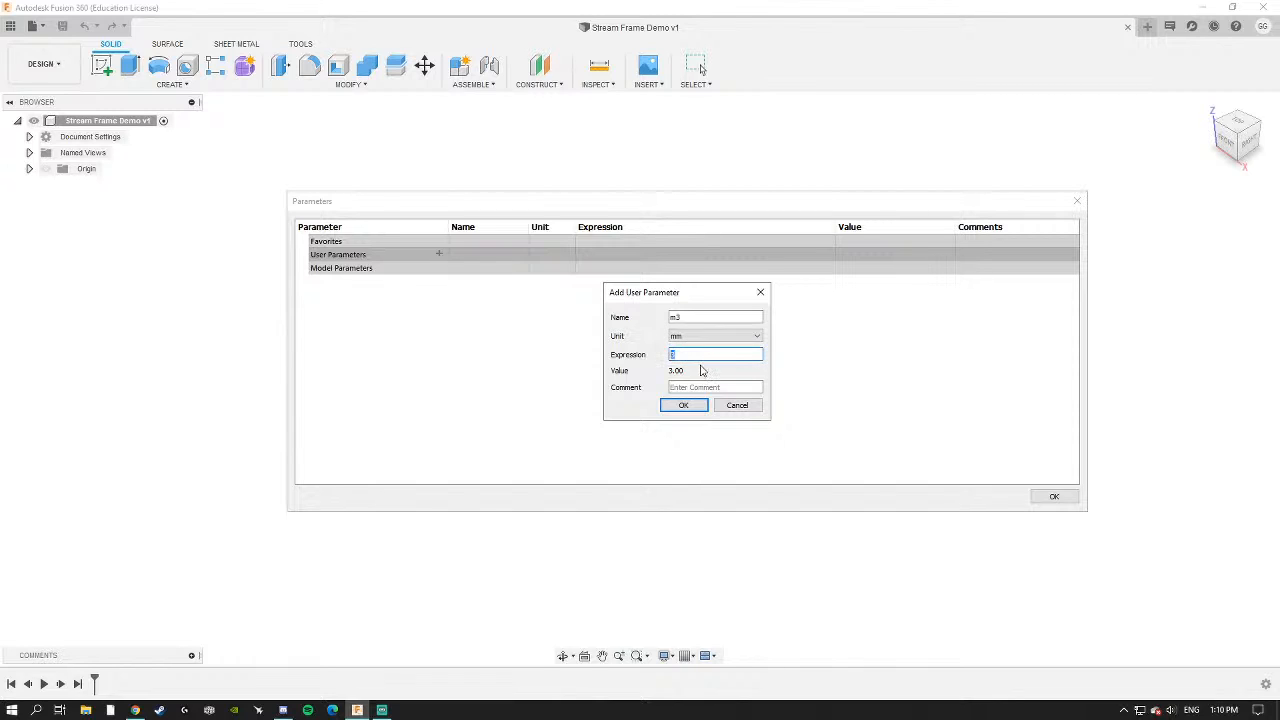
# Add the user parameters m3 with an expression of 3 mm and m2 with an expression of 2 mm.
pyautogui.doubleClick(672, 354)
pyautogui.click(681, 405)
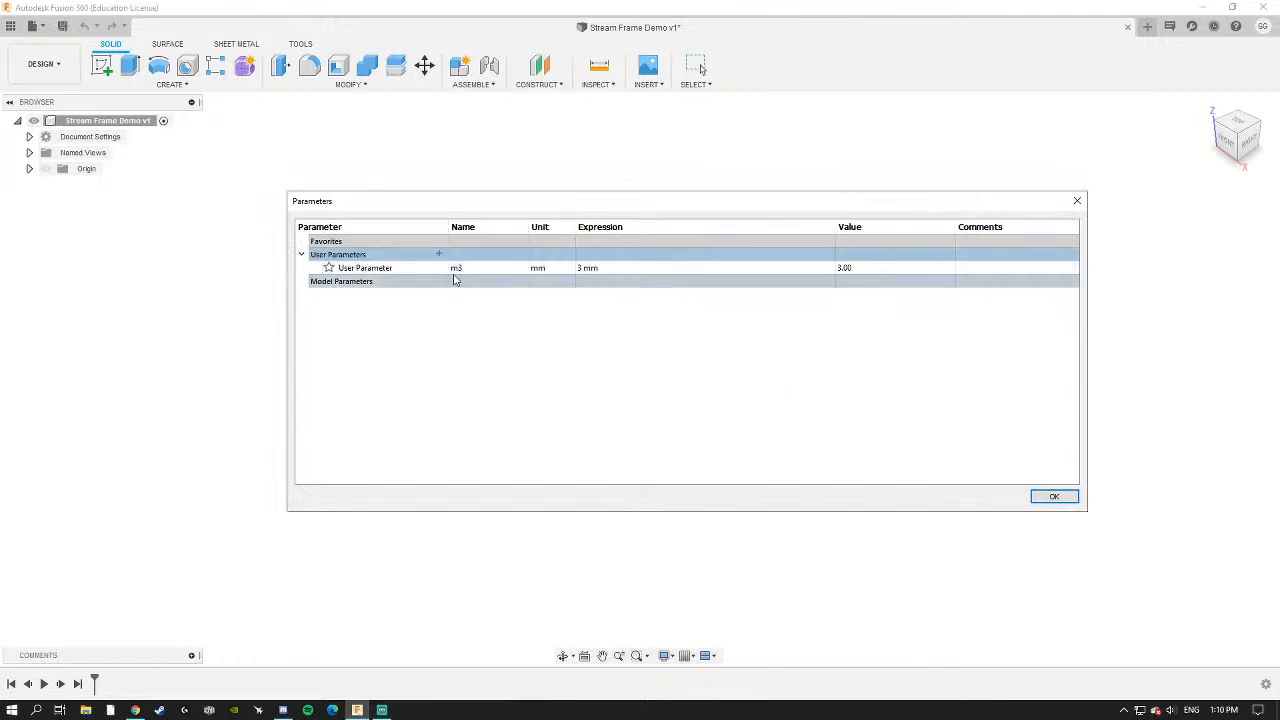
pyautogui.click(439, 256)
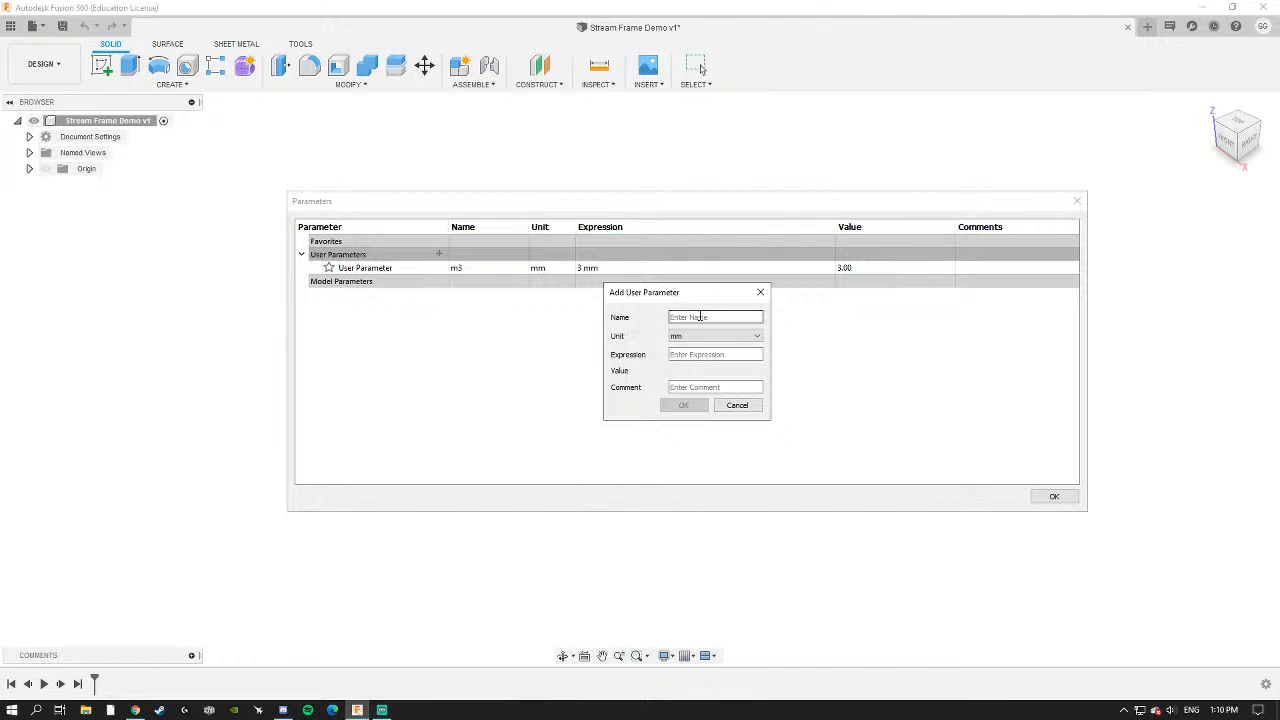
pyautogui.click(700, 354)
pyautogui.write('2')
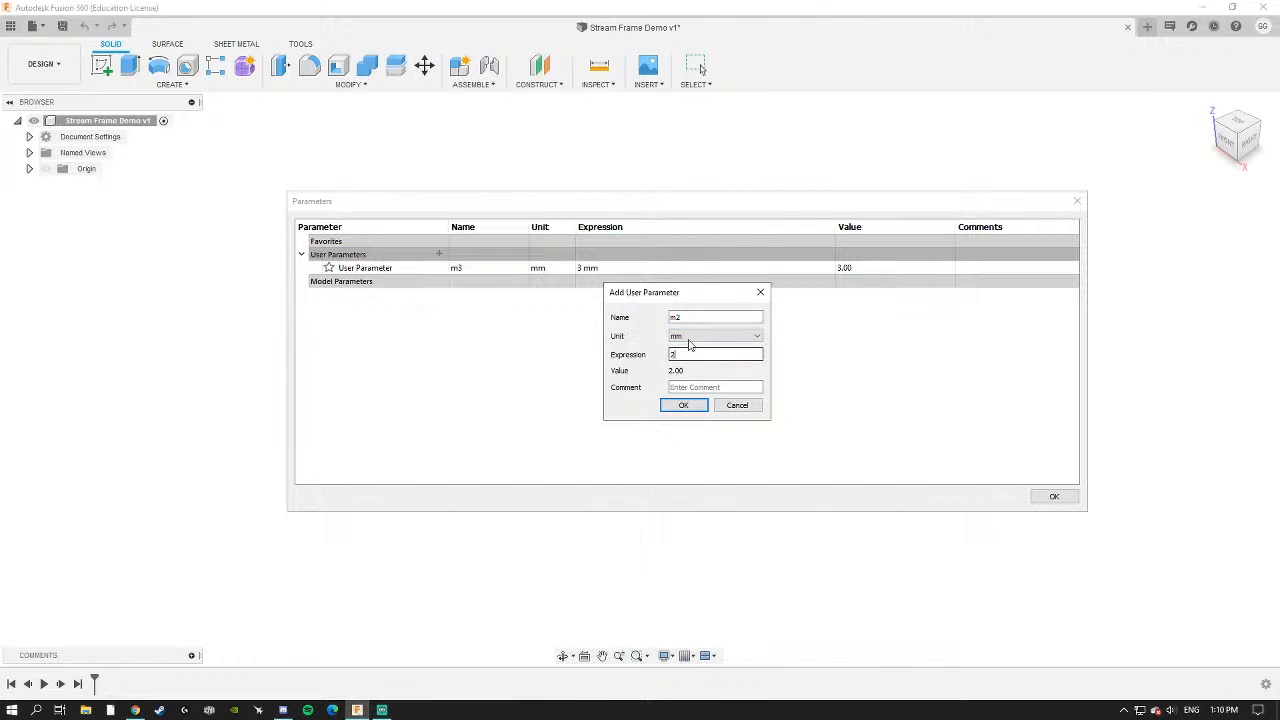
pyautogui.click(683, 405)
# Add a user parameter named press with an expression of 4.45 mm, and accept the parameter list.
pyautogui.click(439, 255)
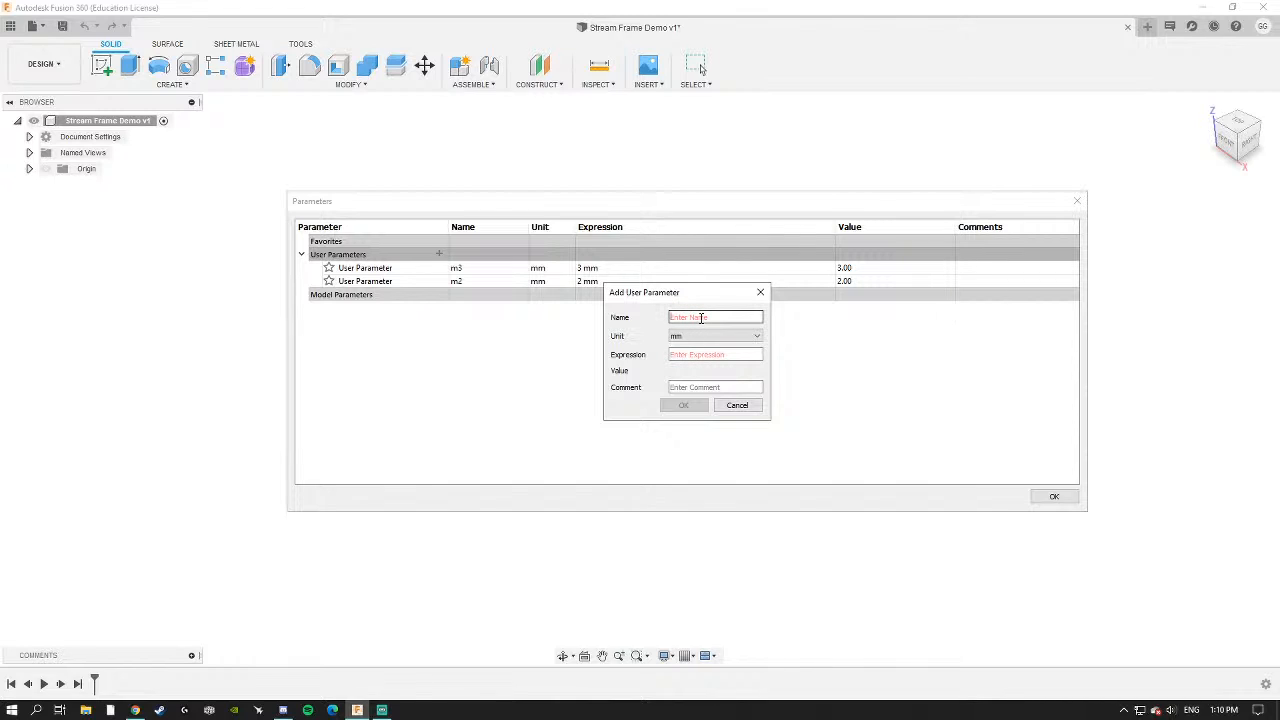
pyautogui.click(737, 405)
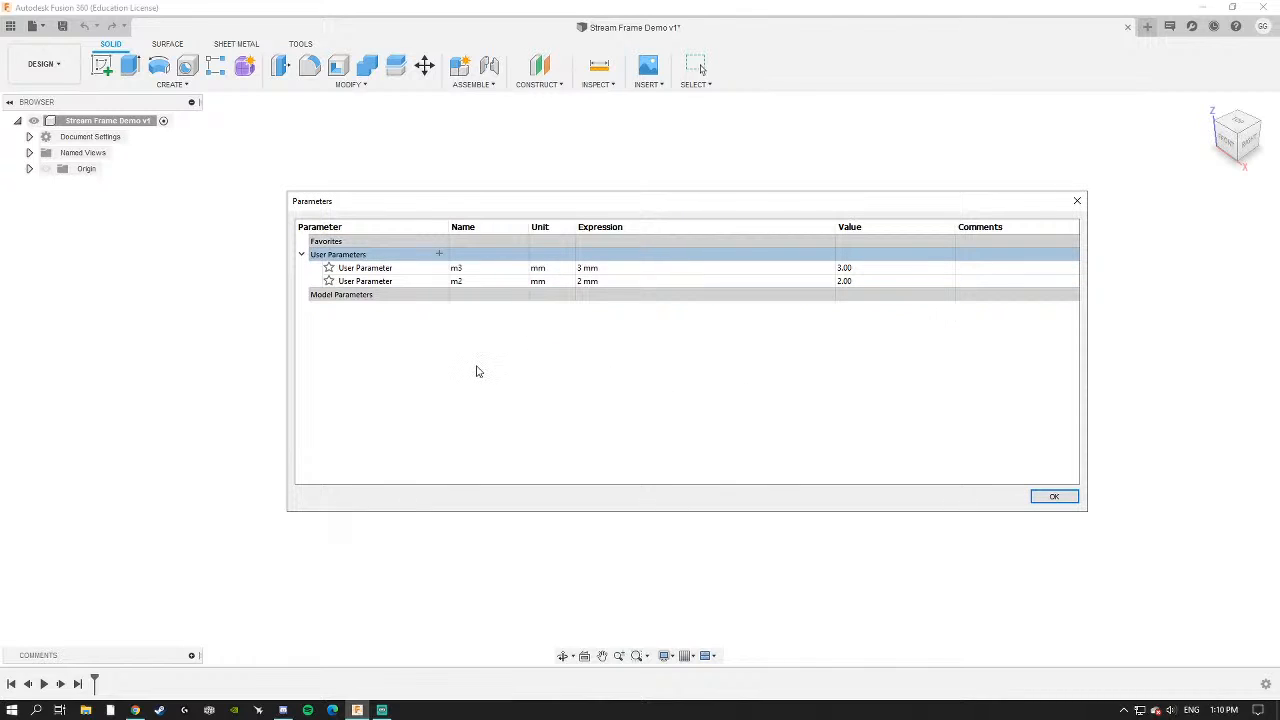
pyautogui.click(438, 255)
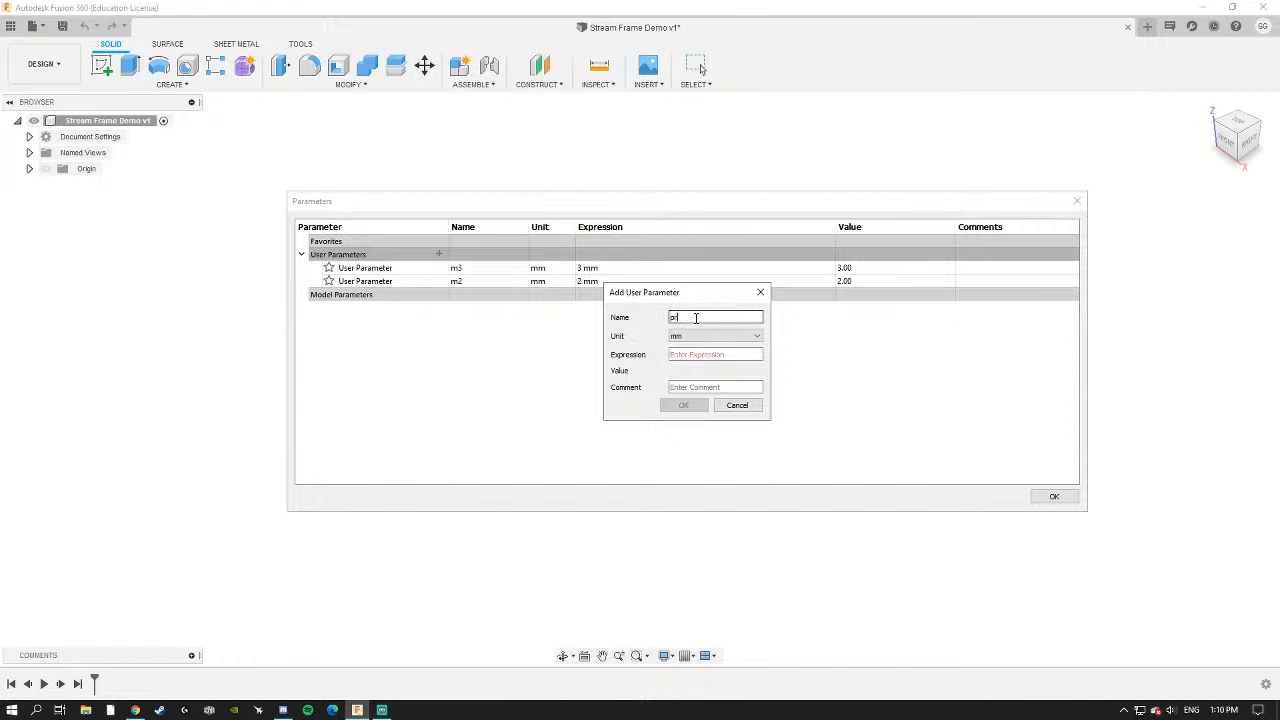
pyautogui.write('press')
pyautogui.click(704, 354)
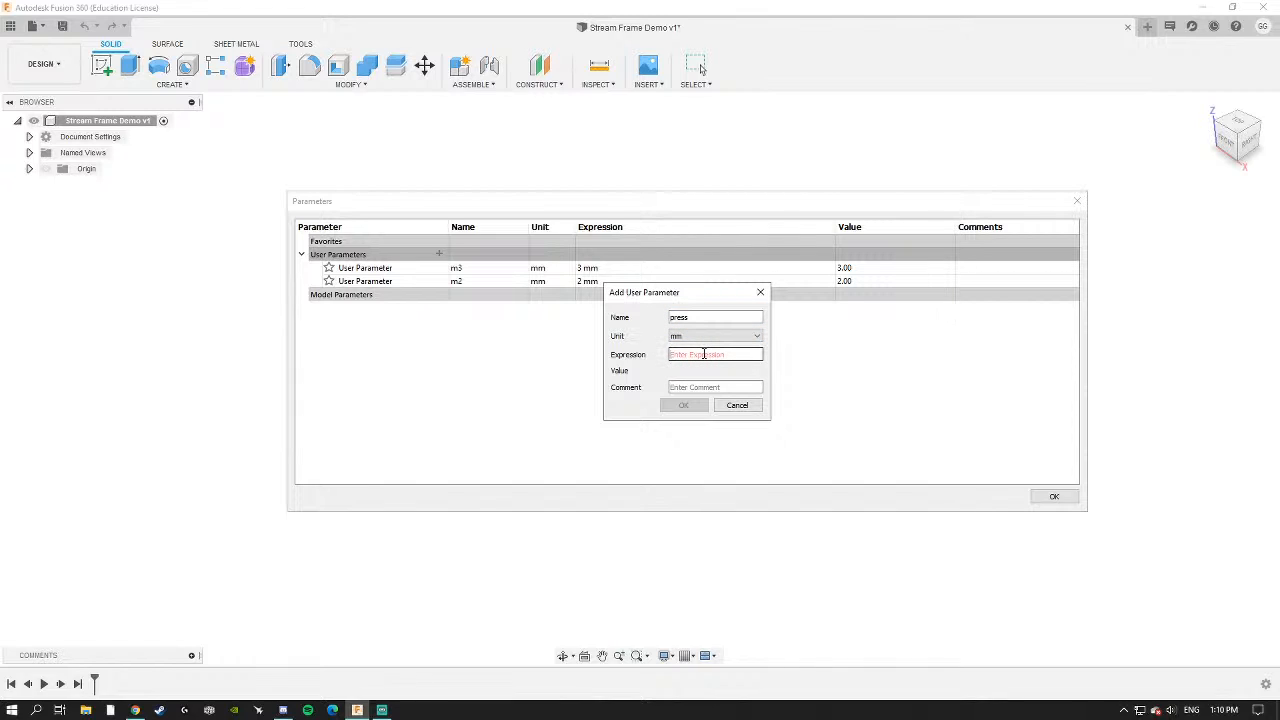
pyautogui.write('4.45')
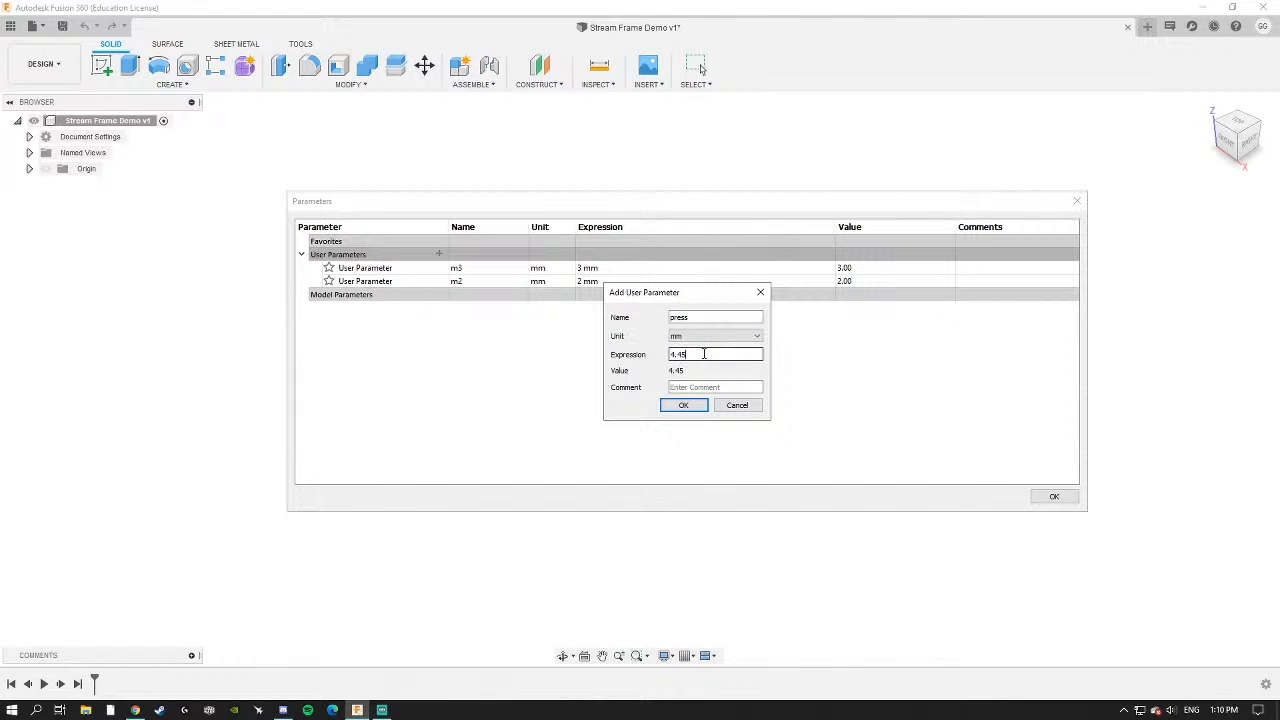
pyautogui.click(685, 406)
pyautogui.click(1054, 497)
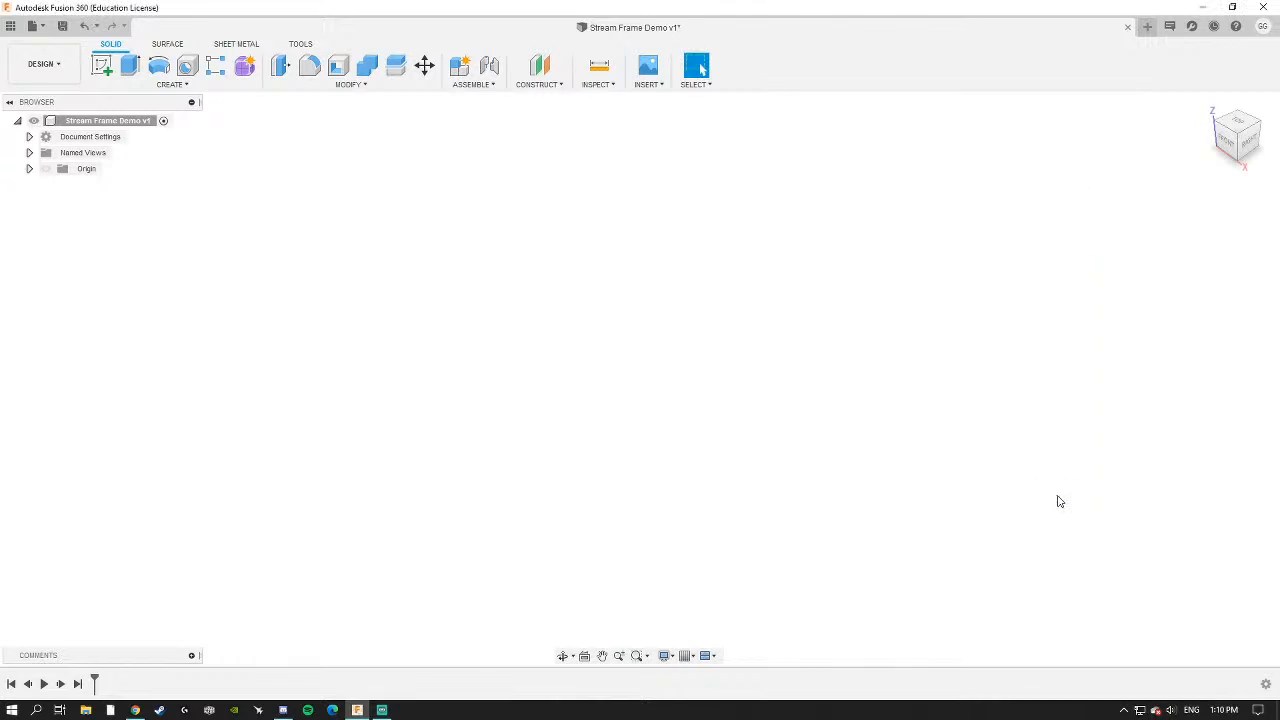
# Create an active internal standard component named Bottom Plate under the root assembly.
pyautogui.rightClick(125, 123)
pyautogui.click(420, 183)
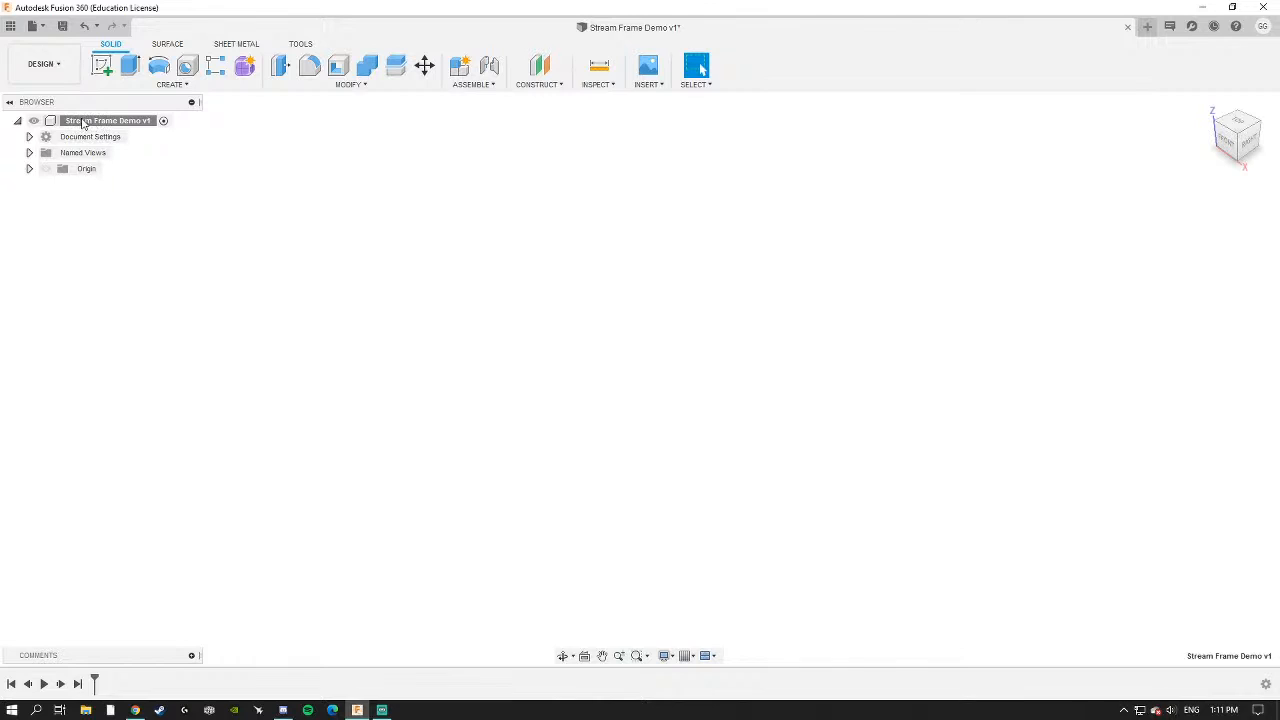
pyautogui.rightClick(83, 123)
pyautogui.click(112, 126)
pyautogui.moveTo(1125, 260); pyautogui.dragTo(1081, 263)
pyautogui.write('S')
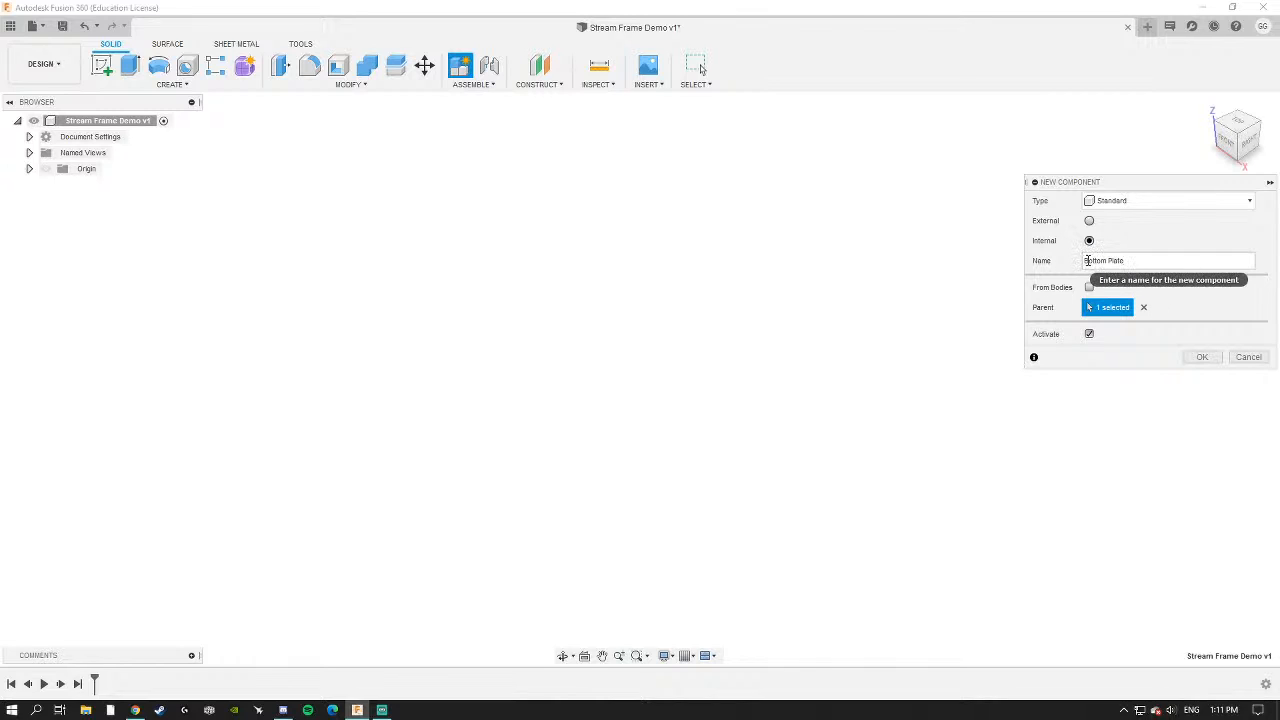
pyautogui.moveTo(1087, 260); pyautogui.dragTo(1160, 262)
pyautogui.click(1202, 357)
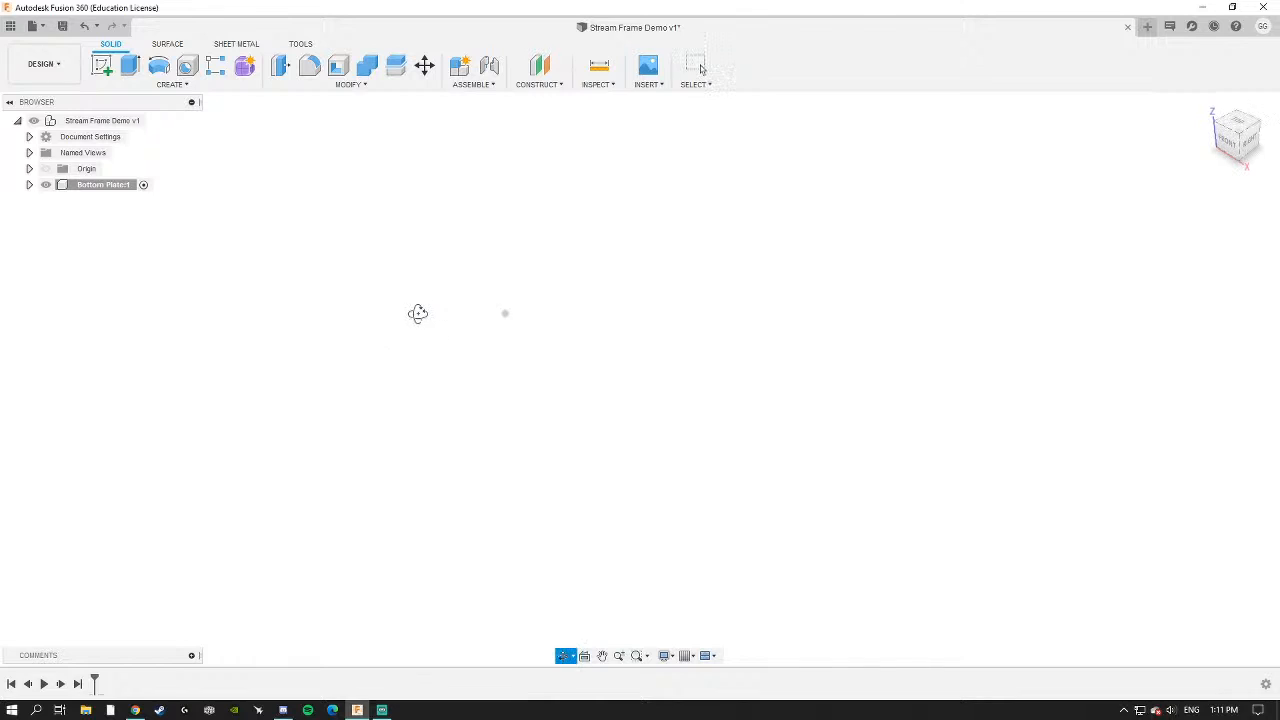
# Start a sketch on the horizontal XY plane and draw a circle about 20 mm in diameter in the quadrant with negative X and positive Y.
pyautogui.keyDown('shift'); pyautogui.moveTo(414, 317); pyautogui.dragTo(605, 287, button='middle'); pyautogui.keyUp('shift')
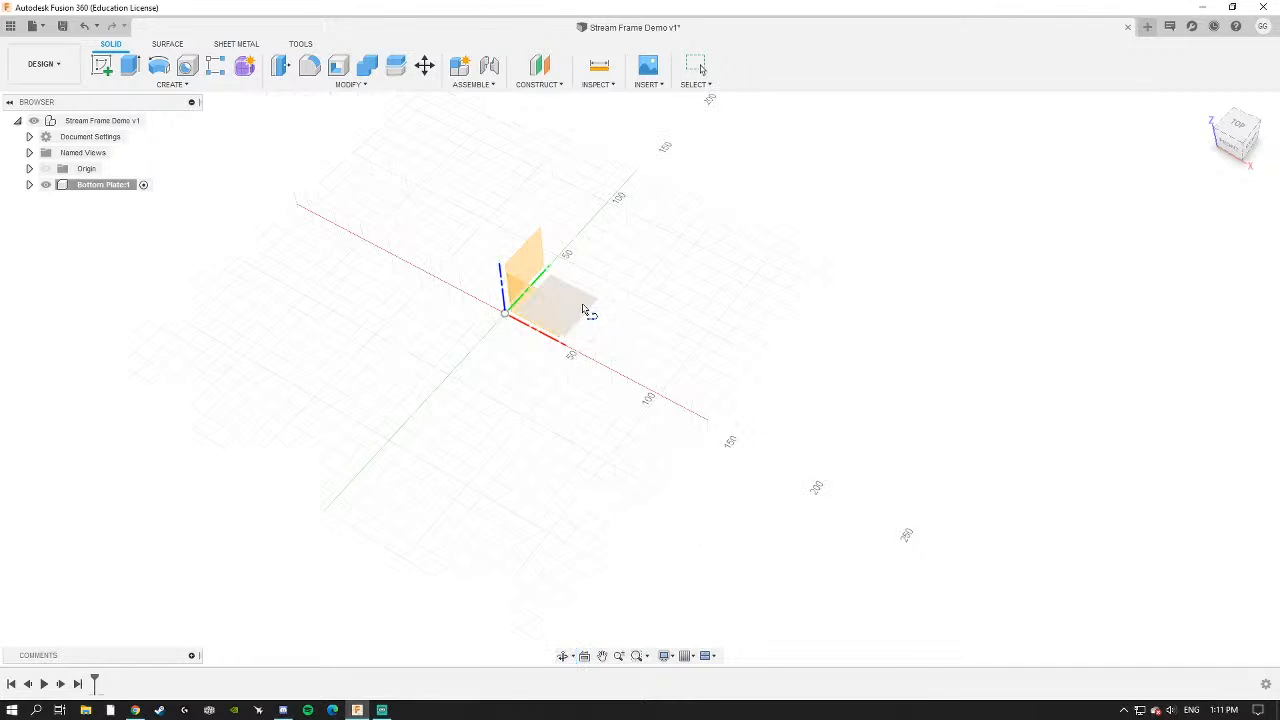
pyautogui.click(586, 309)
pyautogui.moveTo(582, 432)
pyautogui.mouseDown(button='middle')
pyautogui.moveTo(582, 309)
pyautogui.moveTo(602, 335)
pyautogui.mouseUp(button='middle')
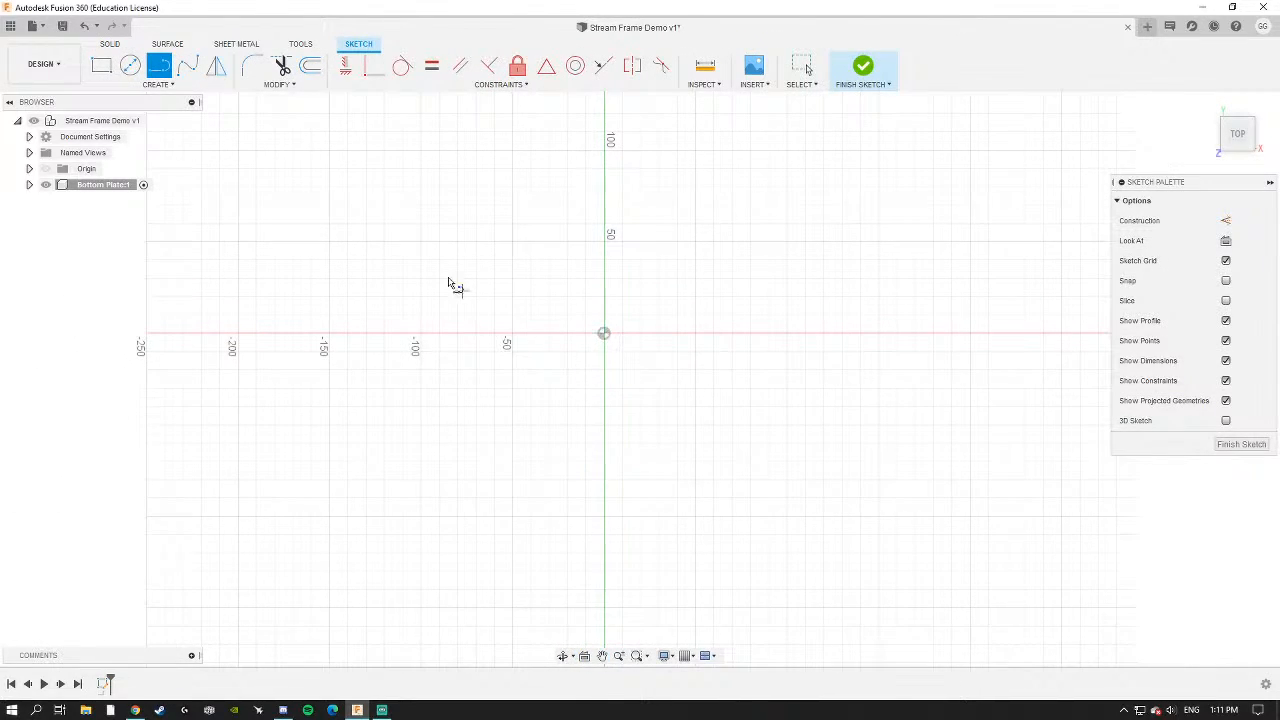
pyautogui.click(129, 66)
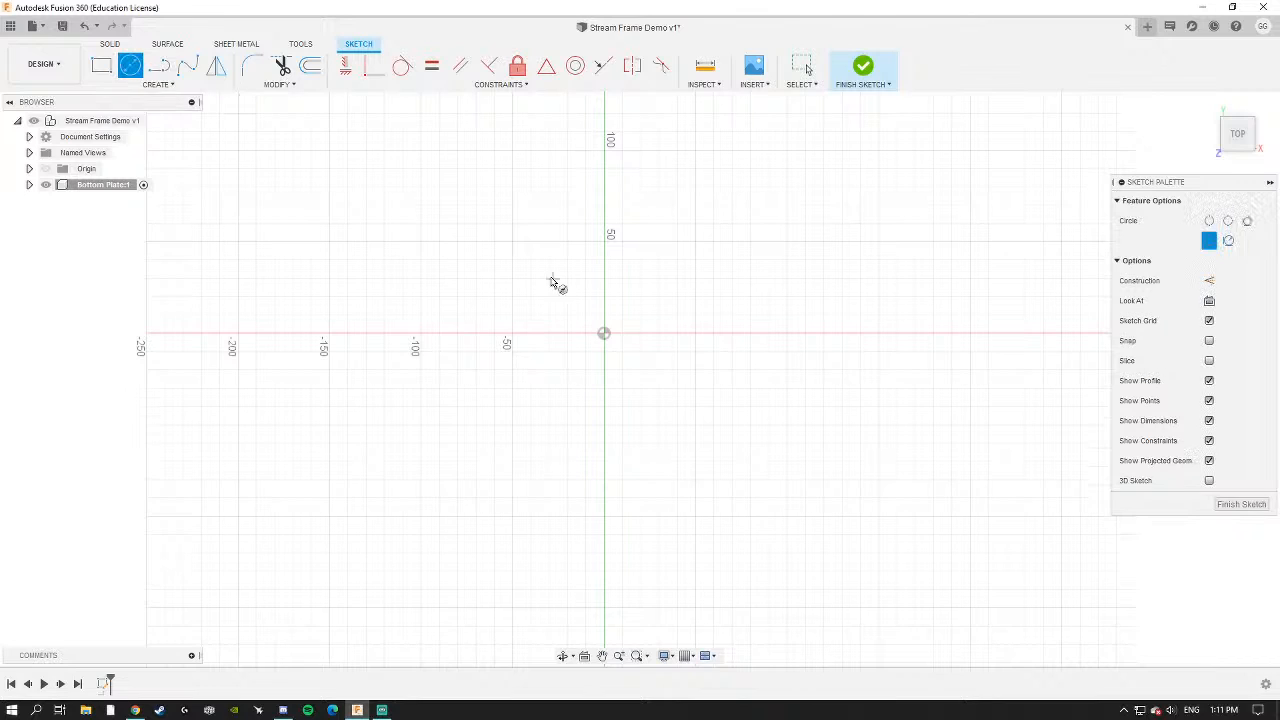
pyautogui.click(537, 260)
pyautogui.scroll(3, 525, 281)
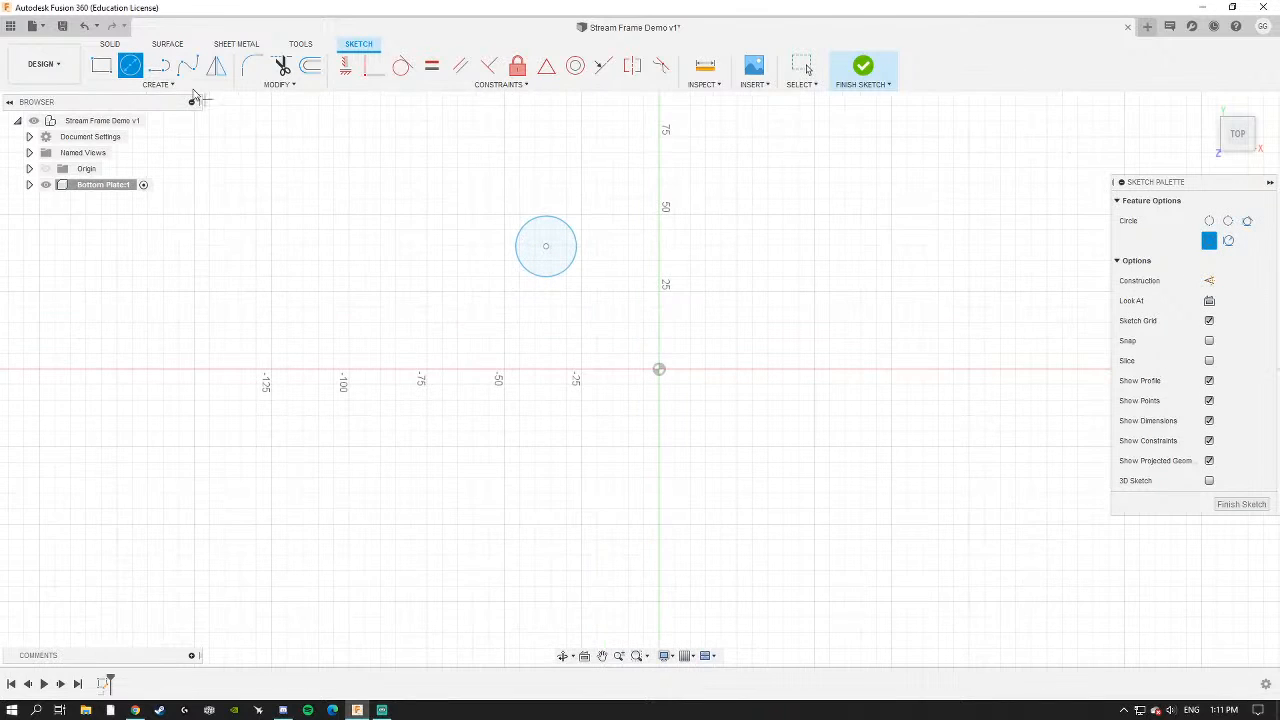
# Draw two lines from the origin: one vertical in positive Y, and one horizontal about 316 mm long in negative X.
pyautogui.click(159, 66)
pyautogui.scroll(-3, 670, 332)
pyautogui.click(663, 355)
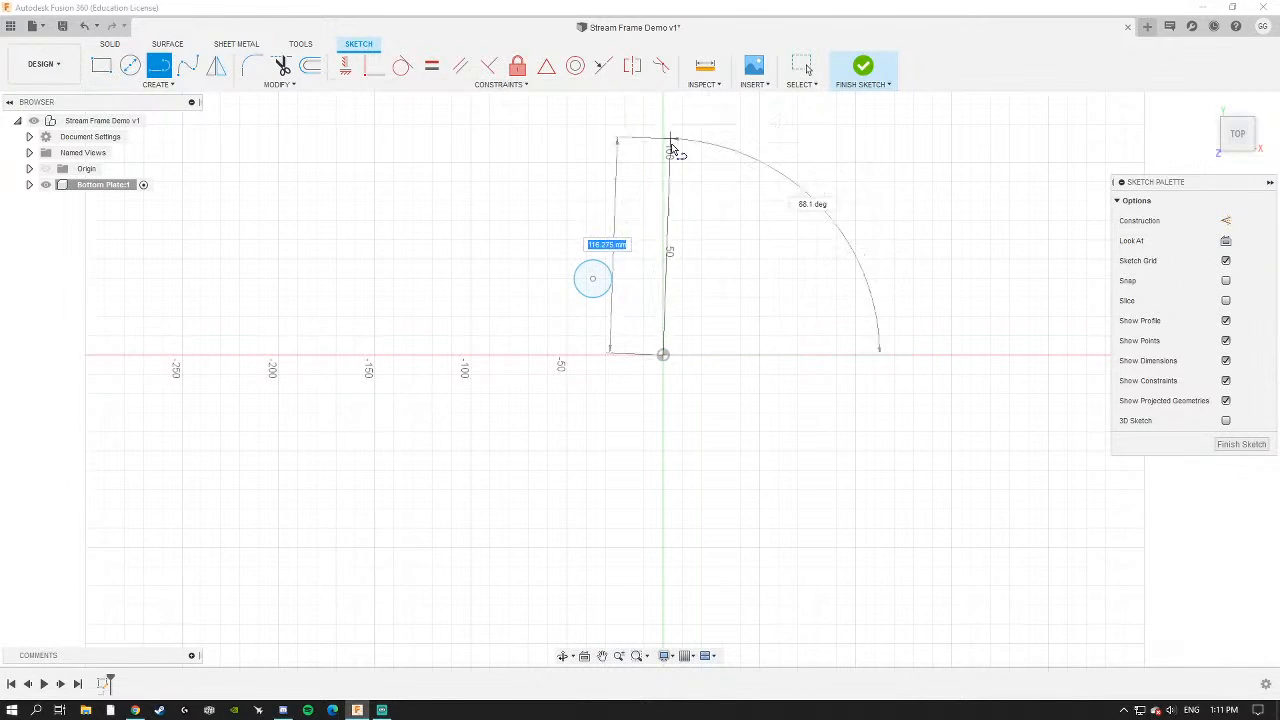
pyautogui.scroll(-3, 672, 170)
pyautogui.click(657, 105)
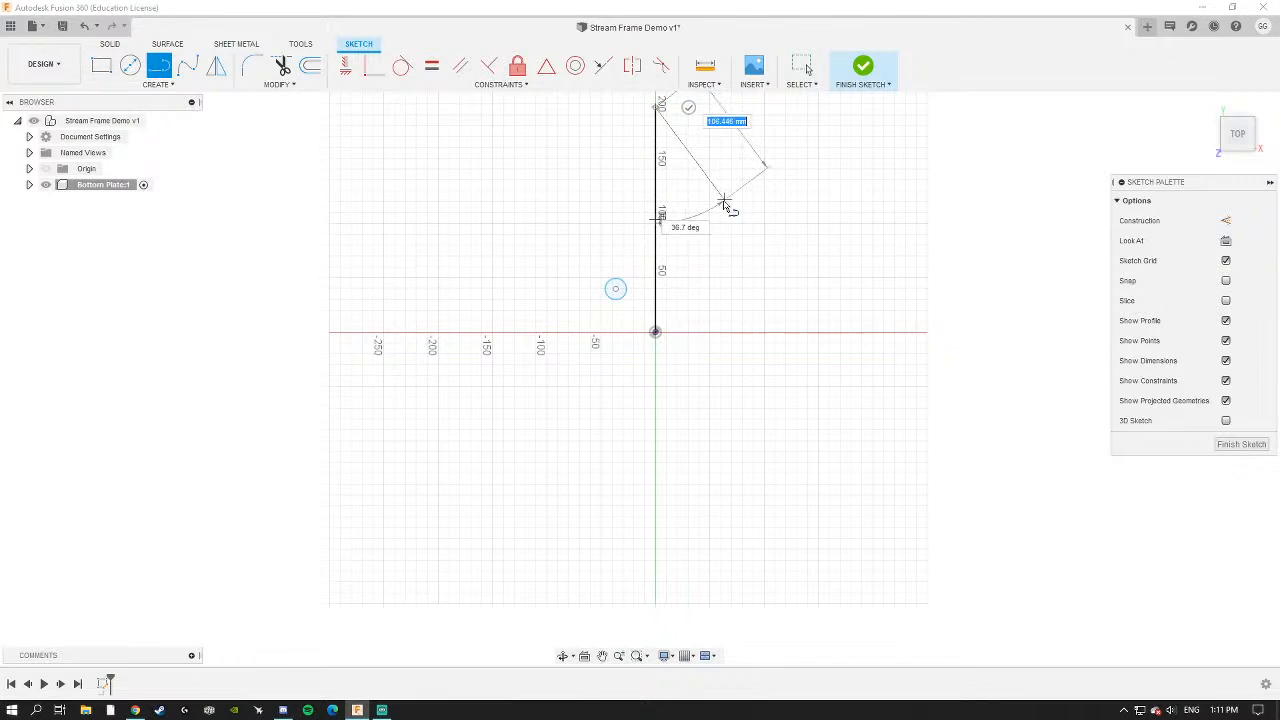
pyautogui.press('Escape')
pyautogui.click(656, 334)
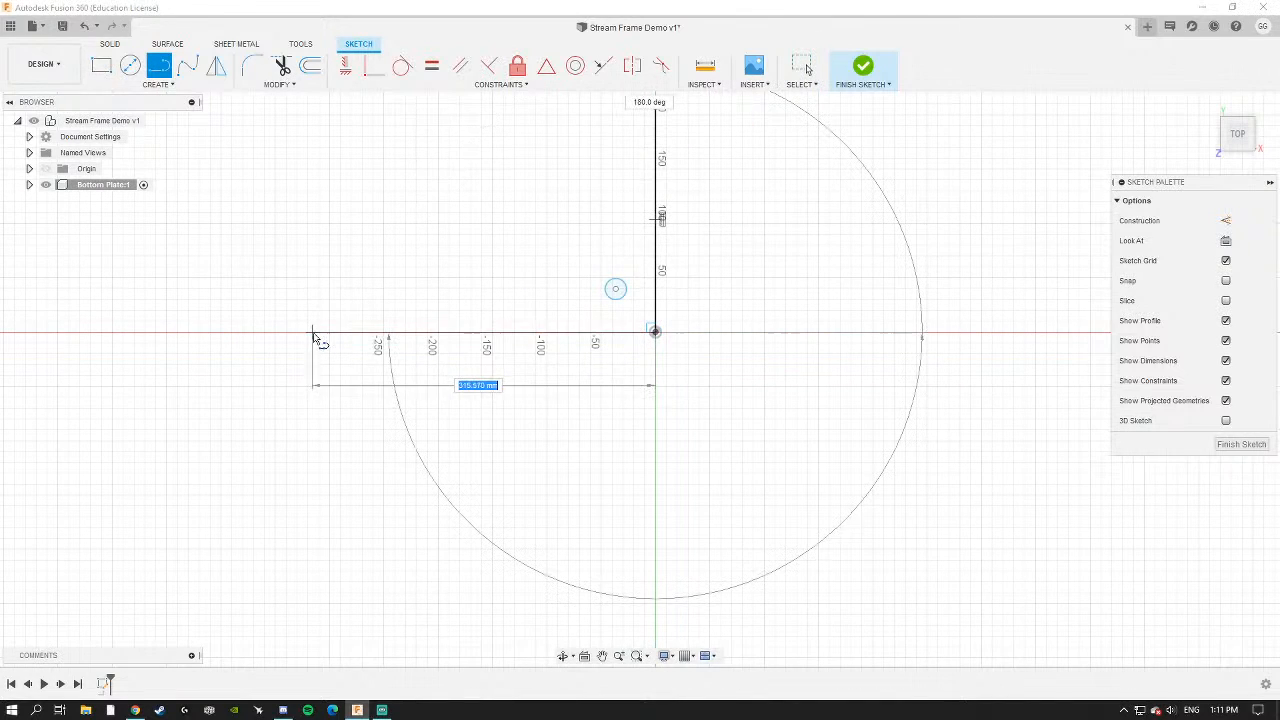
pyautogui.click(314, 333)
pyautogui.press('Escape')
# Move the circle farther from the vertical line and enlarge it to about 25 mm in diameter.
pyautogui.scroll(-3, 698, 318)
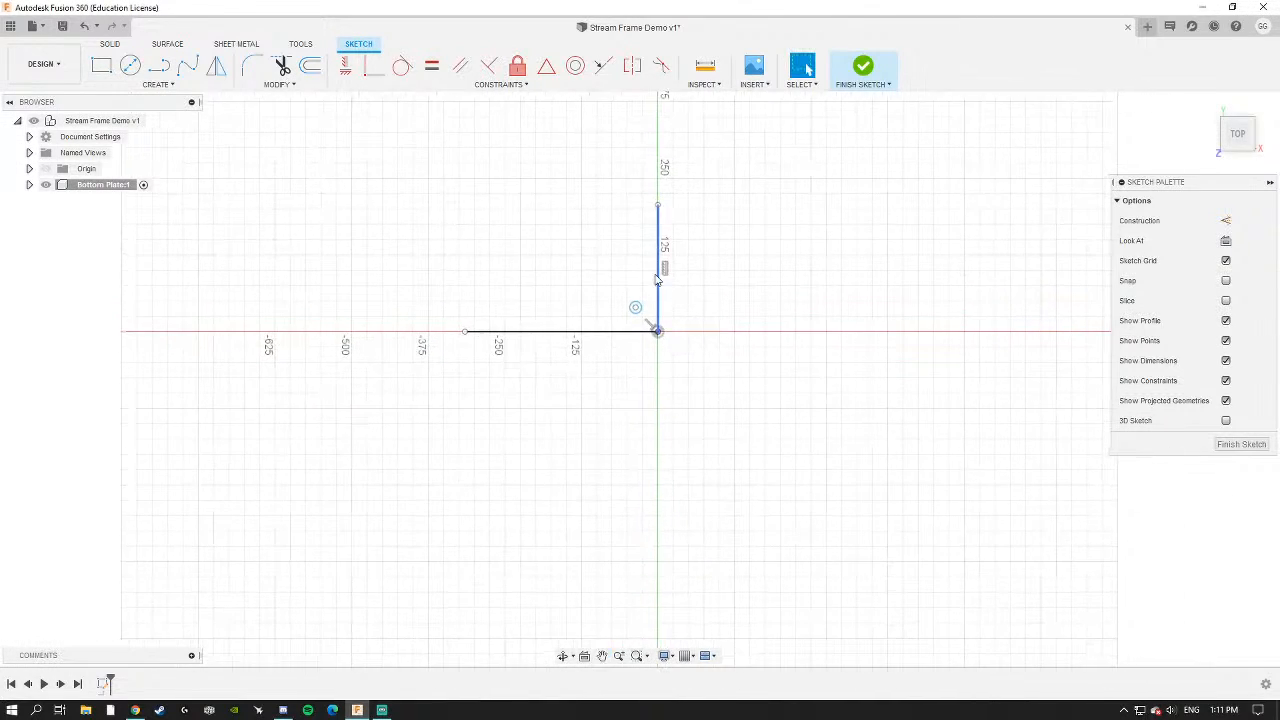
pyautogui.scroll(2, 658, 282)
pyautogui.click(620, 350)
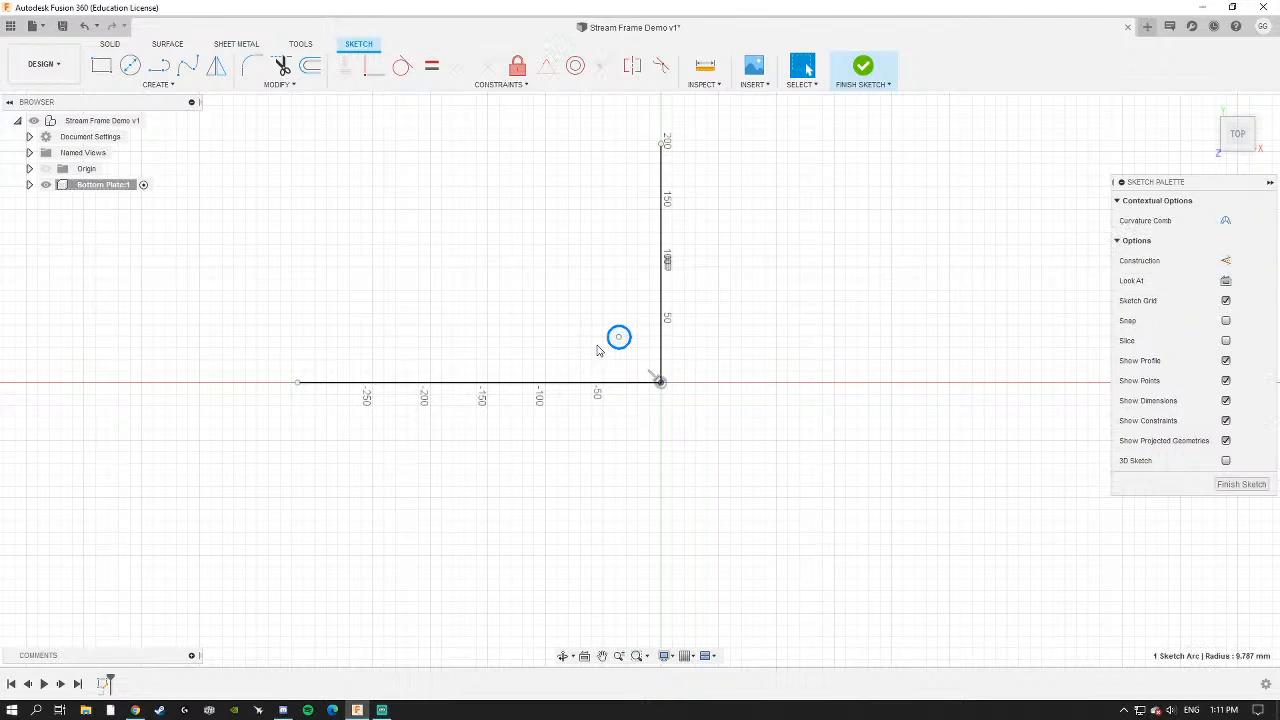
pyautogui.moveTo(616, 350); pyautogui.dragTo(601, 336)
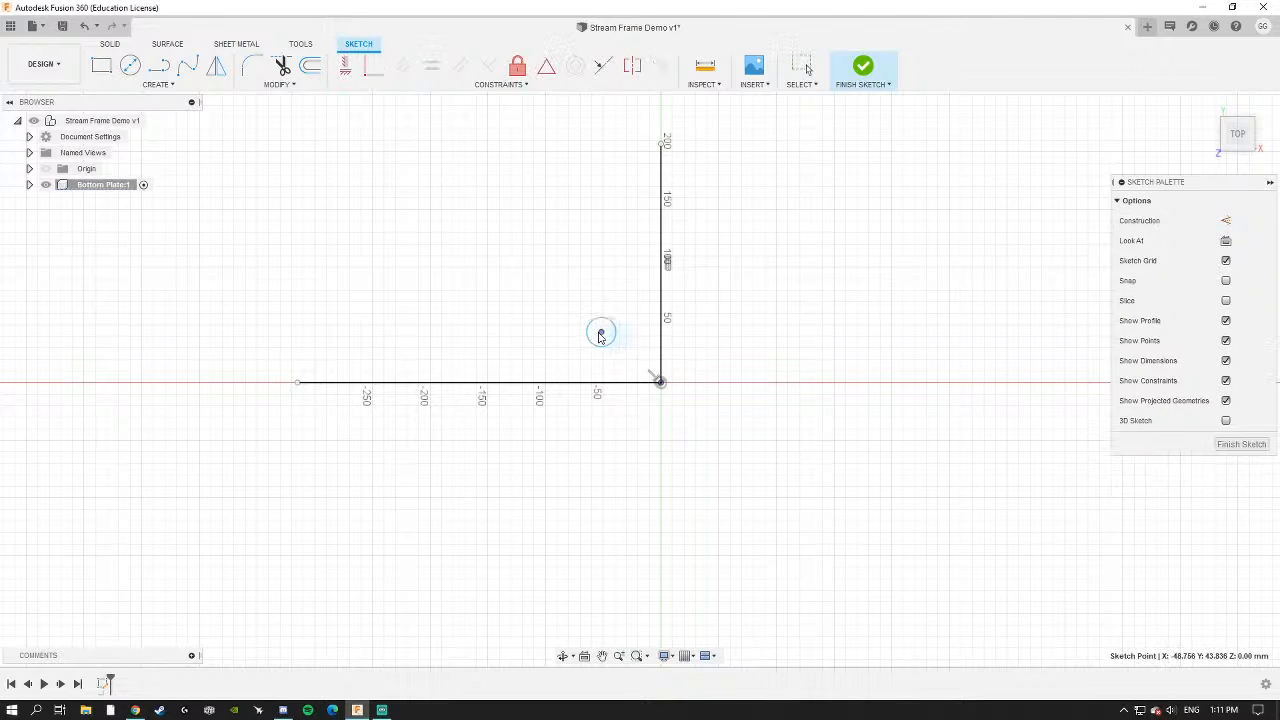
pyautogui.scroll(3, 600, 337)
pyautogui.moveTo(605, 352); pyautogui.dragTo(604, 347, button='middle')
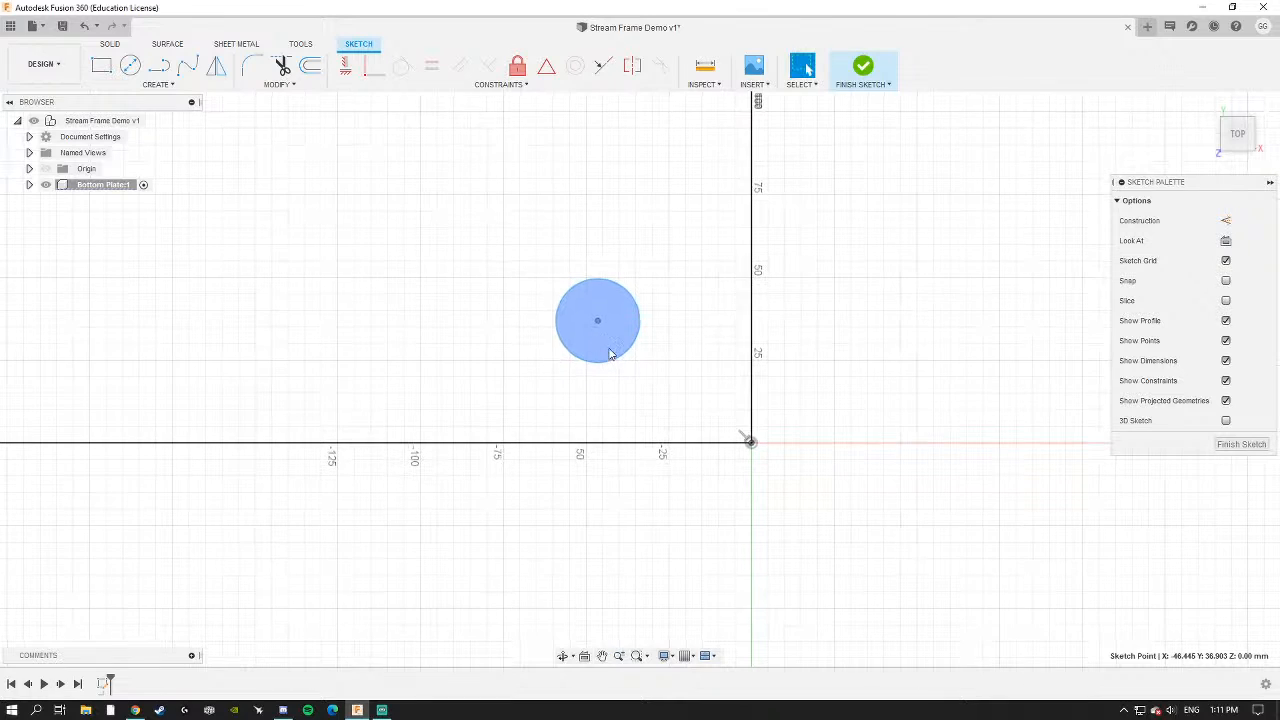
# Dimension the circle's diameter with the user parameter m3.
pyautogui.press('d')
pyautogui.click(563, 343)
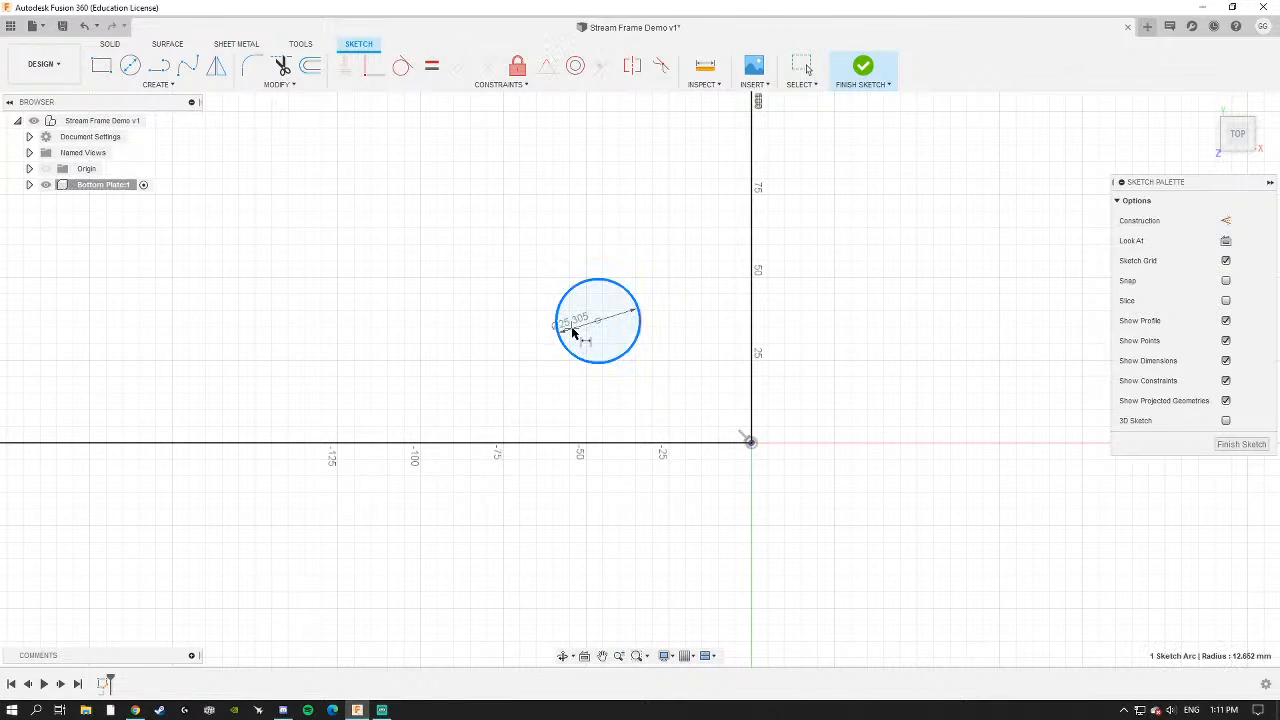
pyautogui.click(571, 331)
pyautogui.write('m3')
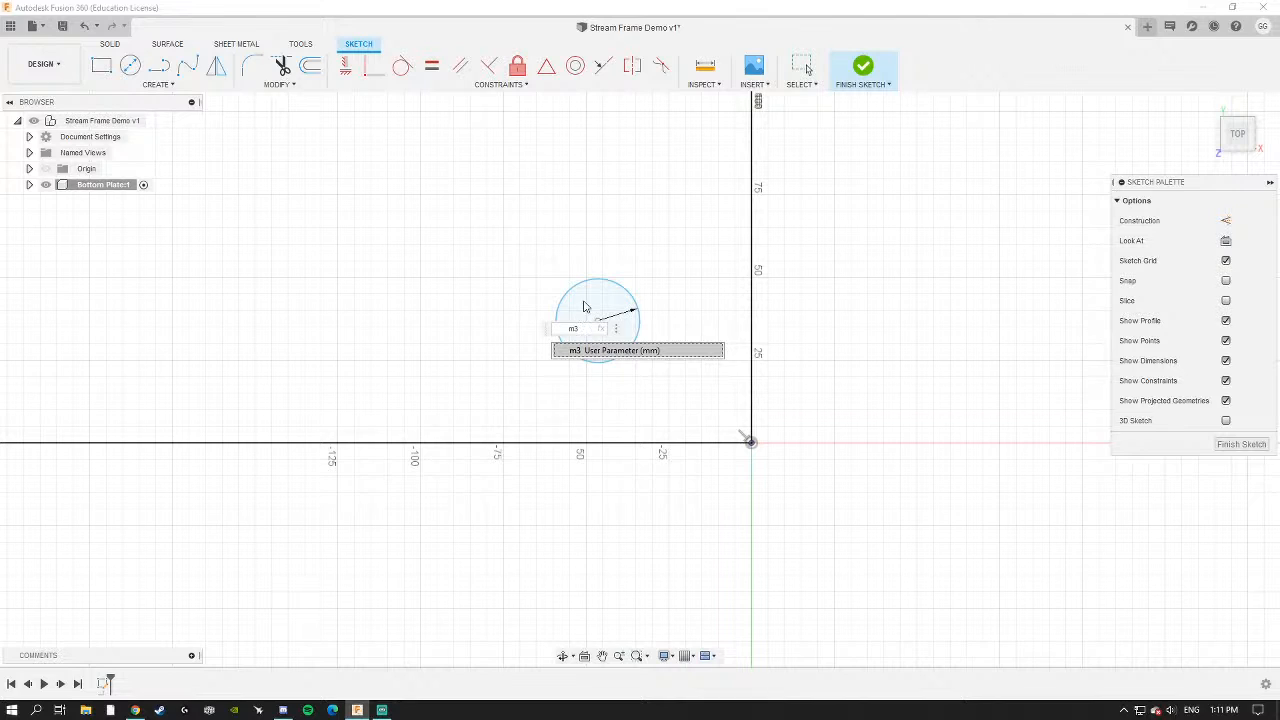
pyautogui.click(595, 355)
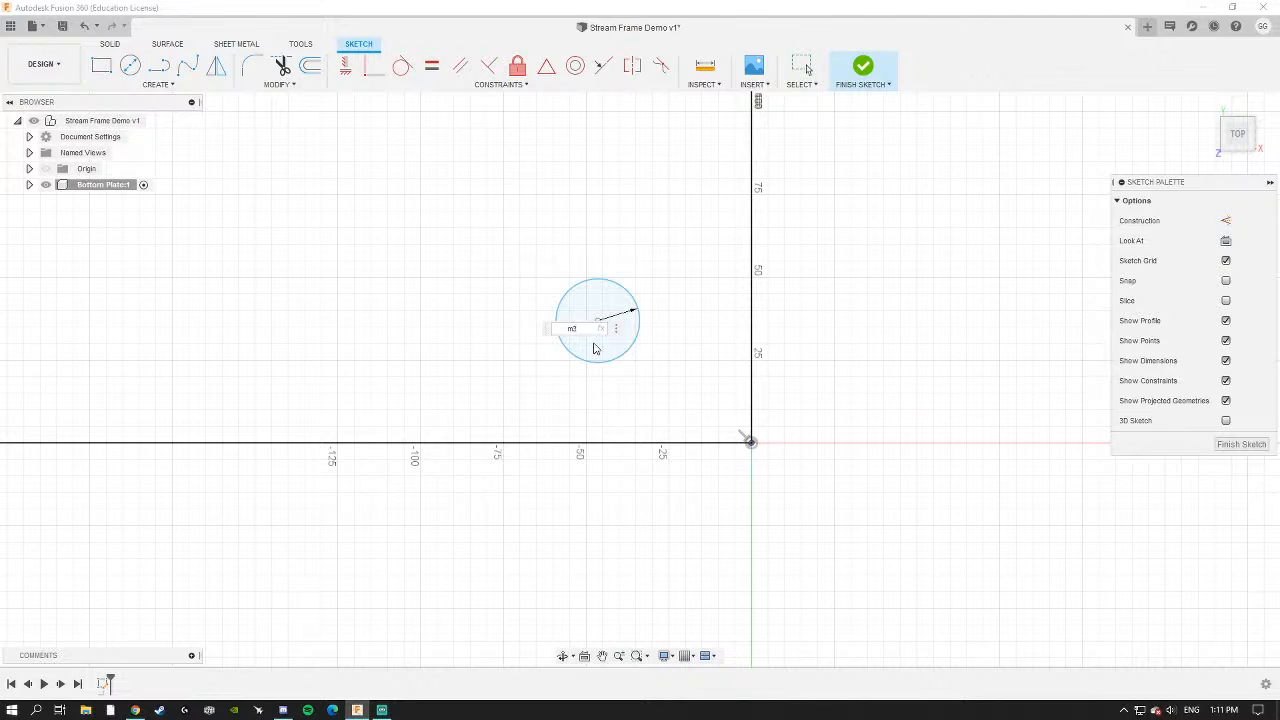
pyautogui.press('Return')
# Move the circle close to the corner where the two lines meet at the origin, and finish the sketch.
pyautogui.scroll(3, 645, 390)
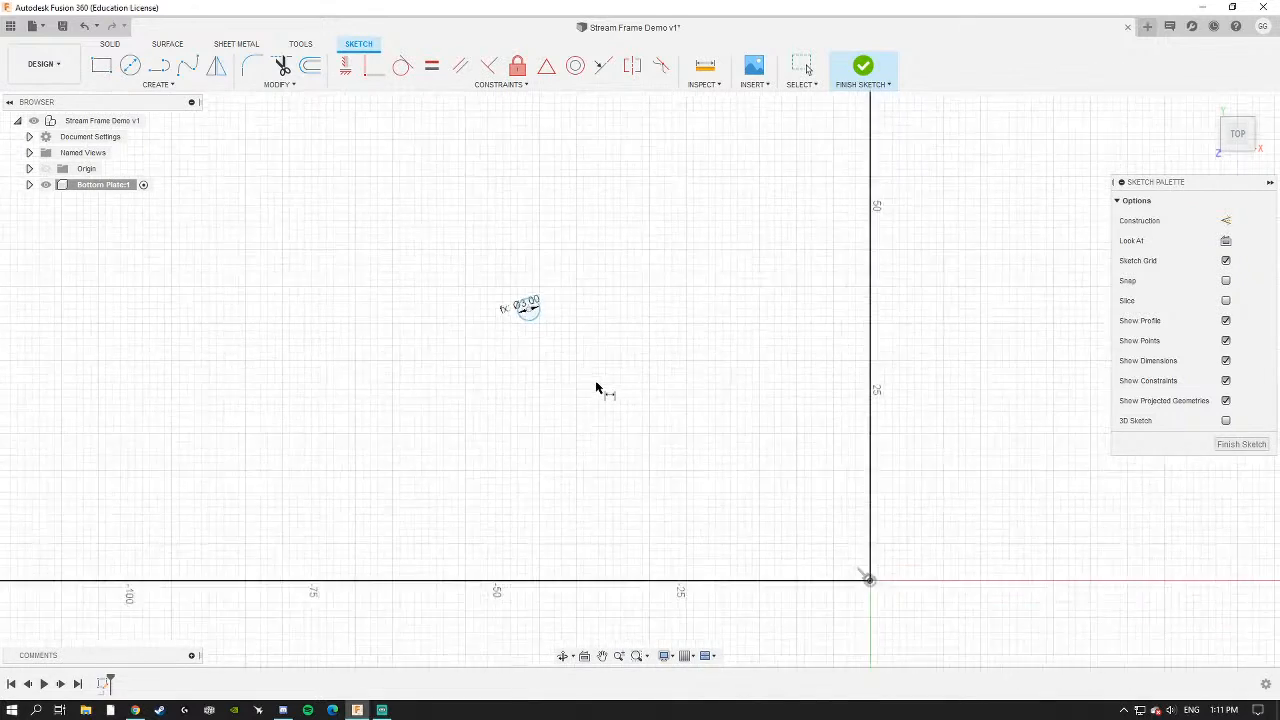
pyautogui.moveTo(530, 310); pyautogui.dragTo(755, 503)
pyautogui.moveTo(751, 455); pyautogui.dragTo(727, 441, button='middle')
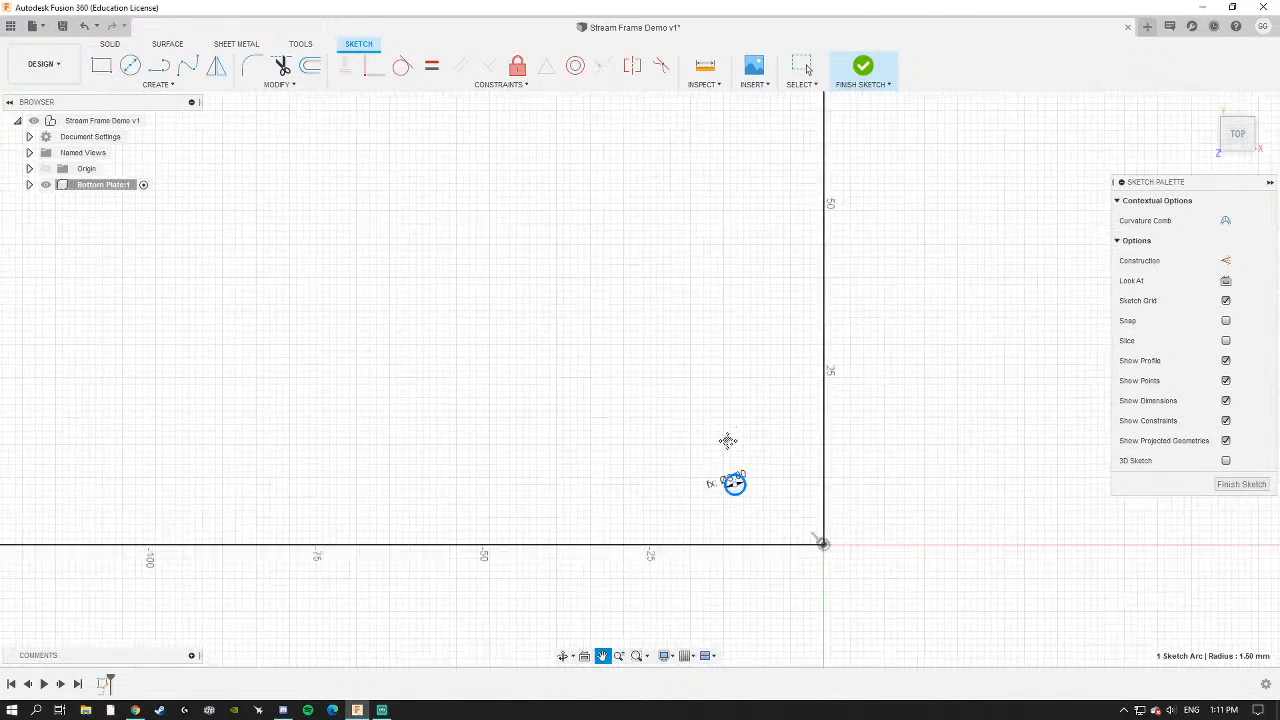
pyautogui.scroll(2, 627, 390)
pyautogui.moveTo(610, 388); pyautogui.dragTo(626, 375)
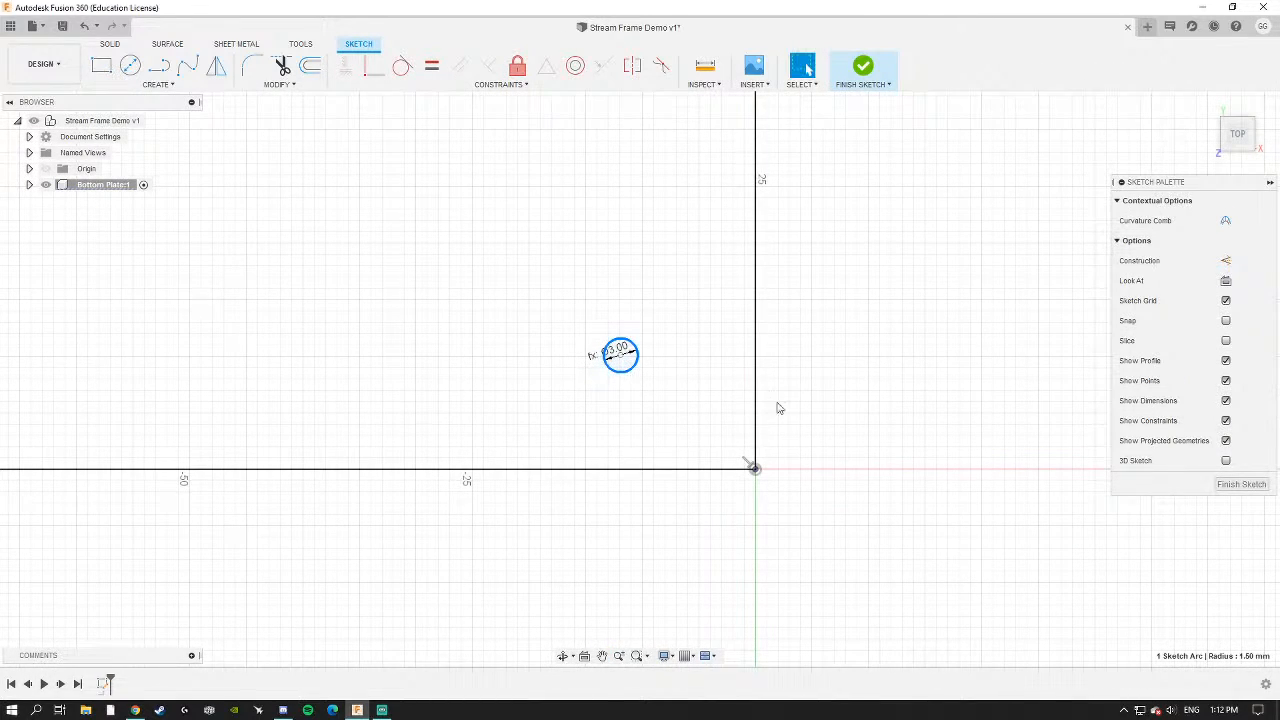
pyautogui.click(1241, 484)
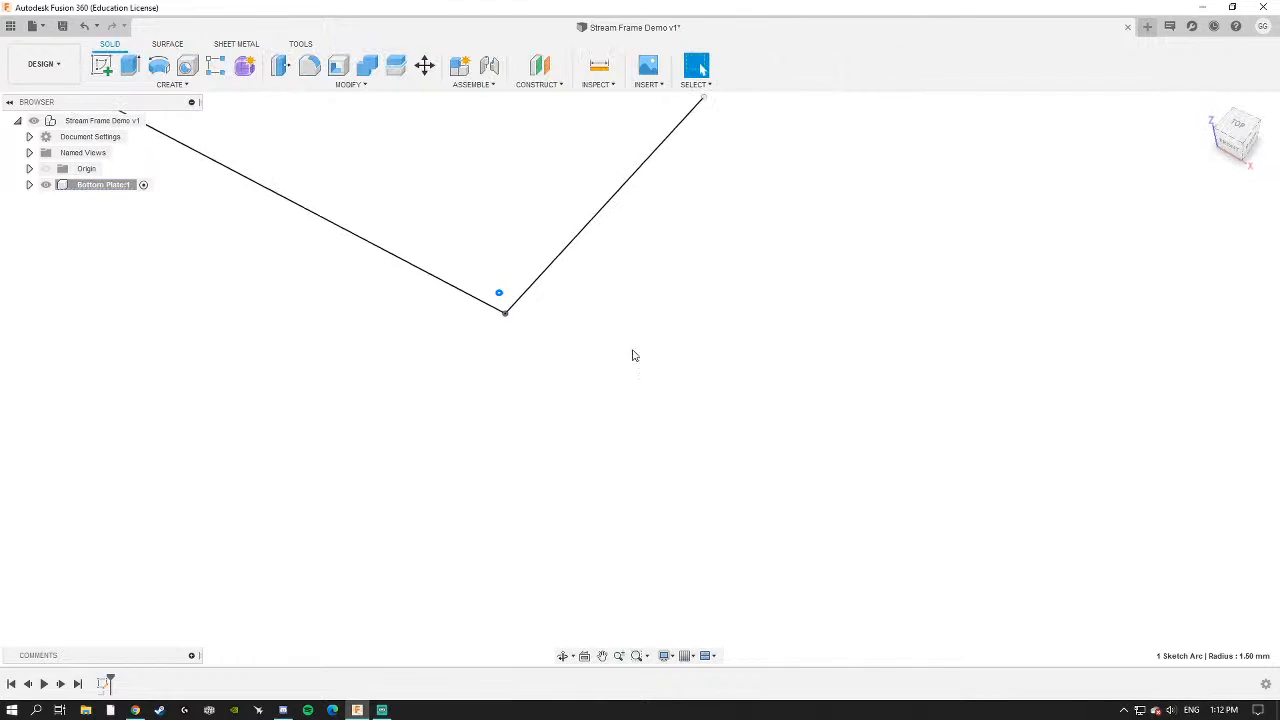
# Change the expression of the user parameter m3 to 12 mm to resize the sketched circle.
pyautogui.click(382, 88)
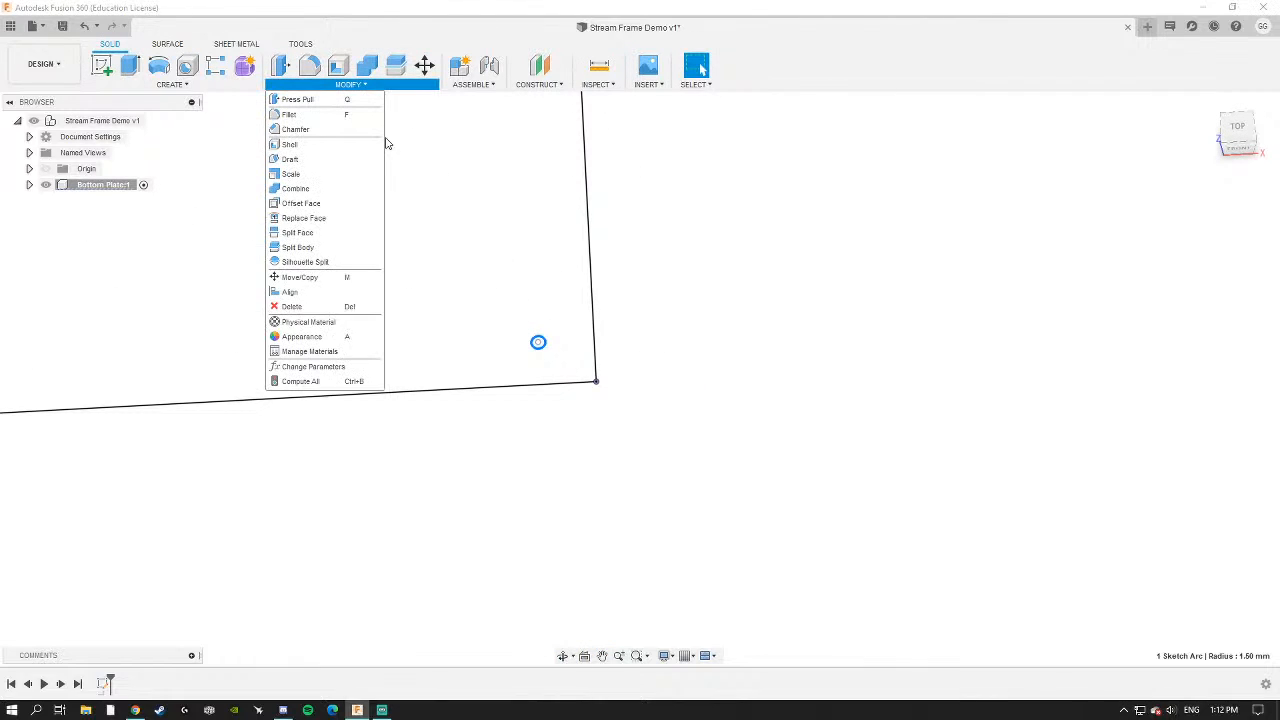
pyautogui.click(309, 366)
pyautogui.doubleClick(590, 268)
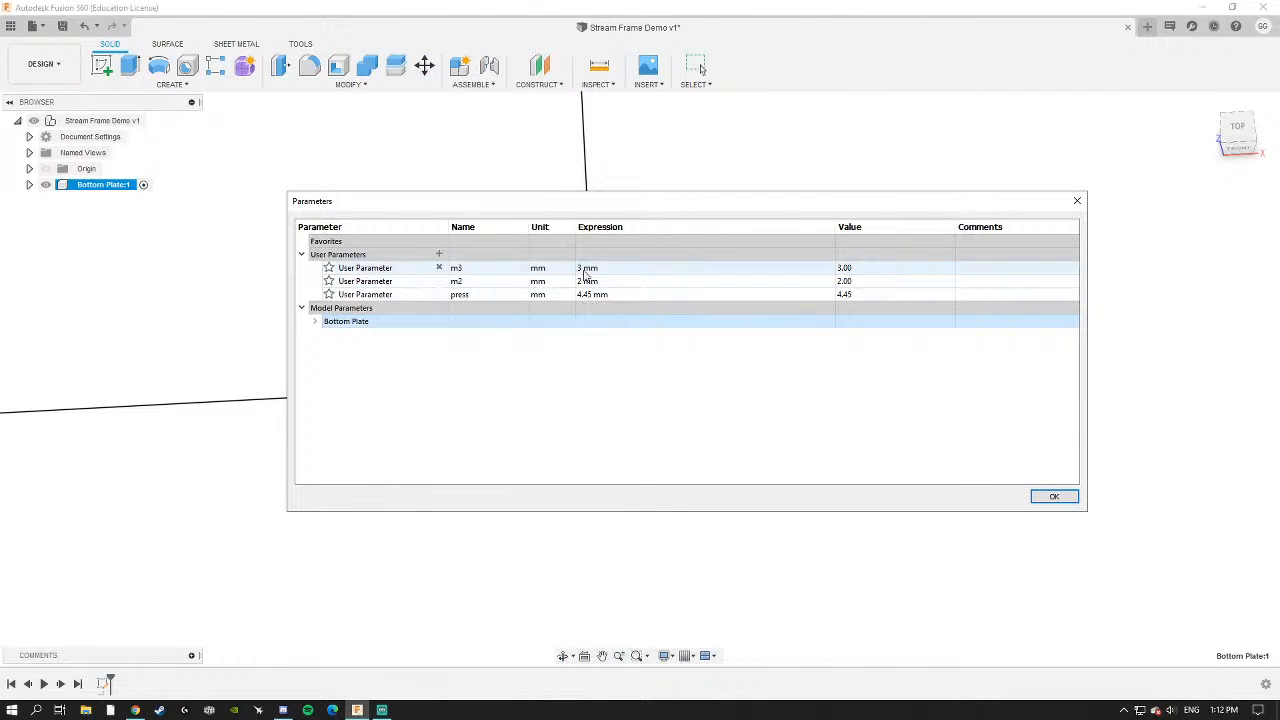
pyautogui.click(580, 268)
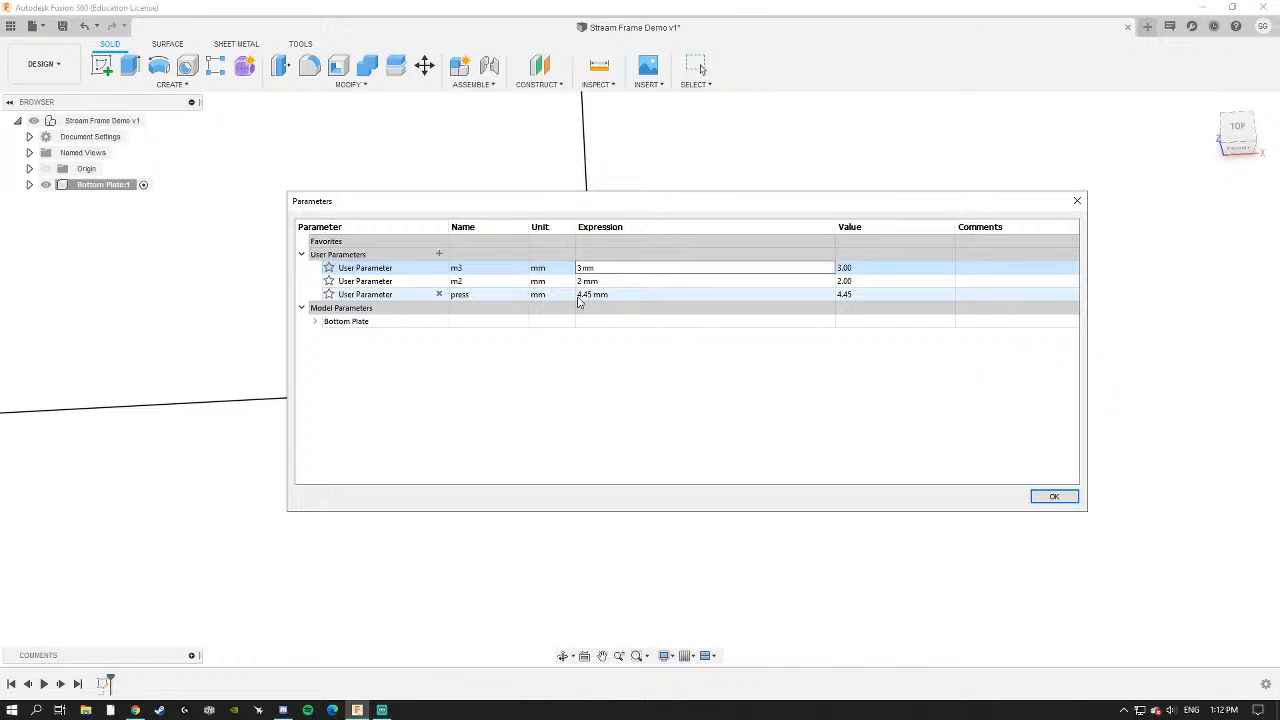
pyautogui.click(1054, 496)
pyautogui.scroll(3, 527, 337)
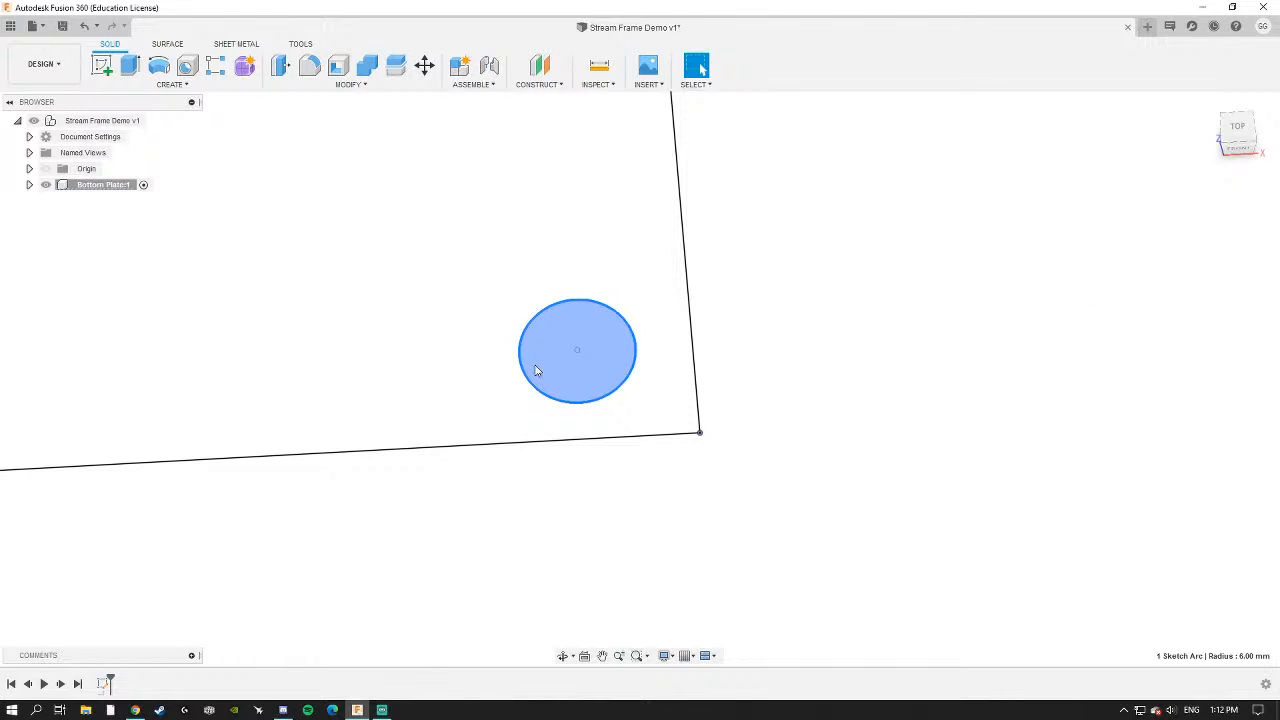
# Change the expression of the user parameter m3 to 3 mm.
pyautogui.click(365, 84)
pyautogui.click(309, 366)
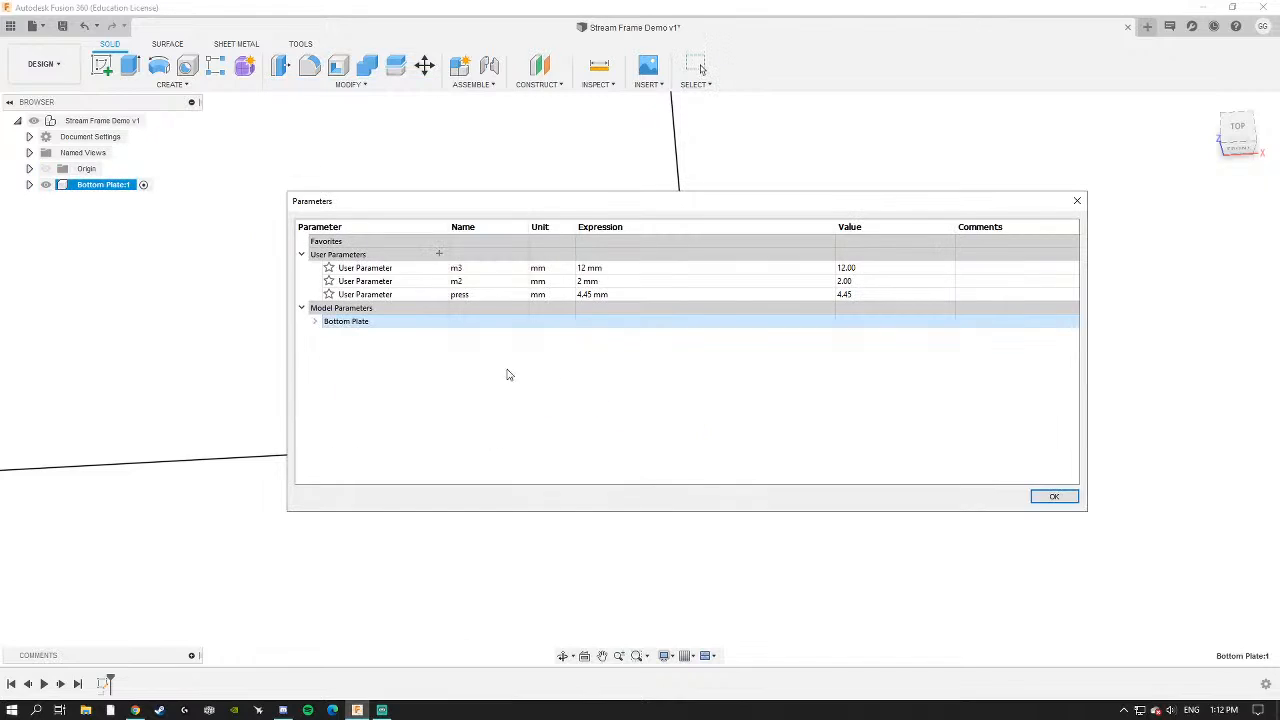
pyautogui.click(593, 268)
pyautogui.doubleClick(582, 268)
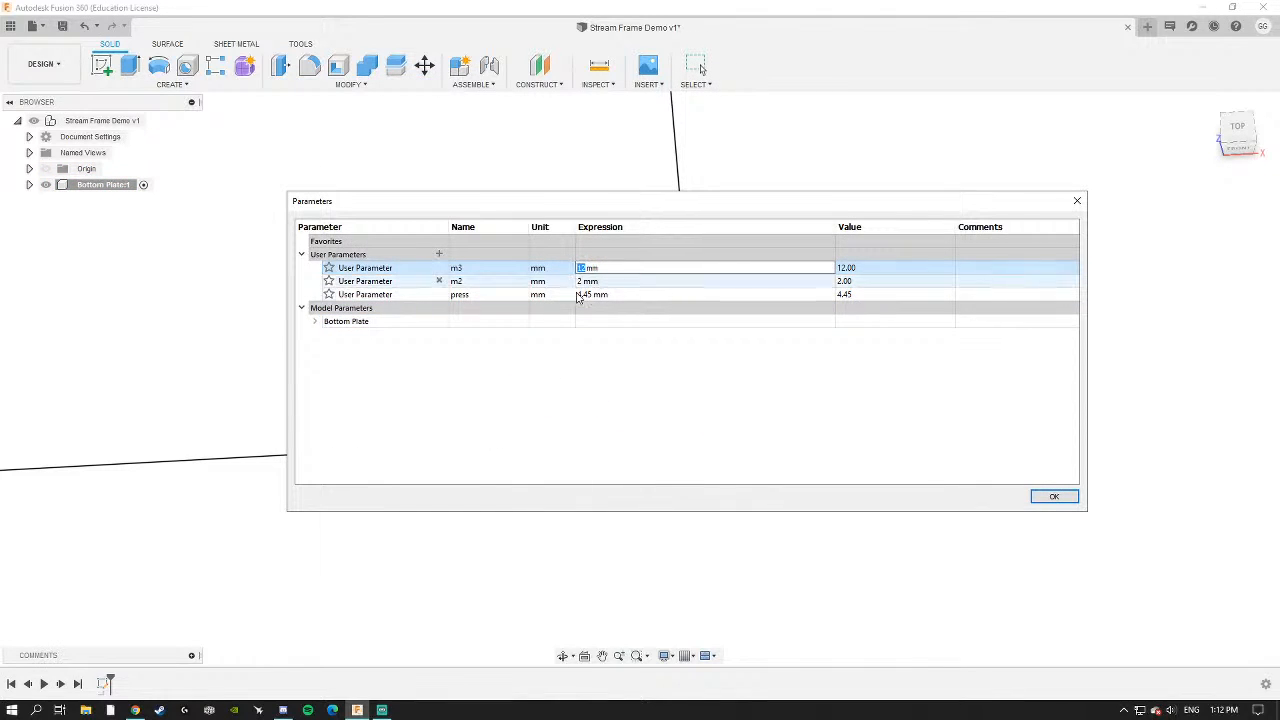
pyautogui.click(1054, 496)
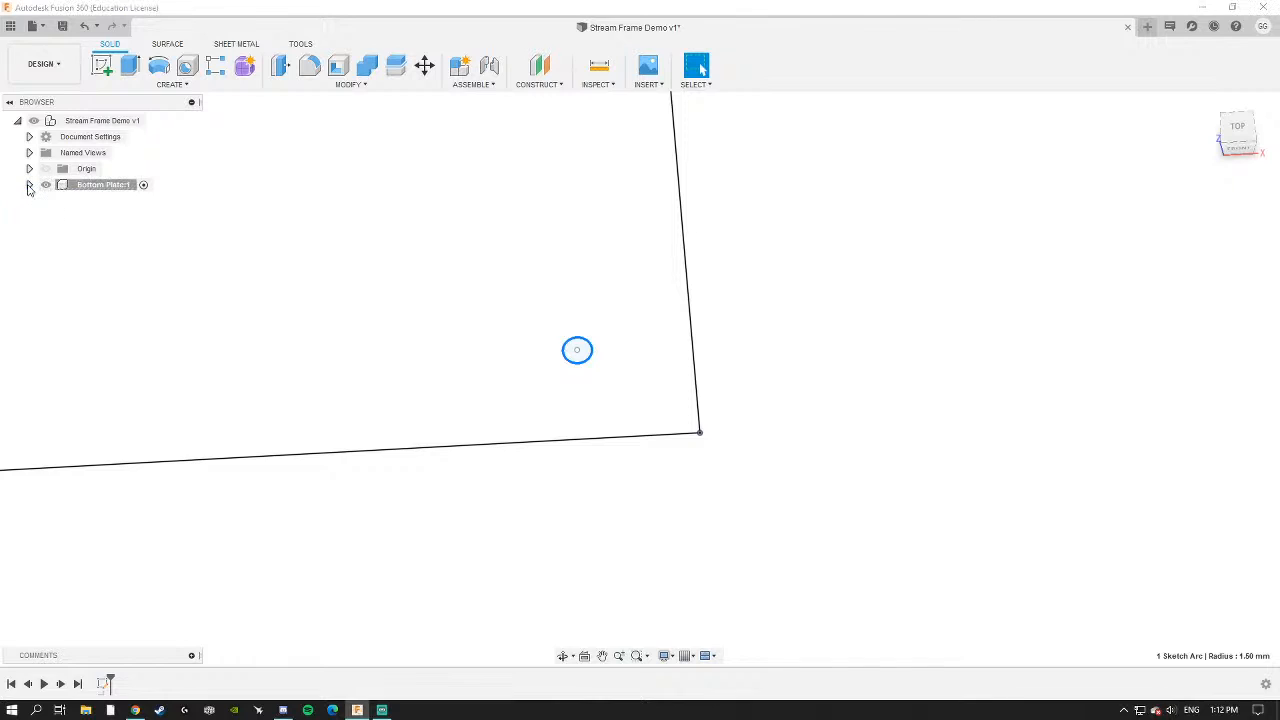
# Expand the Bottom Plate component down to its sketches and reopen Sketch1 for editing.
pyautogui.click(30, 185)
pyautogui.click(41, 216)
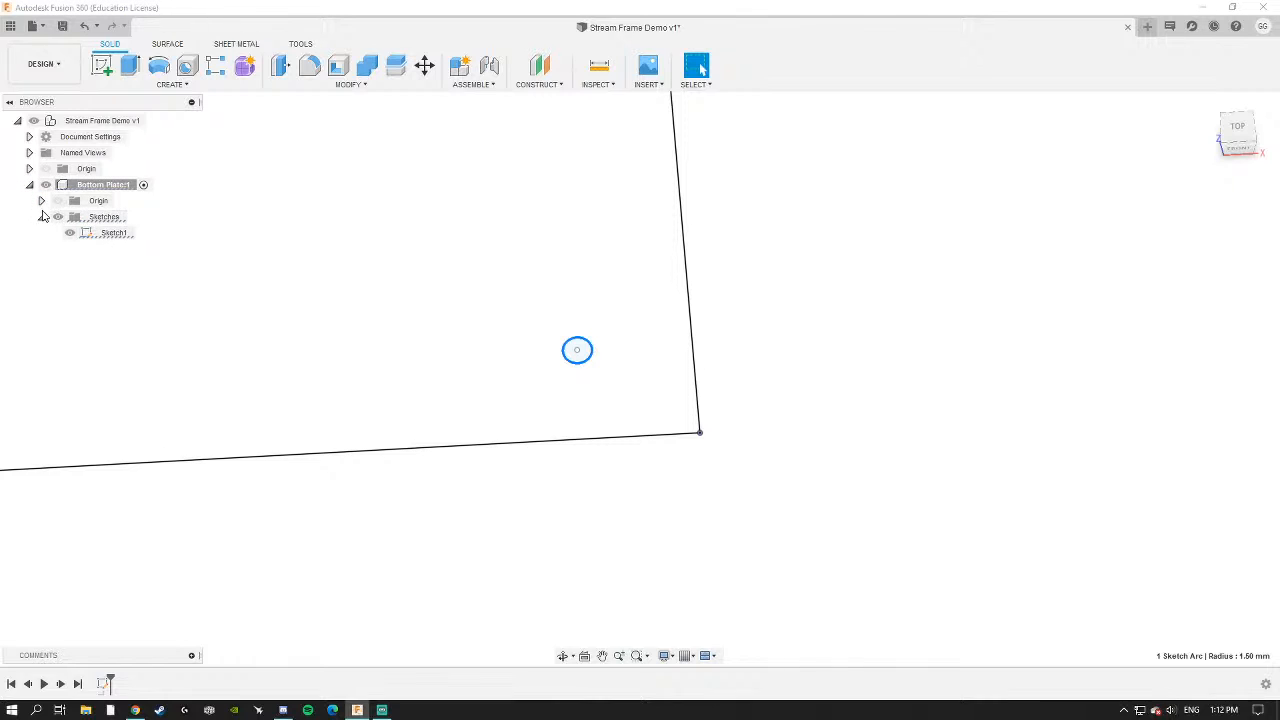
pyautogui.click(41, 216)
pyautogui.click(30, 186)
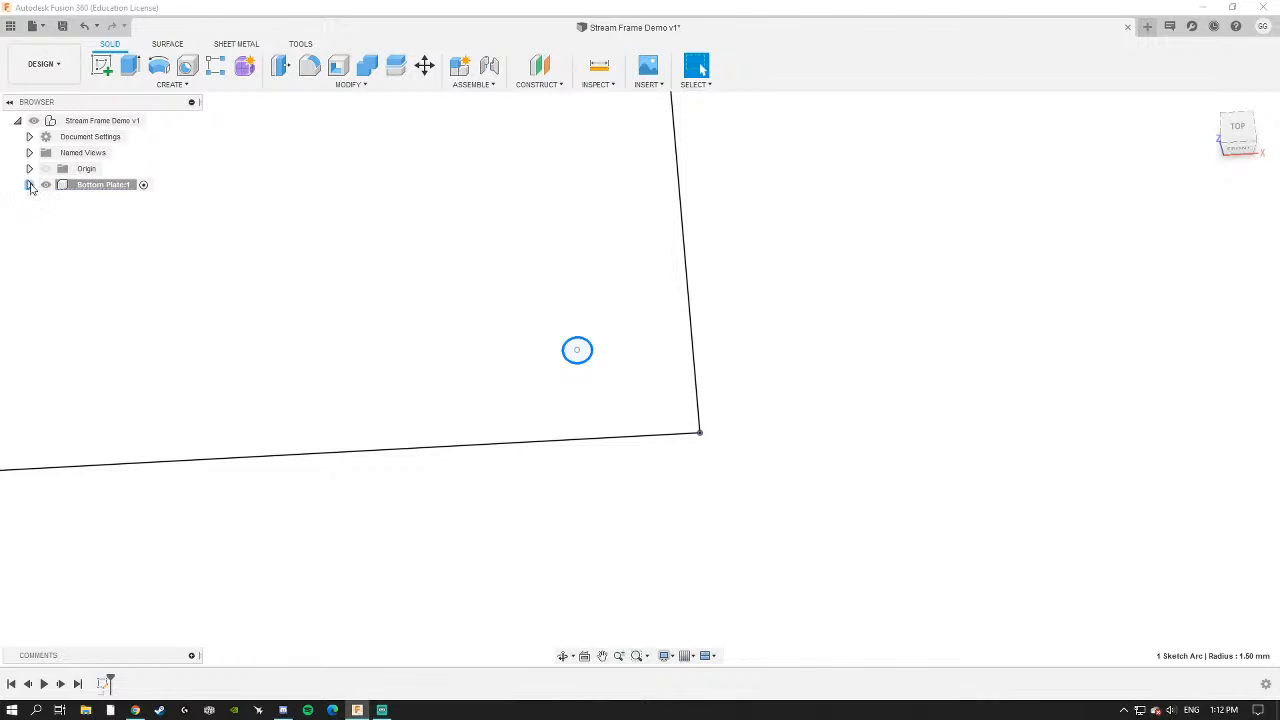
pyautogui.click(30, 185)
pyautogui.click(41, 216)
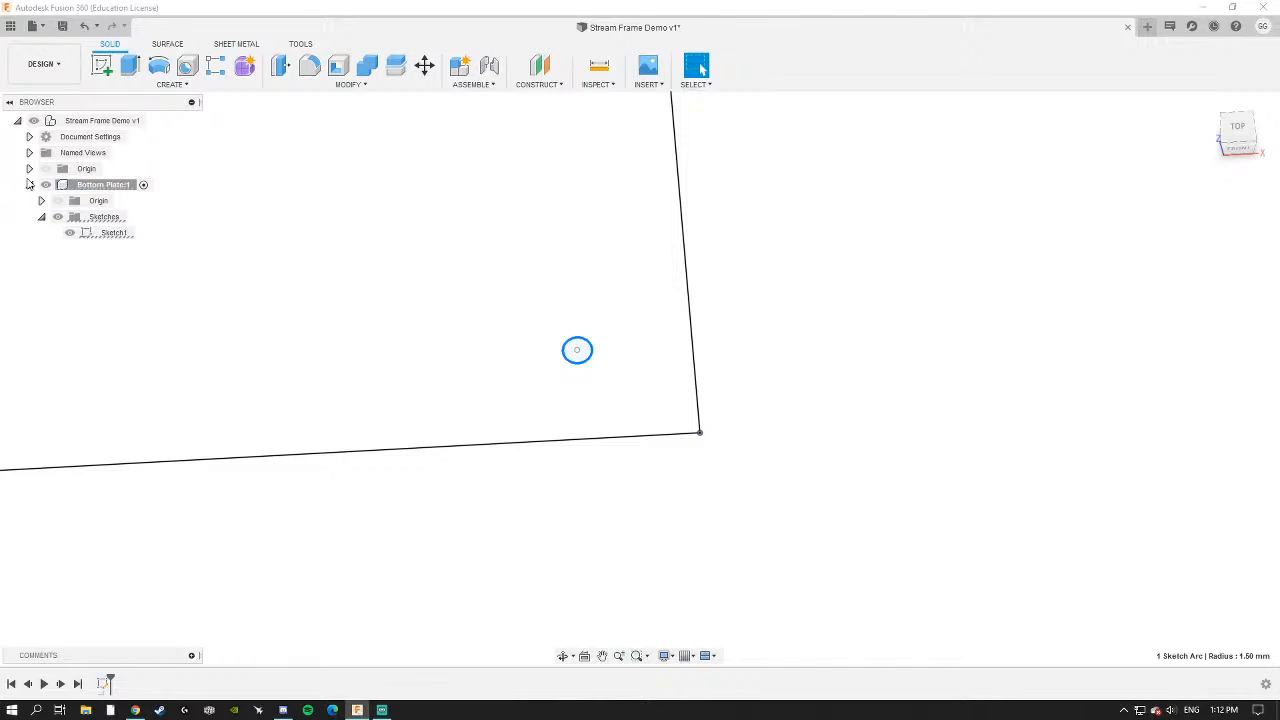
pyautogui.click(108, 233)
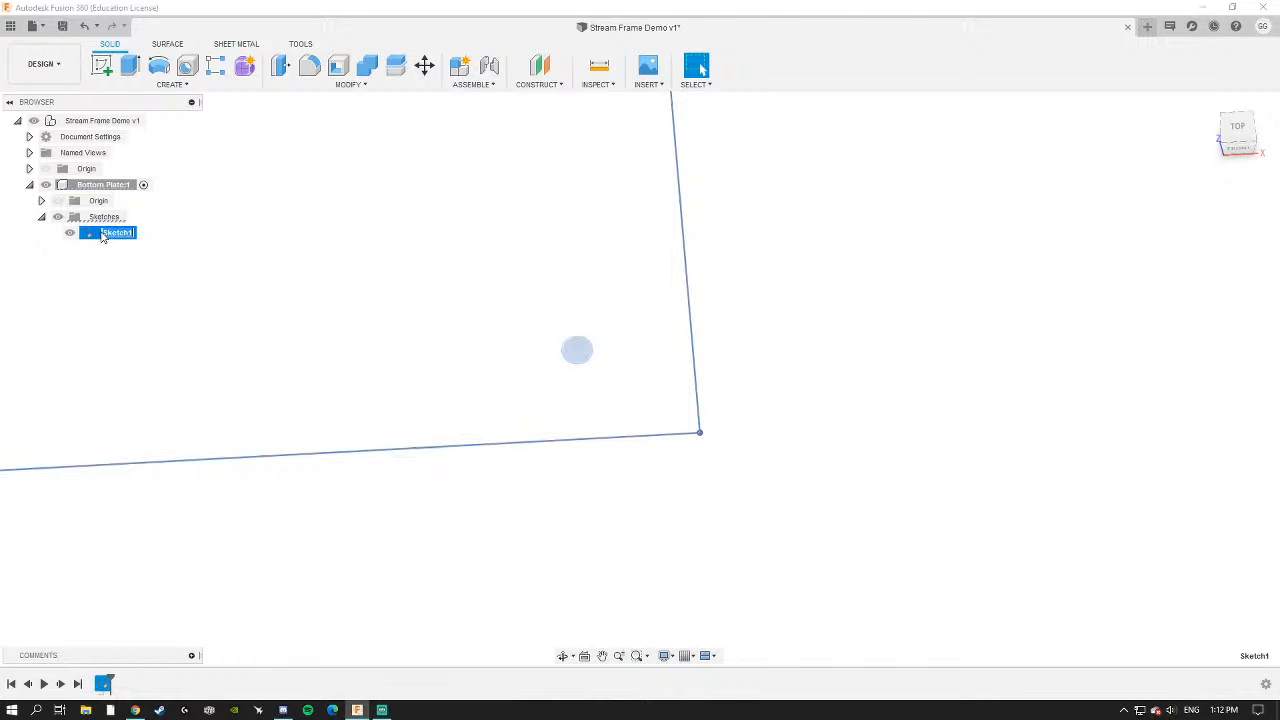
pyautogui.doubleClick(103, 235)
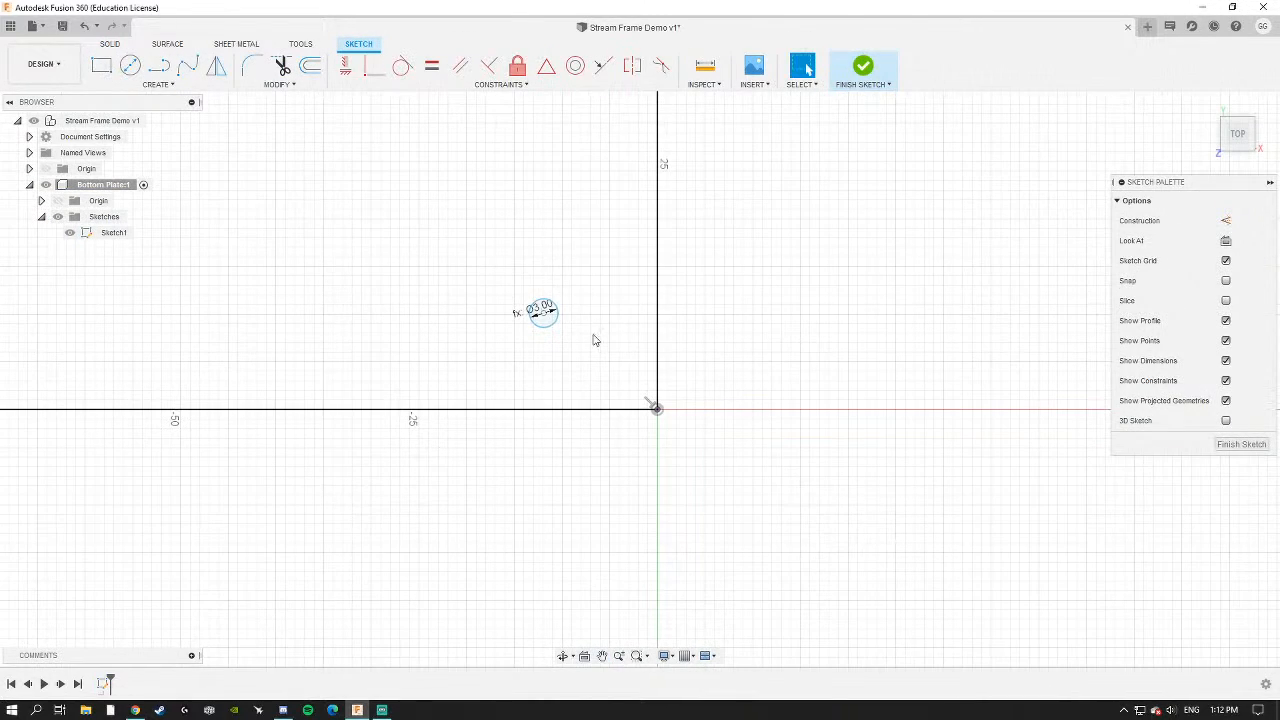
# Move the circle closer to the vertical line, keeping it inside the corner.
pyautogui.scroll(3, 600, 355)
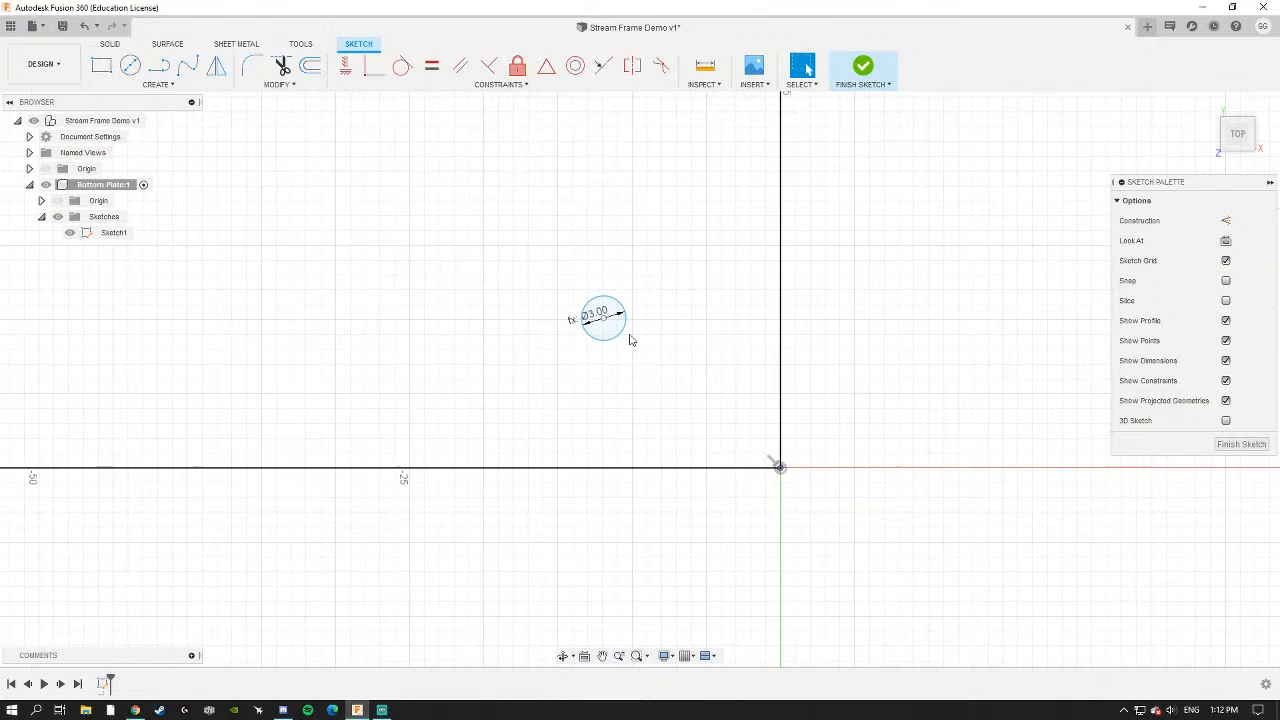
pyautogui.moveTo(620, 329)
pyautogui.mouseDown()
pyautogui.moveTo(738, 400)
pyautogui.moveTo(688, 340)
pyautogui.mouseUp()
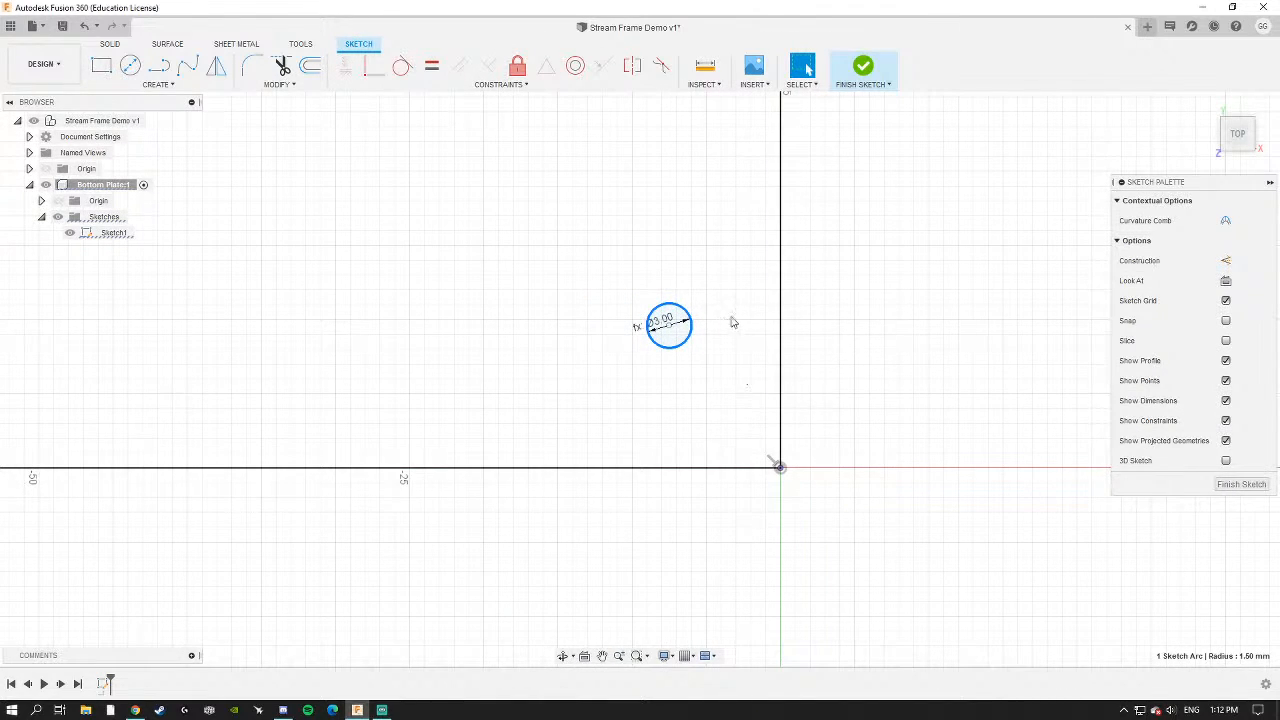
pyautogui.click(781, 335)
pyautogui.click(634, 437)
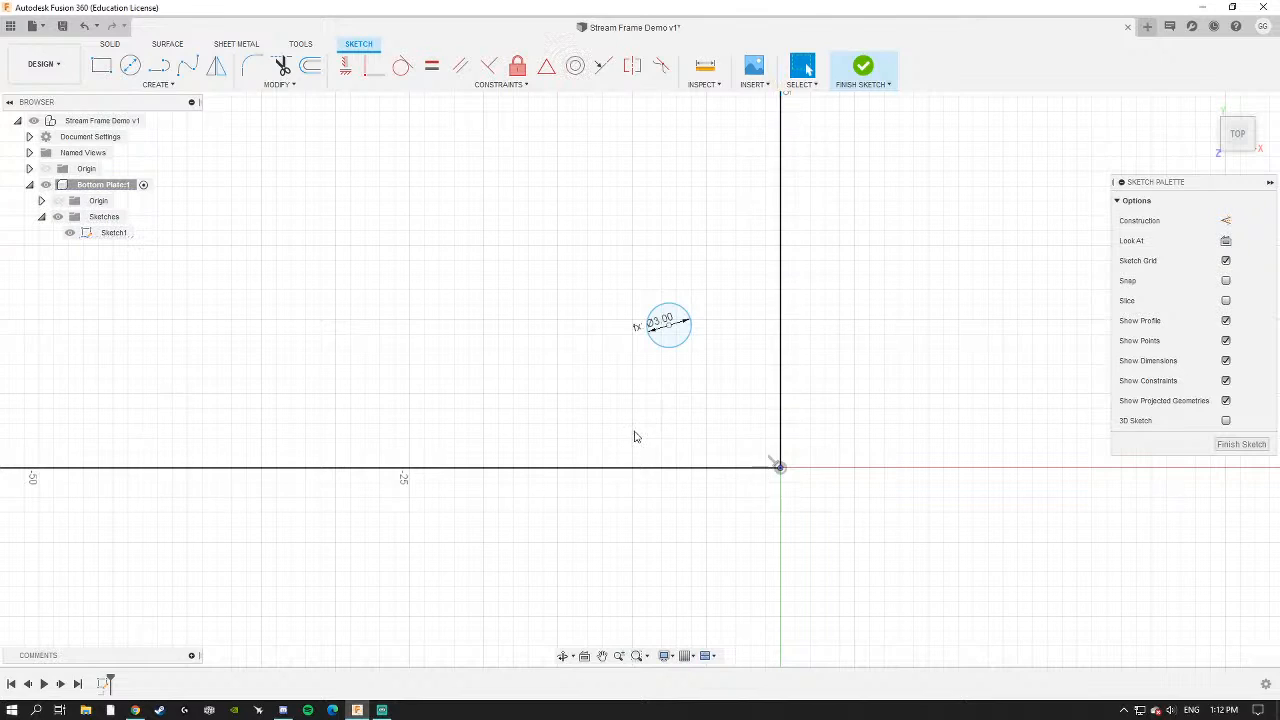
pyautogui.moveTo(653, 417); pyautogui.dragTo(631, 402, button='middle')
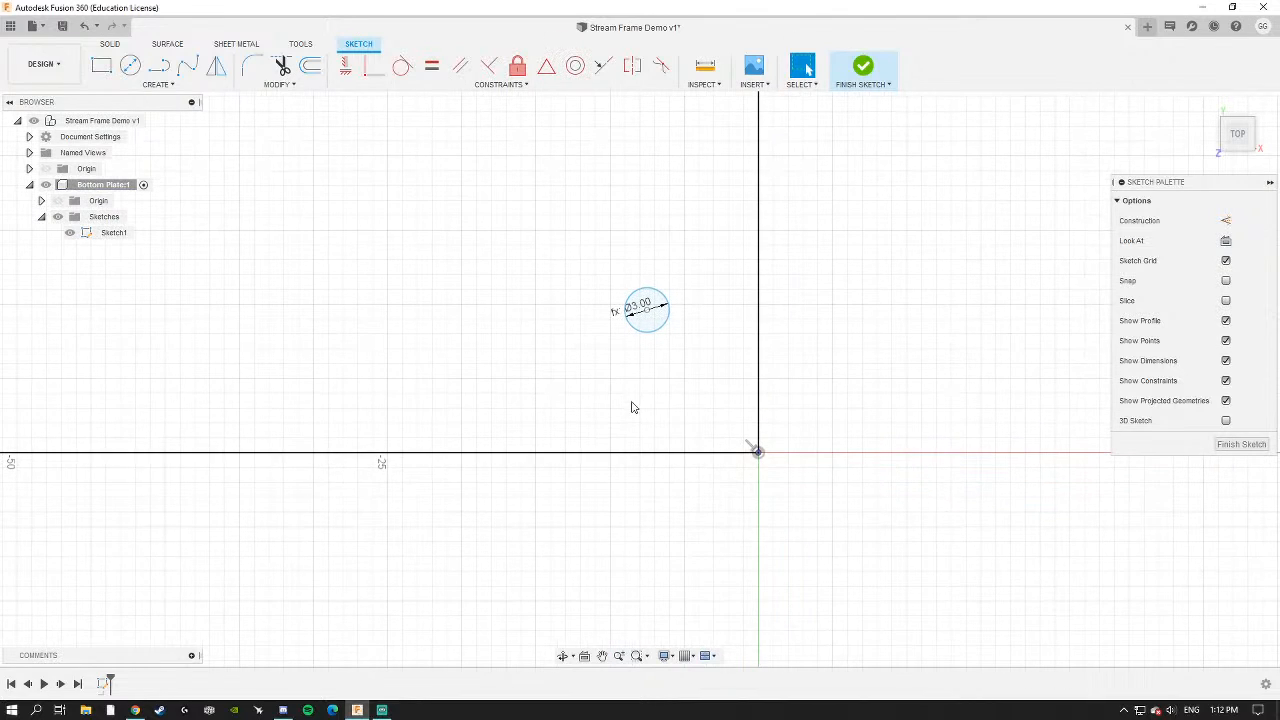
pyautogui.click(760, 350)
pyautogui.click(740, 447)
pyautogui.moveTo(742, 440); pyautogui.dragTo(731, 435, button='middle')
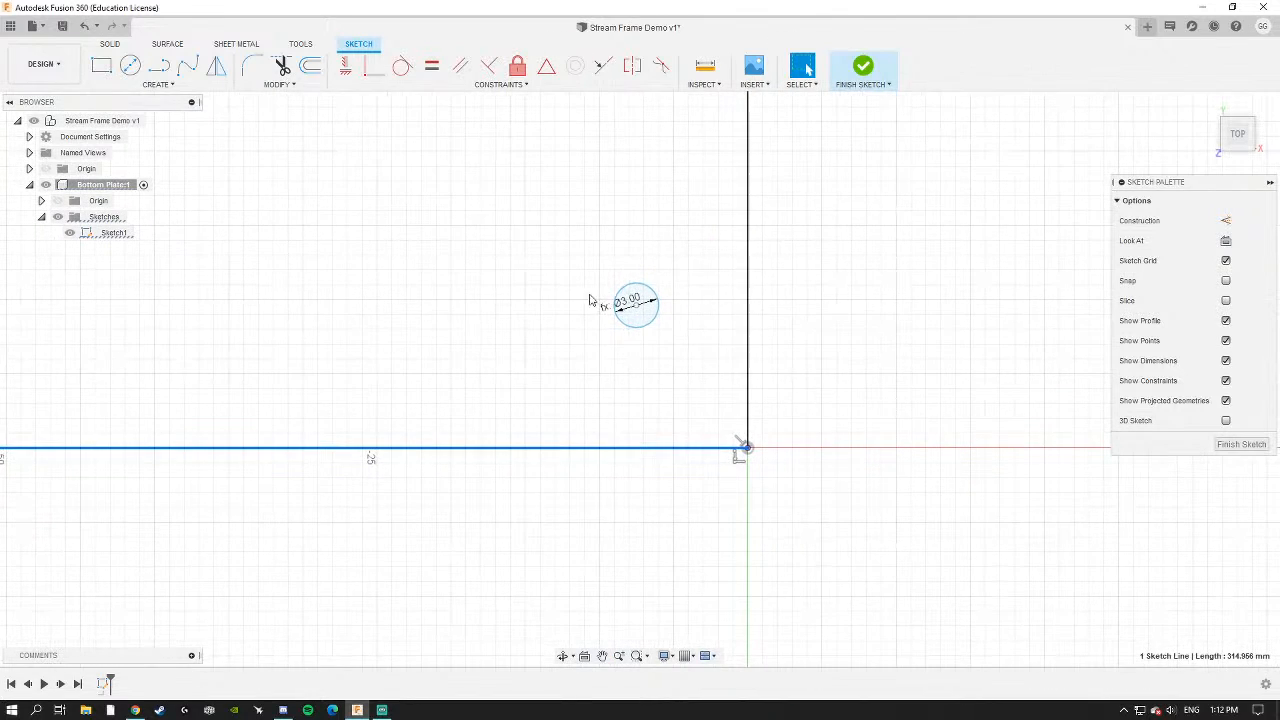
pyautogui.click(826, 354)
pyautogui.click(641, 327)
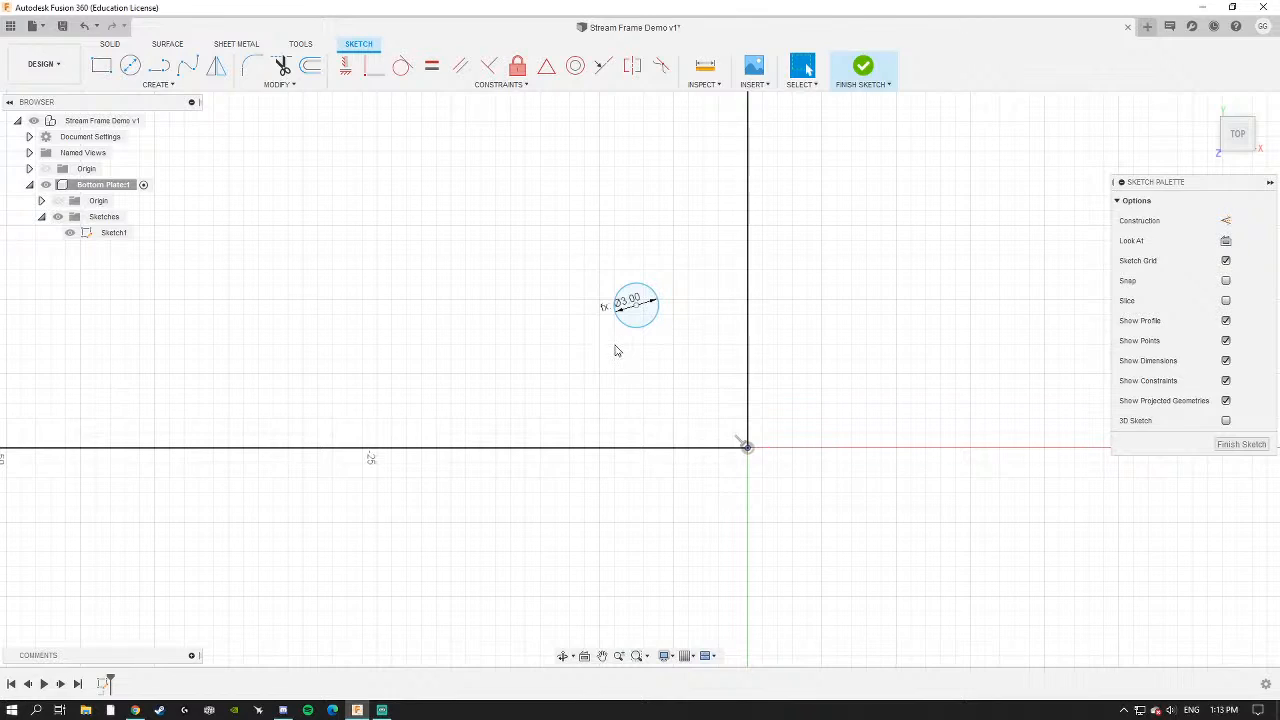
# Nudge the circle slightly and dimension its center 10 mm from the horizontal line.
pyautogui.moveTo(636, 322); pyautogui.dragTo(628, 332)
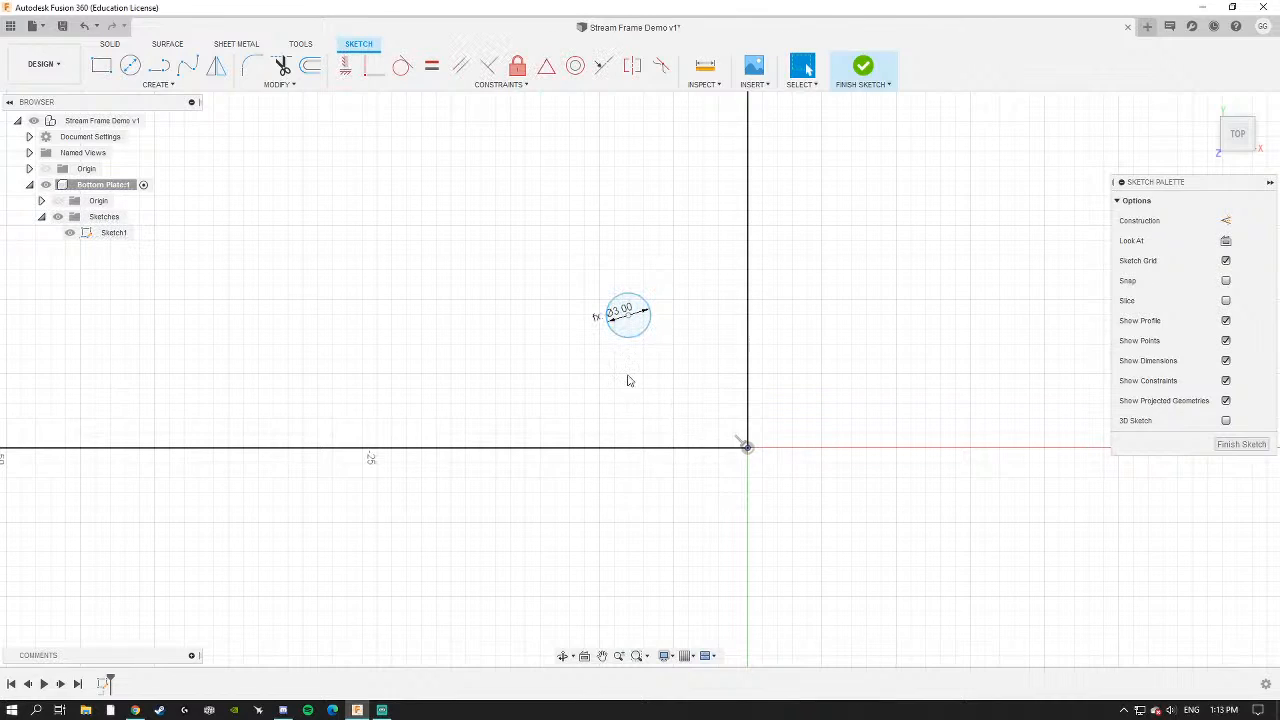
pyautogui.click(630, 344)
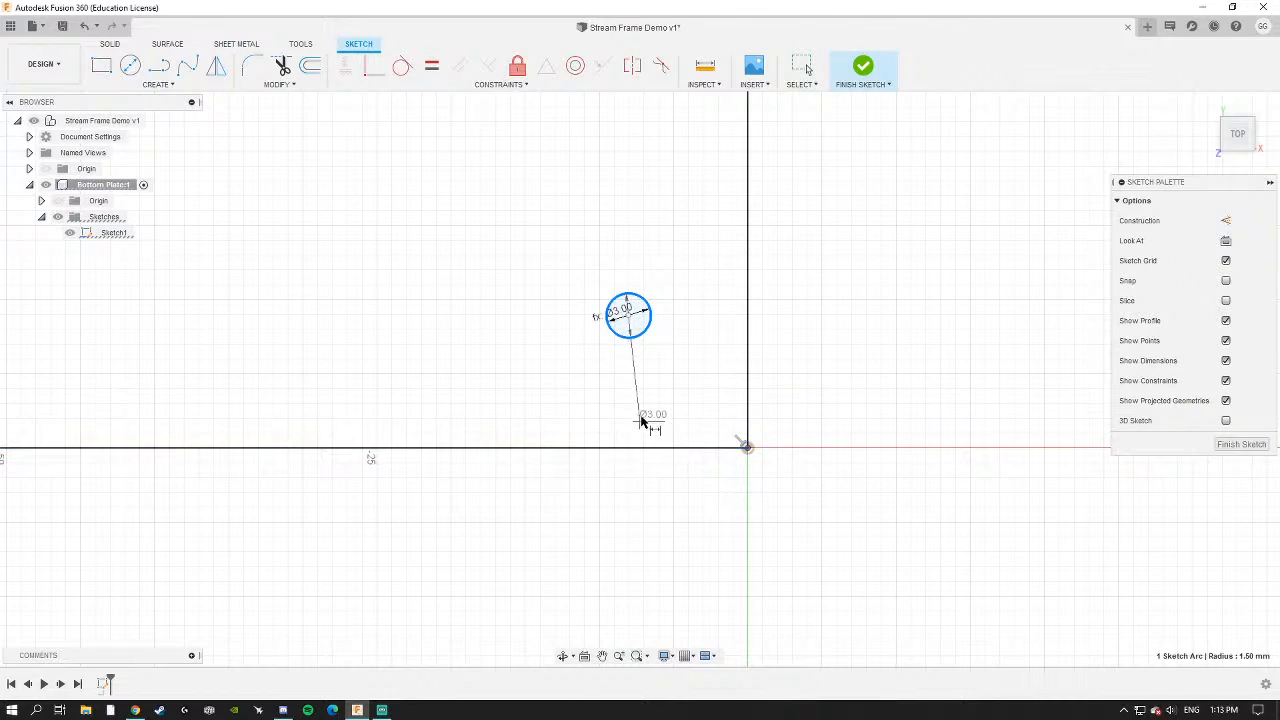
pyautogui.press('Escape')
pyautogui.press('d')
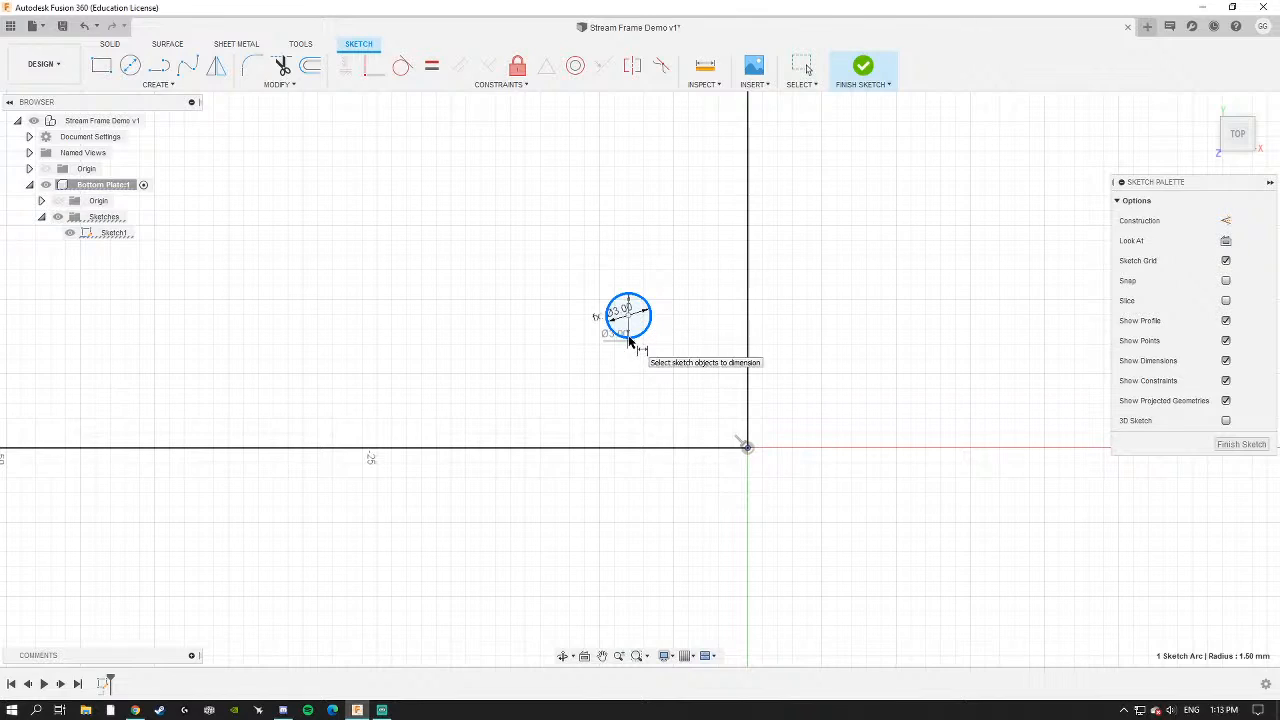
pyautogui.click(630, 338)
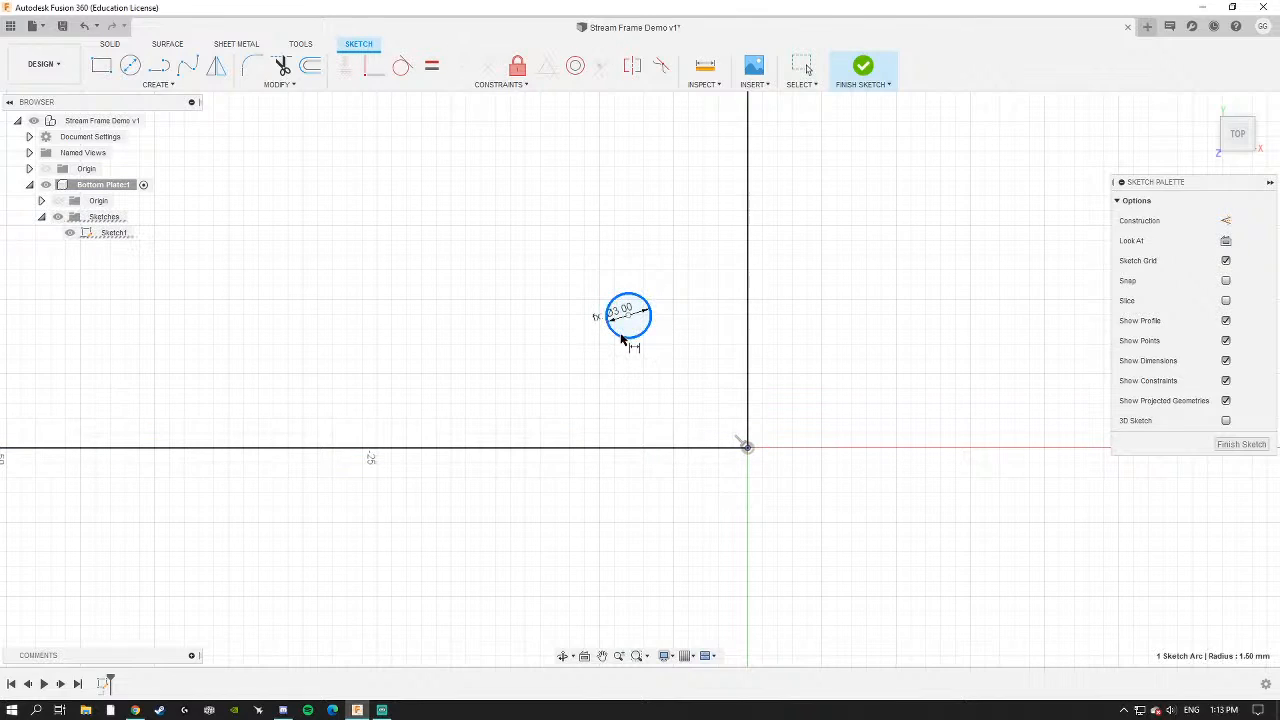
pyautogui.click(633, 452)
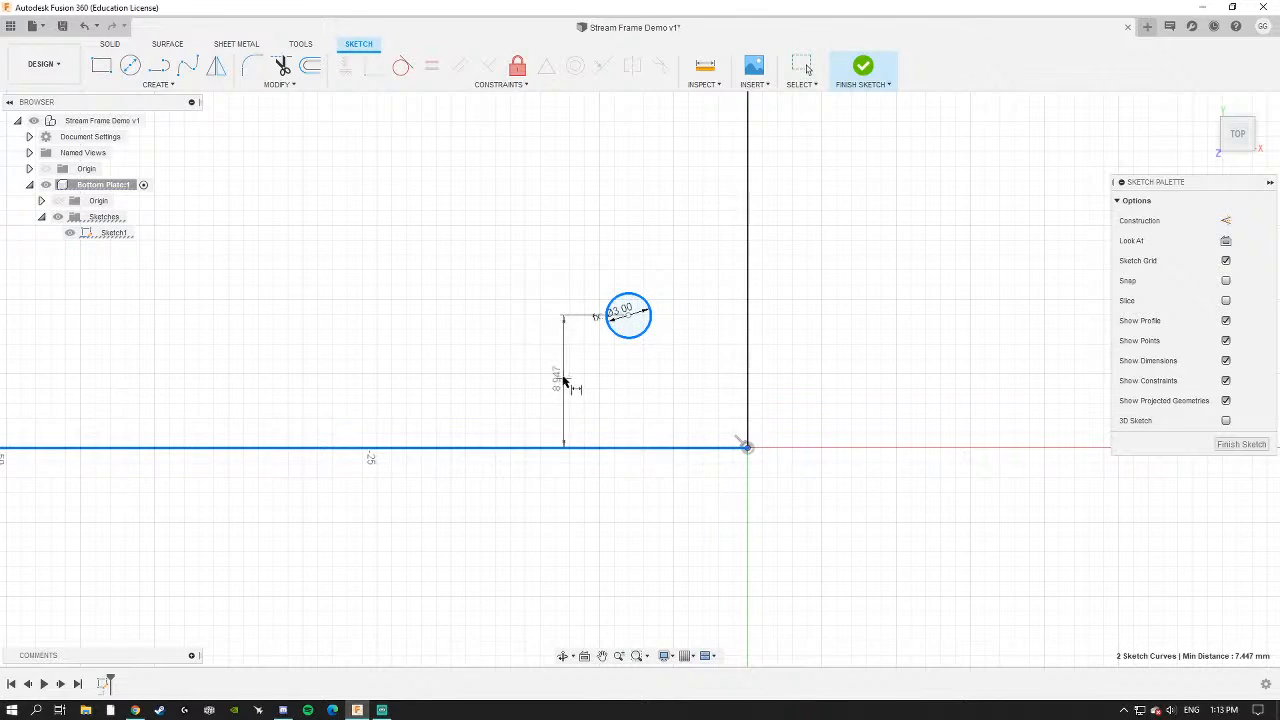
pyautogui.click(510, 355)
pyautogui.write('10')
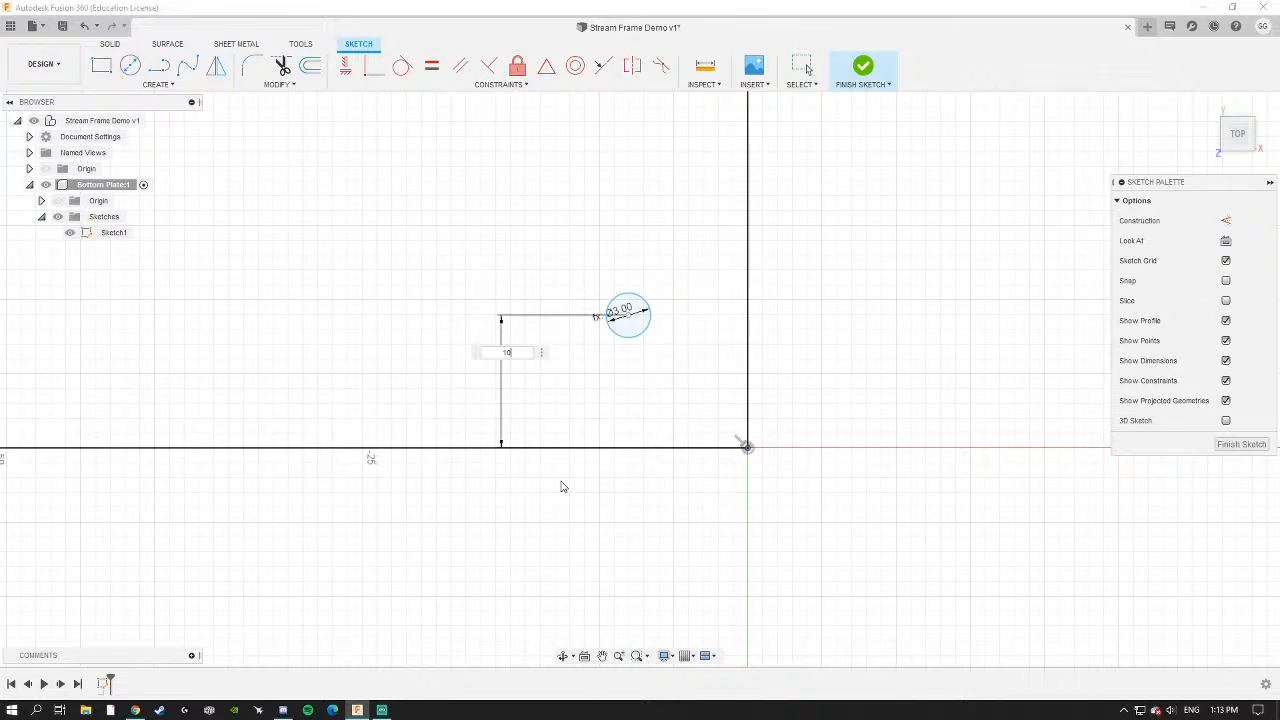
pyautogui.press('Return')
pyautogui.press('Escape')
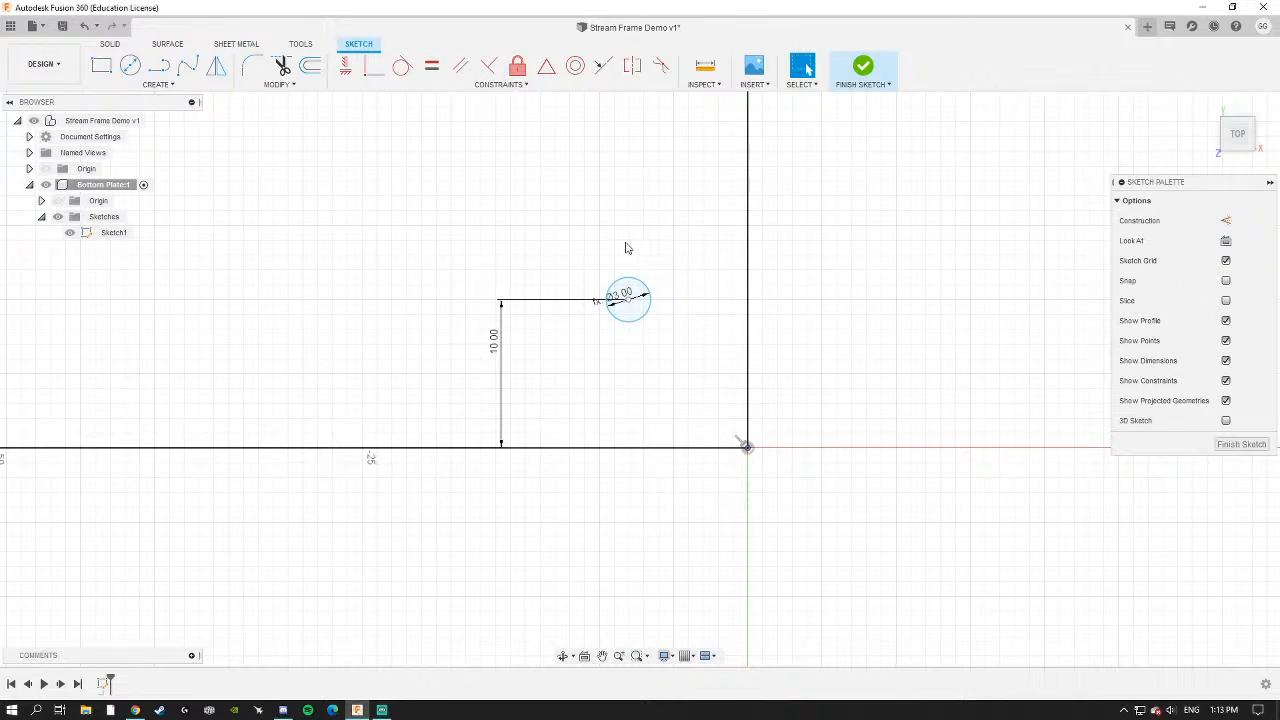
# Dimension the circle's center 10 mm from the vertical line.
pyautogui.press('d')
pyautogui.click(649, 289)
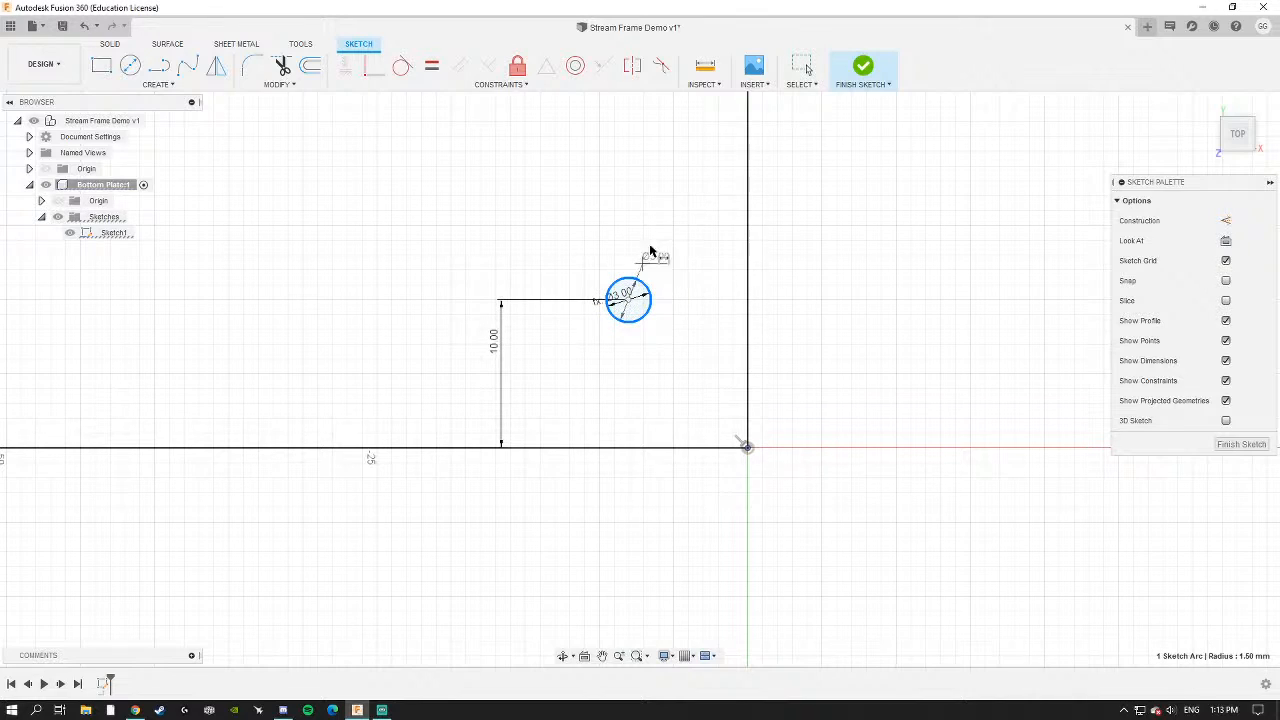
pyautogui.click(748, 240)
pyautogui.click(716, 170)
pyautogui.write('10')
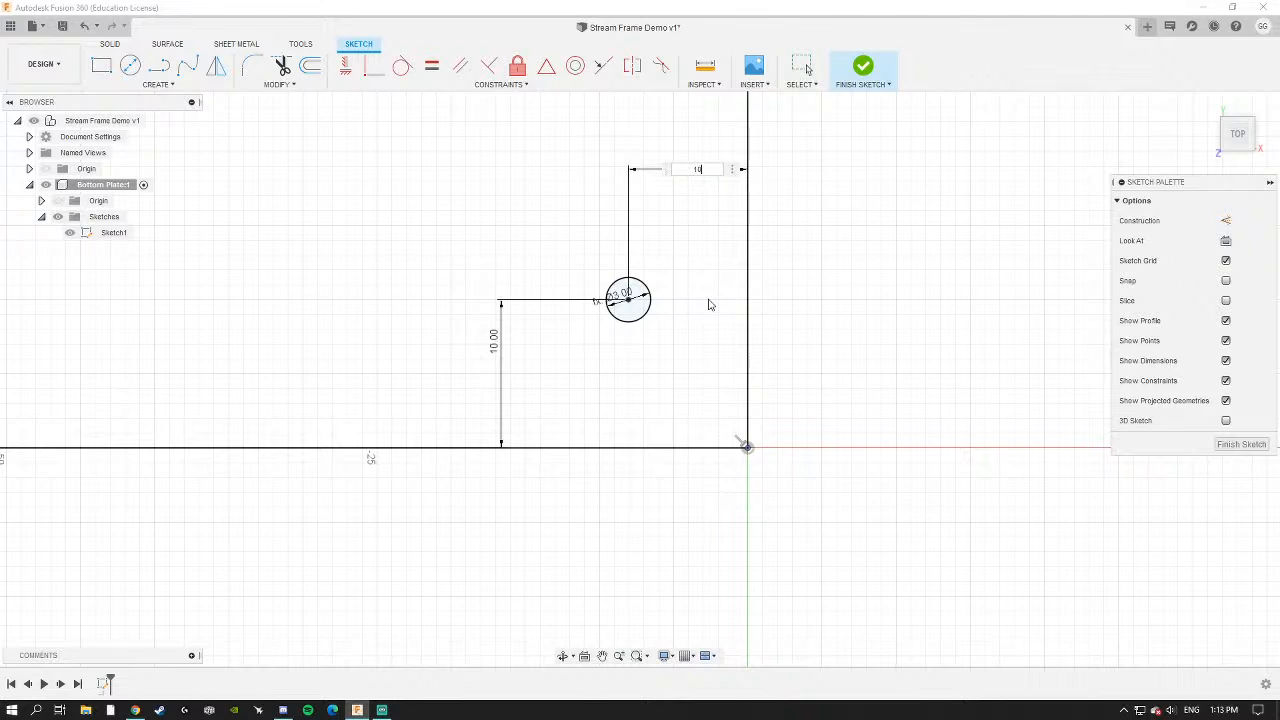
pyautogui.press('Return')
pyautogui.scroll(3, 690, 300)
pyautogui.scroll(3, 580, 357)
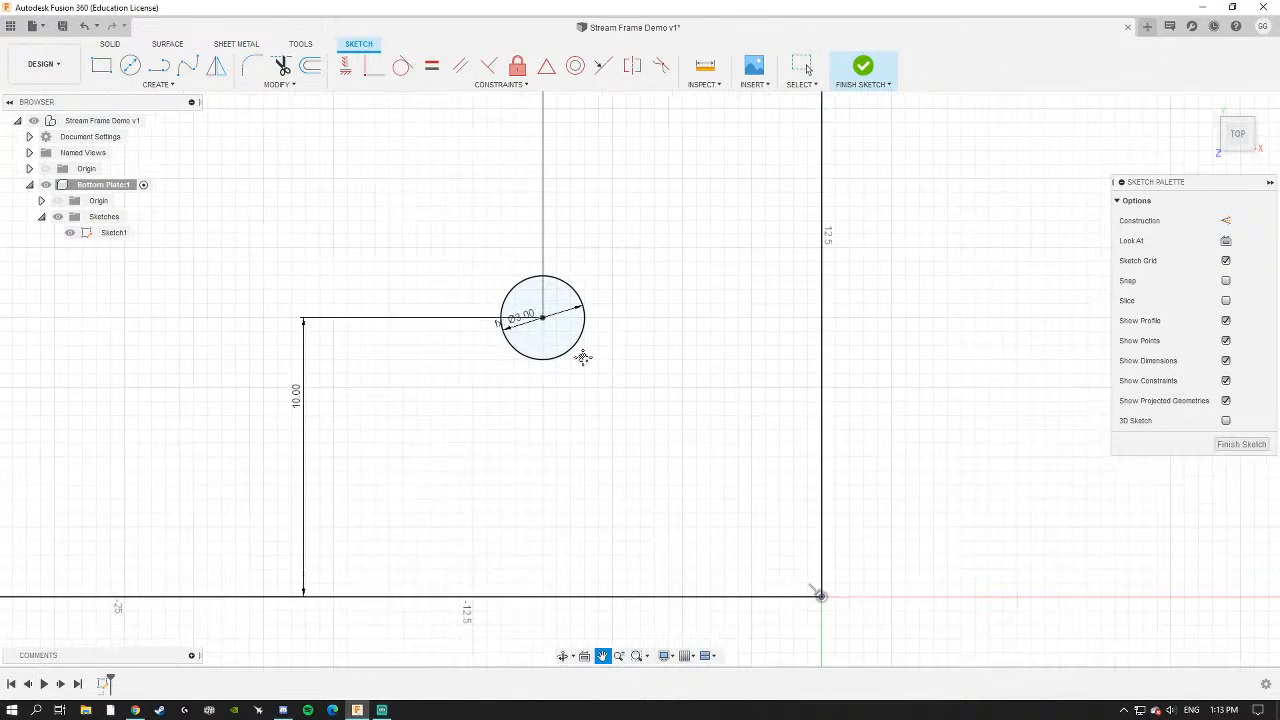
pyautogui.scroll(-5, 535, 356)
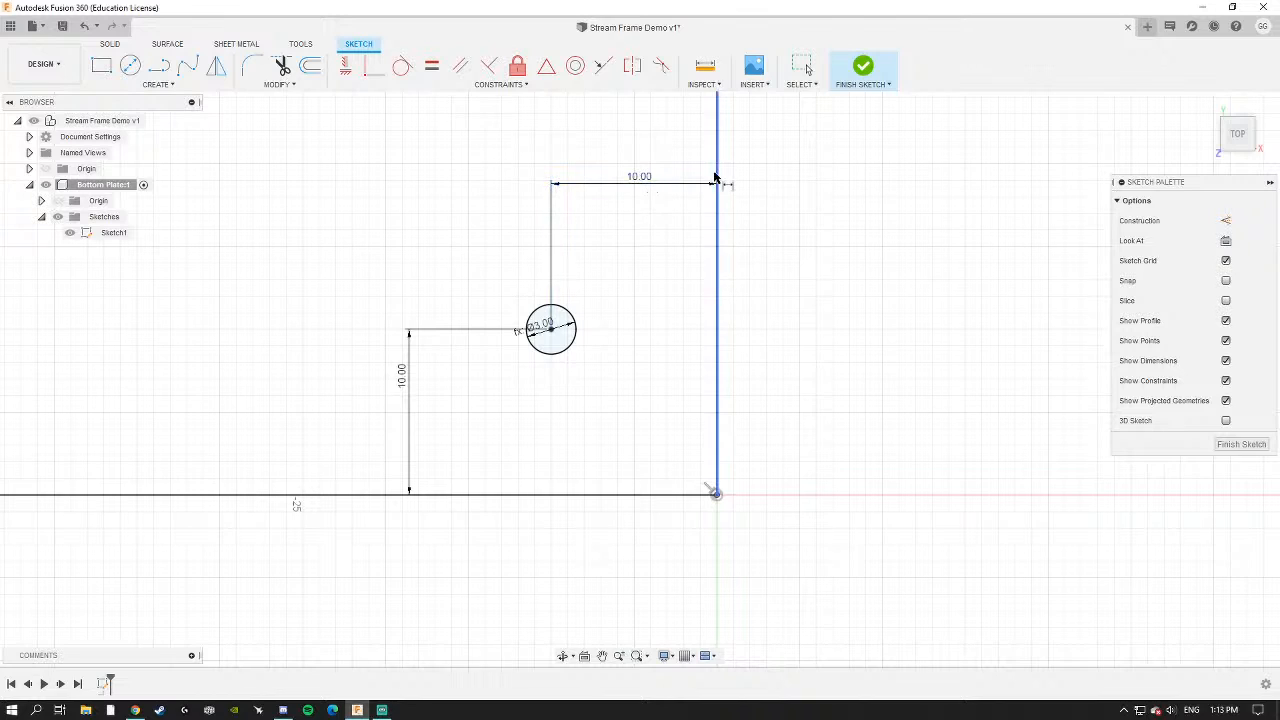
pyautogui.scroll(-3, 605, 392)
pyautogui.press('Escape')
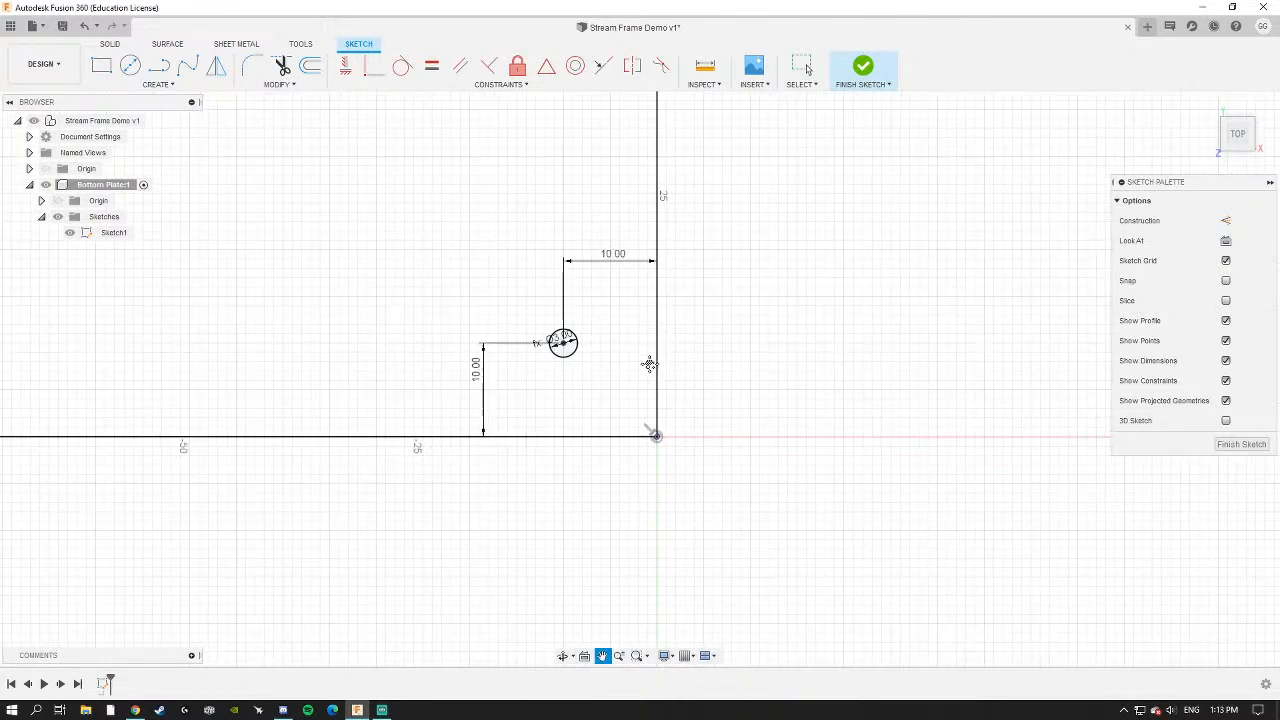
pyautogui.scroll(2, 550, 361)
pyautogui.scroll(-2, 559, 362)
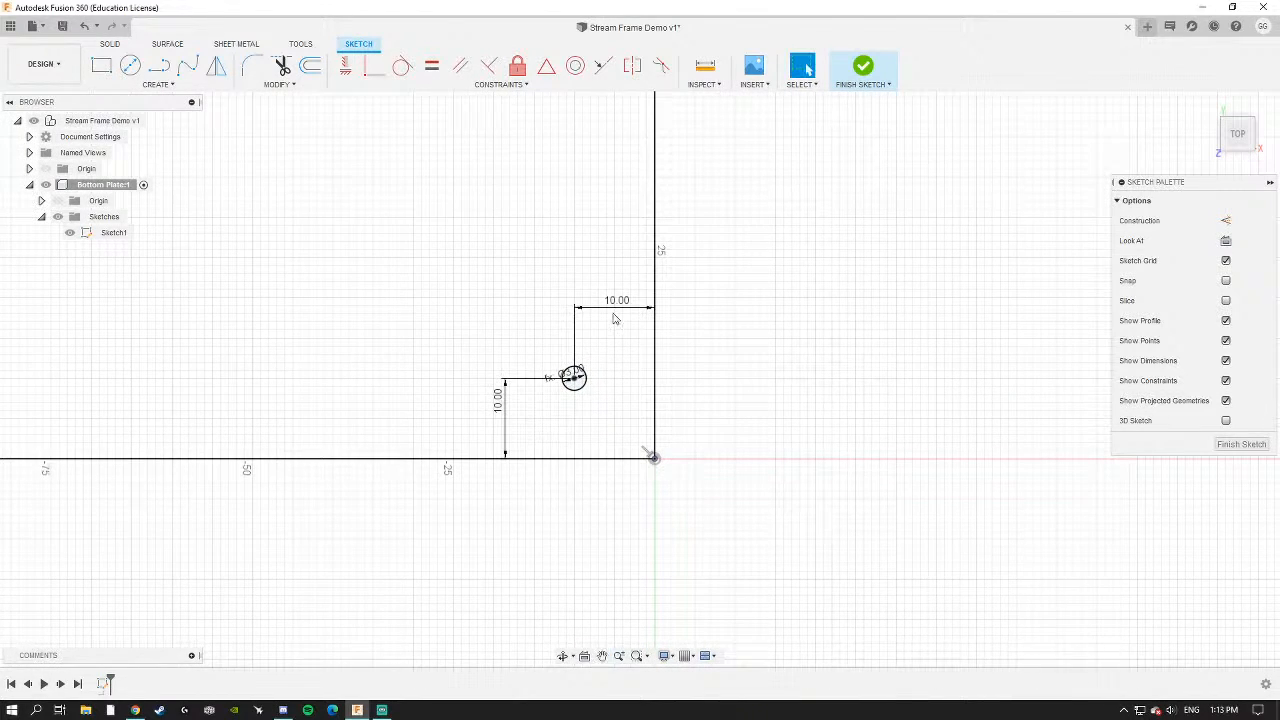
pyautogui.scroll(-1, 550, 392)
pyautogui.scroll(2, 549, 392)
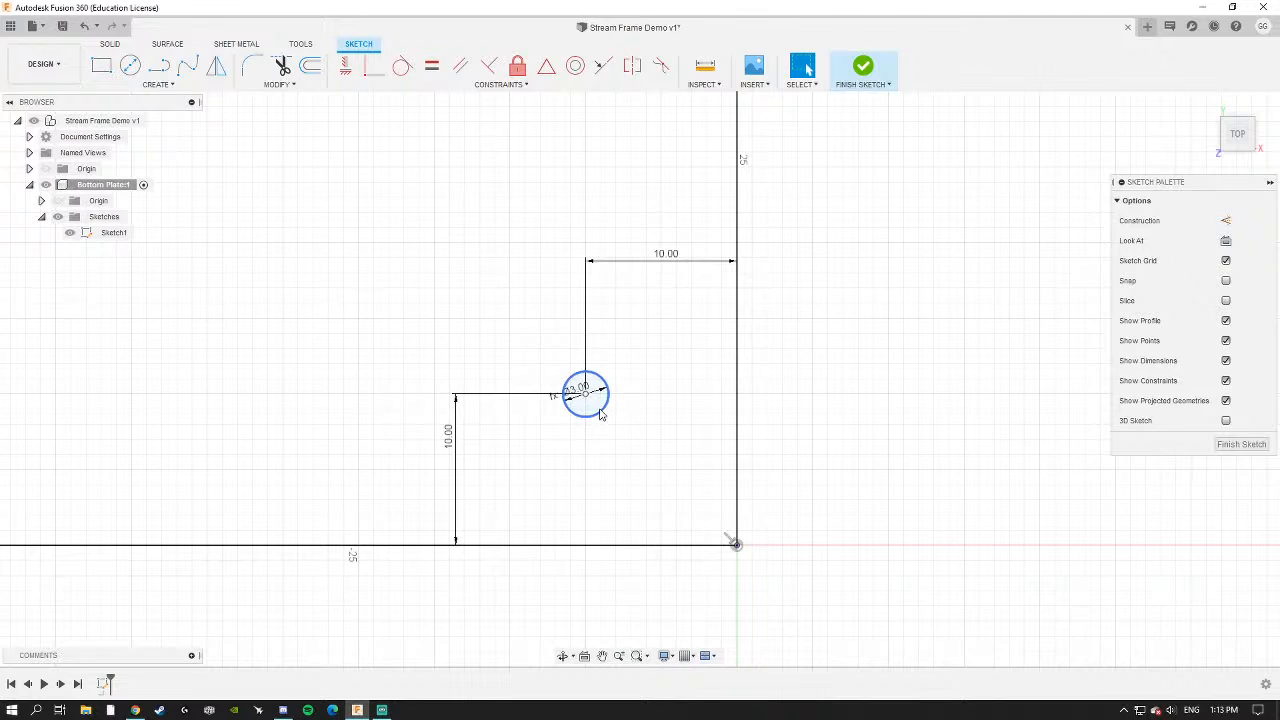
pyautogui.scroll(-3, 600, 443)
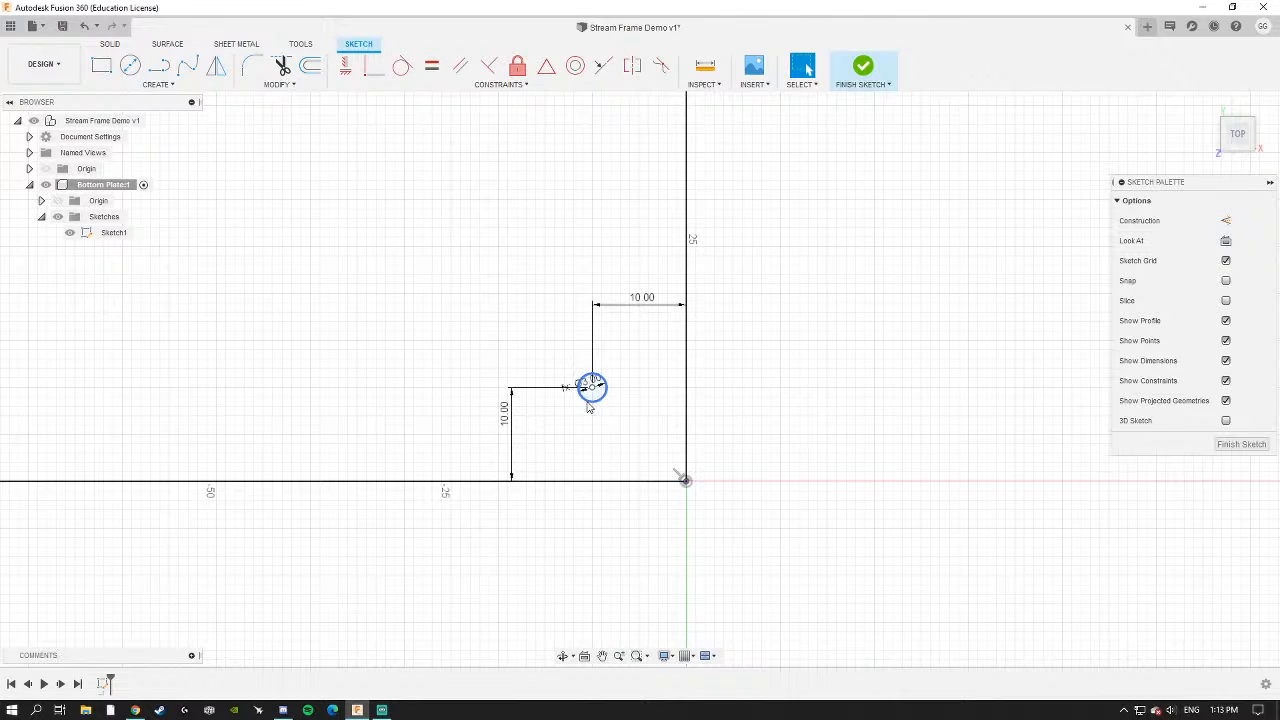
pyautogui.scroll(4, 590, 407)
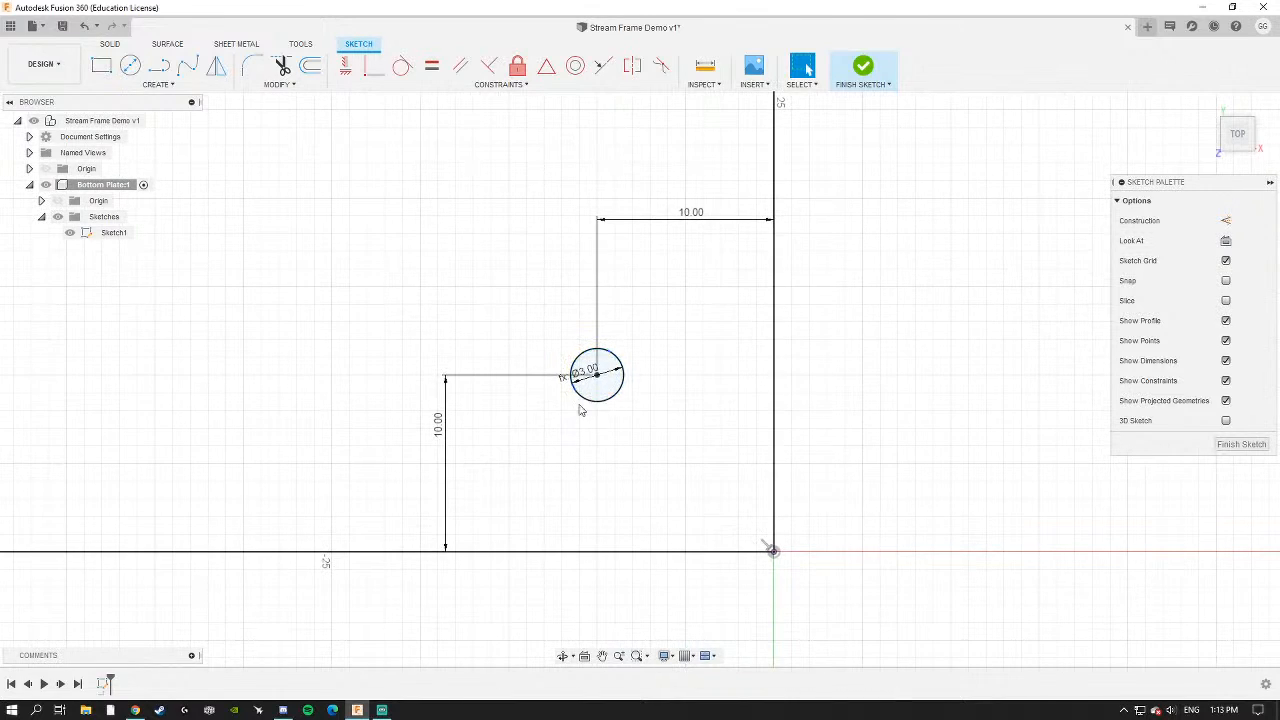
# Sketch a second circle about 3.2 mm in diameter, above and to the left of the dimensioned hole.
pyautogui.click(159, 66)
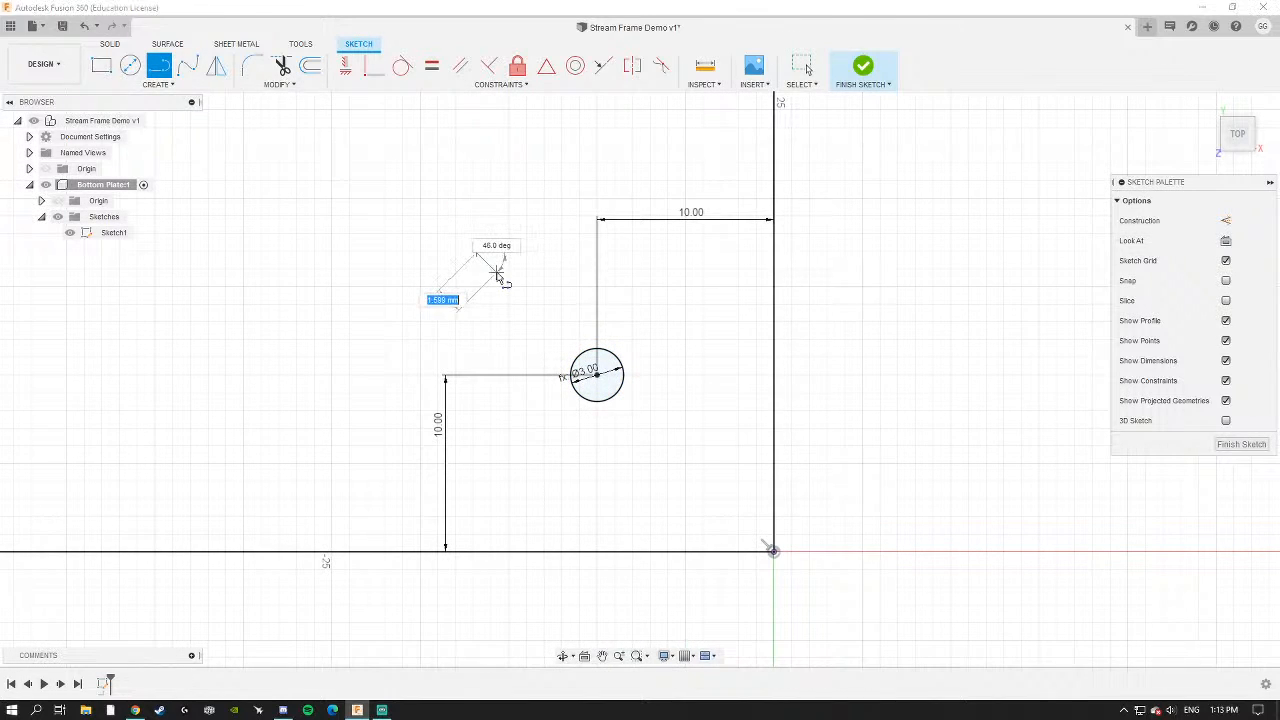
pyautogui.press('c')
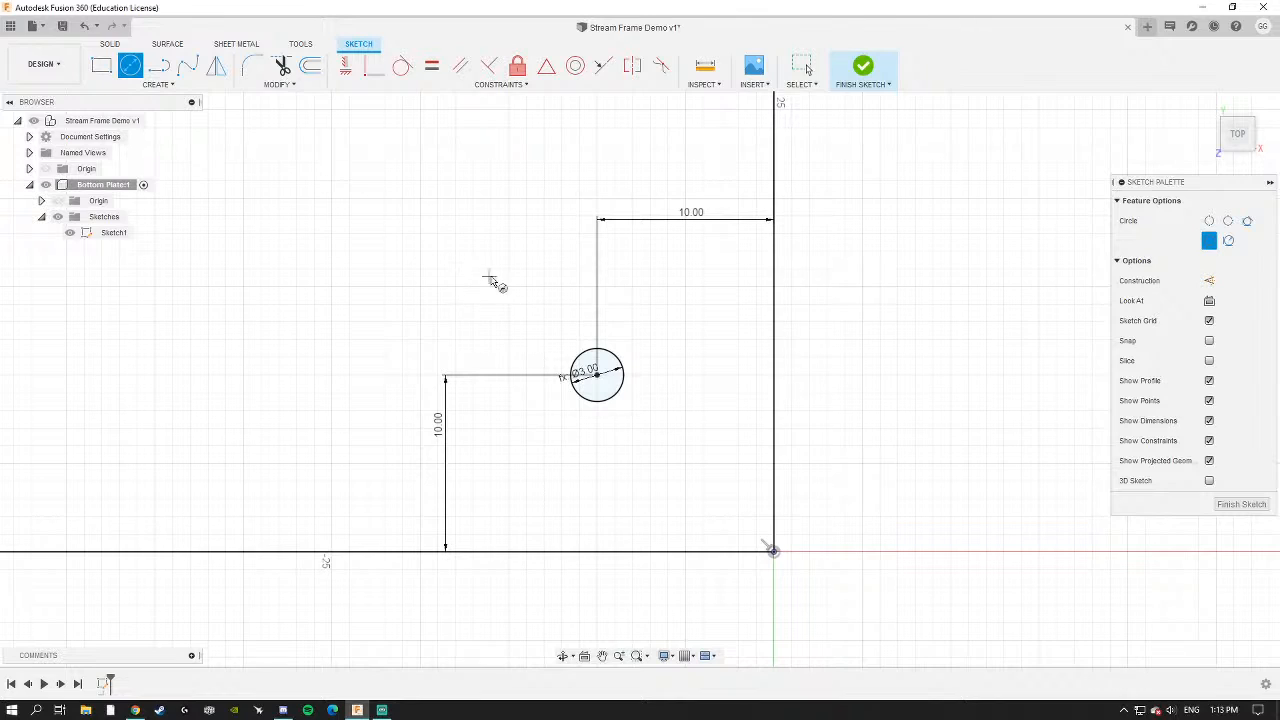
pyautogui.click(505, 265)
pyautogui.click(525, 290)
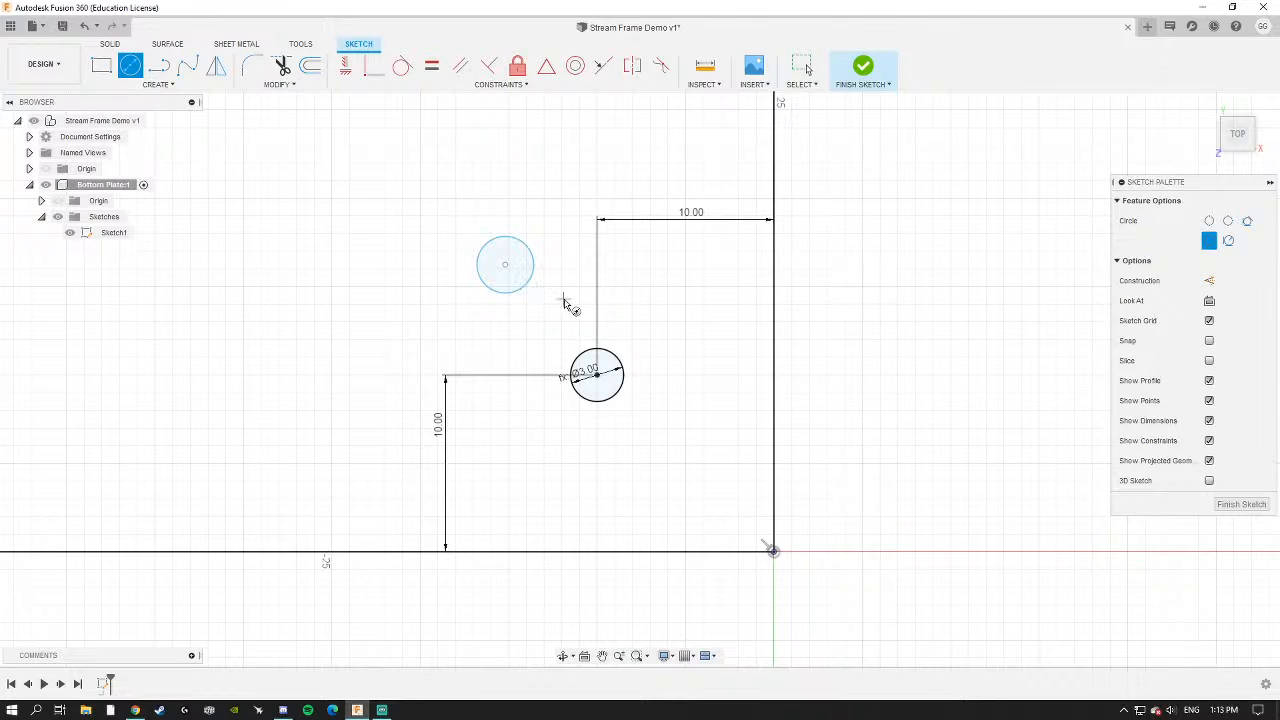
pyautogui.press('Escape')
# Dimension the second circle's diameter and drive it with the user parameter m3.
pyautogui.click(485, 275)
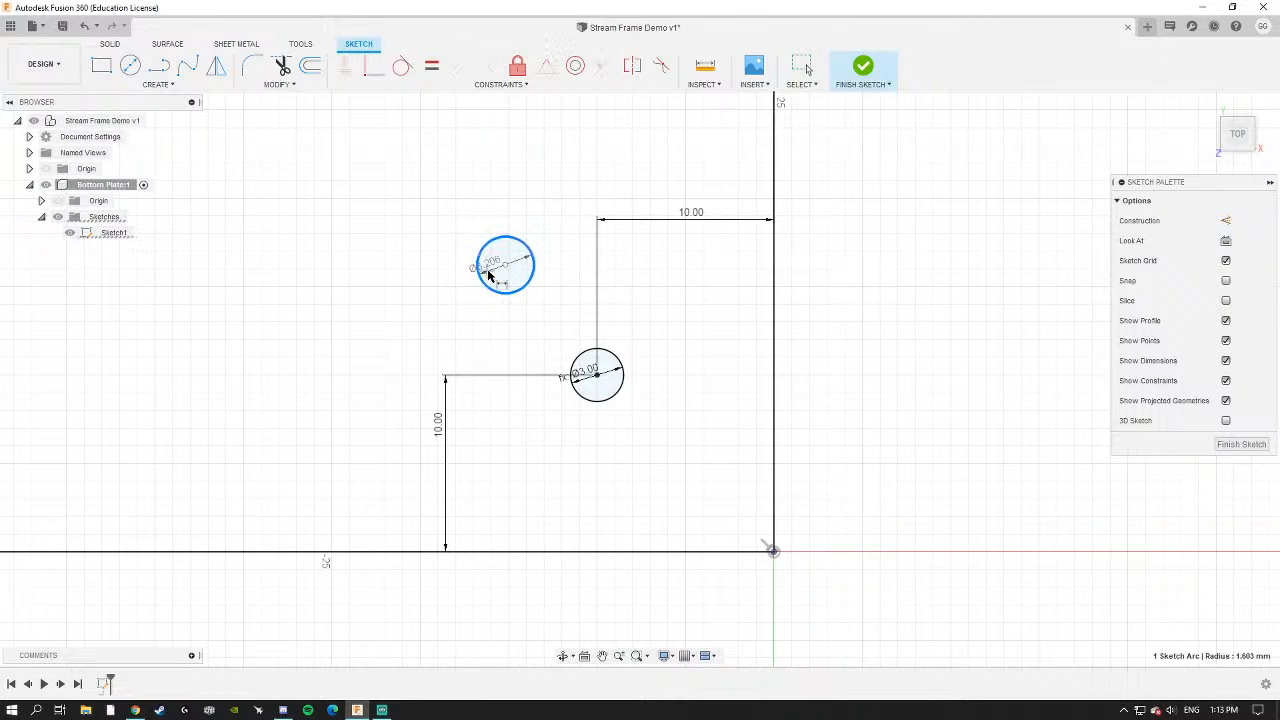
pyautogui.click(492, 271)
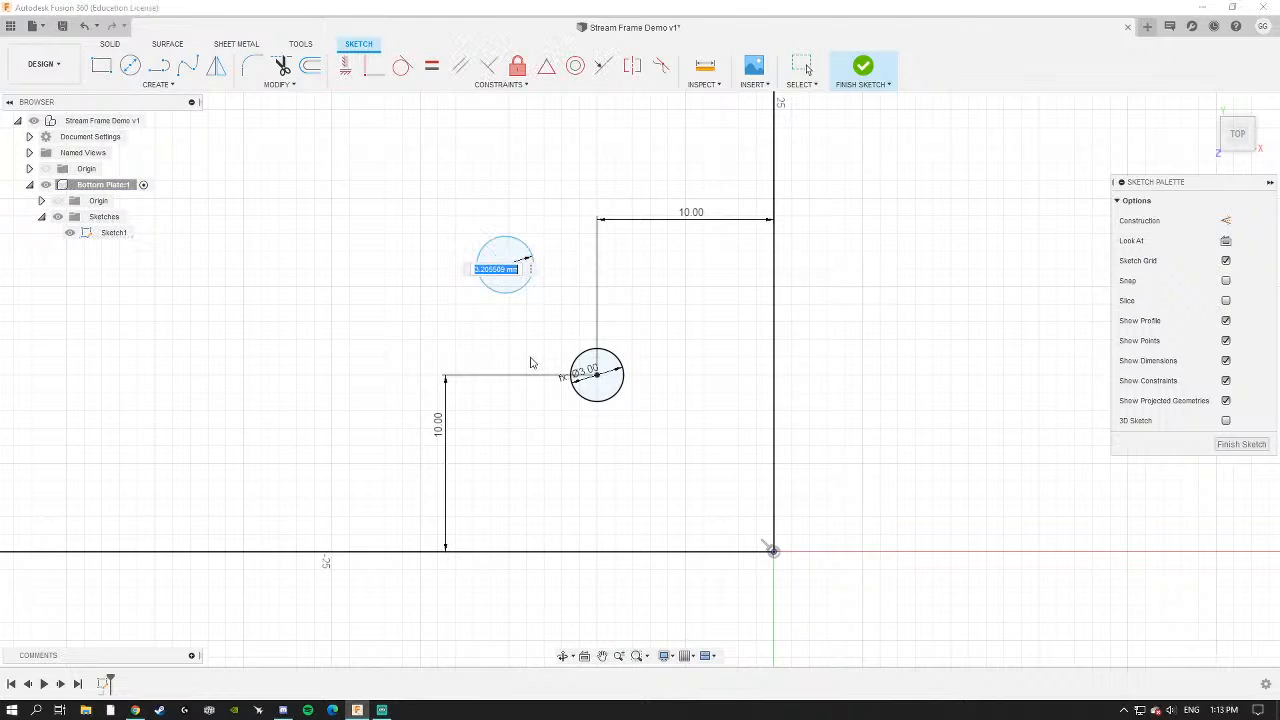
pyautogui.write('3')
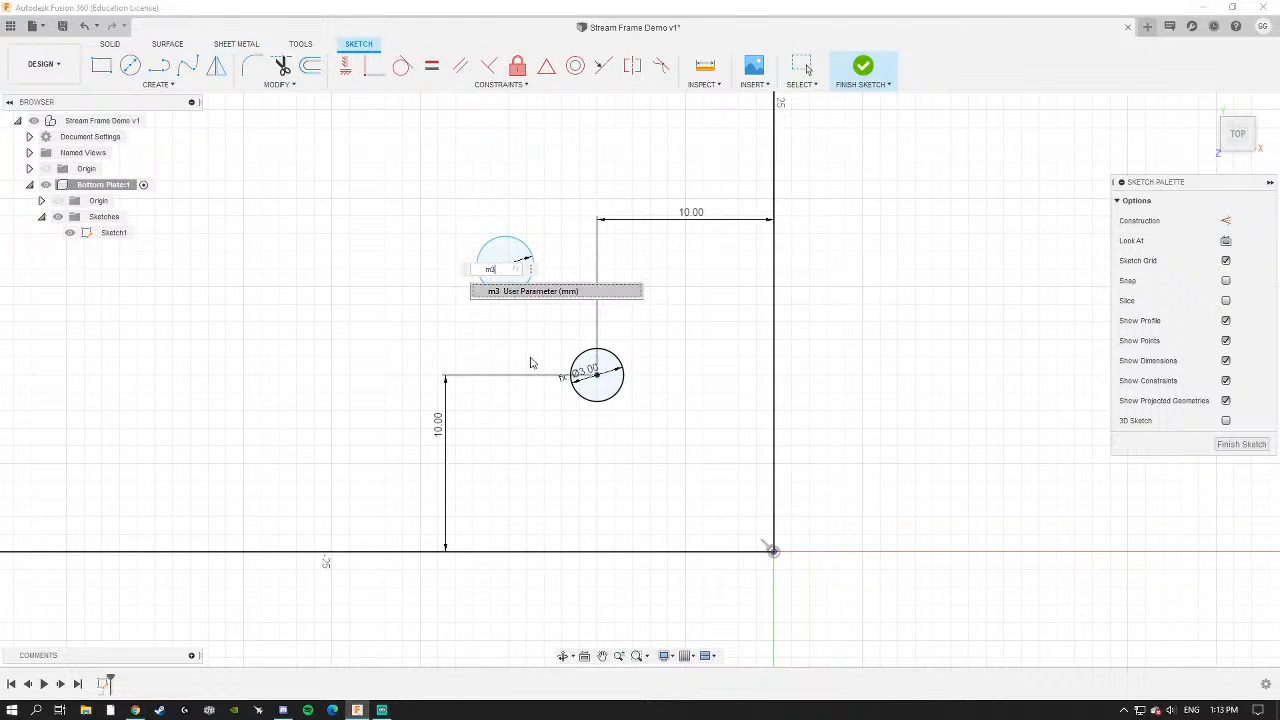
pyautogui.press('Return')
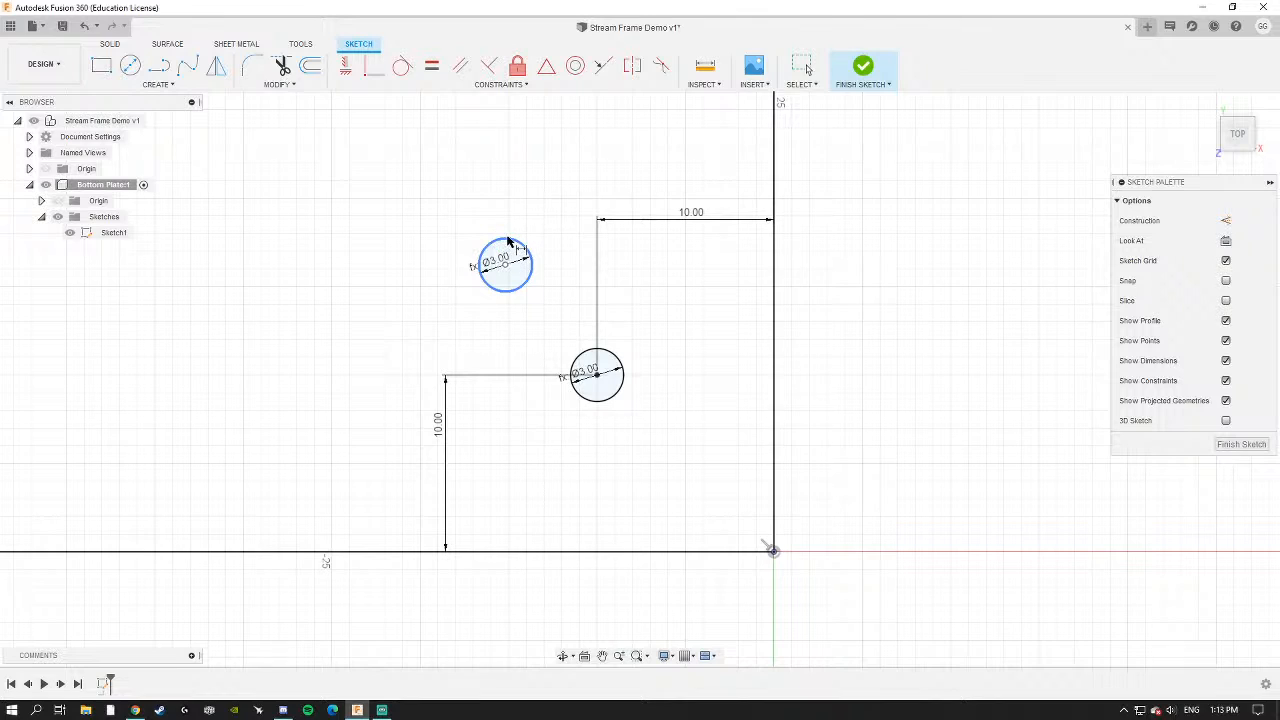
# Dimension the second circle's center 15 mm from the vertical line.
pyautogui.click(507, 241)
pyautogui.click(773, 182)
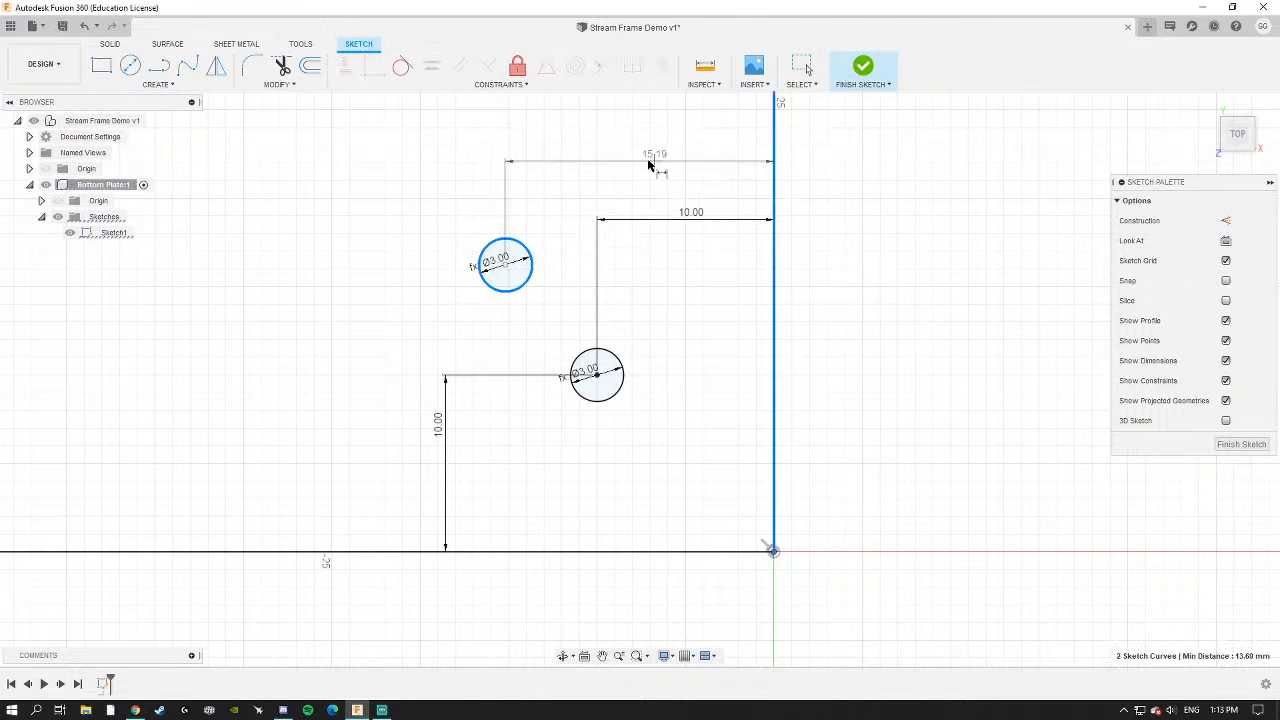
pyautogui.click(640, 160)
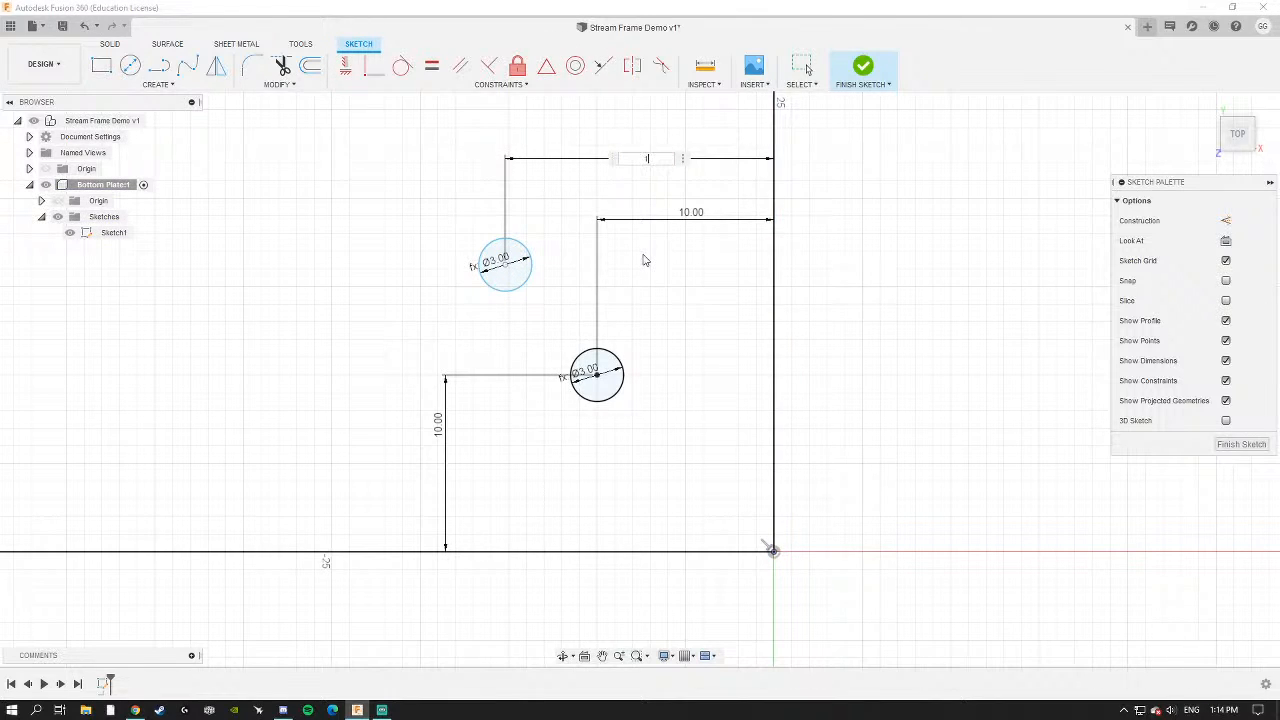
pyautogui.press('Return')
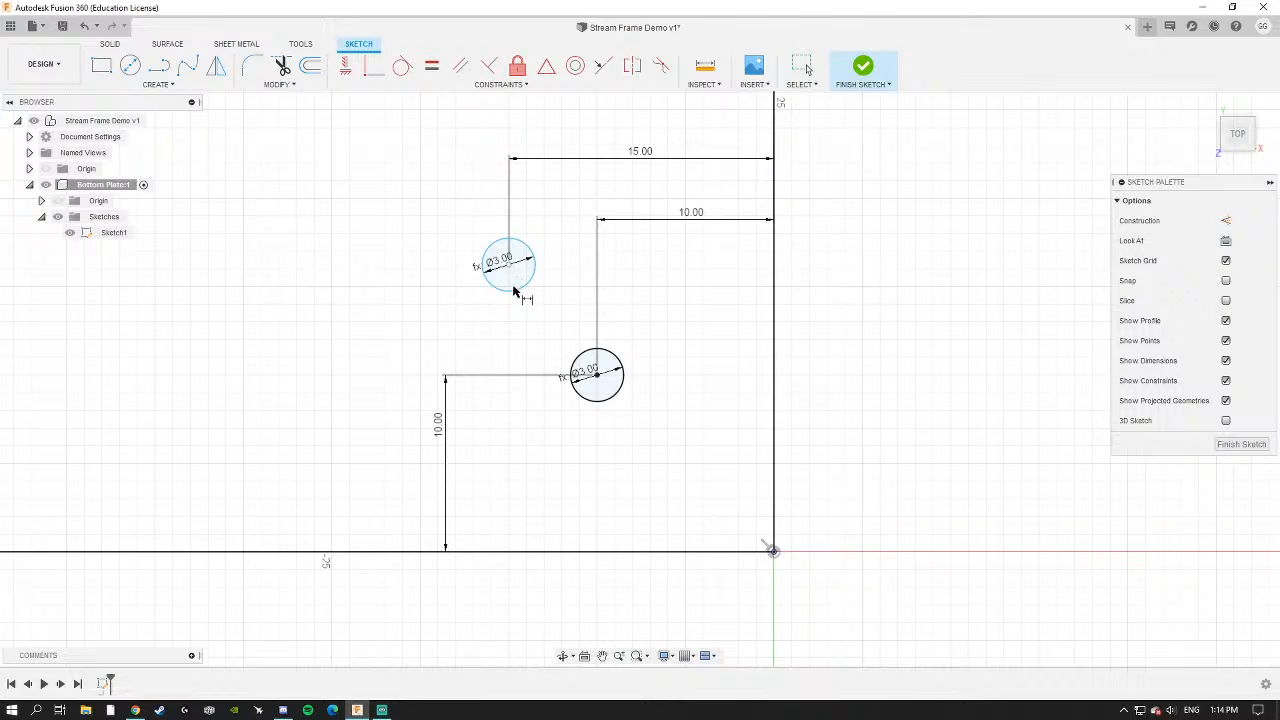
# Dimension the second circle's center 15 mm from the horizontal line.
pyautogui.click(513, 290)
pyautogui.click(491, 552)
pyautogui.click(395, 430)
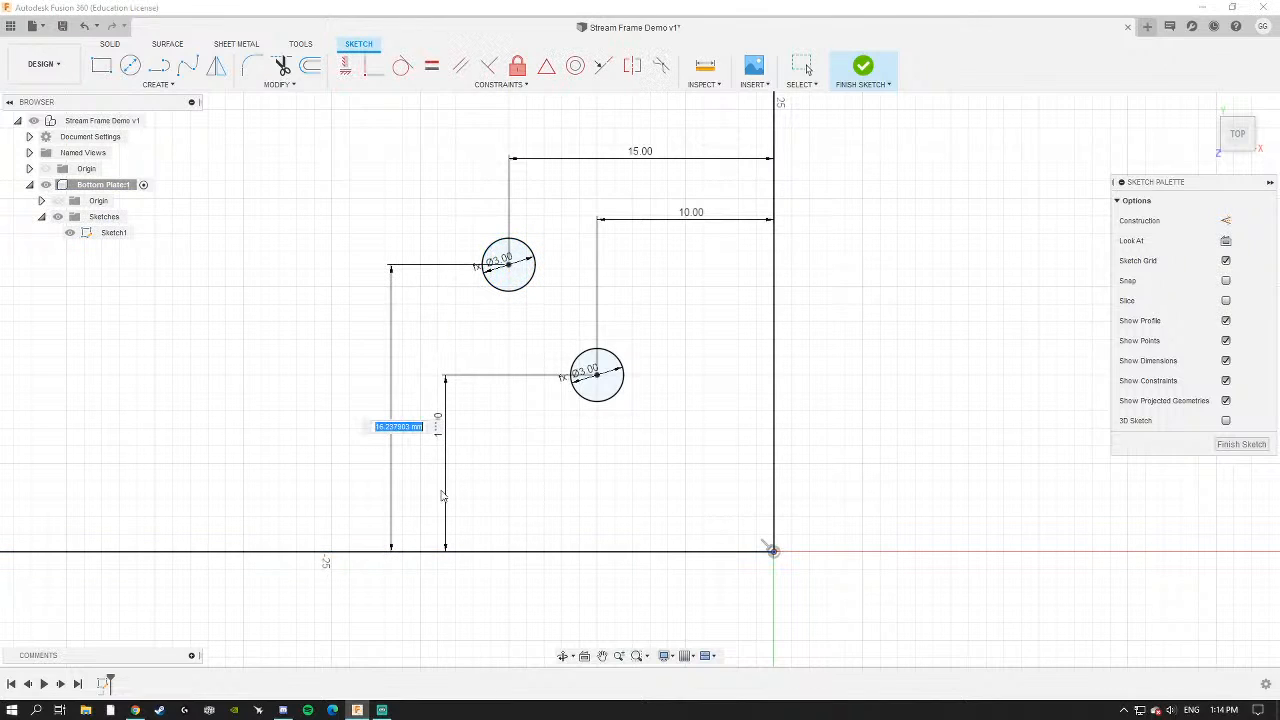
pyautogui.write('15')
pyautogui.press('Return')
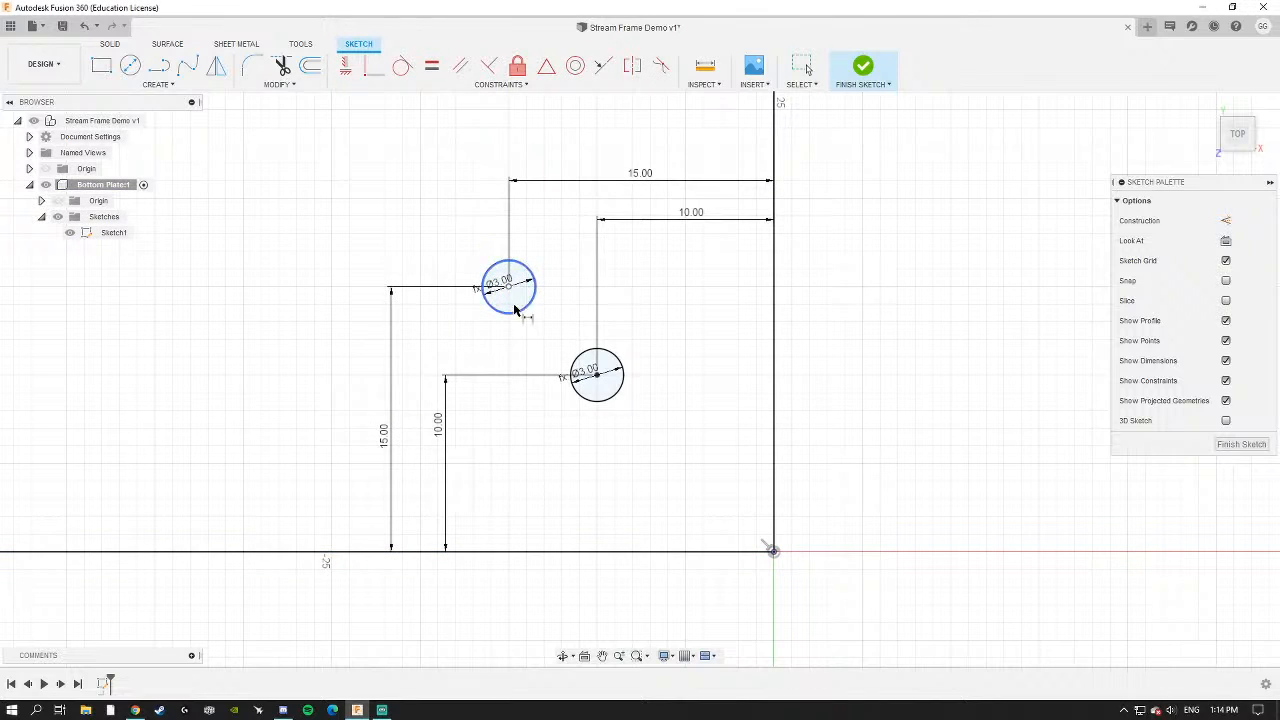
# Examine the placement of the two dimensioned holes relative to the corner of the vertical and horizontal lines.
pyautogui.scroll(4, 530, 330)
pyautogui.scroll(-7, 590, 368)
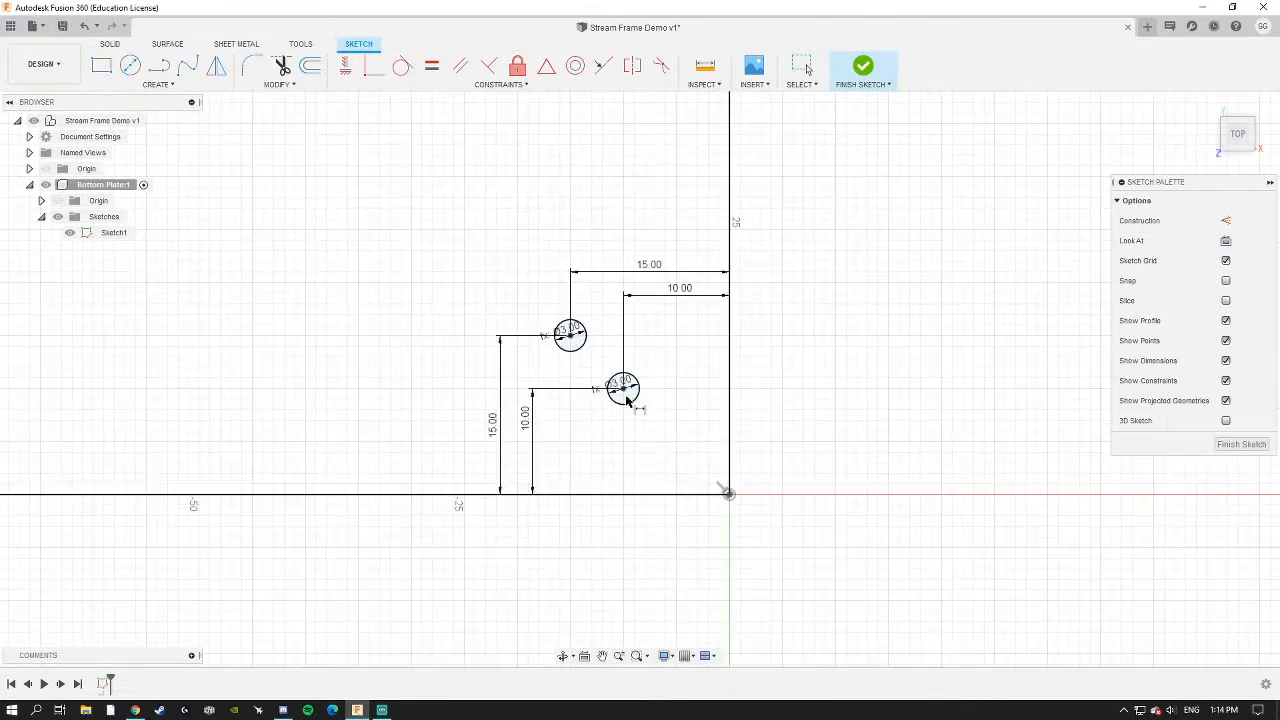
pyautogui.scroll(4, 512, 322)
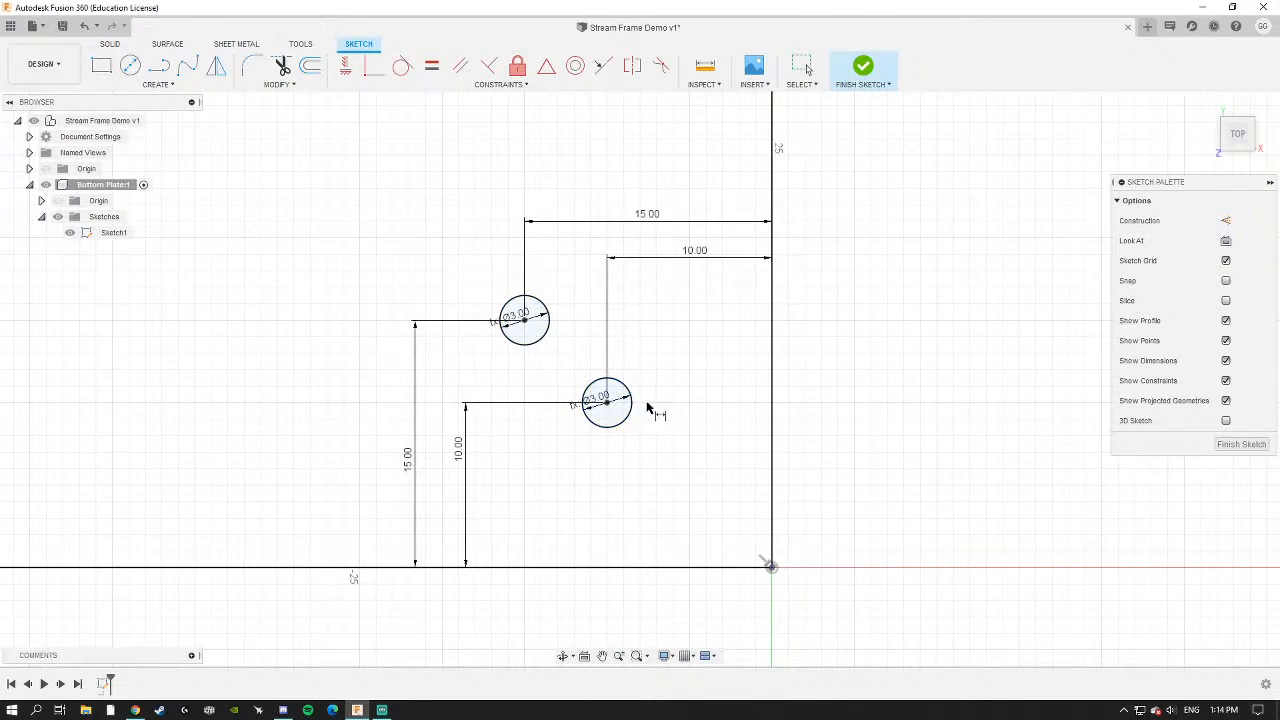
pyautogui.scroll(-6, 645, 395)
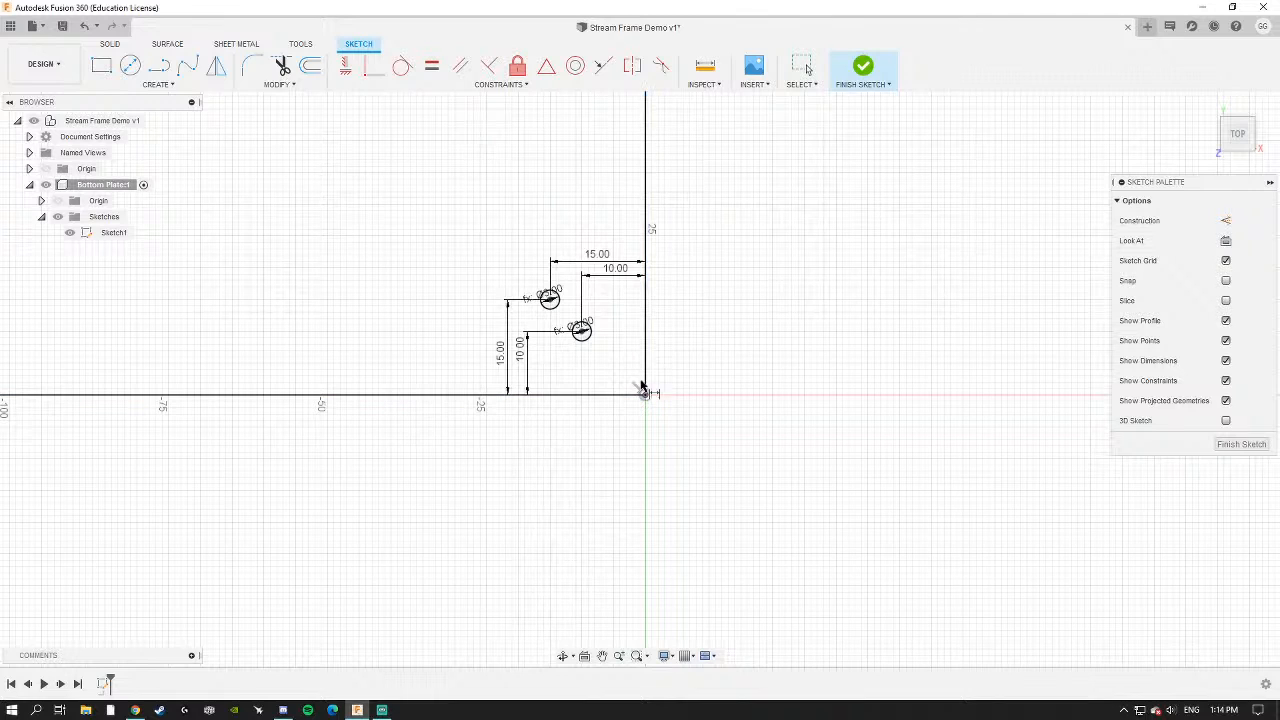
pyautogui.scroll(-3, 605, 365)
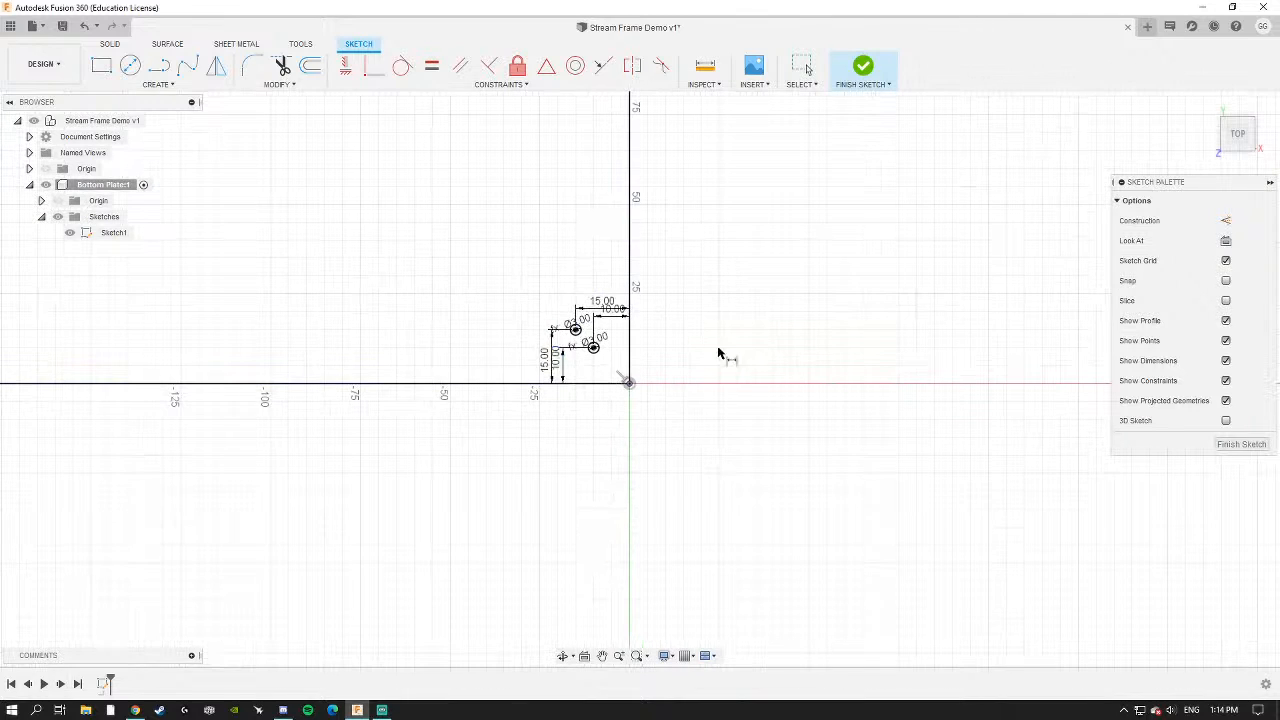
pyautogui.scroll(8, 585, 340)
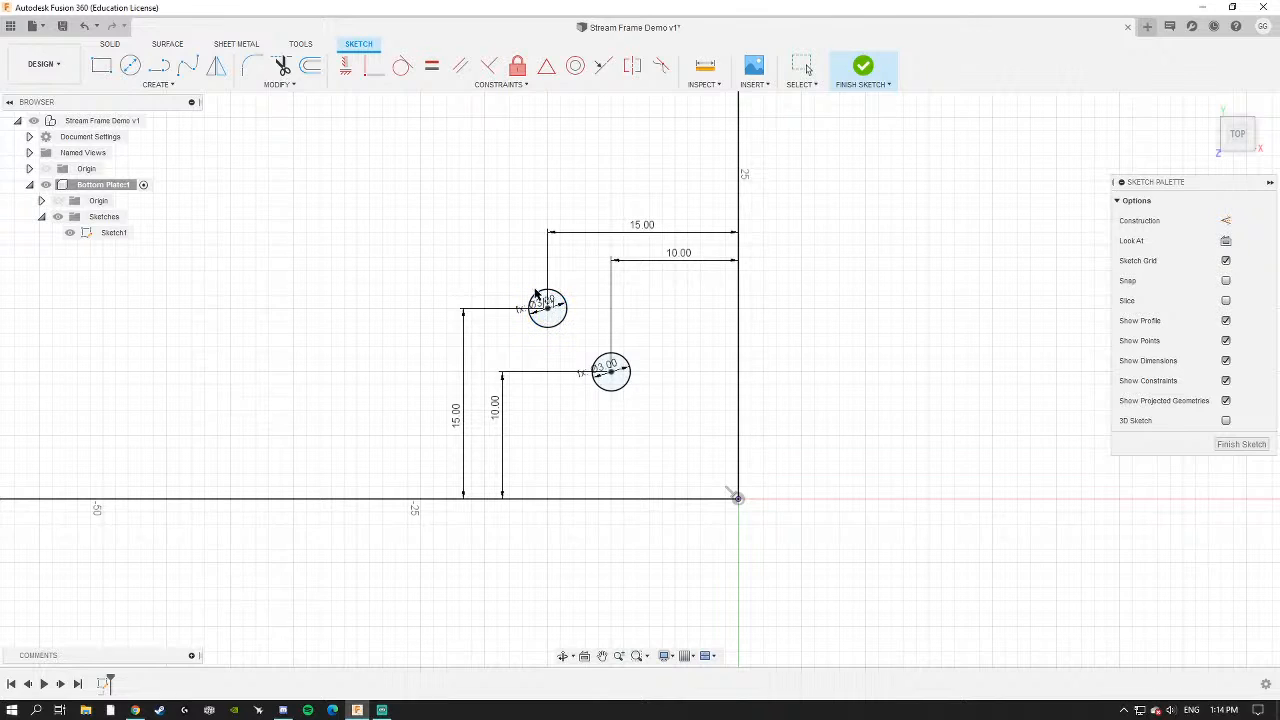
pyautogui.scroll(-3, 575, 385)
pyautogui.scroll(4, 548, 310)
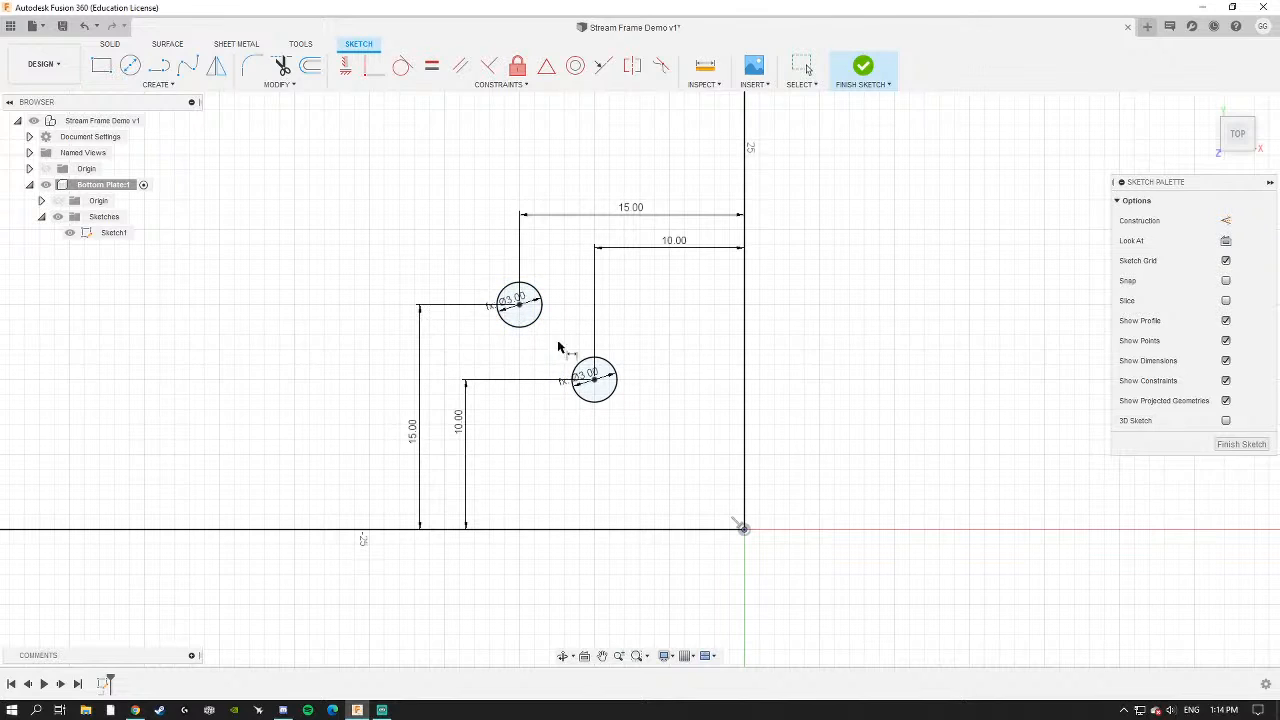
pyautogui.scroll(-3, 600, 371)
pyautogui.scroll(3, 500, 300)
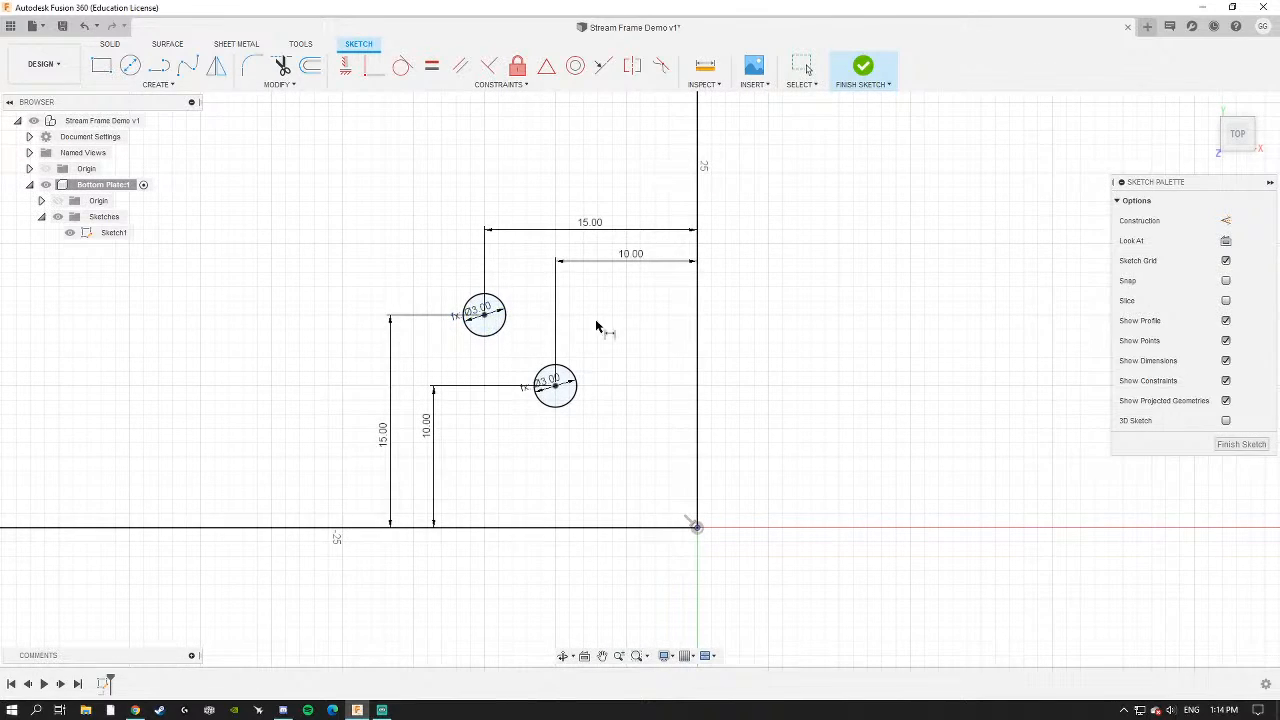
pyautogui.scroll(-3, 536, 427)
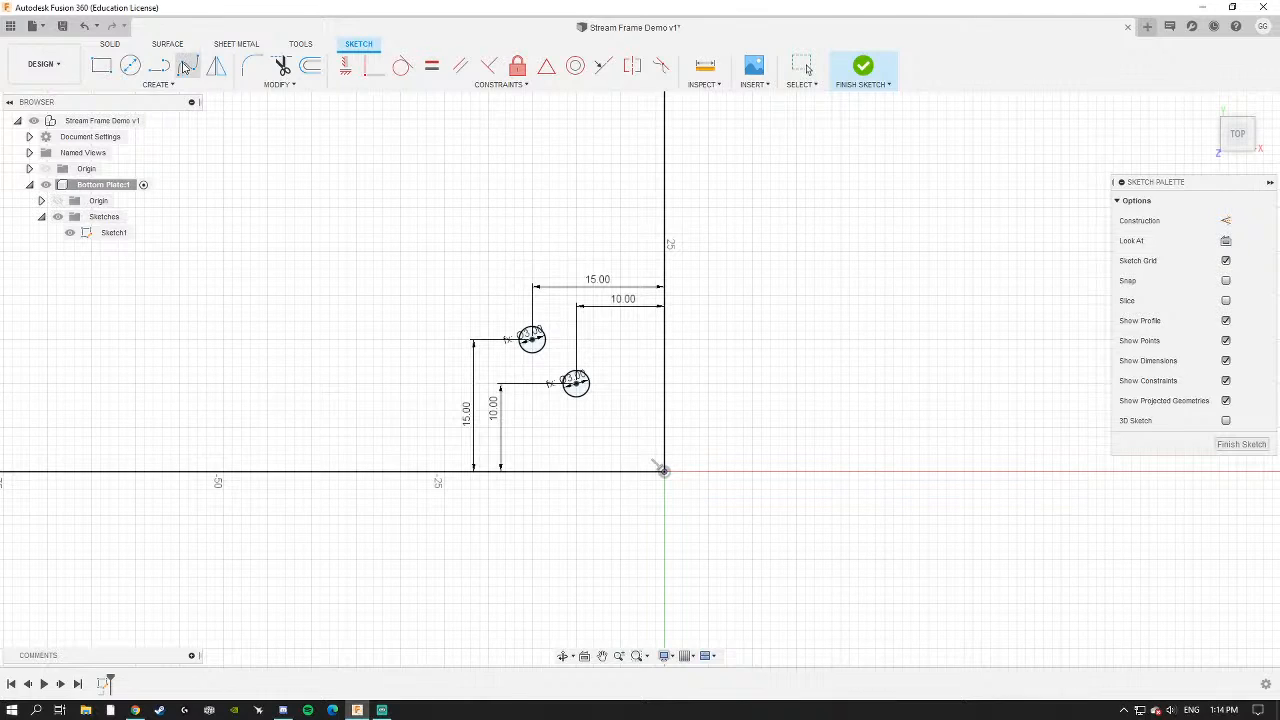
pyautogui.scroll(3, 548, 280)
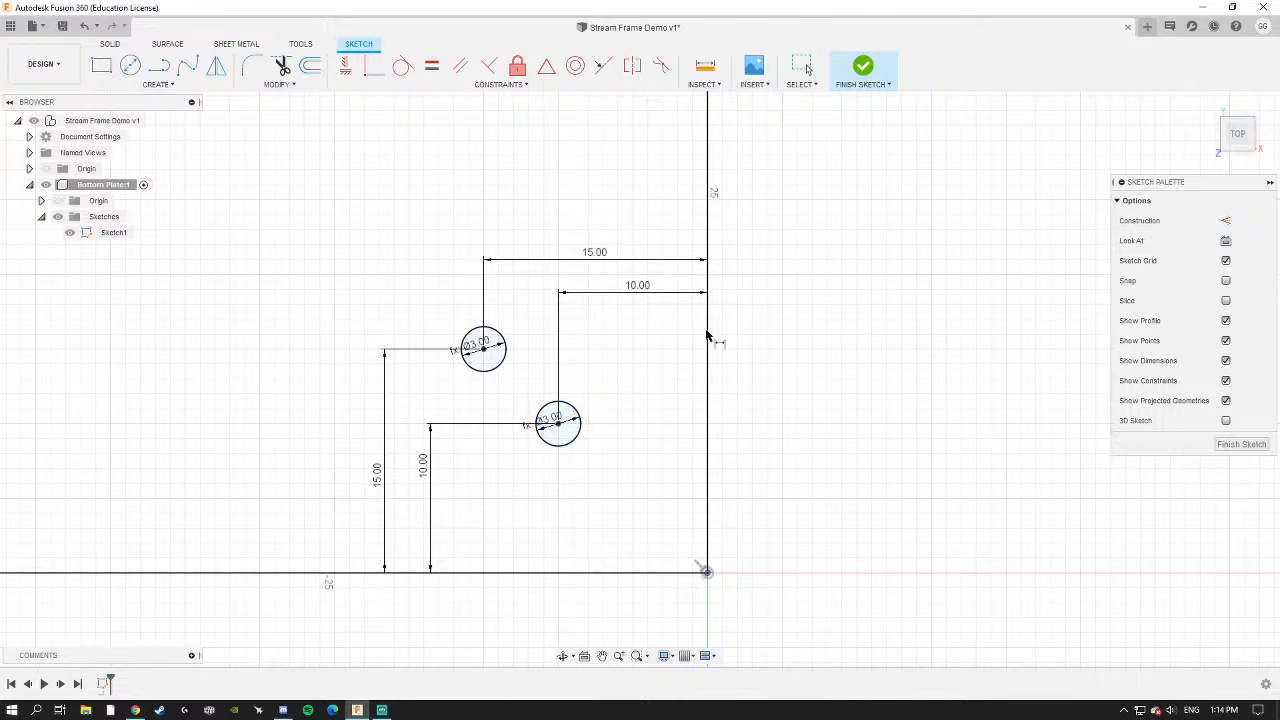
pyautogui.scroll(-4, 683, 403)
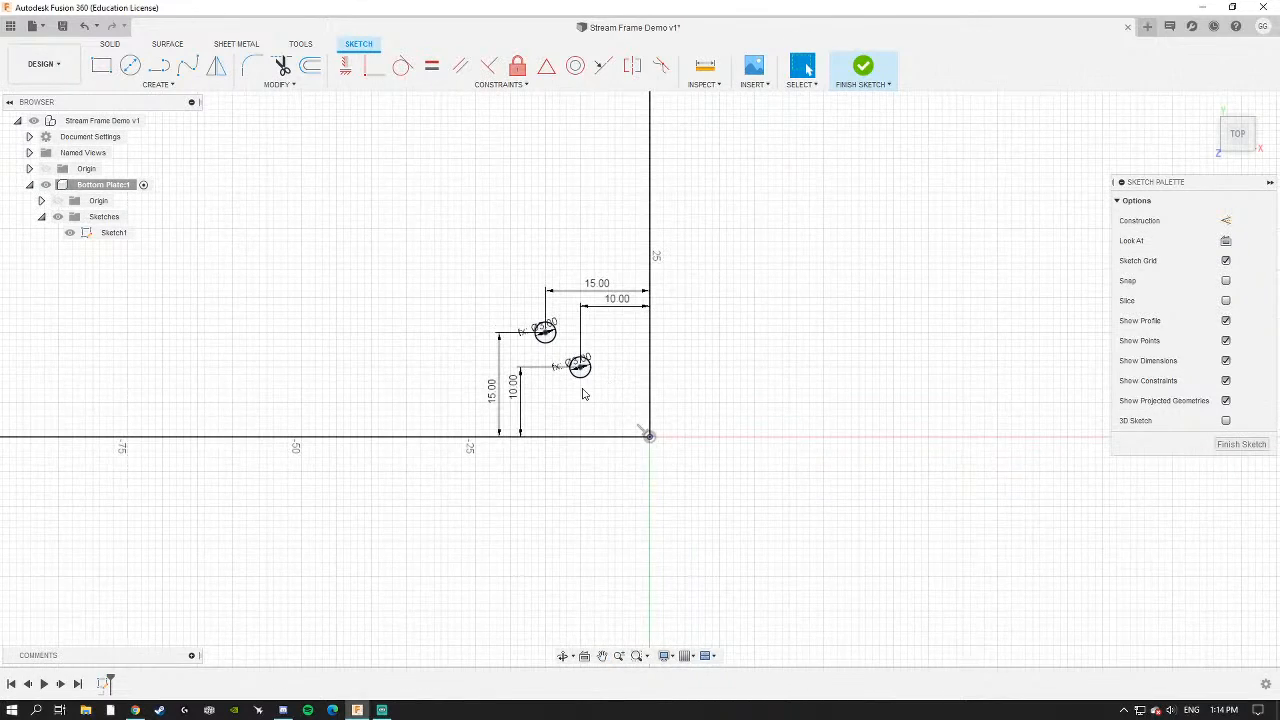
pyautogui.scroll(3, 570, 371)
pyautogui.moveTo(469, 345); pyautogui.dragTo(524, 439, button='middle')
pyautogui.click(157, 84)
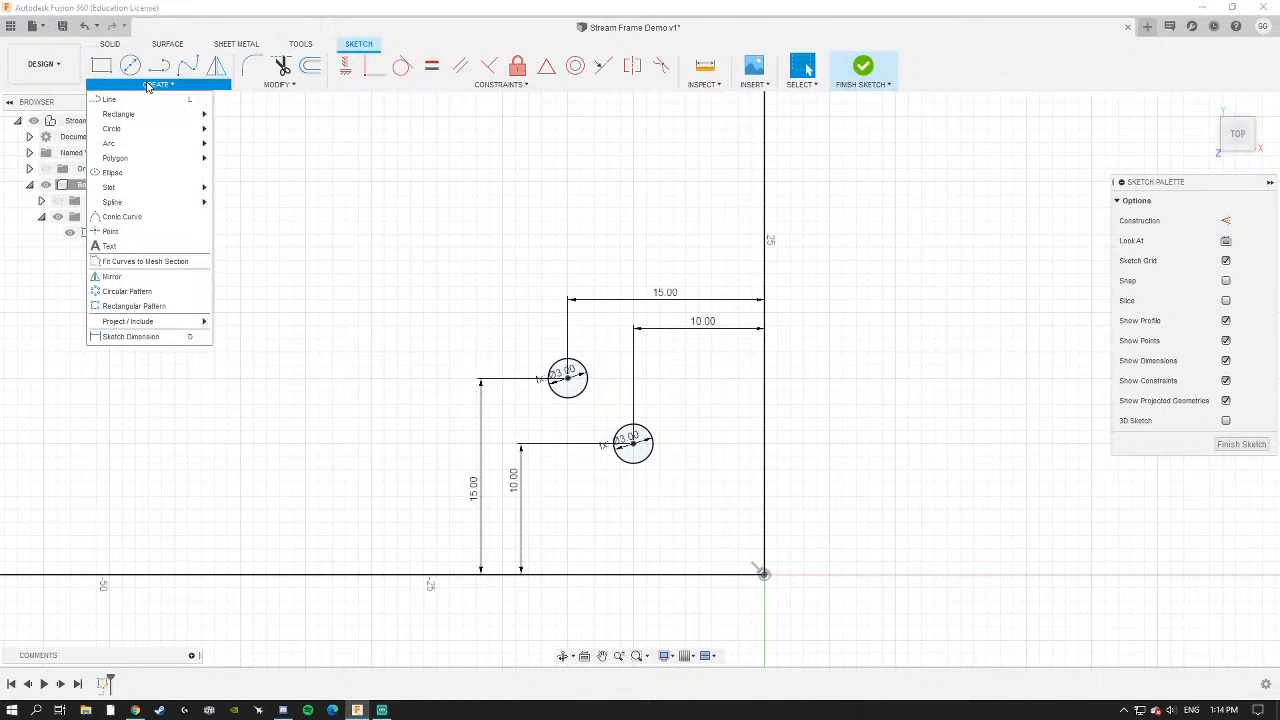
pyautogui.click(221, 121)
pyautogui.click(575, 365)
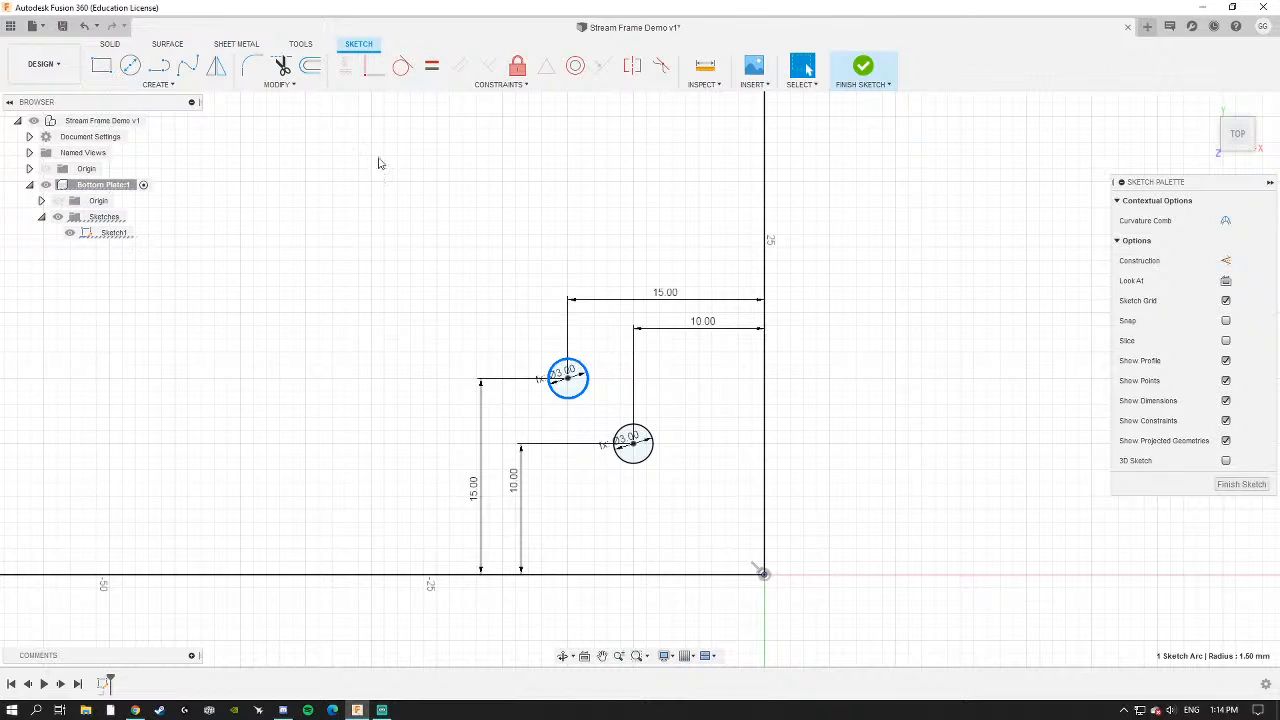
pyautogui.scroll(5, 580, 430)
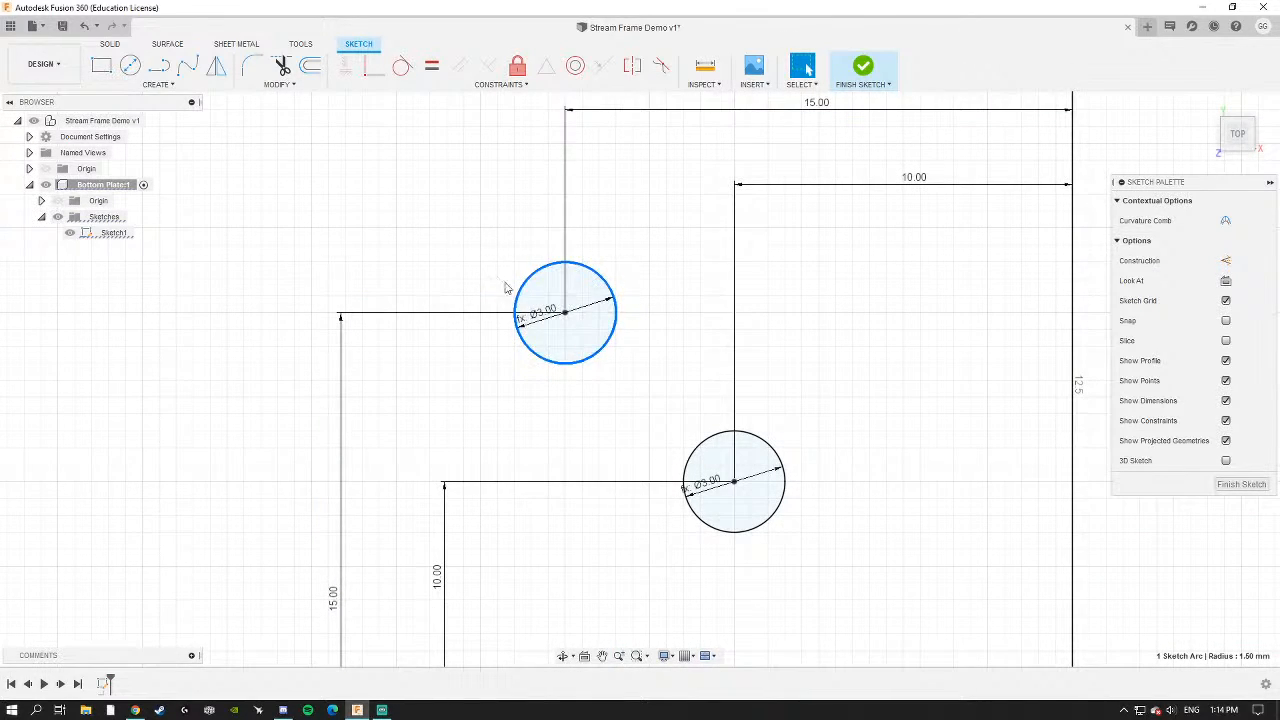
pyautogui.scroll(-2, 508, 288)
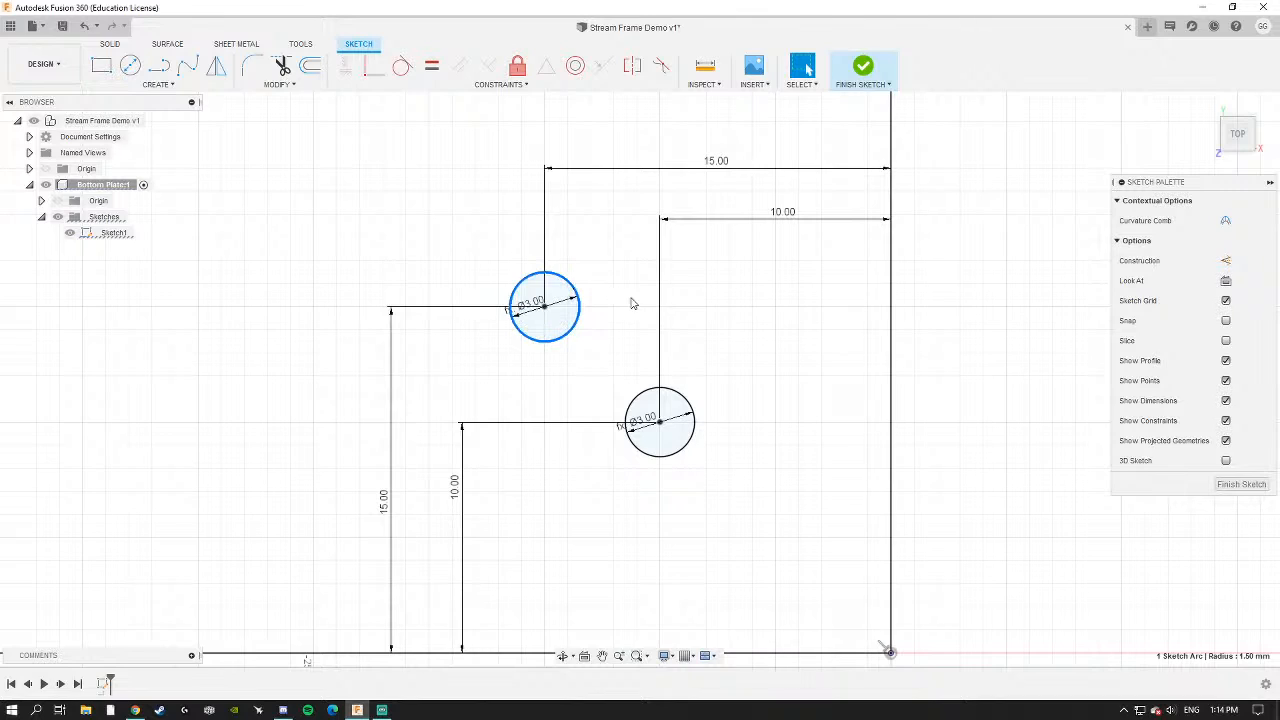
pyautogui.click(354, 191)
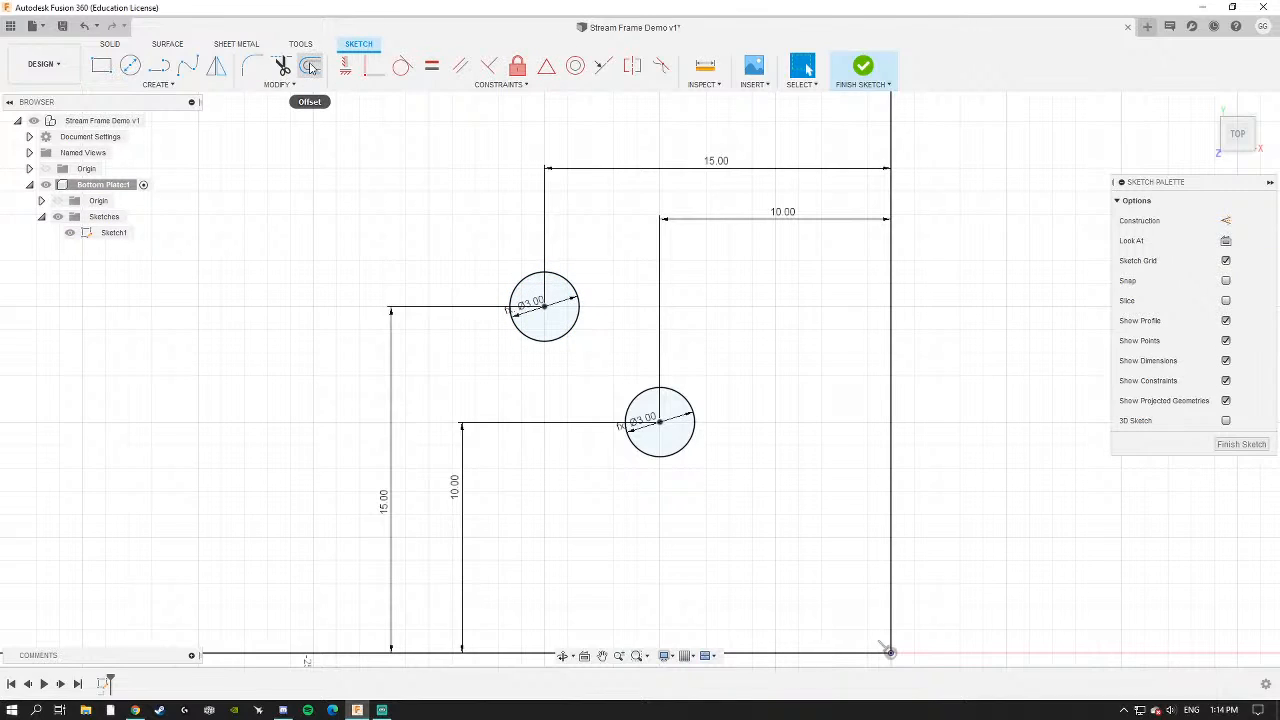
# Offset the upper hole's circle outward by 3 mm.
pyautogui.click(311, 67)
pyautogui.click(547, 276)
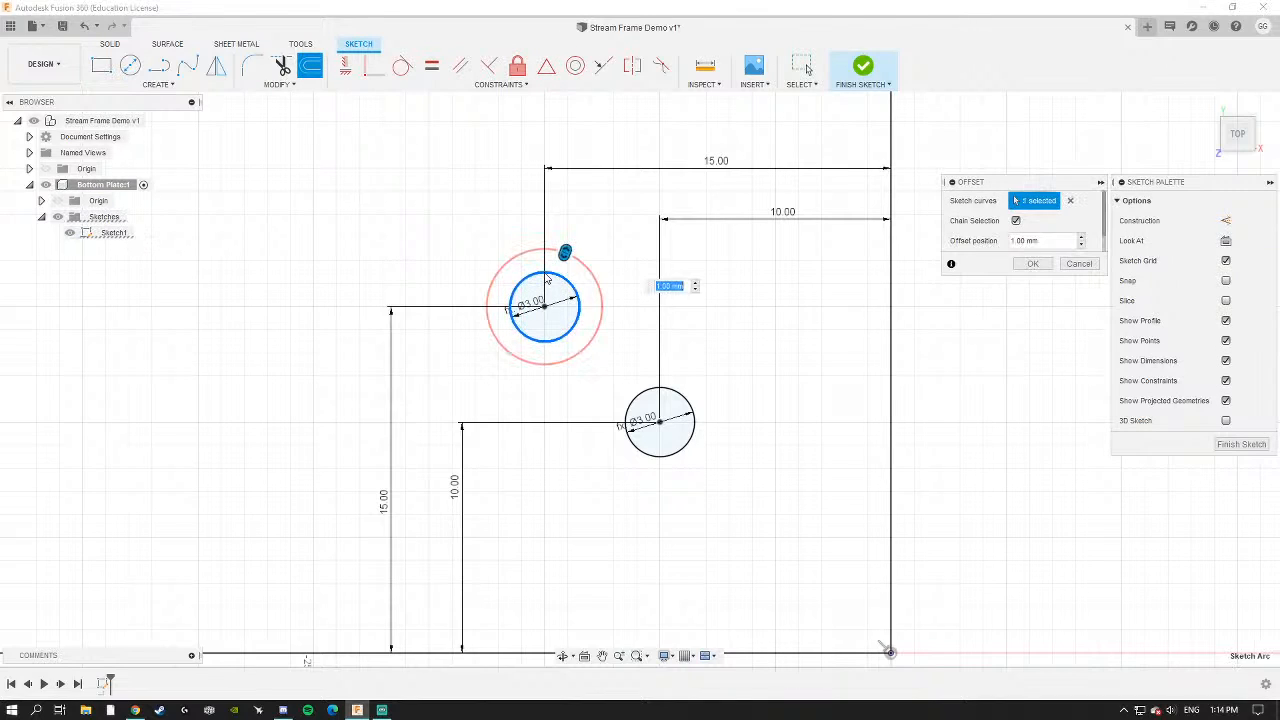
pyautogui.moveTo(563, 253); pyautogui.dragTo(580, 220)
pyautogui.write('3')
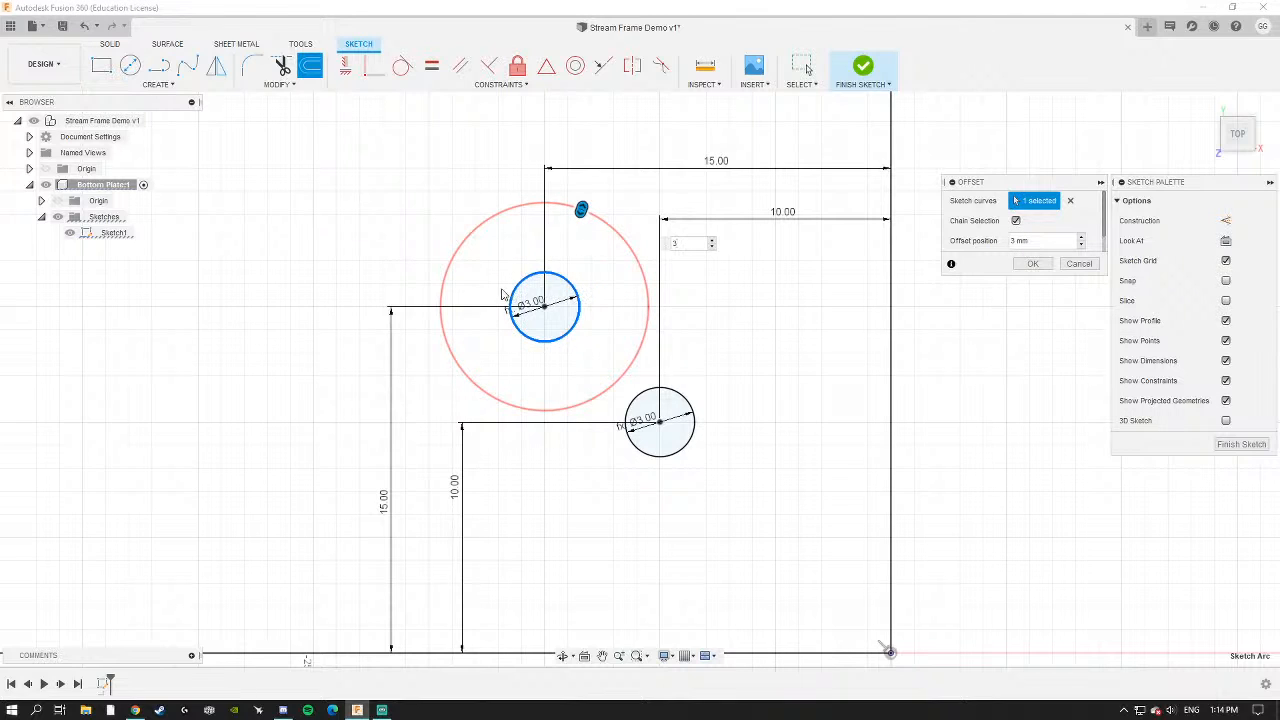
pyautogui.click(1041, 269)
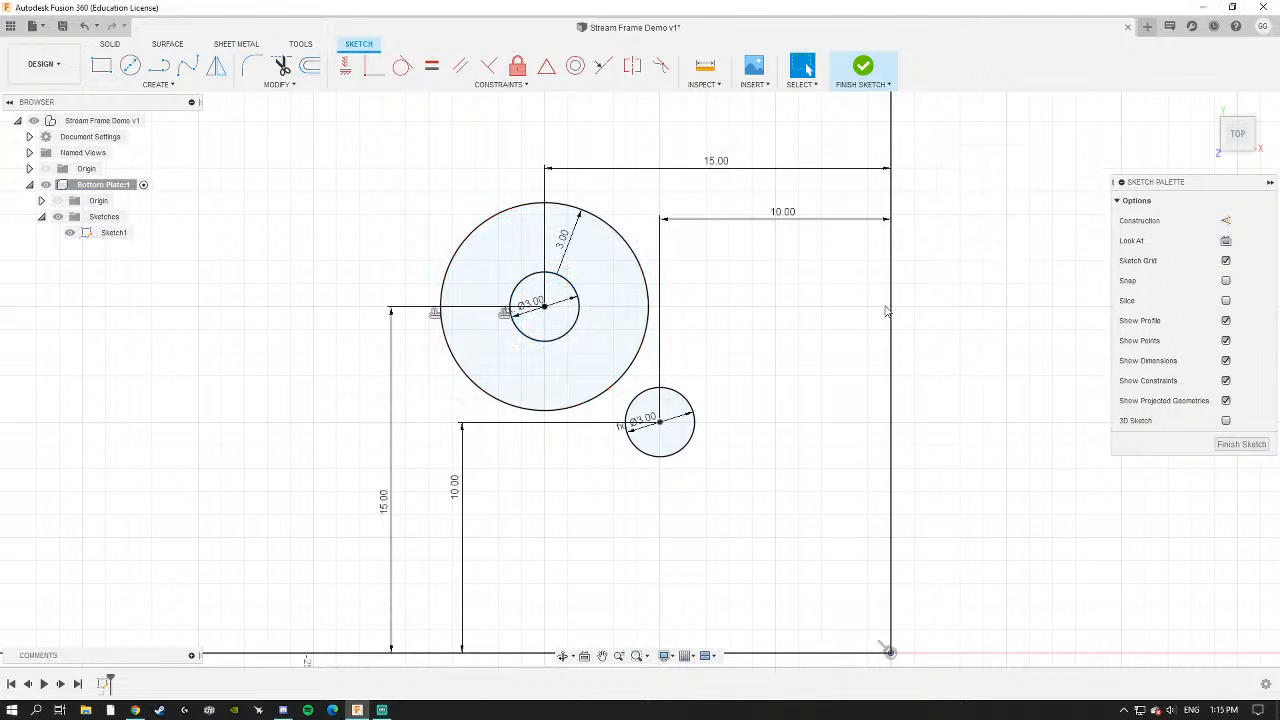
# Sketch a downward-bulging 3-point arc from near the top of the outer offset circle across to the vertical line.
pyautogui.scroll(-3, 760, 324)
pyautogui.moveTo(750, 325); pyautogui.dragTo(678, 330, button='middle')
pyautogui.scroll(4, 529, 277)
pyautogui.moveTo(560, 263)
pyautogui.mouseDown(button='middle')
pyautogui.moveTo(570, 259)
pyautogui.moveTo(488, 251)
pyautogui.mouseUp(button='middle')
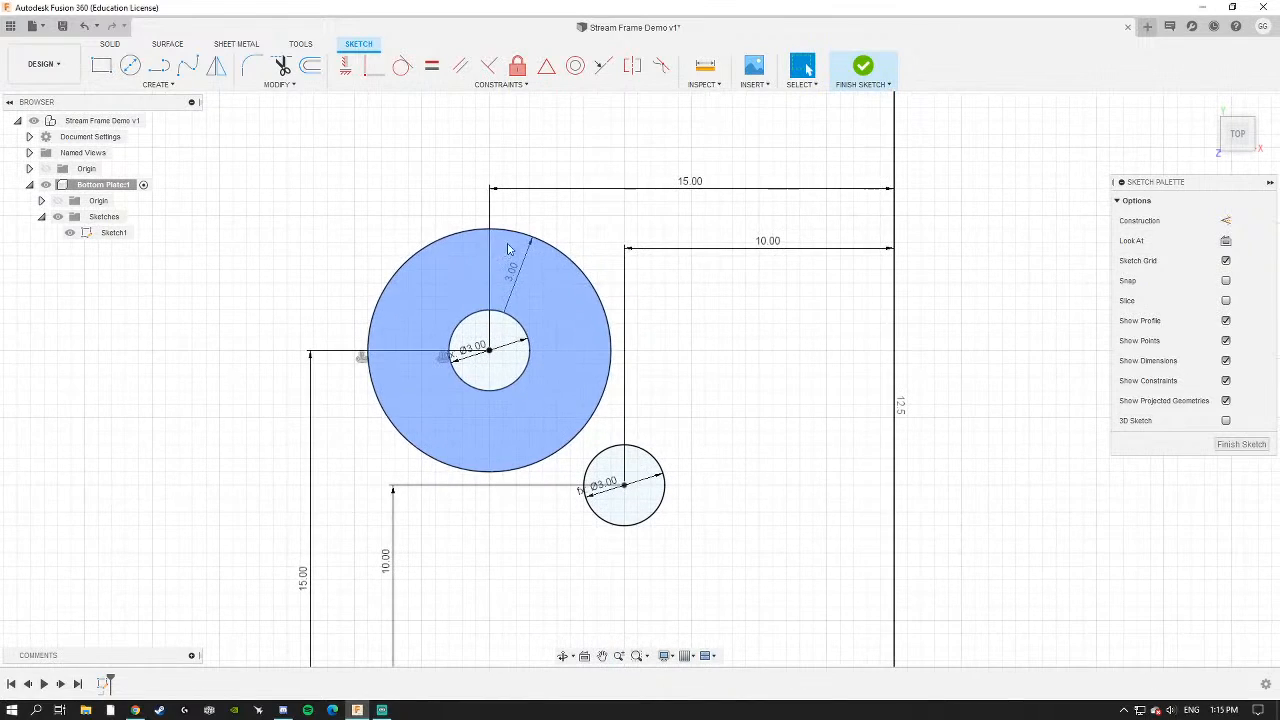
pyautogui.click(185, 88)
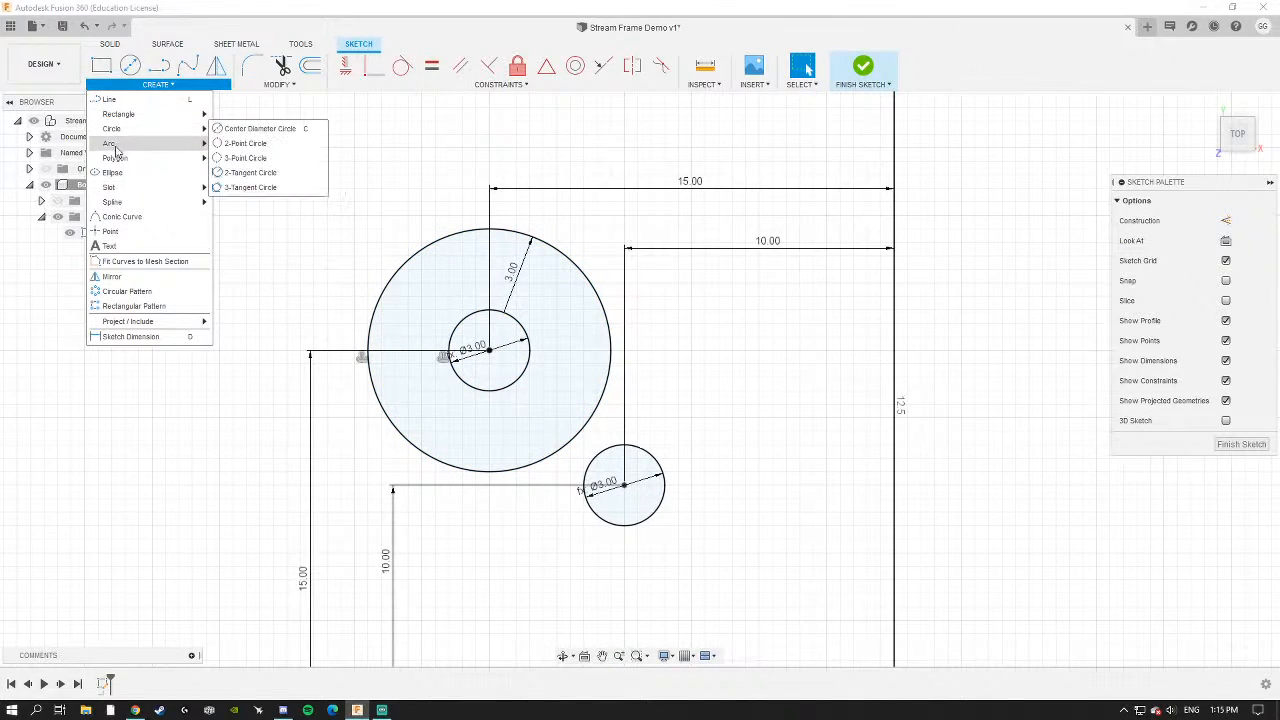
pyautogui.click(245, 143)
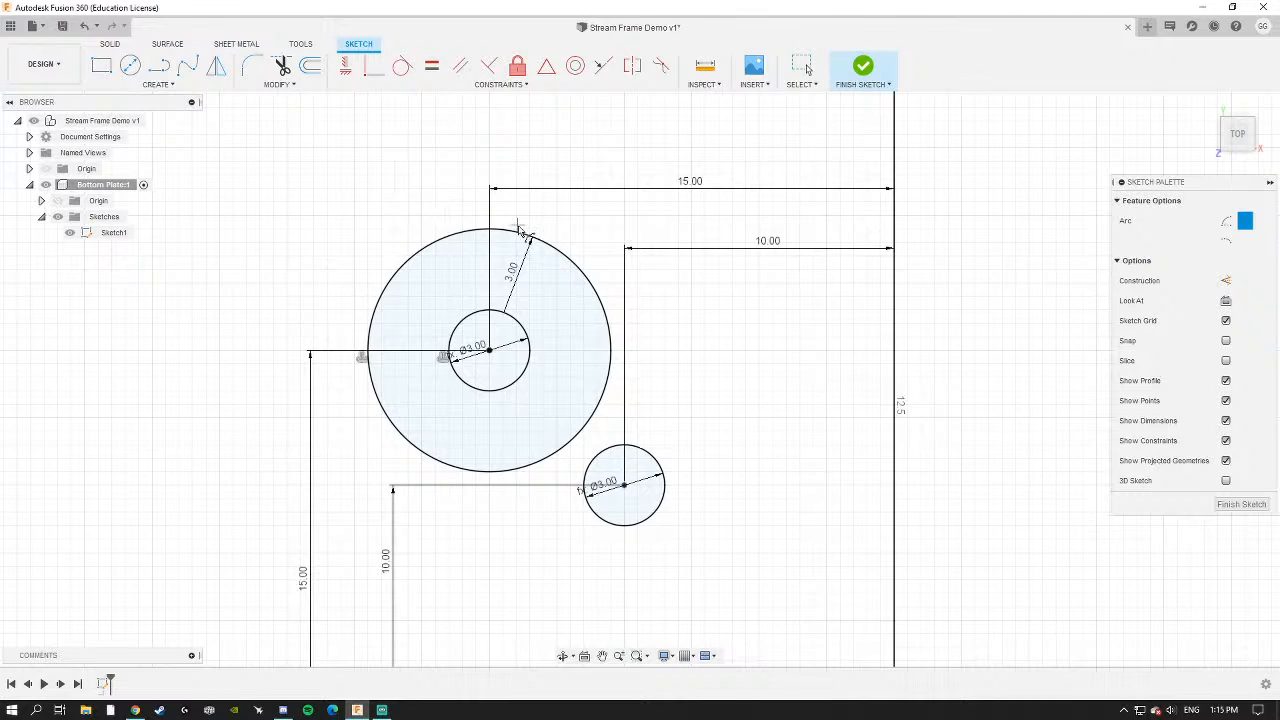
pyautogui.click(512, 232)
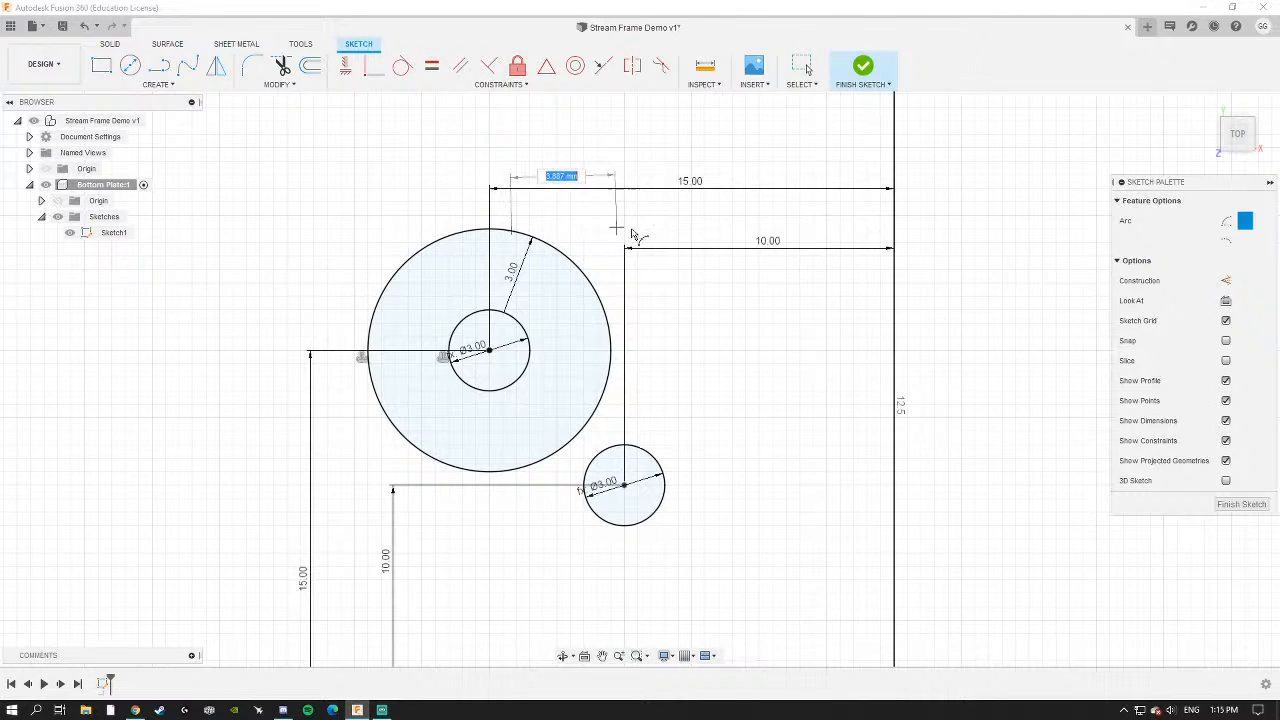
pyautogui.click(898, 335)
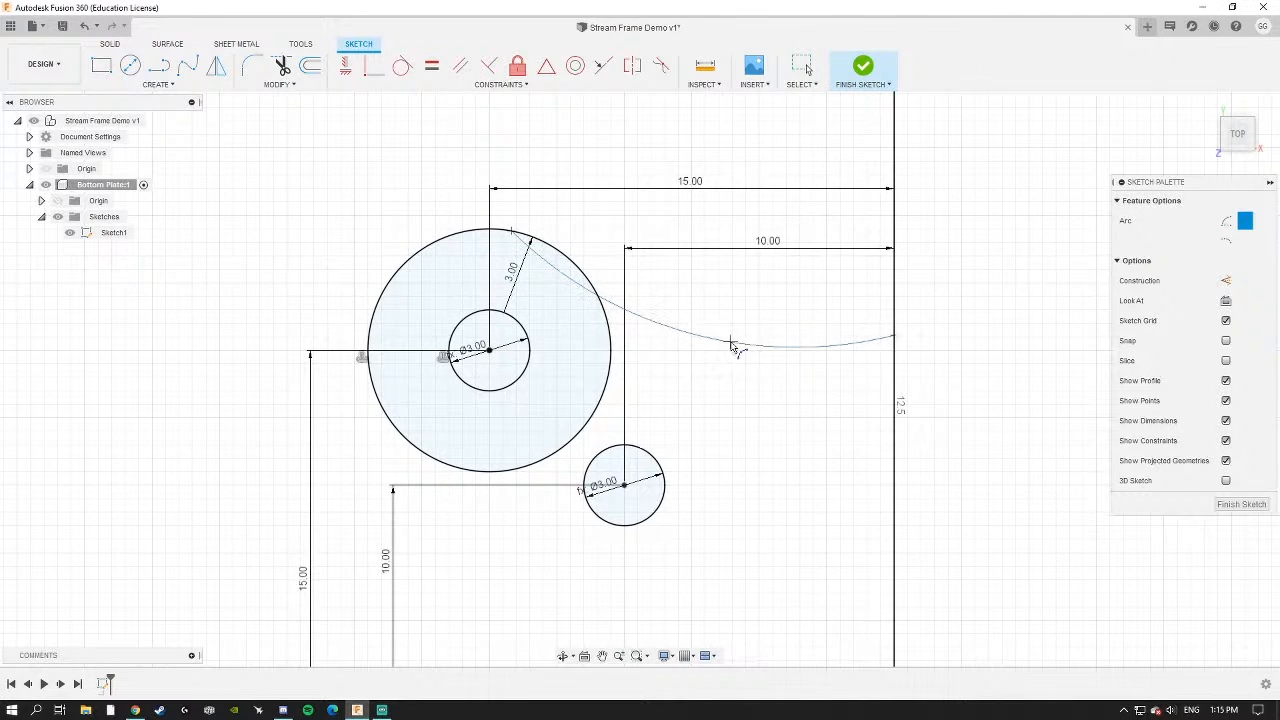
pyautogui.scroll(-3, 724, 355)
pyautogui.moveTo(724, 355); pyautogui.dragTo(590, 335, button='middle')
pyautogui.scroll(4, 603, 317)
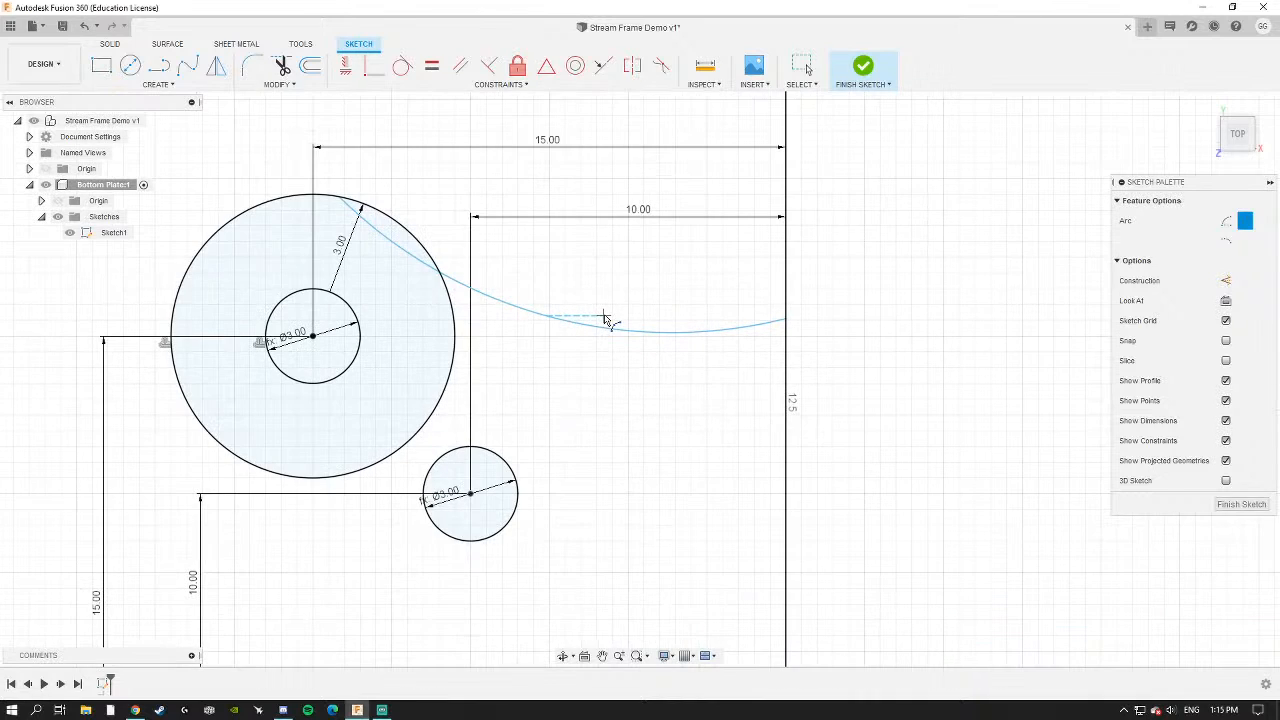
pyautogui.press('Escape')
# Examine how the new arc meets the outer offset circle and the vertical line.
pyautogui.moveTo(507, 297); pyautogui.dragTo(634, 263, button='middle')
pyautogui.scroll(-3, 634, 270)
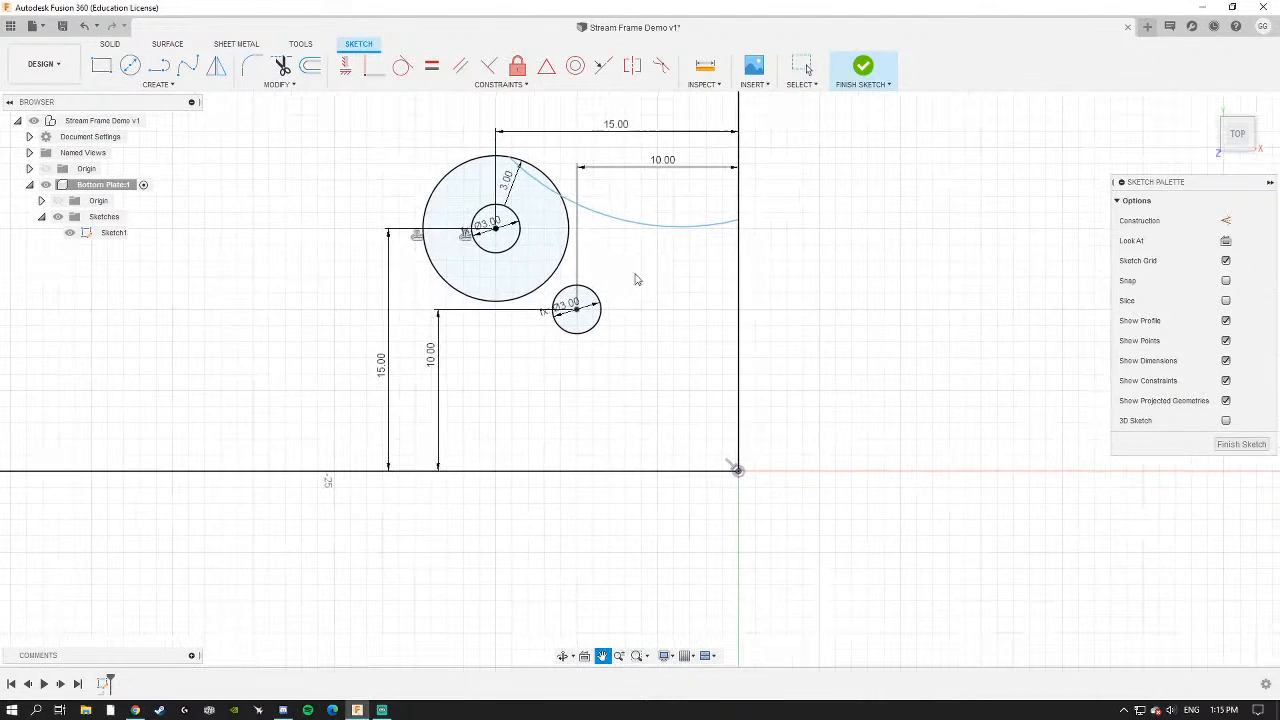
pyautogui.click(500, 163)
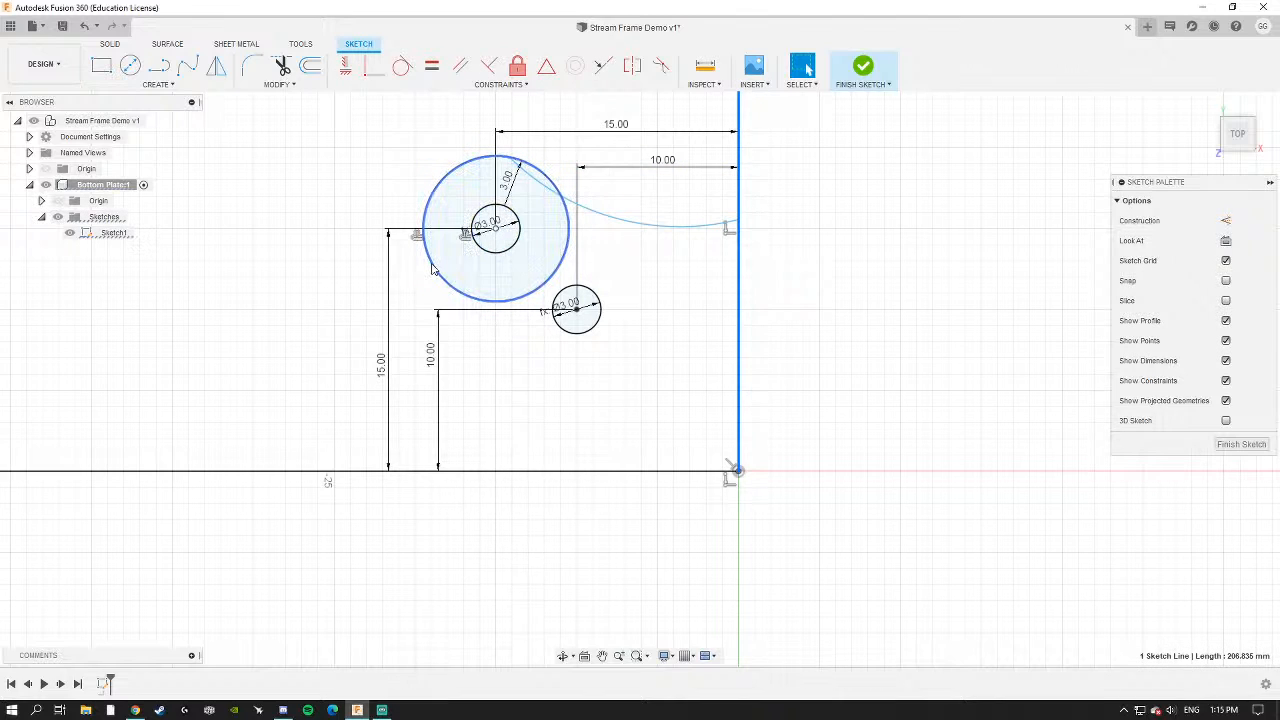
pyautogui.click(451, 472)
pyautogui.click(660, 316)
pyautogui.scroll(-3, 612, 238)
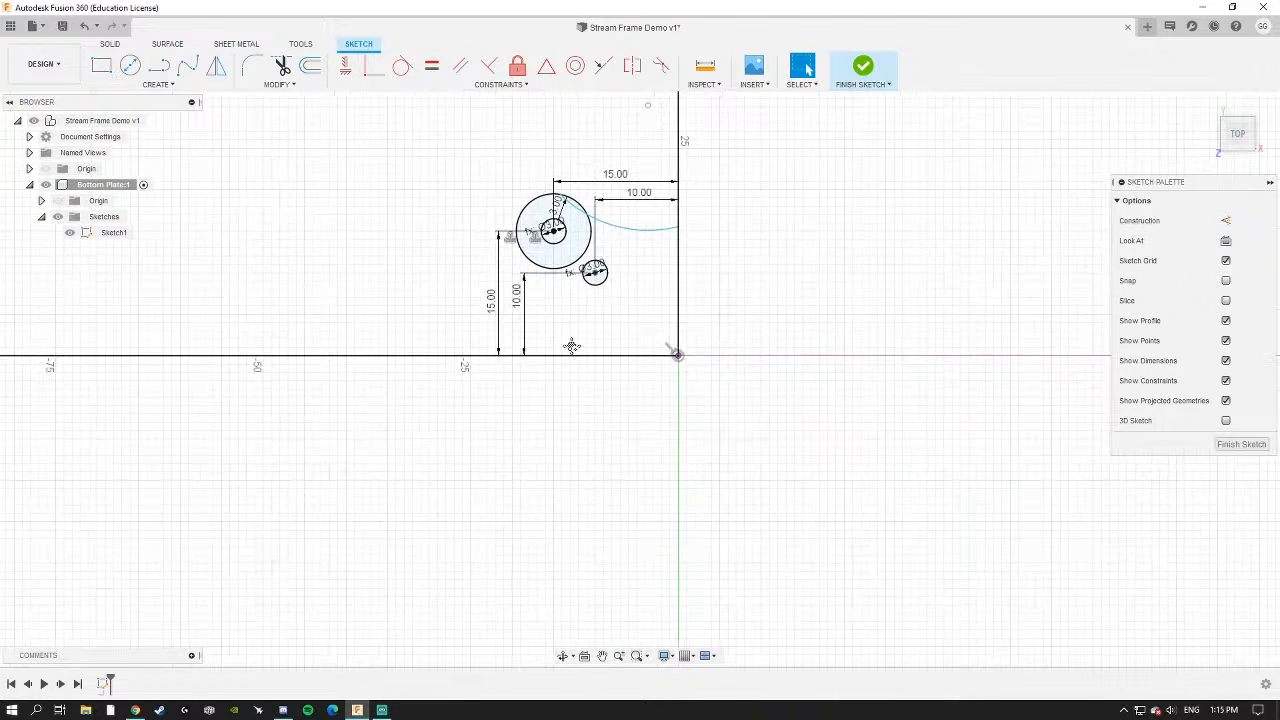
pyautogui.moveTo(572, 346); pyautogui.dragTo(556, 428, button='middle')
pyautogui.scroll(5, 574, 300)
pyautogui.moveTo(557, 317); pyautogui.dragTo(520, 283, button='middle')
pyautogui.click(568, 264)
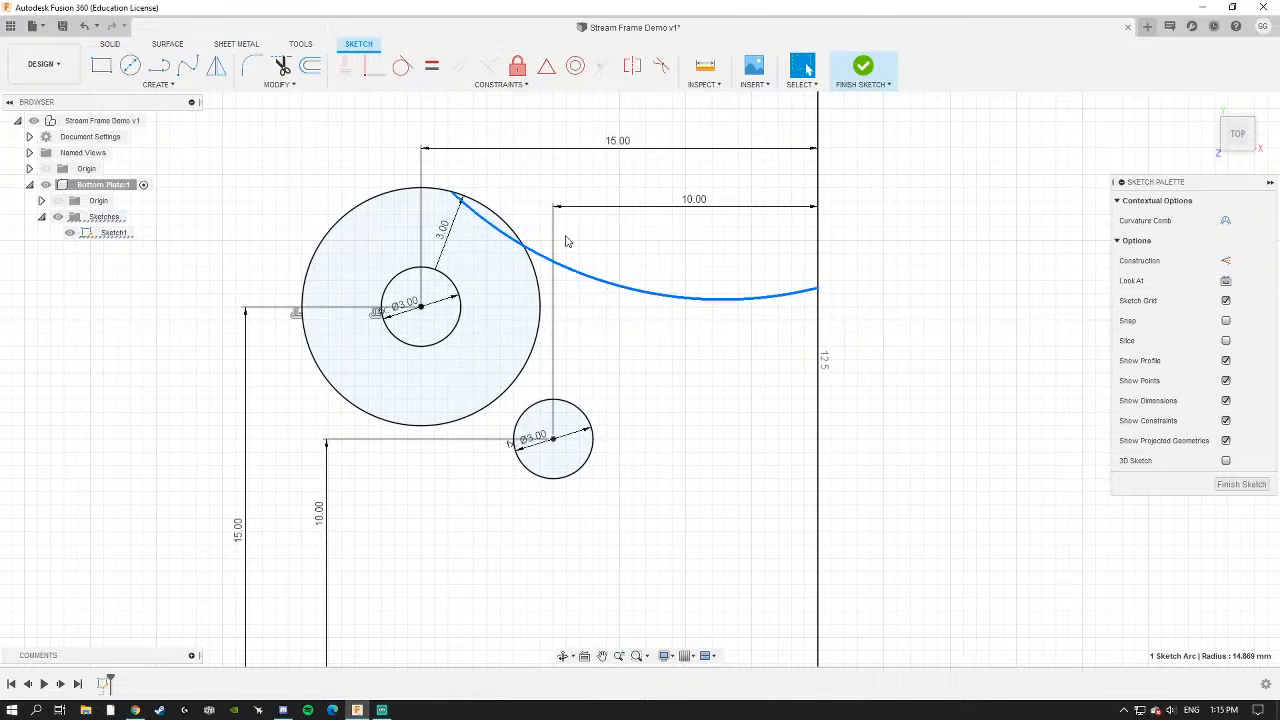
pyautogui.click(655, 271)
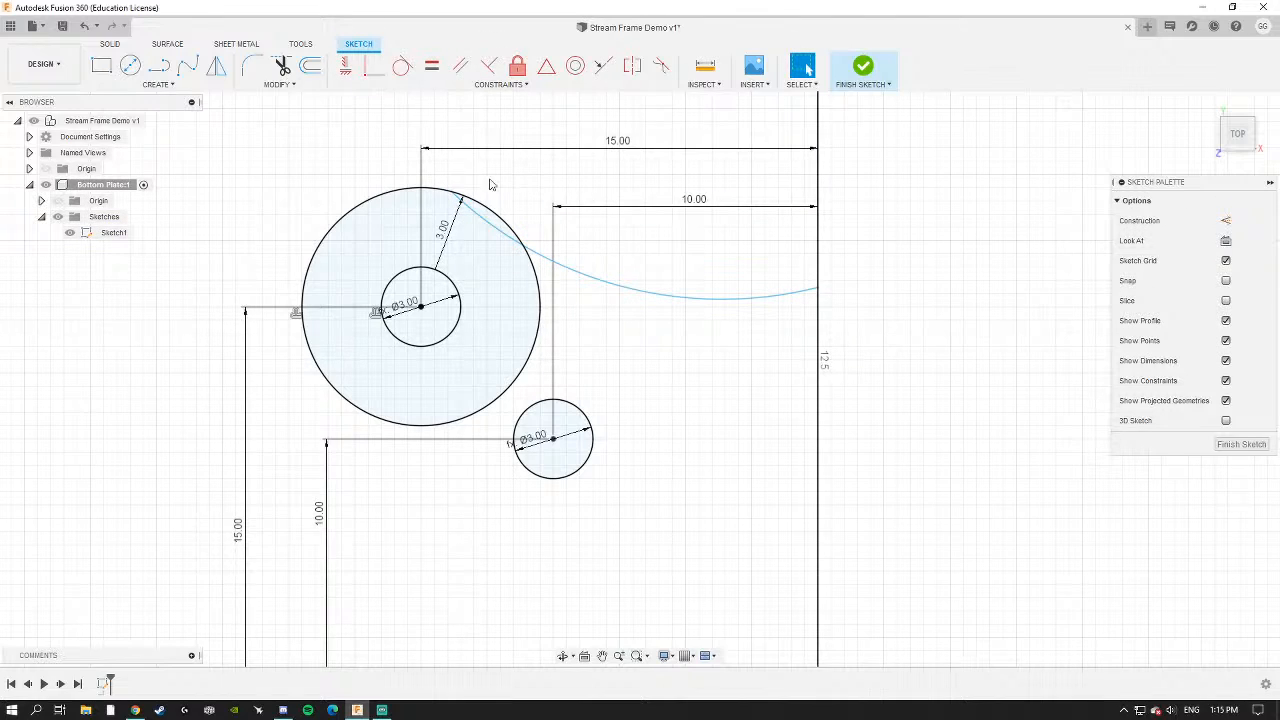
# Apply a Tangent constraint between the arc and the outer offset circle.
pyautogui.click(402, 69)
pyautogui.click(477, 220)
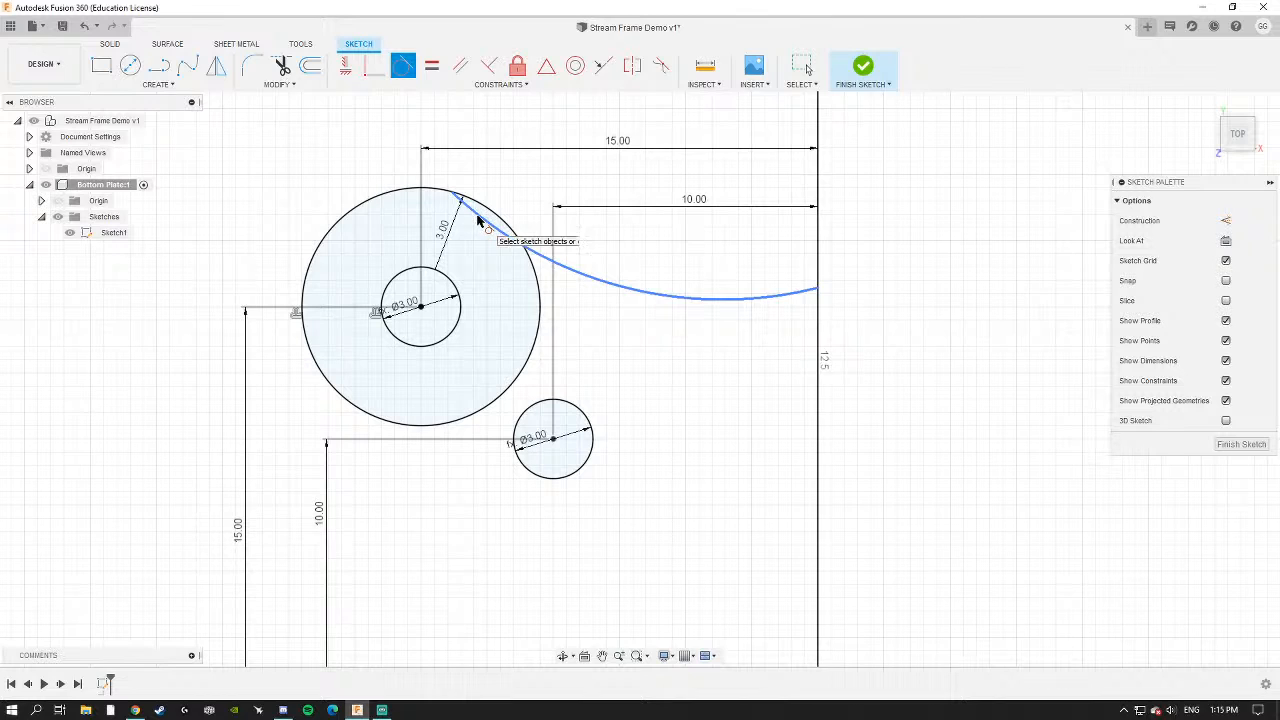
pyautogui.click(440, 190)
pyautogui.press('Escape')
pyautogui.scroll(8, 468, 208)
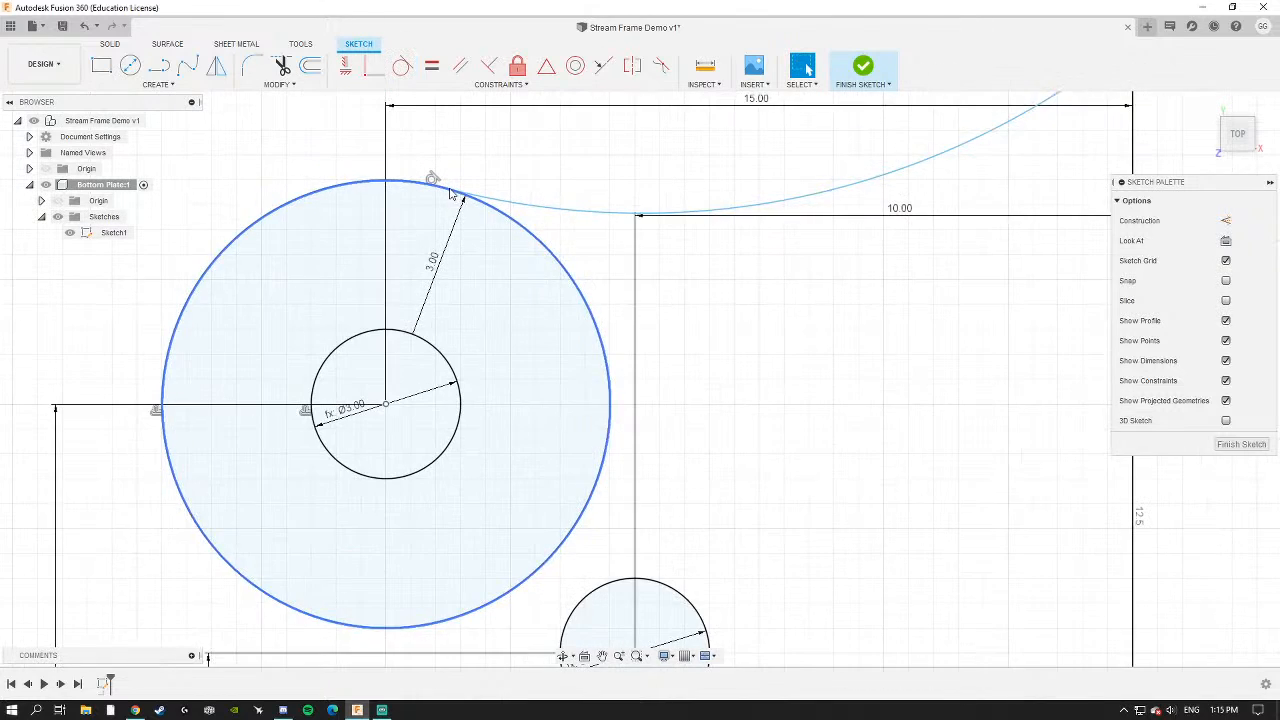
# Test the tangent arc's movement by reshaping its curve and sliding its free end down the vertical line.
pyautogui.moveTo(587, 224)
pyautogui.mouseDown()
pyautogui.moveTo(606, 260)
pyautogui.moveTo(623, 251)
pyautogui.moveTo(614, 272)
pyautogui.moveTo(634, 257)
pyautogui.moveTo(645, 267)
pyautogui.mouseUp()
pyautogui.scroll(-4, 808, 299)
pyautogui.moveTo(1079, 298)
pyautogui.mouseDown(button='middle')
pyautogui.moveTo(857, 298)
pyautogui.moveTo(717, 330)
pyautogui.mouseUp(button='middle')
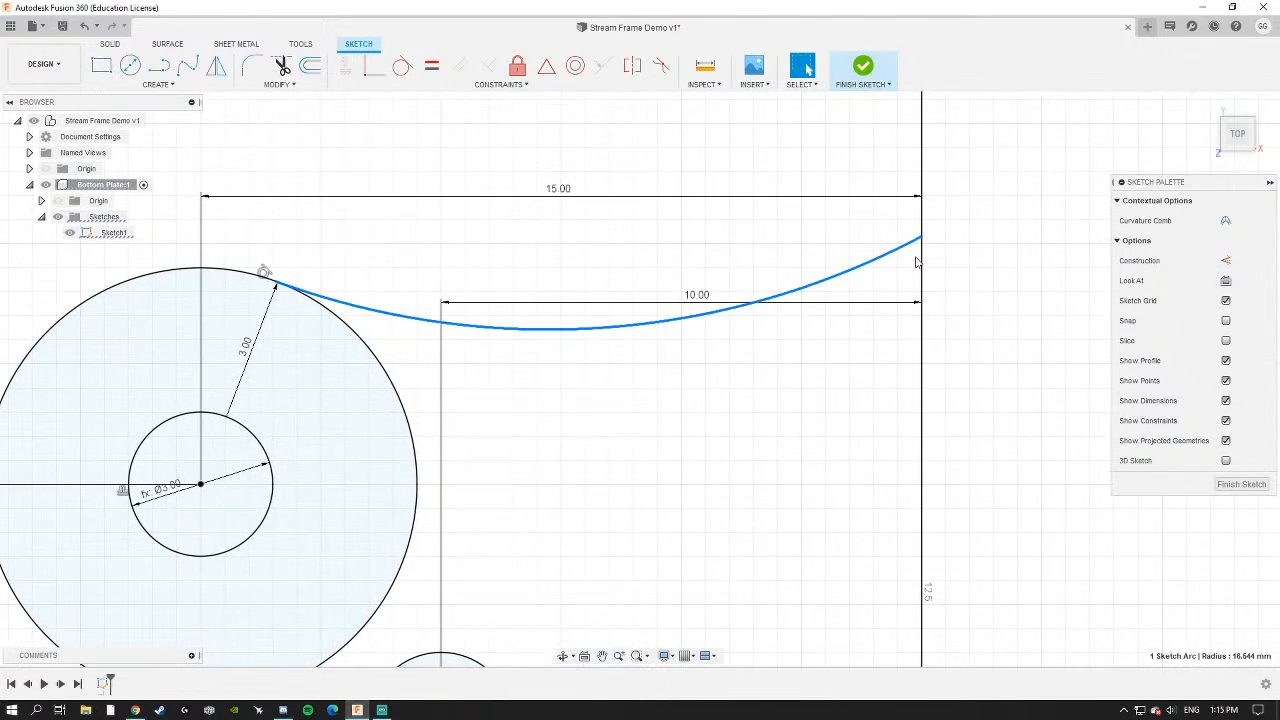
pyautogui.moveTo(910, 251); pyautogui.dragTo(918, 390)
pyautogui.scroll(-3, 883, 414)
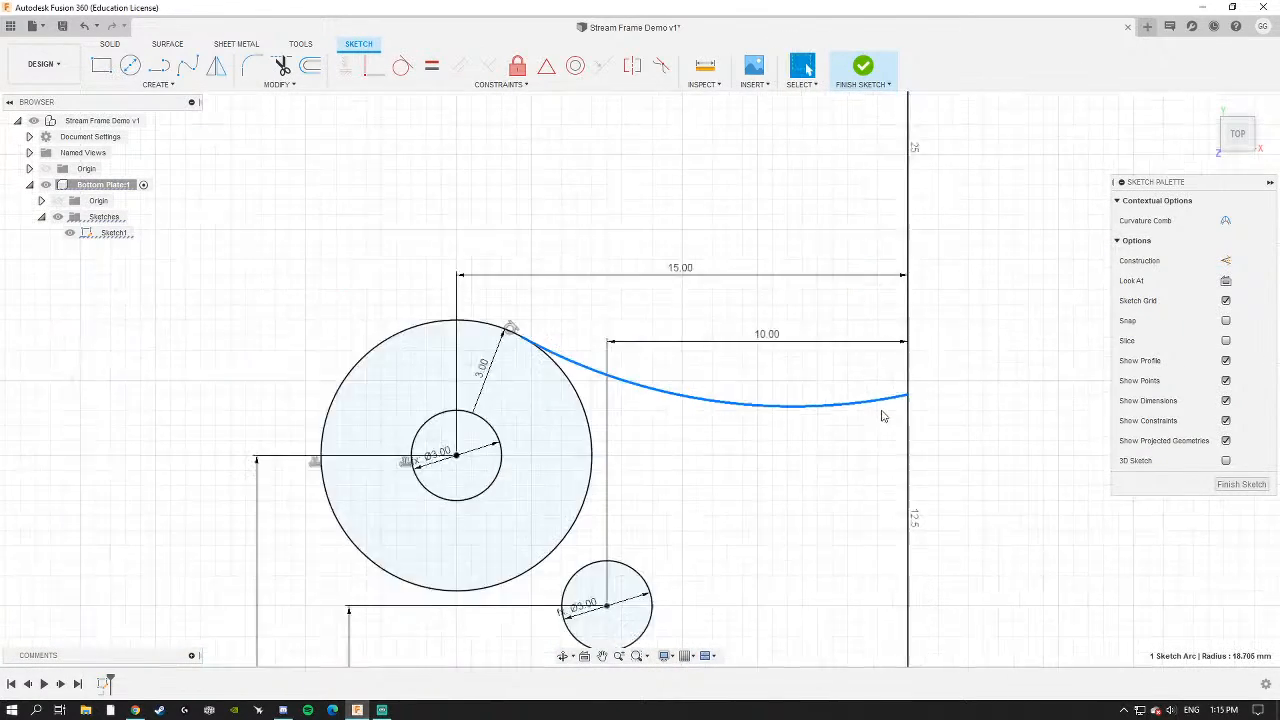
pyautogui.click(900, 383)
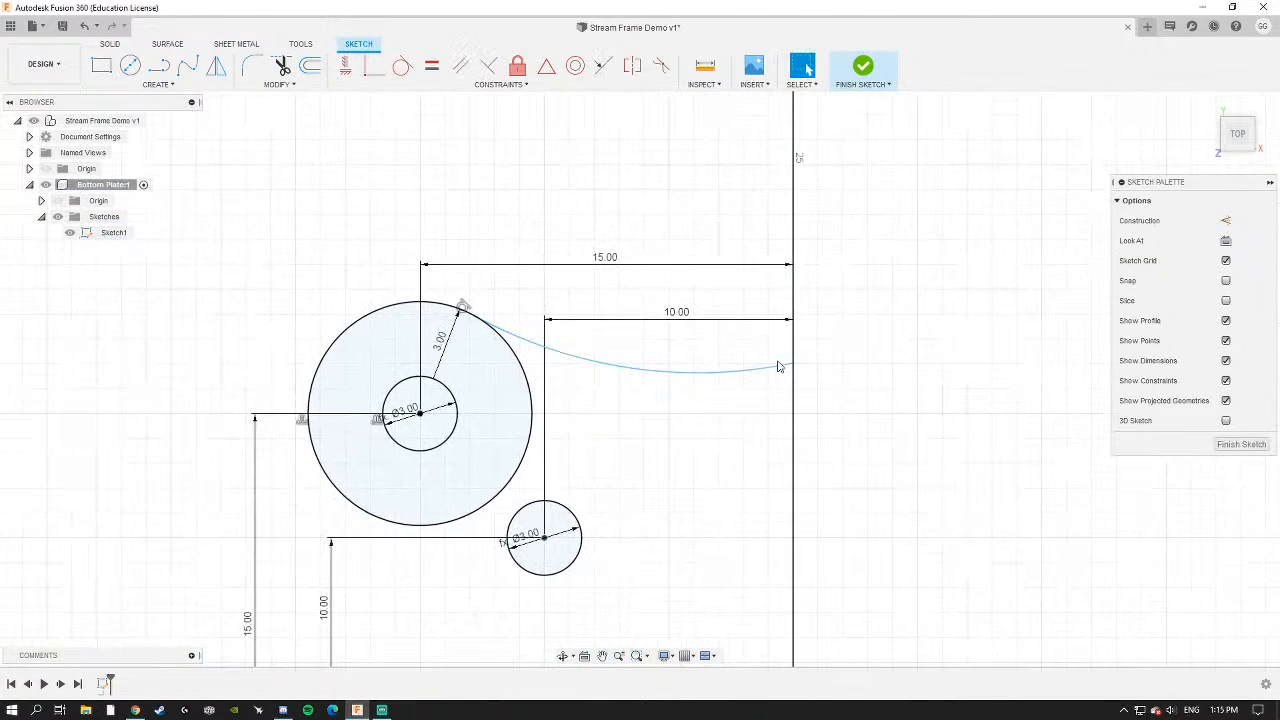
# Examine the arc's center point and the angle at which its free end meets the vertical line.
pyautogui.click(725, 371)
pyautogui.scroll(-3, 690, 280)
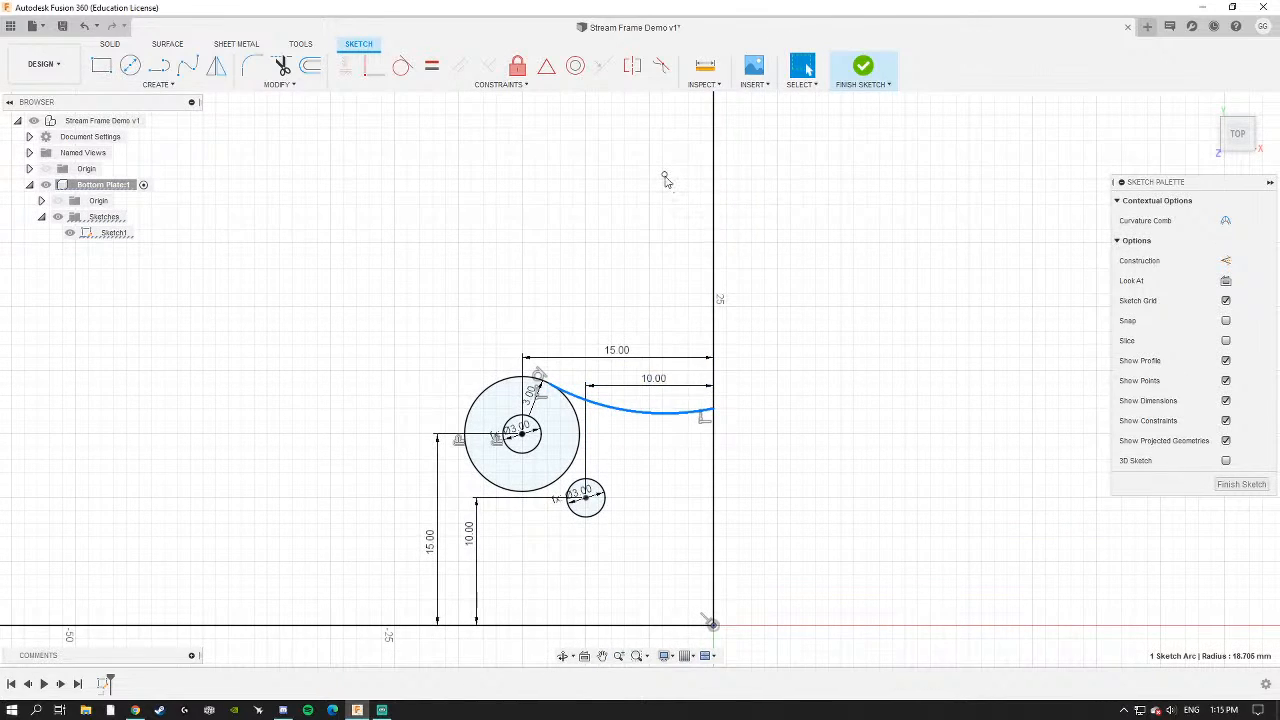
pyautogui.click(665, 176)
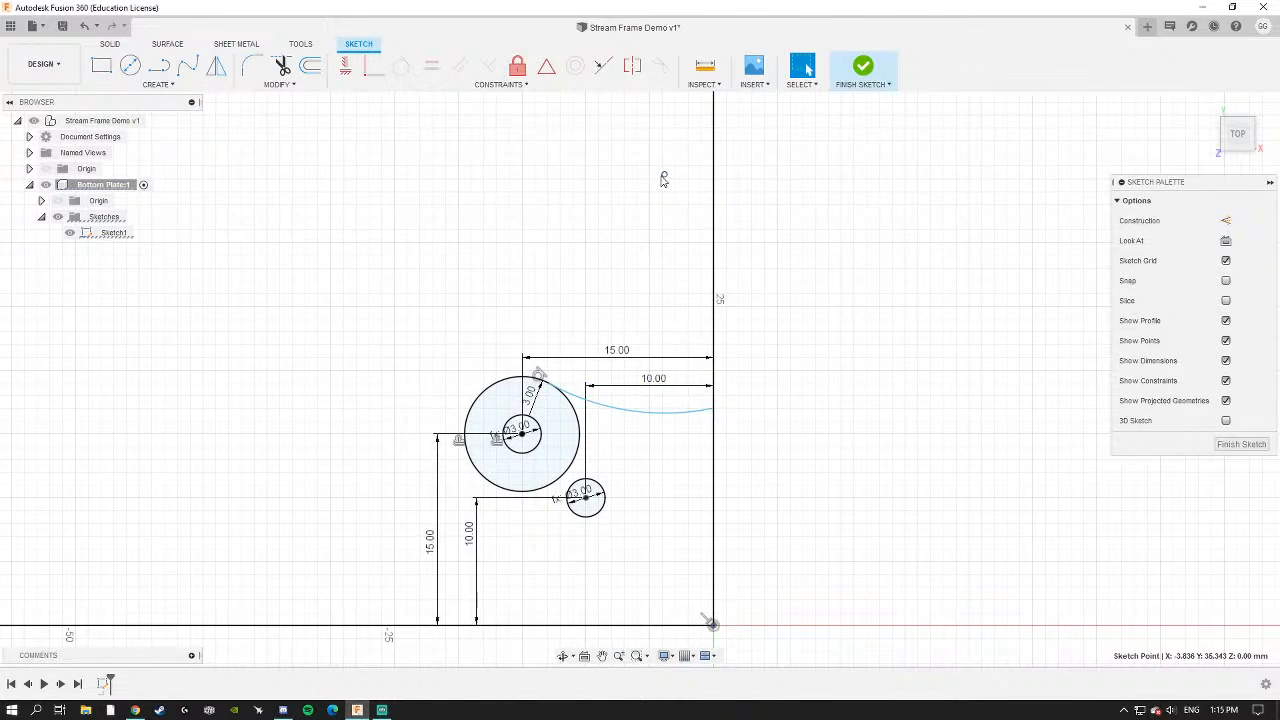
pyautogui.scroll(2, 731, 425)
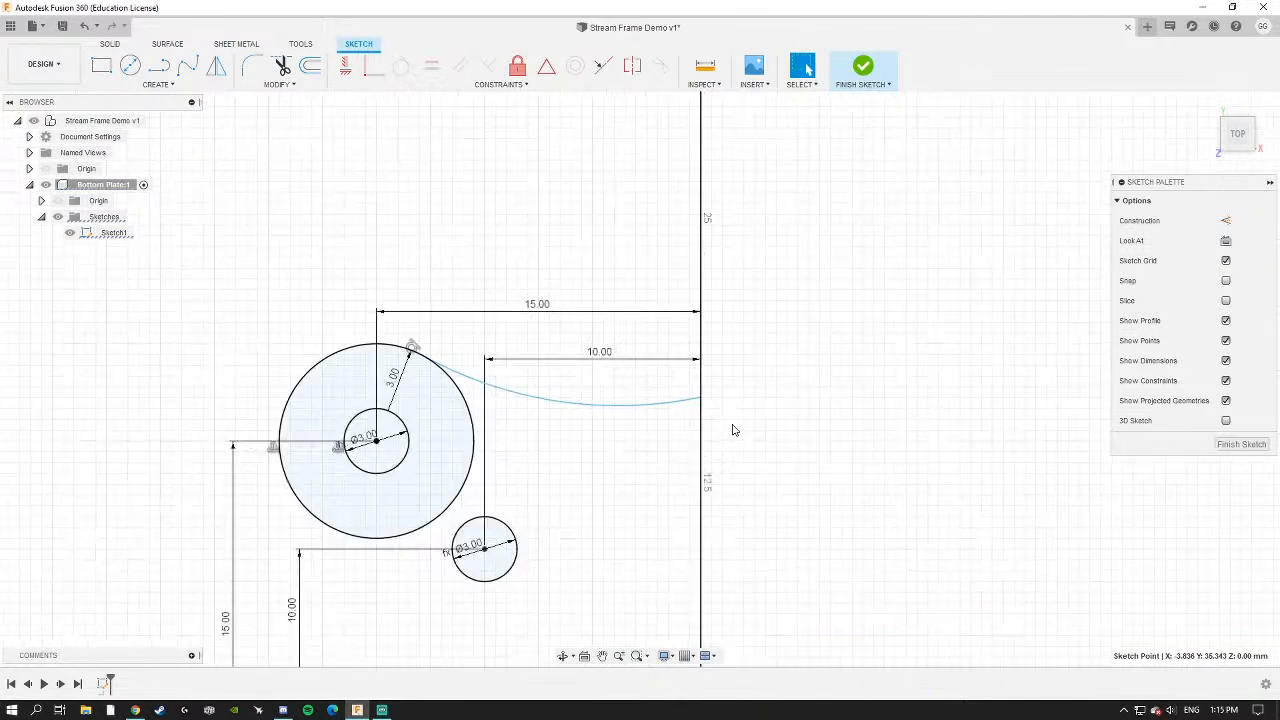
pyautogui.scroll(1, 732, 430)
pyautogui.click(696, 400)
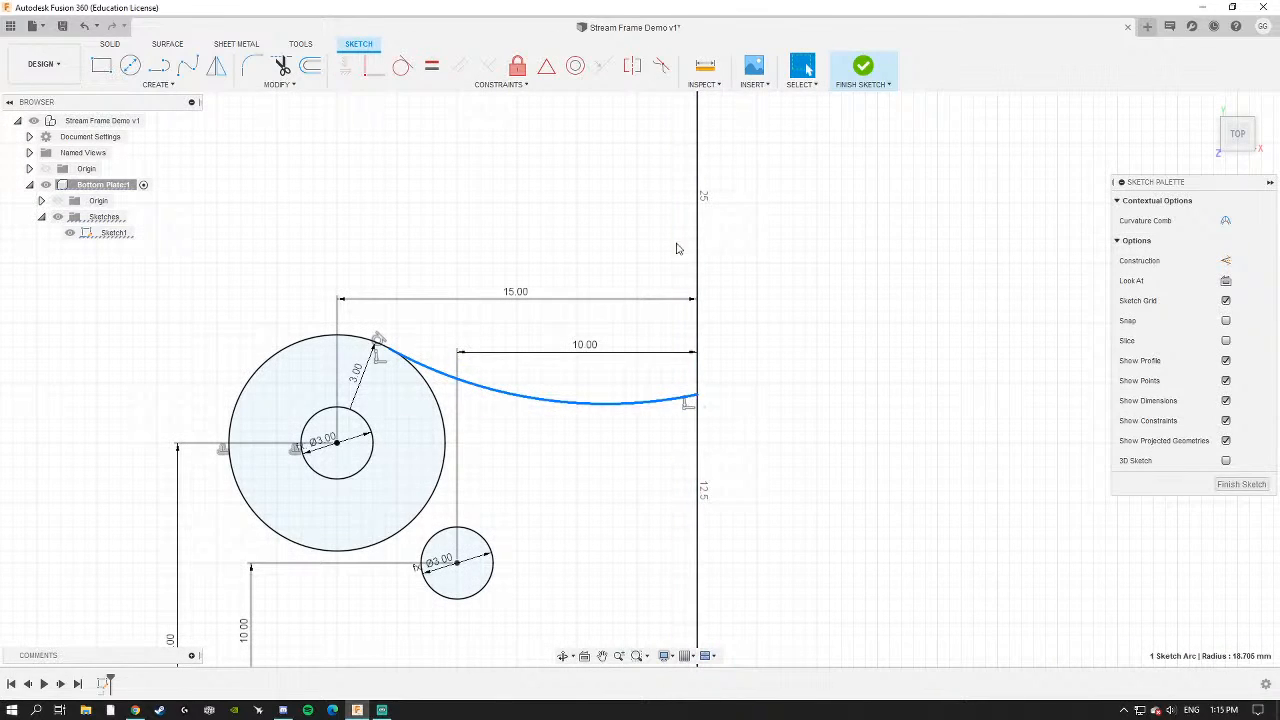
pyautogui.click(847, 328)
pyautogui.click(660, 402)
pyautogui.scroll(-3, 688, 259)
pyautogui.click(760, 274)
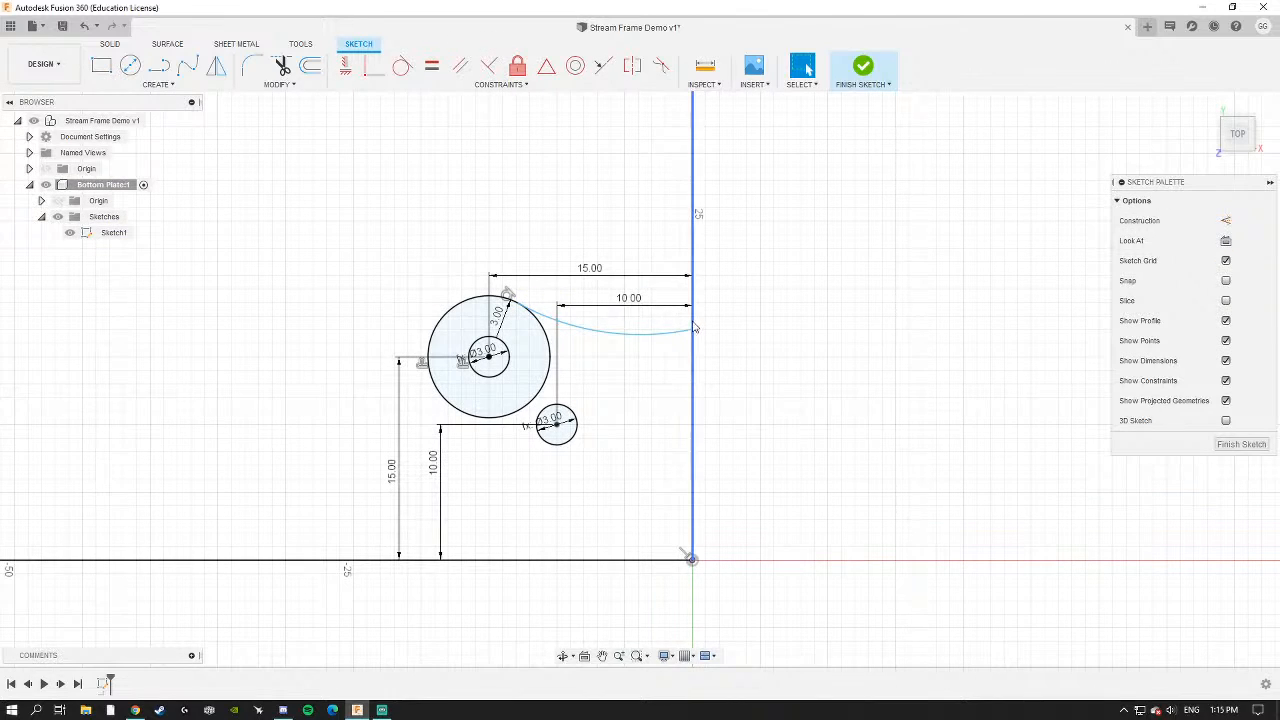
pyautogui.click(488, 65)
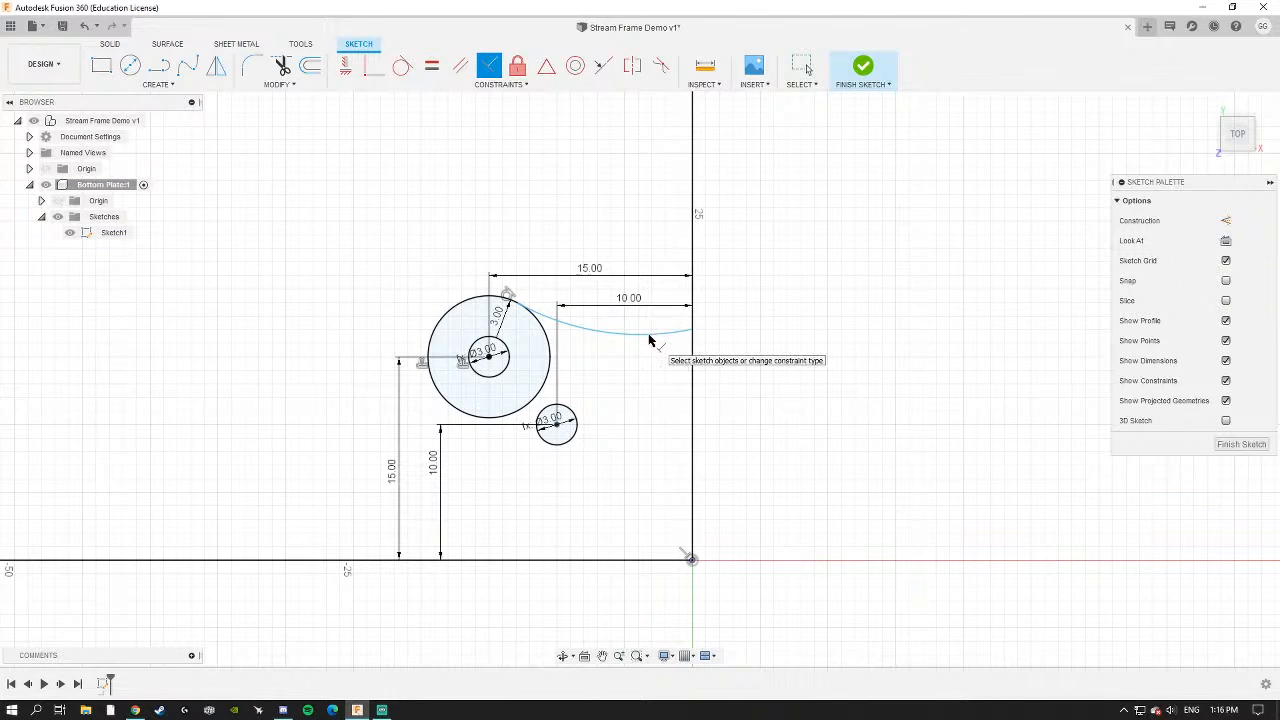
pyautogui.press('Escape')
pyautogui.scroll(3, 640, 163)
pyautogui.scroll(-3, 640, 165)
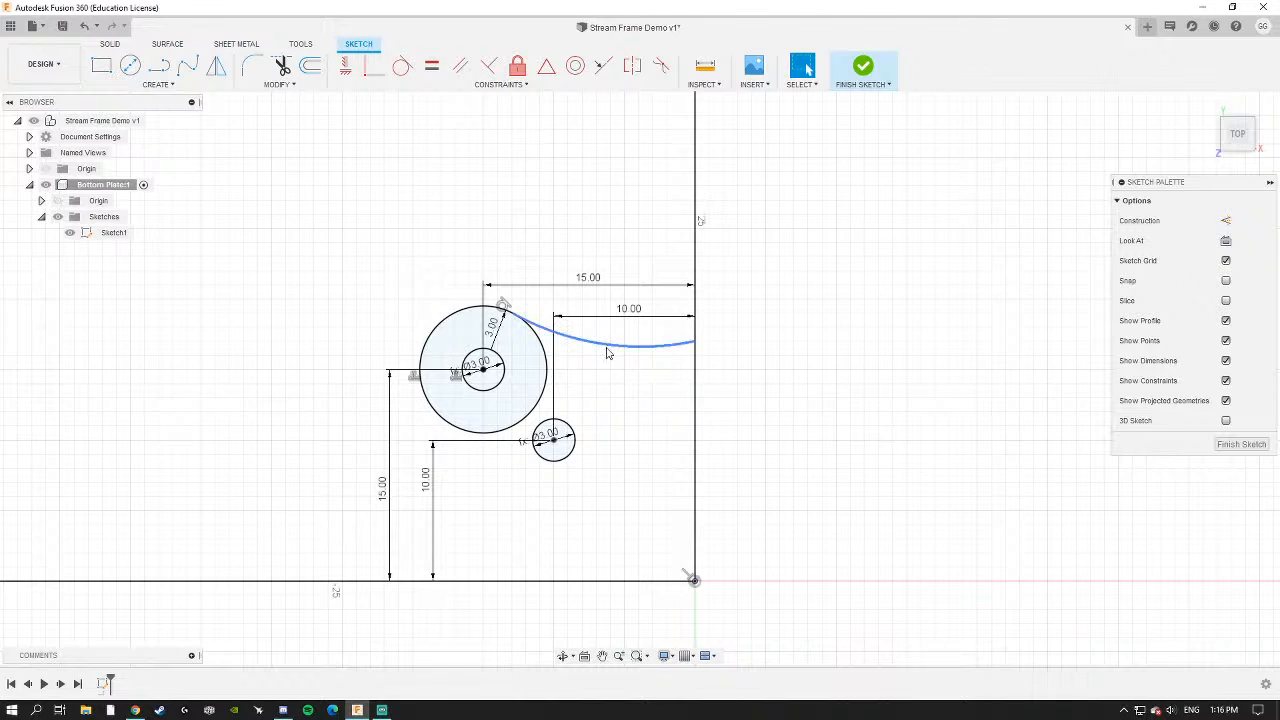
# Constrain the arc's center point to lie on the vertical line with a Coincident constraint.
pyautogui.click(606, 346)
pyautogui.scroll(-3, 607, 344)
pyautogui.moveTo(612, 292); pyautogui.dragTo(605, 302, button='middle')
pyautogui.click(621, 196)
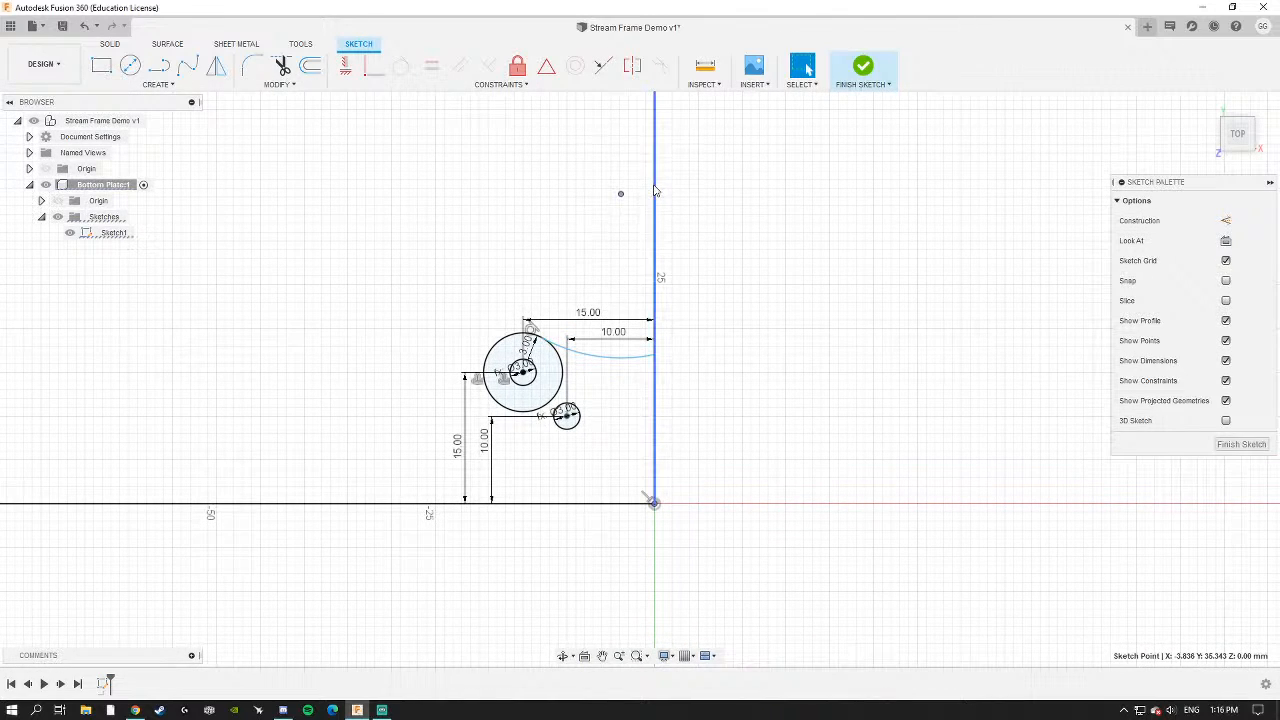
pyautogui.scroll(-3, 620, 200)
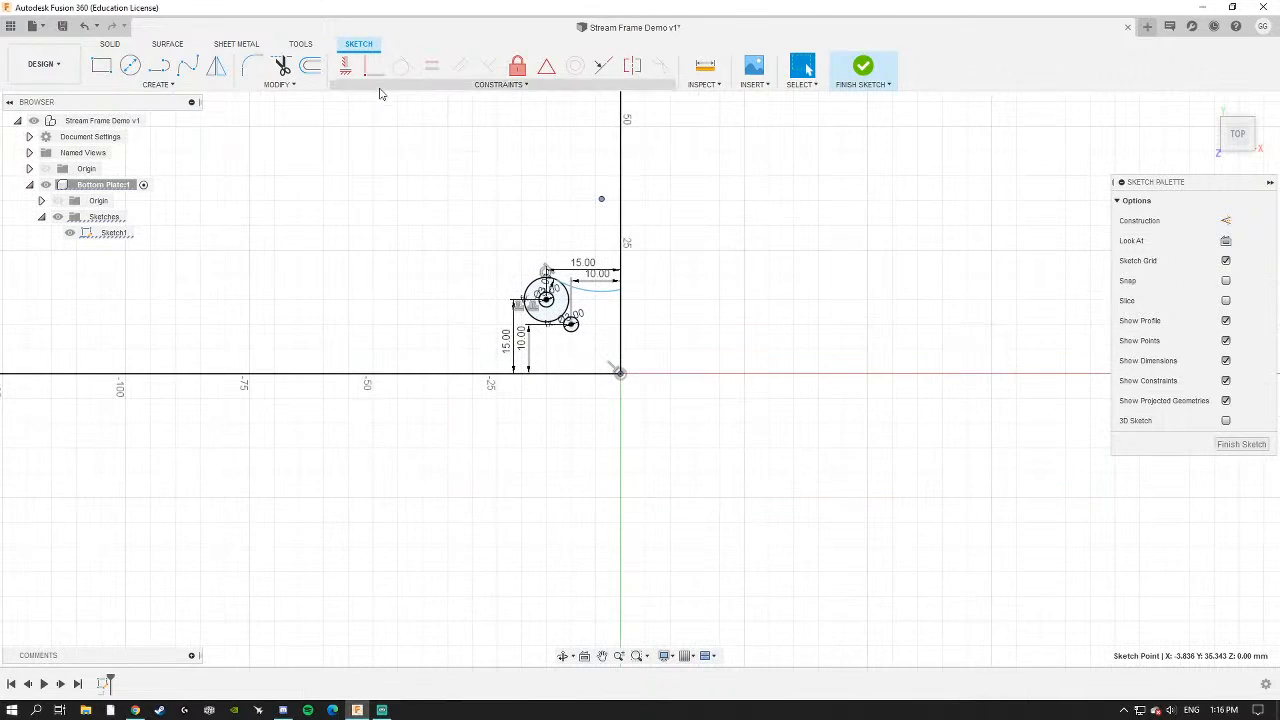
pyautogui.click(579, 194)
pyautogui.scroll(3, 597, 204)
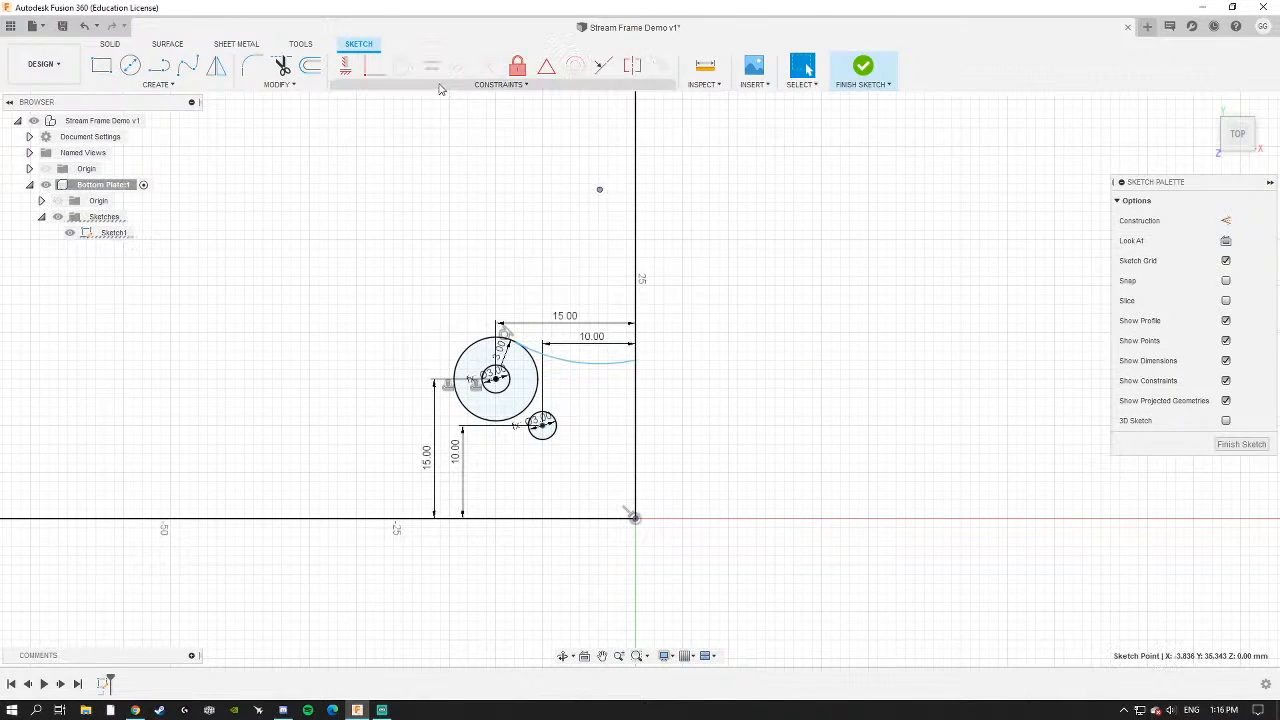
pyautogui.click(374, 65)
pyautogui.click(638, 170)
pyautogui.press('Escape')
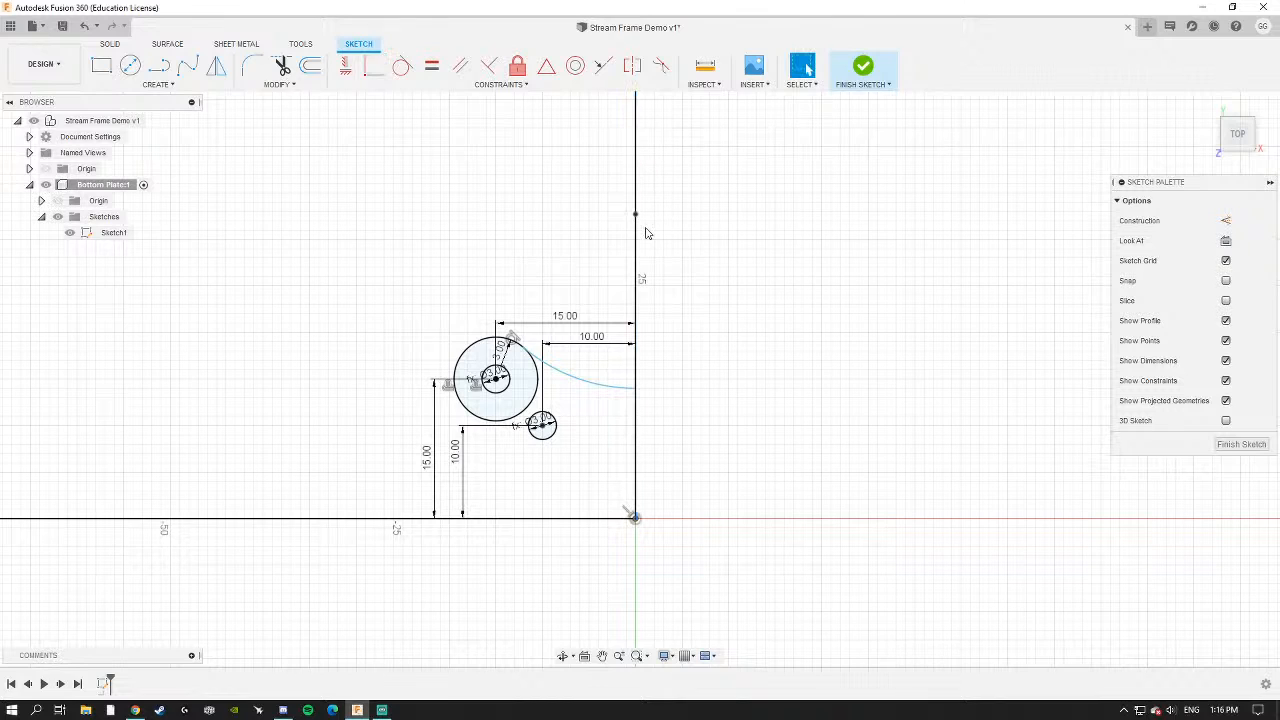
# Test the constrained arc's remaining freedom by moving its tangent point along the outer circle and pulling its curve downward.
pyautogui.scroll(3, 623, 198)
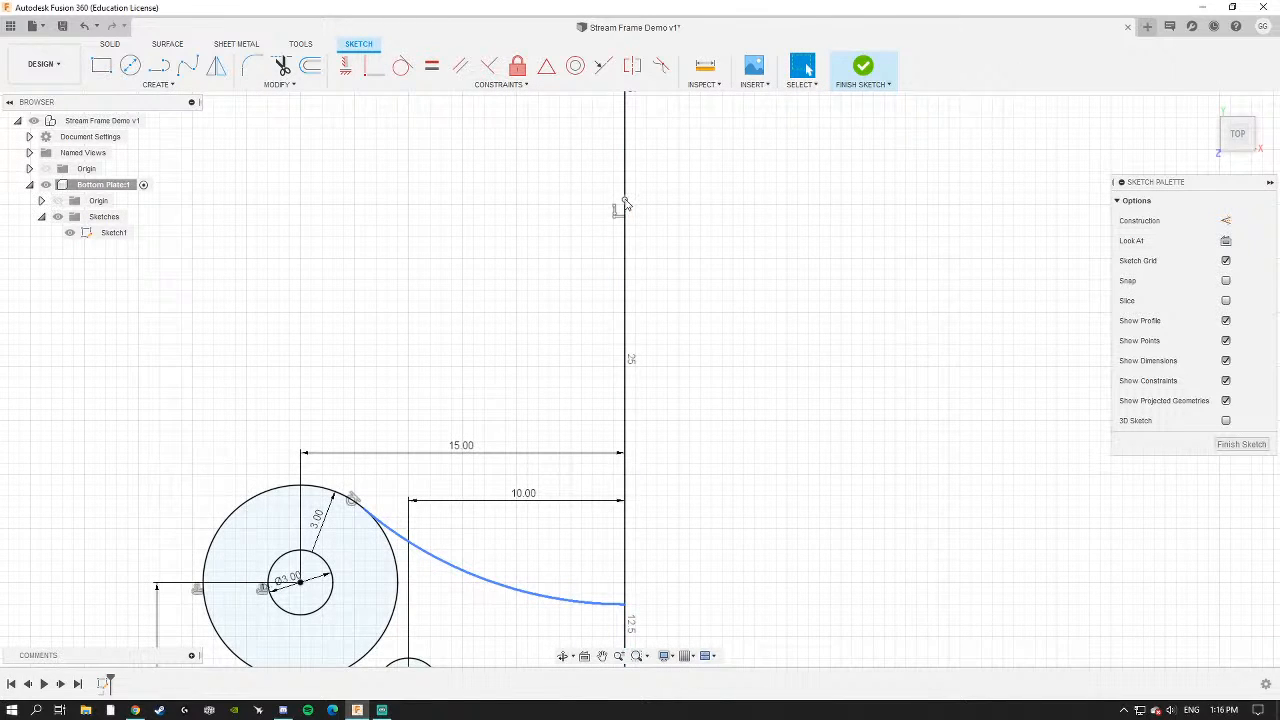
pyautogui.click(625, 203)
pyautogui.scroll(-5, 676, 305)
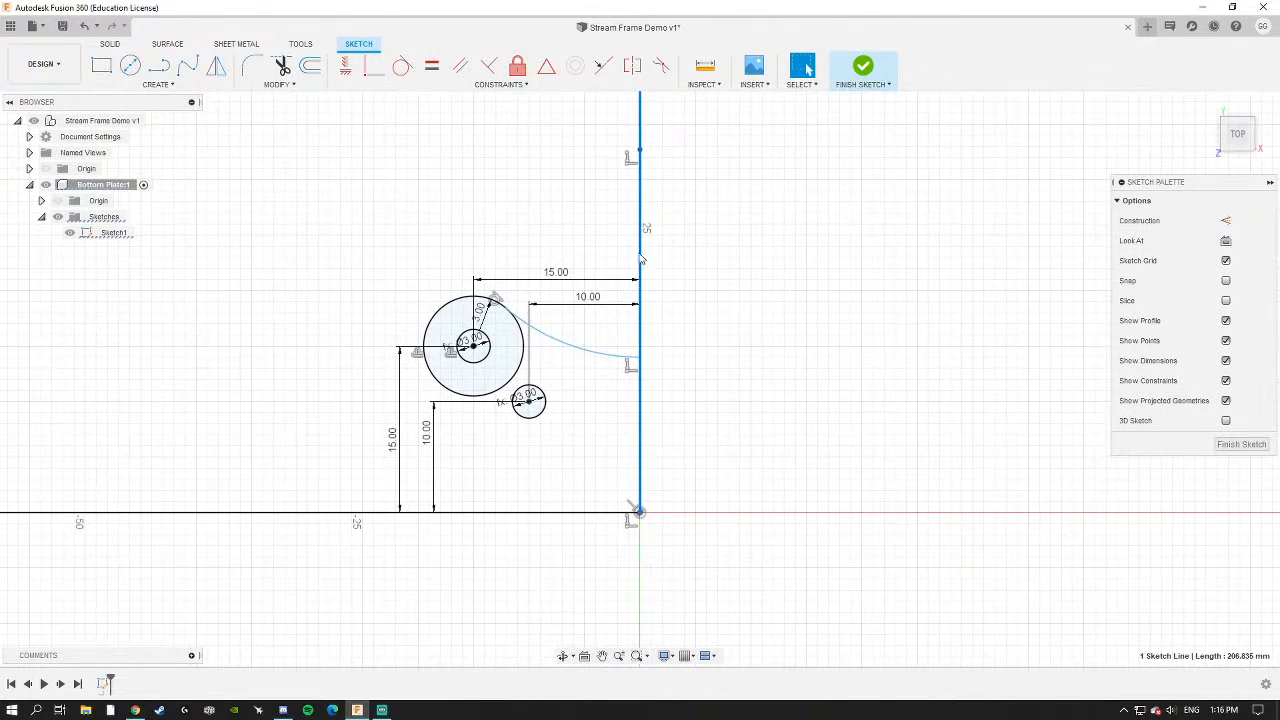
pyautogui.scroll(6, 651, 386)
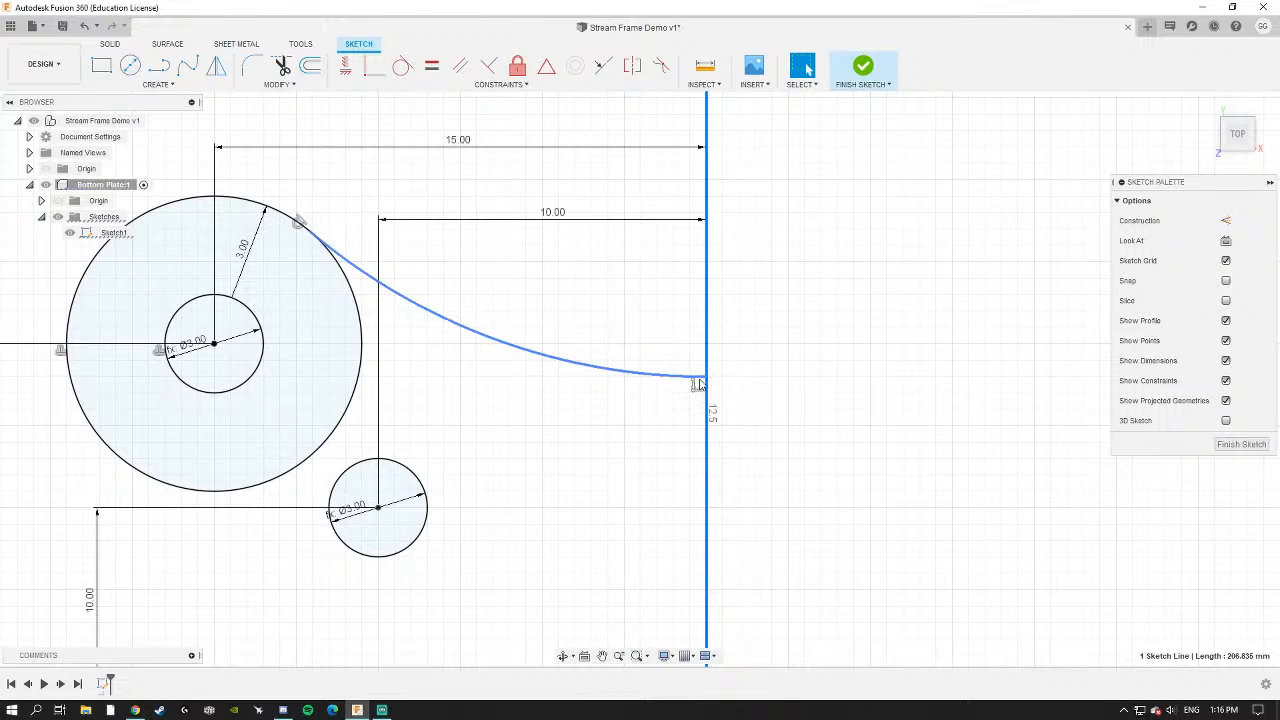
pyautogui.click(663, 377)
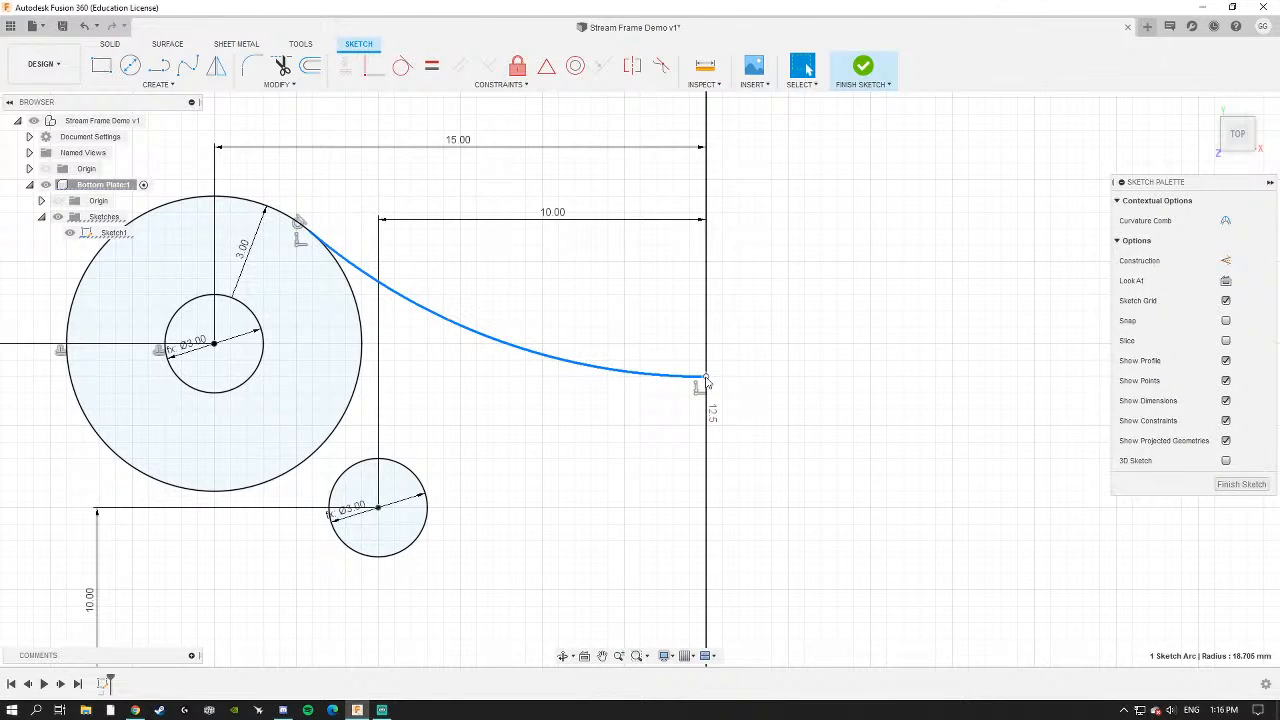
pyautogui.moveTo(575, 359); pyautogui.dragTo(714, 410, button='middle')
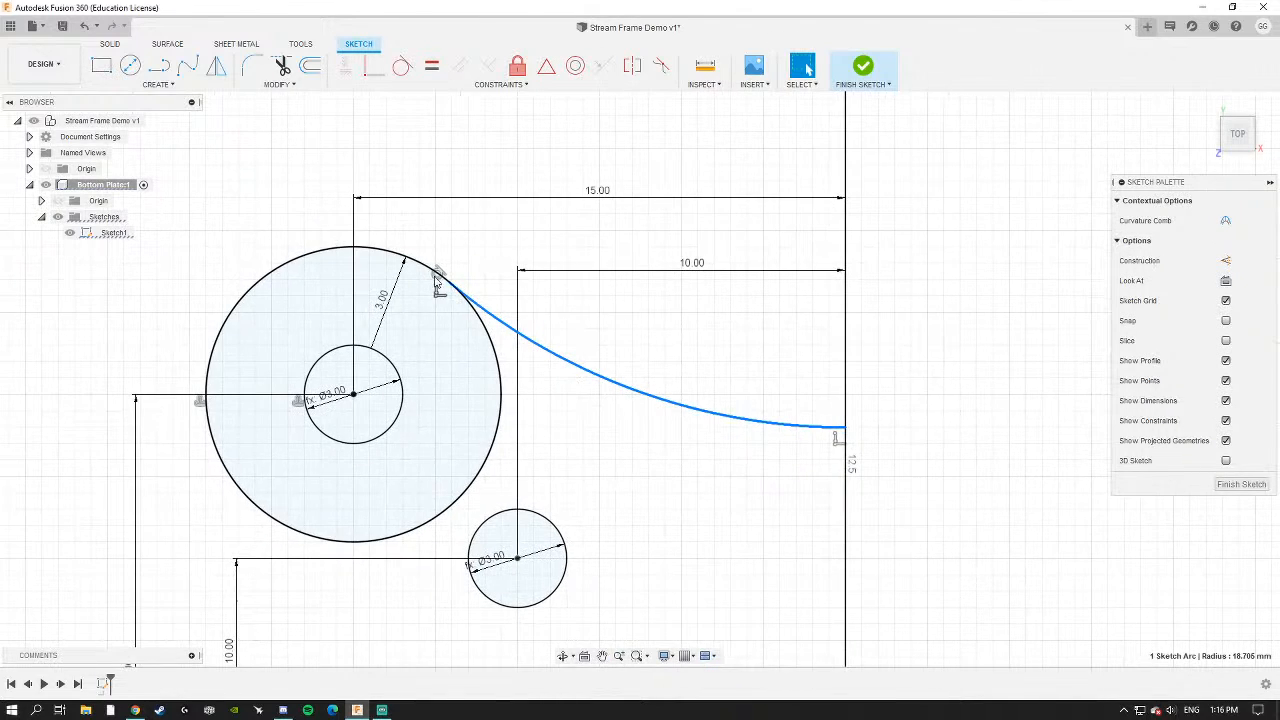
pyautogui.moveTo(479, 306); pyautogui.dragTo(437, 271)
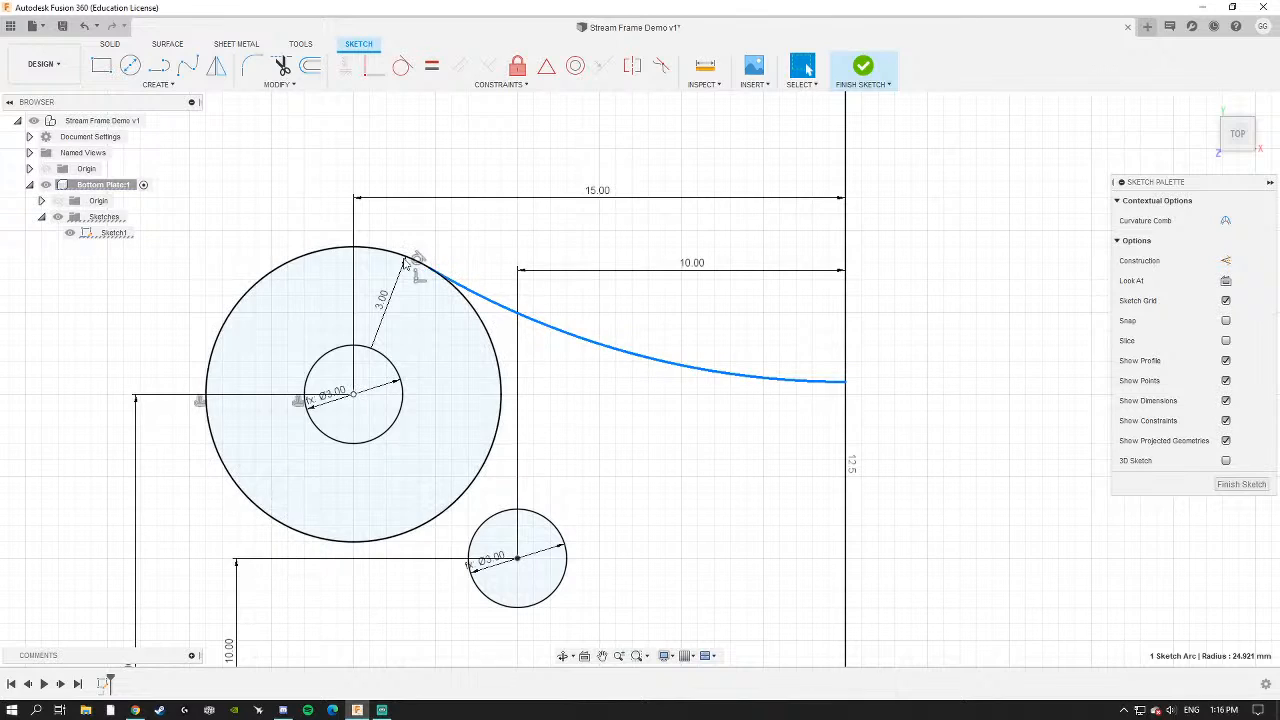
pyautogui.scroll(-5, 525, 255)
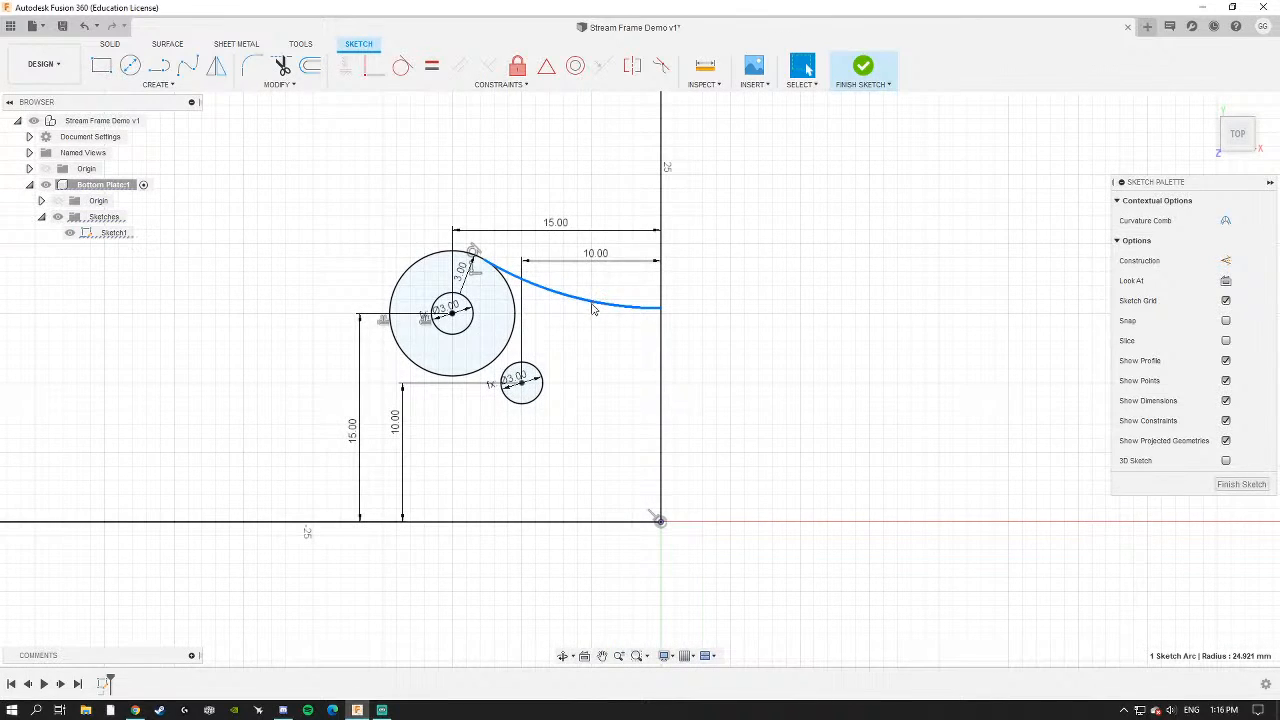
pyautogui.moveTo(592, 309)
pyautogui.mouseDown()
pyautogui.moveTo(603, 328)
pyautogui.moveTo(576, 341)
pyautogui.moveTo(573, 389)
pyautogui.moveTo(586, 320)
pyautogui.moveTo(590, 340)
pyautogui.mouseUp()
pyautogui.click(746, 332)
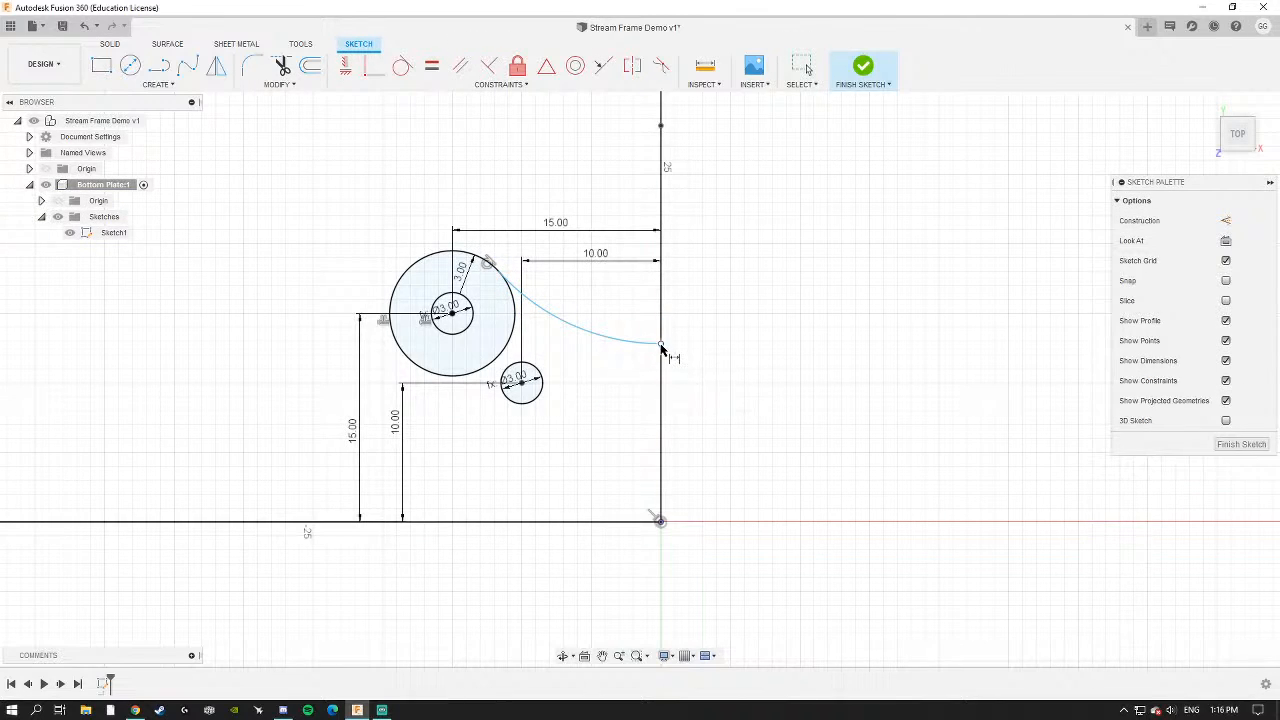
# Dimension the arc's end on the vertical line 15 mm above the origin.
pyautogui.click(660, 344)
pyautogui.click(660, 523)
pyautogui.click(714, 443)
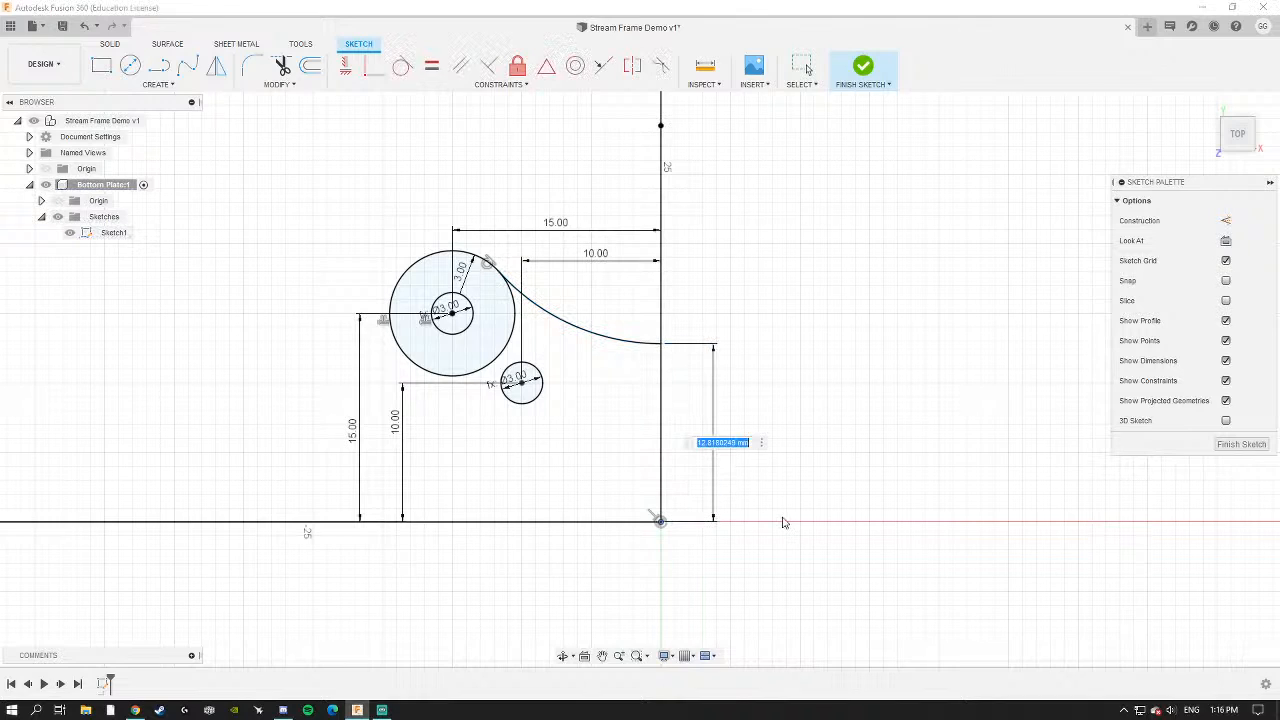
pyautogui.press('Return')
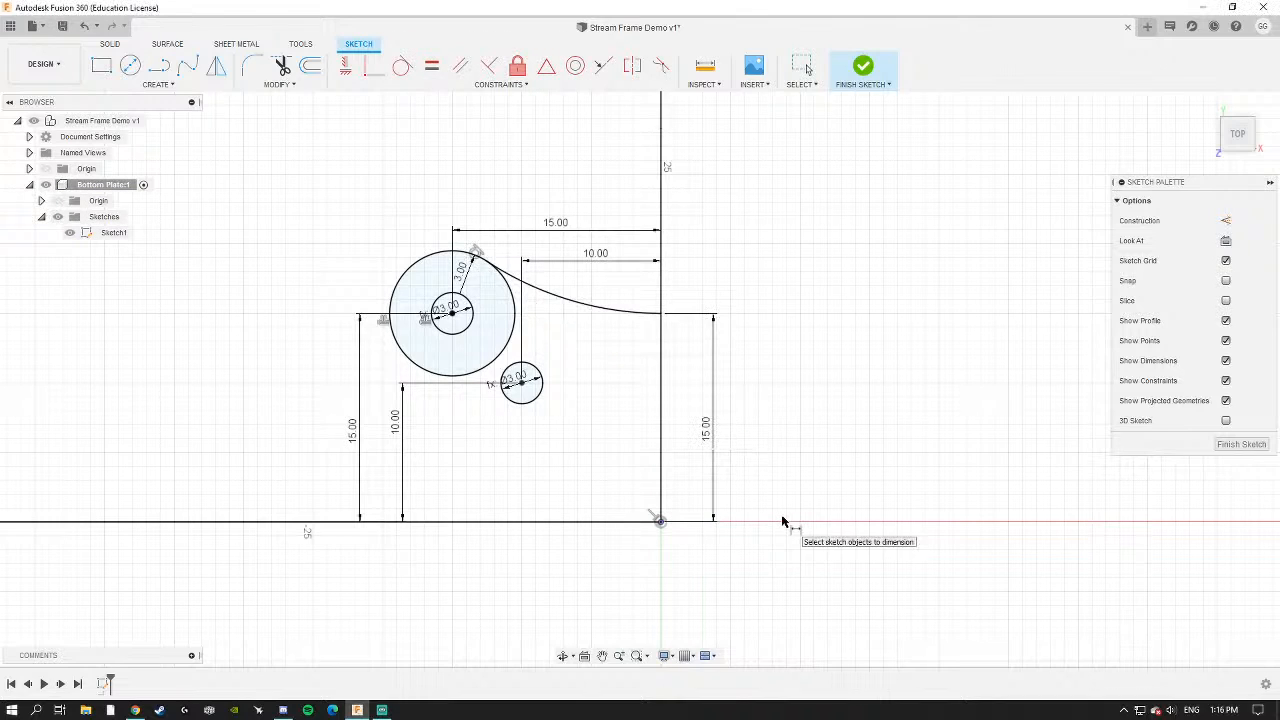
# Draw a straight line from the center of the upper hole to the origin.
pyautogui.scroll(-3, 630, 357)
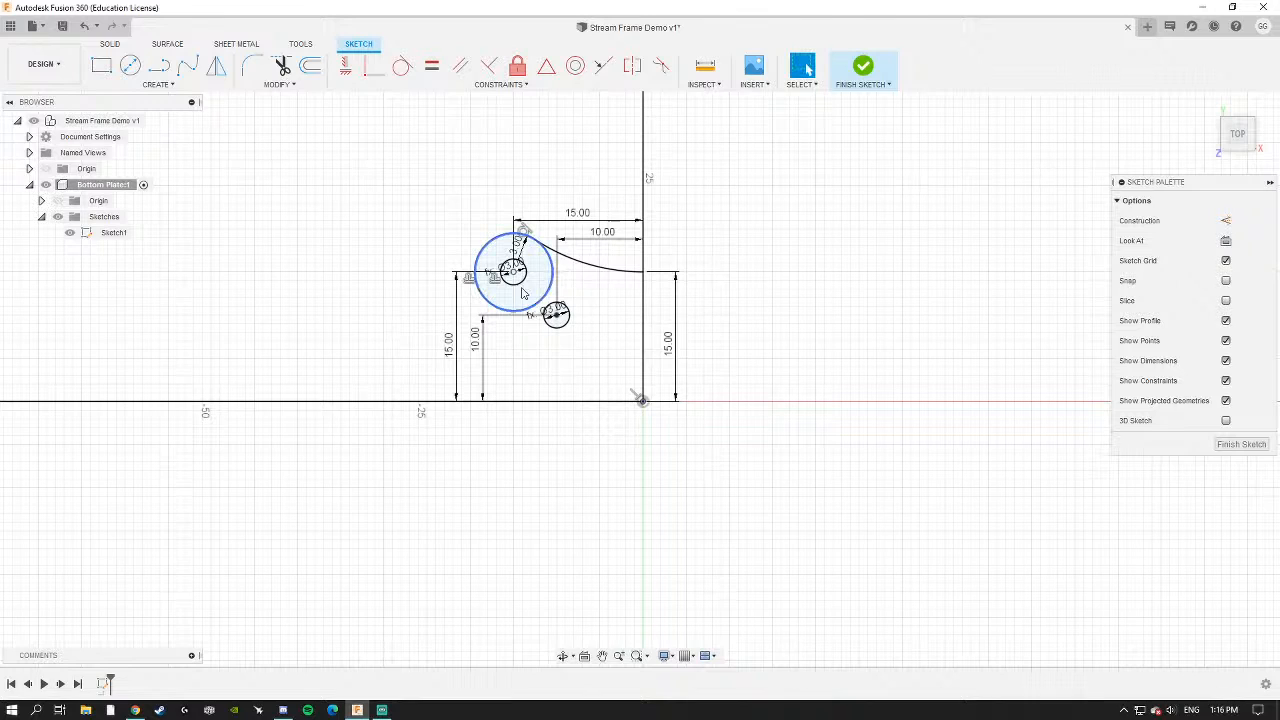
pyautogui.click(159, 65)
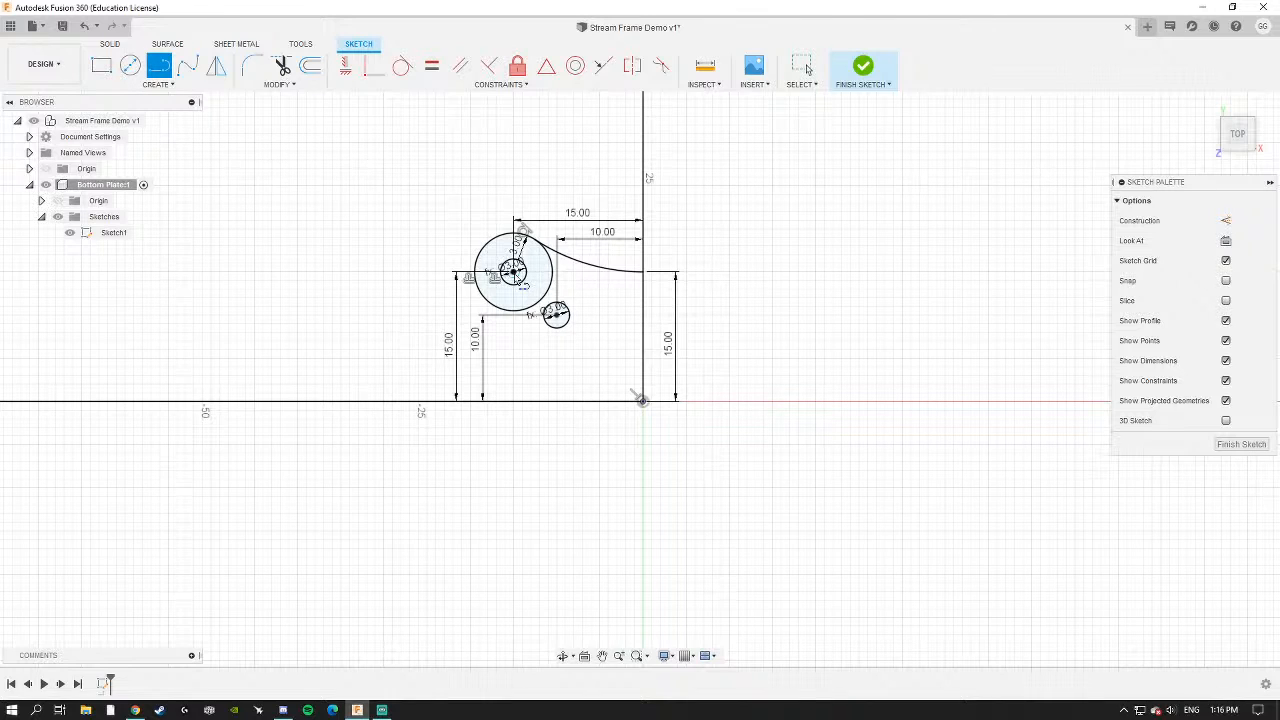
pyautogui.click(511, 271)
pyautogui.click(642, 400)
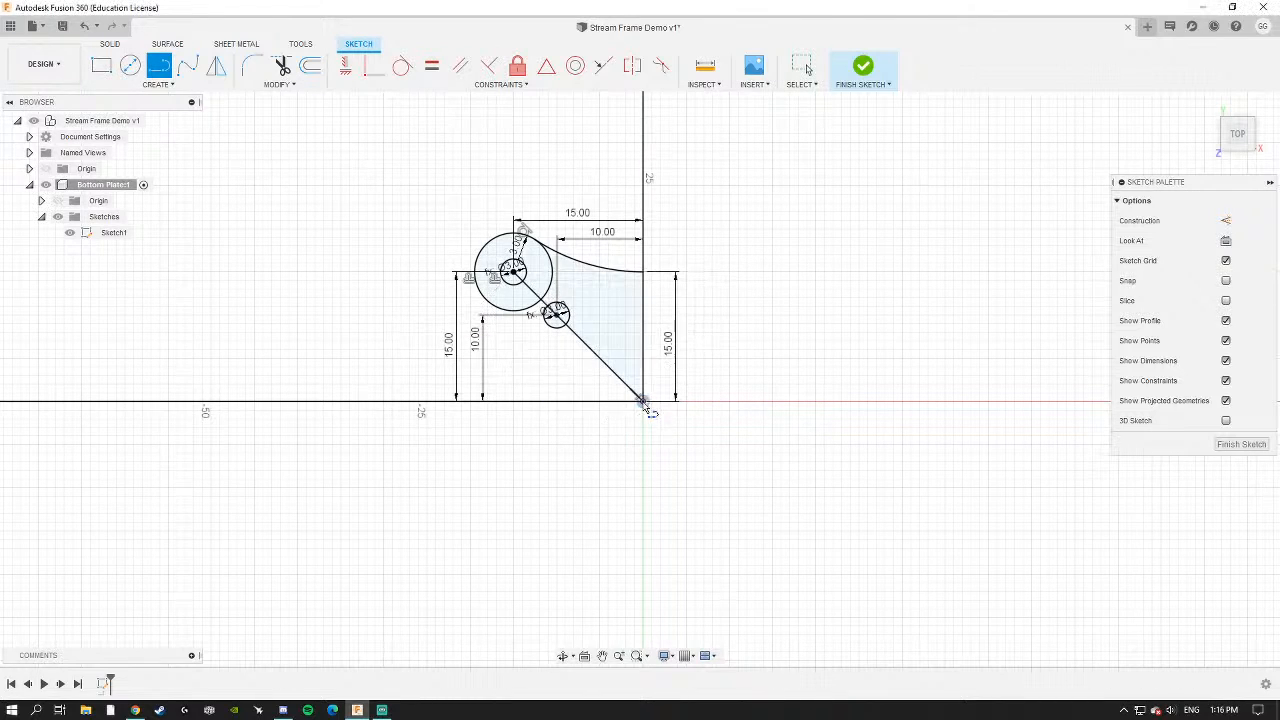
pyautogui.scroll(3, 497, 278)
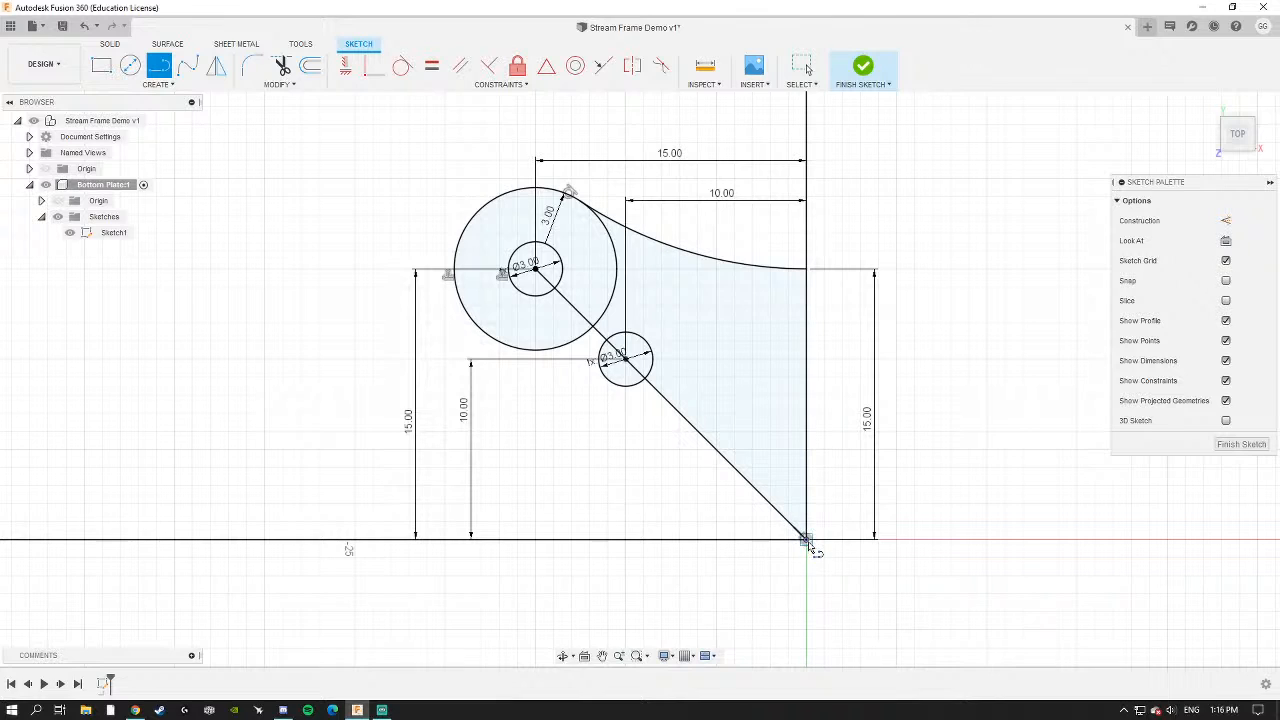
pyautogui.scroll(-3, 808, 545)
pyautogui.press('Escape')
pyautogui.click(747, 387)
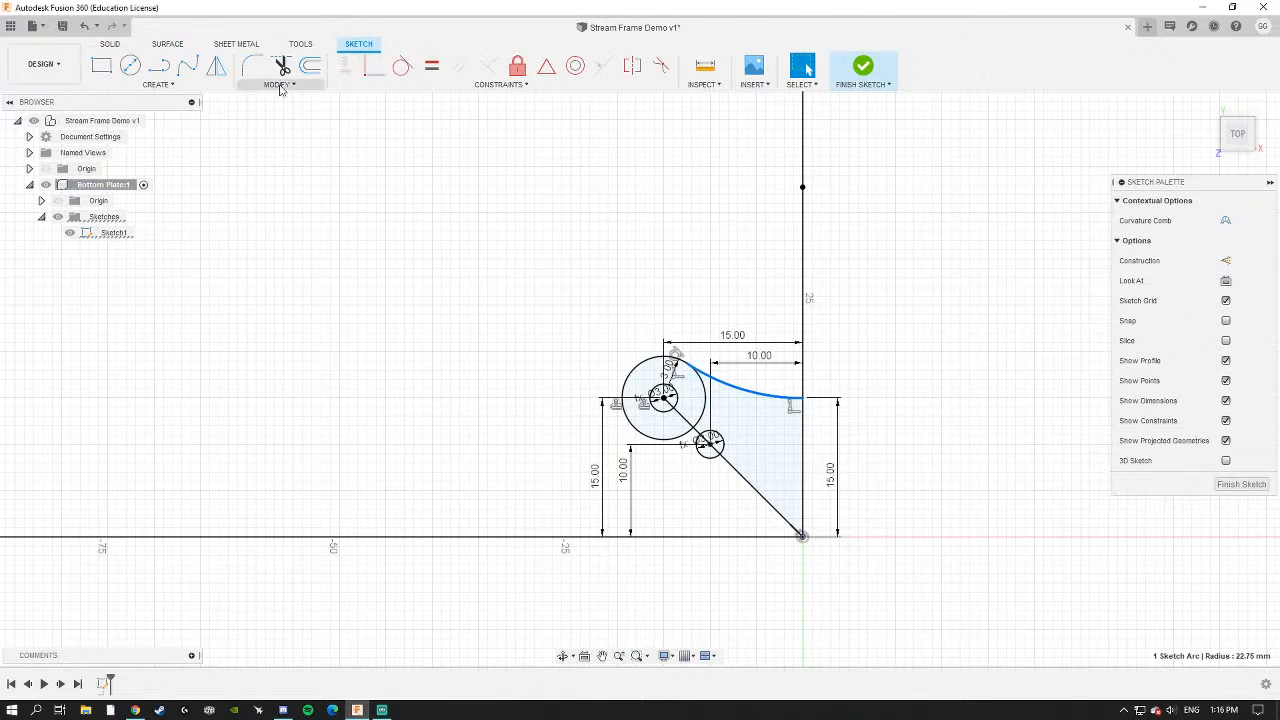
pyautogui.click(157, 84)
pyautogui.click(112, 276)
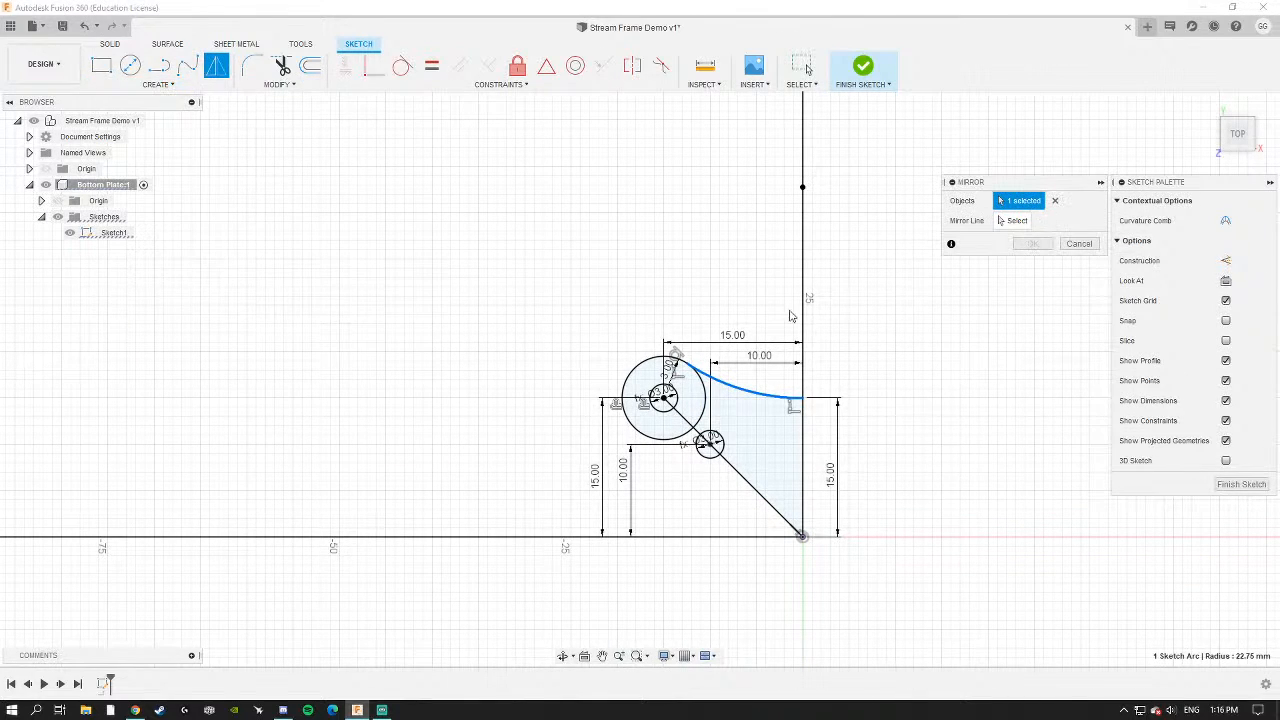
pyautogui.moveTo(823, 350)
pyautogui.mouseDown(button='middle')
pyautogui.moveTo(700, 295)
pyautogui.moveTo(699, 282)
pyautogui.mouseUp(button='middle')
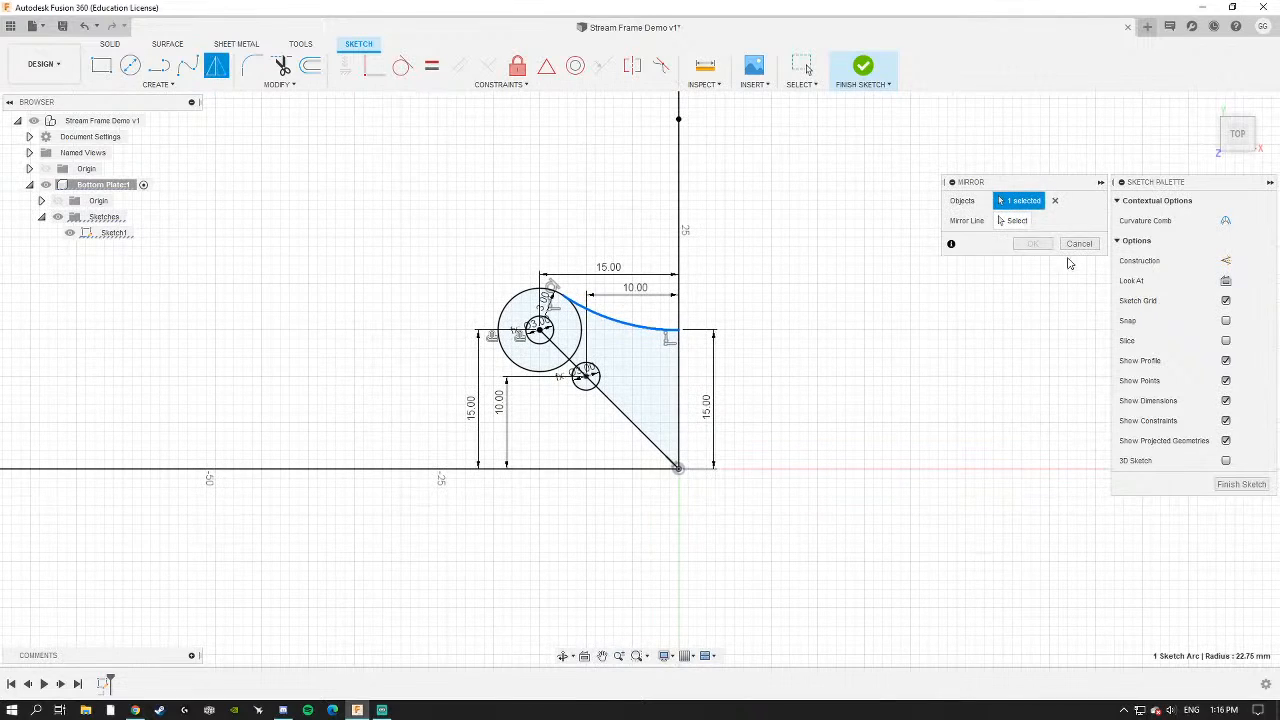
pyautogui.click(1079, 243)
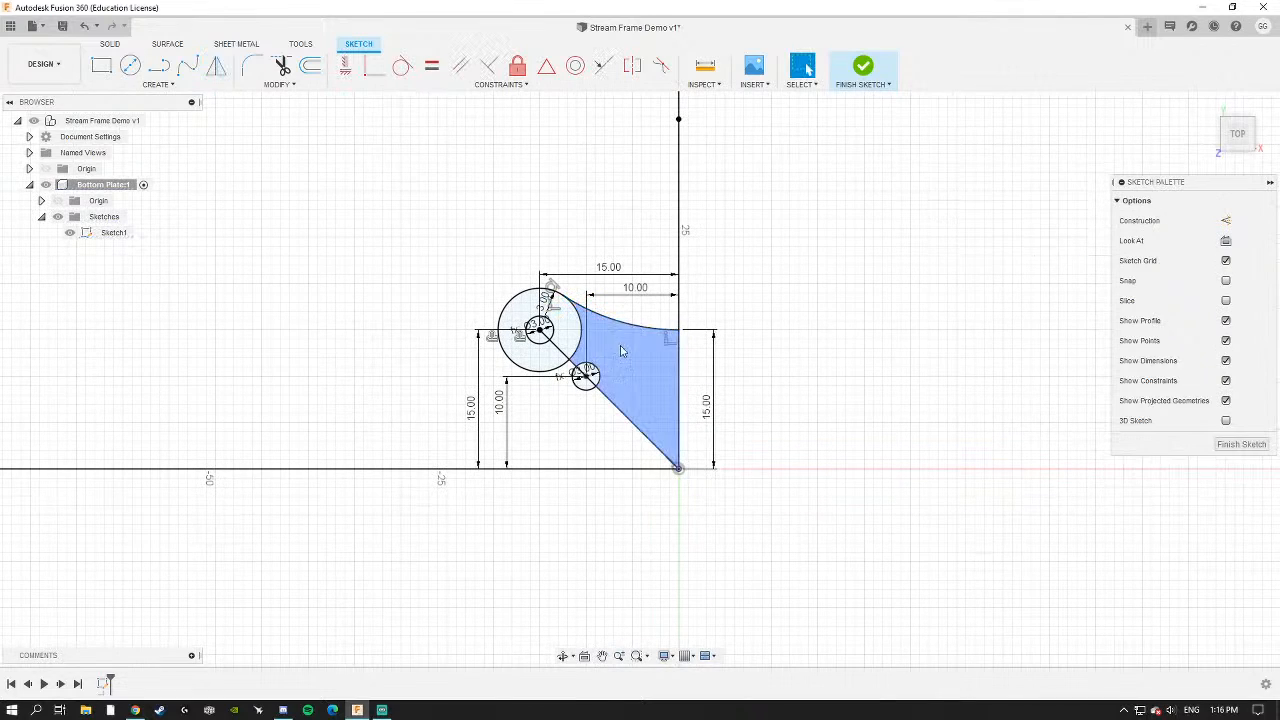
# Mirror the tangent arc across the diagonal line to form the corner's other side.
pyautogui.click(166, 86)
pyautogui.click(116, 277)
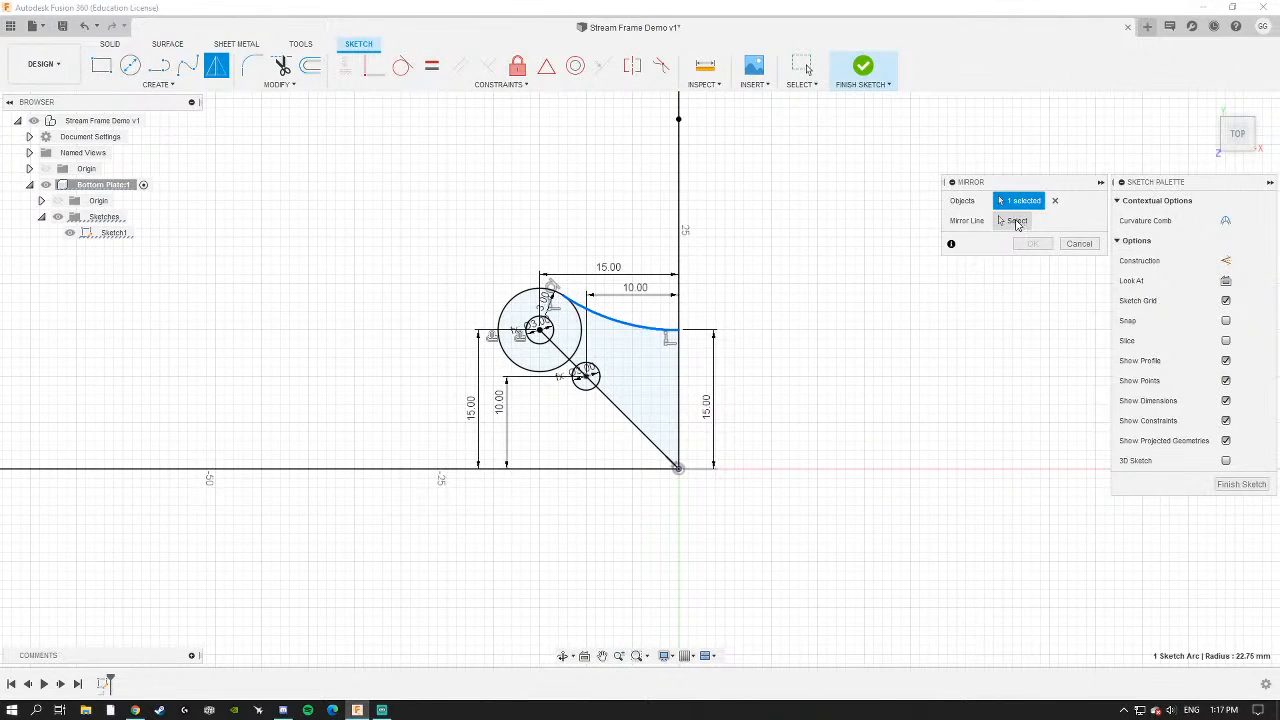
pyautogui.click(1015, 221)
pyautogui.click(612, 402)
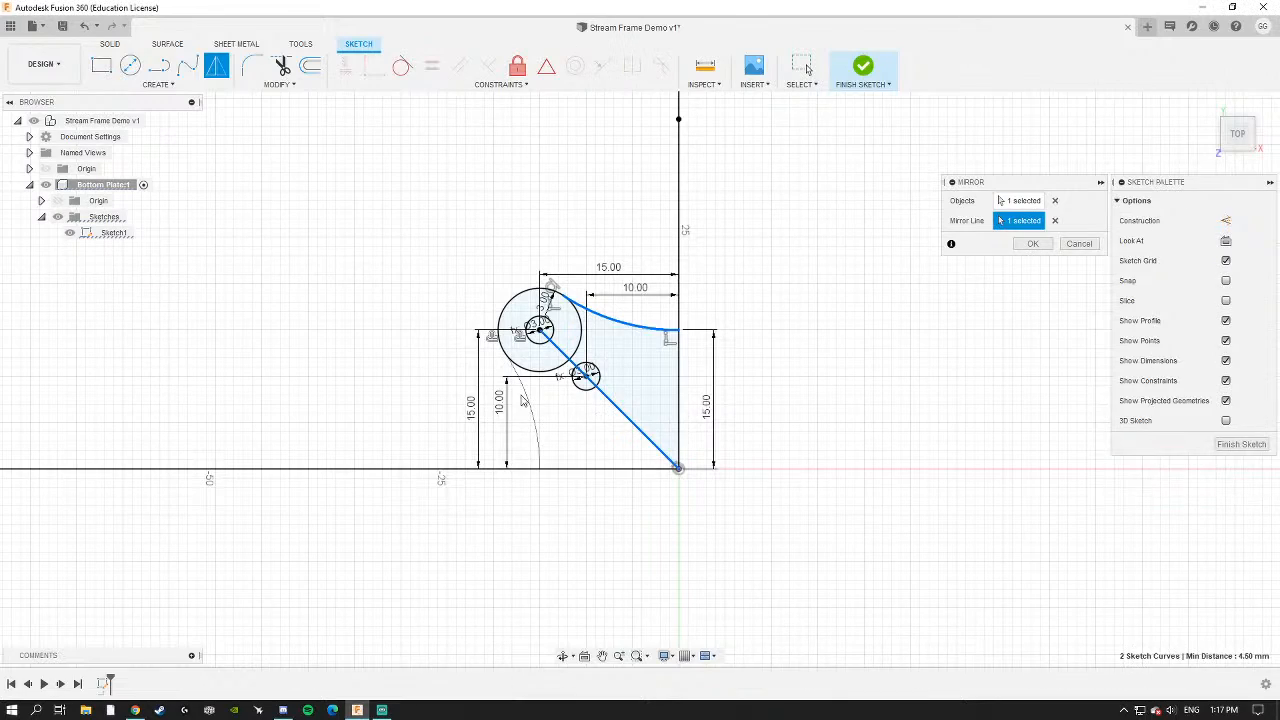
pyautogui.scroll(3, 522, 398)
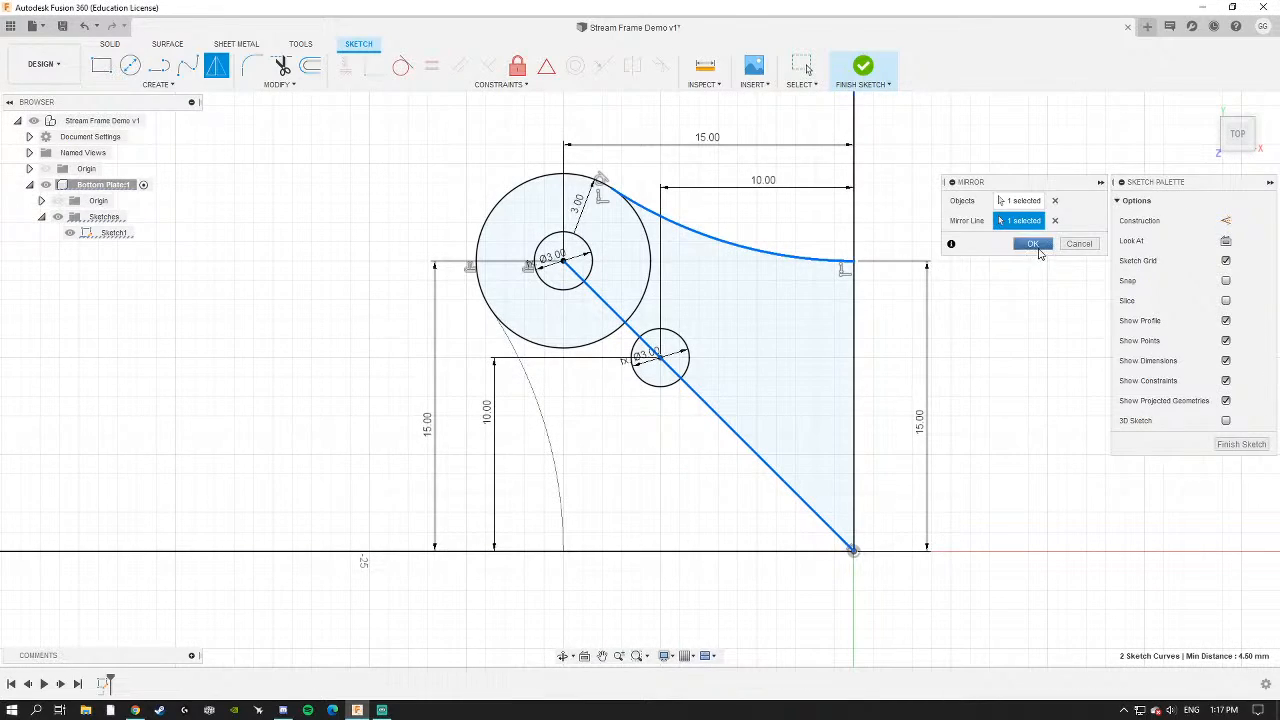
pyautogui.click(1033, 244)
pyautogui.scroll(-5, 784, 423)
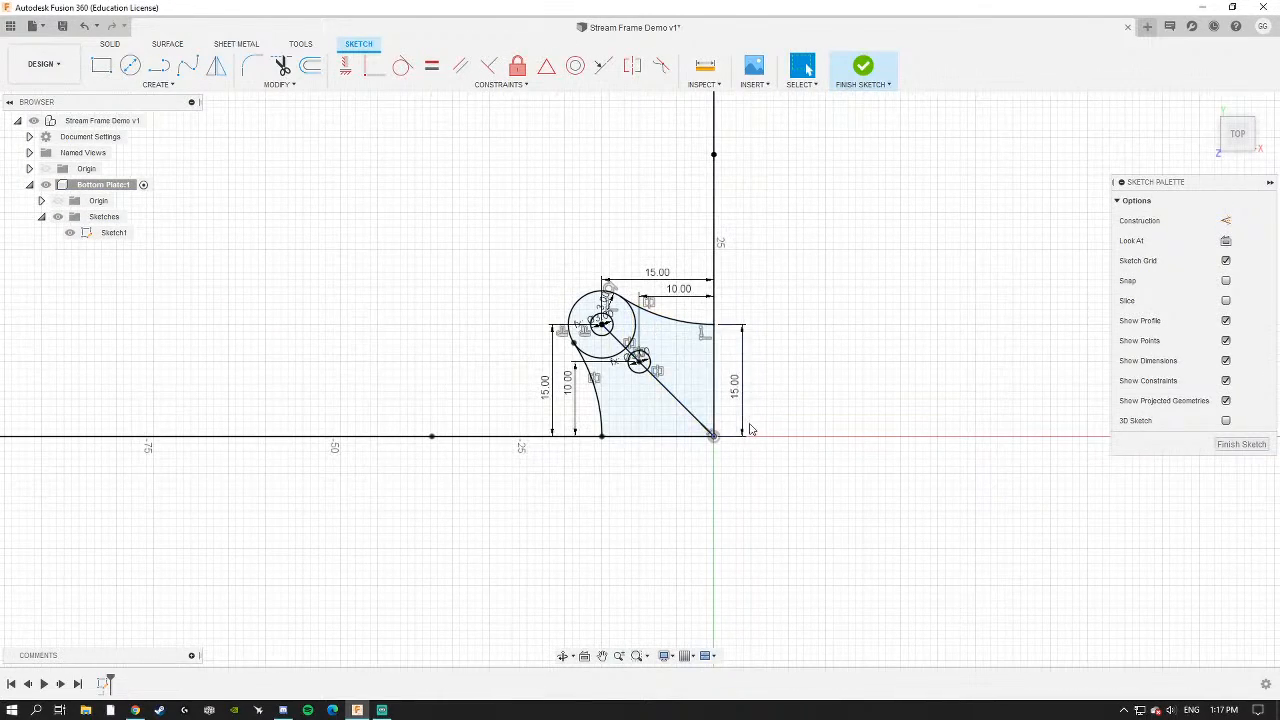
pyautogui.scroll(3, 566, 357)
pyautogui.scroll(-4, 475, 265)
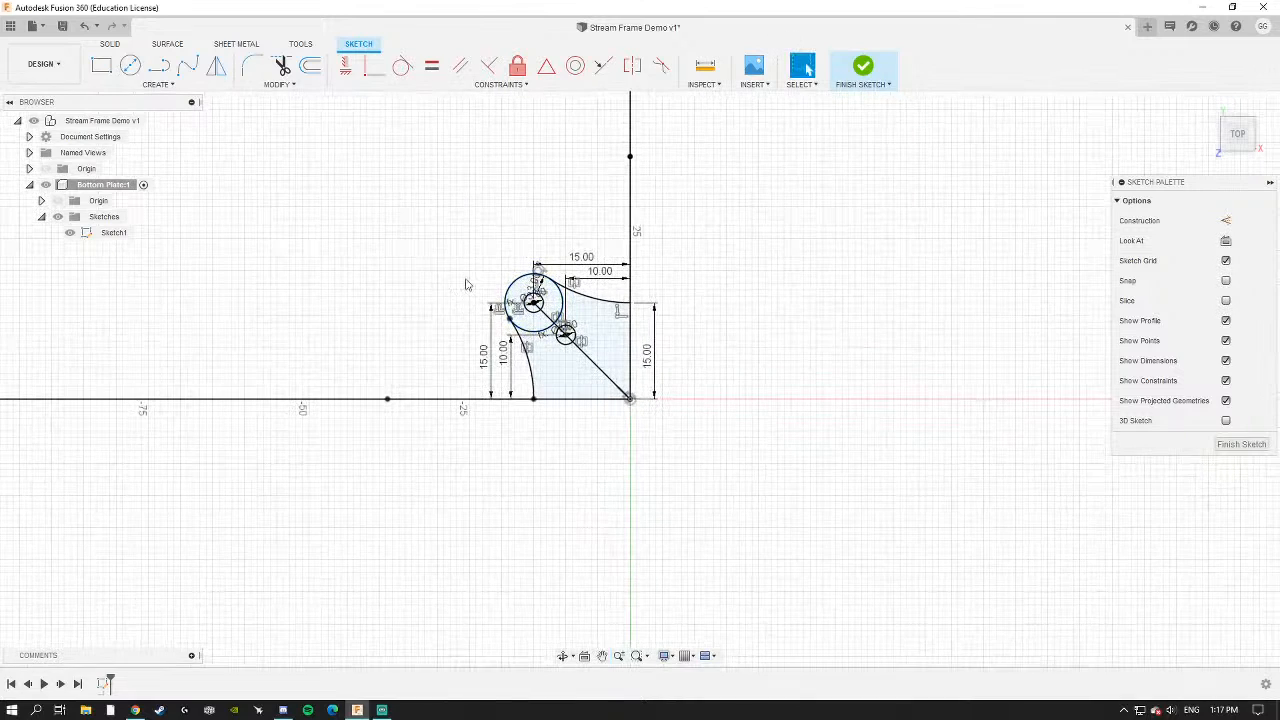
pyautogui.moveTo(387, 174)
pyautogui.mouseDown()
pyautogui.moveTo(648, 412)
pyautogui.moveTo(668, 450)
pyautogui.mouseUp()
pyautogui.scroll(3, 679, 338)
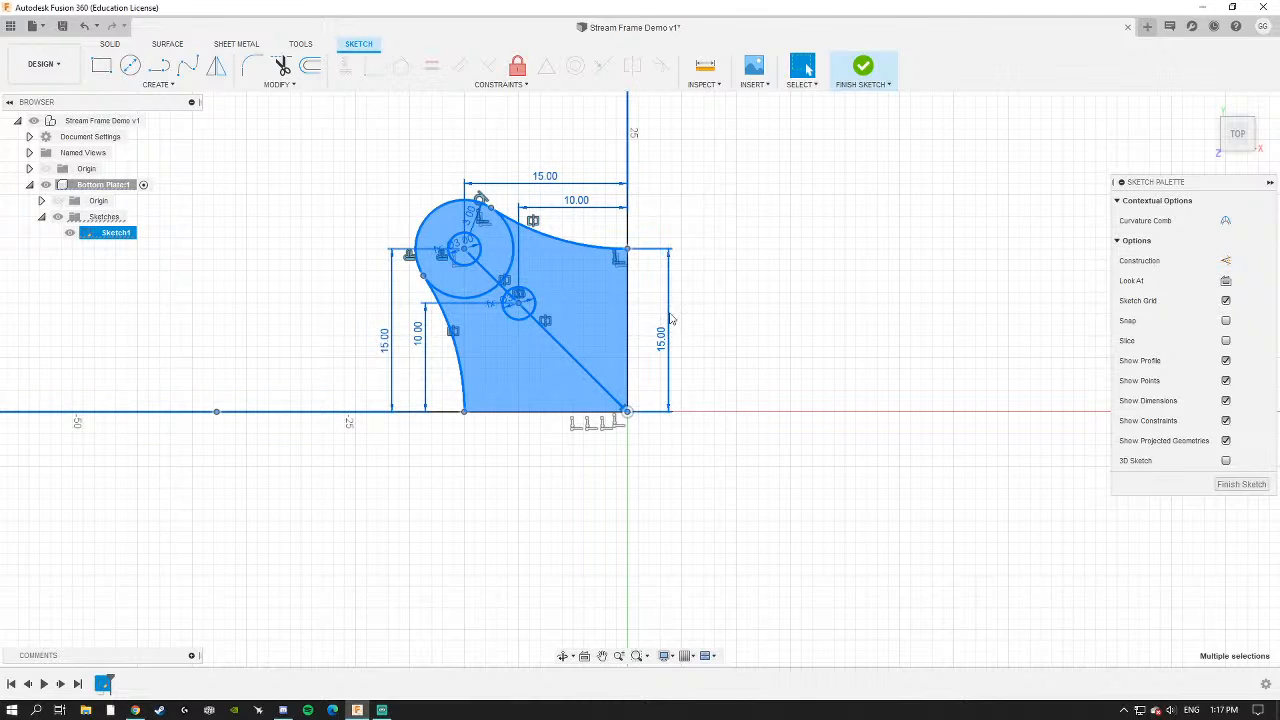
pyautogui.moveTo(630, 116); pyautogui.dragTo(641, 328, button='middle')
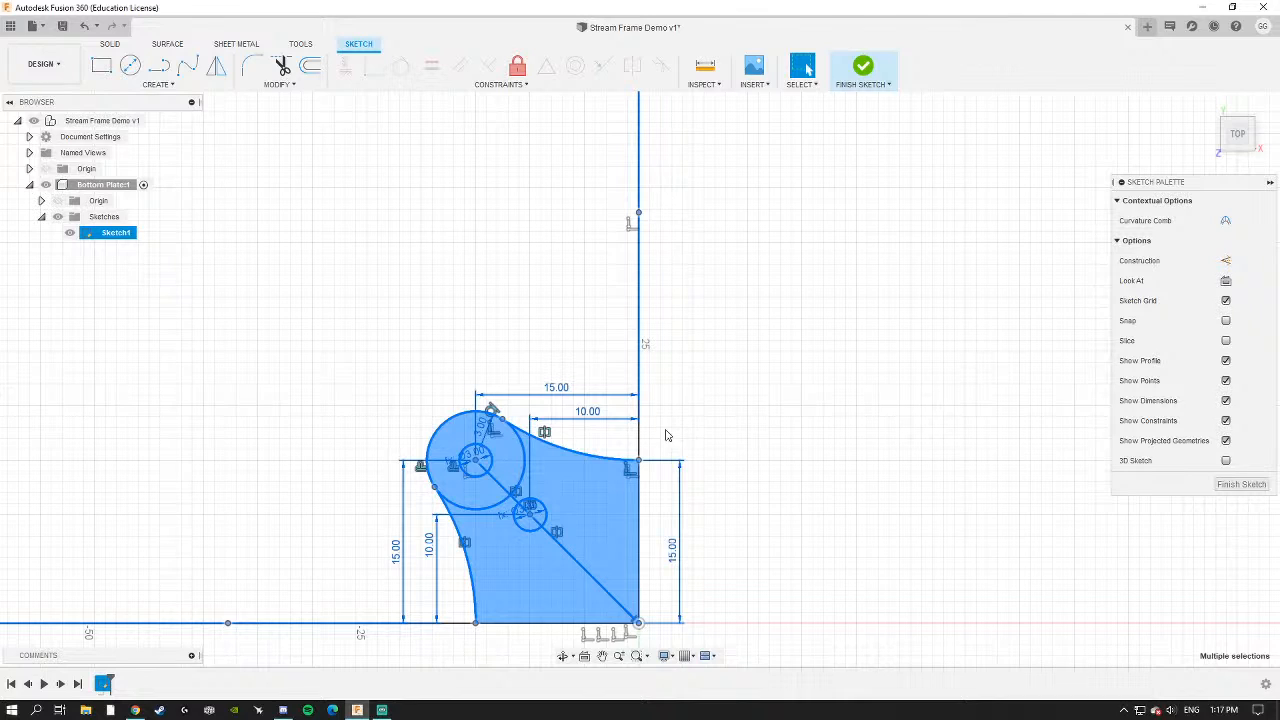
pyautogui.click(756, 445)
pyautogui.moveTo(764, 438); pyautogui.dragTo(798, 267, button='middle')
# Mirror the corner's two arcs, diagonal line, outer circle and both hole circles across the vertical line.
pyautogui.click(501, 386)
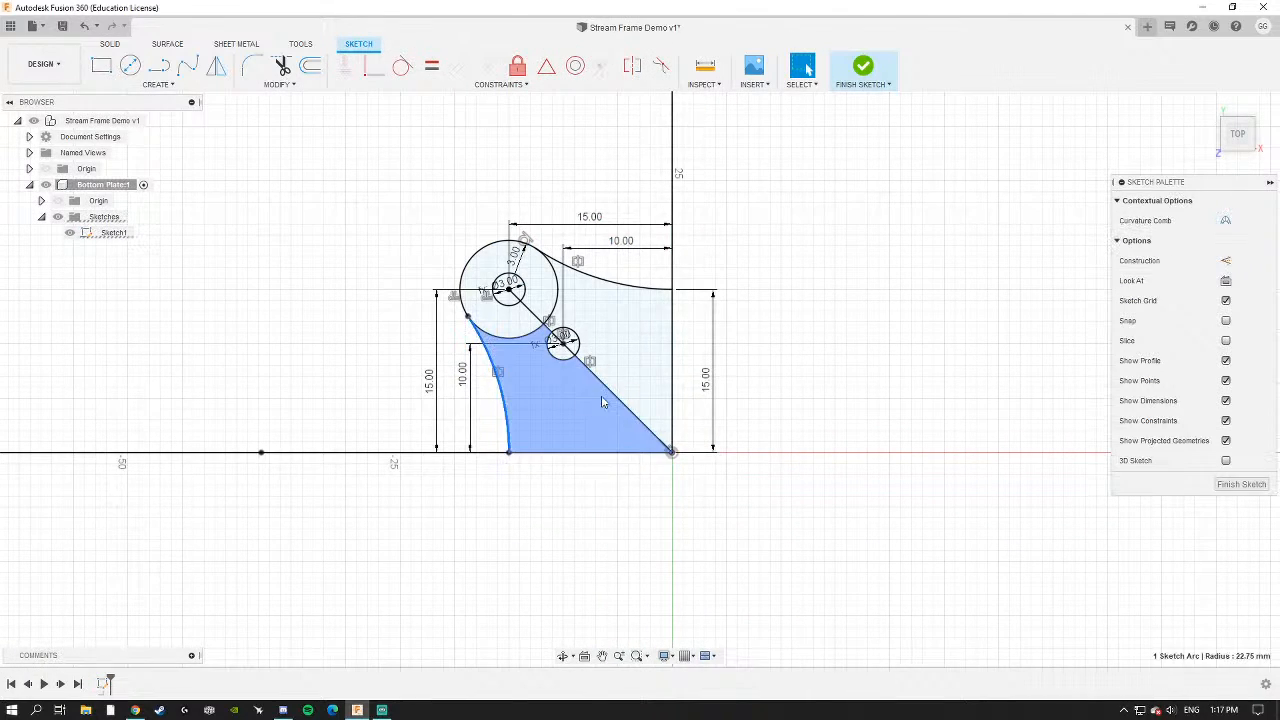
pyautogui.keyDown('shift'); pyautogui.click(614, 394); pyautogui.keyUp('shift')
pyautogui.keyDown('shift'); pyautogui.click(575, 352); pyautogui.keyUp('shift')
pyautogui.keyDown('shift'); pyautogui.click(470, 274); pyautogui.keyUp('shift')
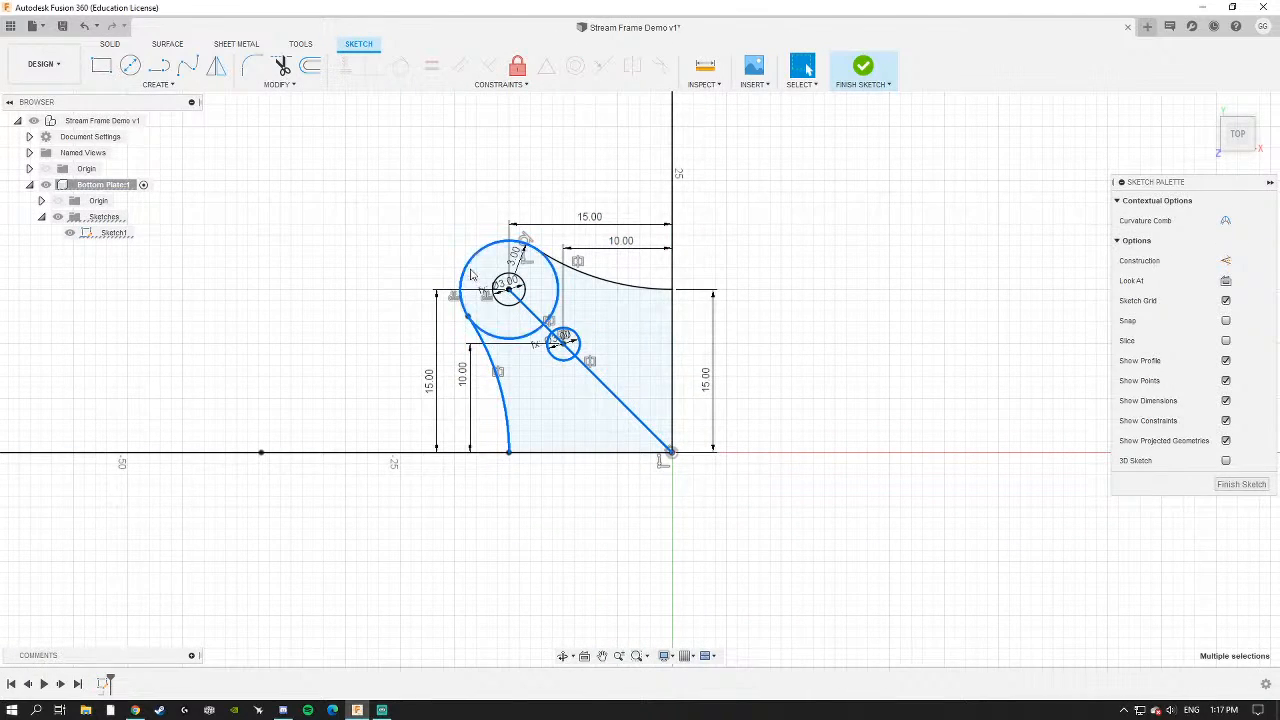
pyautogui.keyDown('shift'); pyautogui.click(499, 281); pyautogui.keyUp('shift')
pyautogui.keyDown('shift'); pyautogui.click(583, 275); pyautogui.keyUp('shift')
pyautogui.scroll(-3, 780, 388)
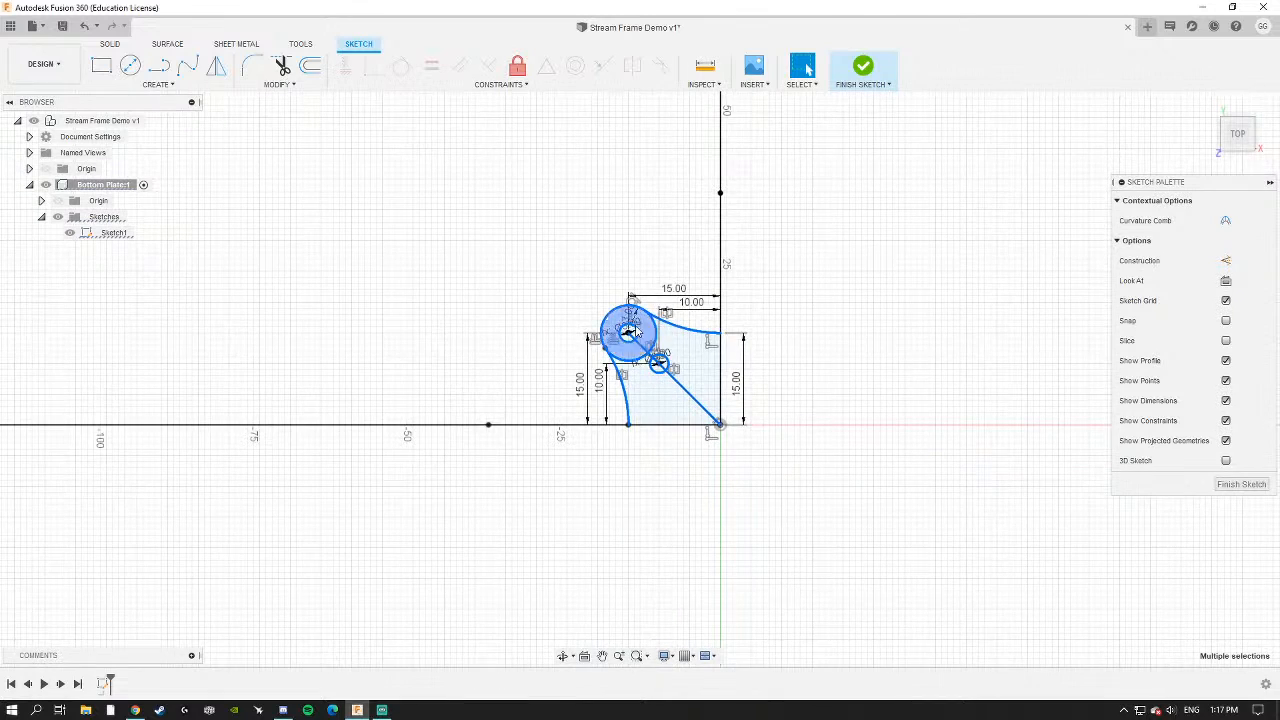
pyautogui.scroll(3, 627, 322)
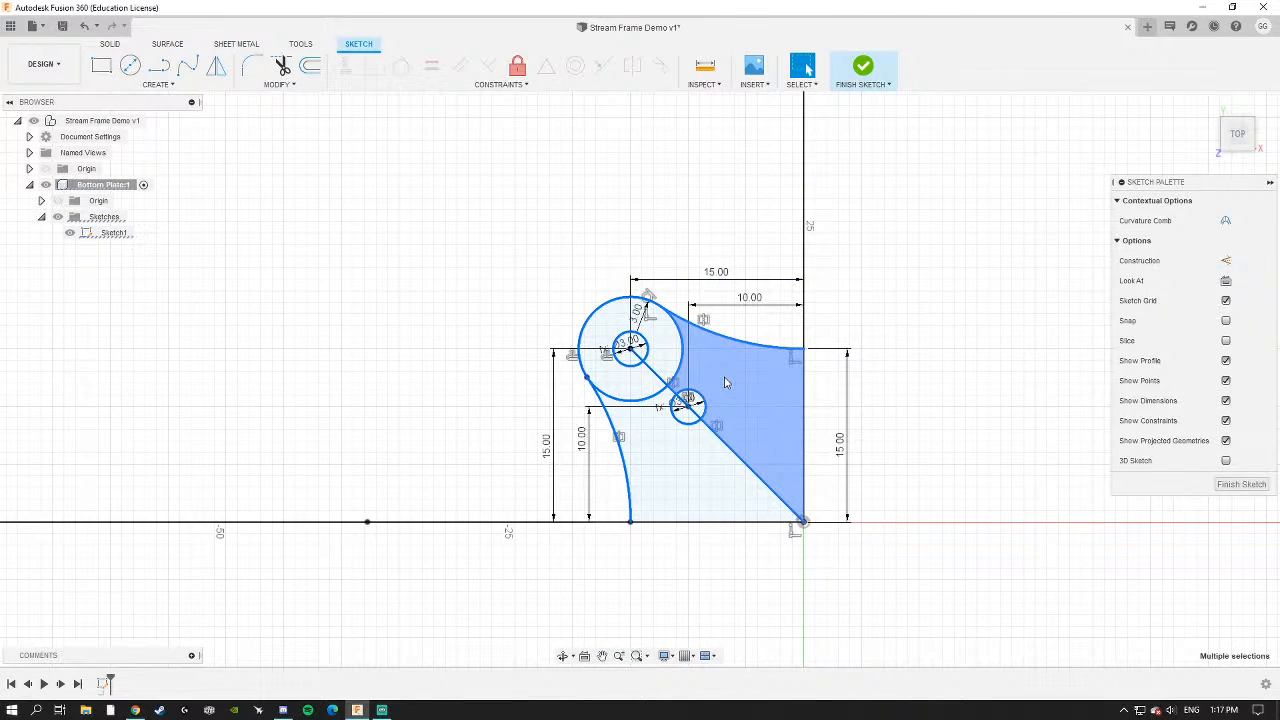
pyautogui.click(157, 84)
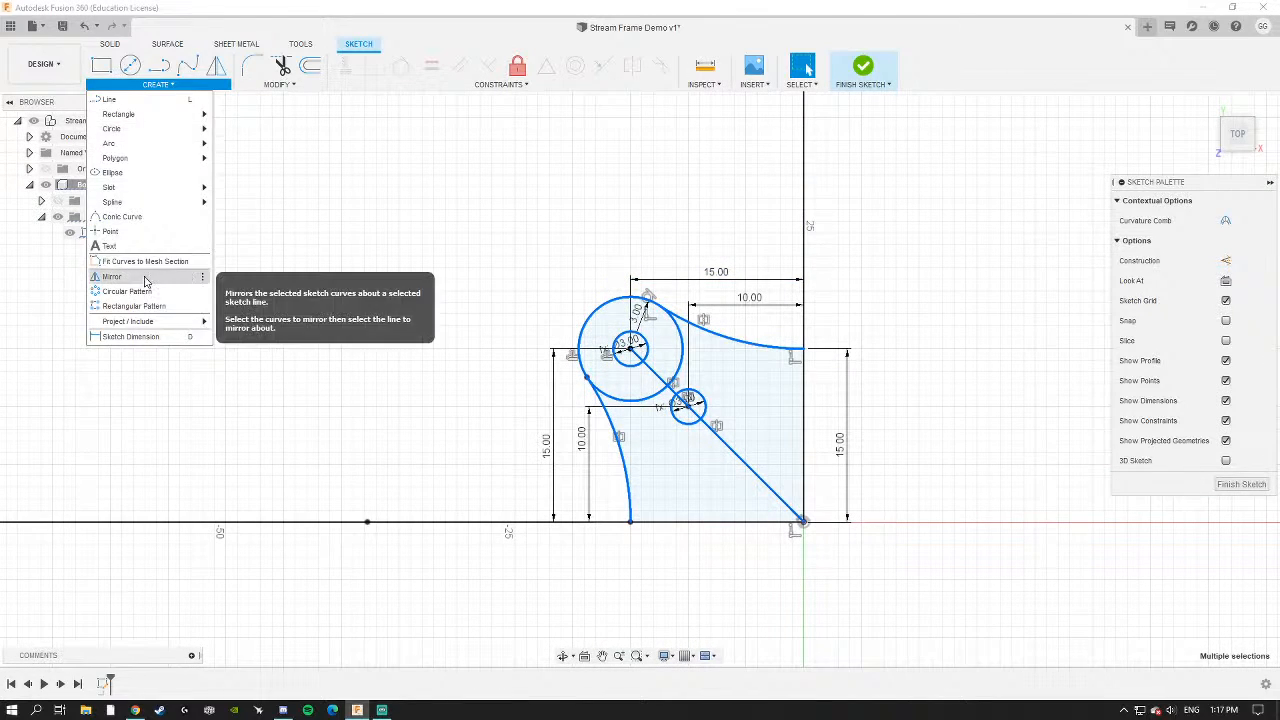
pyautogui.click(146, 278)
pyautogui.click(1017, 220)
pyautogui.click(805, 162)
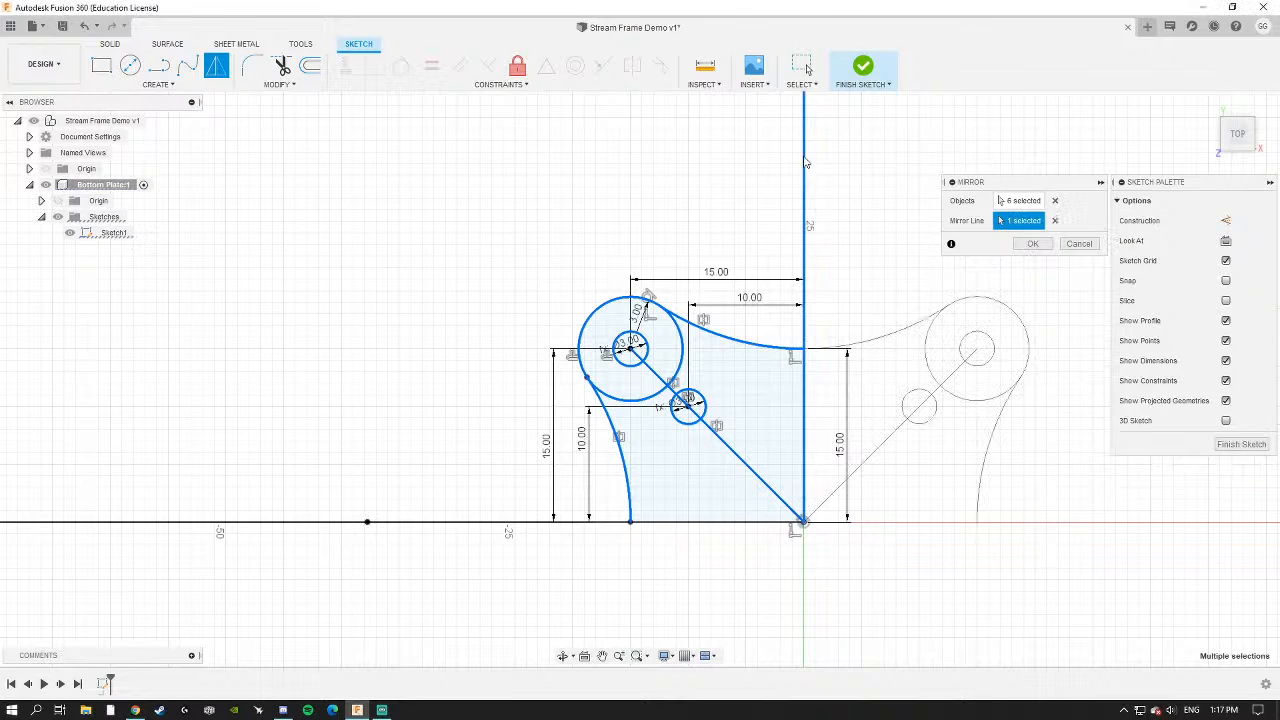
pyautogui.click(1034, 247)
# Mirror all arcs, circles and diagonal lines of the plate's upper half across the horizontal line.
pyautogui.moveTo(700, 470); pyautogui.dragTo(623, 425, button='middle')
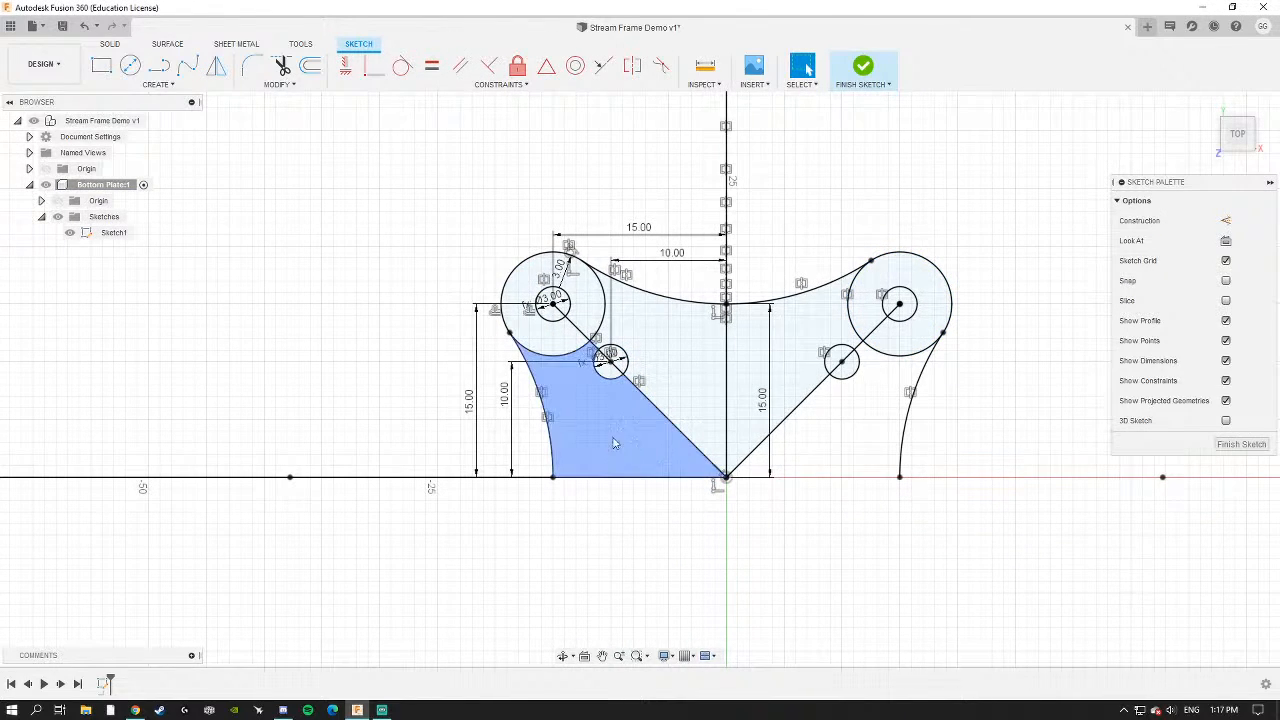
pyautogui.click(555, 443)
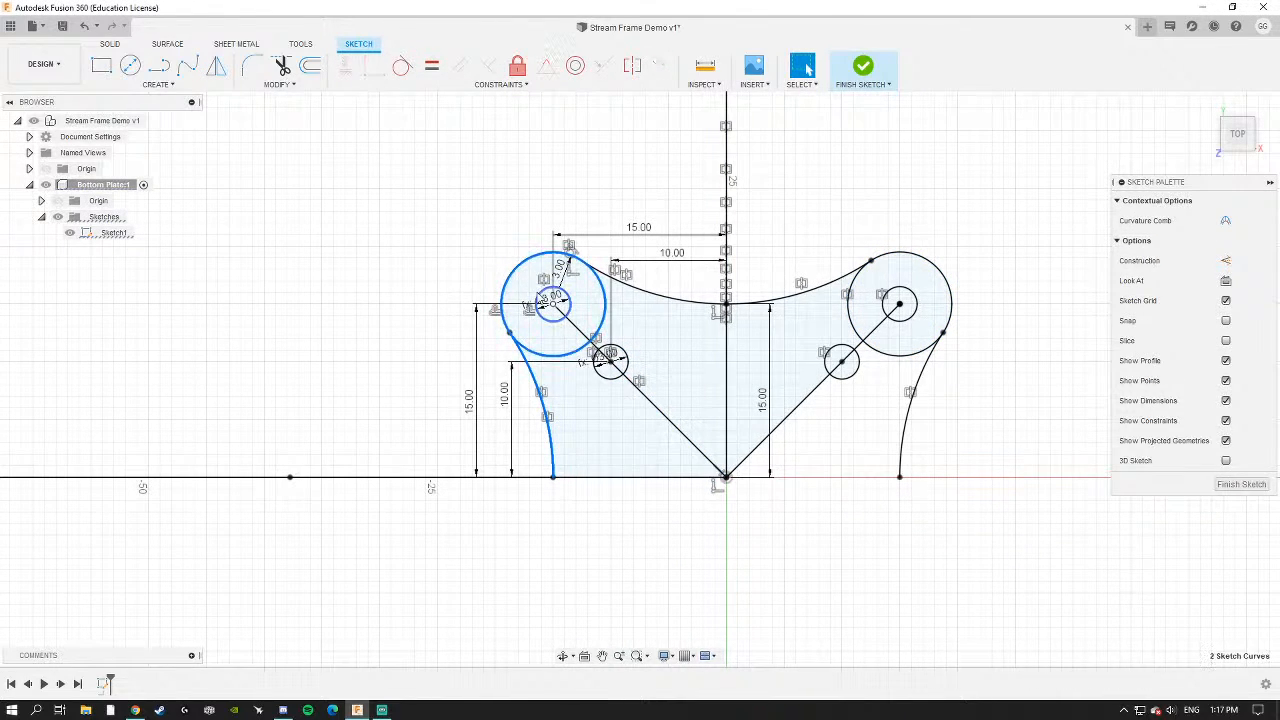
pyautogui.click(597, 314)
pyautogui.click(625, 352)
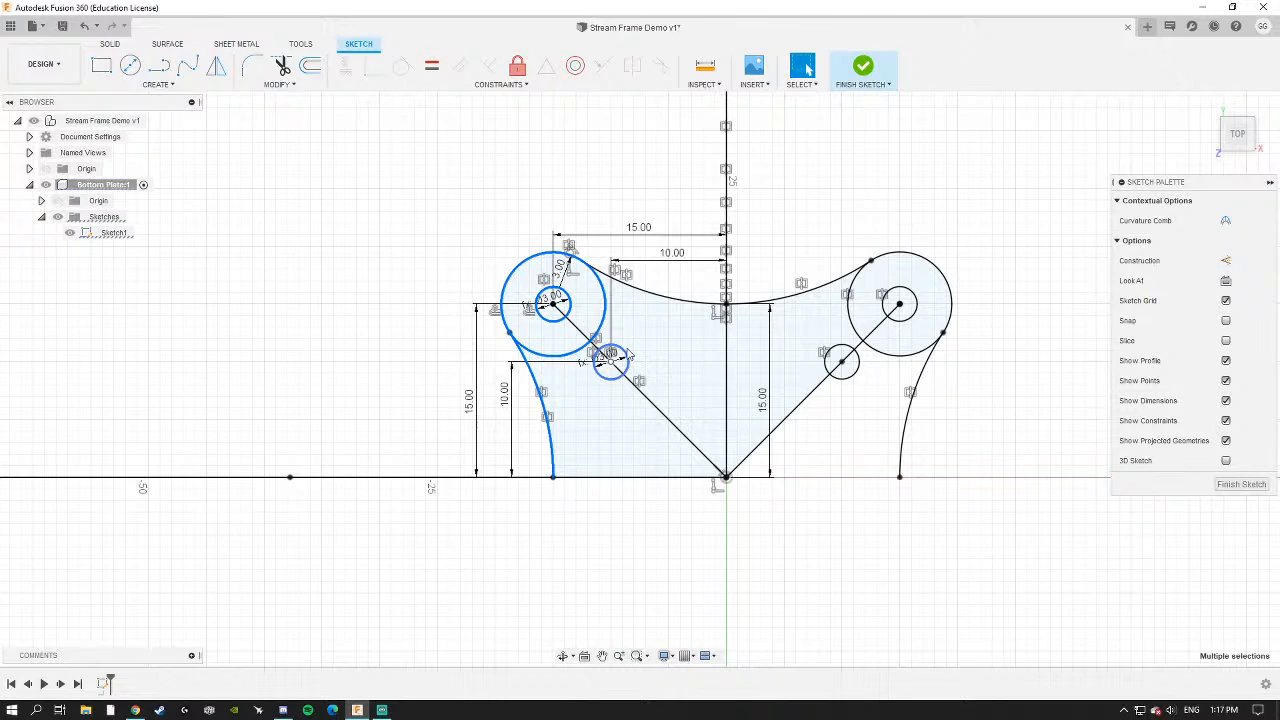
pyautogui.click(646, 402)
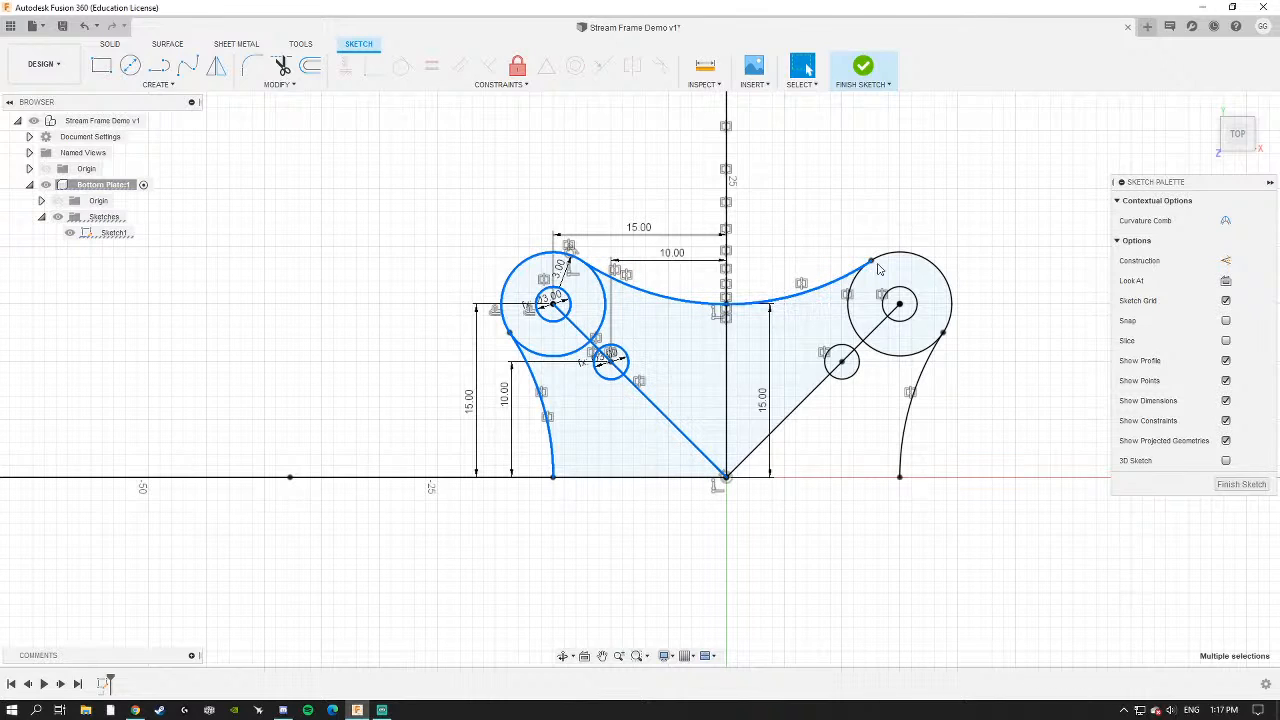
pyautogui.click(929, 259)
pyautogui.click(922, 382)
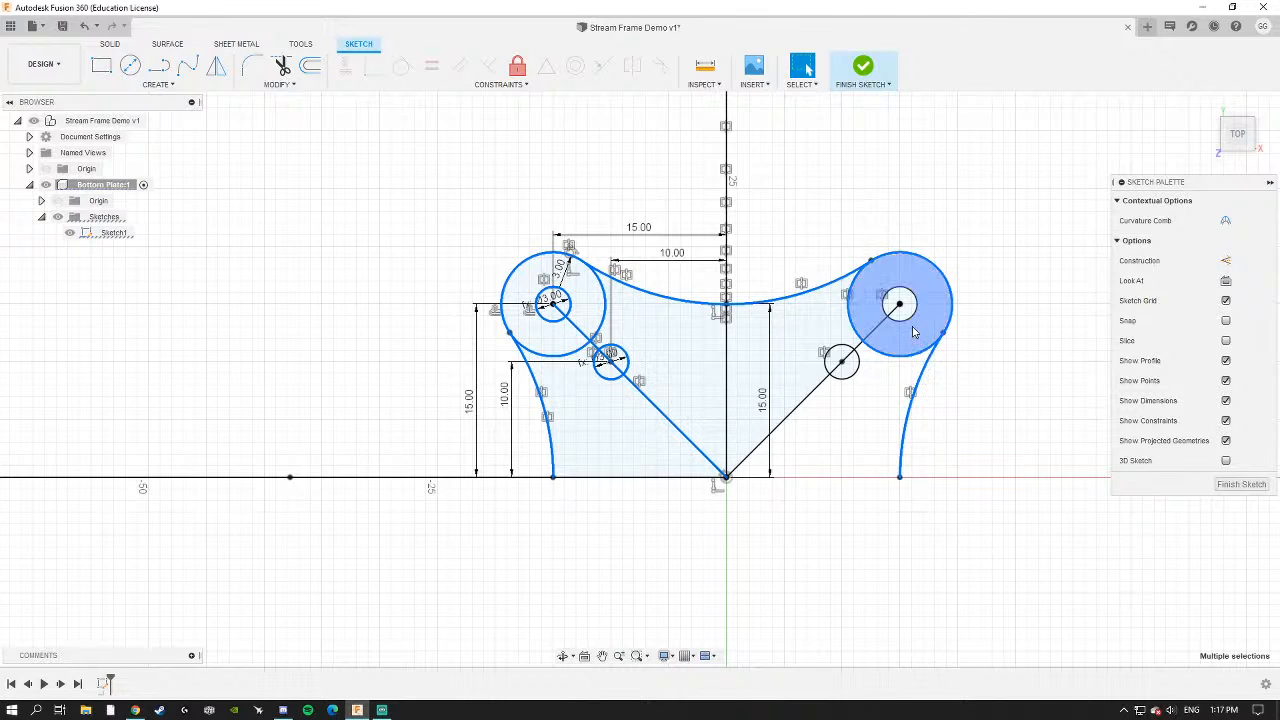
pyautogui.click(861, 347)
pyautogui.scroll(-3, 860, 370)
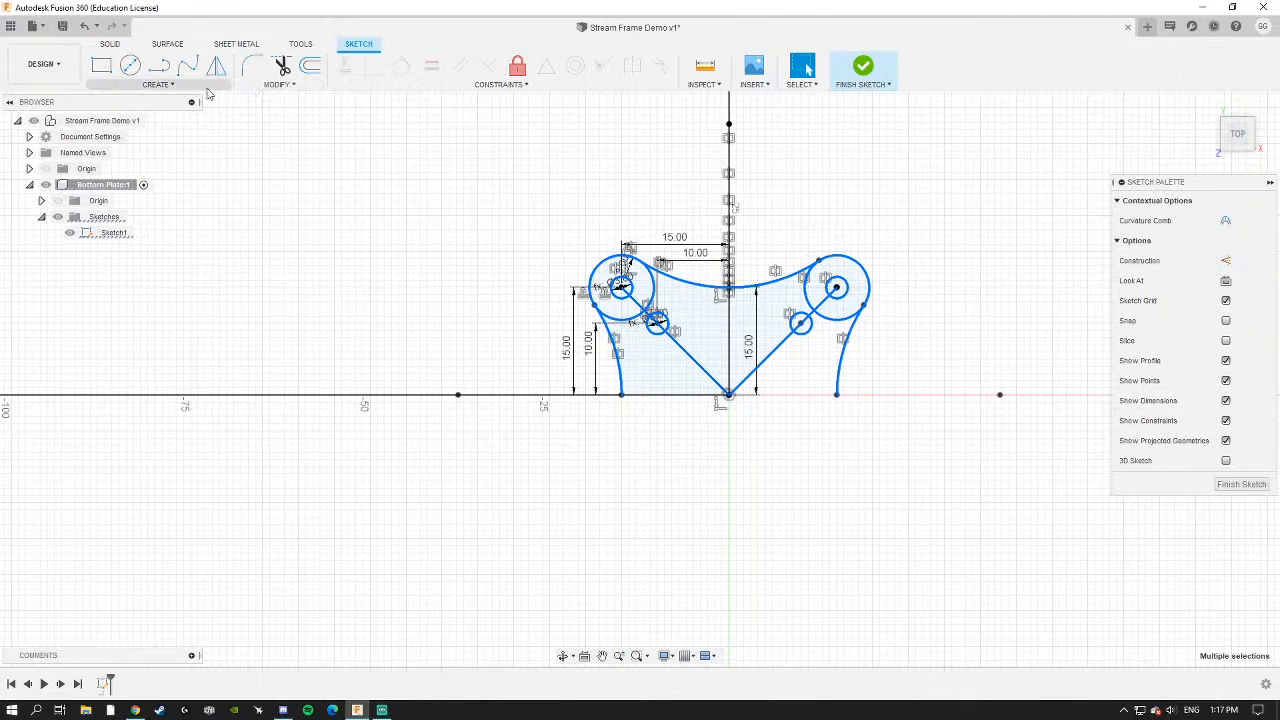
pyautogui.click(157, 84)
pyautogui.click(112, 276)
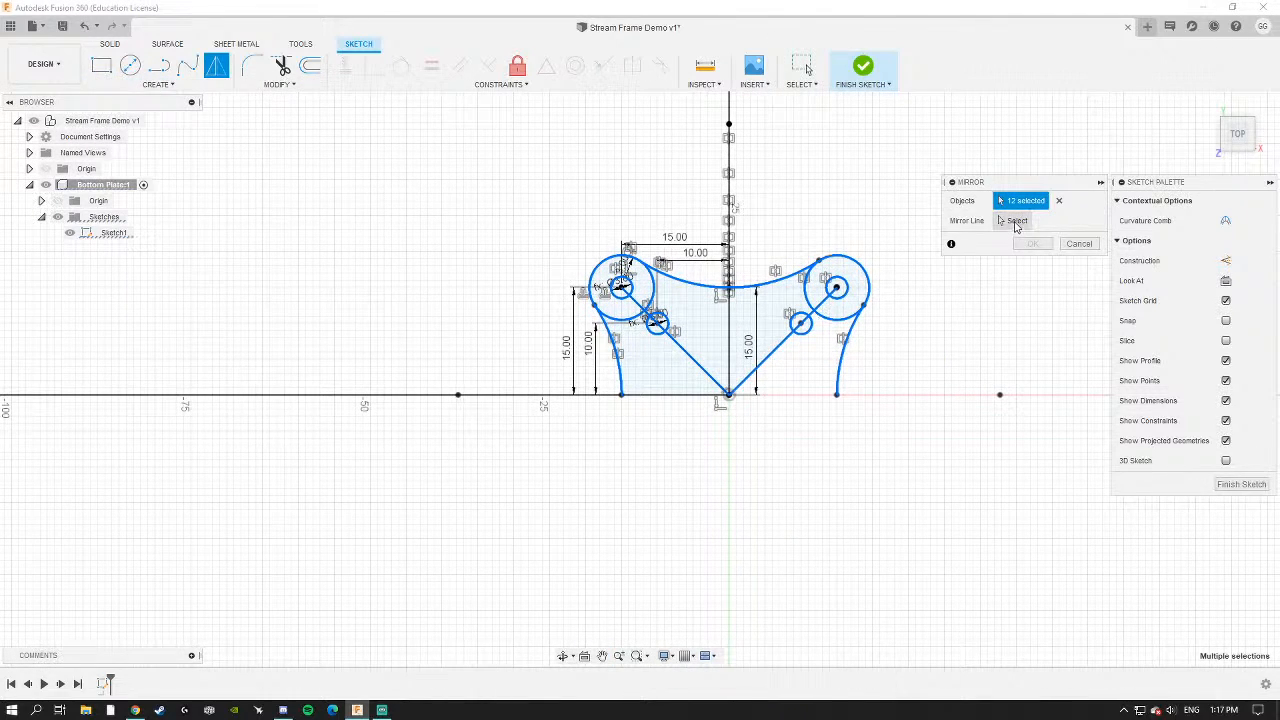
pyautogui.click(1016, 222)
pyautogui.click(559, 396)
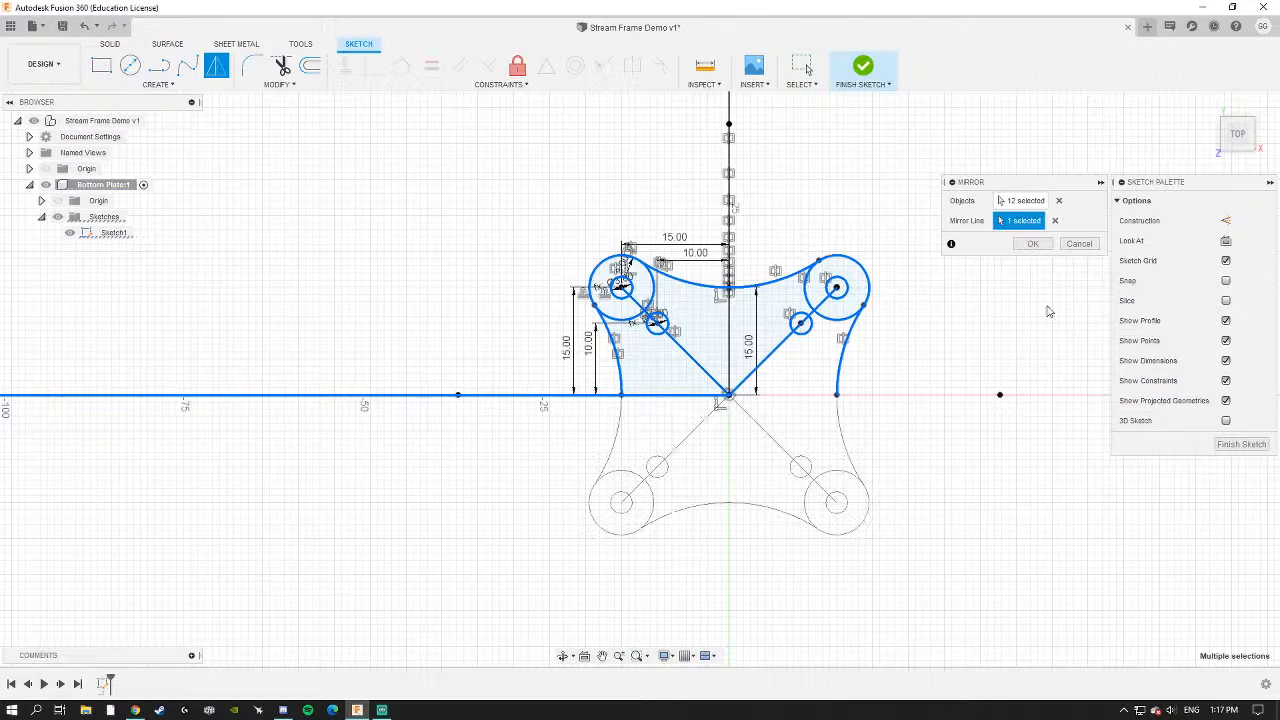
pyautogui.click(1033, 244)
pyautogui.click(745, 425)
pyautogui.moveTo(745, 425)
pyautogui.keyDown('shift'); pyautogui.mouseDown(button='middle')
pyautogui.moveTo(690, 382)
pyautogui.moveTo(719, 368)
pyautogui.moveTo(708, 371)
pyautogui.mouseUp(button='middle'); pyautogui.keyUp('shift')
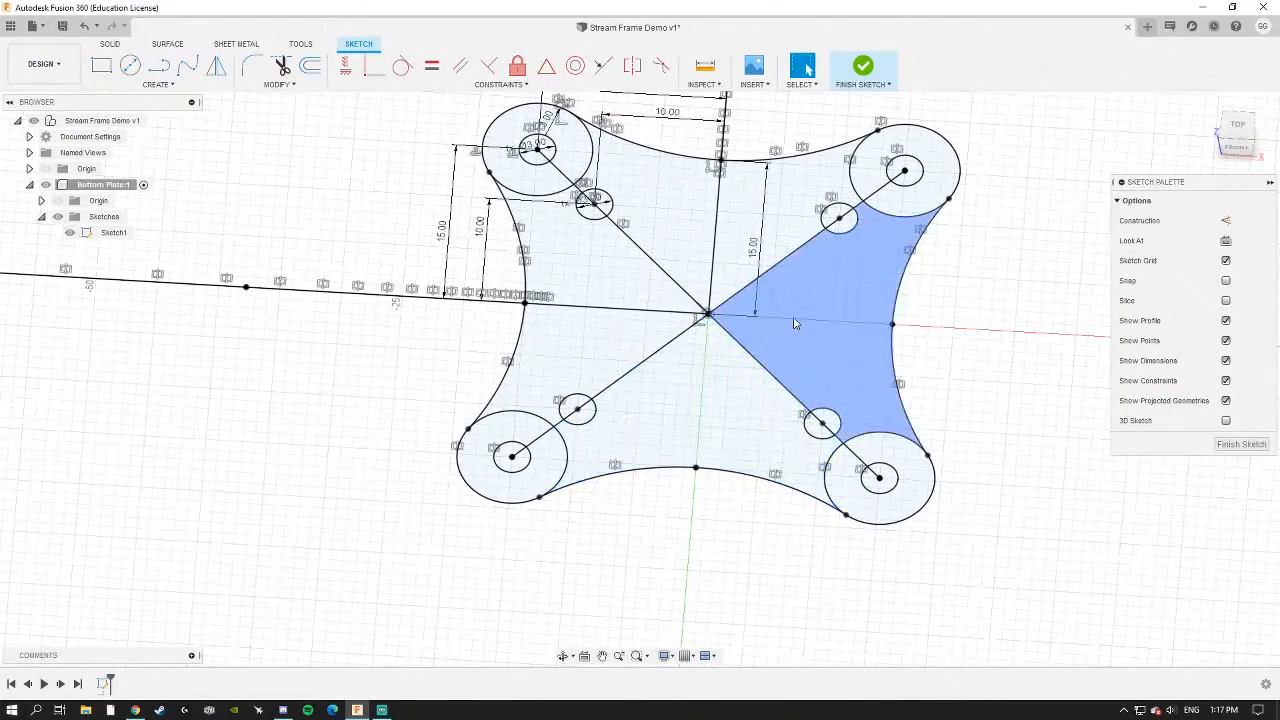
pyautogui.click(1238, 128)
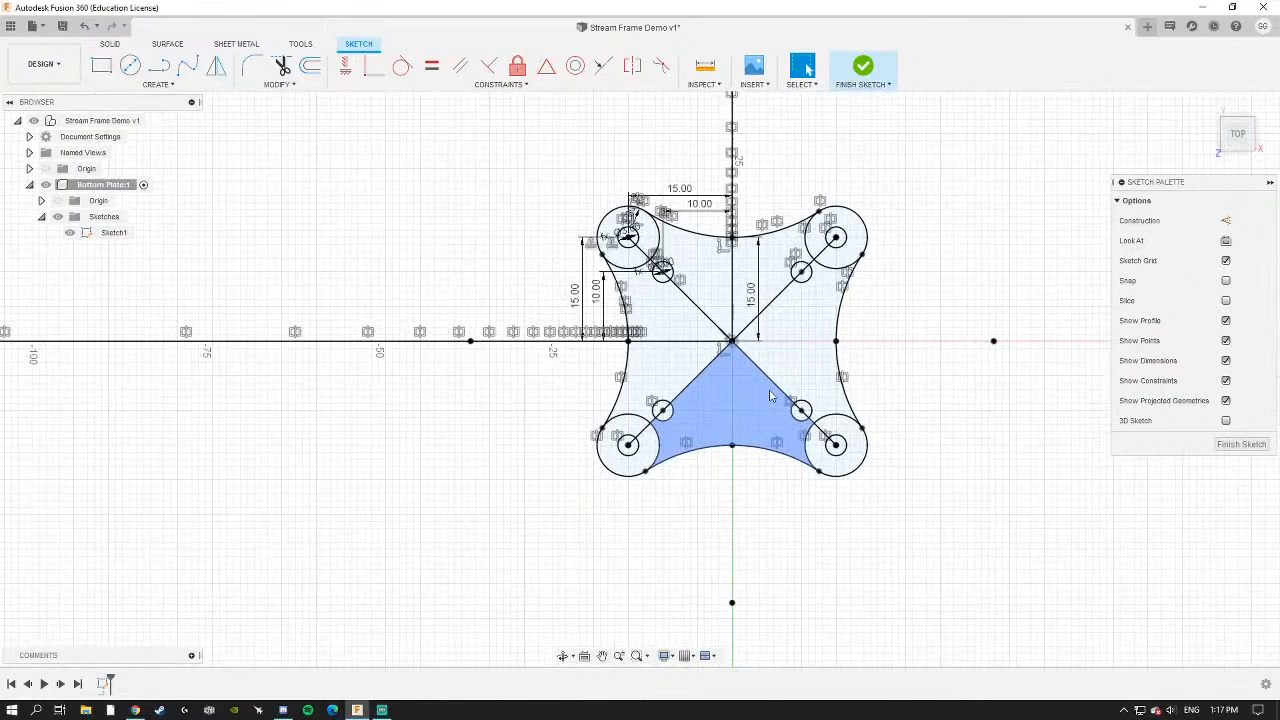
# Convert the four diagonal lines and the vertical and horizontal lines through the origin to construction geometry.
pyautogui.scroll(3, 735, 365)
pyautogui.moveTo(735, 365); pyautogui.dragTo(650, 424, button='middle')
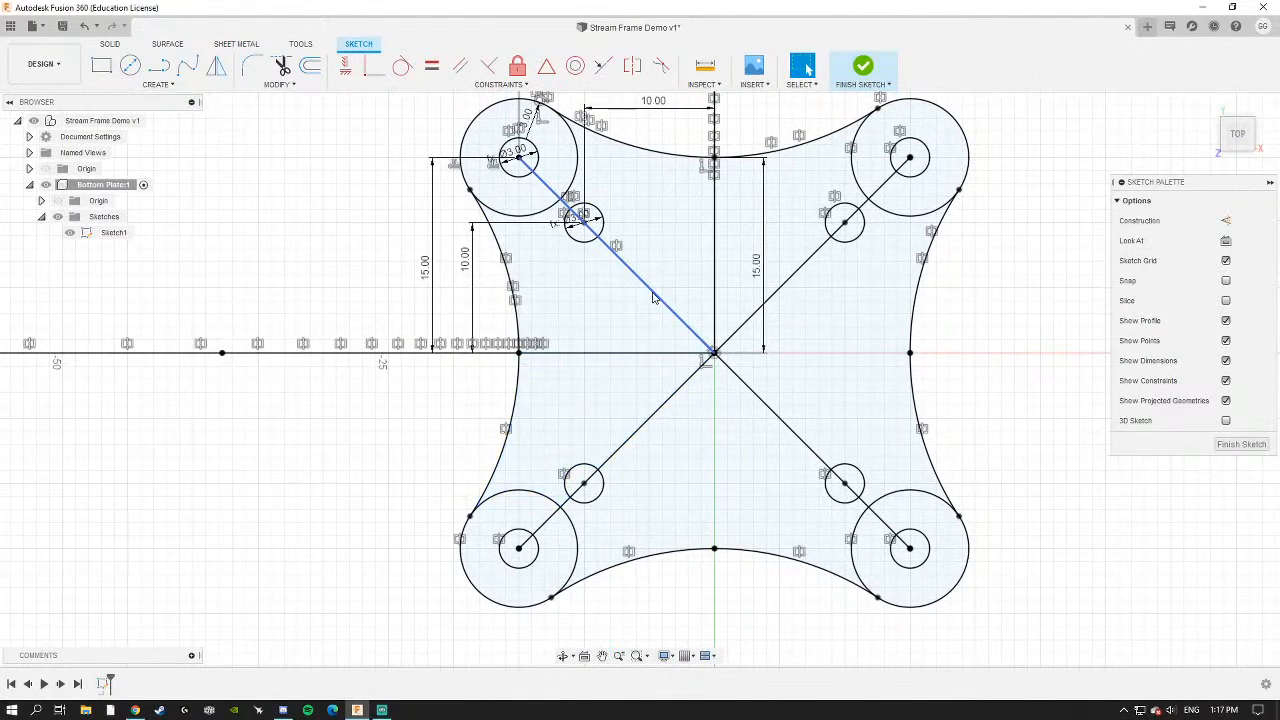
pyautogui.click(656, 296)
pyautogui.keyDown('ctrl'); pyautogui.click(672, 396); pyautogui.keyUp('ctrl')
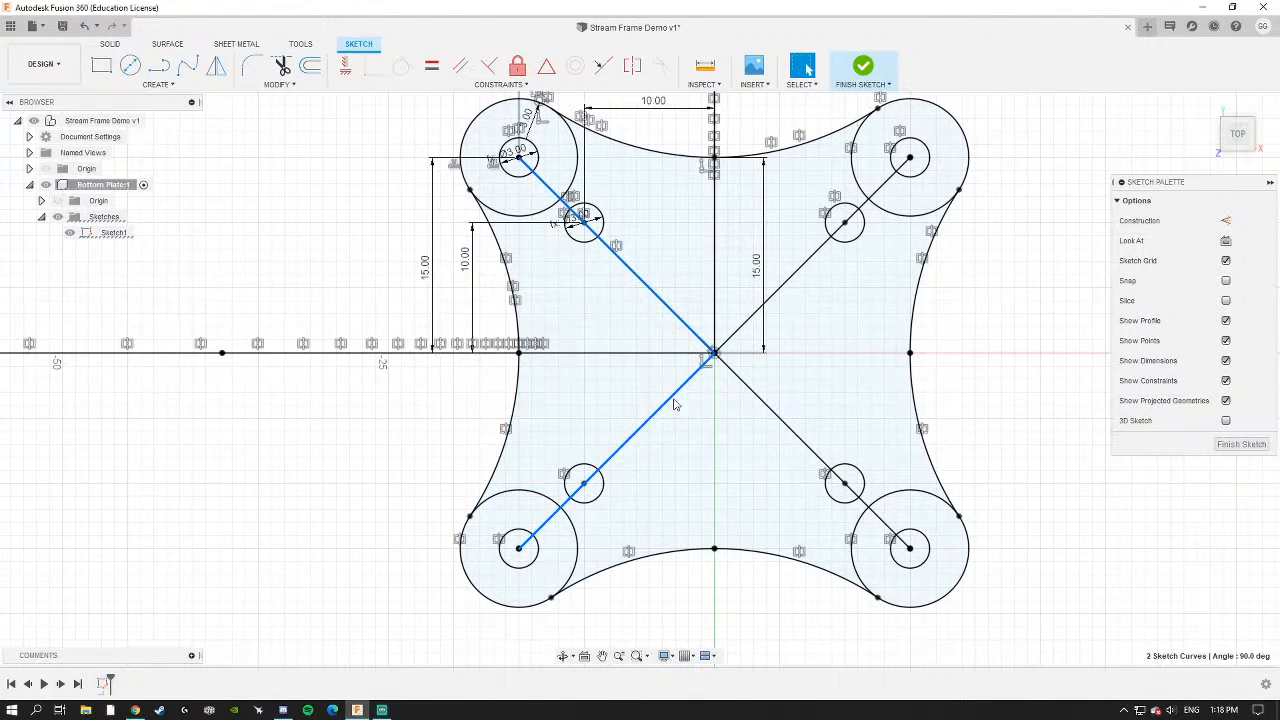
pyautogui.keyDown('ctrl'); pyautogui.click(740, 379); pyautogui.keyUp('ctrl')
pyautogui.keyDown('ctrl'); pyautogui.click(739, 328); pyautogui.keyUp('ctrl')
pyautogui.moveTo(731, 232); pyautogui.dragTo(689, 290, button='middle')
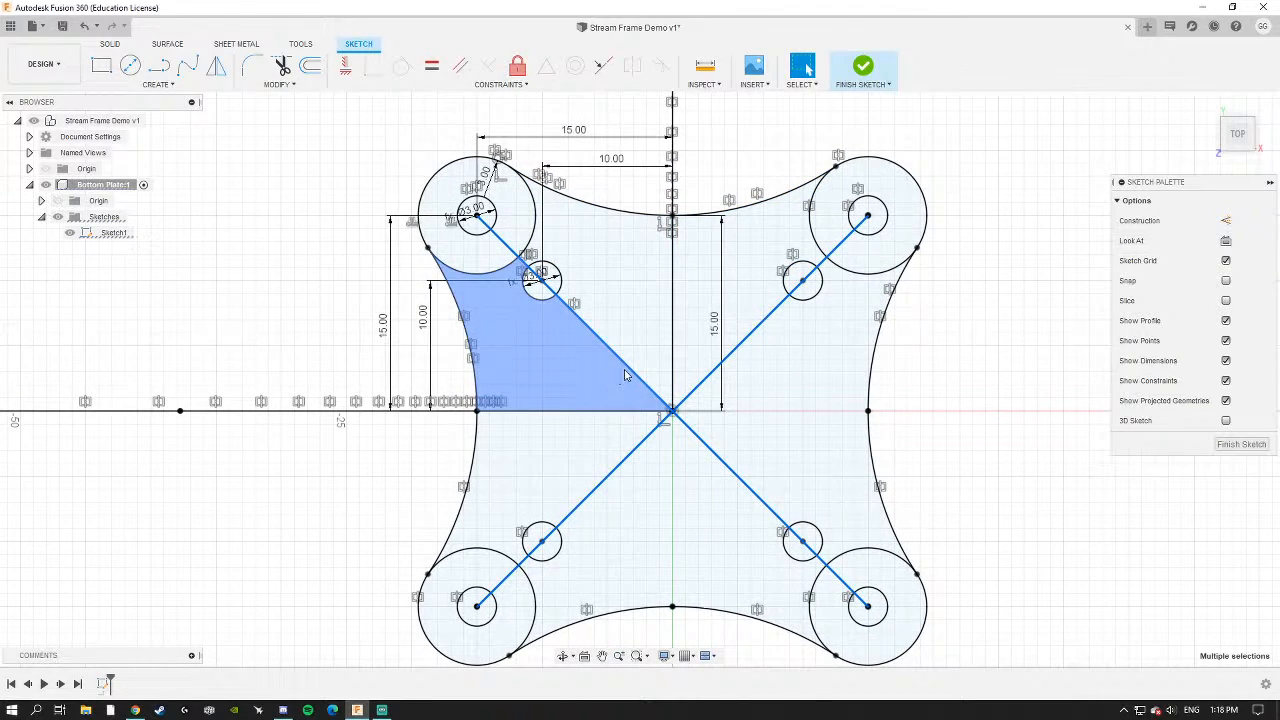
pyautogui.scroll(-3, 630, 376)
pyautogui.moveTo(700, 220); pyautogui.dragTo(655, 392, button='middle')
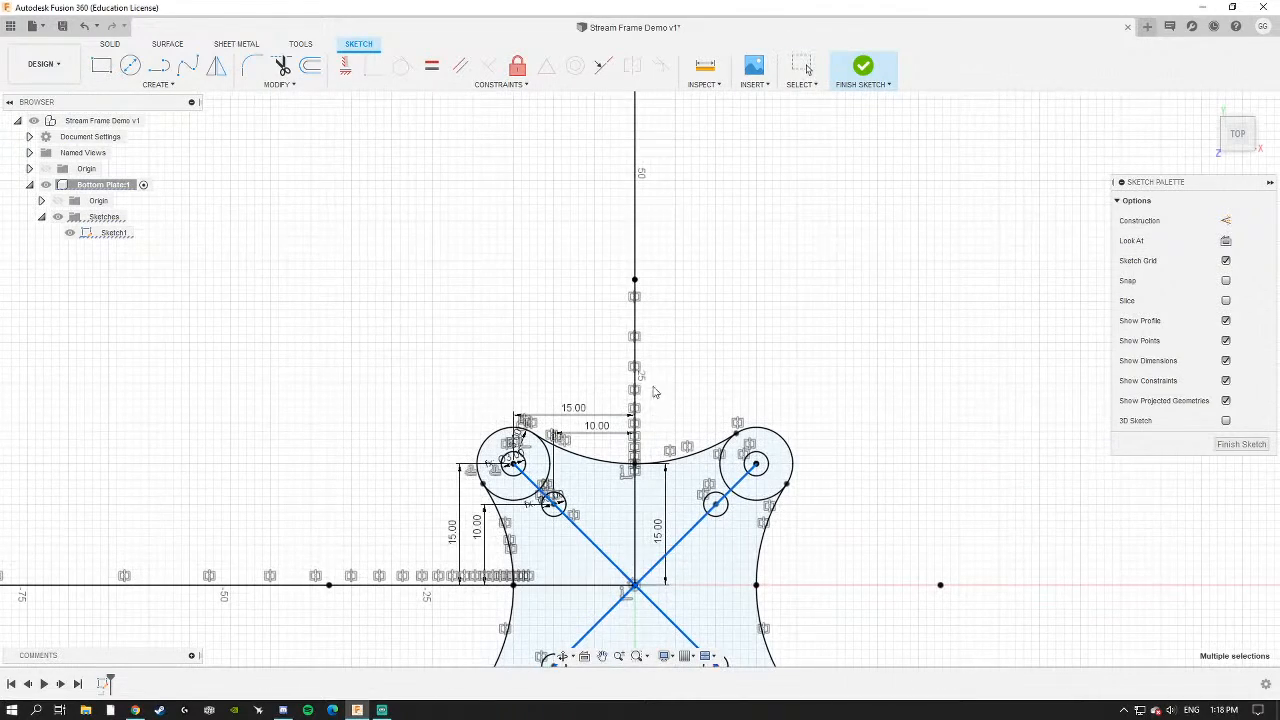
pyautogui.keyDown('ctrl'); pyautogui.click(636, 190); pyautogui.keyUp('ctrl')
pyautogui.moveTo(538, 490); pyautogui.dragTo(648, 327, button='middle')
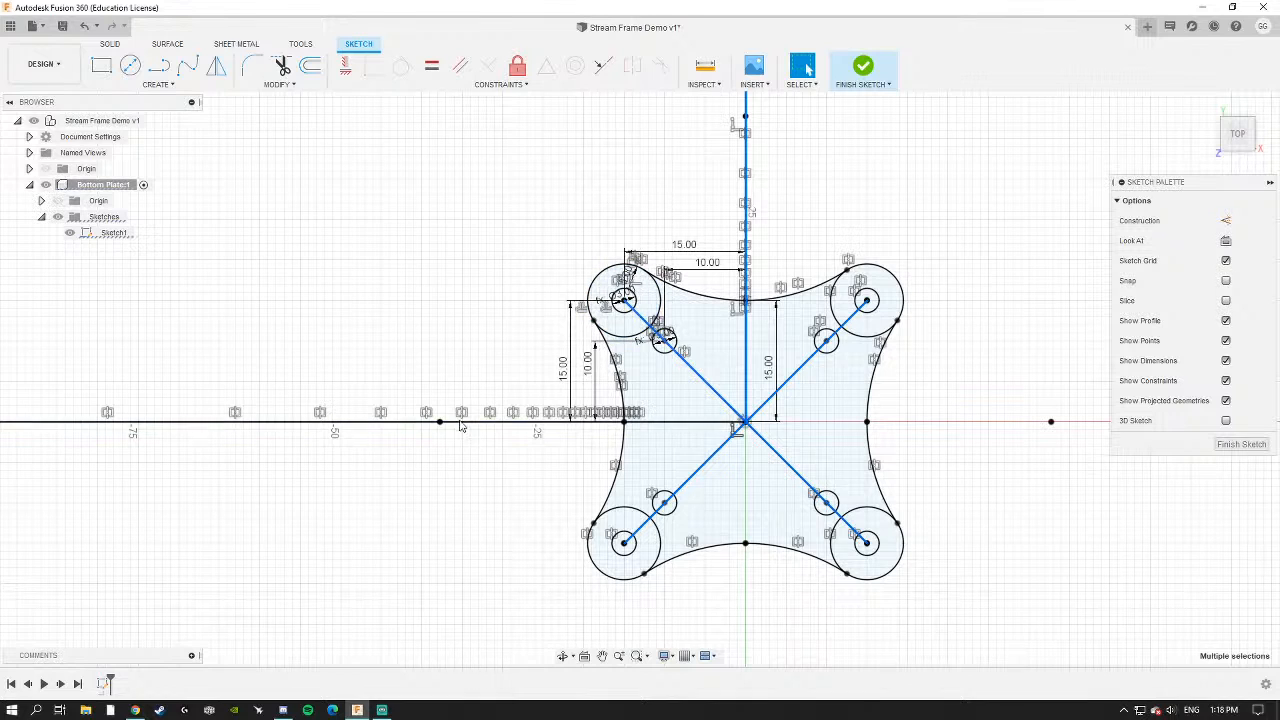
pyautogui.keyDown('ctrl'); pyautogui.click(418, 424); pyautogui.keyUp('ctrl')
pyautogui.keyDown('ctrl'); pyautogui.click(413, 422); pyautogui.keyUp('ctrl')
pyautogui.scroll(-3, 595, 365)
pyautogui.moveTo(595, 365); pyautogui.dragTo(645, 416, button='middle')
pyautogui.moveTo(762, 432); pyautogui.dragTo(627, 355, button='middle')
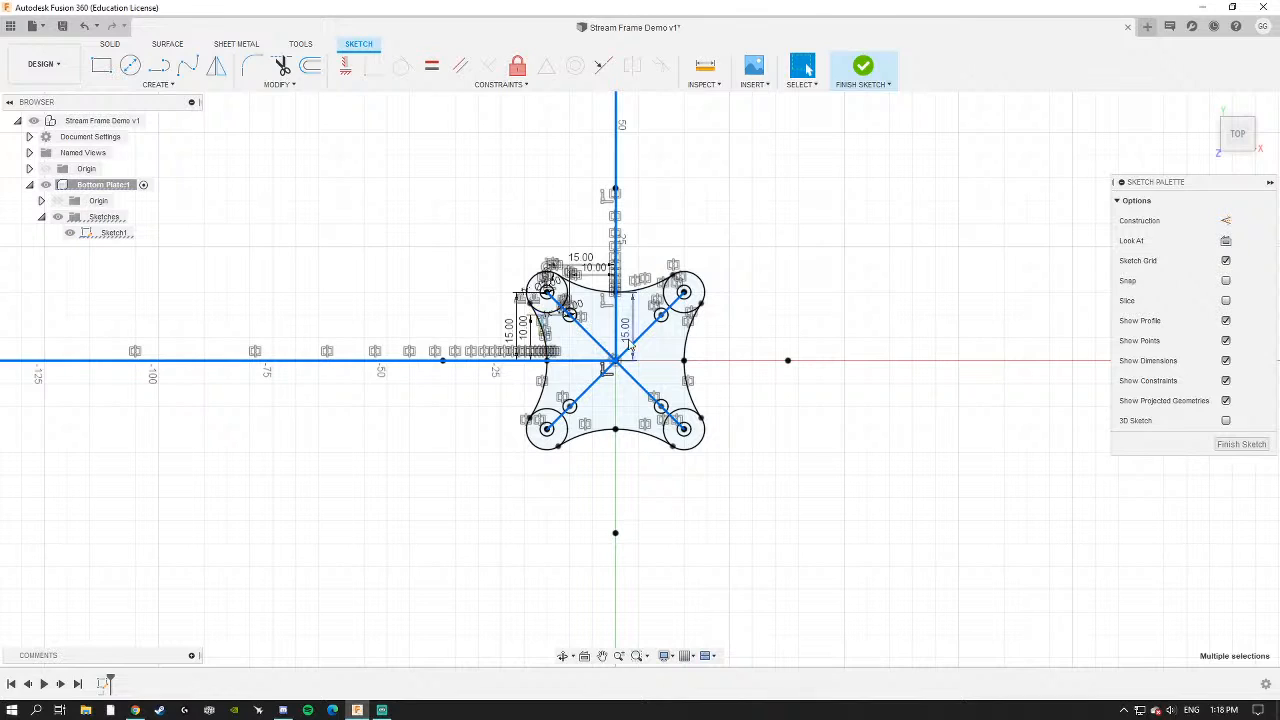
pyautogui.press('x')
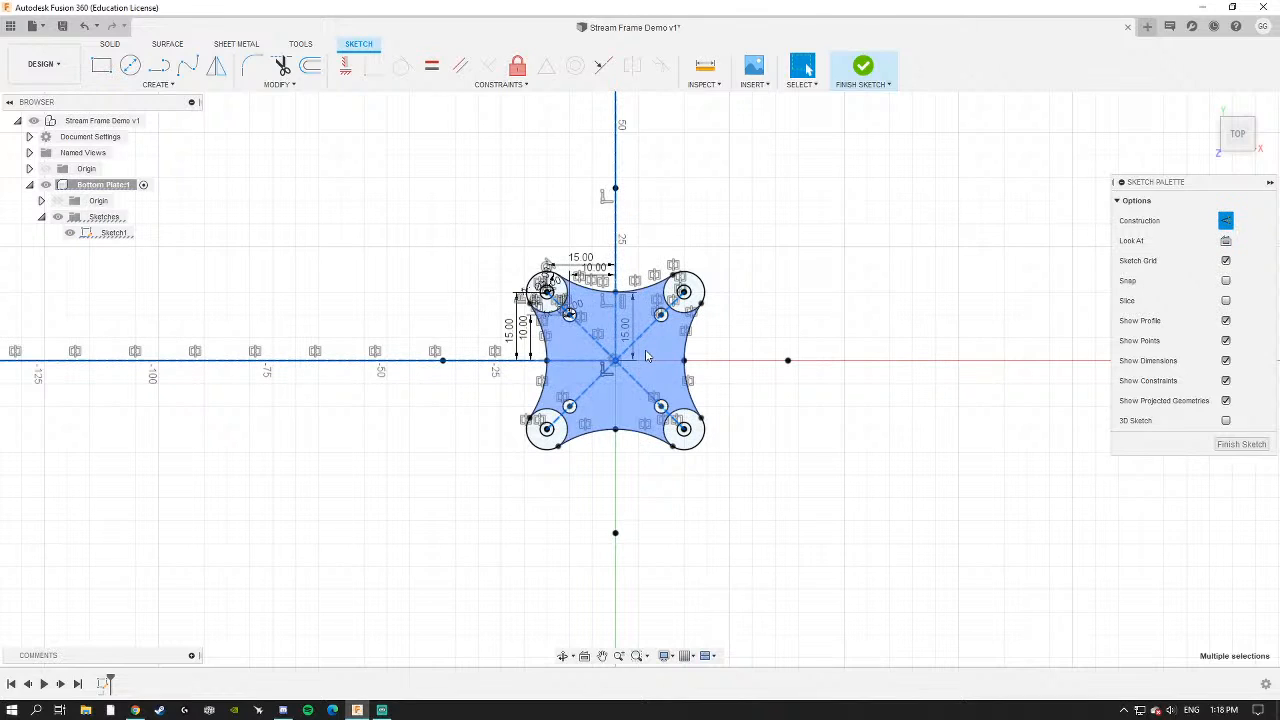
pyautogui.click(811, 334)
pyautogui.scroll(3, 590, 380)
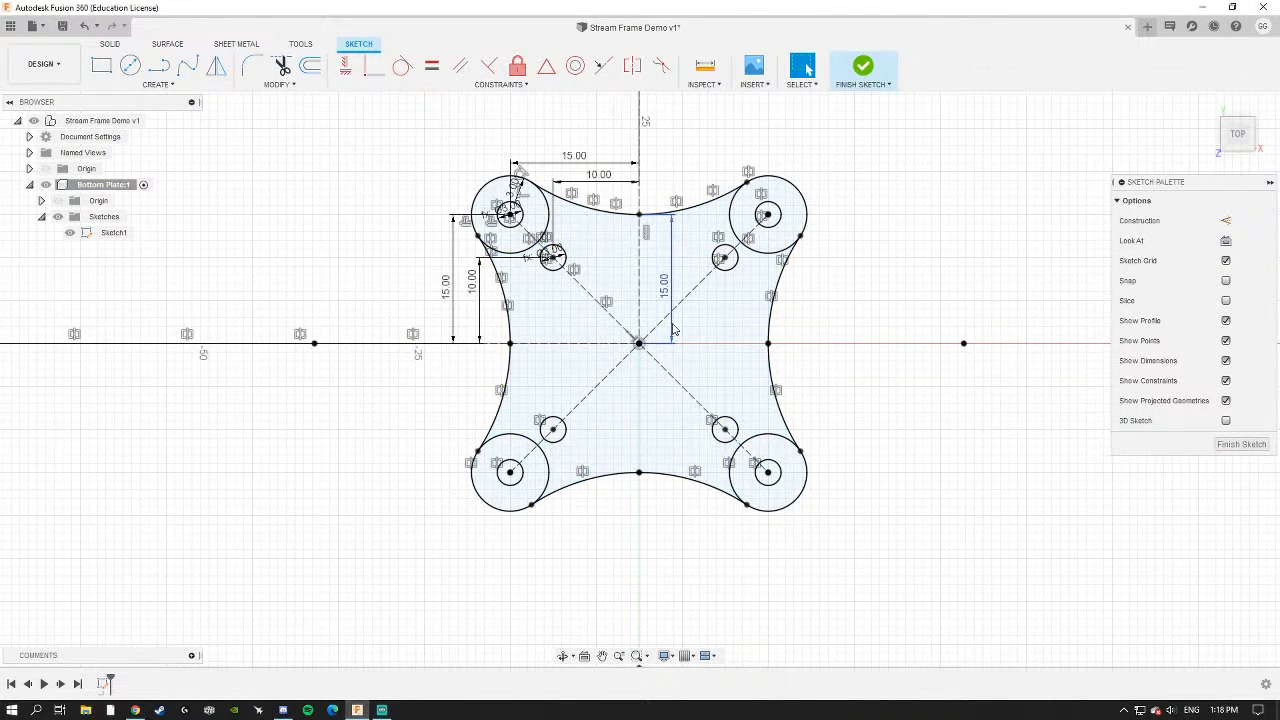
# Check the plate's closed profiles by selecting the central region and four corner rings, leaving out the holes, and clear the selection.
pyautogui.click(565, 318)
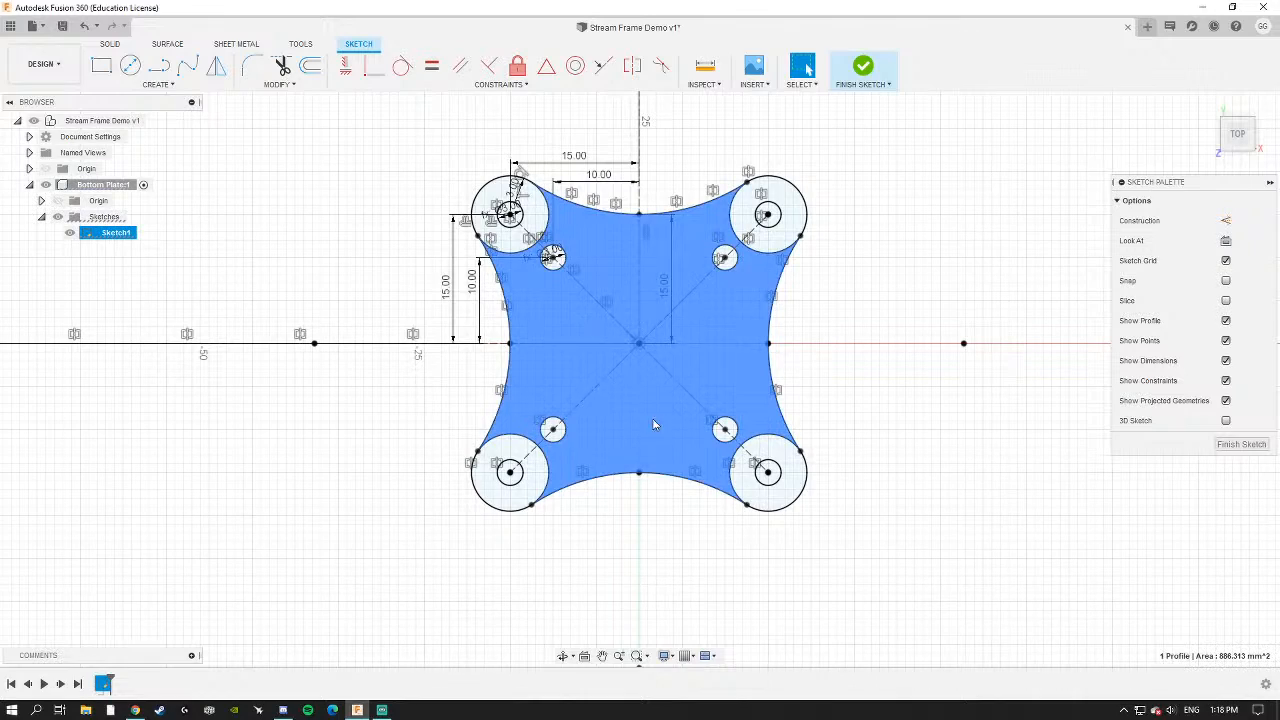
pyautogui.keyDown('shift'); pyautogui.moveTo(565, 318); pyautogui.dragTo(651, 366, button='middle'); pyautogui.keyUp('shift')
pyautogui.scroll(3, 714, 346)
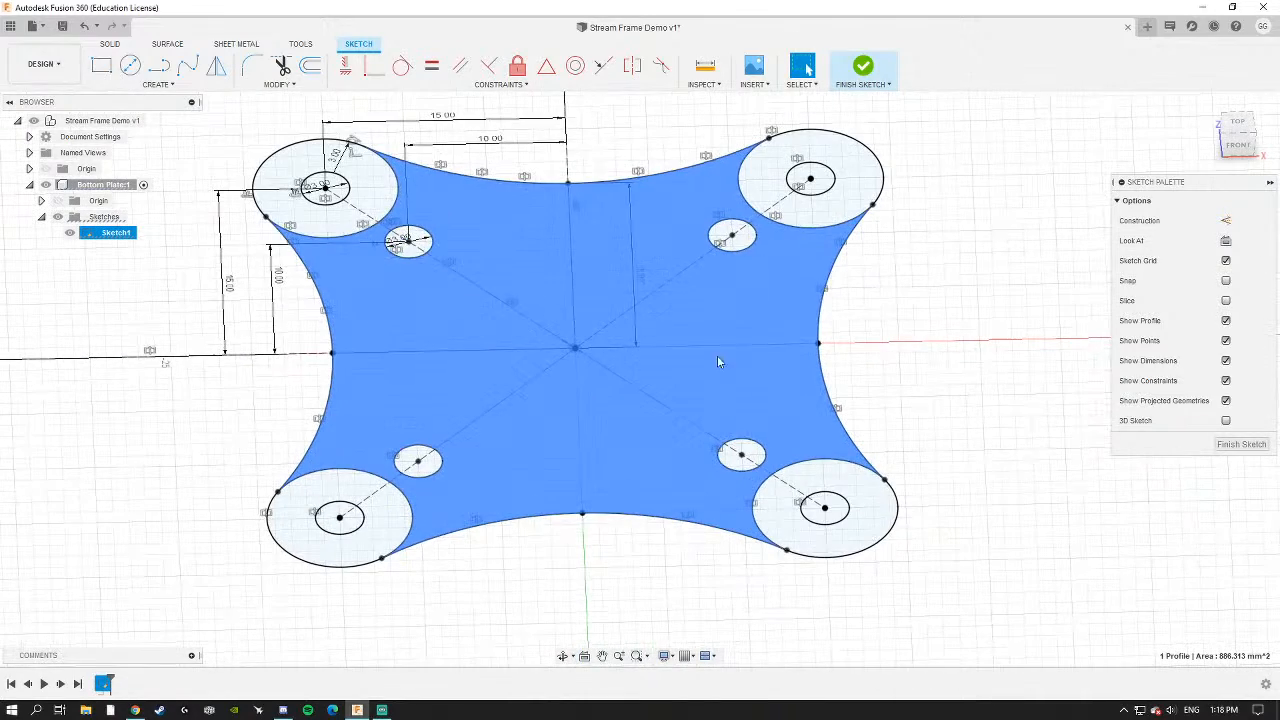
pyautogui.click(787, 520)
pyautogui.keyDown('ctrl'); pyautogui.click(785, 407); pyautogui.keyUp('ctrl')
pyautogui.keyDown('ctrl'); pyautogui.click(860, 168); pyautogui.keyUp('ctrl')
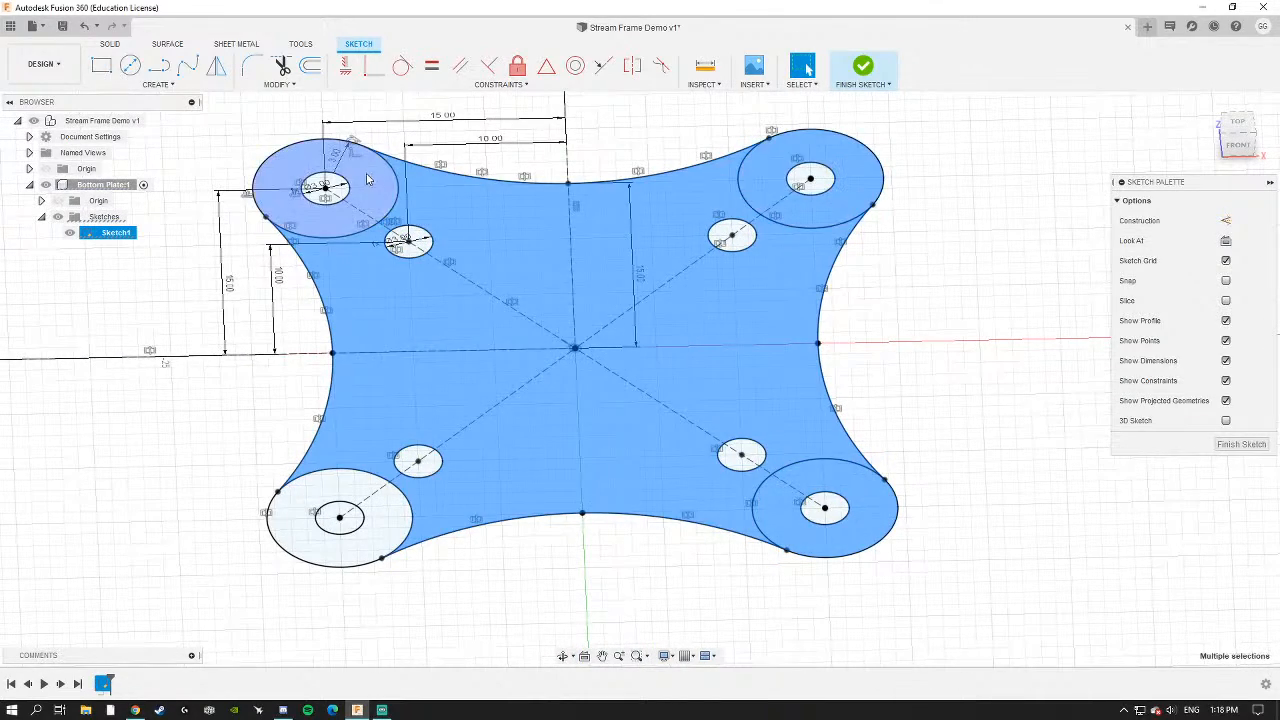
pyautogui.keyDown('ctrl'); pyautogui.click(367, 175); pyautogui.keyUp('ctrl')
pyautogui.keyDown('ctrl'); pyautogui.click(388, 500); pyautogui.keyUp('ctrl')
pyautogui.moveTo(606, 392)
pyautogui.keyDown('shift'); pyautogui.mouseDown(button='middle')
pyautogui.moveTo(662, 355)
pyautogui.moveTo(634, 414)
pyautogui.mouseUp(button='middle'); pyautogui.keyUp('shift')
pyautogui.click(1236, 128)
pyautogui.scroll(-4, 576, 373)
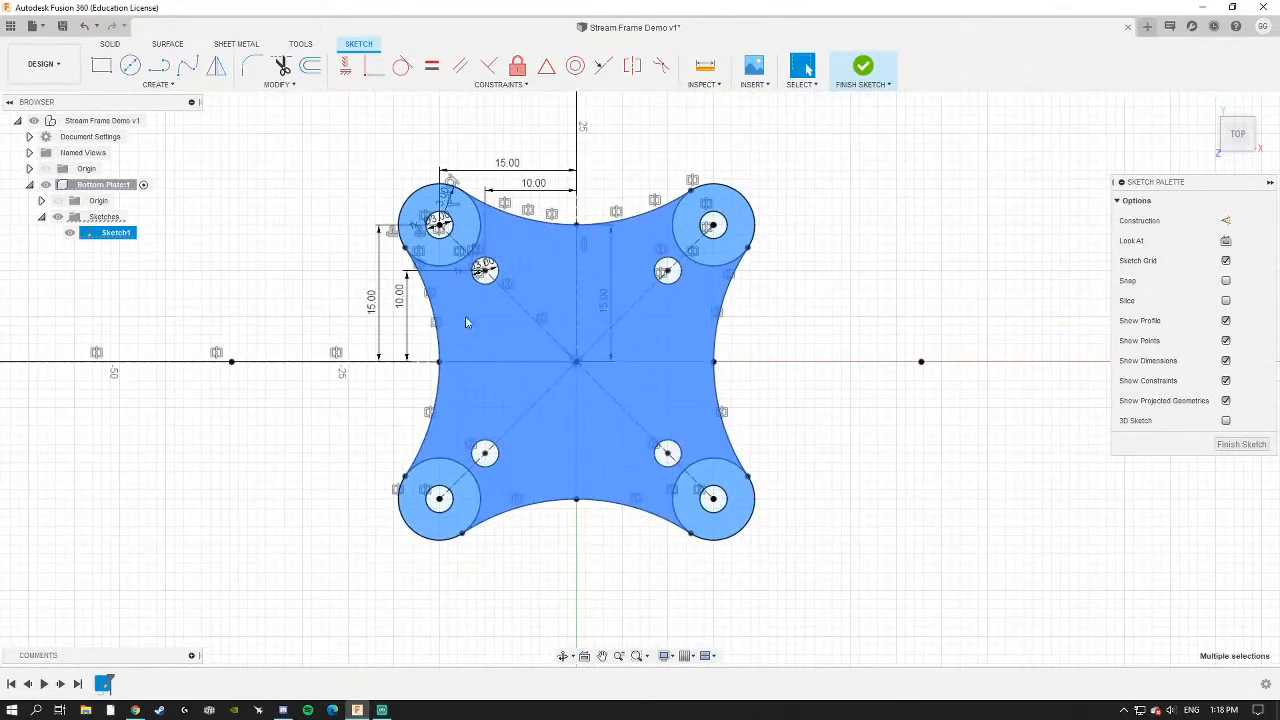
pyautogui.scroll(4, 484, 270)
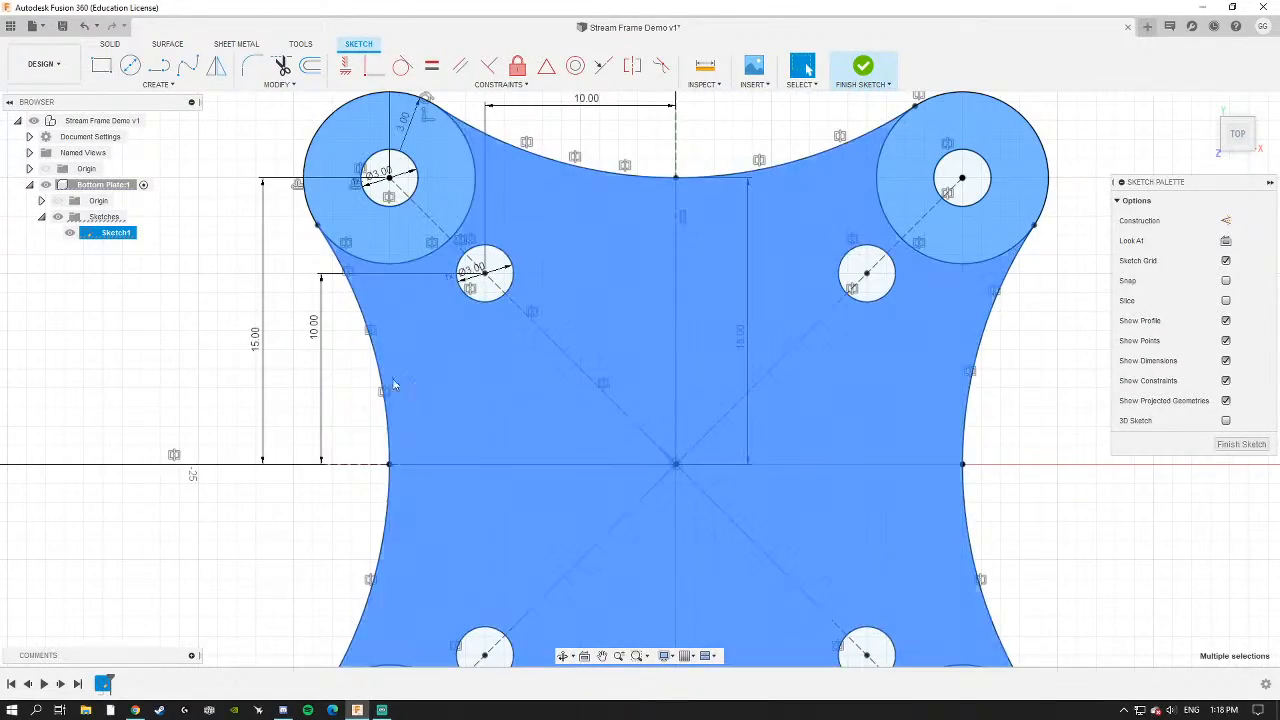
pyautogui.scroll(-4, 518, 450)
pyautogui.click(343, 472)
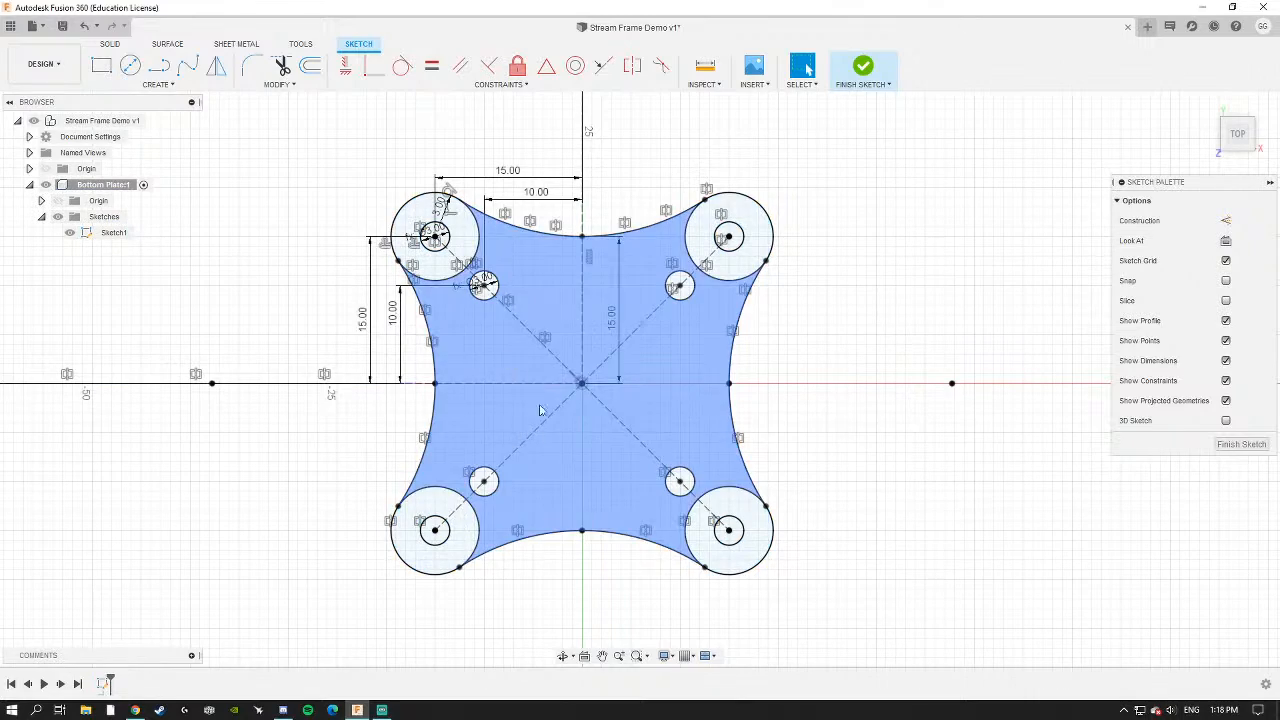
# Finish the Bottom Plate sketch and return to solid modelling.
pyautogui.scroll(3, 503, 499)
pyautogui.scroll(-4, 860, 488)
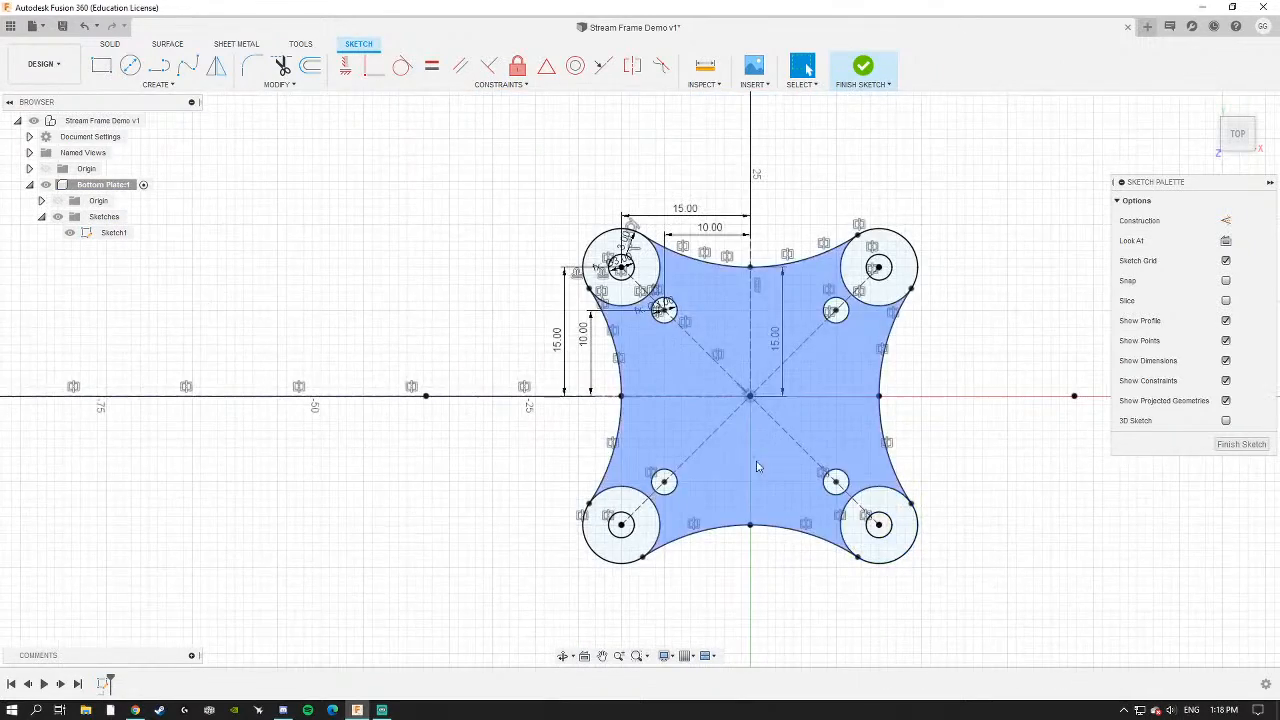
pyautogui.keyDown('shift'); pyautogui.moveTo(757, 464); pyautogui.dragTo(728, 430, button='middle'); pyautogui.keyUp('shift')
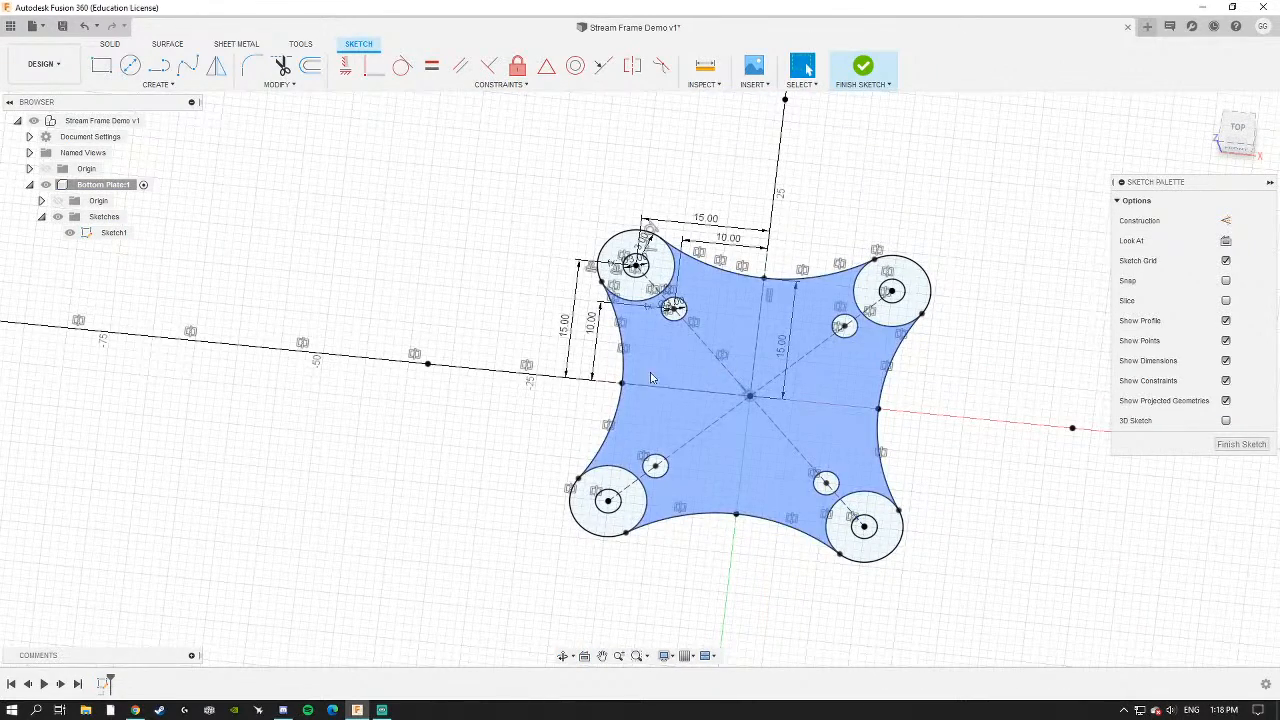
pyautogui.click(1240, 445)
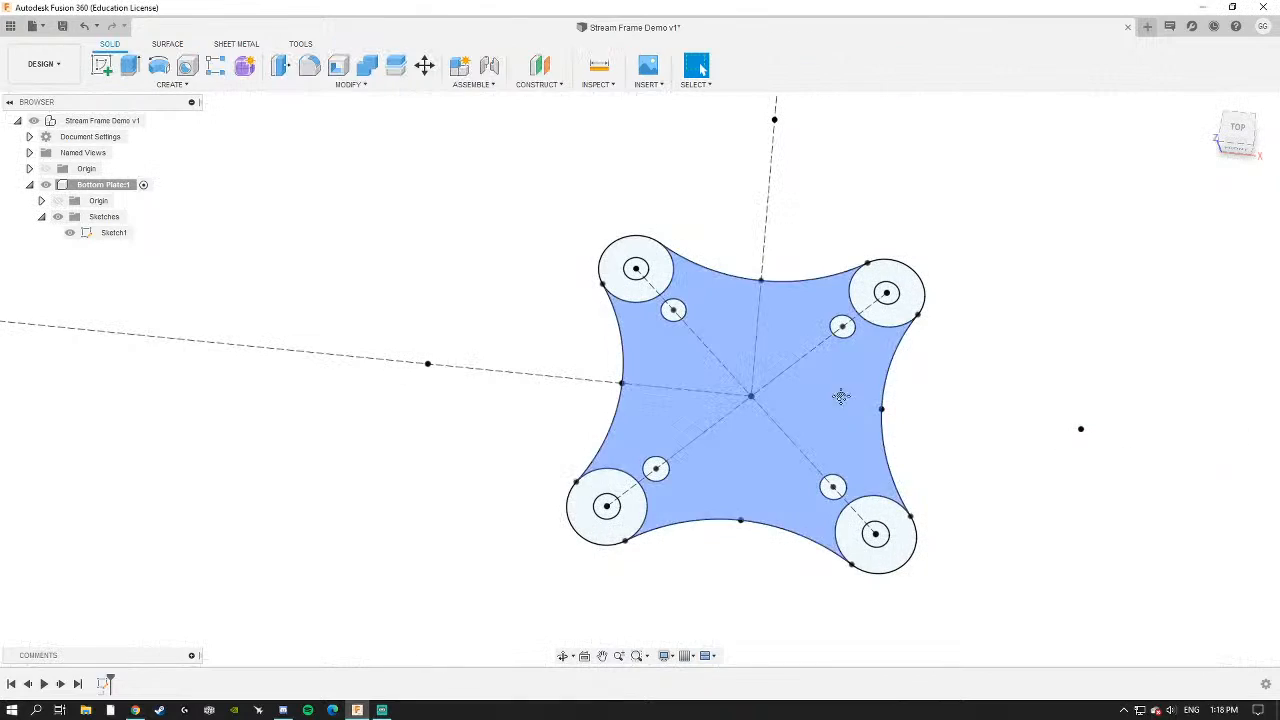
pyautogui.keyDown('shift'); pyautogui.moveTo(346, 298); pyautogui.dragTo(409, 307, button='middle'); pyautogui.keyUp('shift')
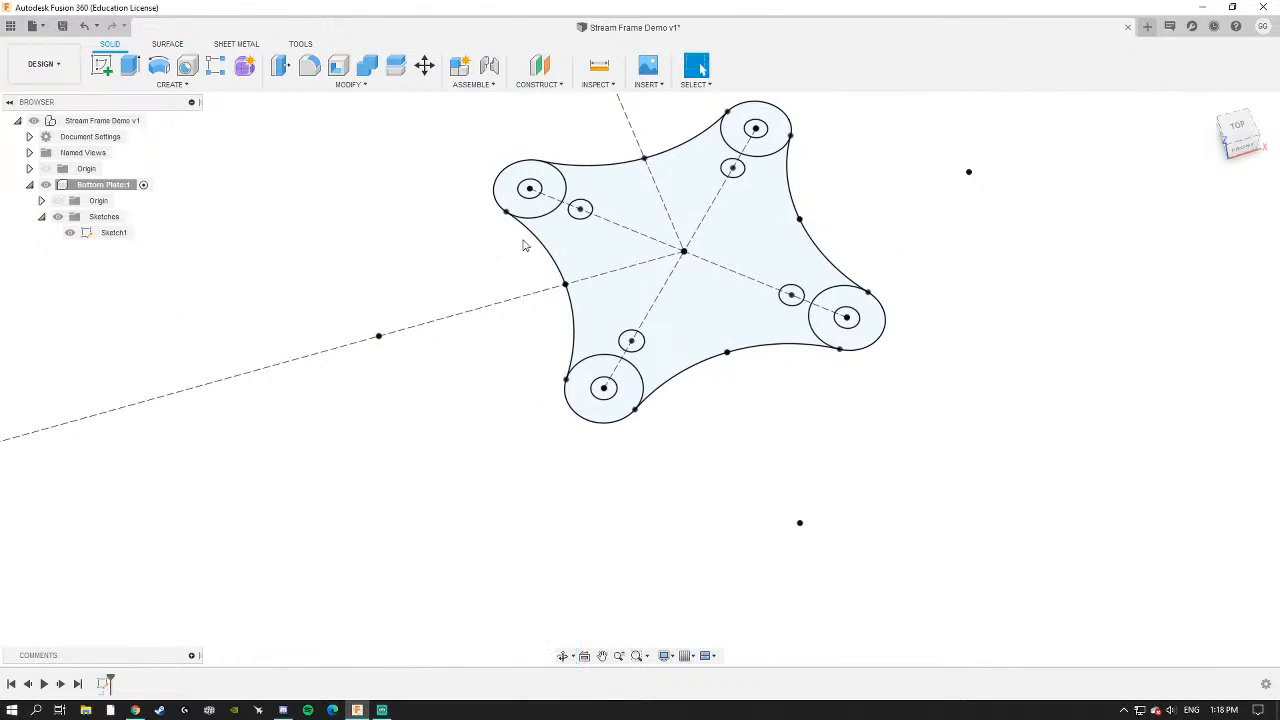
pyautogui.moveTo(523, 245)
pyautogui.keyDown('shift'); pyautogui.mouseDown(button='middle')
pyautogui.moveTo(574, 271)
pyautogui.moveTo(567, 322)
pyautogui.mouseUp(button='middle'); pyautogui.keyUp('shift')
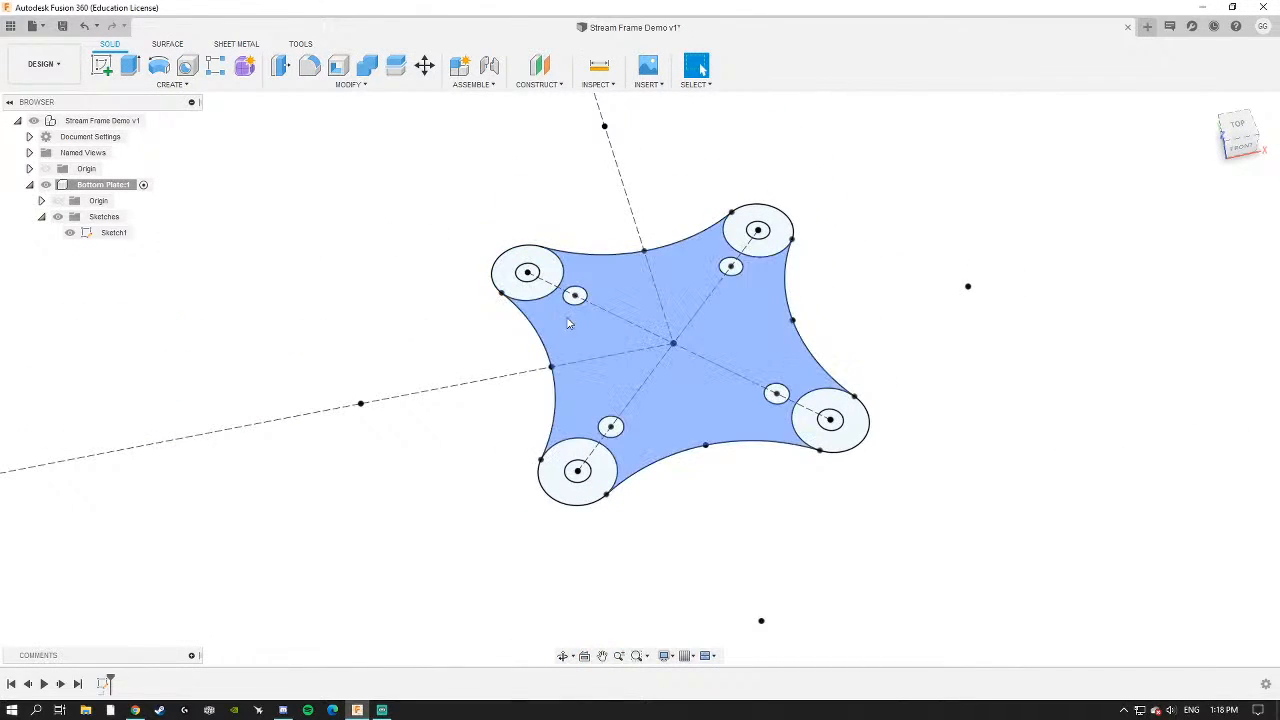
# Extrude the plate's central profile and four corner rings 2 mm as a new body, leaving out the holes.
pyautogui.click(587, 390)
pyautogui.scroll(2, 616, 445)
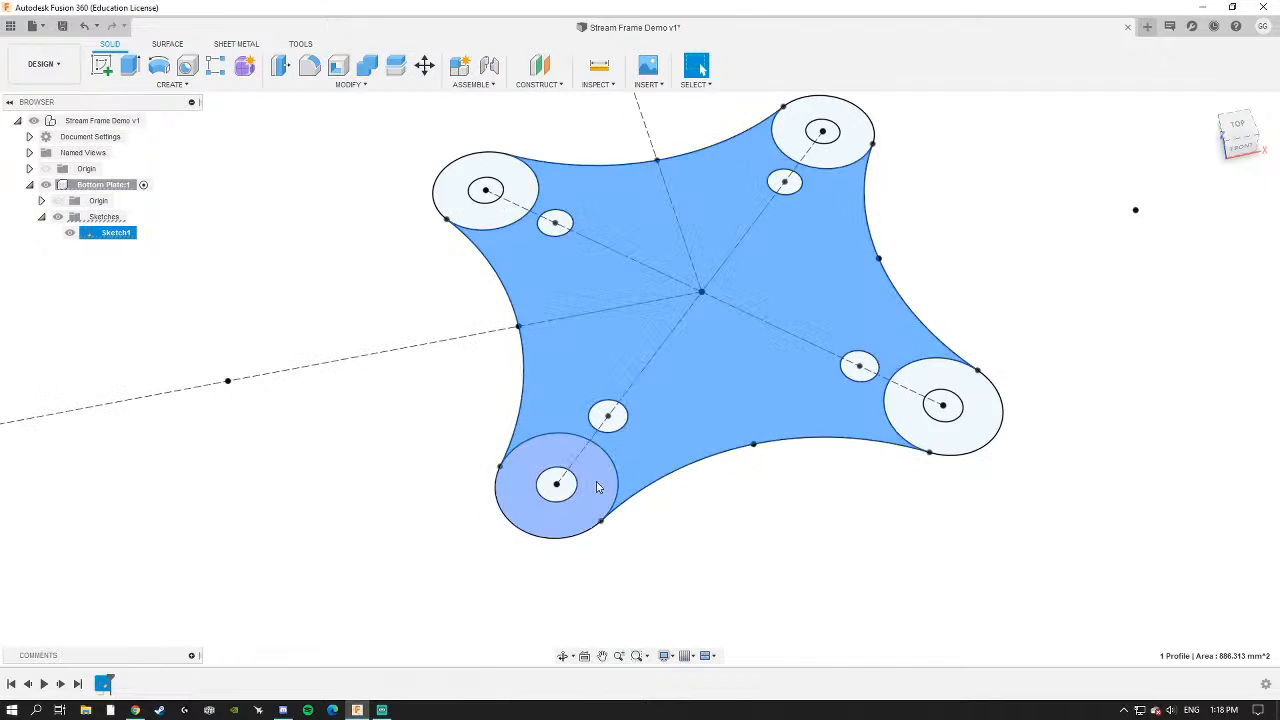
pyautogui.keyDown('shift'); pyautogui.click(598, 485); pyautogui.keyUp('shift')
pyautogui.keyDown('shift'); pyautogui.click(970, 420); pyautogui.keyUp('shift')
pyautogui.keyDown('shift'); pyautogui.click(850, 150); pyautogui.keyUp('shift')
pyautogui.keyDown('shift'); pyautogui.click(486, 190); pyautogui.keyUp('shift')
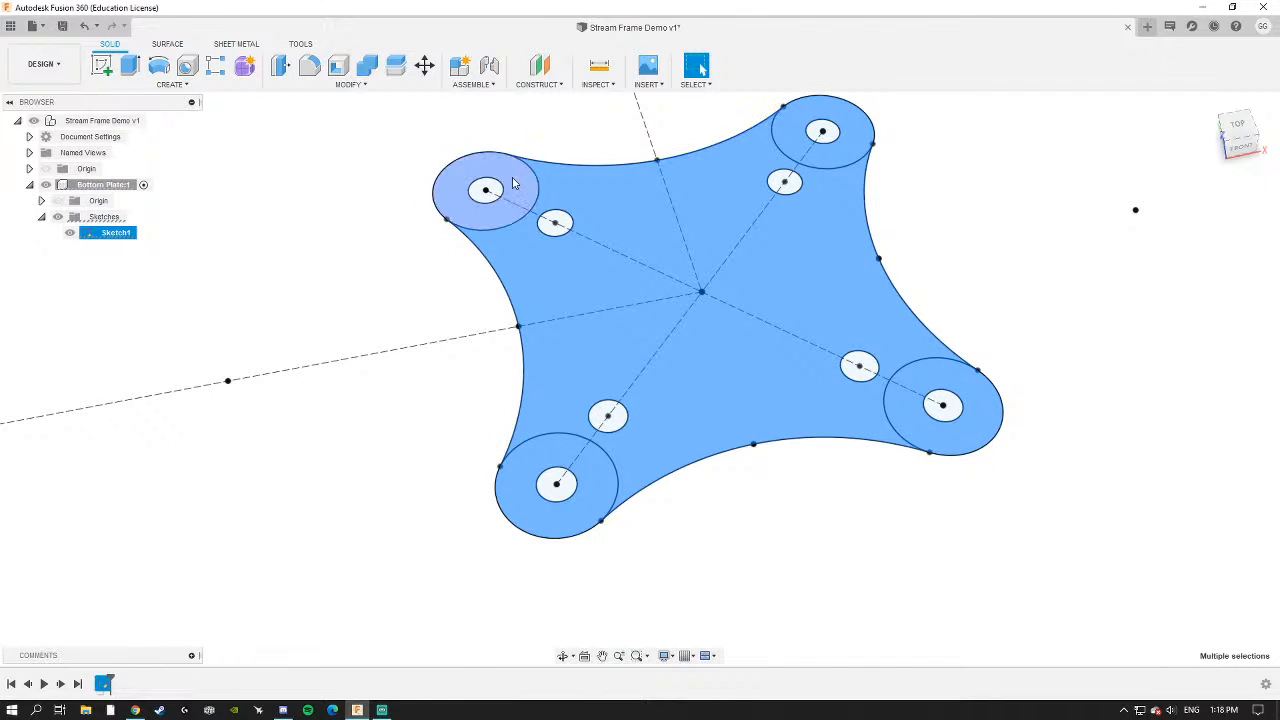
pyautogui.keyDown('shift'); pyautogui.moveTo(486, 190); pyautogui.dragTo(200, 117, button='middle'); pyautogui.keyUp('shift')
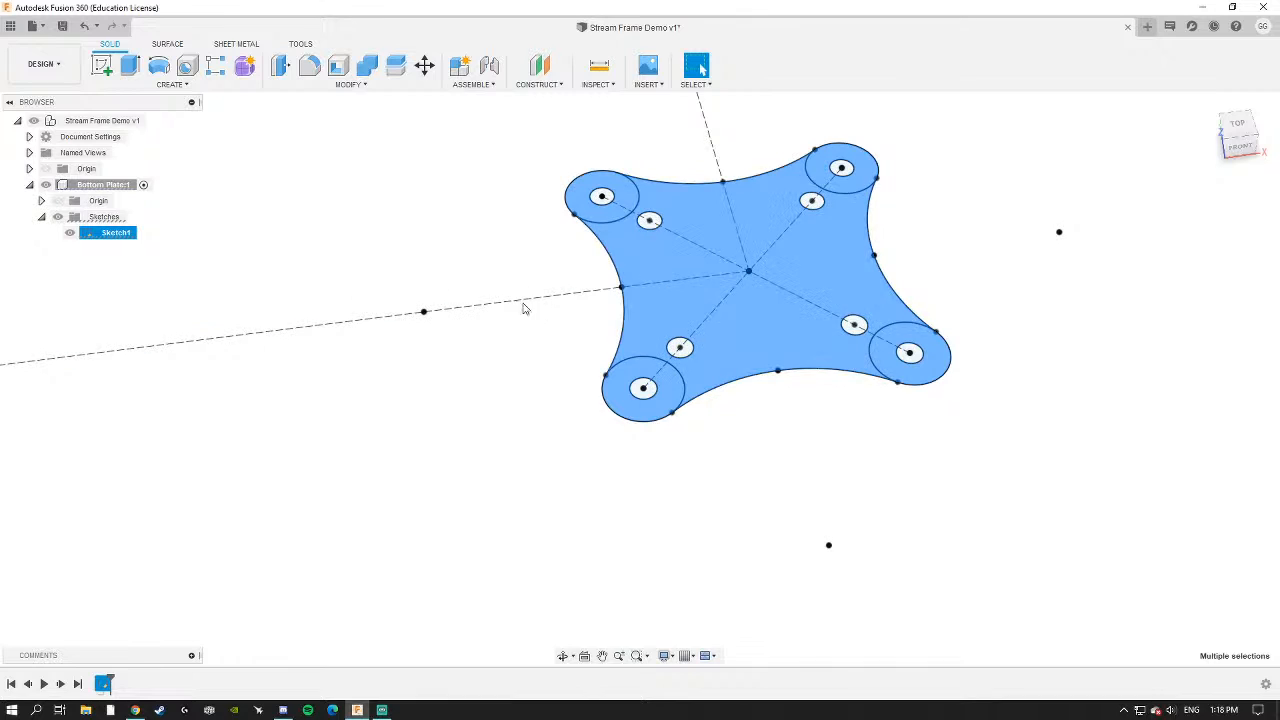
pyautogui.click(131, 67)
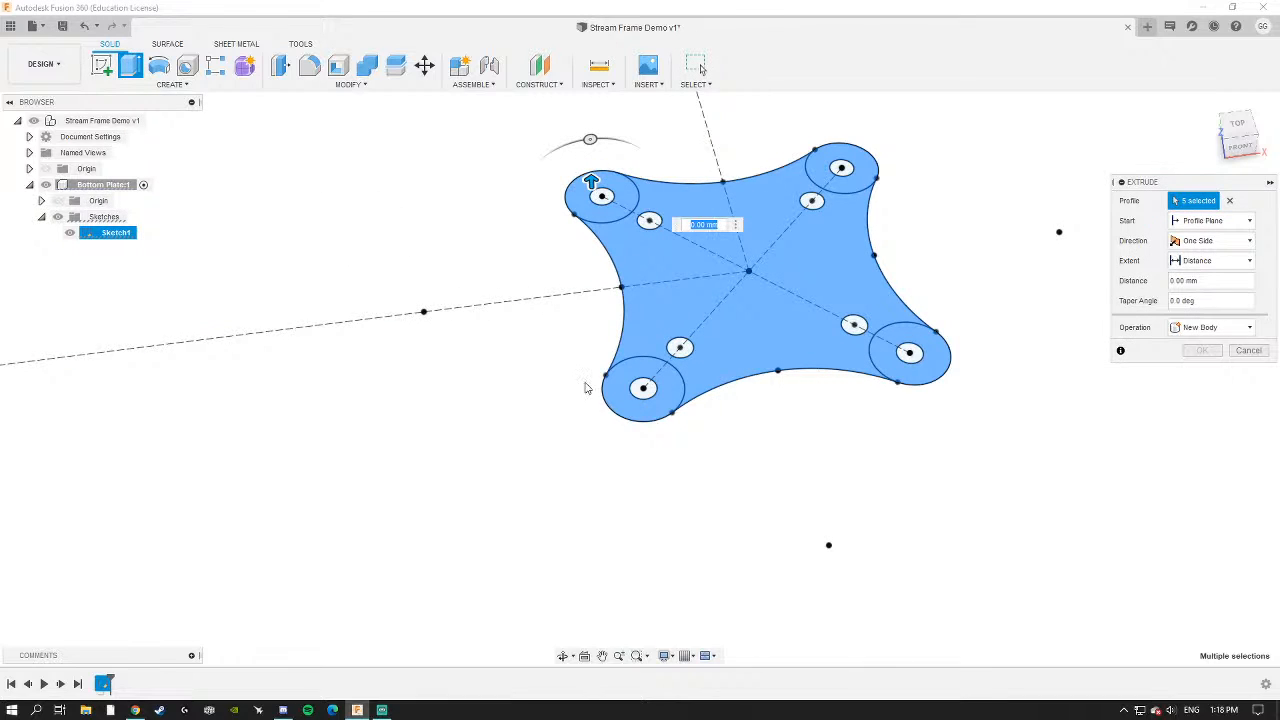
pyautogui.write('2')
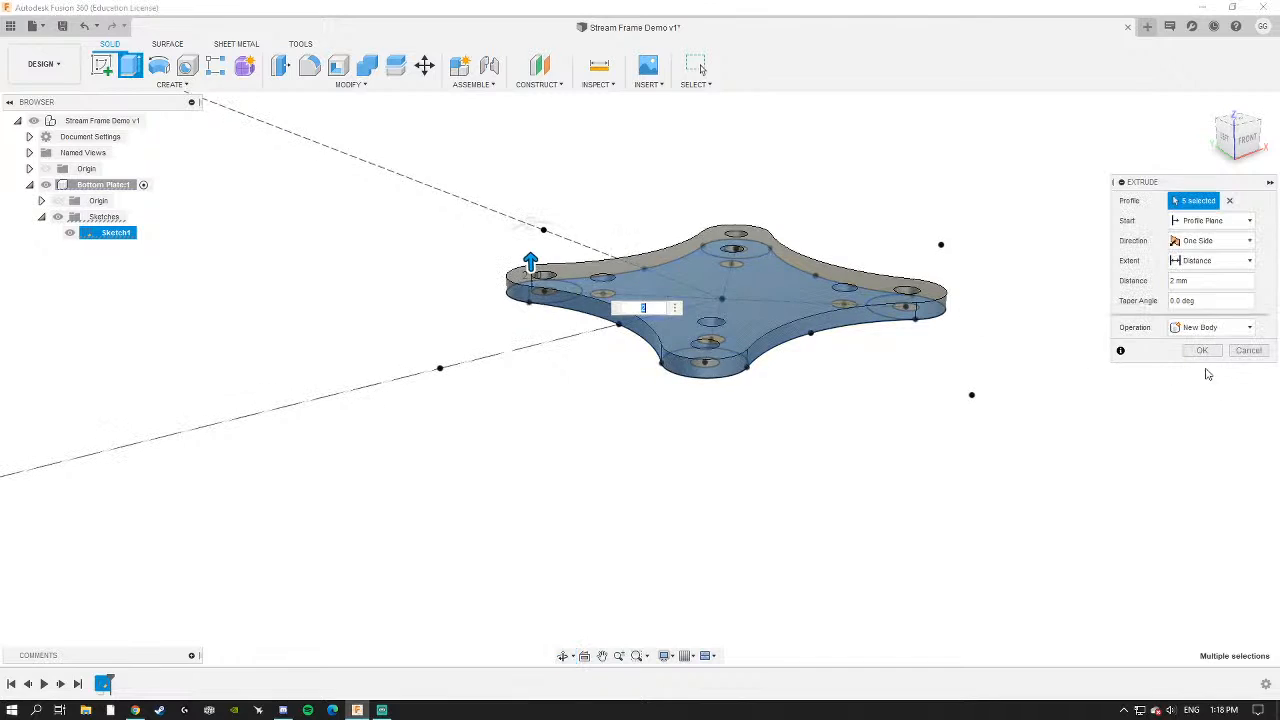
pyautogui.click(1203, 352)
pyautogui.keyDown('shift'); pyautogui.moveTo(888, 284); pyautogui.dragTo(806, 331, button='middle'); pyautogui.keyUp('shift')
pyautogui.scroll(-3, 799, 352)
# Collapse the Bottom Plate component's entries in the component tree.
pyautogui.click(41, 232)
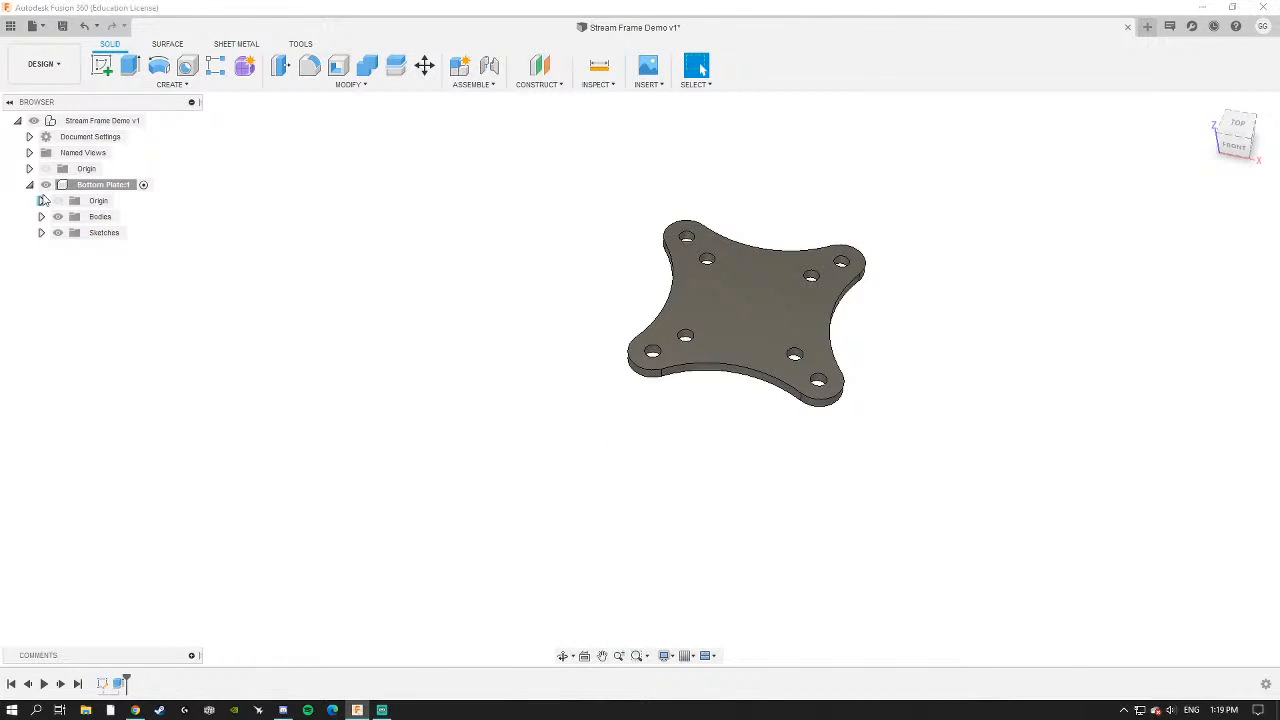
pyautogui.click(29, 186)
pyautogui.scroll(-4, 697, 285)
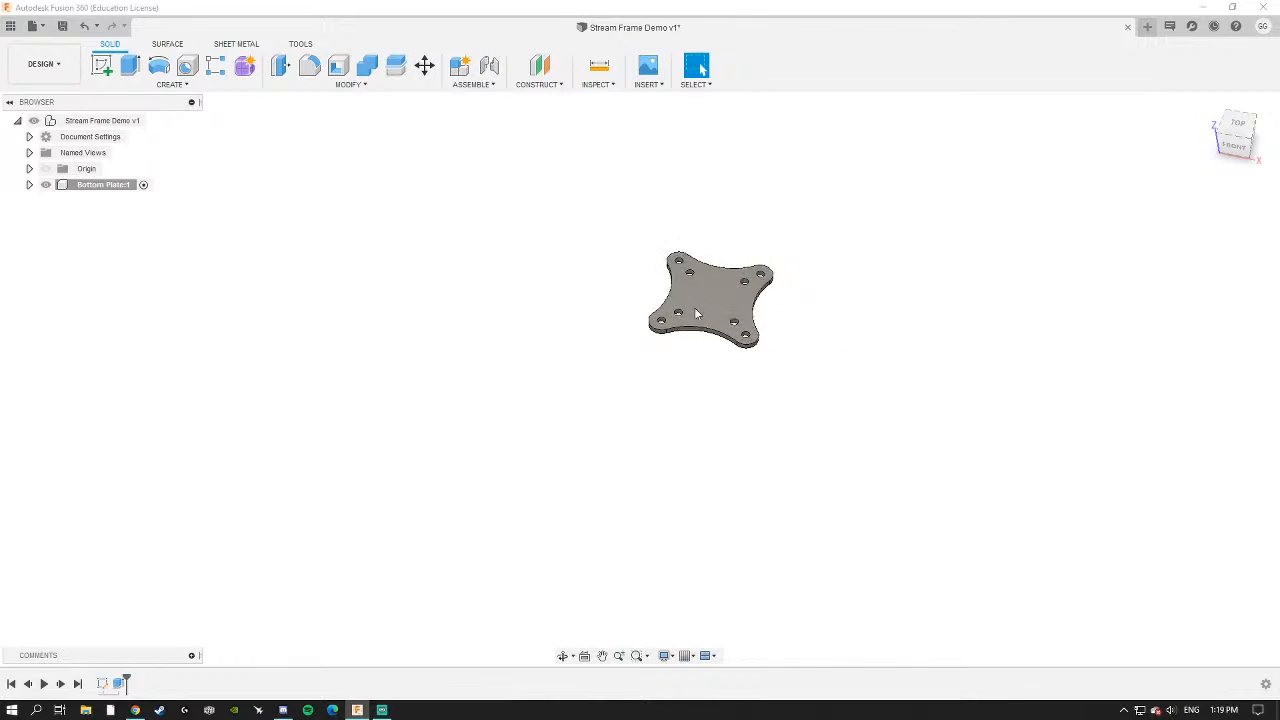
pyautogui.keyDown('shift'); pyautogui.moveTo(694, 311); pyautogui.dragTo(694, 294, button='middle'); pyautogui.keyUp('shift')
pyautogui.scroll(4, 694, 294)
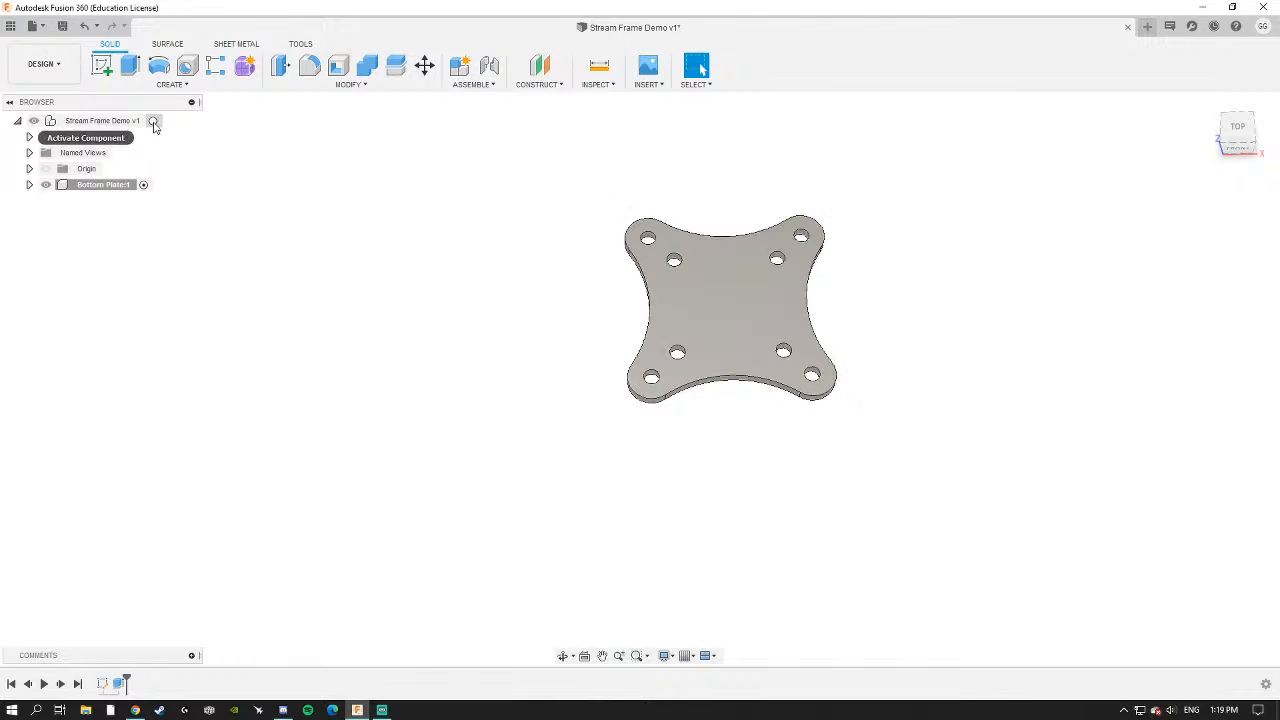
# Activate the top-level Stream Frame Demo assembly and create an internal standard component named Arms in it, set as active.
pyautogui.click(154, 123)
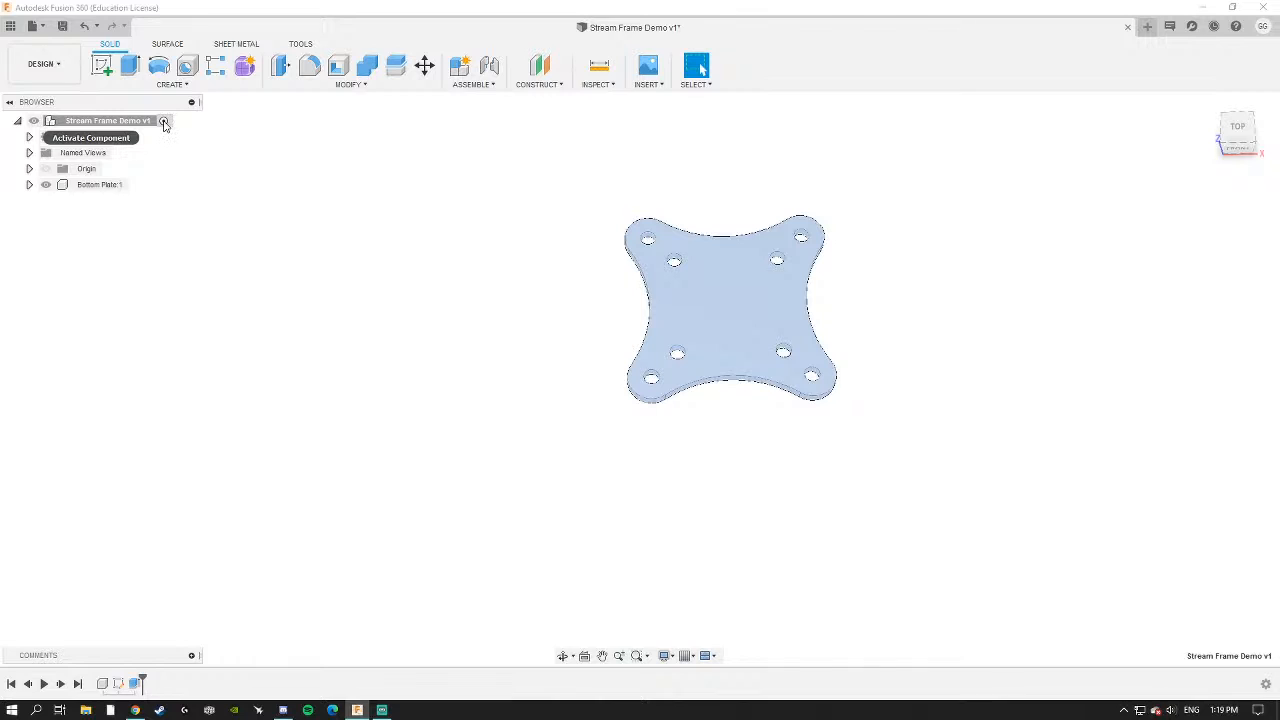
pyautogui.rightClick(122, 123)
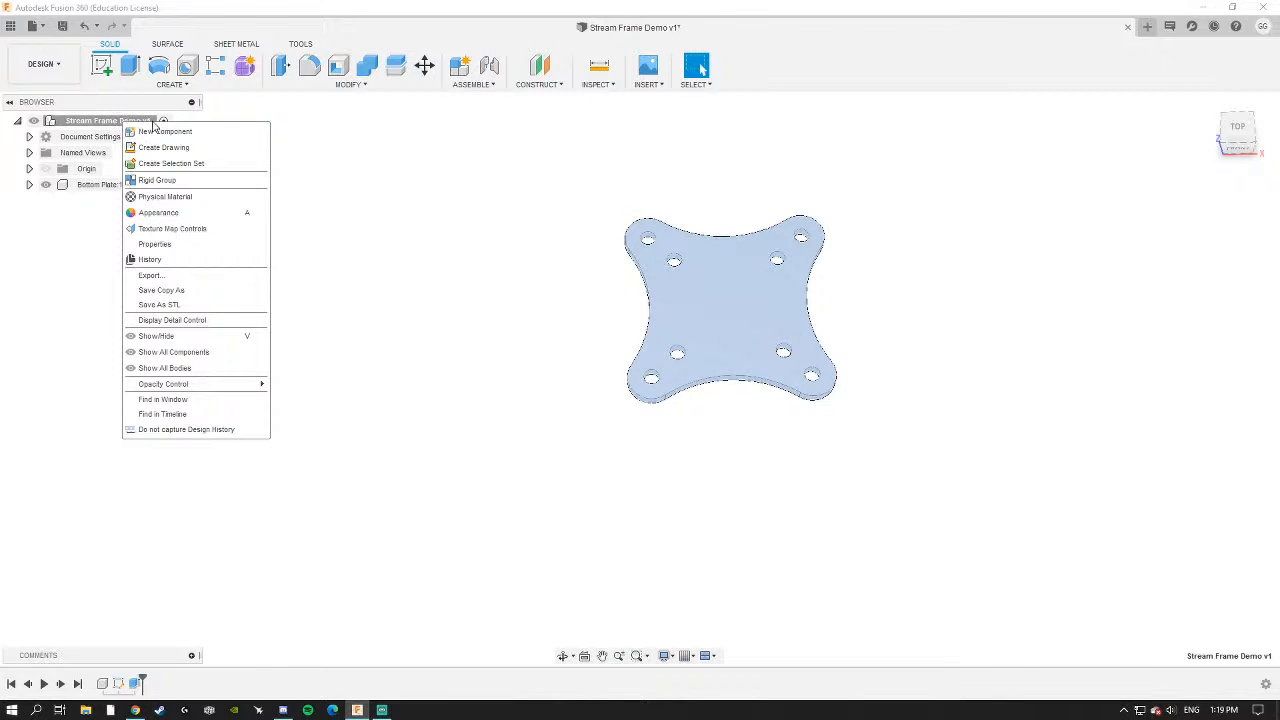
pyautogui.click(152, 133)
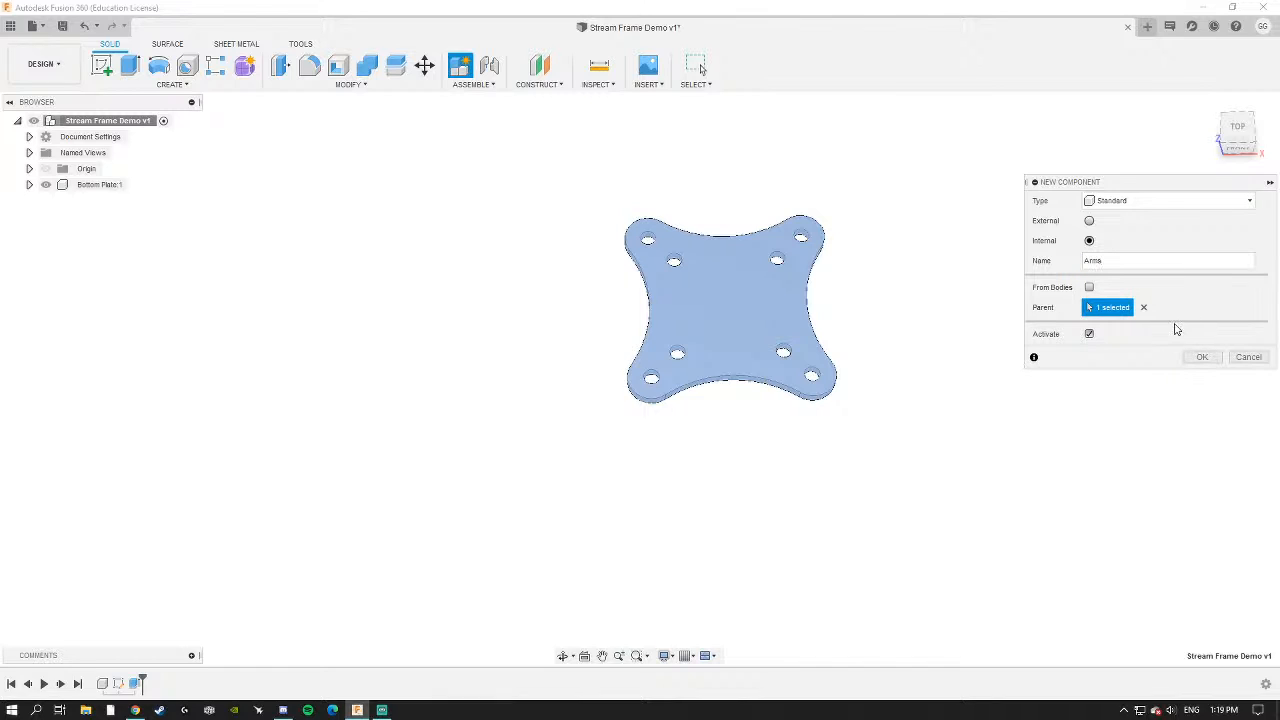
pyautogui.click(1209, 358)
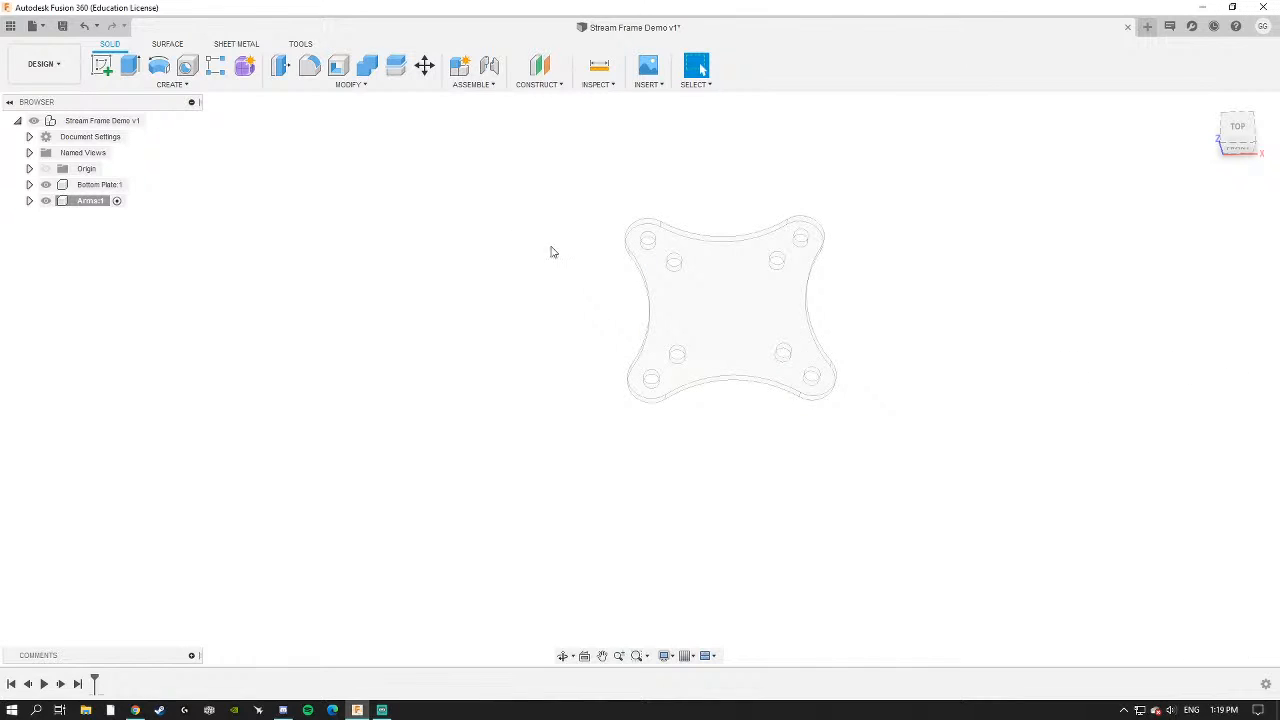
# Start a line sketch for the Arms component on the Bottom Plate's top face.
pyautogui.scroll(3, 563, 268)
pyautogui.moveTo(628, 285); pyautogui.dragTo(563, 283, button='middle')
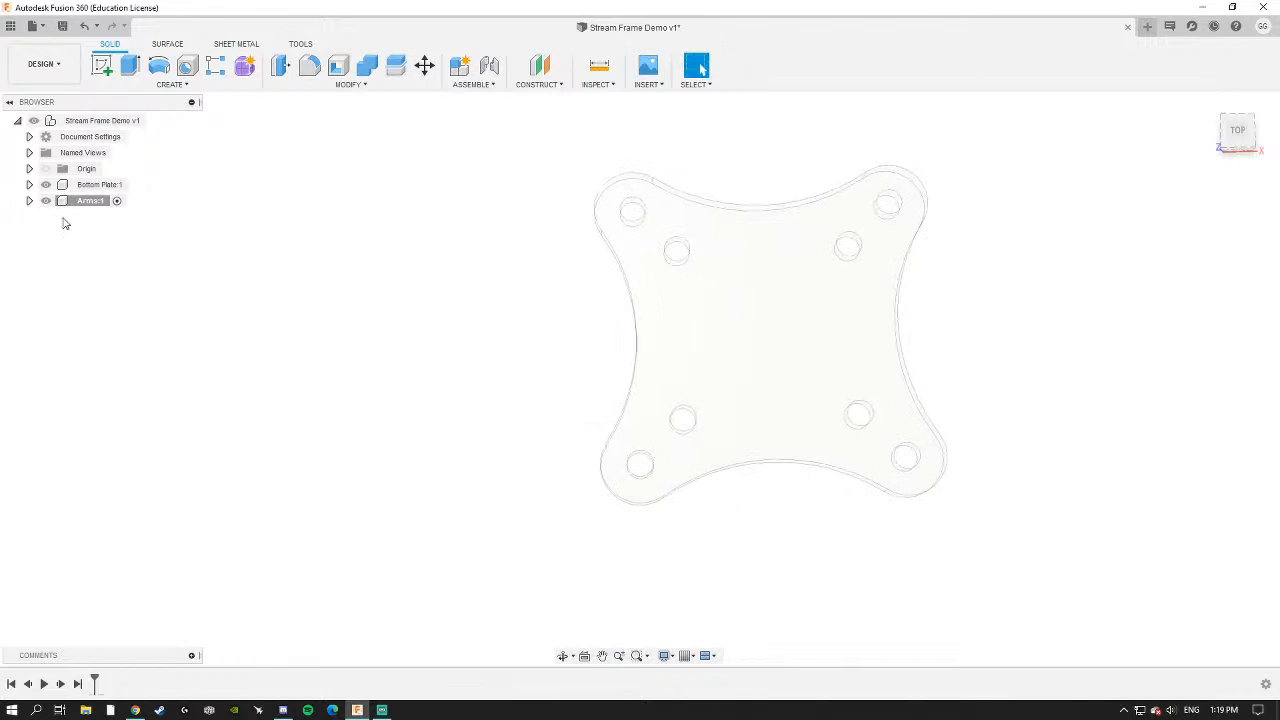
pyautogui.keyDown('shift'); pyautogui.moveTo(743, 313); pyautogui.dragTo(840, 333, button='middle'); pyautogui.keyUp('shift')
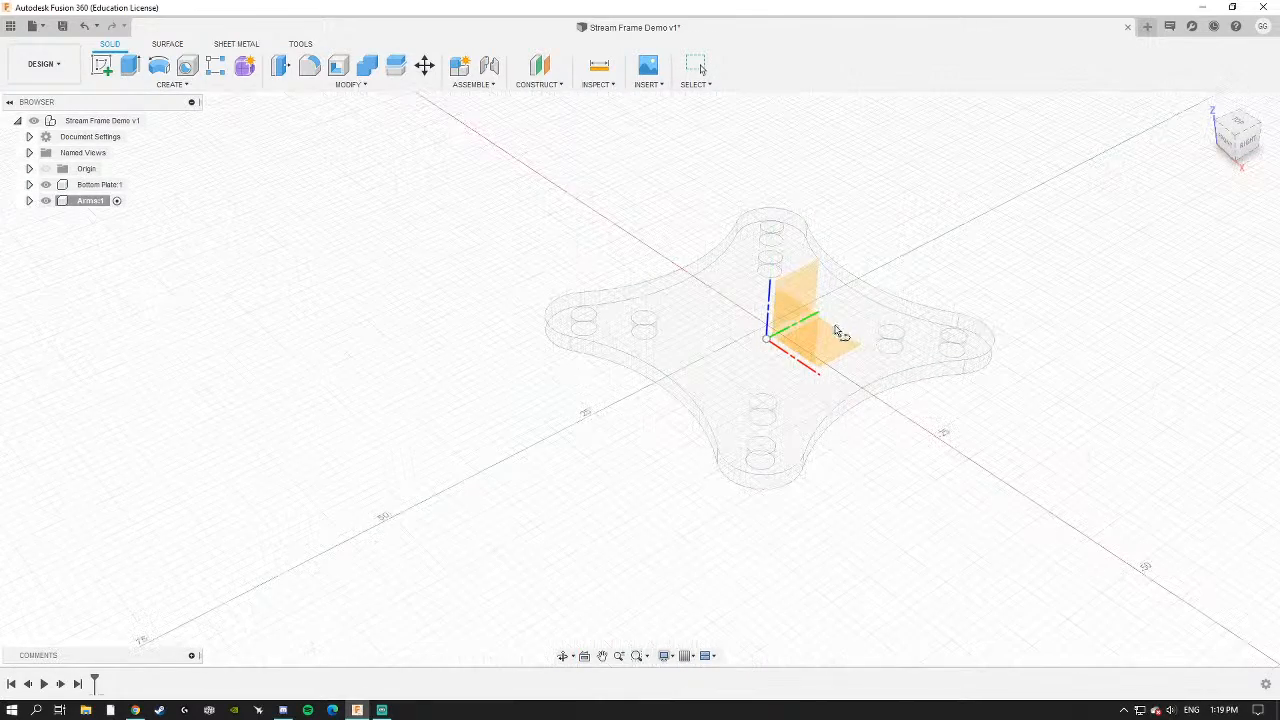
pyautogui.keyDown('shift'); pyautogui.moveTo(730, 316); pyautogui.dragTo(739, 368, button='middle'); pyautogui.keyUp('shift')
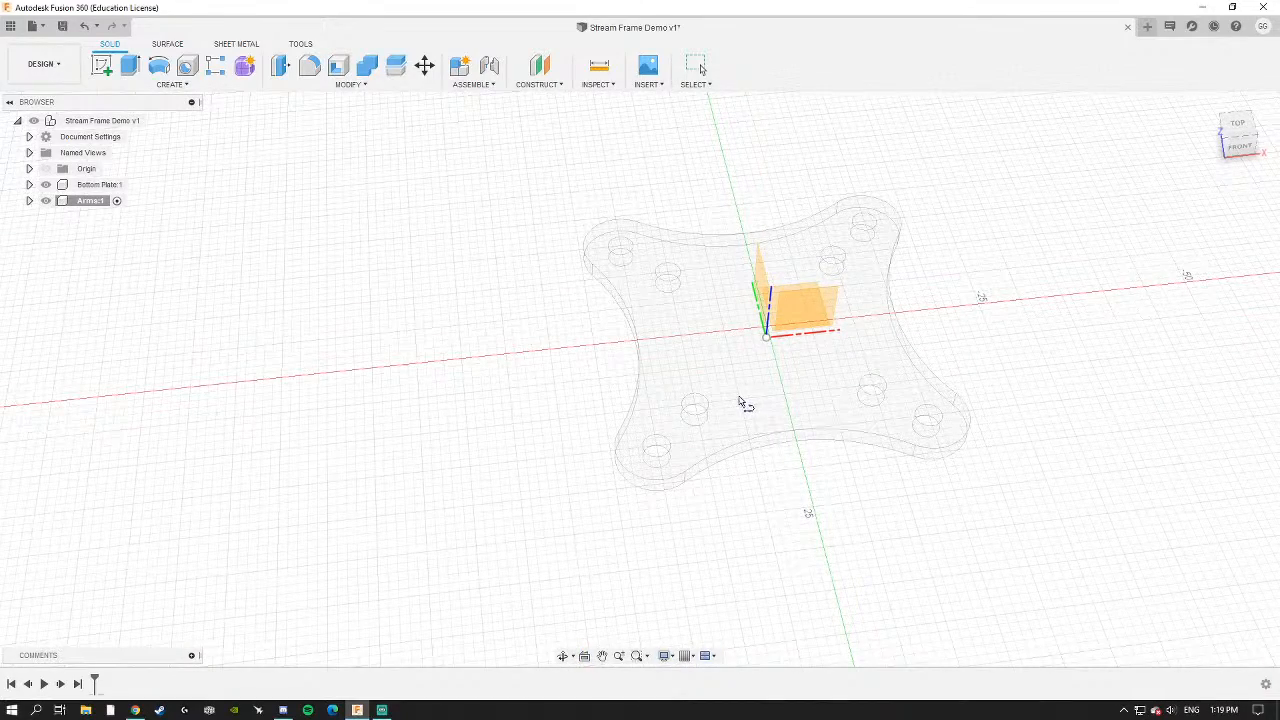
pyautogui.click(735, 367)
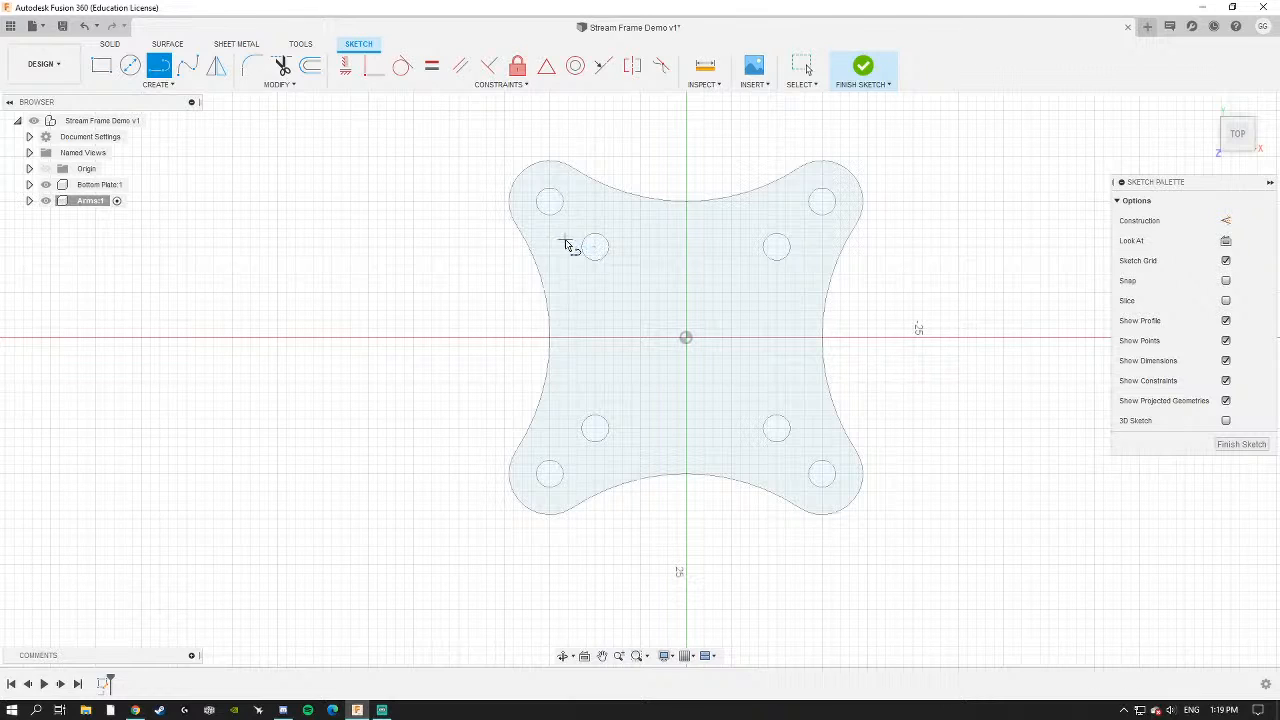
pyautogui.scroll(4, 565, 245)
pyautogui.scroll(-2, 529, 186)
pyautogui.scroll(5, 533, 180)
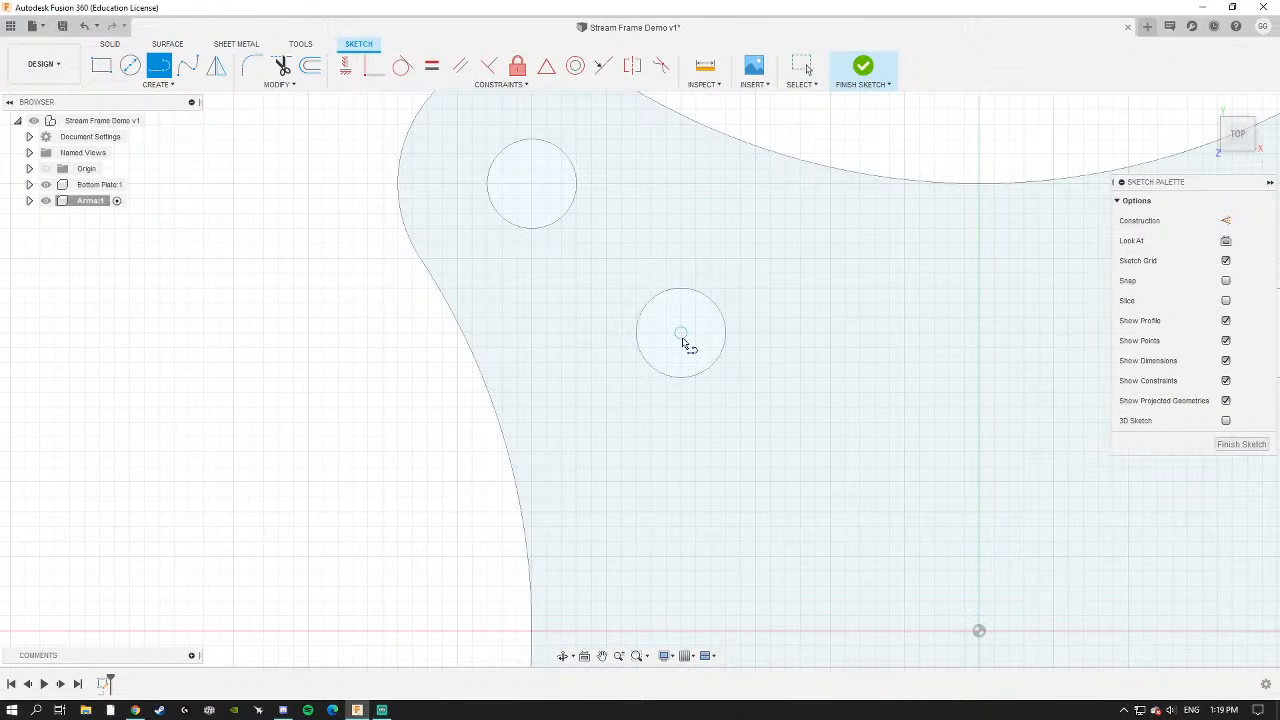
pyautogui.scroll(-5, 655, 110)
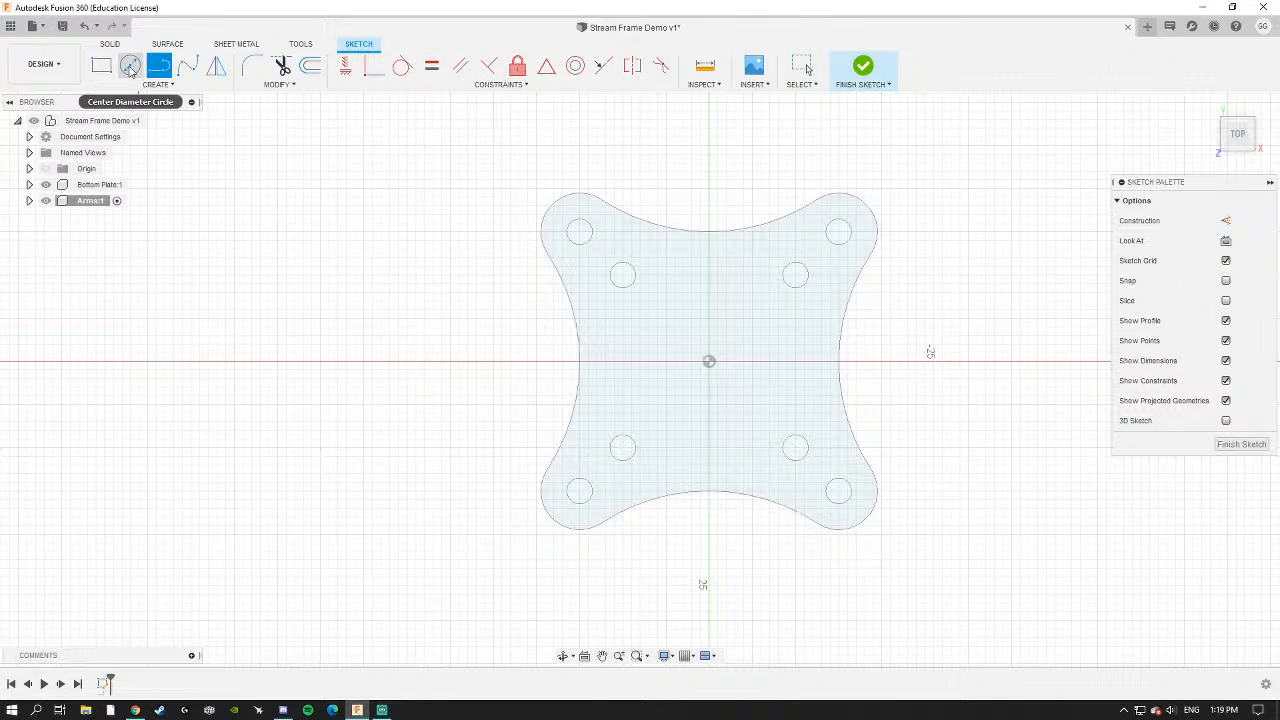
pyautogui.click(130, 66)
pyautogui.scroll(-3, 246, 206)
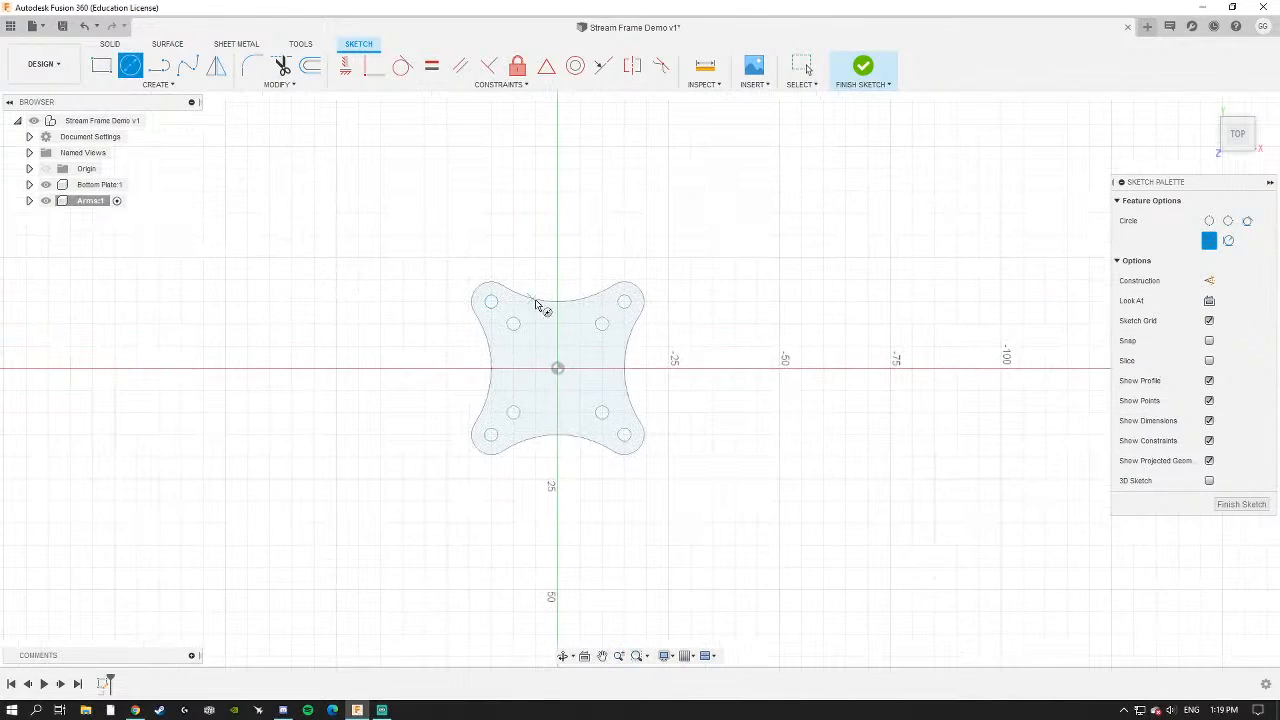
pyautogui.moveTo(412, 310); pyautogui.dragTo(527, 290, button='middle')
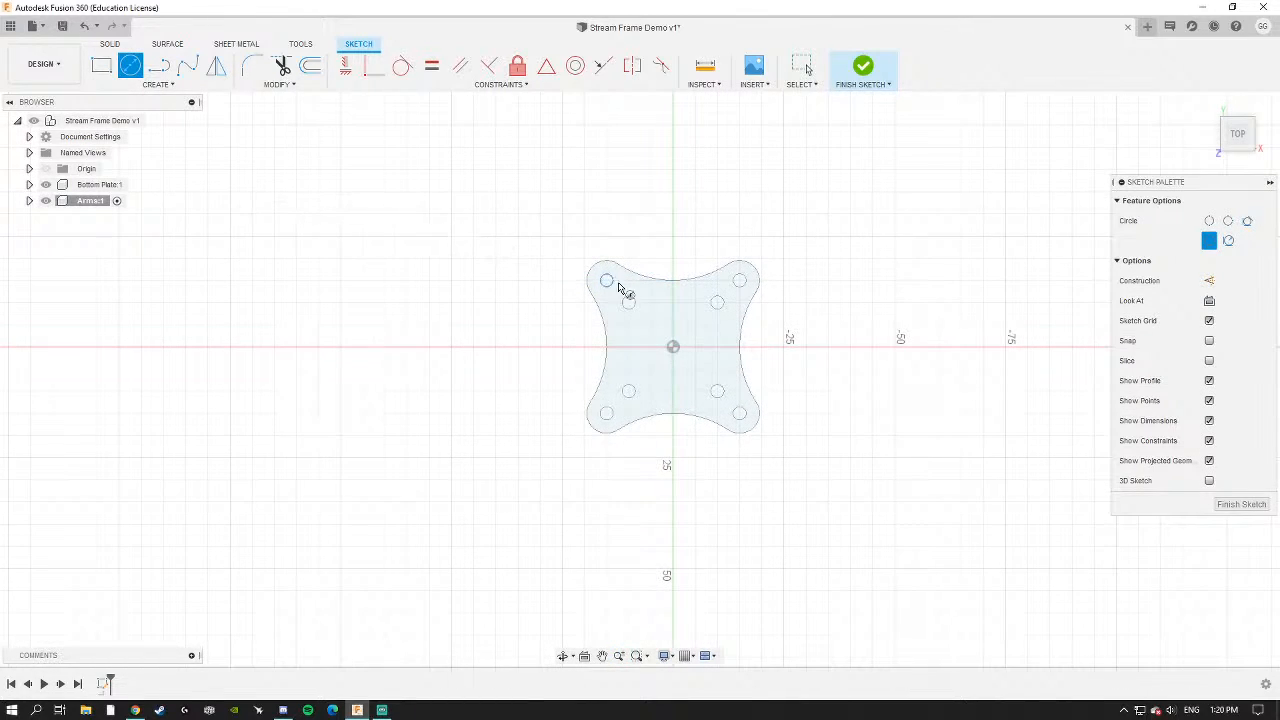
pyautogui.press('Escape')
pyautogui.click(159, 68)
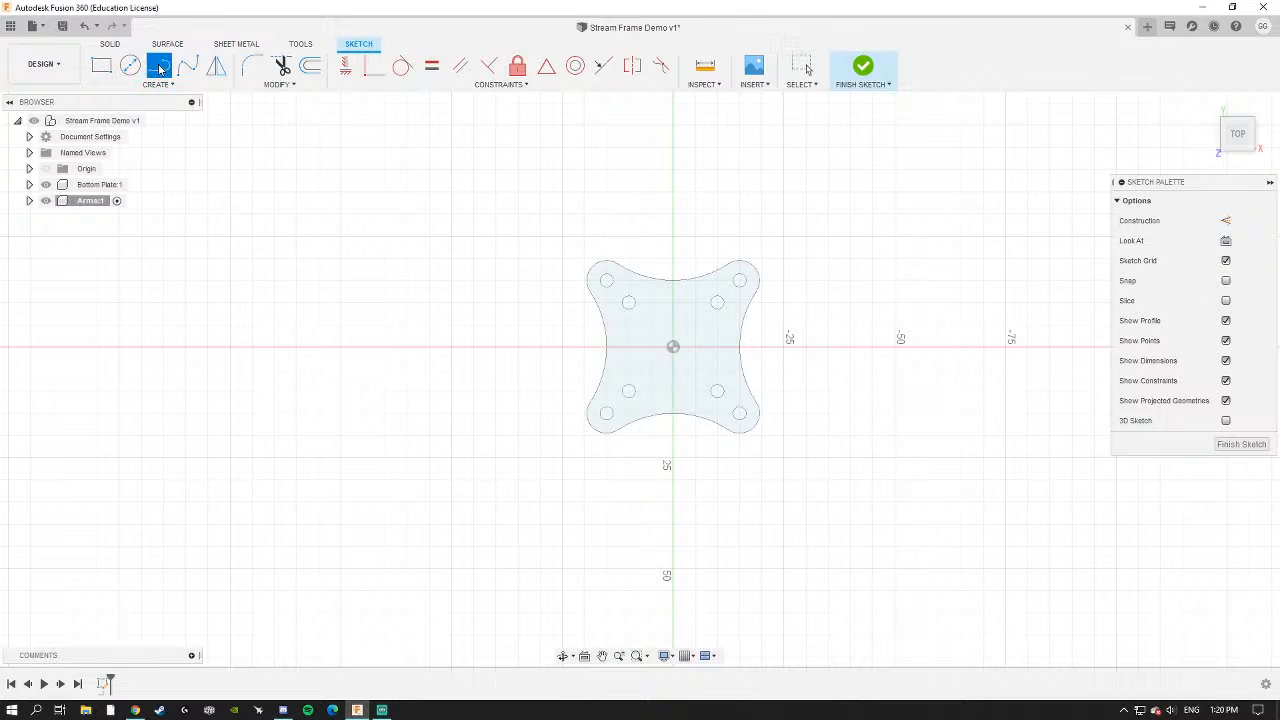
pyautogui.click(674, 348)
pyautogui.scroll(-5, 534, 226)
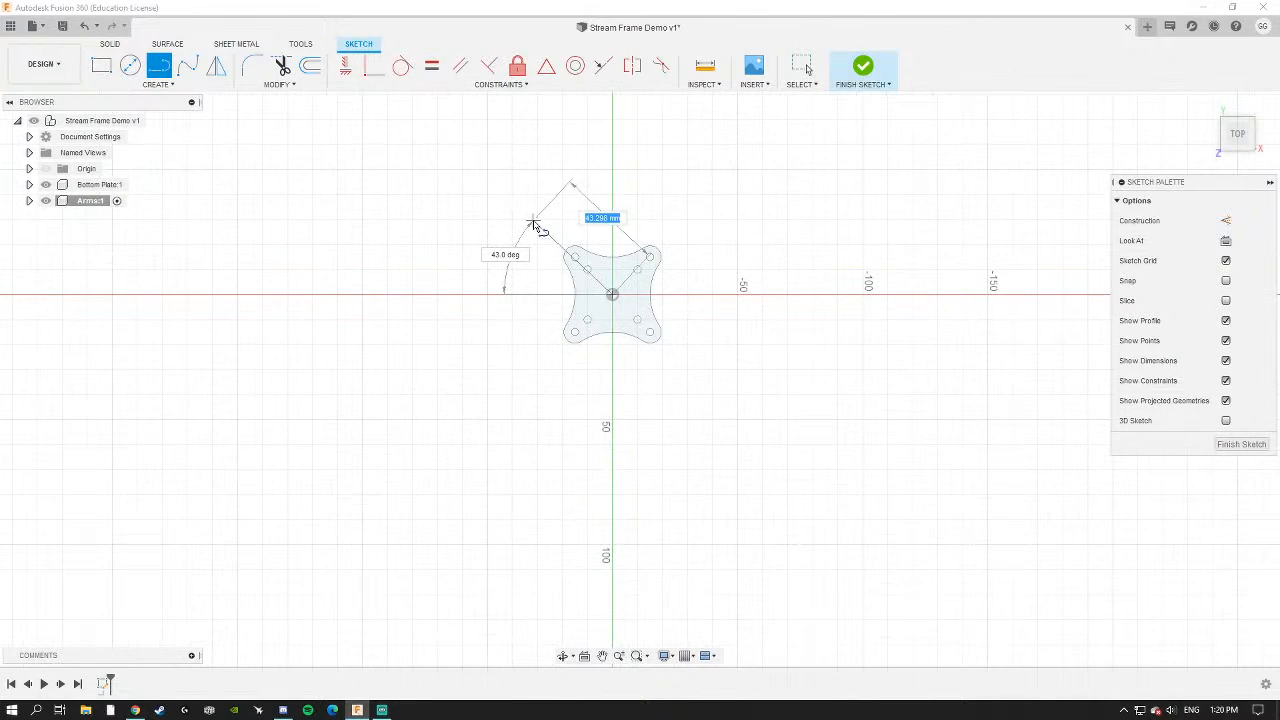
pyautogui.press('Escape')
# Draw a 100 mm line from the origin through the plate's corner holes at 45 degrees to the horizontal axis.
pyautogui.scroll(3, 600, 295)
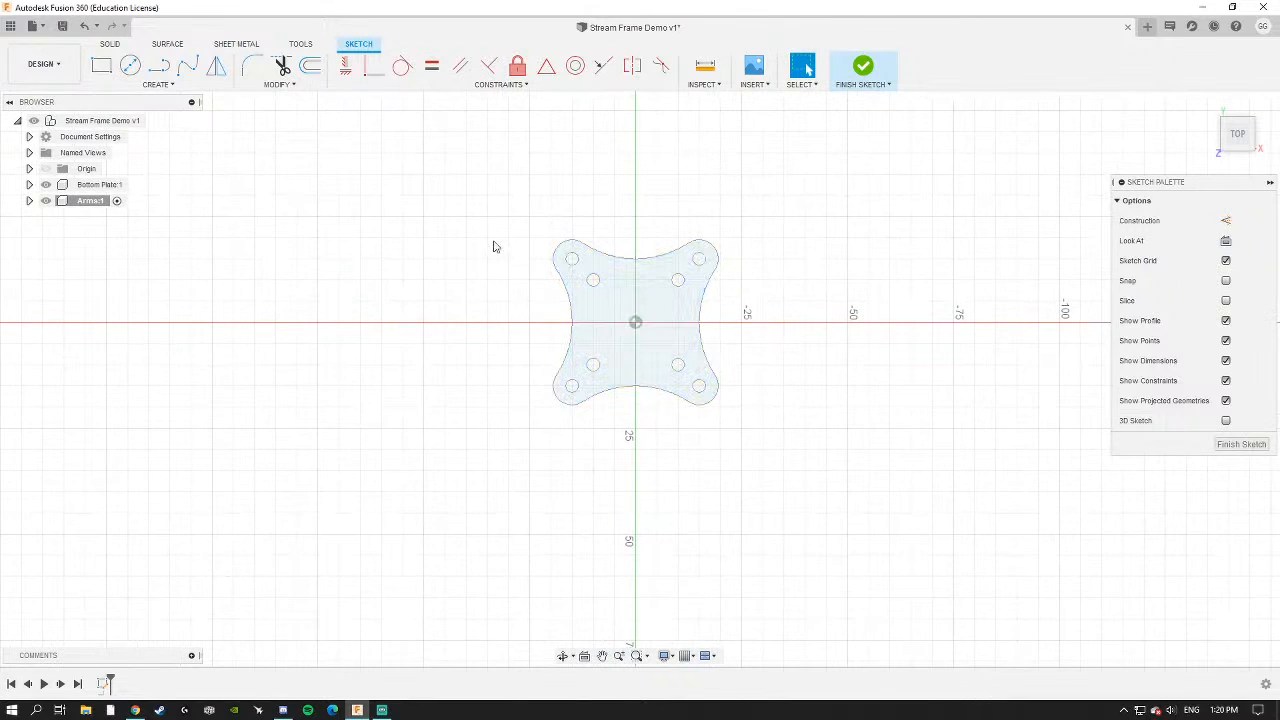
pyautogui.click(159, 66)
pyautogui.click(636, 324)
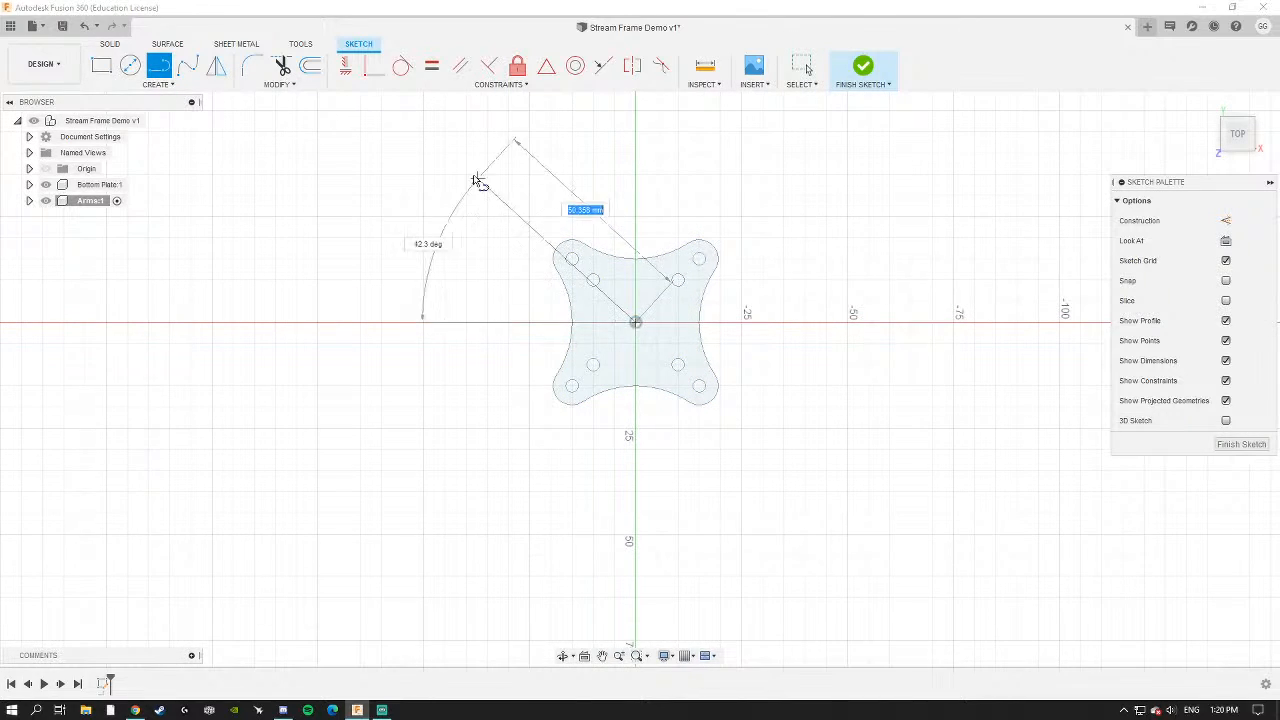
pyautogui.moveTo(442, 144); pyautogui.dragTo(520, 243, button='middle')
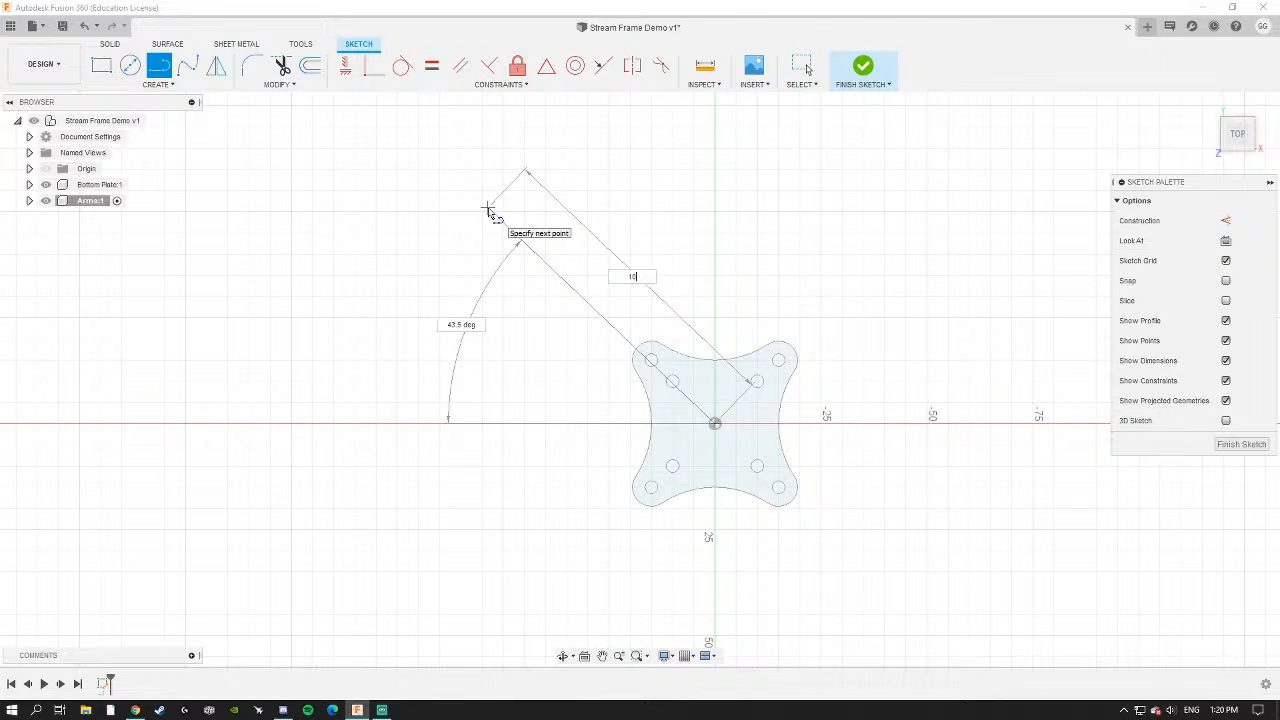
pyautogui.press('Tab')
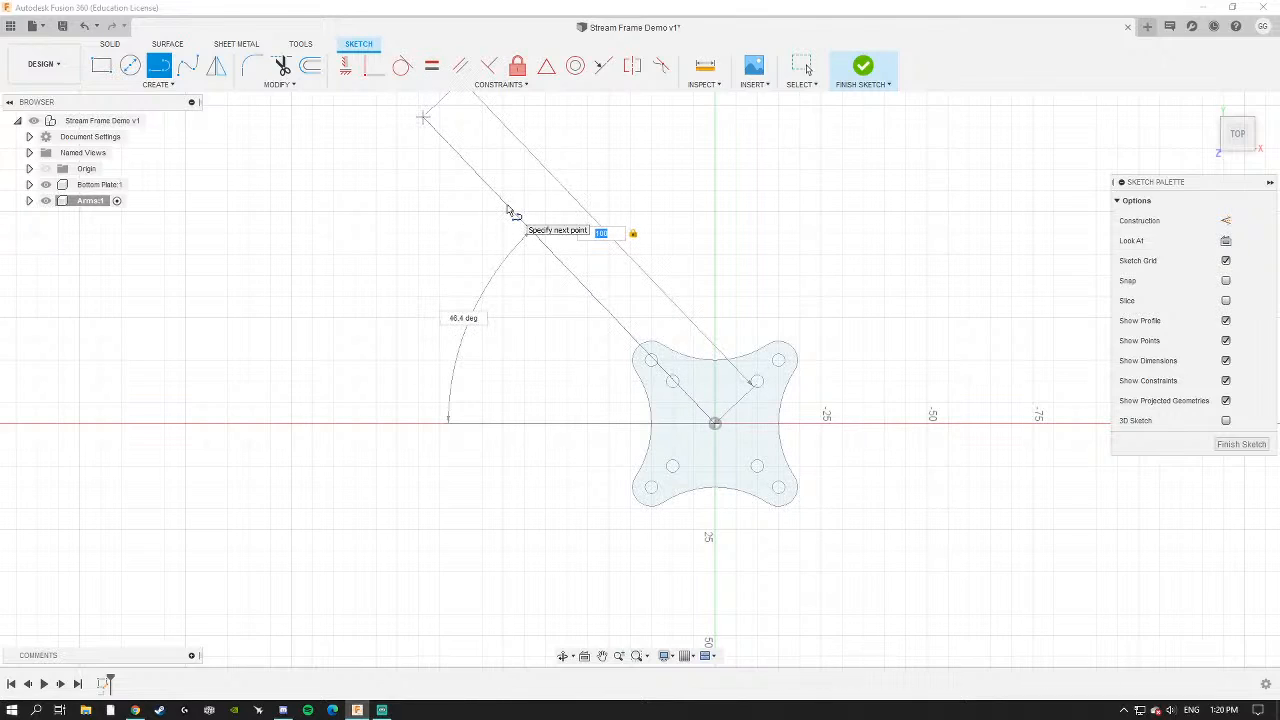
pyautogui.press('Tab')
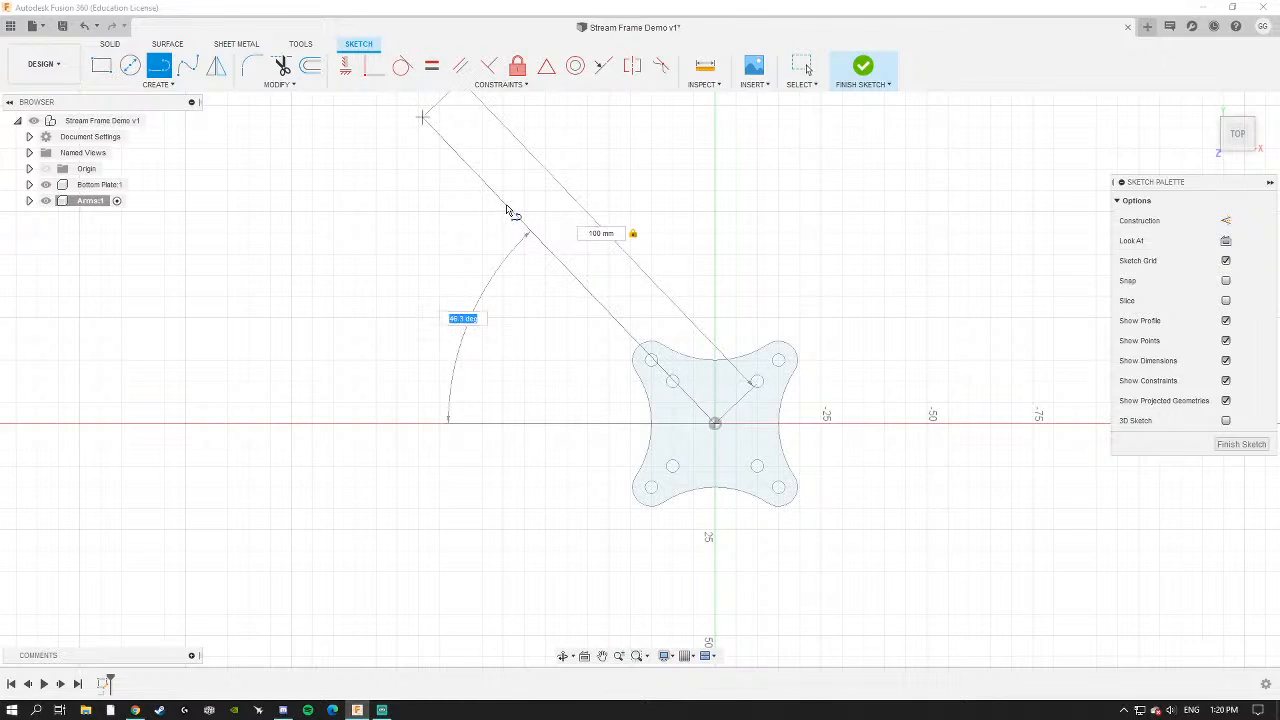
pyautogui.write('45')
pyautogui.press('Tab')
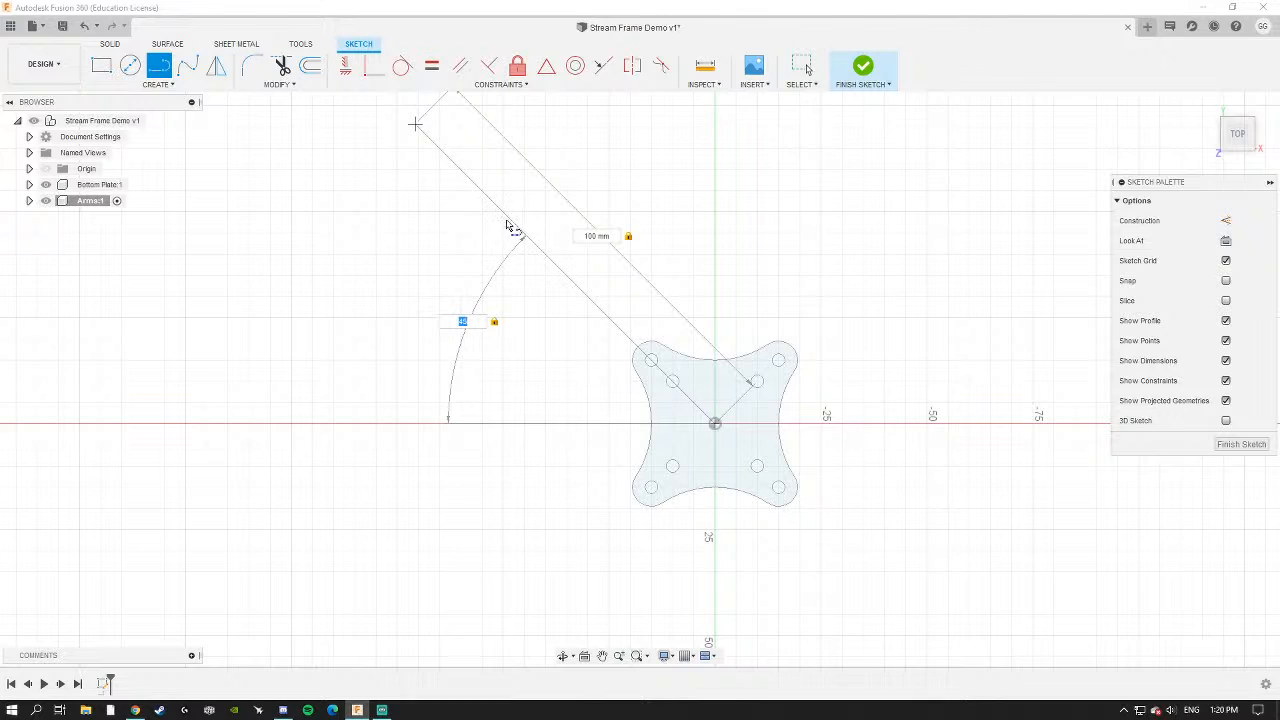
pyautogui.scroll(-4, 530, 250)
pyautogui.press('Tab')
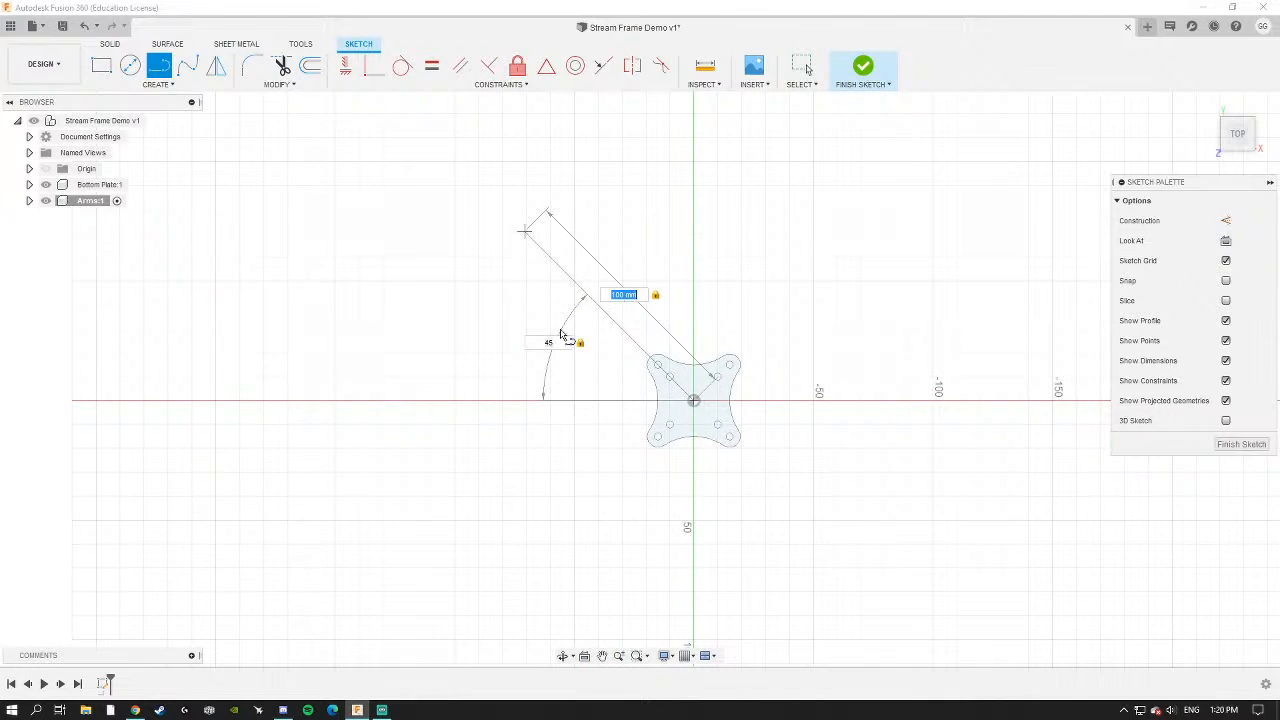
pyautogui.press('Return')
pyautogui.press('Escape')
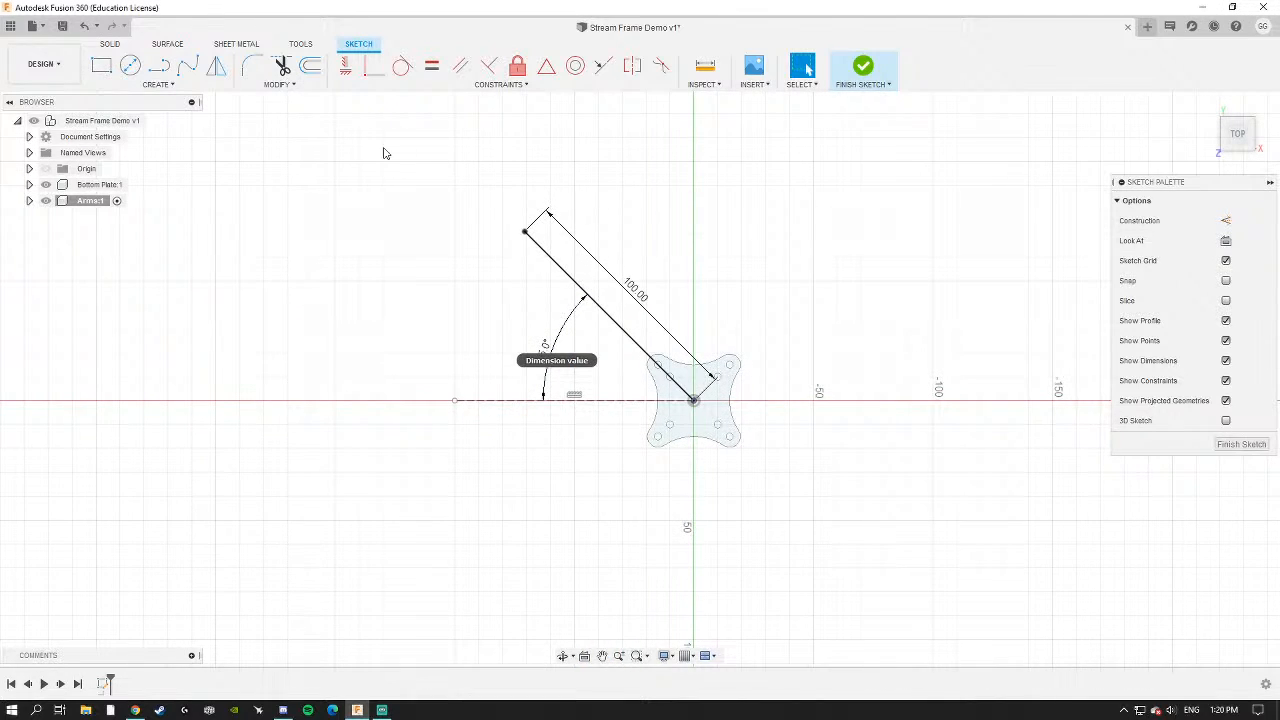
# Convert the 100 mm diagonal line into construction geometry.
pyautogui.scroll(3, 575, 247)
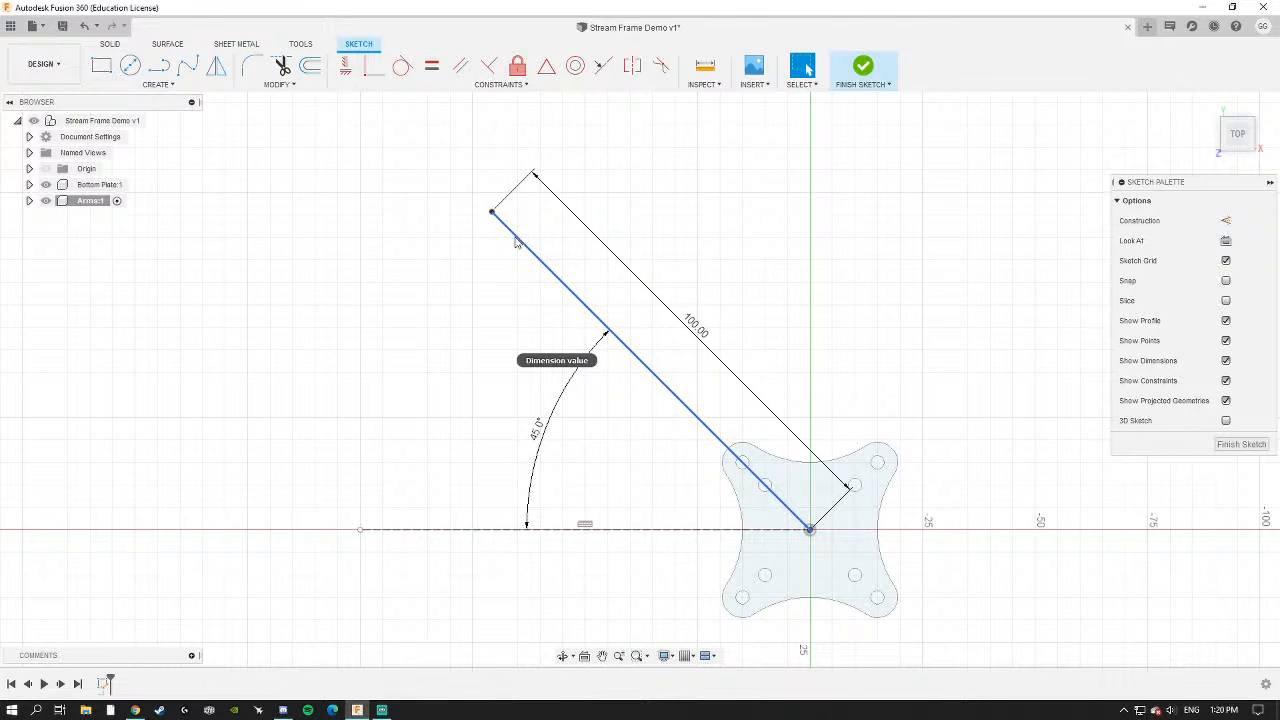
pyautogui.scroll(2, 603, 322)
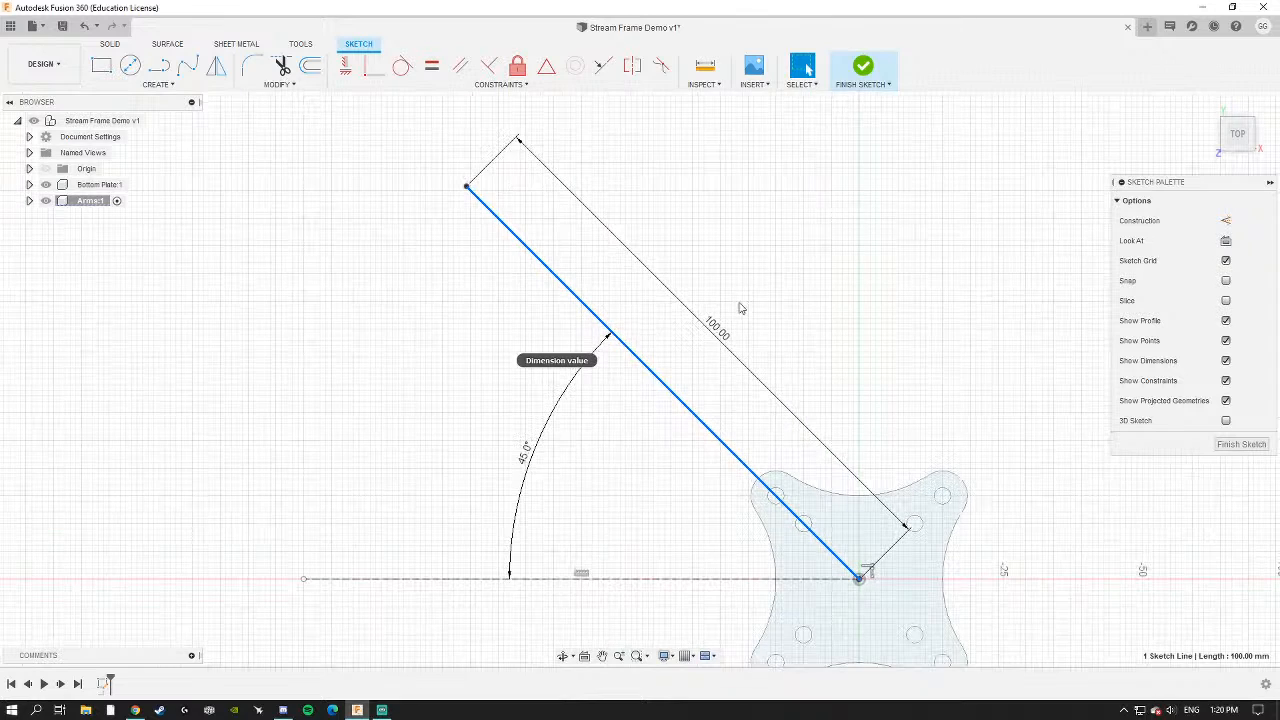
pyautogui.click(556, 281)
pyautogui.press('x')
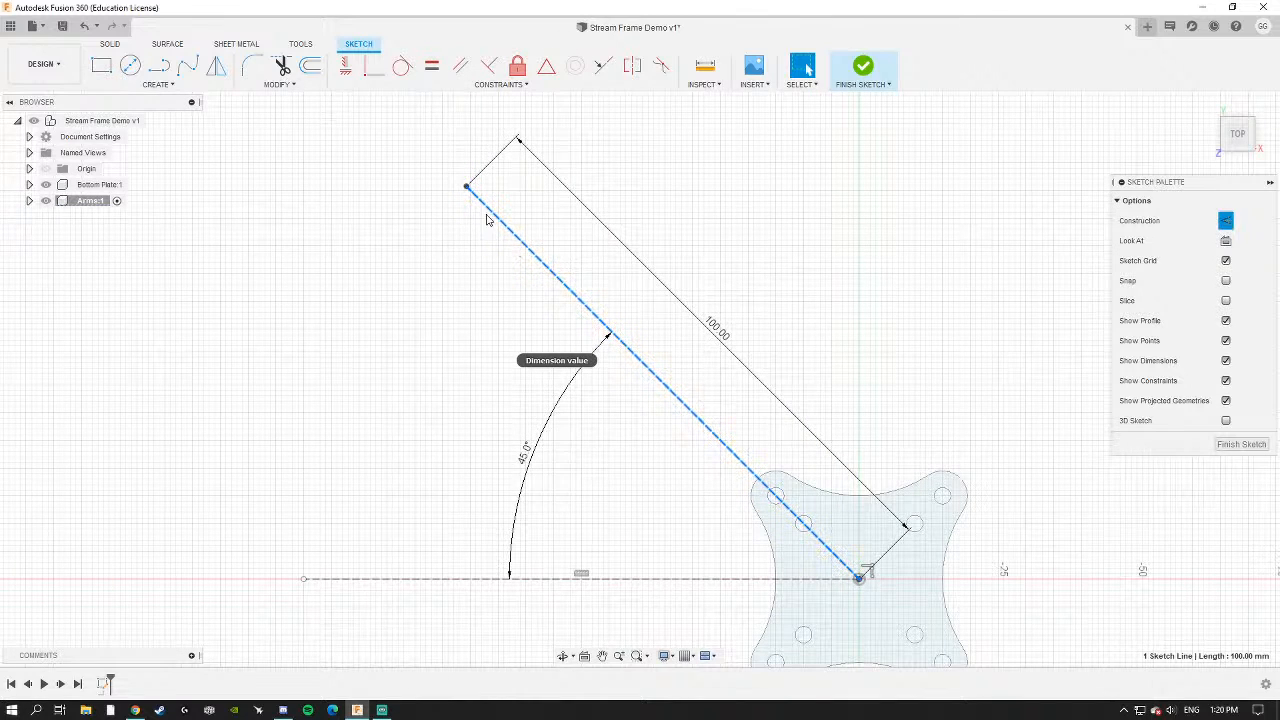
pyautogui.click(666, 209)
# Draw a 7.5 mm diameter circle centred on the outer endpoint of the diagonal construction line.
pyautogui.scroll(2, 603, 345)
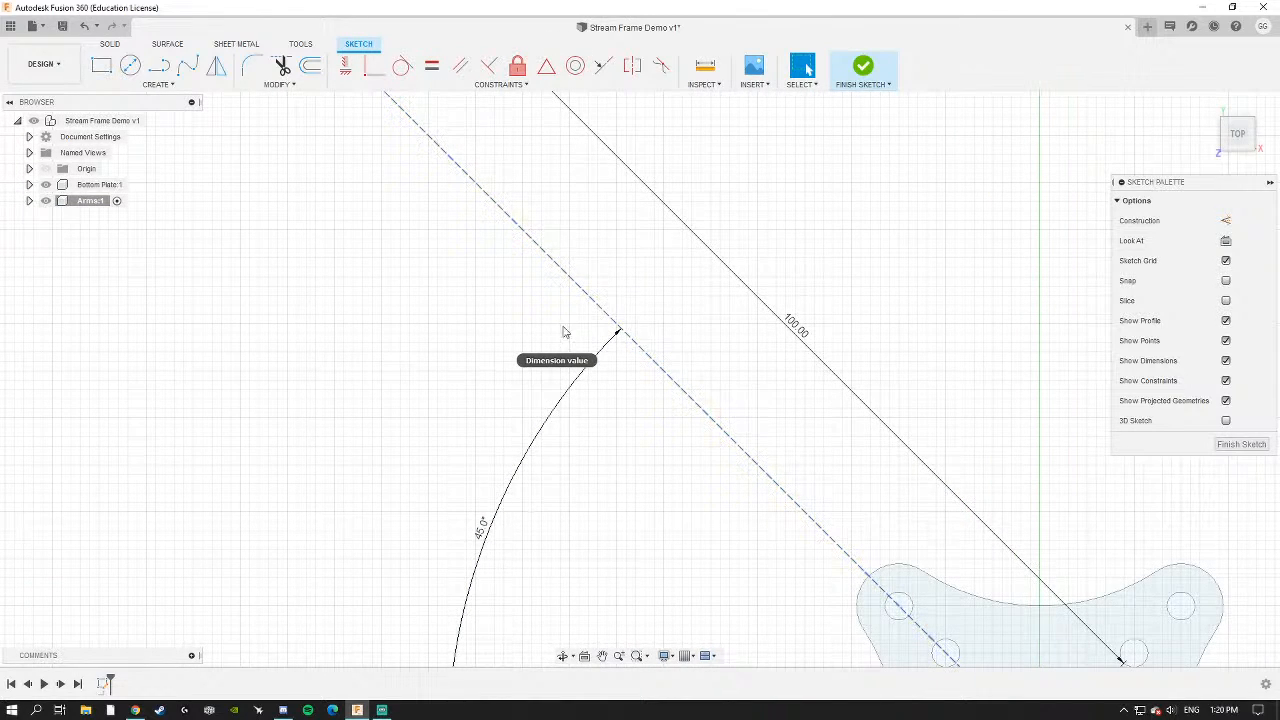
pyautogui.scroll(-3, 437, 197)
pyautogui.scroll(3, 437, 197)
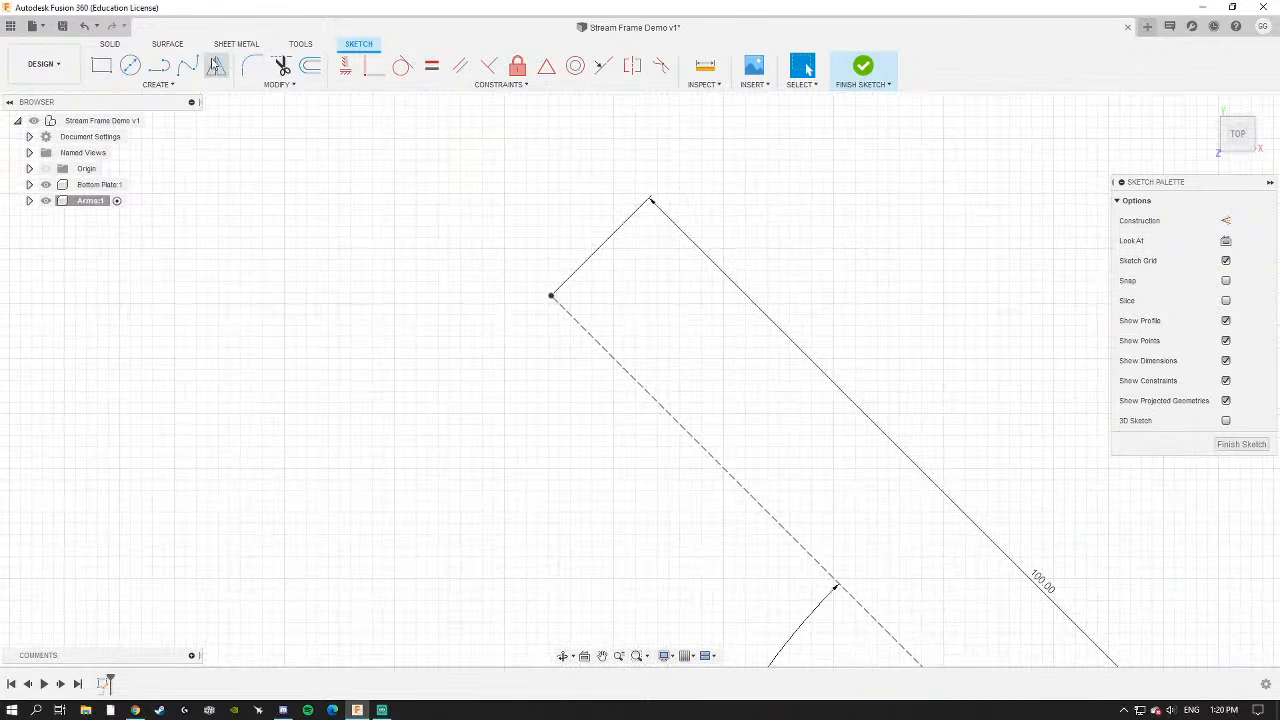
pyautogui.click(549, 299)
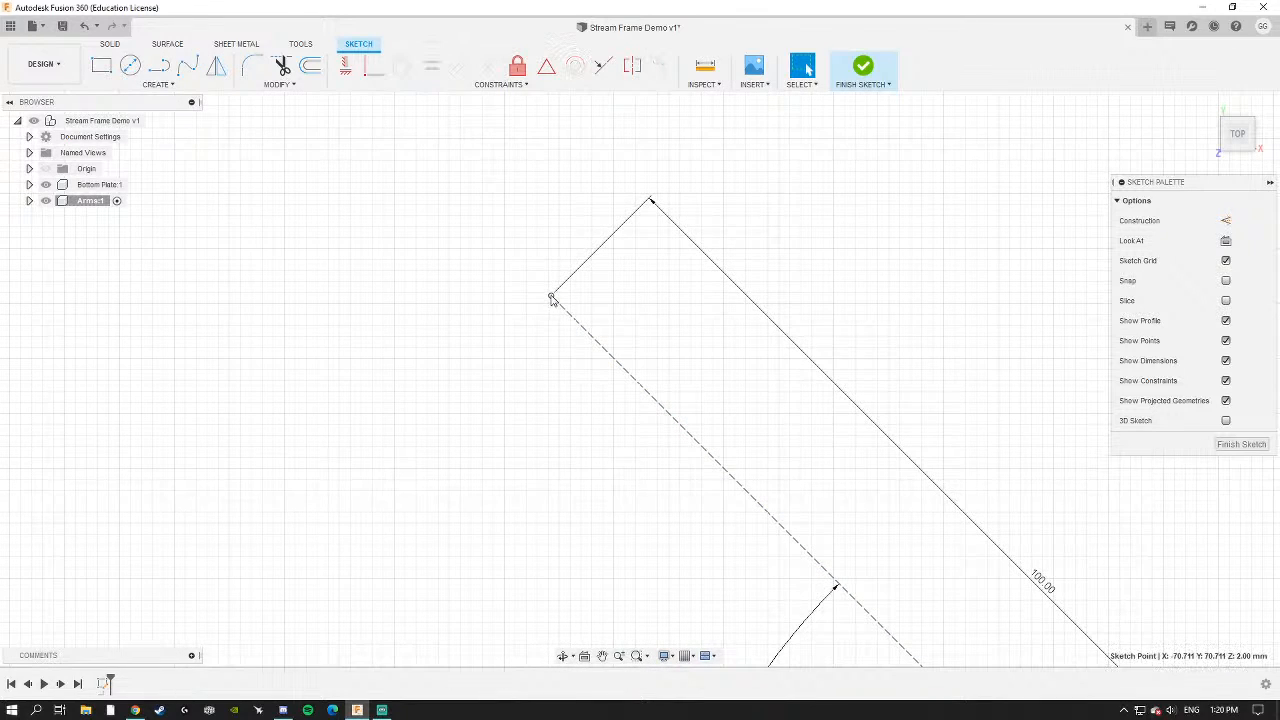
pyautogui.scroll(2, 527, 251)
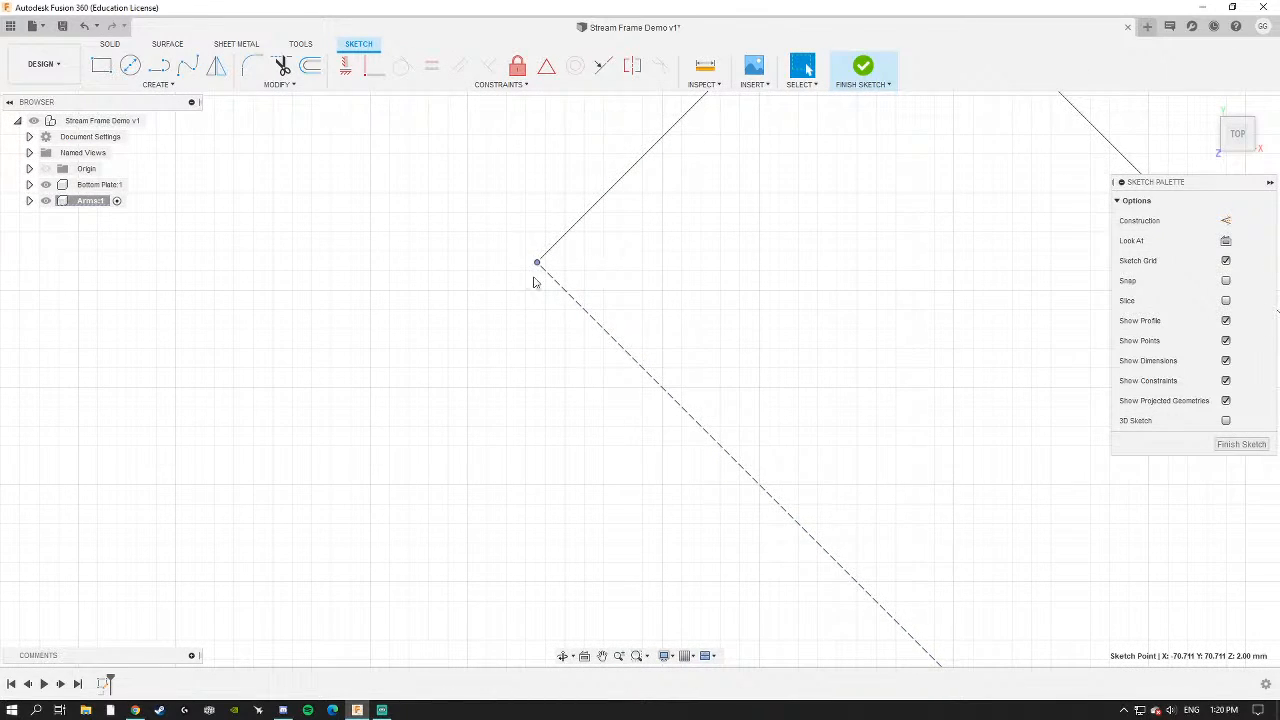
pyautogui.scroll(-2, 514, 249)
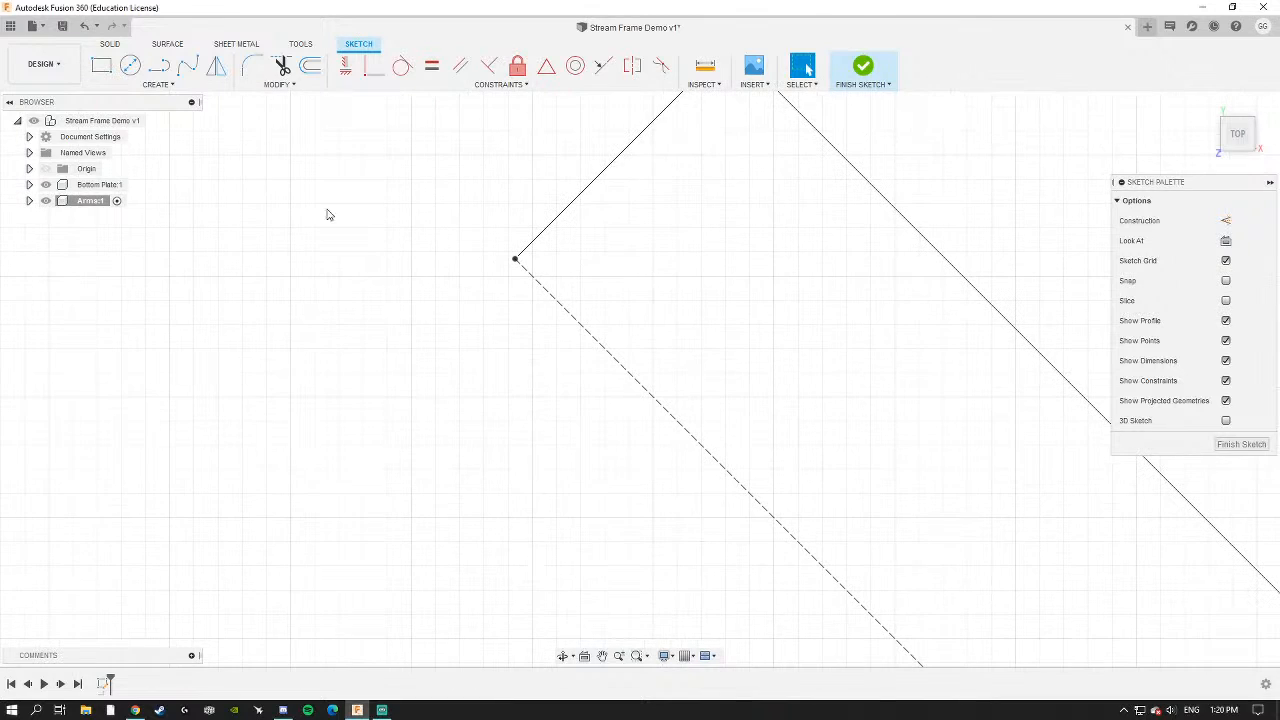
pyautogui.click(130, 65)
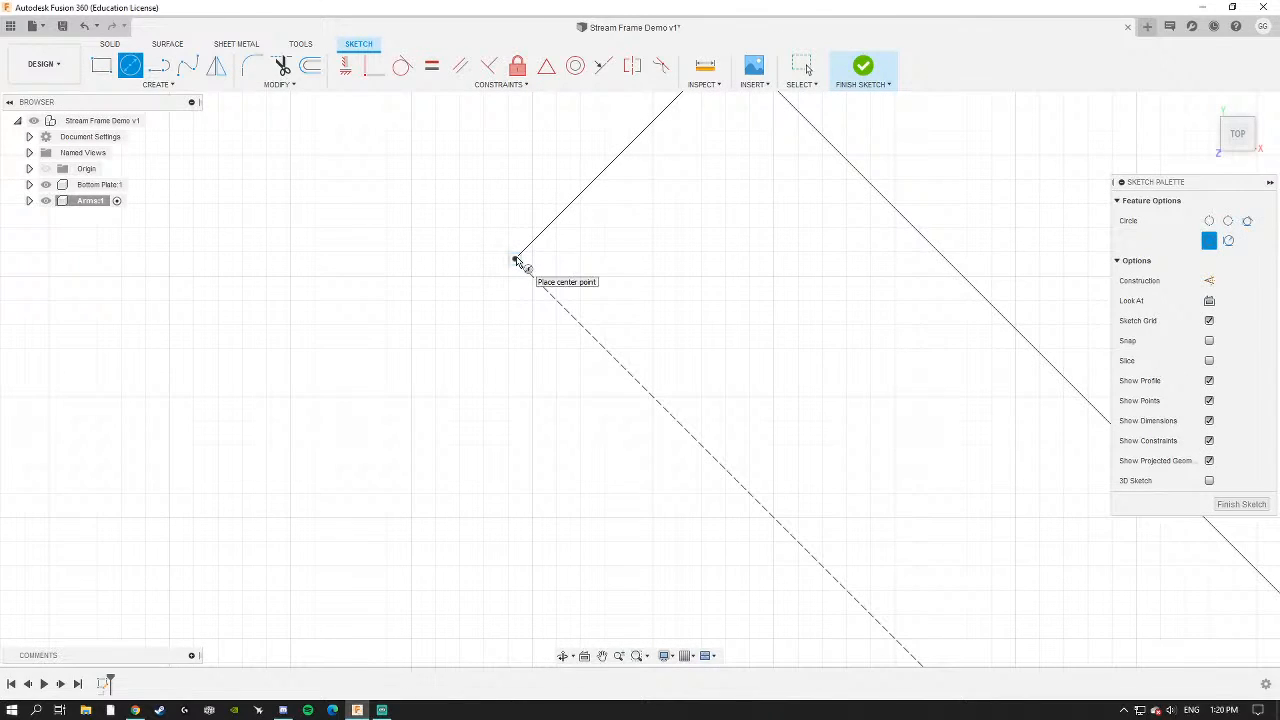
pyautogui.click(515, 260)
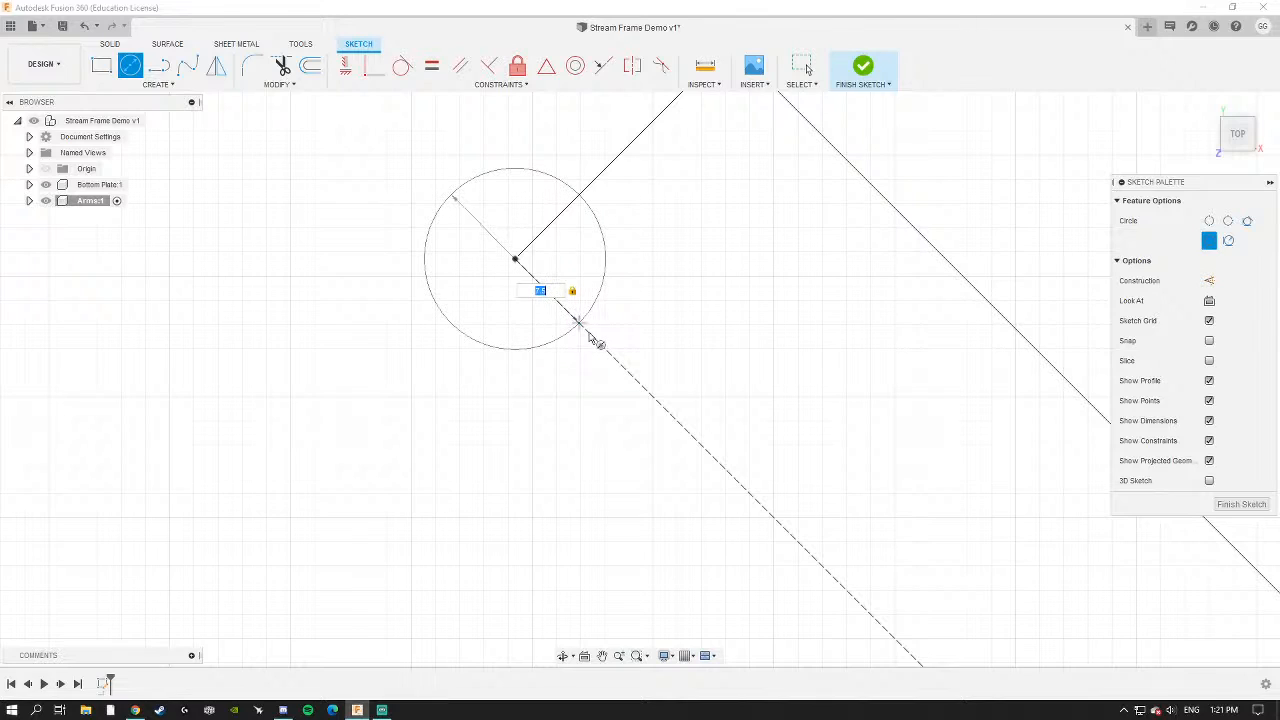
pyautogui.press('Return')
pyautogui.scroll(3, 597, 314)
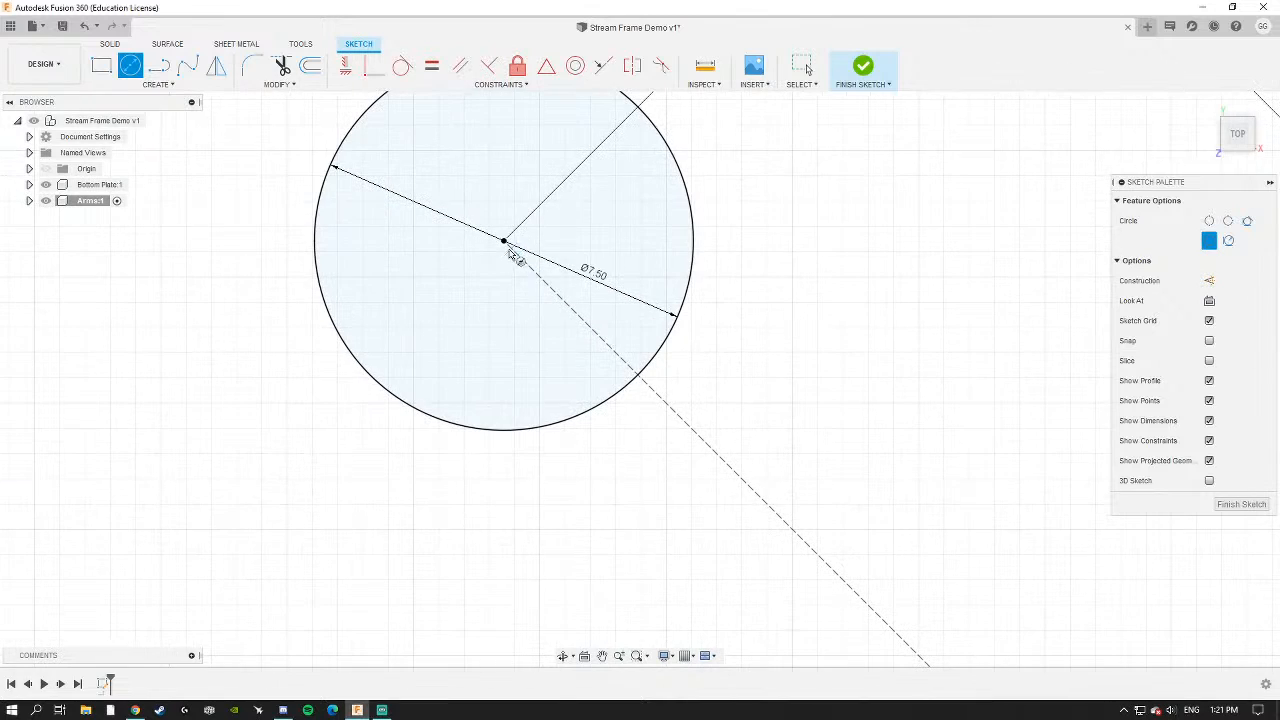
pyautogui.scroll(-10, 533, 280)
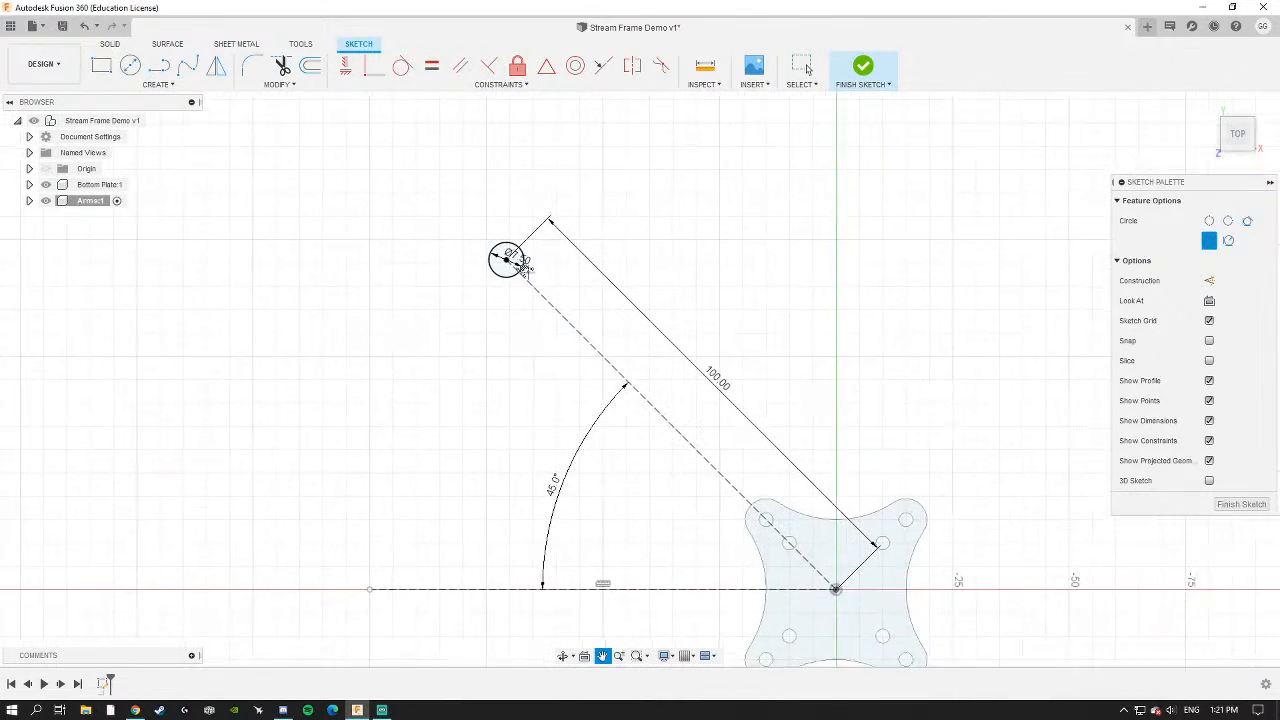
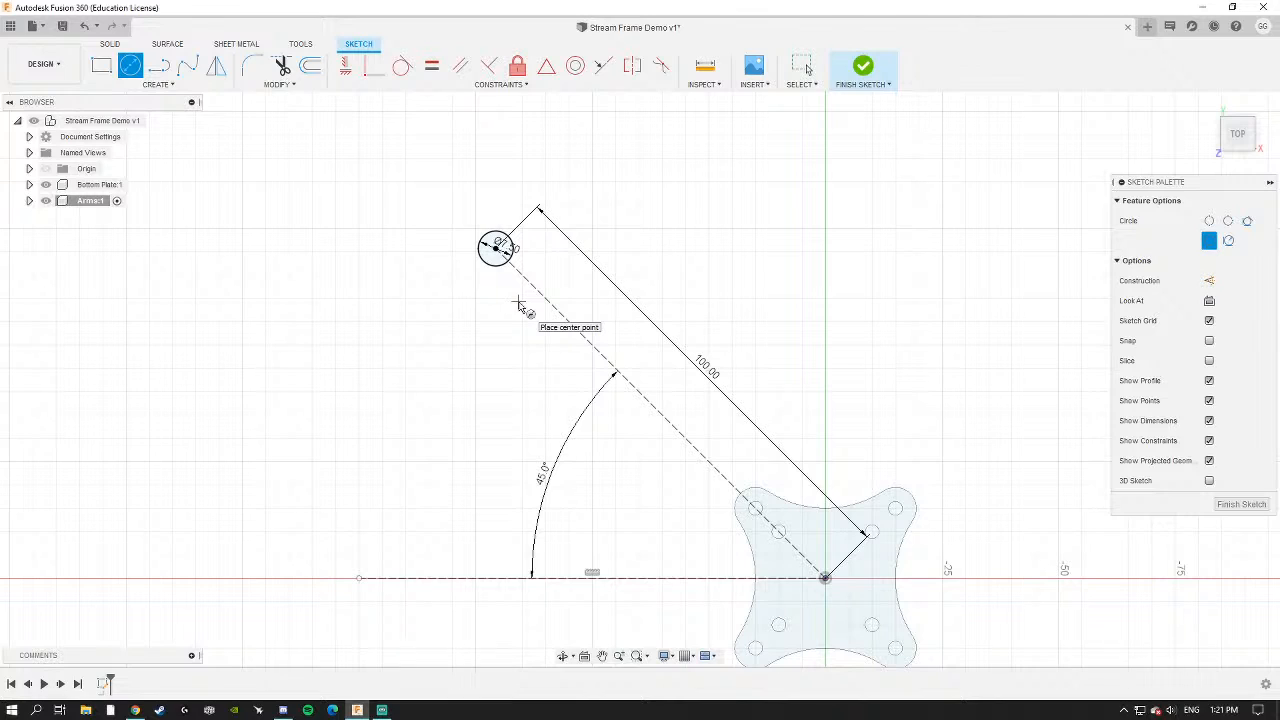
pyautogui.press('Escape')
# Toggle the diagonal line between normal and construction geometry, ending on construction.
pyautogui.click(574, 328)
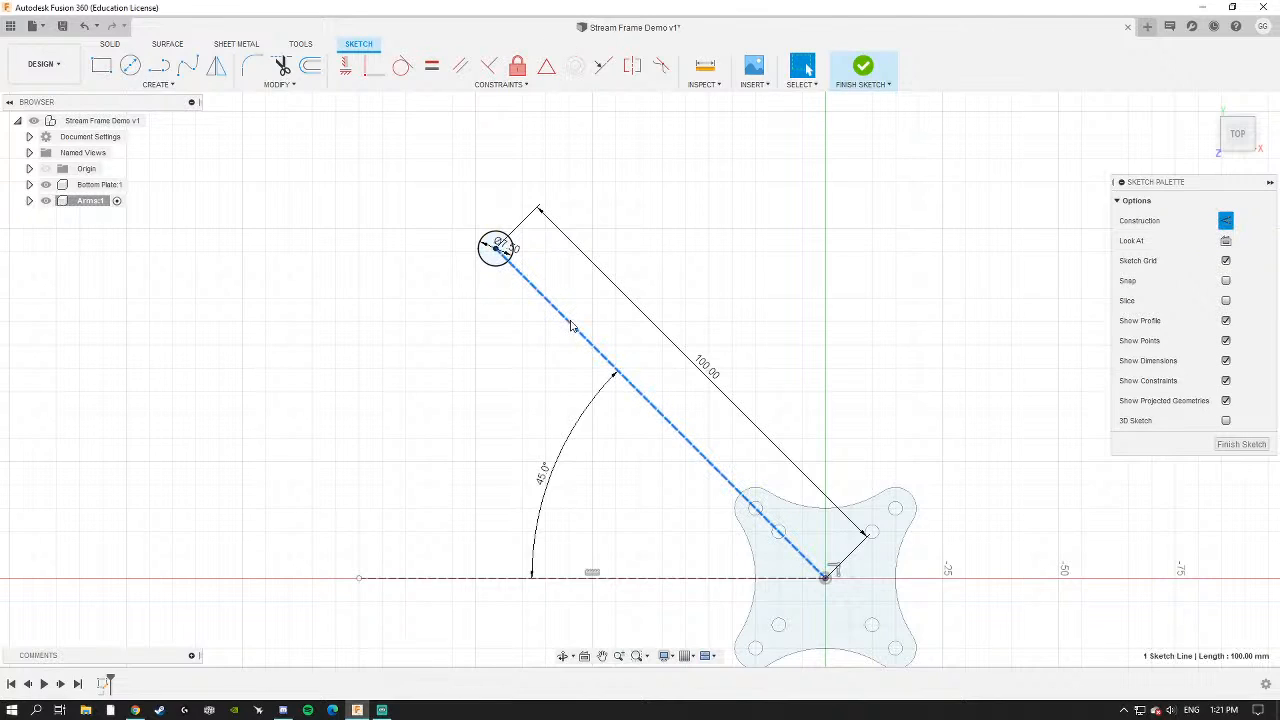
pyautogui.scroll(3, 600, 342)
pyautogui.click(445, 289)
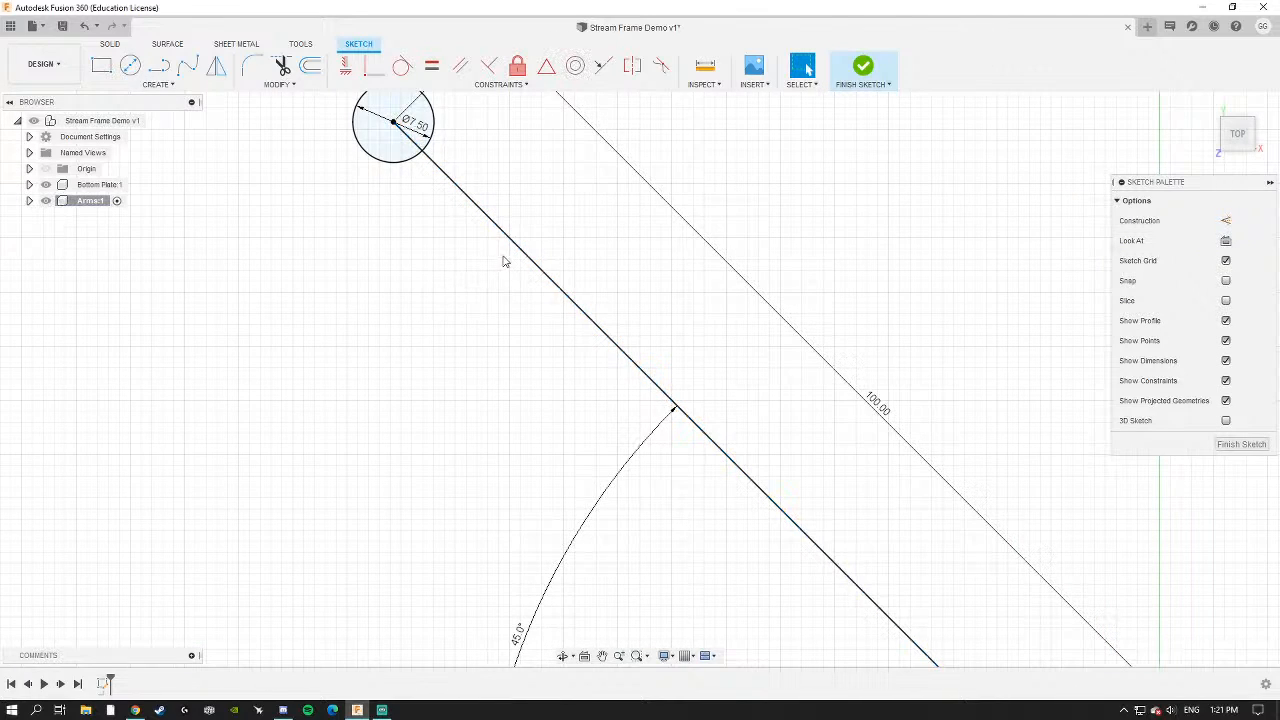
pyautogui.click(522, 253)
pyautogui.press('x')
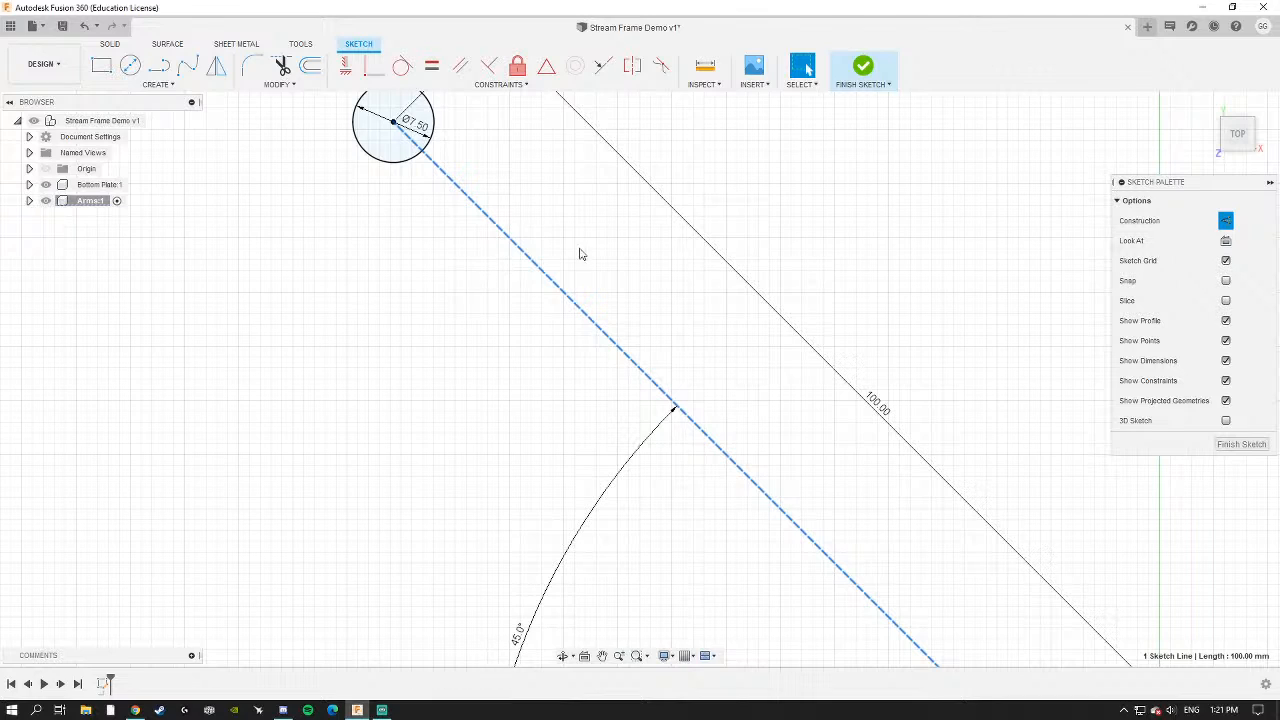
pyautogui.click(451, 289)
pyautogui.scroll(-3, 551, 371)
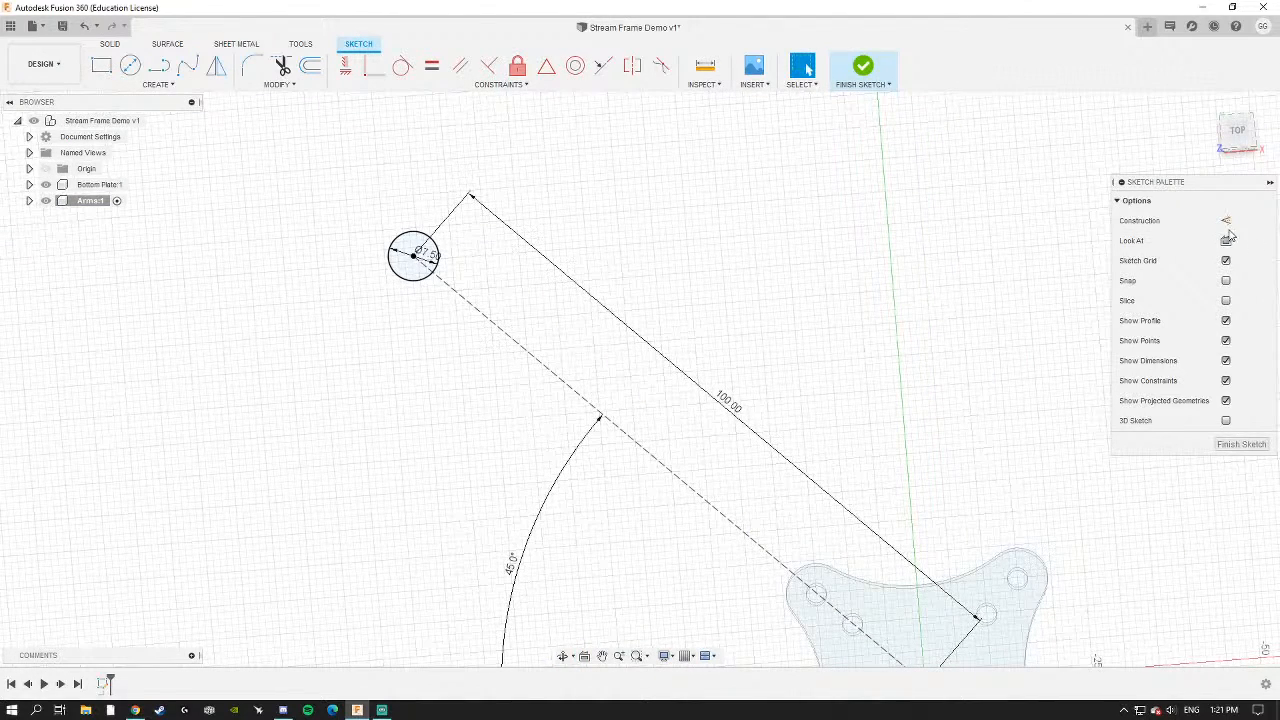
pyautogui.click(527, 352)
pyautogui.click(1222, 224)
pyautogui.click(1222, 225)
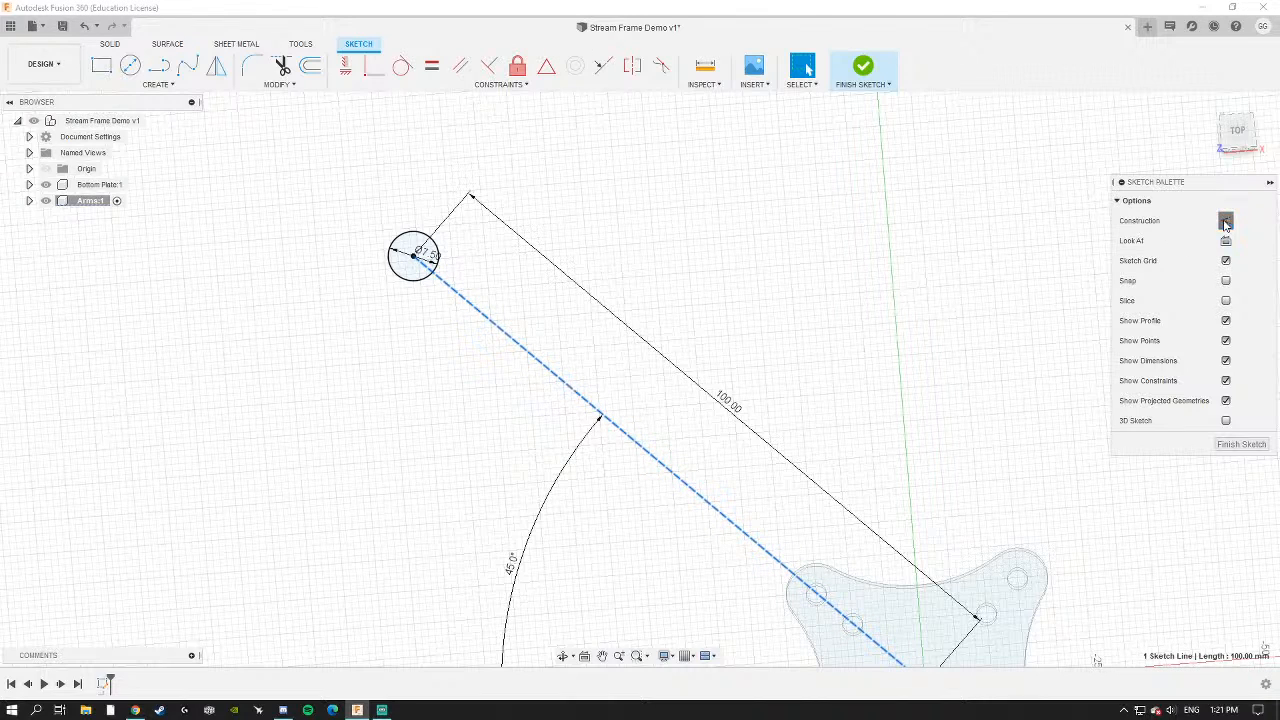
pyautogui.click(715, 286)
# Draw a second circle about 19 mm in diameter, concentric with the 7.5 mm circle at the arm's end.
pyautogui.moveTo(658, 308); pyautogui.dragTo(686, 240, button='middle')
pyautogui.scroll(-3, 686, 240)
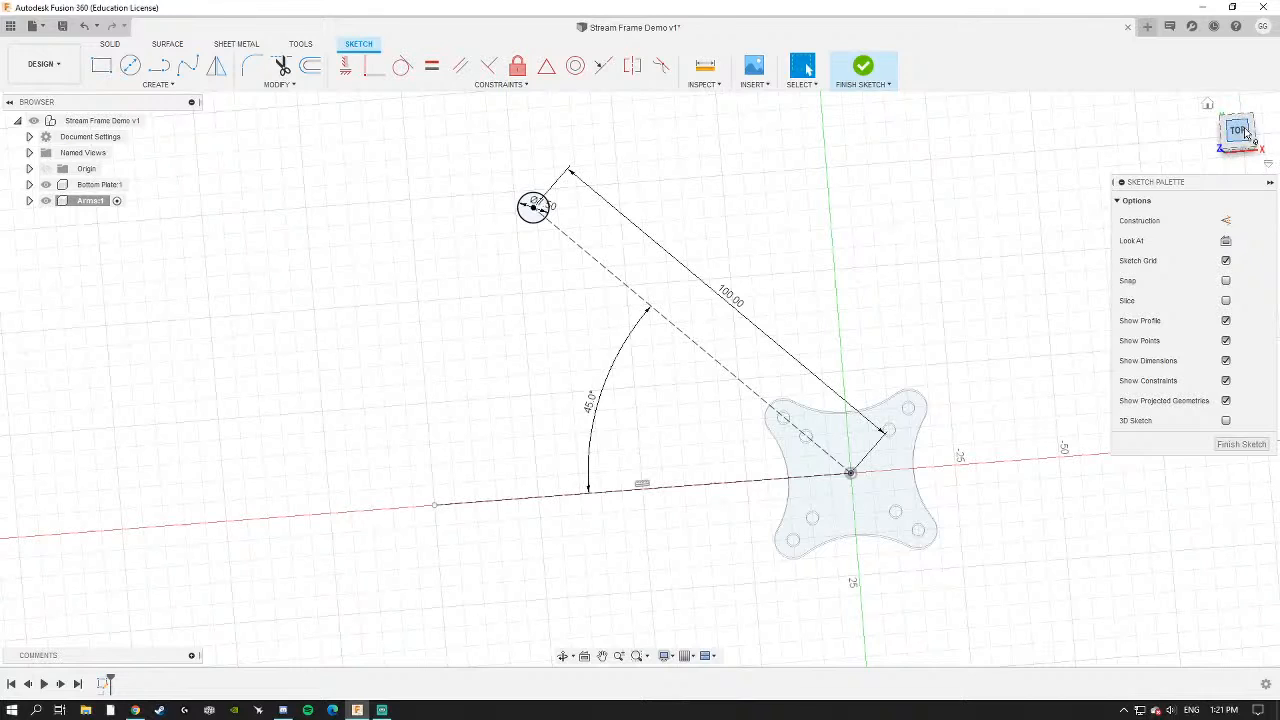
pyautogui.click(1213, 150)
pyautogui.scroll(5, 560, 240)
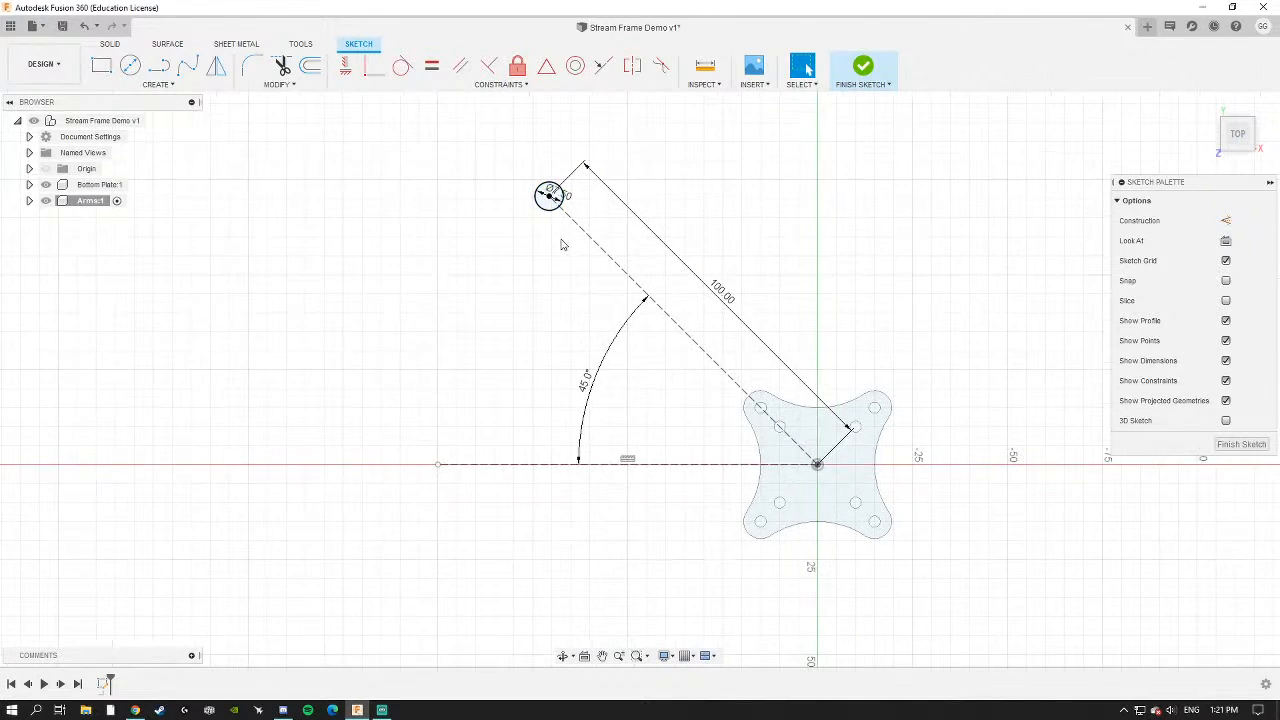
pyautogui.scroll(3, 571, 190)
pyautogui.press('c')
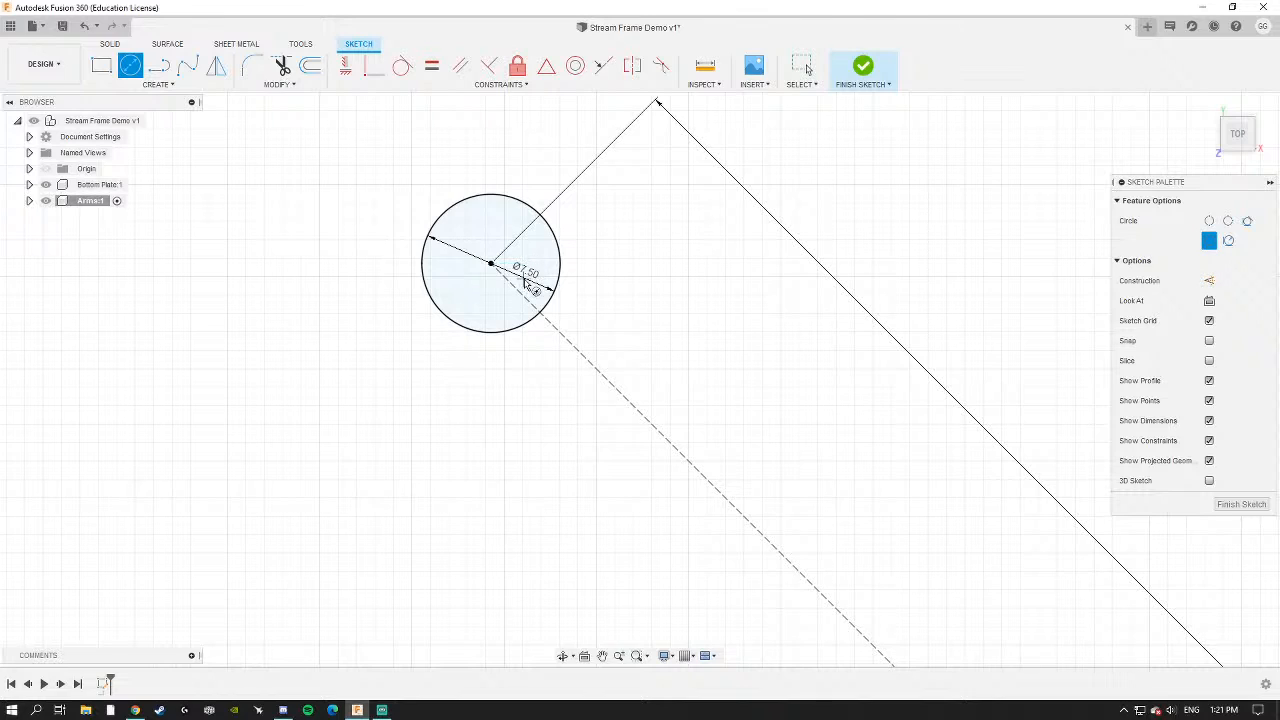
pyautogui.click(490, 264)
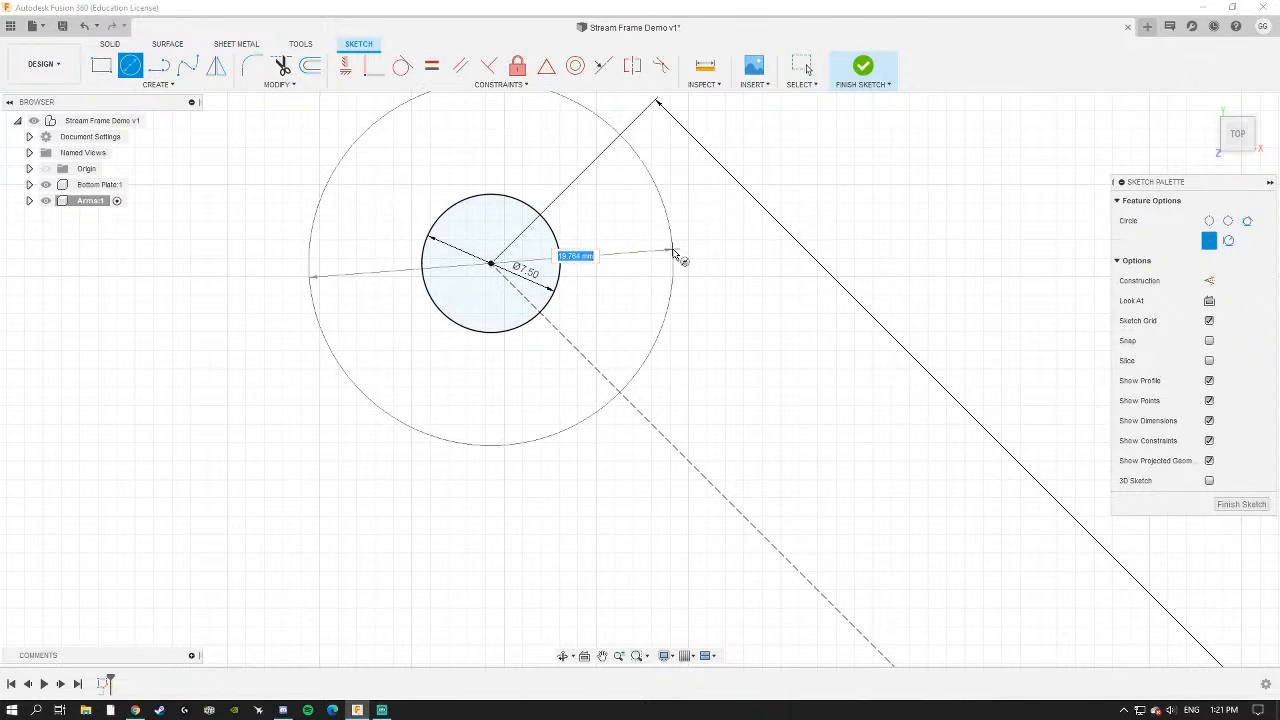
pyautogui.click(672, 268)
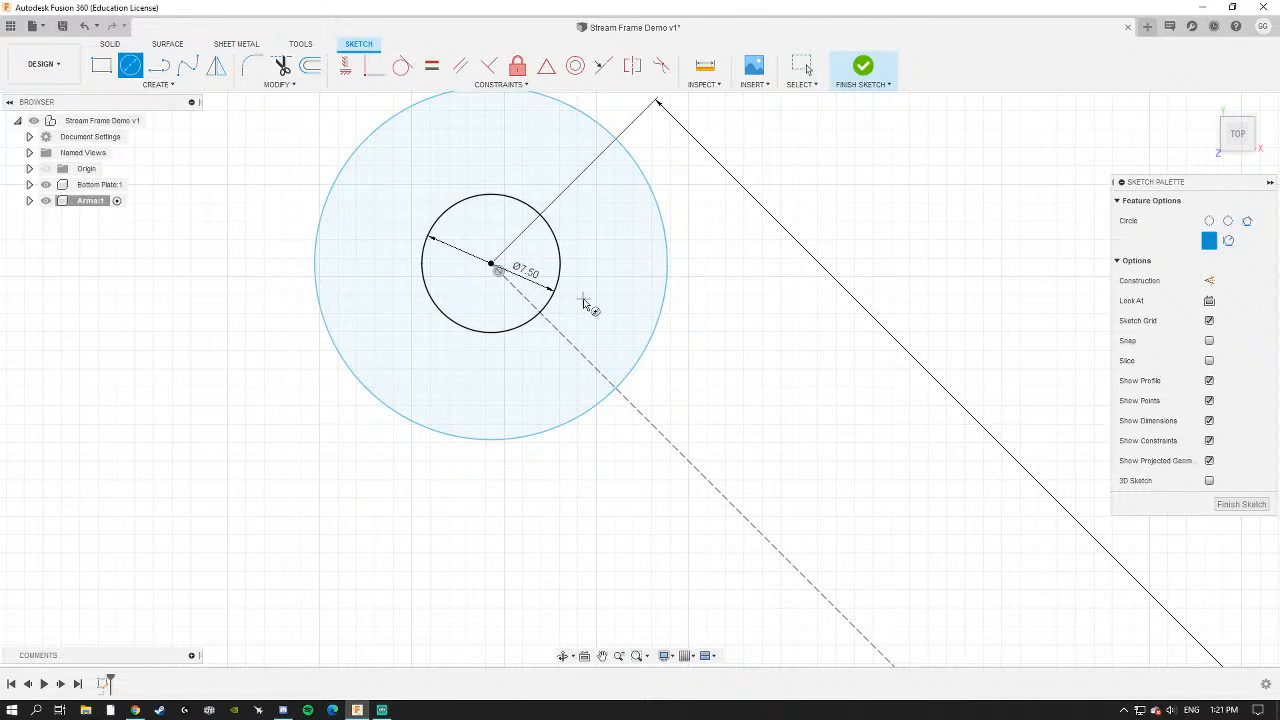
pyautogui.press('Escape')
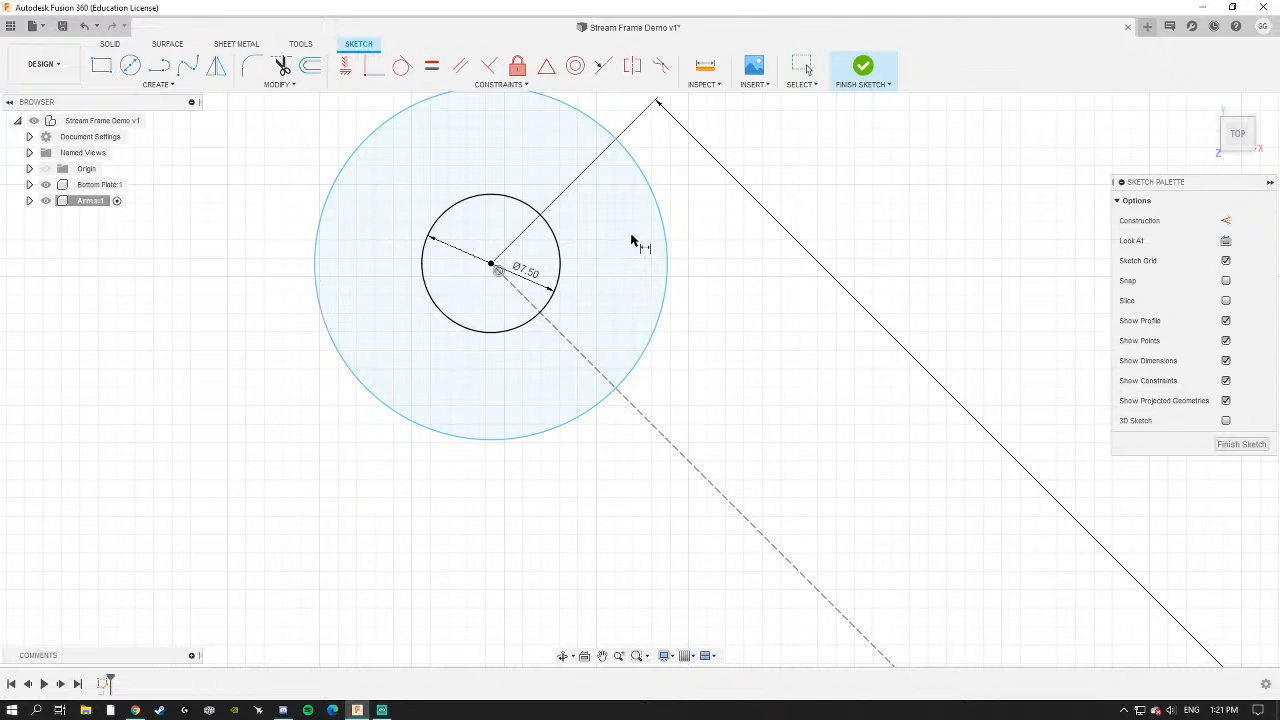
# Dimension the outer circle at the arm's end to a 16 mm diameter.
pyautogui.click(659, 217)
pyautogui.click(607, 235)
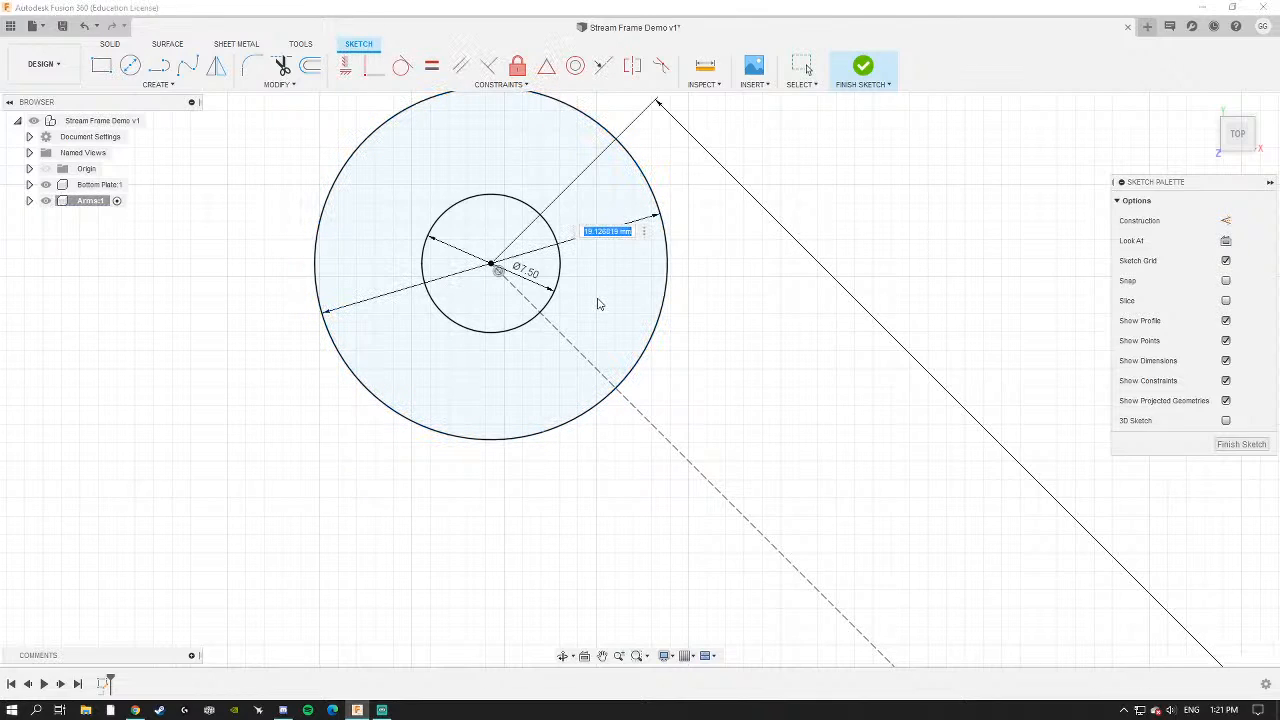
pyautogui.write('18')
pyautogui.press('Return')
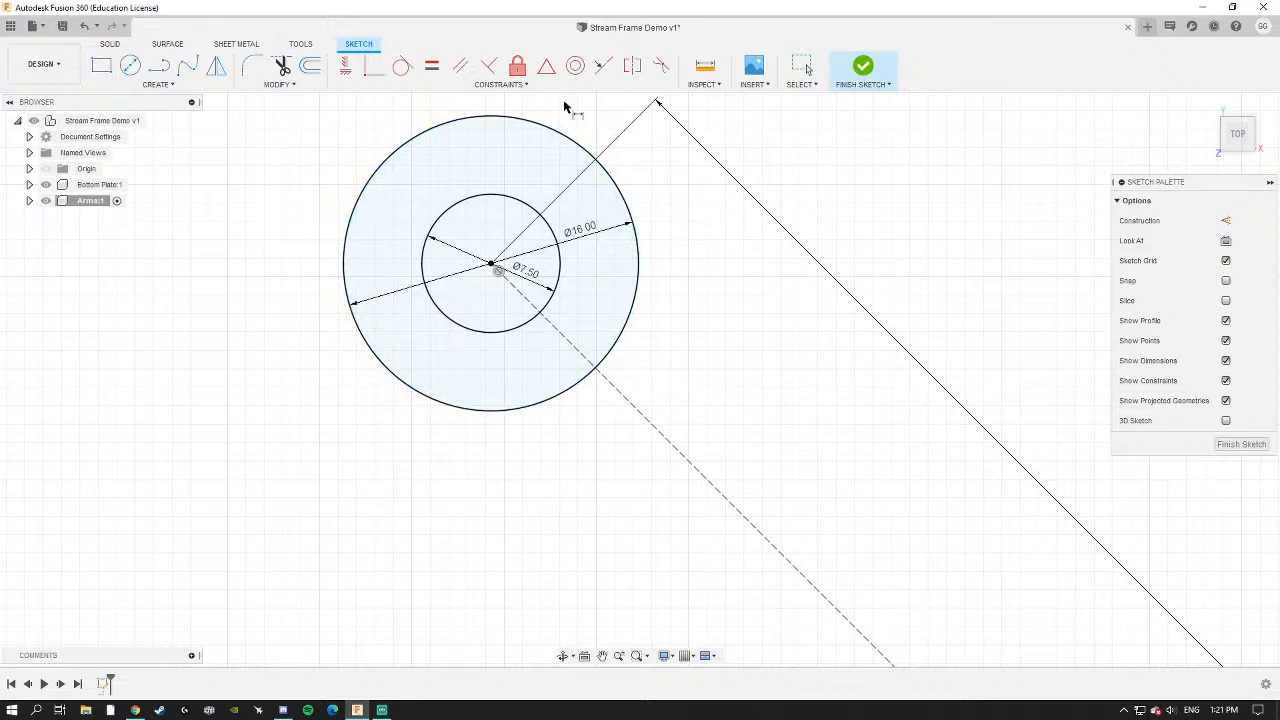
pyautogui.scroll(-3, 406, 355)
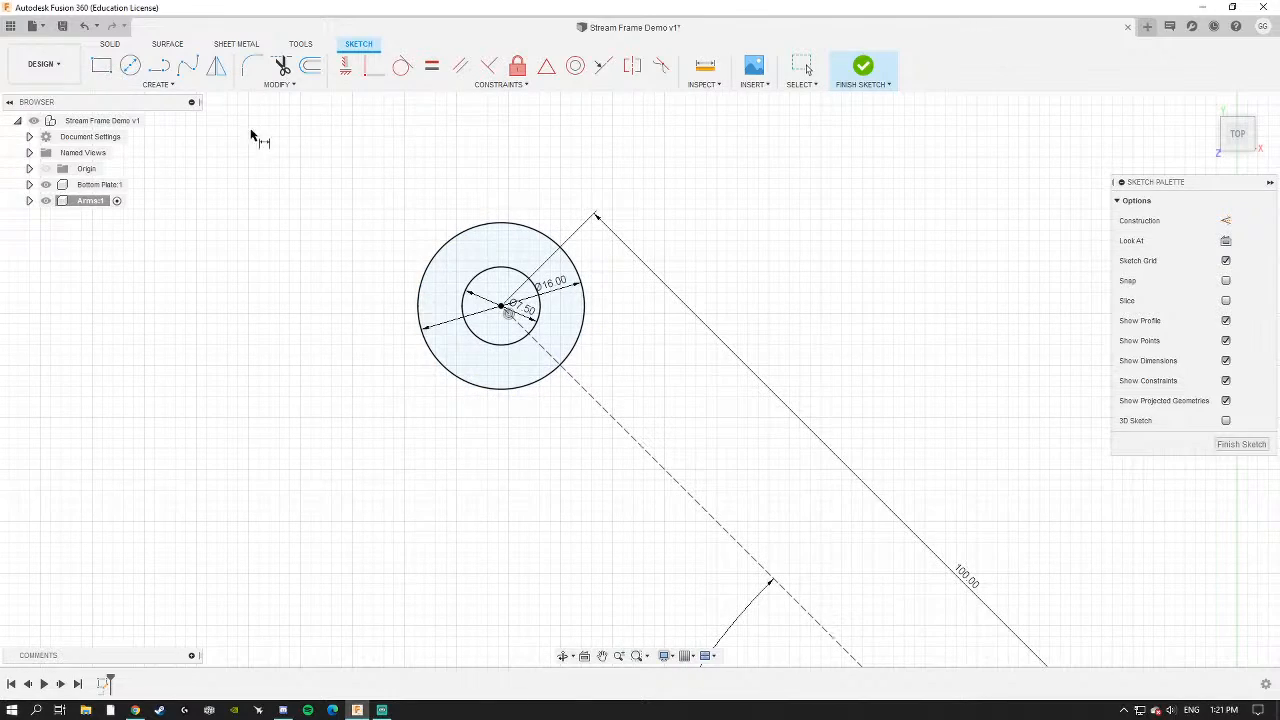
# Draw a horizontal line from the centre of the motor mount circles to the edge of the 16 mm circle.
pyautogui.scroll(-4, 571, 330)
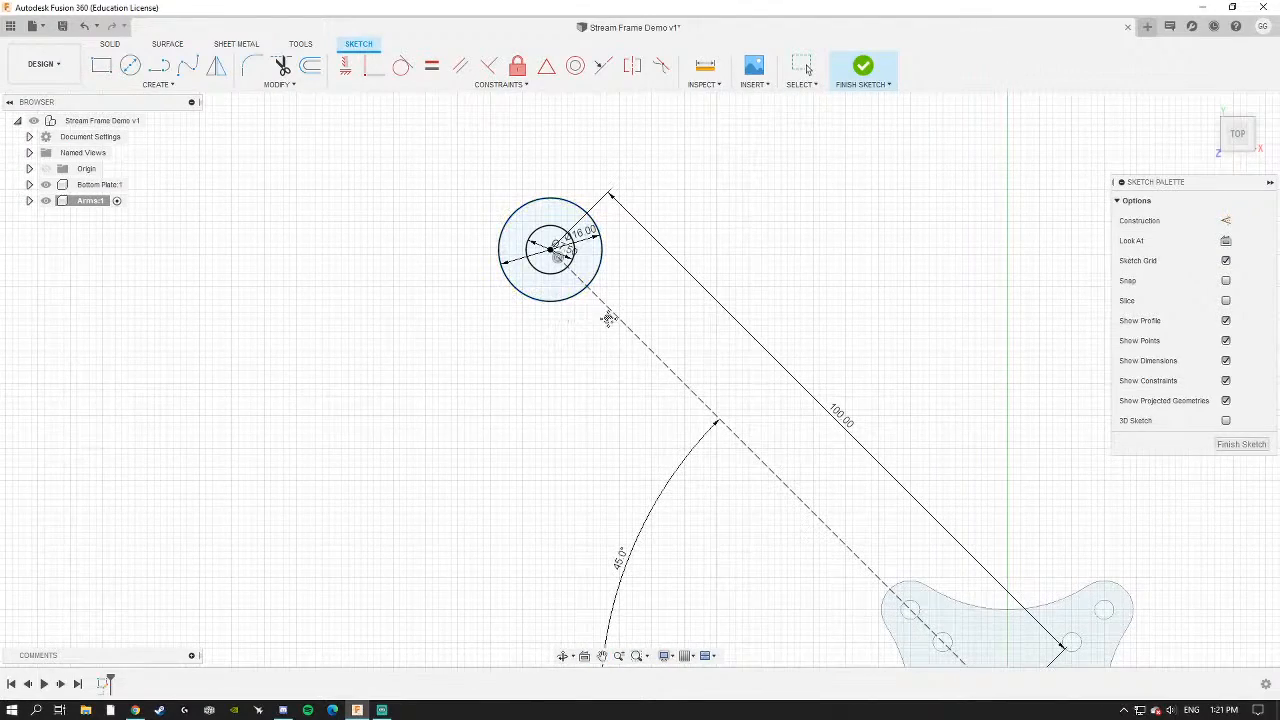
pyautogui.scroll(5, 360, 180)
pyautogui.click(159, 65)
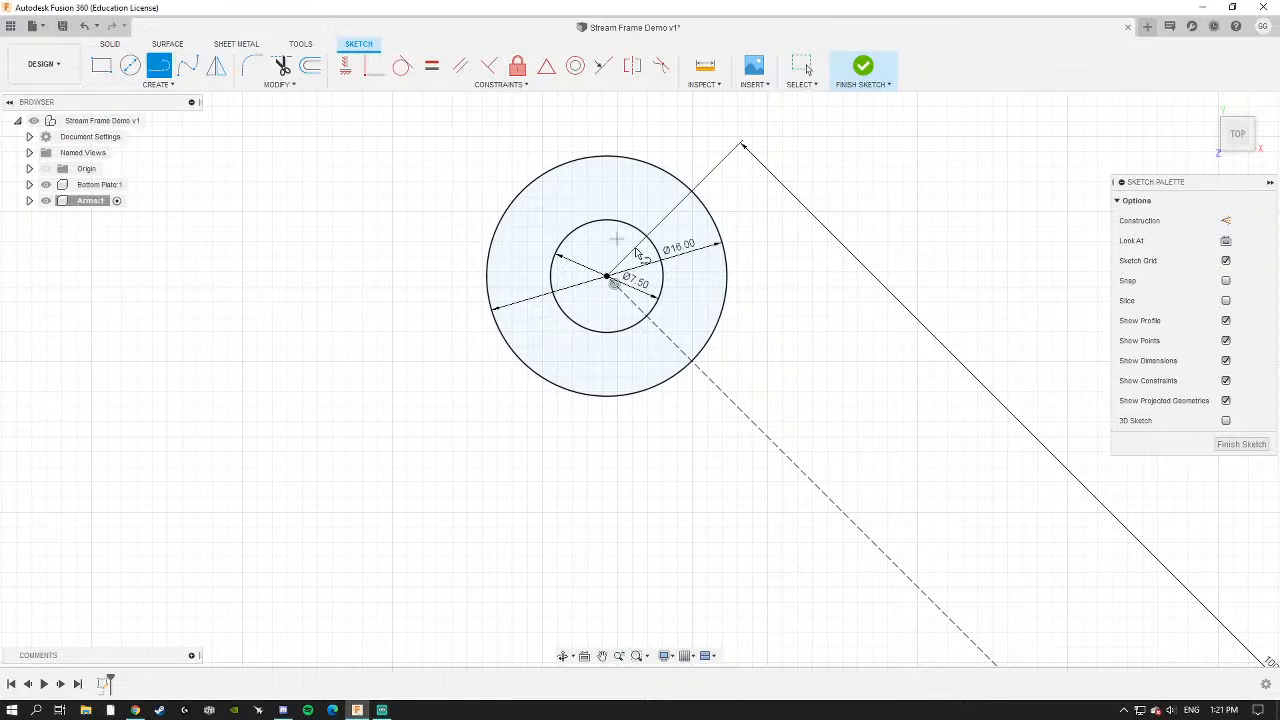
pyautogui.moveTo(636, 254); pyautogui.dragTo(518, 235, button='middle')
pyautogui.press('Escape')
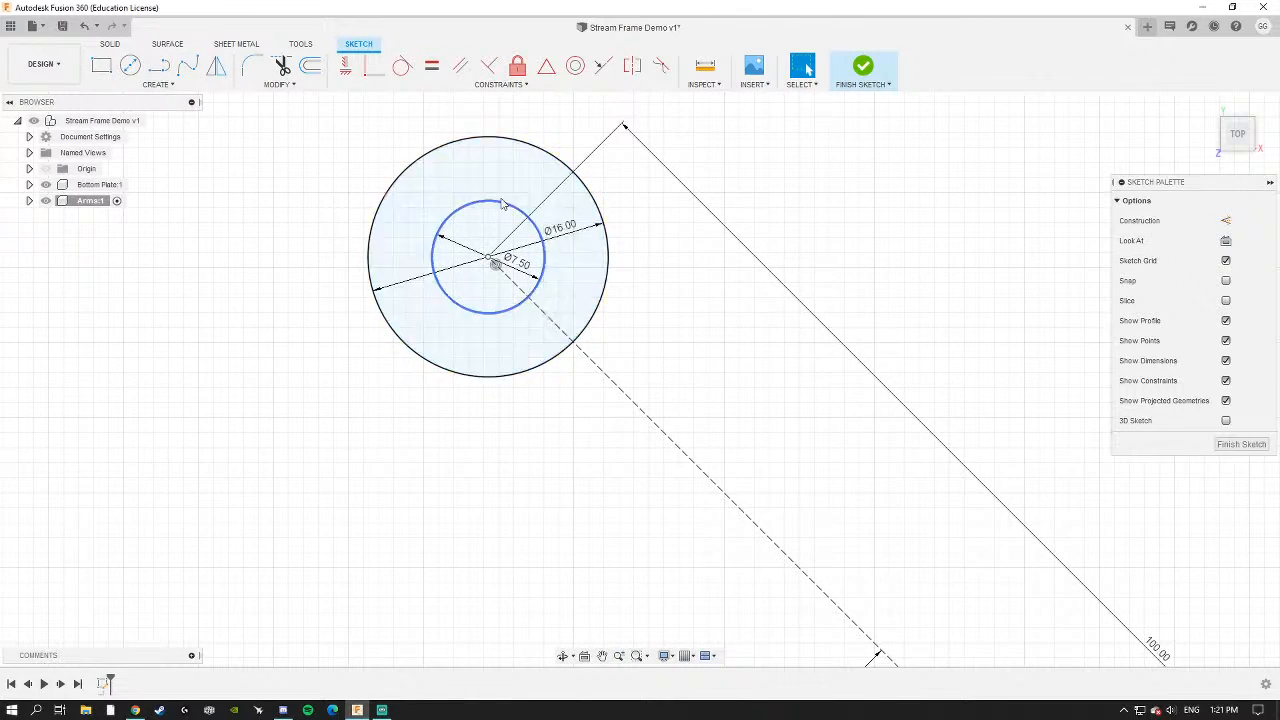
pyautogui.press('l')
pyautogui.scroll(4, 488, 240)
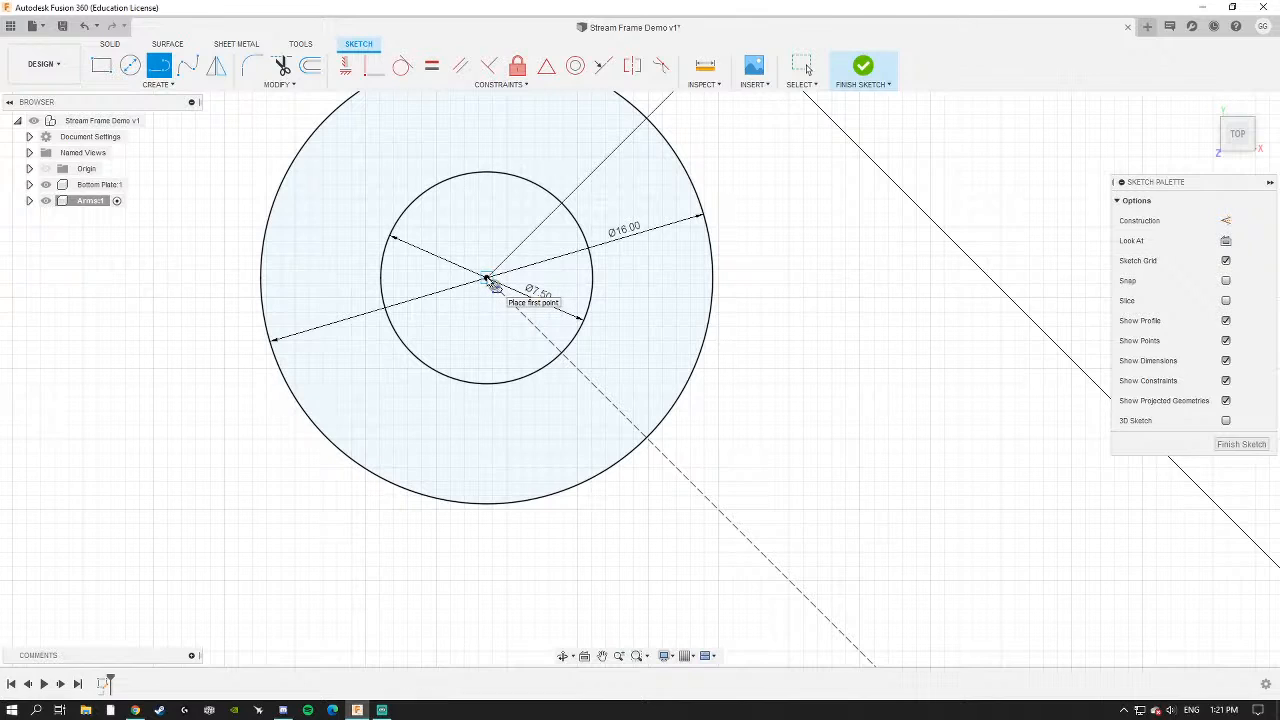
pyautogui.click(487, 279)
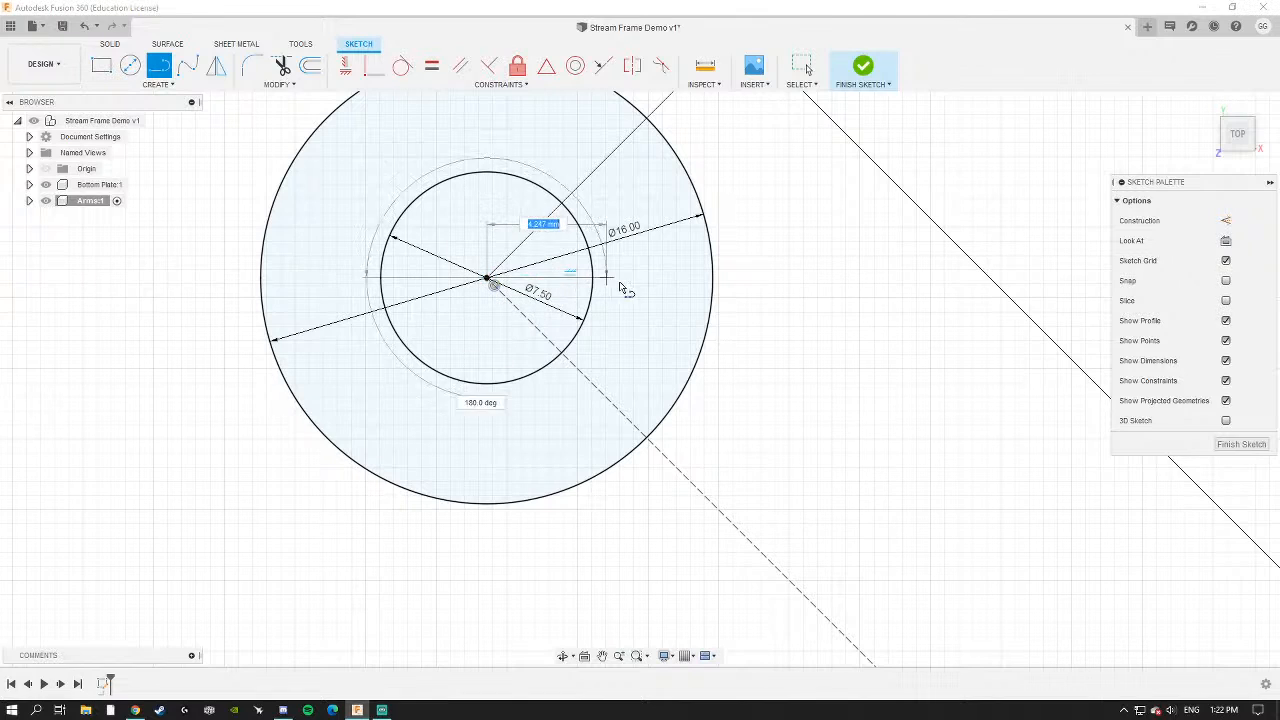
pyautogui.click(713, 279)
# Examine the diagonal arm layout from the motor mount circles to the bottom plate.
pyautogui.scroll(-3, 780, 462)
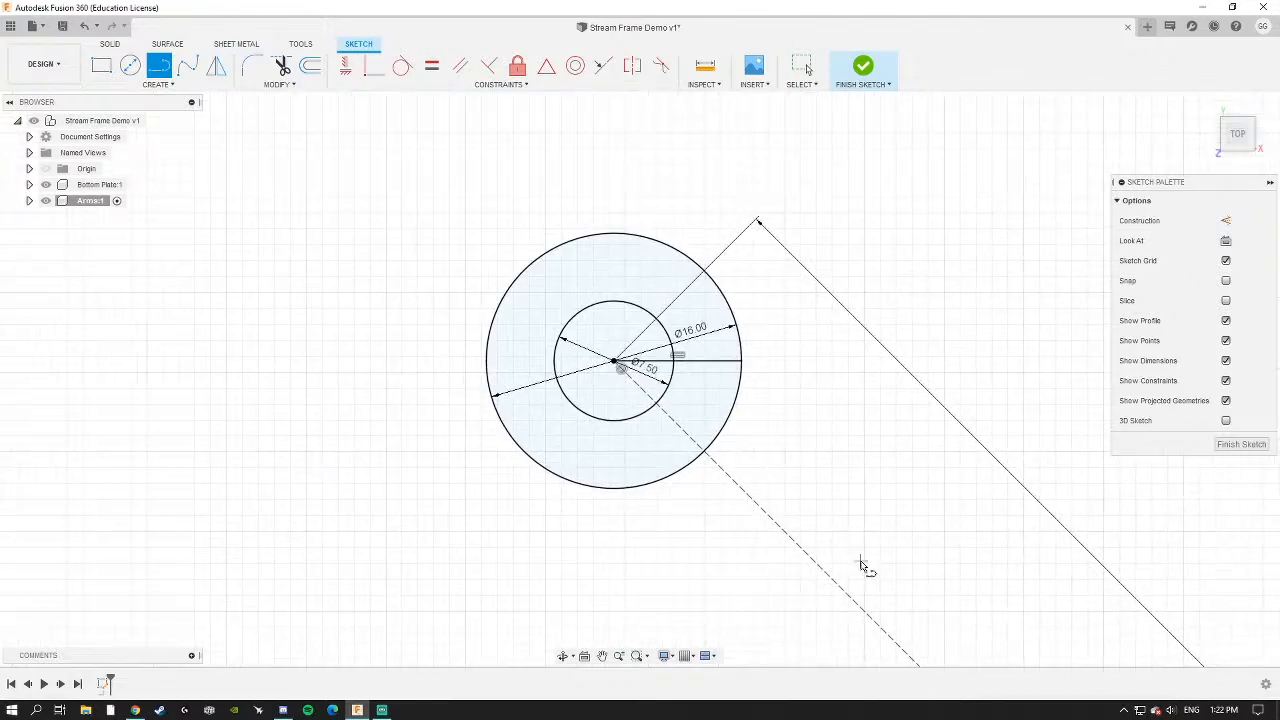
pyautogui.moveTo(861, 562); pyautogui.dragTo(598, 213, button='middle')
pyautogui.scroll(-3, 911, 526)
pyautogui.moveTo(911, 526); pyautogui.dragTo(639, 298, button='middle')
pyautogui.scroll(-2, 477, 188)
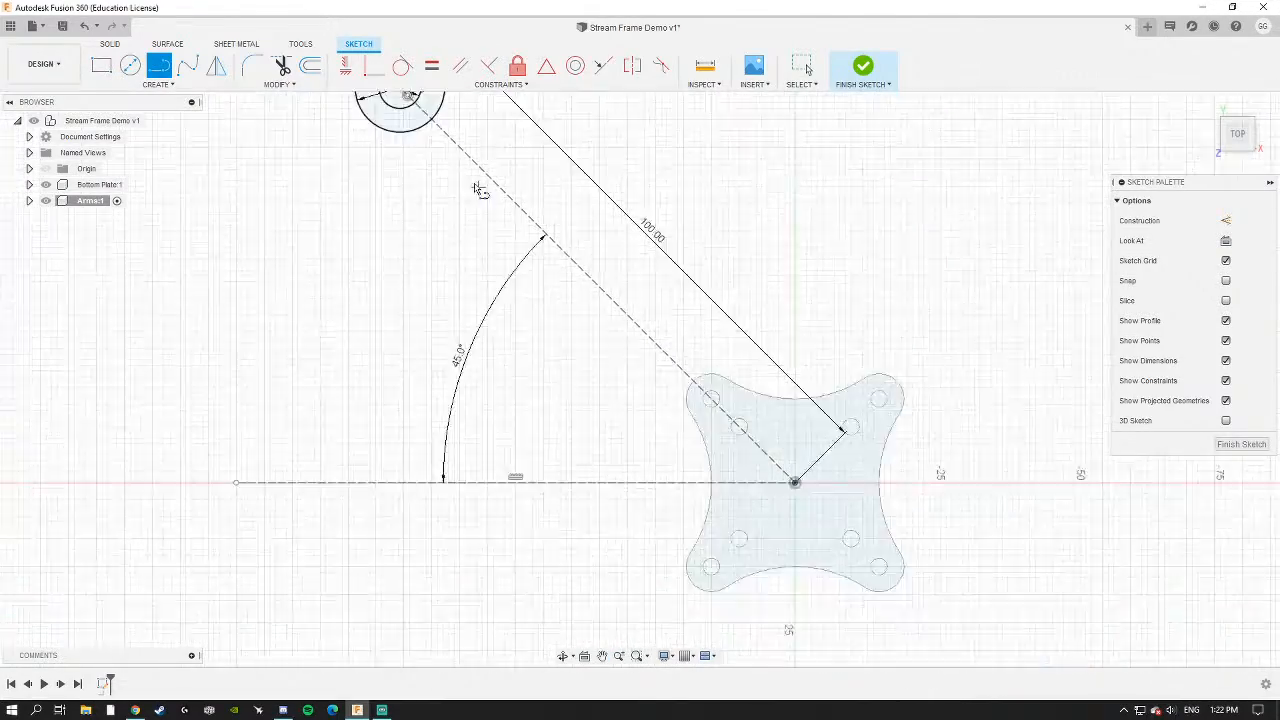
pyautogui.scroll(-1, 477, 188)
pyautogui.moveTo(477, 188); pyautogui.dragTo(621, 391, button='middle')
pyautogui.scroll(7, 586, 320)
pyautogui.moveTo(545, 425); pyautogui.dragTo(589, 384, button='middle')
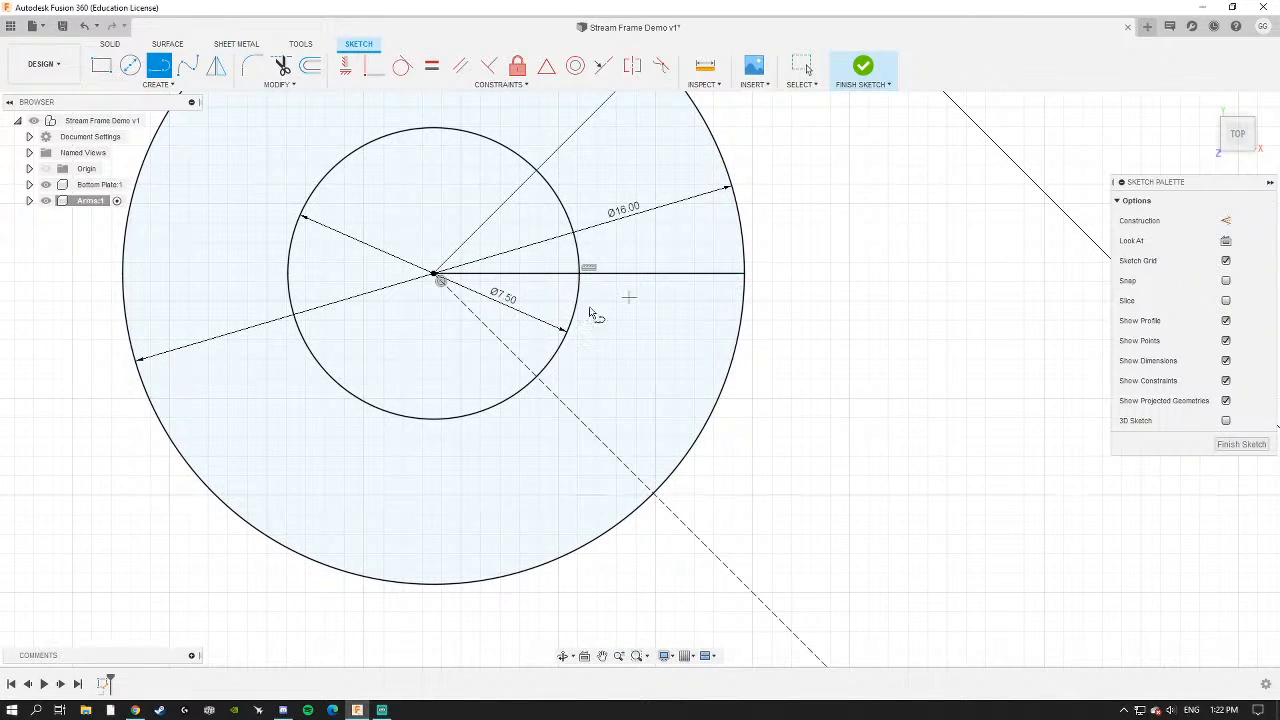
pyautogui.scroll(-1, 530, 250)
pyautogui.moveTo(530, 250); pyautogui.dragTo(620, 296, button='middle')
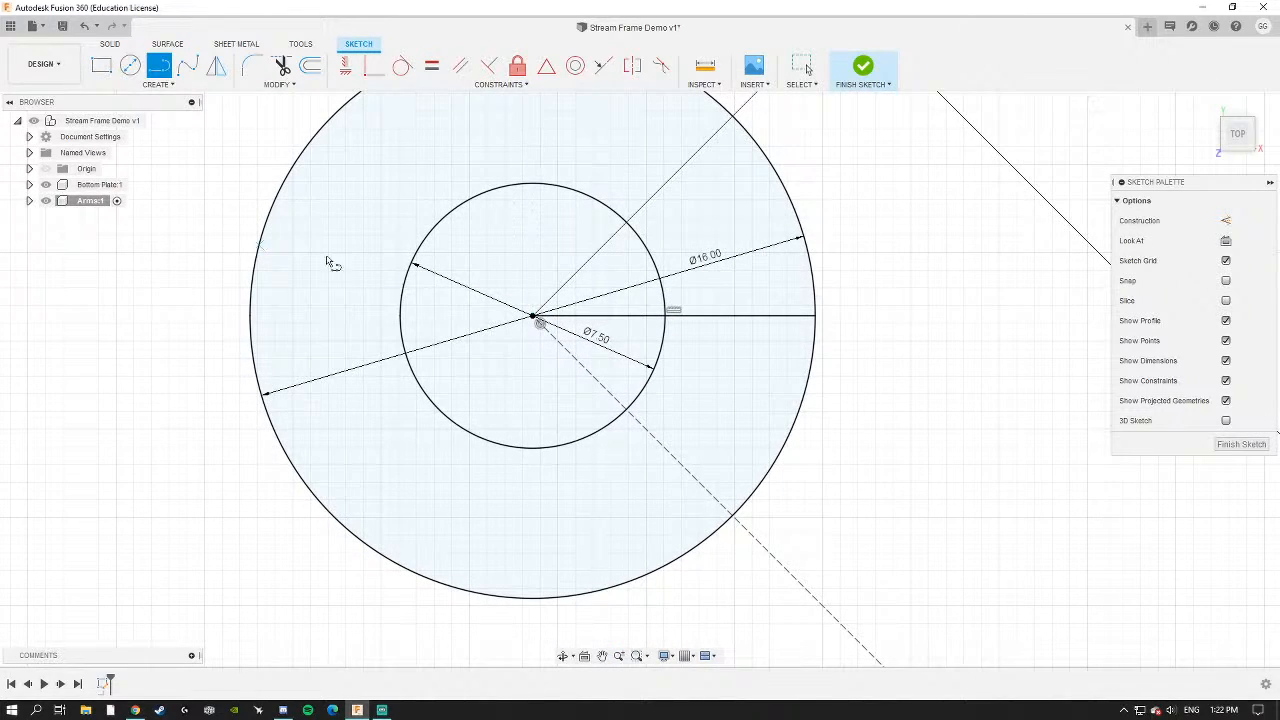
pyautogui.scroll(-3, 730, 326)
pyautogui.moveTo(694, 331); pyautogui.dragTo(643, 325, button='middle')
pyautogui.scroll(3, 643, 326)
pyautogui.scroll(-3, 640, 370)
pyautogui.moveTo(670, 442); pyautogui.dragTo(555, 276, button='middle')
pyautogui.moveTo(530, 230); pyautogui.dragTo(579, 301, button='middle')
pyautogui.scroll(3, 579, 246)
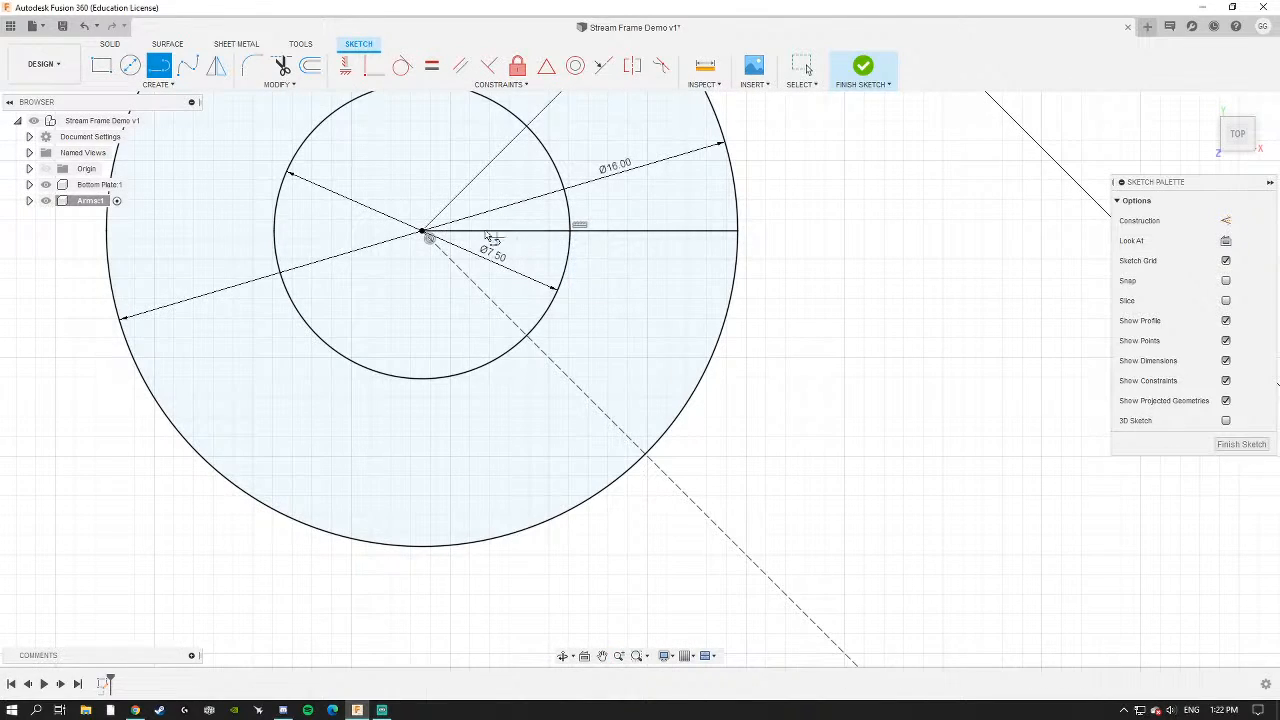
pyautogui.scroll(3, 478, 228)
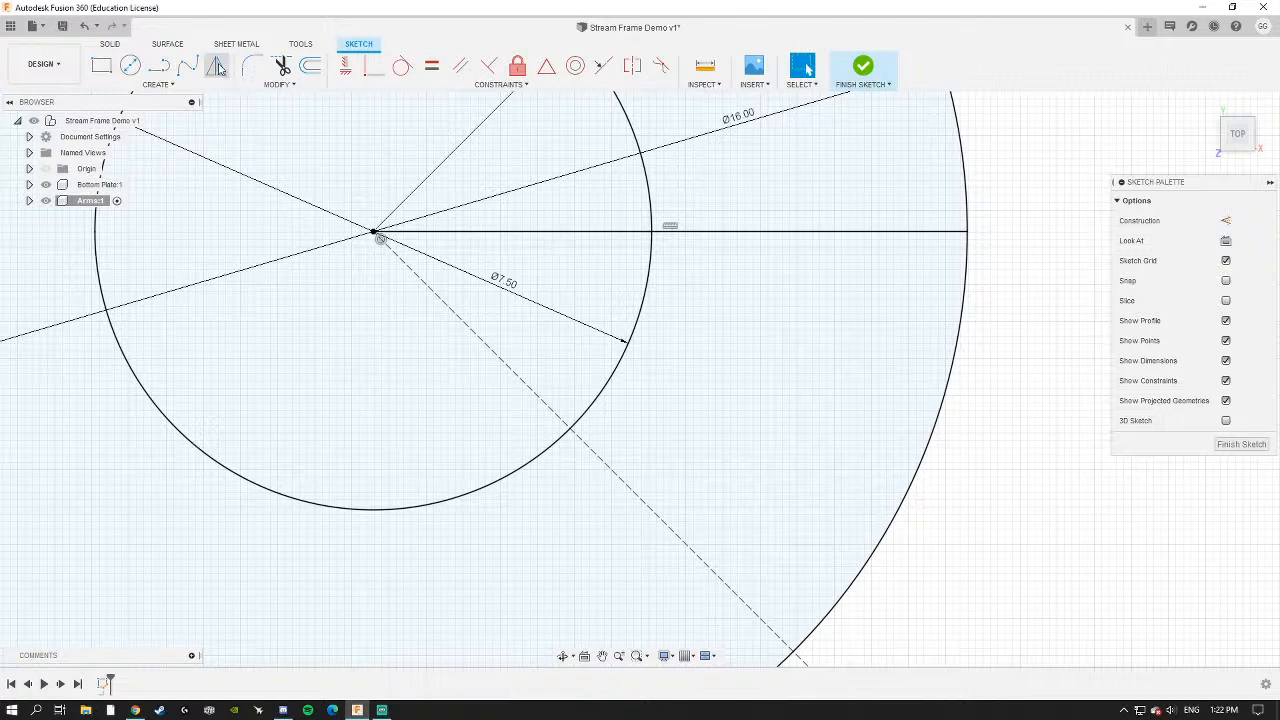
# Draw a circle centred on the horizontal line's outer endpoint, with its diameter set to the parameter m3.
pyautogui.click(130, 65)
pyautogui.scroll(-3, 967, 331)
pyautogui.moveTo(967, 331); pyautogui.dragTo(835, 290, button='middle')
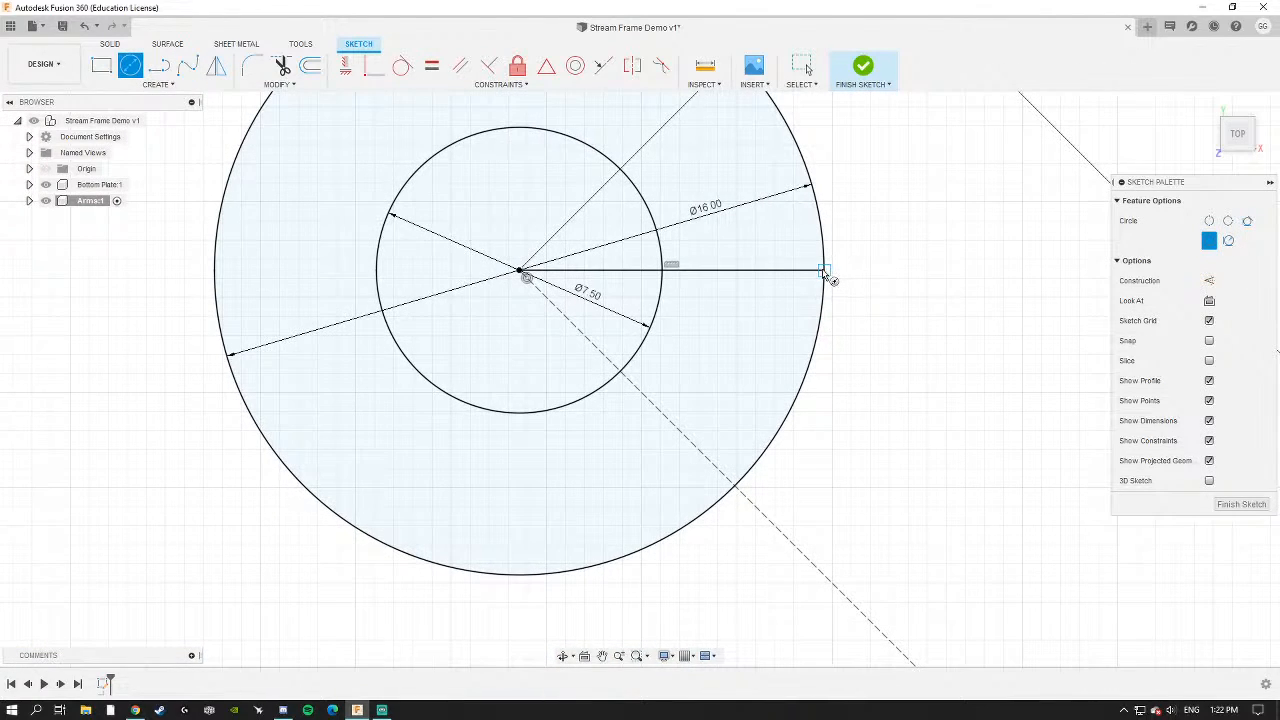
pyautogui.click(825, 271)
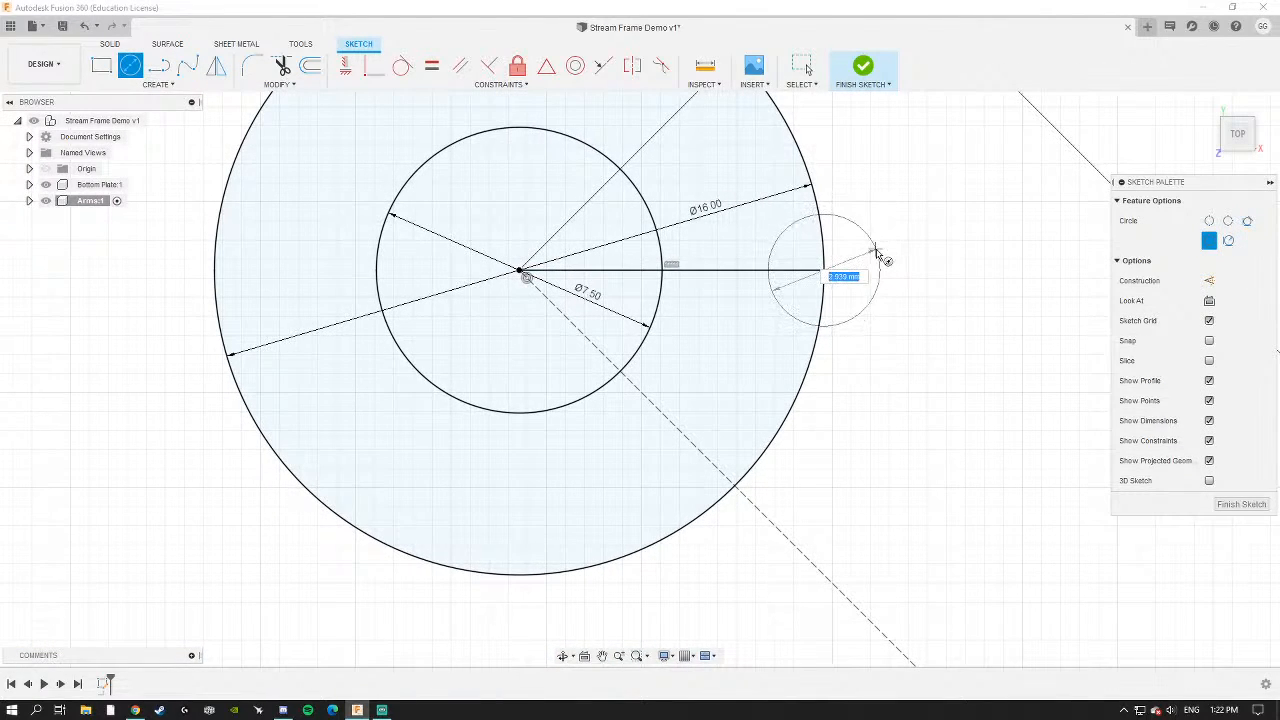
pyautogui.write('m3')
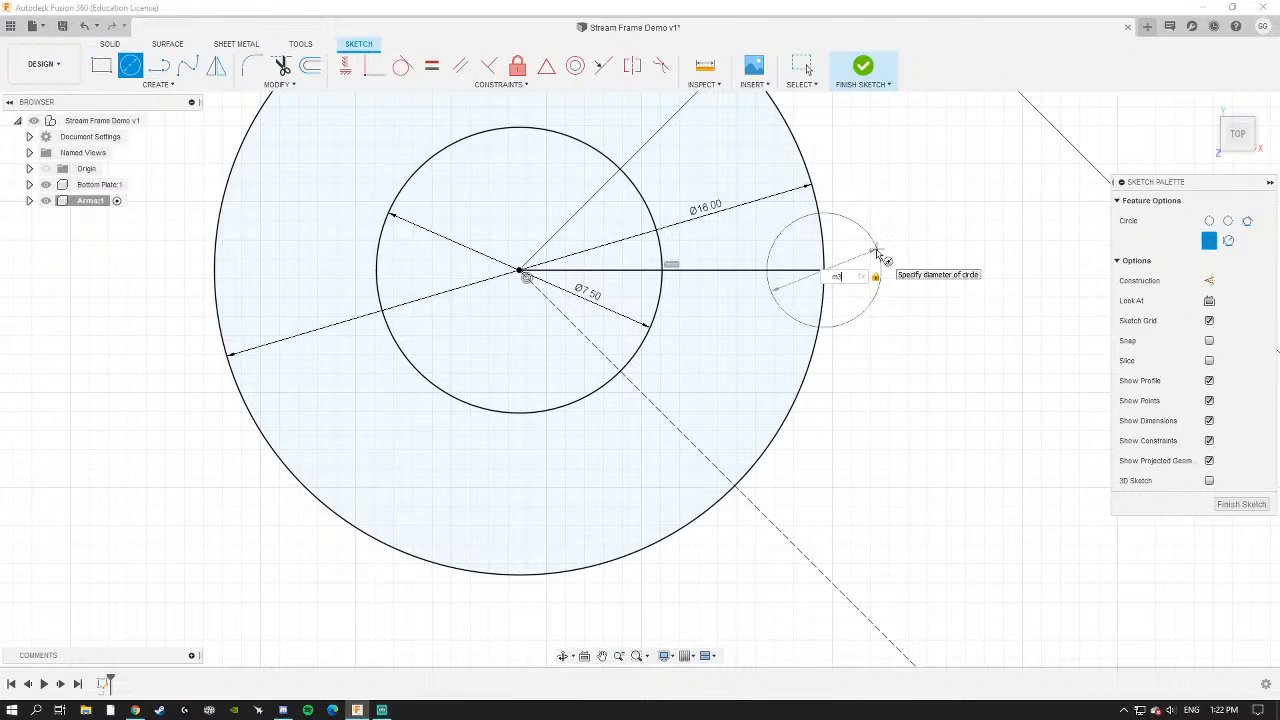
pyautogui.press('Return')
pyautogui.press('Return')
# Examine how the motor mount holes line up with the diagonal construction line and the bottom plate's corner holes.
pyautogui.moveTo(755, 332); pyautogui.dragTo(640, 302, button='middle')
pyautogui.scroll(-3, 640, 302)
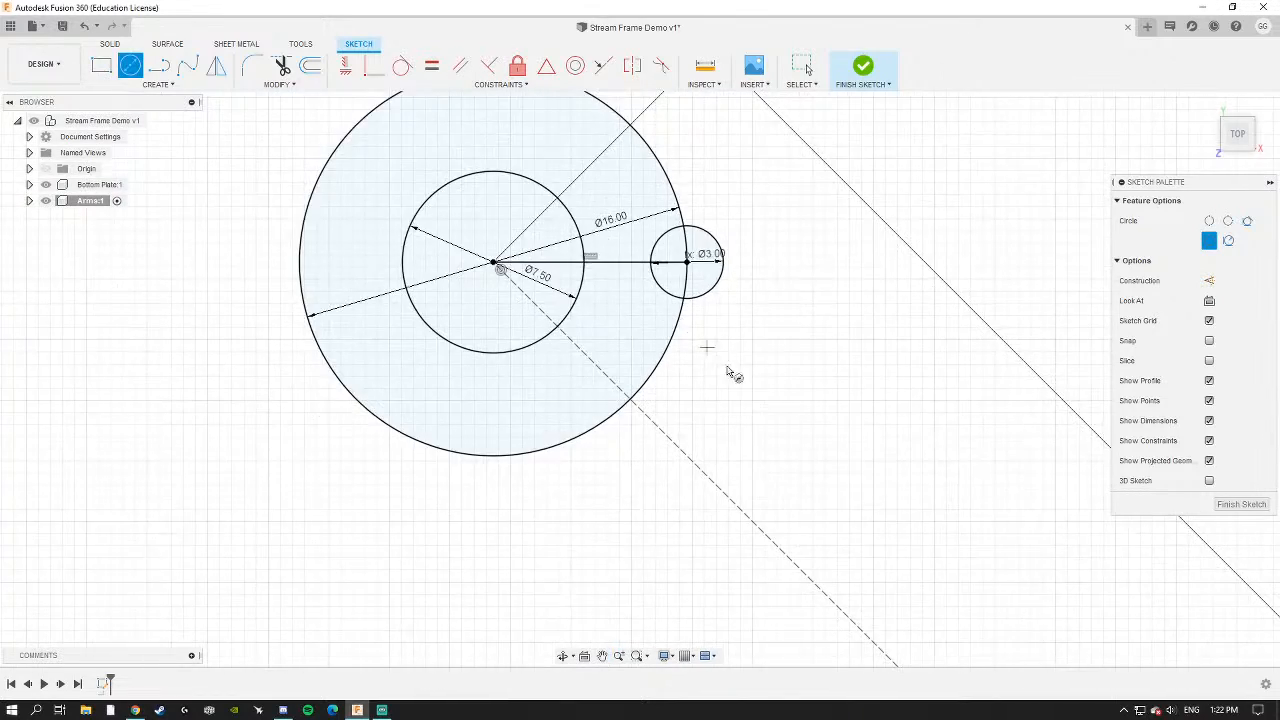
pyautogui.moveTo(788, 496)
pyautogui.mouseDown(button='middle')
pyautogui.moveTo(668, 359)
pyautogui.moveTo(692, 372)
pyautogui.mouseUp(button='middle')
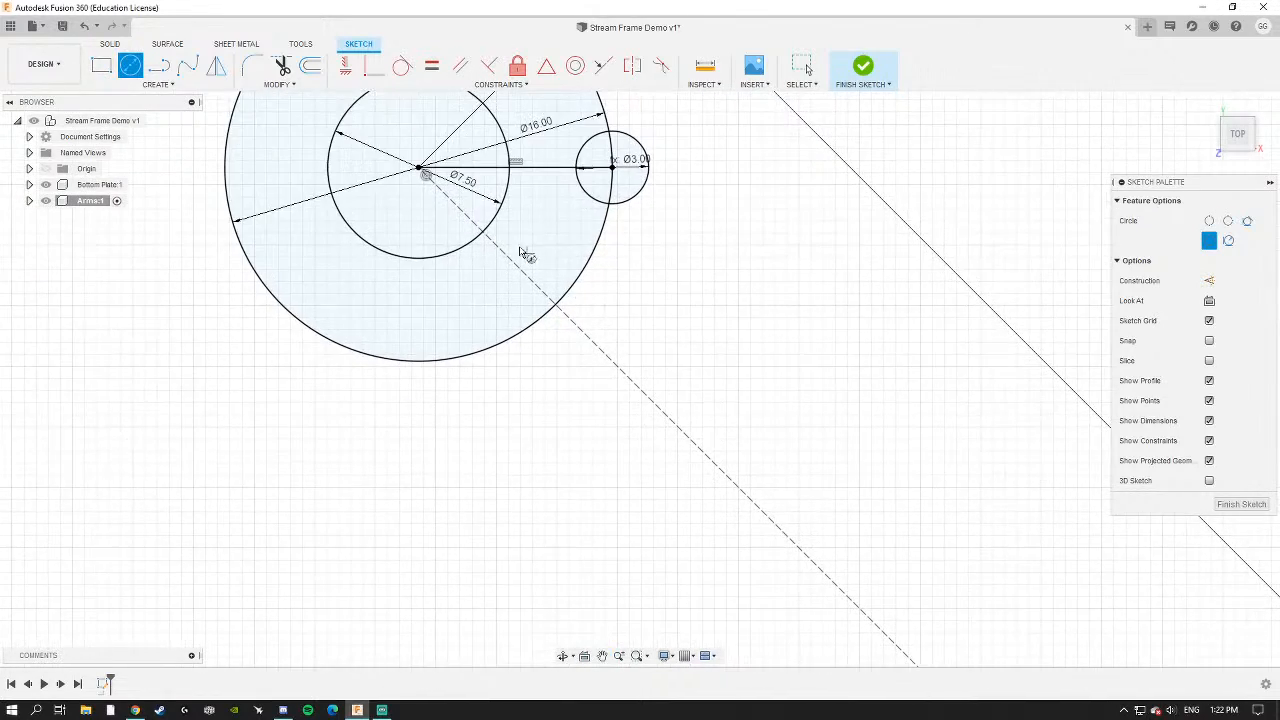
pyautogui.scroll(5, 495, 222)
pyautogui.moveTo(529, 253); pyautogui.dragTo(628, 413, button='middle')
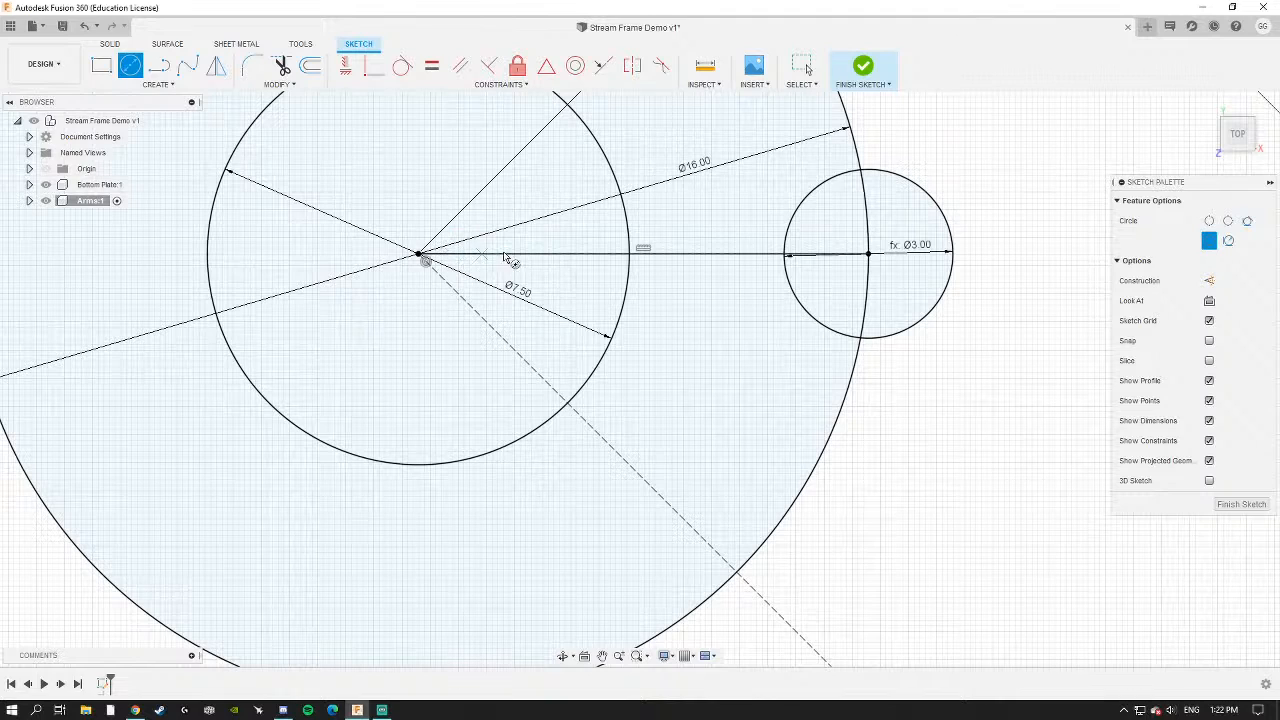
pyautogui.scroll(-1, 774, 270)
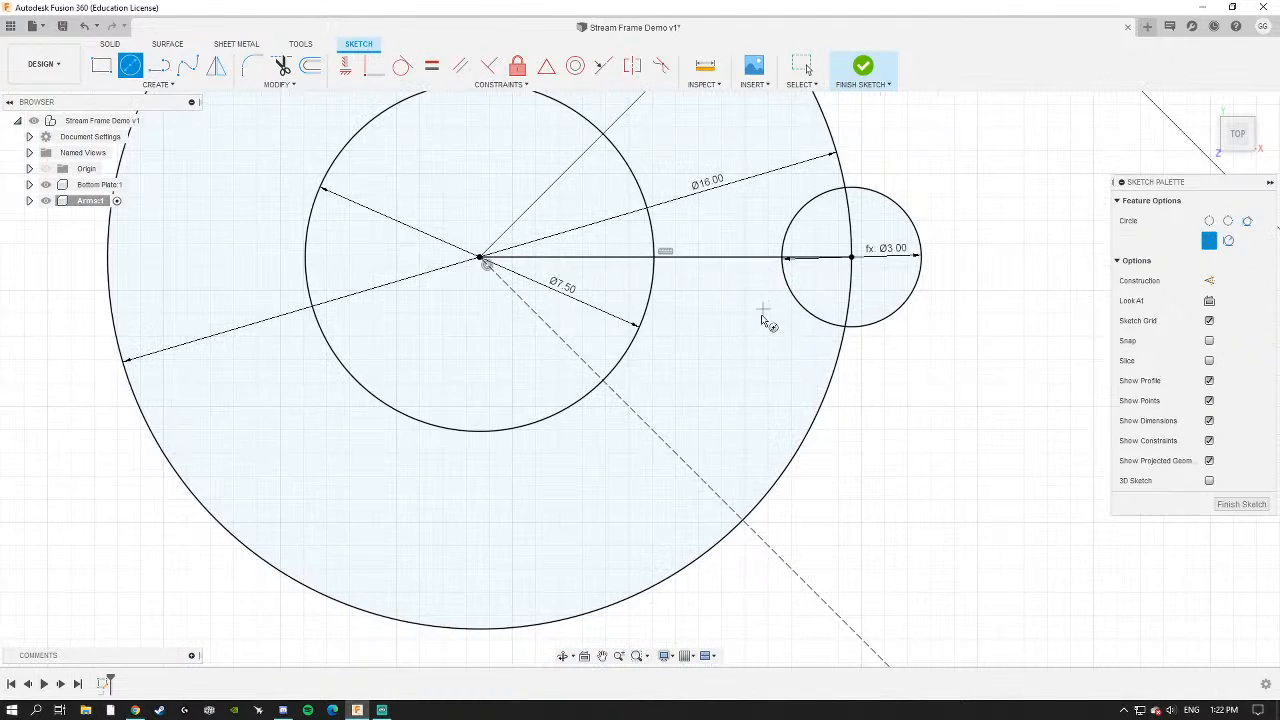
pyautogui.moveTo(745, 362); pyautogui.dragTo(620, 284, button='middle')
pyautogui.scroll(-4, 619, 285)
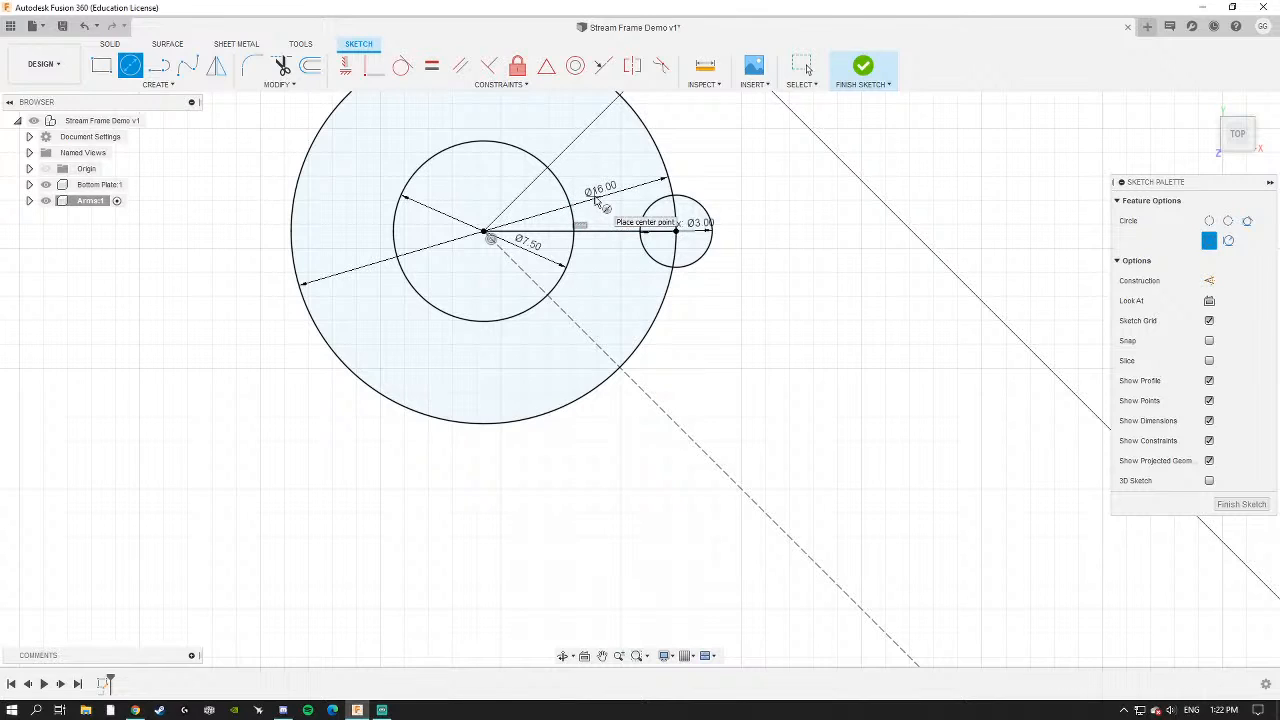
pyautogui.scroll(-3, 740, 390)
pyautogui.moveTo(990, 612)
pyautogui.mouseDown(button='middle')
pyautogui.moveTo(831, 400)
pyautogui.moveTo(615, 195)
pyautogui.mouseUp(button='middle')
pyautogui.scroll(-3, 711, 317)
pyautogui.scroll(5, 792, 418)
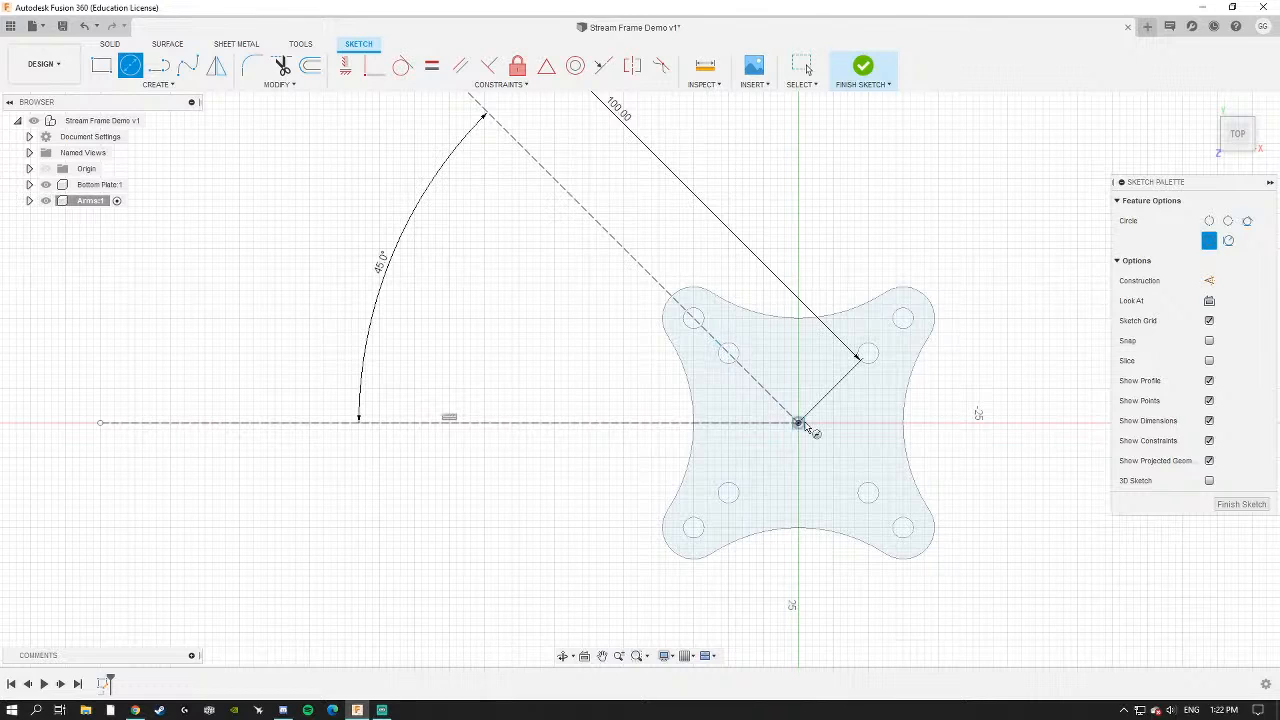
pyautogui.scroll(1, 700, 330)
pyautogui.scroll(2, 700, 330)
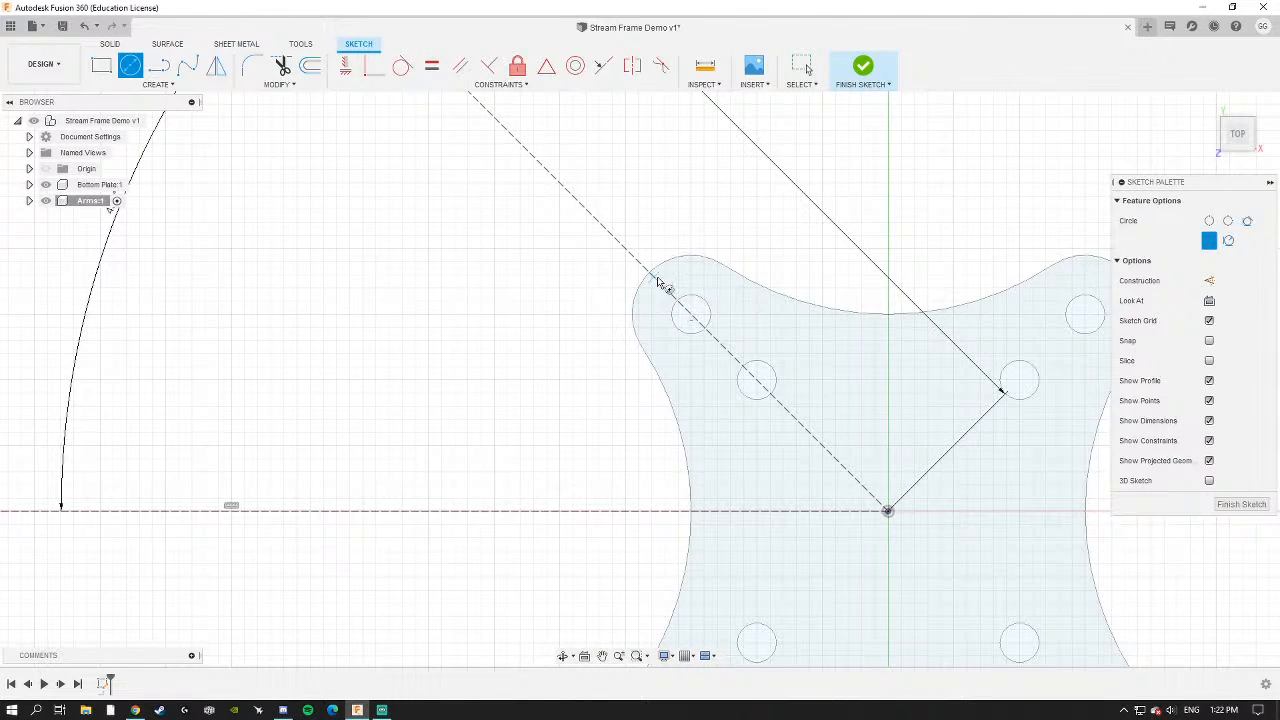
pyautogui.scroll(-5, 569, 246)
pyautogui.scroll(3, 578, 250)
pyautogui.scroll(-2, 540, 160)
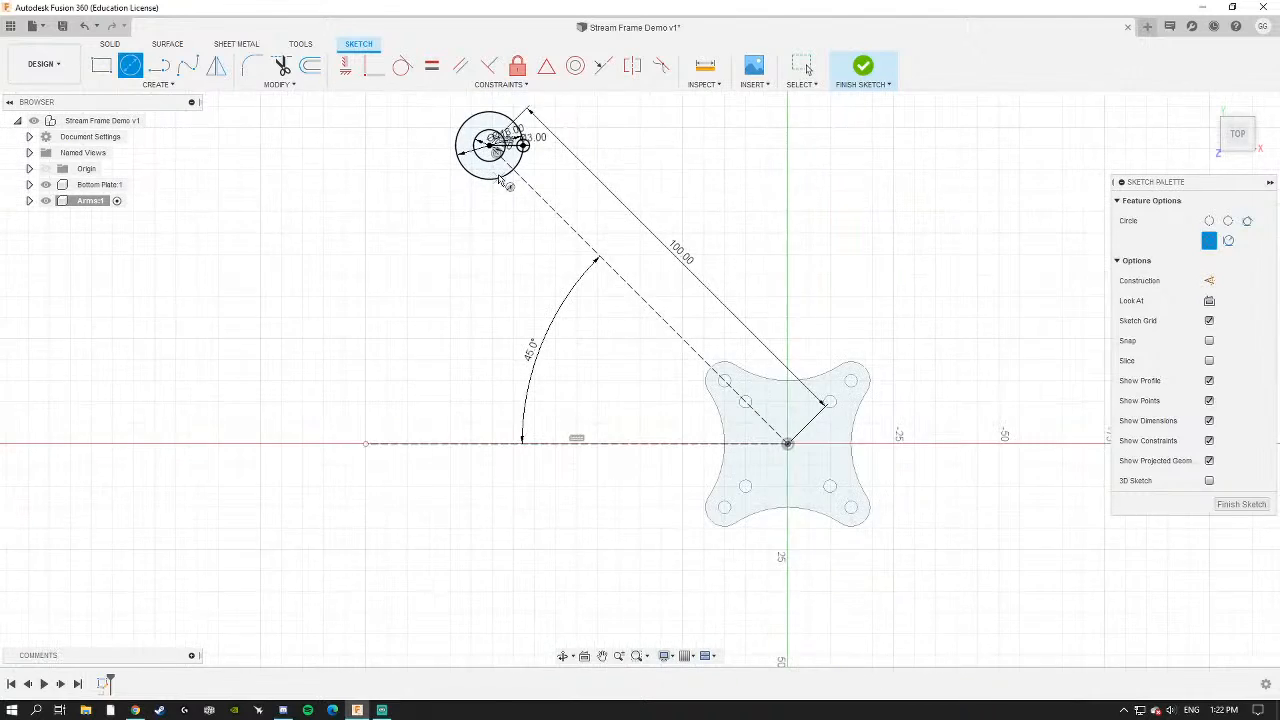
# Dimension the angle between the horizontal line and the diagonal construction line at the motor mount centre.
pyautogui.scroll(6, 555, 197)
pyautogui.press('Escape')
pyautogui.scroll(1, 558, 200)
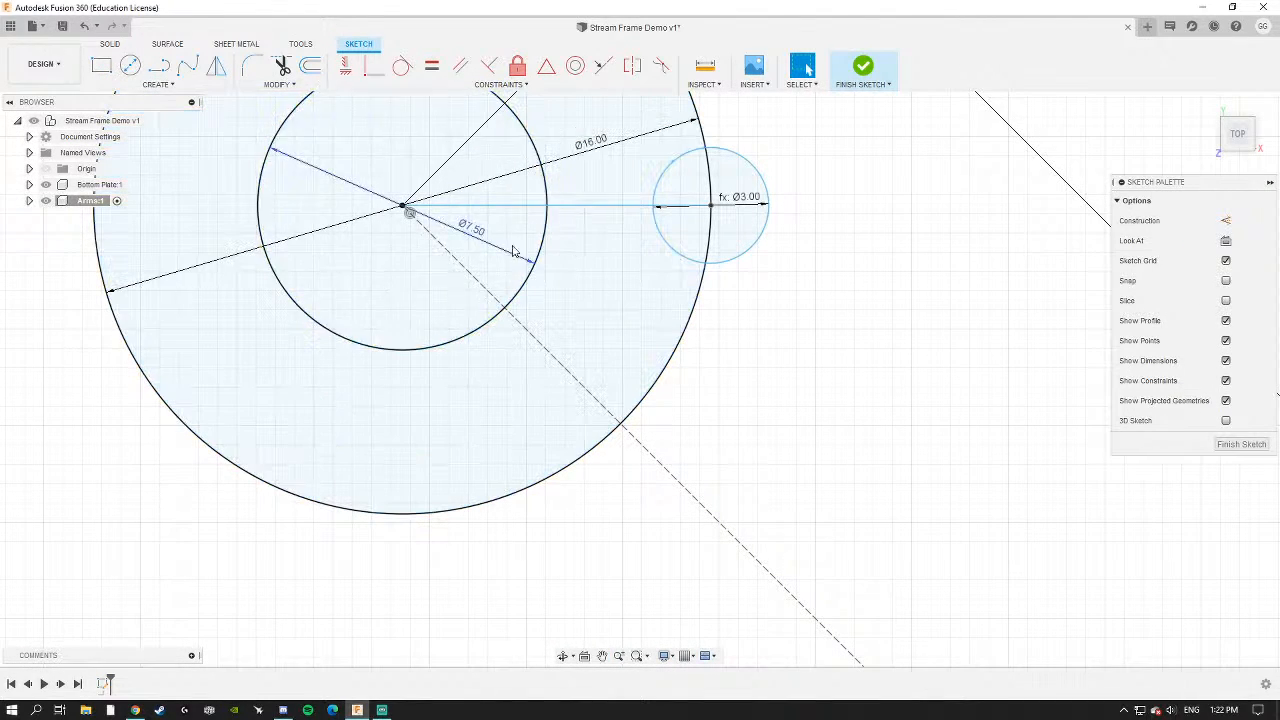
pyautogui.press('d')
pyautogui.click(512, 206)
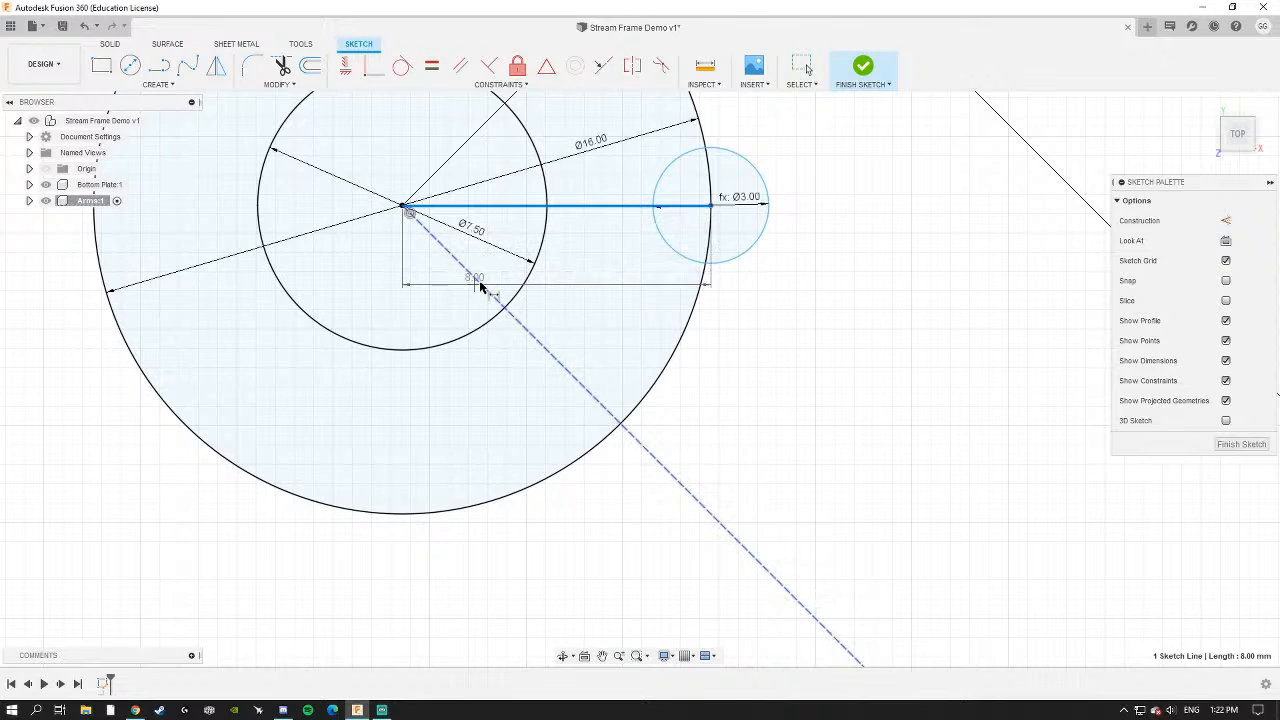
pyautogui.click(488, 290)
pyautogui.click(589, 293)
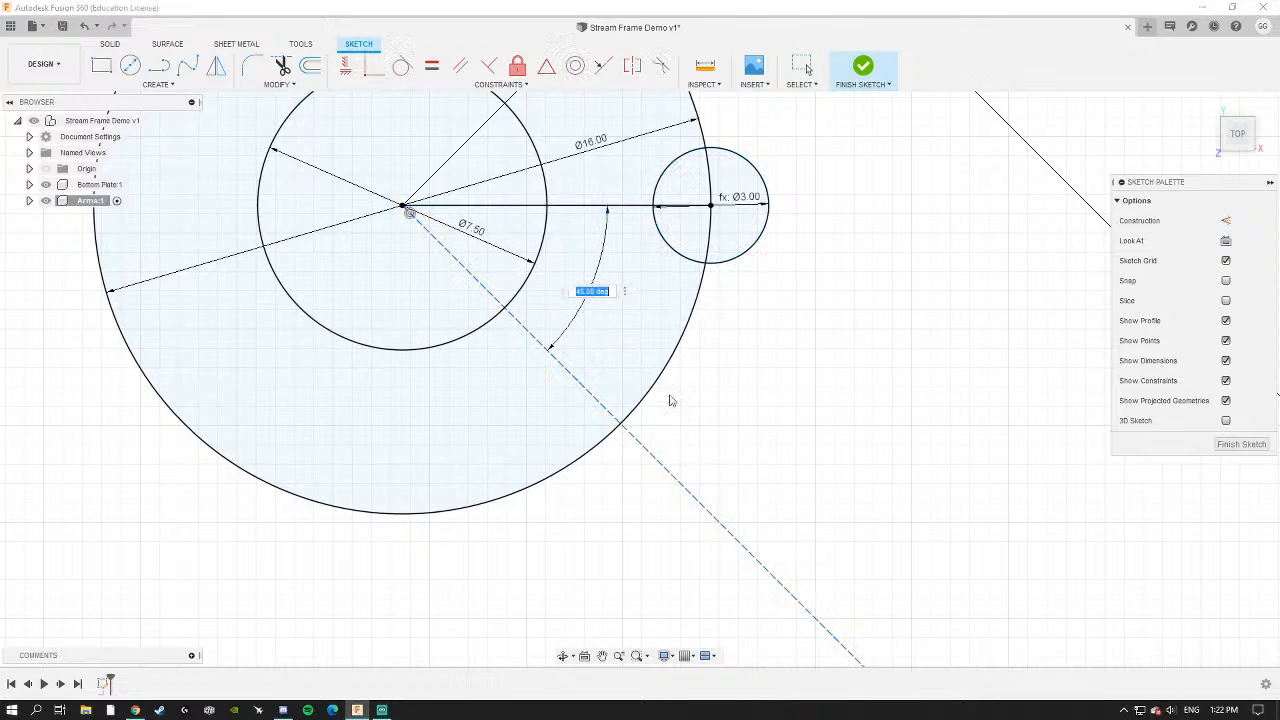
pyautogui.scroll(-3, 671, 400)
pyautogui.moveTo(838, 554); pyautogui.dragTo(587, 325, button='middle')
pyautogui.moveTo(439, 223); pyautogui.dragTo(623, 409, button='middle')
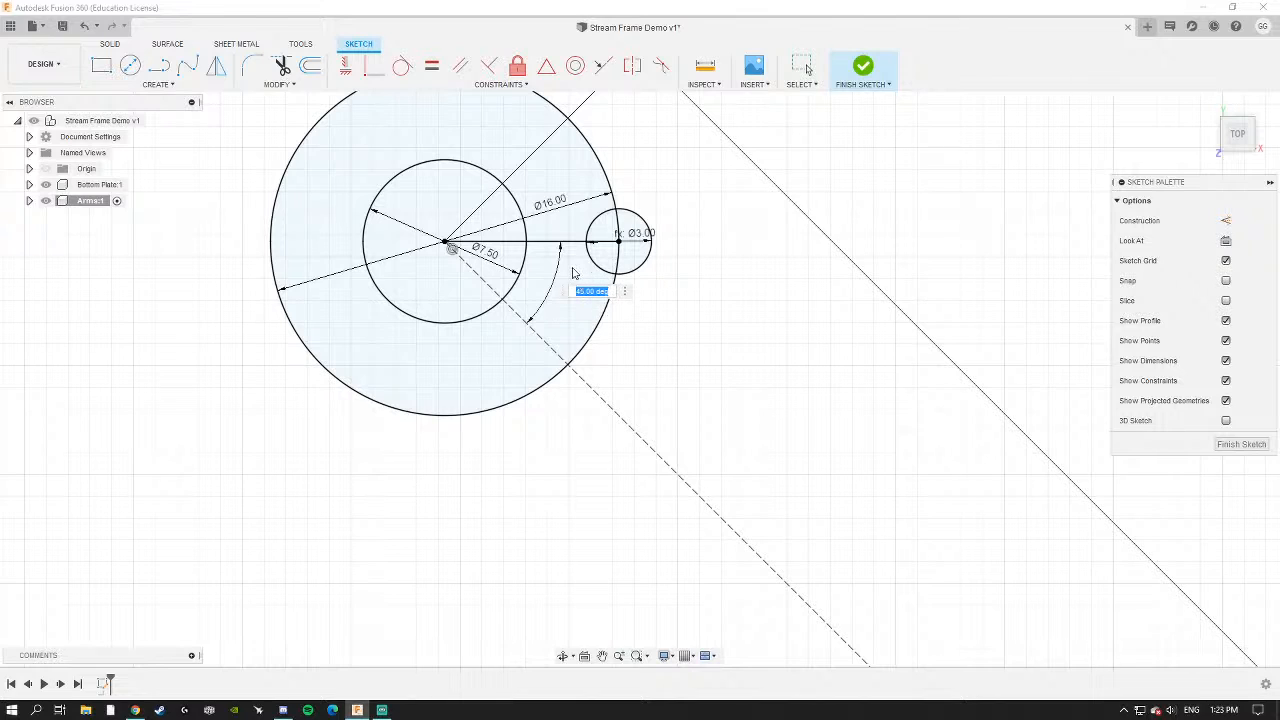
pyautogui.scroll(-2, 593, 265)
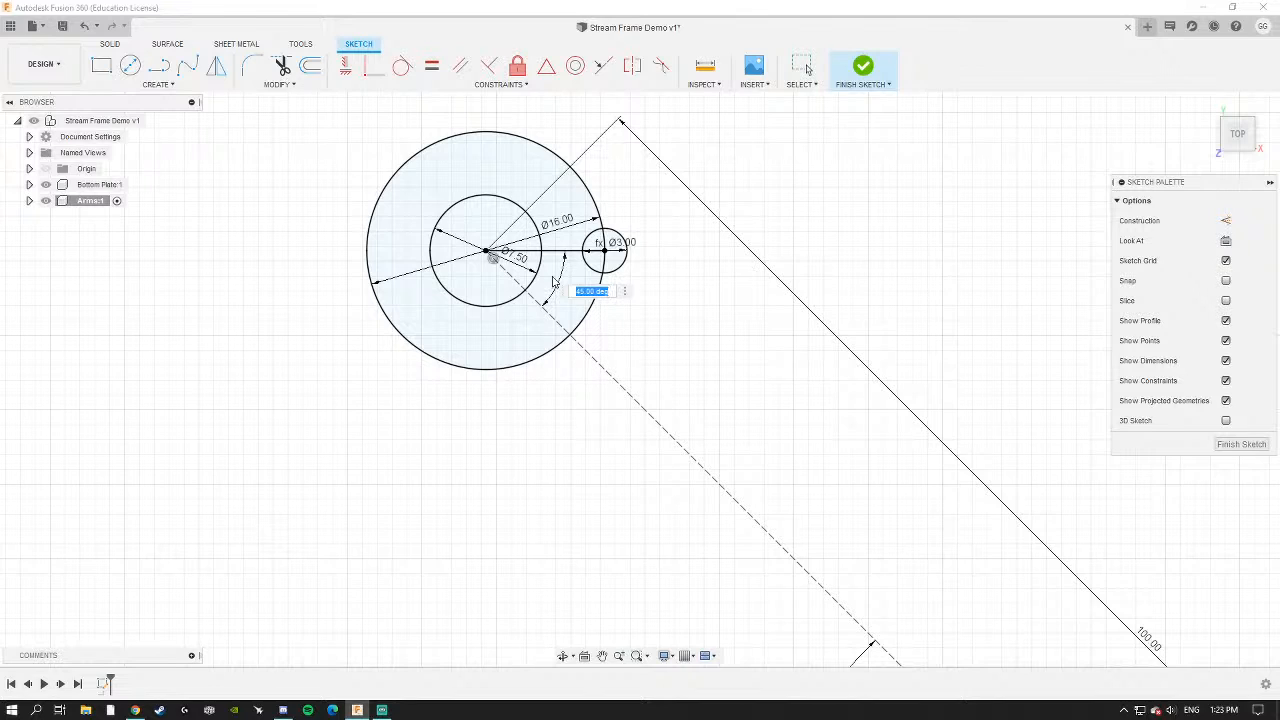
pyautogui.scroll(-2, 717, 474)
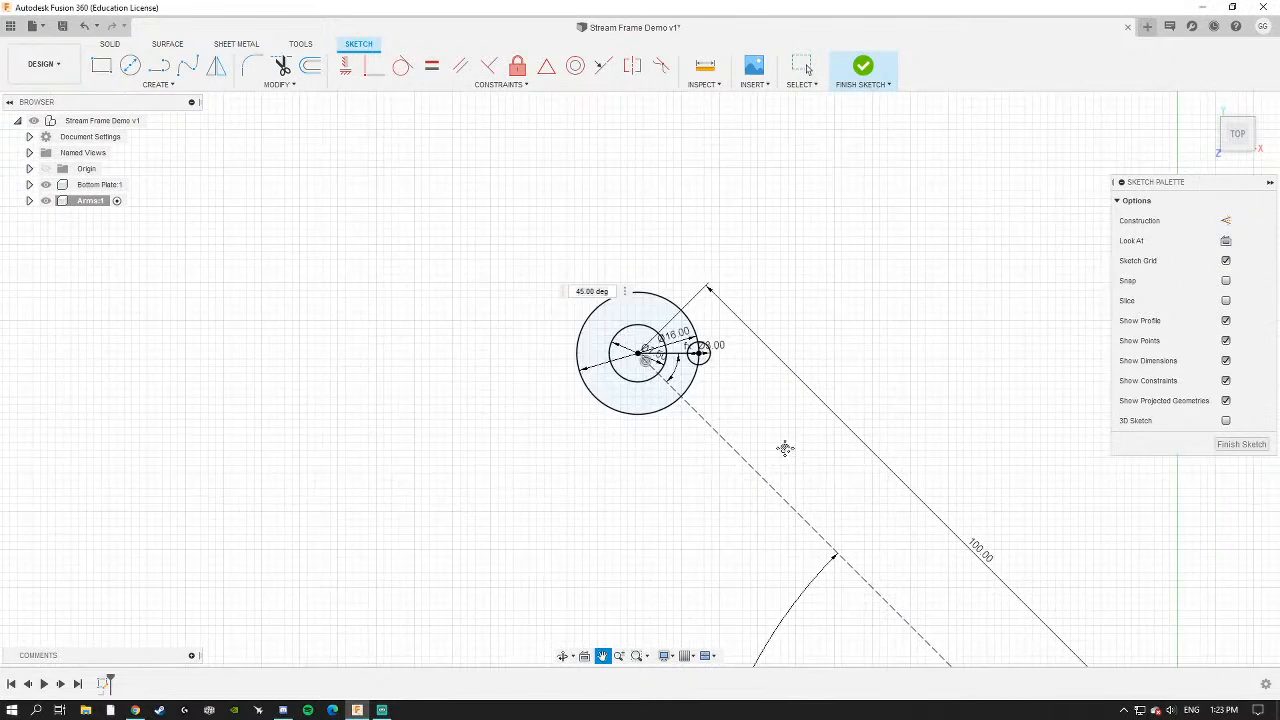
pyautogui.press('Return')
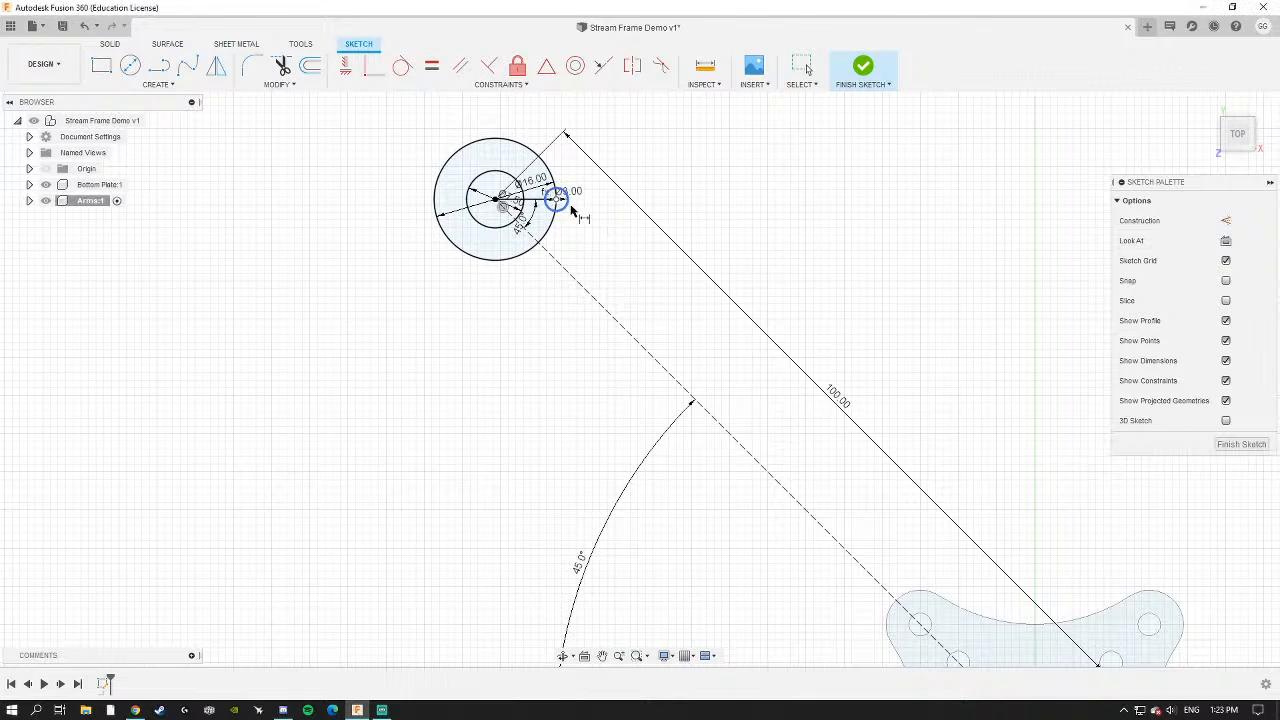
# Create a circular pattern of the horizontal line and the 3 mm circle around the motor mount centre, with full angular spacing and quantity 4.
pyautogui.scroll(5, 495, 195)
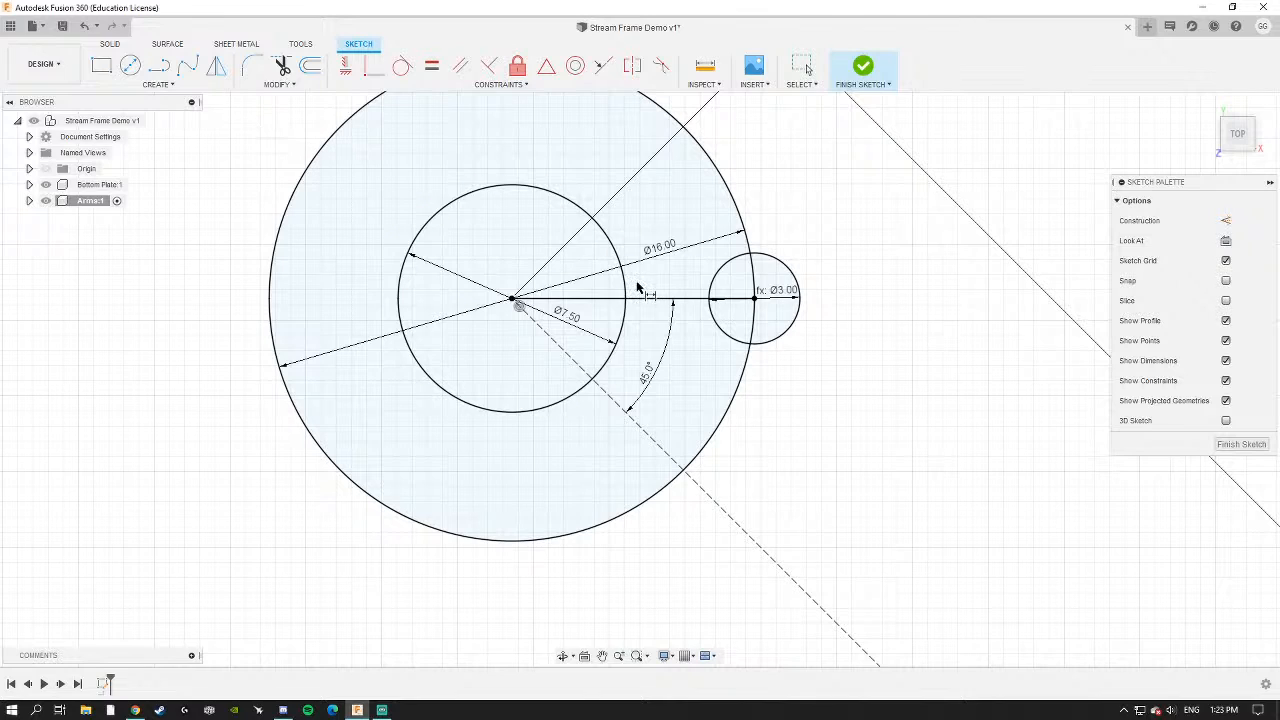
pyautogui.press('Escape')
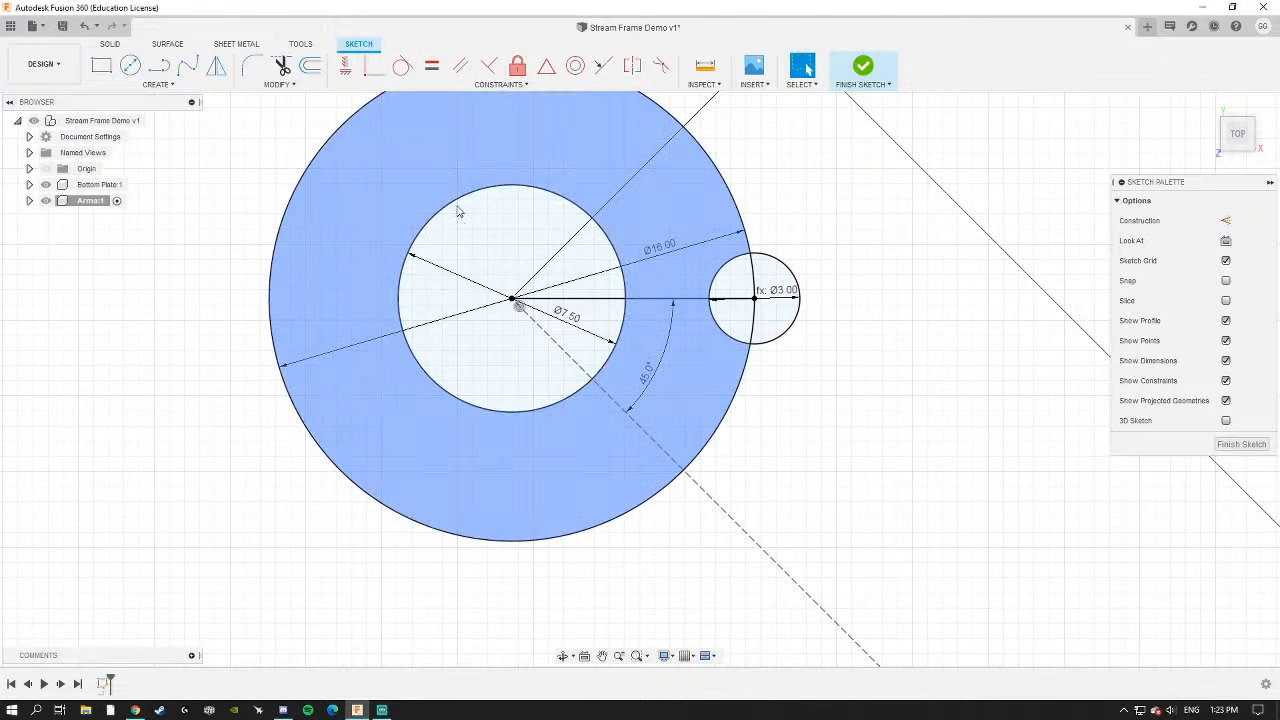
pyautogui.click(700, 298)
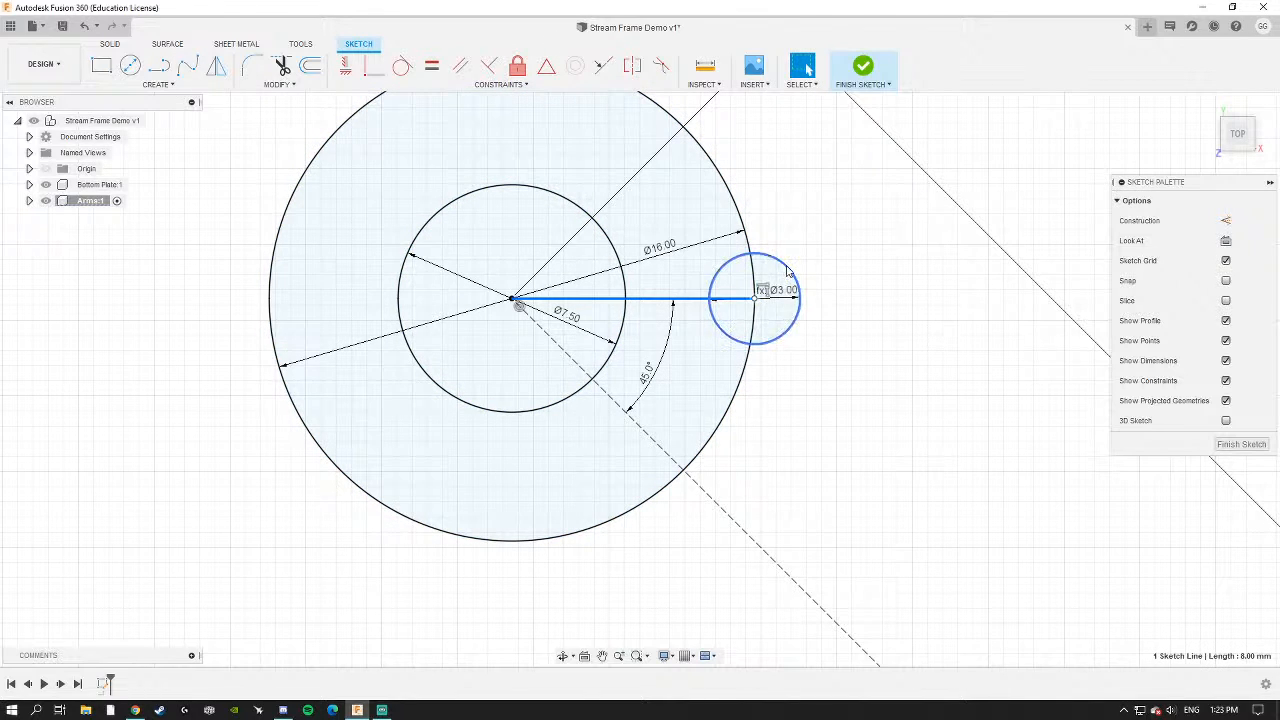
pyautogui.keyDown('shift'); pyautogui.click(719, 328); pyautogui.keyUp('shift')
pyautogui.click(157, 84)
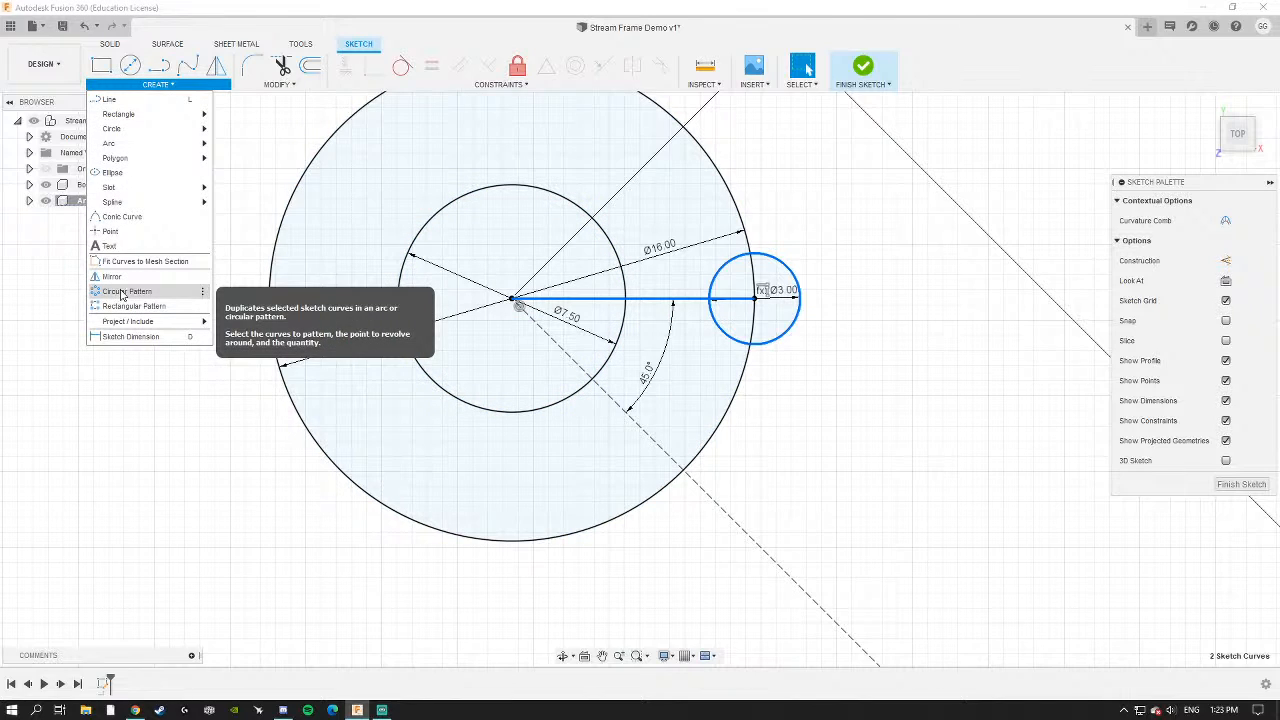
pyautogui.click(121, 292)
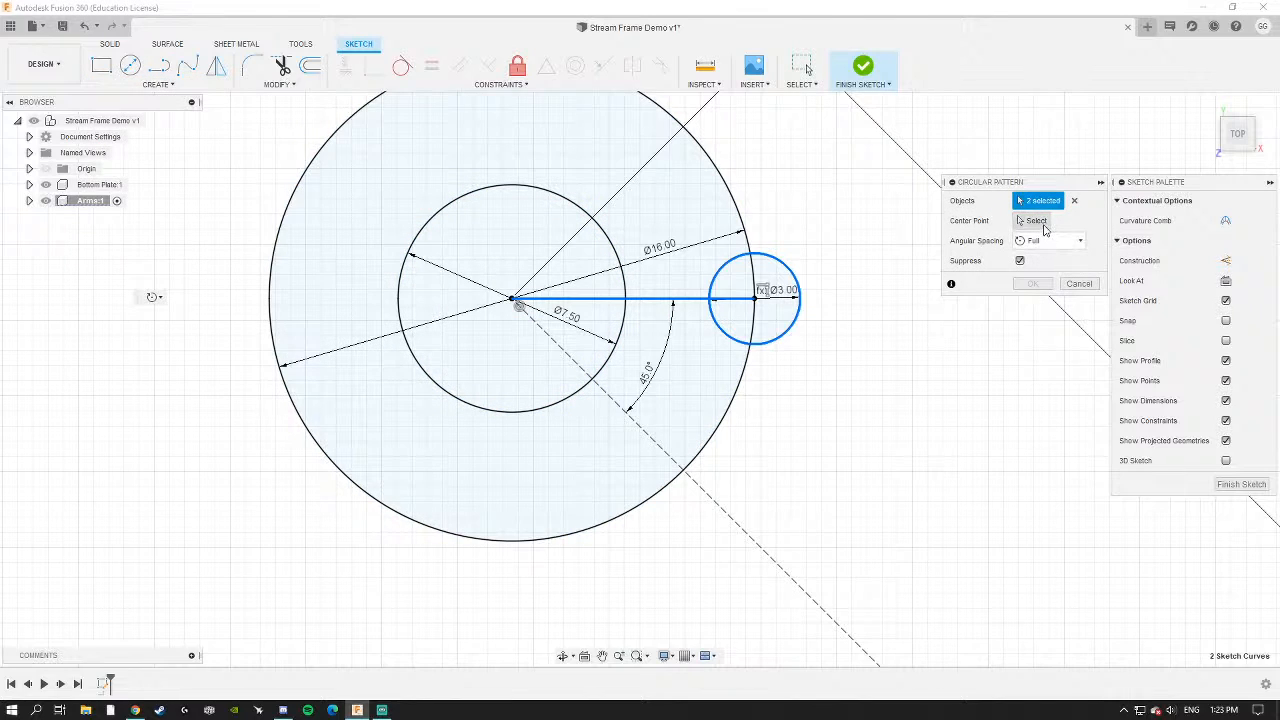
pyautogui.click(1035, 224)
pyautogui.scroll(2, 490, 312)
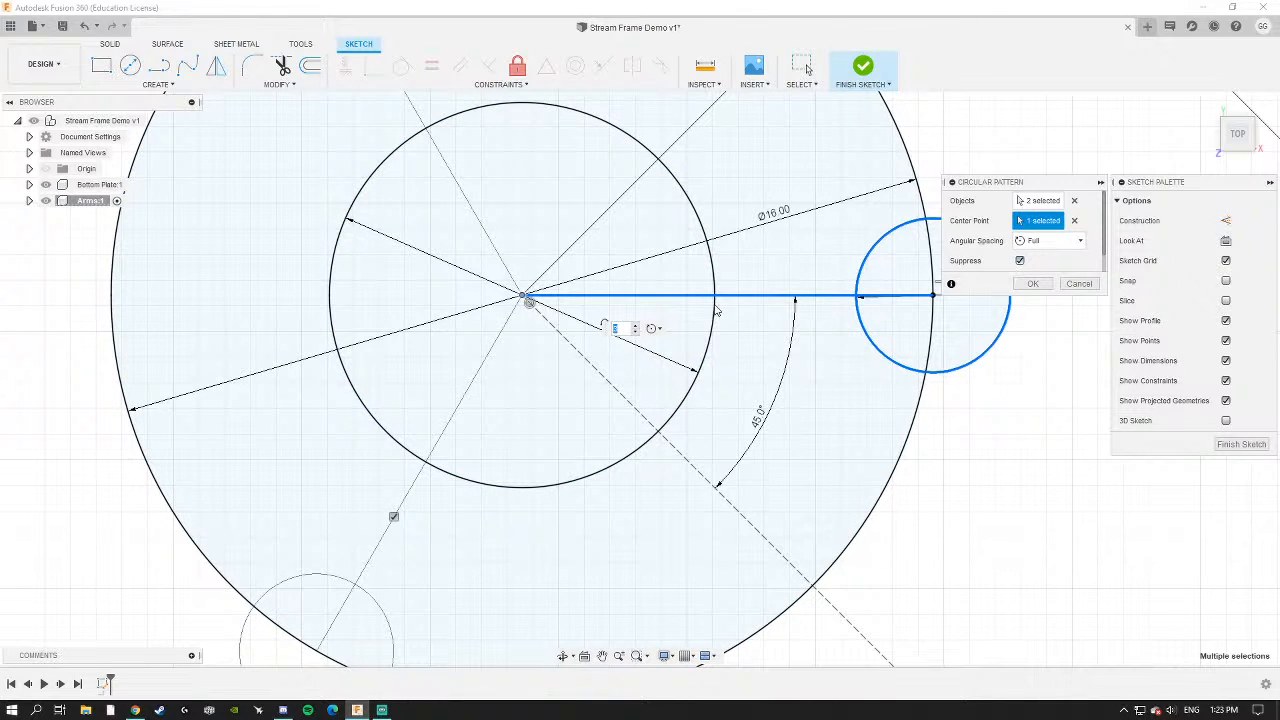
pyautogui.scroll(-3, 716, 311)
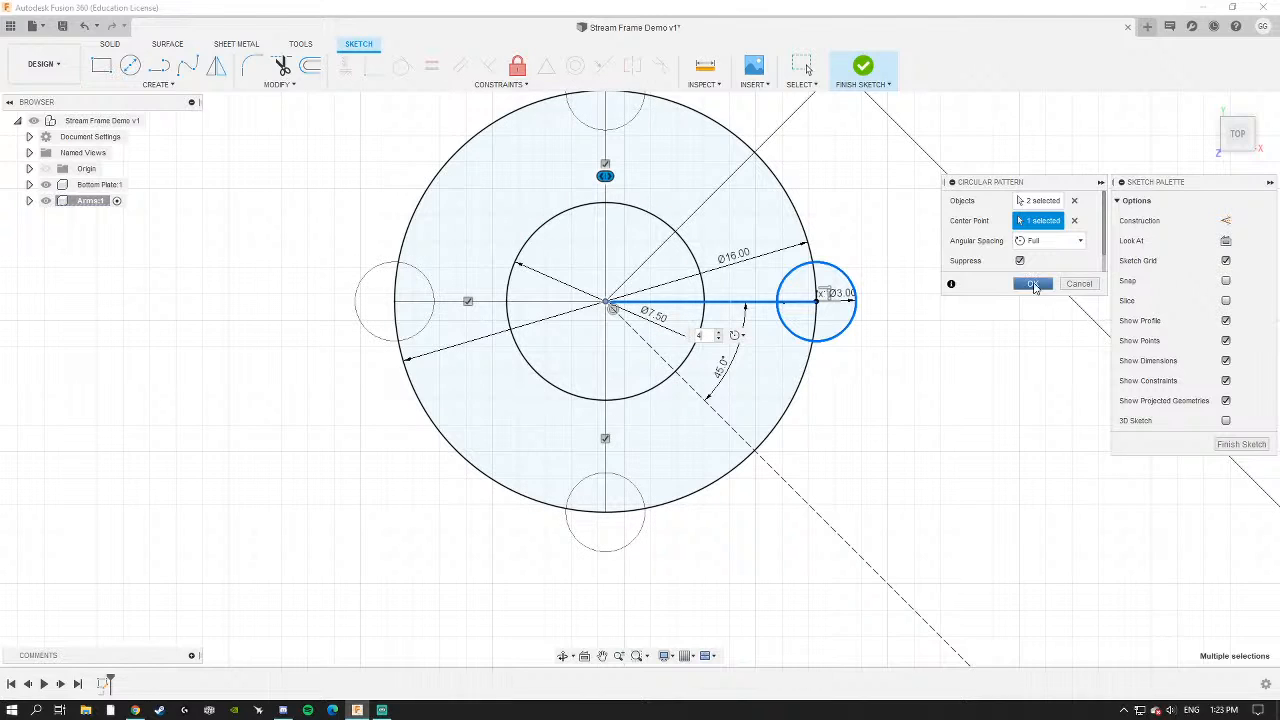
pyautogui.click(1034, 286)
# Check the patterned motor mount holes and open the angle dimension at the motor mount centre for editing.
pyautogui.scroll(-3, 575, 340)
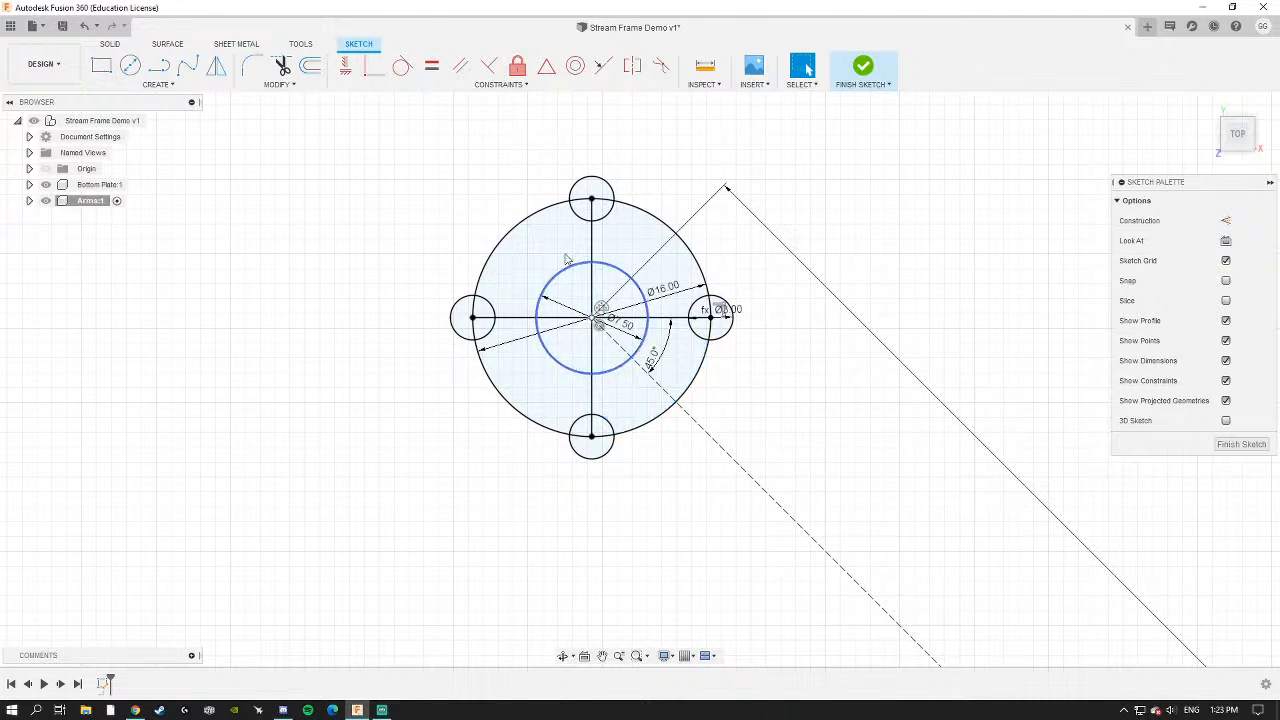
pyautogui.scroll(-2, 570, 262)
pyautogui.scroll(4, 560, 315)
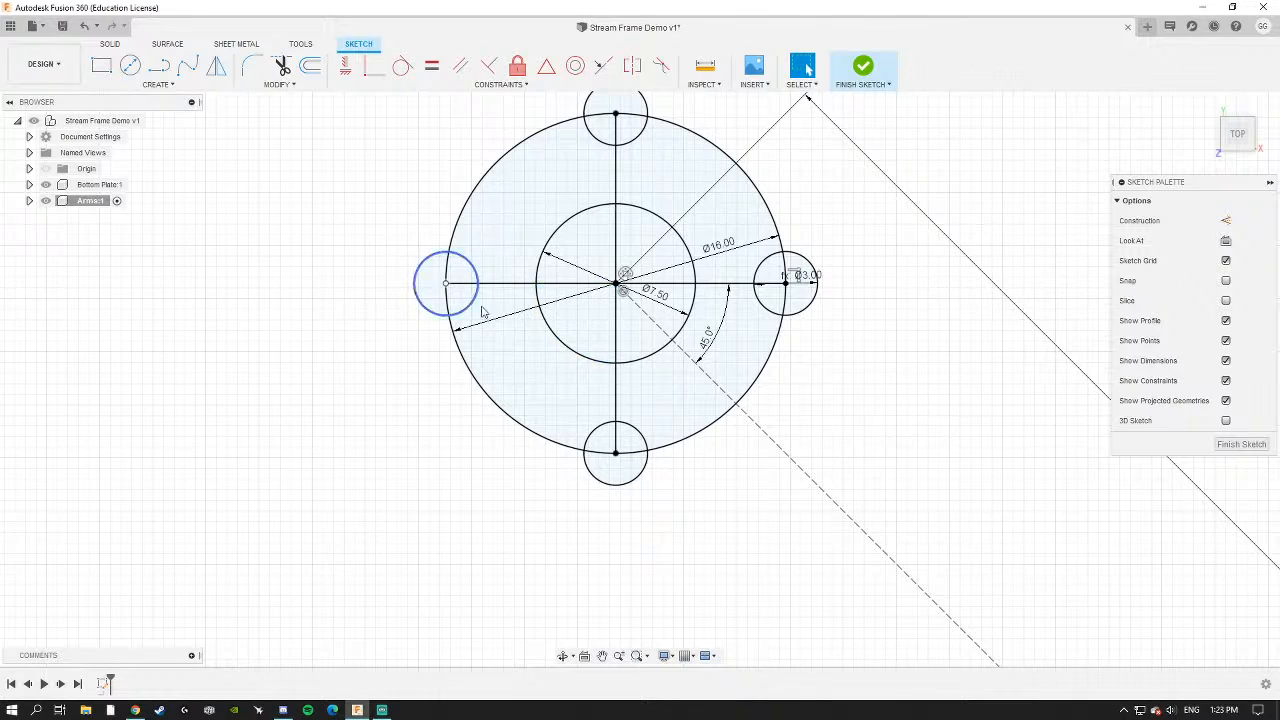
pyautogui.scroll(-3, 700, 357)
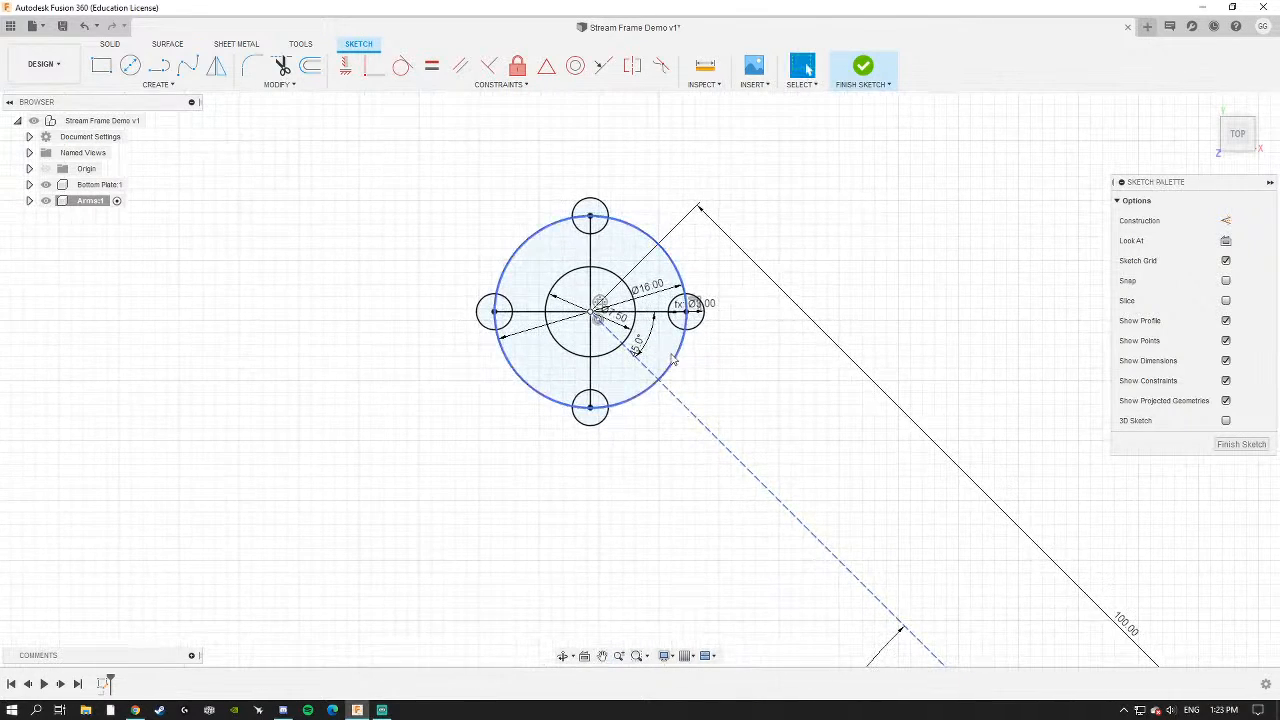
pyautogui.scroll(3, 673, 362)
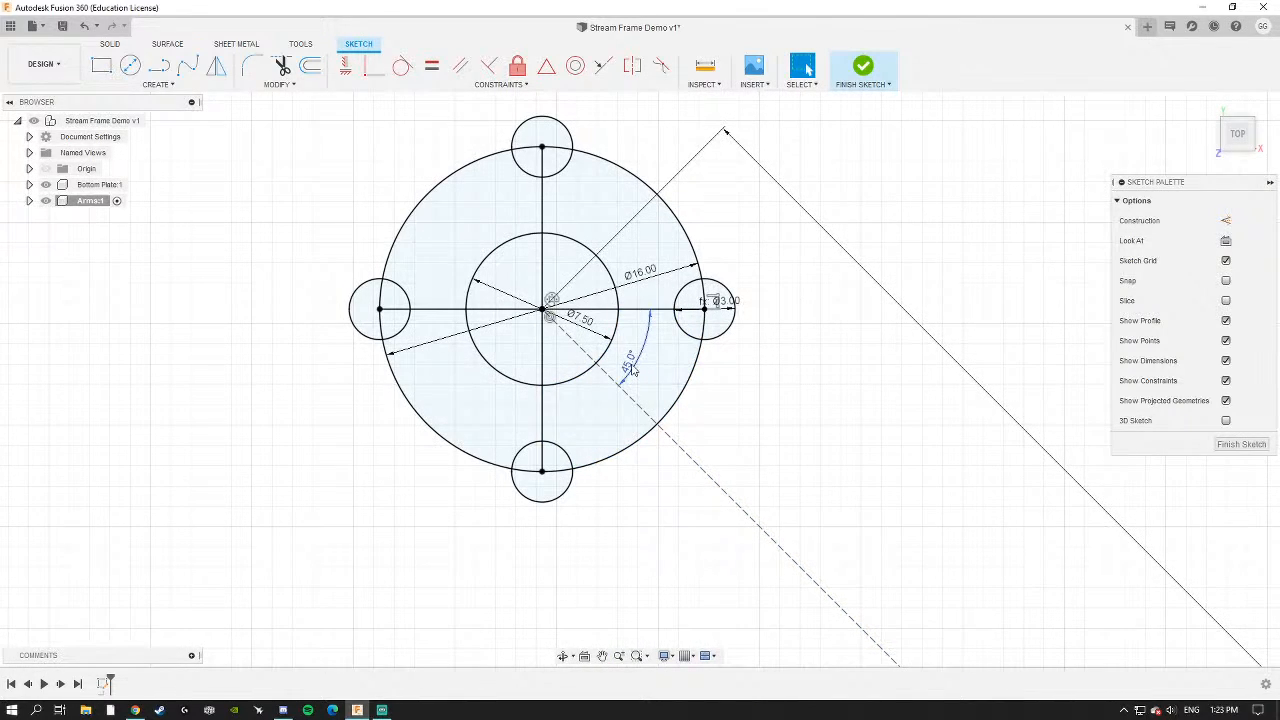
pyautogui.doubleClick(629, 366)
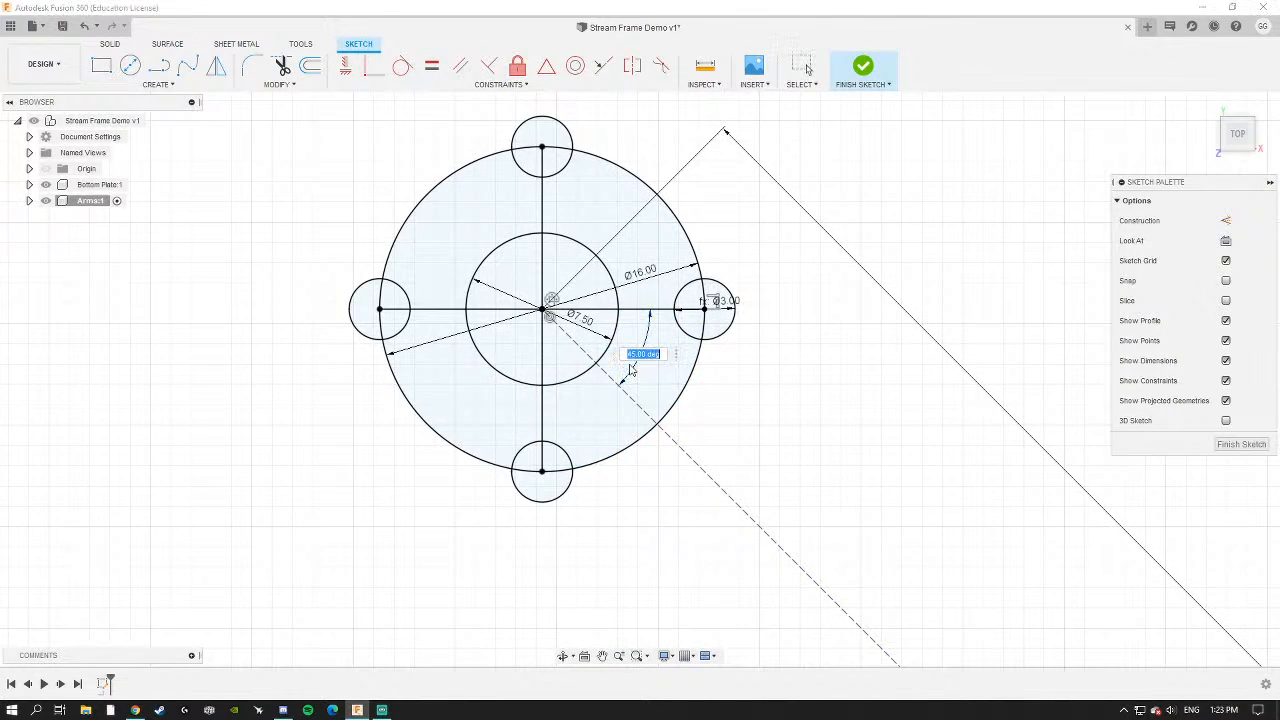
pyautogui.click(1241, 446)
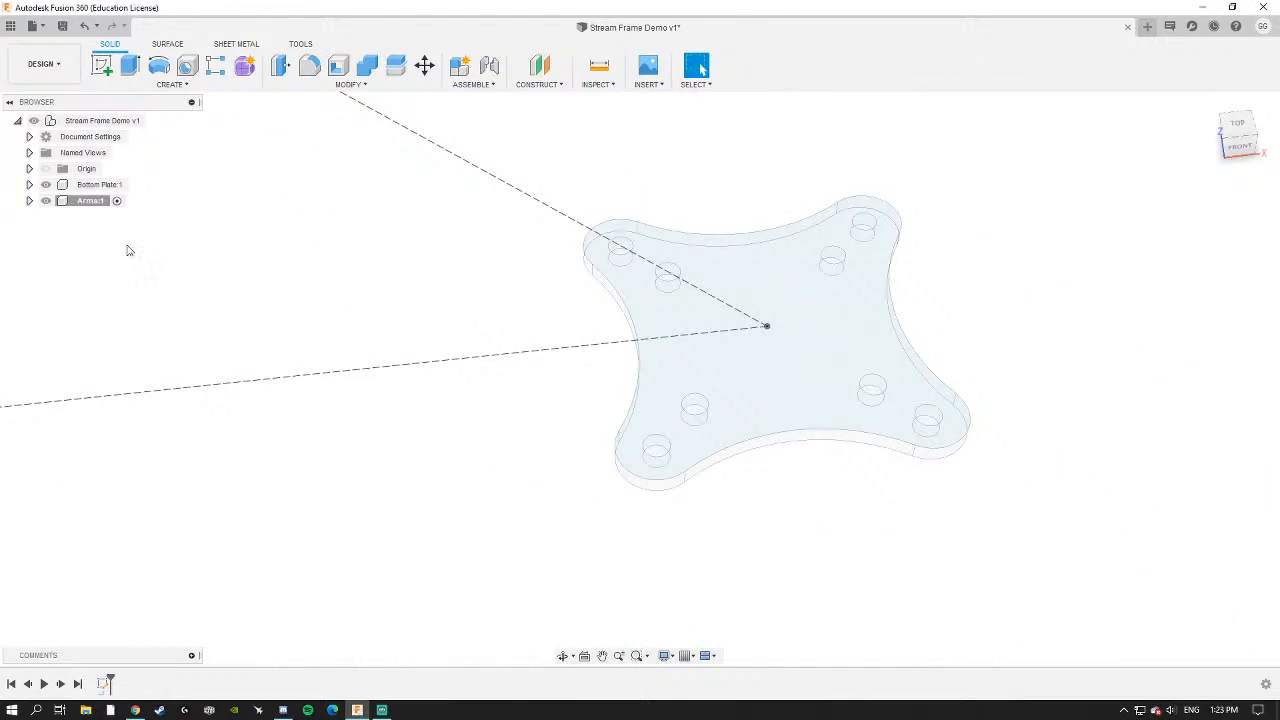
pyautogui.hotkey('ctrl', 'z')
pyautogui.moveTo(400, 269)
pyautogui.mouseDown(button='middle')
pyautogui.moveTo(517, 371)
pyautogui.moveTo(577, 400)
pyautogui.moveTo(492, 293)
pyautogui.mouseUp(button='middle')
pyautogui.scroll(-4, 577, 400)
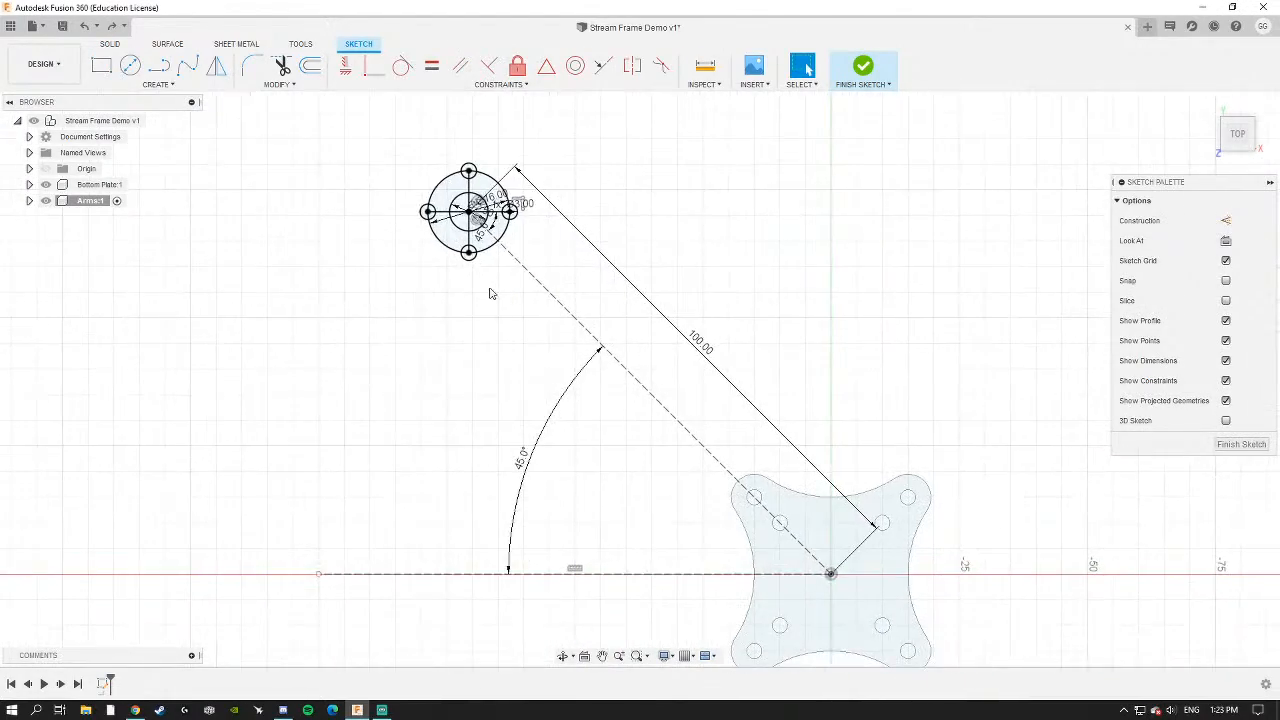
pyautogui.scroll(6, 478, 210)
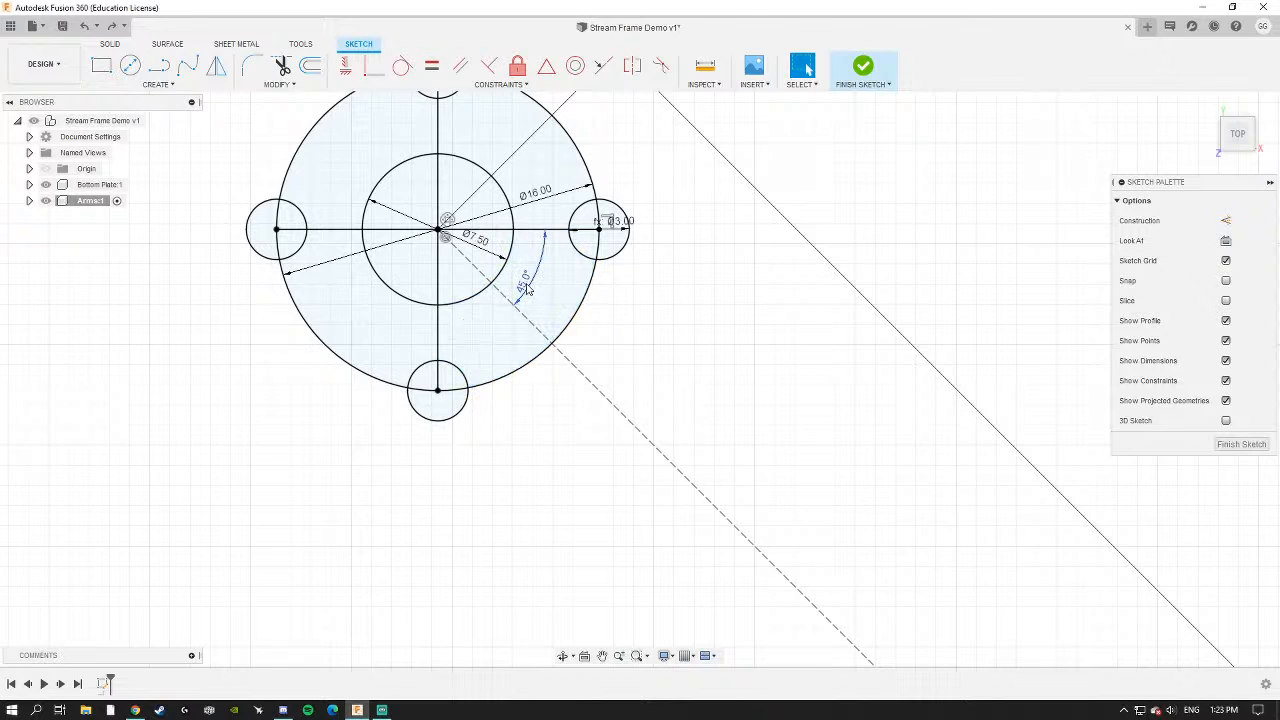
# Draw a line about 75.7 mm long from the motor mount centre to a free point above the bottom plate, beside the vertical axis.
pyautogui.click(159, 65)
pyautogui.click(438, 230)
pyautogui.scroll(-3, 971, 472)
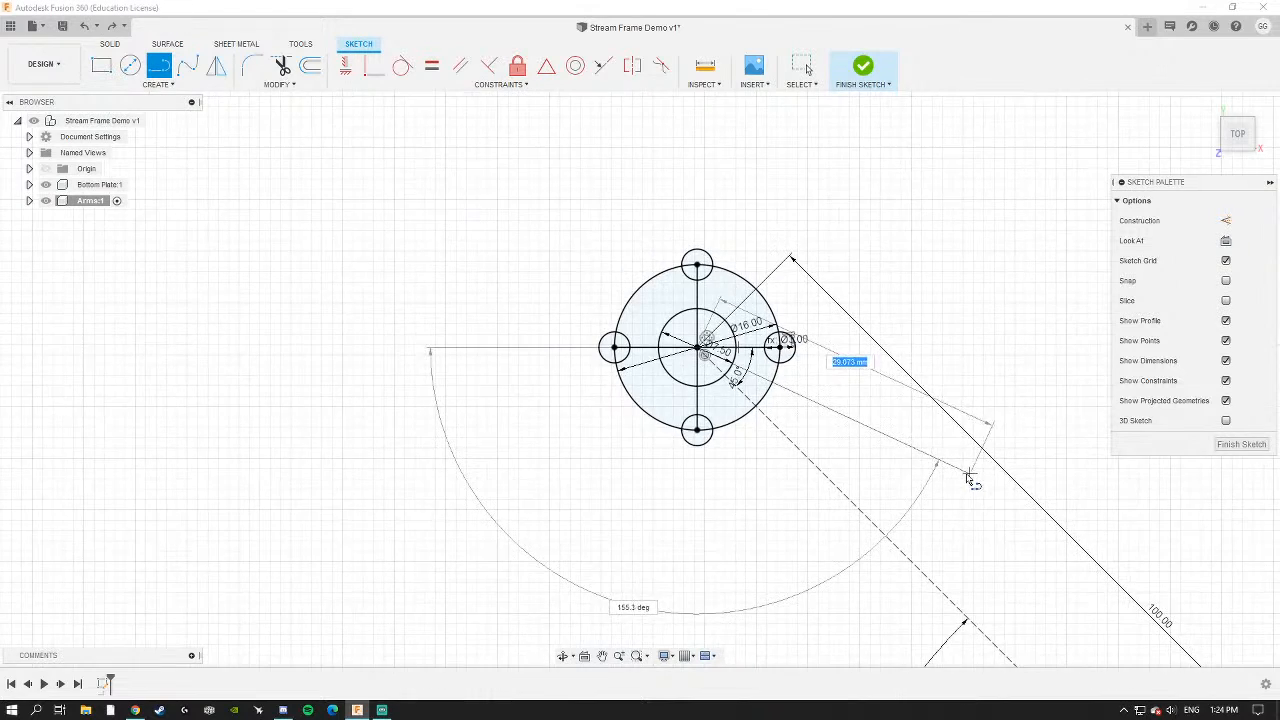
pyautogui.moveTo(971, 475); pyautogui.dragTo(697, 341, button='middle')
pyautogui.click(1147, 509)
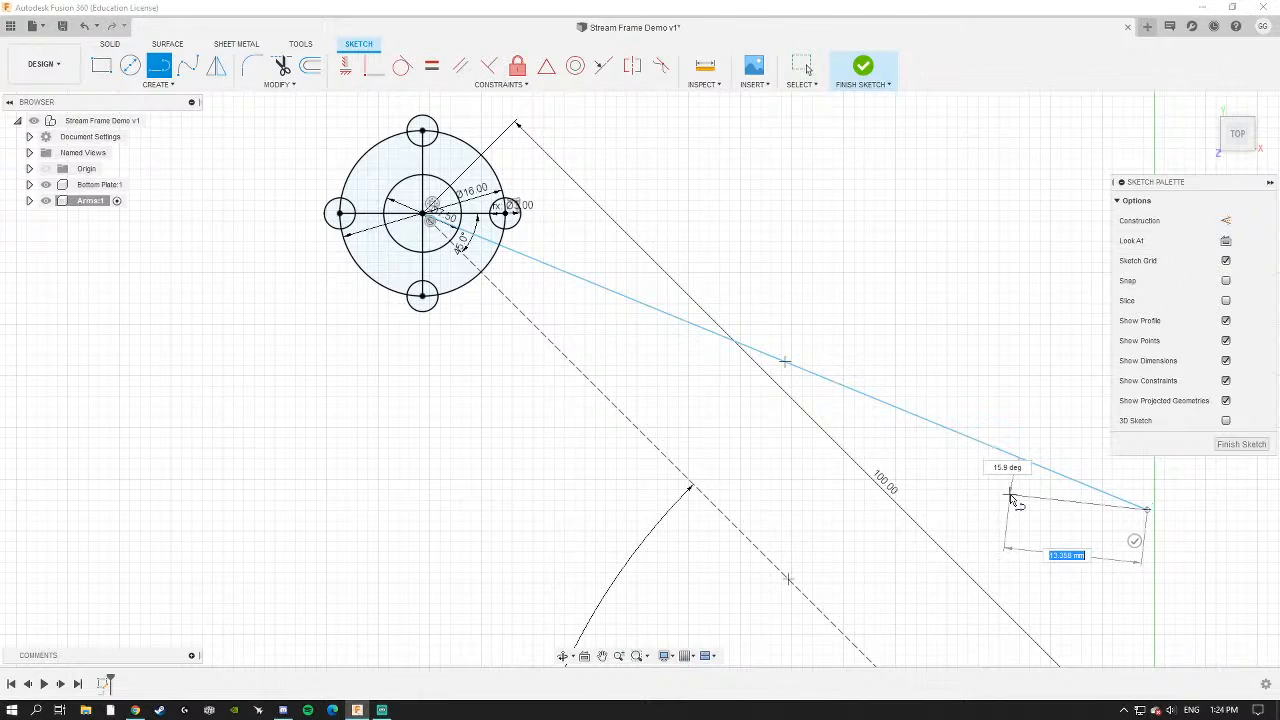
pyautogui.press('Escape')
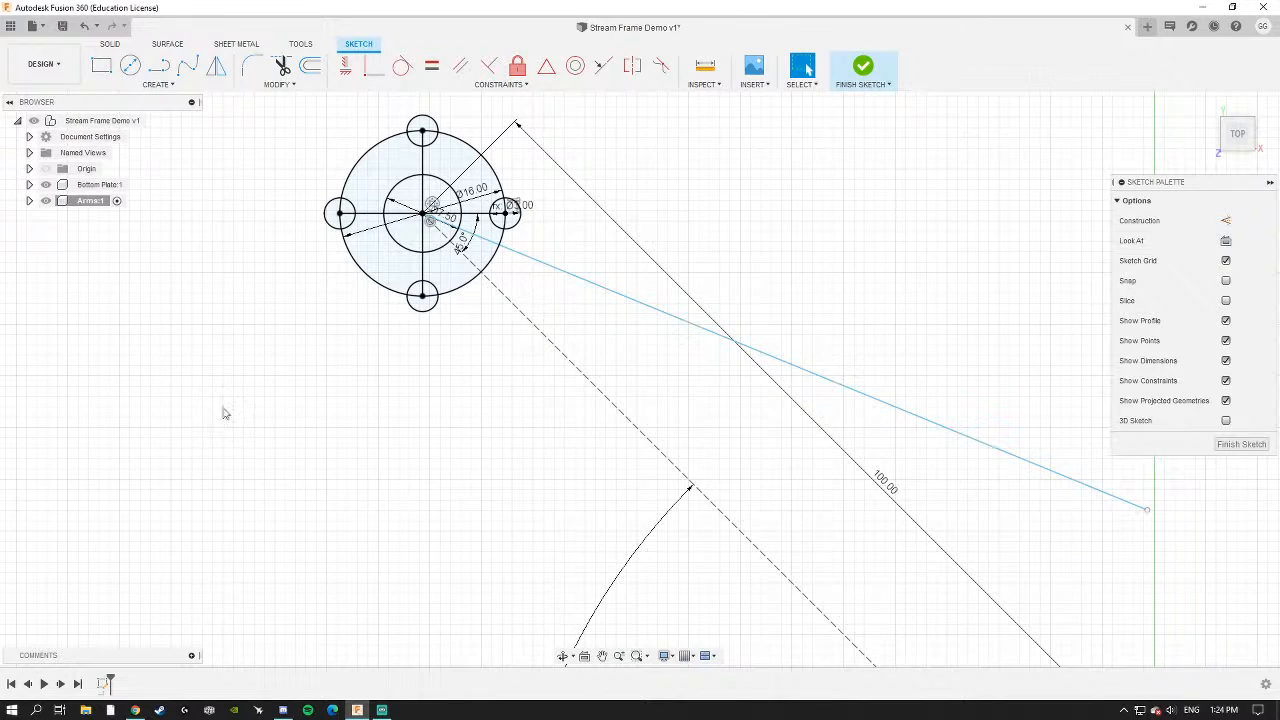
# Delete the 45° angle dimension between the horizontal line and the diagonal construction line at the motor mount centre.
pyautogui.scroll(3, 490, 271)
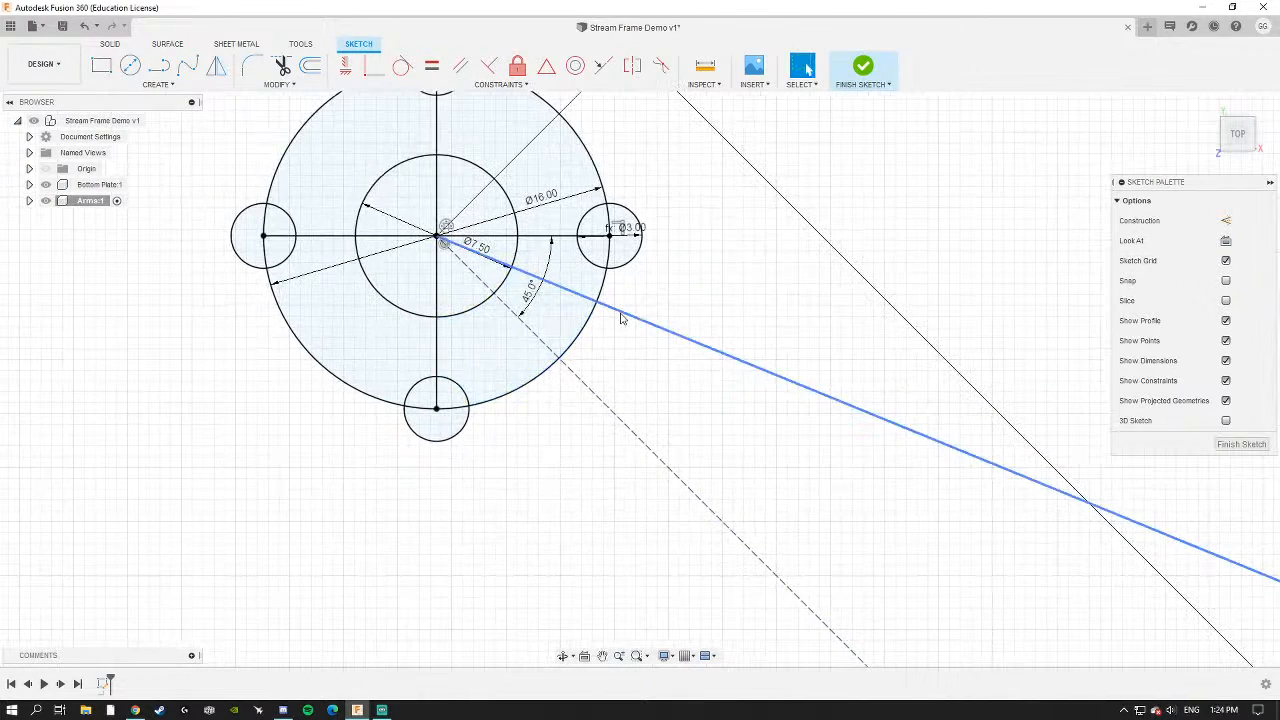
pyautogui.click(680, 326)
pyautogui.moveTo(571, 336)
pyautogui.mouseDown(button='middle')
pyautogui.moveTo(568, 361)
pyautogui.moveTo(597, 342)
pyautogui.mouseUp(button='middle')
pyautogui.scroll(3, 555, 355)
pyautogui.scroll(-2, 696, 280)
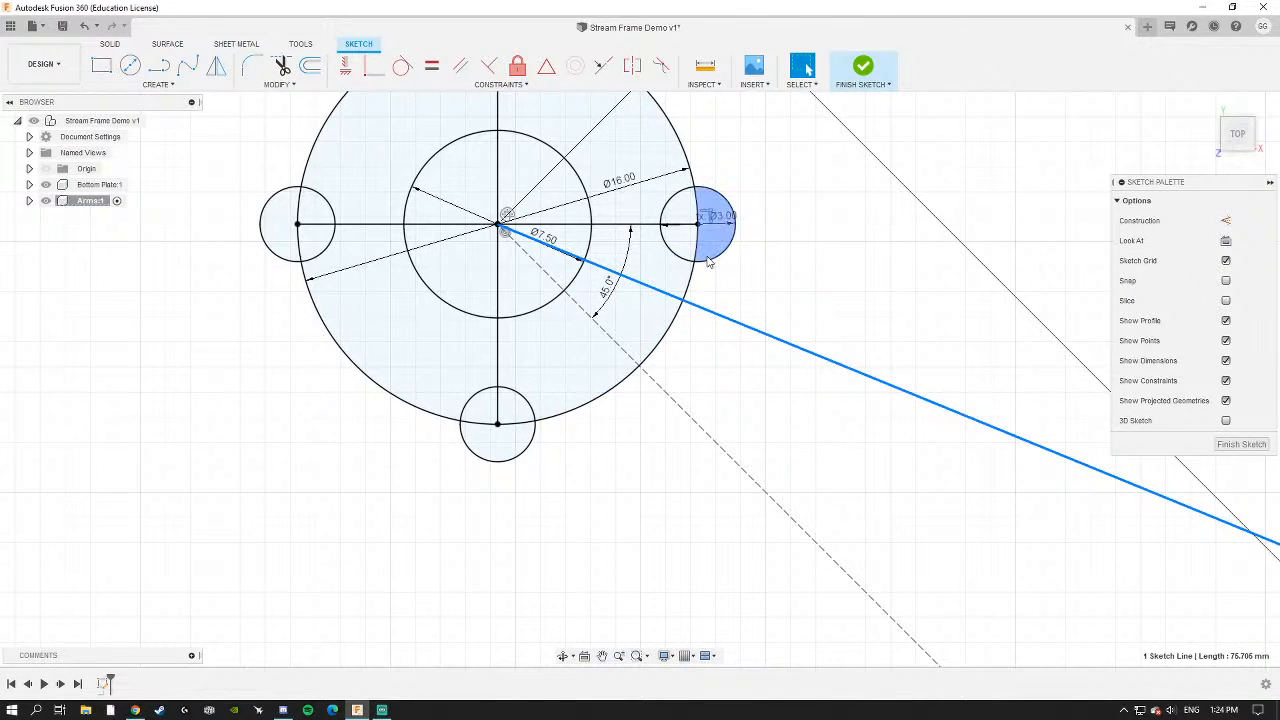
pyautogui.click(710, 258)
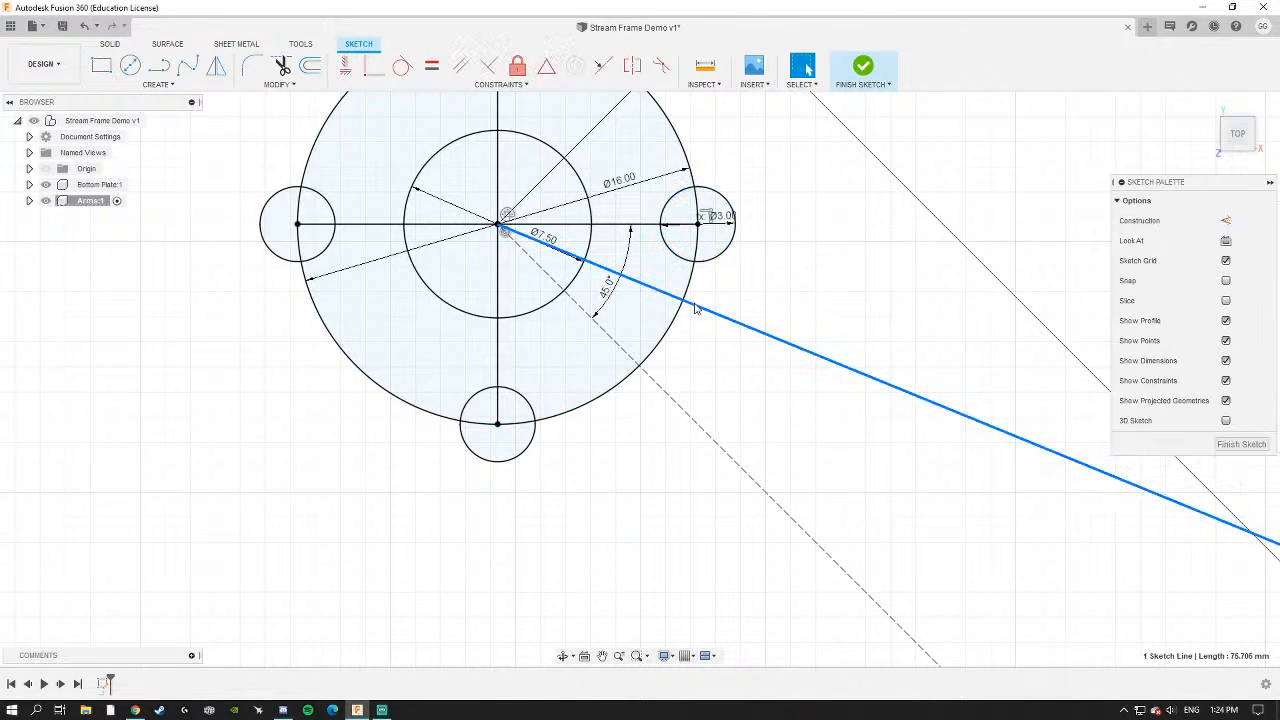
pyautogui.click(528, 451)
pyautogui.click(774, 284)
pyautogui.scroll(-3, 640, 320)
pyautogui.moveTo(600, 344); pyautogui.dragTo(549, 363, button='middle')
pyautogui.click(567, 332)
pyautogui.press('Delete')
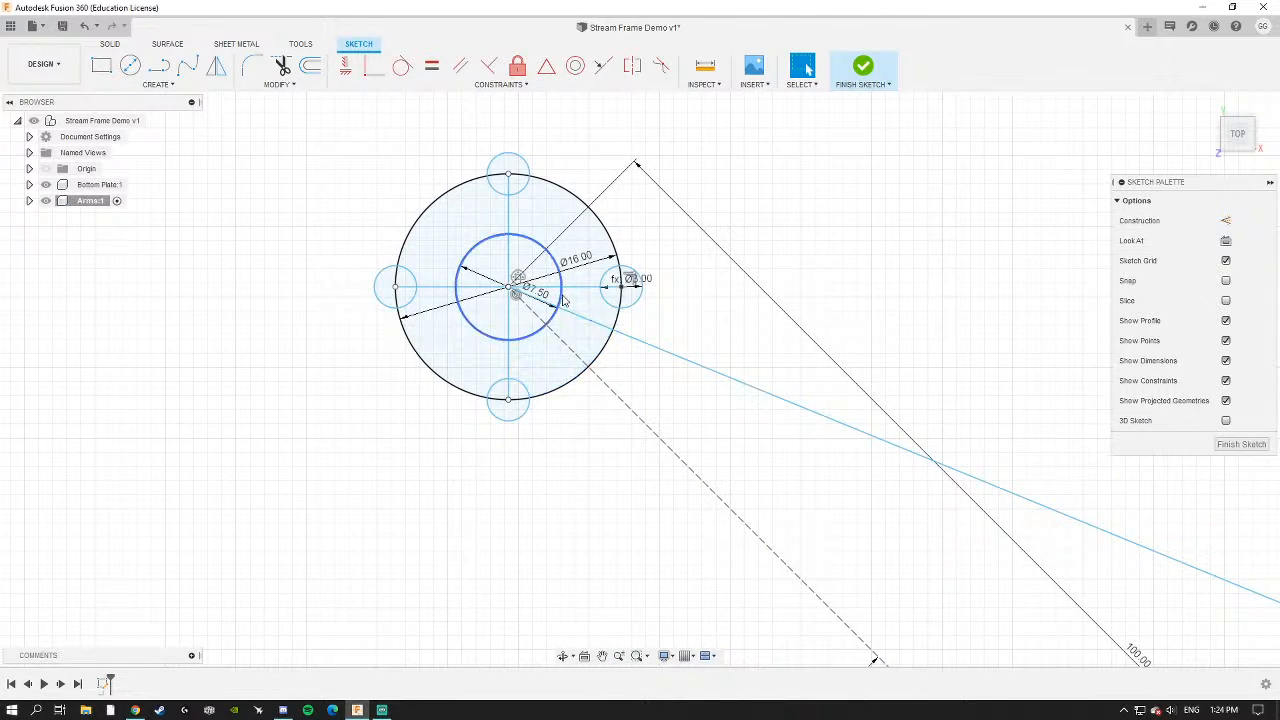
# Add a 45° angle dimension between the horizontal line through the hole and the new free line at the motor mount centre.
pyautogui.scroll(3, 565, 302)
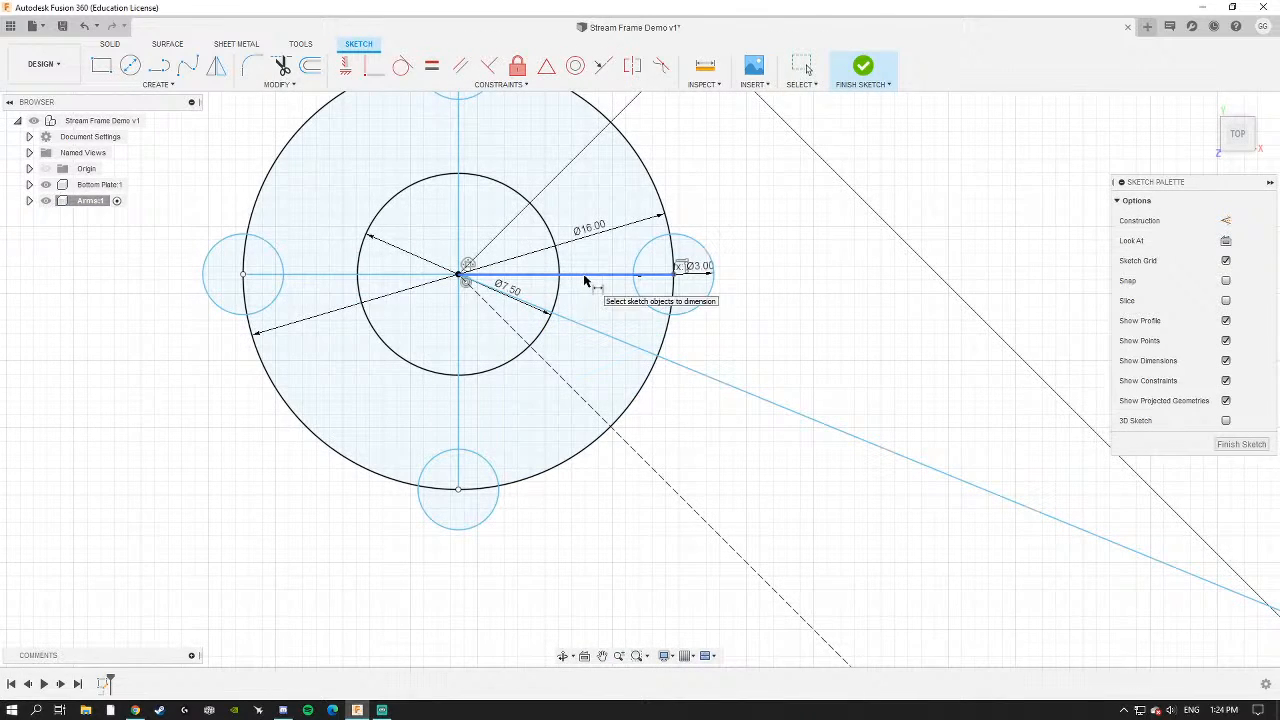
pyautogui.click(592, 275)
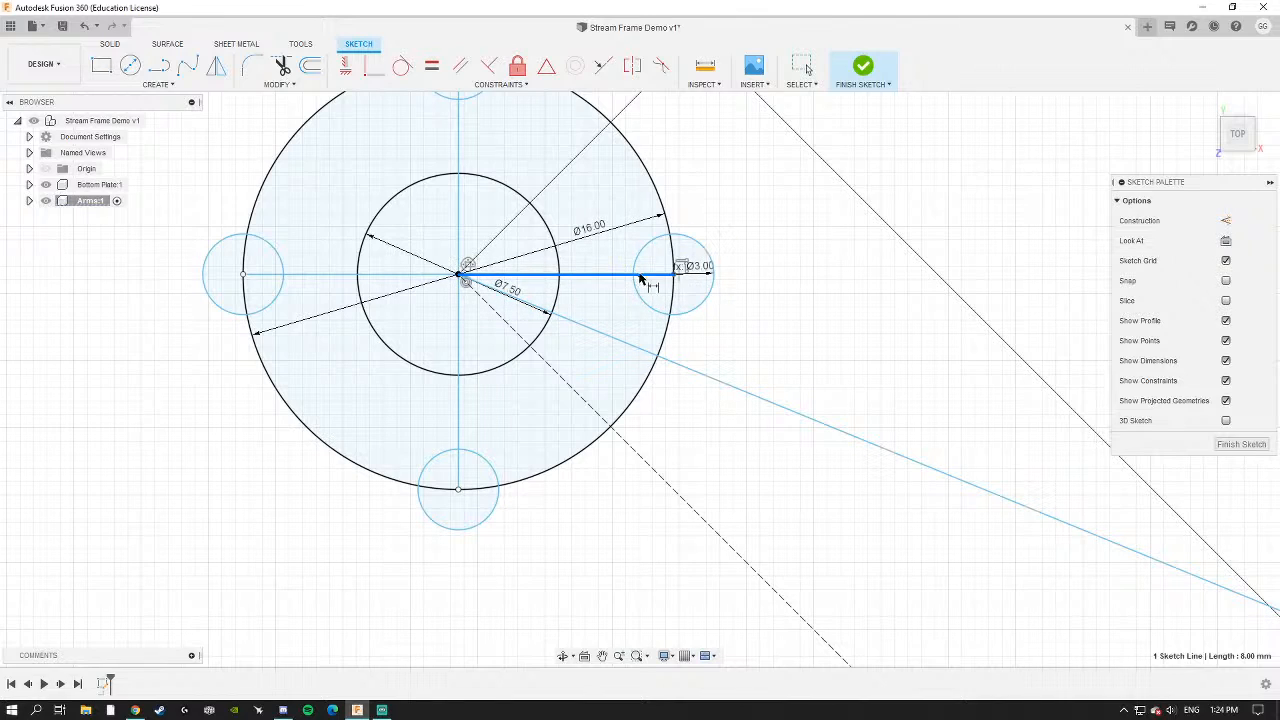
pyautogui.click(583, 330)
pyautogui.click(598, 316)
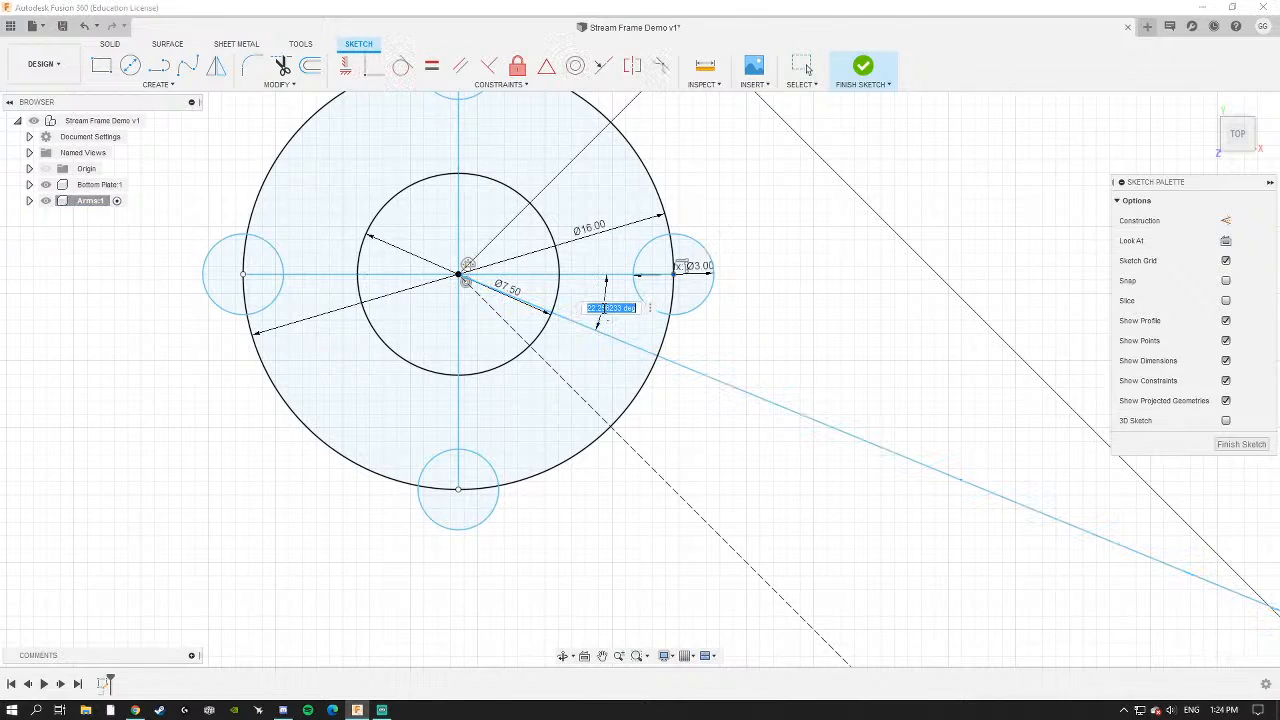
pyautogui.press('Return')
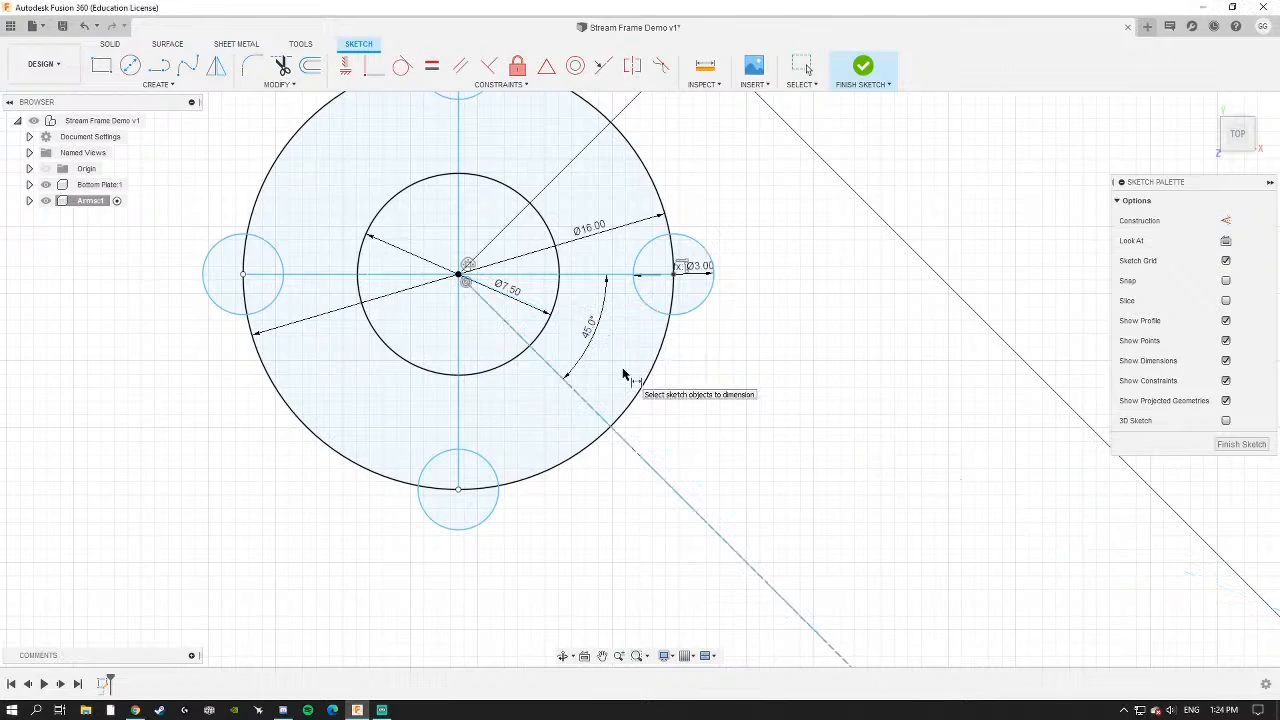
# Undo the 45° value on the angle dimension between the horizontal line and the free line.
pyautogui.scroll(-3, 622, 374)
pyautogui.moveTo(611, 351); pyautogui.dragTo(506, 228, button='middle')
pyautogui.scroll(-3, 506, 228)
pyautogui.moveTo(722, 477)
pyautogui.mouseDown(button='middle')
pyautogui.moveTo(511, 198)
pyautogui.moveTo(637, 383)
pyautogui.moveTo(591, 403)
pyautogui.moveTo(644, 492)
pyautogui.mouseUp(button='middle')
pyautogui.hotkey('ctrl', 'z')
# Fix the free line from the motor mount centre in place with the Fix/UnFix constraint.
pyautogui.click(555, 264)
pyautogui.rightClick(557, 264)
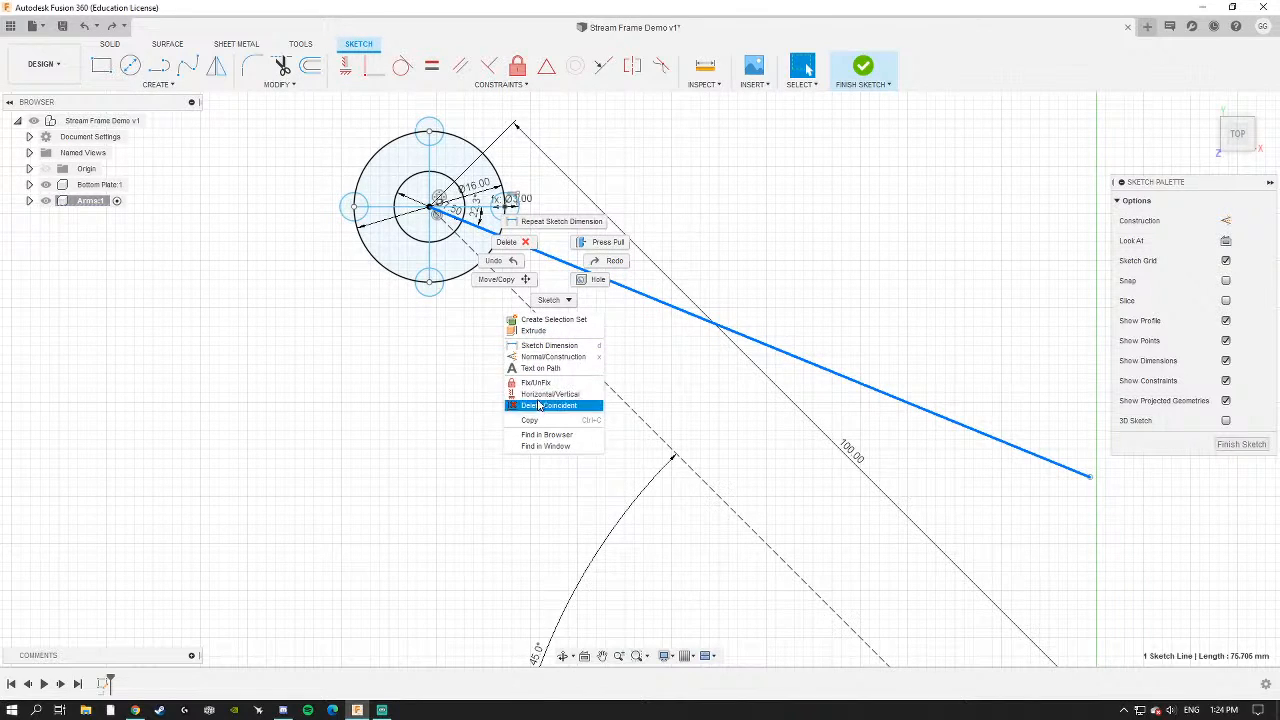
pyautogui.click(590, 358)
pyautogui.scroll(-3, 483, 245)
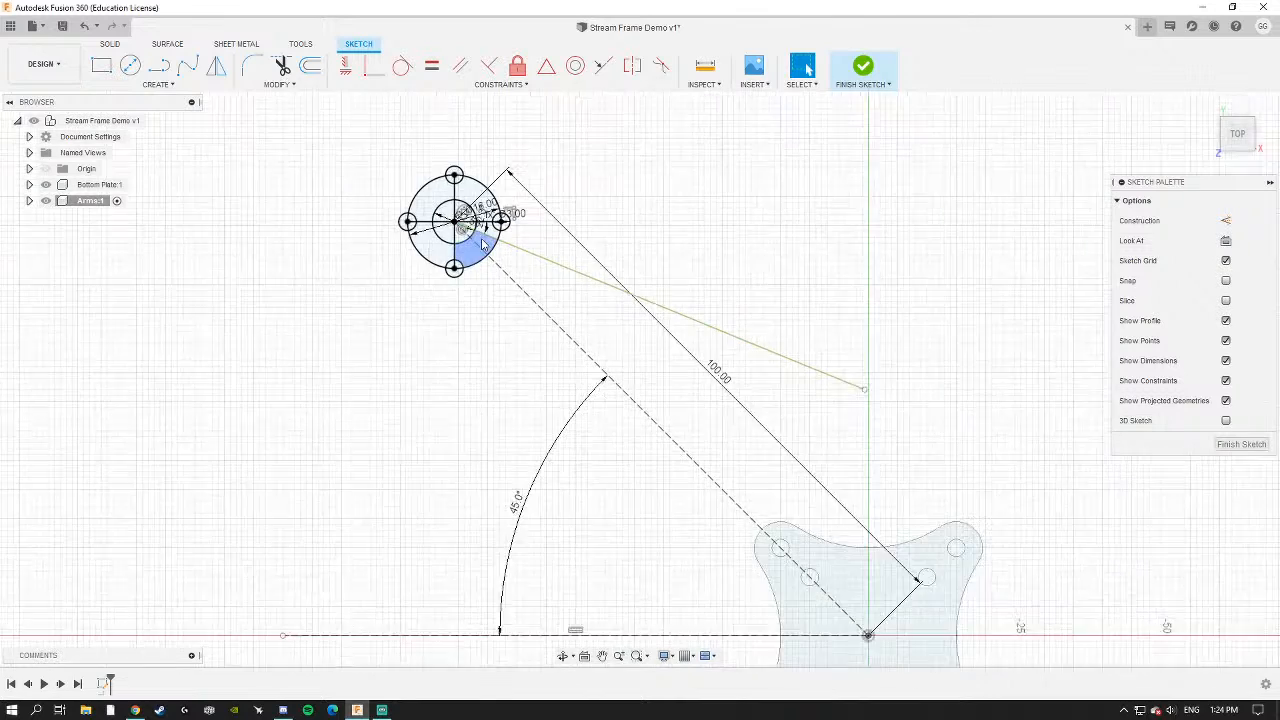
# Set the angle between the horizontal line and the fixed line to 45°.
pyautogui.scroll(5, 483, 245)
pyautogui.click(486, 228)
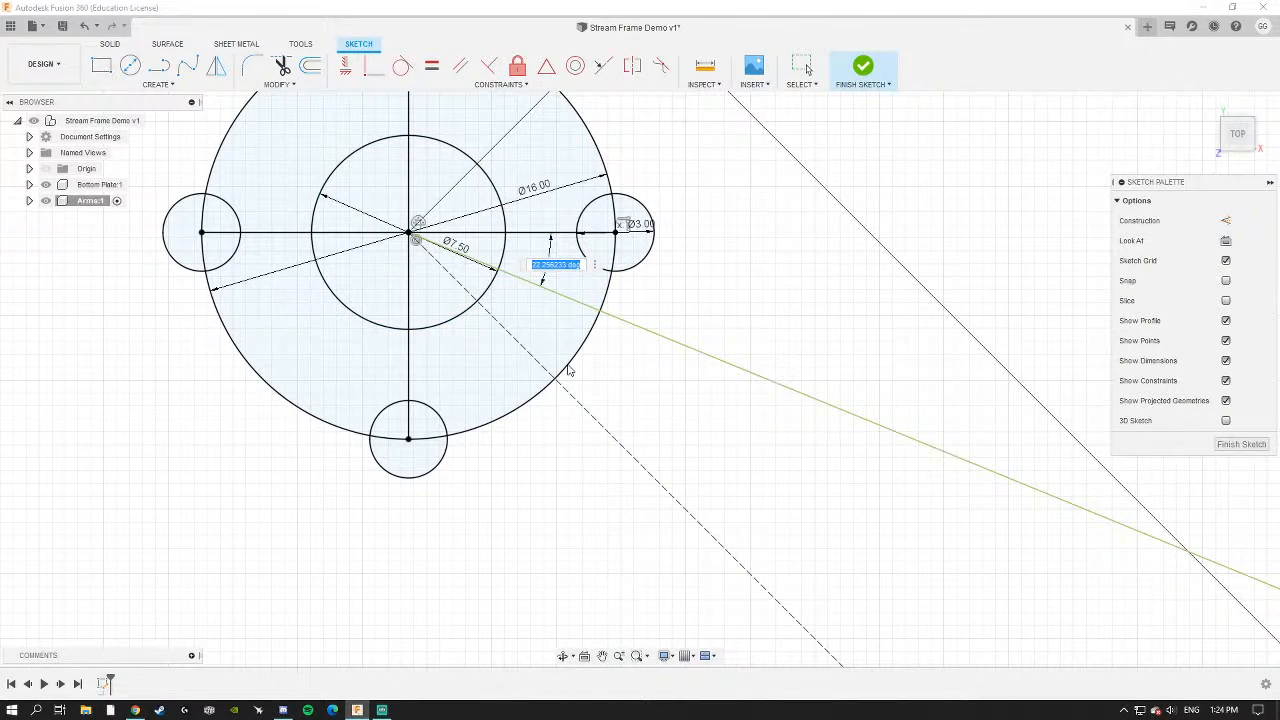
pyautogui.write('45')
pyautogui.press('Return')
# Inspect the rotated motor mount holes against the arm and bottom plate, and undo the 45° angle and the line's fixing.
pyautogui.scroll(-5, 568, 370)
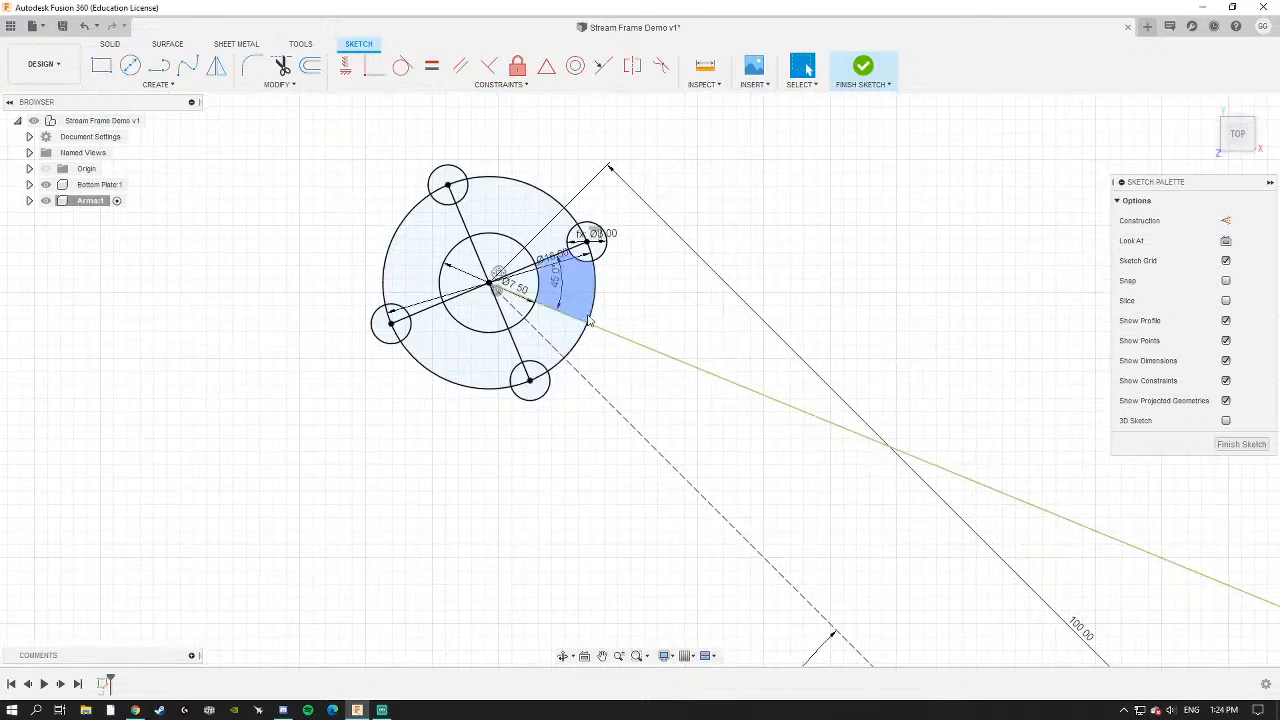
pyautogui.moveTo(568, 370)
pyautogui.keyDown('shift'); pyautogui.mouseDown(button='middle')
pyautogui.moveTo(586, 263)
pyautogui.moveTo(414, 417)
pyautogui.moveTo(542, 388)
pyautogui.mouseUp(button='middle'); pyautogui.keyUp('shift')
pyautogui.scroll(3, 666, 331)
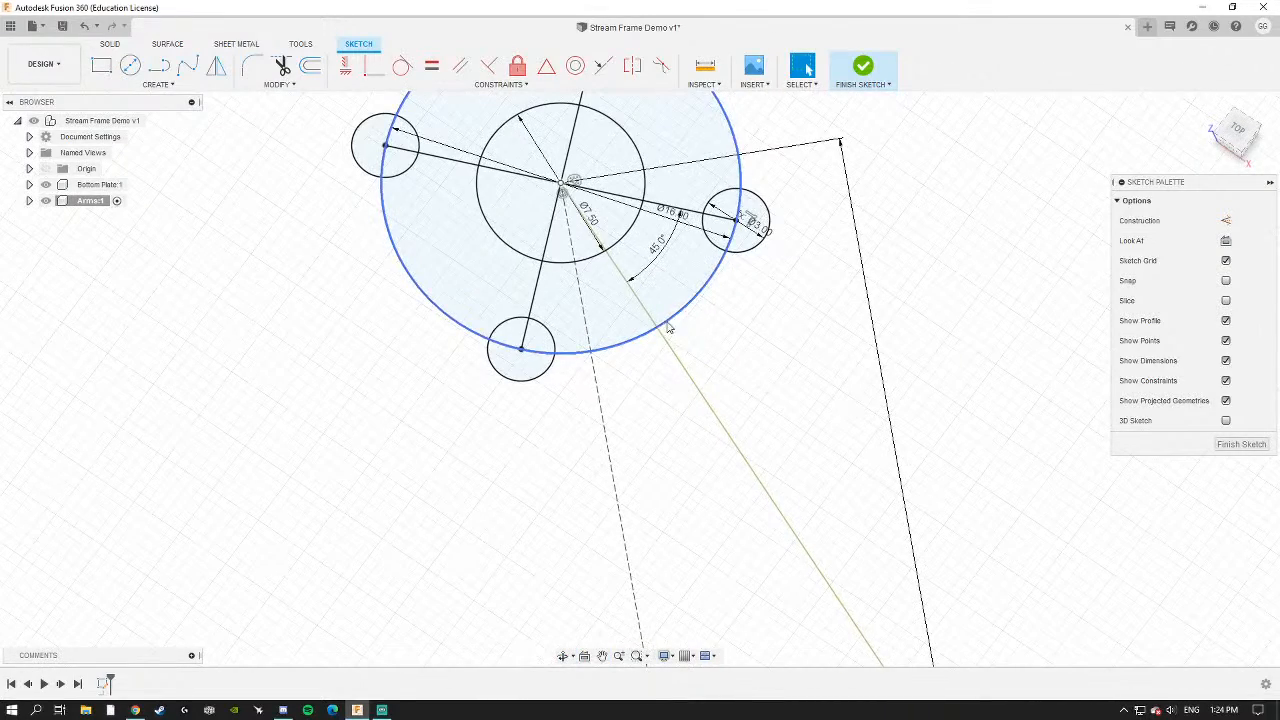
pyautogui.scroll(-2, 727, 232)
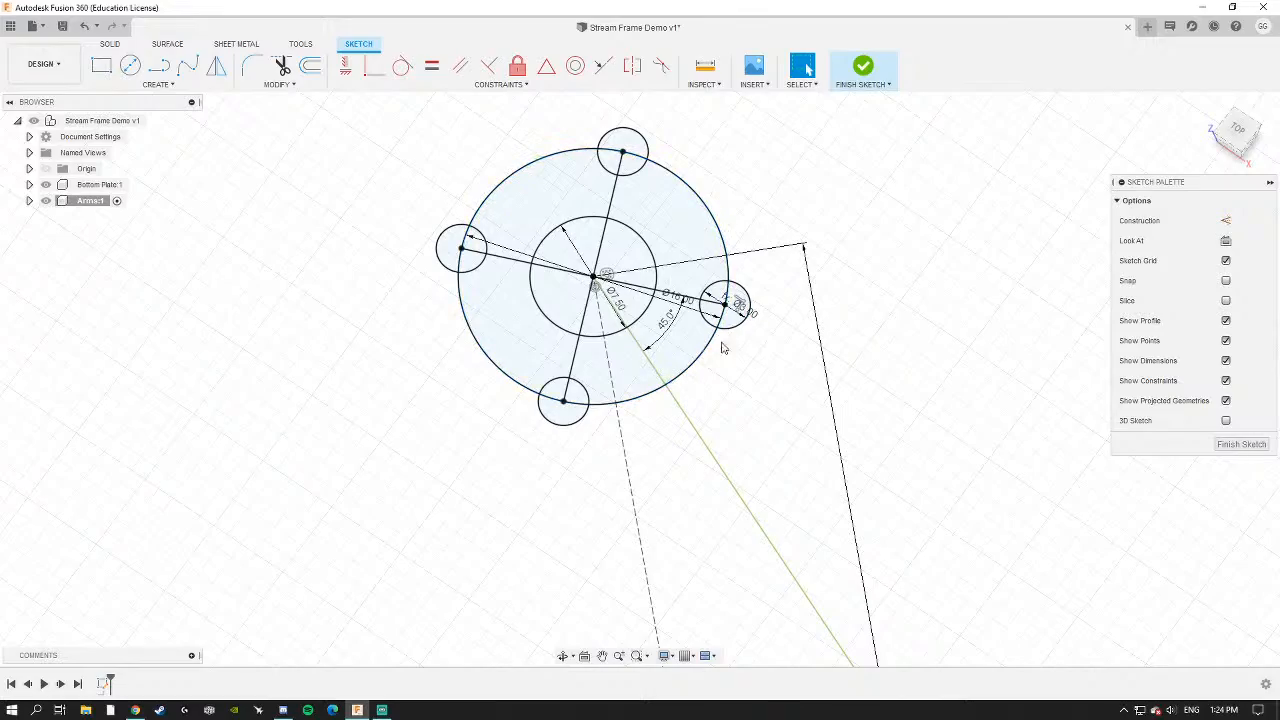
pyautogui.scroll(-5, 662, 387)
pyautogui.keyDown('shift'); pyautogui.moveTo(660, 453); pyautogui.dragTo(669, 465, button='middle'); pyautogui.keyUp('shift')
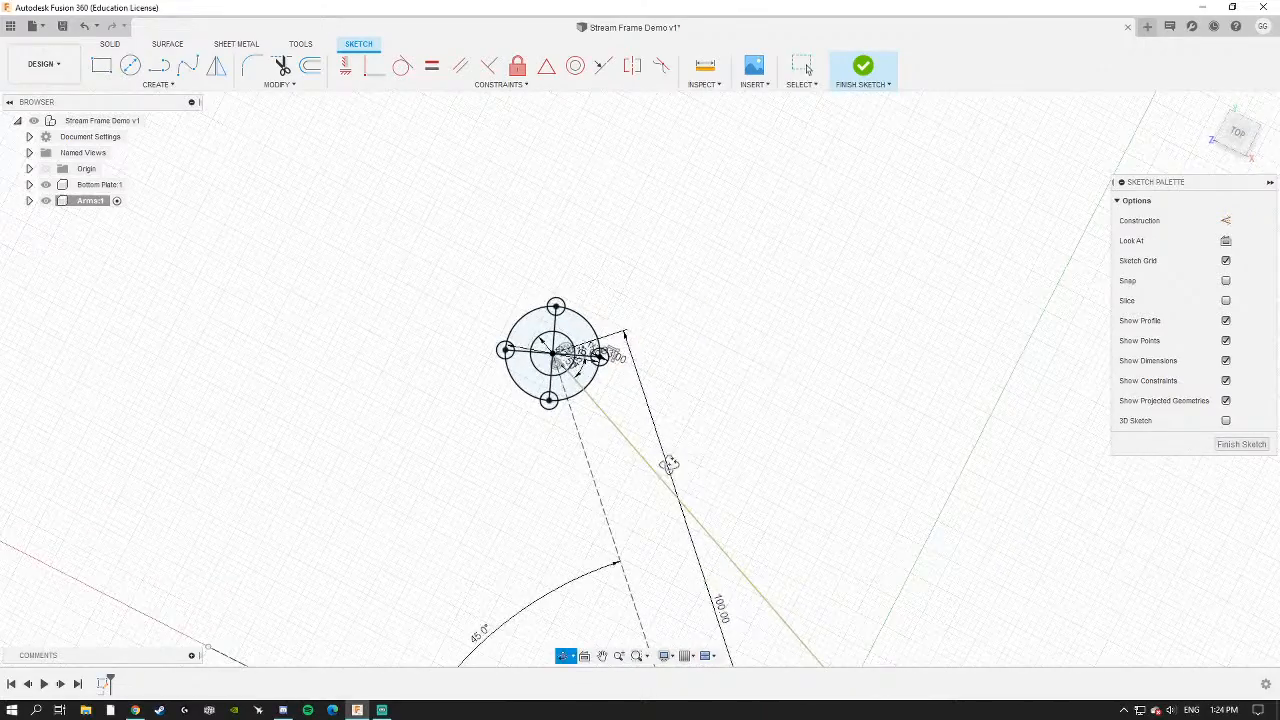
pyautogui.click(1237, 134)
pyautogui.moveTo(755, 505); pyautogui.dragTo(642, 353, button='middle')
pyautogui.scroll(-4, 590, 416)
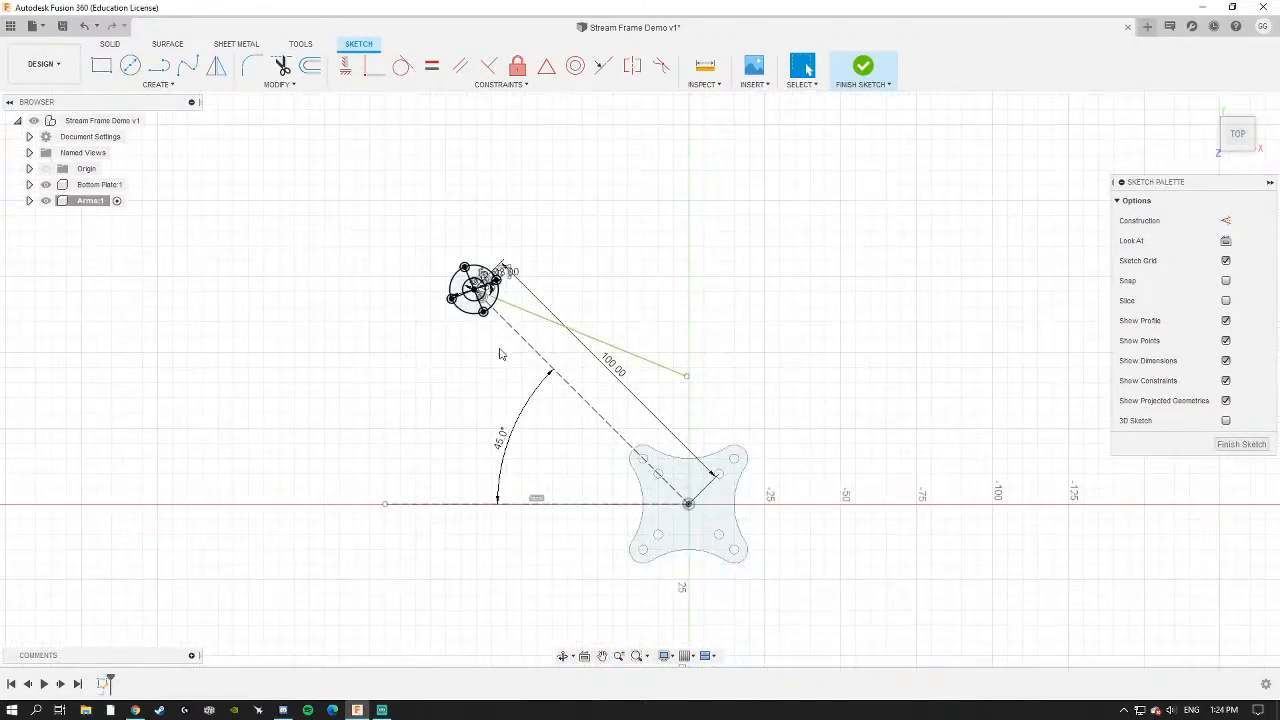
pyautogui.scroll(5, 518, 350)
pyautogui.hotkey('ctrl', 'z')
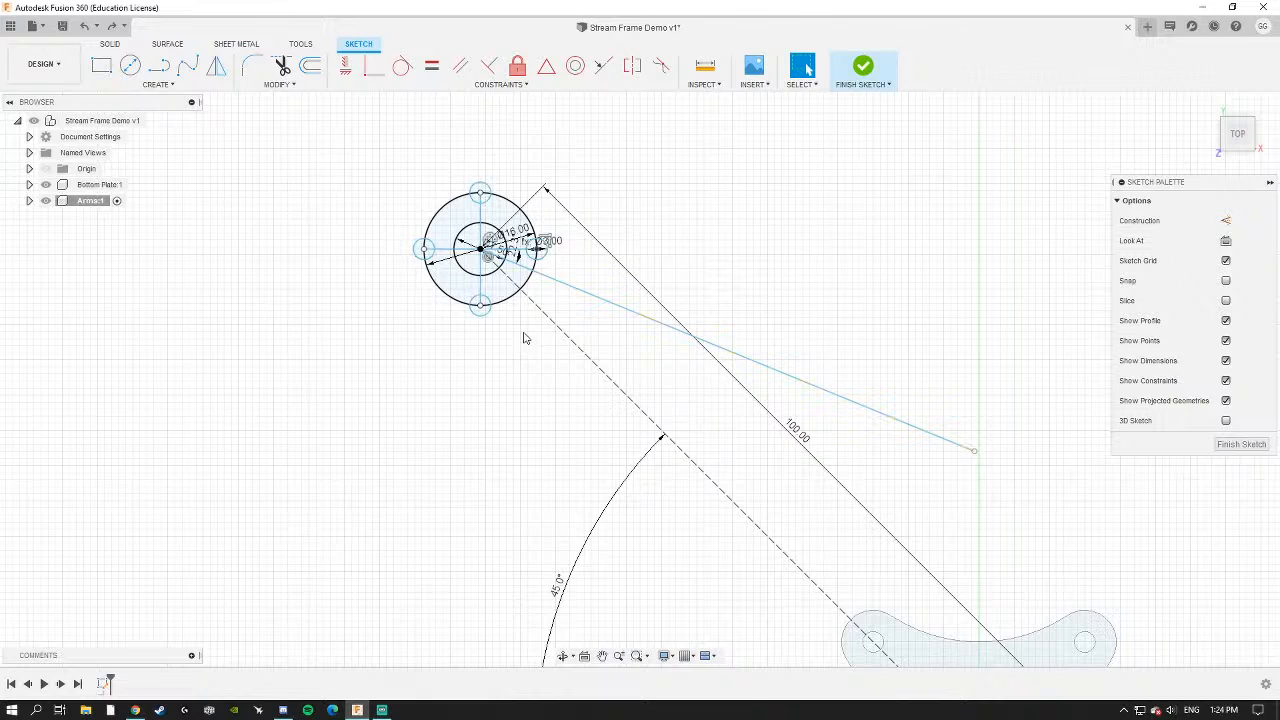
# Undo the free line from the motor mount centre to restore the 45° angle dimension between the horizontal line and the diagonal arm line.
pyautogui.hotkey('ctrl', 'z')
pyautogui.hotkey('ctrl', 'z')
pyautogui.scroll(6, 501, 267)
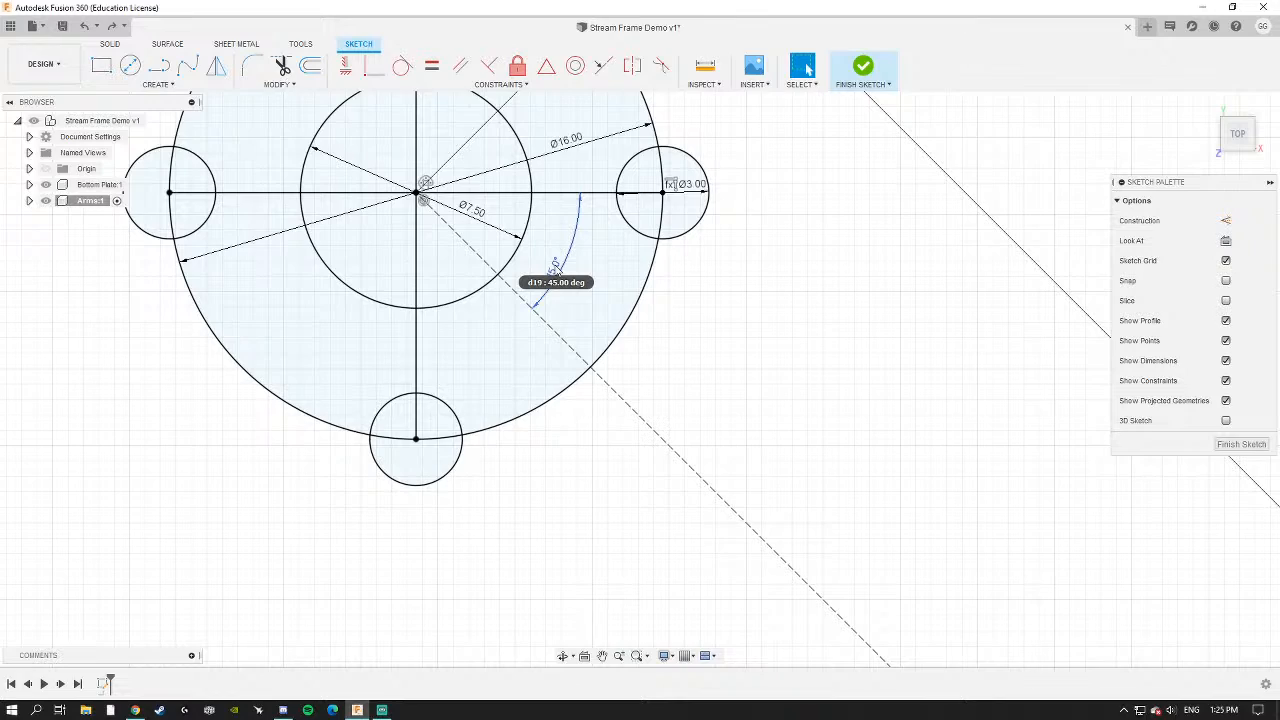
pyautogui.scroll(-5, 555, 270)
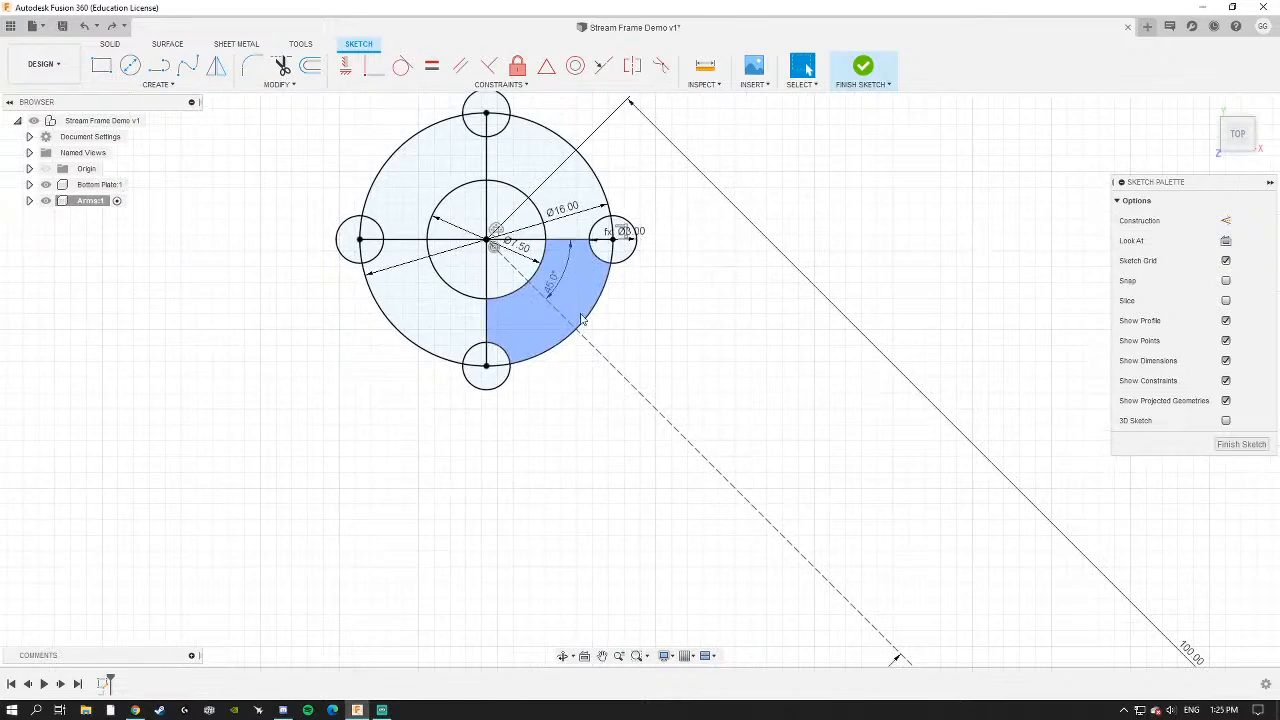
pyautogui.scroll(-3, 567, 370)
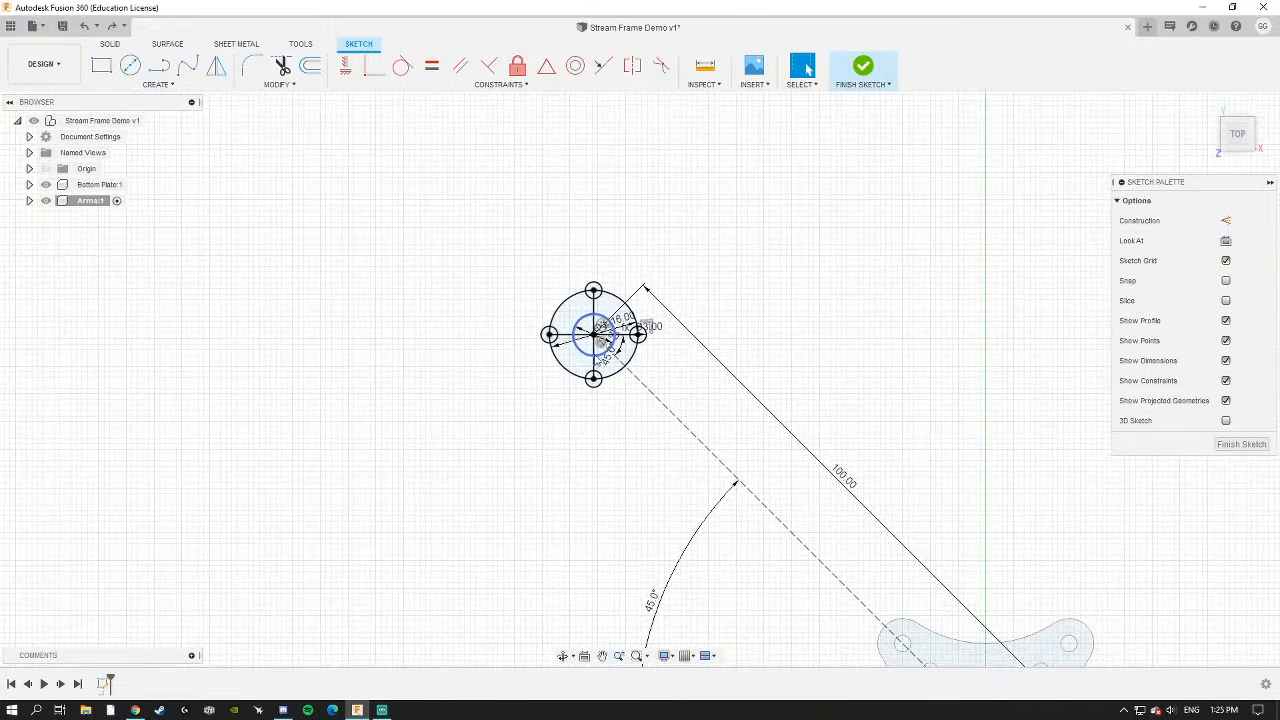
pyautogui.scroll(7, 560, 340)
pyautogui.moveTo(586, 363); pyautogui.dragTo(505, 382, button='middle')
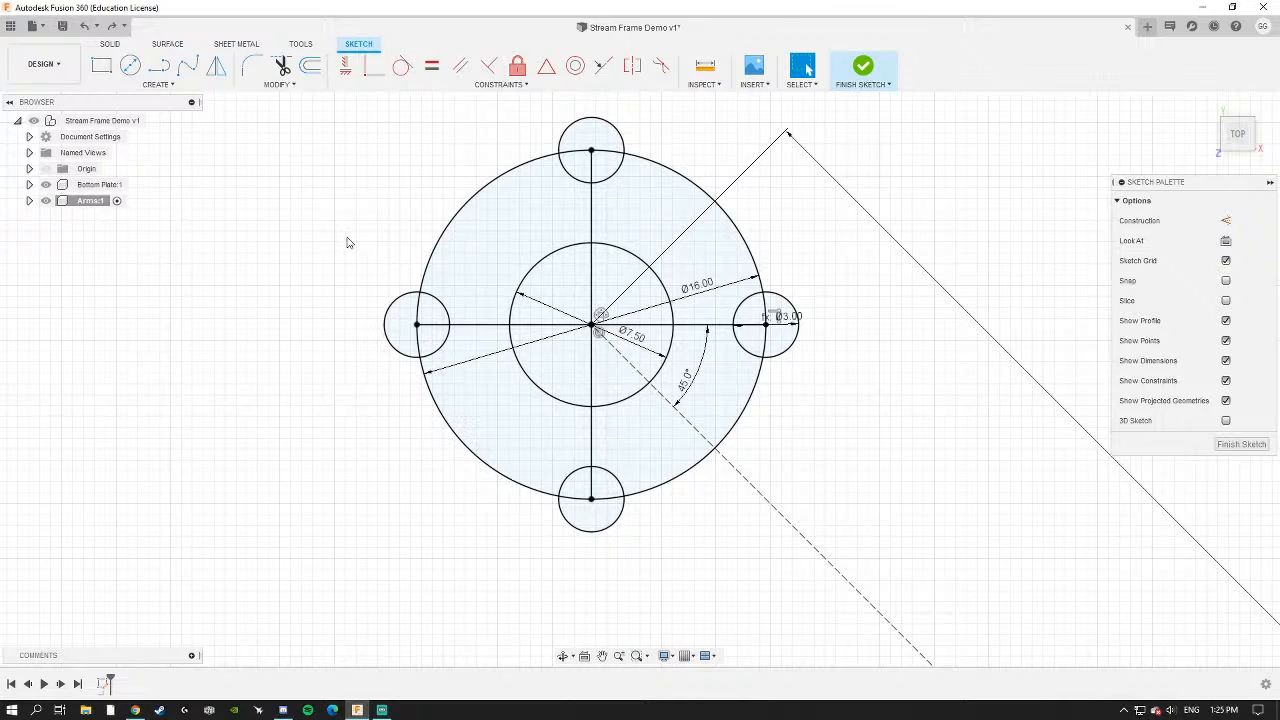
pyautogui.scroll(-4, 510, 306)
pyautogui.moveTo(638, 368); pyautogui.dragTo(446, 304, button='middle')
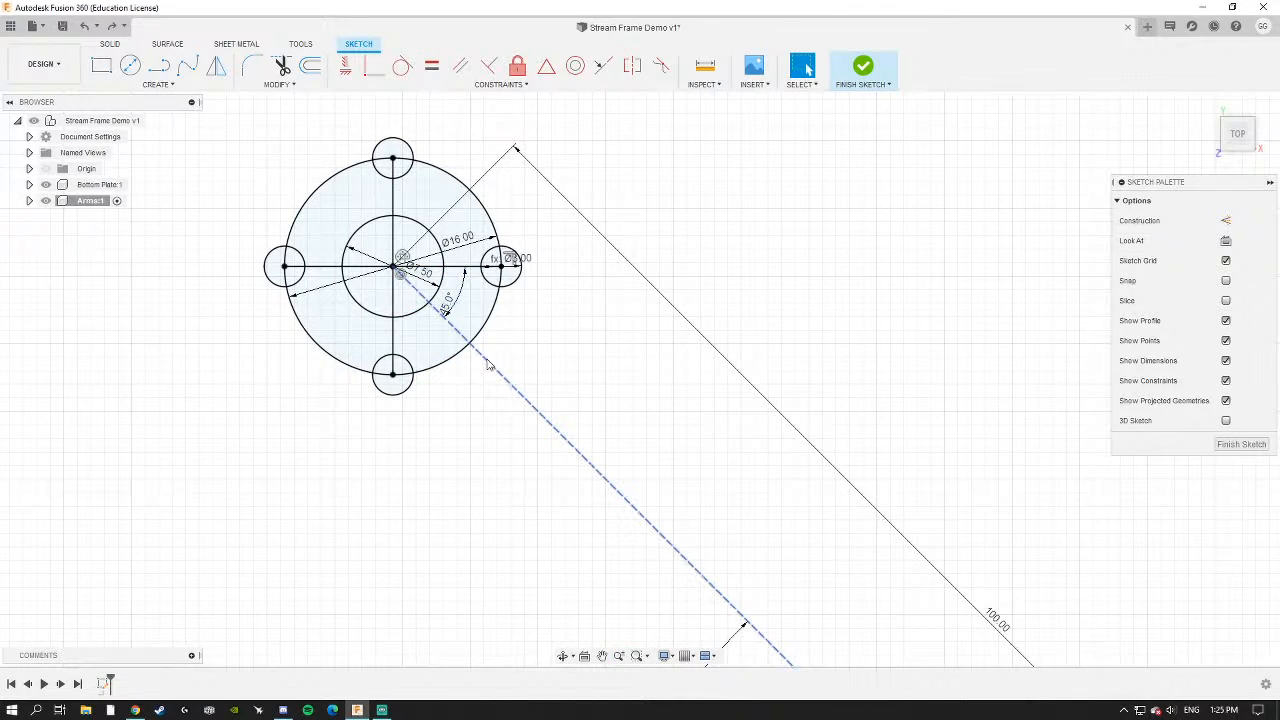
# Sketch a separate sloping line about 21 mm long in the empty area beyond the arm and shift it to test its freedom.
pyautogui.click(159, 65)
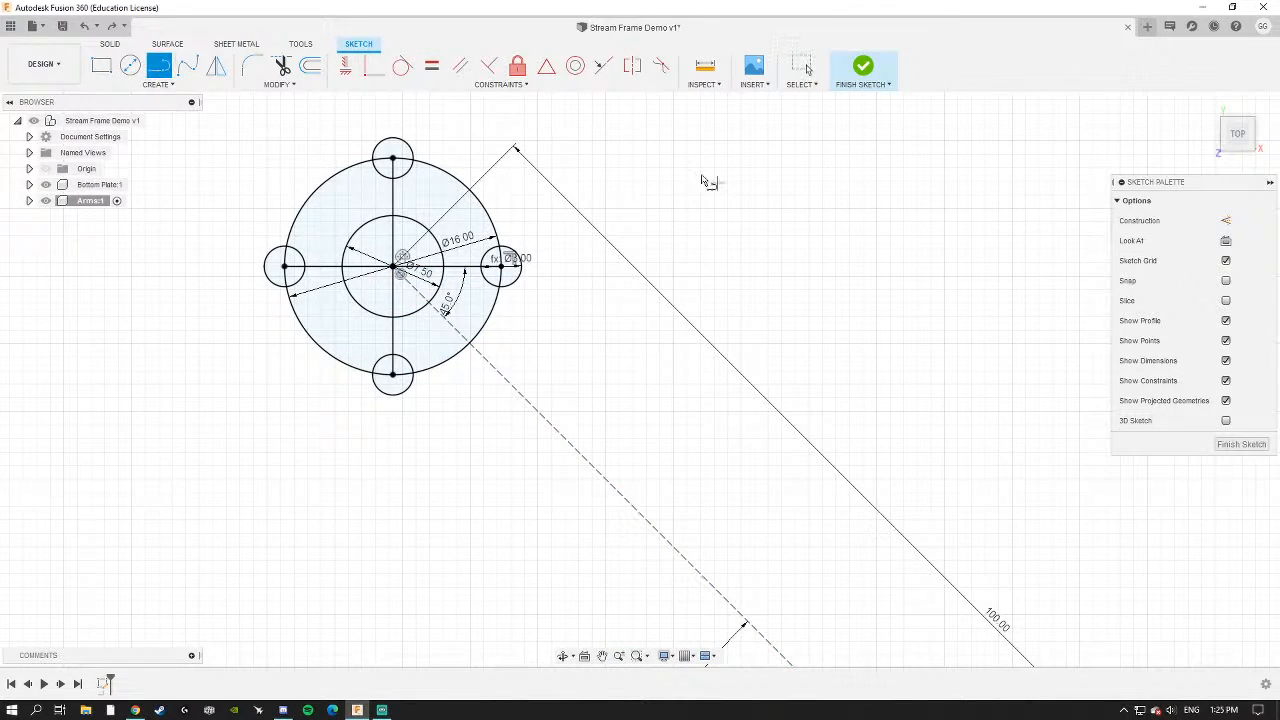
pyautogui.click(680, 165)
pyautogui.click(427, 165)
pyautogui.click(905, 284)
pyautogui.press('Escape')
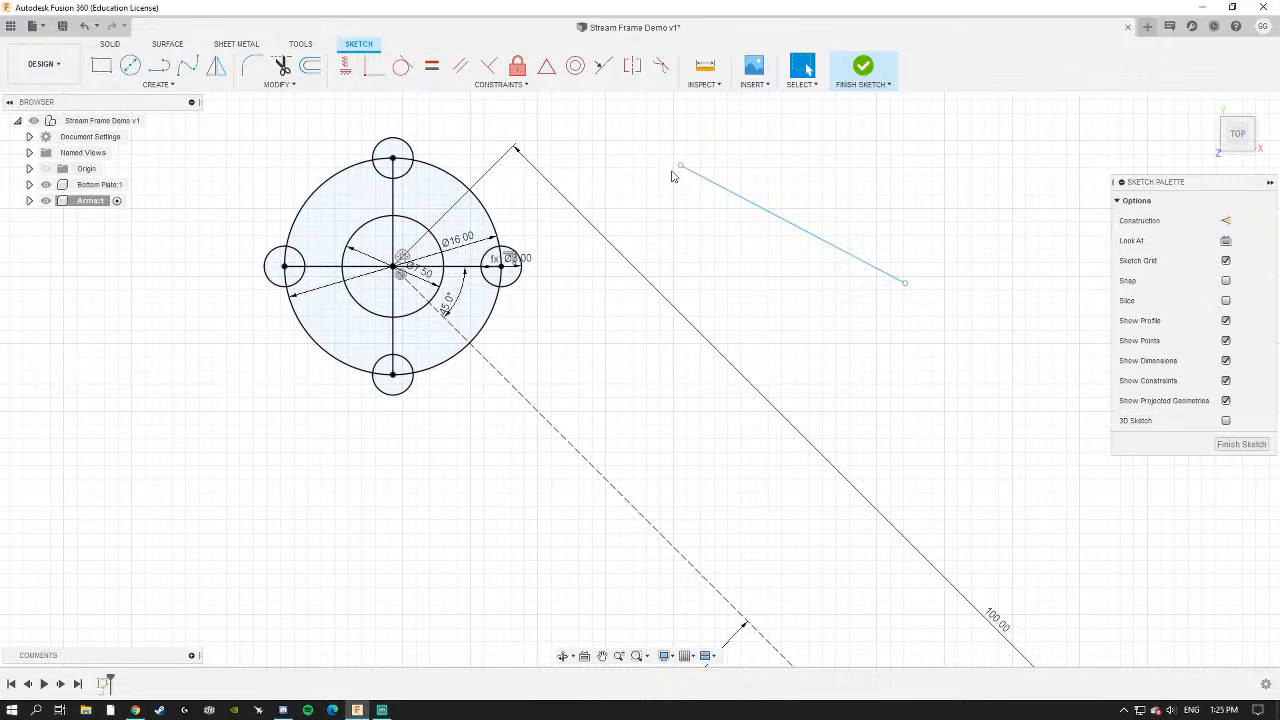
pyautogui.moveTo(755, 207)
pyautogui.mouseDown()
pyautogui.moveTo(787, 286)
pyautogui.moveTo(744, 232)
pyautogui.mouseUp()
pyautogui.moveTo(697, 191)
pyautogui.mouseDown()
pyautogui.moveTo(677, 189)
pyautogui.moveTo(670, 169)
pyautogui.moveTo(714, 213)
pyautogui.mouseUp()
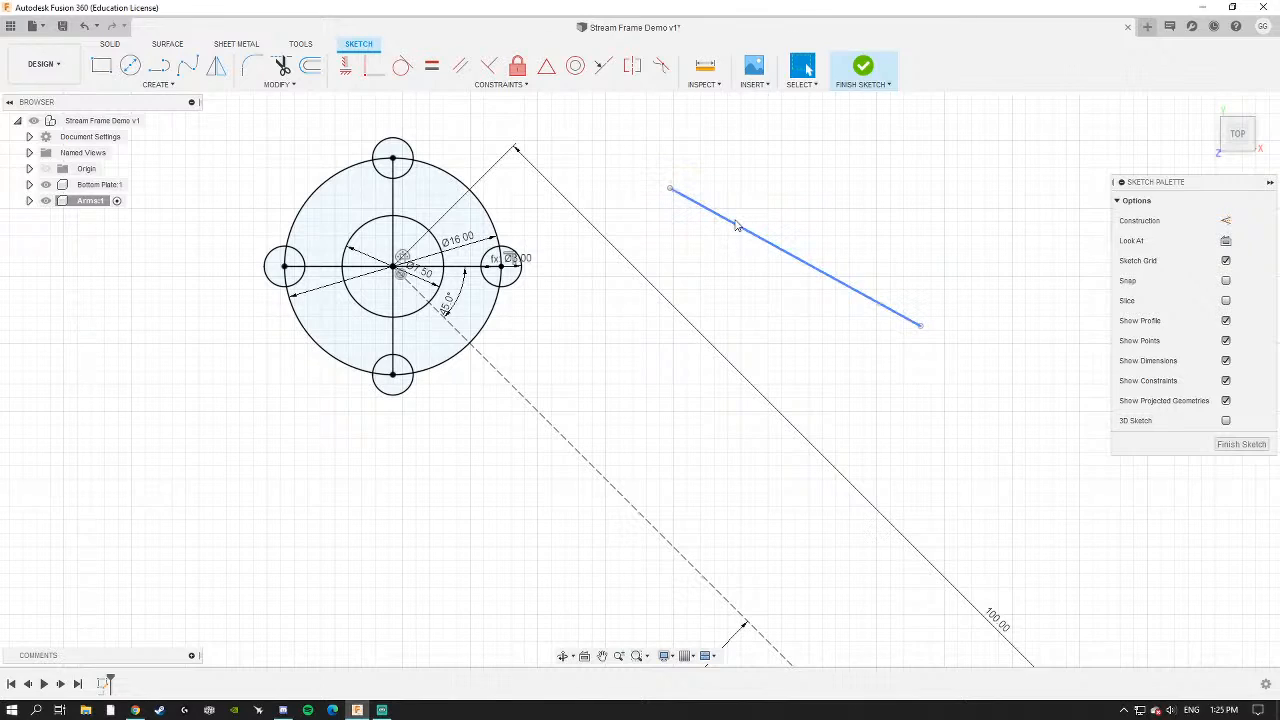
# Lock the separate sloping line with the Fix/UnFix constraint.
pyautogui.click(740, 227)
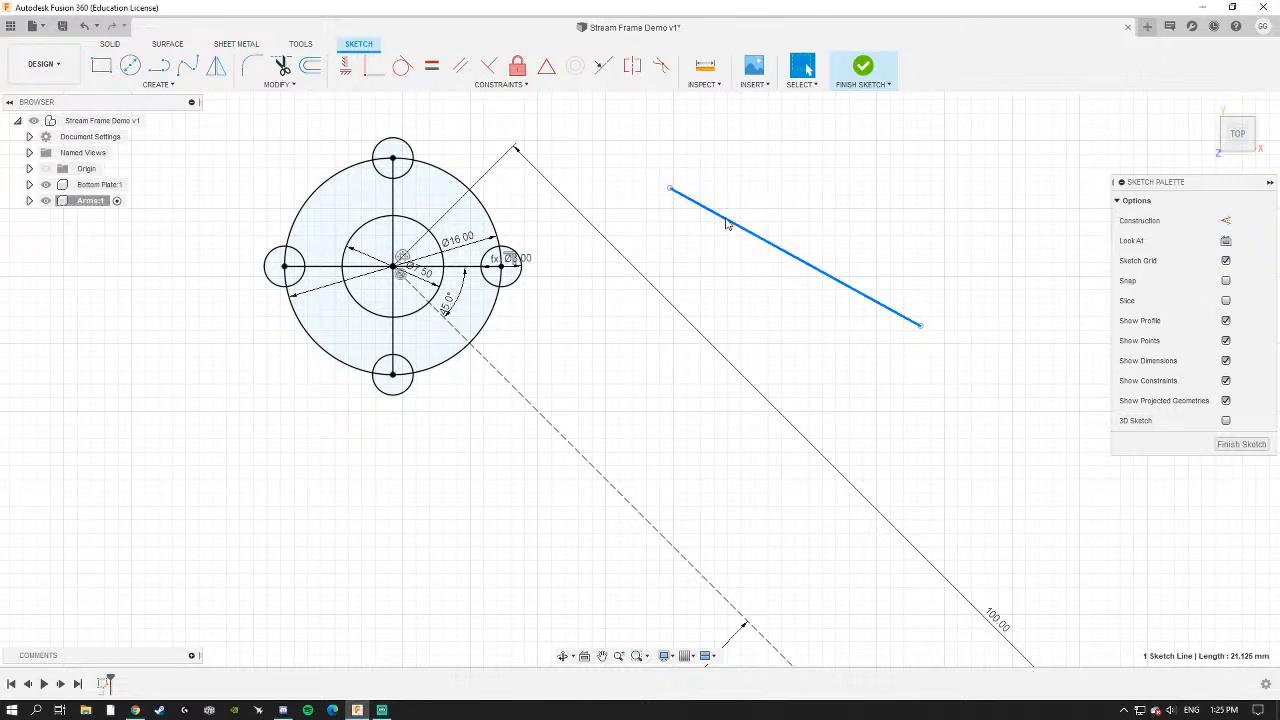
pyautogui.rightClick(722, 222)
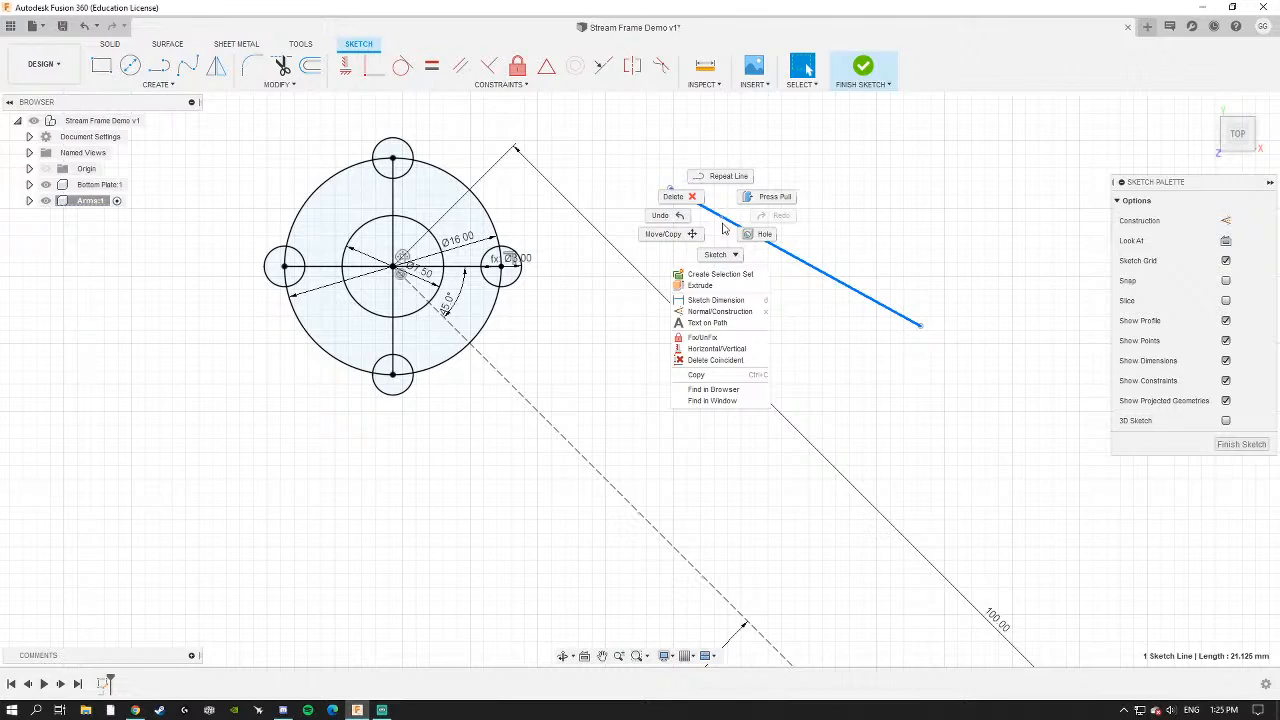
pyautogui.click(702, 340)
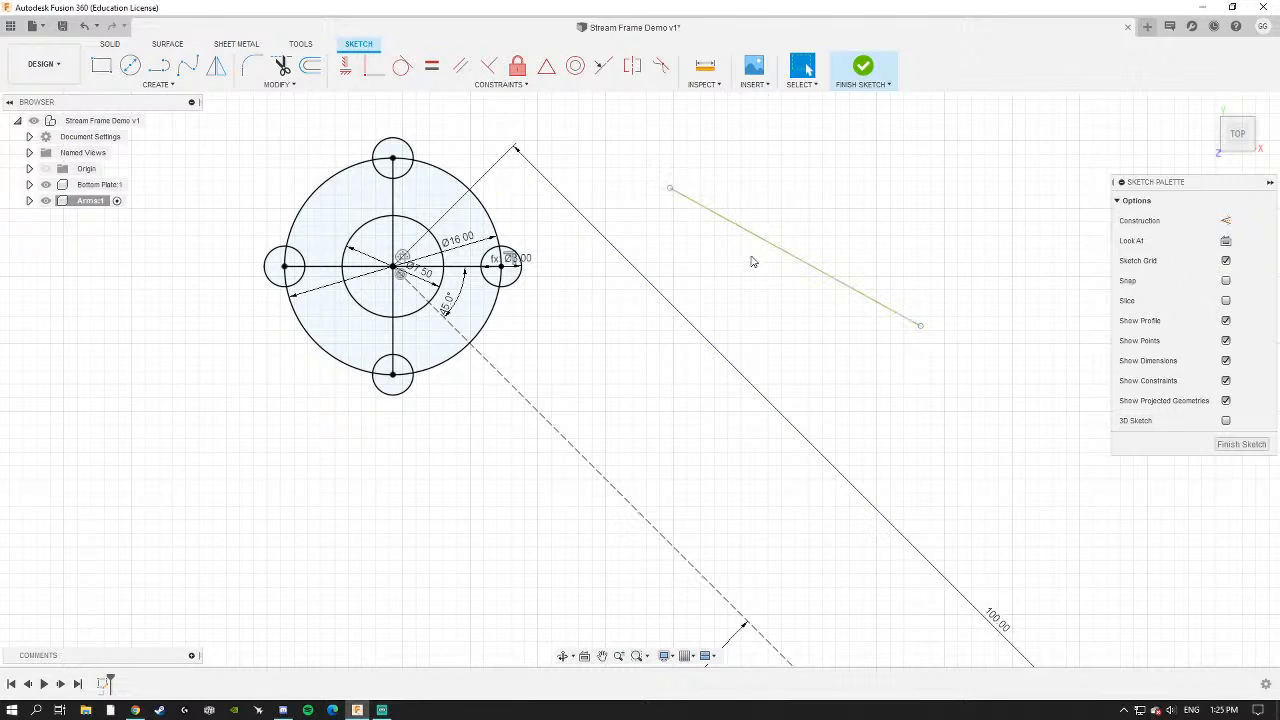
# Test how the fixed line's two endpoints and body can be moved, and delete the line.
pyautogui.click(660, 183)
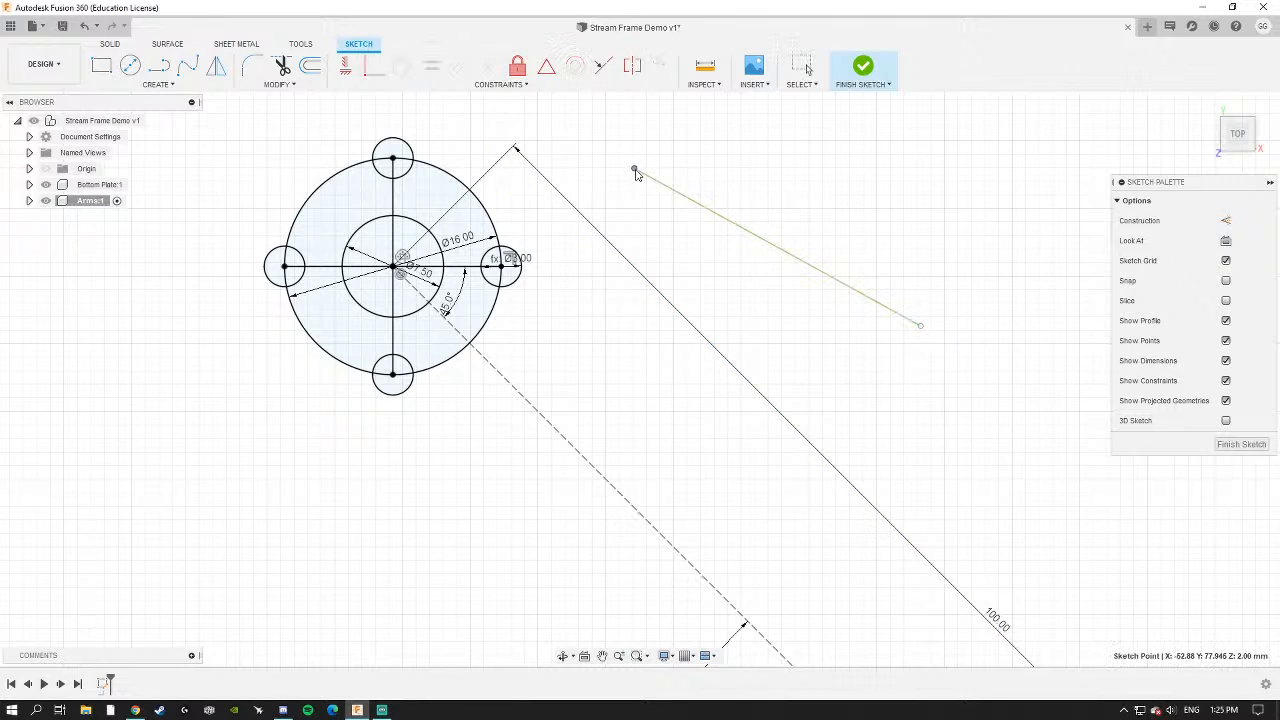
pyautogui.click(686, 198)
pyautogui.click(730, 226)
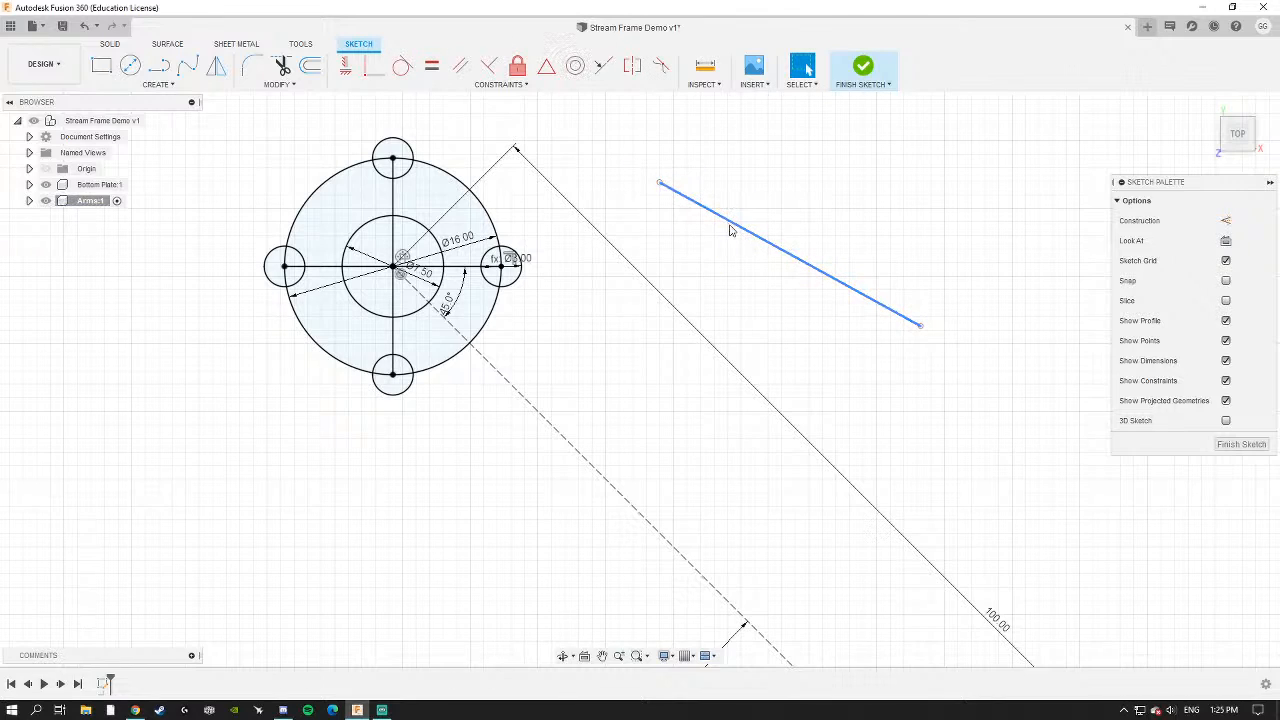
pyautogui.moveTo(921, 329); pyautogui.dragTo(784, 286)
pyautogui.click(706, 213)
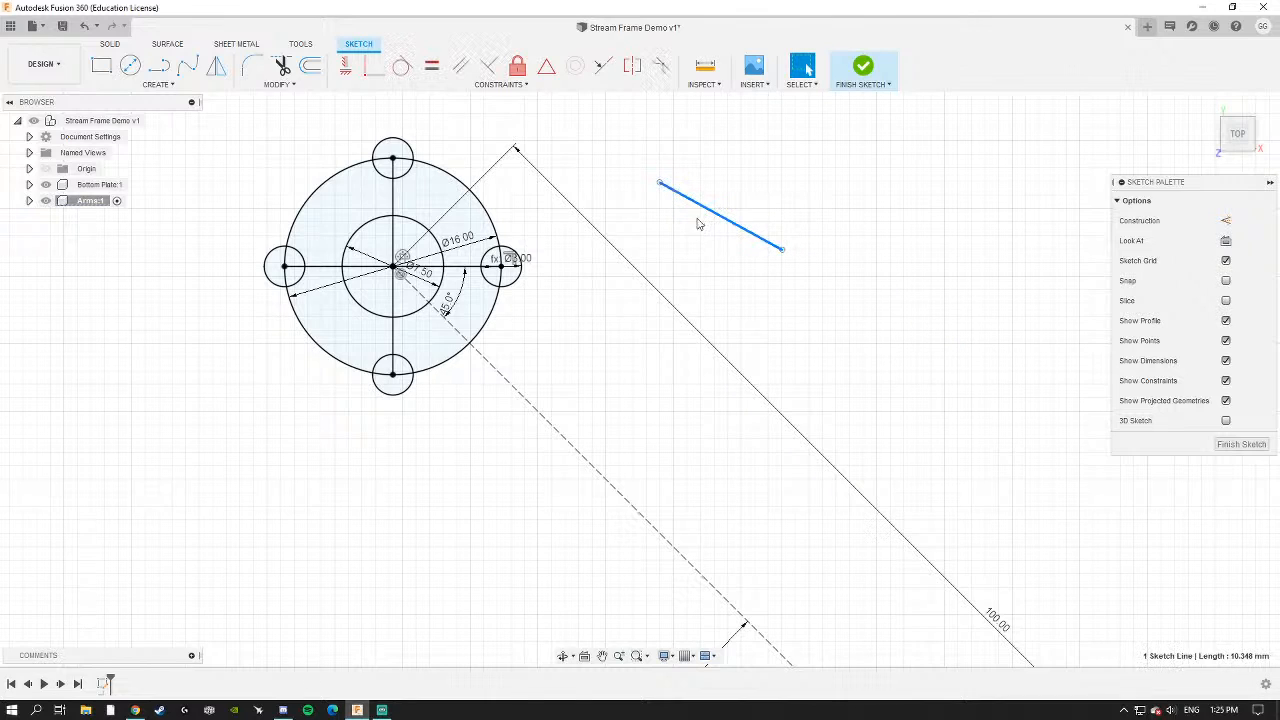
pyautogui.press('Delete')
# Convert the four radial lines and the 16 mm circle of the motor mount to construction geometry.
pyautogui.scroll(4, 460, 338)
pyautogui.moveTo(469, 349); pyautogui.dragTo(598, 392, button='middle')
pyautogui.scroll(-2, 602, 404)
pyautogui.scroll(-4, 601, 404)
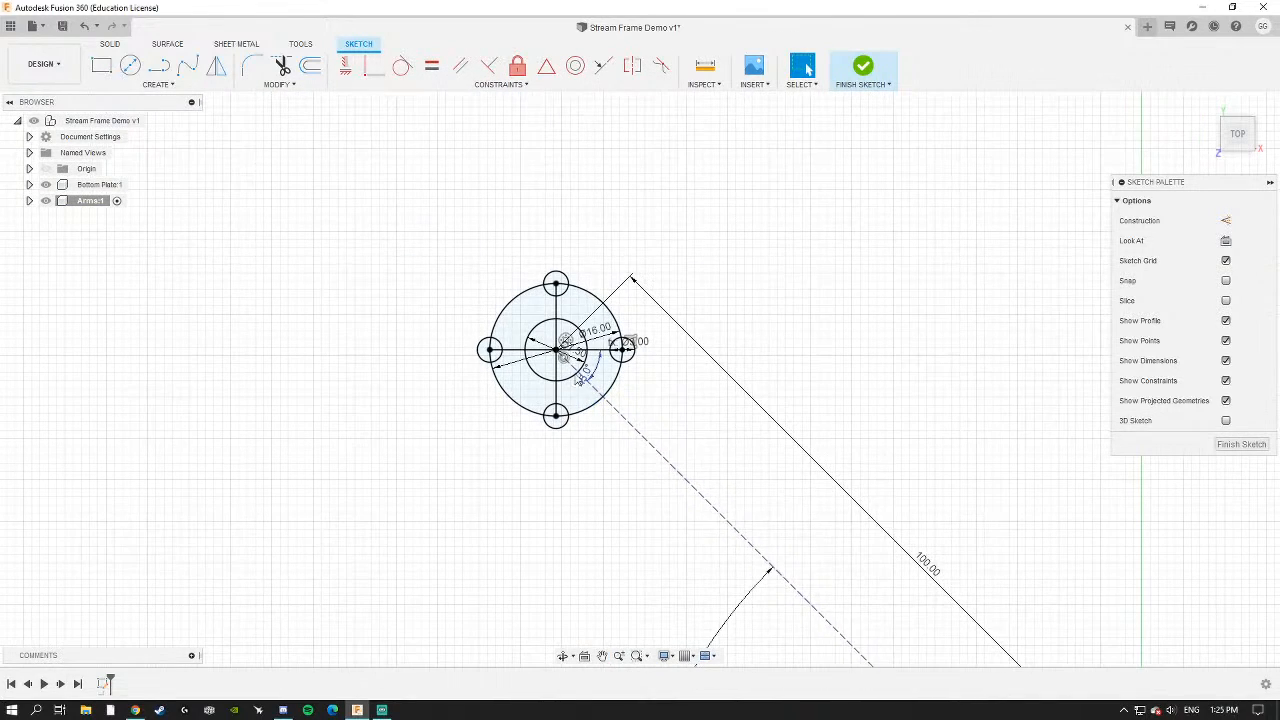
pyautogui.scroll(5, 517, 300)
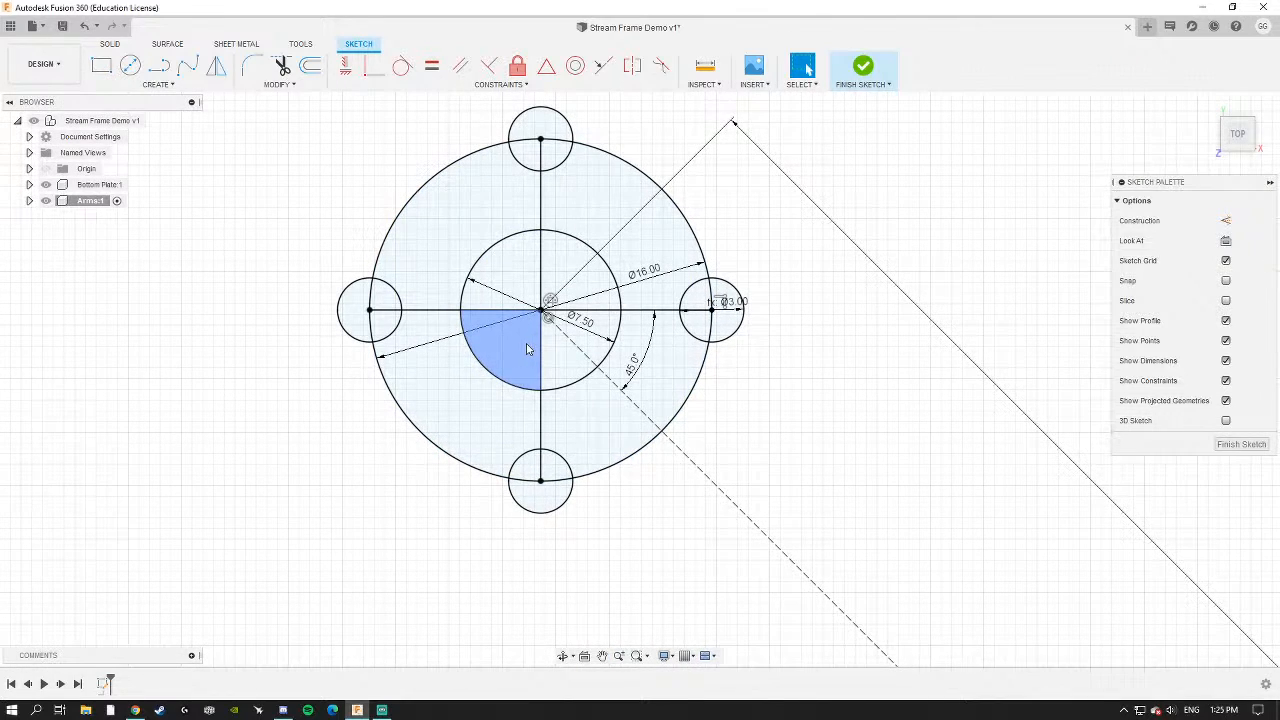
pyautogui.click(438, 311)
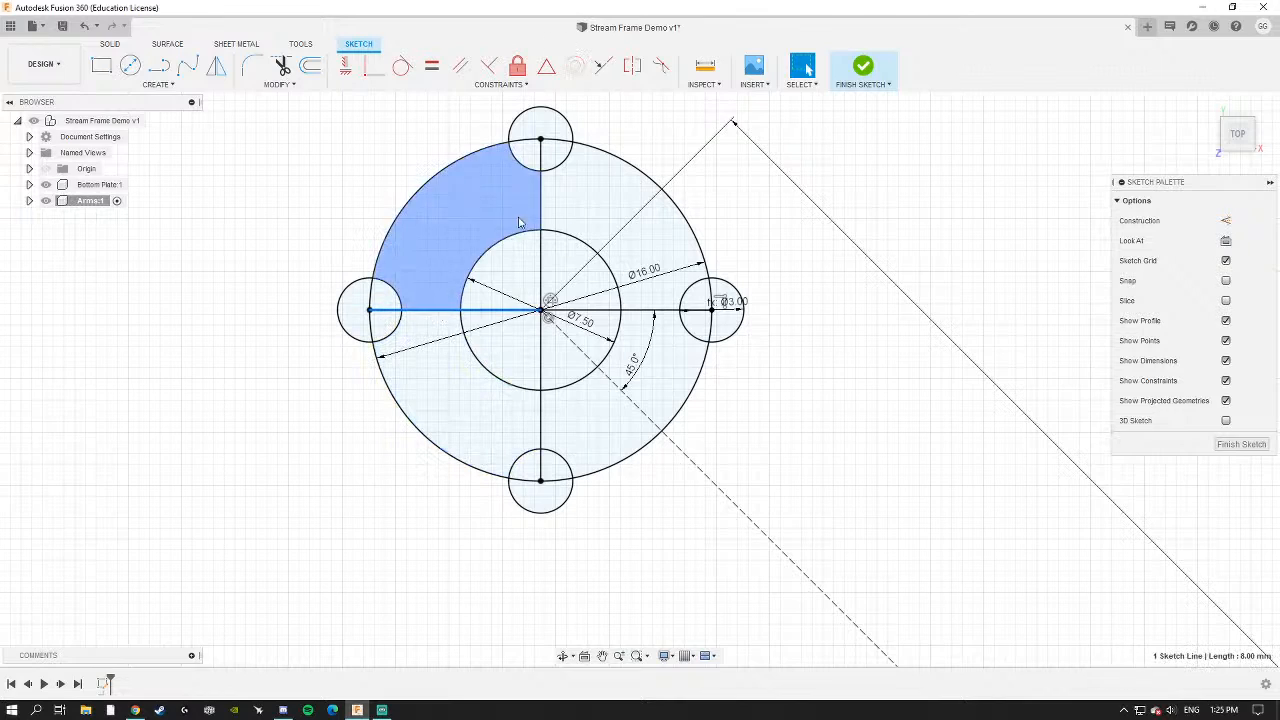
pyautogui.keyDown('shift'); pyautogui.click(540, 205); pyautogui.keyUp('shift')
pyautogui.keyDown('shift'); pyautogui.click(632, 311); pyautogui.keyUp('shift')
pyautogui.keyDown('shift'); pyautogui.click(541, 425); pyautogui.keyUp('shift')
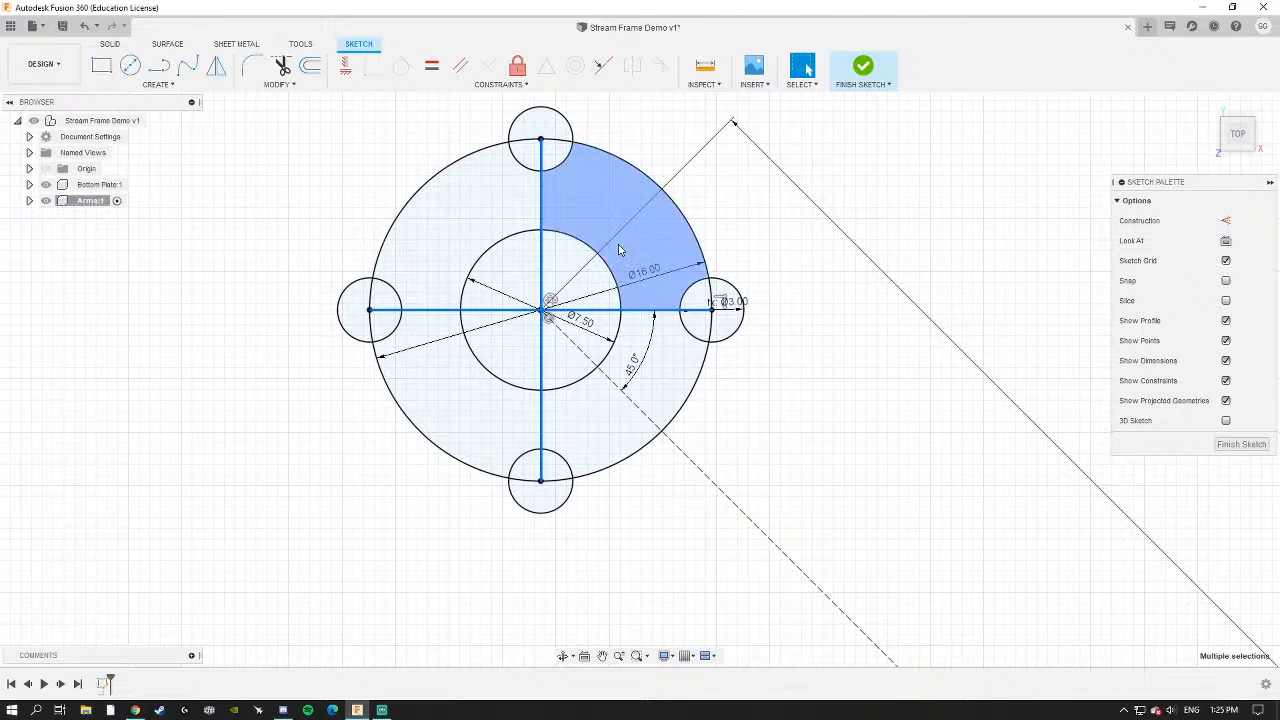
pyautogui.click(540, 208)
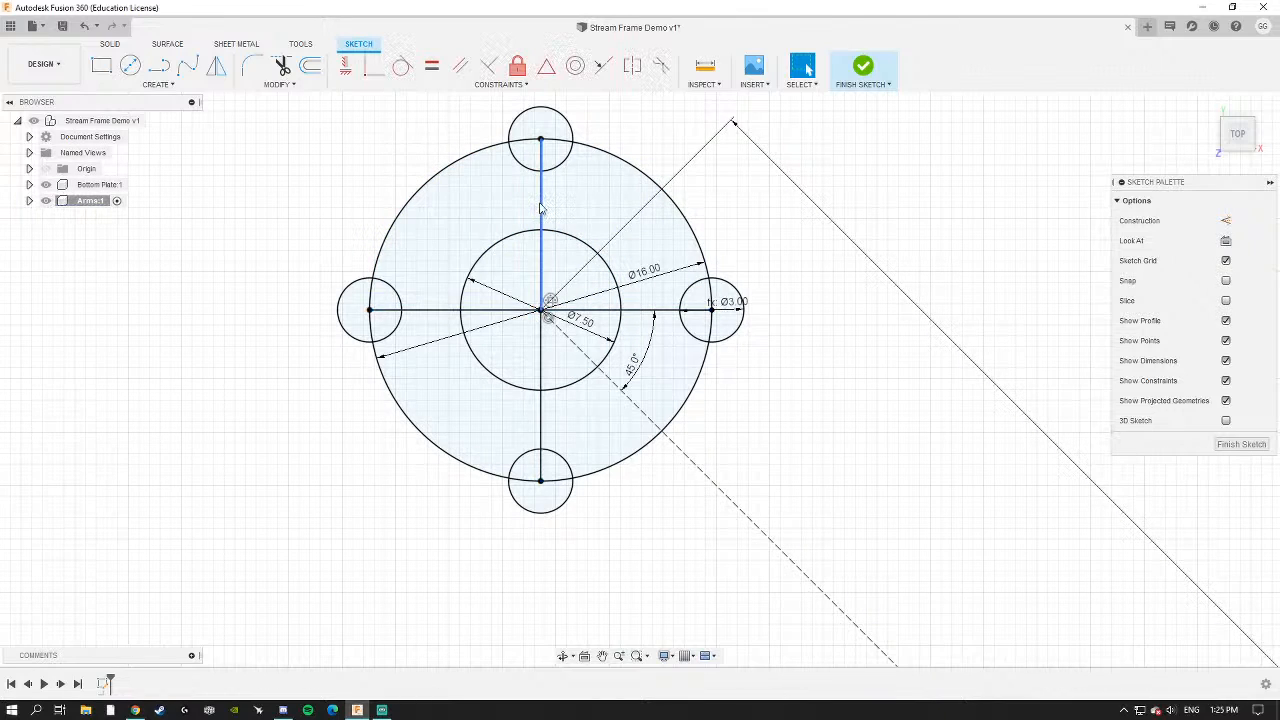
pyautogui.keyDown('shift'); pyautogui.click(455, 310); pyautogui.keyUp('shift')
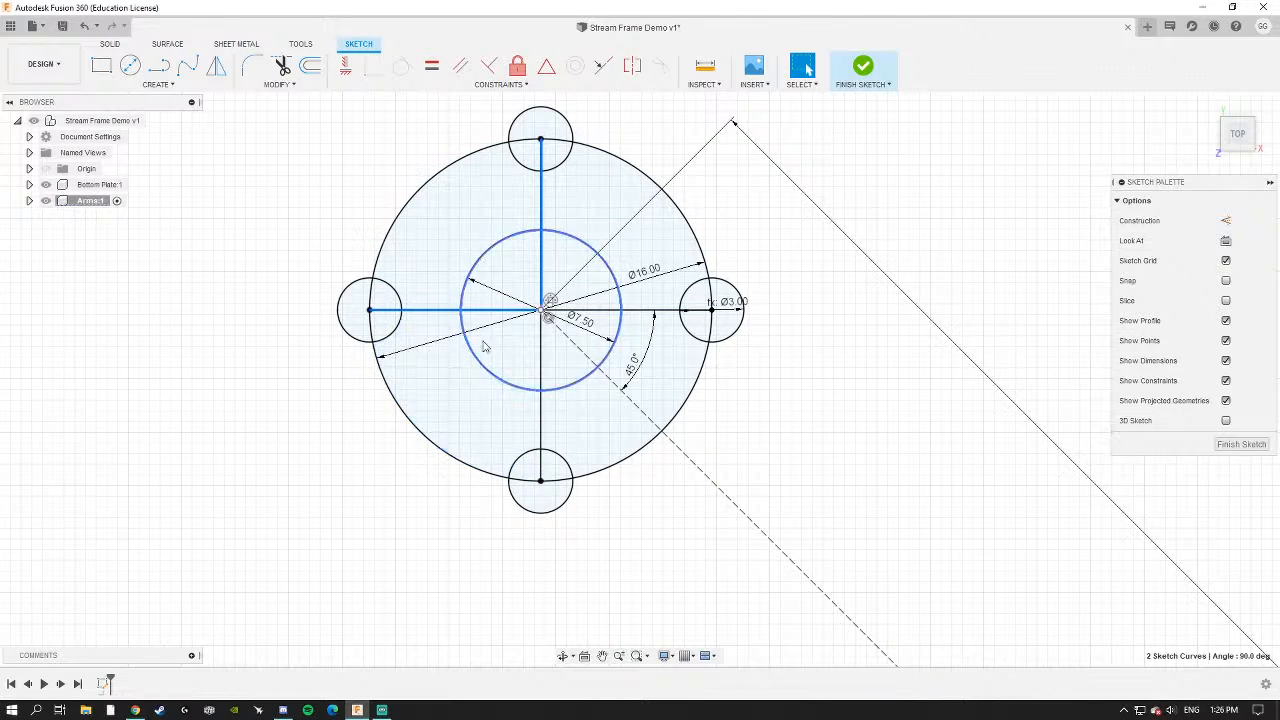
pyautogui.keyDown('shift'); pyautogui.click(540, 425); pyautogui.keyUp('shift')
pyautogui.keyDown('shift'); pyautogui.click(638, 312); pyautogui.keyUp('shift')
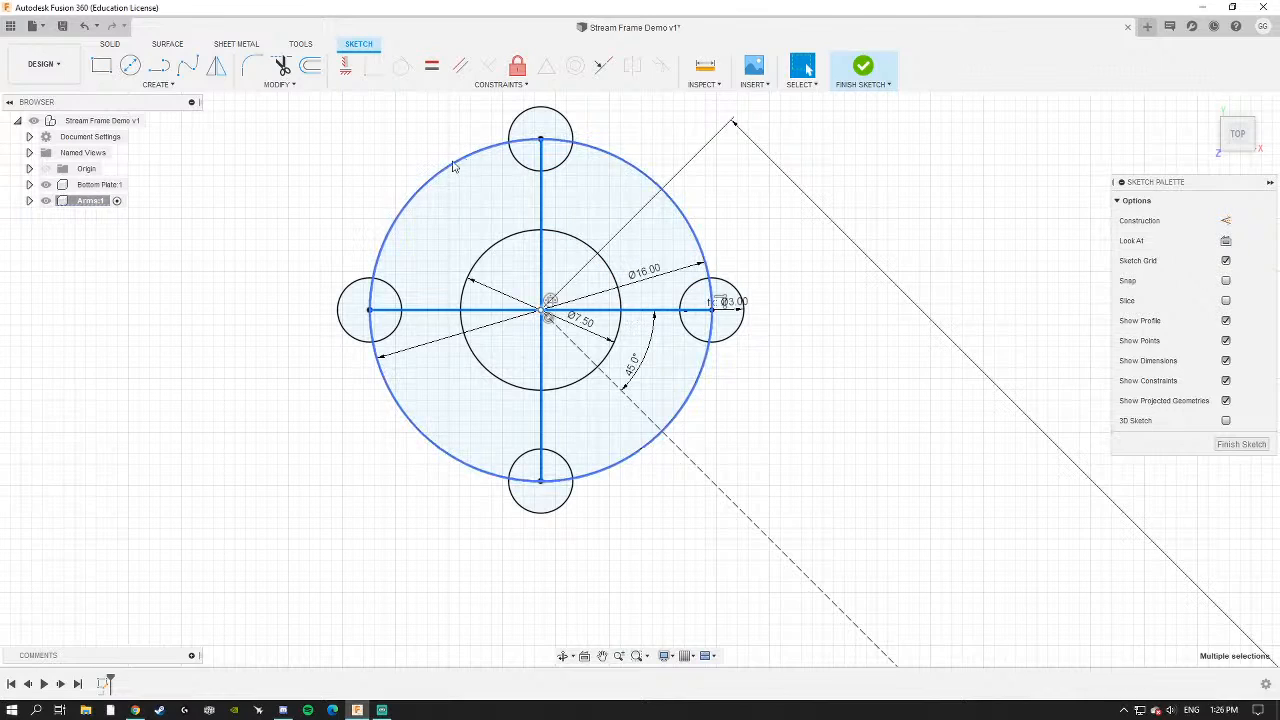
pyautogui.keyDown('shift'); pyautogui.click(430, 183); pyautogui.keyUp('shift')
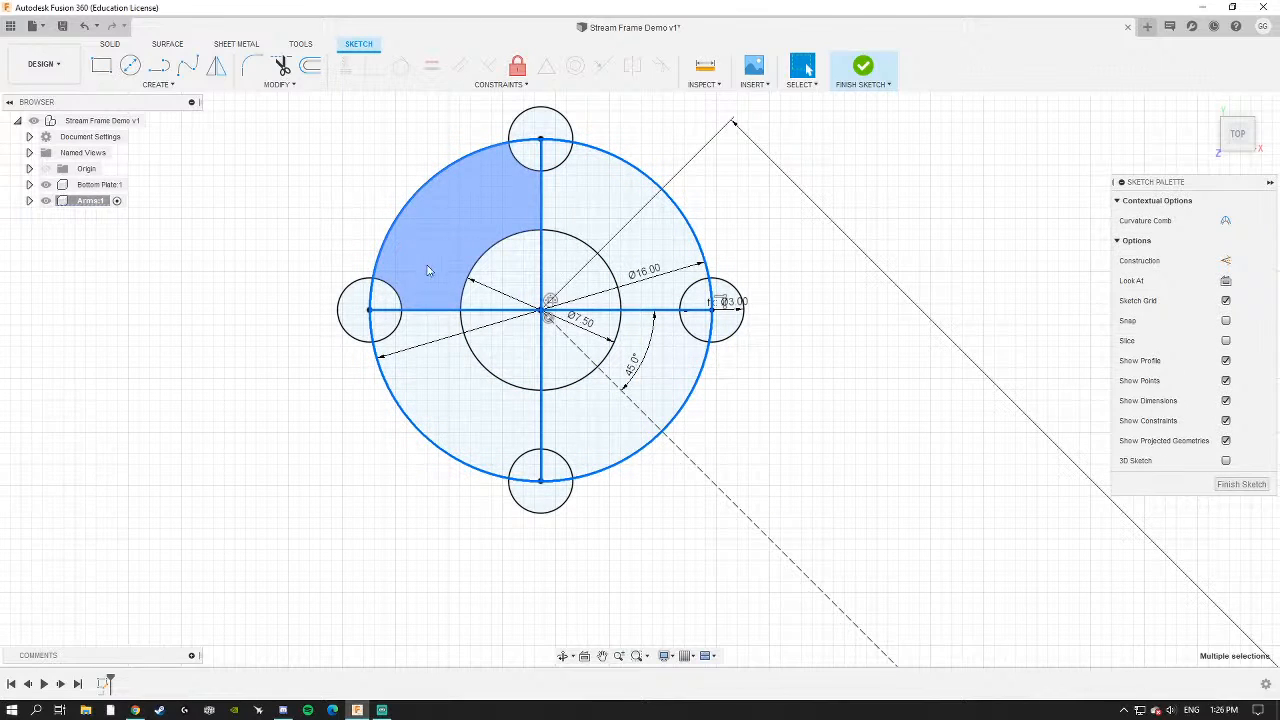
pyautogui.scroll(-3, 314, 295)
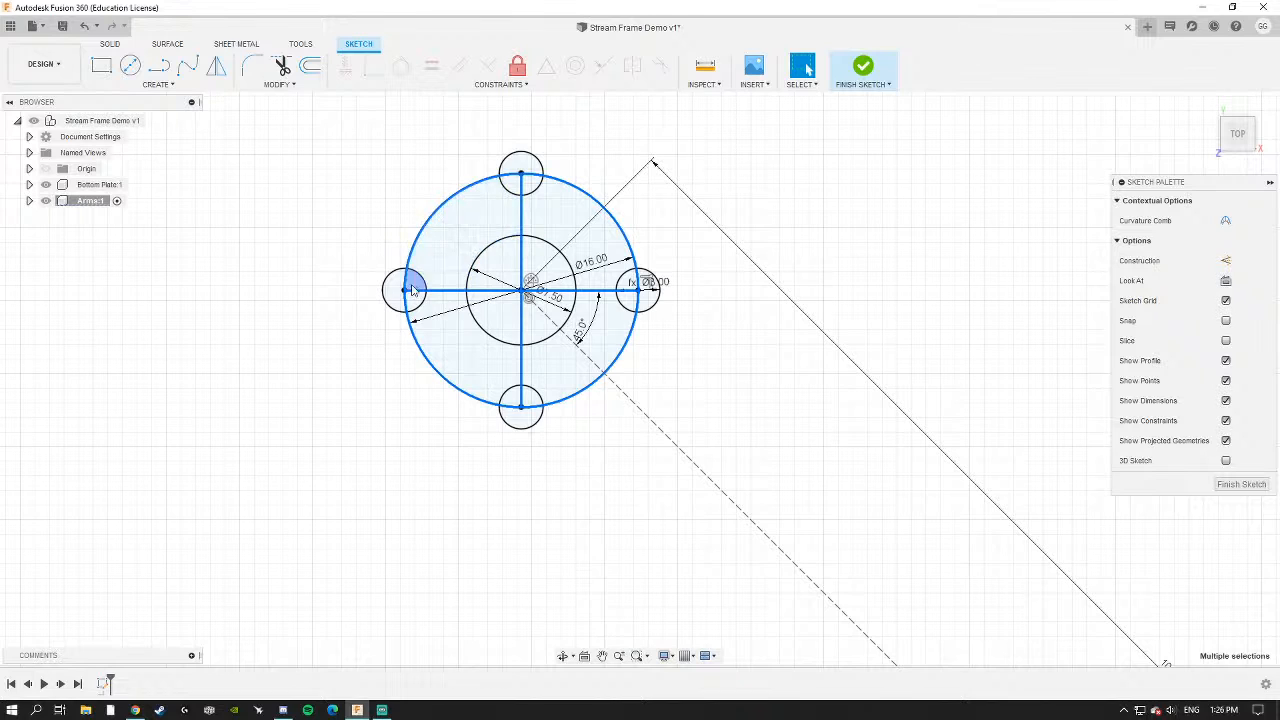
pyautogui.moveTo(412, 290); pyautogui.dragTo(467, 293, button='middle')
pyautogui.press('x')
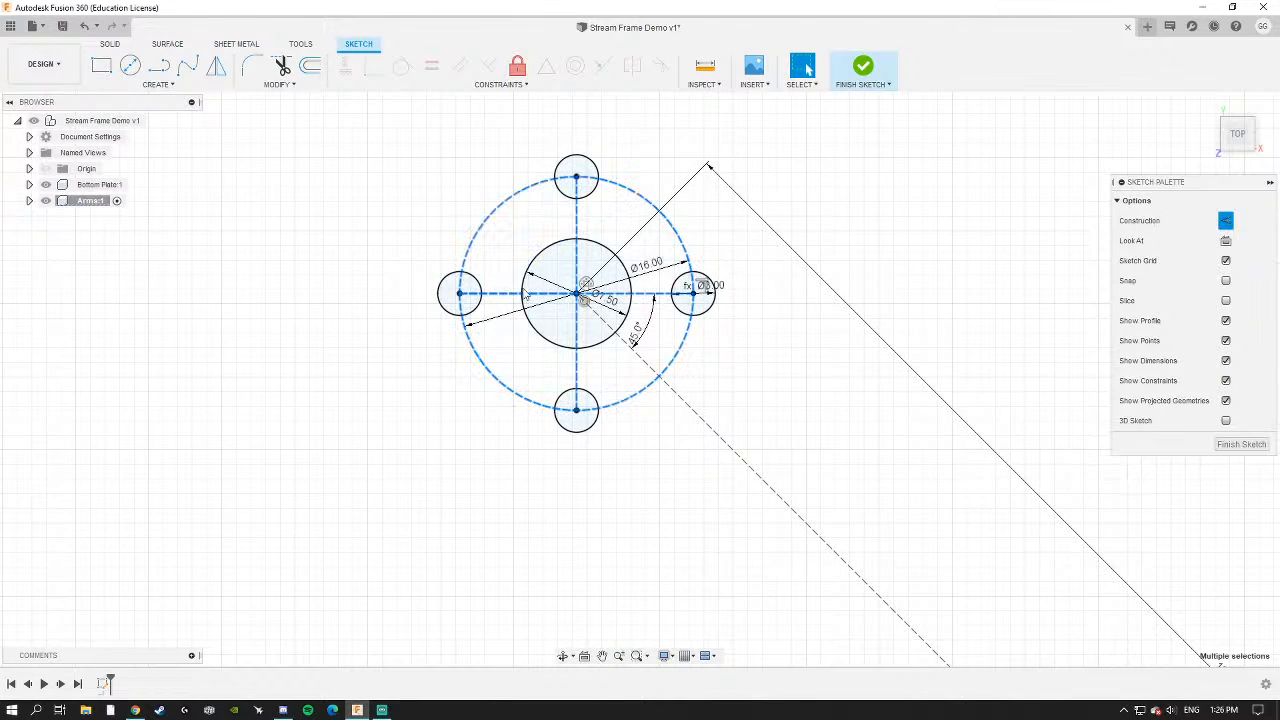
pyautogui.click(885, 224)
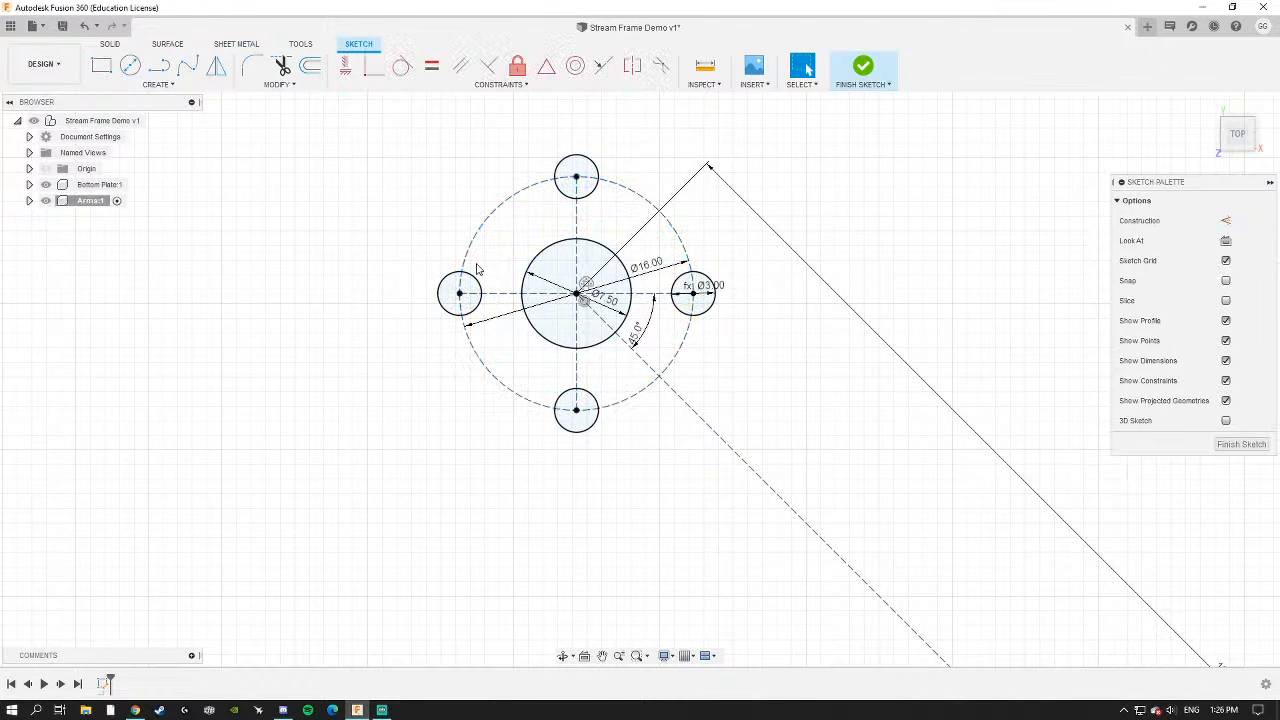
# Sketch a circle about 11.3 mm in diameter centred on the upper motor mount hole.
pyautogui.click(130, 65)
pyautogui.scroll(5, 576, 190)
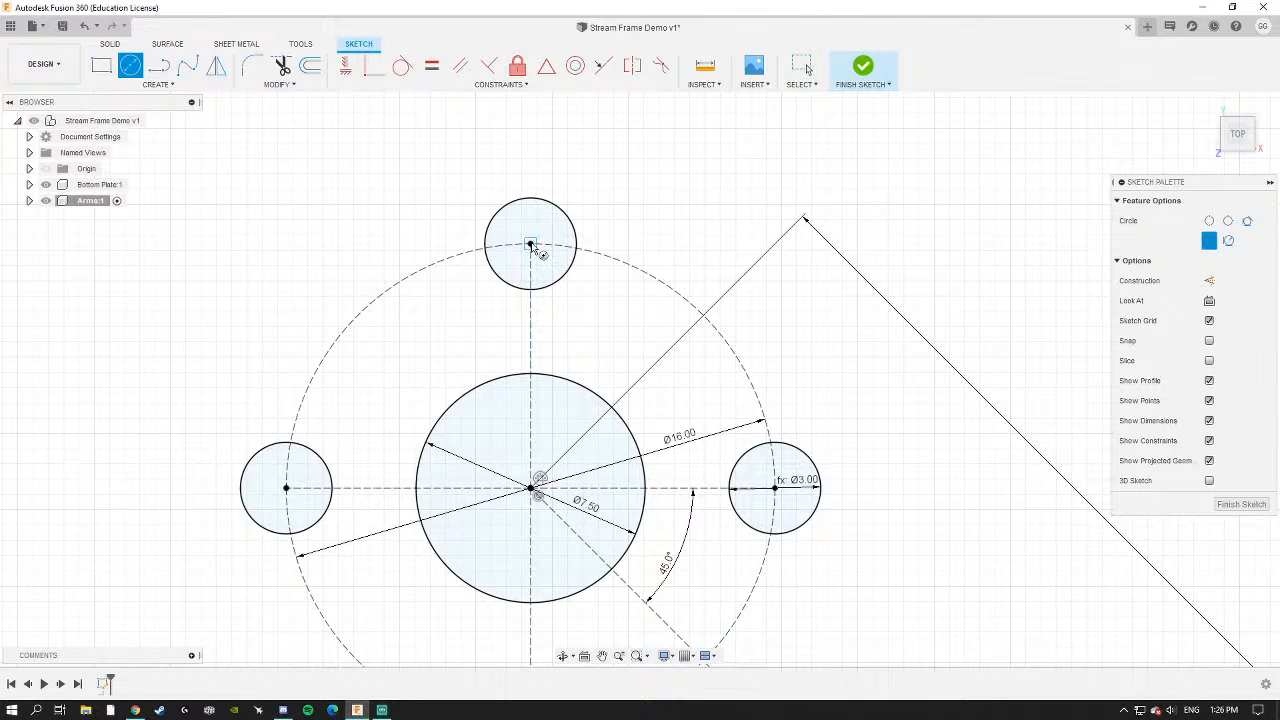
pyautogui.click(531, 245)
pyautogui.scroll(-5, 531, 245)
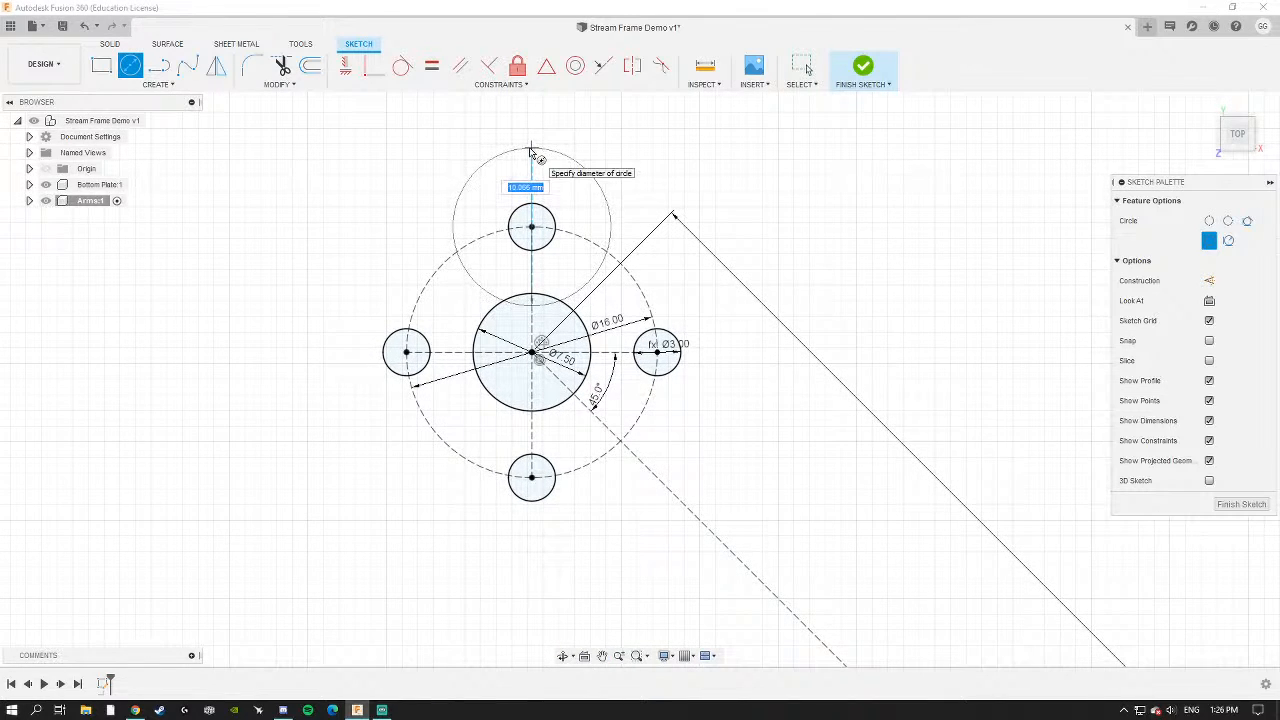
pyautogui.scroll(3, 531, 150)
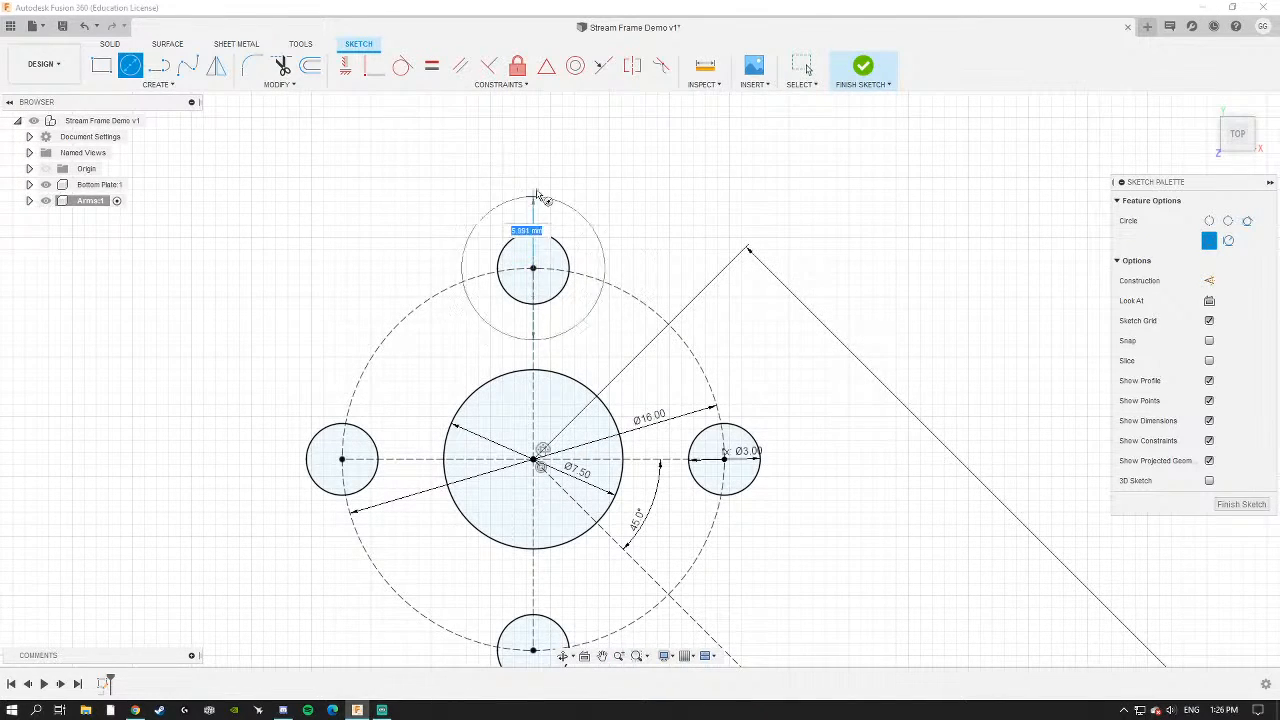
pyautogui.click(600, 153)
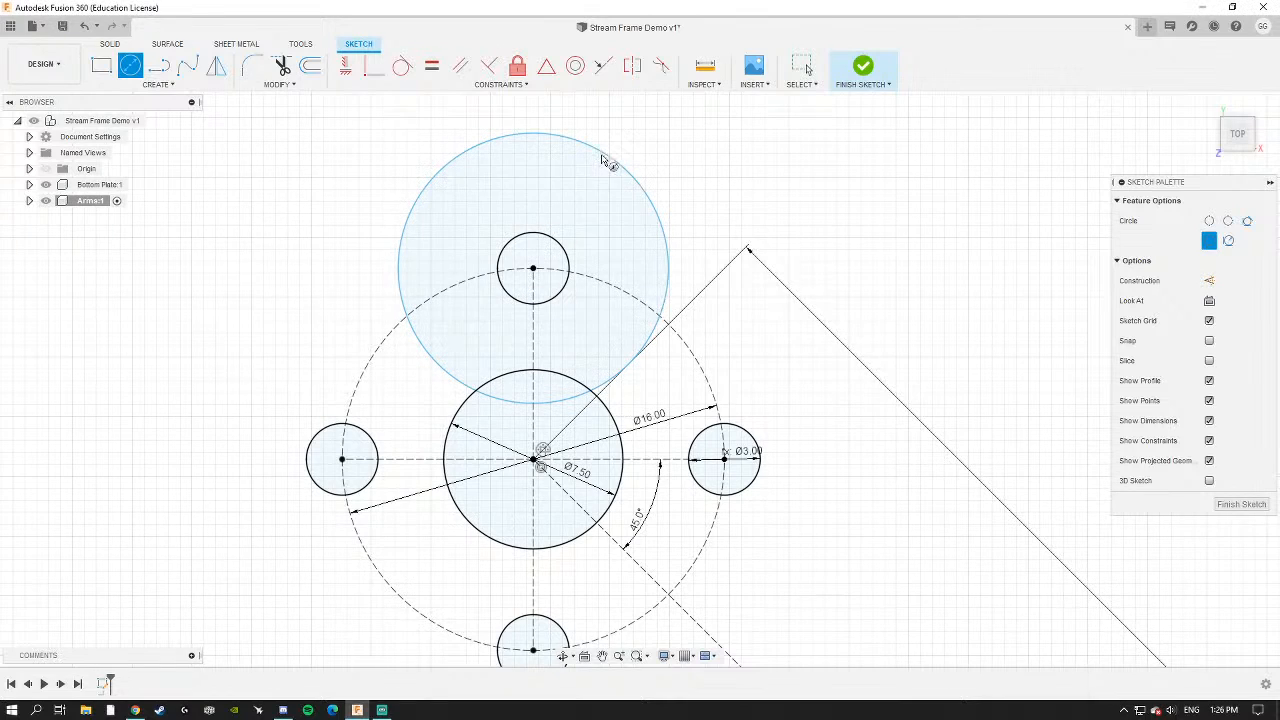
pyautogui.scroll(3, 452, 240)
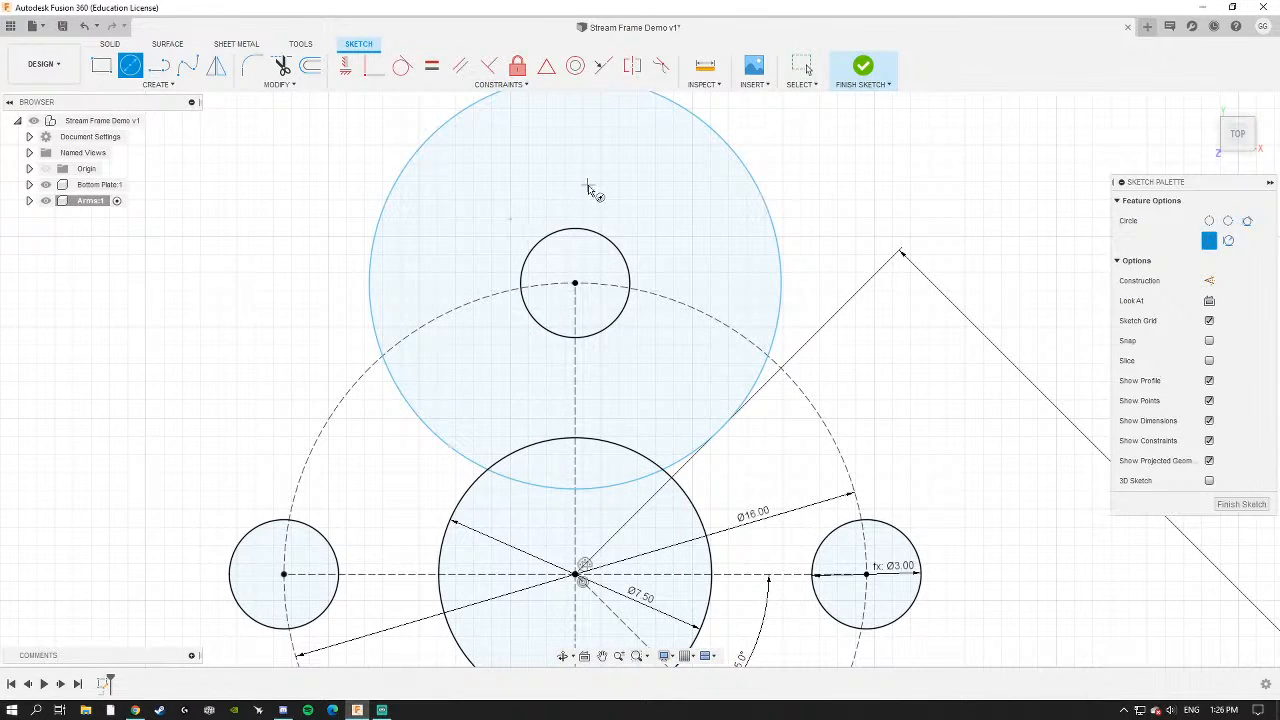
pyautogui.scroll(-3, 588, 190)
pyautogui.press('Escape')
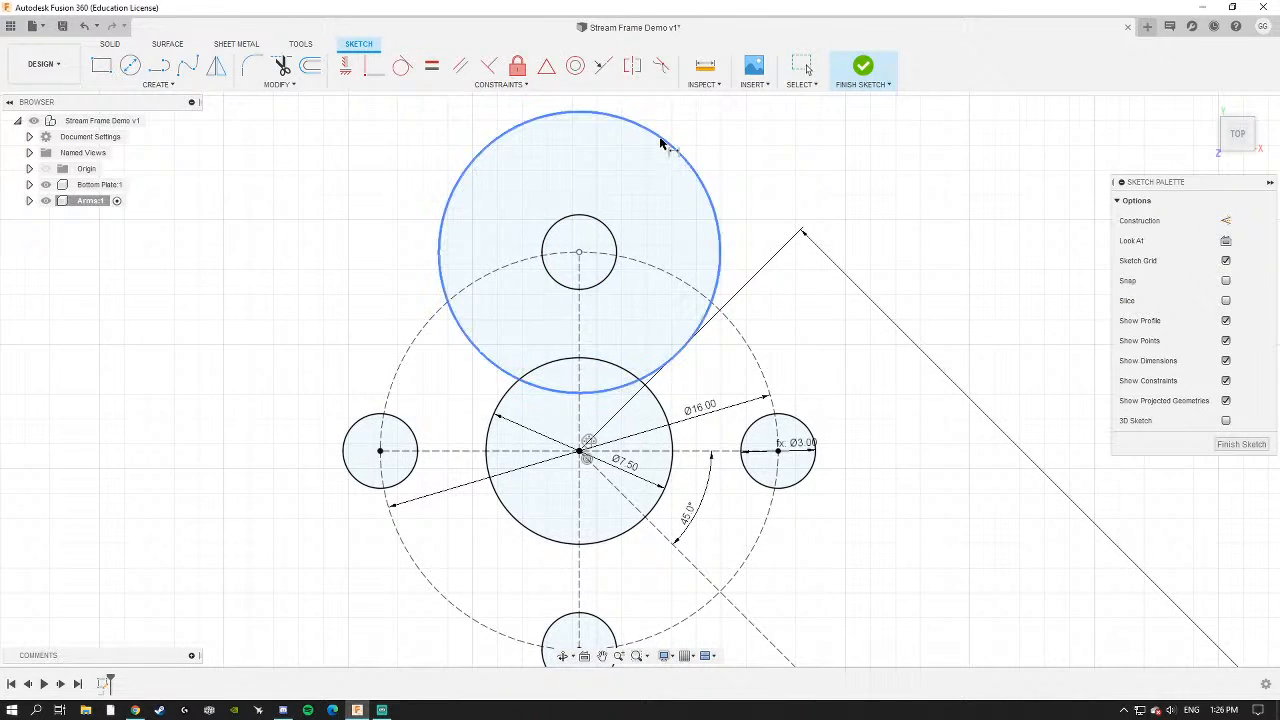
# Dimension the gap between the upper motor mount hole and its outer circle to 3 mm.
pyautogui.press('d')
pyautogui.click(660, 143)
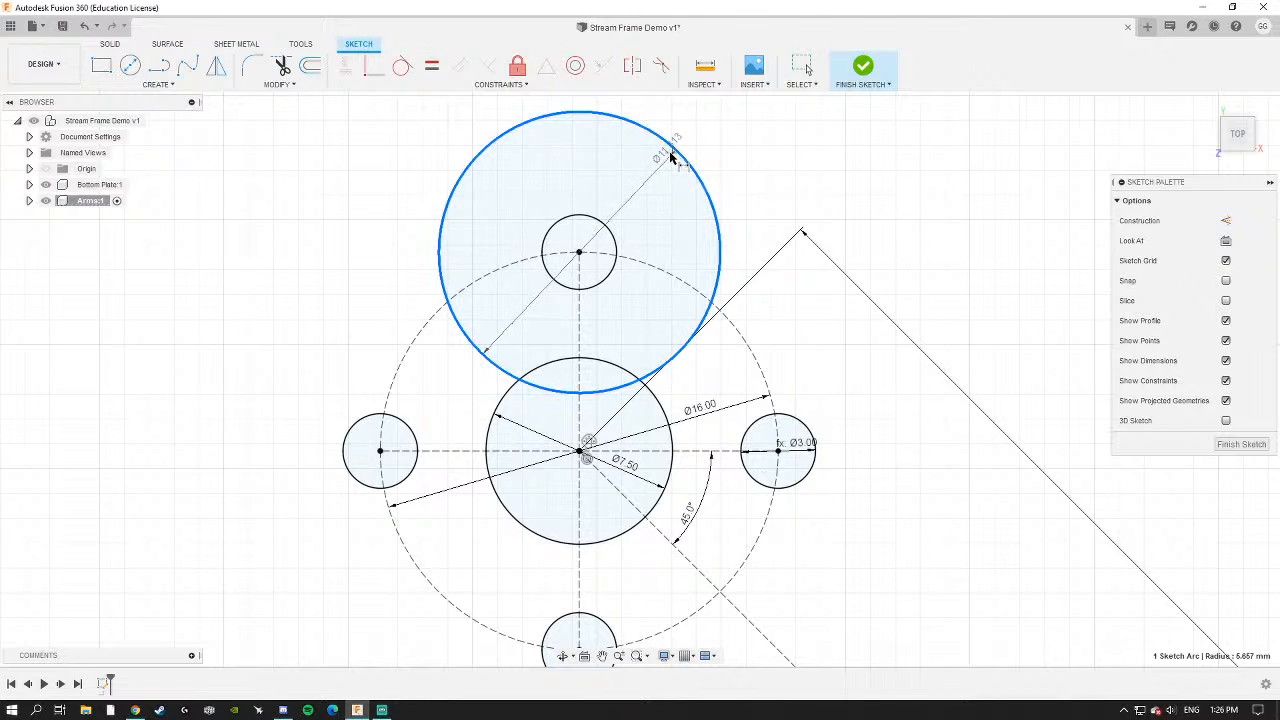
pyautogui.click(587, 216)
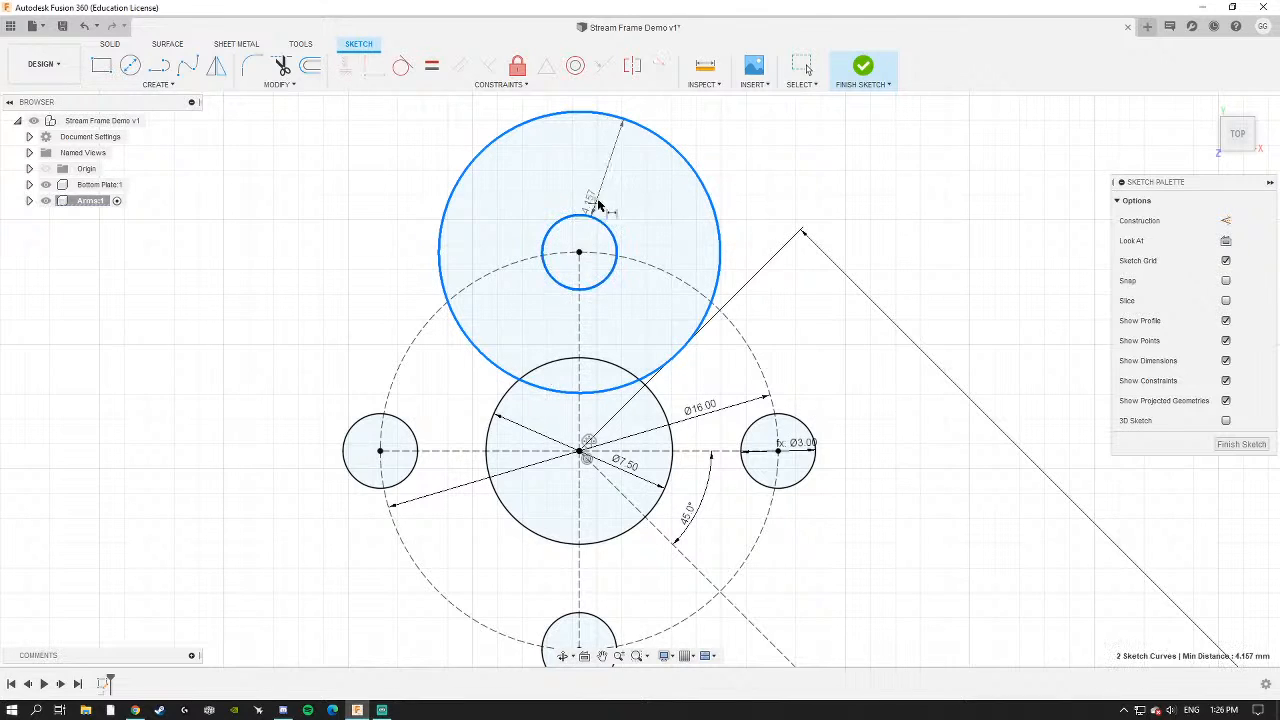
pyautogui.scroll(3, 606, 192)
pyautogui.scroll(-5, 604, 210)
pyautogui.scroll(6, 577, 188)
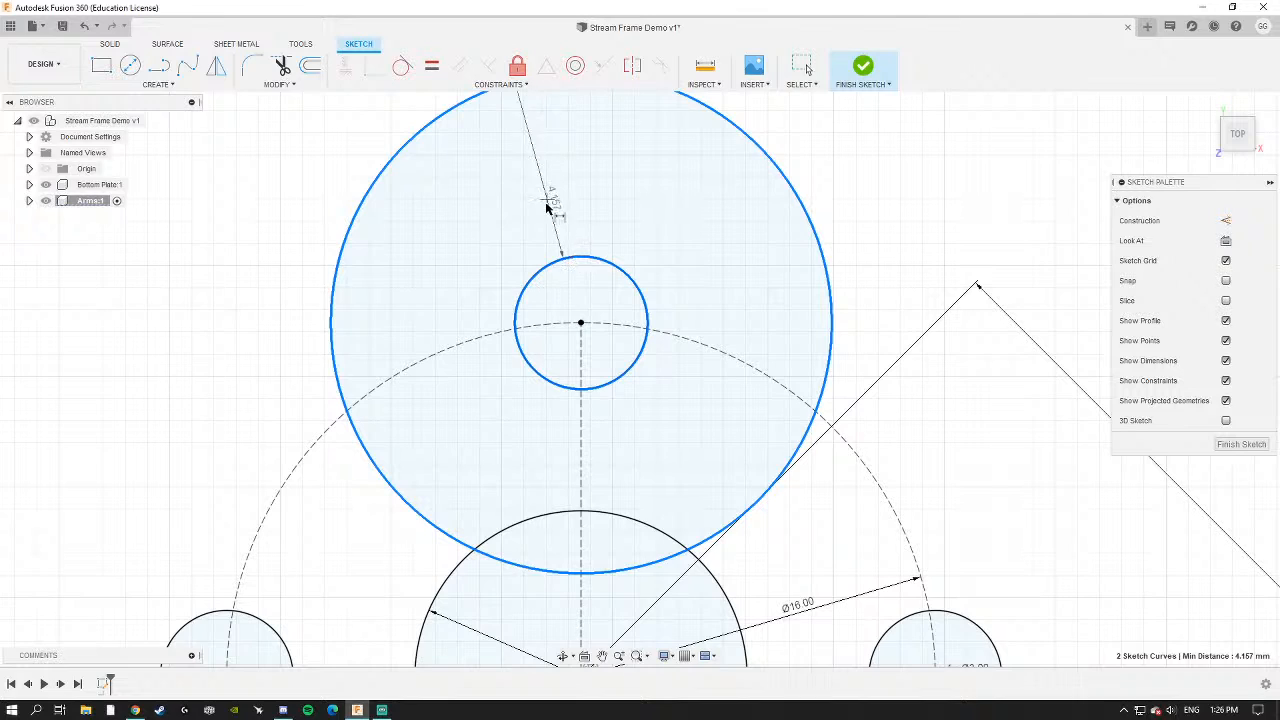
pyautogui.moveTo(547, 208); pyautogui.dragTo(541, 280, button='middle')
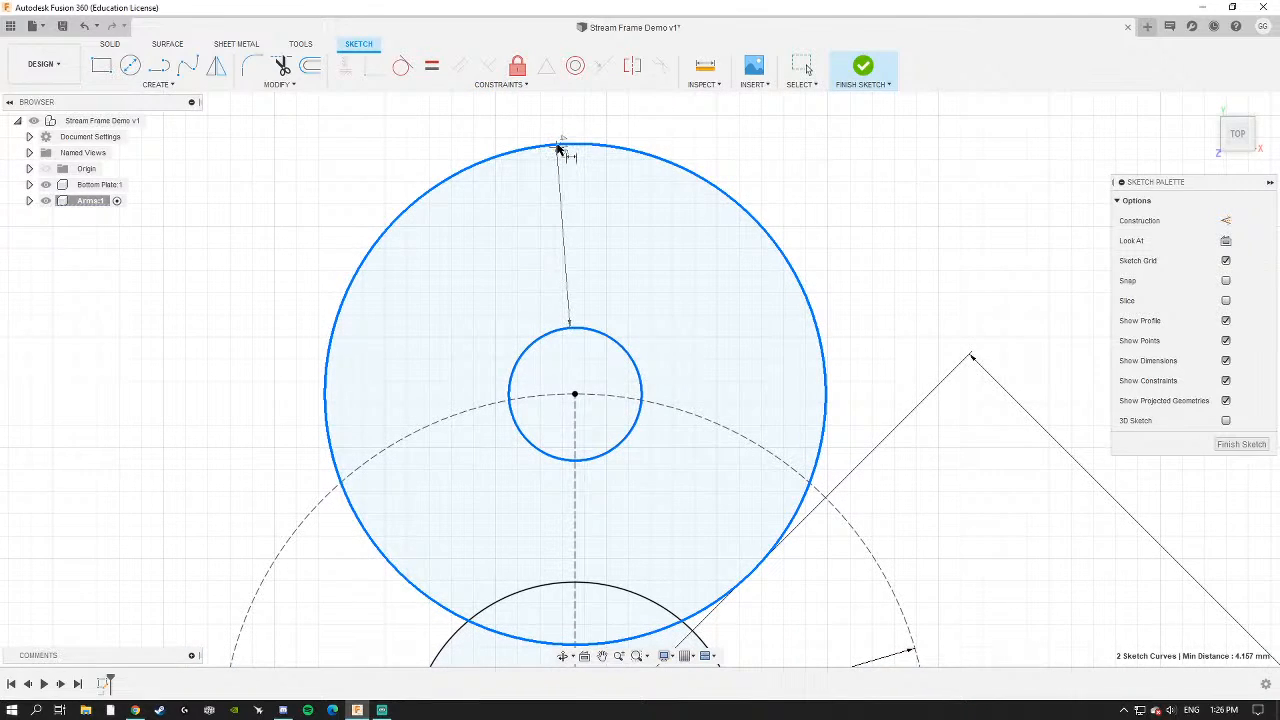
pyautogui.click(588, 256)
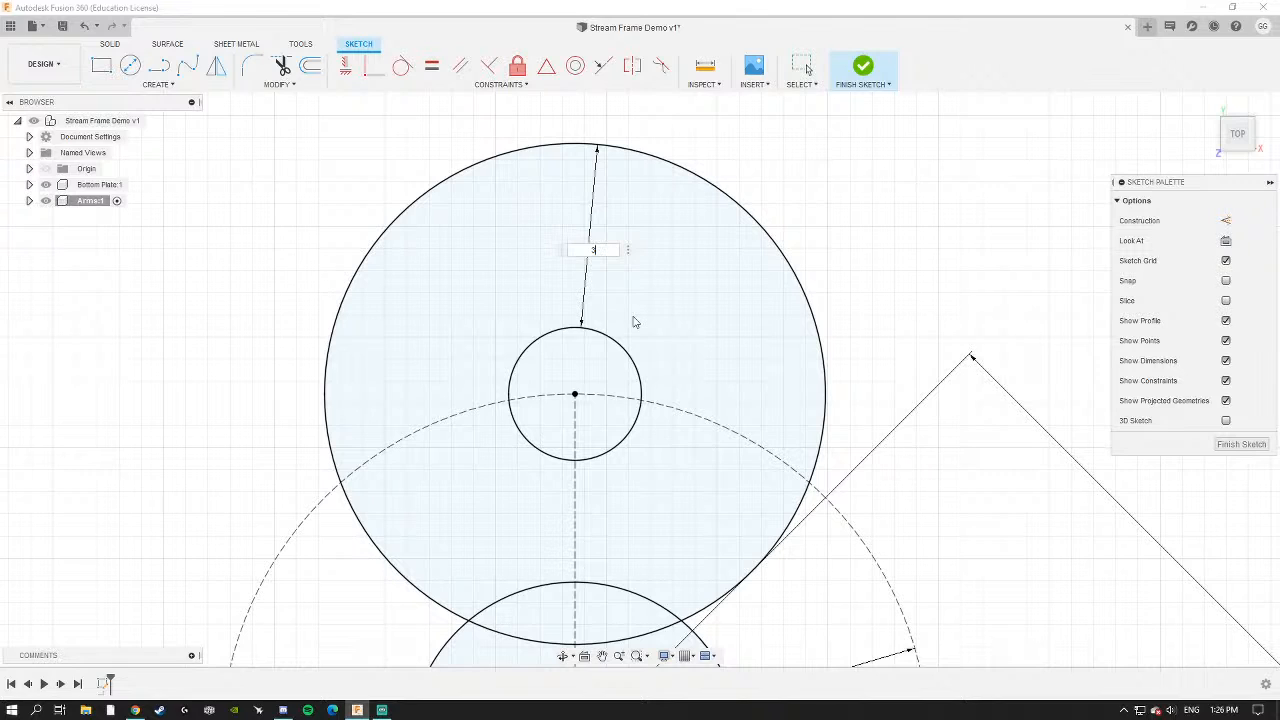
pyautogui.write('3')
pyautogui.press('Return')
pyautogui.scroll(-3, 645, 316)
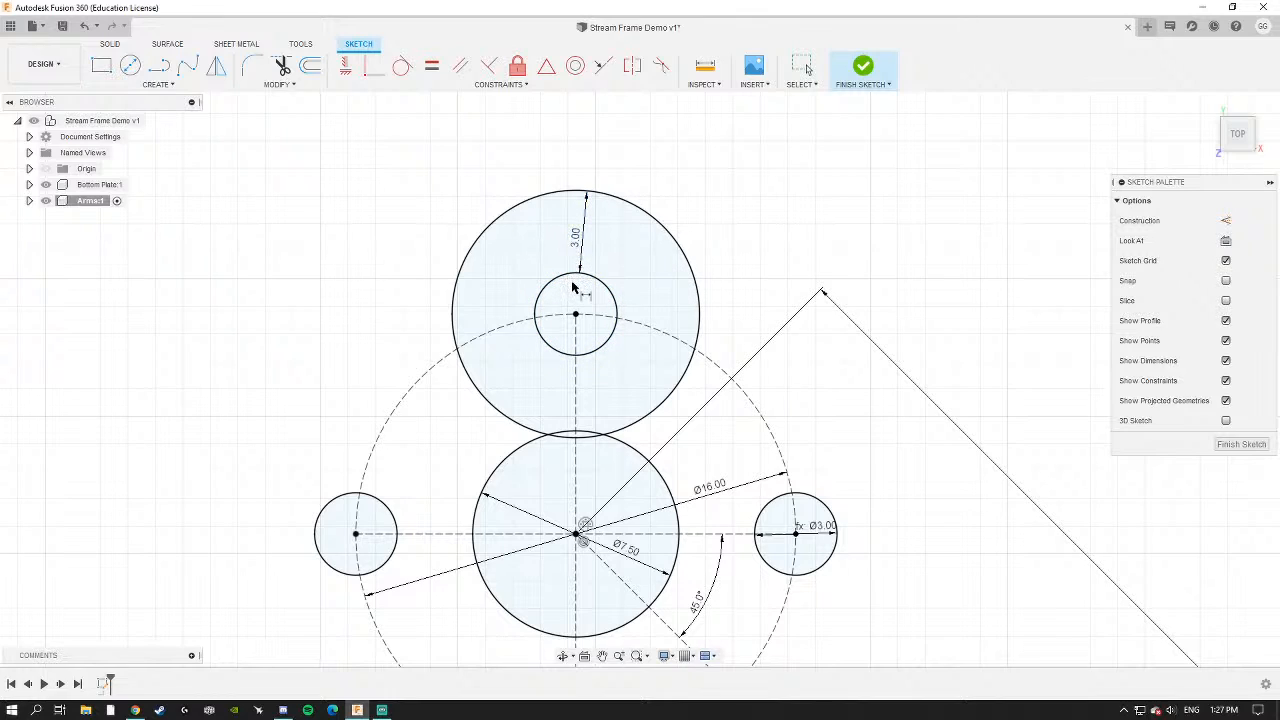
pyautogui.scroll(-2, 575, 245)
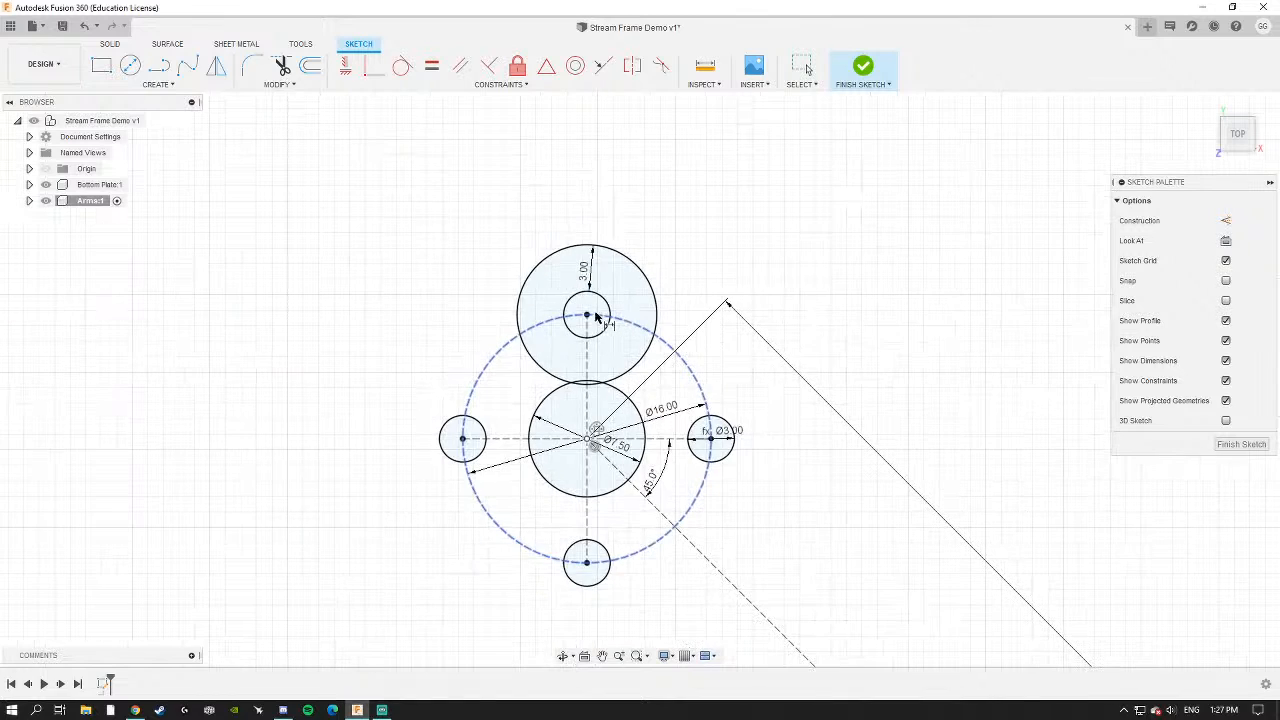
# Circular-pattern the upper outer circle around the motor mount centre with a full spacing and a quantity of 4.
pyautogui.scroll(-2, 586, 268)
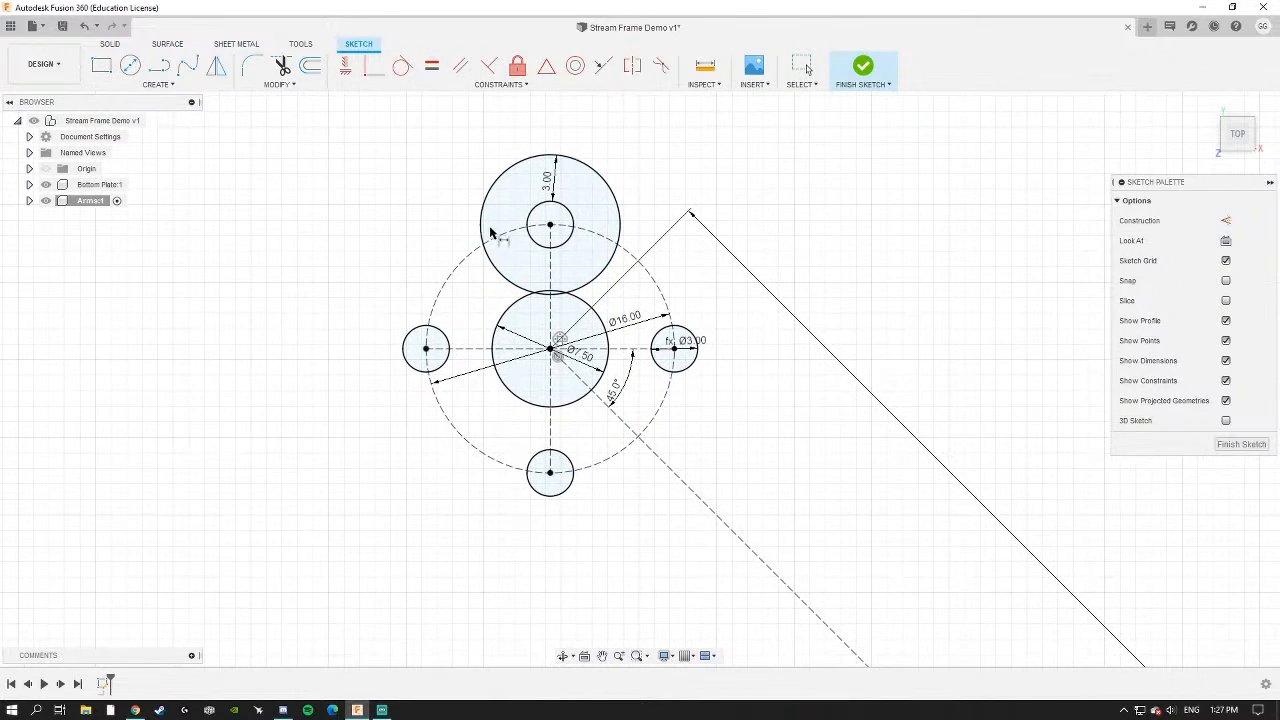
pyautogui.click(585, 165)
pyautogui.click(157, 84)
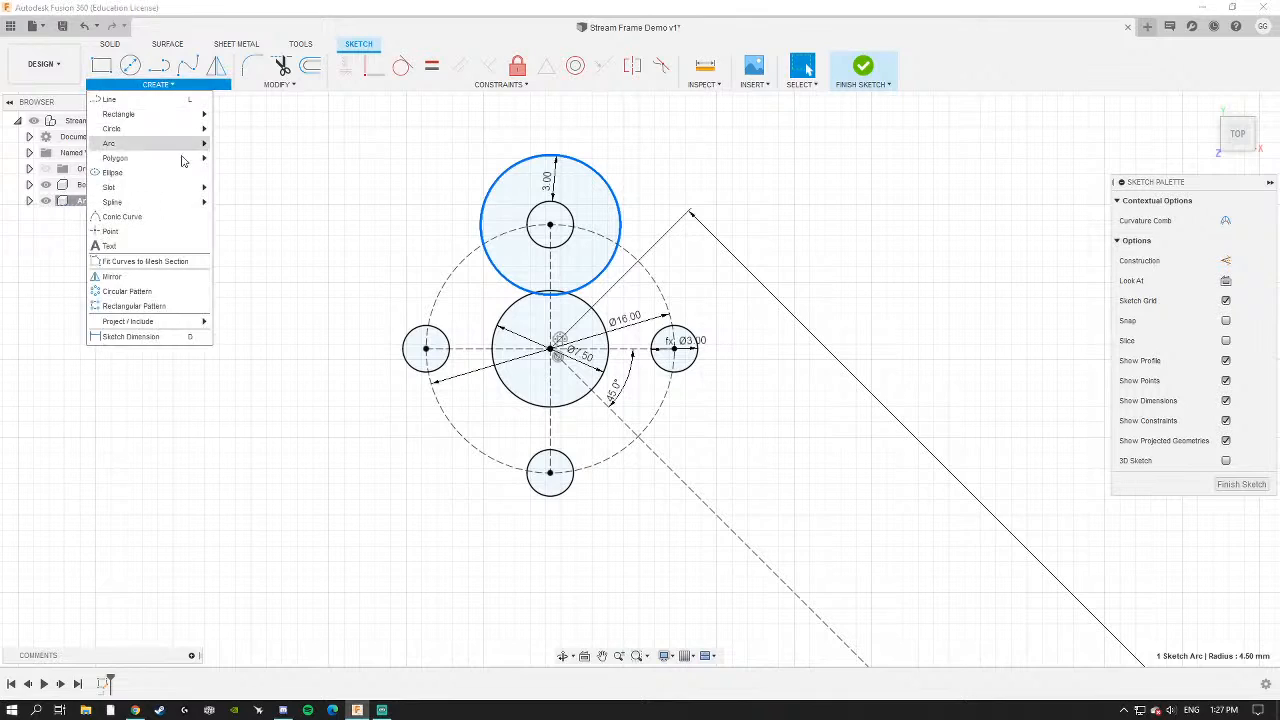
pyautogui.click(126, 296)
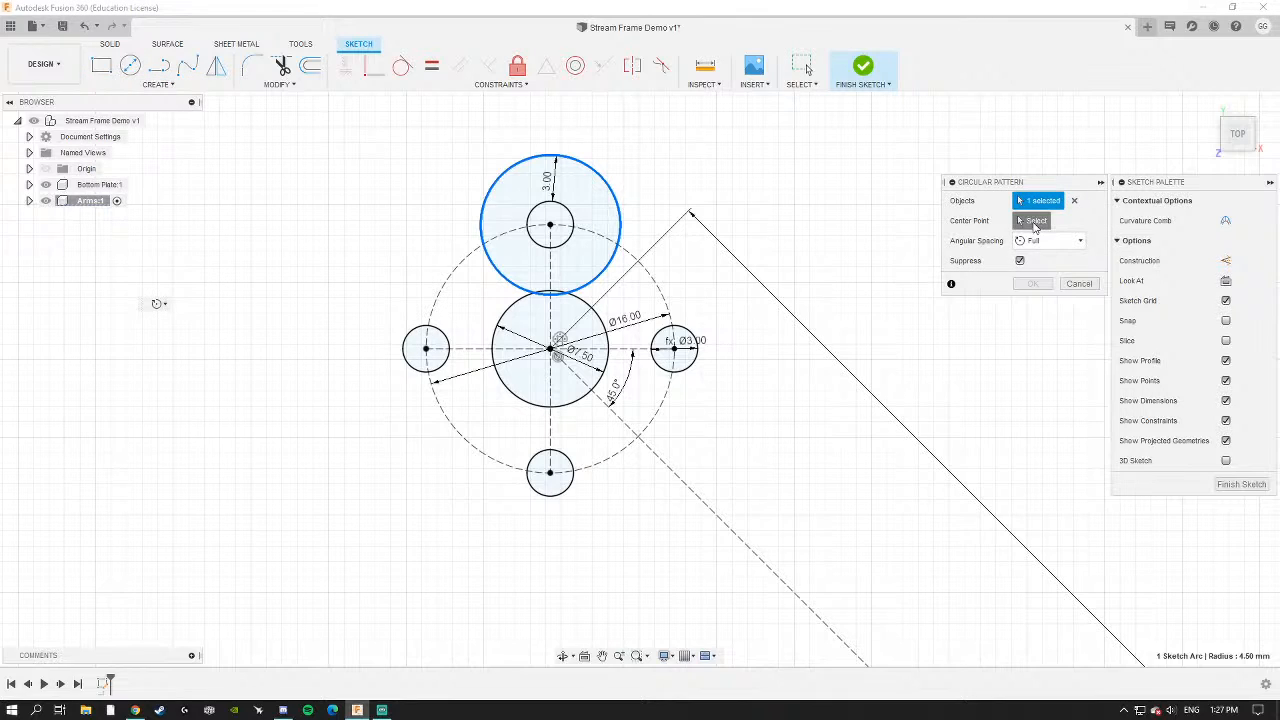
pyautogui.click(1035, 222)
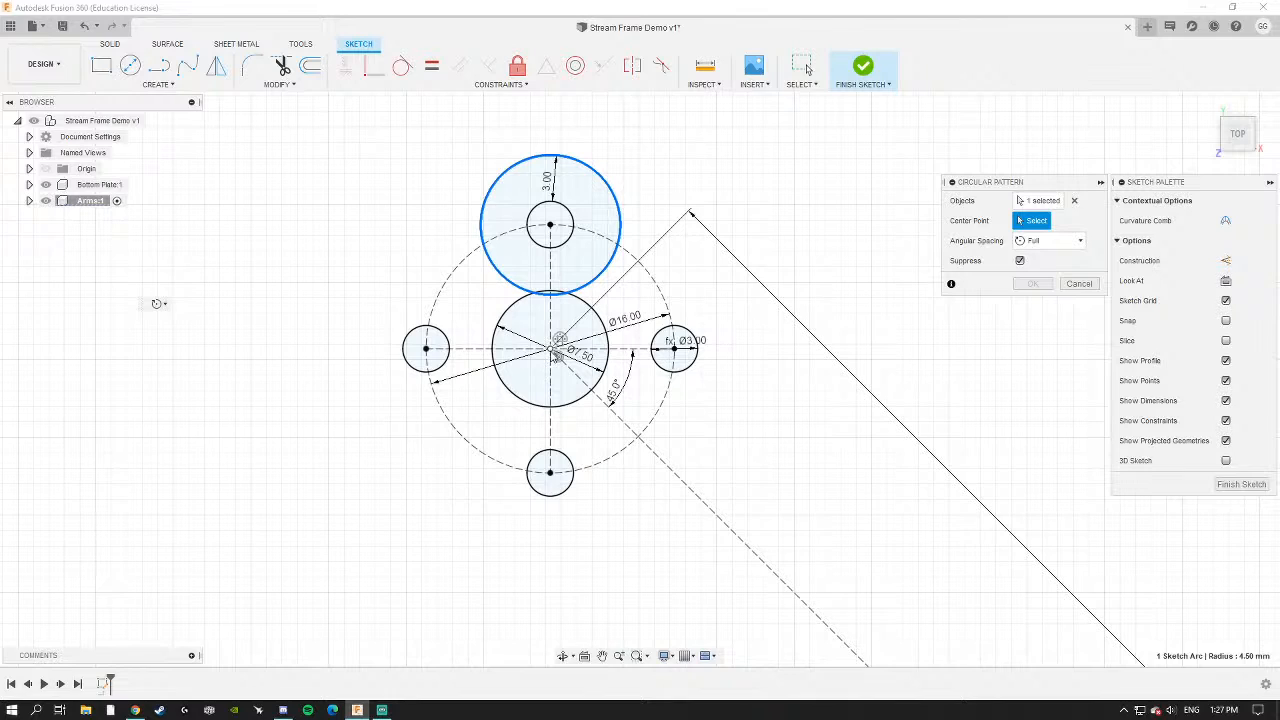
pyautogui.click(553, 349)
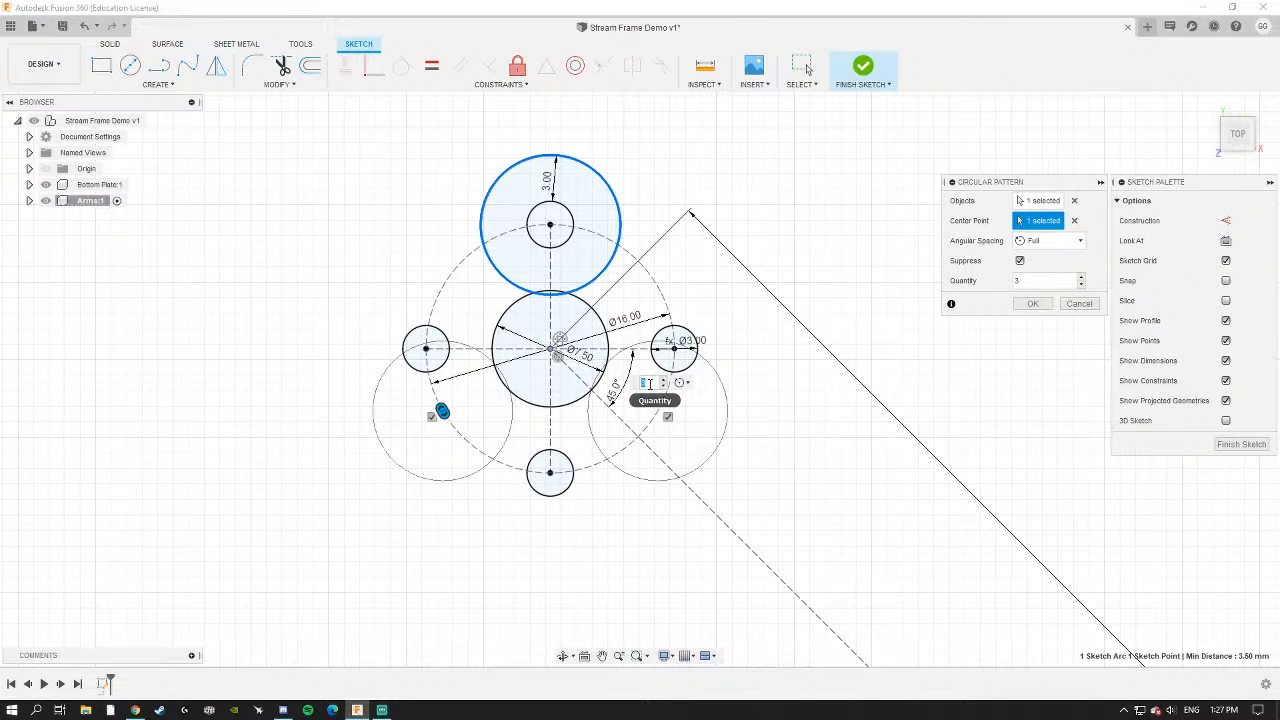
pyautogui.write('4')
pyautogui.click(1016, 305)
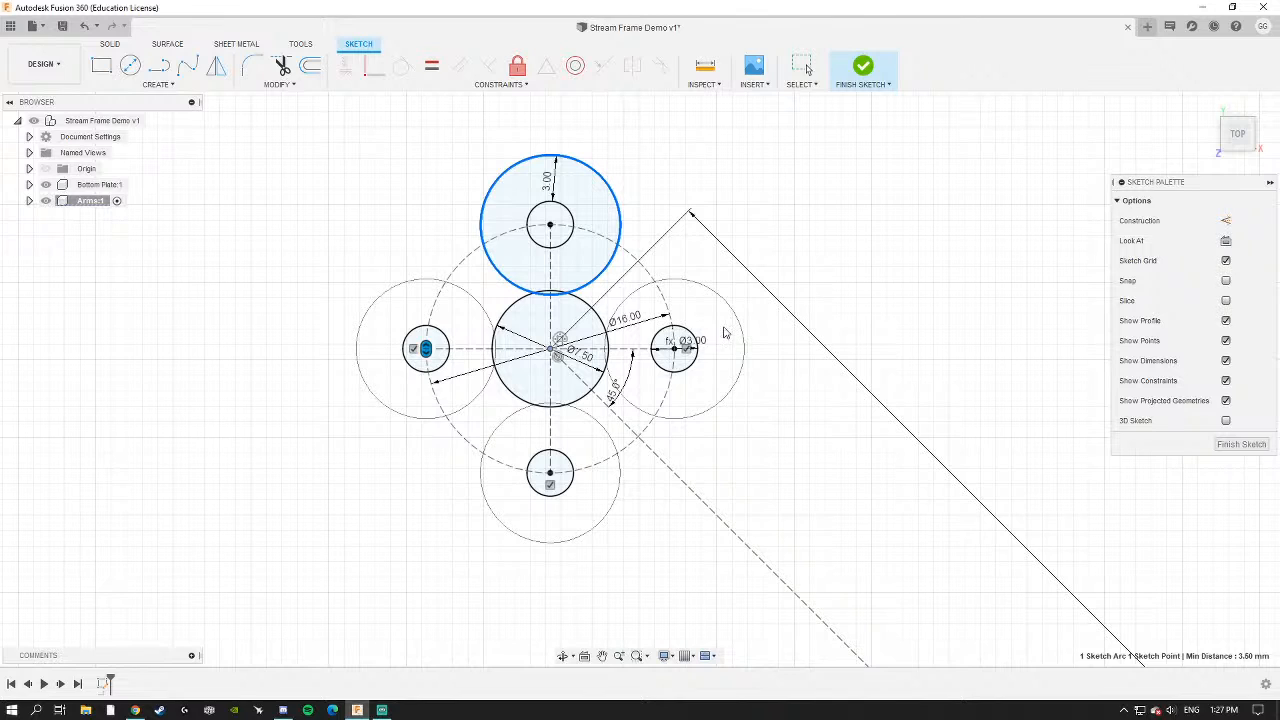
pyautogui.scroll(2, 425, 360)
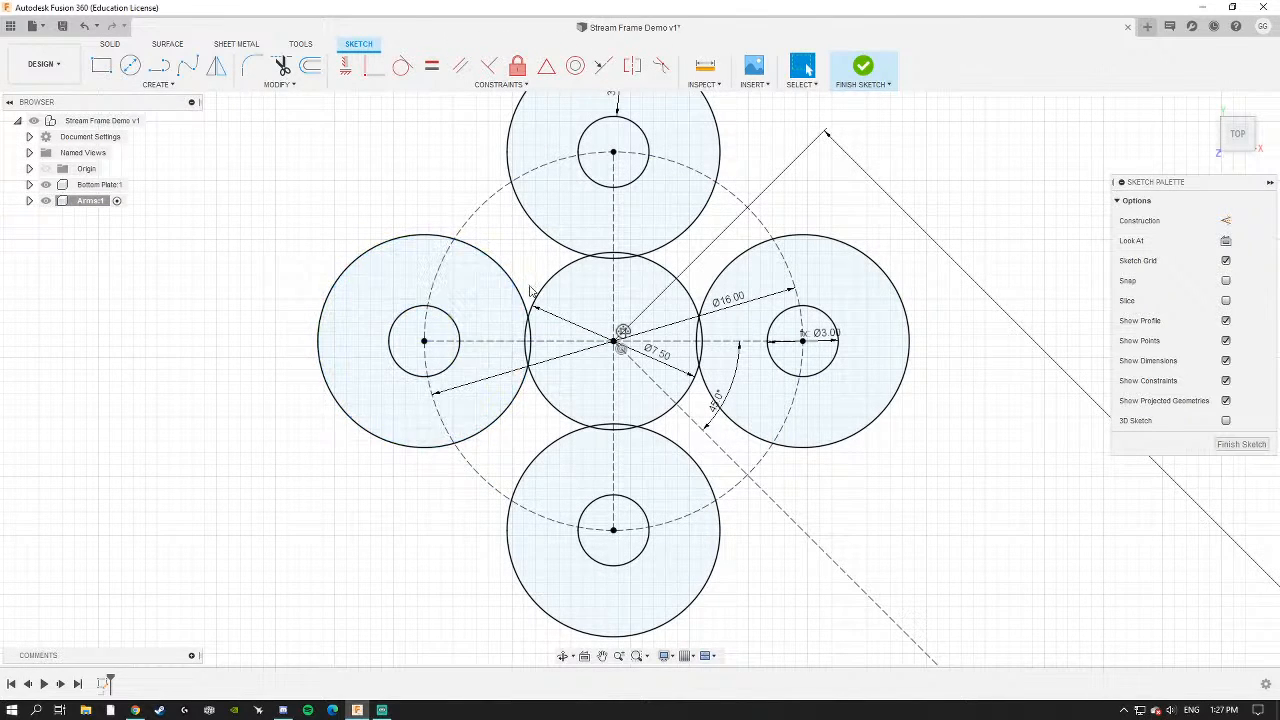
pyautogui.scroll(-3, 525, 275)
pyautogui.click(535, 178)
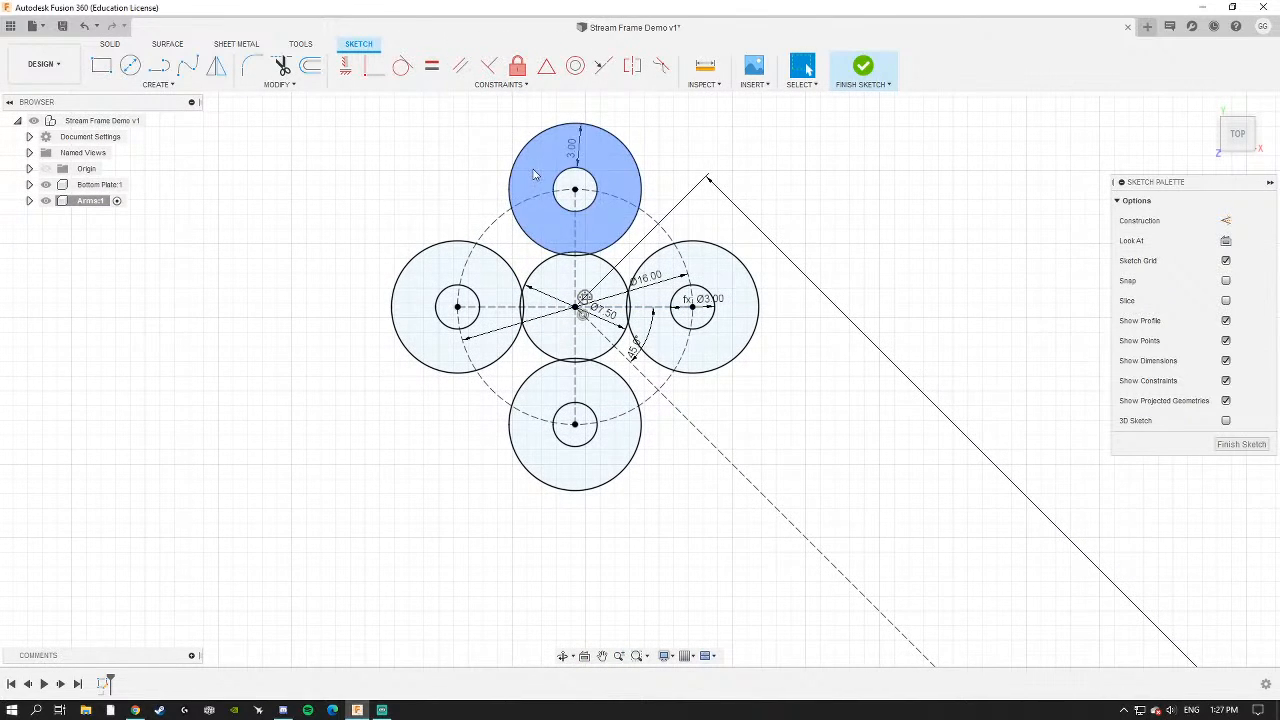
pyautogui.click(454, 189)
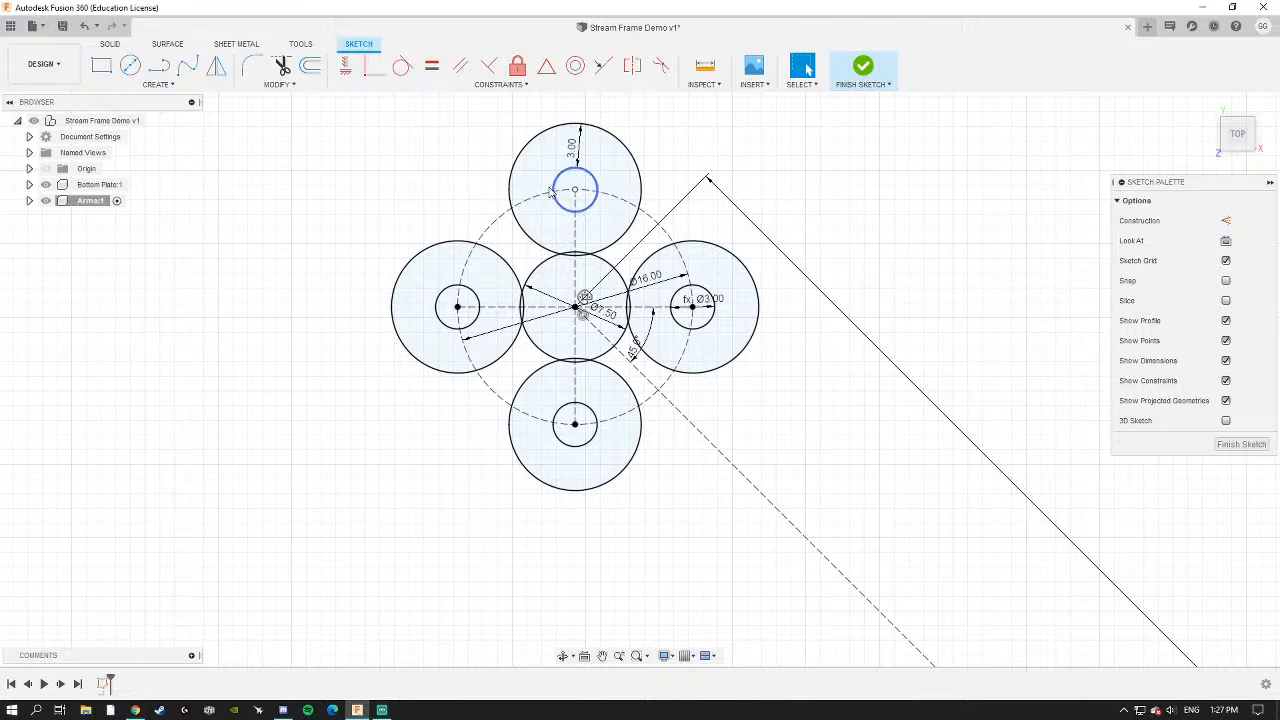
# Sketch a concave 3-point arc of about 5.7 mm radius joining the upper and left outer circles, touching the 16 mm construction circle.
pyautogui.scroll(-3, 505, 228)
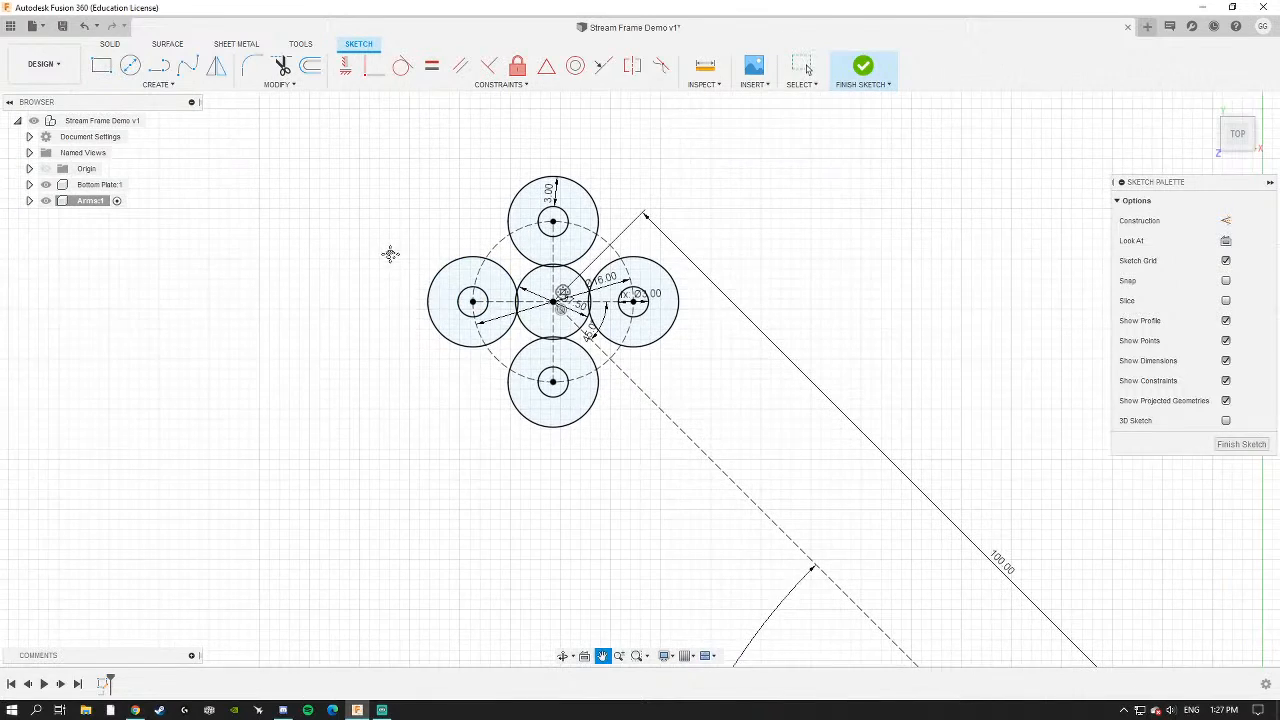
pyautogui.click(157, 86)
pyautogui.moveTo(114, 147)
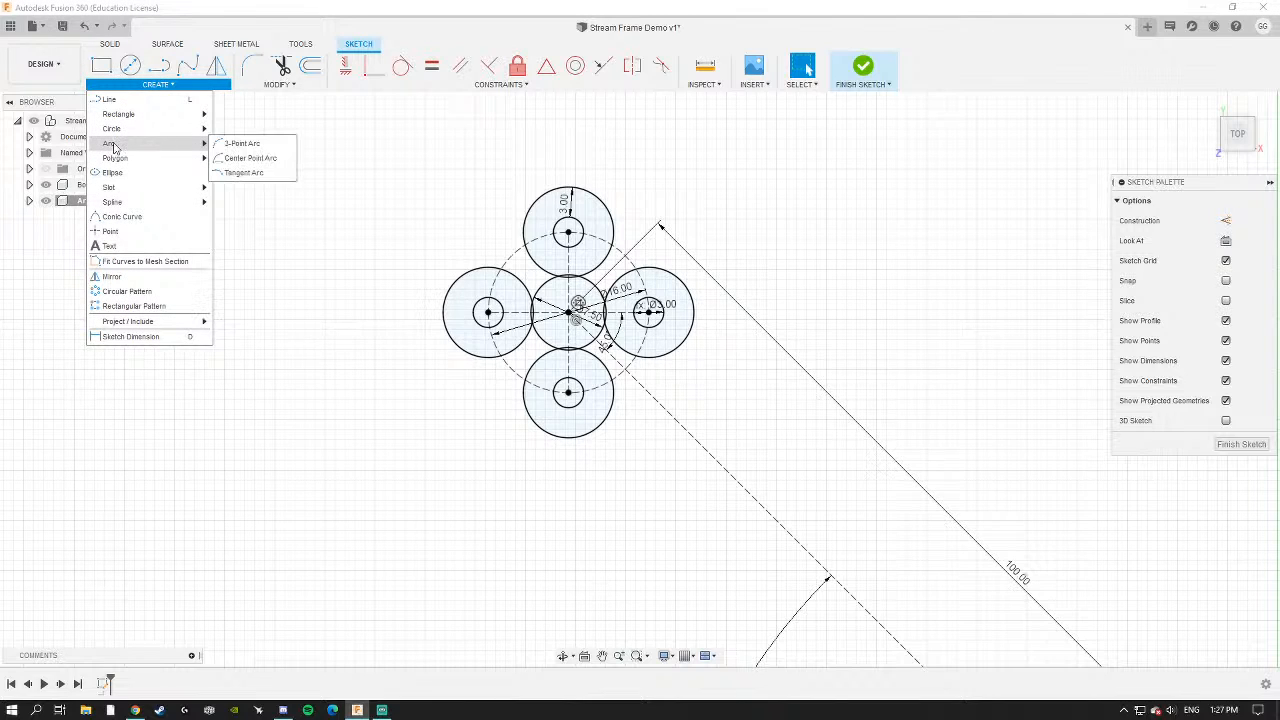
pyautogui.click(238, 143)
pyautogui.scroll(5, 485, 245)
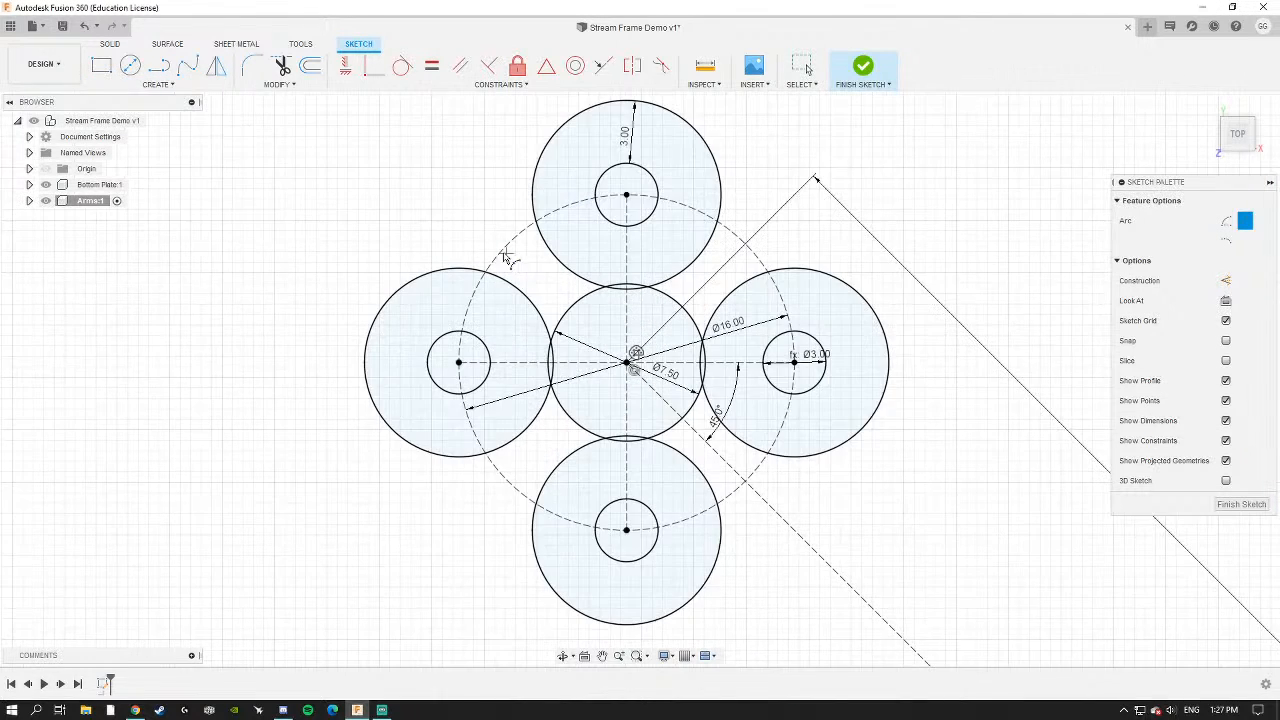
pyautogui.scroll(-2, 585, 180)
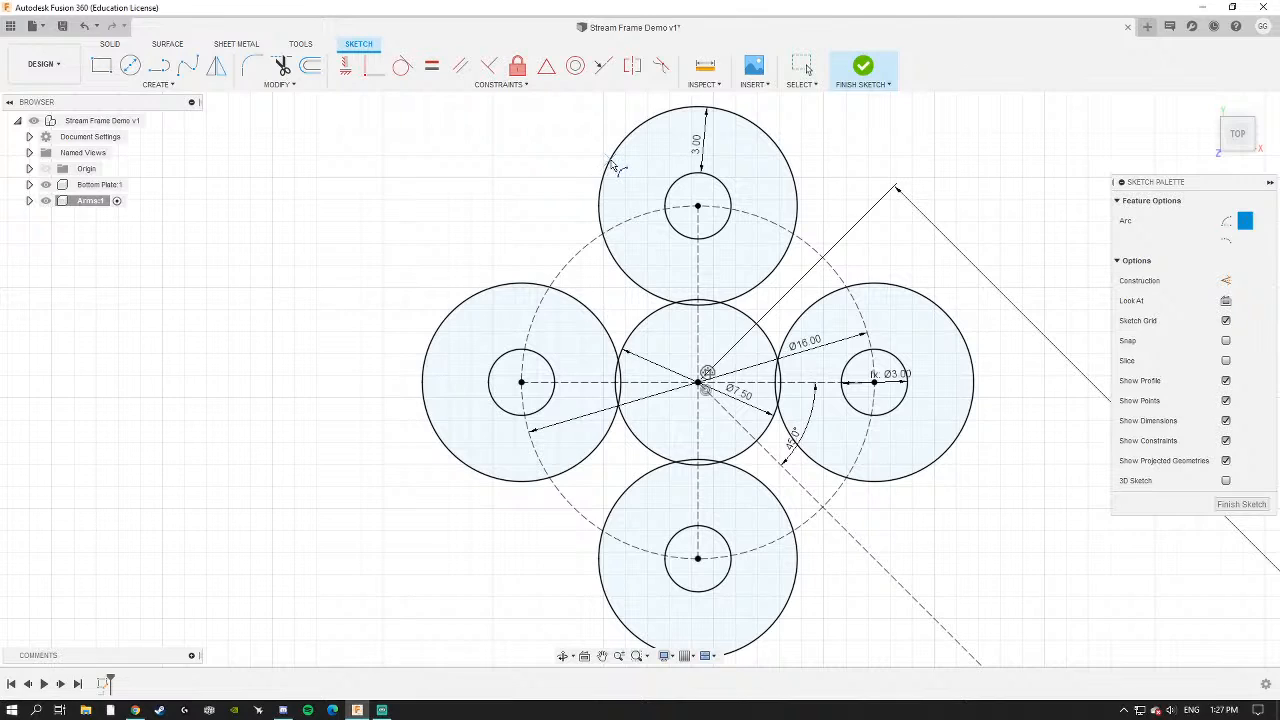
pyautogui.click(610, 161)
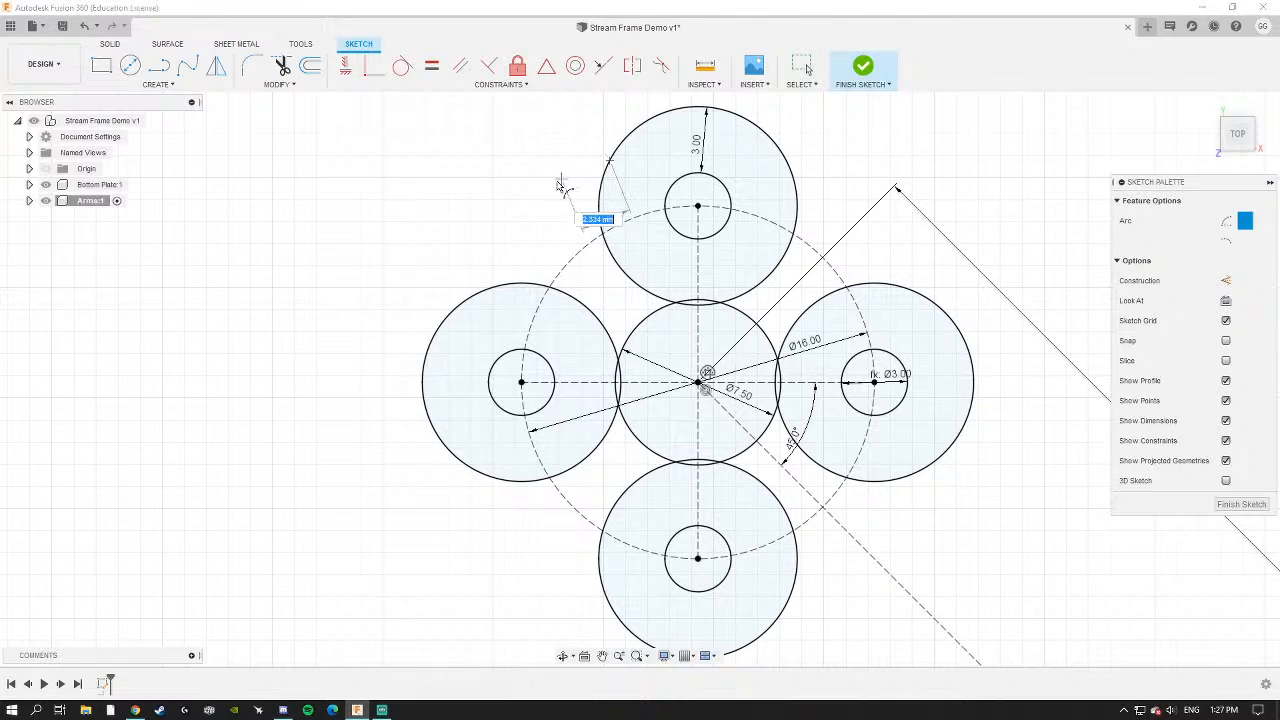
pyautogui.click(478, 294)
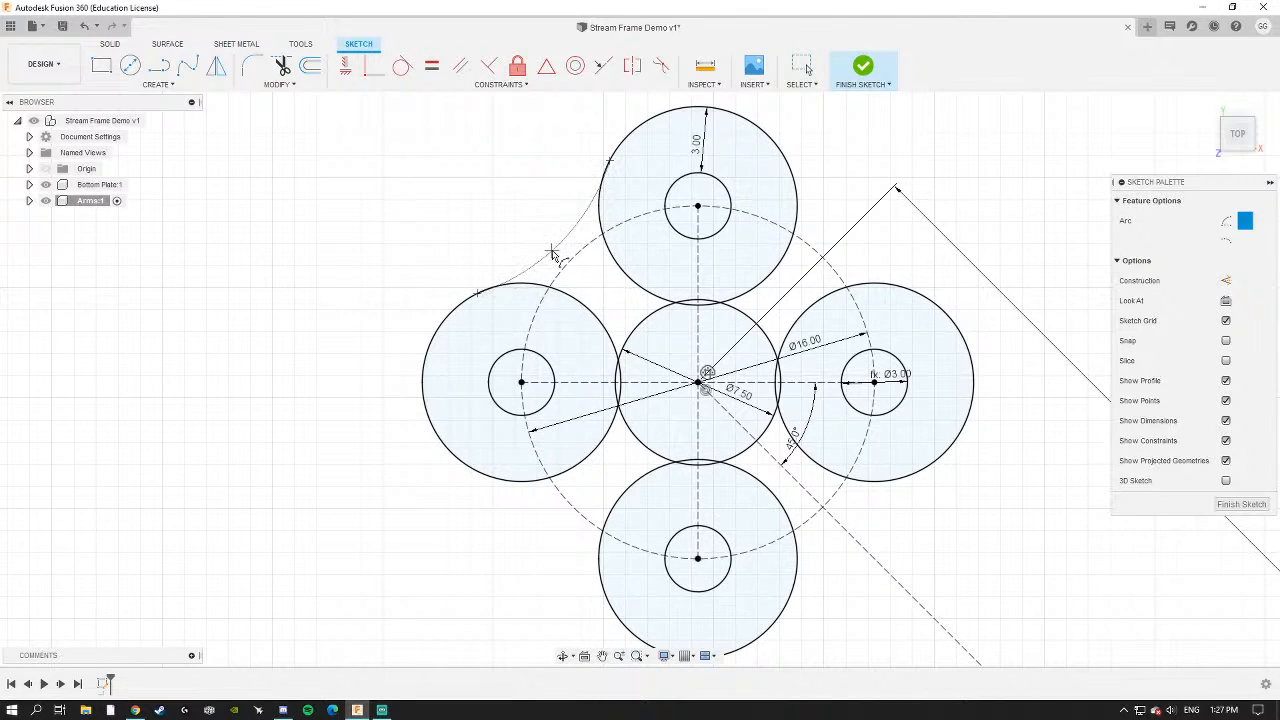
pyautogui.scroll(3, 575, 260)
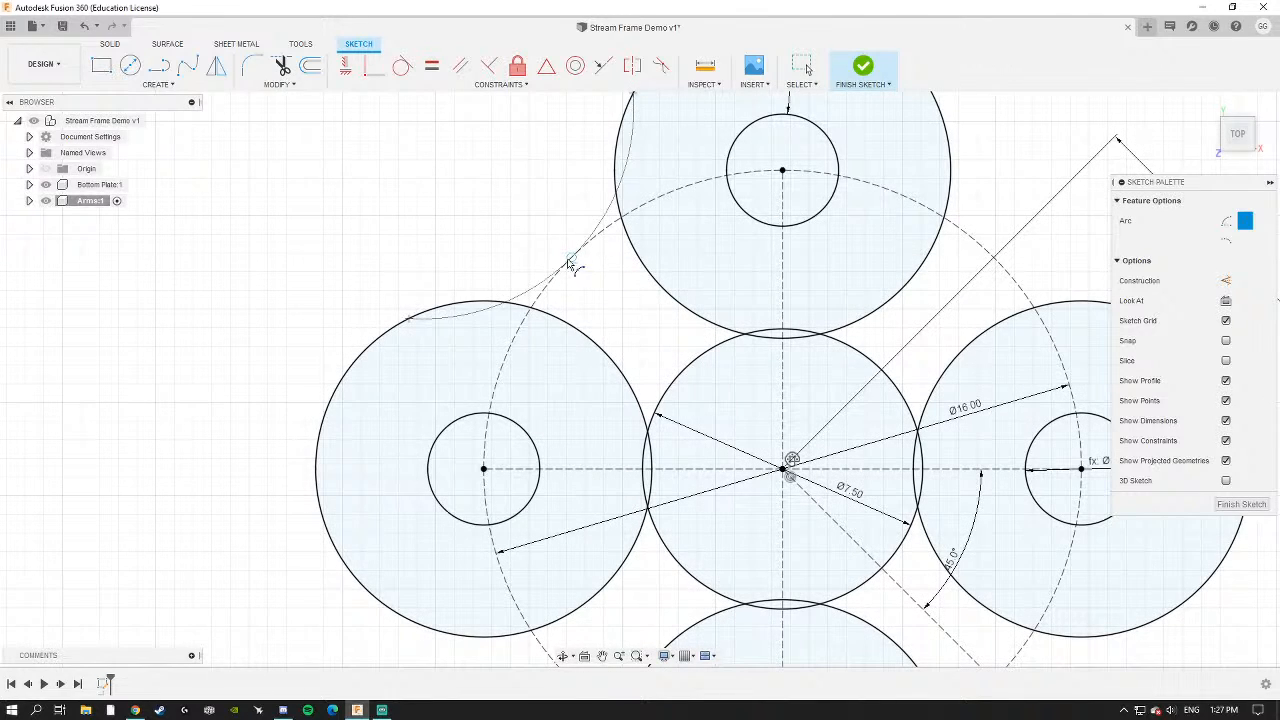
pyautogui.click(572, 262)
# Make the joining arc tangent to both the upper and the left outer circles.
pyautogui.scroll(-3, 590, 280)
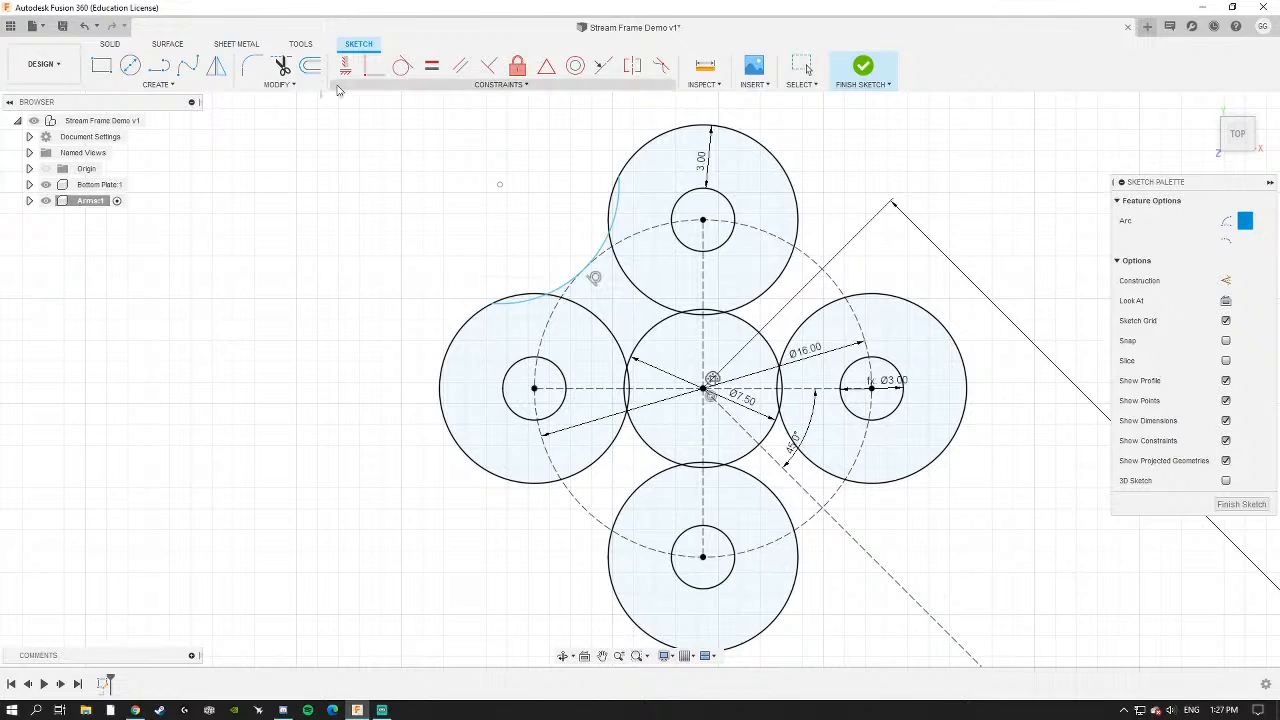
pyautogui.click(403, 67)
pyautogui.click(618, 210)
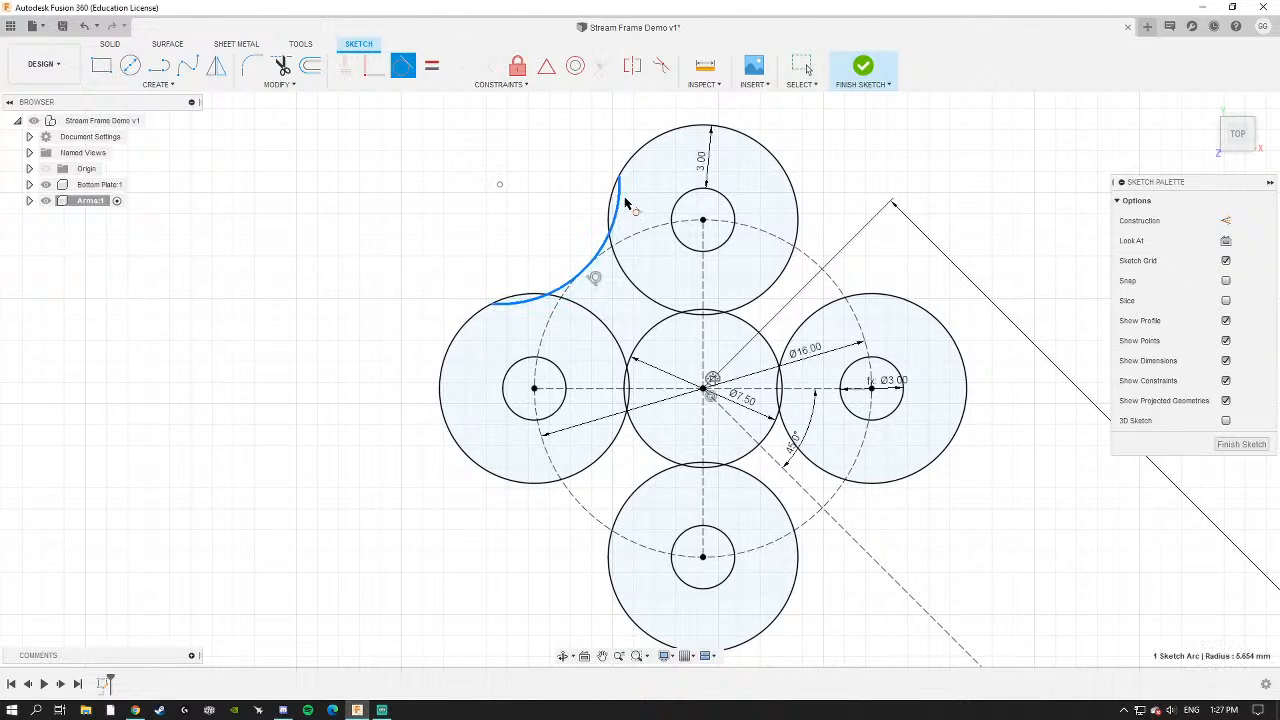
pyautogui.click(633, 167)
pyautogui.scroll(3, 593, 258)
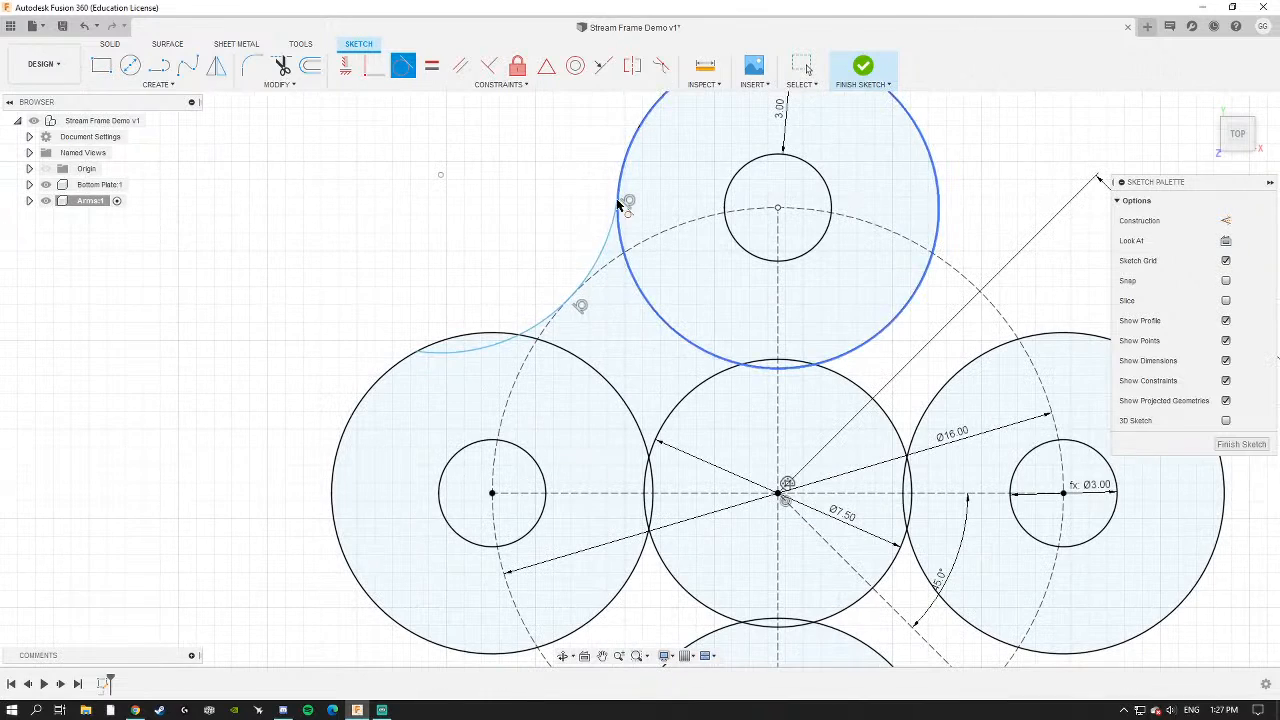
pyautogui.click(456, 350)
pyautogui.click(463, 336)
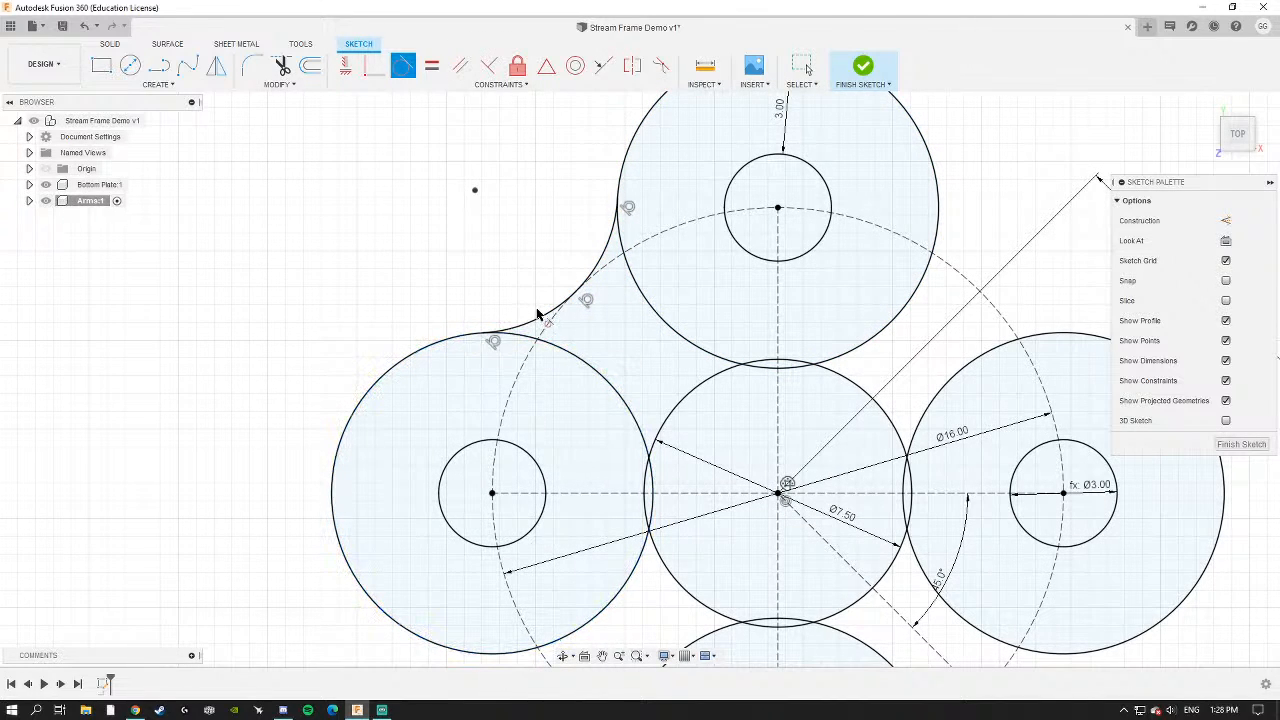
pyautogui.scroll(-3, 541, 326)
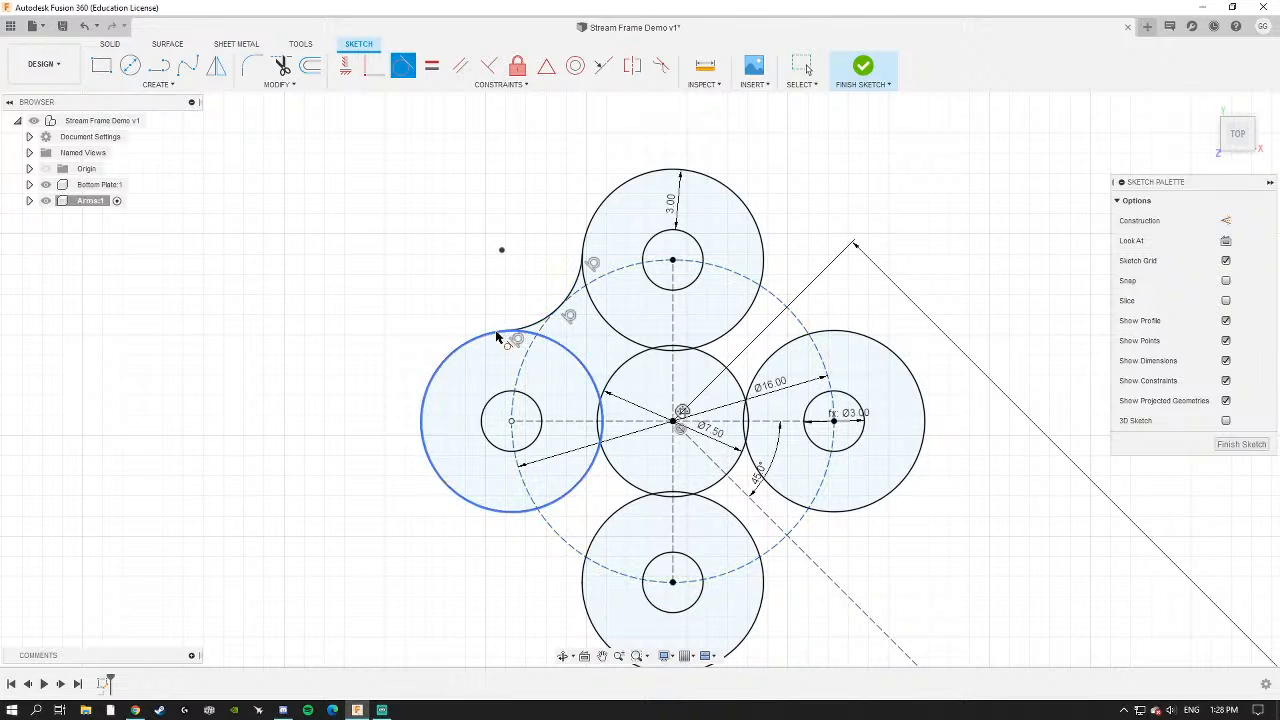
pyautogui.scroll(-3, 566, 350)
pyautogui.scroll(3, 501, 309)
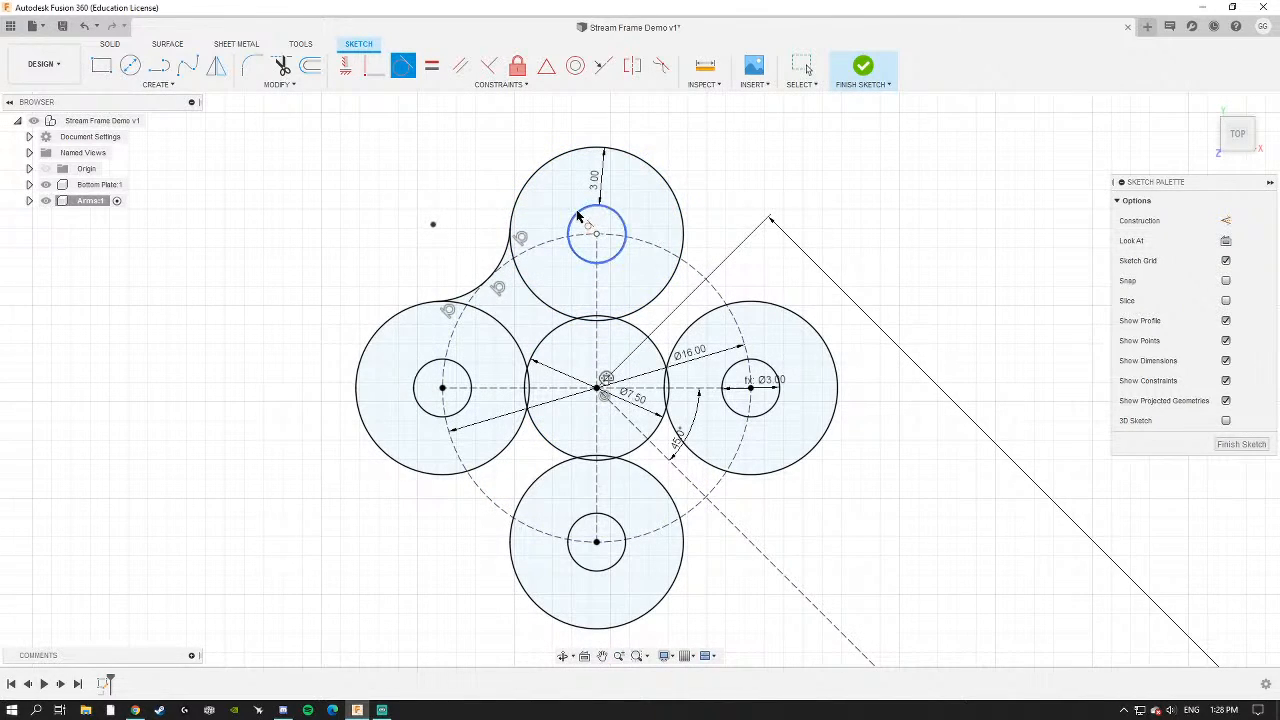
pyautogui.scroll(-2, 532, 330)
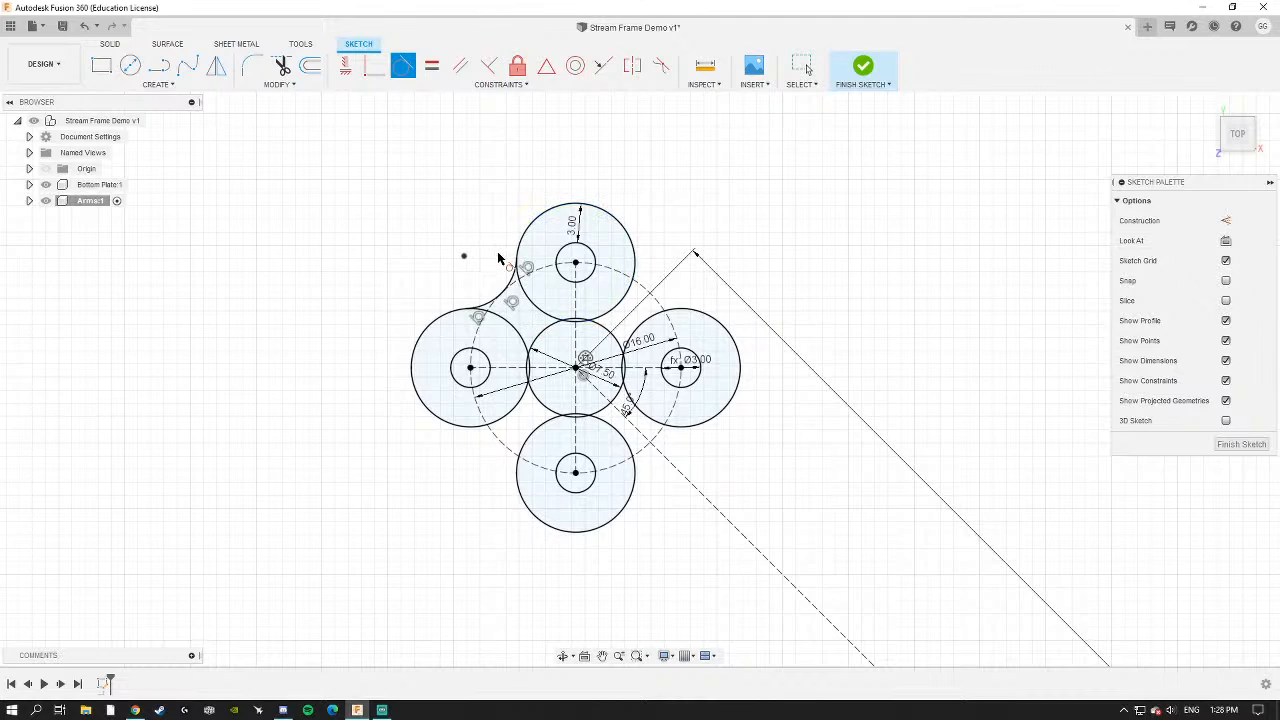
pyautogui.scroll(-3, 490, 258)
pyautogui.scroll(4, 483, 277)
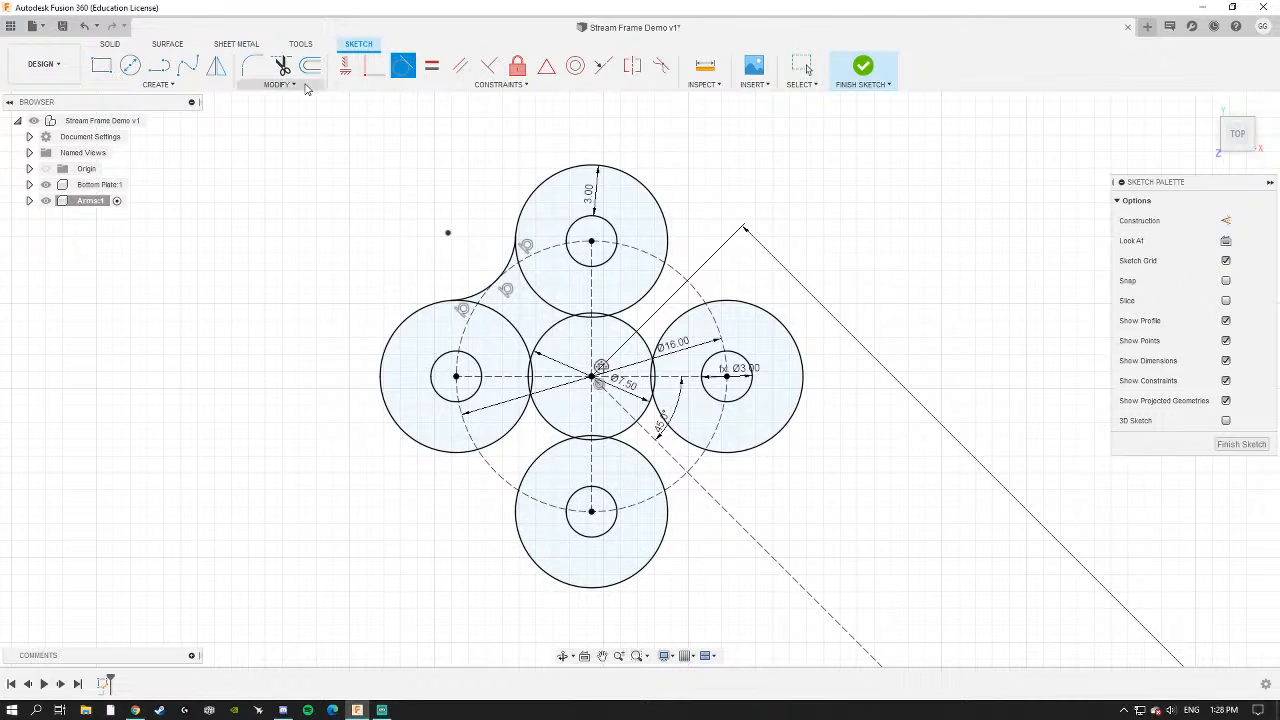
pyautogui.press('Escape')
# Circular-pattern the joining arc around the motor mount centre with full angular spacing and a quantity of 4.
pyautogui.click(505, 272)
pyautogui.click(172, 85)
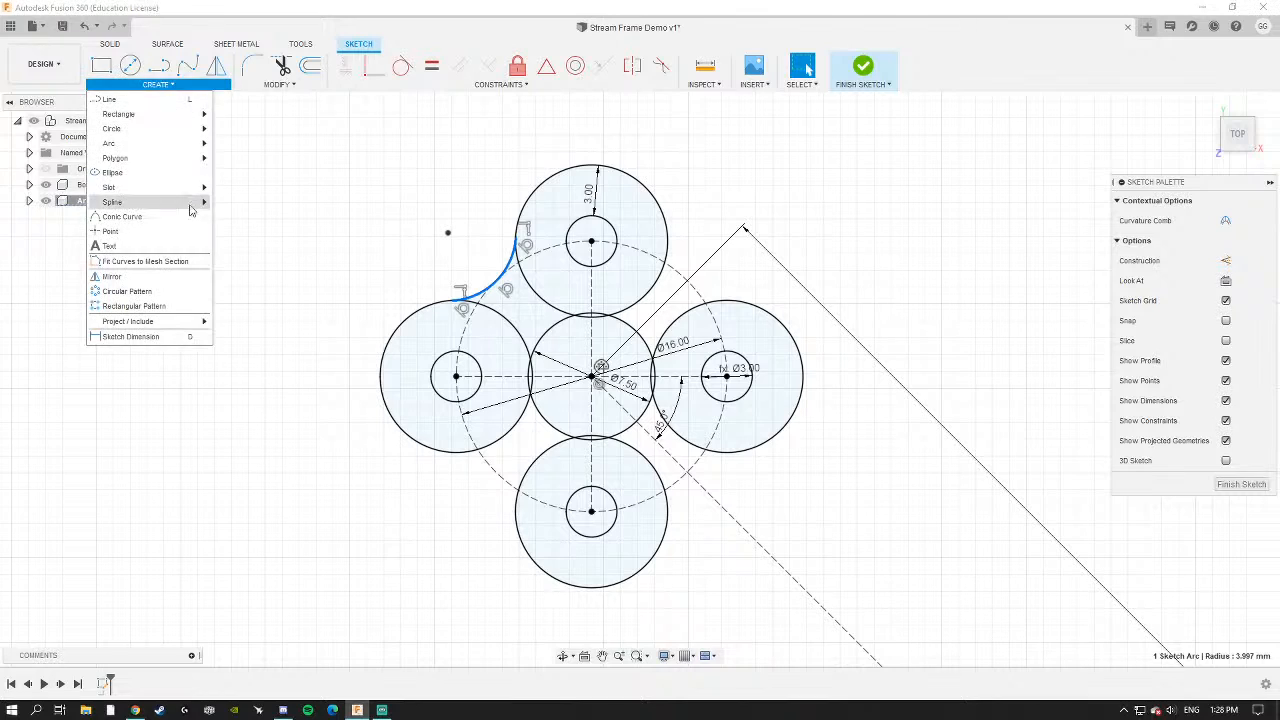
pyautogui.click(128, 291)
pyautogui.click(1019, 226)
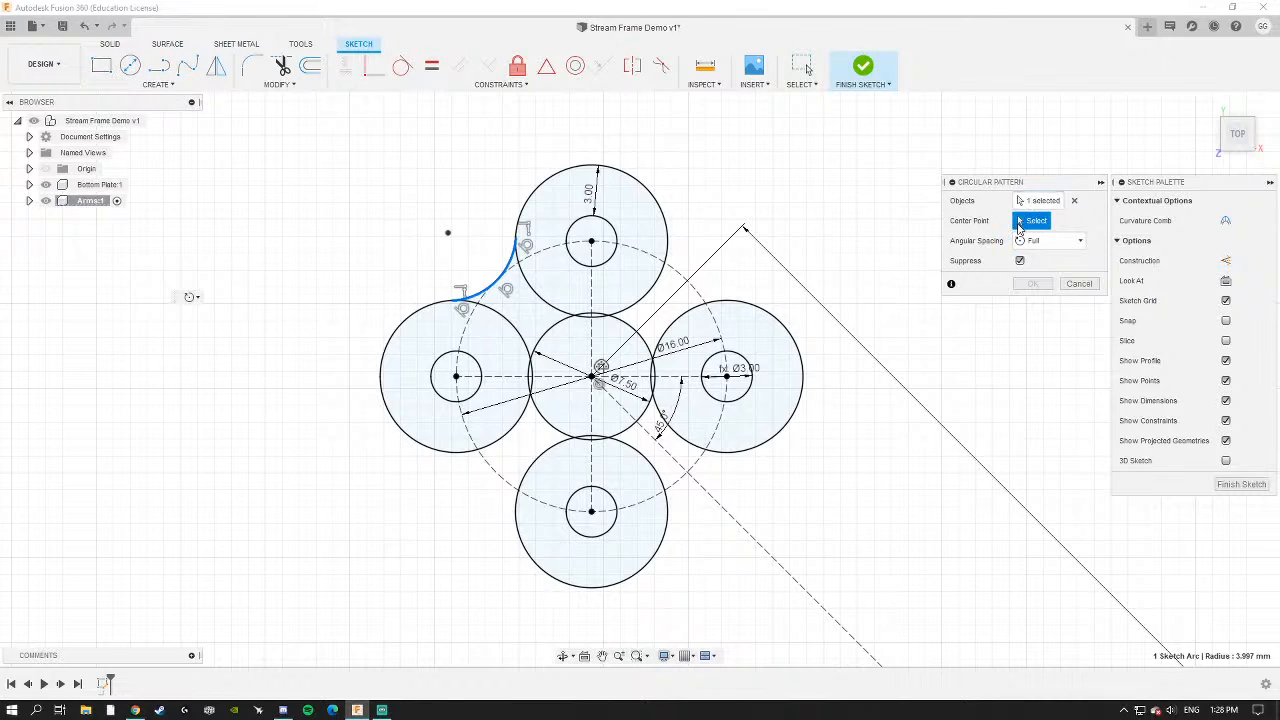
pyautogui.click(600, 367)
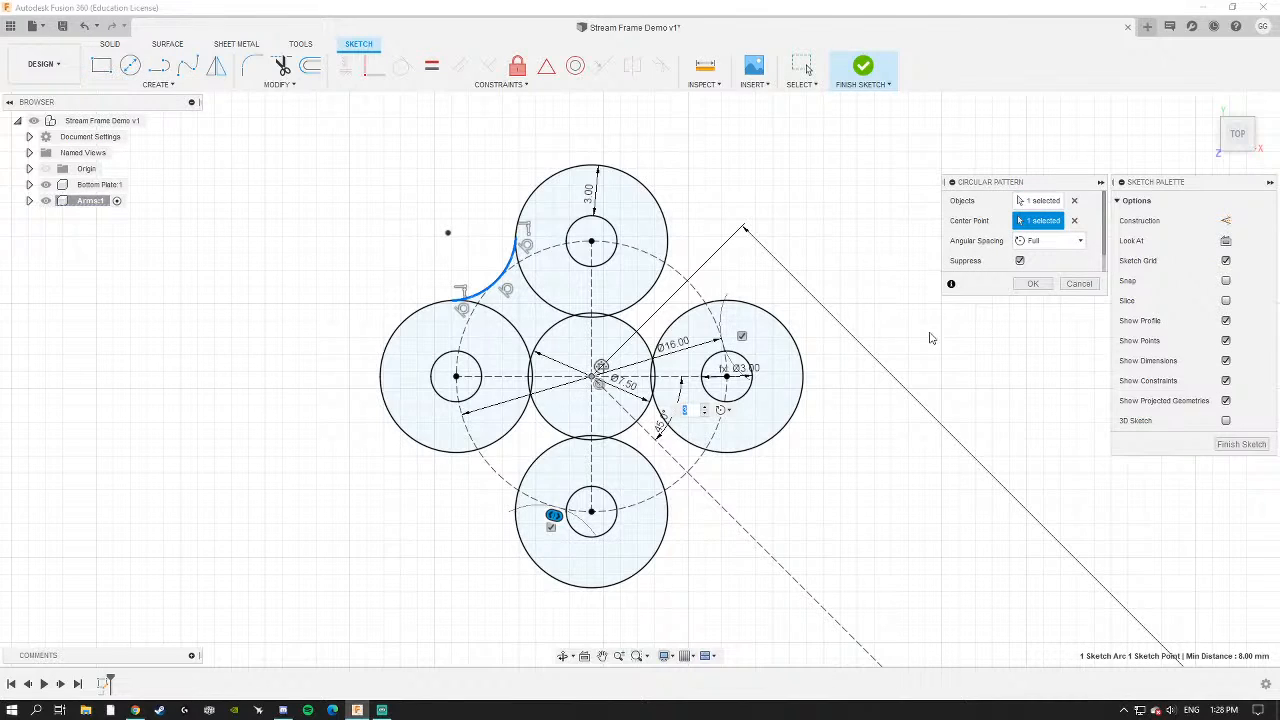
pyautogui.write('4')
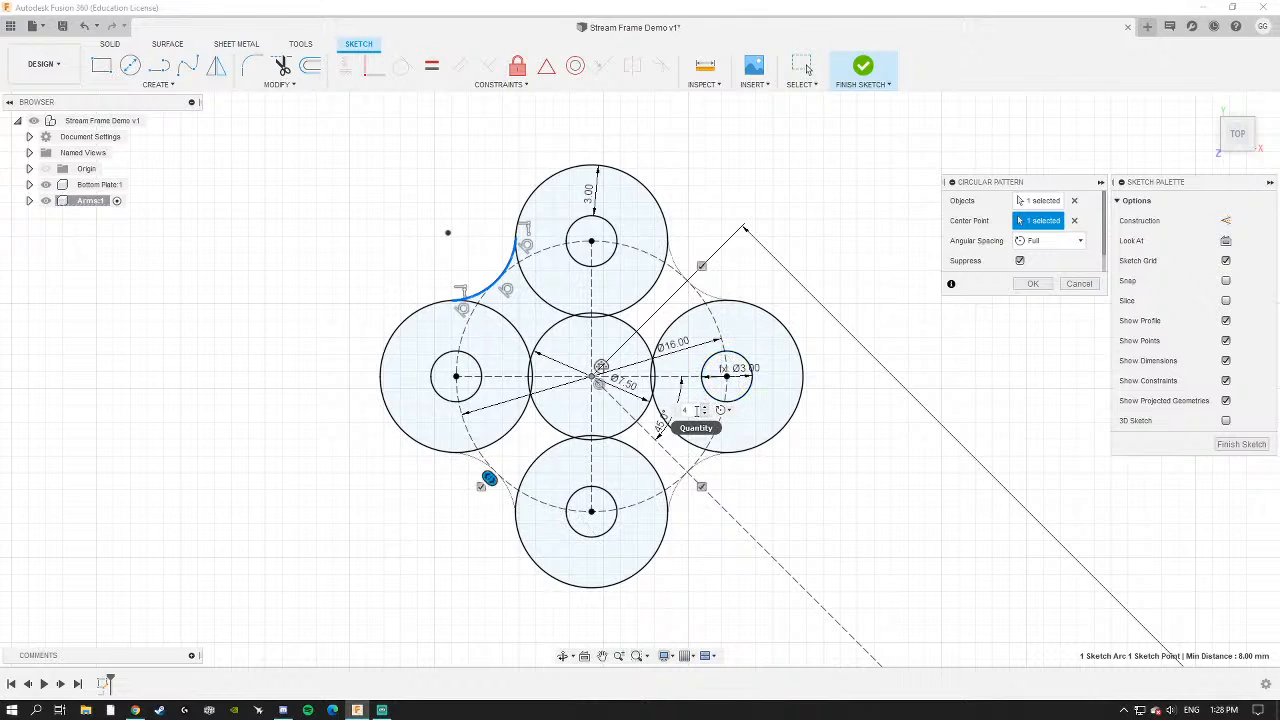
pyautogui.click(1033, 284)
# Delete the patterned arc between the right and lower outer circles, where the diagonal arm line leaves the motor mount.
pyautogui.scroll(-3, 600, 360)
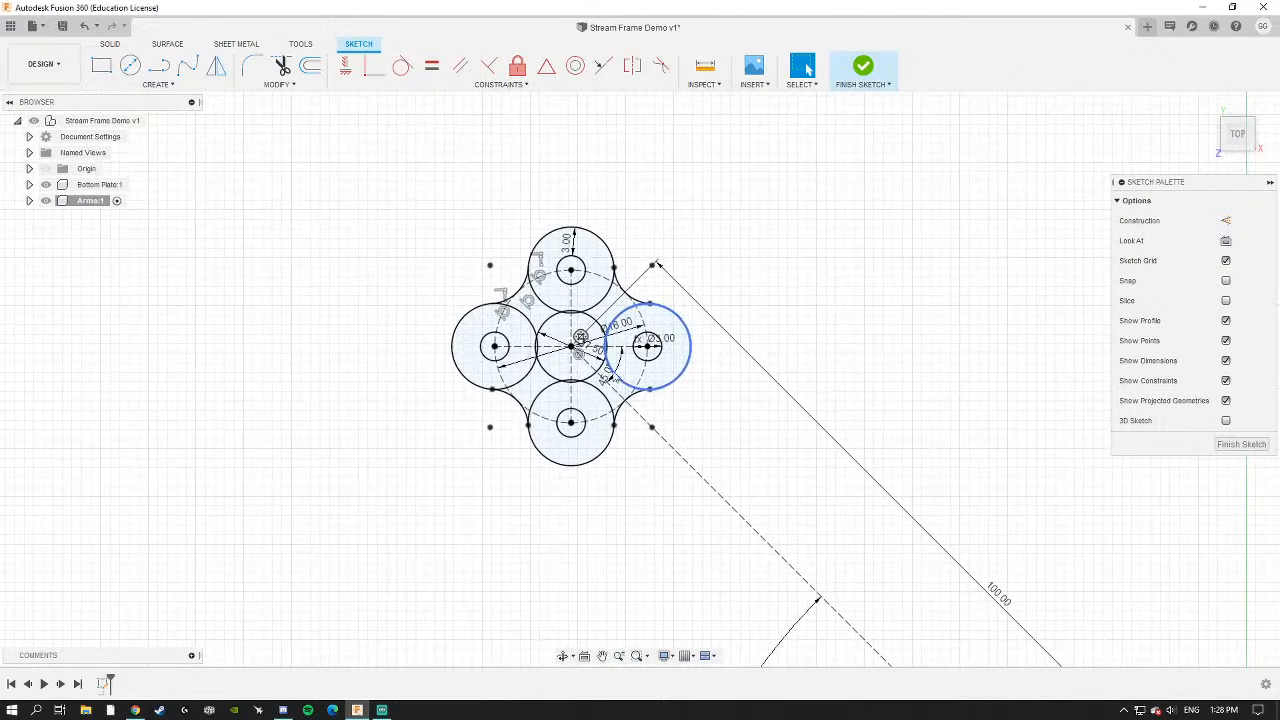
pyautogui.scroll(5, 653, 340)
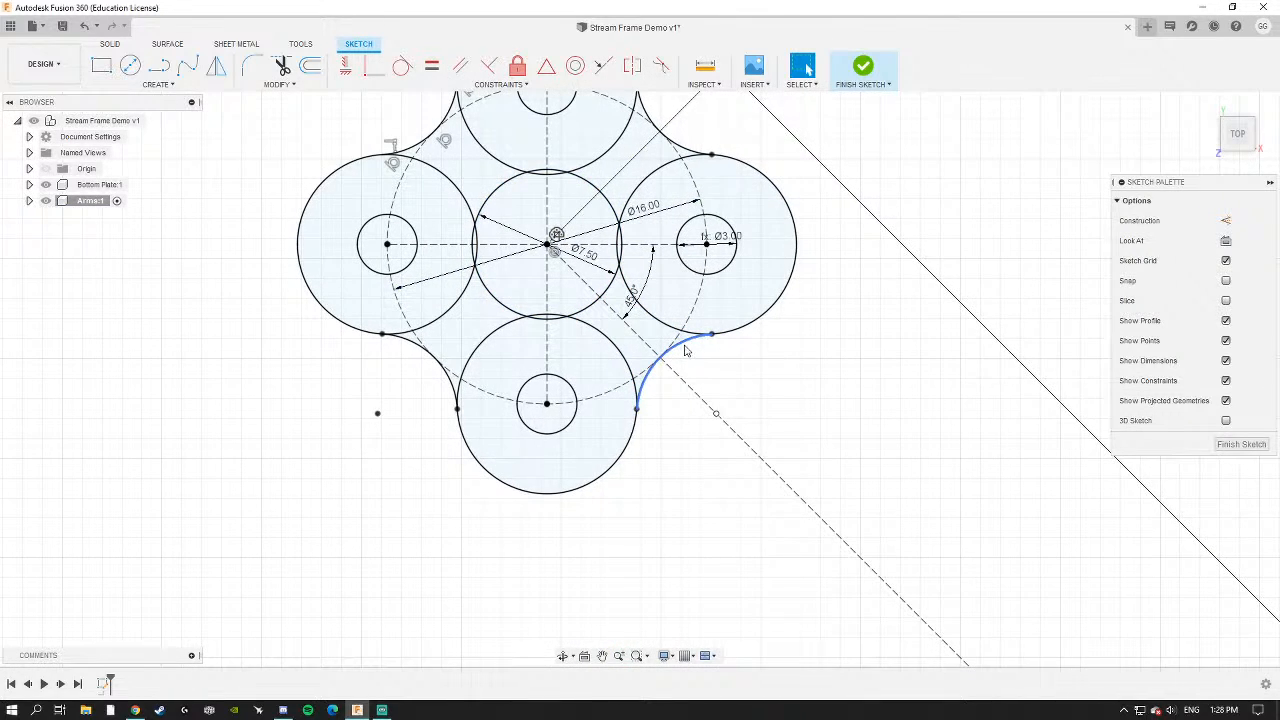
pyautogui.click(687, 349)
pyautogui.scroll(-5, 786, 400)
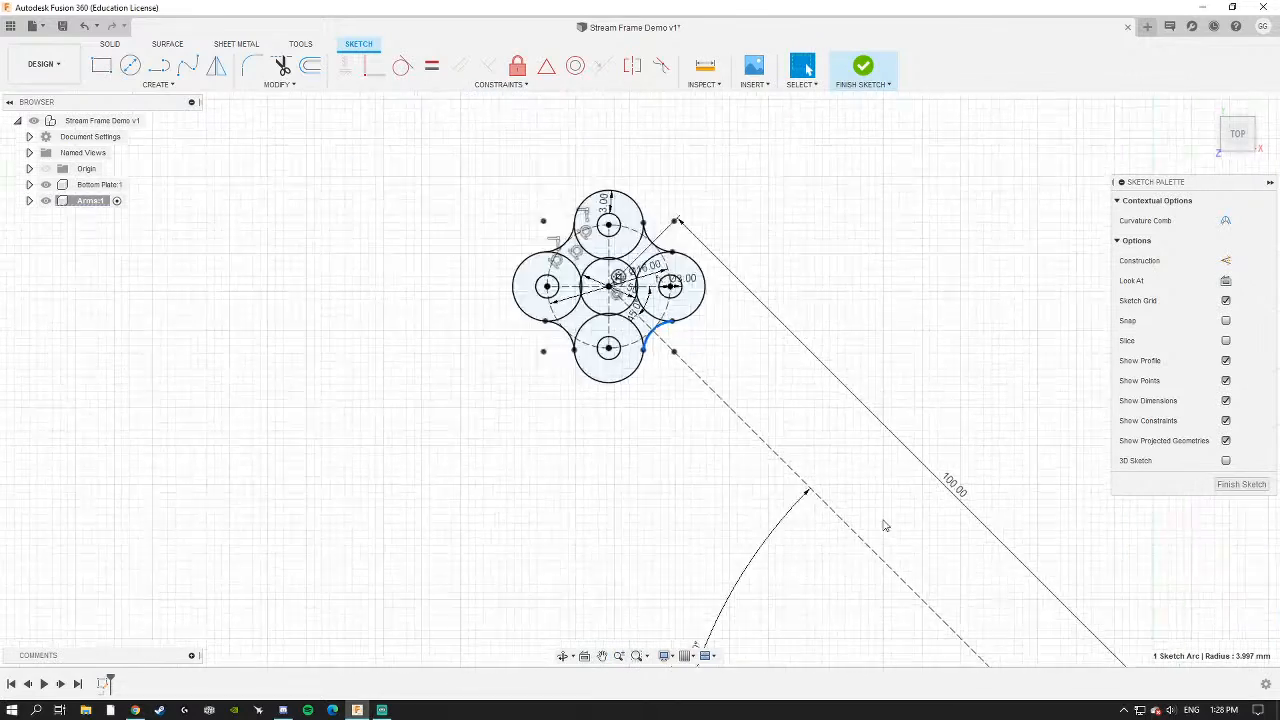
pyautogui.scroll(5, 749, 411)
pyautogui.press('Delete')
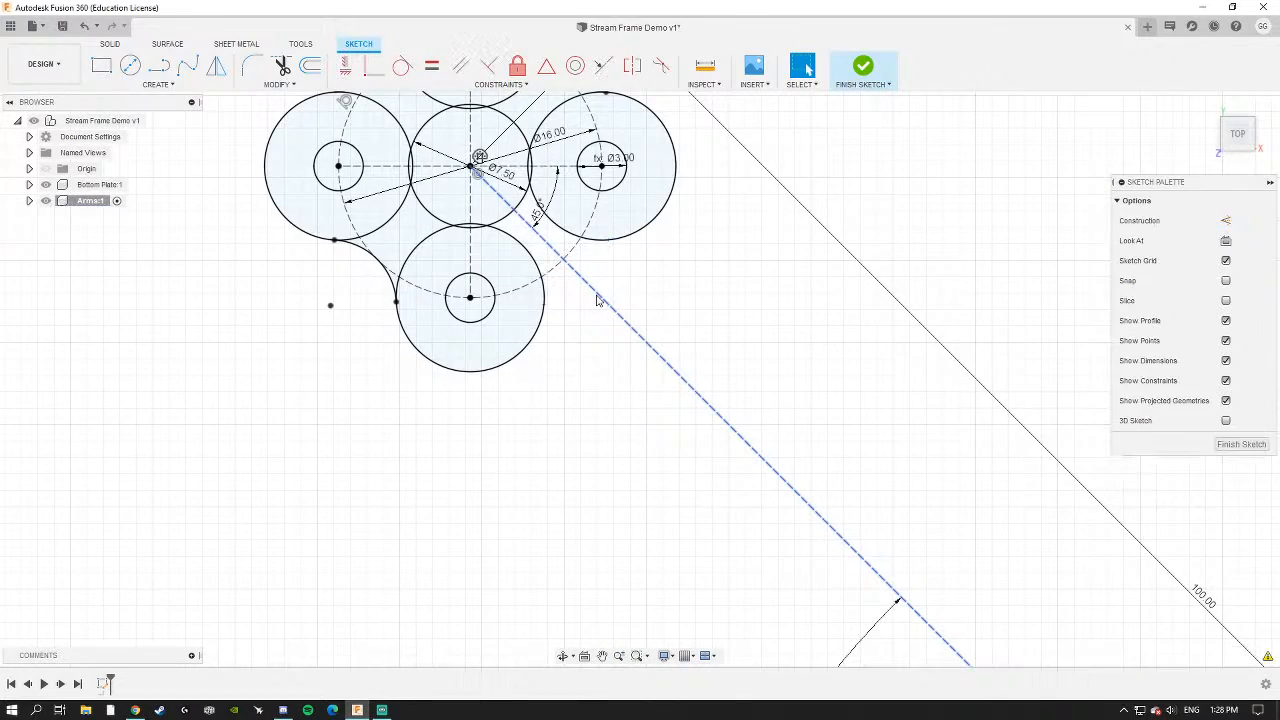
# Select the motor mount profiles around the central hole to check which areas form the mount, and clear the selection.
pyautogui.scroll(-3, 541, 262)
pyautogui.moveTo(541, 264); pyautogui.dragTo(579, 297, button='middle')
pyautogui.moveTo(479, 247); pyautogui.dragTo(531, 288, button='middle')
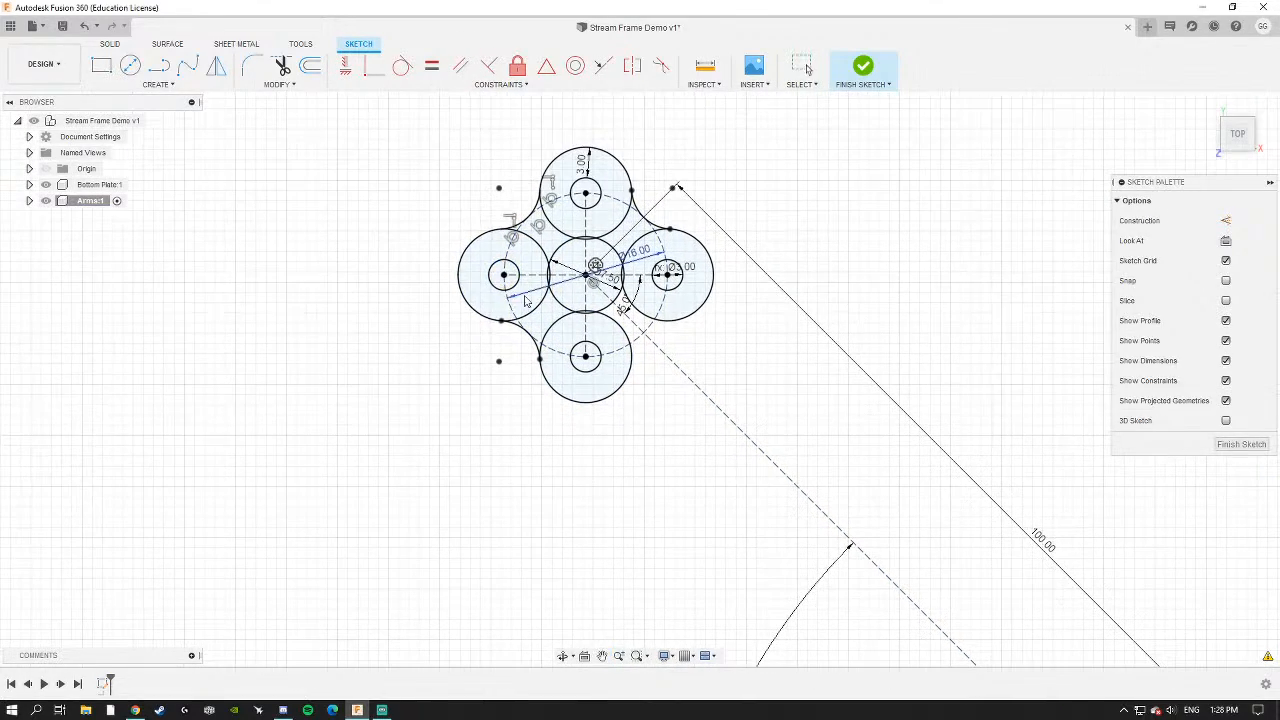
pyautogui.click(533, 288)
pyautogui.click(575, 225)
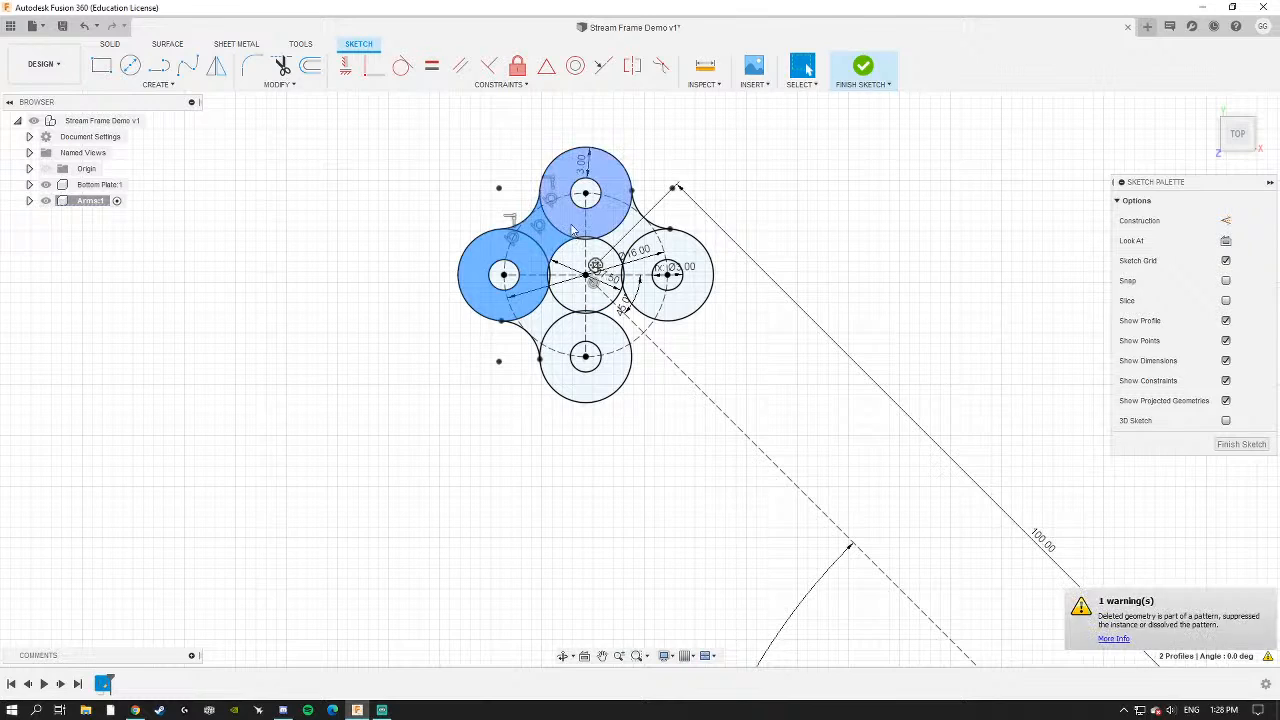
pyautogui.scroll(3, 687, 257)
pyautogui.click(687, 257)
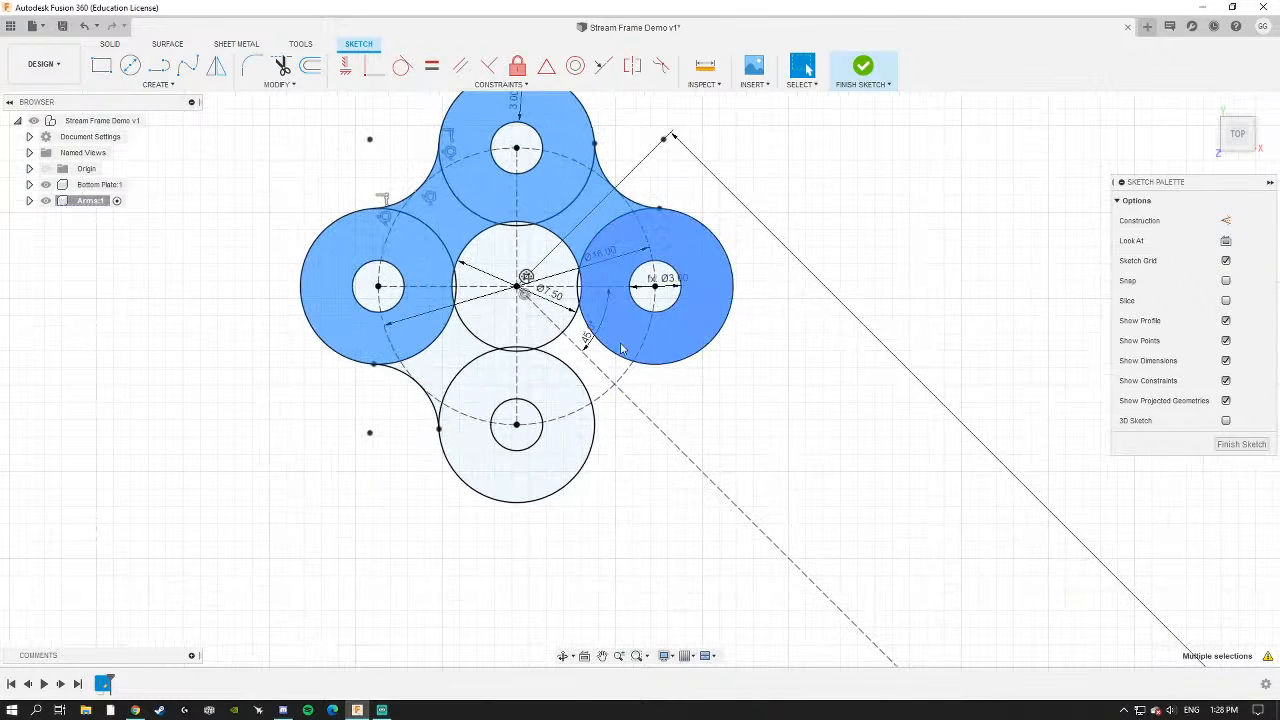
pyautogui.click(567, 400)
pyautogui.scroll(-3, 560, 300)
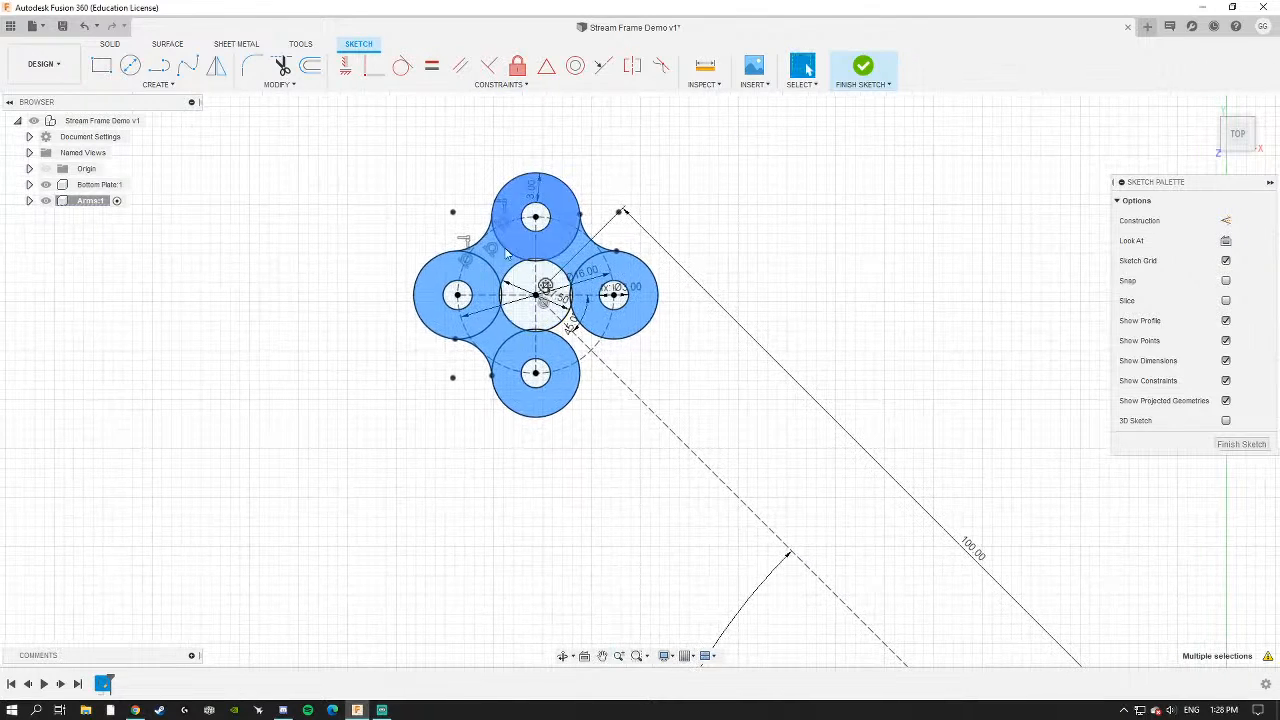
pyautogui.scroll(5, 505, 285)
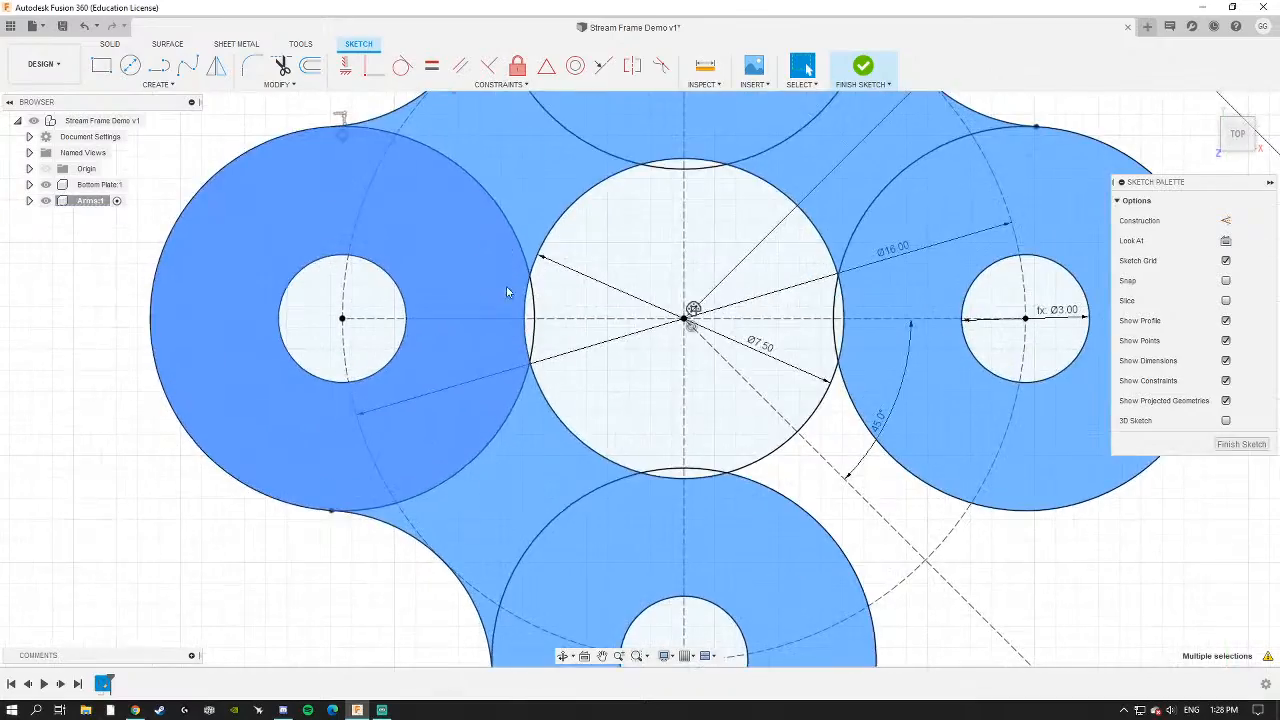
pyautogui.scroll(-2, 505, 290)
pyautogui.click(926, 297)
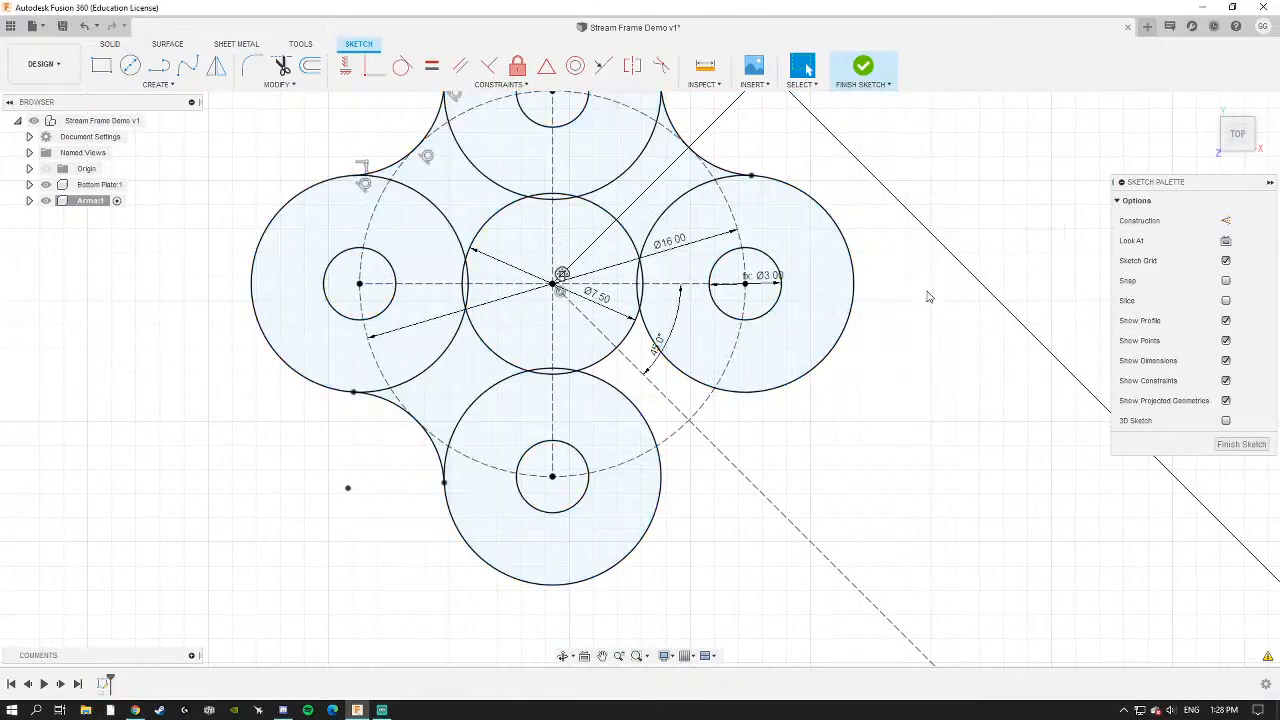
pyautogui.scroll(-3, 927, 298)
pyautogui.moveTo(884, 390); pyautogui.dragTo(637, 243, button='middle')
pyautogui.scroll(-3, 839, 468)
pyautogui.moveTo(918, 550)
pyautogui.mouseDown(button='middle')
pyautogui.moveTo(714, 406)
pyautogui.moveTo(734, 423)
pyautogui.mouseUp(button='middle')
pyautogui.scroll(-3, 735, 424)
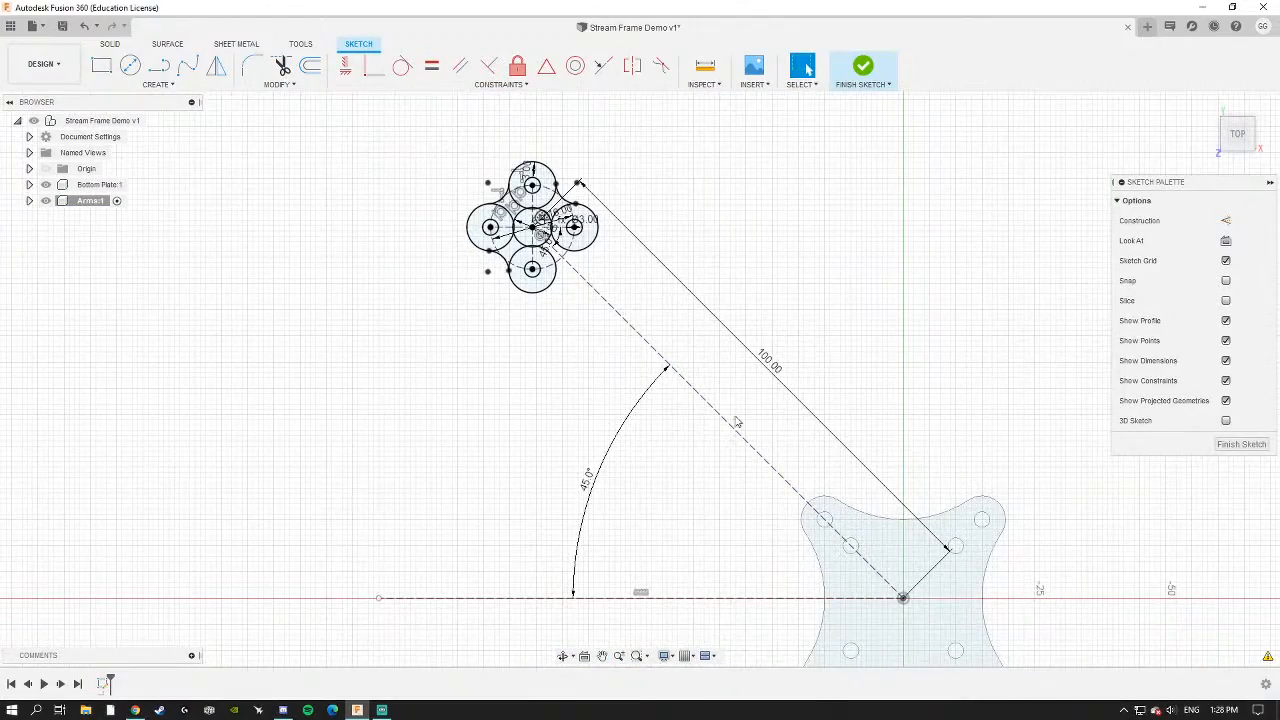
pyautogui.scroll(3, 626, 363)
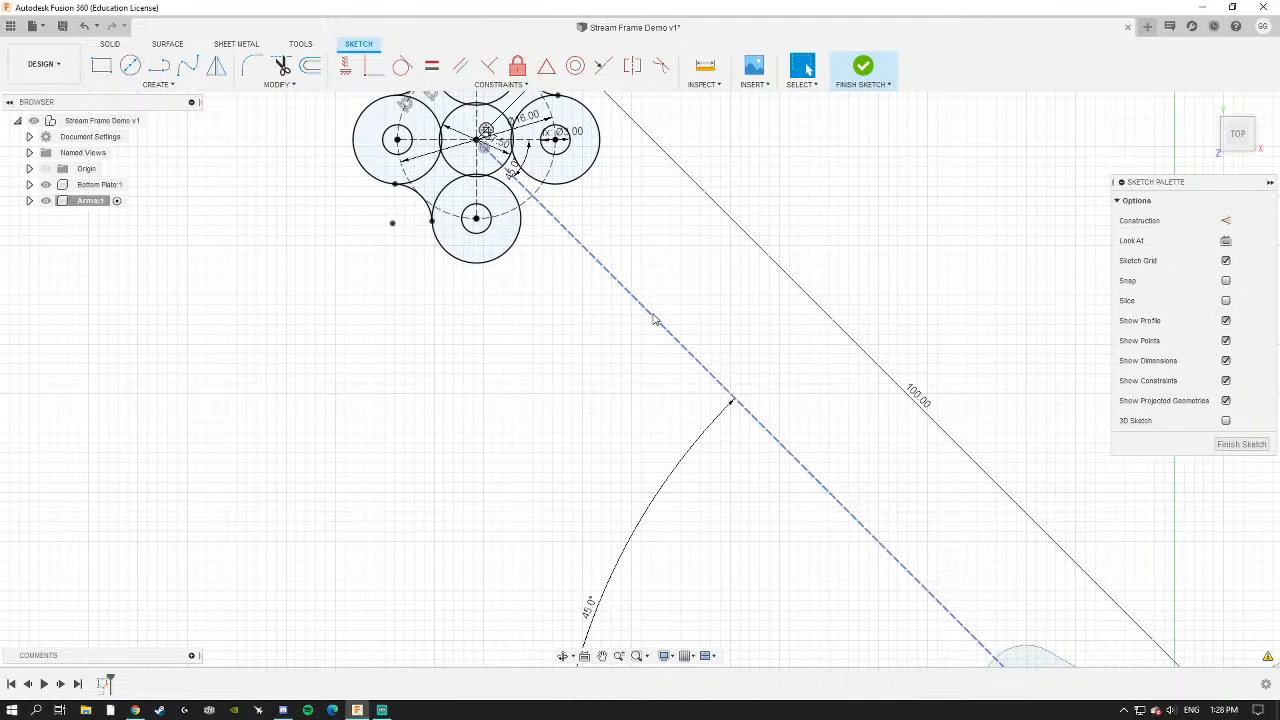
# Offset the arm's 100 mm construction centreline by 4 mm.
pyautogui.scroll(-3, 586, 329)
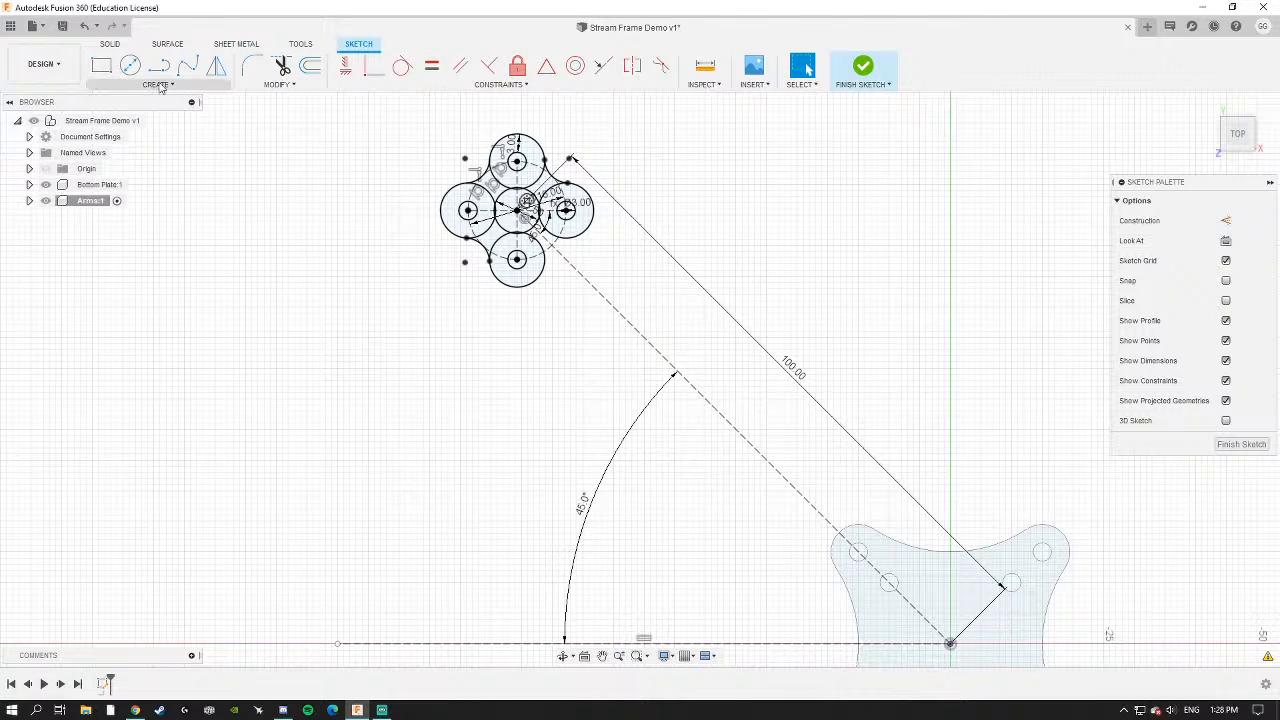
pyautogui.click(590, 288)
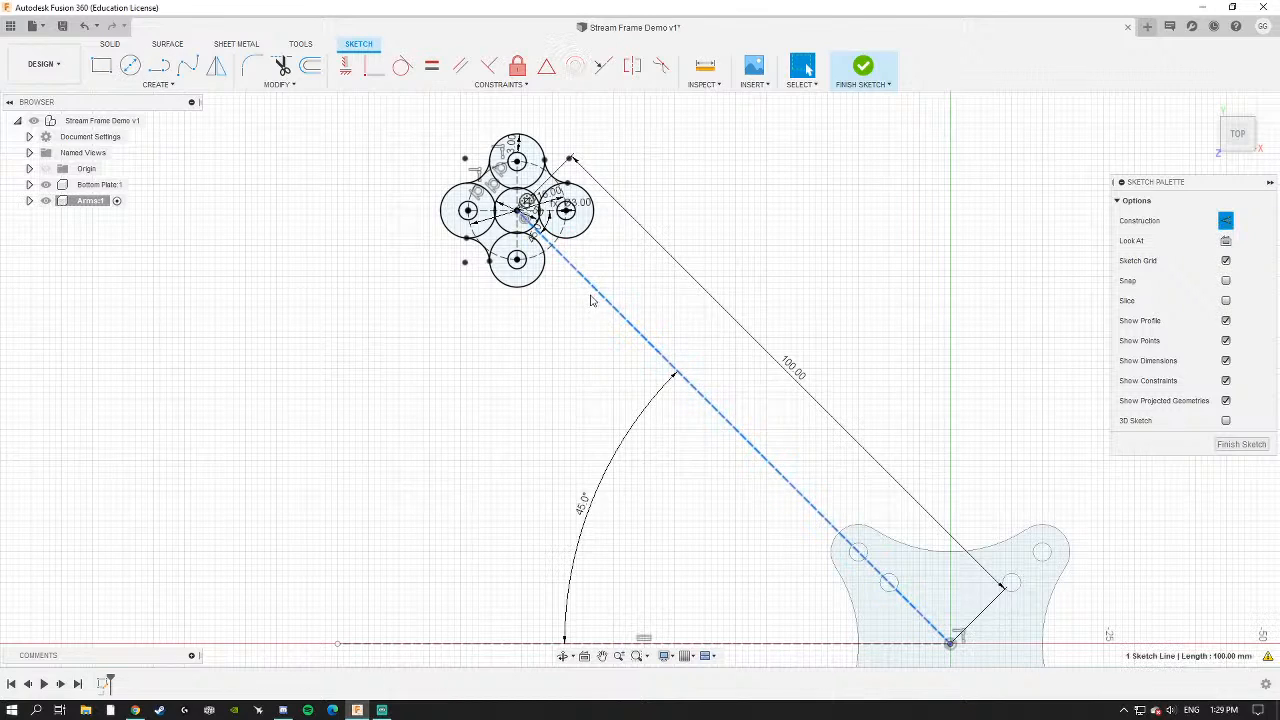
pyautogui.scroll(2, 588, 285)
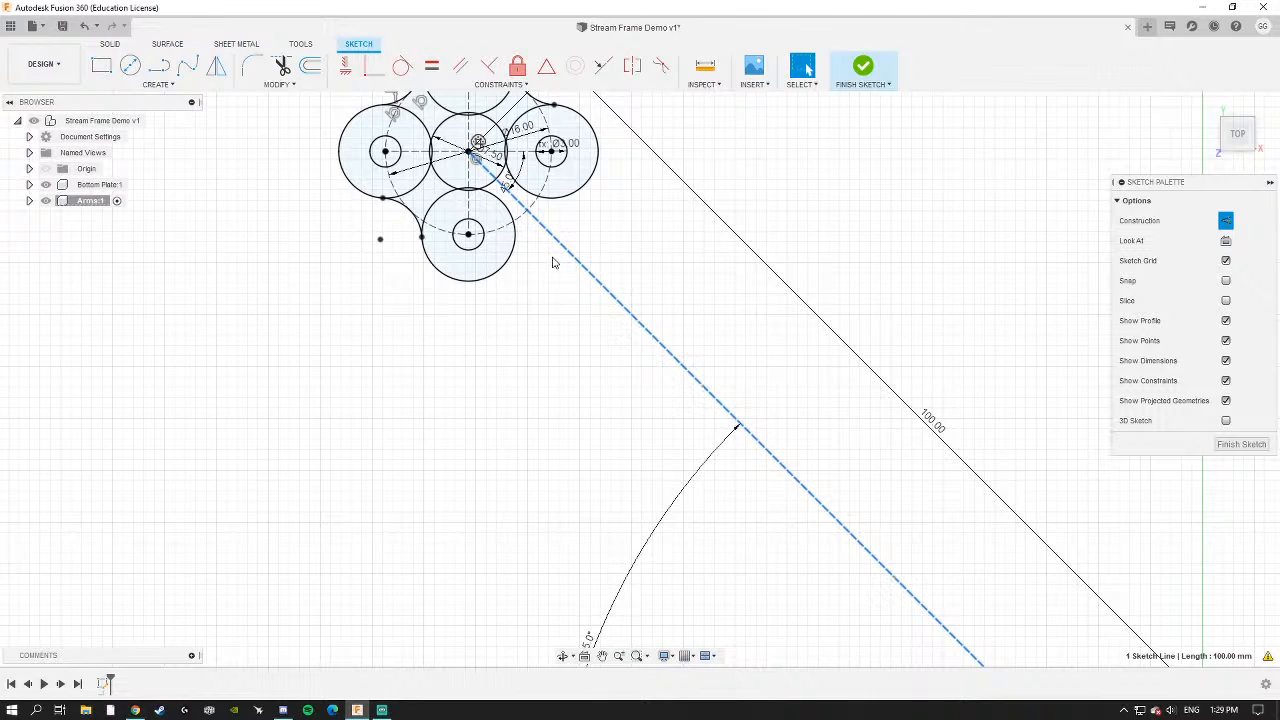
pyautogui.click(308, 65)
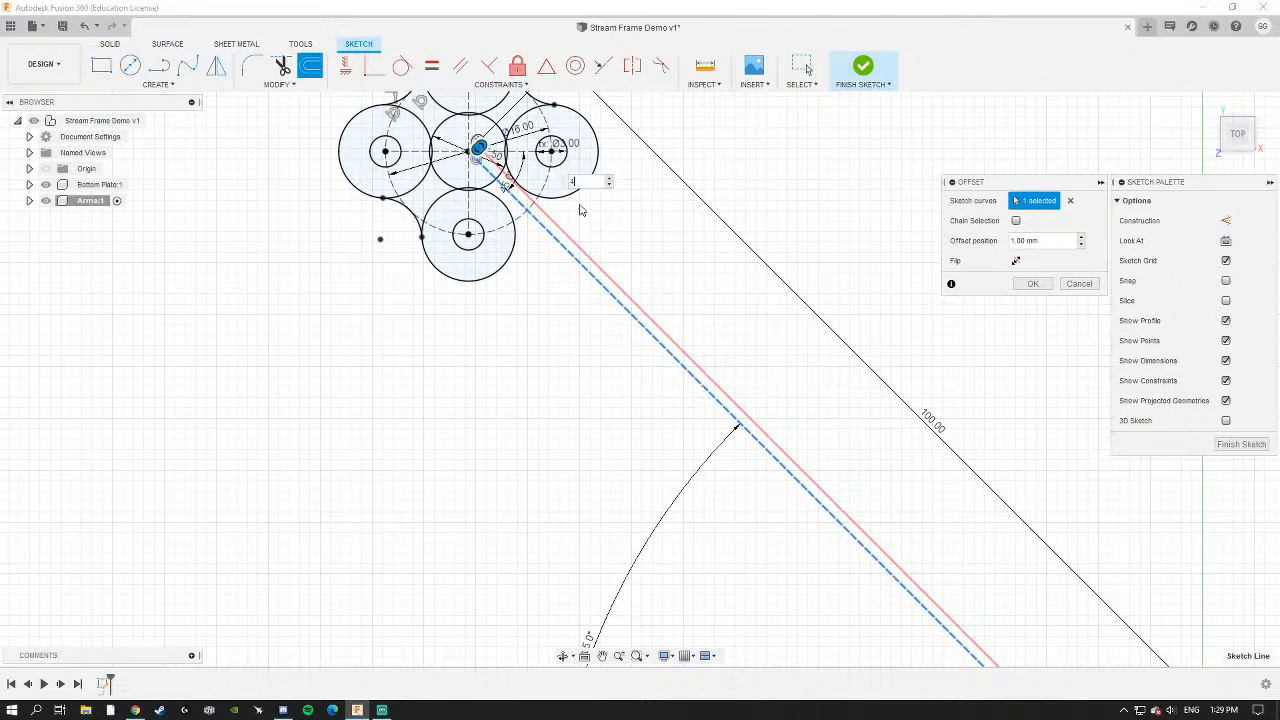
pyautogui.write('4')
pyautogui.click(1037, 286)
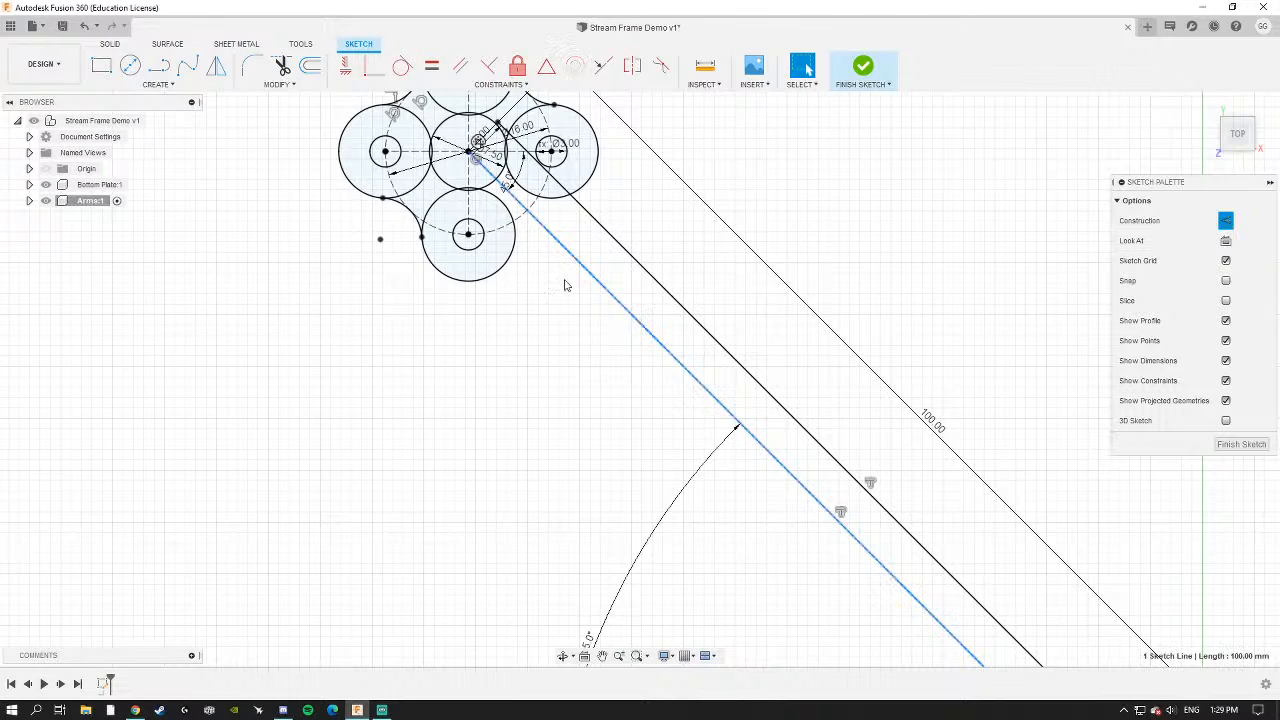
# Offset the arm's centreline by -4 mm to the opposite side and check the spacing between the two offset lines.
pyautogui.click(310, 68)
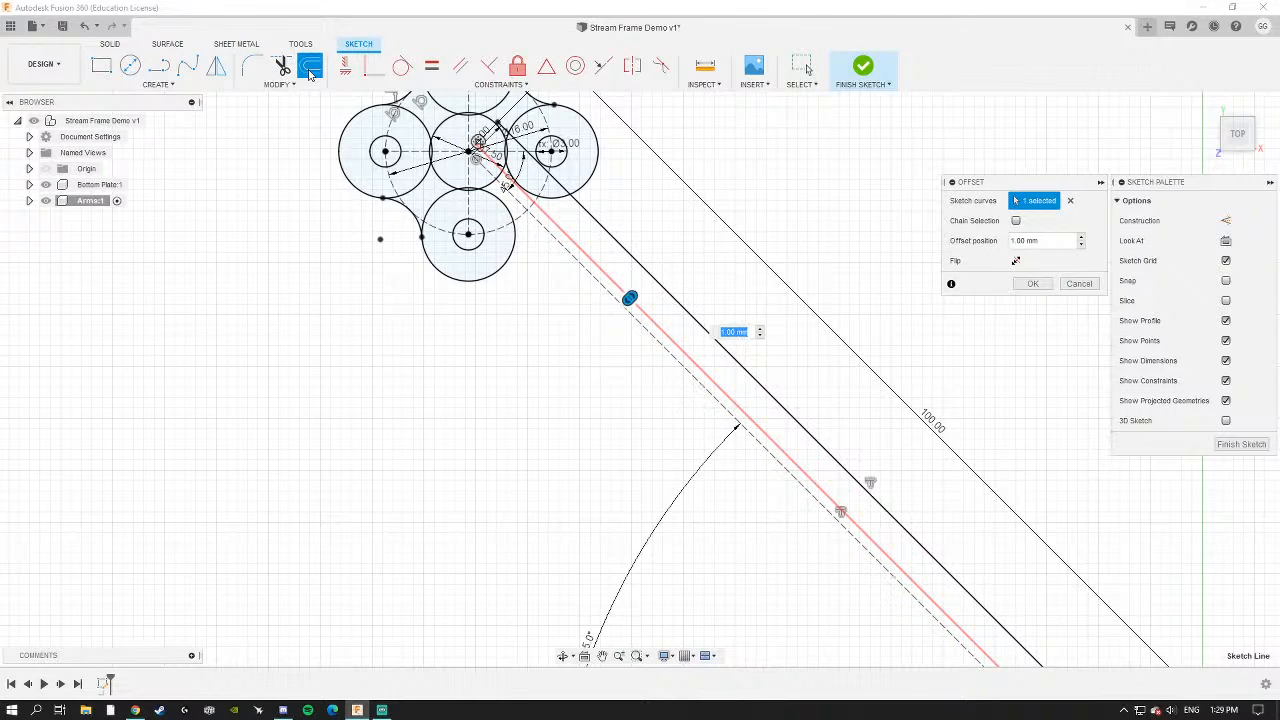
pyautogui.write('-4')
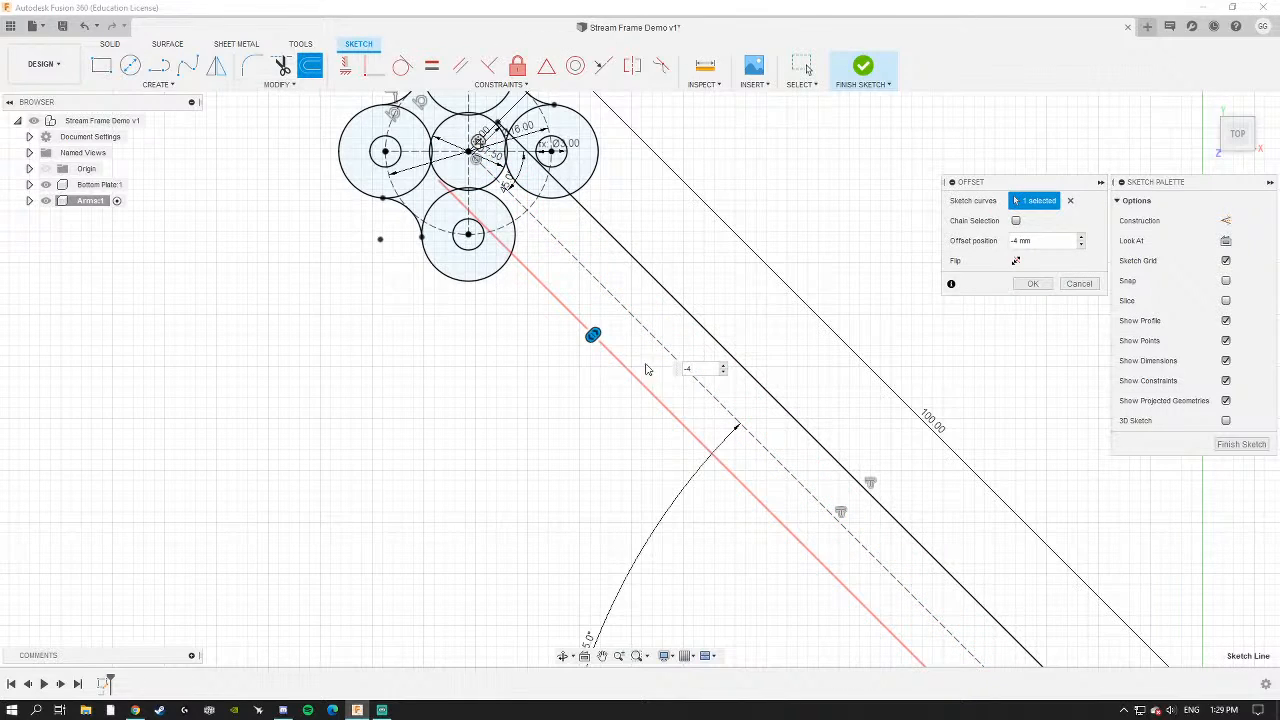
pyautogui.click(1030, 285)
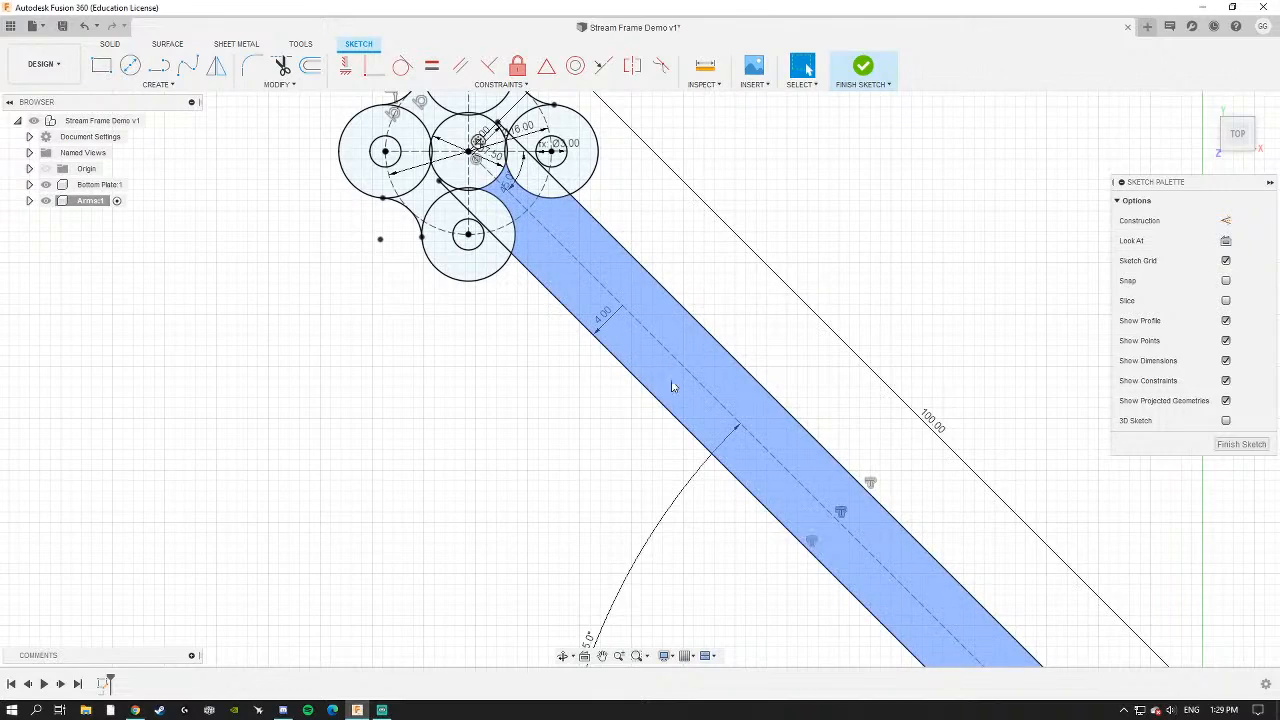
pyautogui.moveTo(674, 386); pyautogui.dragTo(626, 347, button='middle')
pyautogui.click(616, 368)
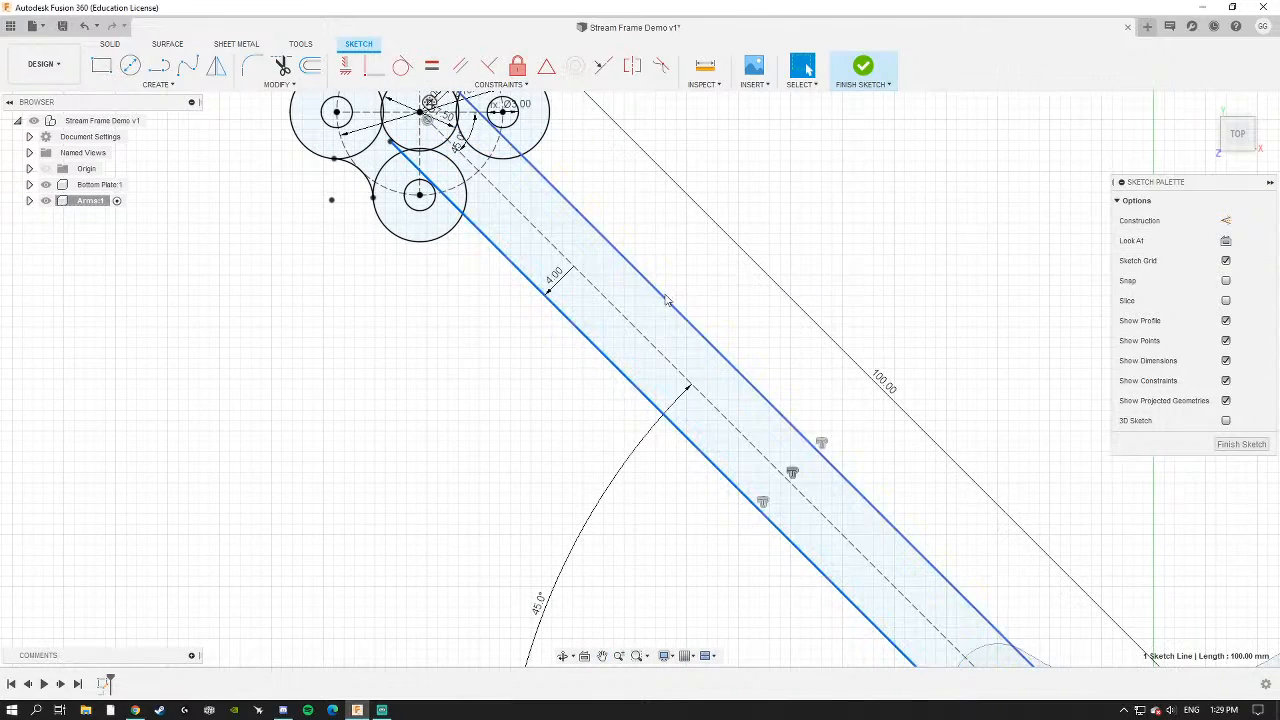
pyautogui.keyDown('shift'); pyautogui.click(667, 300); pyautogui.keyUp('shift')
pyautogui.moveTo(792, 398)
pyautogui.mouseDown(button='middle')
pyautogui.moveTo(620, 200)
pyautogui.moveTo(762, 358)
pyautogui.mouseUp(button='middle')
pyautogui.scroll(-3, 620, 200)
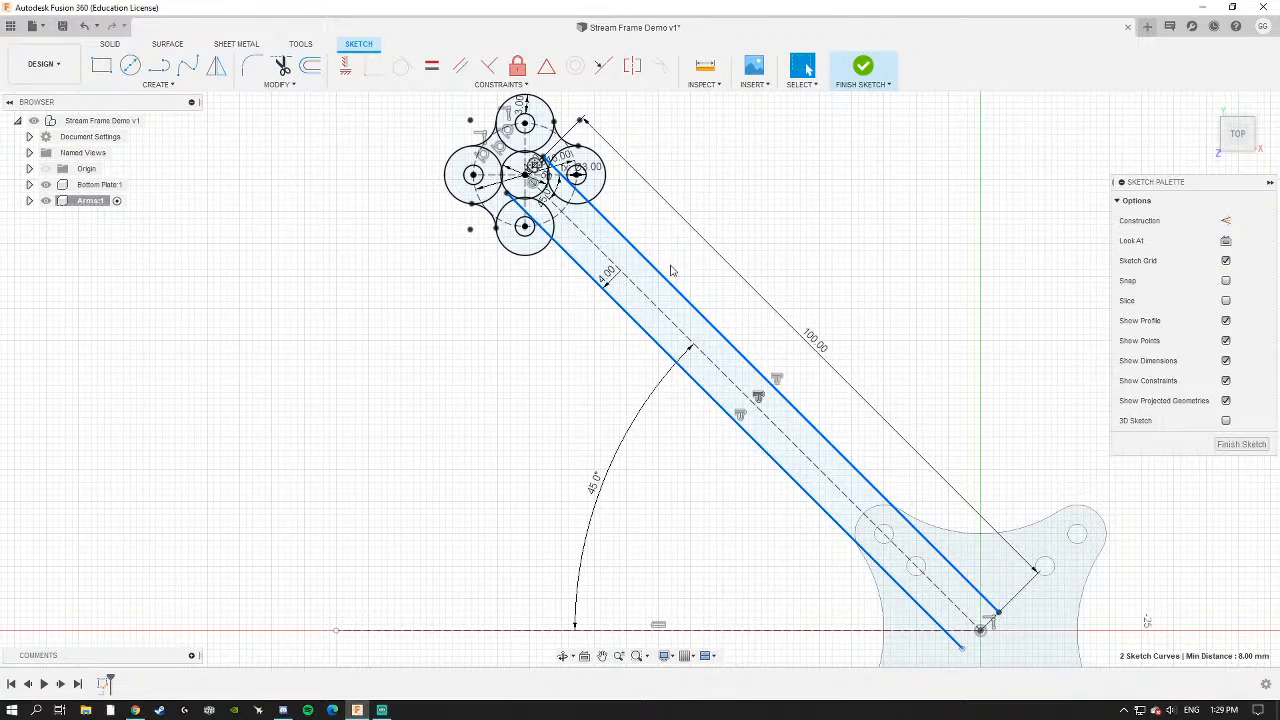
pyautogui.scroll(-3, 672, 270)
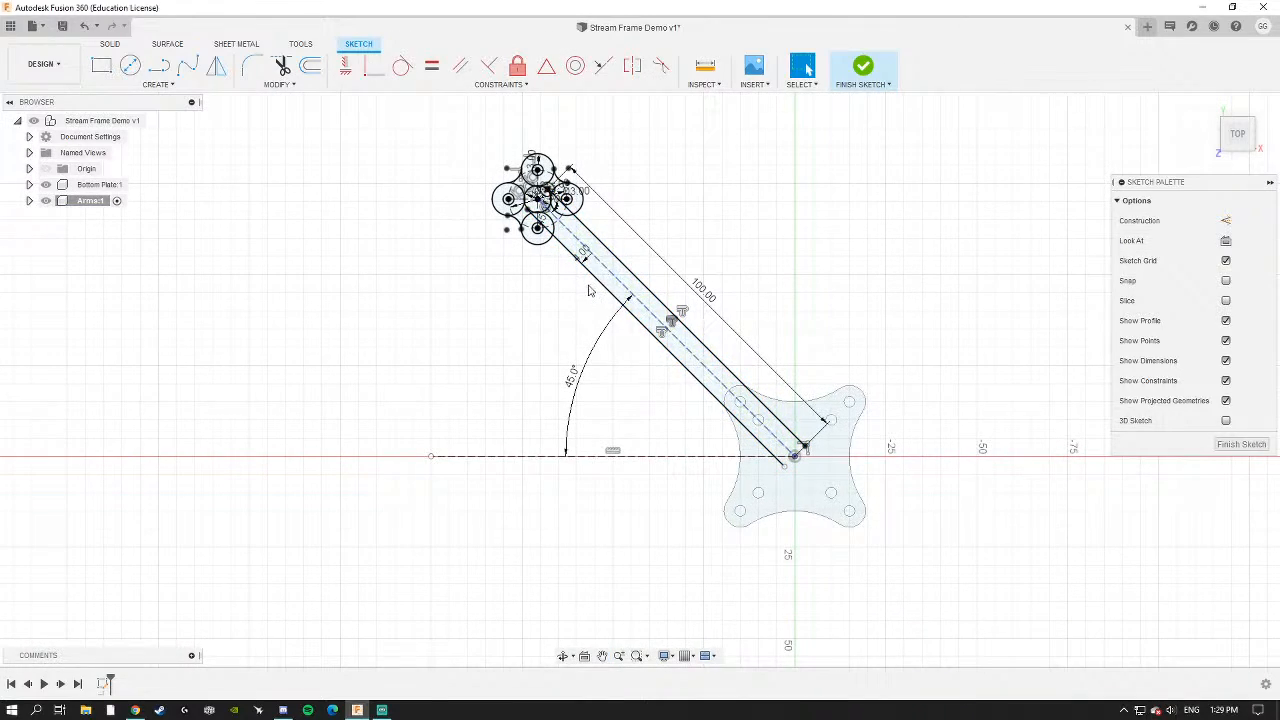
# Draw a circle centred on the bottom plate's outer mounting hole under the arm, about 5.4 mm beyond the hole's edge.
pyautogui.scroll(3, 574, 272)
pyautogui.moveTo(546, 251); pyautogui.dragTo(515, 346, button='middle')
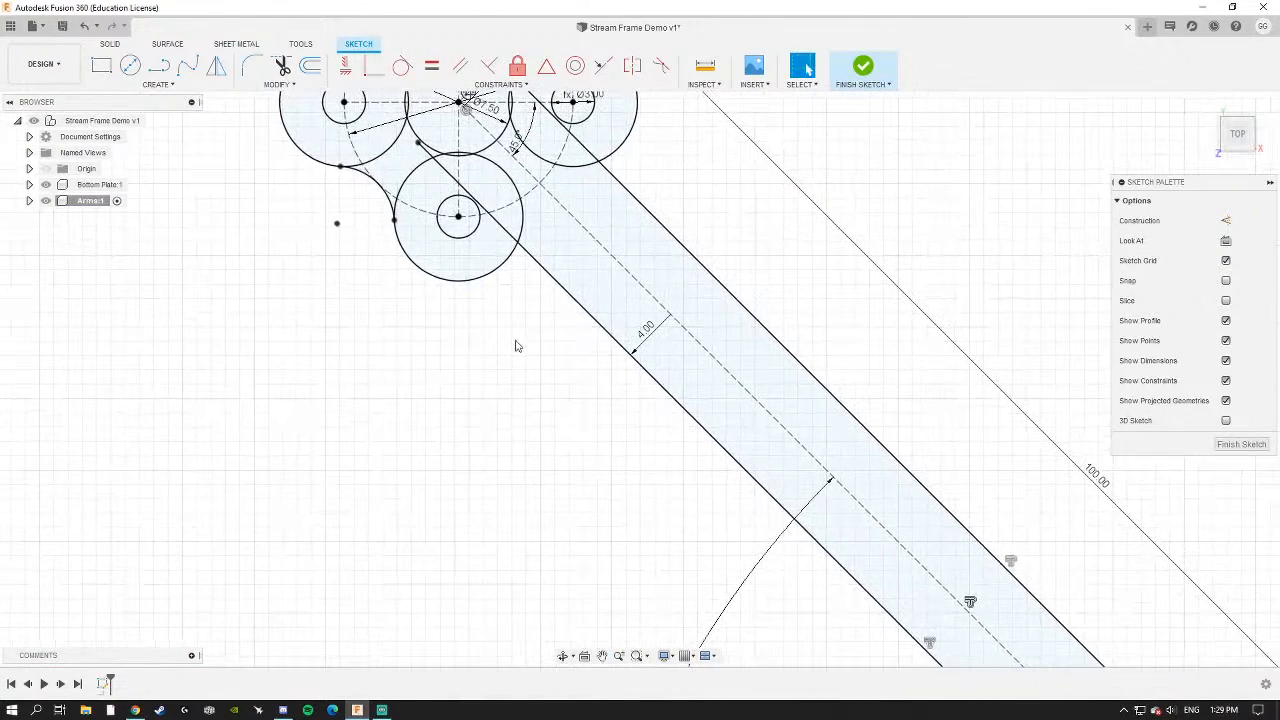
pyautogui.moveTo(741, 450); pyautogui.dragTo(534, 243, button='middle')
pyautogui.moveTo(693, 380); pyautogui.dragTo(470, 134, button='middle')
pyautogui.moveTo(765, 426); pyautogui.dragTo(634, 271, button='middle')
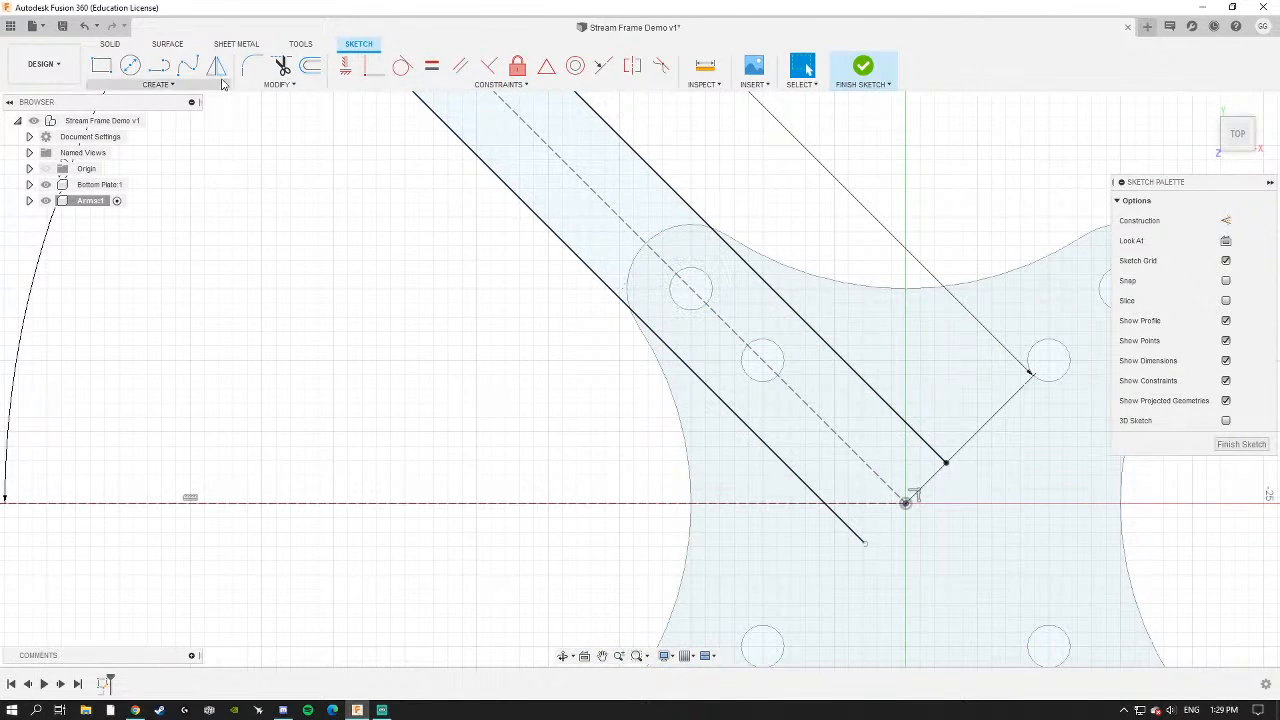
pyautogui.click(130, 65)
pyautogui.click(691, 290)
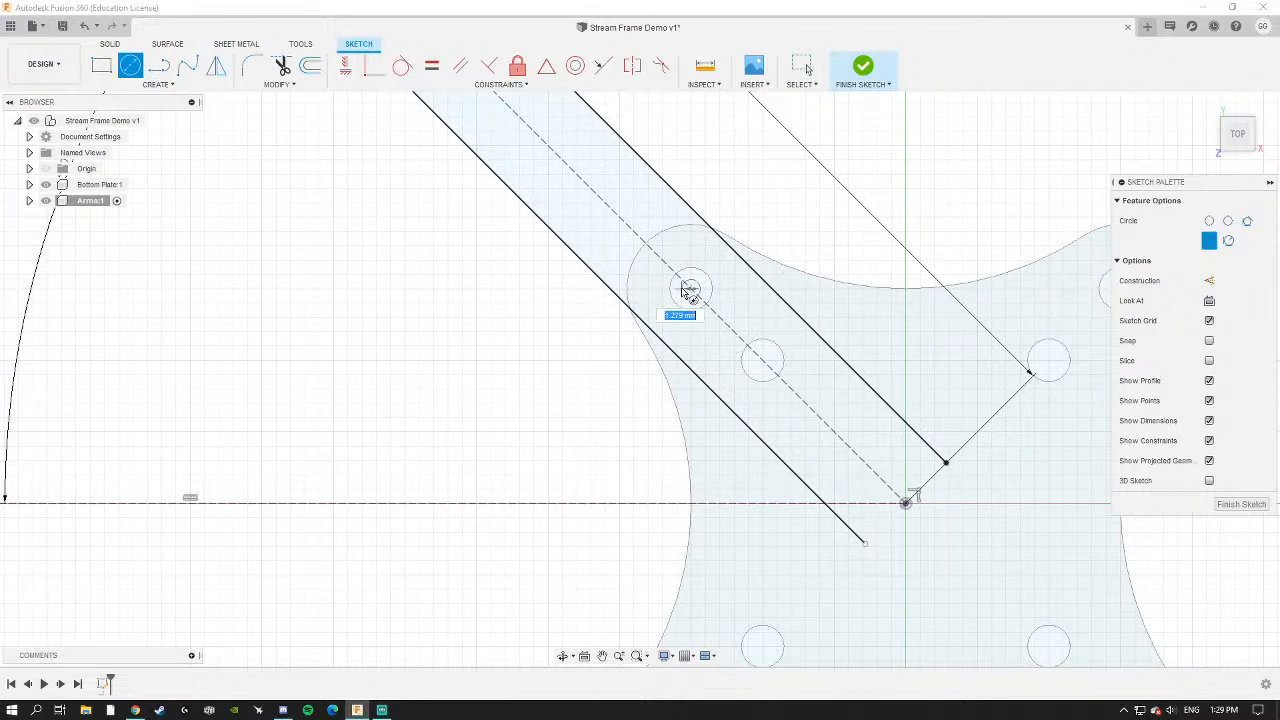
pyautogui.click(763, 223)
pyautogui.scroll(3, 688, 305)
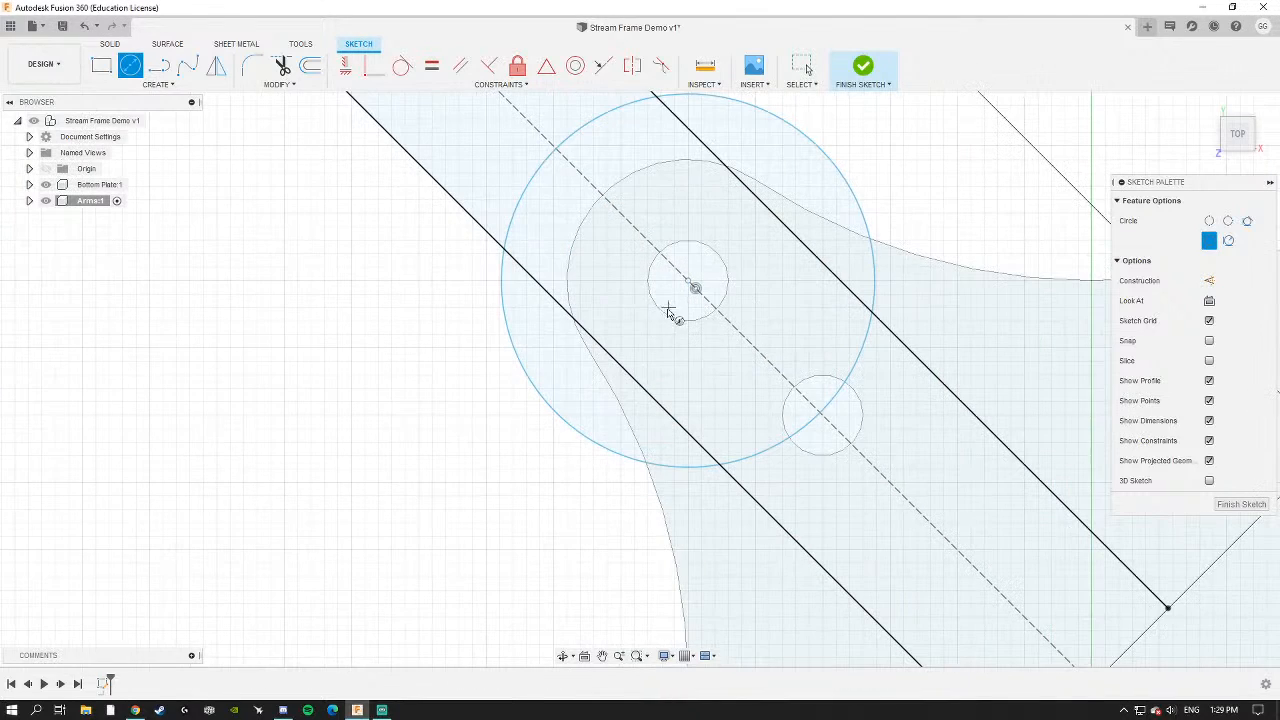
pyautogui.press('Escape')
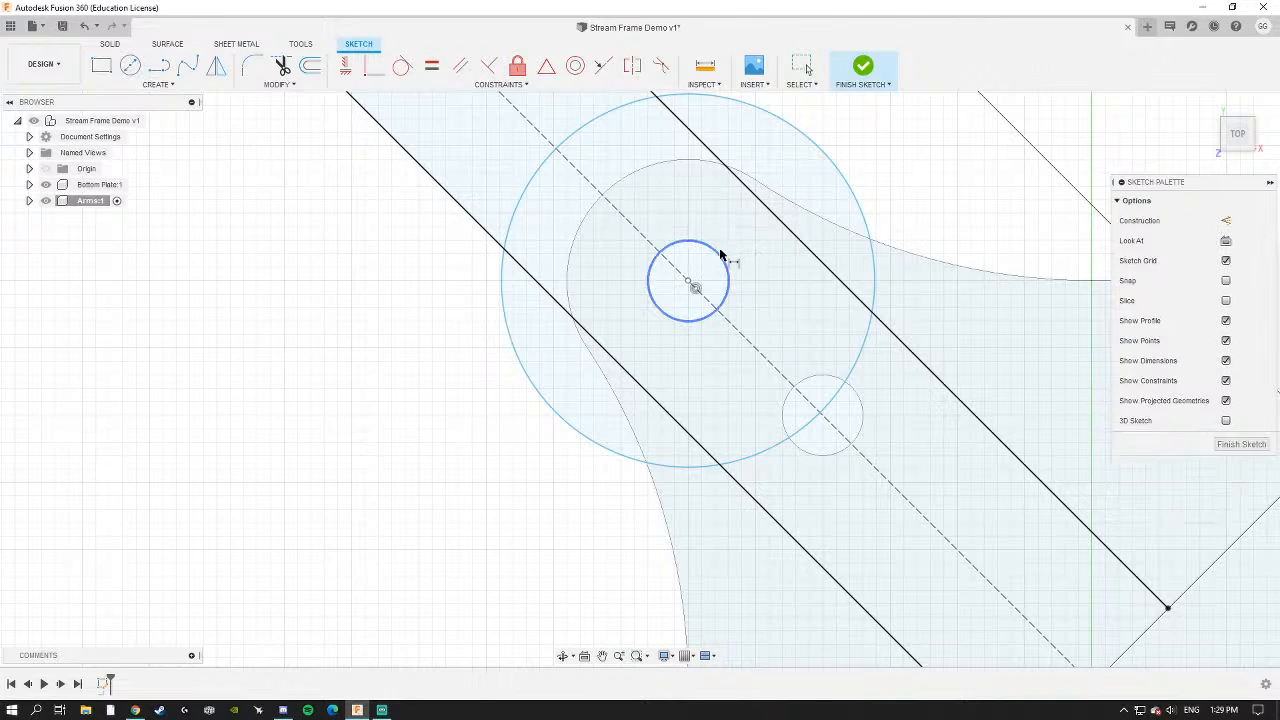
# Dimension the gap between the outer mounting hole and its surrounding circle to 4 mm.
pyautogui.click(718, 257)
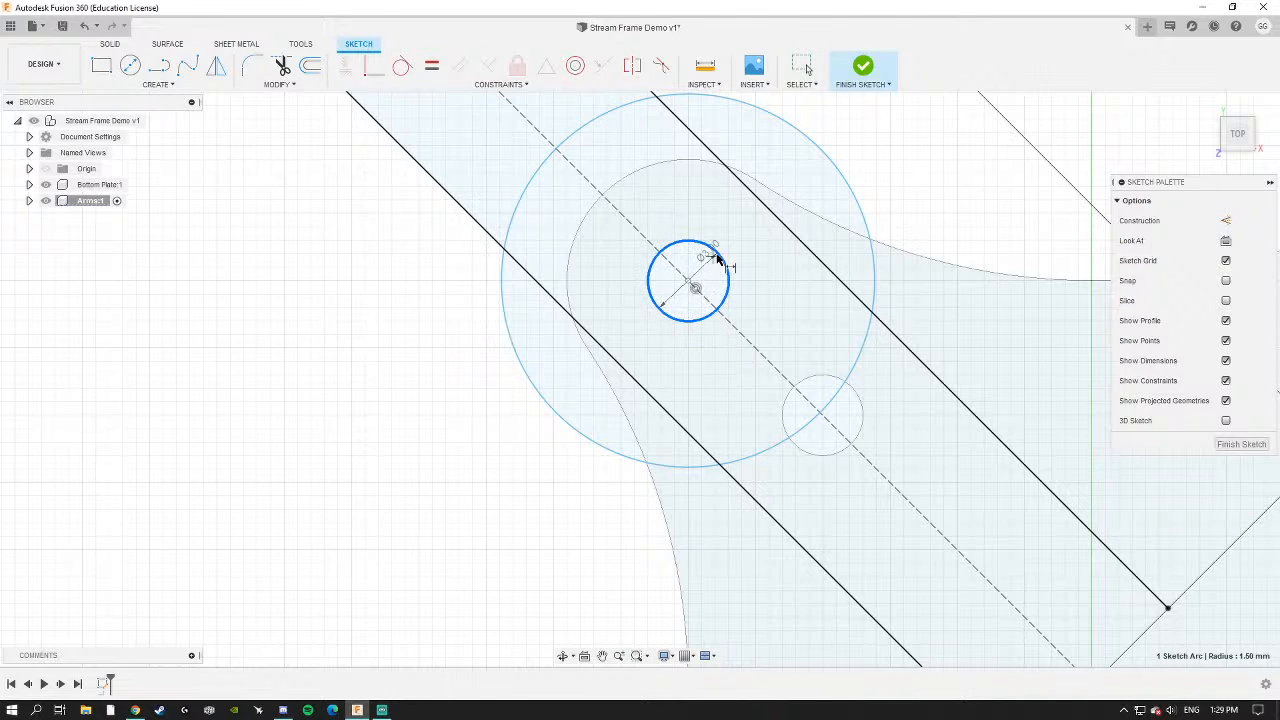
pyautogui.click(826, 158)
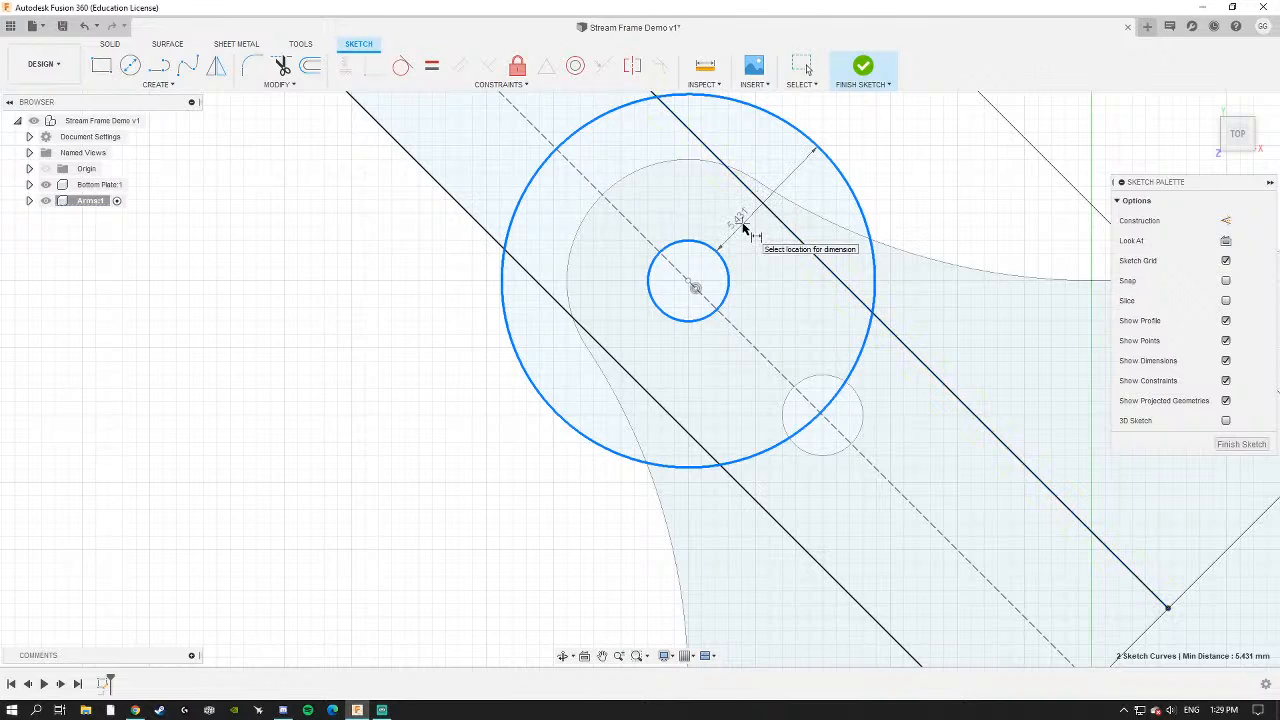
pyautogui.click(743, 223)
pyautogui.scroll(-1, 736, 336)
pyautogui.scroll(-3, 735, 336)
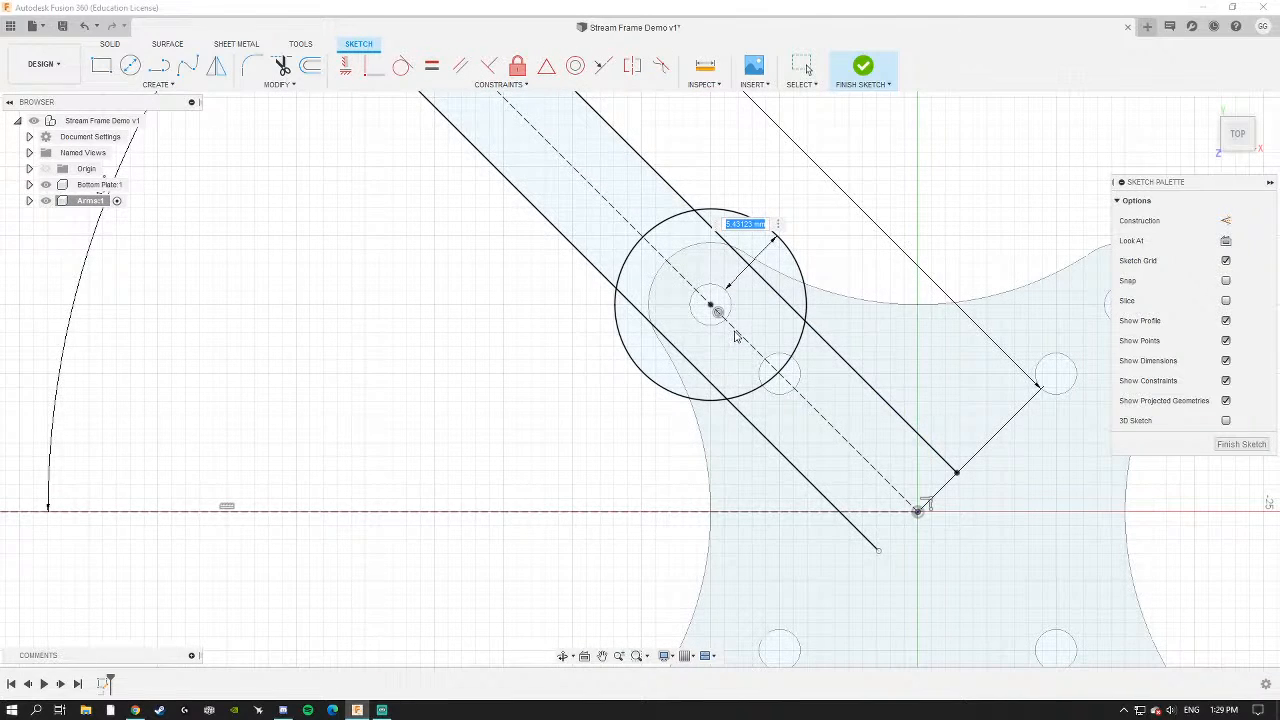
pyautogui.press('Return')
pyautogui.scroll(2, 677, 264)
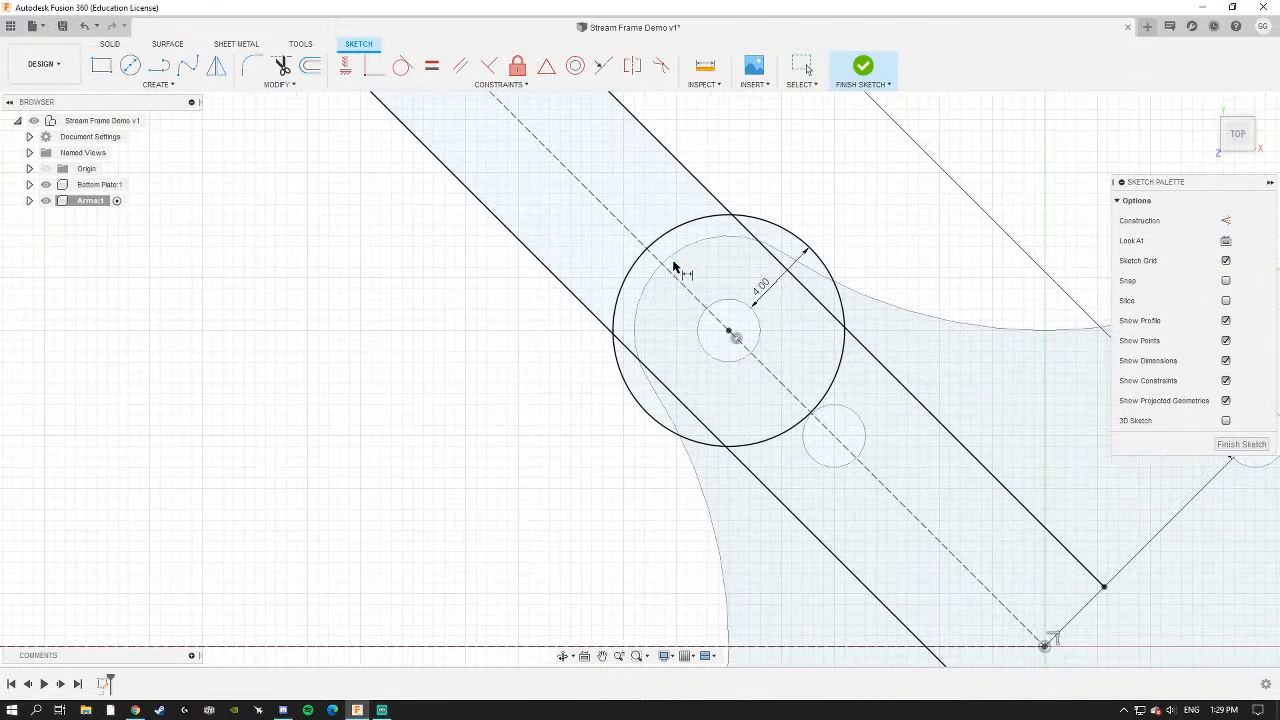
# Draw a larger circle centred on the bottom plate's inner mounting hole along the arm's centreline.
pyautogui.moveTo(752, 291); pyautogui.dragTo(619, 236, button='middle')
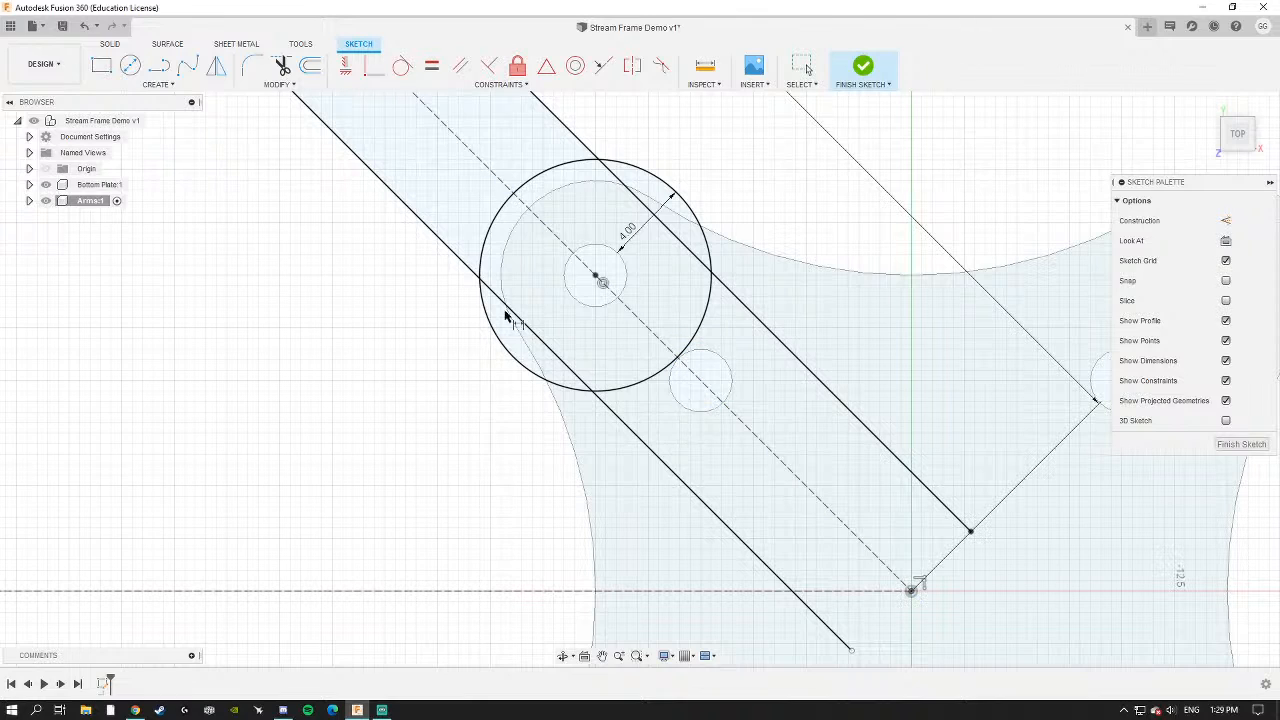
pyautogui.click(131, 67)
pyautogui.click(705, 387)
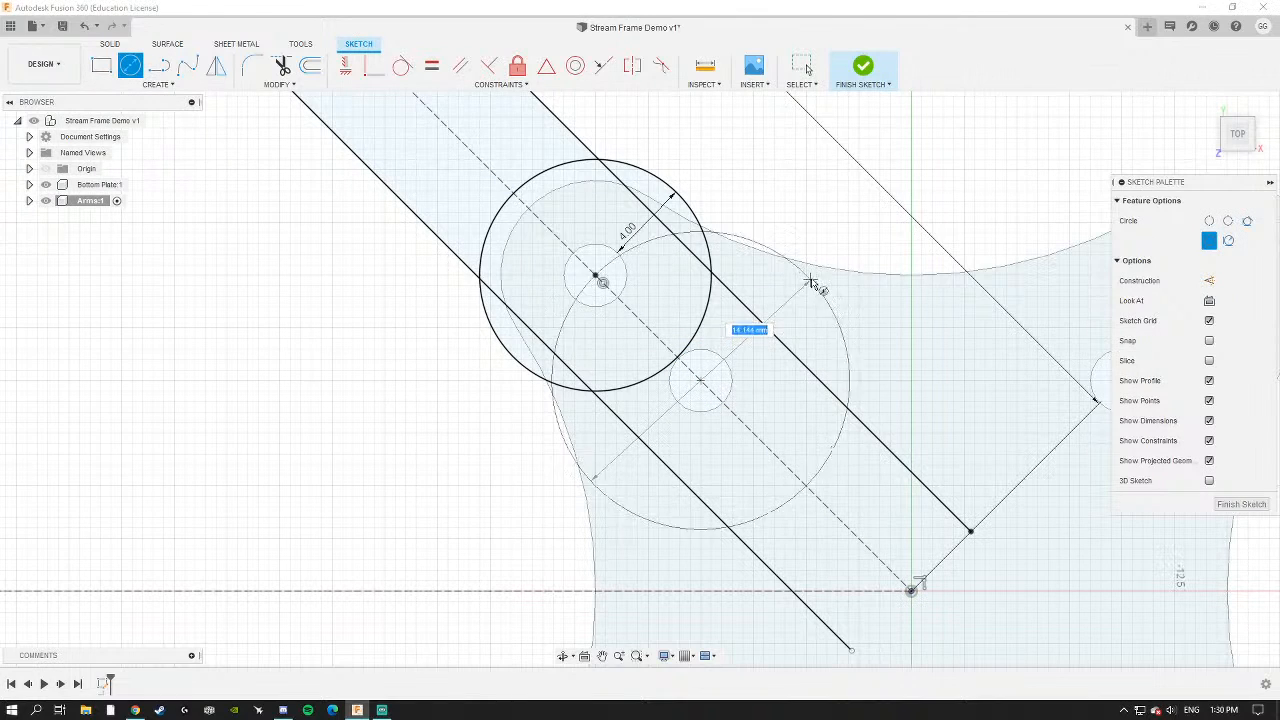
pyautogui.press('Escape')
# Dimension the gap between the inner mounting hole and its surrounding circle to 4 mm.
pyautogui.click(737, 366)
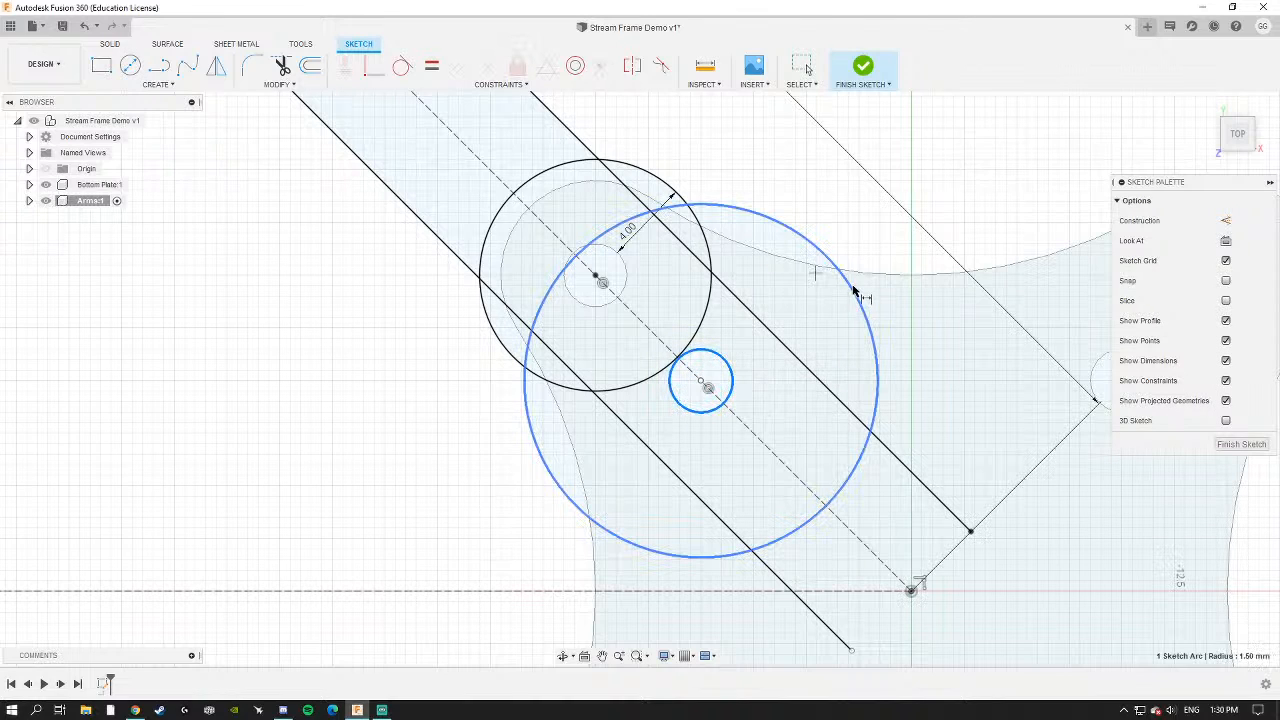
pyautogui.click(853, 289)
pyautogui.click(800, 318)
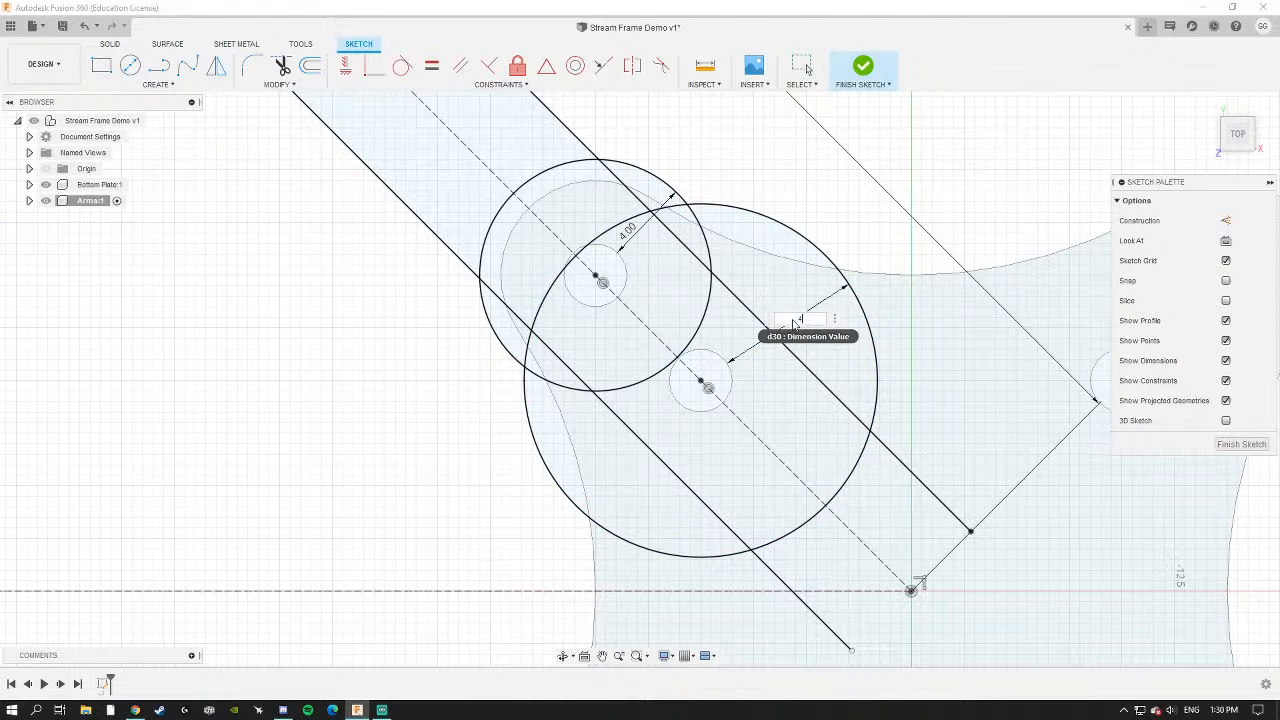
pyautogui.write('4')
pyautogui.press('Return')
# Draw a line about 7.4 mm long joining the upper-right edges of the two circles around the mounting holes.
pyautogui.scroll(-2, 600, 295)
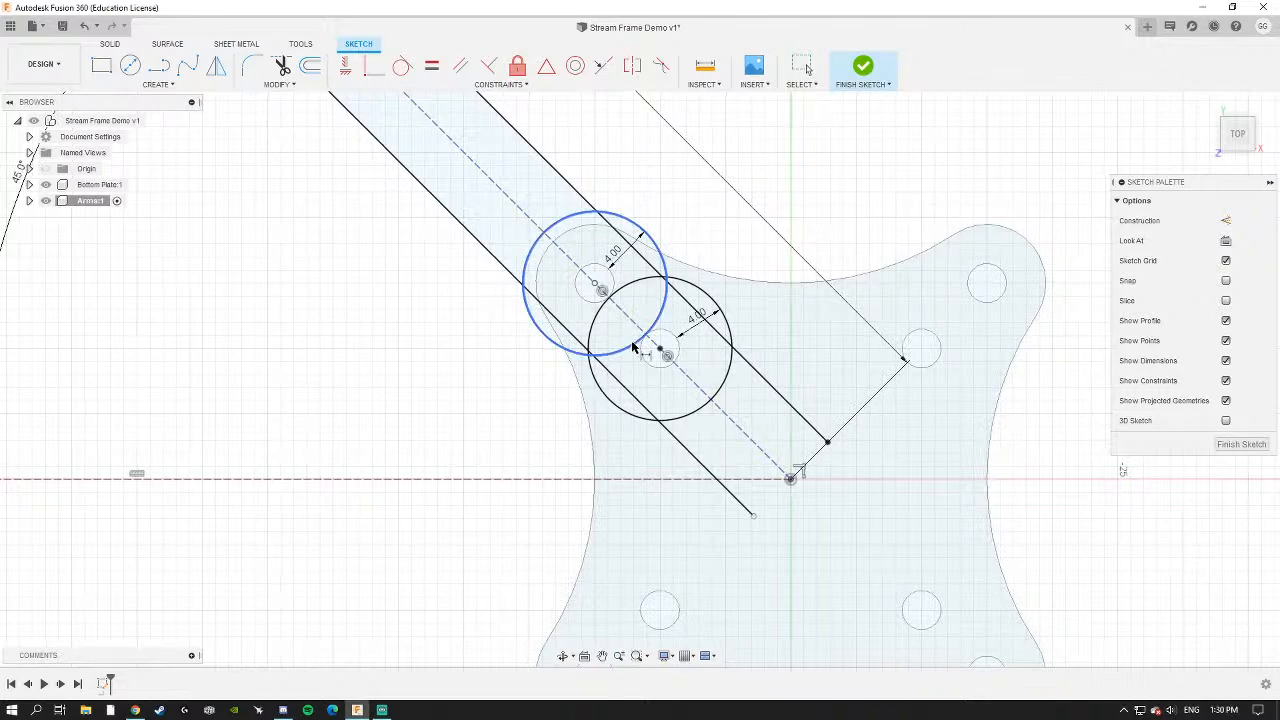
pyautogui.scroll(-5, 634, 350)
pyautogui.moveTo(644, 372)
pyautogui.mouseDown(button='middle')
pyautogui.moveTo(718, 412)
pyautogui.moveTo(596, 371)
pyautogui.mouseUp(button='middle')
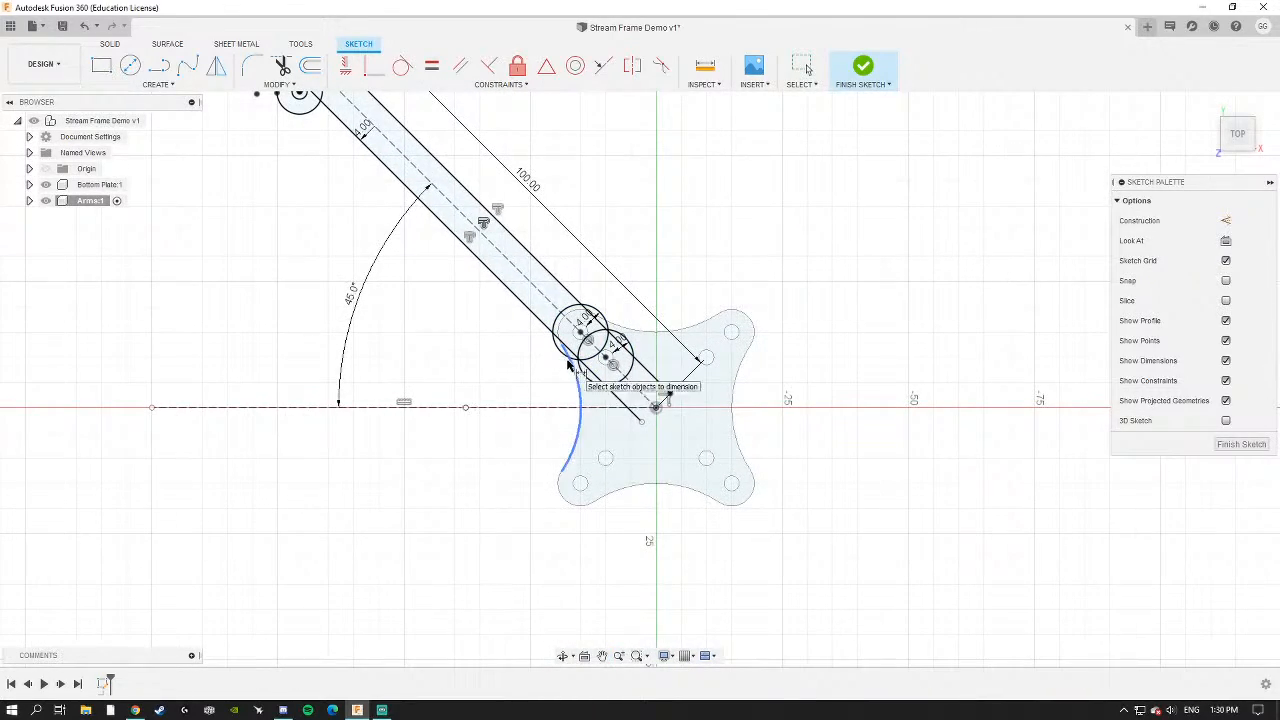
pyautogui.scroll(5, 570, 360)
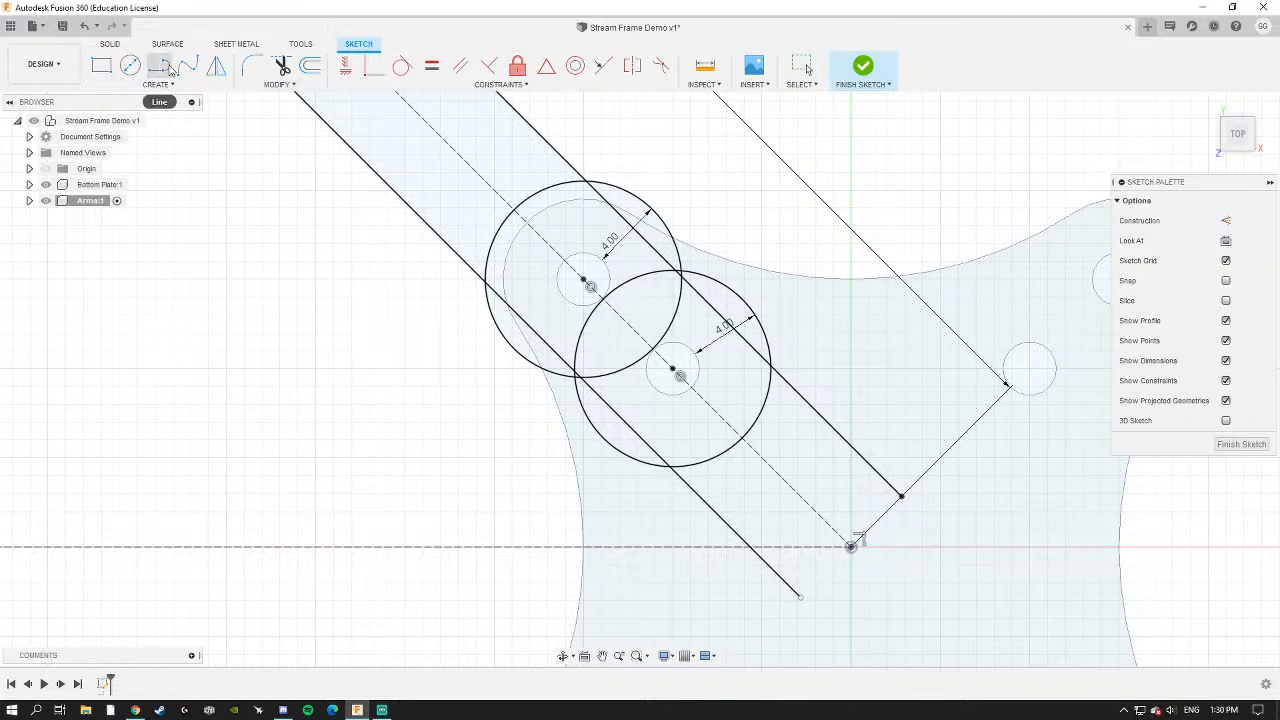
pyautogui.click(160, 66)
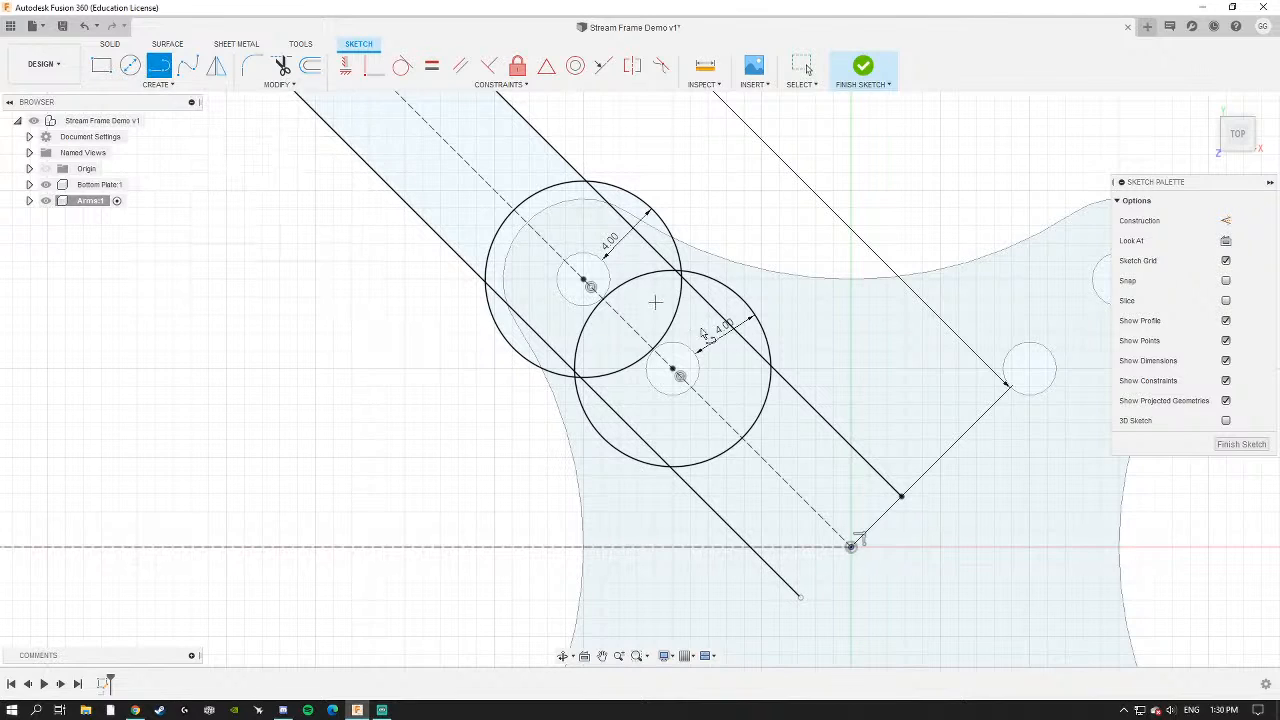
pyautogui.scroll(4, 688, 398)
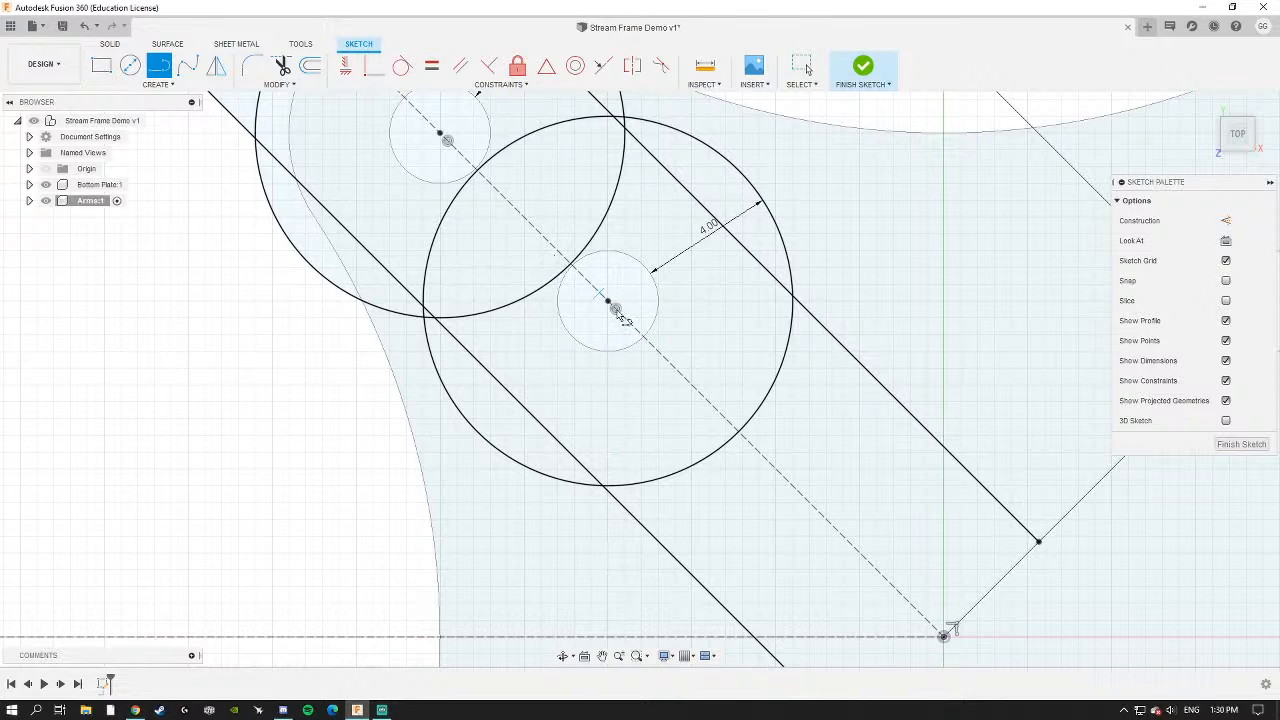
pyautogui.scroll(-5, 615, 310)
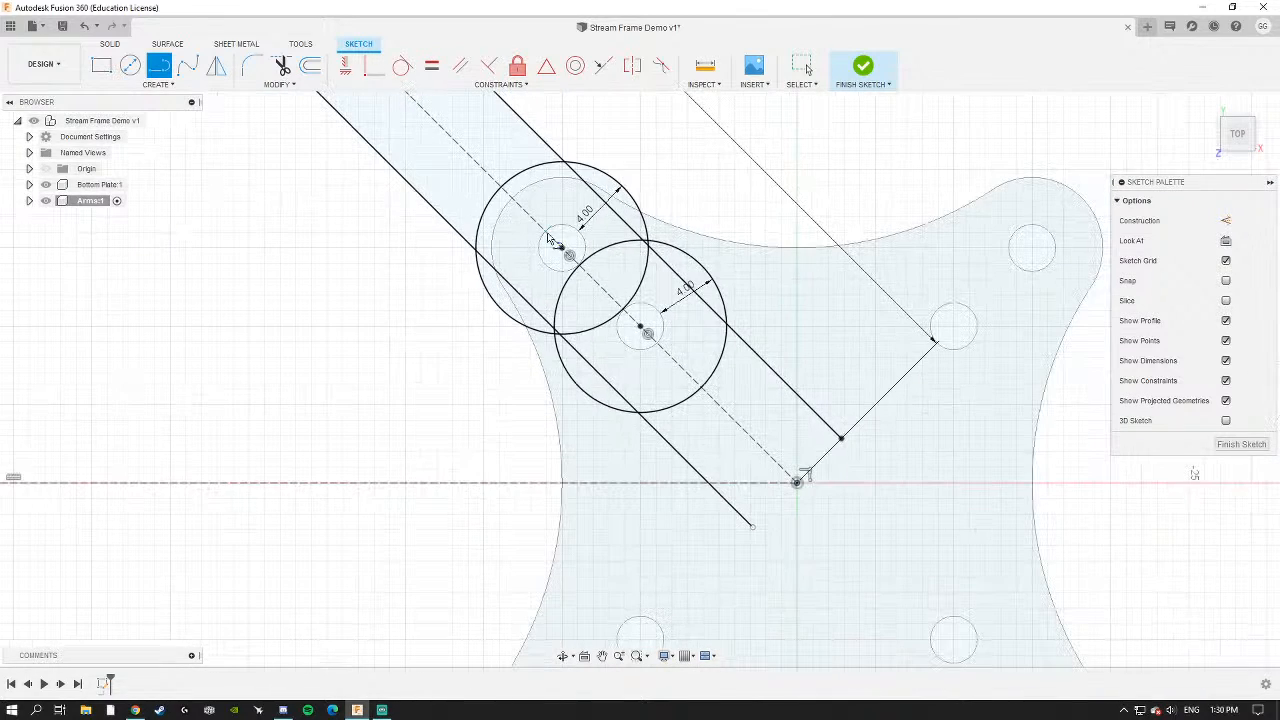
pyautogui.moveTo(535, 252); pyautogui.dragTo(545, 346, button='middle')
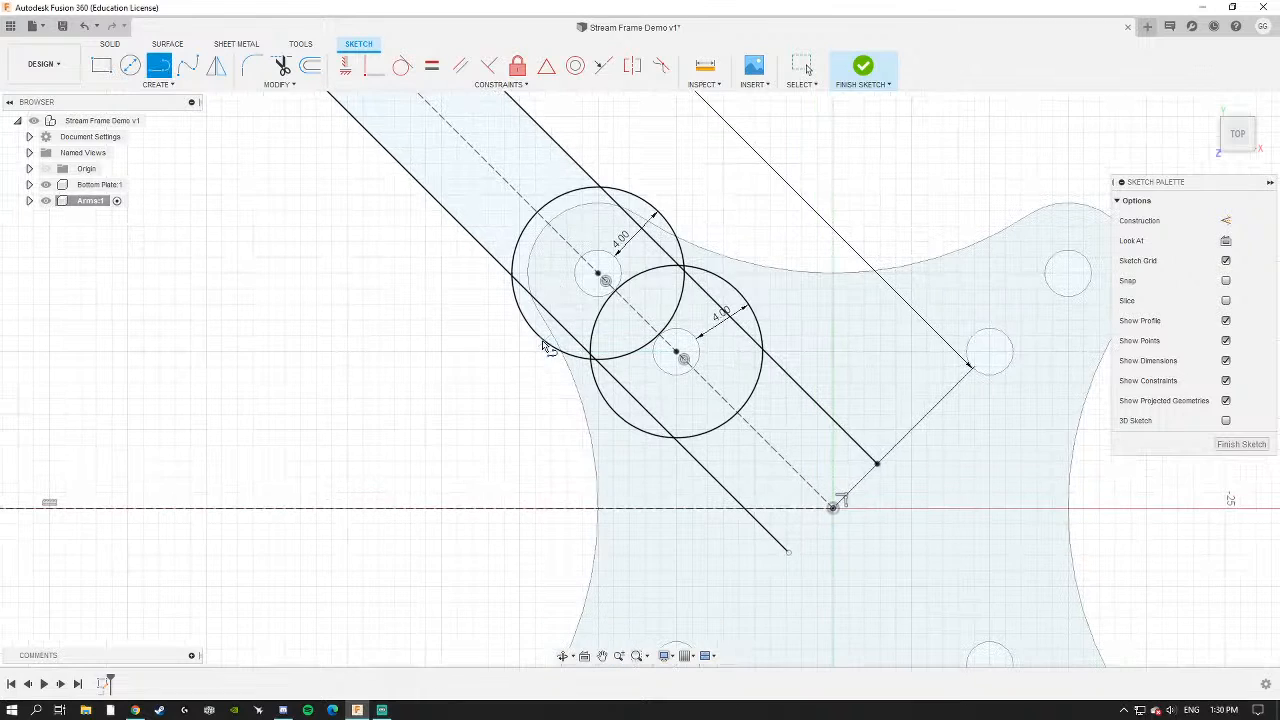
pyautogui.click(659, 211)
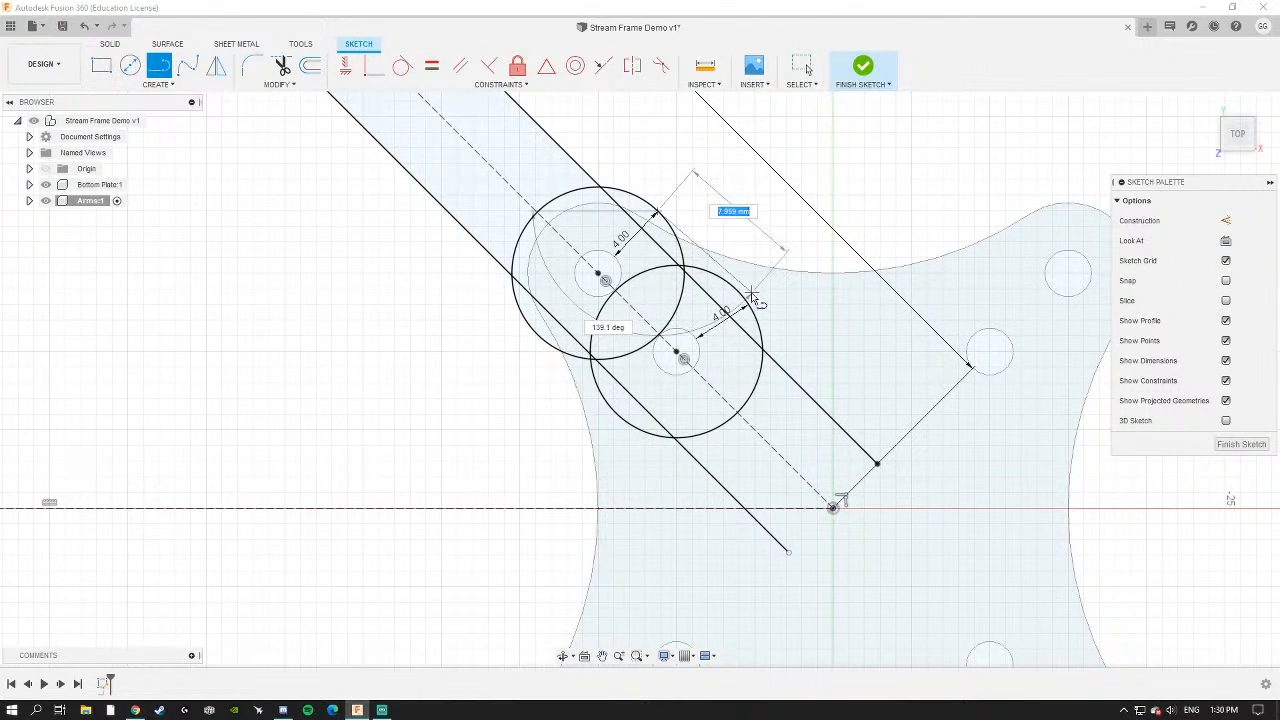
pyautogui.scroll(4, 750, 305)
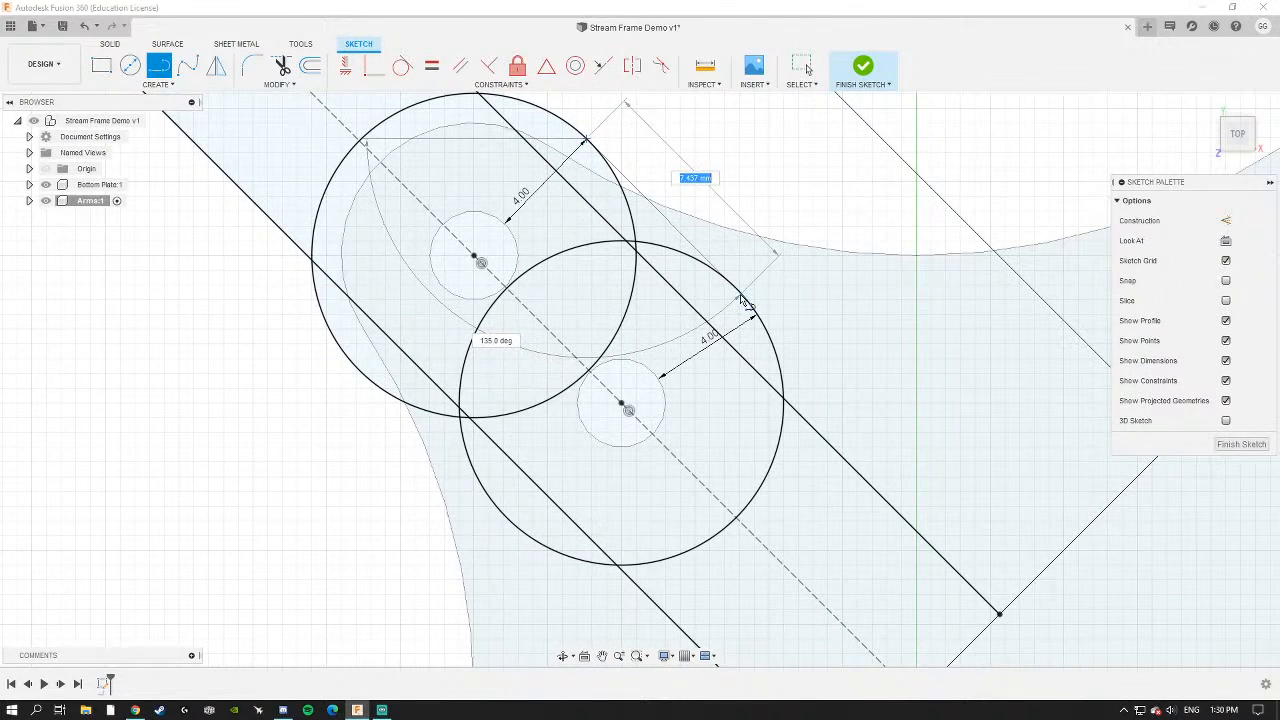
pyautogui.doubleClick(747, 297)
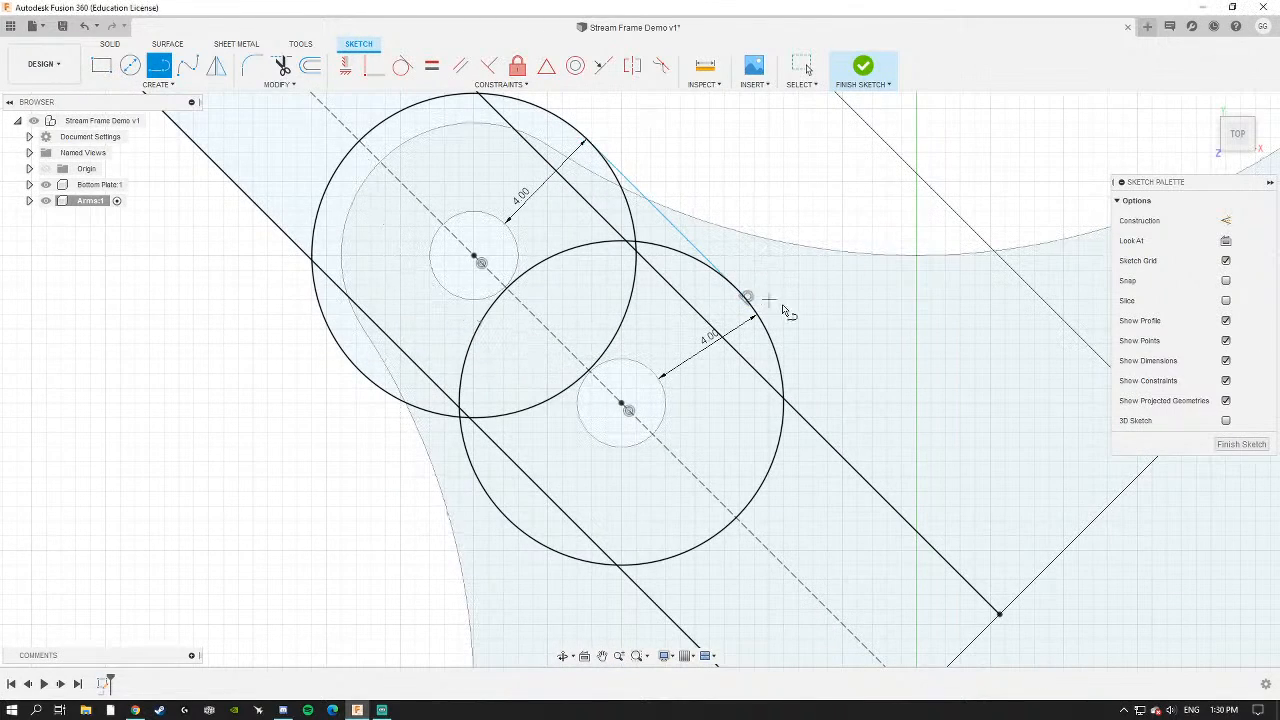
# Draw a matching line joining the lower-left edges of the two circles around the mounting holes.
pyautogui.click(343, 360)
pyautogui.doubleClick(512, 524)
pyautogui.moveTo(740, 340); pyautogui.dragTo(810, 283, button='middle')
pyautogui.scroll(4, 596, 460)
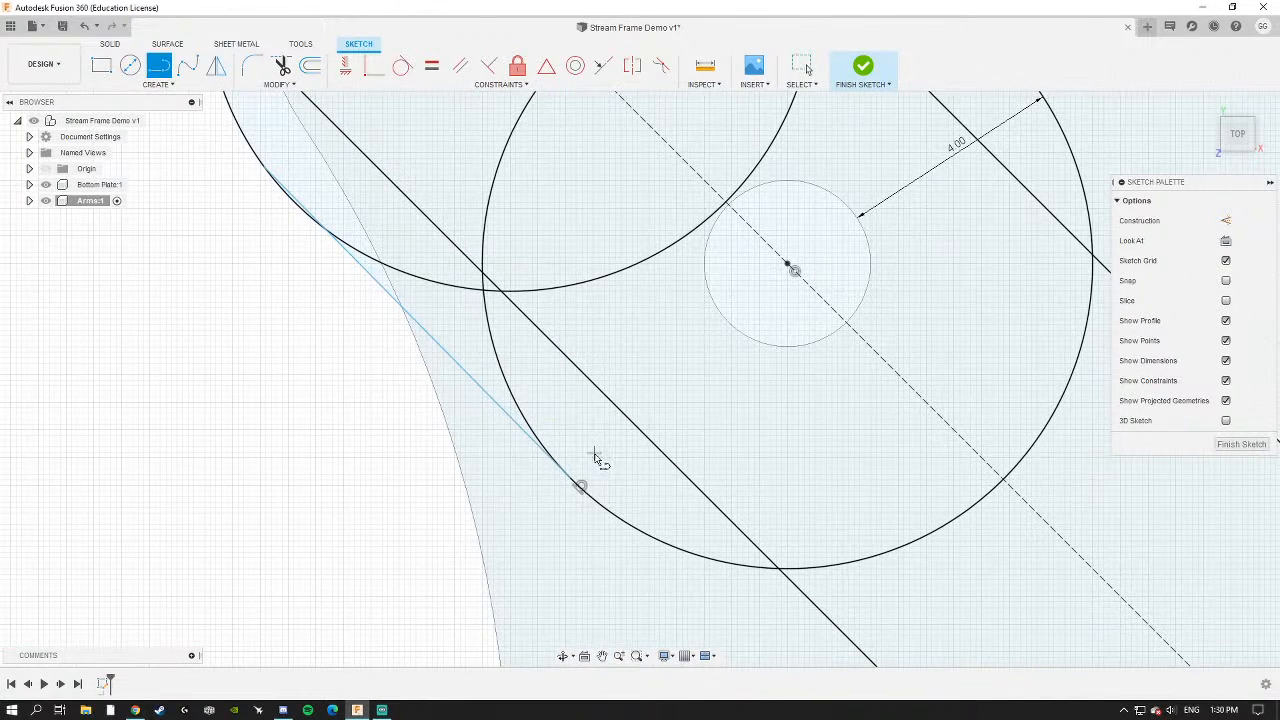
# Apply a Tangent constraint between the upper-right joining line and the larger circle around the outer mounting hole.
pyautogui.scroll(3, 577, 489)
pyautogui.scroll(-4, 568, 450)
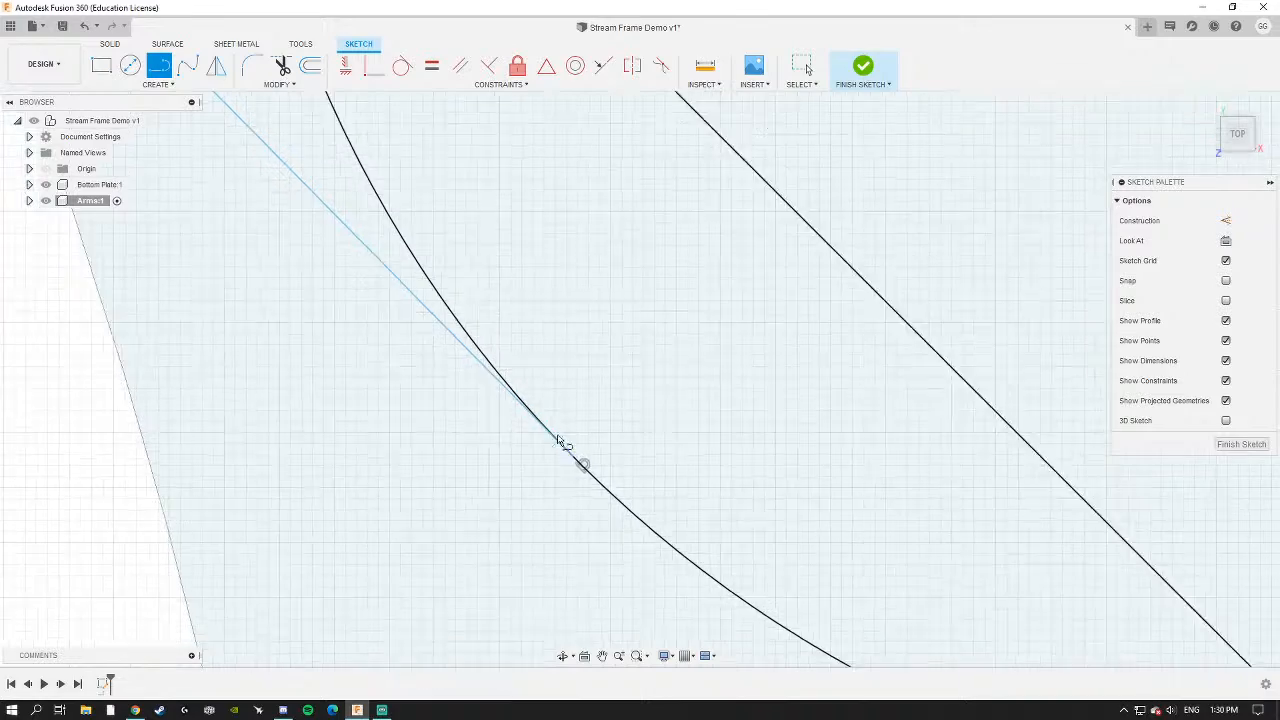
pyautogui.moveTo(868, 200); pyautogui.dragTo(571, 486, button='middle')
pyautogui.moveTo(905, 236); pyautogui.dragTo(546, 520, button='middle')
pyautogui.scroll(-4, 788, 296)
pyautogui.scroll(-4, 824, 200)
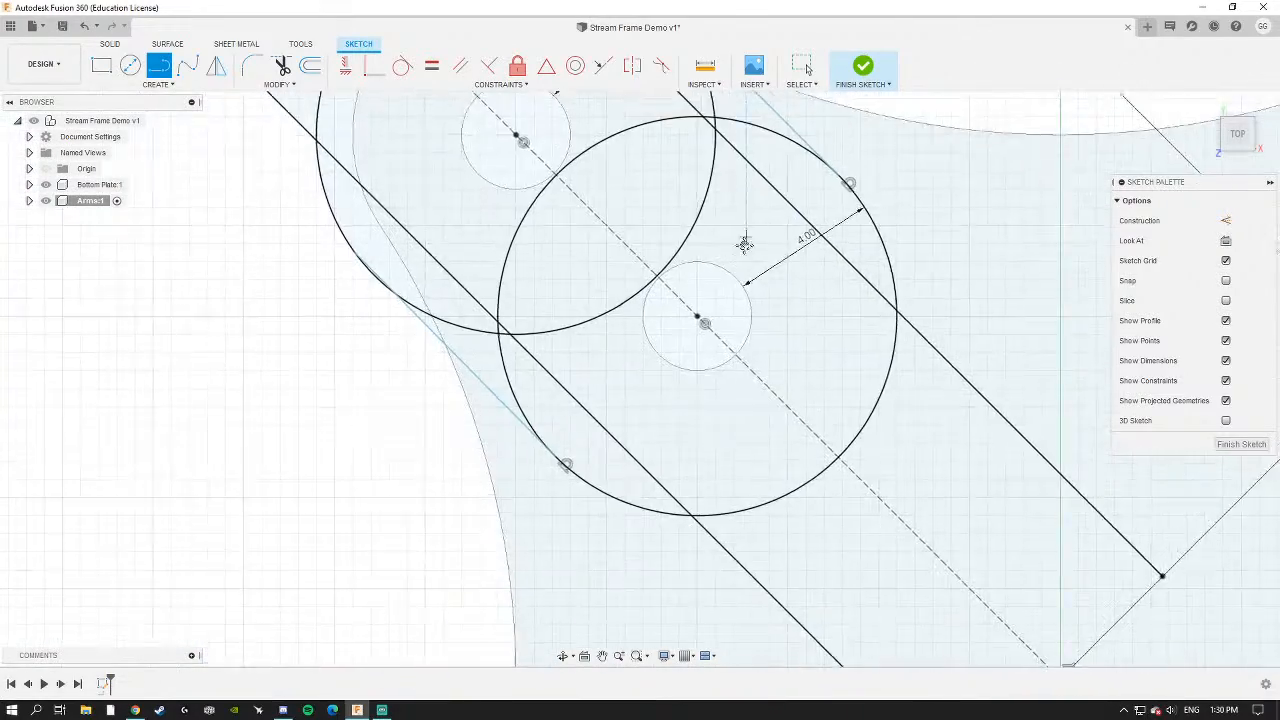
pyautogui.moveTo(746, 246); pyautogui.dragTo(757, 403, button='middle')
pyautogui.press('Escape')
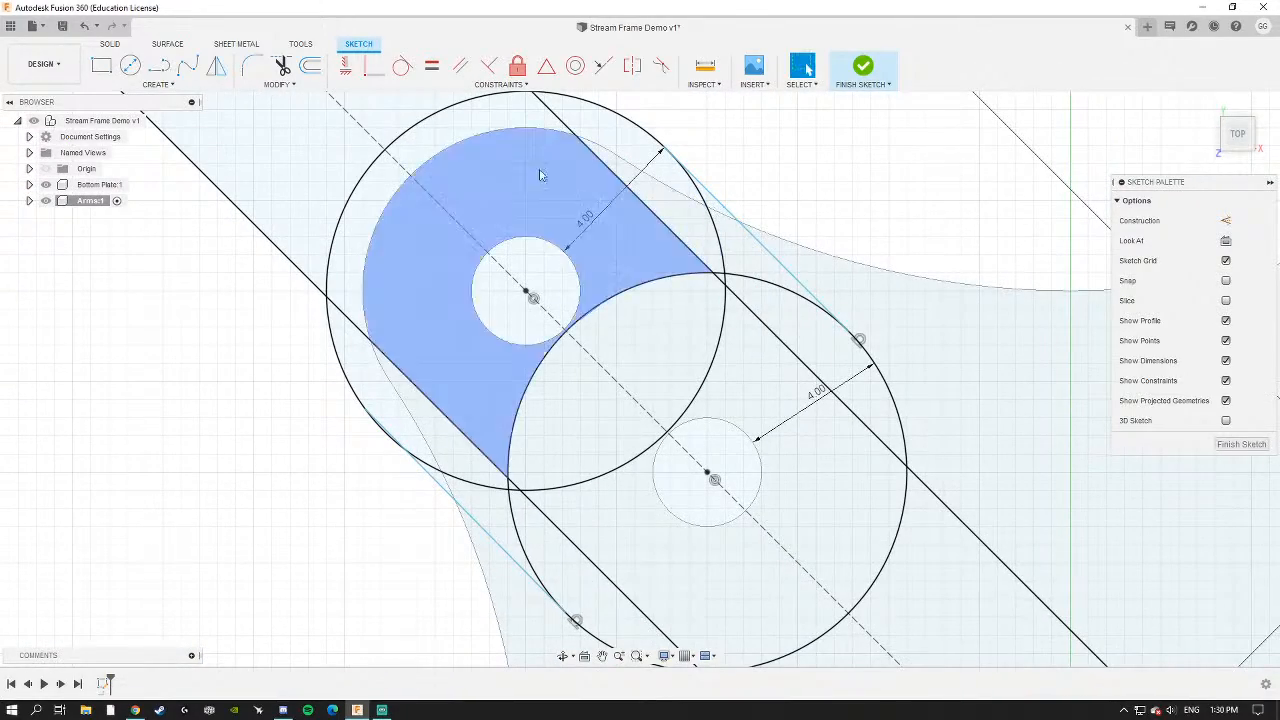
pyautogui.scroll(4, 681, 190)
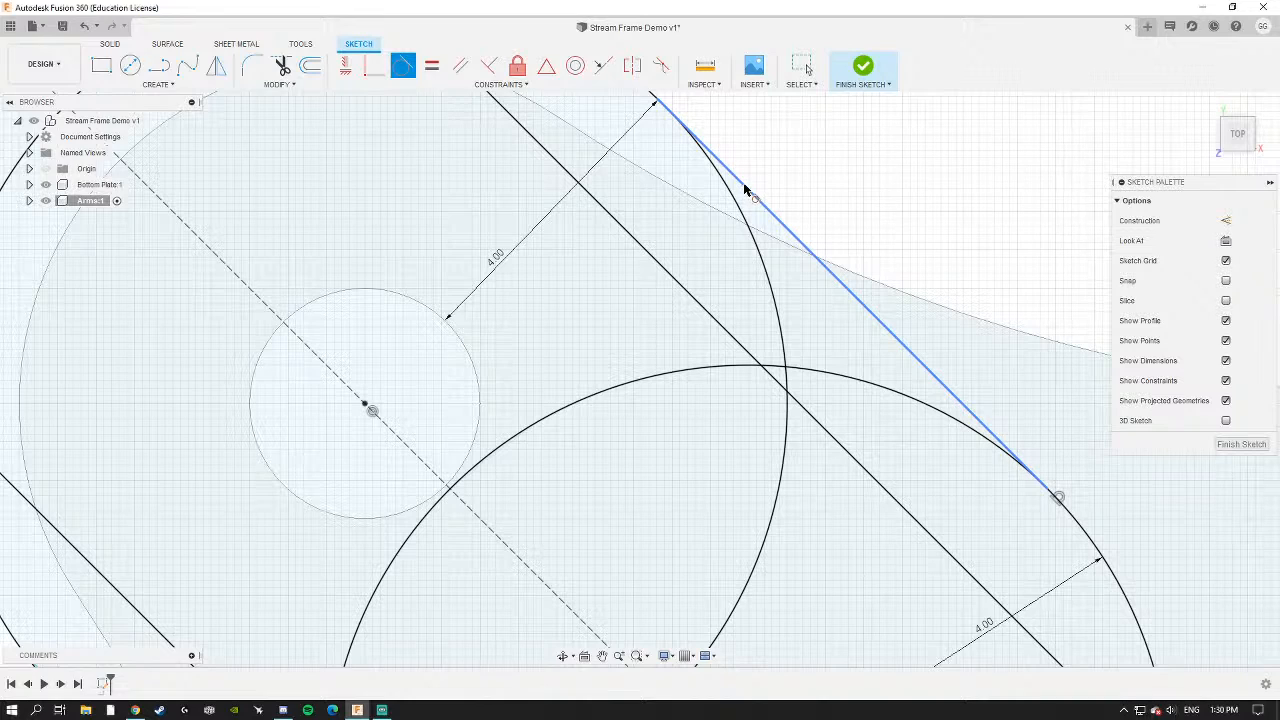
pyautogui.click(744, 190)
pyautogui.click(730, 195)
pyautogui.scroll(-4, 723, 203)
pyautogui.moveTo(753, 239)
pyautogui.mouseDown(button='middle')
pyautogui.moveTo(637, 283)
pyautogui.moveTo(726, 423)
pyautogui.moveTo(716, 413)
pyautogui.mouseUp(button='middle')
pyautogui.press('Escape')
# Inspect both ends of the upper-right joining line where it meets the two larger circles.
pyautogui.scroll(4, 575, 197)
pyautogui.scroll(-4, 566, 200)
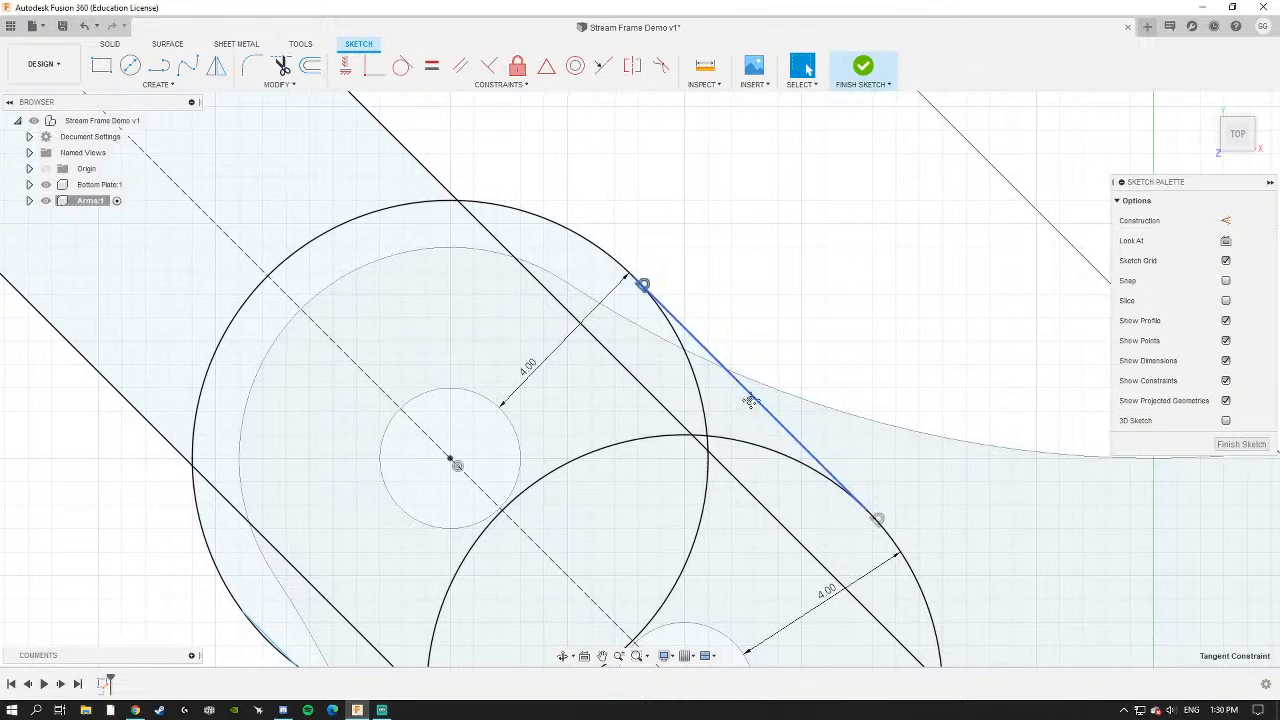
pyautogui.scroll(4, 740, 392)
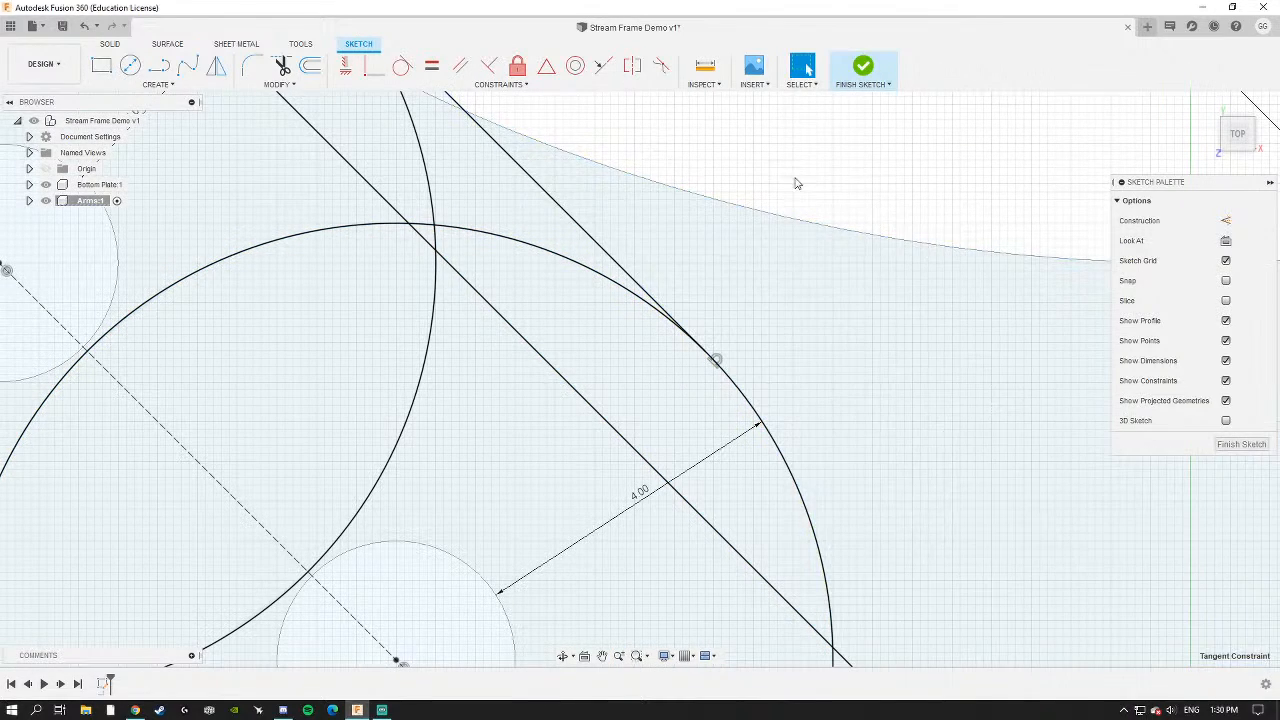
pyautogui.scroll(-4, 575, 287)
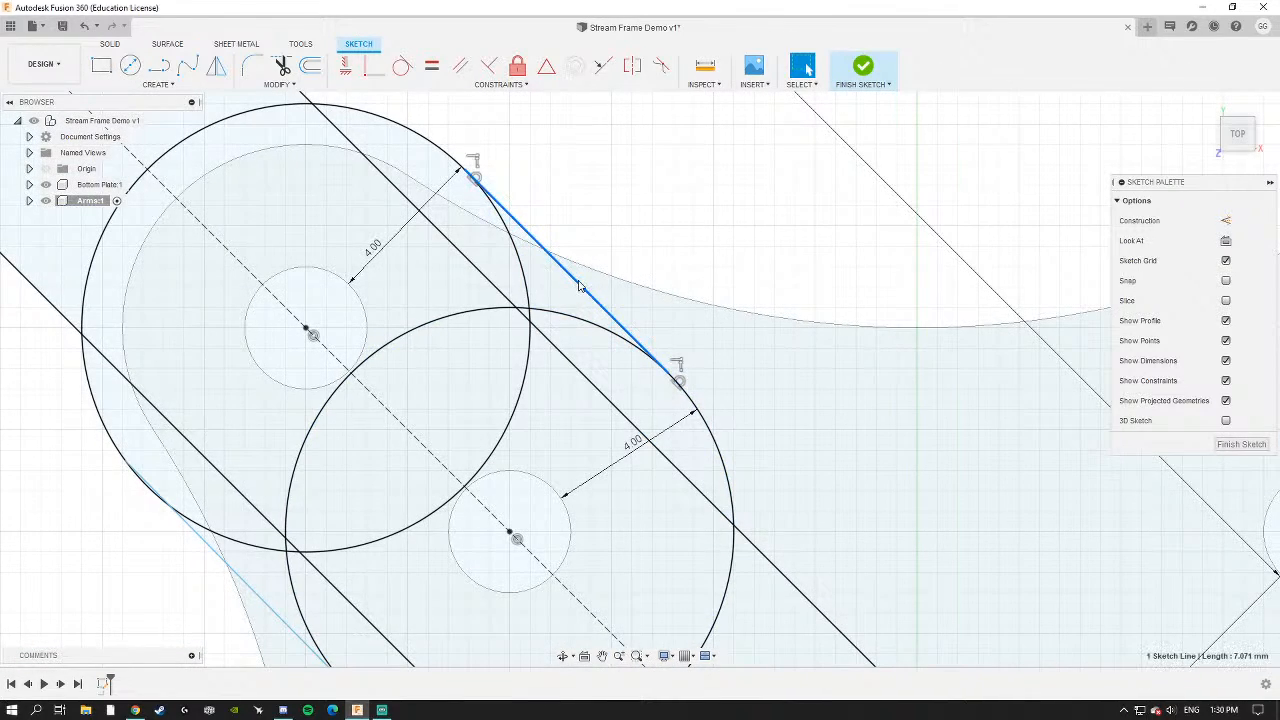
pyautogui.click(575, 275)
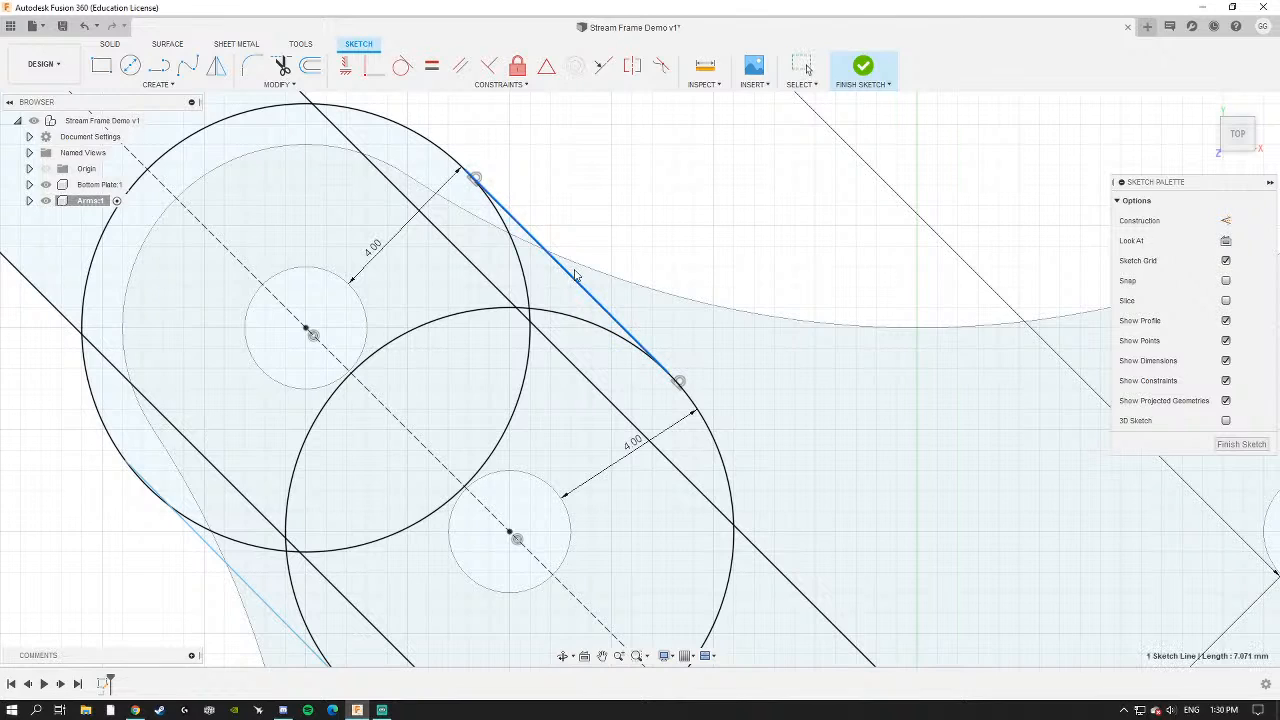
pyautogui.click(549, 212)
# Make the lower-left joining line tangent to the larger circle around the outer mounting hole.
pyautogui.moveTo(477, 306); pyautogui.dragTo(517, 286, button='middle')
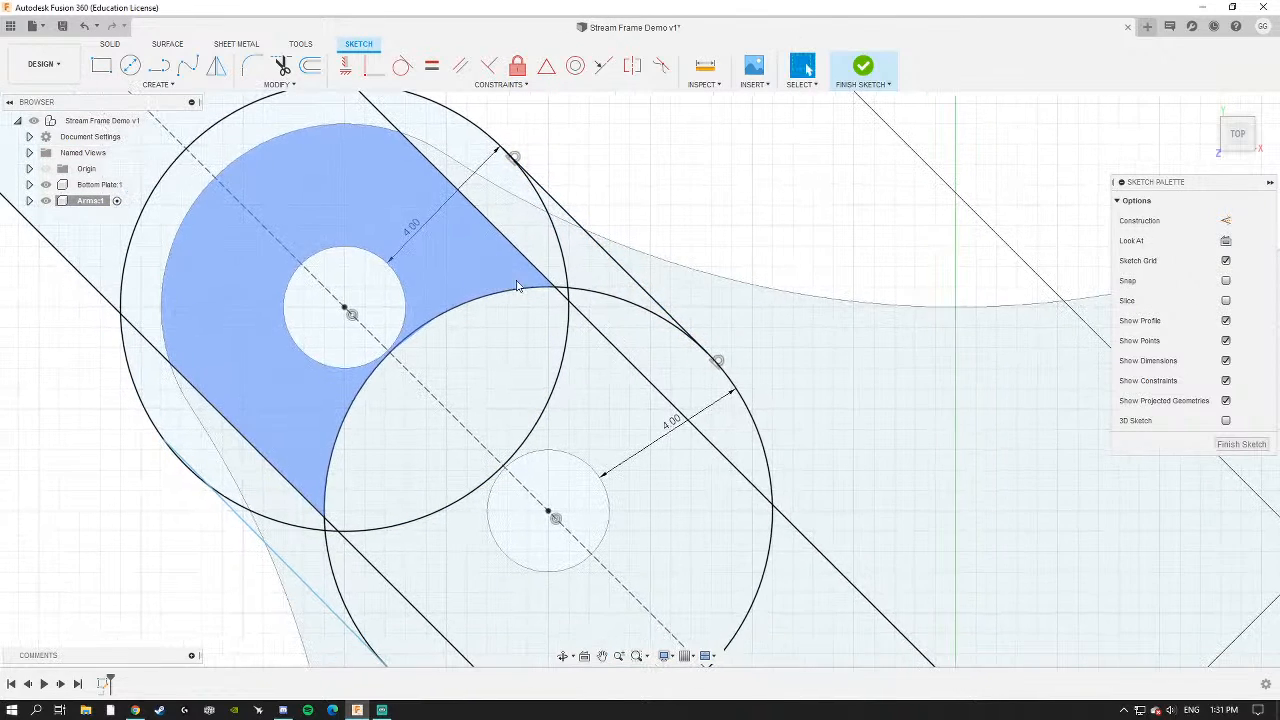
pyautogui.scroll(-3, 440, 402)
pyautogui.moveTo(440, 402); pyautogui.dragTo(586, 291, button='middle')
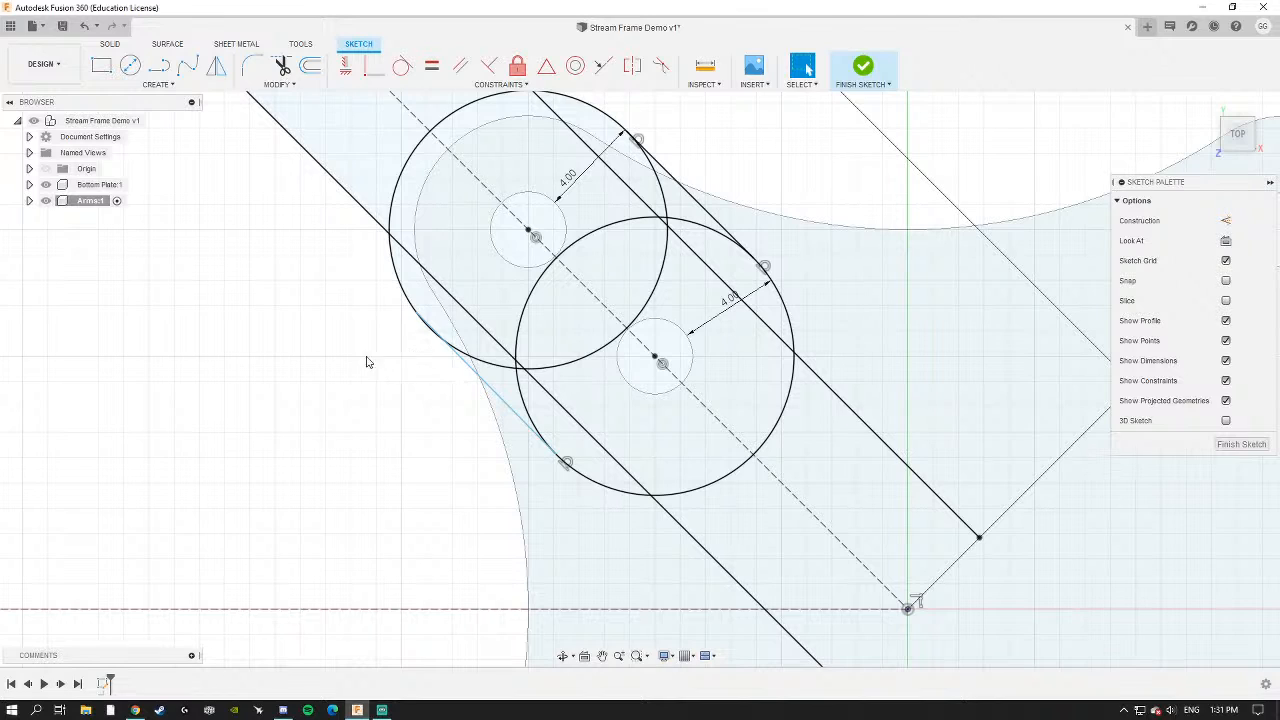
pyautogui.scroll(3, 366, 362)
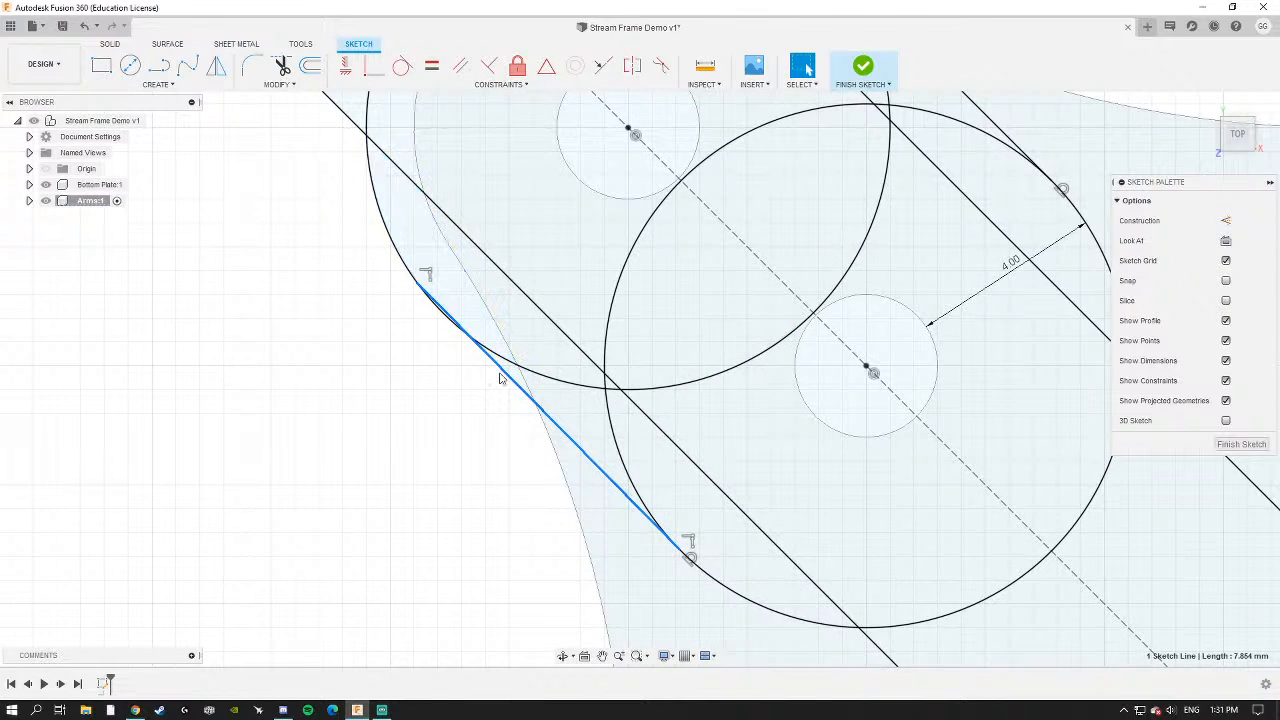
pyautogui.moveTo(471, 390); pyautogui.dragTo(488, 391)
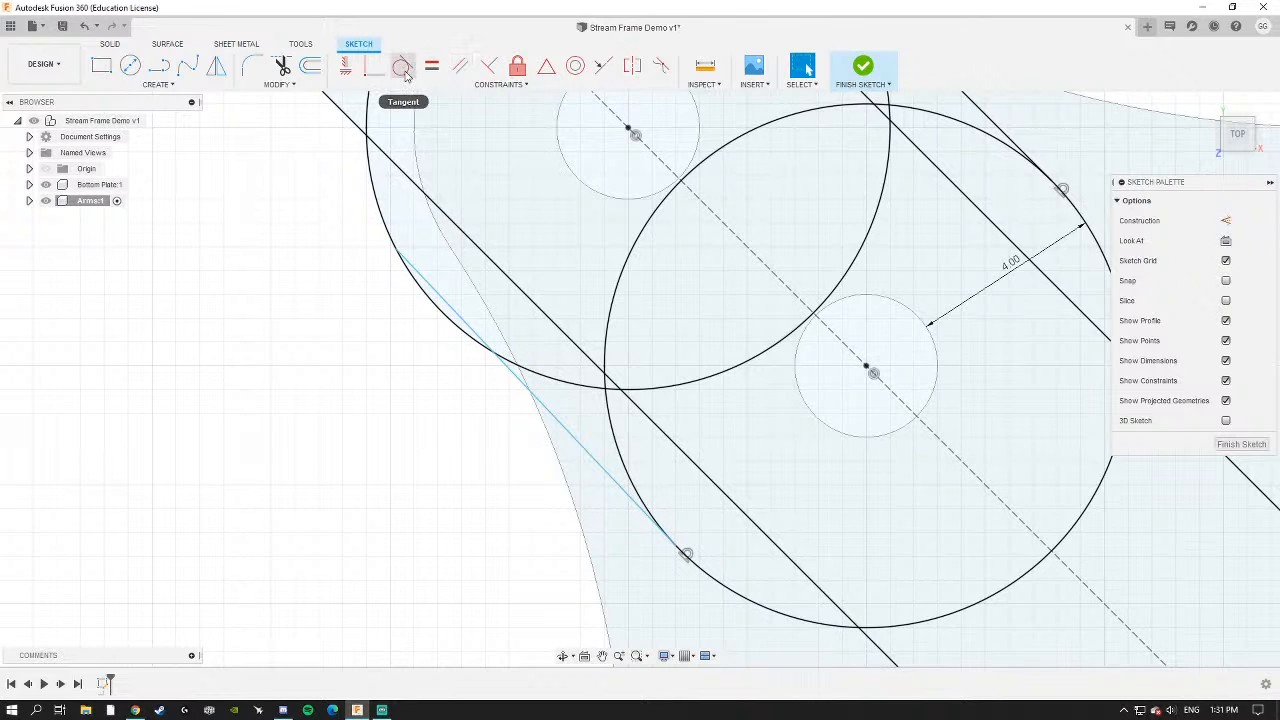
pyautogui.click(389, 235)
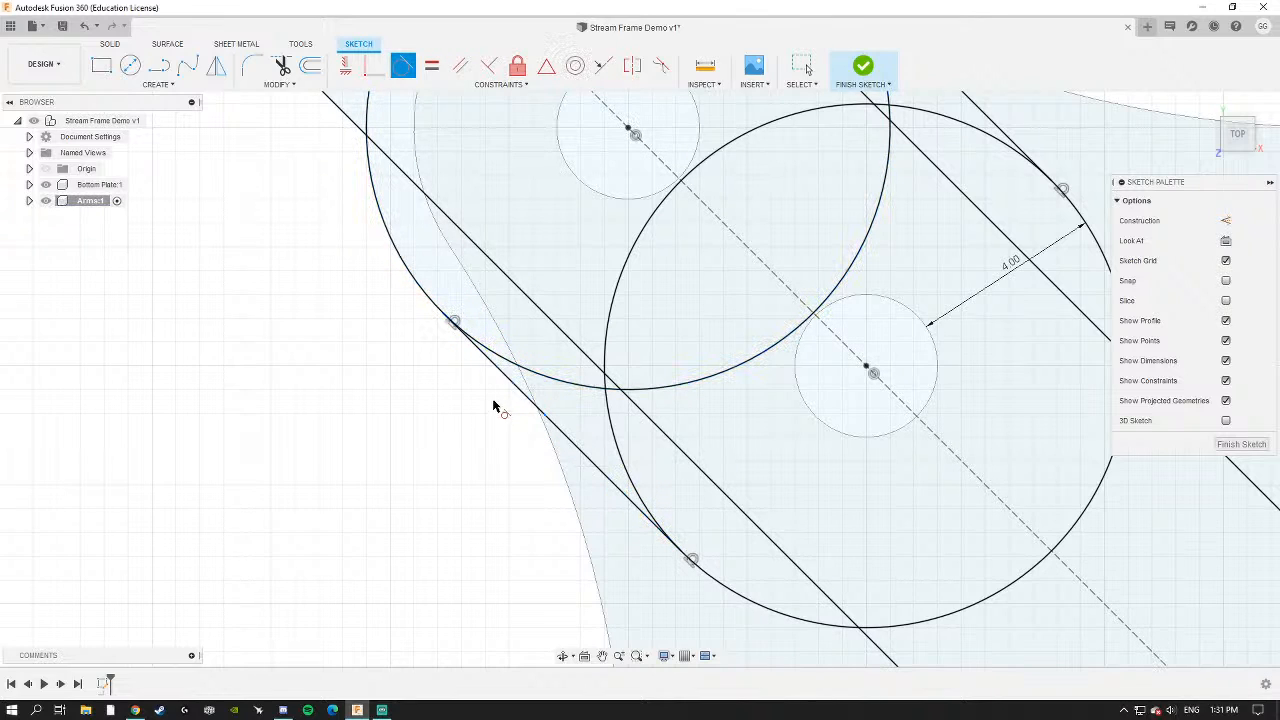
pyautogui.scroll(-5, 495, 378)
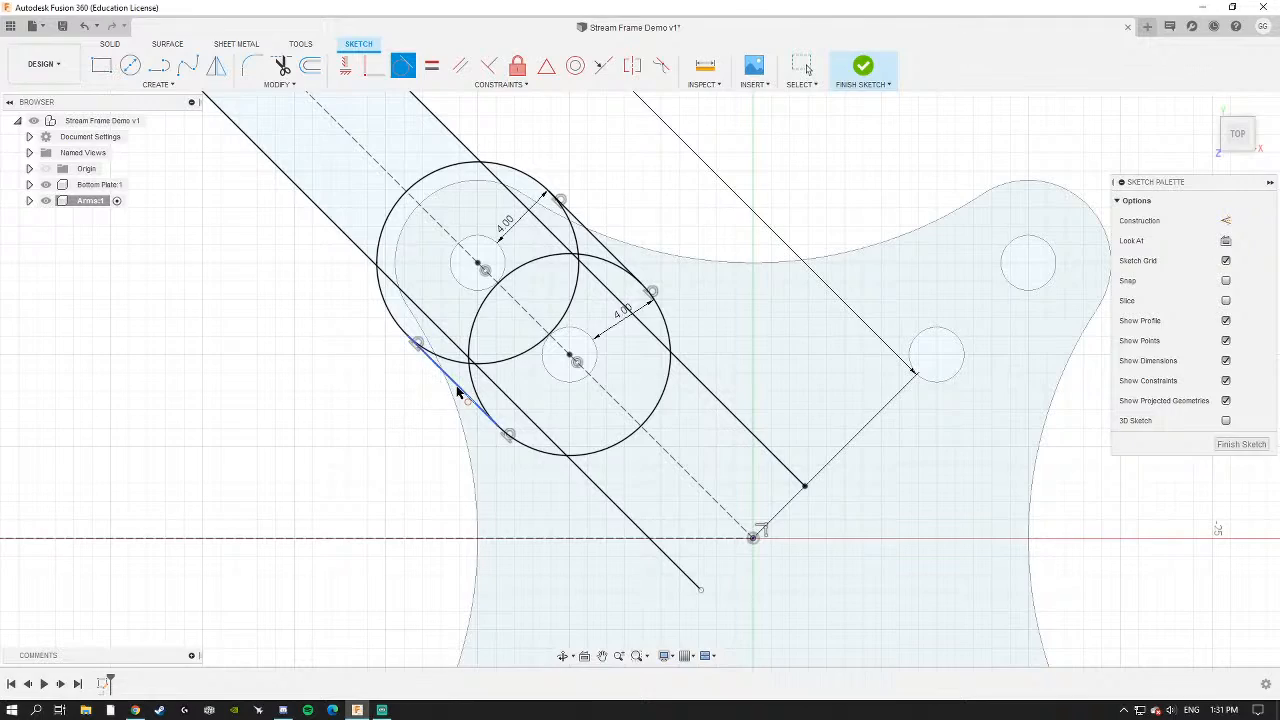
pyautogui.click(162, 71)
pyautogui.scroll(-3, 408, 243)
pyautogui.moveTo(408, 243); pyautogui.dragTo(575, 312, button='middle')
pyautogui.scroll(-3, 569, 316)
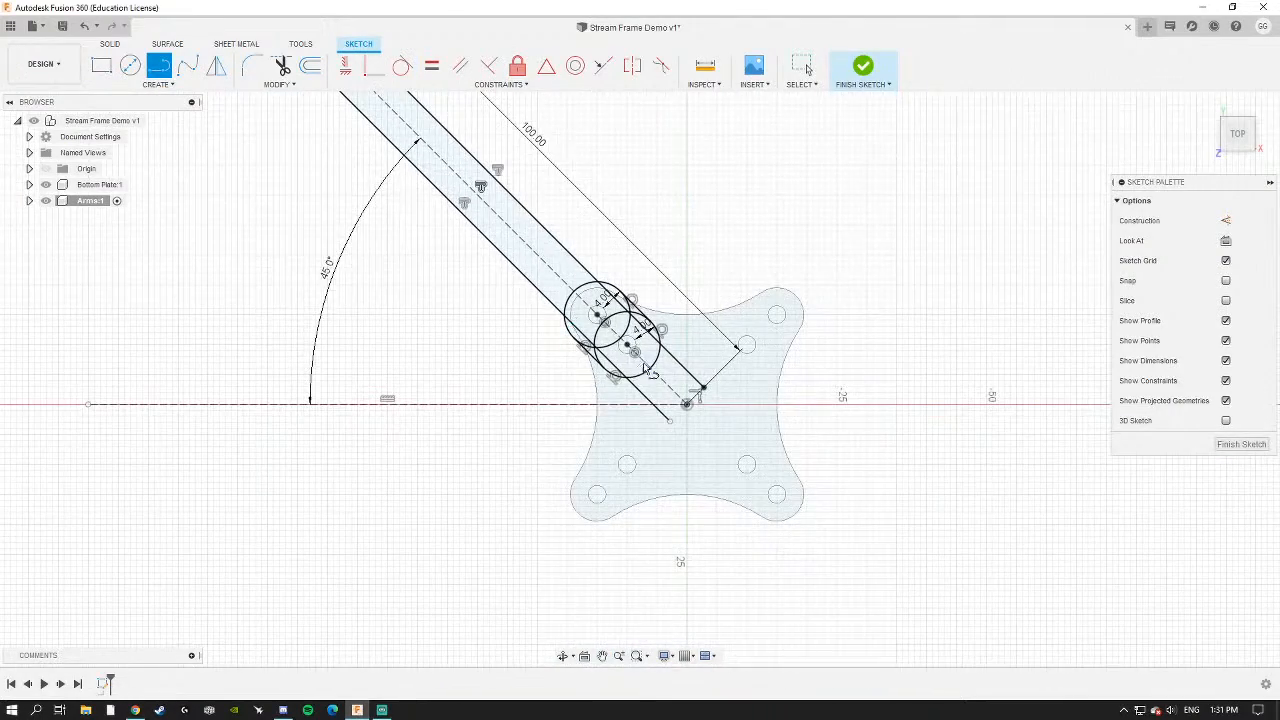
pyautogui.moveTo(644, 362)
pyautogui.mouseDown(button='middle')
pyautogui.moveTo(814, 557)
pyautogui.moveTo(622, 425)
pyautogui.moveTo(549, 397)
pyautogui.mouseUp(button='middle')
pyautogui.scroll(5, 609, 428)
pyautogui.scroll(4, 547, 392)
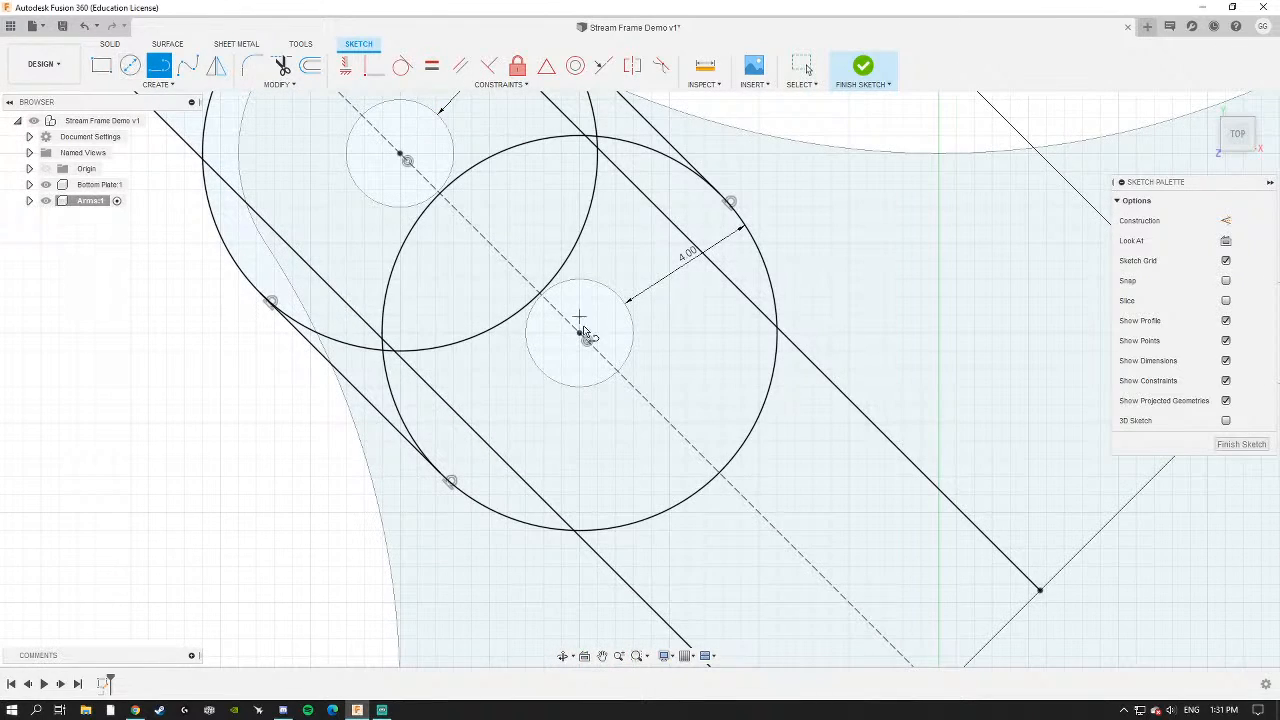
pyautogui.press('Escape')
# Draw two lines about 5.3 mm long from opposite sides of the inner mounting hole to its surrounding circle, running along the centreline.
pyautogui.click(543, 367)
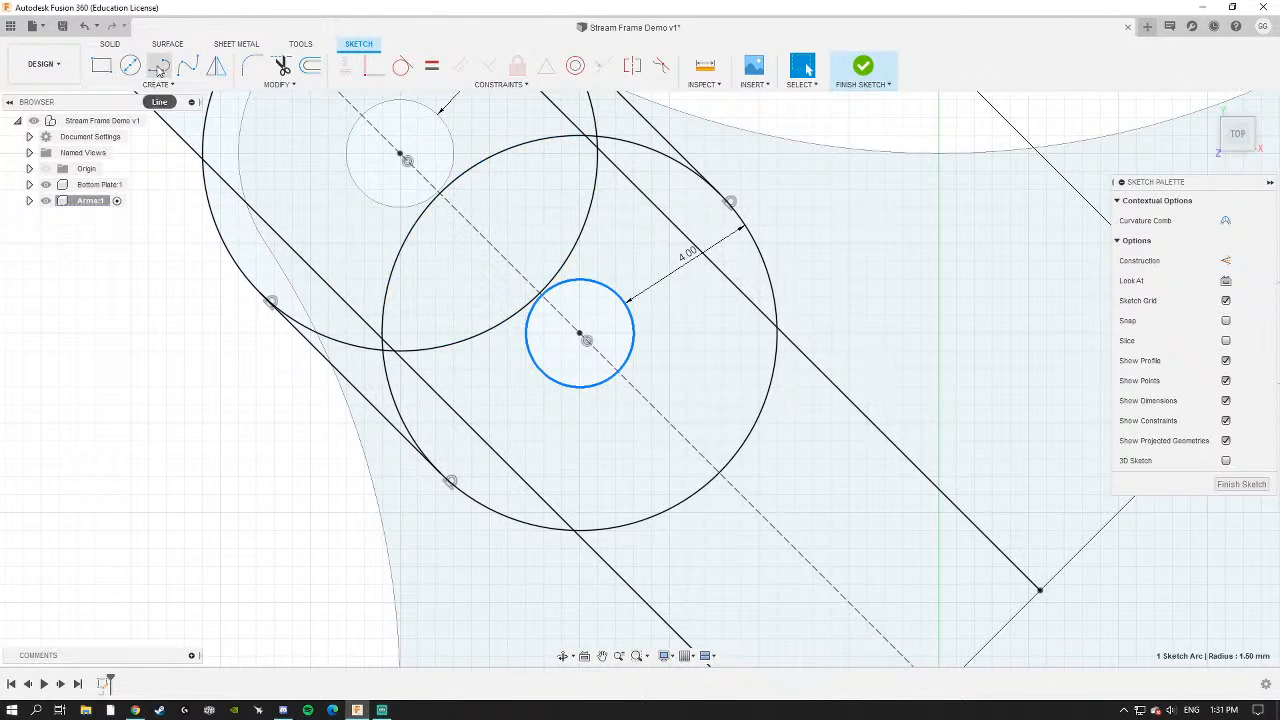
pyautogui.click(158, 67)
pyautogui.click(540, 370)
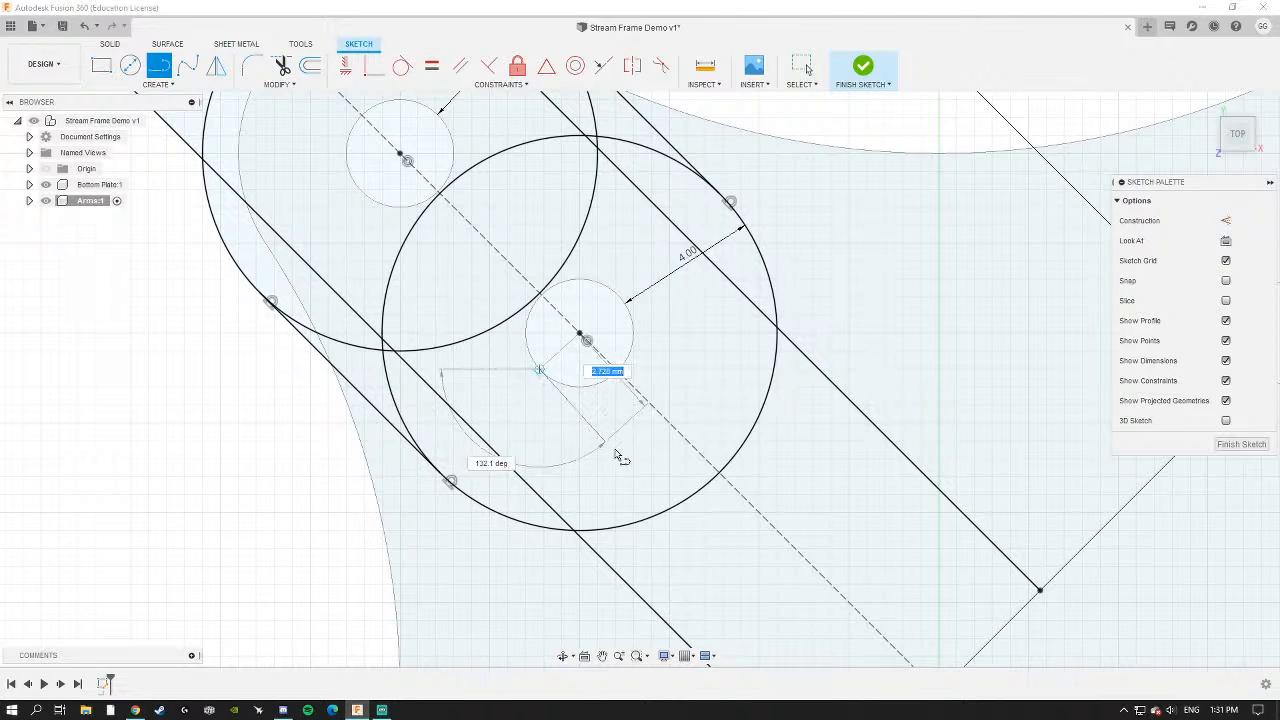
pyautogui.click(620, 297)
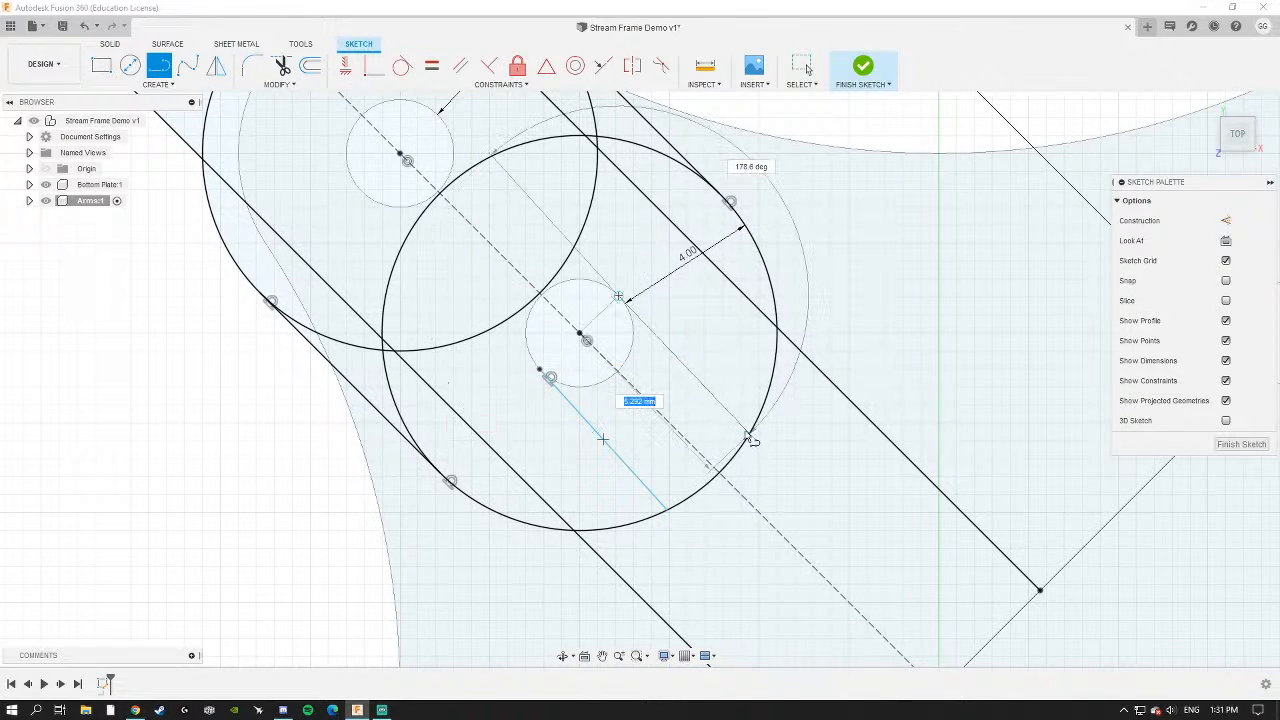
pyautogui.click(756, 440)
pyautogui.scroll(-3, 752, 440)
pyautogui.moveTo(717, 442)
pyautogui.mouseDown(button='middle')
pyautogui.moveTo(677, 426)
pyautogui.moveTo(590, 342)
pyautogui.mouseUp(button='middle')
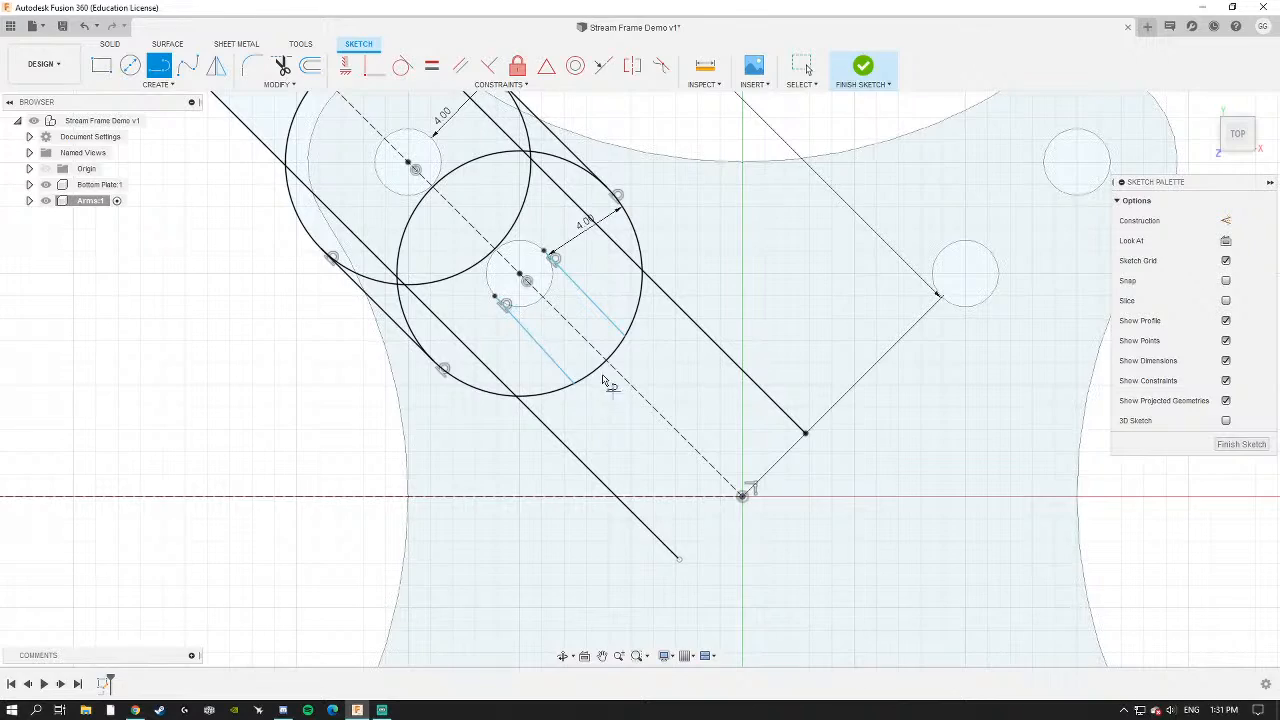
pyautogui.scroll(-4, 603, 382)
pyautogui.scroll(1, 601, 430)
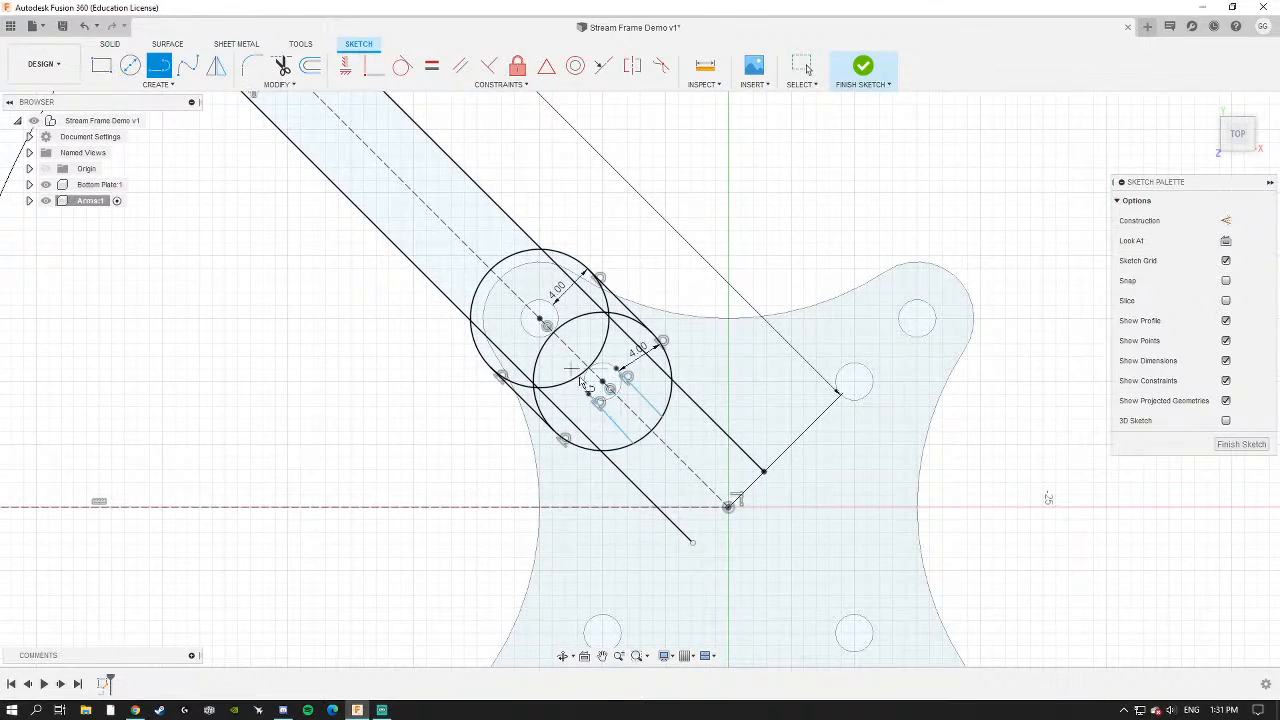
pyautogui.scroll(6, 578, 385)
pyautogui.press('Escape')
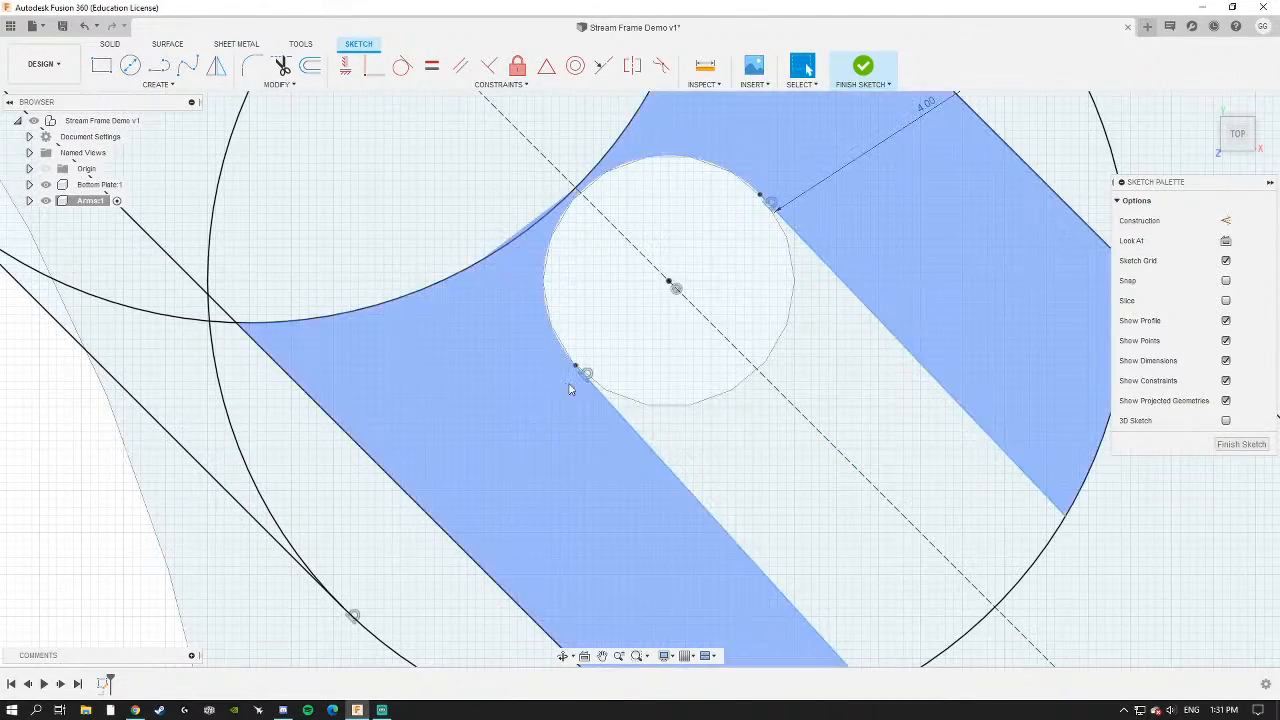
# Constrain the two short lines starting at the inner mounting hole parallel to each other.
pyautogui.click(639, 432)
pyautogui.keyDown('ctrl'); pyautogui.click(863, 306); pyautogui.keyUp('ctrl')
pyautogui.scroll(-3, 716, 386)
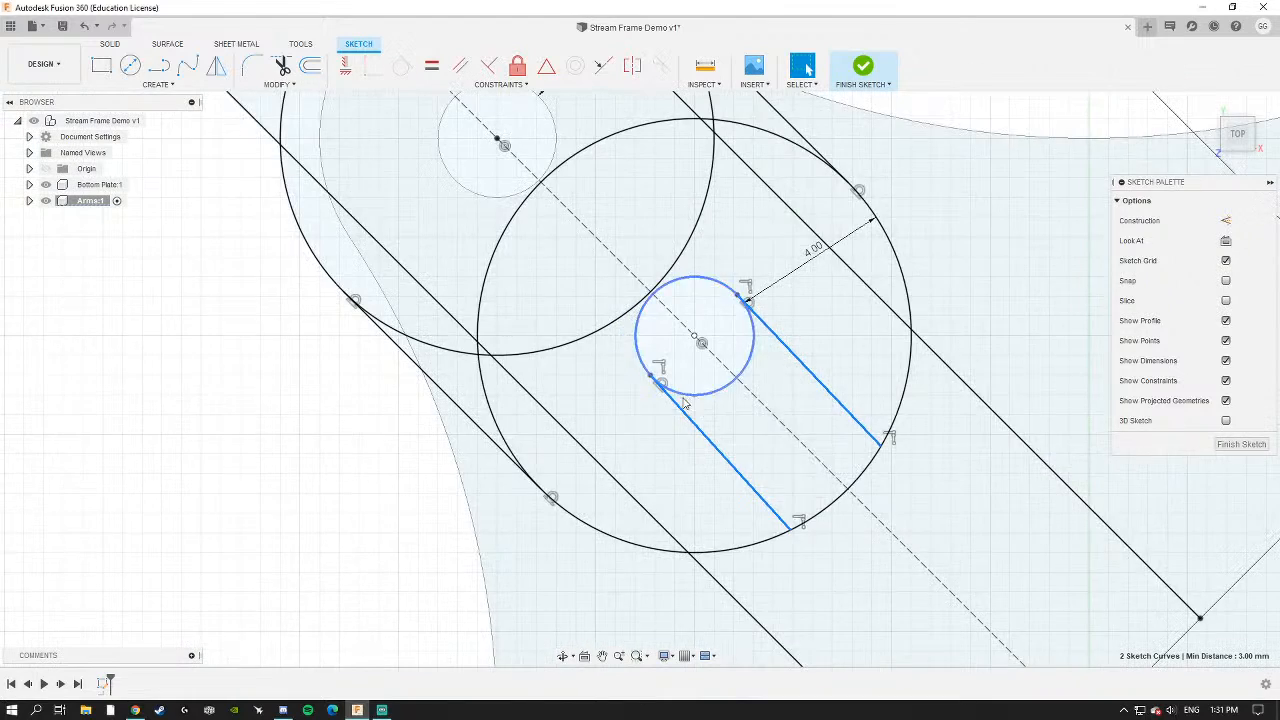
pyautogui.scroll(-2, 685, 402)
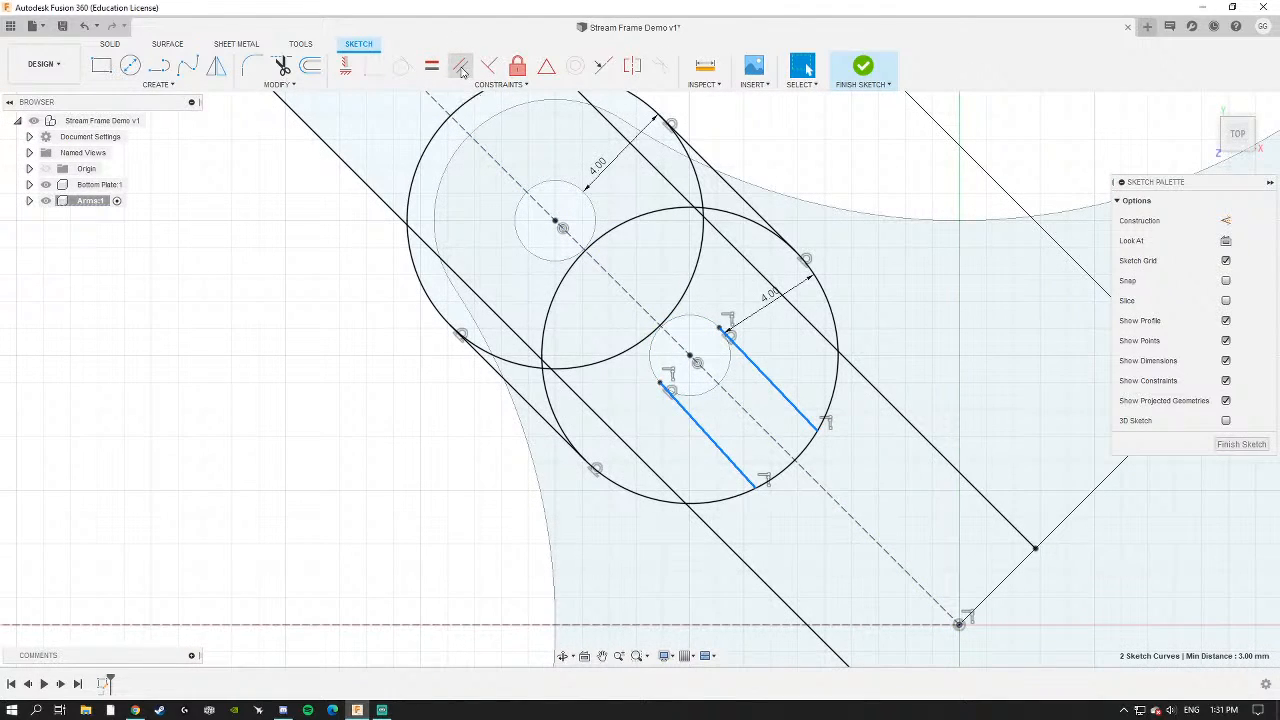
pyautogui.click(461, 70)
pyautogui.scroll(-3, 465, 215)
pyautogui.scroll(2, 465, 222)
pyautogui.click(463, 222)
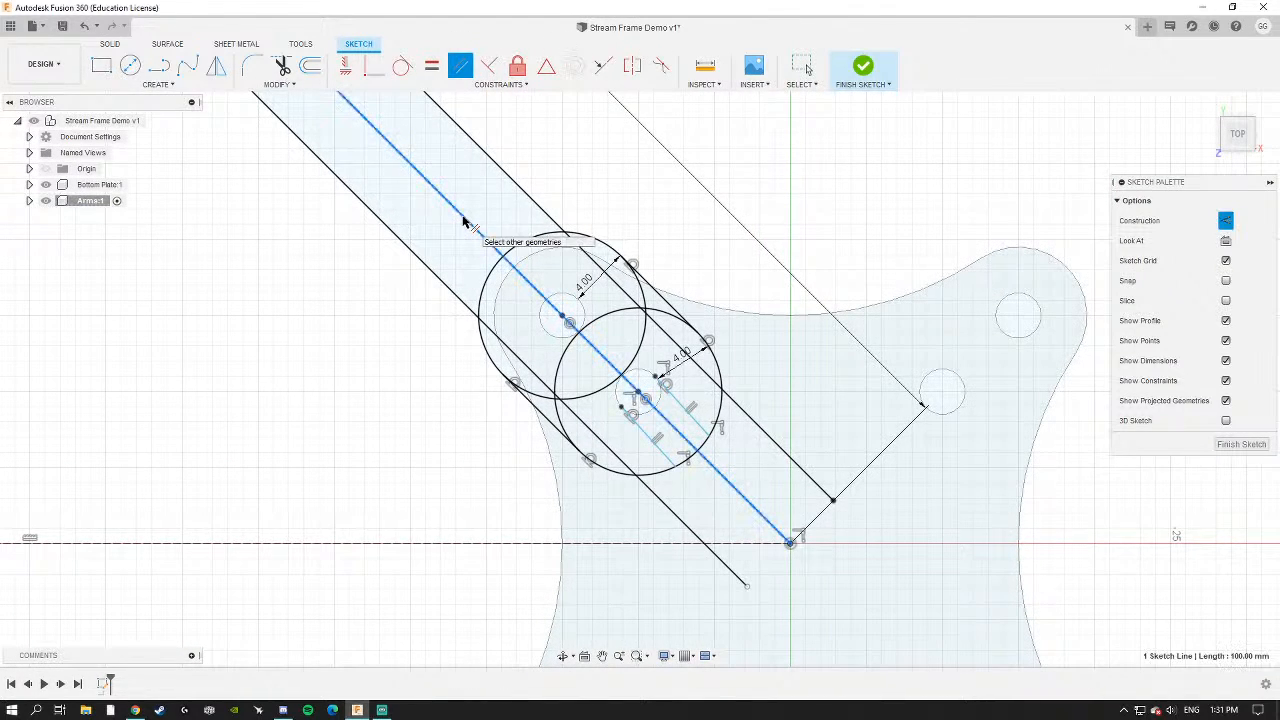
pyautogui.press('Escape')
# Try moving the lower-left short line beside the inner mounting hole, and undo the move.
pyautogui.scroll(3, 706, 451)
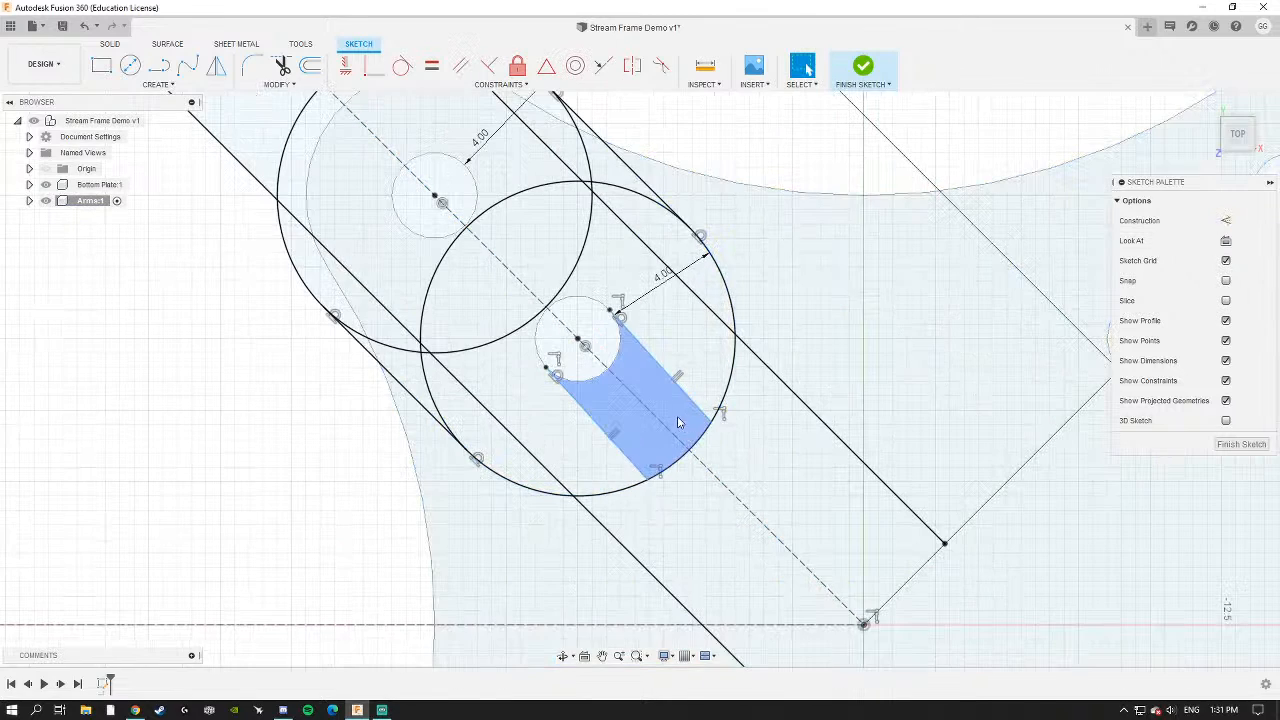
pyautogui.moveTo(608, 422); pyautogui.dragTo(682, 405)
pyautogui.hotkey('ctrl', 'z')
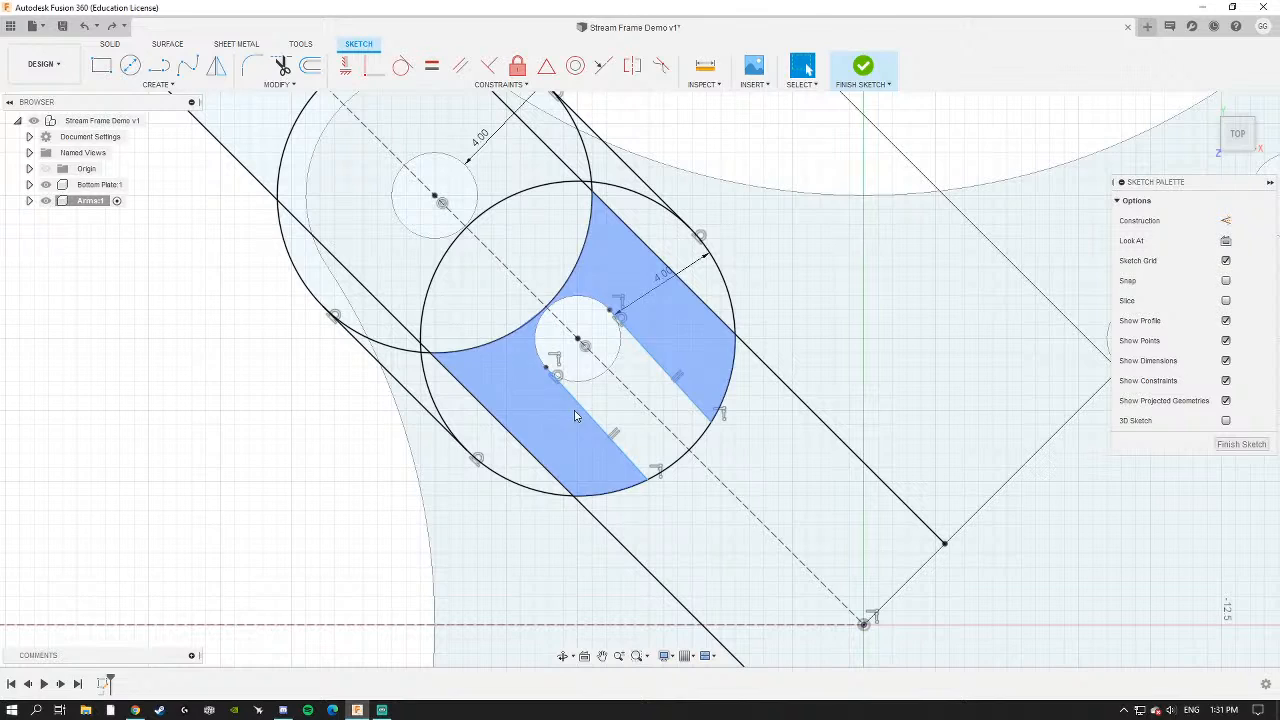
# Constrain both short lines at the inner mounting hole parallel to the arm's dashed centreline.
pyautogui.click(591, 413)
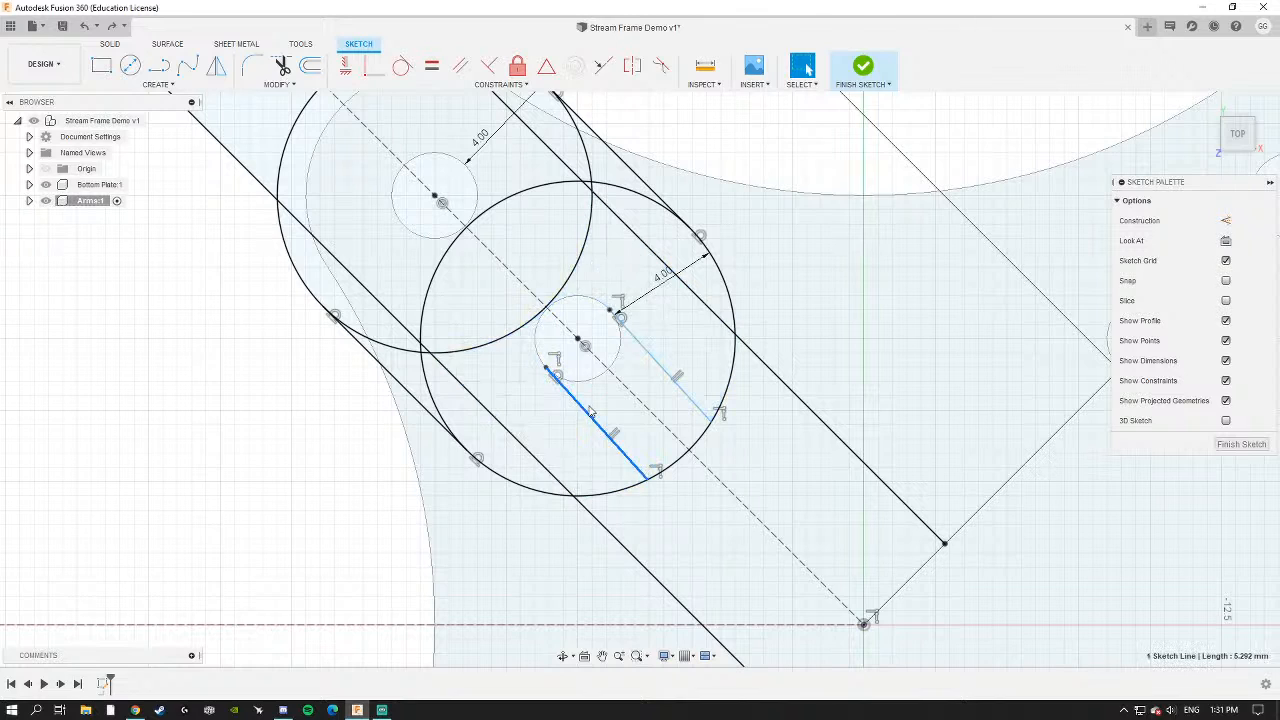
pyautogui.scroll(-4, 591, 413)
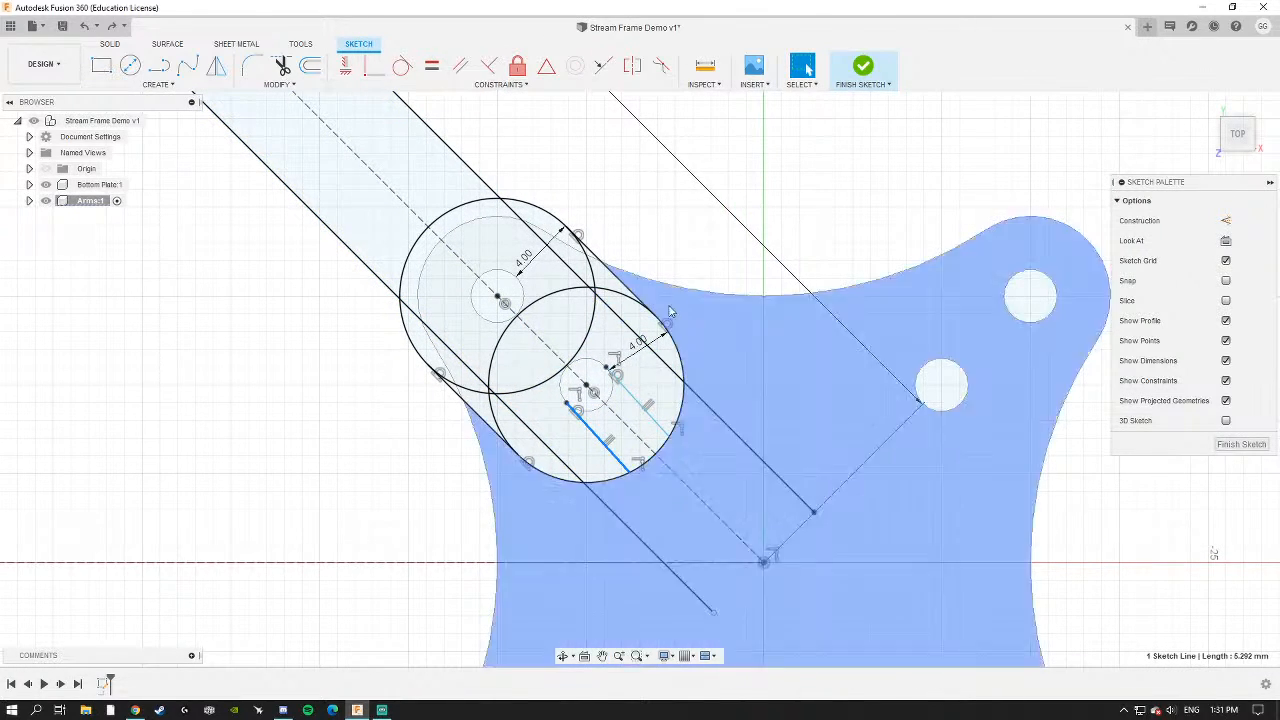
pyautogui.click(598, 178)
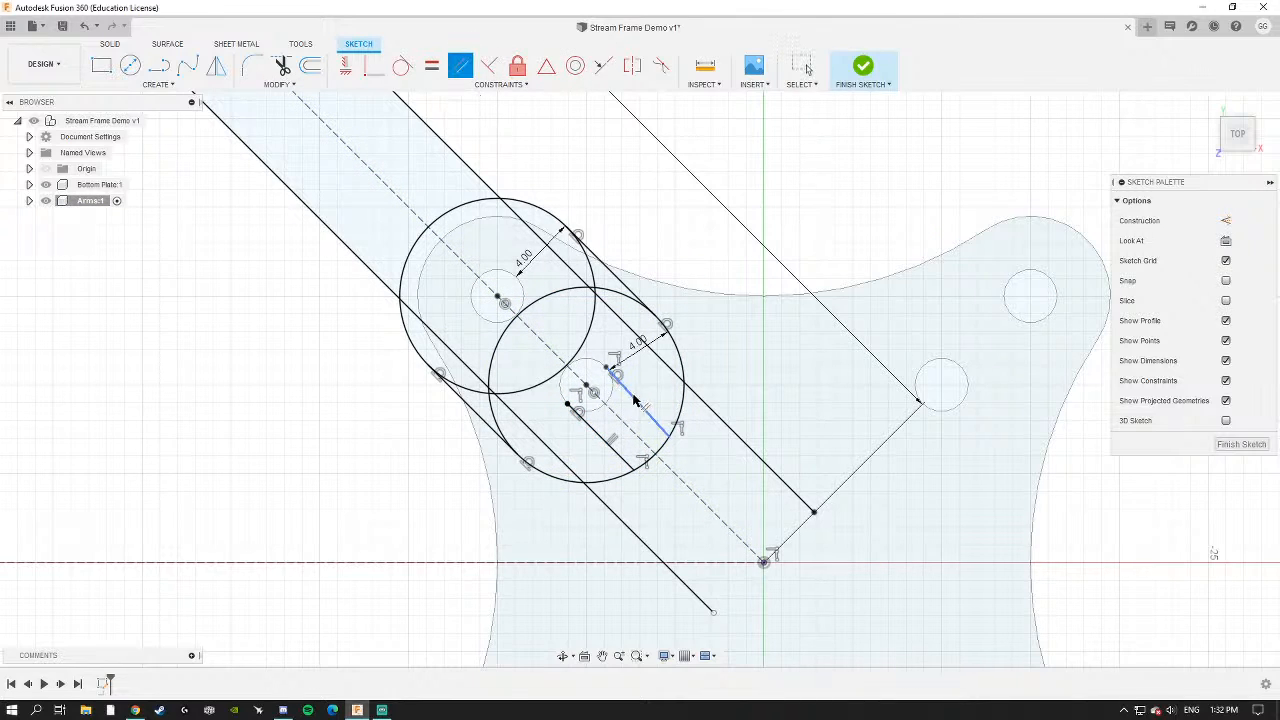
pyautogui.click(400, 200)
pyautogui.press('Escape')
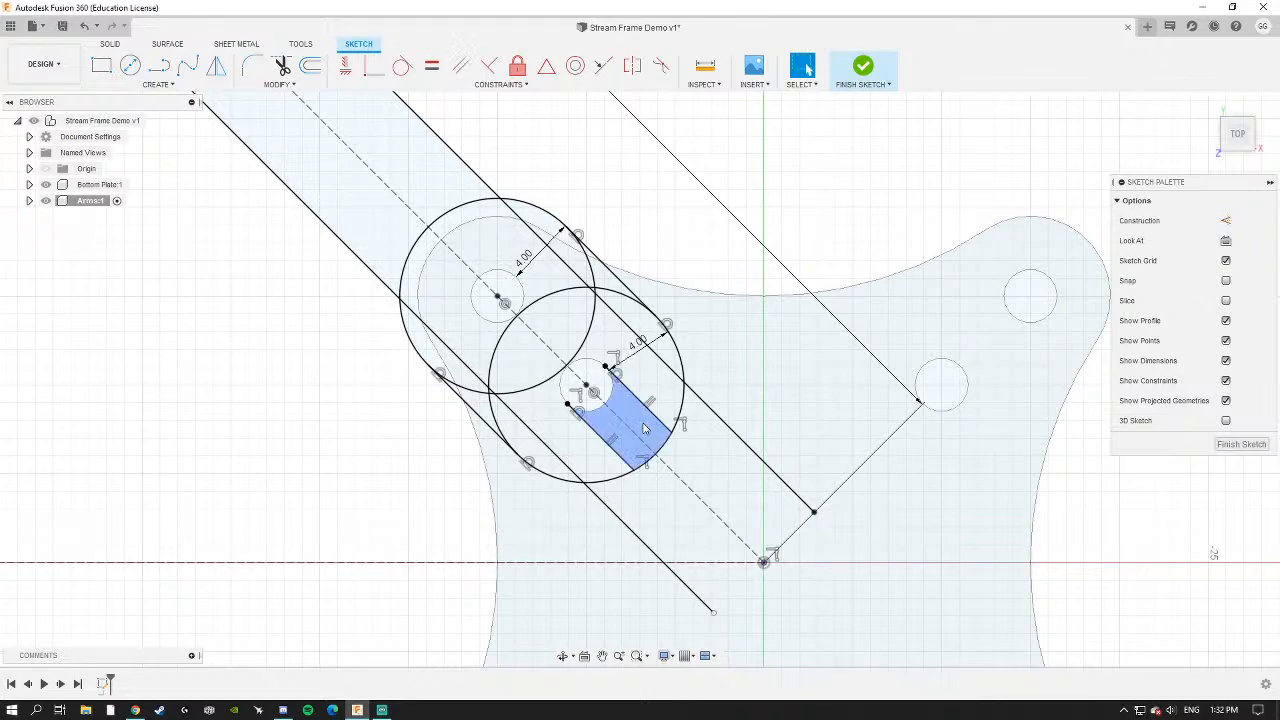
# Check the short lines and the whole arm outline, and finish the arm sketch.
pyautogui.scroll(3, 643, 426)
pyautogui.click(545, 428)
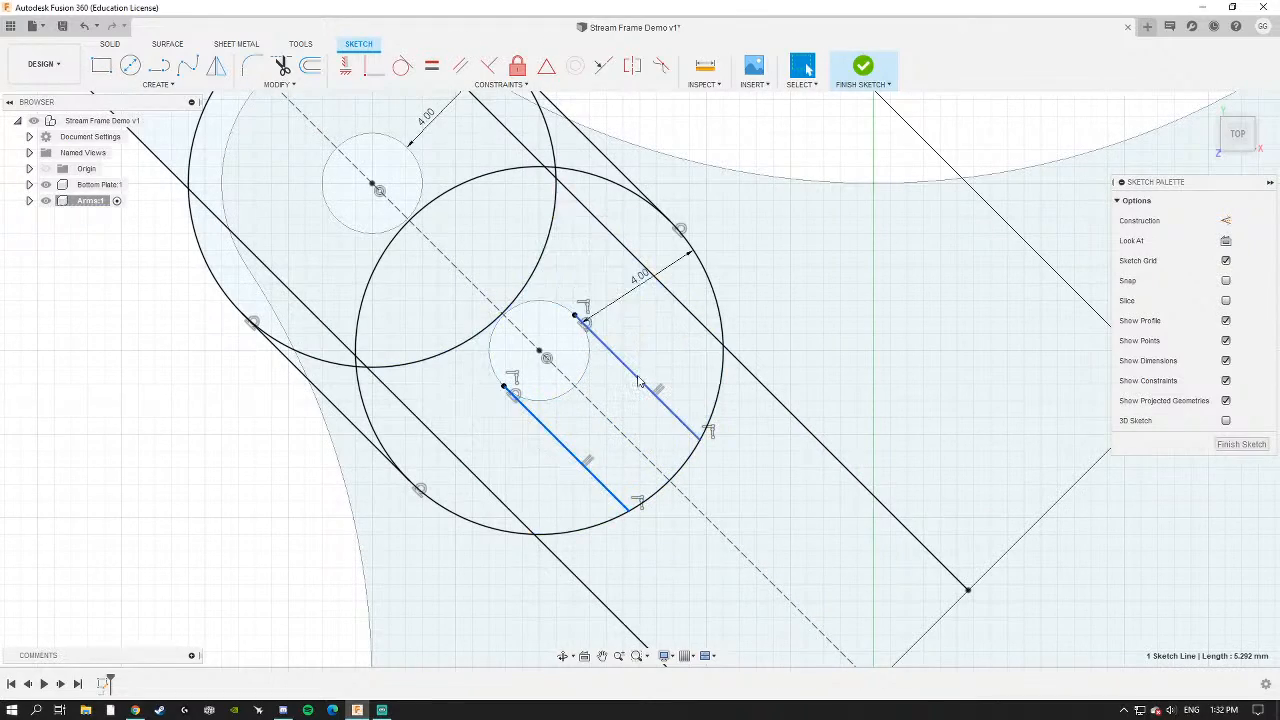
pyautogui.scroll(-5, 545, 428)
pyautogui.scroll(-5, 618, 452)
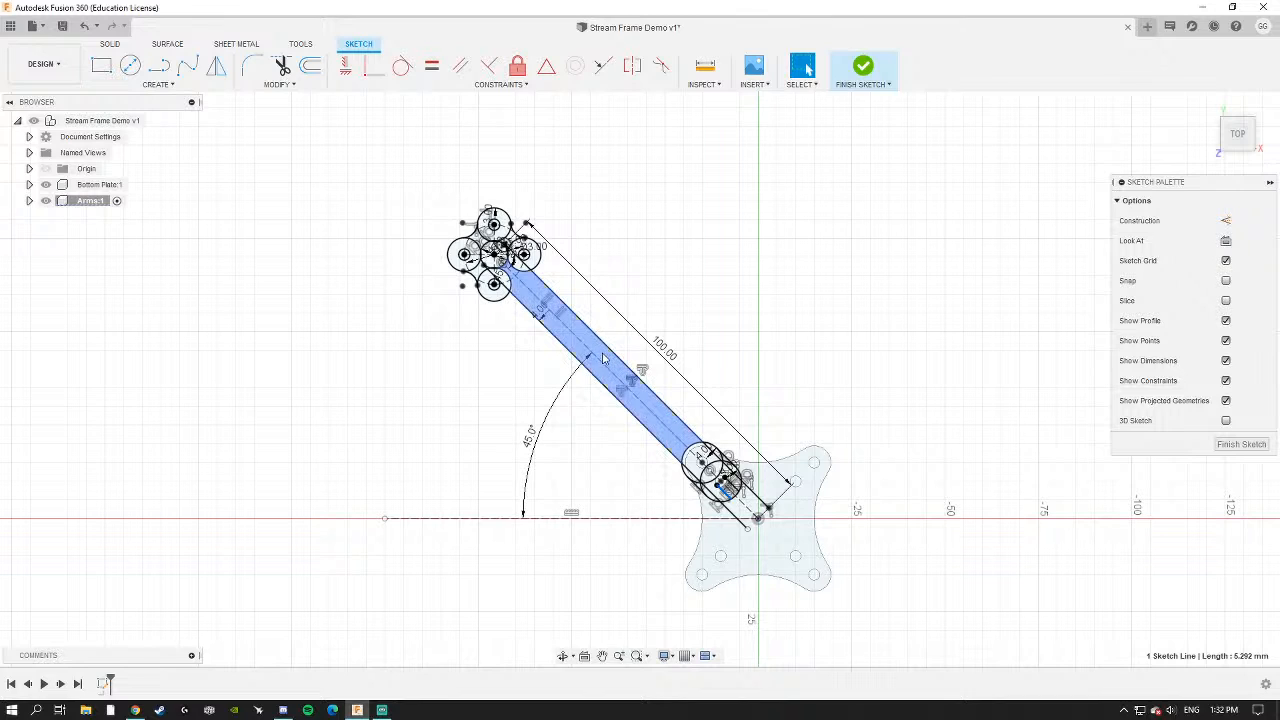
pyautogui.scroll(4, 600, 358)
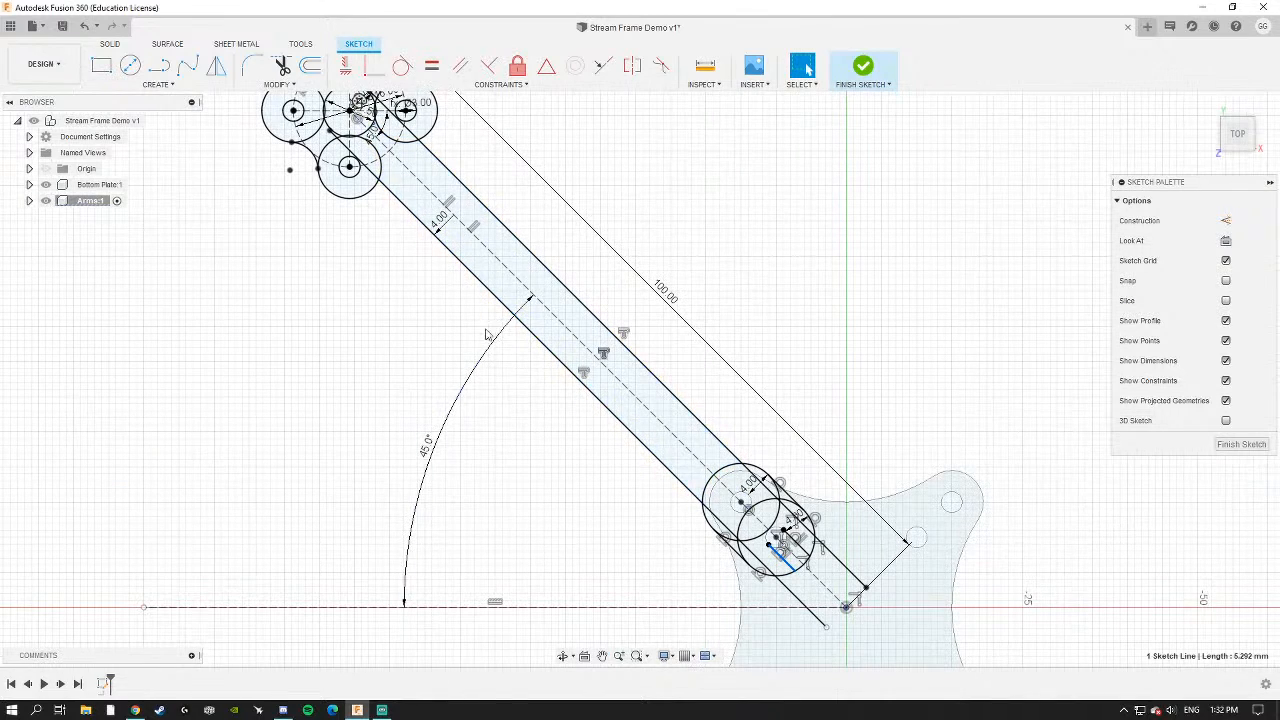
pyautogui.click(1240, 444)
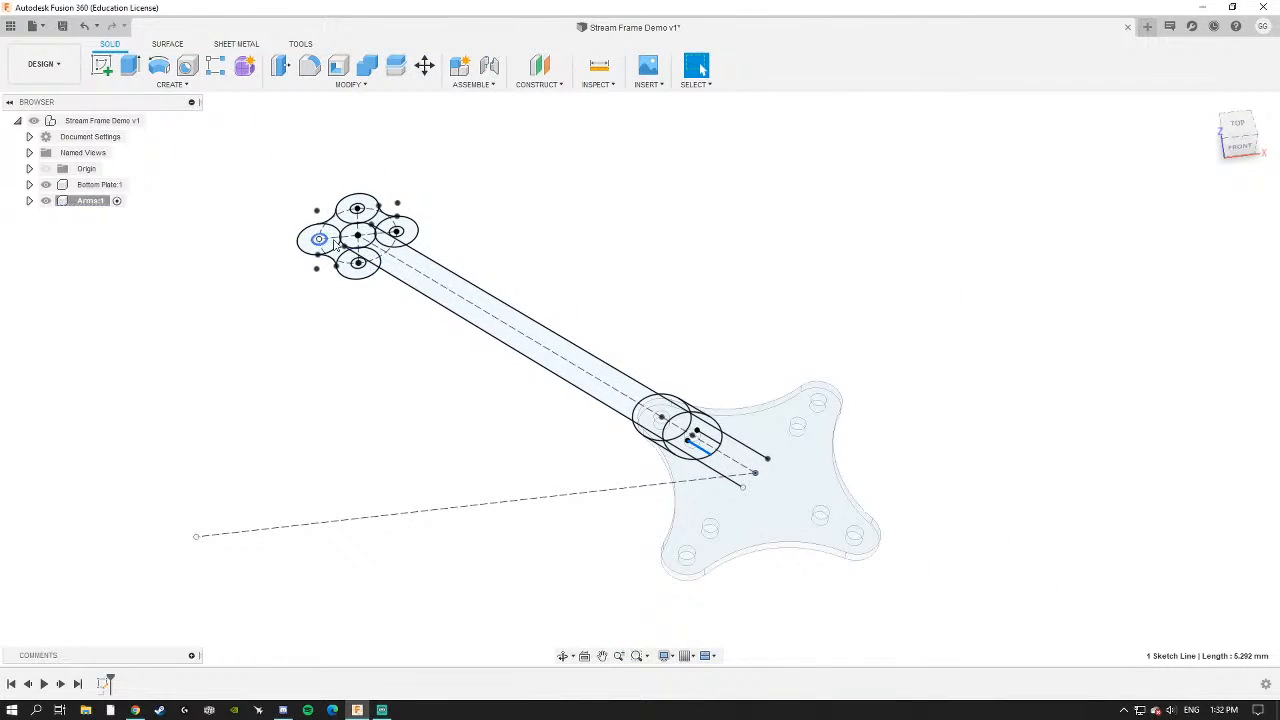
# Select the motor mount's four screw-hole rings, the webs between them and the long arm strip, leaving all holes out.
pyautogui.scroll(8, 345, 290)
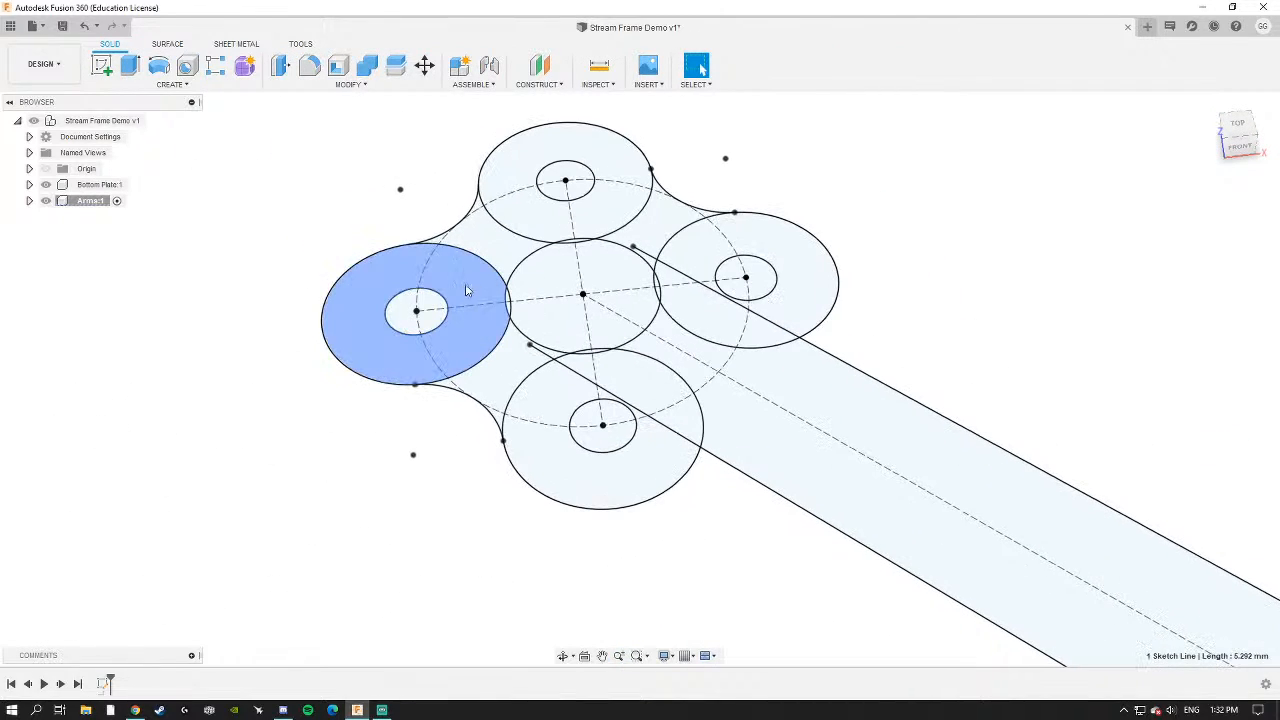
pyautogui.click(470, 290)
pyautogui.click(508, 216)
pyautogui.click(690, 258)
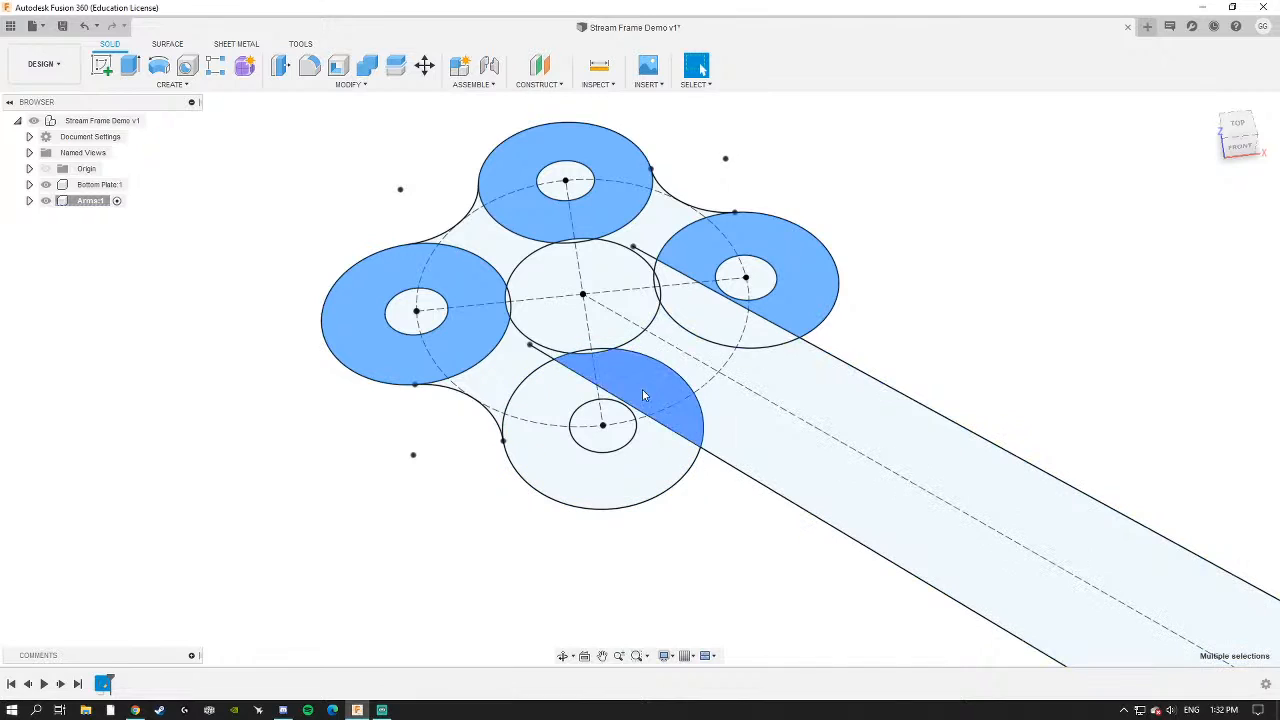
pyautogui.click(642, 389)
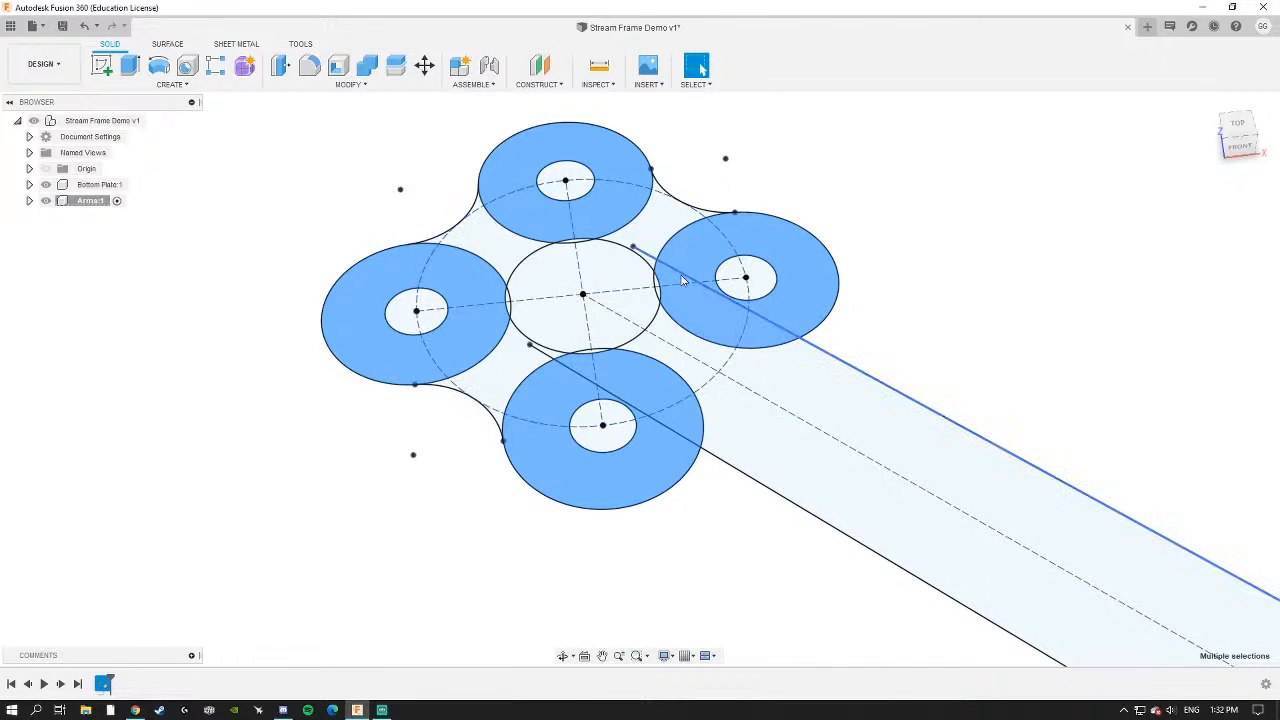
pyautogui.click(485, 228)
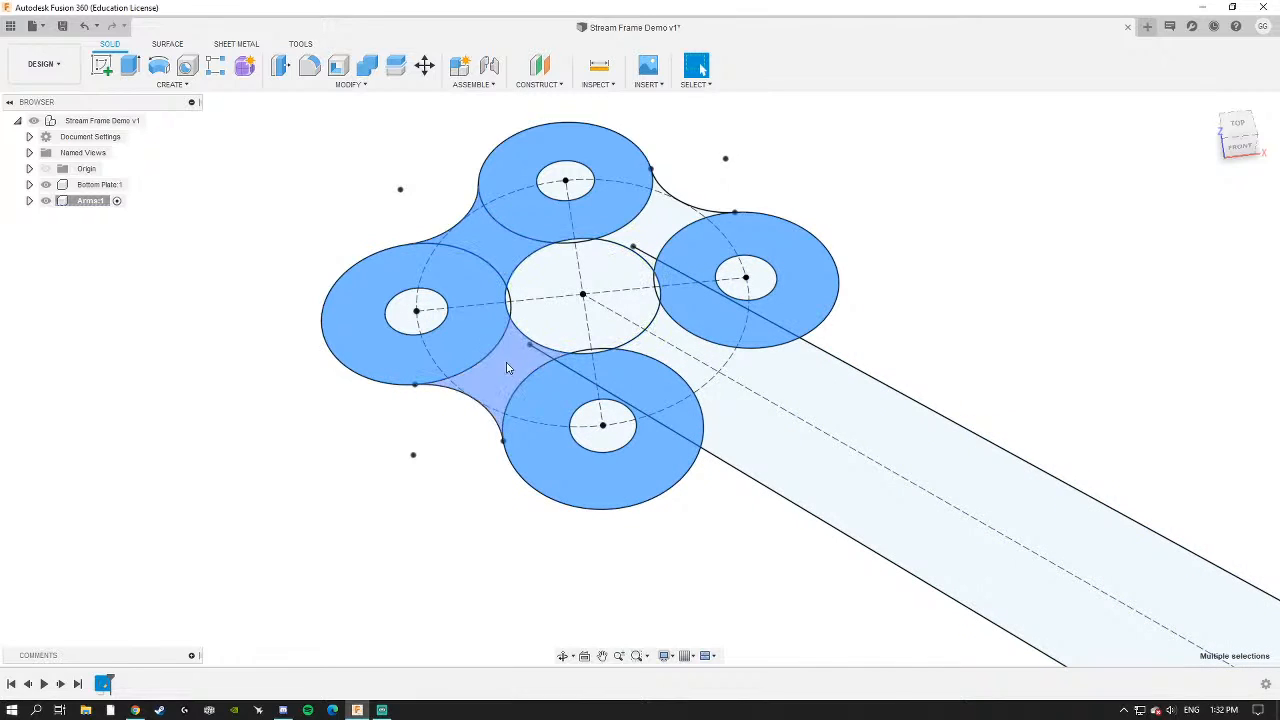
pyautogui.click(506, 368)
pyautogui.click(720, 360)
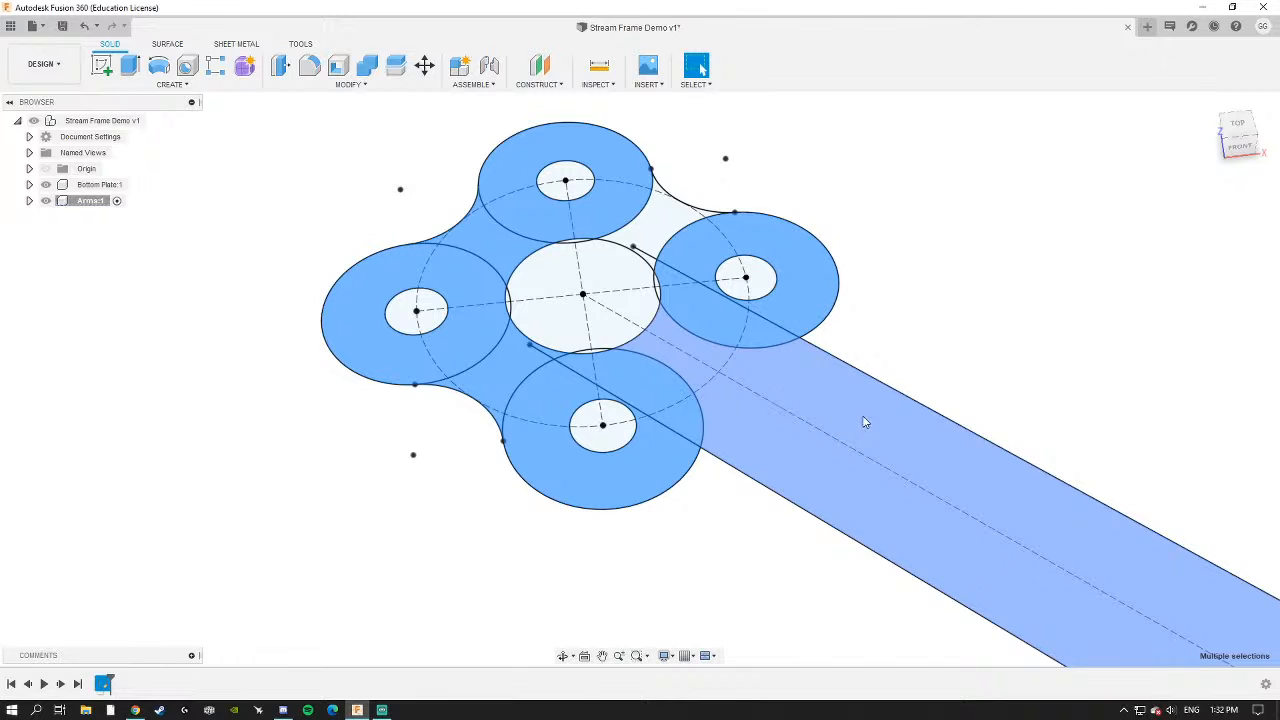
pyautogui.scroll(8, 586, 283)
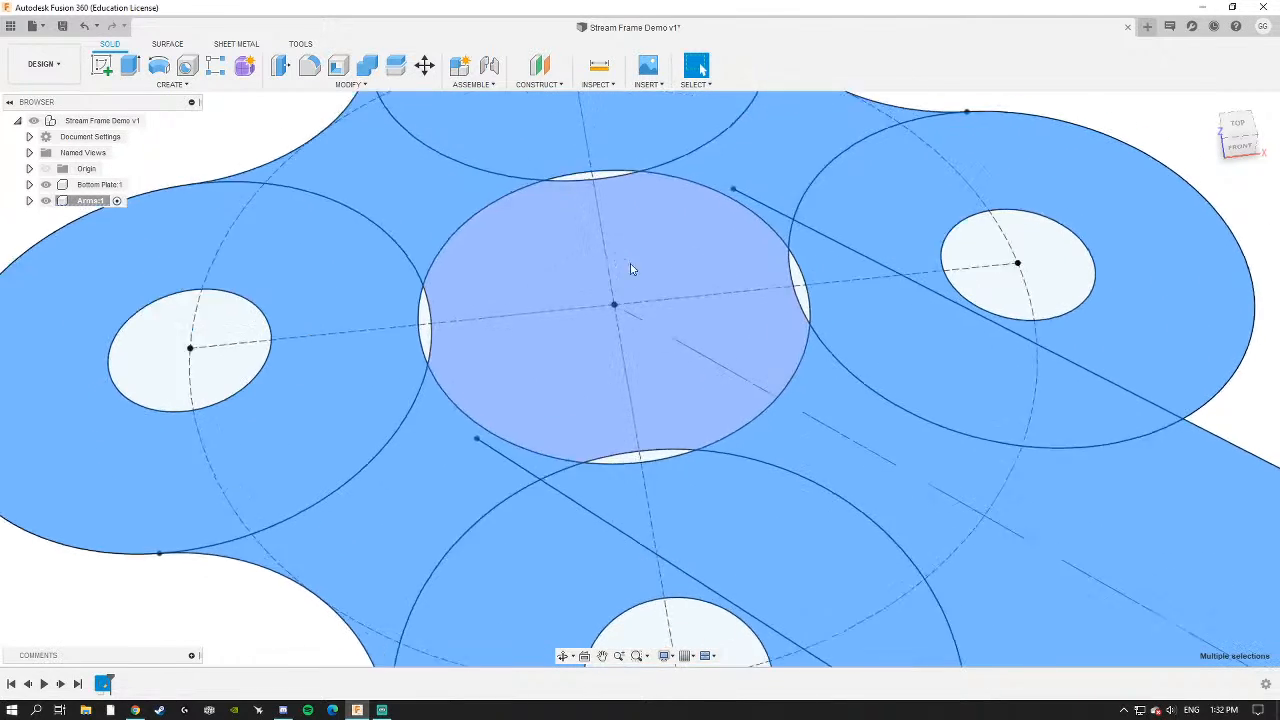
pyautogui.scroll(4, 627, 465)
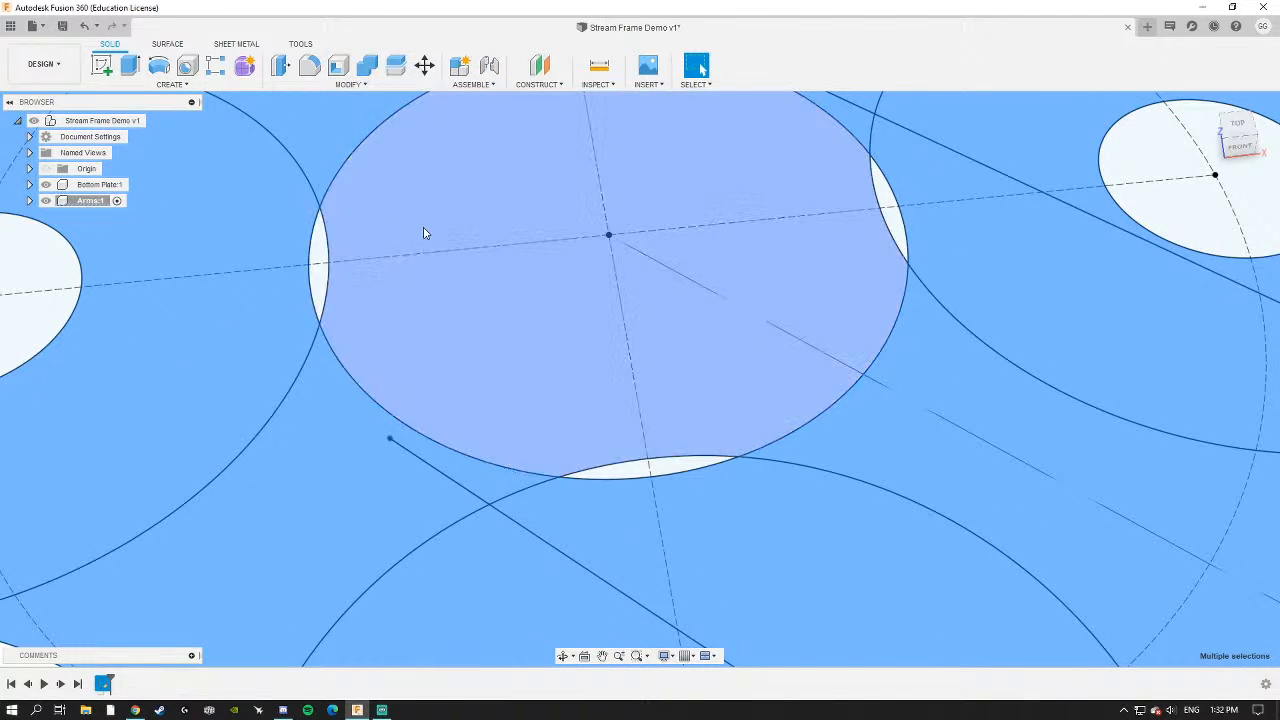
pyautogui.scroll(-5, 423, 233)
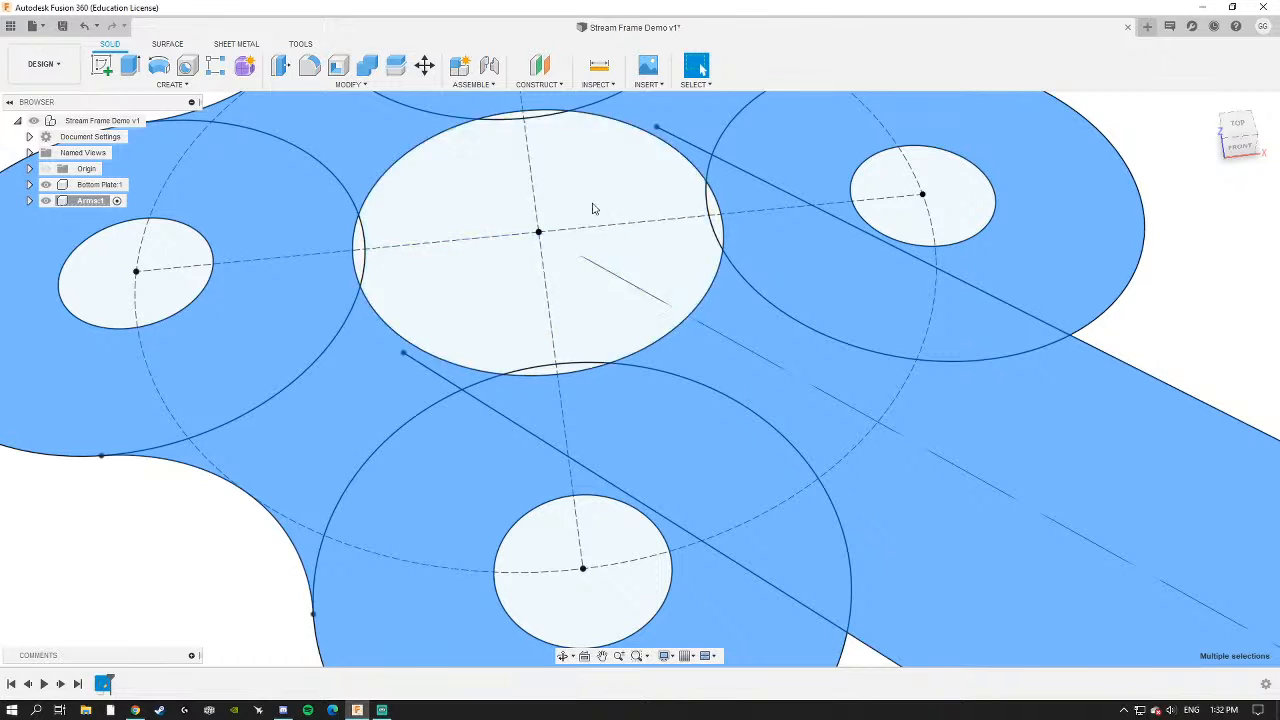
pyautogui.scroll(-6, 594, 305)
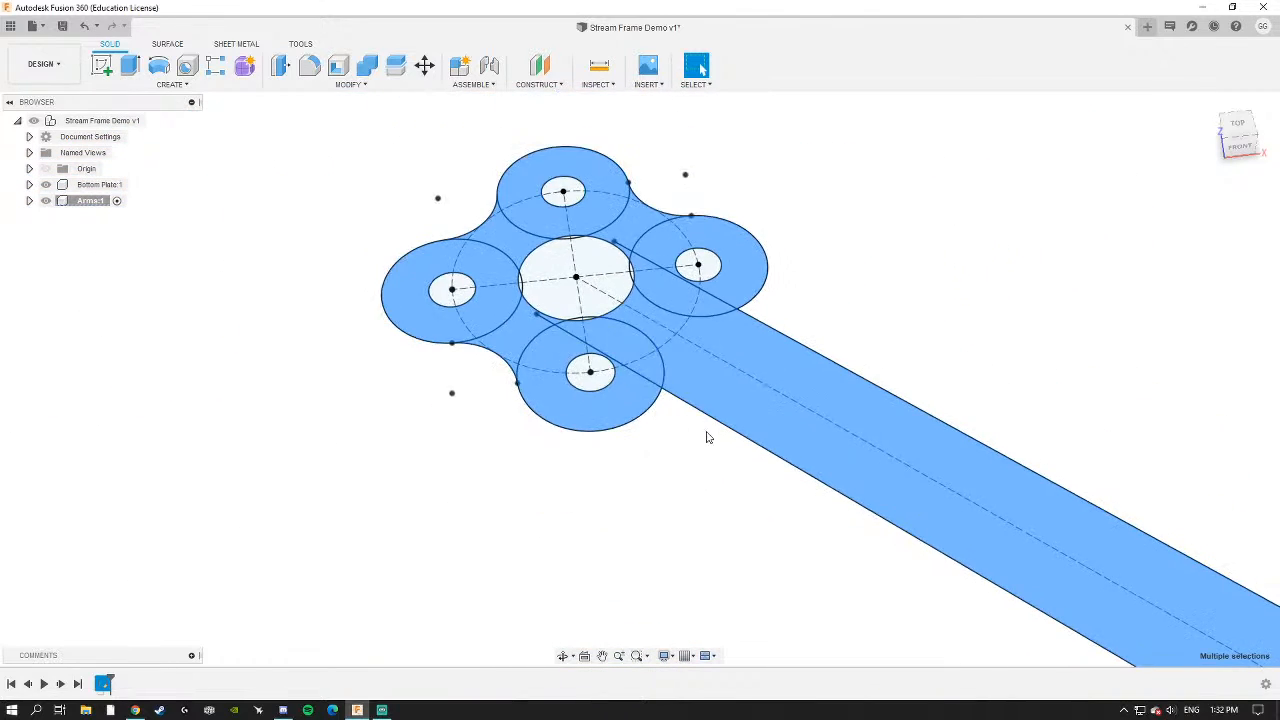
# Hide the Bottom Plate component to expose the sketch profiles at the arm's inner end.
pyautogui.scroll(-5, 740, 475)
pyautogui.moveTo(840, 580); pyautogui.dragTo(603, 398, button='middle')
pyautogui.moveTo(805, 487); pyautogui.dragTo(650, 432, button='middle')
pyautogui.scroll(8, 645, 415)
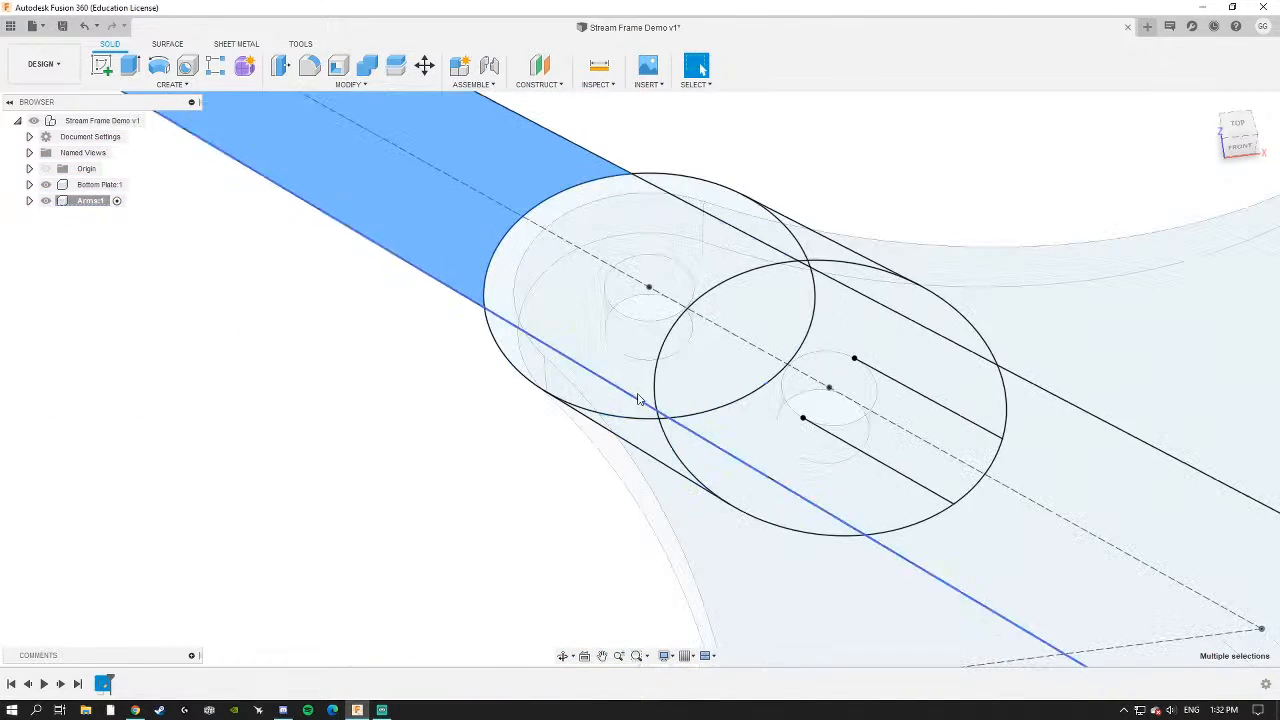
pyautogui.click(45, 186)
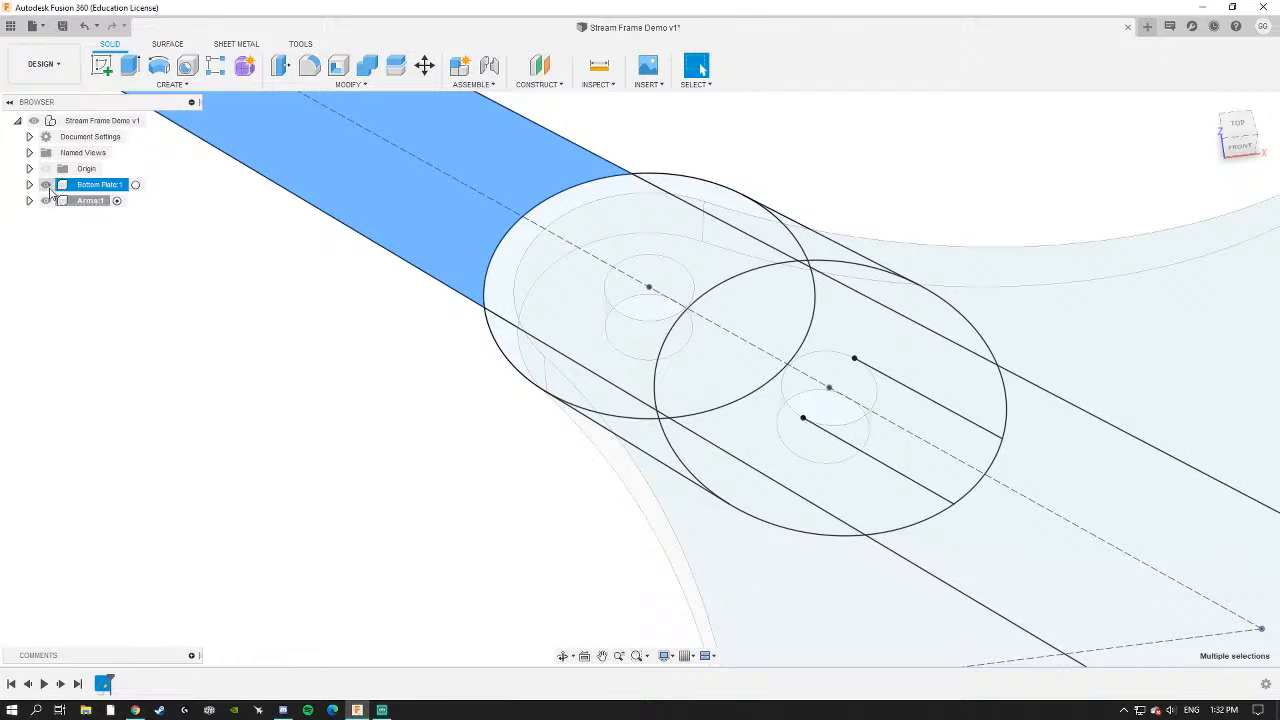
pyautogui.click(46, 185)
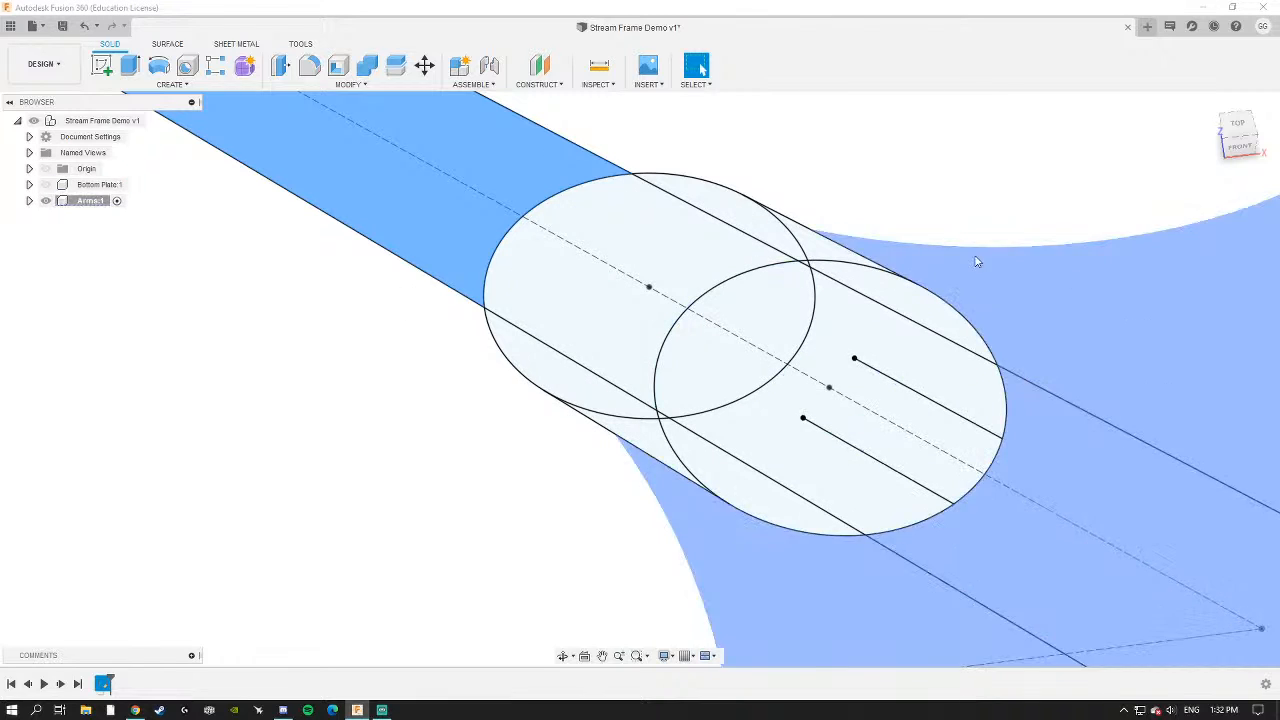
# Add the profile regions surrounding the outer mounting hole to the selection, leaving the hole itself out.
pyautogui.keyDown('shift'); pyautogui.moveTo(694, 336); pyautogui.dragTo(649, 343, button='middle'); pyautogui.keyUp('shift')
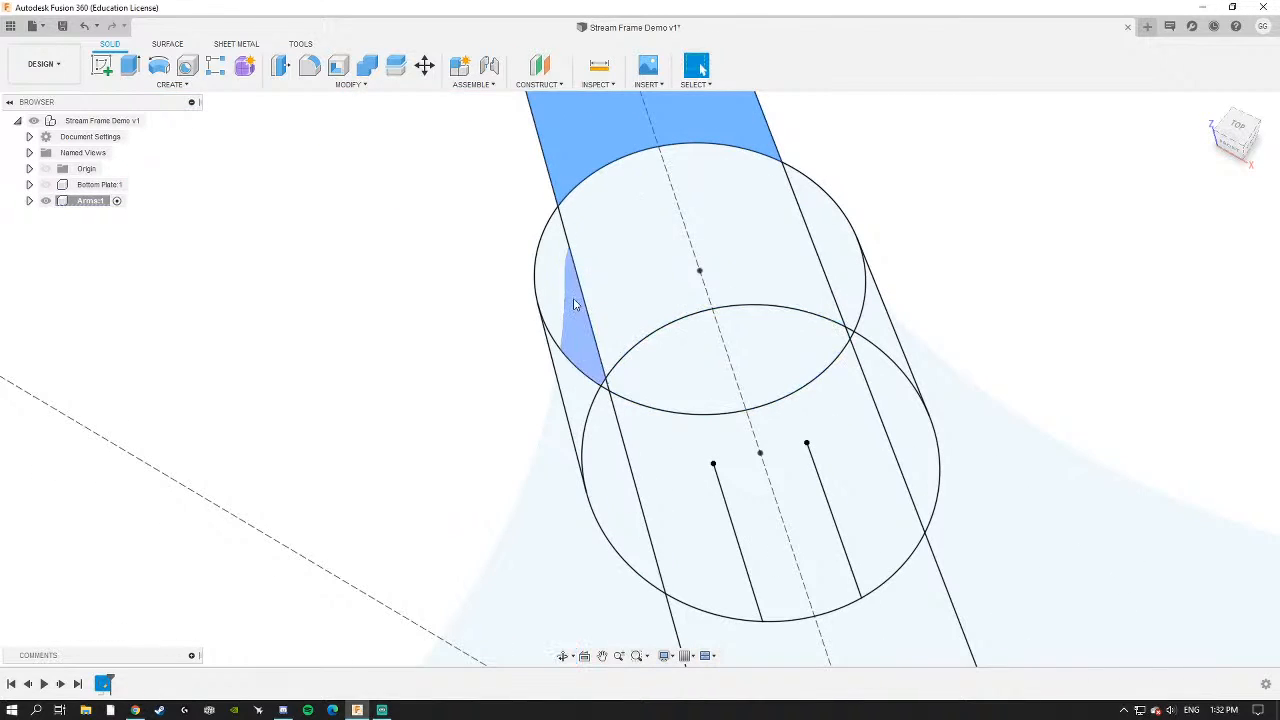
pyautogui.keyDown('ctrl'); pyautogui.click(631, 240); pyautogui.keyUp('ctrl')
pyautogui.keyDown('ctrl'); pyautogui.click(597, 184); pyautogui.keyUp('ctrl')
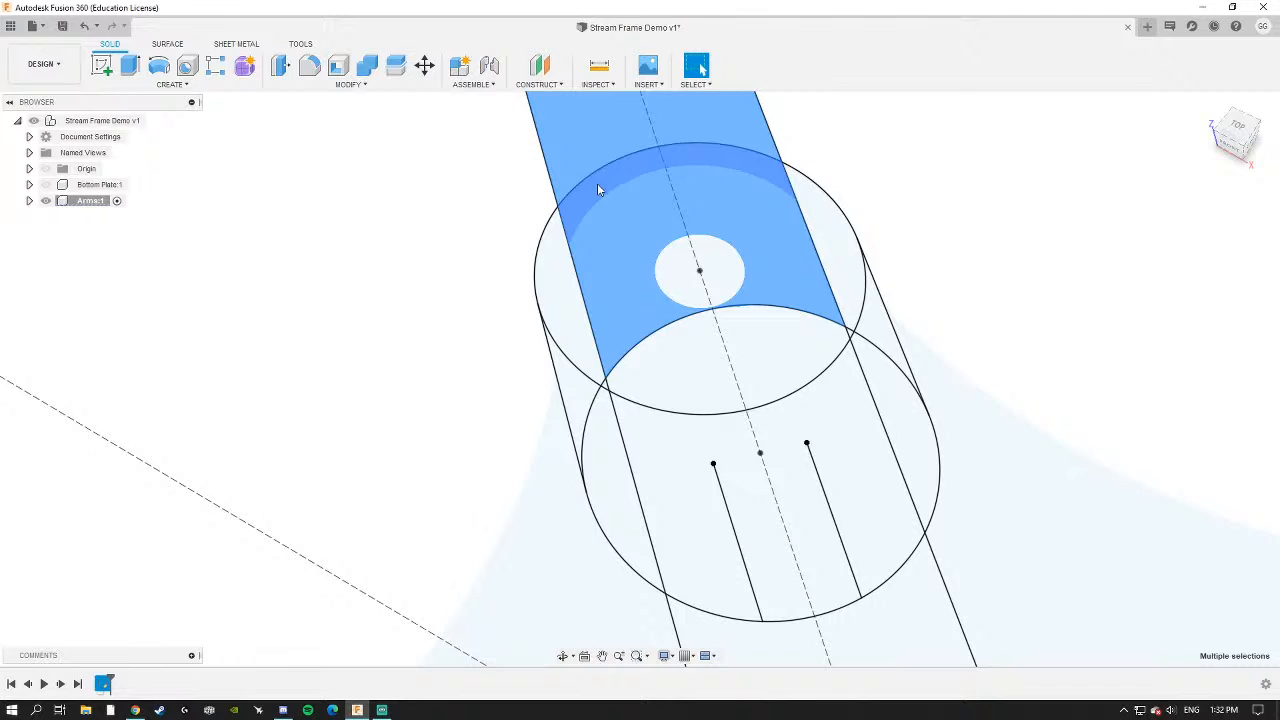
pyautogui.keyDown('ctrl'); pyautogui.click(819, 211); pyautogui.keyUp('ctrl')
pyautogui.keyDown('ctrl'); pyautogui.click(829, 246); pyautogui.keyUp('ctrl')
pyautogui.keyDown('ctrl'); pyautogui.click(571, 317); pyautogui.keyUp('ctrl')
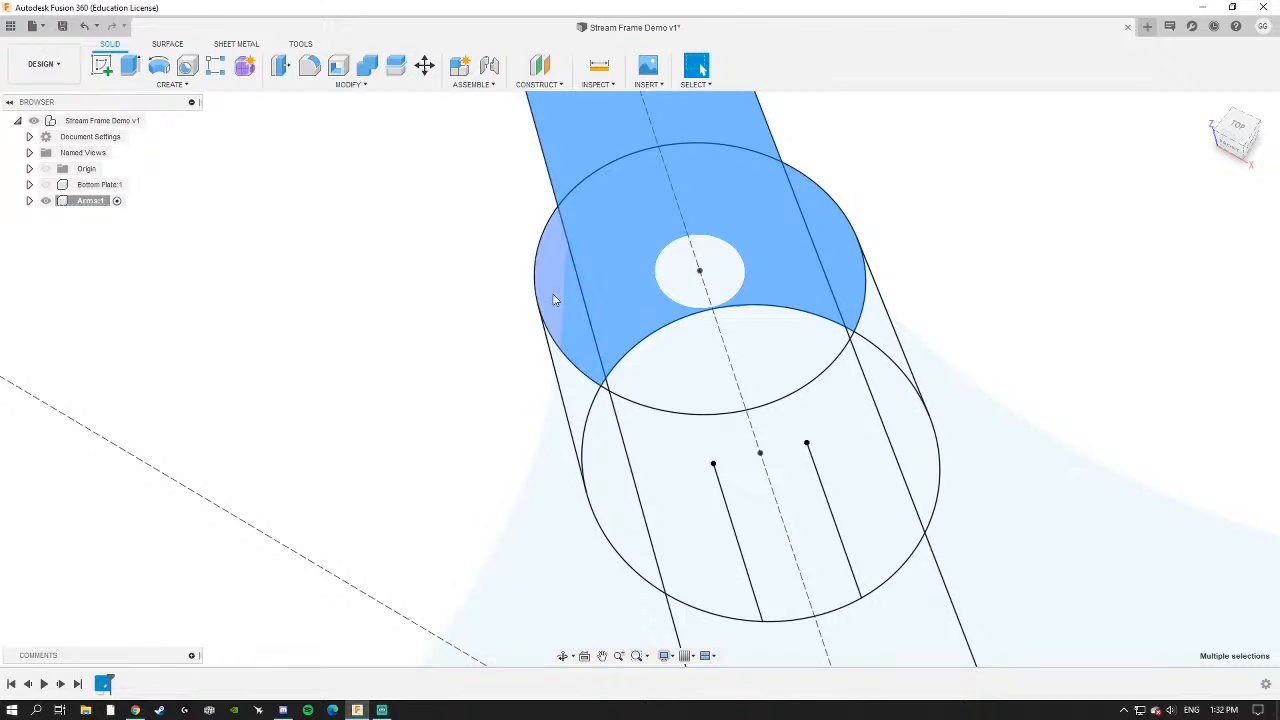
pyautogui.keyDown('ctrl'); pyautogui.click(552, 294); pyautogui.keyUp('ctrl')
# Add the narrow slivers between the two large end circles and their tangent side lines to the selection.
pyautogui.keyDown('ctrl'); pyautogui.click(582, 393); pyautogui.keyUp('ctrl')
pyautogui.scroll(5, 555, 353)
pyautogui.keyDown('ctrl'); pyautogui.click(560, 360); pyautogui.keyUp('ctrl')
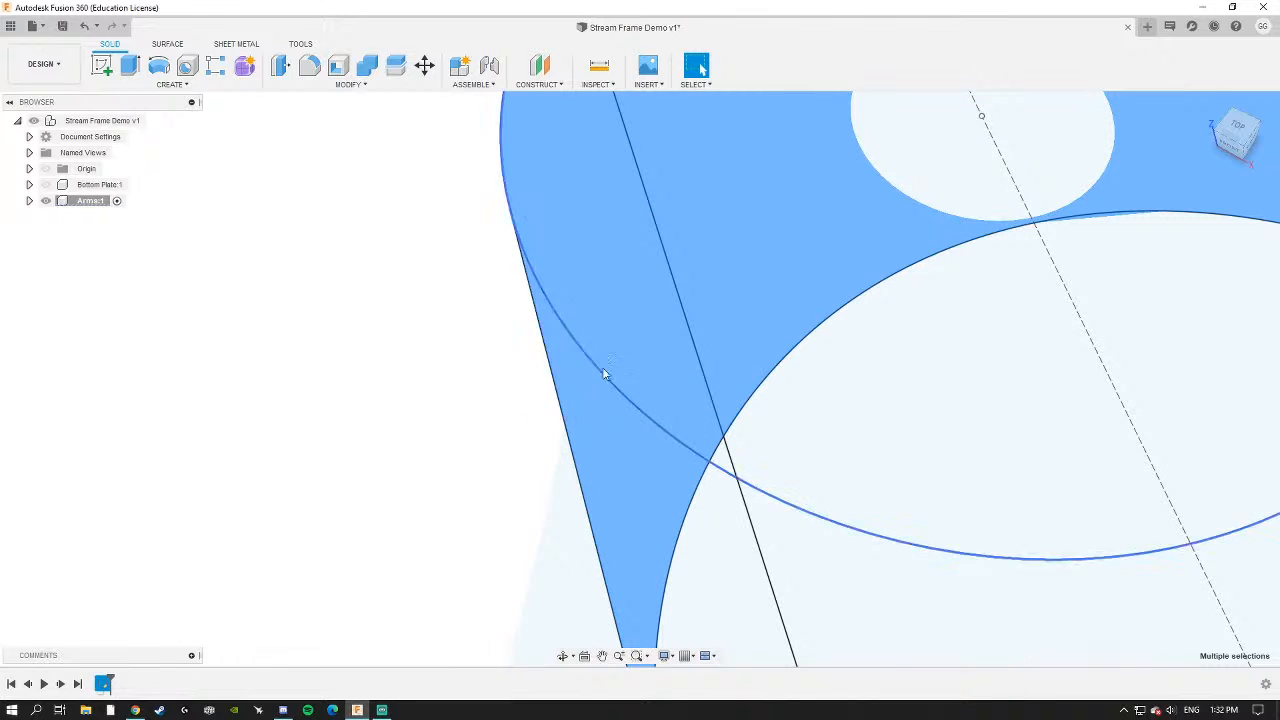
pyautogui.scroll(-5, 602, 367)
pyautogui.scroll(5, 771, 374)
pyautogui.keyDown('ctrl'); pyautogui.click(617, 233); pyautogui.keyUp('ctrl')
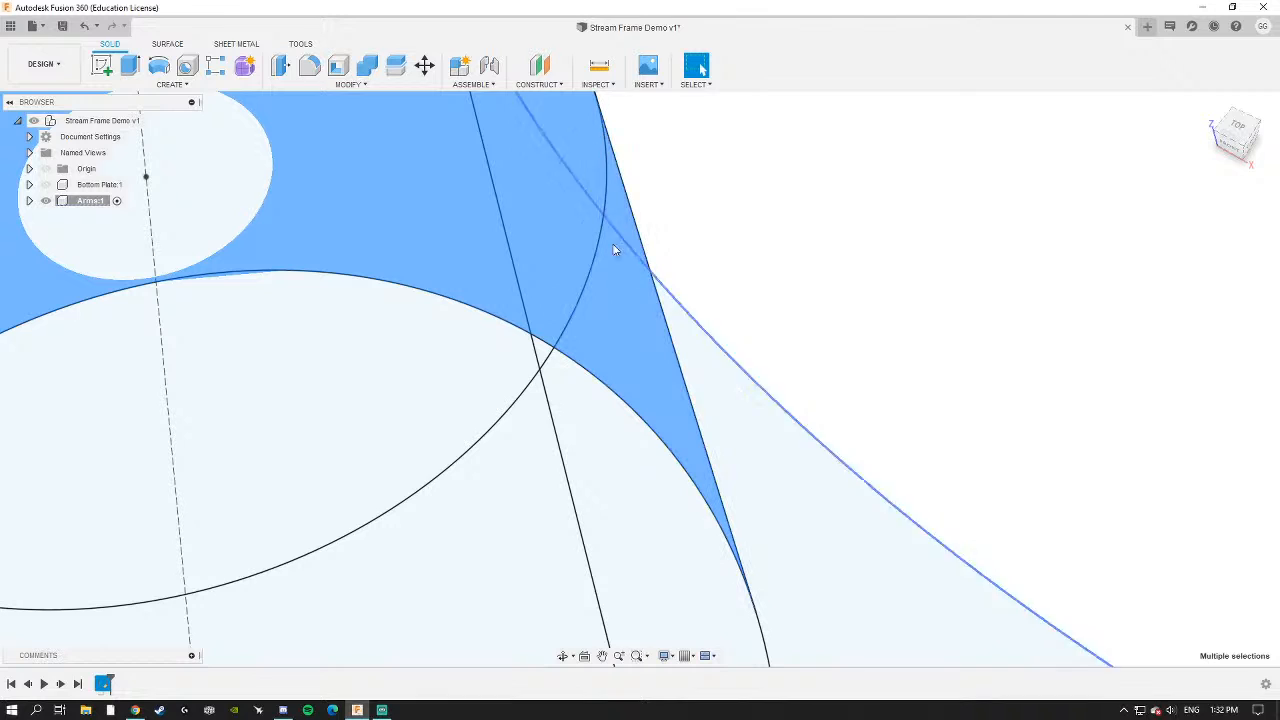
pyautogui.scroll(-5, 612, 243)
pyautogui.scroll(4, 584, 392)
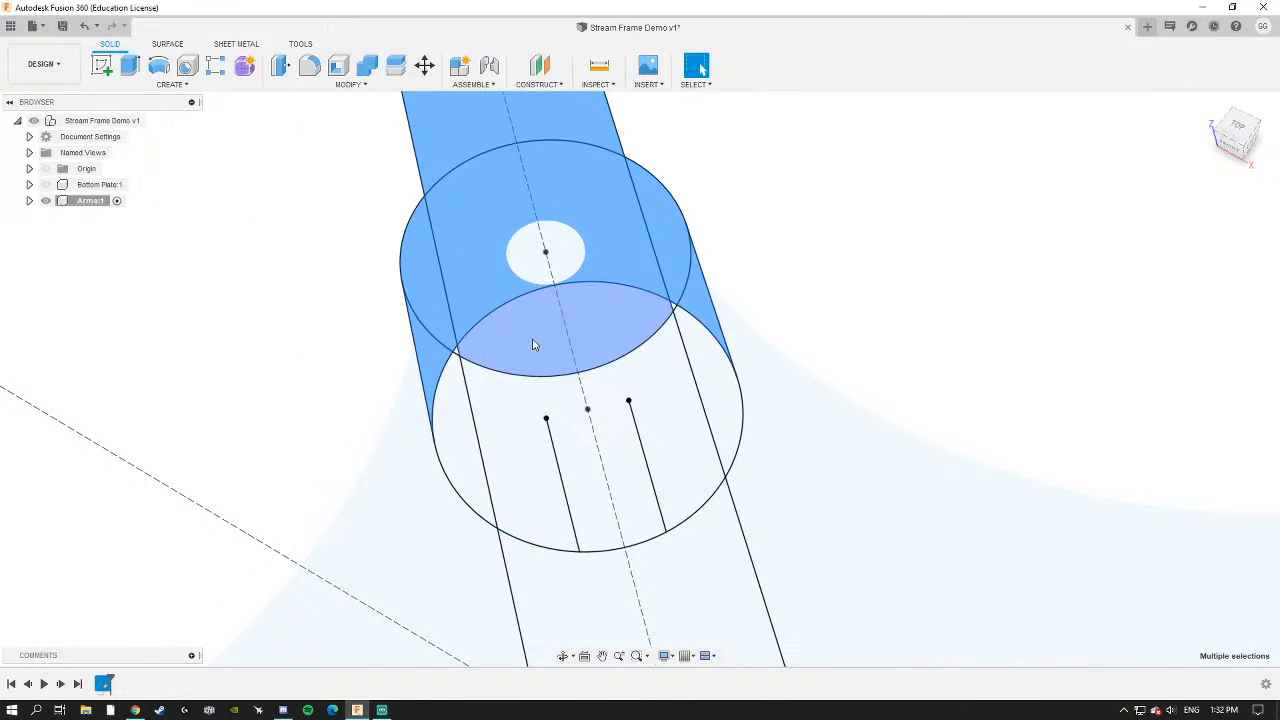
# Add the profile regions around the open slot in the rounded inner end to the selection, leaving the slot out.
pyautogui.keyDown('ctrl'); pyautogui.click(513, 437); pyautogui.keyUp('ctrl')
pyautogui.keyDown('ctrl'); pyautogui.click(457, 428); pyautogui.keyUp('ctrl')
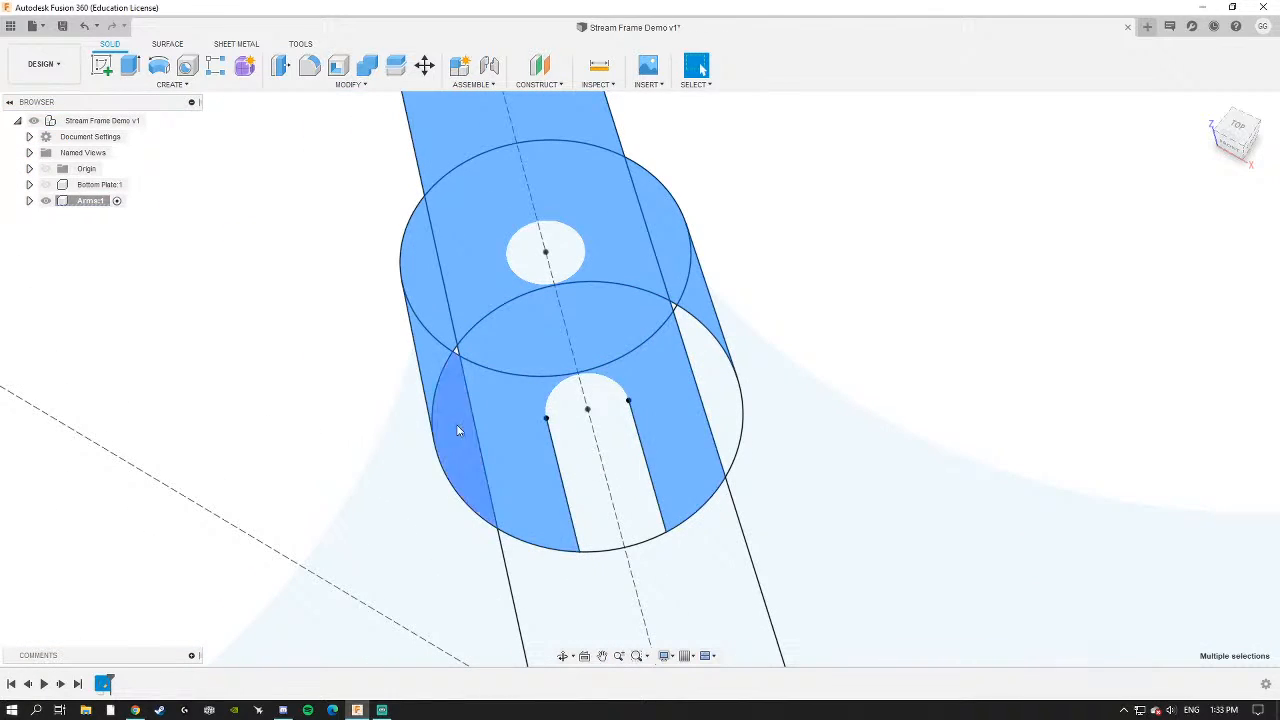
pyautogui.keyDown('ctrl'); pyautogui.click(712, 375); pyautogui.keyUp('ctrl')
# Add the tiny leftover triangles where the end circles cross the arm edges, and check the whole arm selection.
pyautogui.moveTo(480, 372); pyautogui.dragTo(574, 337, button='middle')
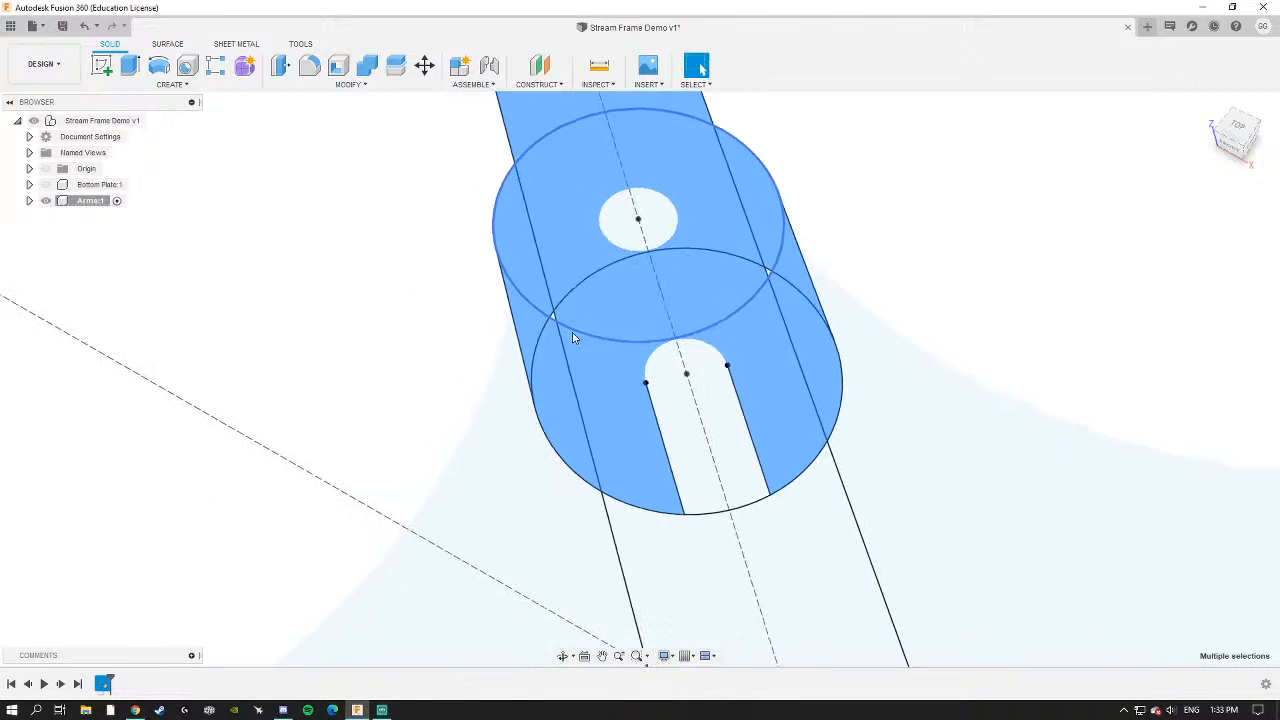
pyautogui.scroll(5, 545, 318)
pyautogui.scroll(2, 563, 292)
pyautogui.scroll(-6, 600, 320)
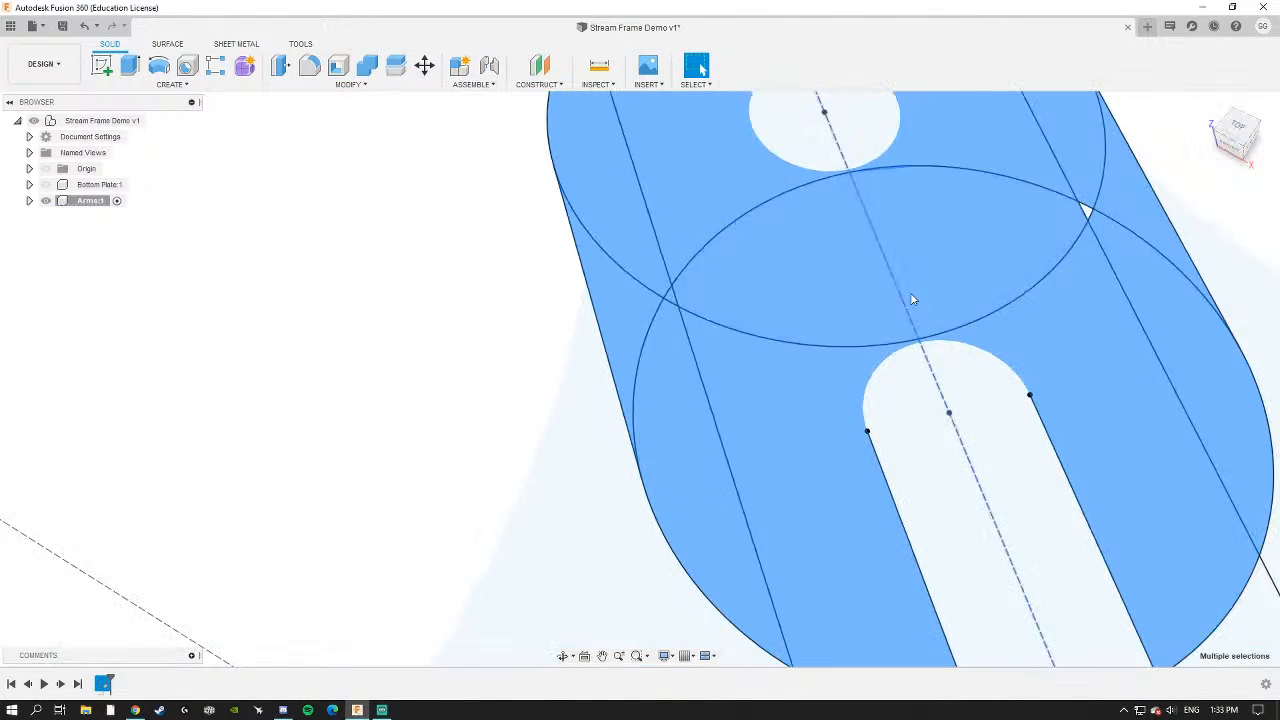
pyautogui.scroll(3, 710, 330)
pyautogui.scroll(3, 745, 318)
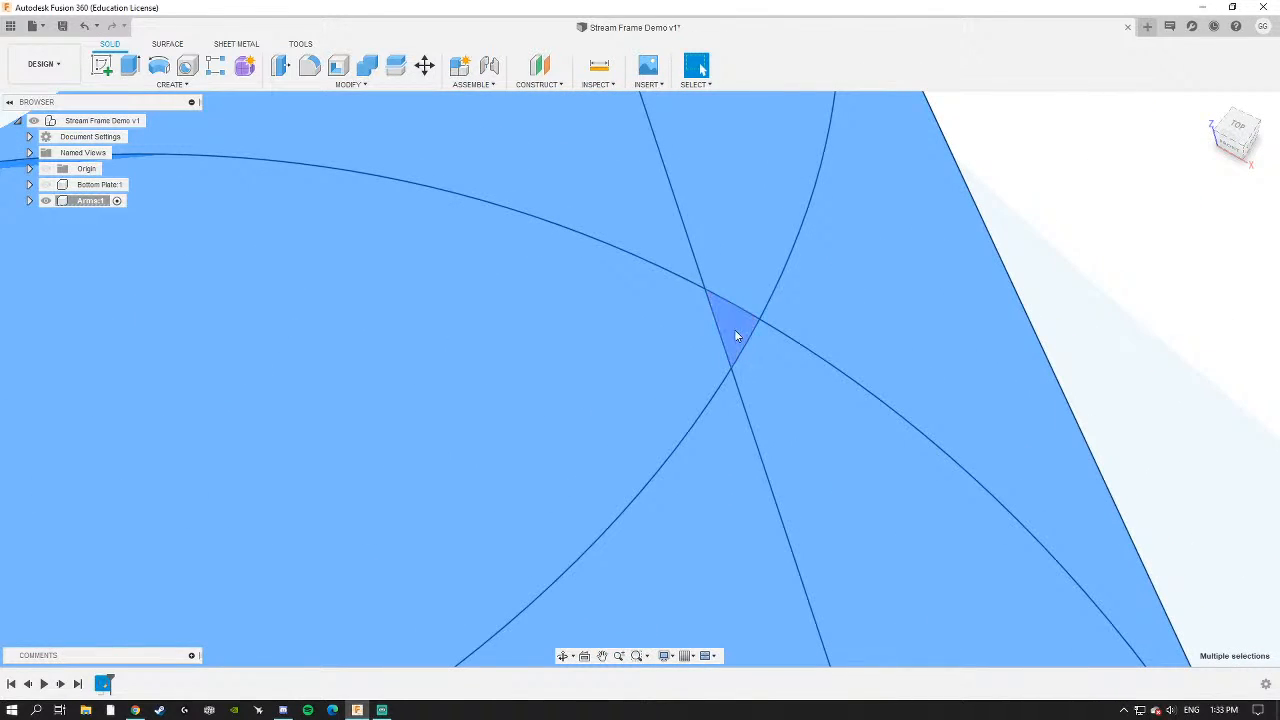
pyautogui.scroll(-10, 732, 350)
pyautogui.moveTo(613, 388); pyautogui.dragTo(608, 429, button='middle')
pyautogui.scroll(3, 611, 366)
pyautogui.scroll(3, 690, 328)
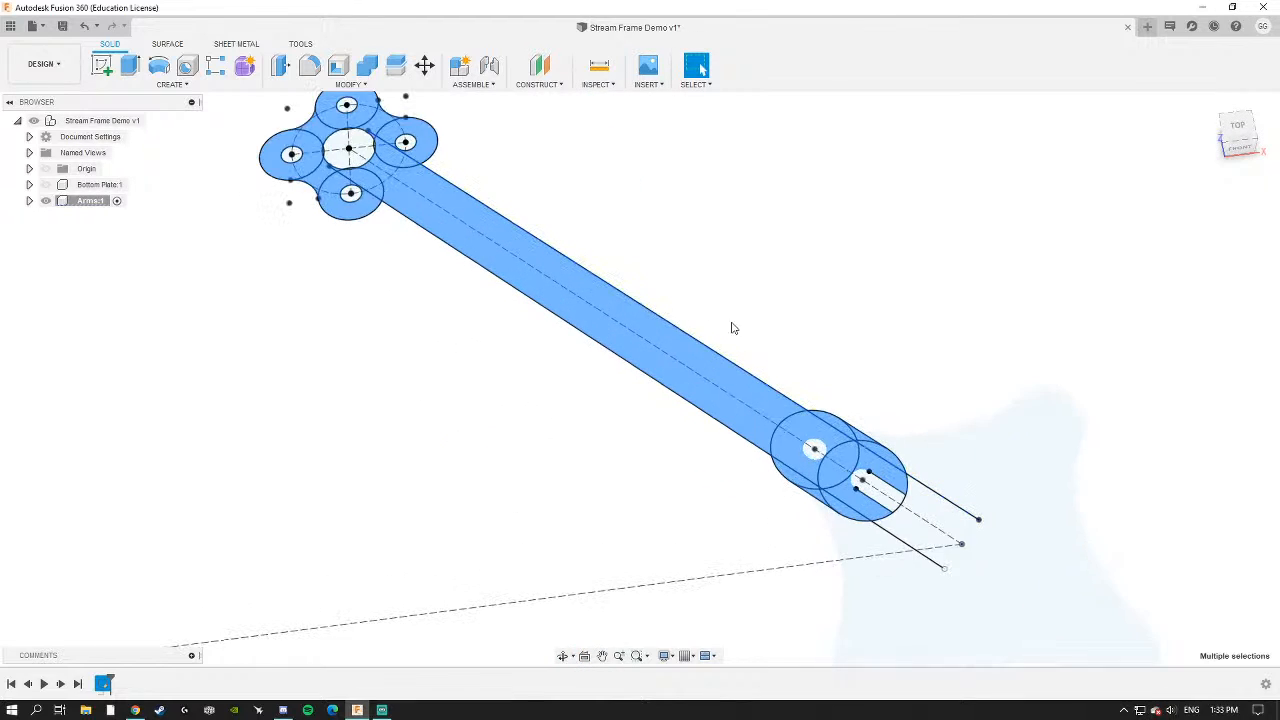
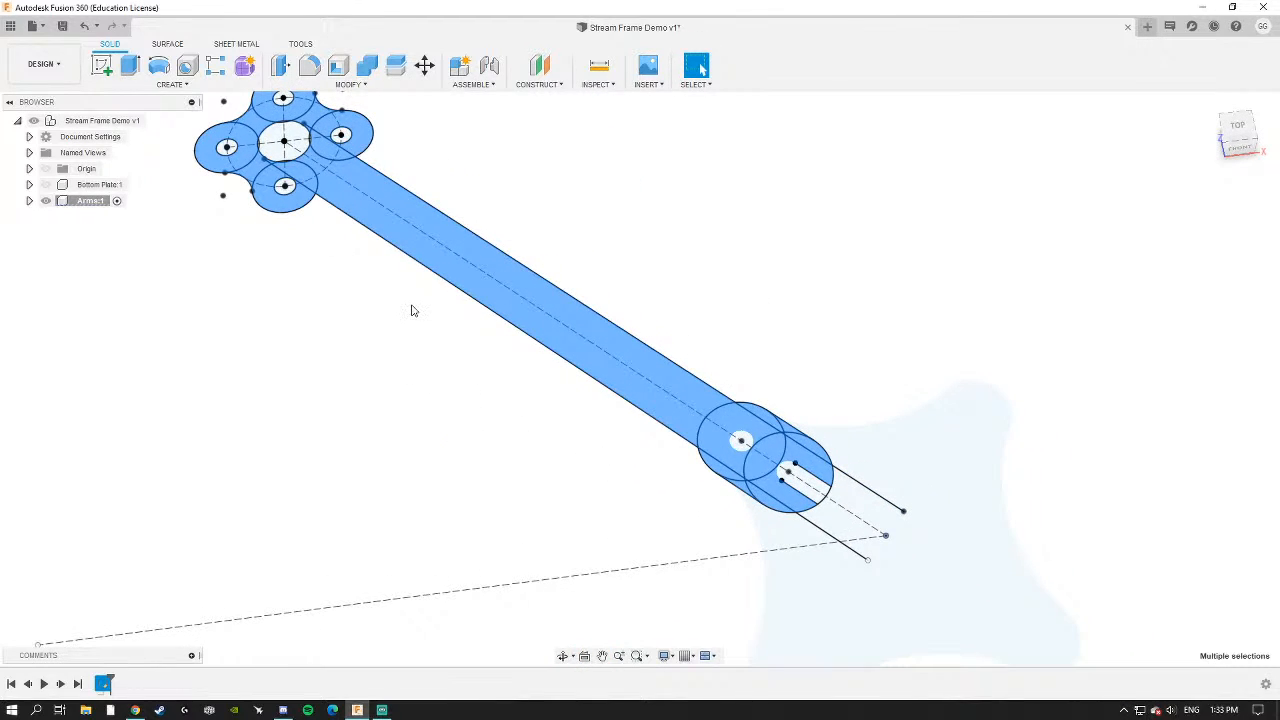
# Extrude the selected arm profiles 5 mm as a new body.
pyautogui.click(130, 67)
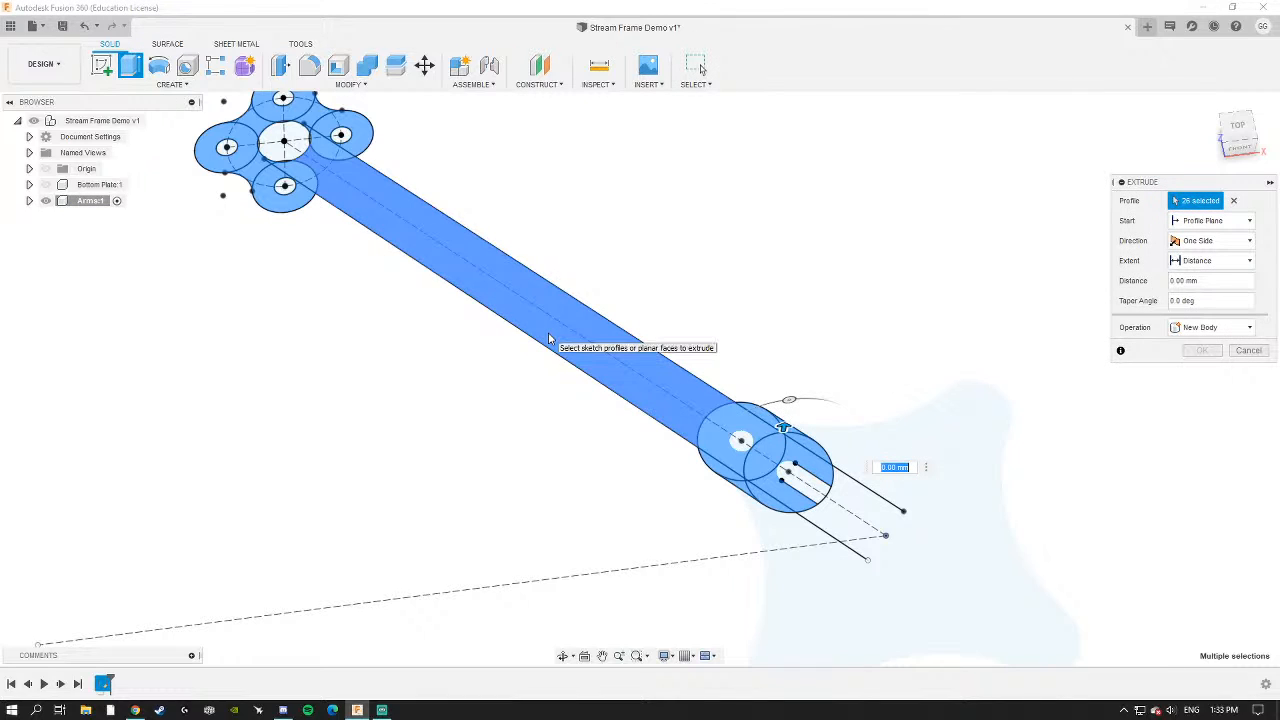
pyautogui.write('5')
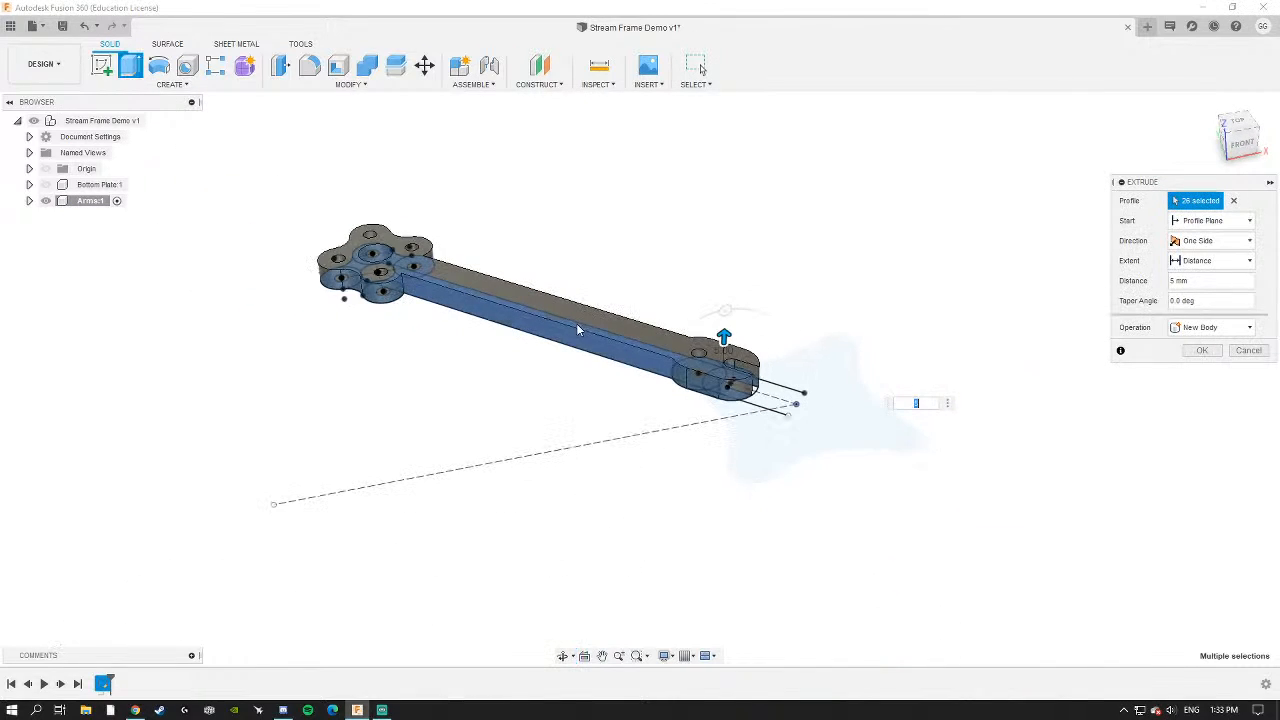
pyautogui.click(1200, 351)
pyautogui.keyDown('shift'); pyautogui.moveTo(863, 363); pyautogui.dragTo(673, 331, button='middle'); pyautogui.keyUp('shift')
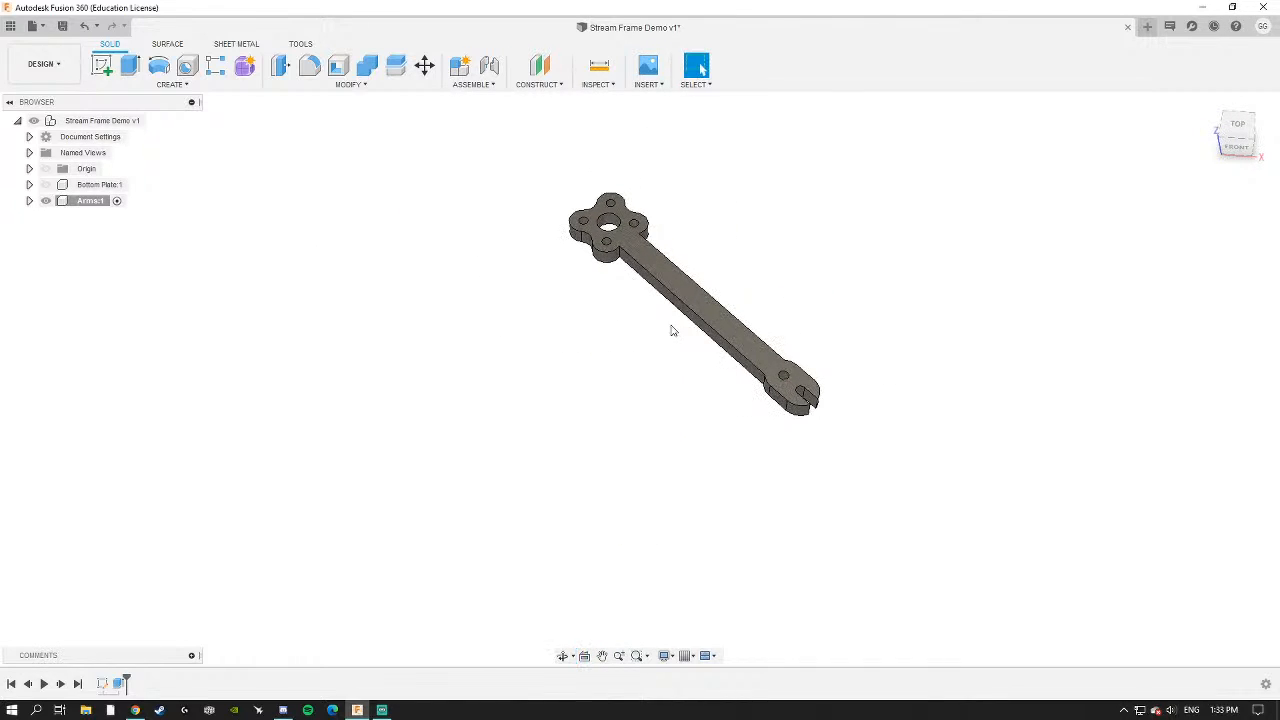
# Fillet the two vertical corner edges where the arm meets the motor mount with a 20 mm radius.
pyautogui.scroll(6, 549, 261)
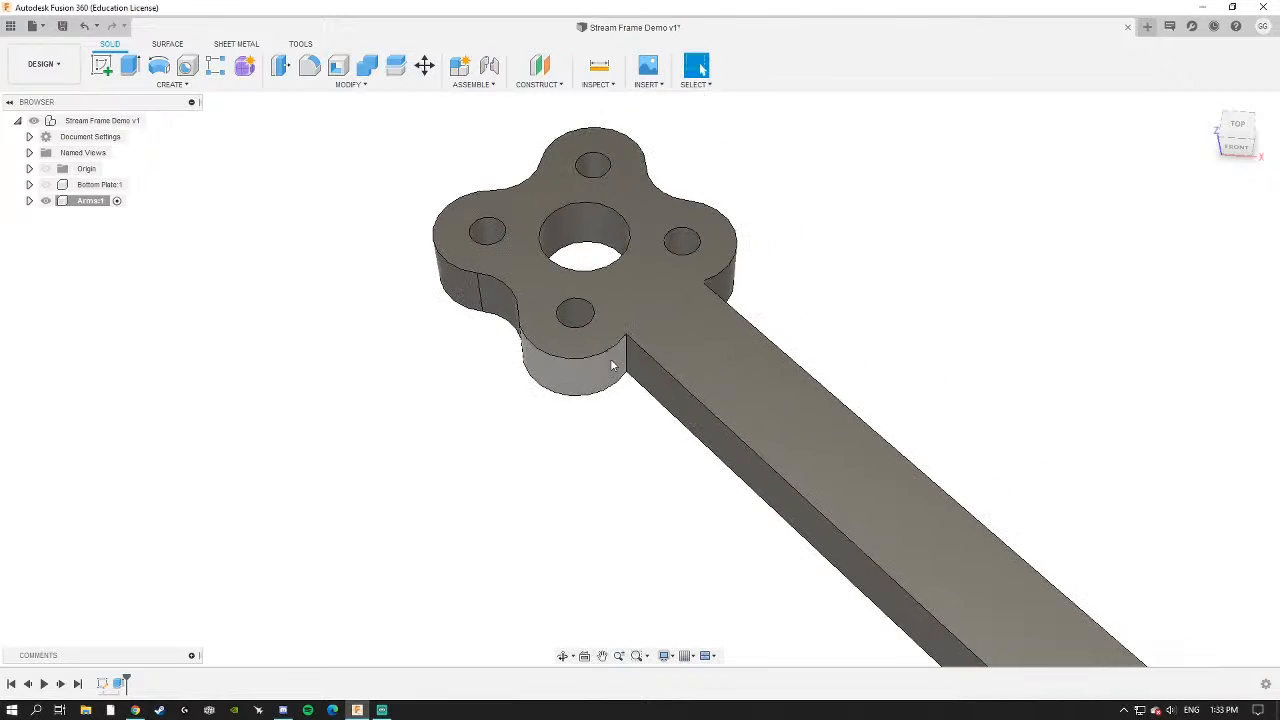
pyautogui.keyDown('shift'); pyautogui.moveTo(626, 360); pyautogui.dragTo(781, 350, button='middle'); pyautogui.keyUp('shift')
pyautogui.keyDown('shift'); pyautogui.click(785, 323); pyautogui.keyUp('shift')
pyautogui.moveTo(941, 399)
pyautogui.keyDown('shift'); pyautogui.mouseDown(button='middle')
pyautogui.moveTo(980, 400)
pyautogui.moveTo(1011, 420)
pyautogui.moveTo(944, 395)
pyautogui.mouseUp(button='middle'); pyautogui.keyUp('shift')
pyautogui.press('f')
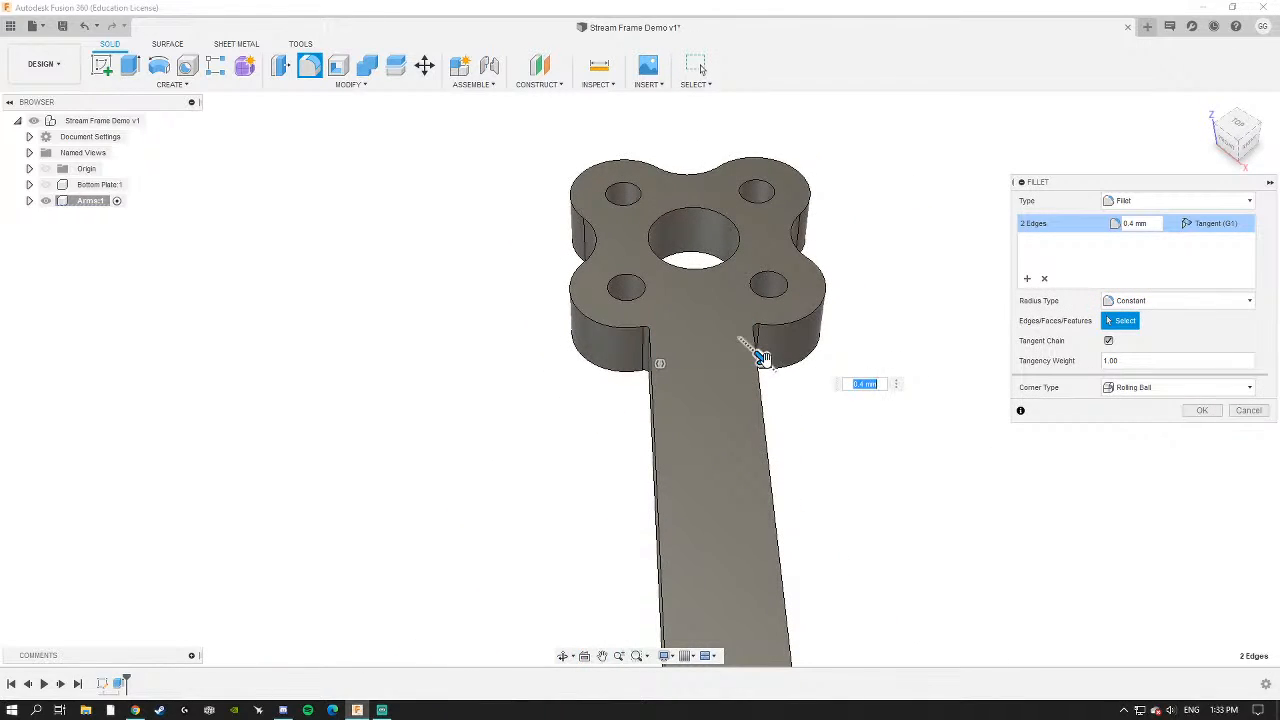
pyautogui.moveTo(763, 358); pyautogui.dragTo(852, 444)
pyautogui.scroll(-5, 718, 446)
pyautogui.moveTo(717, 446); pyautogui.dragTo(630, 401, button='middle')
pyautogui.moveTo(572, 333); pyautogui.dragTo(598, 330)
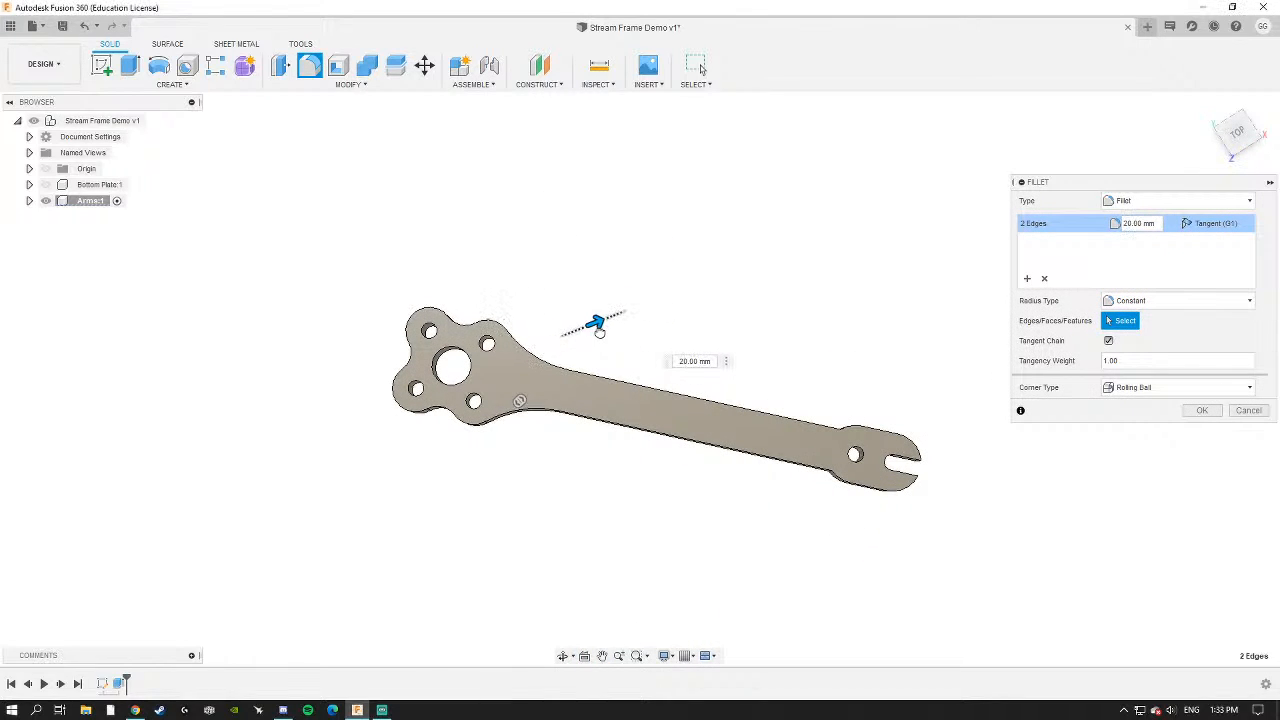
# Try a 30 mm radius on the two motor mount fillets, set it back to 20 mm, and apply the fillet.
pyautogui.keyDown('shift'); pyautogui.moveTo(598, 330); pyautogui.dragTo(643, 418, button='middle'); pyautogui.keyUp('shift')
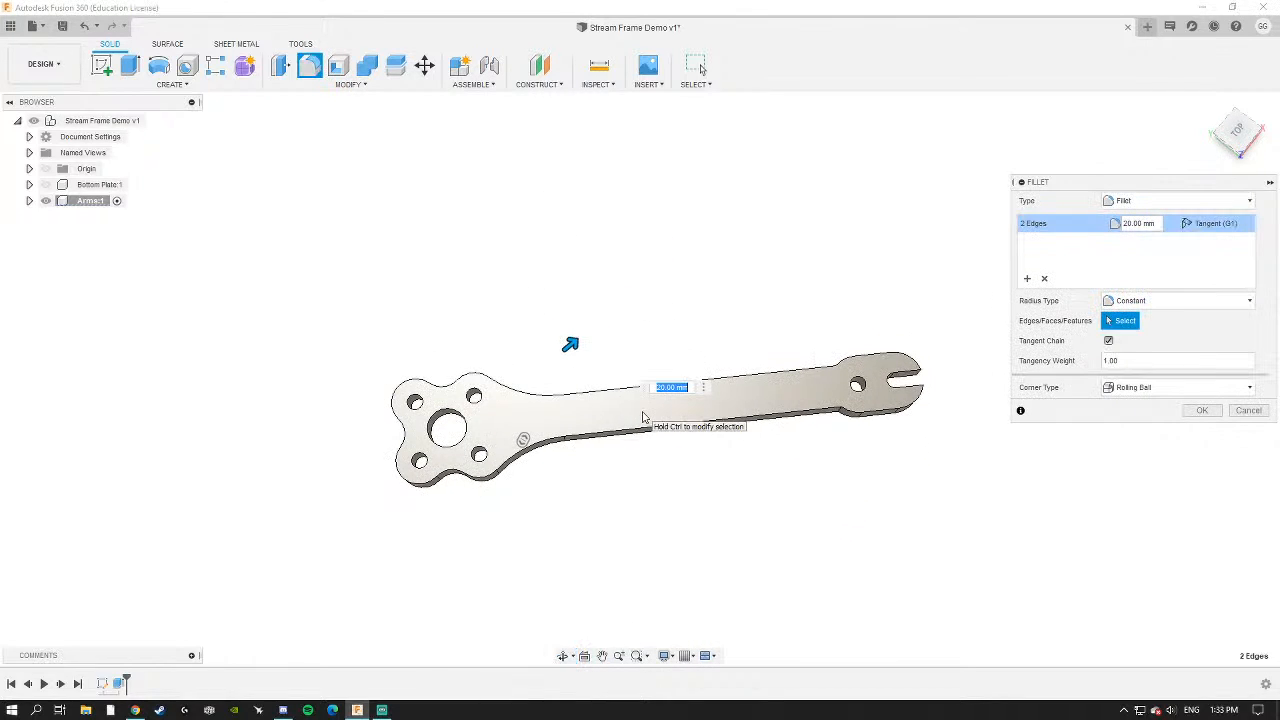
pyautogui.press('Return')
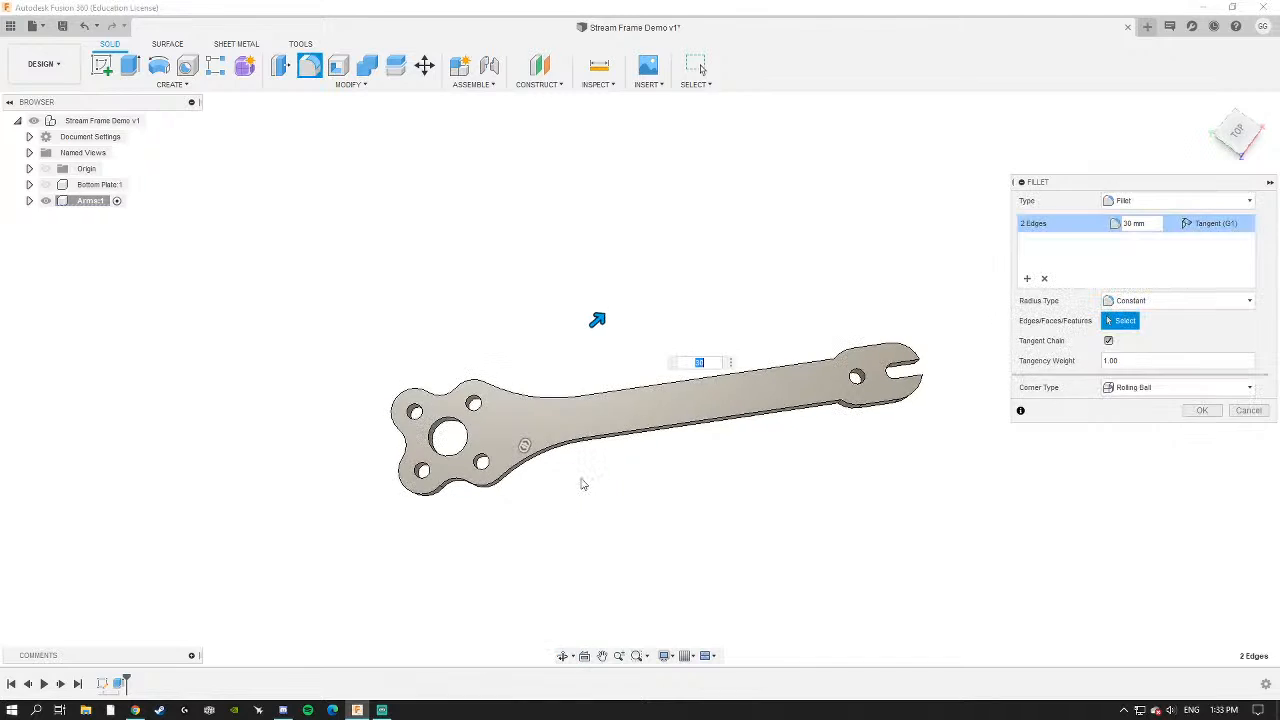
pyautogui.scroll(1, 582, 484)
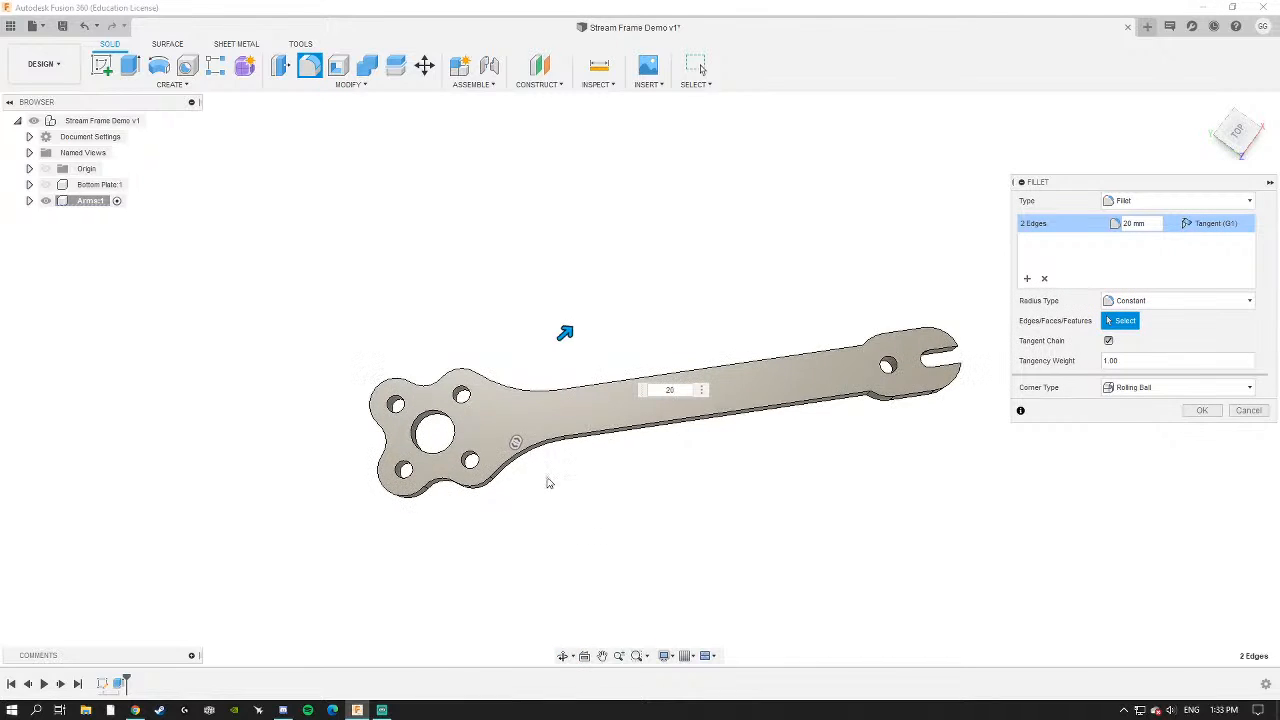
pyautogui.keyDown('shift'); pyautogui.moveTo(548, 479); pyautogui.dragTo(509, 306, button='middle'); pyautogui.keyUp('shift')
pyautogui.scroll(5, 509, 306)
pyautogui.moveTo(536, 263); pyautogui.dragTo(553, 265, button='middle')
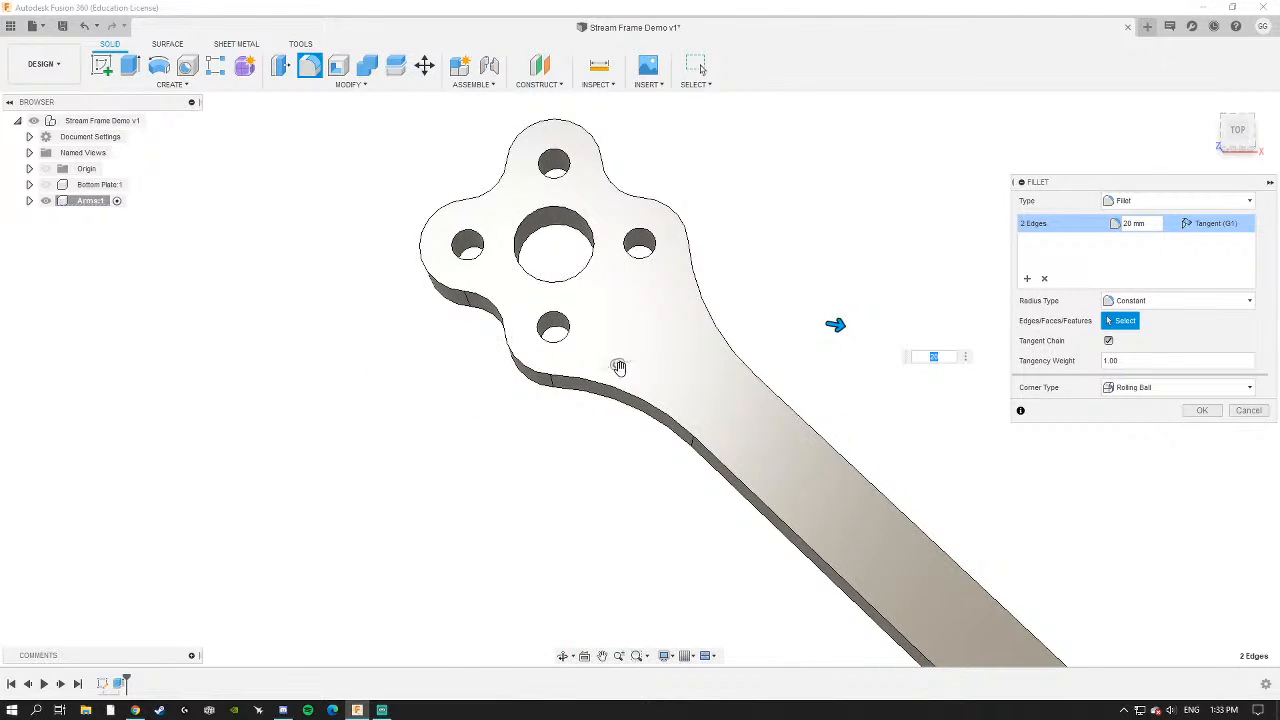
pyautogui.scroll(-4, 620, 367)
pyautogui.keyDown('shift'); pyautogui.moveTo(690, 455); pyautogui.dragTo(723, 451, button='middle'); pyautogui.keyUp('shift')
pyautogui.moveTo(789, 494); pyautogui.dragTo(655, 405, button='middle')
pyautogui.click(1200, 411)
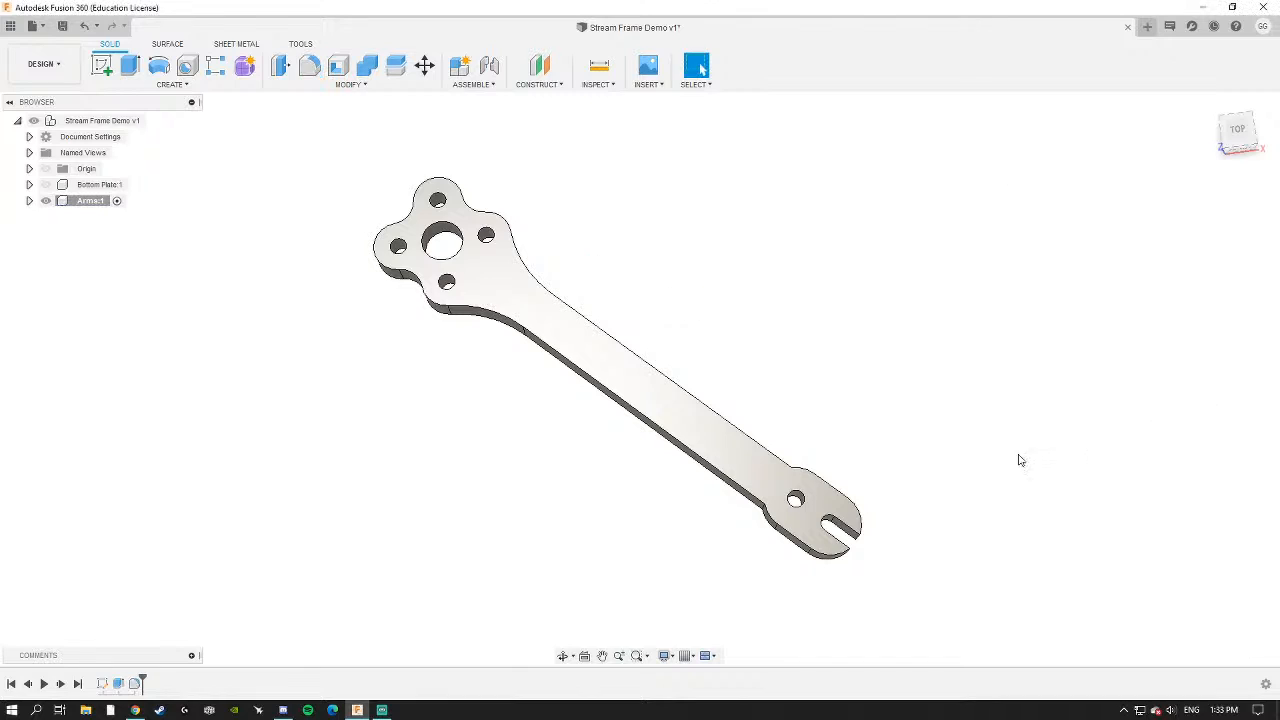
# Fillet the two vertical corner edges where the arm meets its slotted end with a 50 mm radius.
pyautogui.moveTo(826, 507); pyautogui.dragTo(656, 358, button='middle')
pyautogui.scroll(5, 555, 410)
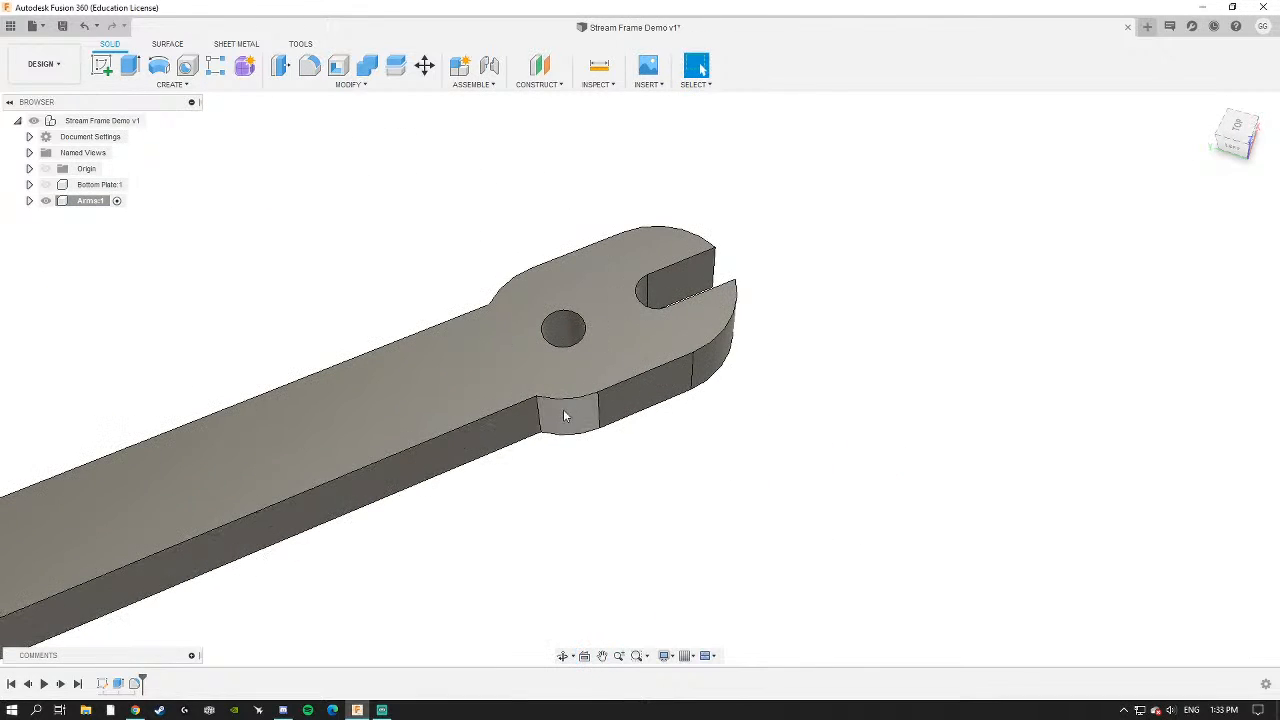
pyautogui.click(541, 416)
pyautogui.keyDown('shift'); pyautogui.moveTo(508, 394); pyautogui.dragTo(651, 383, button='middle'); pyautogui.keyUp('shift')
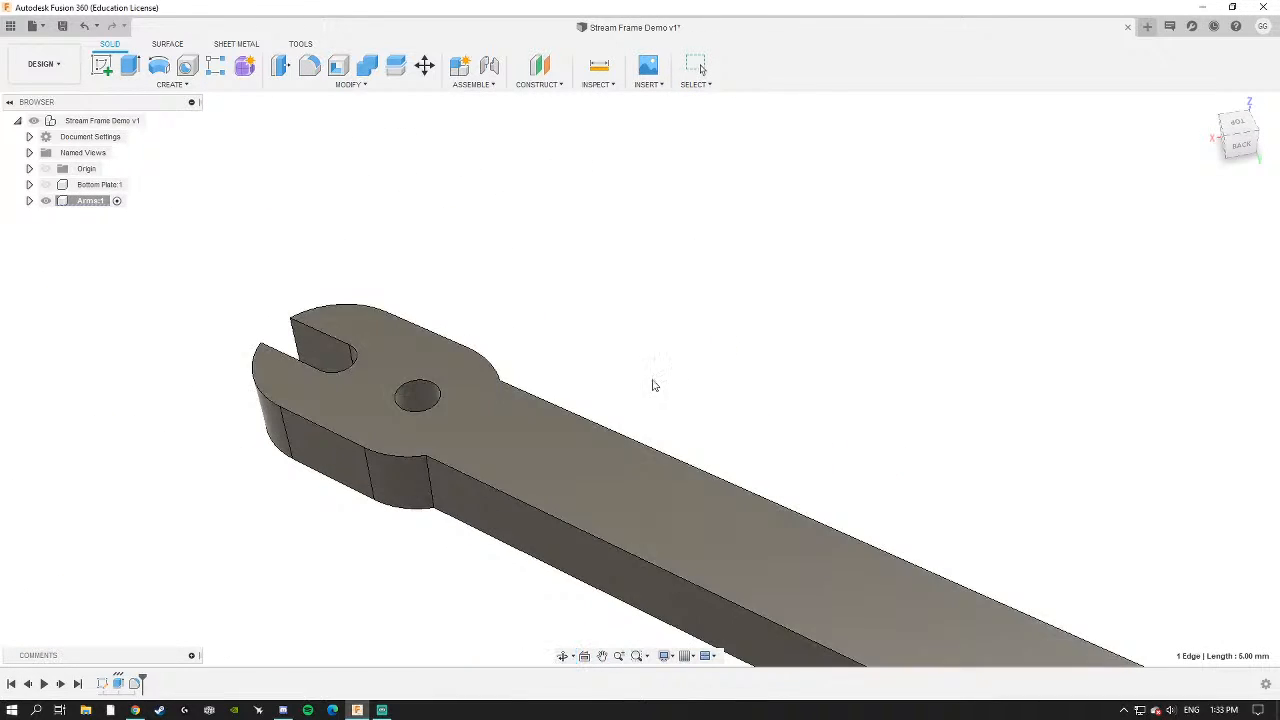
pyautogui.keyDown('ctrl'); pyautogui.click(431, 478); pyautogui.keyUp('ctrl')
pyautogui.press('f')
pyautogui.scroll(-3, 493, 527)
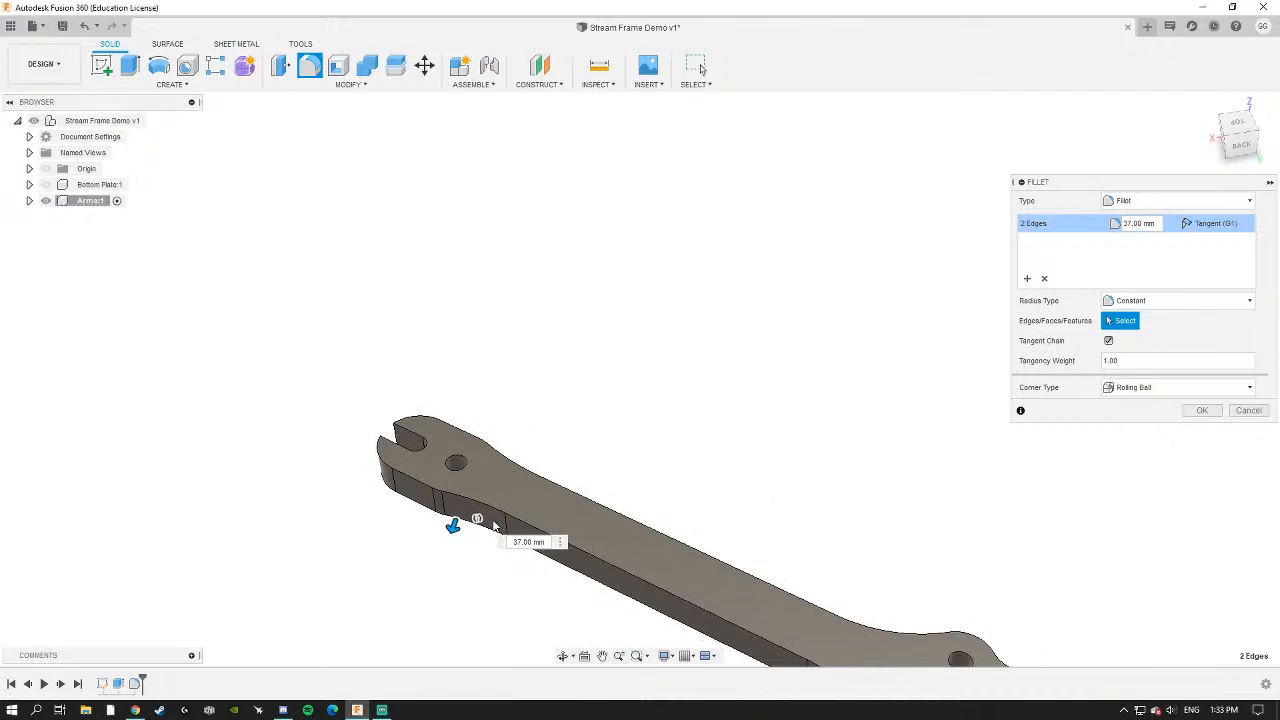
pyautogui.keyDown('shift'); pyautogui.moveTo(493, 527); pyautogui.dragTo(533, 523, button='middle'); pyautogui.keyUp('shift')
pyautogui.write('50')
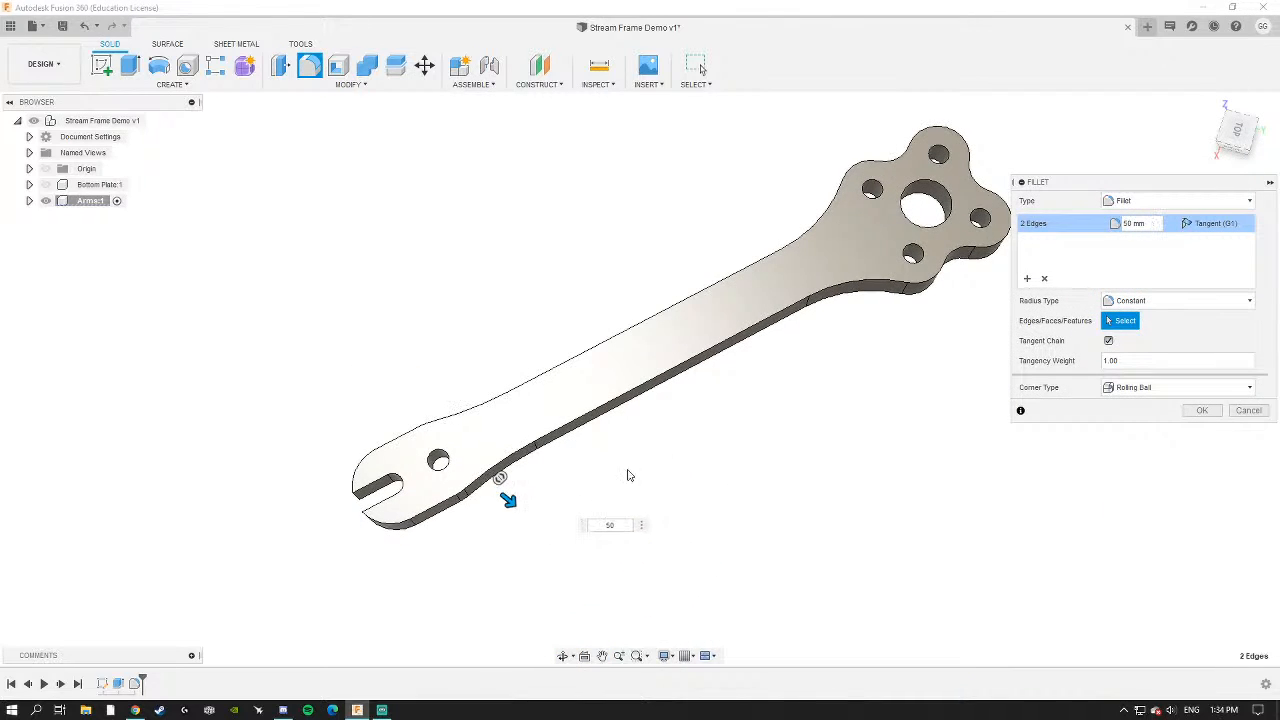
pyautogui.keyDown('shift'); pyautogui.moveTo(629, 474); pyautogui.dragTo(783, 316, button='middle'); pyautogui.keyUp('shift')
pyautogui.scroll(-3, 660, 348)
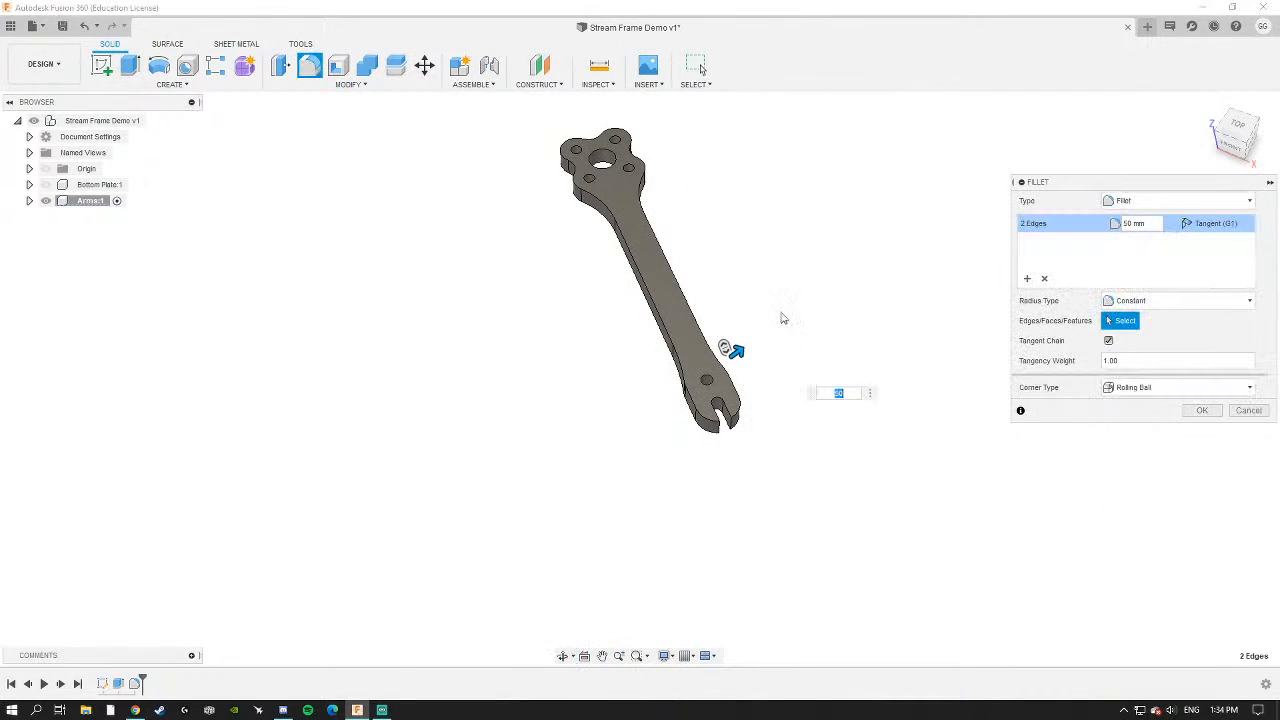
pyautogui.click(1200, 411)
# Fillet the two vertical edges at the mouth of the arm's open slot with a 1 mm radius.
pyautogui.scroll(5, 751, 423)
pyautogui.keyDown('shift'); pyautogui.moveTo(737, 423); pyautogui.dragTo(604, 420, button='middle'); pyautogui.keyUp('shift')
pyautogui.click(668, 428)
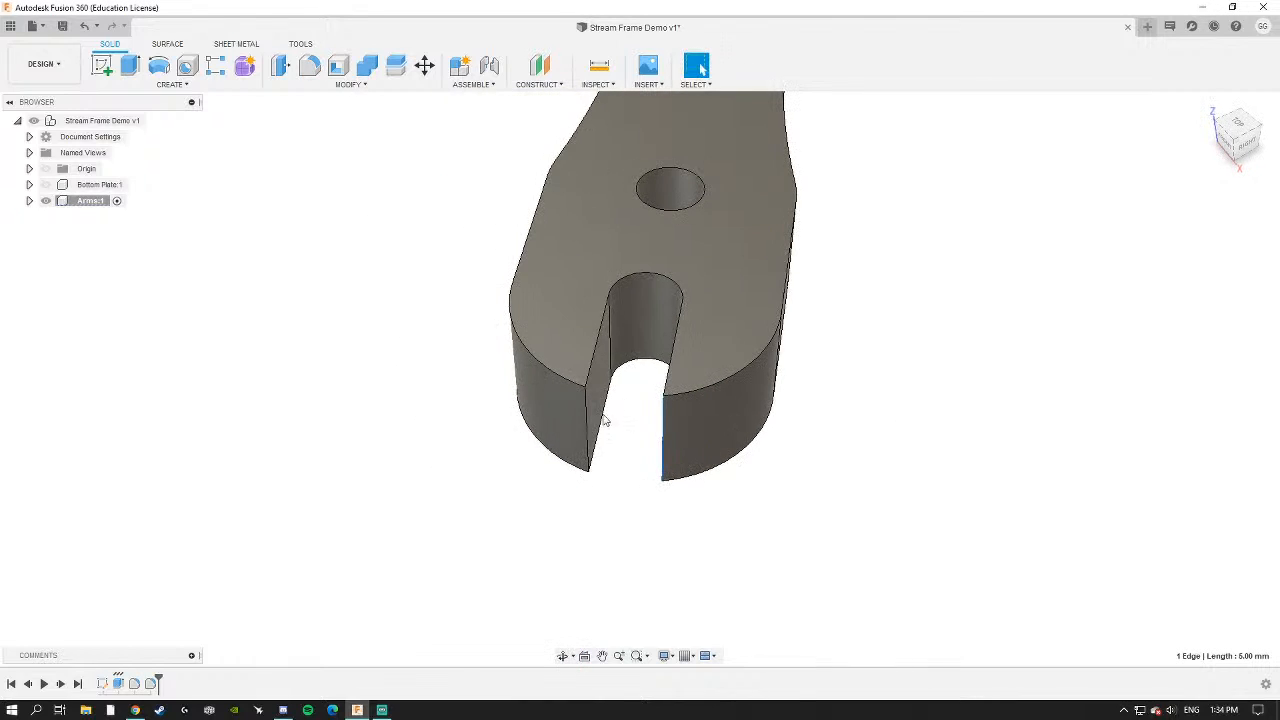
pyautogui.press('f')
pyautogui.moveTo(590, 429); pyautogui.dragTo(577, 409)
pyautogui.keyDown('shift'); pyautogui.moveTo(588, 457); pyautogui.dragTo(634, 514, button='middle'); pyautogui.keyUp('shift')
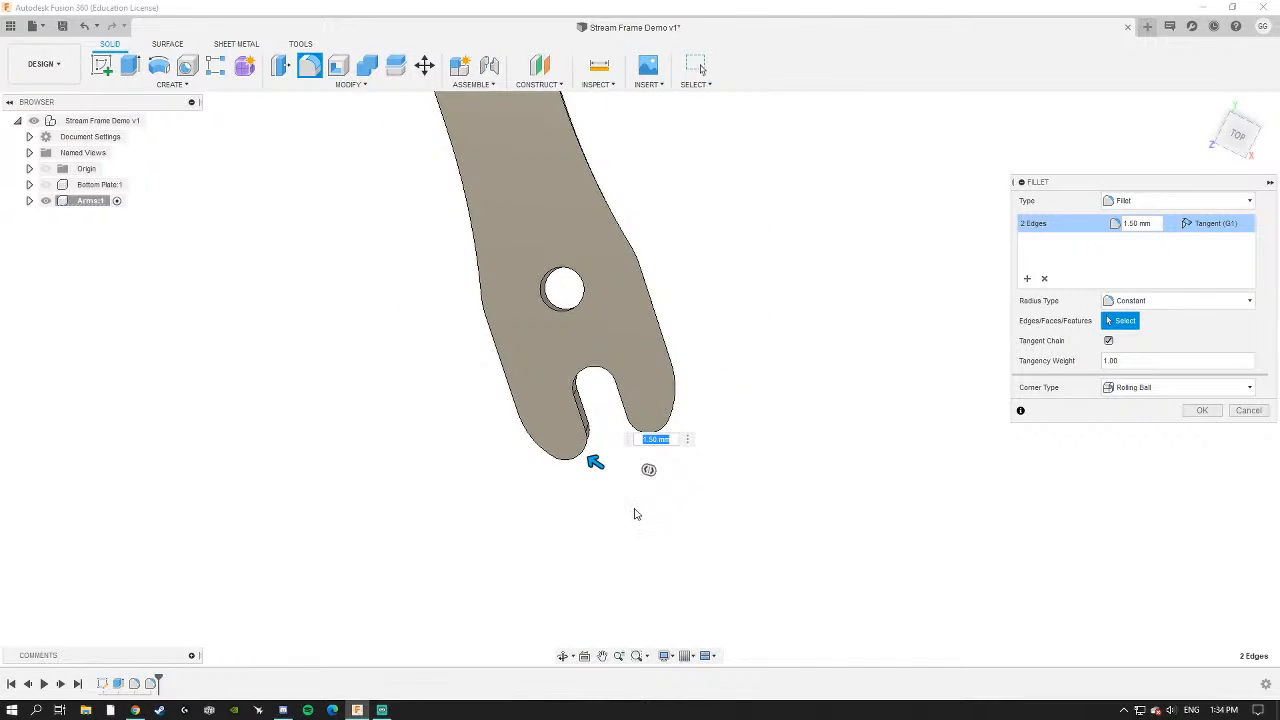
pyautogui.scroll(-3, 772, 392)
pyautogui.keyDown('shift'); pyautogui.moveTo(769, 394); pyautogui.dragTo(669, 363, button='middle'); pyautogui.keyUp('shift')
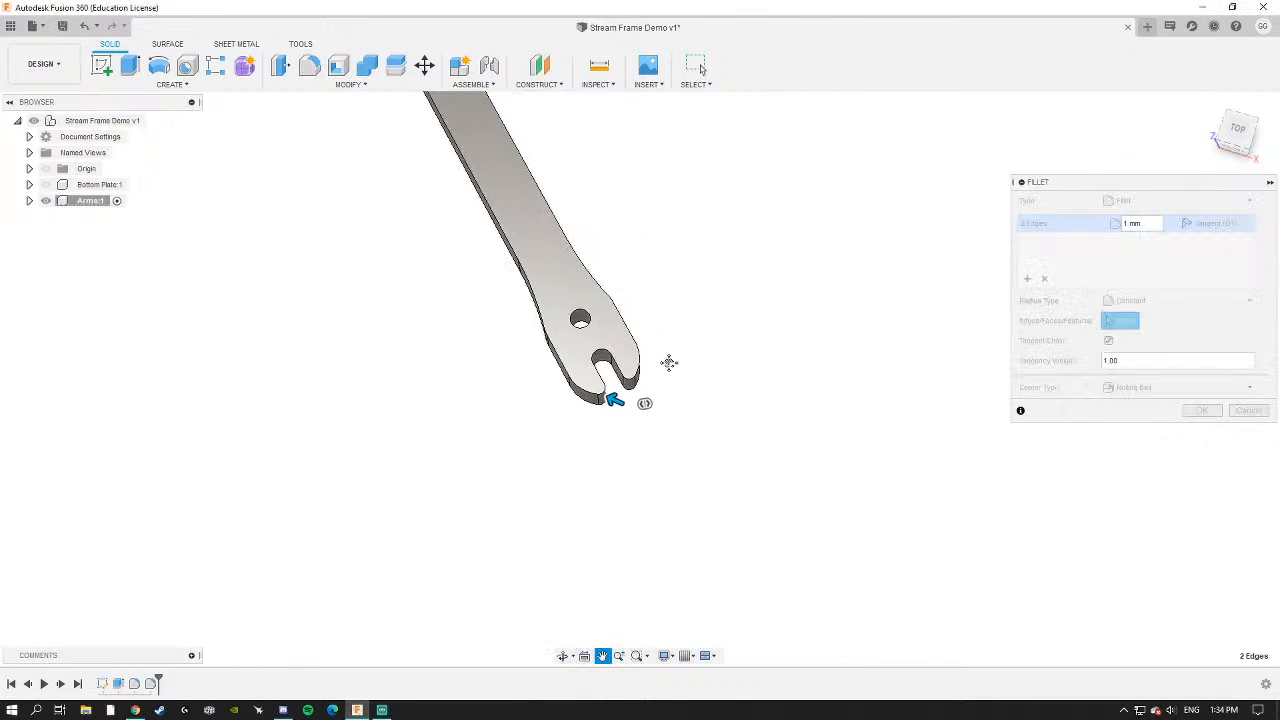
pyautogui.scroll(-3, 669, 366)
pyautogui.click(1202, 410)
pyautogui.keyDown('shift'); pyautogui.moveTo(749, 406); pyautogui.dragTo(703, 497, button='middle'); pyautogui.keyUp('shift')
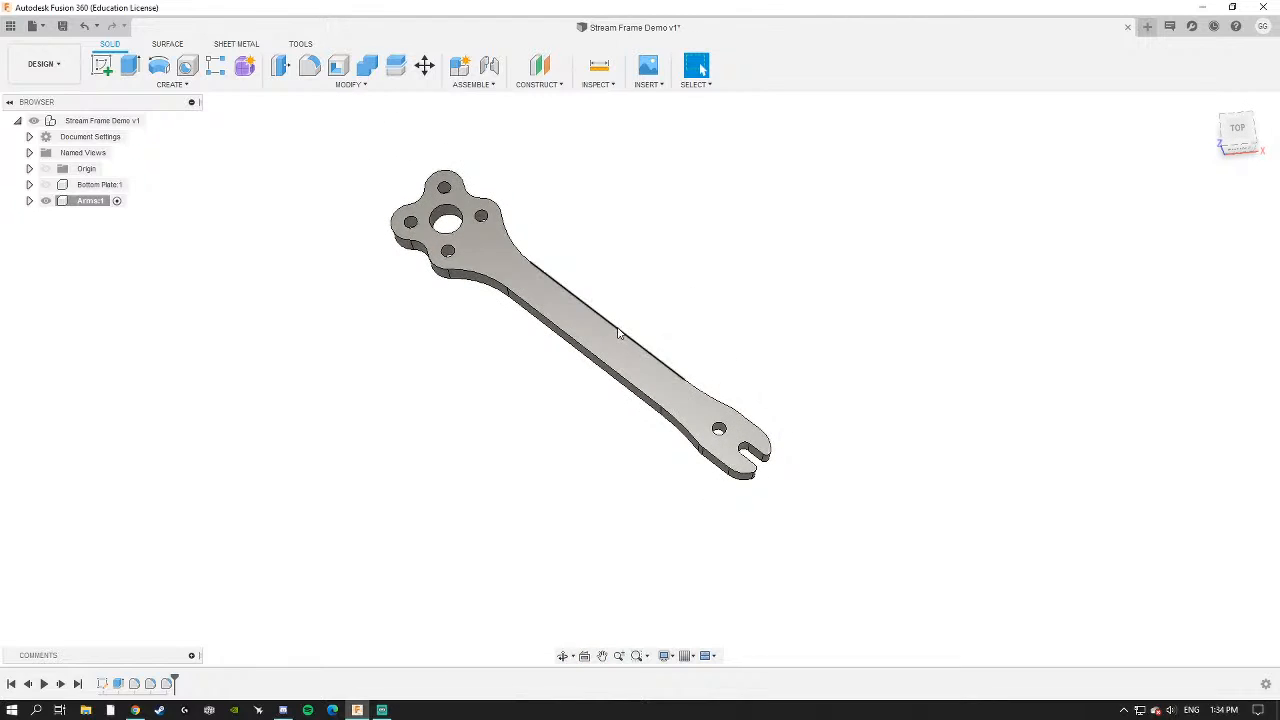
# Check the bodies in the Arms component and show the Bottom Plate component.
pyautogui.click(29, 201)
pyautogui.click(41, 233)
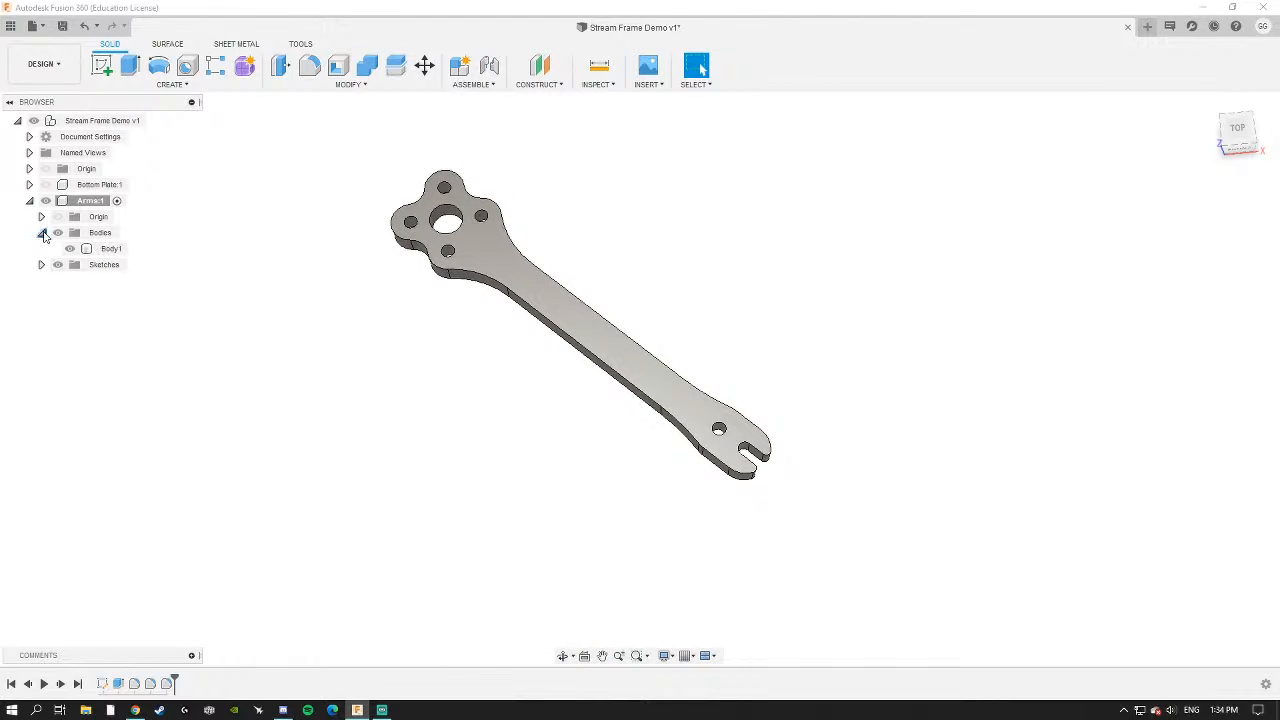
pyautogui.click(41, 233)
pyautogui.click(29, 201)
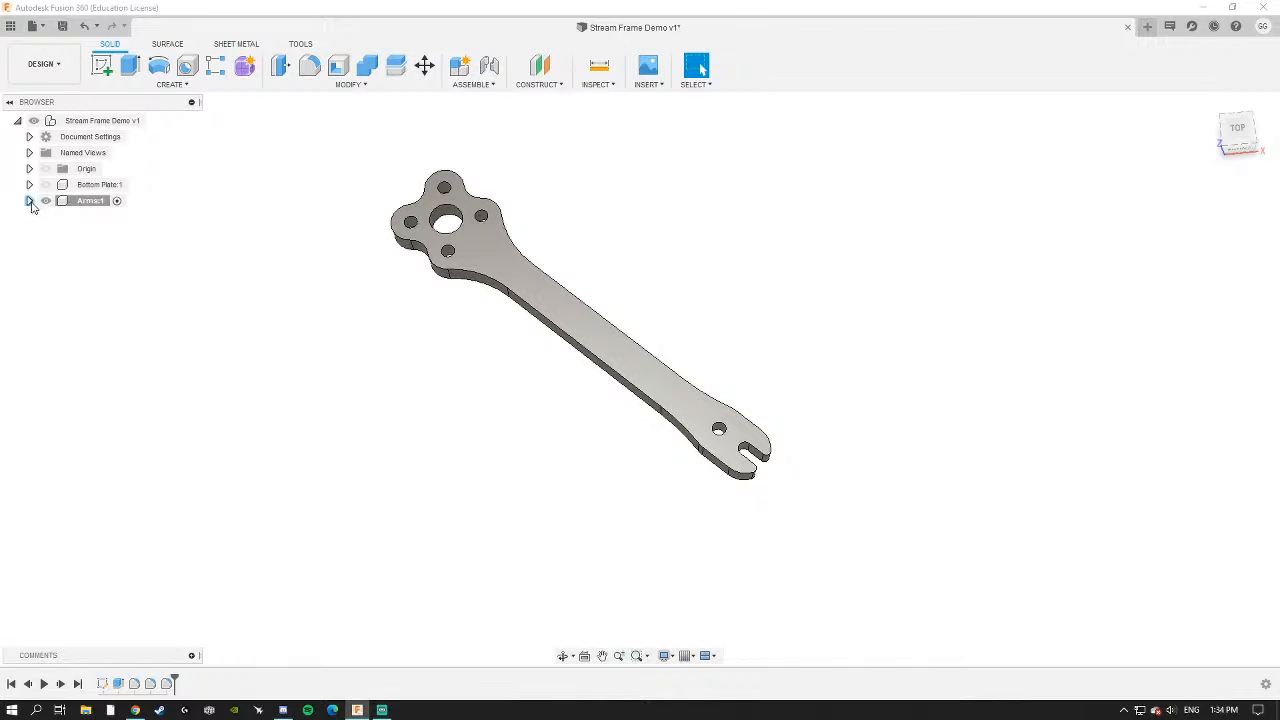
pyautogui.click(45, 184)
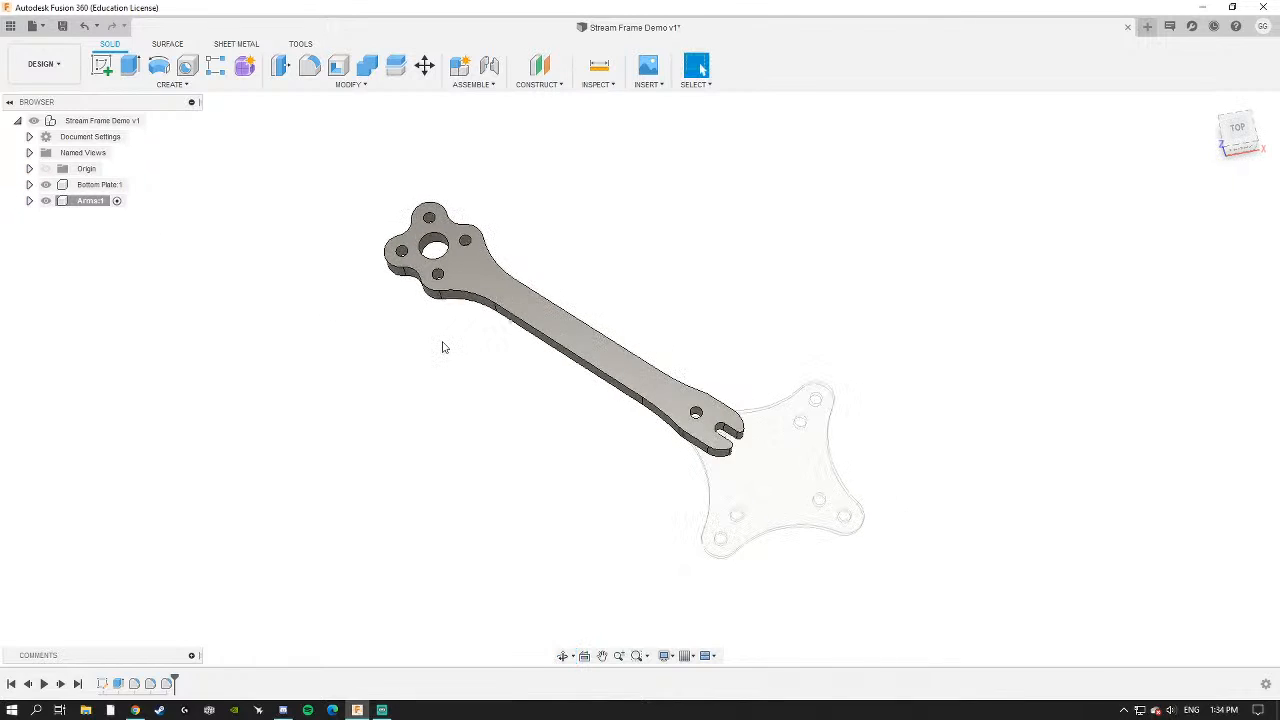
# Mirror the arm body across the vertical YZ origin plane as a new body.
pyautogui.click(29, 201)
pyautogui.click(41, 233)
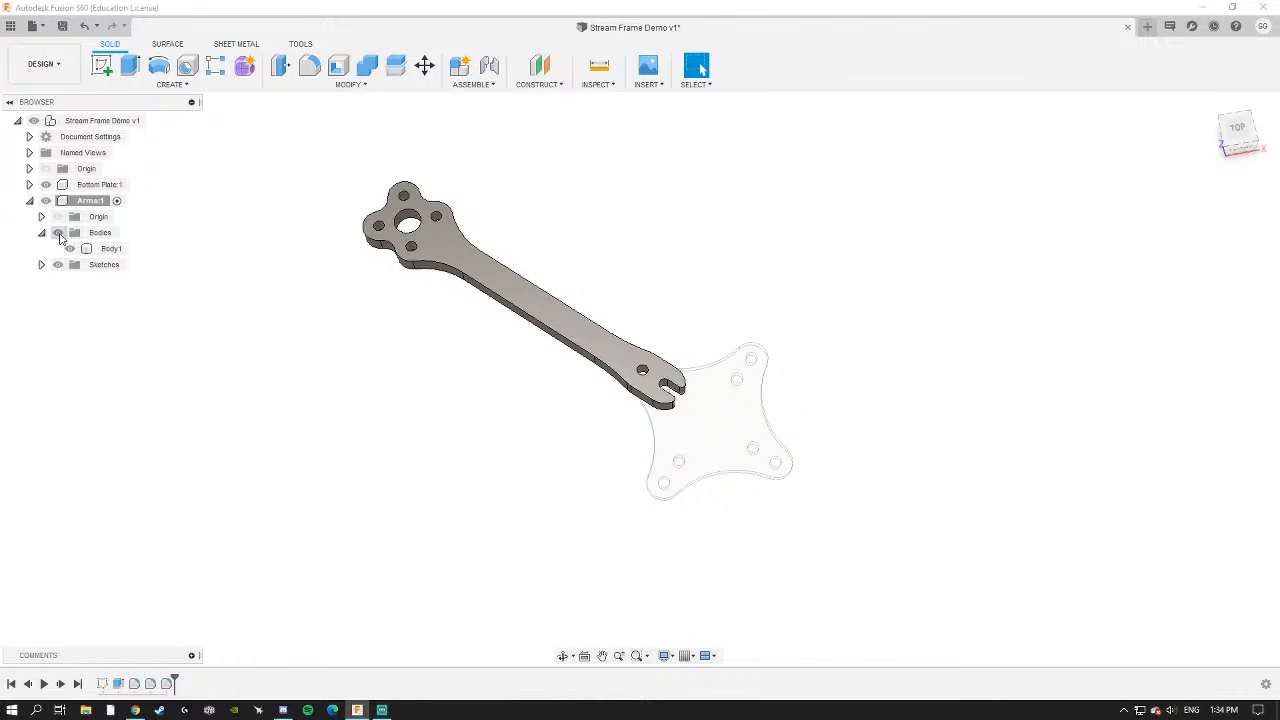
pyautogui.click(110, 248)
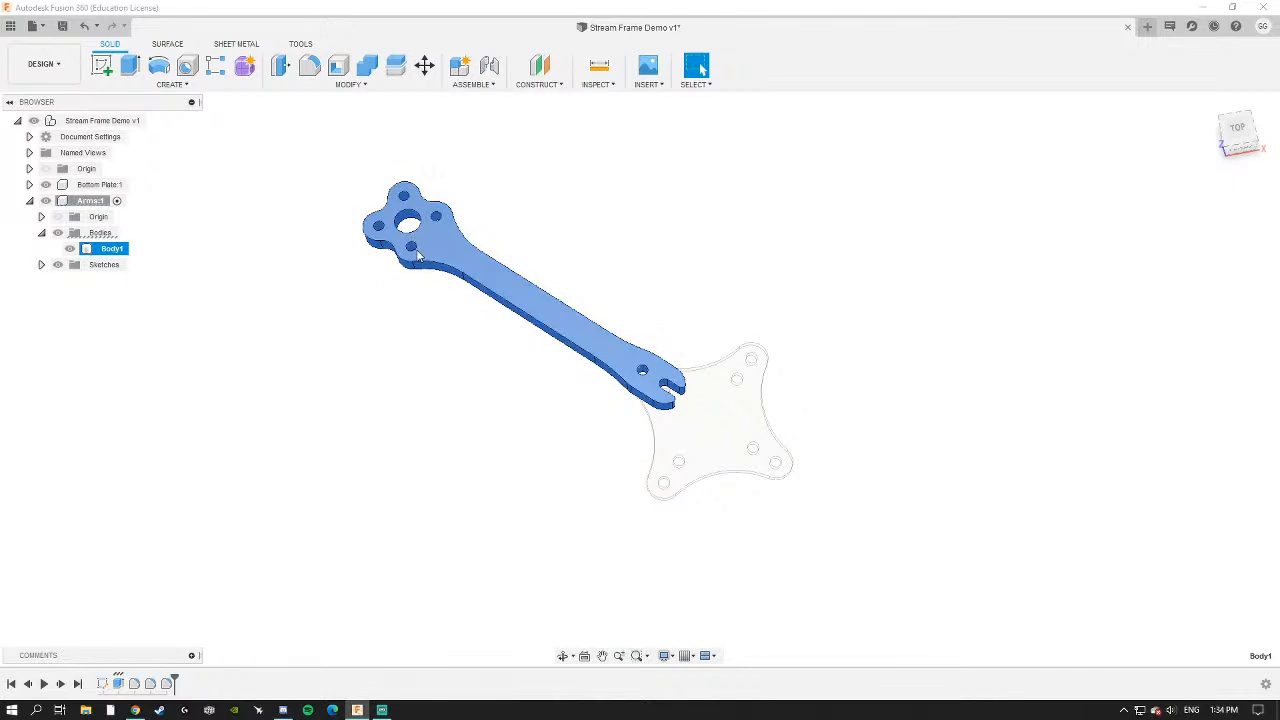
pyautogui.click(171, 84)
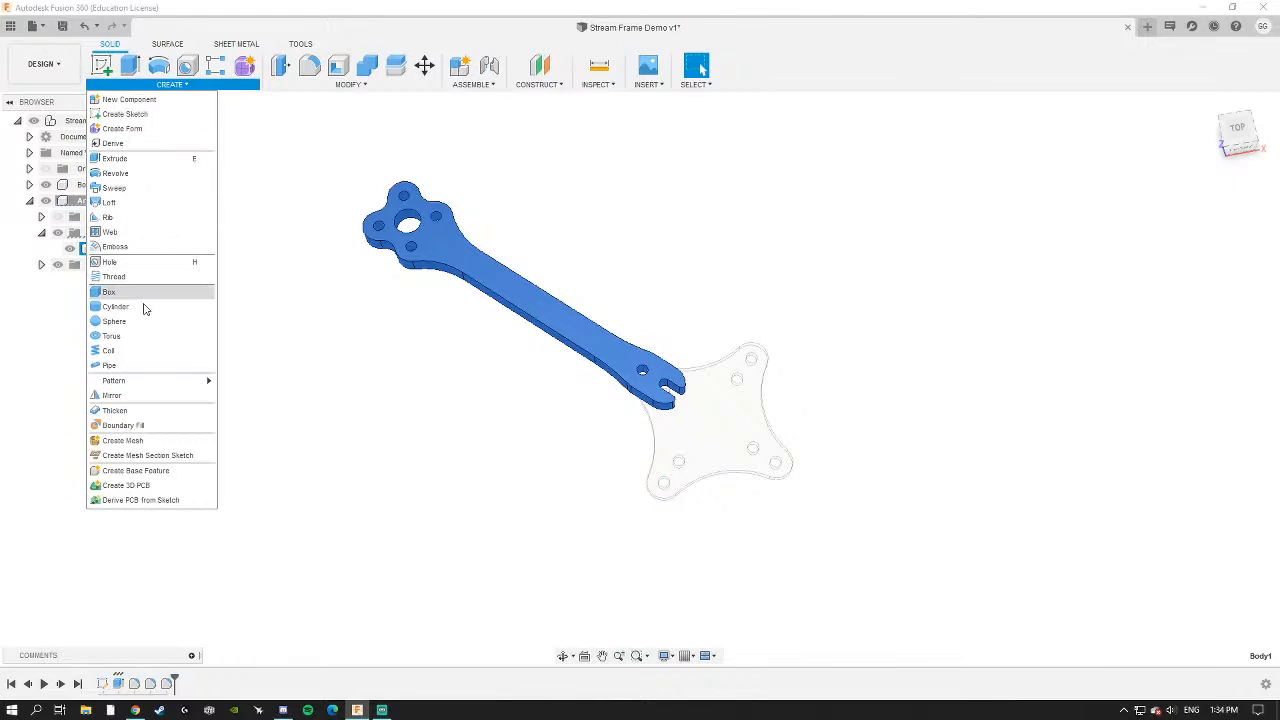
pyautogui.click(120, 398)
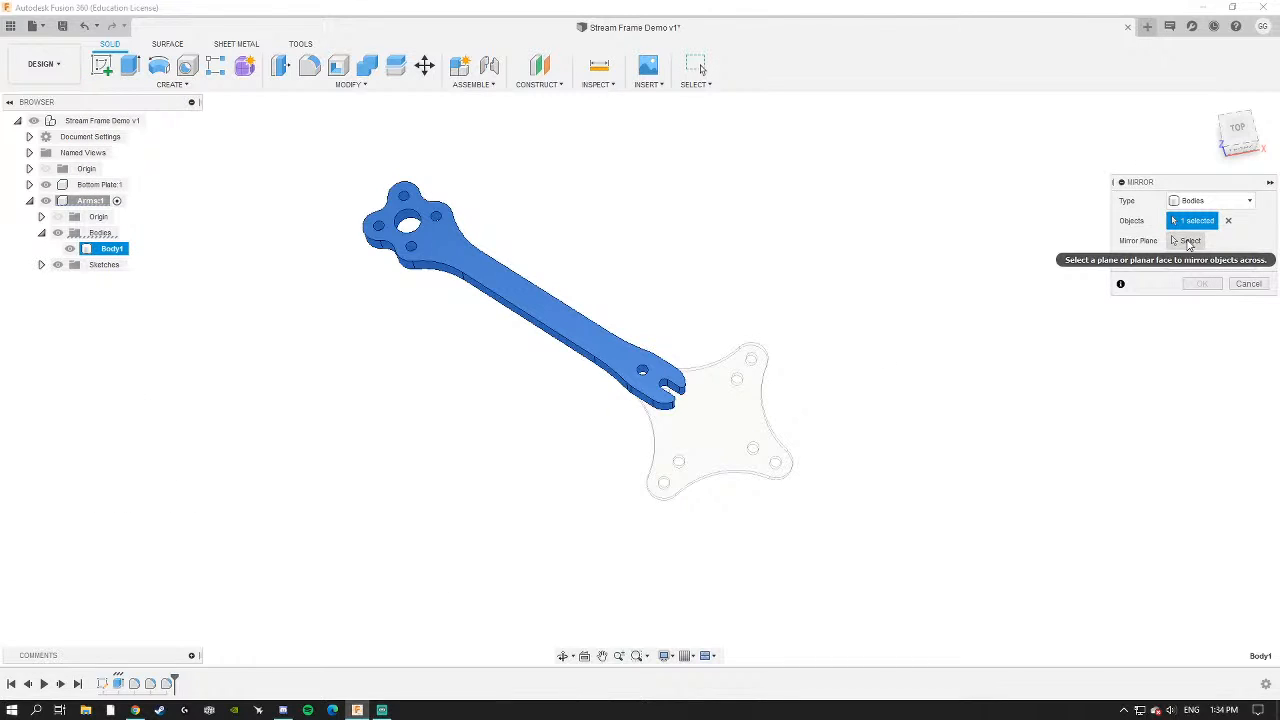
pyautogui.click(1187, 243)
pyautogui.keyDown('shift'); pyautogui.moveTo(822, 354); pyautogui.dragTo(722, 307, button='middle'); pyautogui.keyUp('shift')
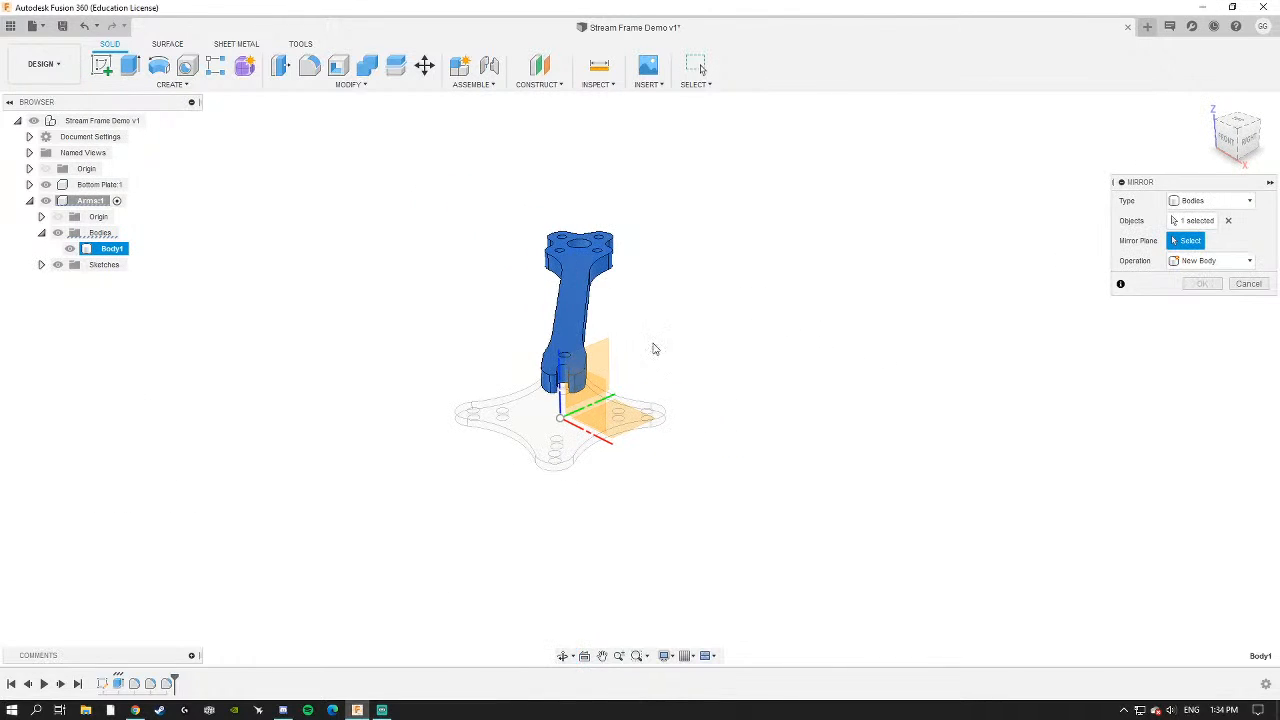
pyautogui.click(595, 372)
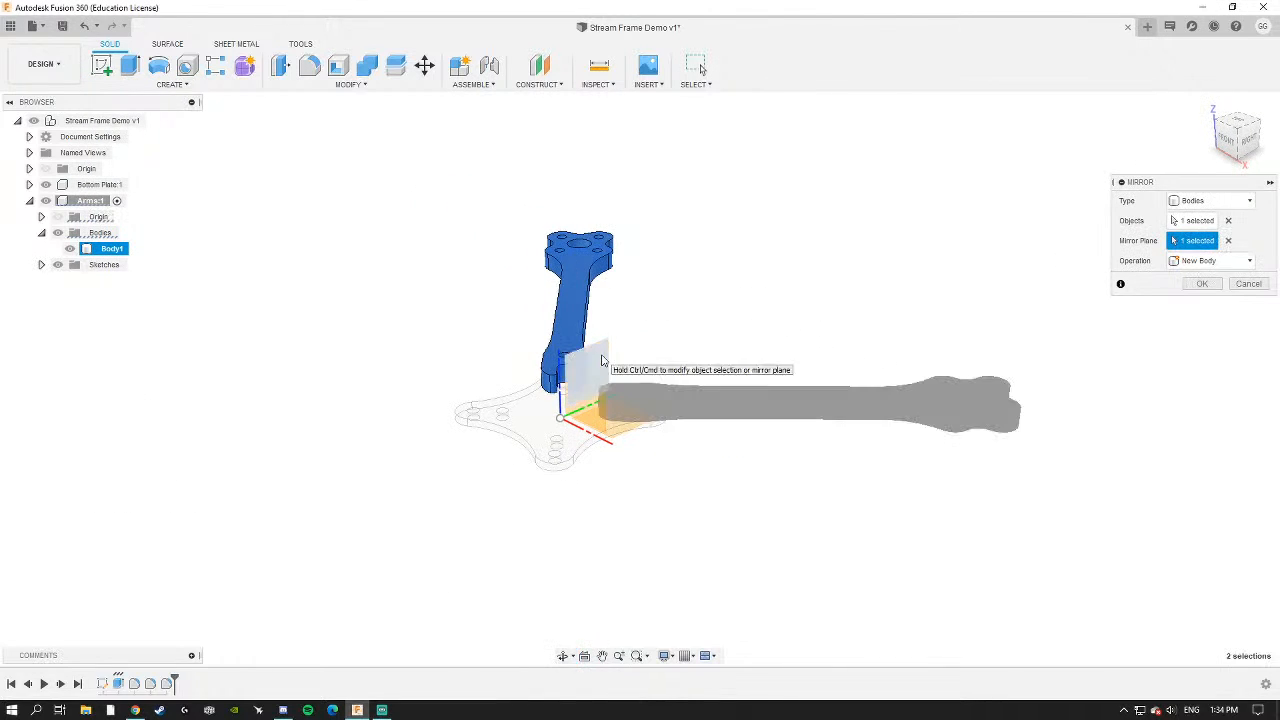
pyautogui.click(1204, 286)
pyautogui.moveTo(660, 361)
pyautogui.keyDown('shift'); pyautogui.mouseDown(button='middle')
pyautogui.moveTo(771, 414)
pyautogui.moveTo(714, 408)
pyautogui.moveTo(653, 363)
pyautogui.mouseUp(button='middle'); pyautogui.keyUp('shift')
pyautogui.scroll(-4, 768, 413)
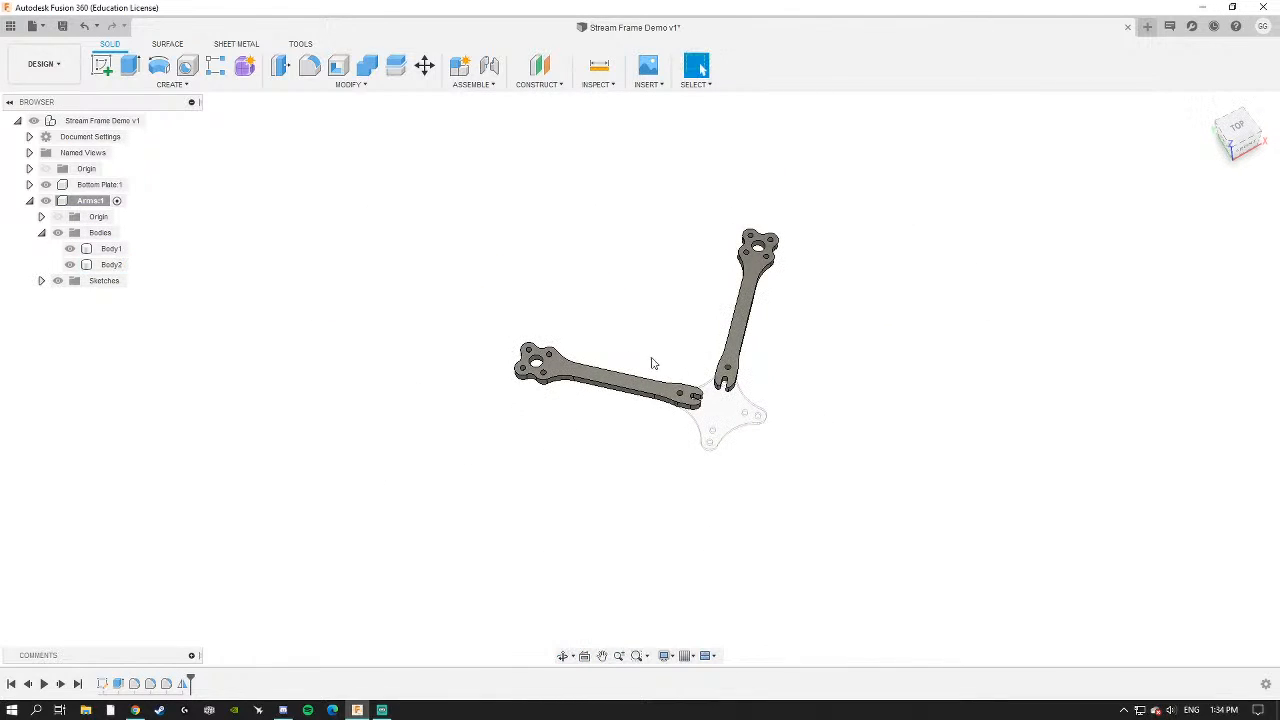
# Mirror both arm bodies across the vertical XZ origin plane as new bodies.
pyautogui.click(110, 264)
pyautogui.keyDown('ctrl'); pyautogui.click(110, 250); pyautogui.keyUp('ctrl')
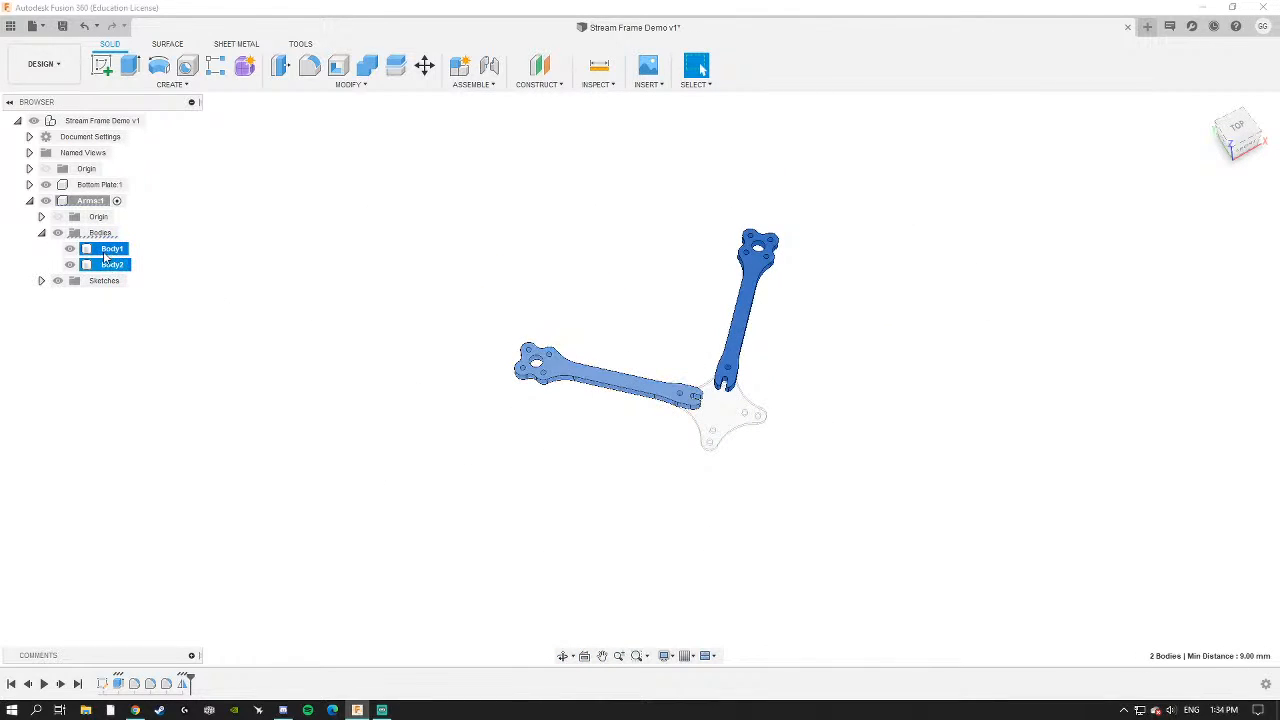
pyautogui.click(172, 84)
pyautogui.click(111, 395)
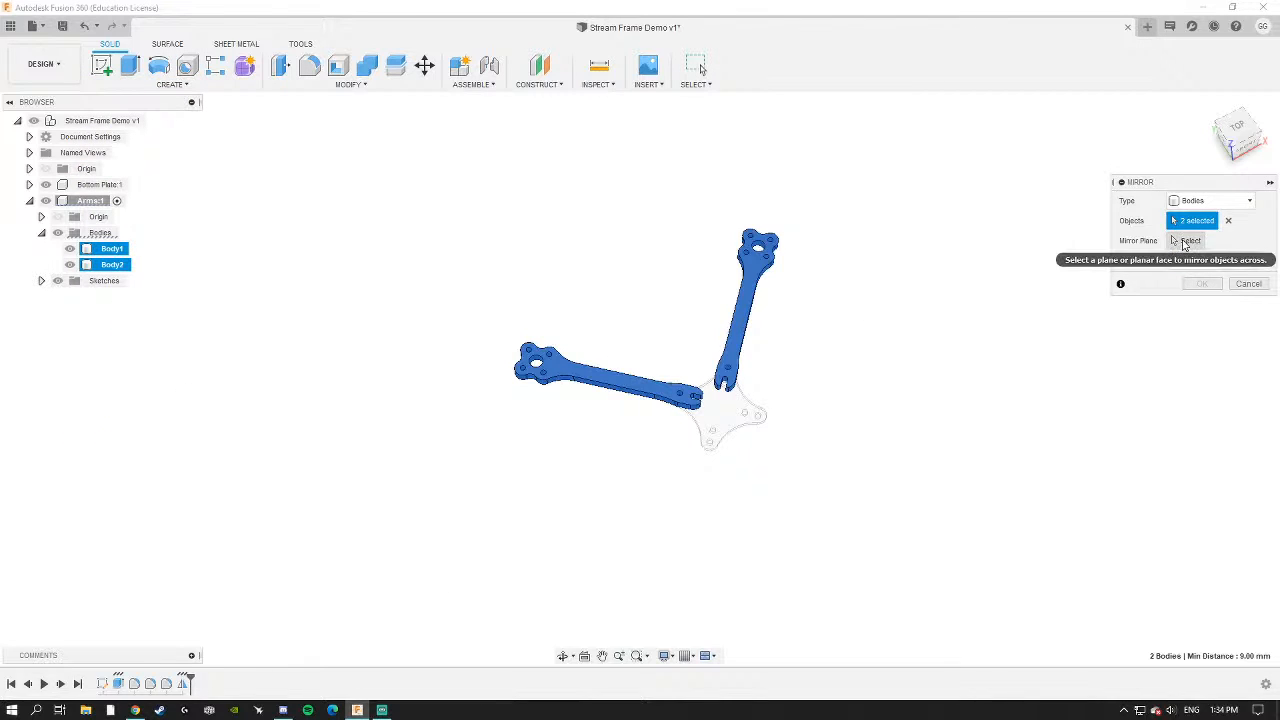
pyautogui.keyDown('shift'); pyautogui.moveTo(735, 380); pyautogui.dragTo(757, 343, button='middle'); pyautogui.keyUp('shift')
pyautogui.click(750, 339)
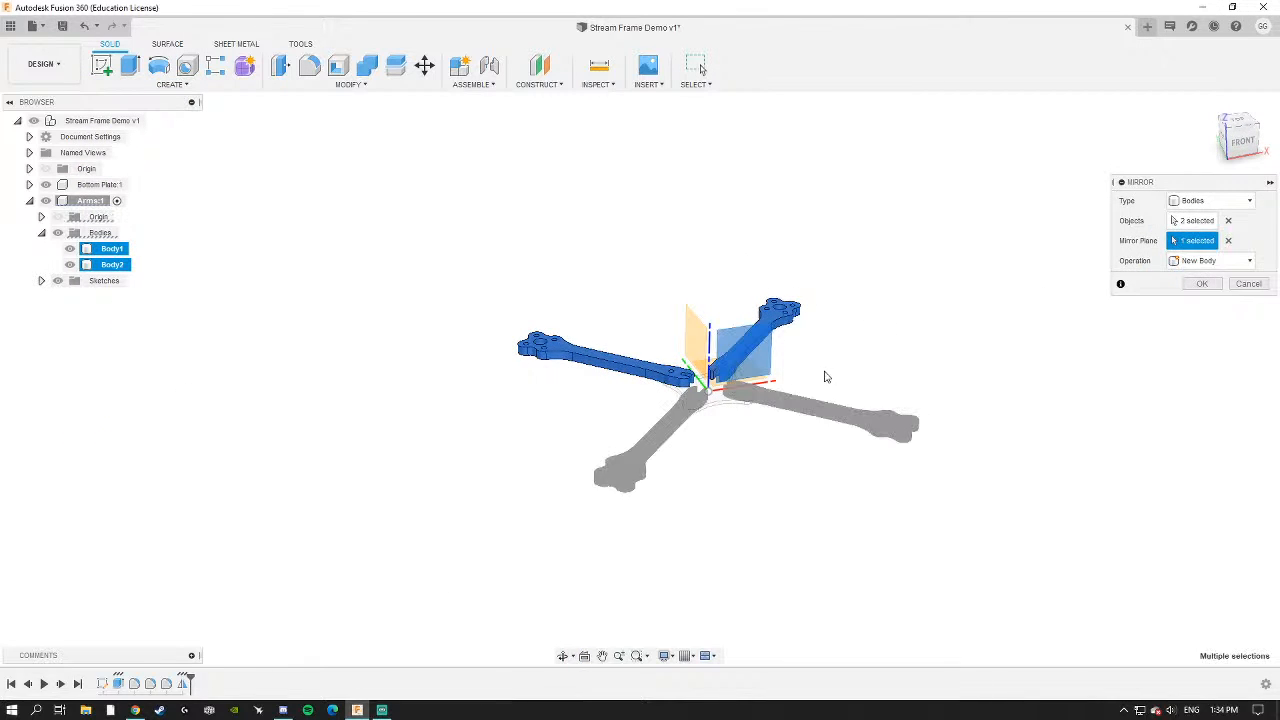
pyautogui.keyDown('shift'); pyautogui.moveTo(826, 374); pyautogui.dragTo(850, 390, button='middle'); pyautogui.keyUp('shift')
pyautogui.click(1201, 283)
pyautogui.keyDown('shift'); pyautogui.moveTo(786, 350); pyautogui.dragTo(717, 376, button='middle'); pyautogui.keyUp('shift')
pyautogui.scroll(5, 718, 400)
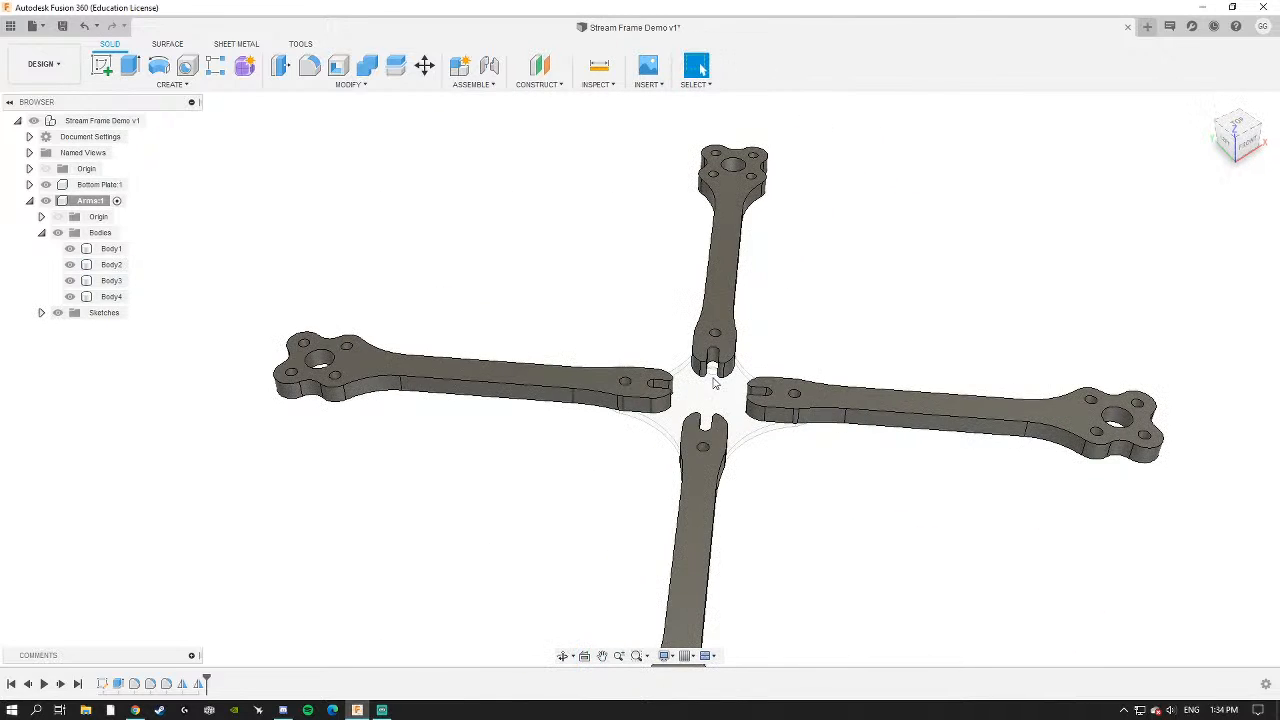
# Collapse the Arms component tree and activate the top-level Stream Frame Demo component.
pyautogui.click(41, 232)
pyautogui.click(29, 200)
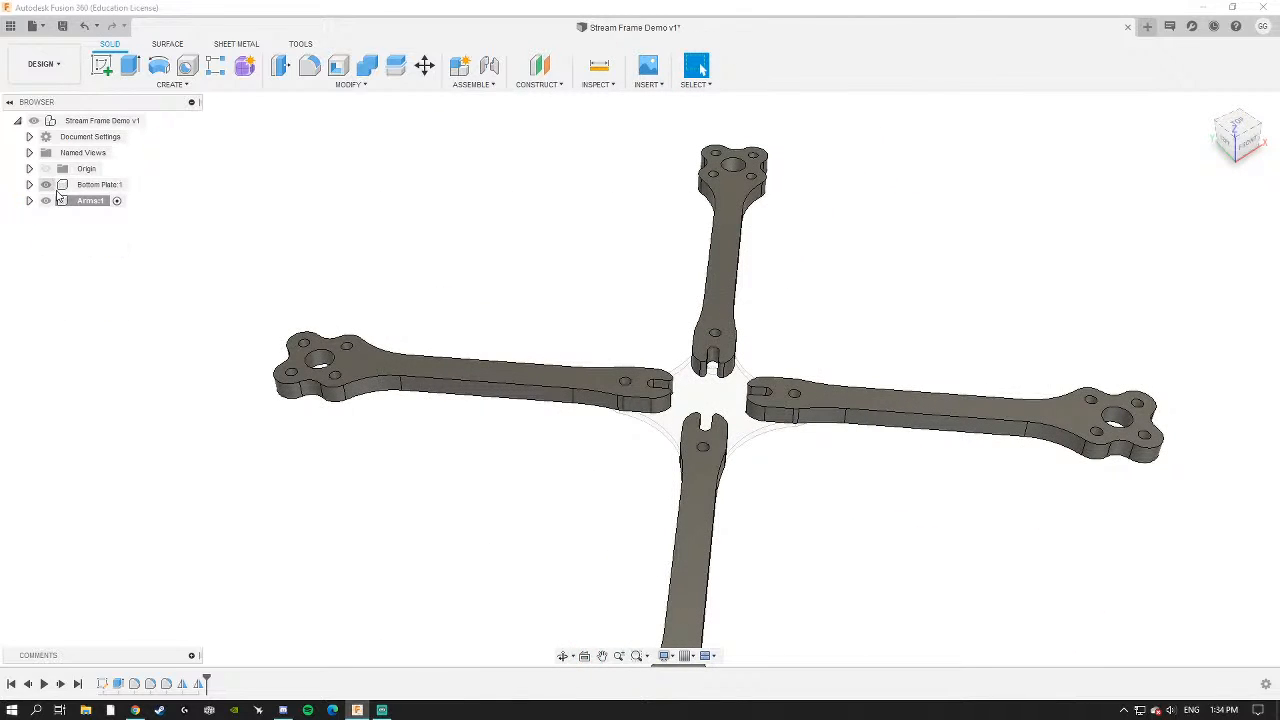
pyautogui.scroll(5, 680, 408)
pyautogui.click(797, 405)
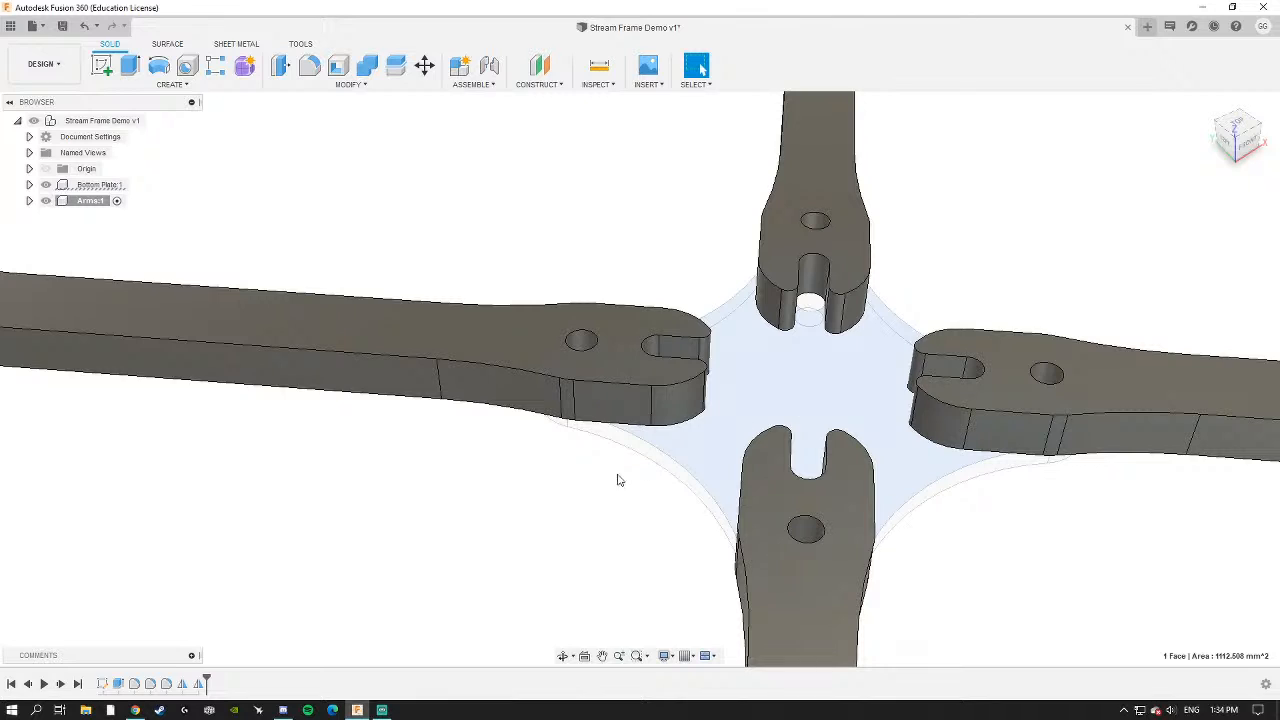
pyautogui.click(562, 487)
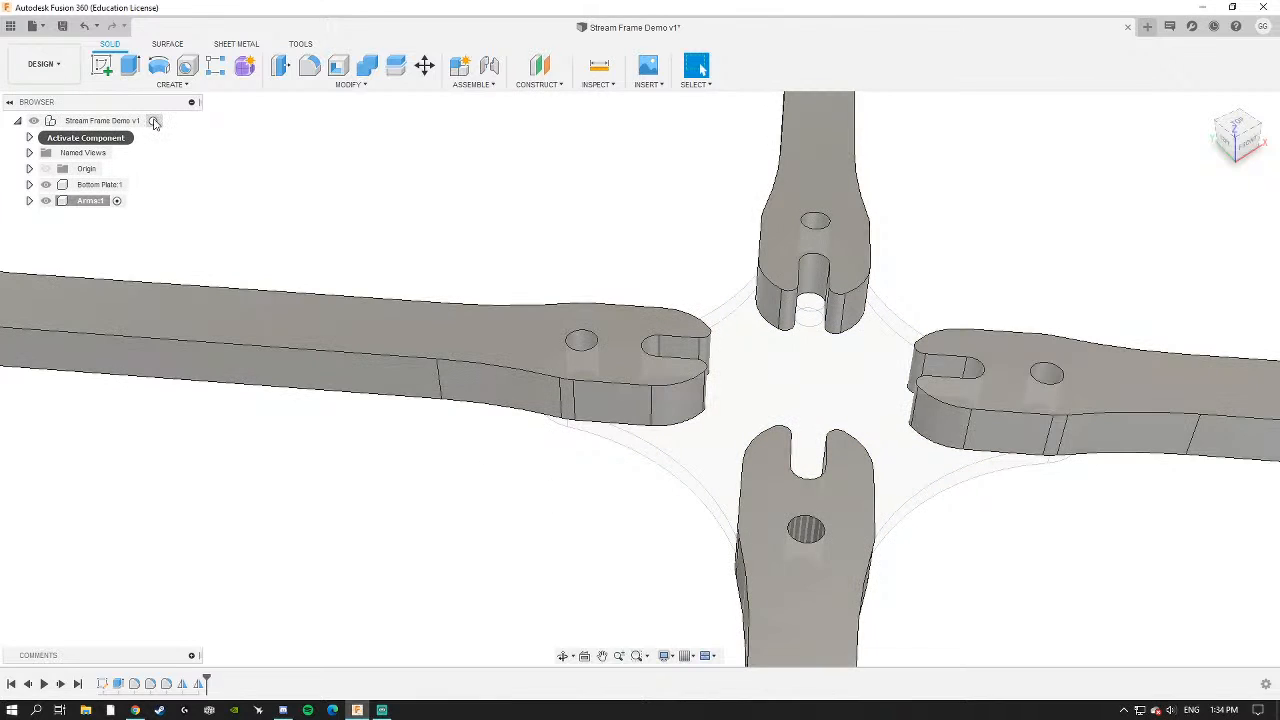
pyautogui.click(153, 121)
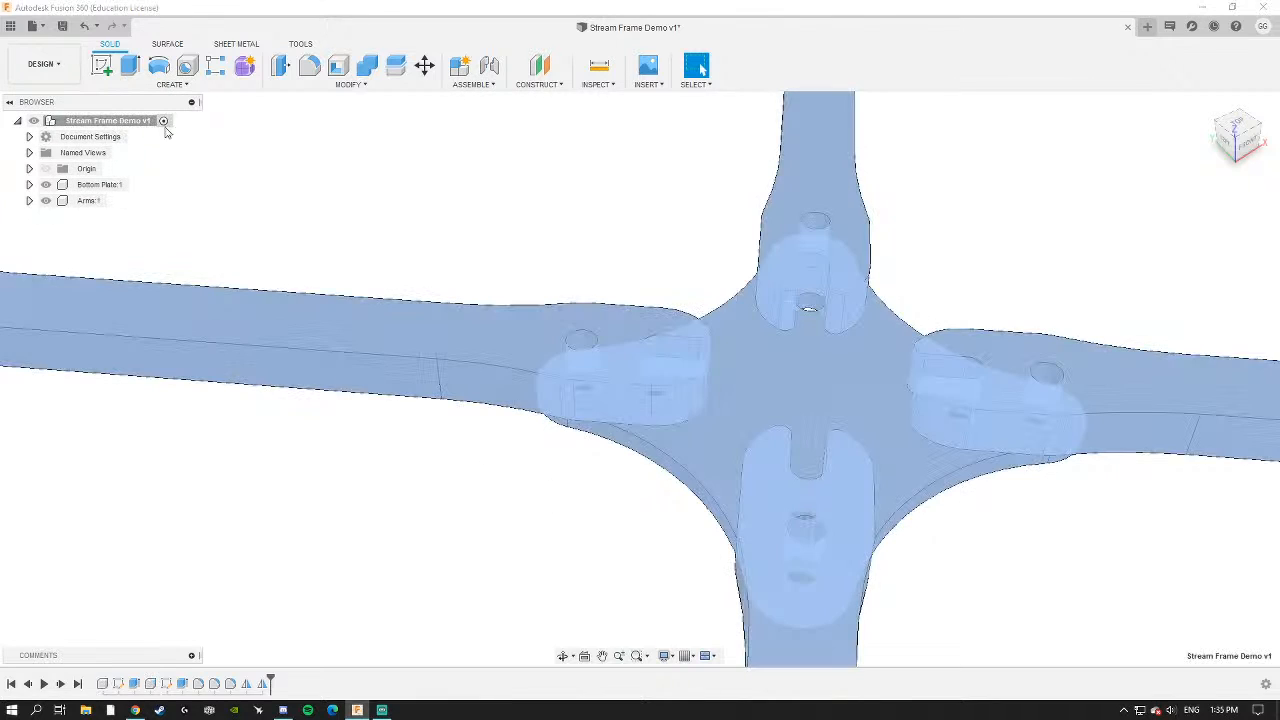
# Examine from above and from the left side how the four arms sit on the bottom plate.
pyautogui.scroll(-5, 449, 263)
pyautogui.keyDown('shift'); pyautogui.moveTo(497, 308); pyautogui.dragTo(526, 368, button='middle'); pyautogui.keyUp('shift')
pyautogui.scroll(5, 545, 320)
pyautogui.scroll(-4, 558, 368)
pyautogui.scroll(4, 524, 366)
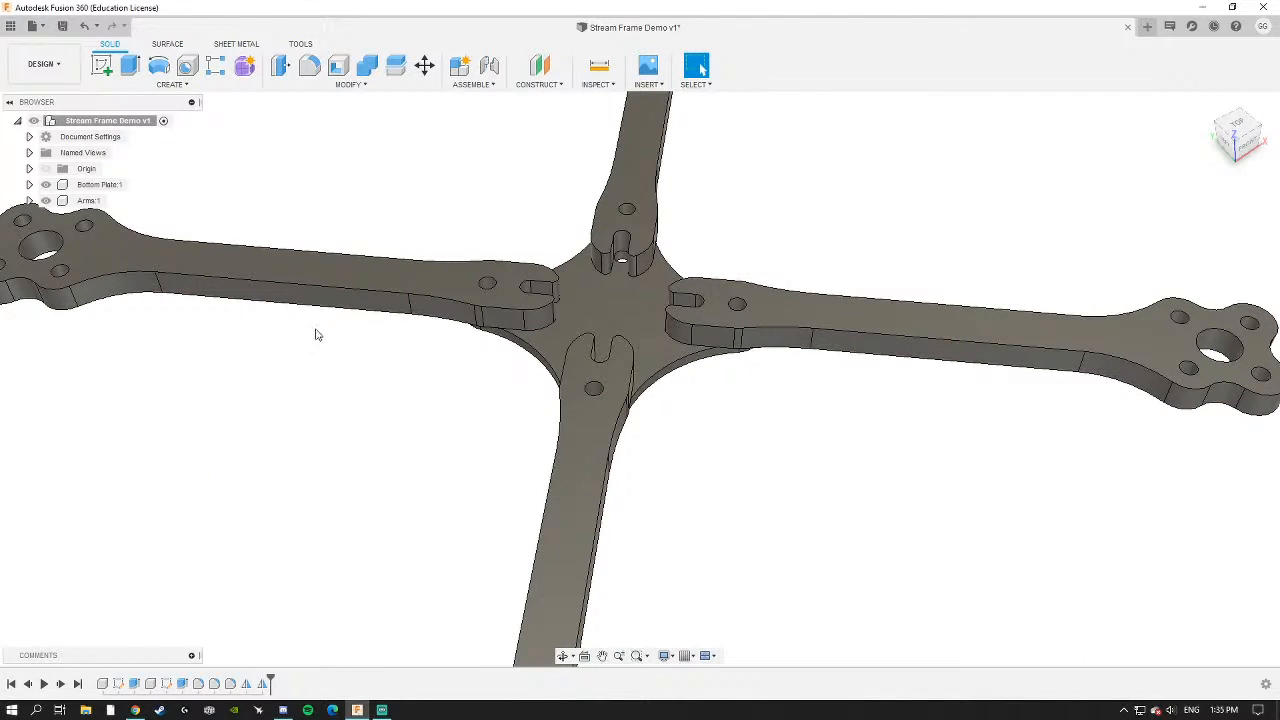
pyautogui.scroll(-4, 320, 336)
pyautogui.keyDown('shift'); pyautogui.moveTo(318, 337); pyautogui.dragTo(546, 200, button='middle'); pyautogui.keyUp('shift')
pyautogui.scroll(2, 480, 311)
pyautogui.scroll(-5, 516, 348)
pyautogui.scroll(4, 552, 362)
pyautogui.scroll(5, 524, 353)
pyautogui.click(1239, 138)
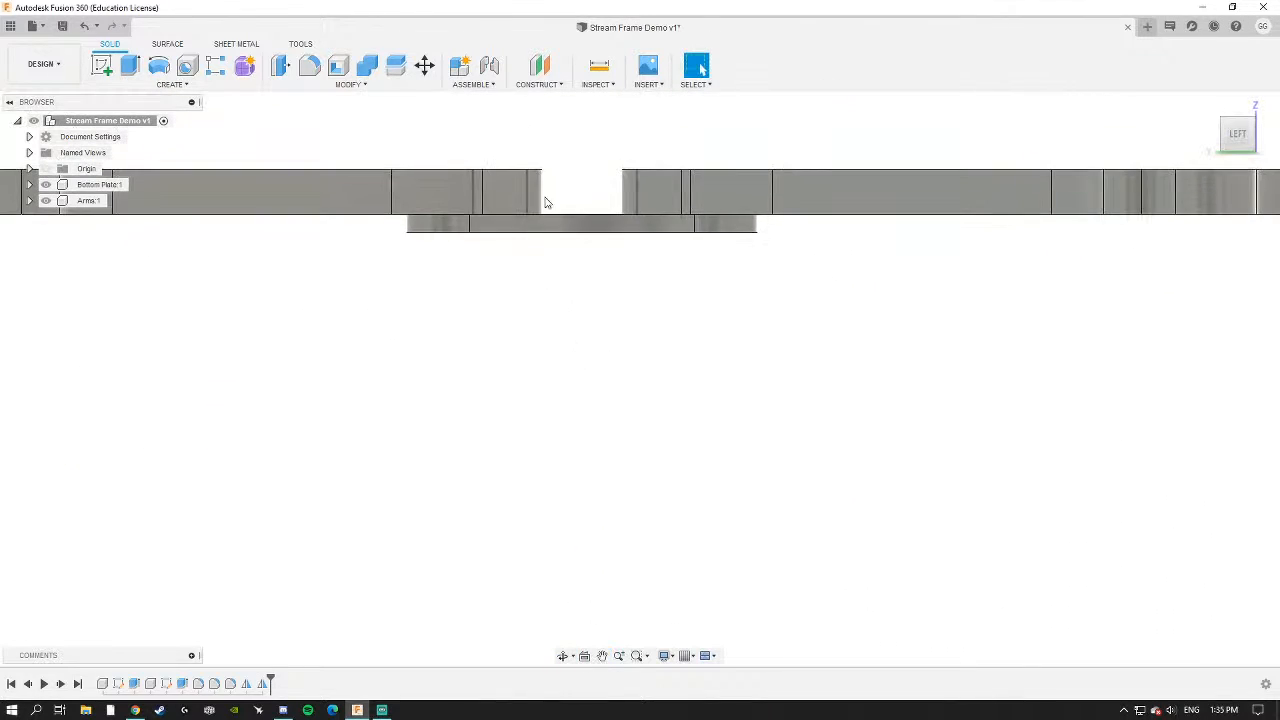
pyautogui.scroll(-1, 546, 200)
pyautogui.scroll(2, 546, 182)
pyautogui.scroll(2, 546, 182)
pyautogui.scroll(-1, 622, 226)
pyautogui.scroll(-2, 622, 226)
pyautogui.moveTo(622, 226); pyautogui.dragTo(590, 282, button='middle')
pyautogui.scroll(3, 549, 275)
pyautogui.keyDown('shift'); pyautogui.moveTo(677, 246); pyautogui.dragTo(602, 382, button='middle'); pyautogui.keyUp('shift')
pyautogui.scroll(-3, 577, 292)
pyautogui.scroll(-3, 671, 402)
pyautogui.scroll(-3, 671, 400)
pyautogui.keyDown('shift'); pyautogui.moveTo(640, 340); pyautogui.dragTo(611, 366, button='middle'); pyautogui.keyUp('shift')
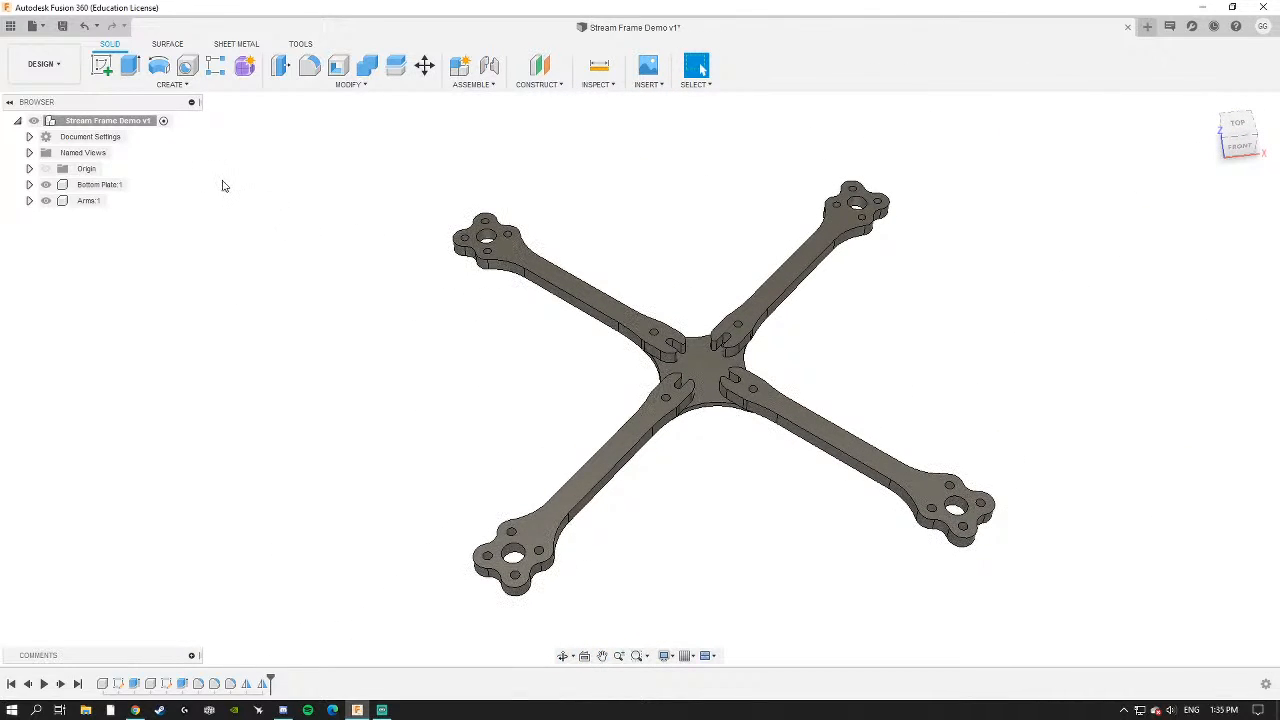
# Create an internal, activated component named Mid Plate under the top-level component.
pyautogui.rightClick(101, 124)
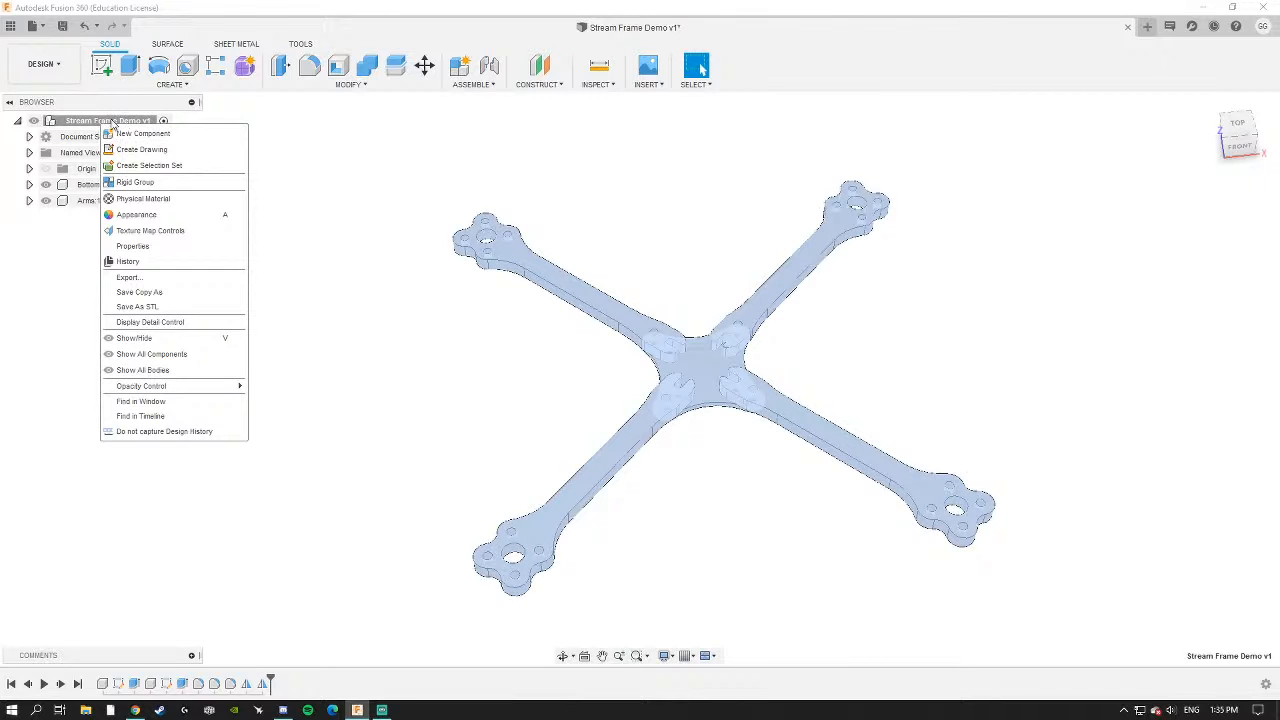
pyautogui.click(128, 133)
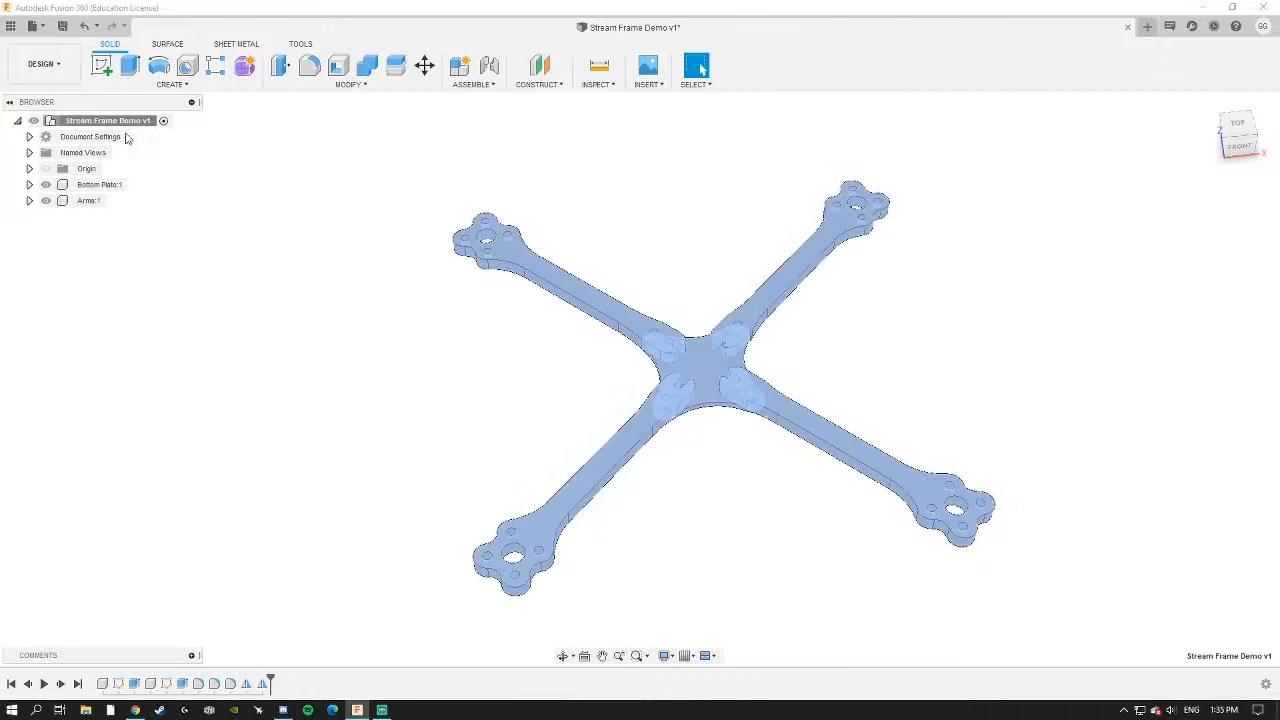
pyautogui.click(1149, 261)
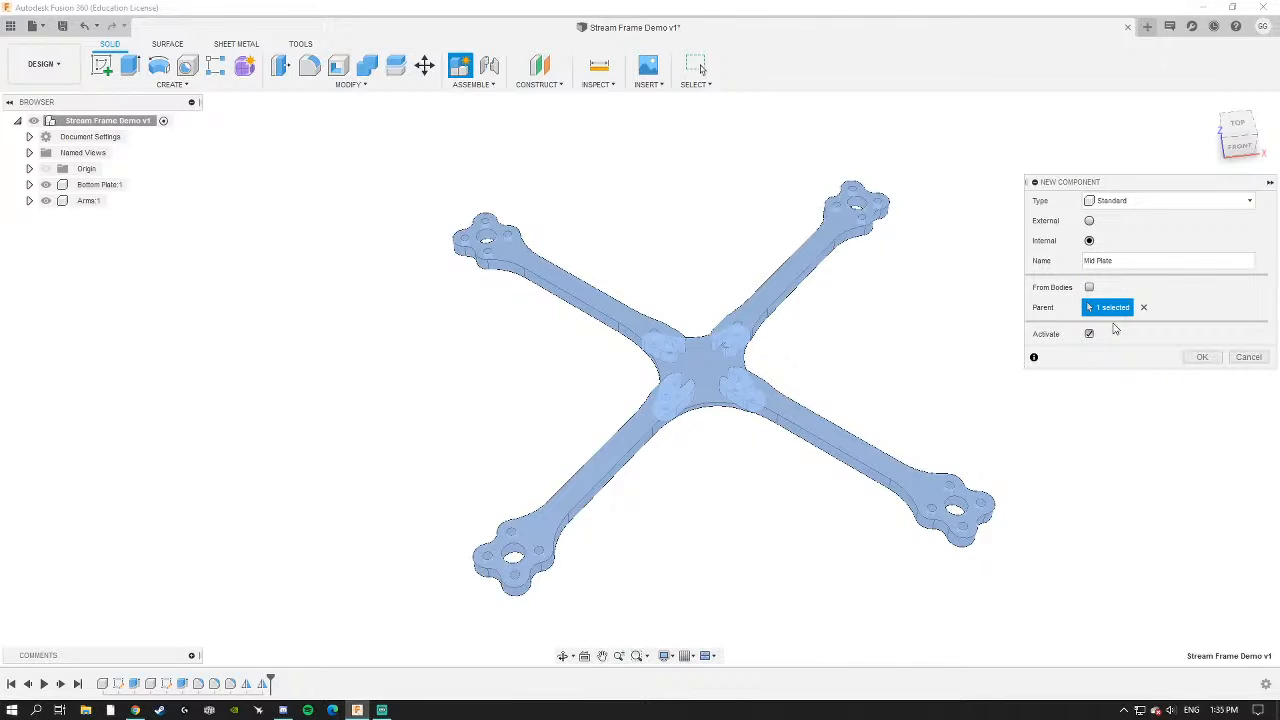
pyautogui.click(1203, 358)
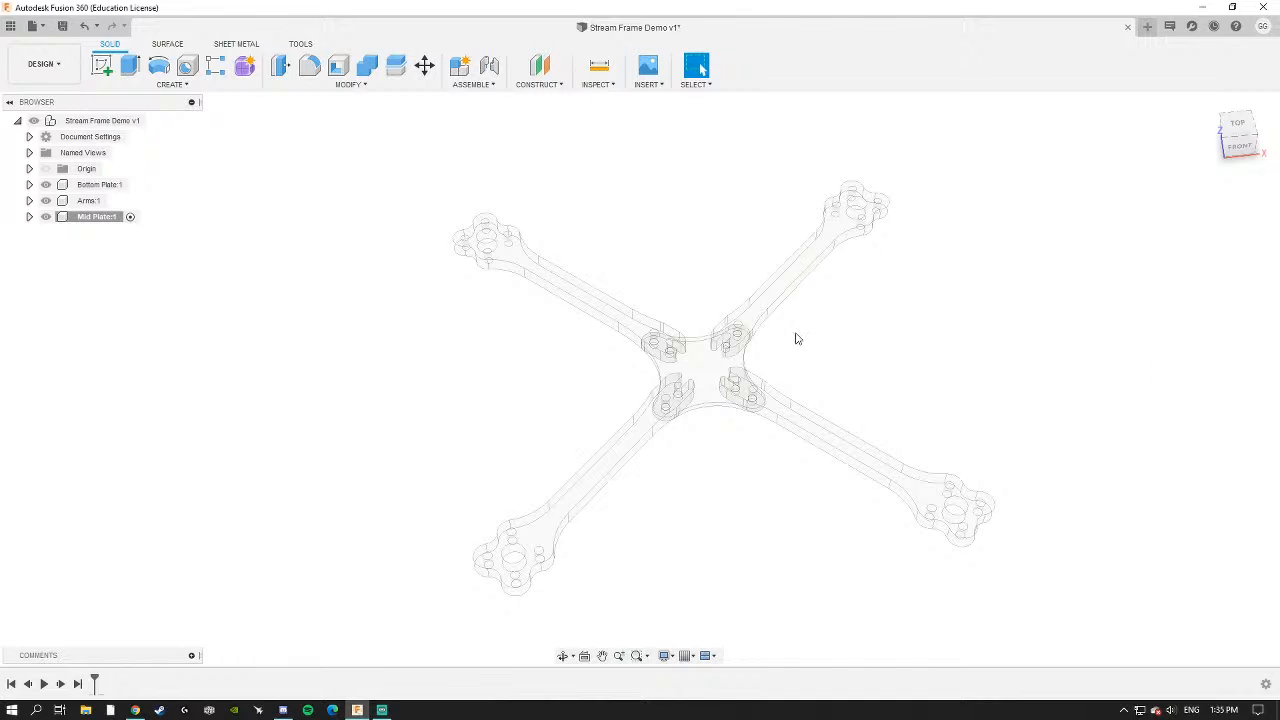
pyautogui.scroll(5, 687, 370)
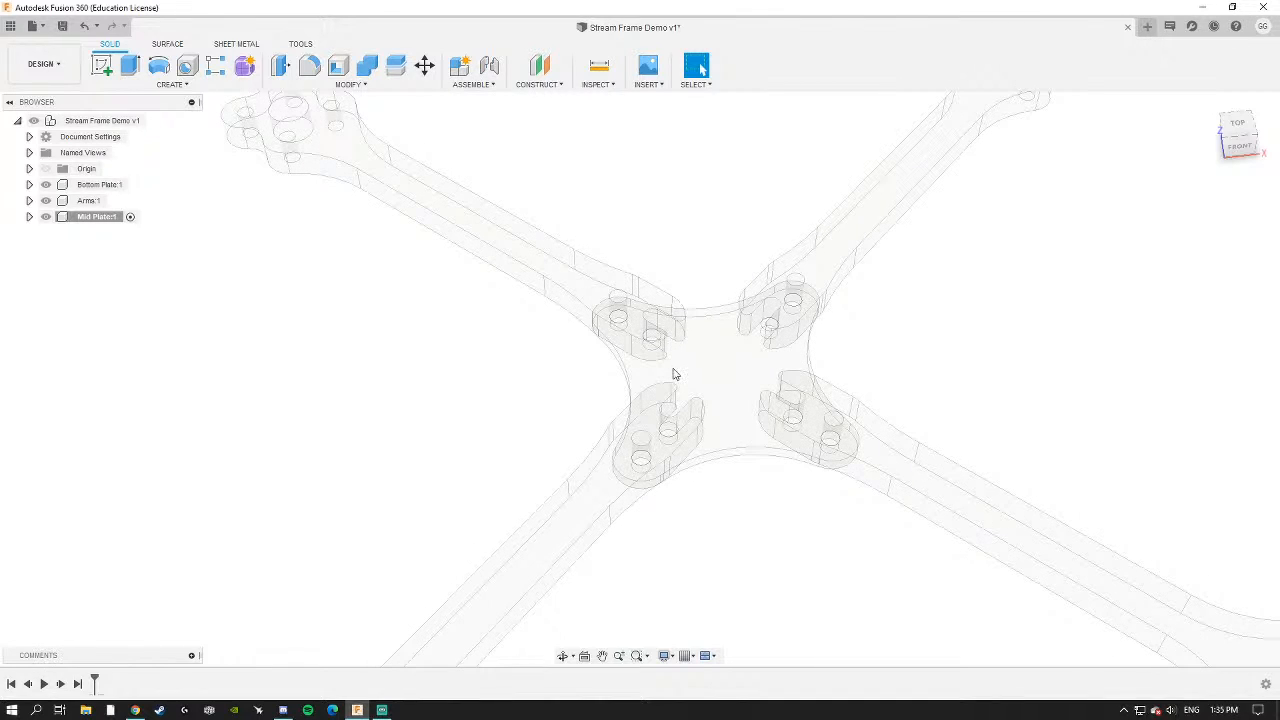
# Examine how the four slotted arm ends and their mounting holes sit on the bottom plate.
pyautogui.scroll(3, 586, 296)
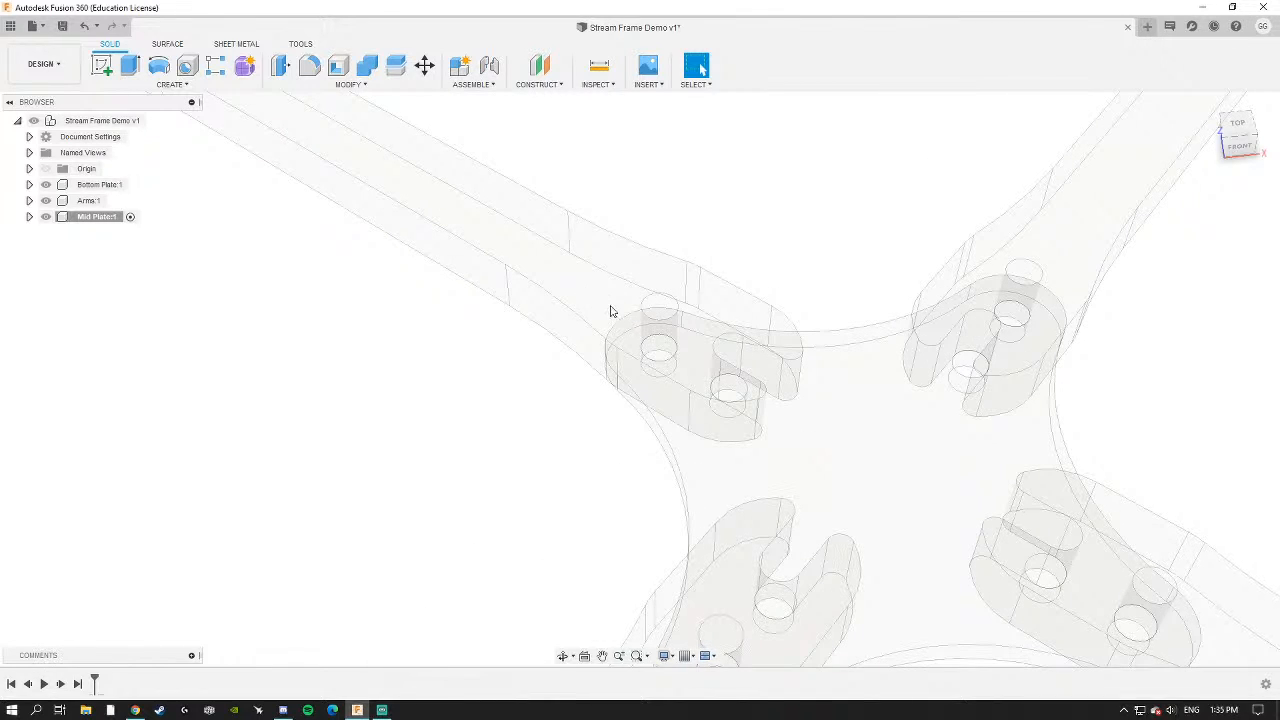
pyautogui.scroll(-5, 999, 453)
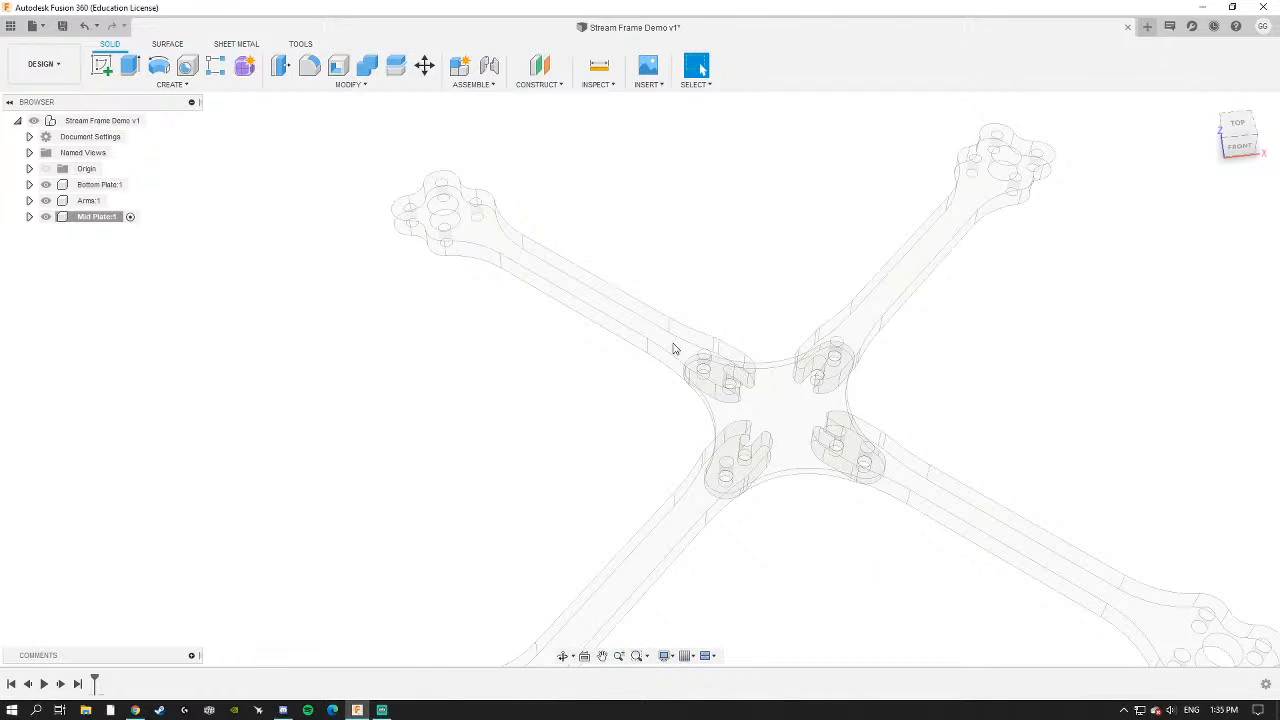
pyautogui.scroll(4, 674, 347)
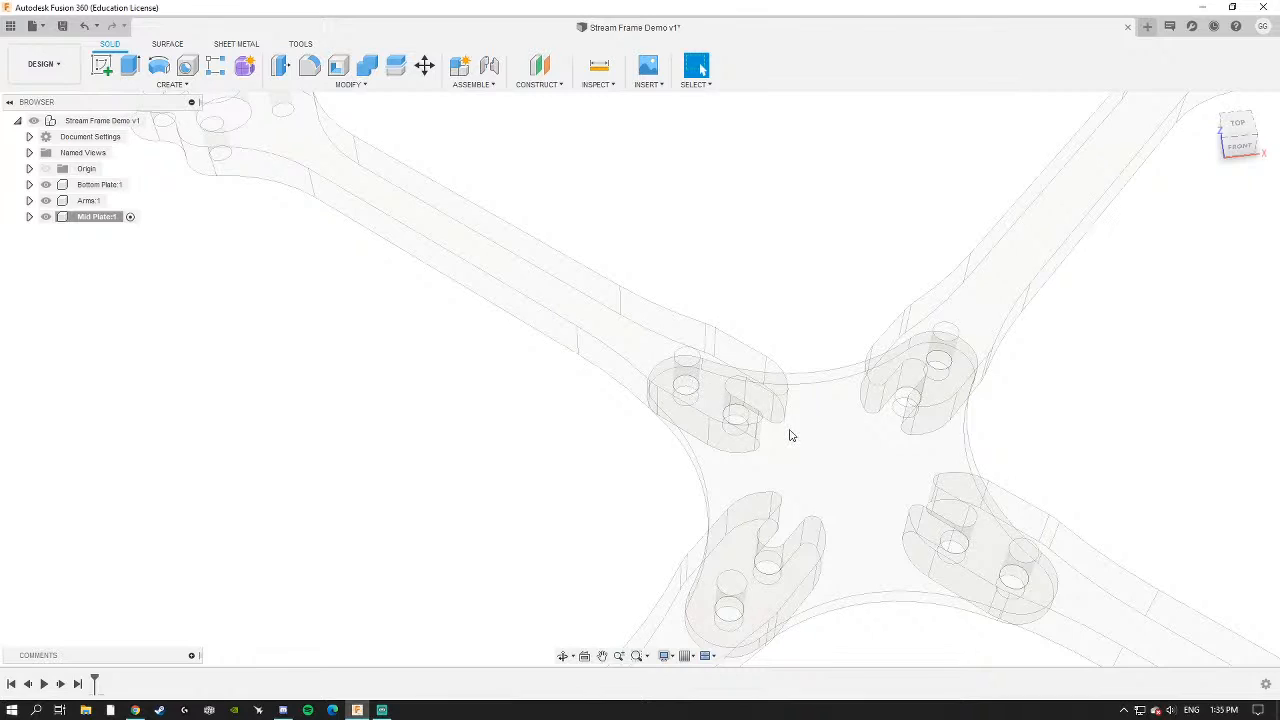
pyautogui.scroll(-3, 790, 435)
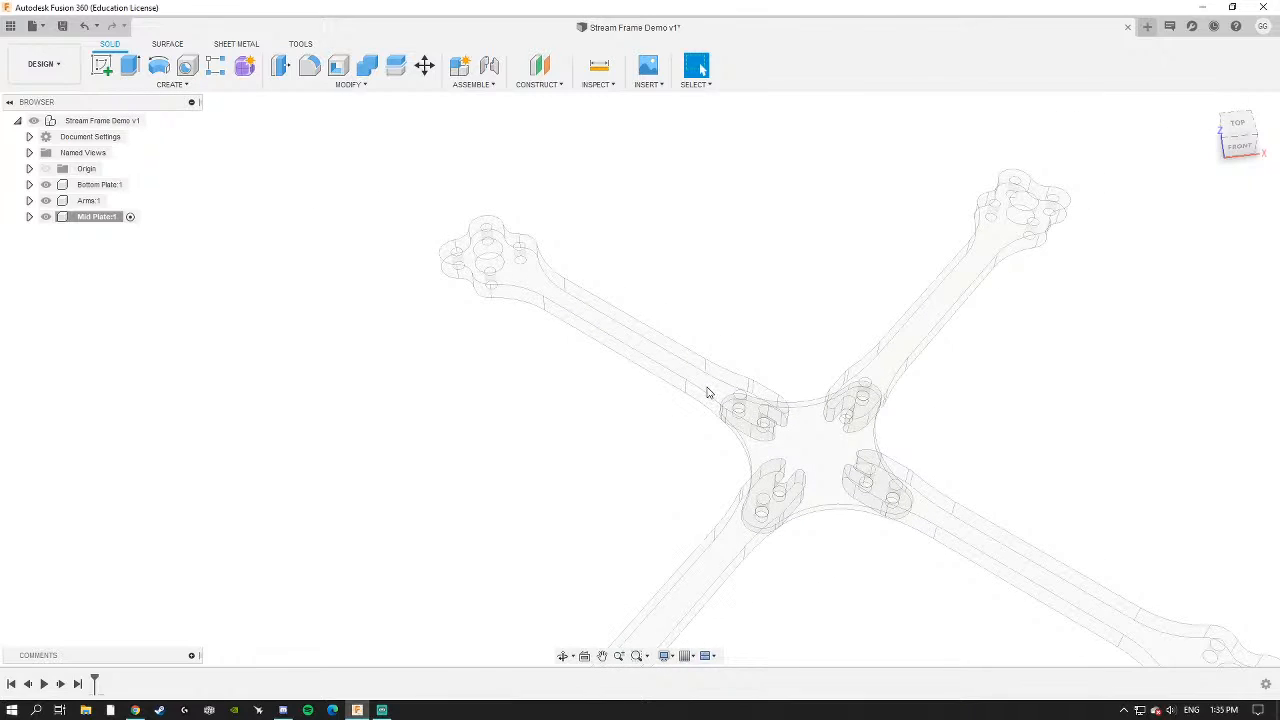
pyautogui.moveTo(890, 447); pyautogui.dragTo(835, 415, button='middle')
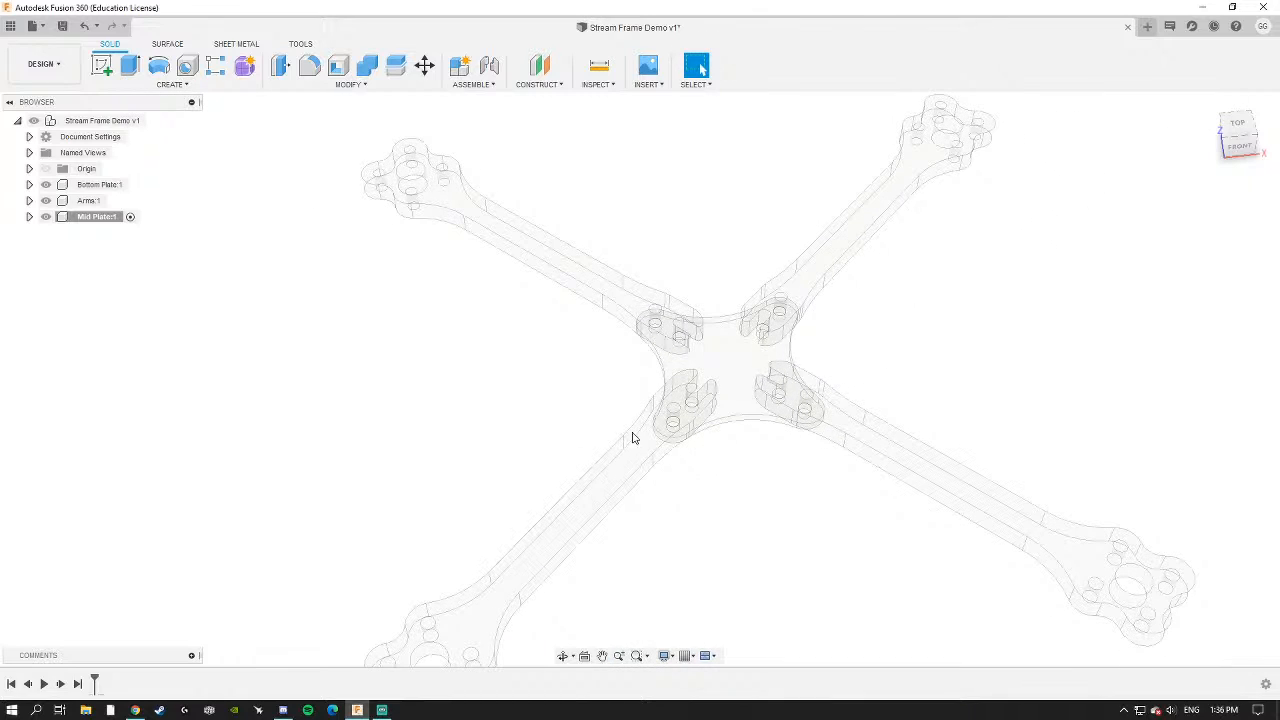
pyautogui.scroll(-3, 675, 410)
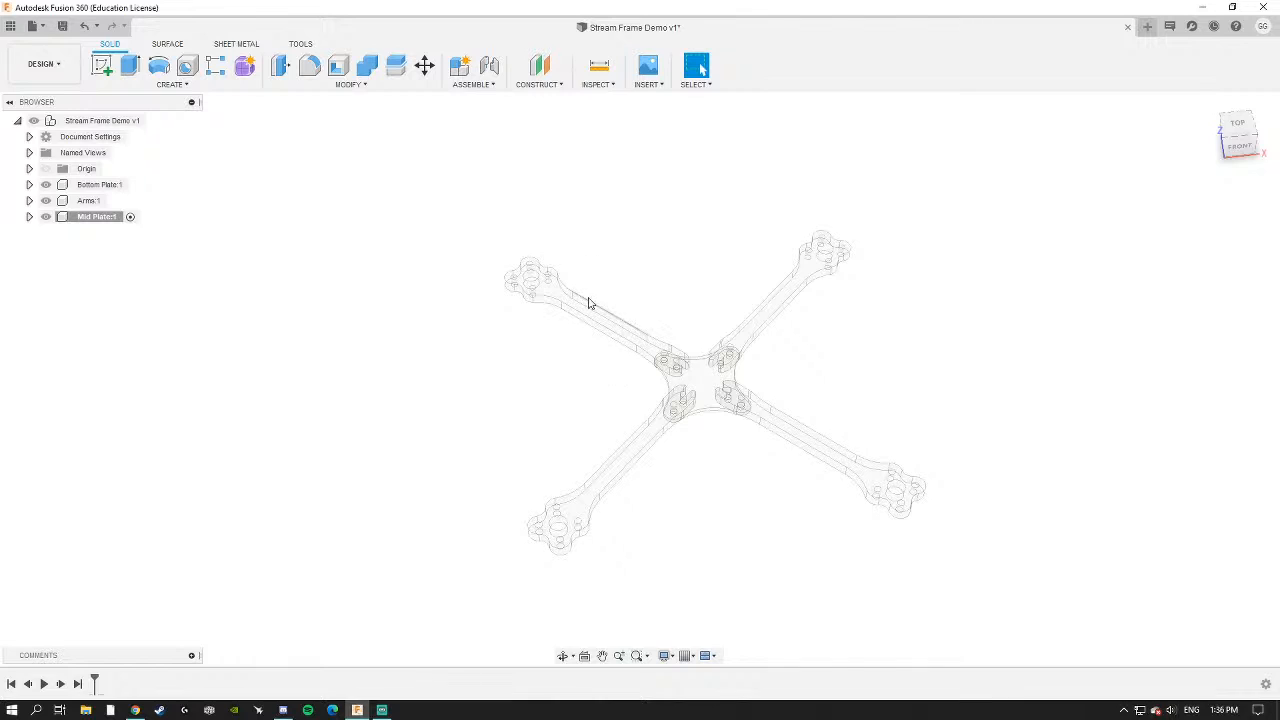
pyautogui.scroll(-1, 569, 308)
pyautogui.scroll(6, 585, 319)
pyautogui.keyDown('shift'); pyautogui.moveTo(622, 370); pyautogui.dragTo(700, 410, button='middle'); pyautogui.keyUp('shift')
pyautogui.moveTo(785, 432); pyautogui.dragTo(647, 399, button='middle')
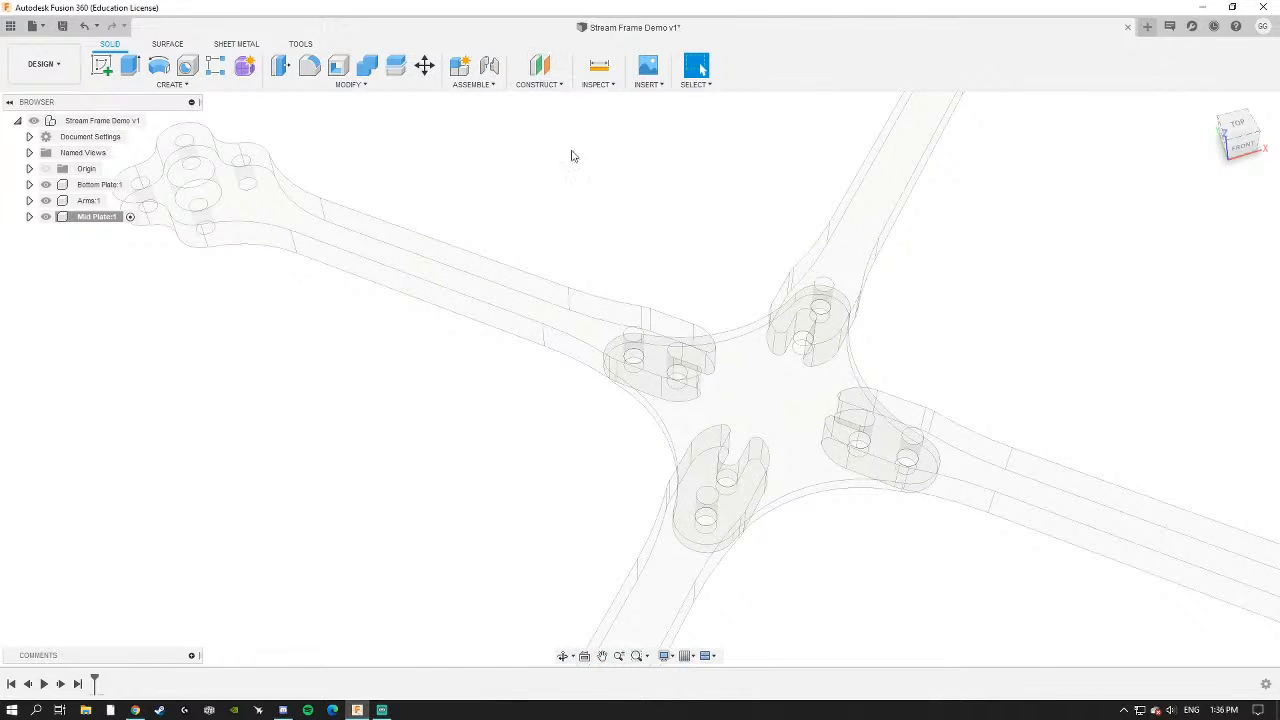
pyautogui.click(539, 70)
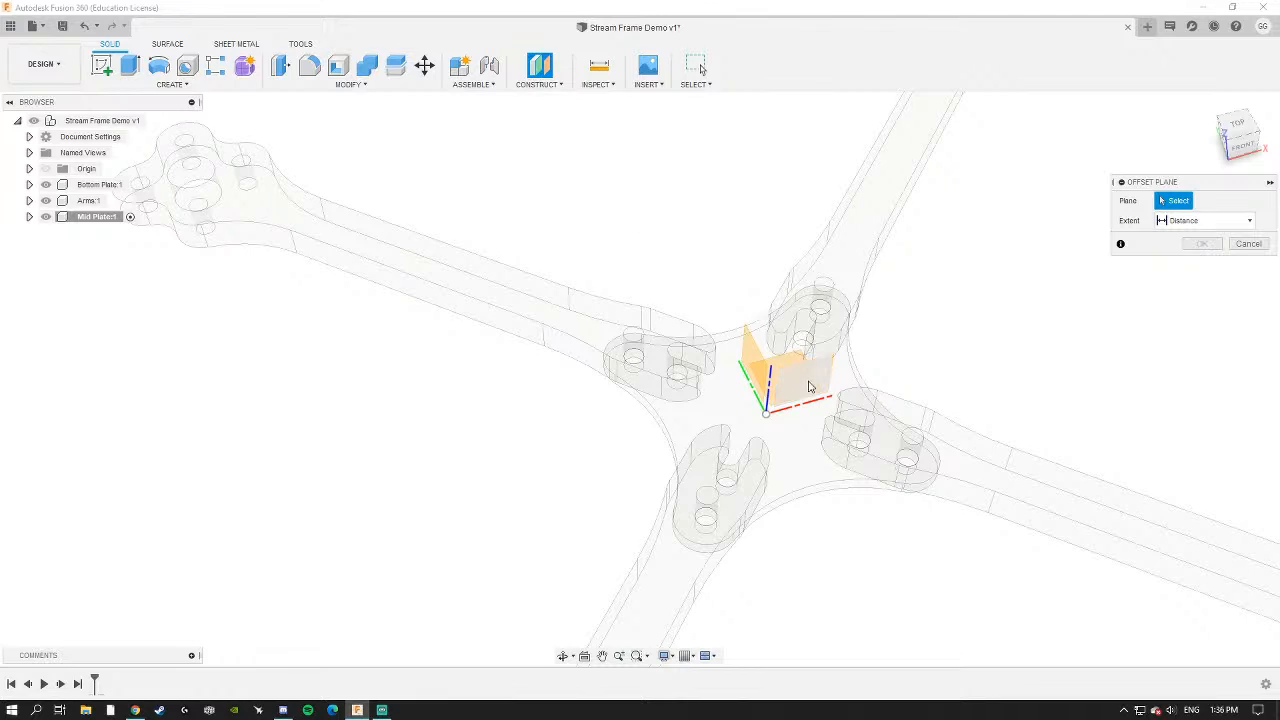
pyautogui.keyDown('shift'); pyautogui.moveTo(775, 370); pyautogui.dragTo(734, 450, button='middle'); pyautogui.keyUp('shift')
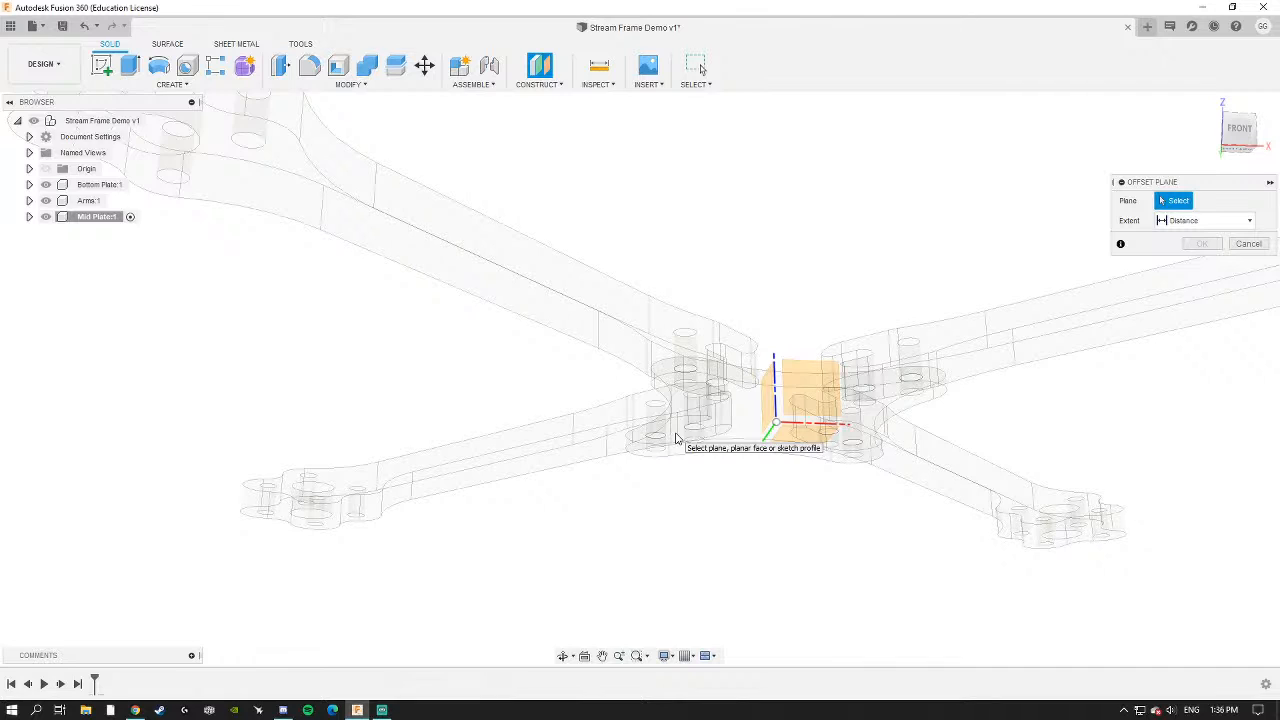
pyautogui.keyDown('shift'); pyautogui.moveTo(580, 389); pyautogui.dragTo(557, 321, button='middle'); pyautogui.keyUp('shift')
pyautogui.scroll(4, 416, 232)
pyautogui.moveTo(430, 232); pyautogui.dragTo(454, 303, button='middle')
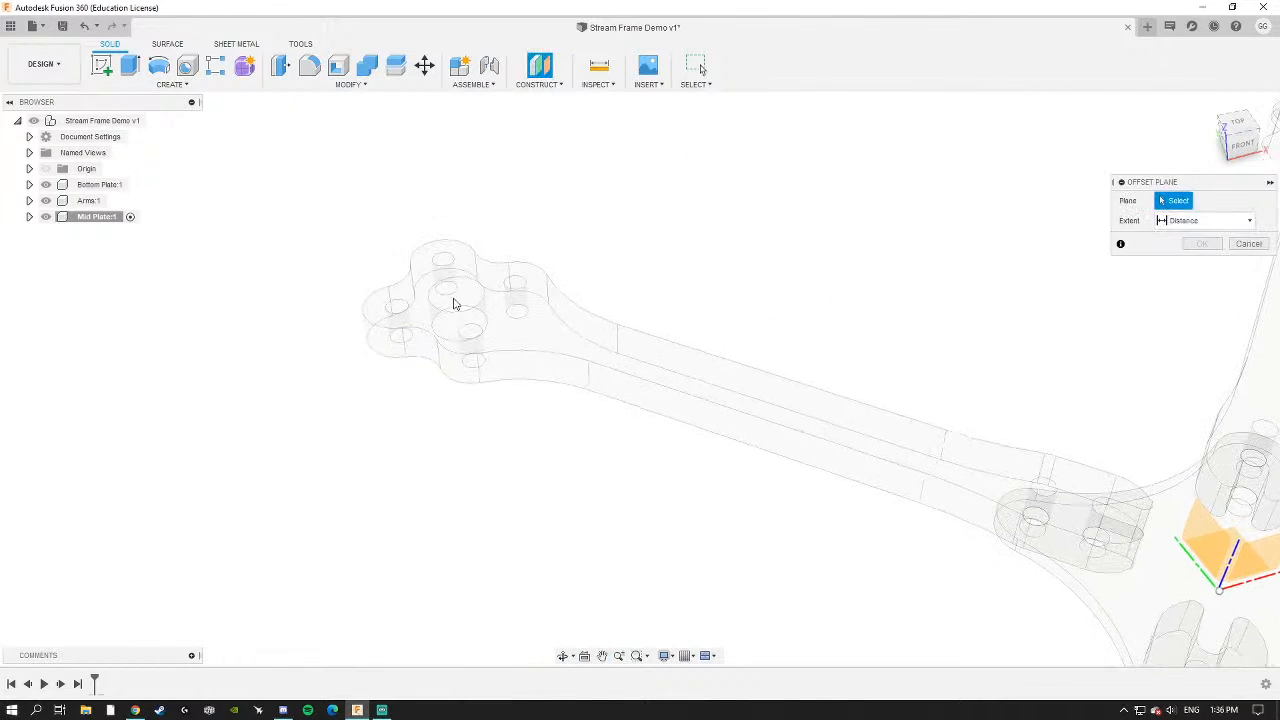
pyautogui.scroll(4, 460, 298)
pyautogui.scroll(-4, 501, 311)
pyautogui.scroll(-6, 603, 455)
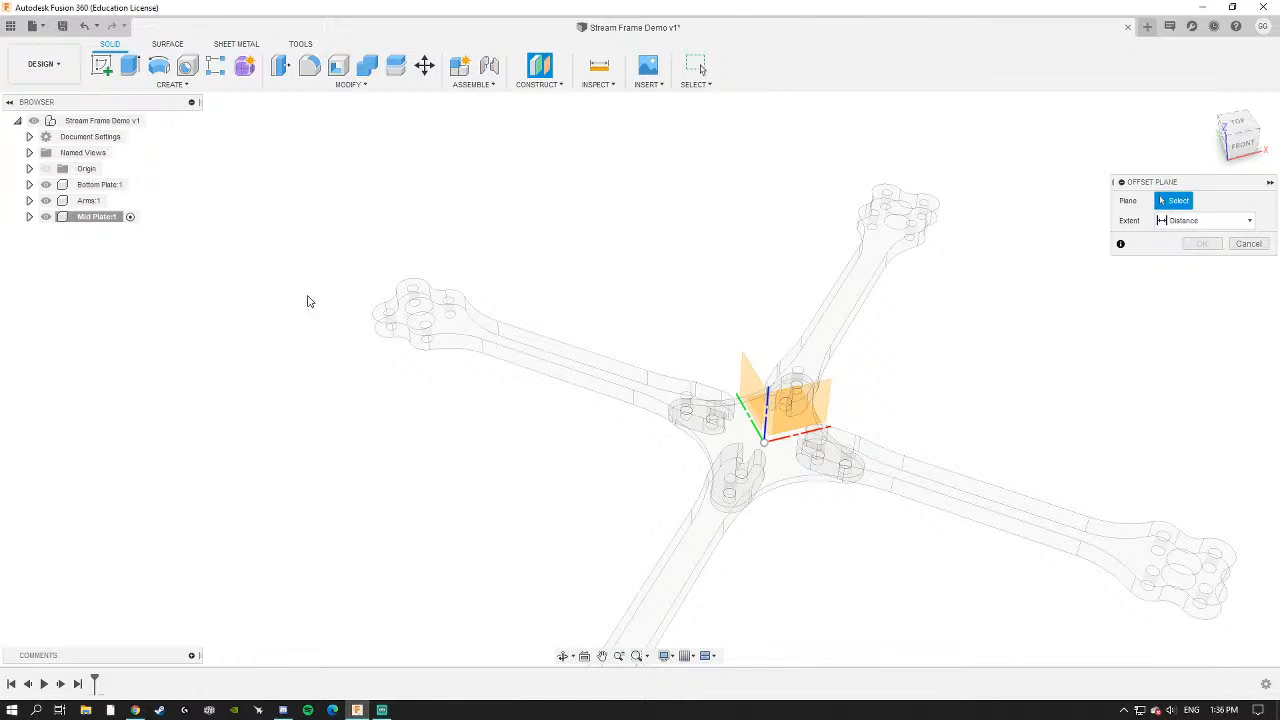
pyautogui.scroll(4, 427, 341)
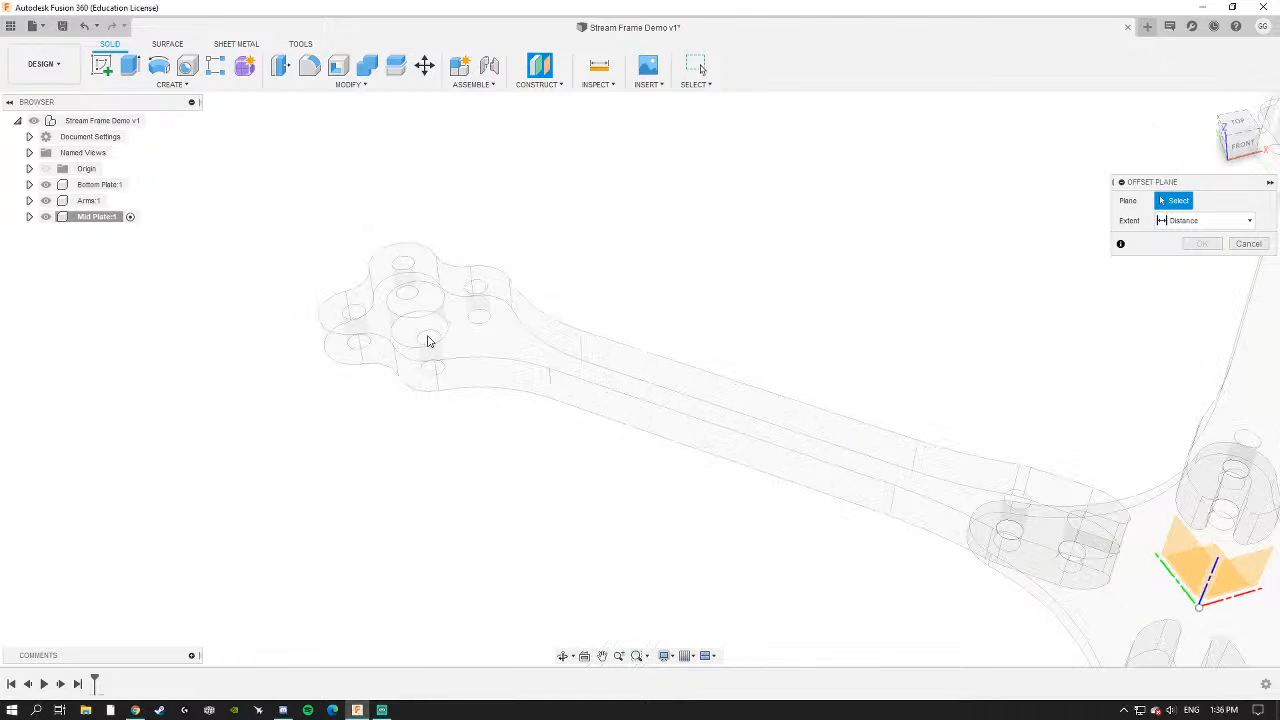
pyautogui.click(1248, 244)
# Examine the motor mount holes at an arm's end and the overall four-arm layout.
pyautogui.keyDown('shift'); pyautogui.moveTo(598, 336); pyautogui.dragTo(550, 324, button='middle'); pyautogui.keyUp('shift')
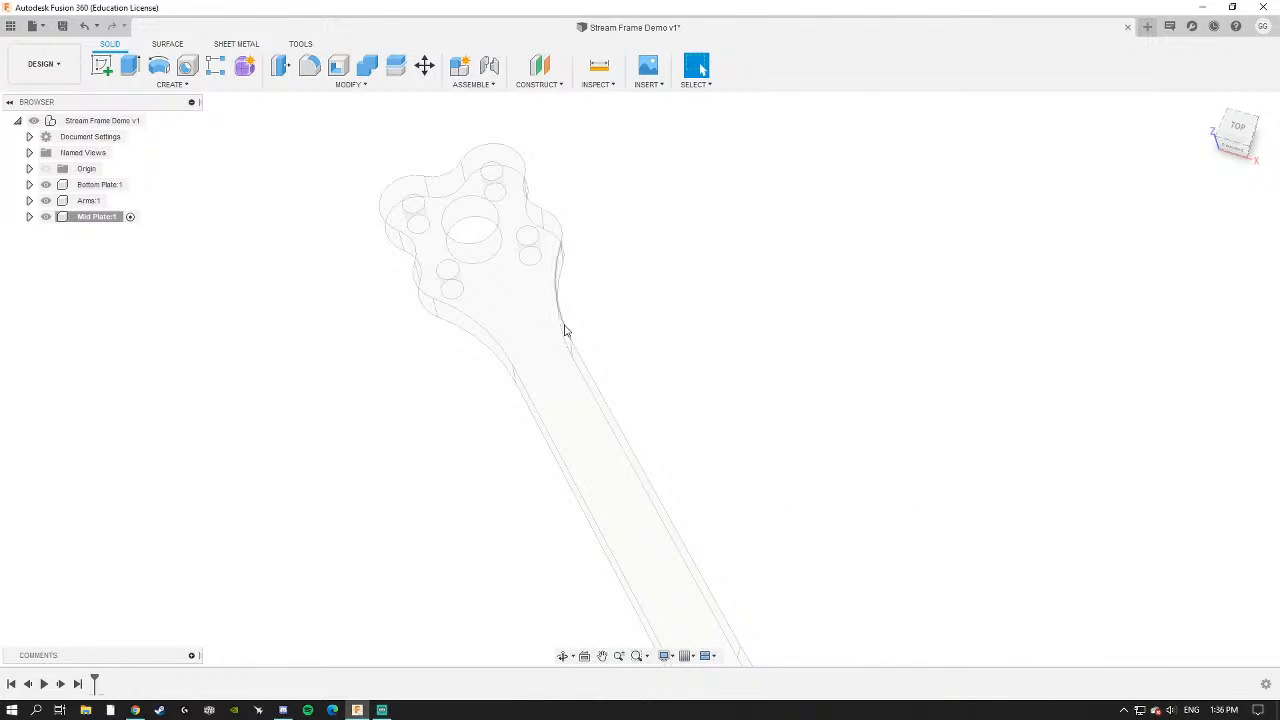
pyautogui.scroll(-3, 570, 334)
pyautogui.scroll(5, 575, 345)
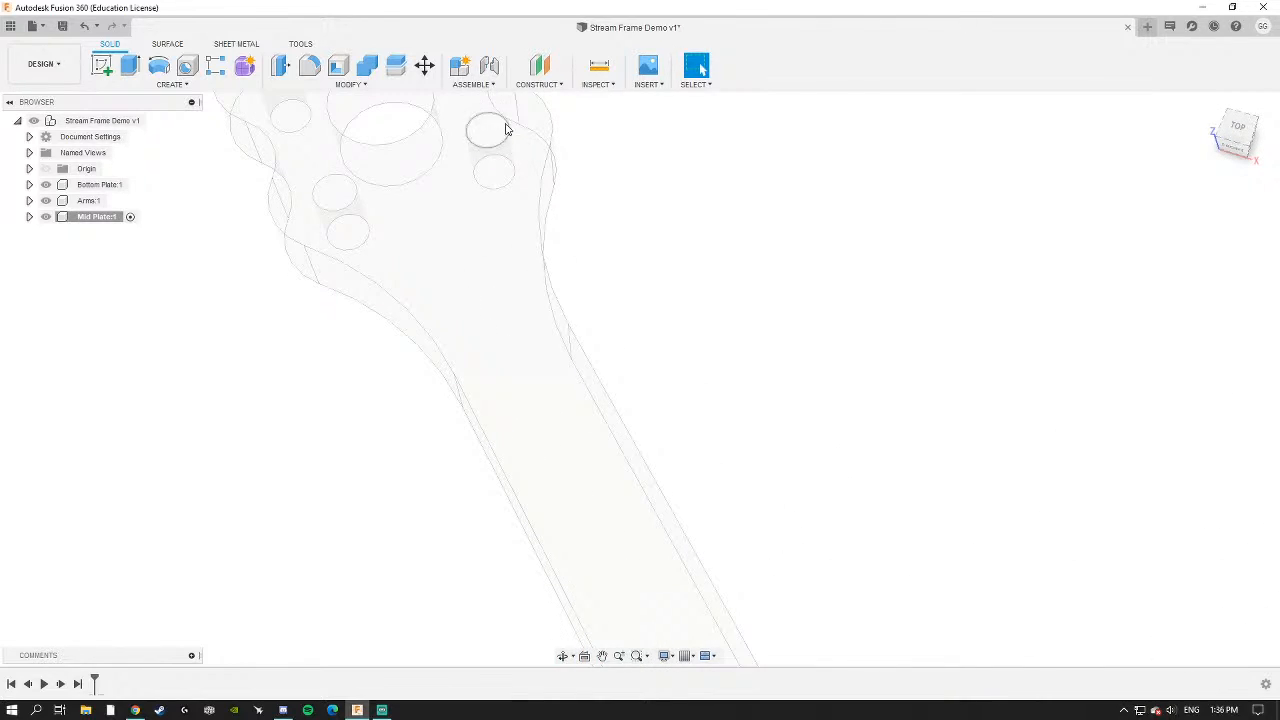
pyautogui.scroll(-2, 534, 309)
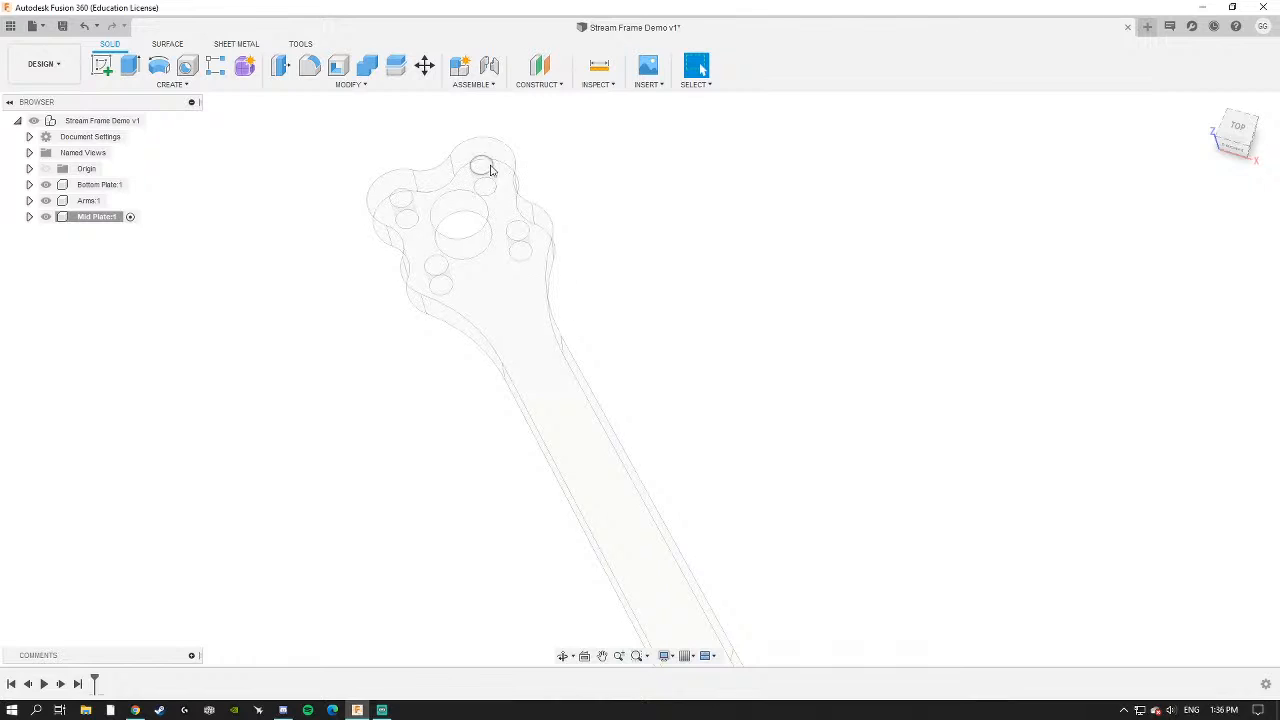
pyautogui.scroll(-4, 571, 333)
pyautogui.moveTo(629, 437); pyautogui.dragTo(598, 300, button='middle')
pyautogui.keyDown('shift'); pyautogui.moveTo(650, 378); pyautogui.dragTo(690, 357, button='middle'); pyautogui.keyUp('shift')
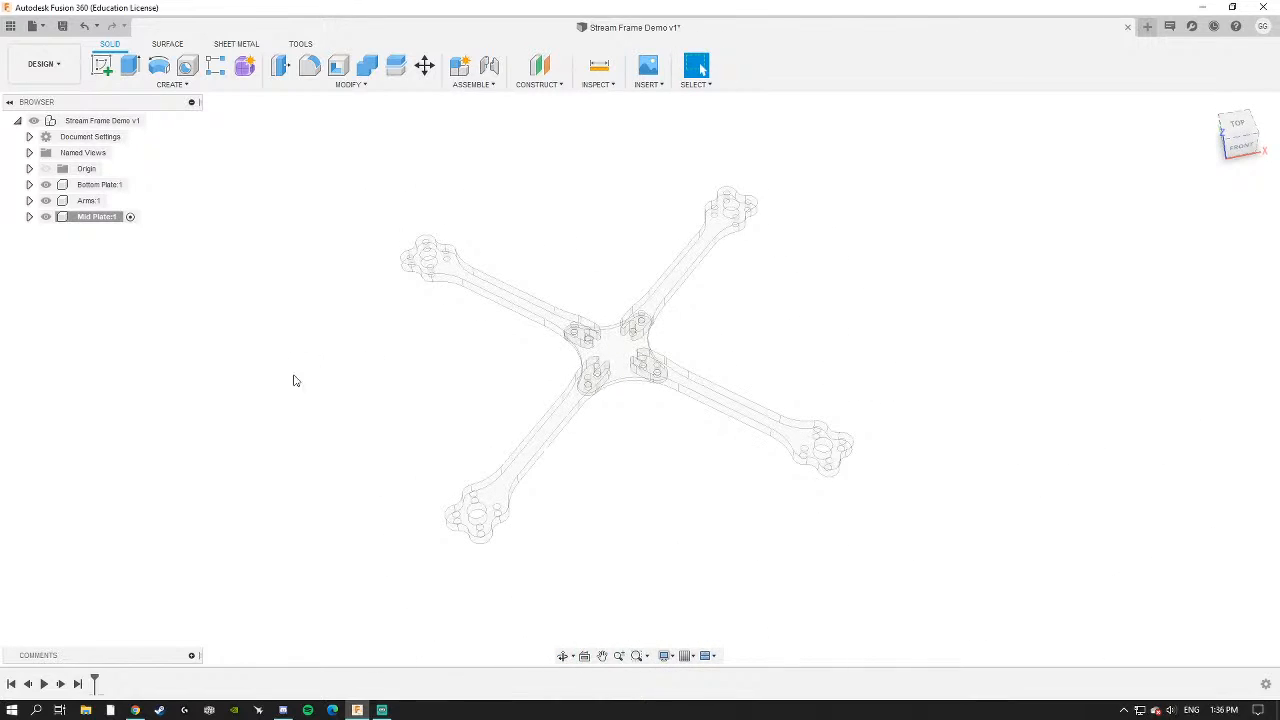
pyautogui.scroll(3, 520, 332)
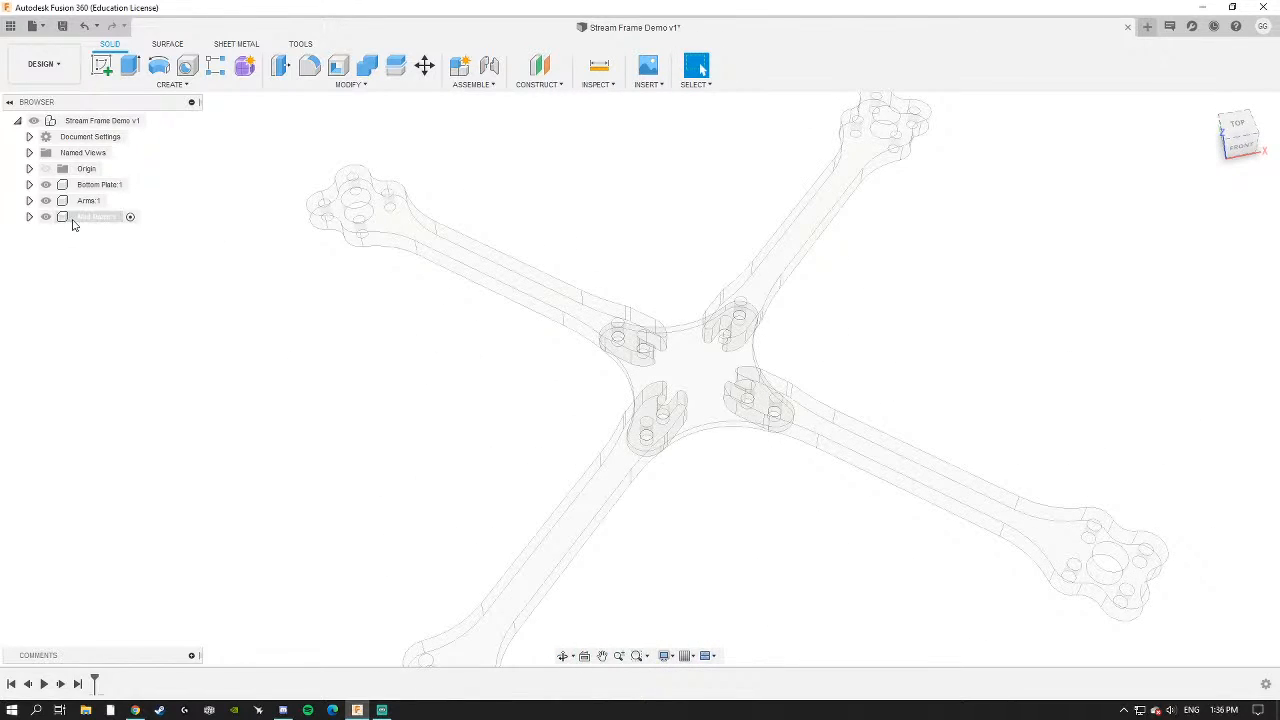
# Hide the Bottom Plate and Arms components and create a construction plane offset 7 mm above the XY plane in Mid Plate.
pyautogui.click(112, 218)
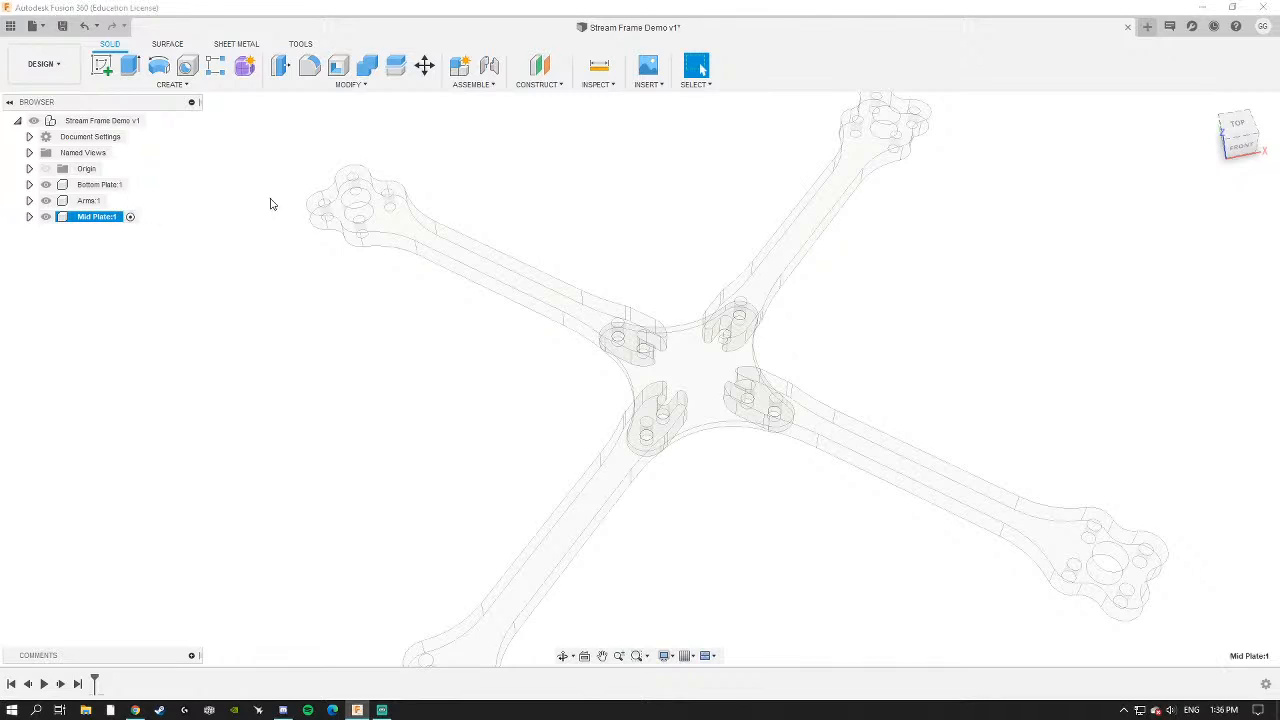
pyautogui.click(537, 66)
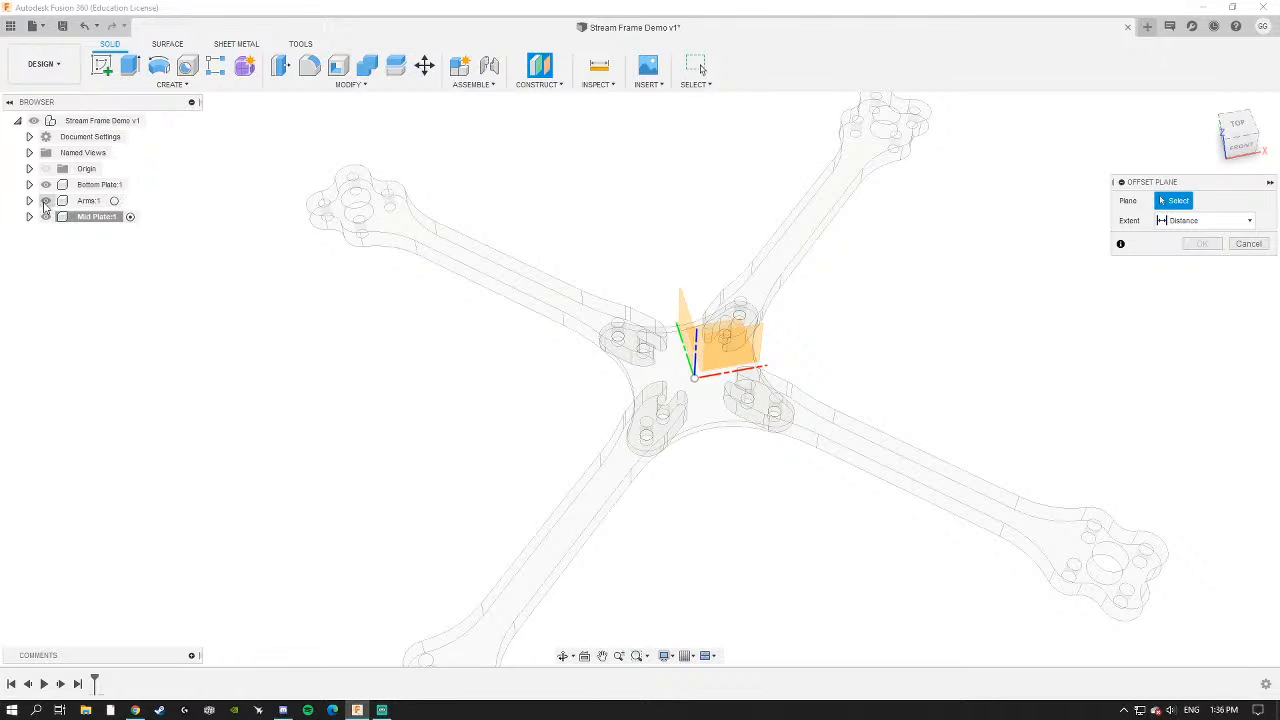
pyautogui.click(46, 185)
pyautogui.click(46, 201)
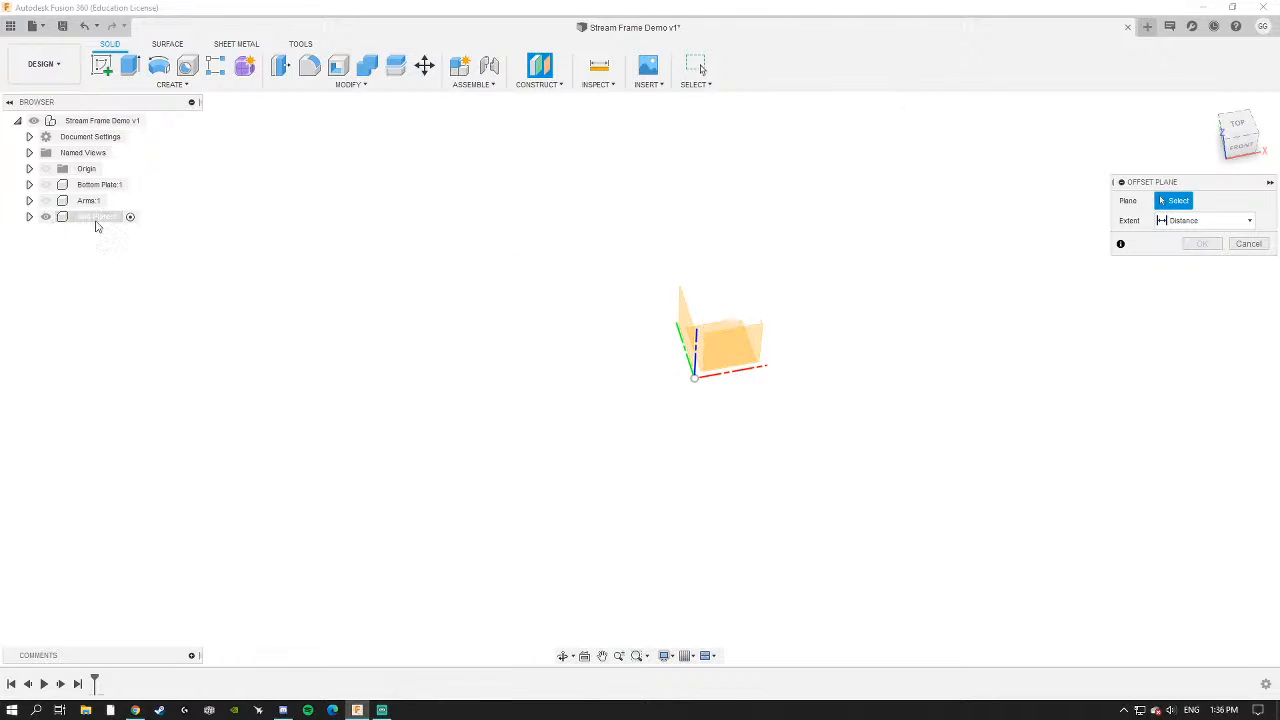
pyautogui.keyDown('shift'); pyautogui.moveTo(696, 346); pyautogui.dragTo(640, 318, button='middle'); pyautogui.keyUp('shift')
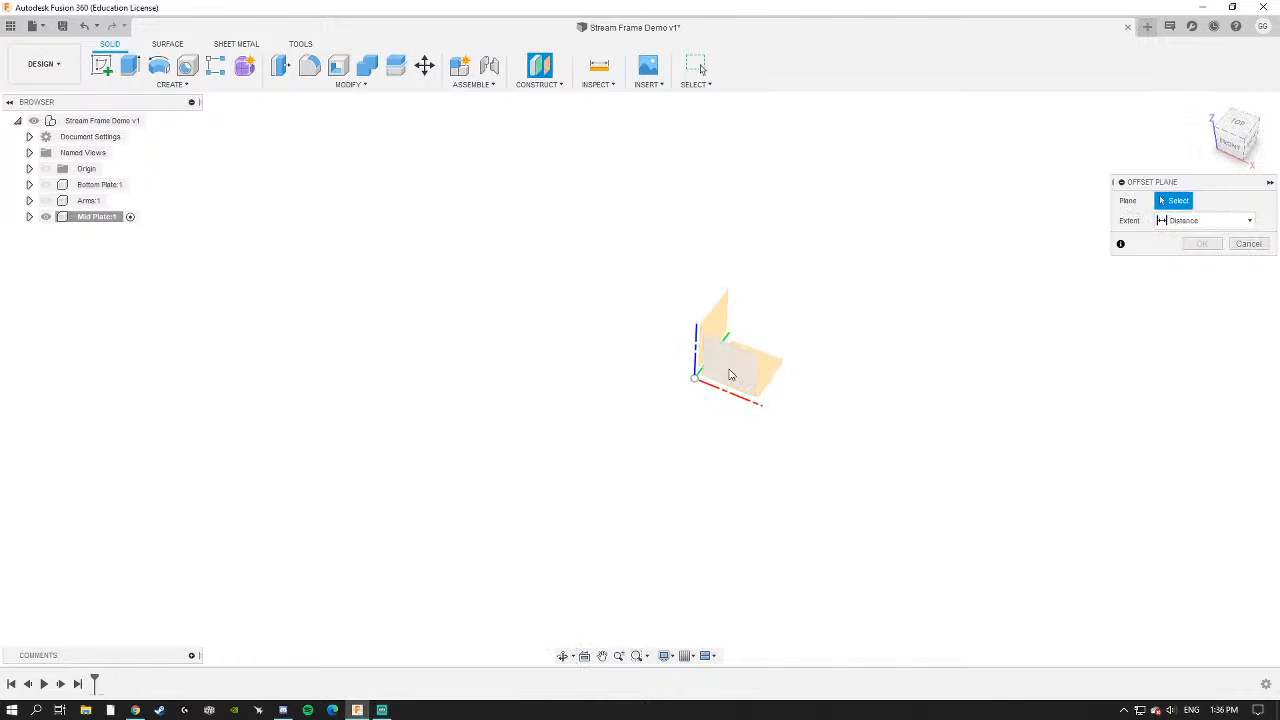
pyautogui.moveTo(728, 370); pyautogui.dragTo(604, 341, button='middle')
pyautogui.click(604, 354)
pyautogui.moveTo(590, 312); pyautogui.dragTo(590, 279)
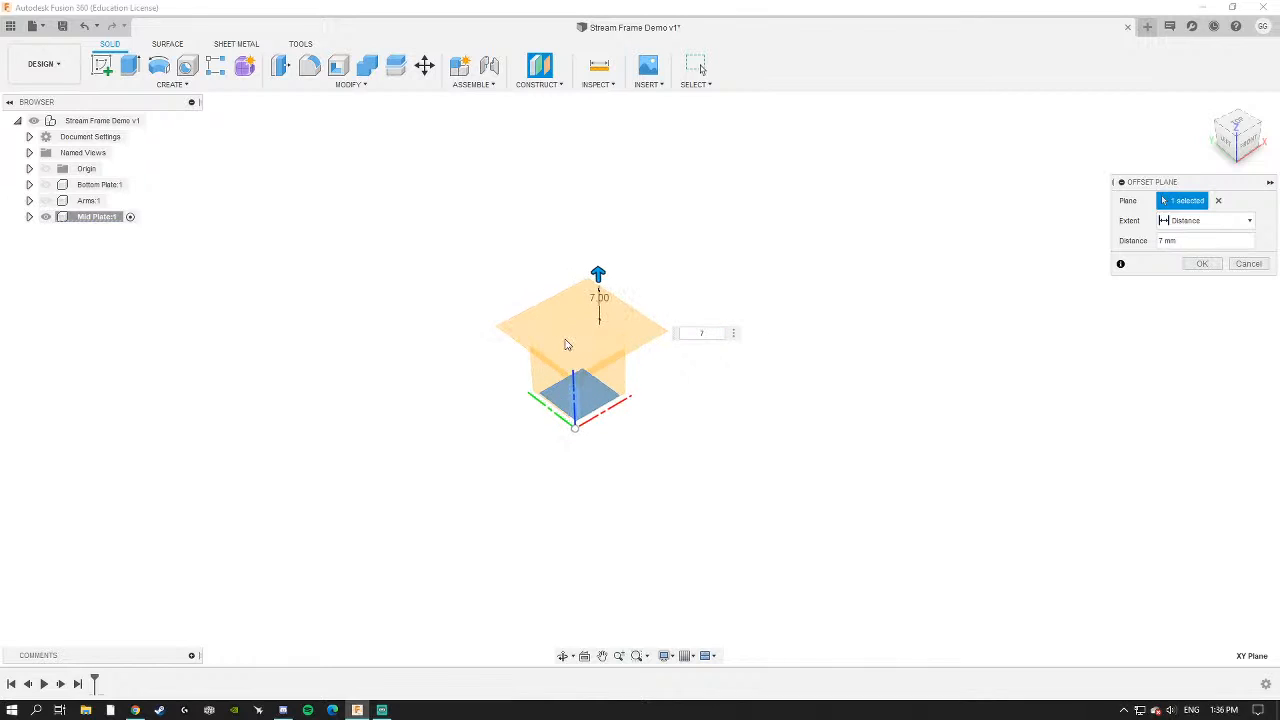
pyautogui.click(1202, 263)
# Show the Arms and Bottom Plate components again and check from the side where the offset plane lies relative to the arms.
pyautogui.keyDown('shift'); pyautogui.moveTo(700, 300); pyautogui.dragTo(608, 305, button='middle'); pyautogui.keyUp('shift')
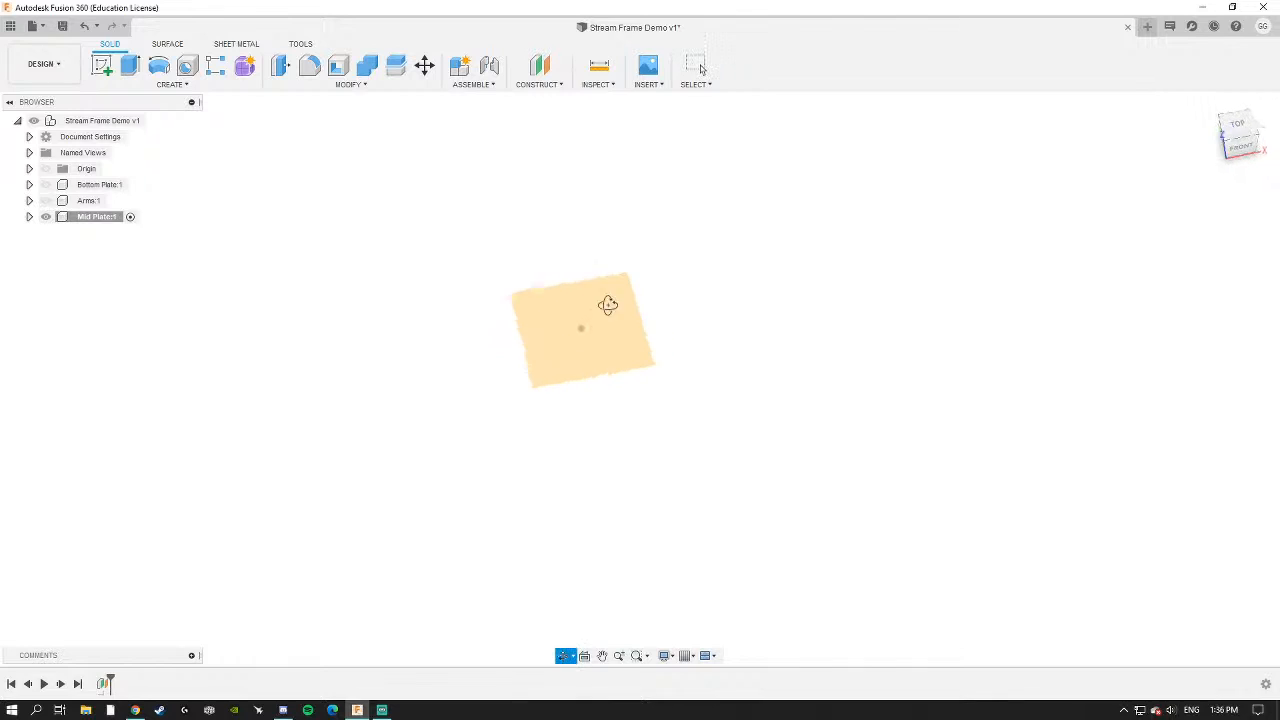
pyautogui.moveTo(378, 303)
pyautogui.keyDown('shift'); pyautogui.mouseDown(button='middle')
pyautogui.moveTo(394, 289)
pyautogui.moveTo(394, 305)
pyautogui.mouseUp(button='middle'); pyautogui.keyUp('shift')
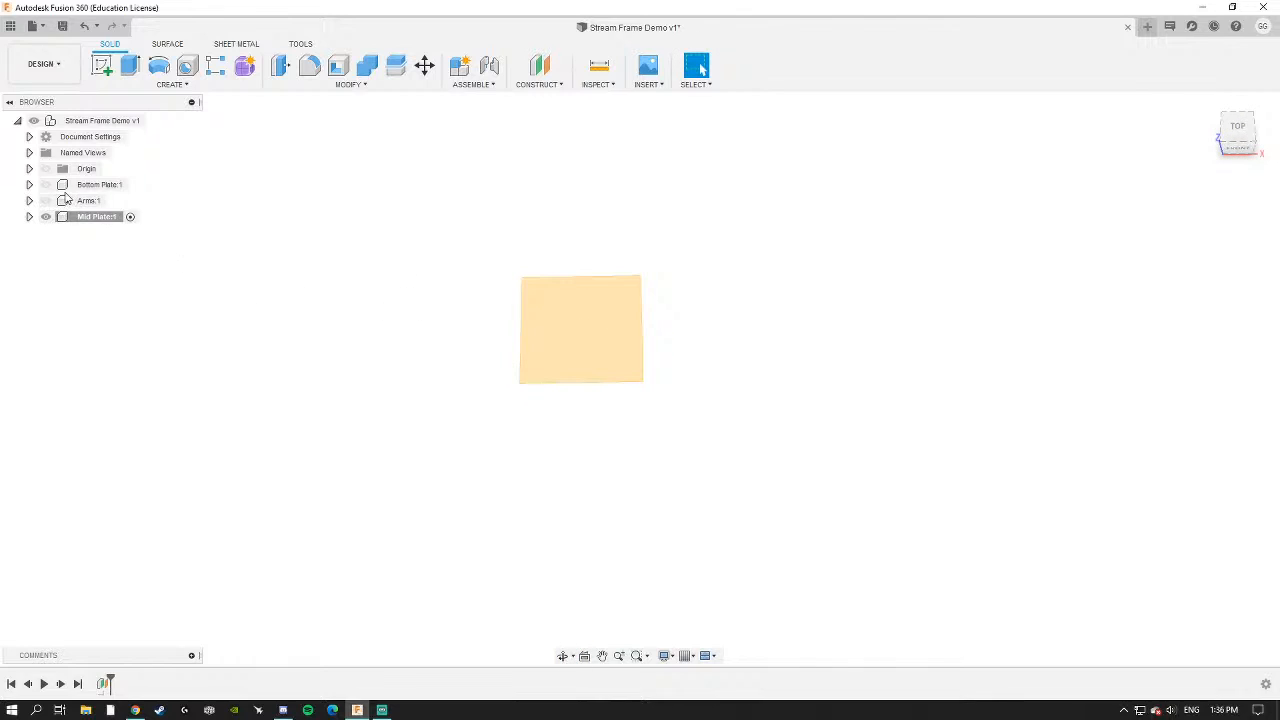
pyautogui.click(45, 200)
pyautogui.click(45, 184)
pyautogui.keyDown('shift'); pyautogui.moveTo(471, 286); pyautogui.dragTo(575, 220, button='middle'); pyautogui.keyUp('shift')
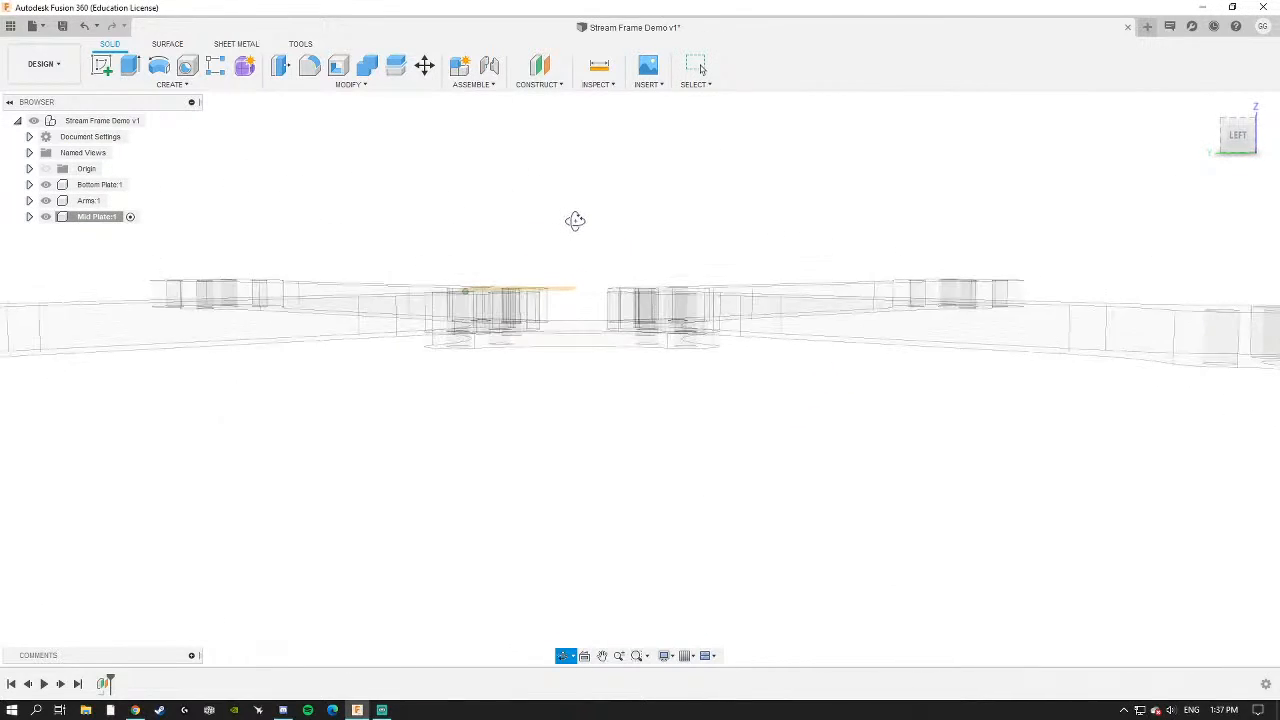
pyautogui.scroll(5, 539, 296)
pyautogui.keyDown('shift'); pyautogui.moveTo(474, 298); pyautogui.dragTo(669, 326, button='middle'); pyautogui.keyUp('shift')
pyautogui.scroll(-5, 628, 320)
pyautogui.scroll(5, 669, 326)
# Create a sketch in Mid Plate on the offset construction plane, leaving the Line tool inactive.
pyautogui.keyDown('shift'); pyautogui.moveTo(583, 362); pyautogui.dragTo(683, 298, button='middle'); pyautogui.keyUp('shift')
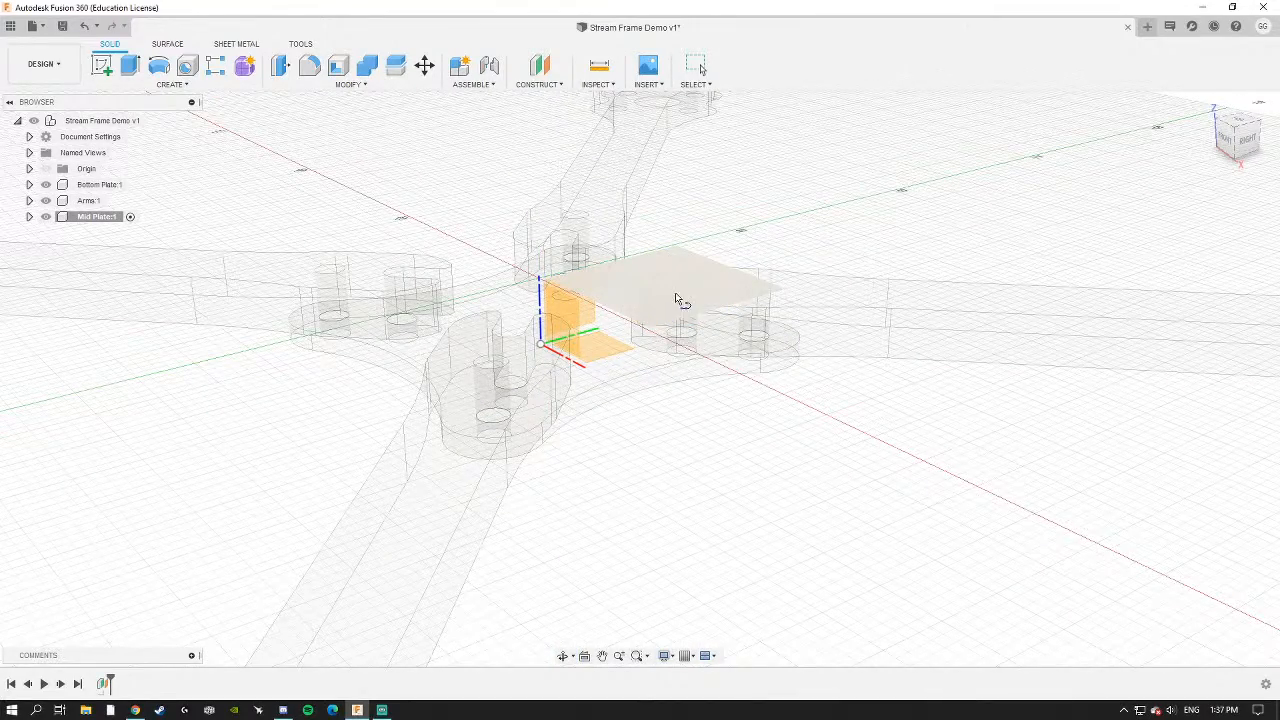
pyautogui.keyDown('shift'); pyautogui.moveTo(675, 293); pyautogui.dragTo(663, 330, button='middle'); pyautogui.keyUp('shift')
pyautogui.click(638, 213)
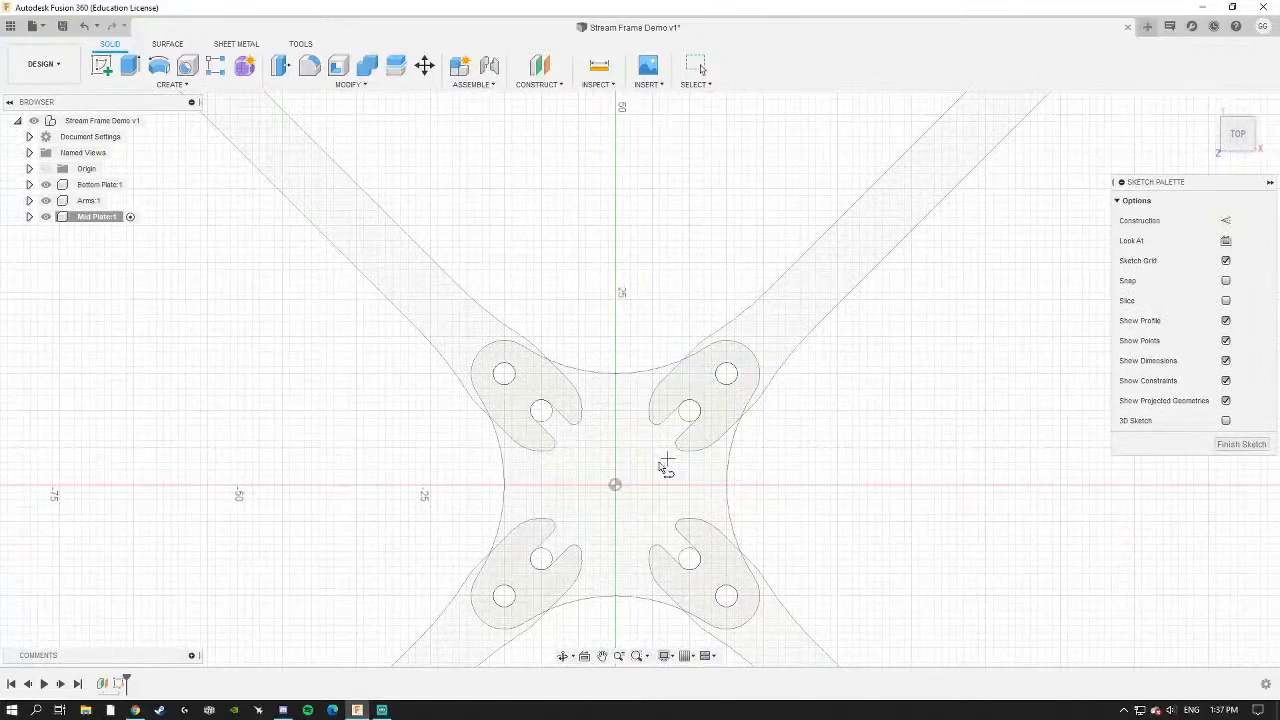
pyautogui.scroll(-3, 571, 354)
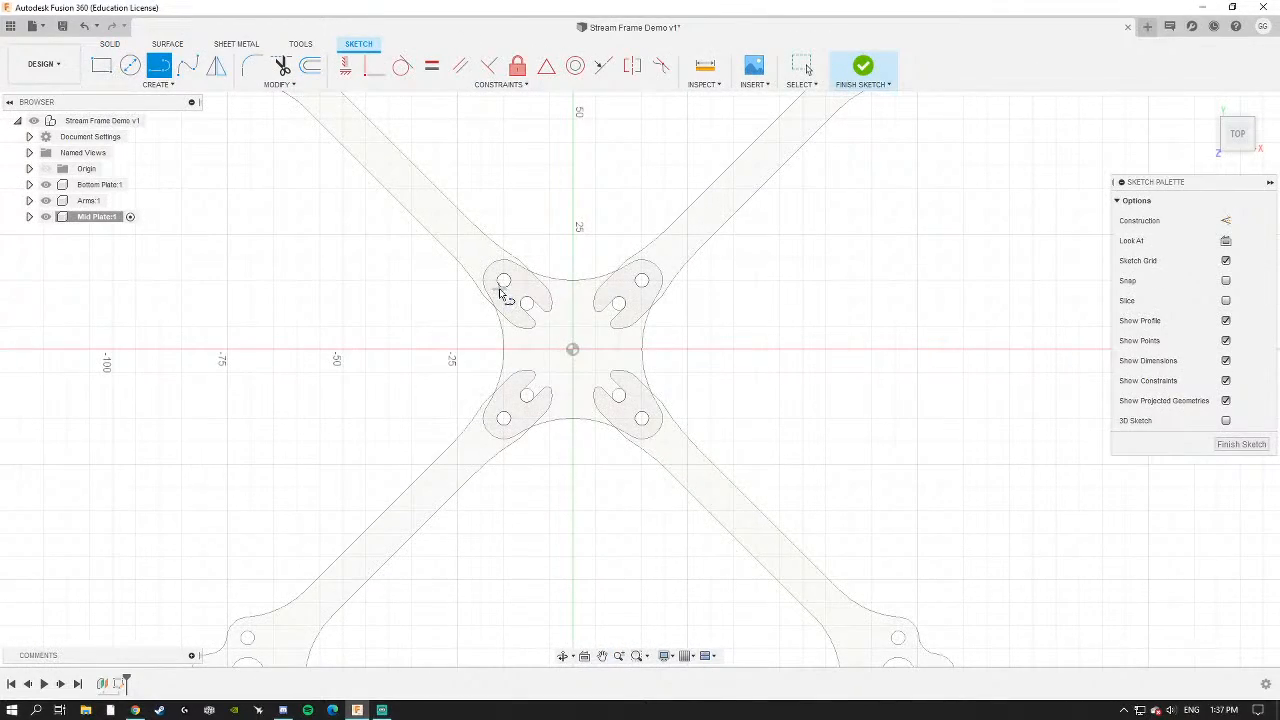
pyautogui.press('Escape')
# Examine the arm-root holes and slots where the four arms meet the bottom plate.
pyautogui.scroll(3, 505, 290)
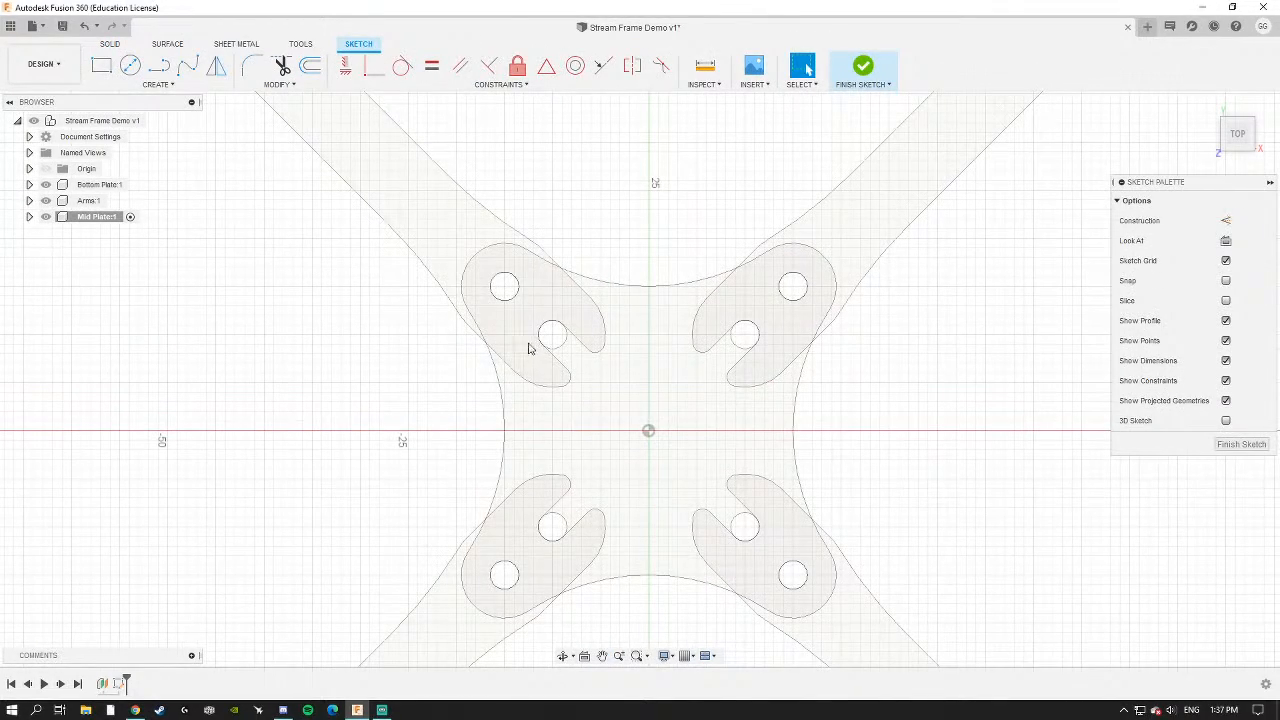
pyautogui.click(511, 300)
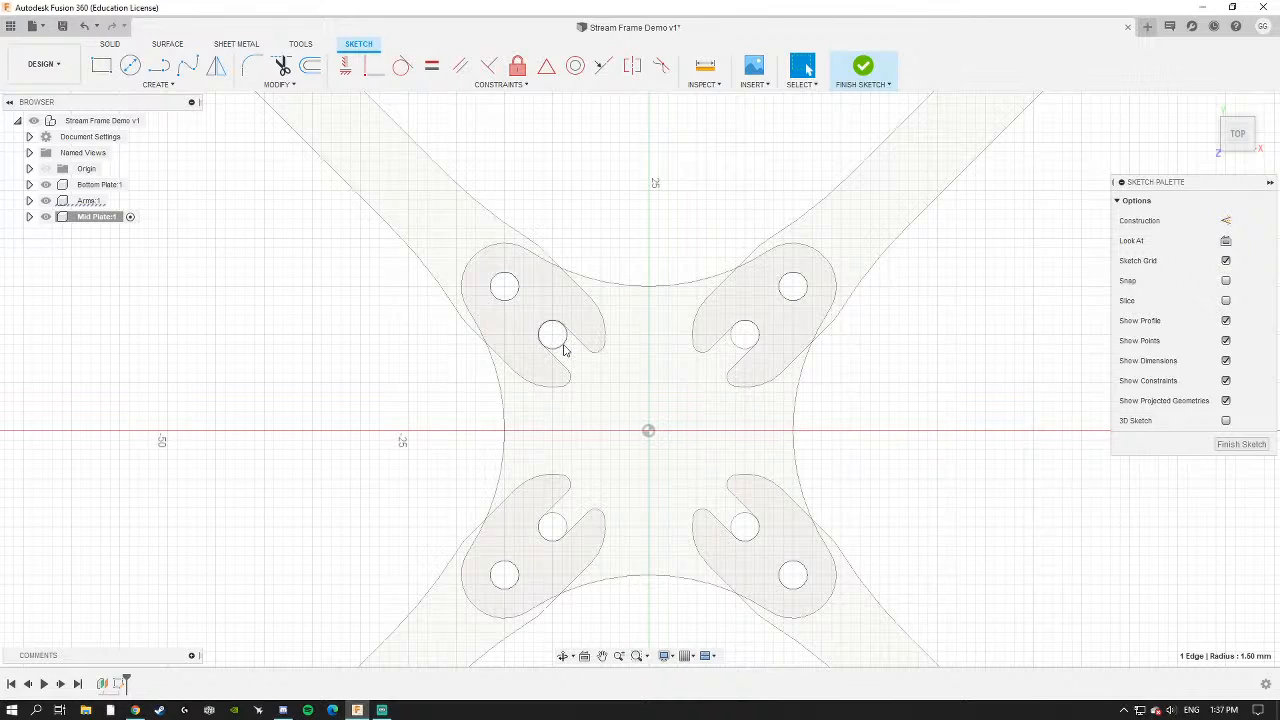
pyautogui.scroll(2, 563, 346)
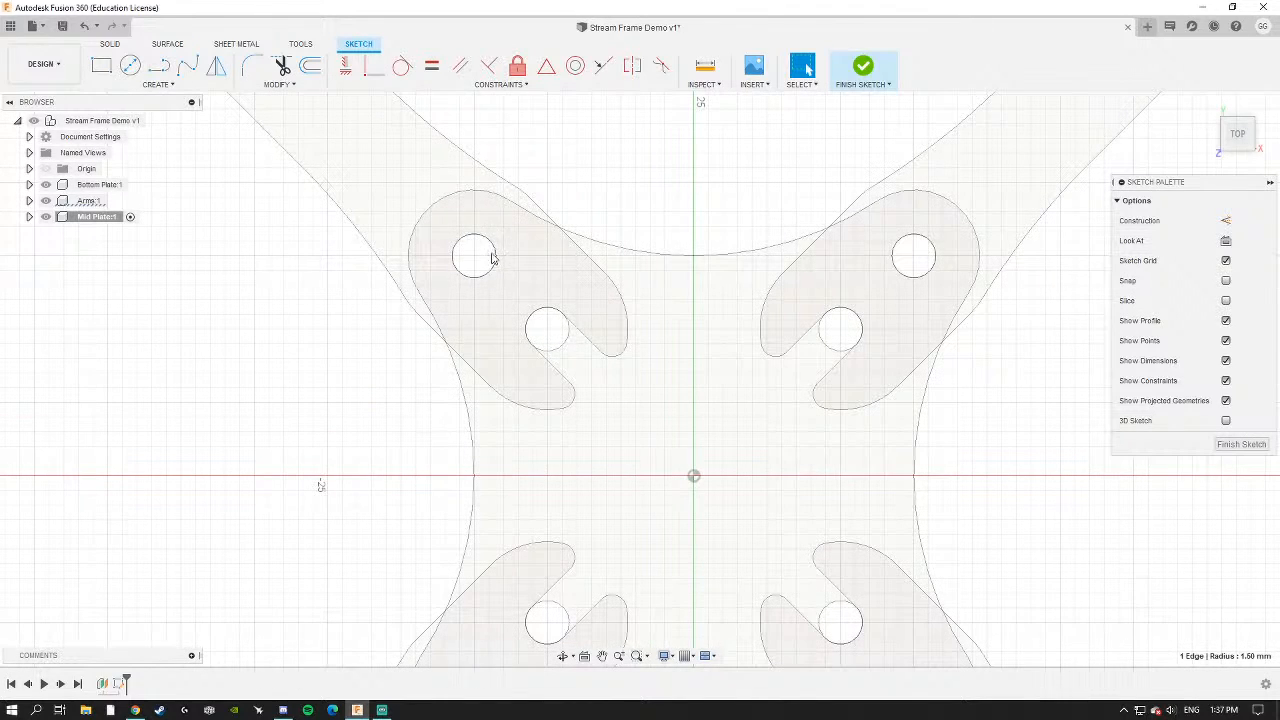
pyautogui.click(159, 68)
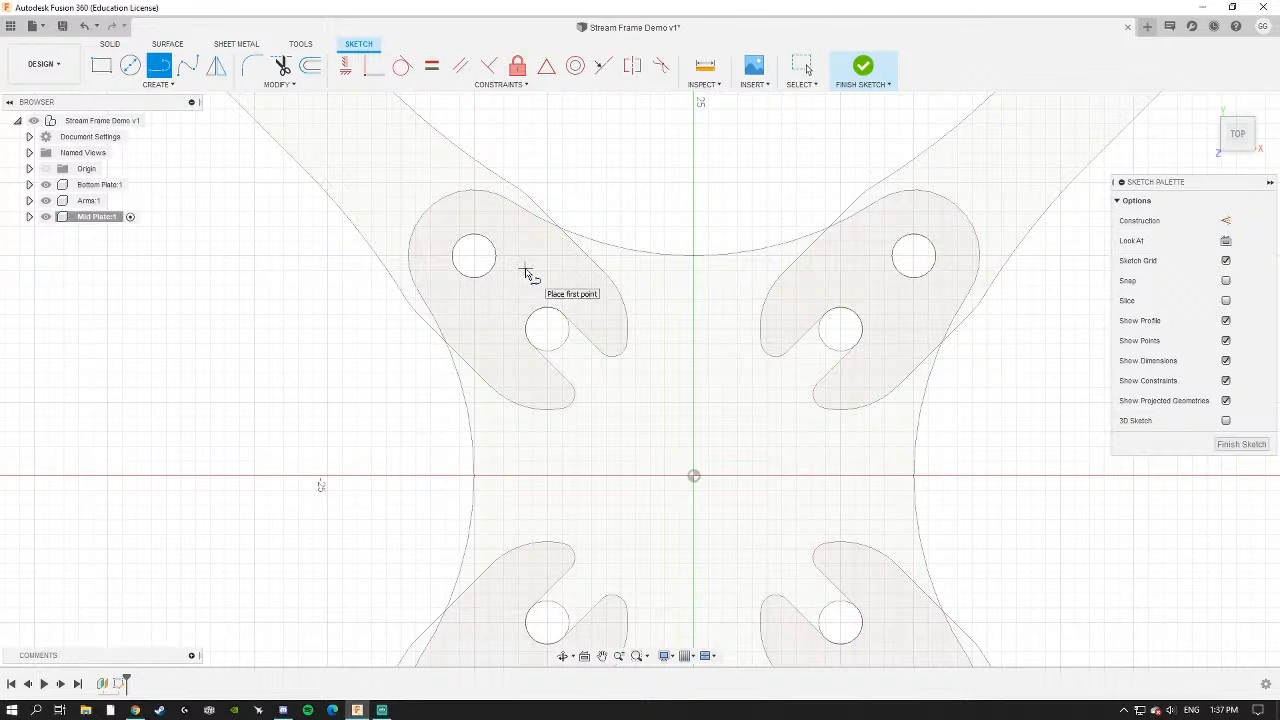
pyautogui.scroll(3, 471, 266)
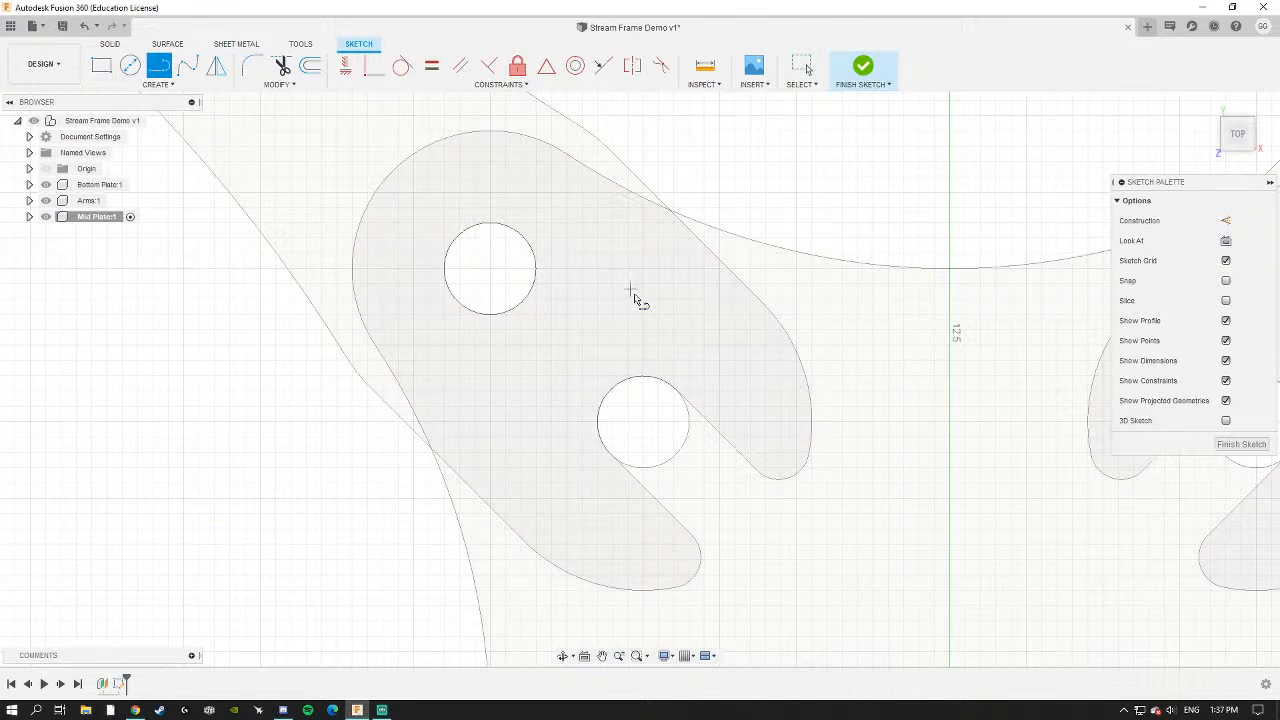
pyautogui.scroll(-3, 640, 302)
pyautogui.scroll(-2, 690, 378)
pyautogui.scroll(-1, 883, 414)
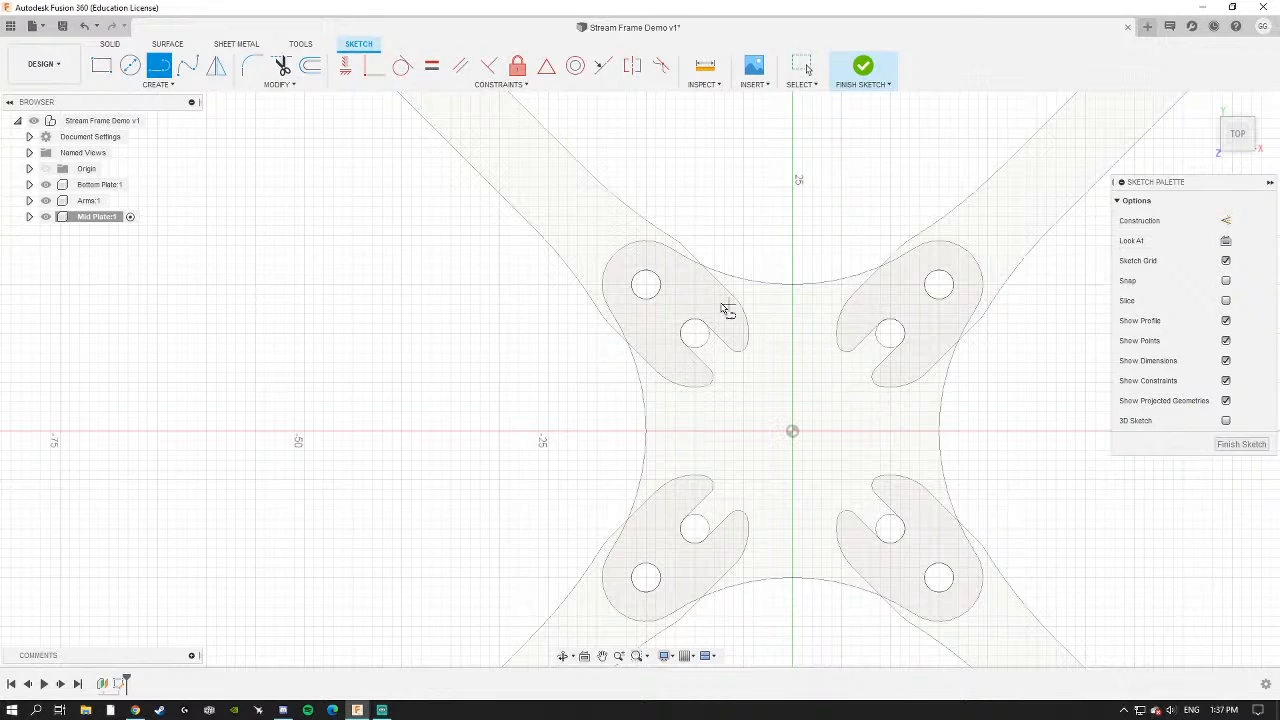
pyautogui.scroll(2, 726, 309)
pyautogui.scroll(2, 540, 232)
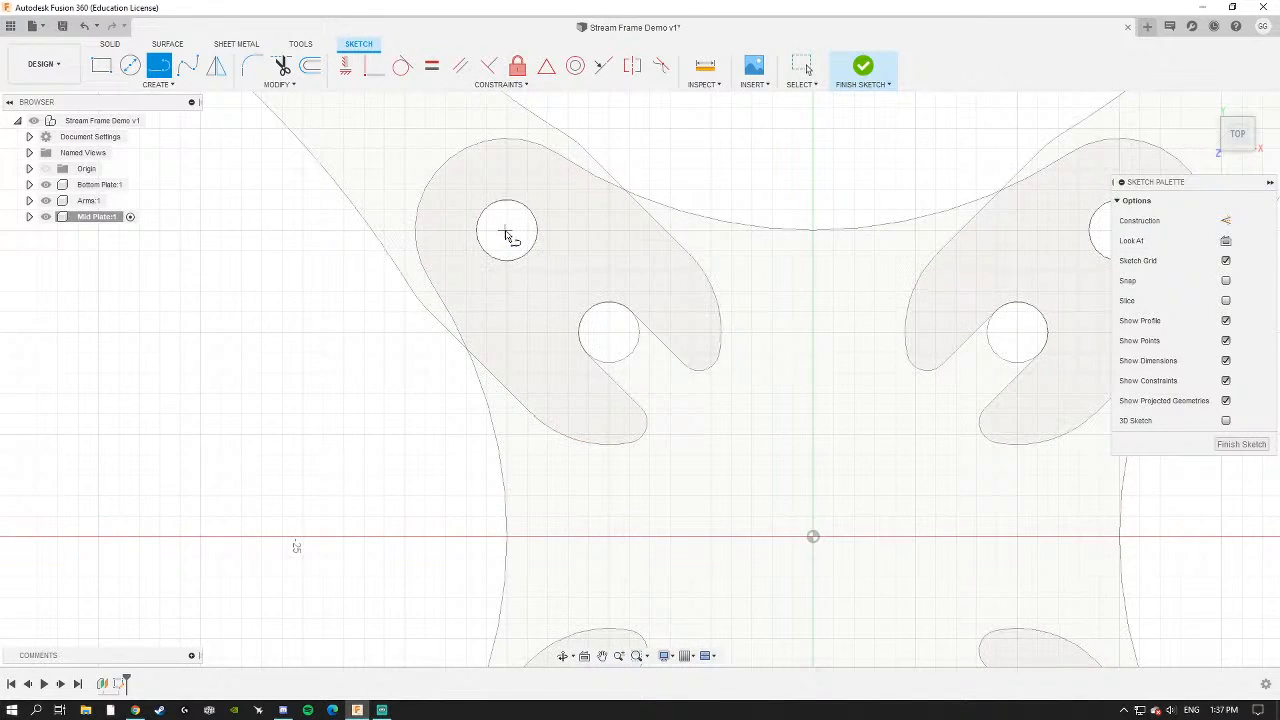
pyautogui.scroll(2, 508, 232)
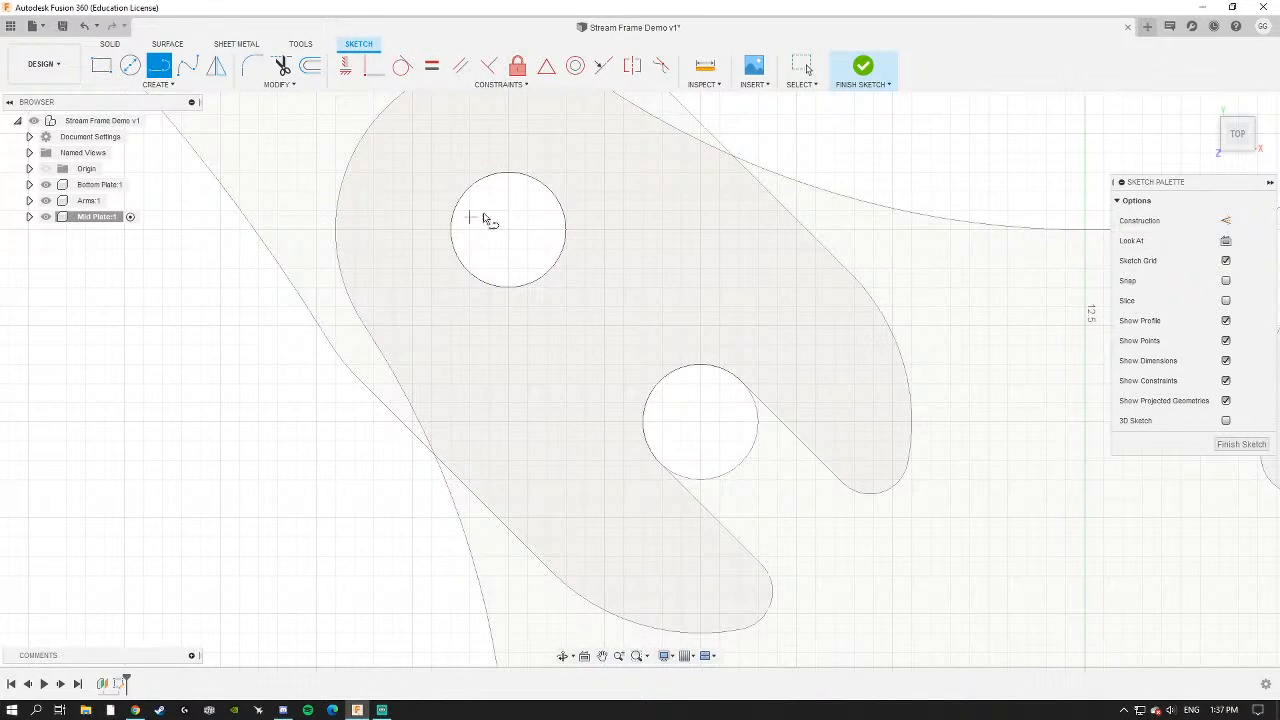
pyautogui.scroll(-4, 470, 255)
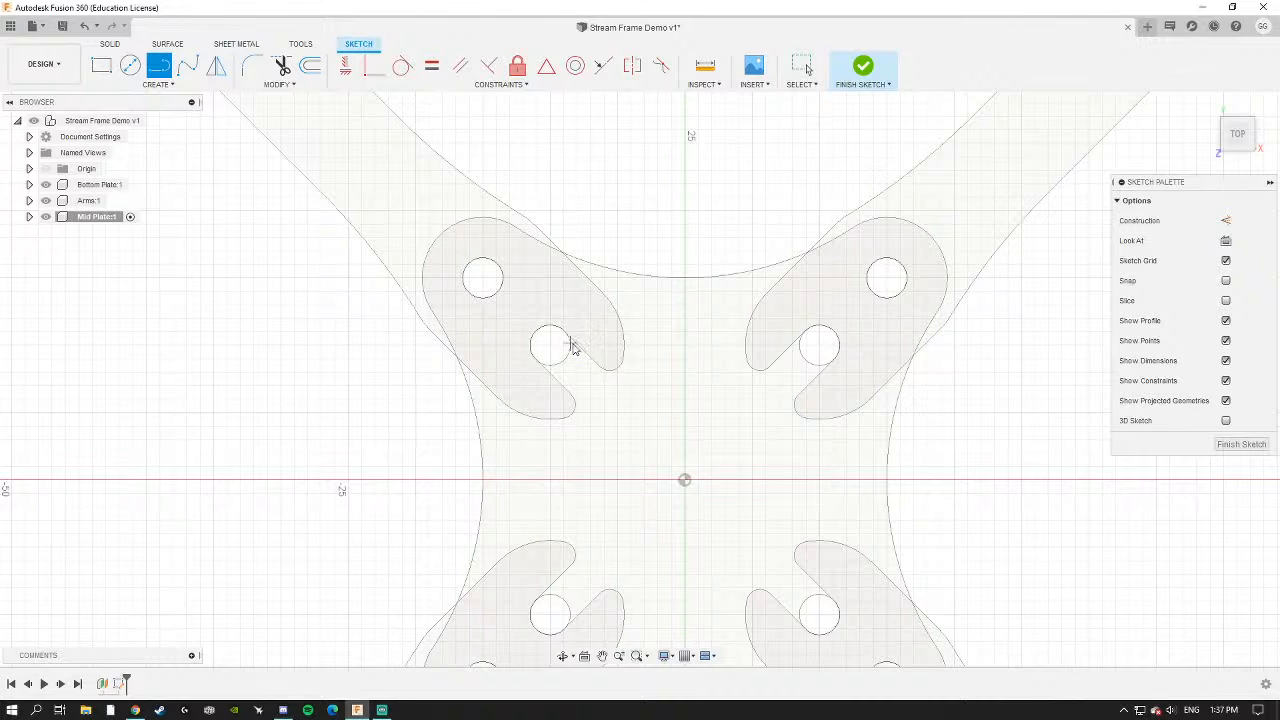
pyautogui.scroll(-3, 561, 379)
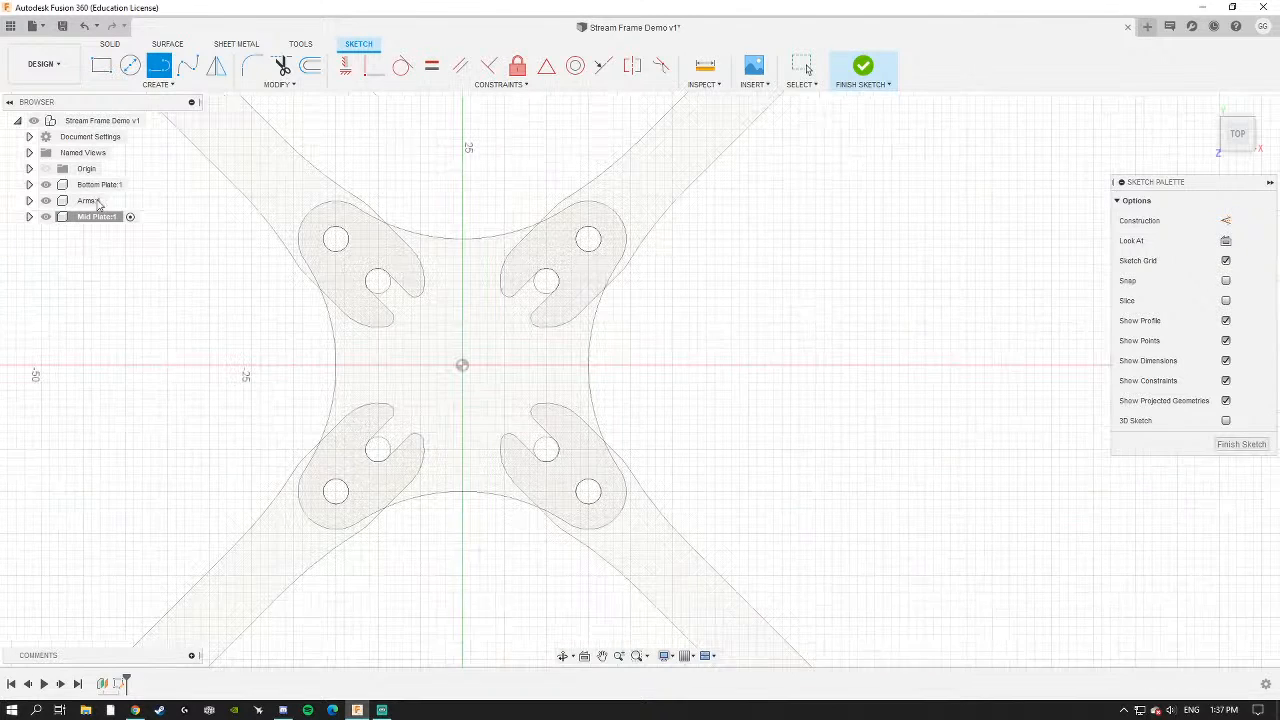
# Hide the Arms component and project the Bottom Plate's face, with its outline and eight holes, into the Mid Plate sketch.
pyautogui.press('Escape')
pyautogui.click(46, 200)
pyautogui.scroll(4, 380, 294)
pyautogui.scroll(2, 501, 307)
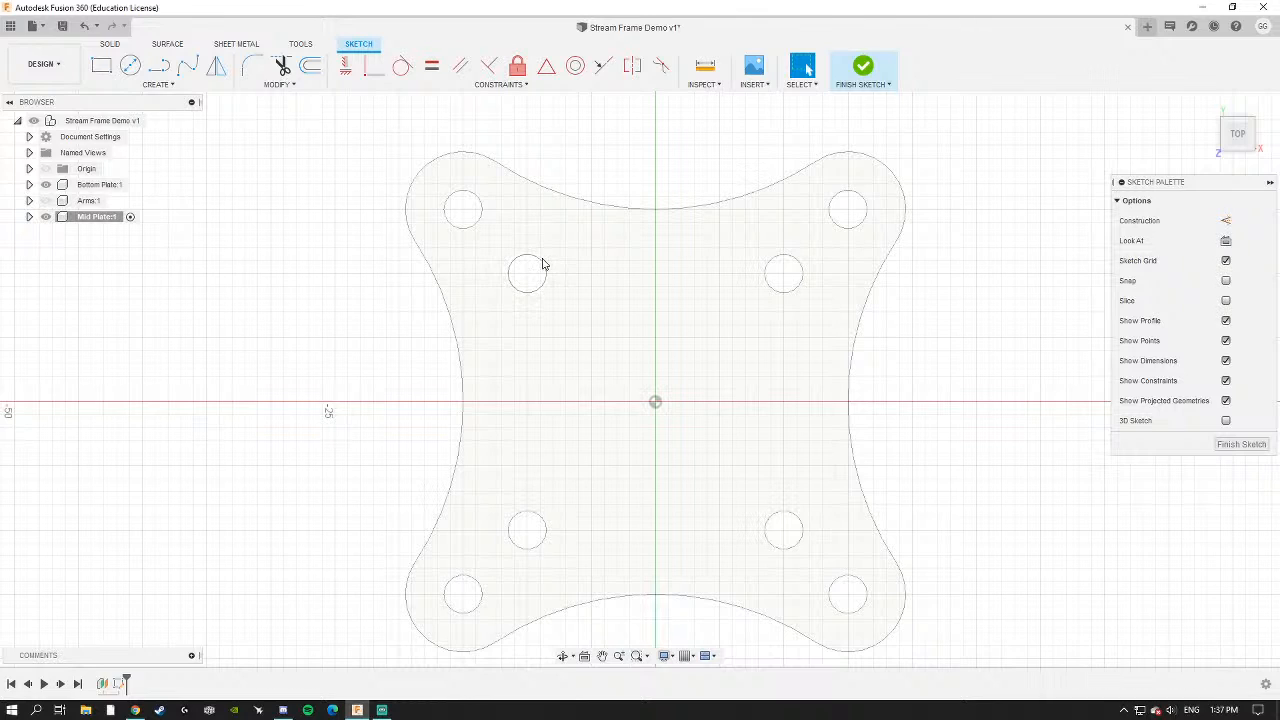
pyautogui.press('p')
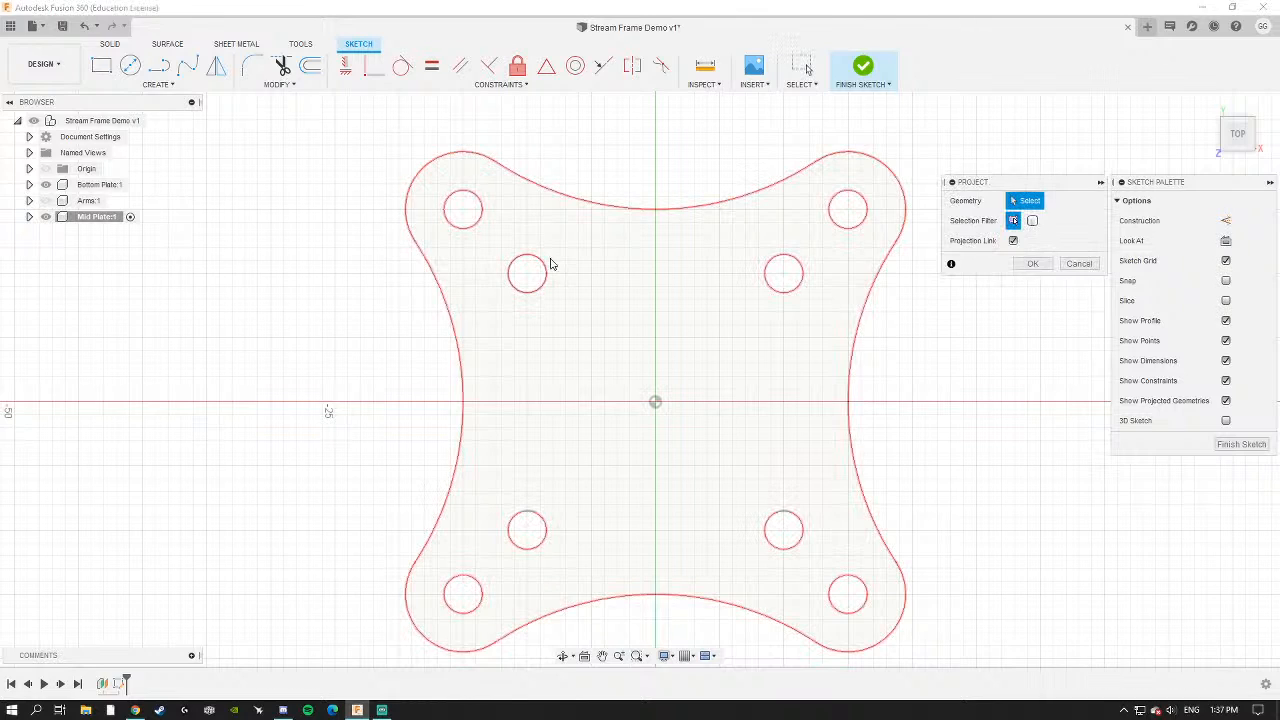
pyautogui.click(590, 350)
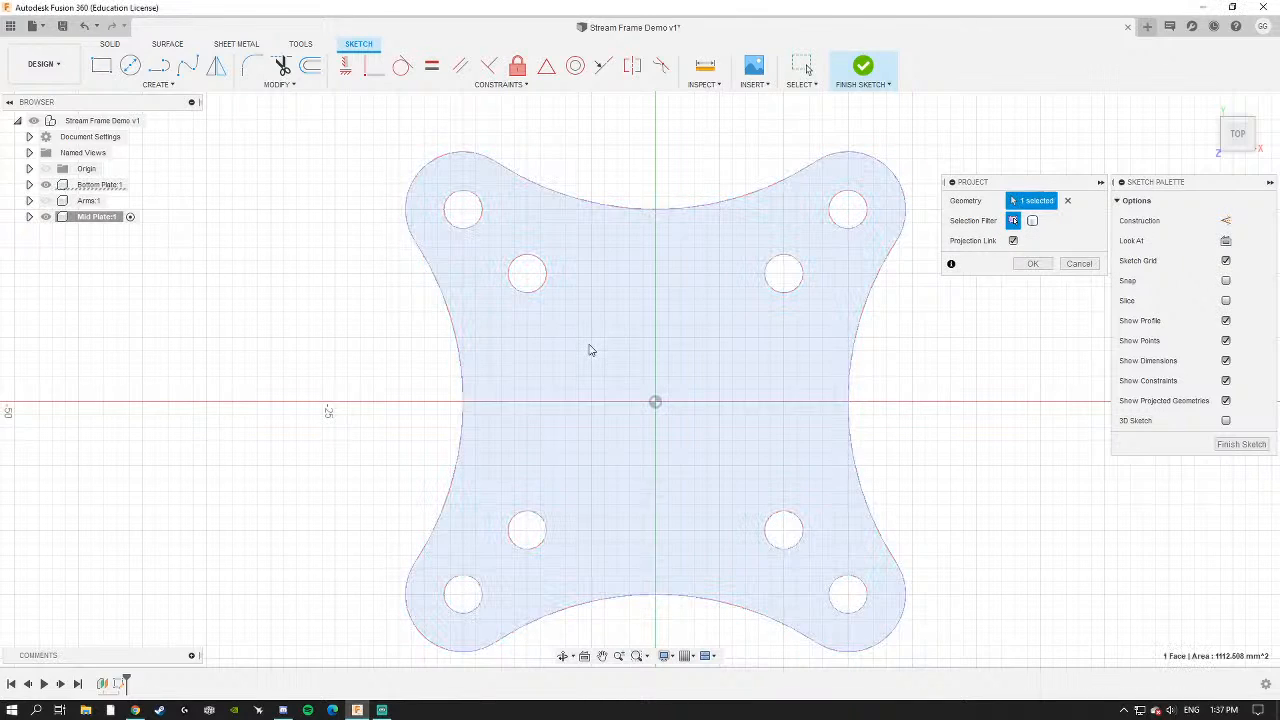
pyautogui.click(1033, 264)
pyautogui.scroll(-3, 740, 370)
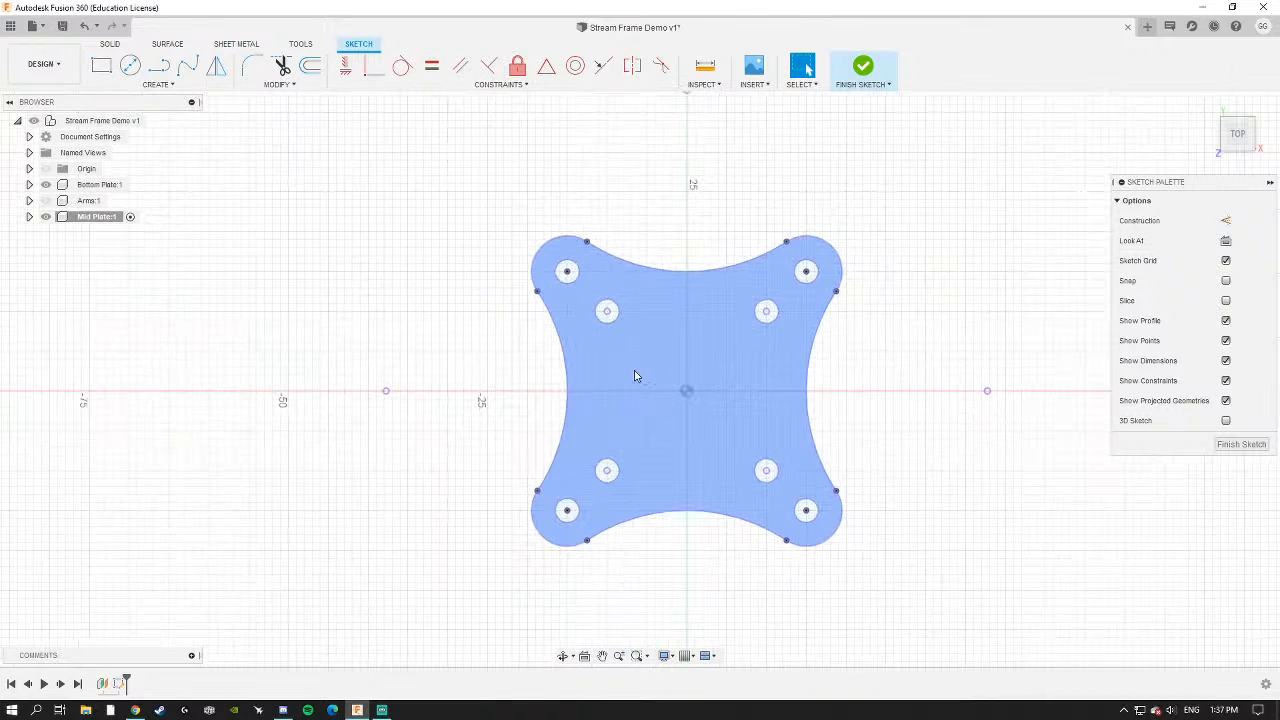
# Show the Arms component again and check the projected outline against the arms in a tilted view and from above.
pyautogui.click(45, 200)
pyautogui.scroll(3, 683, 385)
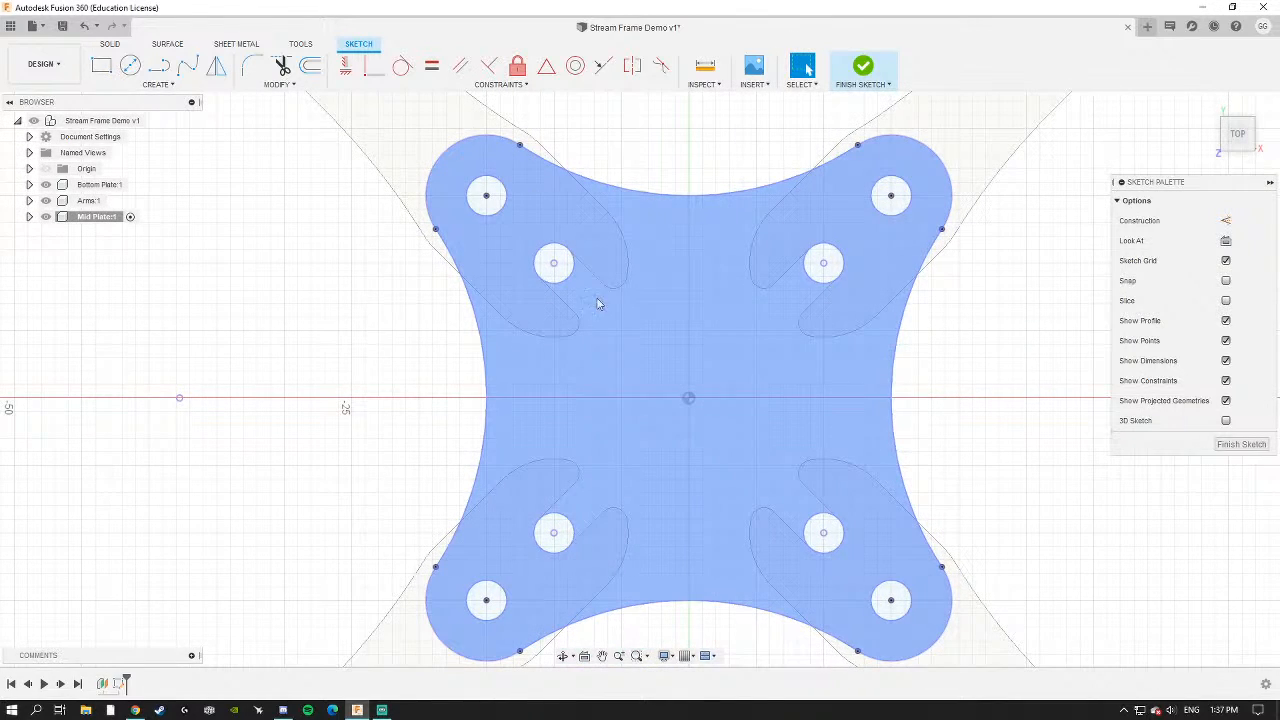
pyautogui.scroll(-3, 672, 327)
pyautogui.keyDown('shift'); pyautogui.moveTo(651, 373); pyautogui.dragTo(703, 294, button='middle'); pyautogui.keyUp('shift')
pyautogui.scroll(3, 488, 405)
pyautogui.scroll(2, 488, 405)
pyautogui.scroll(-2, 590, 372)
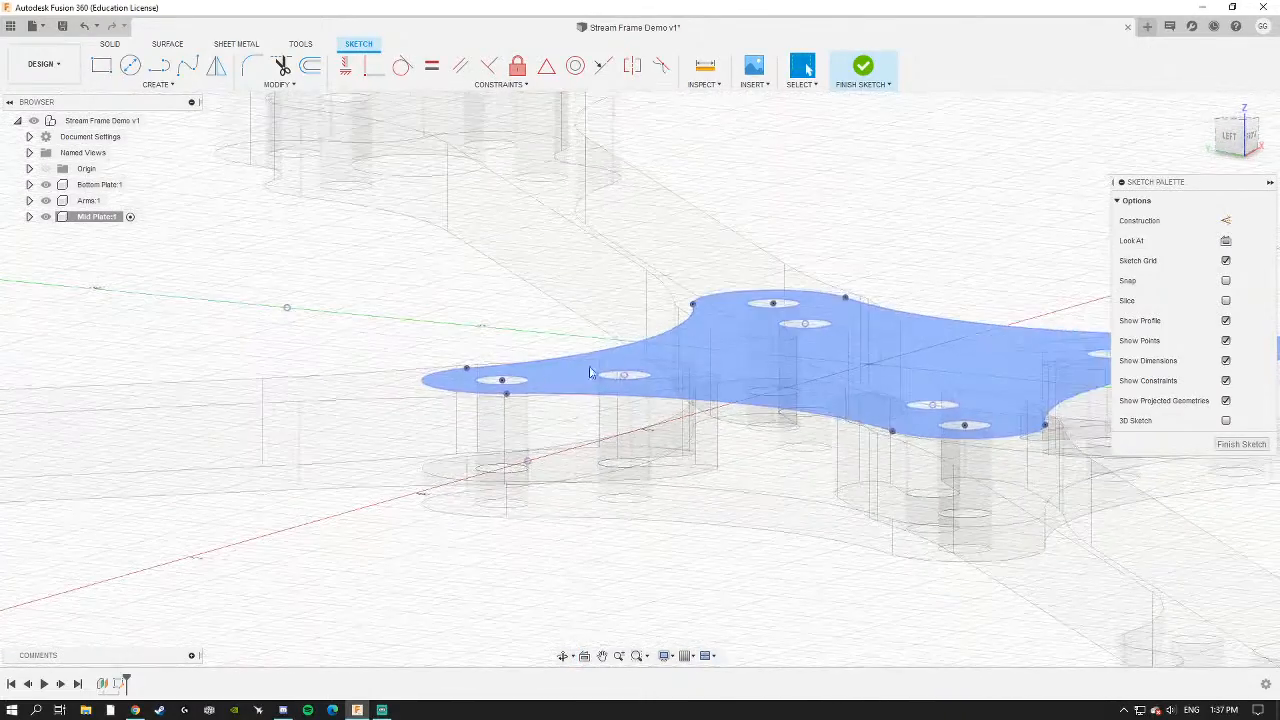
pyautogui.click(1236, 124)
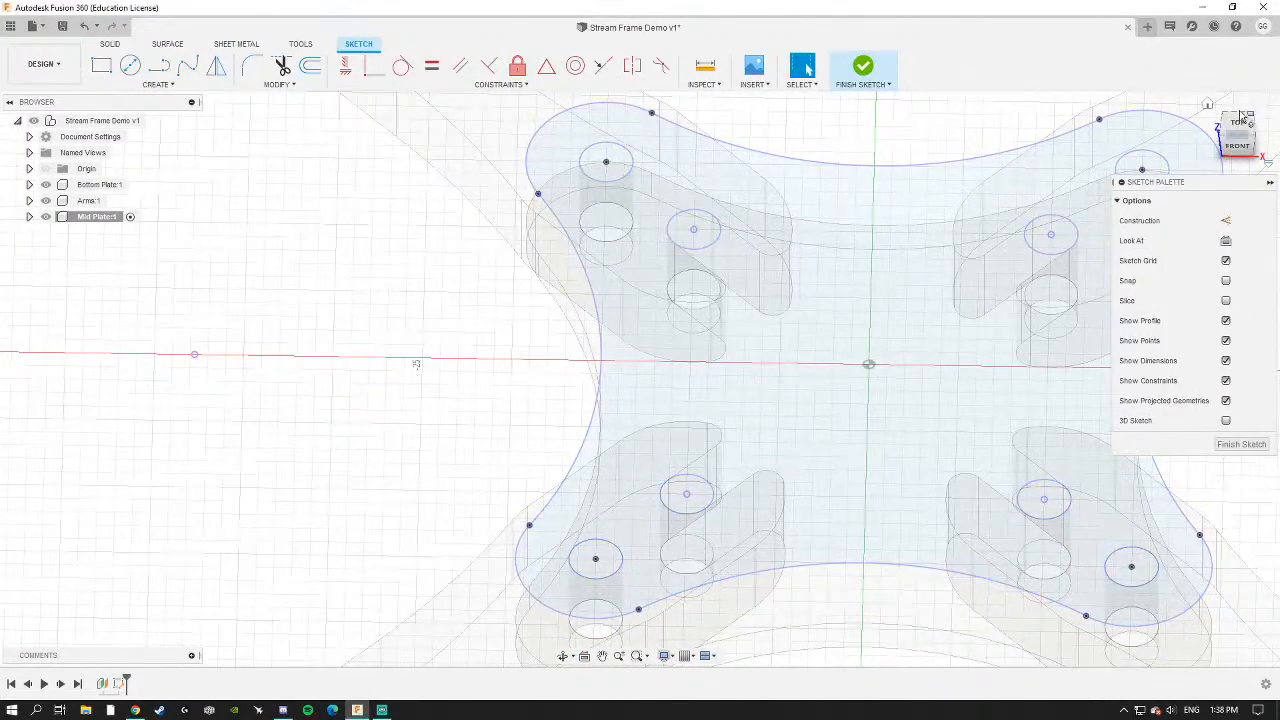
pyautogui.scroll(-5, 848, 339)
pyautogui.moveTo(832, 344); pyautogui.dragTo(615, 294, button='middle')
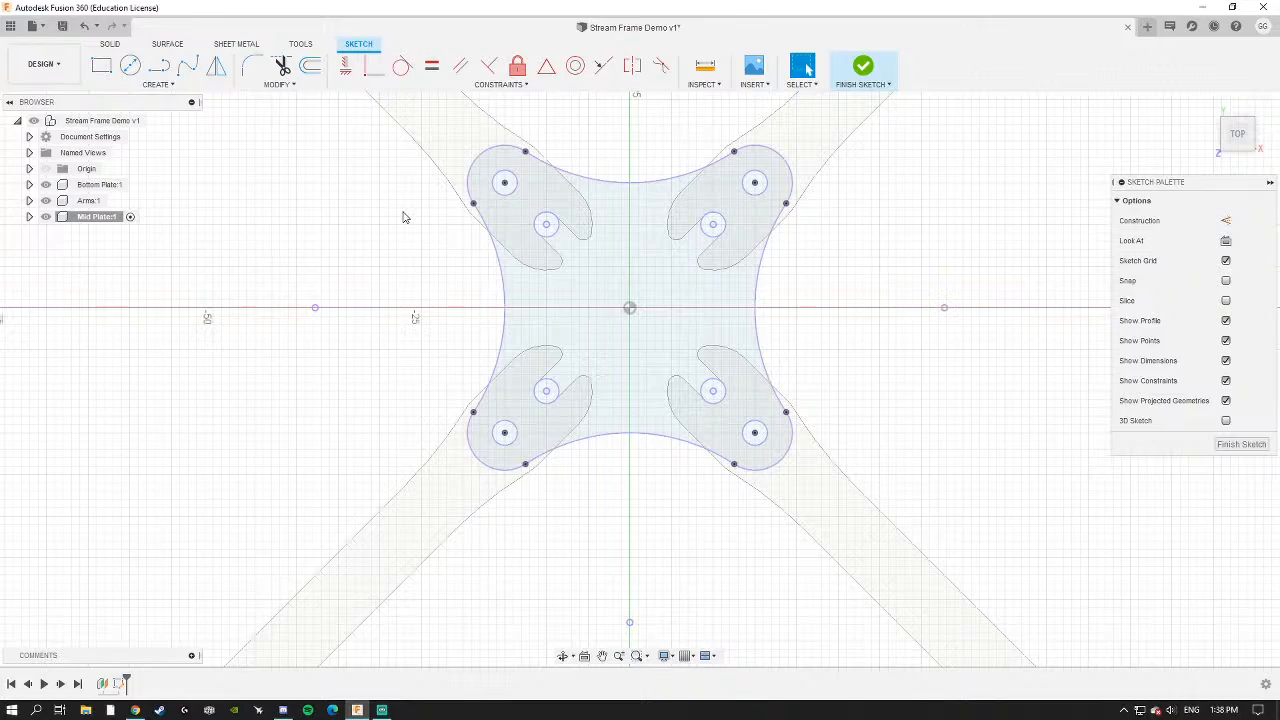
pyautogui.moveTo(623, 300); pyautogui.dragTo(586, 300, button='middle')
pyautogui.scroll(3, 586, 300)
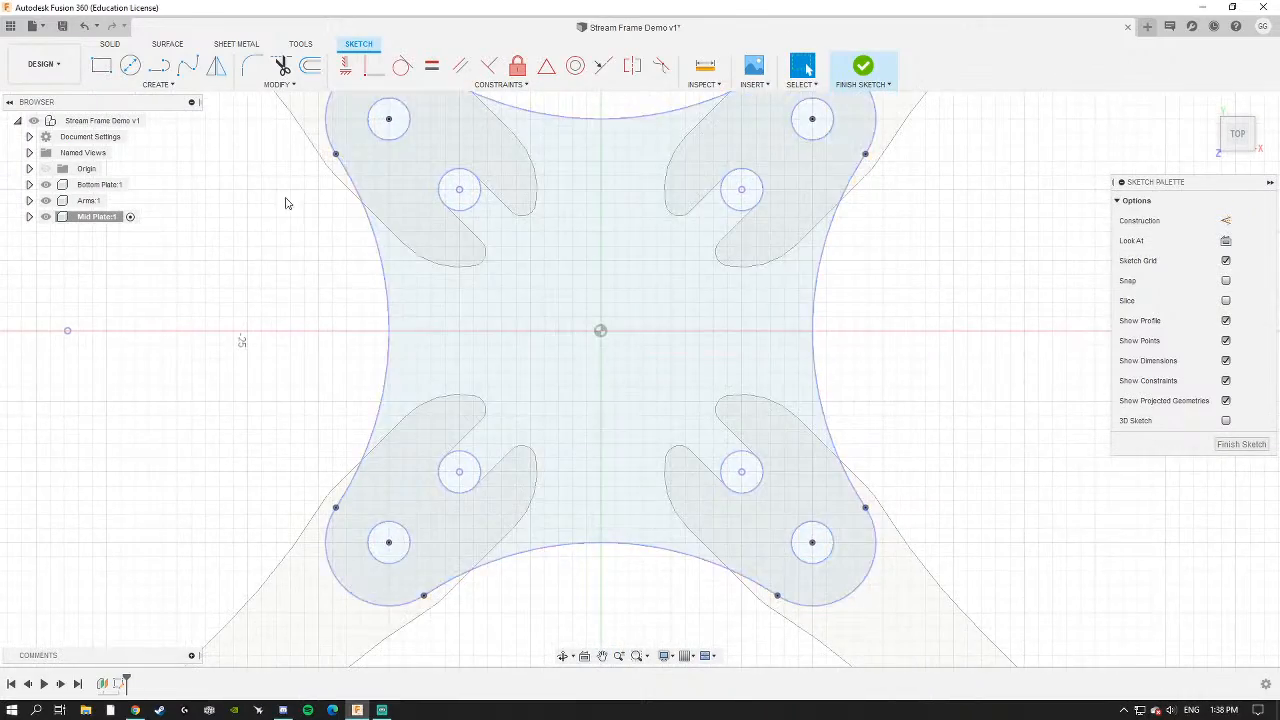
# Draw a vertical line about 43 mm long from the sketch origin up along the green axis, past the plate's upper edge.
pyautogui.scroll(-3, 230, 130)
pyautogui.click(159, 66)
pyautogui.scroll(-3, 434, 228)
pyautogui.moveTo(438, 231); pyautogui.dragTo(558, 296, button='middle')
pyautogui.scroll(5, 562, 300)
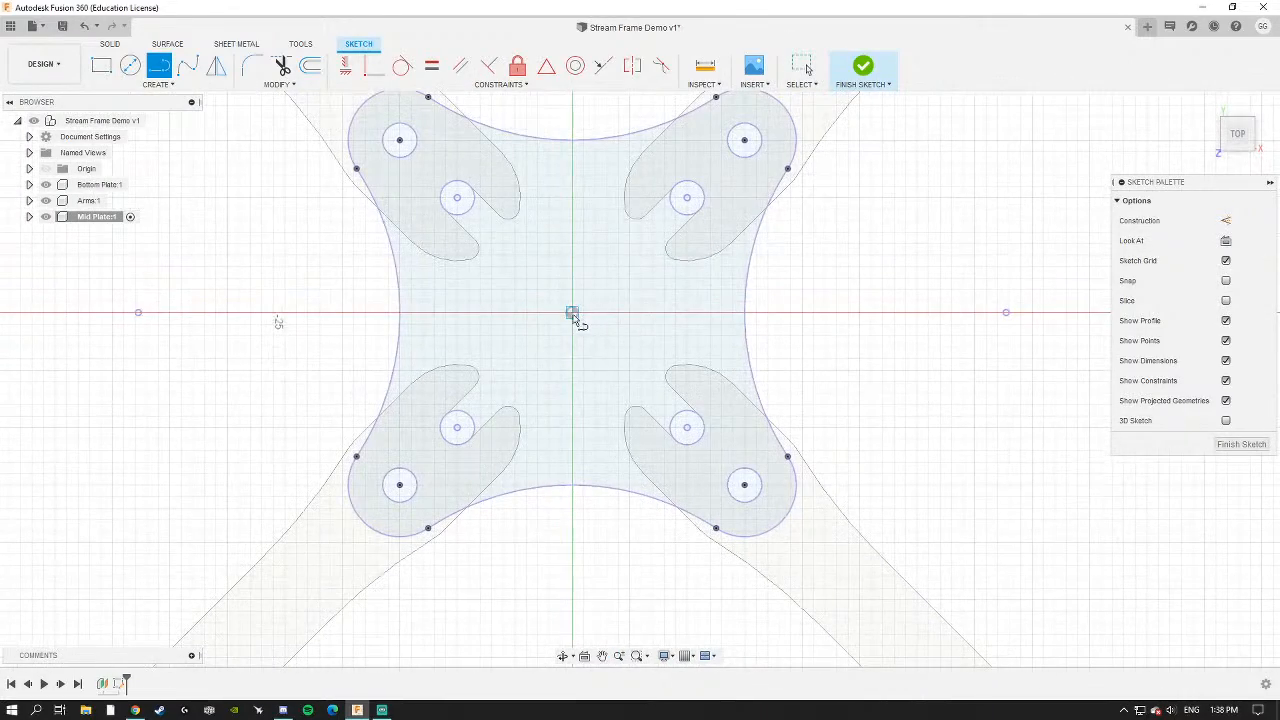
pyautogui.click(572, 314)
pyautogui.scroll(-4, 560, 191)
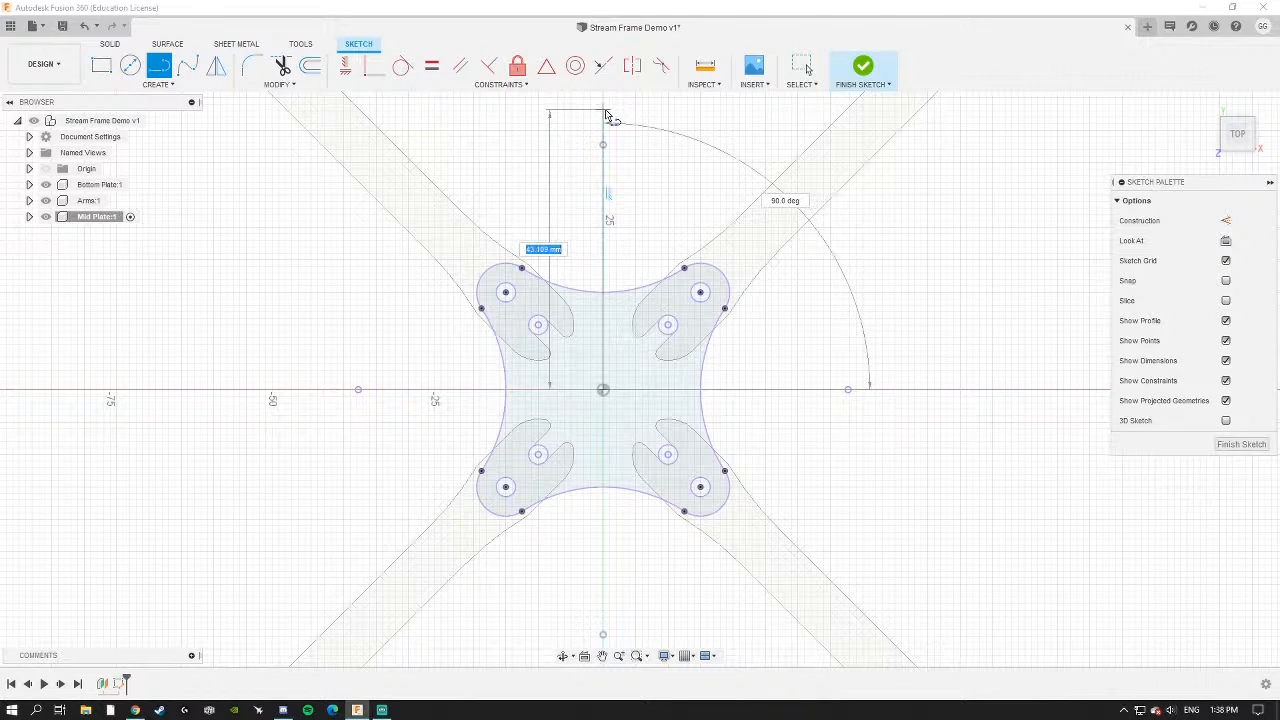
pyautogui.click(603, 110)
pyautogui.press('Escape')
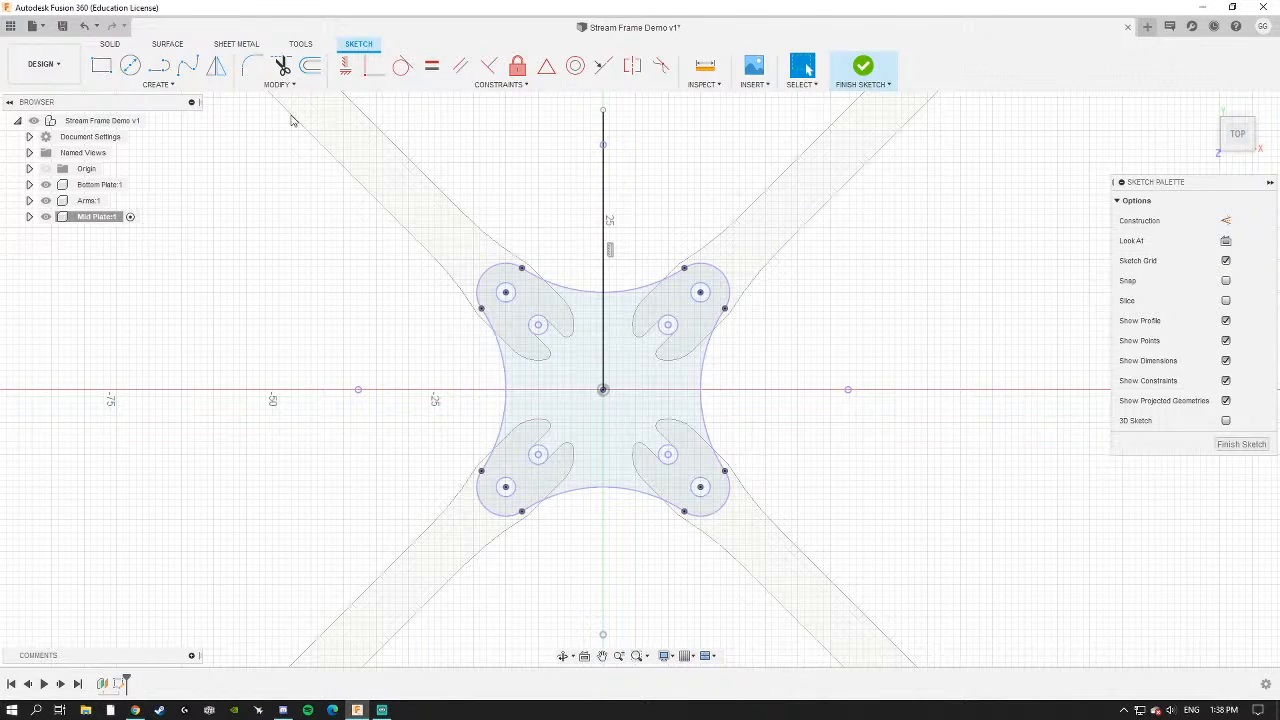
# Draw a horizontal line from the sketch origin along the red axis, extending past the plate's left edge.
pyautogui.click(159, 66)
pyautogui.click(603, 390)
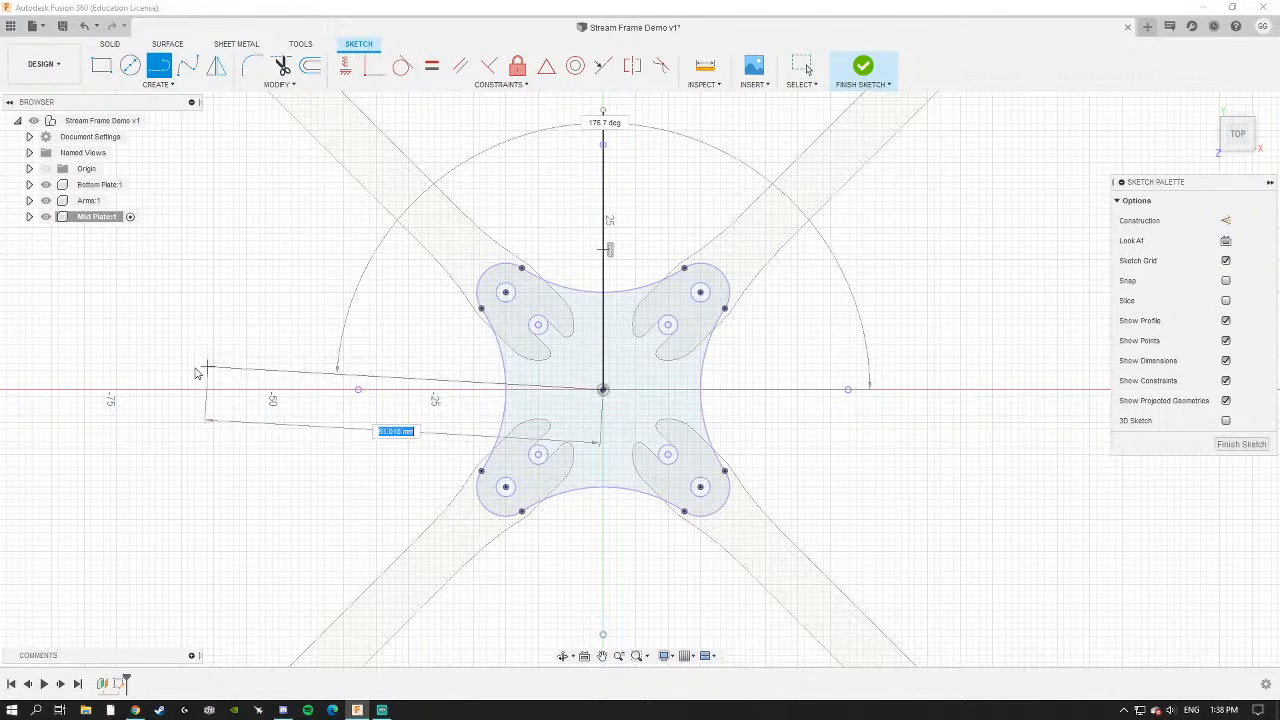
pyautogui.click(160, 390)
pyautogui.press('Escape')
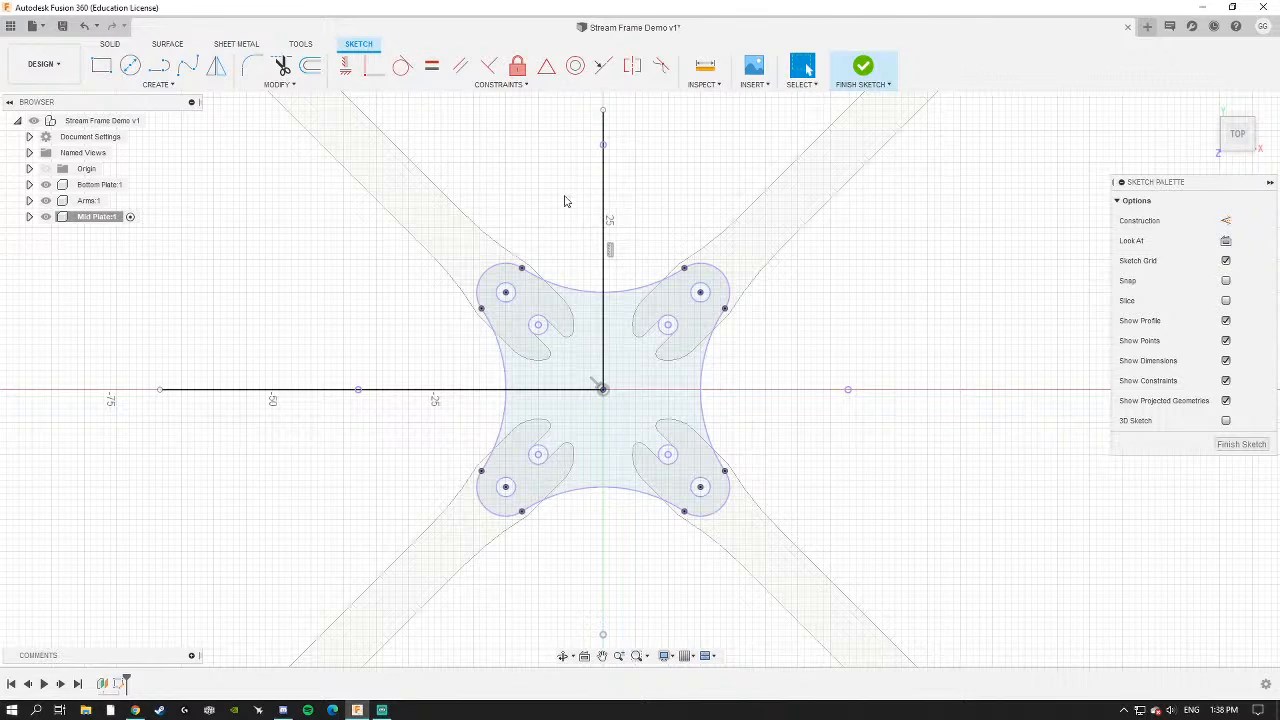
# Draw a circle with its diameter set to the m3 parameter, above the plate's upper edge and left of the vertical line.
pyautogui.scroll(4, 566, 205)
pyautogui.click(130, 65)
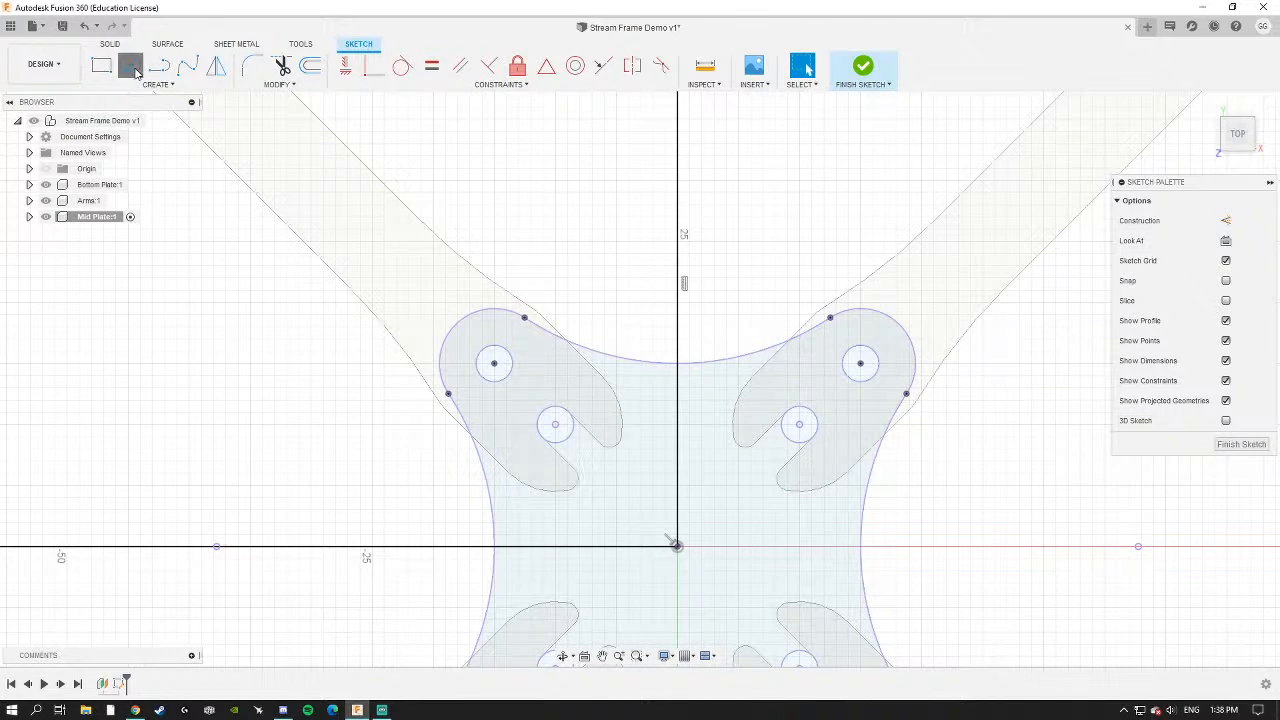
pyautogui.click(623, 281)
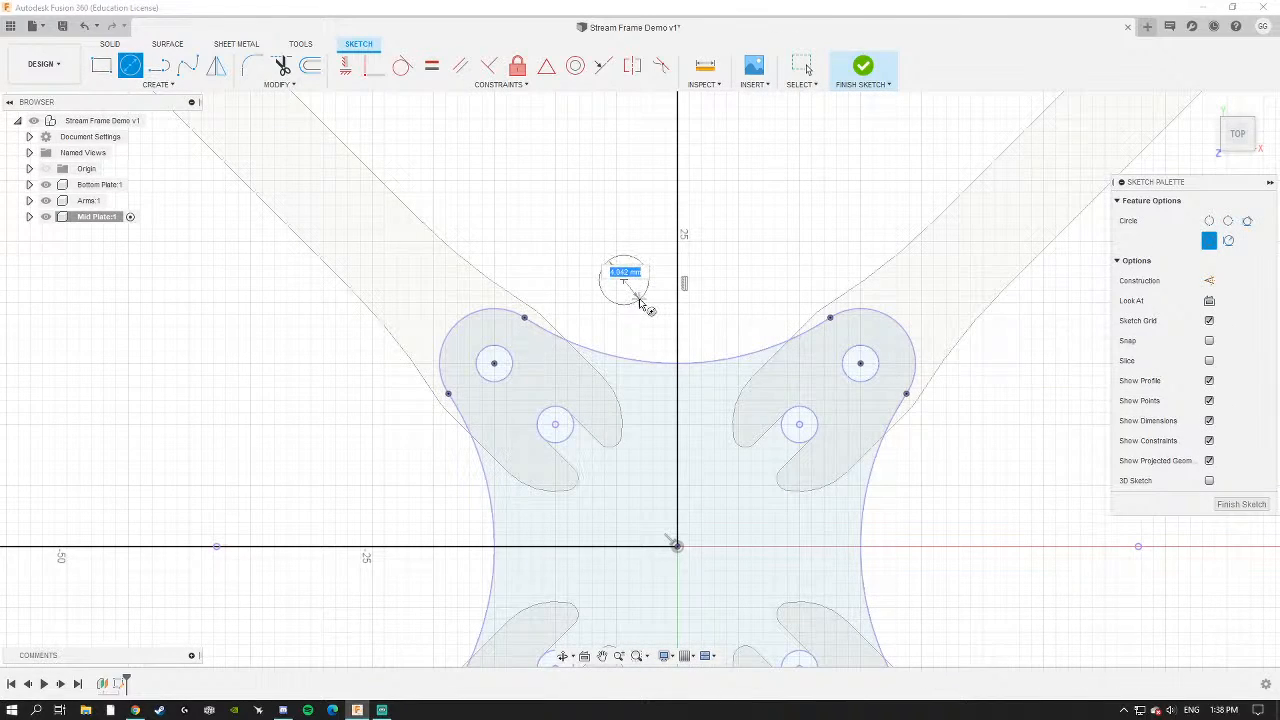
pyautogui.write('m3')
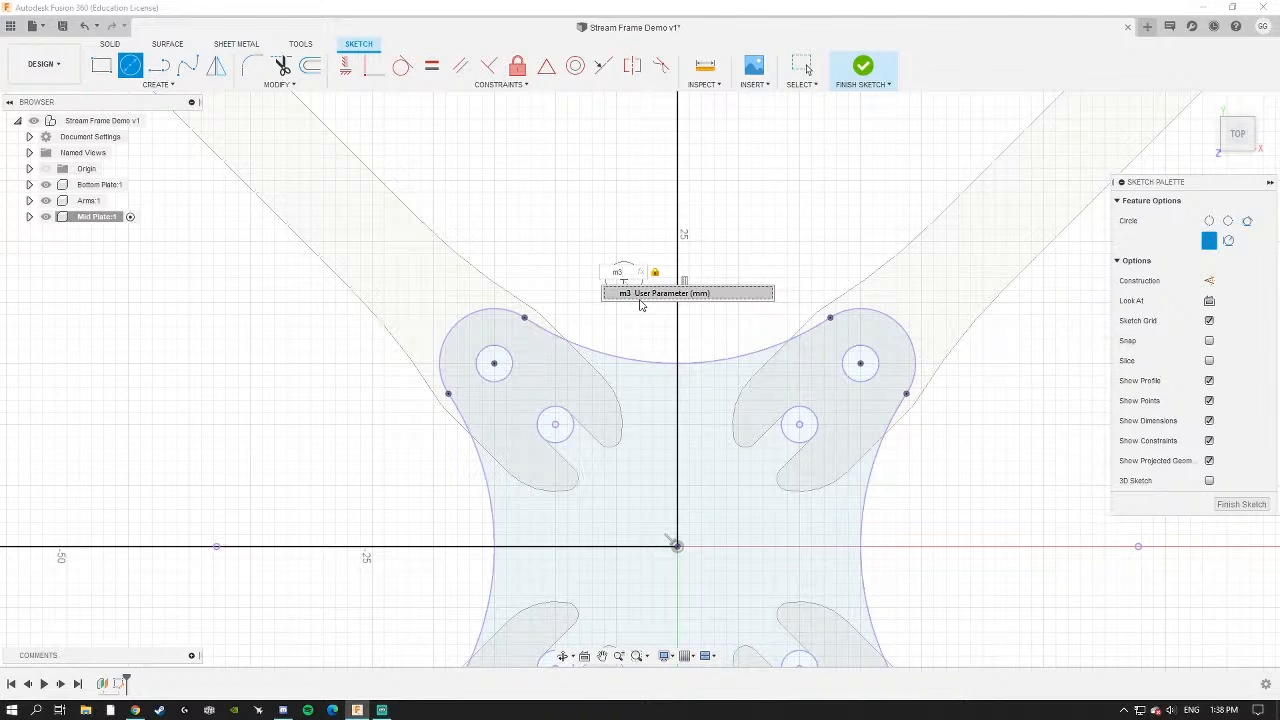
pyautogui.press('Return')
pyautogui.press('Return')
pyautogui.press('Escape')
pyautogui.scroll(5, 641, 305)
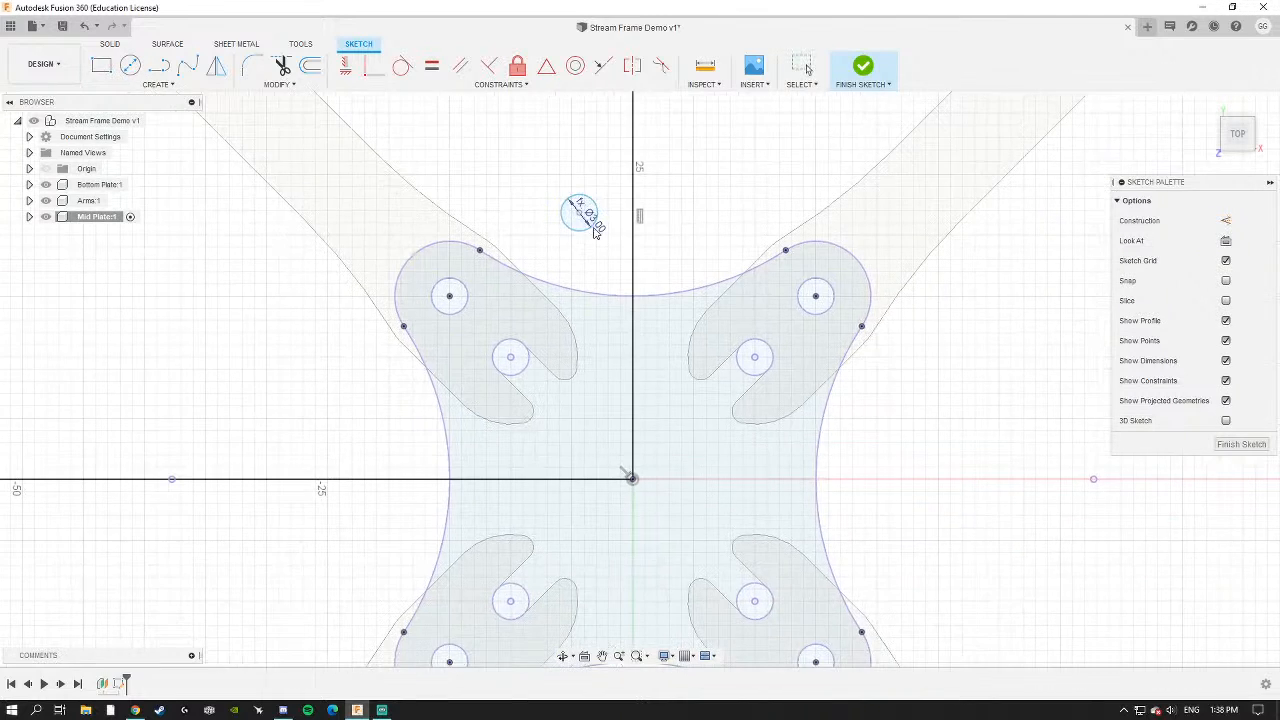
# Move the new m3 circle slightly farther up and away from the vertical line.
pyautogui.click(563, 237)
pyautogui.scroll(-4, 570, 250)
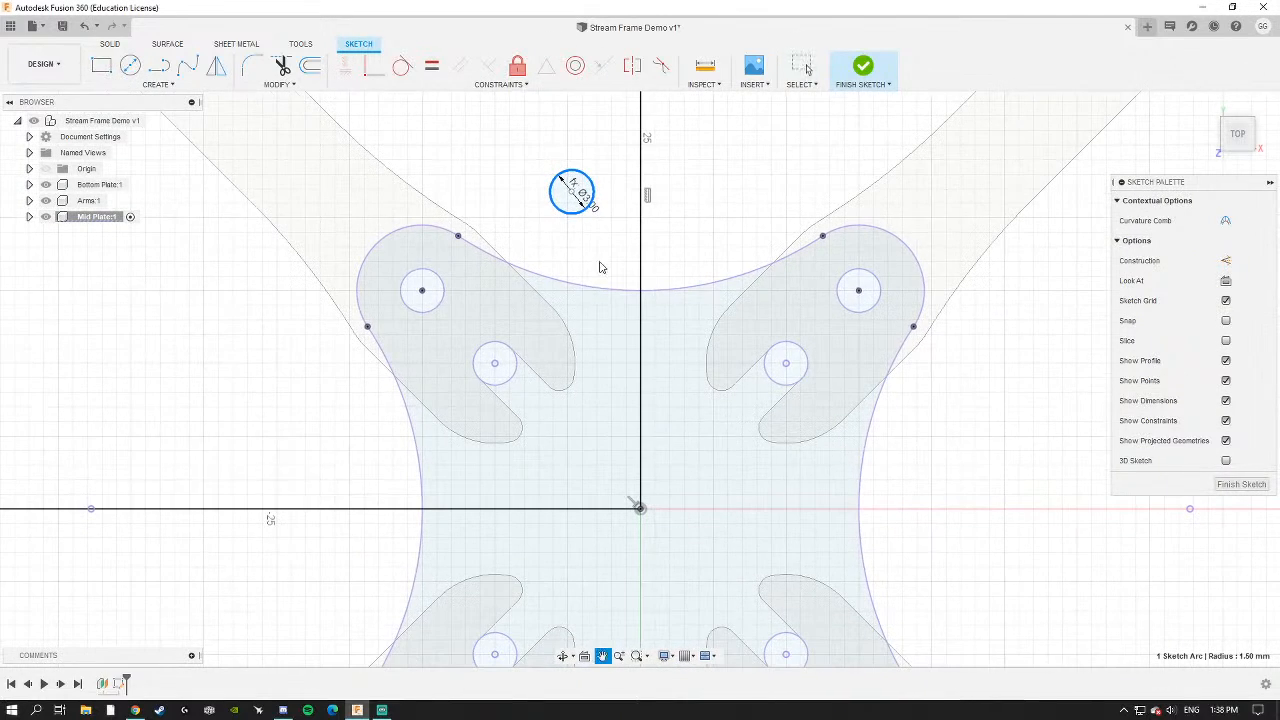
pyautogui.scroll(-3, 550, 253)
pyautogui.moveTo(560, 256); pyautogui.dragTo(577, 247, button='middle')
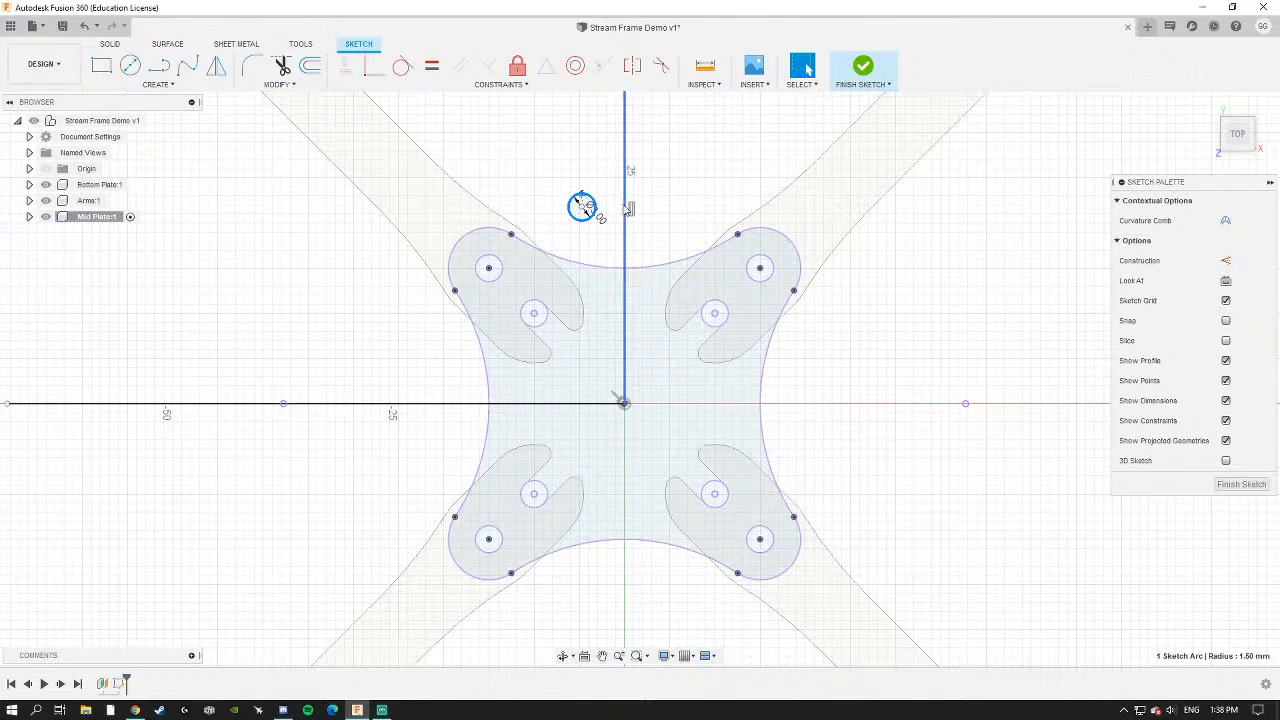
pyautogui.moveTo(583, 205); pyautogui.dragTo(574, 201)
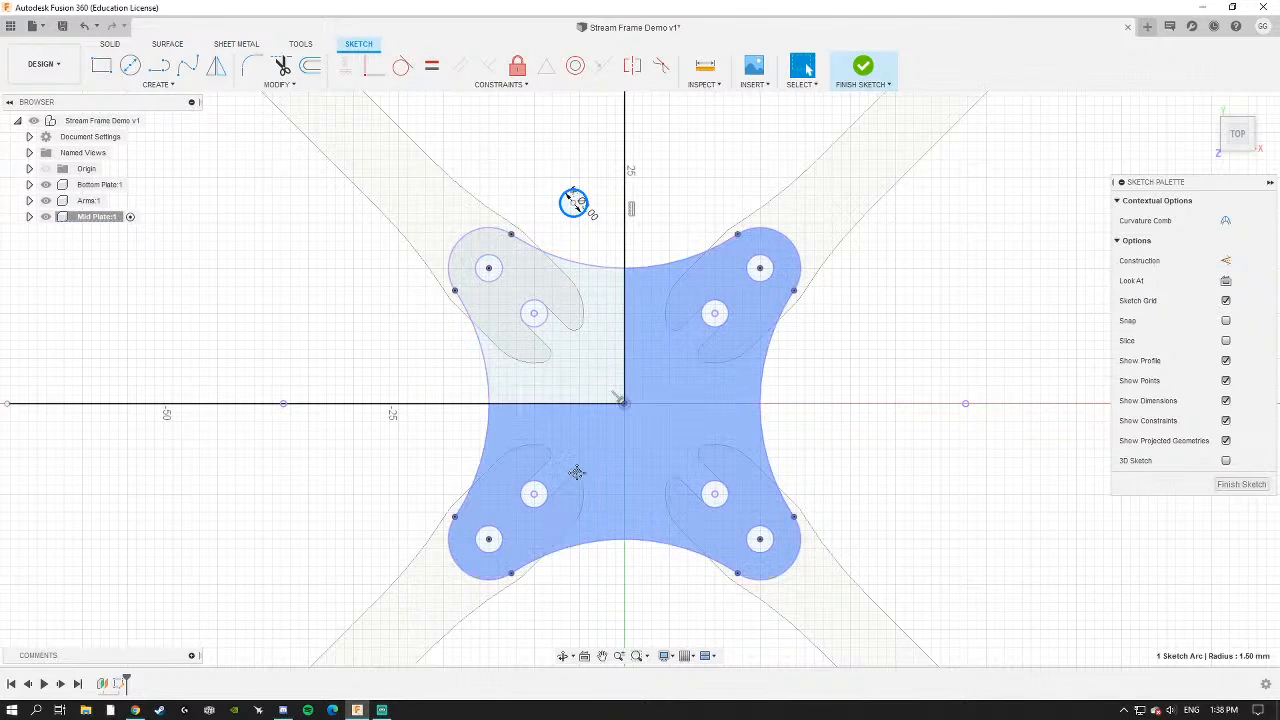
pyautogui.moveTo(577, 472); pyautogui.dragTo(577, 412, button='middle')
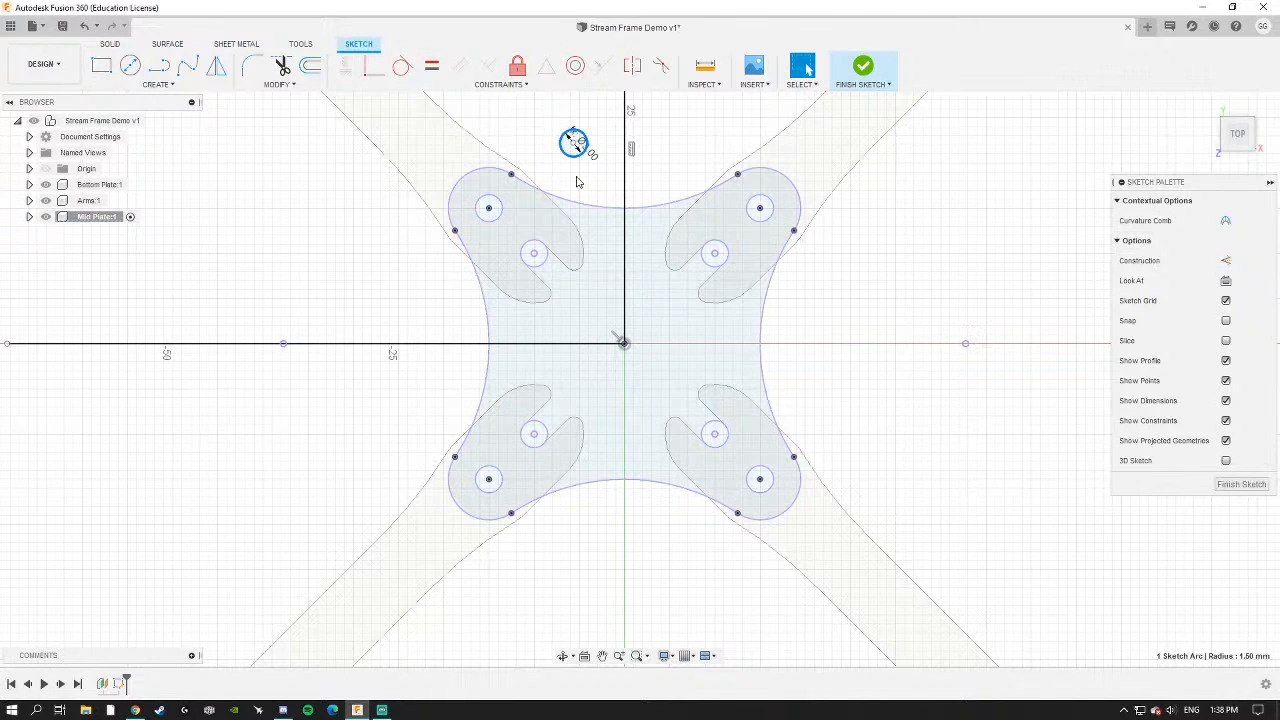
pyautogui.moveTo(480, 181)
pyautogui.mouseDown(button='middle')
pyautogui.moveTo(476, 198)
pyautogui.moveTo(560, 253)
pyautogui.mouseUp(button='middle')
pyautogui.scroll(3, 620, 221)
pyautogui.click(547, 168)
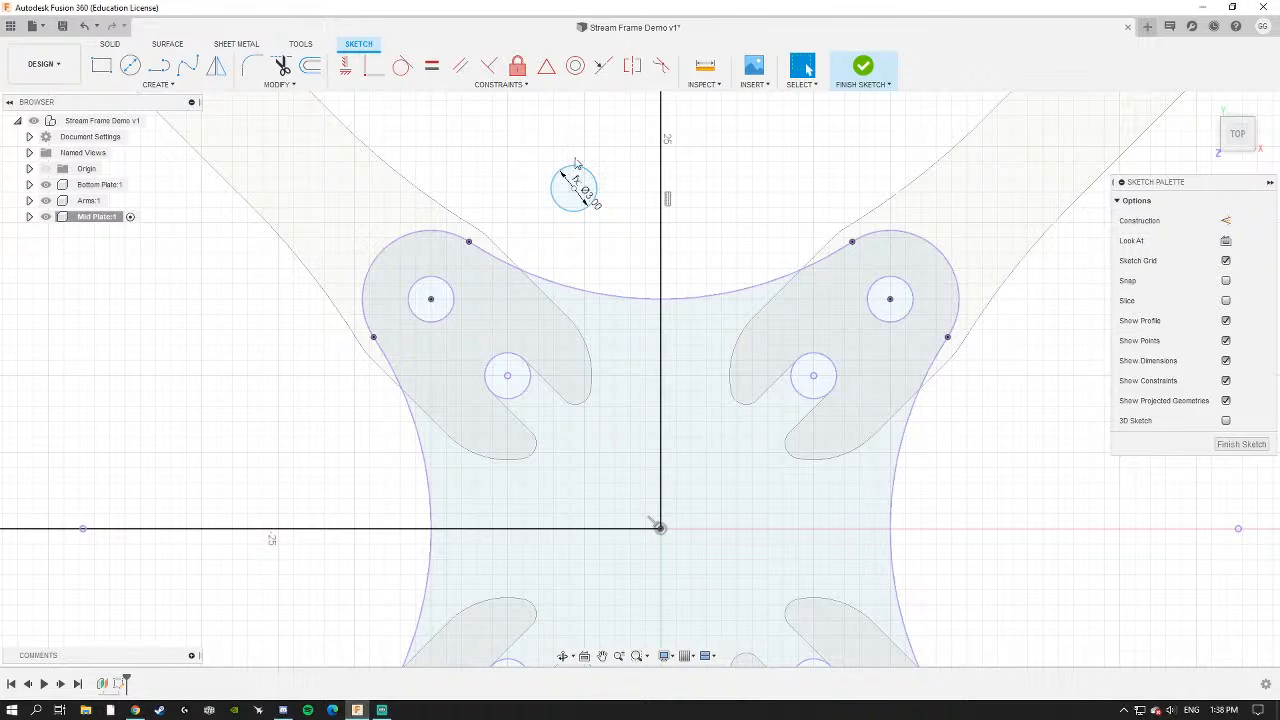
# Dimension the m3 circle's horizontal distance from the vertical line at 12 mm.
pyautogui.press('d')
pyautogui.click(586, 190)
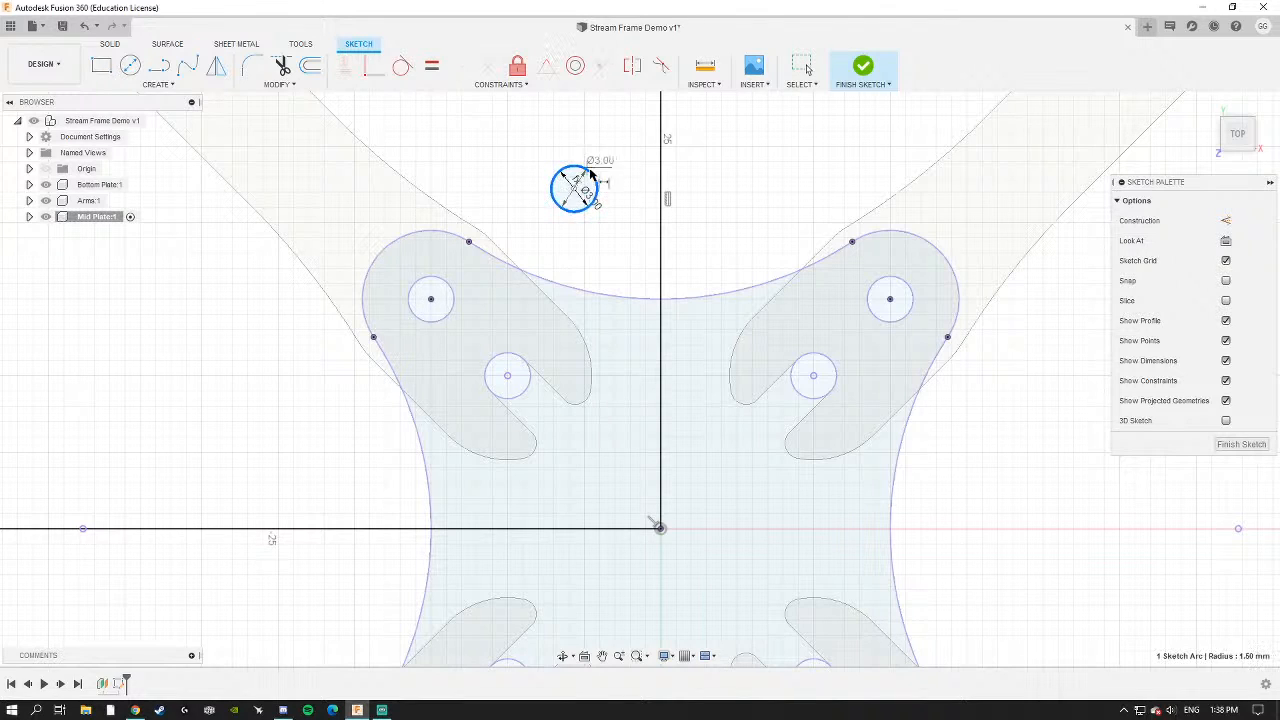
pyautogui.click(664, 172)
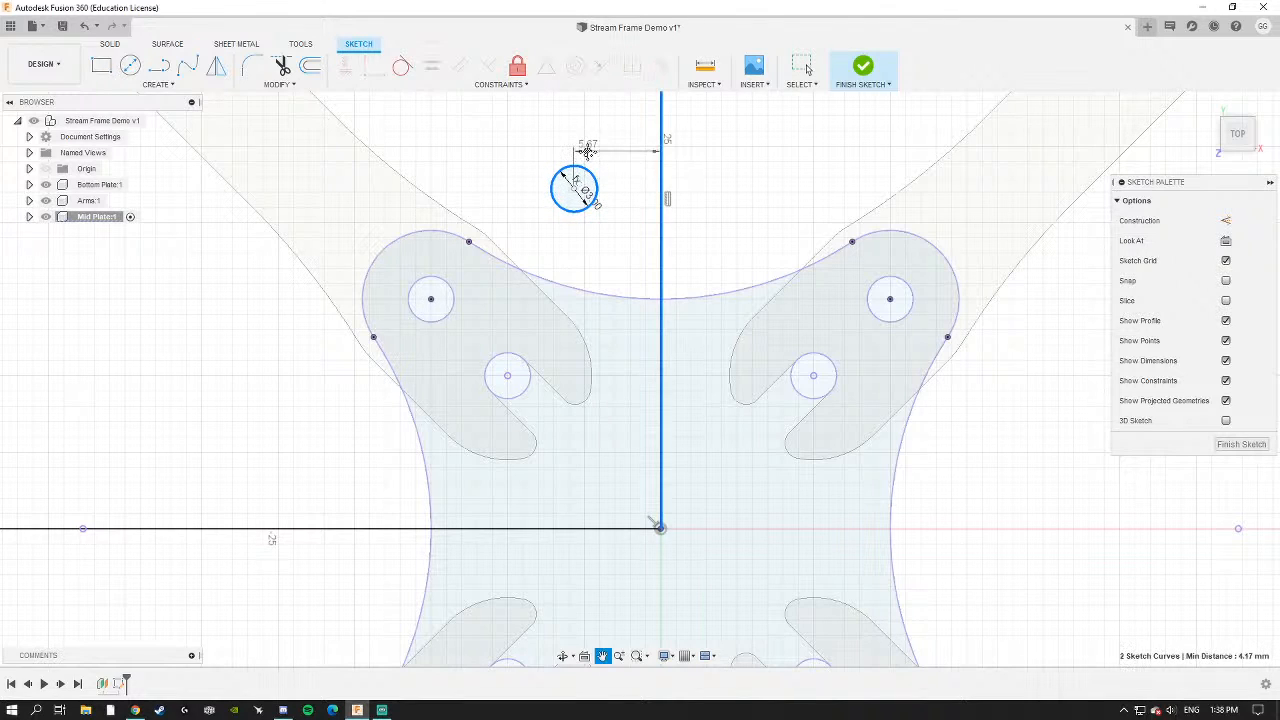
pyautogui.moveTo(580, 149); pyautogui.dragTo(591, 213, button='middle')
pyautogui.click(606, 168)
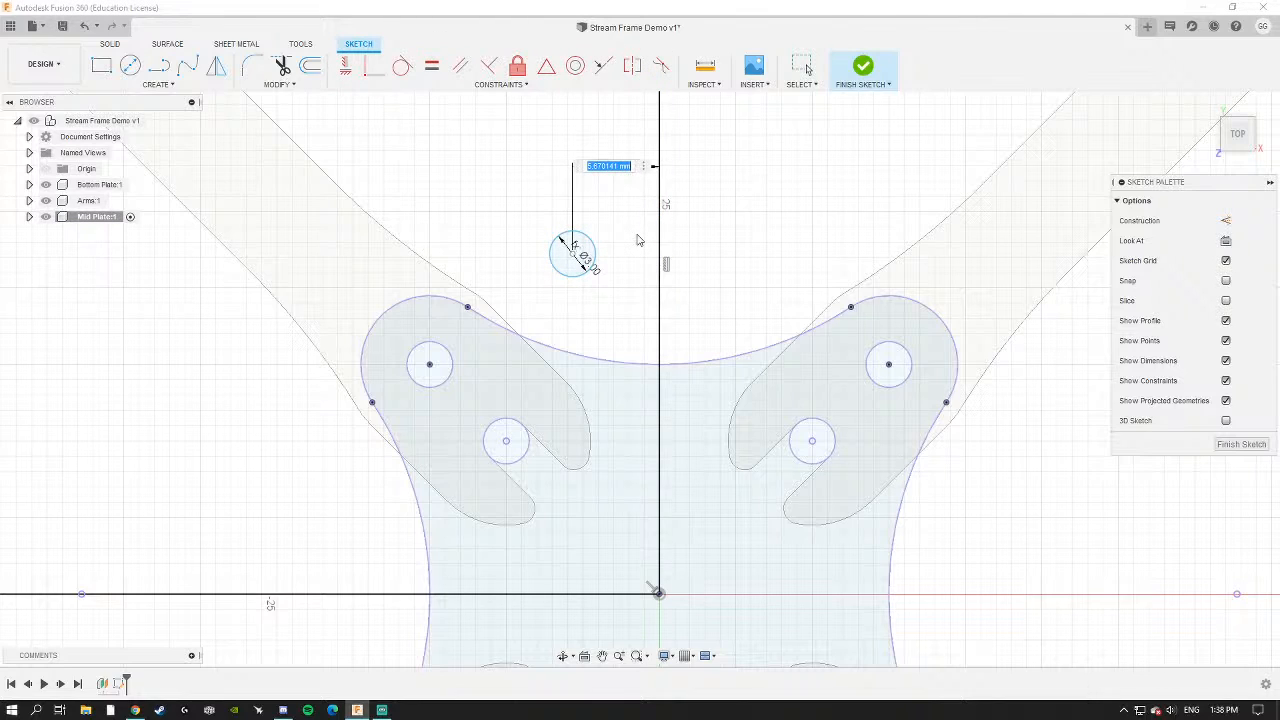
pyautogui.write('12')
pyautogui.press('Return')
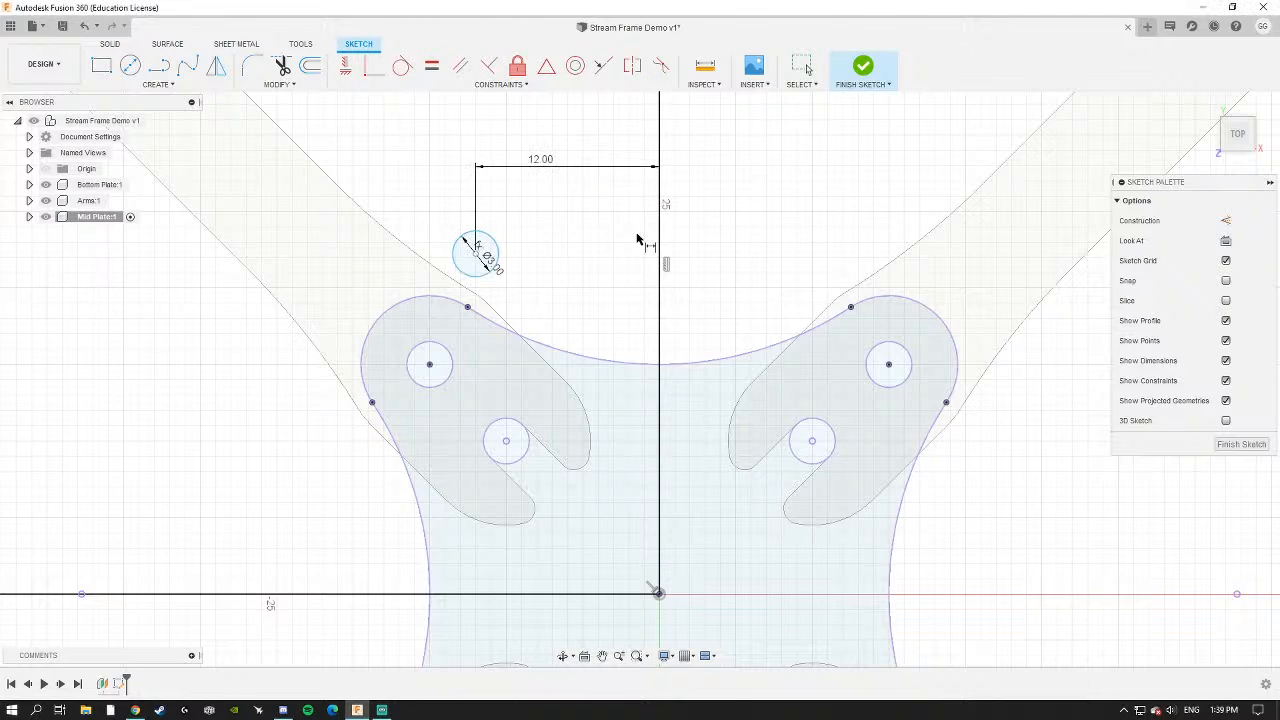
pyautogui.scroll(-4, 571, 297)
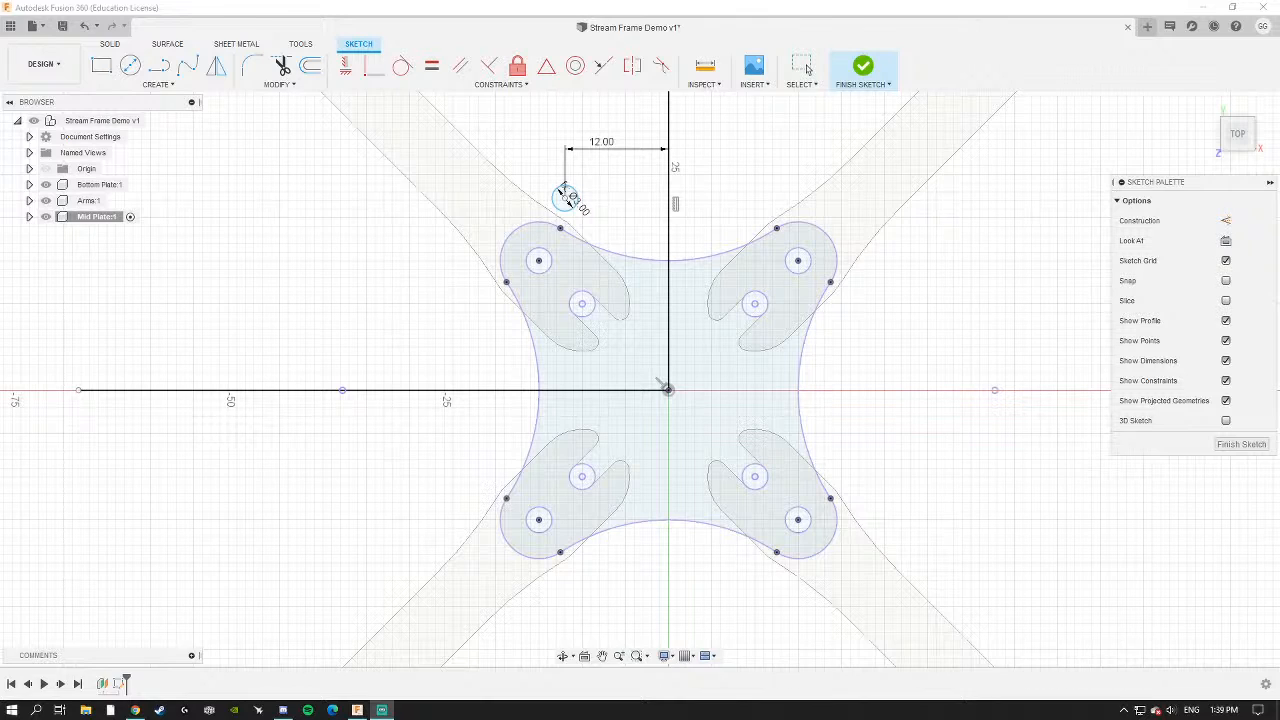
pyautogui.scroll(3, 563, 197)
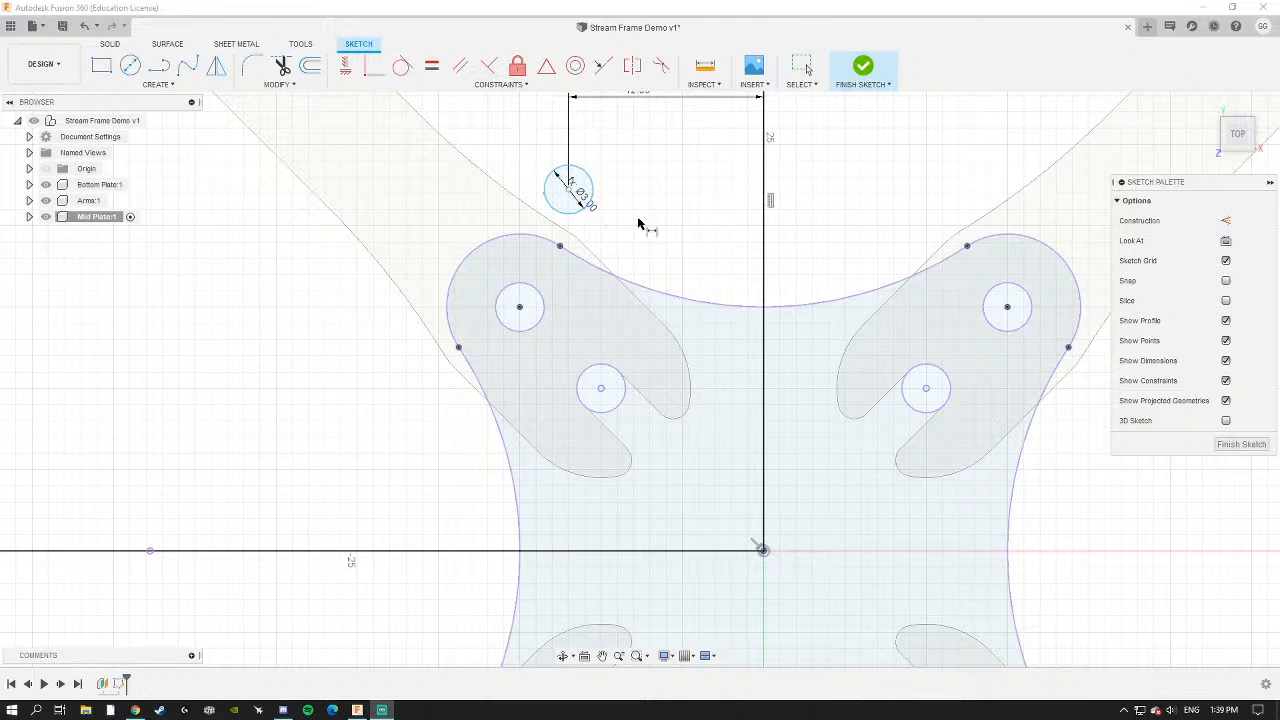
pyautogui.scroll(-3, 695, 215)
pyautogui.scroll(5, 670, 250)
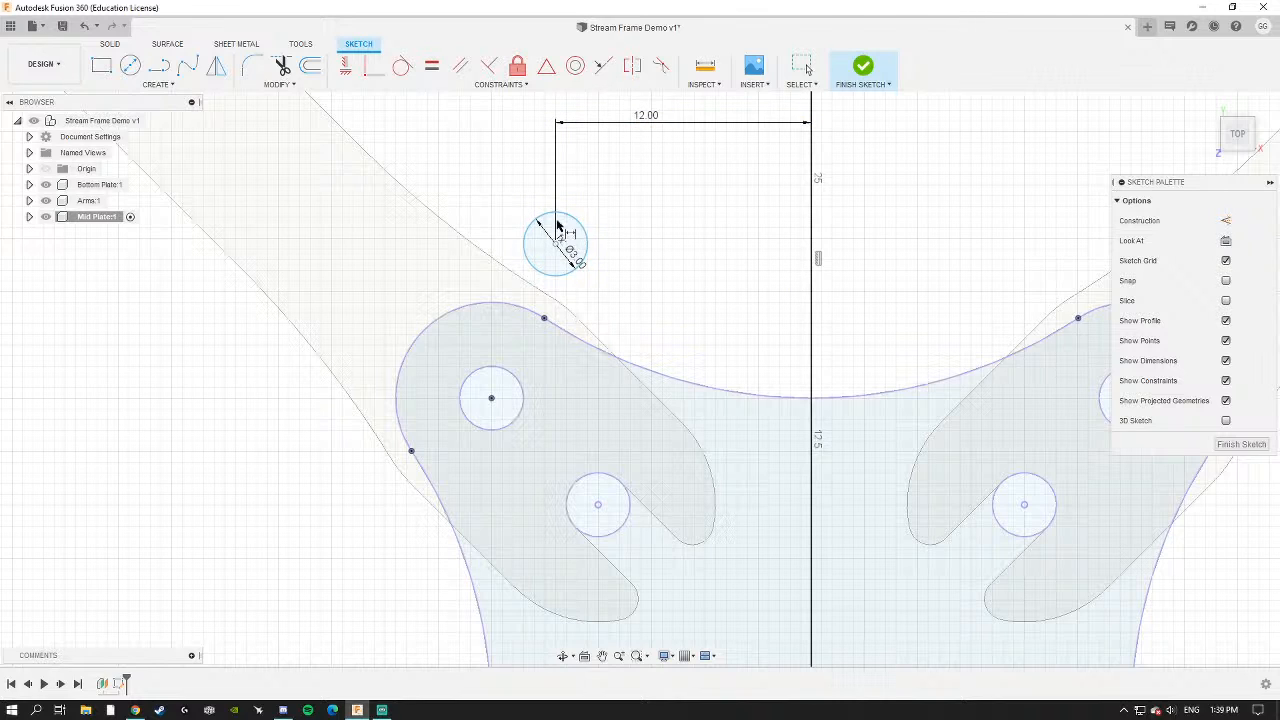
pyautogui.scroll(-2, 560, 235)
pyautogui.moveTo(586, 257)
pyautogui.mouseDown(button='middle')
pyautogui.moveTo(557, 234)
pyautogui.moveTo(571, 277)
pyautogui.moveTo(614, 314)
pyautogui.mouseUp(button='middle')
pyautogui.scroll(3, 555, 290)
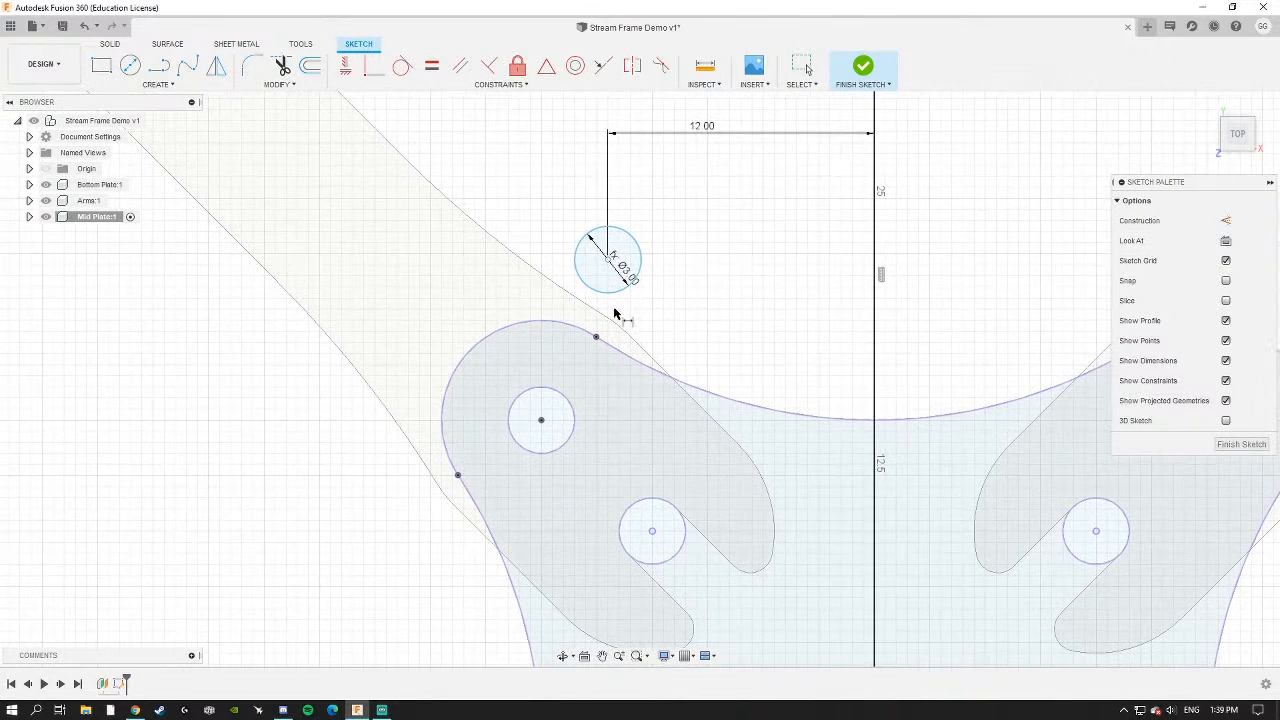
# Dimension the m3 circle's vertical distance from the horizontal line at 27.5 mm.
pyautogui.moveTo(722, 279); pyautogui.dragTo(550, 251, button='middle')
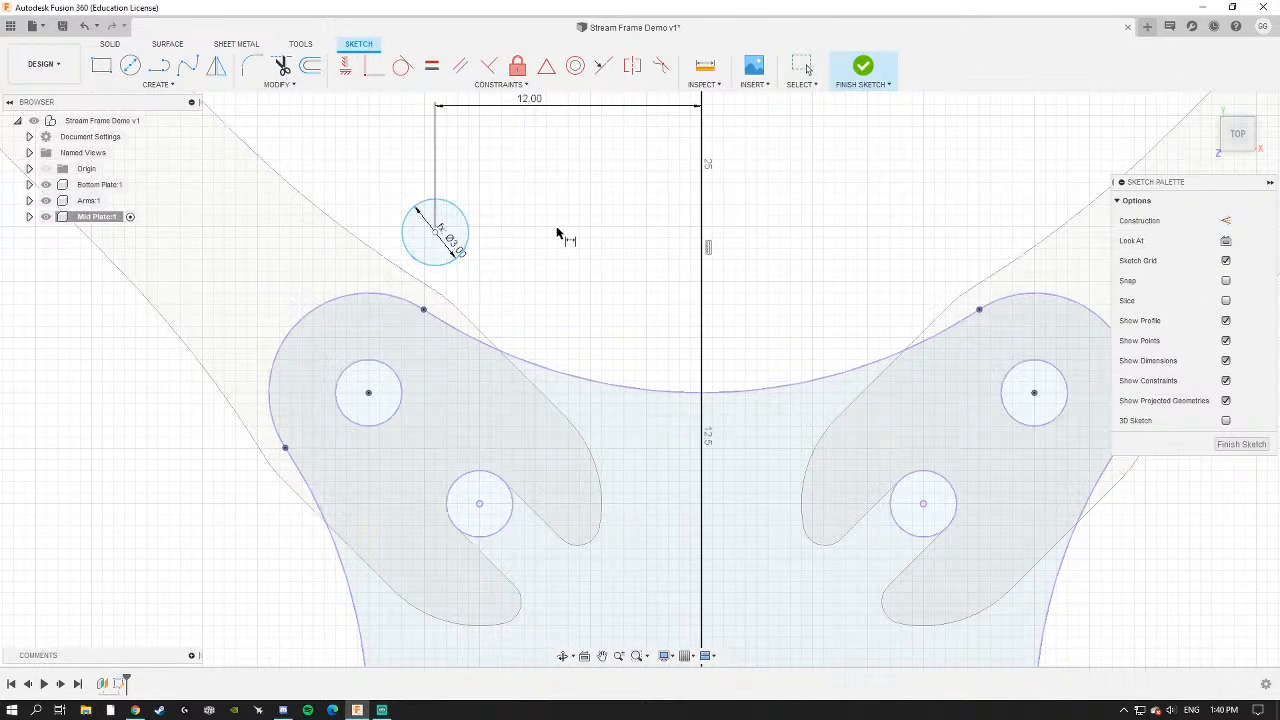
pyautogui.scroll(-3, 550, 250)
pyautogui.moveTo(560, 263); pyautogui.dragTo(539, 249, button='middle')
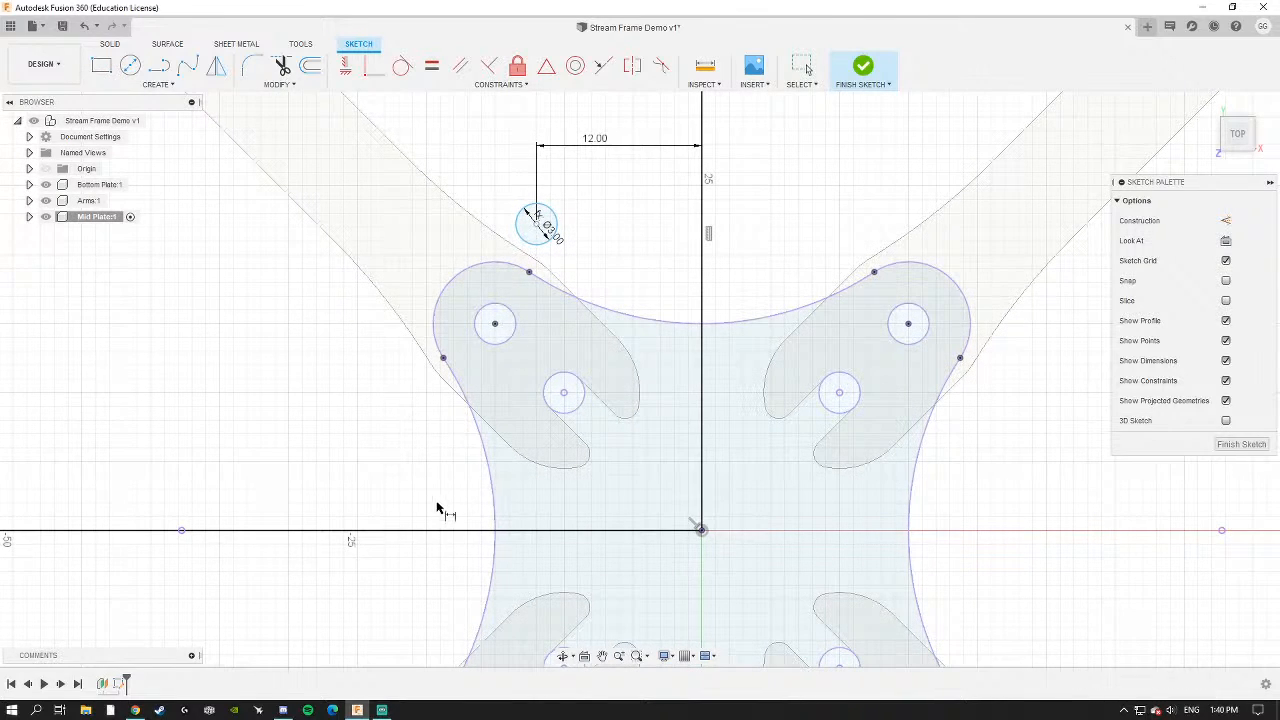
pyautogui.click(550, 240)
pyautogui.click(474, 533)
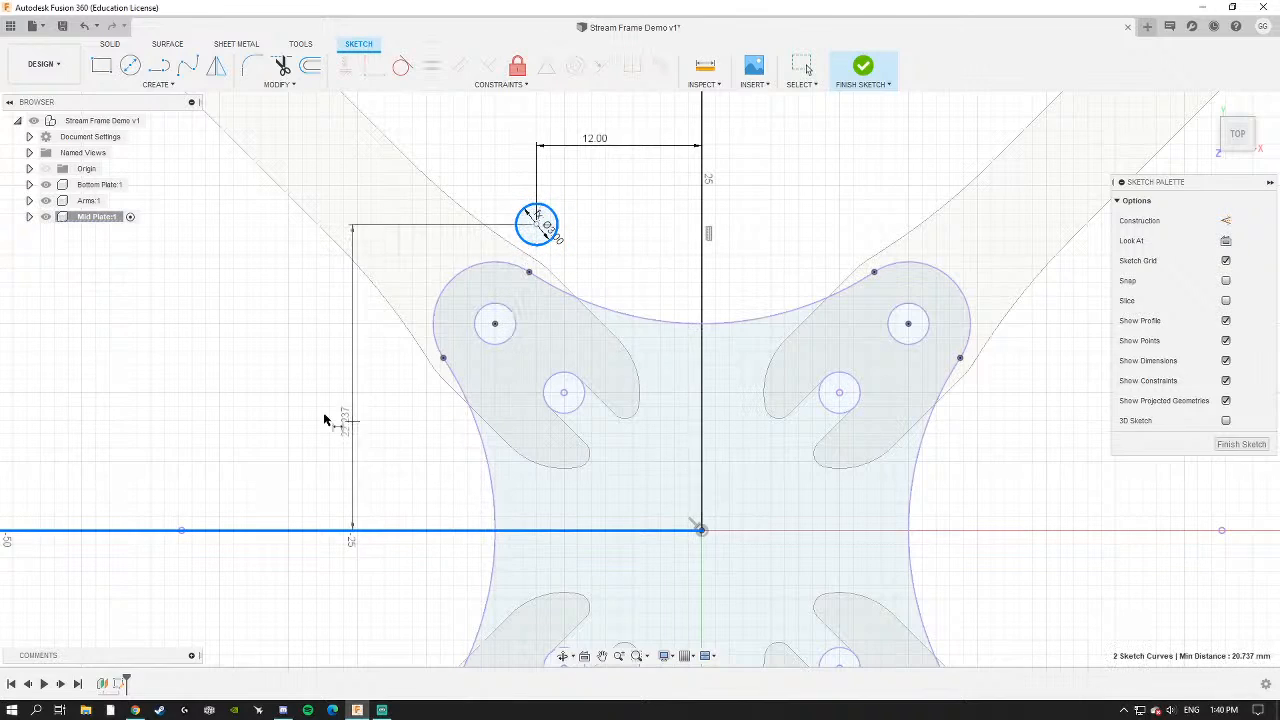
pyautogui.click(280, 371)
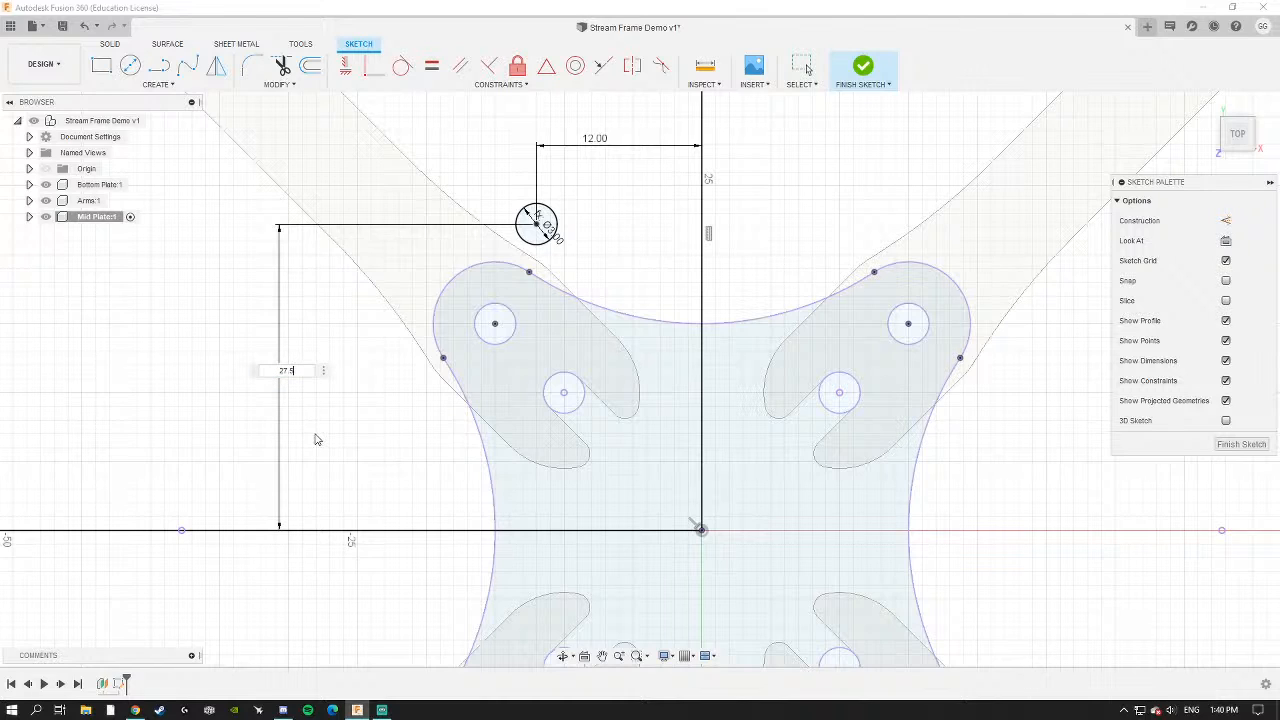
pyautogui.press('Return')
# Offset the m3 circle outward by 3 mm to form a concentric ring around the hole.
pyautogui.scroll(-3, 568, 249)
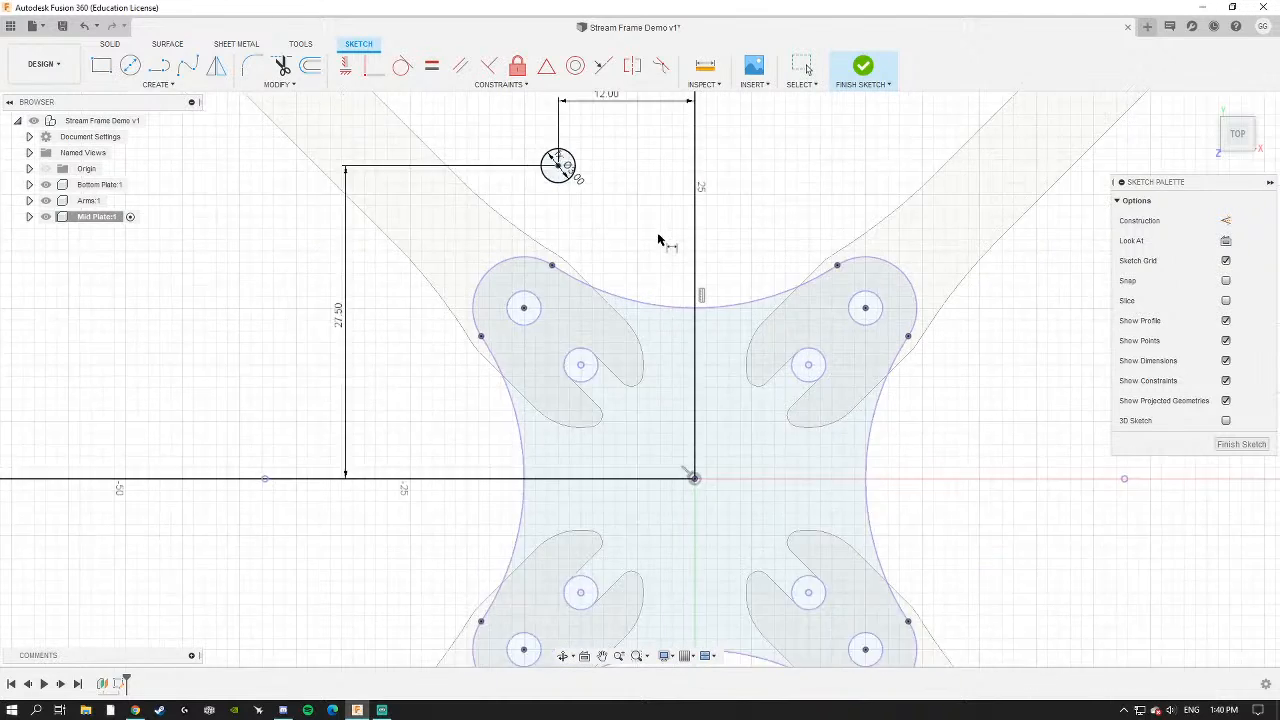
pyautogui.moveTo(556, 320); pyautogui.dragTo(498, 280, button='middle')
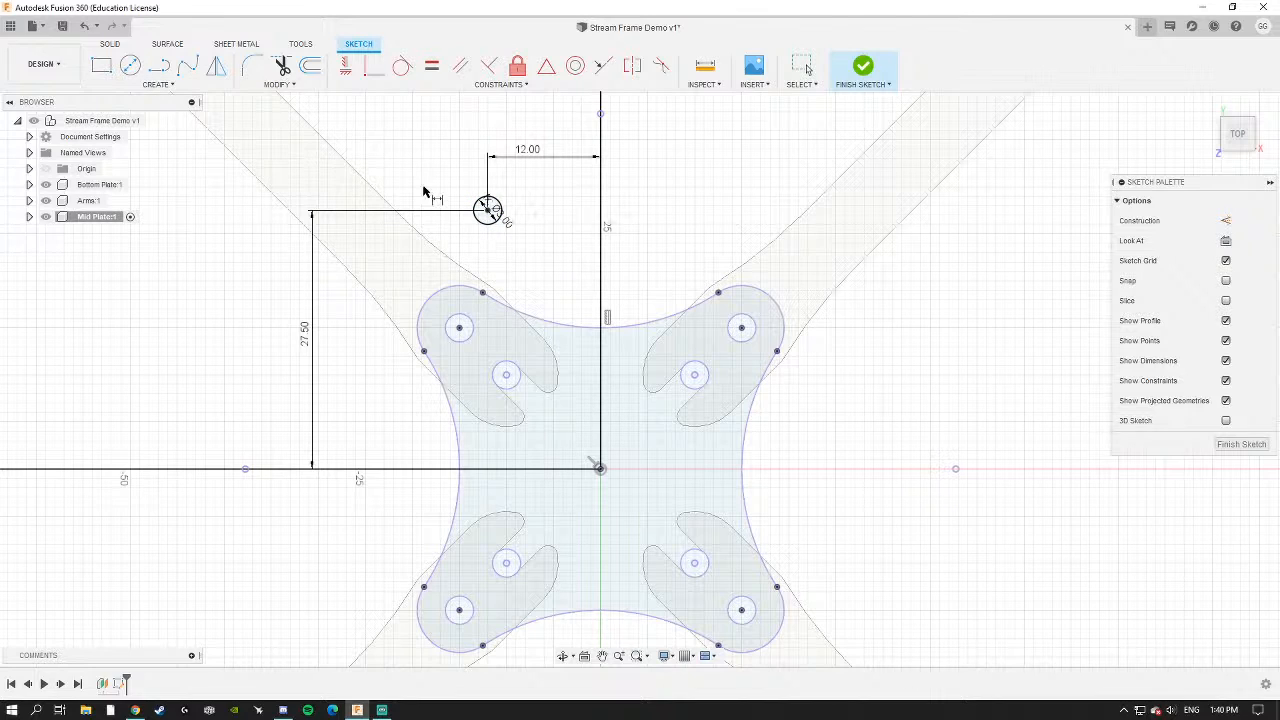
pyautogui.scroll(3, 487, 210)
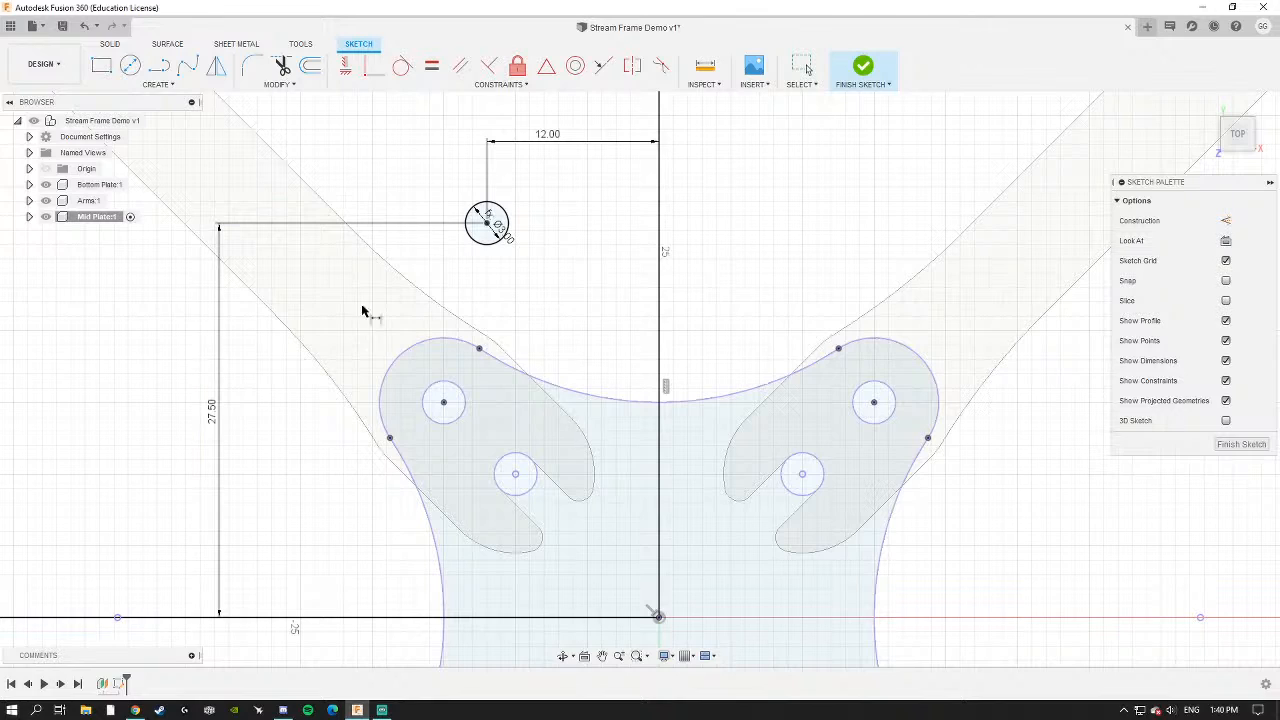
pyautogui.click(155, 84)
pyautogui.moveTo(120, 129)
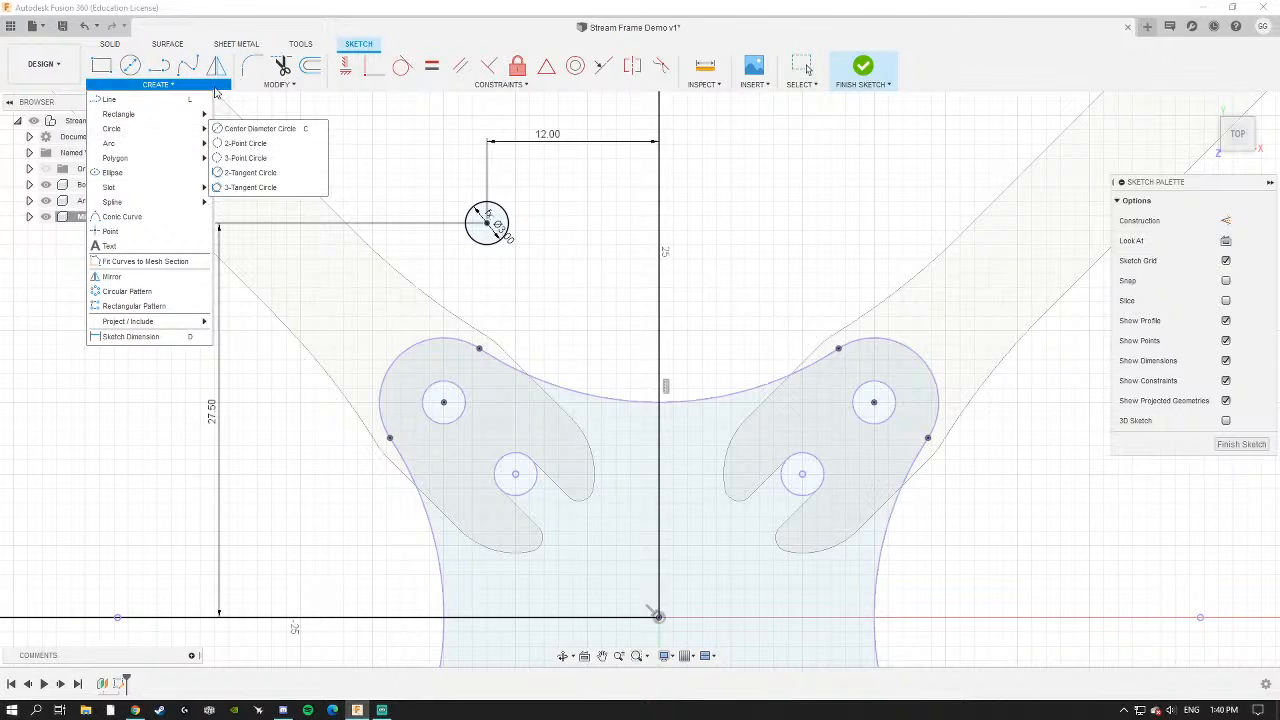
pyautogui.click(310, 65)
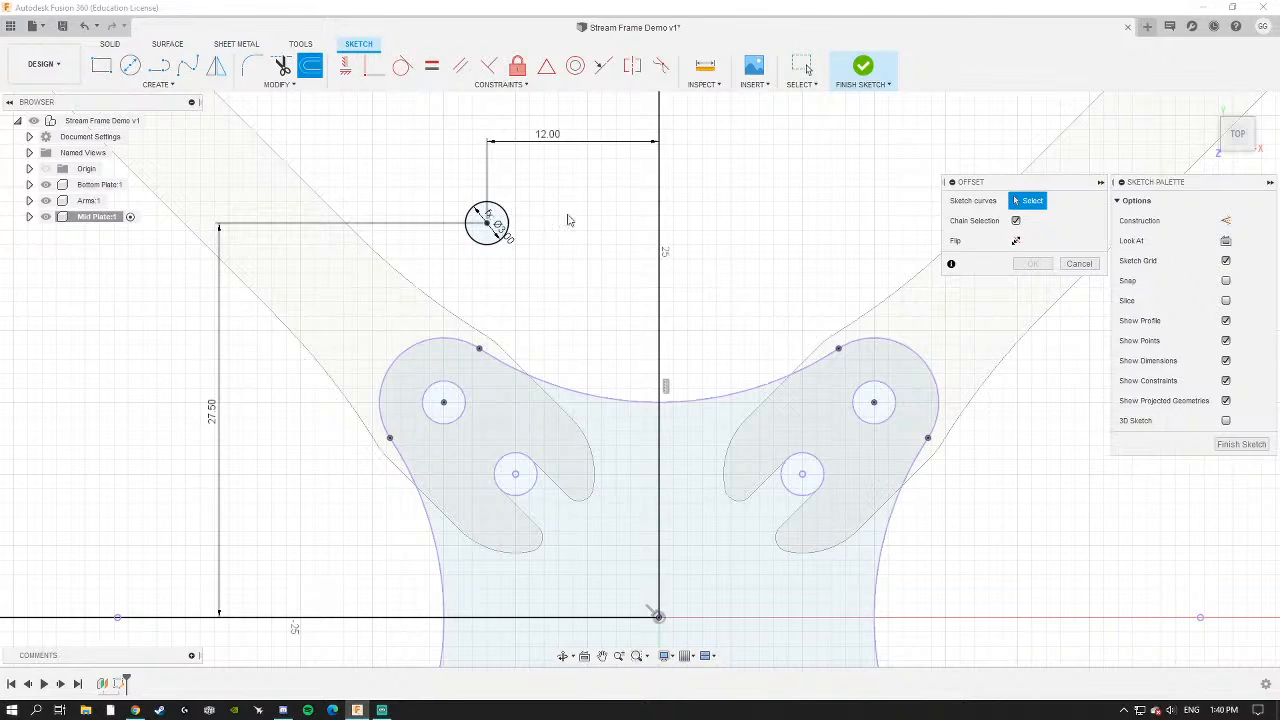
pyautogui.click(500, 210)
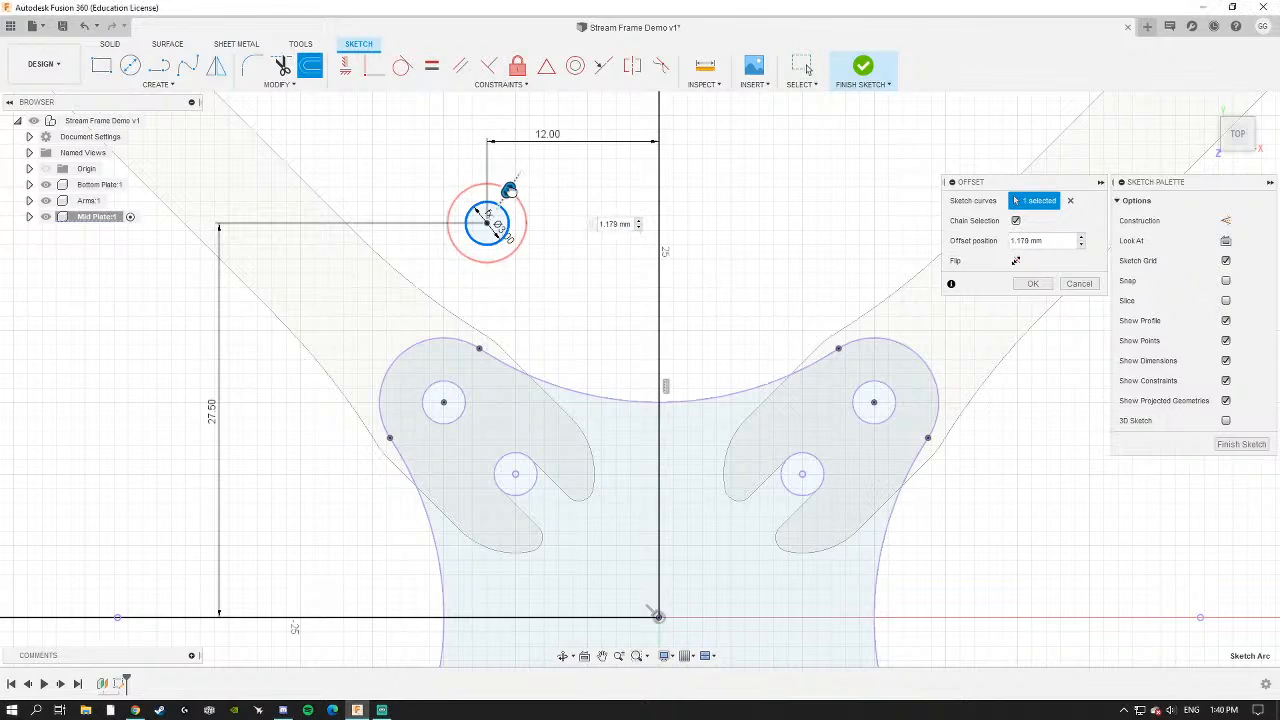
pyautogui.write('3')
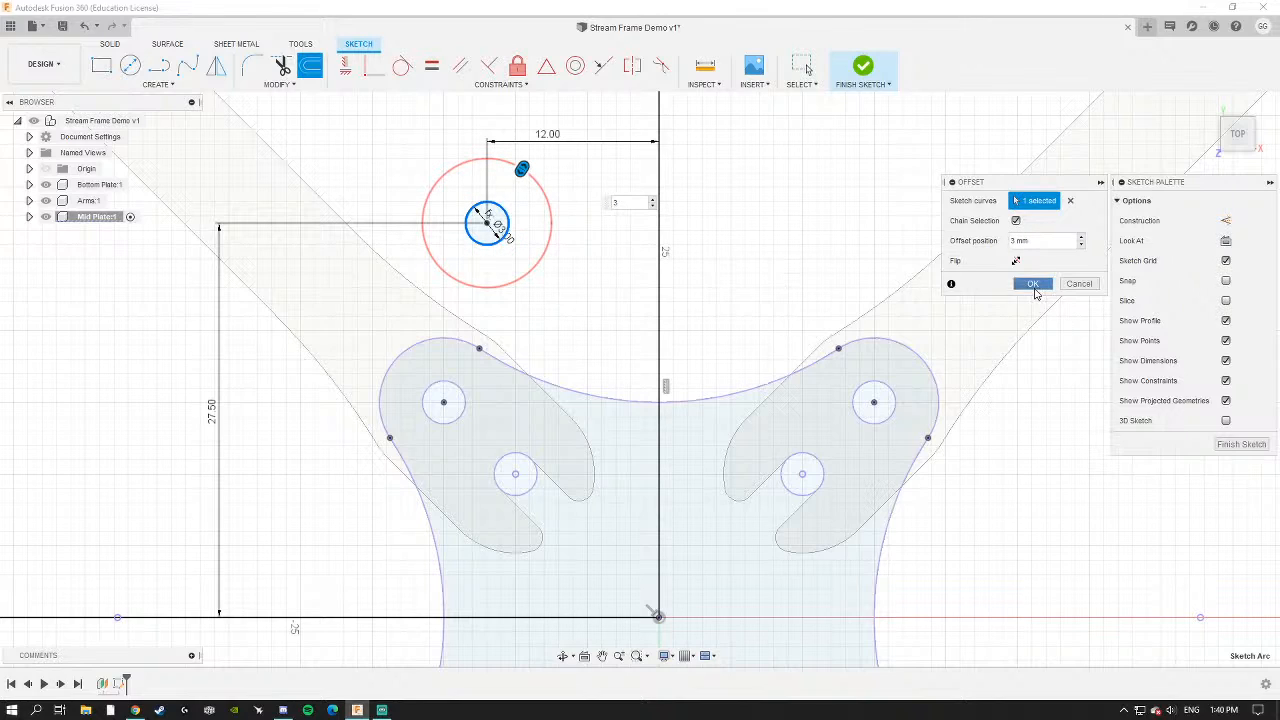
pyautogui.click(1035, 289)
# Draw a three-point arc between the vertical line and the upper part of the offset circle, sagging toward the plate.
pyautogui.click(155, 85)
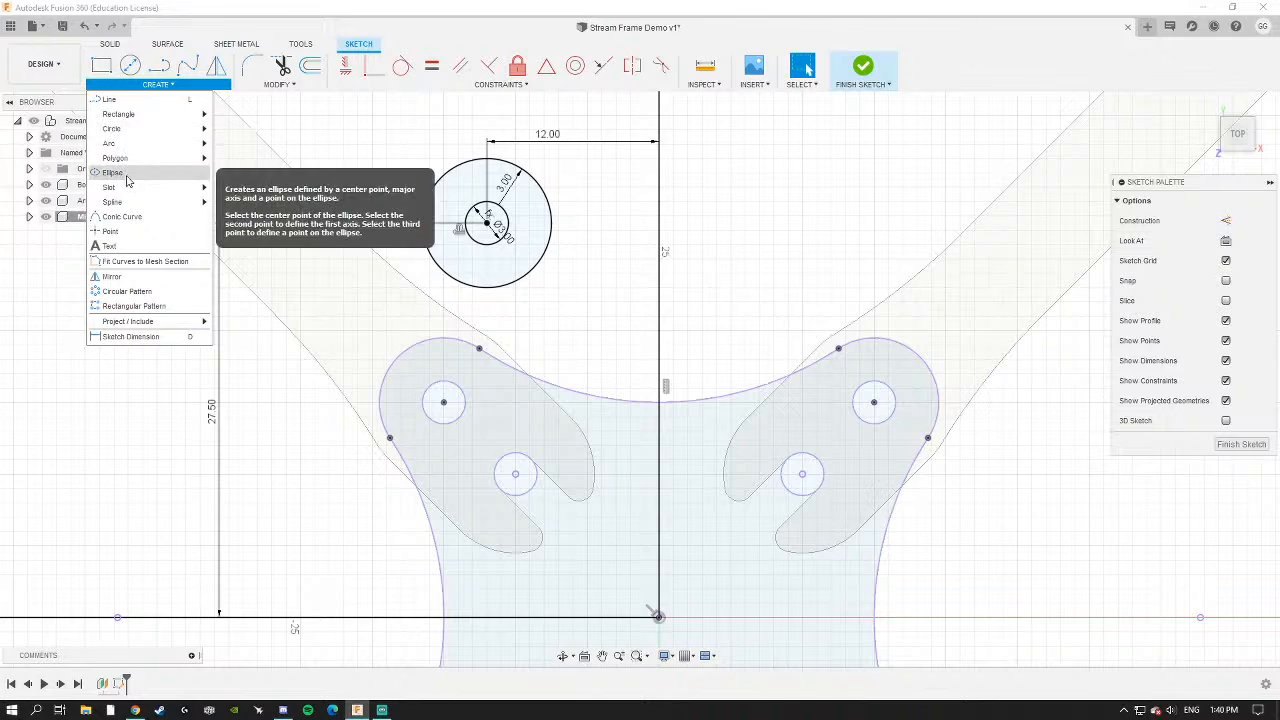
pyautogui.moveTo(110, 143)
pyautogui.click(240, 142)
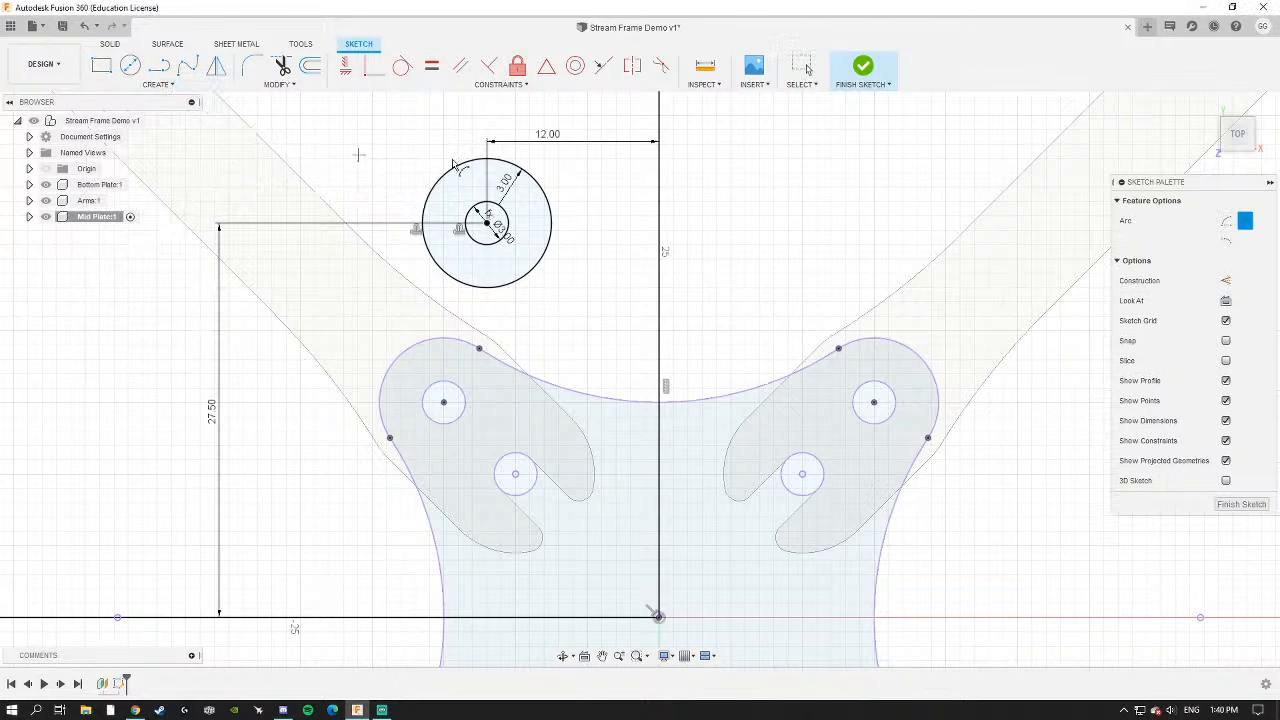
pyautogui.click(514, 161)
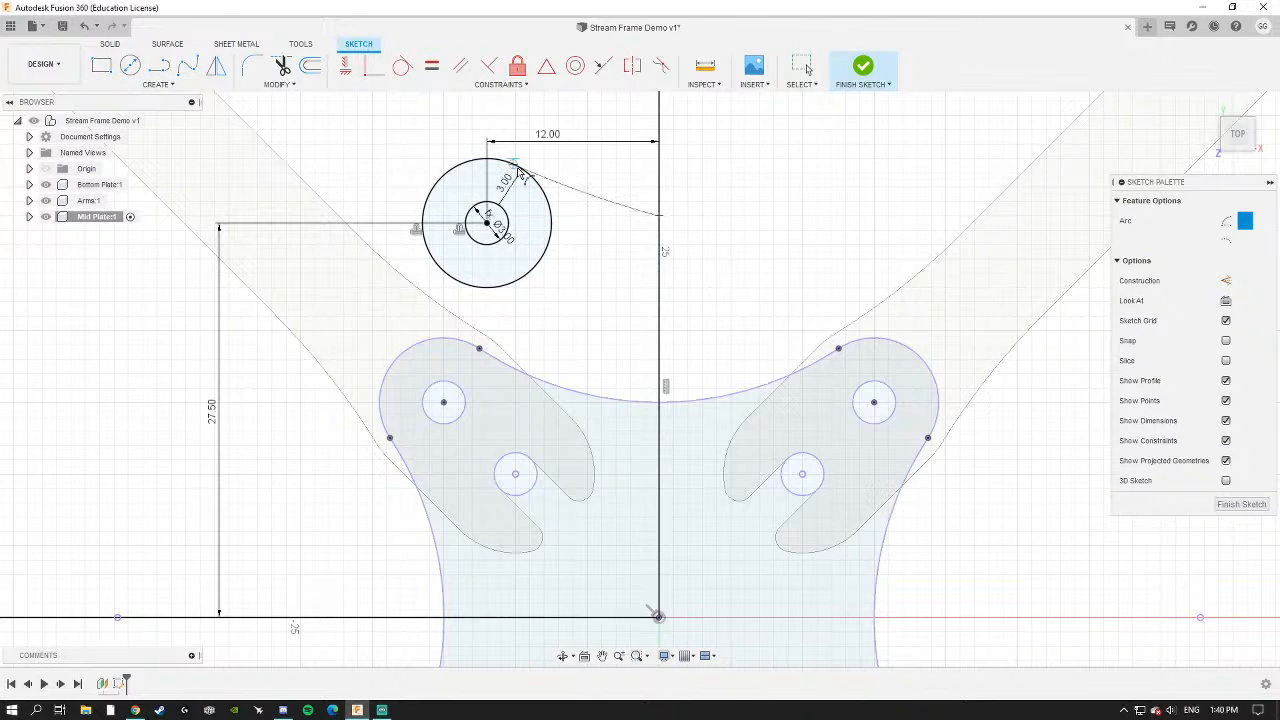
pyautogui.click(596, 205)
pyautogui.scroll(2, 597, 228)
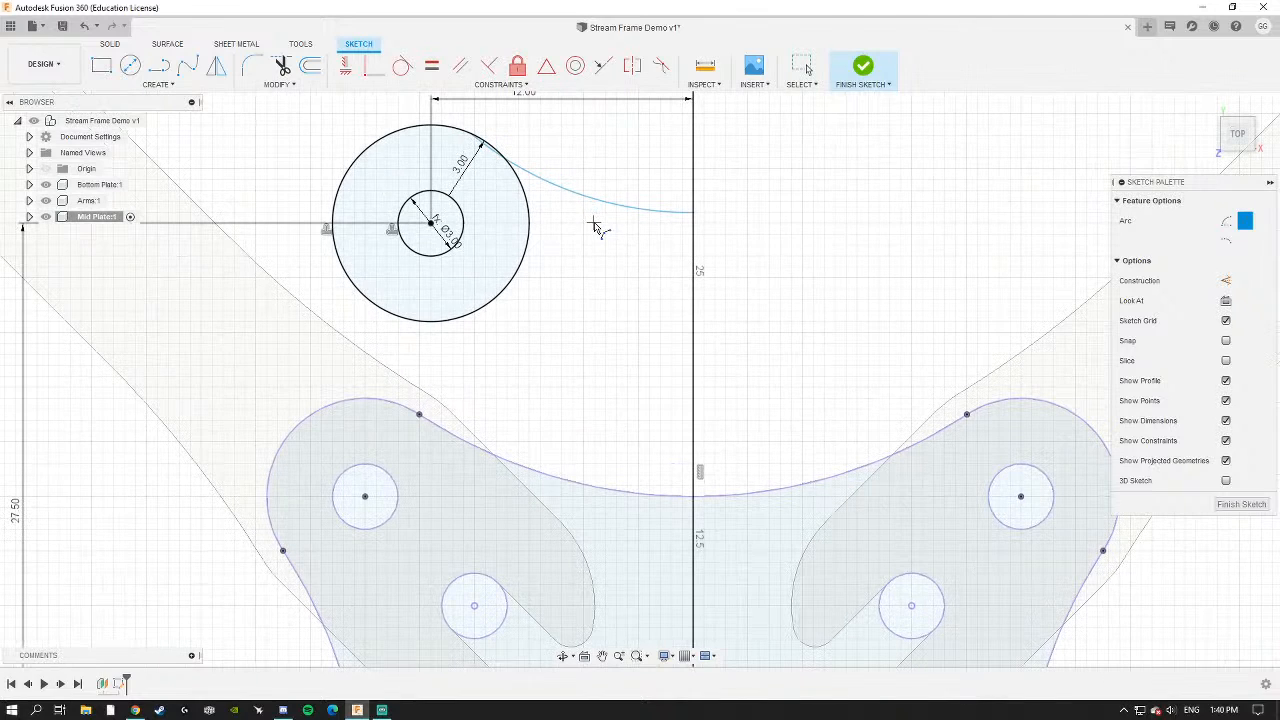
# Make the arc tangent to the outer offset circle.
pyautogui.click(402, 65)
pyautogui.scroll(2, 478, 185)
pyautogui.click(520, 168)
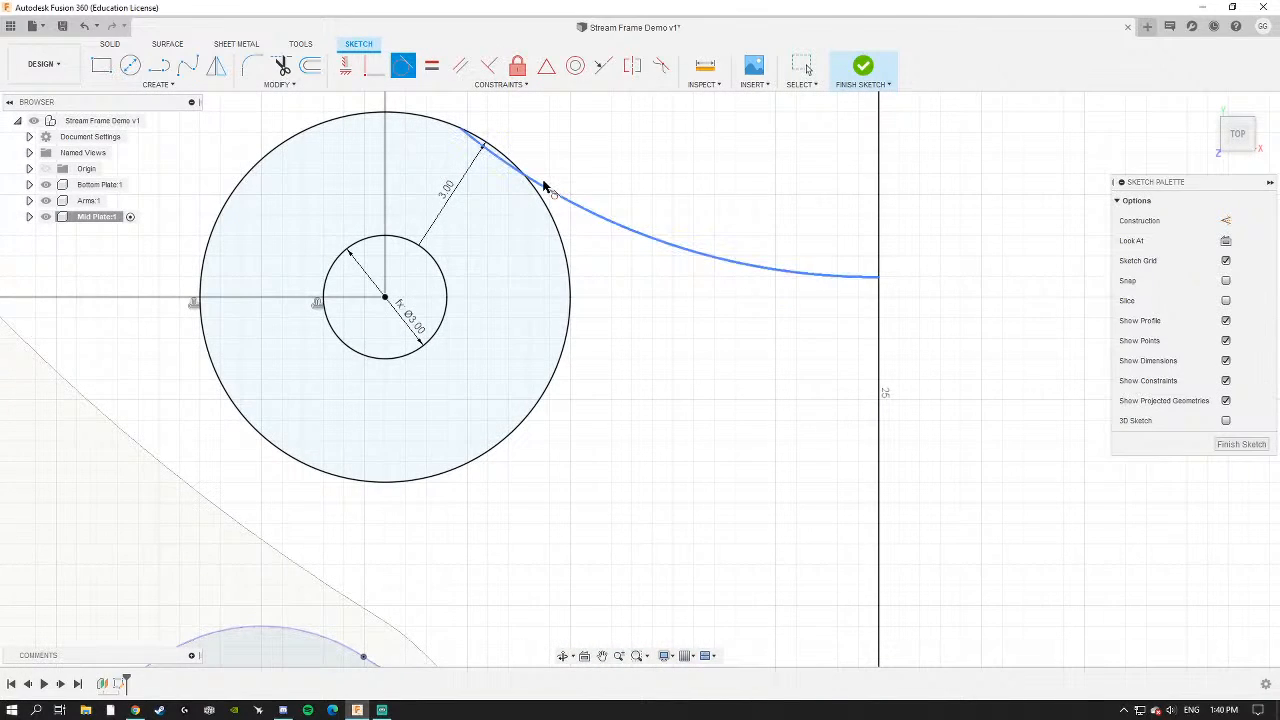
pyautogui.click(449, 120)
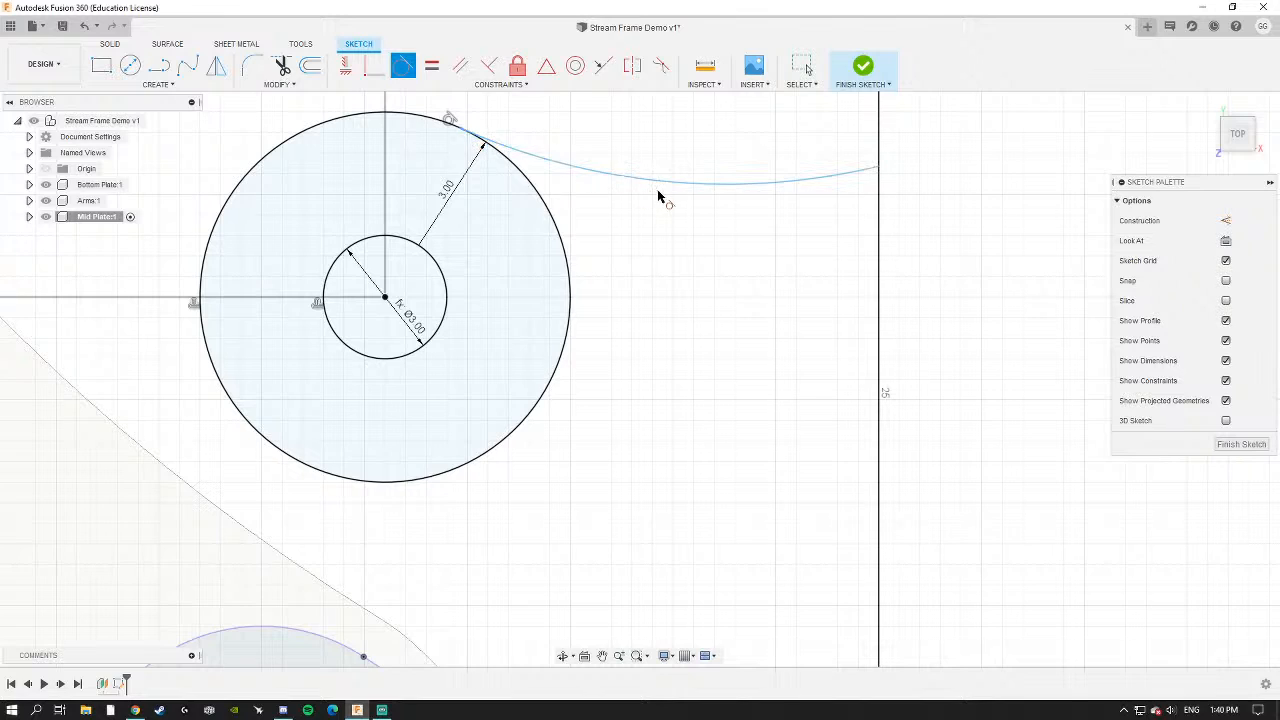
pyautogui.scroll(-3, 586, 311)
pyautogui.press('Escape')
# Constrain the arc's center point to lie on the vertical line with a Coincident constraint.
pyautogui.click(631, 297)
pyautogui.scroll(-1, 563, 280)
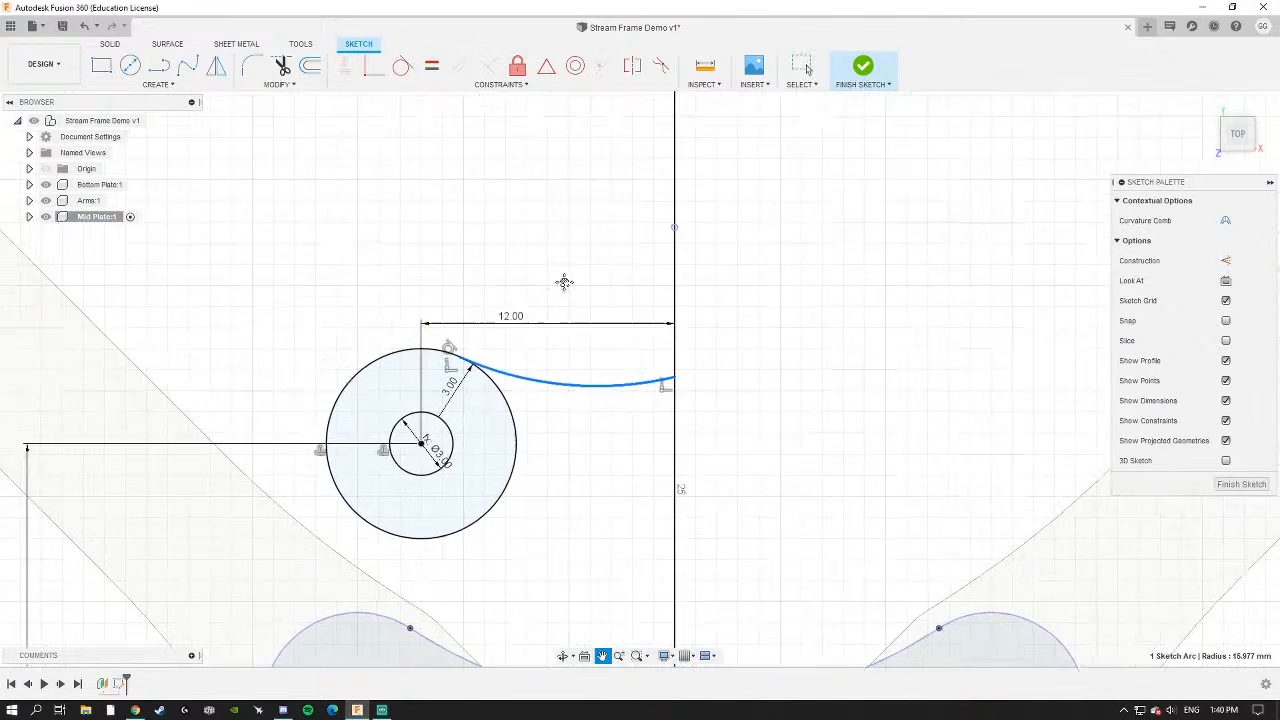
pyautogui.moveTo(563, 280); pyautogui.dragTo(563, 329, button='middle')
pyautogui.click(581, 177)
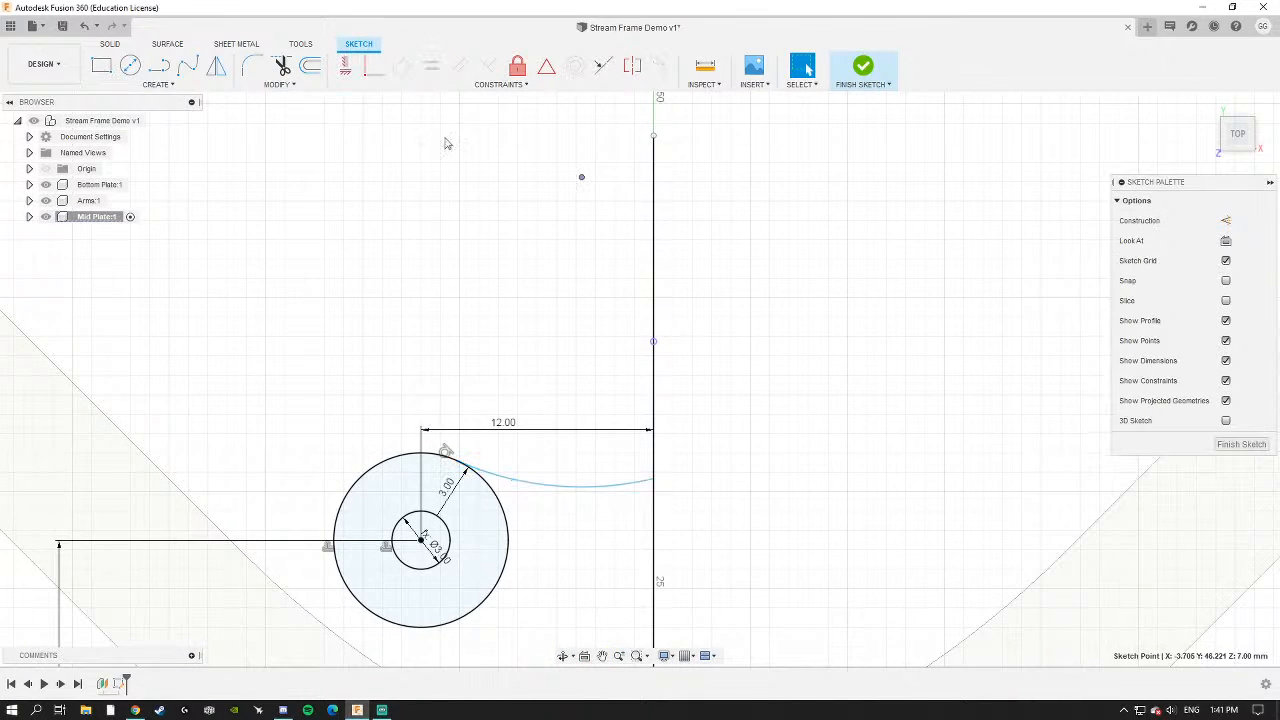
pyautogui.click(373, 70)
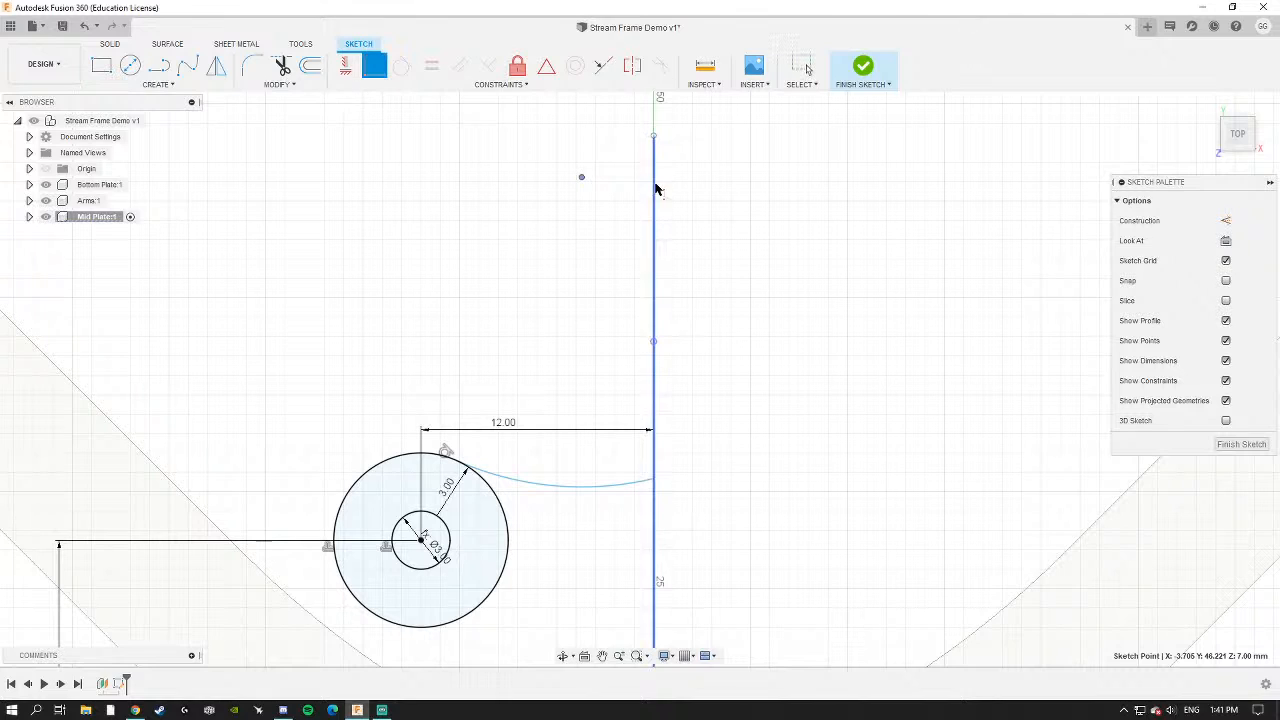
pyautogui.click(654, 189)
pyautogui.moveTo(603, 547); pyautogui.dragTo(586, 371, button='middle')
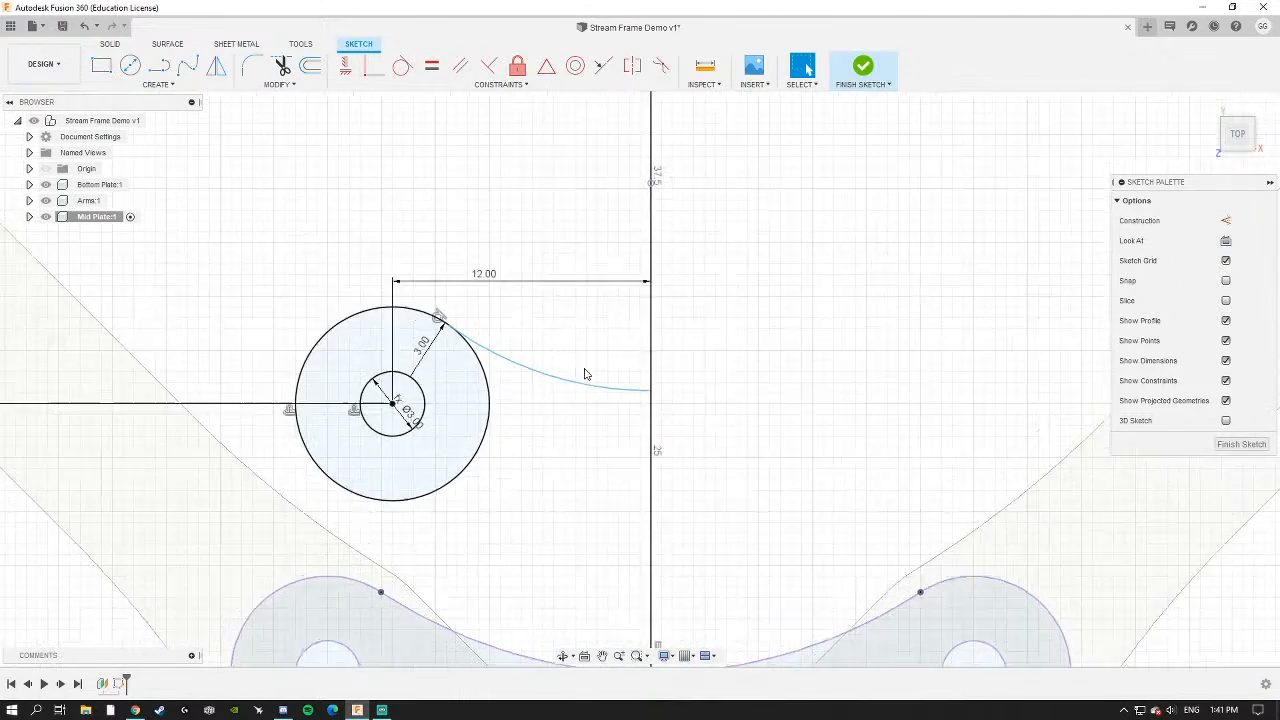
# Pull the arc down toward the plate until its radius is about 8.5 mm.
pyautogui.scroll(3, 574, 297)
pyautogui.scroll(-3, 588, 297)
pyautogui.moveTo(588, 310)
pyautogui.mouseDown()
pyautogui.moveTo(560, 380)
pyautogui.moveTo(565, 410)
pyautogui.moveTo(580, 306)
pyautogui.moveTo(561, 435)
pyautogui.moveTo(574, 314)
pyautogui.mouseUp()
pyautogui.scroll(-3, 573, 340)
pyautogui.moveTo(574, 348); pyautogui.dragTo(563, 282, button='middle')
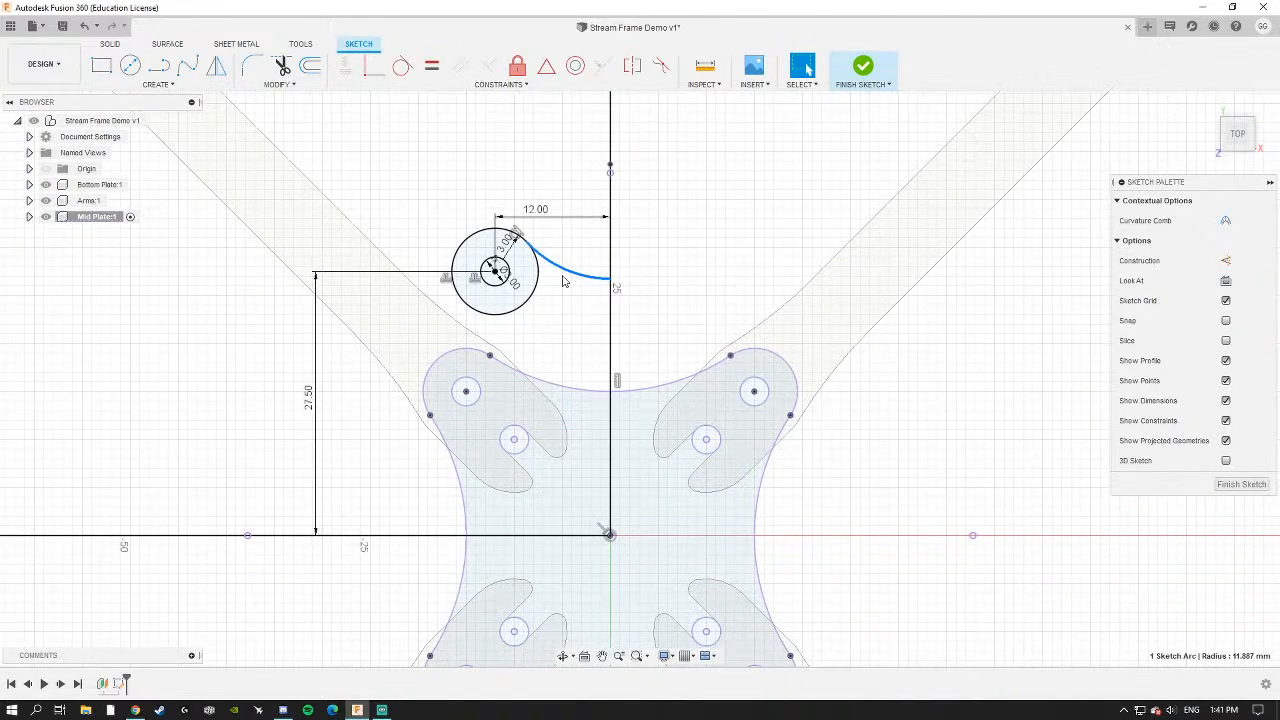
pyautogui.moveTo(570, 272); pyautogui.dragTo(567, 281)
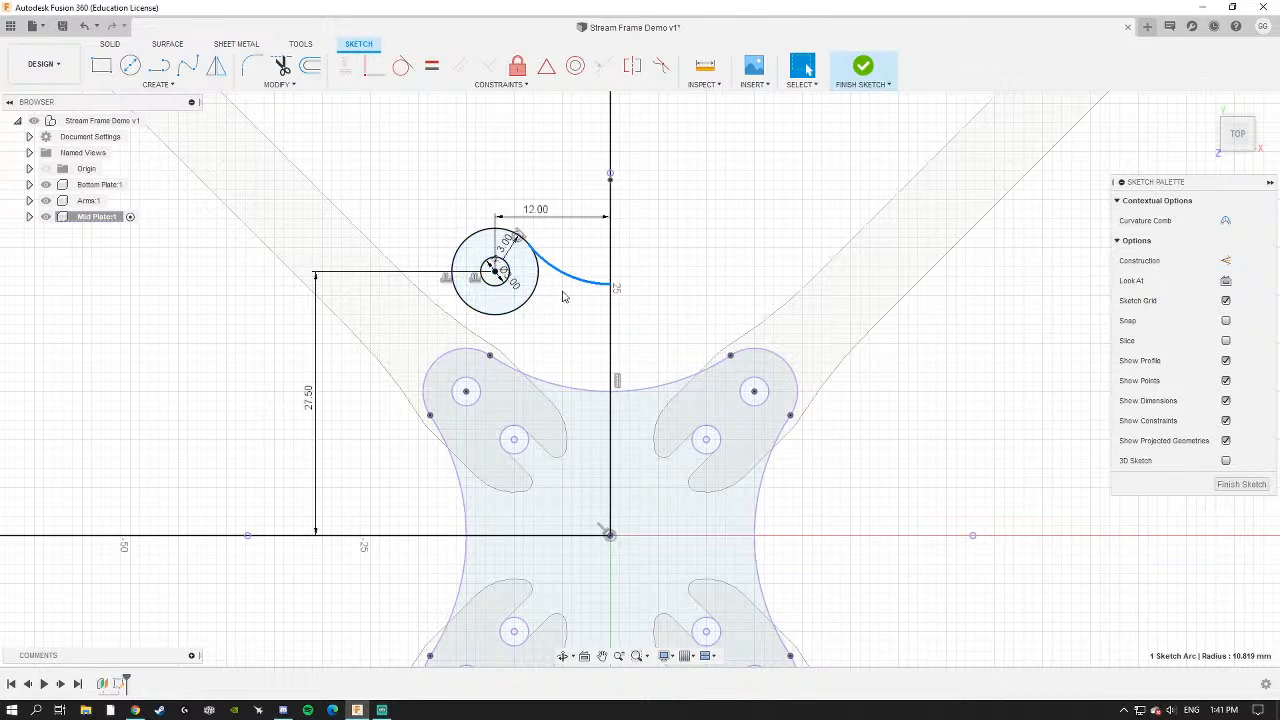
pyautogui.scroll(-3, 564, 260)
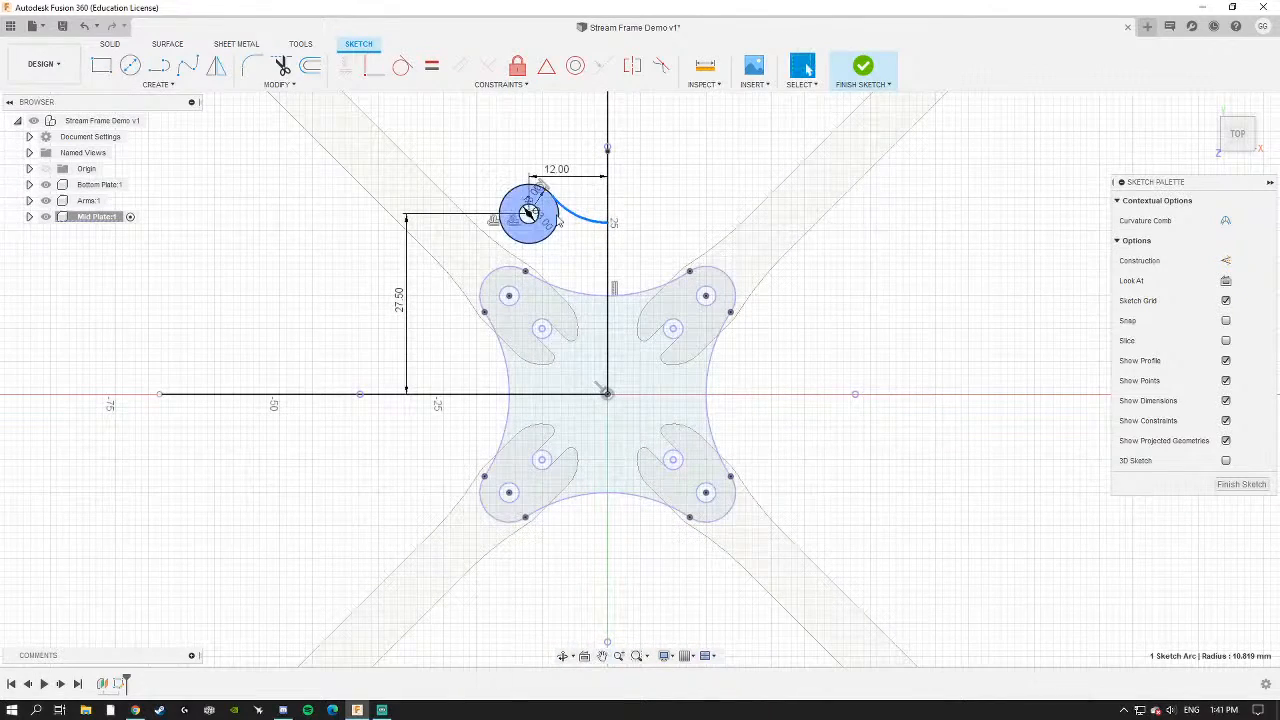
pyautogui.scroll(3, 564, 226)
pyautogui.moveTo(598, 216); pyautogui.dragTo(598, 238)
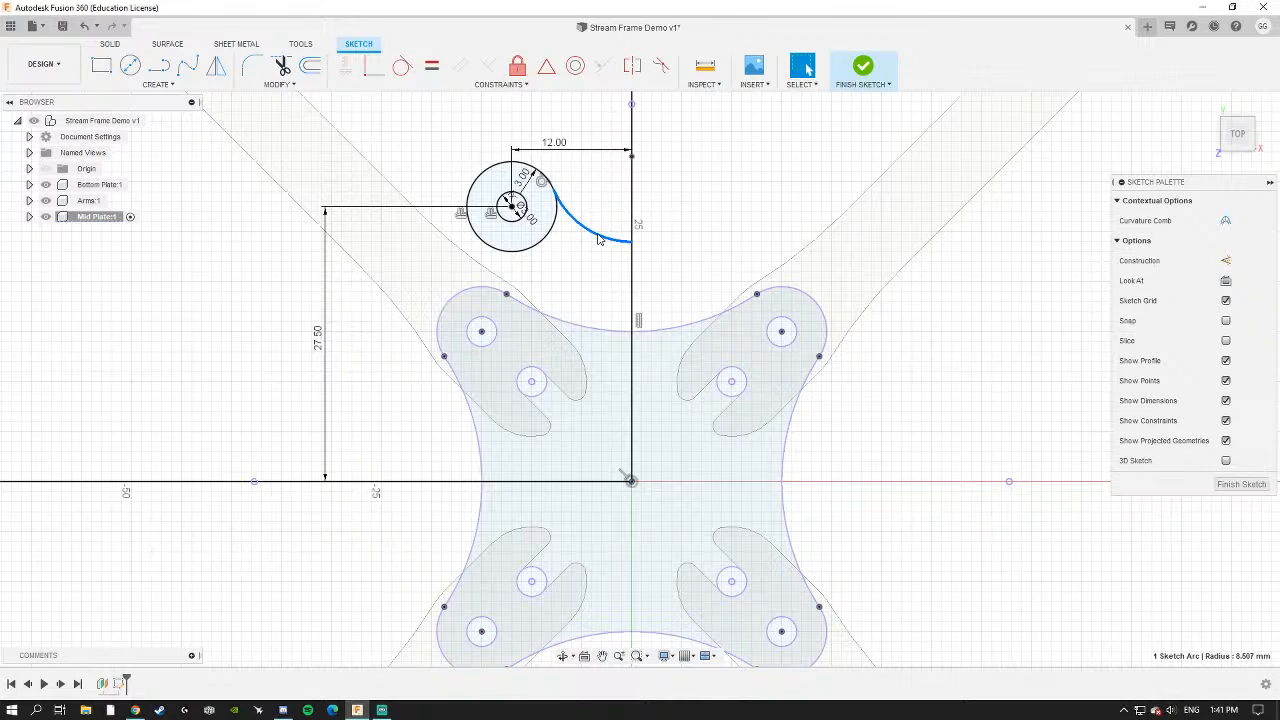
# Dimension the vertical distance from the sketch origin to the arc's lower endpoint on the centerline as 25 mm.
pyautogui.scroll(3, 600, 240)
pyautogui.click(582, 312)
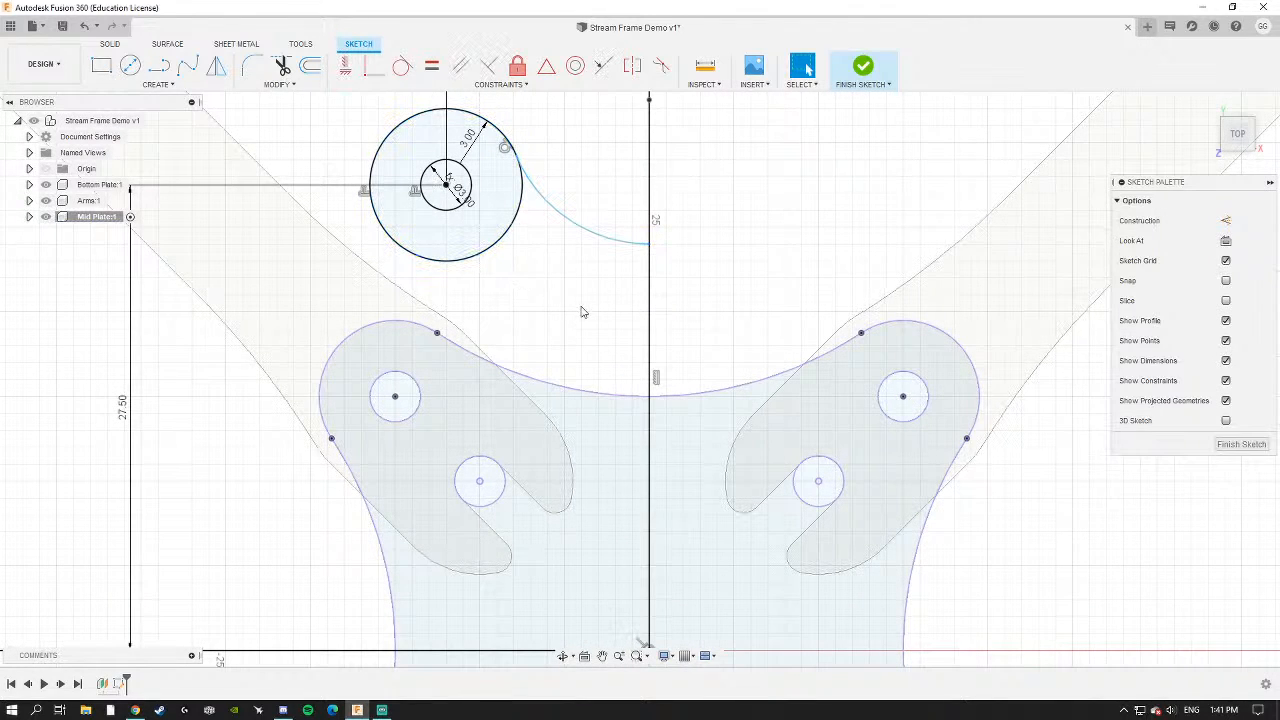
pyautogui.click(650, 244)
pyautogui.moveTo(660, 648); pyautogui.dragTo(653, 482, button='middle')
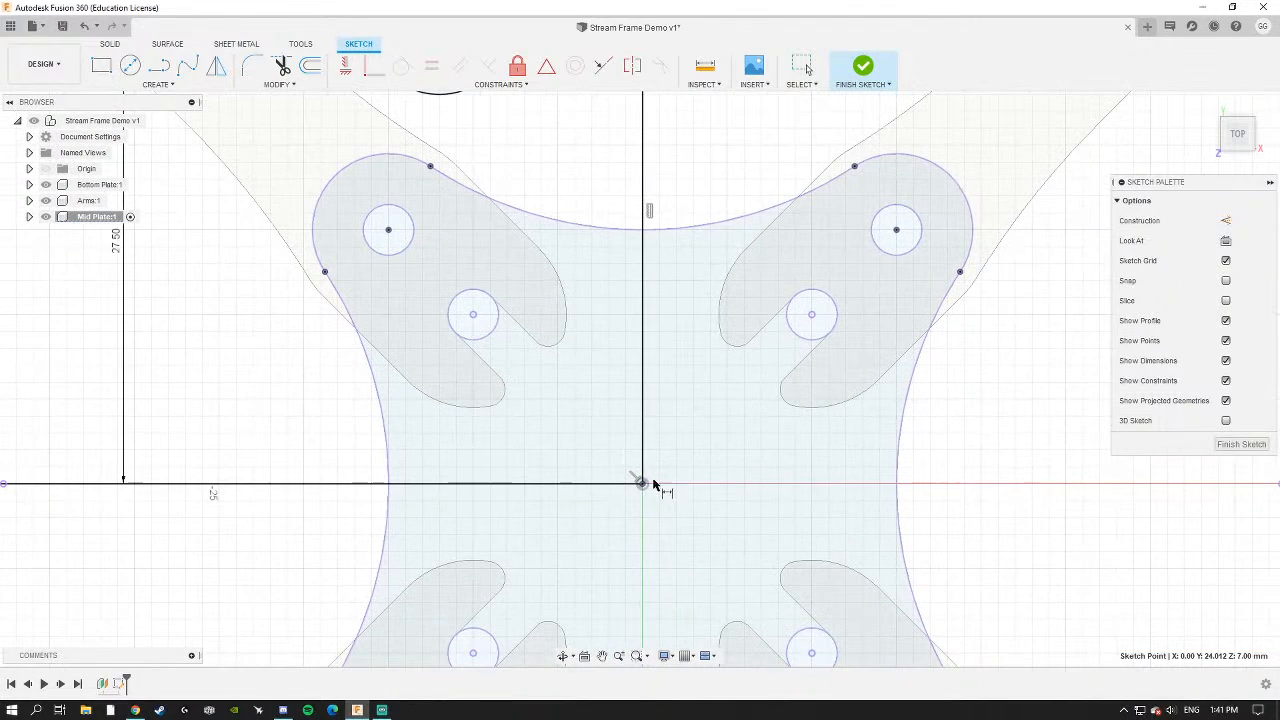
pyautogui.click(643, 487)
pyautogui.click(714, 157)
pyautogui.scroll(-3, 700, 200)
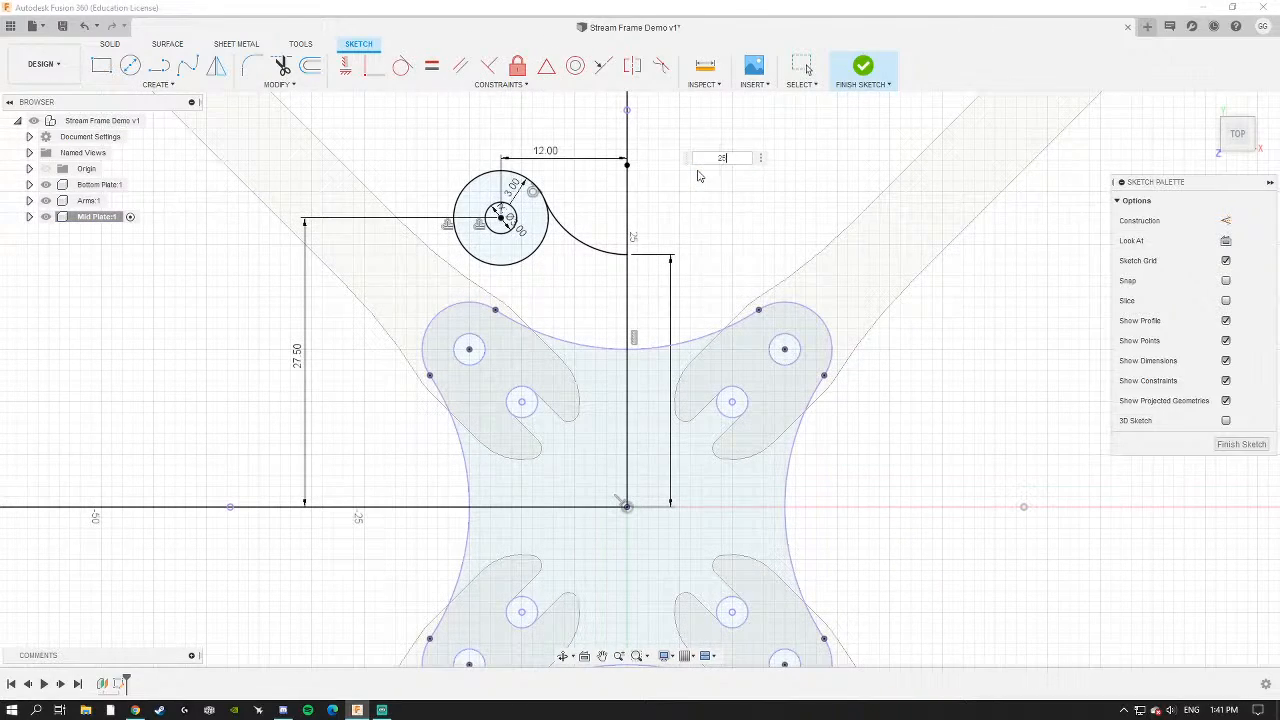
pyautogui.write('25')
pyautogui.press('Return')
pyautogui.scroll(3, 520, 245)
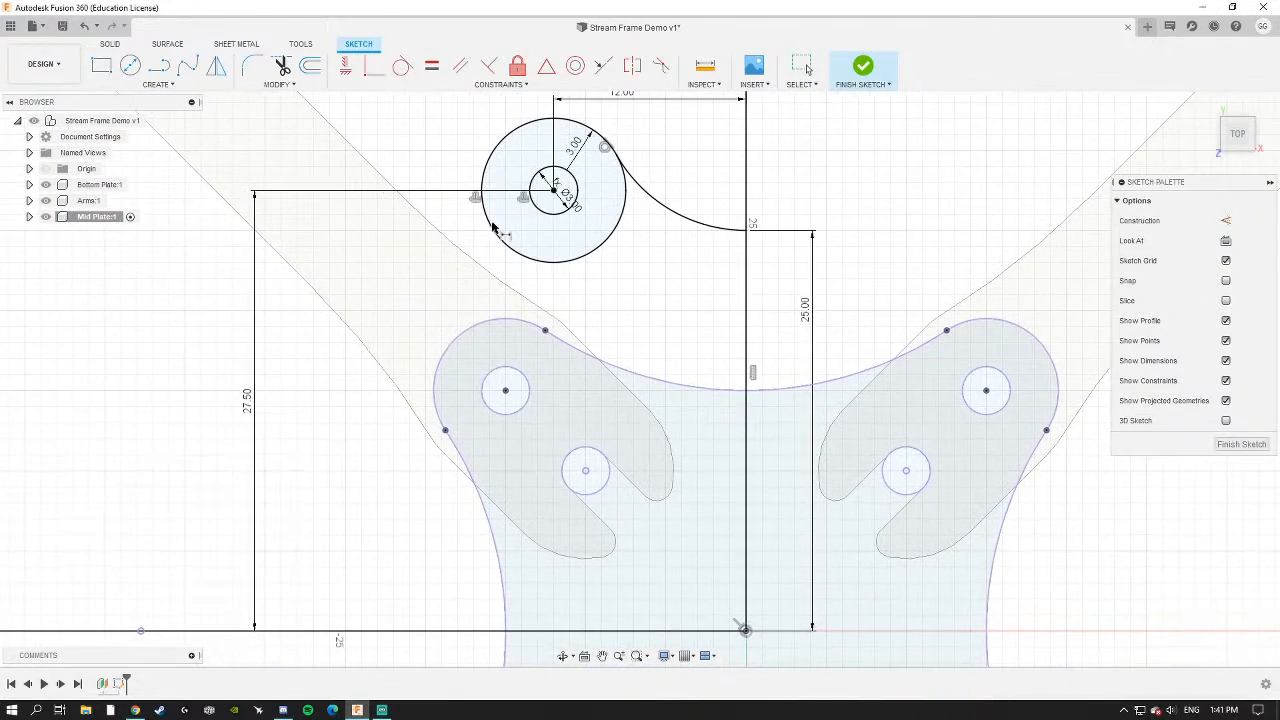
# Draw a three-point arc from the outer offset circle's outward side to the plate's rounded corner, bulging toward the centerline.
pyautogui.scroll(-4, 490, 235)
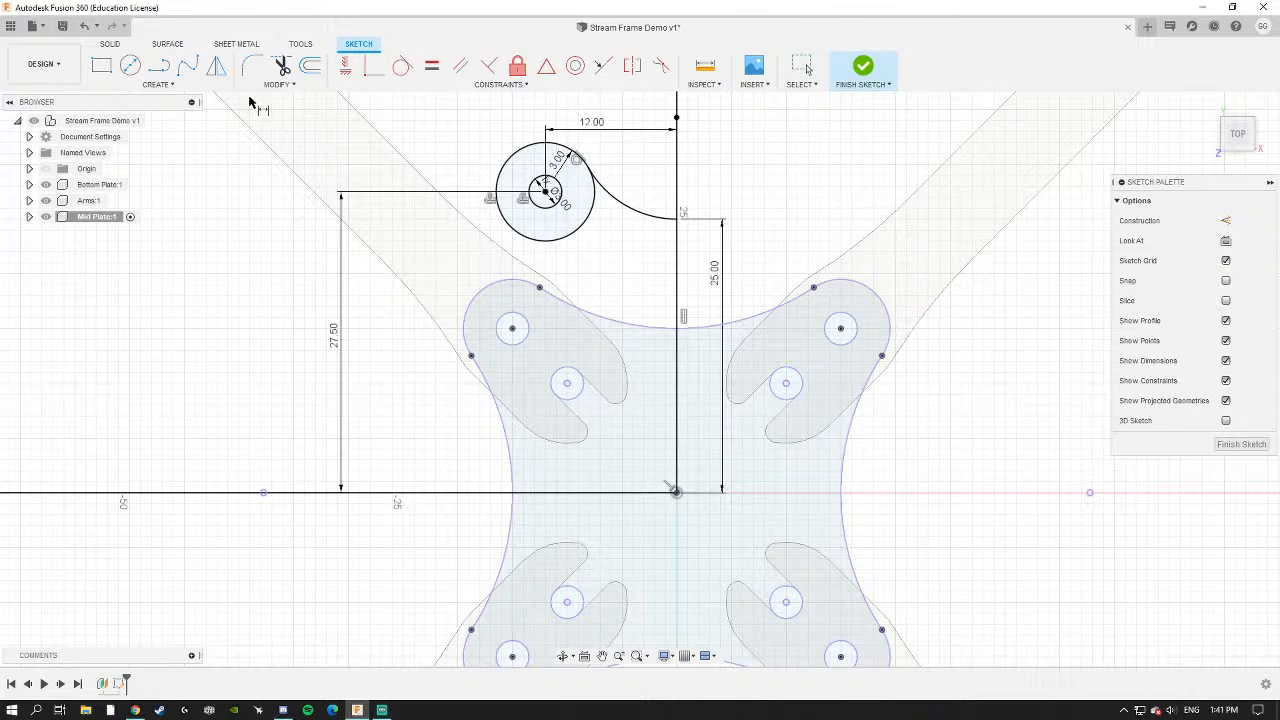
pyautogui.scroll(2, 501, 295)
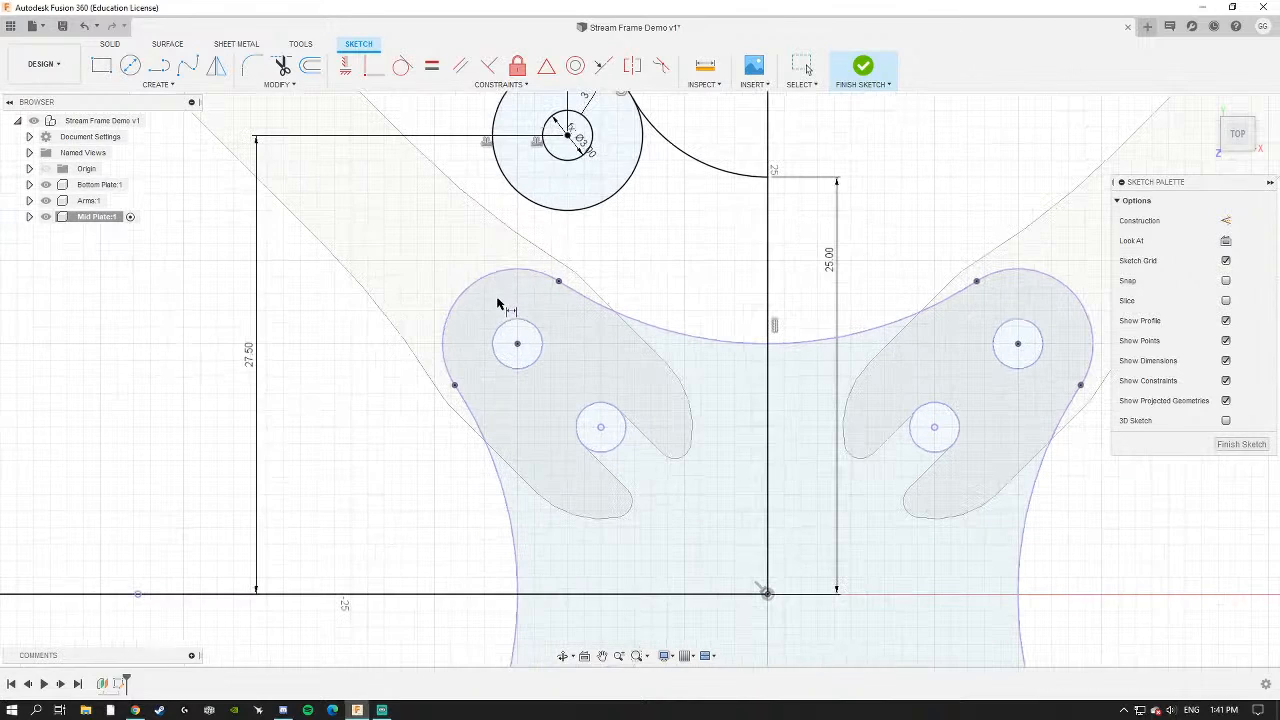
pyautogui.click(156, 87)
pyautogui.moveTo(117, 145)
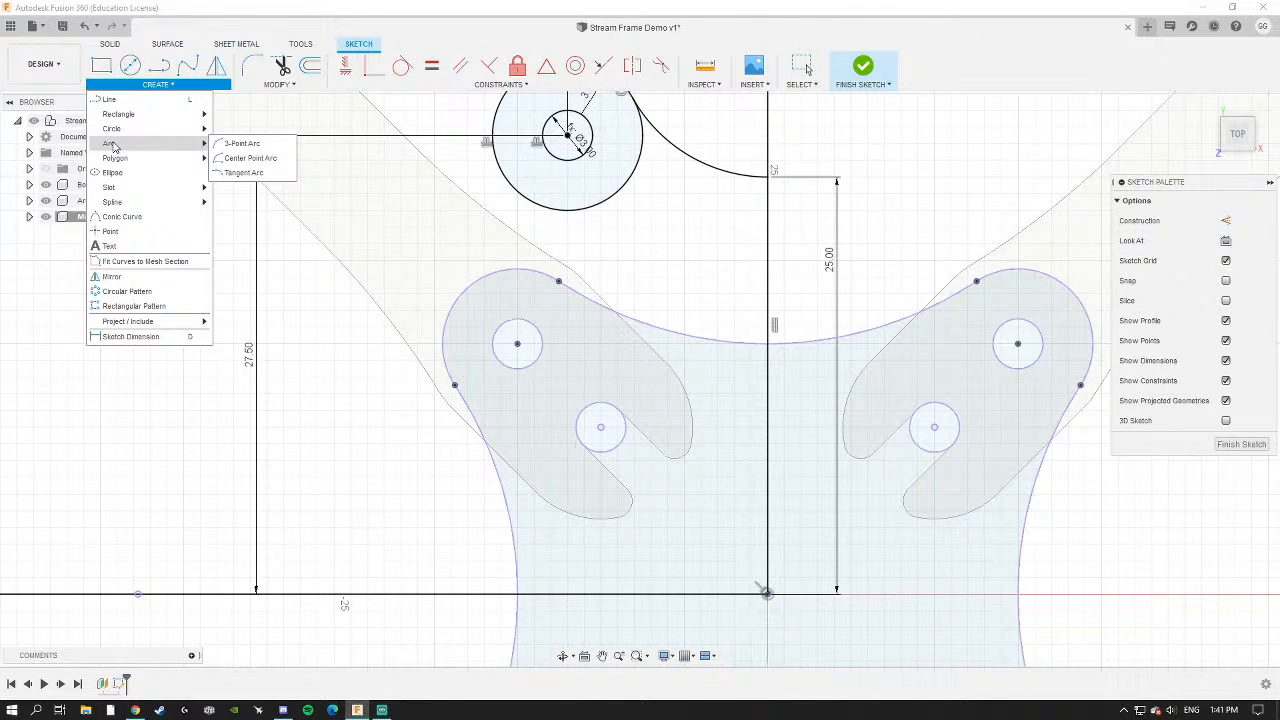
pyautogui.click(242, 143)
pyautogui.moveTo(465, 241); pyautogui.dragTo(519, 256, button='middle')
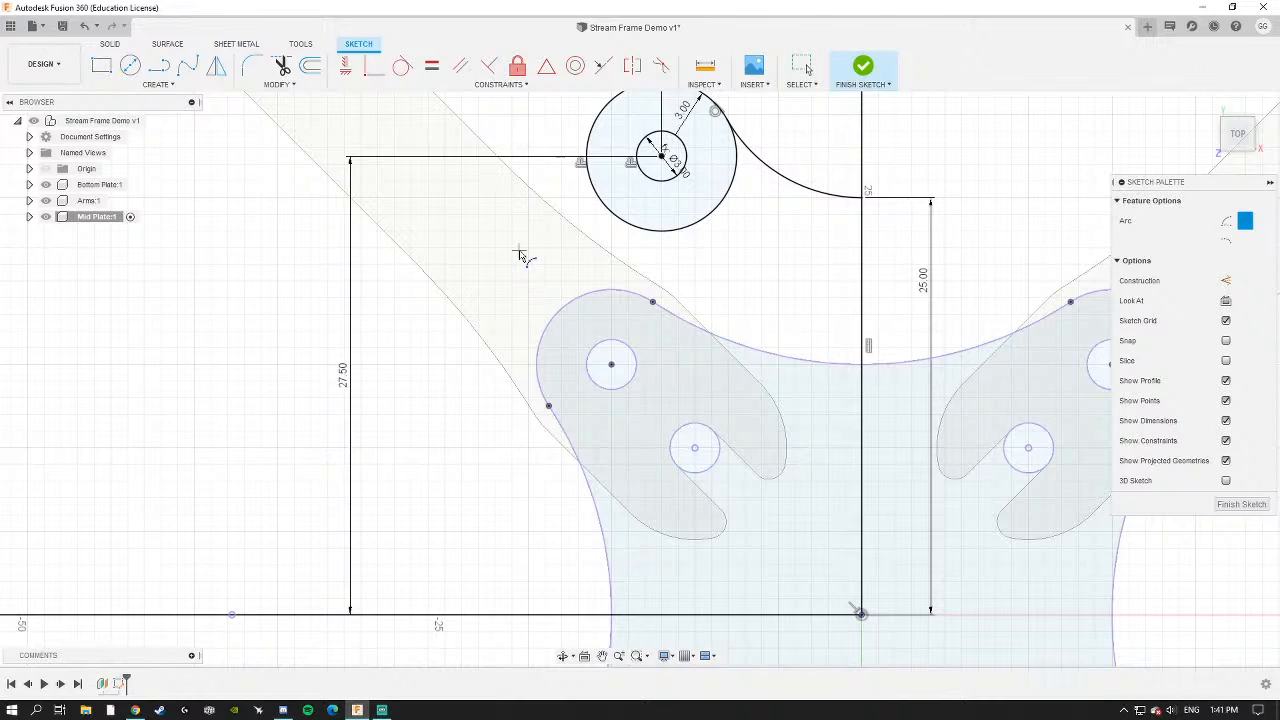
pyautogui.click(586, 178)
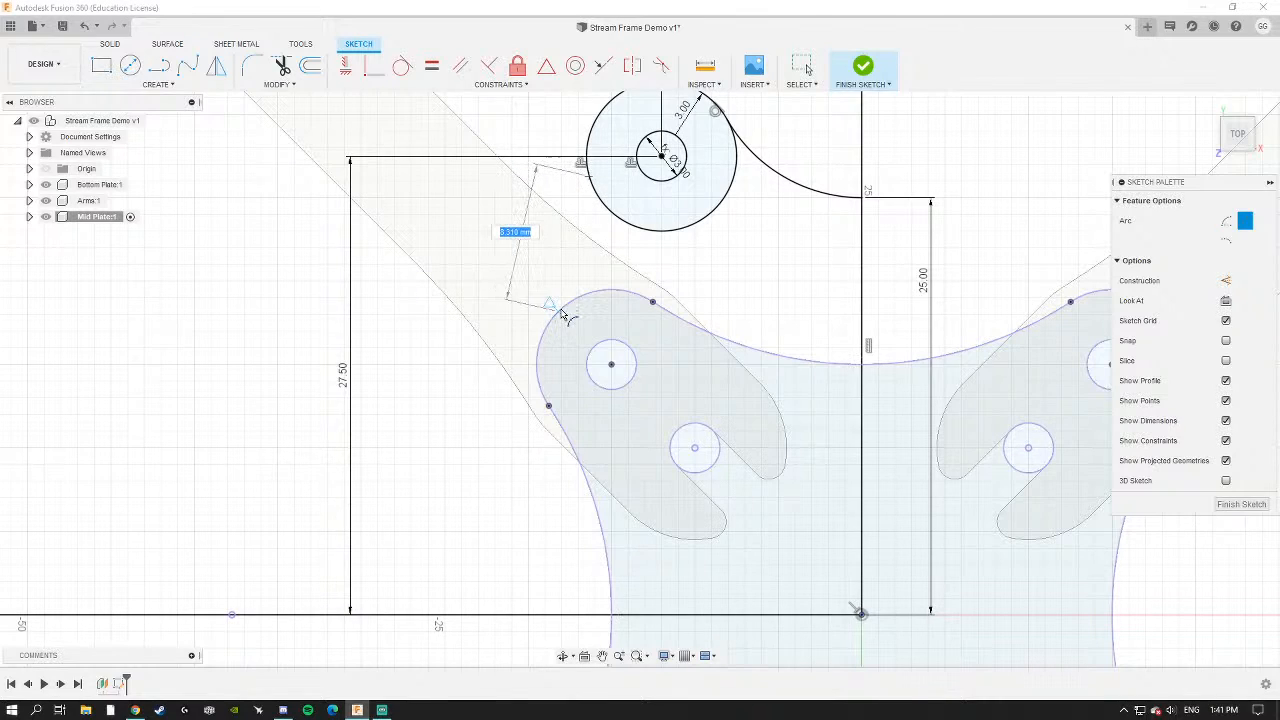
pyautogui.click(557, 310)
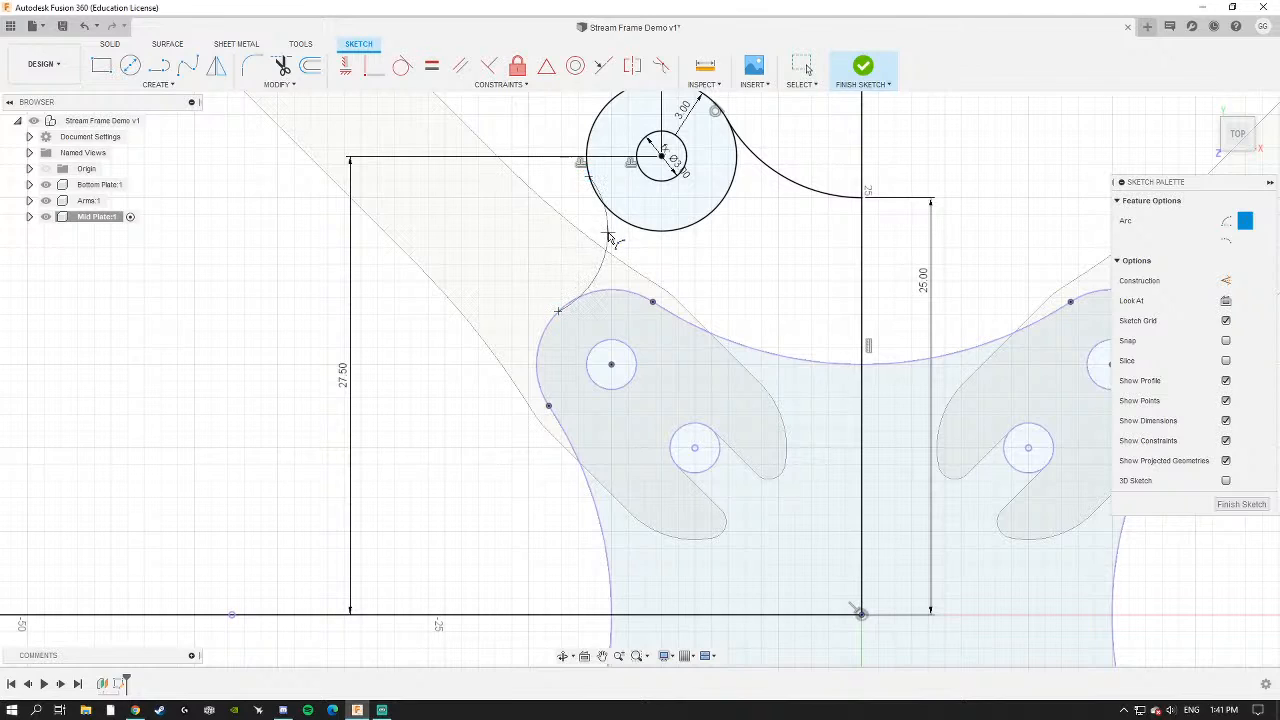
pyautogui.click(602, 236)
# Make the new side arc tangent to both the outer offset circle and the plate's rounded corner edge.
pyautogui.scroll(3, 580, 245)
pyautogui.click(403, 65)
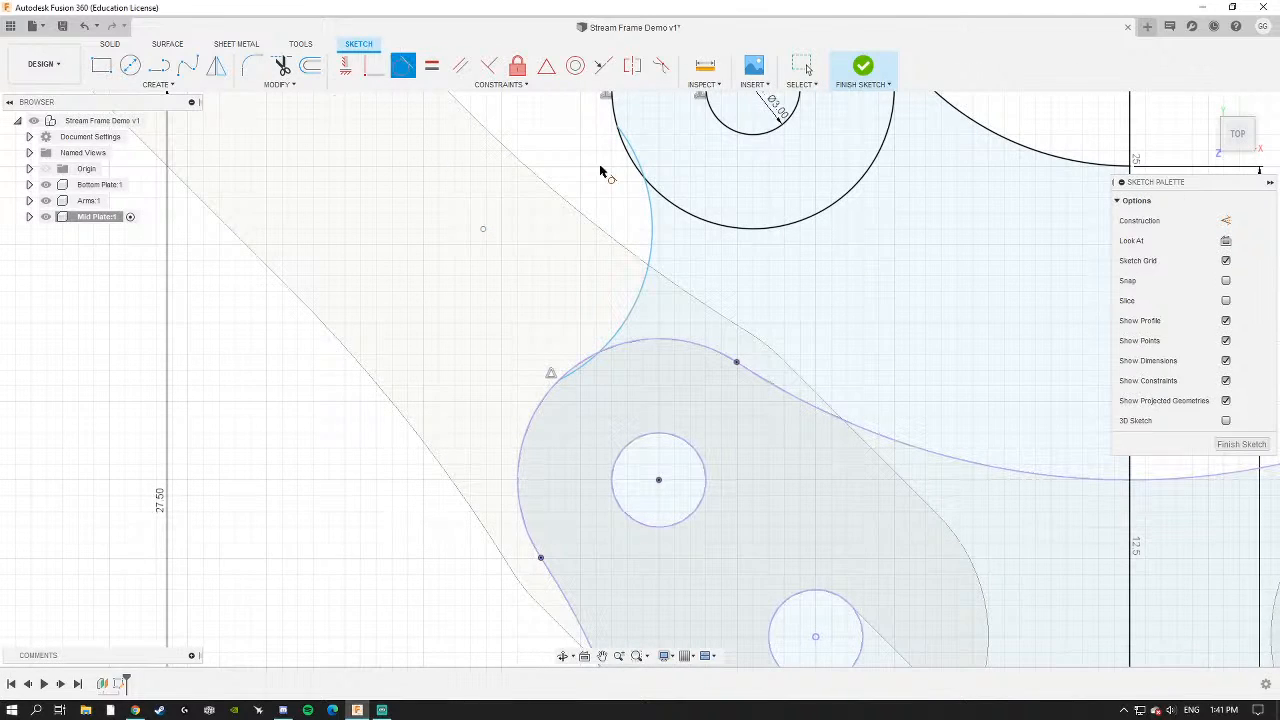
pyautogui.click(641, 157)
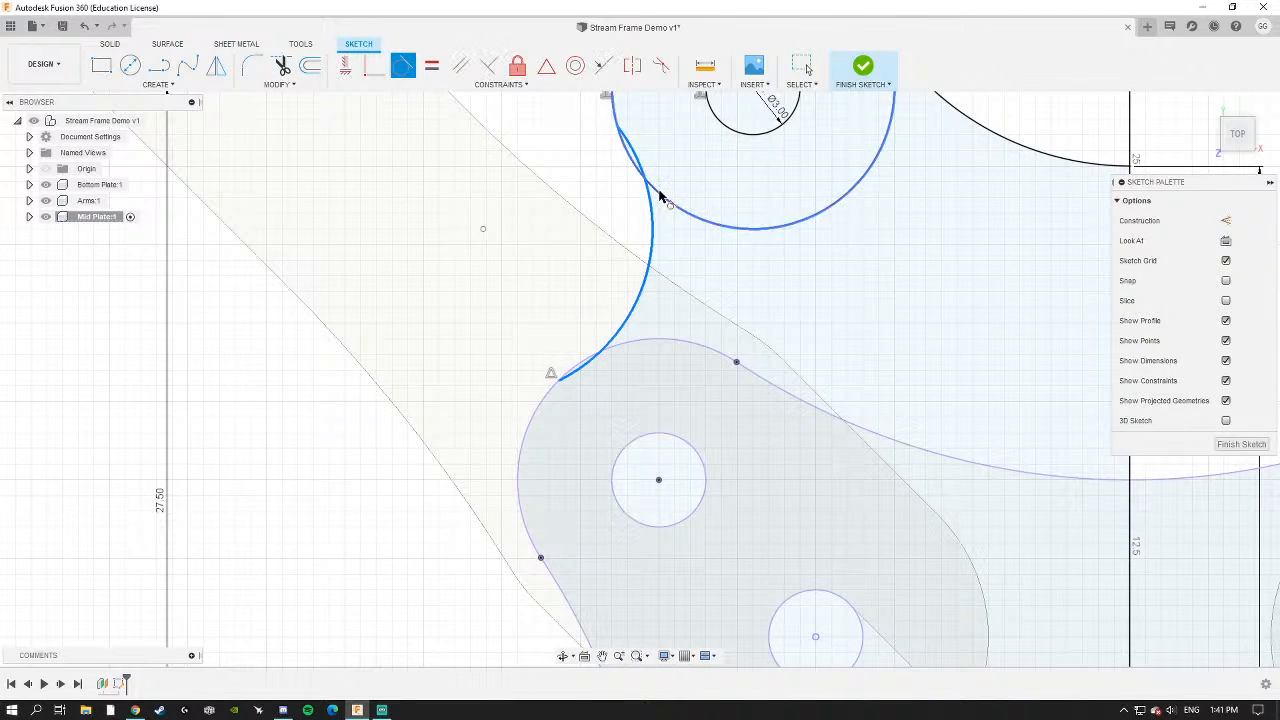
pyautogui.click(657, 194)
pyautogui.click(582, 353)
pyautogui.click(590, 355)
pyautogui.press('Escape')
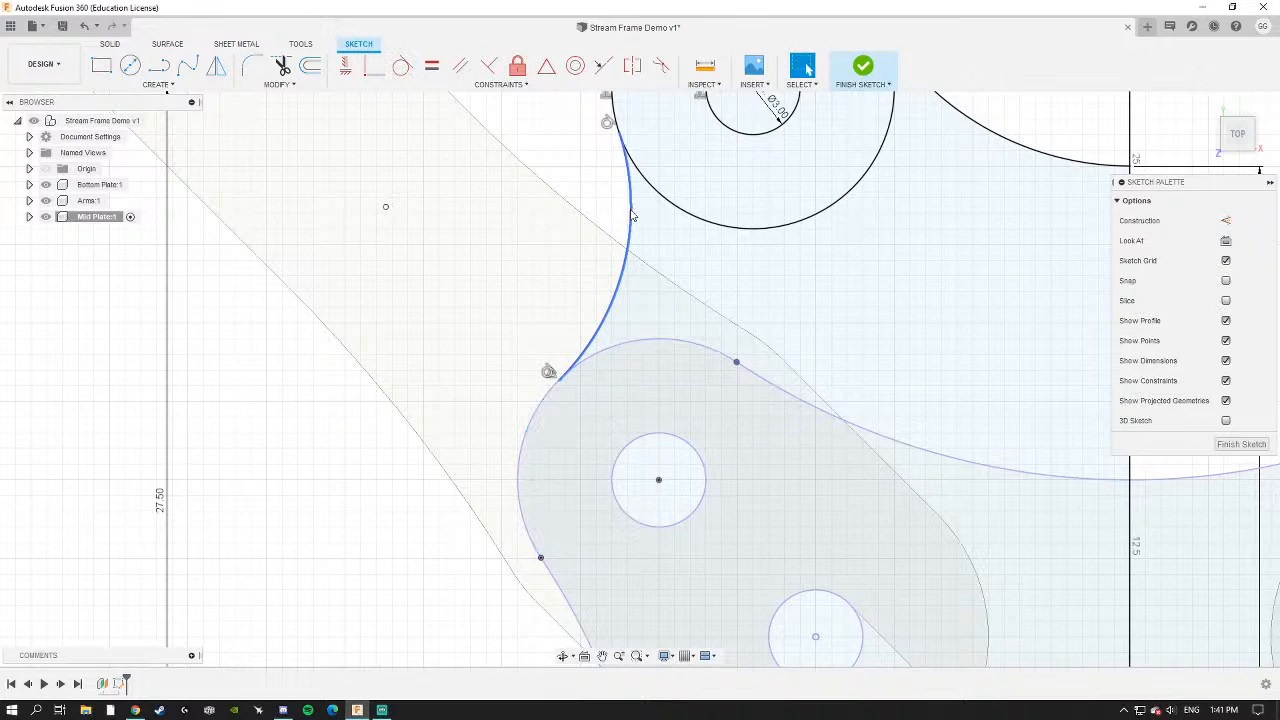
# Examine the side arc and the two projected arm mounting holes beneath it on the plate.
pyautogui.click(631, 214)
pyautogui.scroll(-5, 600, 220)
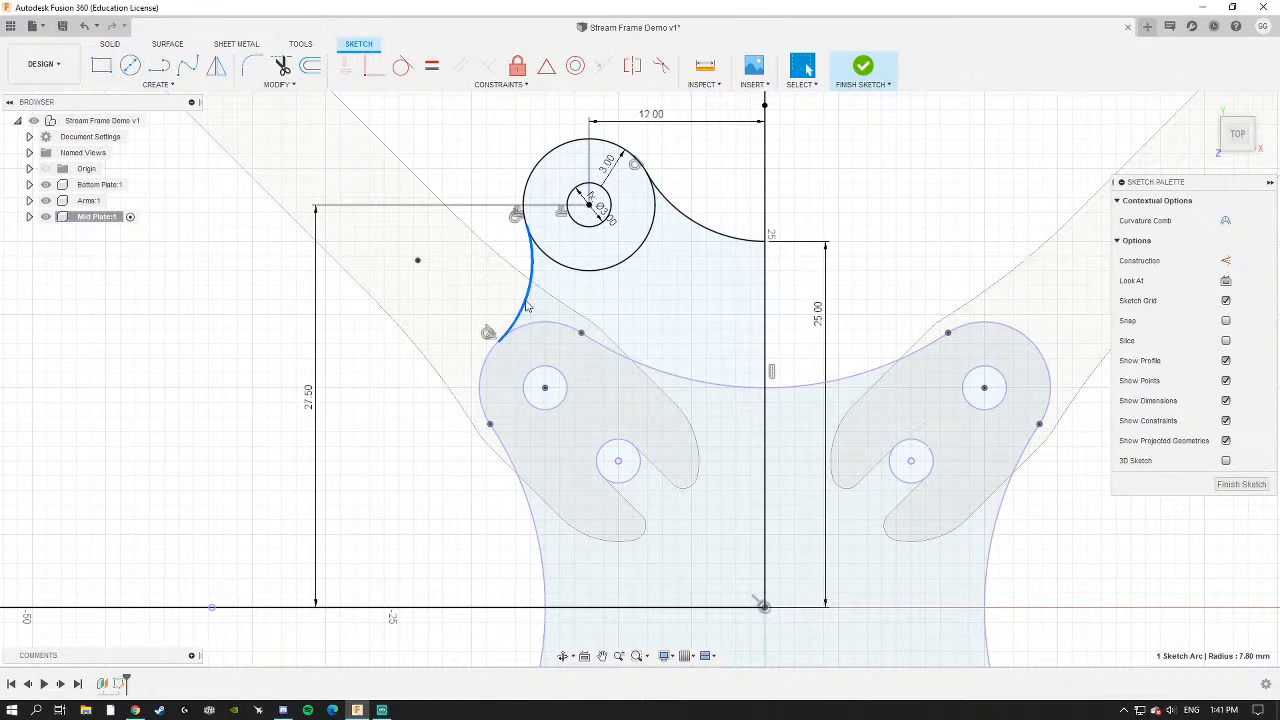
pyautogui.scroll(-3, 569, 319)
pyautogui.moveTo(569, 319); pyautogui.dragTo(605, 309, button='middle')
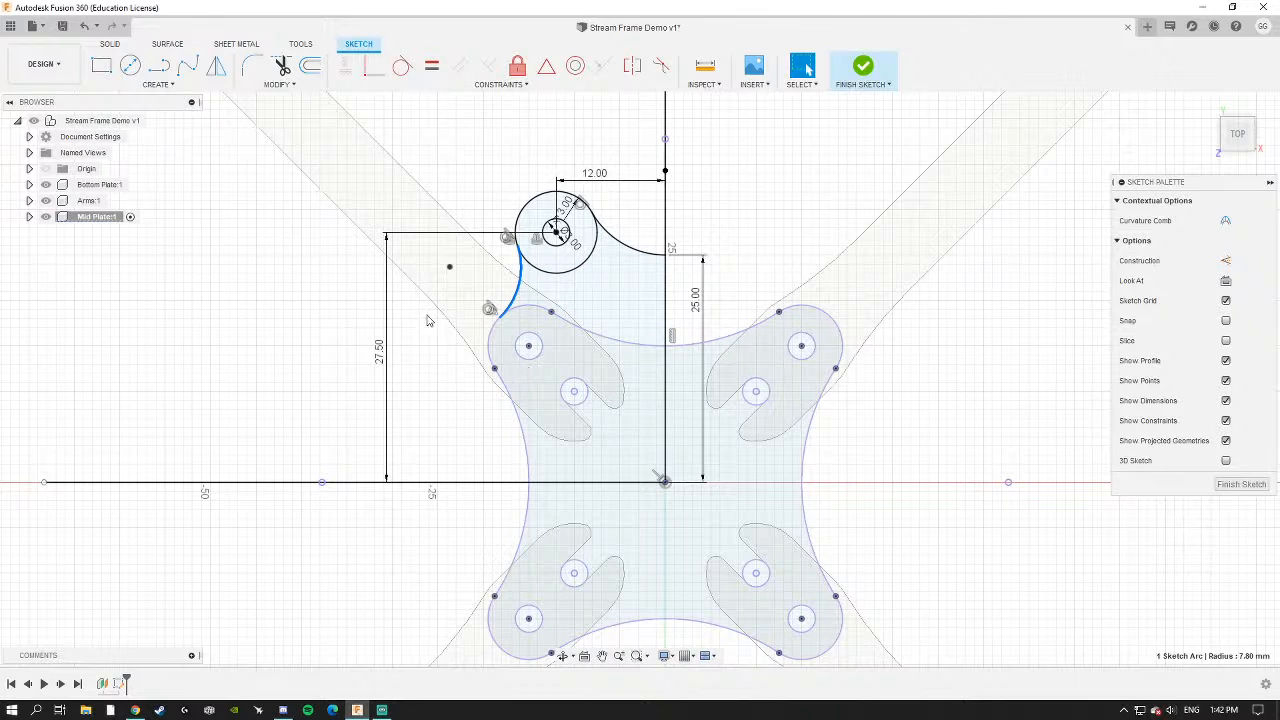
pyautogui.scroll(5, 535, 360)
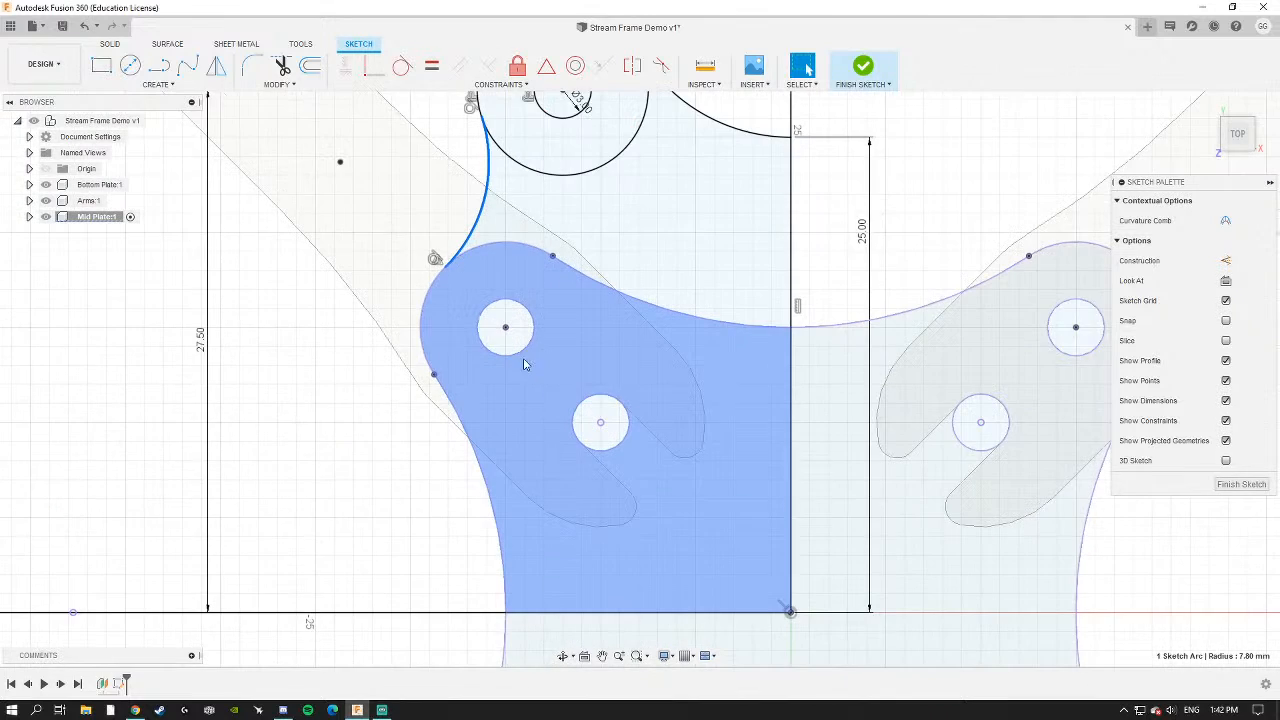
pyautogui.click(536, 340)
pyautogui.keyDown('shift'); pyautogui.click(623, 379); pyautogui.keyUp('shift')
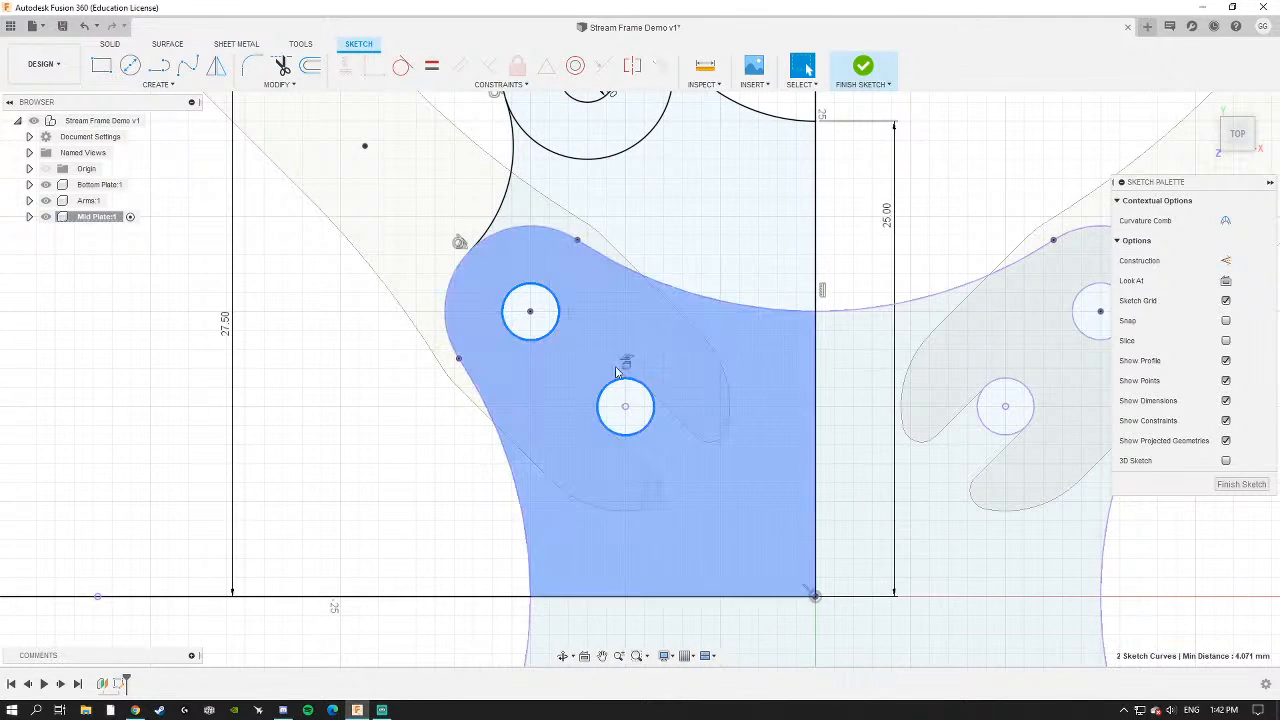
pyautogui.click(384, 375)
pyautogui.moveTo(519, 328); pyautogui.dragTo(524, 285, button='middle')
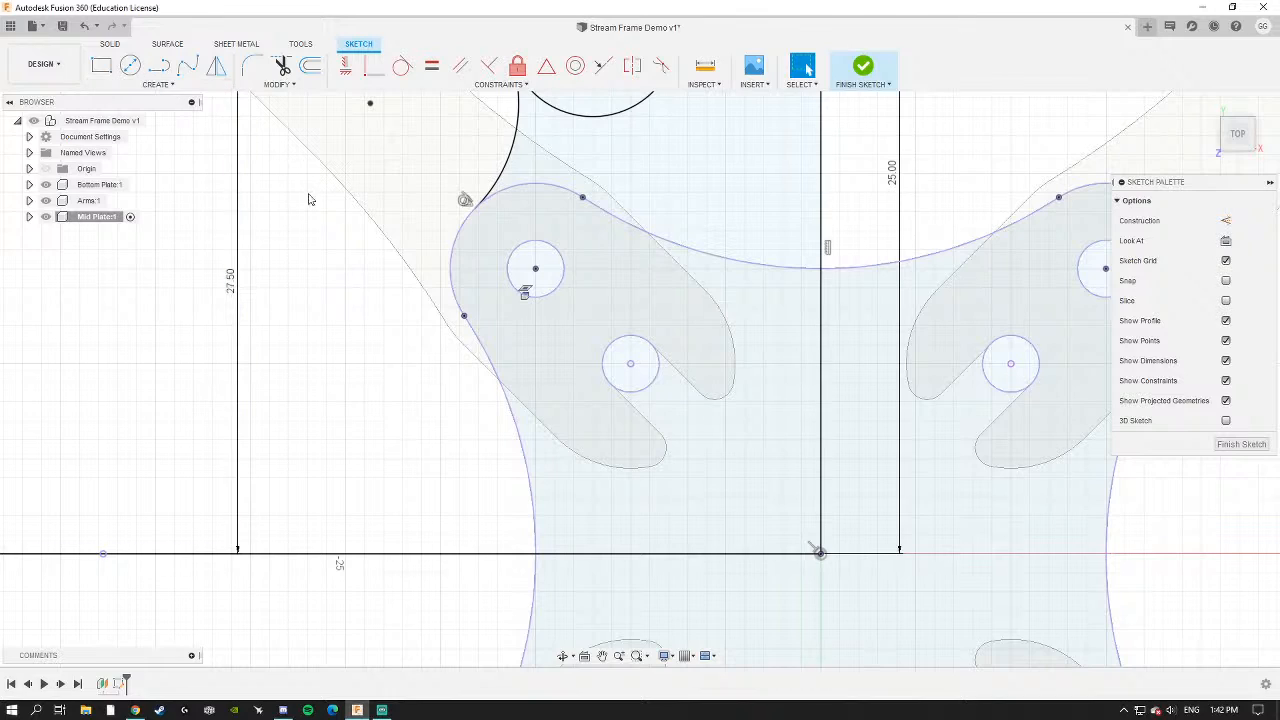
# Draw a circle centered on the outer projected arm hole with its diameter set to the user parameter press.
pyautogui.click(130, 65)
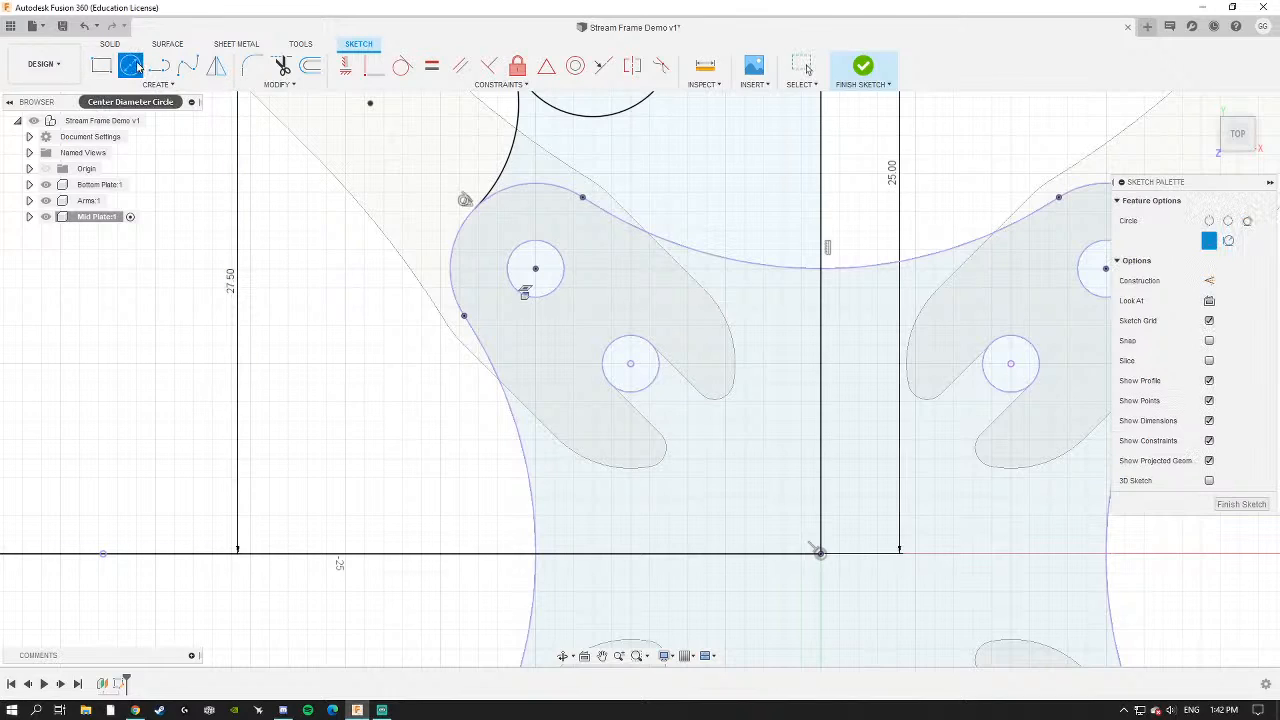
pyautogui.click(536, 269)
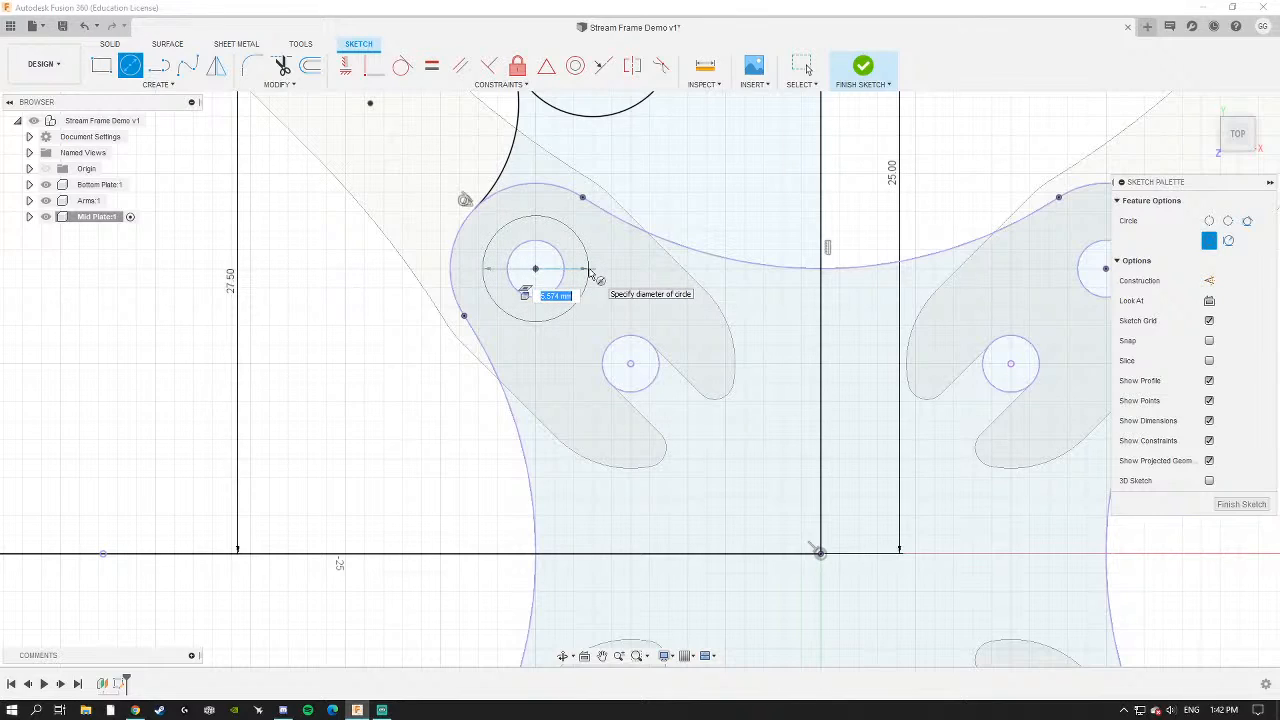
pyautogui.write('pre')
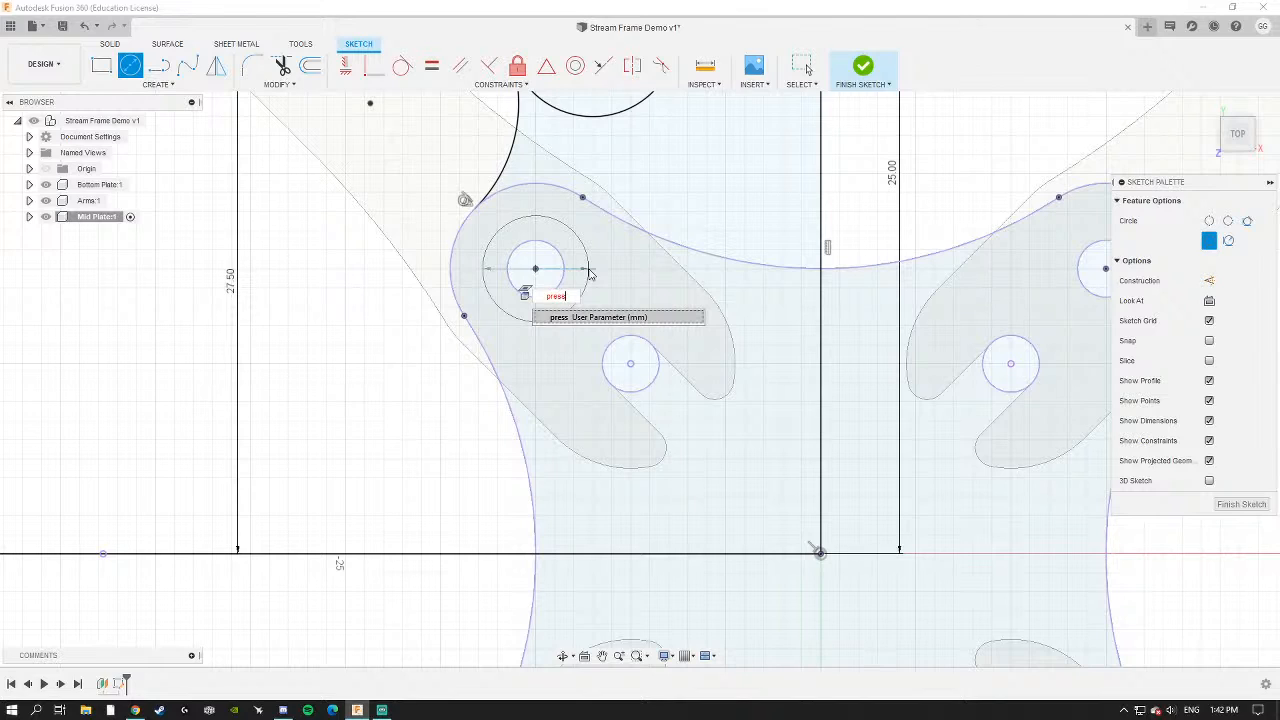
pyautogui.write('ss')
pyautogui.press('Return')
pyautogui.press('Return')
pyautogui.press('Escape')
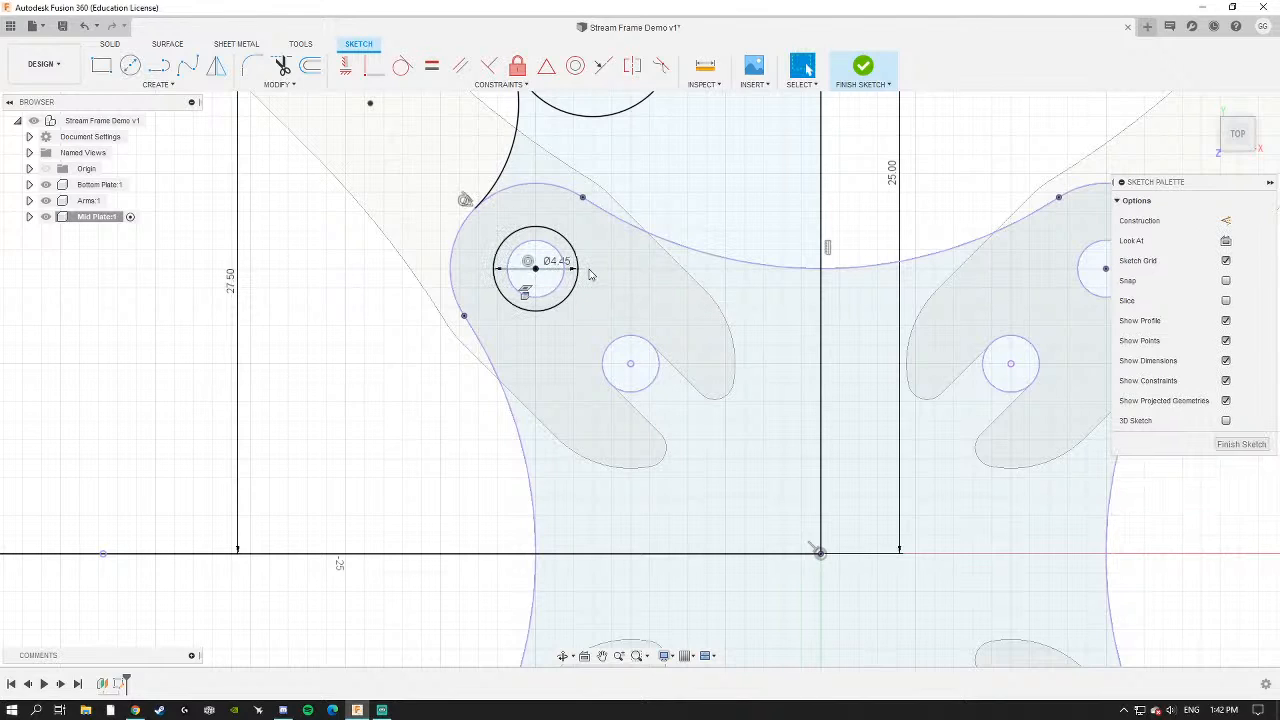
pyautogui.click(556, 251)
pyautogui.scroll(3, 556, 251)
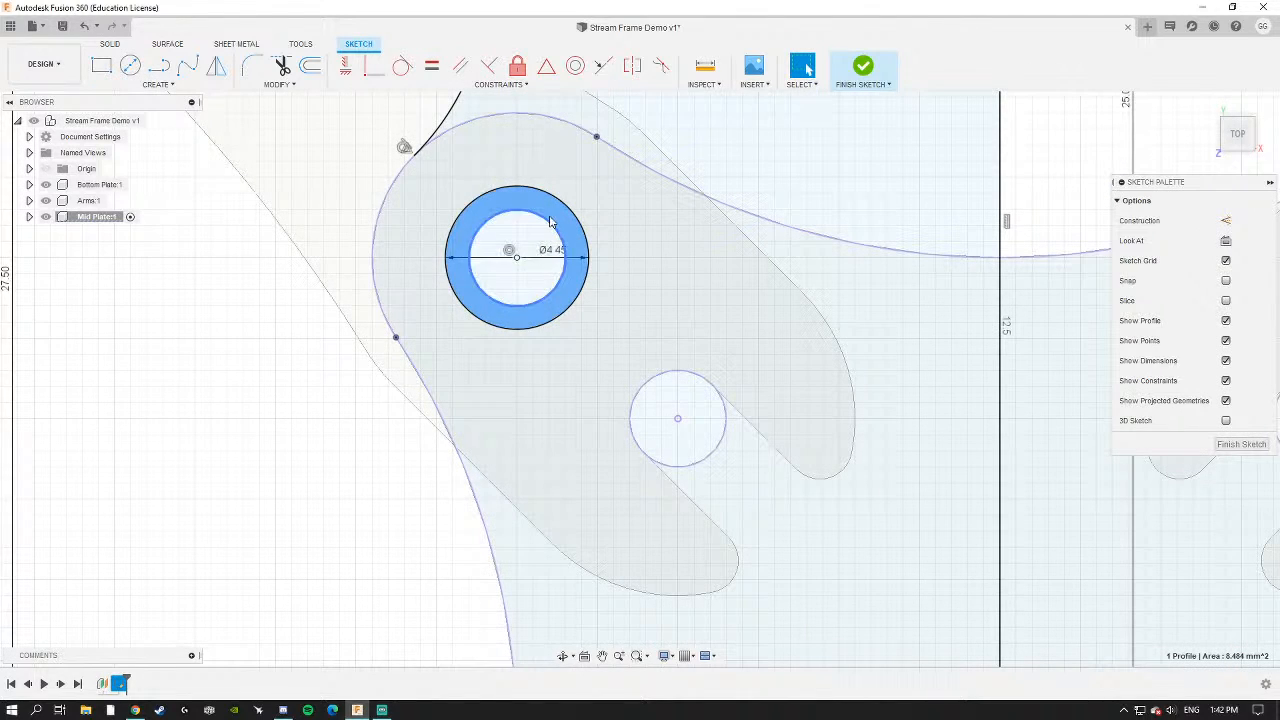
# Draw a second circle on the neighboring inner arm hole, also using the press parameter as its diameter.
pyautogui.scroll(-5, 549, 222)
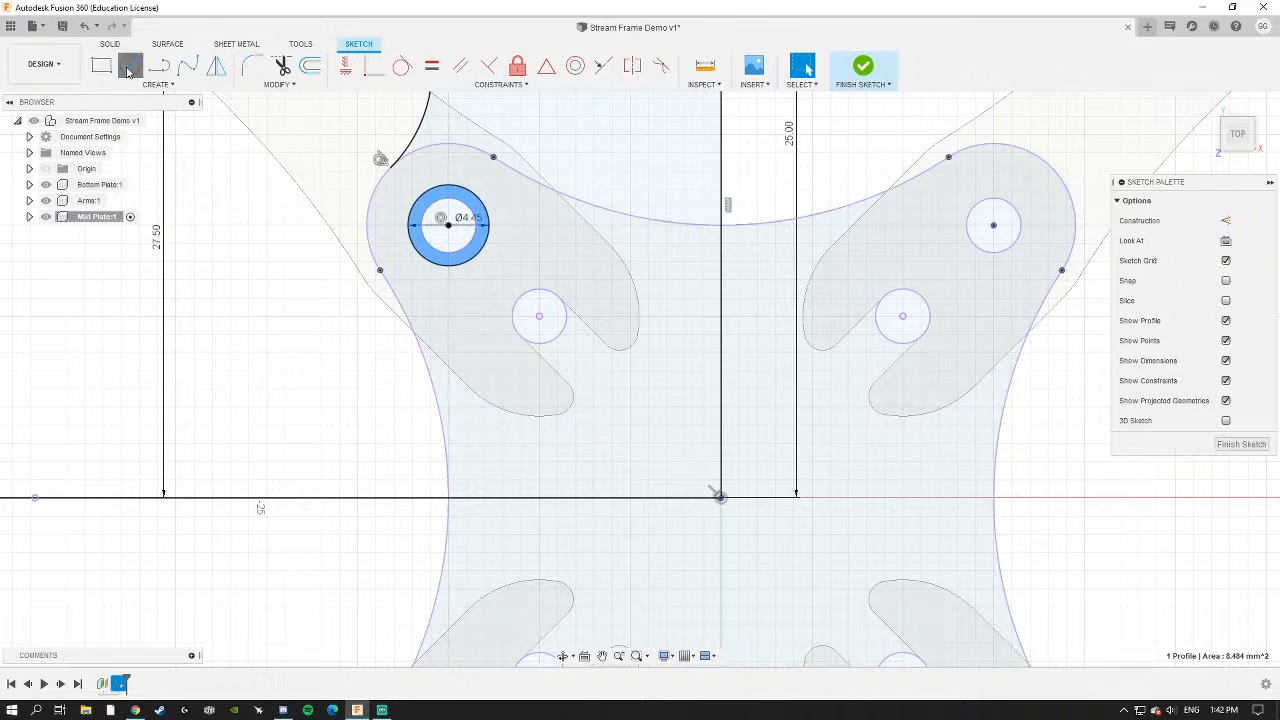
pyautogui.click(130, 66)
pyautogui.click(539, 316)
pyautogui.write('p')
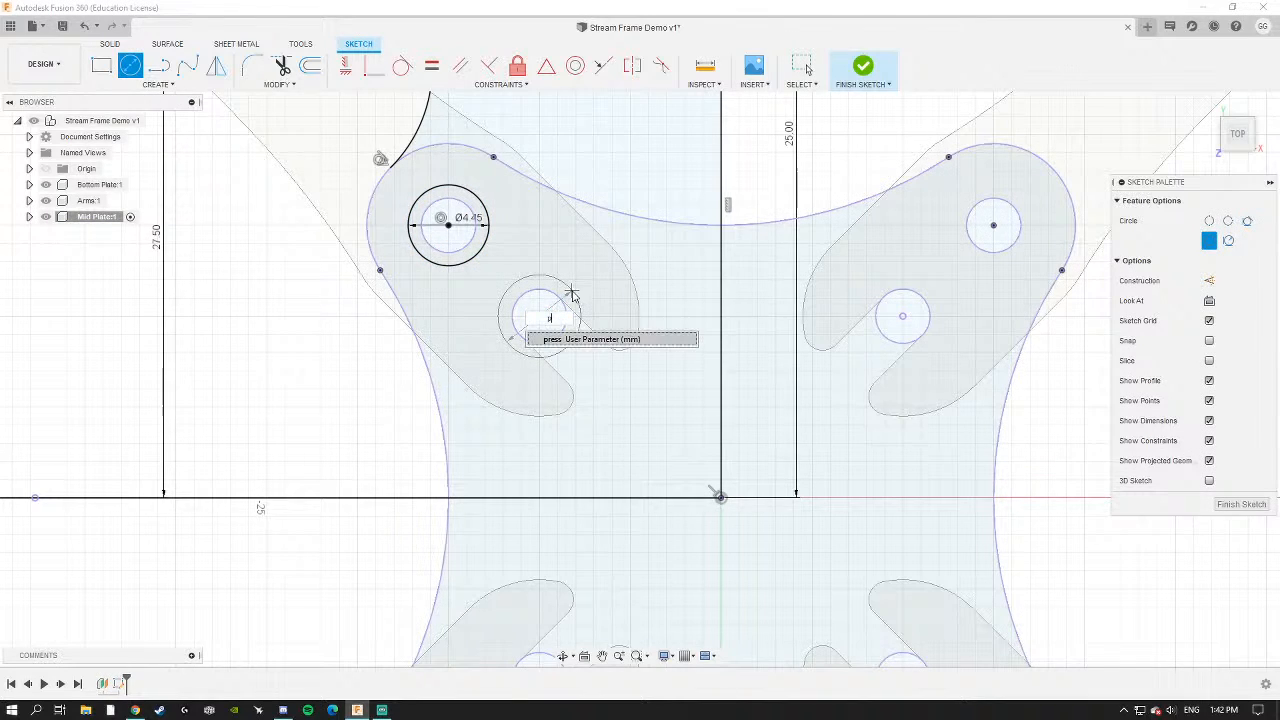
pyautogui.write('ress')
pyautogui.press('Return')
pyautogui.press('Return')
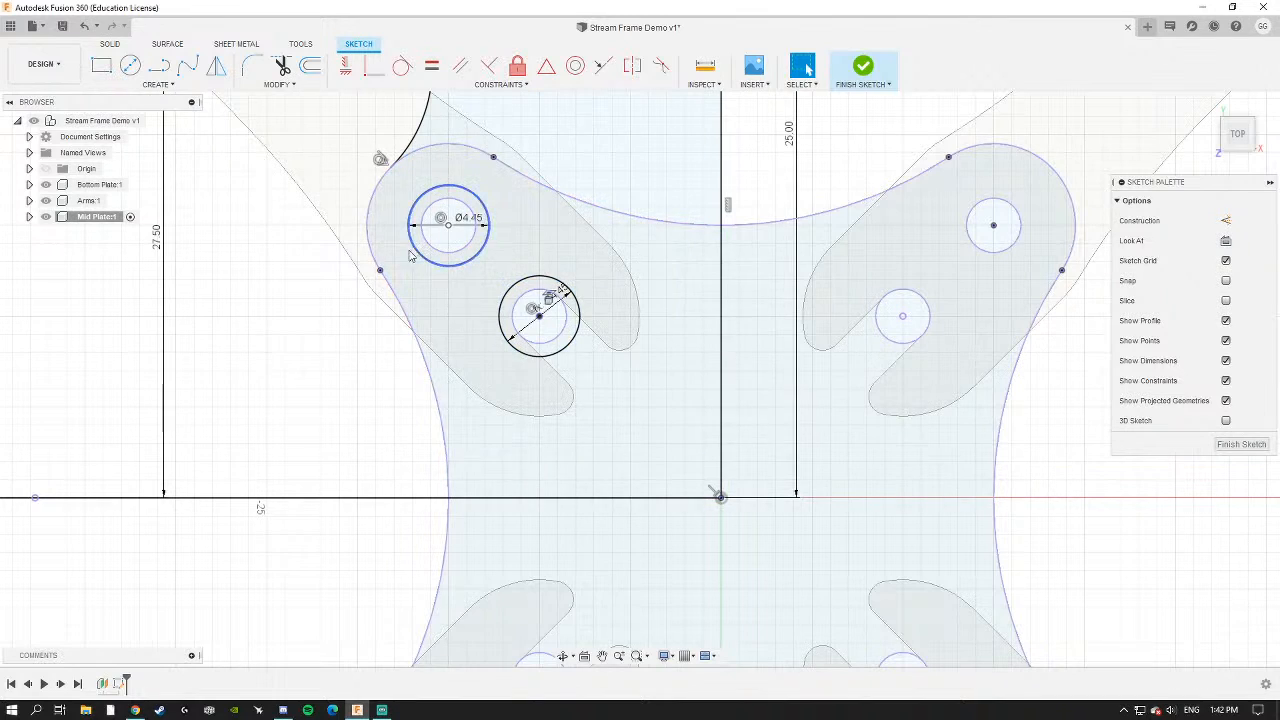
pyautogui.moveTo(425, 269); pyautogui.dragTo(494, 325, button='middle')
pyautogui.scroll(3, 491, 300)
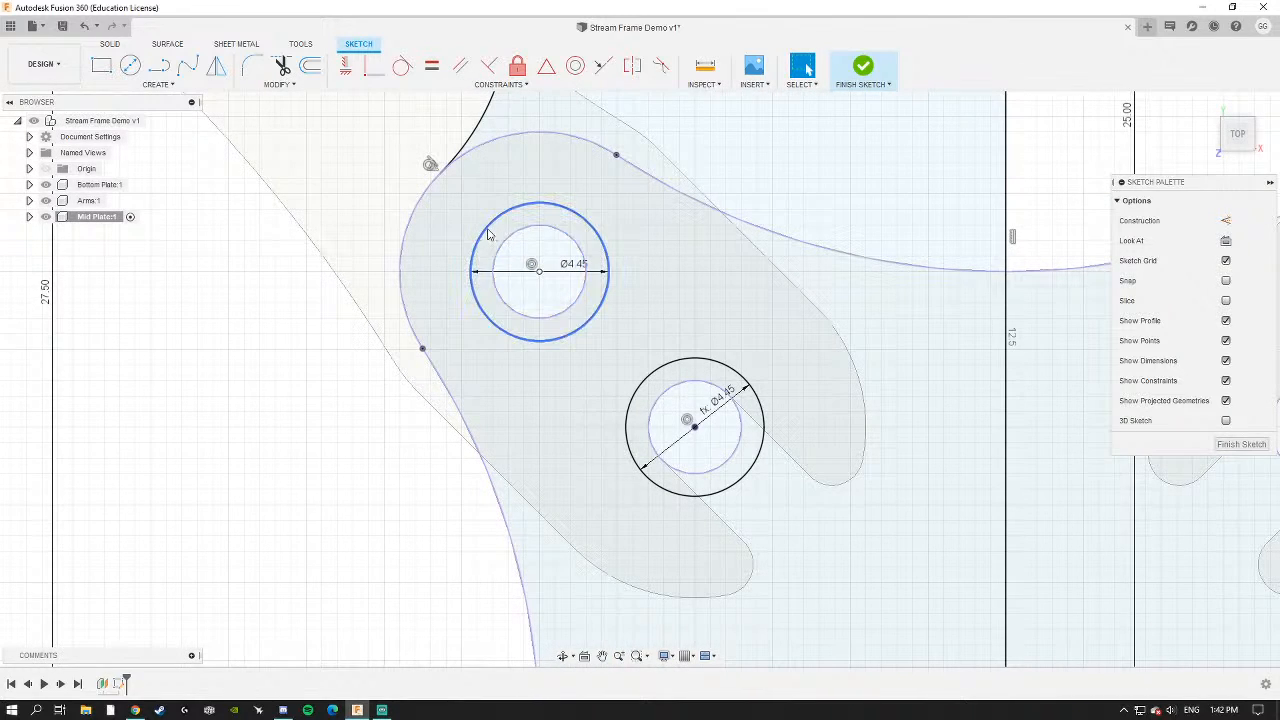
pyautogui.click(488, 226)
pyautogui.click(241, 278)
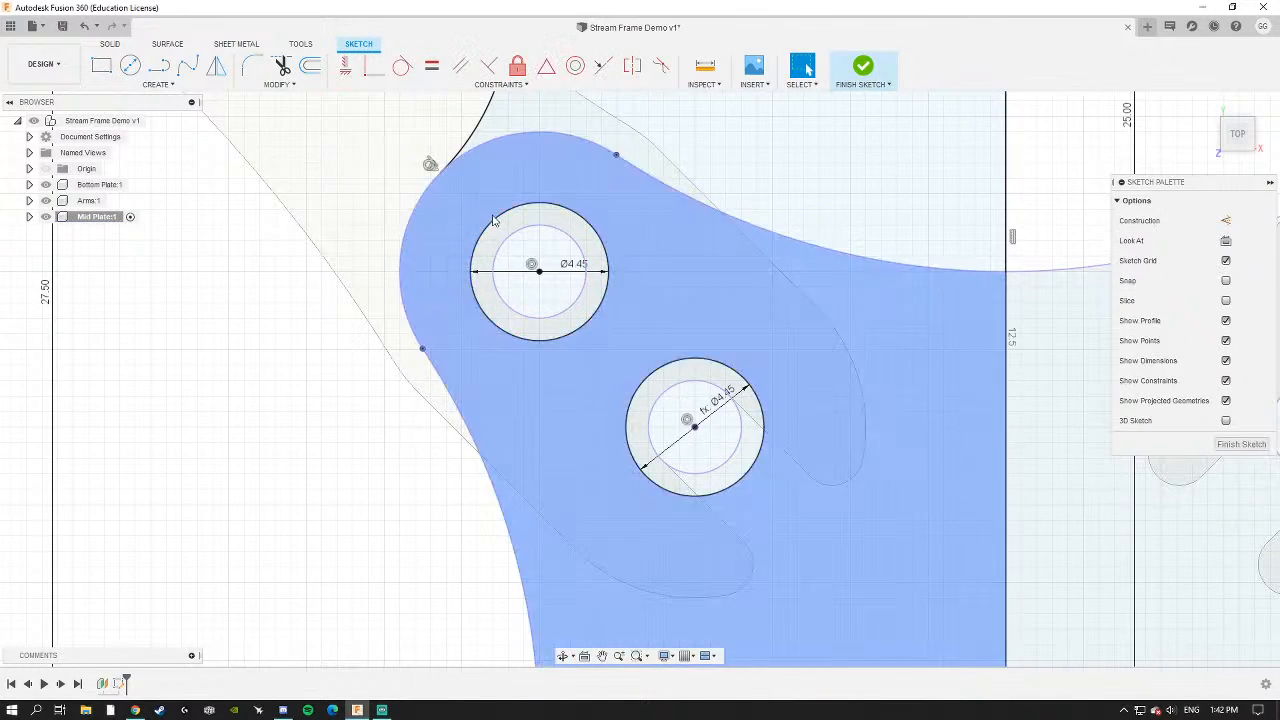
pyautogui.click(490, 230)
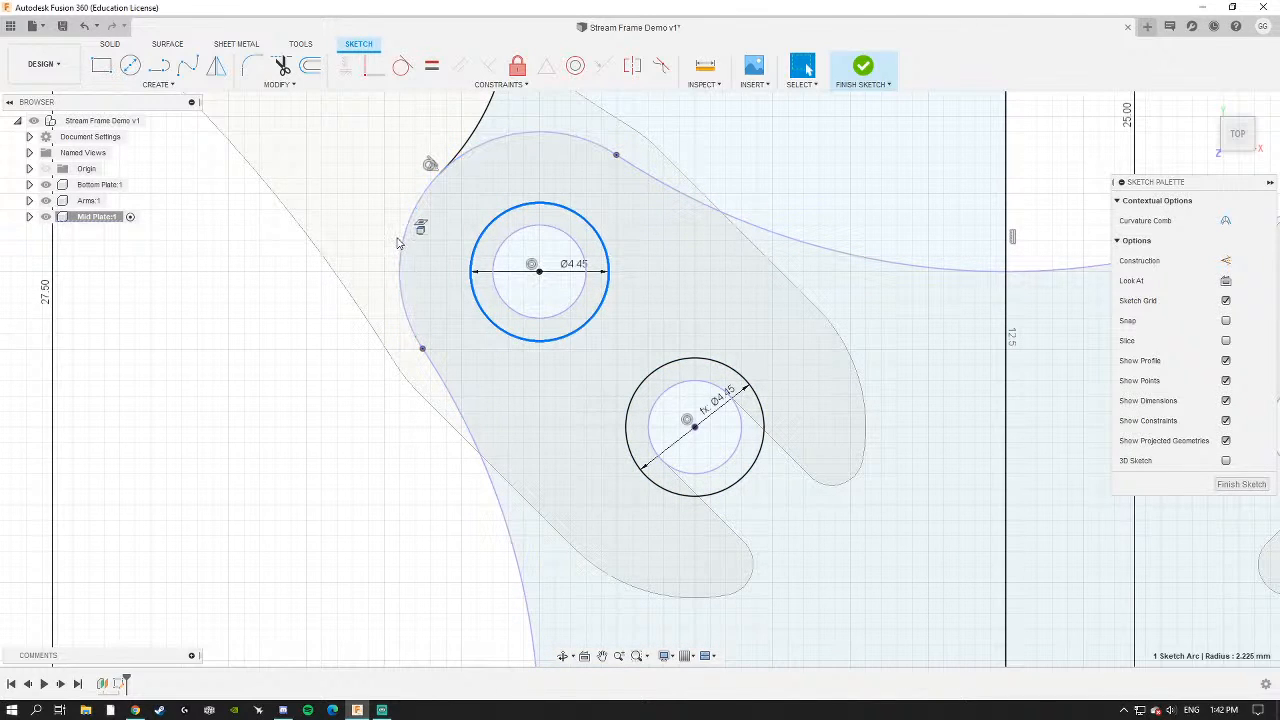
pyautogui.scroll(-3, 403, 250)
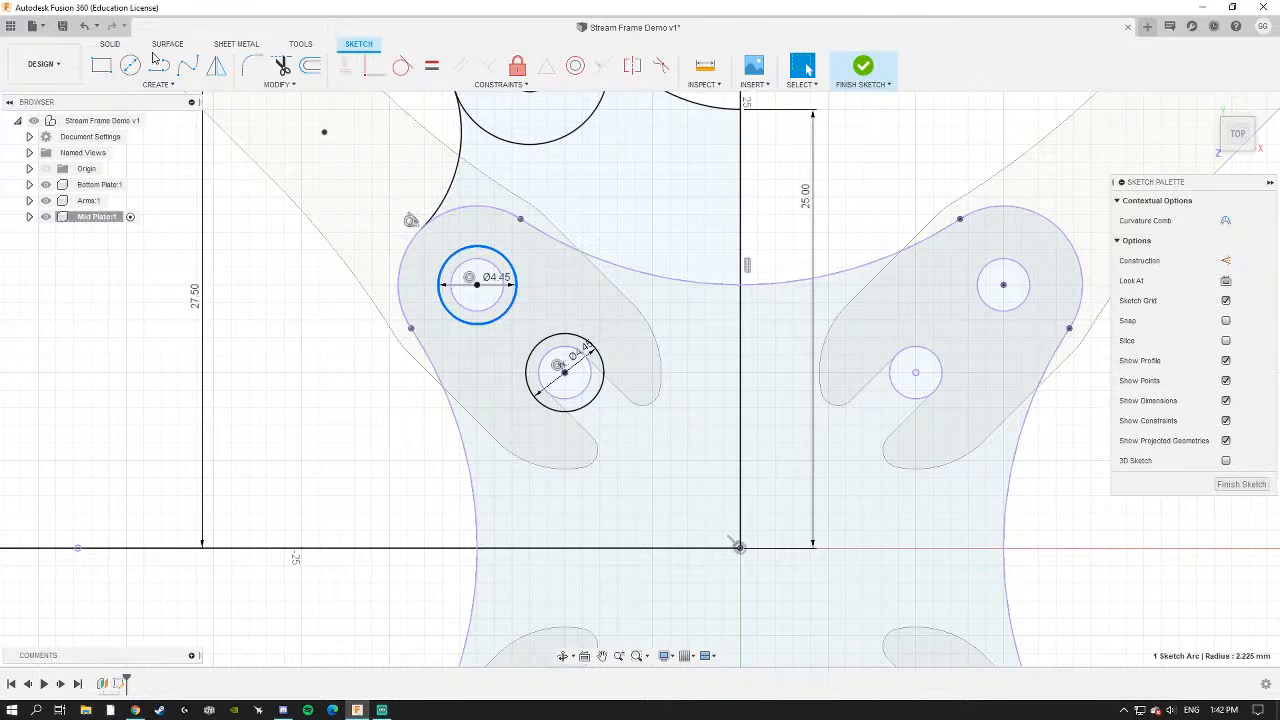
# Draw a circle about 14.7 mm in diameter concentric with the outer press hole and dimension the gap between the two circles.
pyautogui.press('c')
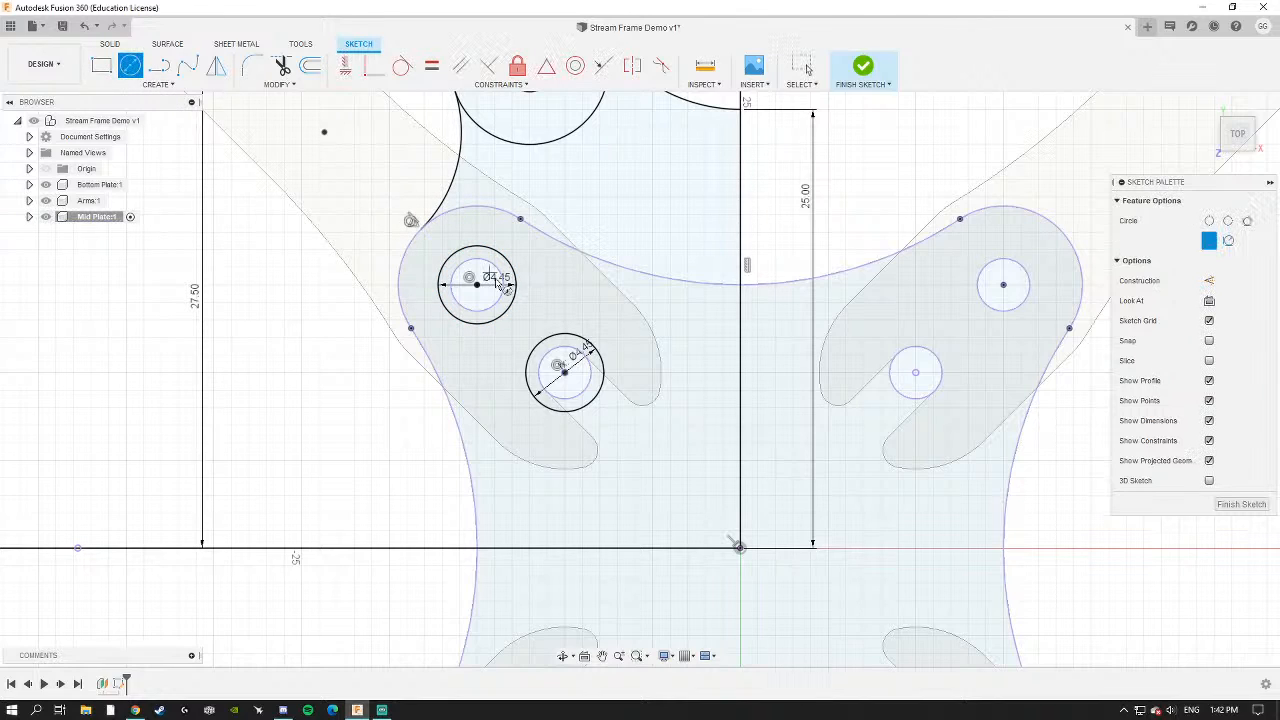
pyautogui.click(477, 285)
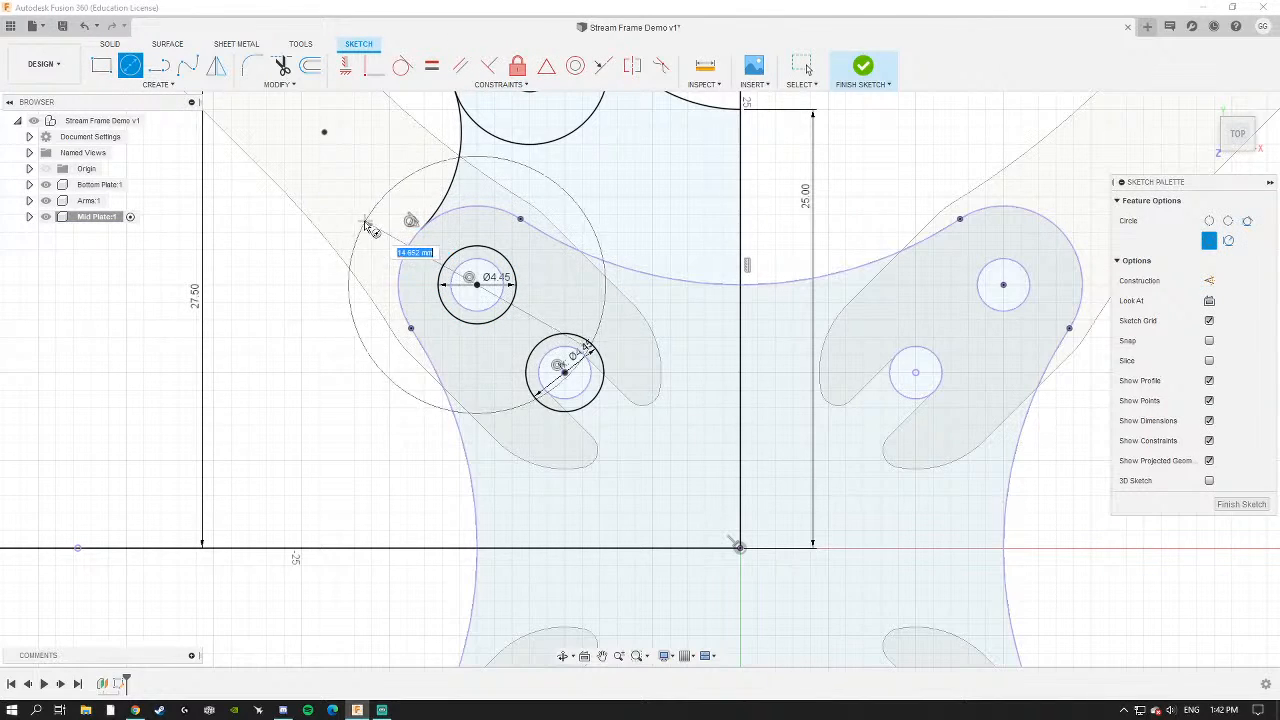
pyautogui.press('d')
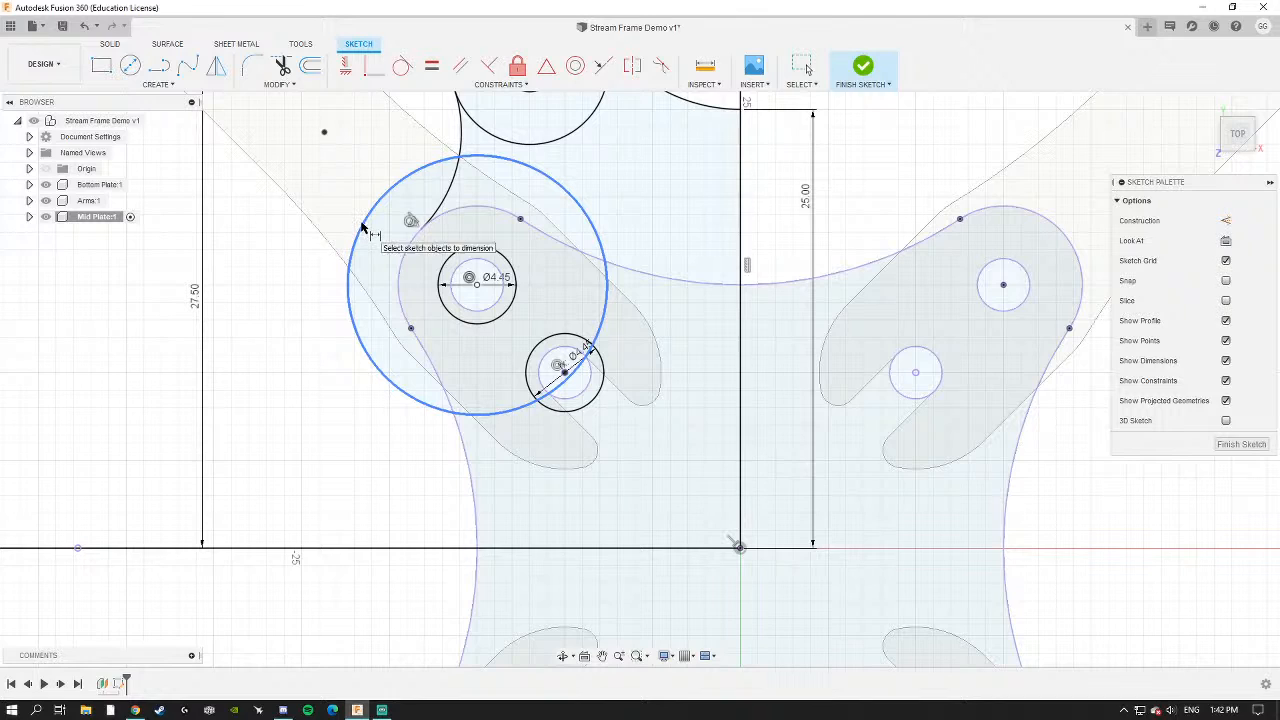
pyautogui.click(362, 224)
pyautogui.click(400, 249)
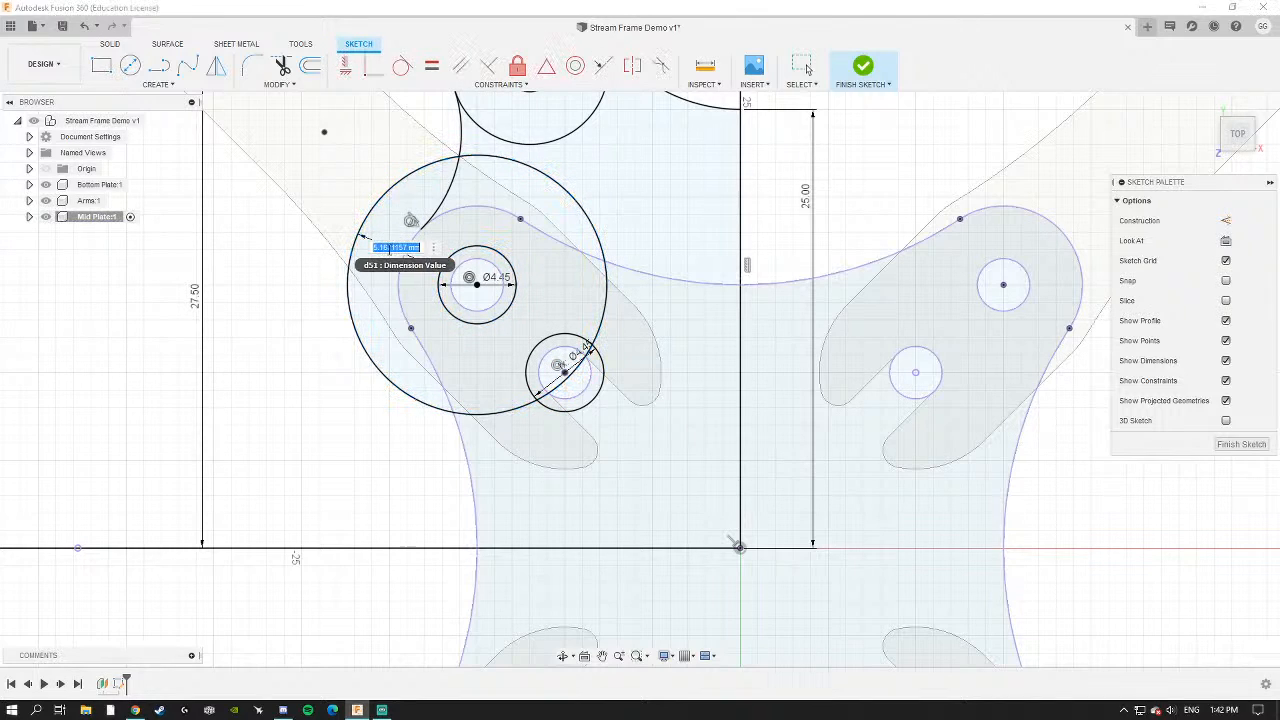
pyautogui.press('Return')
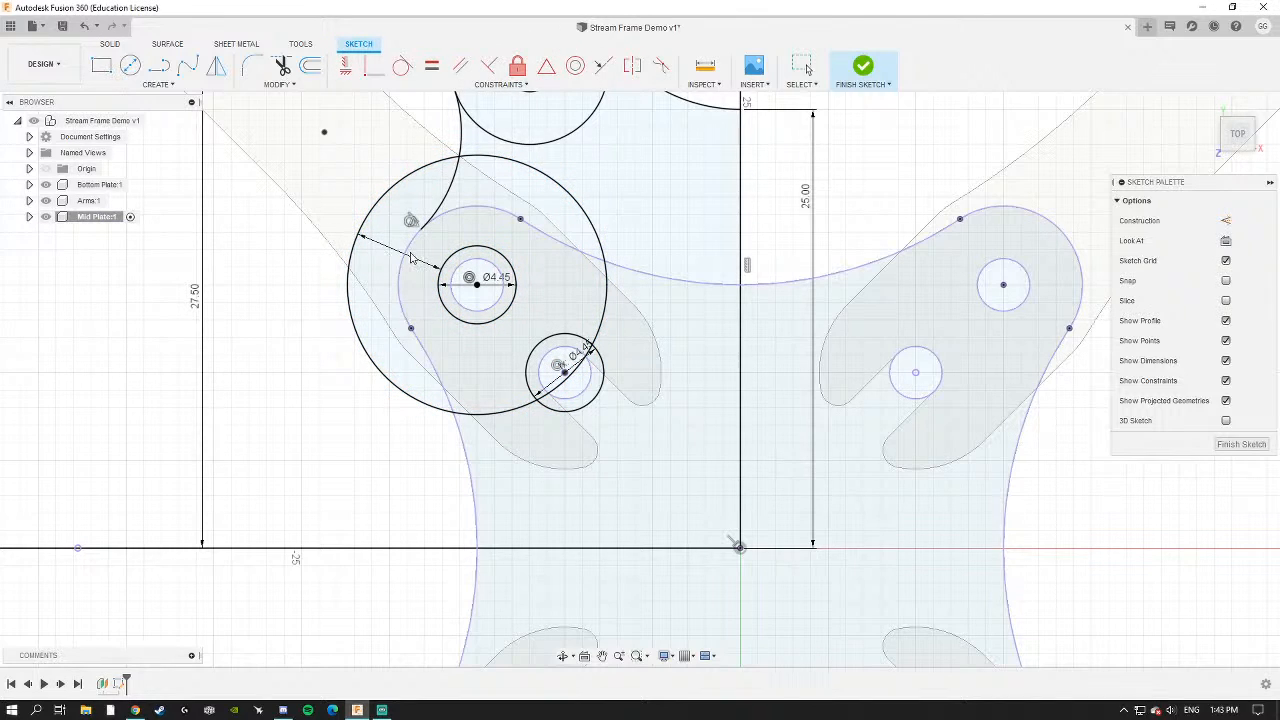
# Set the gap between the outer press hole and its surrounding ring to 3 mm and finish dimensioning.
pyautogui.scroll(2, 430, 260)
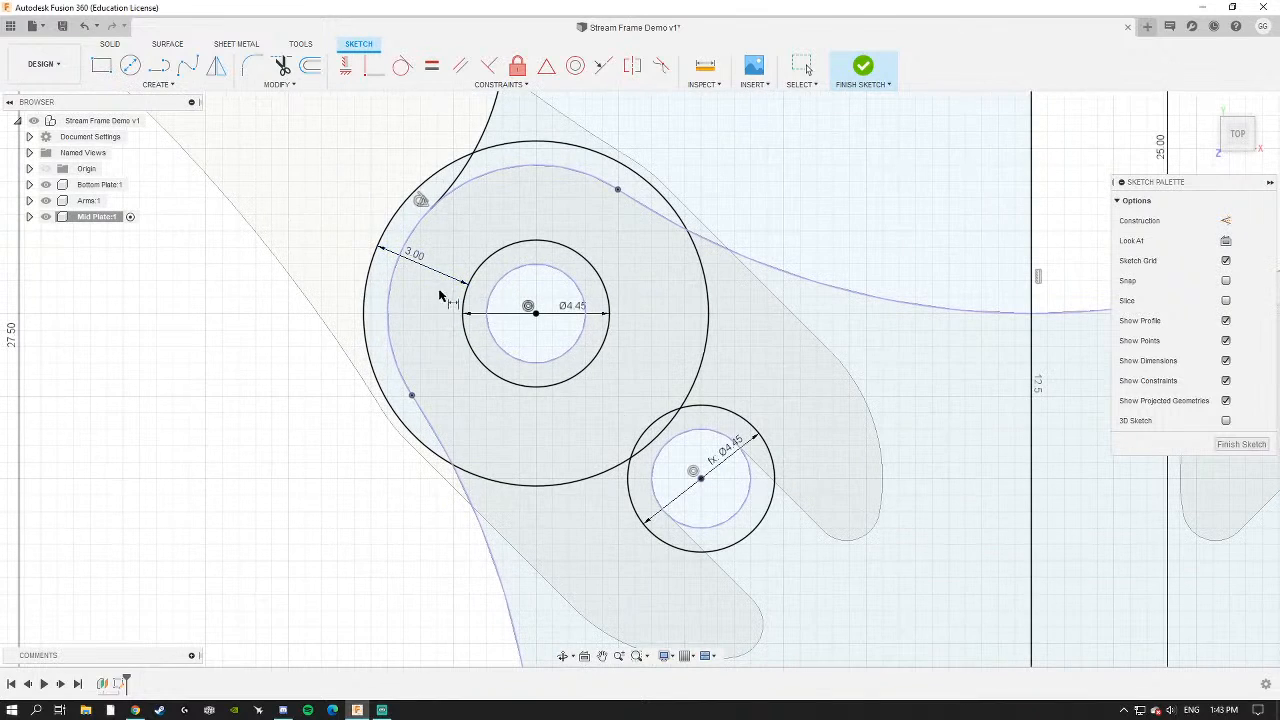
pyautogui.scroll(-1, 484, 346)
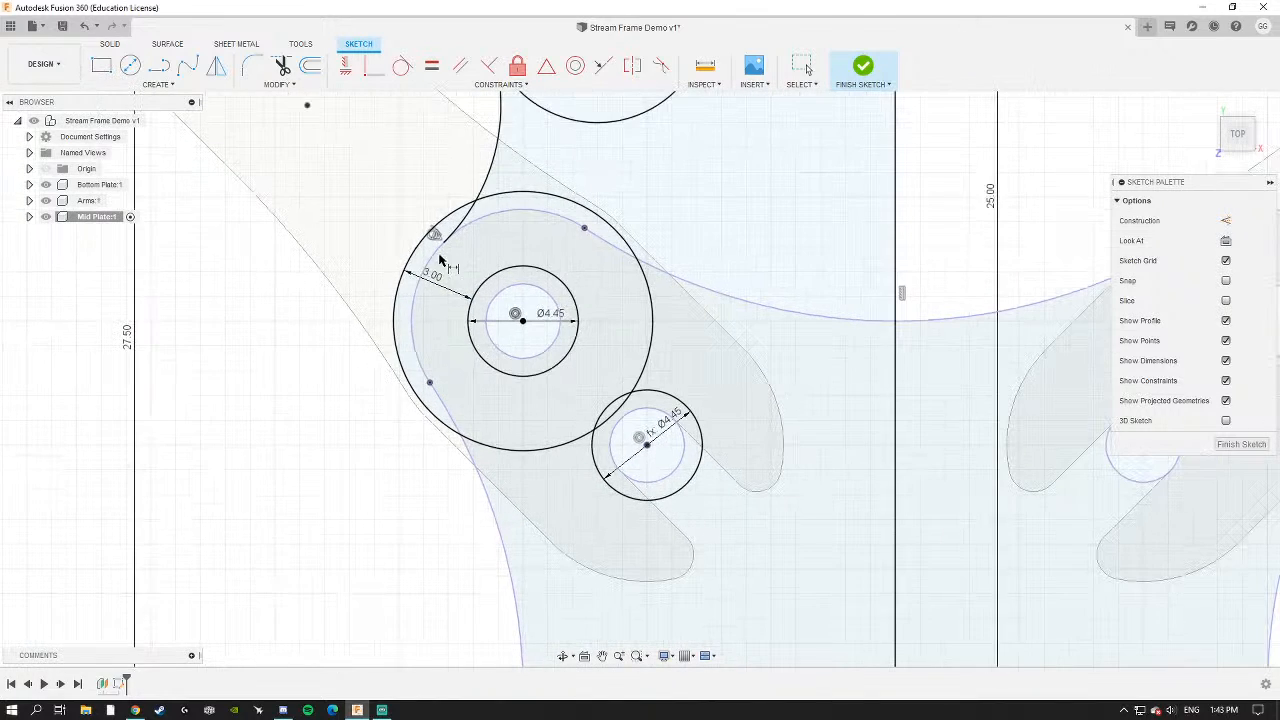
pyautogui.moveTo(460, 196); pyautogui.dragTo(478, 318, button='middle')
pyautogui.press('Escape')
pyautogui.moveTo(521, 356); pyautogui.dragTo(526, 253, button='middle')
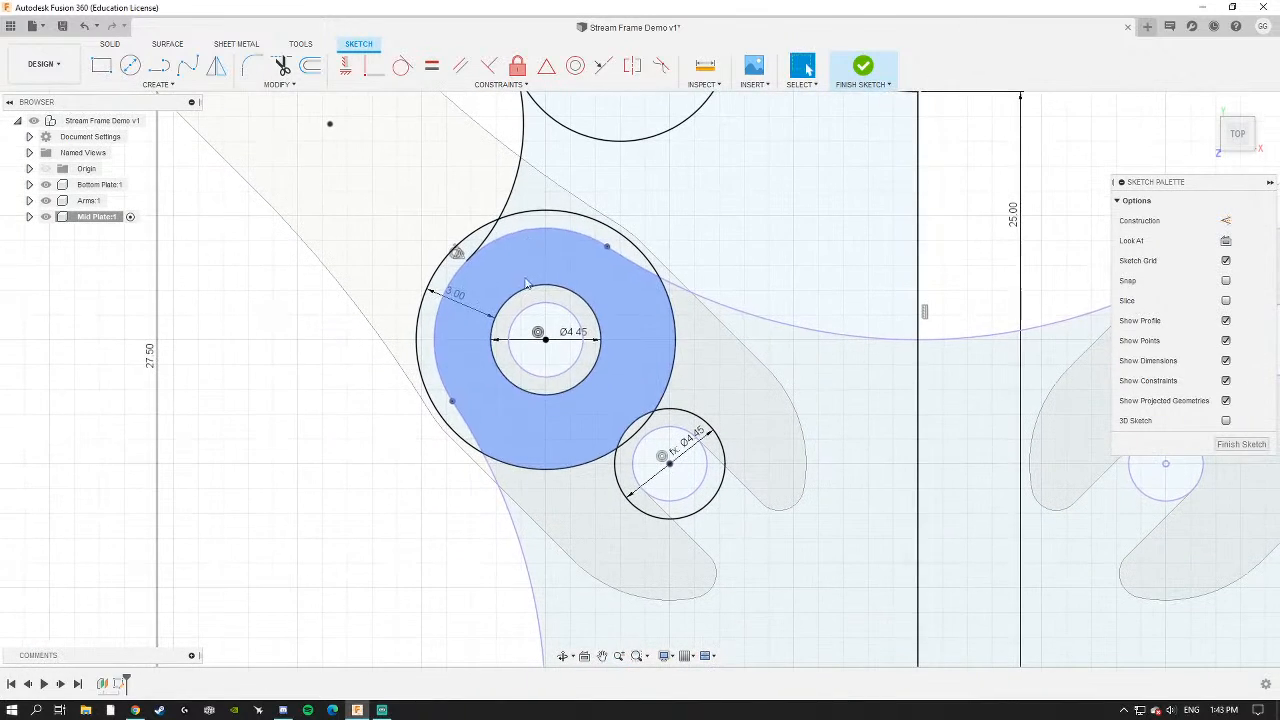
# Examine the plate's side arc and the upper connecting arc where they meet the ring around the outer press hole.
pyautogui.click(505, 511)
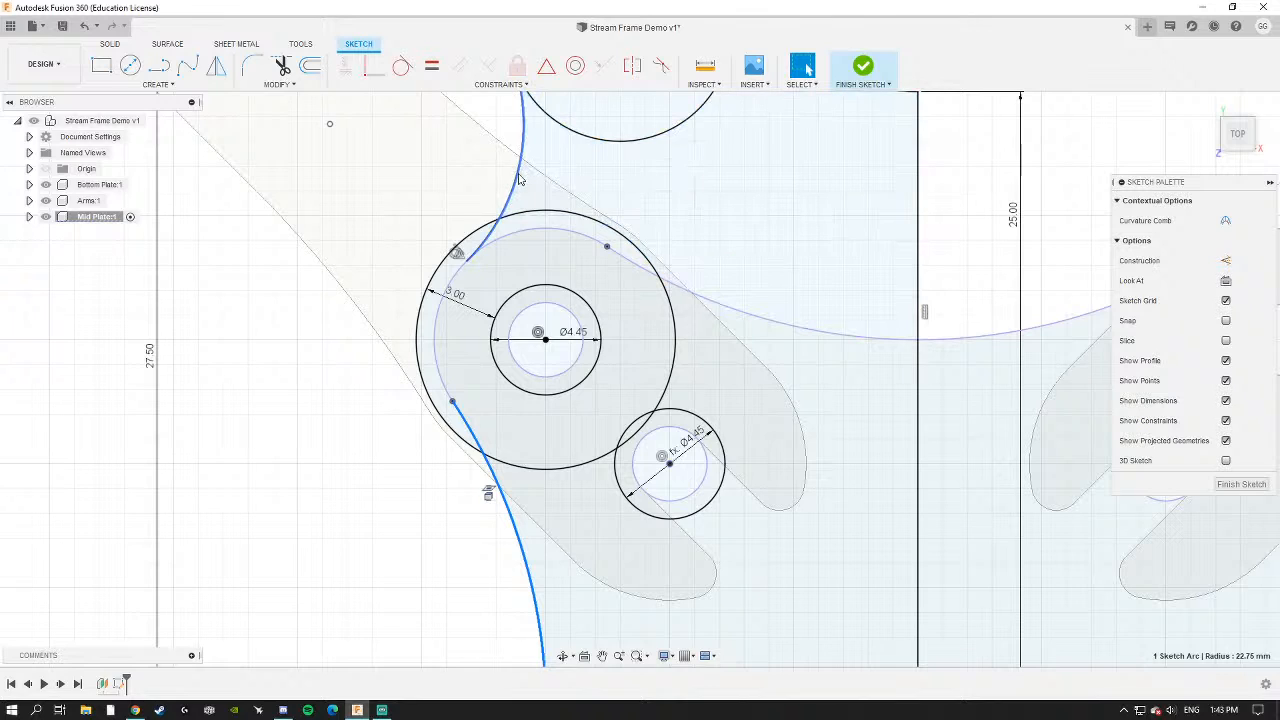
pyautogui.keyDown('ctrl'); pyautogui.click(517, 180); pyautogui.keyUp('ctrl')
pyautogui.scroll(-3, 622, 405)
pyautogui.moveTo(622, 405)
pyautogui.mouseDown(button='middle')
pyautogui.moveTo(637, 325)
pyautogui.moveTo(609, 307)
pyautogui.mouseUp(button='middle')
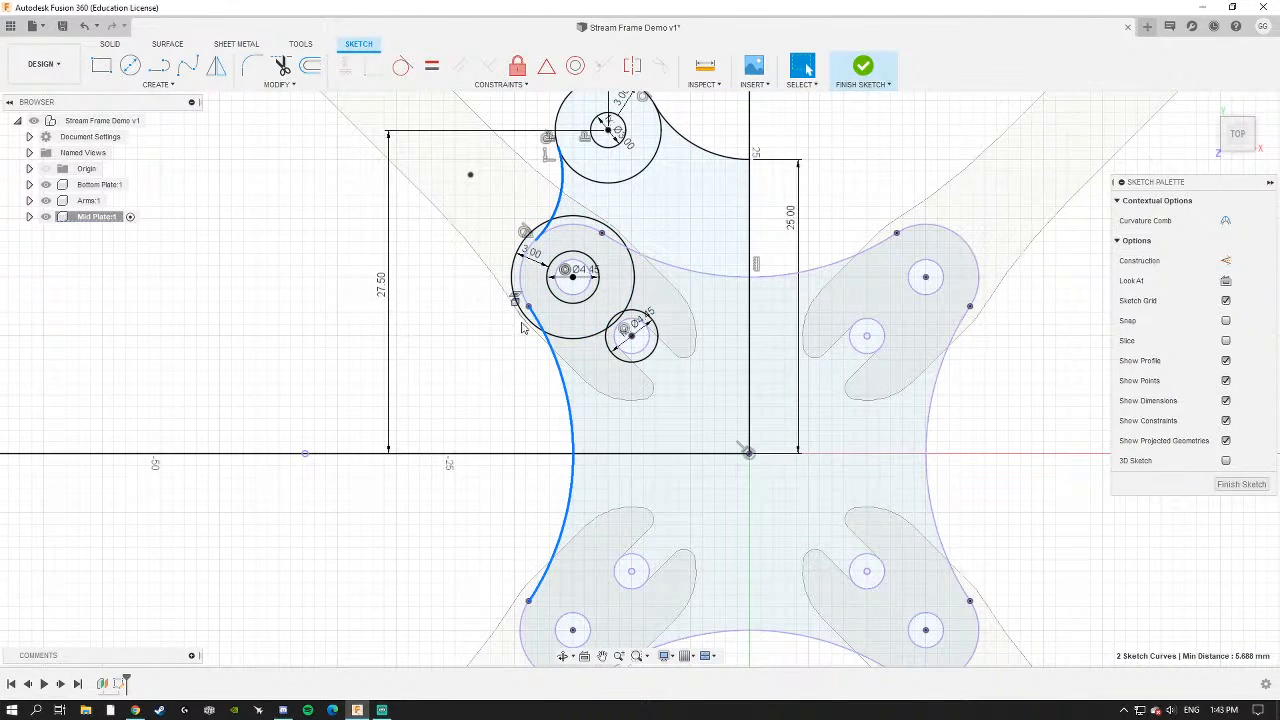
pyautogui.press('Escape')
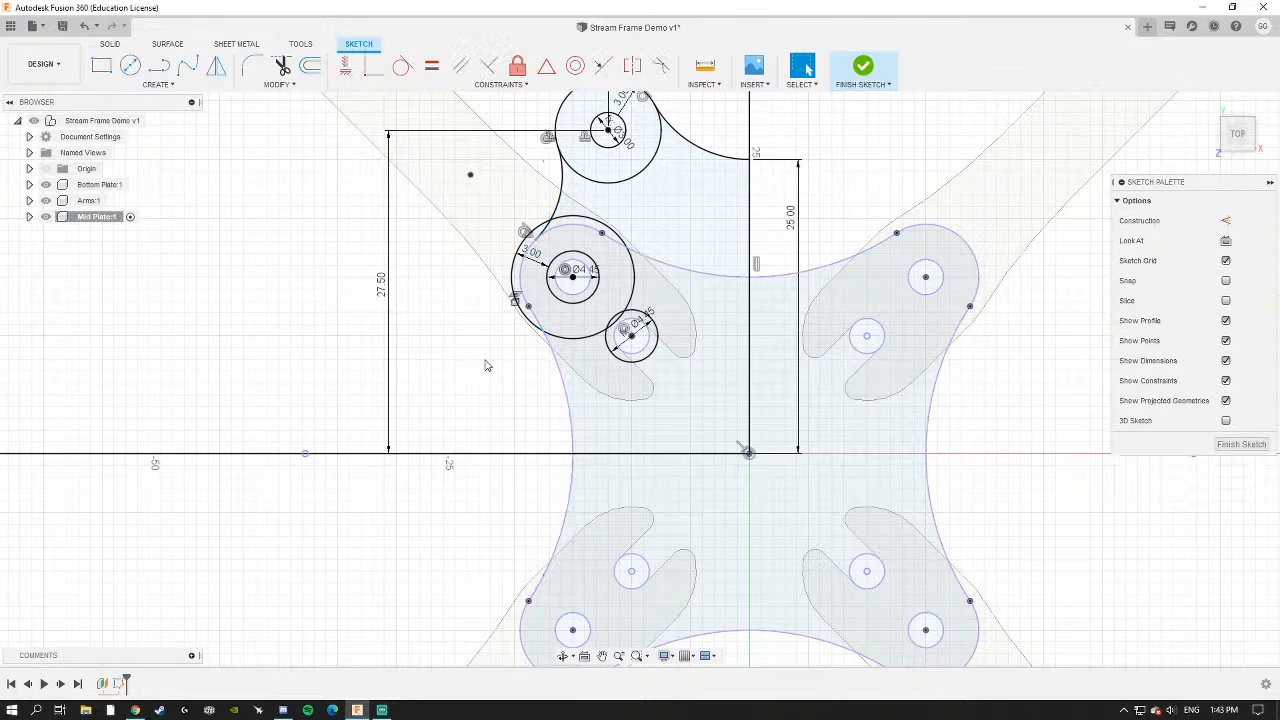
pyautogui.scroll(4, 530, 312)
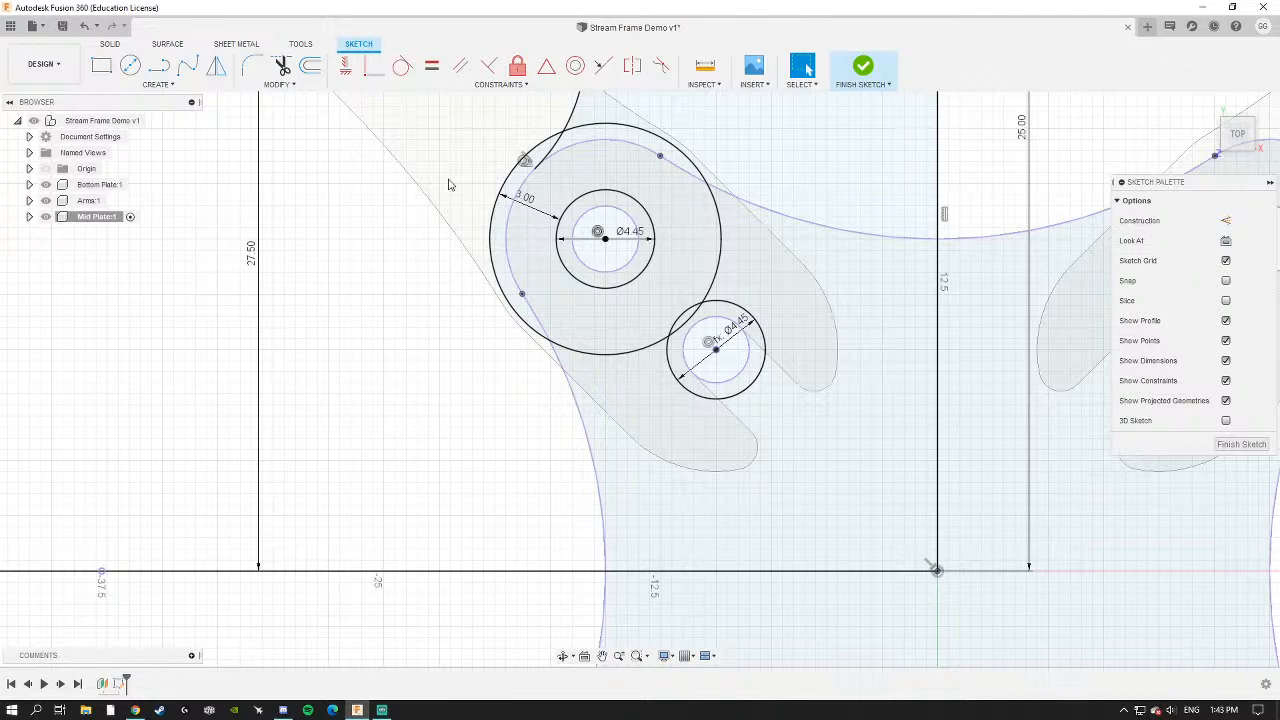
pyautogui.scroll(-5, 500, 230)
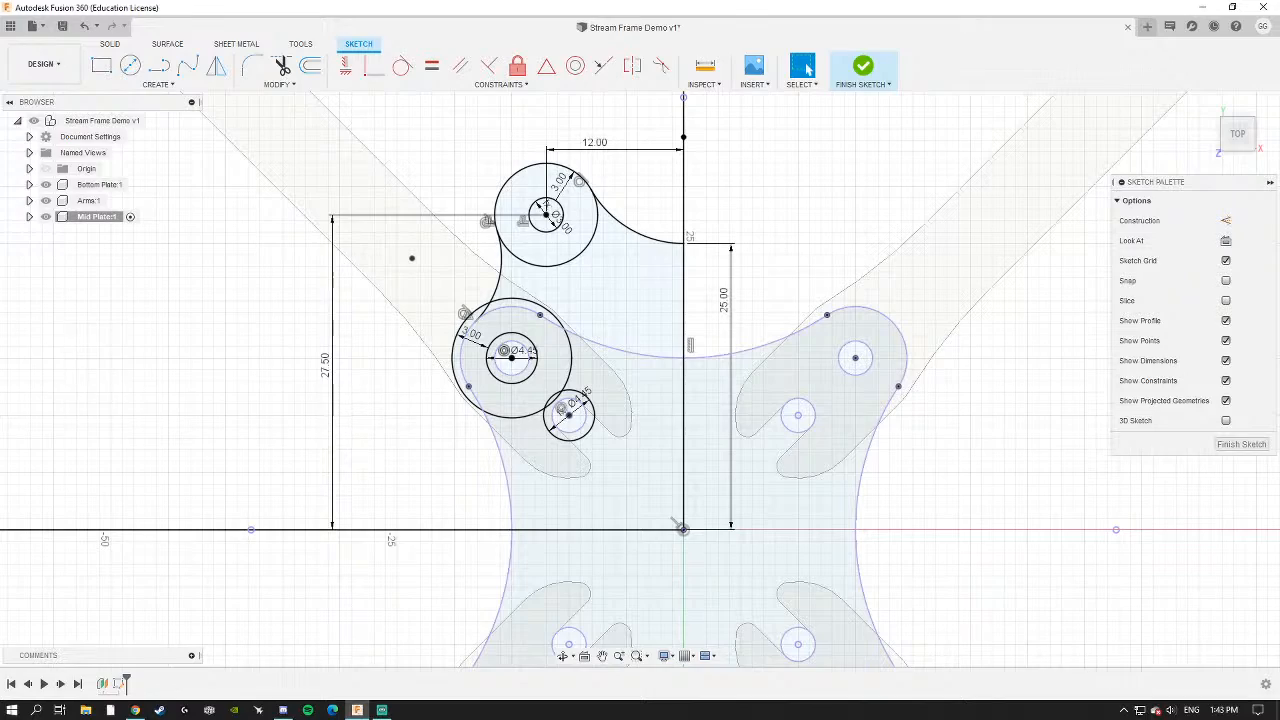
pyautogui.scroll(-3, 565, 300)
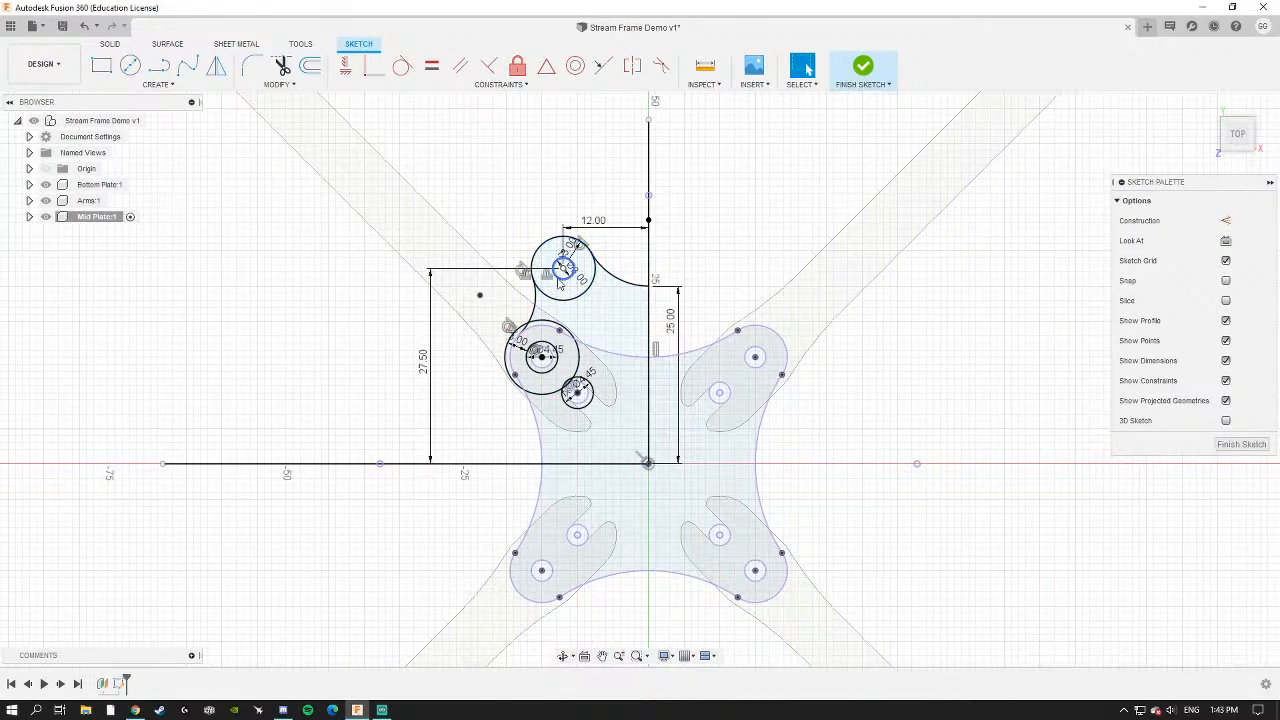
pyautogui.keyDown('shift'); pyautogui.moveTo(532, 326); pyautogui.dragTo(591, 320, button='middle'); pyautogui.keyUp('shift')
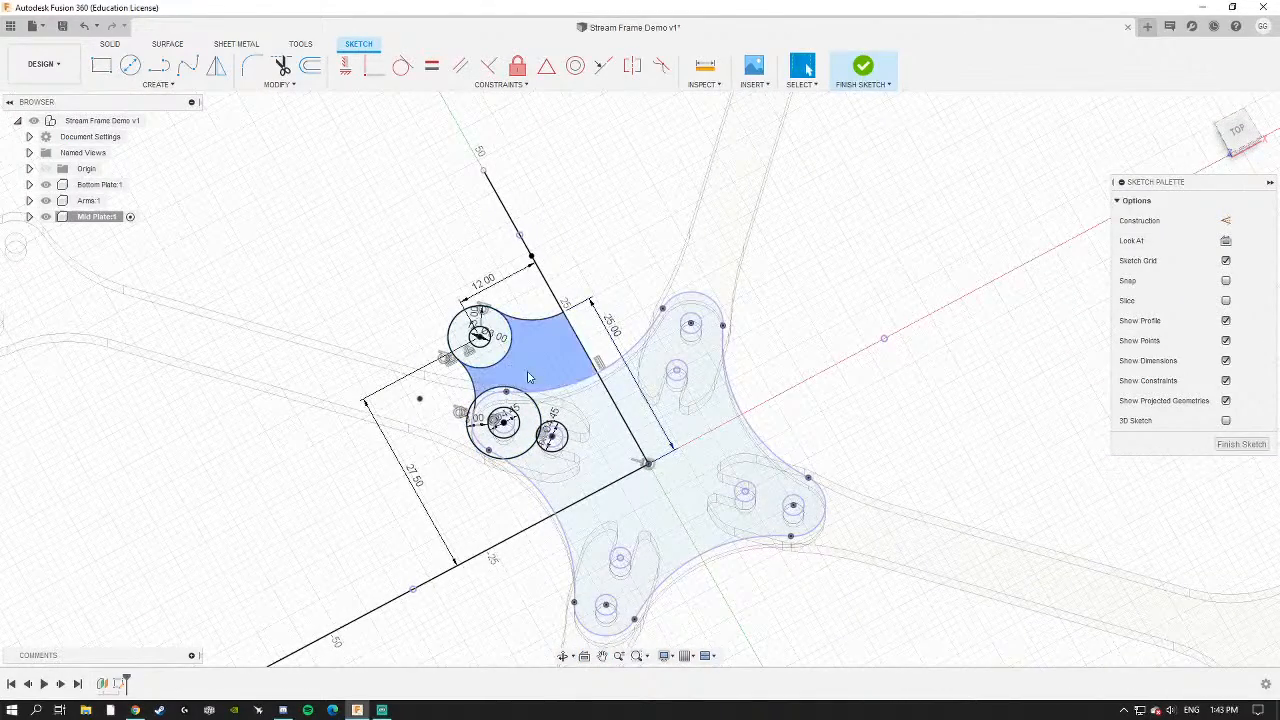
pyautogui.keyDown('shift'); pyautogui.moveTo(531, 386); pyautogui.dragTo(498, 384, button='middle'); pyautogui.keyUp('shift')
pyautogui.click(1238, 133)
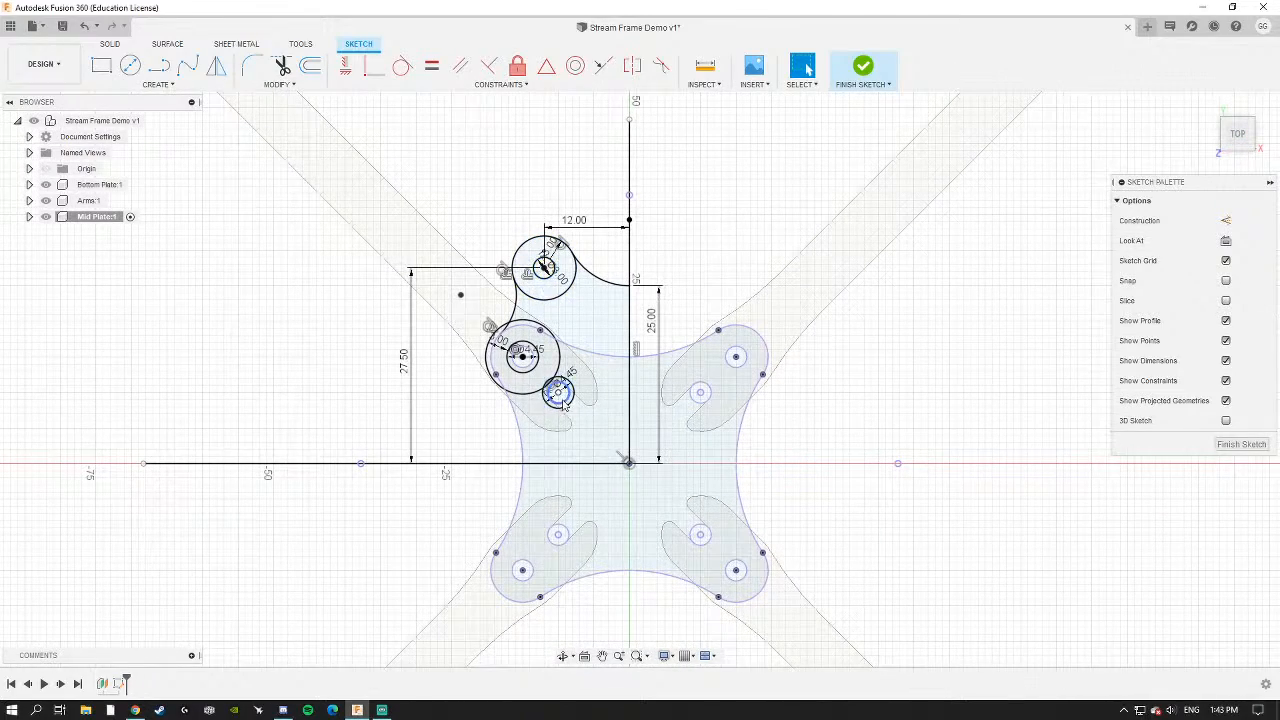
# Finish the mid plate sketch and browse the saved parts in the Random project for a camera model.
pyautogui.click(1242, 444)
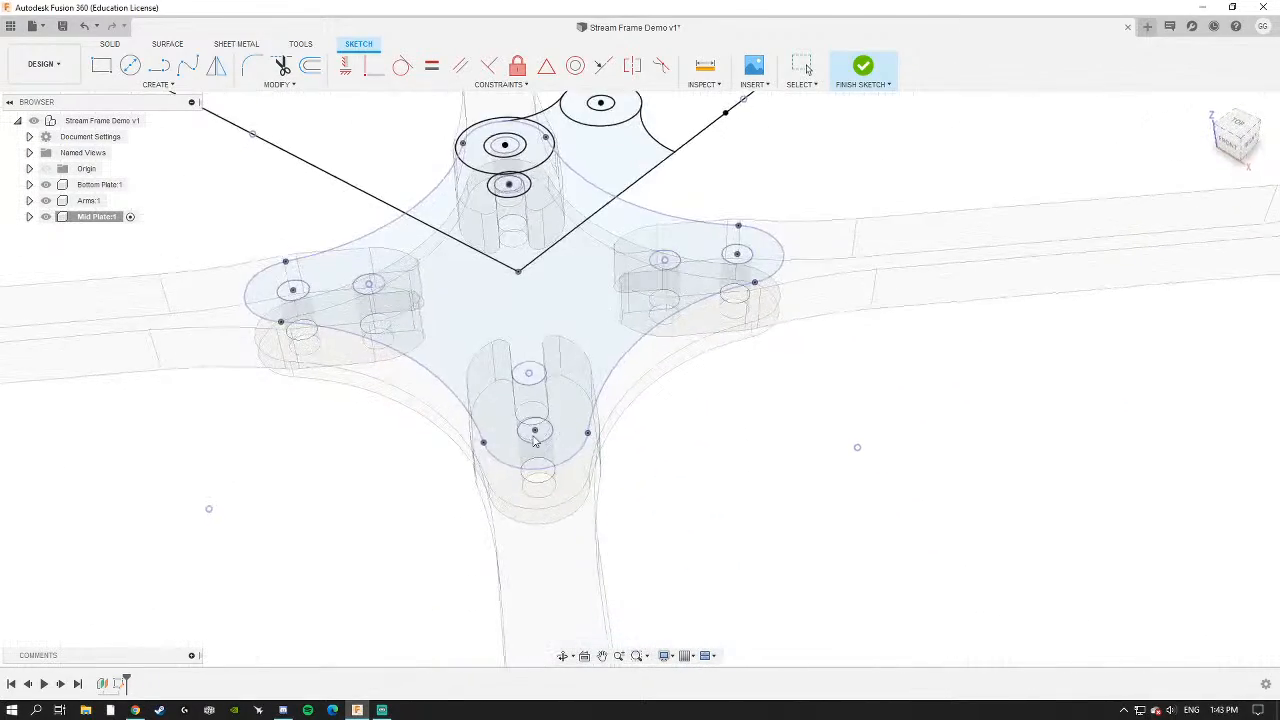
pyautogui.scroll(-5, 600, 410)
pyautogui.moveTo(550, 414); pyautogui.dragTo(683, 355, button='middle')
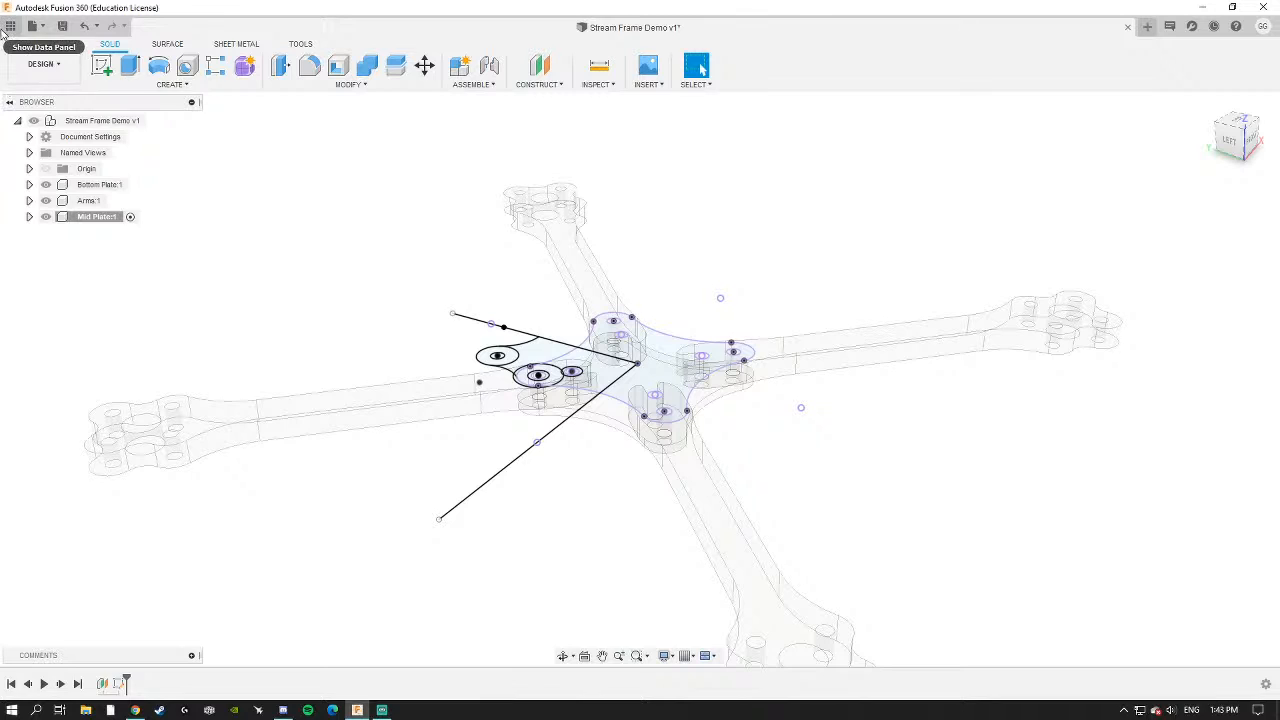
pyautogui.click(9, 26)
pyautogui.click(16, 106)
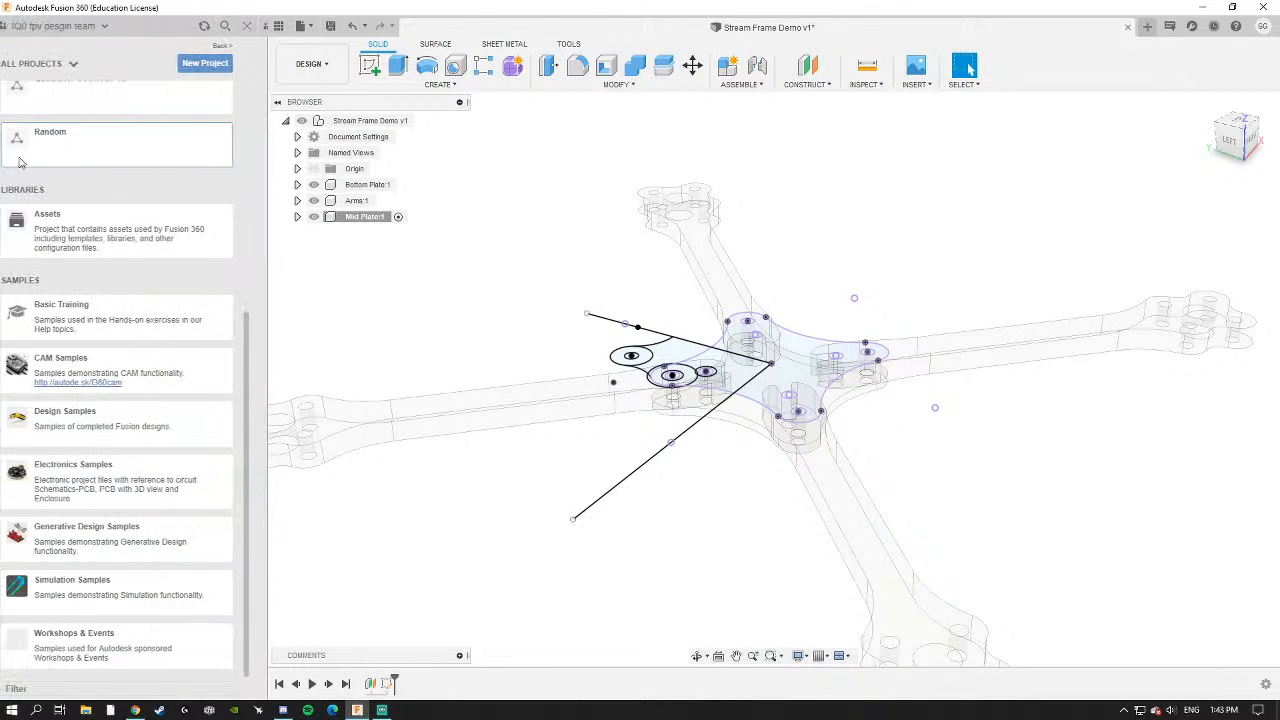
pyautogui.click(75, 158)
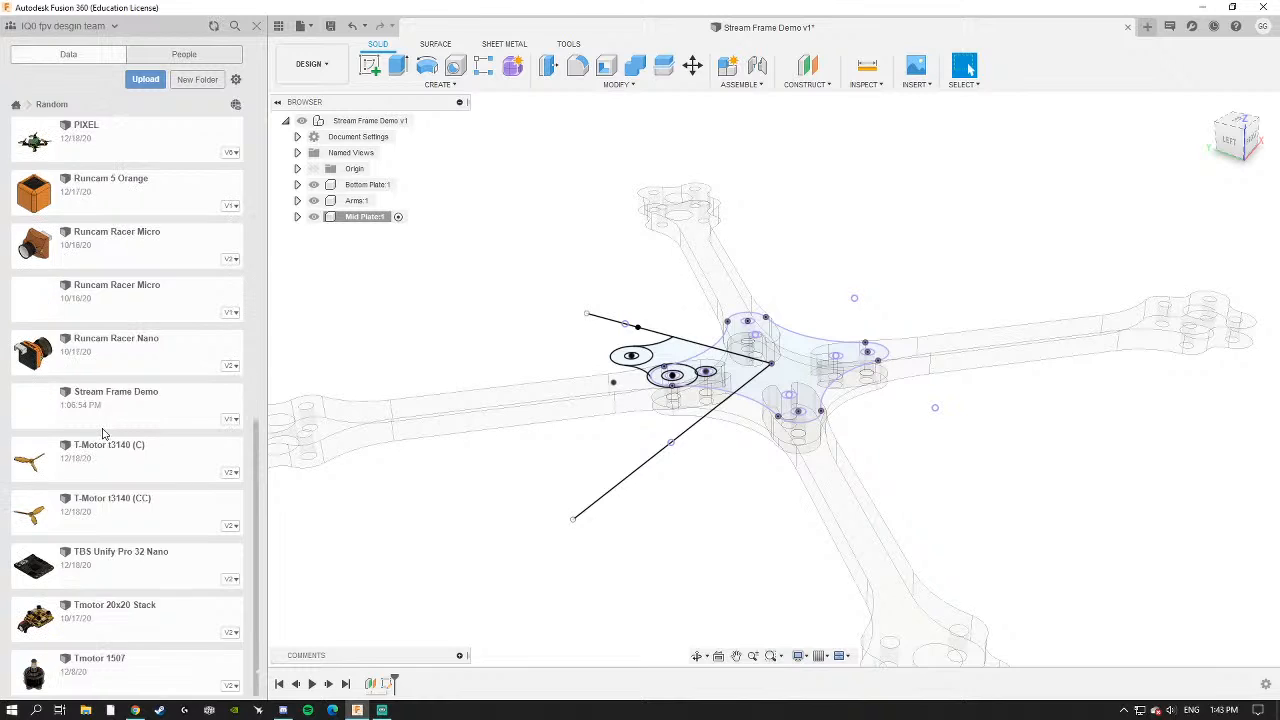
pyautogui.scroll(4, 80, 360)
pyautogui.scroll(-3, 85, 380)
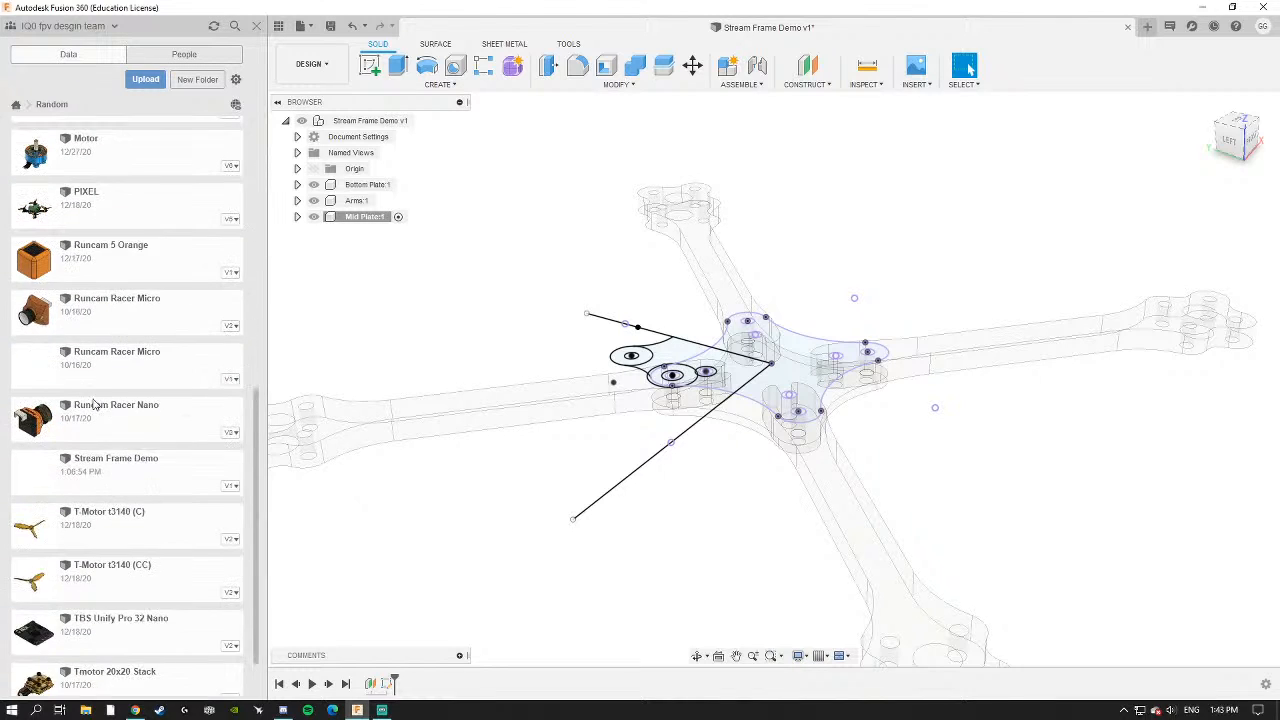
pyautogui.scroll(1, 85, 380)
pyautogui.scroll(-1, 87, 493)
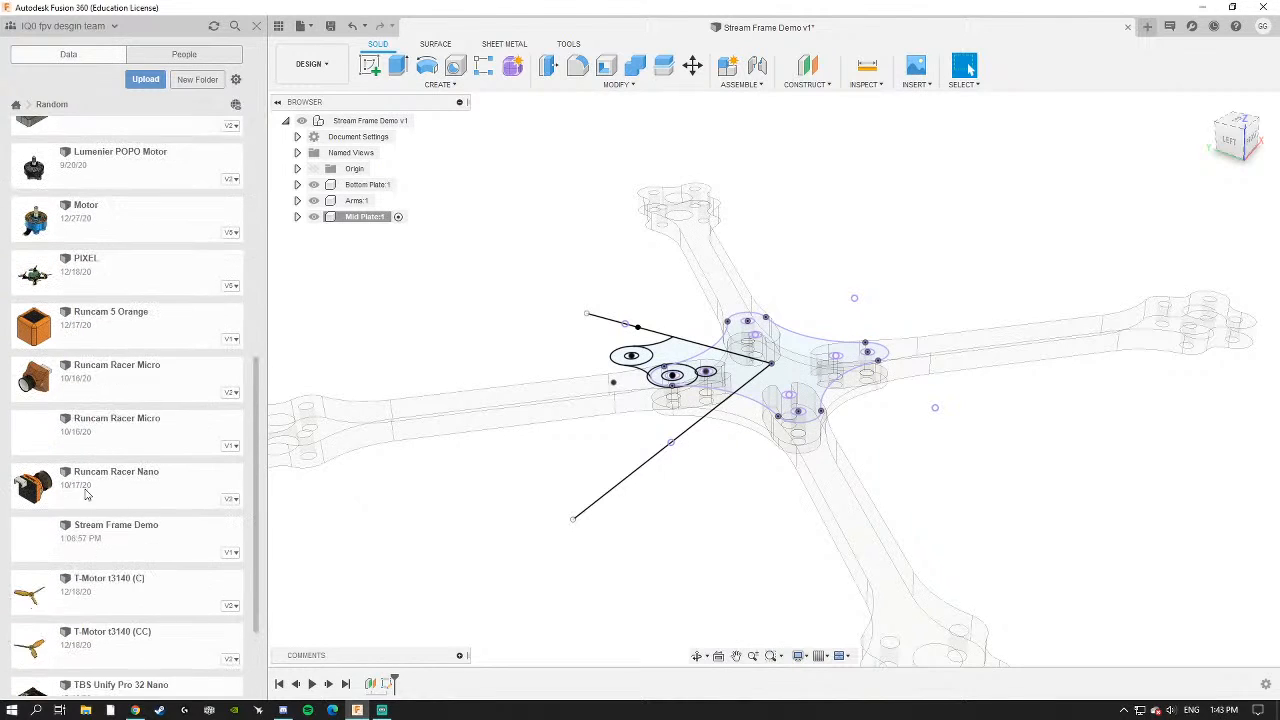
# Activate the top-level assembly and try placing the Runcam Racer Nano above the frame, rotated 30 degrees about X.
pyautogui.click(431, 120)
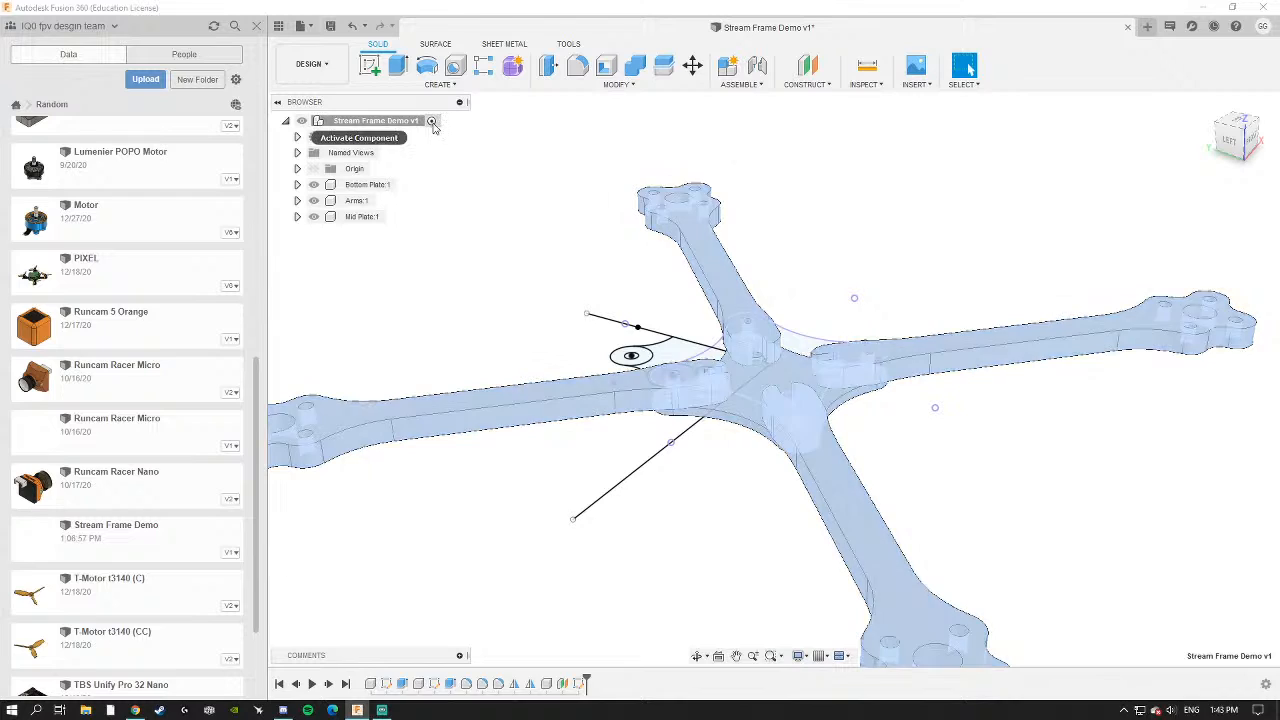
pyautogui.moveTo(65, 488); pyautogui.dragTo(455, 310)
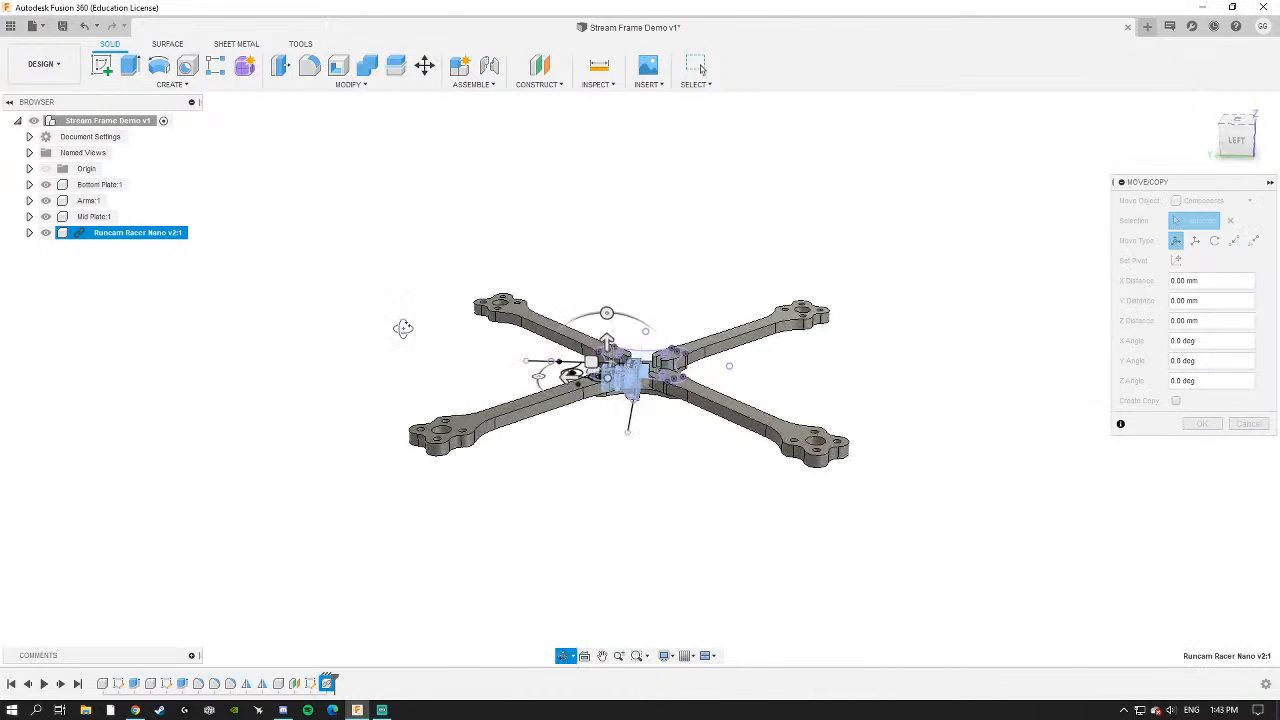
pyautogui.click(1250, 142)
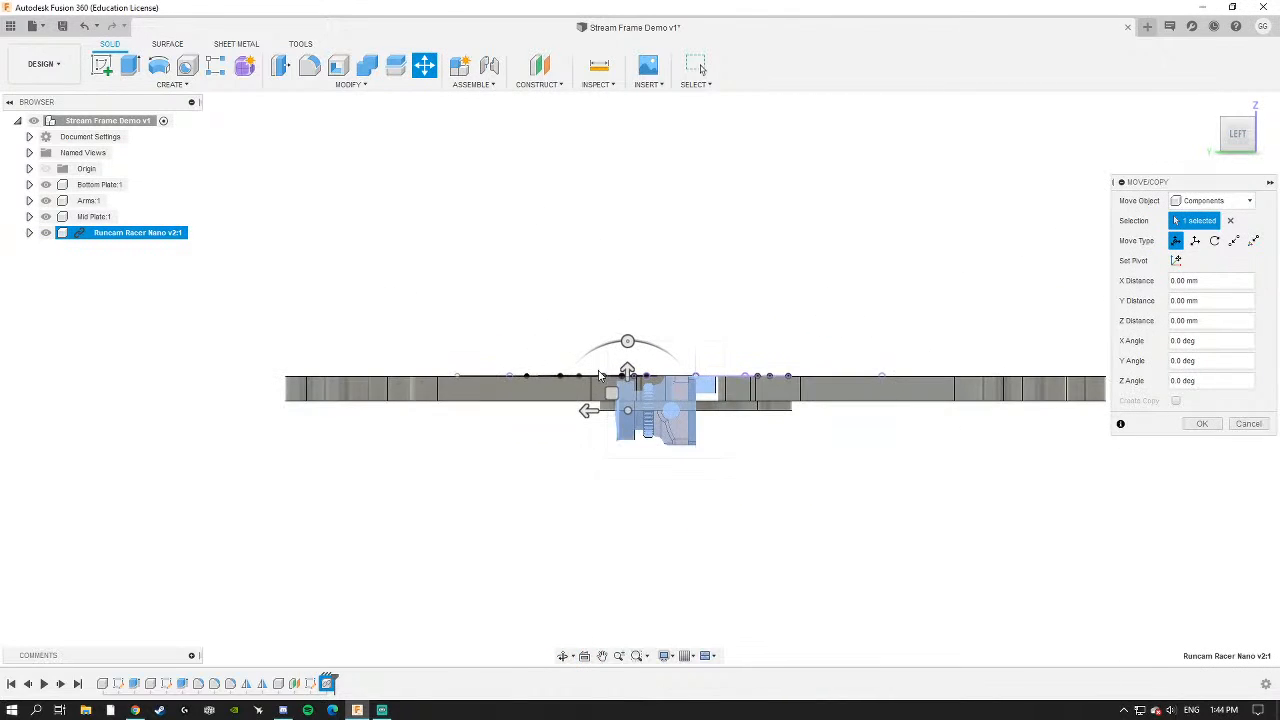
pyautogui.moveTo(601, 402); pyautogui.dragTo(541, 305)
pyautogui.moveTo(562, 252); pyautogui.dragTo(595, 264)
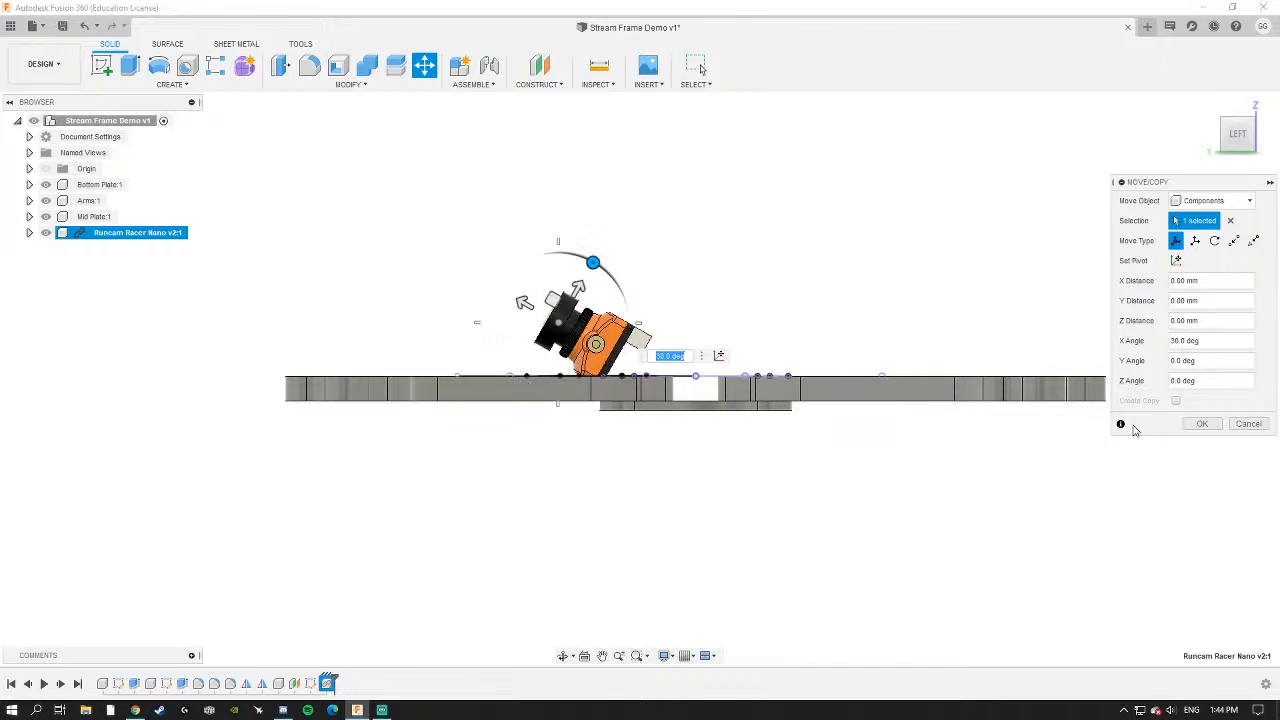
pyautogui.click(1241, 426)
pyautogui.hotkey('ctrl', 'z')
pyautogui.hotkey('ctrl', 'z')
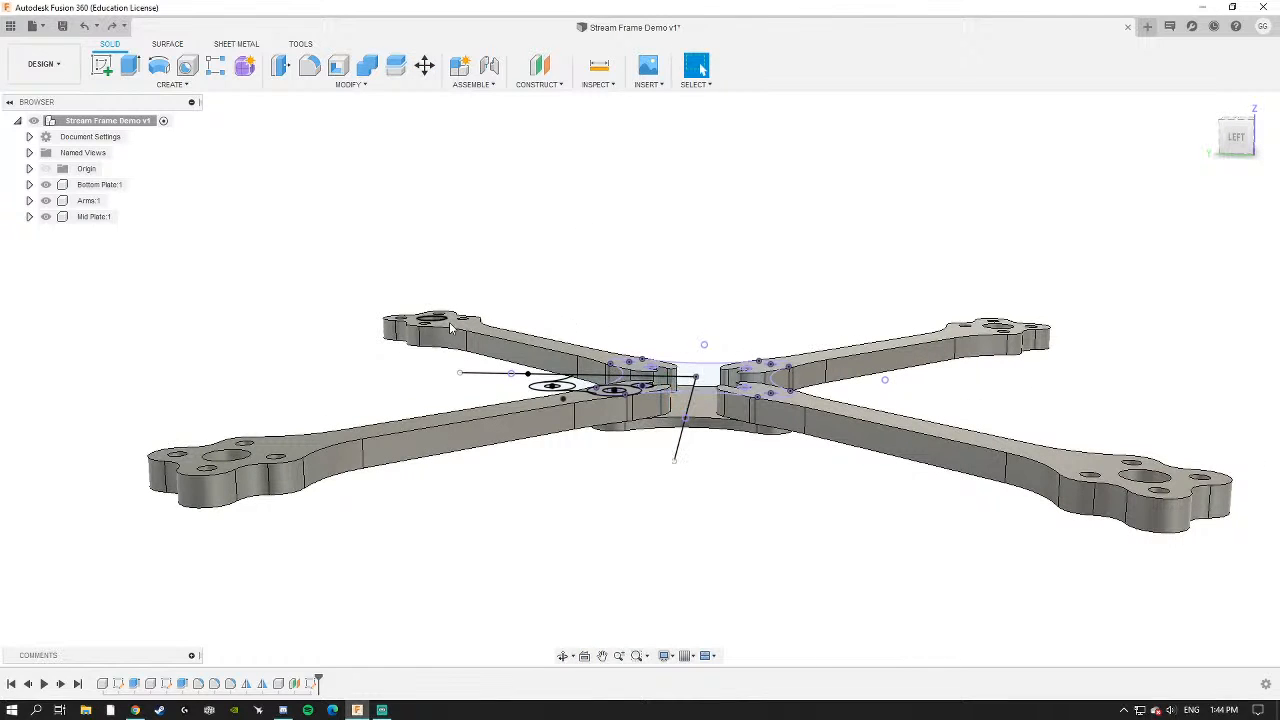
# Examine how the mid plate sketch's front extension and press-fit holes line up with the arm and bottom plate.
pyautogui.keyDown('shift'); pyautogui.moveTo(618, 312); pyautogui.dragTo(515, 362, button='middle'); pyautogui.keyUp('shift')
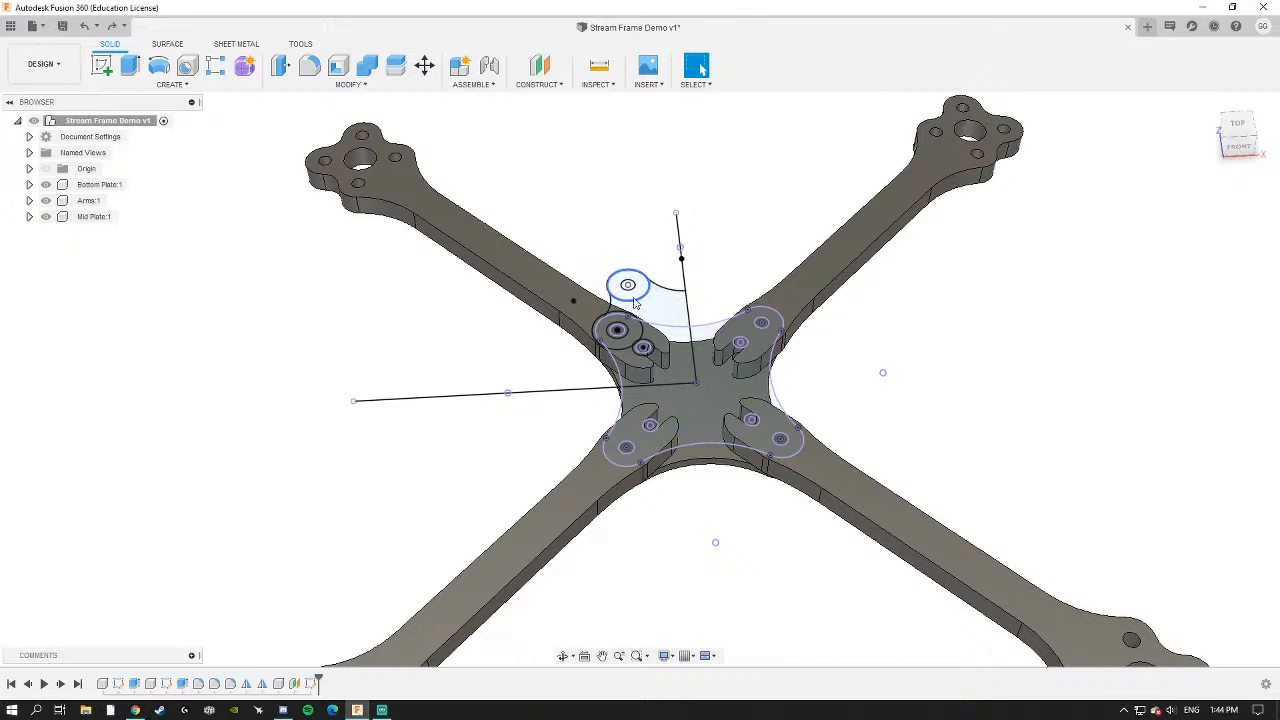
pyautogui.scroll(3, 616, 300)
pyautogui.scroll(2, 605, 325)
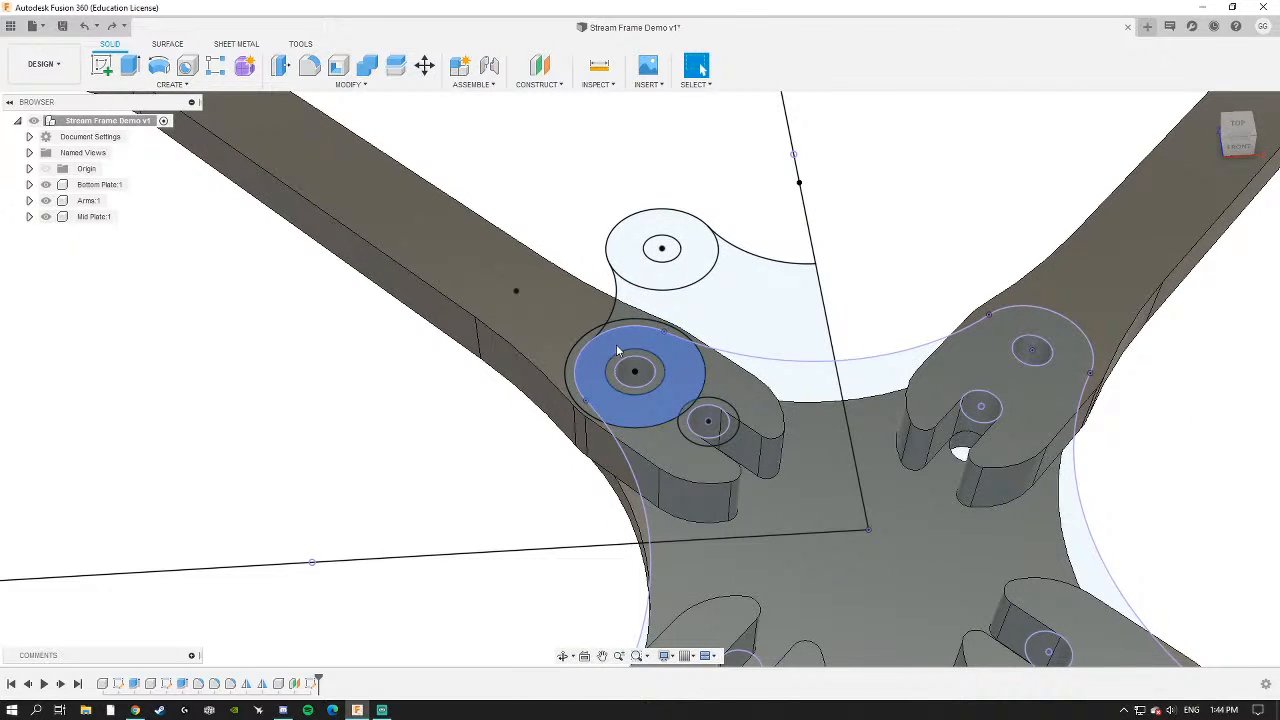
pyautogui.keyDown('shift'); pyautogui.moveTo(769, 479); pyautogui.dragTo(814, 483, button='middle'); pyautogui.keyUp('shift')
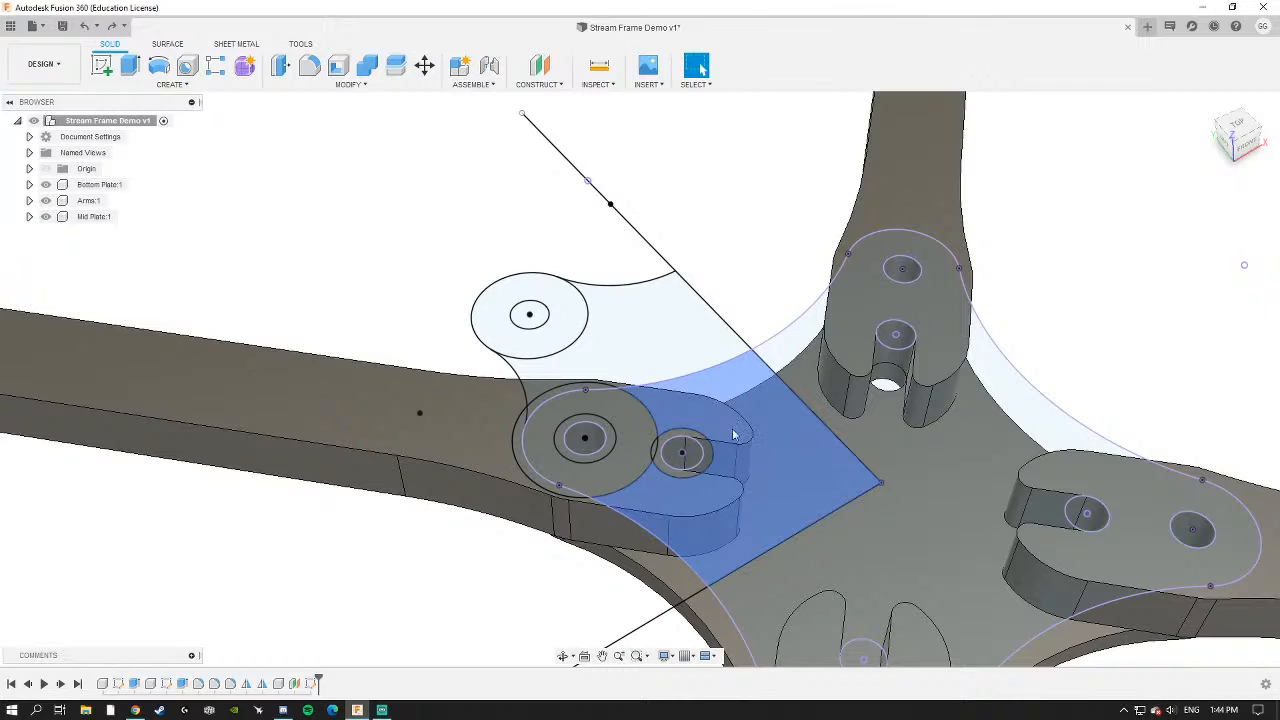
pyautogui.scroll(-3, 735, 436)
pyautogui.moveTo(748, 459); pyautogui.dragTo(676, 410, button='middle')
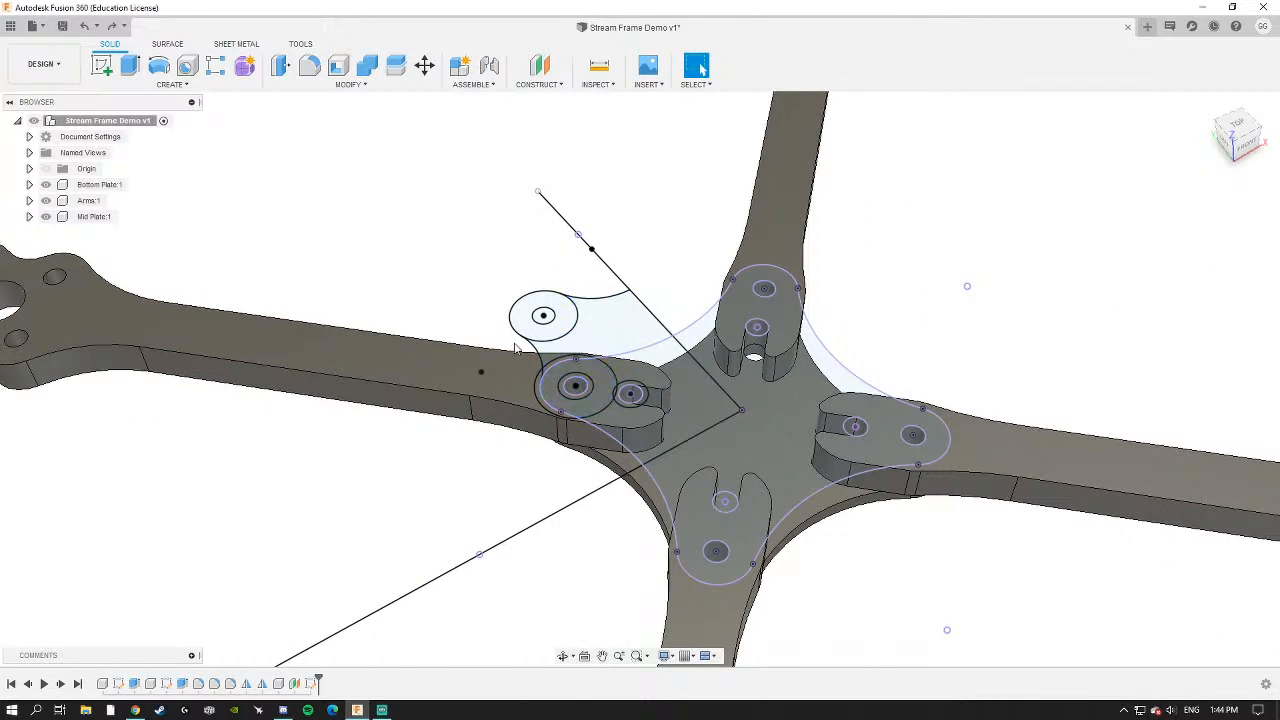
pyautogui.moveTo(516, 348)
pyautogui.keyDown('shift'); pyautogui.mouseDown(button='middle')
pyautogui.moveTo(556, 314)
pyautogui.moveTo(632, 343)
pyautogui.mouseUp(button='middle'); pyautogui.keyUp('shift')
pyautogui.click(552, 323)
pyautogui.click(505, 308)
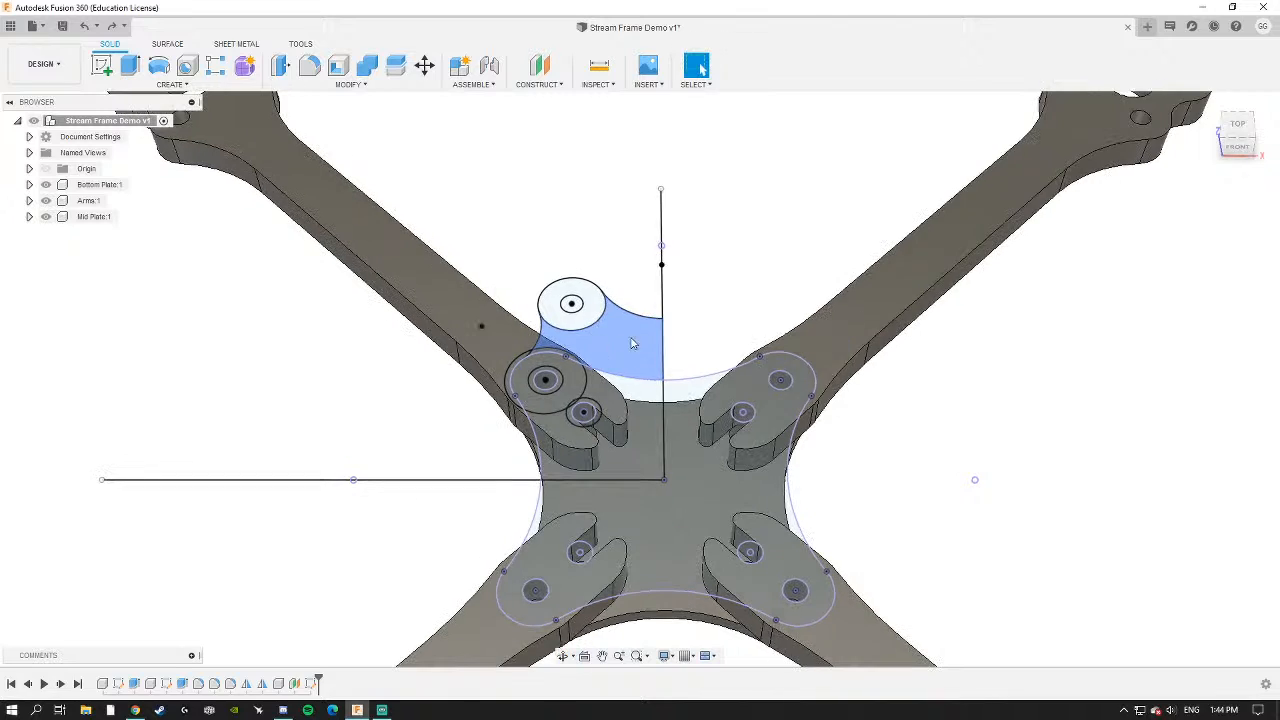
# Reopen Sketch1 of the Mid Plate component for editing.
pyautogui.click(29, 217)
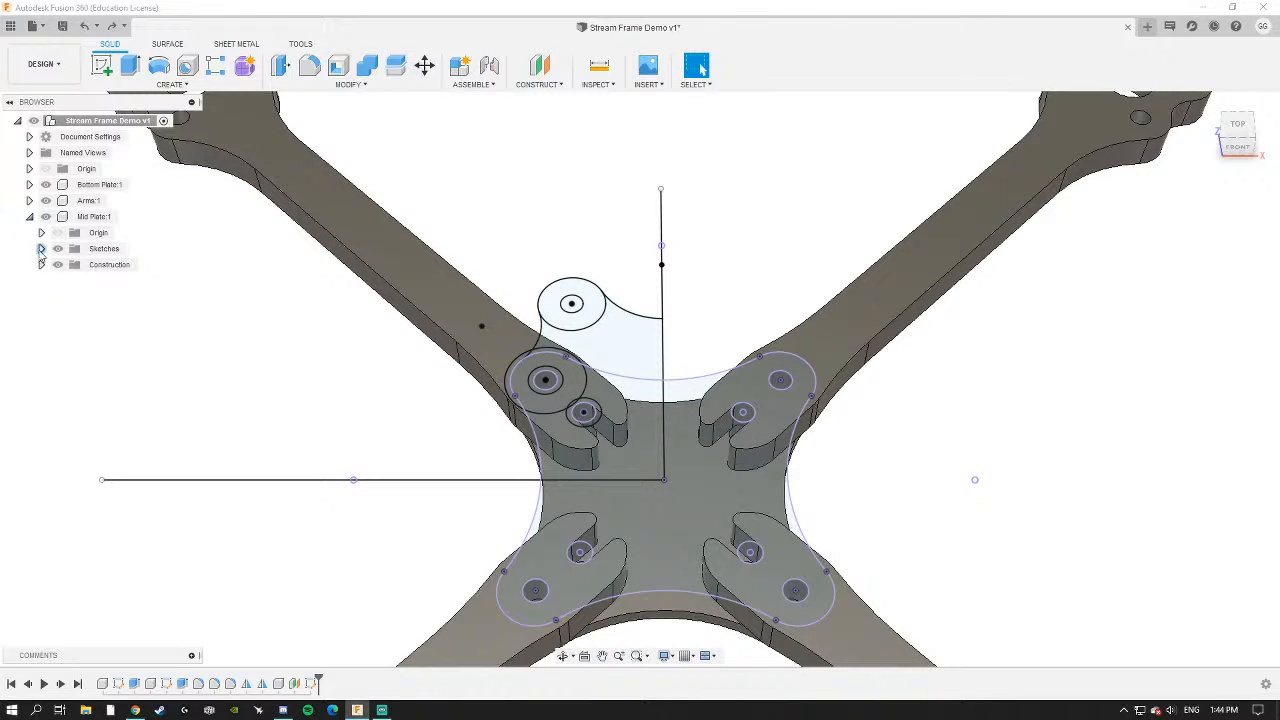
pyautogui.click(41, 248)
pyautogui.doubleClick(112, 264)
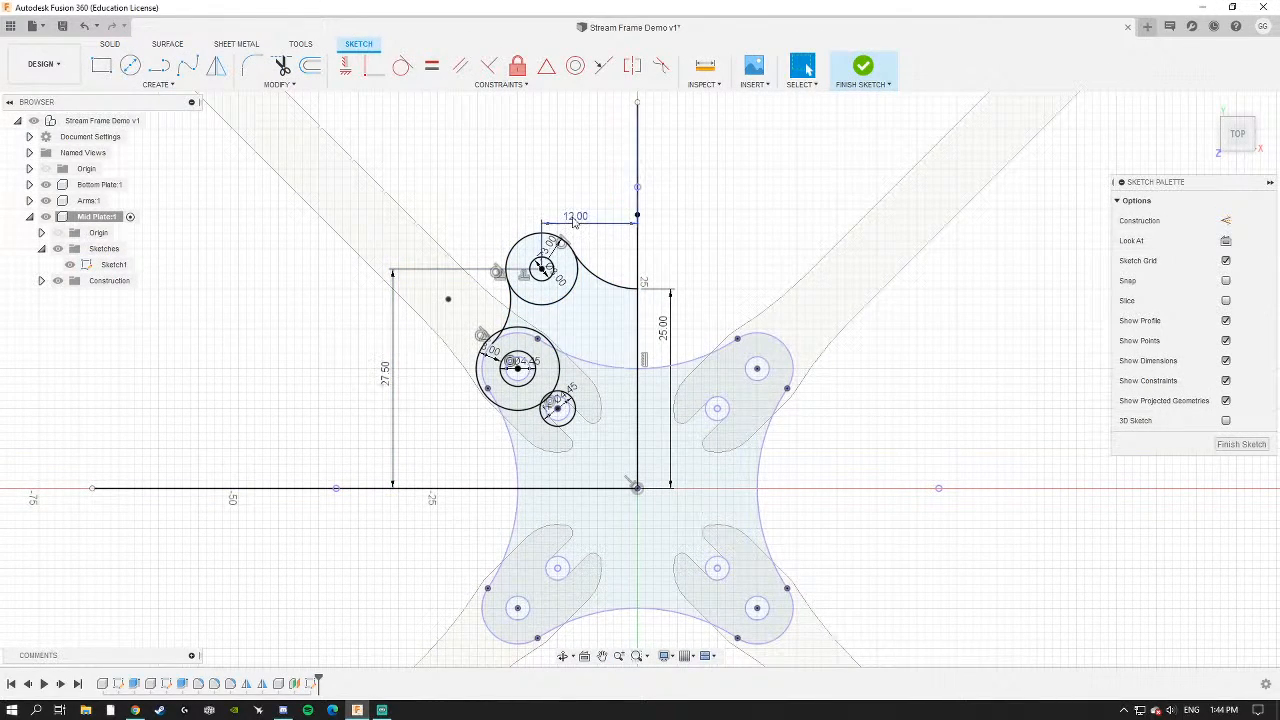
# Examine the thin crescent region between the press hole's ring and the projected plate outline, along with the adjoining extension profile.
pyautogui.scroll(-4, 687, 303)
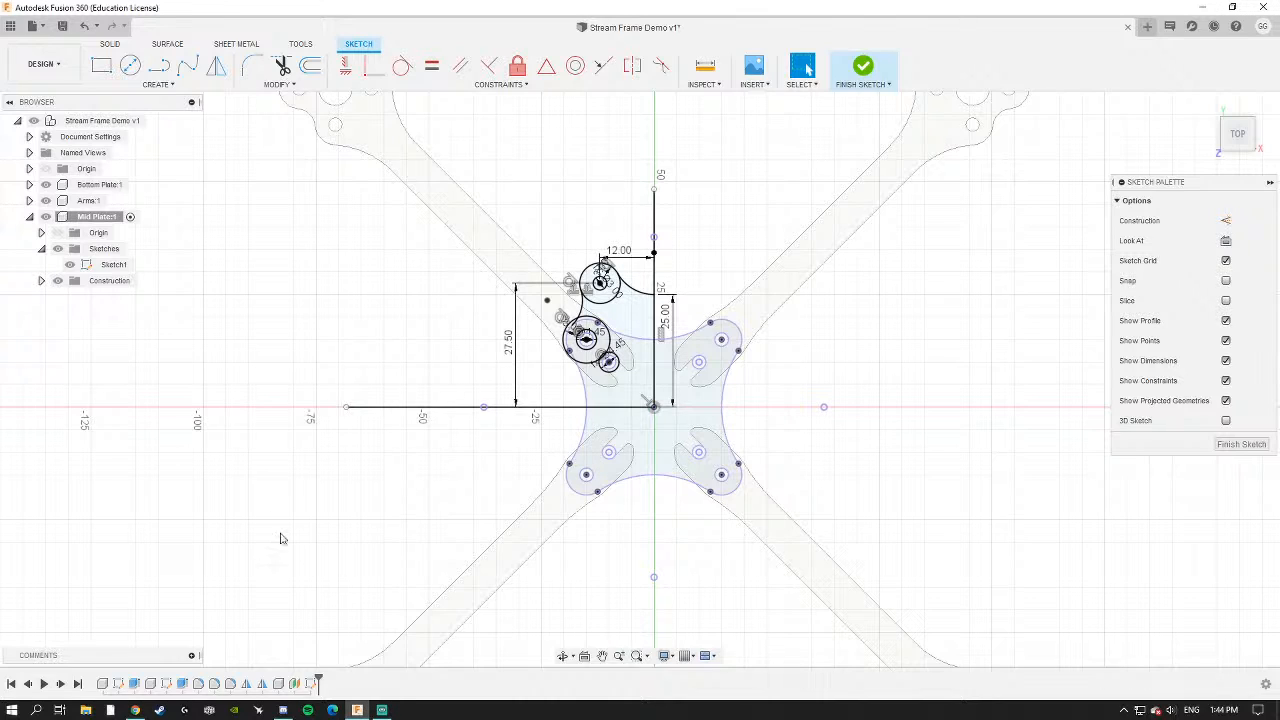
pyautogui.scroll(3, 590, 352)
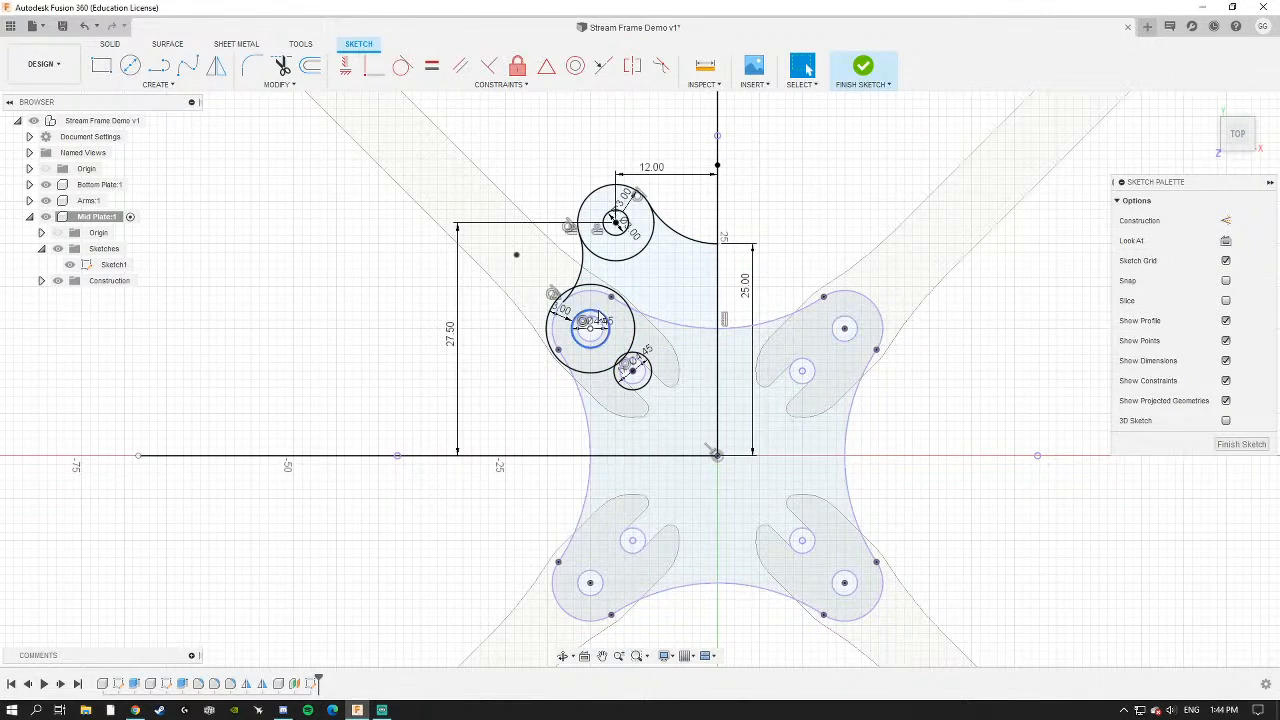
pyautogui.scroll(2, 590, 318)
pyautogui.scroll(2, 522, 341)
pyautogui.click(526, 344)
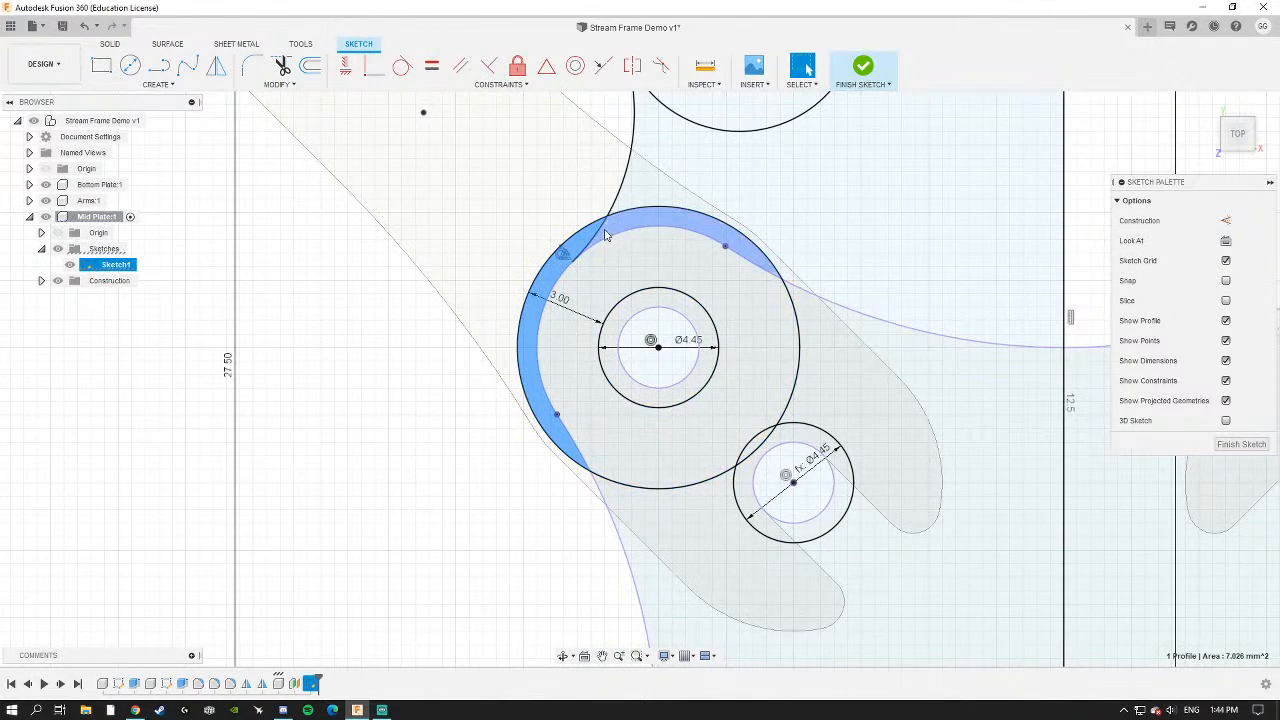
pyautogui.scroll(-2, 602, 238)
pyautogui.moveTo(584, 269); pyautogui.dragTo(504, 402, button='middle')
pyautogui.scroll(-4, 503, 402)
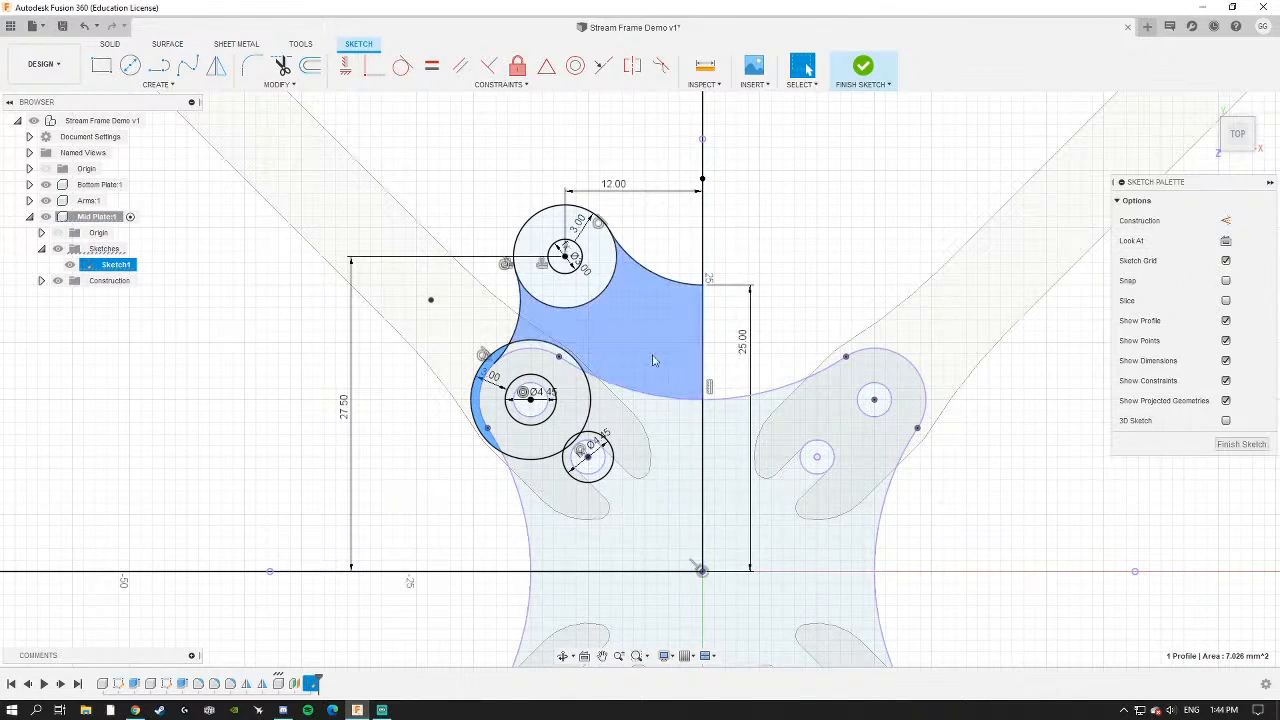
pyautogui.click(491, 186)
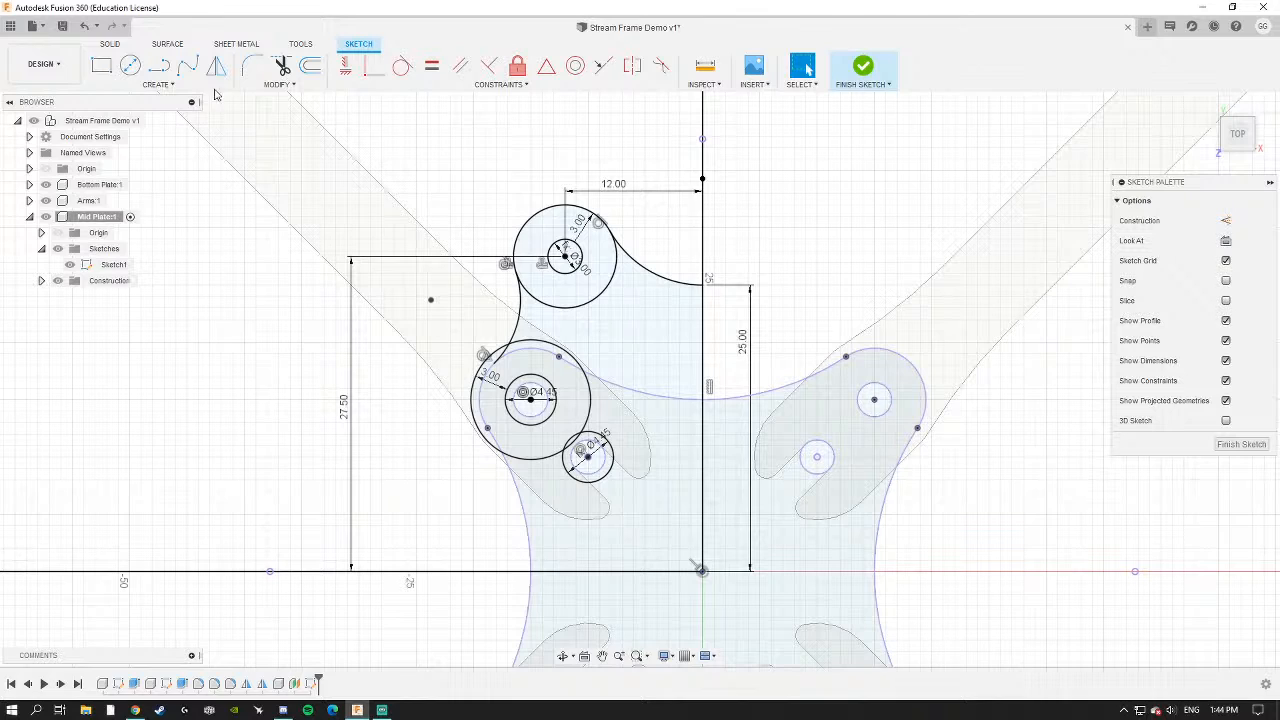
# Mirror the front-left extension arcs, m3 hole, offset rings and both press-fit holes across the vertical centre line.
pyautogui.click(153, 86)
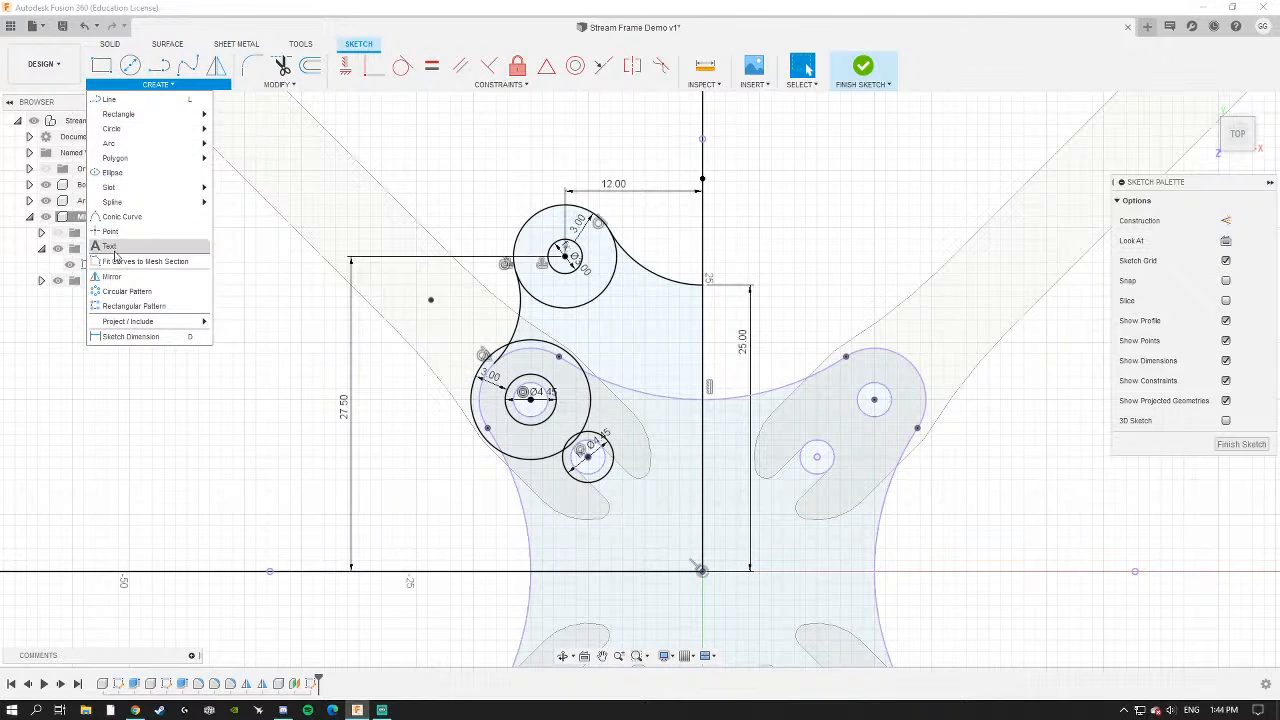
pyautogui.click(112, 277)
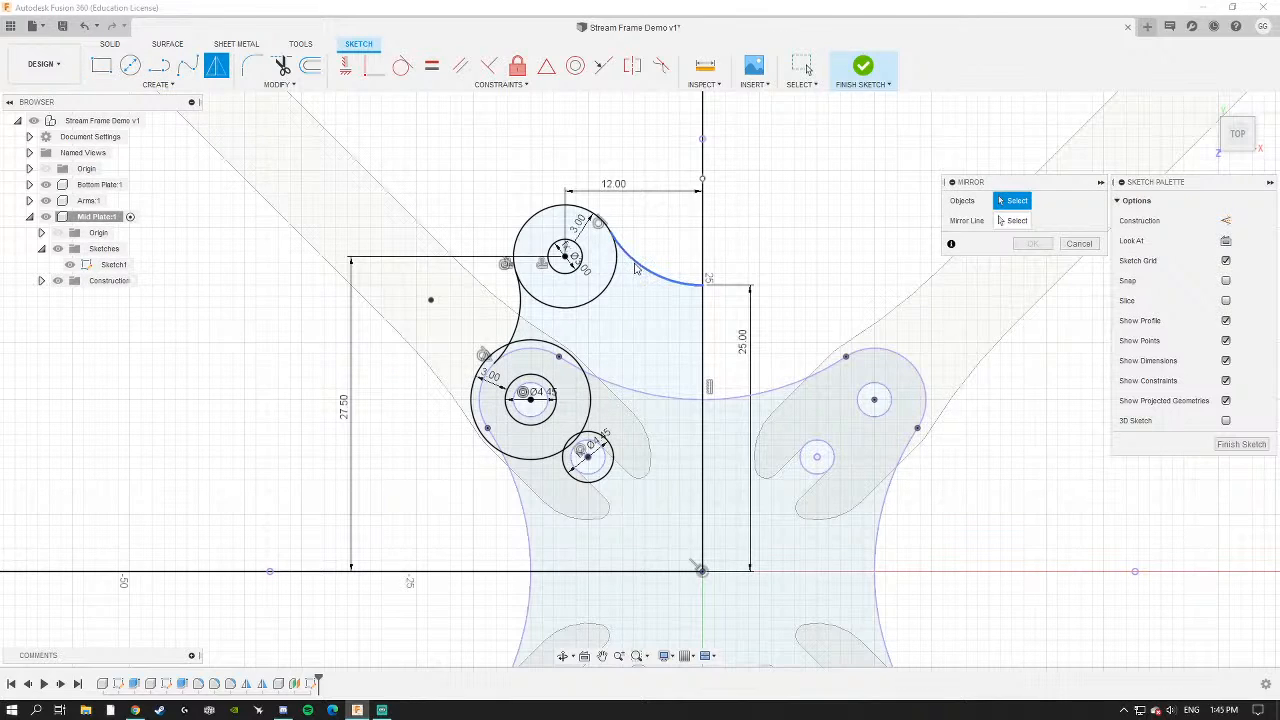
pyautogui.click(634, 268)
pyautogui.click(585, 213)
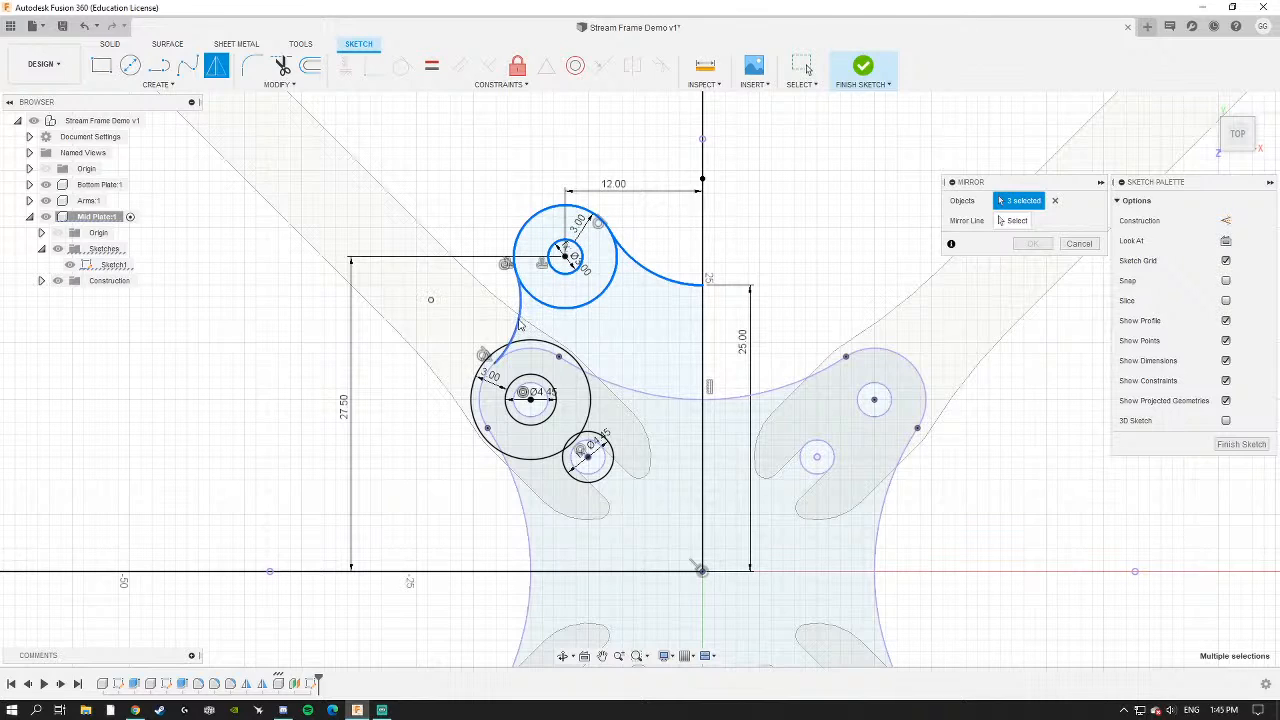
pyautogui.scroll(3, 555, 374)
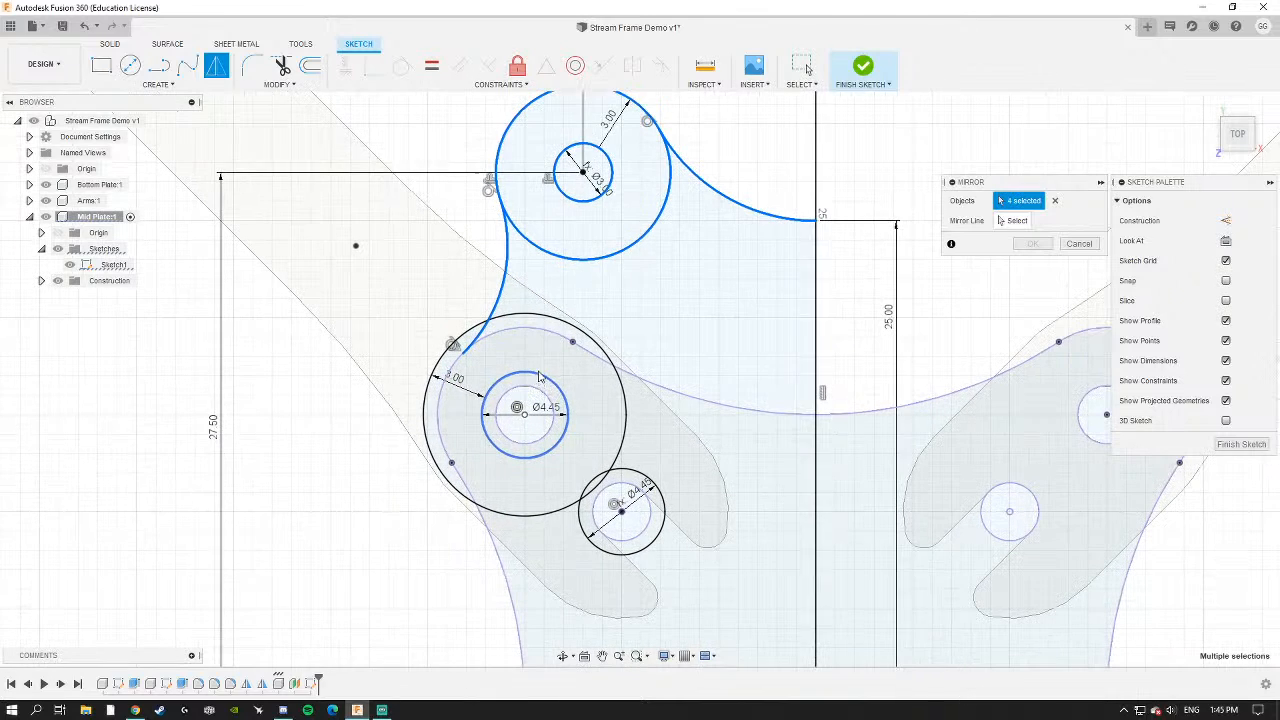
pyautogui.click(518, 322)
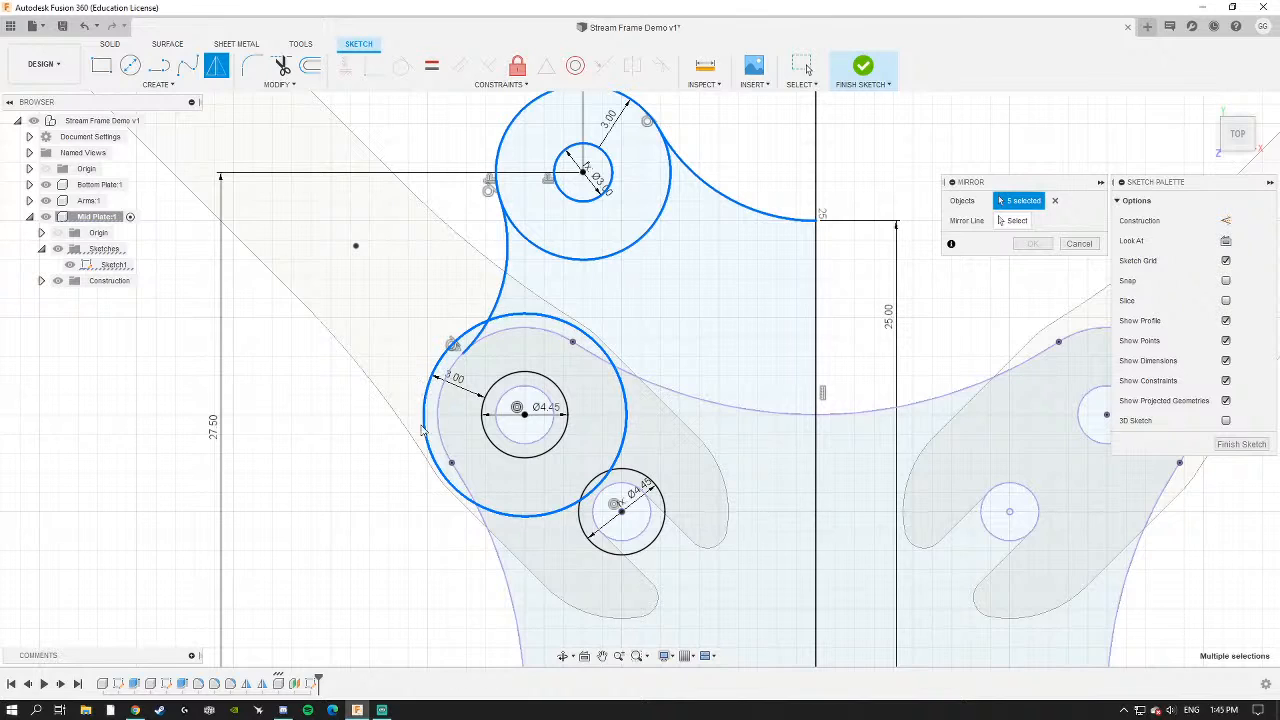
pyautogui.scroll(-4, 360, 385)
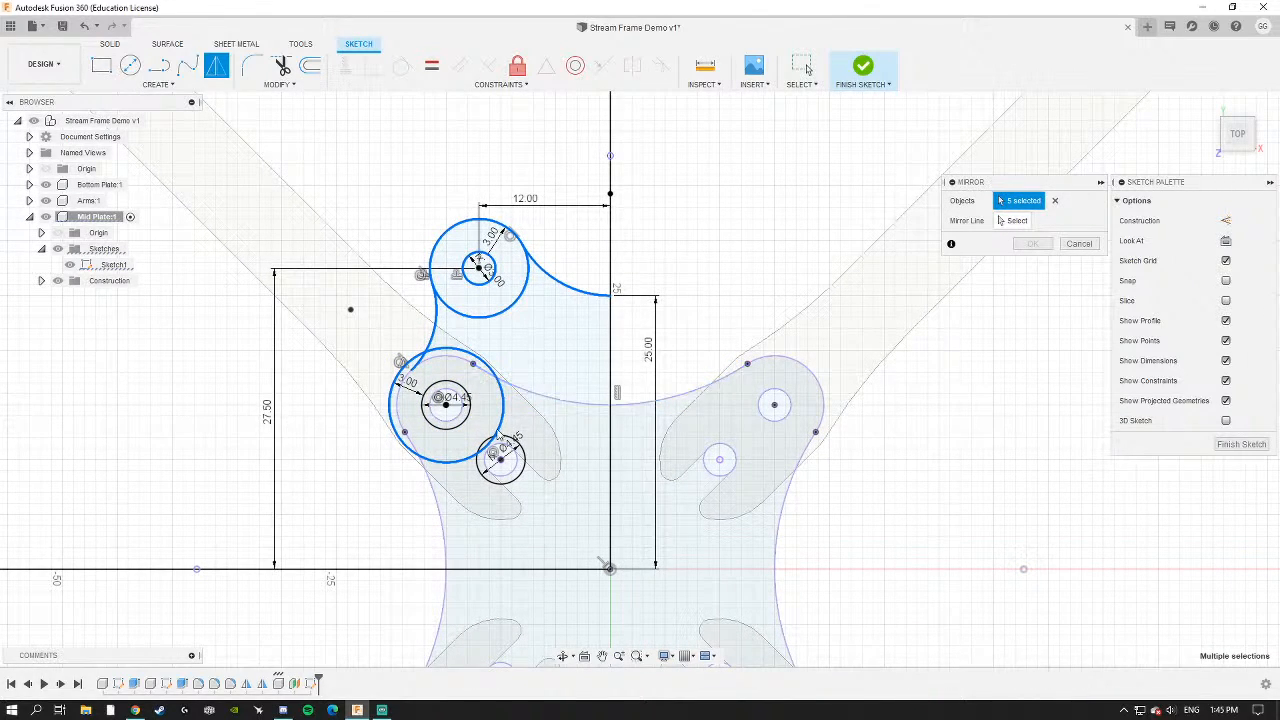
pyautogui.scroll(3, 460, 405)
pyautogui.click(553, 455)
pyautogui.scroll(-3, 635, 426)
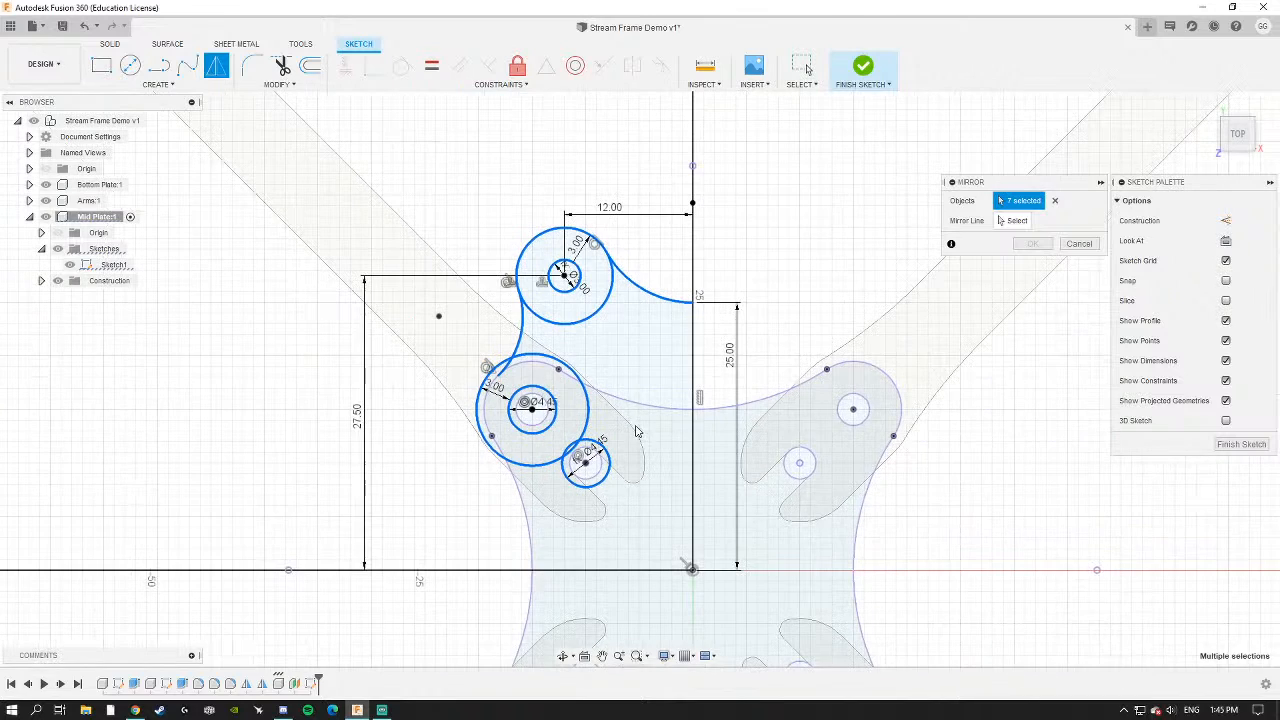
pyautogui.click(1012, 222)
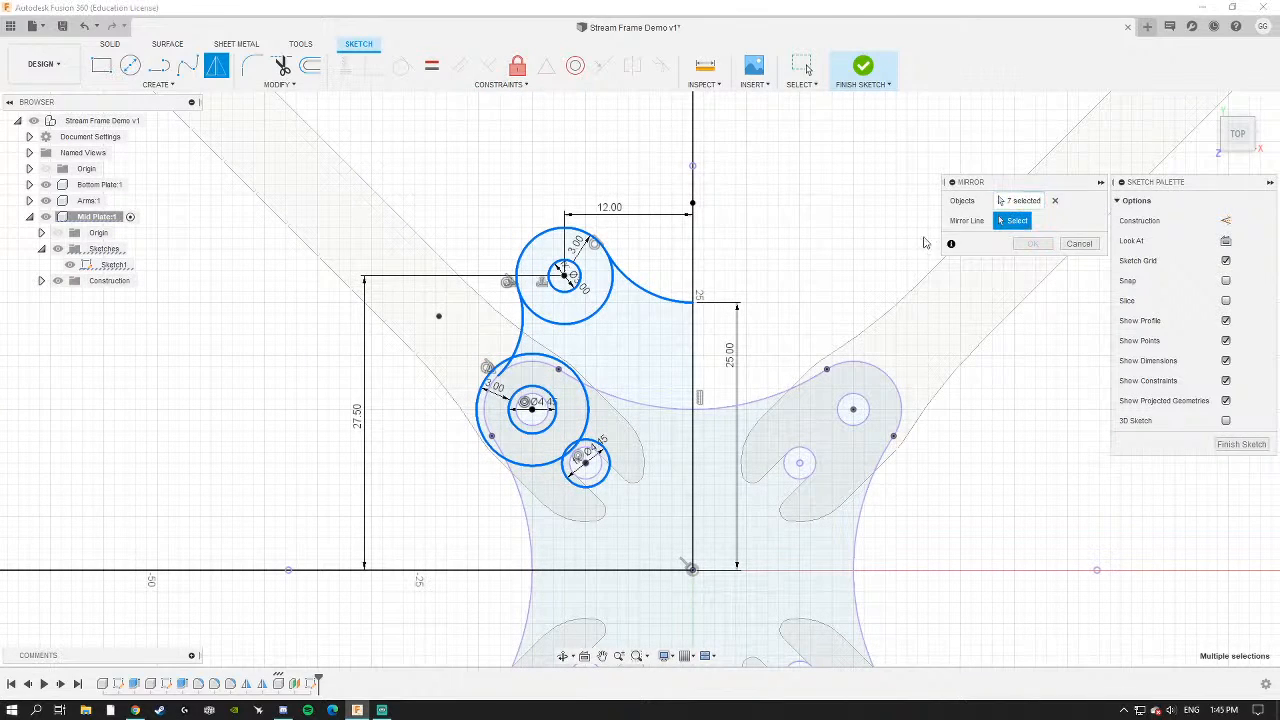
pyautogui.click(695, 131)
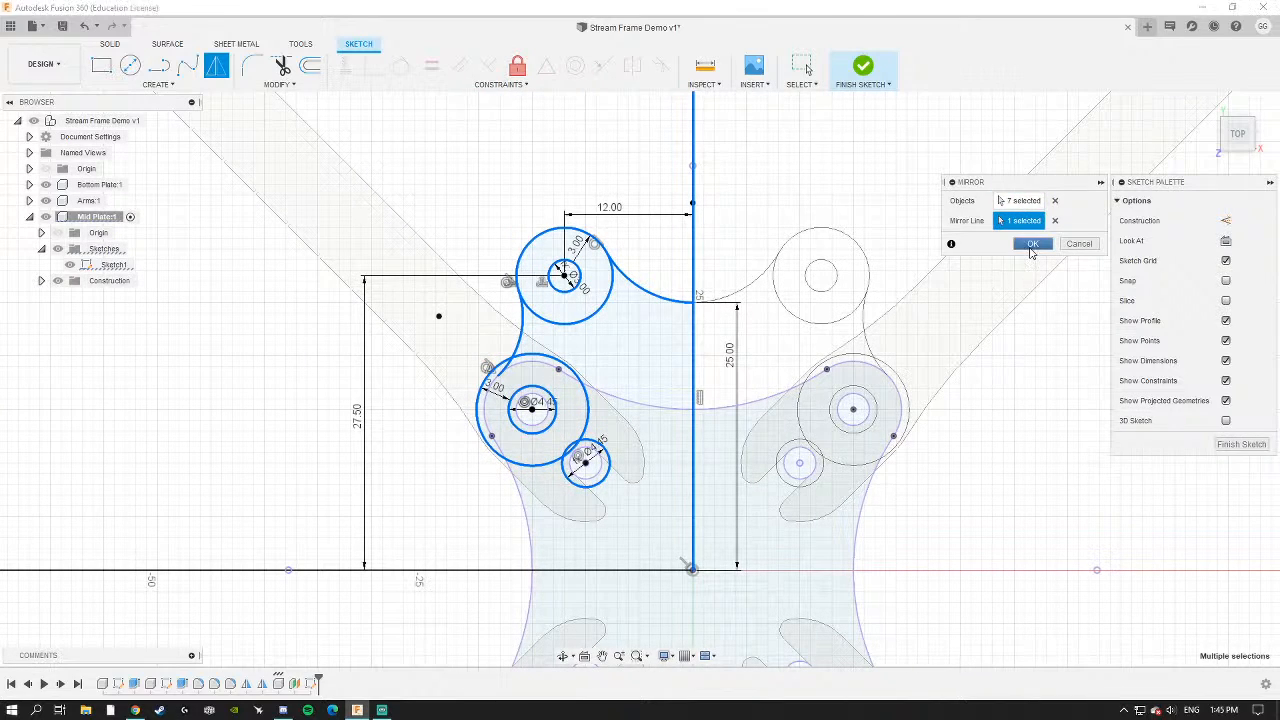
pyautogui.click(1033, 244)
# Mirror all the front extension arcs, rings and holes from both sides across the horizontal centre line to the rear.
pyautogui.moveTo(676, 440); pyautogui.dragTo(676, 414, button='middle')
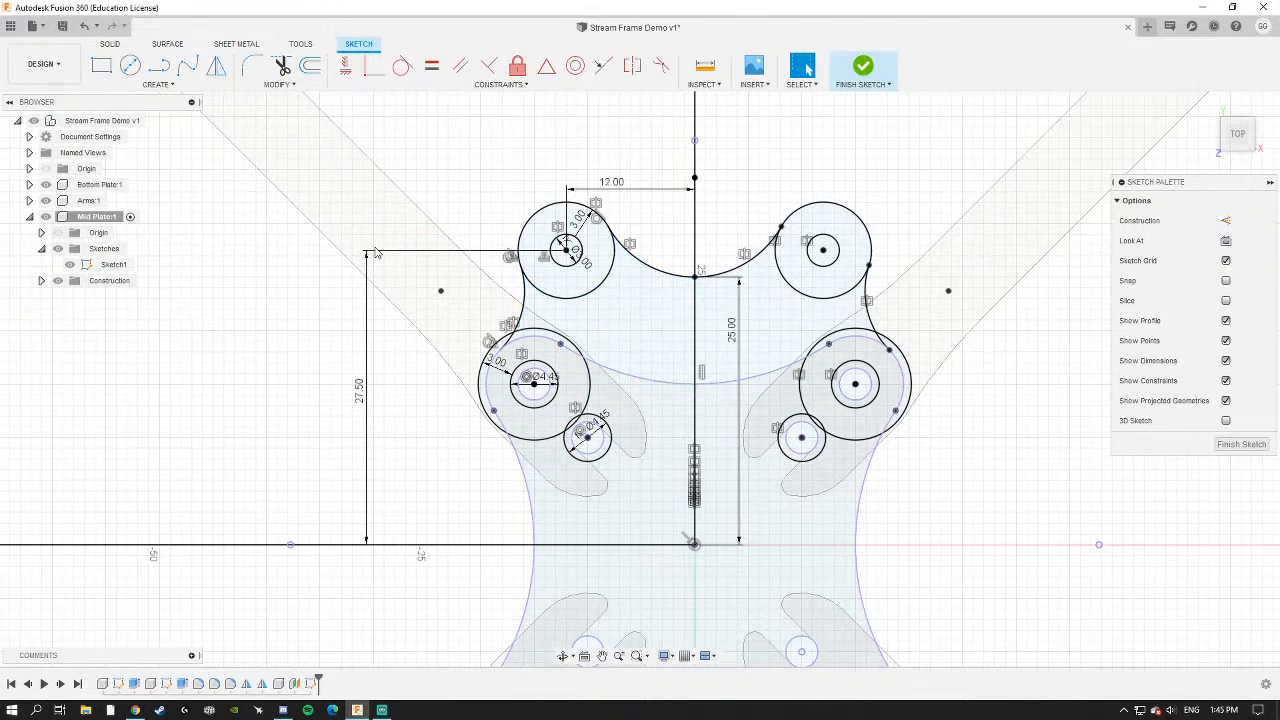
pyautogui.click(166, 84)
pyautogui.click(140, 277)
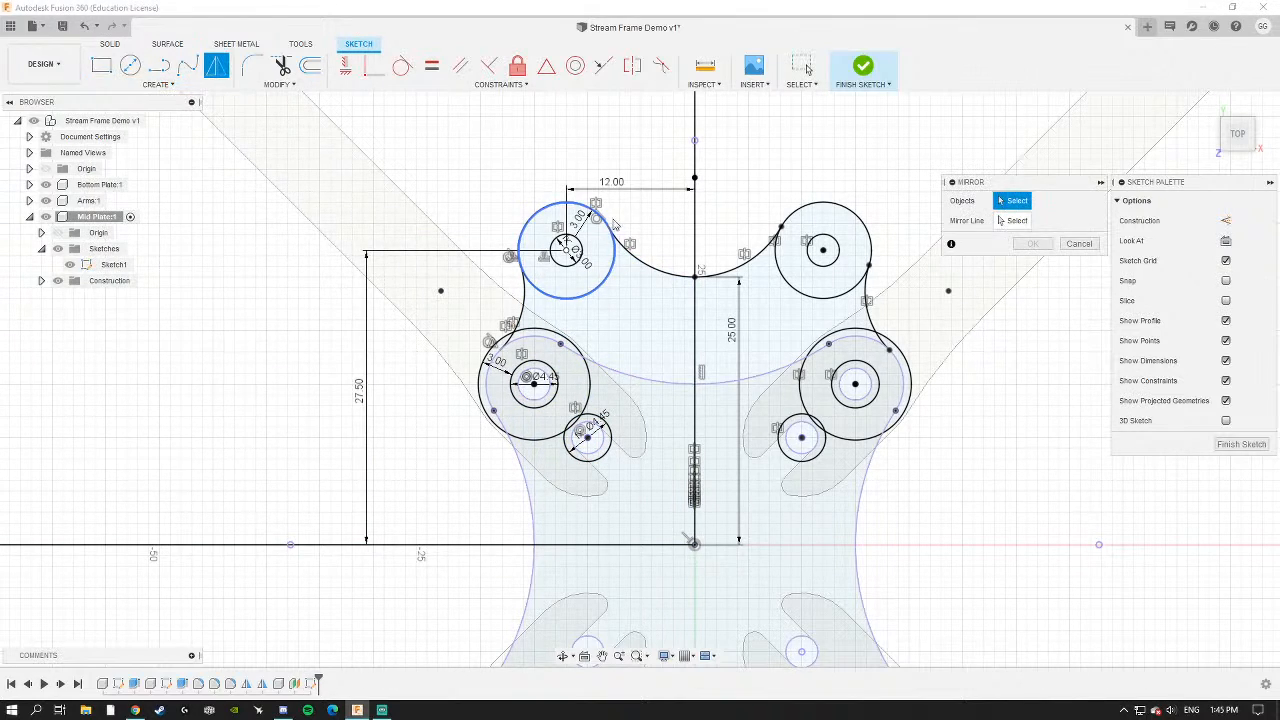
pyautogui.click(636, 266)
pyautogui.click(583, 207)
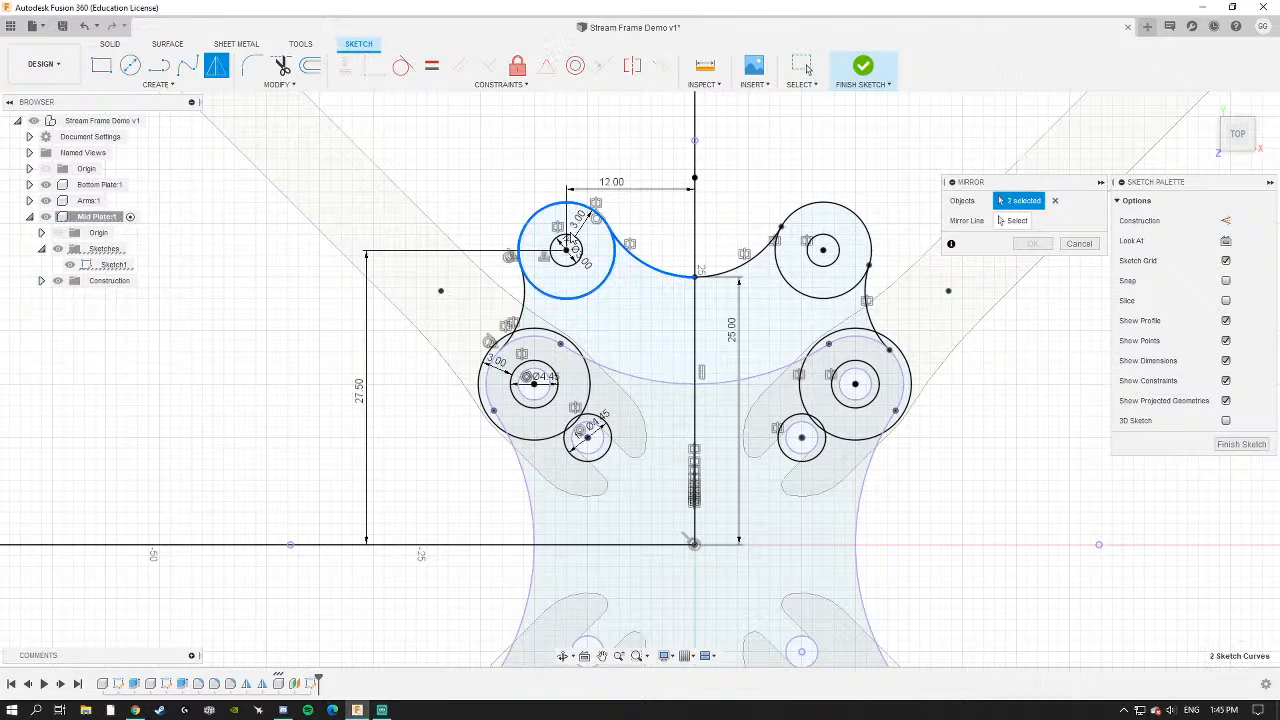
pyautogui.click(563, 262)
pyautogui.click(525, 305)
pyautogui.click(536, 330)
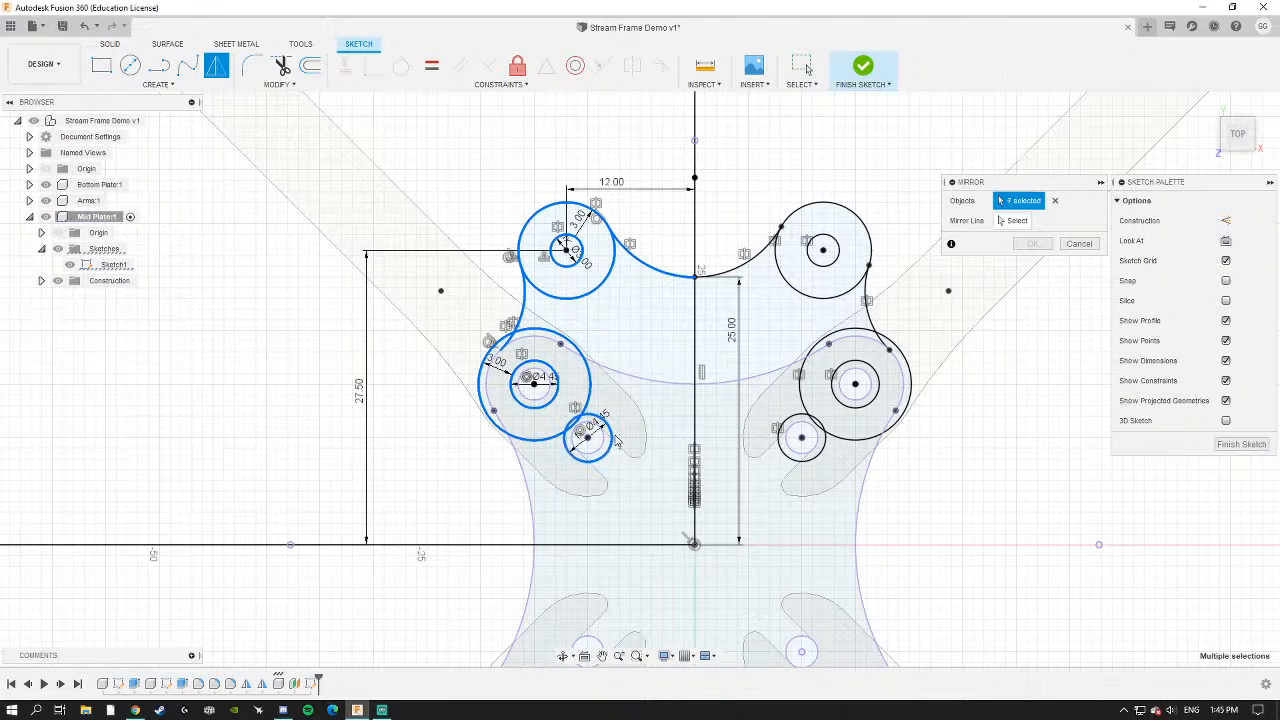
pyautogui.click(823, 453)
pyautogui.click(852, 440)
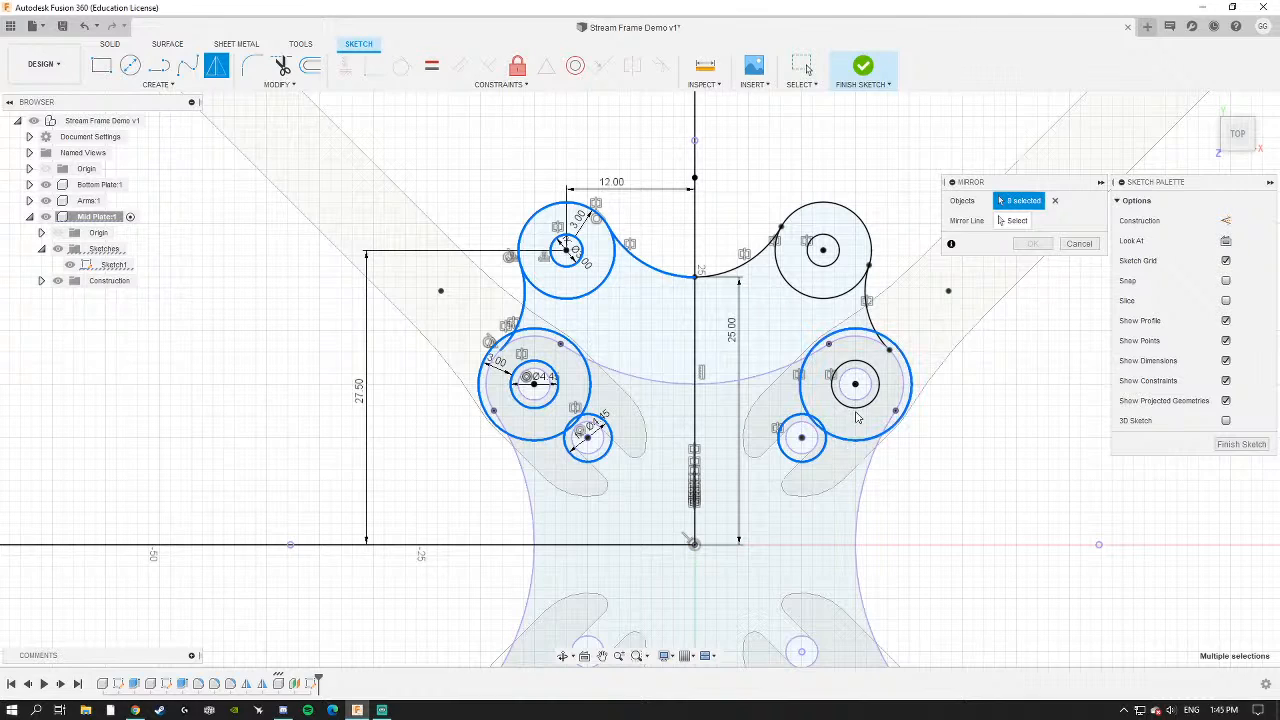
pyautogui.click(862, 224)
pyautogui.click(826, 242)
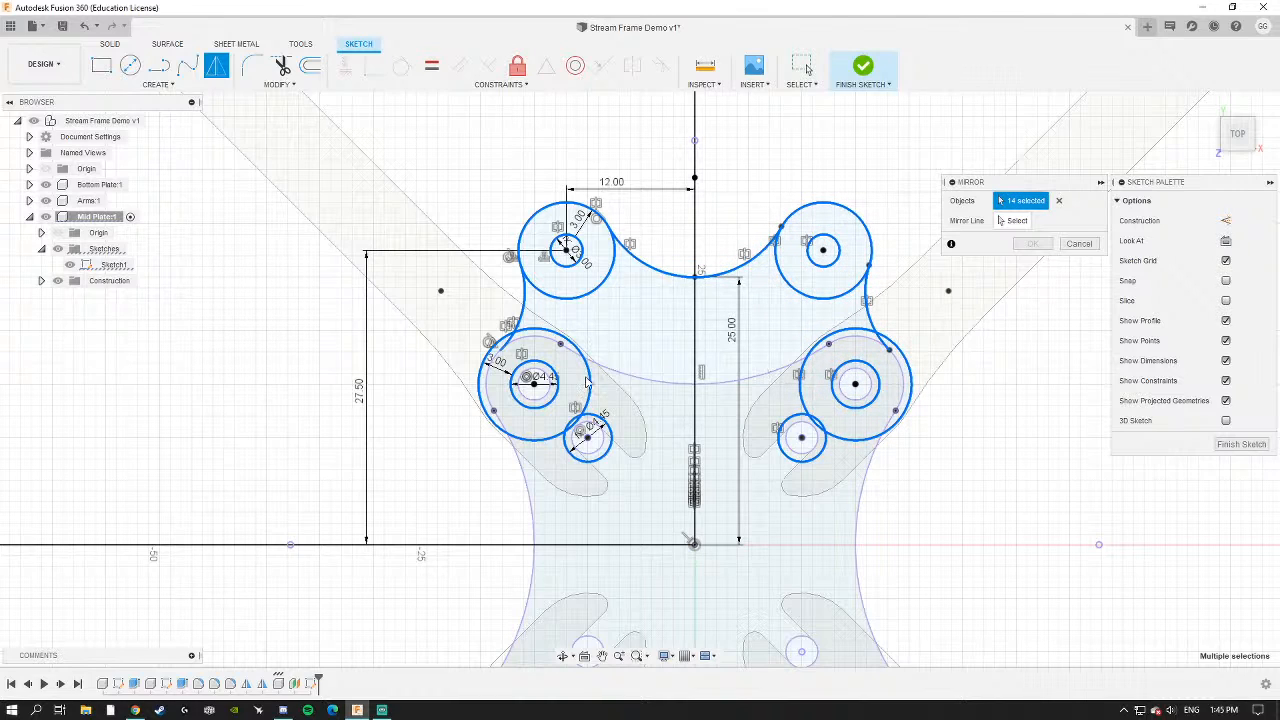
pyautogui.scroll(-3, 588, 383)
pyautogui.moveTo(642, 404); pyautogui.dragTo(627, 372, button='middle')
pyautogui.scroll(3, 682, 379)
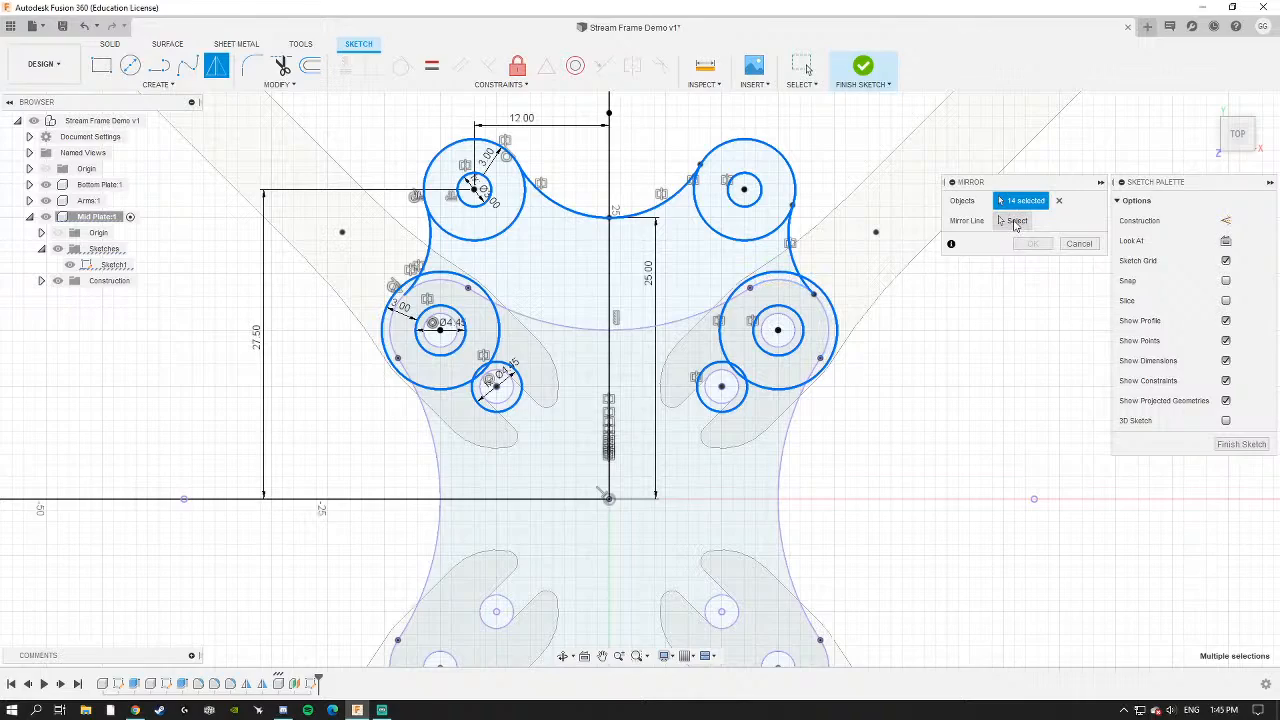
pyautogui.click(1015, 221)
pyautogui.click(559, 498)
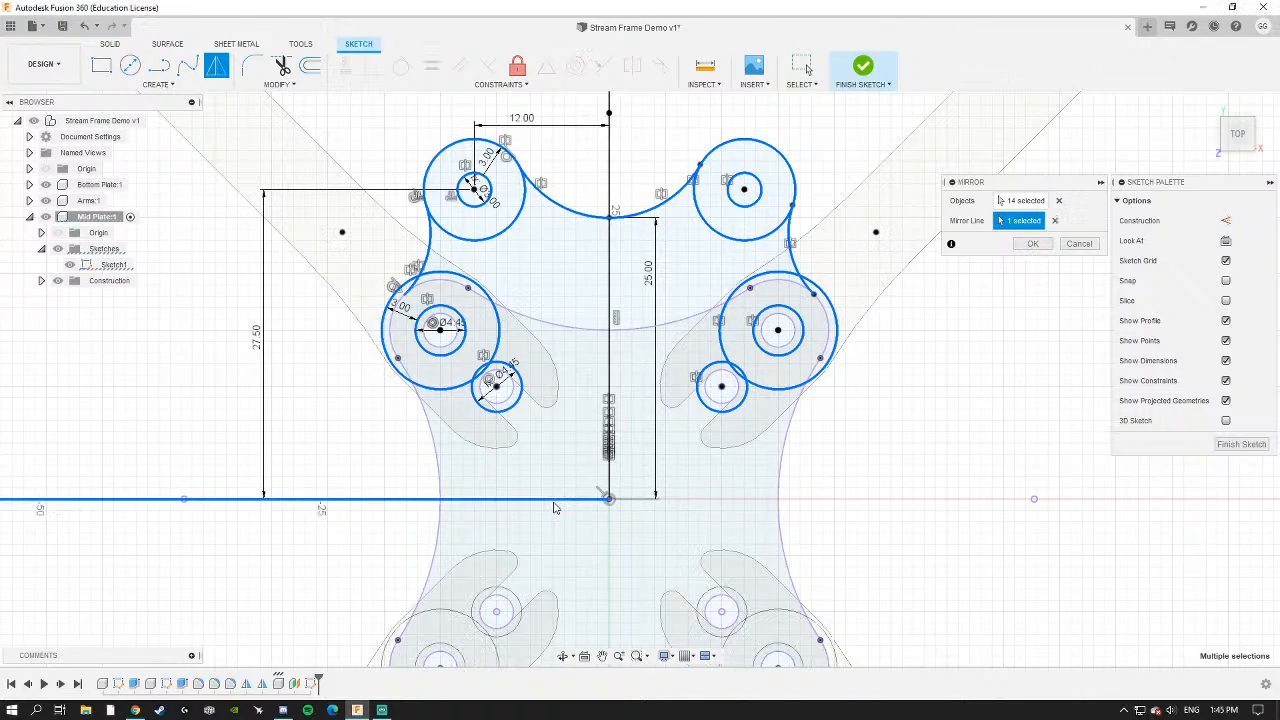
pyautogui.scroll(-2, 693, 488)
pyautogui.click(1036, 246)
# Hide the Bottom Plate and Arms components and finish the mid plate sketch.
pyautogui.scroll(-3, 645, 190)
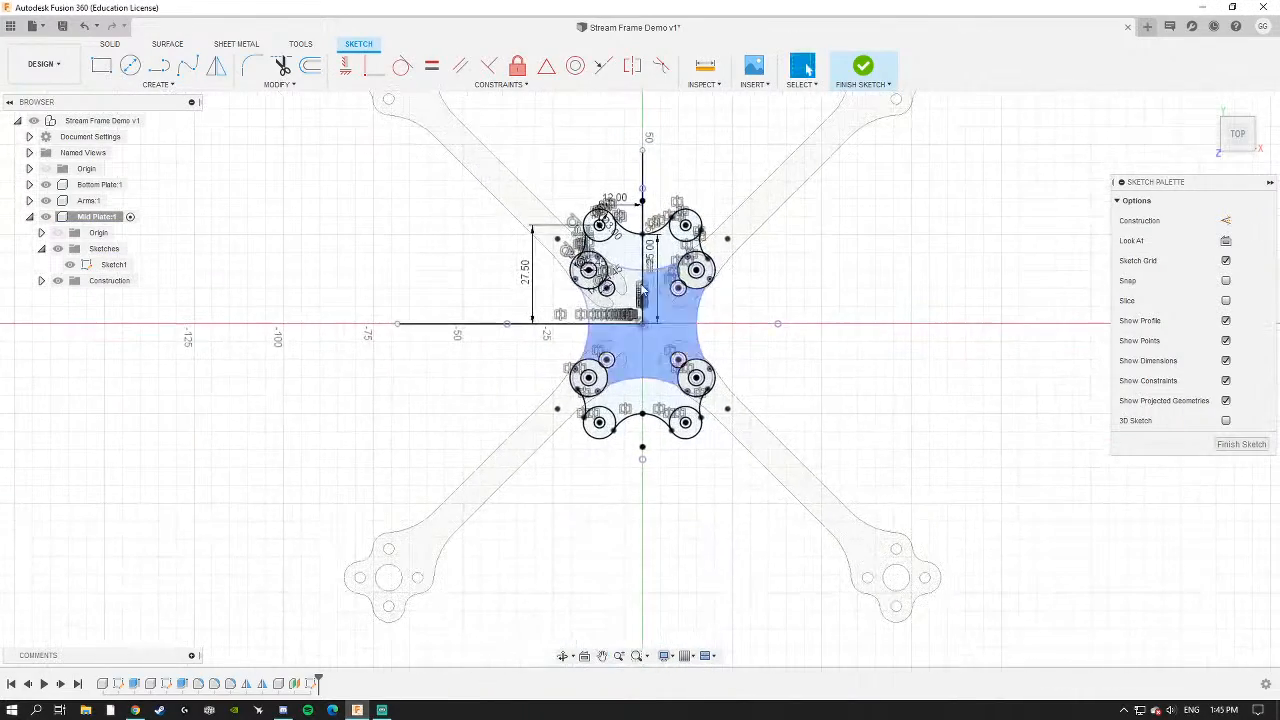
pyautogui.moveTo(585, 358)
pyautogui.keyDown('shift'); pyautogui.mouseDown(button='middle')
pyautogui.moveTo(614, 322)
pyautogui.moveTo(611, 303)
pyautogui.moveTo(588, 334)
pyautogui.mouseUp(button='middle'); pyautogui.keyUp('shift')
pyautogui.scroll(3, 614, 321)
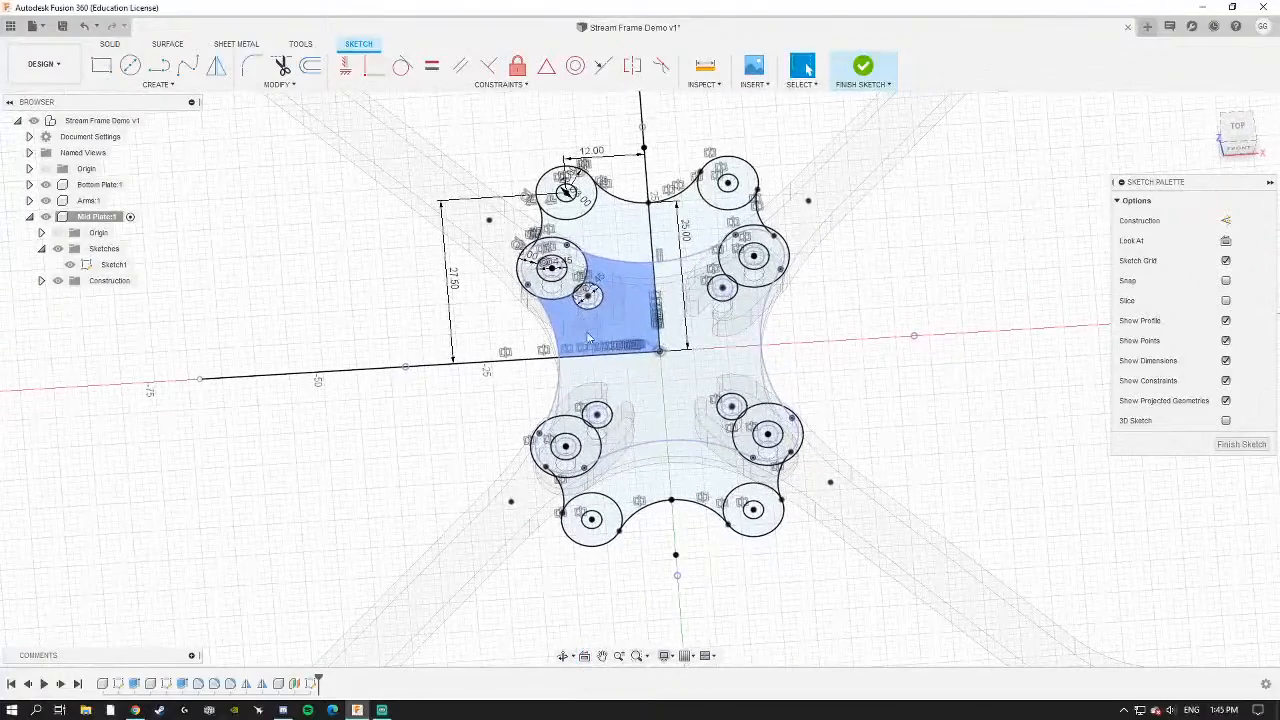
pyautogui.click(1237, 132)
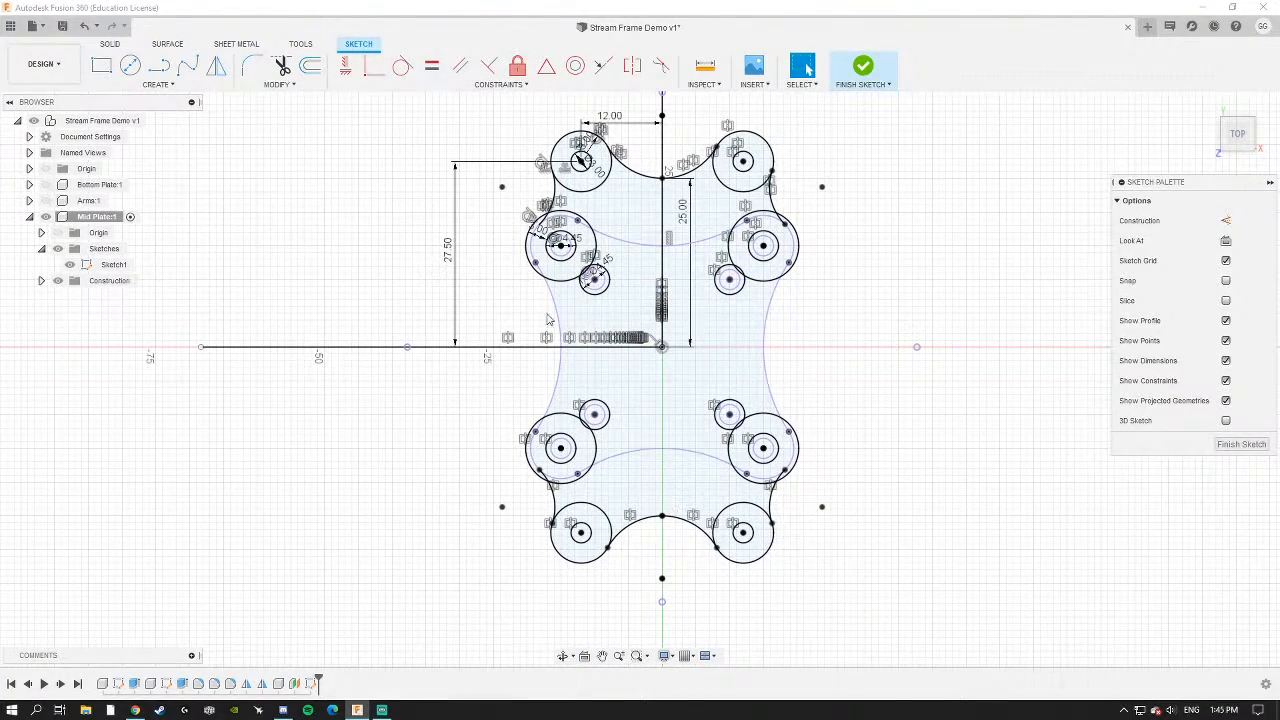
pyautogui.click(1238, 446)
pyautogui.scroll(5, 614, 354)
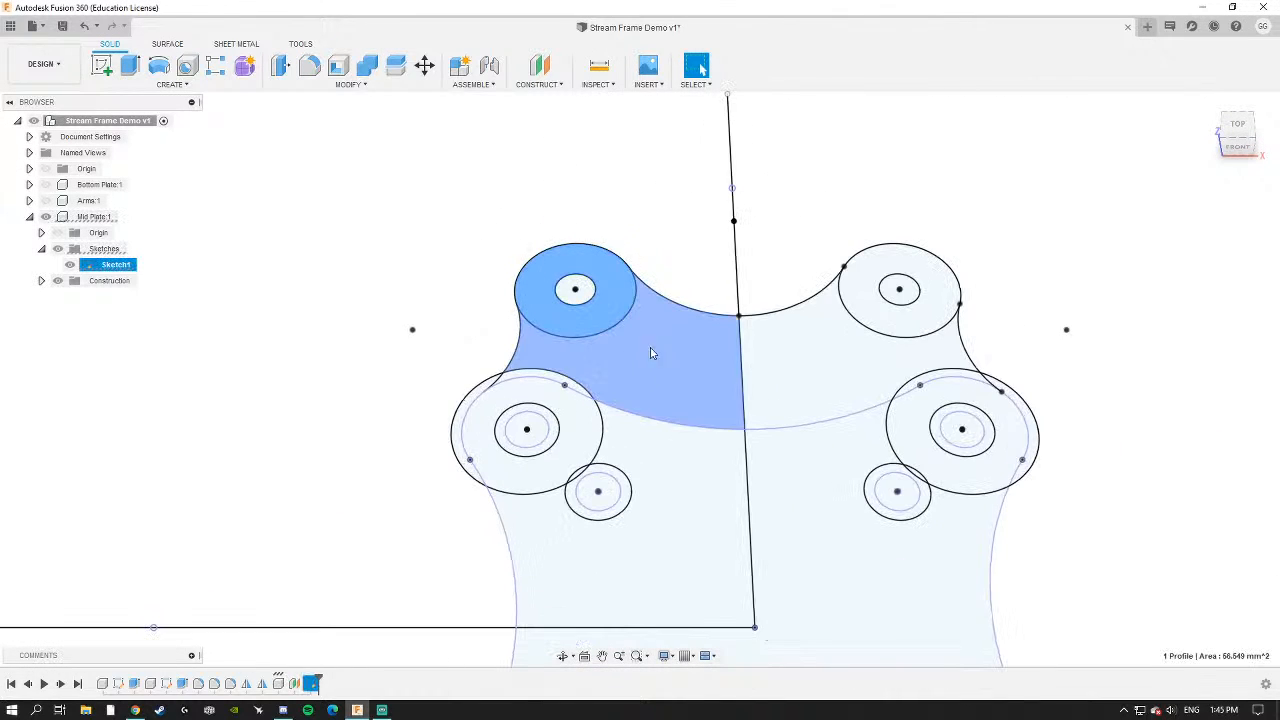
pyautogui.click(650, 353)
pyautogui.click(837, 366)
pyautogui.click(877, 318)
pyautogui.scroll(3, 945, 427)
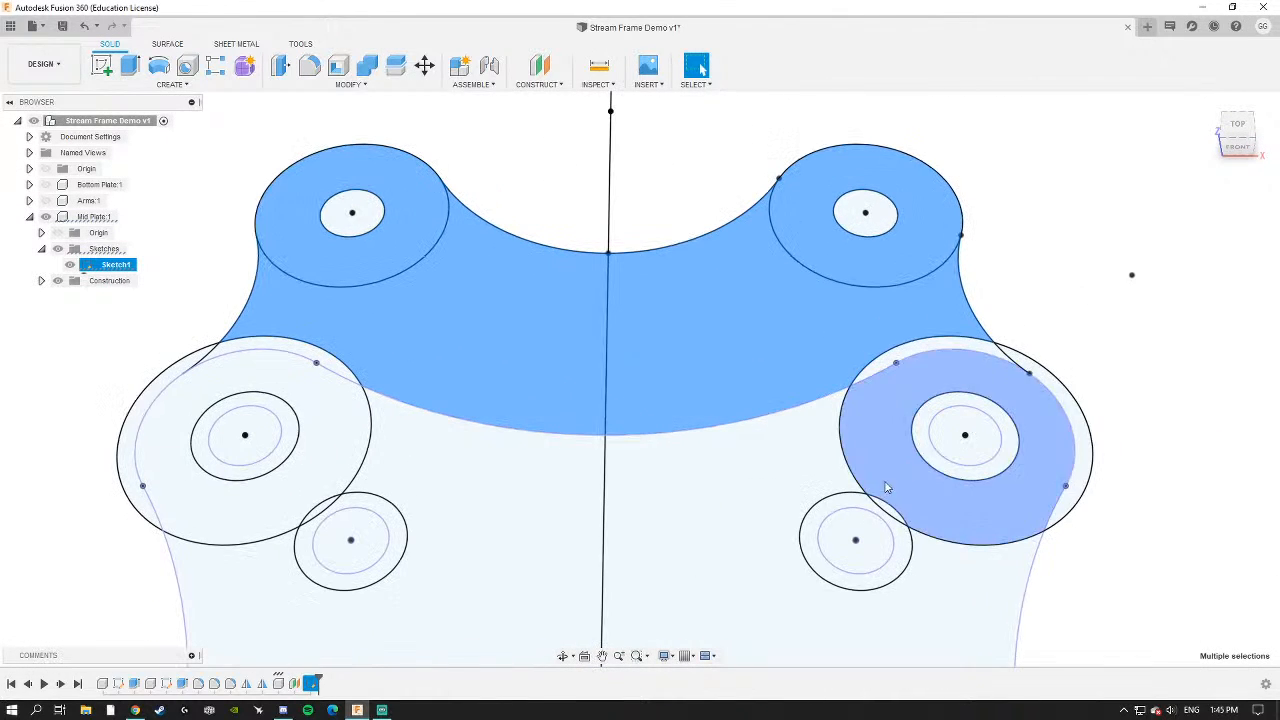
pyautogui.moveTo(879, 529); pyautogui.dragTo(842, 400, button='middle')
pyautogui.moveTo(305, 395); pyautogui.dragTo(478, 408, button='middle')
pyautogui.click(347, 470)
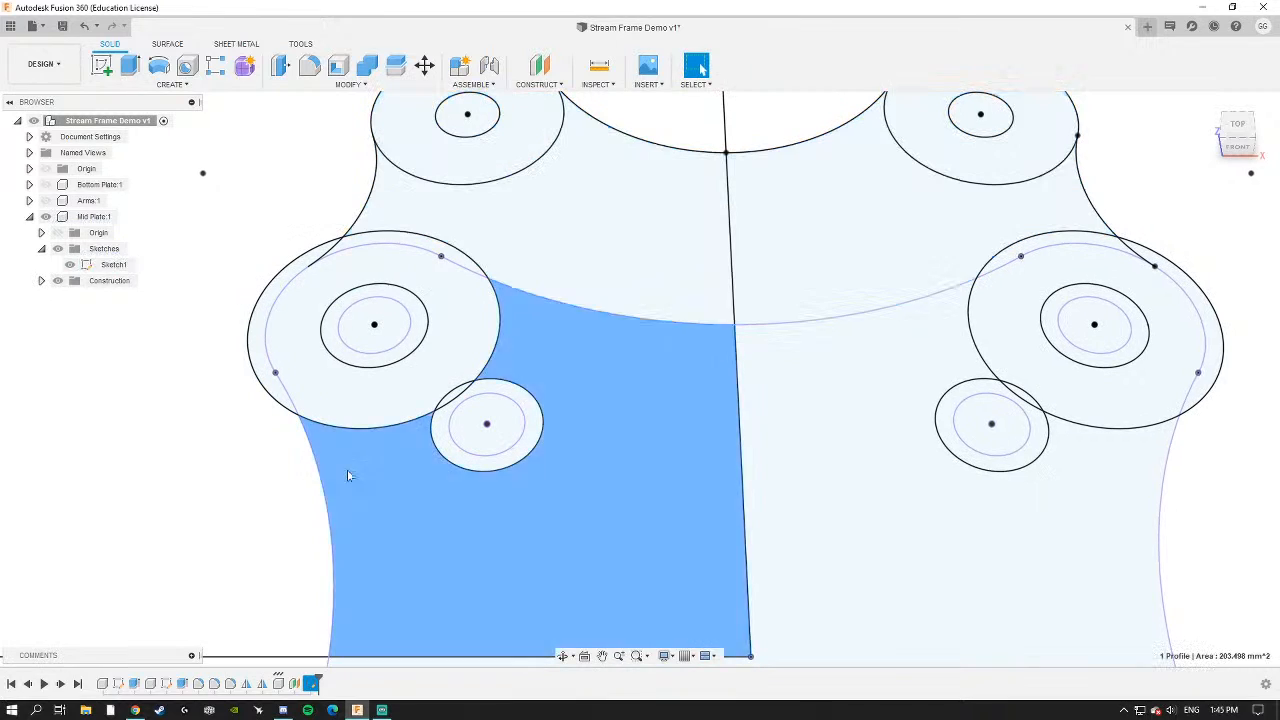
pyautogui.scroll(3, 264, 294)
pyautogui.click(258, 305)
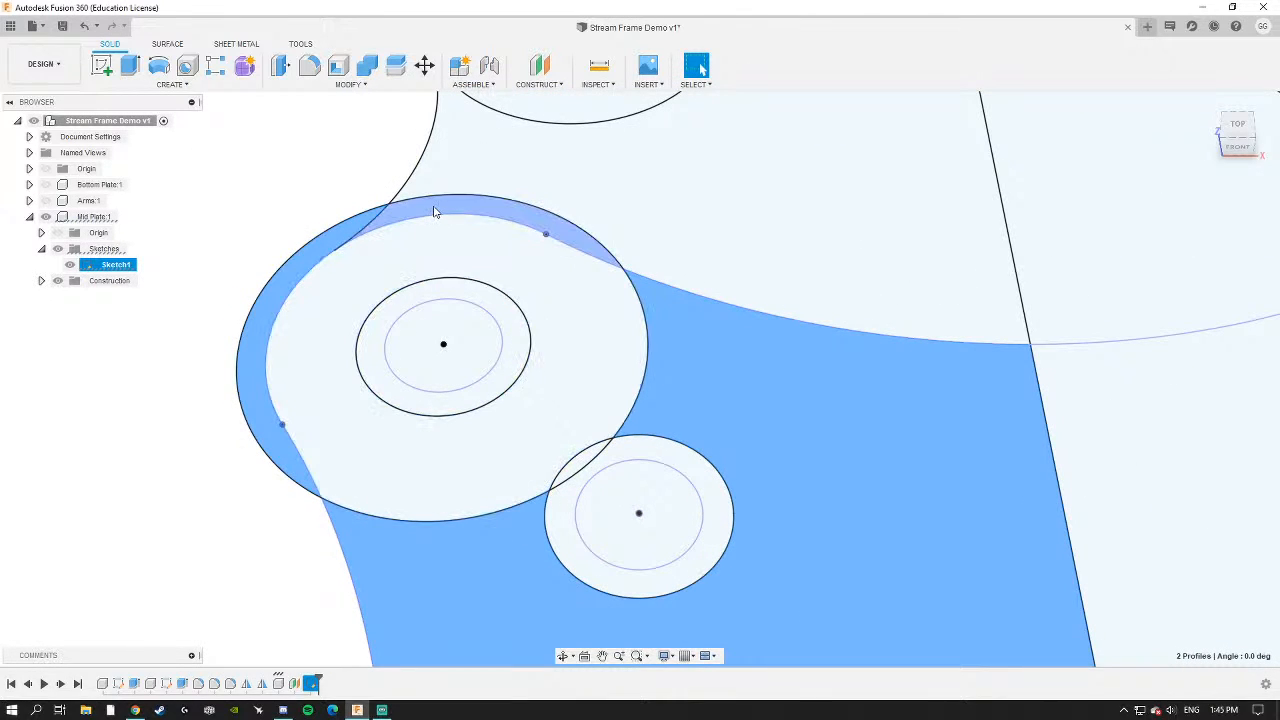
pyautogui.click(434, 211)
pyautogui.scroll(-8, 660, 210)
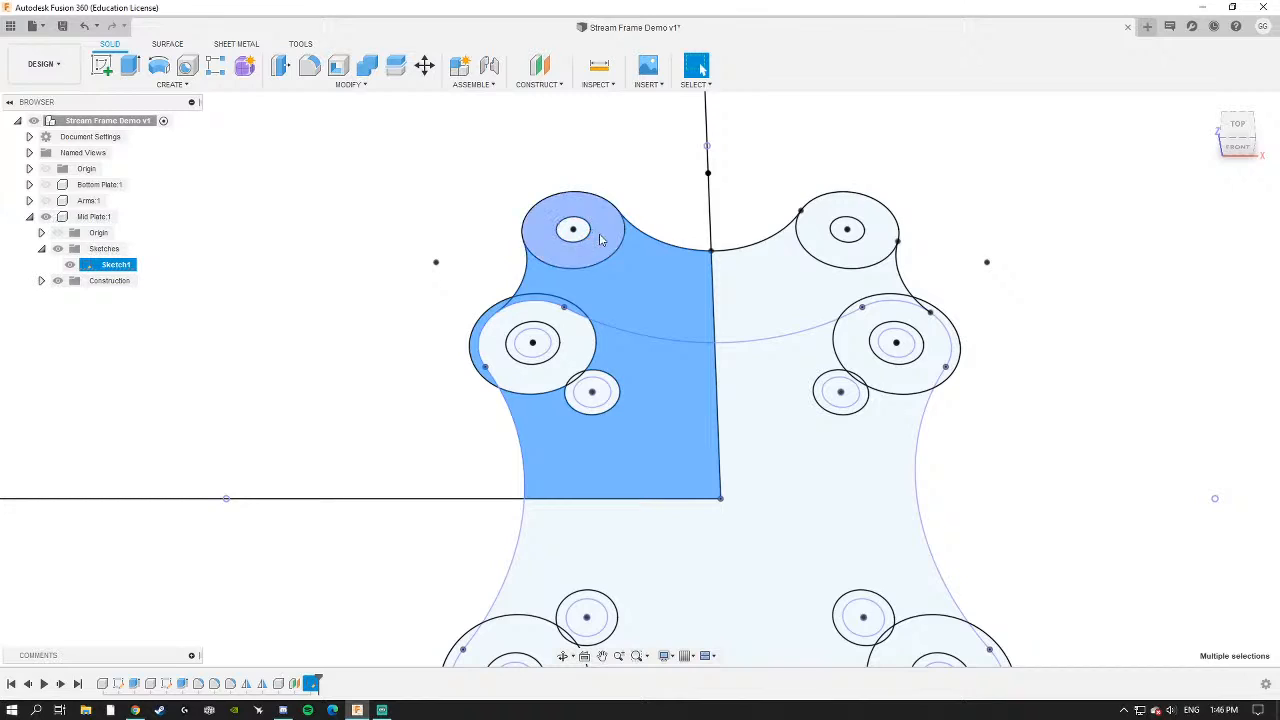
pyautogui.click(604, 240)
pyautogui.click(770, 275)
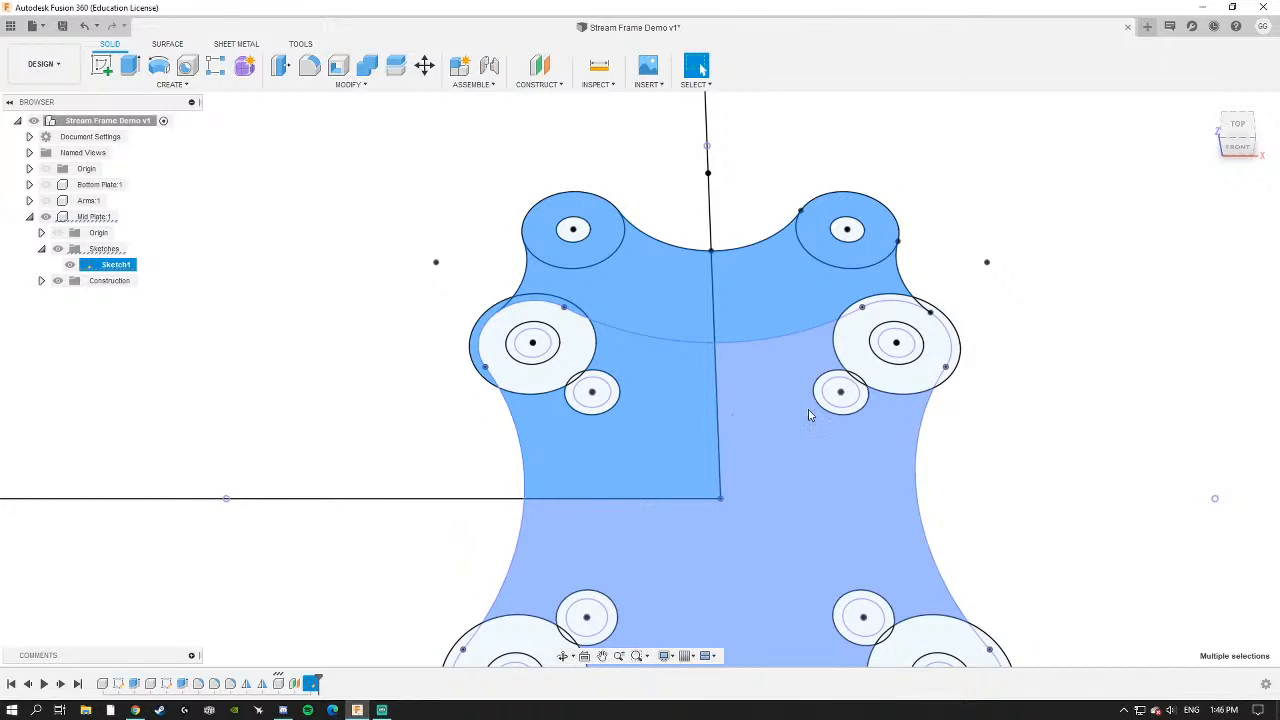
pyautogui.click(805, 440)
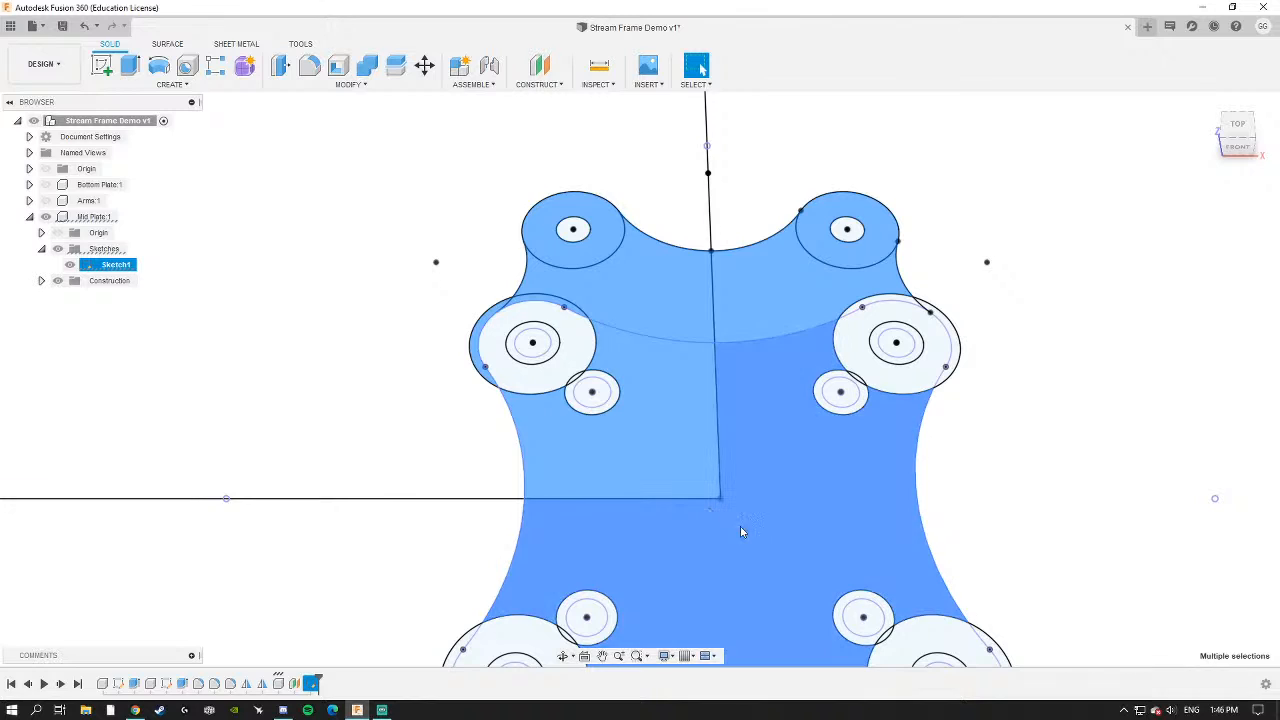
pyautogui.scroll(-3, 740, 531)
pyautogui.scroll(6, 704, 434)
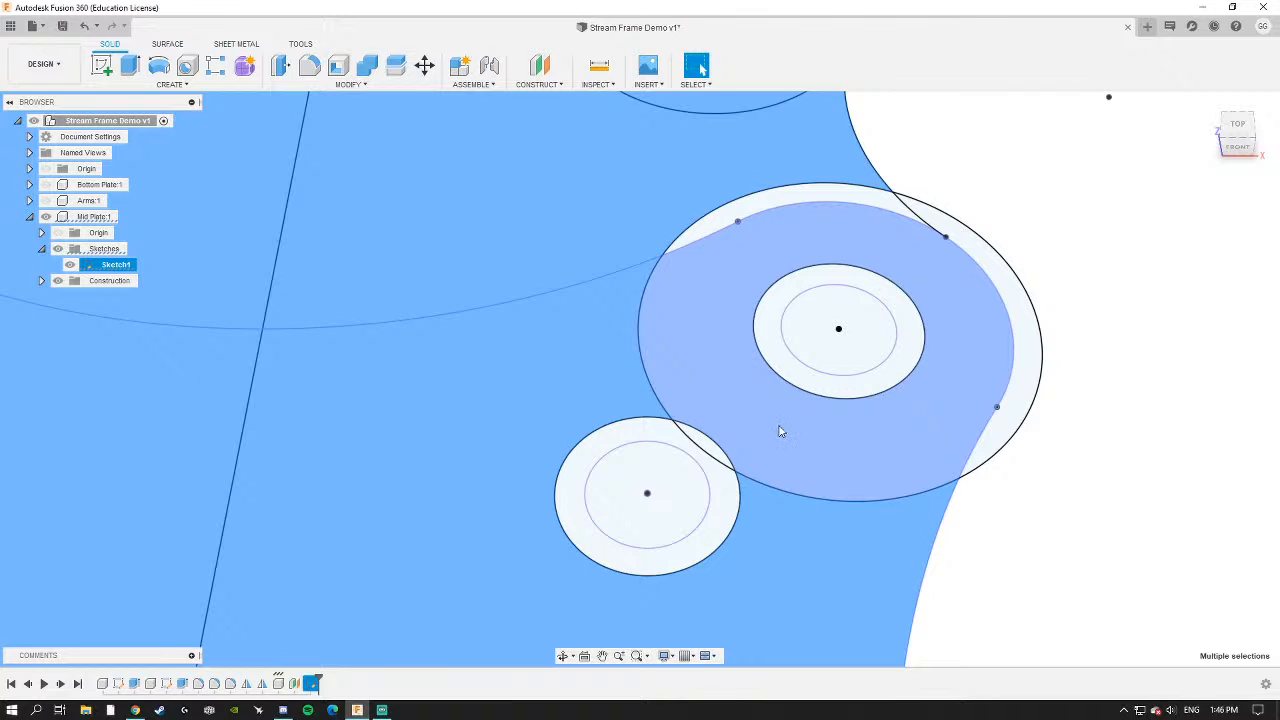
pyautogui.click(781, 432)
pyautogui.scroll(-10, 730, 266)
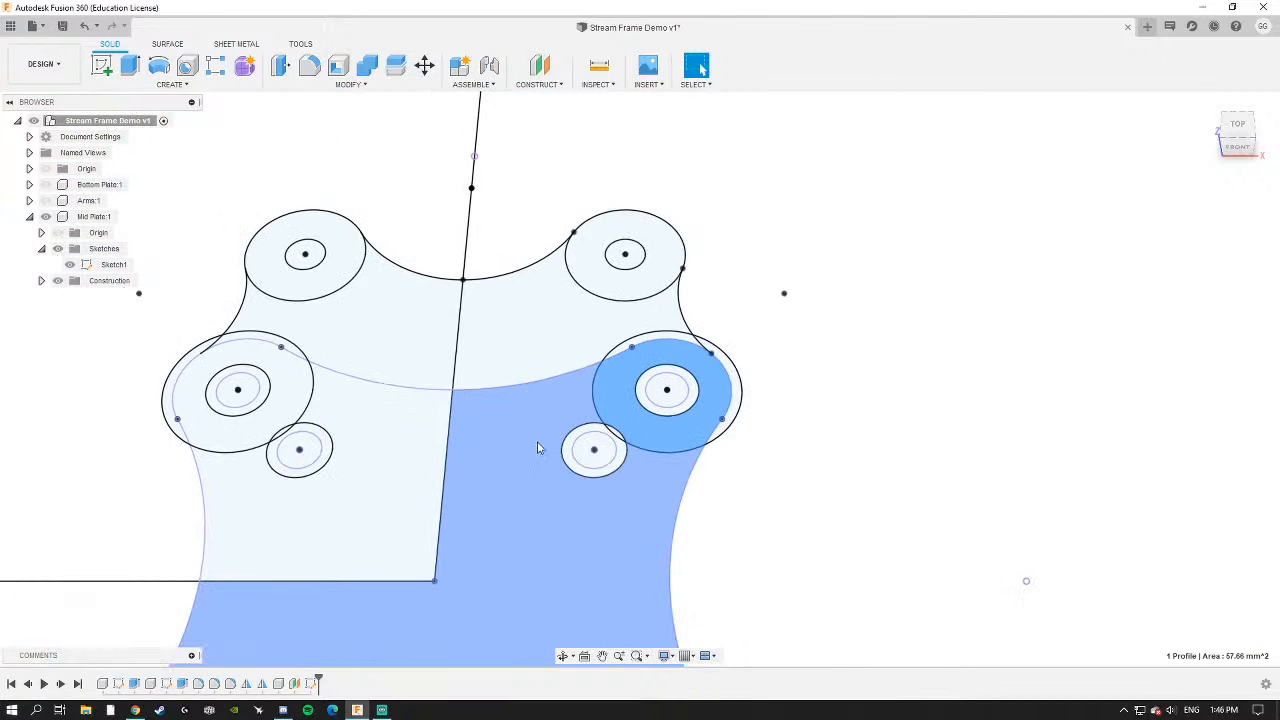
# Select all of the mid plate's profiles at once with a selection window around the whole outline in top view.
pyautogui.scroll(-3, 726, 466)
pyautogui.moveTo(720, 458)
pyautogui.keyDown('shift'); pyautogui.mouseDown(button='middle')
pyautogui.moveTo(683, 434)
pyautogui.moveTo(676, 448)
pyautogui.mouseUp(button='middle'); pyautogui.keyUp('shift')
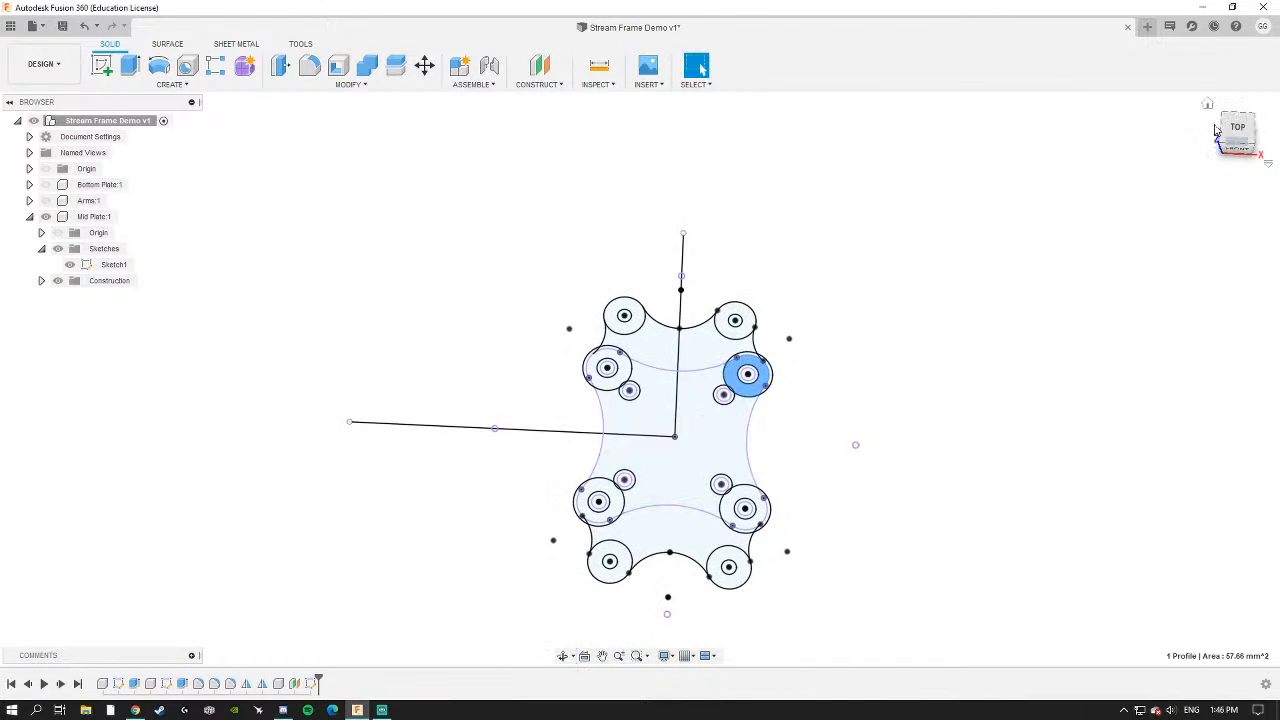
pyautogui.click(1238, 127)
pyautogui.moveTo(503, 228); pyautogui.dragTo(862, 622)
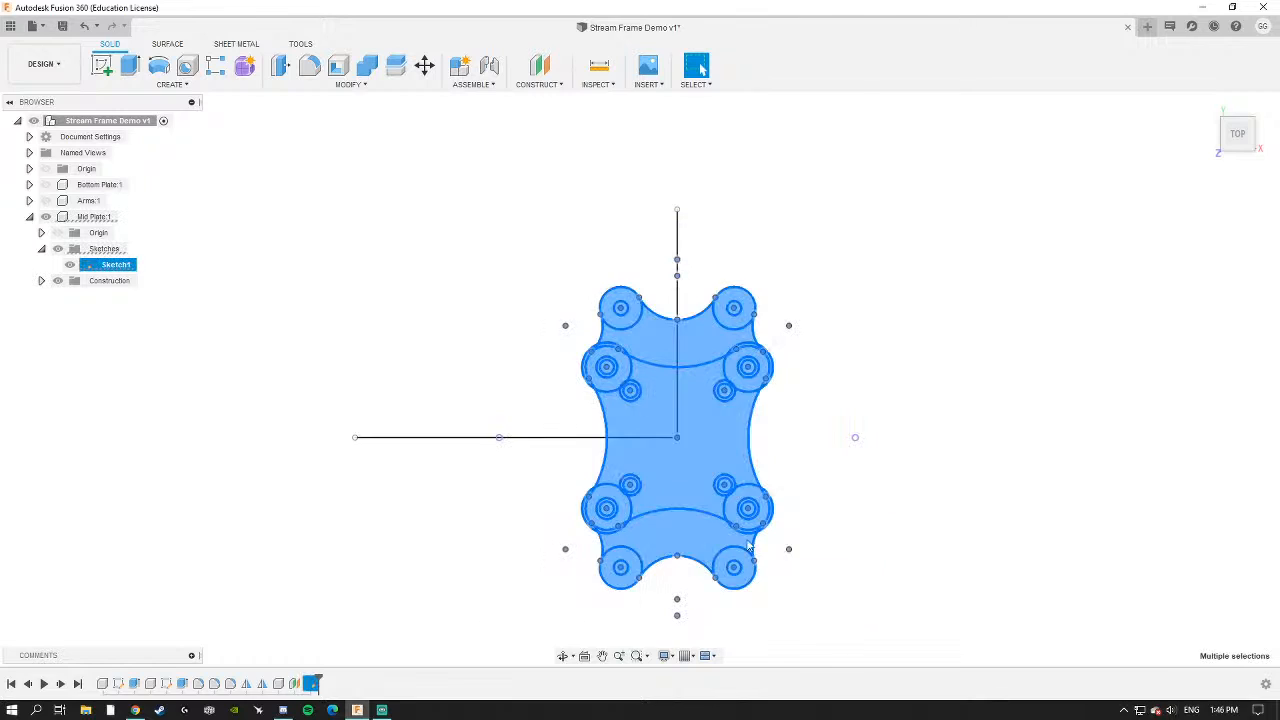
# Deselect the m3 hole and both press-fit holes with their inner circles at the mid plate's front-left corner.
pyautogui.scroll(5, 619, 330)
pyautogui.scroll(3, 619, 330)
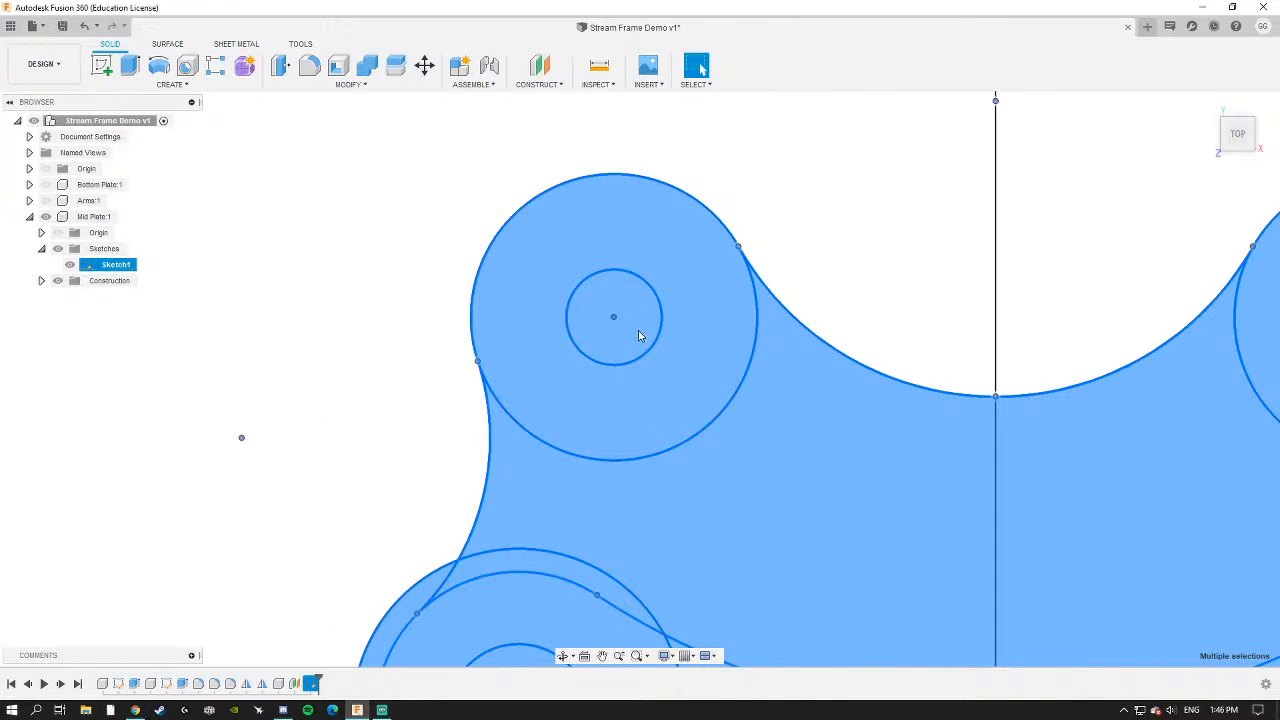
pyautogui.keyDown('shift'); pyautogui.click(613, 300); pyautogui.keyUp('shift')
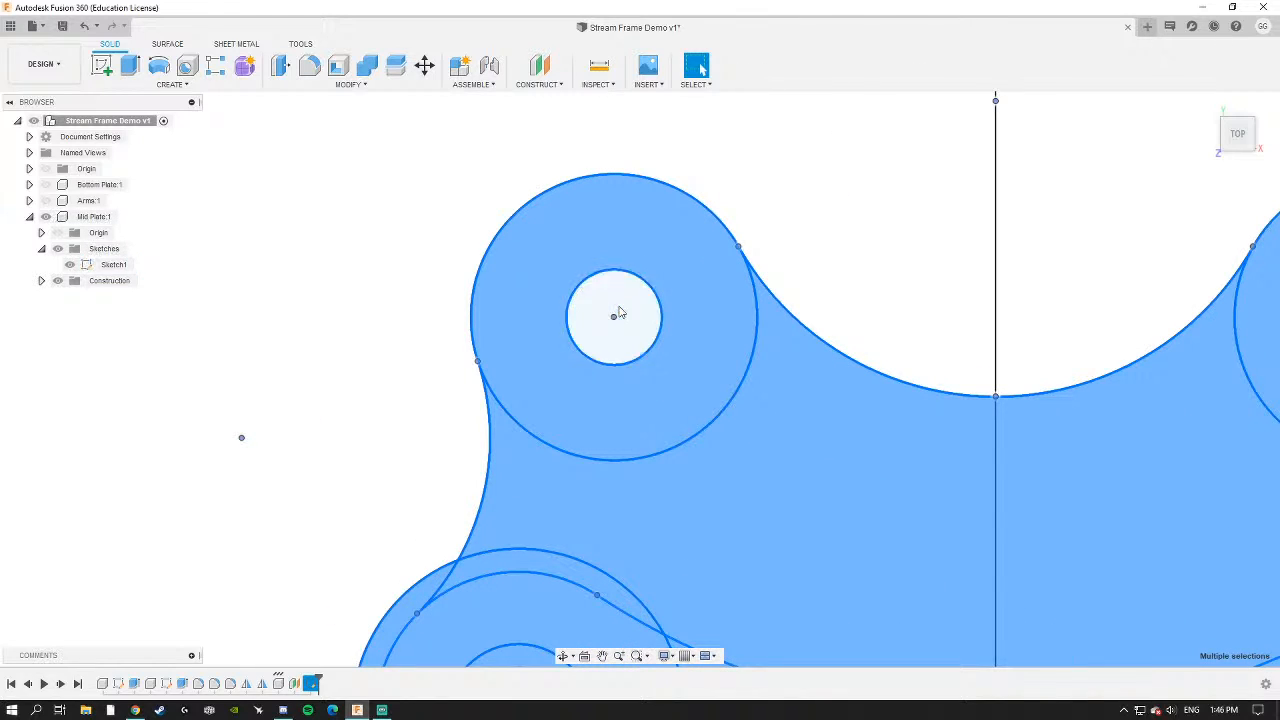
pyautogui.scroll(-3, 666, 471)
pyautogui.scroll(3, 581, 429)
pyautogui.scroll(1, 545, 388)
pyautogui.keyDown('shift'); pyautogui.click(546, 390); pyautogui.keyUp('shift')
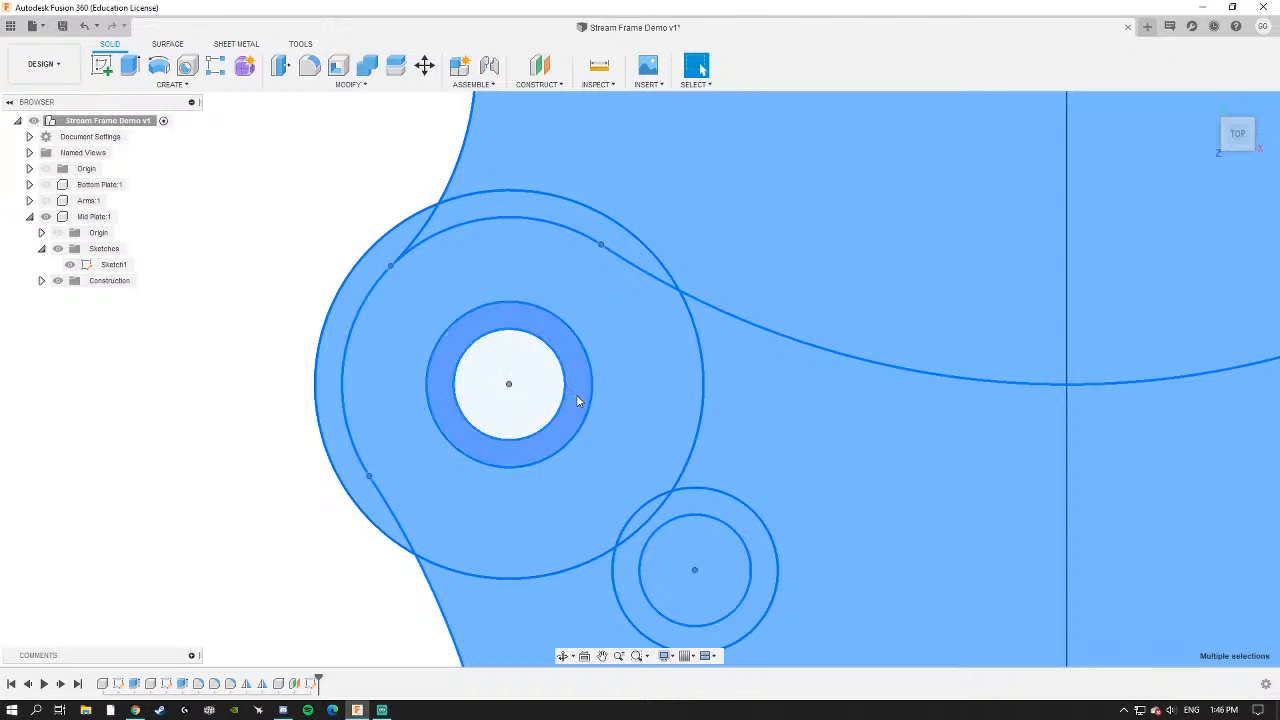
pyautogui.keyDown('shift'); pyautogui.click(577, 398); pyautogui.keyUp('shift')
pyautogui.moveTo(697, 574); pyautogui.dragTo(656, 457, button='middle')
pyautogui.keyDown('shift'); pyautogui.click(650, 440); pyautogui.keyUp('shift')
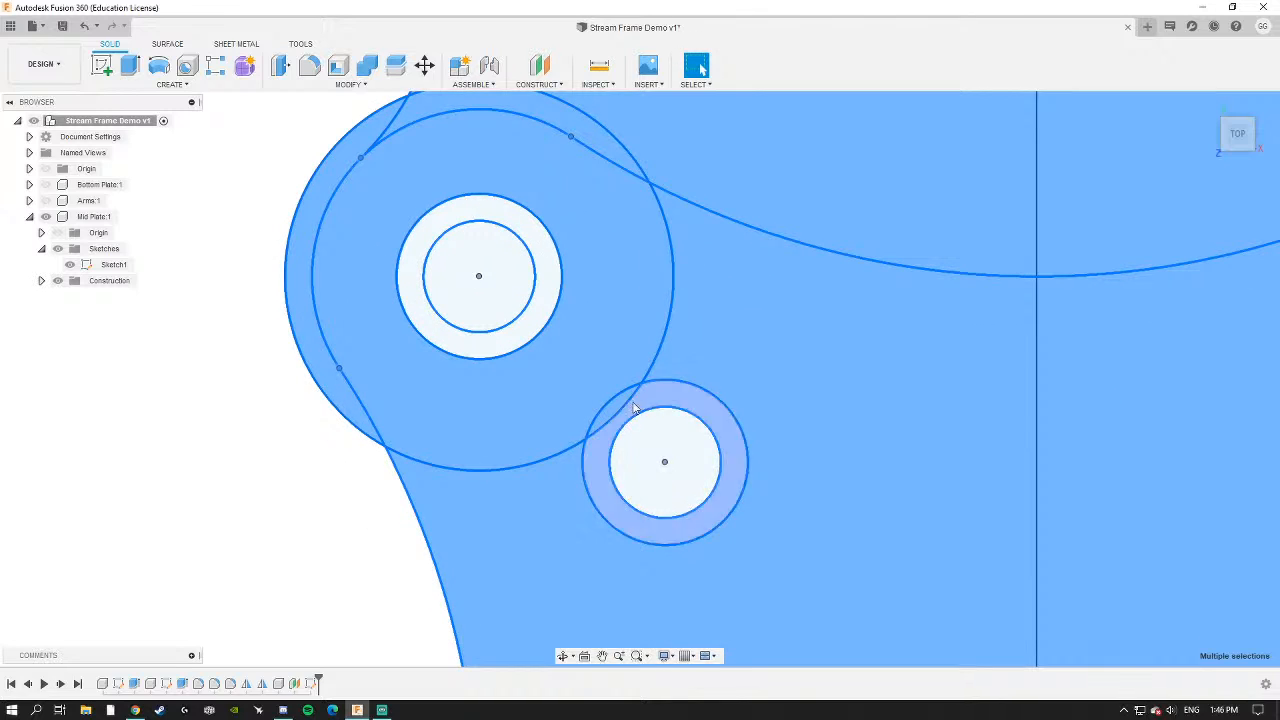
pyautogui.keyDown('shift'); pyautogui.click(628, 410); pyautogui.keyUp('shift')
# Remove the front-right m3 hole and both front-right press-fit holes, inner circles included, from the profile selection.
pyautogui.scroll(-3, 868, 388)
pyautogui.moveTo(1150, 347); pyautogui.dragTo(615, 358, button='middle')
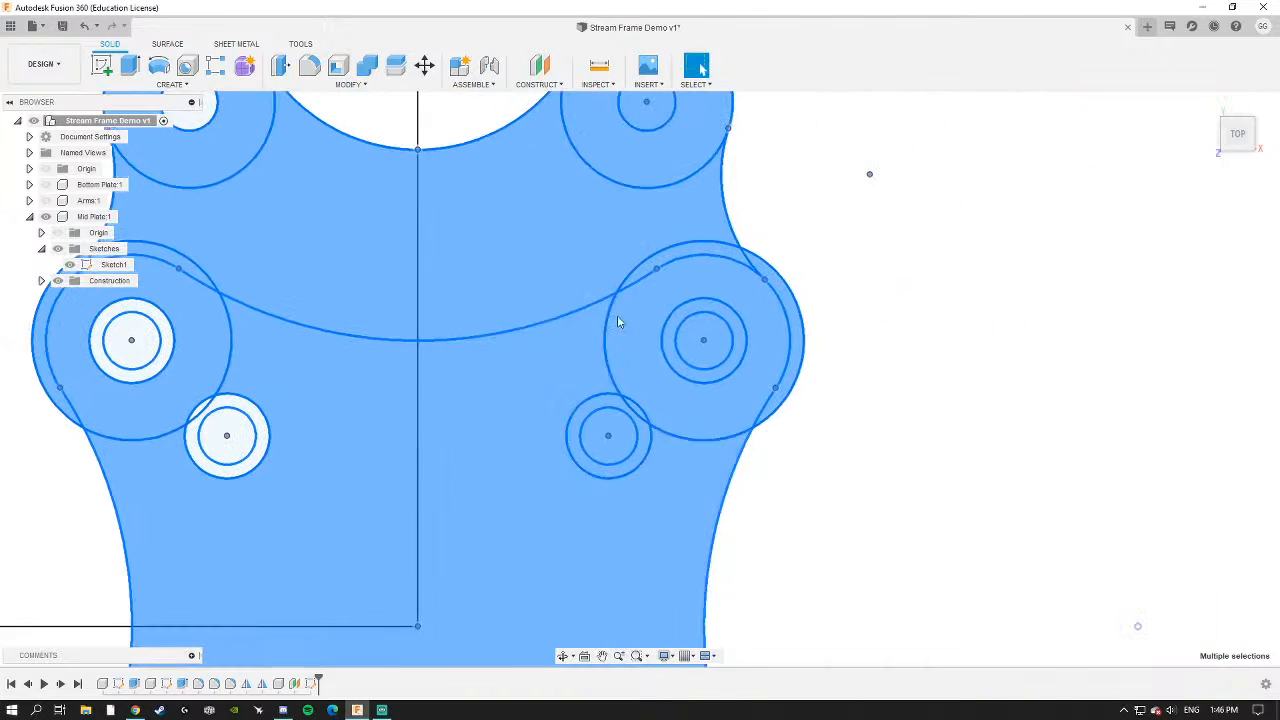
pyautogui.scroll(1, 652, 304)
pyautogui.moveTo(643, 214); pyautogui.dragTo(641, 394, button='middle')
pyautogui.keyDown('shift'); pyautogui.click(652, 254); pyautogui.keyUp('shift')
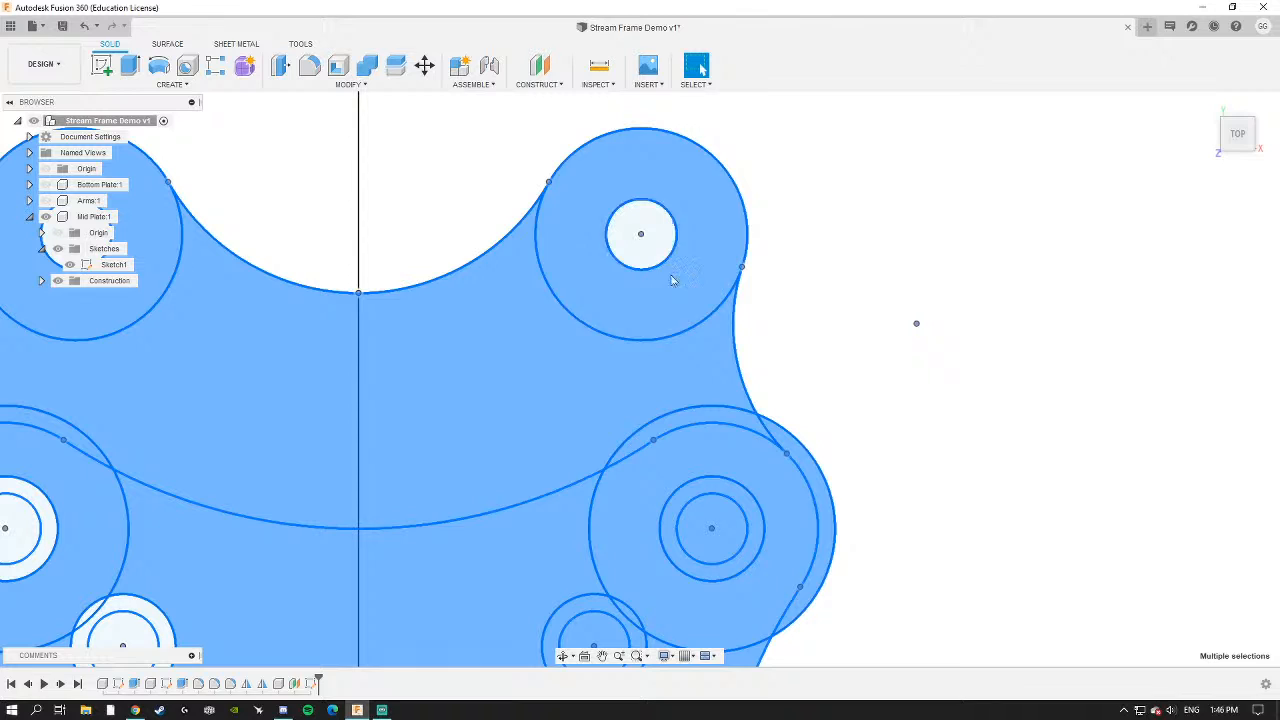
pyautogui.keyDown('shift'); pyautogui.click(731, 531); pyautogui.keyUp('shift')
pyautogui.keyDown('shift'); pyautogui.click(743, 536); pyautogui.keyUp('shift')
pyautogui.moveTo(745, 537); pyautogui.dragTo(752, 325, button='middle')
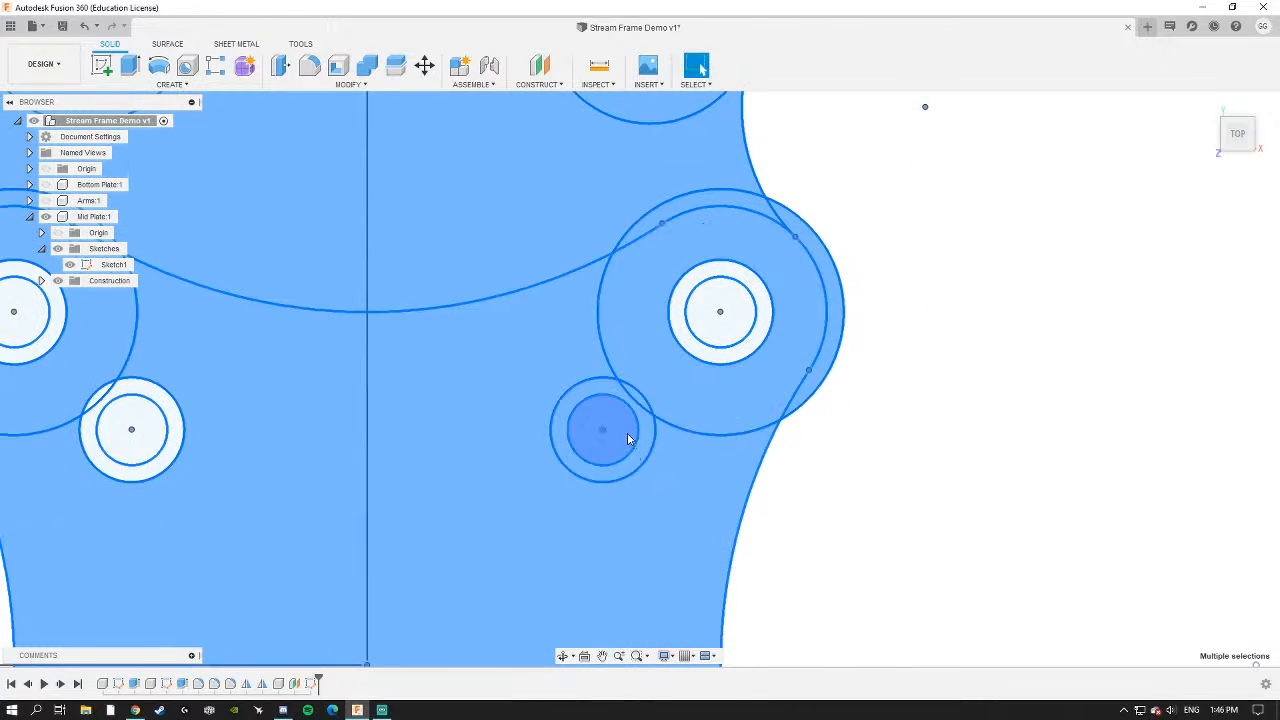
pyautogui.scroll(1, 627, 432)
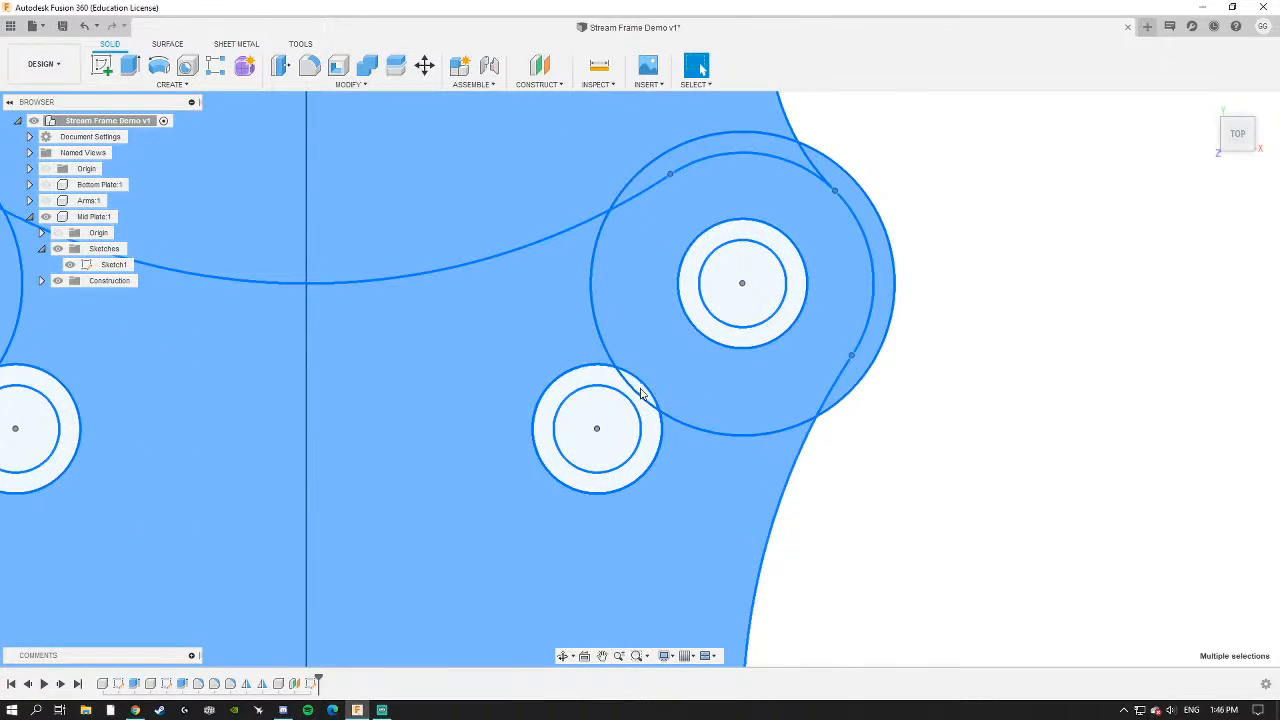
# Deselect the rear-left press-fit holes with their inner circles and the rear-left m3 hole, keeping the surrounding lobe selected.
pyautogui.scroll(-5, 697, 448)
pyautogui.scroll(1, 600, 350)
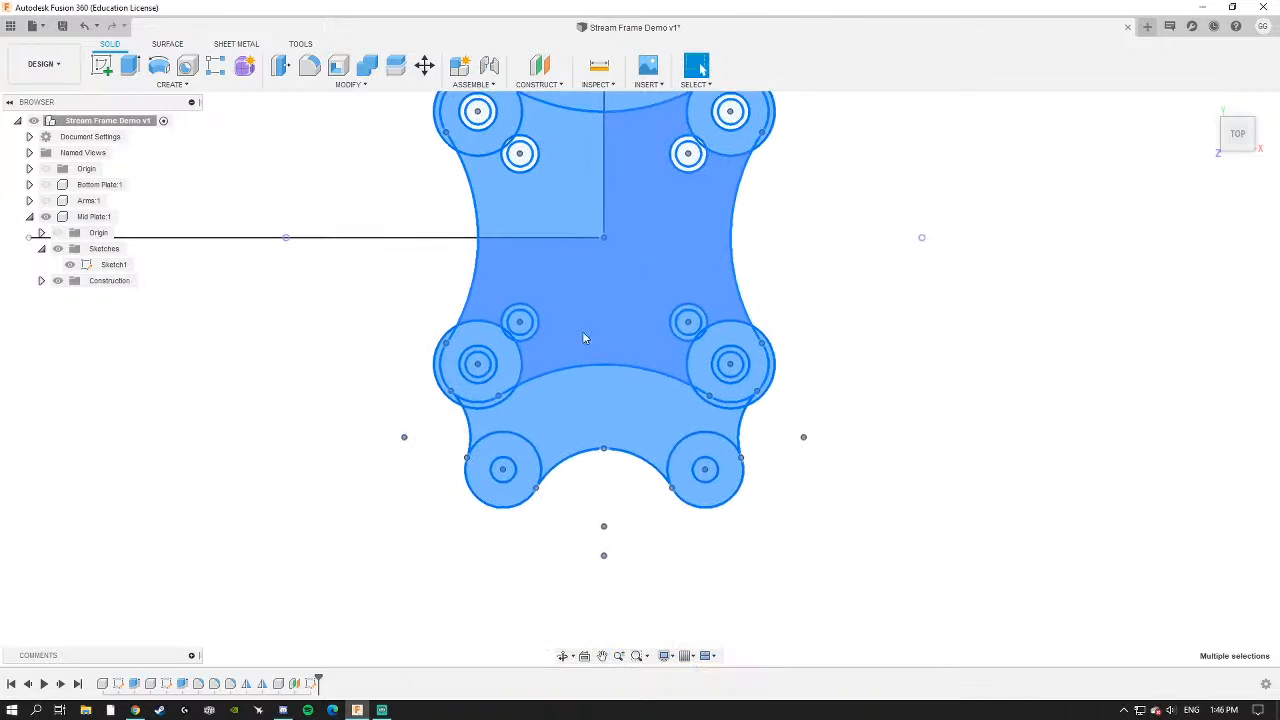
pyautogui.scroll(3, 520, 328)
pyautogui.keyDown('shift'); pyautogui.click(548, 328); pyautogui.keyUp('shift')
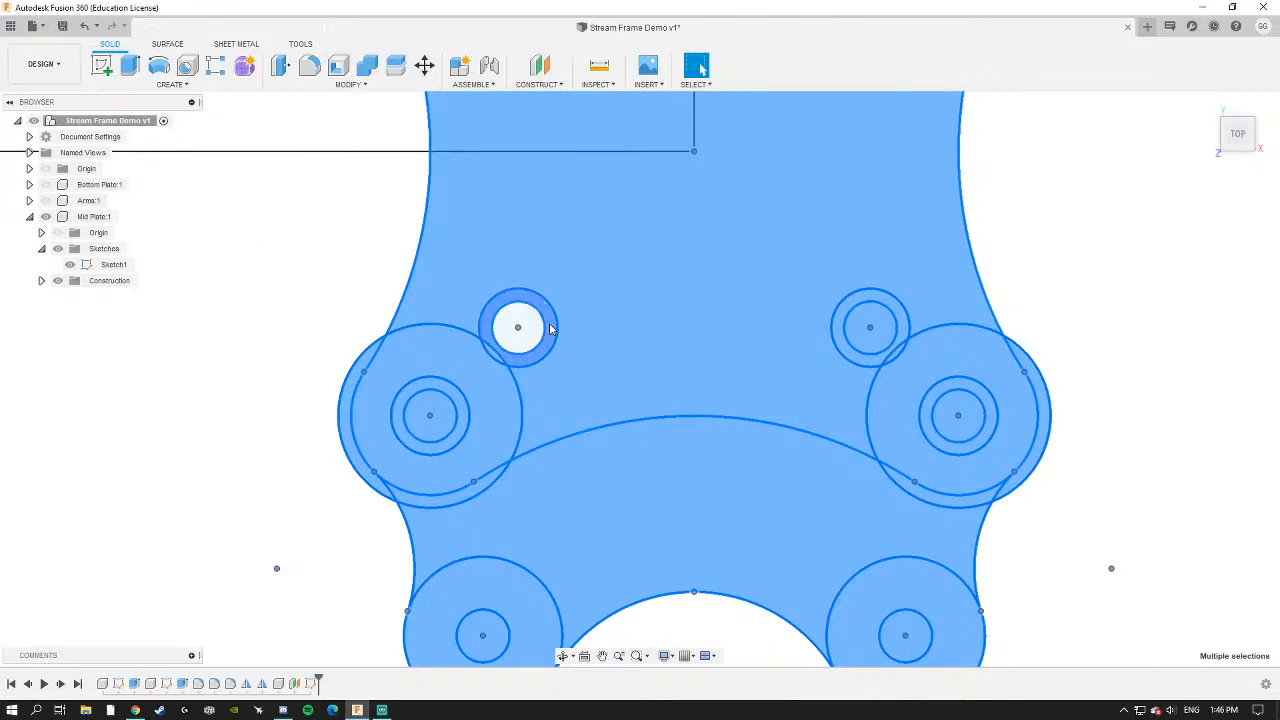
pyautogui.scroll(3, 479, 357)
pyautogui.keyDown('shift'); pyautogui.click(452, 391); pyautogui.keyUp('shift')
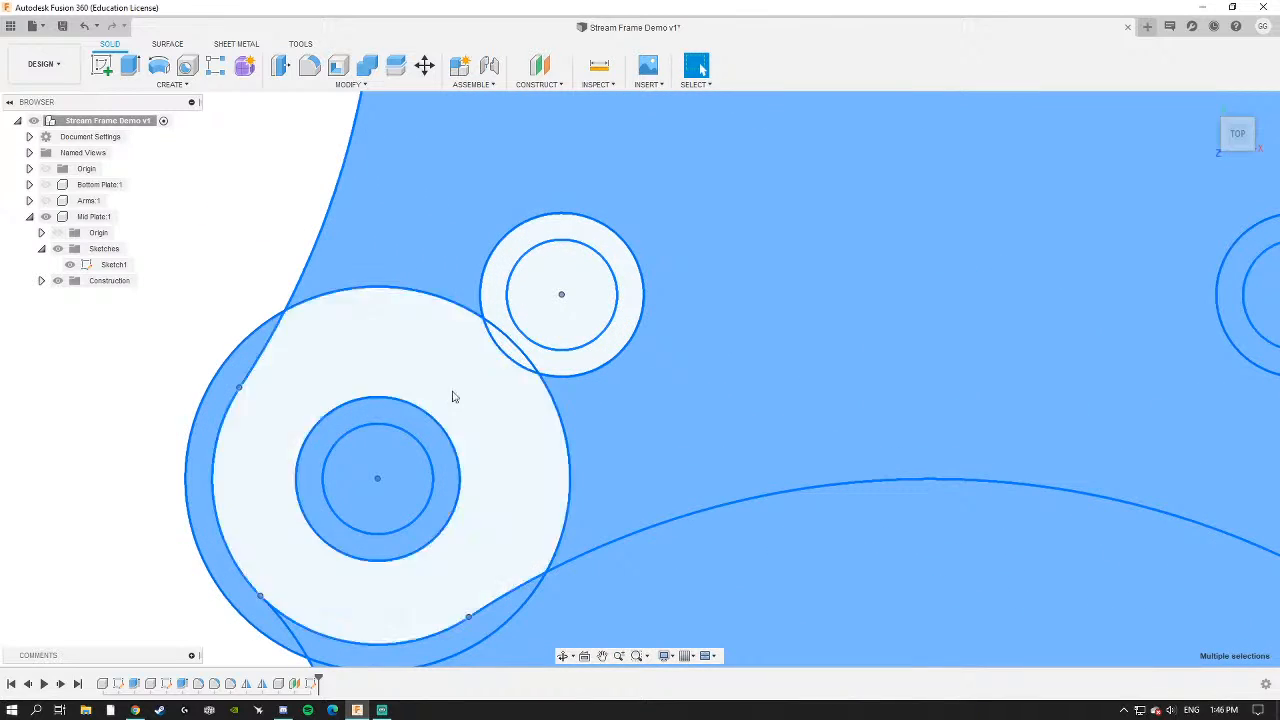
pyautogui.keyDown('shift'); pyautogui.click(413, 390); pyautogui.keyUp('shift')
pyautogui.keyDown('shift'); pyautogui.click(417, 434); pyautogui.keyUp('shift')
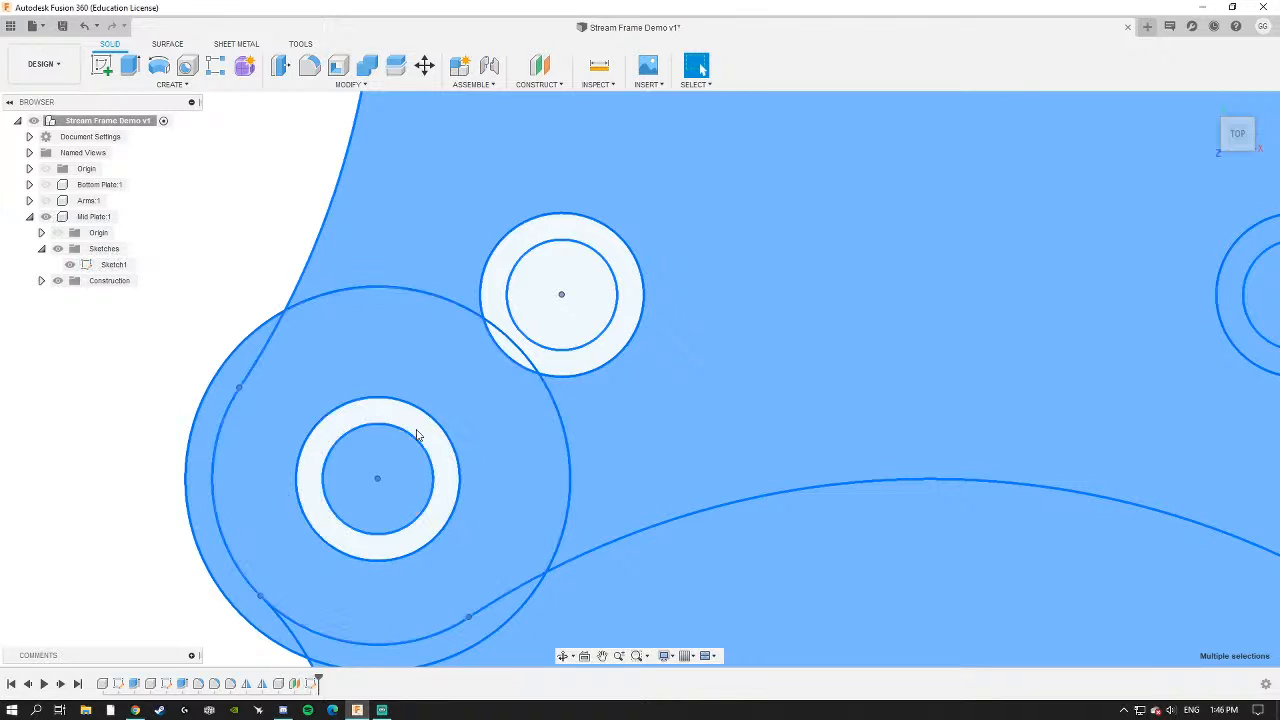
pyautogui.keyDown('shift'); pyautogui.click(400, 471); pyautogui.keyUp('shift')
pyautogui.scroll(-5, 674, 415)
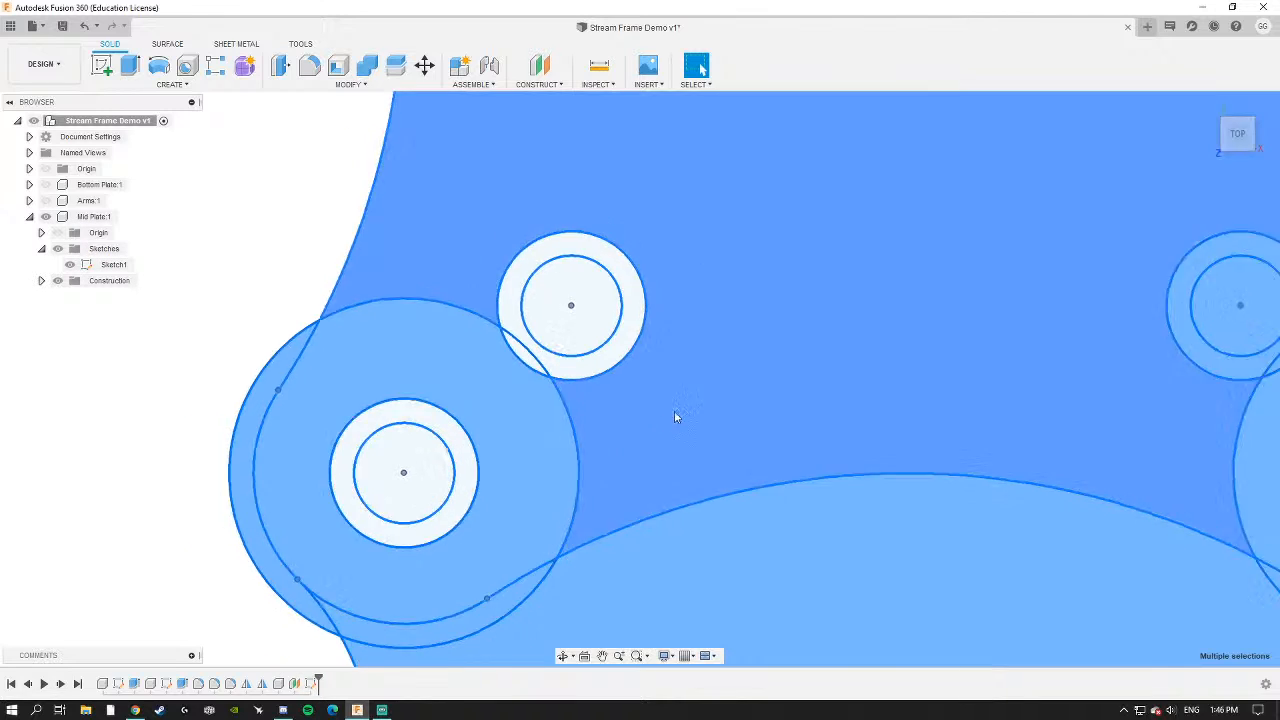
pyautogui.keyDown('shift'); pyautogui.click(601, 470); pyautogui.keyUp('shift')
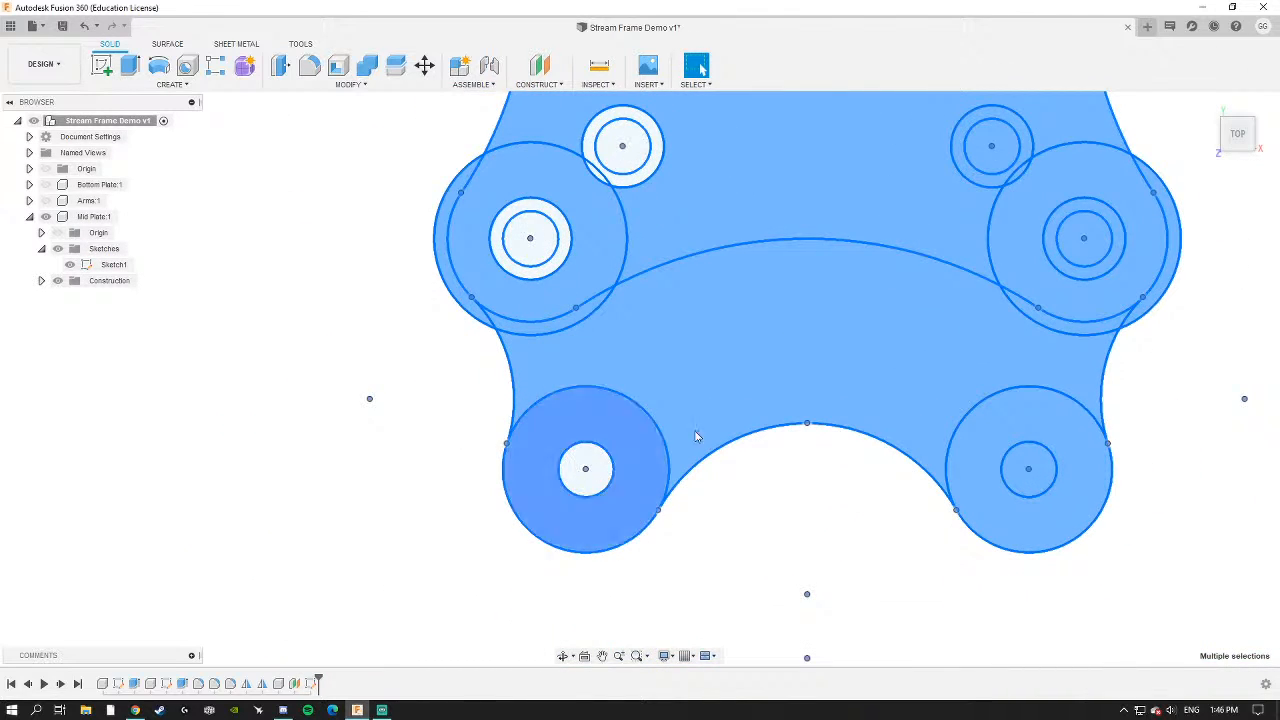
# Remove the rear-right m3 hole and both rear-right press-fit holes from the profile selection.
pyautogui.moveTo(866, 366); pyautogui.dragTo(598, 391, button='middle')
pyautogui.scroll(2, 773, 476)
pyautogui.keyDown('shift'); pyautogui.click(777, 505); pyautogui.keyUp('shift')
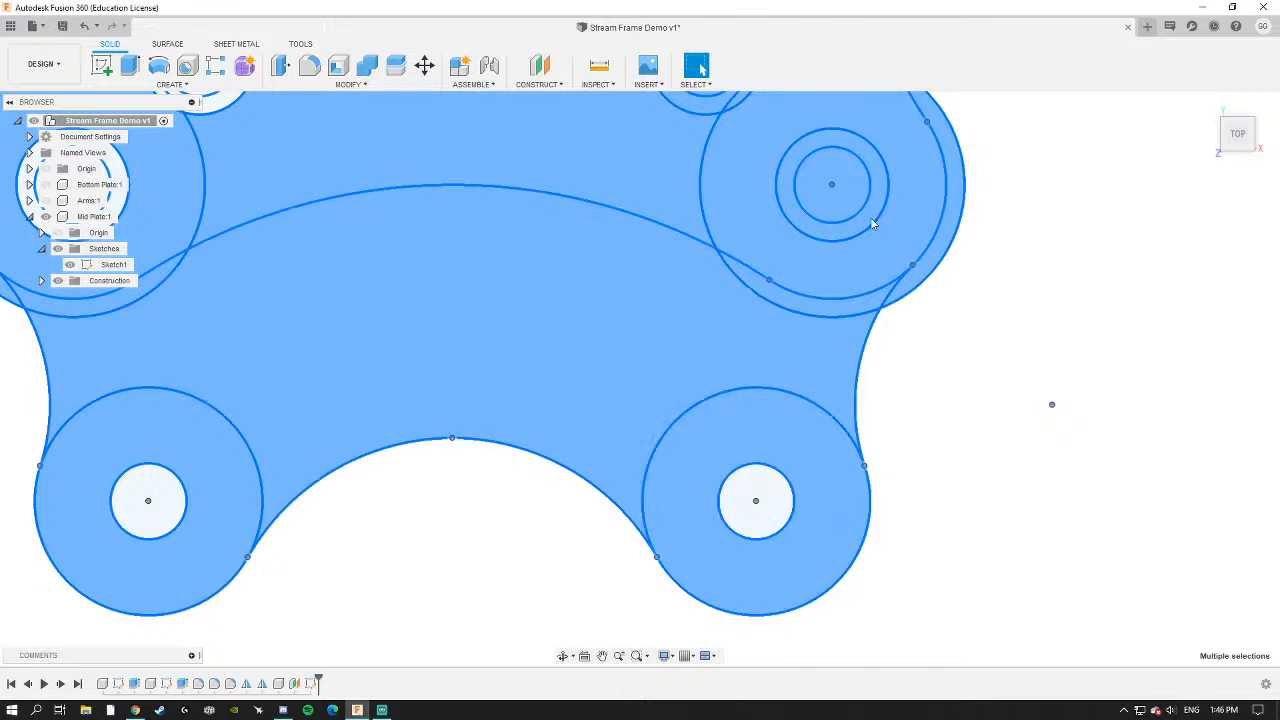
pyautogui.moveTo(872, 222); pyautogui.dragTo(752, 352, button='middle')
pyautogui.scroll(2, 752, 352)
pyautogui.keyDown('shift'); pyautogui.click(712, 338); pyautogui.keyUp('shift')
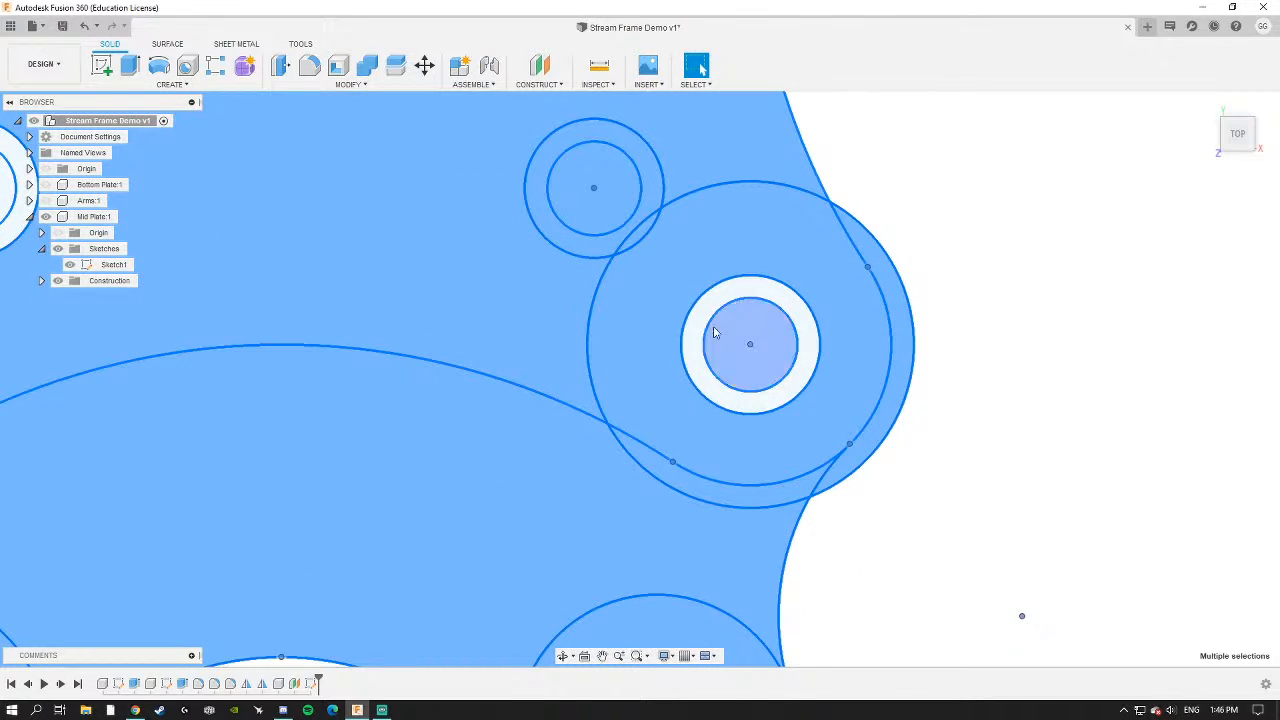
pyautogui.keyDown('shift'); pyautogui.click(711, 332); pyautogui.keyUp('shift')
pyautogui.keyDown('shift'); pyautogui.click(583, 210); pyautogui.keyUp('shift')
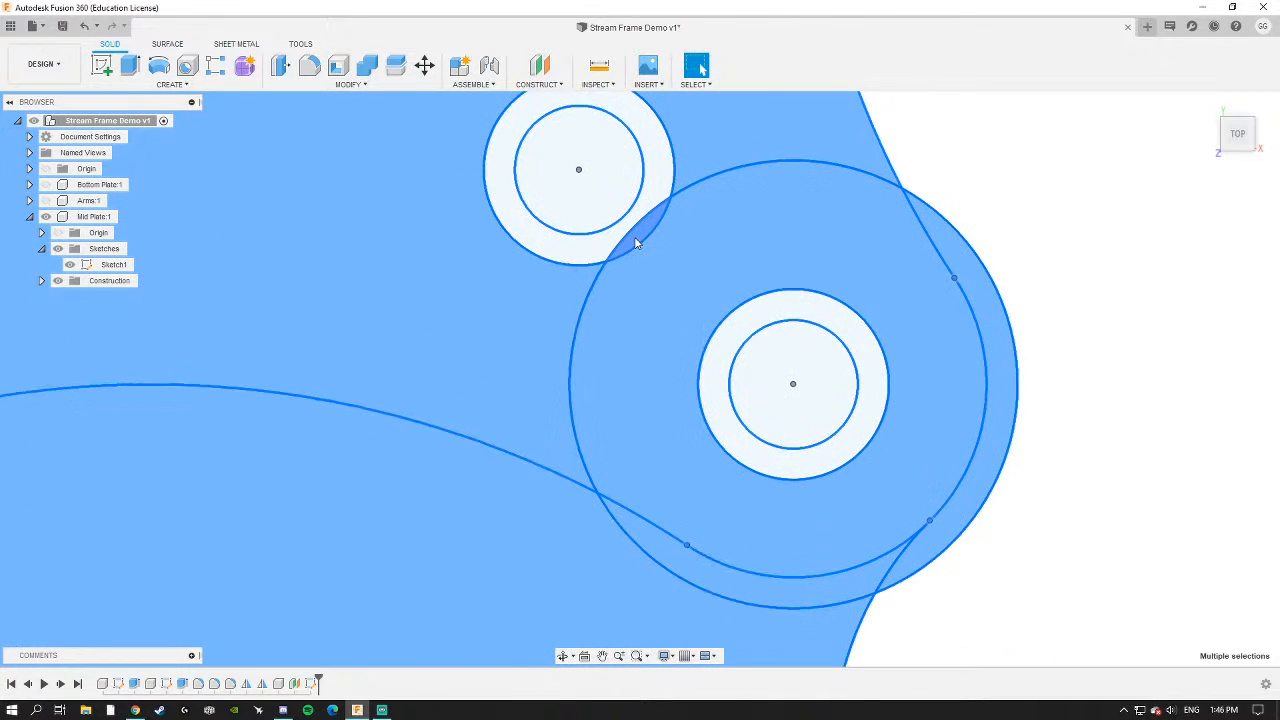
# Extrude the selected mid plate profiles 2 mm to one side as a new body.
pyautogui.scroll(-6, 620, 268)
pyautogui.moveTo(620, 268); pyautogui.dragTo(735, 475, button='middle')
pyautogui.scroll(-3, 875, 372)
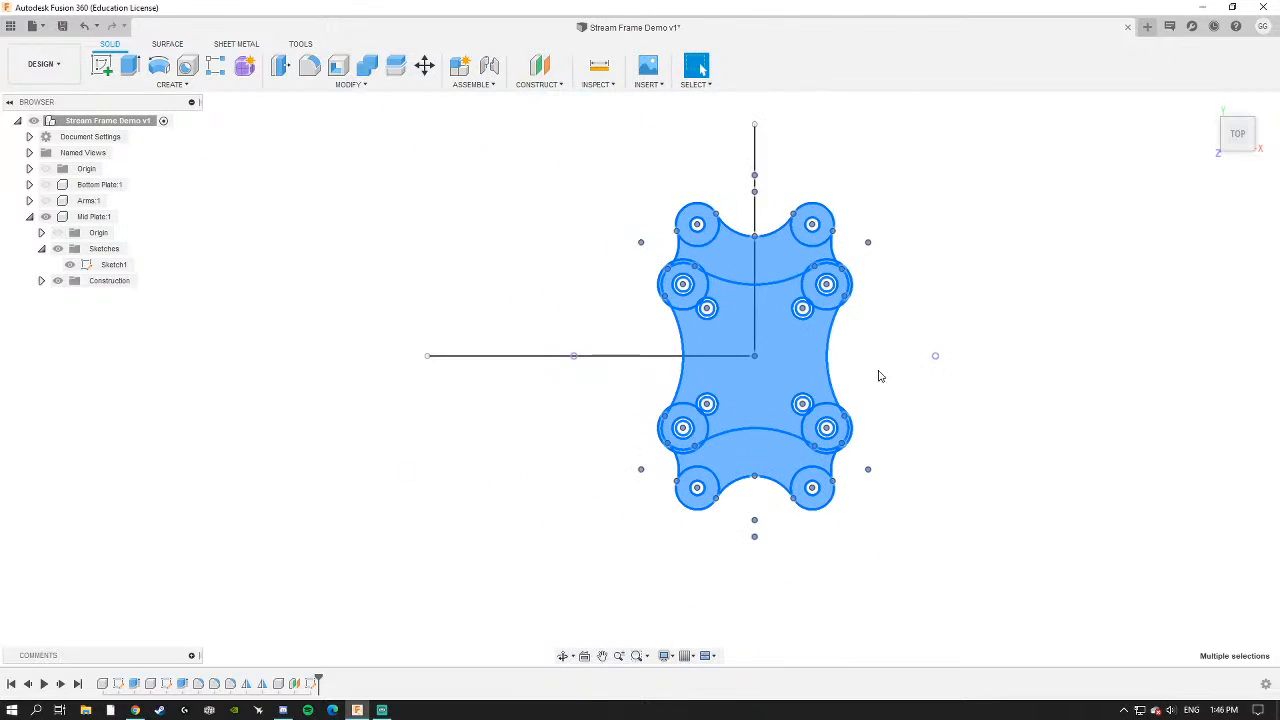
pyautogui.click(129, 68)
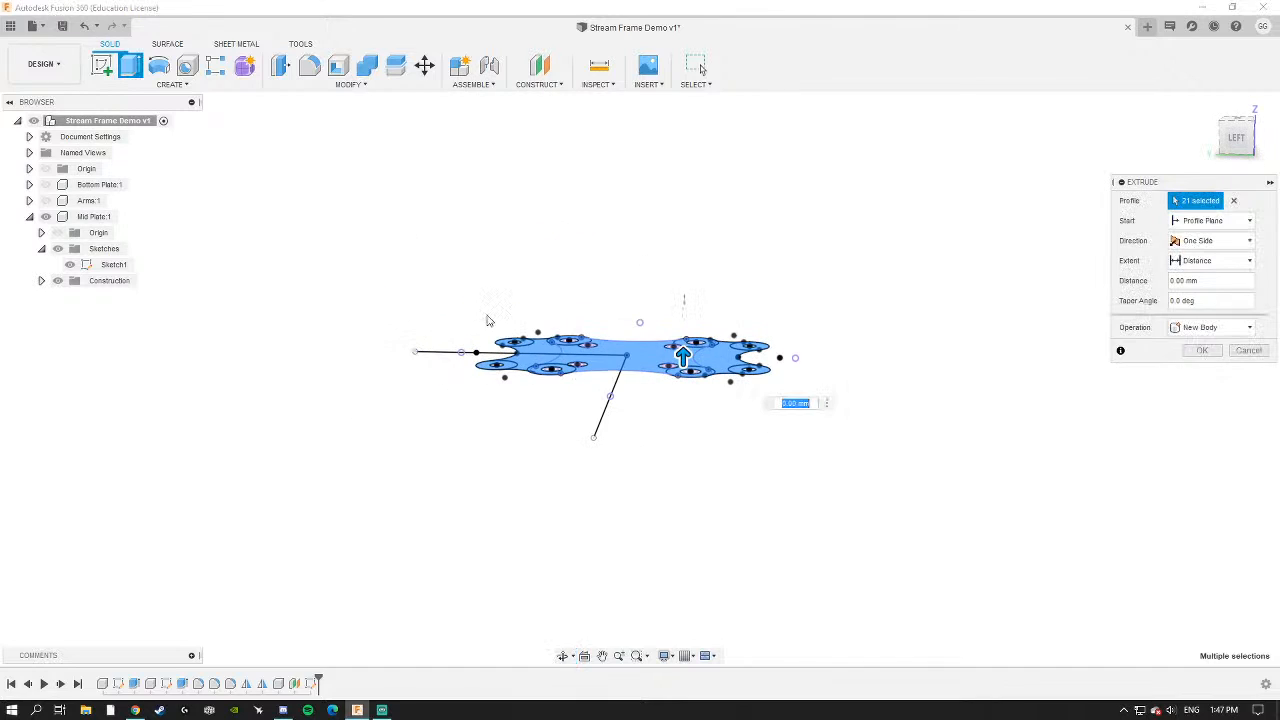
pyautogui.write('2')
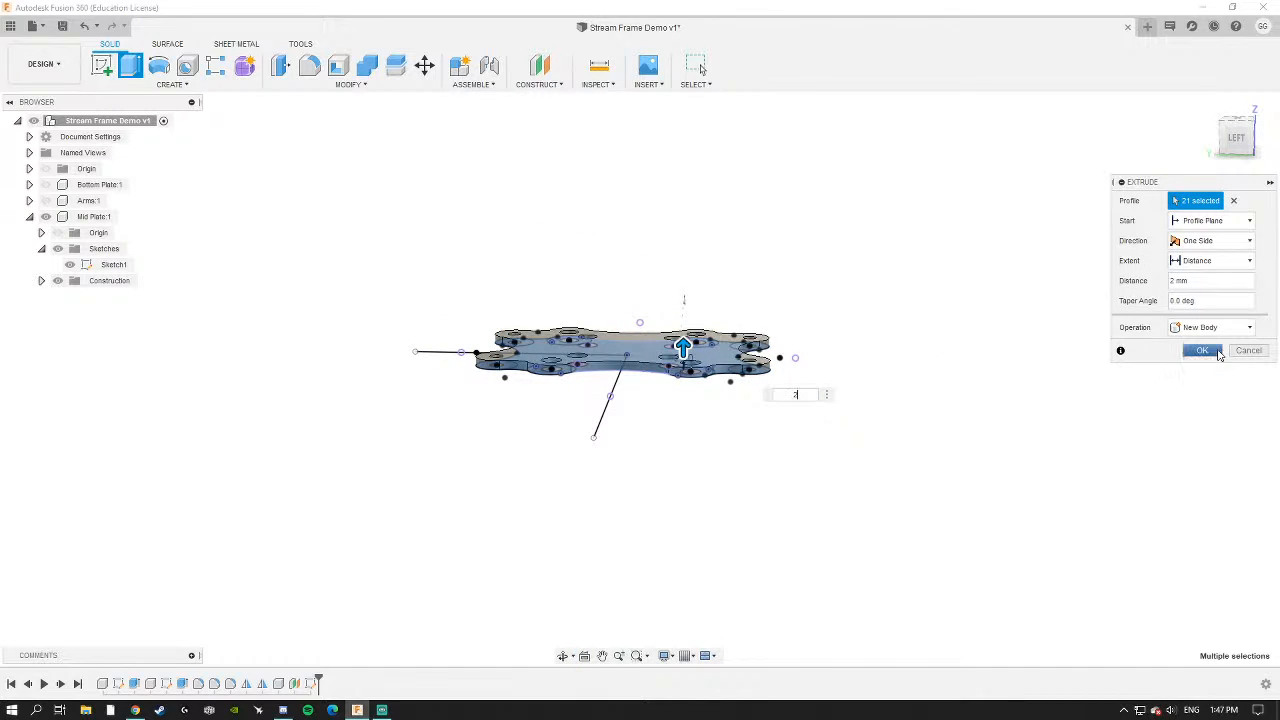
pyautogui.click(1202, 350)
# Reopen the mid plate sketch to examine where the front-left extension arc meets the 3 mm offset ring, and close the sketch.
pyautogui.keyDown('shift'); pyautogui.moveTo(914, 391); pyautogui.dragTo(634, 412, button='middle'); pyautogui.keyUp('shift')
pyautogui.scroll(3, 558, 413)
pyautogui.scroll(3, 634, 413)
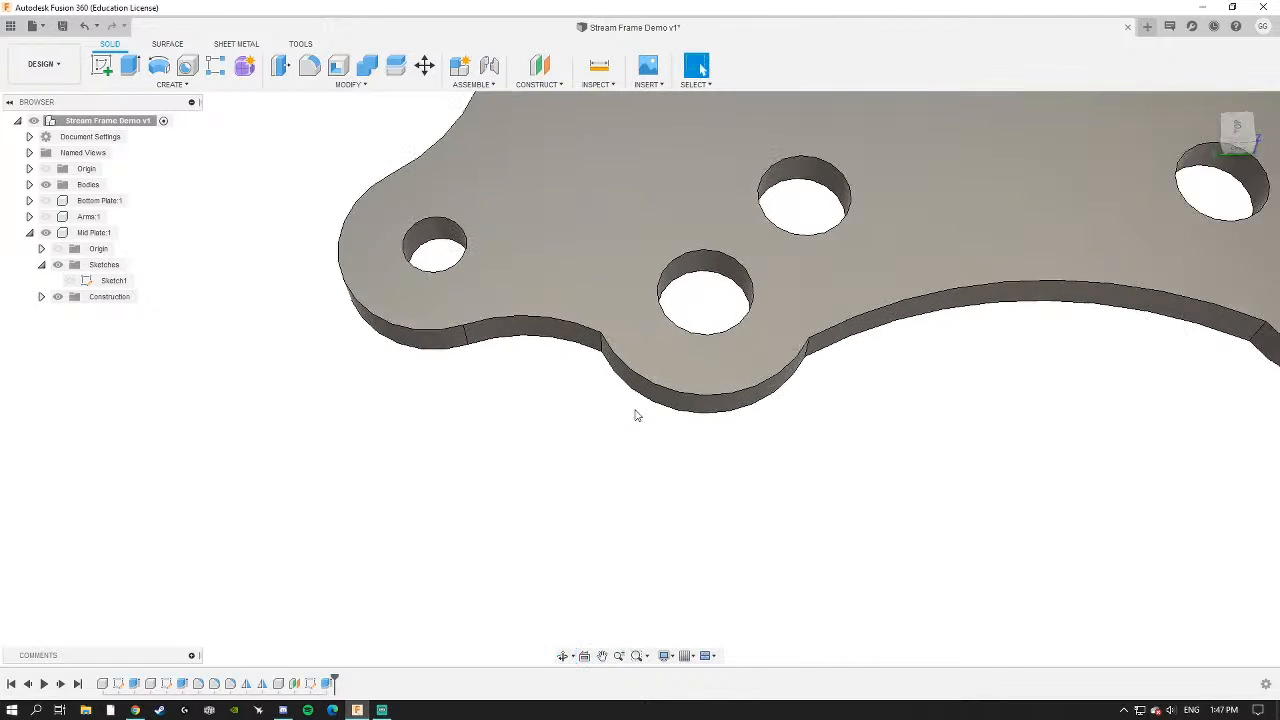
pyautogui.doubleClick(113, 280)
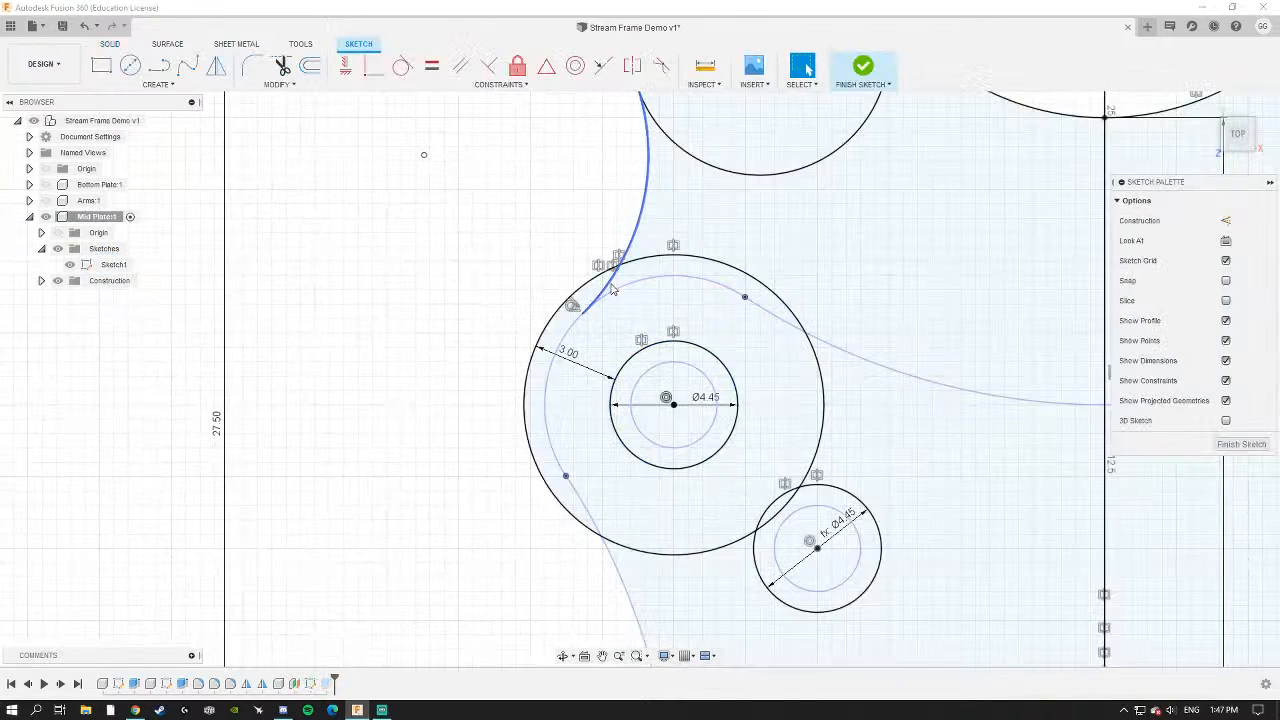
pyautogui.click(618, 264)
pyautogui.scroll(5, 619, 263)
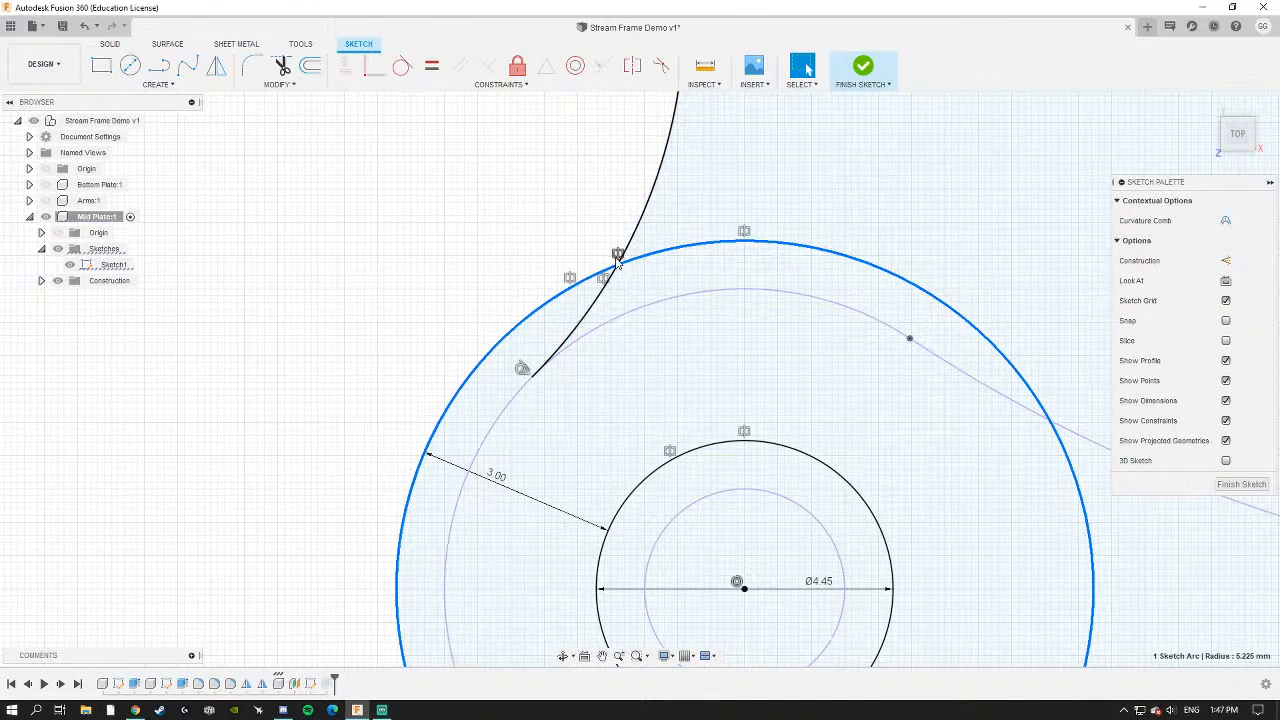
pyautogui.scroll(-3, 618, 260)
pyautogui.click(1241, 484)
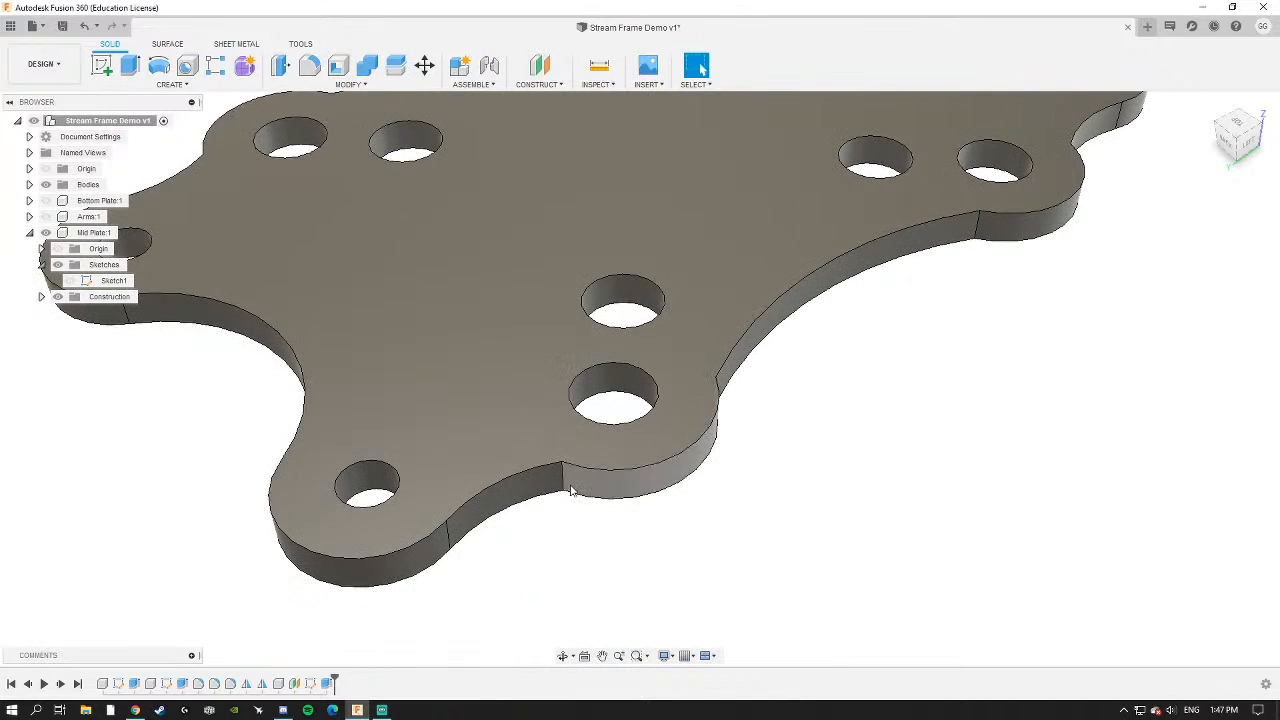
# Fillet the eight vertical edges on both sides of the four outer press-fit hole lobes with an 8 mm radius.
pyautogui.click(563, 482)
pyautogui.keyDown('shift'); pyautogui.moveTo(623, 466); pyautogui.dragTo(731, 400, button='middle'); pyautogui.keyUp('shift')
pyautogui.keyDown('ctrl'); pyautogui.click(716, 397); pyautogui.keyUp('ctrl')
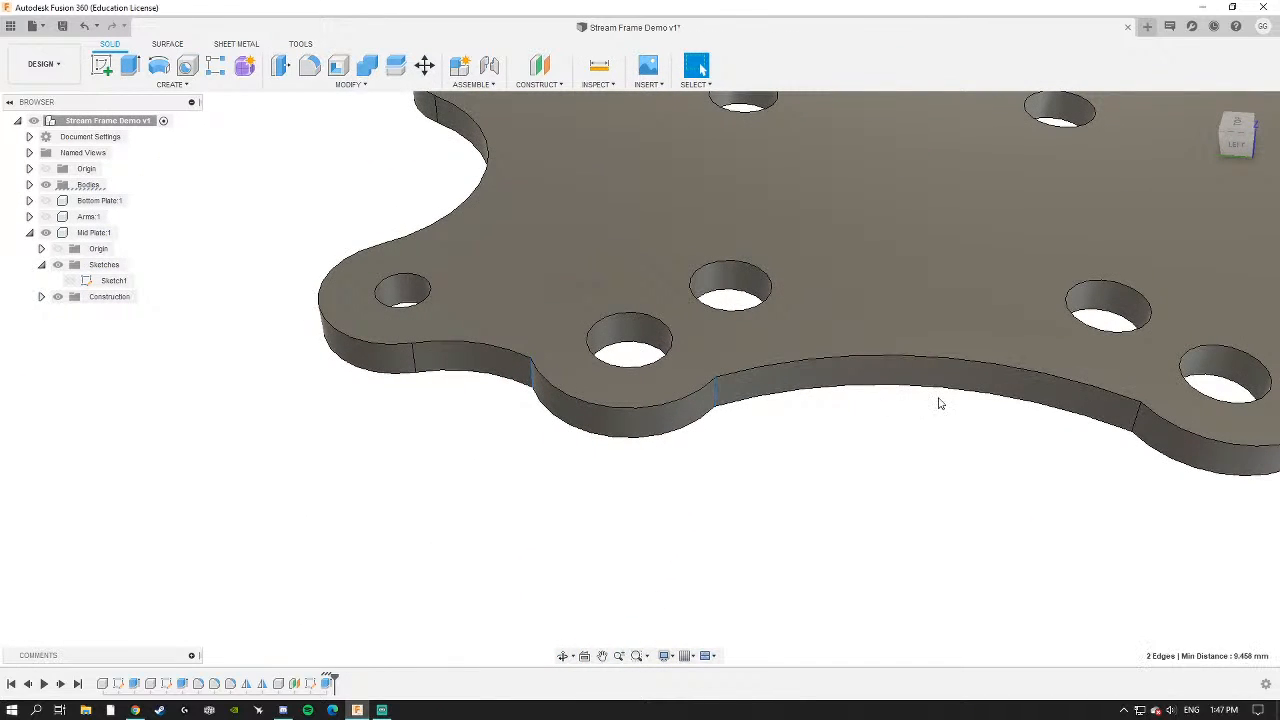
pyautogui.keyDown('shift'); pyautogui.moveTo(939, 403); pyautogui.dragTo(846, 426, button='middle'); pyautogui.keyUp('shift')
pyautogui.keyDown('ctrl'); pyautogui.click(893, 414); pyautogui.keyUp('ctrl')
pyautogui.keyDown('shift'); pyautogui.moveTo(975, 430); pyautogui.dragTo(885, 412, button='middle'); pyautogui.keyUp('shift')
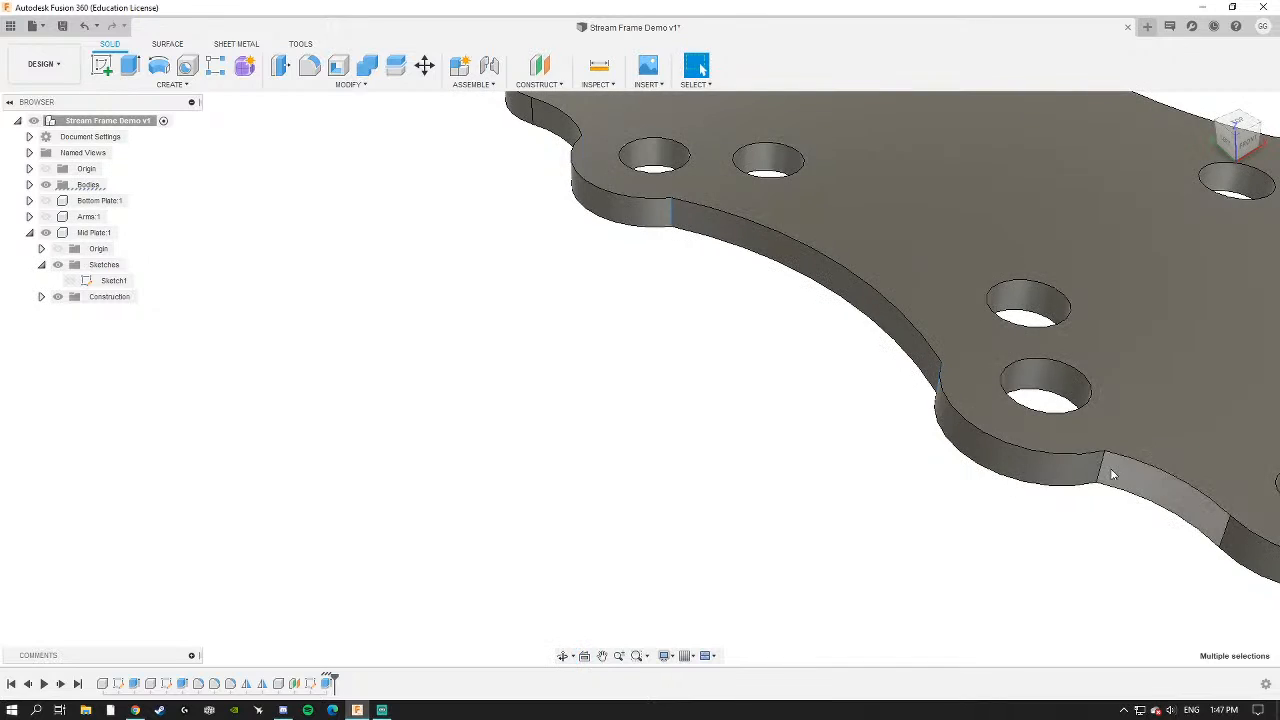
pyautogui.keyDown('ctrl'); pyautogui.click(1104, 466); pyautogui.keyUp('ctrl')
pyautogui.moveTo(1065, 250); pyautogui.dragTo(627, 464, button='middle')
pyautogui.scroll(-4, 625, 464)
pyautogui.keyDown('shift'); pyautogui.moveTo(880, 425); pyautogui.dragTo(705, 365, button='middle'); pyautogui.keyUp('shift')
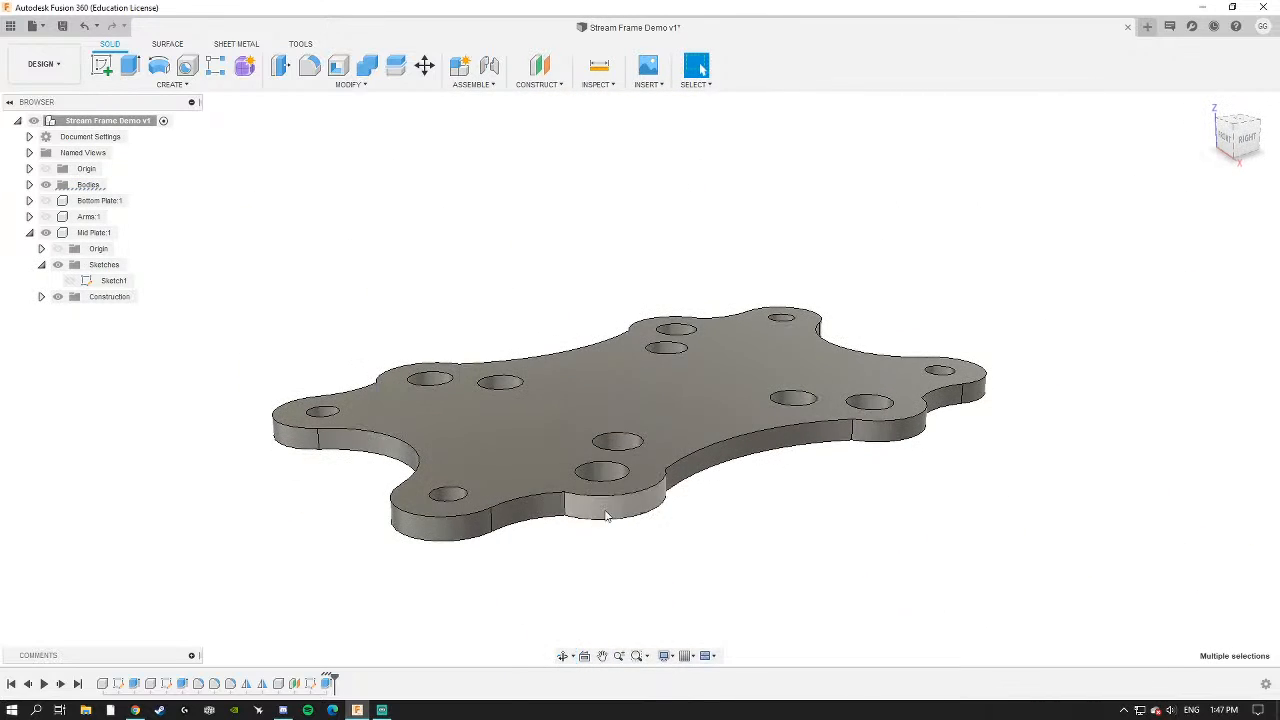
pyautogui.keyDown('ctrl'); pyautogui.click(566, 508); pyautogui.keyUp('ctrl')
pyautogui.keyDown('shift'); pyautogui.moveTo(740, 493); pyautogui.dragTo(500, 470, button='middle'); pyautogui.keyUp('shift')
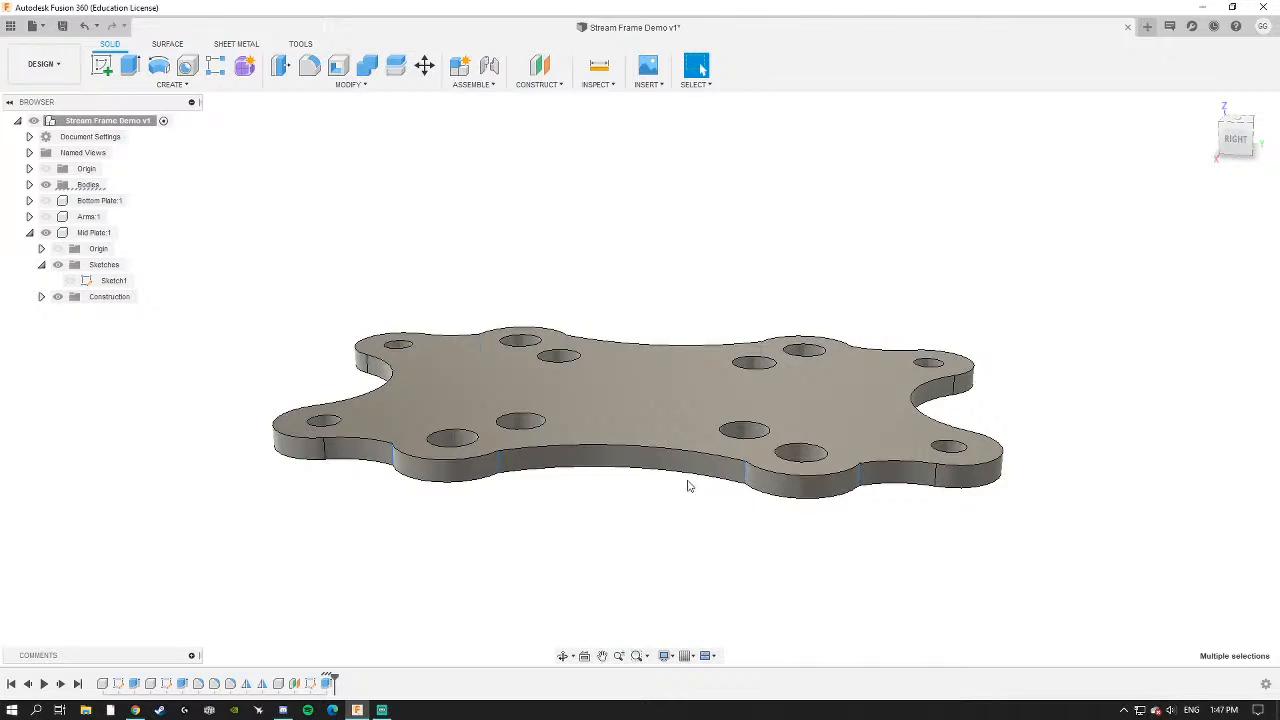
pyautogui.keyDown('shift'); pyautogui.moveTo(688, 486); pyautogui.dragTo(708, 418, button='middle'); pyautogui.keyUp('shift')
pyautogui.press('f')
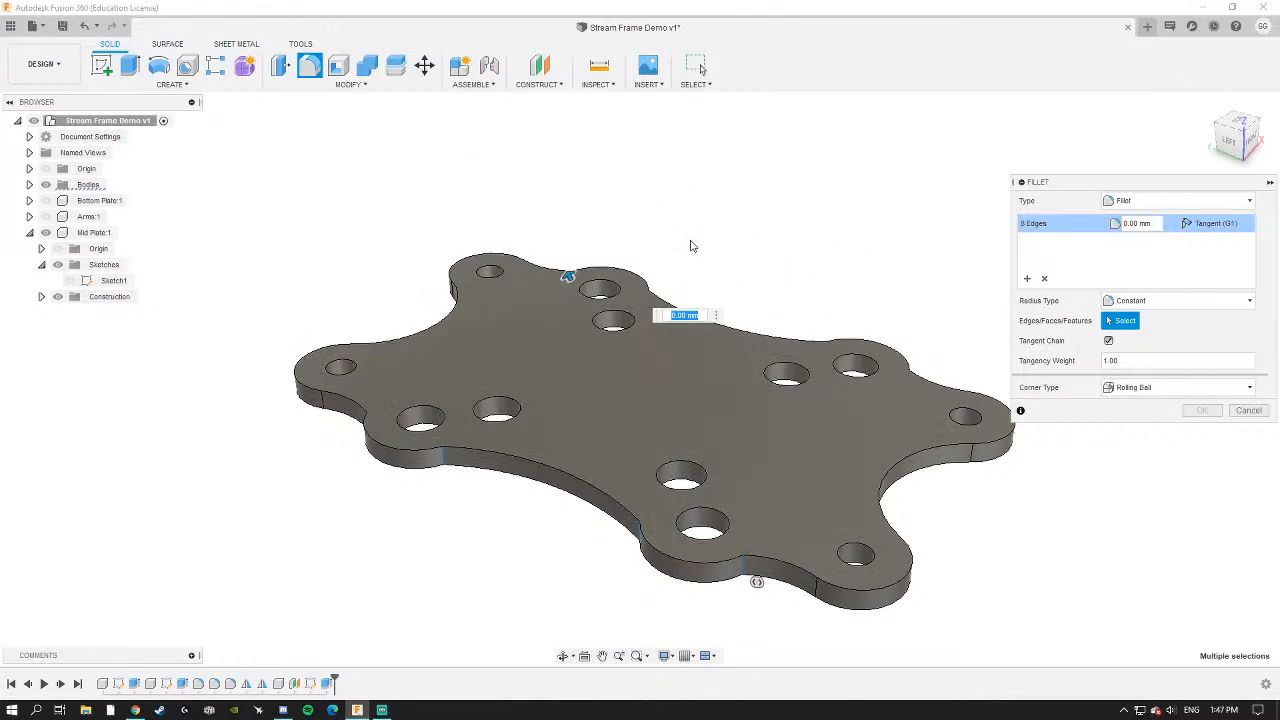
pyautogui.keyDown('shift'); pyautogui.moveTo(691, 246); pyautogui.dragTo(472, 208, button='middle'); pyautogui.keyUp('shift')
pyautogui.moveTo(854, 498); pyautogui.dragTo(708, 409, button='middle')
pyautogui.scroll(2, 724, 410)
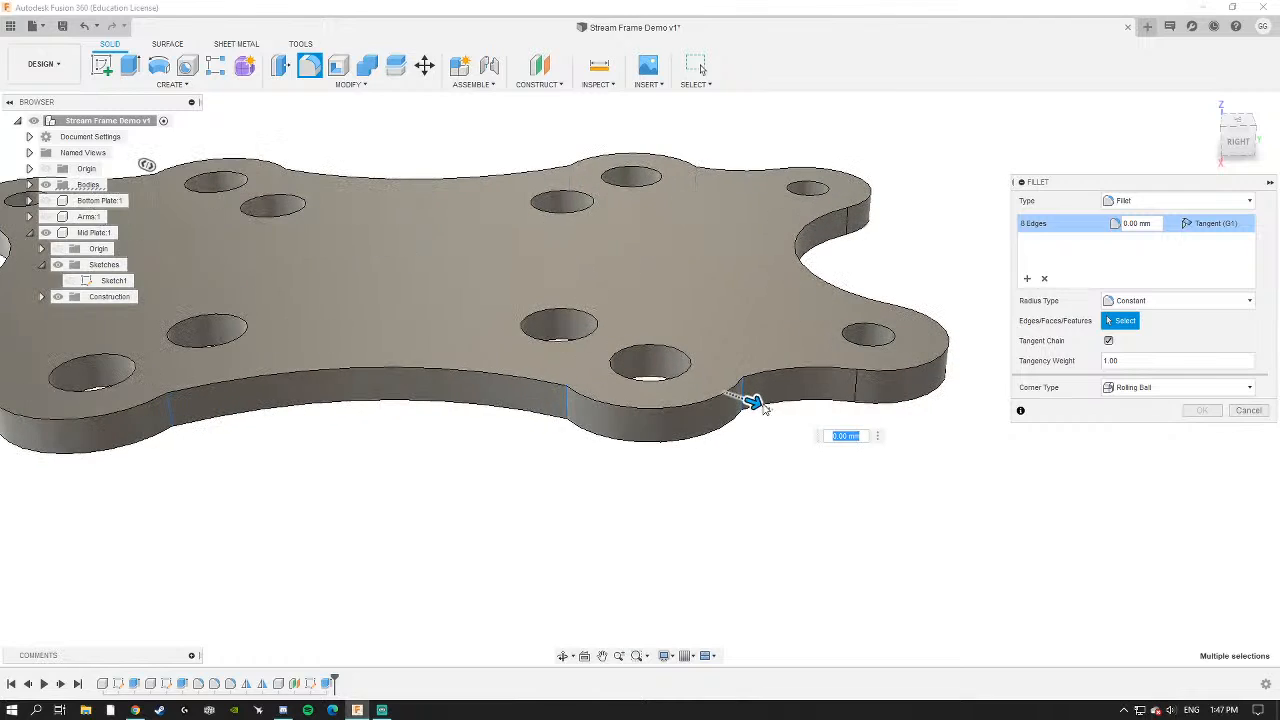
pyautogui.moveTo(754, 402); pyautogui.dragTo(765, 405)
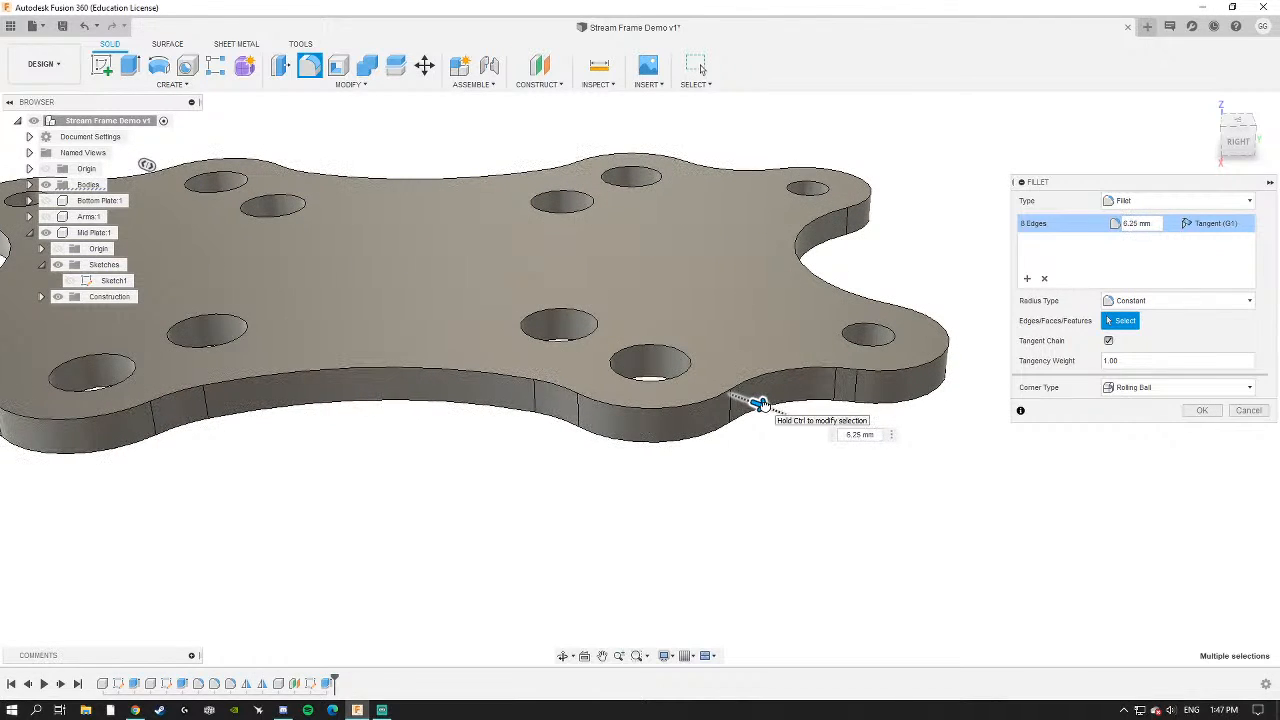
pyautogui.keyDown('shift'); pyautogui.moveTo(654, 454); pyautogui.dragTo(690, 521, button='middle'); pyautogui.keyUp('shift')
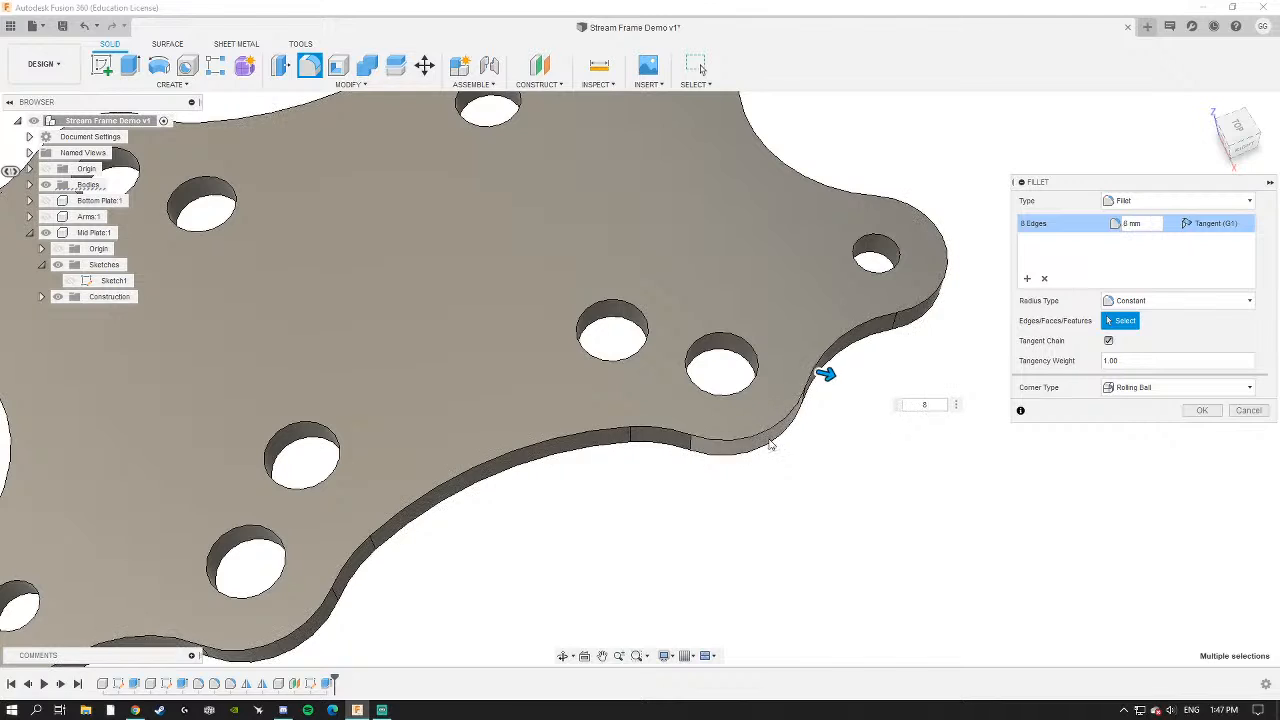
pyautogui.scroll(-3, 771, 443)
pyautogui.keyDown('shift'); pyautogui.moveTo(676, 497); pyautogui.dragTo(757, 506, button='middle'); pyautogui.keyUp('shift')
pyautogui.scroll(-3, 738, 496)
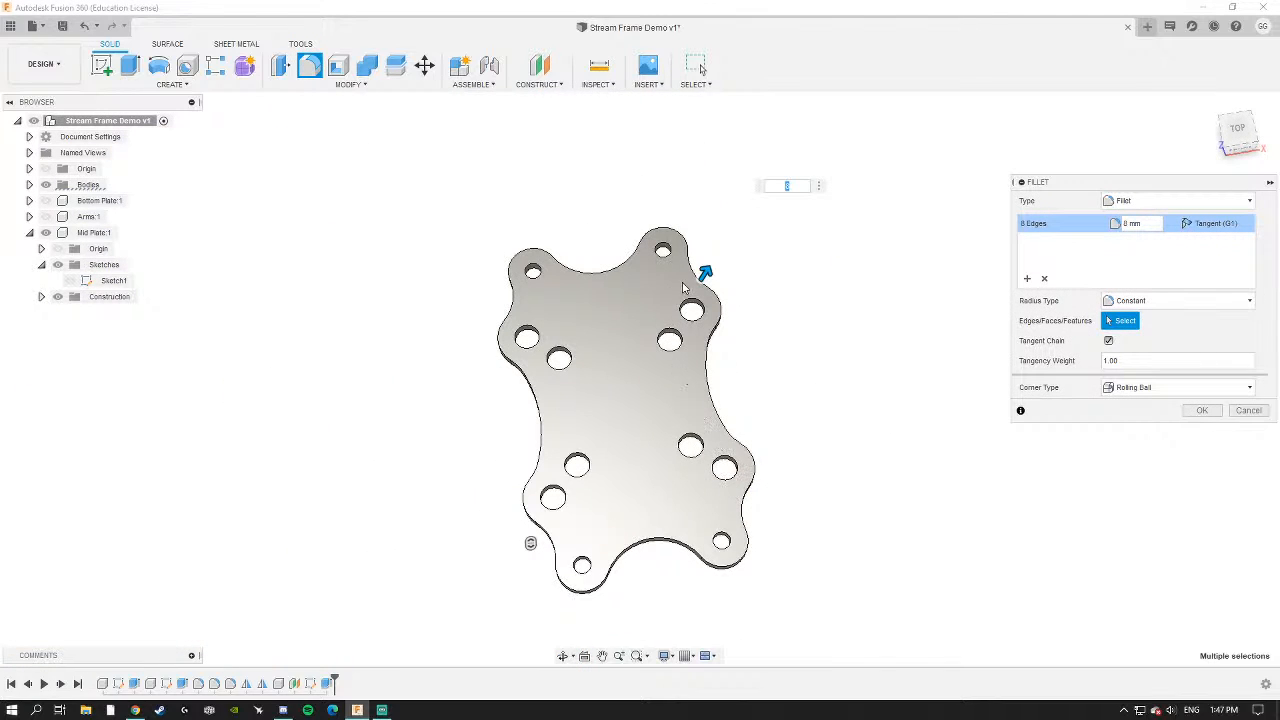
pyautogui.scroll(3, 688, 290)
pyautogui.keyDown('shift'); pyautogui.moveTo(704, 441); pyautogui.dragTo(760, 303, button='middle'); pyautogui.keyUp('shift')
pyautogui.click(1202, 410)
# Show the Arms and Bottom Plate components again and view the whole frame from the top.
pyautogui.scroll(-3, 652, 356)
pyautogui.keyDown('shift'); pyautogui.moveTo(620, 350); pyautogui.dragTo(708, 296, button='middle'); pyautogui.keyUp('shift')
pyautogui.click(31, 234)
pyautogui.click(47, 217)
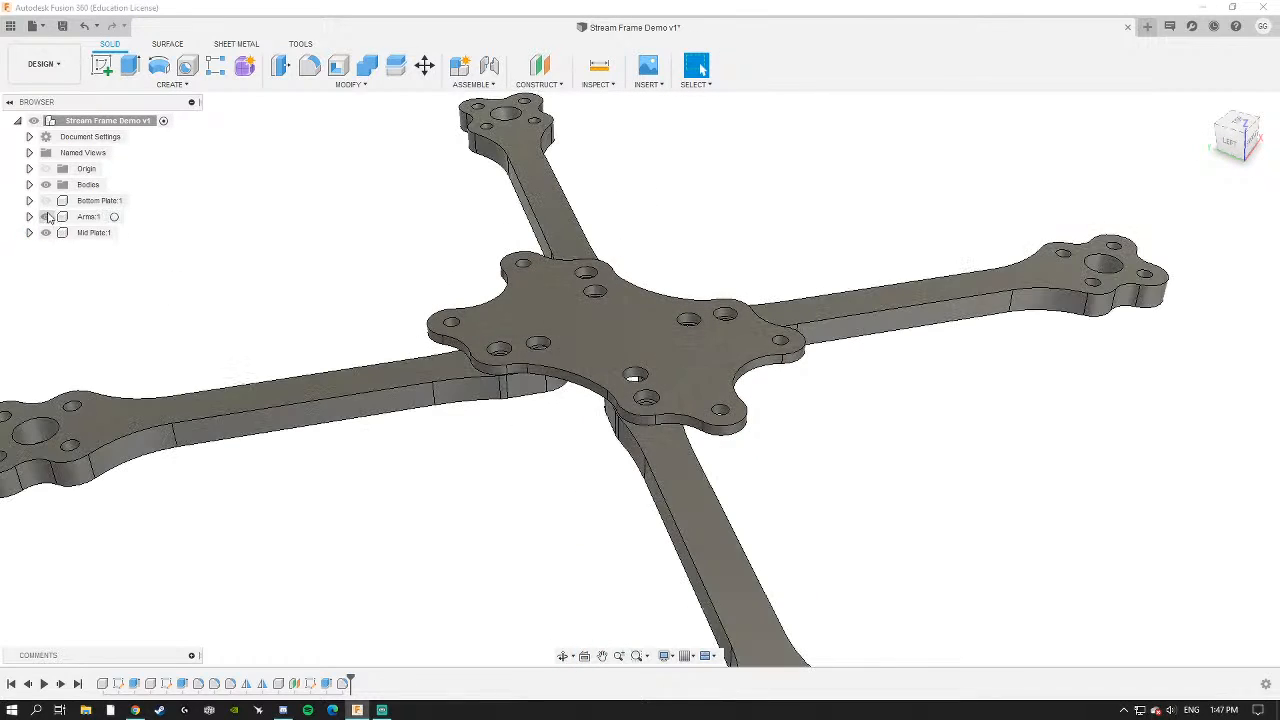
pyautogui.click(47, 201)
pyautogui.scroll(-3, 505, 280)
pyautogui.keyDown('shift'); pyautogui.moveTo(505, 280); pyautogui.dragTo(558, 370, button='middle'); pyautogui.keyUp('shift')
pyautogui.scroll(3, 562, 307)
pyautogui.scroll(-3, 543, 315)
pyautogui.keyDown('shift'); pyautogui.moveTo(542, 314); pyautogui.dragTo(455, 372, button='middle'); pyautogui.keyUp('shift')
pyautogui.click(1240, 138)
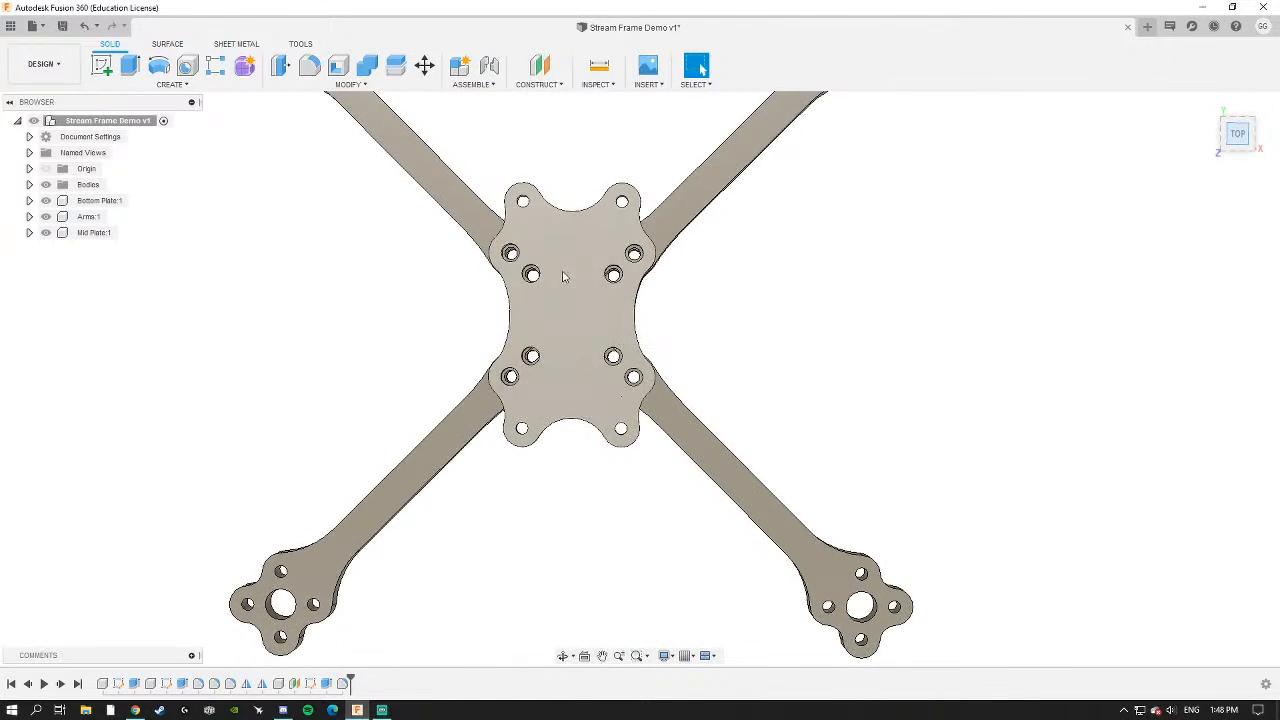
# Create and activate a new internal standard component named Standoffs under the top-level Stream Frame Demo assembly.
pyautogui.scroll(5, 495, 415)
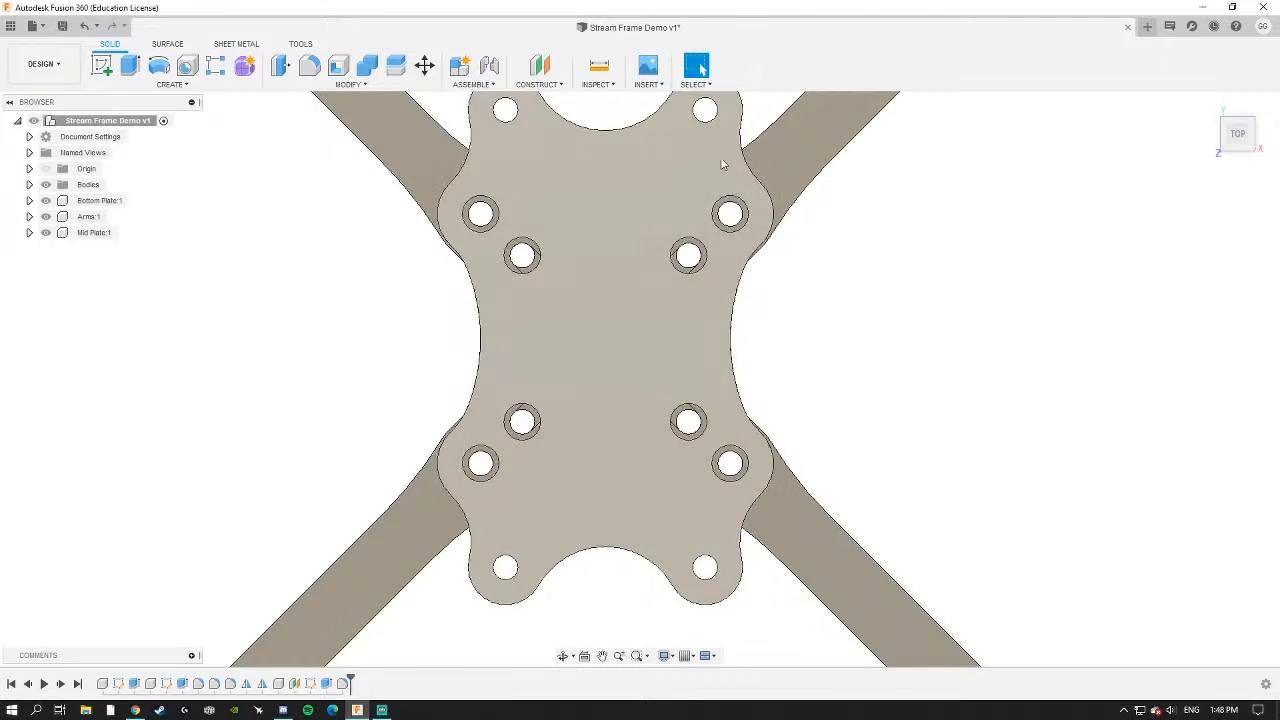
pyautogui.scroll(-5, 657, 340)
pyautogui.keyDown('shift'); pyautogui.moveTo(657, 360); pyautogui.dragTo(707, 292, button='middle'); pyautogui.keyUp('shift')
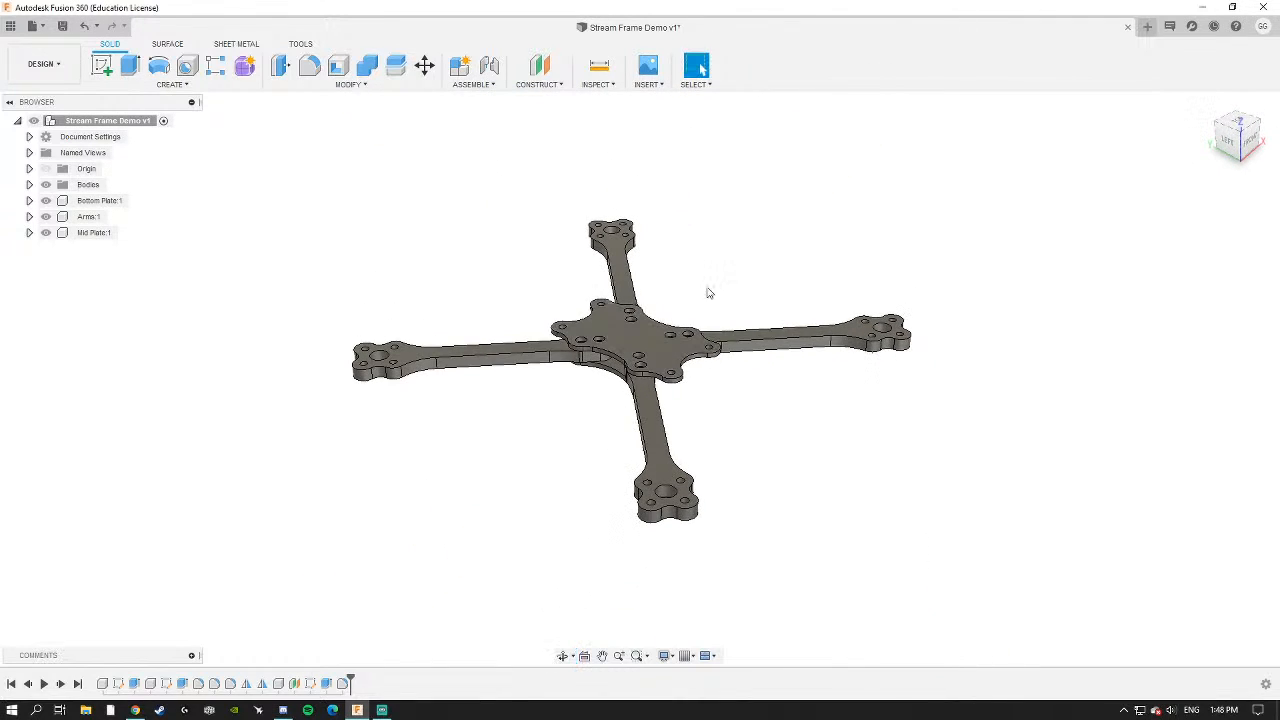
pyautogui.scroll(4, 612, 330)
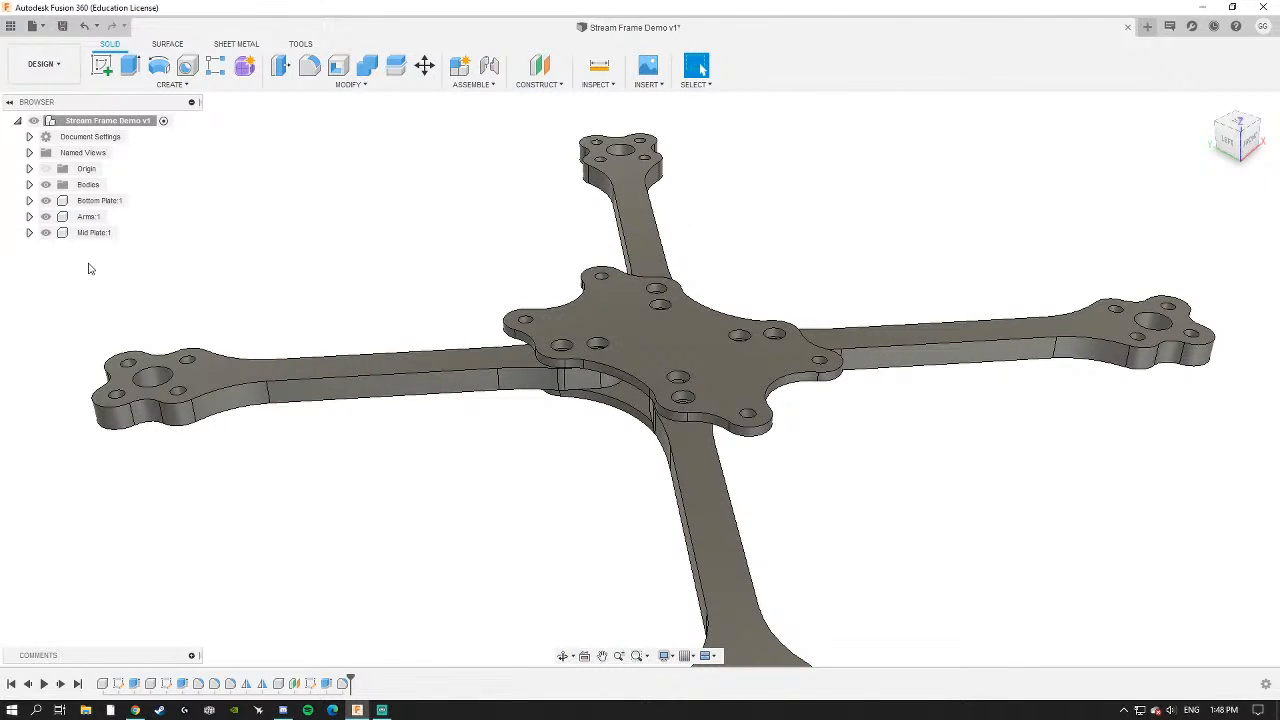
pyautogui.click(114, 121)
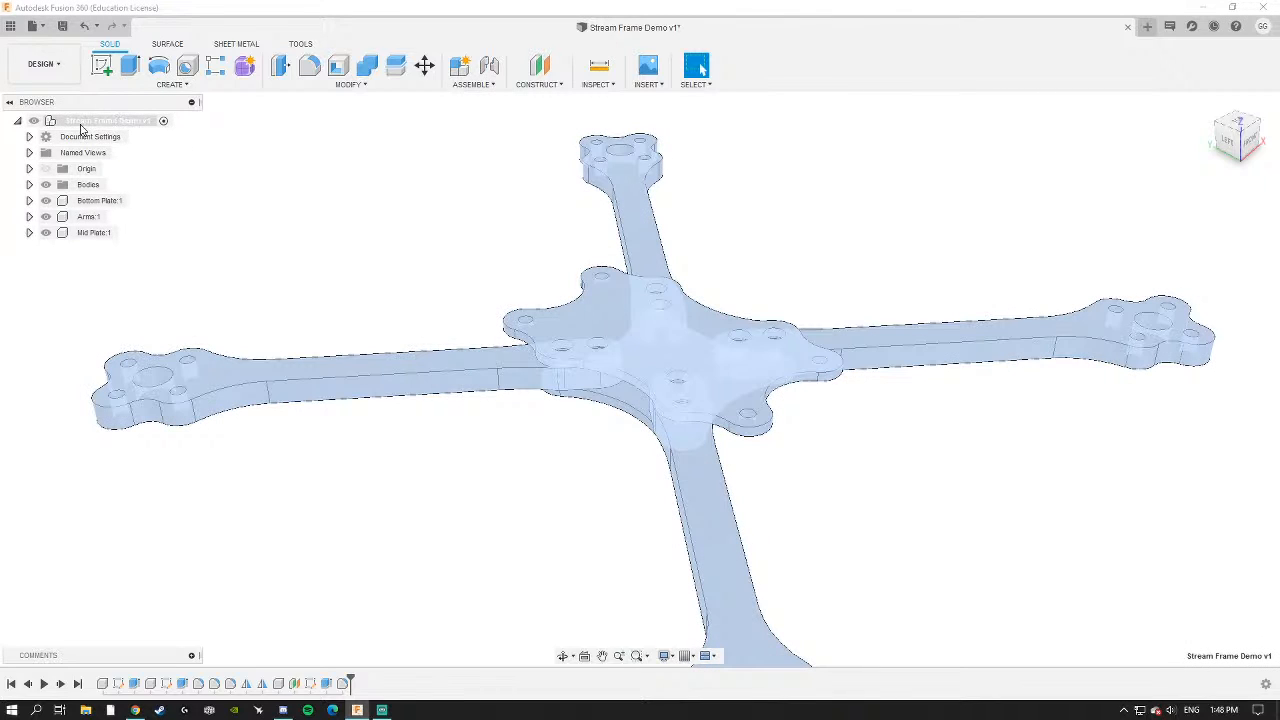
pyautogui.rightClick(117, 124)
pyautogui.click(157, 134)
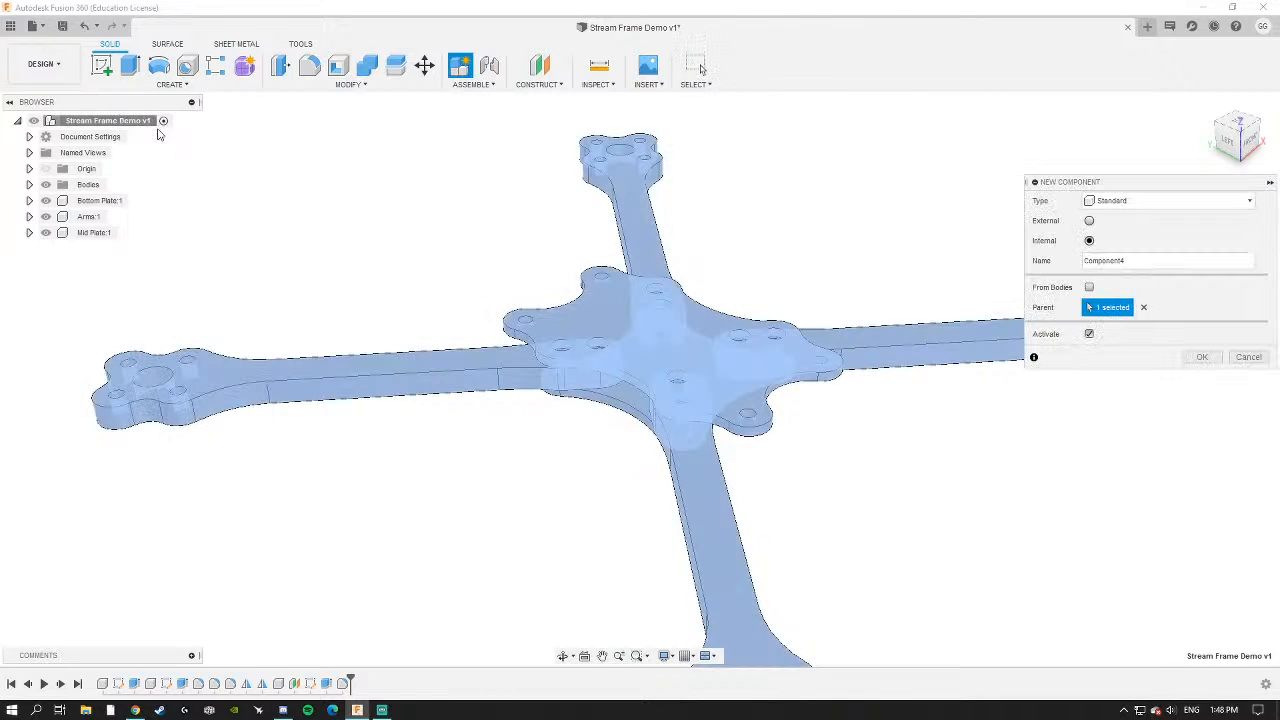
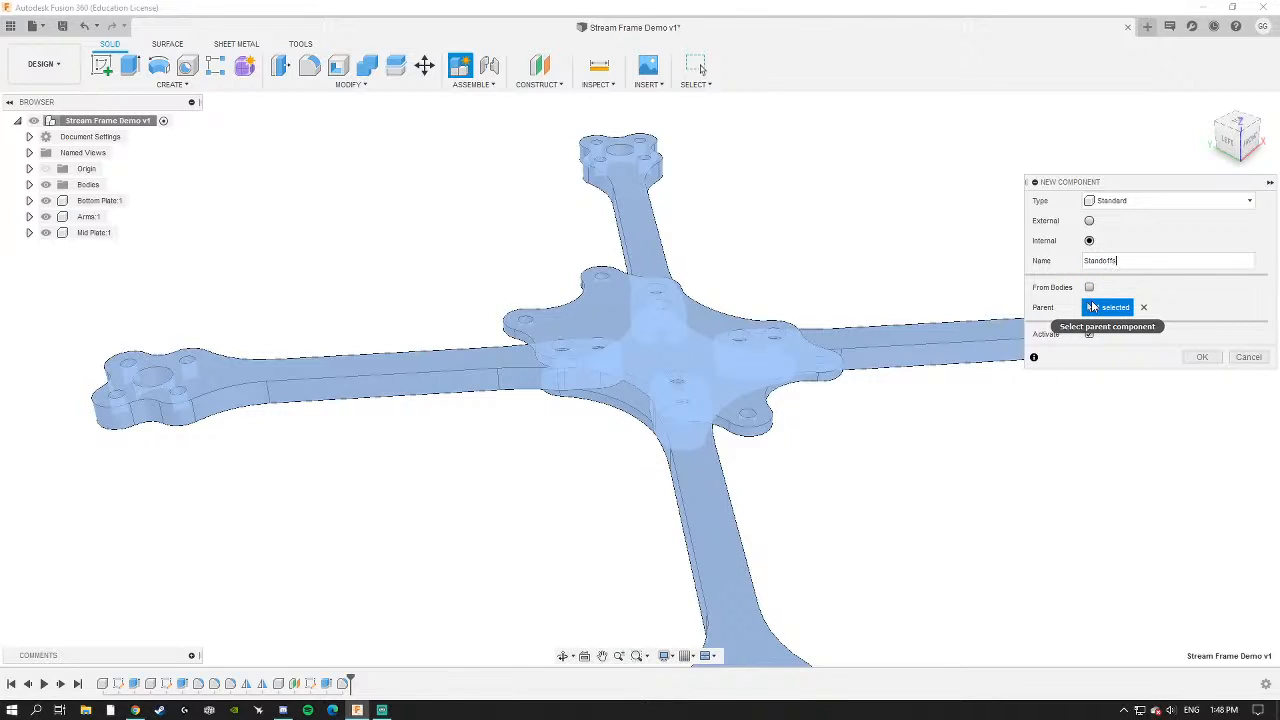
pyautogui.click(1212, 359)
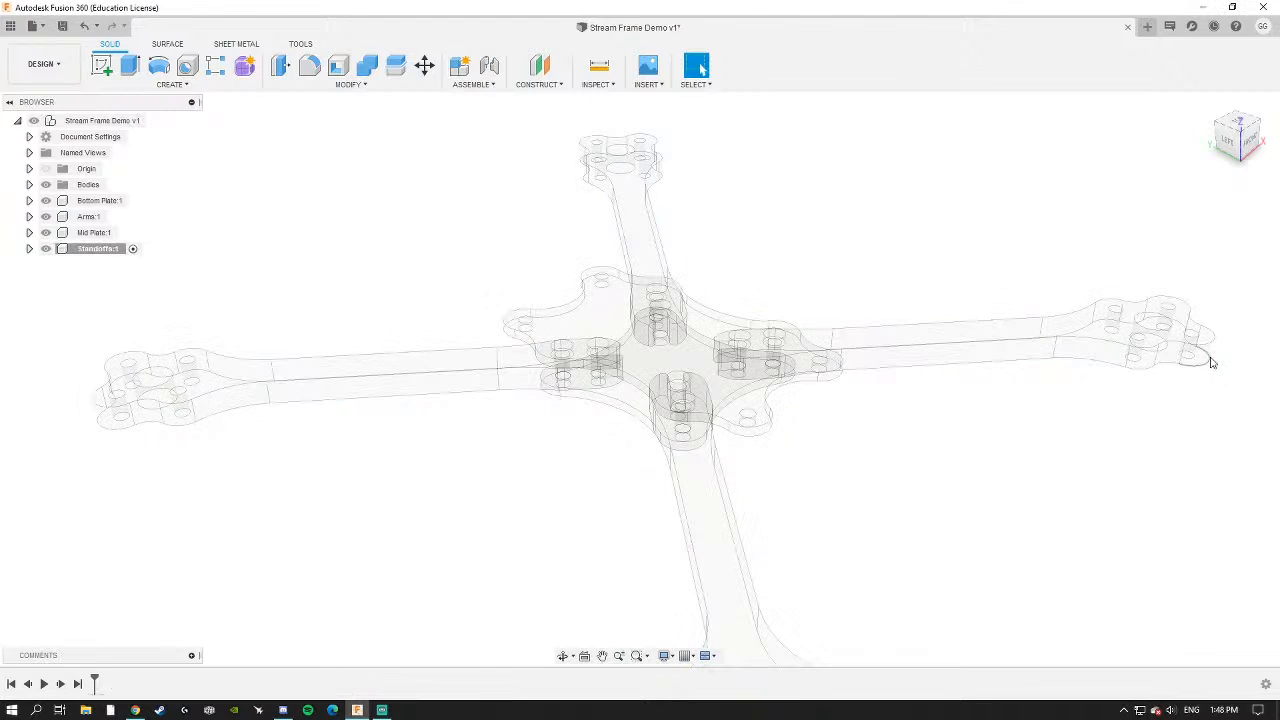
# Start a sketch for the Standoffs component on the mid plate's upper face with the Line tool active.
pyautogui.keyDown('shift'); pyautogui.moveTo(449, 369); pyautogui.dragTo(428, 381, button='middle'); pyautogui.keyUp('shift')
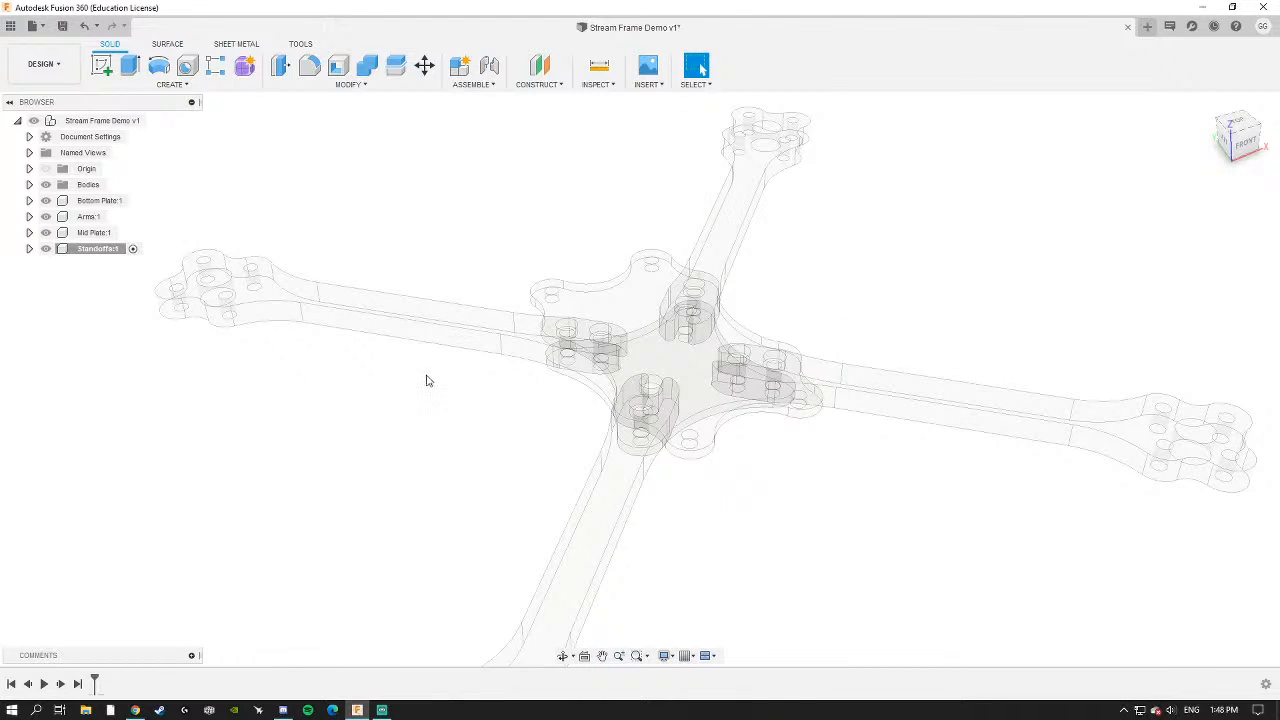
pyautogui.press('l')
pyautogui.scroll(5, 586, 280)
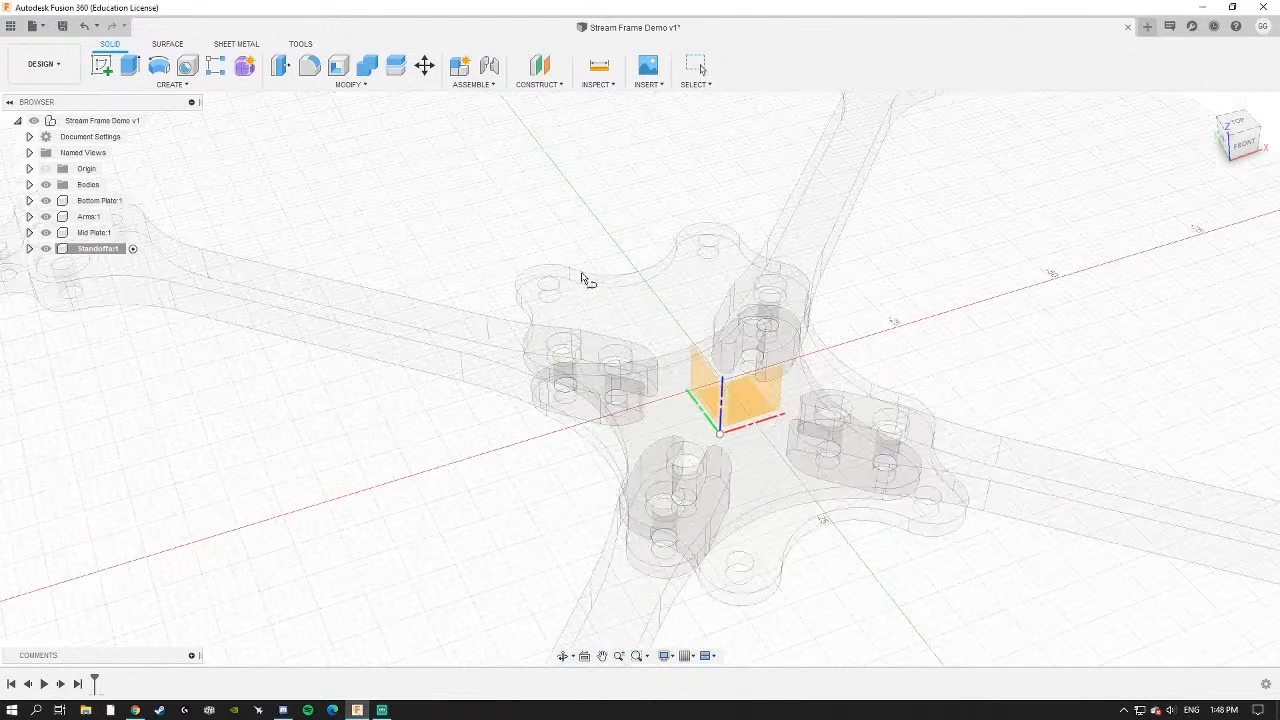
pyautogui.click(621, 319)
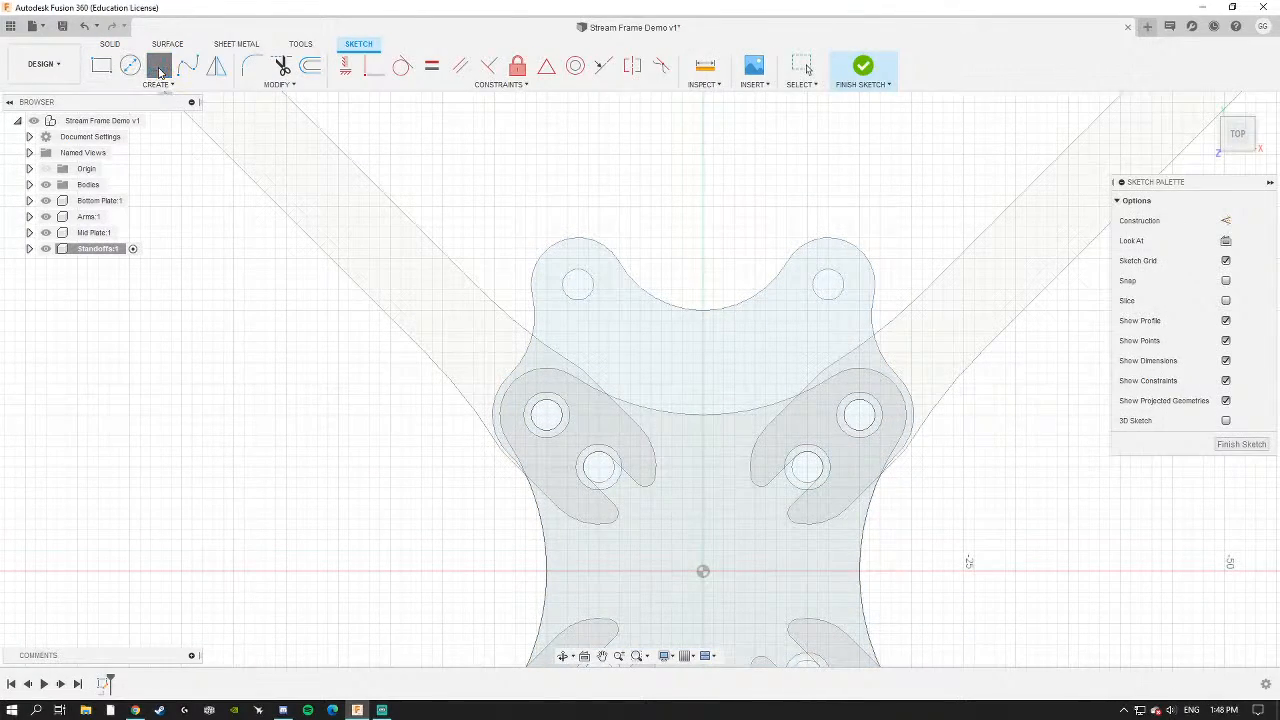
pyautogui.scroll(-4, 492, 320)
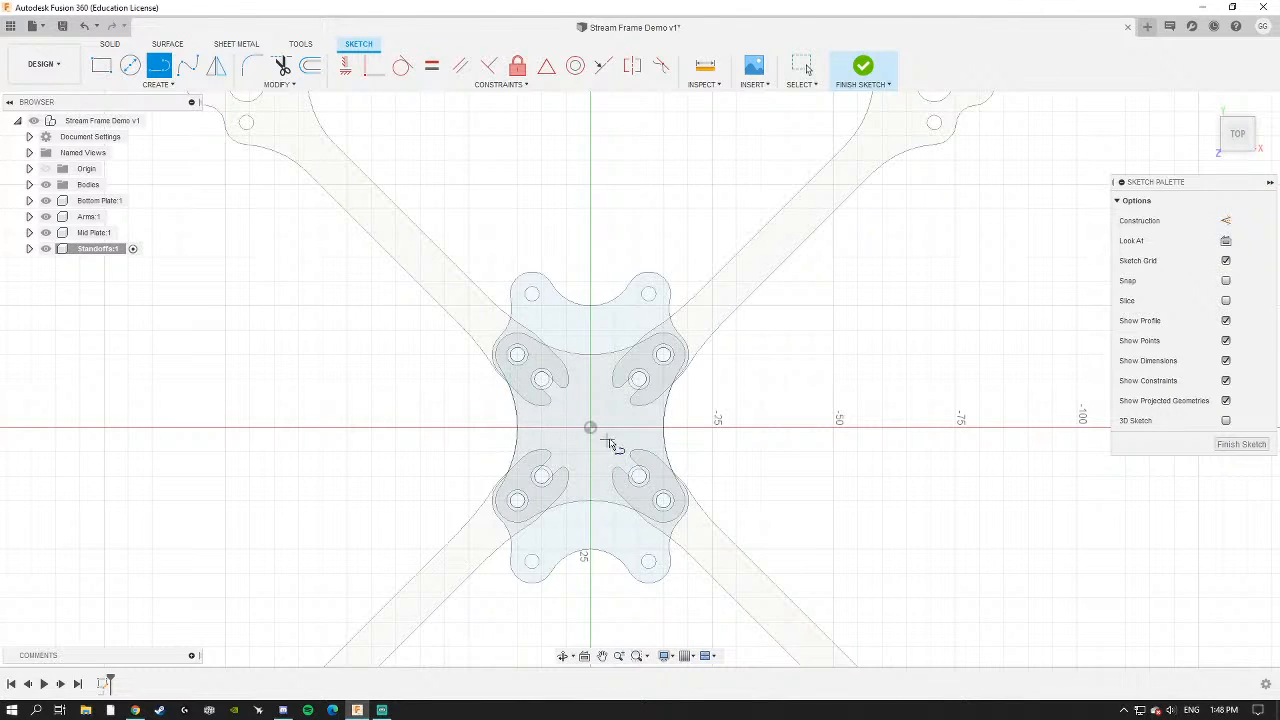
# Sketch a vertical line about 72 mm long and a horizontal line to the left, both starting at the origin.
pyautogui.scroll(-2, 590, 430)
pyautogui.scroll(4, 605, 410)
pyautogui.click(642, 402)
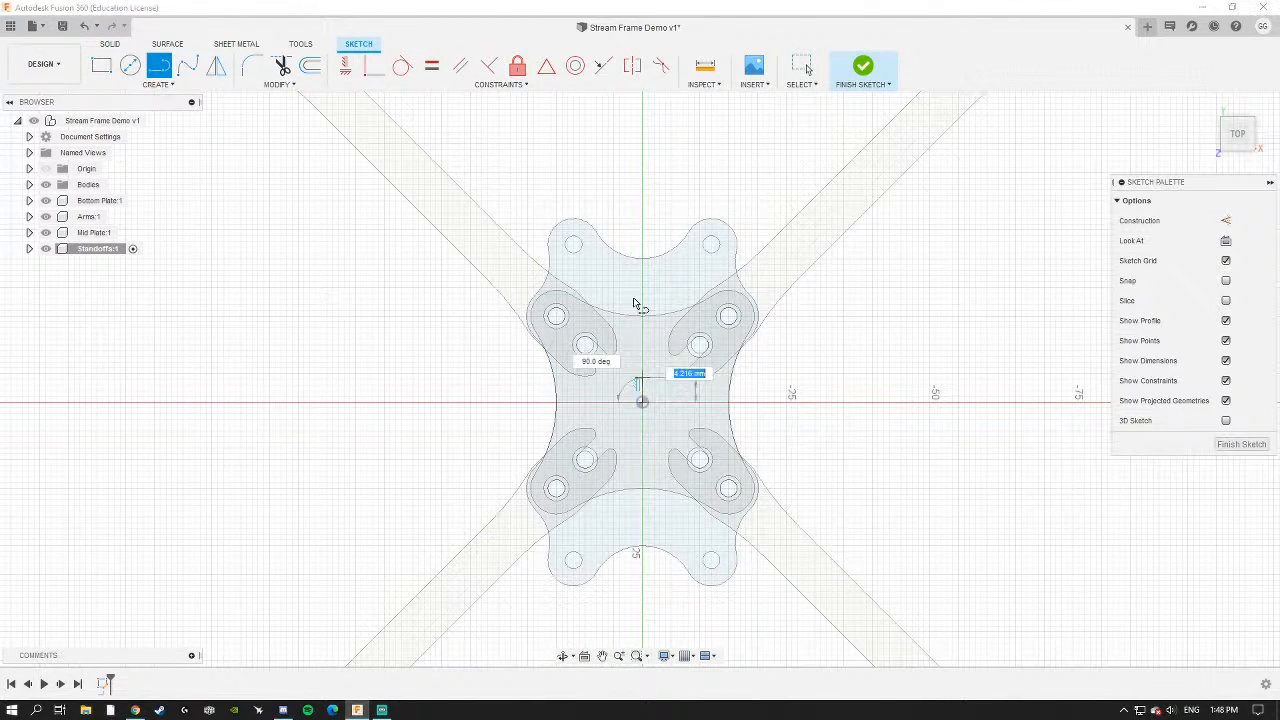
pyautogui.moveTo(637, 158); pyautogui.dragTo(613, 283, button='middle')
pyautogui.click(618, 115)
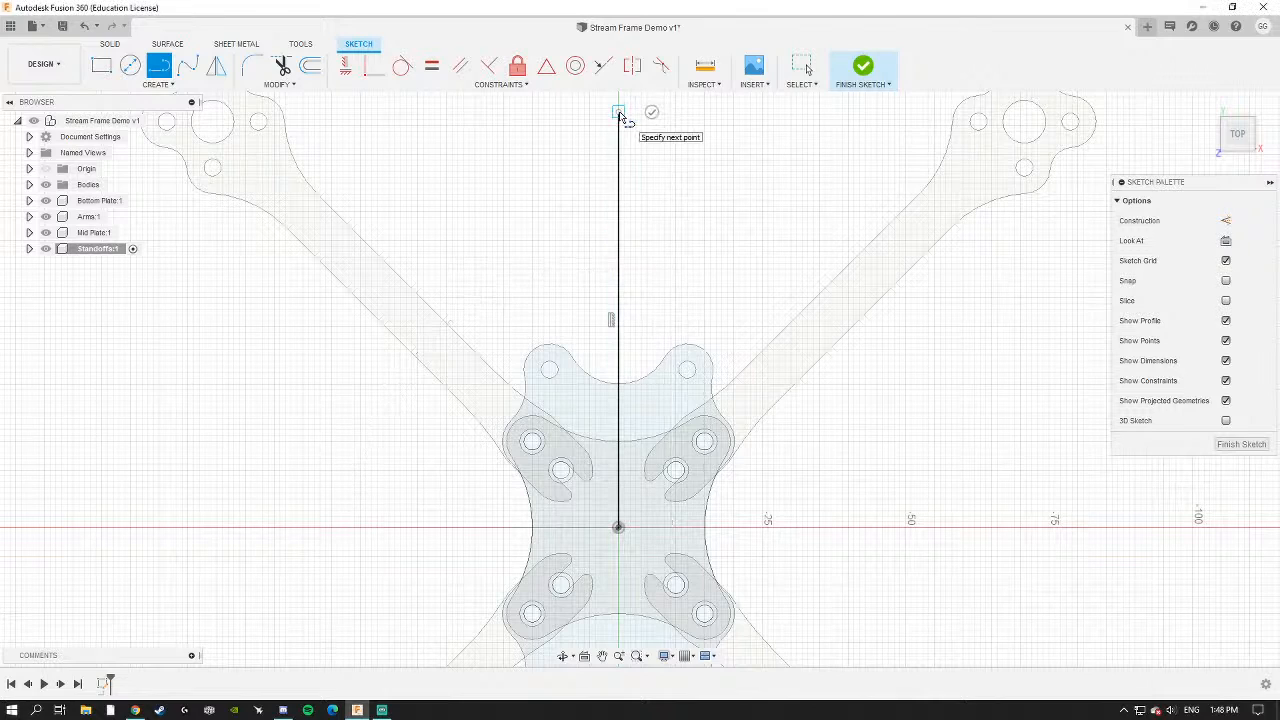
pyautogui.click(618, 527)
pyautogui.click(80, 527)
pyautogui.press('Escape')
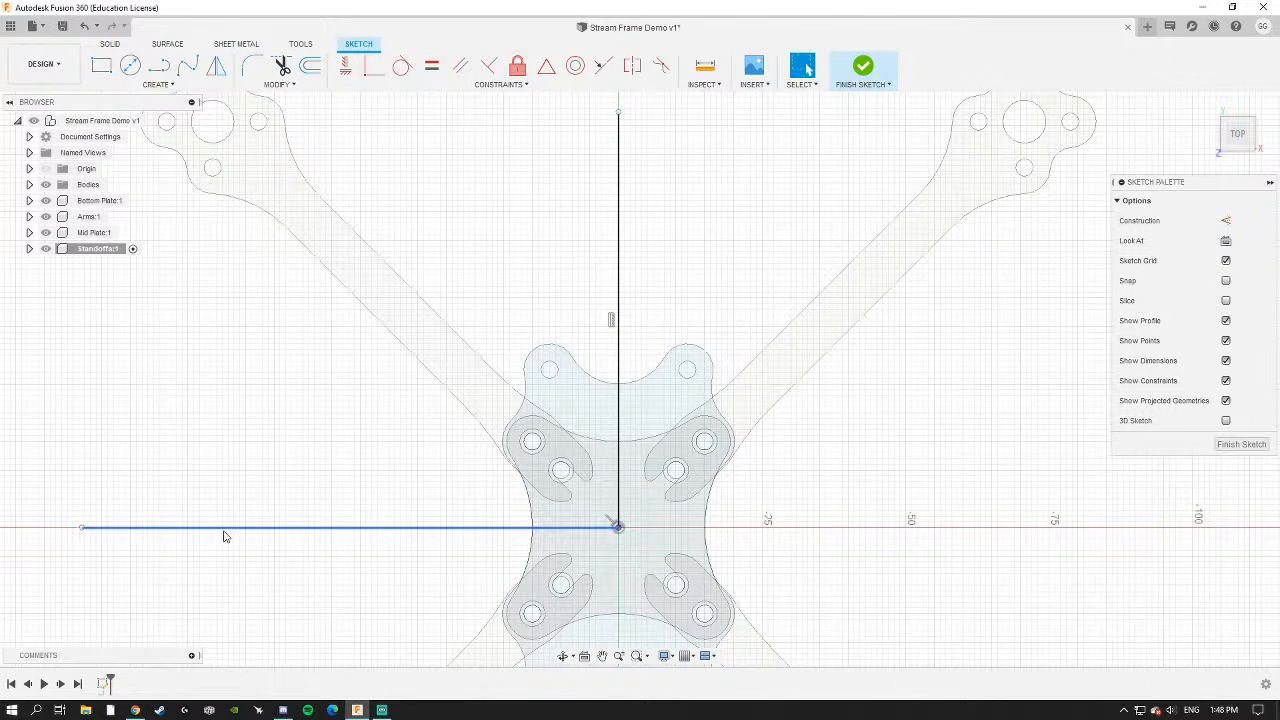
# Convert the horizontal and vertical sketch lines into construction lines.
pyautogui.click(224, 530)
pyautogui.press('x')
pyautogui.click(620, 252)
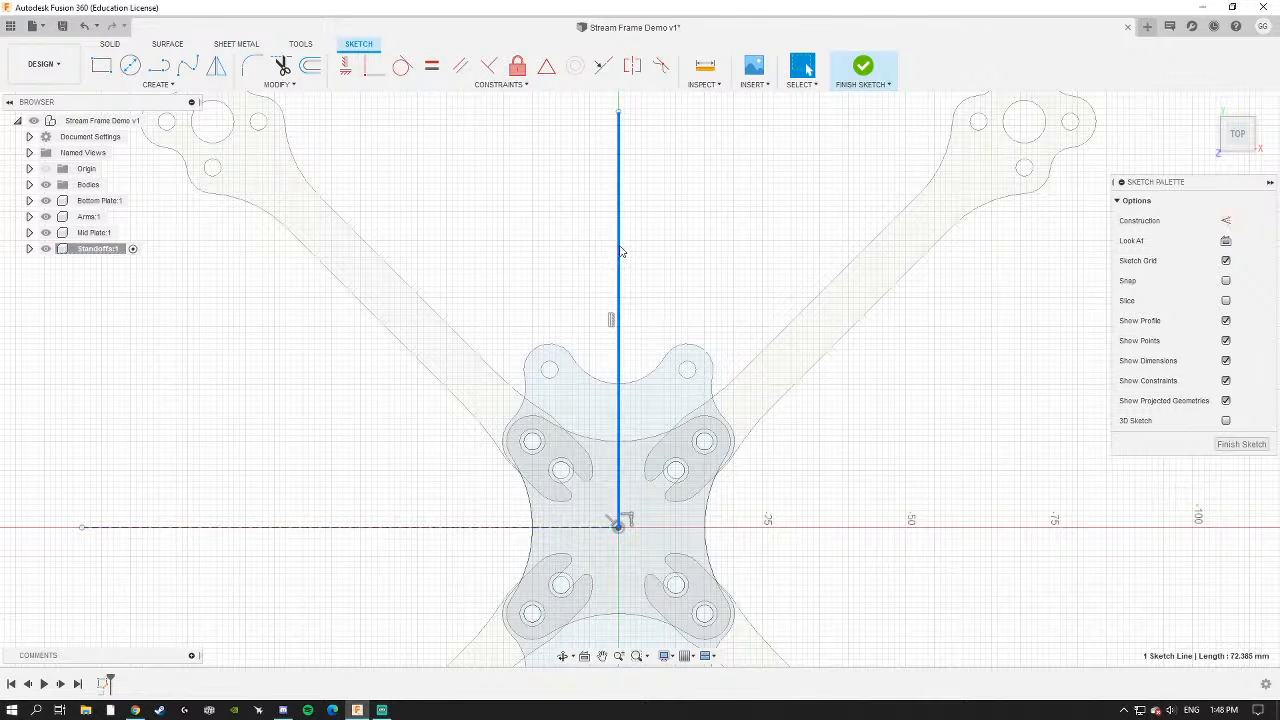
pyautogui.press('x')
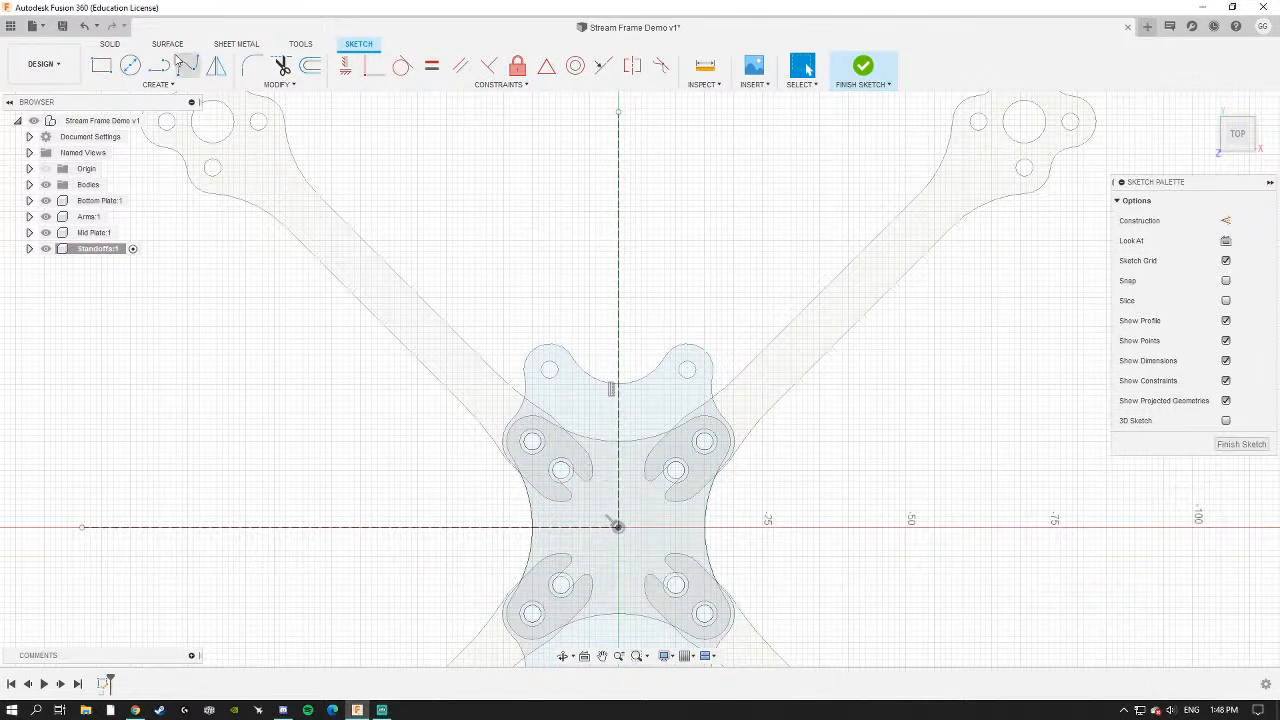
# Draw a 5 mm diameter circle concentric with the mid plate's upper-left corner hole.
pyautogui.click(131, 68)
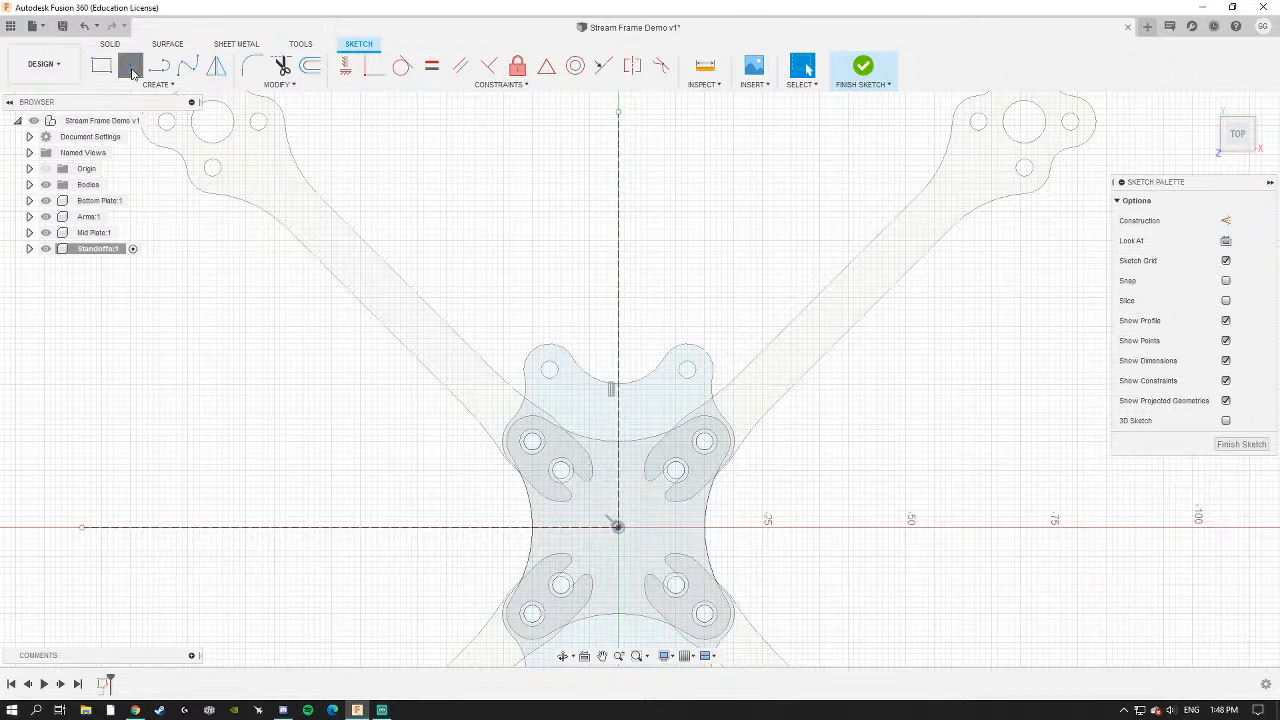
pyautogui.scroll(3, 555, 390)
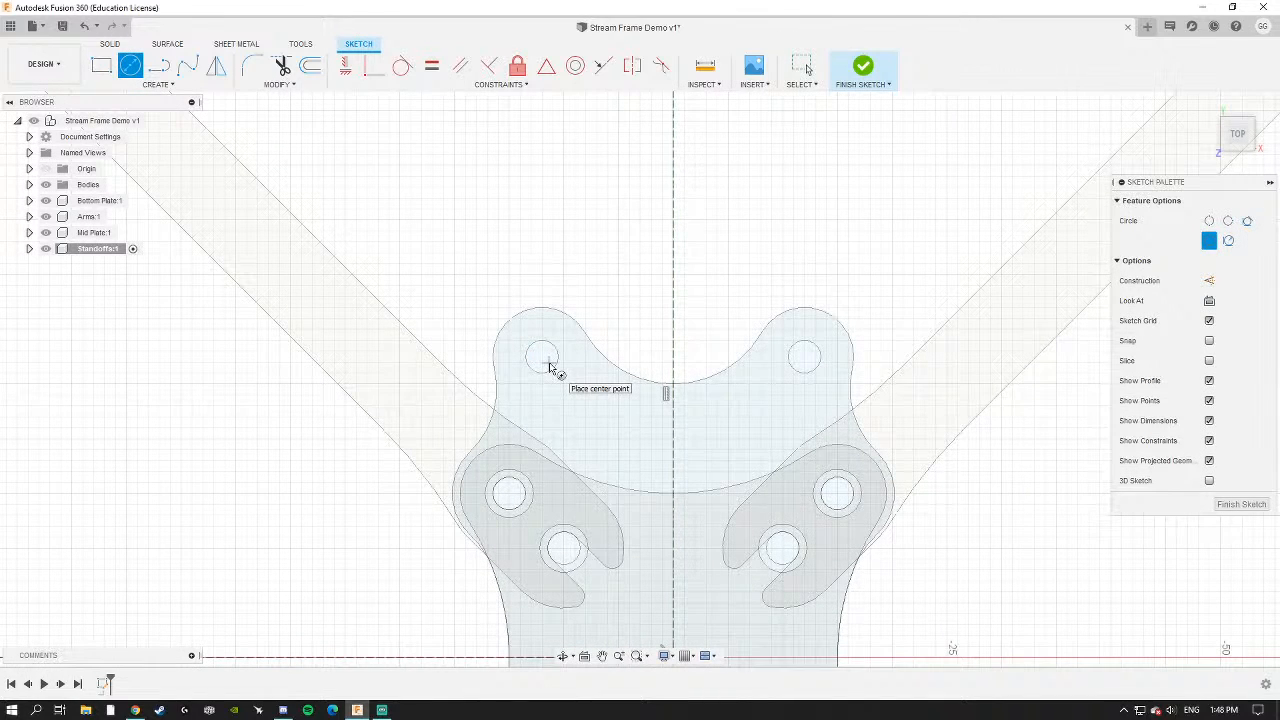
pyautogui.scroll(5, 549, 368)
pyautogui.click(534, 354)
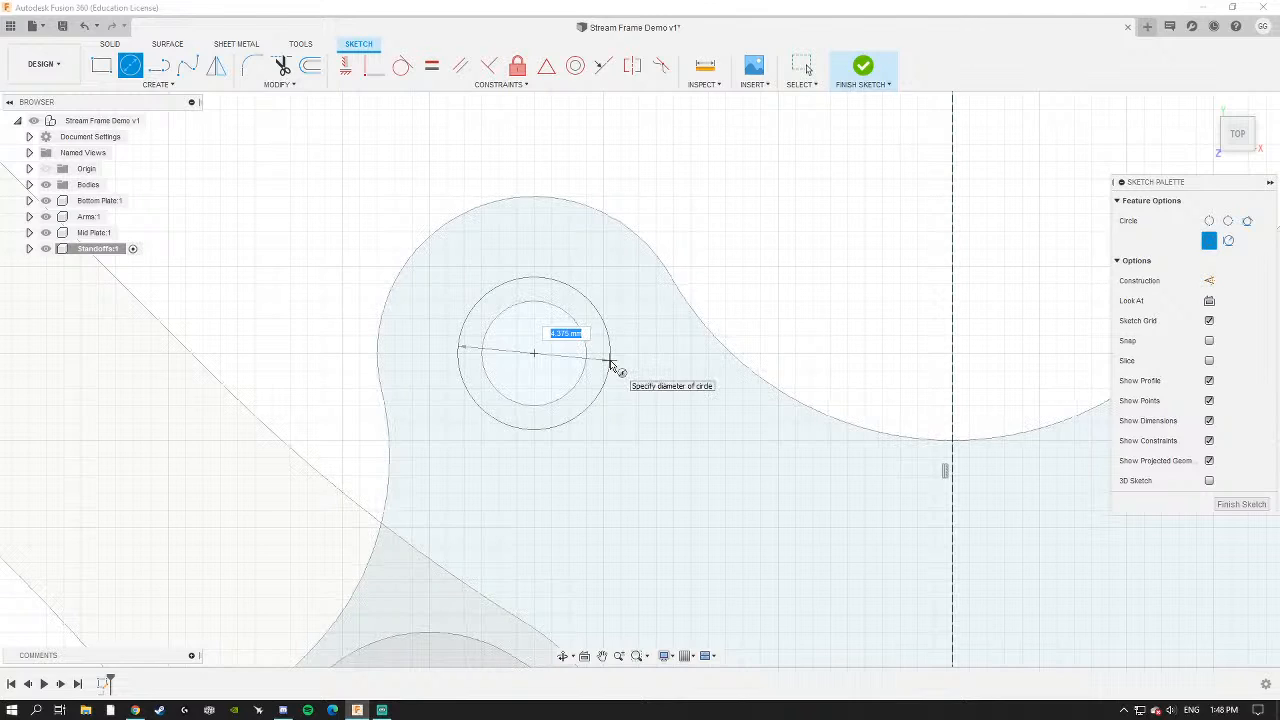
pyautogui.write('5')
pyautogui.press('Return')
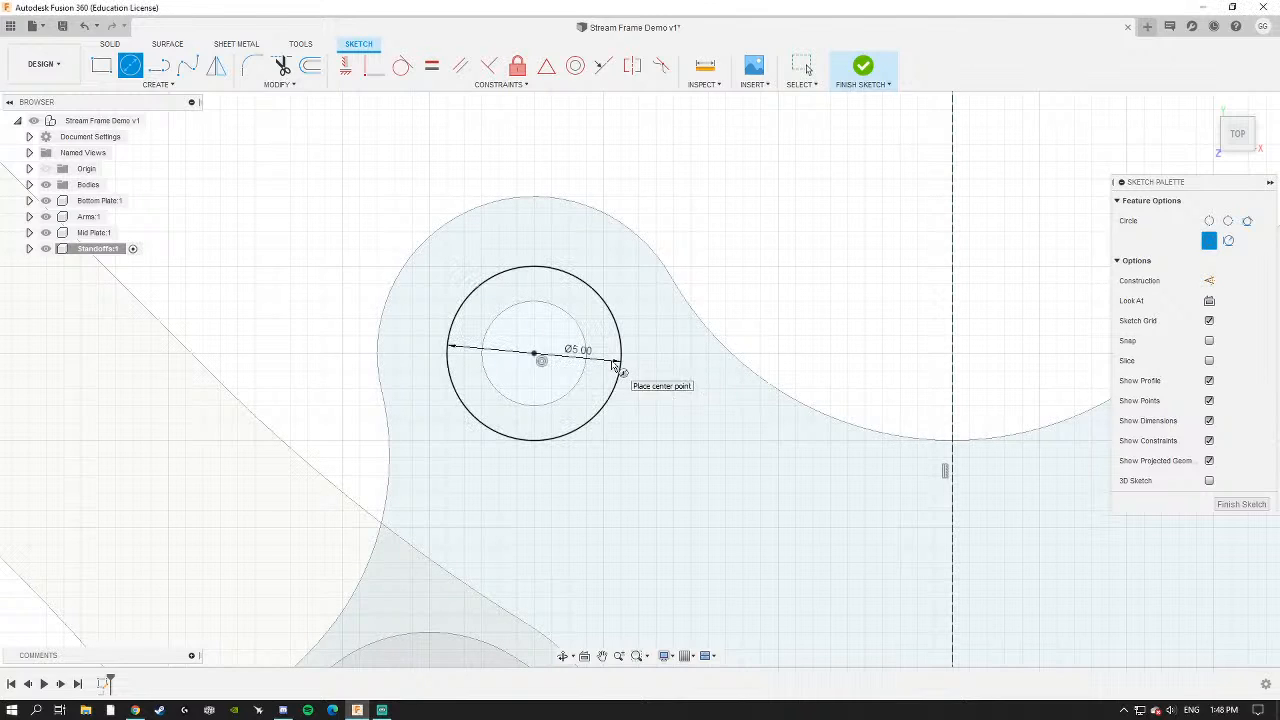
pyautogui.press('Escape')
# Select the ring profile between the 5 mm circle and the corner hole, and finish the sketch.
pyautogui.click(601, 340)
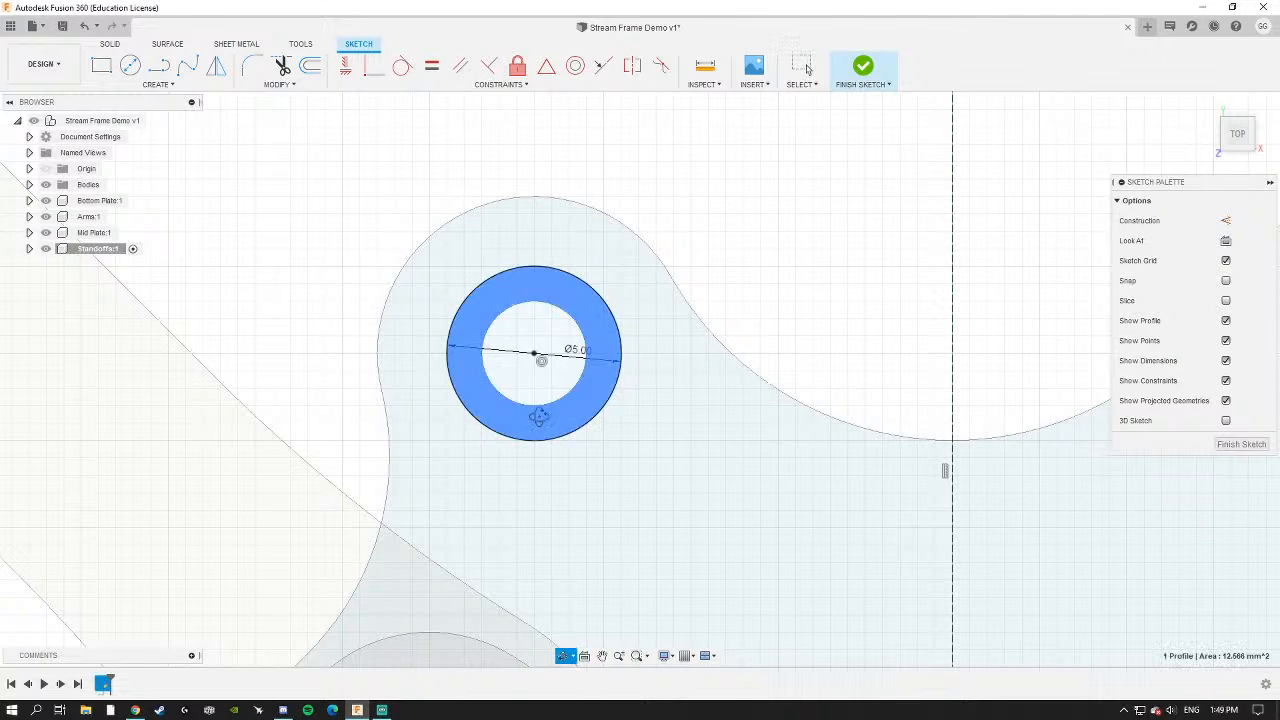
pyautogui.keyDown('shift'); pyautogui.moveTo(537, 418); pyautogui.dragTo(650, 300, button='middle'); pyautogui.keyUp('shift')
pyautogui.moveTo(443, 487); pyautogui.dragTo(732, 219, button='middle')
pyautogui.moveTo(480, 445); pyautogui.dragTo(556, 371, button='middle')
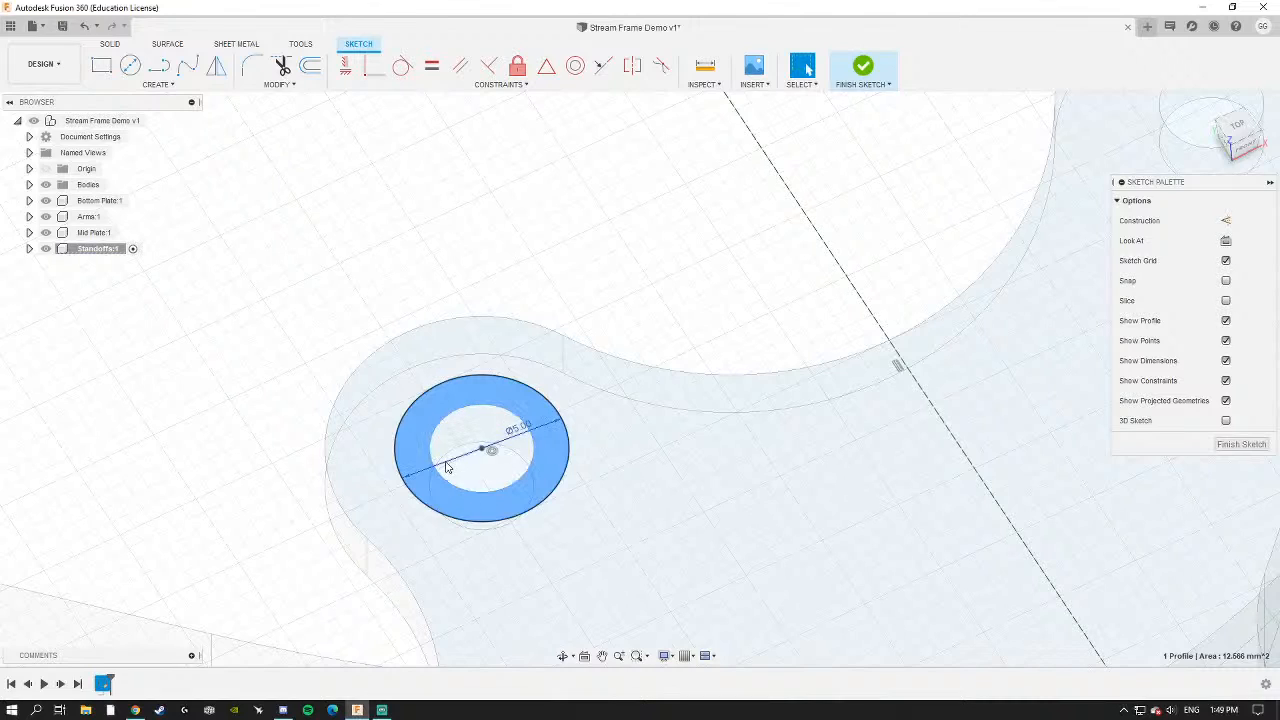
pyautogui.click(458, 448)
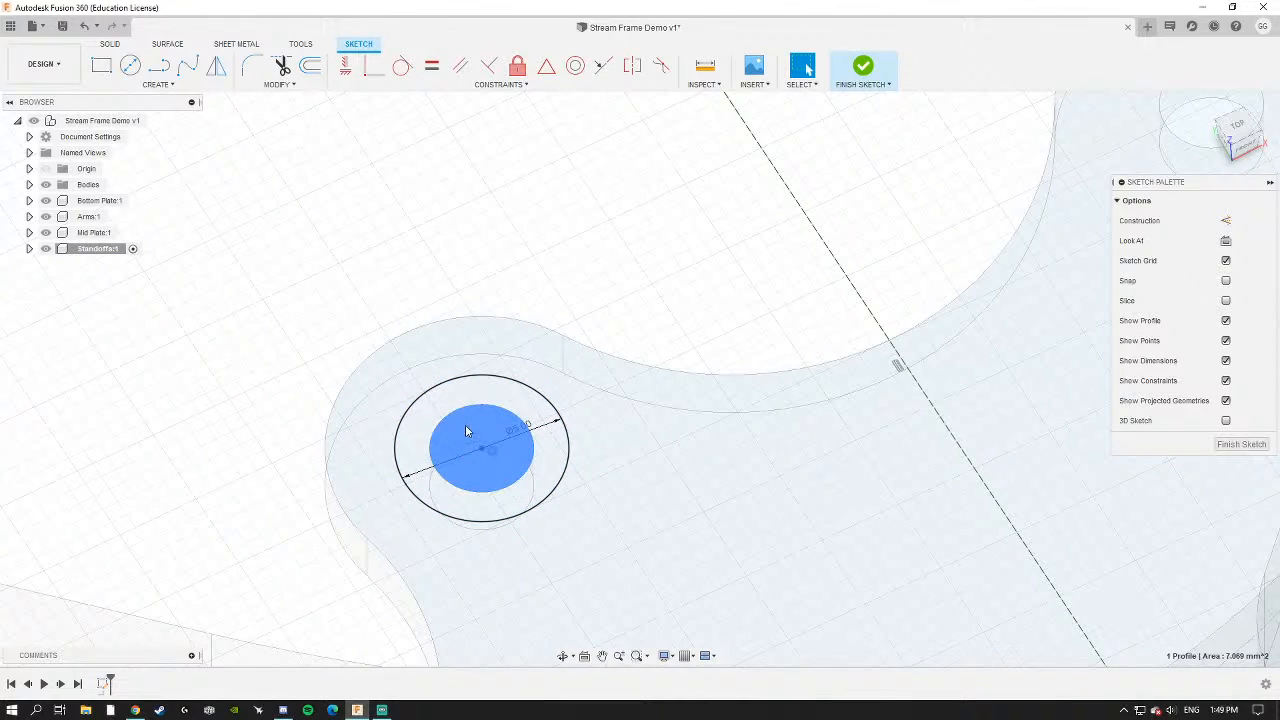
pyautogui.click(418, 447)
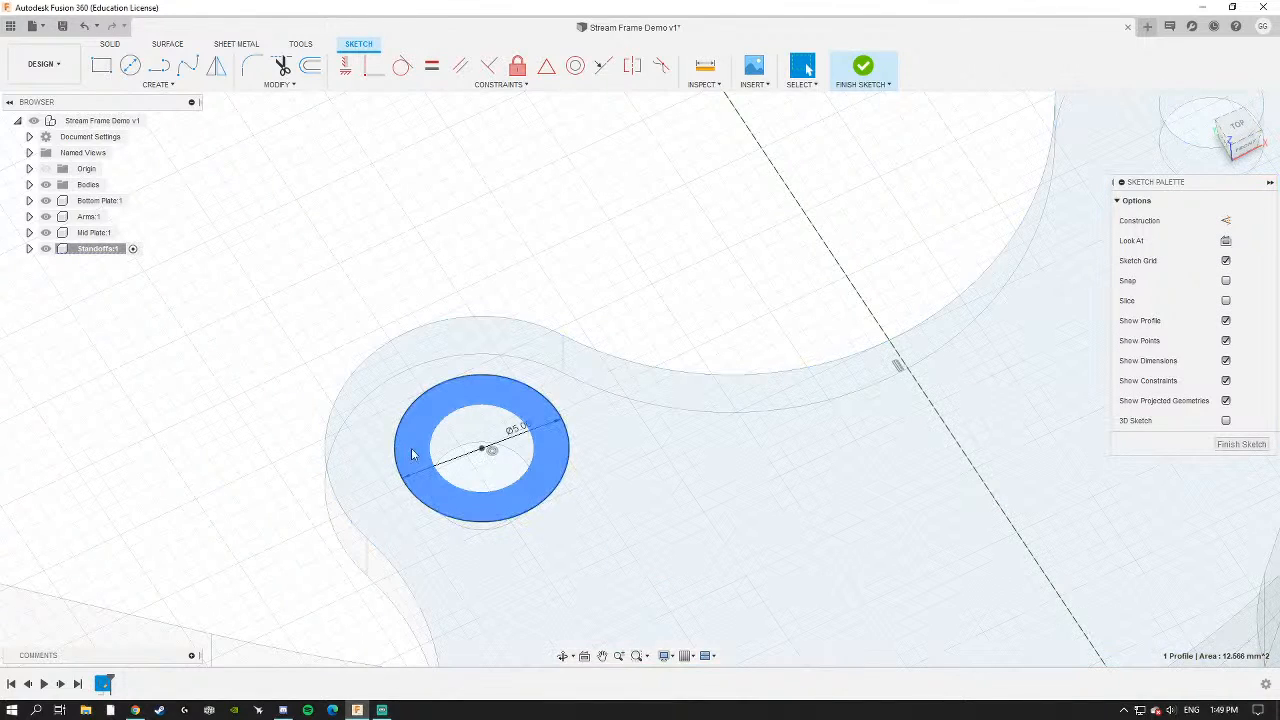
pyautogui.scroll(-5, 428, 506)
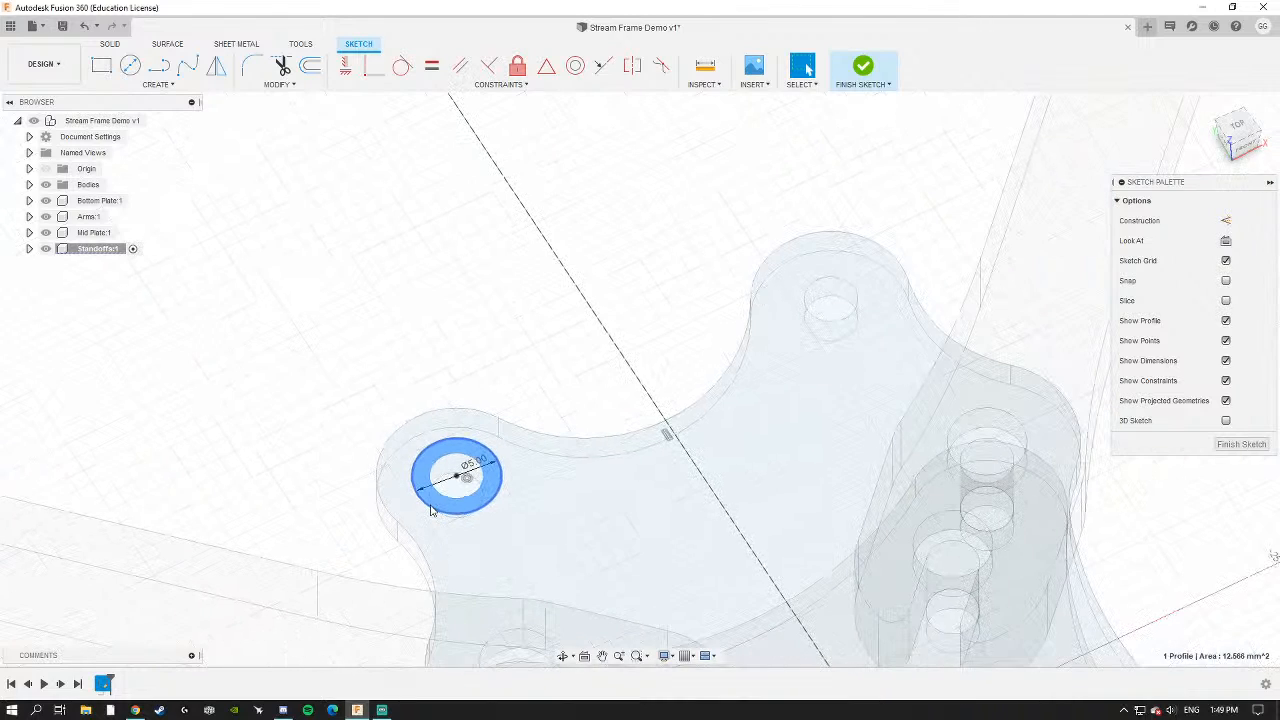
pyautogui.click(413, 391)
pyautogui.click(423, 478)
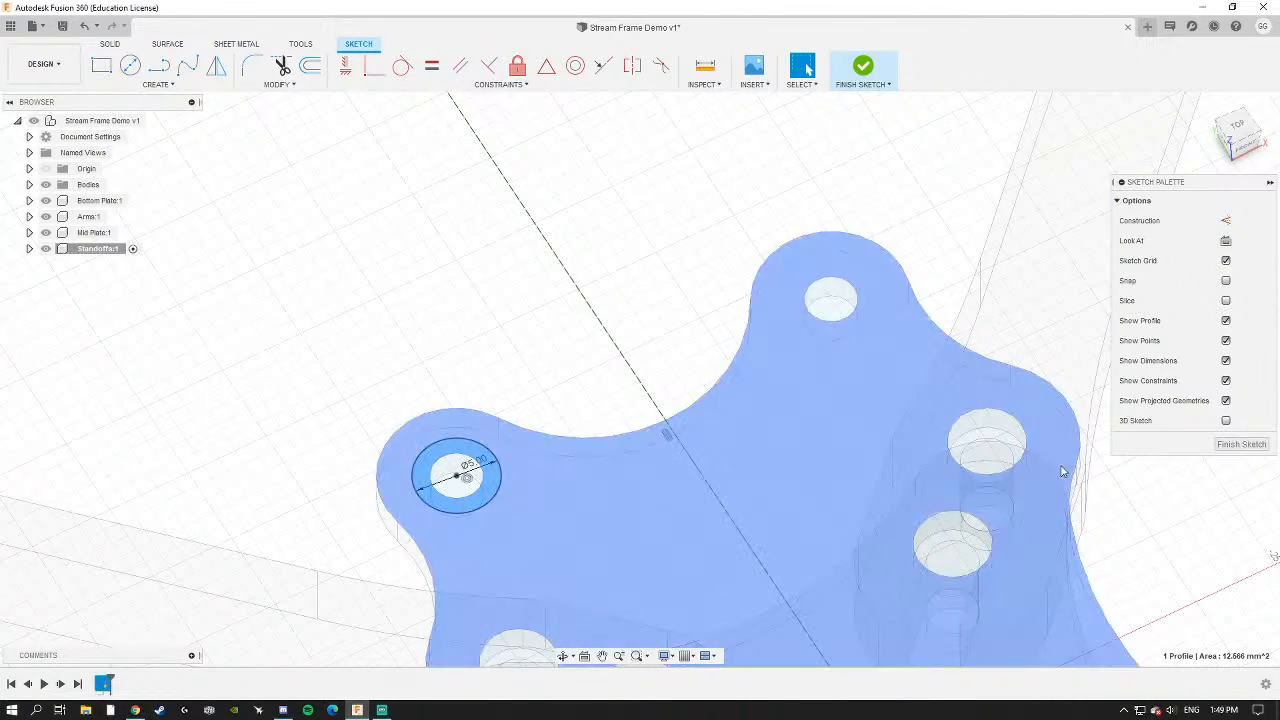
pyautogui.click(1228, 450)
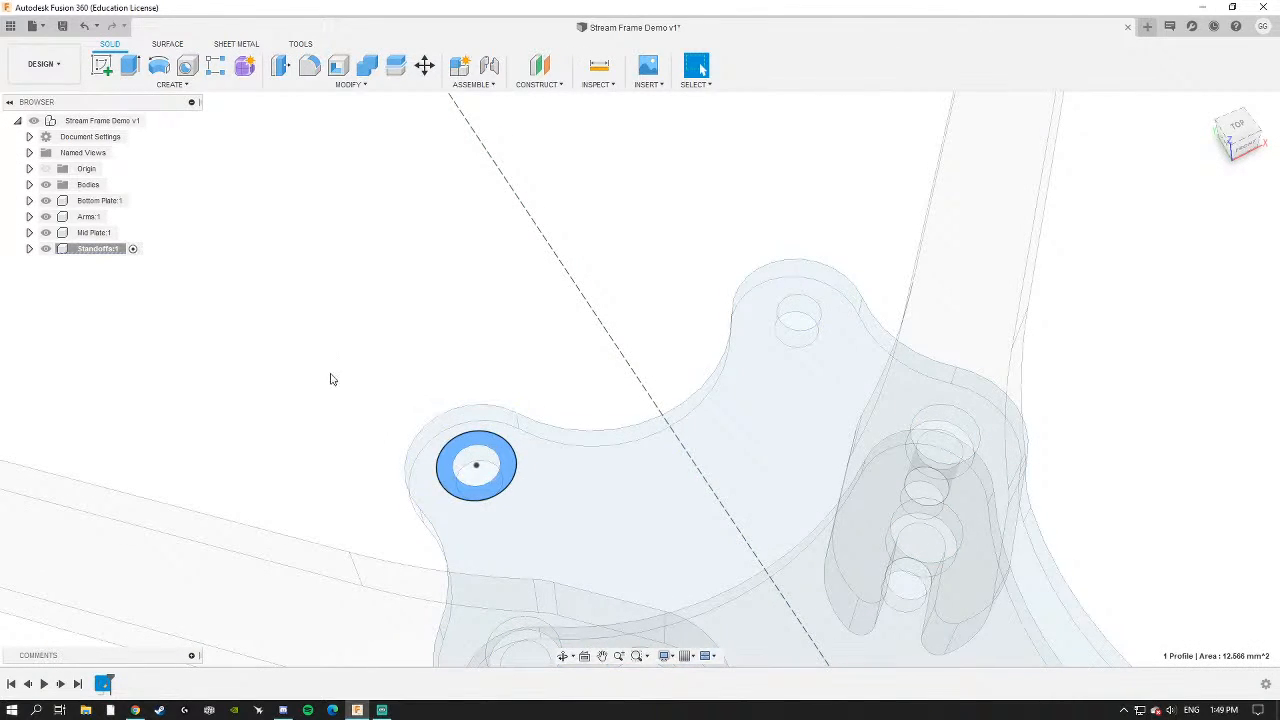
# Extrude the ring profile 25 mm upward as a new body to form a hollow standoff.
pyautogui.click(449, 477)
pyautogui.click(129, 66)
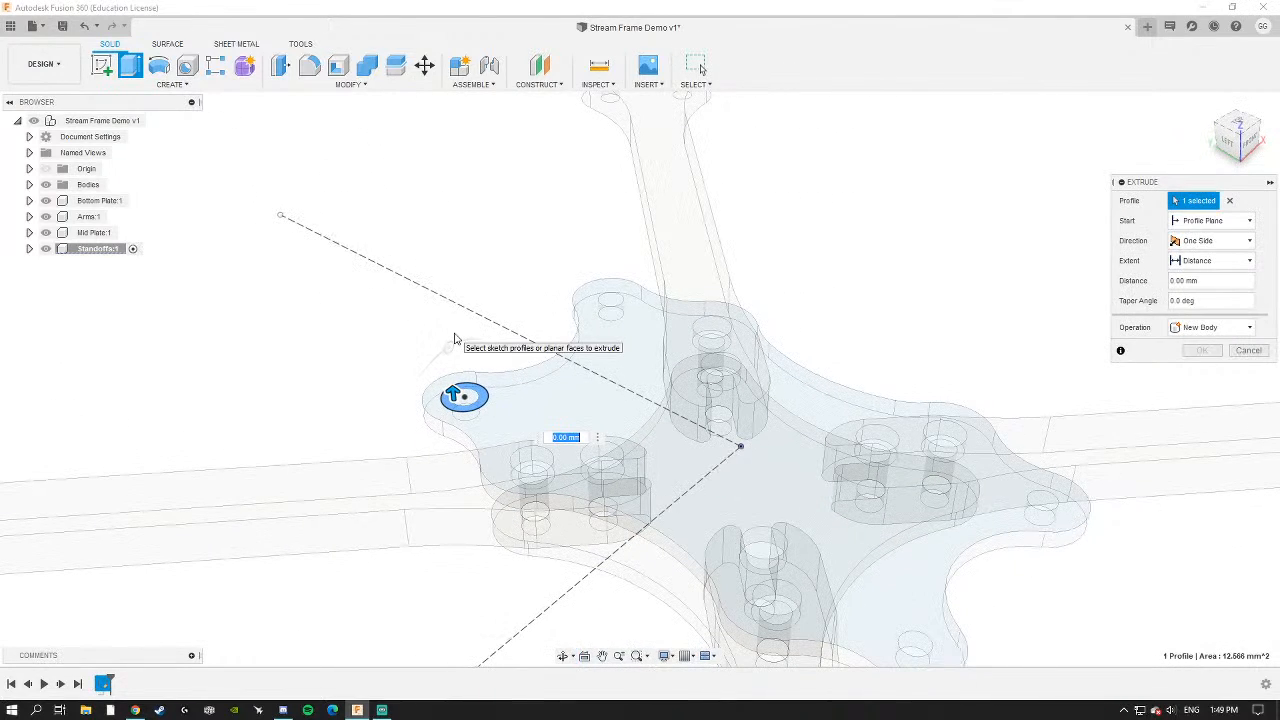
pyautogui.write('25')
pyautogui.press('Return')
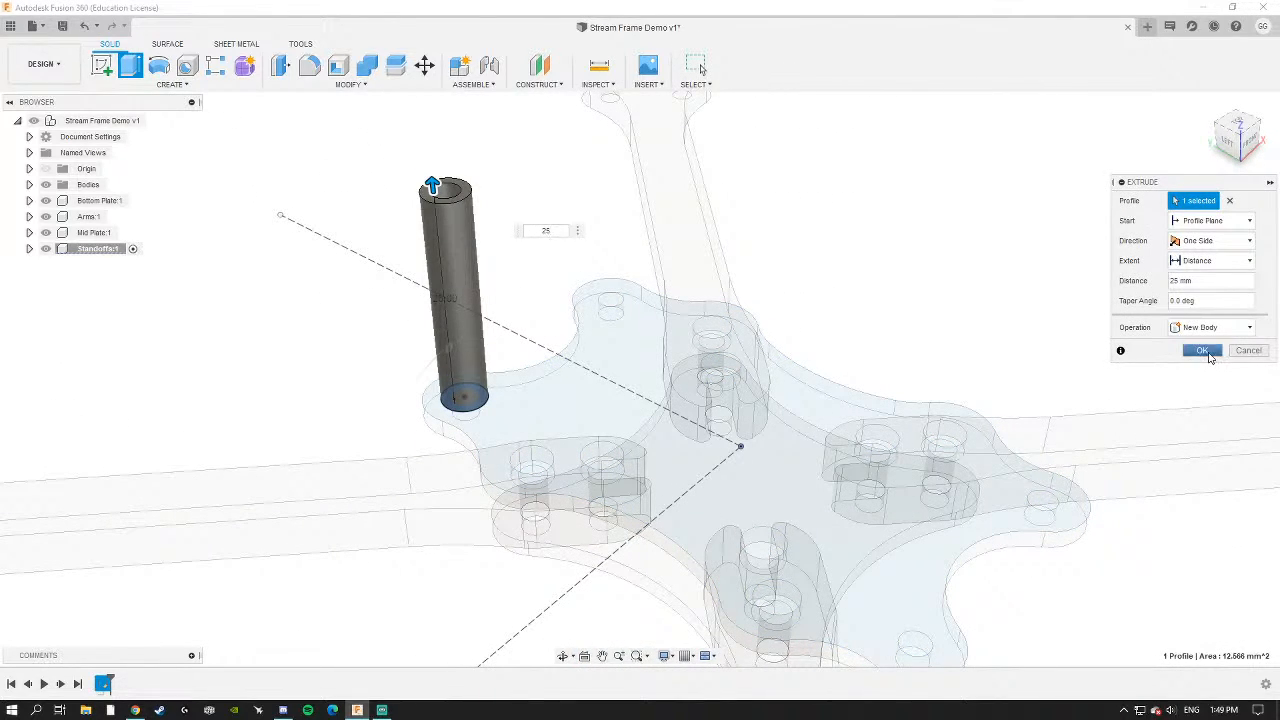
pyautogui.click(1203, 351)
# Set up a body mirror with the standoff body in the Standoffs component as its object.
pyautogui.click(29, 249)
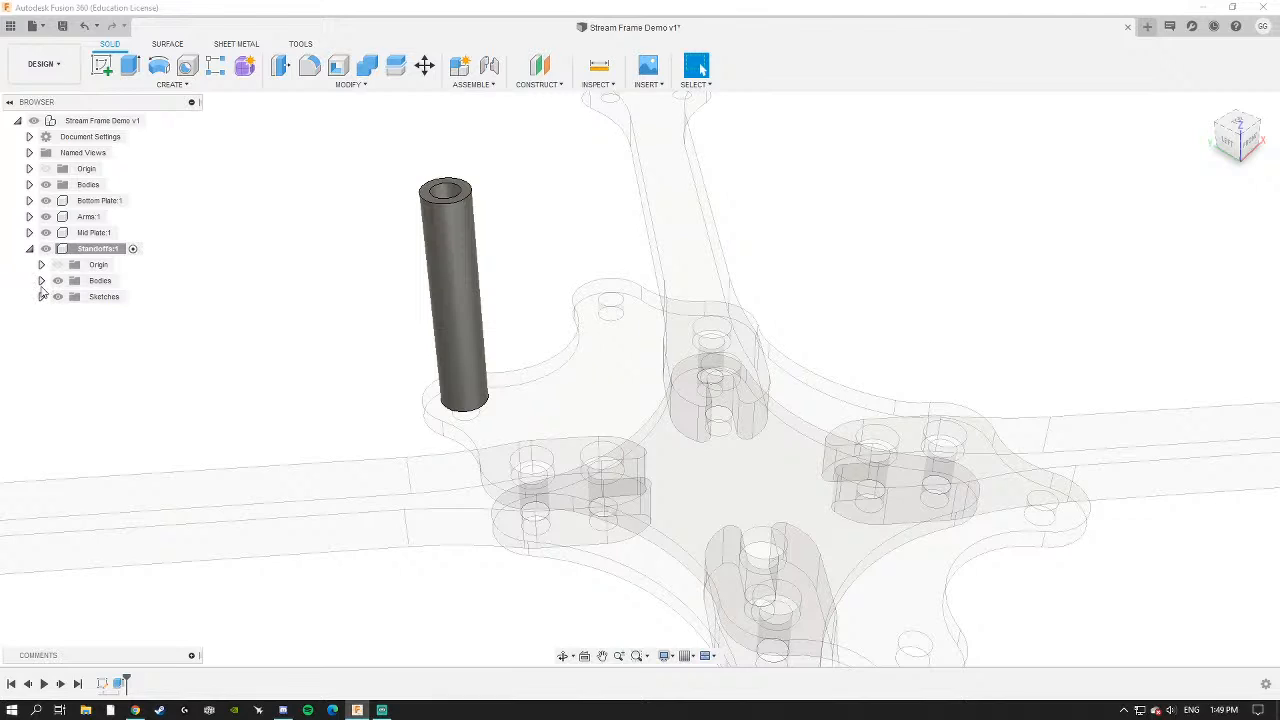
pyautogui.click(41, 281)
pyautogui.click(92, 296)
pyautogui.click(178, 84)
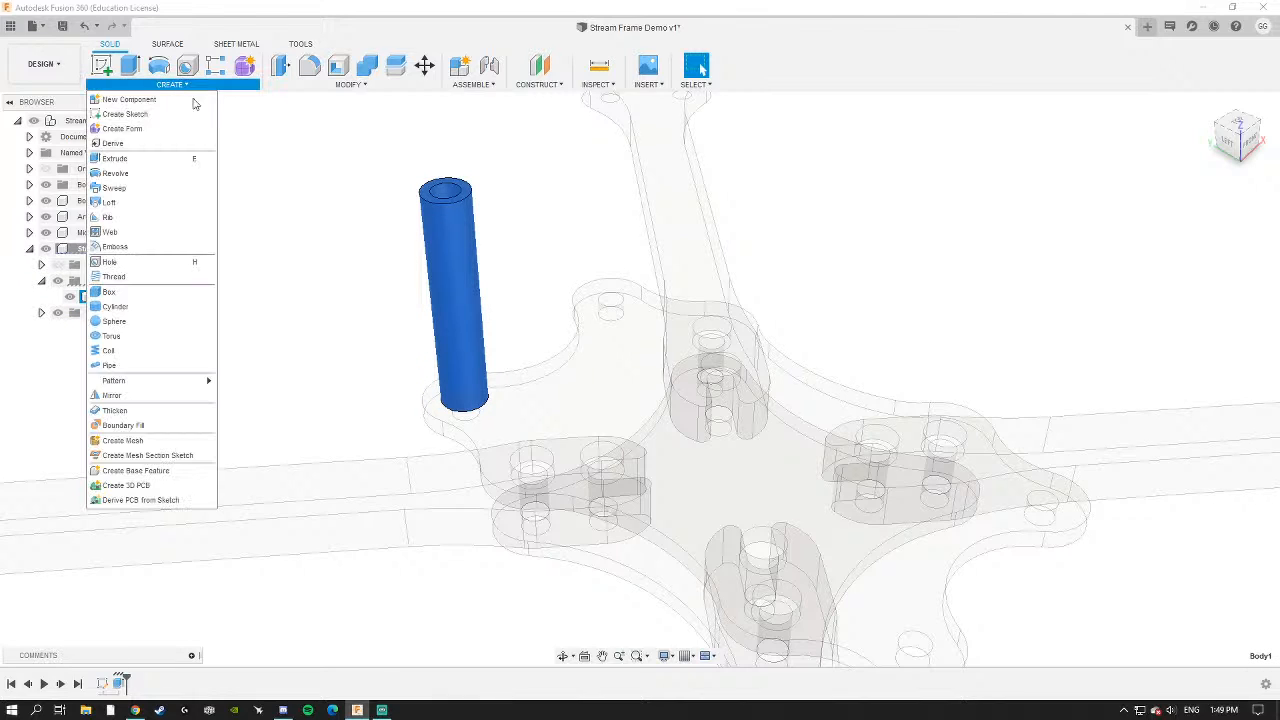
pyautogui.click(111, 395)
pyautogui.keyDown('shift'); pyautogui.moveTo(722, 350); pyautogui.dragTo(755, 370, button='middle'); pyautogui.keyUp('shift')
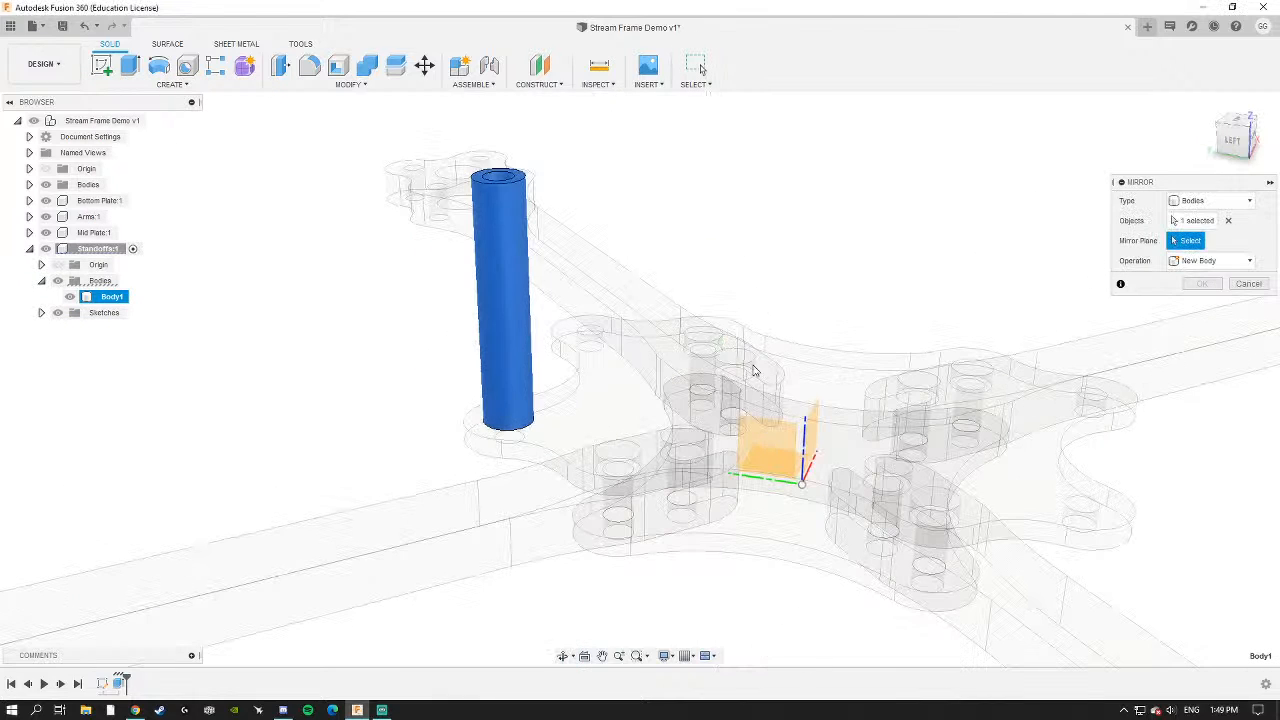
pyautogui.keyDown('shift'); pyautogui.moveTo(771, 470); pyautogui.dragTo(780, 455, button='middle'); pyautogui.keyUp('shift')
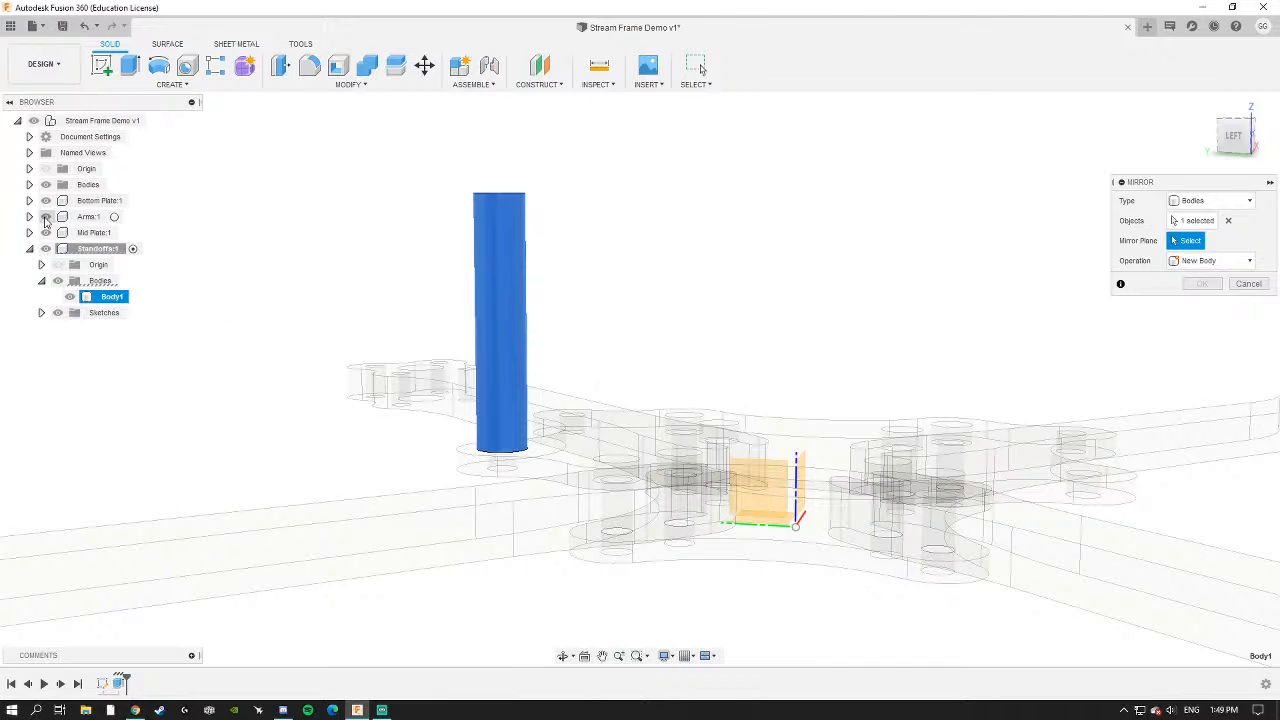
# Hide the Arms, Bottom Plate and Mid Plate components to expose the origin planes.
pyautogui.click(45, 216)
pyautogui.click(45, 200)
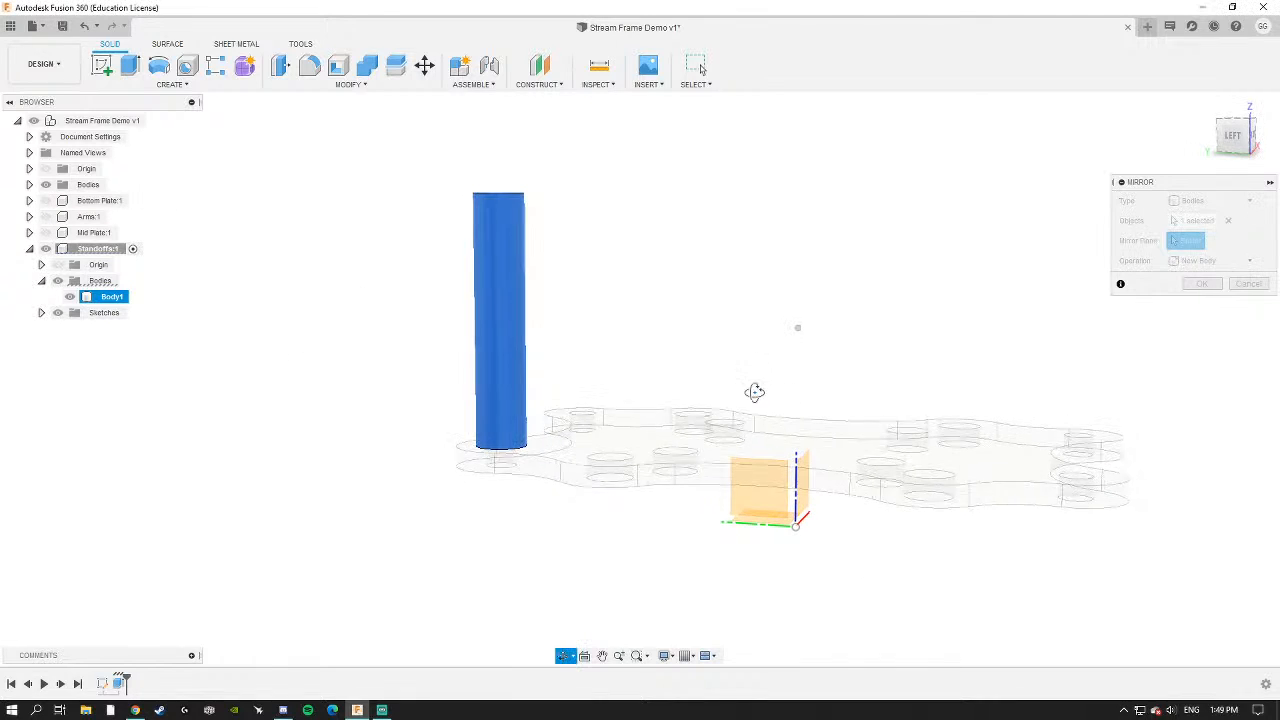
pyautogui.keyDown('shift'); pyautogui.moveTo(757, 536); pyautogui.dragTo(766, 543, button='middle'); pyautogui.keyUp('shift')
pyautogui.keyDown('shift'); pyautogui.moveTo(749, 500); pyautogui.dragTo(731, 504, button='middle'); pyautogui.keyUp('shift')
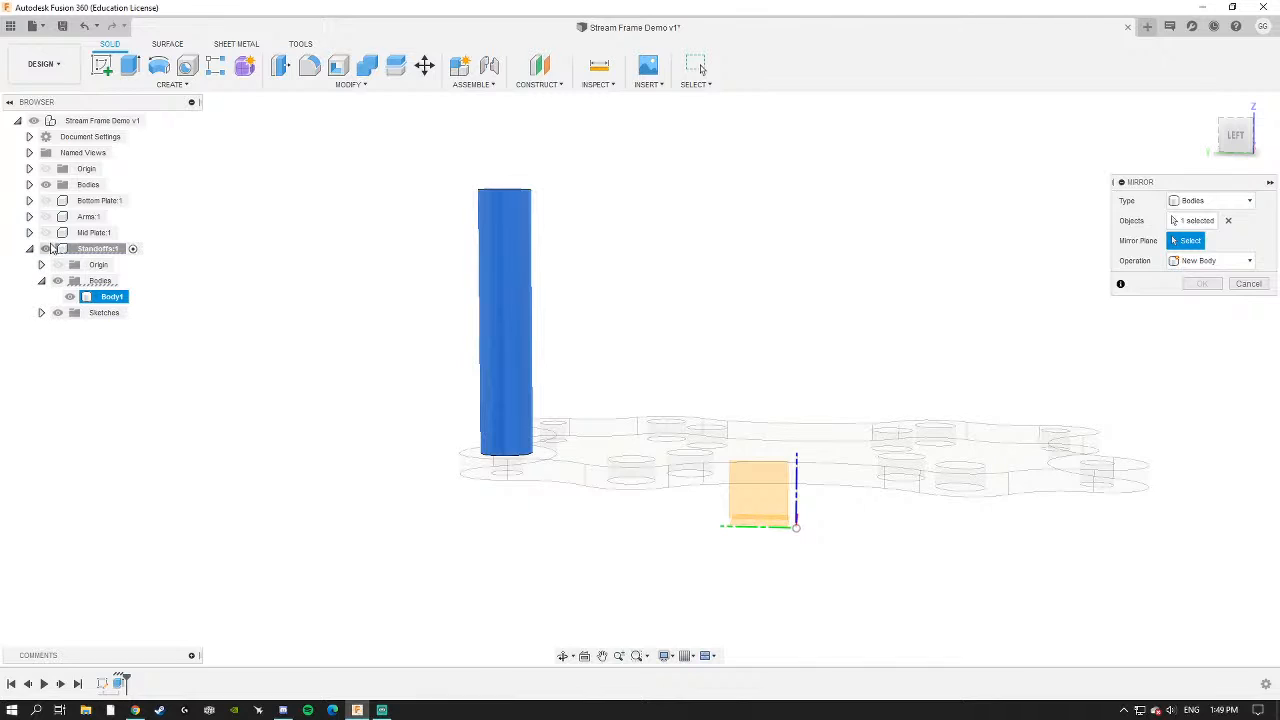
# Mirror the standoff across the vertical YZ origin plane as a new body.
pyautogui.click(744, 511)
pyautogui.keyDown('shift'); pyautogui.moveTo(743, 374); pyautogui.dragTo(1062, 345, button='middle'); pyautogui.keyUp('shift')
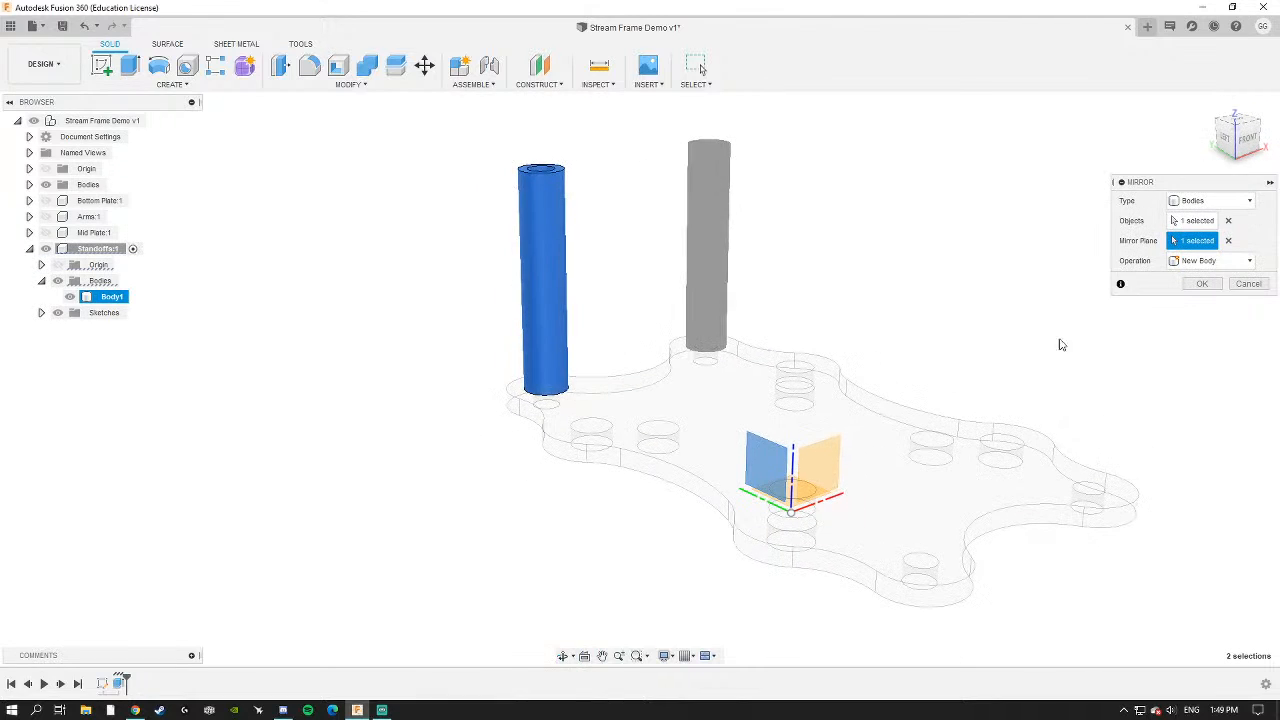
pyautogui.click(1200, 285)
# Mirror both standoff bodies across the vertical XZ origin plane to the opposite end of the plate as new bodies.
pyautogui.keyDown('shift'); pyautogui.moveTo(777, 297); pyautogui.dragTo(747, 320, button='middle'); pyautogui.keyUp('shift')
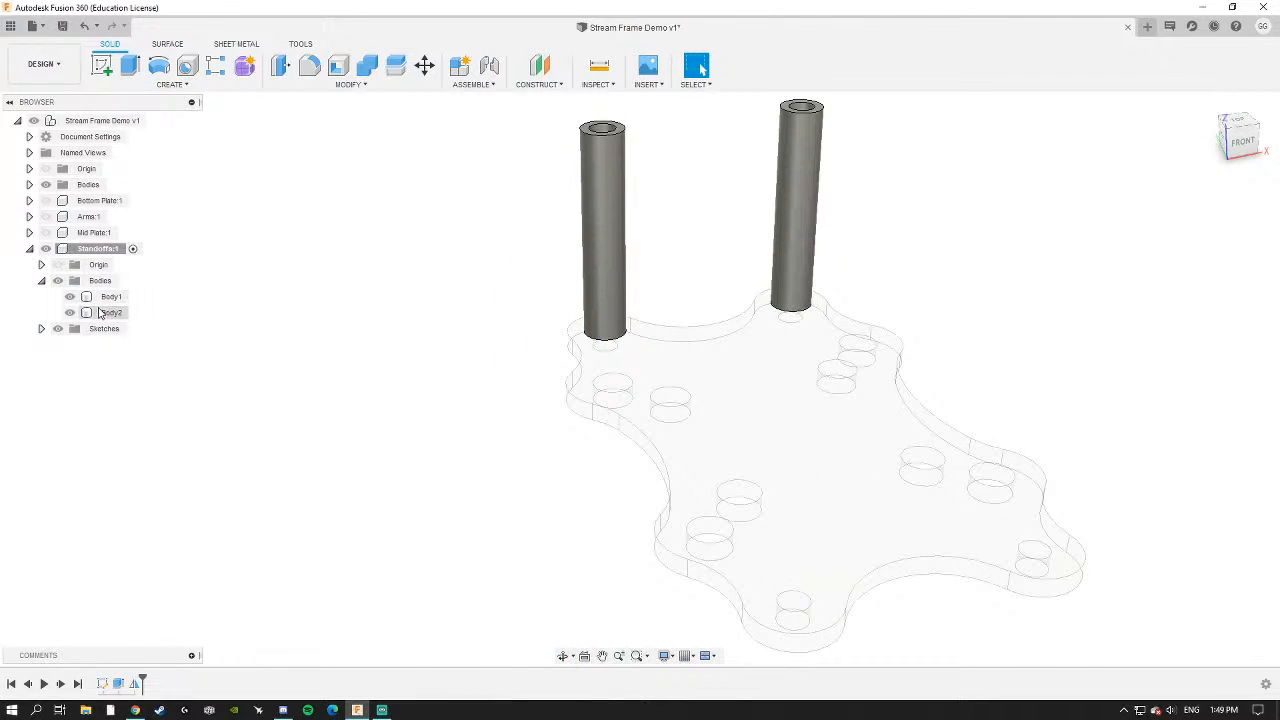
pyautogui.click(100, 313)
pyautogui.keyDown('ctrl'); pyautogui.click(110, 296); pyautogui.keyUp('ctrl')
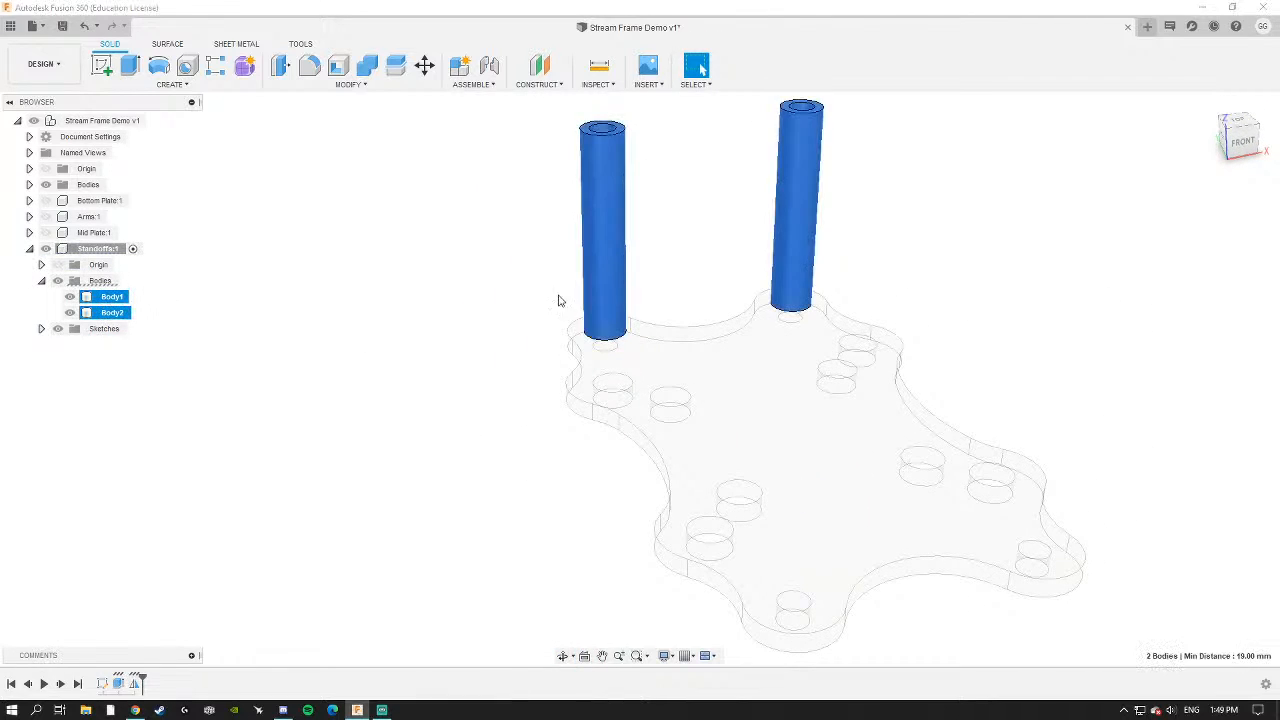
pyautogui.click(183, 86)
pyautogui.click(131, 408)
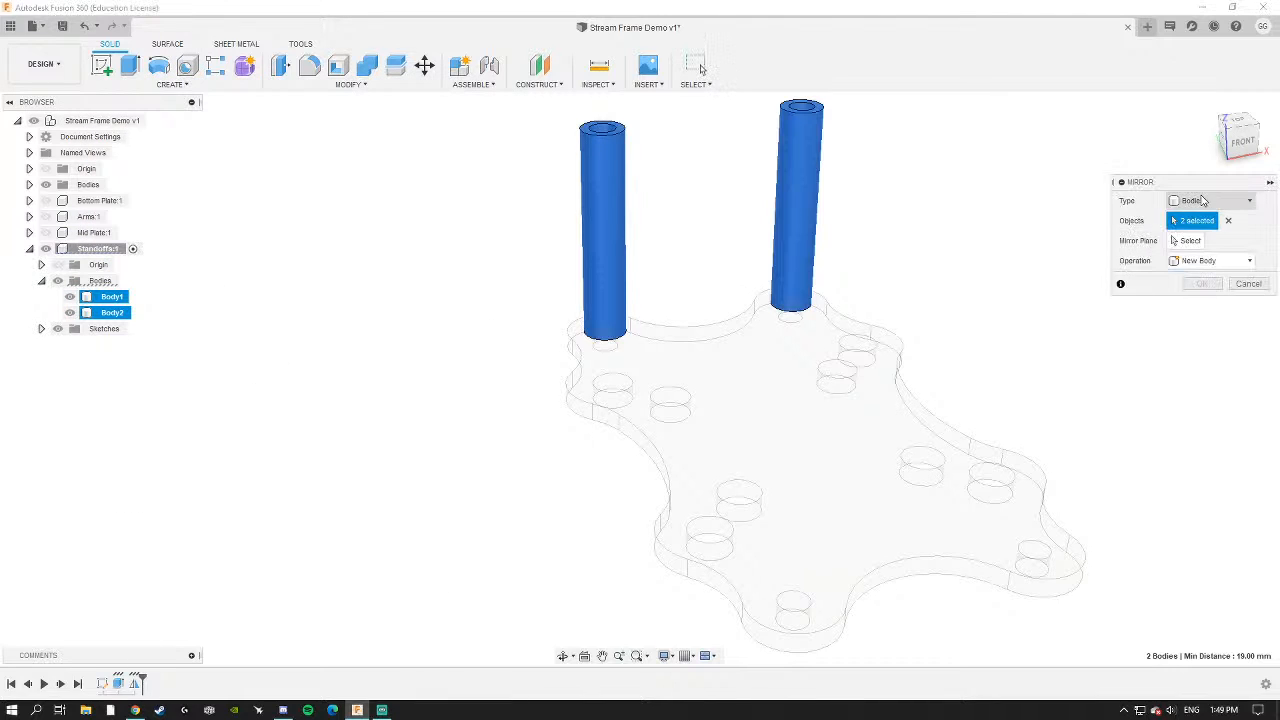
pyautogui.click(1183, 243)
pyautogui.moveTo(700, 300)
pyautogui.keyDown('shift'); pyautogui.mouseDown(button='middle')
pyautogui.moveTo(674, 251)
pyautogui.moveTo(713, 313)
pyautogui.mouseUp(button='middle'); pyautogui.keyUp('shift')
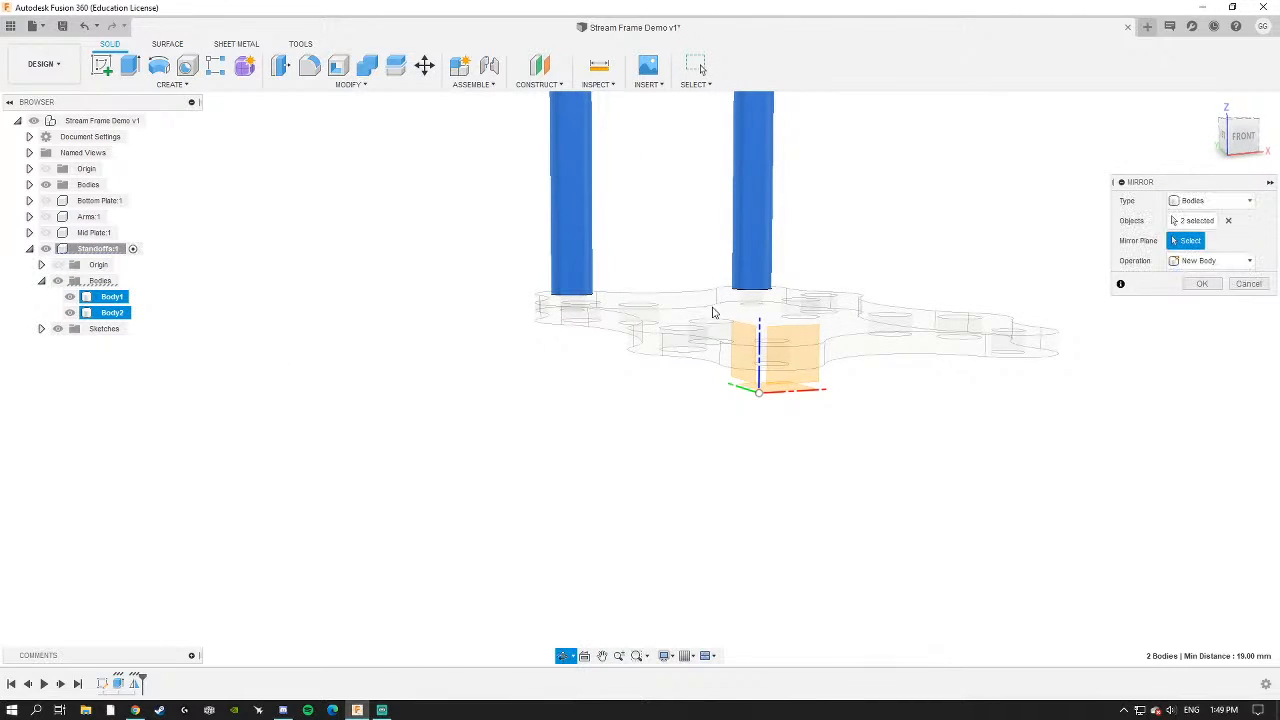
pyautogui.click(812, 378)
pyautogui.keyDown('shift'); pyautogui.moveTo(821, 294); pyautogui.dragTo(836, 362, button='middle'); pyautogui.keyUp('shift')
pyautogui.click(1197, 286)
pyautogui.scroll(-3, 535, 310)
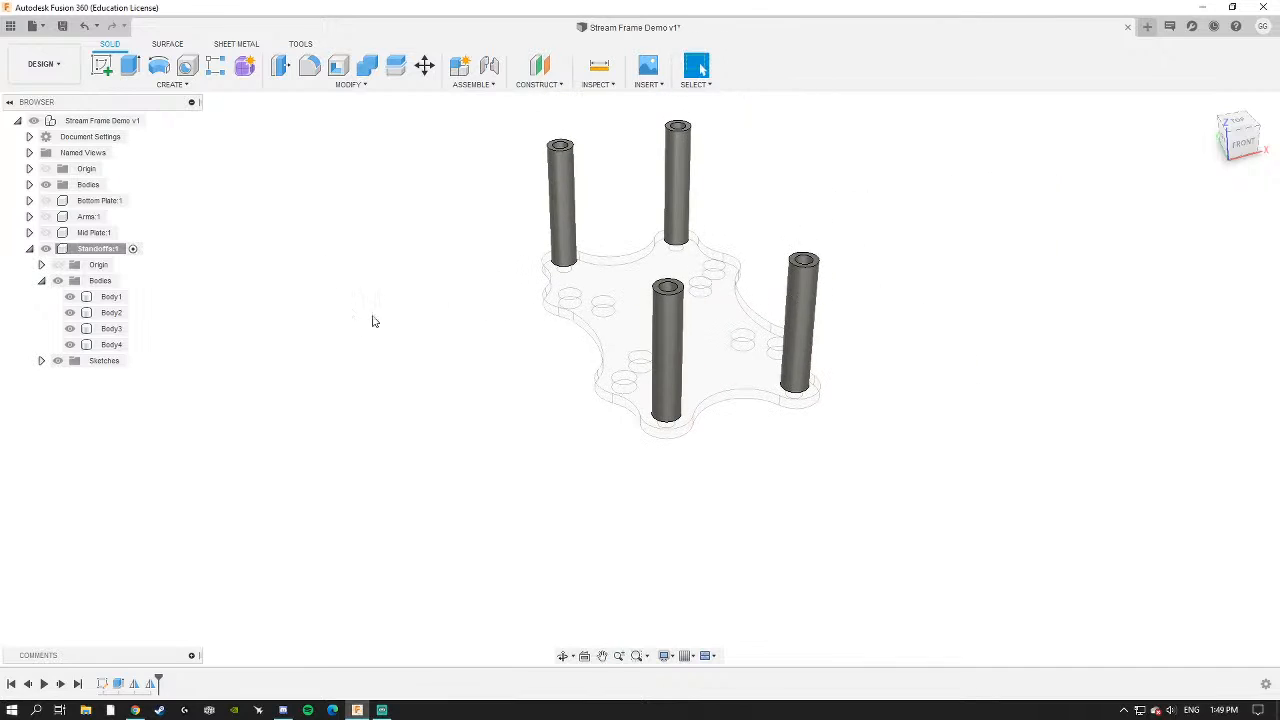
# Collapse the Standoffs component's browser tree and activate the top-level Stream Frame Demo component.
pyautogui.click(42, 282)
pyautogui.click(30, 248)
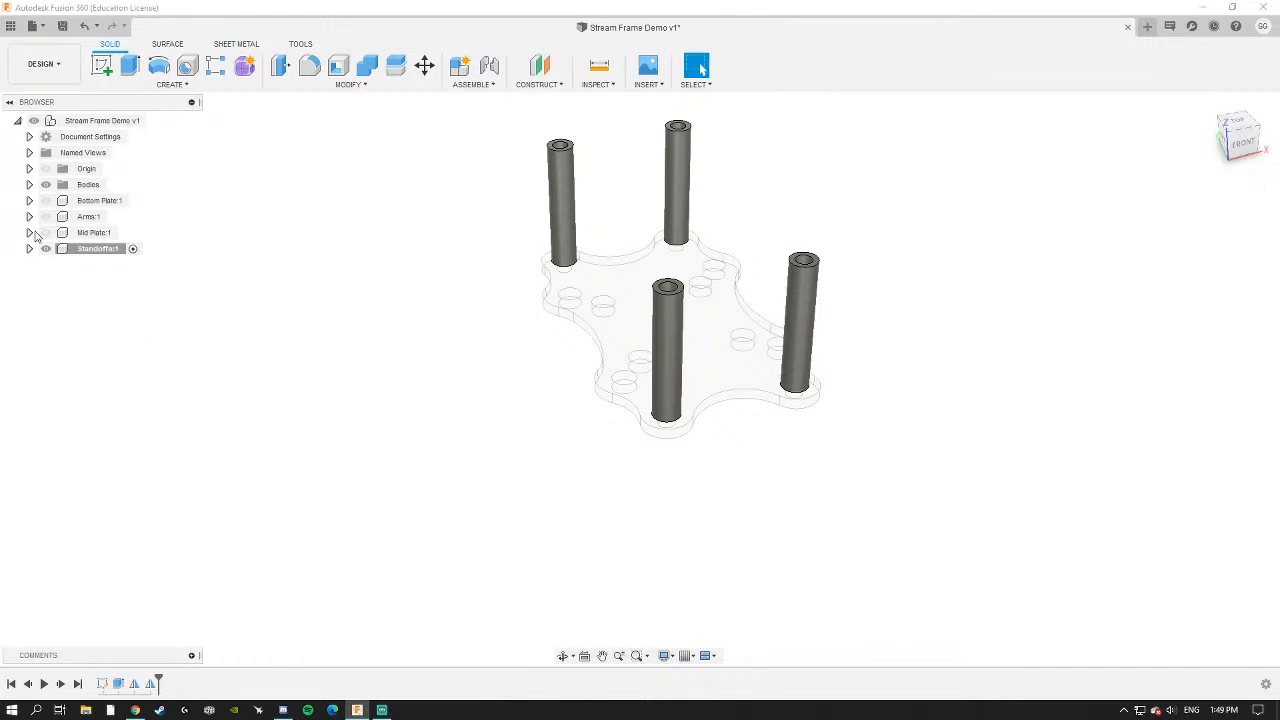
pyautogui.click(163, 121)
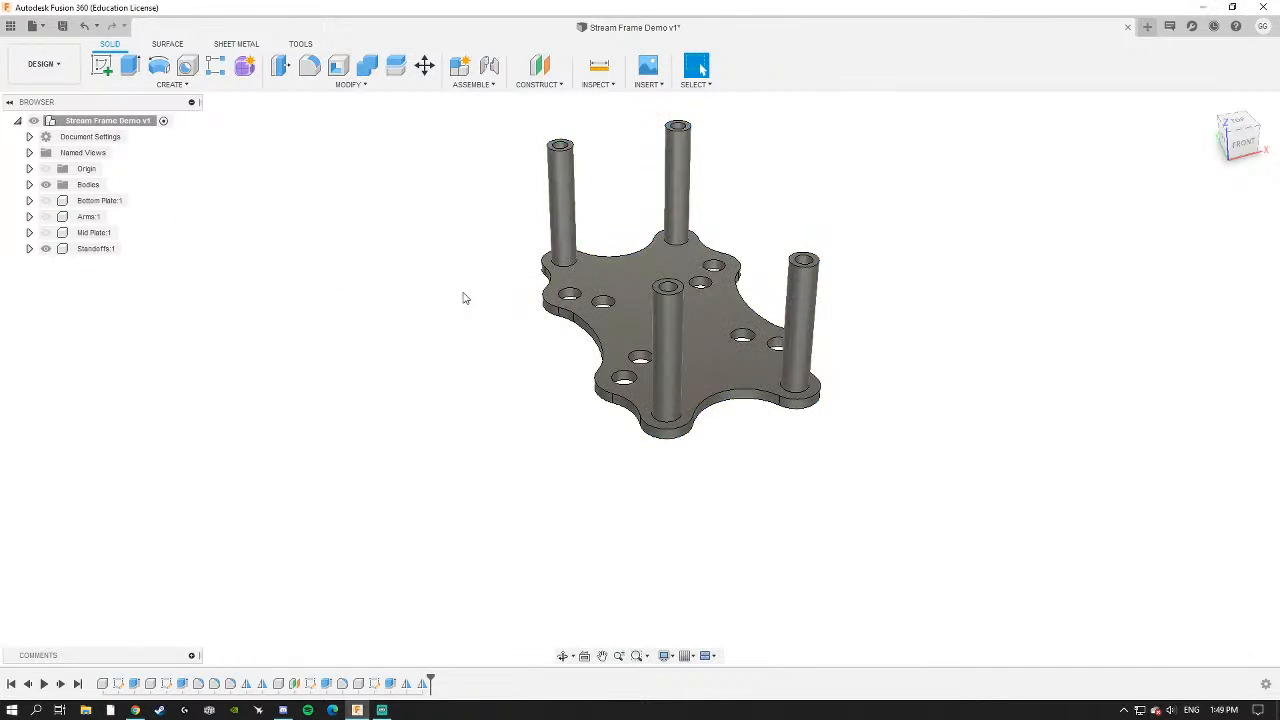
# Show the Bottom Plate, Arms and Mid Plate components again and view the whole frame.
pyautogui.keyDown('shift'); pyautogui.moveTo(207, 246); pyautogui.dragTo(297, 264, button='middle'); pyautogui.keyUp('shift')
pyautogui.click(45, 201)
pyautogui.click(45, 216)
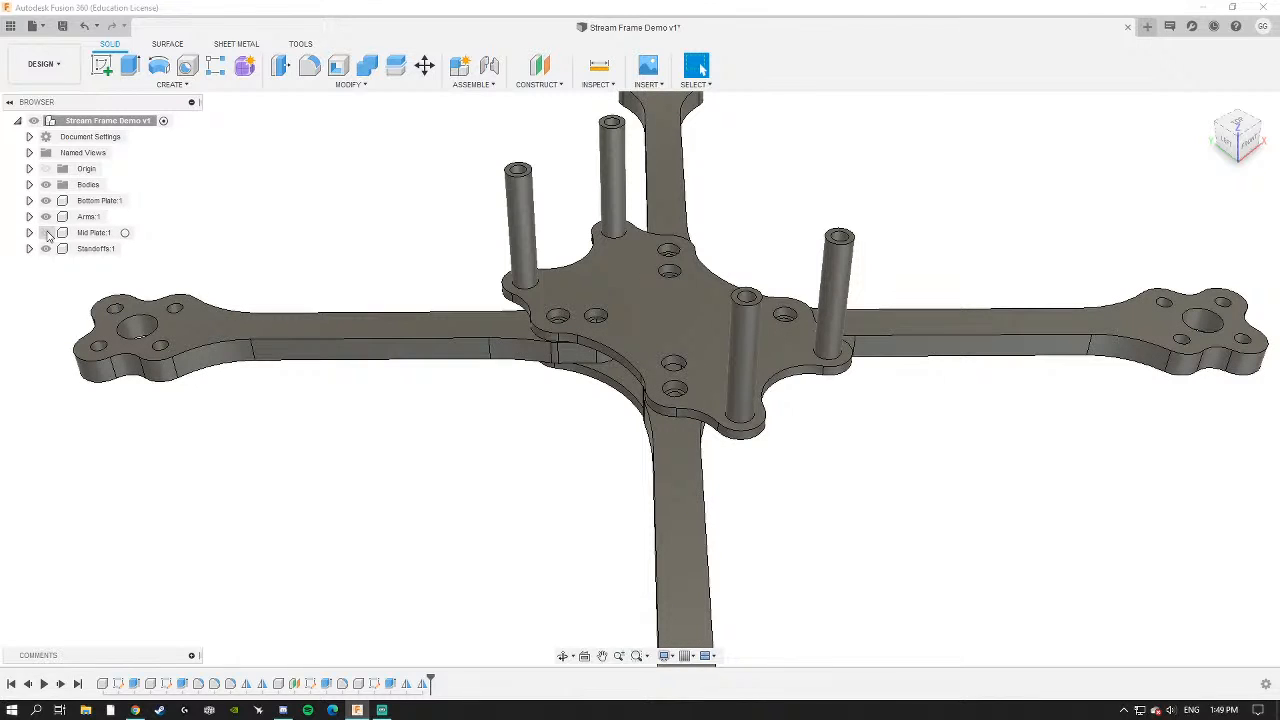
pyautogui.keyDown('shift'); pyautogui.moveTo(205, 250); pyautogui.dragTo(436, 322, button='middle'); pyautogui.keyUp('shift')
pyautogui.scroll(-5, 397, 234)
pyautogui.moveTo(436, 322); pyautogui.dragTo(530, 291, button='middle')
pyautogui.scroll(4, 500, 331)
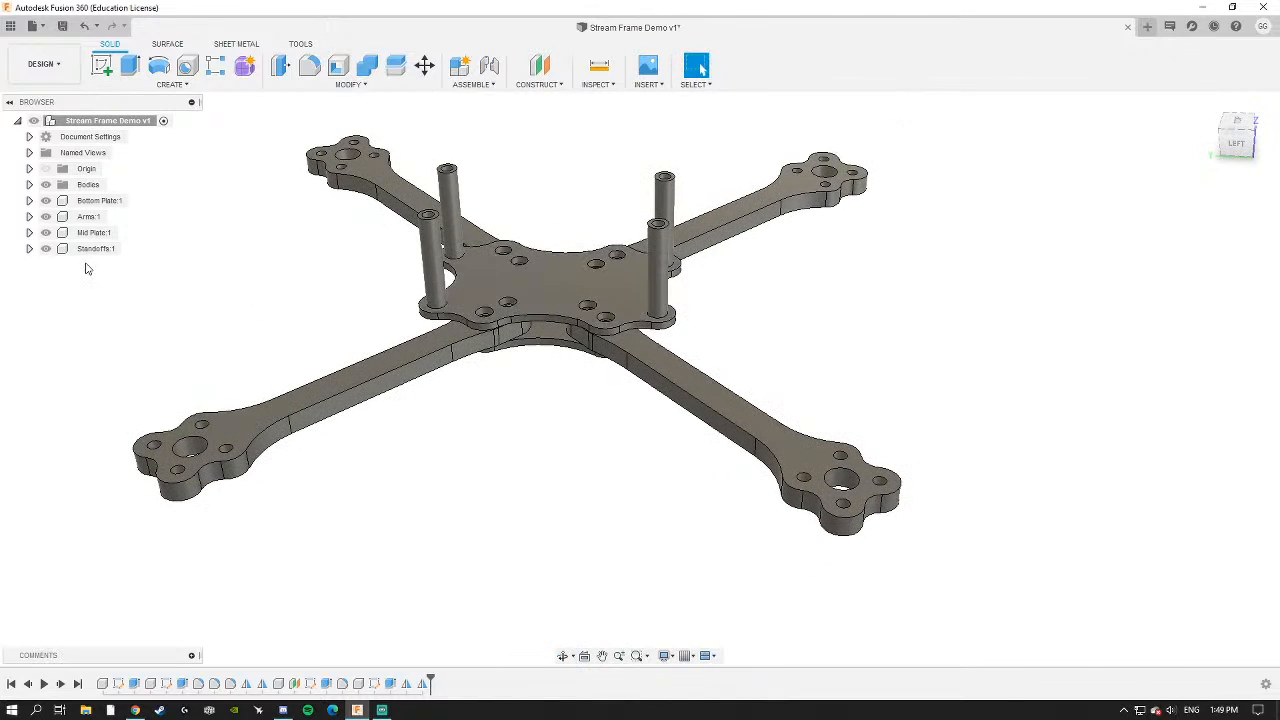
# Look through the Mid Plate component's contents, including its sketch, for the plate's body.
pyautogui.click(29, 233)
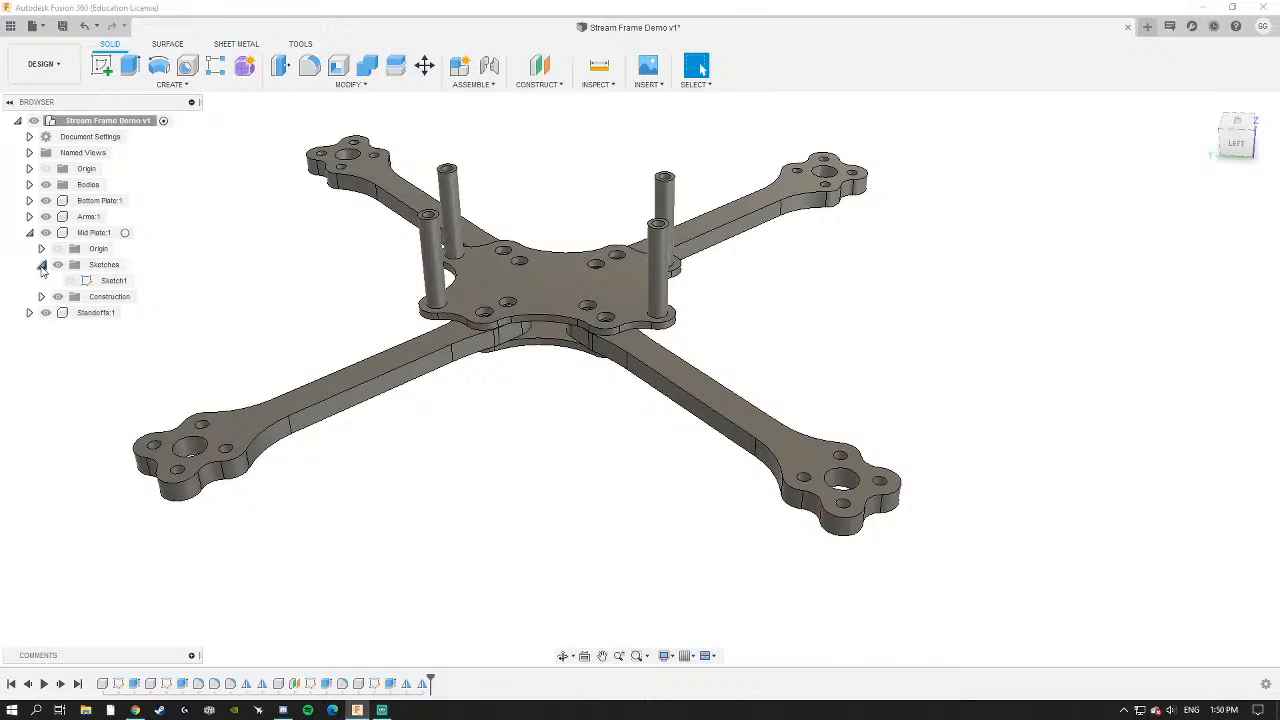
pyautogui.click(41, 265)
pyautogui.click(41, 265)
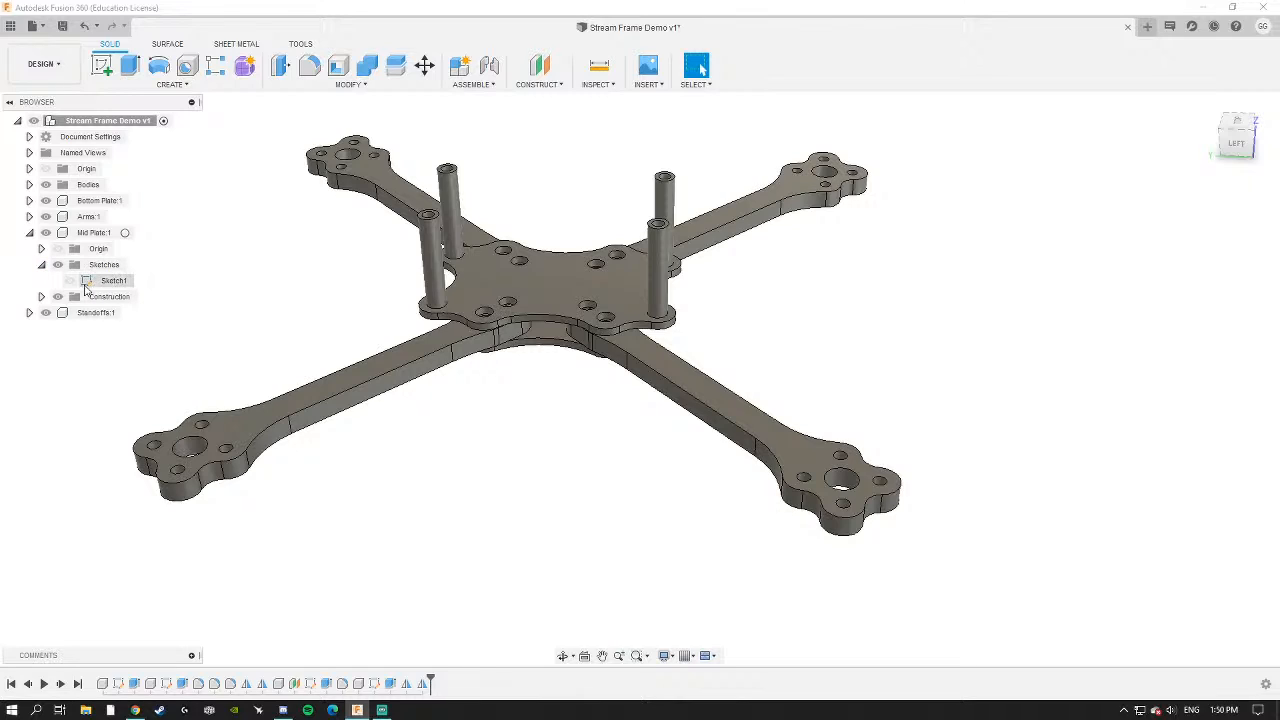
pyautogui.click(69, 281)
pyautogui.click(69, 281)
pyautogui.click(41, 265)
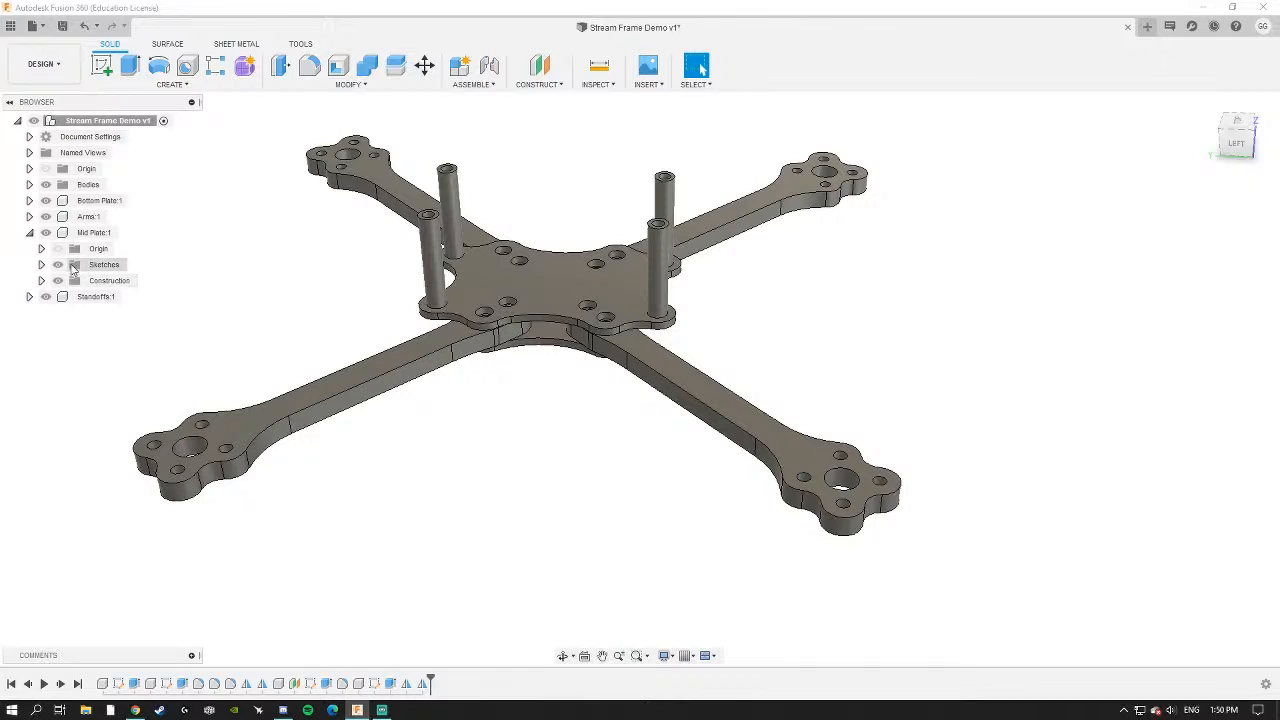
pyautogui.click(95, 233)
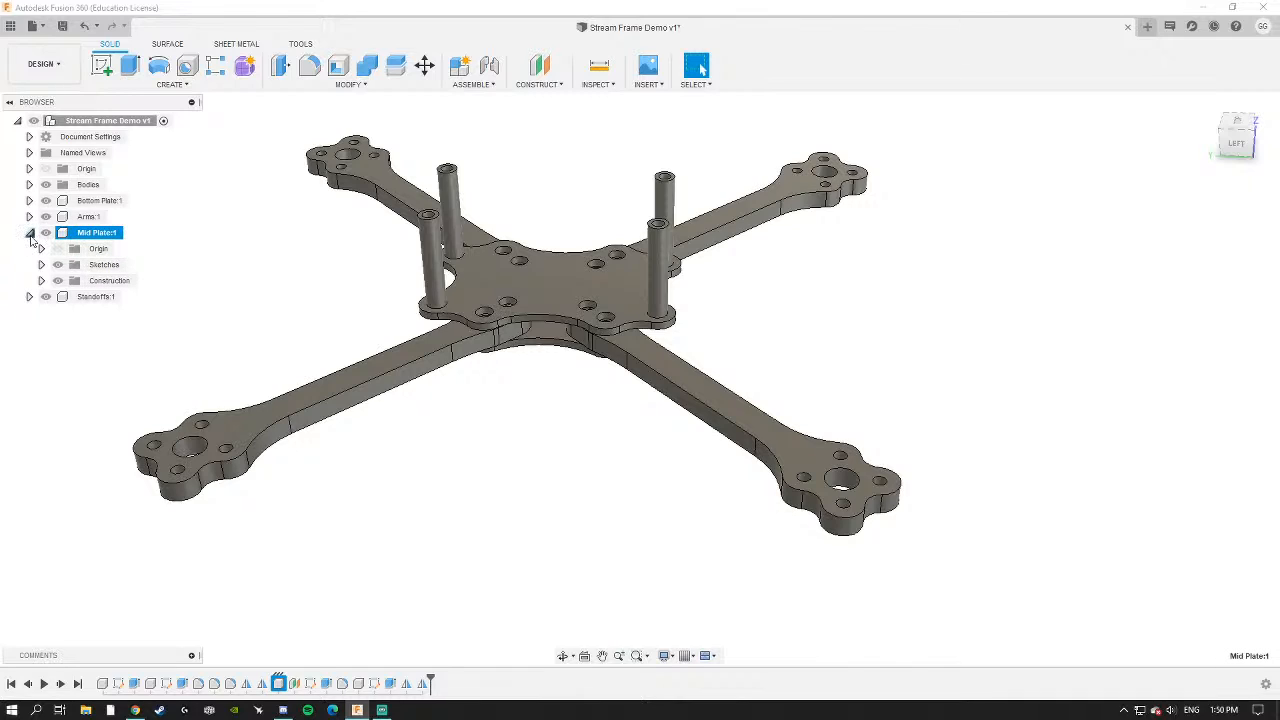
pyautogui.click(29, 233)
# Select the mid plate's upper face and check the top-level Bodies folder for the matching body.
pyautogui.click(545, 288)
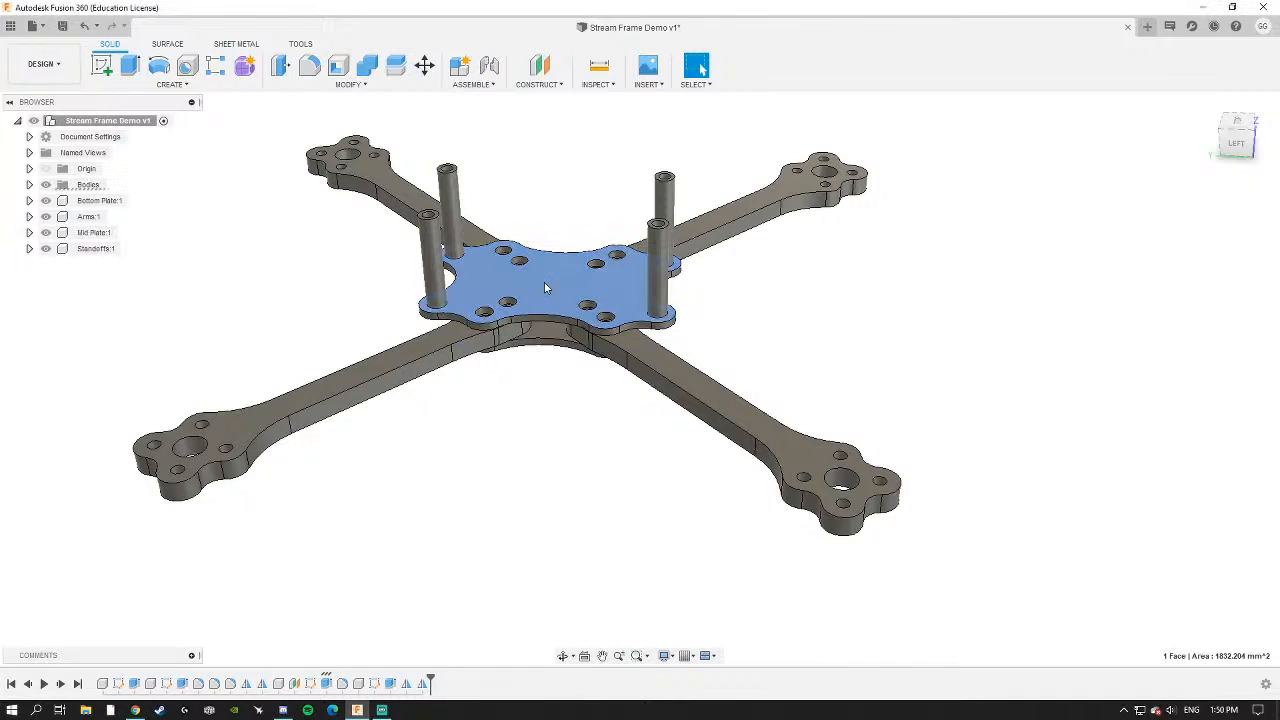
pyautogui.click(29, 184)
pyautogui.click(95, 201)
pyautogui.click(75, 186)
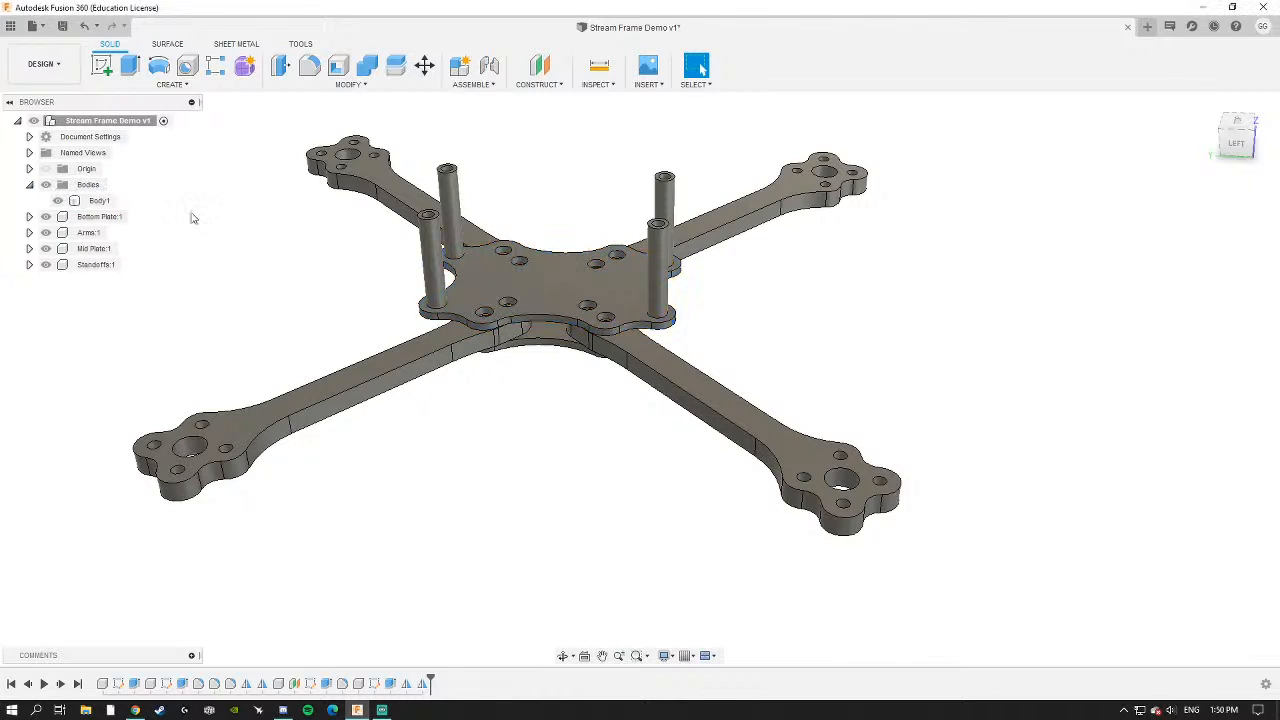
pyautogui.click(29, 184)
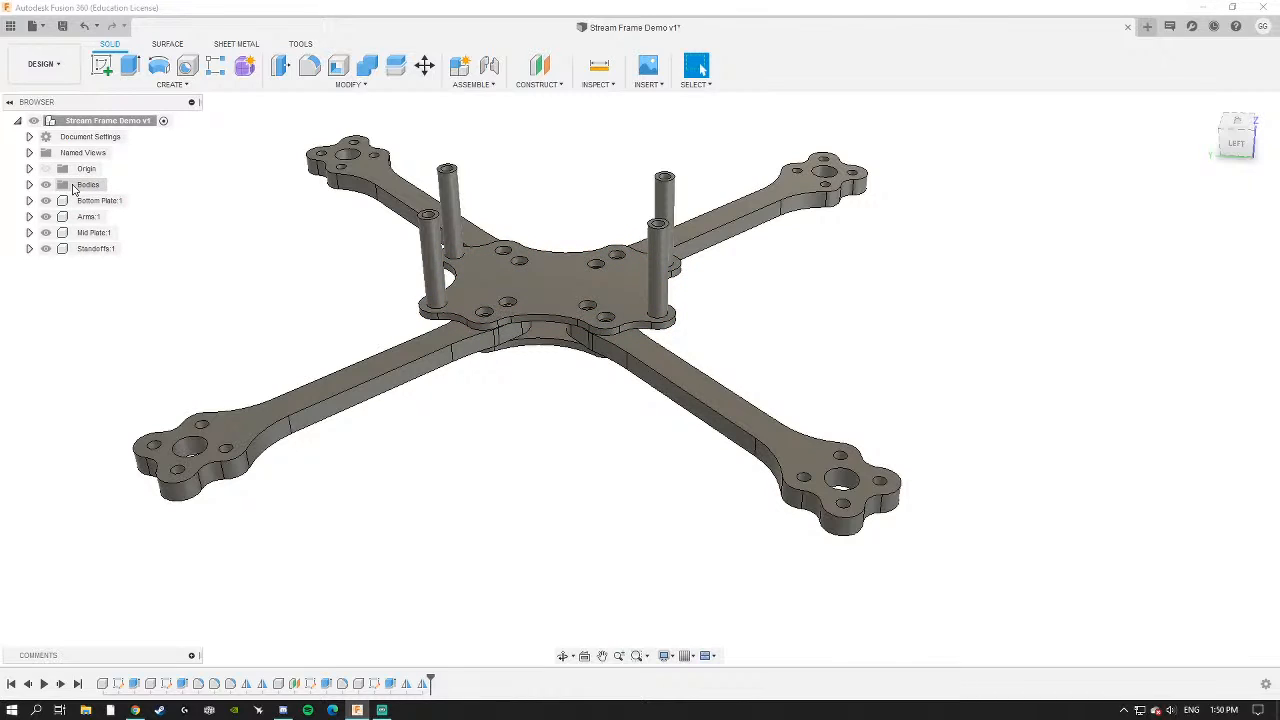
pyautogui.keyDown('shift'); pyautogui.moveTo(265, 285); pyautogui.dragTo(580, 262, button='middle'); pyautogui.keyUp('shift')
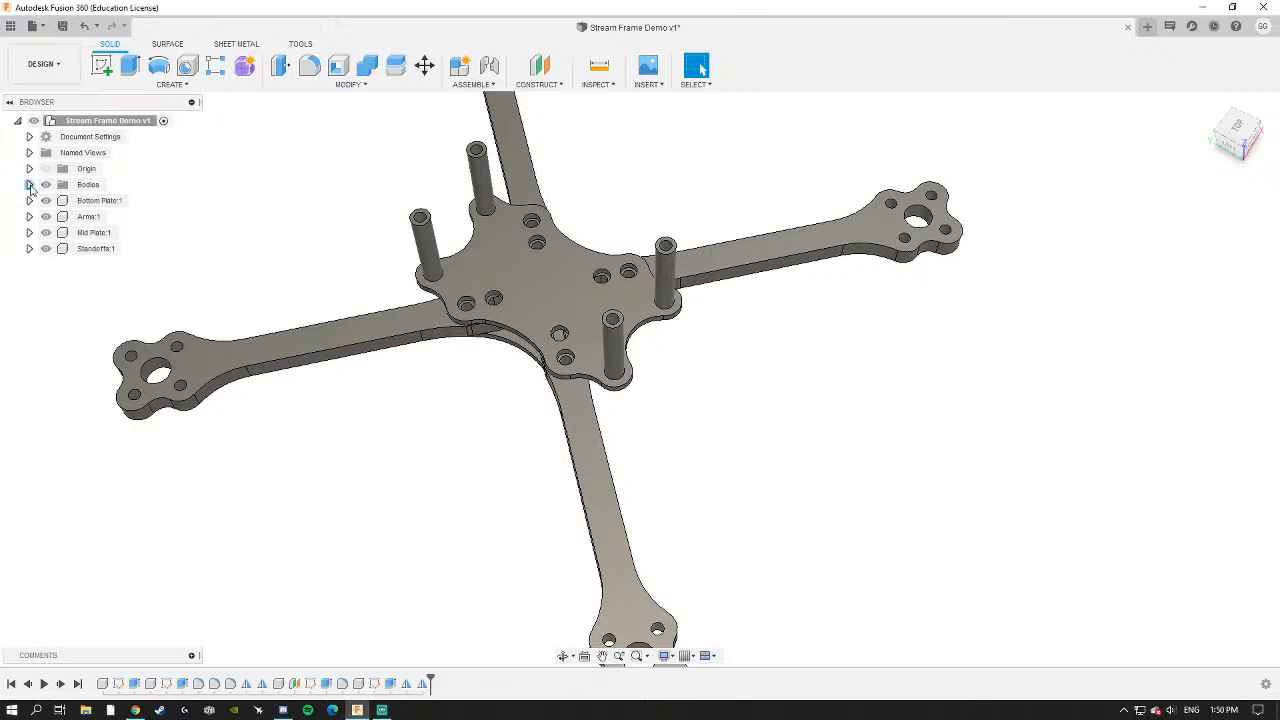
# Move Body1 from the top-level Bodies folder into the Mid Plate component.
pyautogui.click(29, 185)
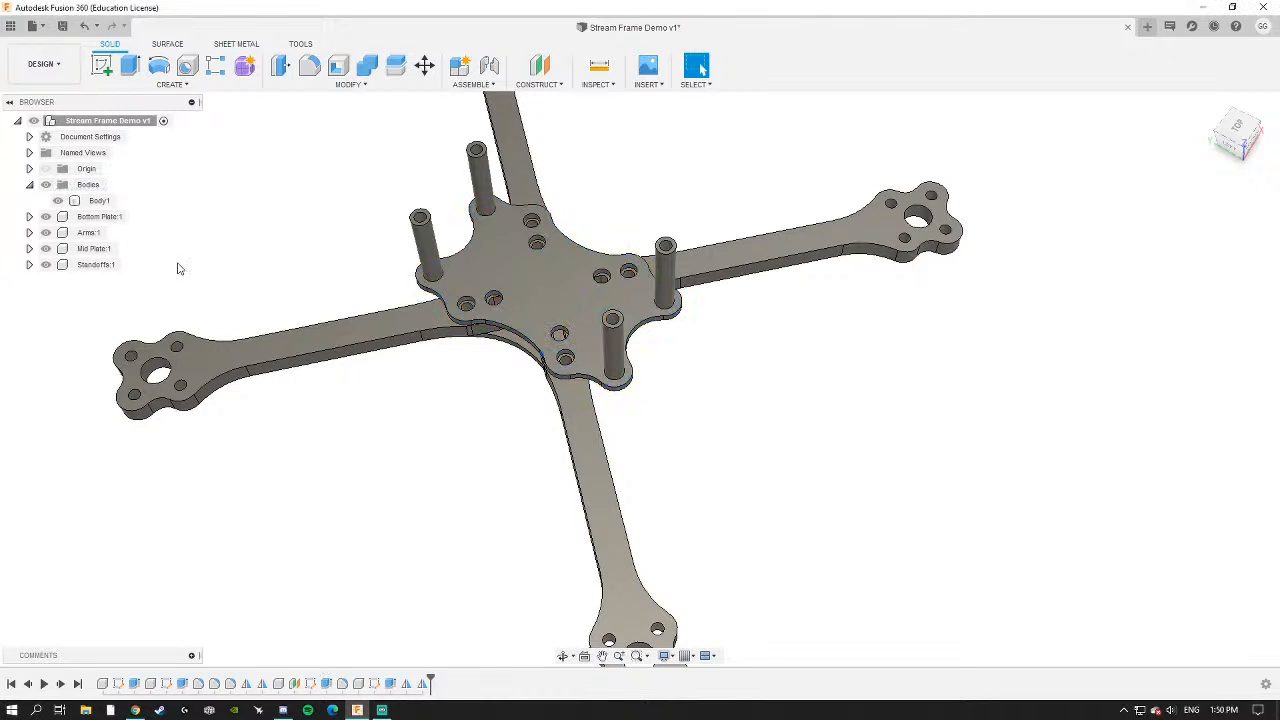
pyautogui.keyDown('shift'); pyautogui.moveTo(180, 268); pyautogui.dragTo(257, 250, button='middle'); pyautogui.keyUp('shift')
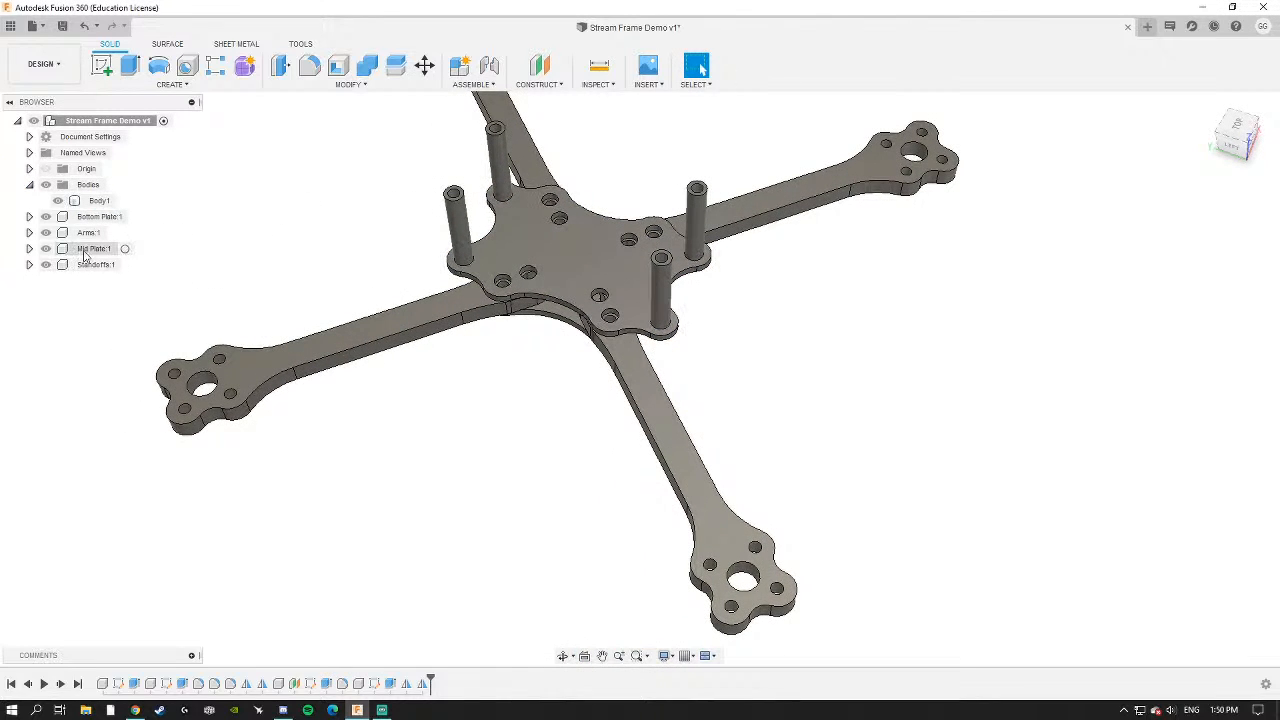
pyautogui.click(29, 248)
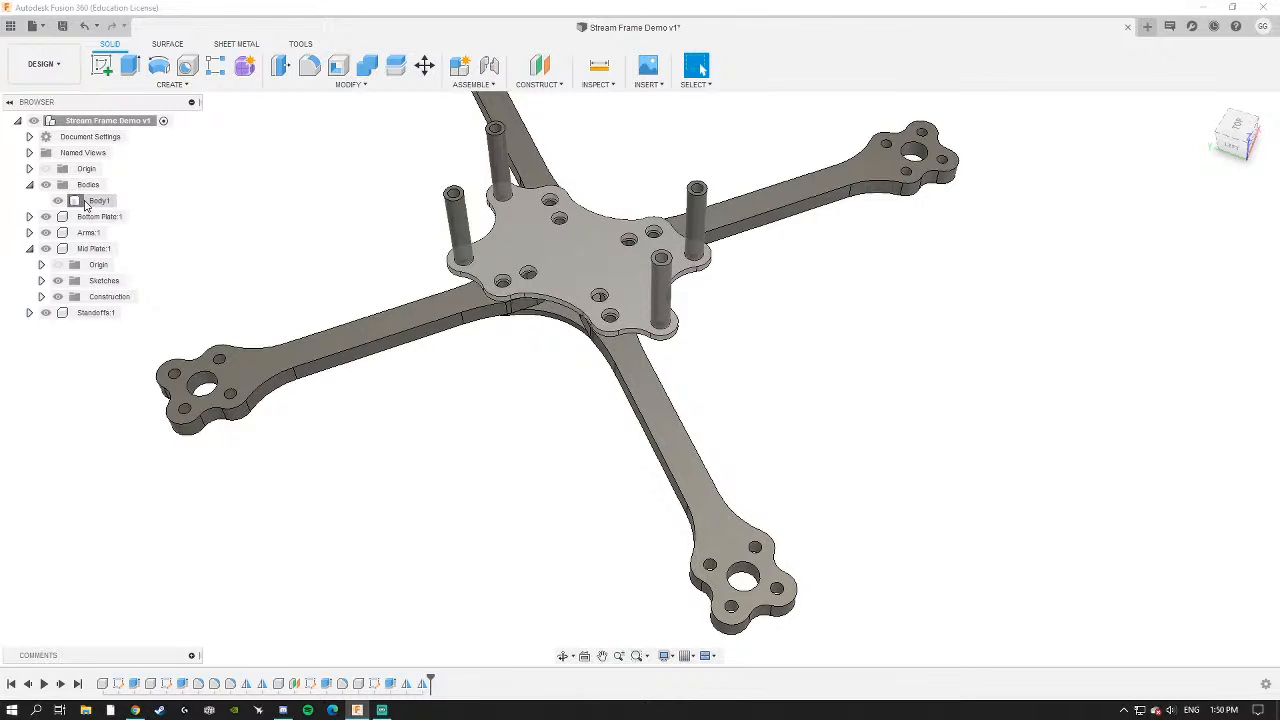
pyautogui.moveTo(86, 205); pyautogui.dragTo(90, 256)
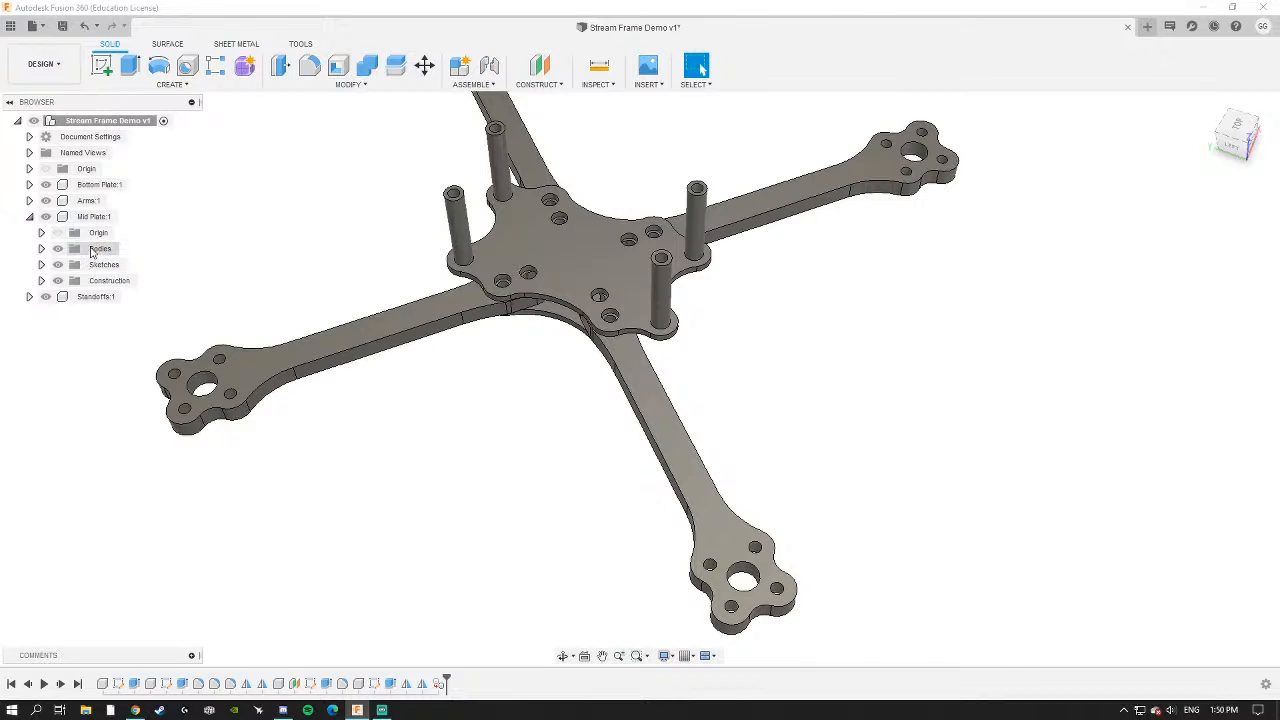
# Check the moved Body1 in the Mid Plate component's Bodies folder, then collapse the component.
pyautogui.click(91, 124)
pyautogui.click(97, 217)
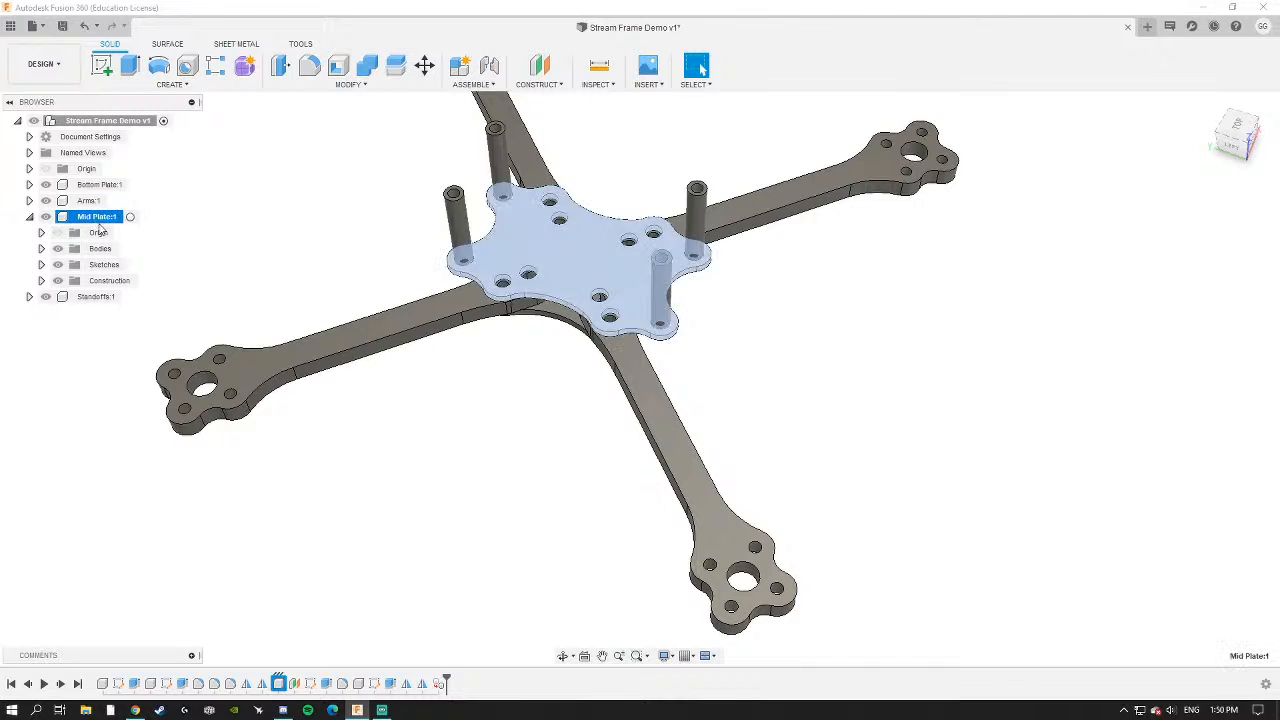
pyautogui.click(41, 248)
pyautogui.click(110, 264)
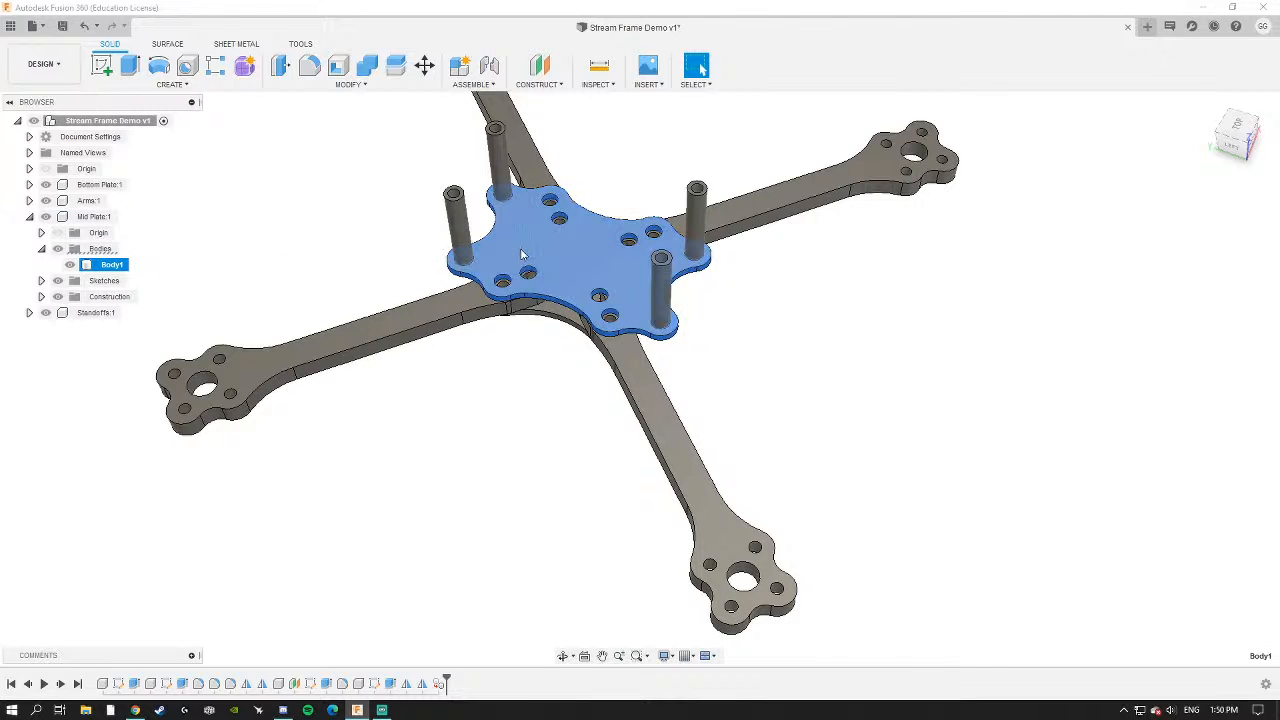
pyautogui.click(490, 404)
pyautogui.keyDown('shift'); pyautogui.moveTo(494, 403); pyautogui.dragTo(506, 360, button='middle'); pyautogui.keyUp('shift')
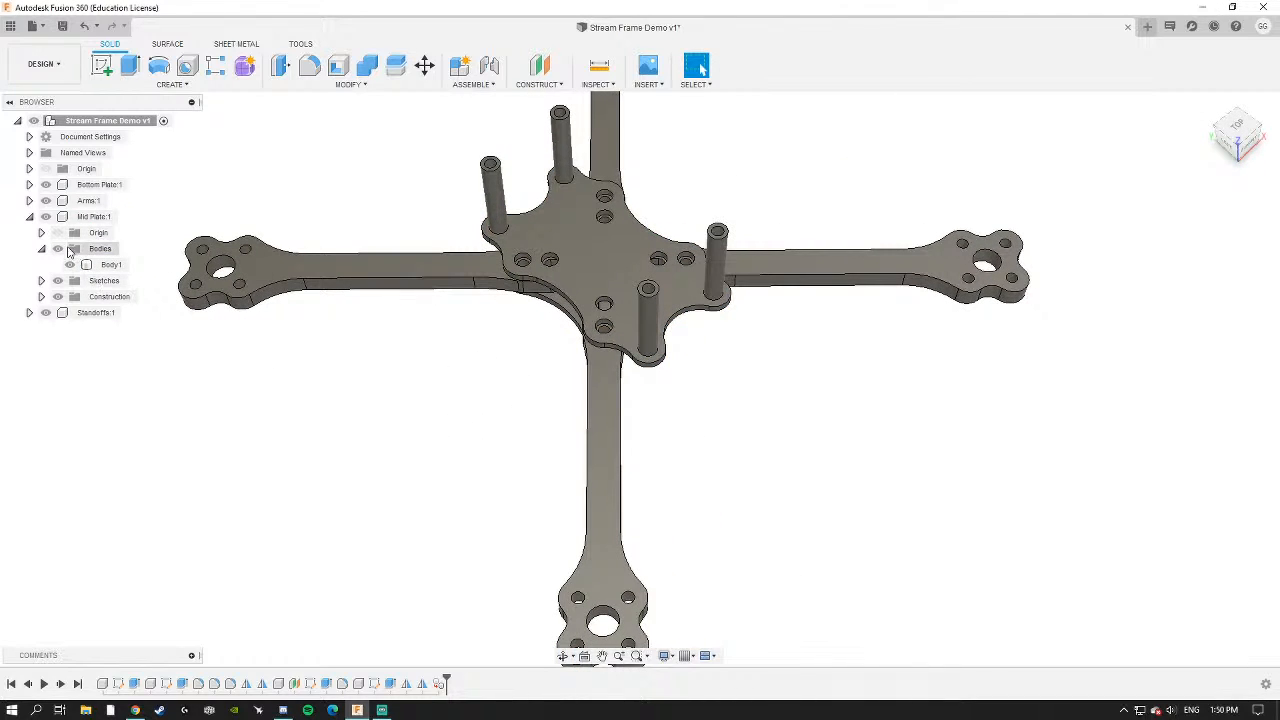
pyautogui.click(41, 249)
pyautogui.click(30, 217)
# Examine the whole frame at an angle and from the top, including the mid plate and its standoff holes.
pyautogui.scroll(-2, 560, 285)
pyautogui.keyDown('shift'); pyautogui.moveTo(620, 289); pyautogui.dragTo(724, 230, button='middle'); pyautogui.keyUp('shift')
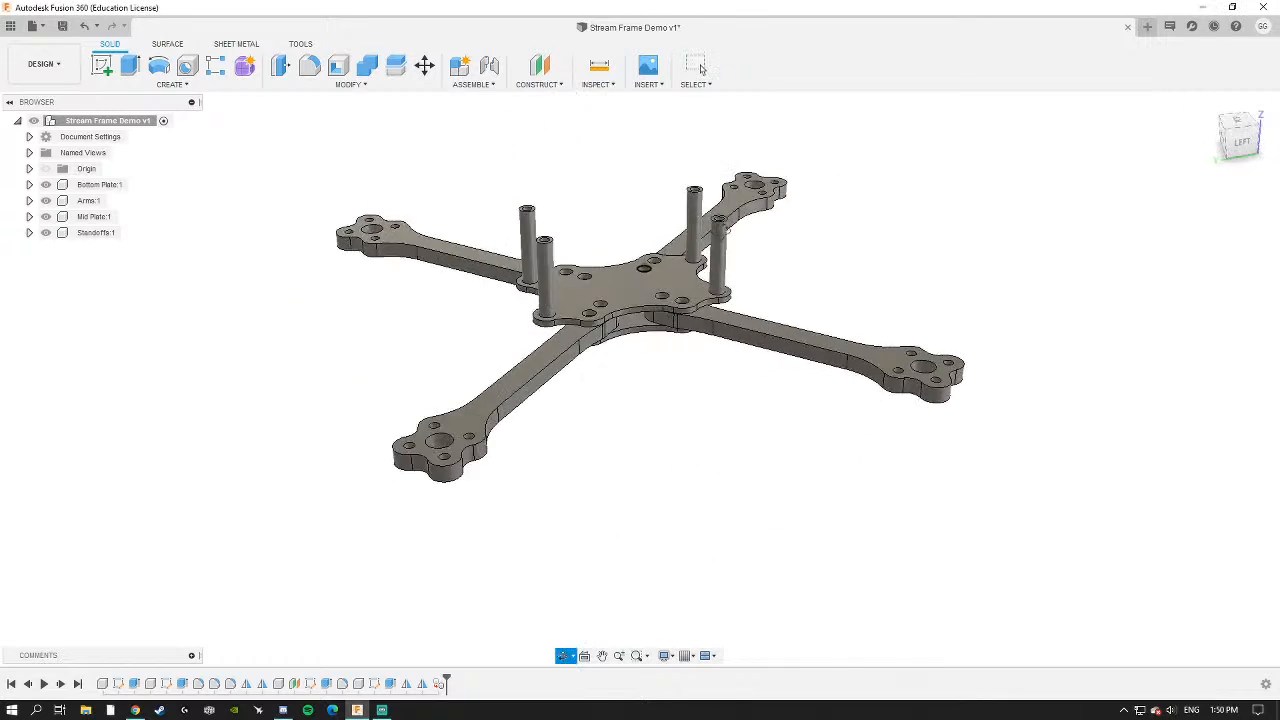
pyautogui.keyDown('shift'); pyautogui.moveTo(701, 68); pyautogui.dragTo(769, 352, button='middle'); pyautogui.keyUp('shift')
pyautogui.click(643, 296)
pyautogui.click(803, 417)
pyautogui.keyDown('shift'); pyautogui.moveTo(676, 330); pyautogui.dragTo(565, 352, button='middle'); pyautogui.keyUp('shift')
pyautogui.click(1238, 129)
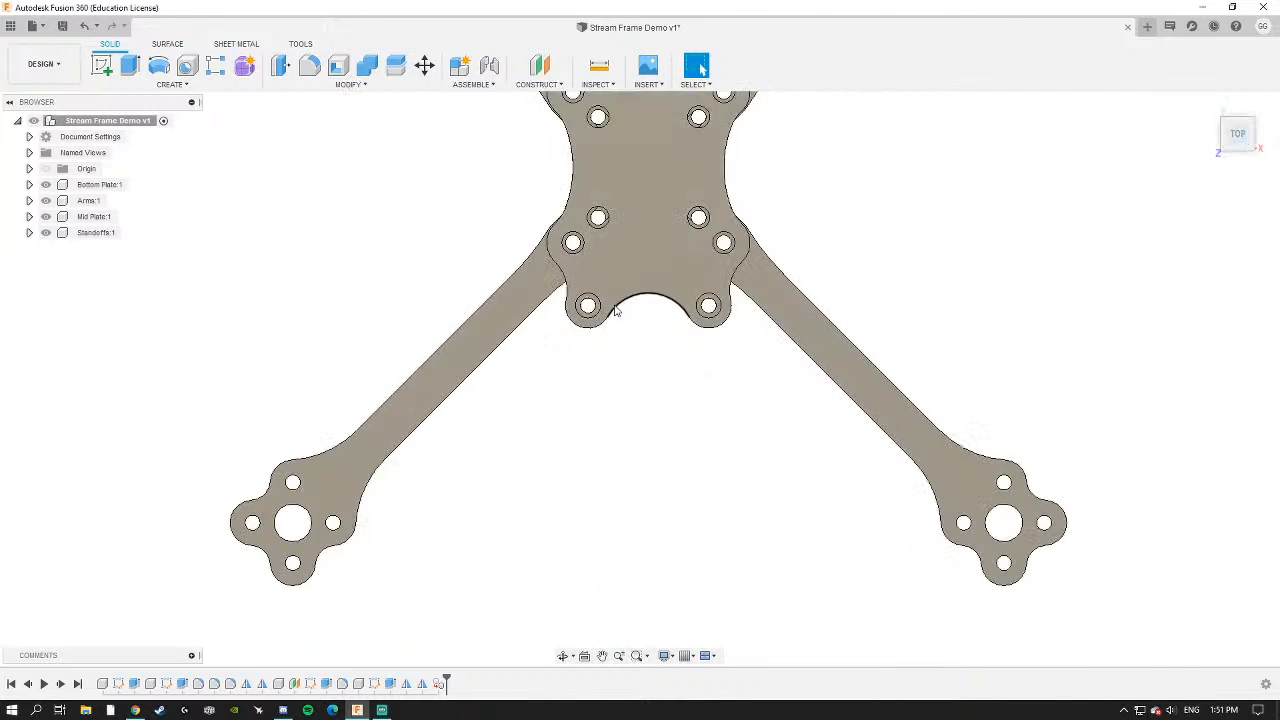
pyautogui.scroll(-3, 531, 443)
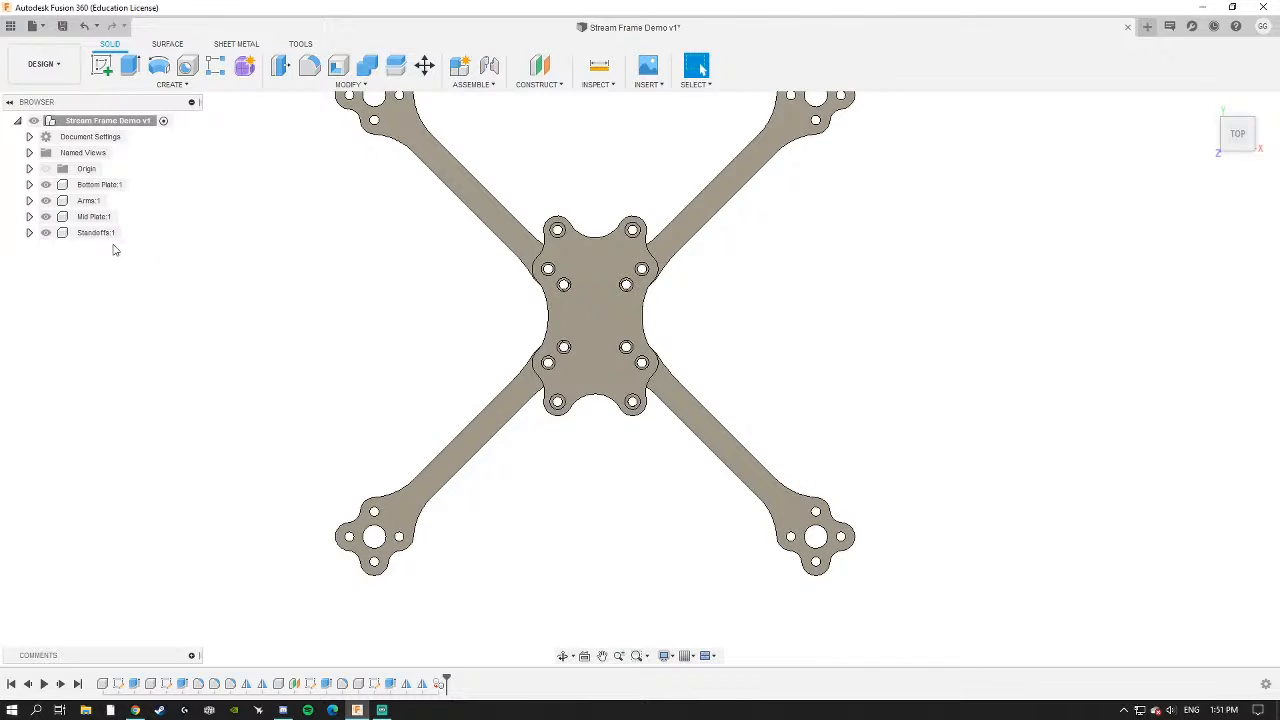
pyautogui.keyDown('shift'); pyautogui.moveTo(315, 302); pyautogui.dragTo(351, 285, button='middle'); pyautogui.keyUp('shift')
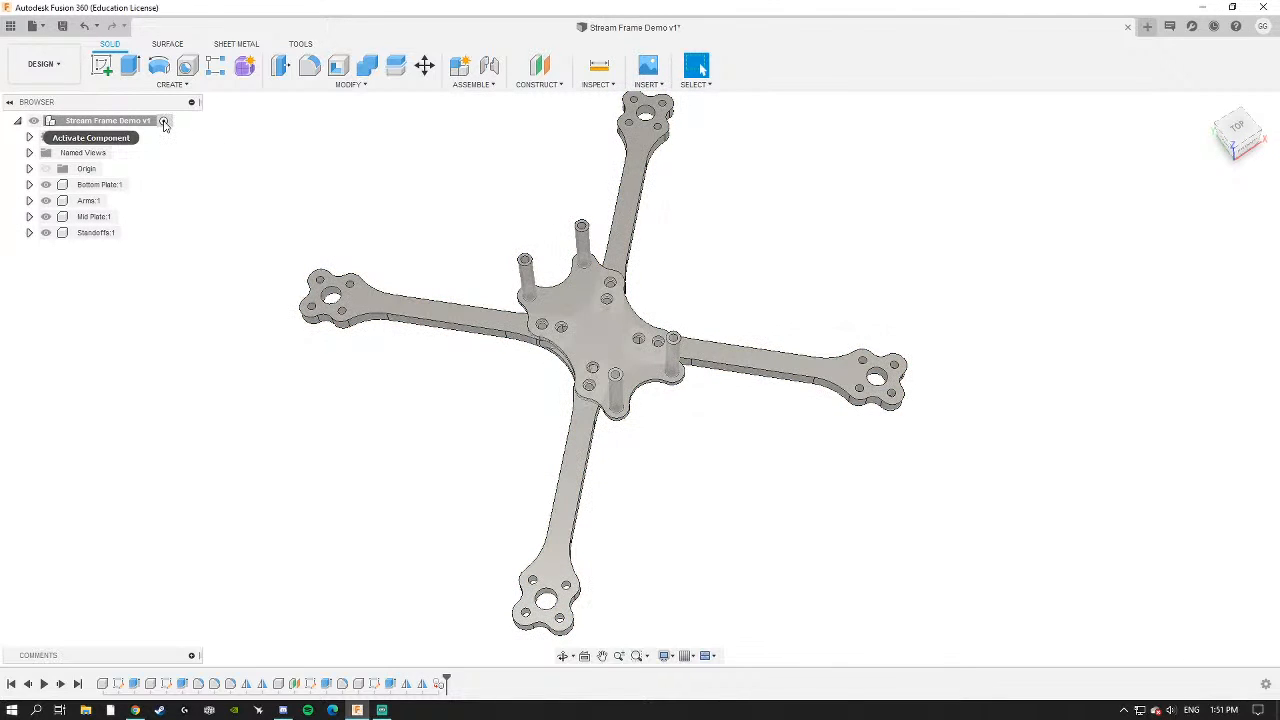
# Create an internal, activated component named Top Plate under the top-level Stream Frame Demo component.
pyautogui.rightClick(103, 124)
pyautogui.click(140, 131)
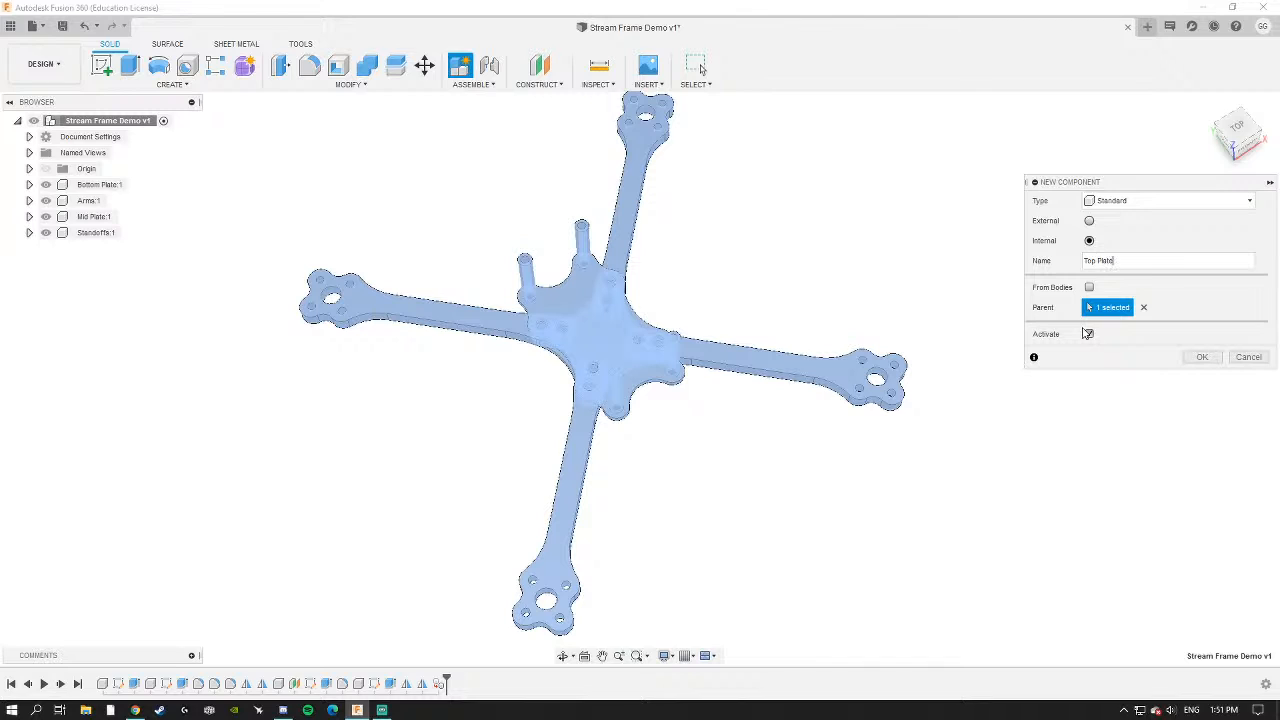
pyautogui.click(1203, 362)
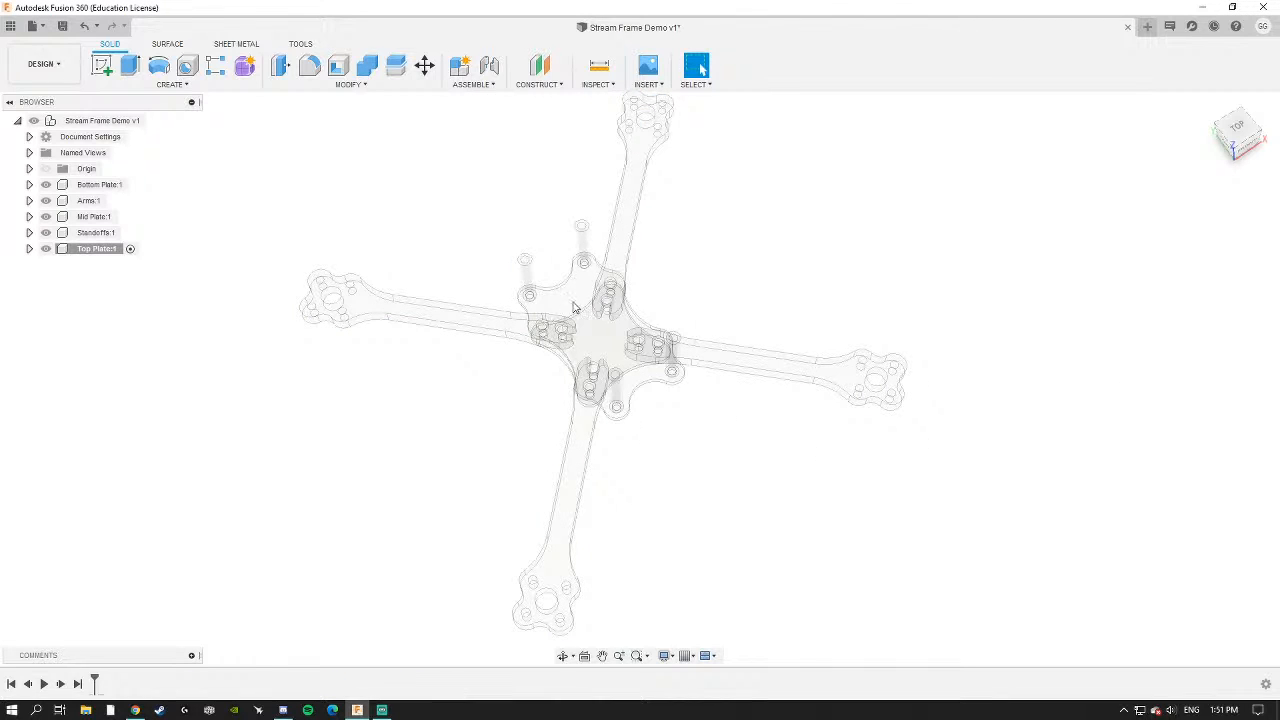
# Start an offset construction plane from the horizontal XY origin plane and pull it upward about 30 mm.
pyautogui.keyDown('shift'); pyautogui.moveTo(575, 307); pyautogui.dragTo(592, 283, button='middle'); pyautogui.keyUp('shift')
pyautogui.scroll(3, 571, 319)
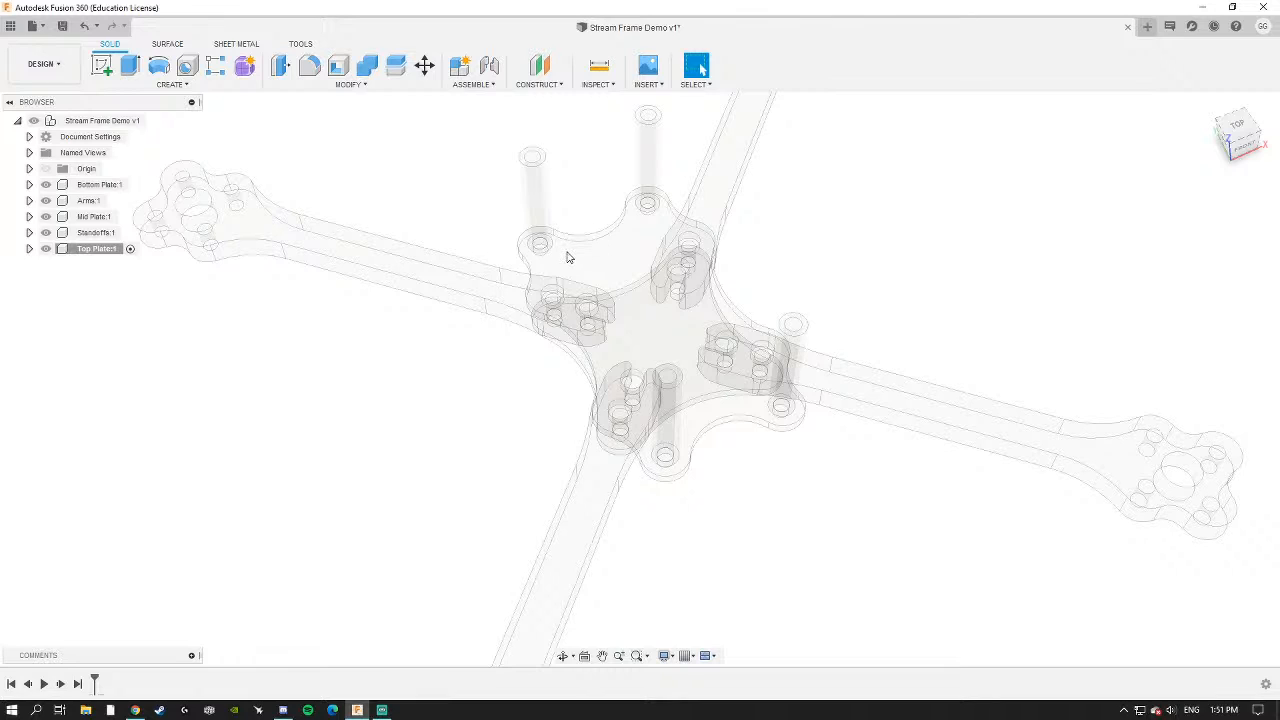
pyautogui.scroll(4, 547, 179)
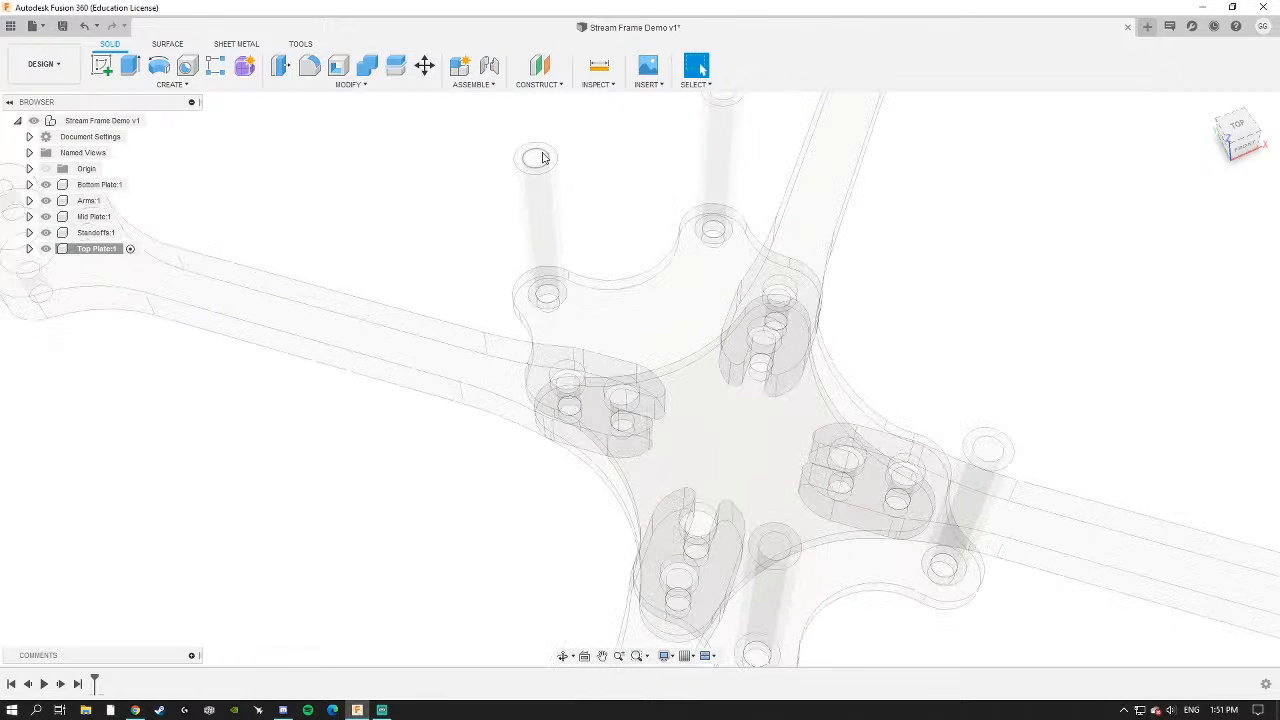
pyautogui.scroll(-1, 551, 175)
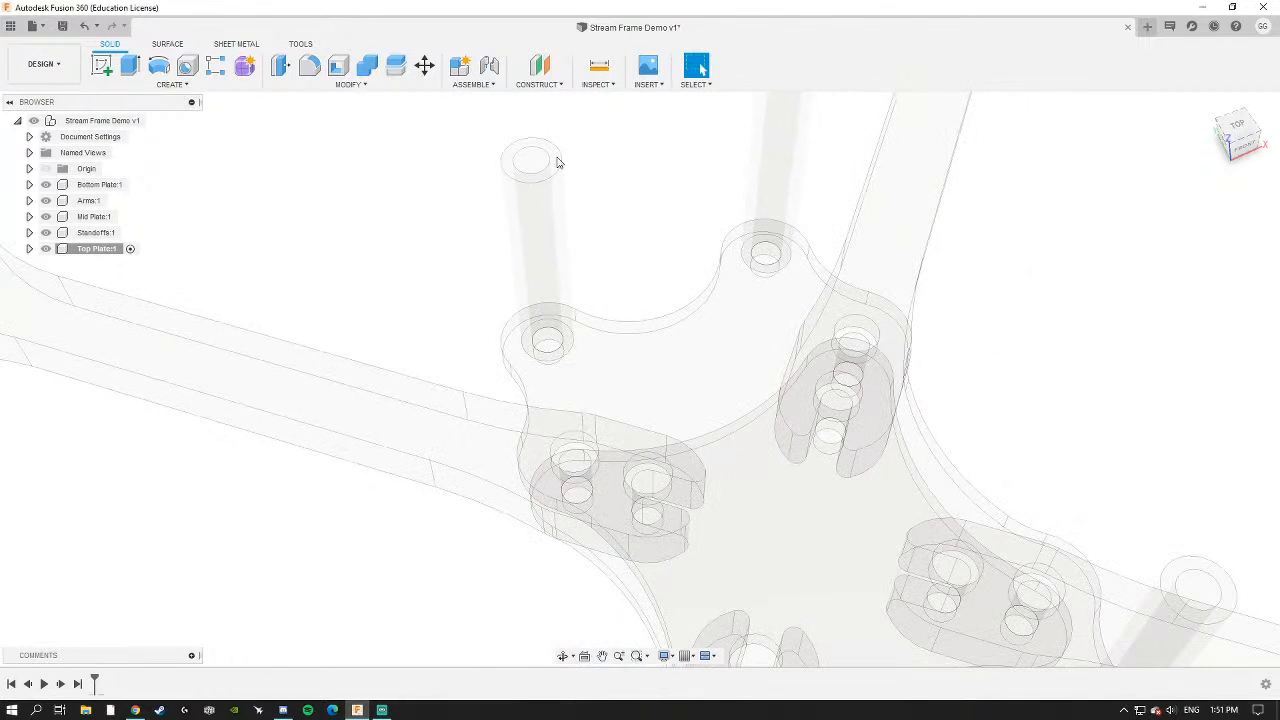
pyautogui.scroll(-3, 743, 141)
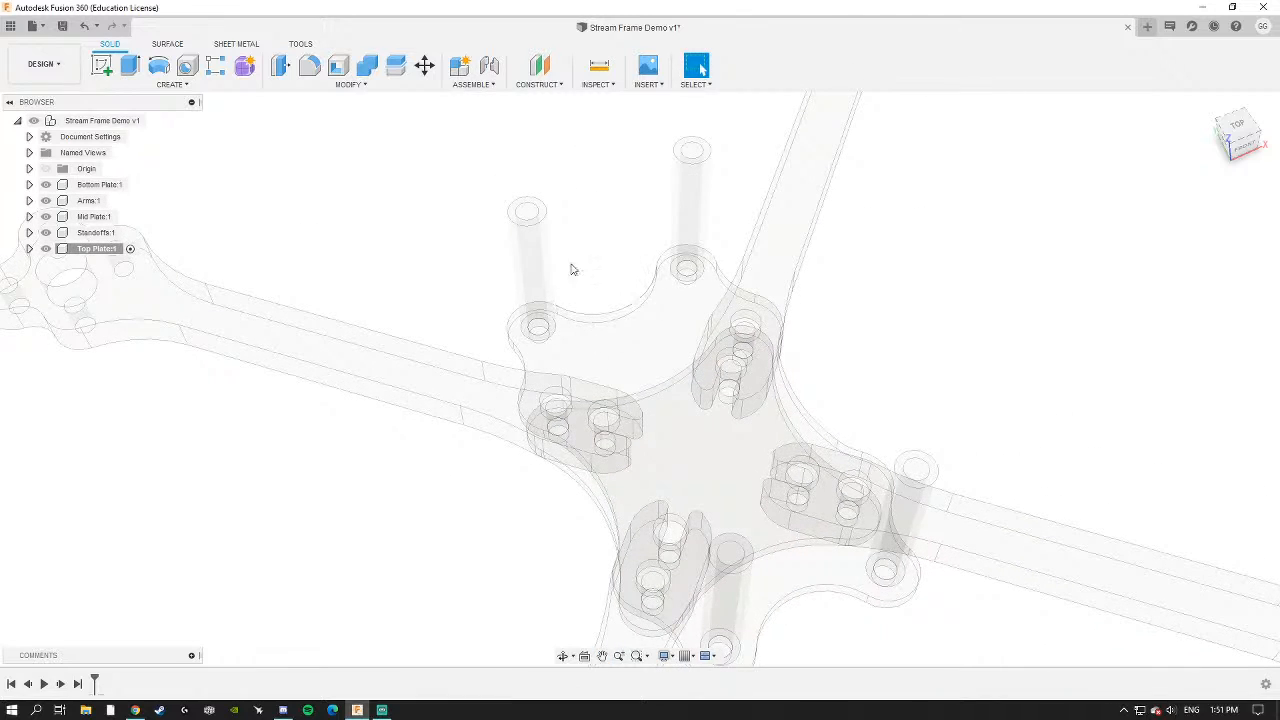
pyautogui.scroll(-3, 629, 429)
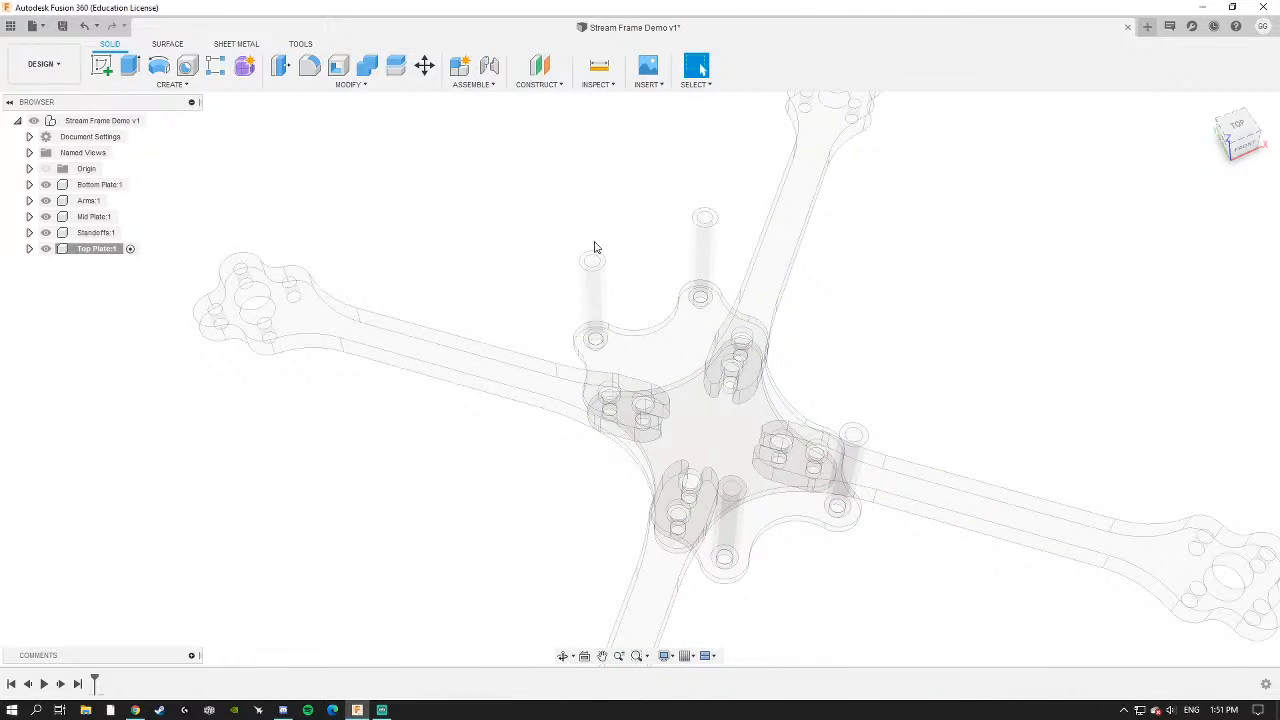
pyautogui.click(540, 66)
pyautogui.keyDown('shift'); pyautogui.moveTo(640, 262); pyautogui.dragTo(663, 278, button='middle'); pyautogui.keyUp('shift')
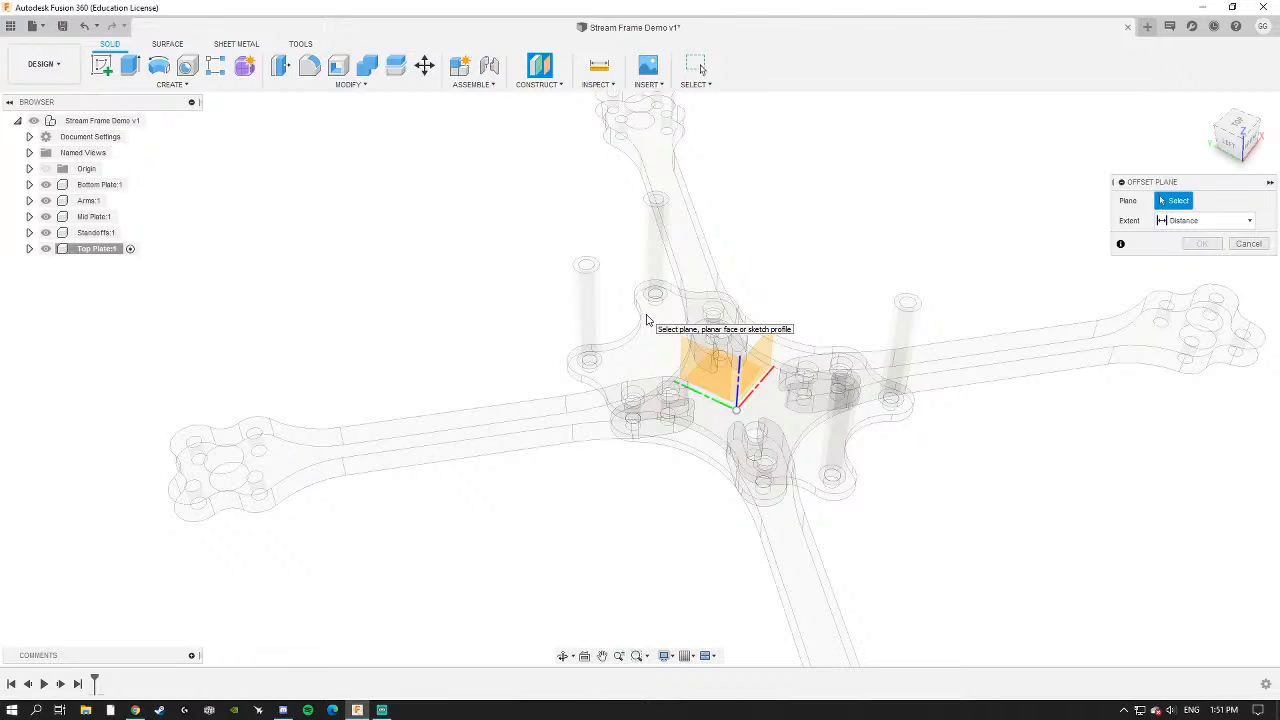
pyautogui.scroll(-2, 660, 334)
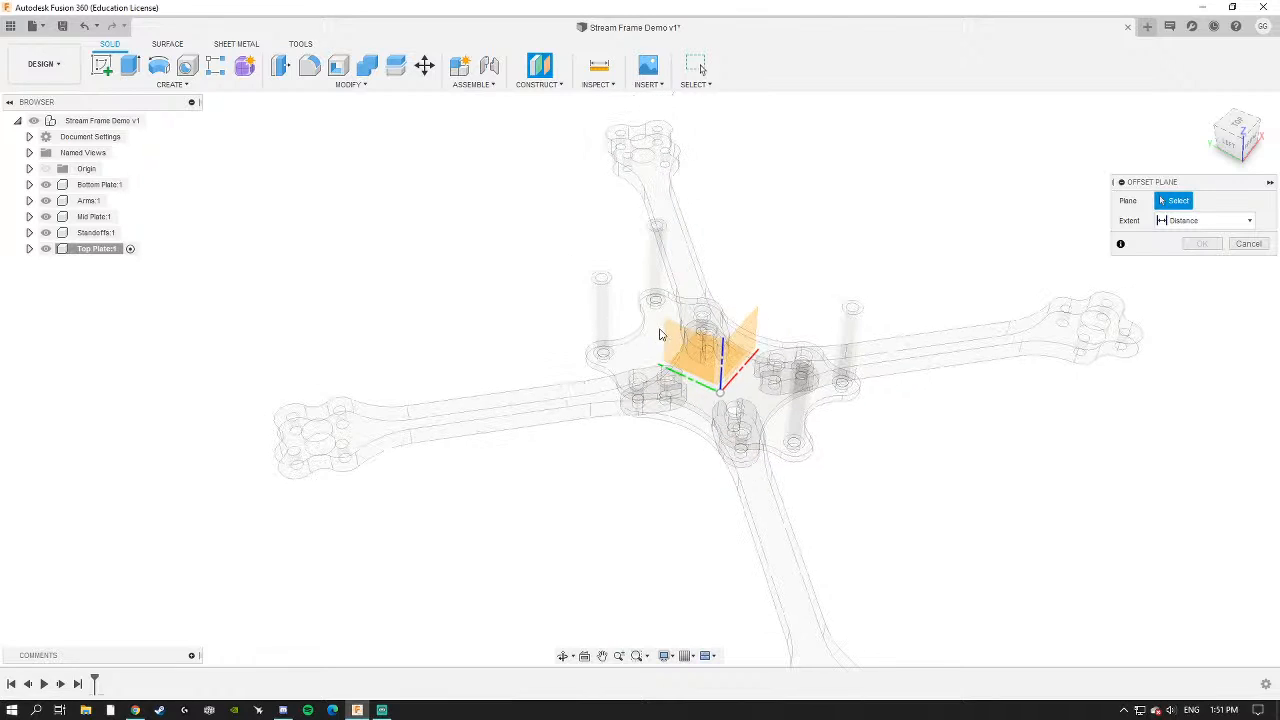
pyautogui.moveTo(660, 334); pyautogui.dragTo(603, 303, button='middle')
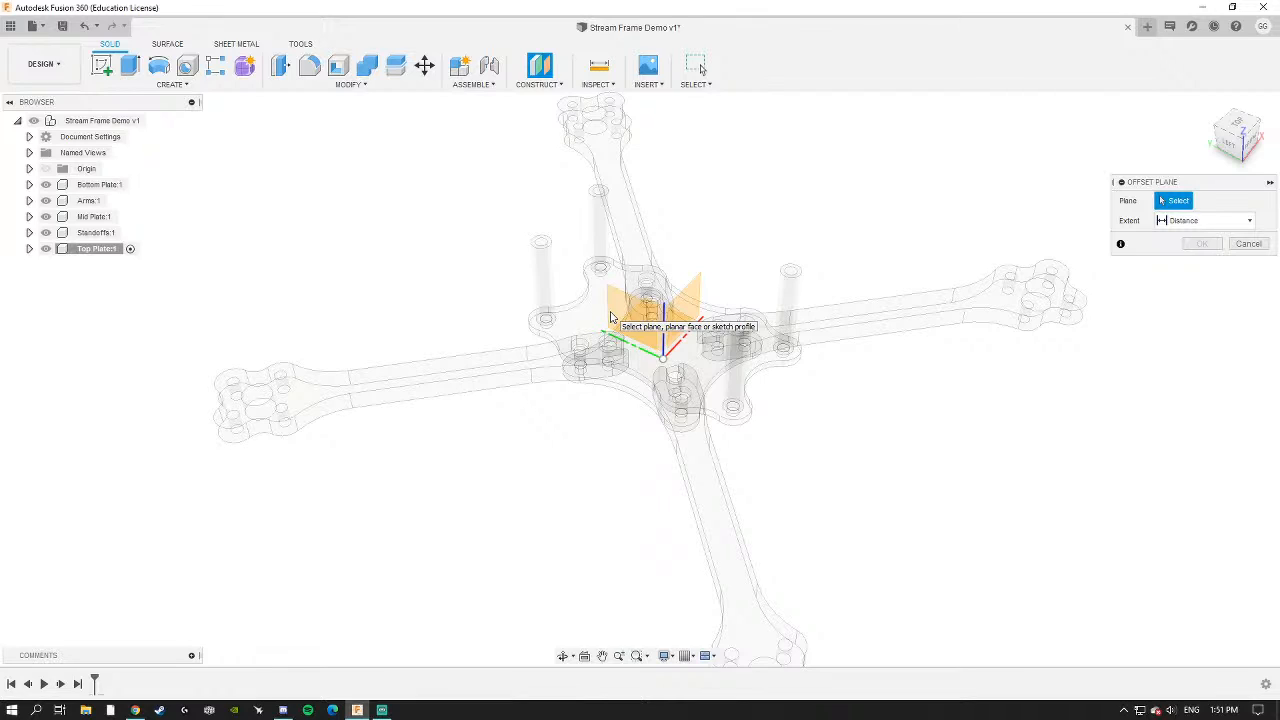
pyautogui.keyDown('shift'); pyautogui.moveTo(630, 402); pyautogui.dragTo(648, 322, button='middle'); pyautogui.keyUp('shift')
pyautogui.click(627, 437)
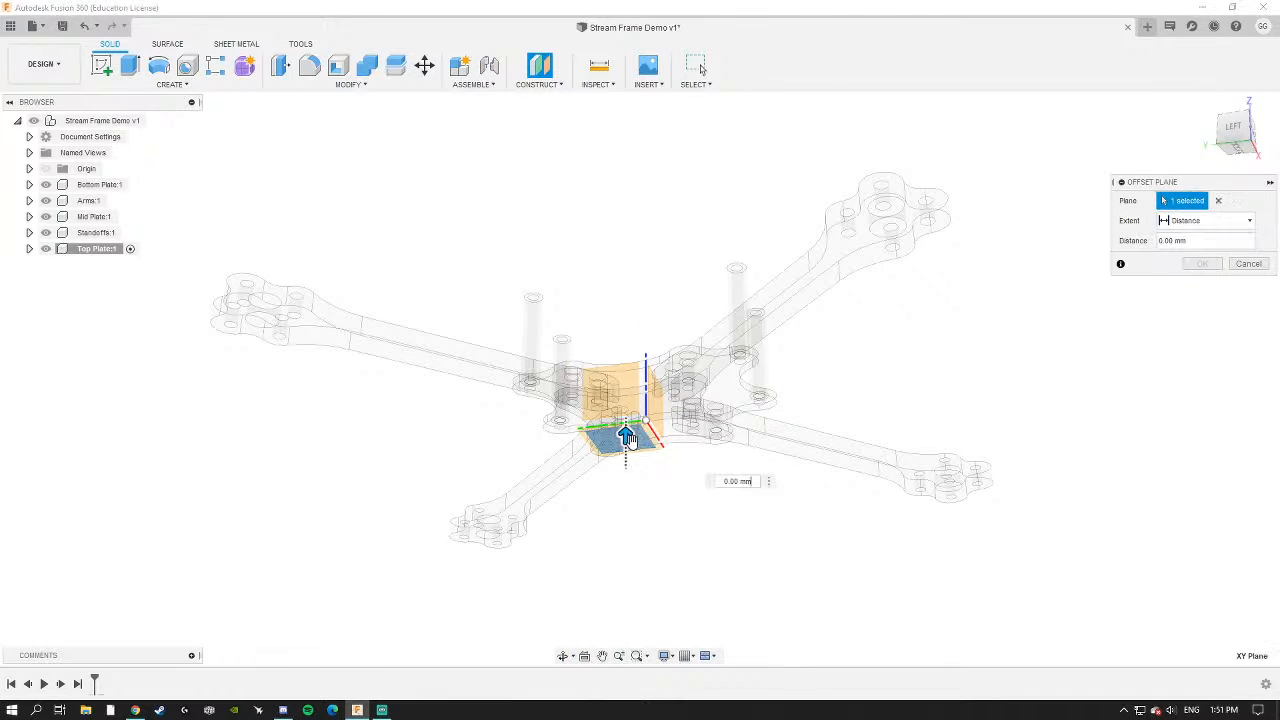
pyautogui.keyDown('shift'); pyautogui.moveTo(627, 437); pyautogui.dragTo(637, 443, button='middle'); pyautogui.keyUp('shift')
pyautogui.moveTo(637, 443); pyautogui.dragTo(638, 272)
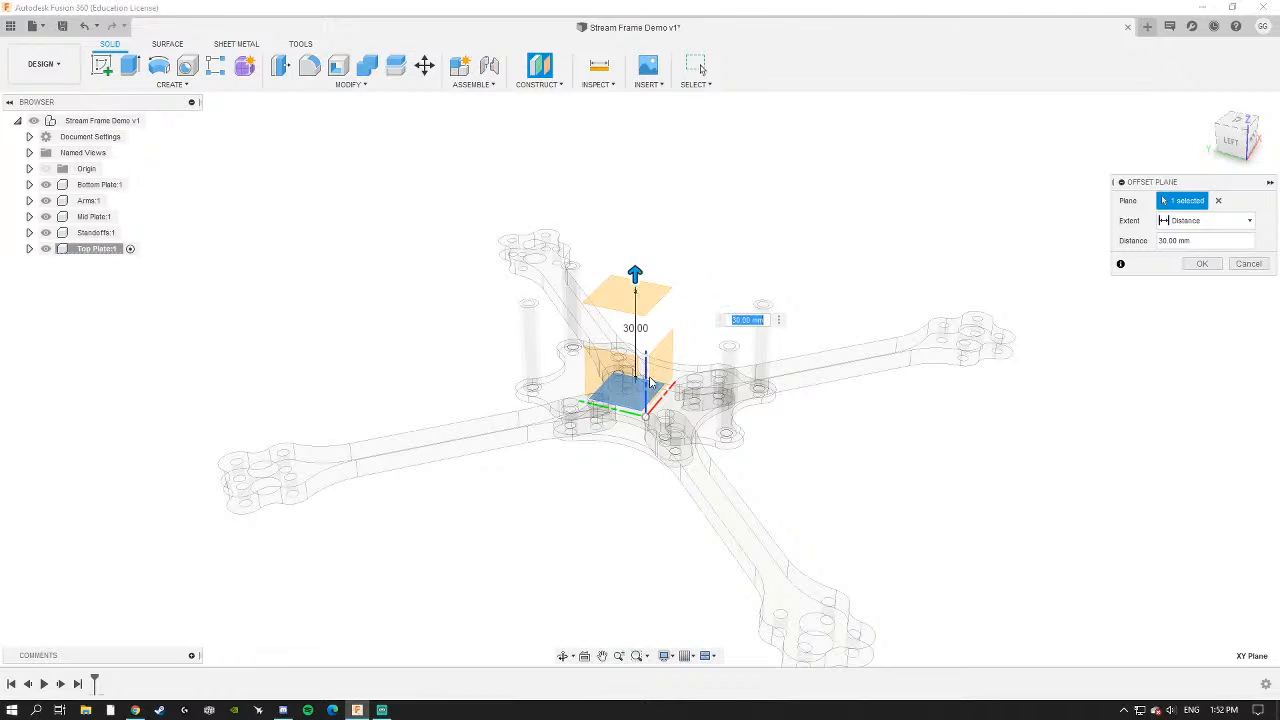
# Set the plane's offset distance to 34 mm, create it, and check its height against the standoff tops.
pyautogui.keyDown('shift'); pyautogui.moveTo(650, 378); pyautogui.dragTo(617, 421, button='middle'); pyautogui.keyUp('shift')
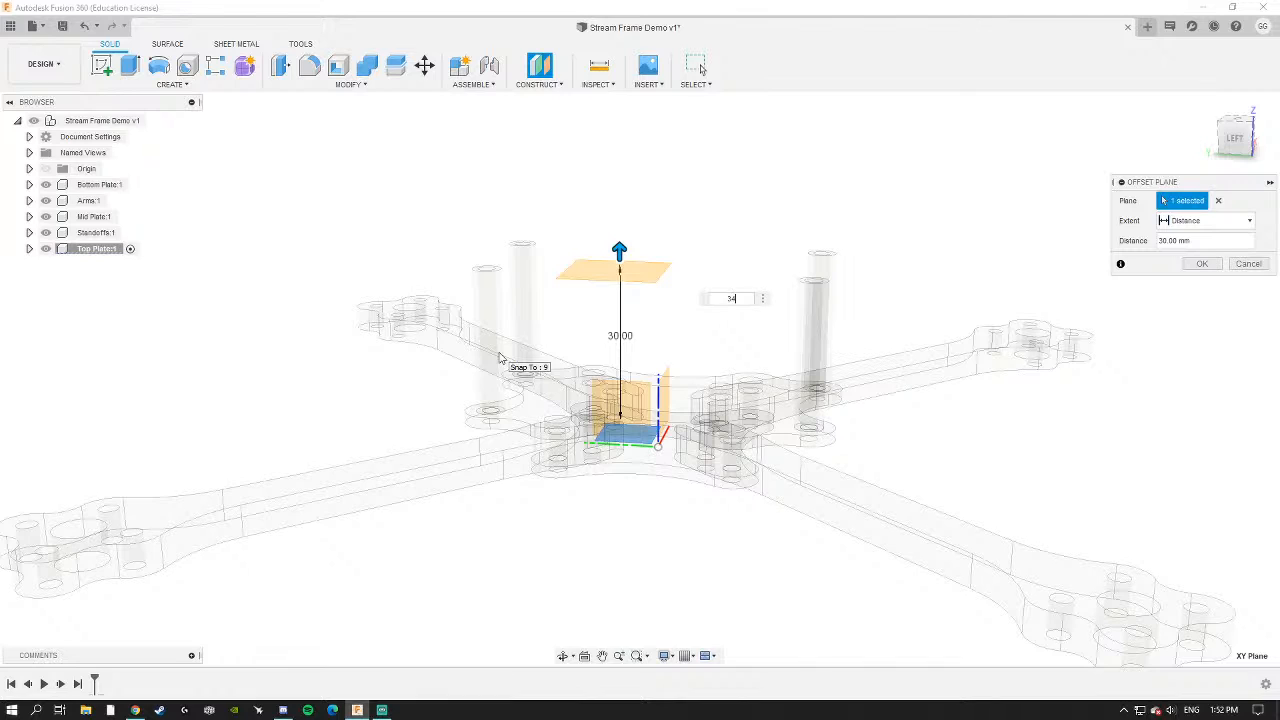
pyautogui.press('Return')
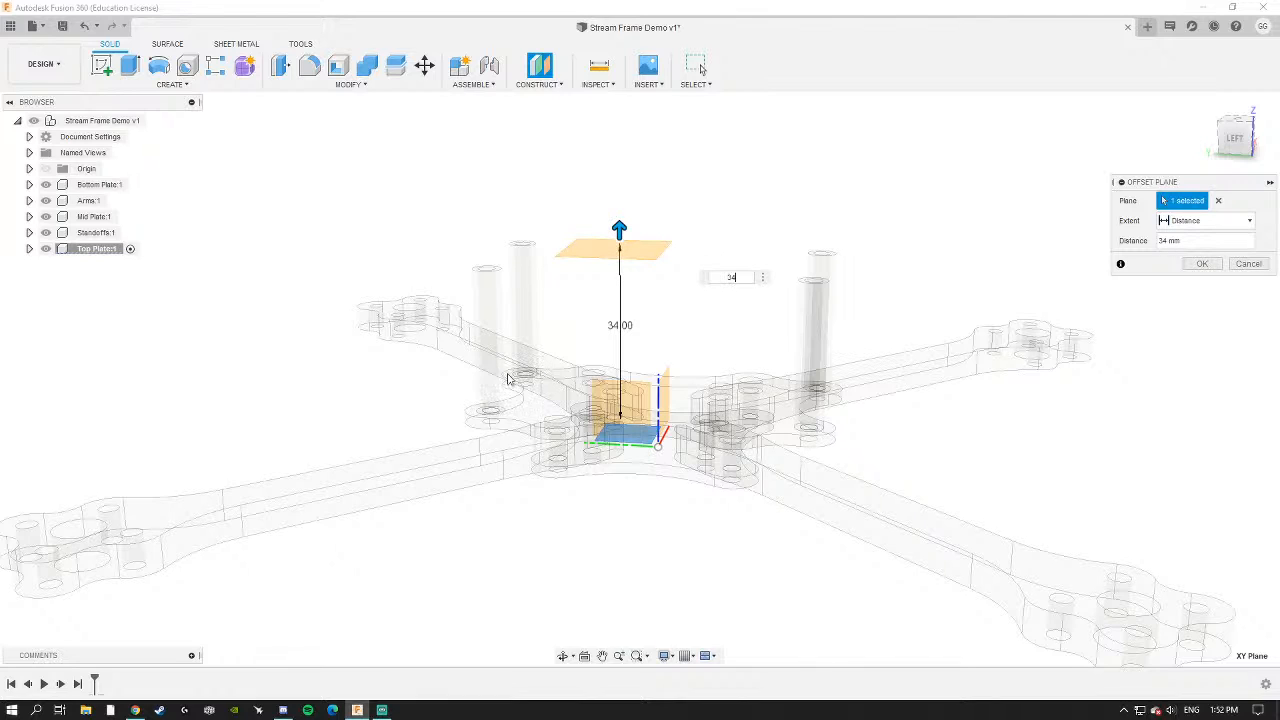
pyautogui.press('Return')
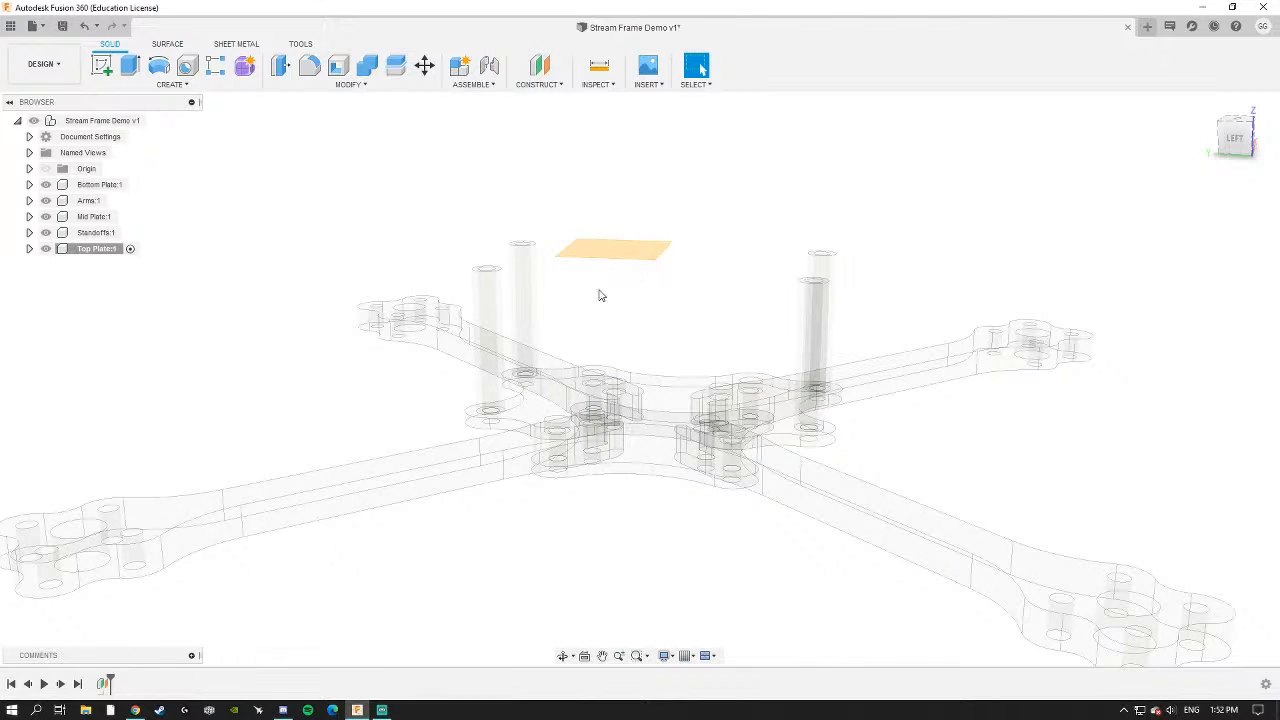
pyautogui.moveTo(601, 295)
pyautogui.keyDown('shift'); pyautogui.mouseDown(button='middle')
pyautogui.moveTo(614, 277)
pyautogui.moveTo(594, 283)
pyautogui.mouseUp(button='middle'); pyautogui.keyUp('shift')
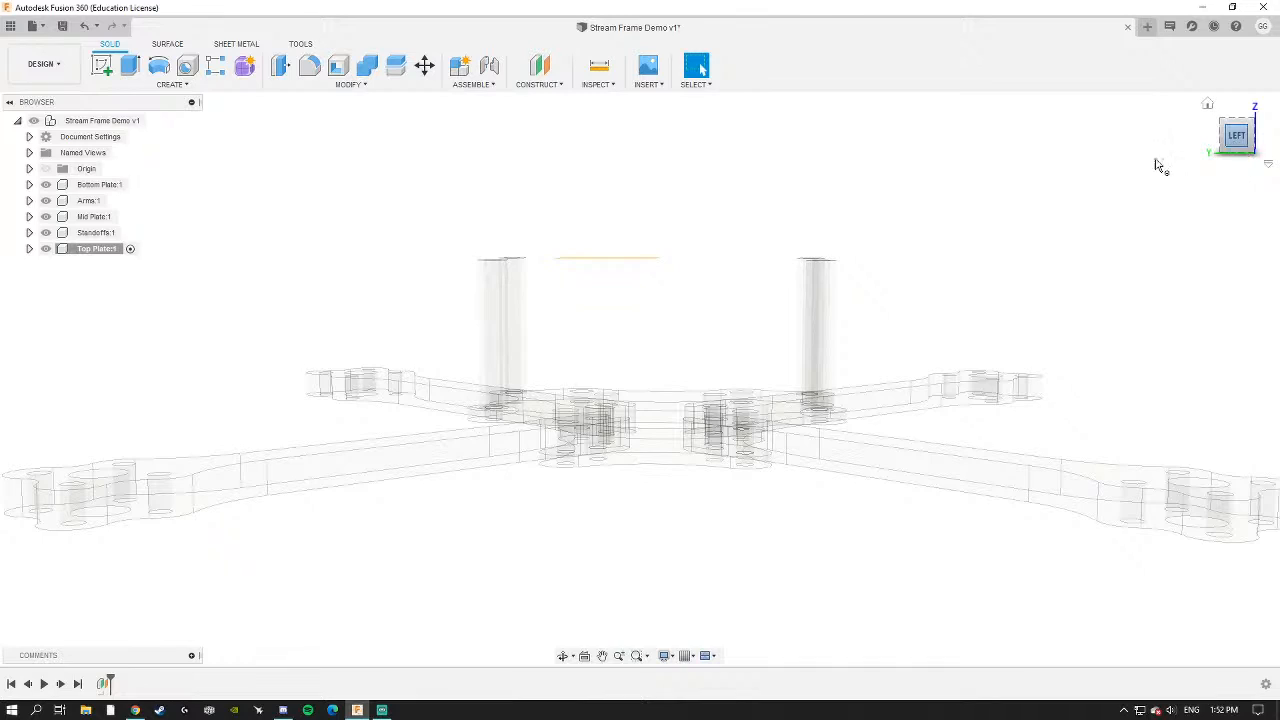
# Start a new sketch in the Top Plate component on the offset construction plane at the standoff tops.
pyautogui.scroll(5, 500, 285)
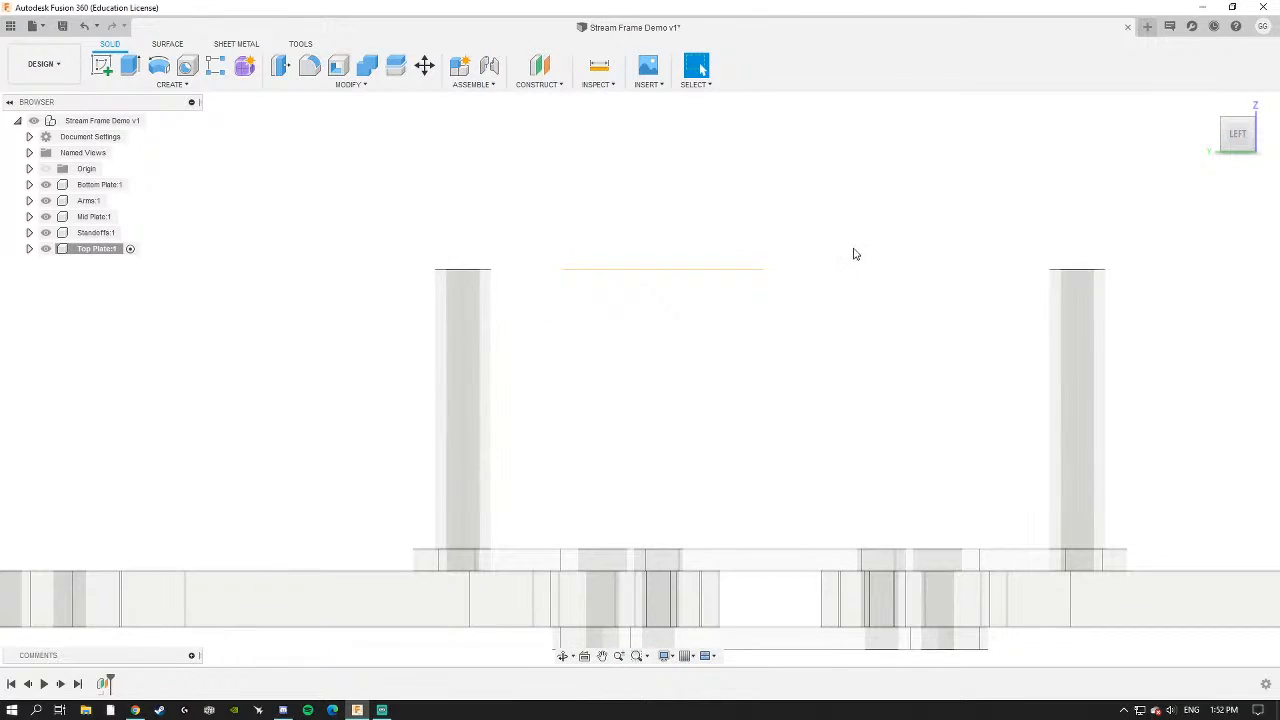
pyautogui.keyDown('shift'); pyautogui.moveTo(853, 254); pyautogui.dragTo(714, 323, button='middle'); pyautogui.keyUp('shift')
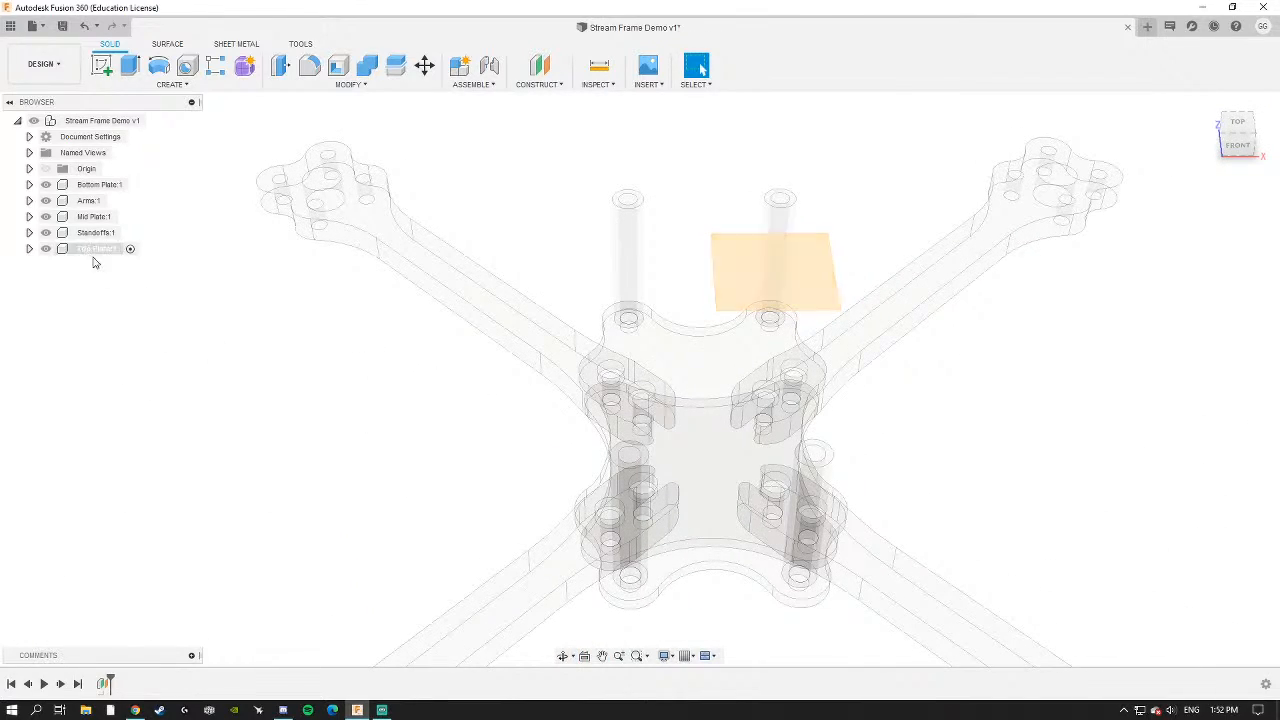
pyautogui.click(101, 65)
pyautogui.moveTo(843, 290)
pyautogui.keyDown('shift'); pyautogui.mouseDown(button='middle')
pyautogui.moveTo(790, 284)
pyautogui.moveTo(866, 288)
pyautogui.mouseUp(button='middle'); pyautogui.keyUp('shift')
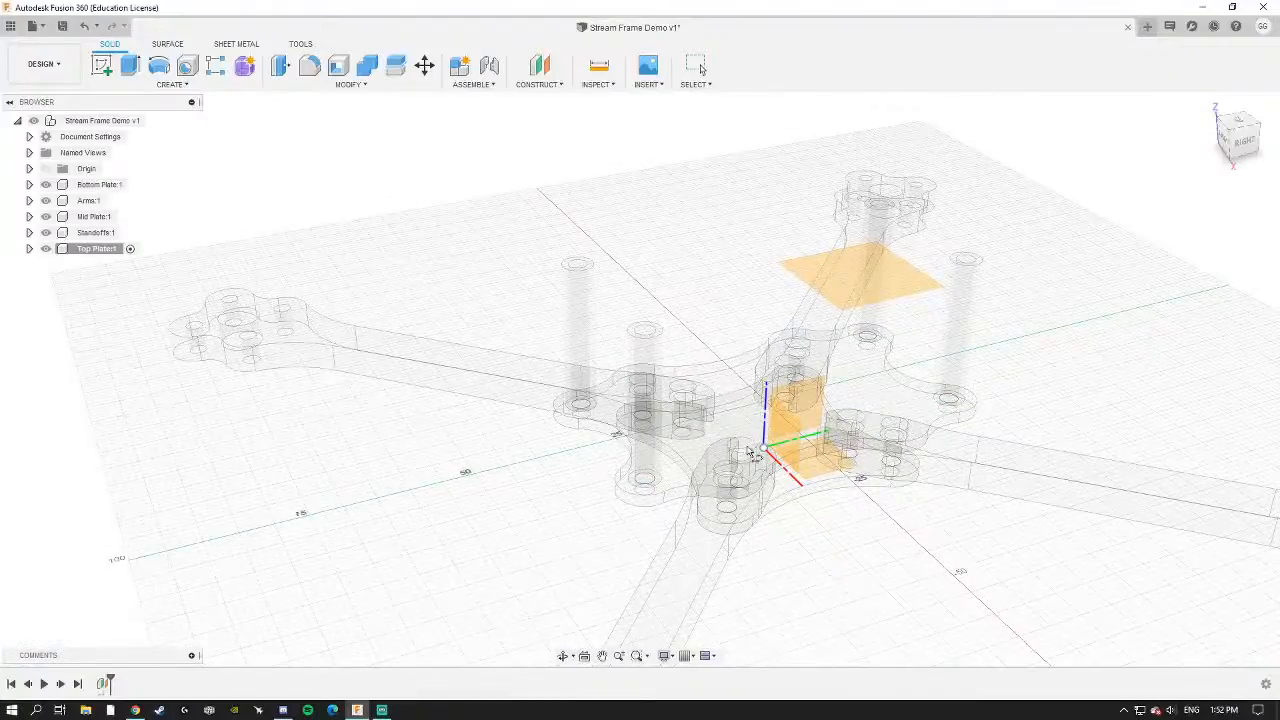
pyautogui.click(866, 288)
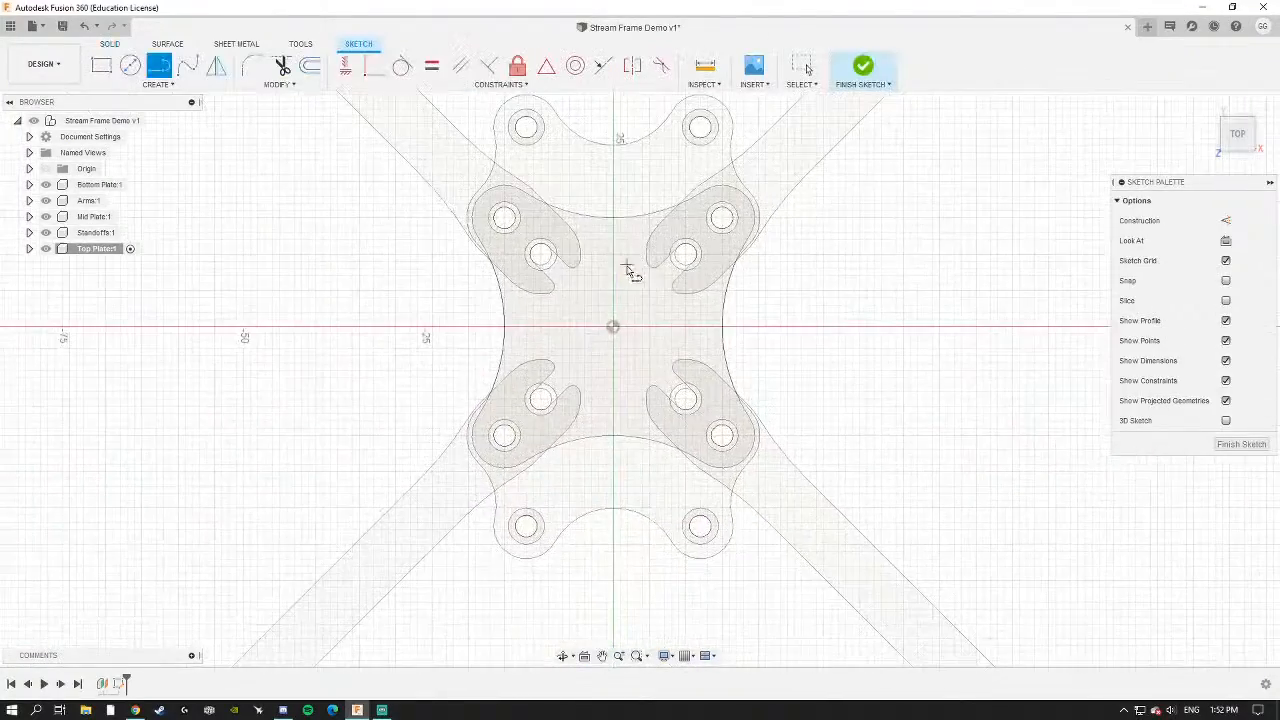
pyautogui.click(129, 72)
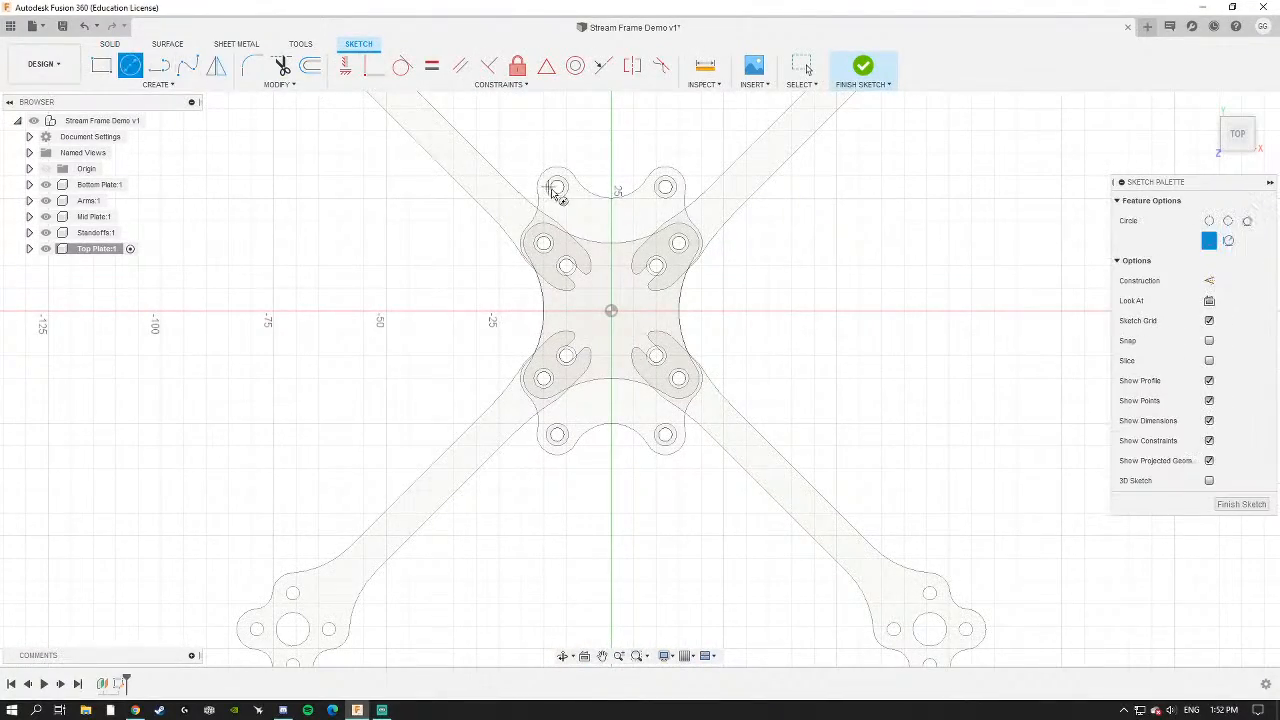
pyautogui.scroll(5, 540, 207)
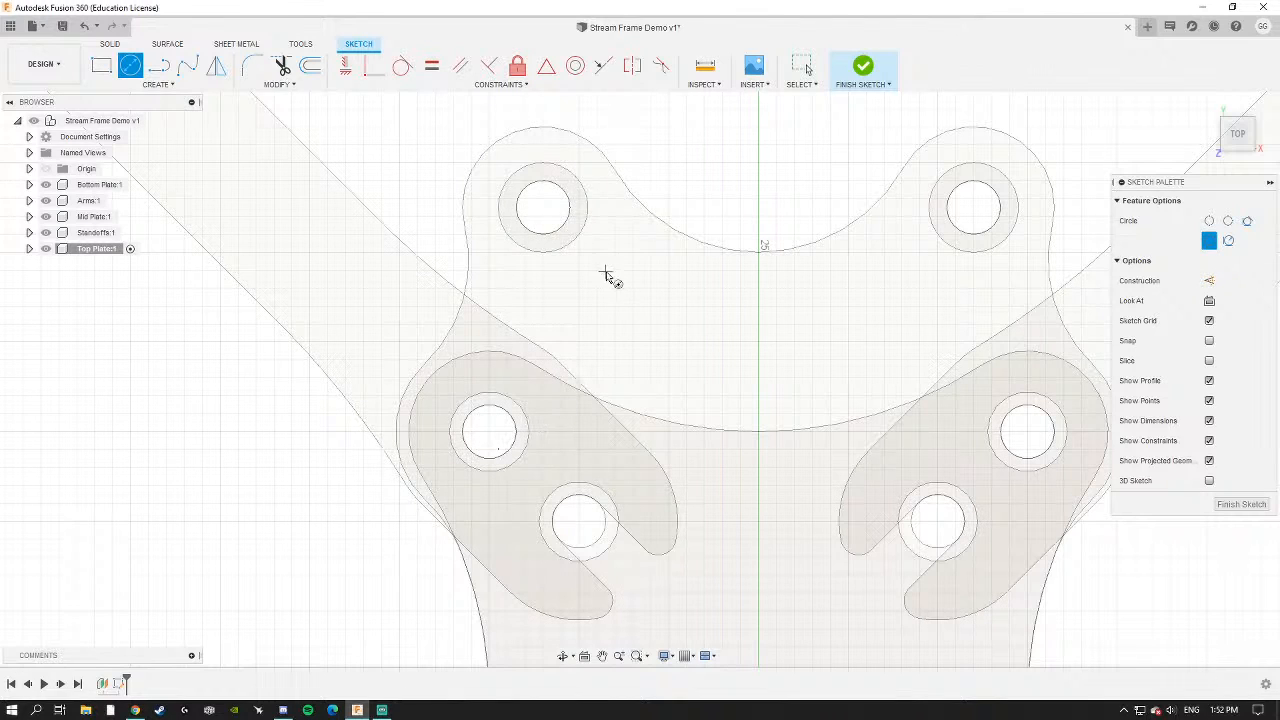
pyautogui.press('Escape')
# Start projecting geometry into the sketch and pick the hole edges of the two standoffs at the positive Y end.
pyautogui.scroll(-3, 505, 225)
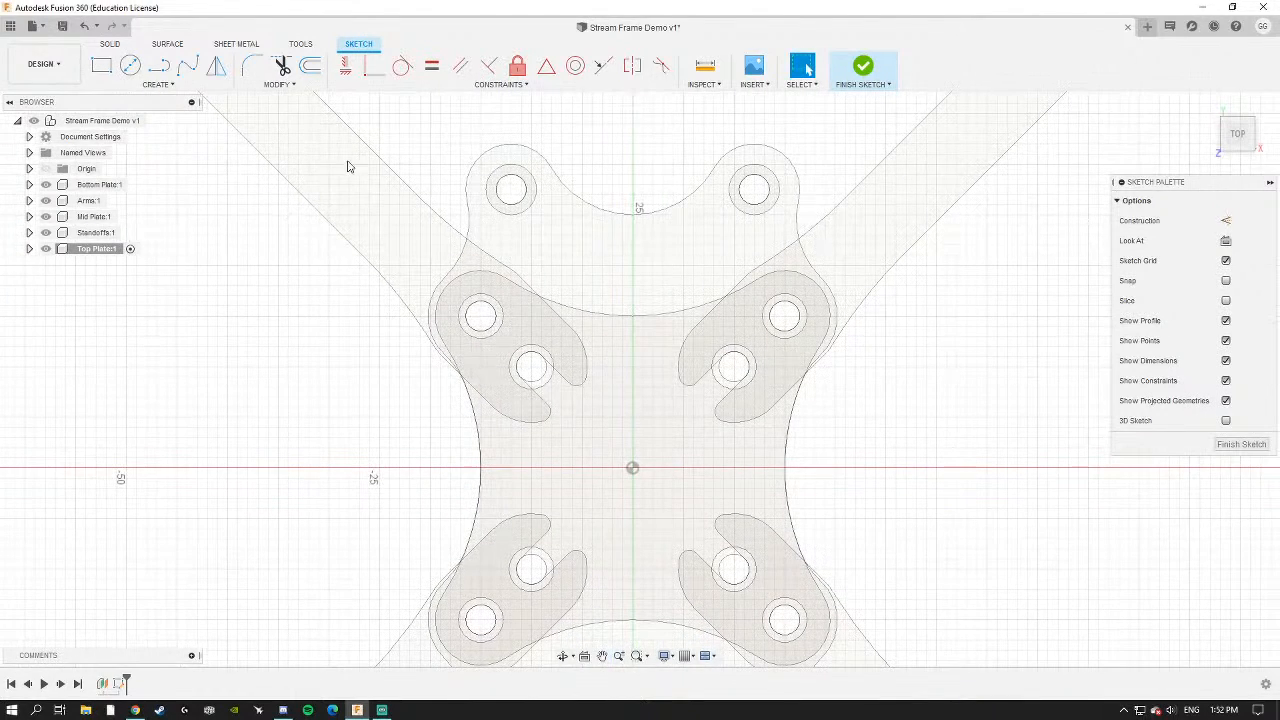
pyautogui.press('p')
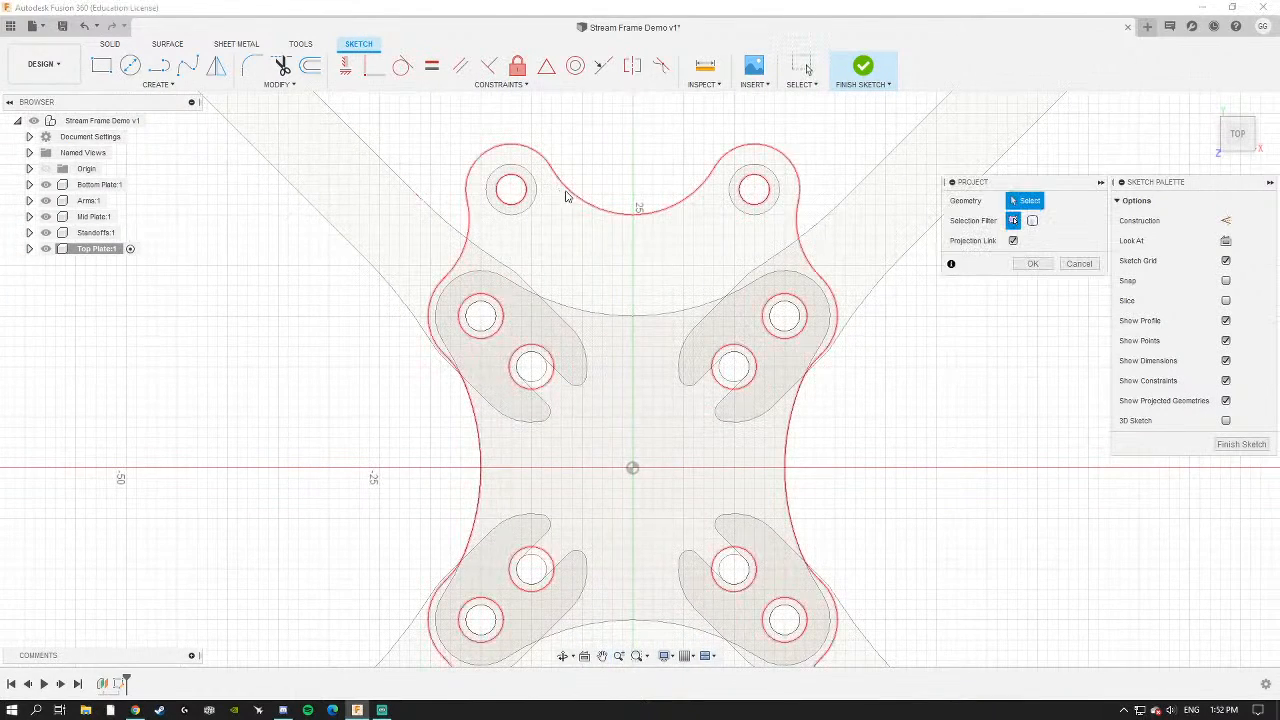
pyautogui.scroll(2, 505, 208)
pyautogui.click(505, 203)
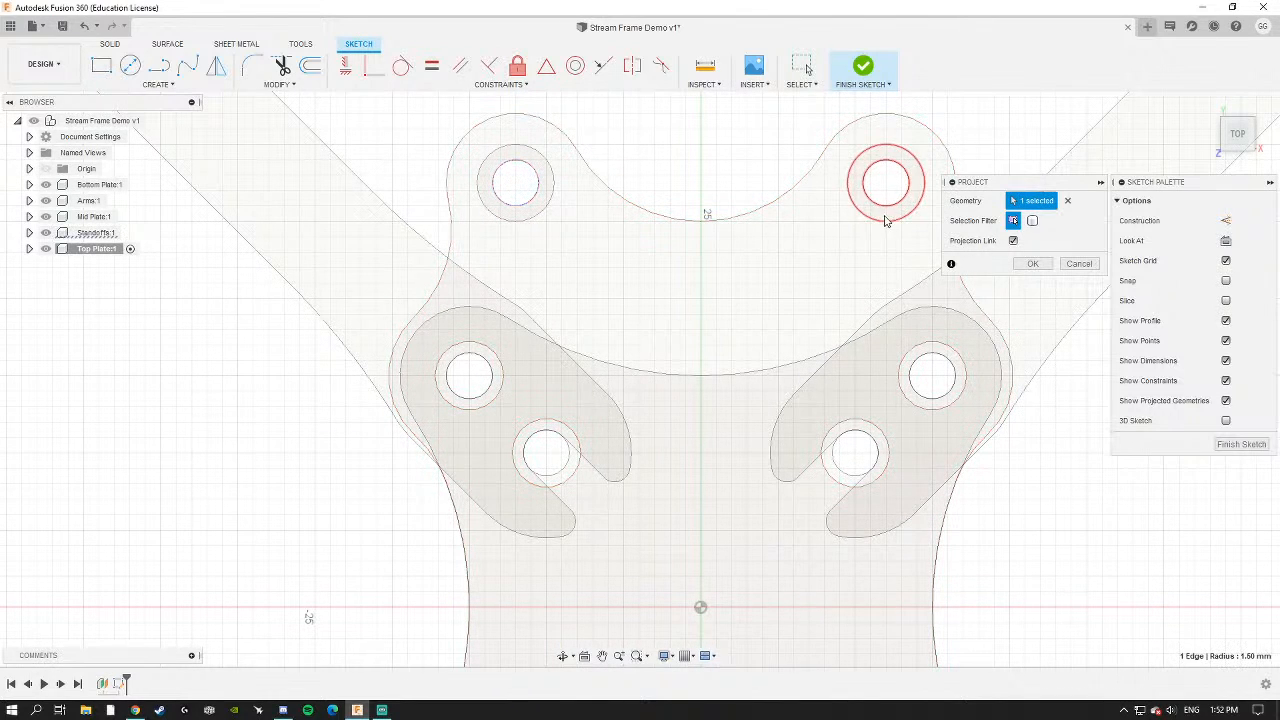
pyautogui.click(880, 208)
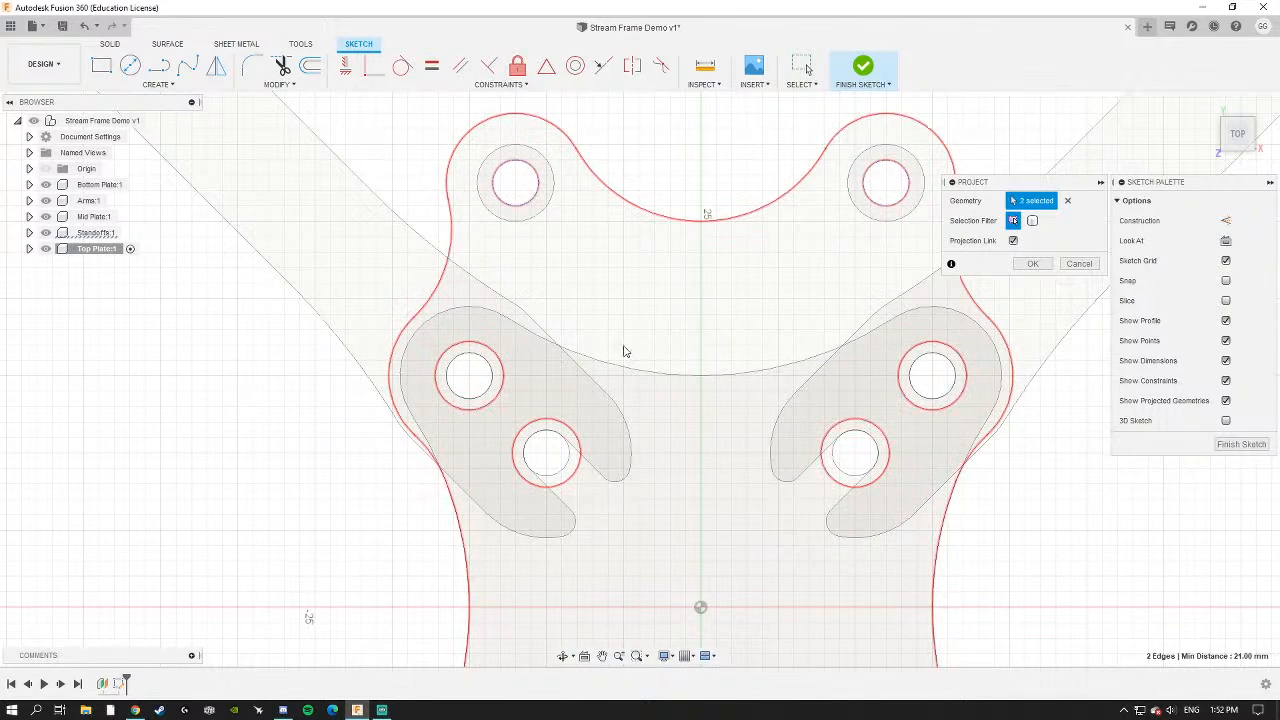
# Add the hole edges of the two standoffs at the negative Y end and complete the projection.
pyautogui.moveTo(517, 505); pyautogui.dragTo(506, 249, button='middle')
pyautogui.scroll(-2, 548, 475)
pyautogui.moveTo(549, 460); pyautogui.dragTo(556, 339, button='middle')
pyautogui.moveTo(543, 537); pyautogui.dragTo(546, 407, button='middle')
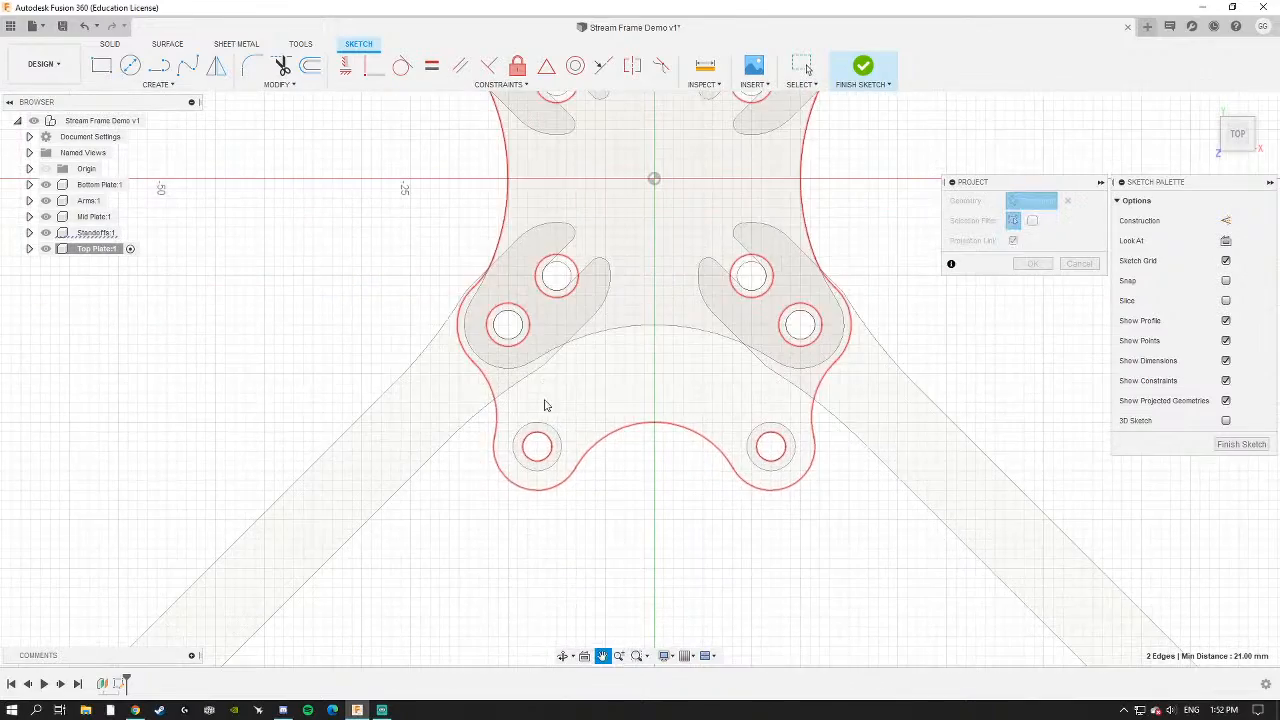
pyautogui.scroll(3, 547, 475)
pyautogui.click(551, 437)
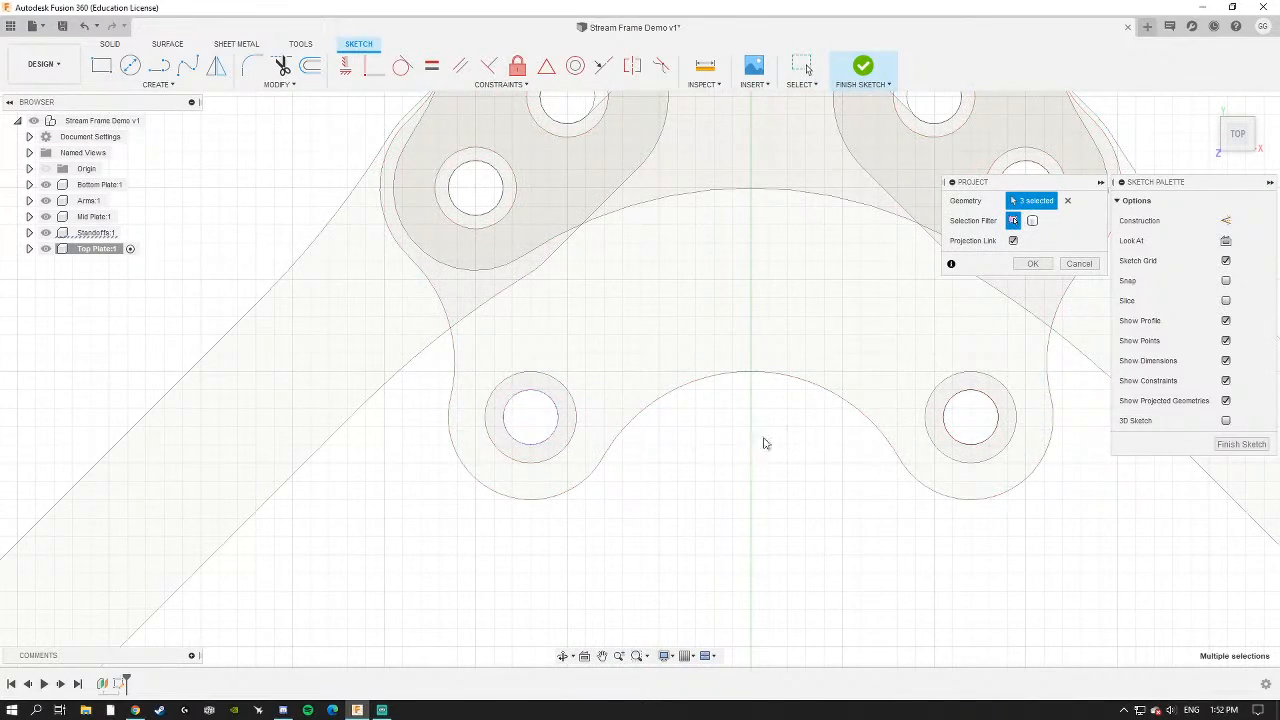
pyautogui.click(950, 438)
pyautogui.scroll(-5, 586, 423)
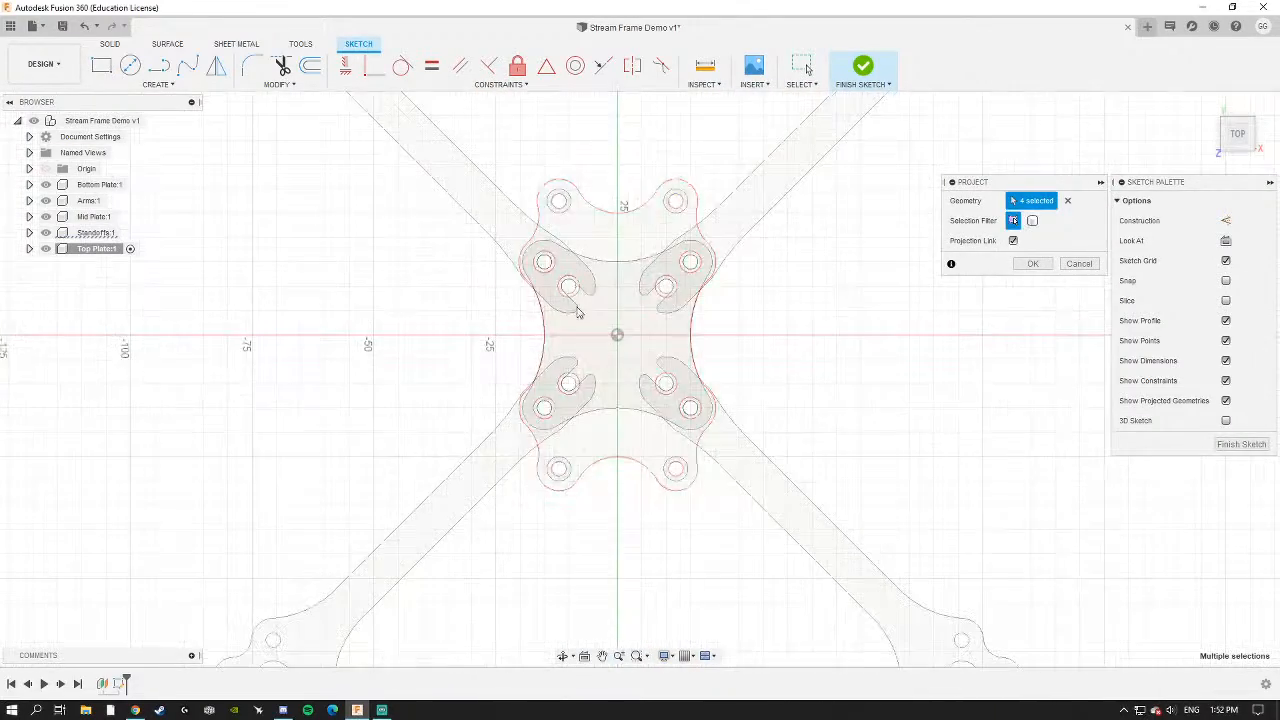
pyautogui.scroll(3, 560, 204)
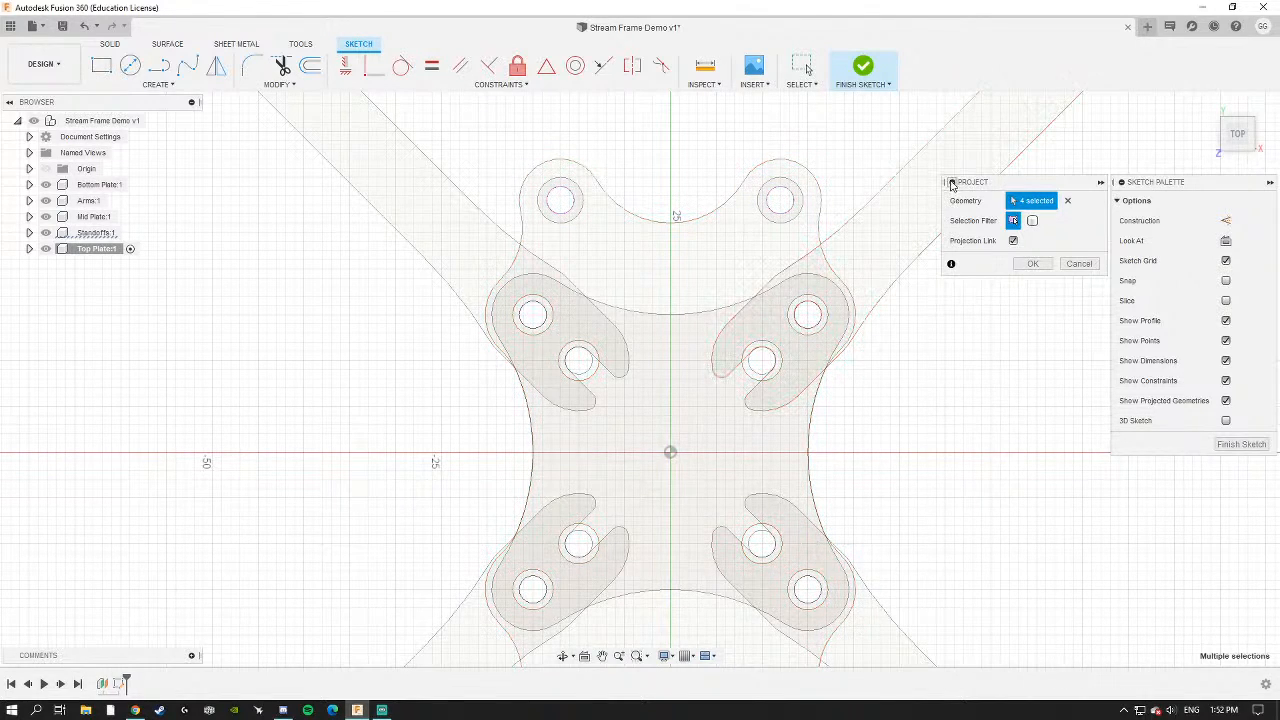
pyautogui.click(1033, 263)
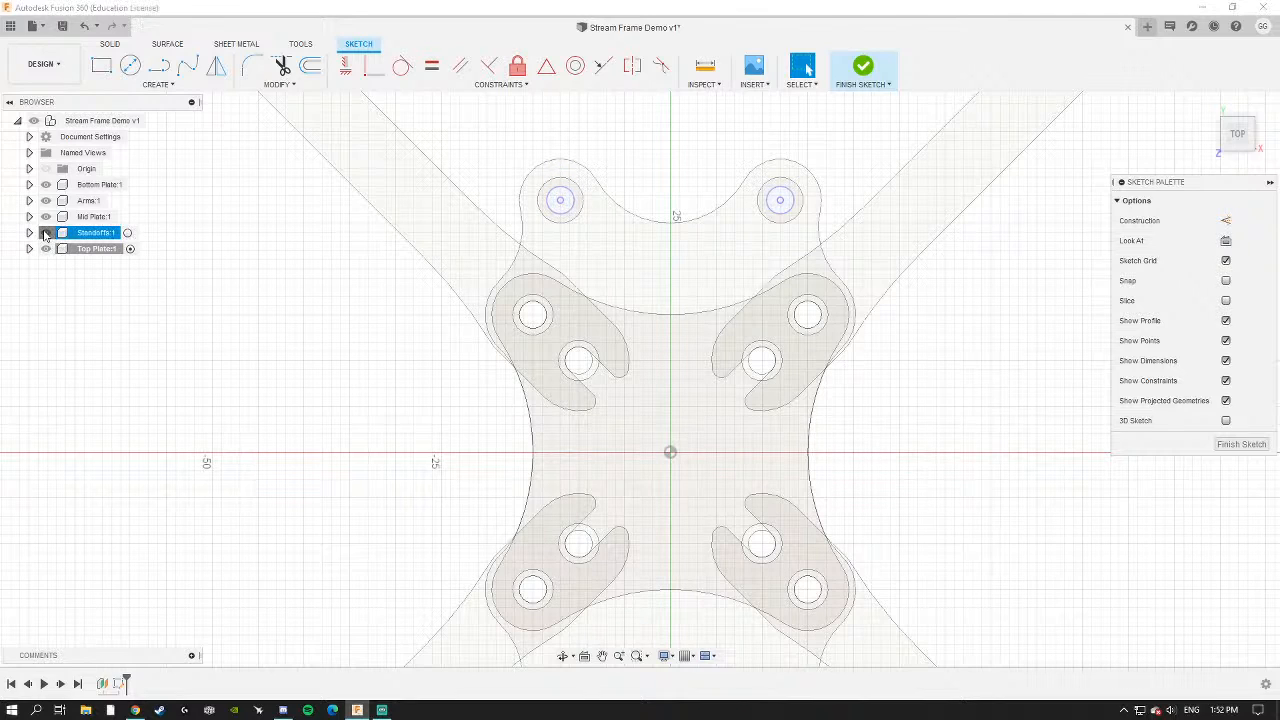
# Hide the Standoffs, Mid Plate, Arms and Bottom Plate components so only the Top Plate sketch is displayed.
pyautogui.click(45, 232)
pyautogui.click(45, 216)
pyautogui.click(45, 200)
pyautogui.click(45, 184)
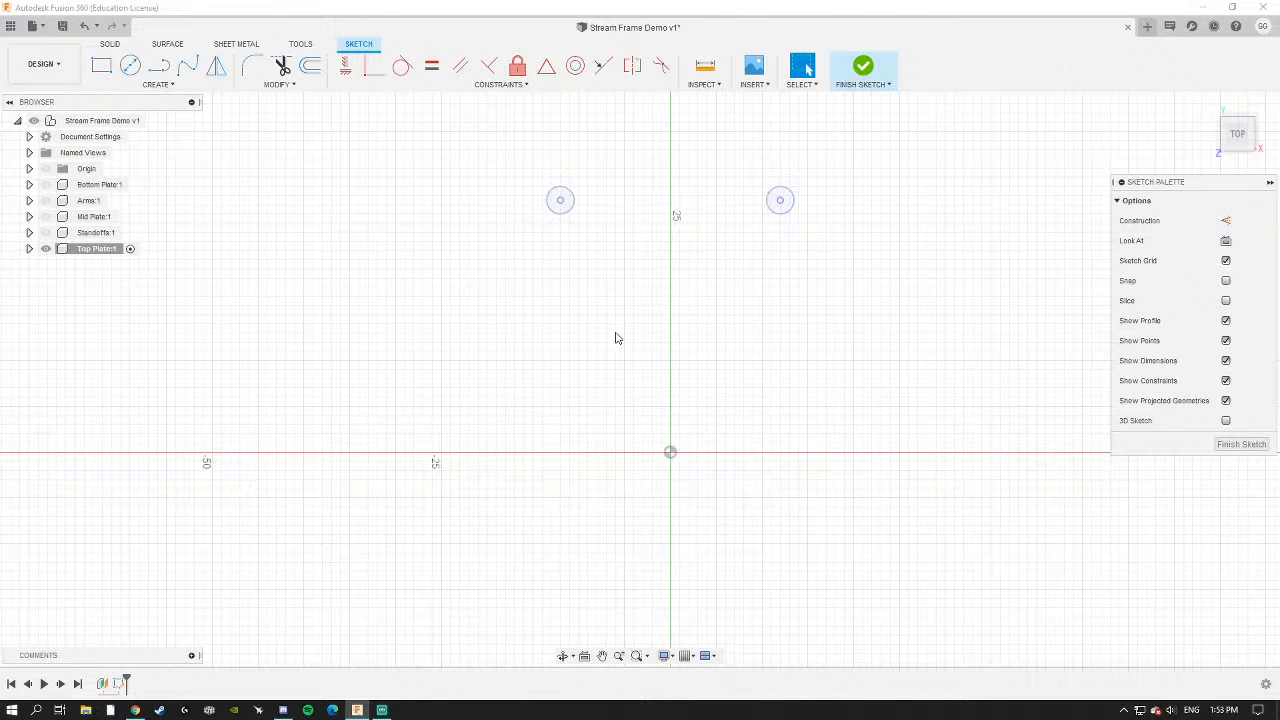
# Sketch a circle about 9.5 mm in diameter concentric with the projected hole at negative X, positive Y.
pyautogui.scroll(-3, 605, 320)
pyautogui.scroll(4, 554, 191)
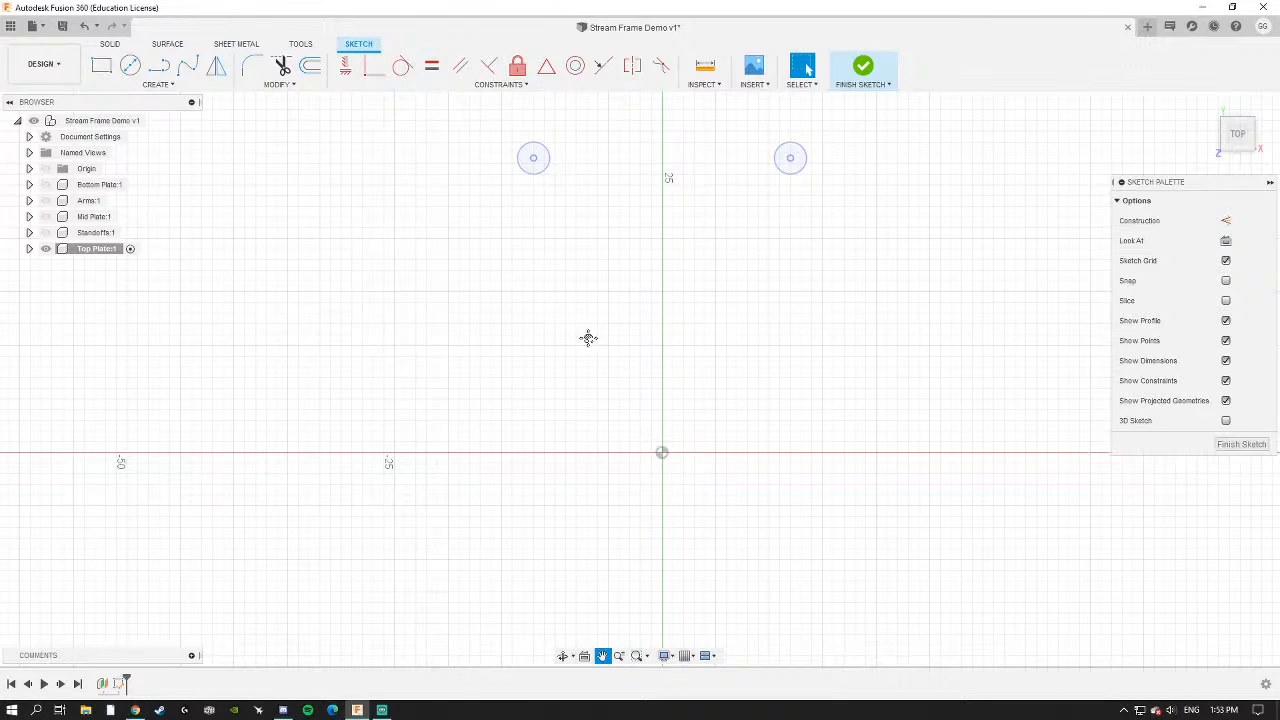
pyautogui.scroll(-2, 590, 345)
pyautogui.scroll(-2, 420, 225)
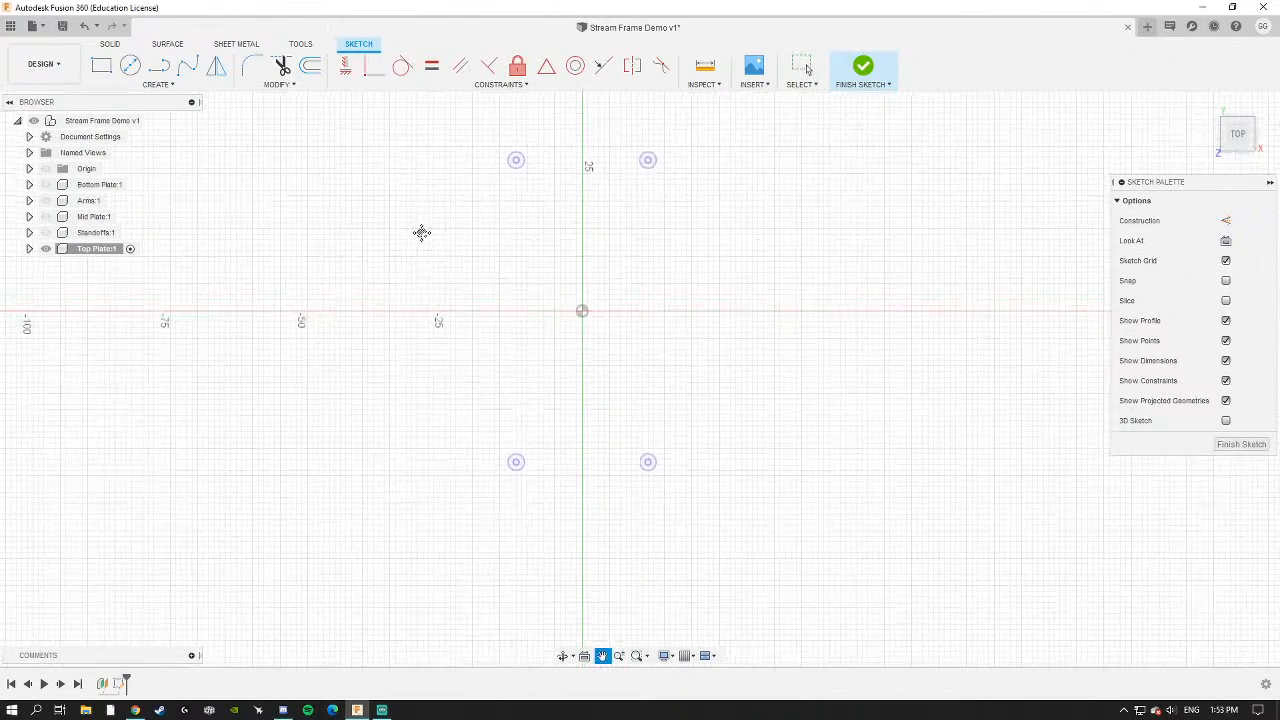
pyautogui.press('c')
pyautogui.scroll(3, 510, 193)
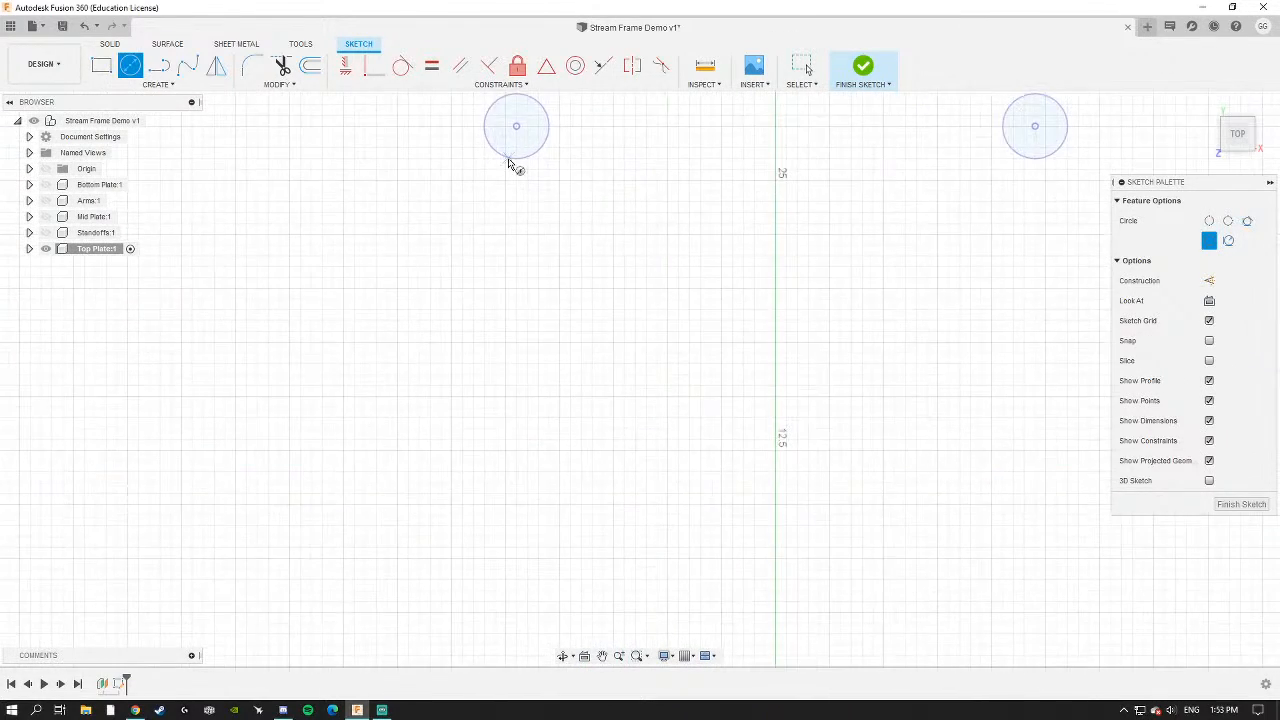
pyautogui.click(505, 200)
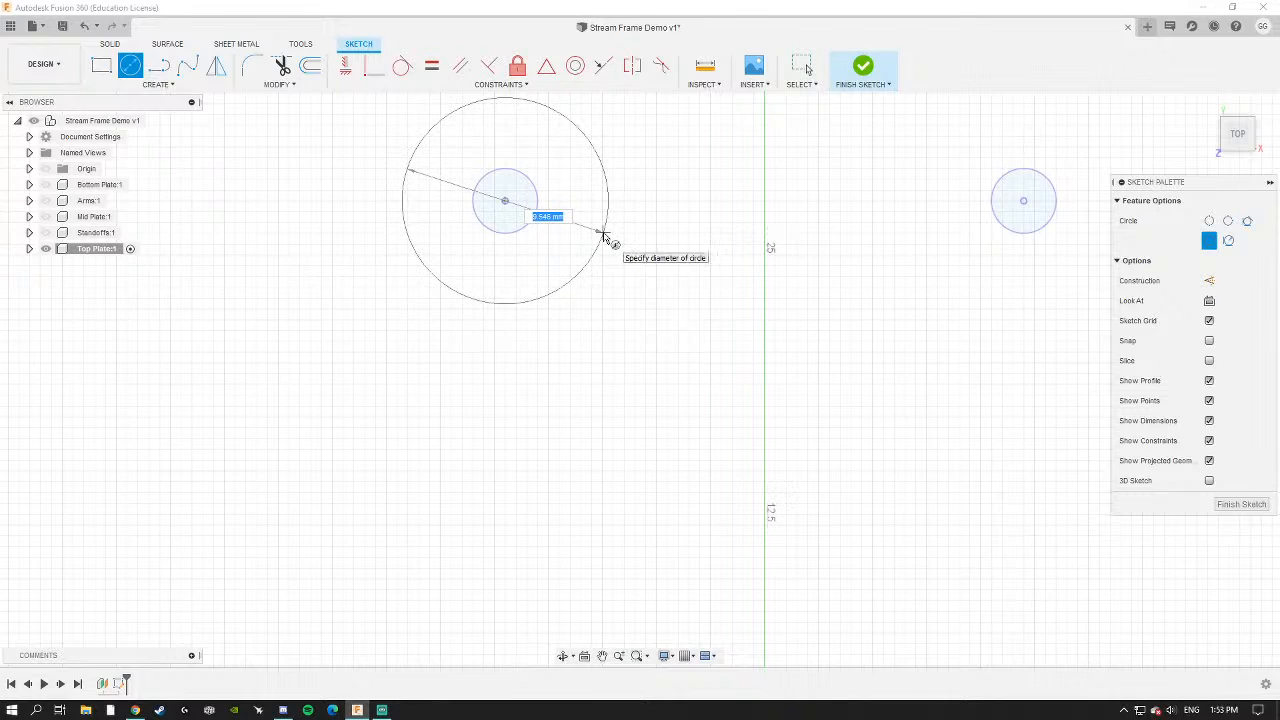
pyautogui.click(603, 234)
# Dimension the gap between the projected hole and the new outer circle to 3 mm.
pyautogui.press('d')
pyautogui.click(600, 150)
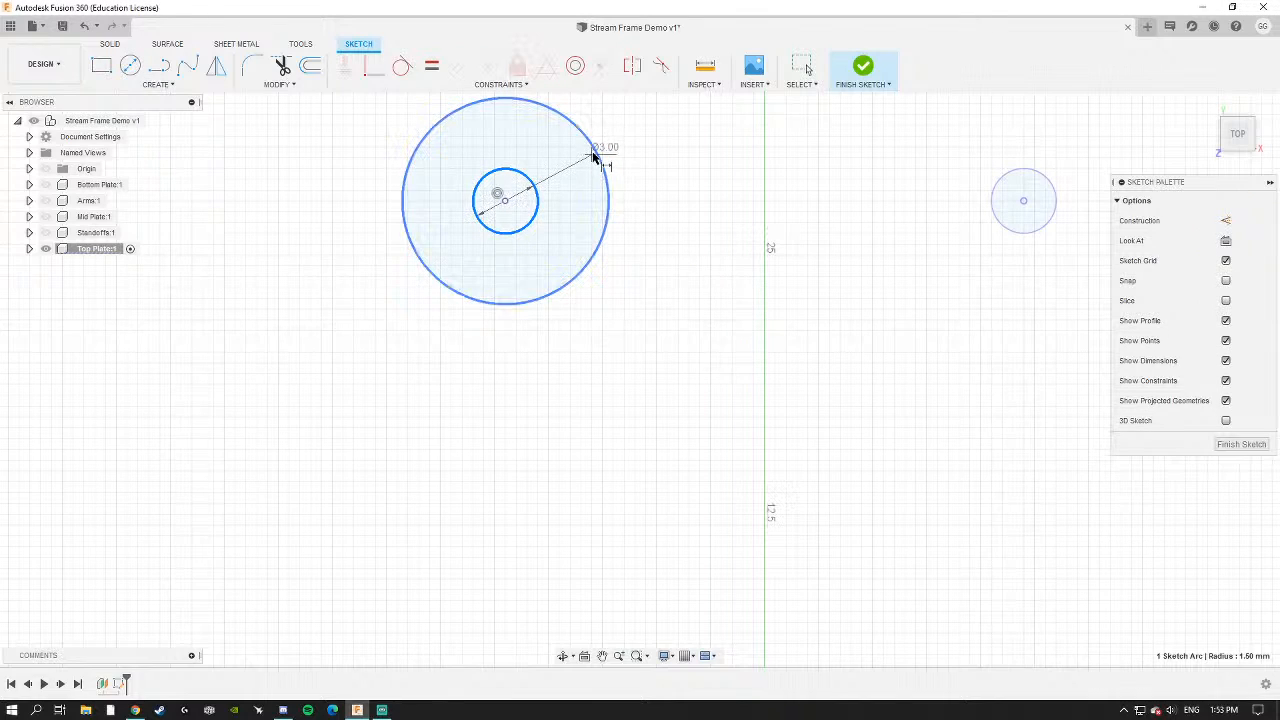
pyautogui.click(566, 162)
pyautogui.write('3')
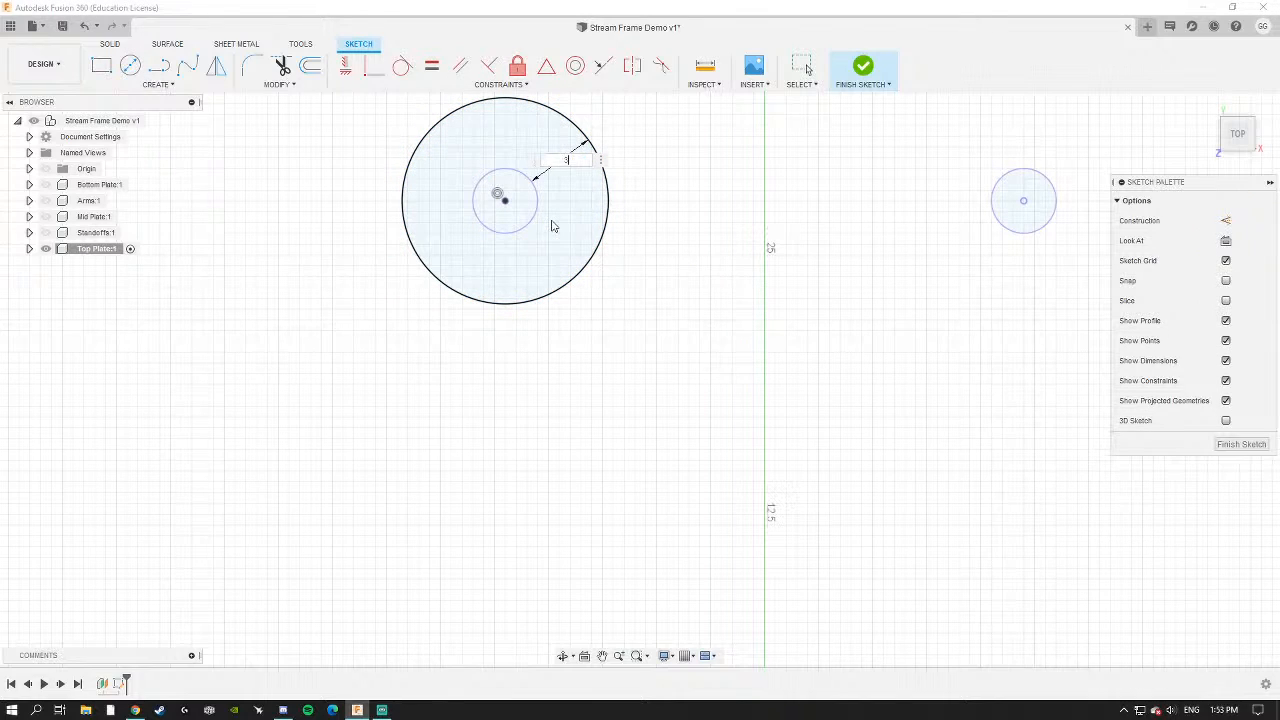
pyautogui.press('Return')
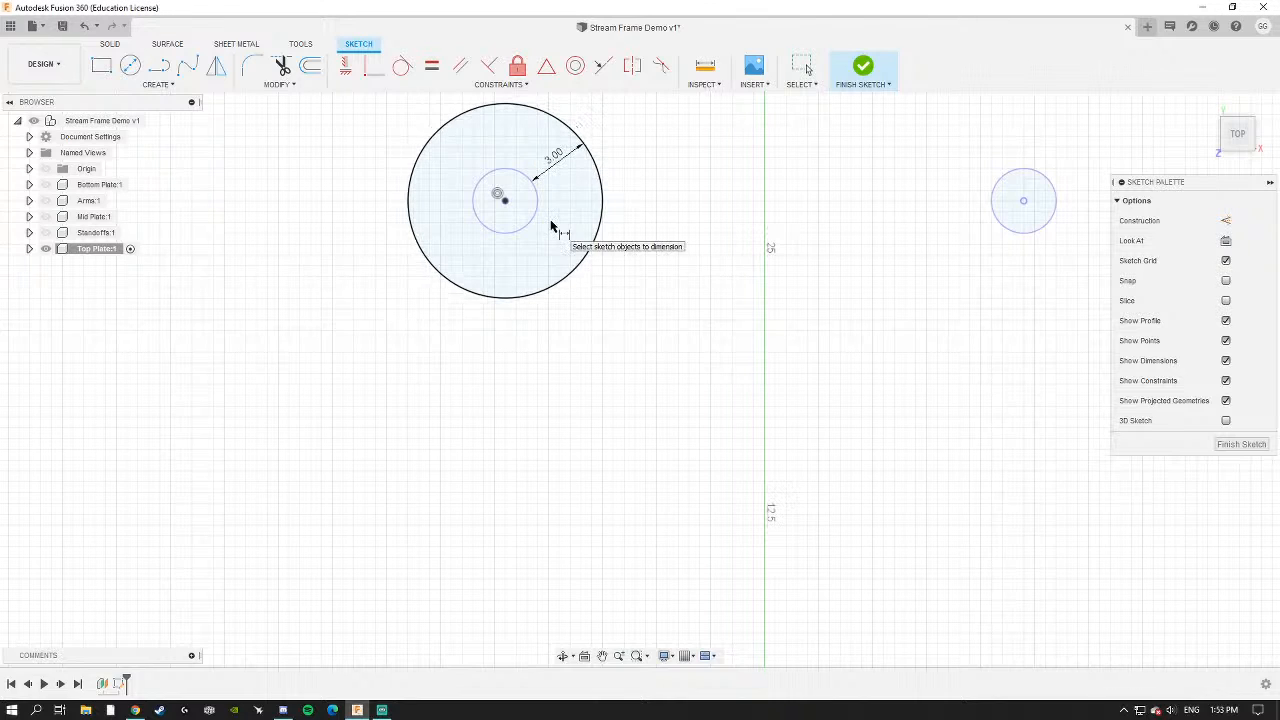
# Draw a vertical line about 71 mm long from the origin along the positive Y axis.
pyautogui.moveTo(634, 191)
pyautogui.mouseDown(button='middle')
pyautogui.moveTo(363, 249)
pyautogui.moveTo(475, 220)
pyautogui.mouseUp(button='middle')
pyautogui.scroll(-3, 470, 225)
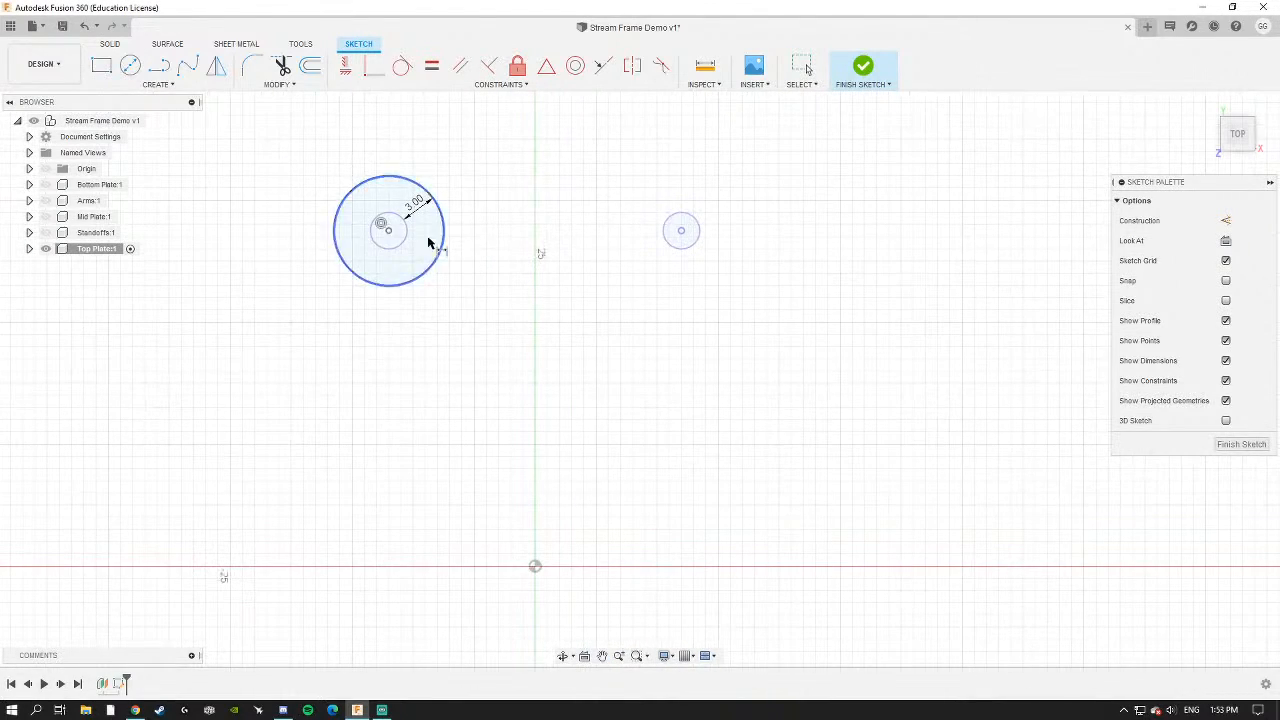
pyautogui.scroll(-3, 415, 252)
pyautogui.click(159, 66)
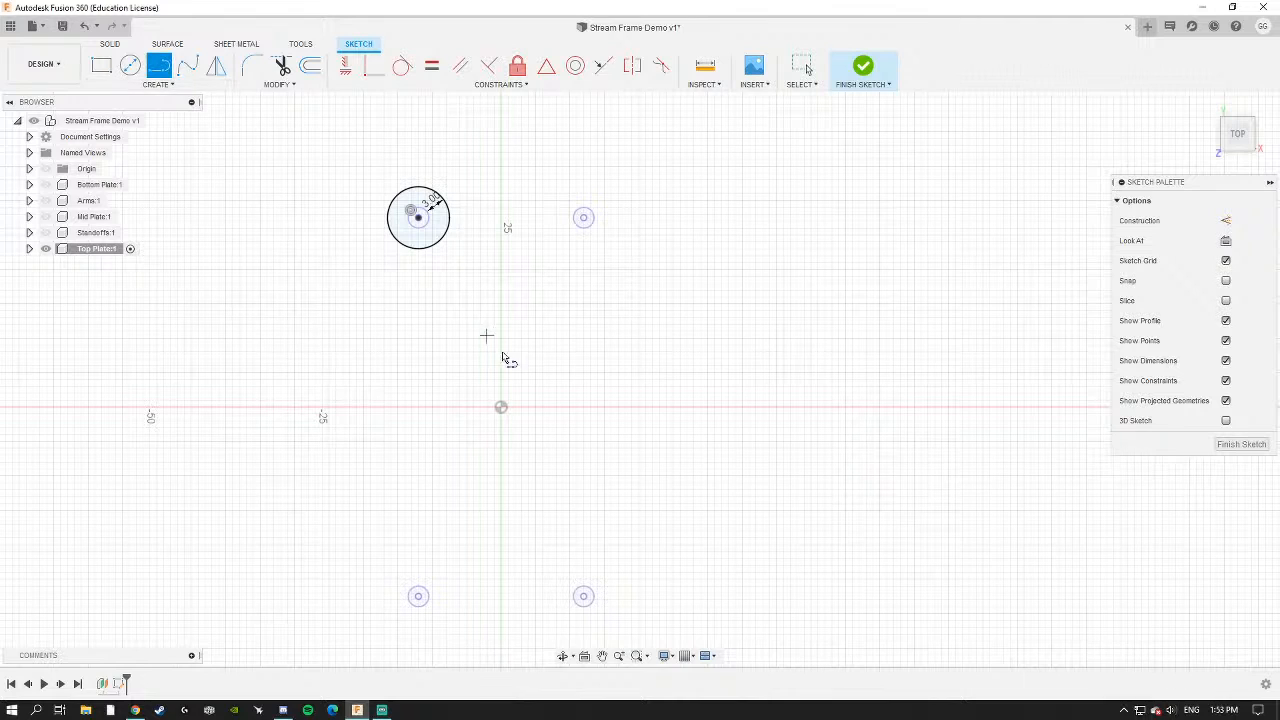
pyautogui.click(503, 411)
pyautogui.moveTo(523, 146); pyautogui.dragTo(512, 332, button='middle')
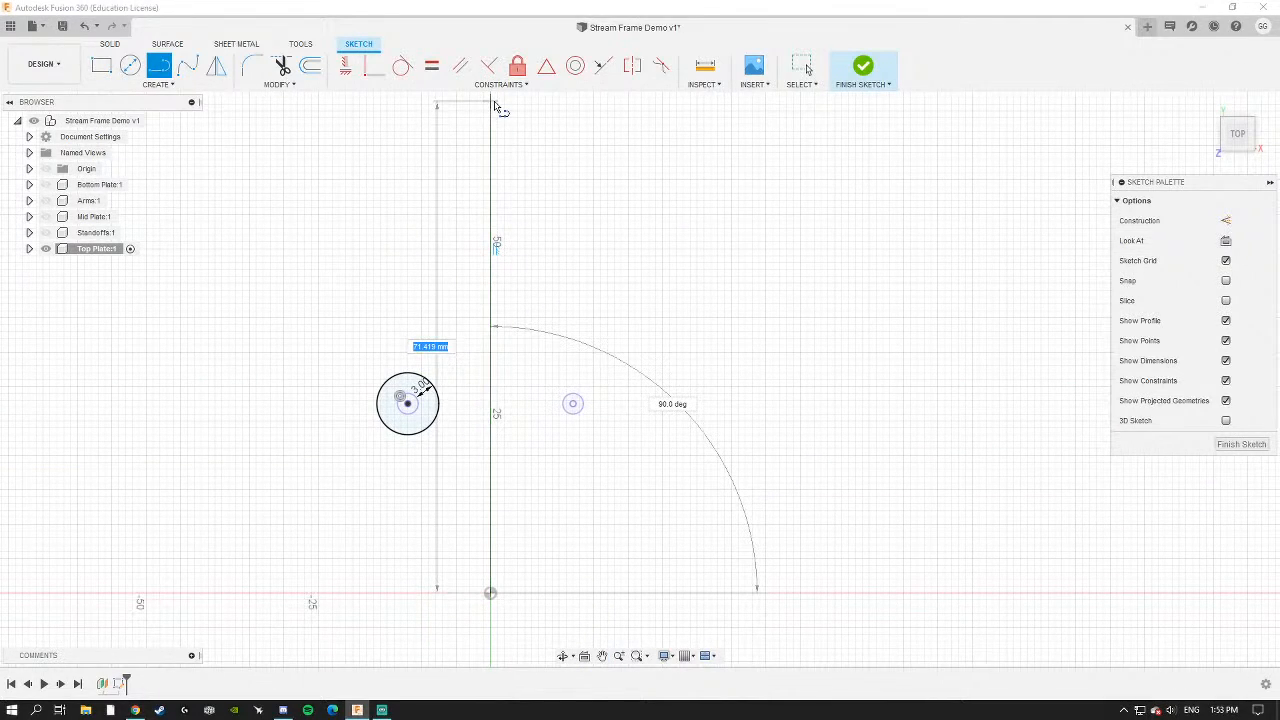
pyautogui.click(493, 102)
pyautogui.press('Escape')
# Draw a horizontal line from the origin along the negative X axis, extending well beyond the hole circles.
pyautogui.click(159, 68)
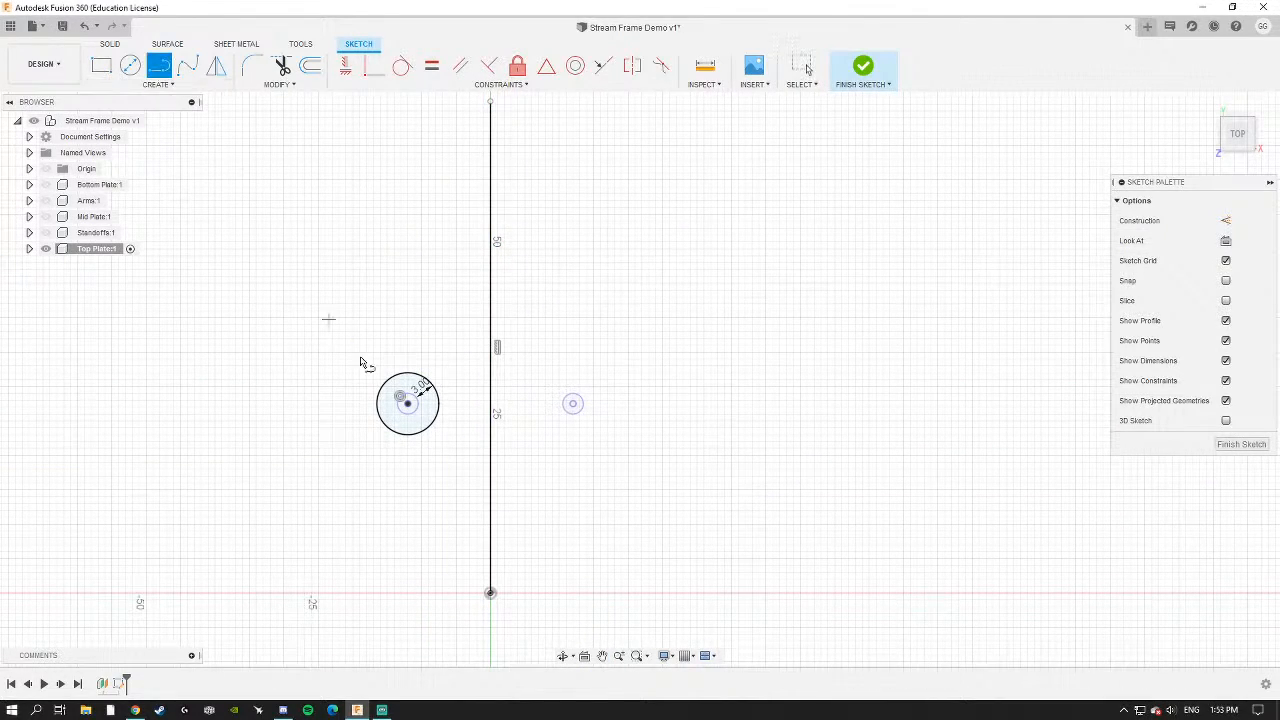
pyautogui.moveTo(534, 592); pyautogui.dragTo(568, 412, button='middle')
pyautogui.click(523, 413)
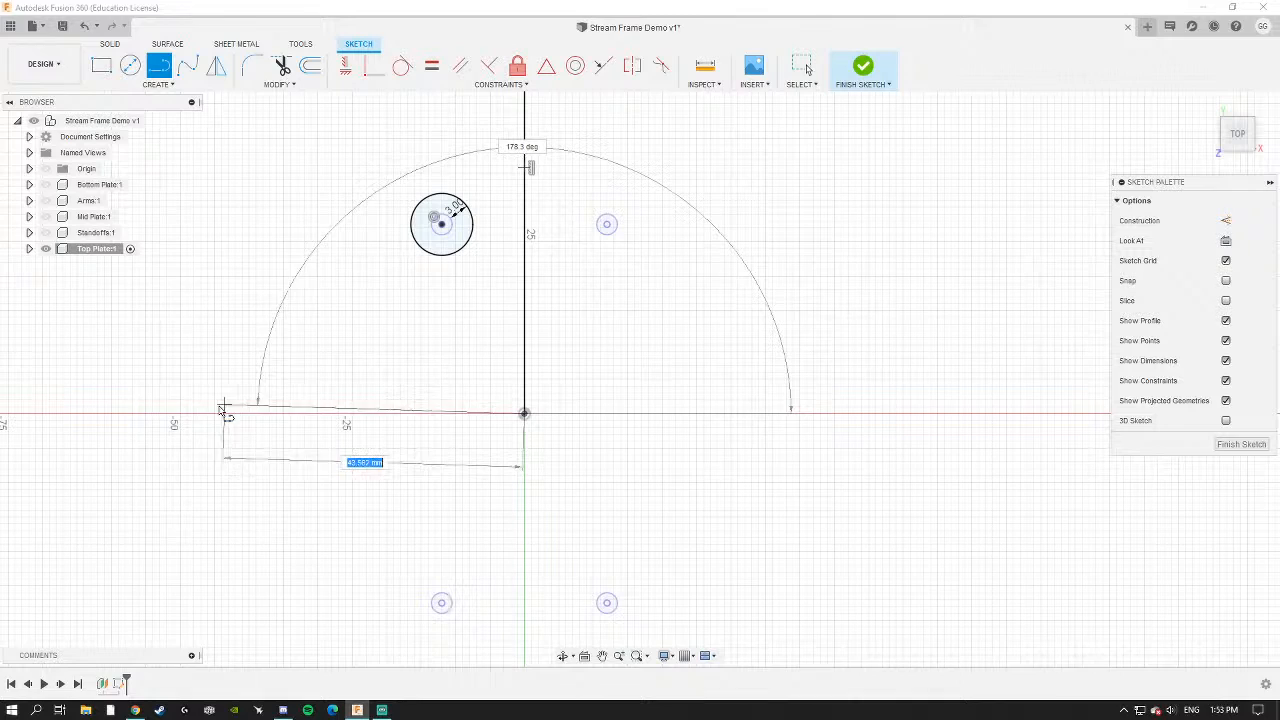
pyautogui.click(107, 413)
pyautogui.press('Escape')
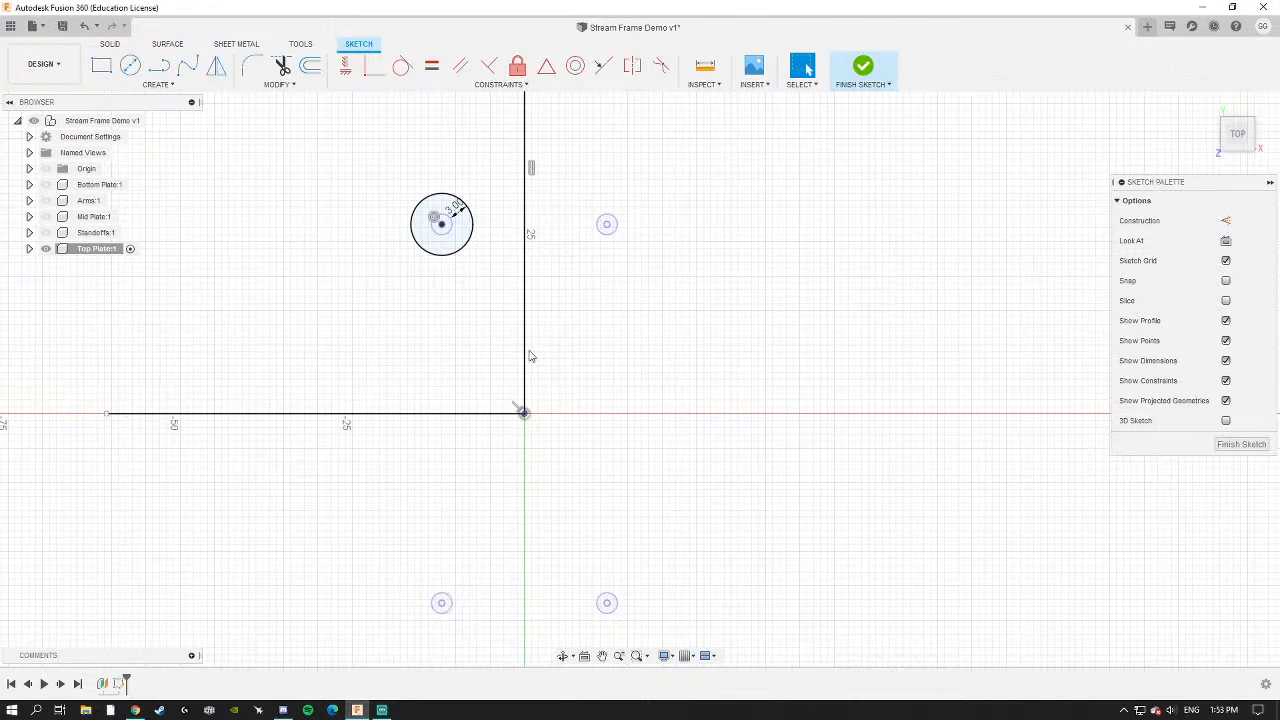
# Convert the vertical and horizontal centre lines to construction lines.
pyautogui.click(522, 364)
pyautogui.keyDown('shift'); pyautogui.click(457, 414); pyautogui.keyUp('shift')
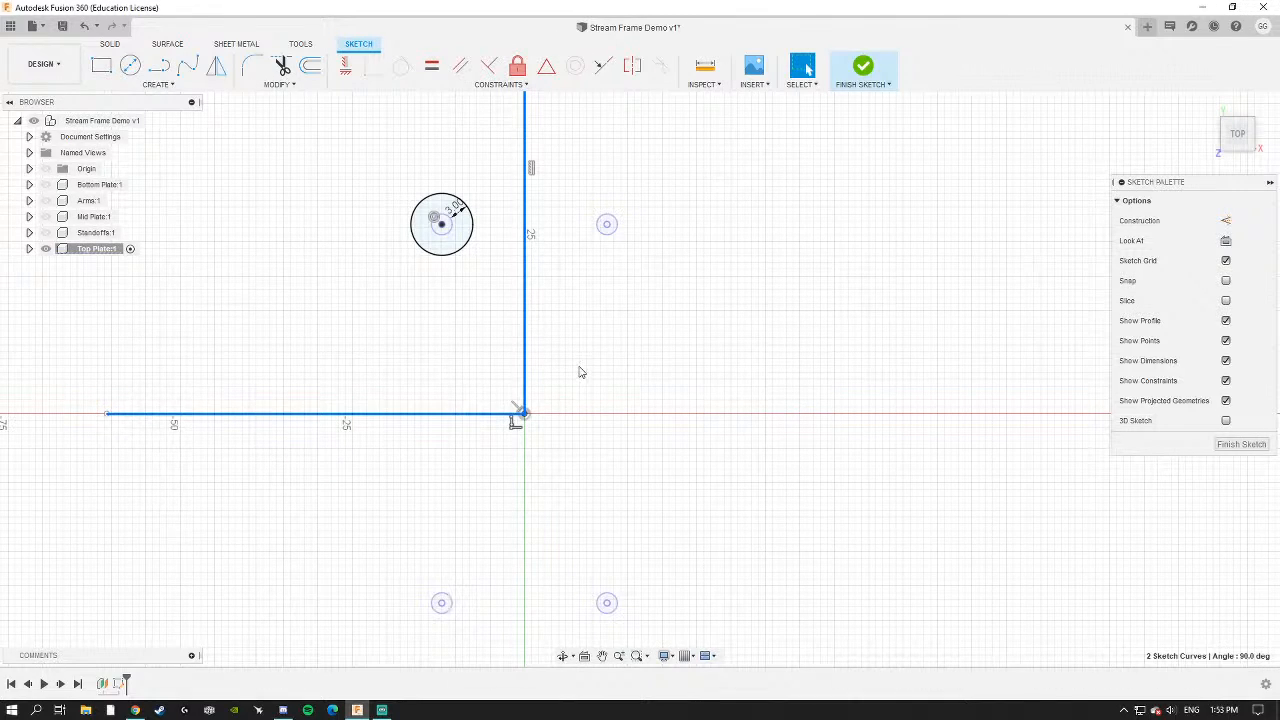
pyautogui.press('x')
pyautogui.press('Escape')
# Mirror the outer circle across the vertical construction line onto the opposite projected hole.
pyautogui.click(442, 256)
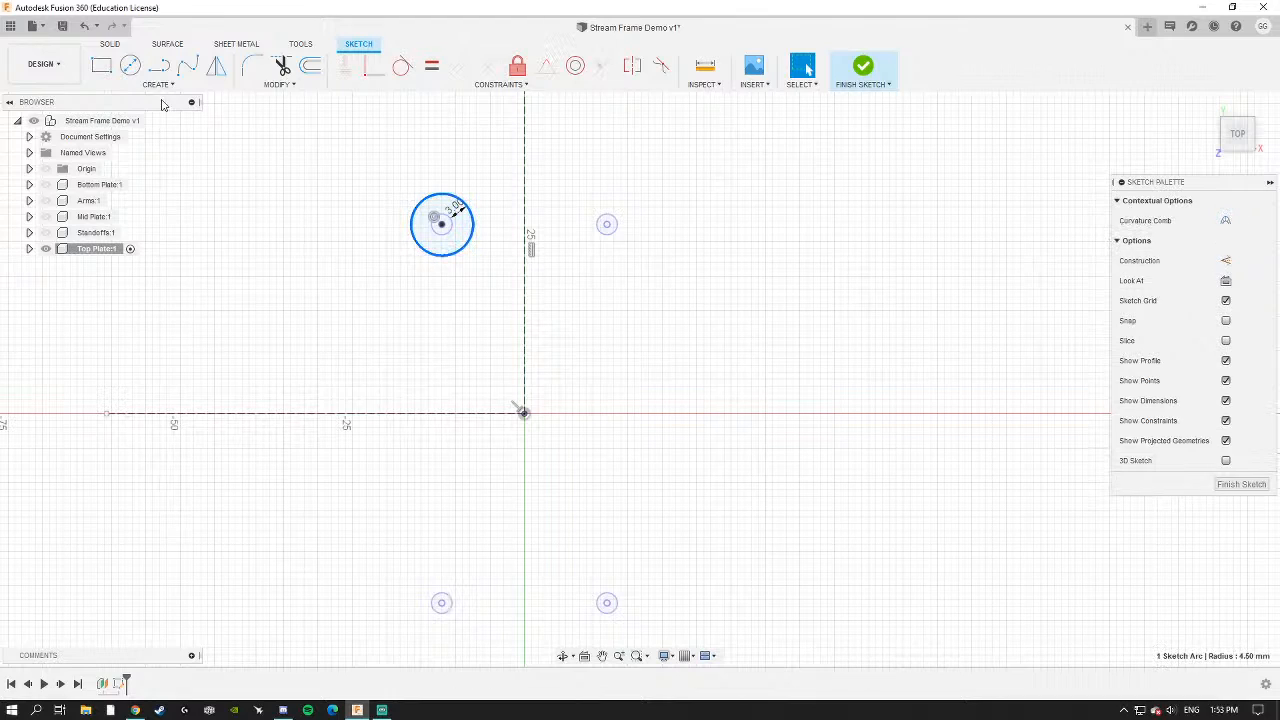
pyautogui.click(157, 84)
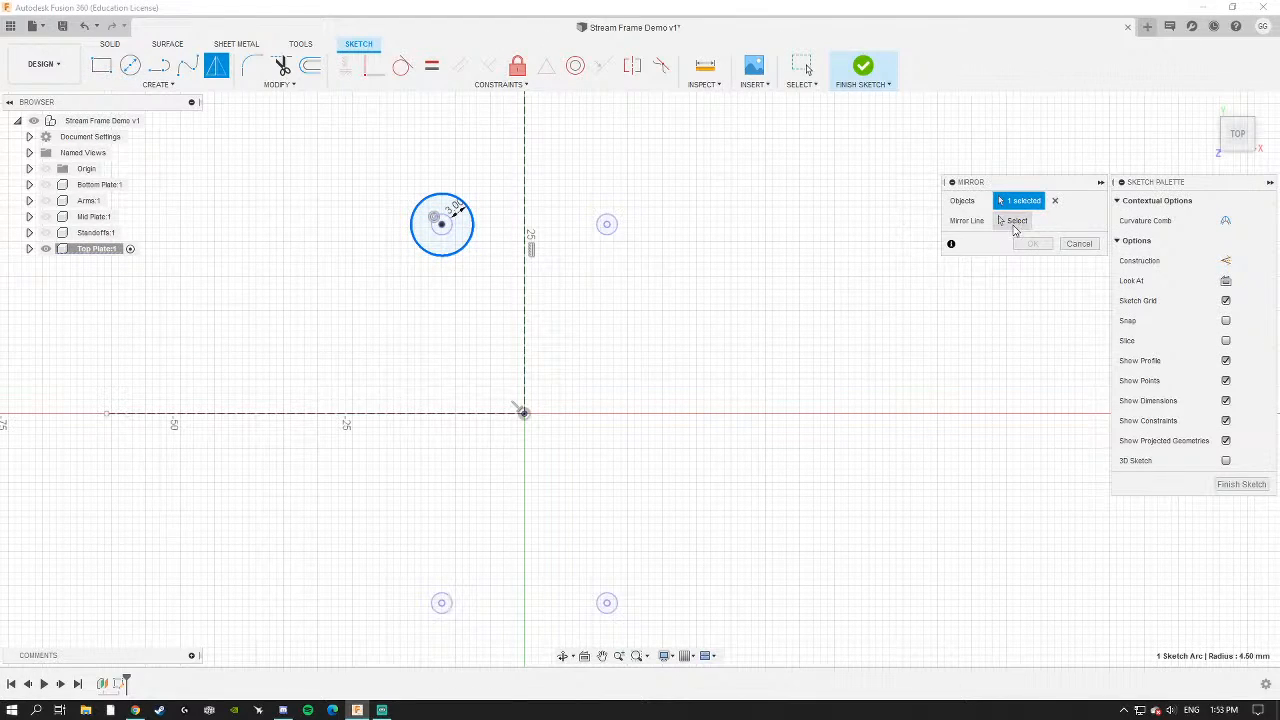
pyautogui.click(1013, 224)
pyautogui.click(525, 285)
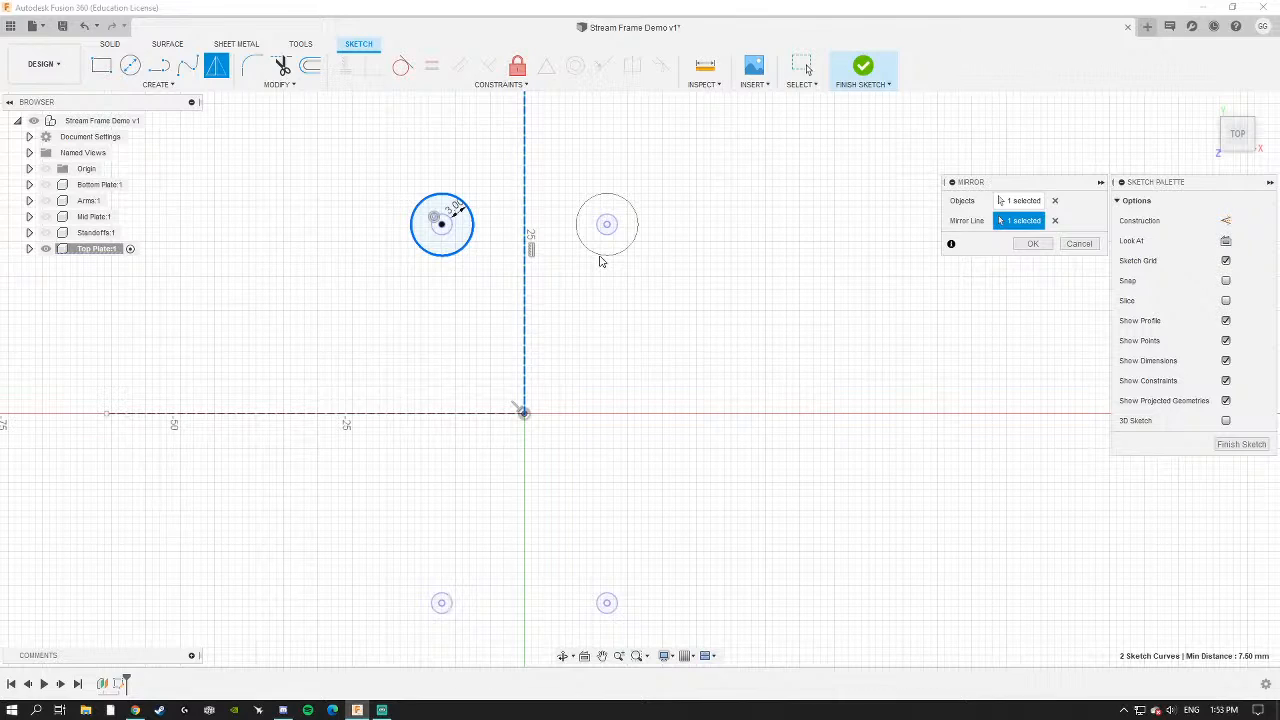
pyautogui.click(1034, 245)
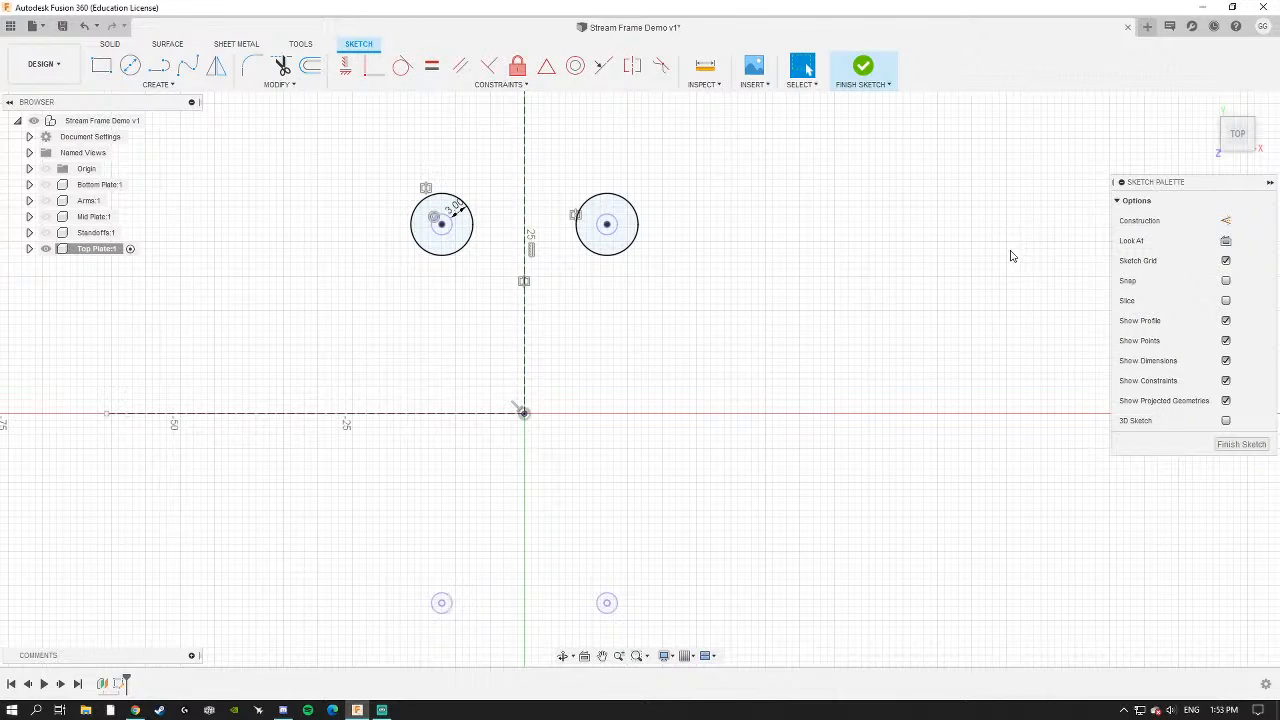
# Mirror both upper outer circles across the horizontal construction line onto the two lower projected holes.
pyautogui.click(613, 257)
pyautogui.keyDown('shift'); pyautogui.click(430, 254); pyautogui.keyUp('shift')
pyautogui.click(156, 84)
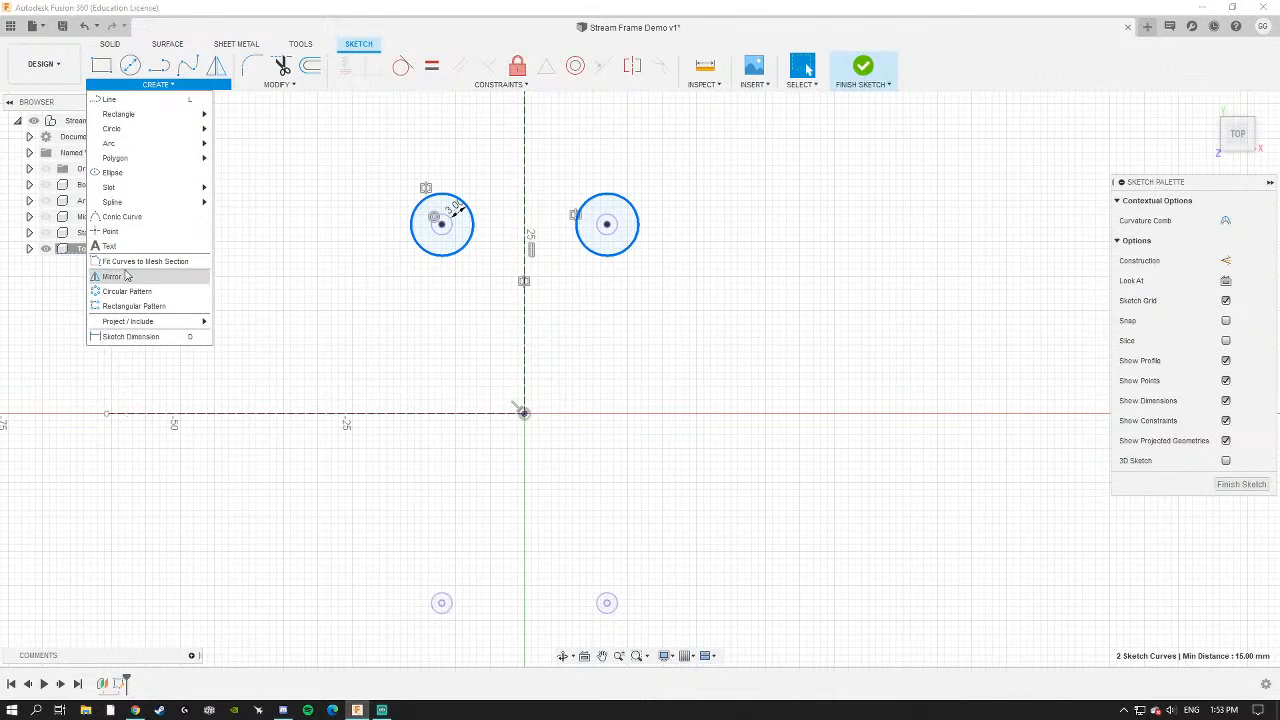
pyautogui.click(112, 276)
pyautogui.click(455, 413)
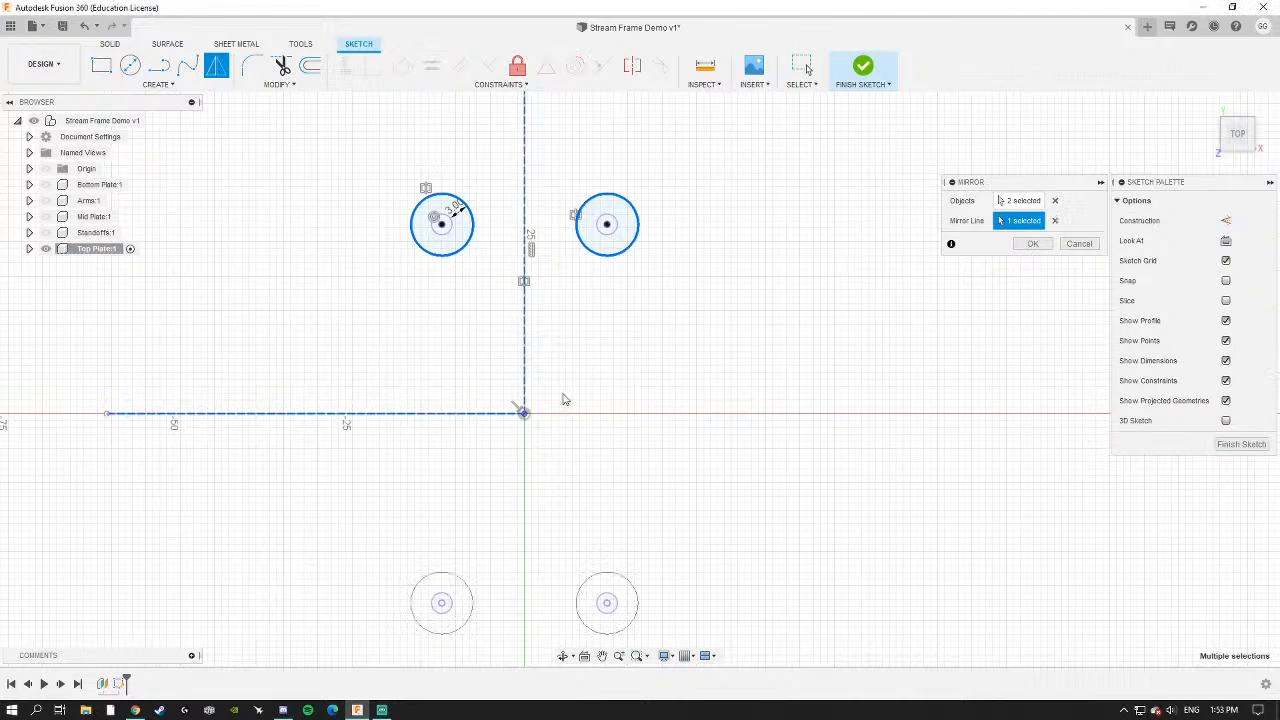
pyautogui.click(1034, 244)
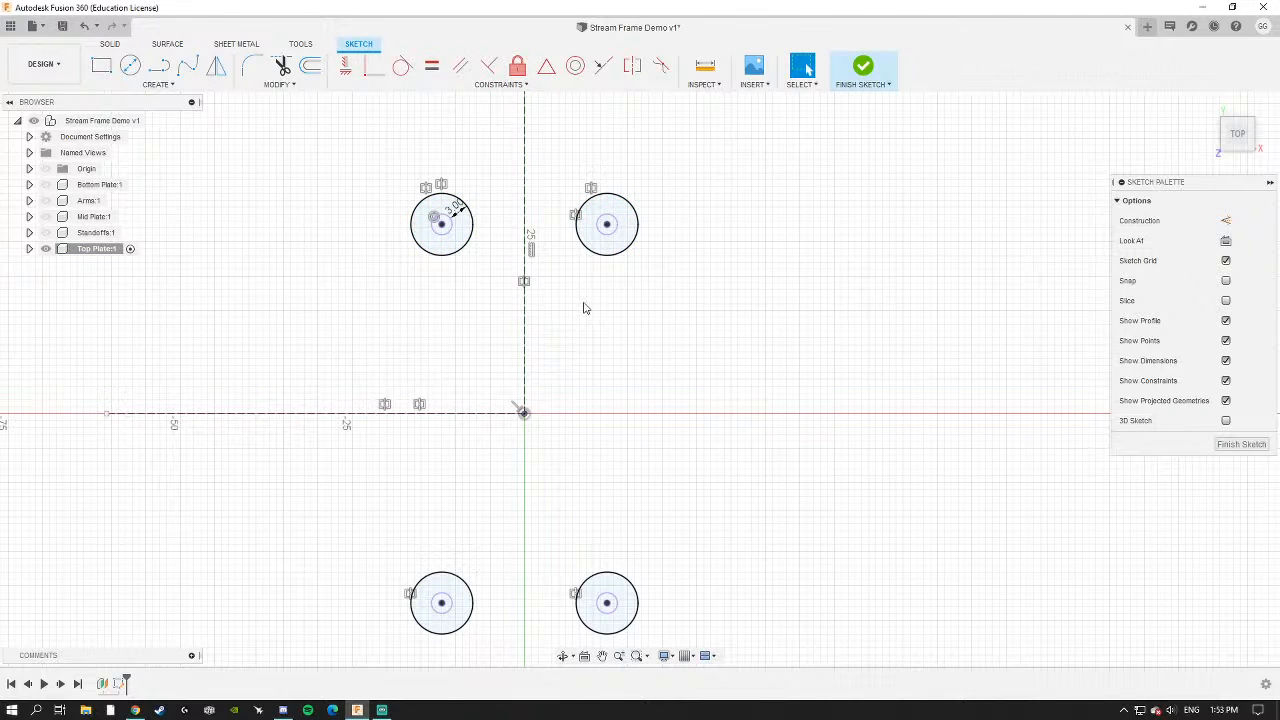
pyautogui.scroll(-2, 605, 307)
pyautogui.scroll(3, 513, 207)
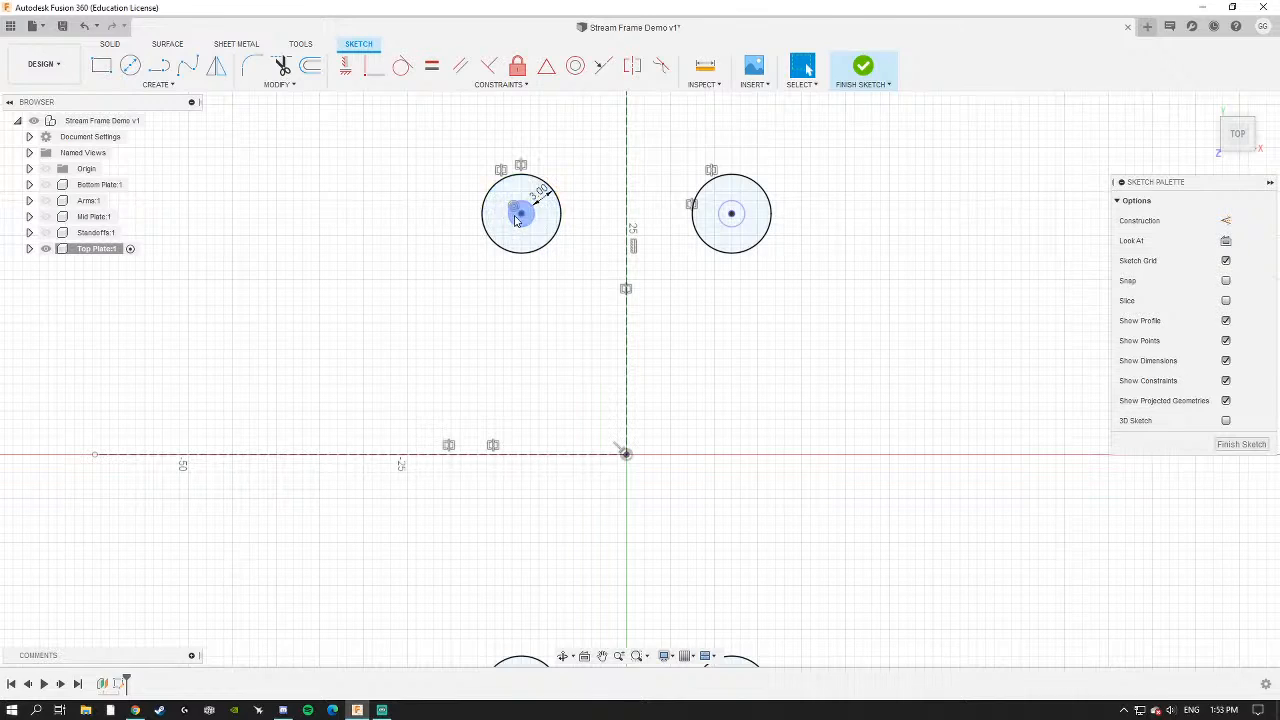
pyautogui.scroll(3, 526, 210)
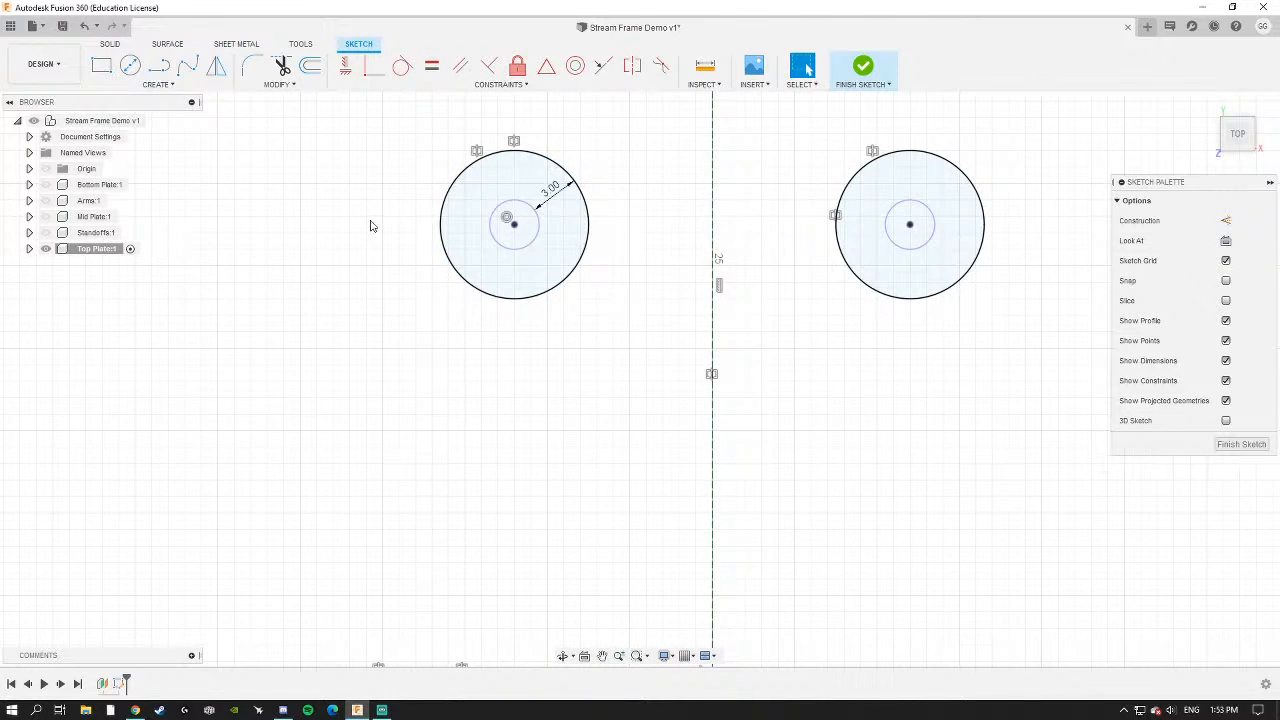
pyautogui.scroll(-1, 509, 323)
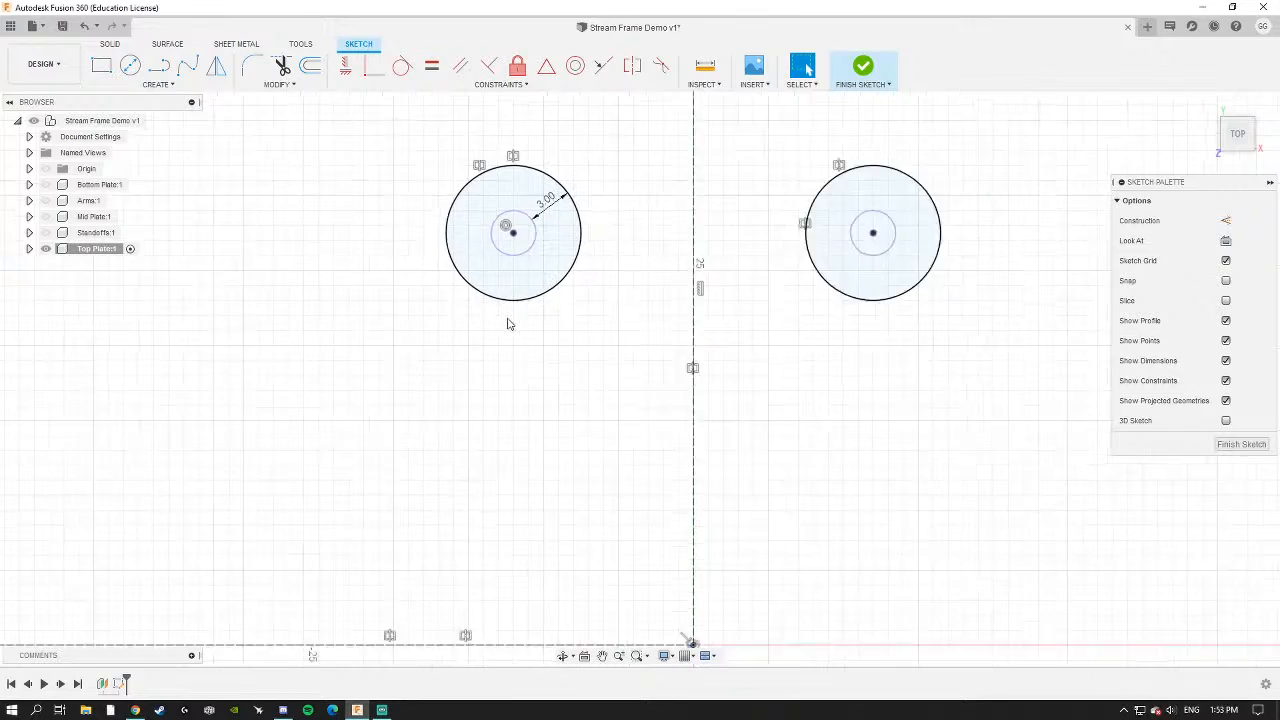
pyautogui.scroll(-1, 600, 323)
pyautogui.scroll(-1, 550, 342)
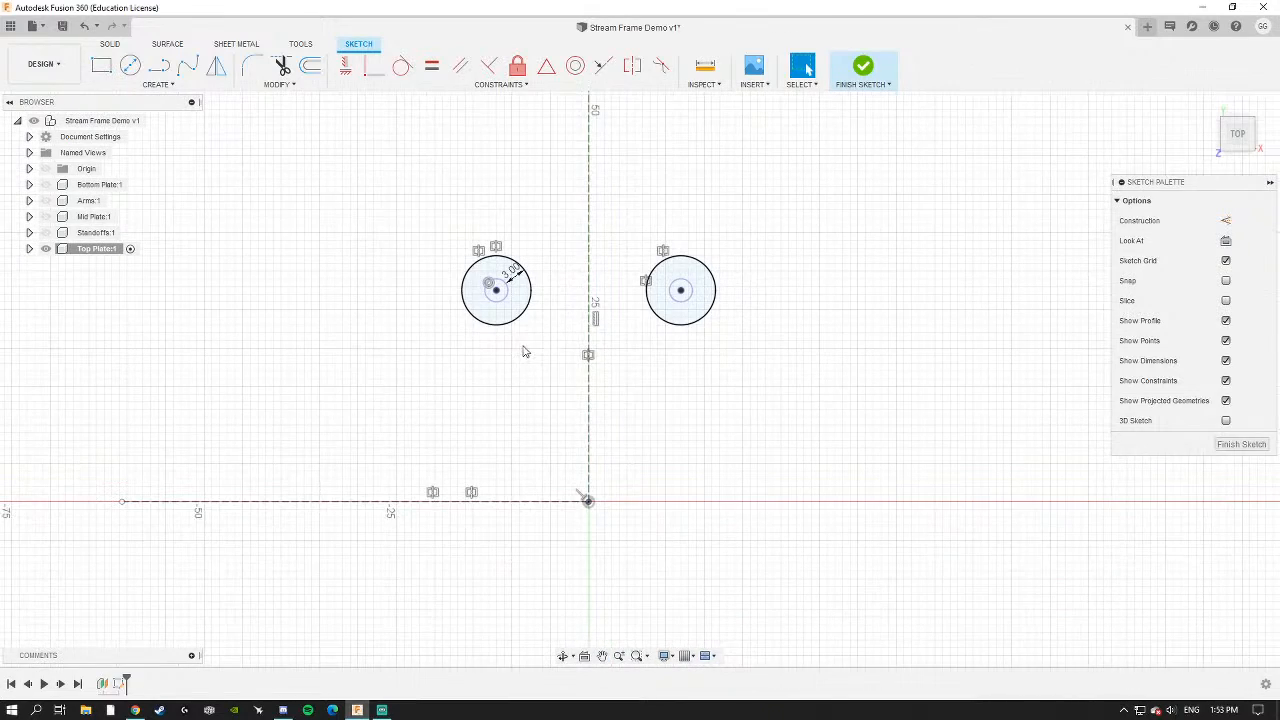
pyautogui.moveTo(522, 346)
pyautogui.keyDown('shift'); pyautogui.mouseDown(button='middle')
pyautogui.moveTo(475, 290)
pyautogui.moveTo(441, 317)
pyautogui.moveTo(446, 343)
pyautogui.moveTo(472, 226)
pyautogui.mouseUp(button='middle'); pyautogui.keyUp('shift')
pyautogui.scroll(-2, 446, 345)
pyautogui.scroll(3, 509, 171)
pyautogui.moveTo(508, 172); pyautogui.dragTo(489, 247, button='middle')
# Draw a three-point arc between the inner upper edges of the two upper circles, dipping downward at the vertical construction line.
pyautogui.click(156, 86)
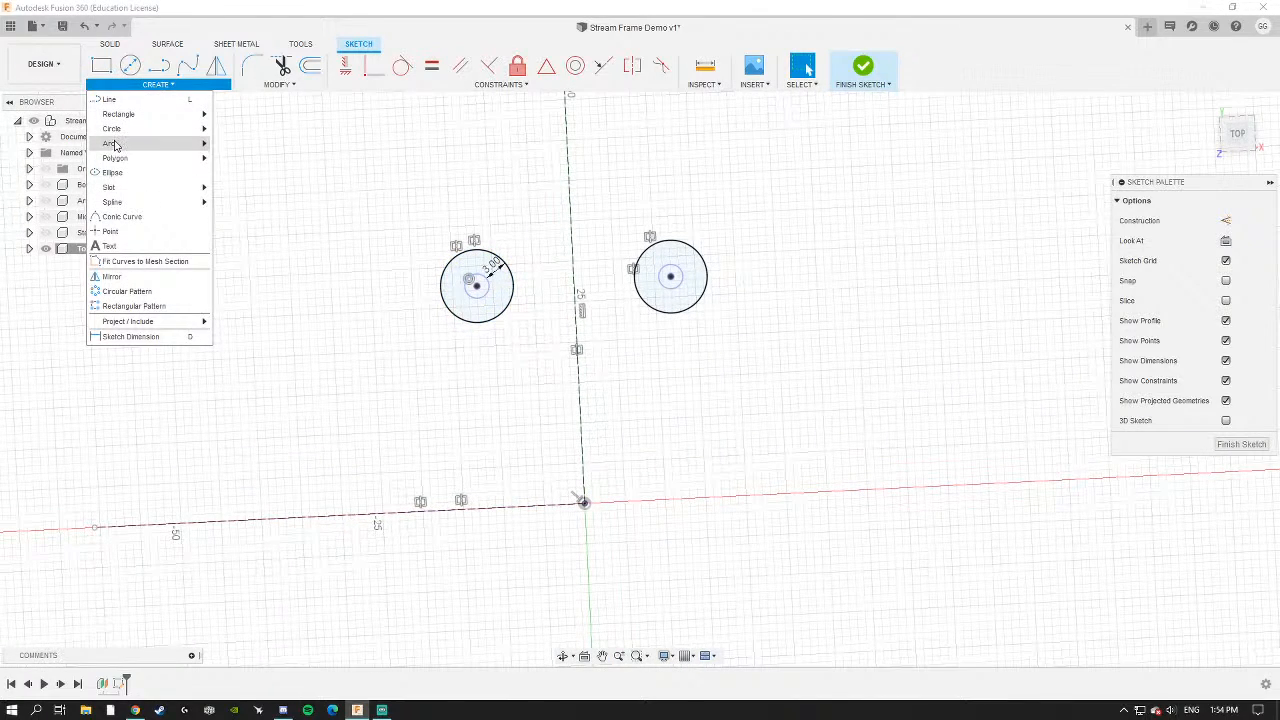
pyautogui.moveTo(112, 138)
pyautogui.click(235, 141)
pyautogui.scroll(2, 493, 247)
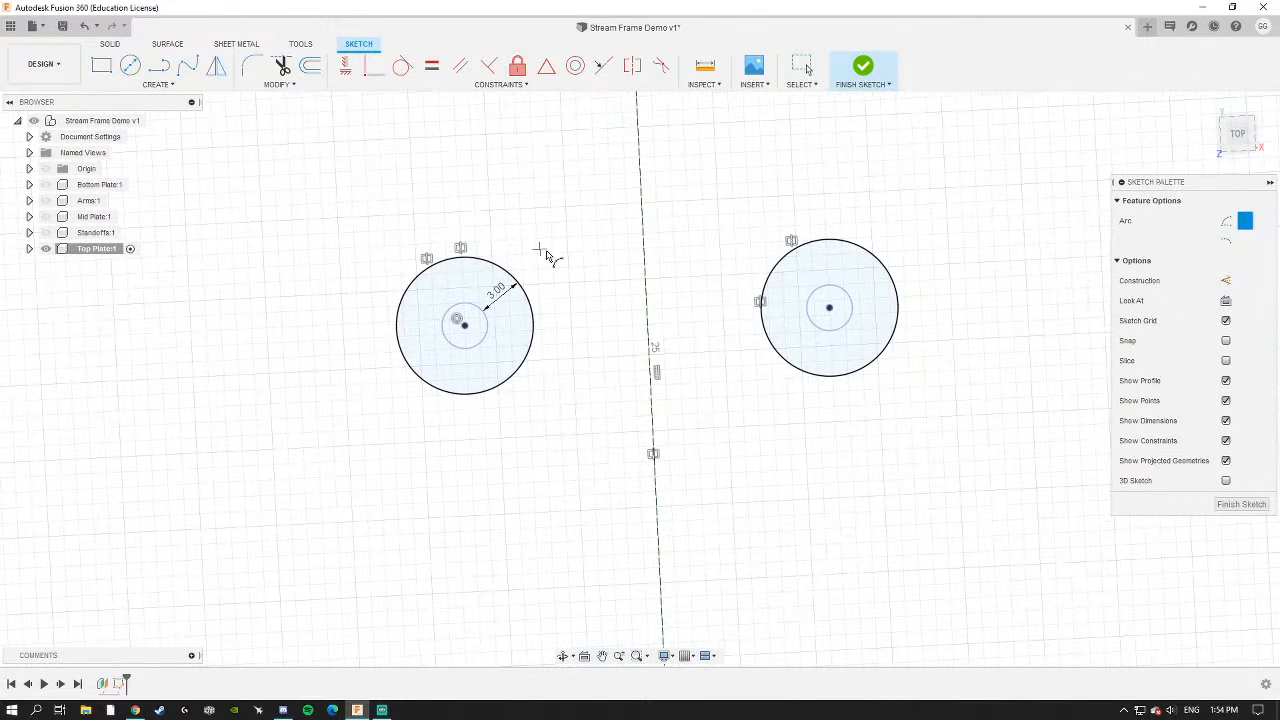
pyautogui.keyDown('shift'); pyautogui.moveTo(543, 251); pyautogui.dragTo(557, 251, button='middle'); pyautogui.keyUp('shift')
pyautogui.click(1236, 136)
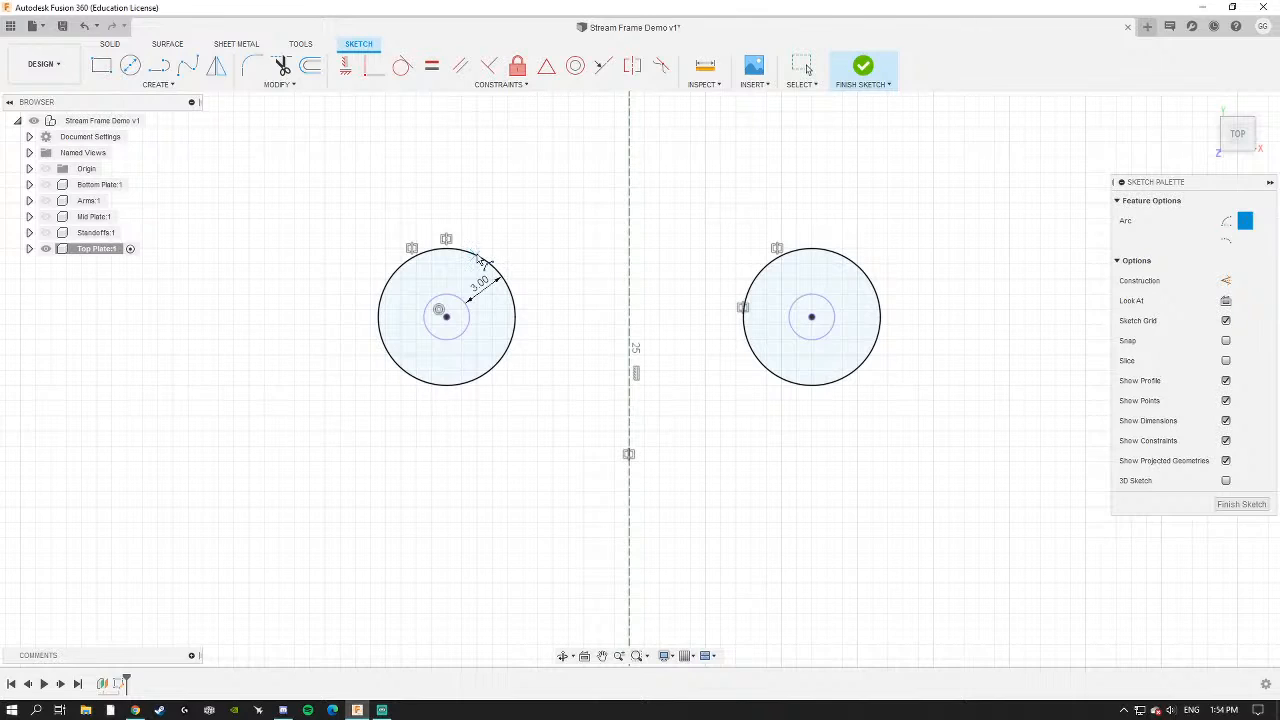
pyautogui.click(477, 257)
pyautogui.click(767, 263)
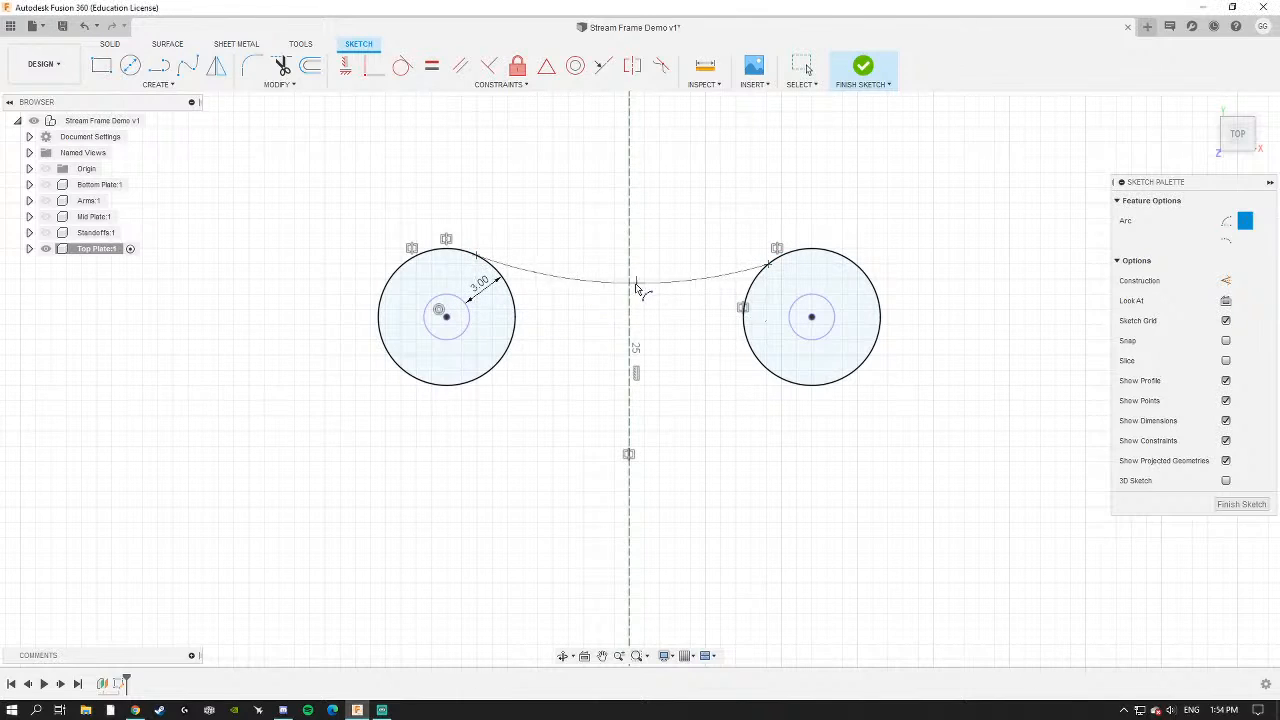
pyautogui.click(631, 303)
pyautogui.press('Escape')
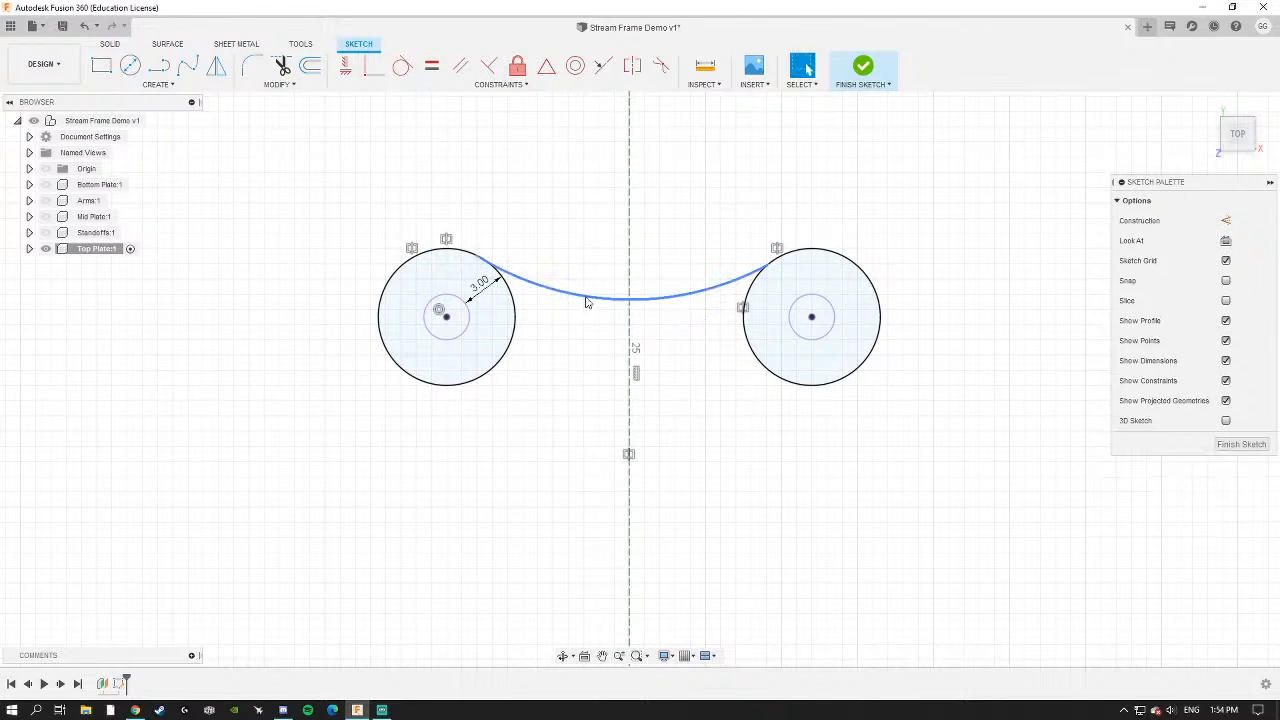
# Apply tangent constraints between the arc and both of the upper outer circles.
pyautogui.moveTo(537, 290); pyautogui.dragTo(509, 279, button='middle')
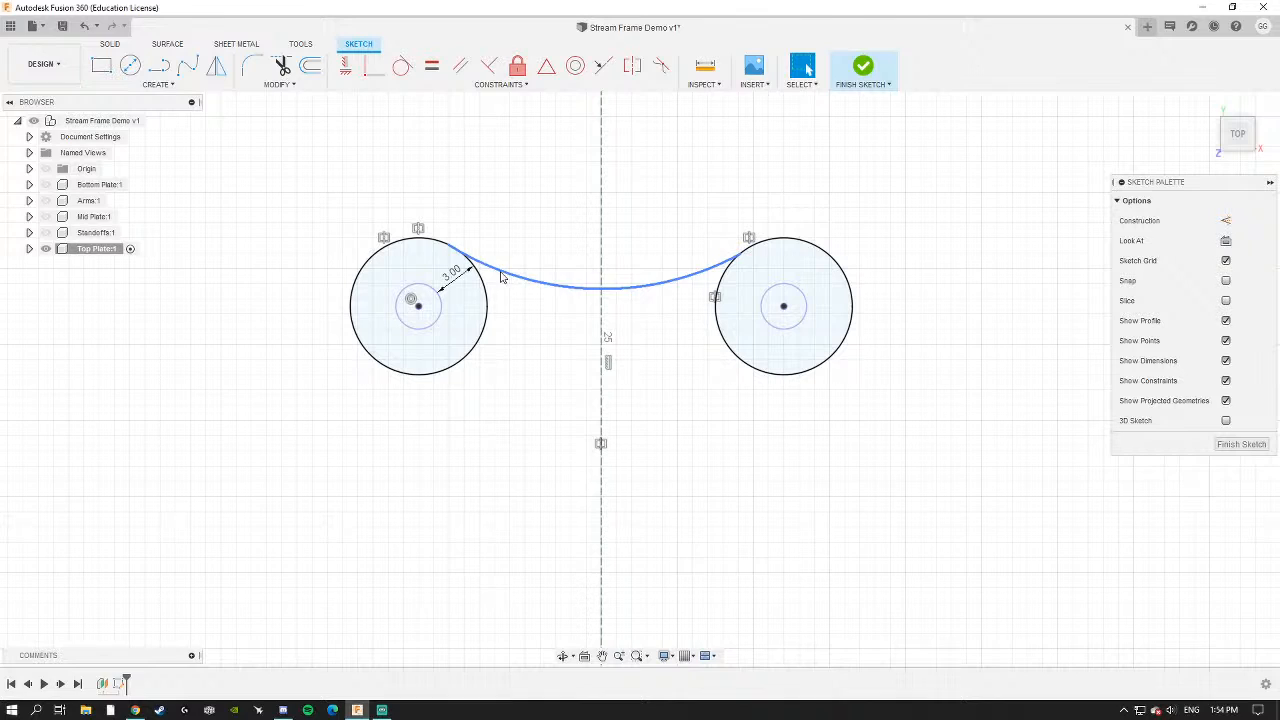
pyautogui.click(403, 65)
pyautogui.click(485, 262)
pyautogui.click(476, 272)
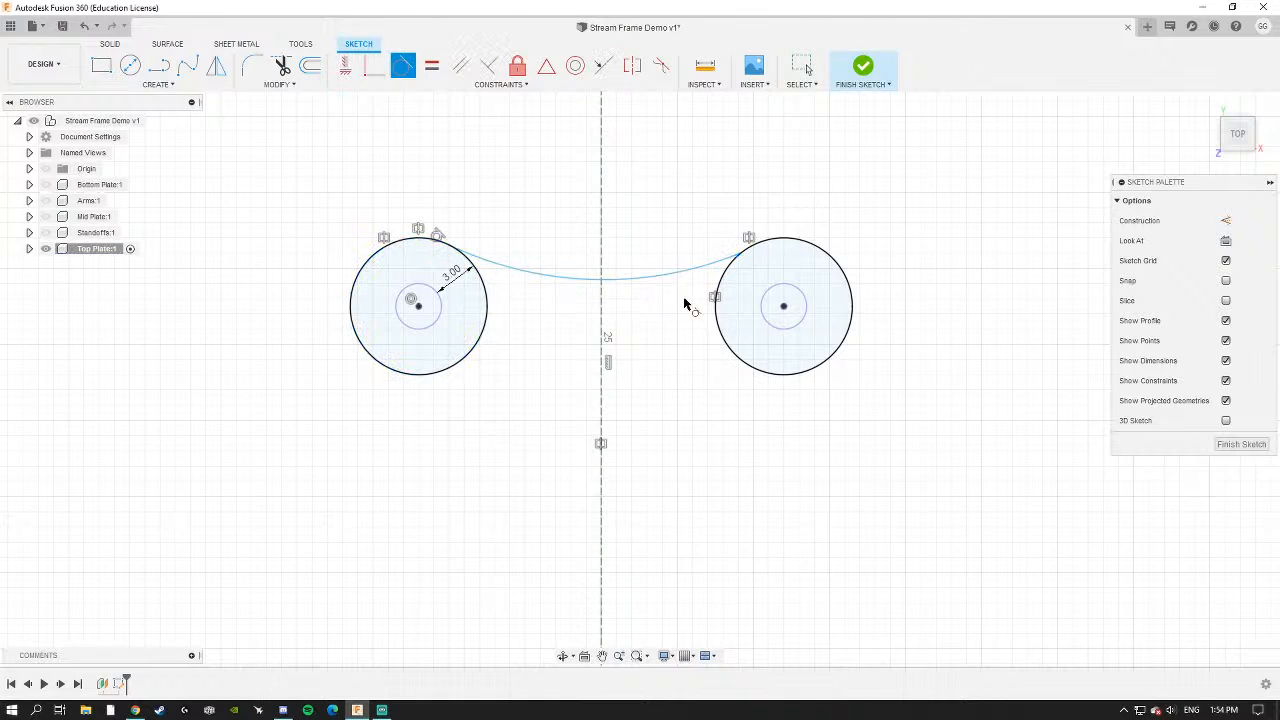
pyautogui.click(721, 264)
pyautogui.click(723, 277)
pyautogui.press('Escape')
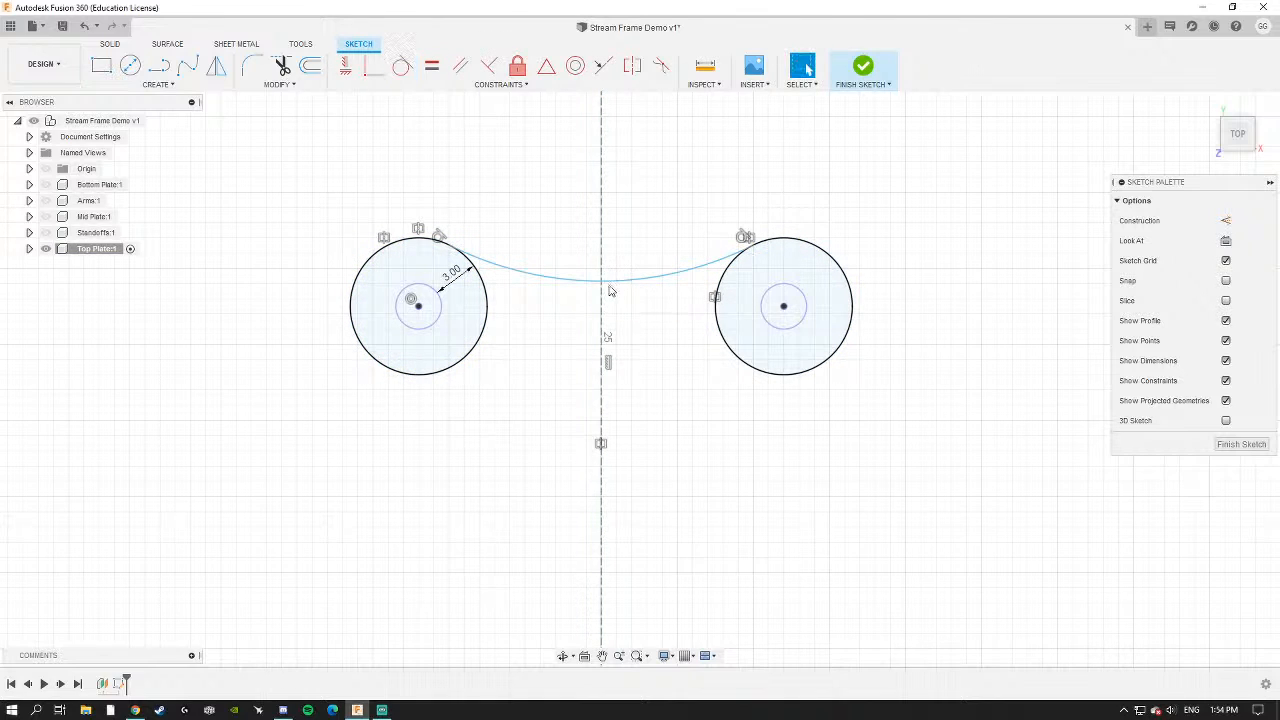
# Reshape the tangent arc into a deeper curve dipping between the two upper circles.
pyautogui.moveTo(600, 279); pyautogui.dragTo(617, 198)
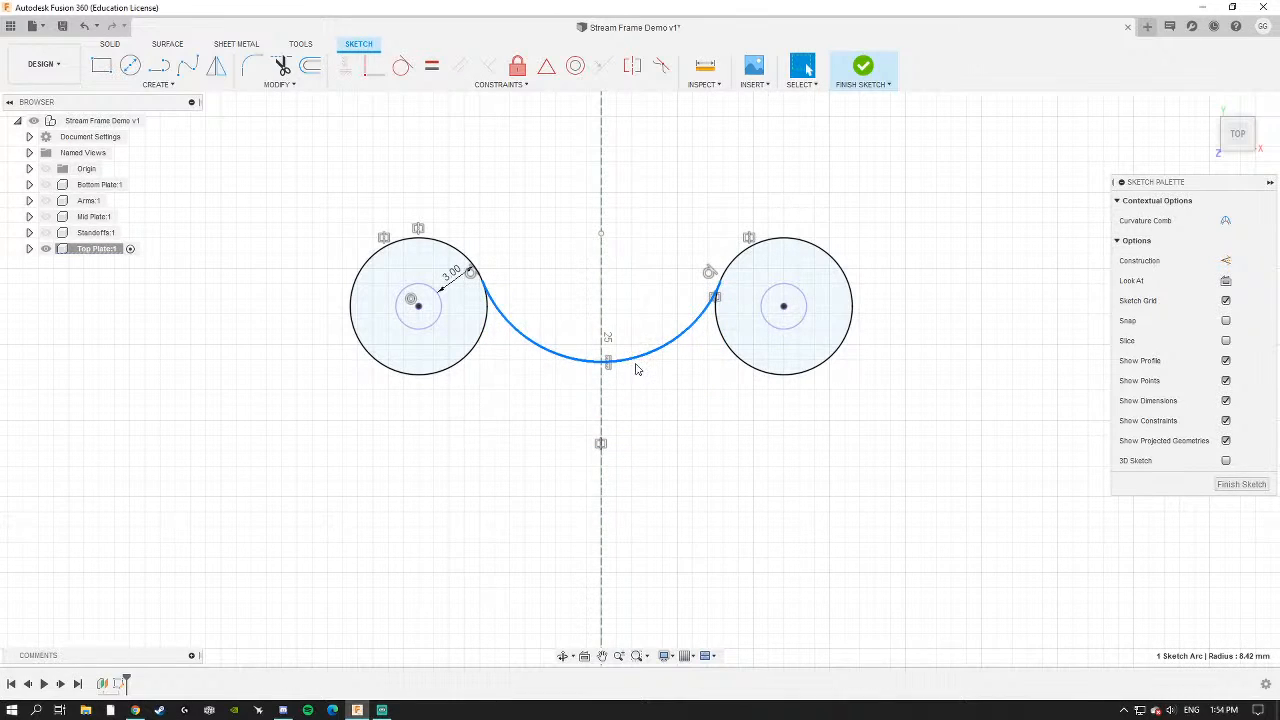
pyautogui.moveTo(636, 369)
pyautogui.mouseDown()
pyautogui.moveTo(622, 395)
pyautogui.moveTo(632, 434)
pyautogui.moveTo(625, 425)
pyautogui.mouseUp()
pyautogui.moveTo(621, 372); pyautogui.dragTo(591, 223, button='middle')
pyautogui.scroll(-3, 587, 238)
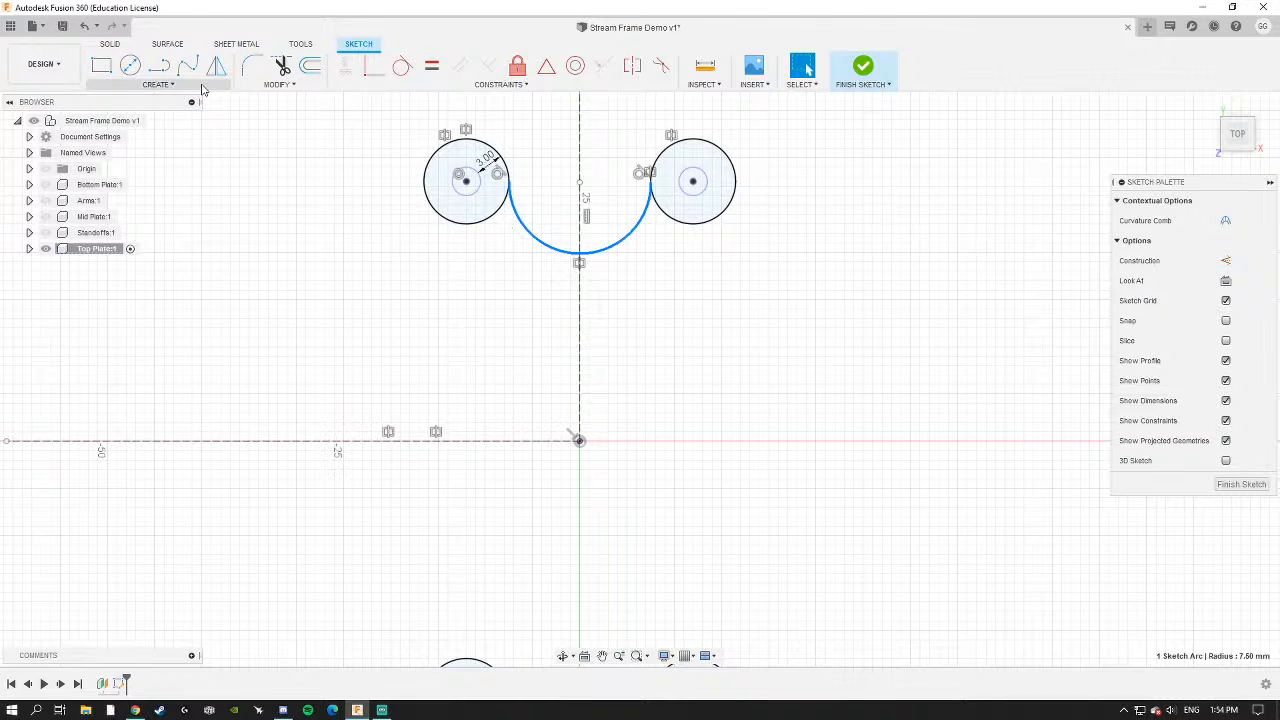
pyautogui.scroll(-3, 545, 220)
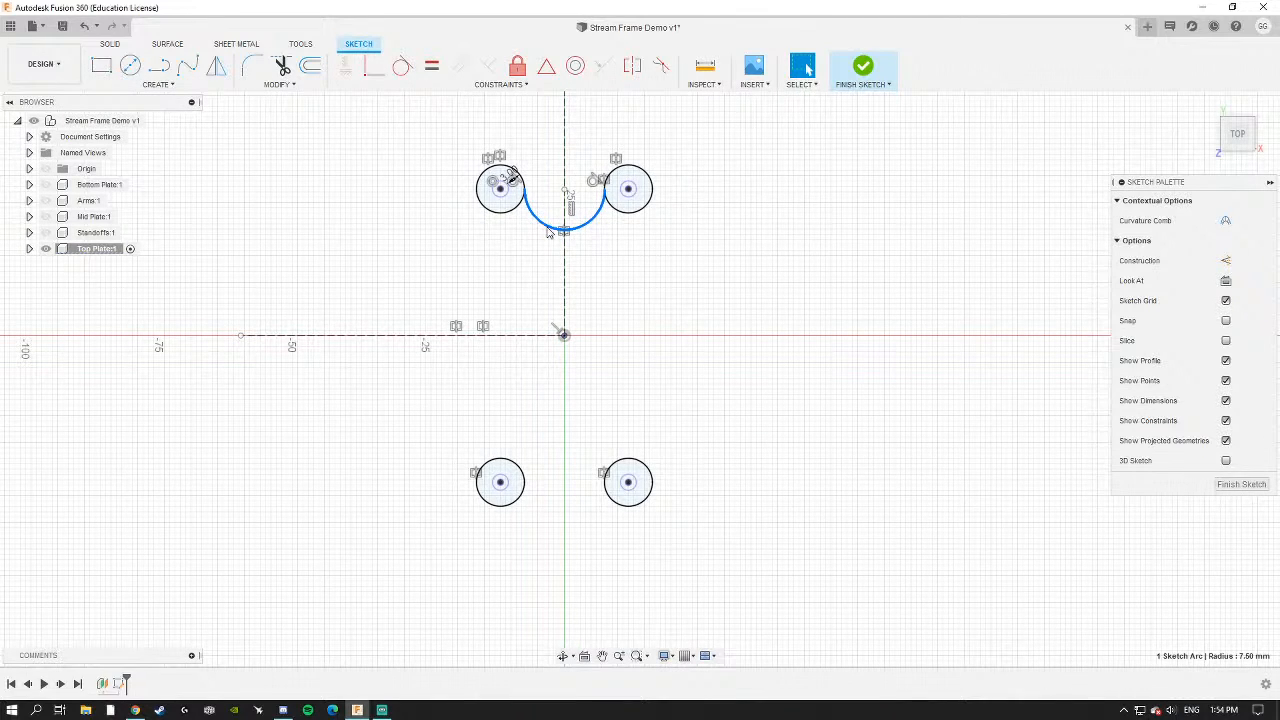
pyautogui.moveTo(545, 226); pyautogui.dragTo(545, 213)
pyautogui.click(288, 191)
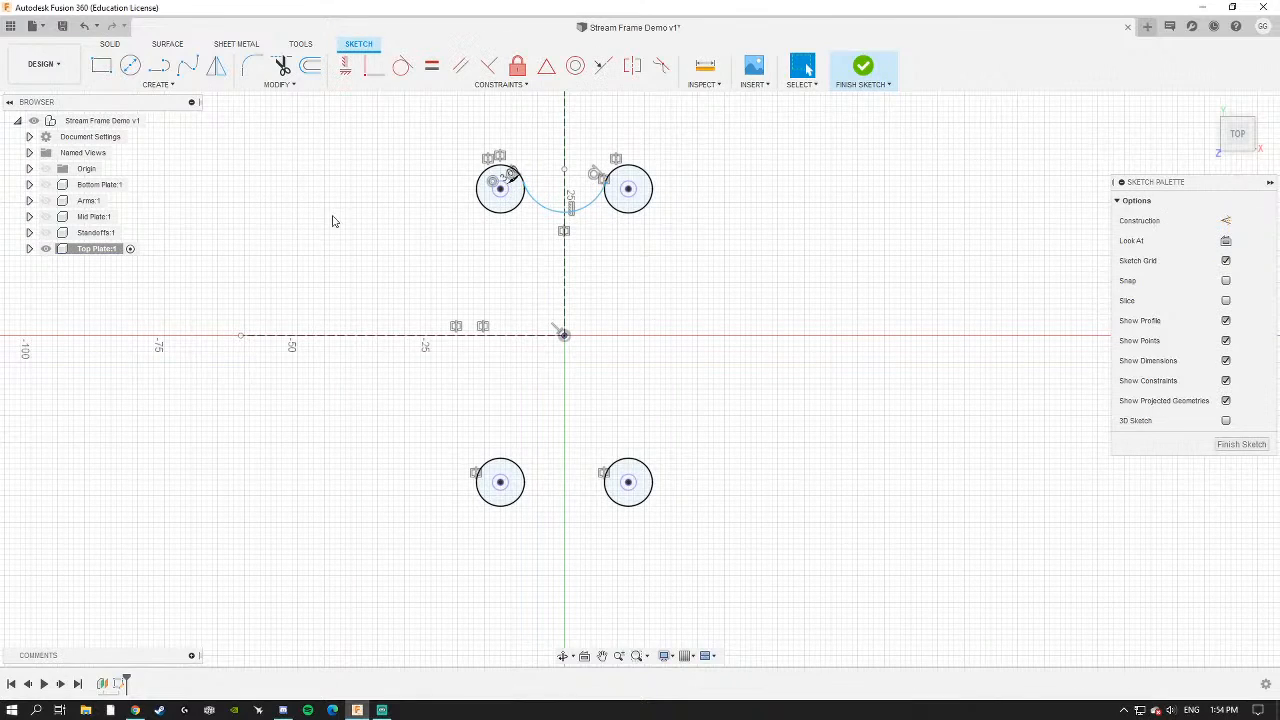
# Dimension the arc's centre point to the origin vertically at 30 mm.
pyautogui.scroll(3, 590, 195)
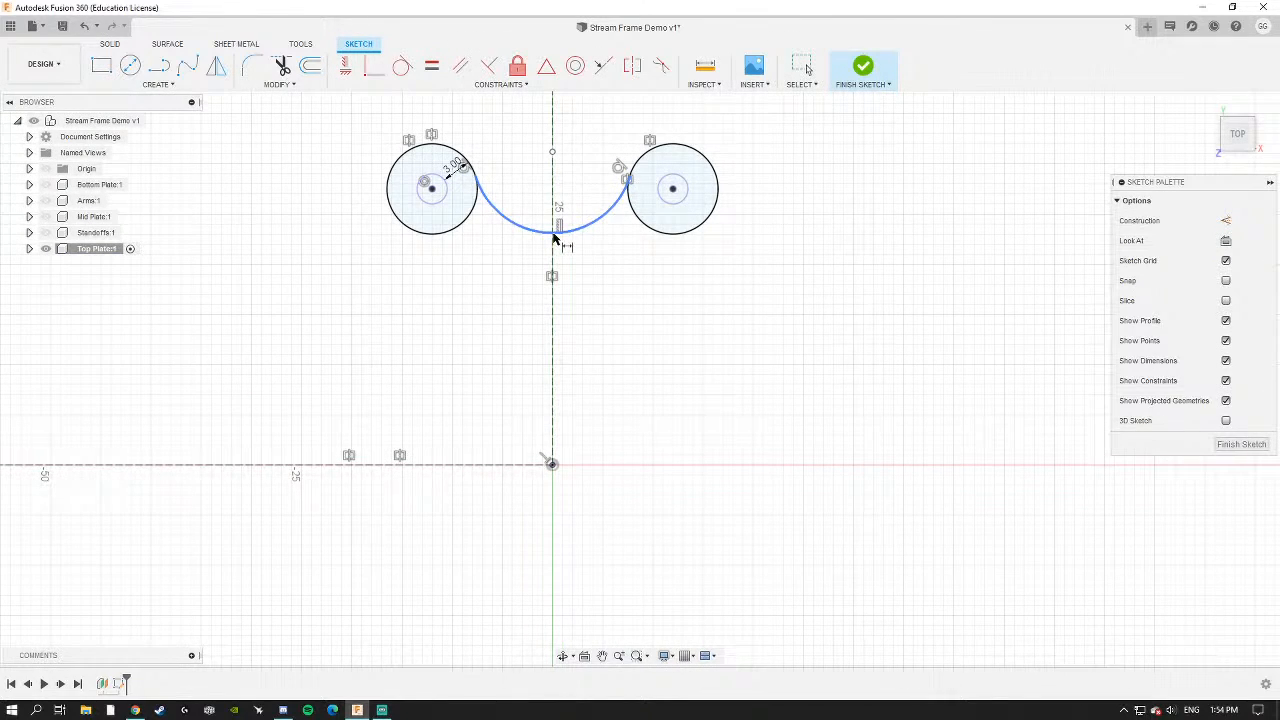
pyautogui.click(554, 236)
pyautogui.click(553, 467)
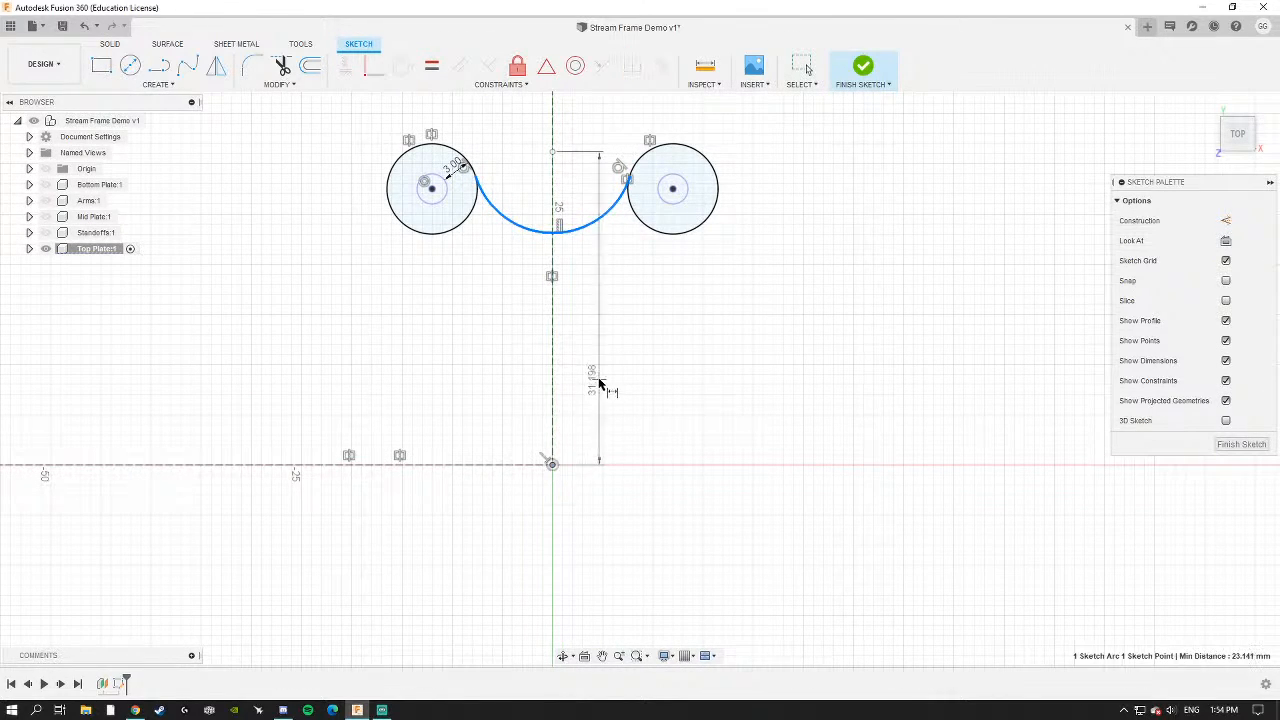
pyautogui.click(598, 360)
pyautogui.scroll(2, 559, 183)
pyautogui.scroll(1, 559, 183)
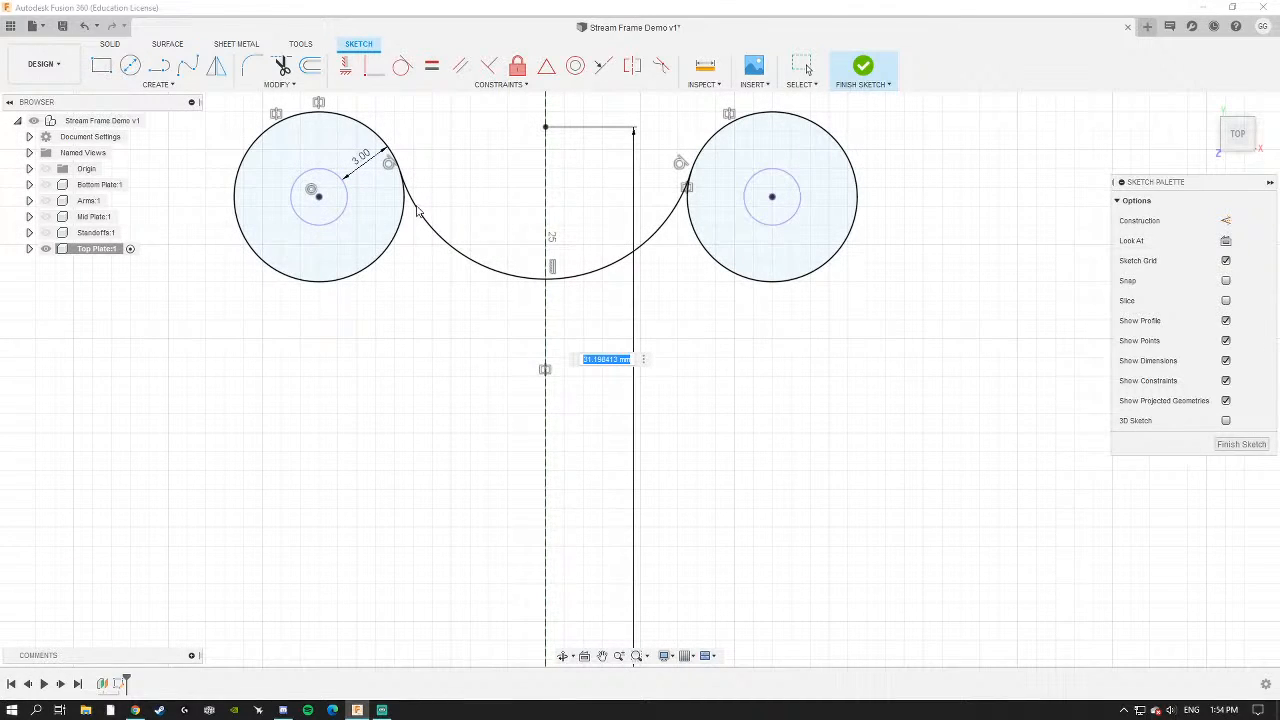
pyautogui.scroll(3, 537, 280)
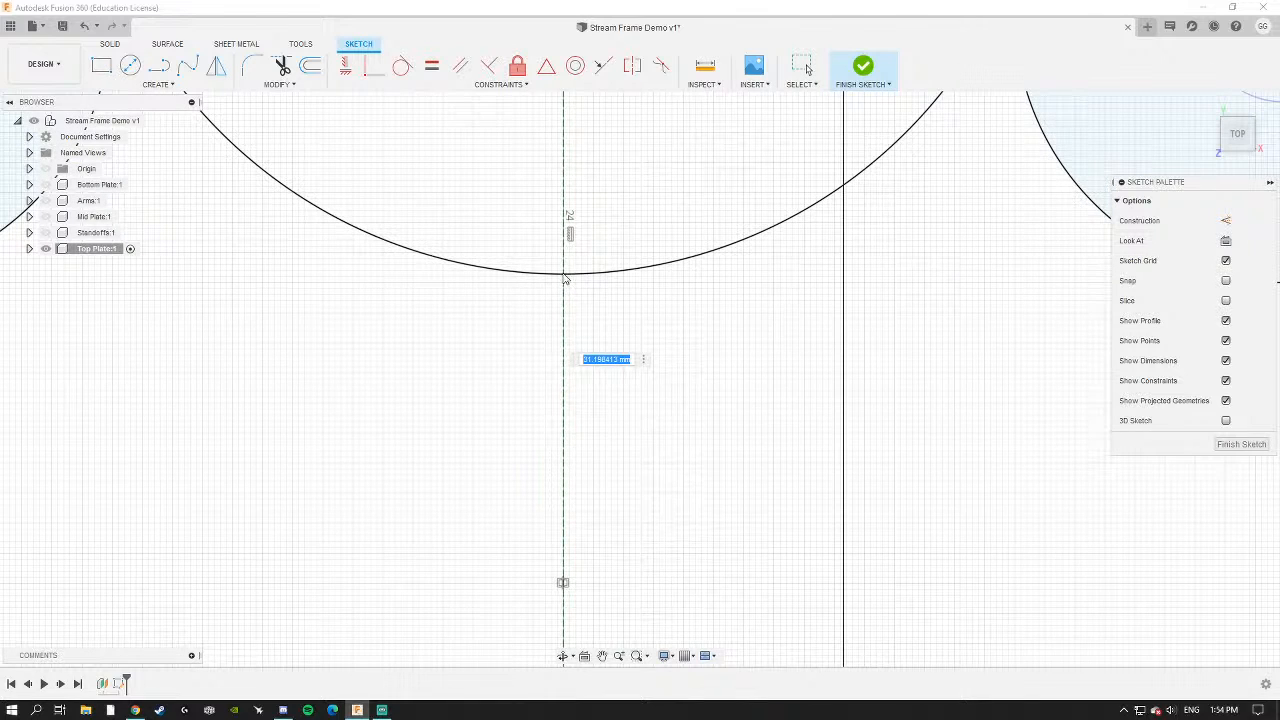
pyautogui.scroll(-4, 563, 280)
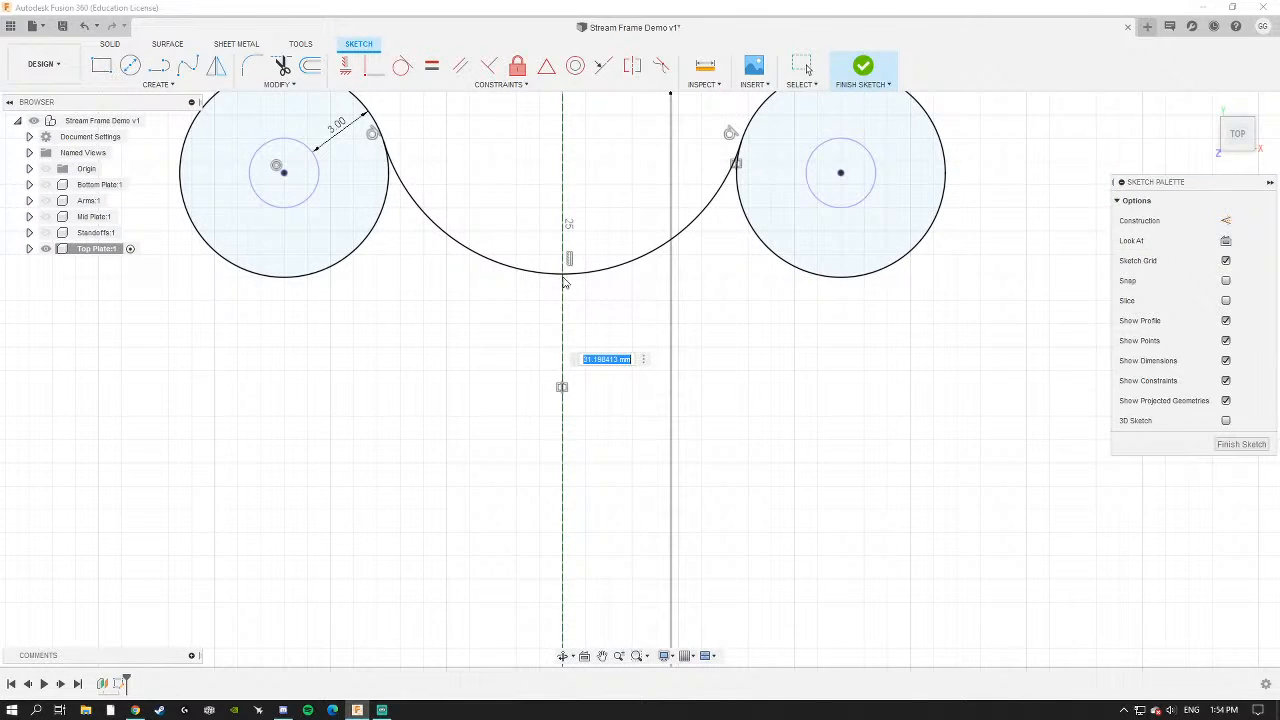
pyautogui.scroll(-3, 563, 283)
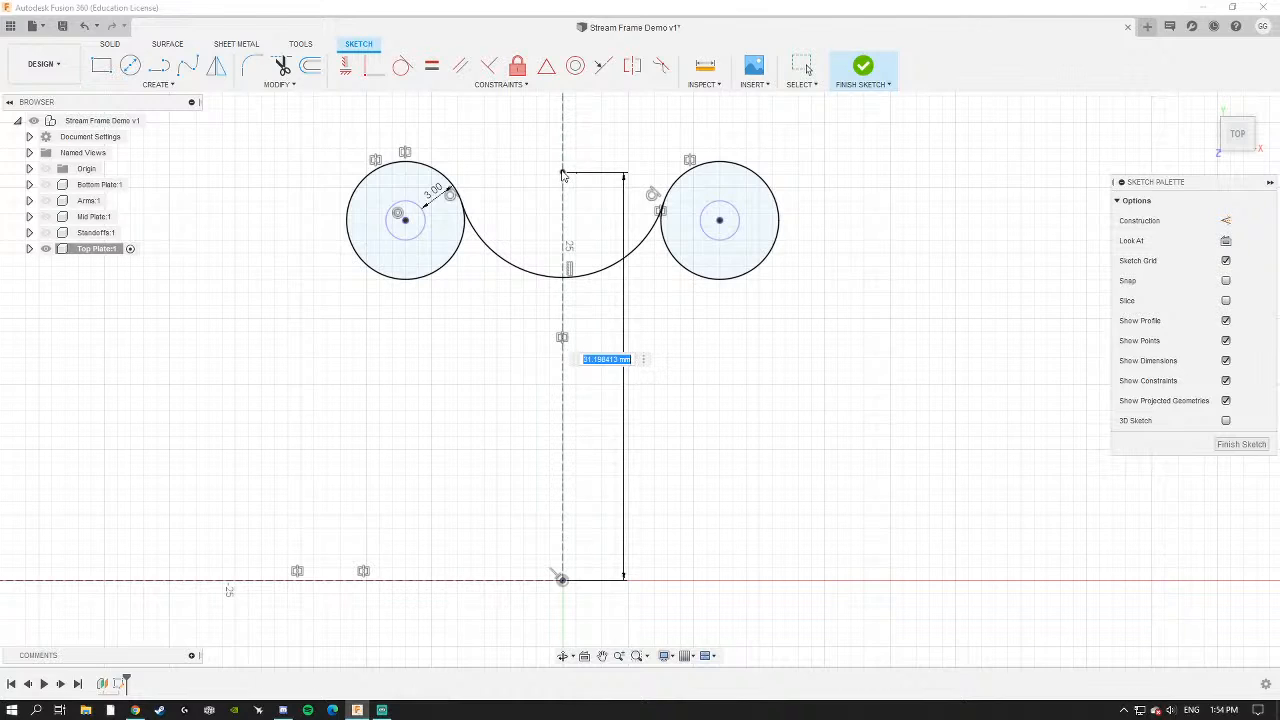
pyautogui.scroll(-3, 560, 248)
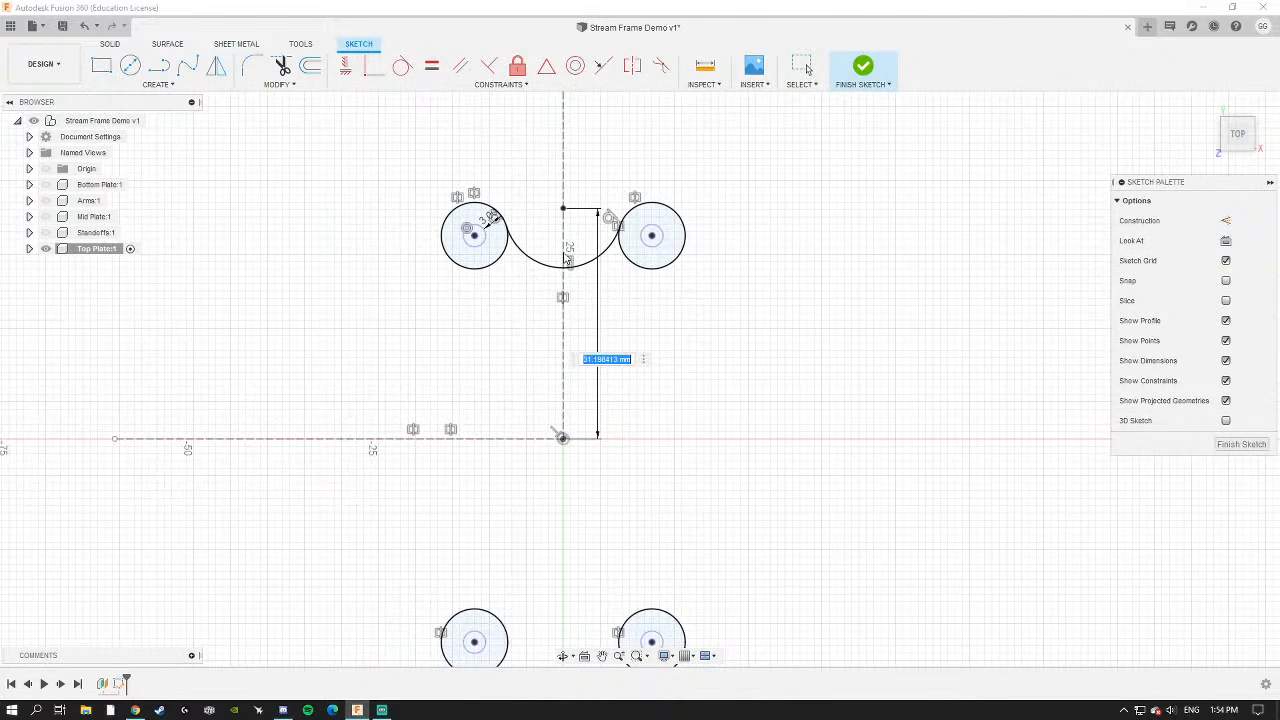
pyautogui.scroll(4, 560, 222)
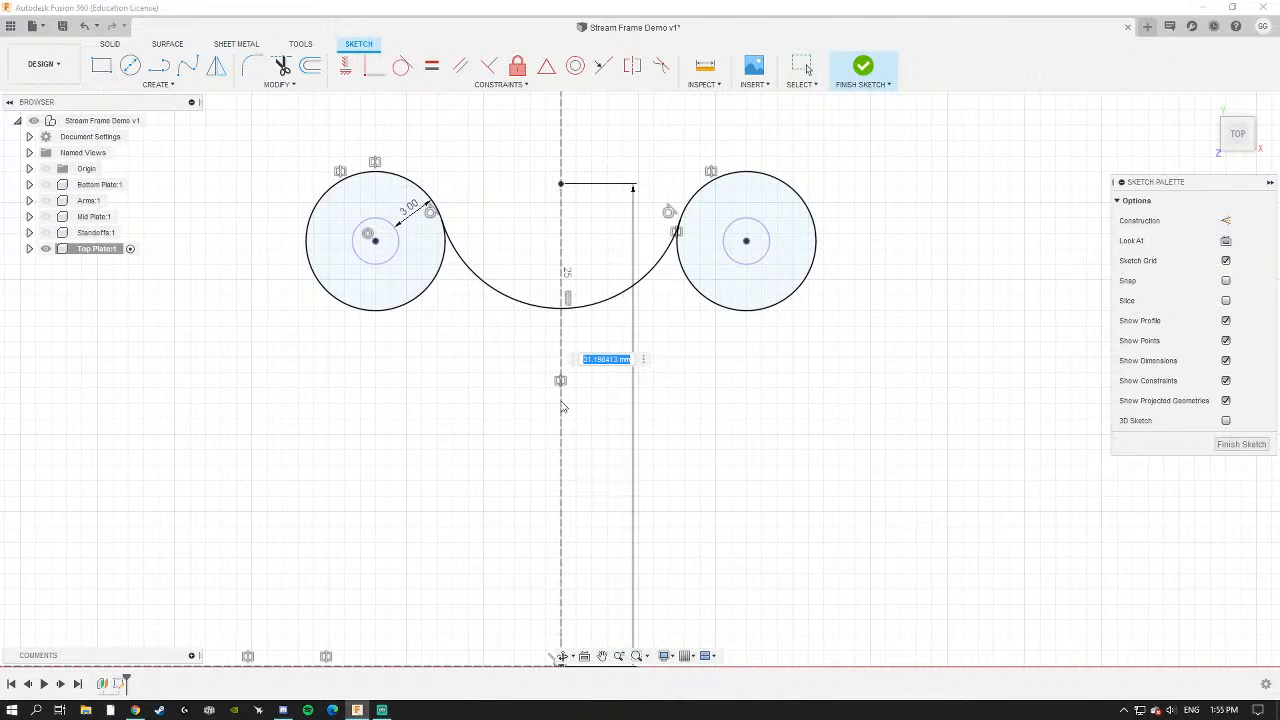
pyautogui.scroll(-2, 575, 330)
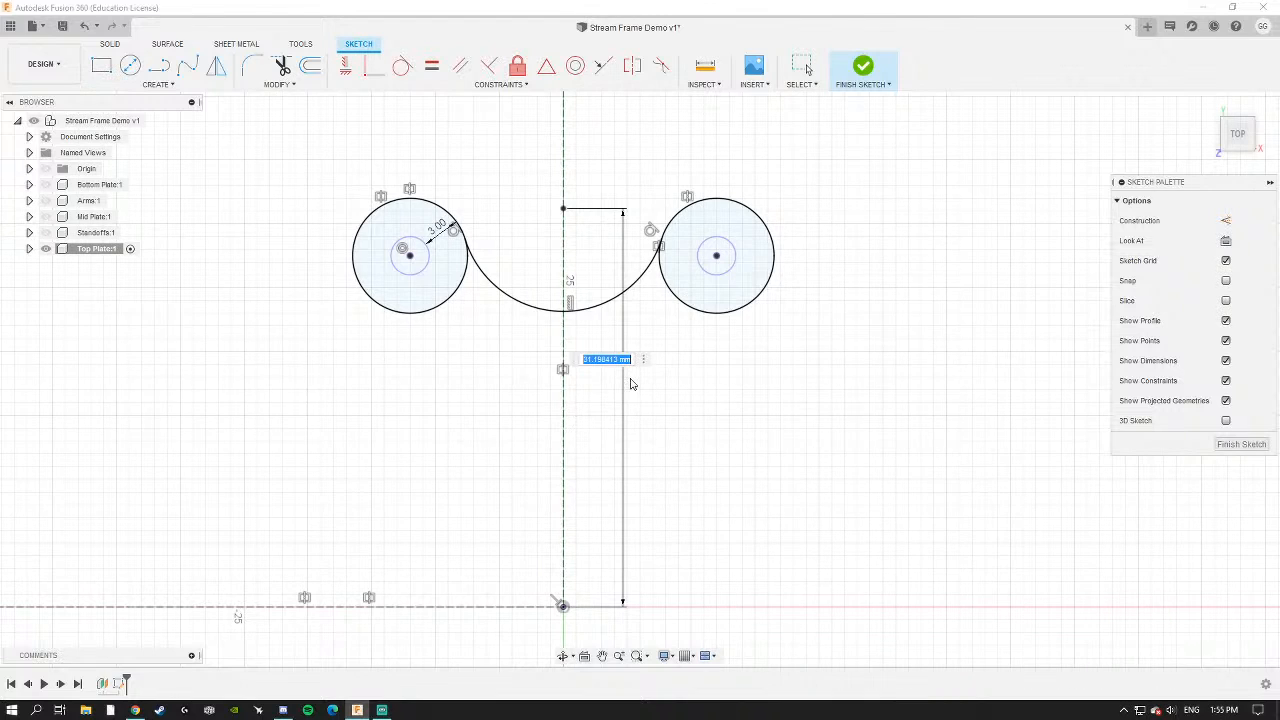
pyautogui.press('Return')
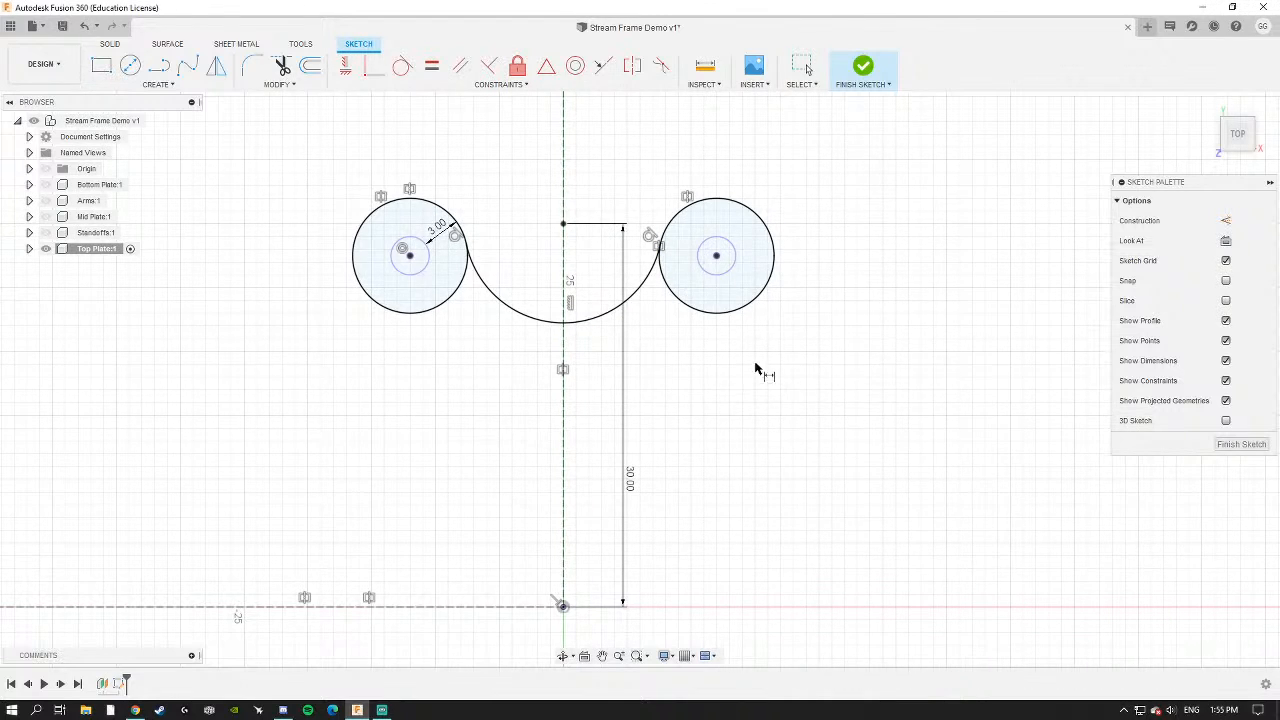
# Mirror the upper inner arc across the horizontal construction line to join the two lower standoff circles.
pyautogui.scroll(-3, 679, 440)
pyautogui.moveTo(628, 382)
pyautogui.mouseDown(button='middle')
pyautogui.moveTo(624, 243)
pyautogui.moveTo(557, 284)
pyautogui.mouseUp(button='middle')
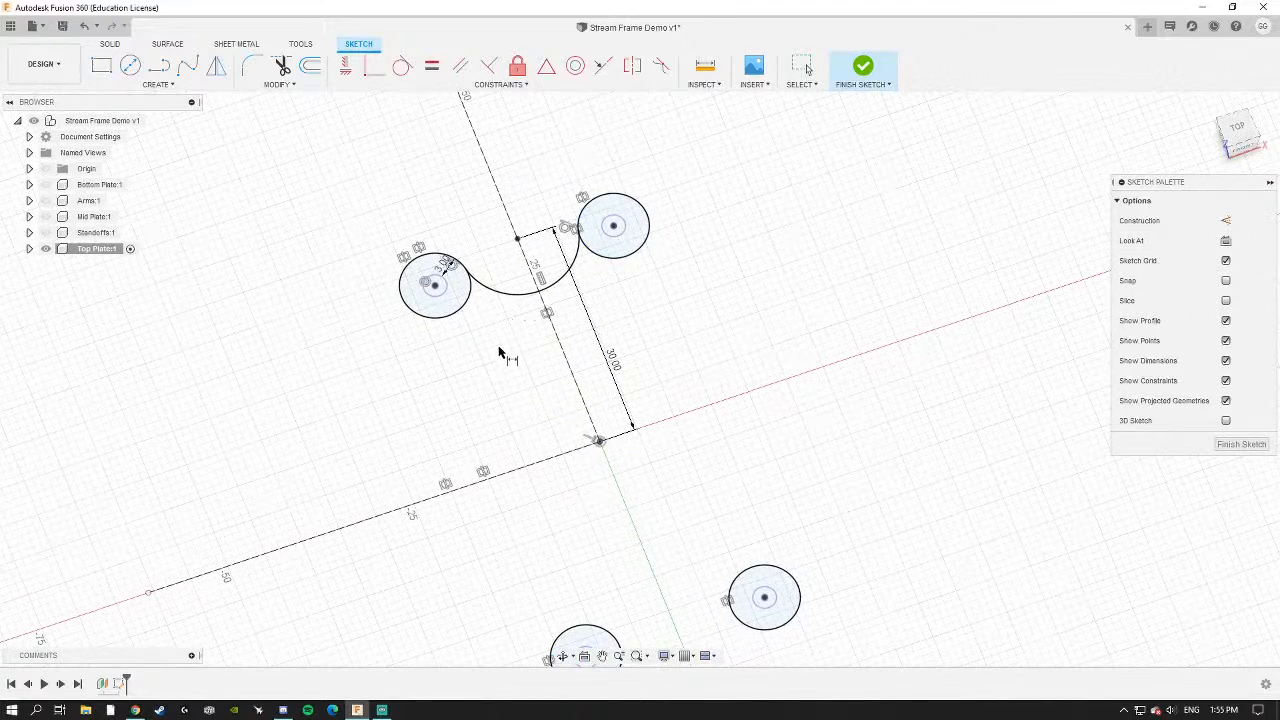
pyautogui.keyDown('shift'); pyautogui.moveTo(860, 372); pyautogui.dragTo(852, 346, button='middle'); pyautogui.keyUp('shift')
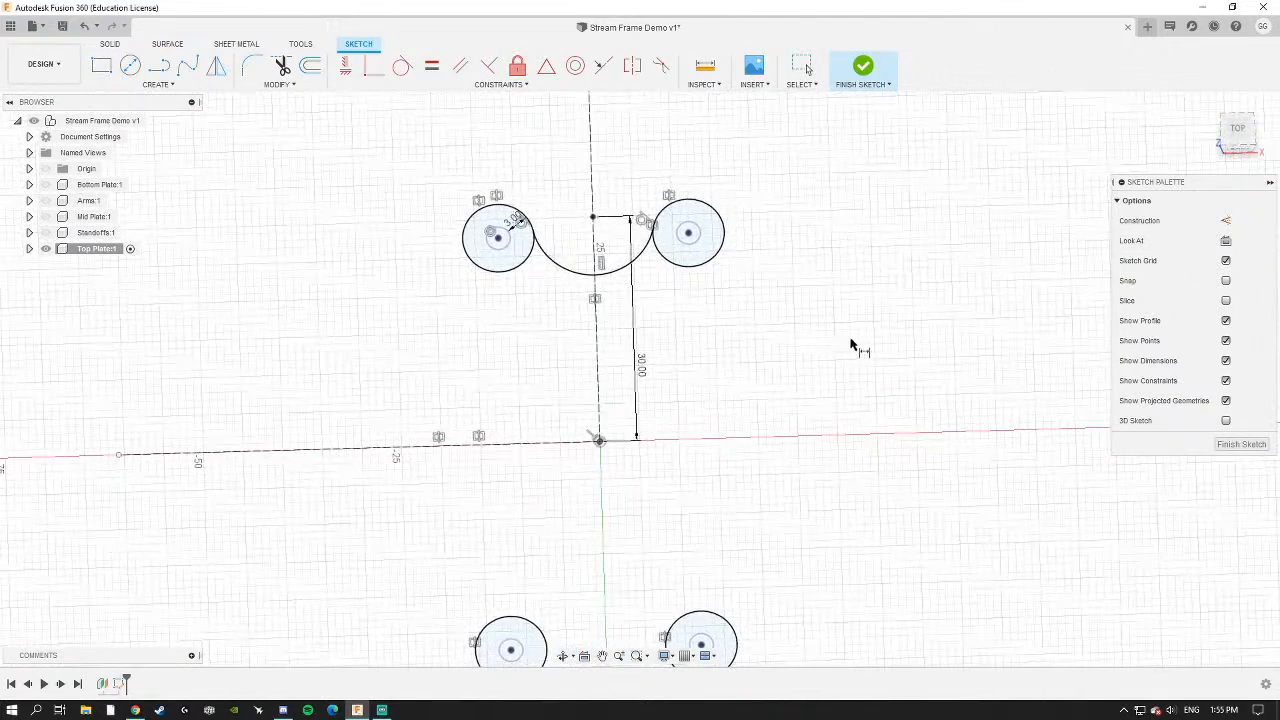
pyautogui.click(1237, 130)
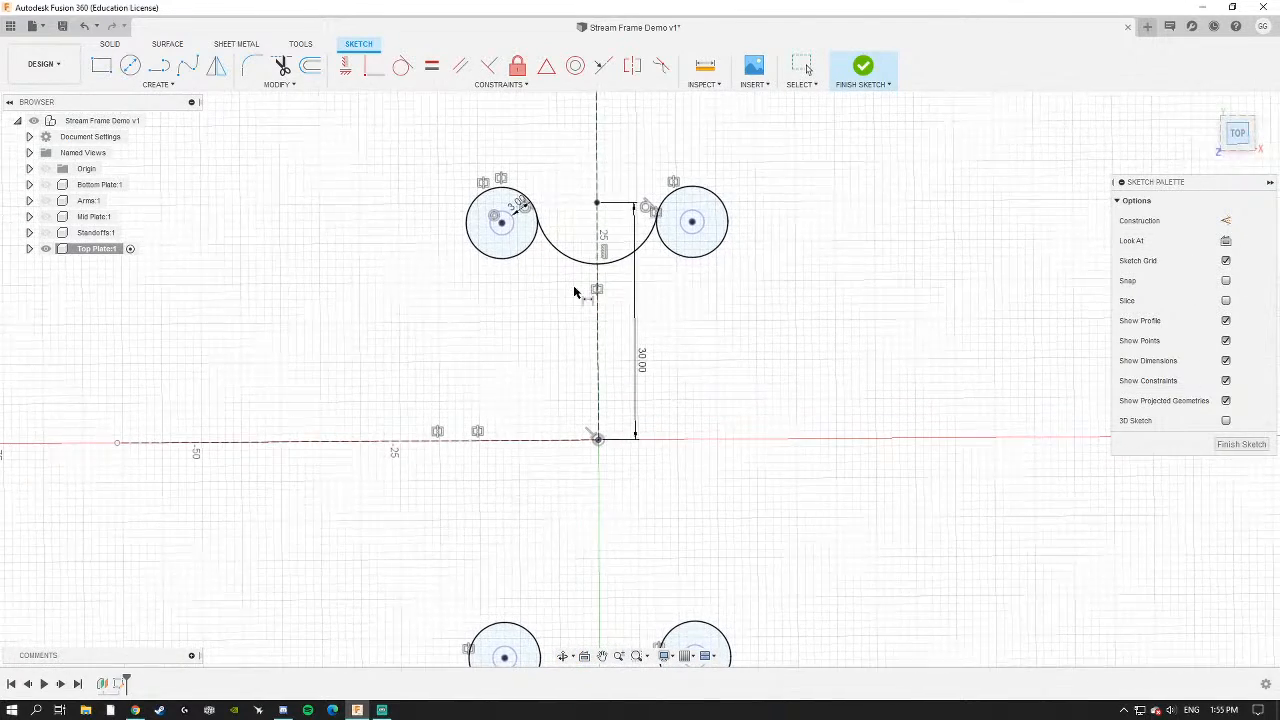
pyautogui.click(571, 258)
pyautogui.click(157, 84)
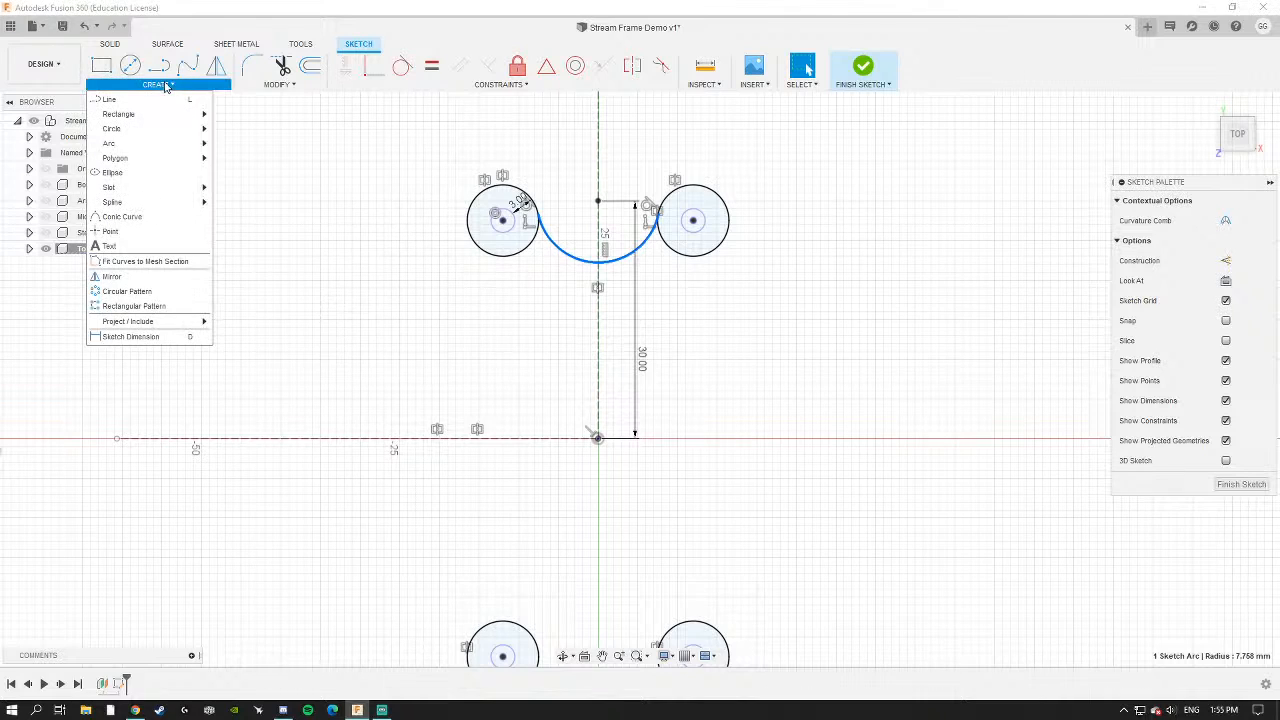
pyautogui.click(145, 294)
pyautogui.moveTo(228, 301); pyautogui.dragTo(181, 219, button='middle')
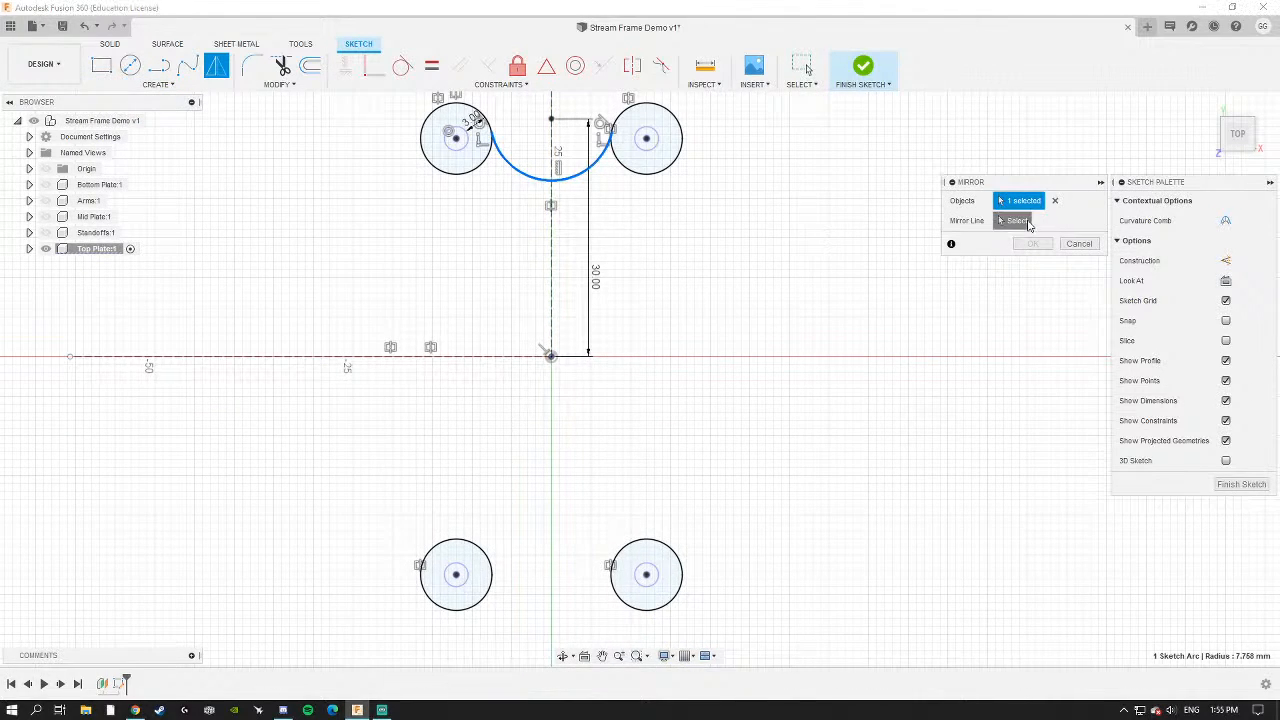
pyautogui.click(1015, 220)
pyautogui.click(469, 362)
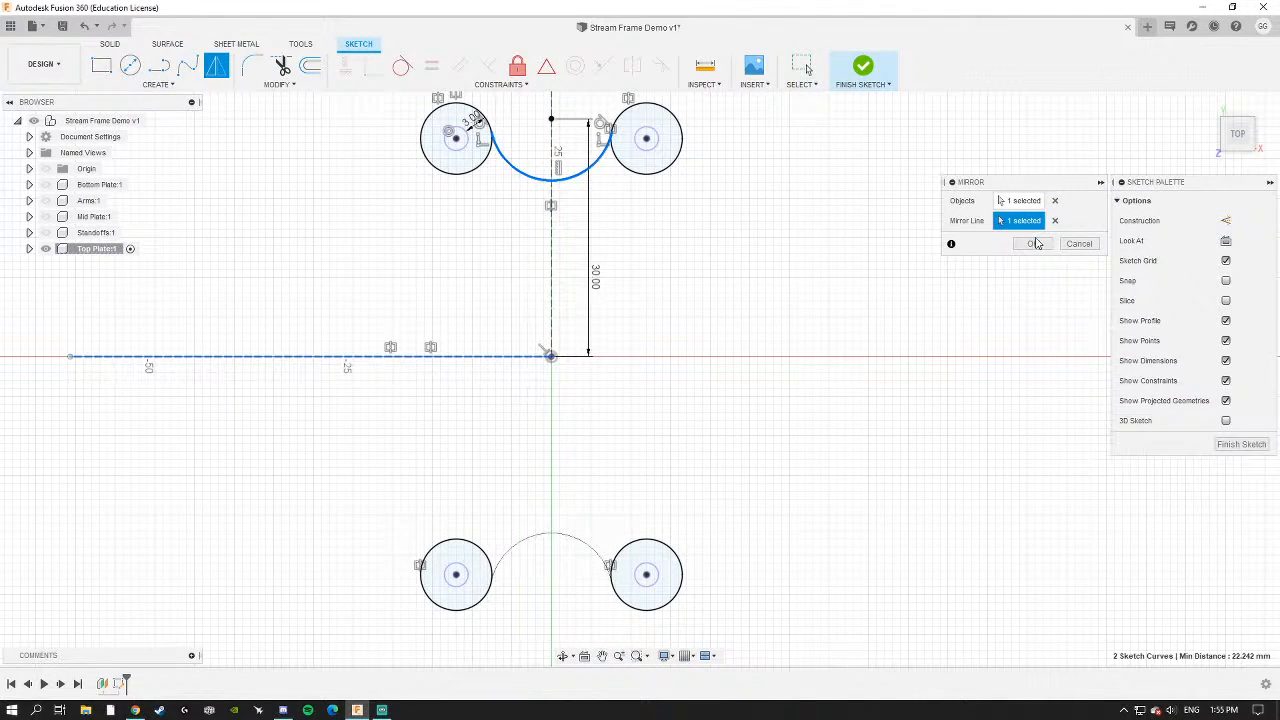
pyautogui.click(1036, 244)
pyautogui.moveTo(766, 346)
pyautogui.keyDown('shift'); pyautogui.mouseDown(button='middle')
pyautogui.moveTo(697, 306)
pyautogui.moveTo(623, 294)
pyautogui.mouseUp(button='middle'); pyautogui.keyUp('shift')
pyautogui.click(1236, 131)
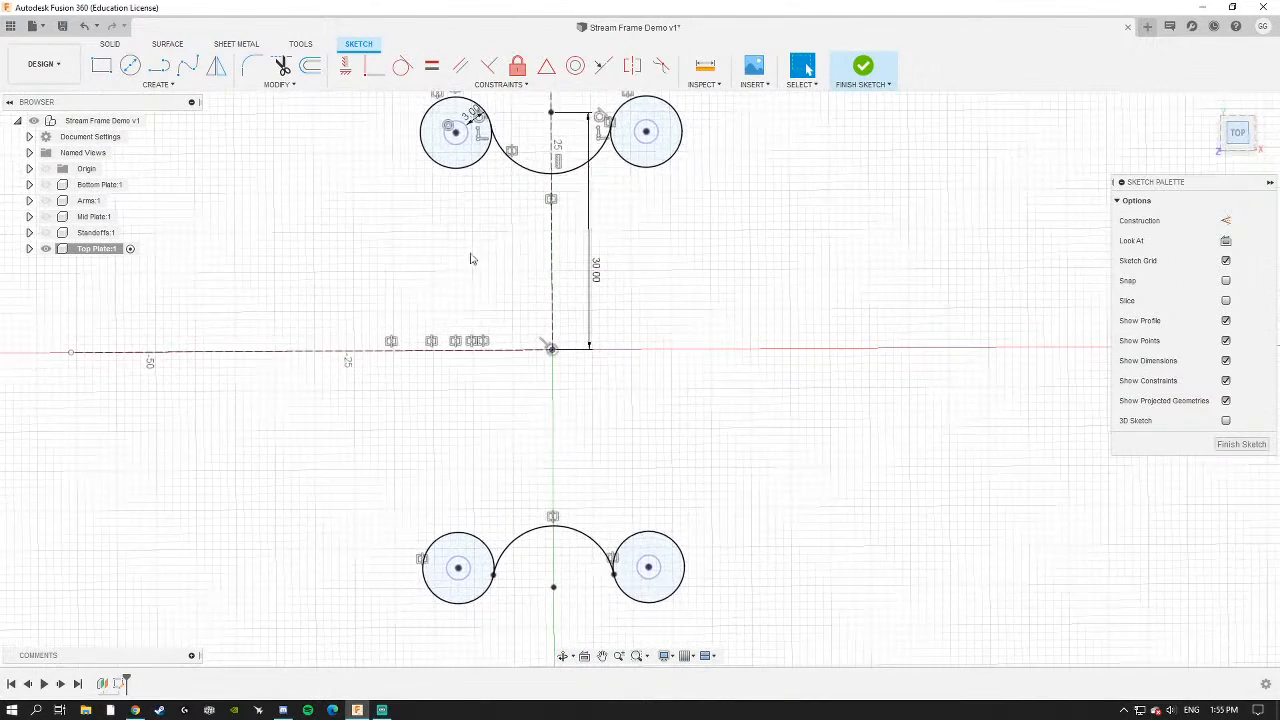
# Draw a three-point arc from the outer edge of the upper-left circle to the lower-left circle, bowing inward at the horizontal construction line.
pyautogui.click(156, 84)
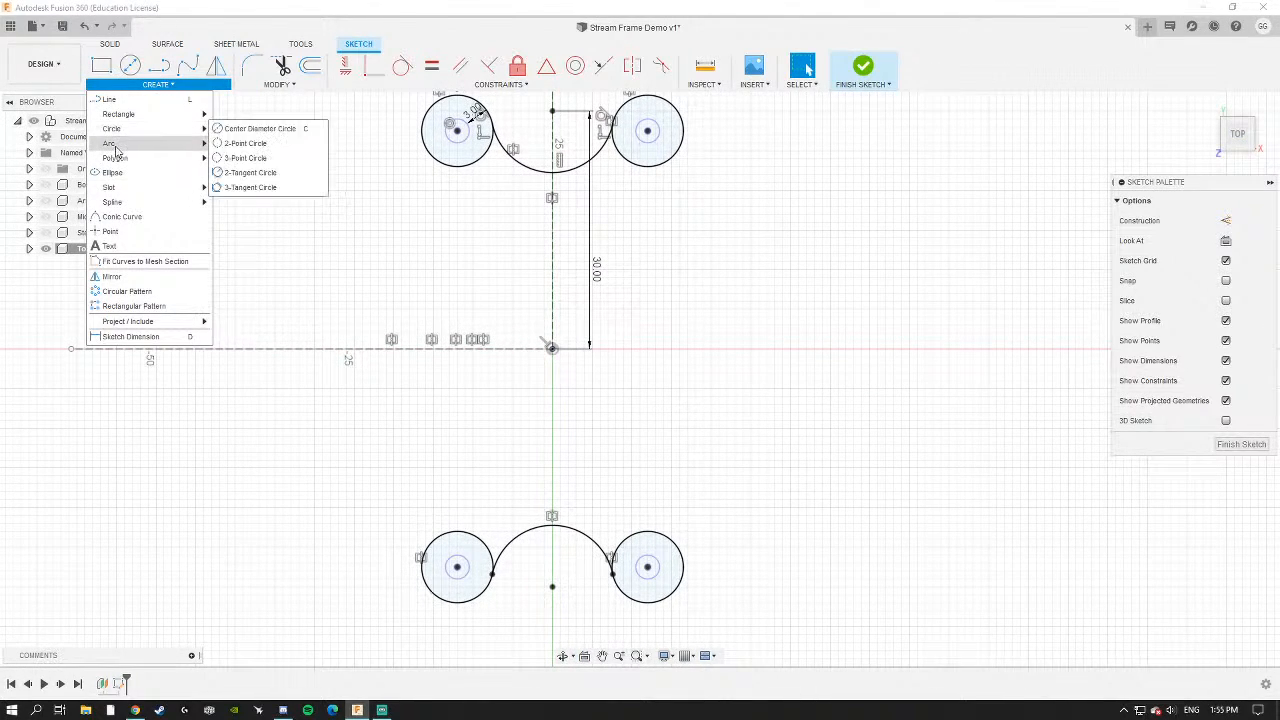
pyautogui.moveTo(114, 144)
pyautogui.click(240, 142)
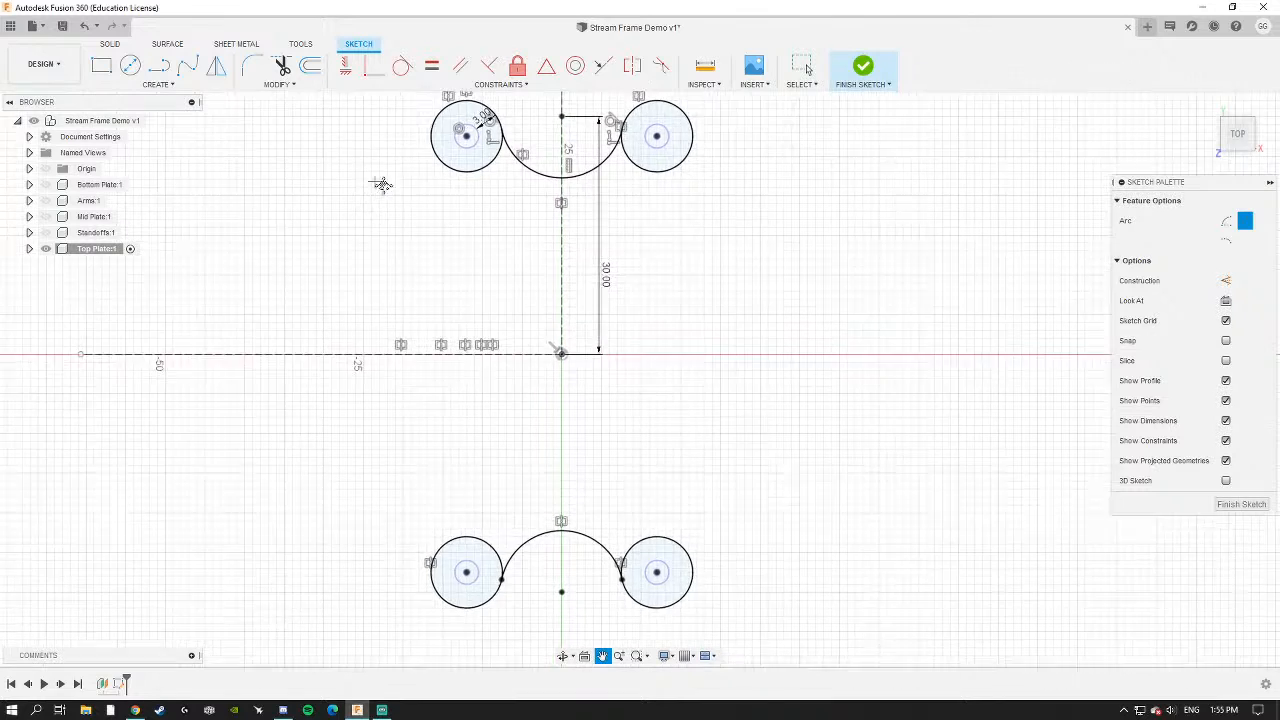
pyautogui.moveTo(382, 185); pyautogui.dragTo(451, 194, button='middle')
pyautogui.scroll(5, 509, 177)
pyautogui.click(503, 147)
pyautogui.scroll(-5, 503, 398)
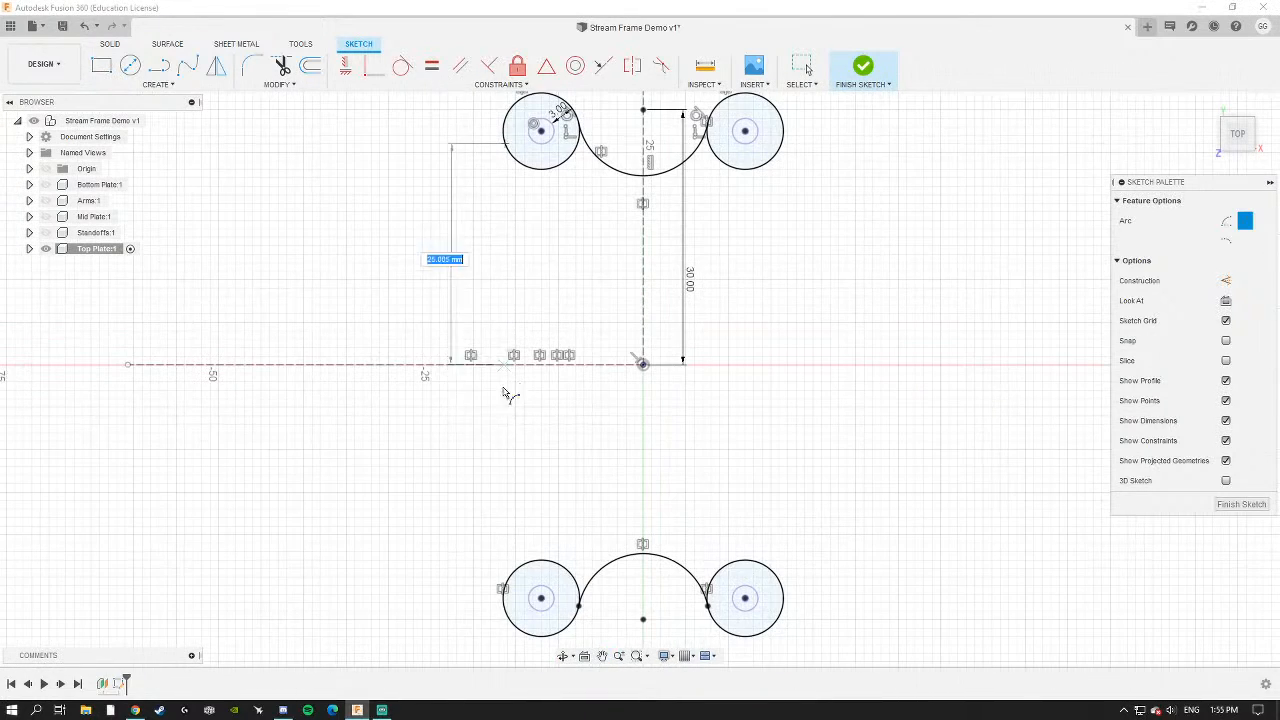
pyautogui.click(505, 585)
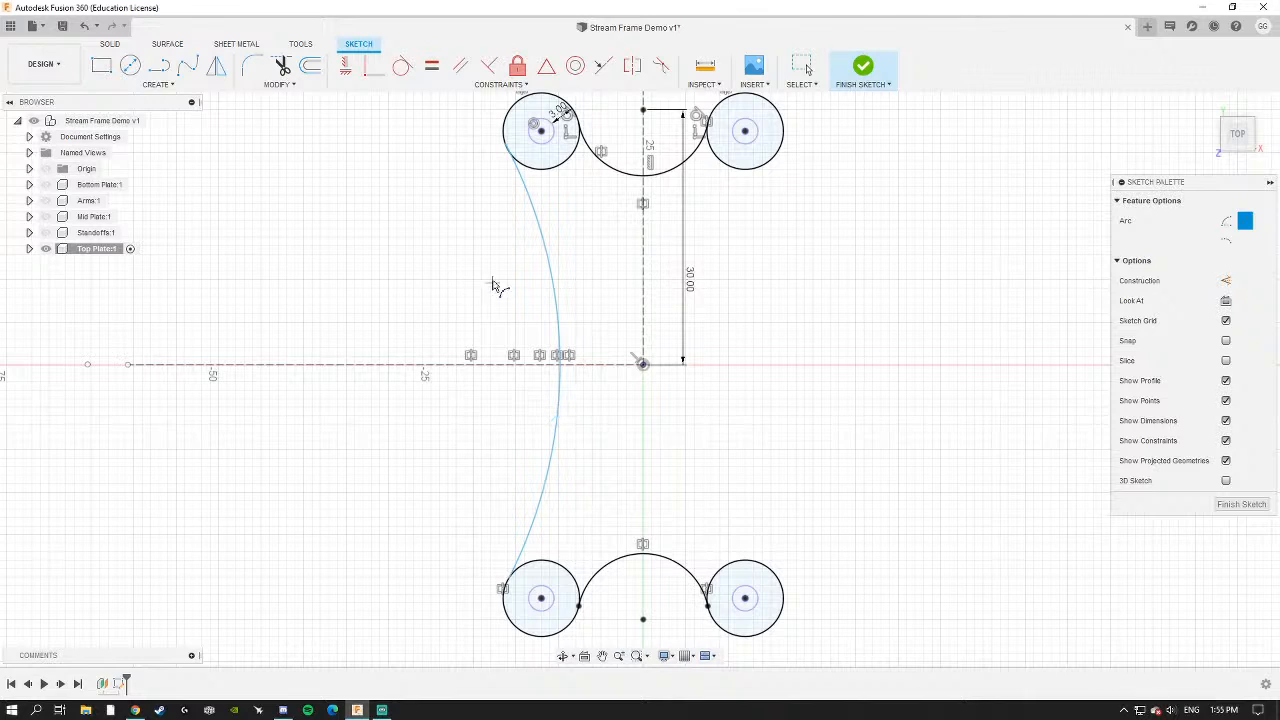
pyautogui.press('Escape')
# Apply tangent constraints between the left side arc and the outer circles at its upper and lower ends.
pyautogui.click(403, 65)
pyautogui.scroll(3, 500, 165)
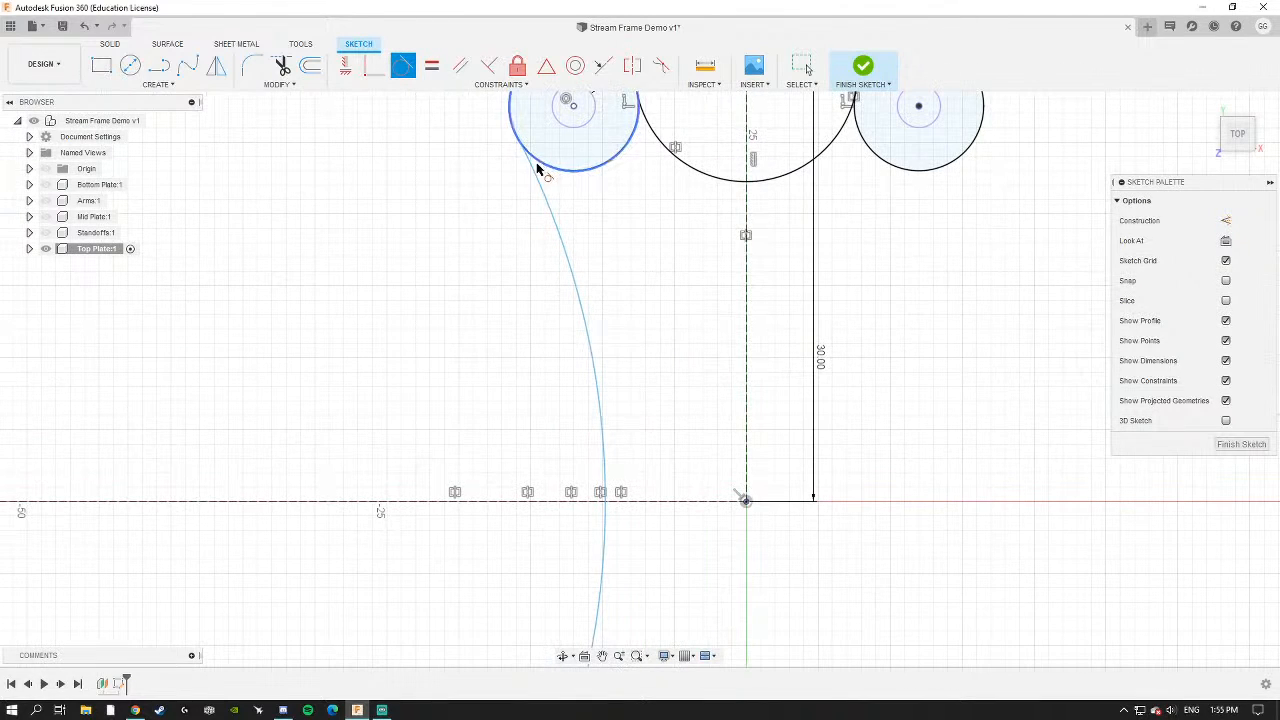
pyautogui.click(535, 165)
pyautogui.click(538, 165)
pyautogui.scroll(-3, 590, 400)
pyautogui.moveTo(598, 410); pyautogui.dragTo(560, 271, button='middle')
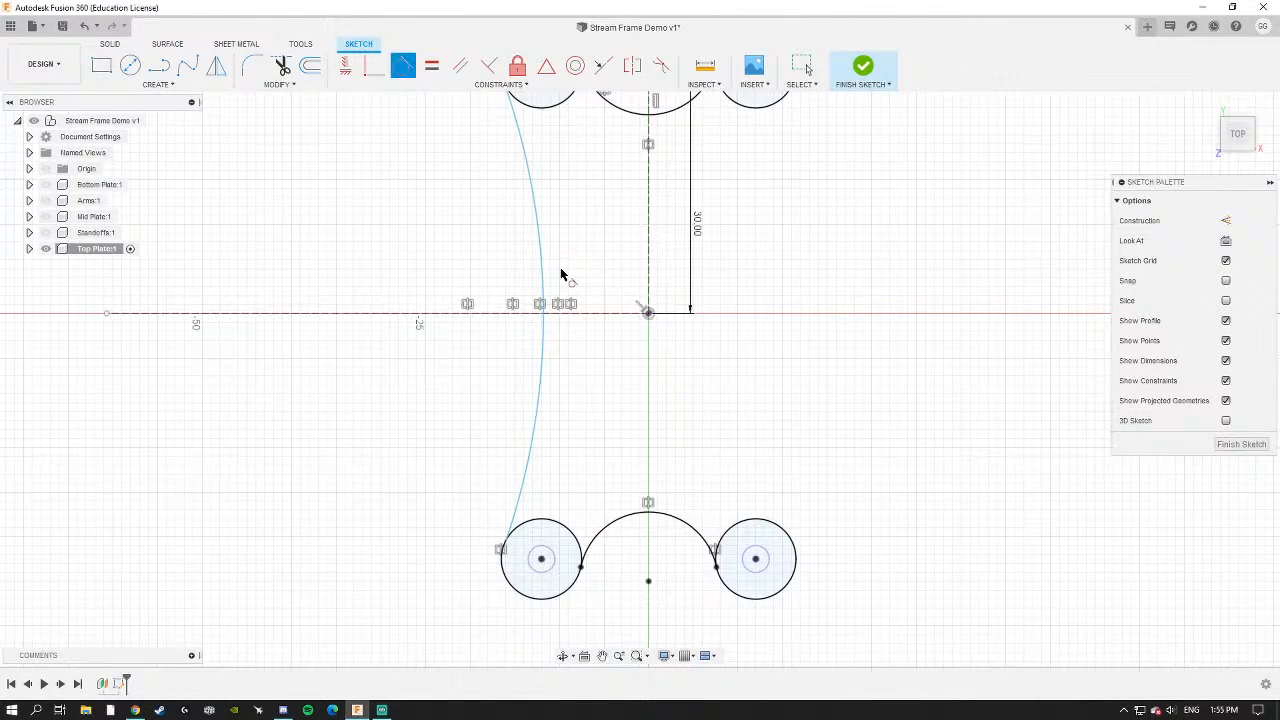
pyautogui.click(518, 516)
pyautogui.click(527, 520)
pyautogui.press('Escape')
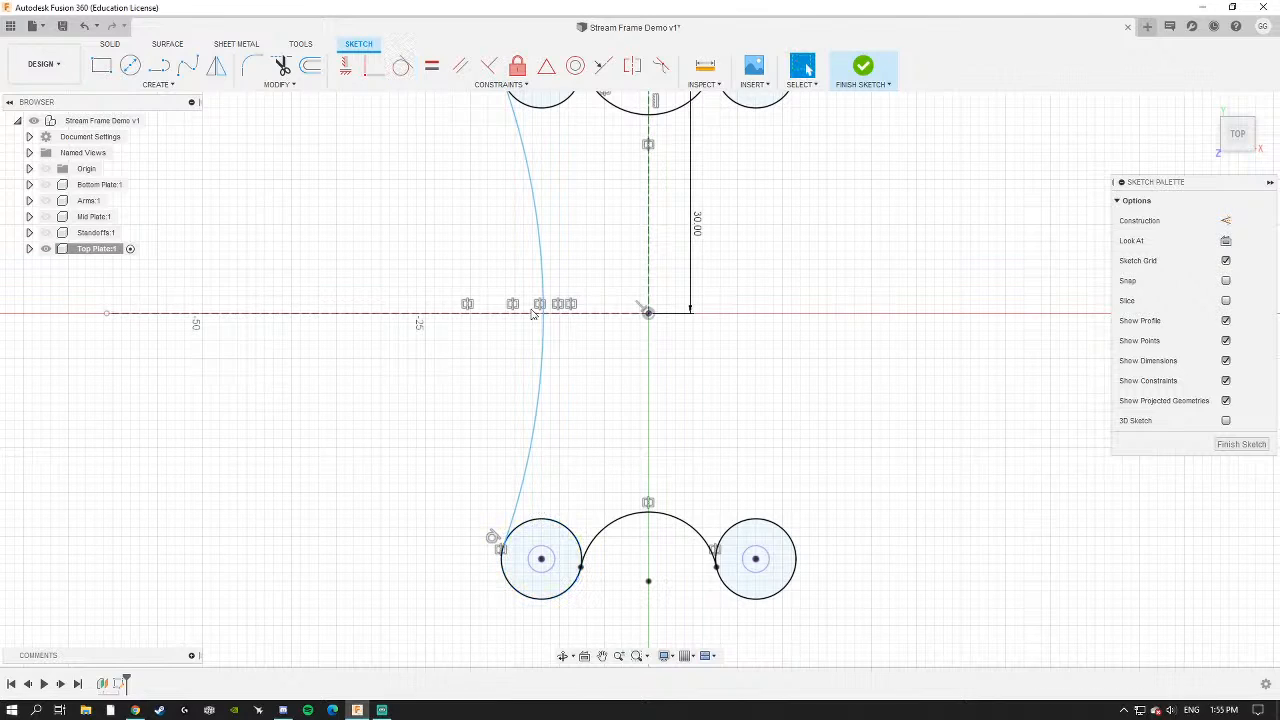
# Reshape the left side arc into a gentle inward curve with a radius of about 78 mm.
pyautogui.scroll(-3, 549, 334)
pyautogui.moveTo(549, 334); pyautogui.dragTo(540, 387, button='middle')
pyautogui.moveTo(537, 393); pyautogui.dragTo(516, 393)
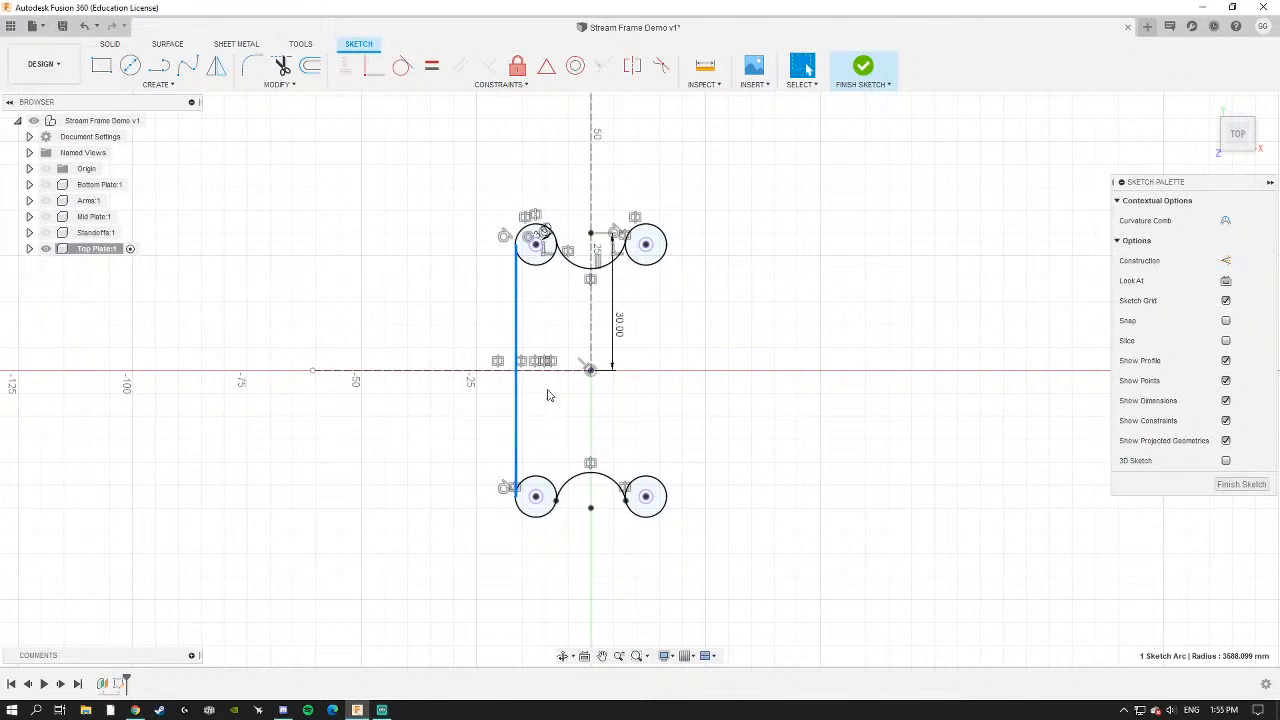
pyautogui.click(502, 409)
pyautogui.click(517, 400)
pyautogui.click(539, 388)
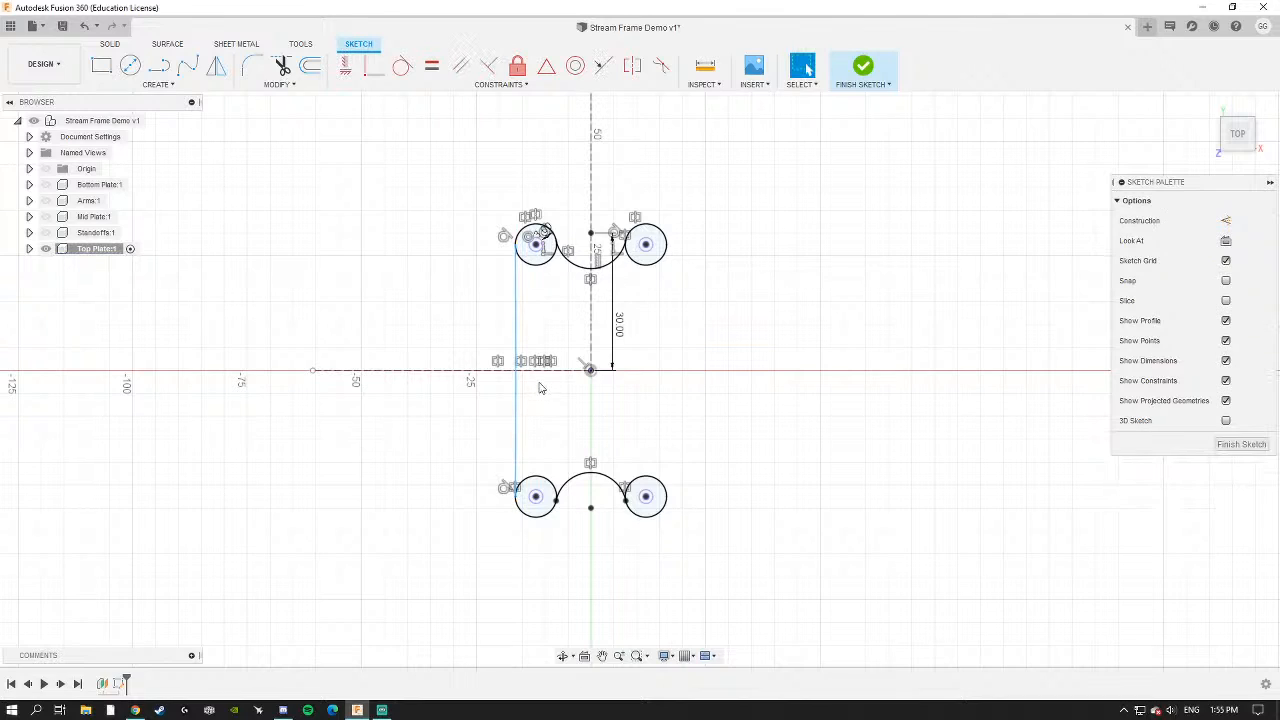
pyautogui.click(518, 398)
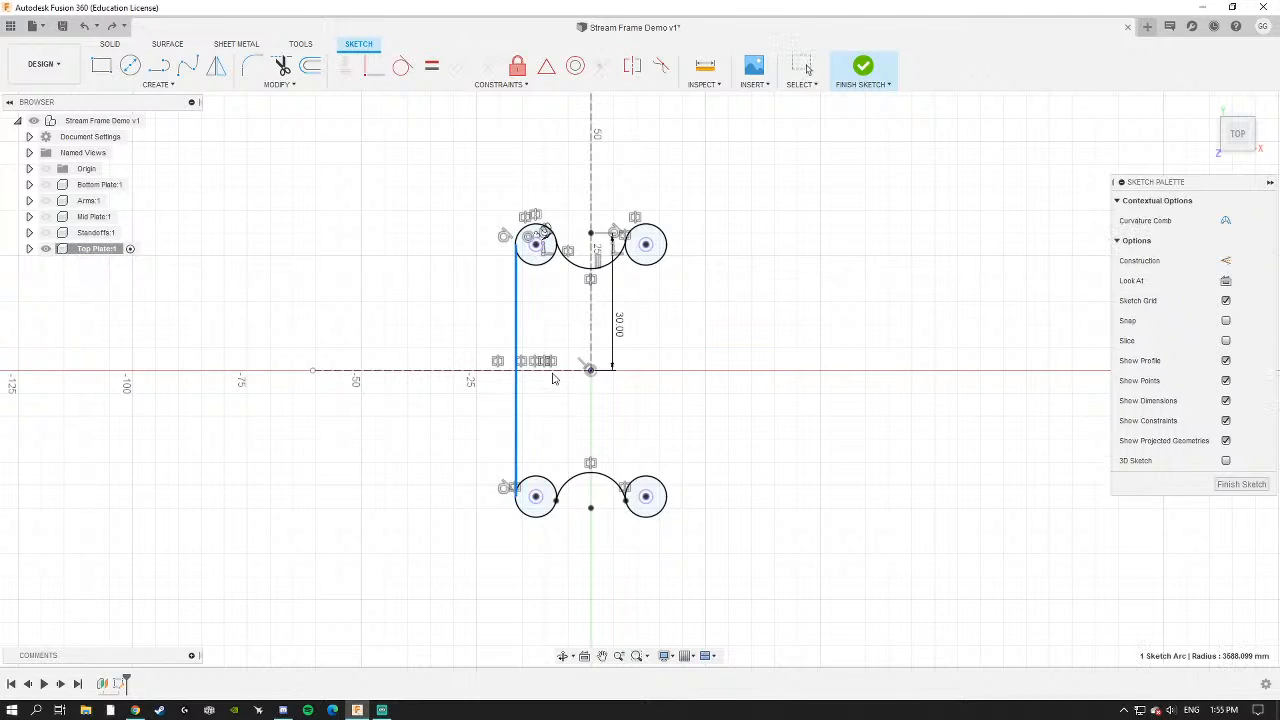
pyautogui.click(566, 385)
pyautogui.moveTo(593, 376); pyautogui.dragTo(637, 377)
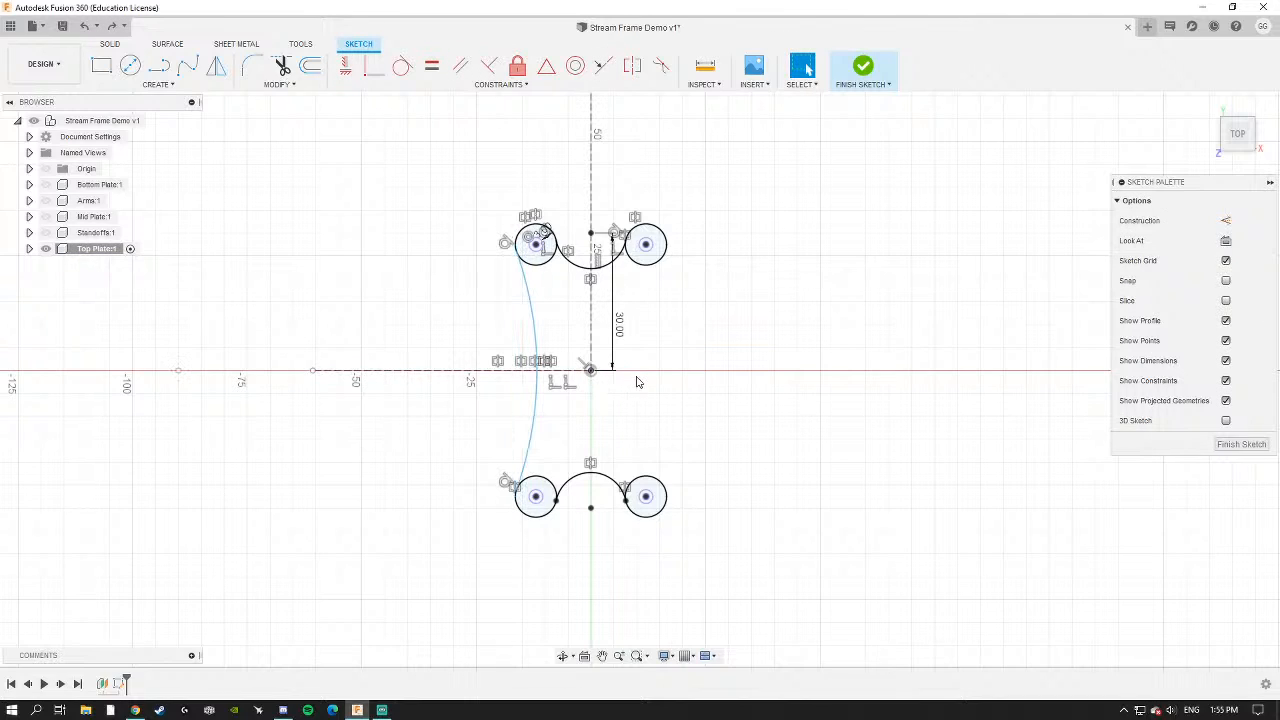
# Dimension the left side arc's centre at 90 mm from the vertical construction line.
pyautogui.scroll(3, 555, 394)
pyautogui.click(535, 393)
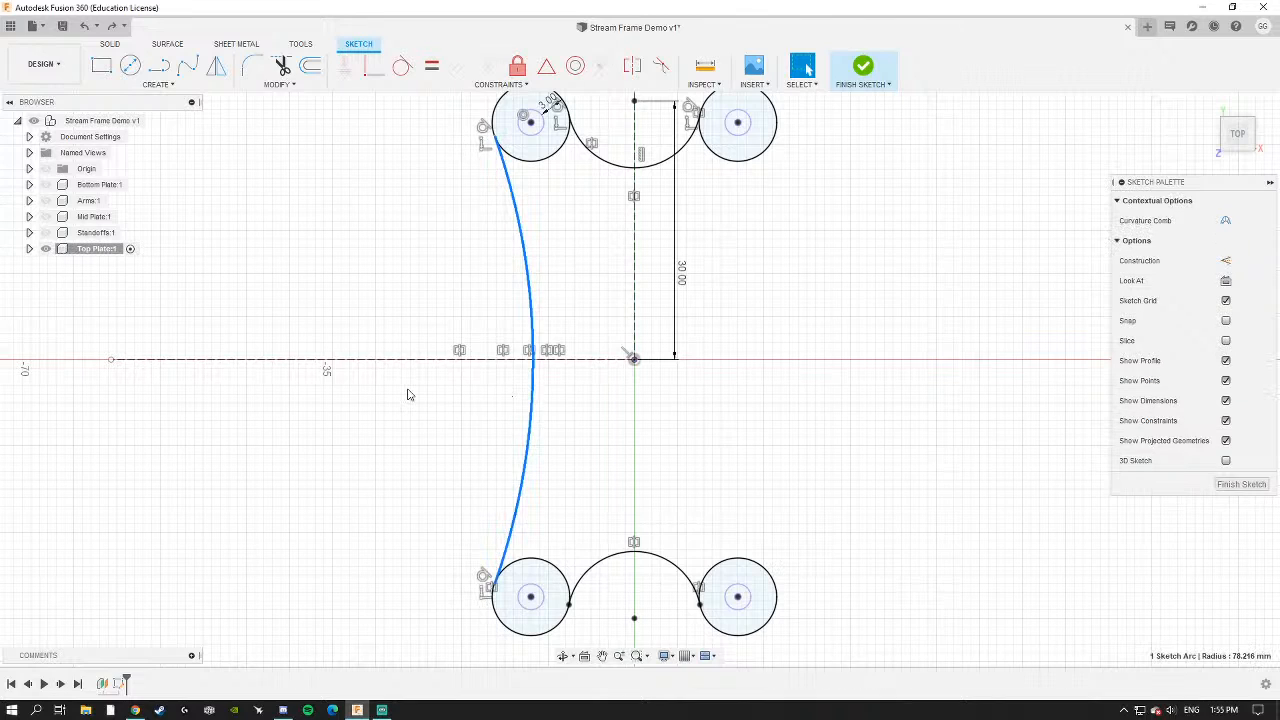
pyautogui.click(408, 395)
pyautogui.click(533, 390)
pyautogui.press('d')
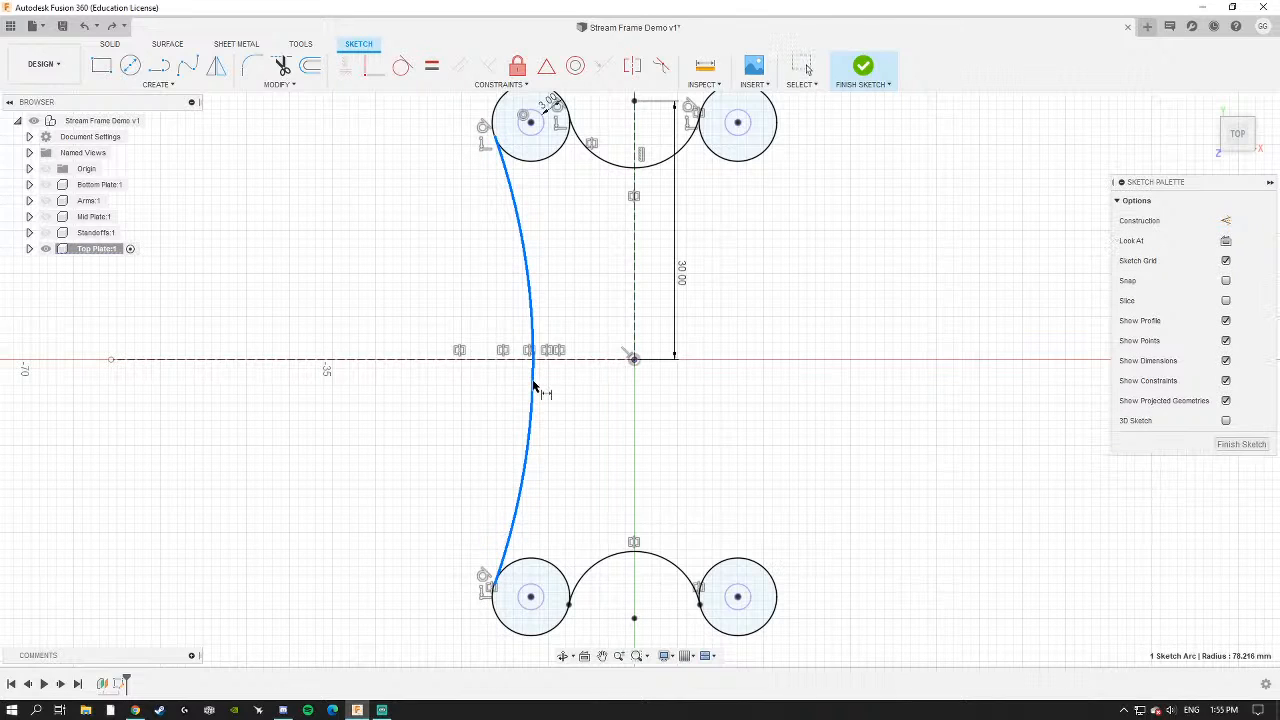
pyautogui.click(635, 322)
pyautogui.click(584, 318)
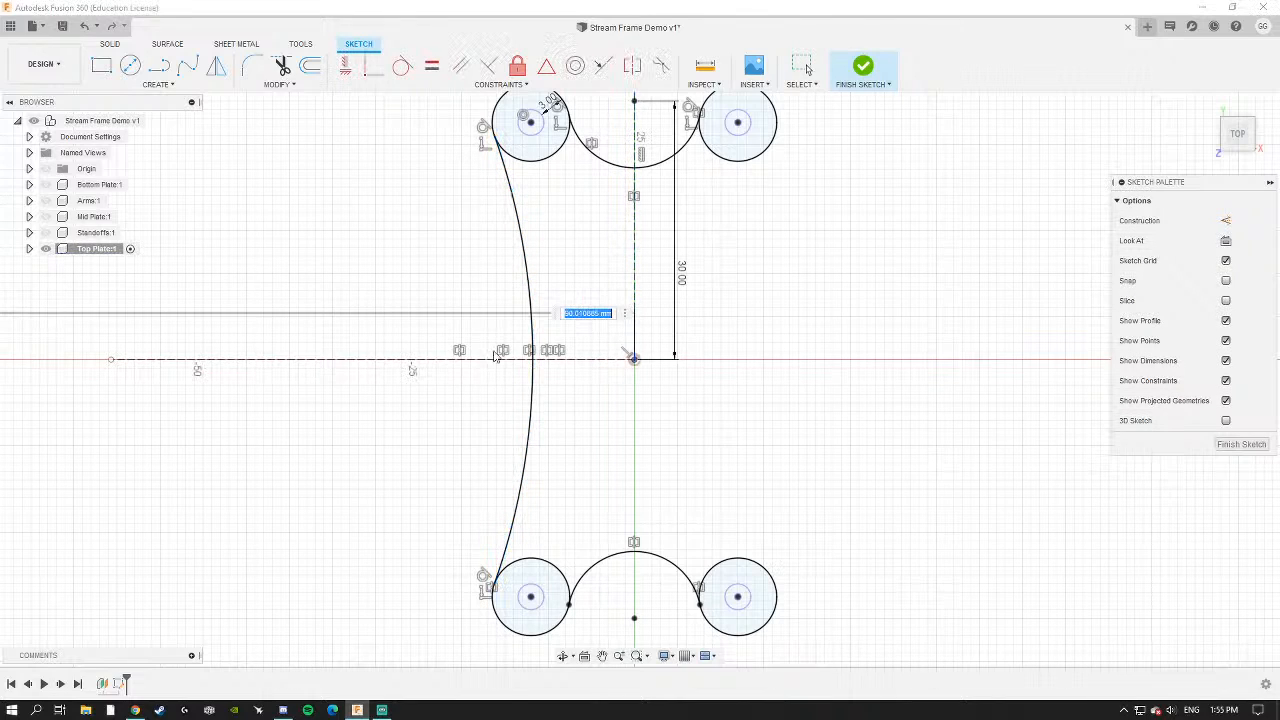
pyautogui.scroll(-4, 620, 370)
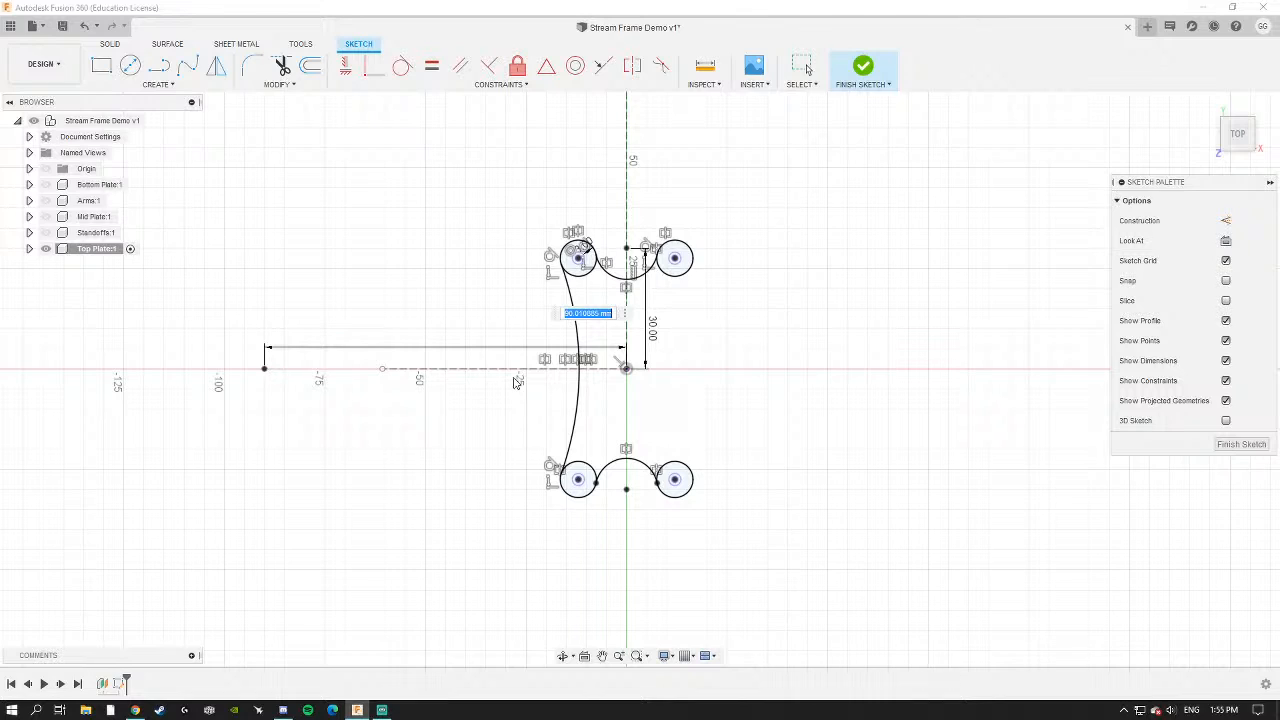
pyautogui.scroll(4, 500, 380)
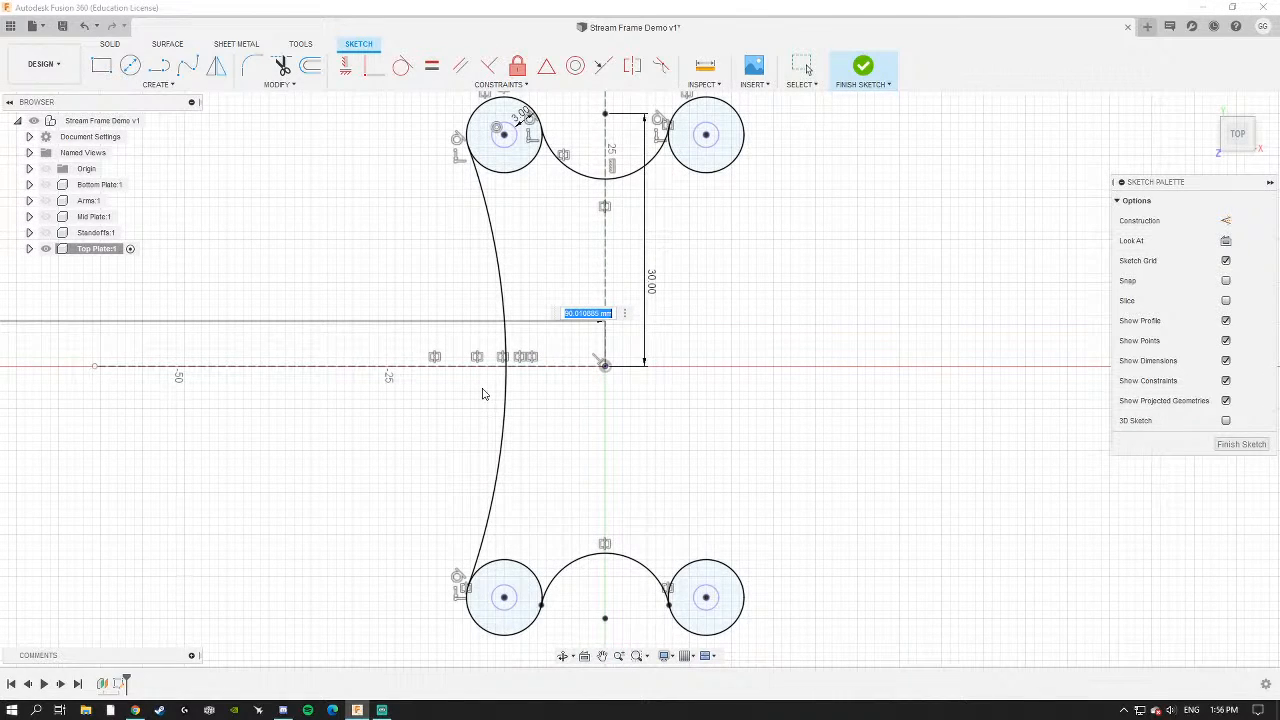
pyautogui.press('Return')
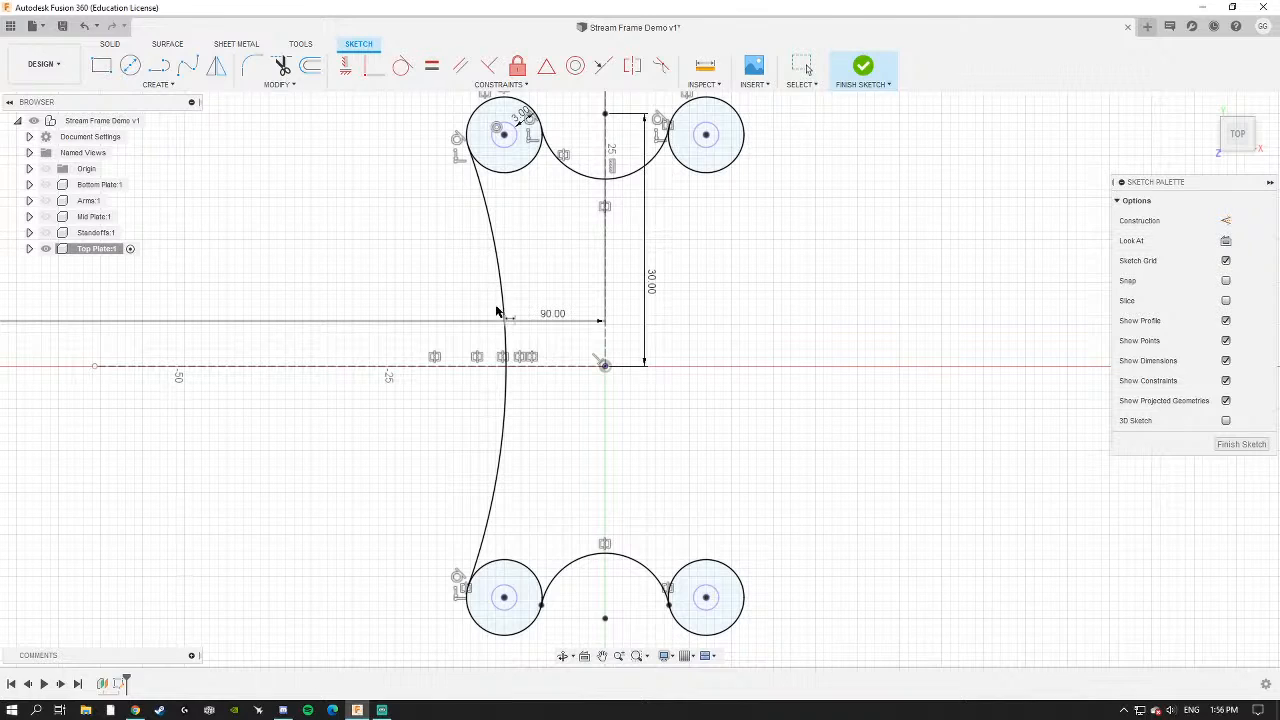
# Mirror the left side arc across the vertical construction line to close the plate outline.
pyautogui.scroll(-3, 455, 490)
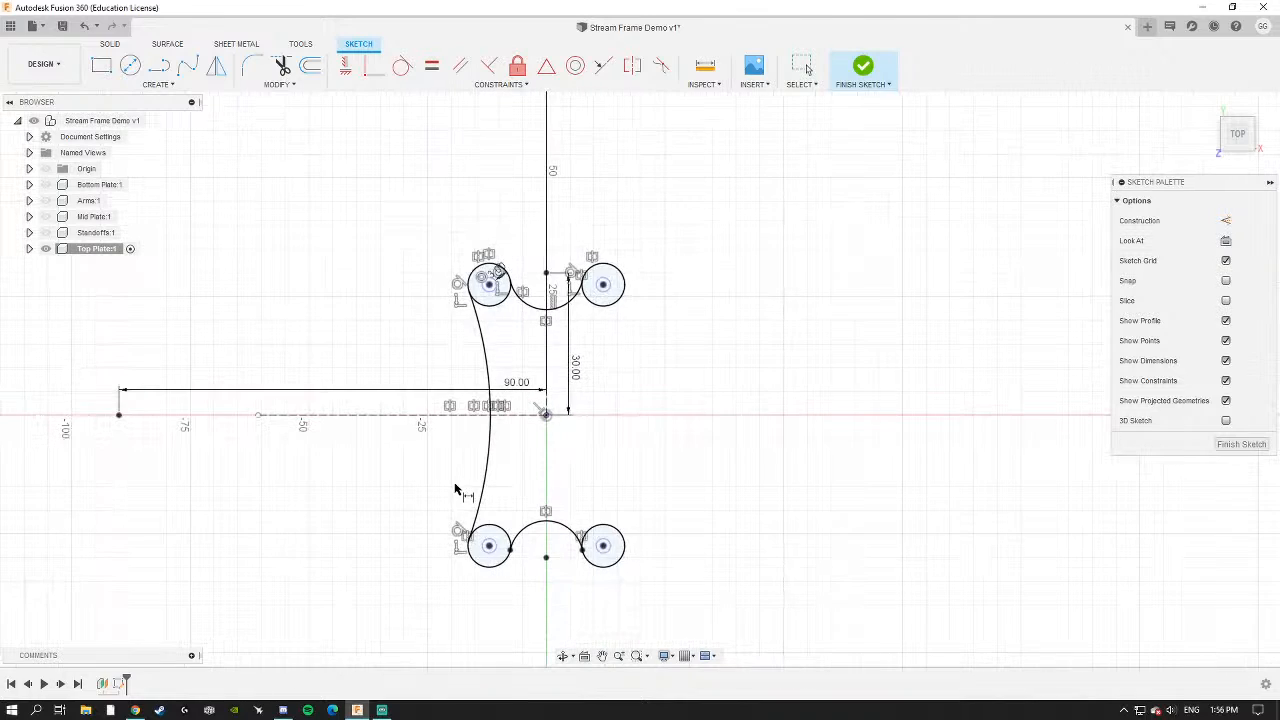
pyautogui.click(487, 345)
pyautogui.click(158, 84)
pyautogui.click(138, 289)
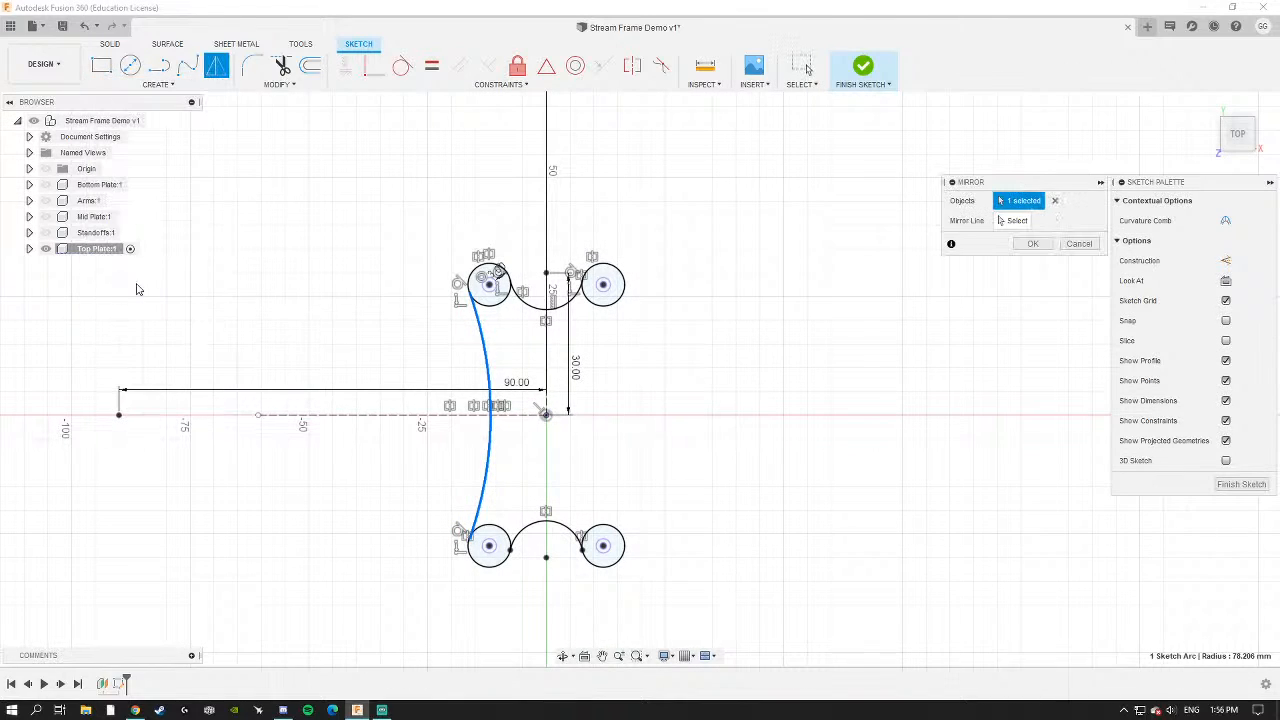
pyautogui.click(1015, 220)
pyautogui.click(545, 362)
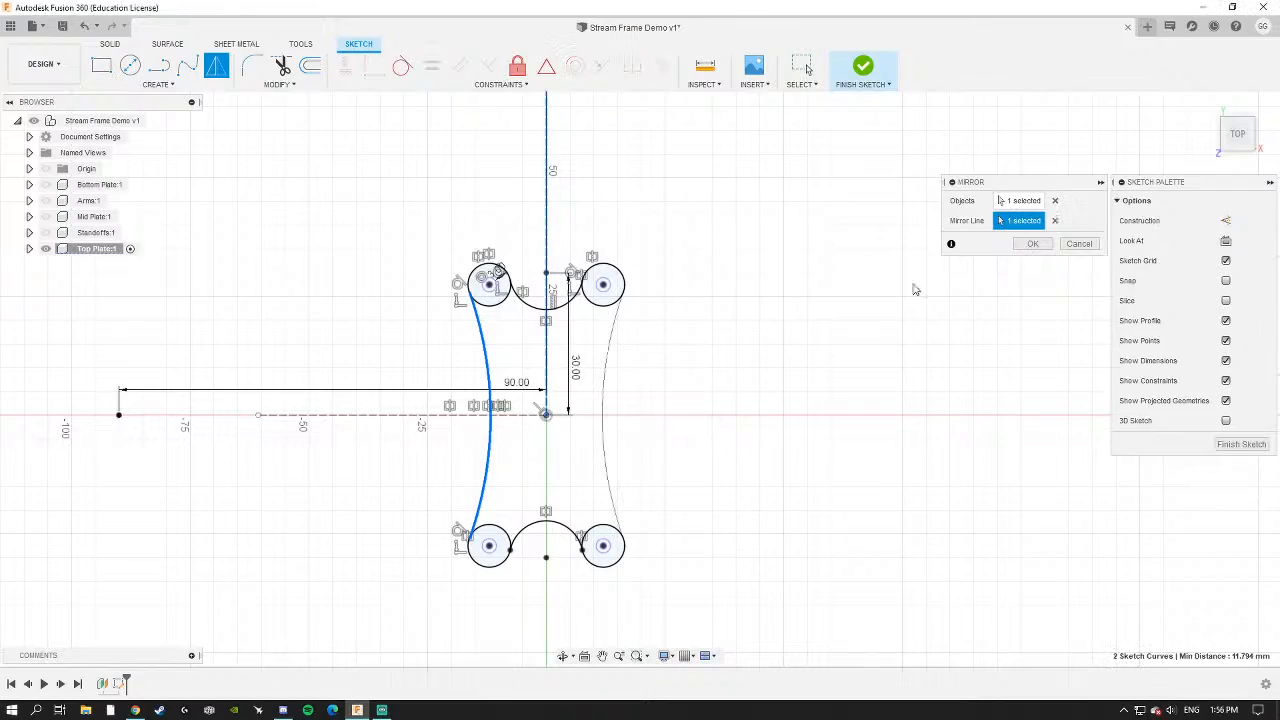
pyautogui.click(1031, 244)
pyautogui.keyDown('shift'); pyautogui.moveTo(643, 346); pyautogui.dragTo(668, 309, button='middle'); pyautogui.keyUp('shift')
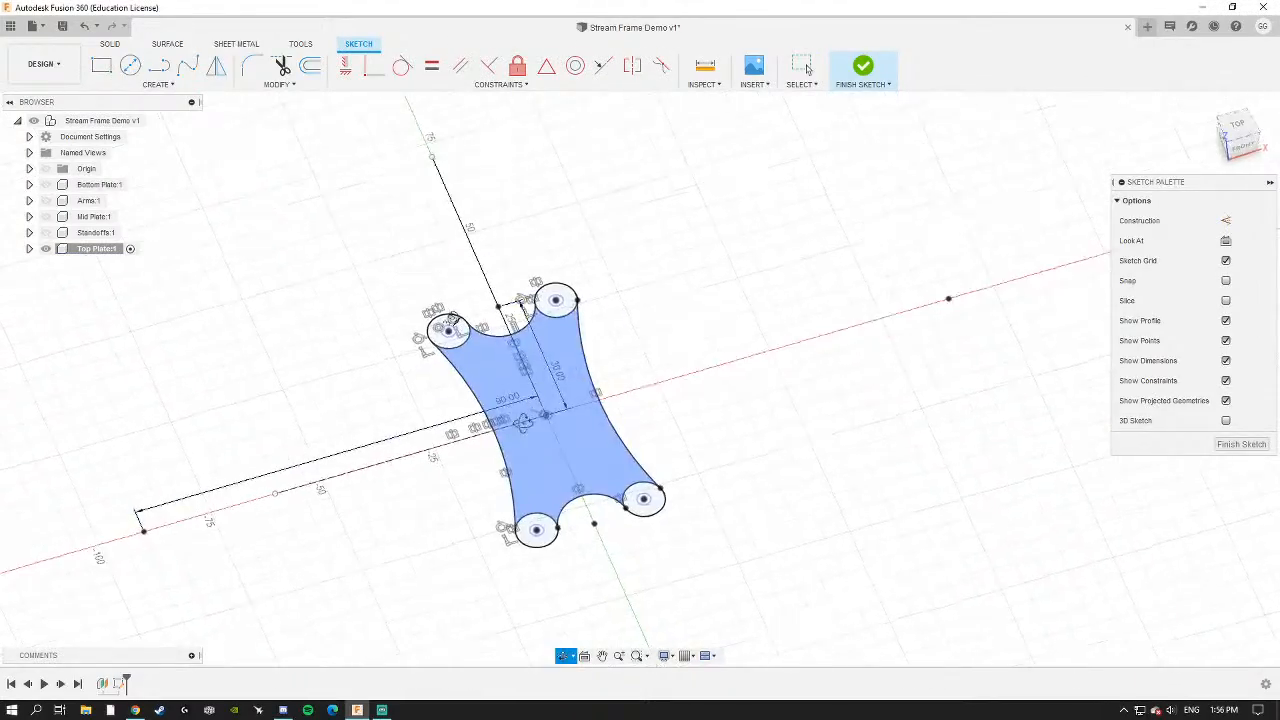
pyautogui.moveTo(523, 420)
pyautogui.keyDown('shift'); pyautogui.mouseDown(button='middle')
pyautogui.moveTo(504, 436)
pyautogui.moveTo(560, 348)
pyautogui.moveTo(502, 392)
pyautogui.mouseUp(button='middle'); pyautogui.keyUp('shift')
pyautogui.scroll(3, 504, 436)
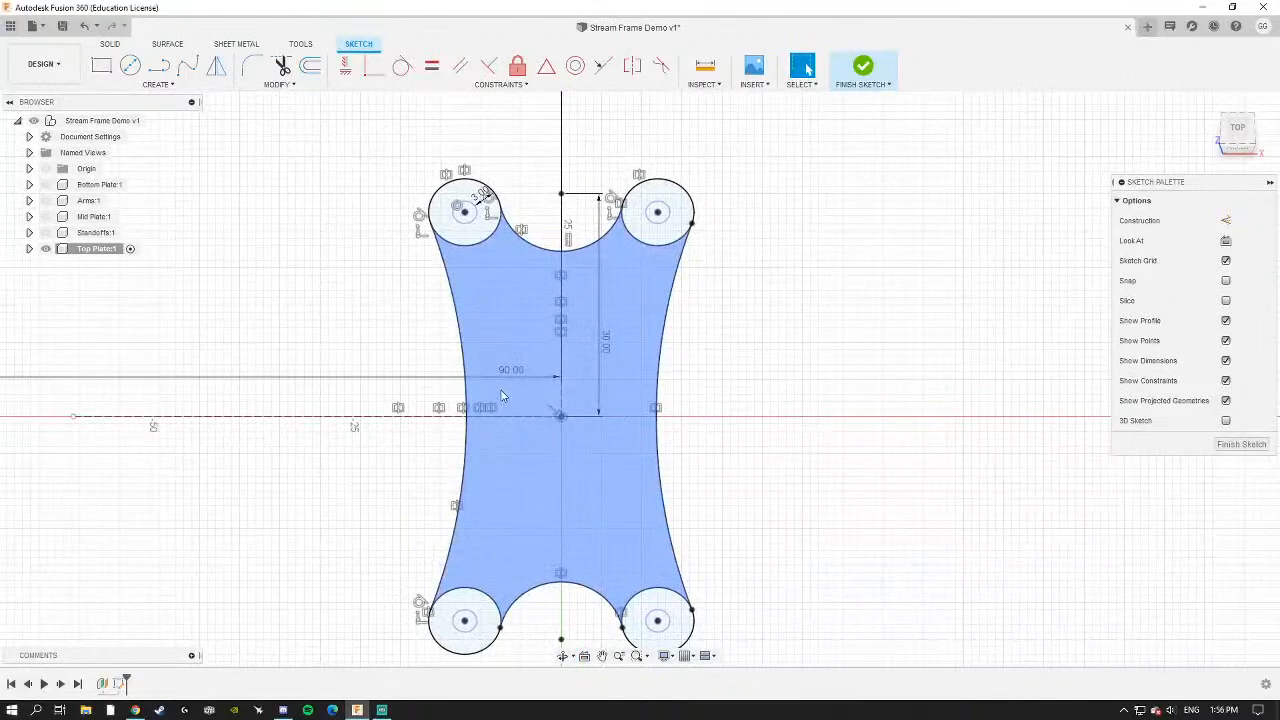
# Finish the sketch and extrude the plate profile with its four corner rings by 2 mm, leaving the standoff holes open.
pyautogui.click(1262, 448)
pyautogui.click(471, 232)
pyautogui.click(631, 265)
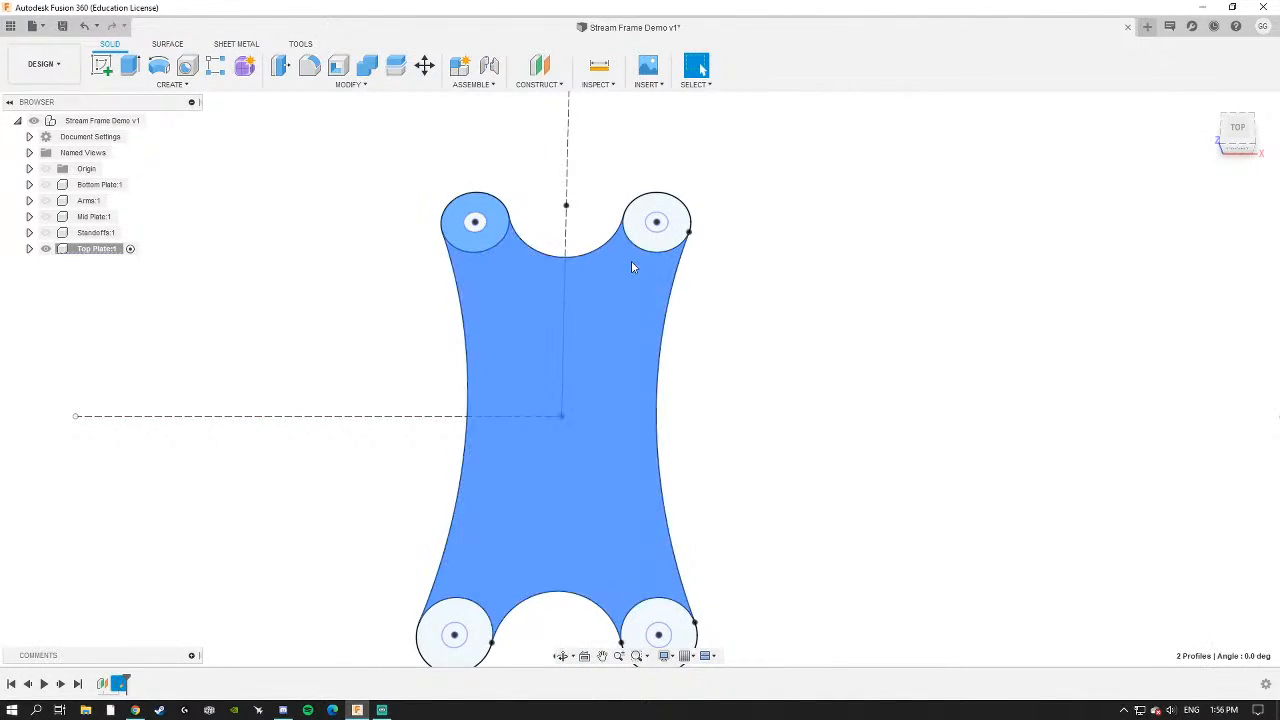
pyautogui.click(648, 236)
pyautogui.click(658, 622)
pyautogui.click(462, 618)
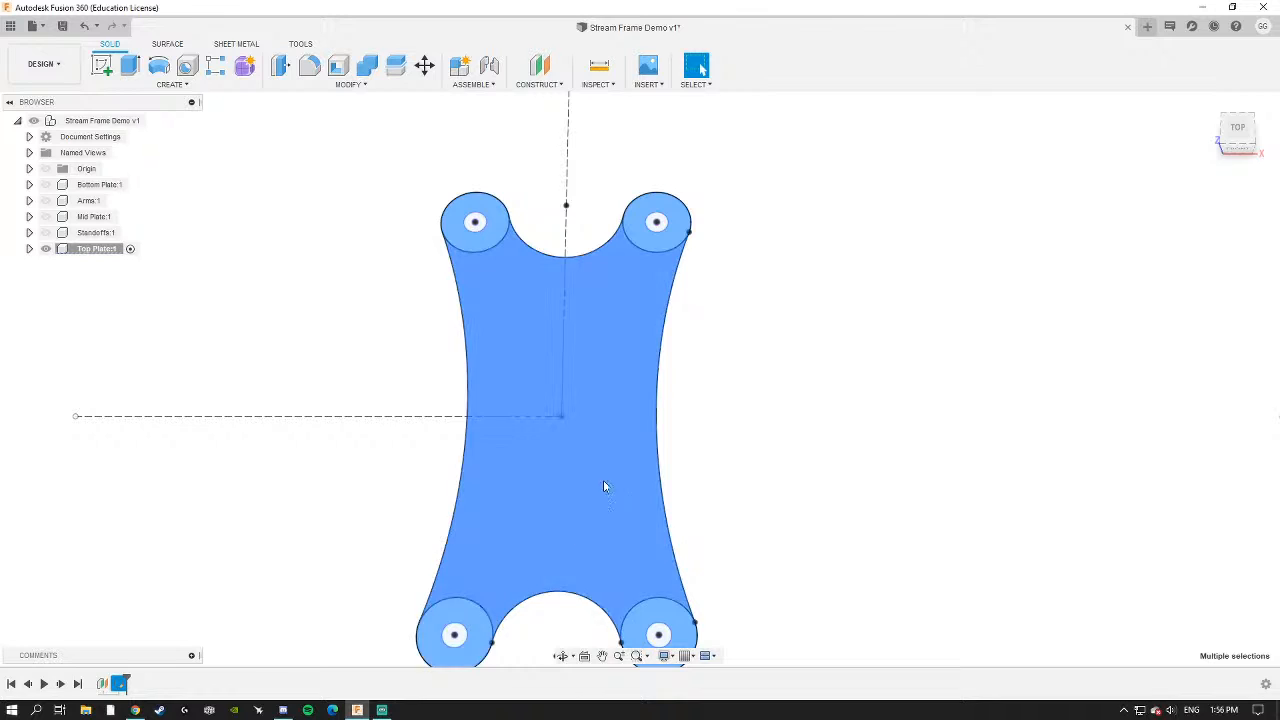
pyautogui.moveTo(603, 487); pyautogui.dragTo(427, 254, button='middle')
pyautogui.keyDown('shift'); pyautogui.moveTo(476, 289); pyautogui.dragTo(386, 251, button='middle'); pyautogui.keyUp('shift')
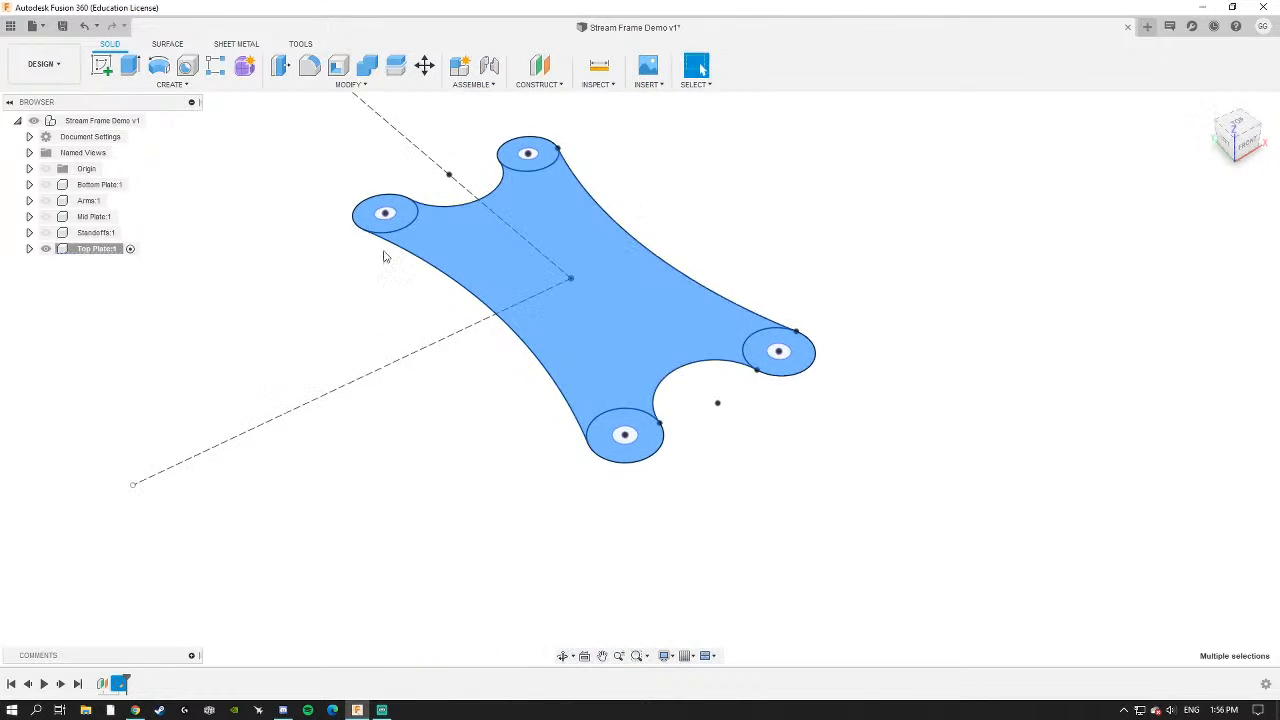
pyautogui.click(130, 65)
pyautogui.write('2')
pyautogui.keyDown('shift'); pyautogui.moveTo(715, 252); pyautogui.dragTo(742, 195, button='middle'); pyautogui.keyUp('shift')
pyautogui.click(1202, 350)
pyautogui.keyDown('shift'); pyautogui.moveTo(632, 262); pyautogui.dragTo(643, 301, button='middle'); pyautogui.keyUp('shift')
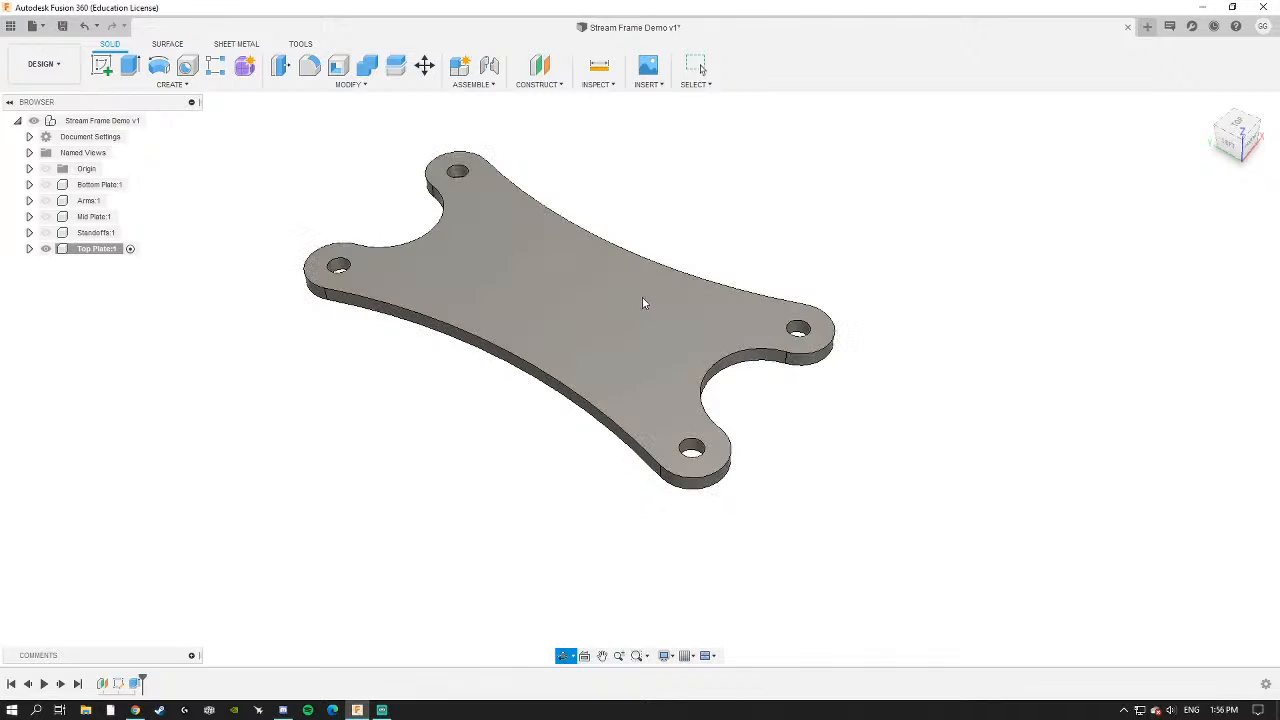
# Show the Standoffs, Mid Plate, Arms and Bottom Plate components and activate the top-level assembly.
pyautogui.click(46, 217)
pyautogui.click(46, 200)
pyautogui.click(46, 184)
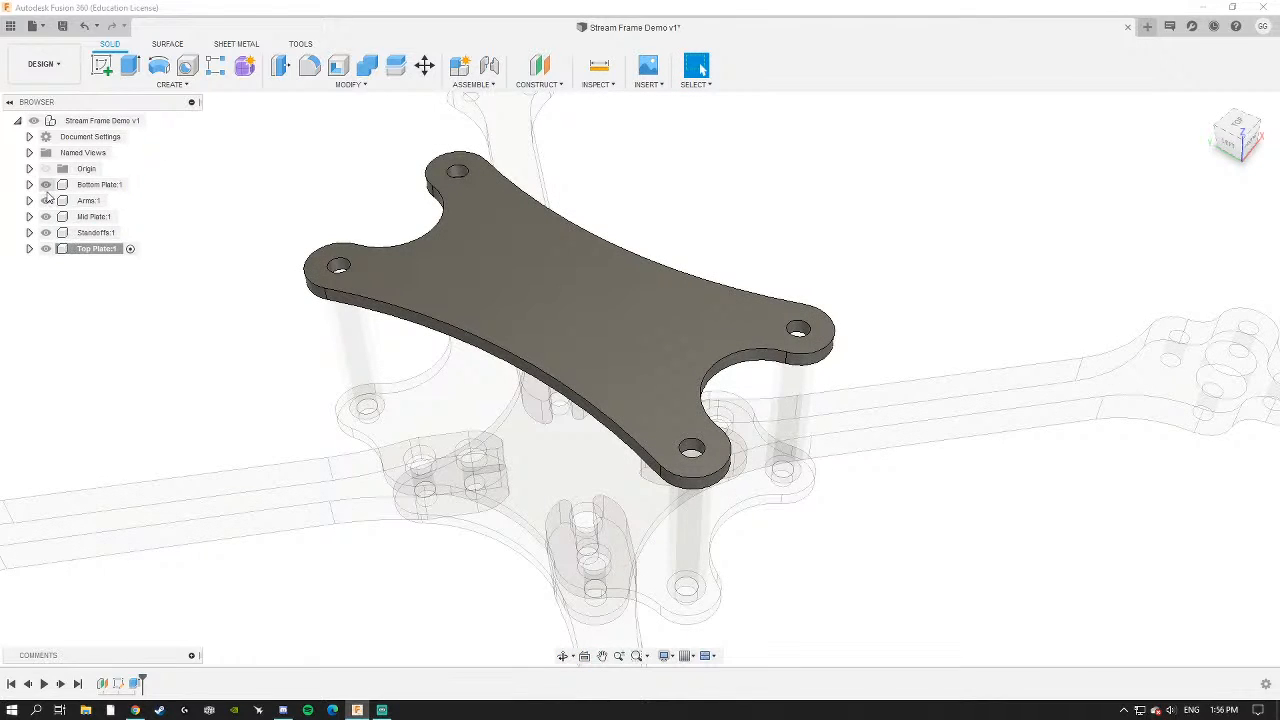
pyautogui.click(154, 121)
pyautogui.scroll(-3, 335, 262)
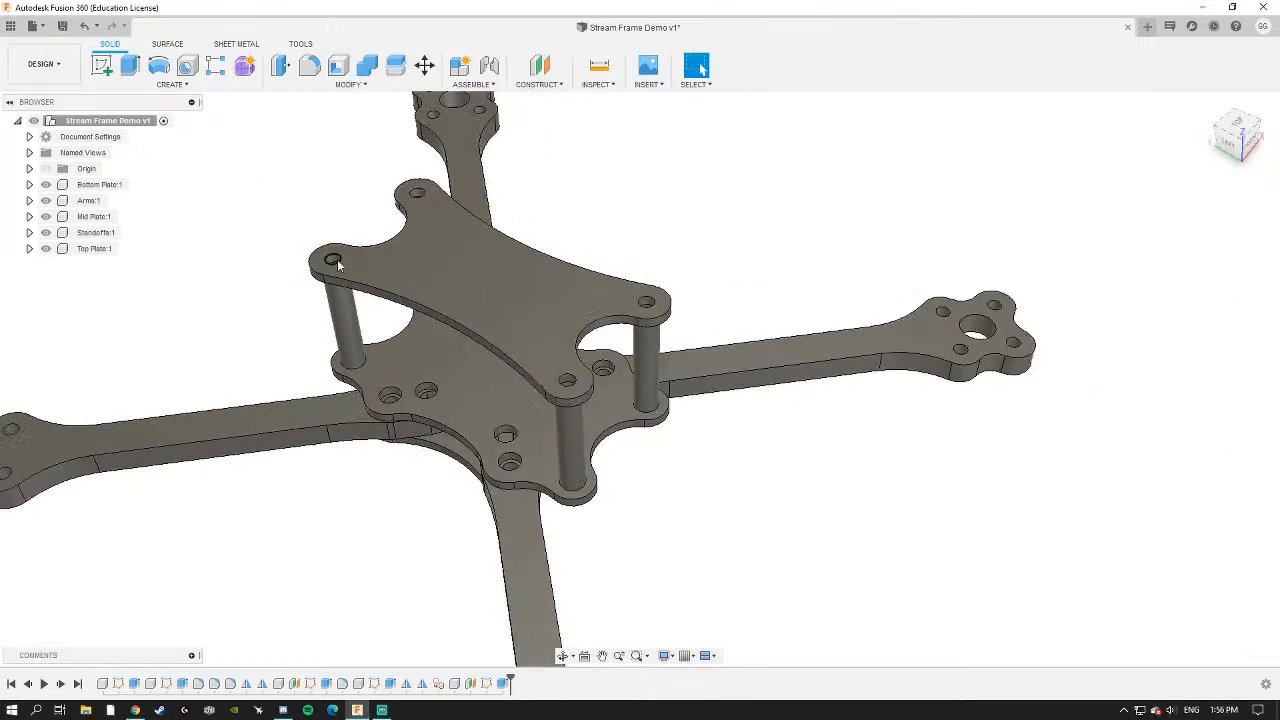
# Examine the assembled frame from above and at several angles, checking how the Top Plate sits on the standoffs.
pyautogui.scroll(-5, 335, 262)
pyautogui.keyDown('shift'); pyautogui.moveTo(335, 262); pyautogui.dragTo(549, 311, button='middle'); pyautogui.keyUp('shift')
pyautogui.scroll(5, 500, 310)
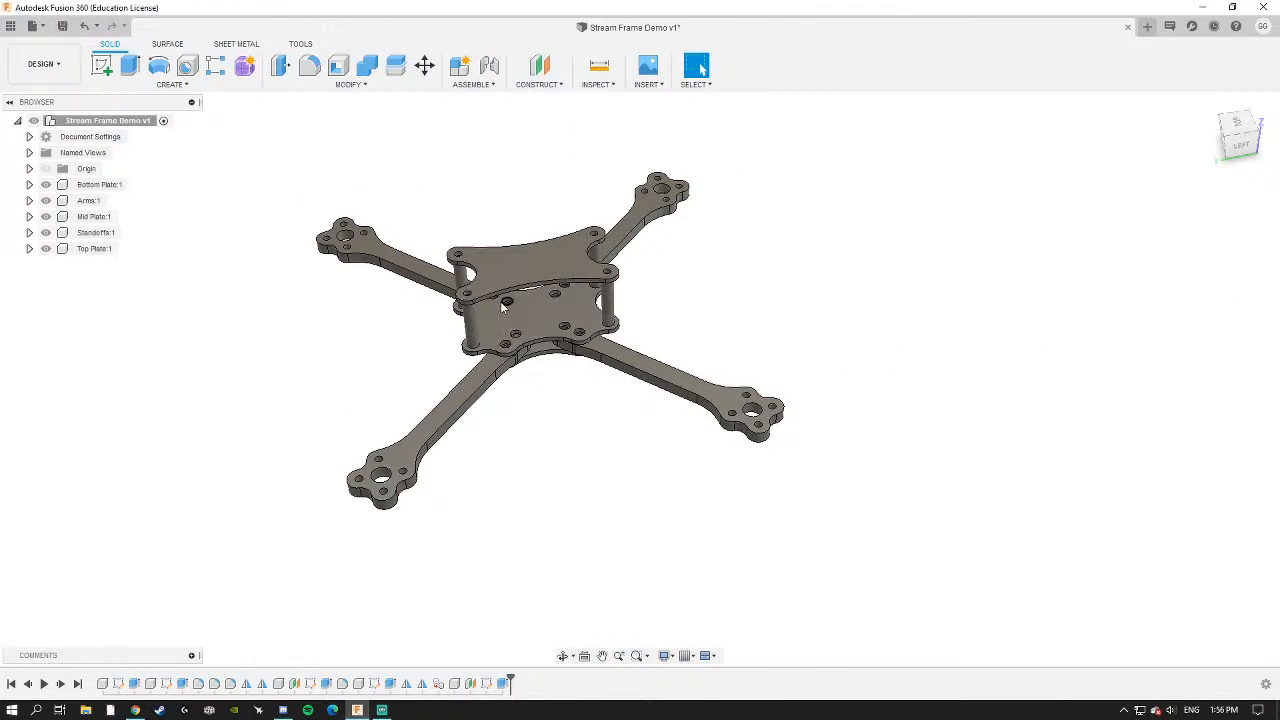
pyautogui.keyDown('shift'); pyautogui.moveTo(533, 318); pyautogui.dragTo(516, 387, button='middle'); pyautogui.keyUp('shift')
pyautogui.scroll(-4, 573, 357)
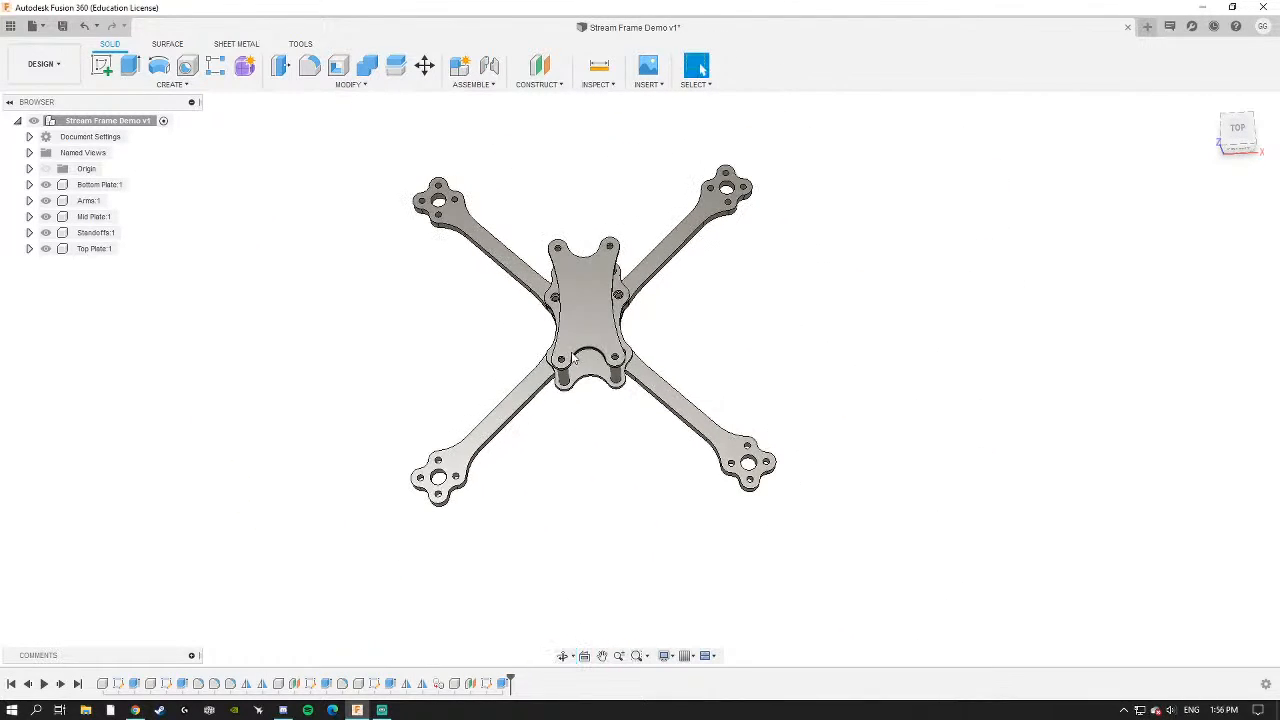
pyautogui.click(1246, 137)
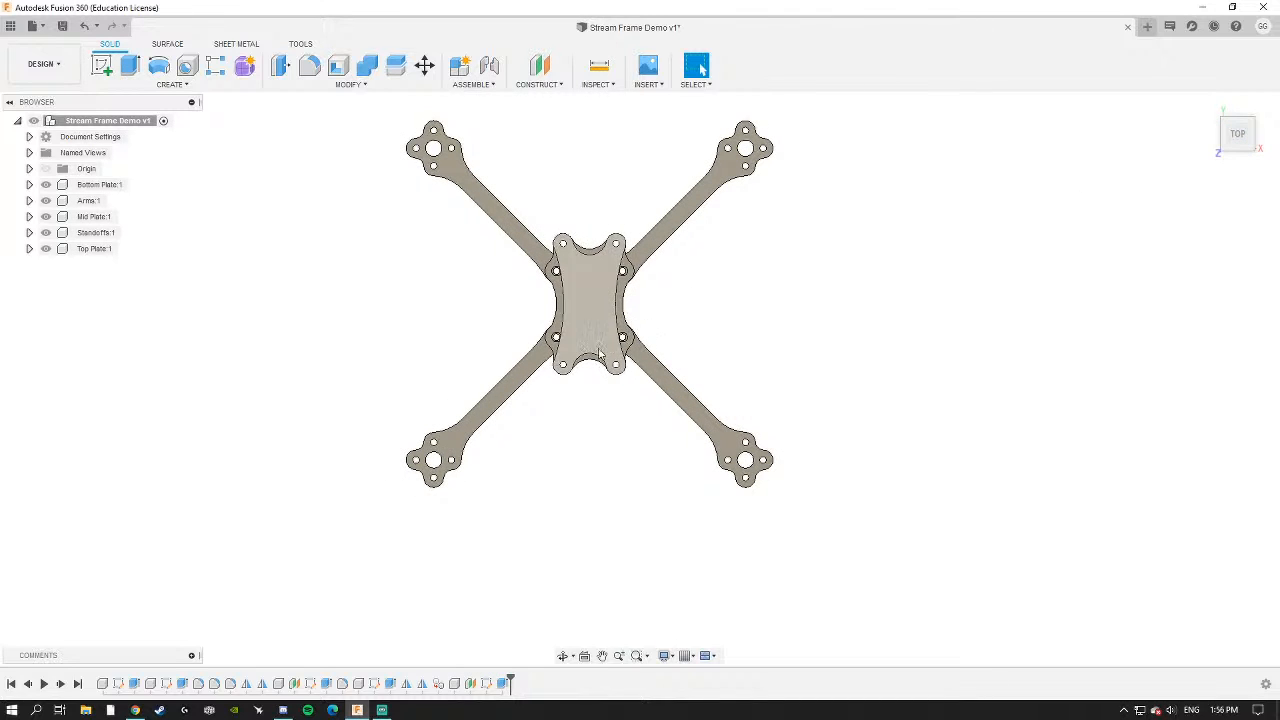
pyautogui.keyDown('shift'); pyautogui.moveTo(600, 355); pyautogui.dragTo(607, 331, button='middle'); pyautogui.keyUp('shift')
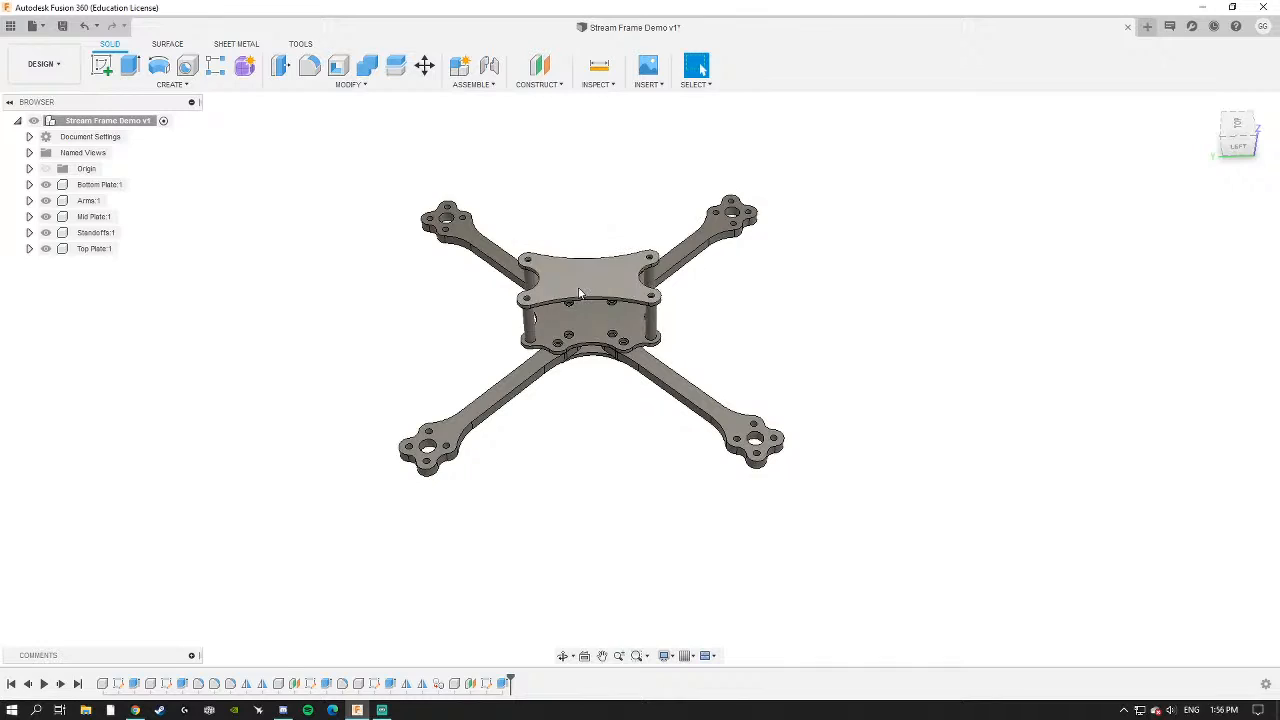
pyautogui.keyDown('shift'); pyautogui.moveTo(728, 343); pyautogui.dragTo(466, 363, button='middle'); pyautogui.keyUp('shift')
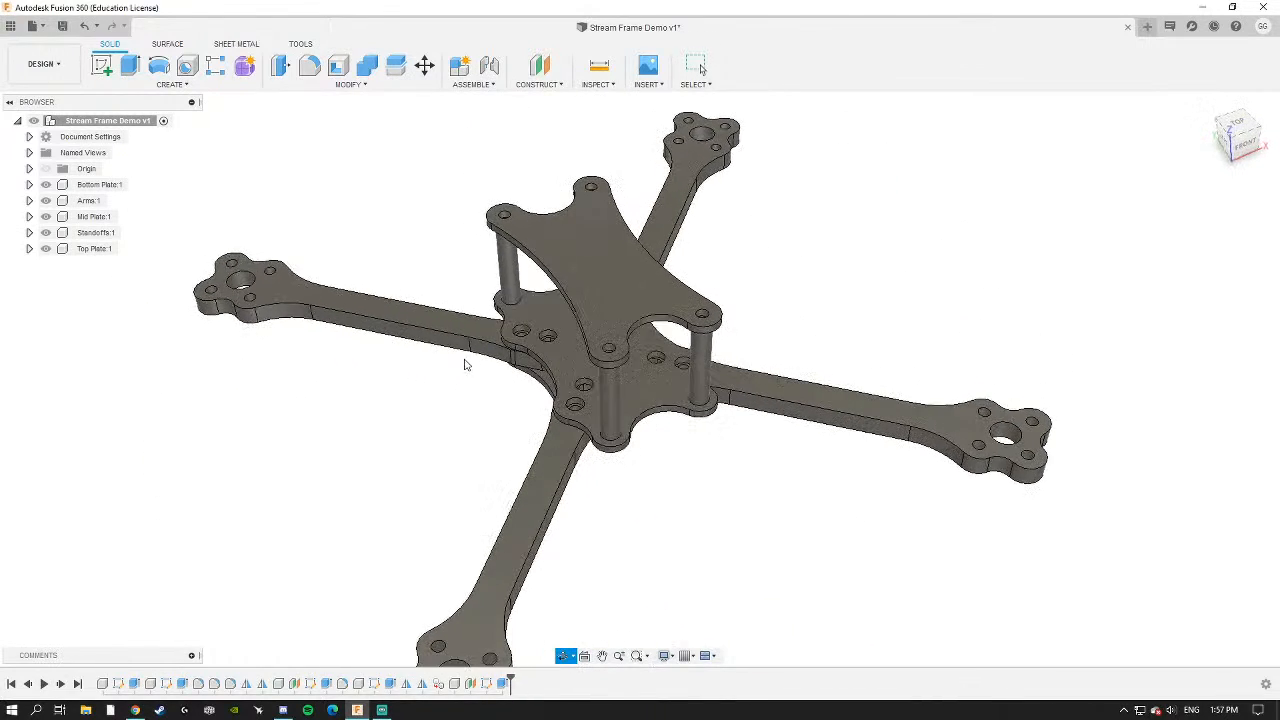
pyautogui.click(595, 272)
pyautogui.keyDown('shift'); pyautogui.moveTo(562, 366); pyautogui.dragTo(565, 297, button='middle'); pyautogui.keyUp('shift')
pyautogui.keyDown('shift'); pyautogui.moveTo(707, 288); pyautogui.dragTo(710, 400, button='middle'); pyautogui.keyUp('shift')
pyautogui.click(623, 431)
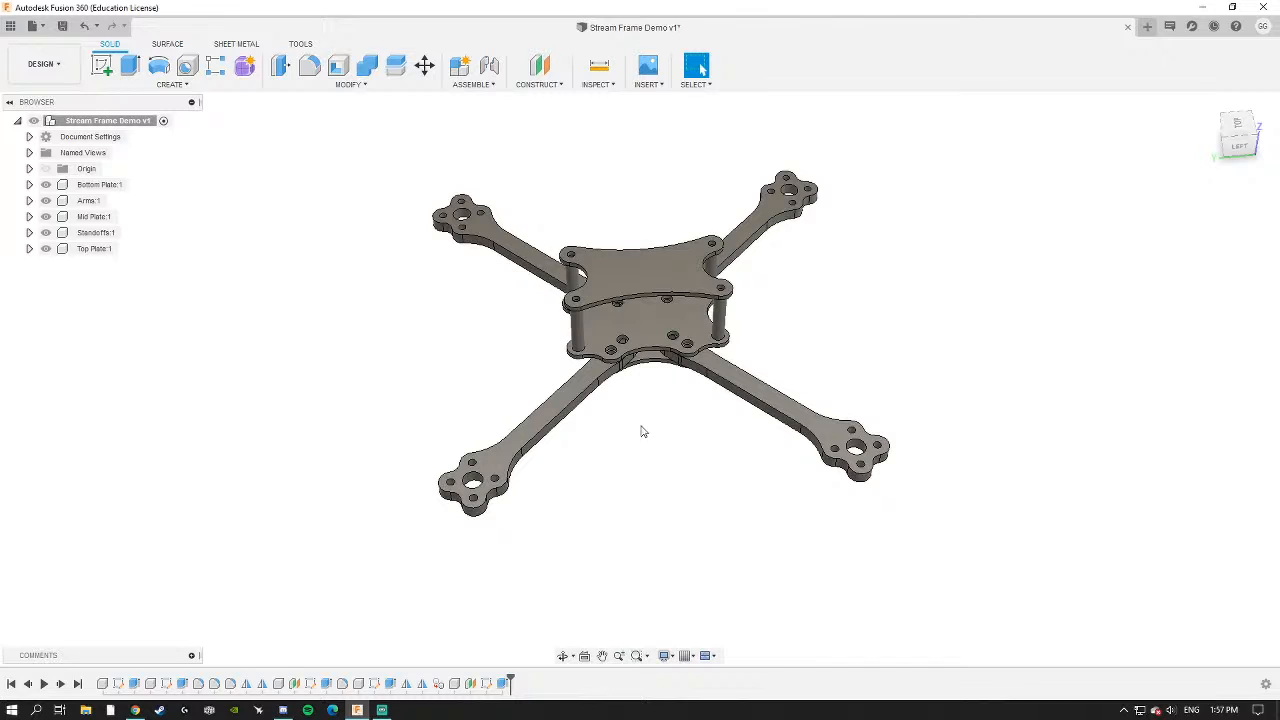
pyautogui.keyDown('shift'); pyautogui.moveTo(634, 389); pyautogui.dragTo(622, 313, button='middle'); pyautogui.keyUp('shift')
pyautogui.scroll(3, 669, 298)
pyautogui.click(672, 286)
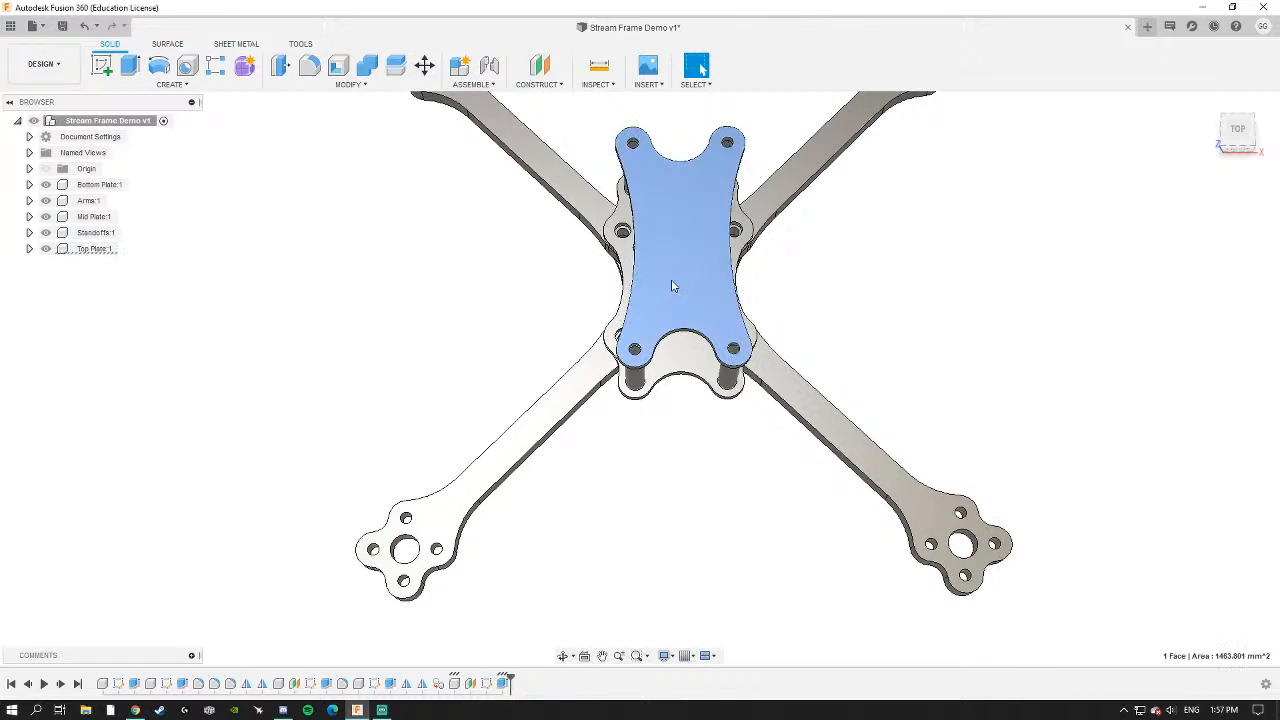
pyautogui.click(130, 249)
pyautogui.rightClick(73, 249)
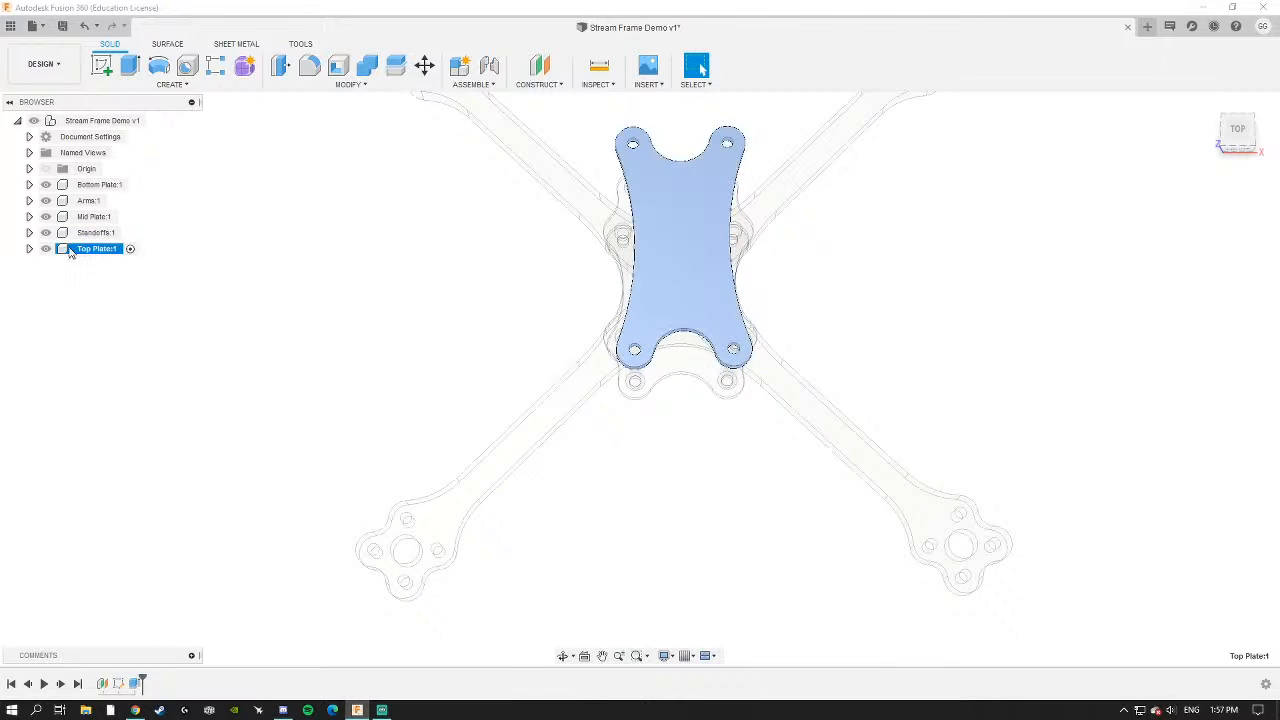
pyautogui.click(202, 242)
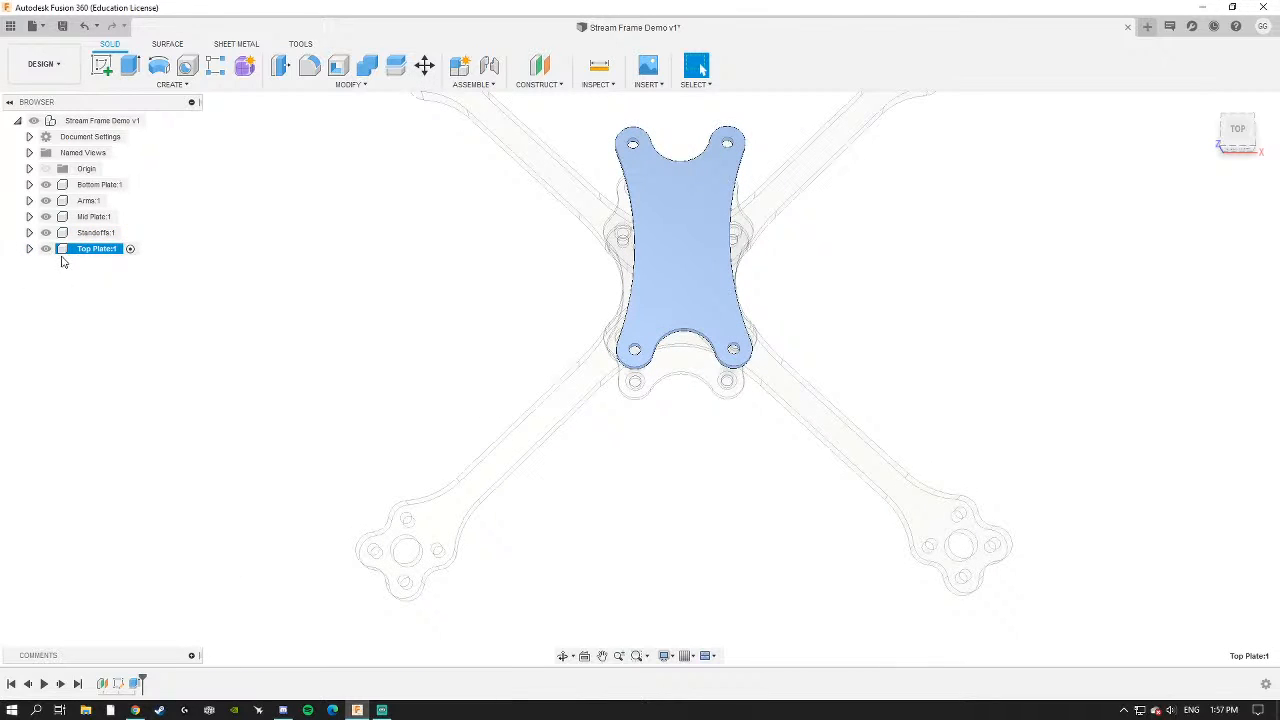
pyautogui.click(592, 264)
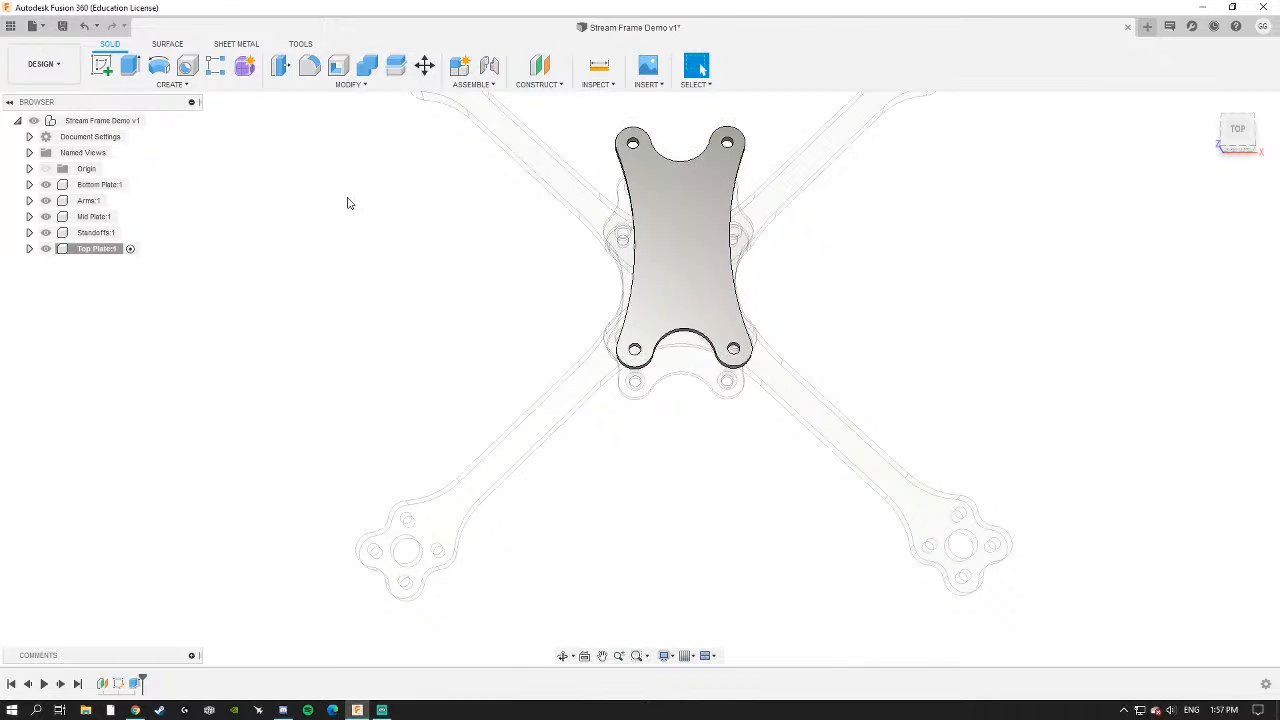
pyautogui.click(151, 121)
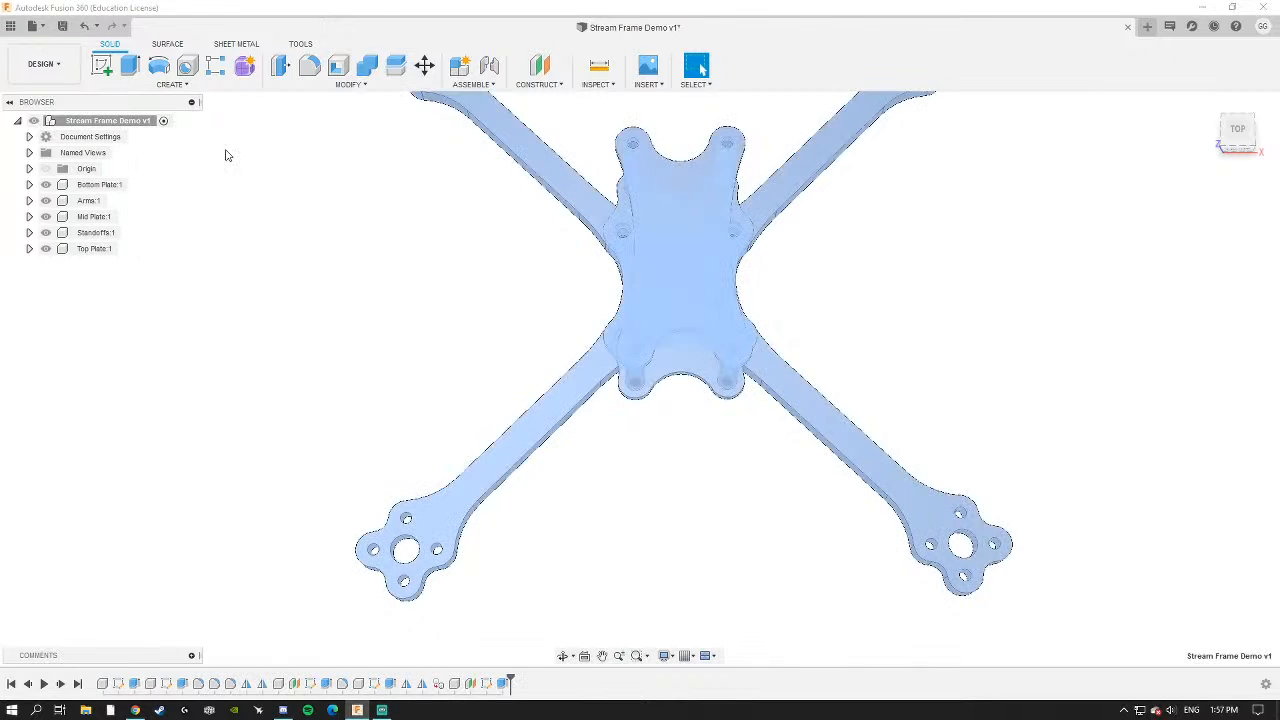
# Inspect the Mid Plate's screw holes up close and compare the outlines of the Top Plate and Mid Plate from above.
pyautogui.keyDown('shift'); pyautogui.moveTo(428, 286); pyautogui.dragTo(580, 402, button='middle'); pyautogui.keyUp('shift')
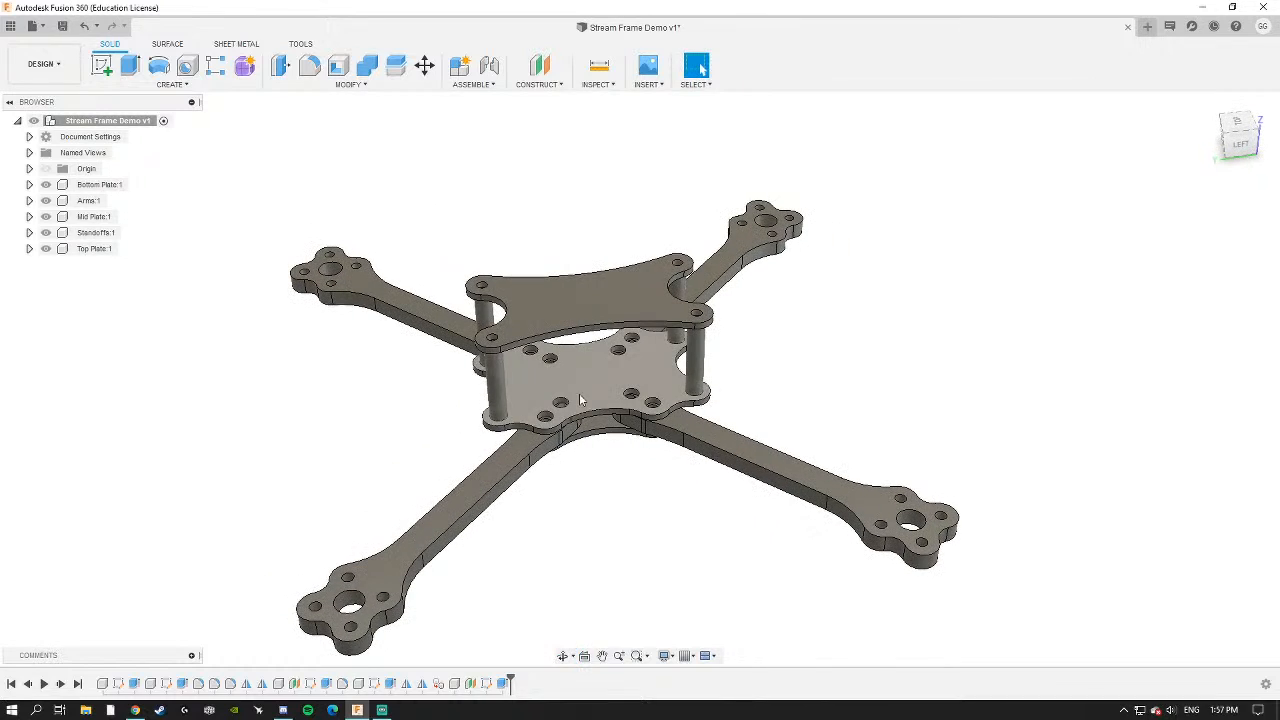
pyautogui.scroll(5, 546, 424)
pyautogui.scroll(2, 546, 424)
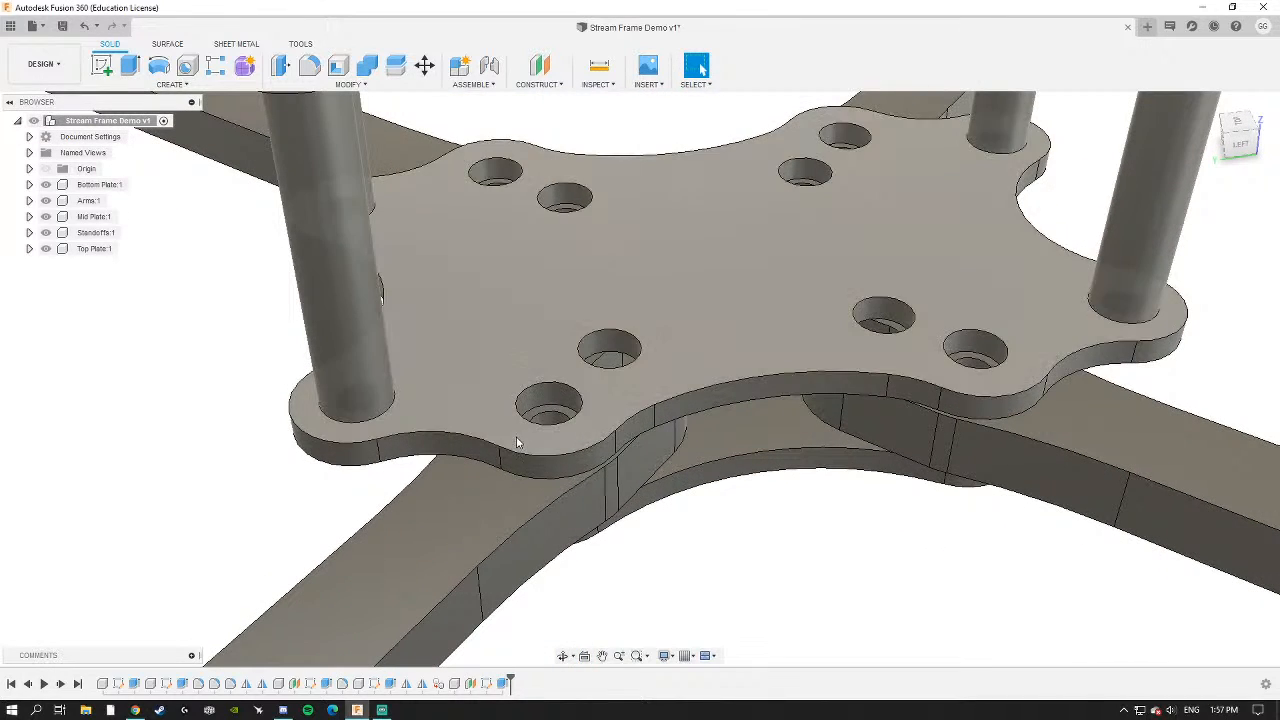
pyautogui.scroll(-3, 546, 443)
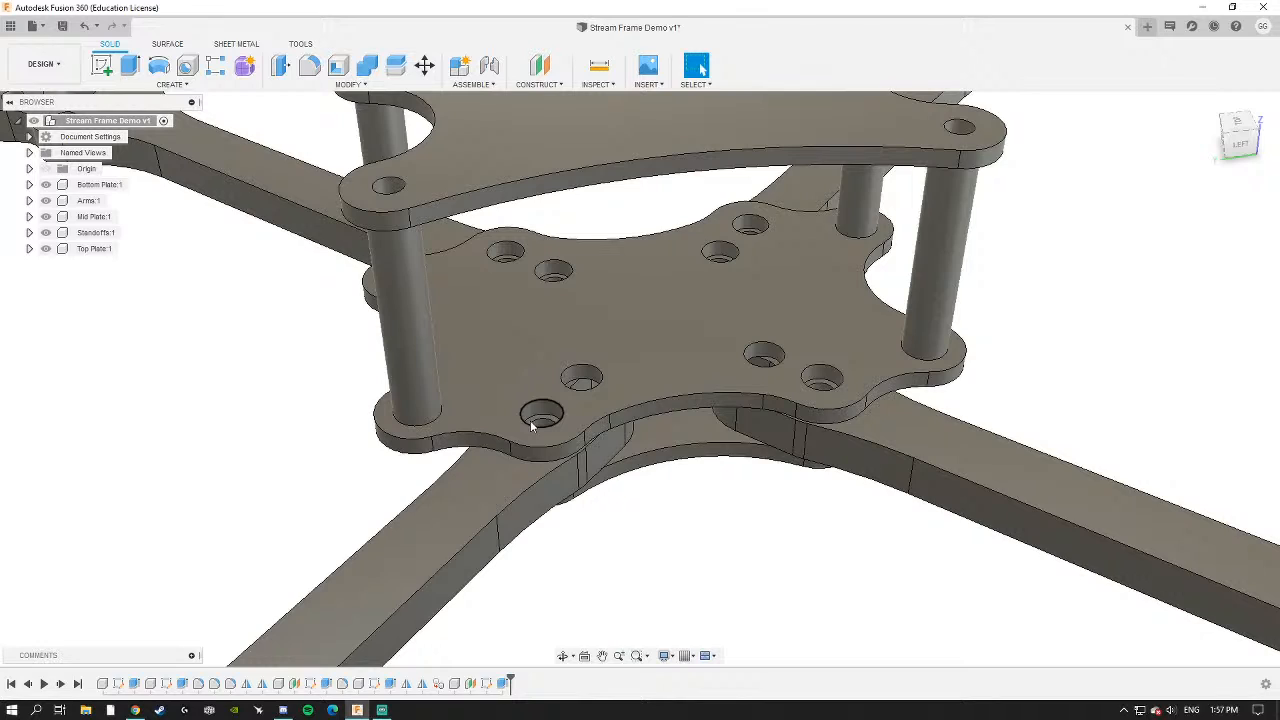
pyautogui.scroll(-5, 530, 420)
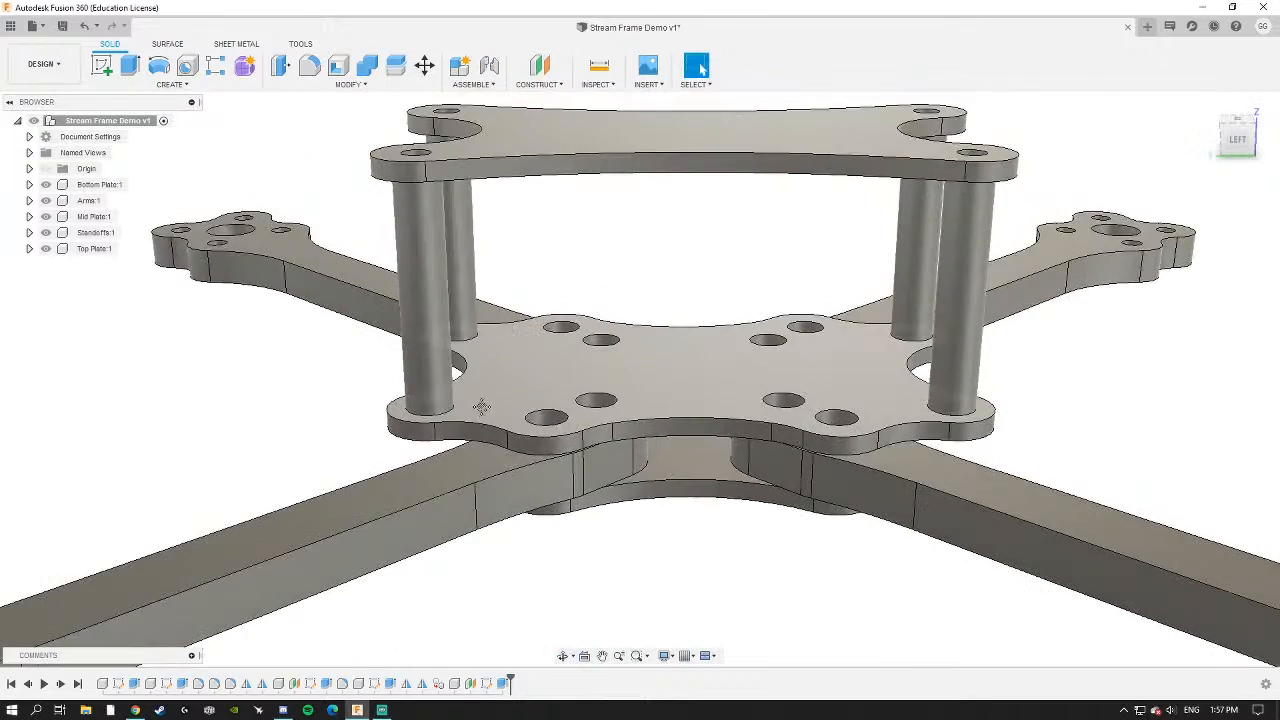
pyautogui.scroll(-2, 576, 408)
pyautogui.keyDown('shift'); pyautogui.moveTo(447, 490); pyautogui.dragTo(644, 335, button='middle'); pyautogui.keyUp('shift')
pyautogui.scroll(3, 644, 340)
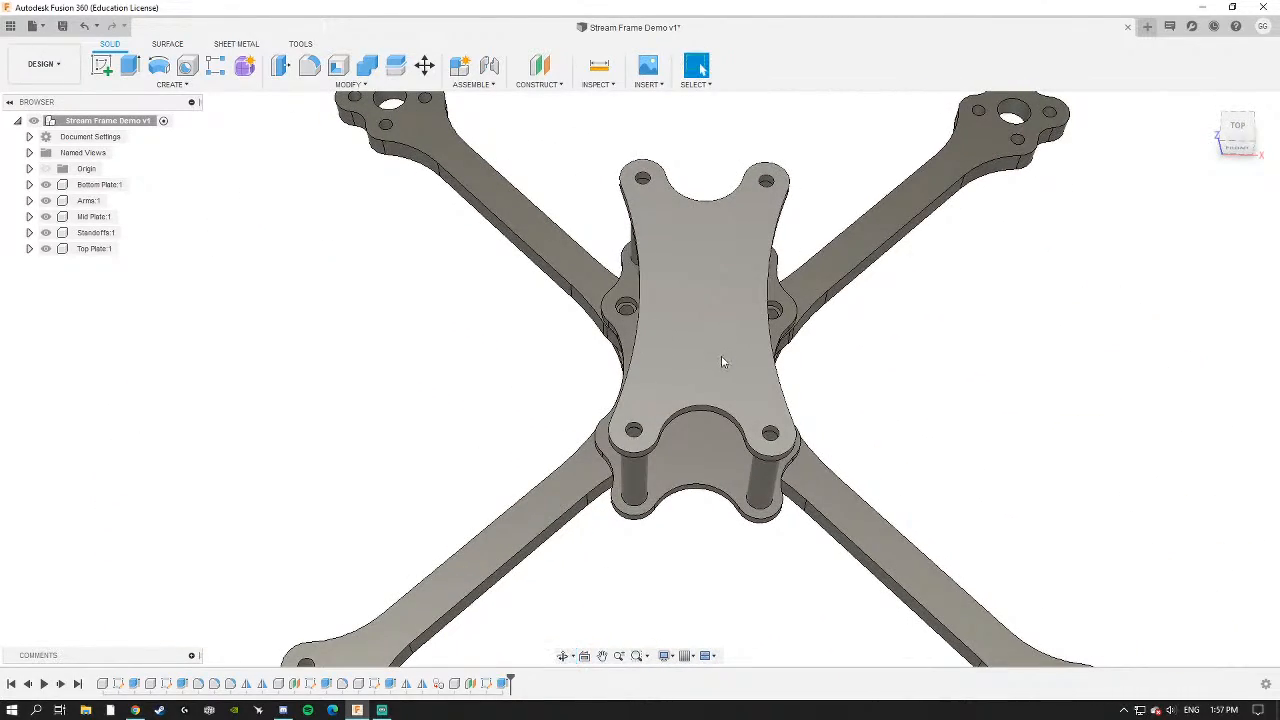
pyautogui.click(1240, 137)
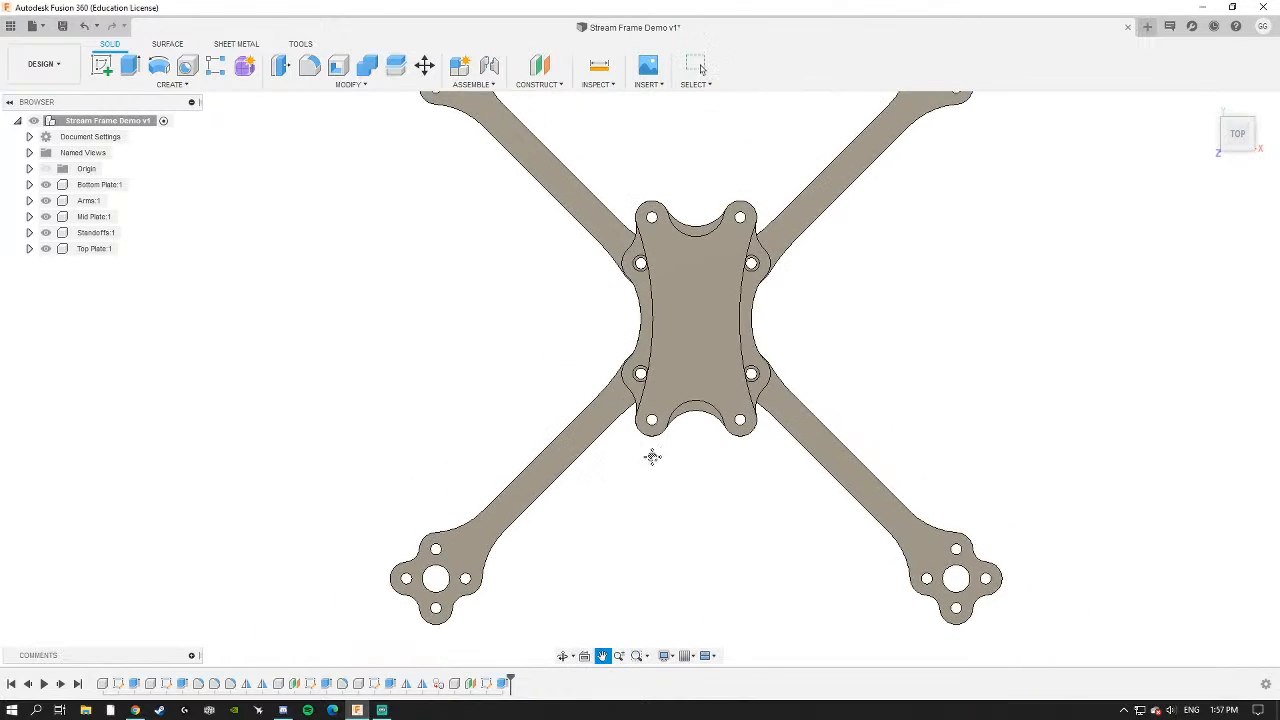
pyautogui.scroll(3, 607, 344)
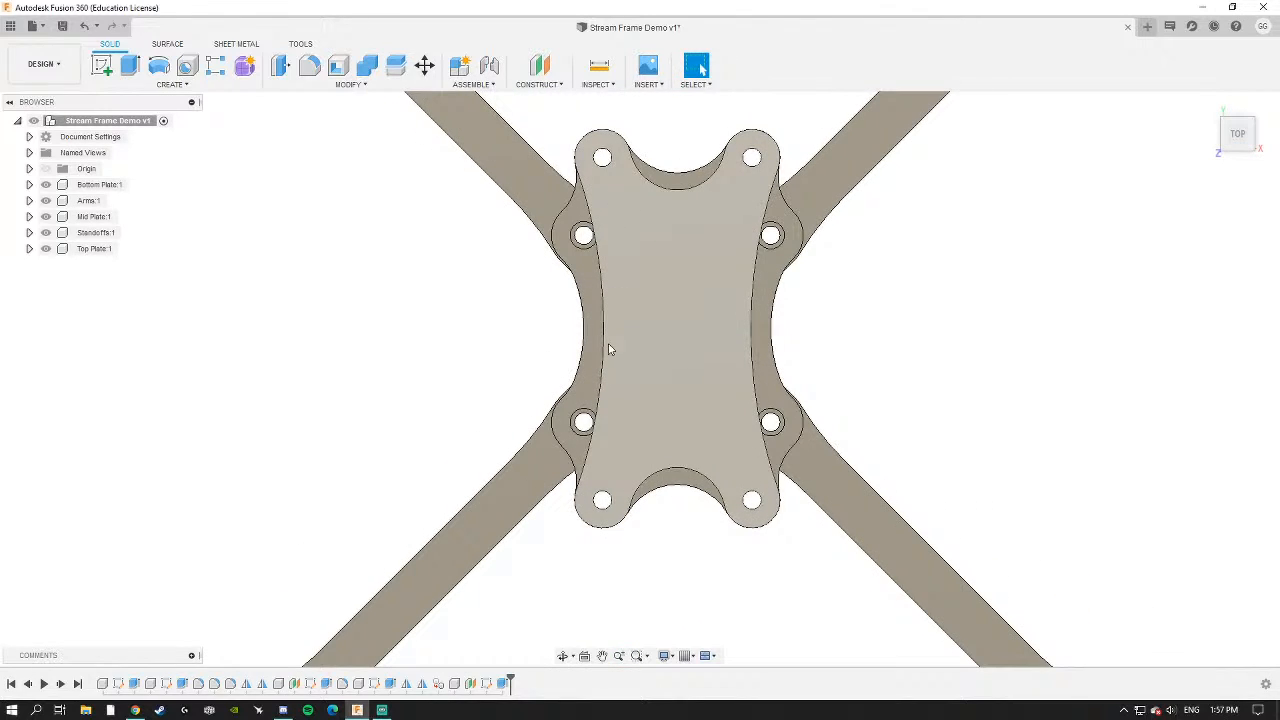
pyautogui.scroll(-5, 605, 520)
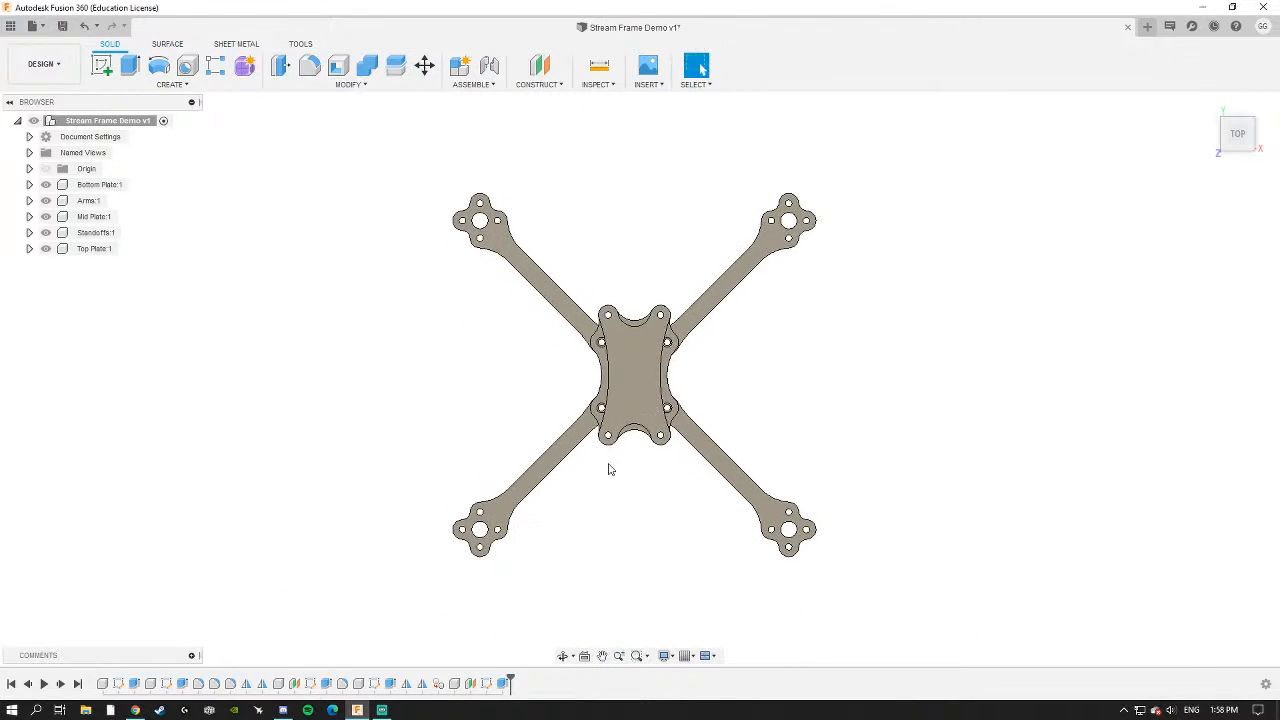
pyautogui.keyDown('shift'); pyautogui.moveTo(606, 429); pyautogui.dragTo(705, 400, button='middle'); pyautogui.keyUp('shift')
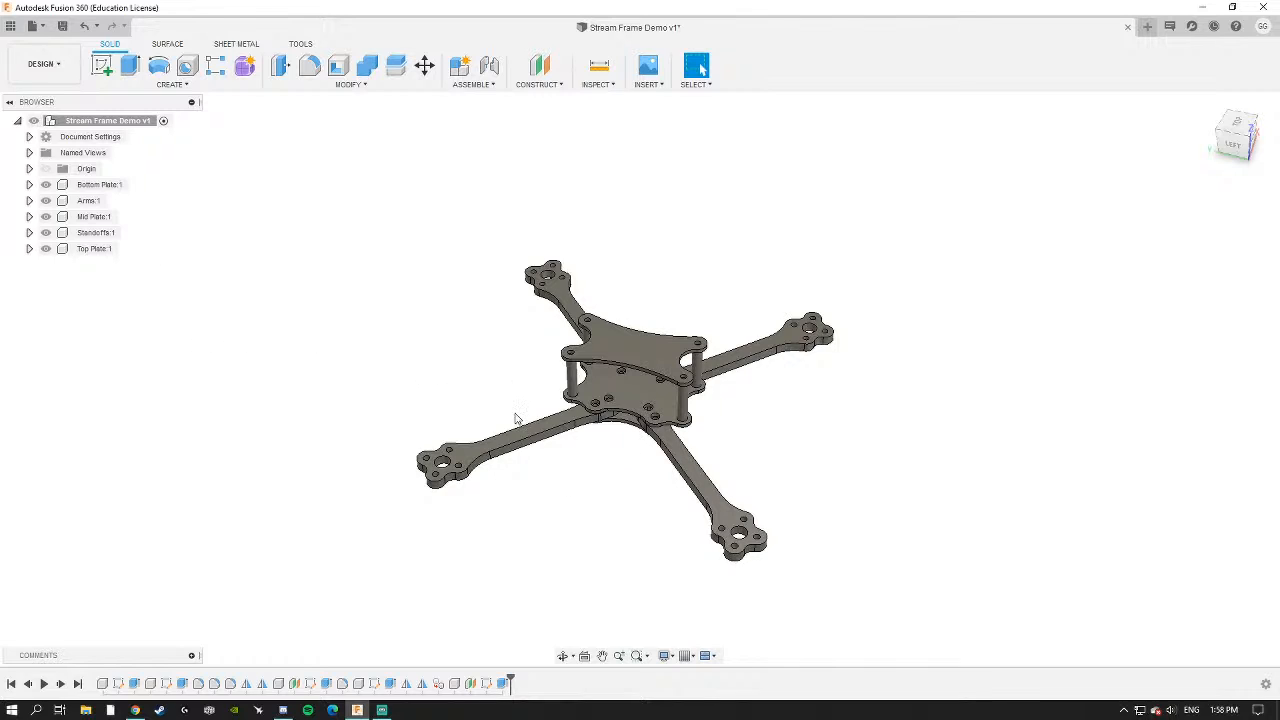
pyautogui.moveTo(517, 418)
pyautogui.keyDown('shift'); pyautogui.mouseDown(button='middle')
pyautogui.moveTo(580, 406)
pyautogui.moveTo(531, 427)
pyautogui.mouseUp(button='middle'); pyautogui.keyUp('shift')
pyautogui.scroll(4, 545, 409)
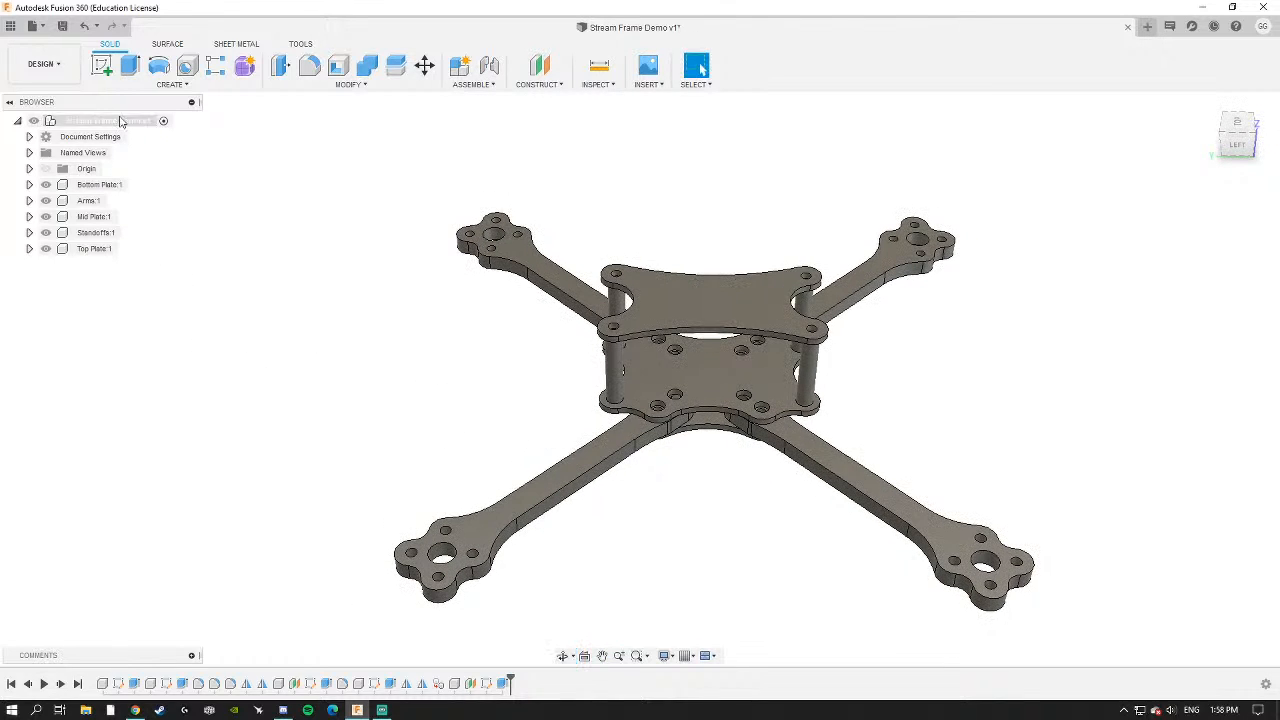
pyautogui.click(120, 121)
pyautogui.click(349, 277)
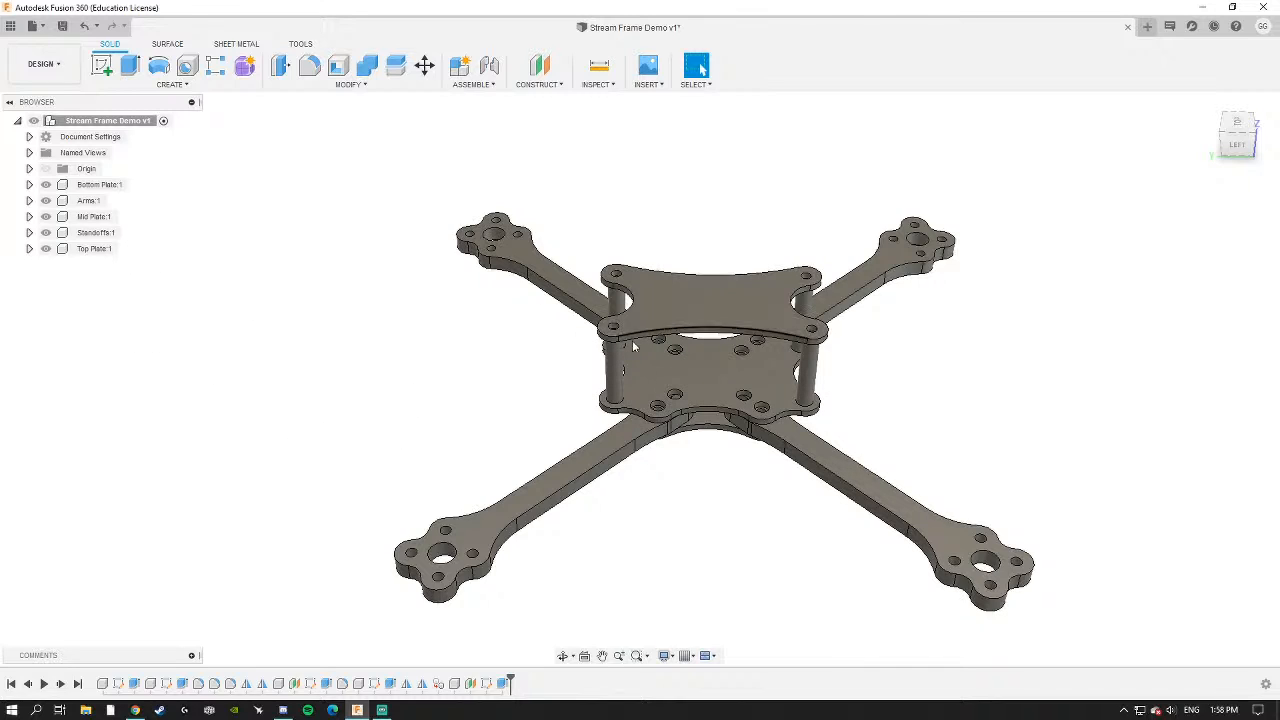
pyautogui.moveTo(391, 408); pyautogui.dragTo(398, 386, button='middle')
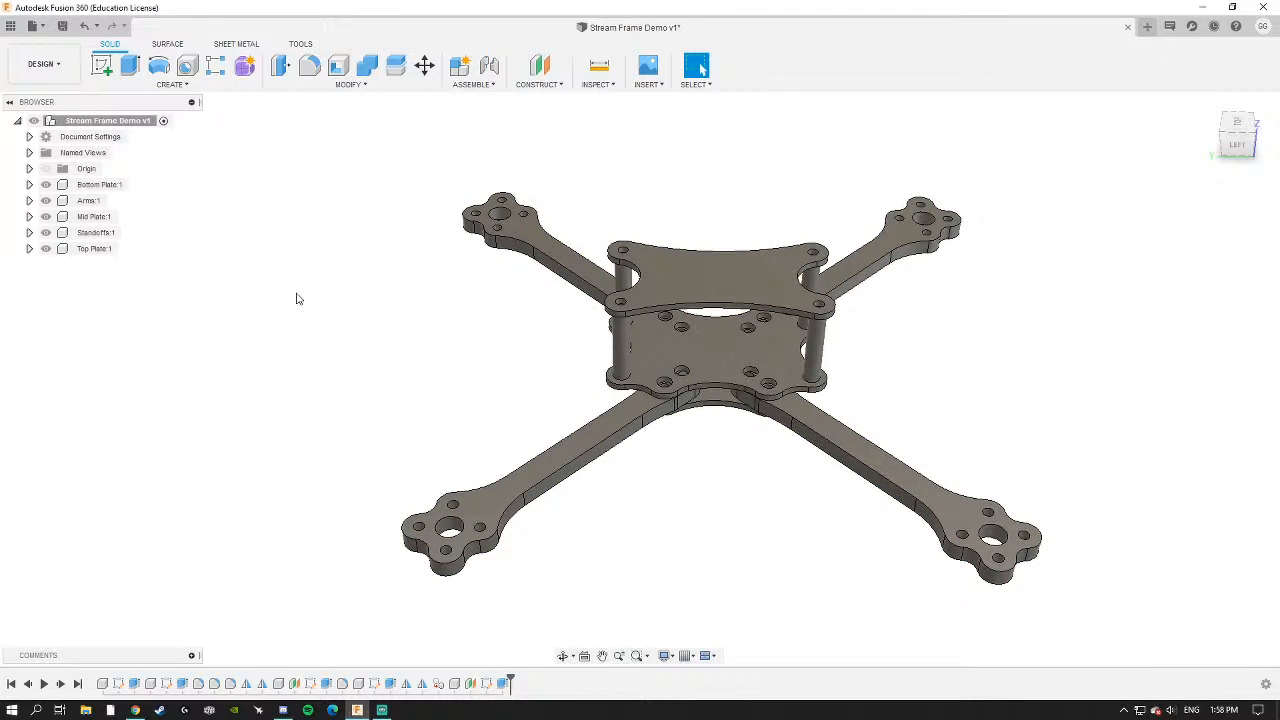
# Open the Appearance settings and browse the Plastic library, including its textured and translucent finishes, for a suitable frame material.
pyautogui.press('a')
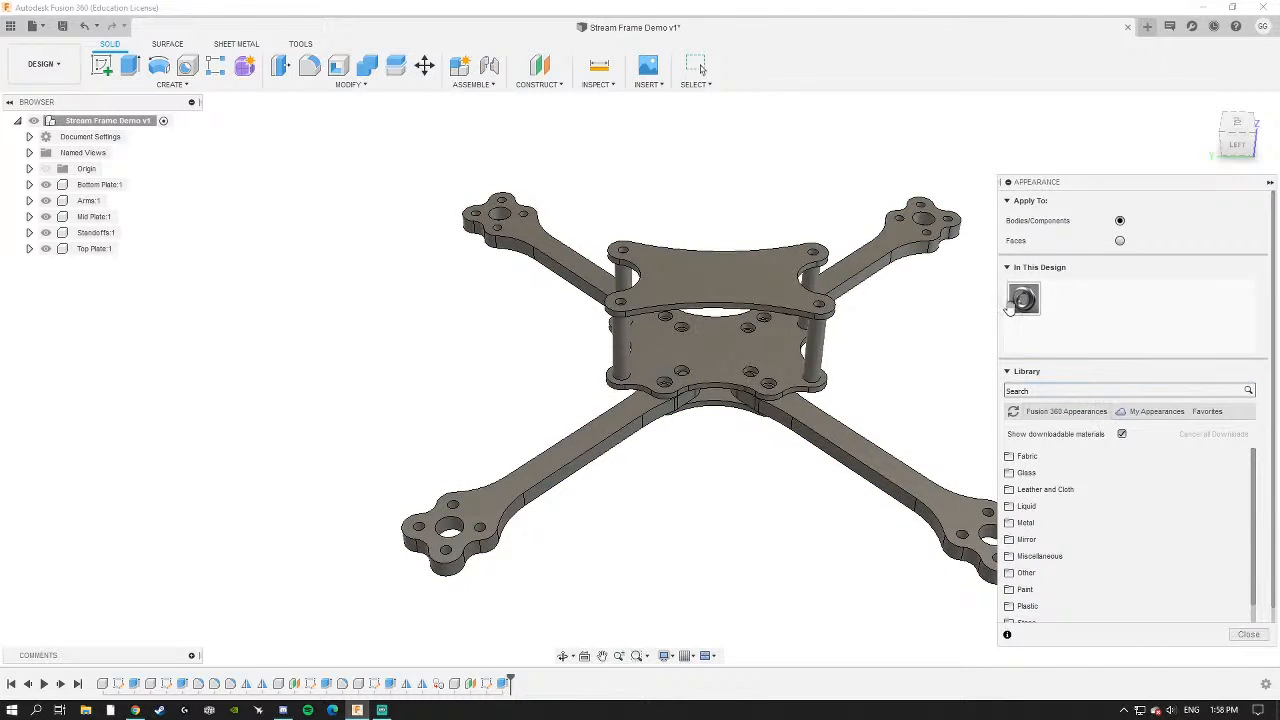
pyautogui.scroll(-2, 1055, 500)
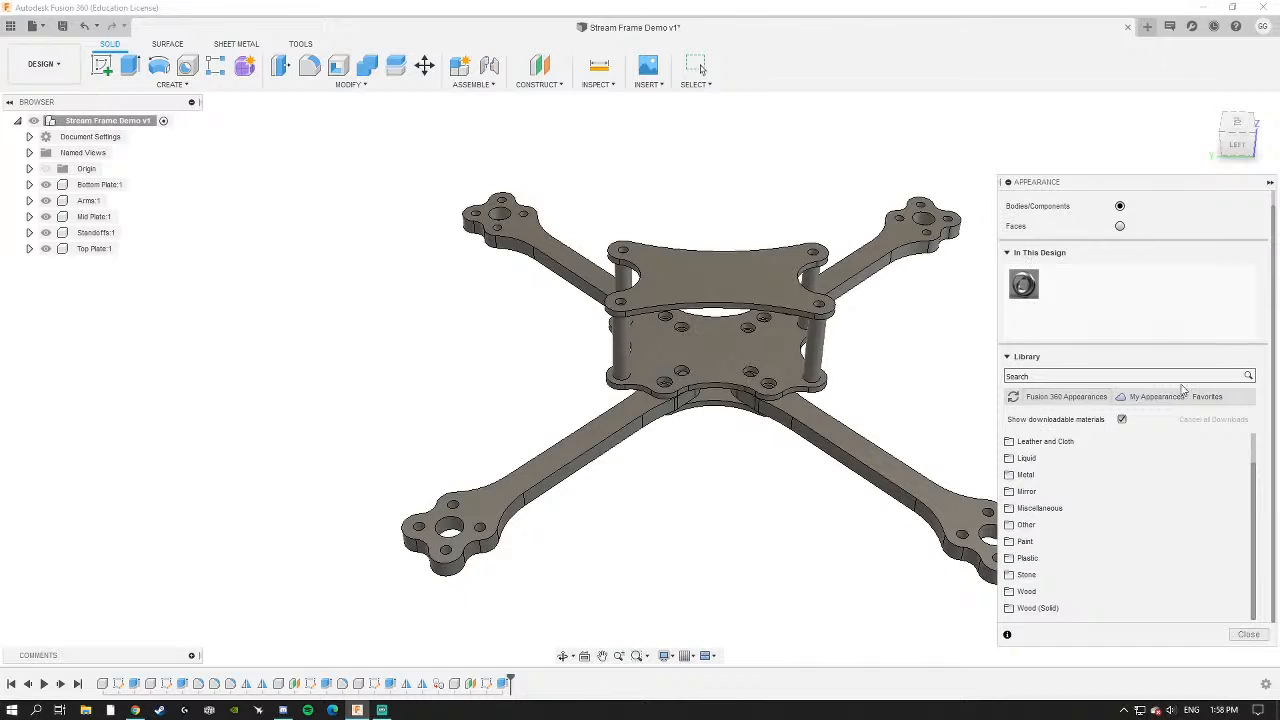
pyautogui.click(1022, 558)
pyautogui.scroll(-5, 1078, 560)
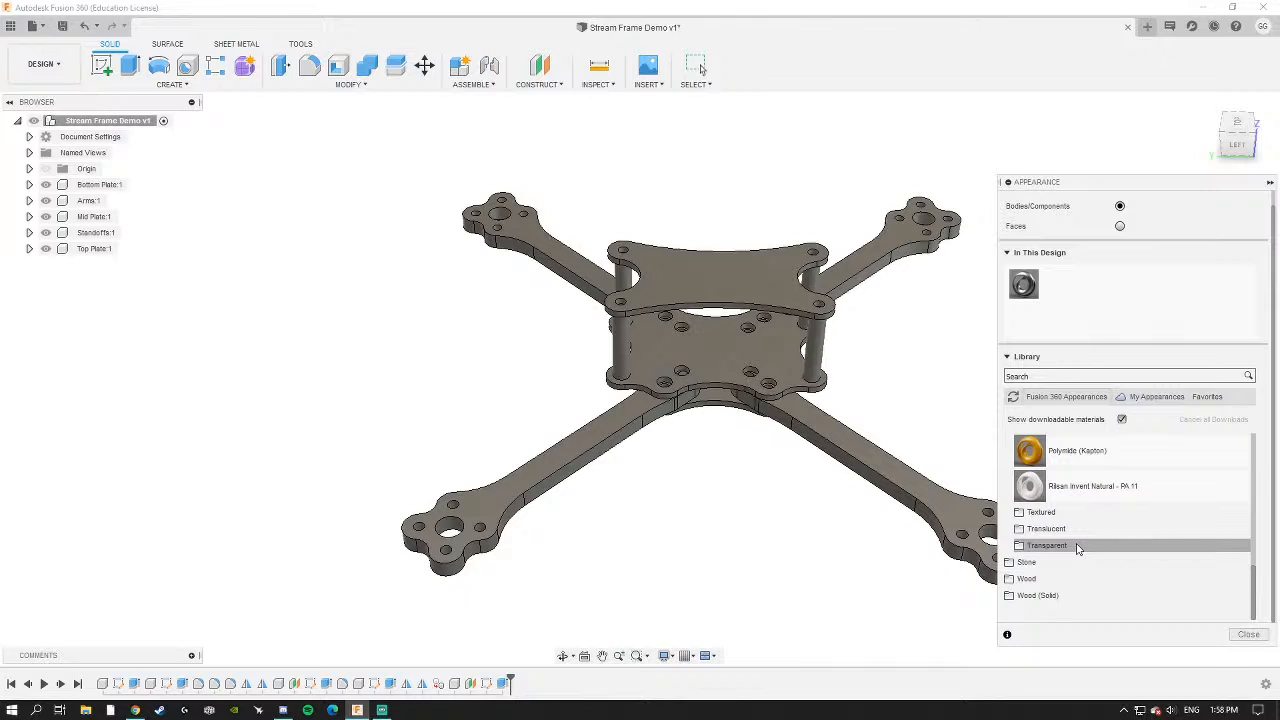
pyautogui.scroll(5, 1077, 548)
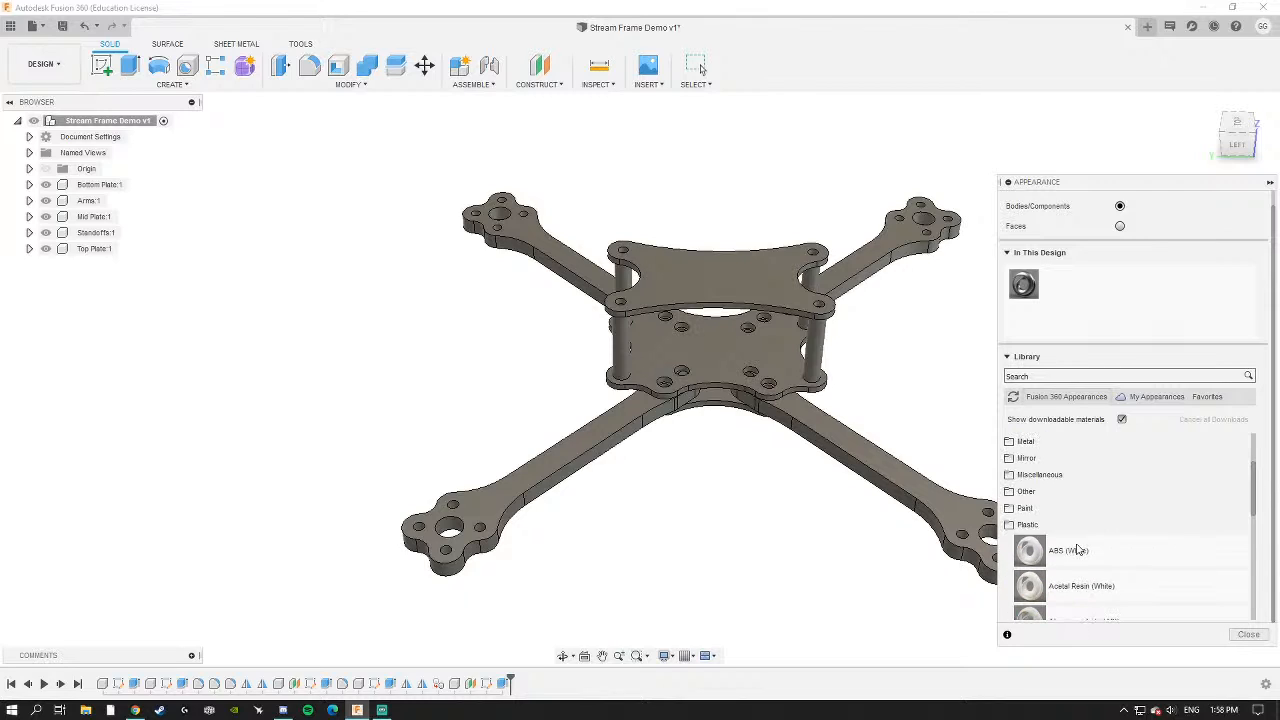
pyautogui.scroll(-3, 1080, 545)
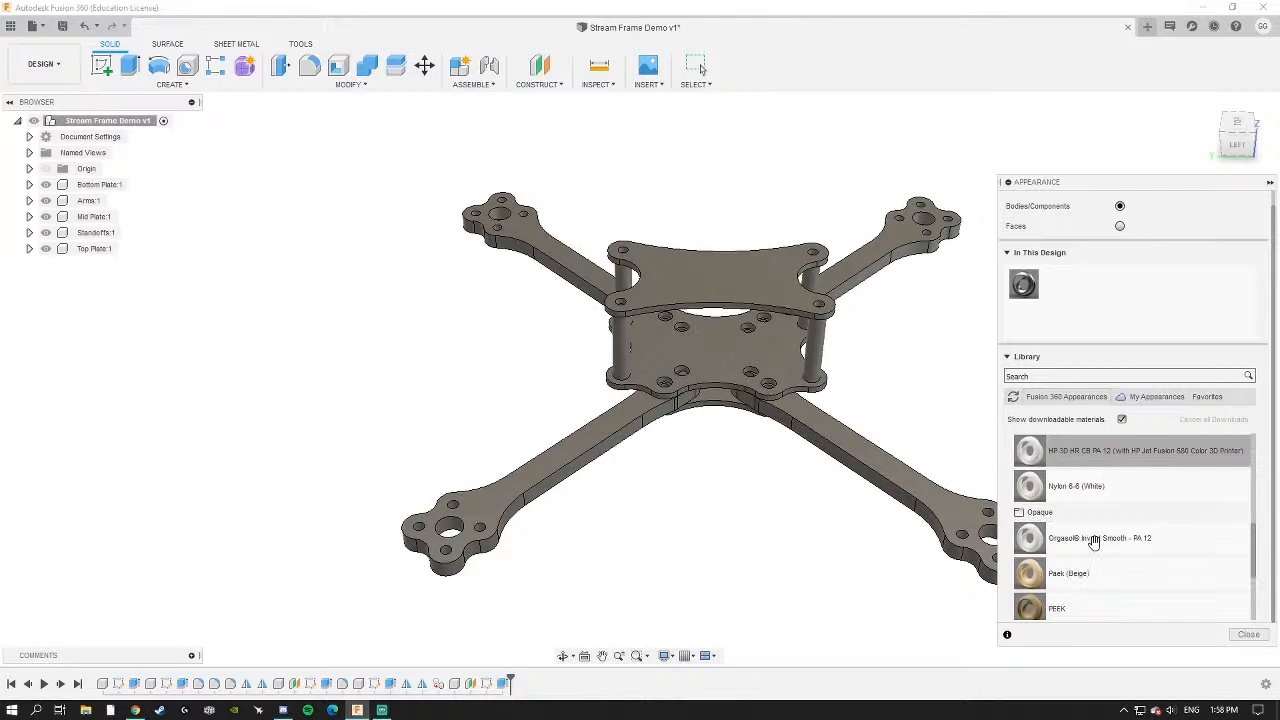
pyautogui.scroll(-4, 1088, 538)
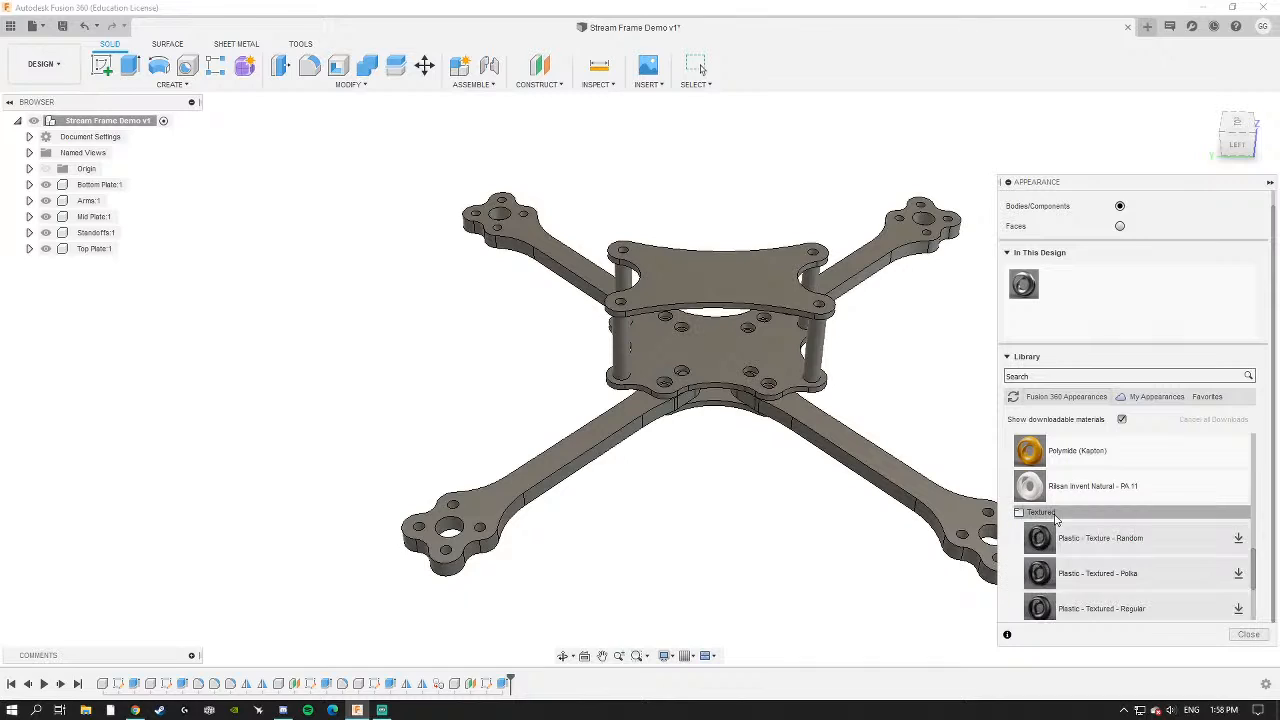
pyautogui.scroll(-2, 1068, 524)
pyautogui.scroll(-2, 1080, 583)
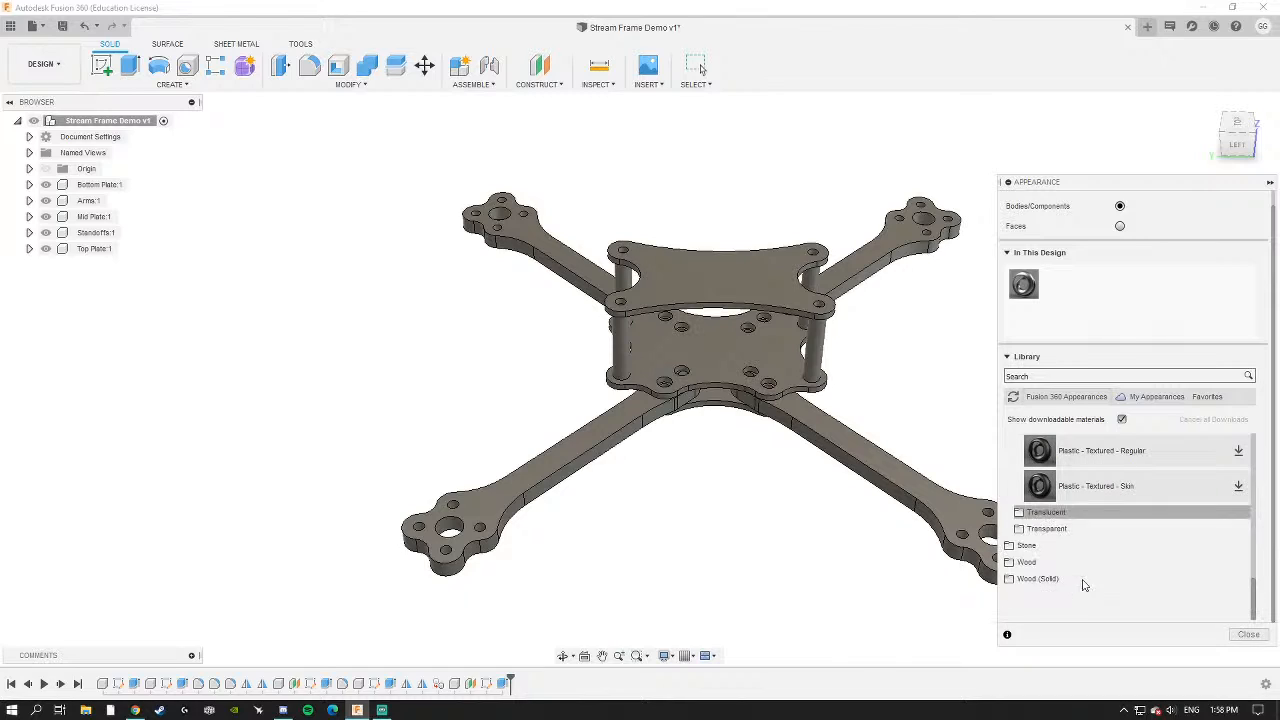
pyautogui.click(1082, 519)
pyautogui.scroll(-4, 1082, 525)
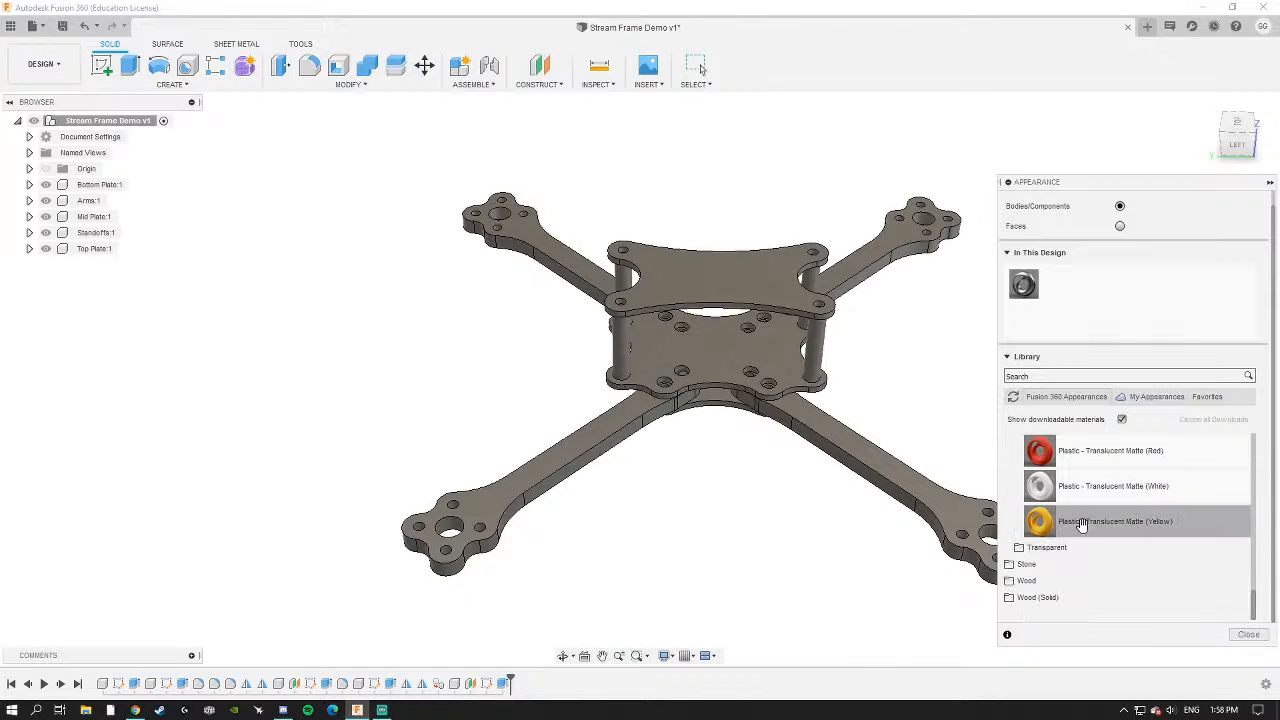
pyautogui.click(1087, 547)
pyautogui.scroll(3, 1088, 551)
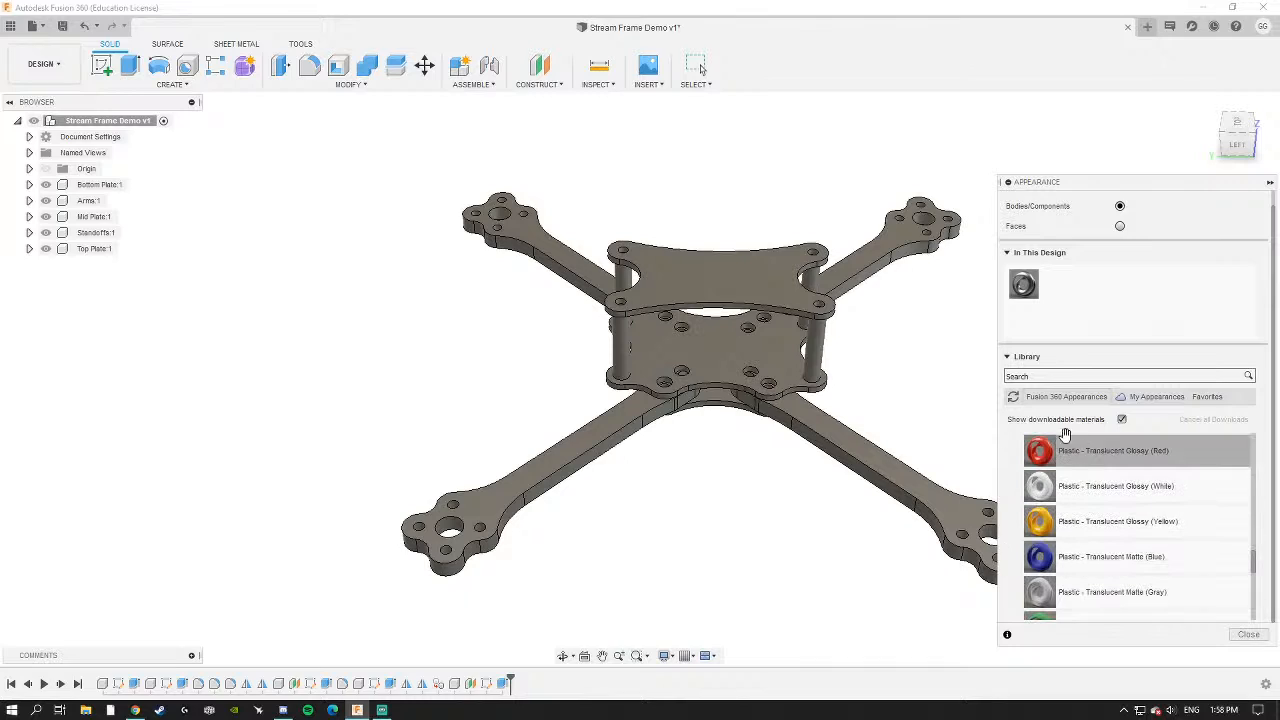
# Search the appearance library for "carbon" and apply Carbon Fiber - Plain to the Mid Plate.
pyautogui.click(1047, 375)
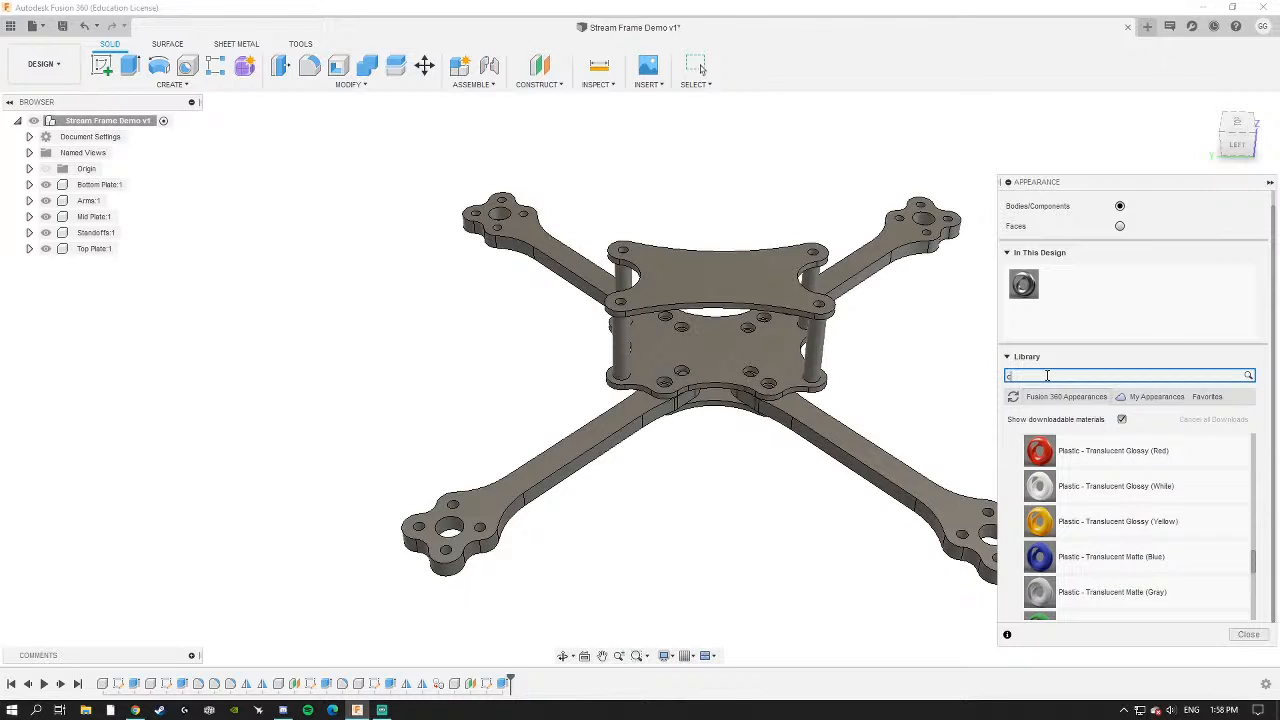
pyautogui.write('carbon')
pyautogui.press('Return')
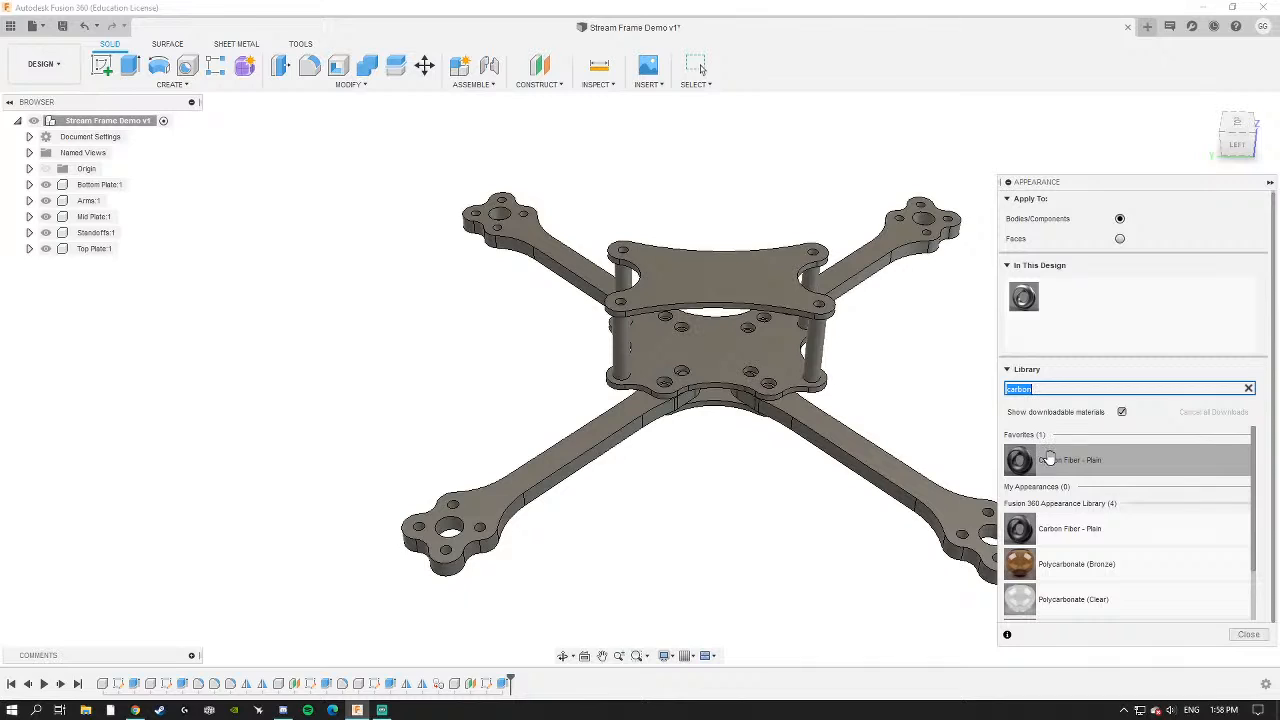
pyautogui.moveTo(1048, 462); pyautogui.dragTo(722, 402)
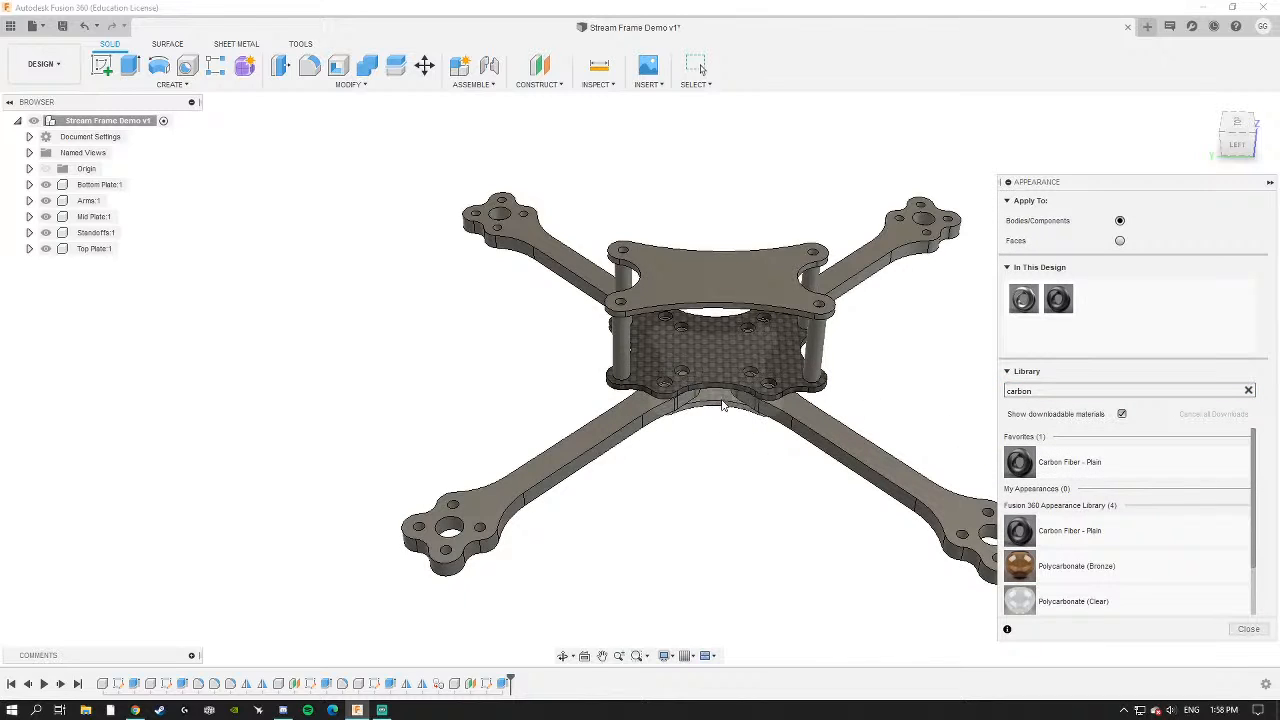
# Apply Carbon Fiber - Plain to the arms, Bottom Plate and Top Plate, leaving the standoffs as they are.
pyautogui.moveTo(1052, 468); pyautogui.dragTo(892, 279)
pyautogui.moveTo(1050, 462); pyautogui.dragTo(586, 279)
pyautogui.scroll(-3, 748, 368)
pyautogui.keyDown('shift'); pyautogui.moveTo(740, 372); pyautogui.dragTo(692, 366, button='middle'); pyautogui.keyUp('shift')
pyautogui.scroll(3, 690, 340)
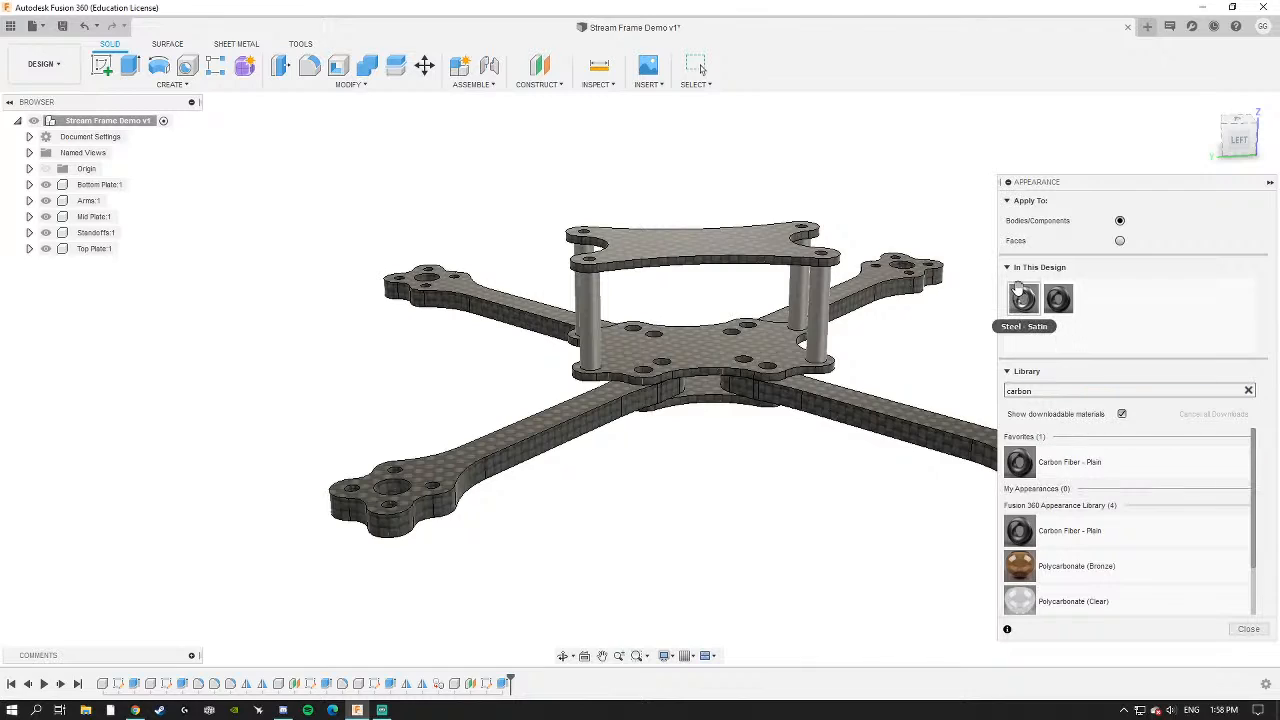
pyautogui.keyDown('shift'); pyautogui.moveTo(690, 302); pyautogui.dragTo(708, 332, button='middle'); pyautogui.keyUp('shift')
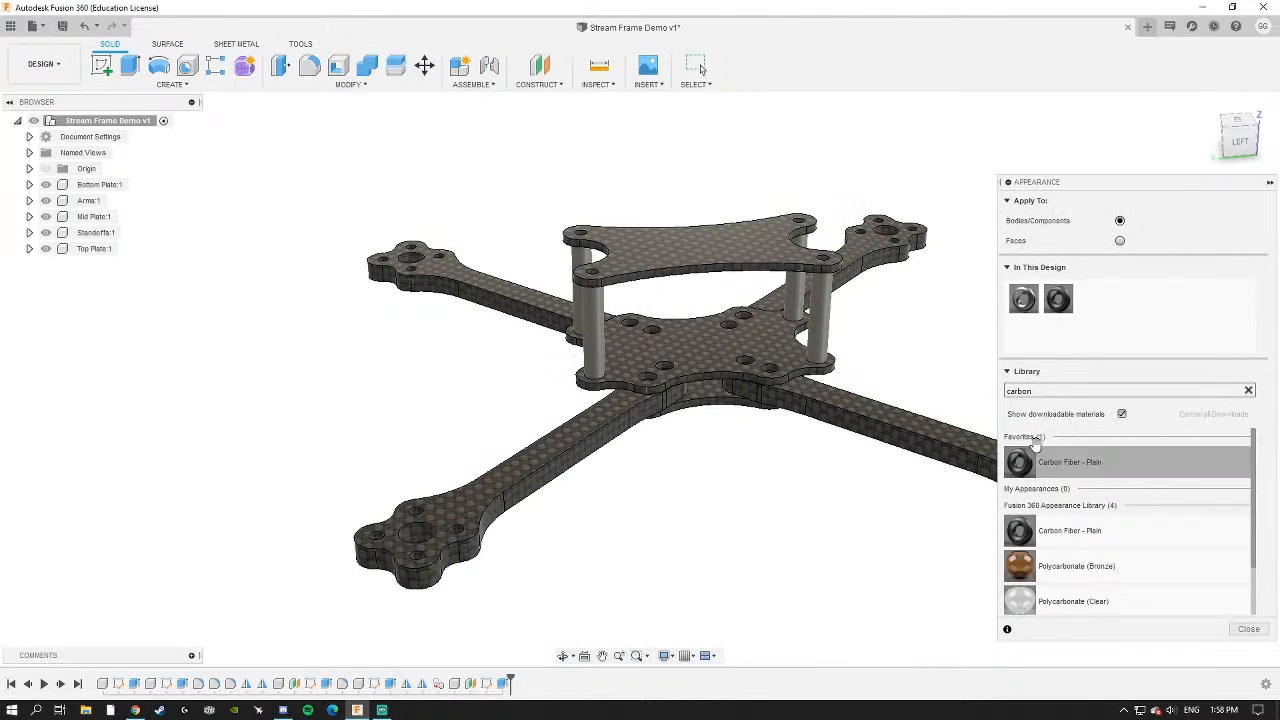
# Clear the "carbon" search from the appearance library and browse to the Aluminum finishes in the Metal category.
pyautogui.moveTo(1038, 389); pyautogui.dragTo(1020, 388)
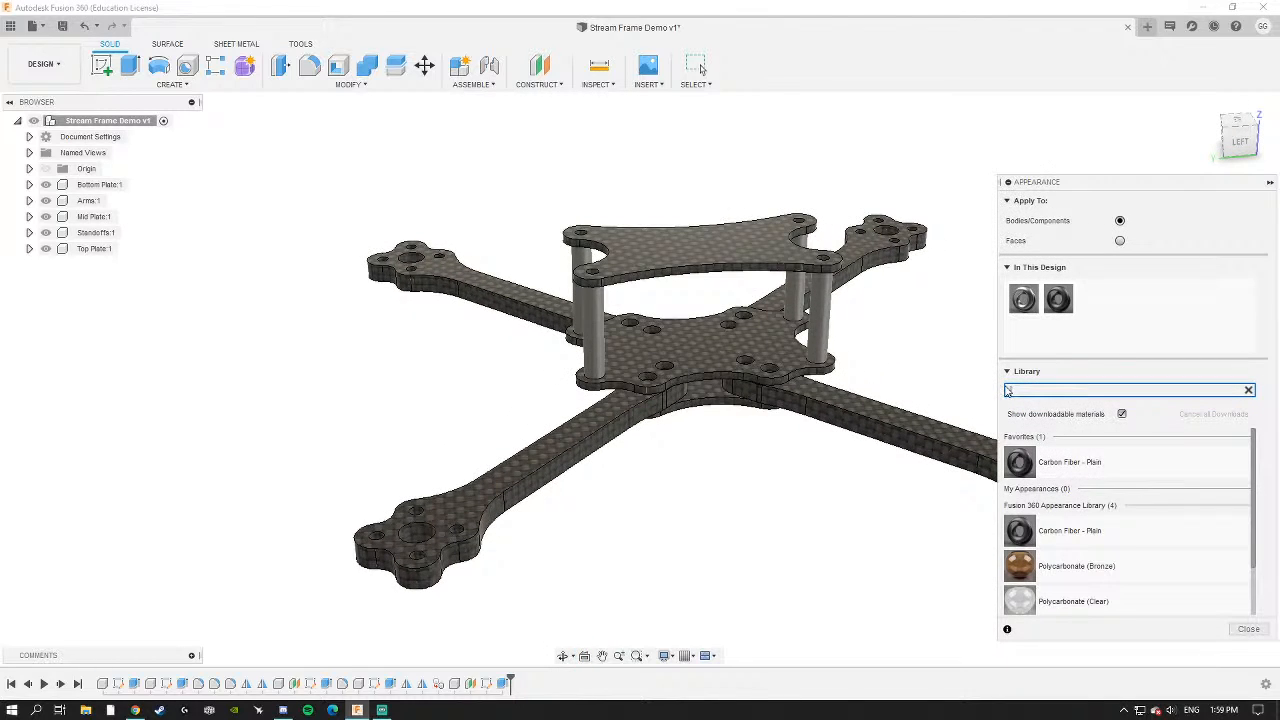
pyautogui.press('Escape')
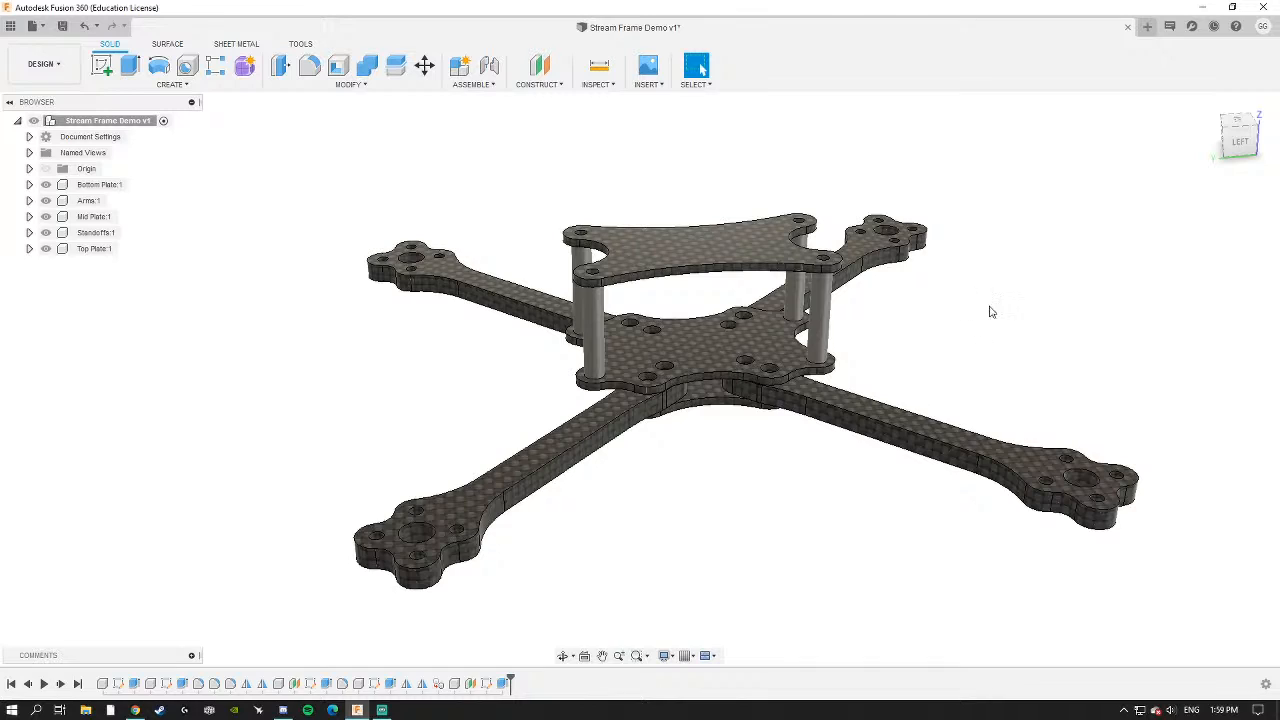
pyautogui.press('a')
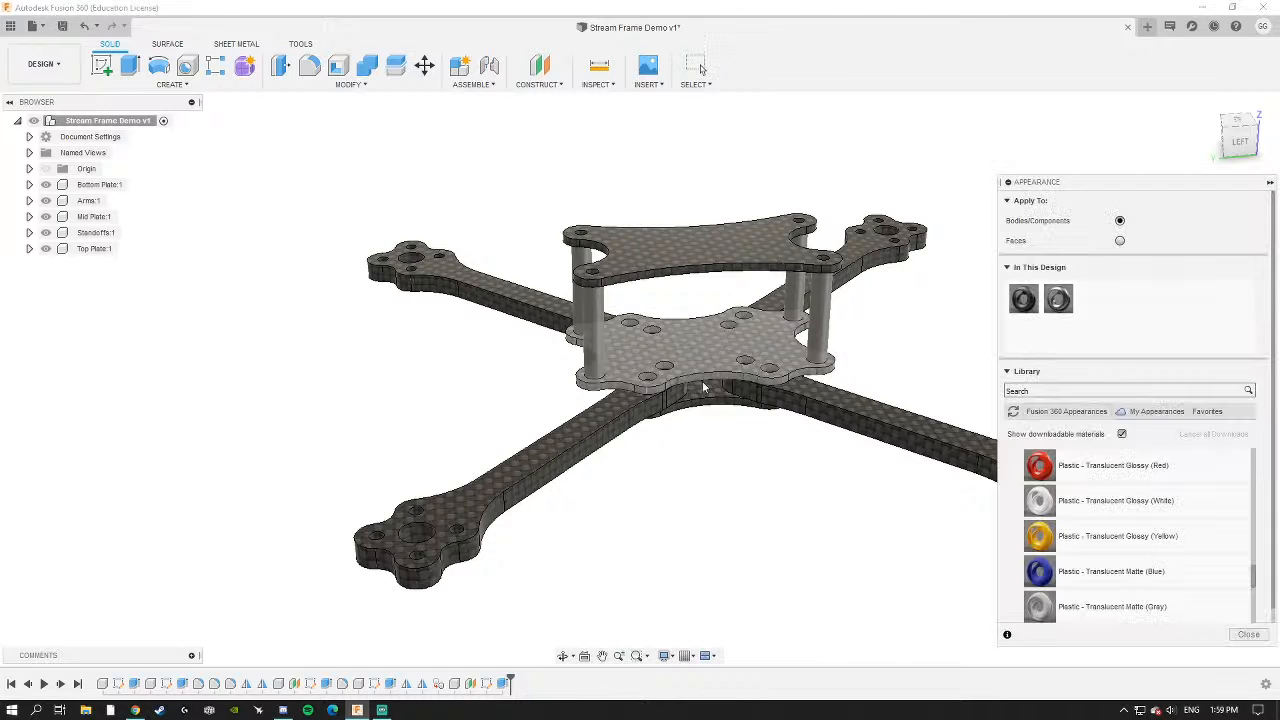
pyautogui.click(1046, 389)
pyautogui.scroll(10, 1140, 480)
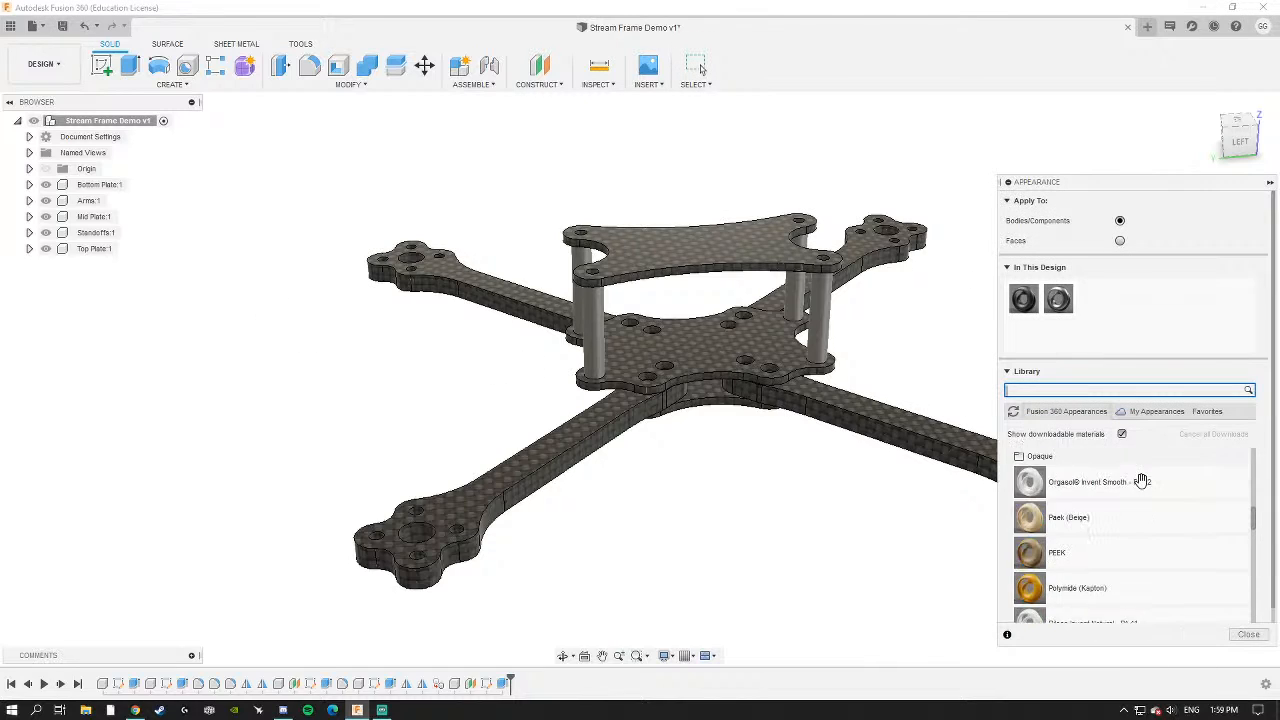
pyautogui.scroll(-4, 1046, 510)
pyautogui.scroll(3, 1038, 512)
pyautogui.click(1030, 507)
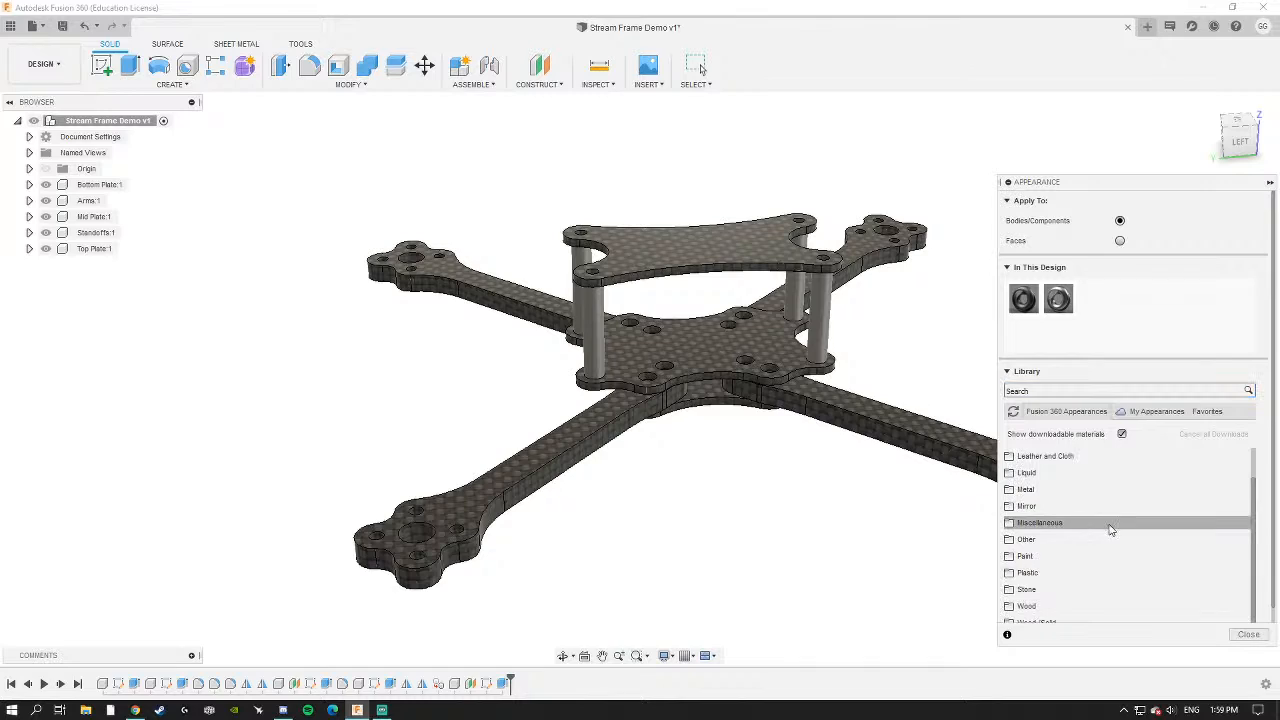
pyautogui.click(1071, 489)
pyautogui.click(1071, 506)
pyautogui.scroll(-2, 1097, 555)
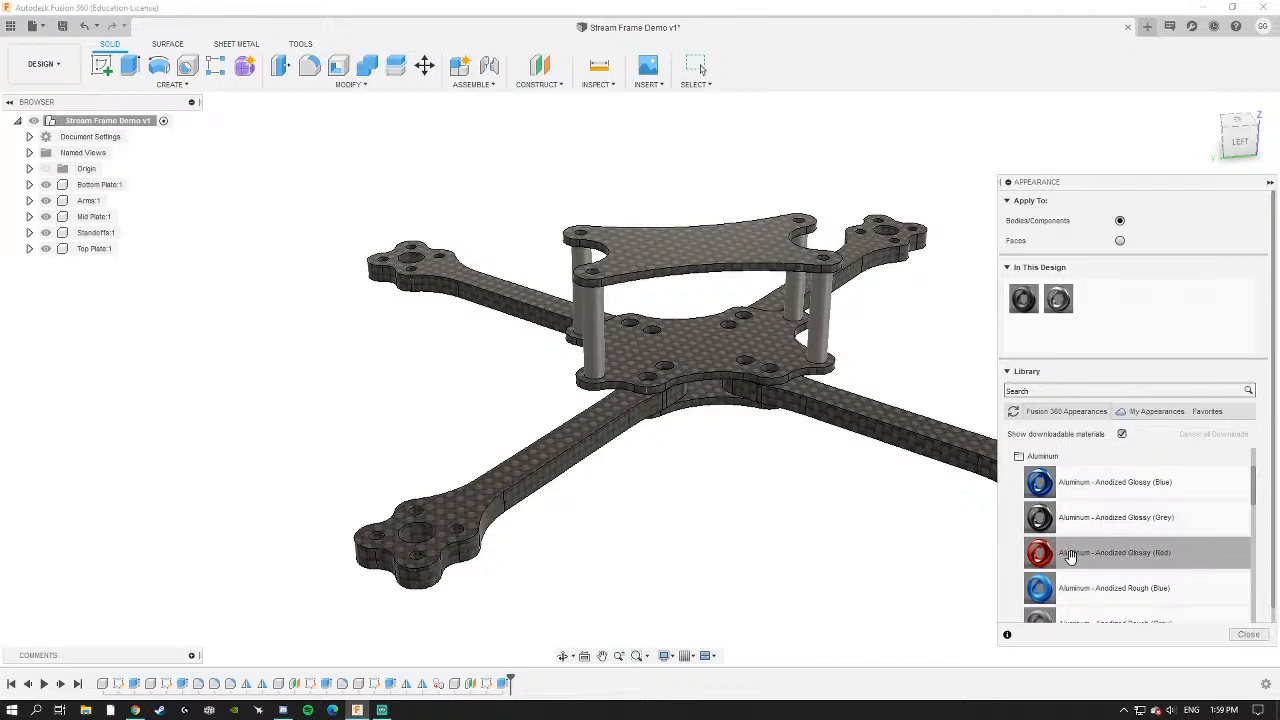
# Apply Aluminum - Anodized Glossy (Red) to all four standoffs and close the Appearance settings.
pyautogui.moveTo(1072, 556); pyautogui.dragTo(596, 345)
pyautogui.keyDown('shift'); pyautogui.moveTo(638, 383); pyautogui.dragTo(697, 424, button='middle'); pyautogui.keyUp('shift')
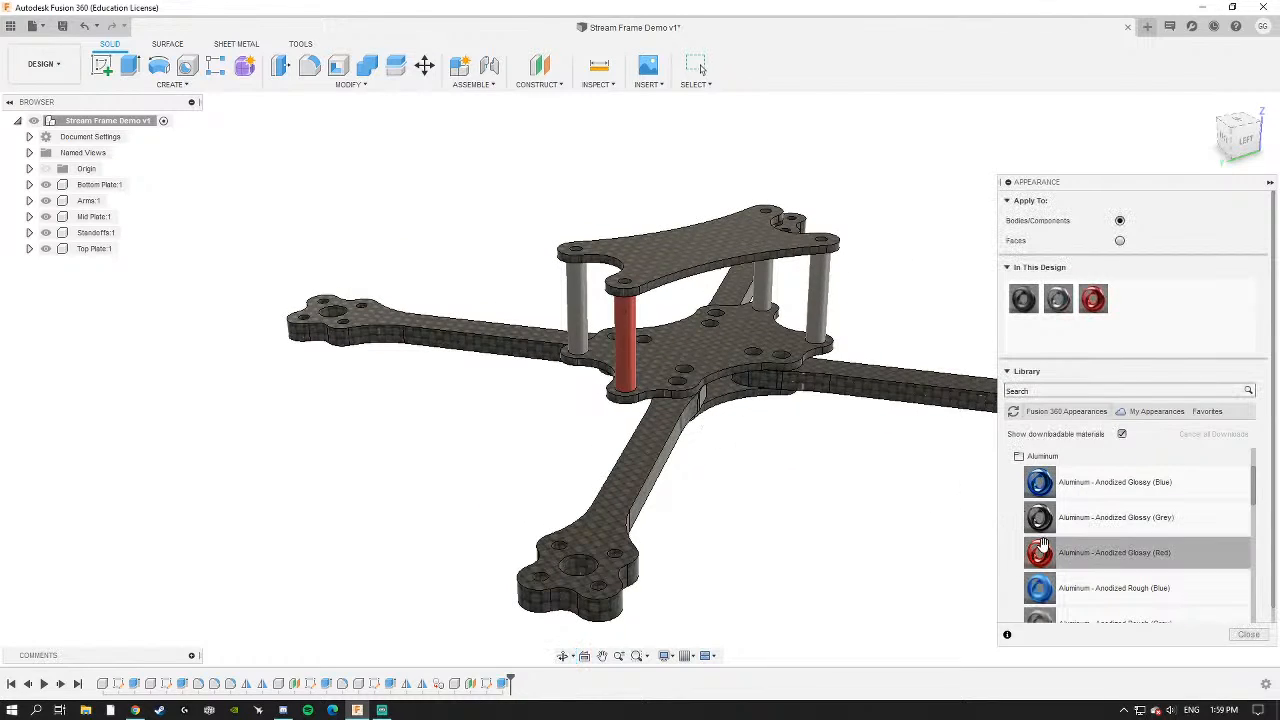
pyautogui.moveTo(1045, 552); pyautogui.dragTo(578, 302)
pyautogui.moveTo(1058, 552); pyautogui.dragTo(820, 315)
pyautogui.scroll(2, 1051, 483)
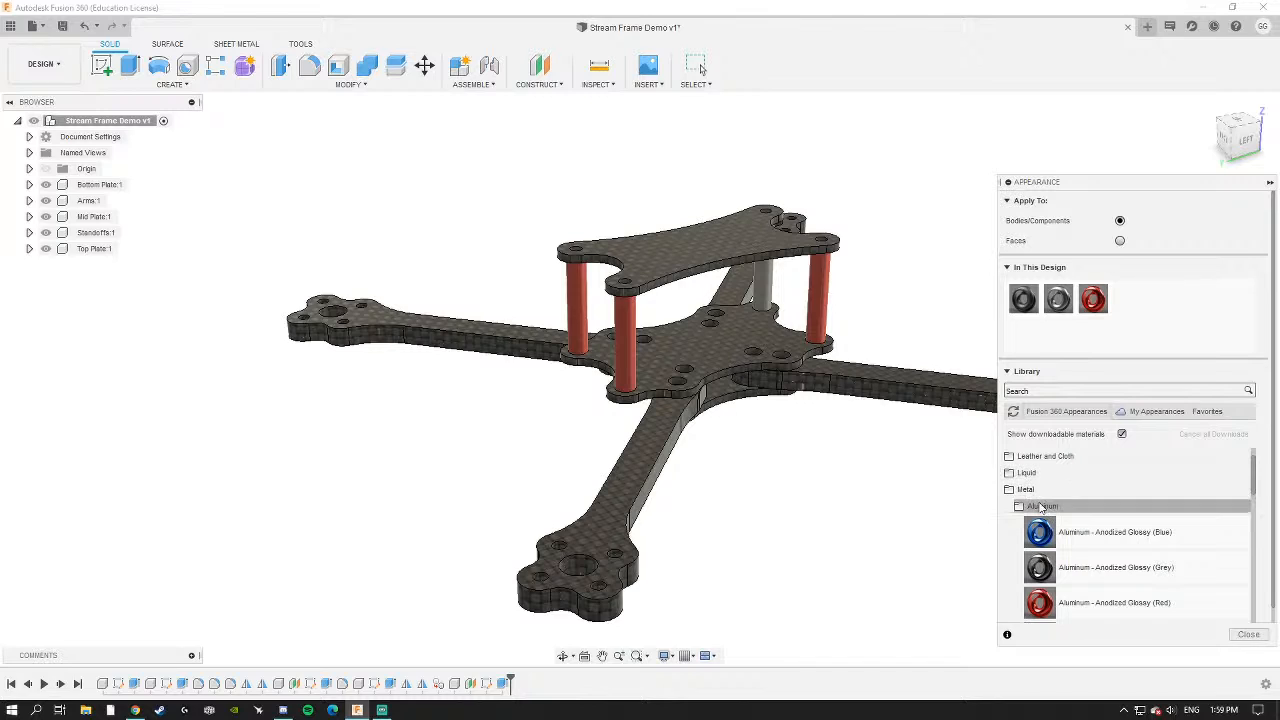
pyautogui.moveTo(1040, 602); pyautogui.dragTo(762, 283)
pyautogui.keyDown('shift'); pyautogui.moveTo(762, 285); pyautogui.dragTo(610, 380, button='middle'); pyautogui.keyUp('shift')
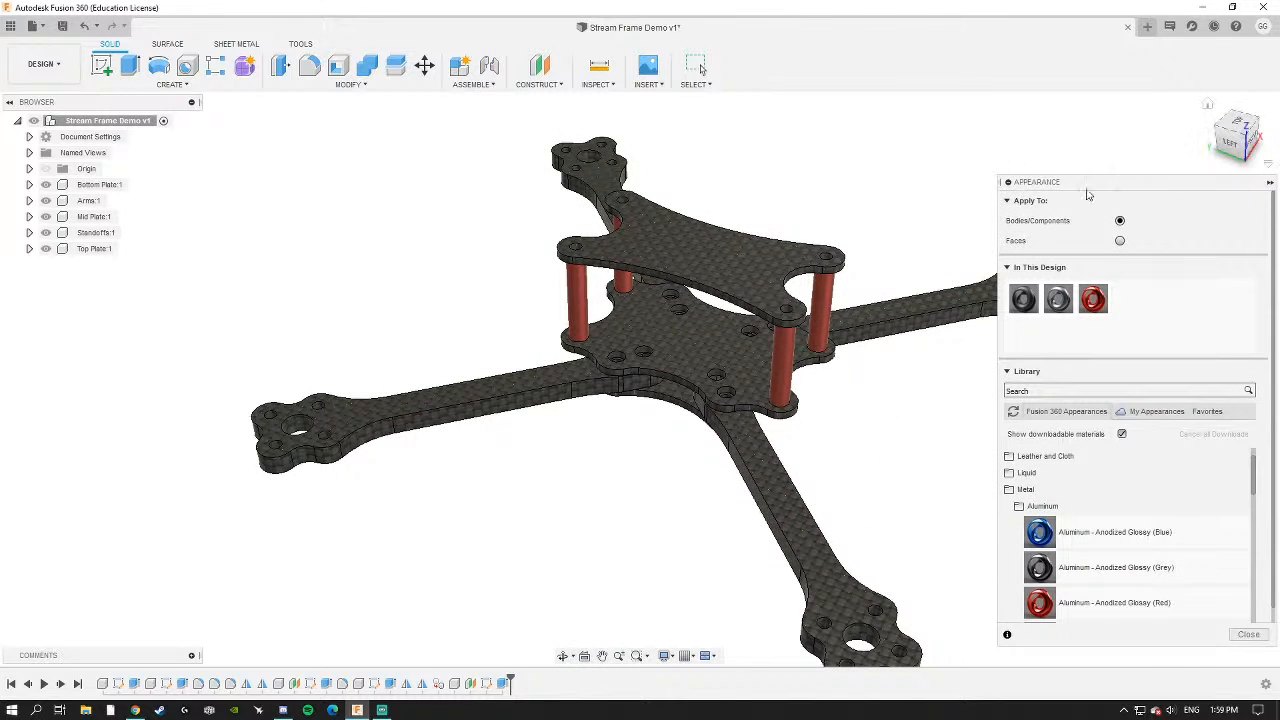
pyautogui.press('Escape')
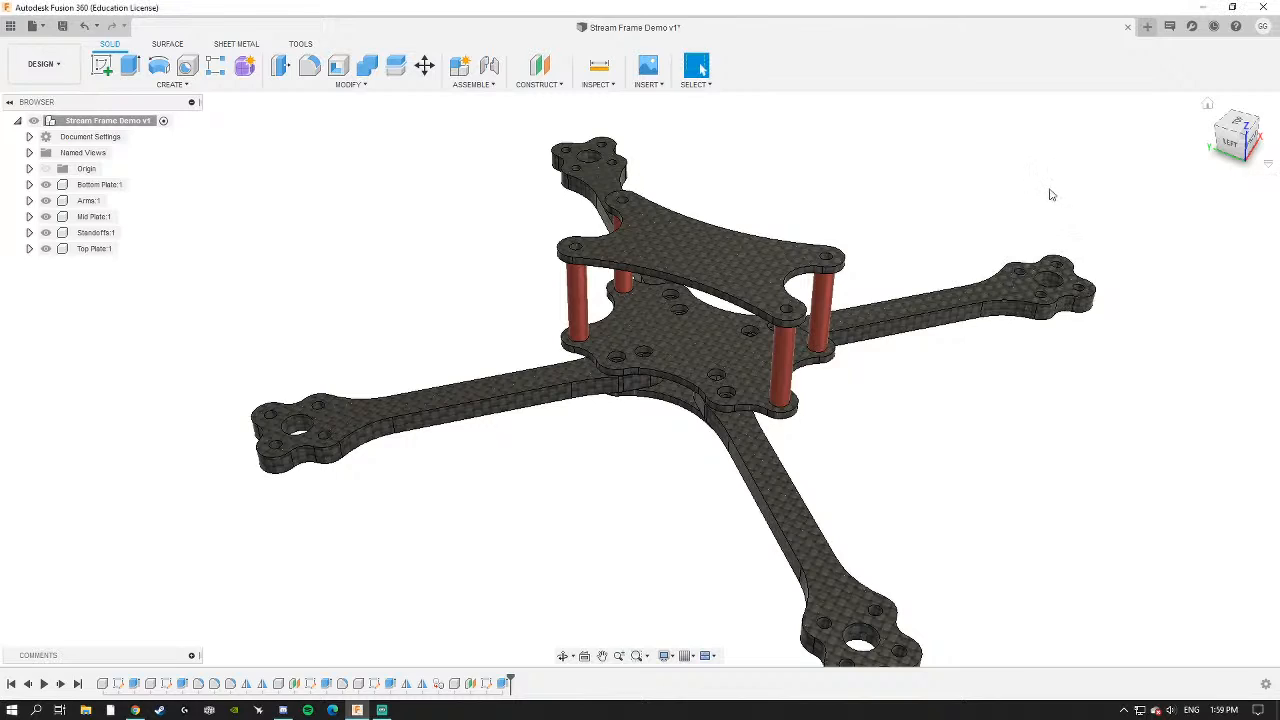
# Inspect the finished materials on the frame from above and close up, focusing on the Top Plate and standoffs.
pyautogui.scroll(-4, 855, 340)
pyautogui.keyDown('shift'); pyautogui.moveTo(858, 340); pyautogui.dragTo(752, 338, button='middle'); pyautogui.keyUp('shift')
pyautogui.scroll(7, 765, 325)
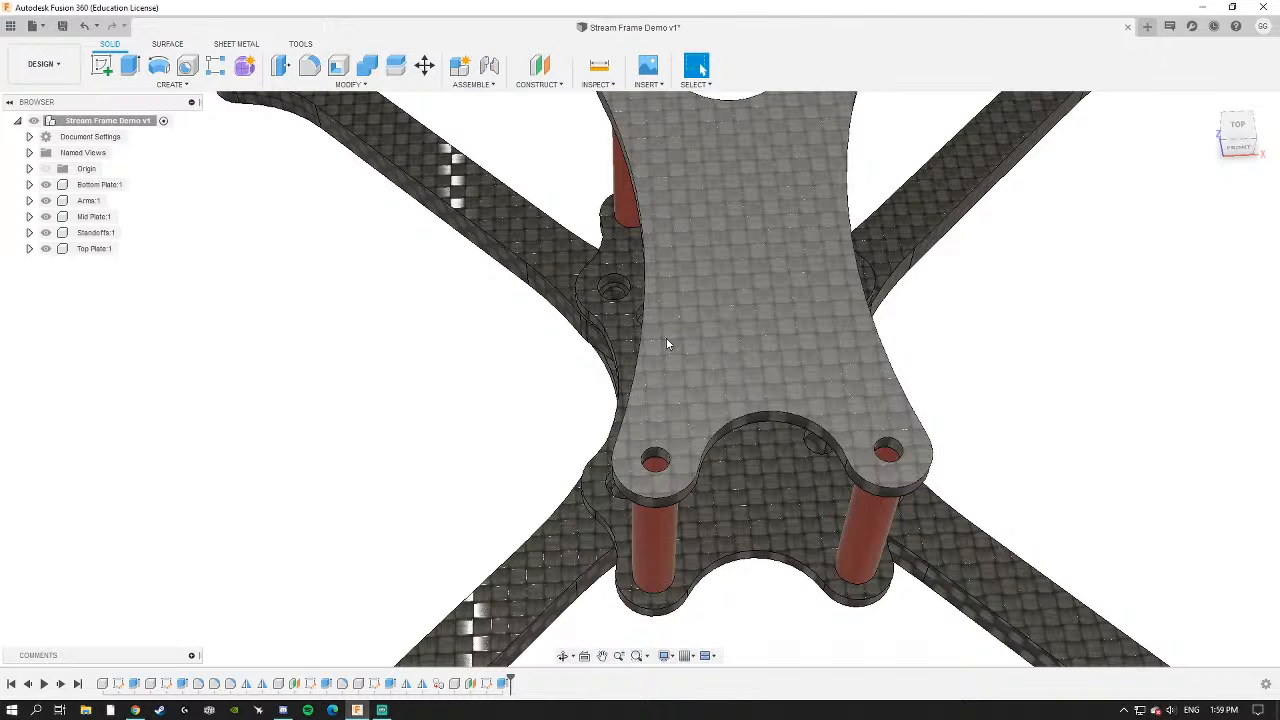
pyautogui.scroll(-4, 688, 344)
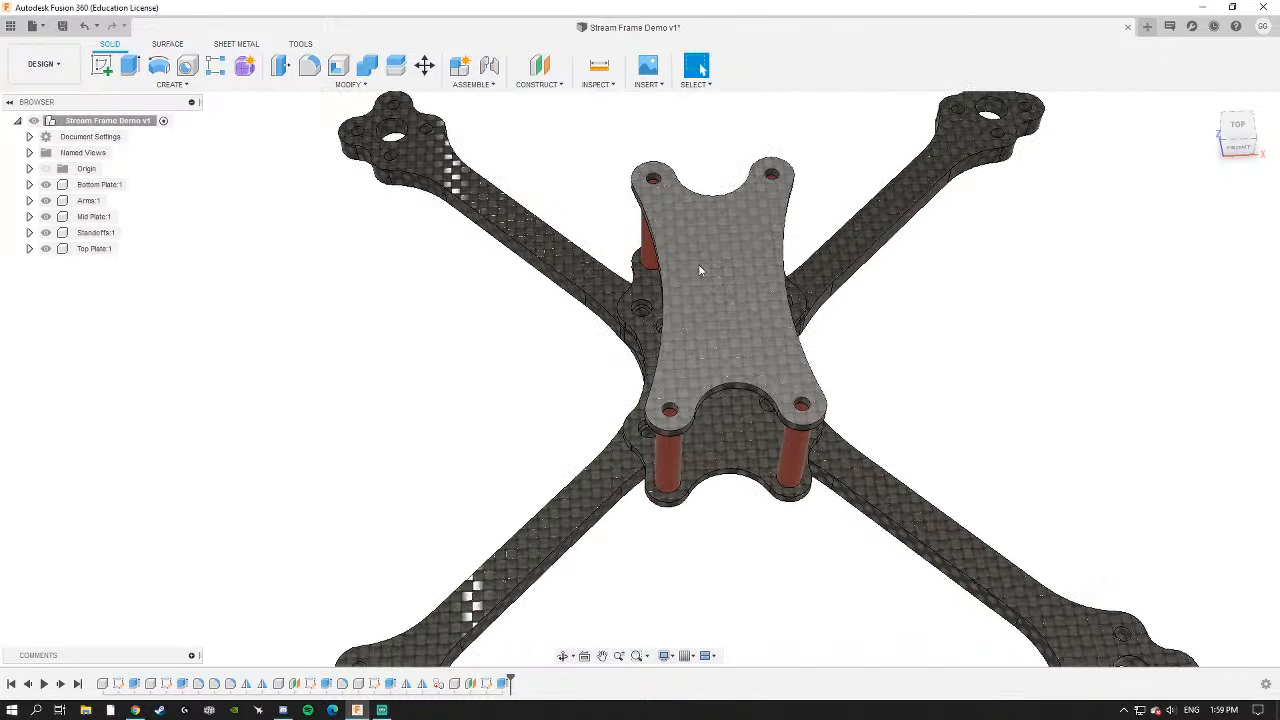
pyautogui.scroll(5, 680, 284)
pyautogui.keyDown('shift'); pyautogui.moveTo(713, 326); pyautogui.dragTo(705, 364, button='middle'); pyautogui.keyUp('shift')
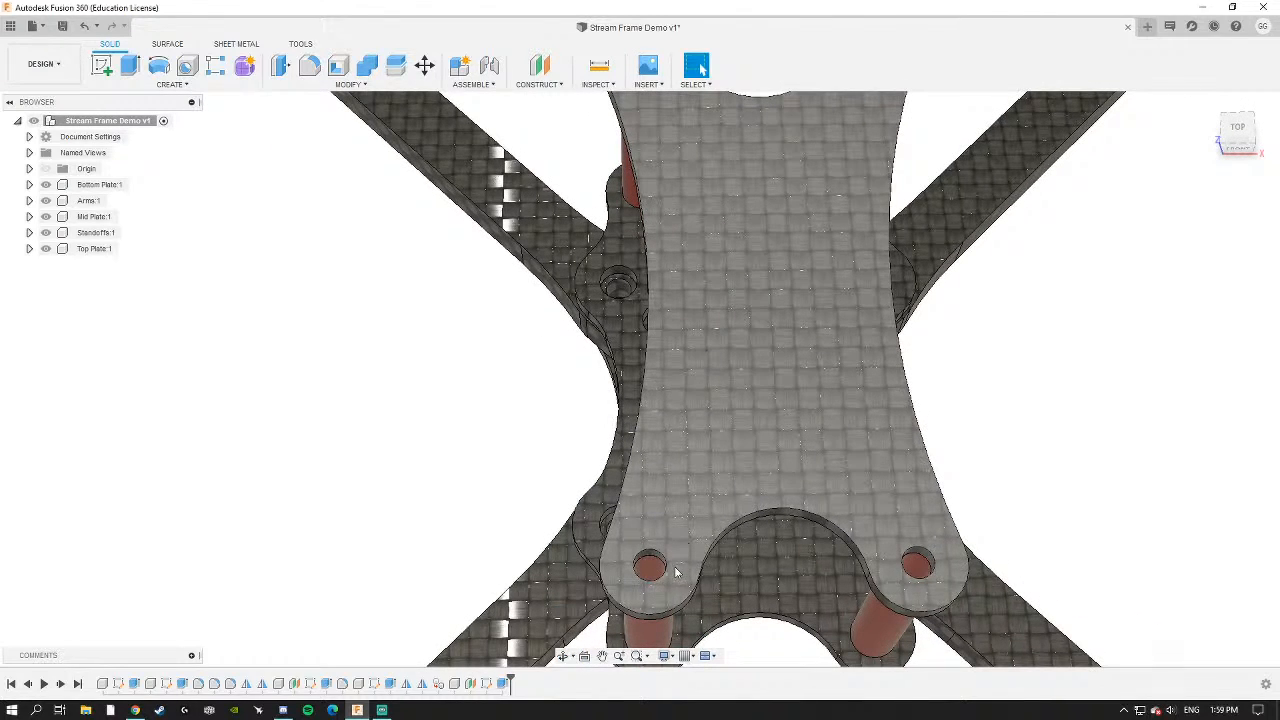
pyautogui.click(681, 283)
pyautogui.click(513, 348)
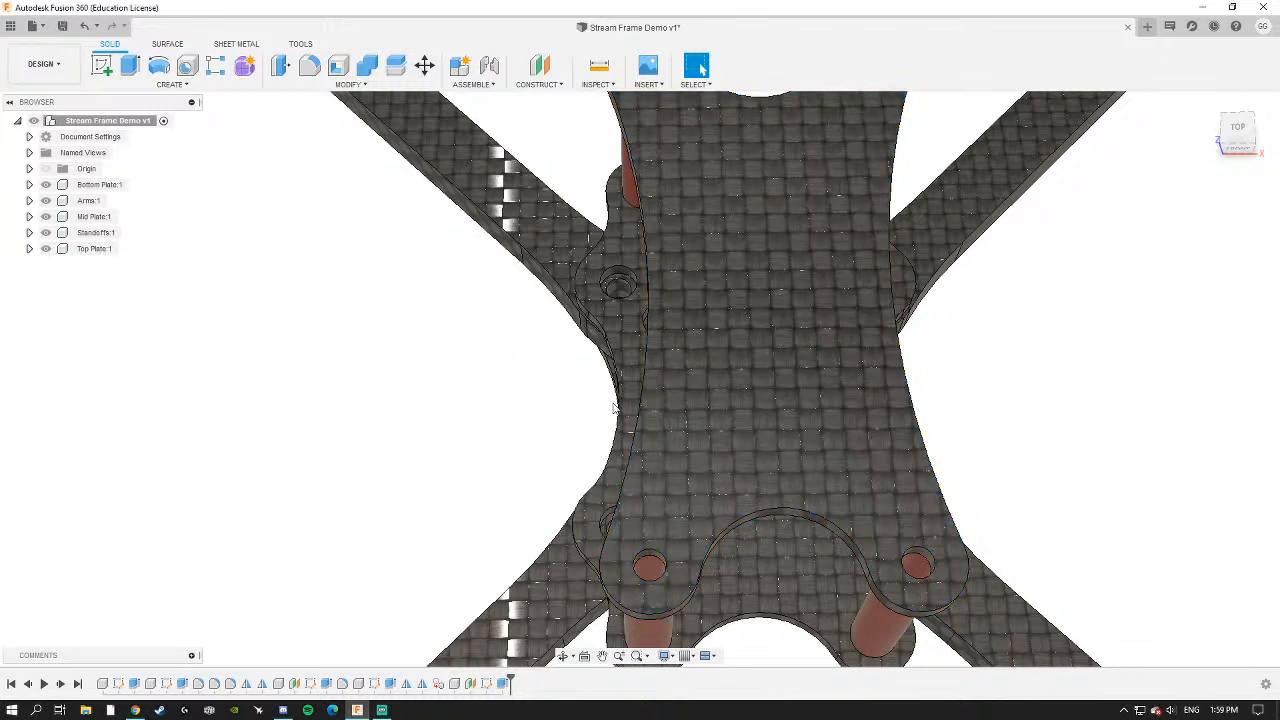
pyautogui.scroll(-3, 693, 290)
pyautogui.moveTo(692, 229); pyautogui.dragTo(694, 303, button='middle')
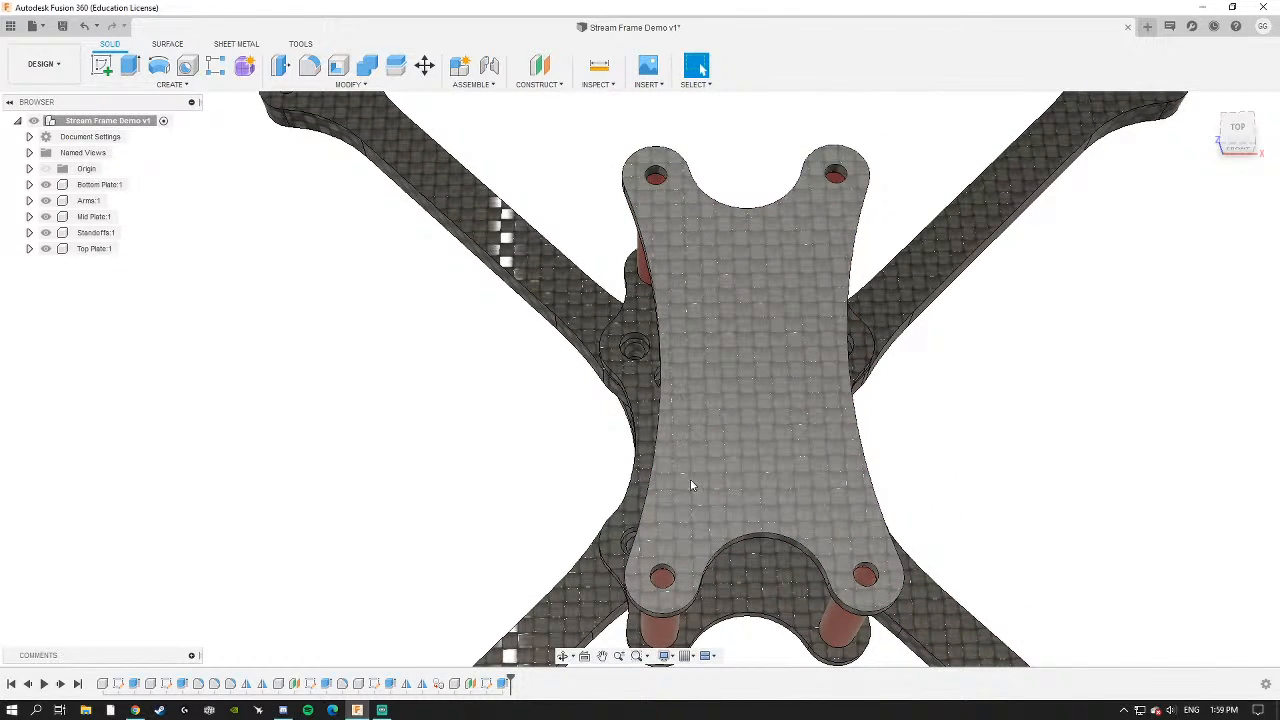
pyautogui.moveTo(684, 547); pyautogui.dragTo(681, 497, button='middle')
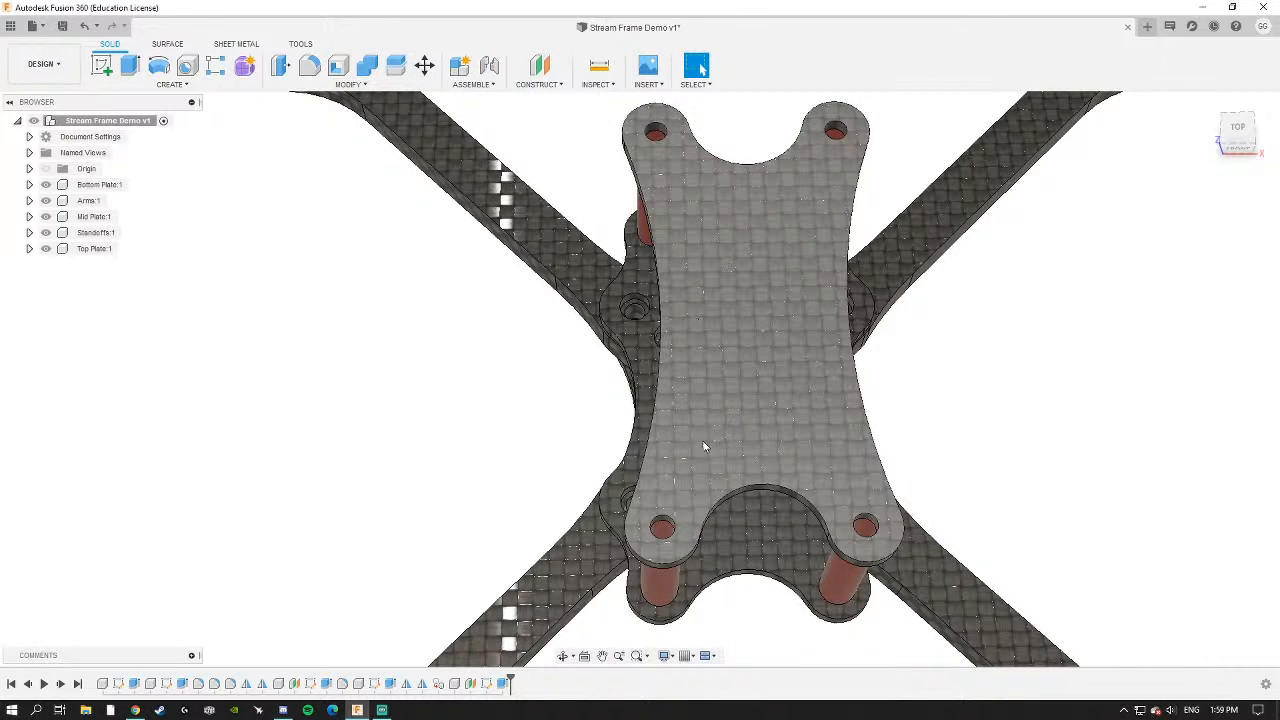
pyautogui.scroll(-3, 711, 400)
pyautogui.moveTo(710, 402); pyautogui.dragTo(670, 388, button='middle')
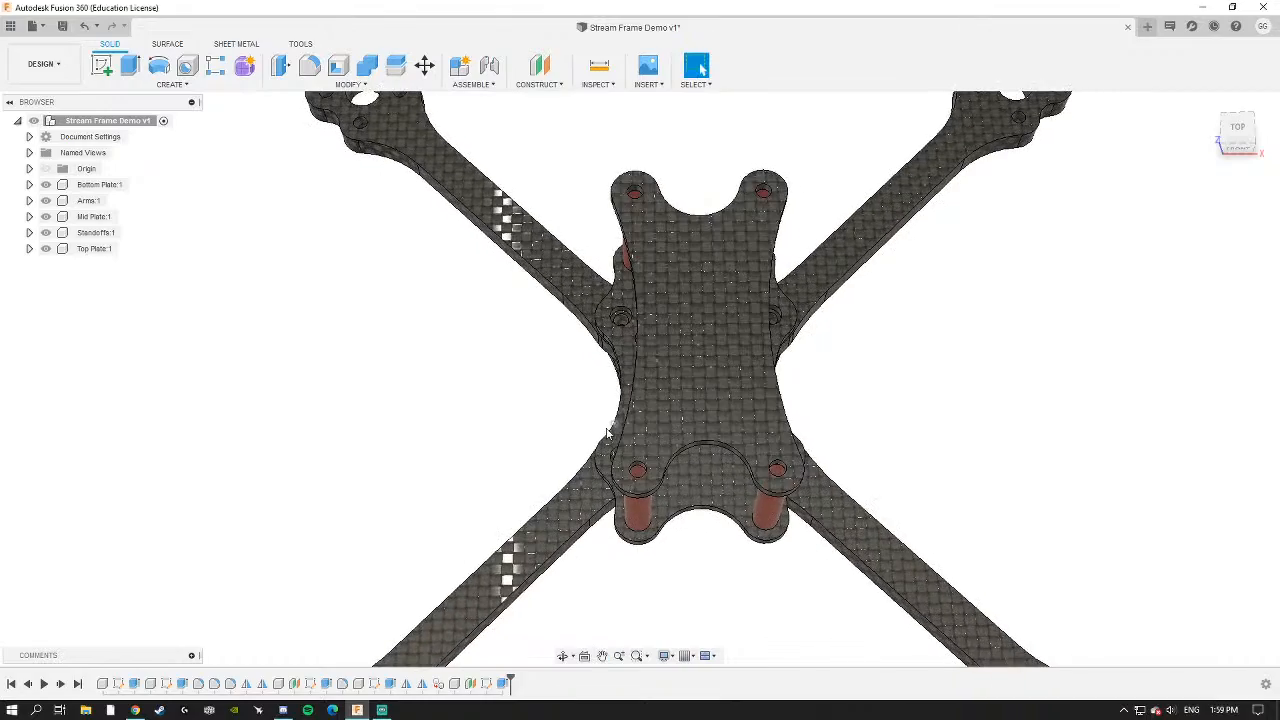
pyautogui.keyDown('shift'); pyautogui.moveTo(608, 434); pyautogui.dragTo(548, 360, button='middle'); pyautogui.keyUp('shift')
pyautogui.scroll(3, 621, 390)
# Hide the Top Plate and the Standoffs to expose the Mid Plate from above.
pyautogui.click(45, 249)
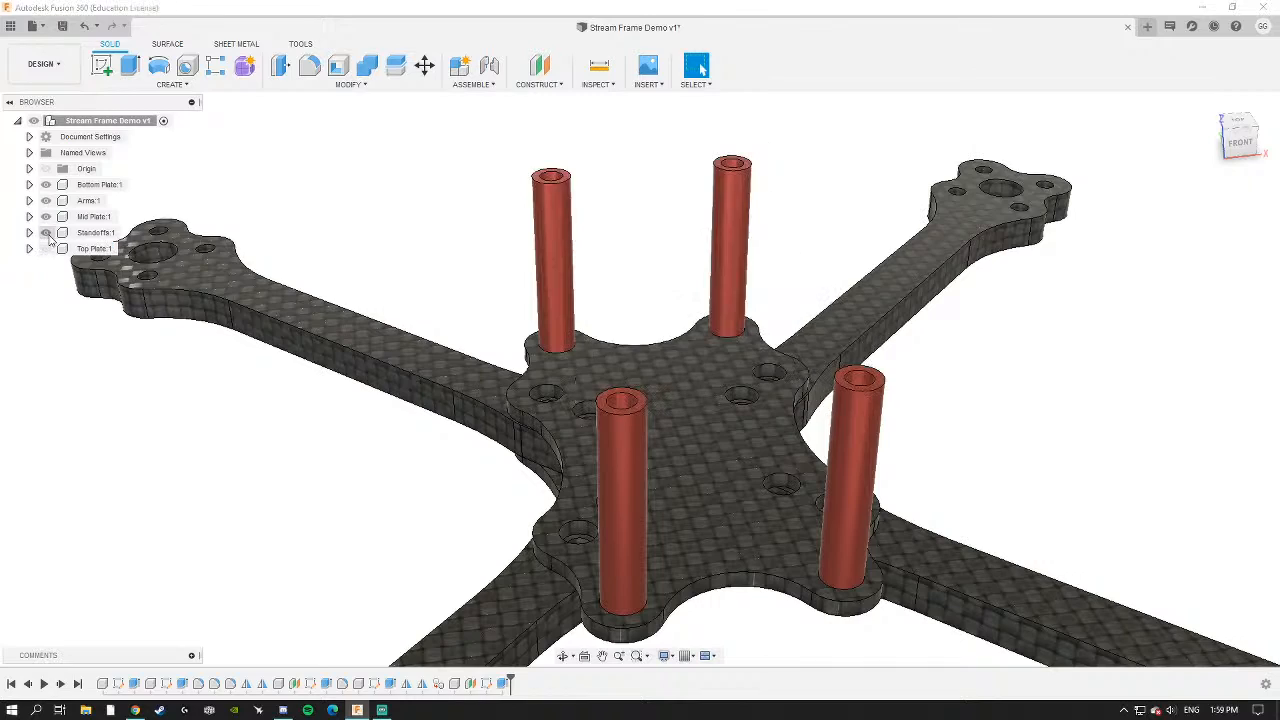
pyautogui.click(45, 233)
pyautogui.keyDown('shift'); pyautogui.moveTo(548, 284); pyautogui.dragTo(584, 352, button='middle'); pyautogui.keyUp('shift')
pyautogui.keyDown('shift'); pyautogui.moveTo(612, 298); pyautogui.dragTo(582, 296, button='middle'); pyautogui.keyUp('shift')
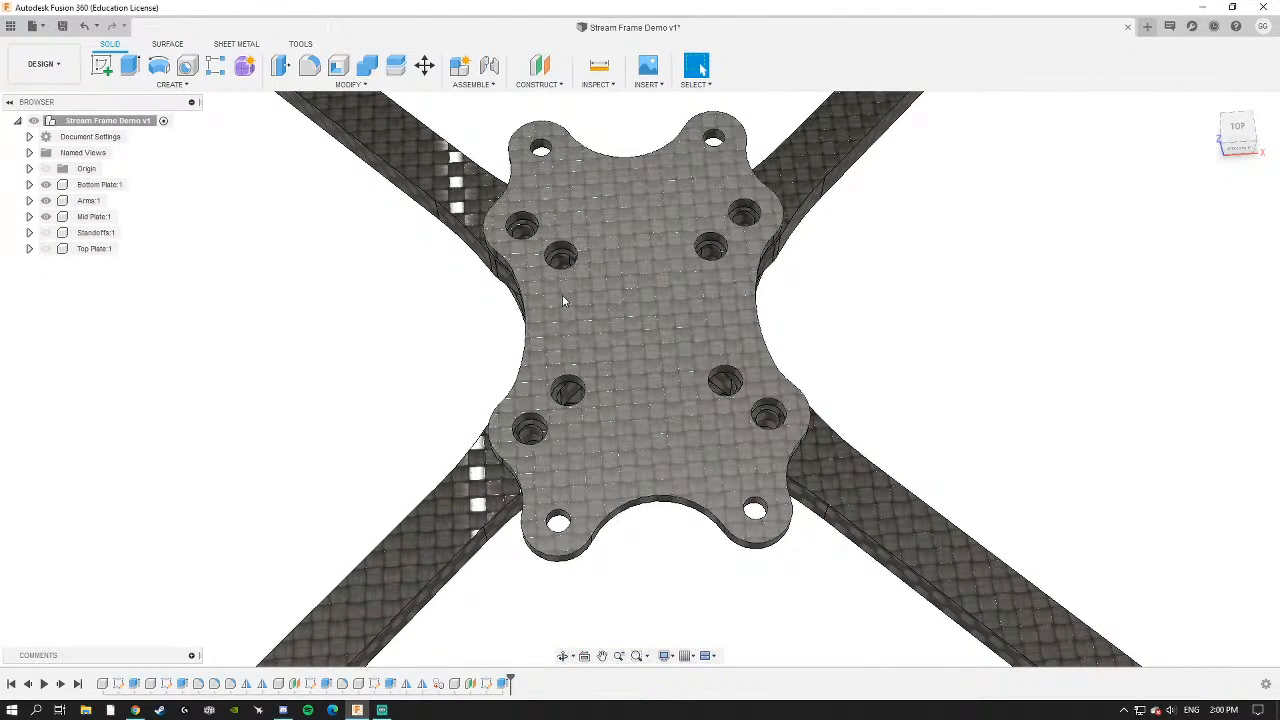
pyautogui.moveTo(595, 344); pyautogui.dragTo(611, 326, button='middle')
# Examine the Mid Plate's screw holes and free central area from above and at several angles.
pyautogui.click(563, 413)
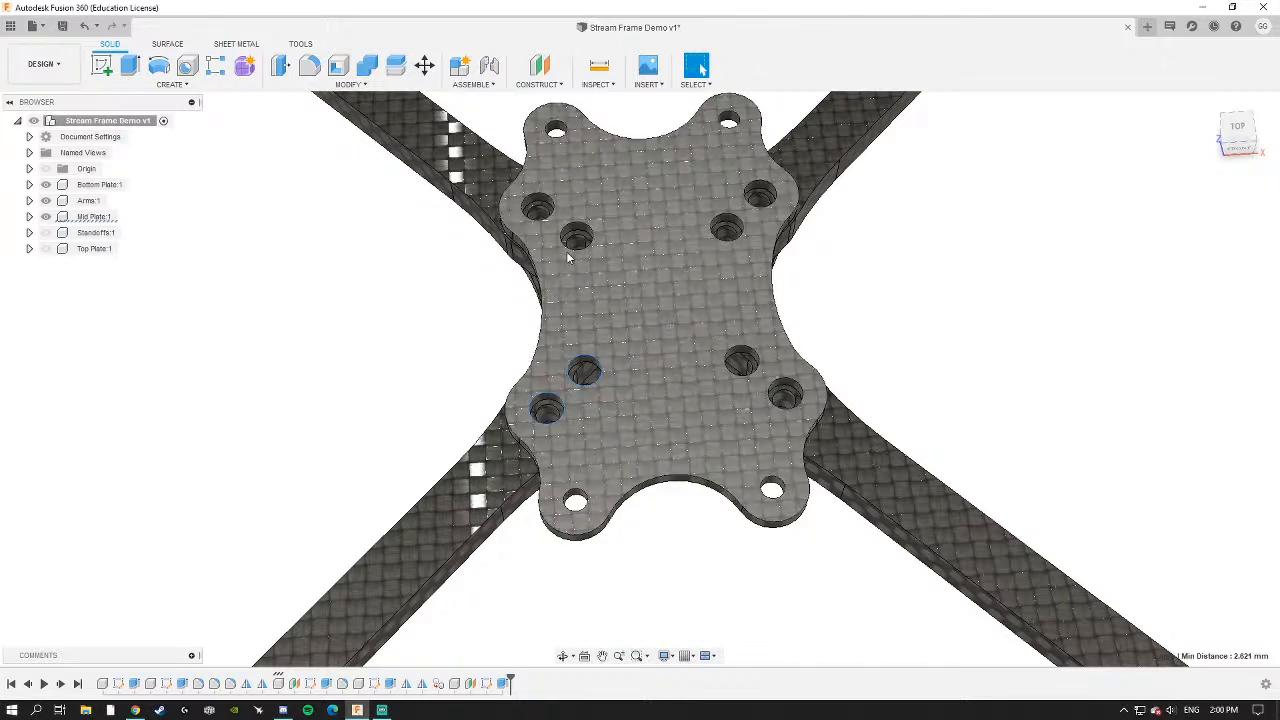
pyautogui.click(566, 233)
pyautogui.click(488, 266)
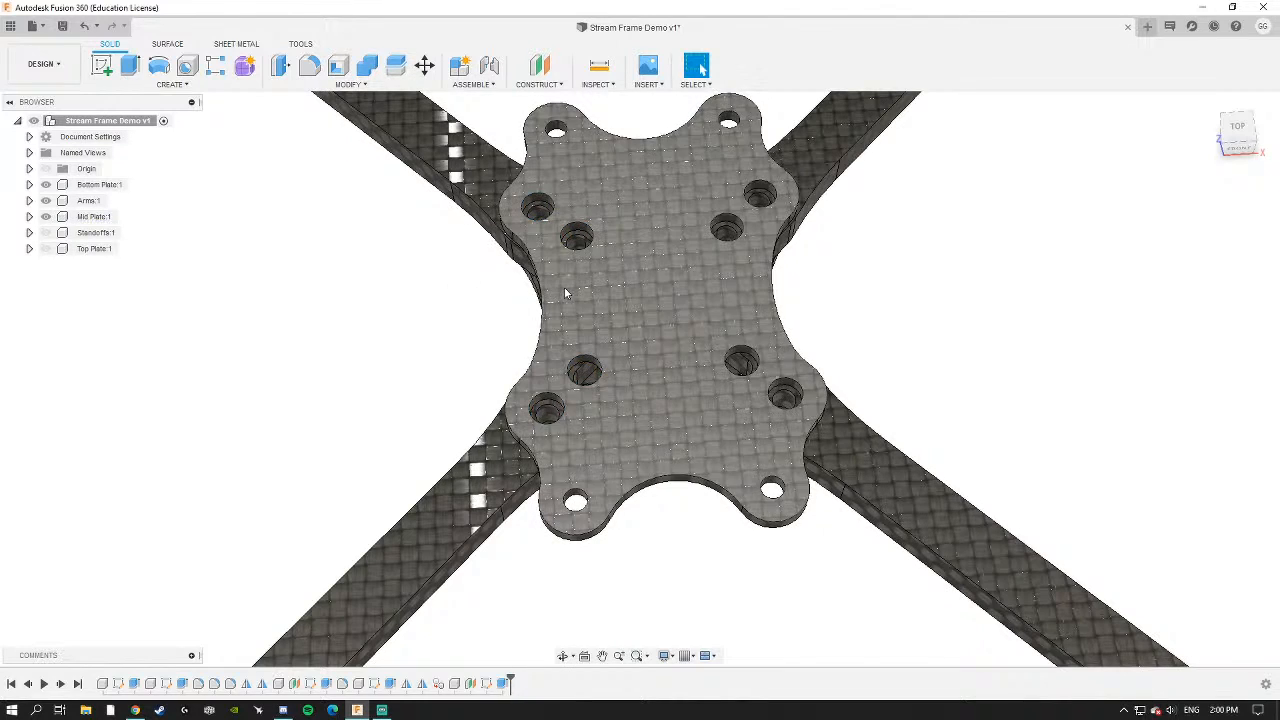
pyautogui.moveTo(582, 290); pyautogui.dragTo(603, 285, button='middle')
pyautogui.scroll(2, 606, 435)
pyautogui.moveTo(606, 435)
pyautogui.keyDown('shift'); pyautogui.mouseDown(button='middle')
pyautogui.moveTo(632, 180)
pyautogui.moveTo(616, 327)
pyautogui.moveTo(605, 285)
pyautogui.moveTo(620, 322)
pyautogui.moveTo(620, 447)
pyautogui.mouseUp(button='middle'); pyautogui.keyUp('shift')
pyautogui.scroll(-4, 613, 347)
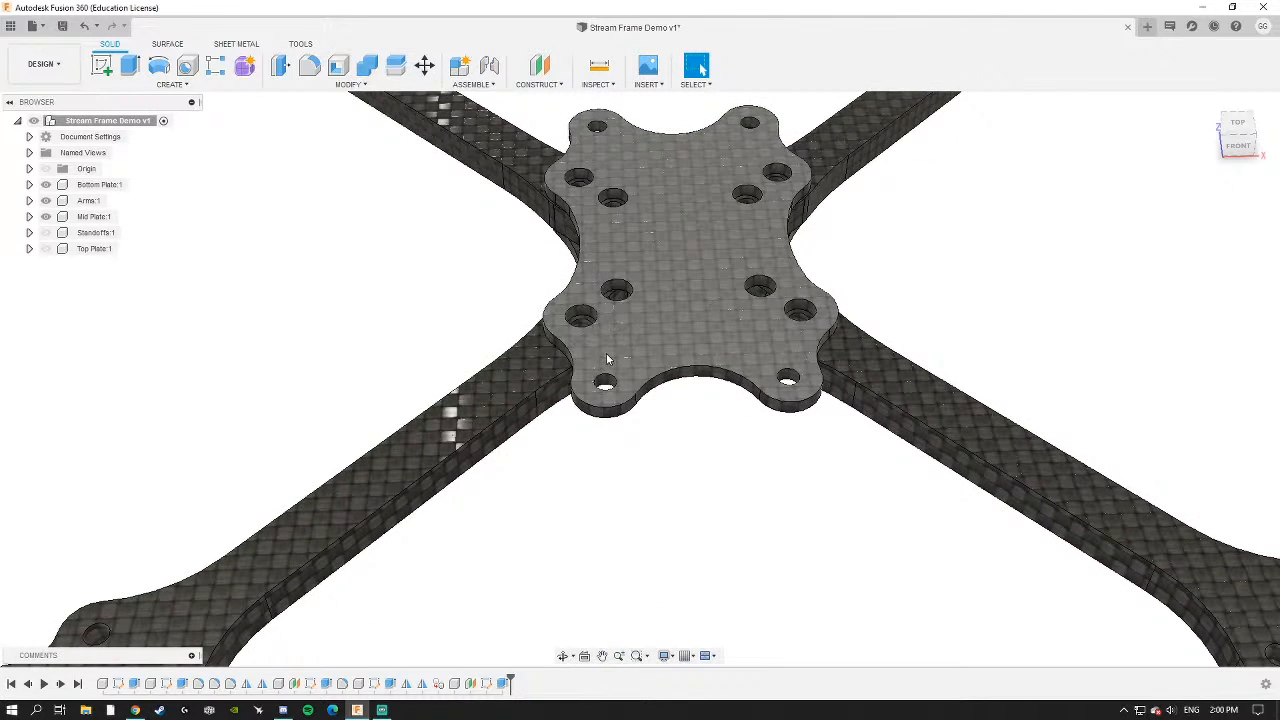
pyautogui.moveTo(673, 302); pyautogui.dragTo(645, 305, button='middle')
pyautogui.scroll(-3, 645, 350)
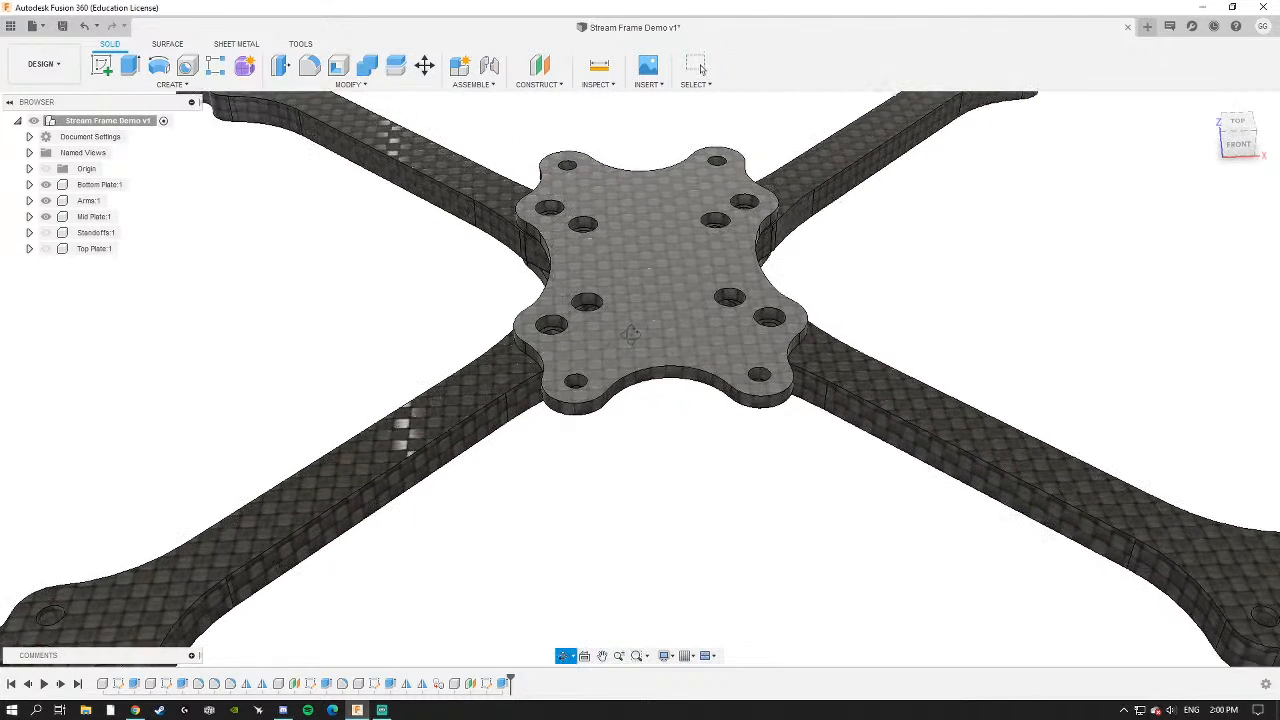
pyautogui.scroll(3, 636, 291)
pyautogui.scroll(-3, 636, 291)
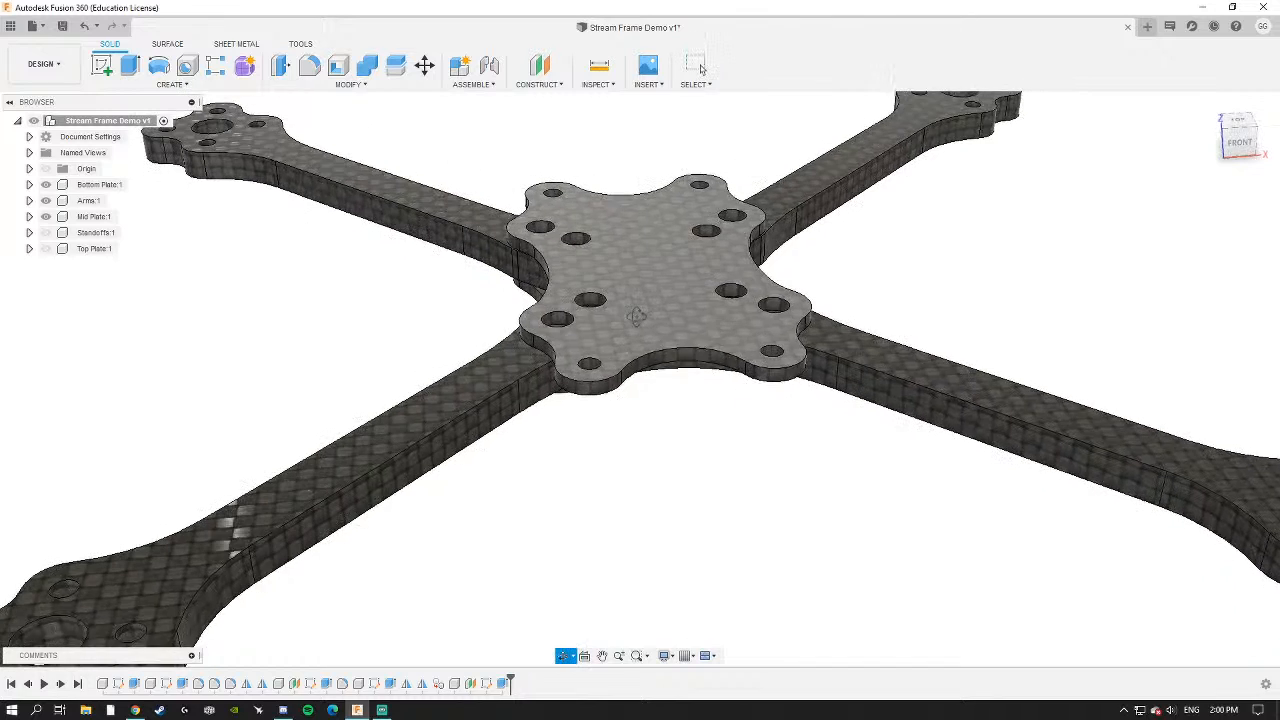
pyautogui.scroll(3, 619, 285)
pyautogui.scroll(-3, 605, 317)
pyautogui.keyDown('shift'); pyautogui.moveTo(605, 317); pyautogui.dragTo(596, 373, button='middle'); pyautogui.keyUp('shift')
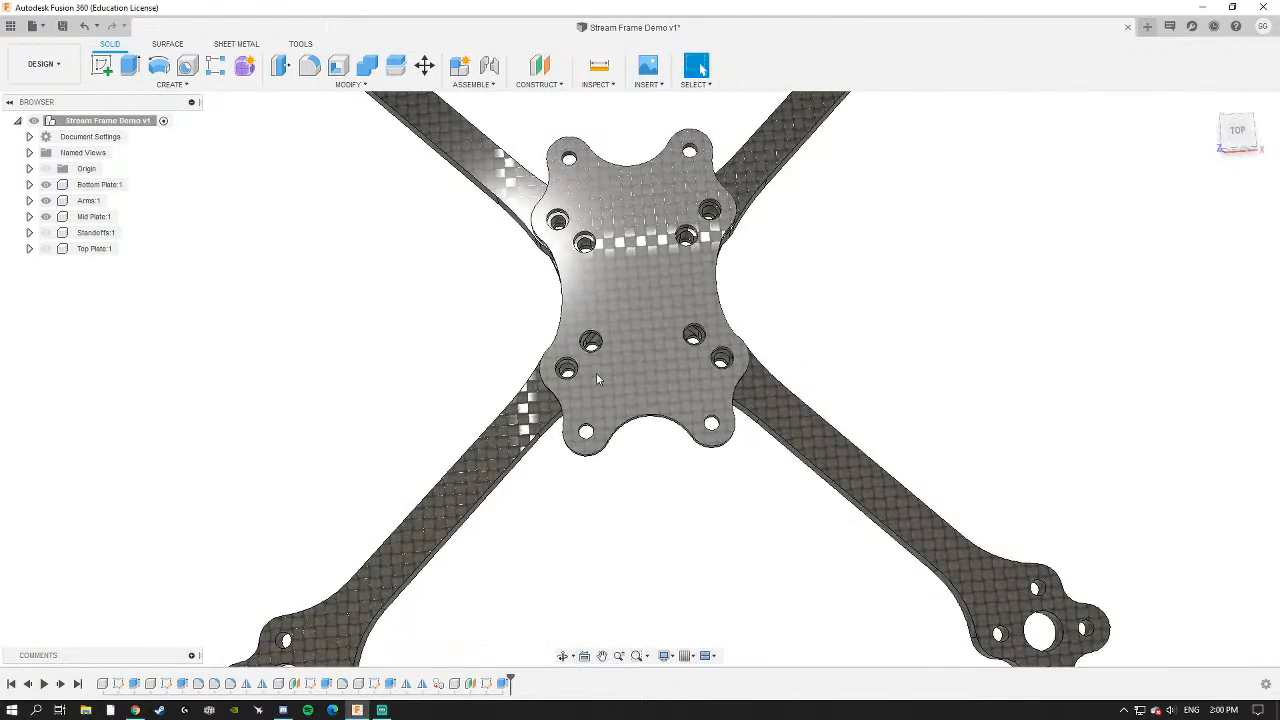
pyautogui.scroll(2, 620, 376)
# Activate the Mid Plate component and start a new sketch on its upper face.
pyautogui.click(641, 380)
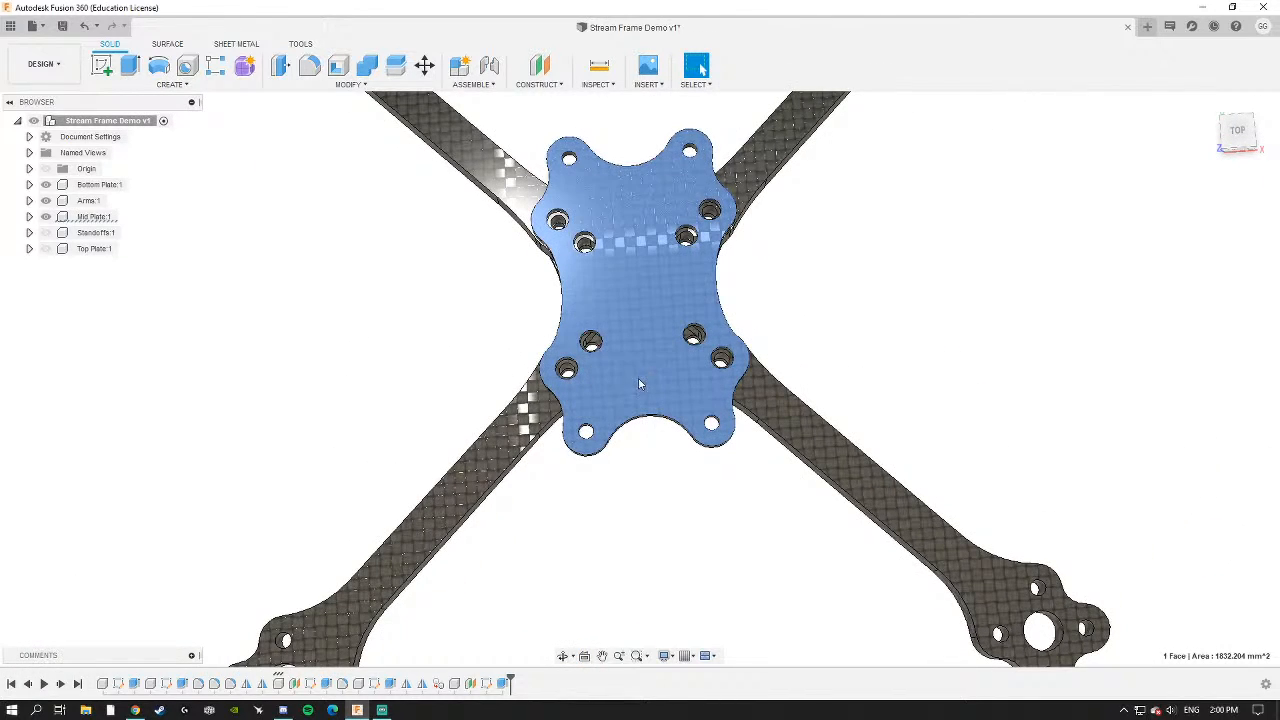
pyautogui.click(276, 322)
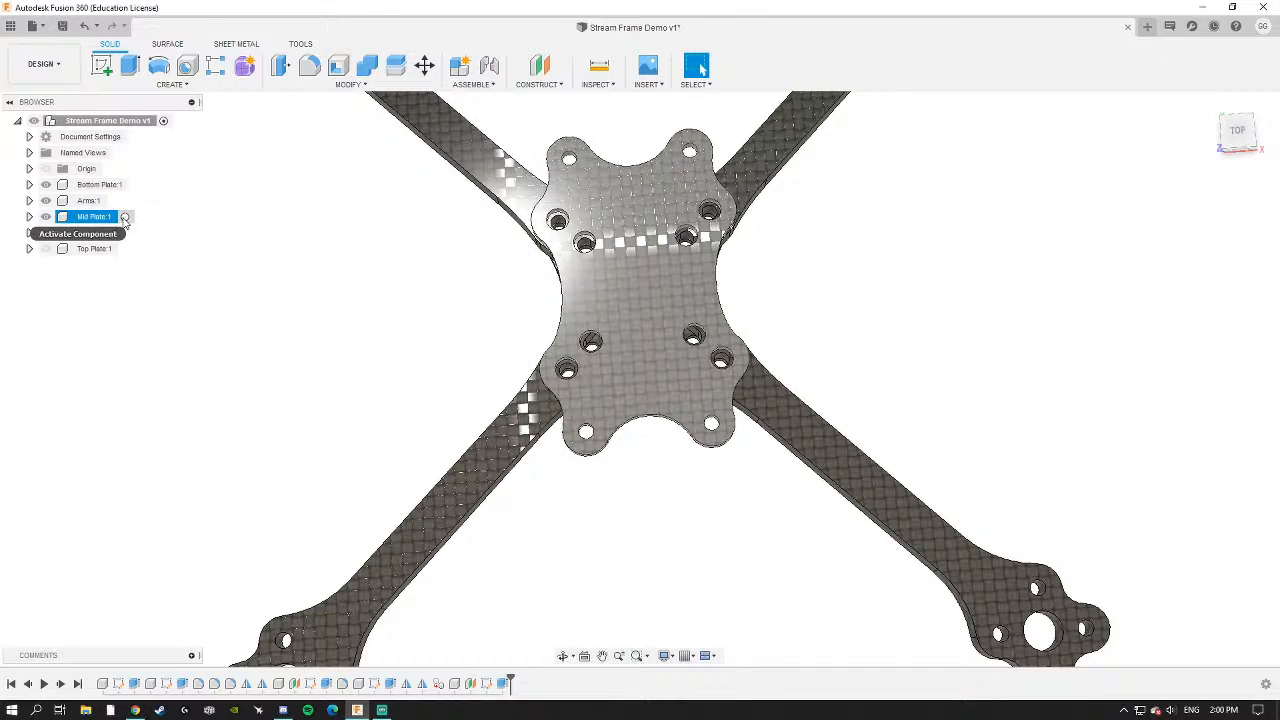
pyautogui.click(130, 217)
pyautogui.click(101, 65)
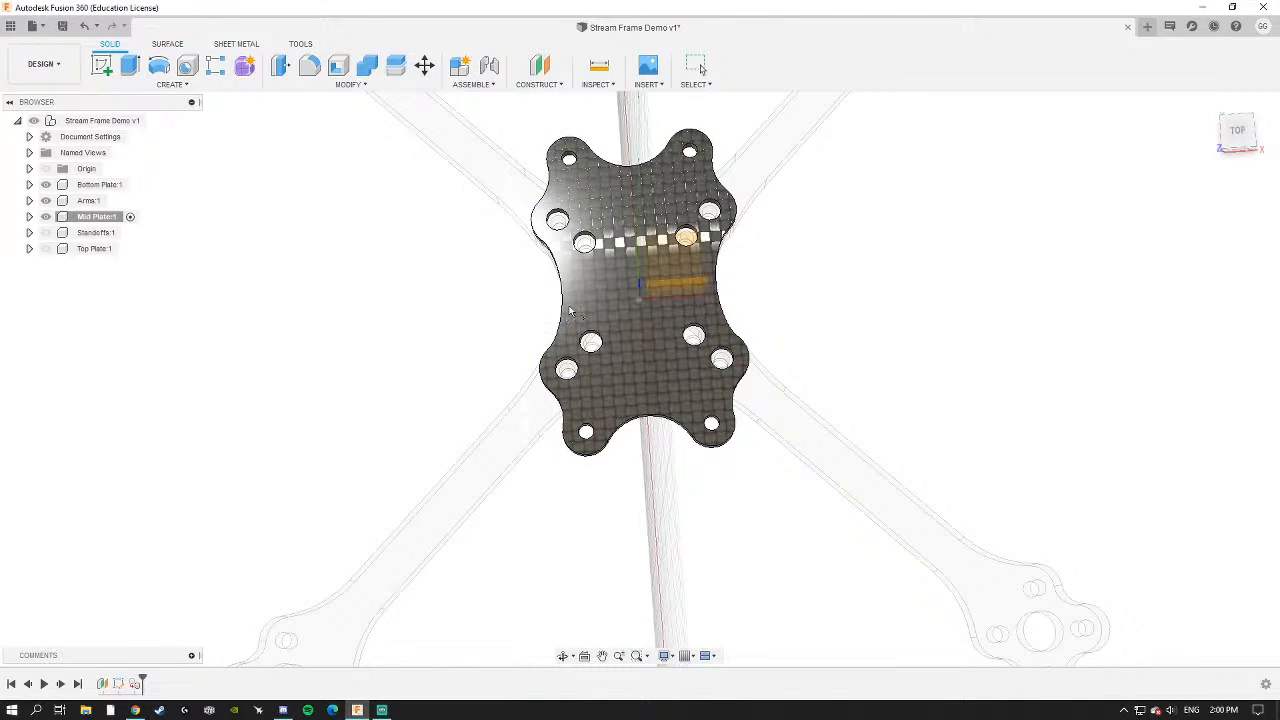
pyautogui.click(622, 342)
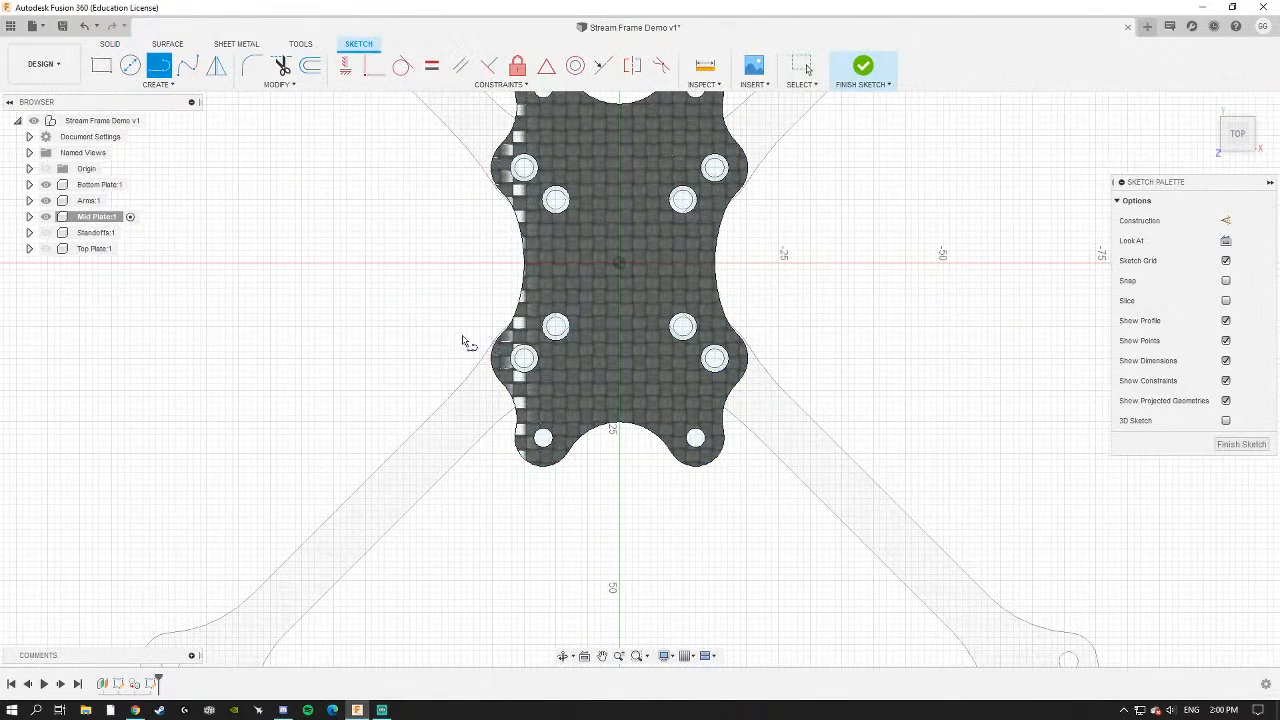
# Sketch a circle centred on the origin in the middle of the Mid Plate, between the inner screw holes.
pyautogui.click(130, 65)
pyautogui.scroll(4, 589, 280)
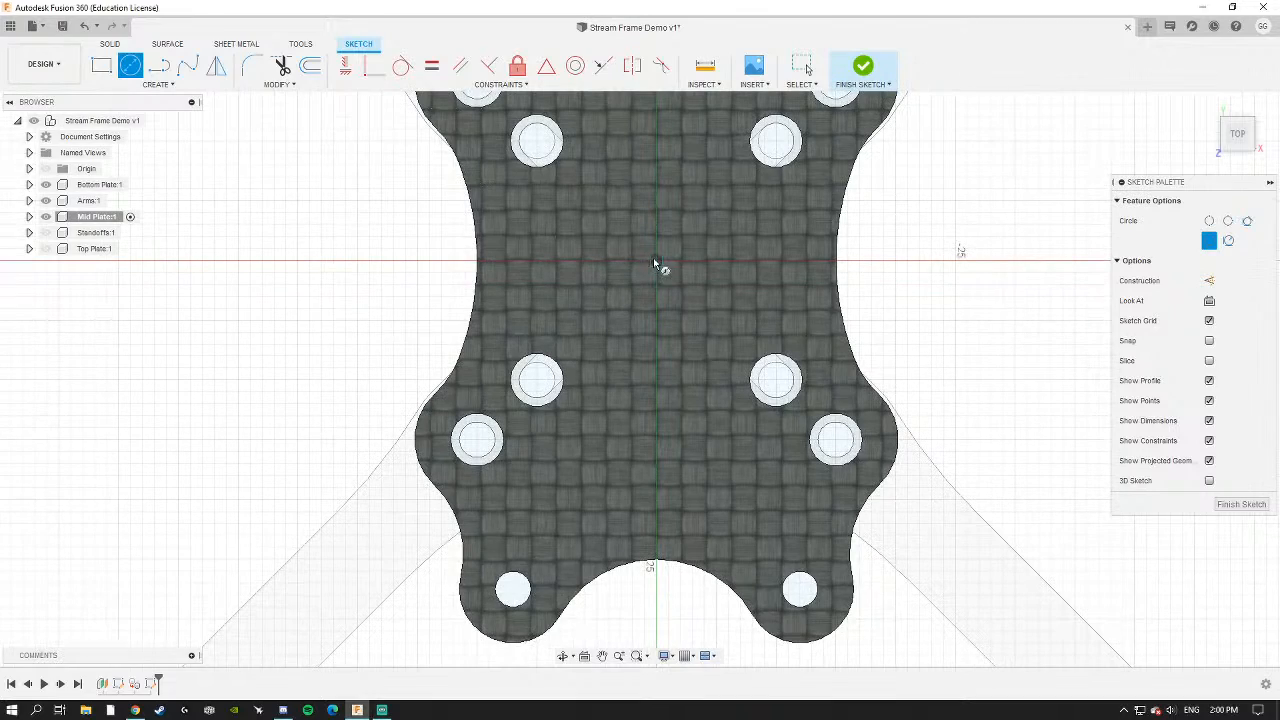
pyautogui.click(658, 369)
pyautogui.scroll(-3, 703, 343)
pyautogui.moveTo(669, 271)
pyautogui.keyDown('shift'); pyautogui.mouseDown(button='middle')
pyautogui.moveTo(645, 297)
pyautogui.moveTo(636, 237)
pyautogui.mouseUp(button='middle'); pyautogui.keyUp('shift')
pyautogui.scroll(3, 651, 312)
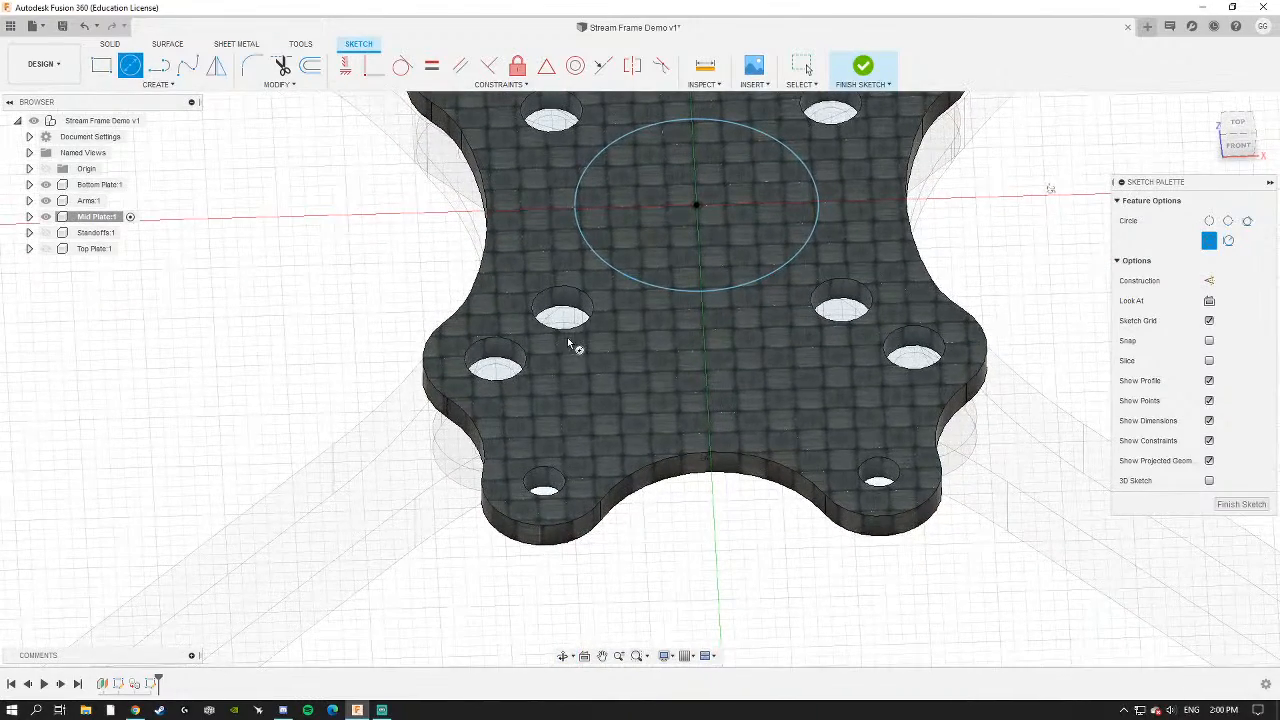
pyautogui.scroll(-3, 567, 339)
pyautogui.moveTo(567, 339)
pyautogui.keyDown('shift'); pyautogui.mouseDown(button='middle')
pyautogui.moveTo(567, 314)
pyautogui.moveTo(615, 278)
pyautogui.mouseUp(button='middle'); pyautogui.keyUp('shift')
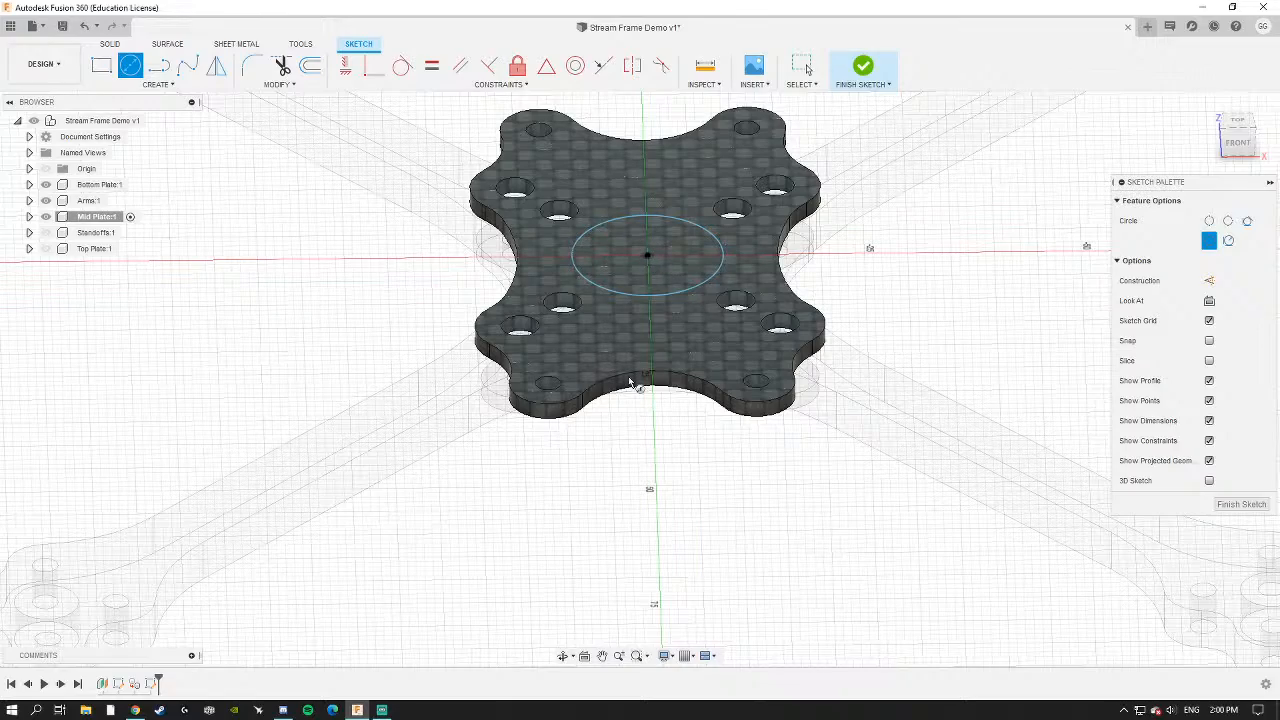
pyautogui.moveTo(630, 383)
pyautogui.keyDown('shift'); pyautogui.mouseDown(button='middle')
pyautogui.moveTo(671, 171)
pyautogui.moveTo(660, 130)
pyautogui.moveTo(597, 259)
pyautogui.moveTo(515, 142)
pyautogui.mouseUp(button='middle'); pyautogui.keyUp('shift')
pyautogui.scroll(3, 591, 264)
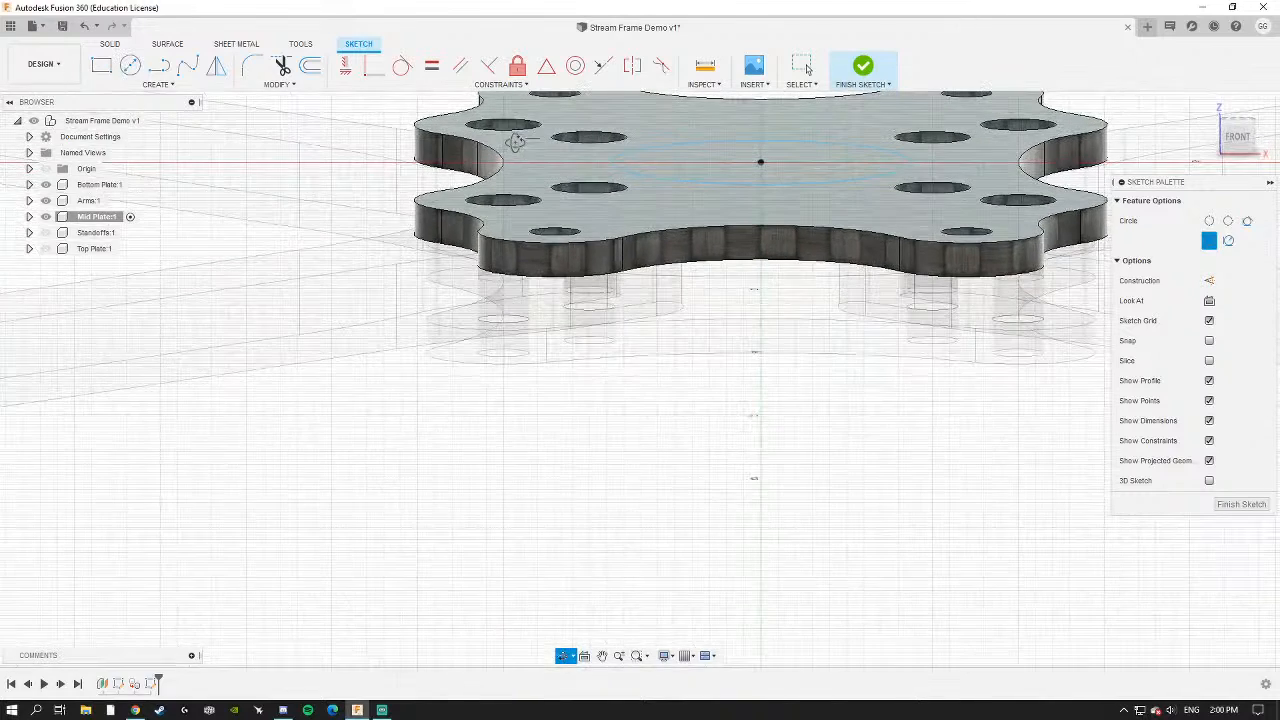
# Leave the circle command and undo the circle centred on the origin of the Mid Plate.
pyautogui.press('c')
pyautogui.moveTo(728, 193)
pyautogui.mouseDown(button='middle')
pyautogui.moveTo(603, 240)
pyautogui.moveTo(598, 283)
pyautogui.moveTo(639, 325)
pyautogui.mouseUp(button='middle')
pyautogui.scroll(1, 718, 185)
pyautogui.press('Escape')
pyautogui.scroll(-3, 600, 284)
pyautogui.hotkey('ctrl', 'z')
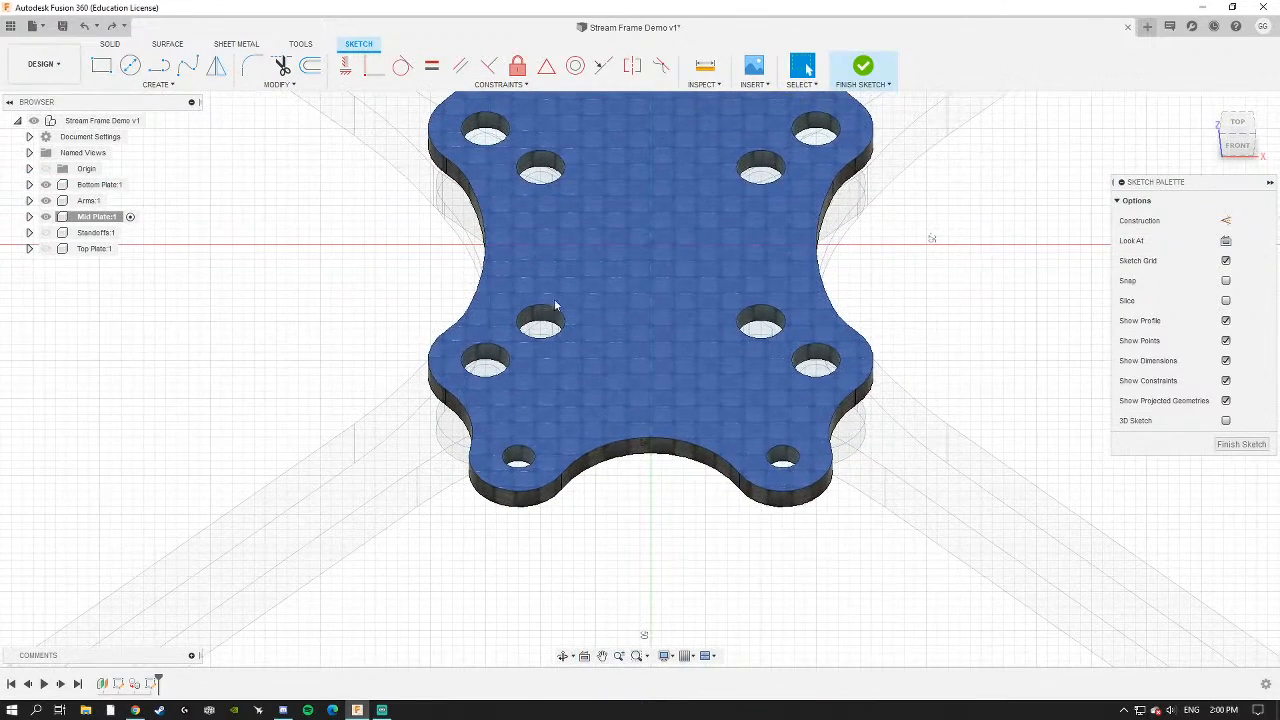
# Sketch a vertical center-to-center slot, about 10.5 mm between centres, between the two inner screw holes on the Mid Plate's left side.
pyautogui.click(141, 88)
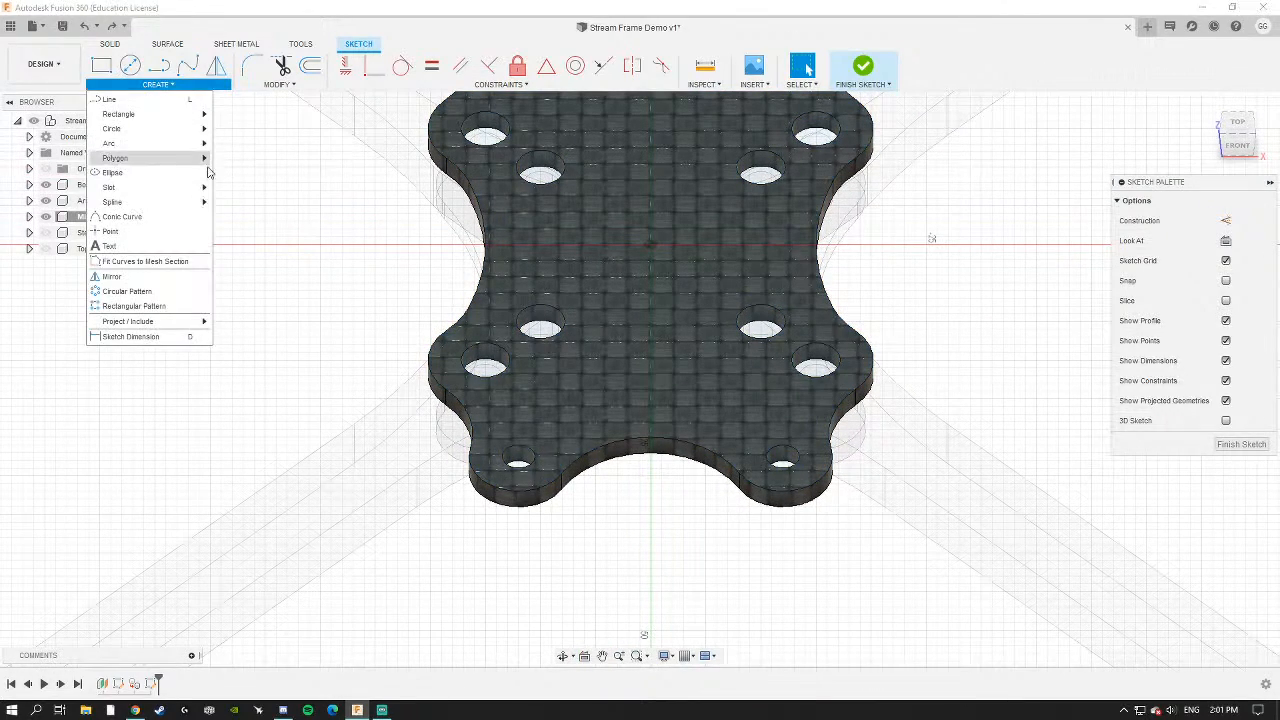
pyautogui.moveTo(150, 186)
pyautogui.click(255, 186)
pyautogui.scroll(5, 565, 241)
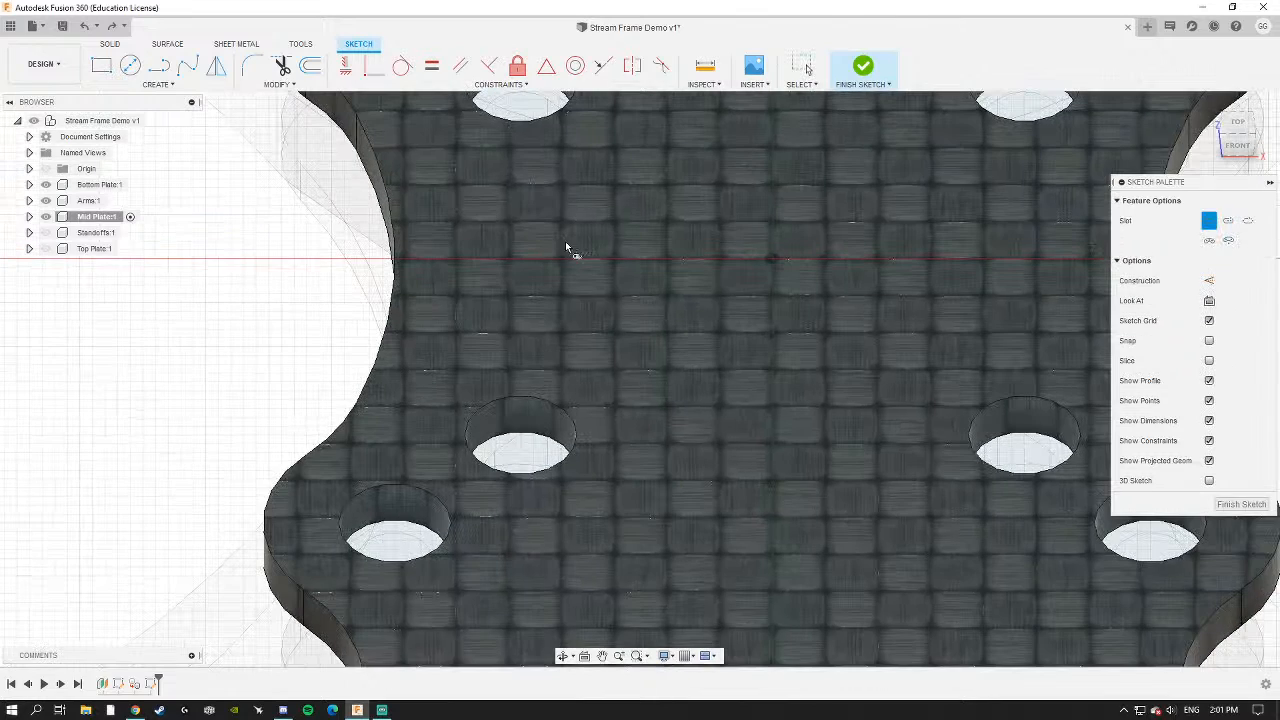
pyautogui.click(1237, 125)
pyautogui.scroll(-4, 623, 302)
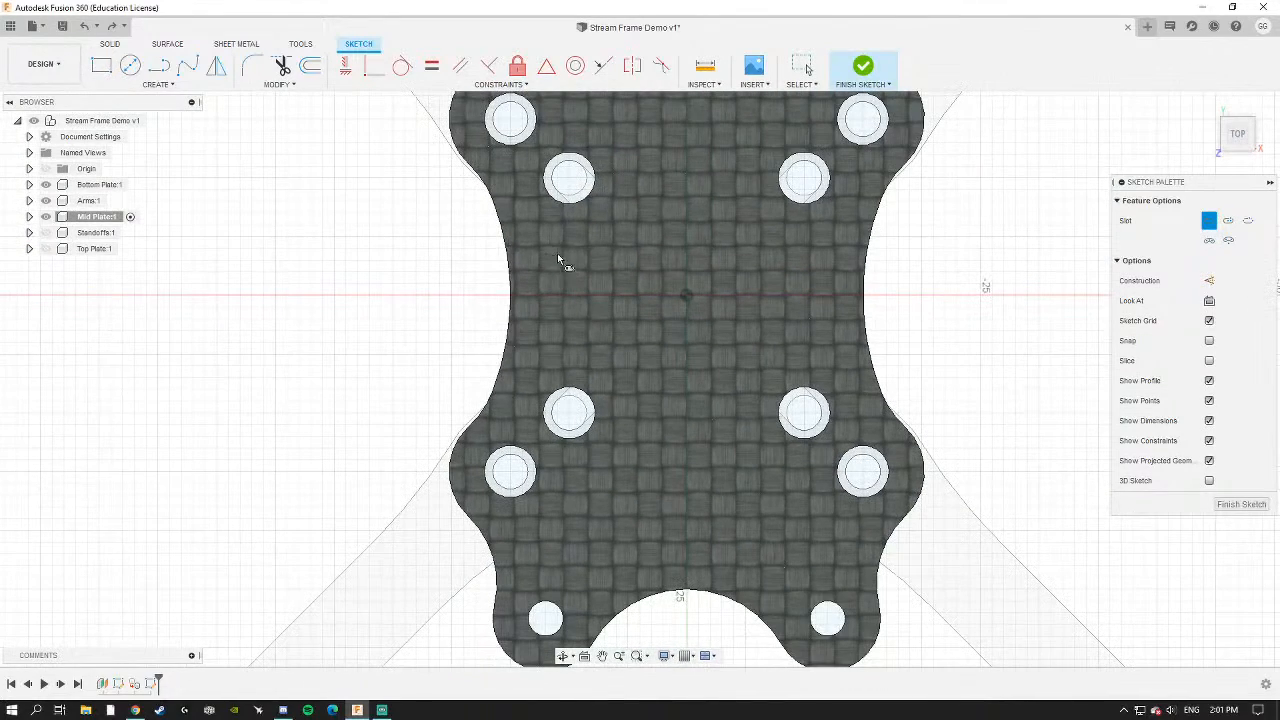
pyautogui.click(571, 236)
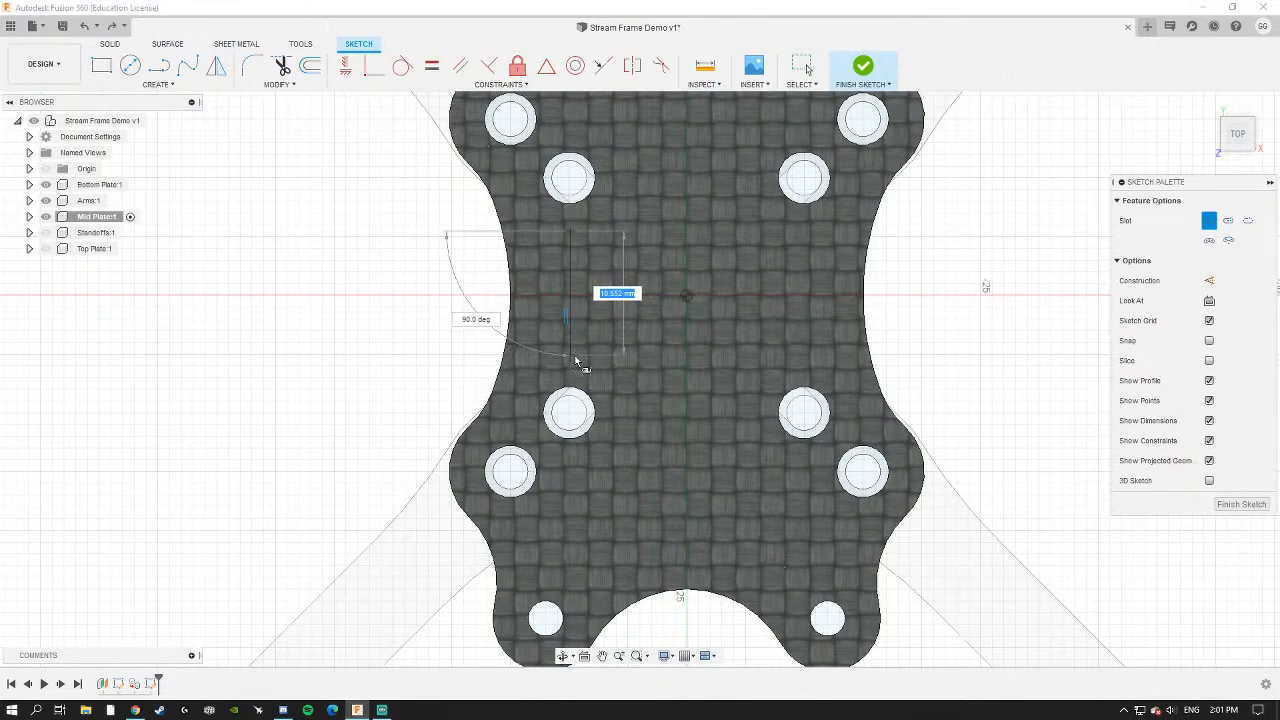
pyautogui.click(572, 330)
pyautogui.click(600, 366)
# Sketch a shorter vertical slot below the lower-left inner screw hole, above the corner standoff hole.
pyautogui.moveTo(576, 502); pyautogui.dragTo(590, 410, button='middle')
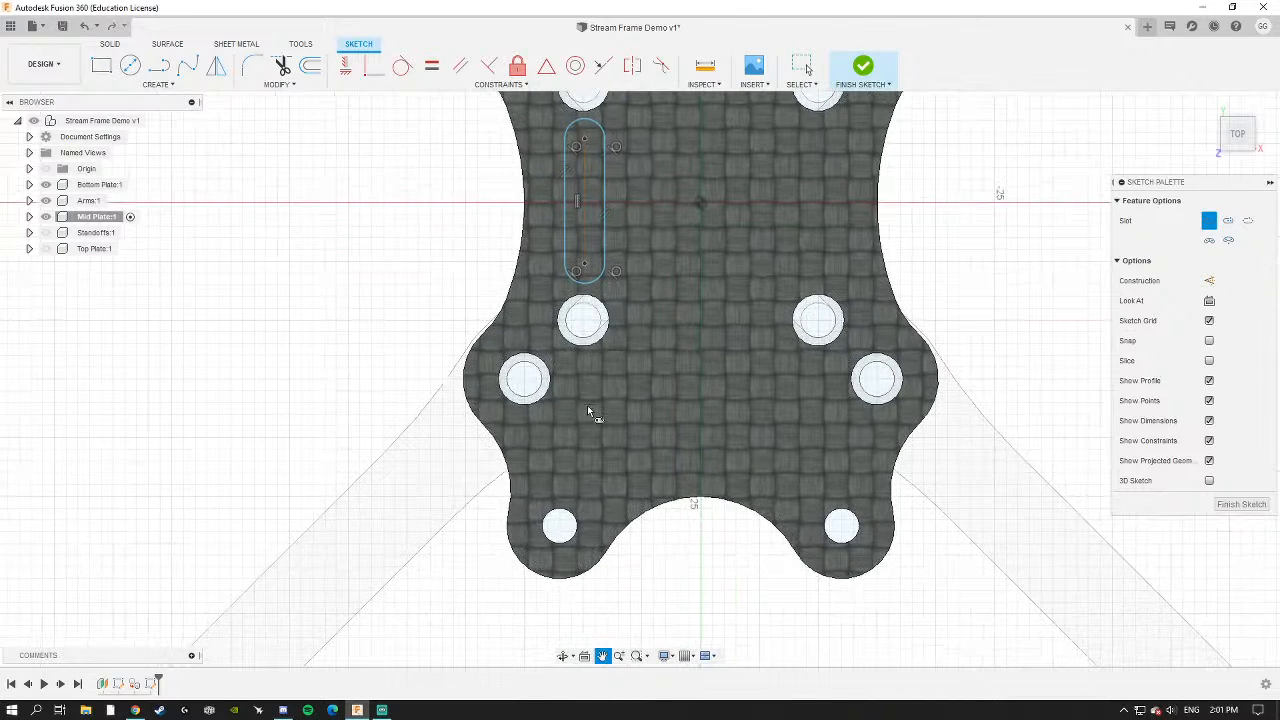
pyautogui.click(577, 399)
pyautogui.click(577, 464)
pyautogui.click(600, 453)
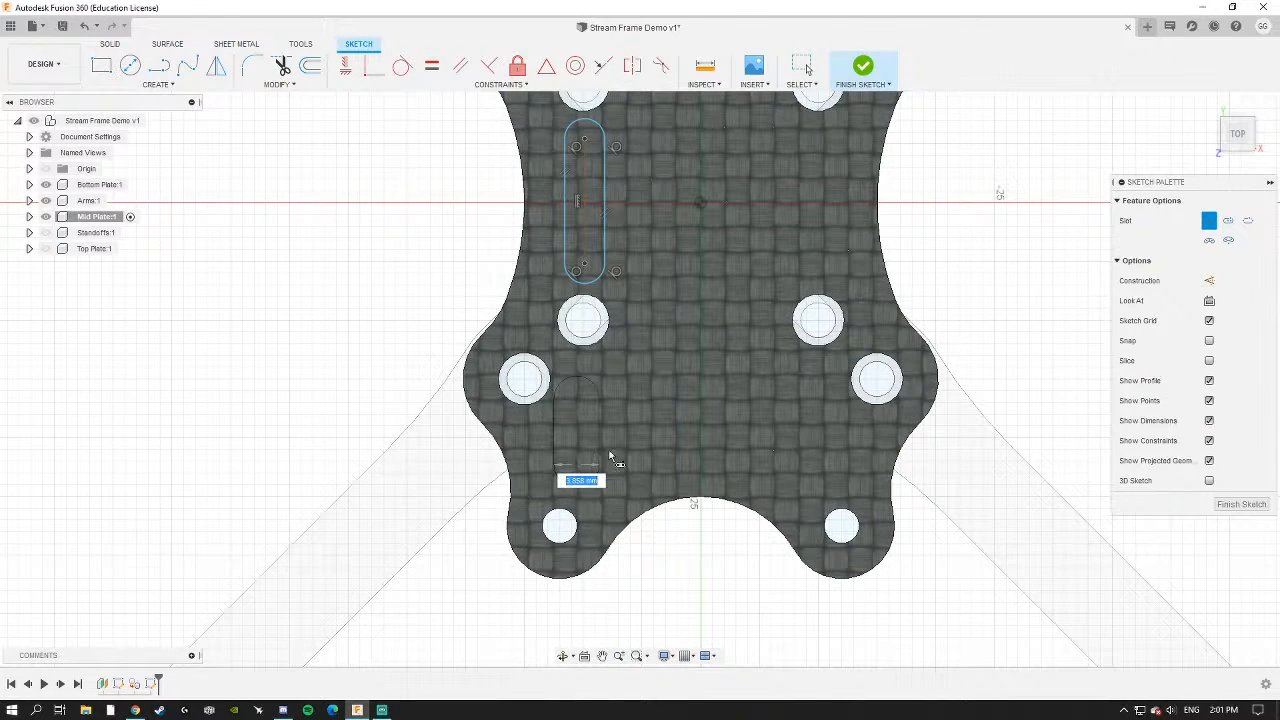
# Examine the two sketched slots and their clearance to the surrounding screw holes from above and at several angles.
pyautogui.scroll(-3, 683, 403)
pyautogui.scroll(3, 683, 405)
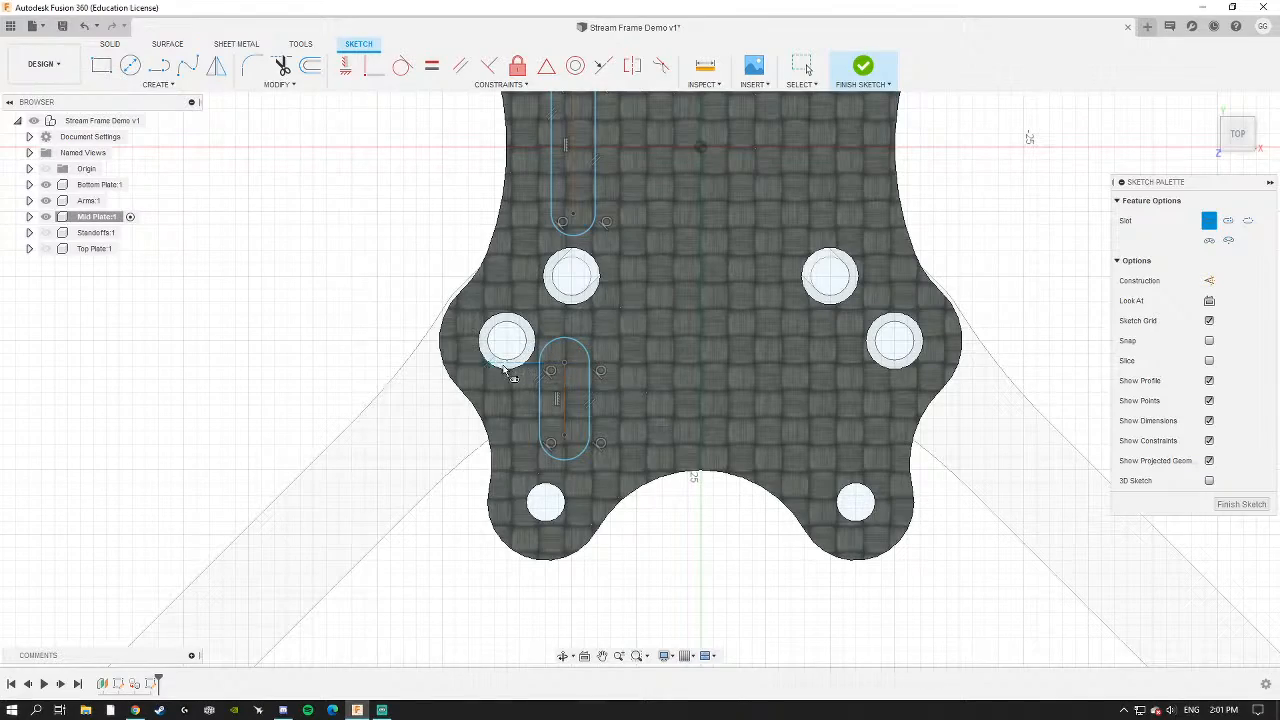
pyautogui.scroll(-3, 534, 392)
pyautogui.moveTo(534, 392)
pyautogui.mouseDown(button='middle')
pyautogui.moveTo(545, 431)
pyautogui.moveTo(615, 340)
pyautogui.moveTo(571, 316)
pyautogui.mouseUp(button='middle')
pyautogui.scroll(4, 571, 316)
pyautogui.keyDown('shift'); pyautogui.moveTo(541, 262); pyautogui.dragTo(553, 217, button='middle'); pyautogui.keyUp('shift')
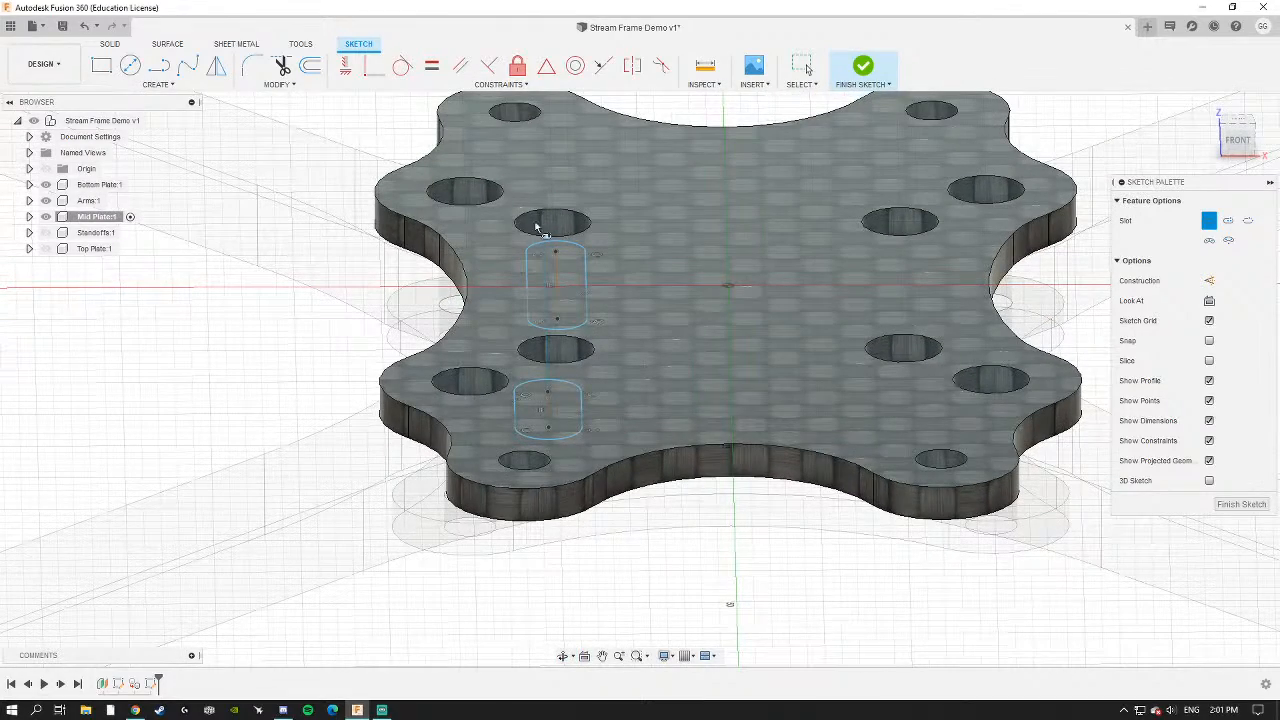
pyautogui.keyDown('shift'); pyautogui.moveTo(545, 312); pyautogui.dragTo(558, 388, button='middle'); pyautogui.keyUp('shift')
pyautogui.scroll(-3, 565, 411)
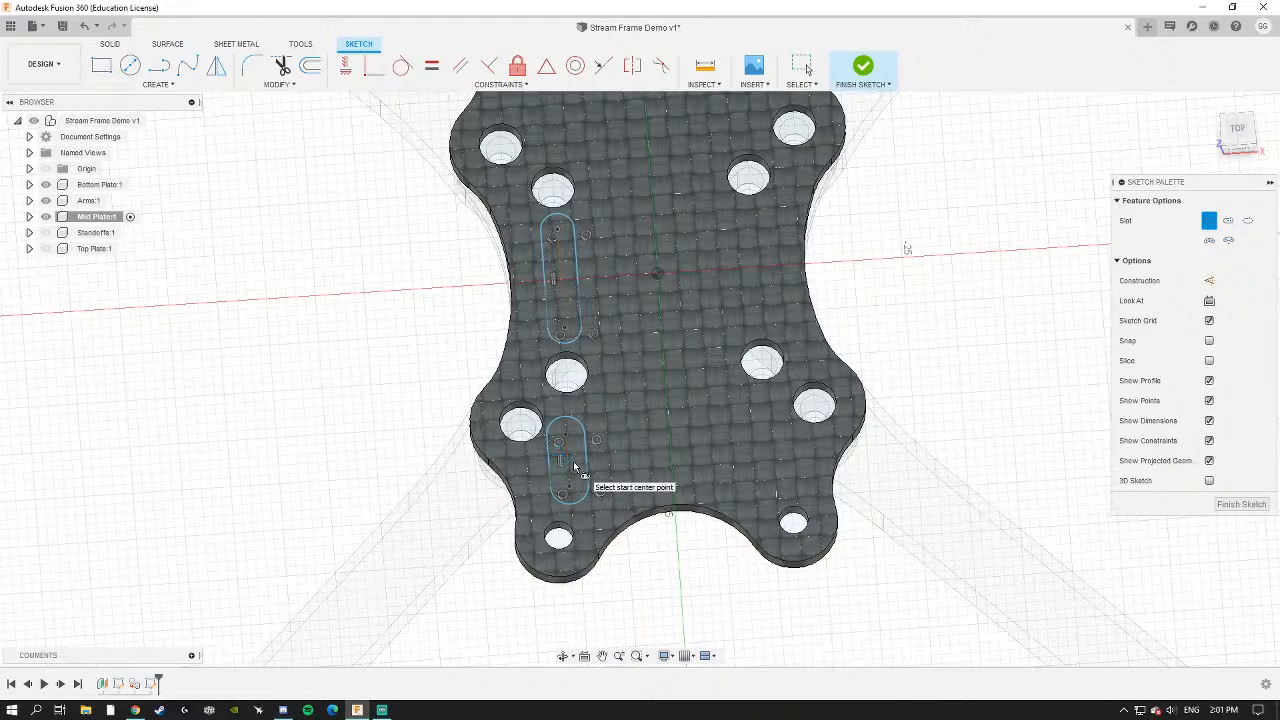
pyautogui.keyDown('shift'); pyautogui.moveTo(563, 291); pyautogui.dragTo(570, 283, button='middle'); pyautogui.keyUp('shift')
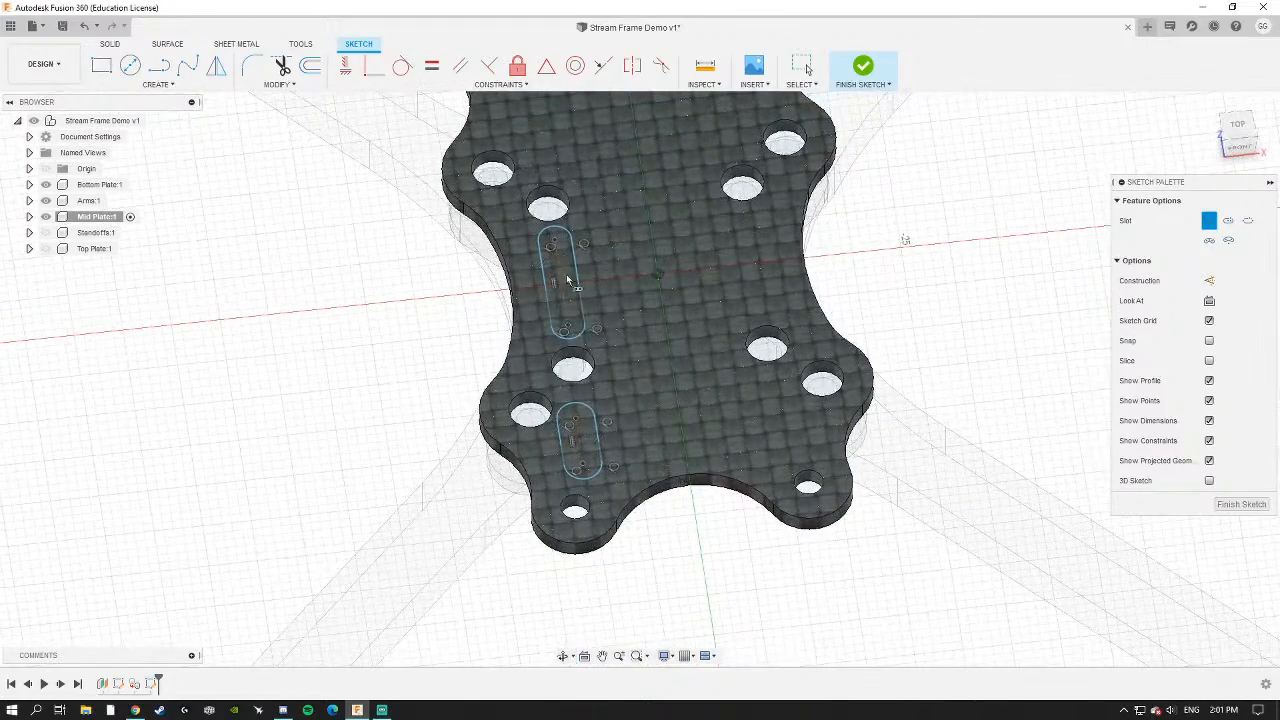
pyautogui.scroll(4, 591, 443)
pyautogui.moveTo(587, 428); pyautogui.dragTo(565, 414, button='middle')
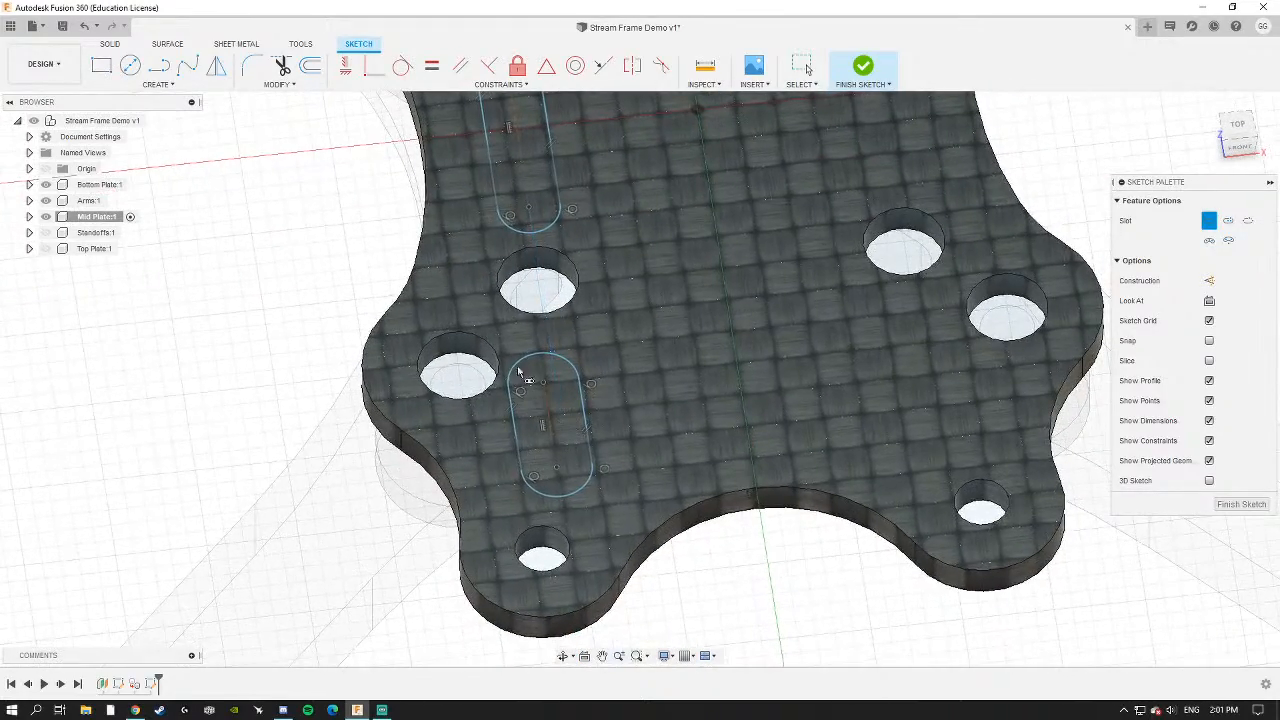
pyautogui.scroll(-2, 652, 434)
pyautogui.keyDown('shift'); pyautogui.moveTo(645, 434); pyautogui.dragTo(617, 315, button='middle'); pyautogui.keyUp('shift')
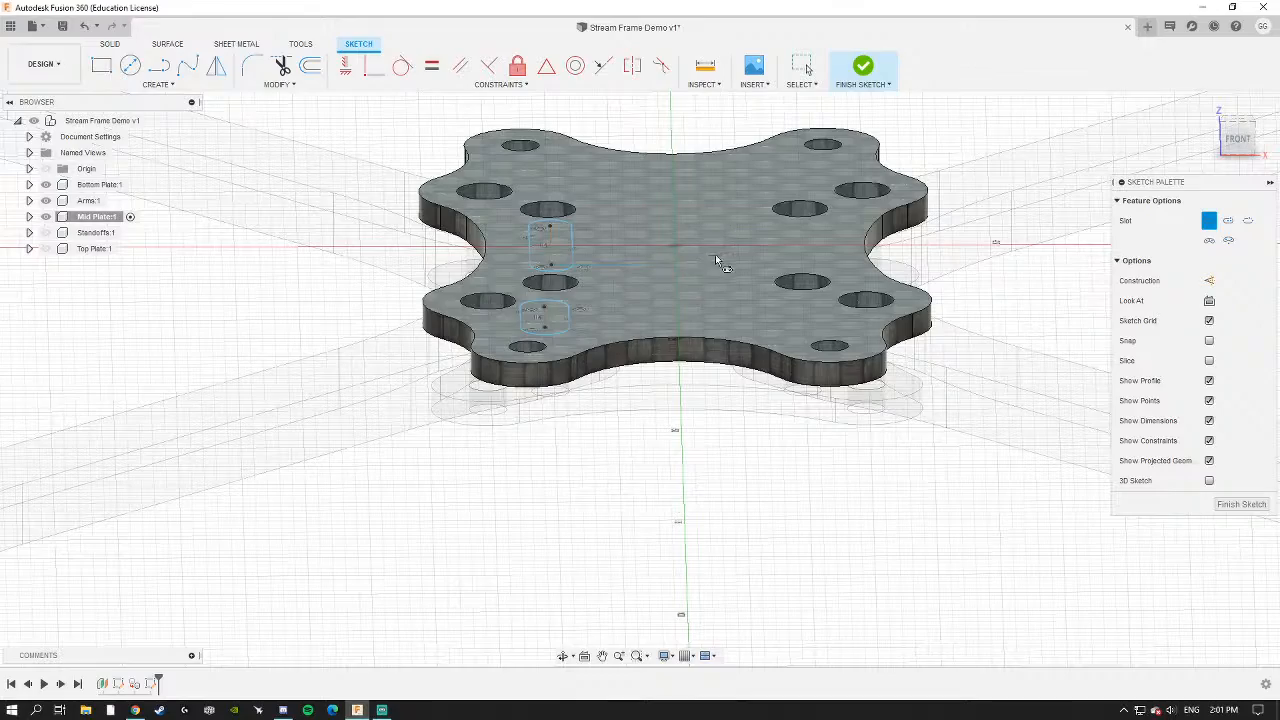
pyautogui.keyDown('shift'); pyautogui.moveTo(715, 259); pyautogui.dragTo(648, 397, button='middle'); pyautogui.keyUp('shift')
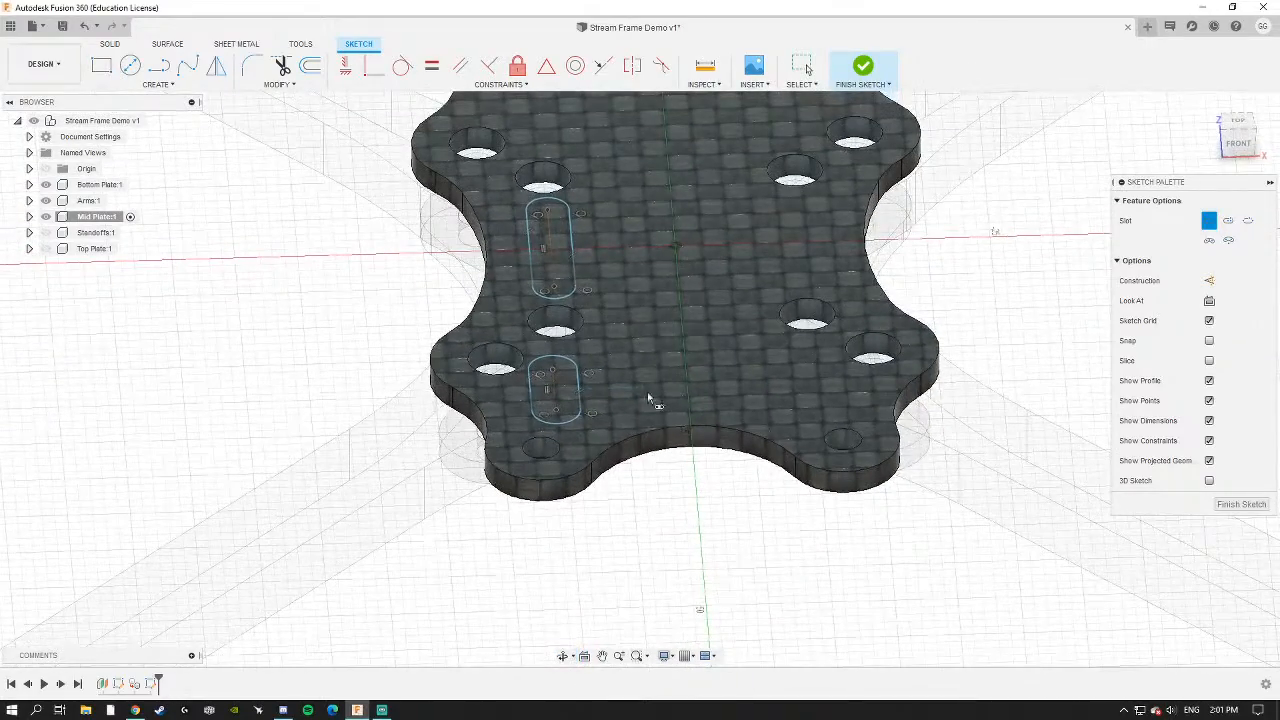
pyautogui.scroll(-5, 641, 374)
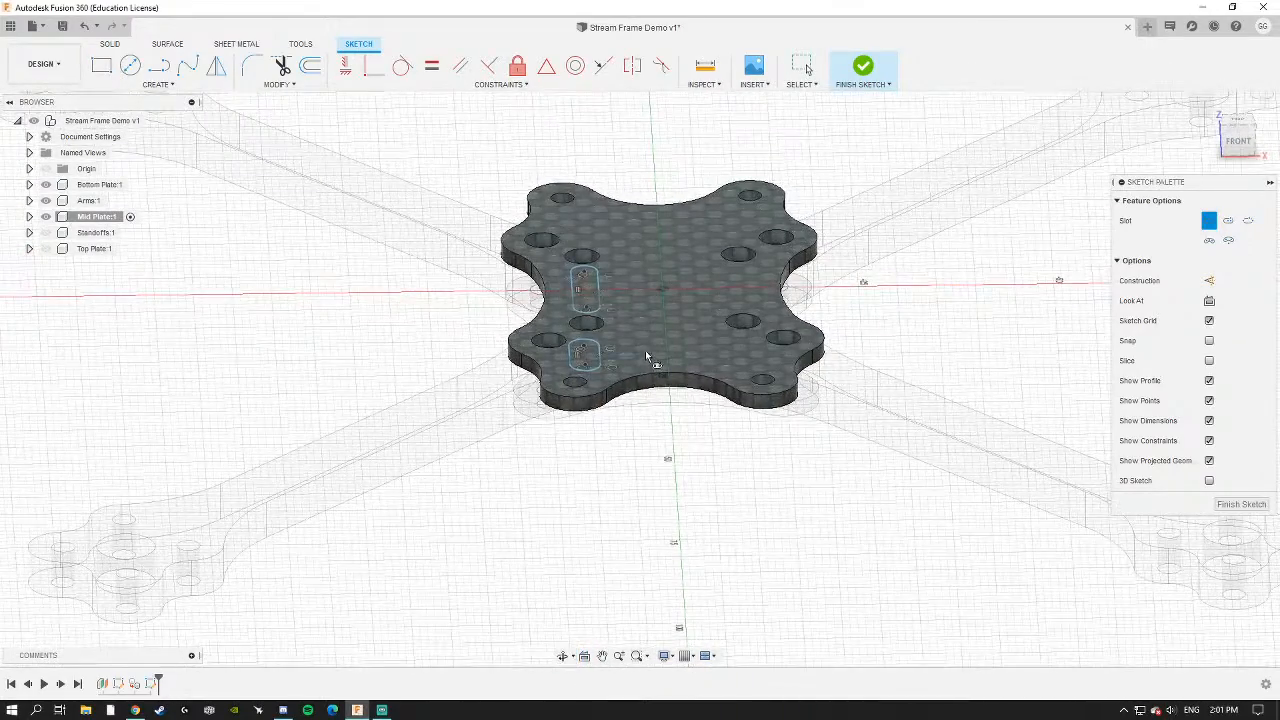
pyautogui.keyDown('shift'); pyautogui.moveTo(645, 350); pyautogui.dragTo(666, 410, button='middle'); pyautogui.keyUp('shift')
pyautogui.scroll(5, 631, 324)
pyautogui.scroll(-5, 657, 399)
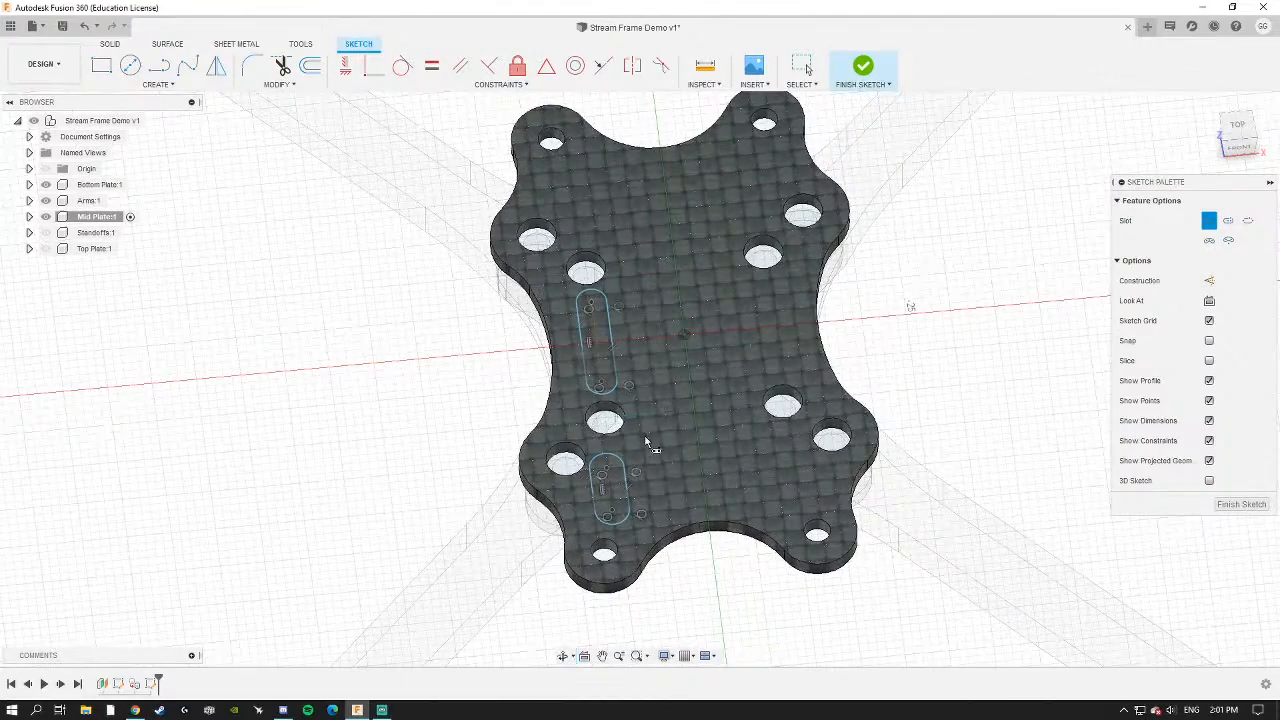
# Leave the slot command and undo both slots on the Mid Plate.
pyautogui.press('Escape')
pyautogui.hotkey('ctrl', 'z')
pyautogui.hotkey('ctrl', 'z')
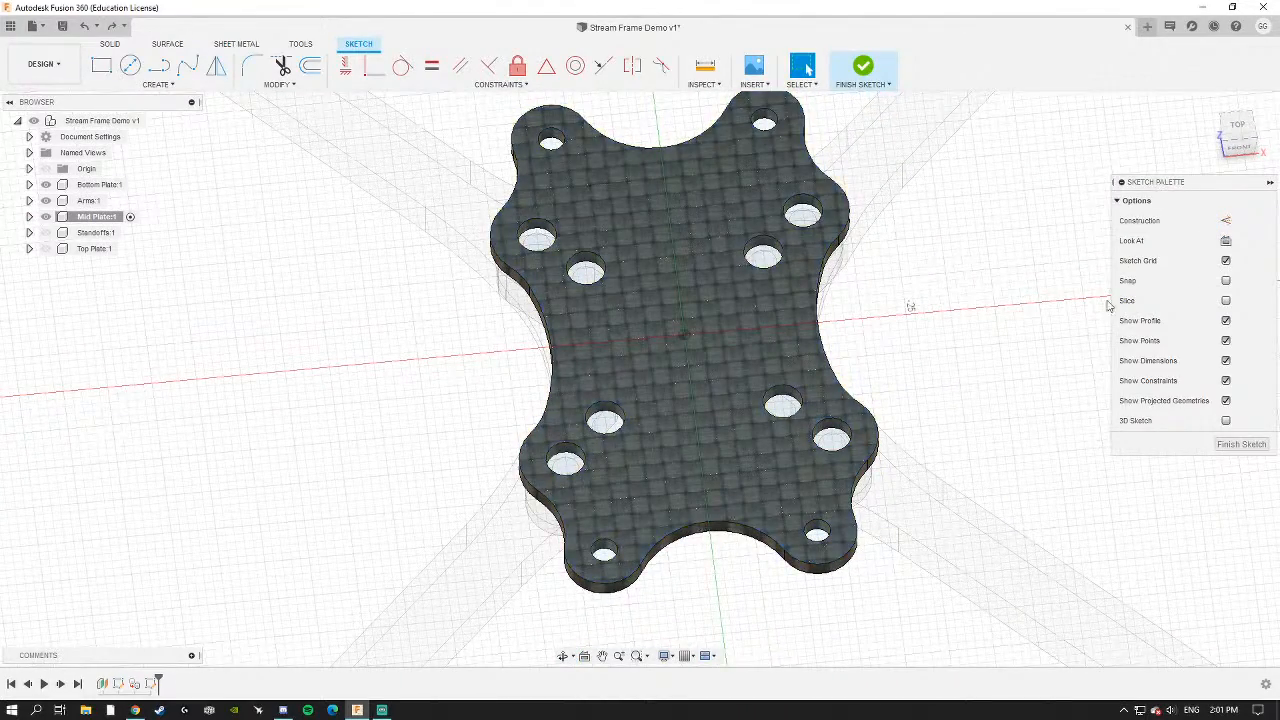
# Sketch a circle about 5.2 mm in diameter between the upper-left corner hole and the upper-left screw holes of the Mid Plate.
pyautogui.keyDown('shift'); pyautogui.moveTo(740, 388); pyautogui.dragTo(746, 389, button='middle'); pyautogui.keyUp('shift')
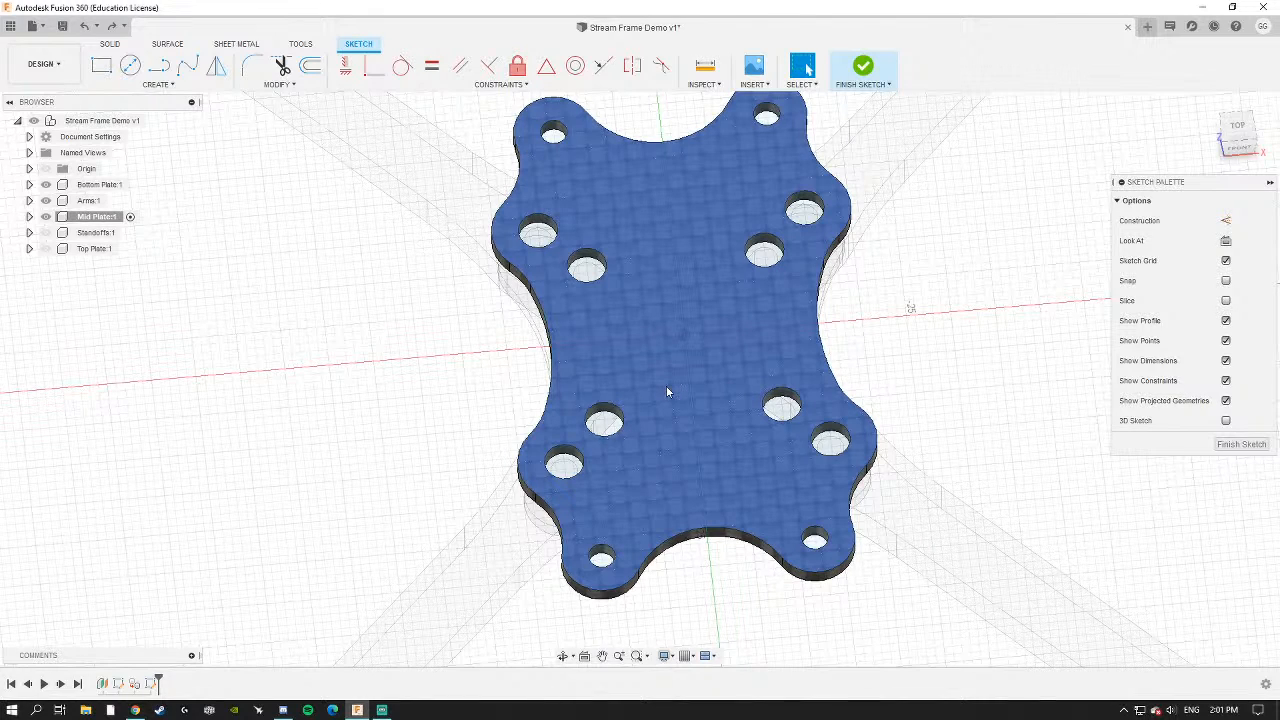
pyautogui.scroll(3, 575, 149)
pyautogui.scroll(-4, 649, 272)
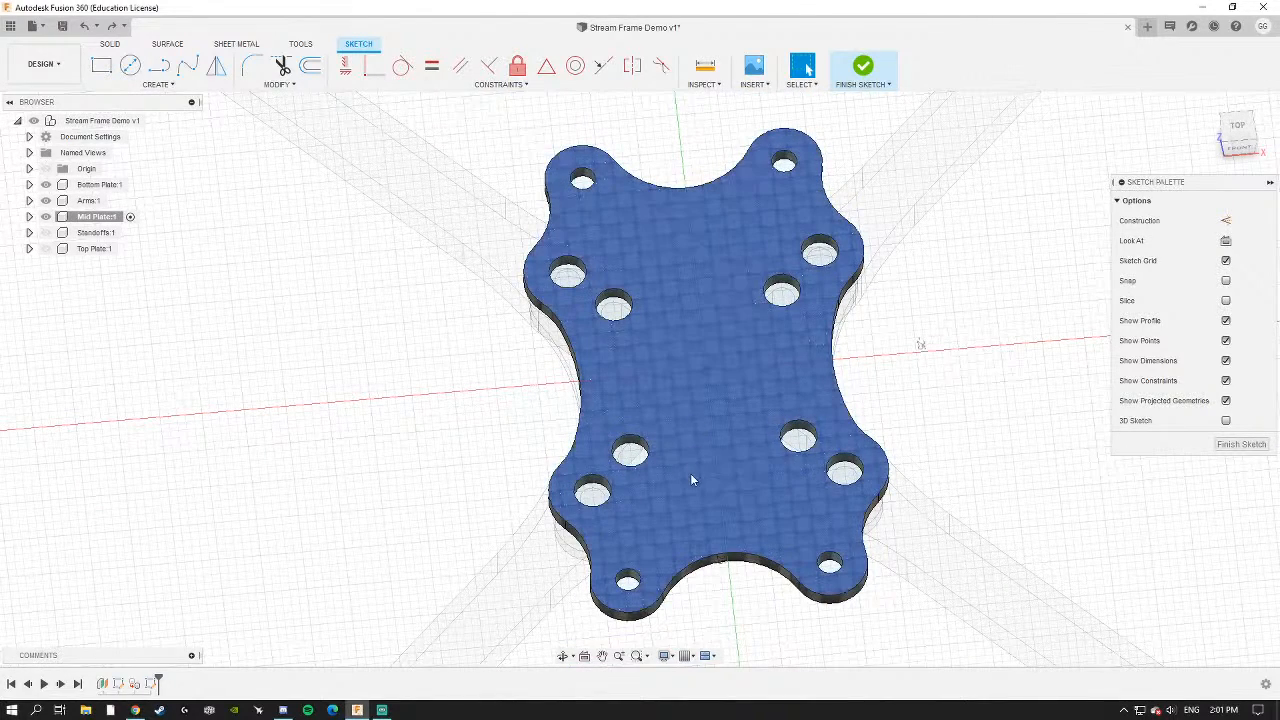
pyautogui.click(1237, 128)
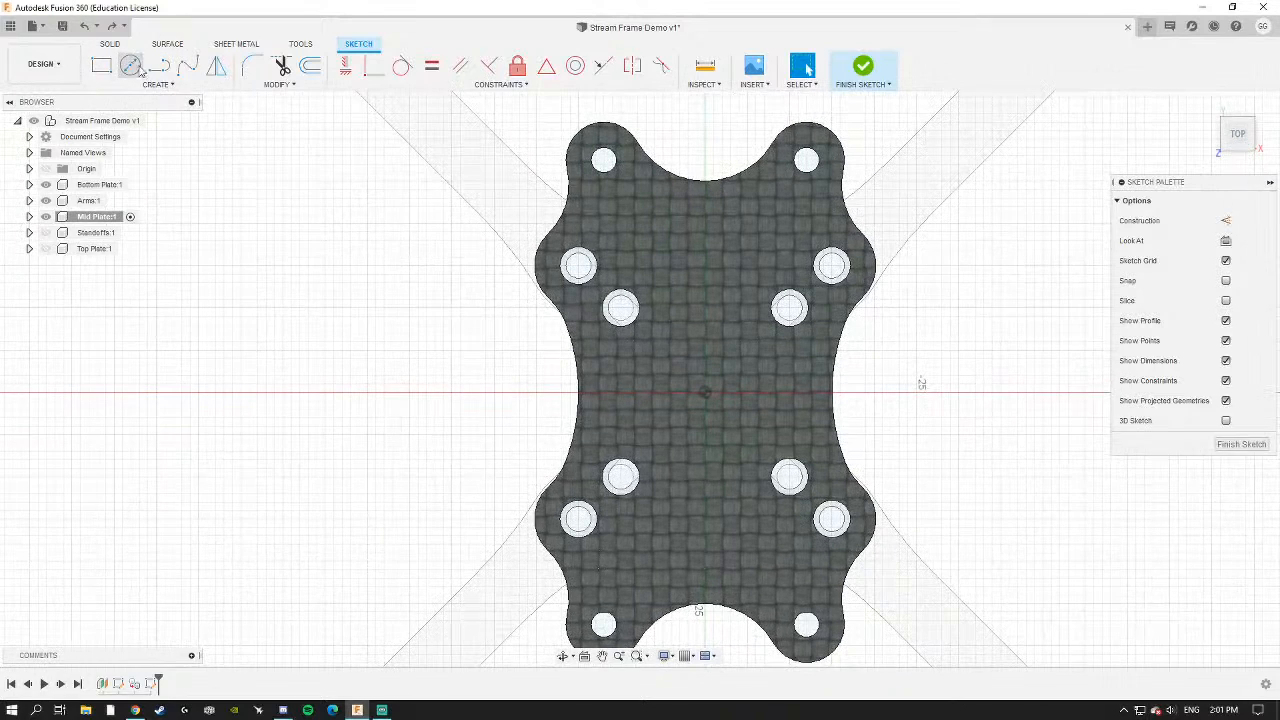
pyautogui.click(131, 66)
pyautogui.scroll(4, 620, 248)
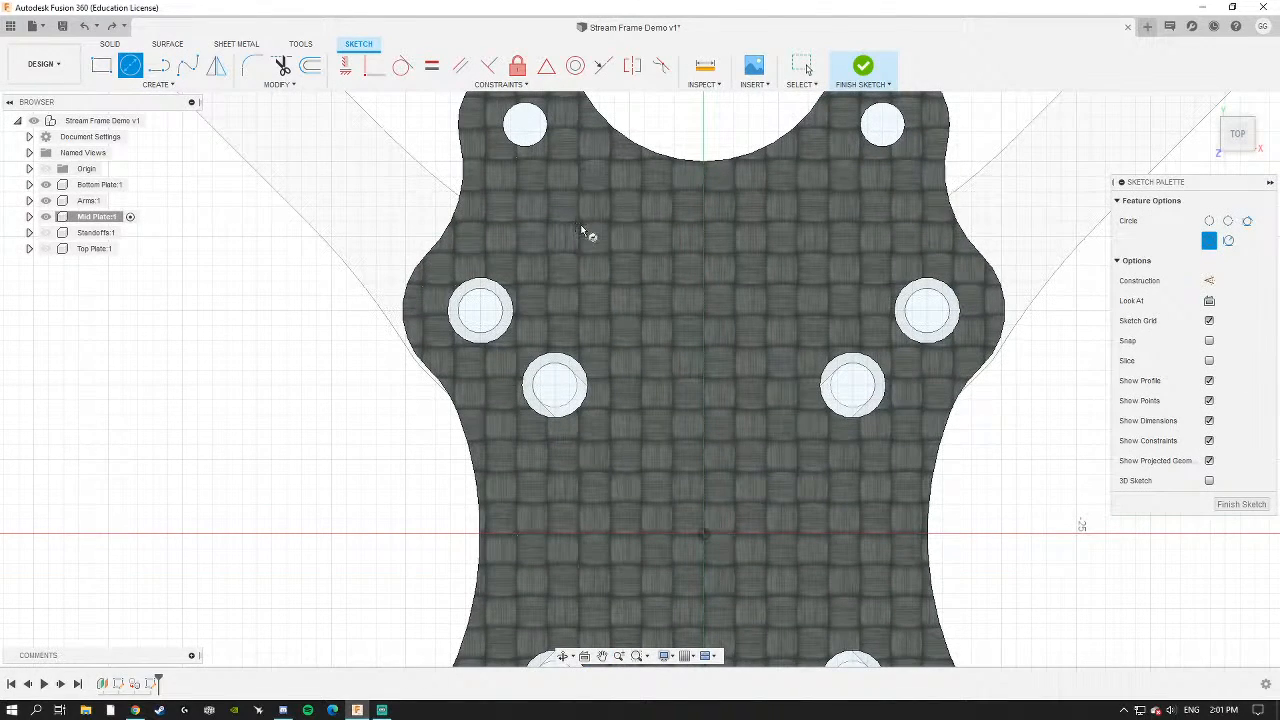
pyautogui.click(571, 231)
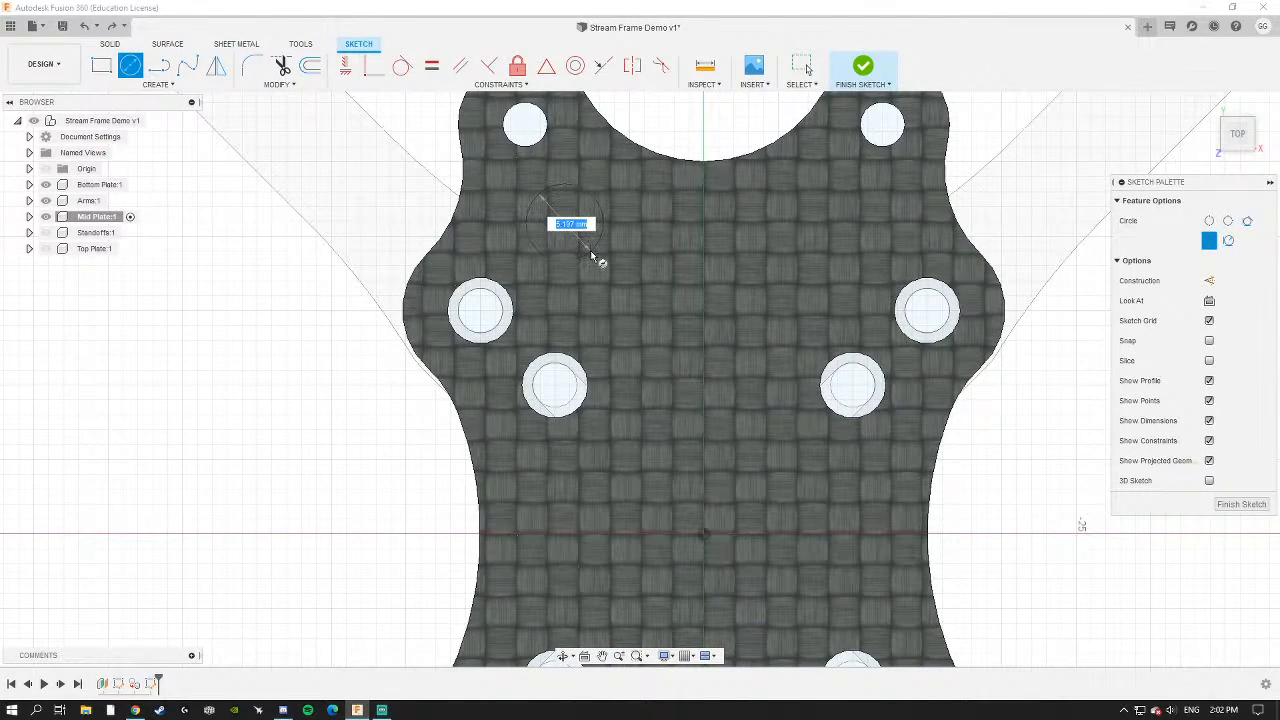
pyautogui.click(592, 256)
# Sketch a second circle on the horizontal axis, vertically aligned with the first, midway between the left inner screw holes.
pyautogui.moveTo(575, 400); pyautogui.dragTo(573, 253, button='middle')
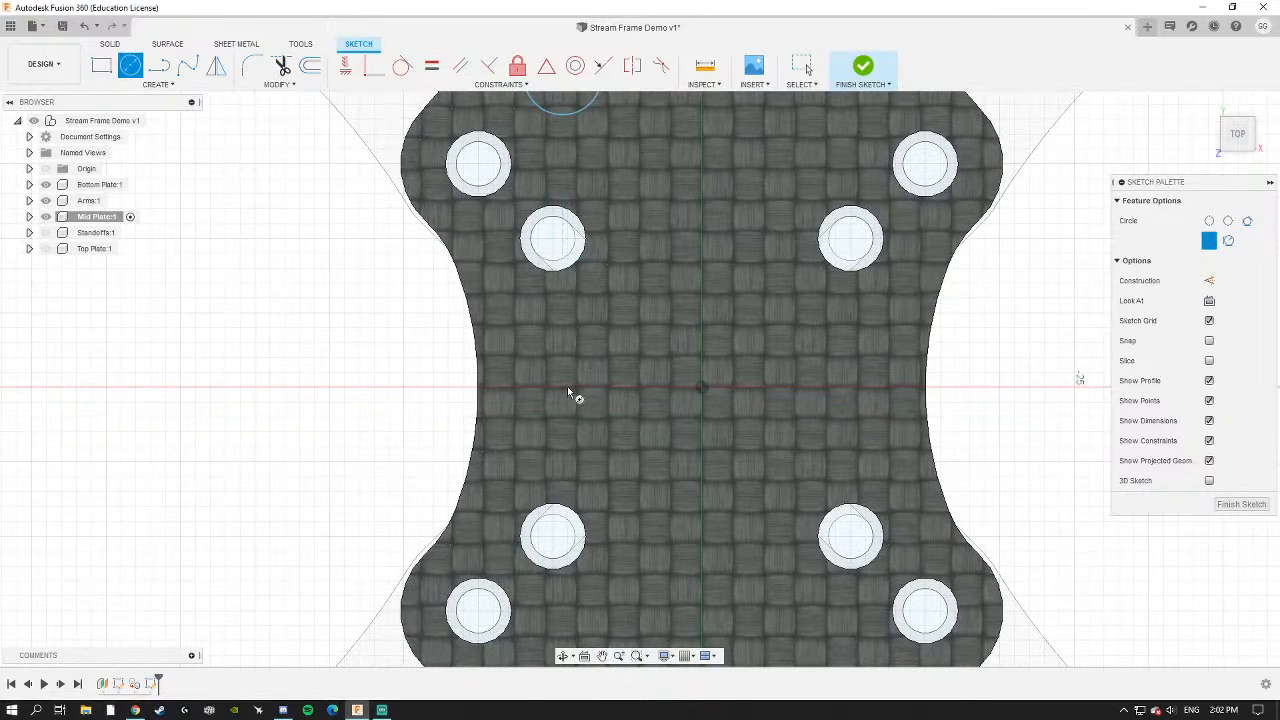
pyautogui.click(565, 390)
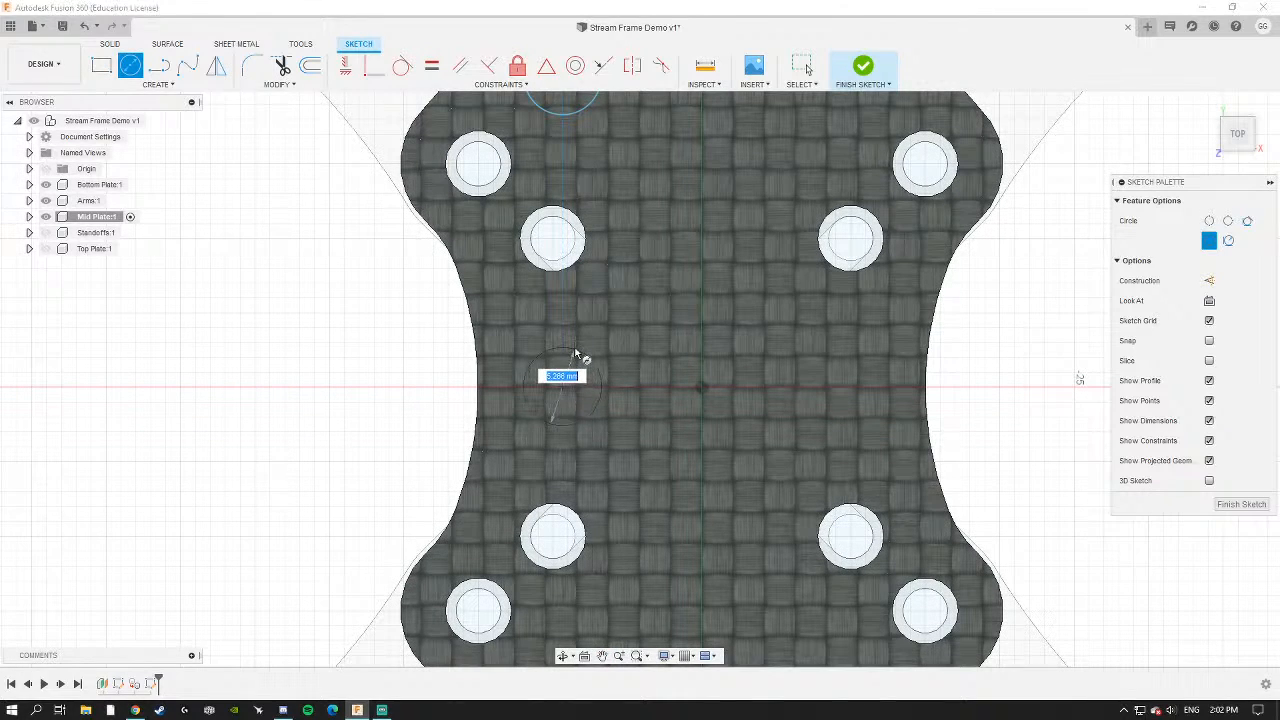
pyautogui.click(516, 385)
pyautogui.scroll(-2, 683, 337)
pyautogui.moveTo(681, 332); pyautogui.dragTo(667, 350, button='middle')
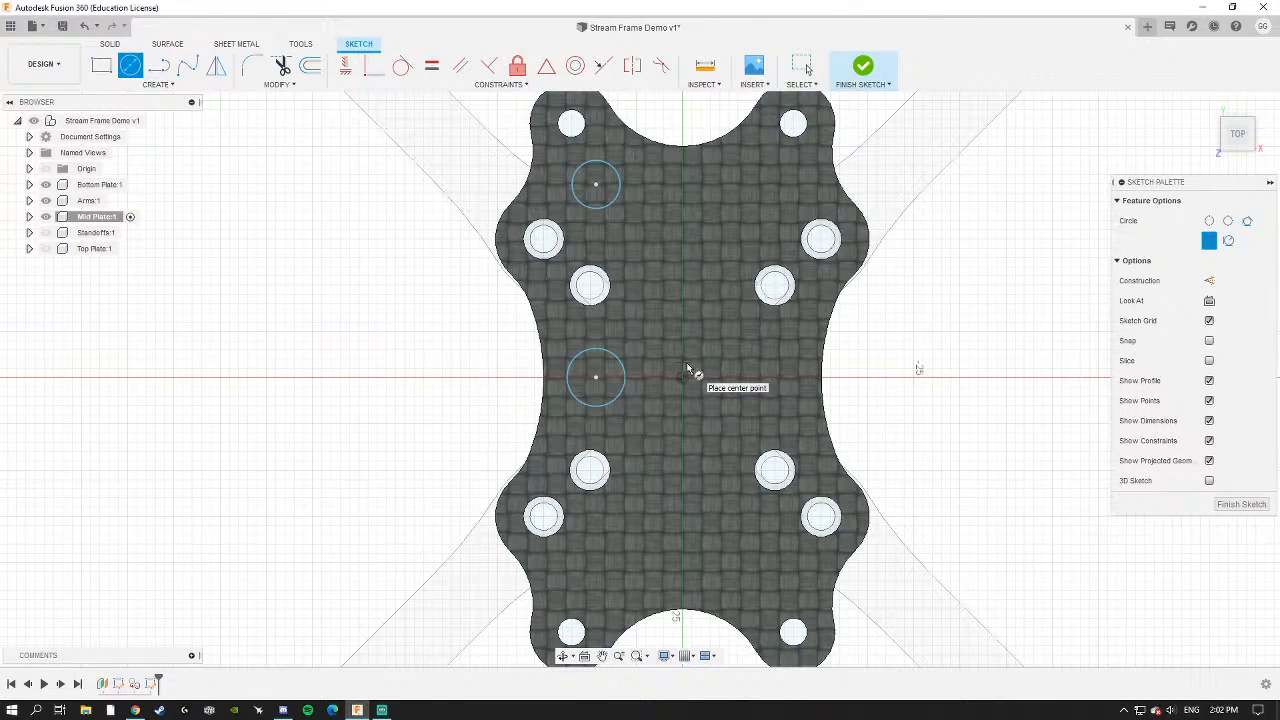
pyautogui.moveTo(687, 366)
pyautogui.mouseDown(button='middle')
pyautogui.moveTo(688, 150)
pyautogui.moveTo(780, 135)
pyautogui.moveTo(694, 238)
pyautogui.moveTo(677, 276)
pyautogui.moveTo(705, 282)
pyautogui.moveTo(680, 271)
pyautogui.moveTo(662, 294)
pyautogui.mouseUp(button='middle')
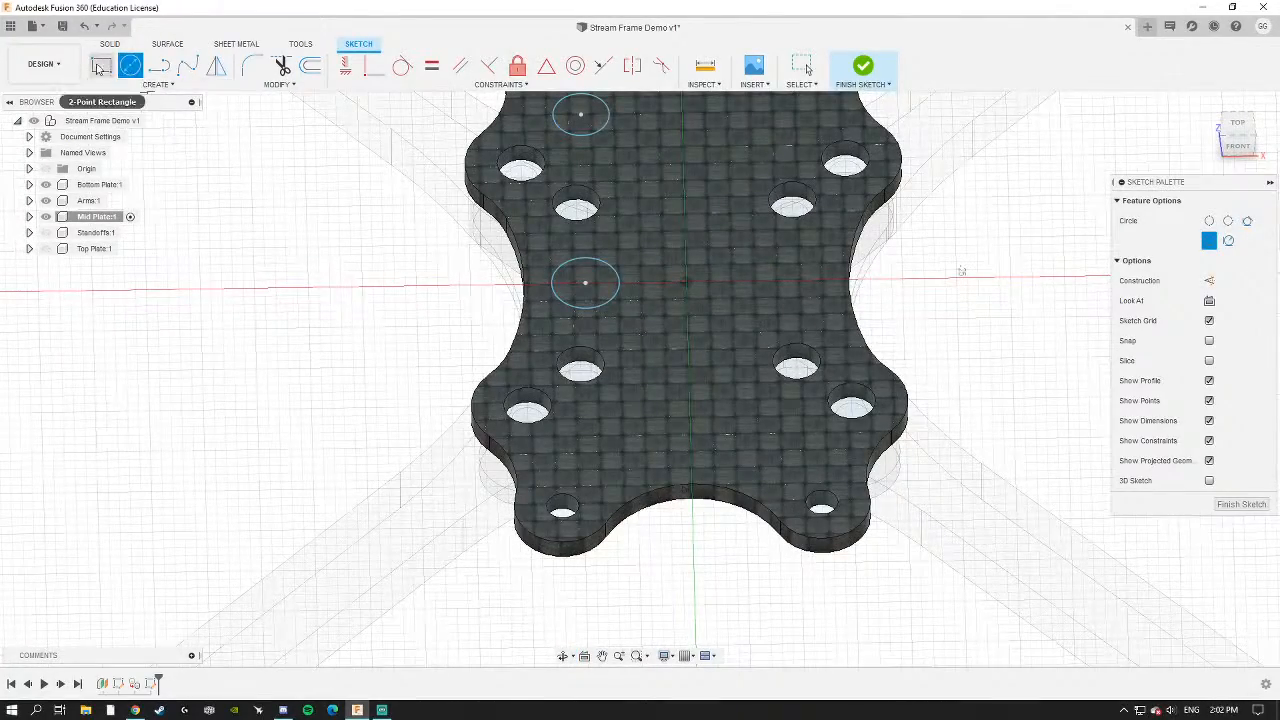
# Sketch a vertical center-to-center slot along the plate's vertical centreline, starting just above the origin and extending below it.
pyautogui.click(156, 84)
pyautogui.moveTo(130, 193)
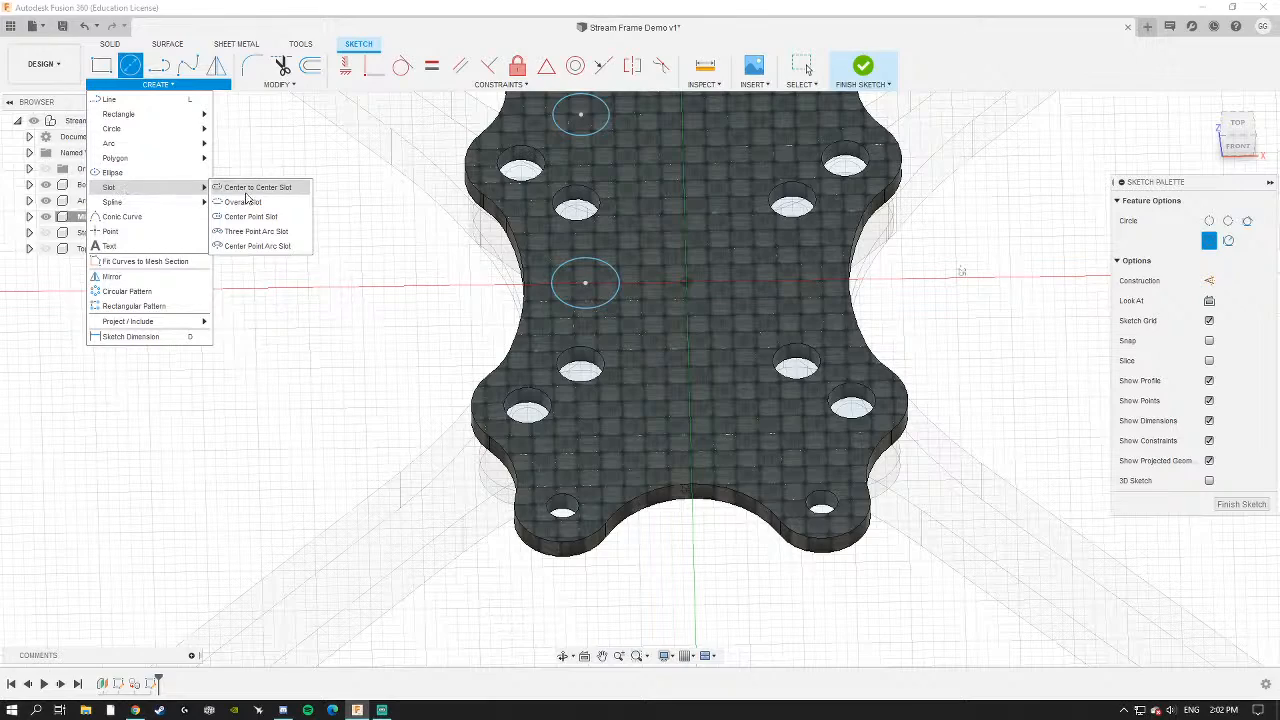
pyautogui.click(244, 190)
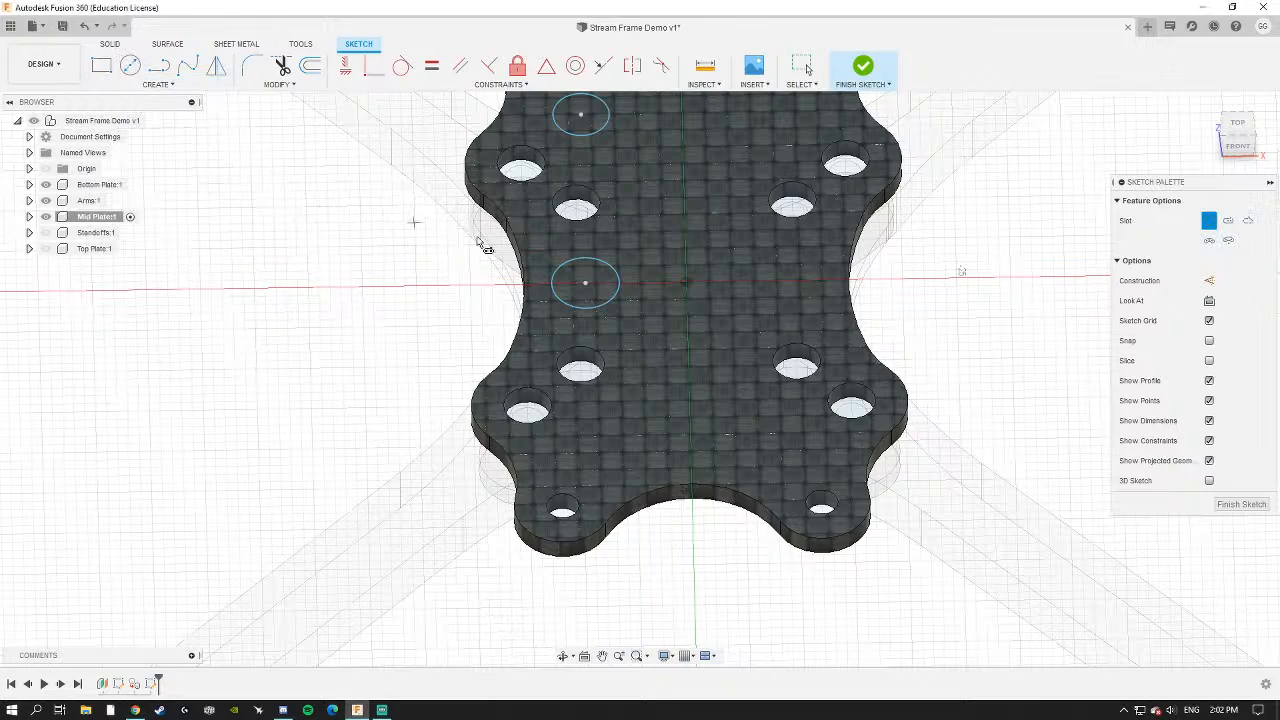
pyautogui.scroll(-4, 652, 292)
pyautogui.keyDown('shift'); pyautogui.moveTo(686, 260); pyautogui.dragTo(690, 292, button='middle'); pyautogui.keyUp('shift')
pyautogui.click(1234, 128)
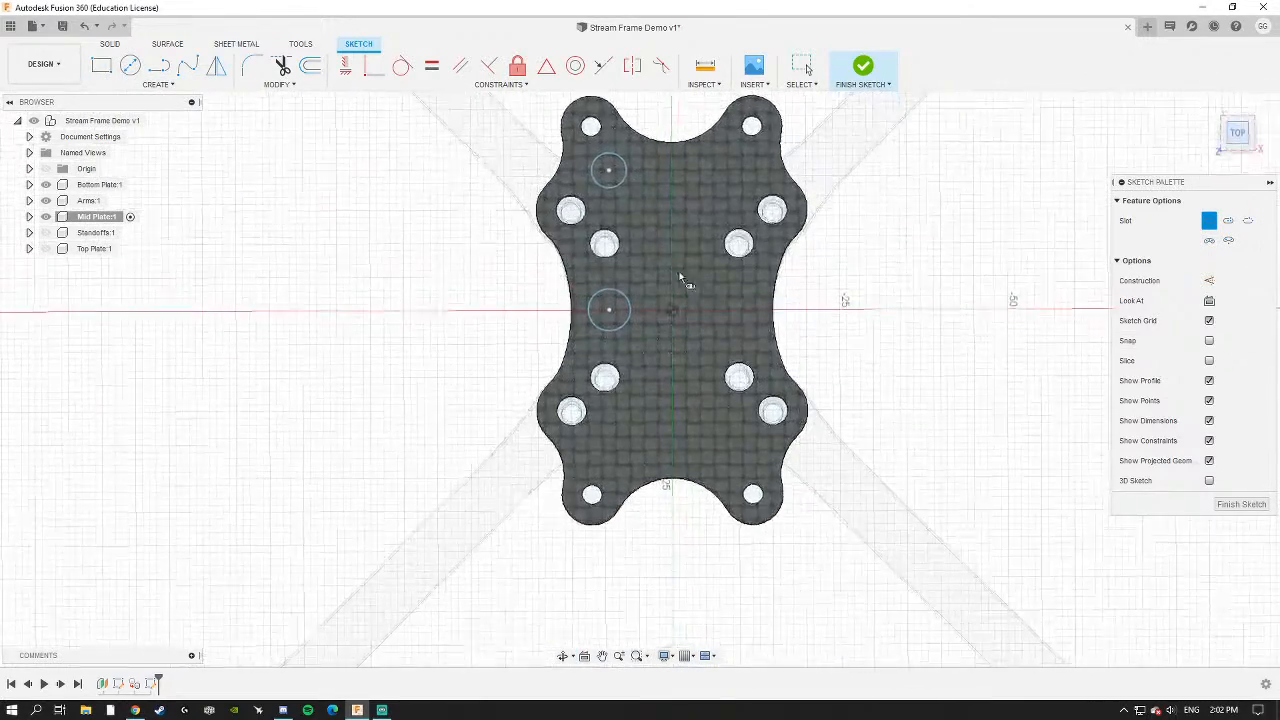
pyautogui.click(672, 285)
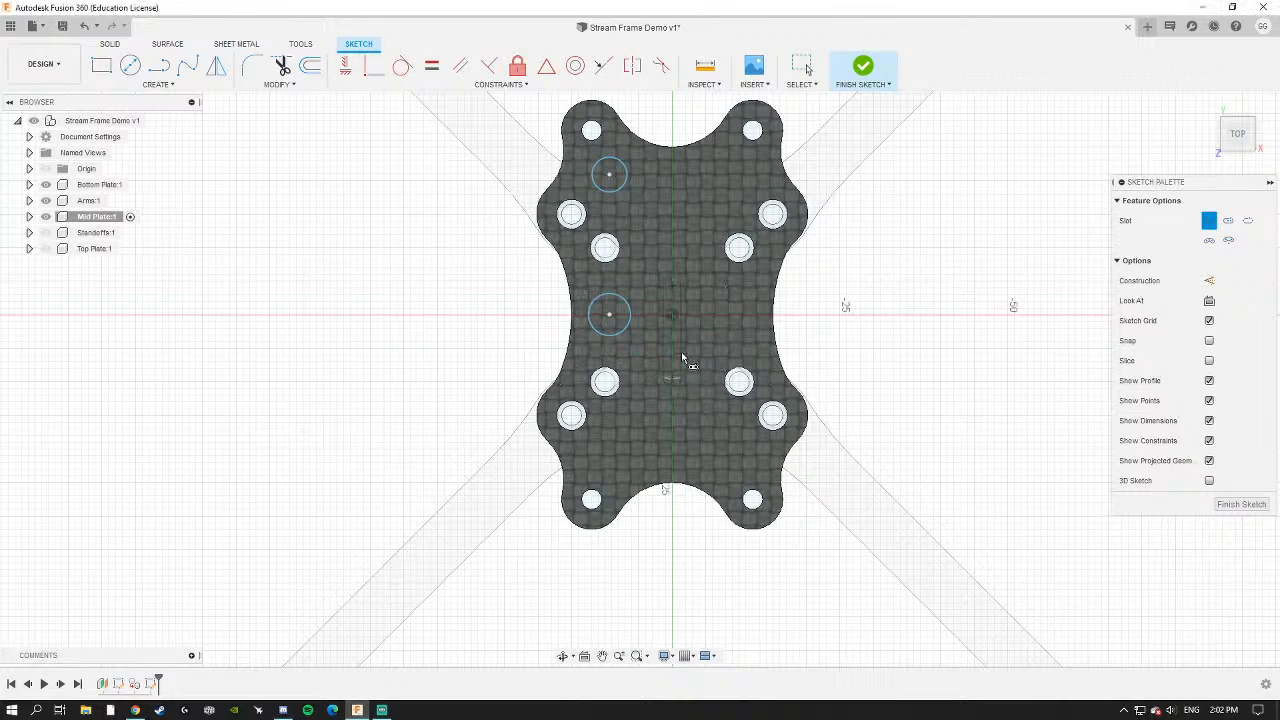
pyautogui.click(685, 346)
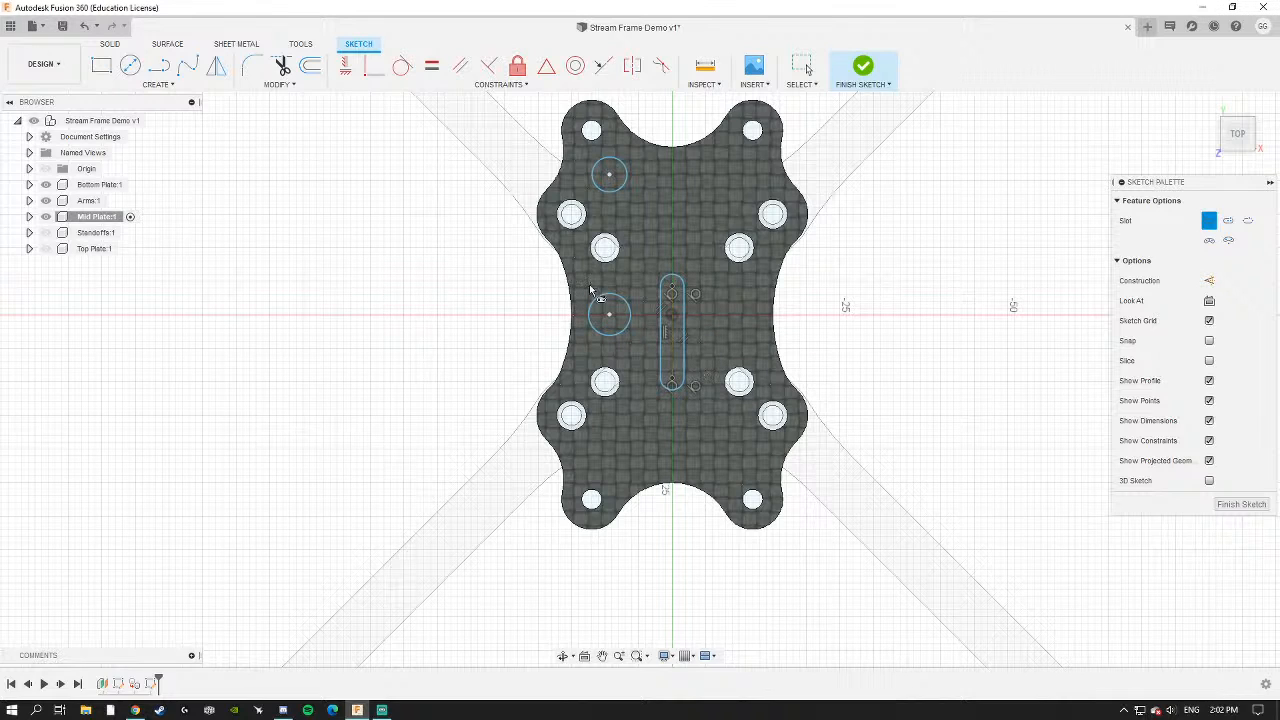
pyautogui.press('Escape')
# Dimension the diameter of the upper-left circle to 6 mm.
pyautogui.scroll(4, 605, 185)
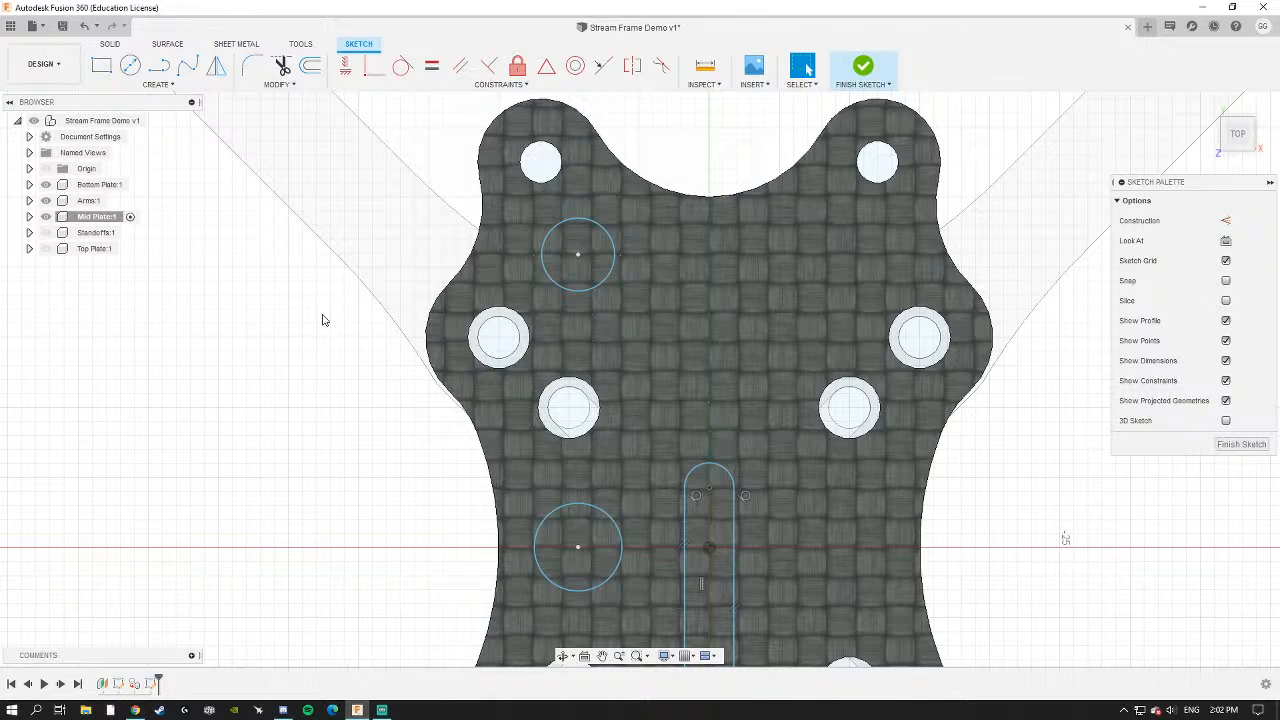
pyautogui.click(583, 282)
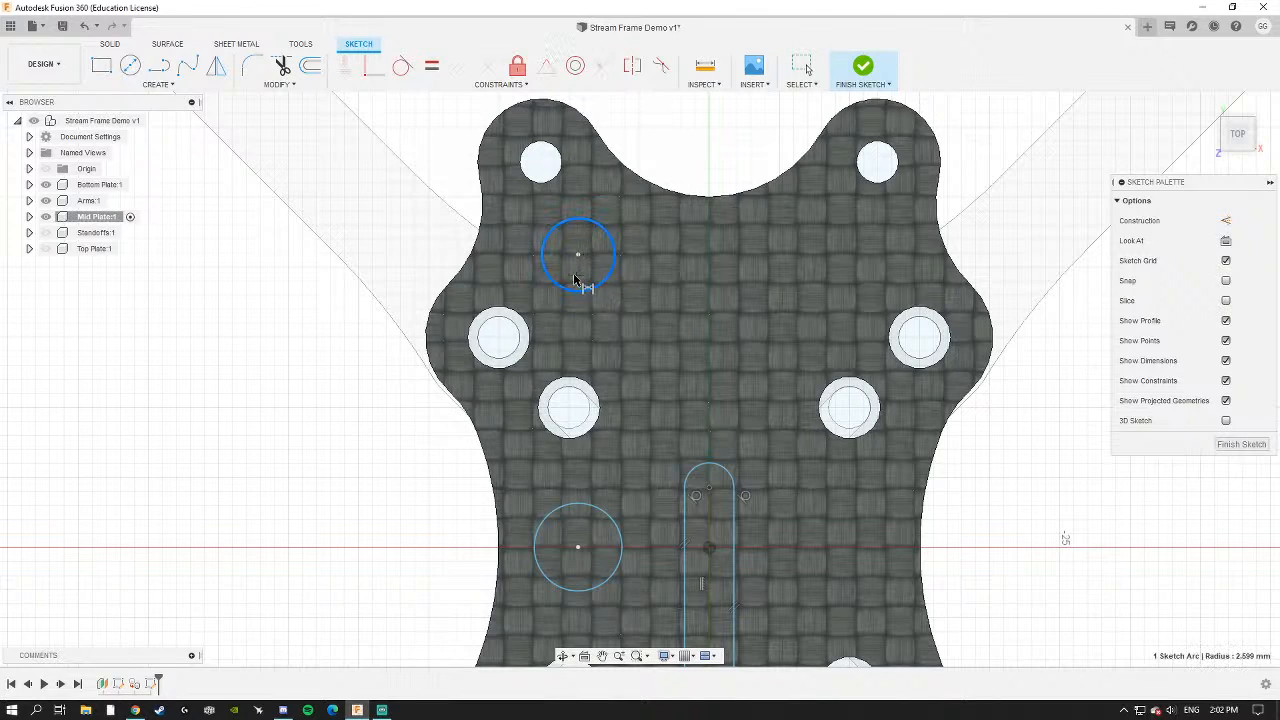
pyautogui.click(571, 283)
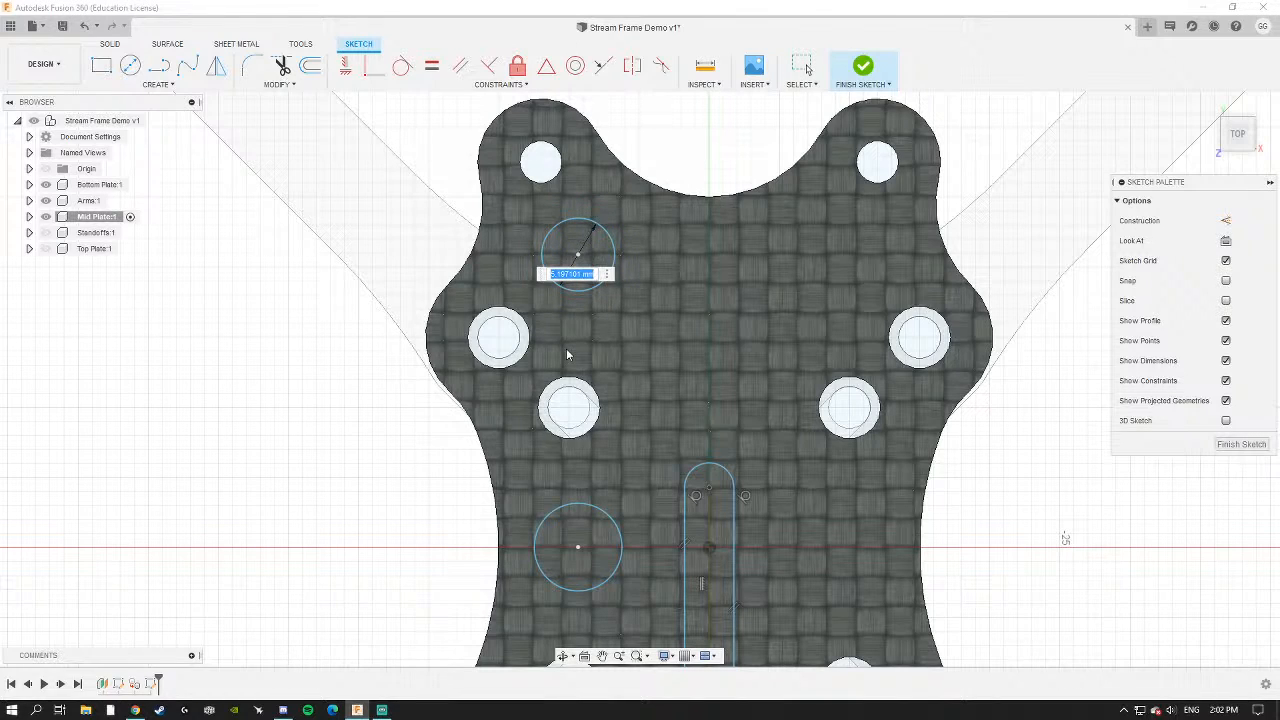
pyautogui.write('8')
pyautogui.press('Return')
pyautogui.click(591, 315)
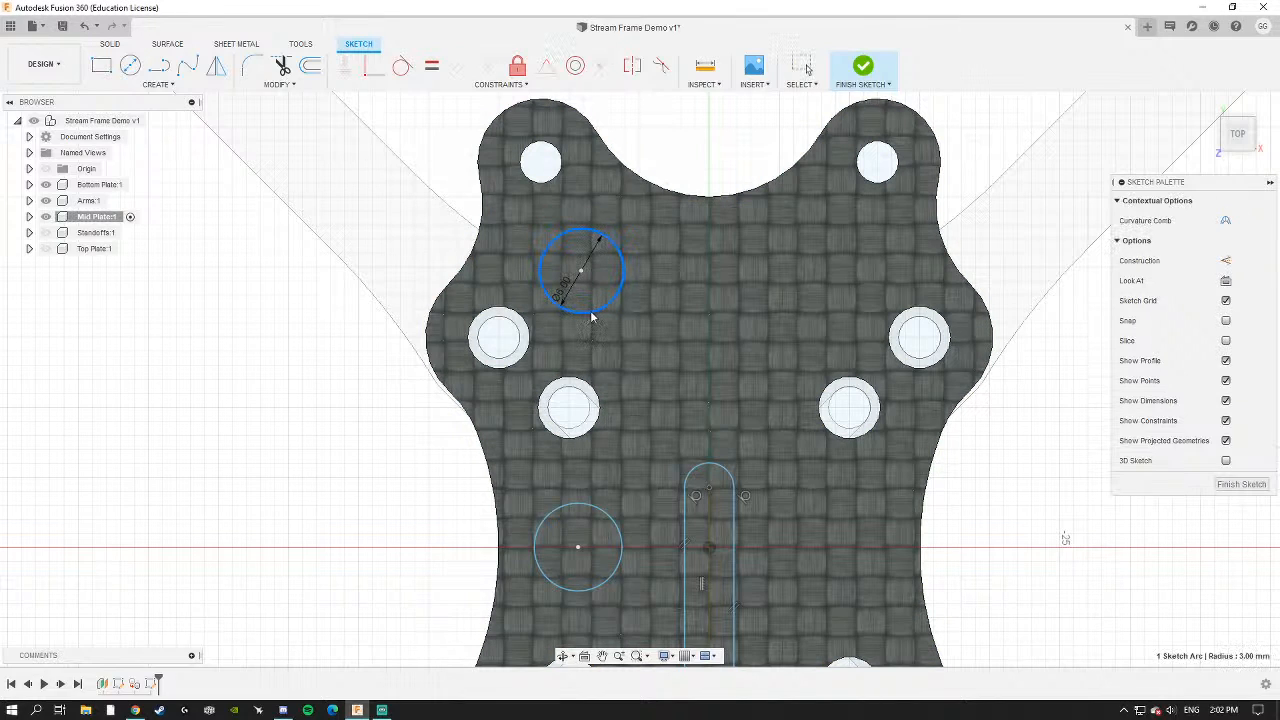
# Set the diameter of the upper-left circle on the Mid Plate to 5 mm.
pyautogui.moveTo(591, 315); pyautogui.dragTo(596, 308)
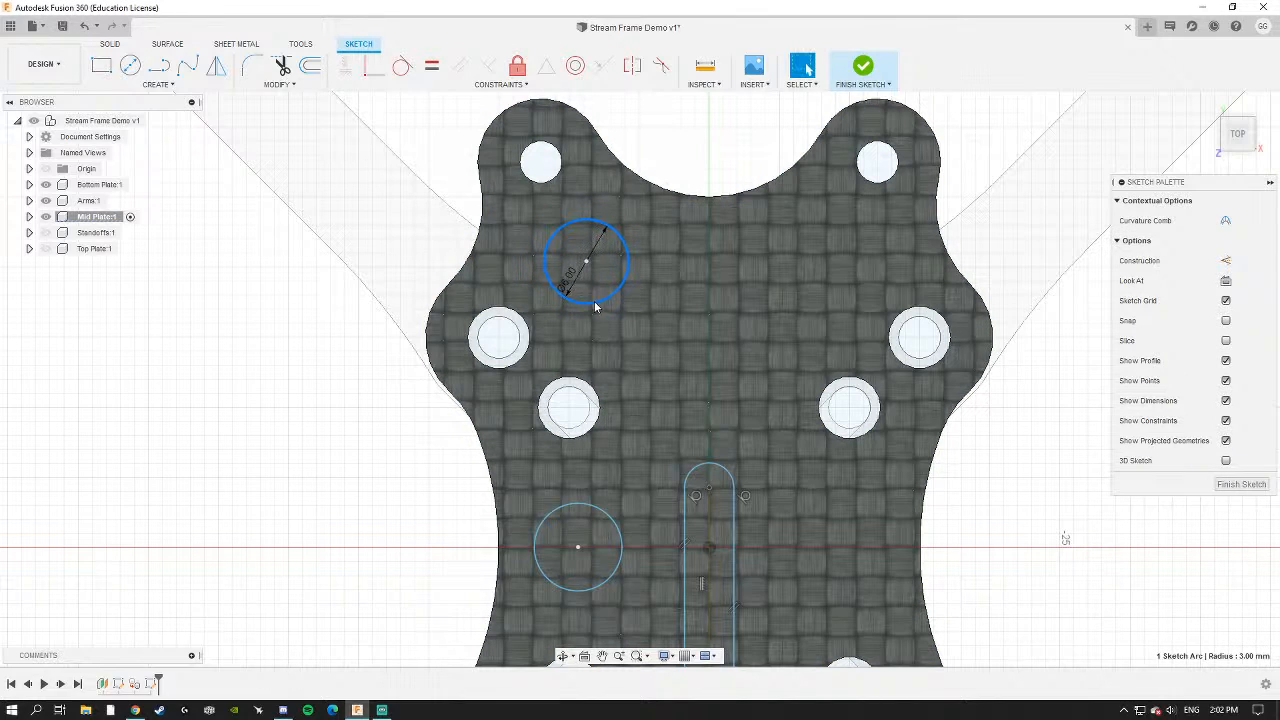
pyautogui.doubleClick(570, 286)
pyautogui.write('7')
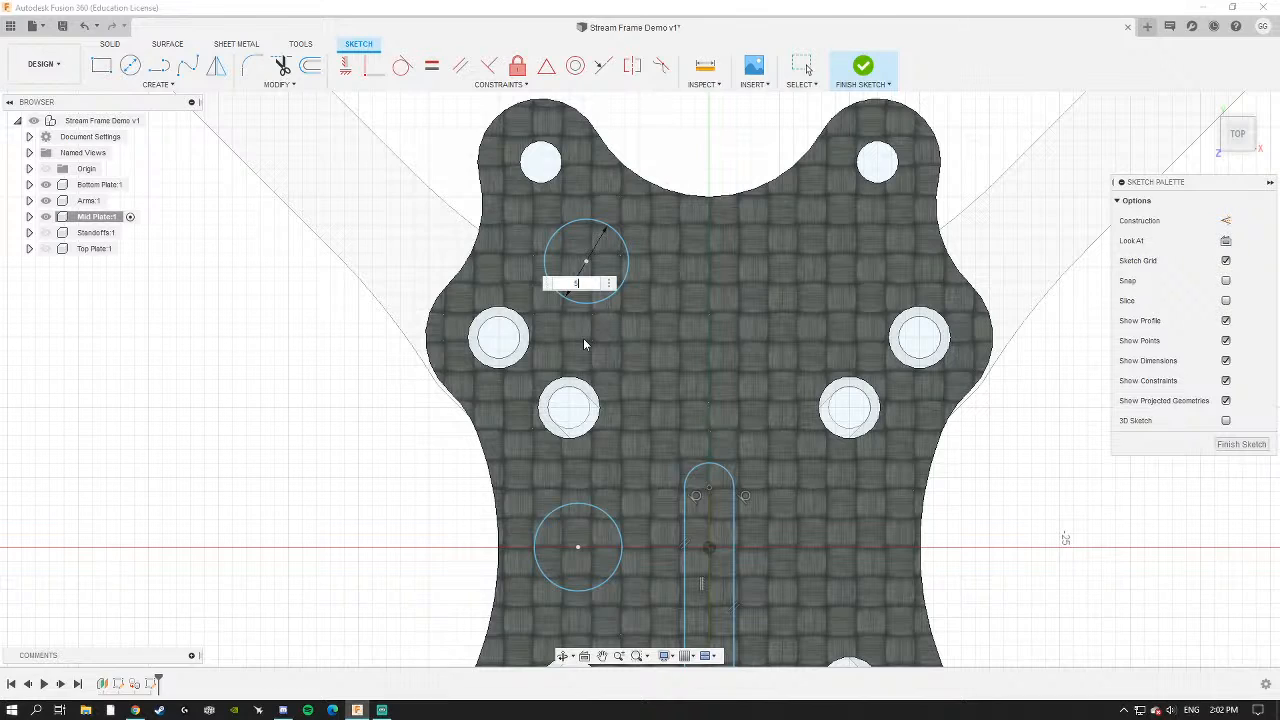
pyautogui.press('Return')
pyautogui.click(594, 292)
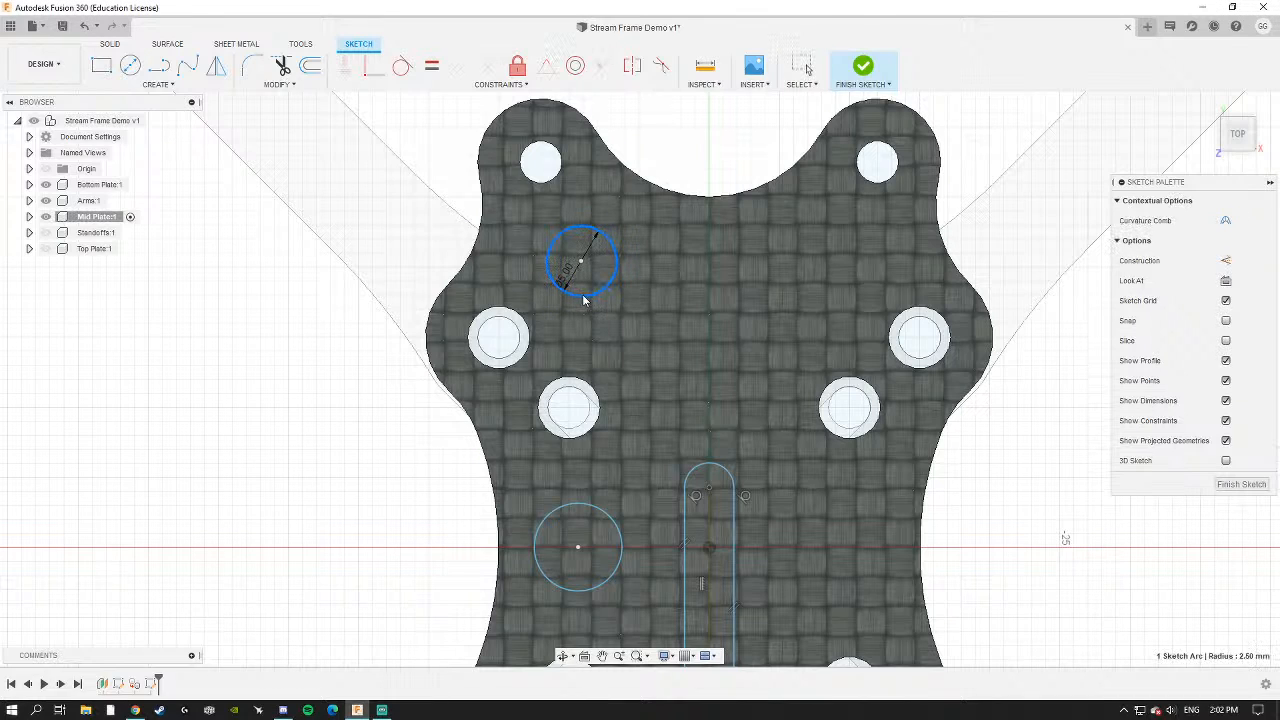
pyautogui.click(304, 478)
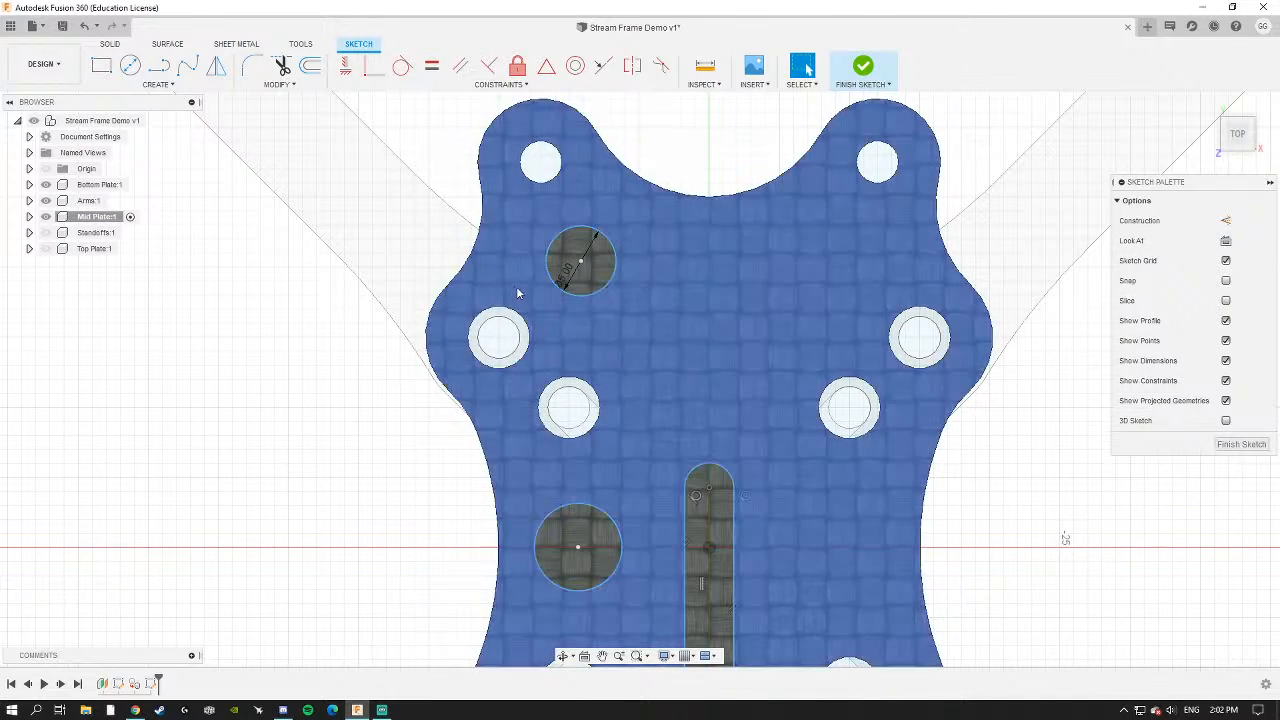
pyautogui.click(617, 276)
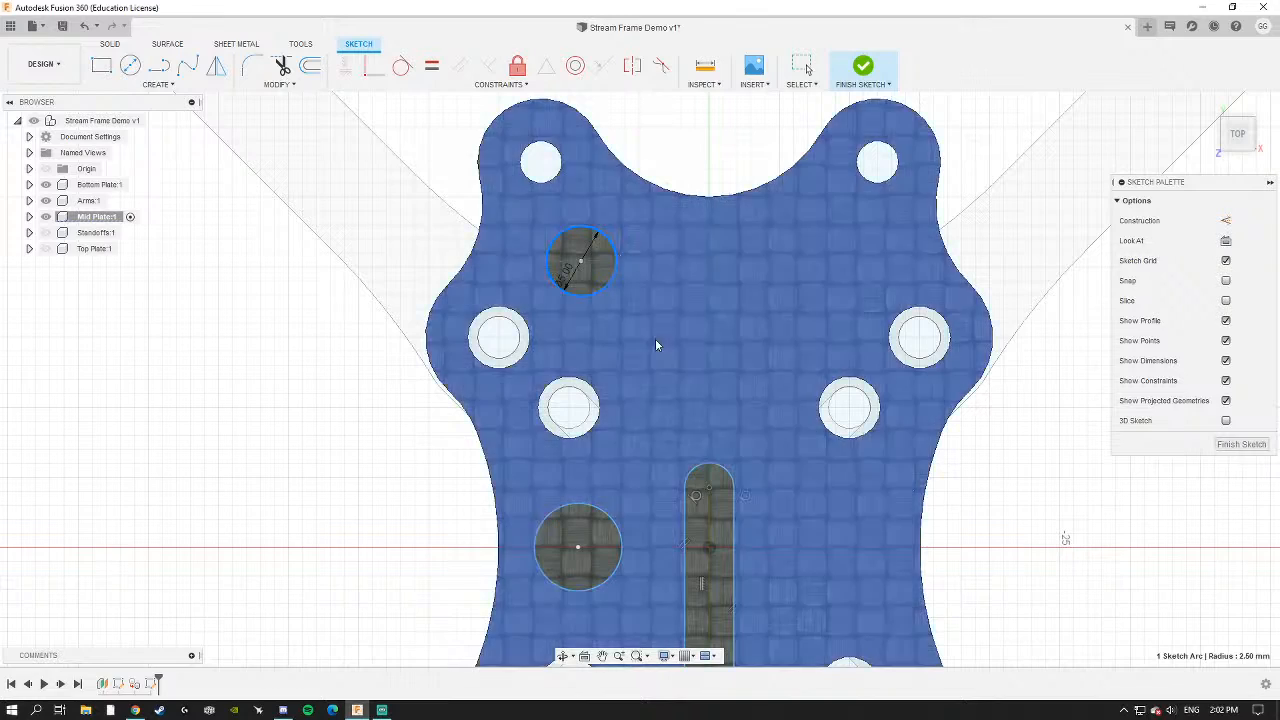
# Sketch a vertical line from the origin up the plate's centreline, ending well beyond its upper edge.
pyautogui.scroll(-5, 620, 320)
pyautogui.click(159, 65)
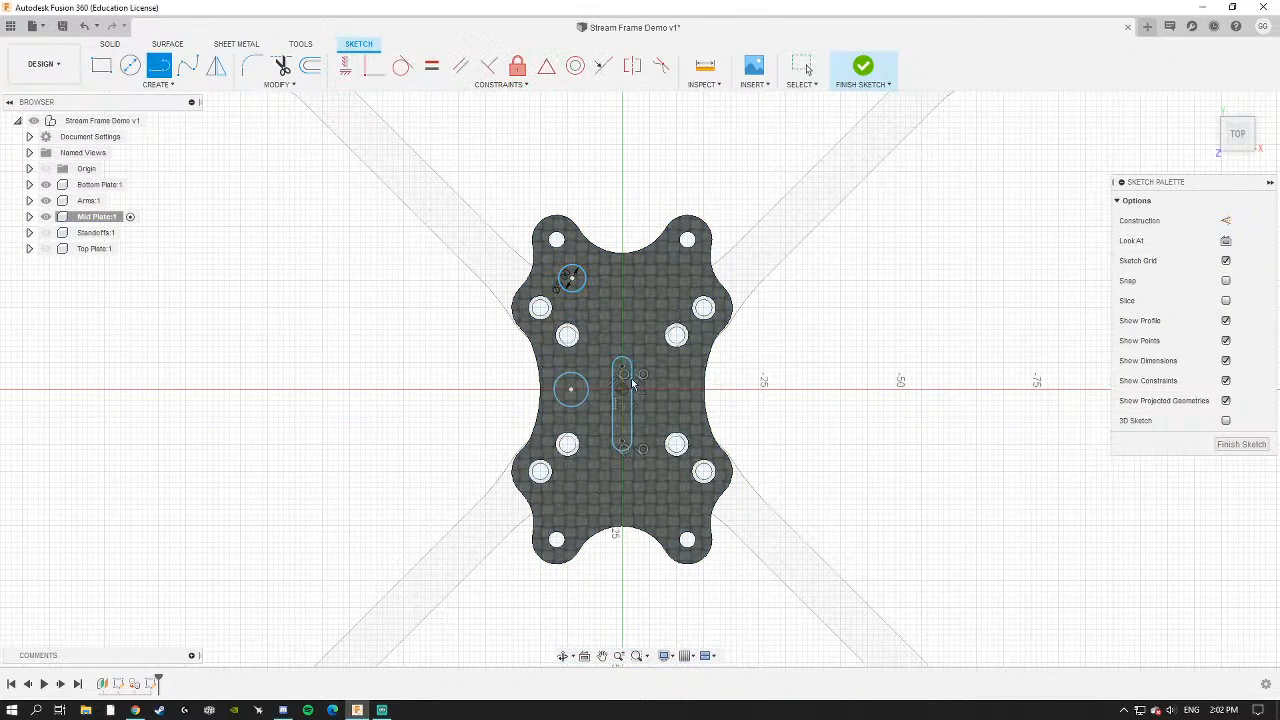
pyautogui.click(623, 391)
pyautogui.moveTo(622, 100); pyautogui.dragTo(623, 224, button='middle')
pyautogui.click(623, 154)
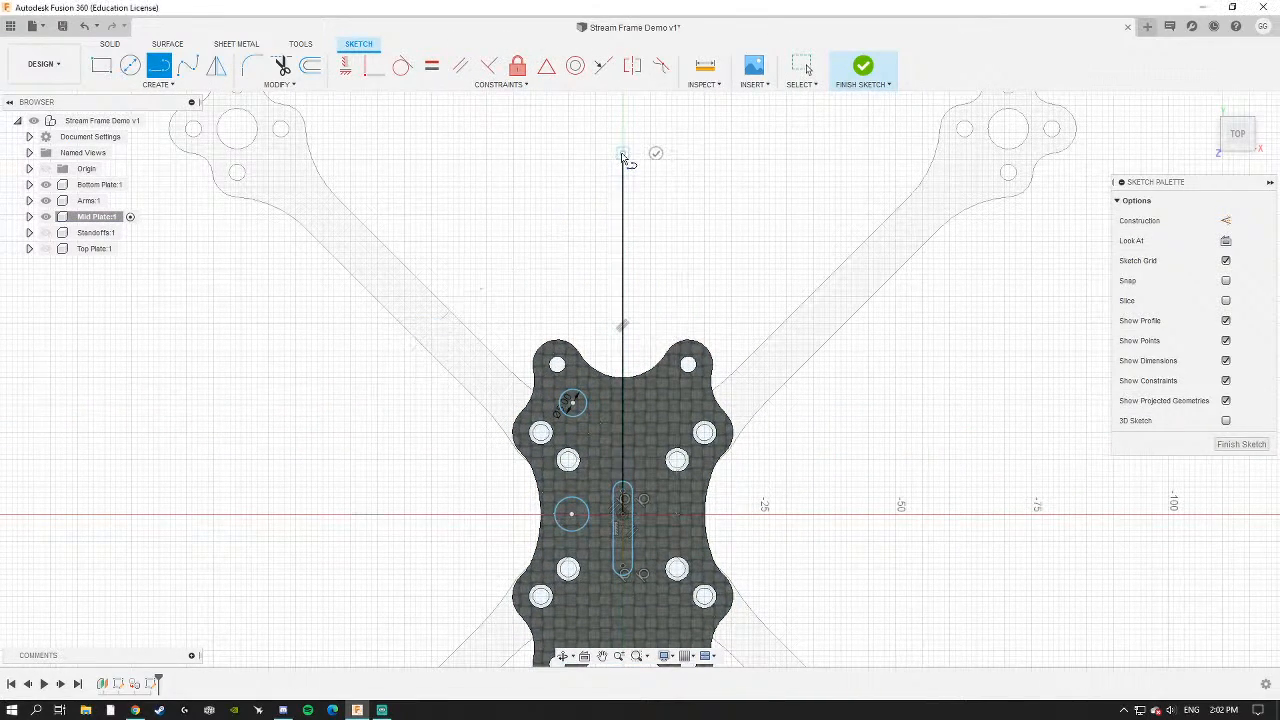
pyautogui.press('Escape')
# Sketch a horizontal line about 67.5 mm long from the origin, running out past the plate's left side.
pyautogui.click(159, 65)
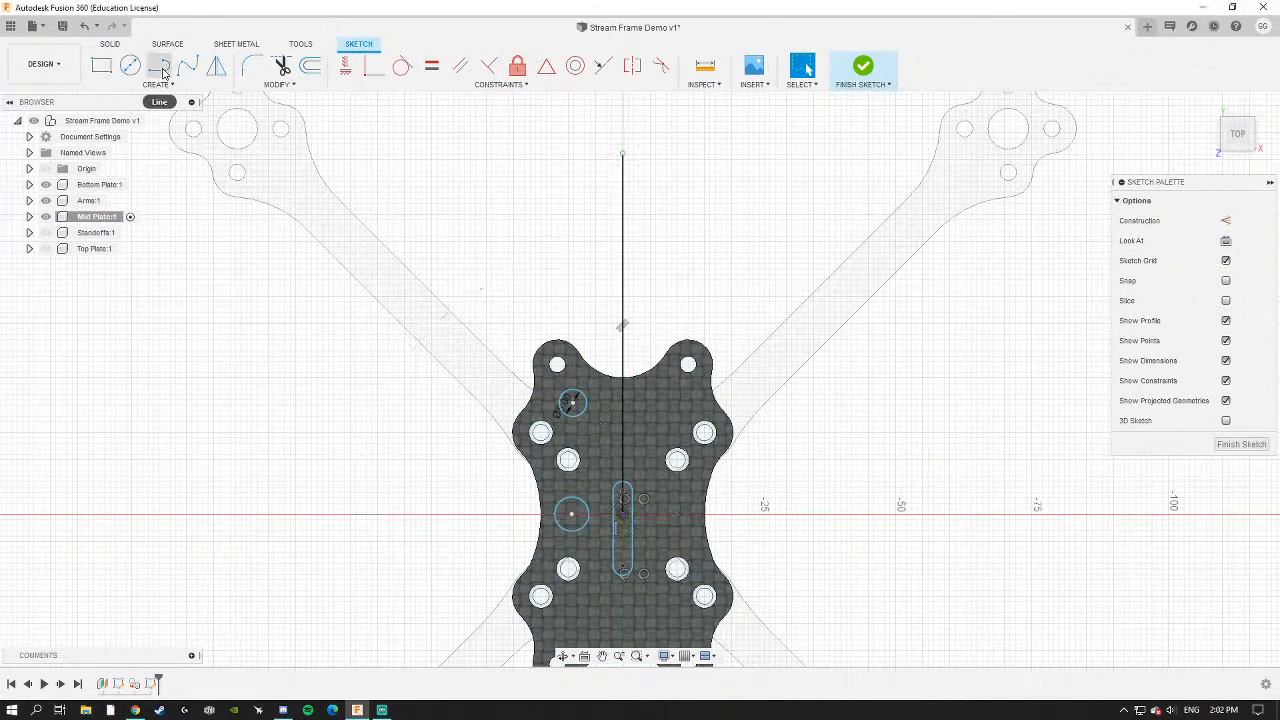
pyautogui.click(623, 515)
pyautogui.click(254, 515)
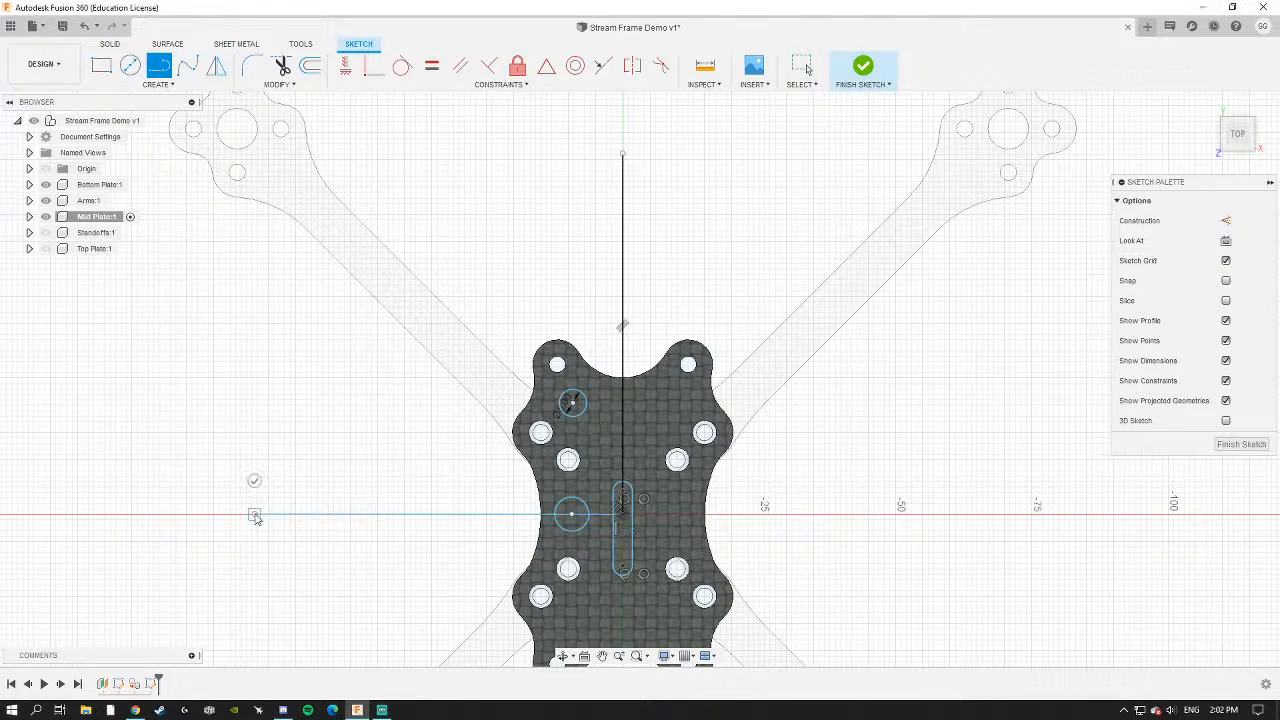
pyautogui.press('Escape')
# Convert the vertical and horizontal lines from the origin into construction lines.
pyautogui.click(300, 515)
pyautogui.keyDown('shift'); pyautogui.click(624, 285); pyautogui.keyUp('shift')
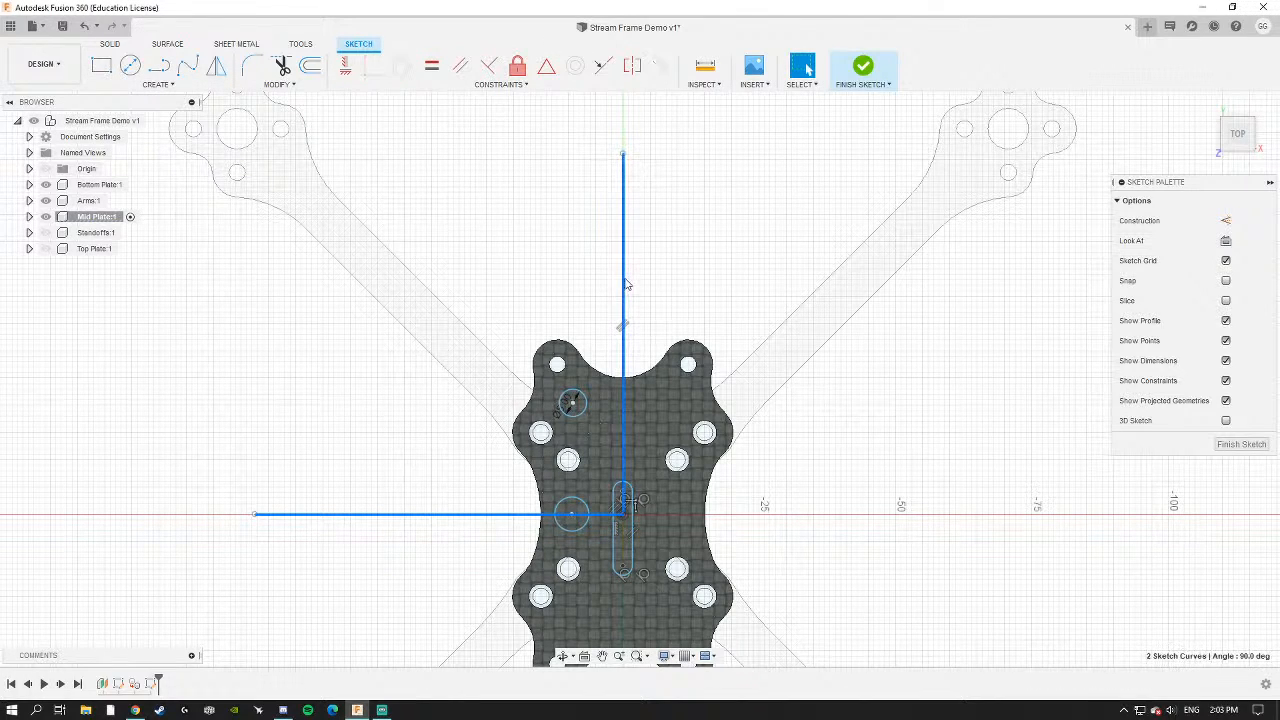
pyautogui.press('x')
pyautogui.scroll(3, 548, 375)
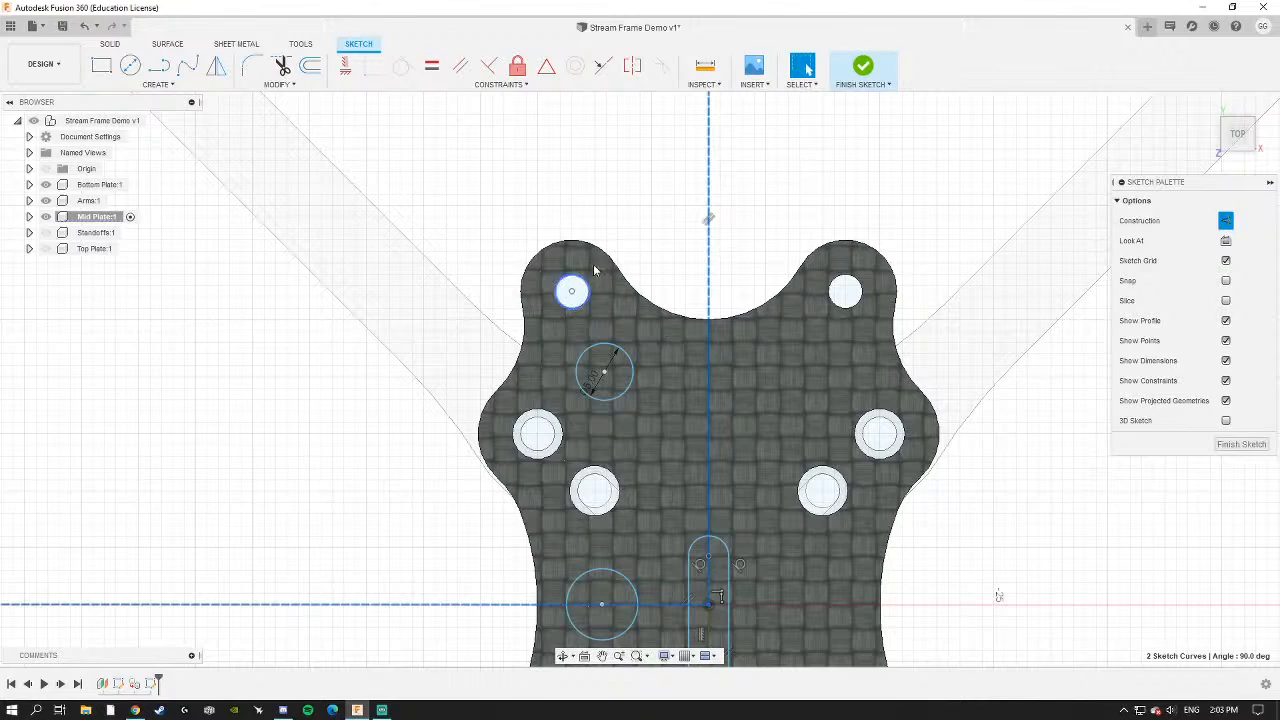
pyautogui.click(775, 189)
# Dimension the horizontal distance from the upper-left circle's centre to the vertical construction line to 9 mm.
pyautogui.scroll(2, 660, 361)
pyautogui.moveTo(657, 362); pyautogui.dragTo(637, 311, button='middle')
pyautogui.press('d')
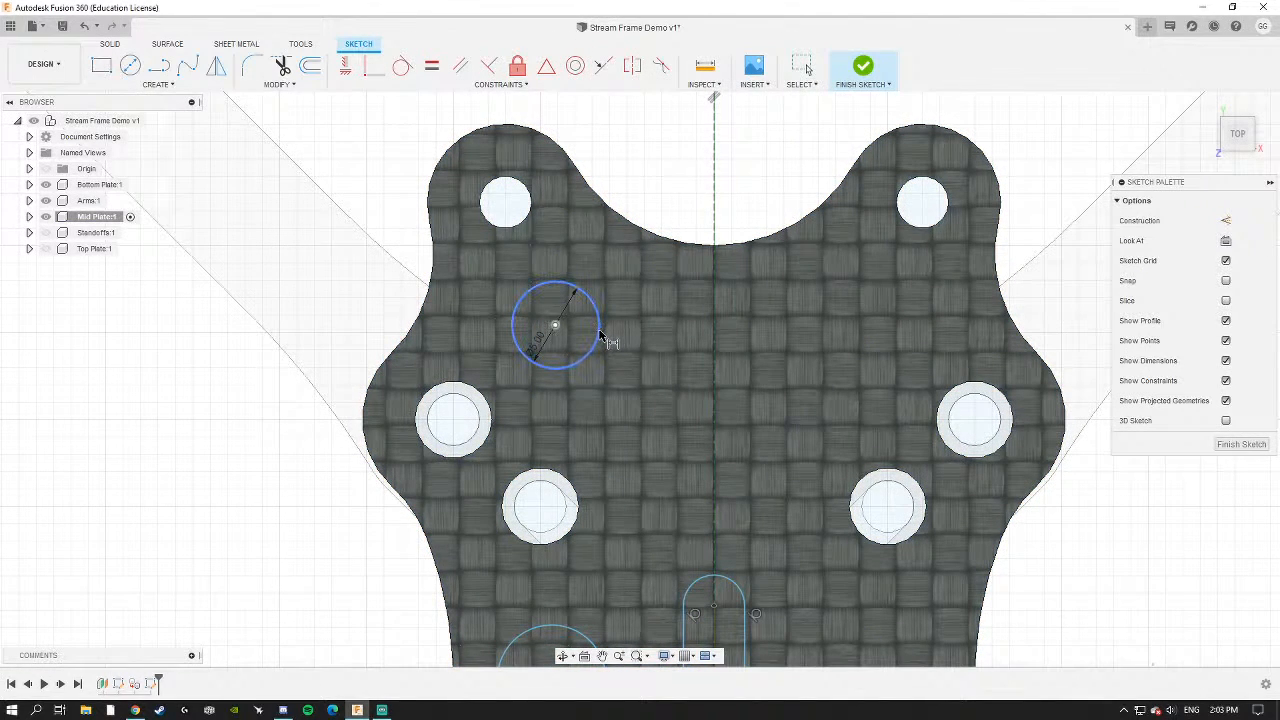
pyautogui.click(599, 336)
pyautogui.click(714, 336)
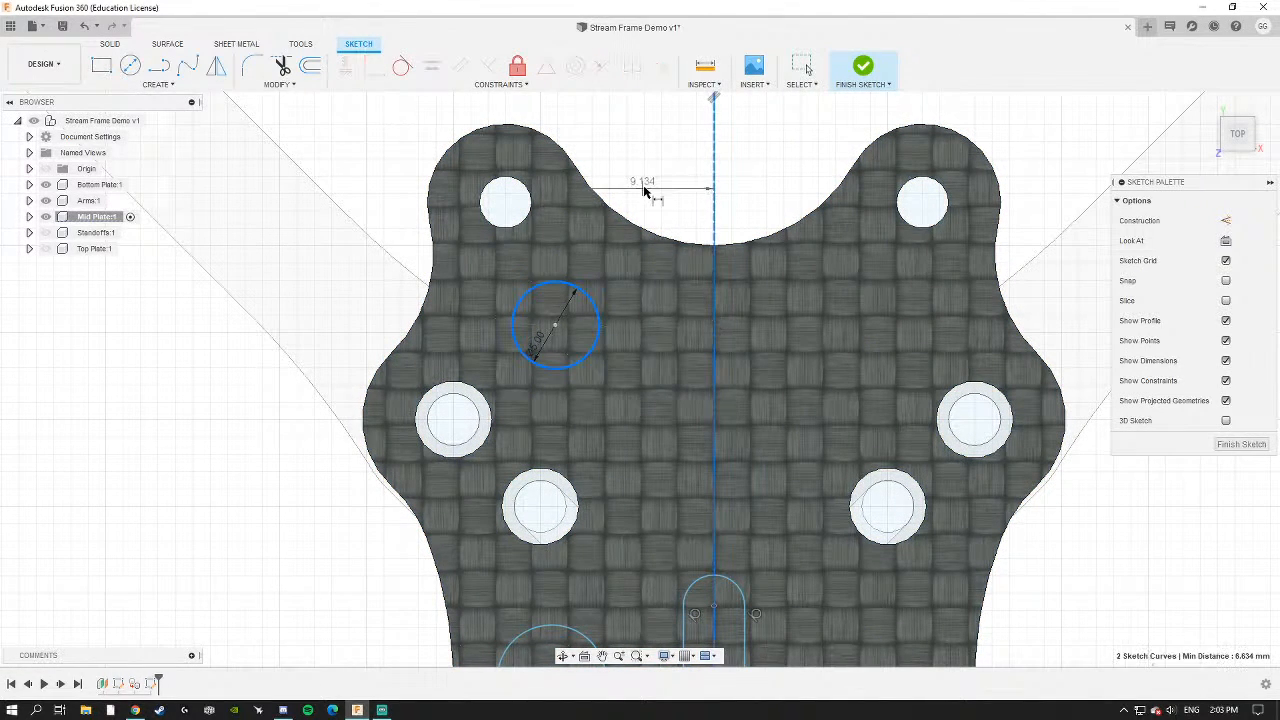
pyautogui.click(645, 192)
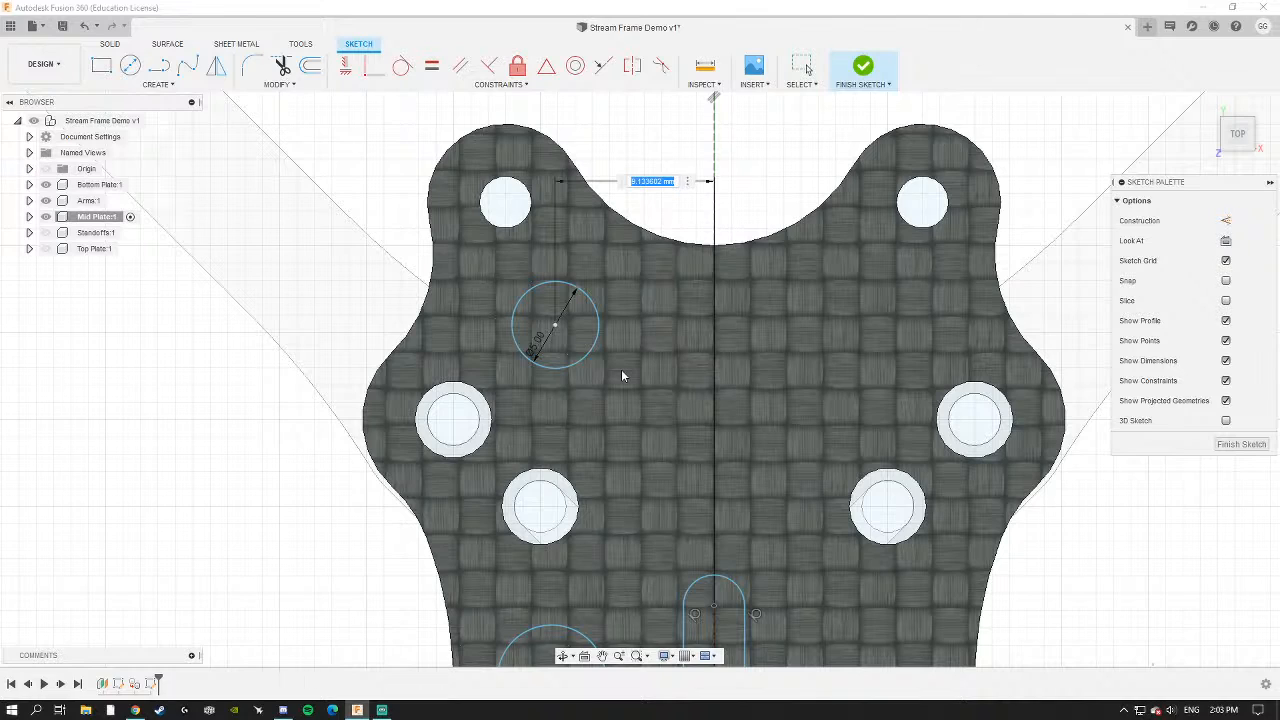
pyautogui.write('9')
pyautogui.press('Return')
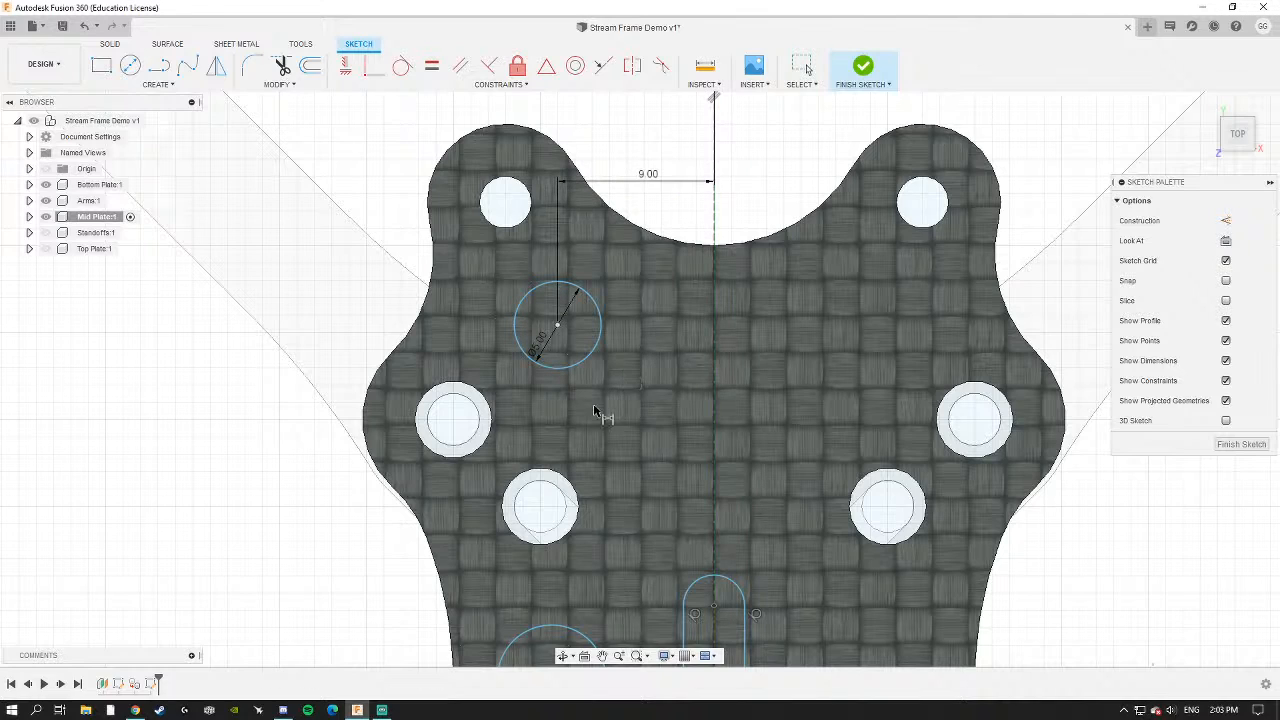
# Dimension the distance from the upper-left circle's centre to the left-hand construction line to 20 mm.
pyautogui.scroll(-3, 566, 257)
pyautogui.click(548, 268)
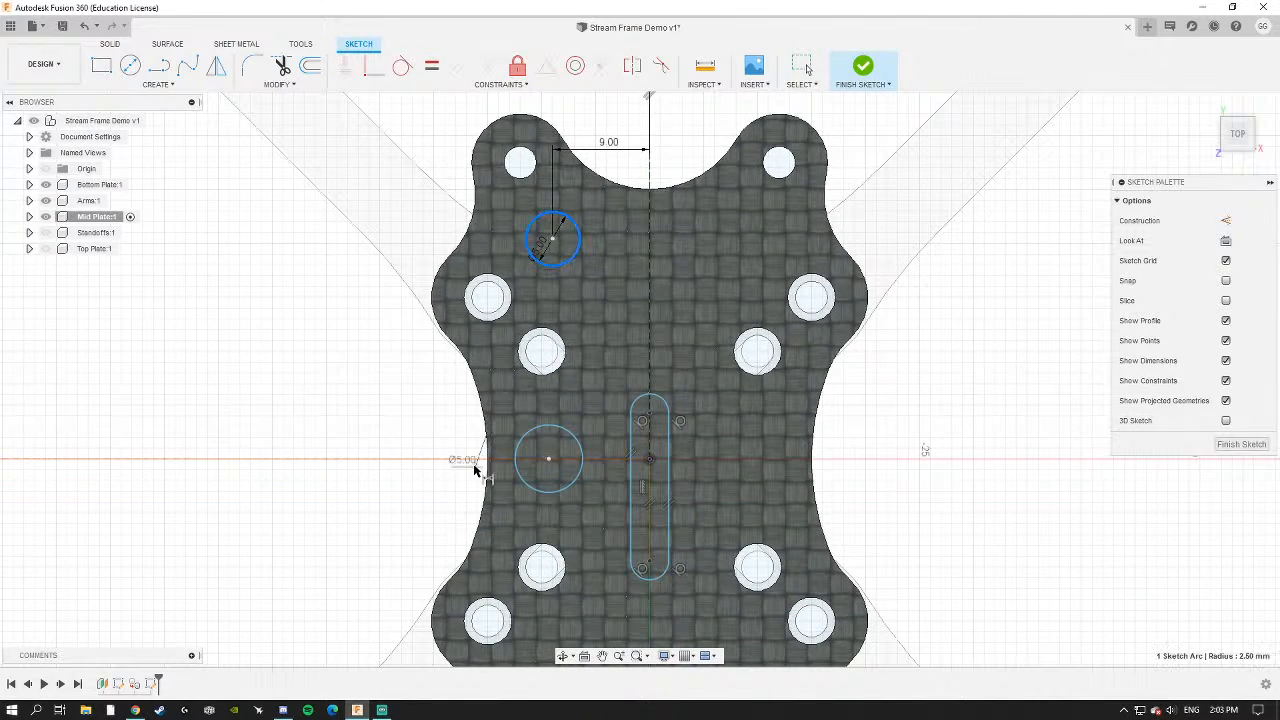
pyautogui.click(462, 459)
pyautogui.click(378, 399)
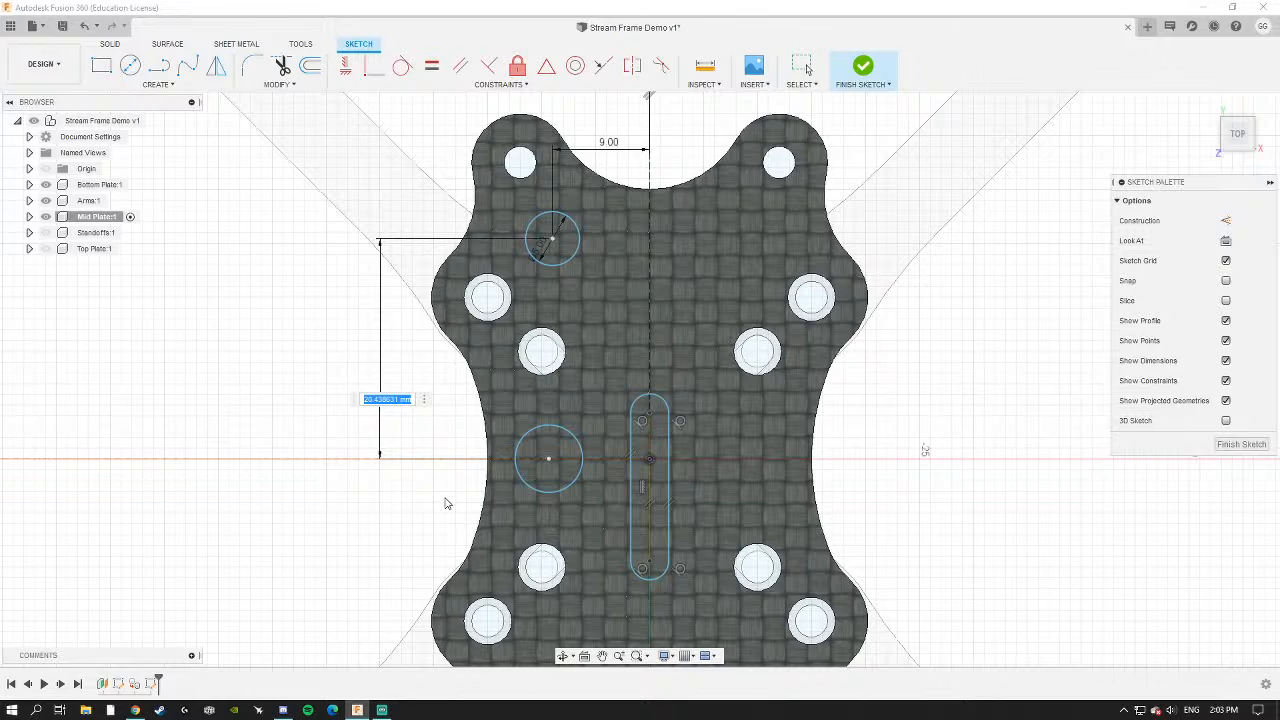
pyautogui.write('2')
pyautogui.press('Return')
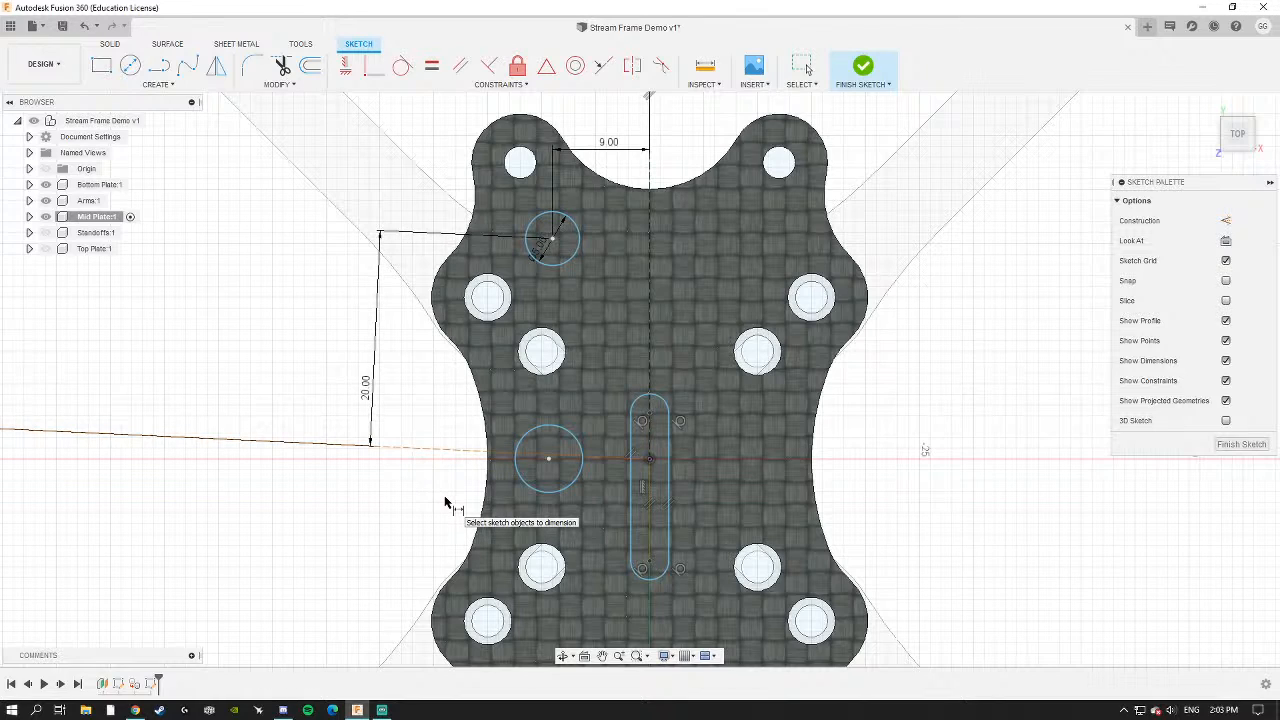
pyautogui.moveTo(317, 480); pyautogui.dragTo(428, 430, button='middle')
pyautogui.press('Escape')
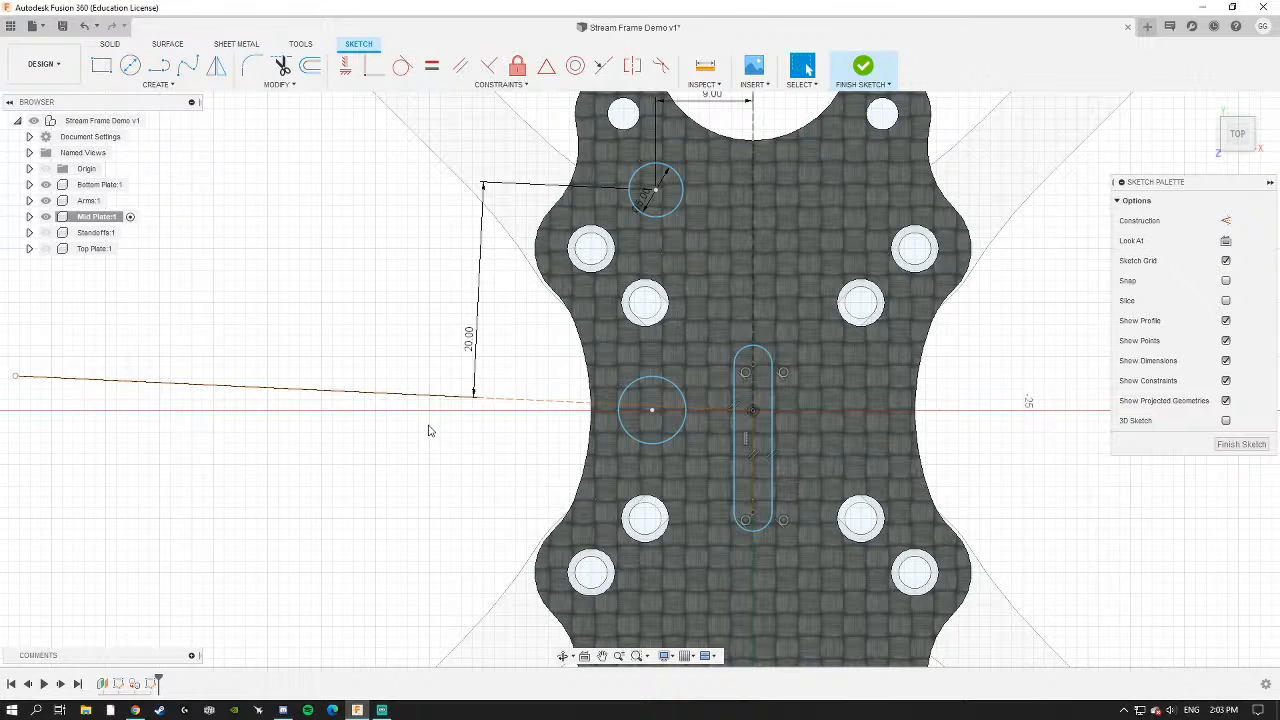
# Undo the 20 mm value and move the left-hand construction line to check how freely it rotates about the origin.
pyautogui.hotkey('ctrl', 'z')
pyautogui.moveTo(469, 411)
pyautogui.mouseDown()
pyautogui.moveTo(476, 341)
pyautogui.moveTo(458, 318)
pyautogui.moveTo(444, 383)
pyautogui.moveTo(437, 360)
pyautogui.moveTo(429, 386)
pyautogui.moveTo(429, 351)
pyautogui.moveTo(416, 367)
pyautogui.moveTo(415, 353)
pyautogui.moveTo(369, 354)
pyautogui.moveTo(357, 374)
pyautogui.moveTo(358, 357)
pyautogui.mouseUp()
pyautogui.scroll(-3, 437, 360)
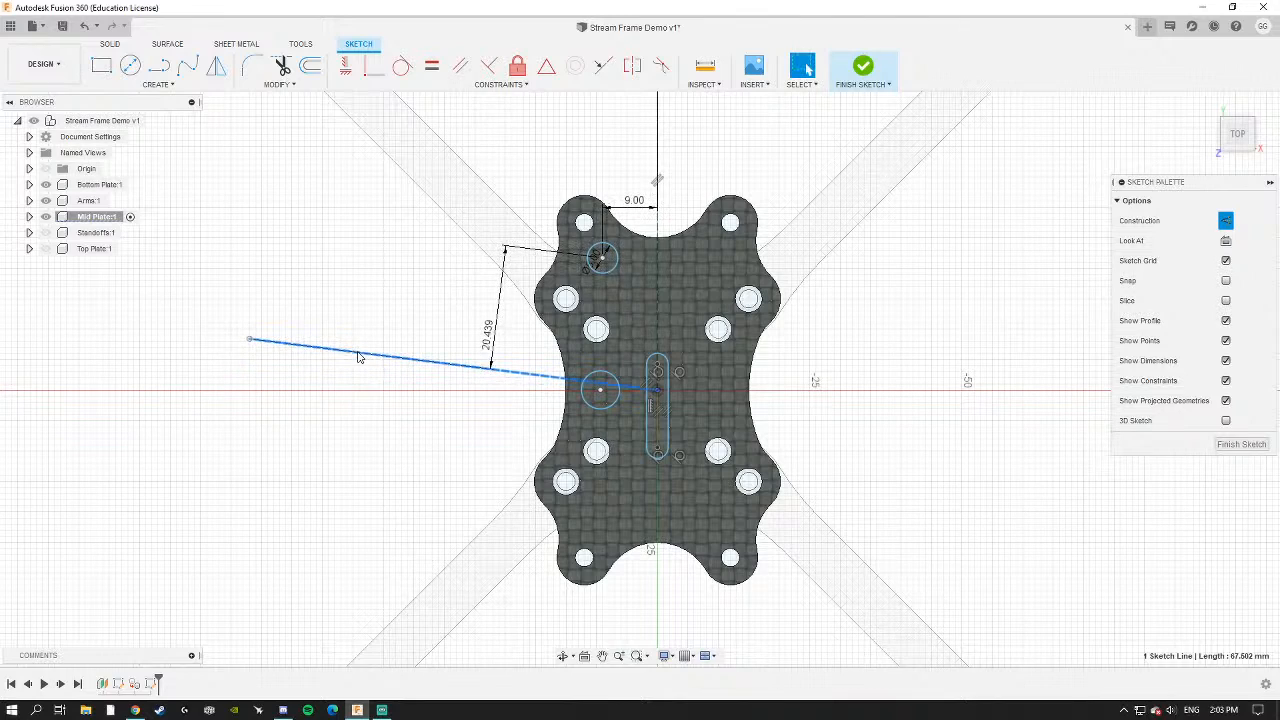
pyautogui.click(337, 455)
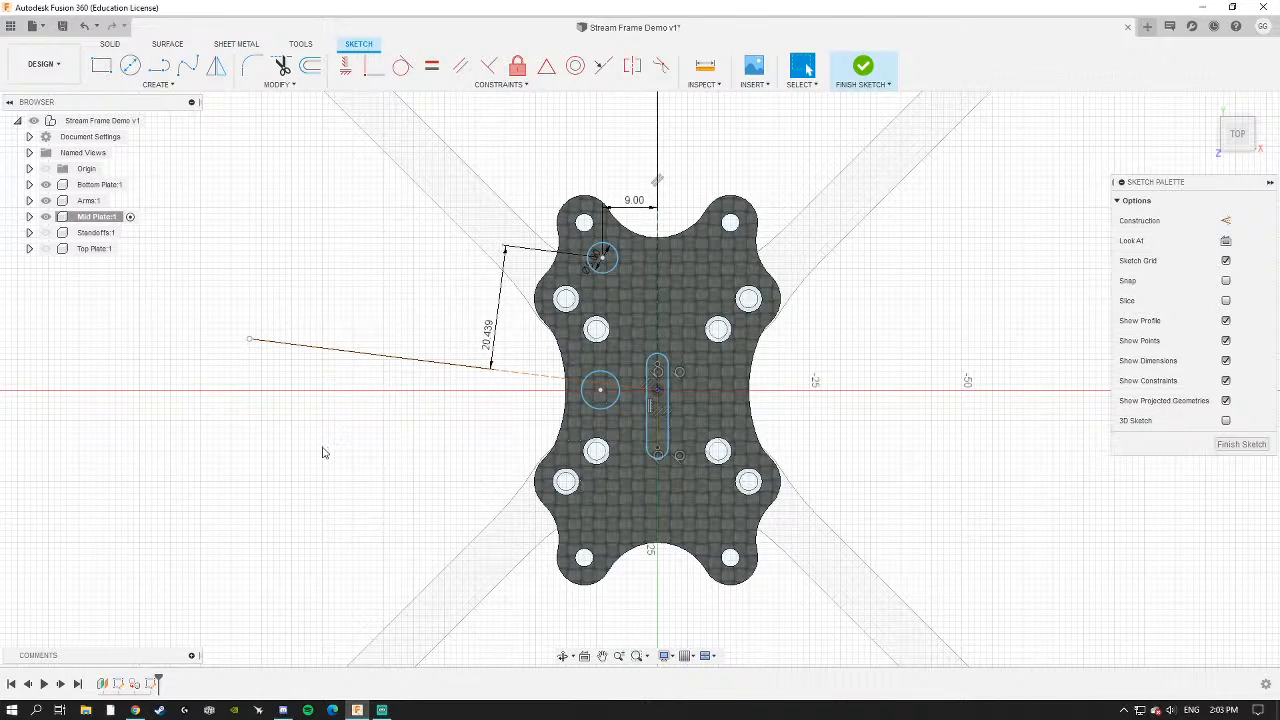
pyautogui.click(410, 359)
pyautogui.scroll(2, 400, 375)
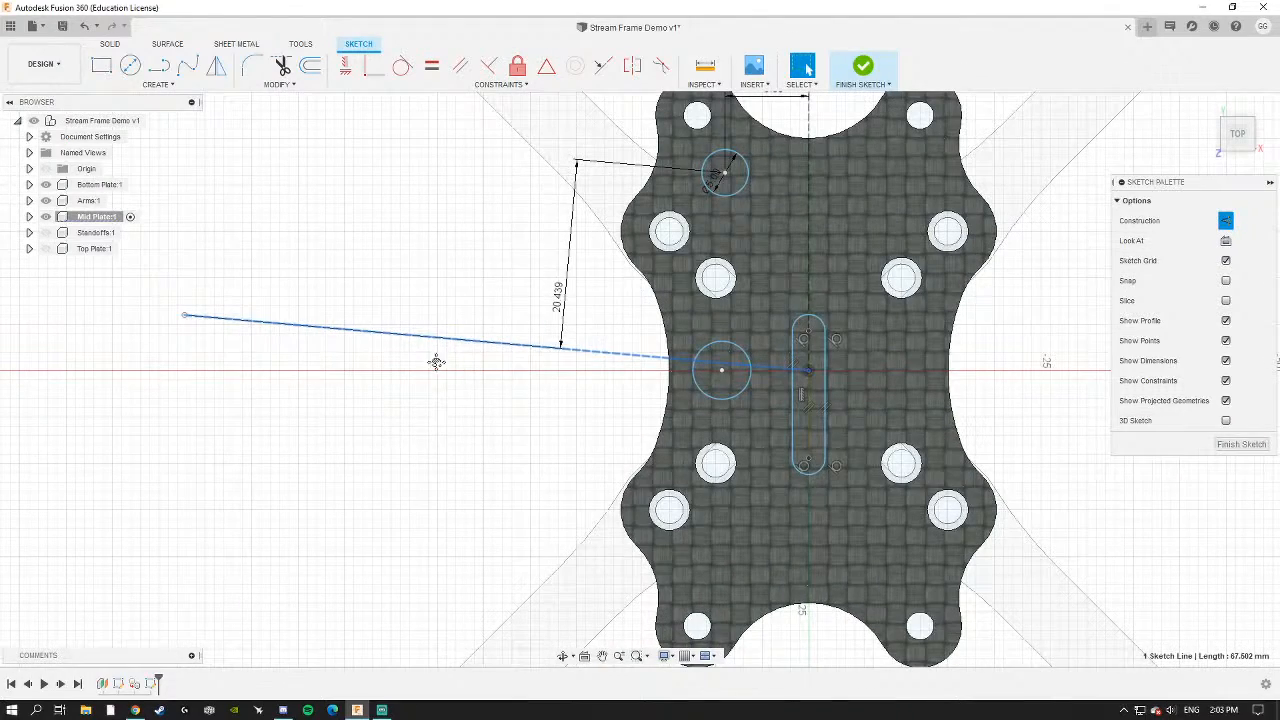
pyautogui.moveTo(436, 362); pyautogui.dragTo(371, 410, button='middle')
pyautogui.moveTo(572, 284); pyautogui.dragTo(400, 434, button='middle')
pyautogui.click(604, 214)
pyautogui.click(440, 477)
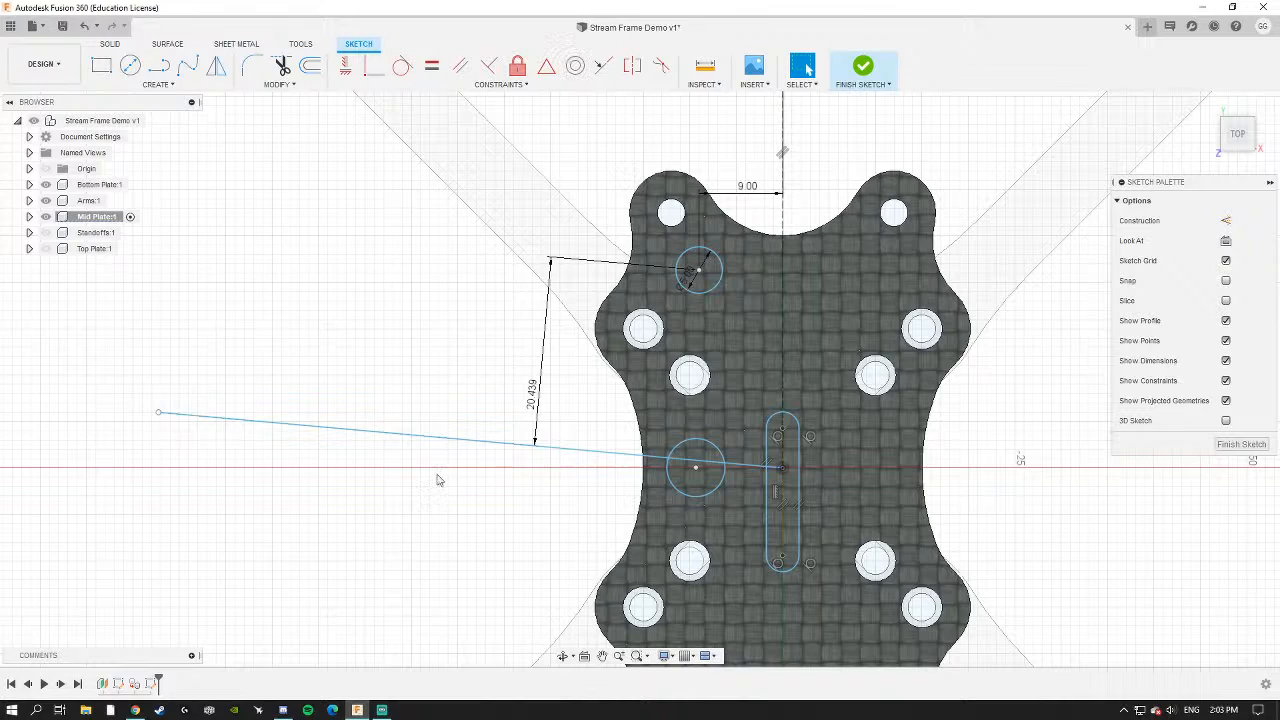
pyautogui.click(480, 447)
pyautogui.click(401, 511)
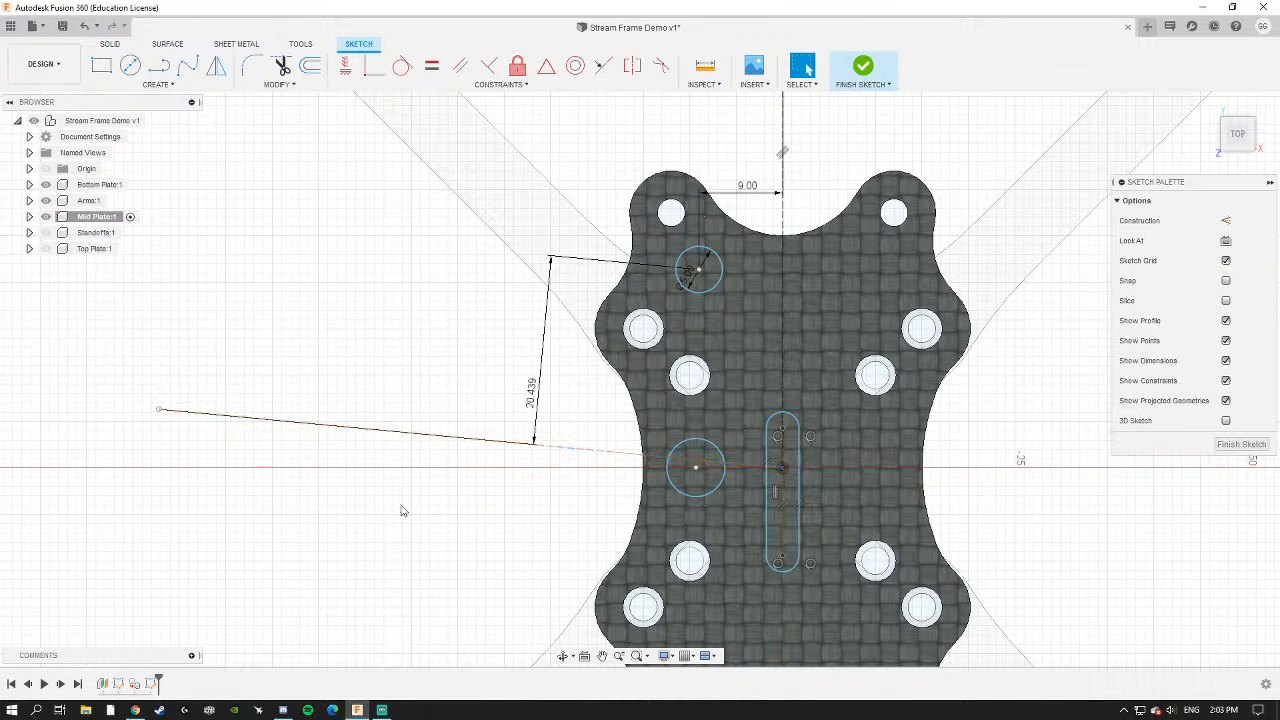
# Constrain the left-hand construction line from the origin to horizontal.
pyautogui.moveTo(428, 445); pyautogui.dragTo(396, 451)
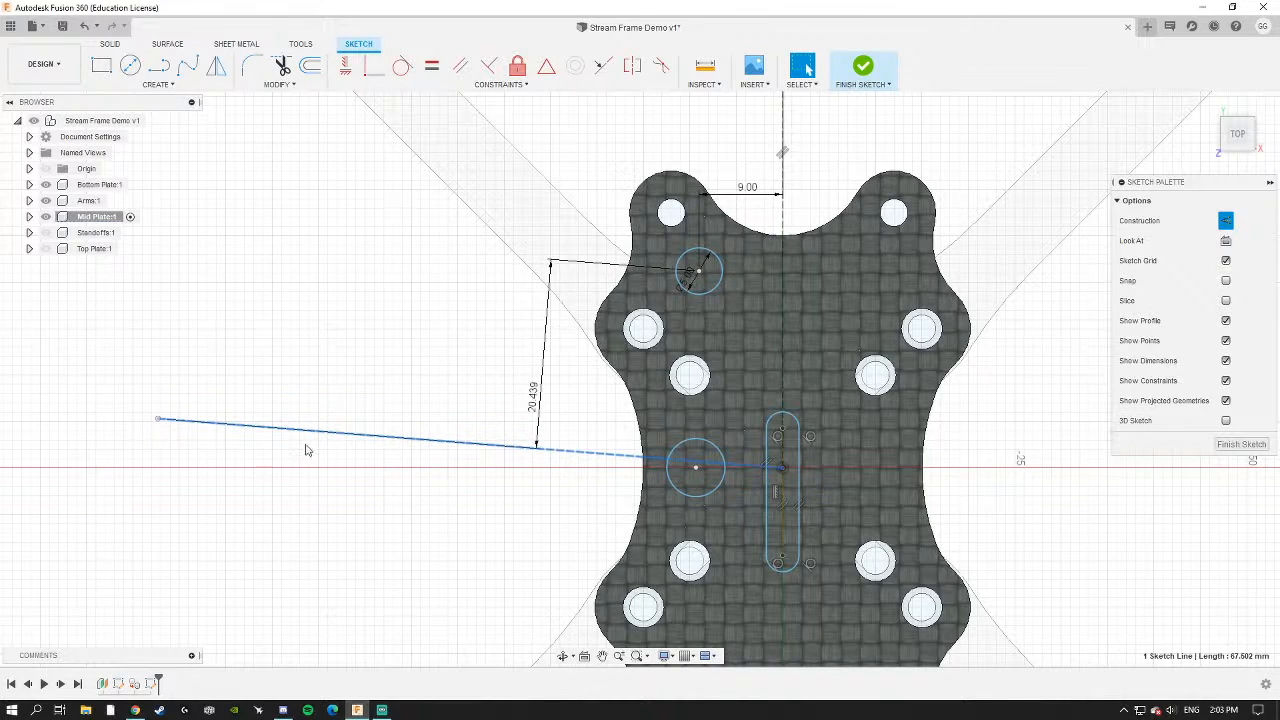
pyautogui.click(348, 67)
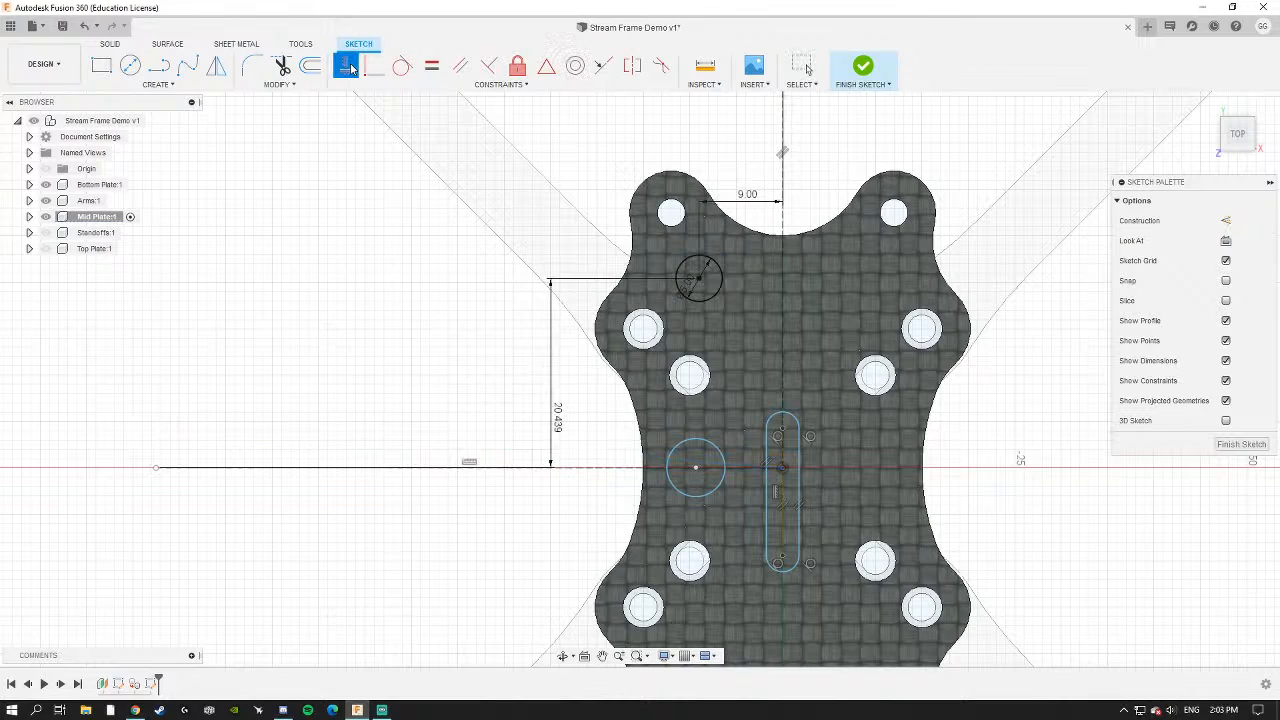
pyautogui.moveTo(584, 387); pyautogui.dragTo(500, 409, button='middle')
pyautogui.press('Escape')
# Set the vertical distance between the upper-left circle's centre and the horizontal construction line to 20 mm.
pyautogui.doubleClick(475, 449)
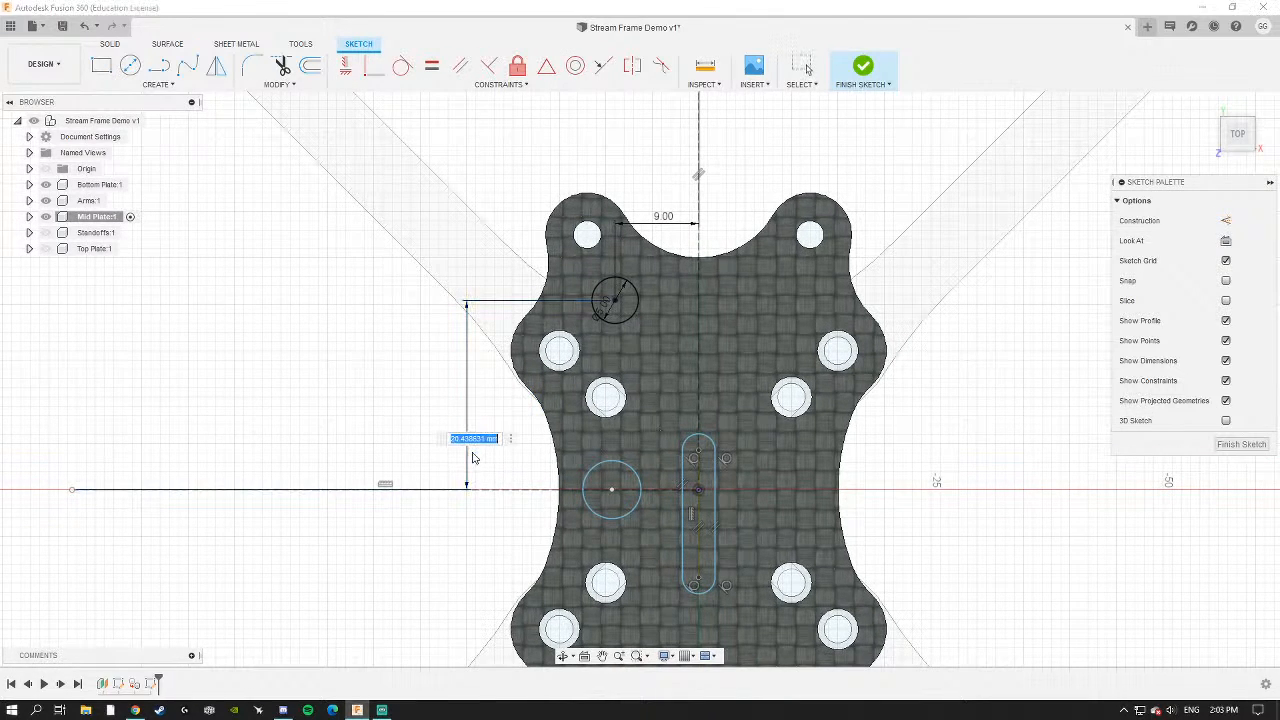
pyautogui.write('20')
pyautogui.press('Return')
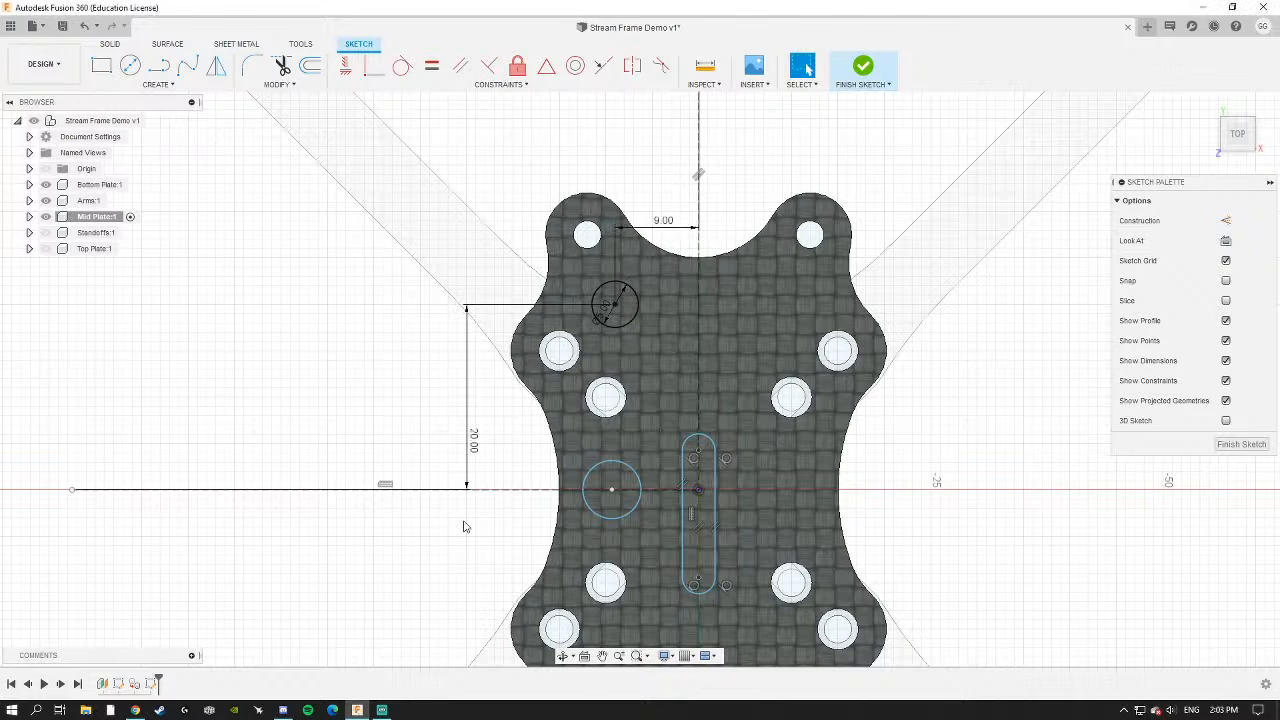
pyautogui.click(607, 300)
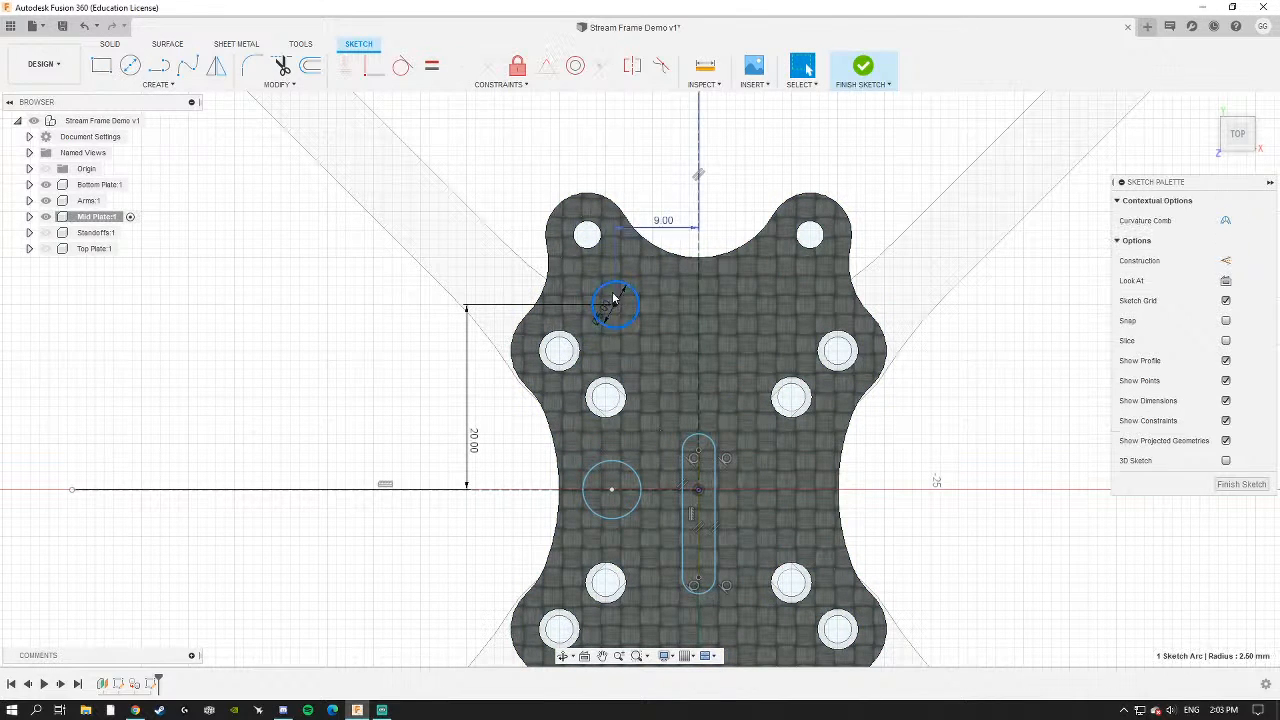
pyautogui.scroll(3, 610, 305)
pyautogui.scroll(-3, 616, 340)
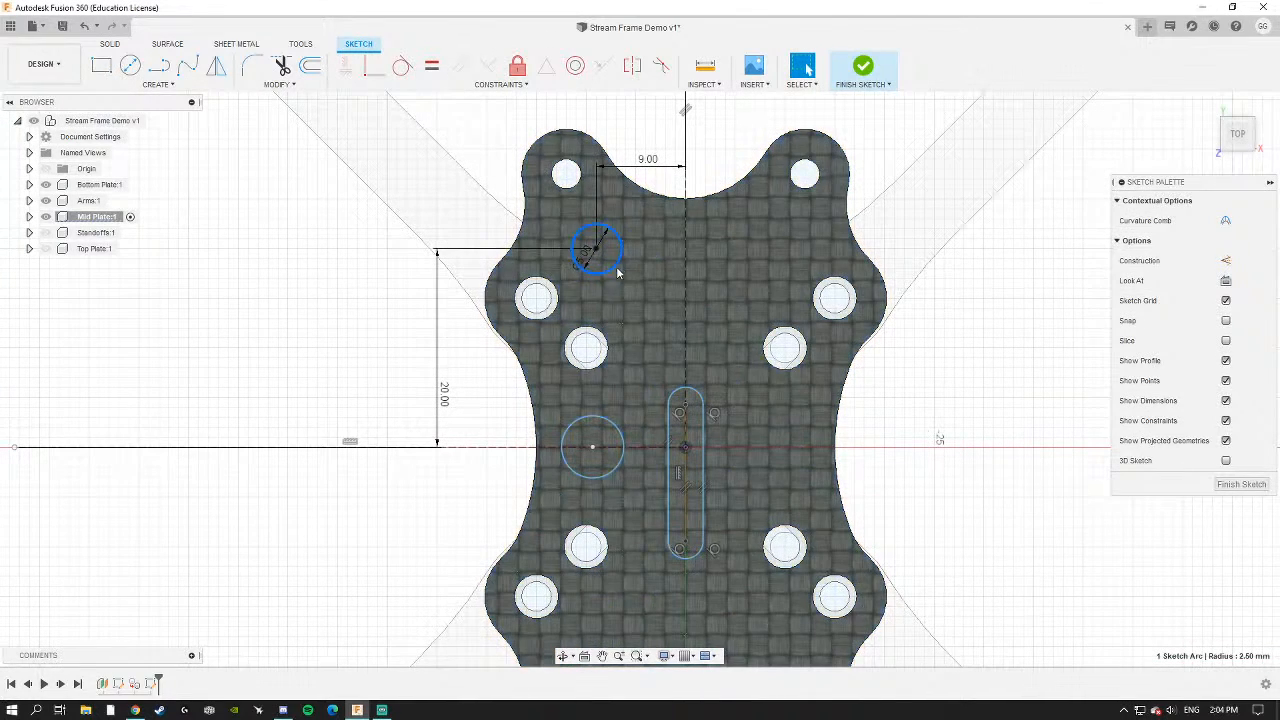
pyautogui.press('Escape')
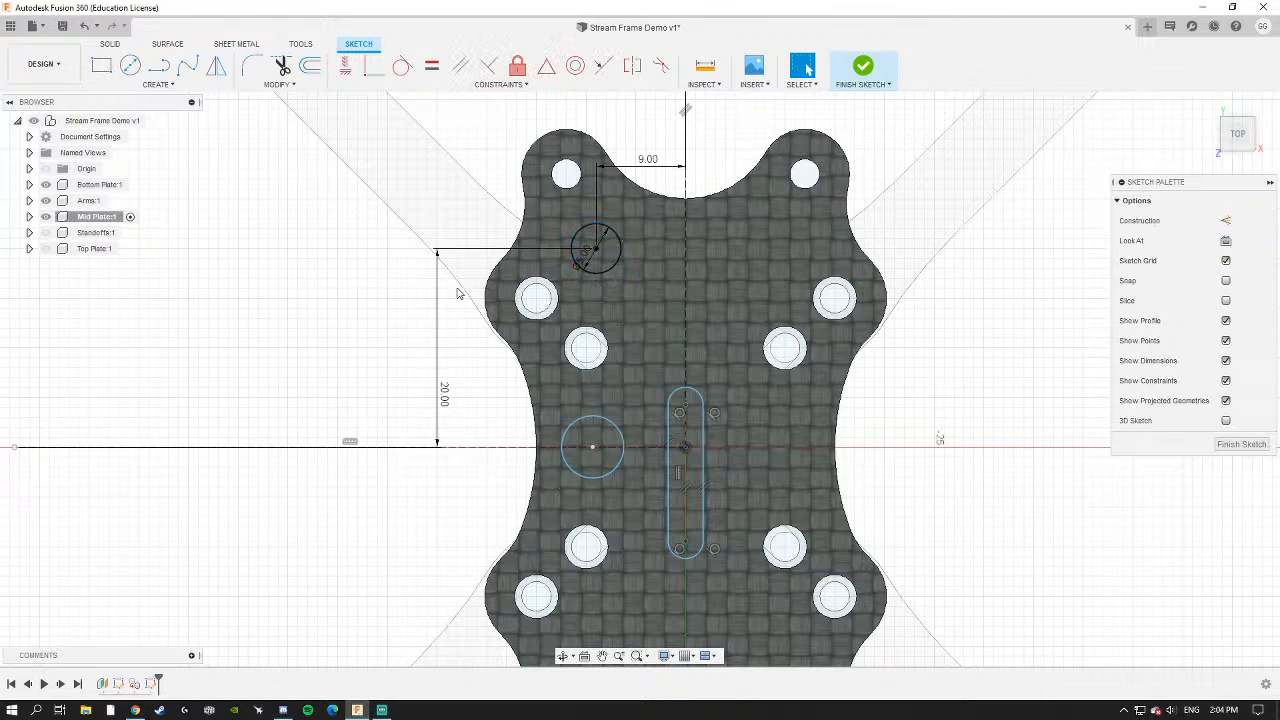
# Dimension the diameter of the circle on the horizontal axis to 6 mm.
pyautogui.moveTo(575, 427); pyautogui.dragTo(567, 365, button='middle')
pyautogui.scroll(2, 603, 412)
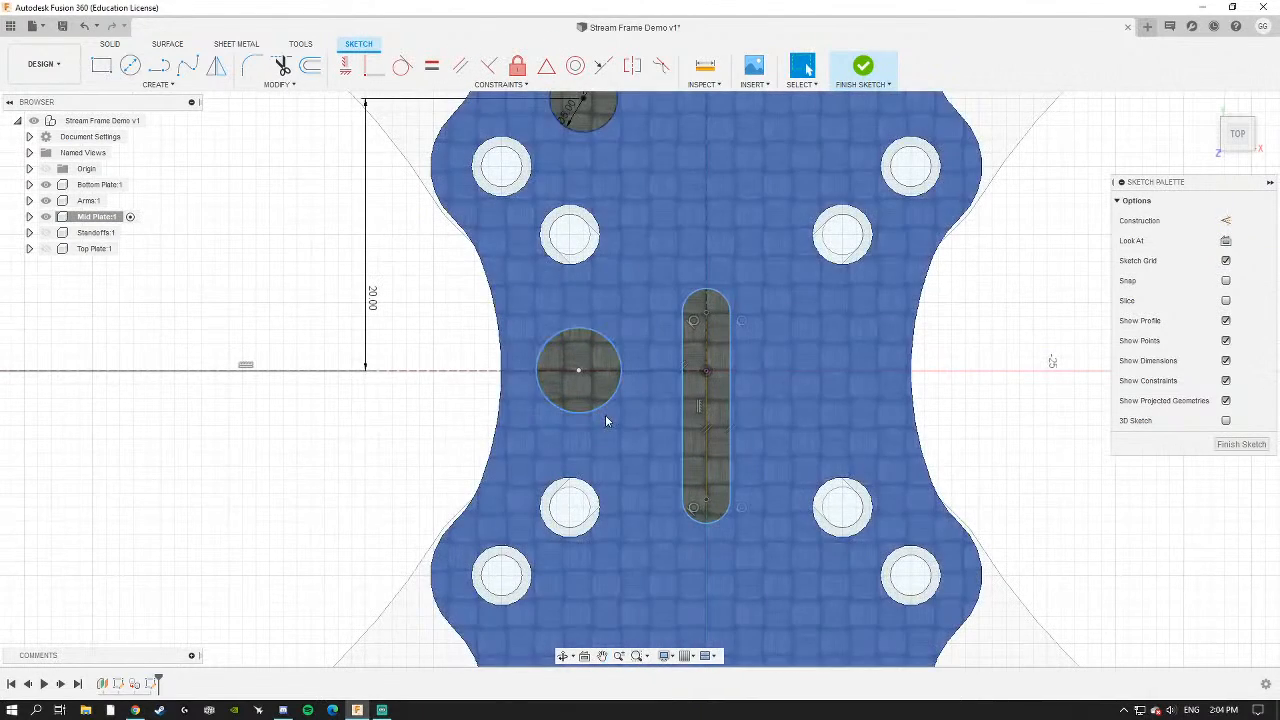
pyautogui.click(591, 404)
pyautogui.click(561, 406)
pyautogui.press('d')
pyautogui.click(568, 402)
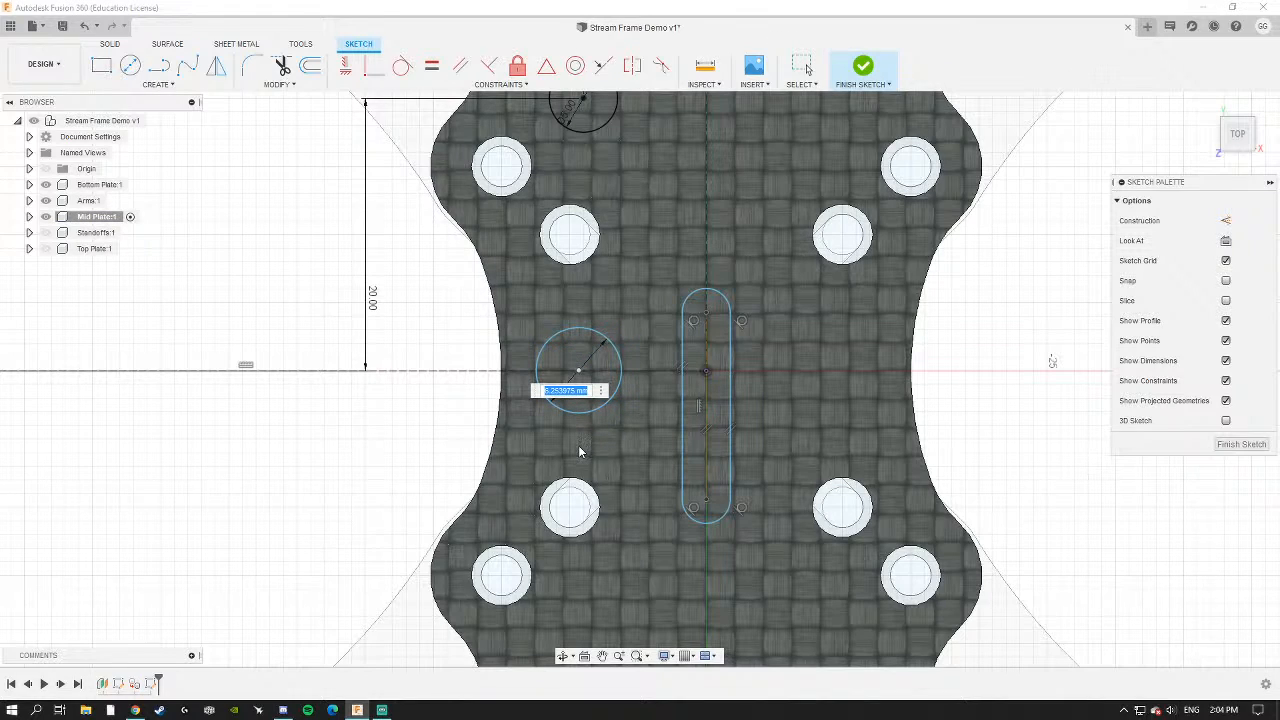
pyautogui.press('Return')
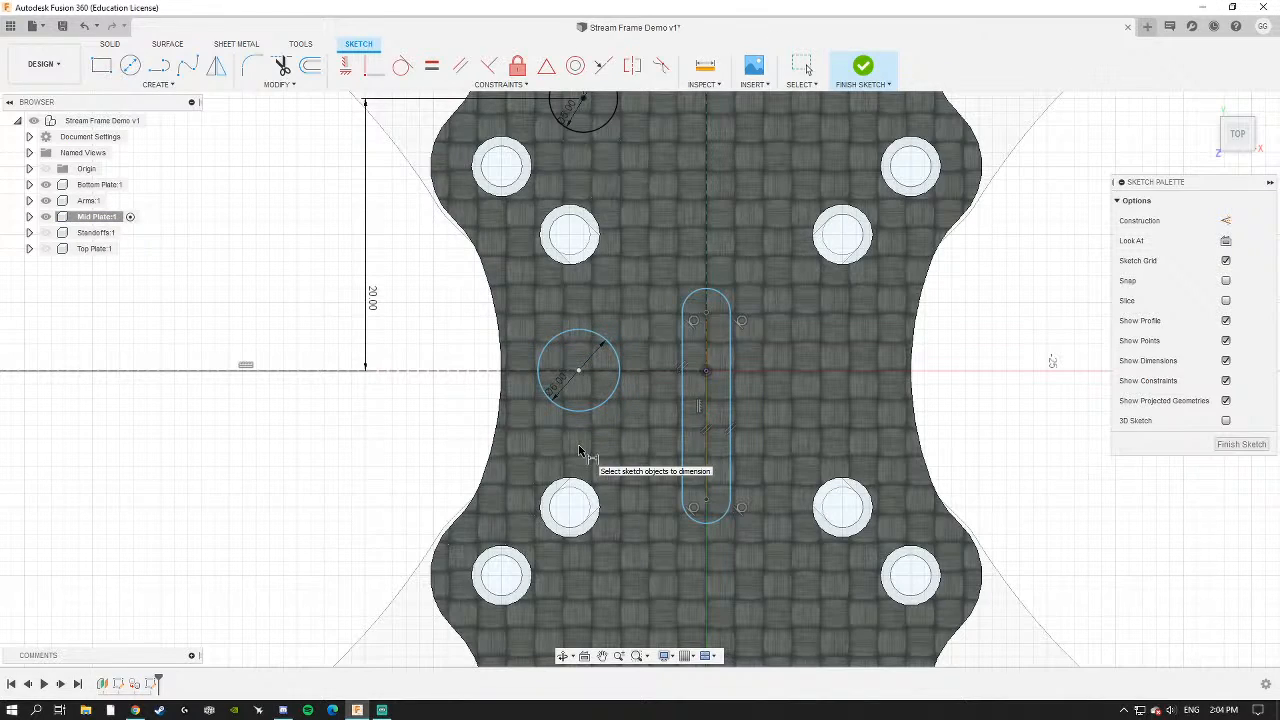
# Dimension the horizontal distance from the 6 mm circle's centre to the vertical construction line as 9 mm.
pyautogui.click(595, 338)
pyautogui.click(707, 265)
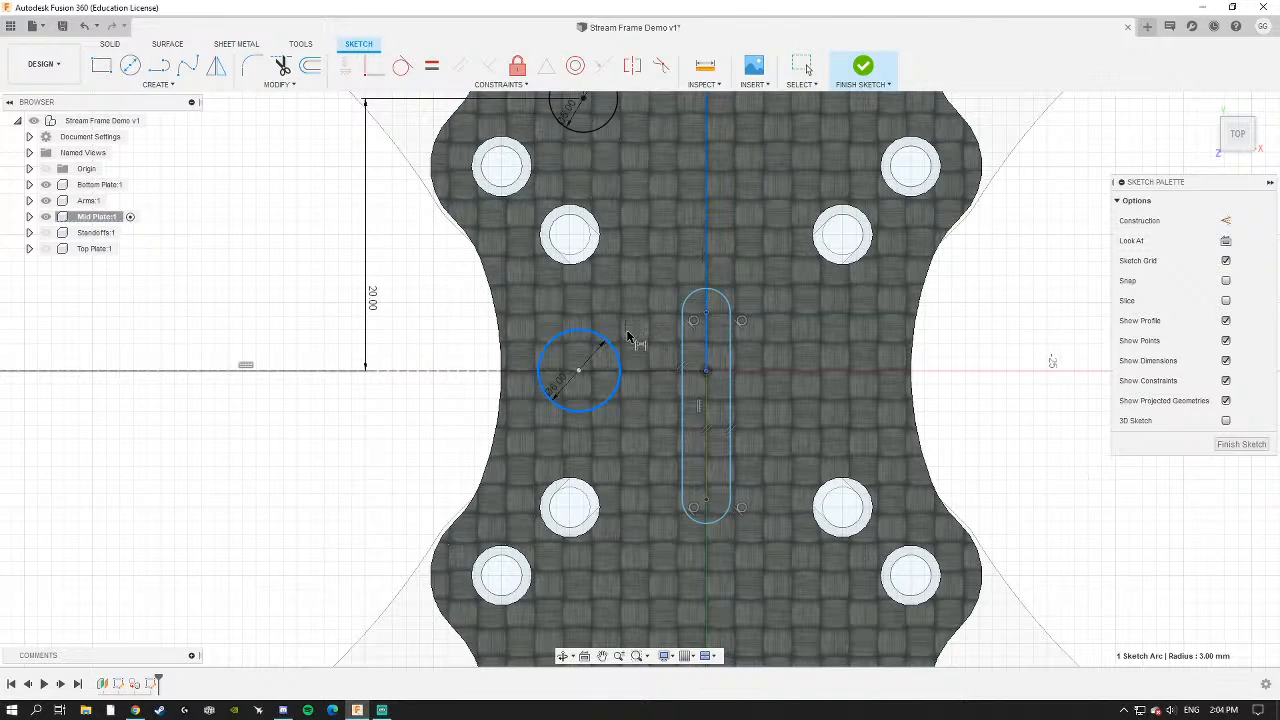
pyautogui.click(640, 355)
pyautogui.write('8')
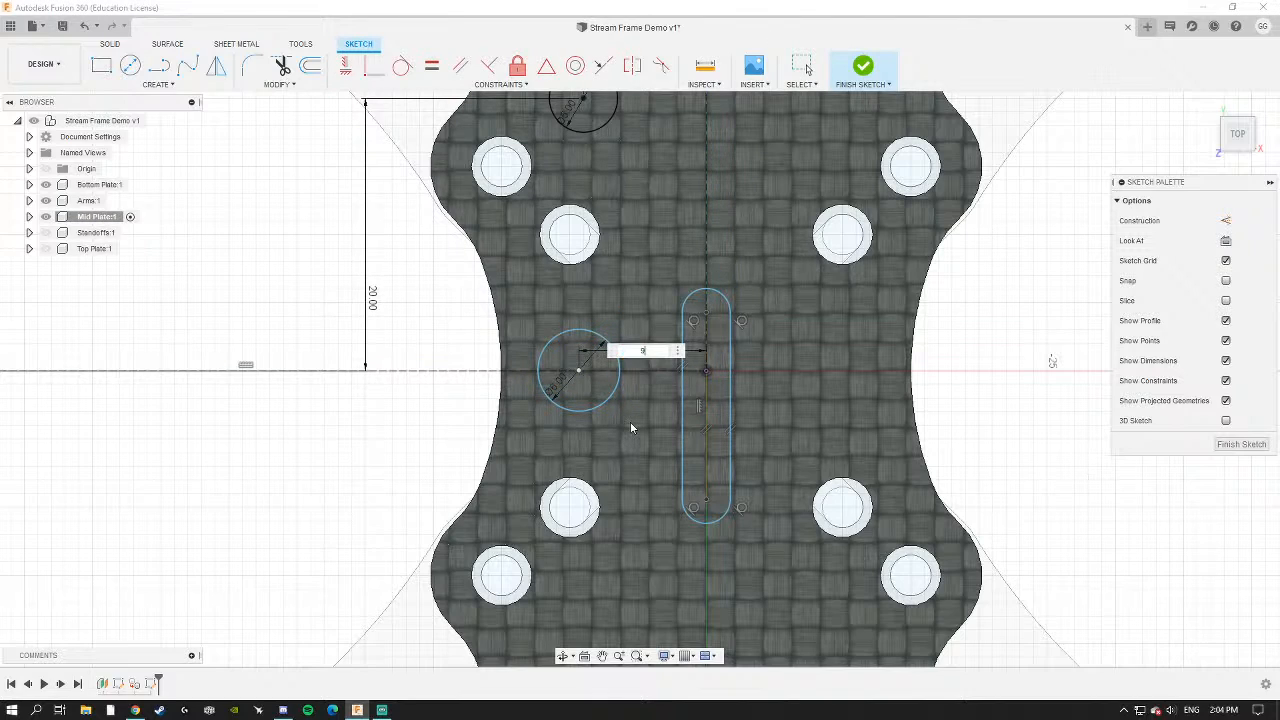
pyautogui.press('Return')
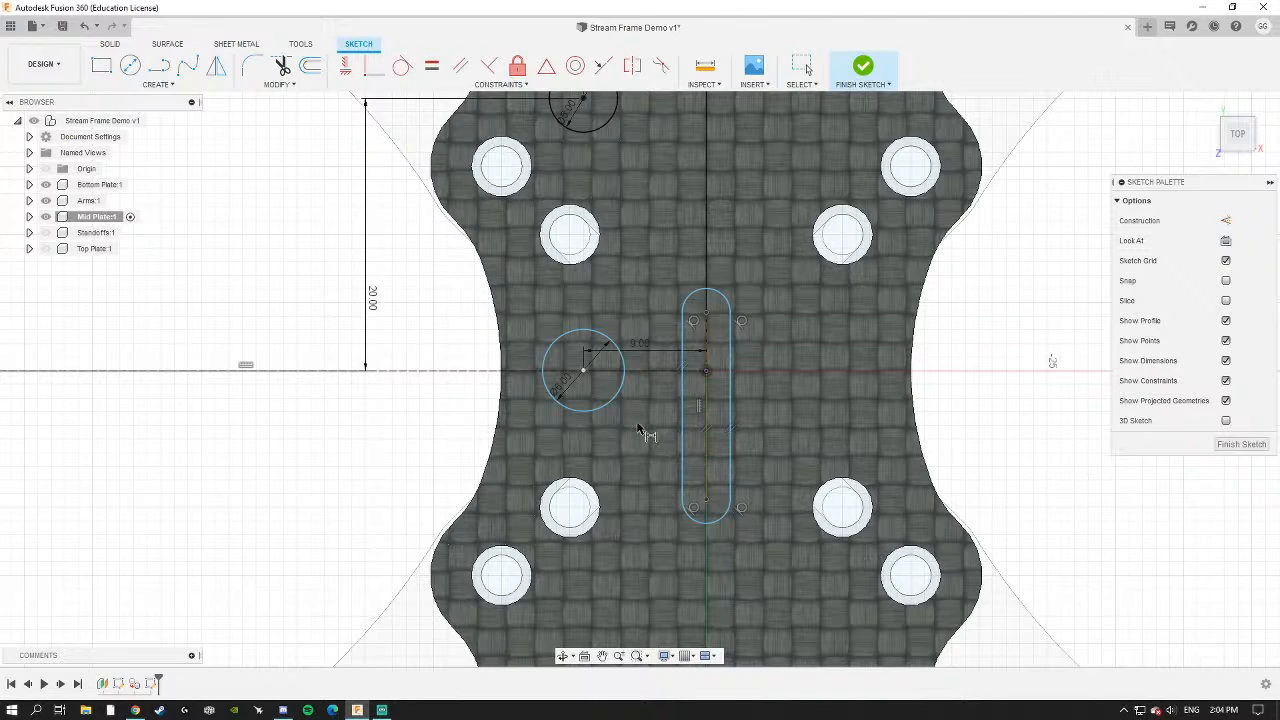
pyautogui.scroll(2, 640, 430)
pyautogui.scroll(-2, 480, 357)
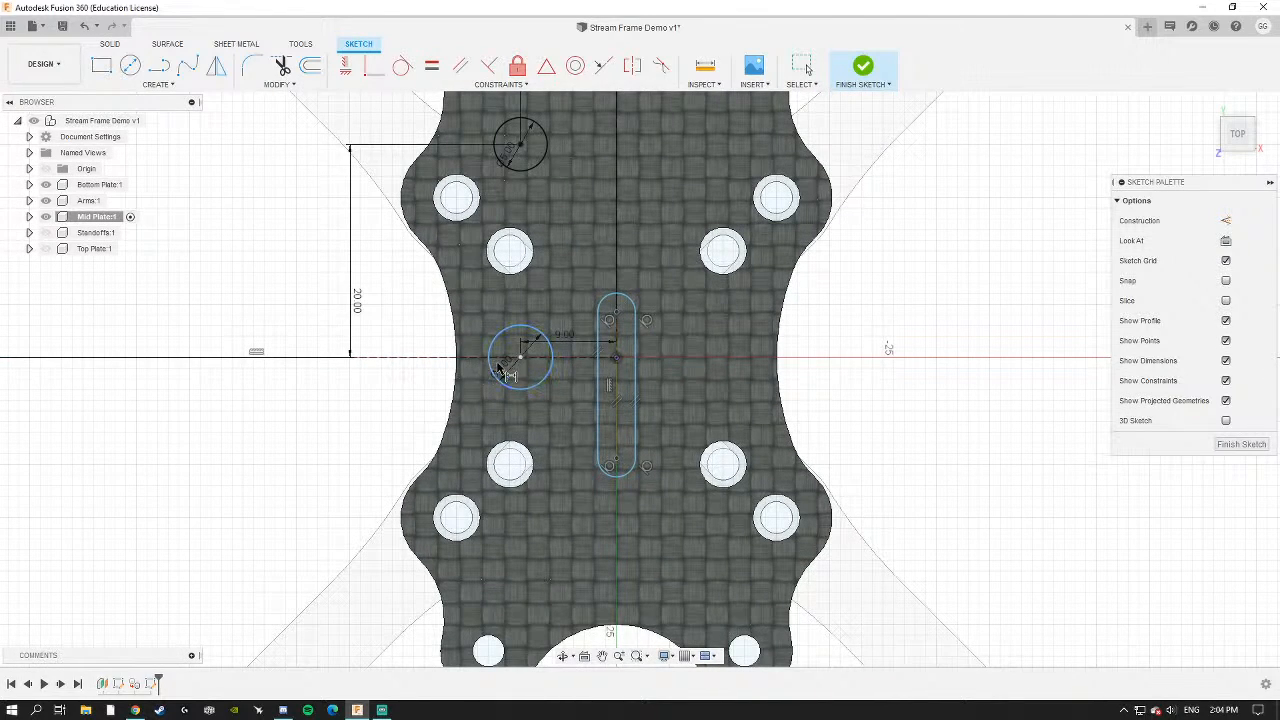
pyautogui.press('Escape')
# Constrain the 6 mm circle's centre coincident with the horizontal construction line.
pyautogui.moveTo(522, 364)
pyautogui.mouseDown()
pyautogui.moveTo(532, 402)
pyautogui.moveTo(531, 346)
pyautogui.moveTo(532, 357)
pyautogui.mouseUp()
pyautogui.scroll(3, 466, 357)
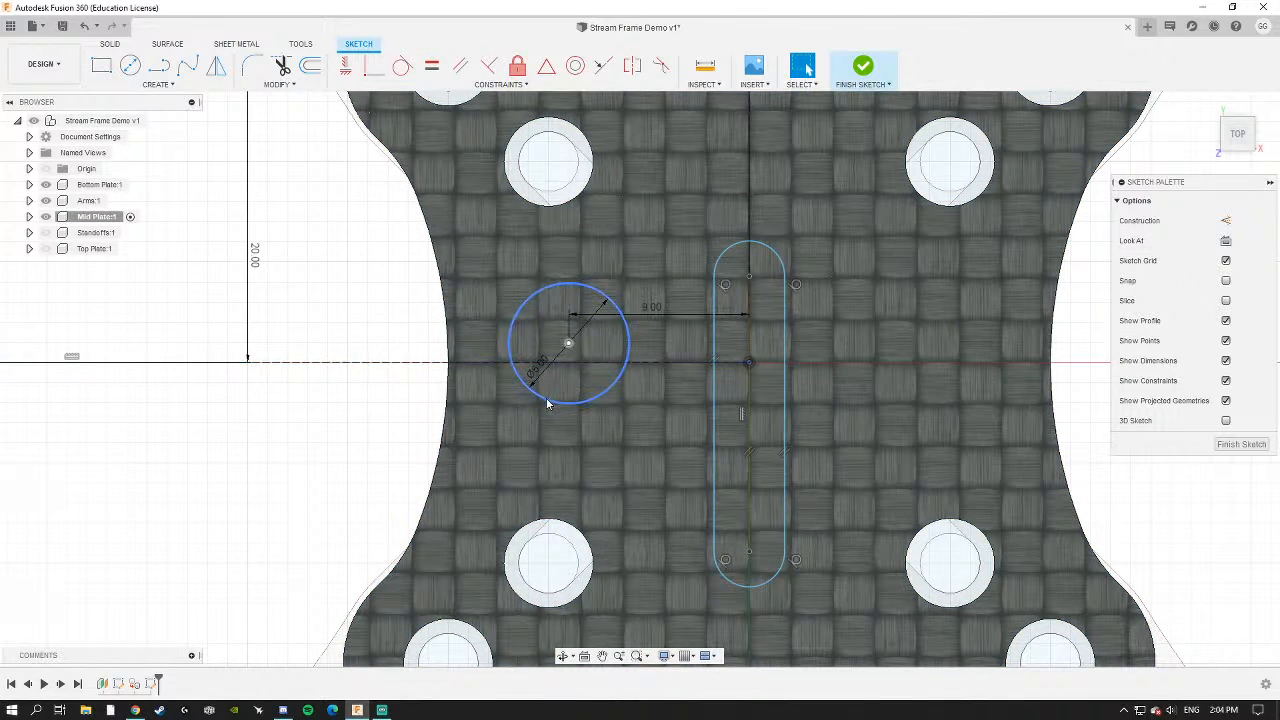
pyautogui.click(536, 395)
pyautogui.keyDown('shift'); pyautogui.click(413, 363); pyautogui.keyUp('shift')
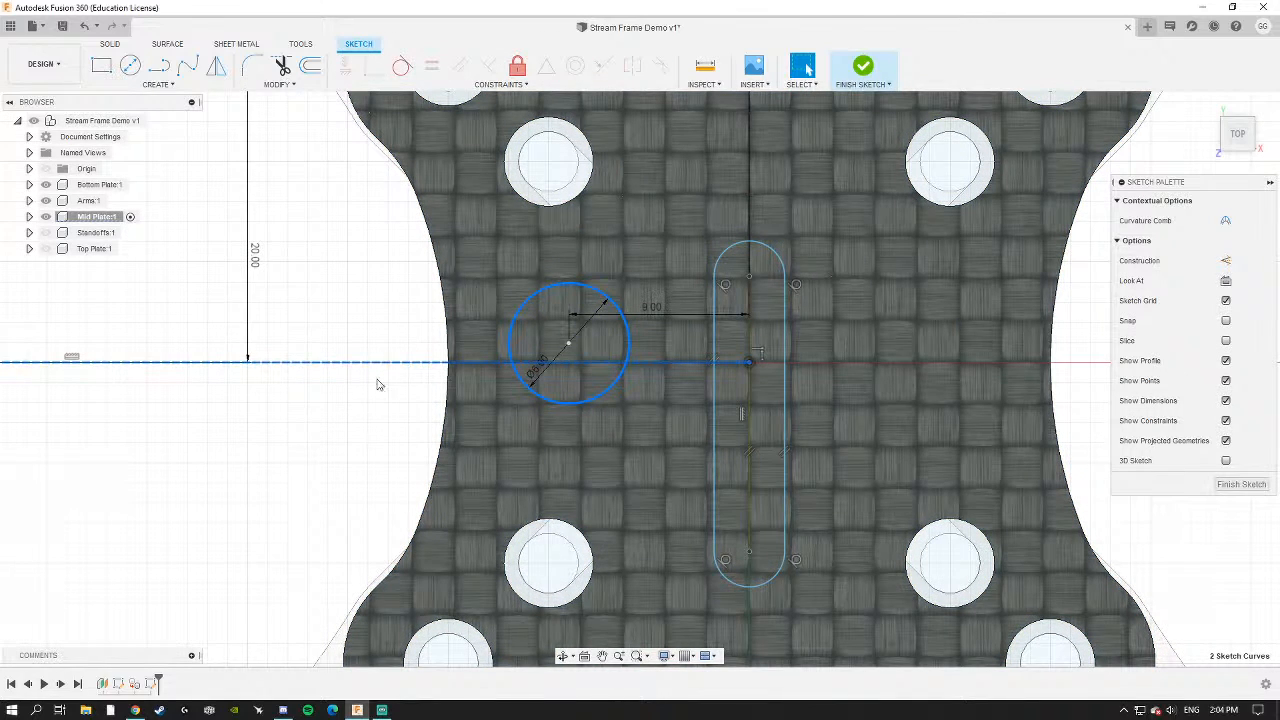
pyautogui.click(369, 416)
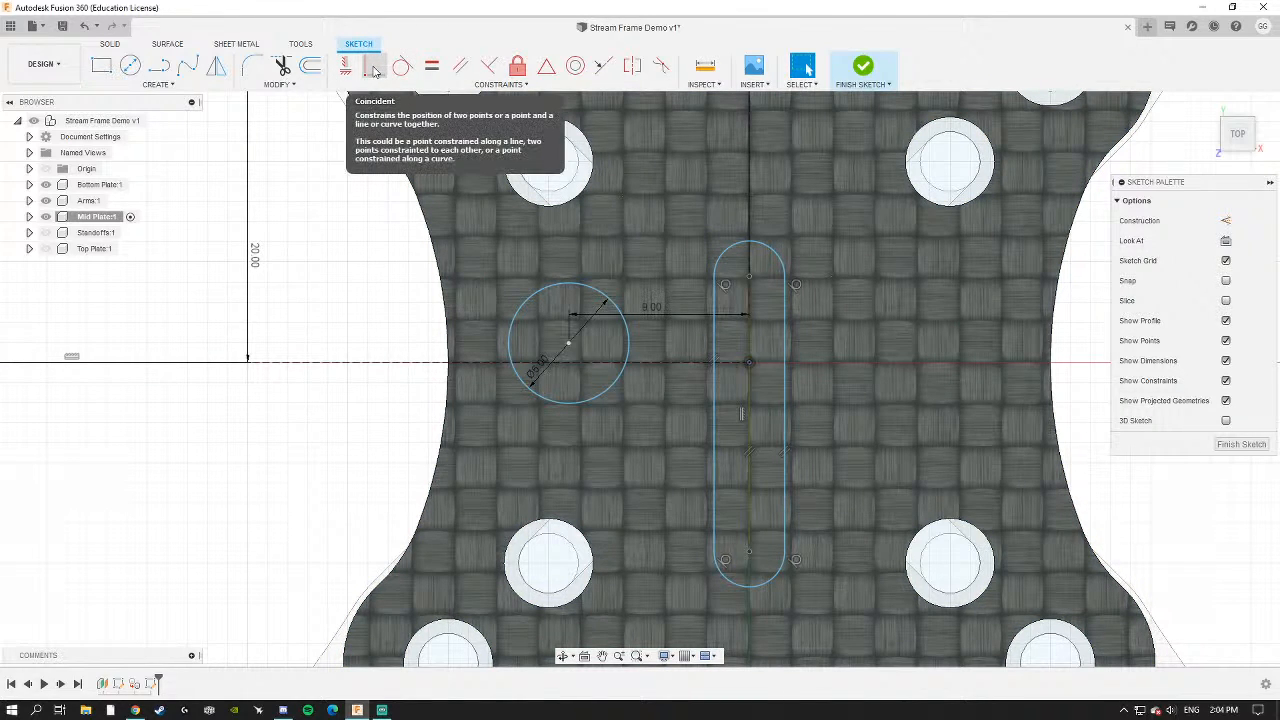
pyautogui.click(375, 70)
pyautogui.scroll(2, 567, 342)
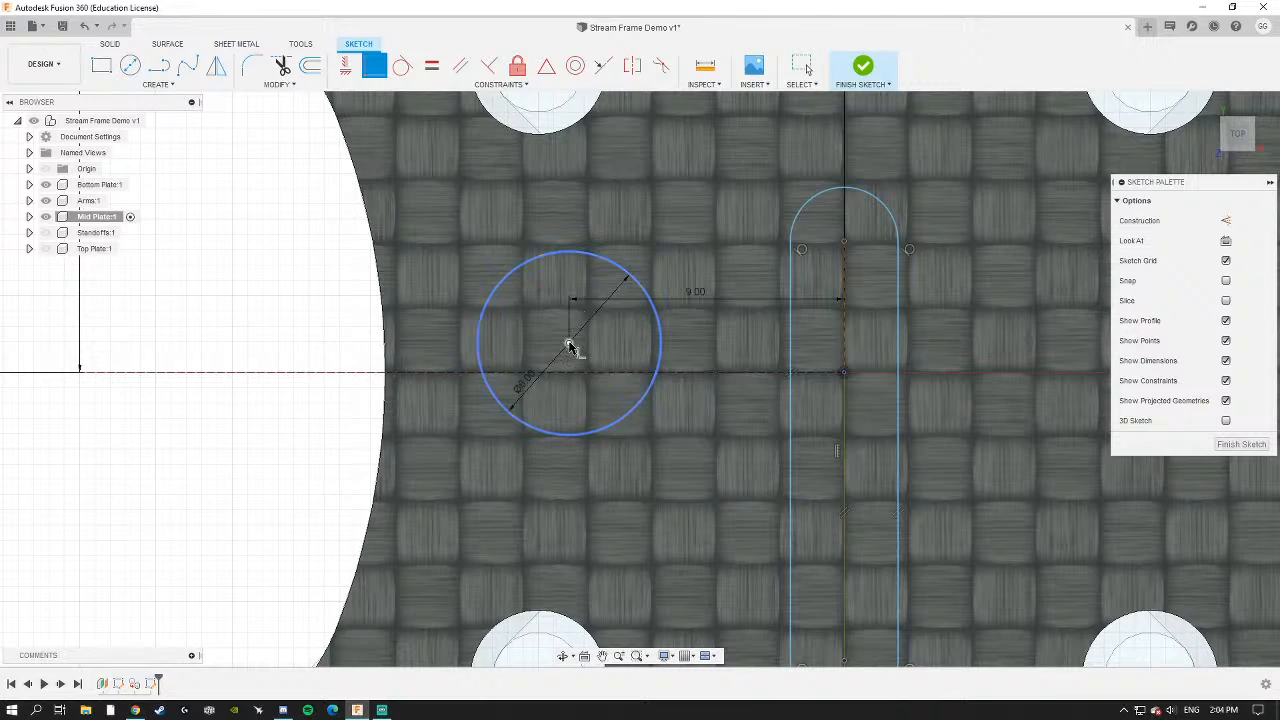
pyautogui.click(569, 344)
pyautogui.click(571, 373)
pyautogui.scroll(2, 570, 374)
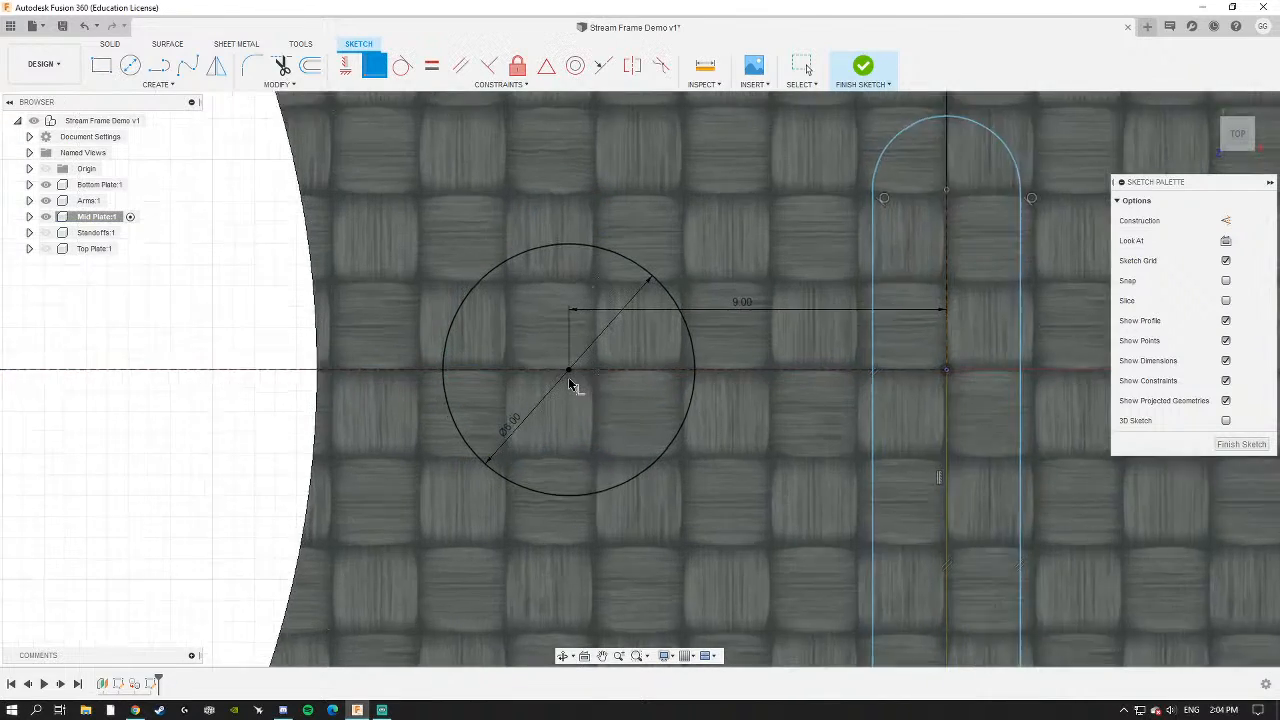
pyautogui.scroll(-2, 570, 377)
pyautogui.press('Escape')
pyautogui.scroll(-3, 488, 432)
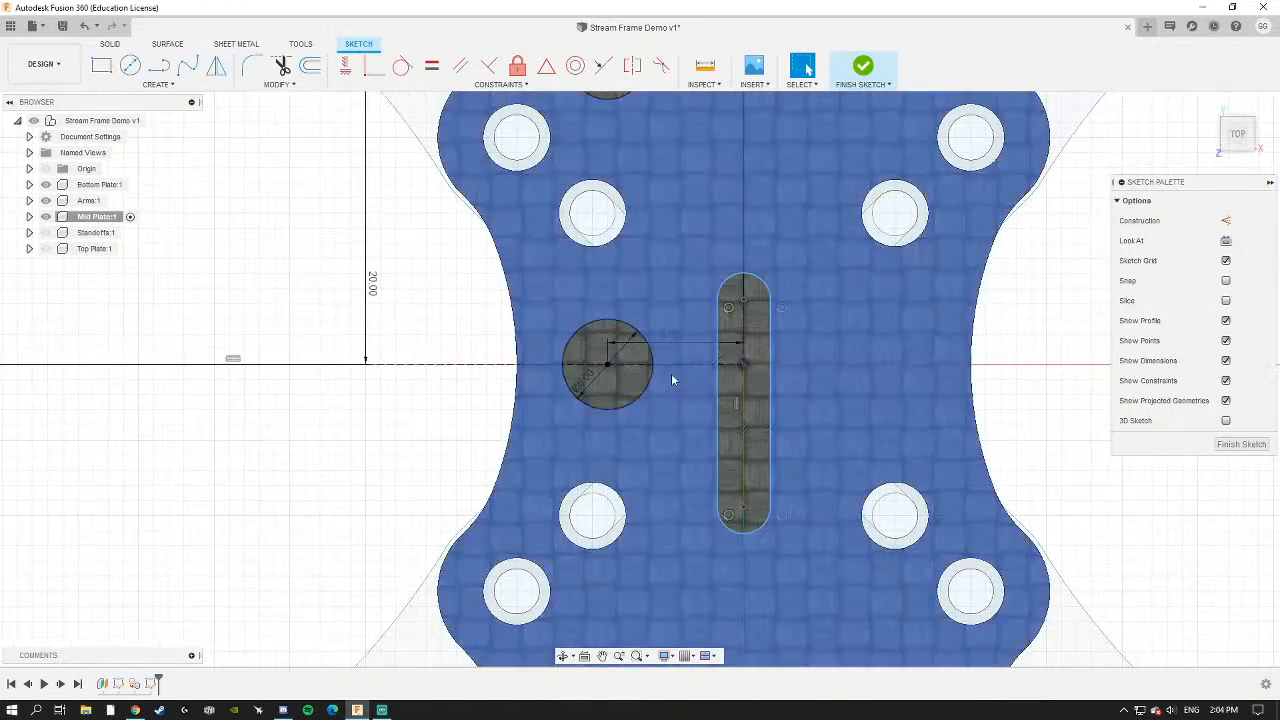
# Shift the central slot's long side slightly to examine how freely the slot still moves.
pyautogui.scroll(-2, 580, 326)
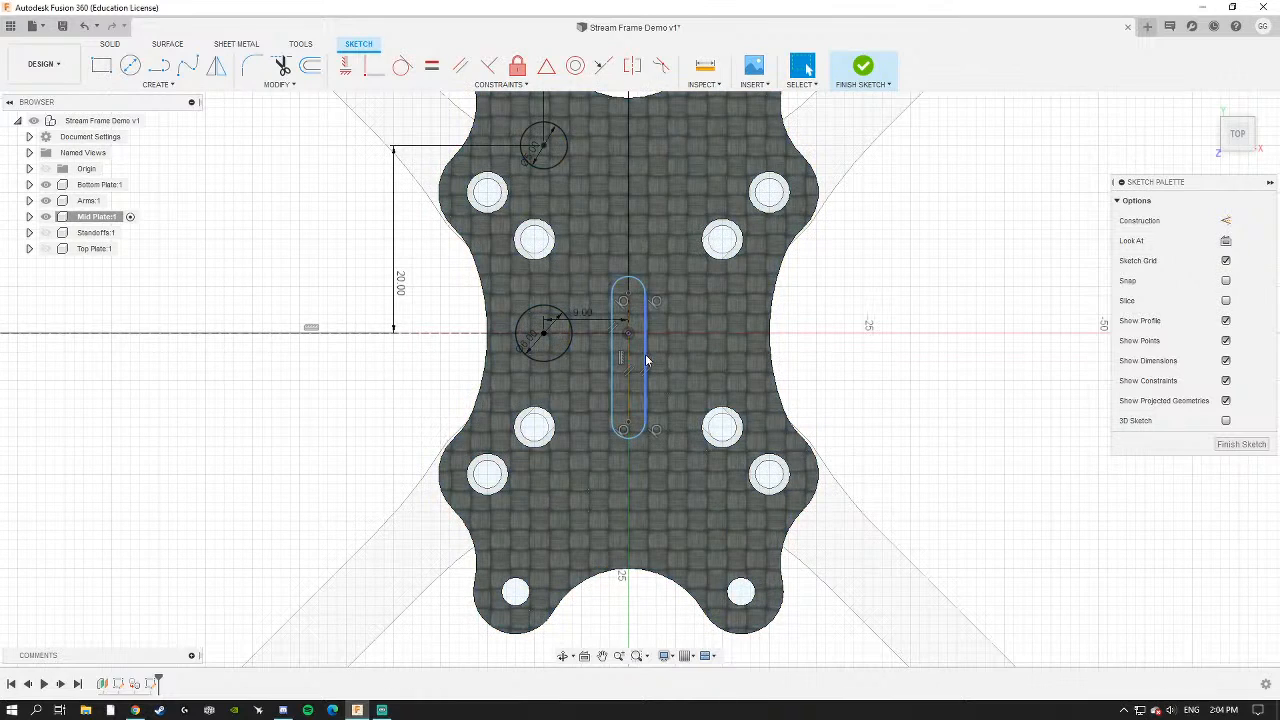
pyautogui.moveTo(645, 353)
pyautogui.mouseDown()
pyautogui.moveTo(689, 269)
pyautogui.moveTo(663, 286)
pyautogui.moveTo(651, 347)
pyautogui.mouseUp()
pyautogui.scroll(2, 641, 341)
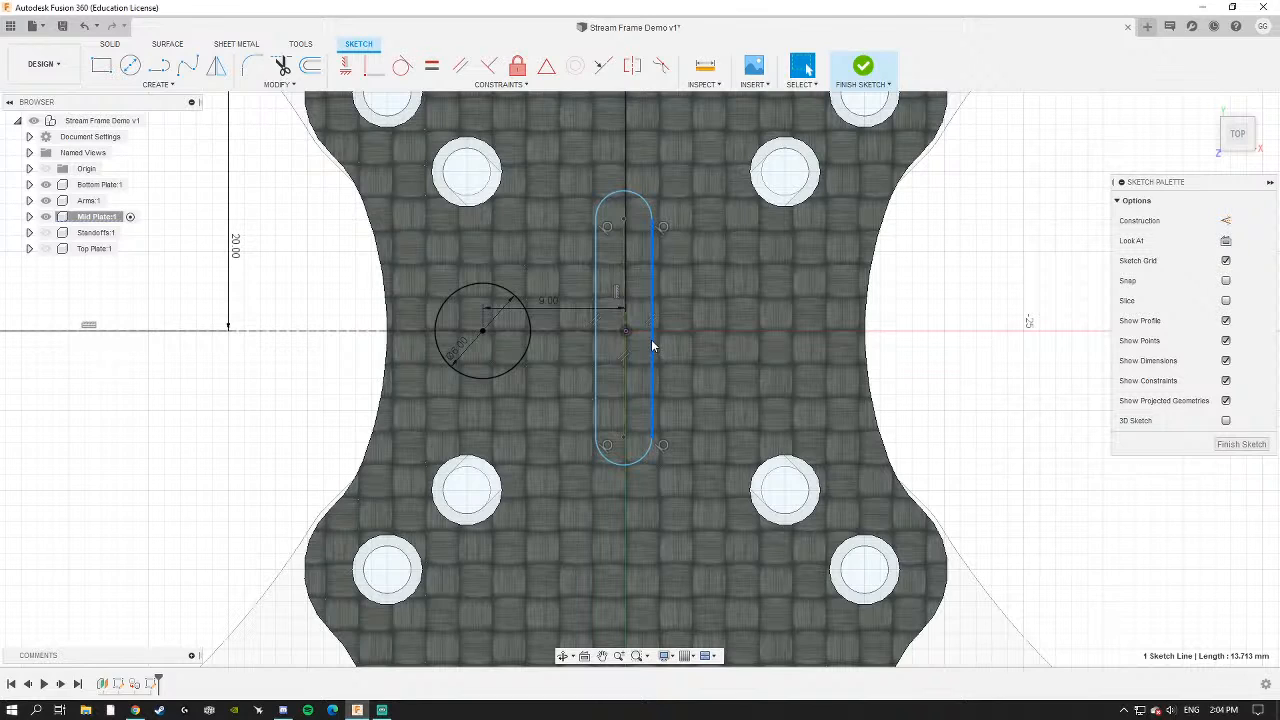
pyautogui.scroll(-3, 605, 323)
pyautogui.moveTo(598, 325); pyautogui.dragTo(580, 349, button='middle')
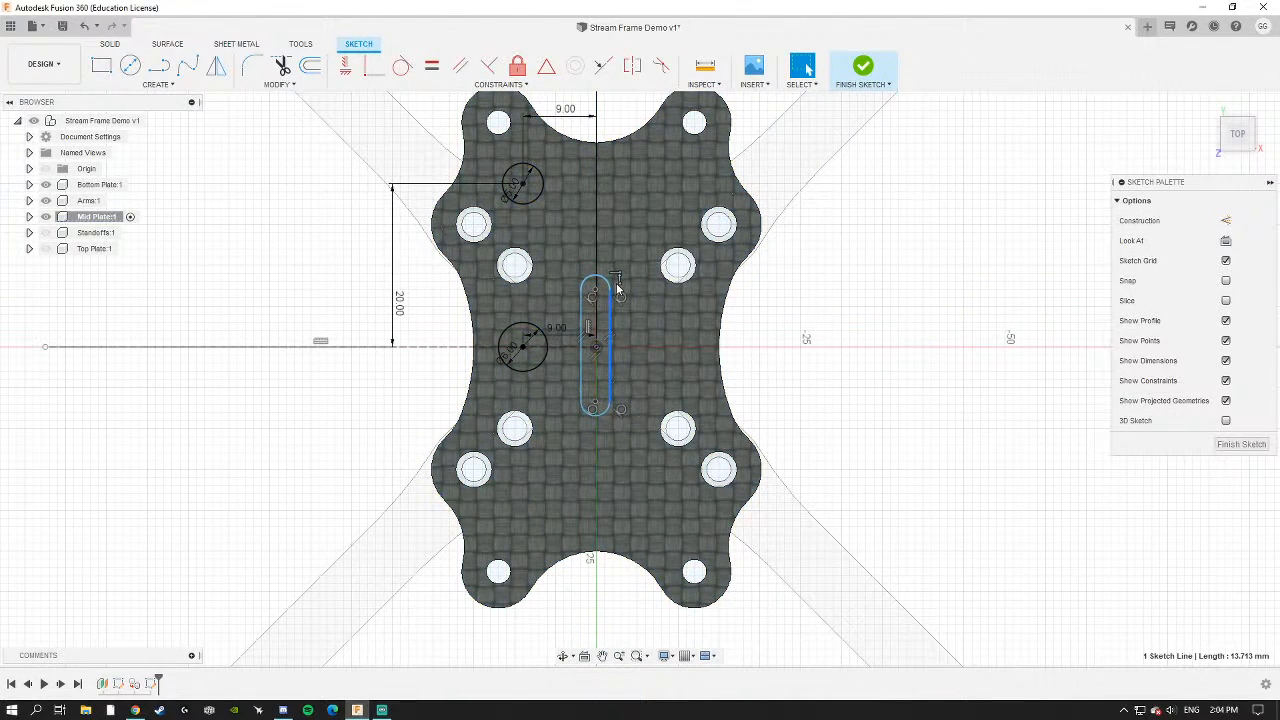
pyautogui.moveTo(612, 341); pyautogui.dragTo(619, 317, button='middle')
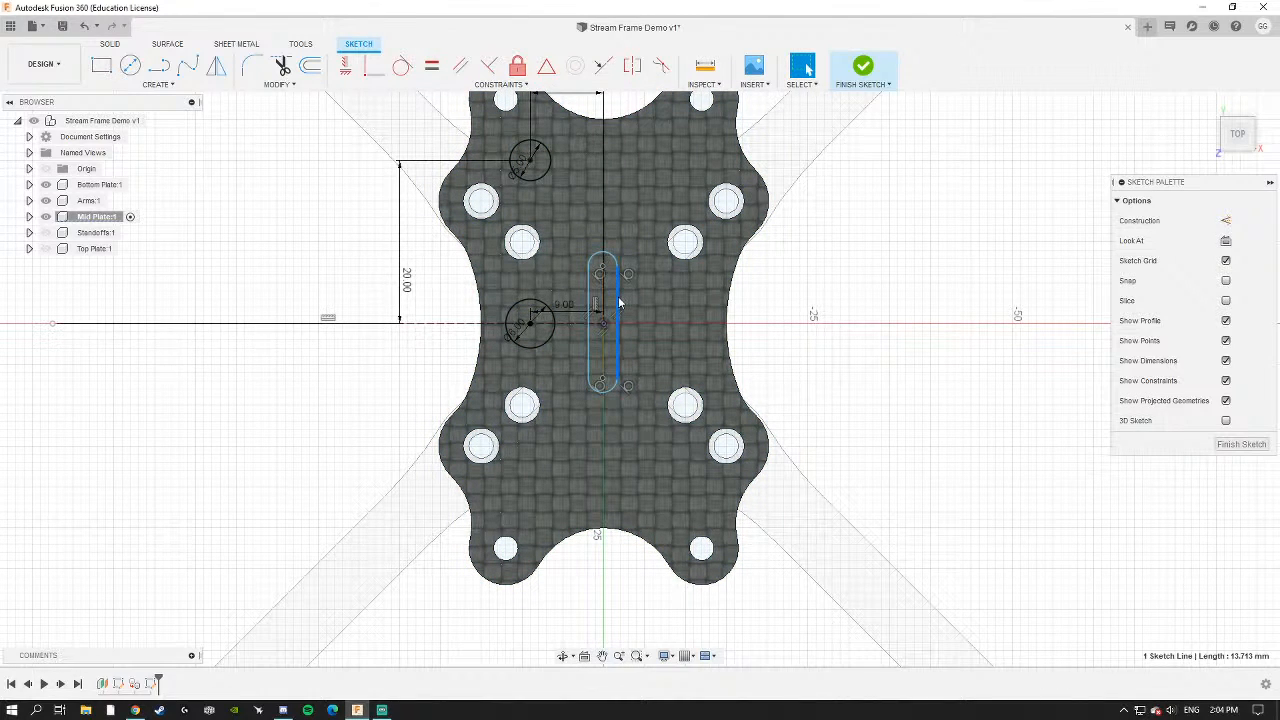
pyautogui.scroll(3, 620, 320)
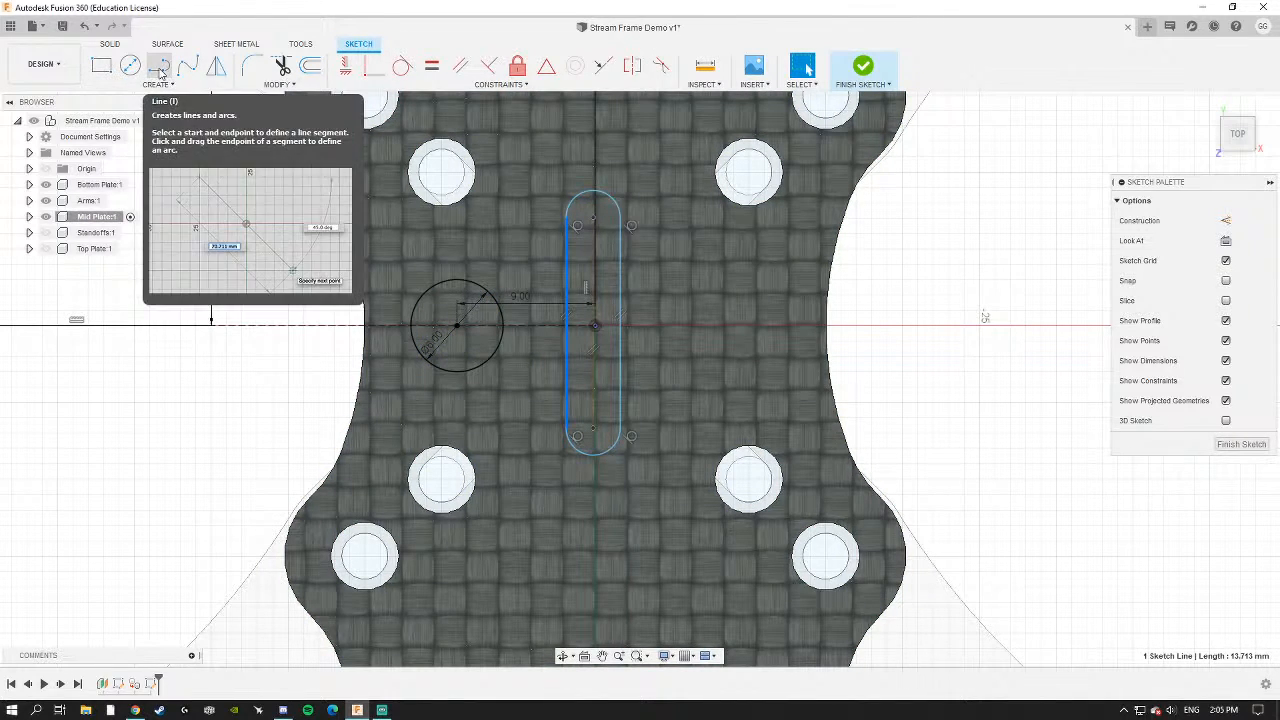
pyautogui.scroll(-4, 573, 260)
pyautogui.scroll(2, 573, 260)
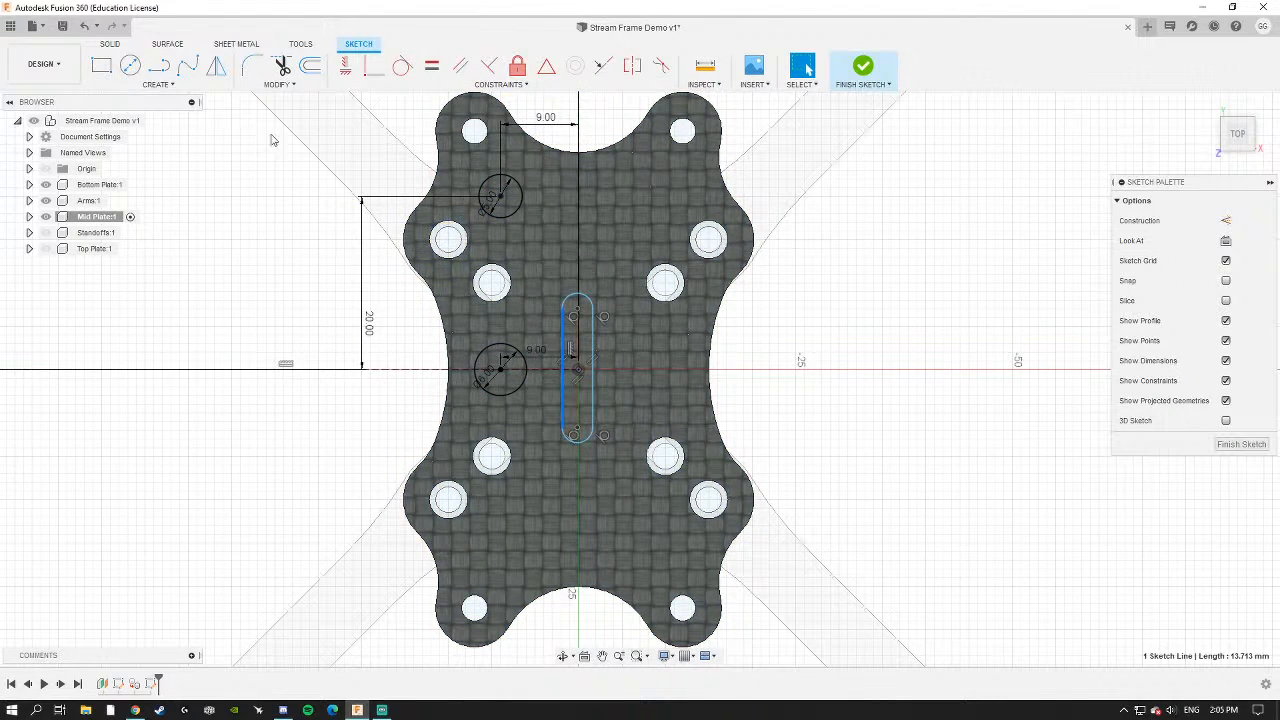
# Dimension the distance between the central slot's two long sides as 2.5 mm.
pyautogui.scroll(3, 612, 358)
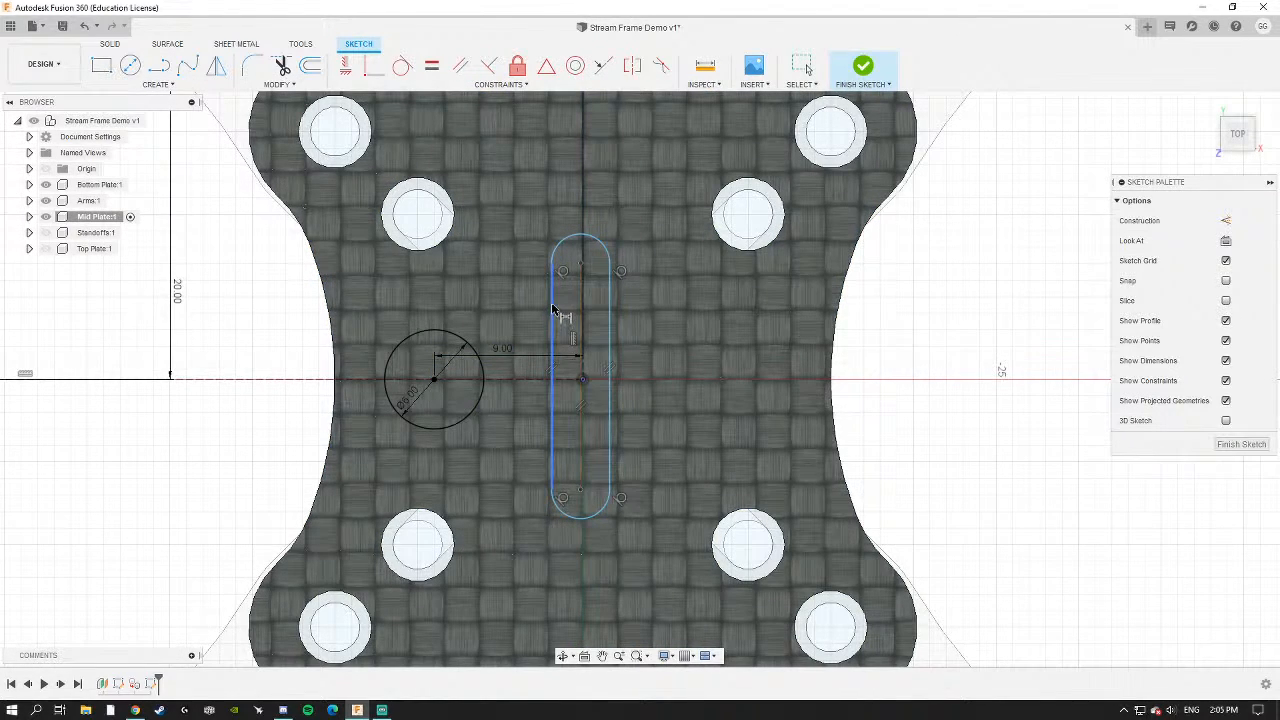
pyautogui.click(553, 310)
pyautogui.keyDown('shift'); pyautogui.click(610, 318); pyautogui.keyUp('shift')
pyautogui.click(568, 308)
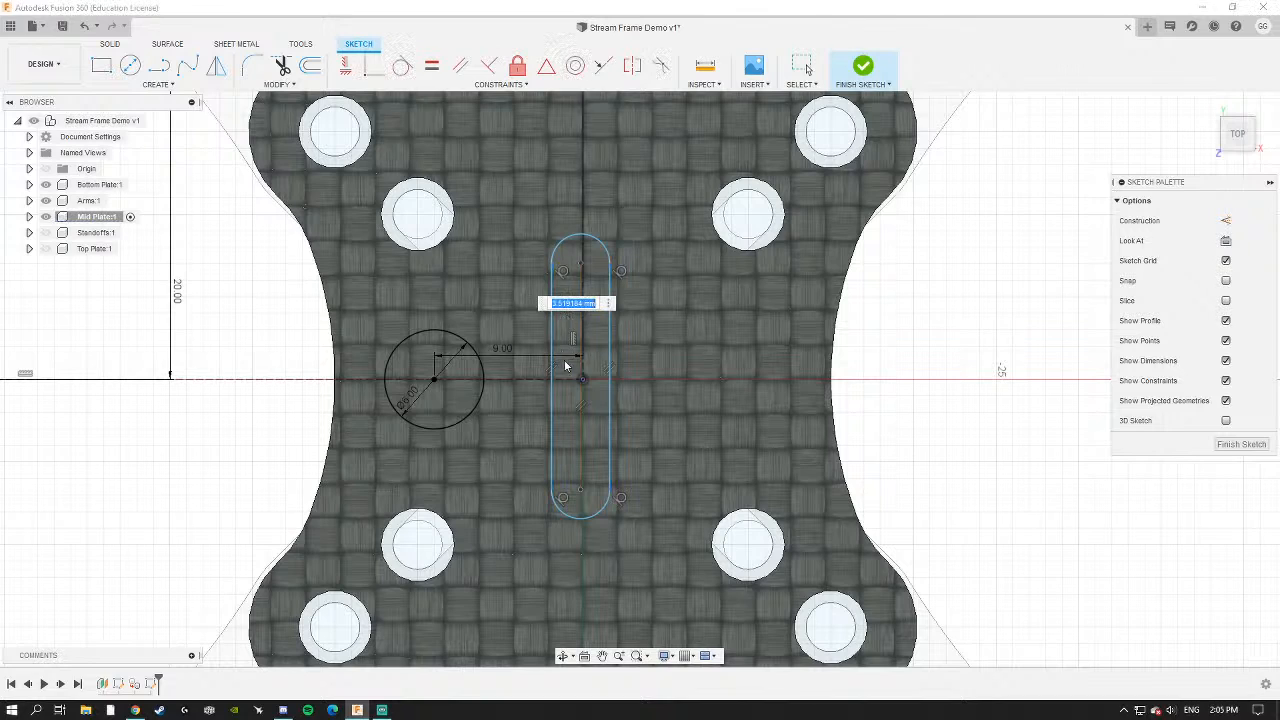
pyautogui.scroll(2, 557, 330)
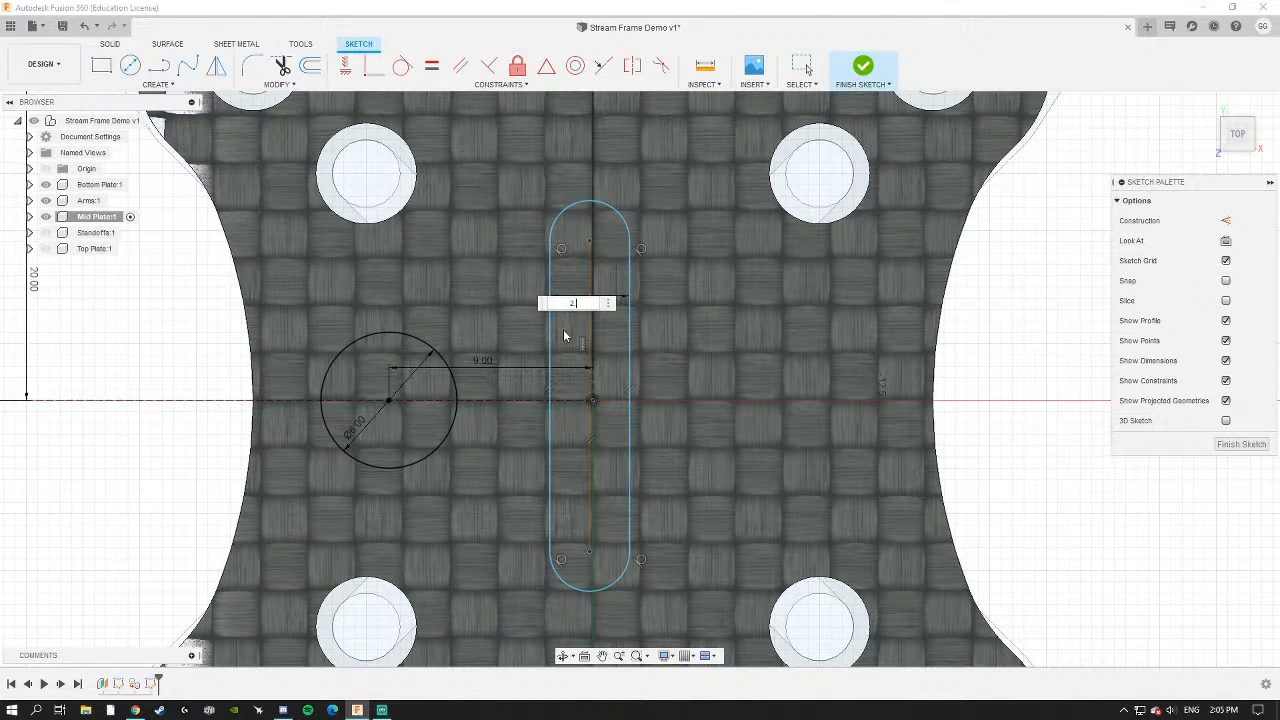
pyautogui.press('Return')
# Shift the slot sideways and try to centre its construction line on the origin with a MidPoint constraint.
pyautogui.moveTo(609, 341)
pyautogui.mouseDown()
pyautogui.moveTo(626, 341)
pyautogui.moveTo(601, 336)
pyautogui.mouseUp()
pyautogui.click(596, 342)
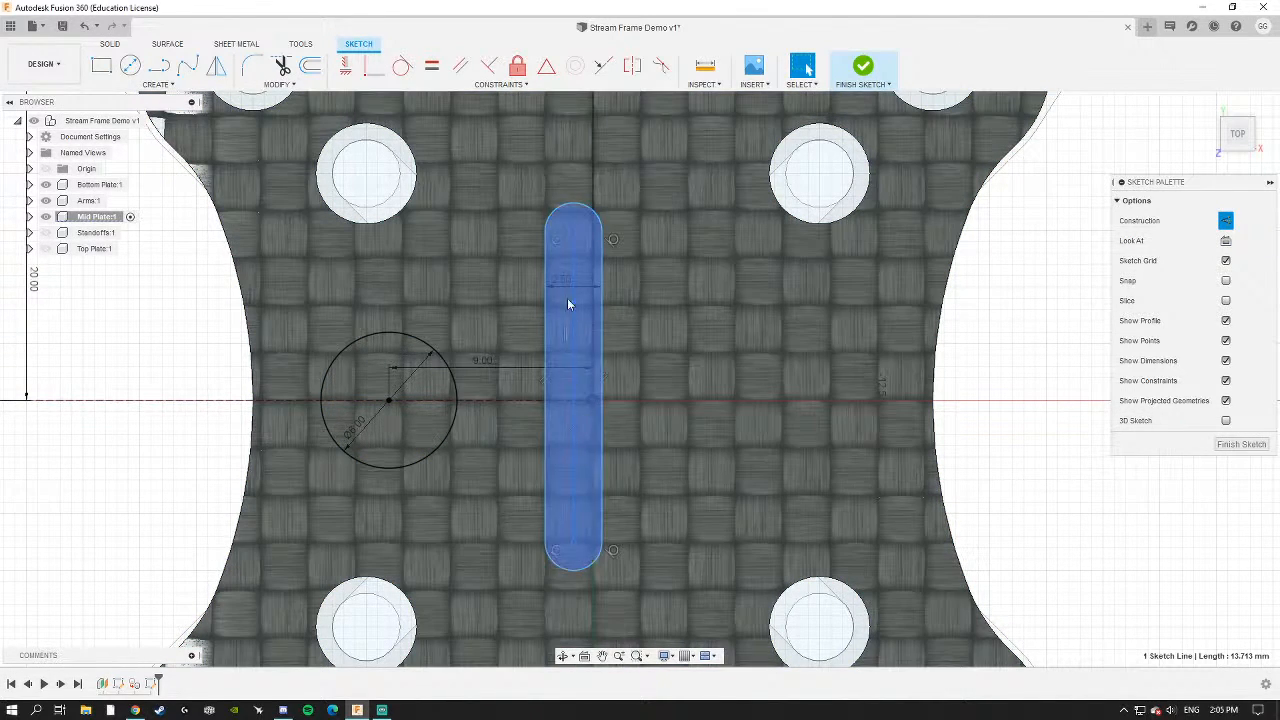
pyautogui.click(546, 65)
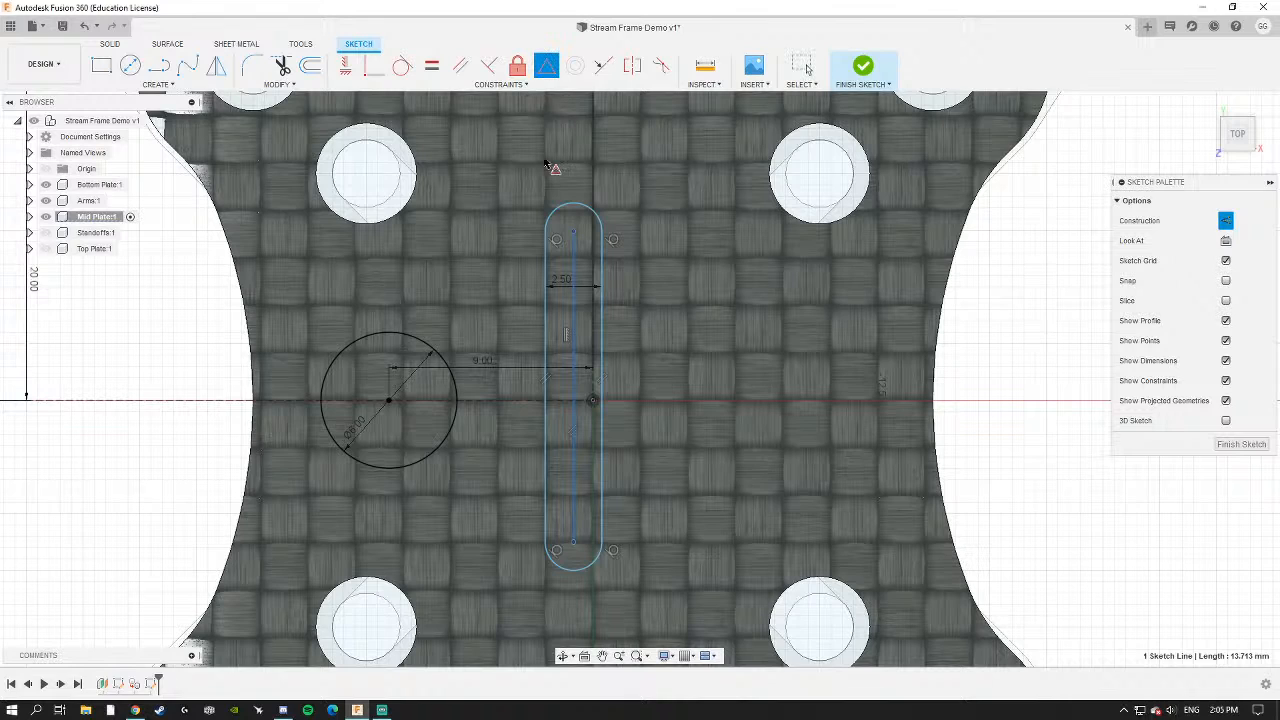
pyautogui.click(593, 403)
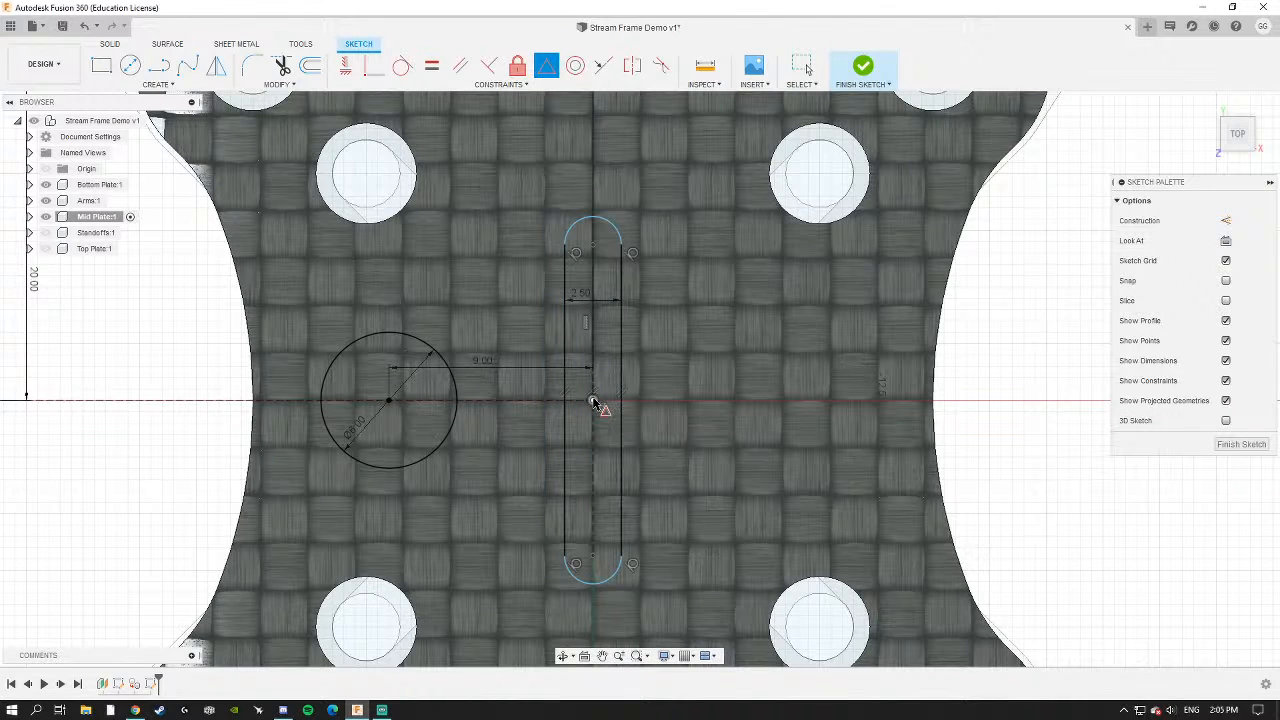
pyautogui.press('Escape')
pyautogui.hotkey('ctrl', 'z')
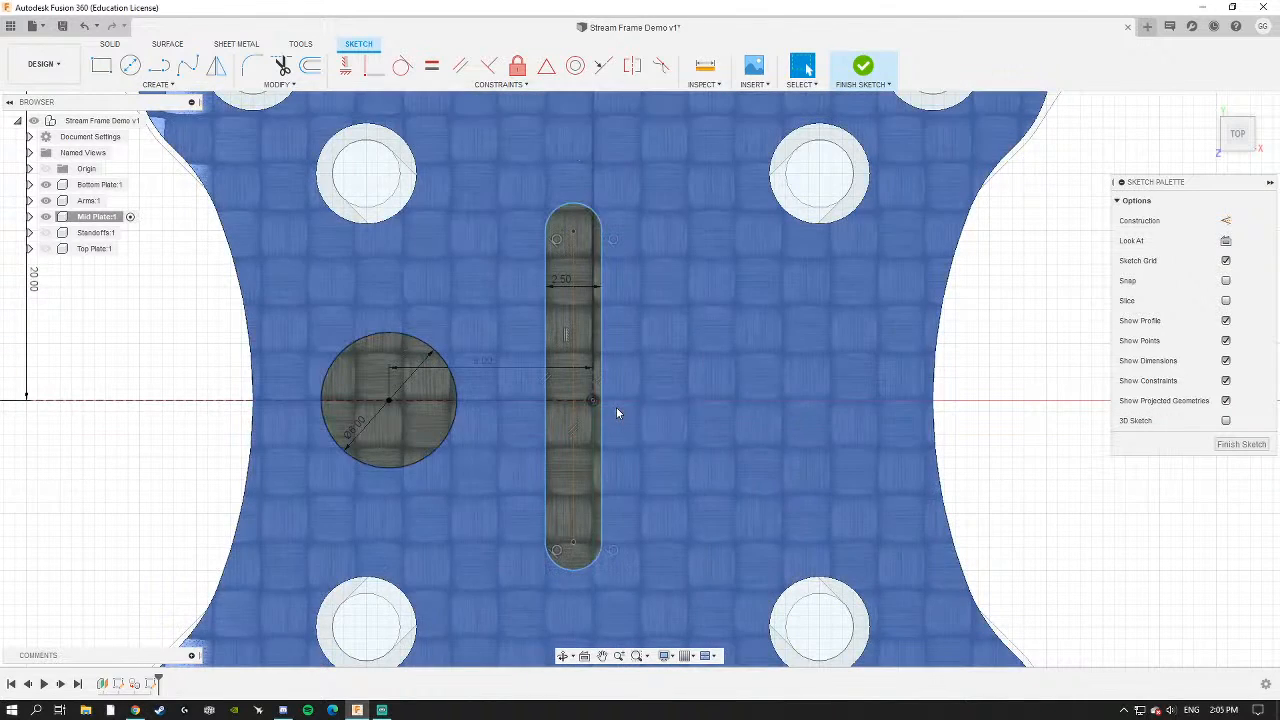
# Apply a MidPoint constraint between the slot's vertical centreline and the sketch origin.
pyautogui.click(575, 390)
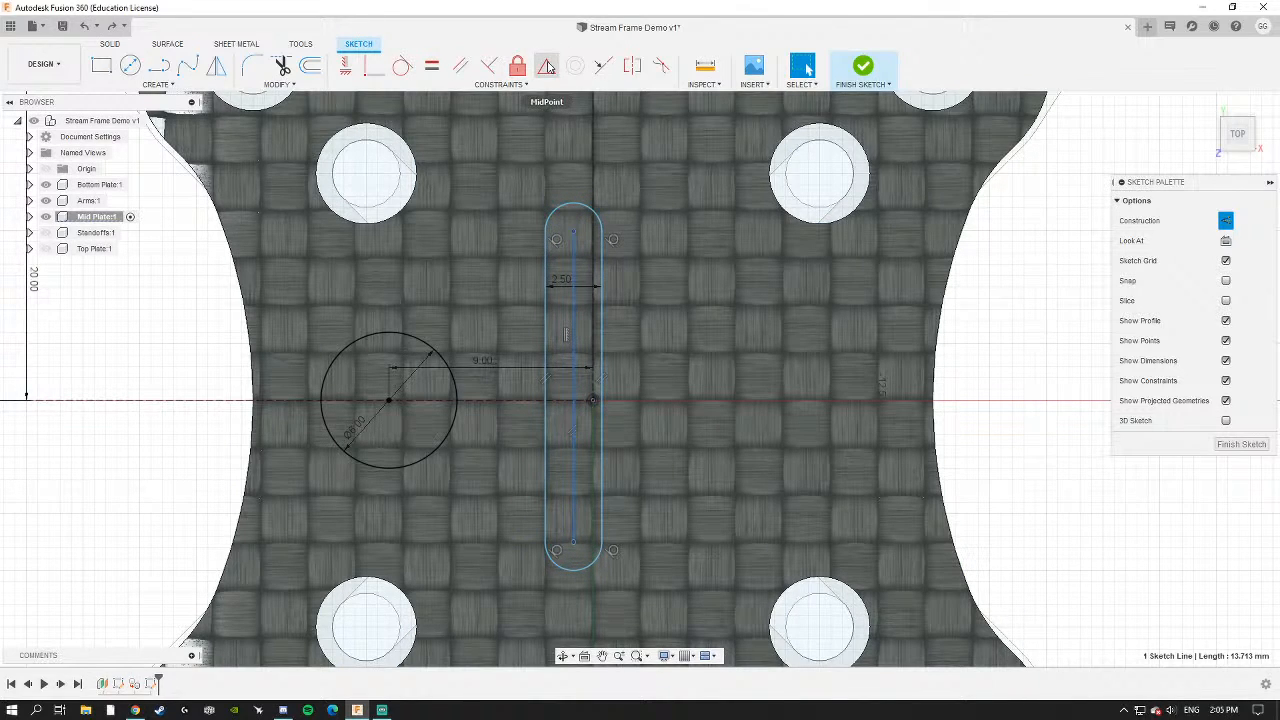
pyautogui.click(546, 65)
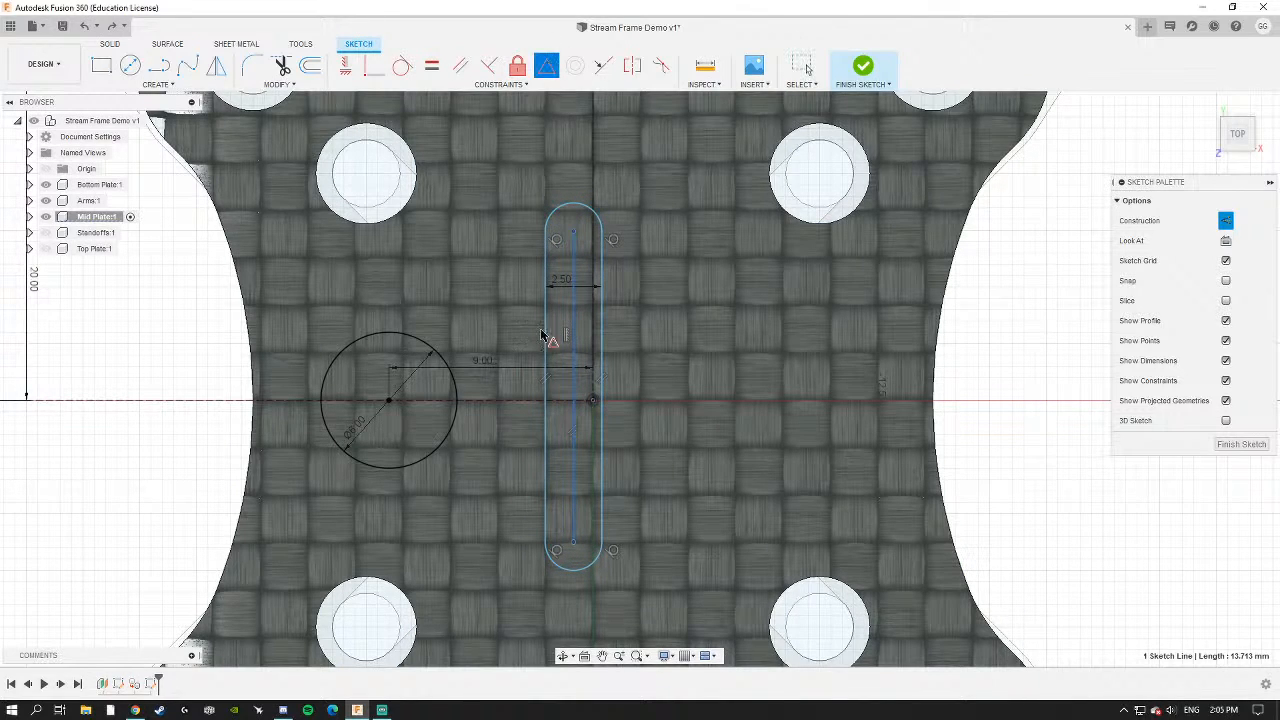
pyautogui.scroll(2, 592, 402)
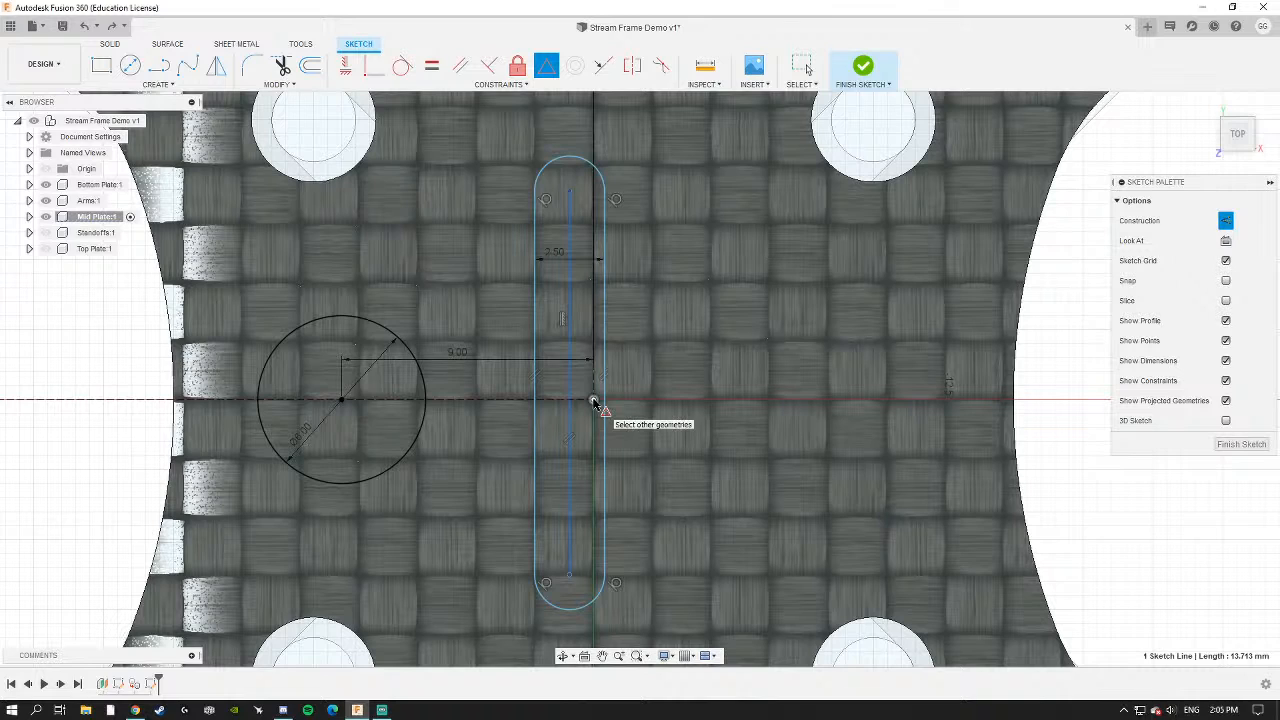
pyautogui.press('Escape')
pyautogui.scroll(-3, 624, 432)
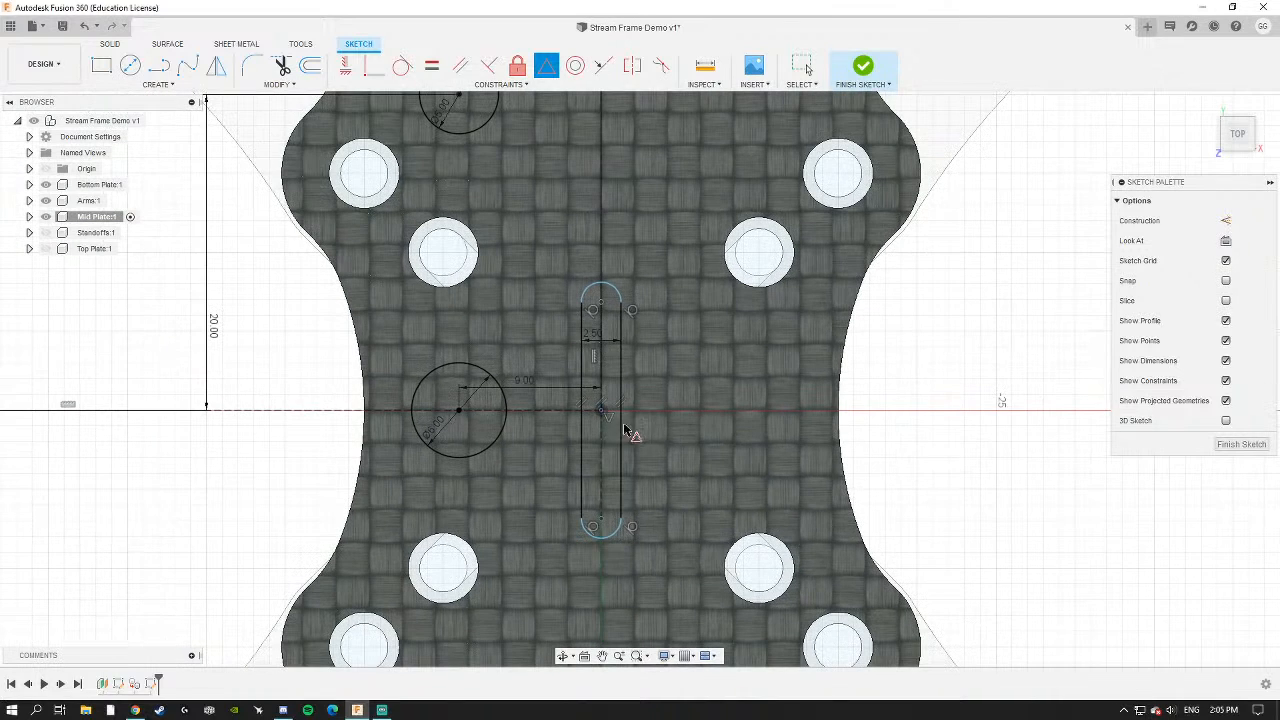
pyautogui.press('Escape')
# Shorten the slot and set the distance between its two end-arc centres to 10 mm.
pyautogui.moveTo(600, 287)
pyautogui.mouseDown()
pyautogui.moveTo(613, 347)
pyautogui.moveTo(602, 288)
pyautogui.moveTo(602, 306)
pyautogui.mouseUp()
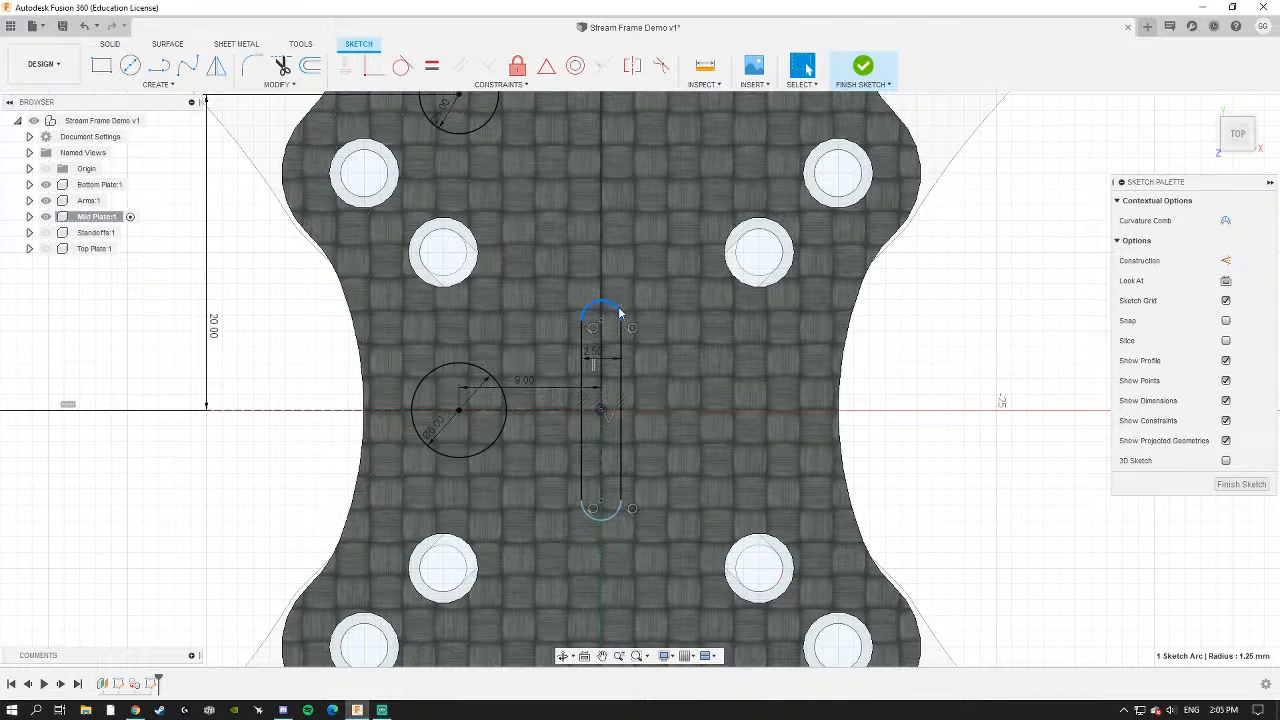
pyautogui.click(898, 375)
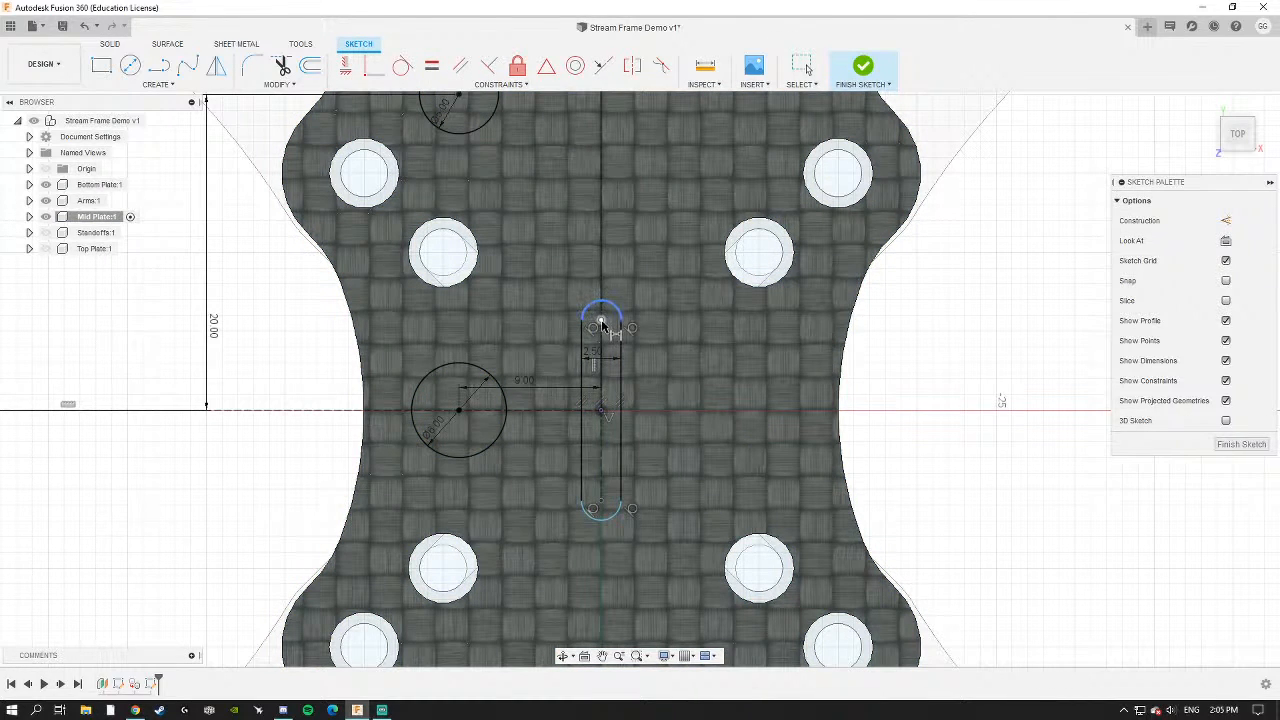
pyautogui.click(601, 322)
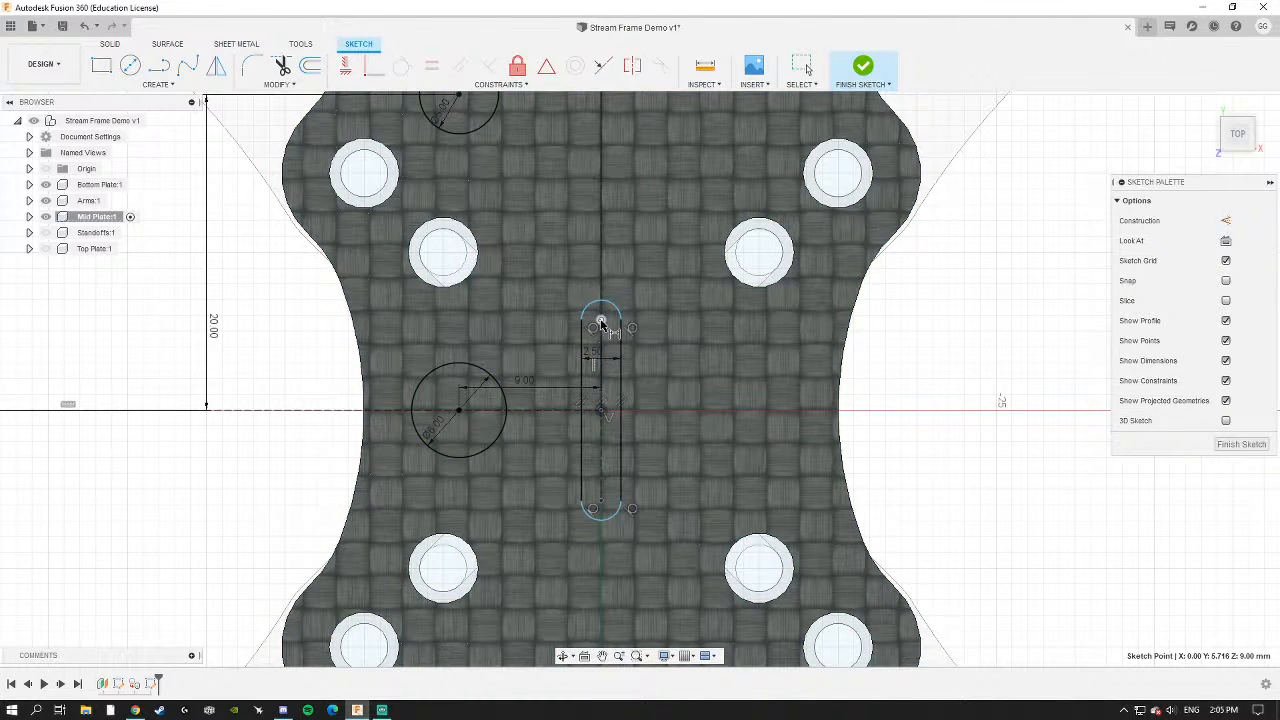
pyautogui.click(601, 502)
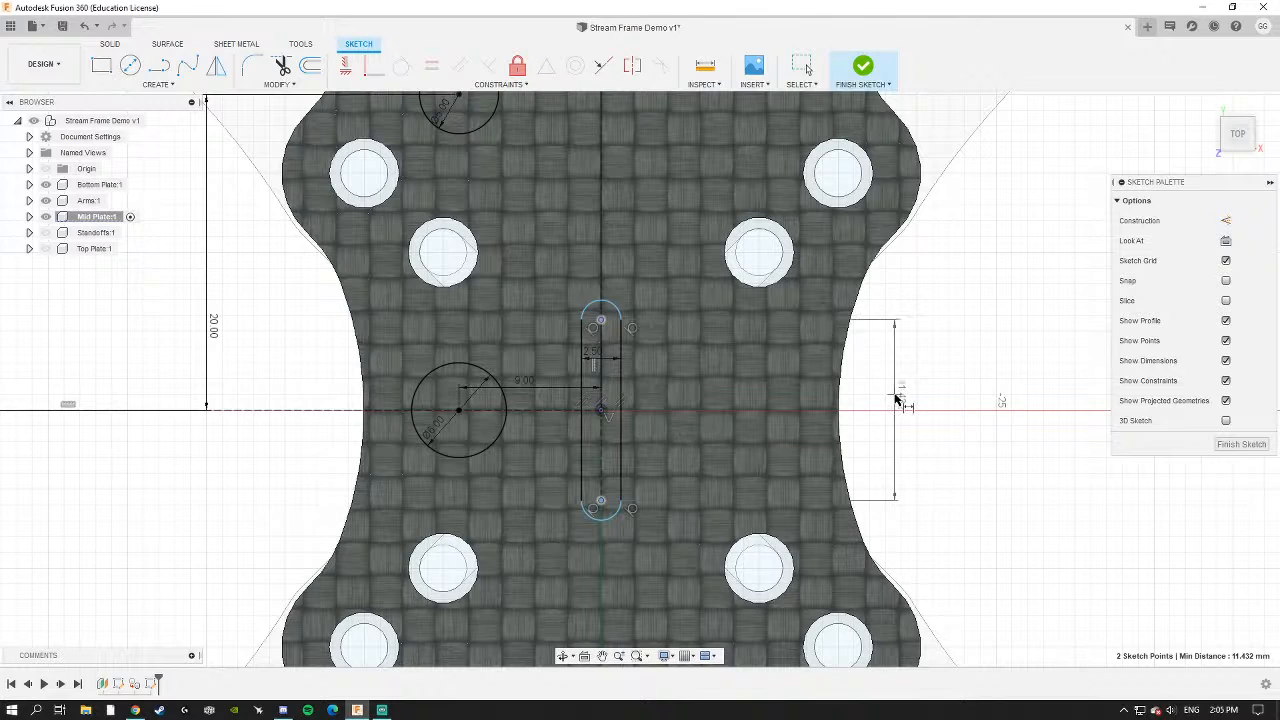
pyautogui.click(895, 393)
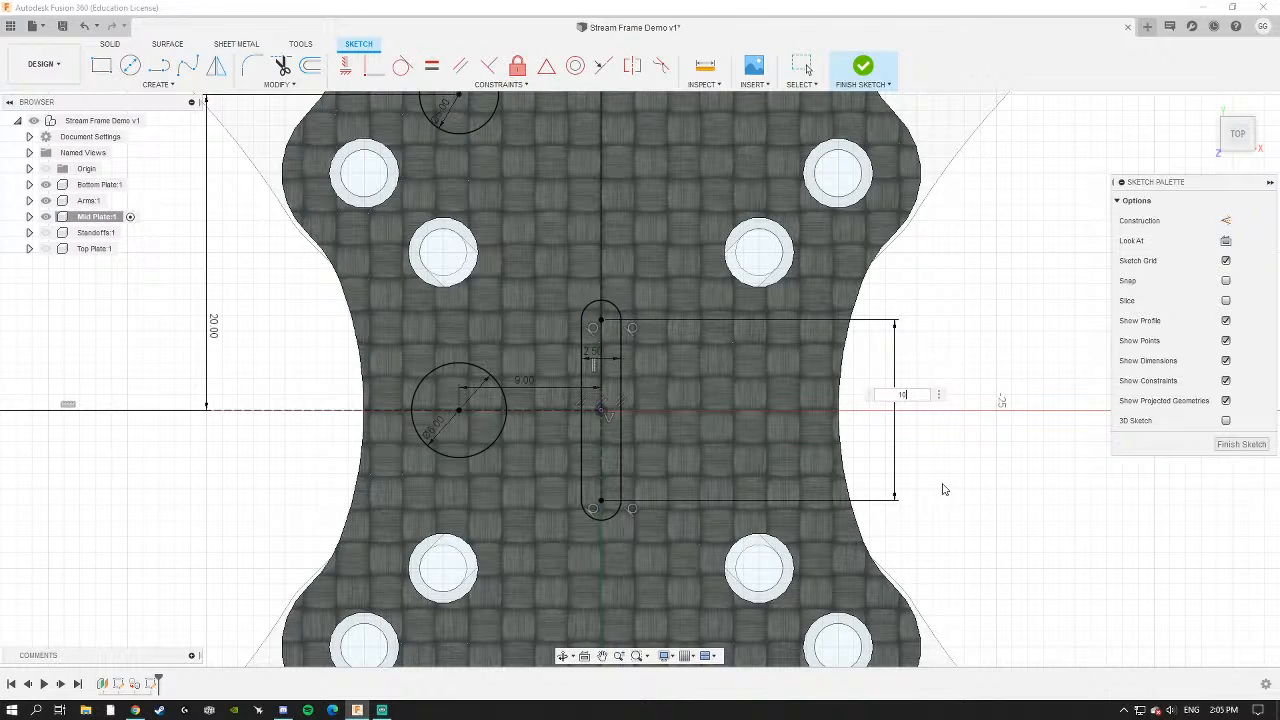
pyautogui.write('10')
pyautogui.press('Return')
pyautogui.press('Escape')
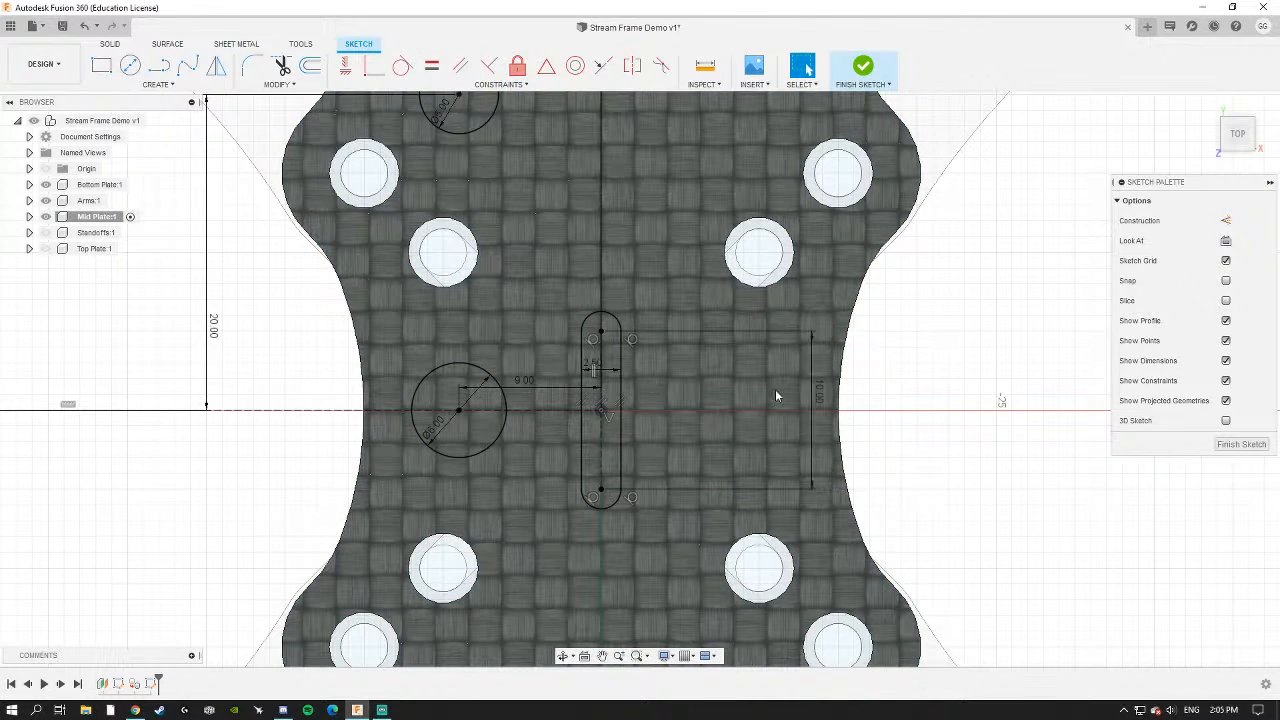
# Mirror the two circular cutouts across the Mid Plate's vertical construction line.
pyautogui.scroll(-5, 646, 399)
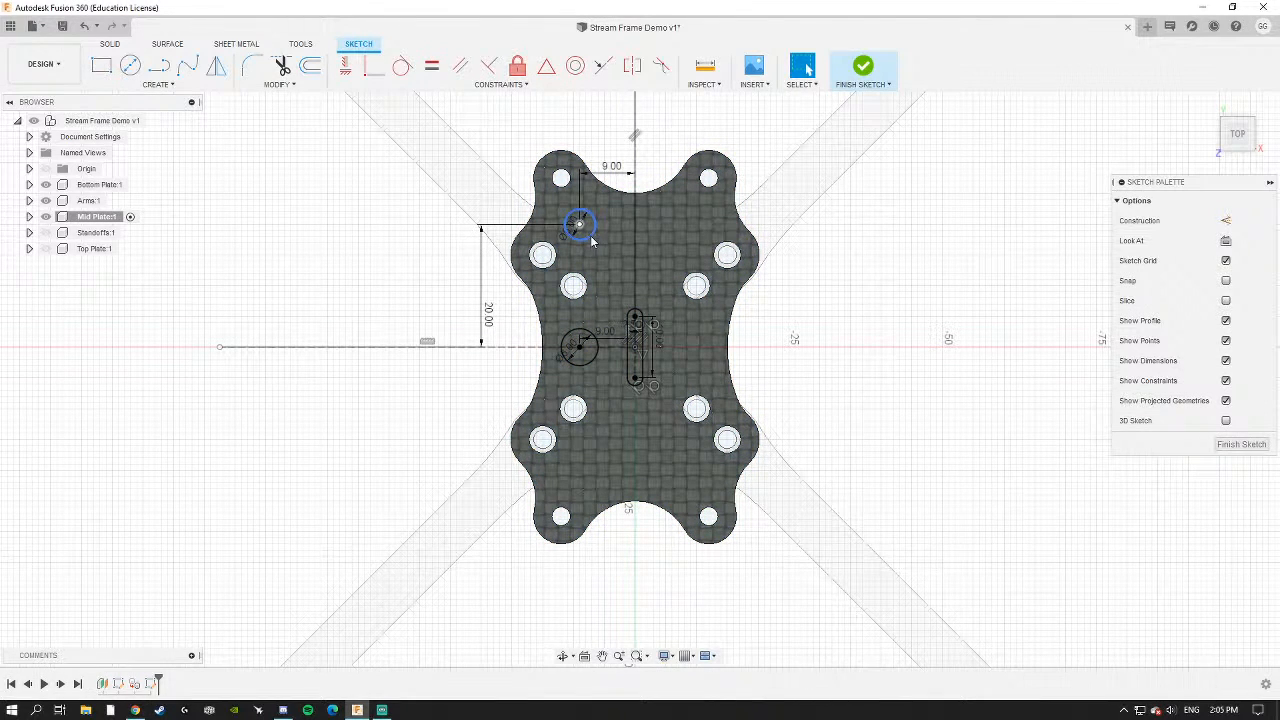
pyautogui.click(590, 236)
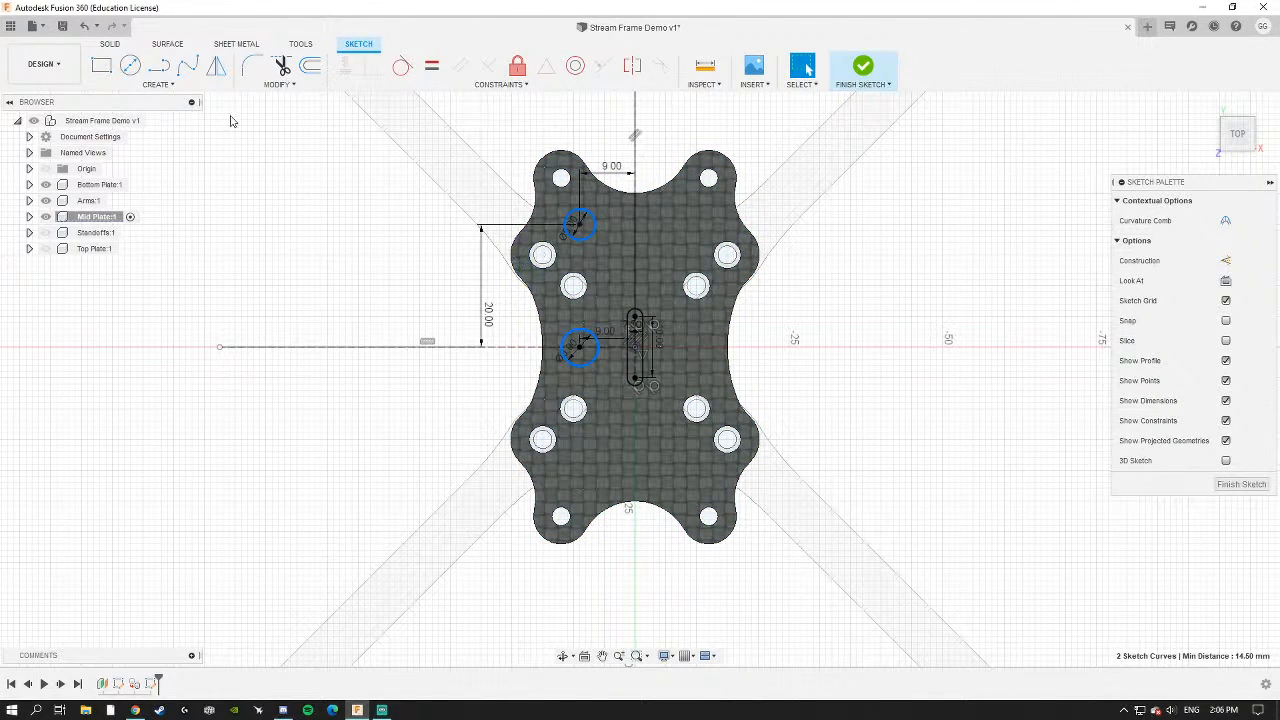
pyautogui.click(157, 84)
pyautogui.click(130, 264)
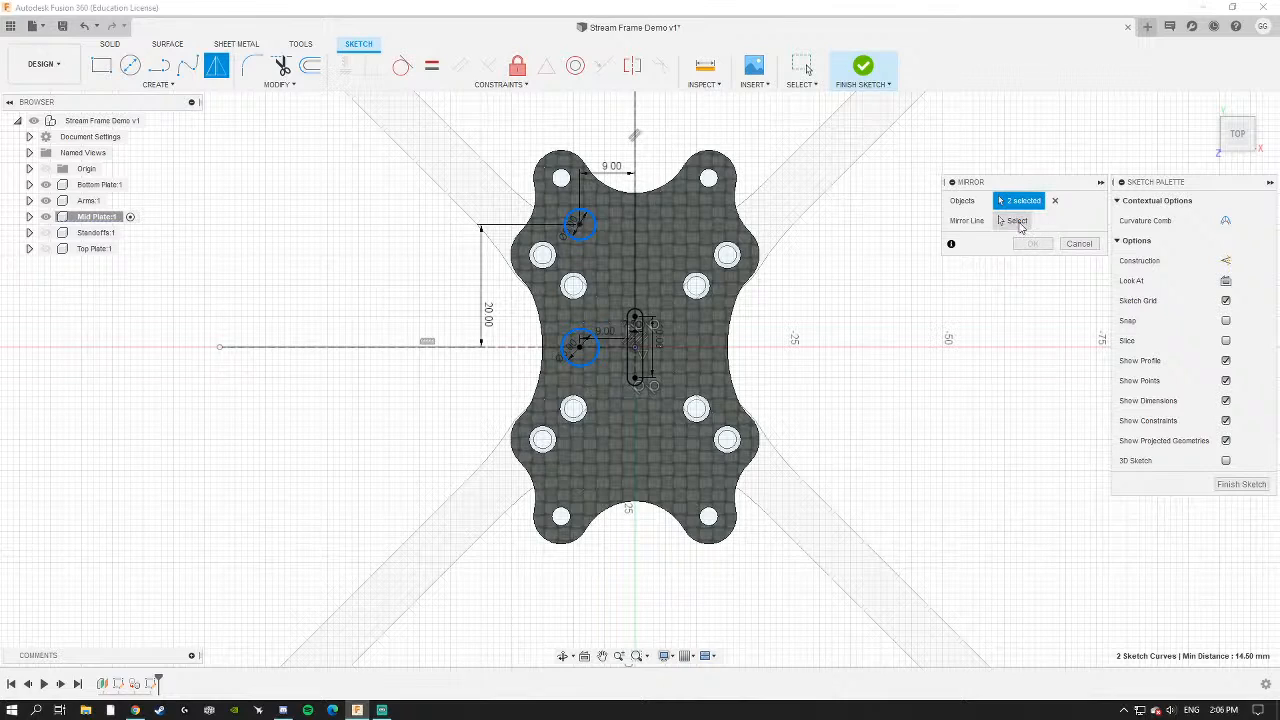
pyautogui.click(1020, 226)
pyautogui.click(636, 256)
pyautogui.click(1032, 244)
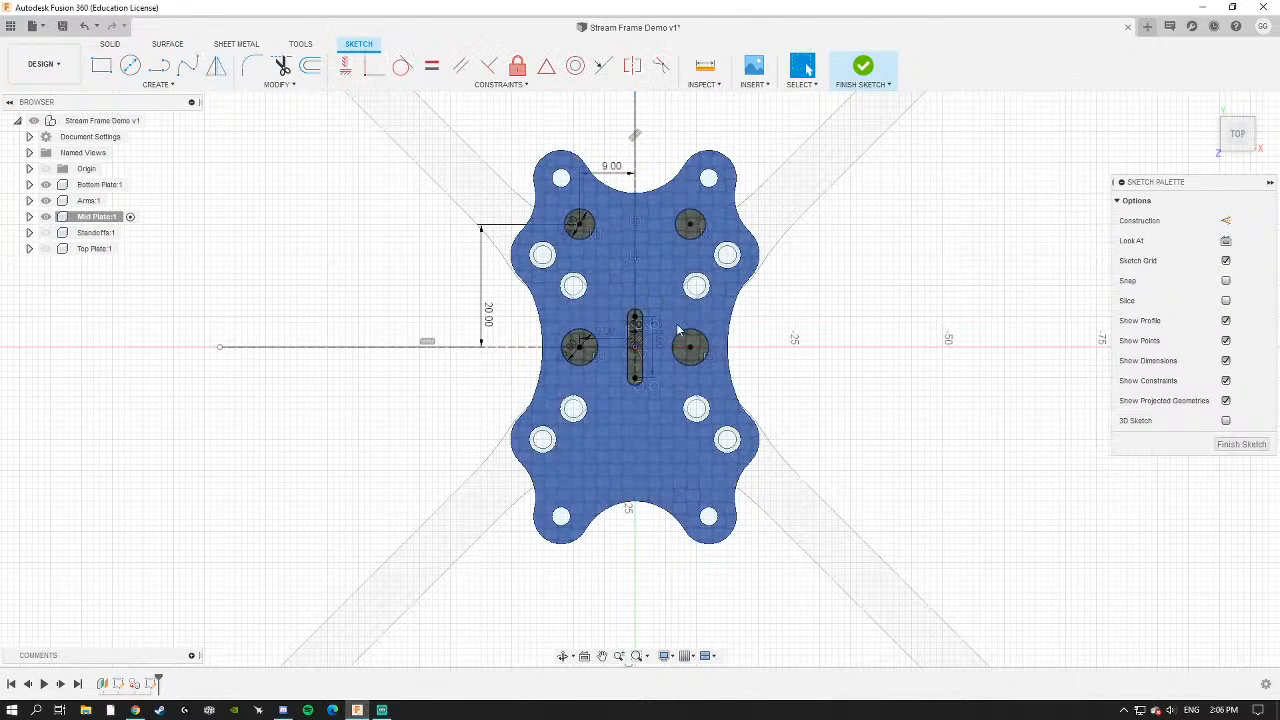
# Mirror the two upper circles across the horizontal construction line and finish the Mid Plate sketch.
pyautogui.scroll(2, 573, 222)
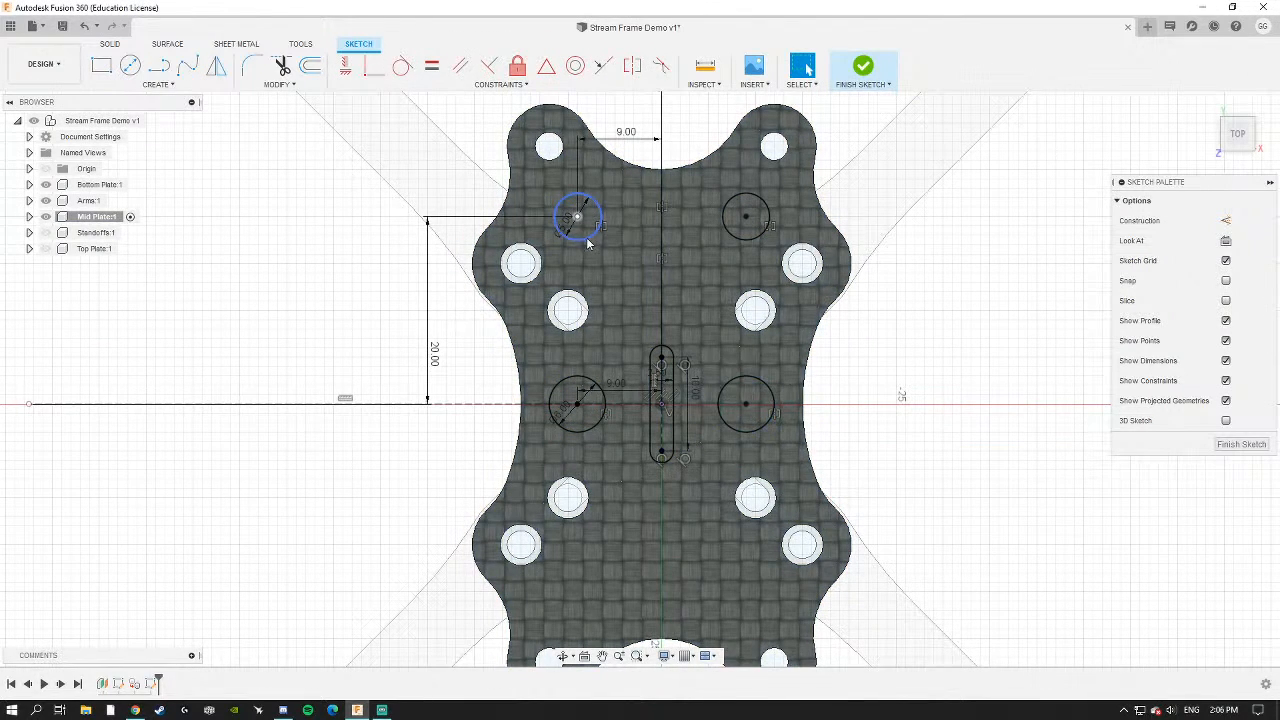
pyautogui.click(588, 243)
pyautogui.click(724, 241)
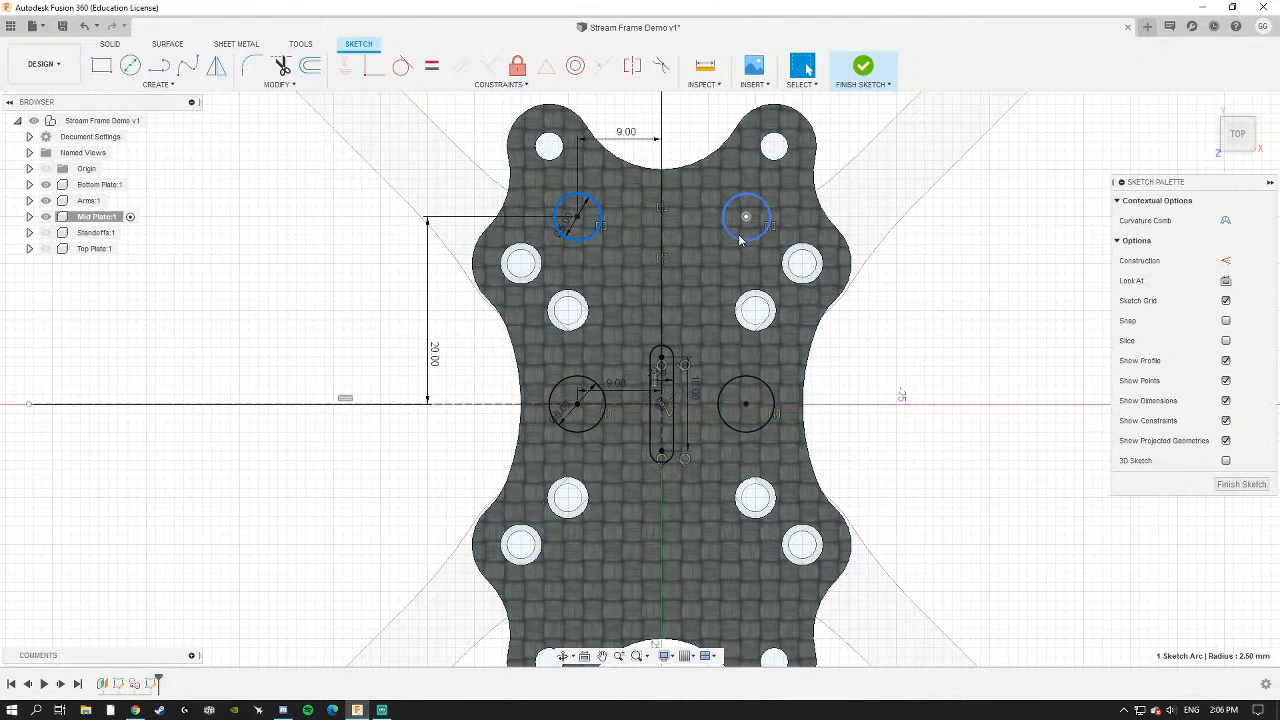
pyautogui.click(194, 88)
pyautogui.click(120, 257)
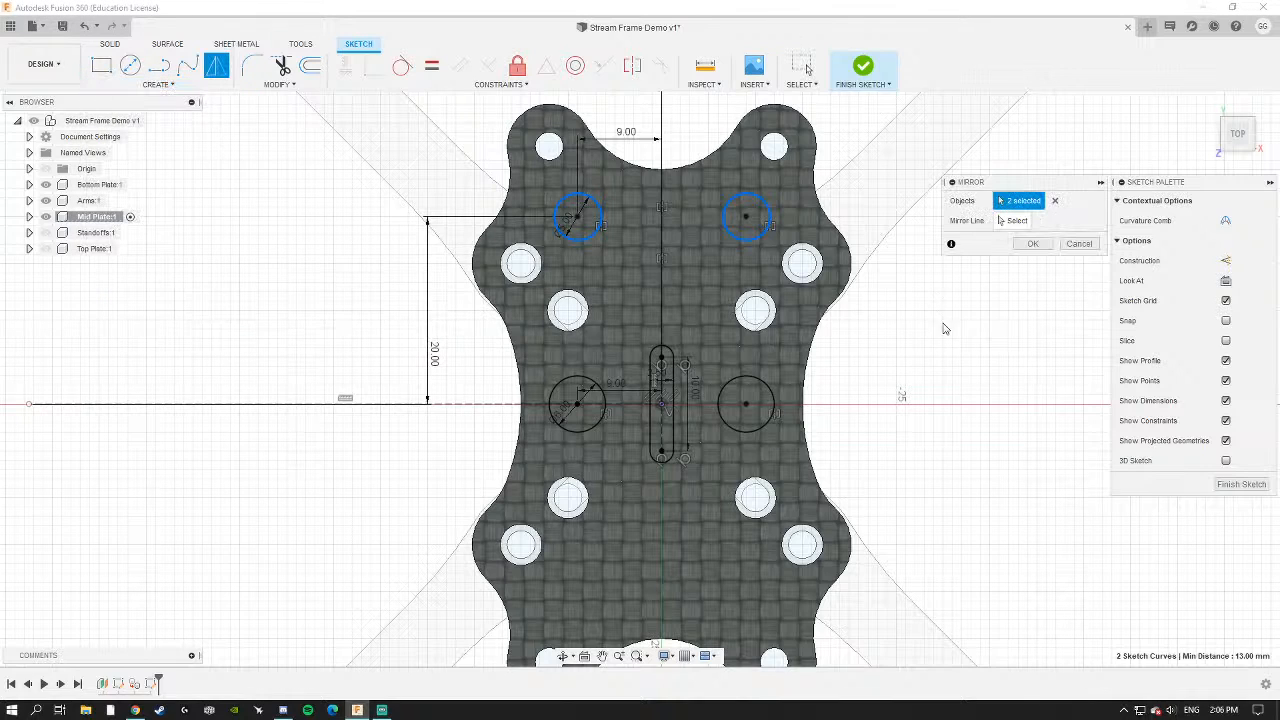
pyautogui.click(1012, 221)
pyautogui.moveTo(627, 415); pyautogui.dragTo(640, 317, button='middle')
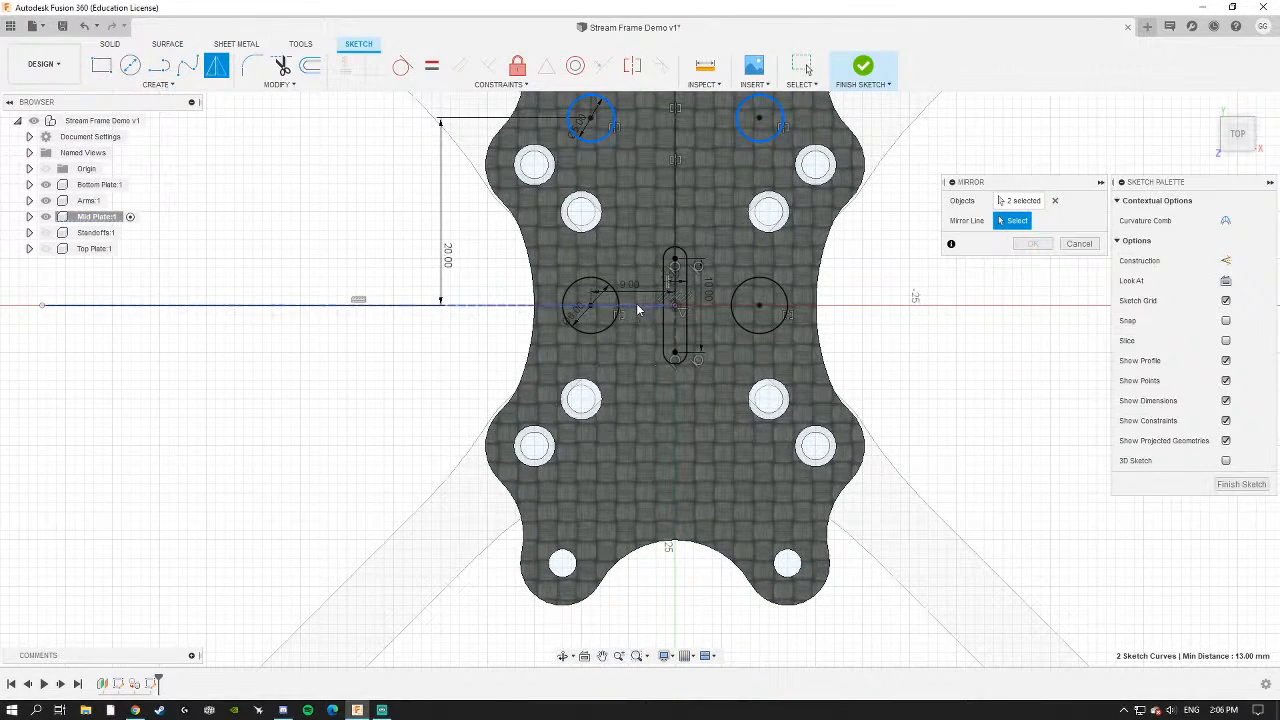
pyautogui.click(637, 309)
pyautogui.click(1031, 245)
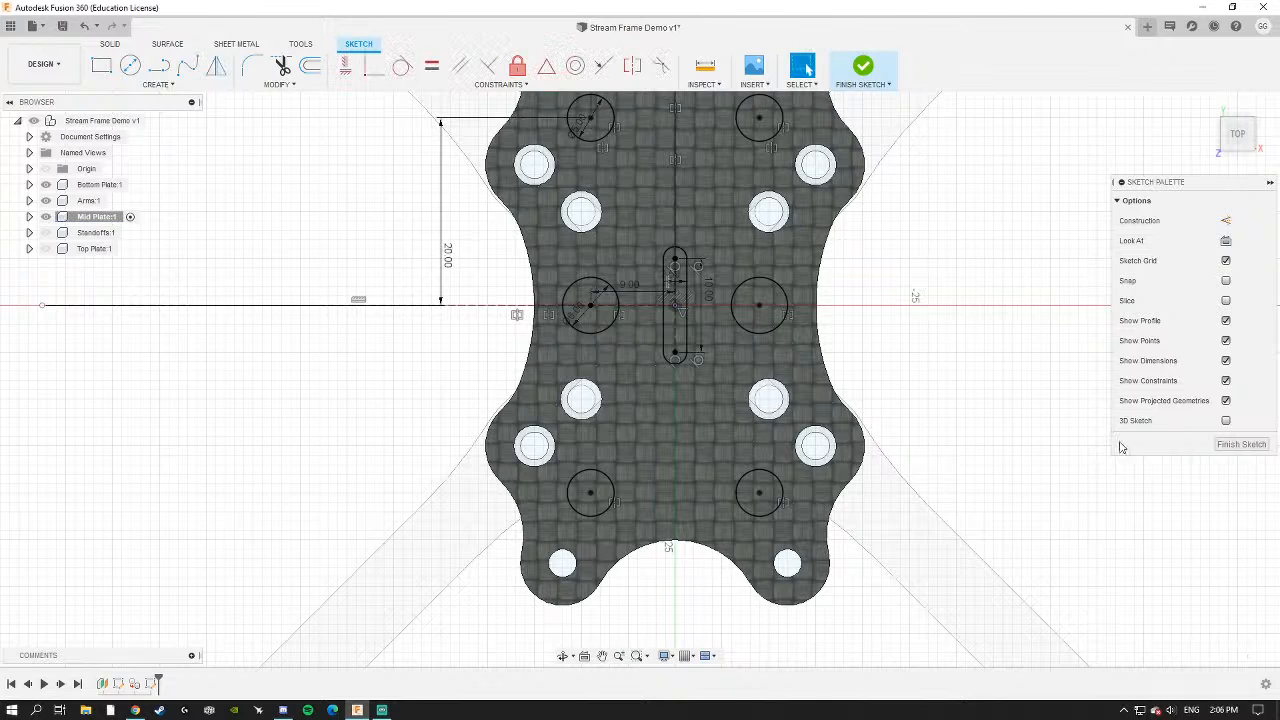
pyautogui.click(1241, 444)
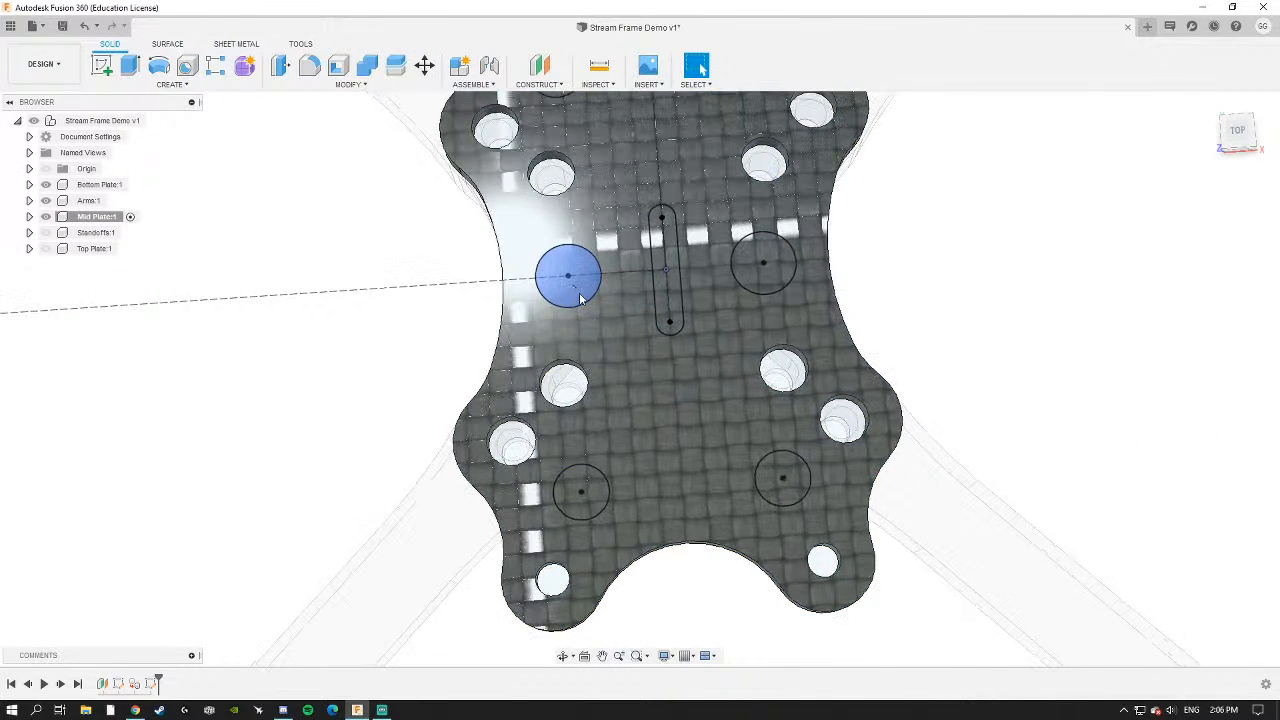
# Extrude the six circle profiles and the central slot by -2 mm as a cut through the Mid Plate.
pyautogui.click(580, 298)
pyautogui.click(668, 275)
pyautogui.click(581, 491)
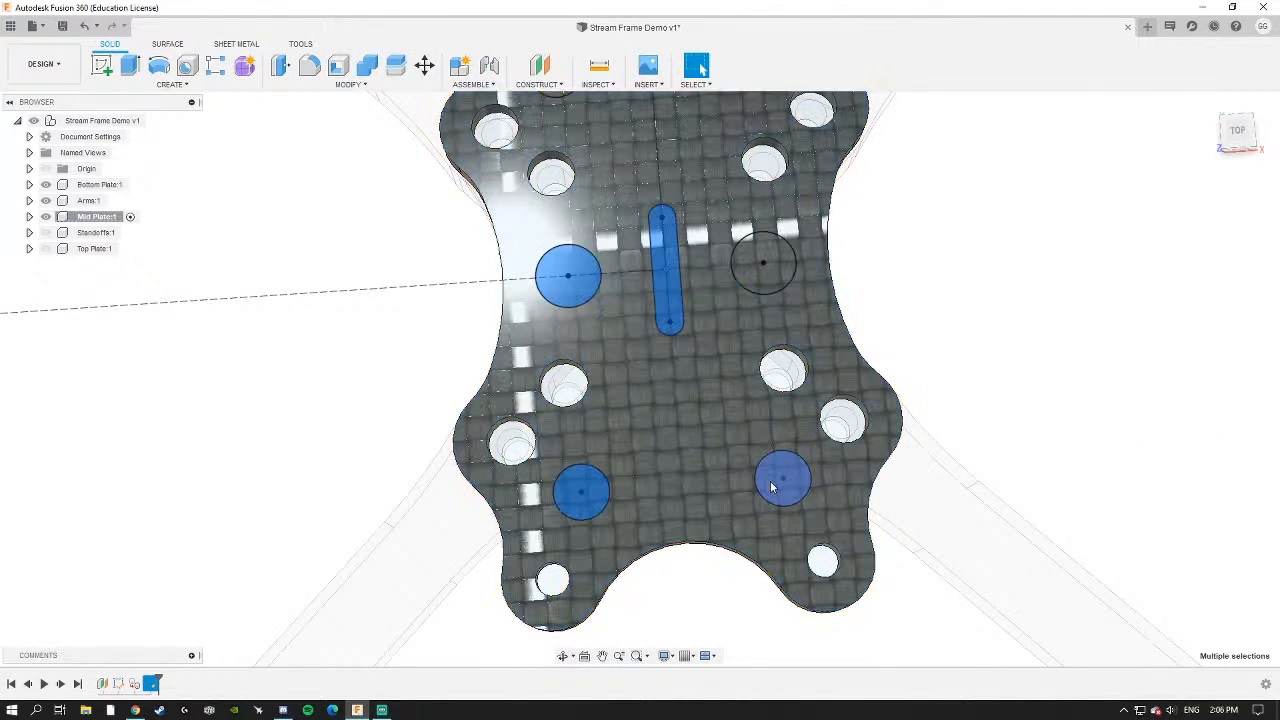
pyautogui.click(770, 484)
pyautogui.click(743, 273)
pyautogui.moveTo(618, 220); pyautogui.dragTo(600, 366, button='middle')
pyautogui.scroll(3, 556, 222)
pyautogui.click(555, 213)
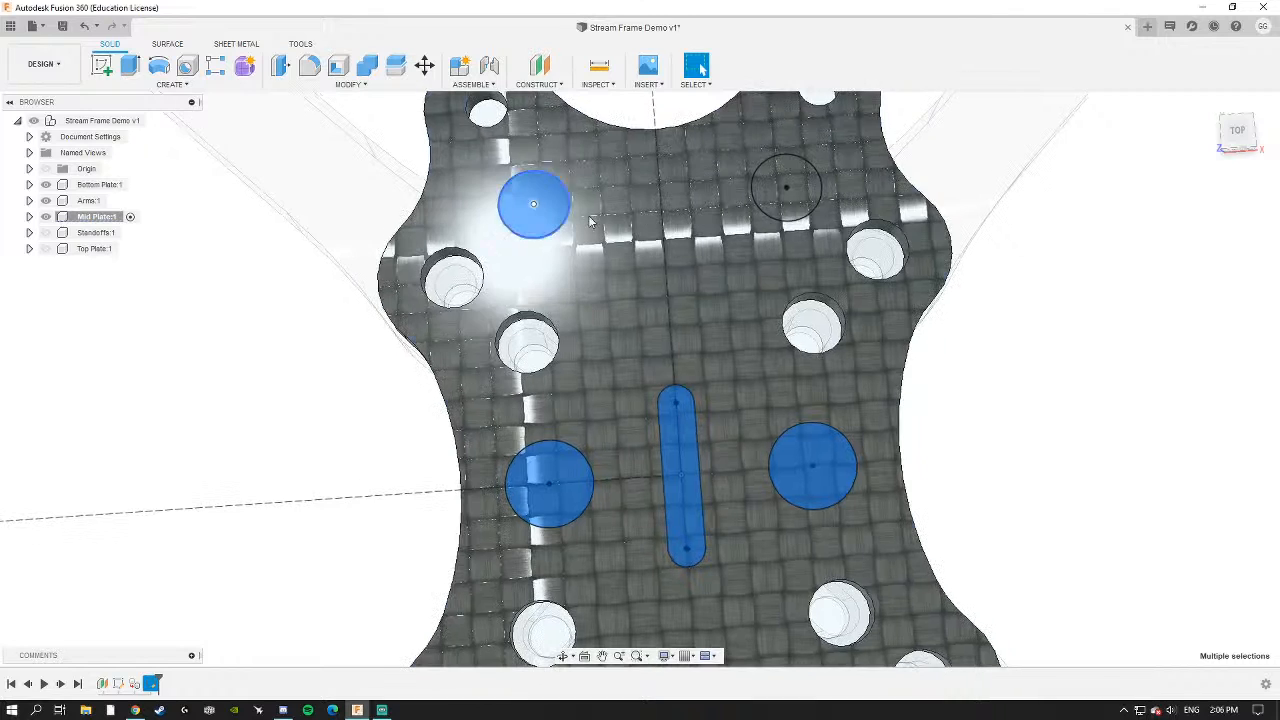
pyautogui.click(770, 200)
pyautogui.scroll(-5, 722, 280)
pyautogui.keyDown('shift'); pyautogui.moveTo(680, 372); pyautogui.dragTo(743, 312, button='middle'); pyautogui.keyUp('shift')
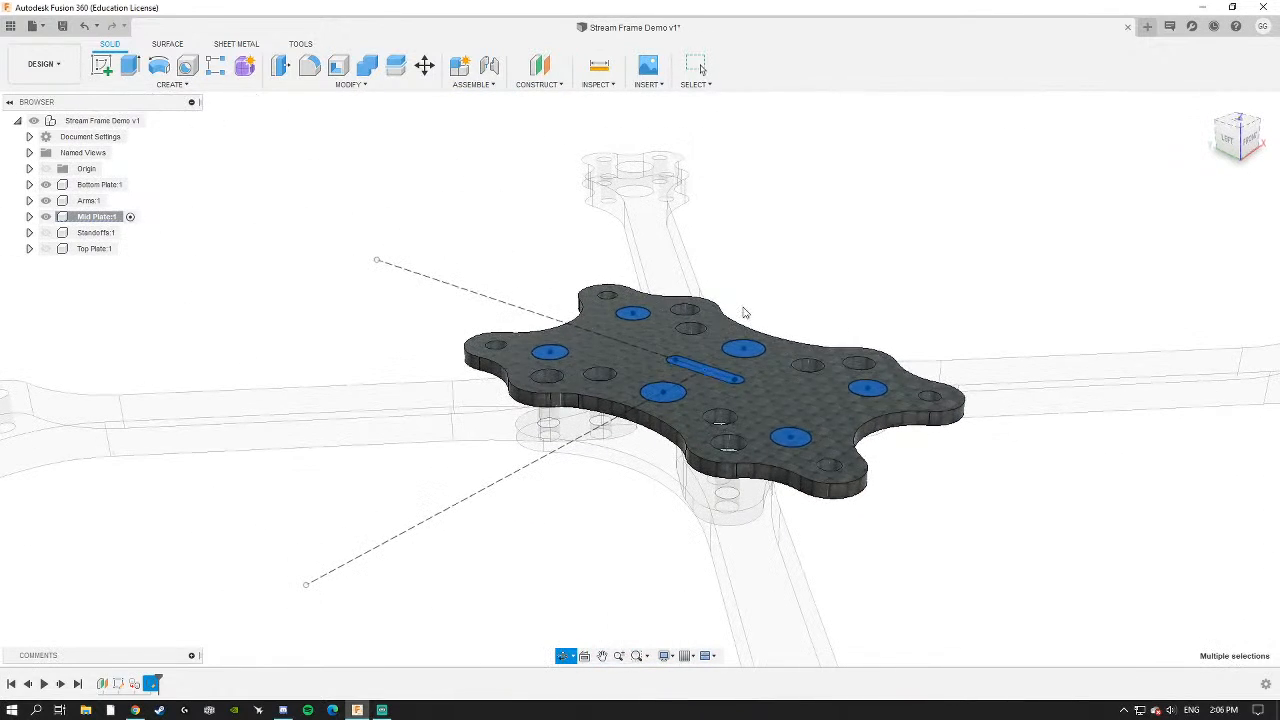
pyautogui.click(130, 65)
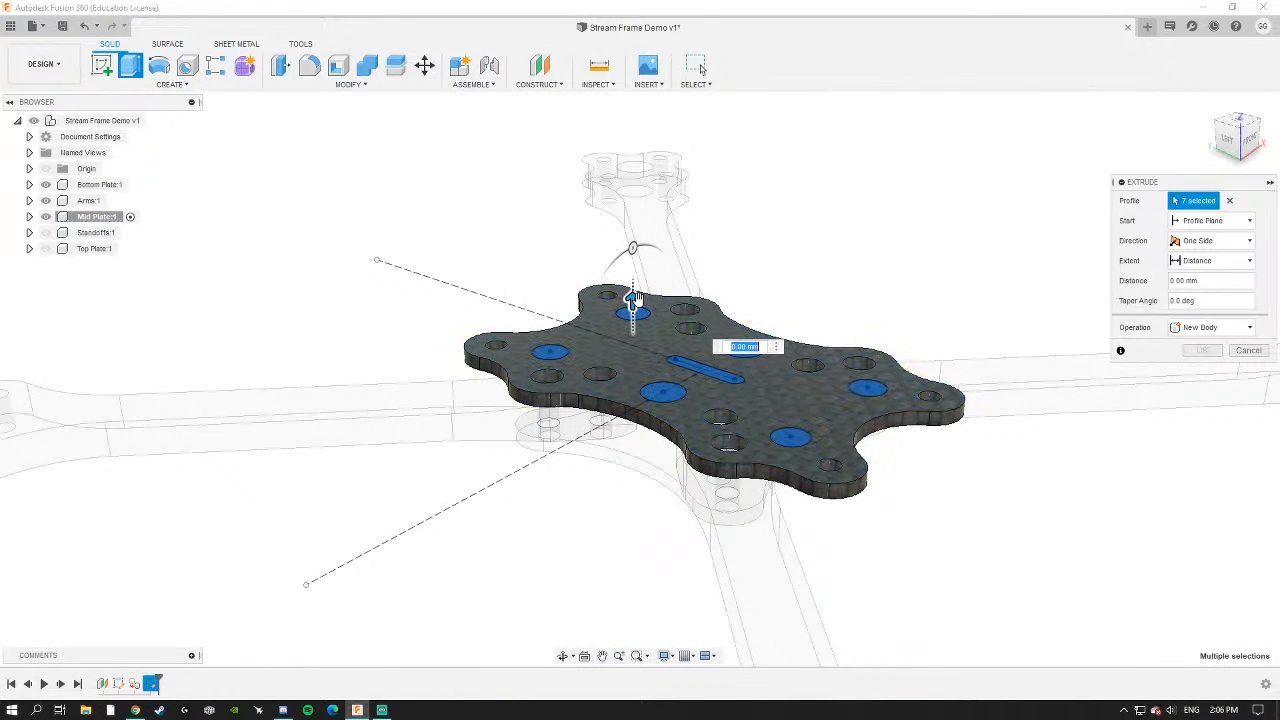
pyautogui.moveTo(632, 298)
pyautogui.mouseDown()
pyautogui.moveTo(631, 118)
pyautogui.moveTo(648, 317)
pyautogui.mouseUp()
pyautogui.keyDown('shift'); pyautogui.moveTo(650, 318); pyautogui.dragTo(704, 293, button='middle'); pyautogui.keyUp('shift')
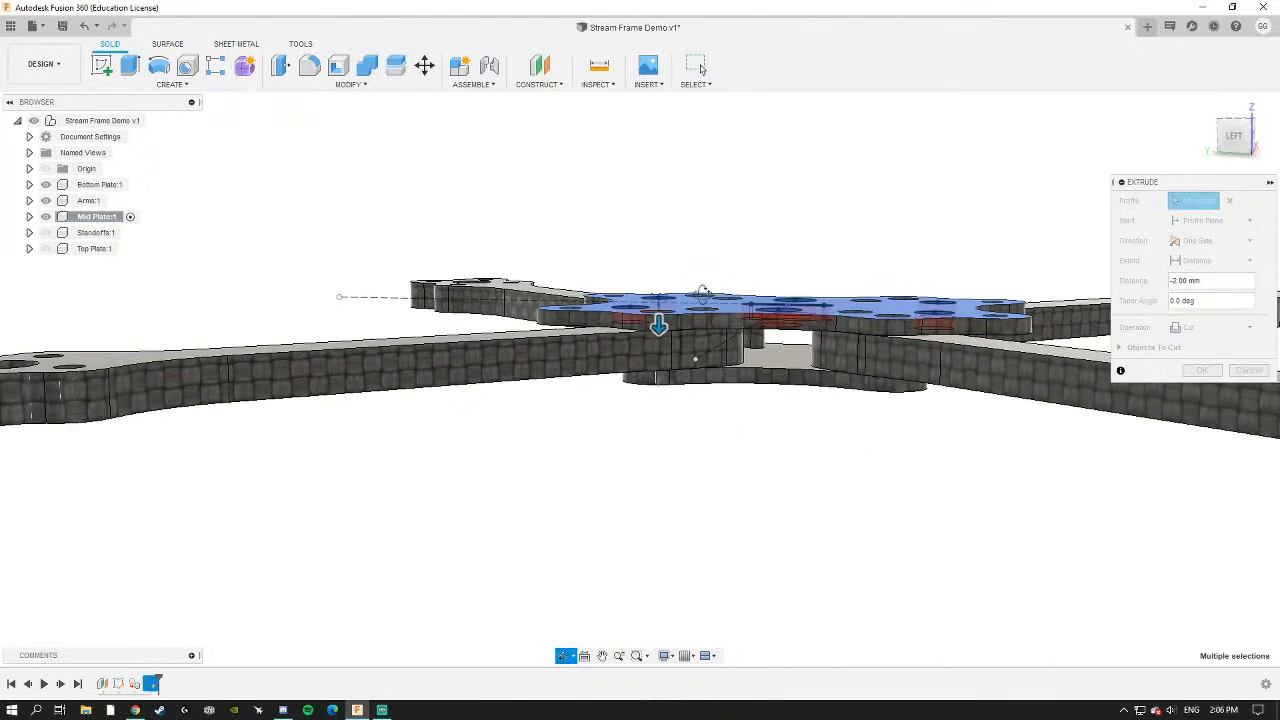
# Hide the Arms and Bottom Plate components to check the cut's depth, and apply the extrusion.
pyautogui.click(46, 200)
pyautogui.click(46, 184)
pyautogui.keyDown('shift'); pyautogui.moveTo(640, 320); pyautogui.dragTo(644, 353, button='middle'); pyautogui.keyUp('shift')
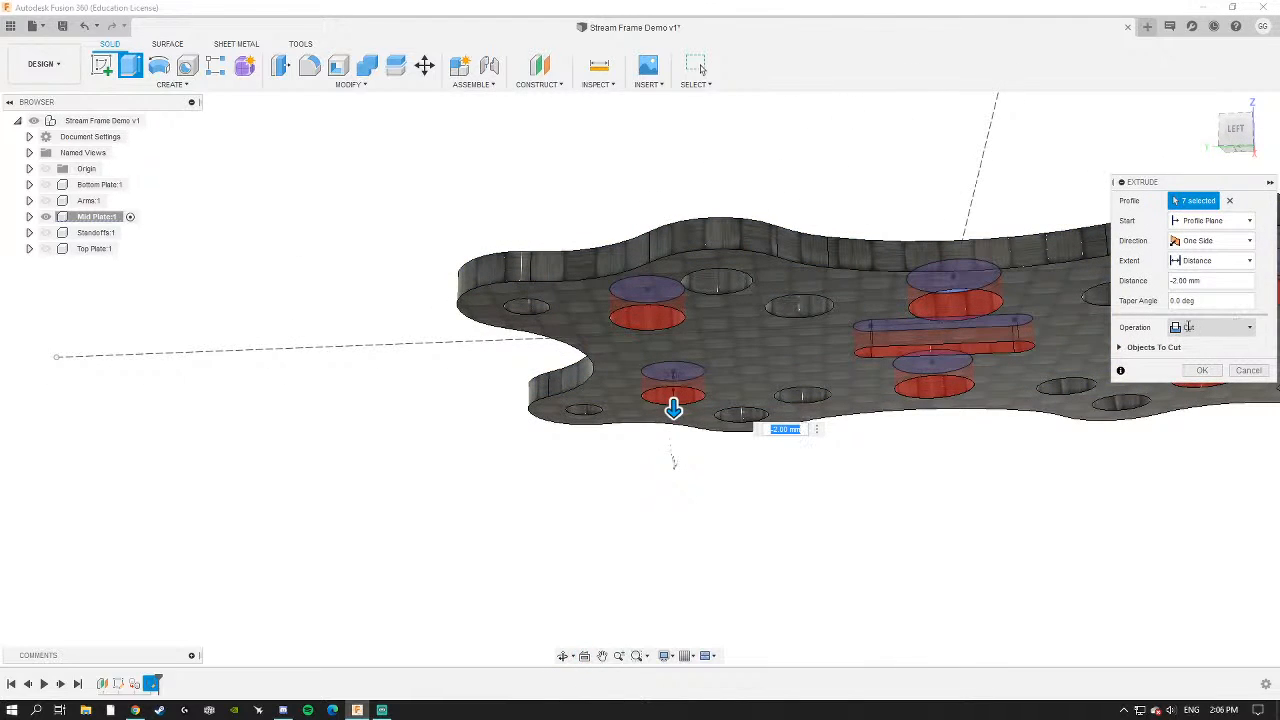
pyautogui.keyDown('shift'); pyautogui.moveTo(905, 225); pyautogui.dragTo(651, 394, button='middle'); pyautogui.keyUp('shift')
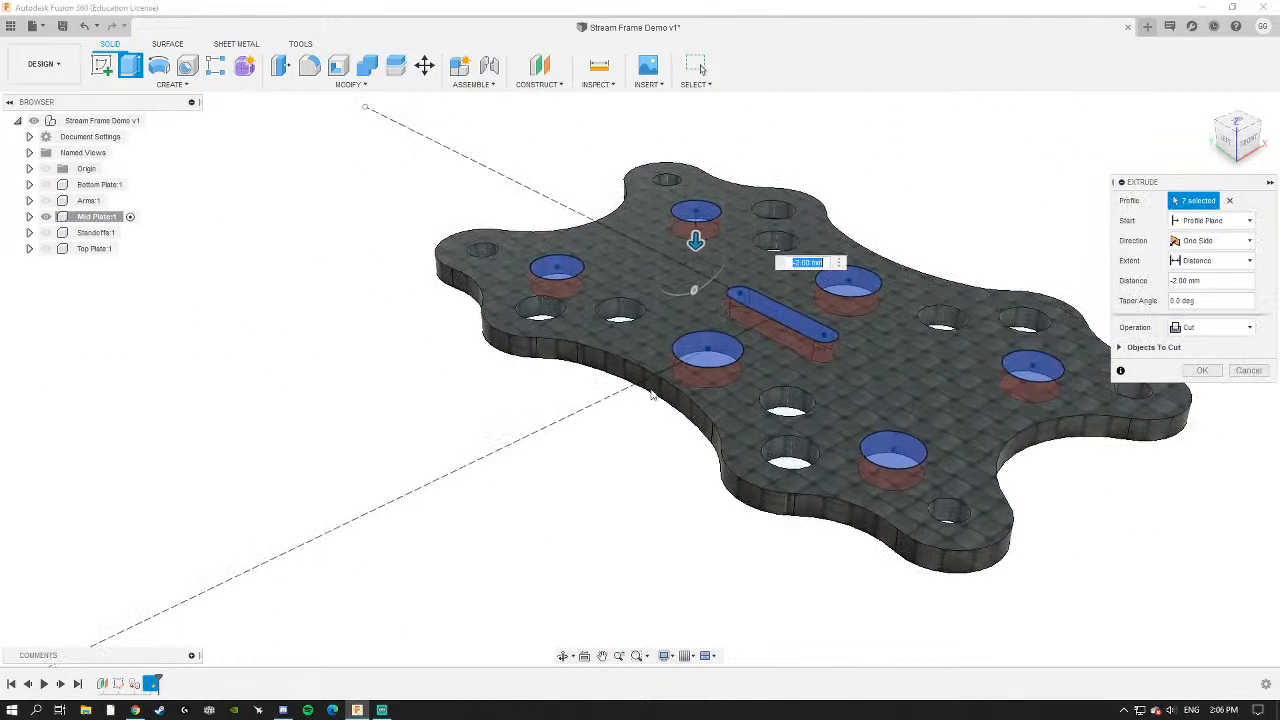
pyautogui.click(1200, 371)
# Inspect the Mid Plate's circular and slotted cutouts from several angles.
pyautogui.scroll(-3, 798, 362)
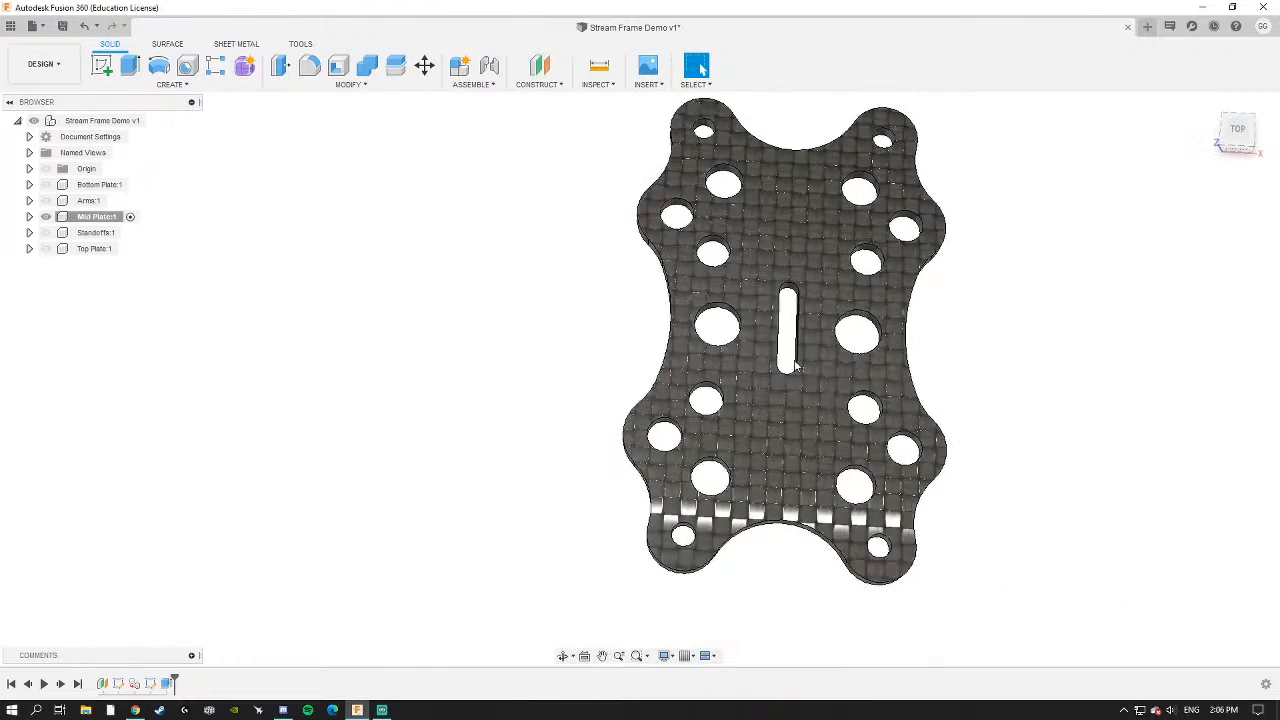
pyautogui.keyDown('shift'); pyautogui.moveTo(795, 372); pyautogui.dragTo(655, 367, button='middle'); pyautogui.keyUp('shift')
pyautogui.scroll(-3, 786, 361)
pyautogui.keyDown('shift'); pyautogui.moveTo(655, 367); pyautogui.dragTo(742, 421, button='middle'); pyautogui.keyUp('shift')
pyautogui.scroll(5, 672, 356)
pyautogui.scroll(-3, 637, 419)
pyautogui.scroll(-3, 550, 418)
pyautogui.scroll(5, 596, 436)
pyautogui.scroll(-2, 620, 414)
# Show the Arms, Bottom Plate, Top Plate and Standoffs again and activate the top-level assembly.
pyautogui.click(46, 201)
pyautogui.click(46, 185)
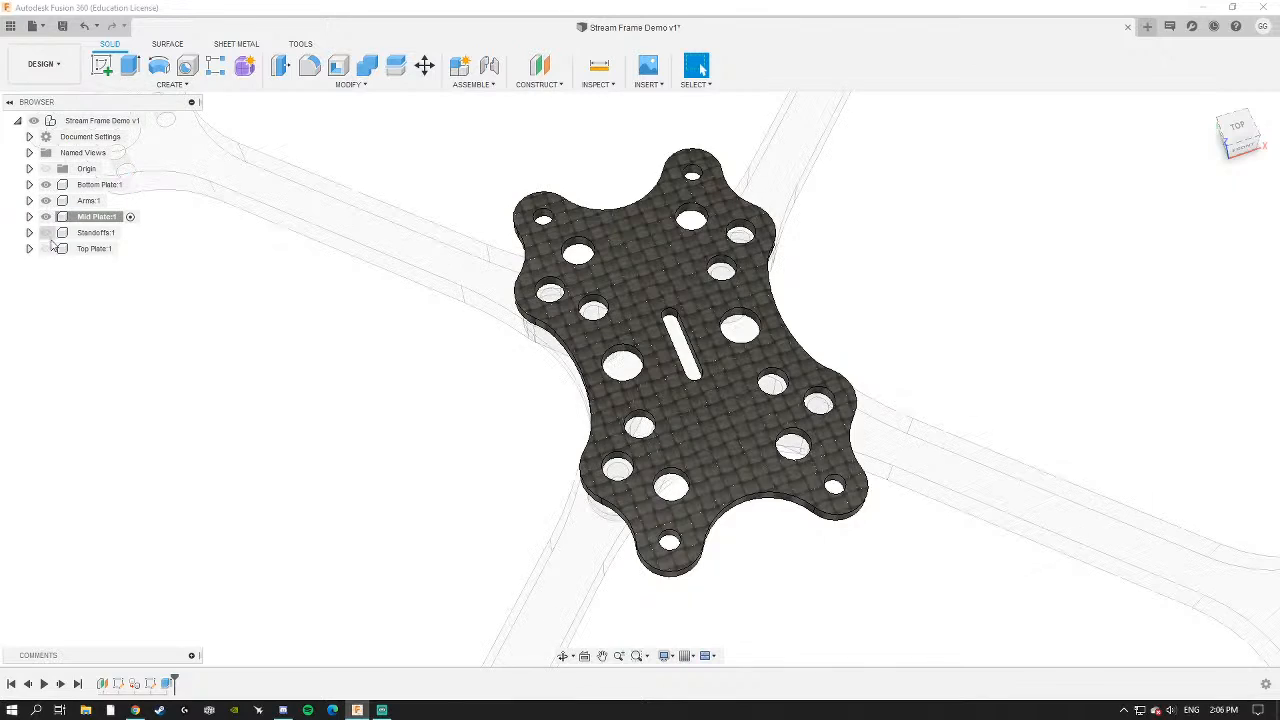
pyautogui.click(46, 249)
pyautogui.click(46, 233)
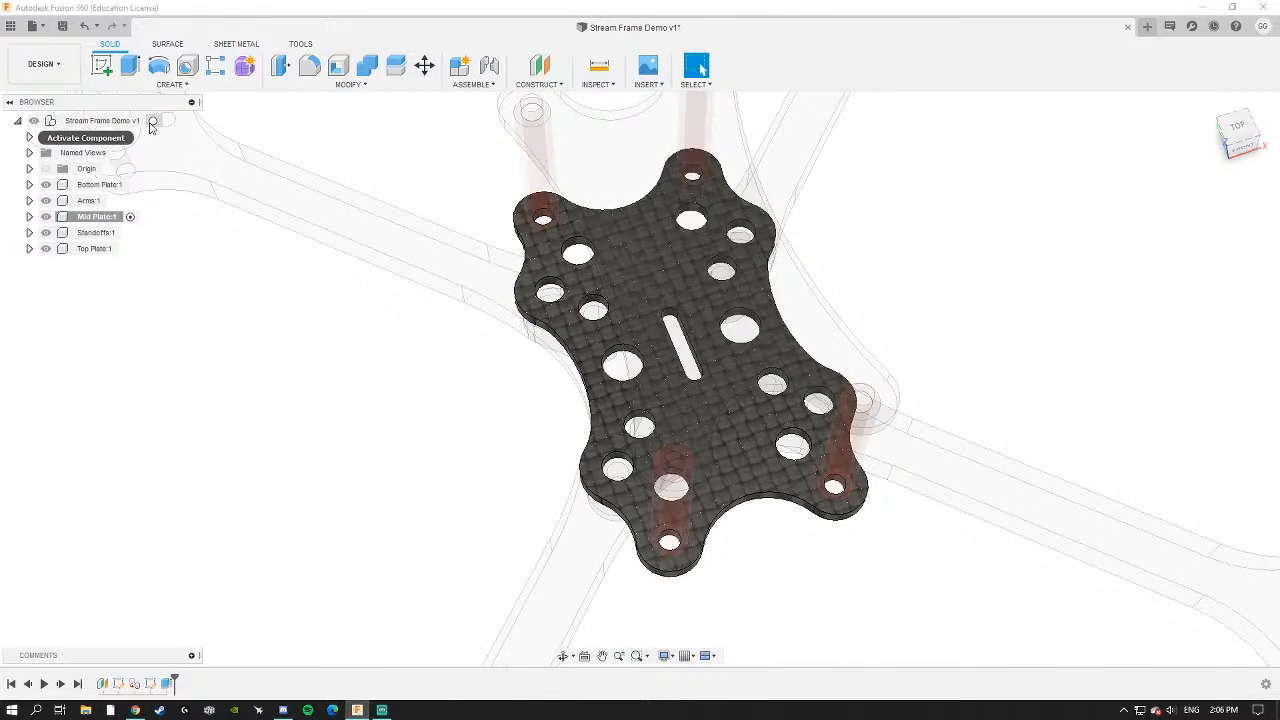
pyautogui.click(105, 120)
pyautogui.keyDown('shift'); pyautogui.moveTo(572, 426); pyautogui.dragTo(575, 402, button='middle'); pyautogui.keyUp('shift')
pyautogui.keyDown('shift'); pyautogui.moveTo(581, 426); pyautogui.dragTo(735, 502, button='middle'); pyautogui.keyUp('shift')
pyautogui.scroll(-3, 735, 526)
pyautogui.moveTo(732, 500); pyautogui.dragTo(745, 460, button='middle')
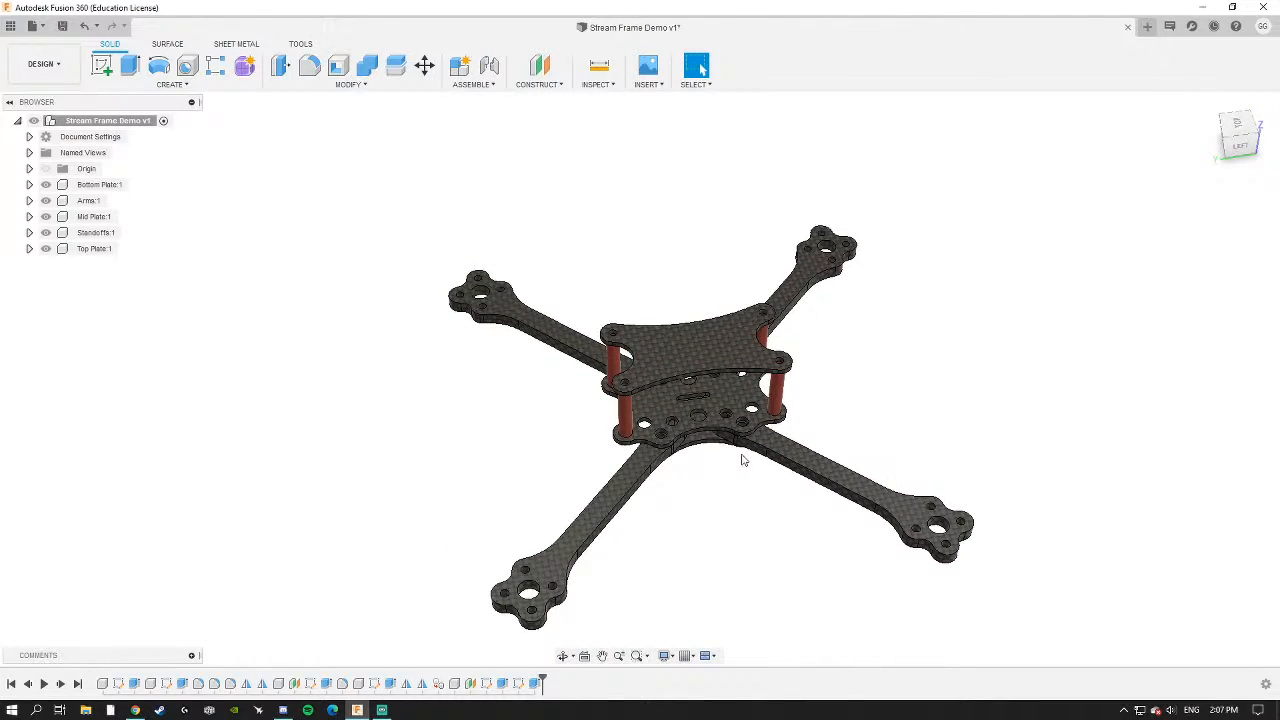
pyautogui.keyDown('shift'); pyautogui.moveTo(666, 474); pyautogui.dragTo(606, 490, button='middle'); pyautogui.keyUp('shift')
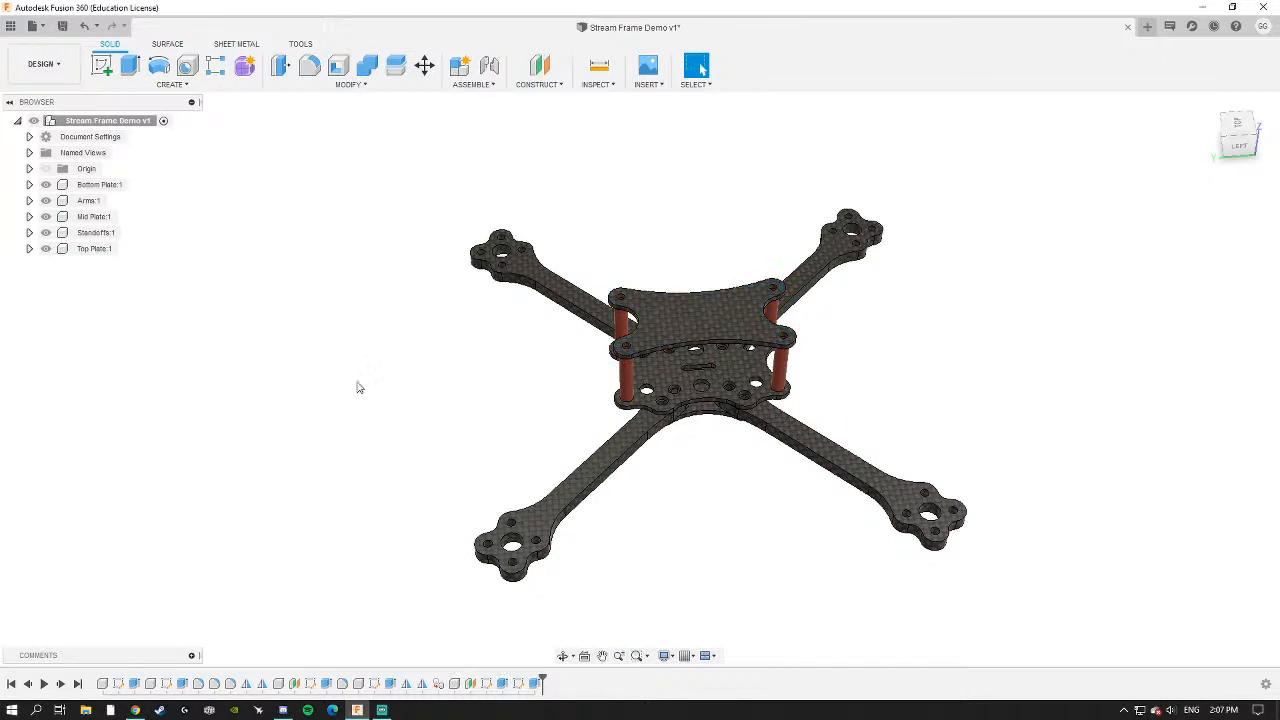
# Hide the Standoffs and check the combined properties, including mass and physical material, of all carbon fiber bodies.
pyautogui.moveTo(310, 164); pyautogui.dragTo(1046, 612)
pyautogui.click(47, 233)
pyautogui.moveTo(256, 184); pyautogui.dragTo(1040, 612)
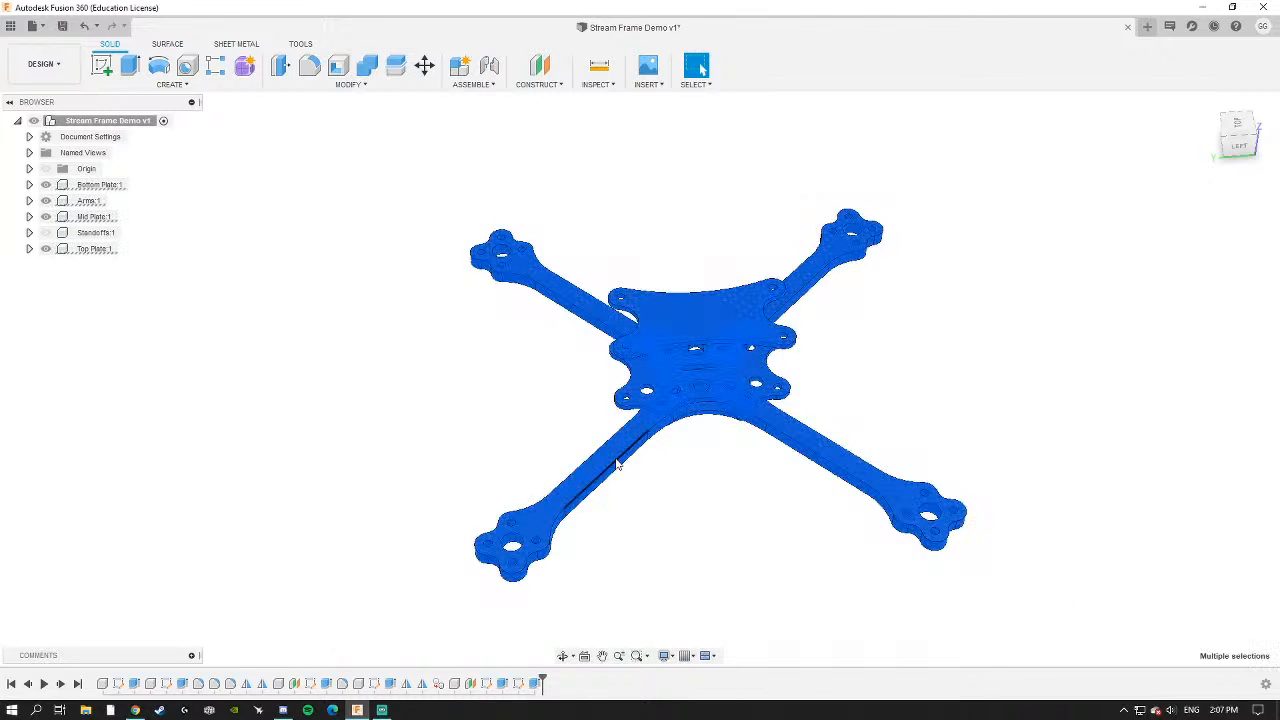
pyautogui.scroll(4, 612, 458)
pyautogui.rightClick(608, 456)
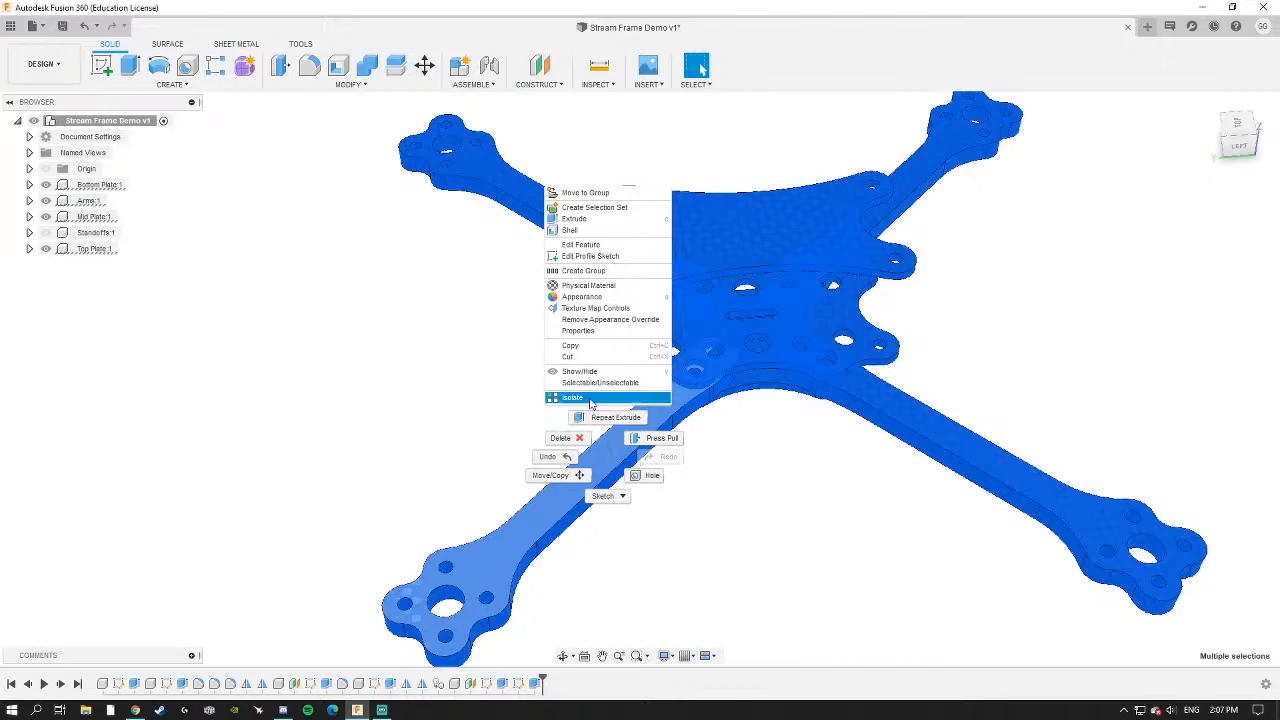
pyautogui.click(585, 340)
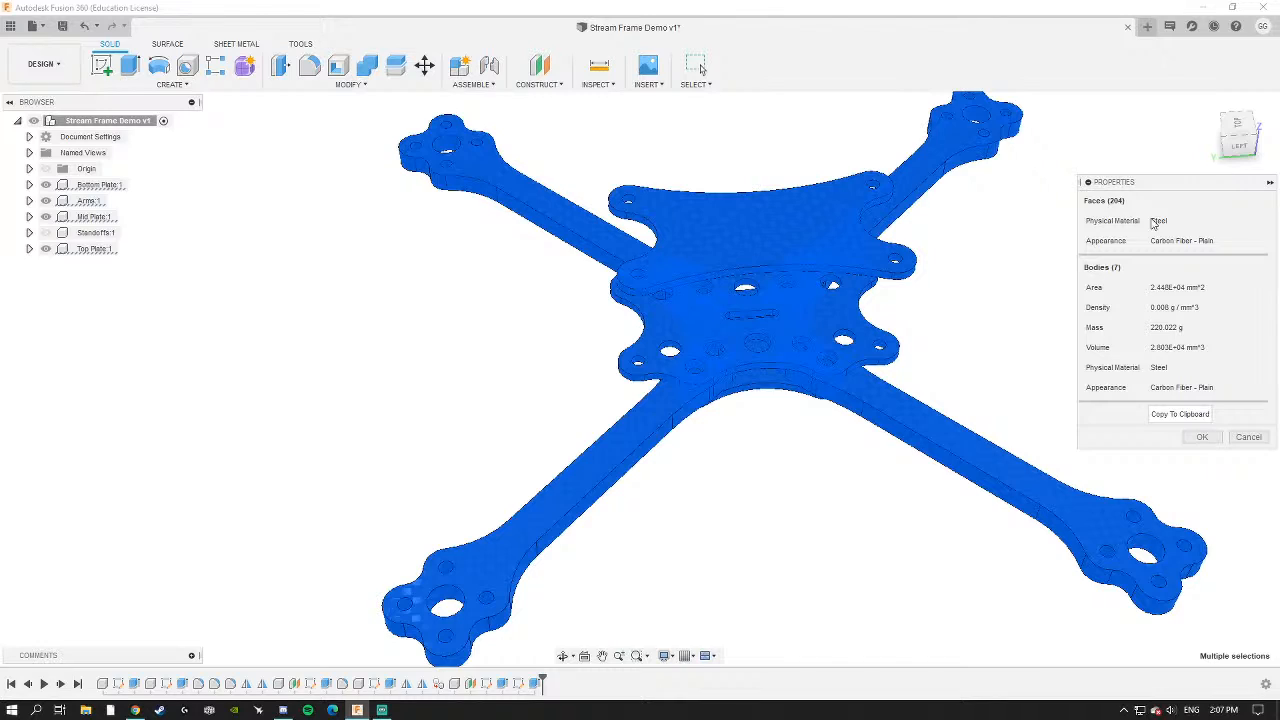
pyautogui.click(1264, 436)
pyautogui.click(440, 480)
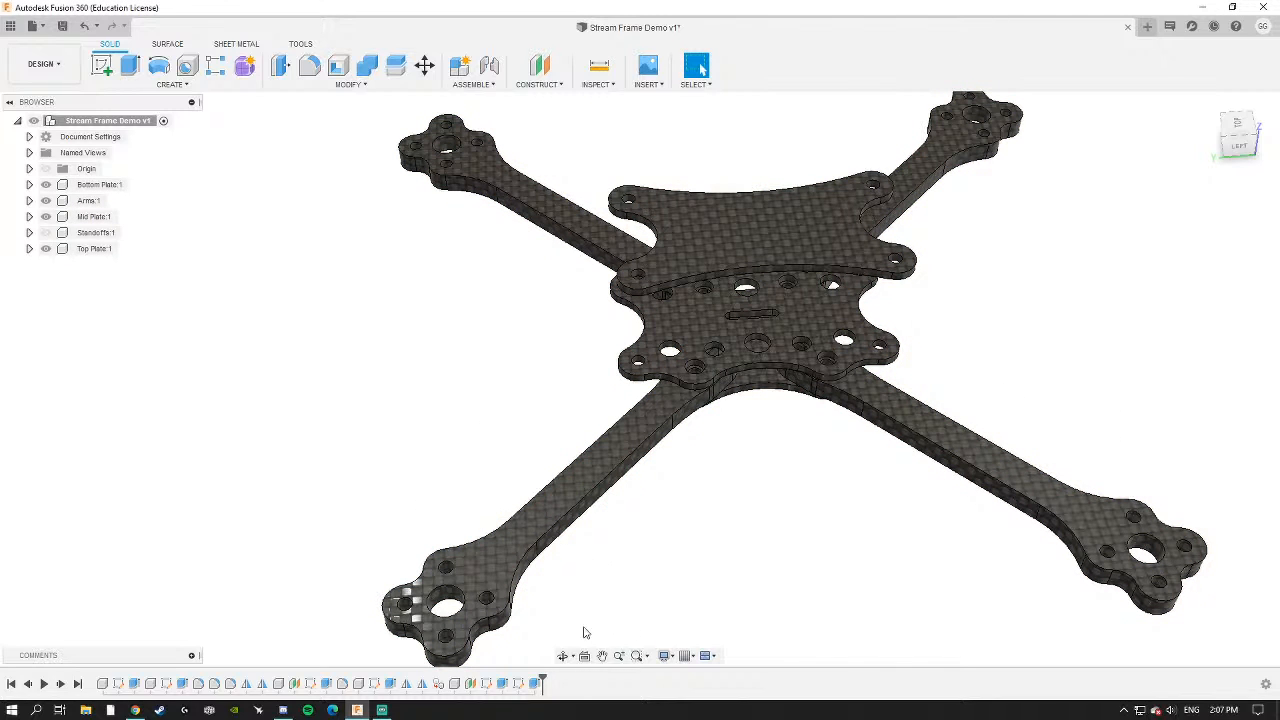
# Review the settings of the Mid Plate's last cut without changing them, and hide the Top Plate.
pyautogui.doubleClick(534, 684)
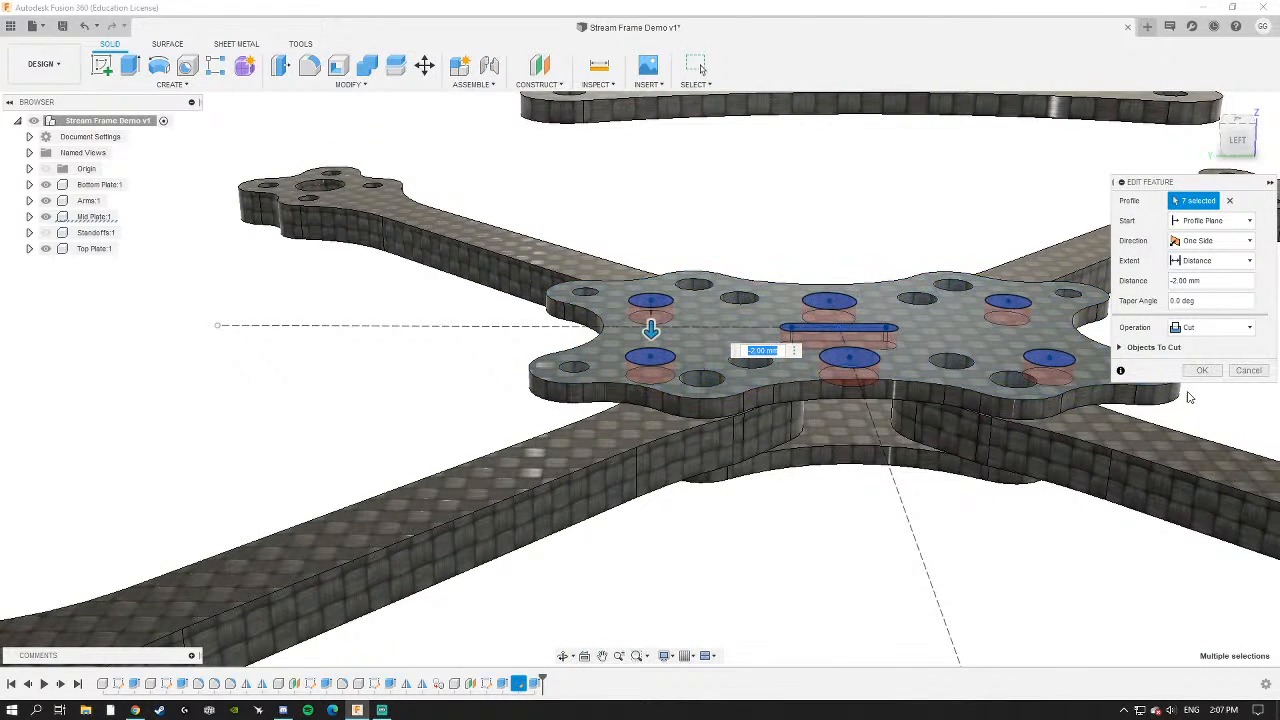
pyautogui.click(1248, 370)
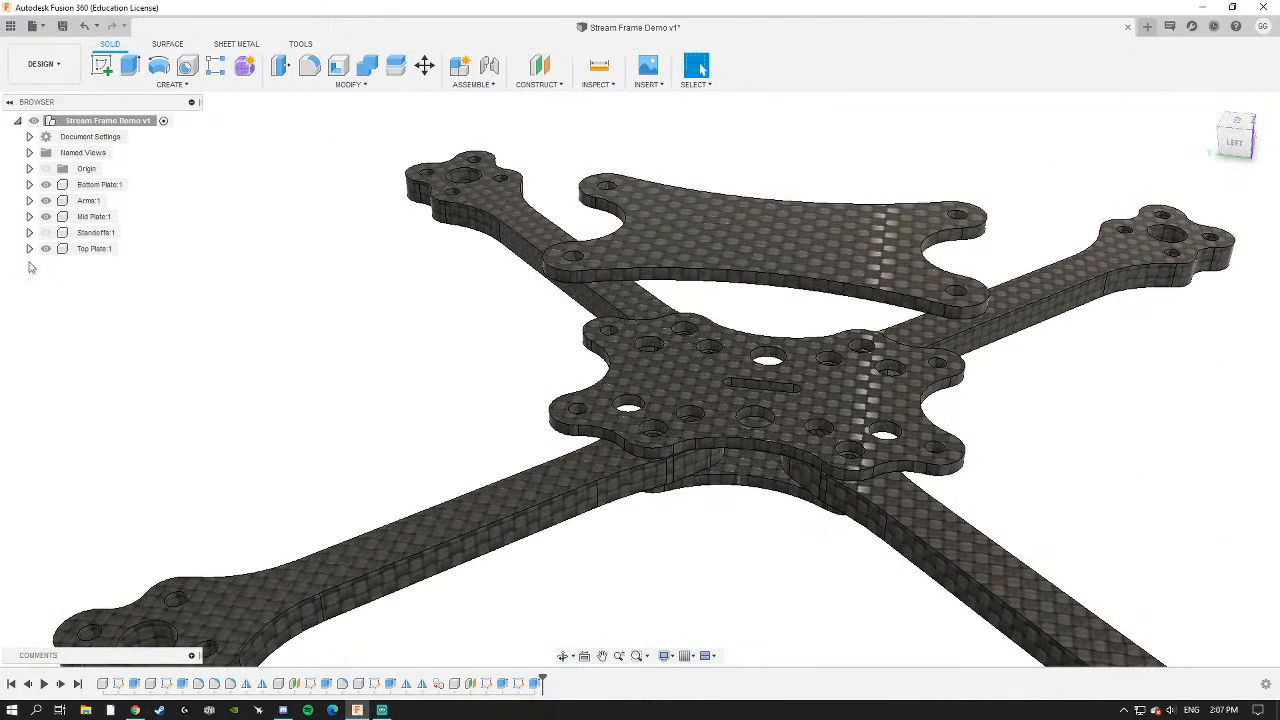
pyautogui.click(45, 248)
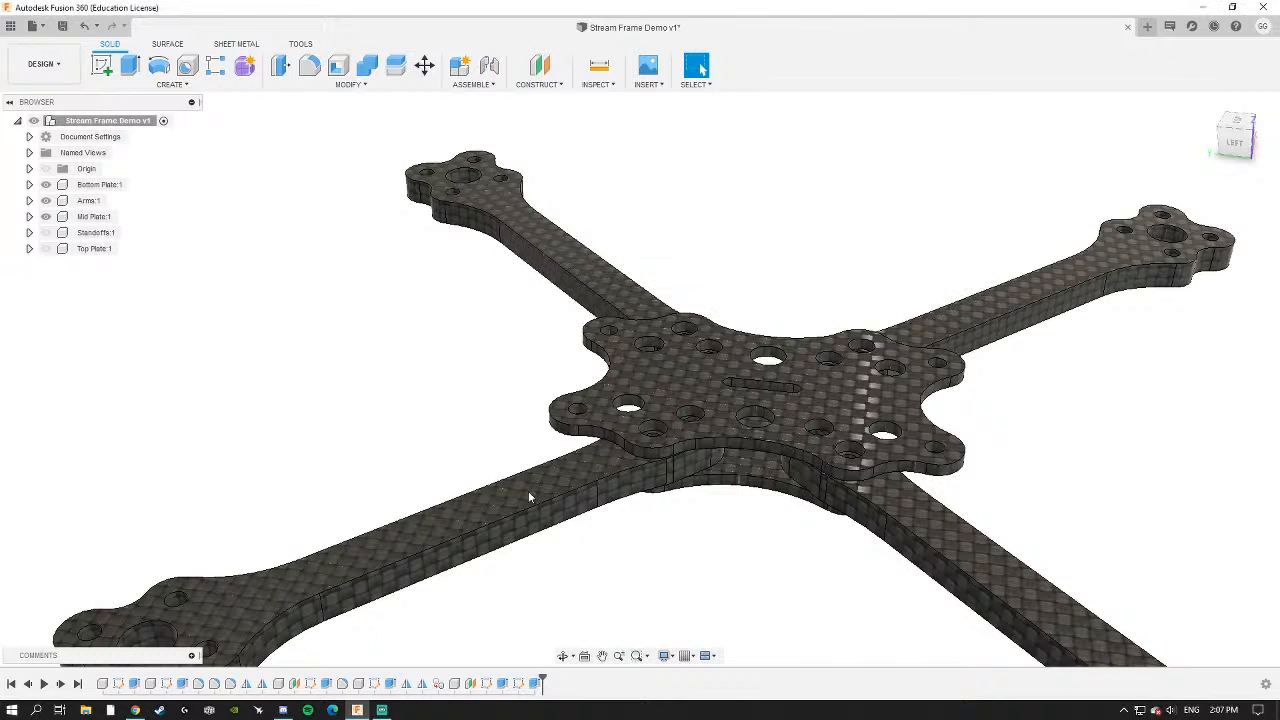
# Roll the design history back to the Mid Plate's first sketch, and forward to just before the cutout extrusion.
pyautogui.moveTo(541, 682); pyautogui.dragTo(318, 682)
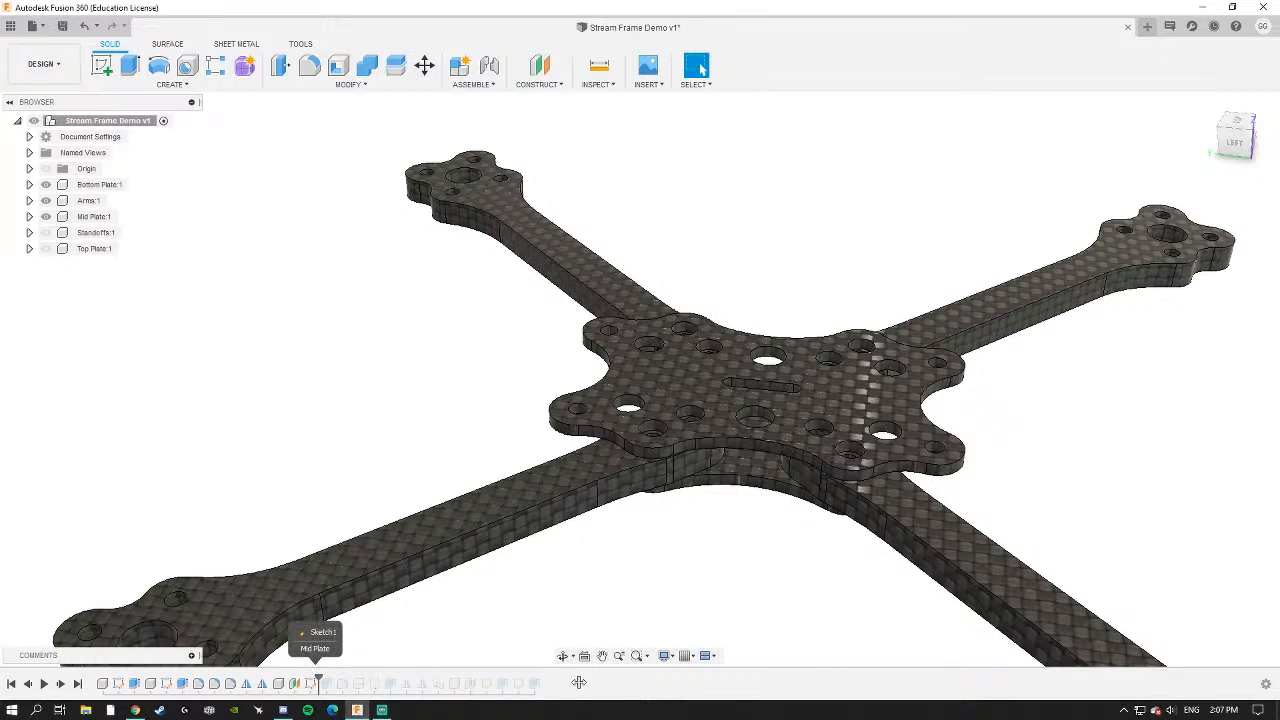
pyautogui.scroll(-2, 684, 505)
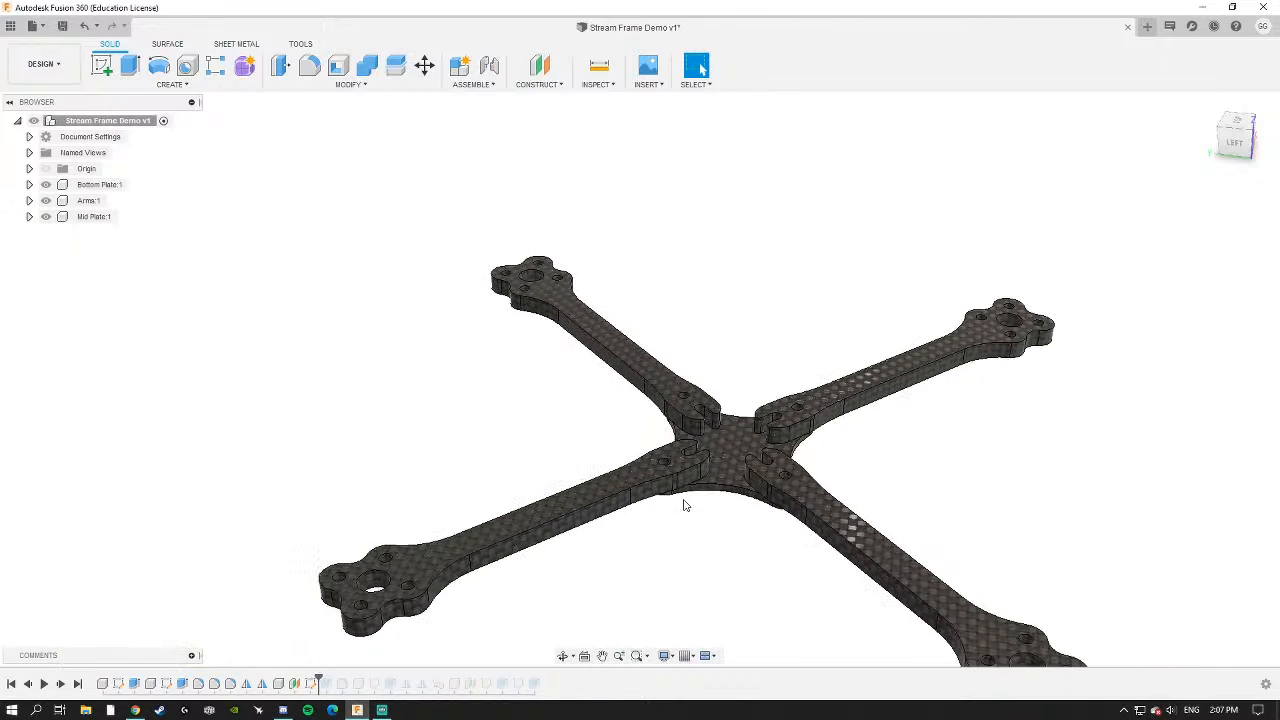
pyautogui.moveTo(320, 678)
pyautogui.mouseDown()
pyautogui.moveTo(541, 682)
pyautogui.moveTo(525, 680)
pyautogui.mouseUp()
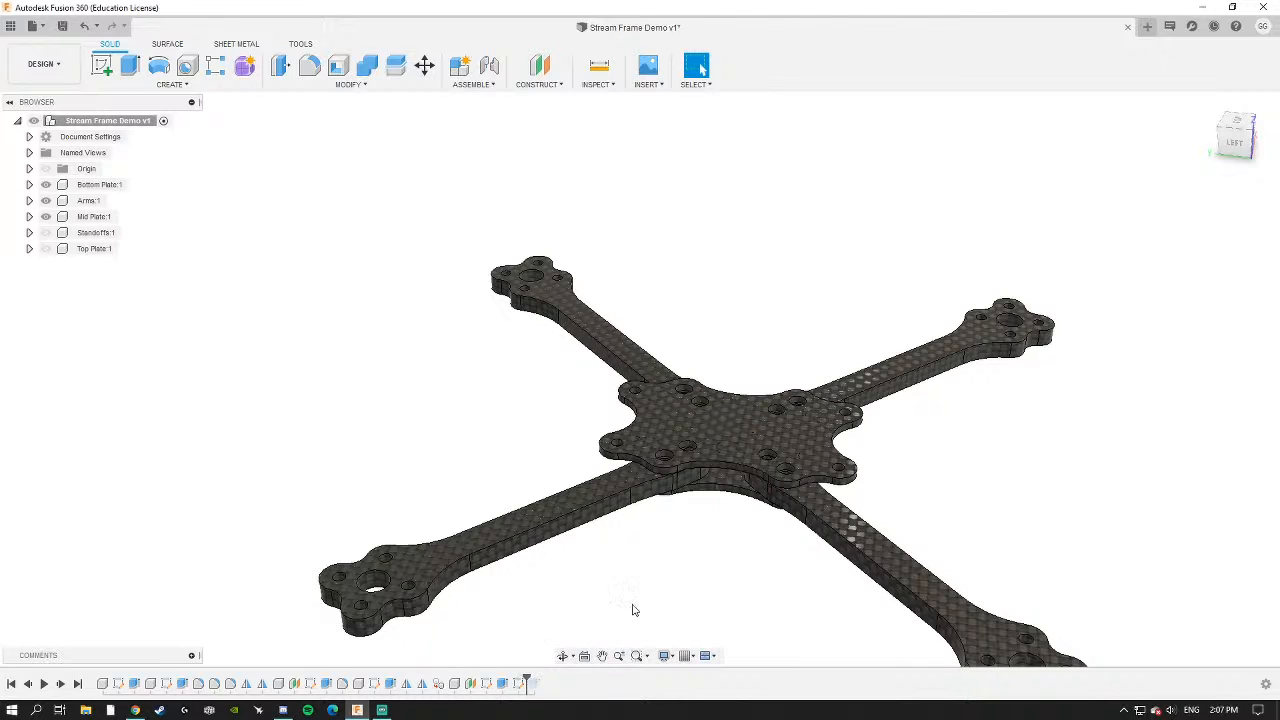
pyautogui.scroll(3, 640, 605)
pyautogui.keyDown('shift'); pyautogui.moveTo(640, 605); pyautogui.dragTo(722, 413, button='middle'); pyautogui.keyUp('shift')
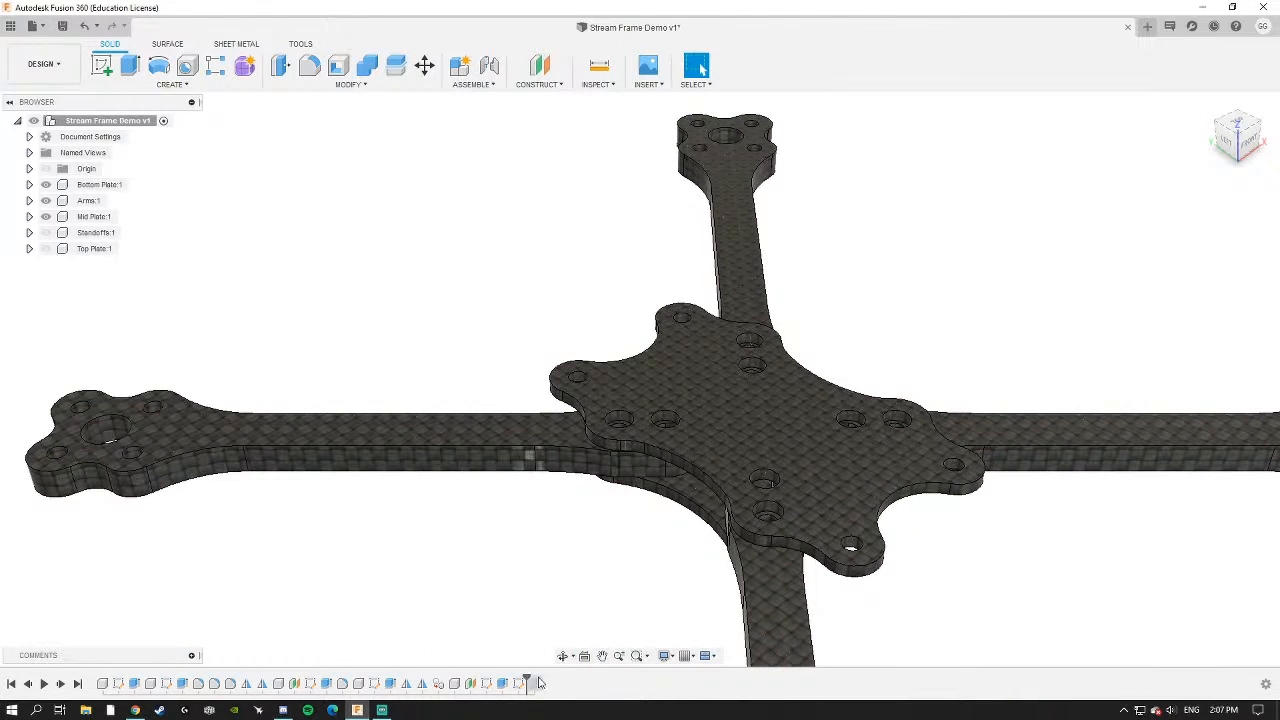
# Open the Mid Plate's Sketch2 to examine its circle and slot layout, and close it again.
pyautogui.doubleClick(520, 684)
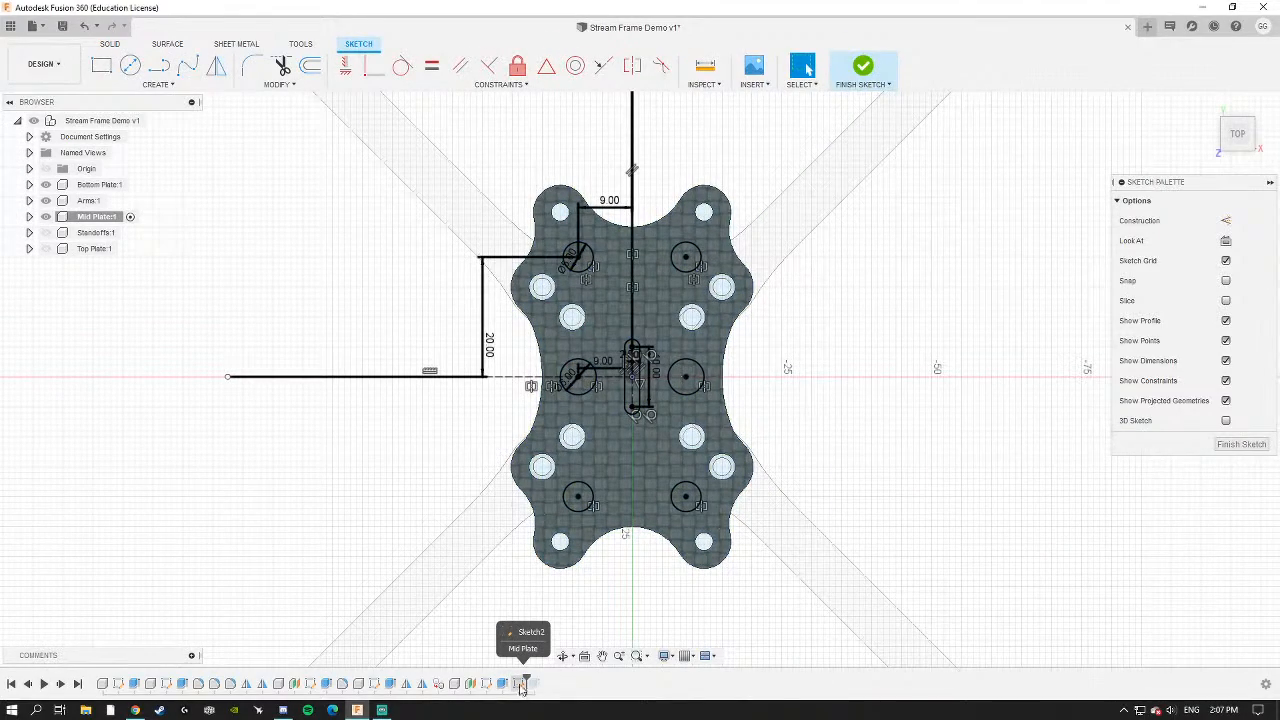
pyautogui.scroll(4, 645, 406)
pyautogui.moveTo(648, 406); pyautogui.dragTo(718, 336, button='middle')
pyautogui.click(1237, 445)
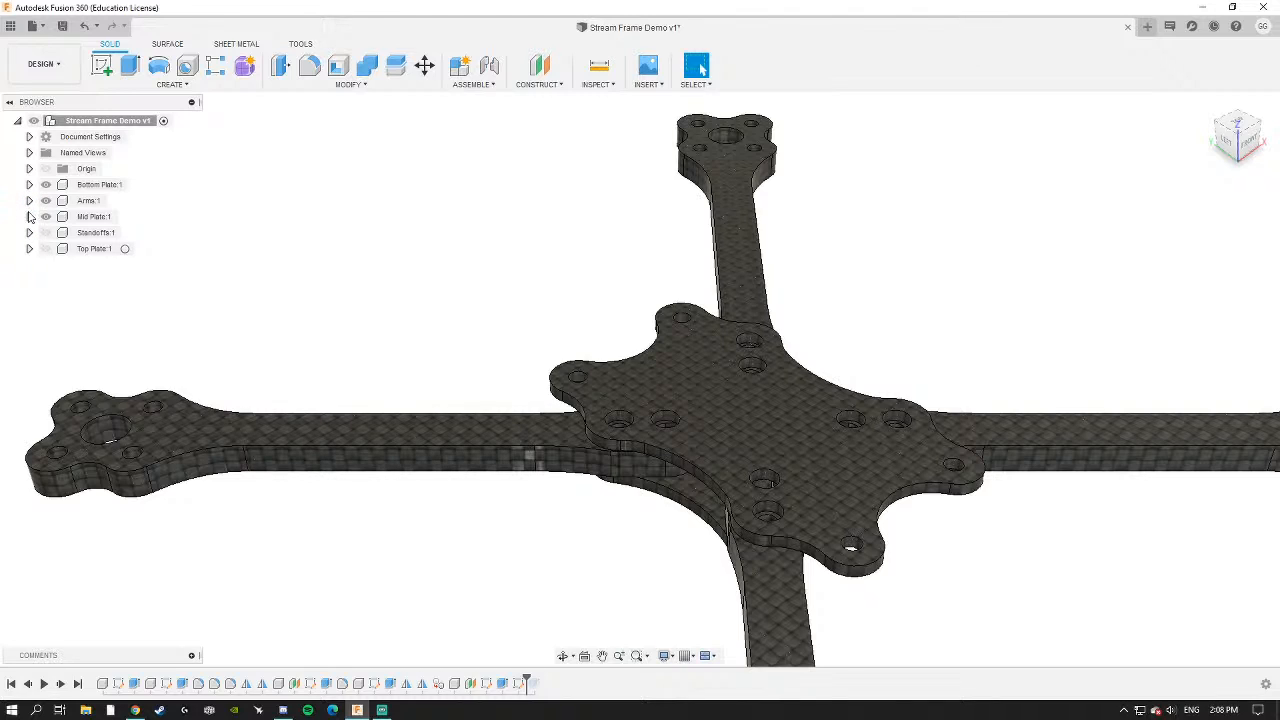
# Make Sketch2 of the Mid Plate visible on the model.
pyautogui.click(29, 216)
pyautogui.click(41, 264)
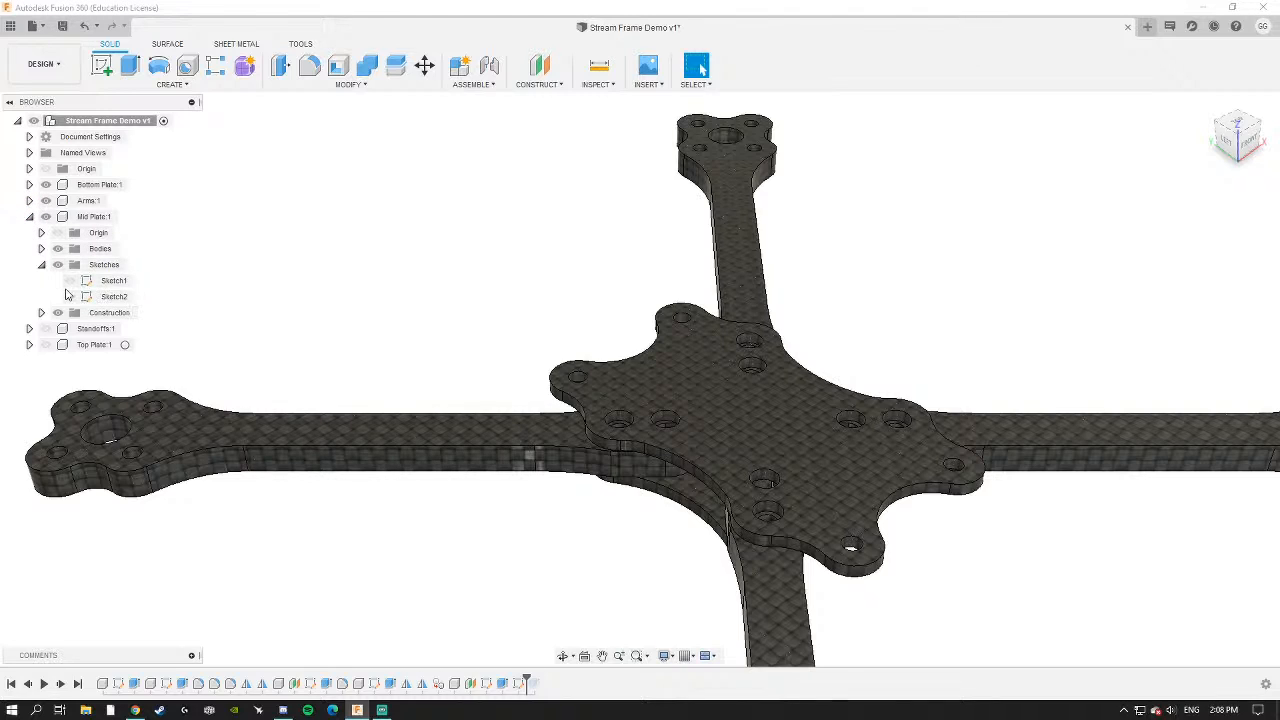
pyautogui.click(72, 297)
pyautogui.moveTo(678, 404)
pyautogui.keyDown('shift'); pyautogui.mouseDown(button='middle')
pyautogui.moveTo(692, 488)
pyautogui.moveTo(668, 484)
pyautogui.mouseUp(button='middle'); pyautogui.keyUp('shift')
pyautogui.scroll(2, 692, 488)
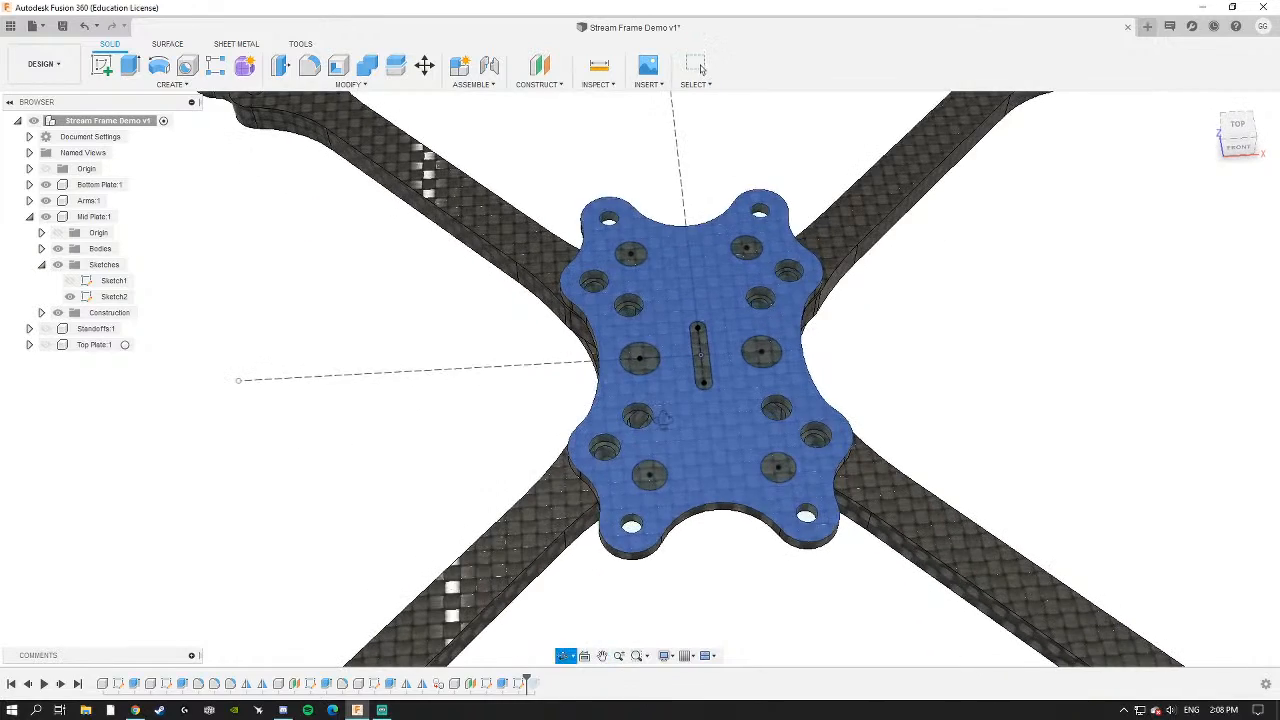
# Select the two lower circles, two middle circles, central slot and an upper circle in Sketch2 as cutout profiles.
pyautogui.scroll(3, 663, 490)
pyautogui.click(641, 487)
pyautogui.click(849, 474)
pyautogui.click(626, 302)
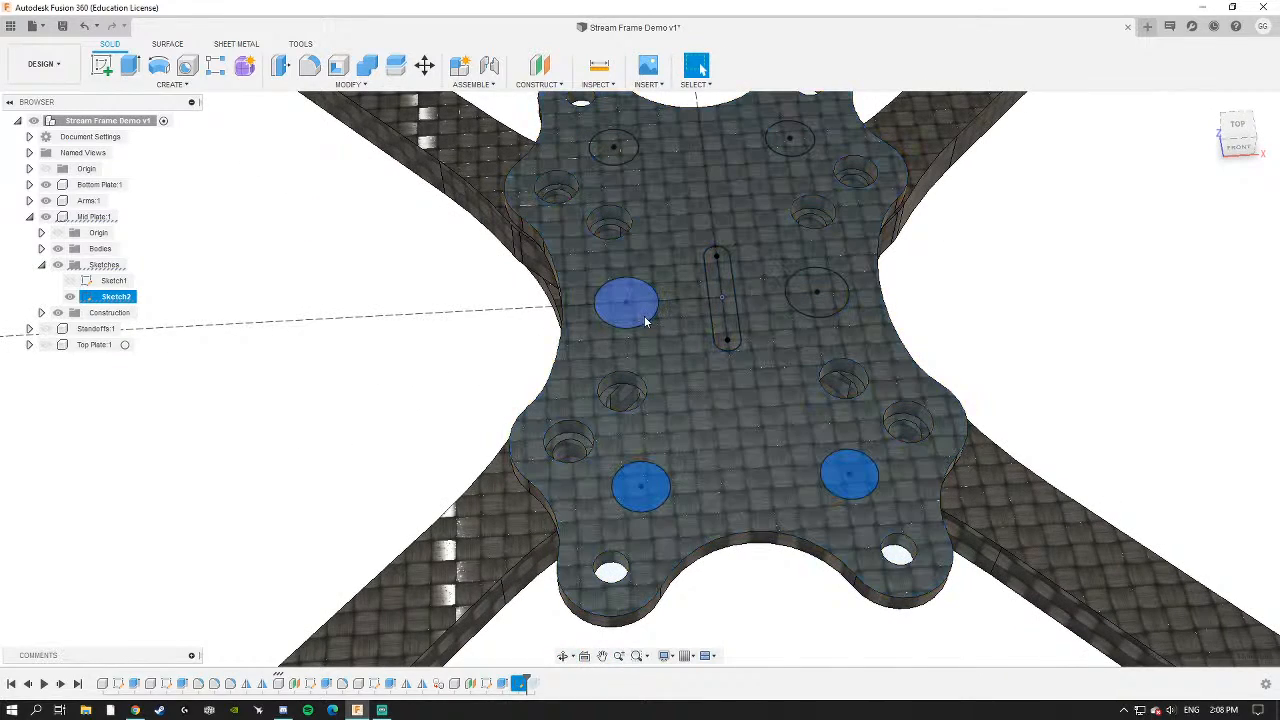
pyautogui.scroll(2, 716, 300)
pyautogui.click(738, 320)
pyautogui.click(829, 306)
pyautogui.moveTo(812, 115); pyautogui.dragTo(729, 277, button='middle')
pyautogui.scroll(1, 729, 272)
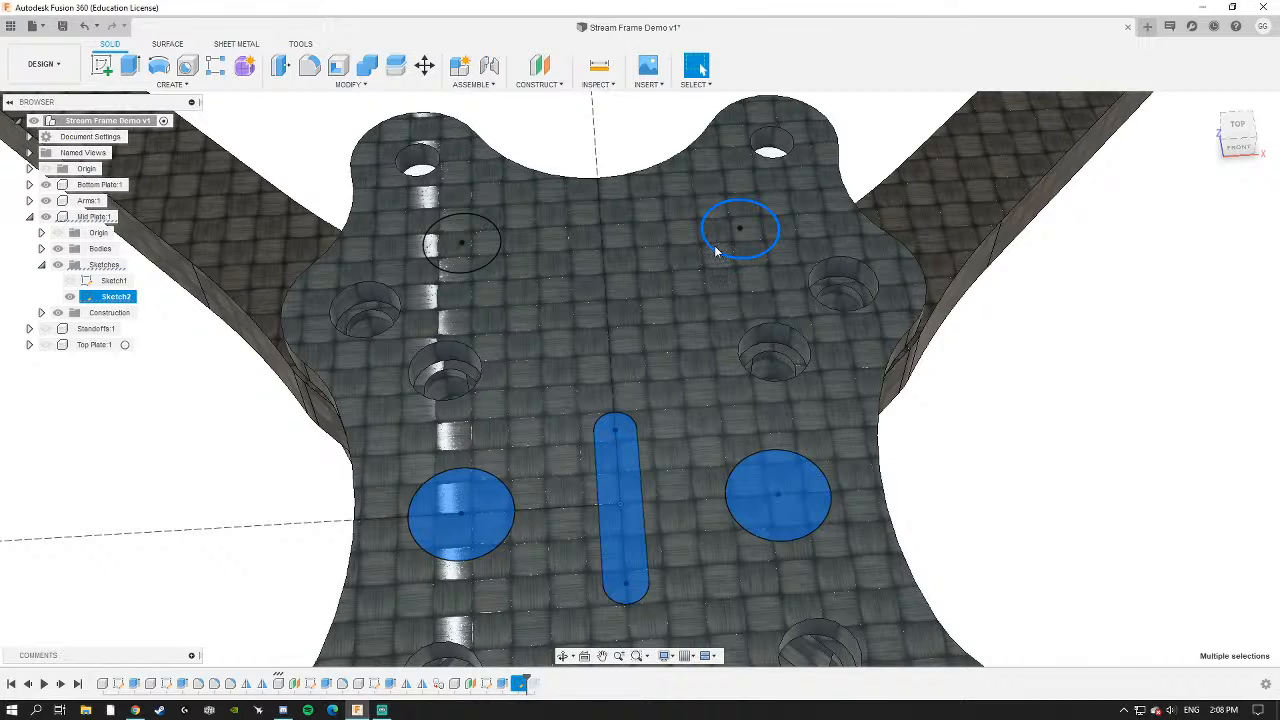
pyautogui.click(721, 244)
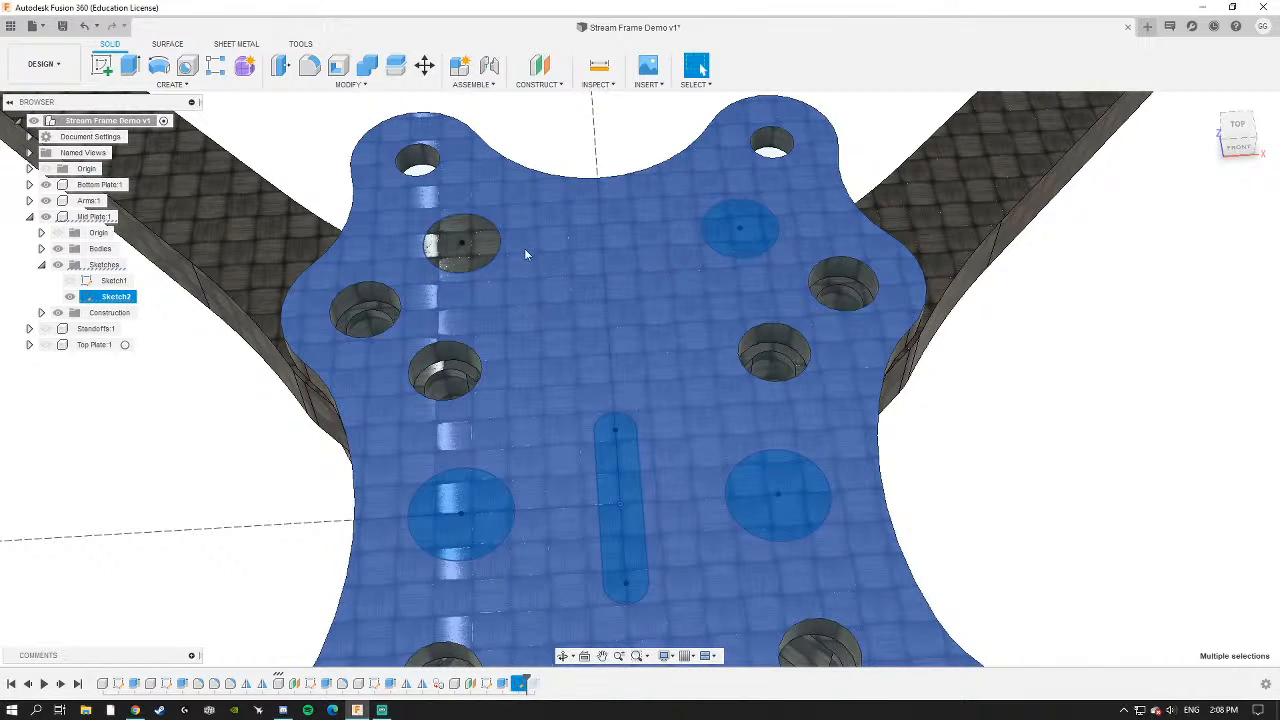
# Hide the Arms and Bottom Plate components so that only the mid plate is shown.
pyautogui.scroll(-5, 680, 361)
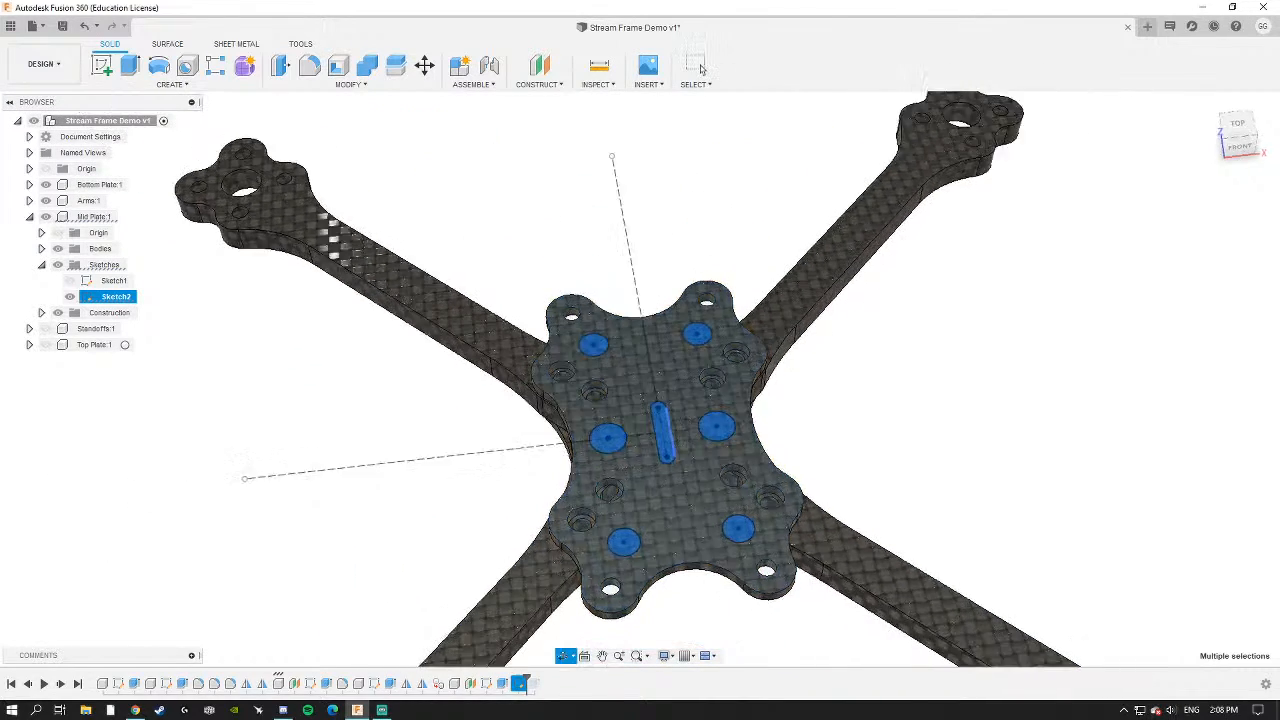
pyautogui.keyDown('shift'); pyautogui.moveTo(610, 475); pyautogui.dragTo(728, 348, button='middle'); pyautogui.keyUp('shift')
pyautogui.keyDown('shift'); pyautogui.moveTo(590, 386); pyautogui.dragTo(640, 360, button='middle'); pyautogui.keyUp('shift')
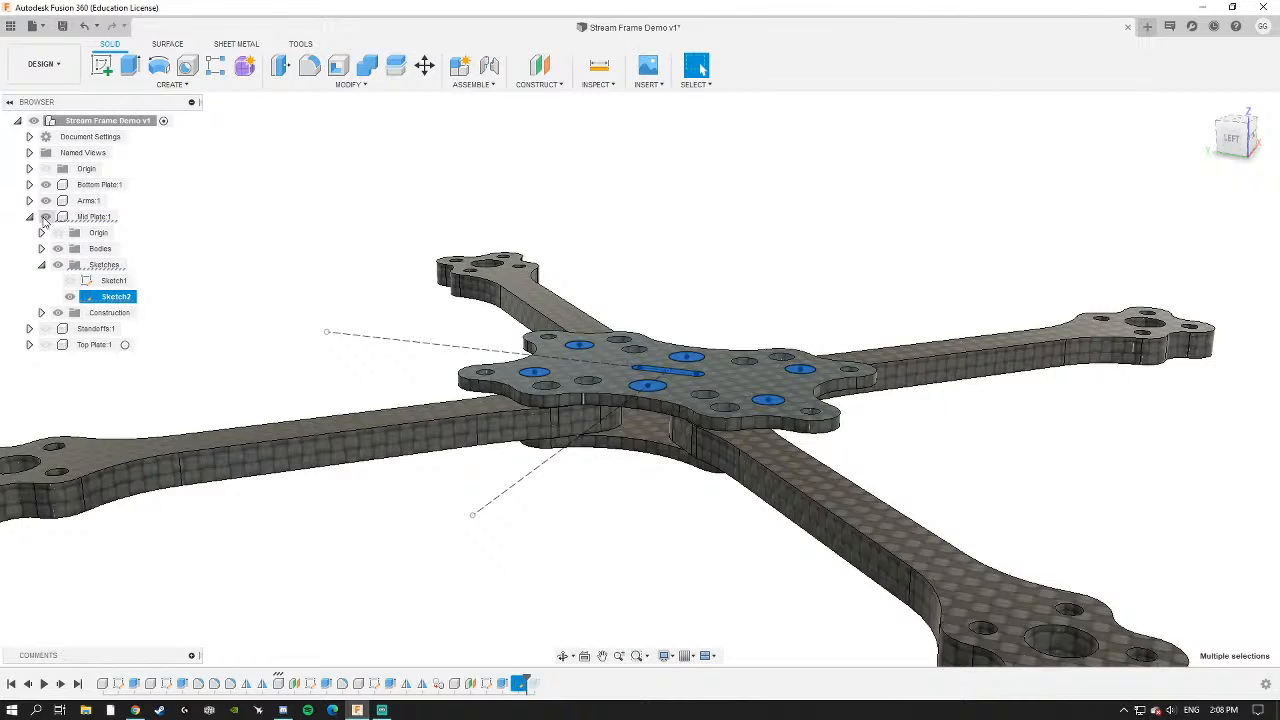
pyautogui.scroll(3, 582, 375)
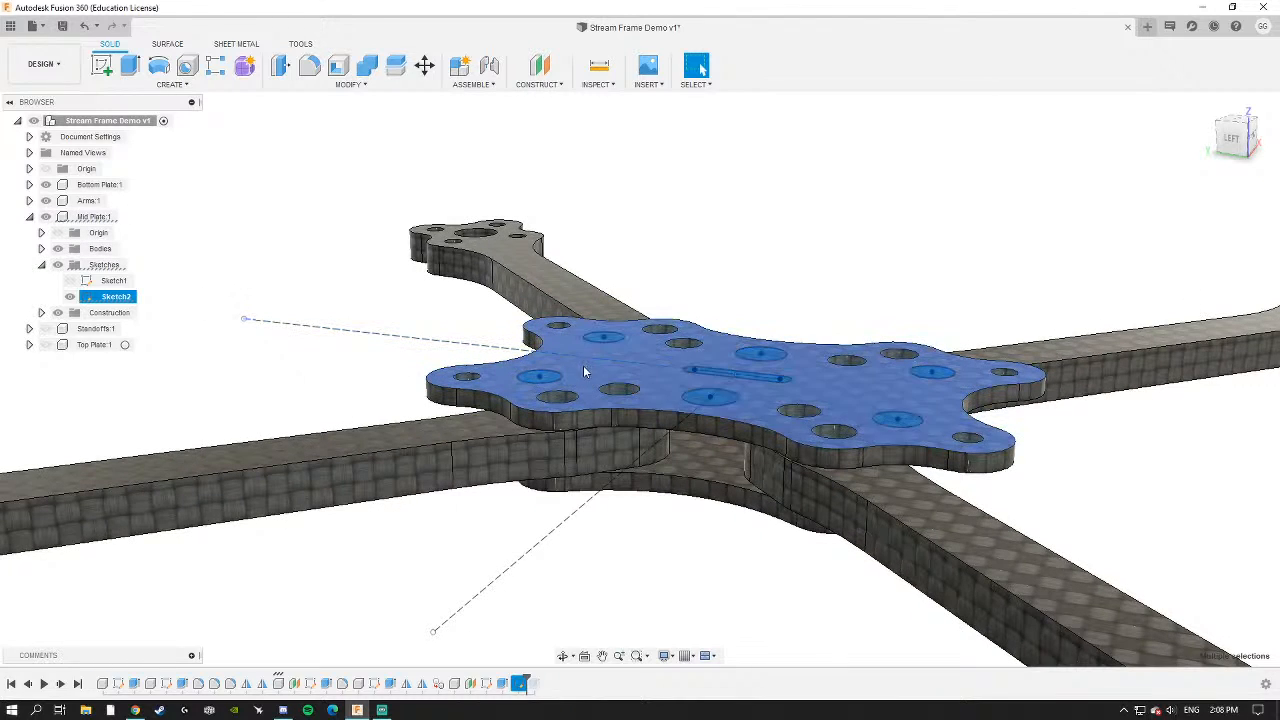
pyautogui.click(46, 201)
pyautogui.click(46, 185)
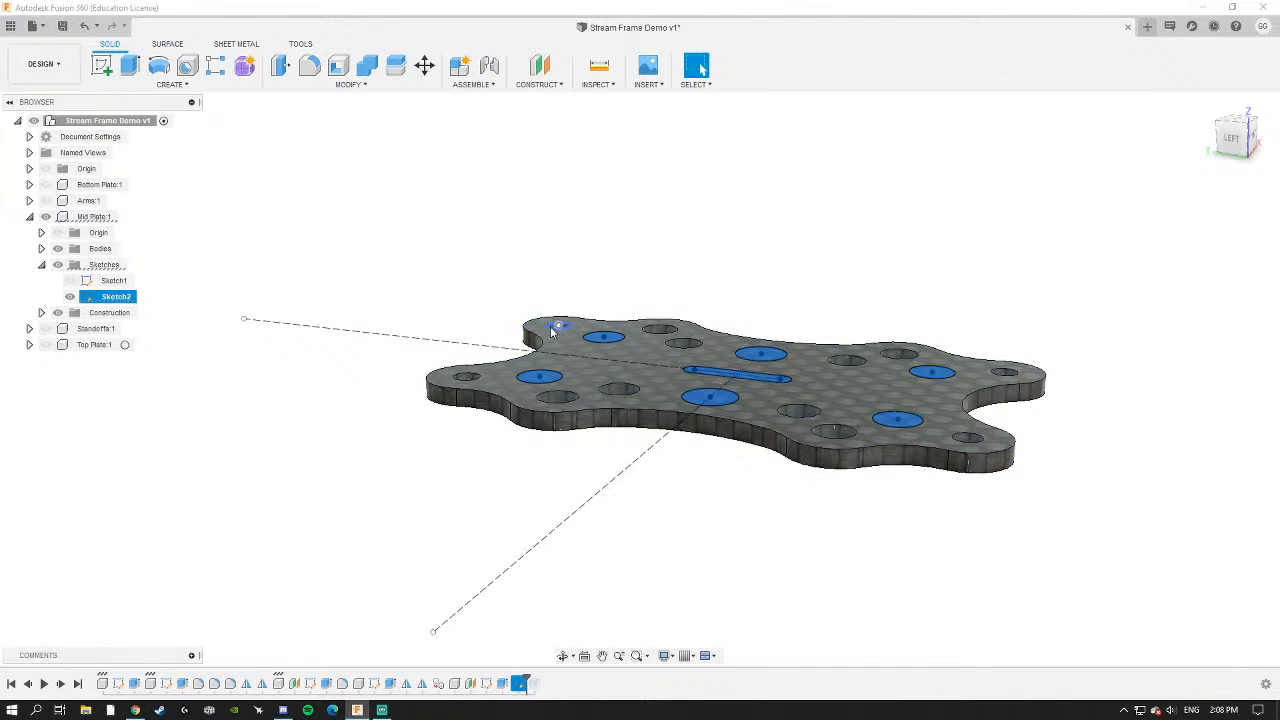
# Start an extruded cut of the six circles and the slot, 2 mm down into the mid plate.
pyautogui.keyDown('shift'); pyautogui.moveTo(551, 331); pyautogui.dragTo(500, 373, button='middle'); pyautogui.keyUp('shift')
pyautogui.press('e')
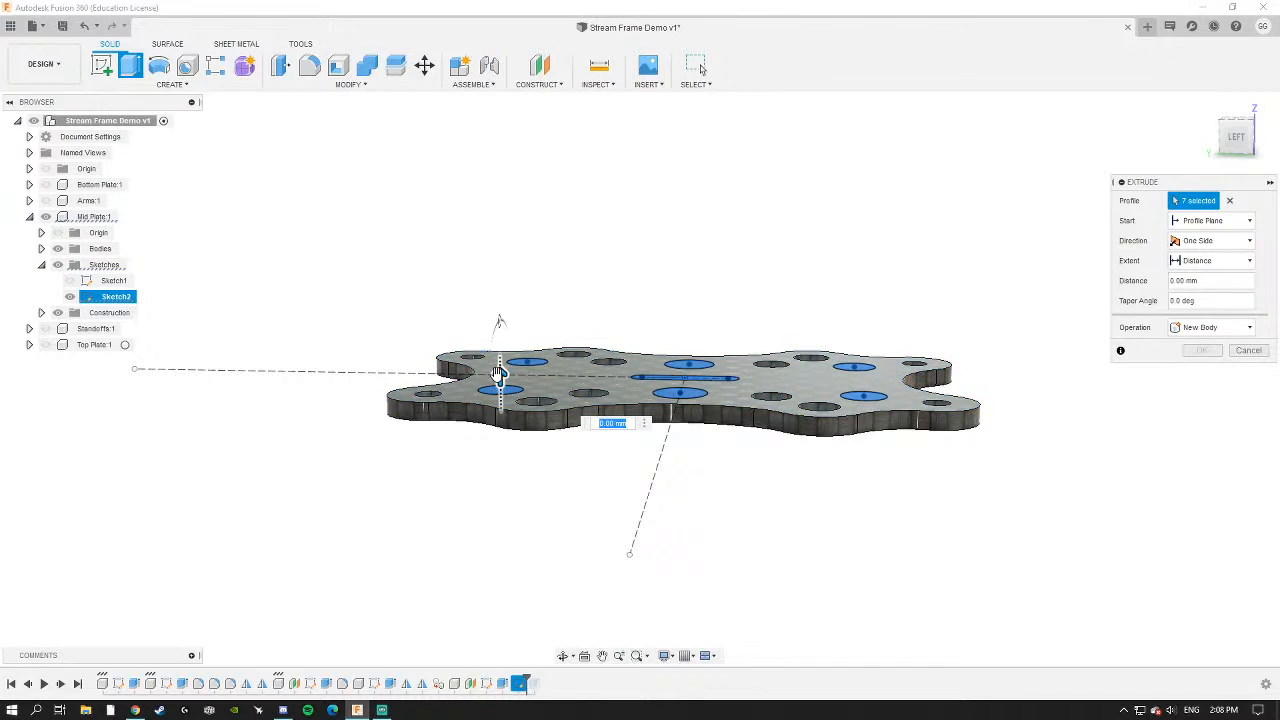
pyautogui.moveTo(498, 373); pyautogui.dragTo(502, 420)
pyautogui.keyDown('shift'); pyautogui.moveTo(533, 384); pyautogui.dragTo(506, 412, button='middle'); pyautogui.keyUp('shift')
pyautogui.scroll(3, 491, 432)
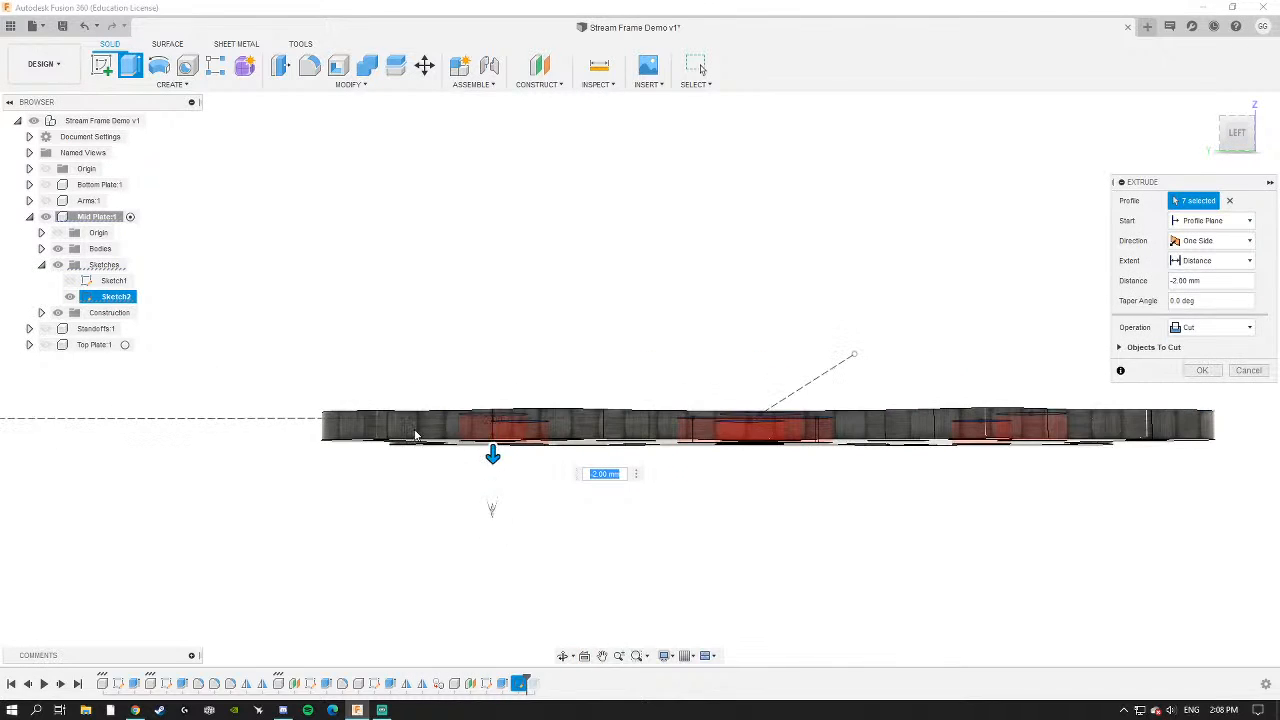
pyautogui.scroll(2, 434, 434)
pyautogui.keyDown('shift'); pyautogui.moveTo(434, 434); pyautogui.dragTo(505, 400, button='middle'); pyautogui.keyUp('shift')
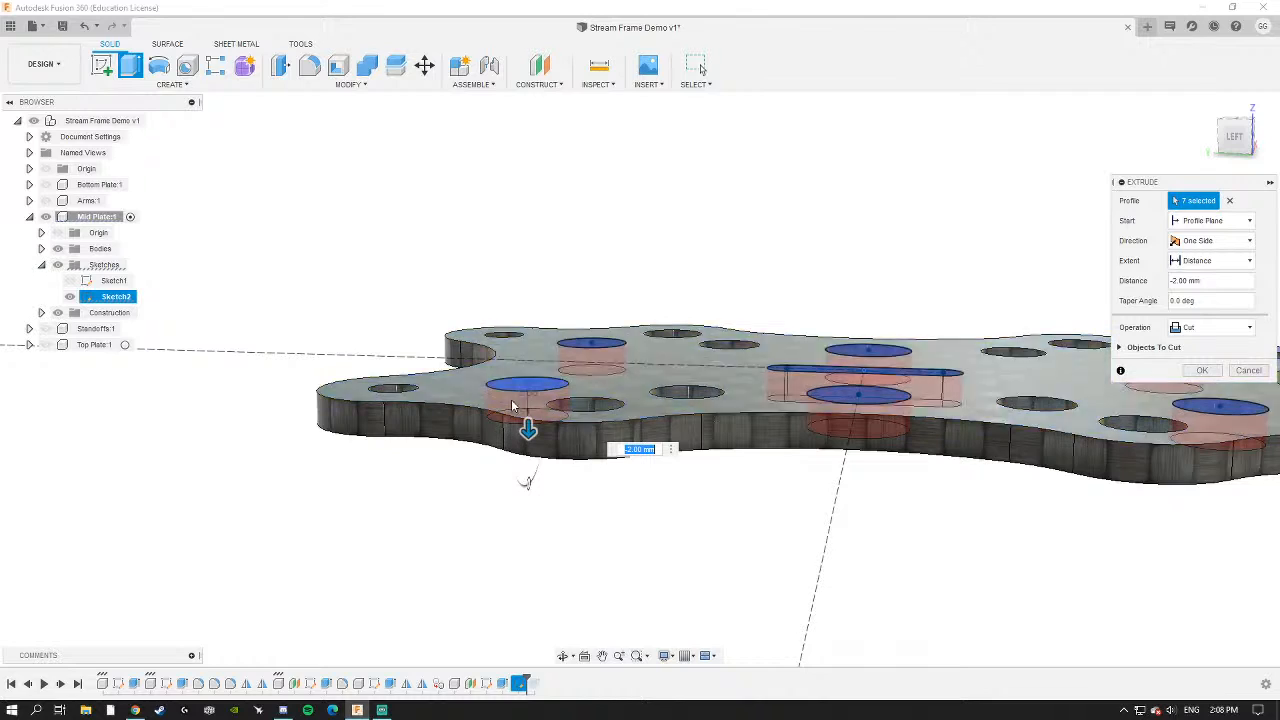
pyautogui.keyDown('shift'); pyautogui.moveTo(630, 386); pyautogui.dragTo(662, 434, button='middle'); pyautogui.keyUp('shift')
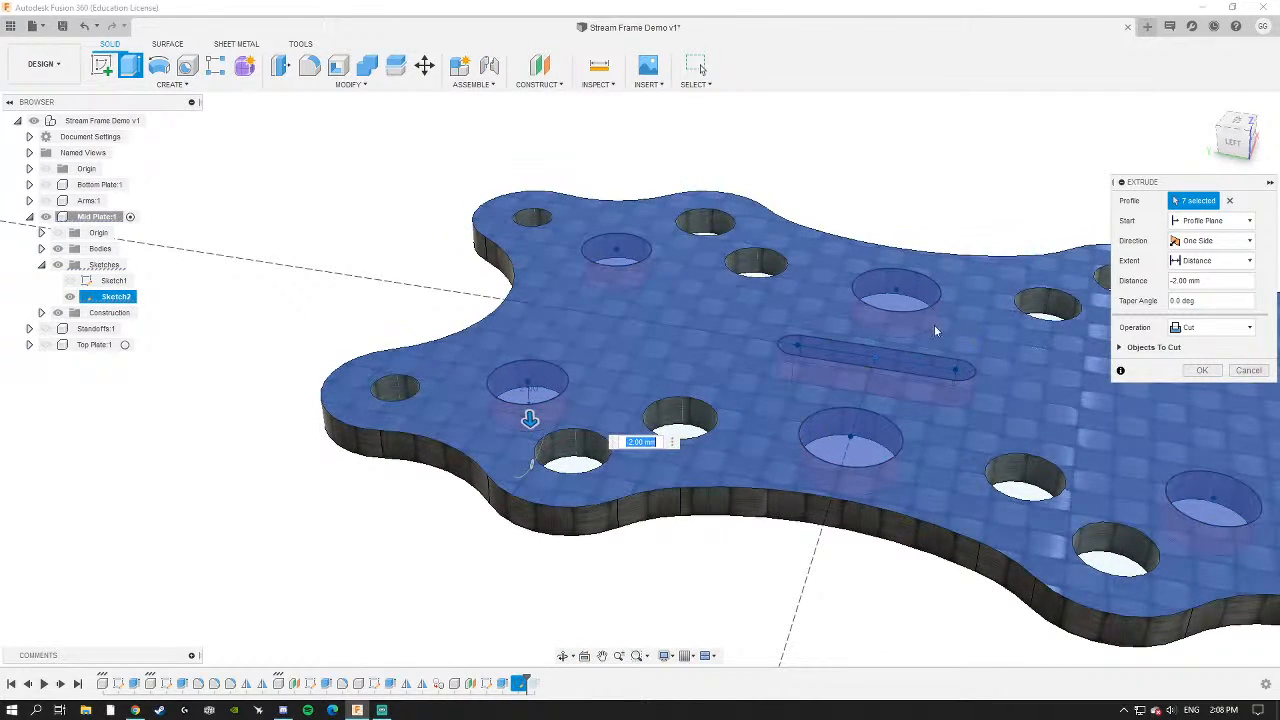
# Set the cut's extent to To Object, using the mid plate's underside, and complete the cut on one side.
pyautogui.click(1222, 242)
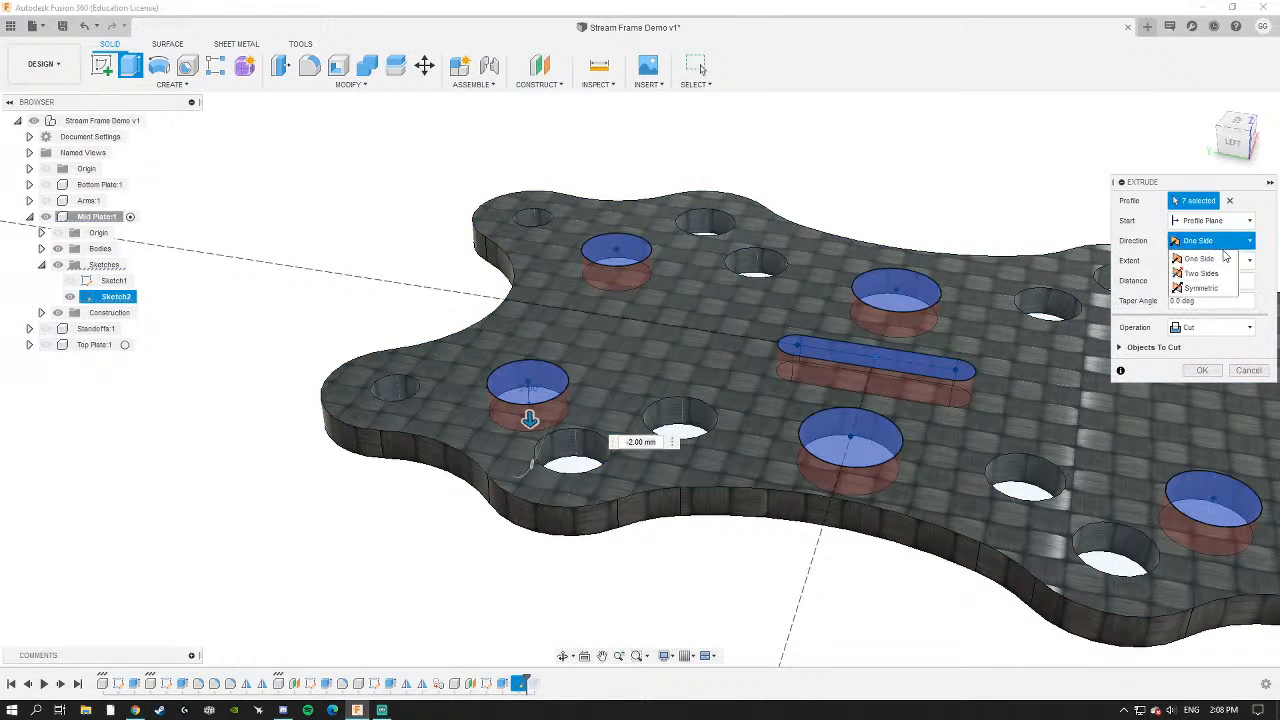
pyautogui.click(1222, 258)
pyautogui.click(1200, 261)
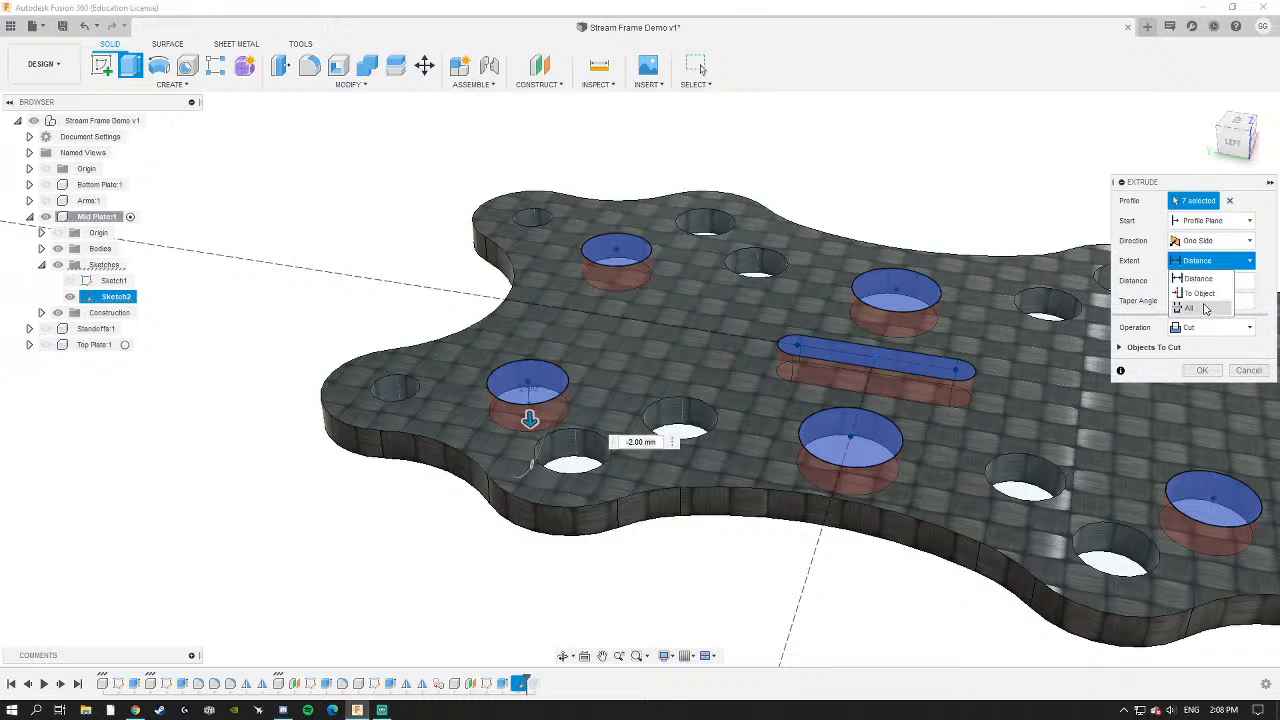
pyautogui.click(1188, 296)
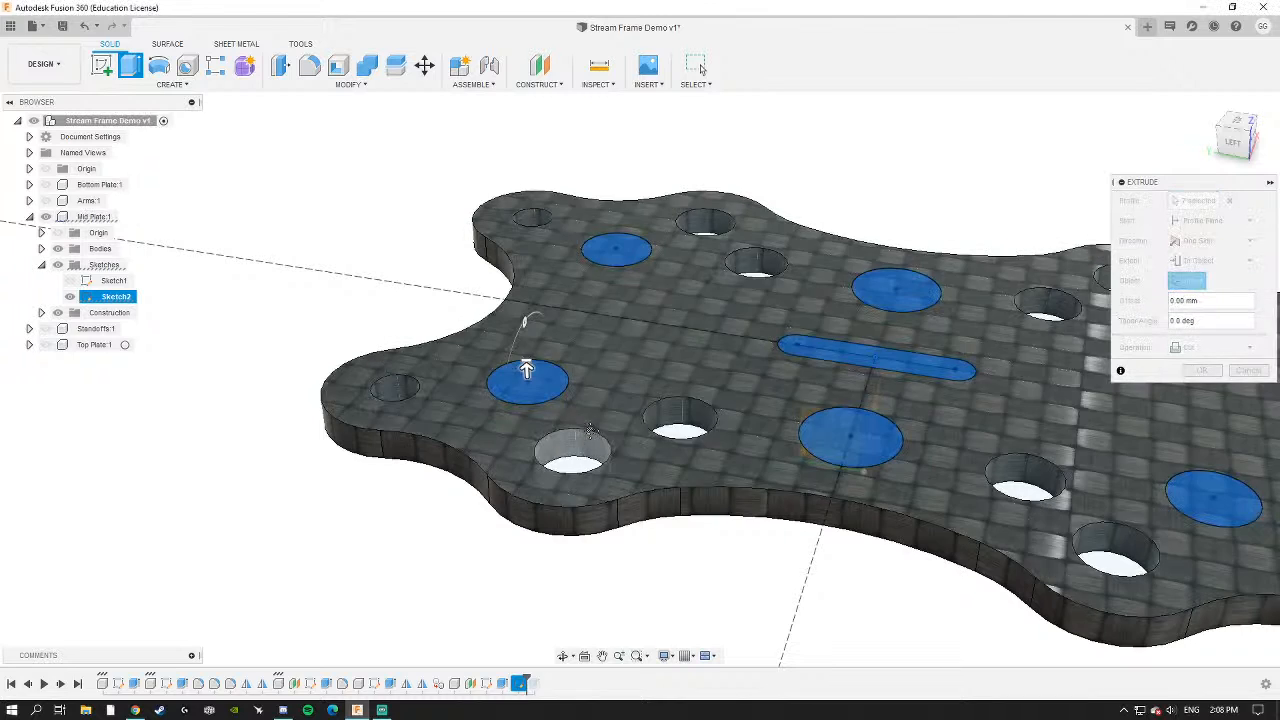
pyautogui.keyDown('shift'); pyautogui.moveTo(500, 550); pyautogui.dragTo(553, 353, button='middle'); pyautogui.keyUp('shift')
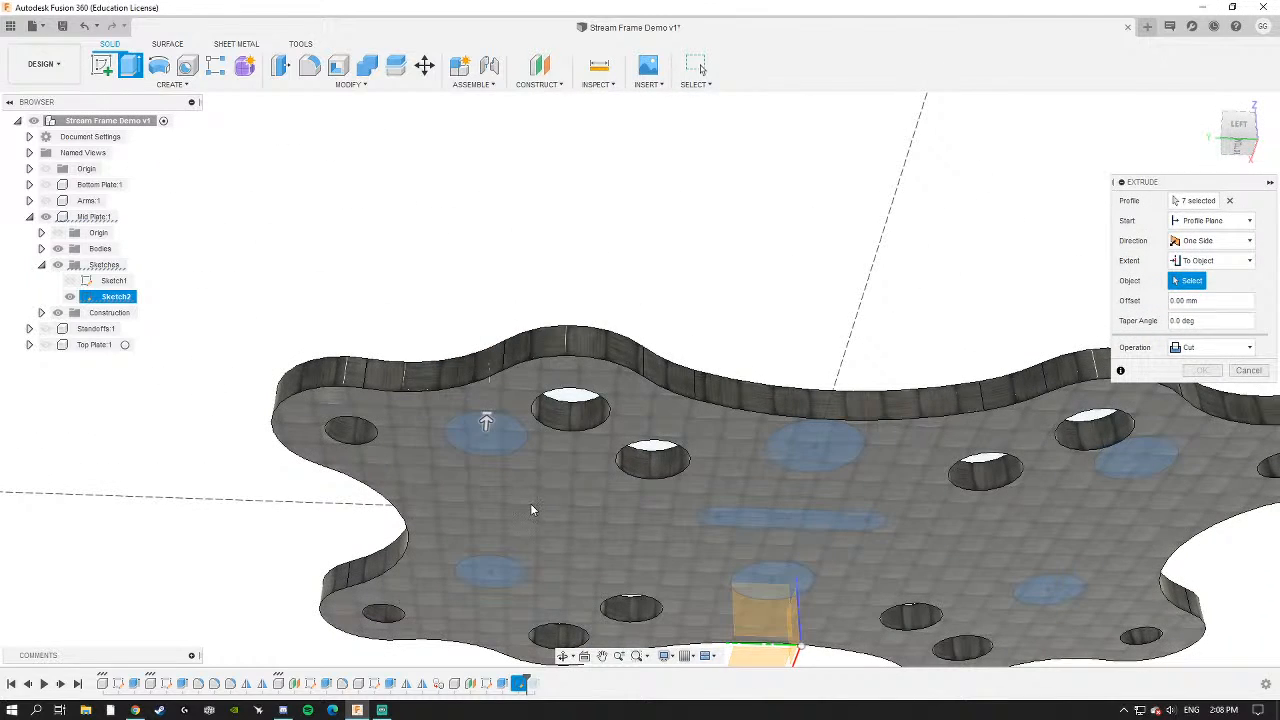
pyautogui.click(534, 508)
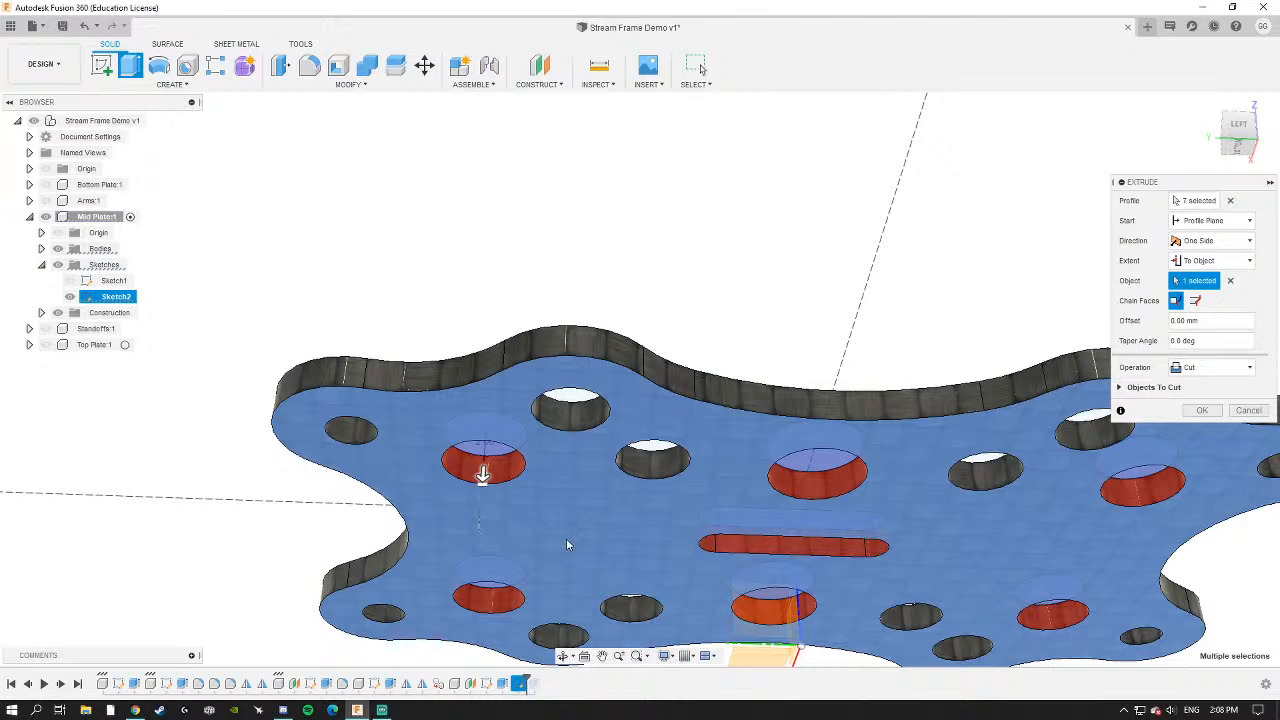
pyautogui.click(1200, 410)
# Inspect the mid plate's cut holes and slot from below and in top view.
pyautogui.keyDown('shift'); pyautogui.moveTo(590, 460); pyautogui.dragTo(600, 311, button='middle'); pyautogui.keyUp('shift')
pyautogui.click(600, 318)
pyautogui.keyDown('shift'); pyautogui.moveTo(626, 411); pyautogui.dragTo(500, 349, button='middle'); pyautogui.keyUp('shift')
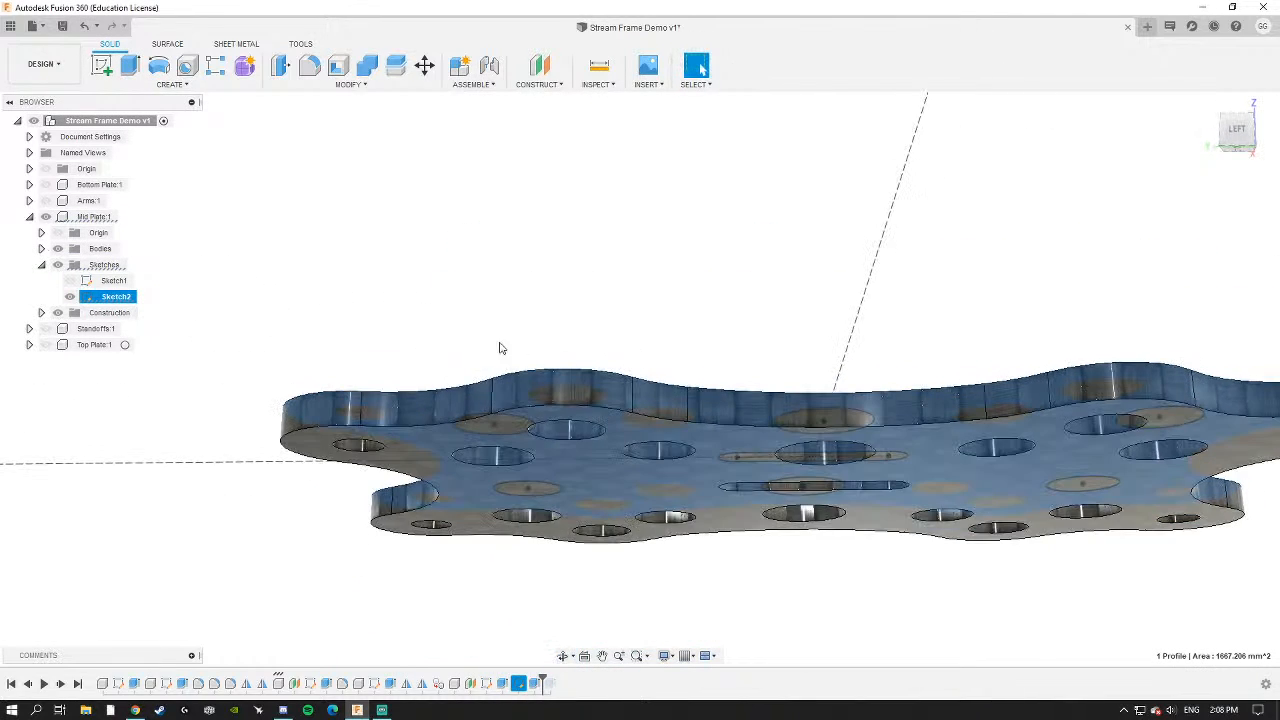
pyautogui.keyDown('shift'); pyautogui.moveTo(701, 331); pyautogui.dragTo(903, 374, button='middle'); pyautogui.keyUp('shift')
pyautogui.scroll(5, 903, 374)
pyautogui.scroll(-2, 839, 403)
pyautogui.moveTo(839, 403); pyautogui.dragTo(686, 437, button='middle')
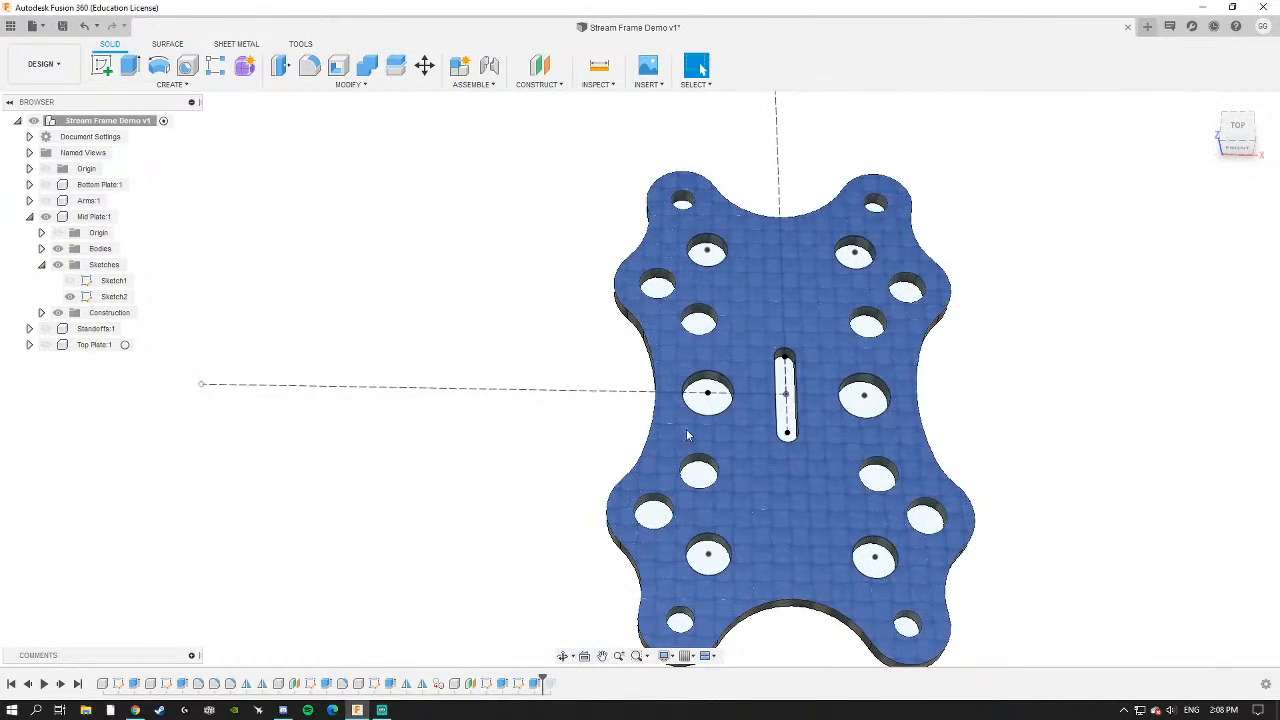
pyautogui.click(1238, 130)
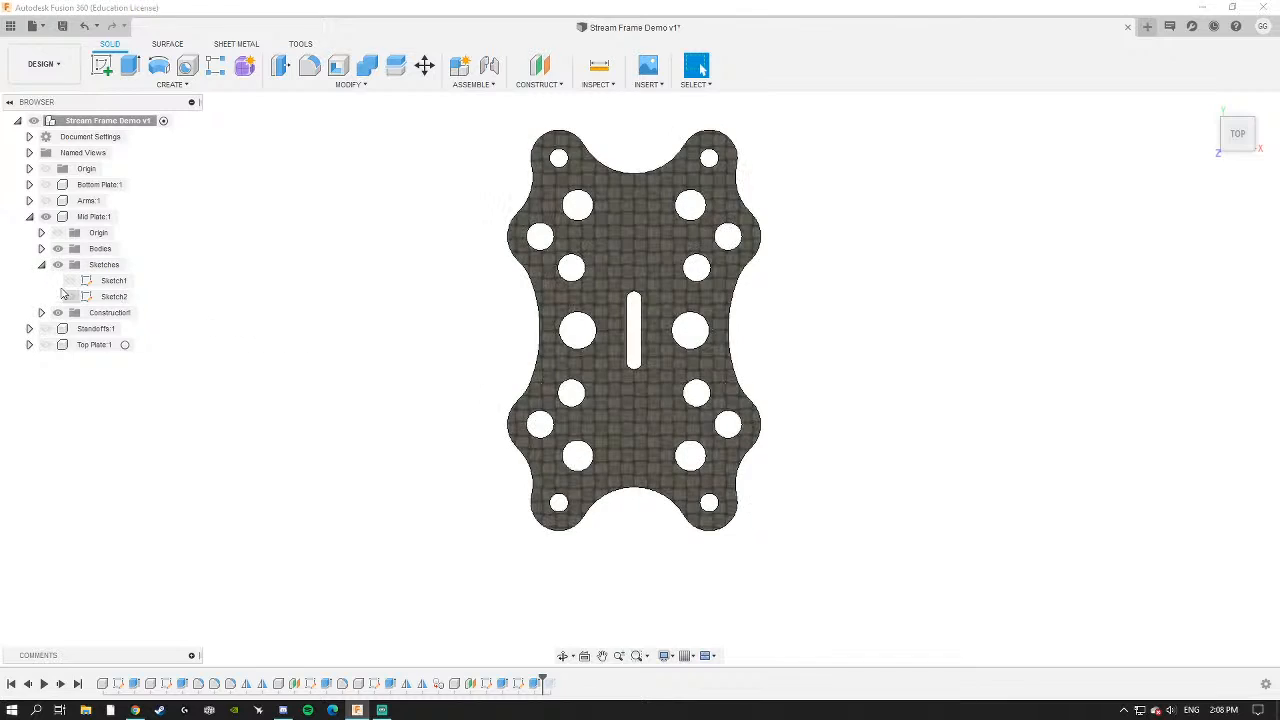
# Collapse the mid plate's contents and show the arms, bottom plate, standoffs and top plate again.
pyautogui.click(41, 264)
pyautogui.click(29, 216)
pyautogui.click(45, 200)
pyautogui.click(45, 184)
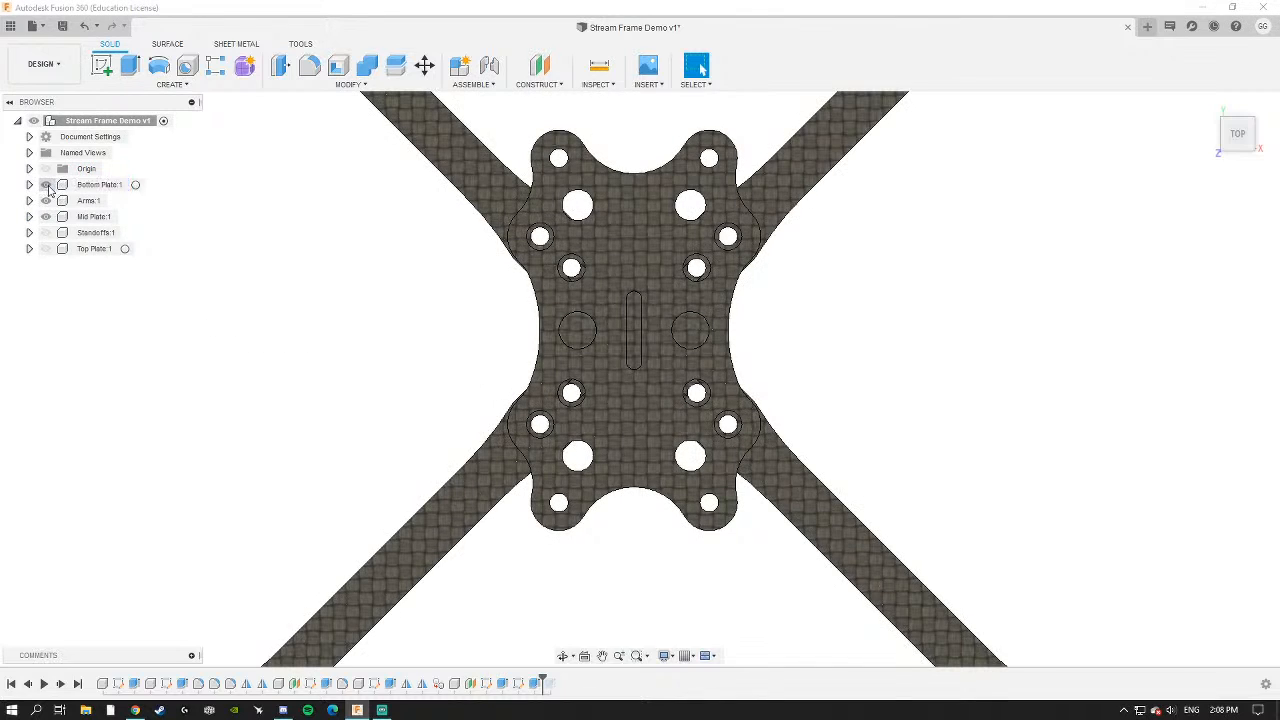
pyautogui.click(45, 232)
pyautogui.click(47, 248)
pyautogui.scroll(-3, 451, 343)
pyautogui.keyDown('shift'); pyautogui.moveTo(451, 343); pyautogui.dragTo(650, 367, button='middle'); pyautogui.keyUp('shift')
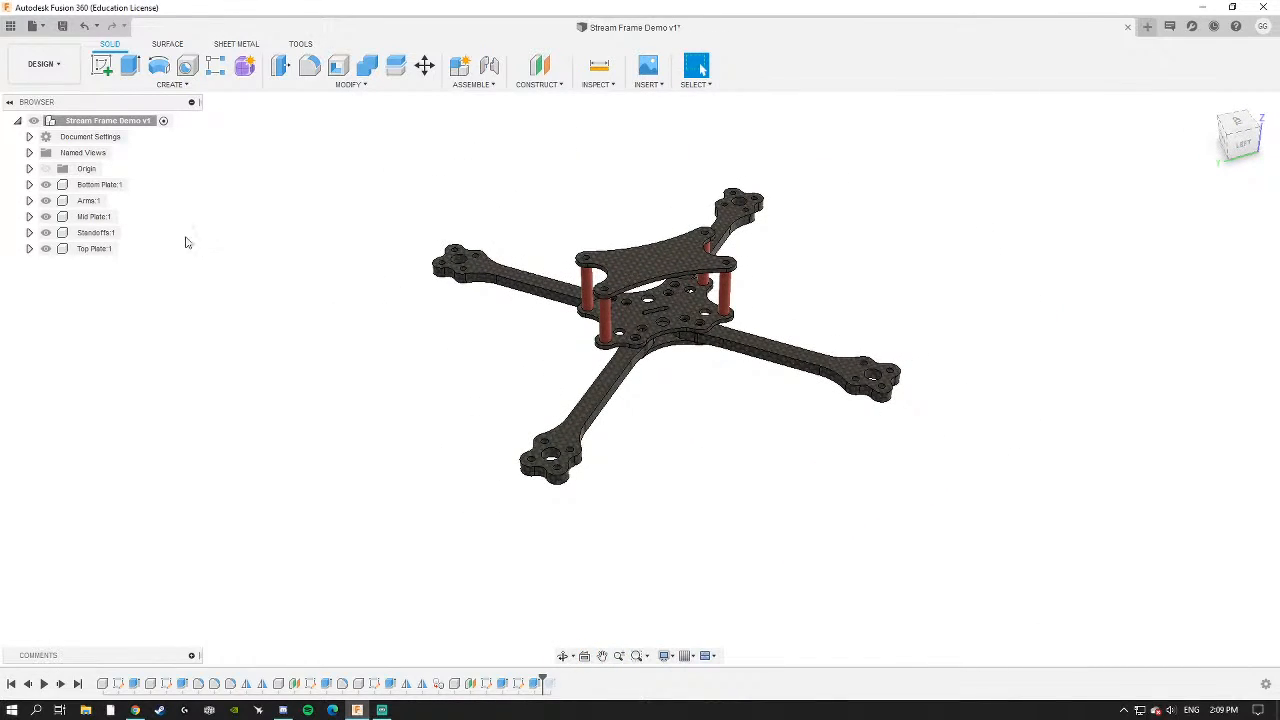
# Hide the Standoffs component, leaving the plates and arms of the frame shown.
pyautogui.click(45, 234)
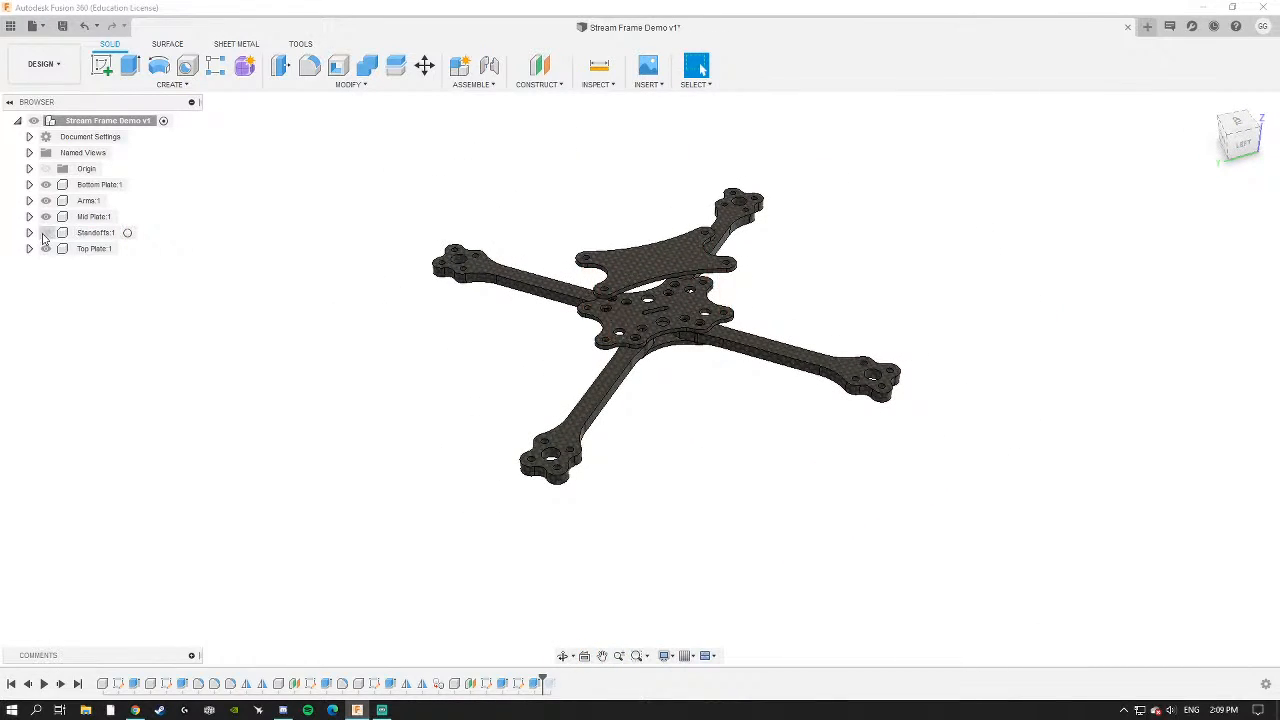
pyautogui.scroll(3, 714, 356)
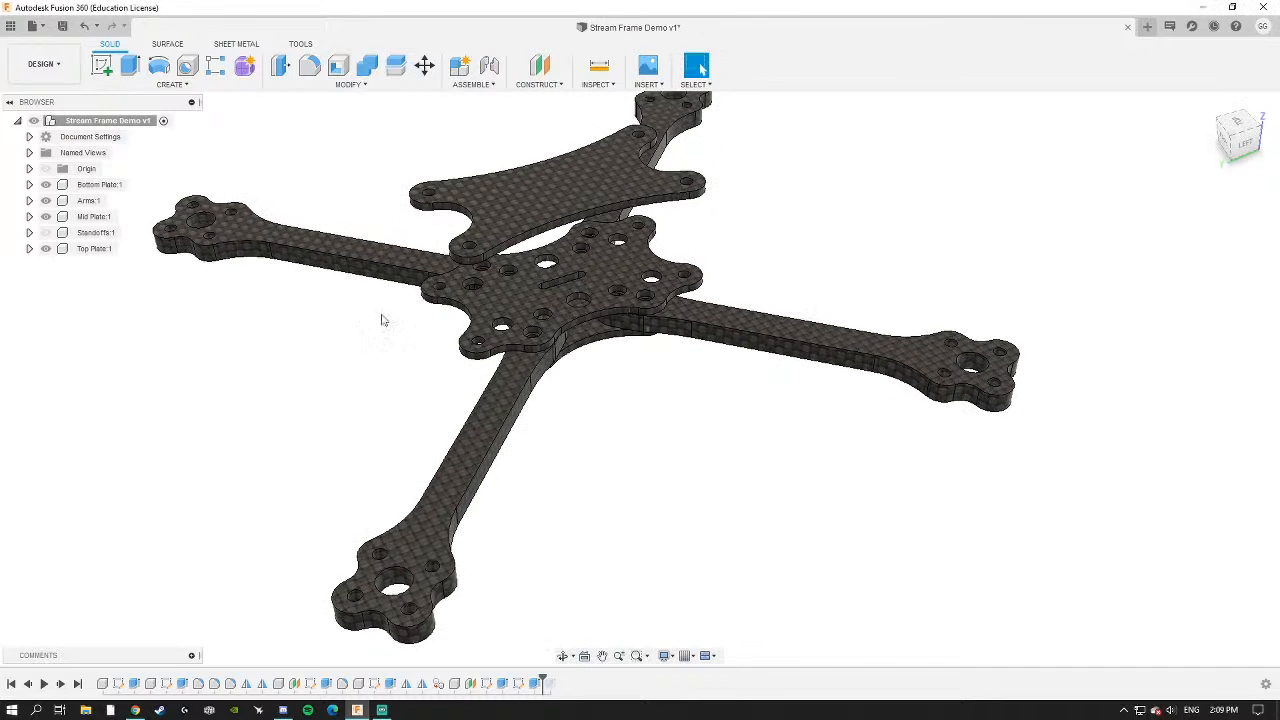
pyautogui.click(45, 233)
pyautogui.click(45, 233)
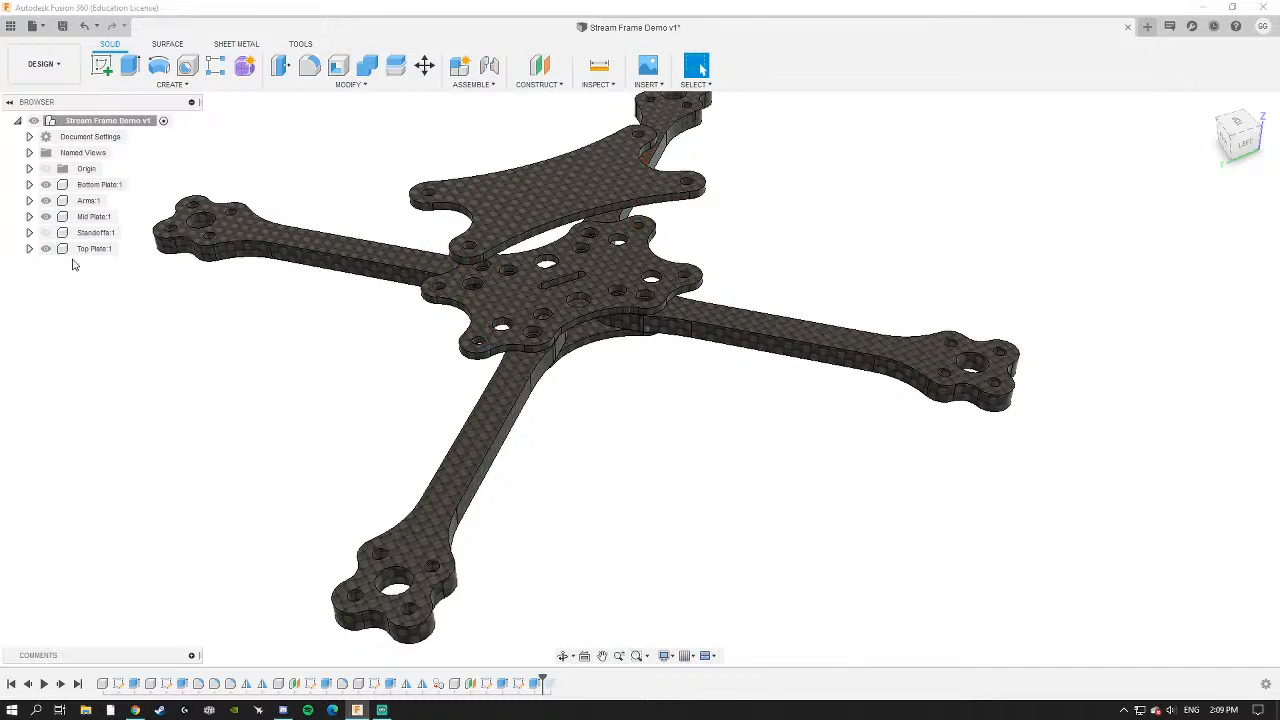
pyautogui.scroll(-6, 570, 368)
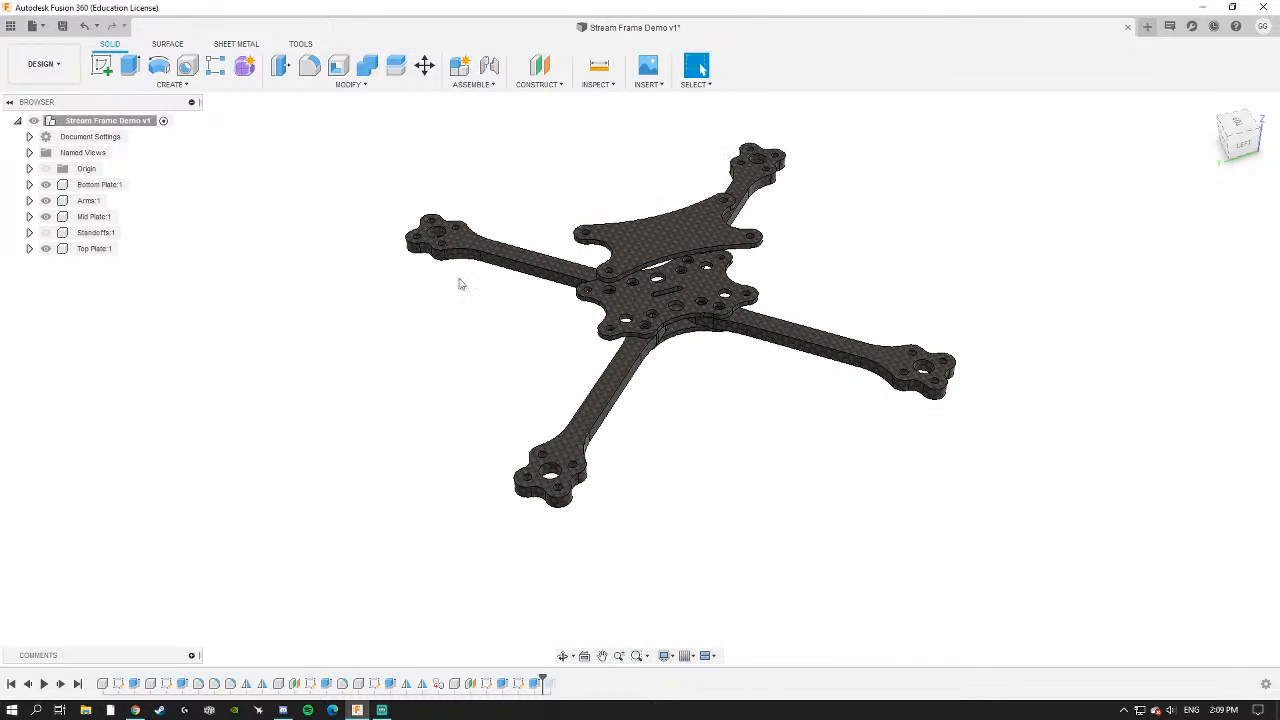
pyautogui.scroll(4, 592, 348)
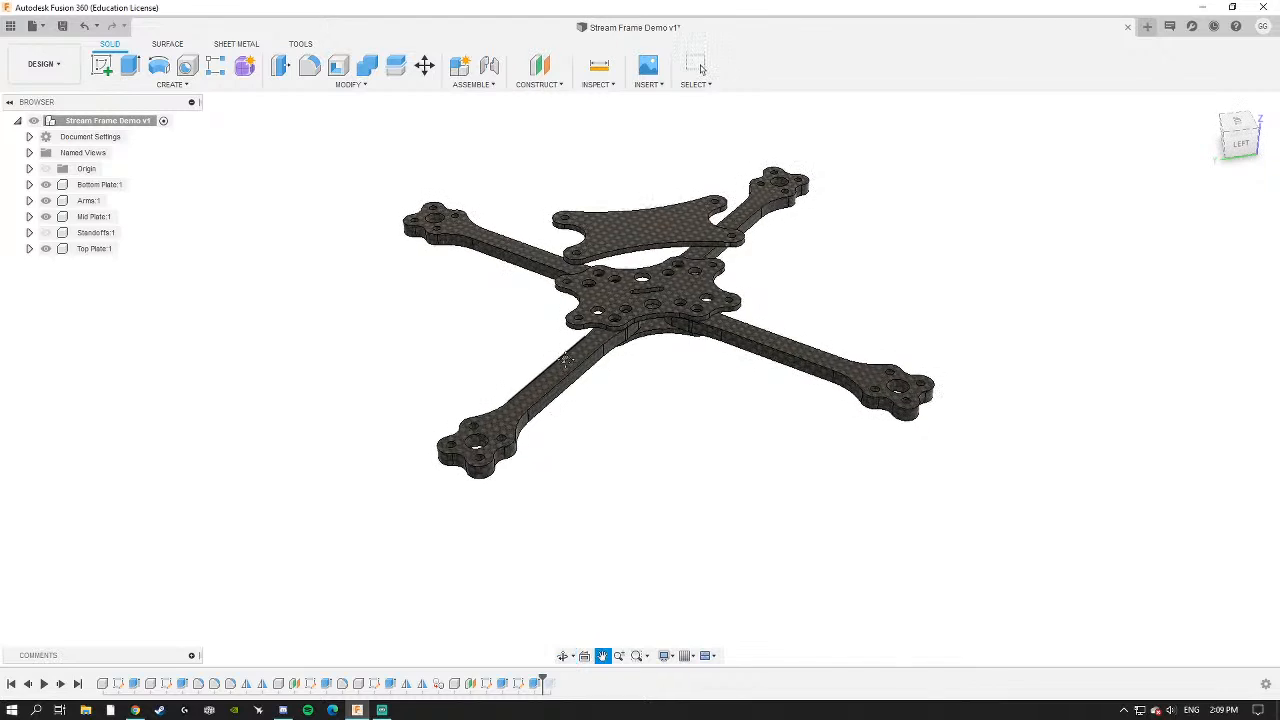
# Assign the CFRP physical material from the Plastic category to all the plates and arms.
pyautogui.click(88, 248)
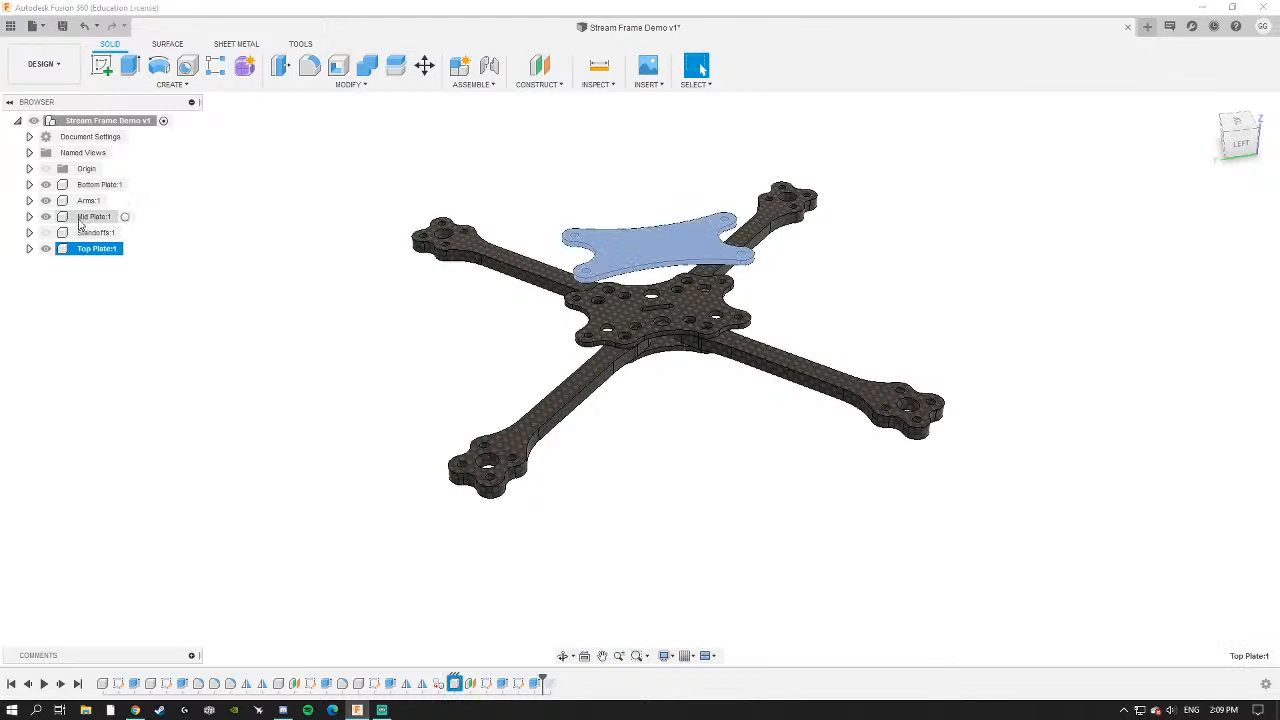
pyautogui.click(234, 209)
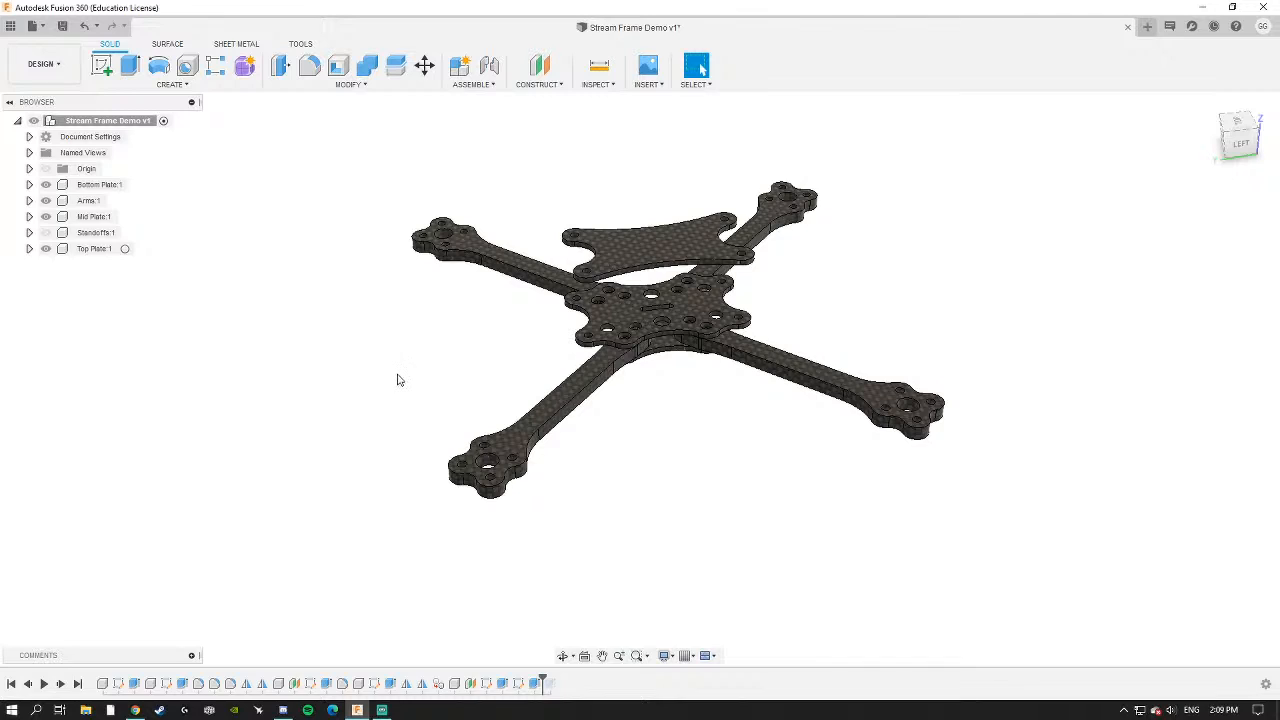
pyautogui.moveTo(311, 181); pyautogui.dragTo(873, 518)
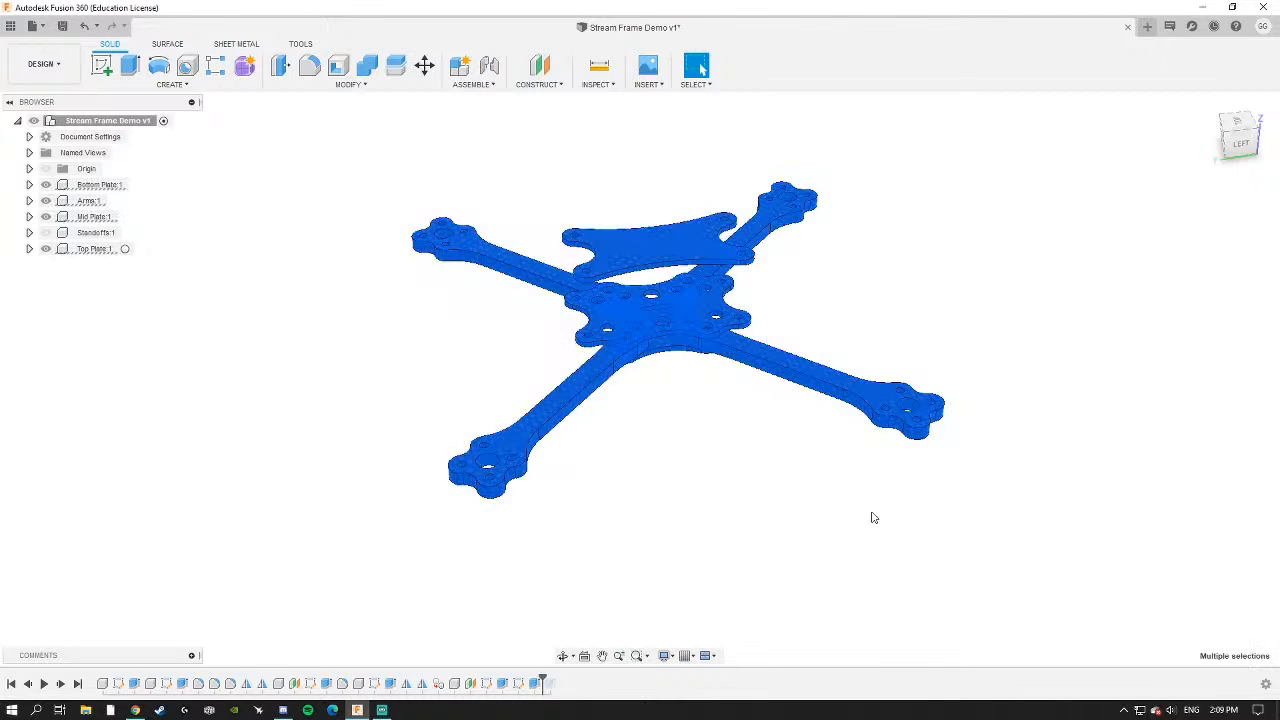
pyautogui.rightClick(563, 405)
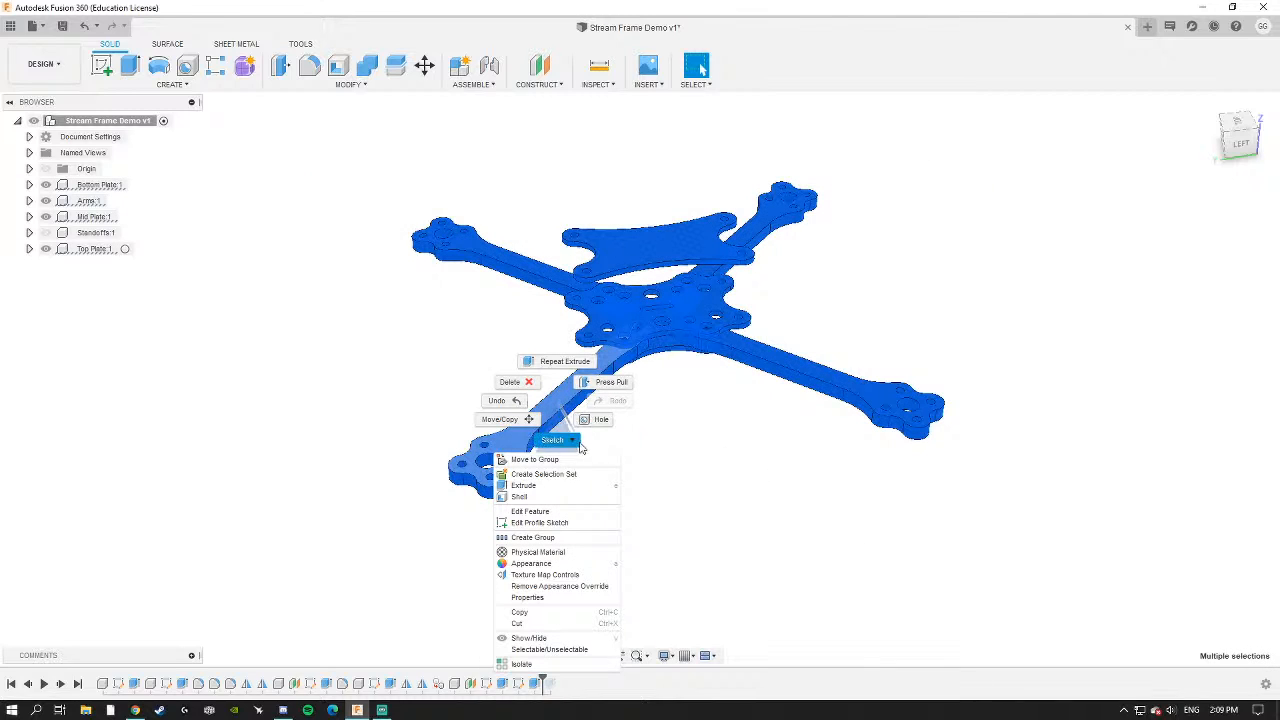
pyautogui.click(535, 561)
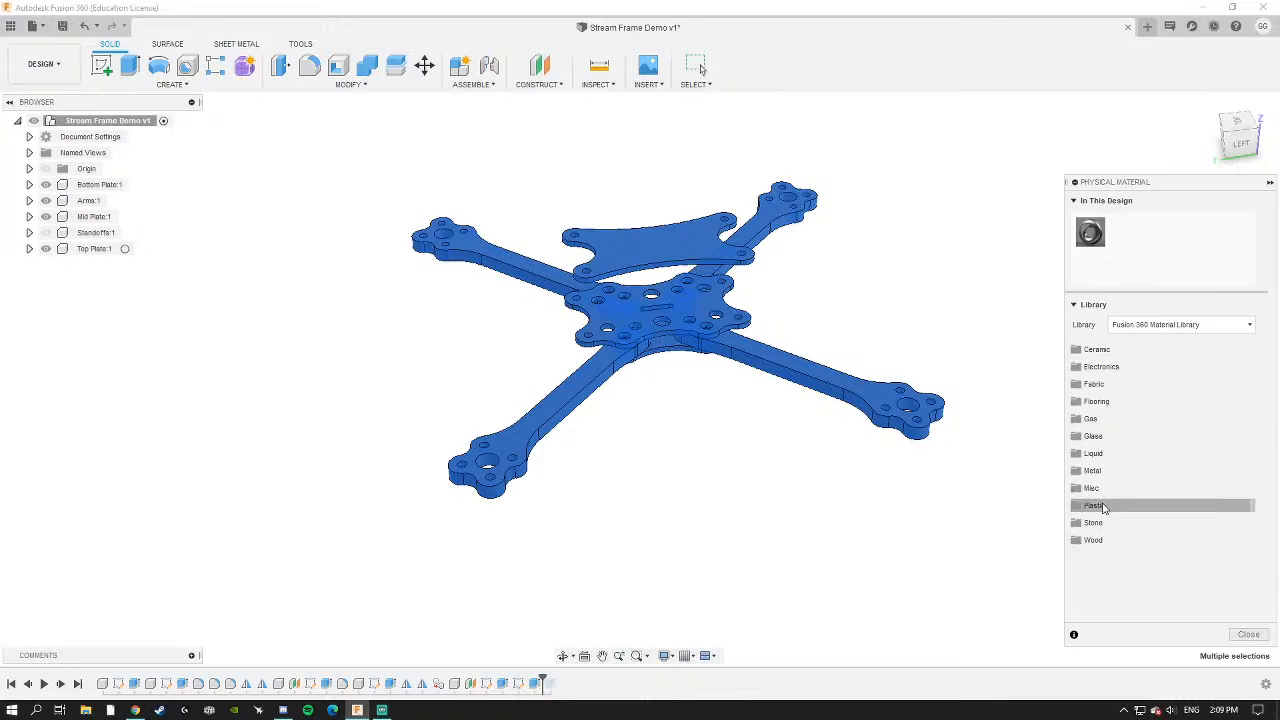
pyautogui.click(1105, 505)
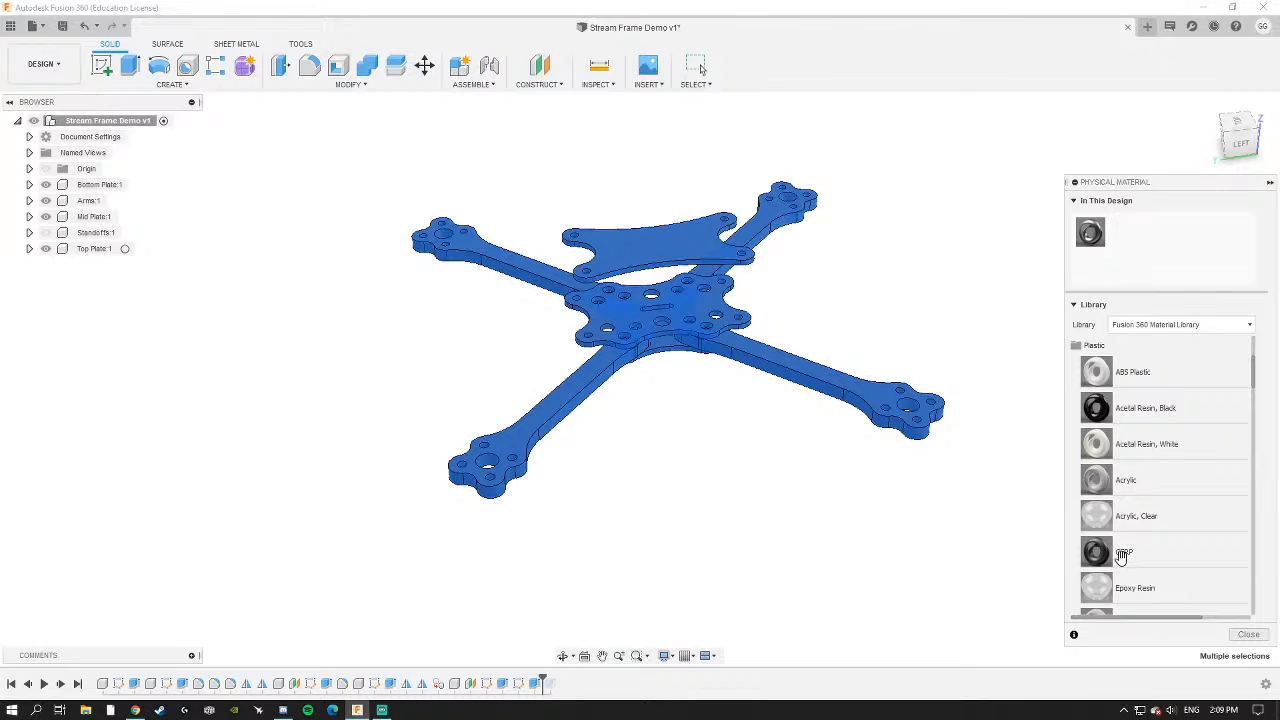
pyautogui.moveTo(1125, 552); pyautogui.dragTo(815, 371)
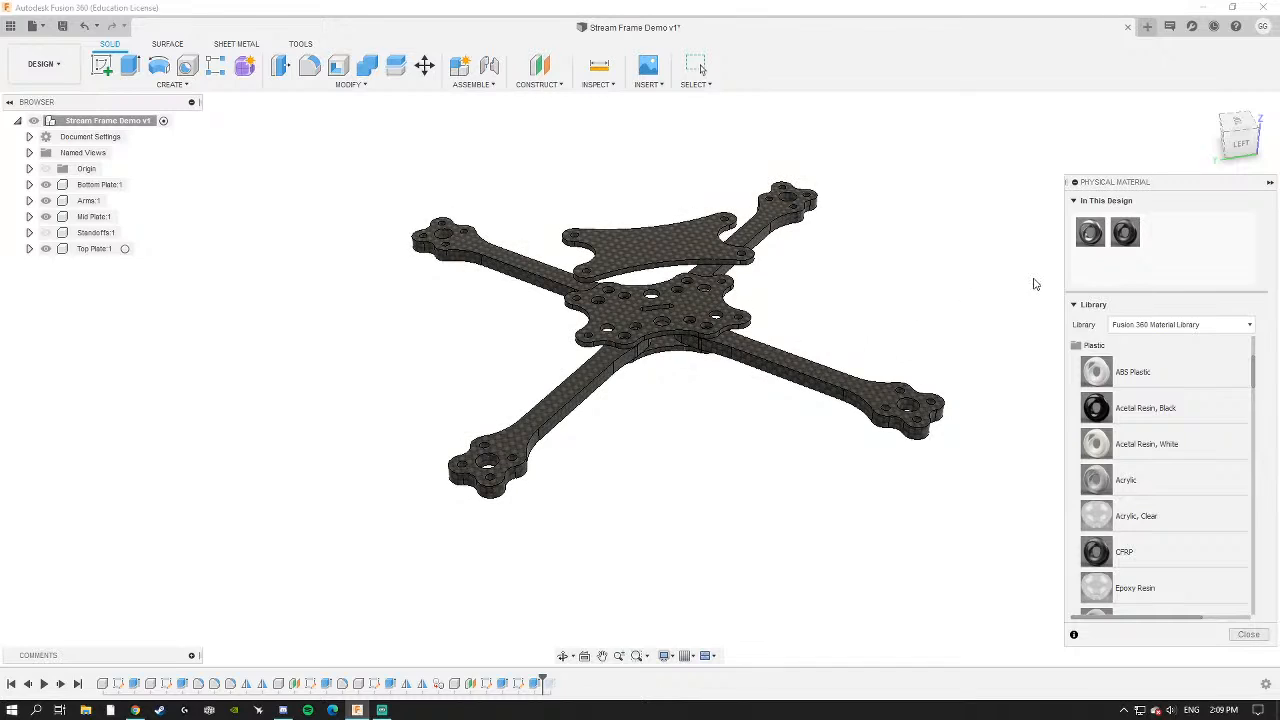
pyautogui.press('Escape')
# Check the combined mass and material properties of all the plates and arms.
pyautogui.scroll(3, 607, 377)
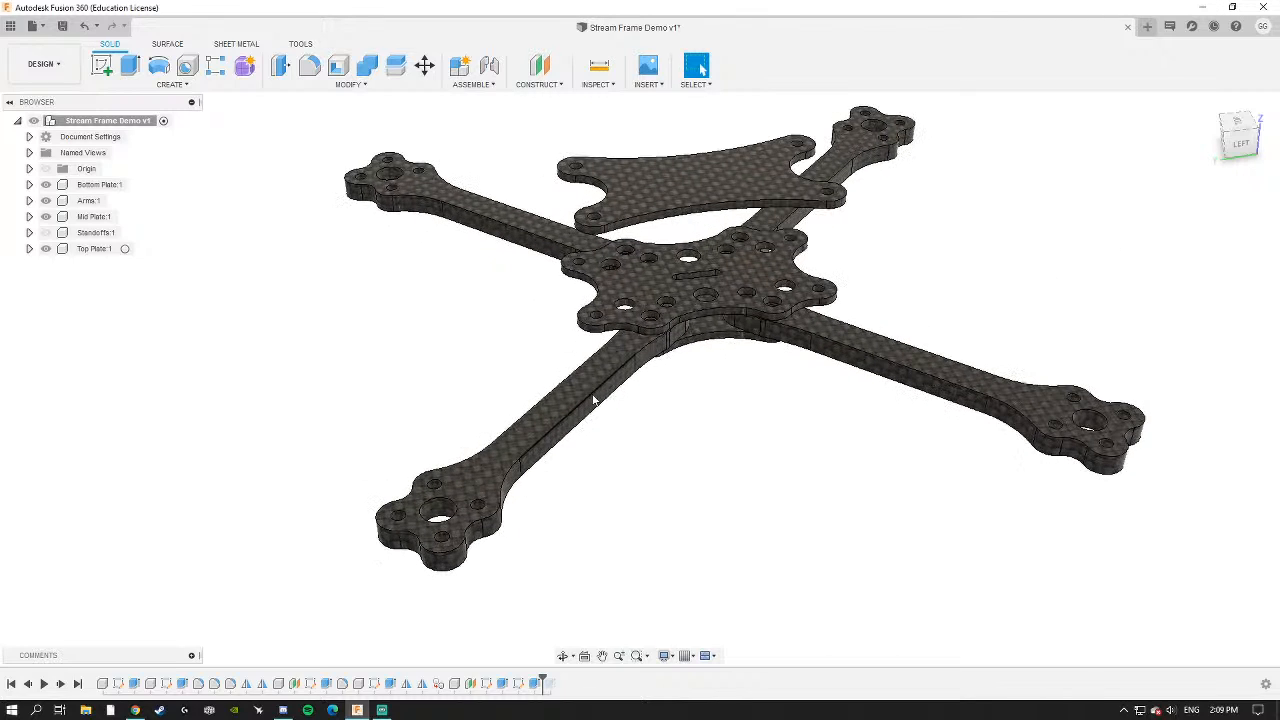
pyautogui.scroll(-2, 545, 362)
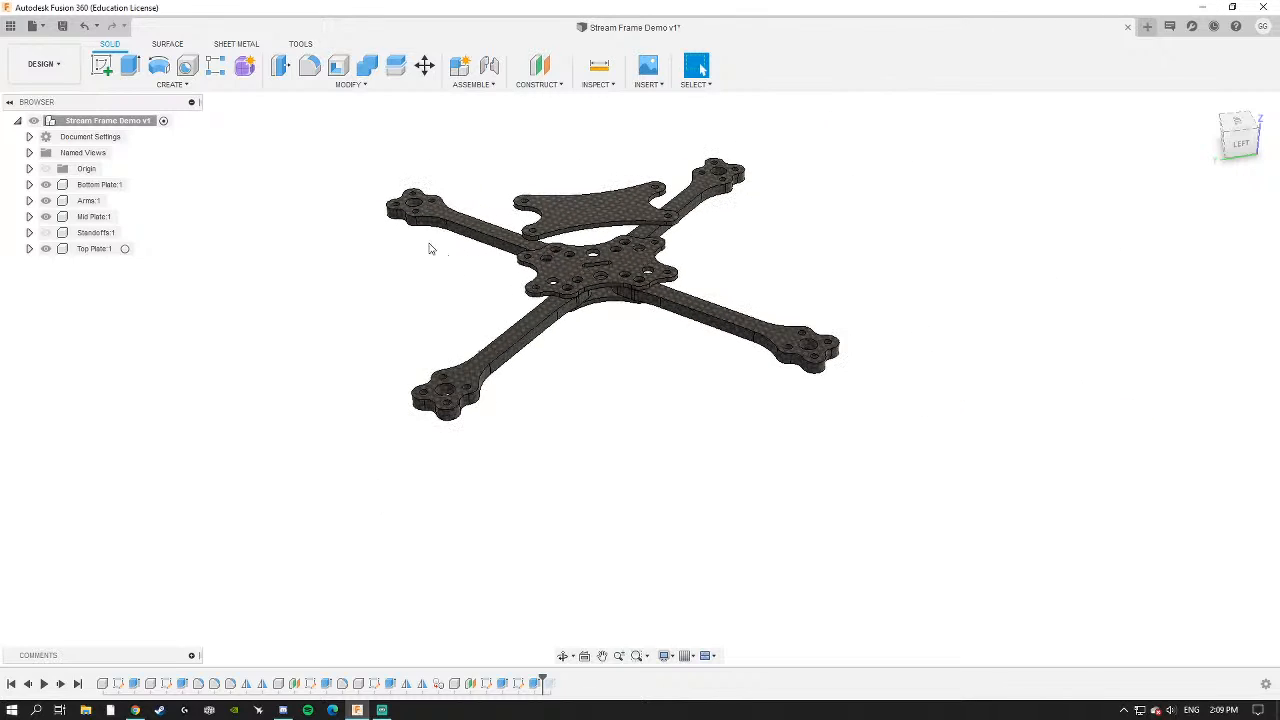
pyautogui.moveTo(316, 146); pyautogui.dragTo(876, 474)
pyautogui.scroll(2, 507, 348)
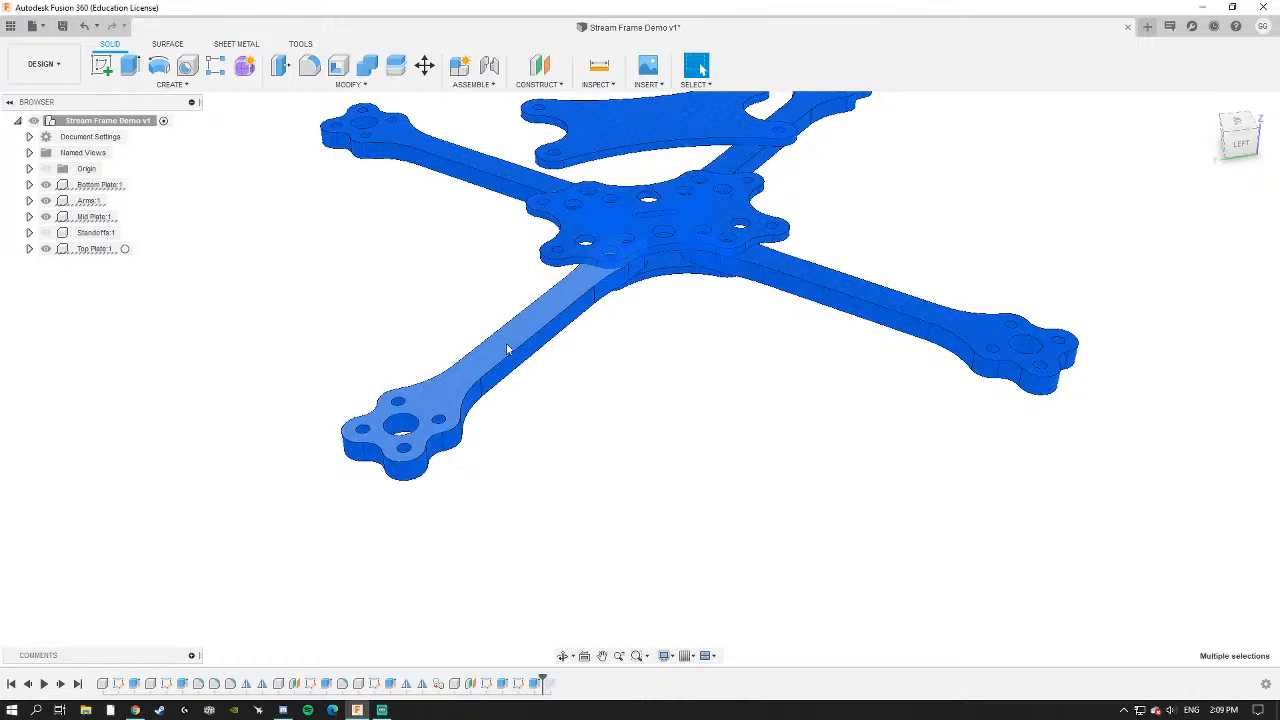
pyautogui.rightClick(507, 348)
pyautogui.click(489, 545)
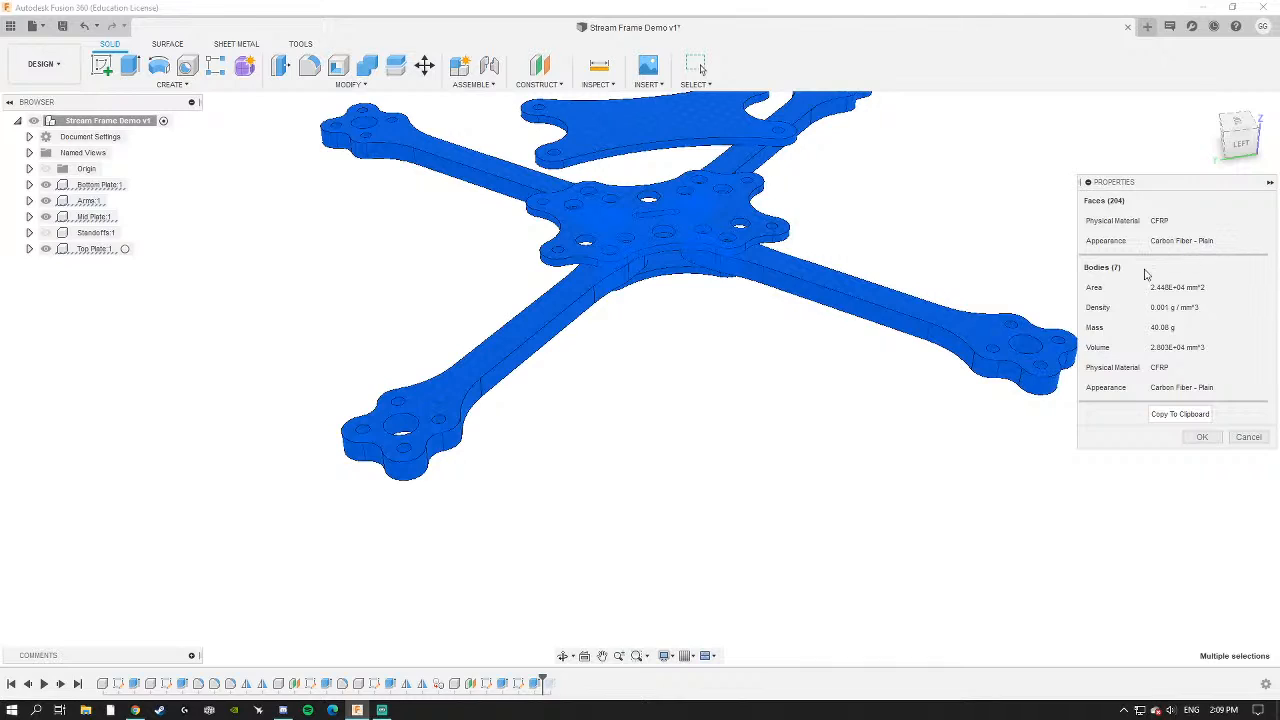
pyautogui.click(1202, 437)
pyautogui.scroll(-3, 651, 374)
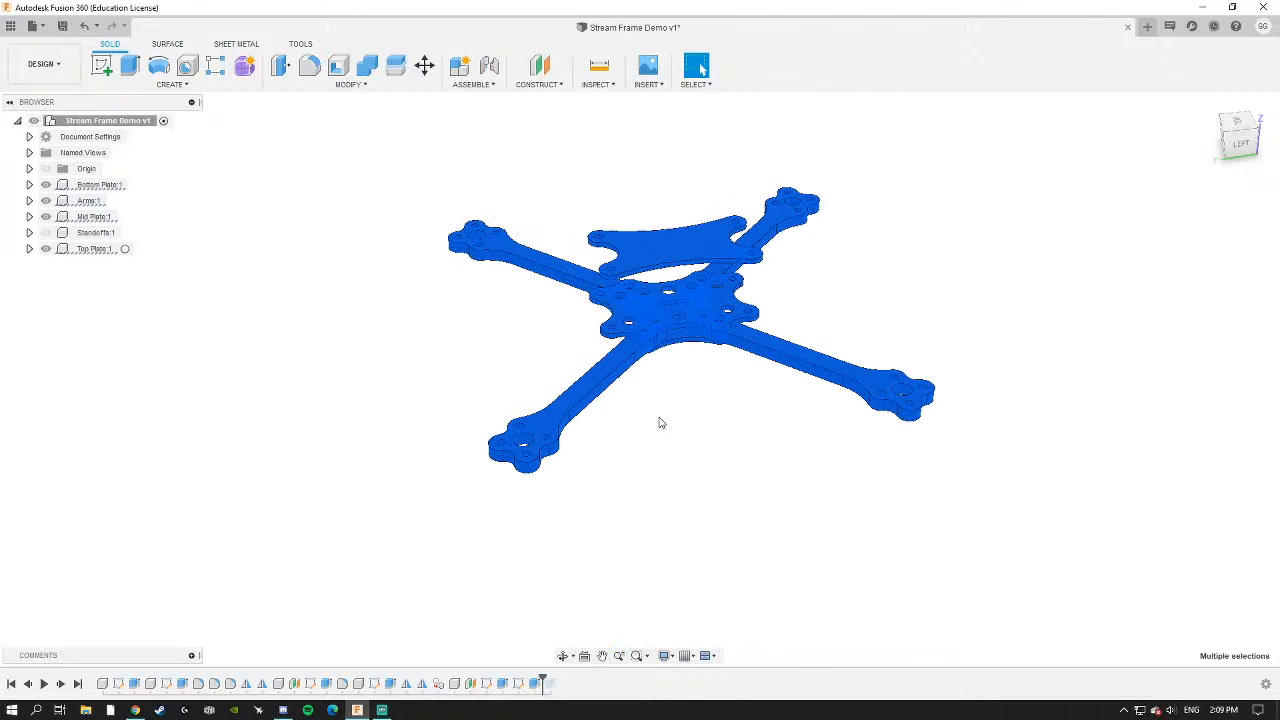
# Review the density, volume and mass of the plates and arms once more, and close their properties.
pyautogui.moveTo(340, 170); pyautogui.dragTo(960, 489)
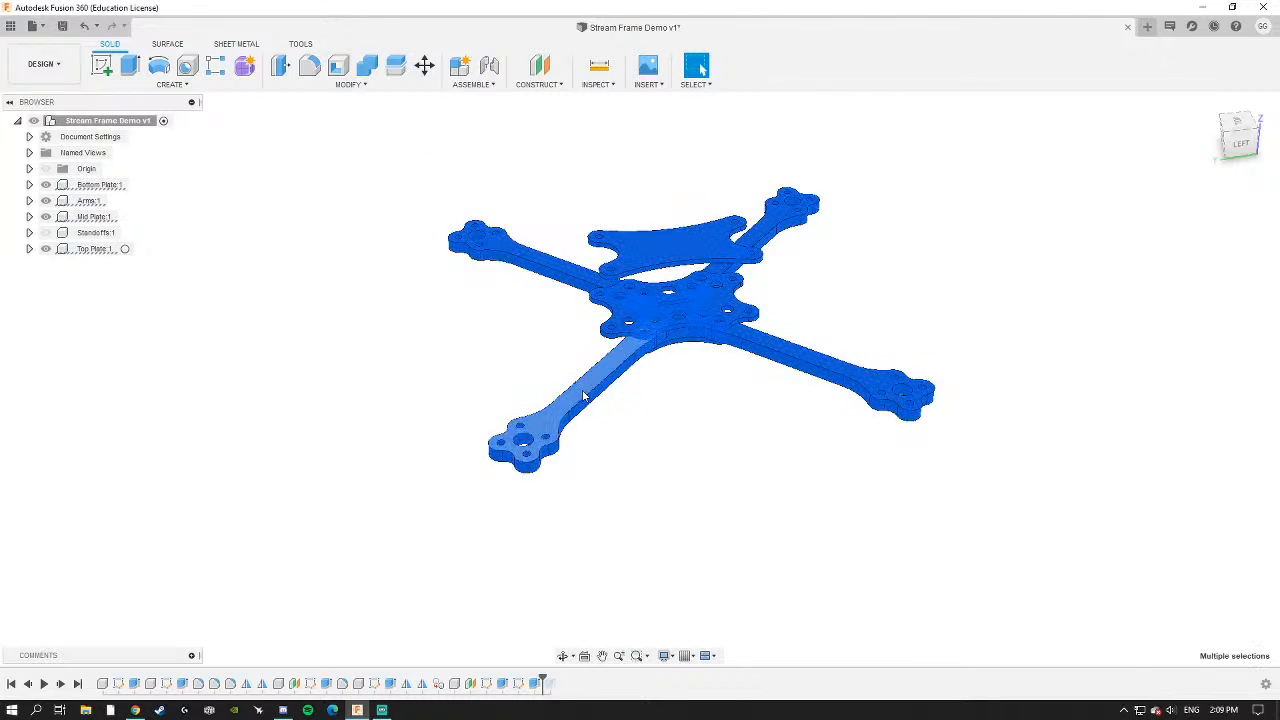
pyautogui.scroll(2, 586, 386)
pyautogui.rightClick(577, 398)
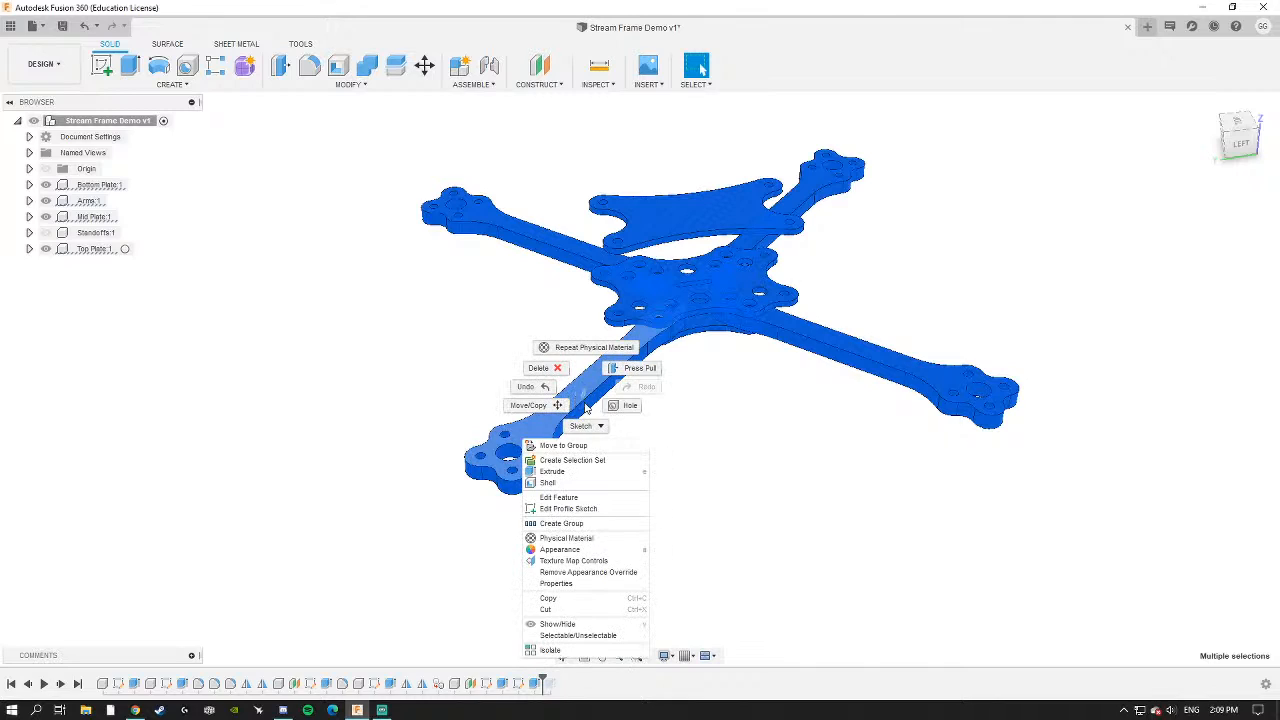
pyautogui.click(564, 585)
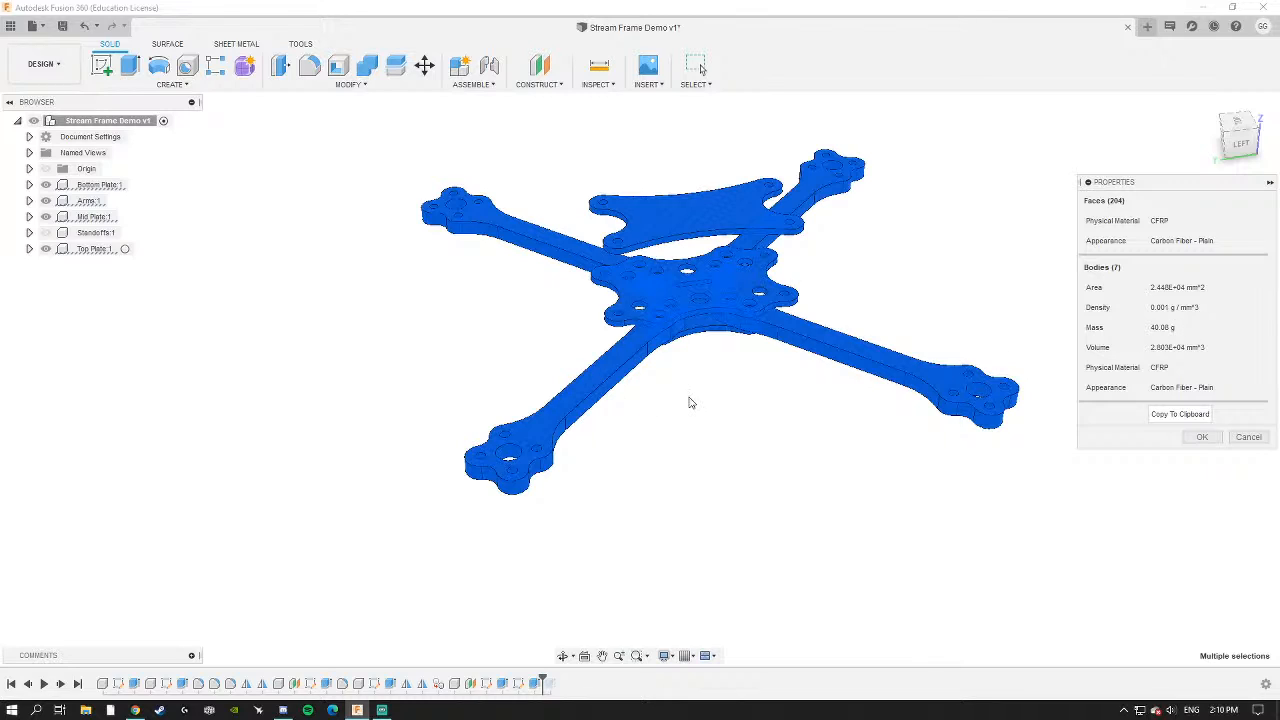
pyautogui.click(1200, 439)
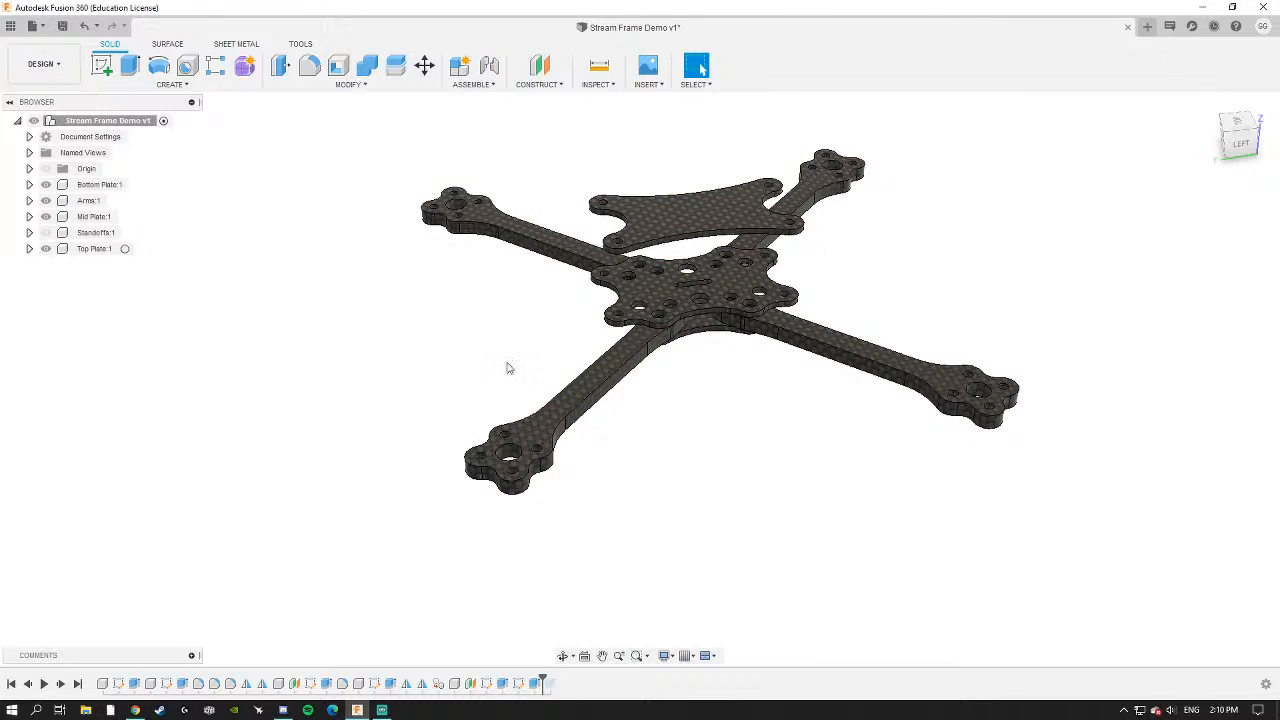
# Open the physical material settings for all the plates and arms.
pyautogui.moveTo(341, 148); pyautogui.dragTo(1001, 504)
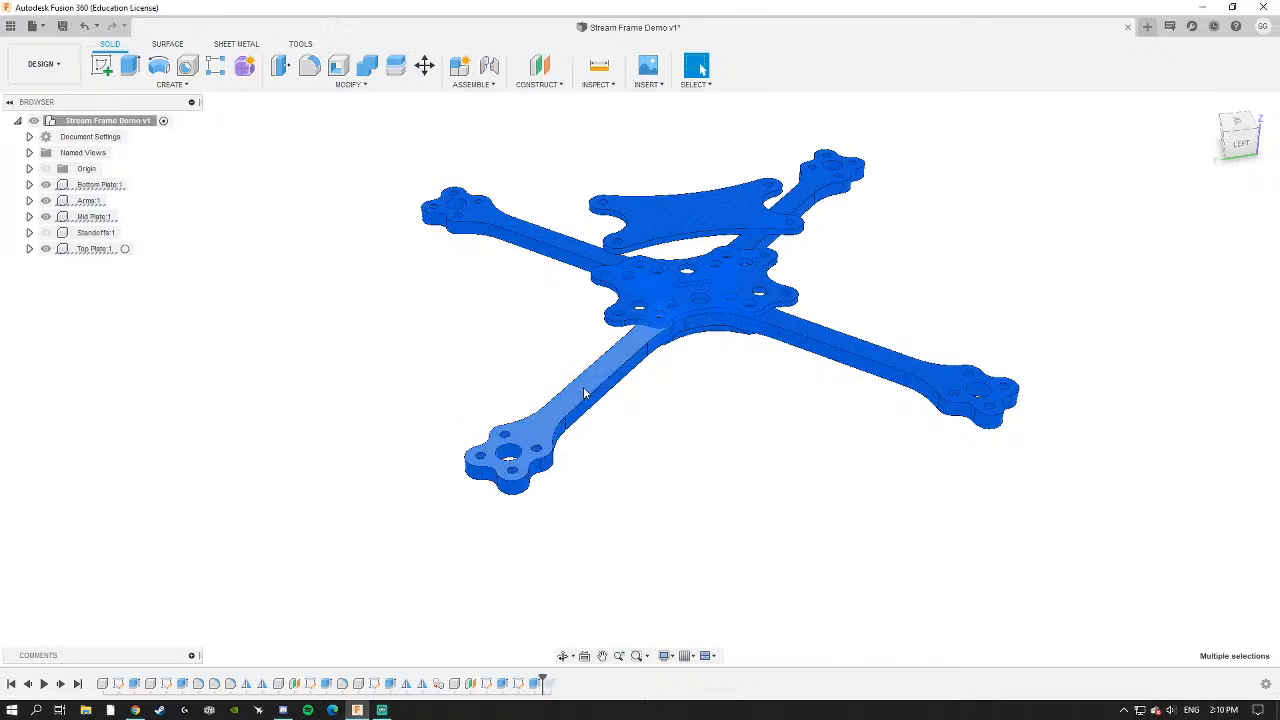
pyautogui.rightClick(560, 408)
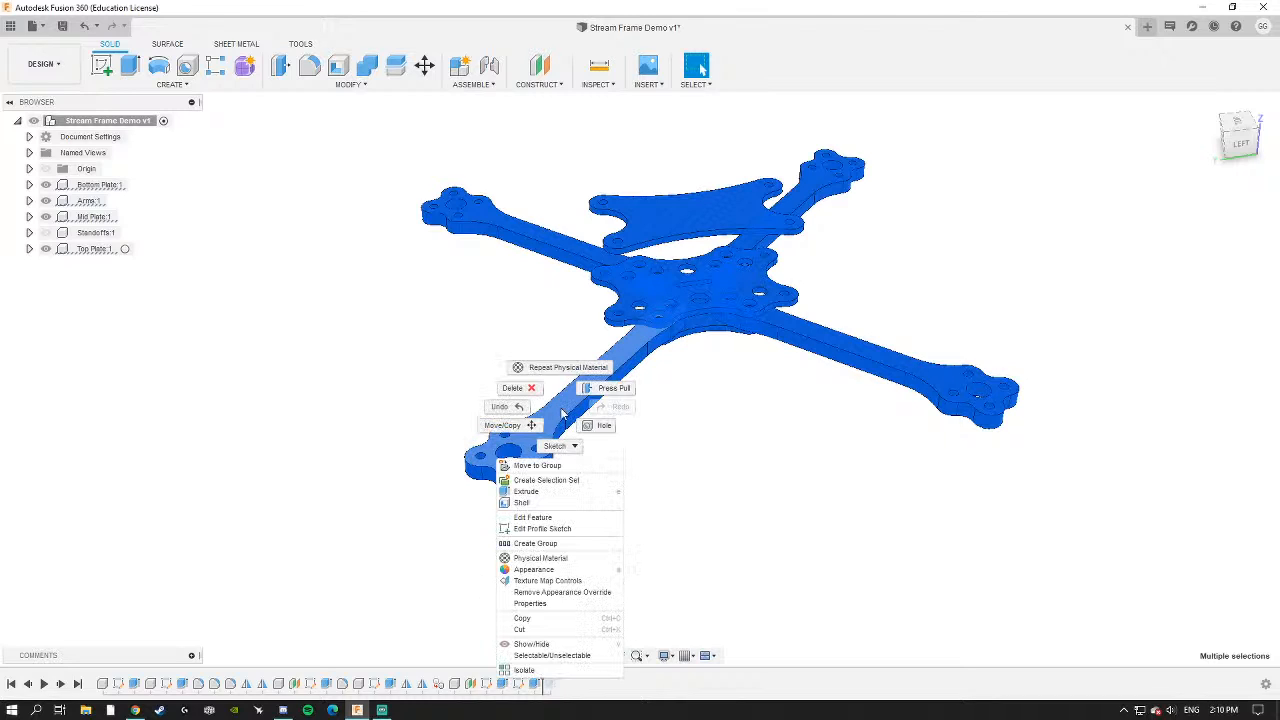
pyautogui.click(541, 558)
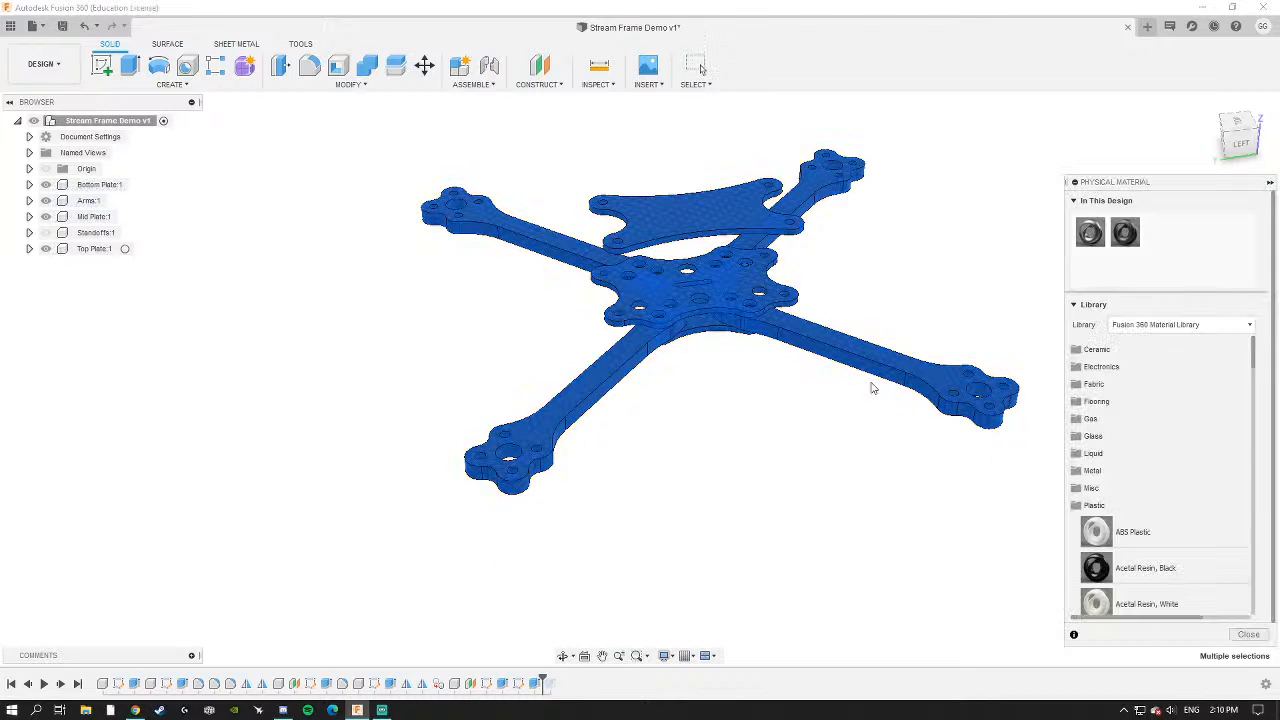
pyautogui.rightClick(1089, 232)
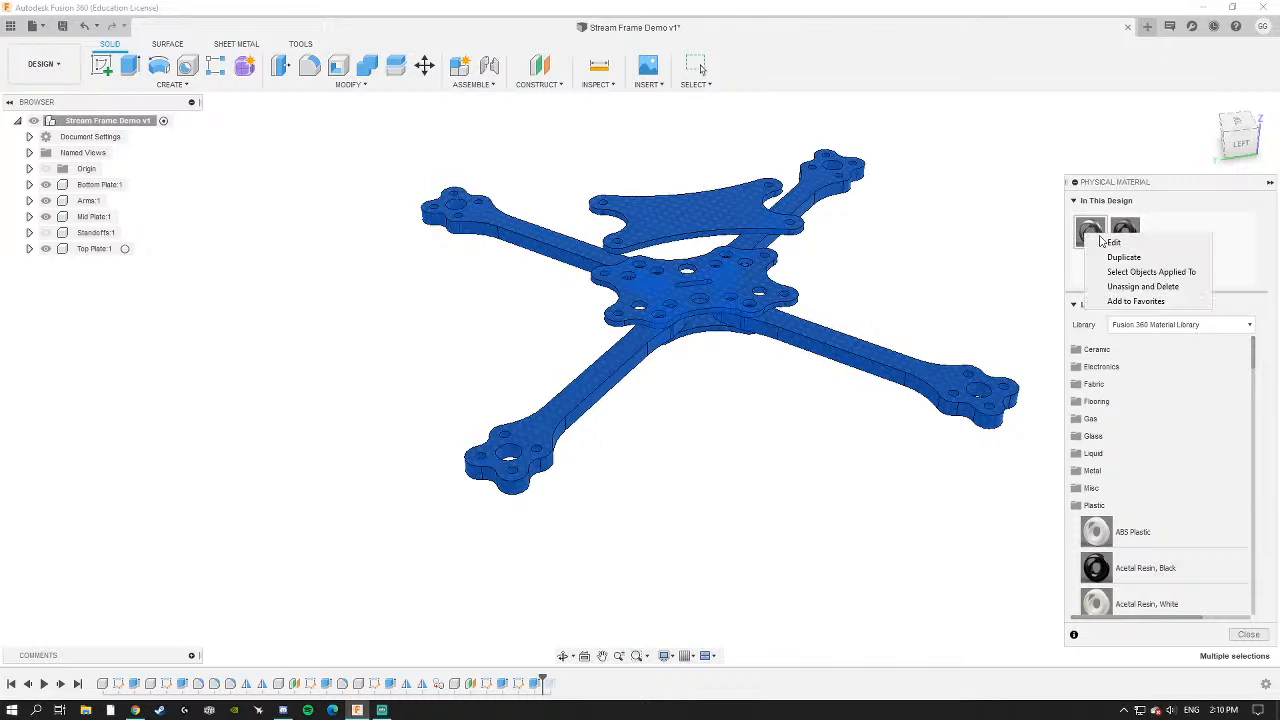
pyautogui.click(1105, 253)
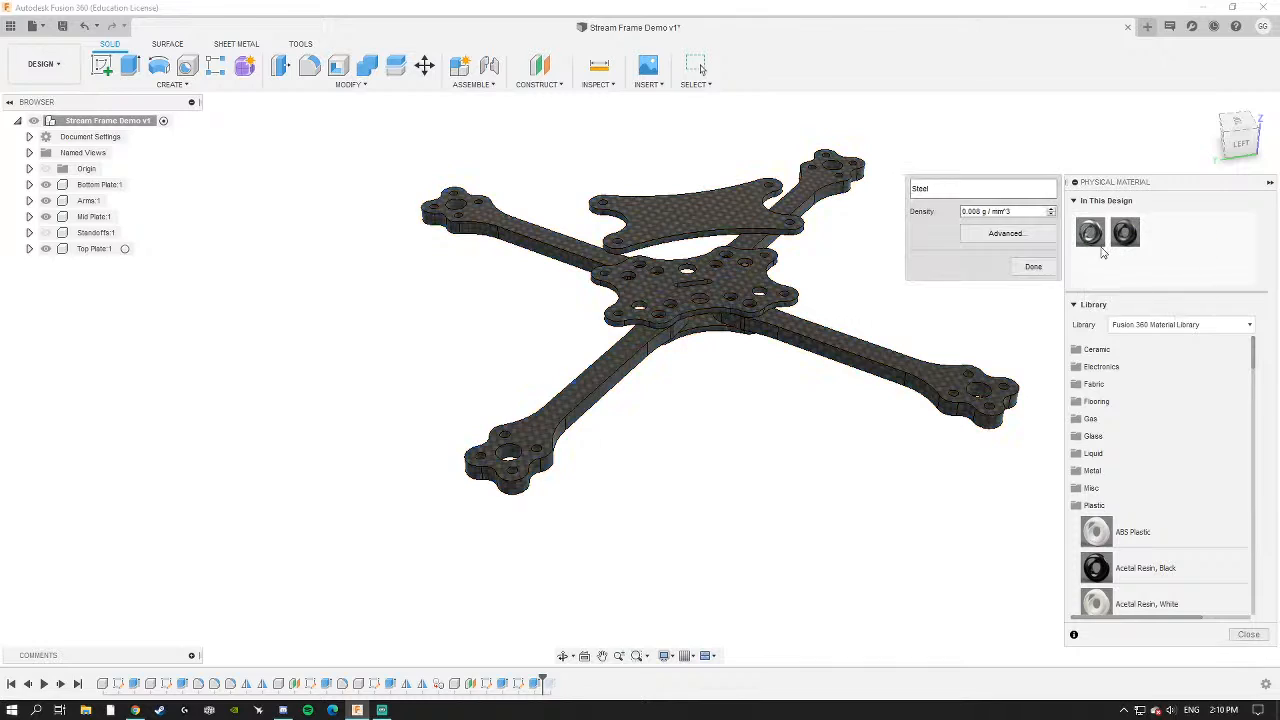
pyautogui.click(1008, 235)
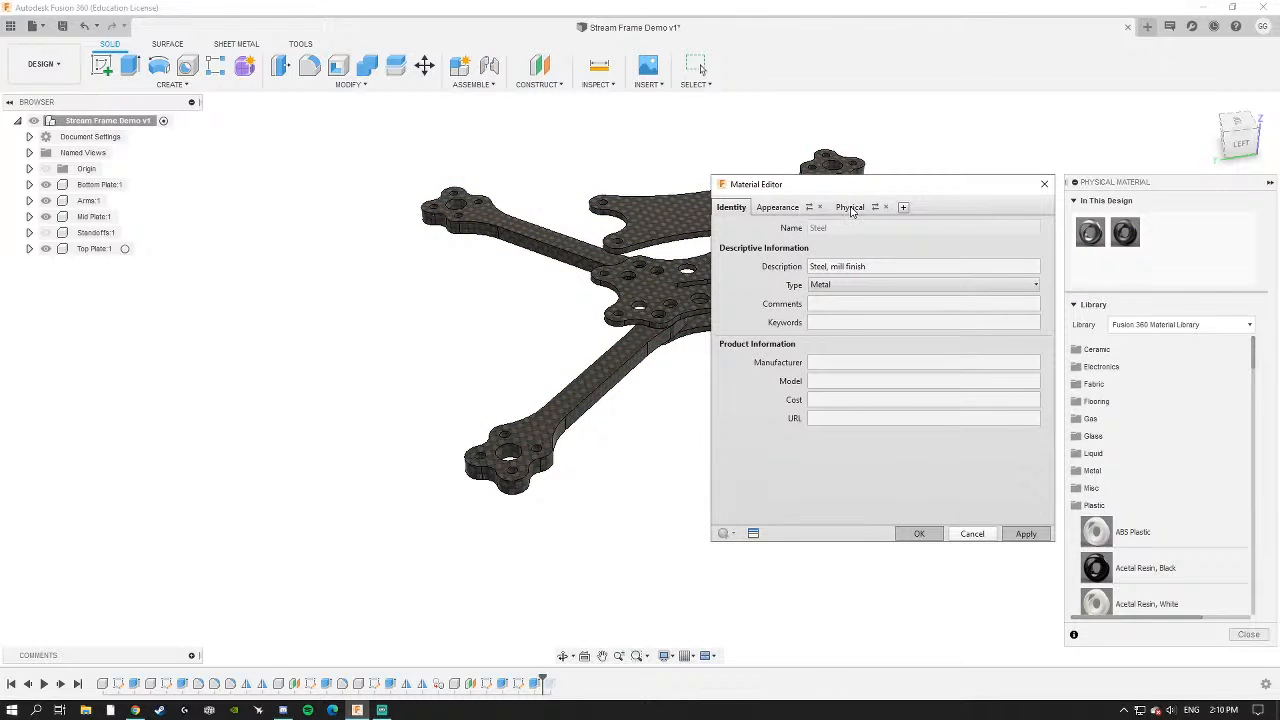
pyautogui.click(850, 208)
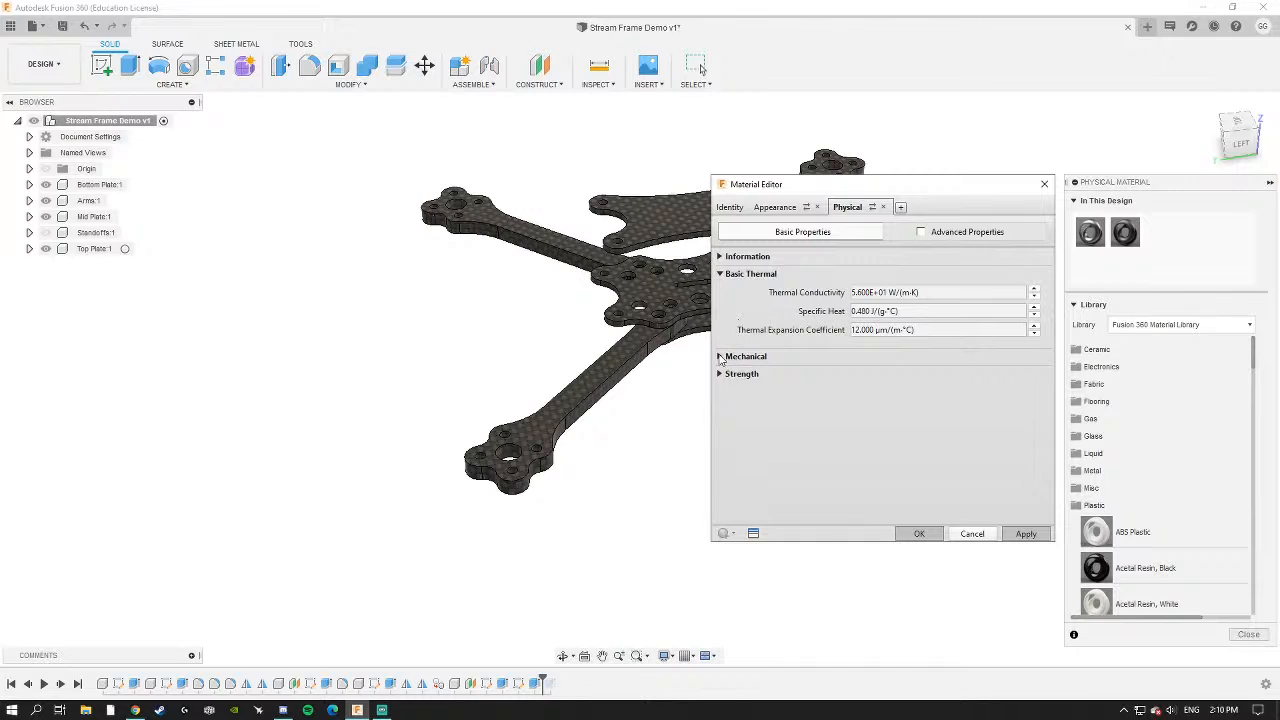
pyautogui.click(719, 356)
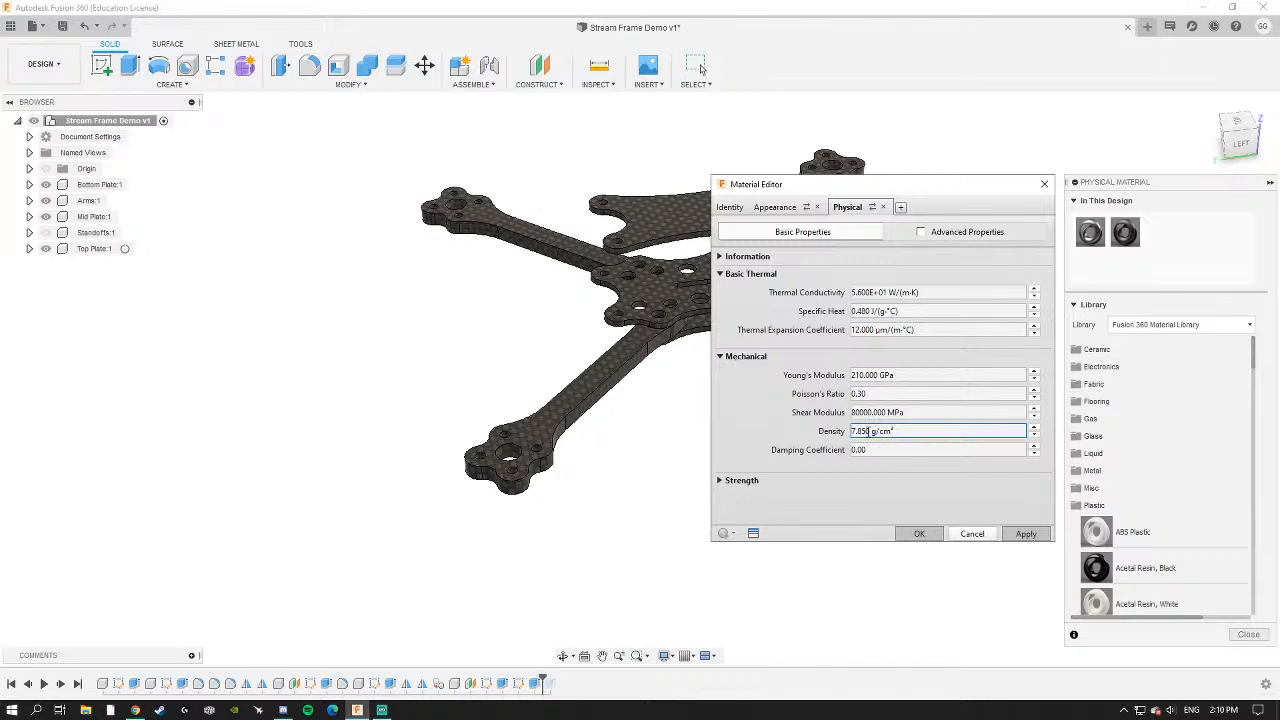
pyautogui.doubleClick(867, 431)
pyautogui.click(869, 431)
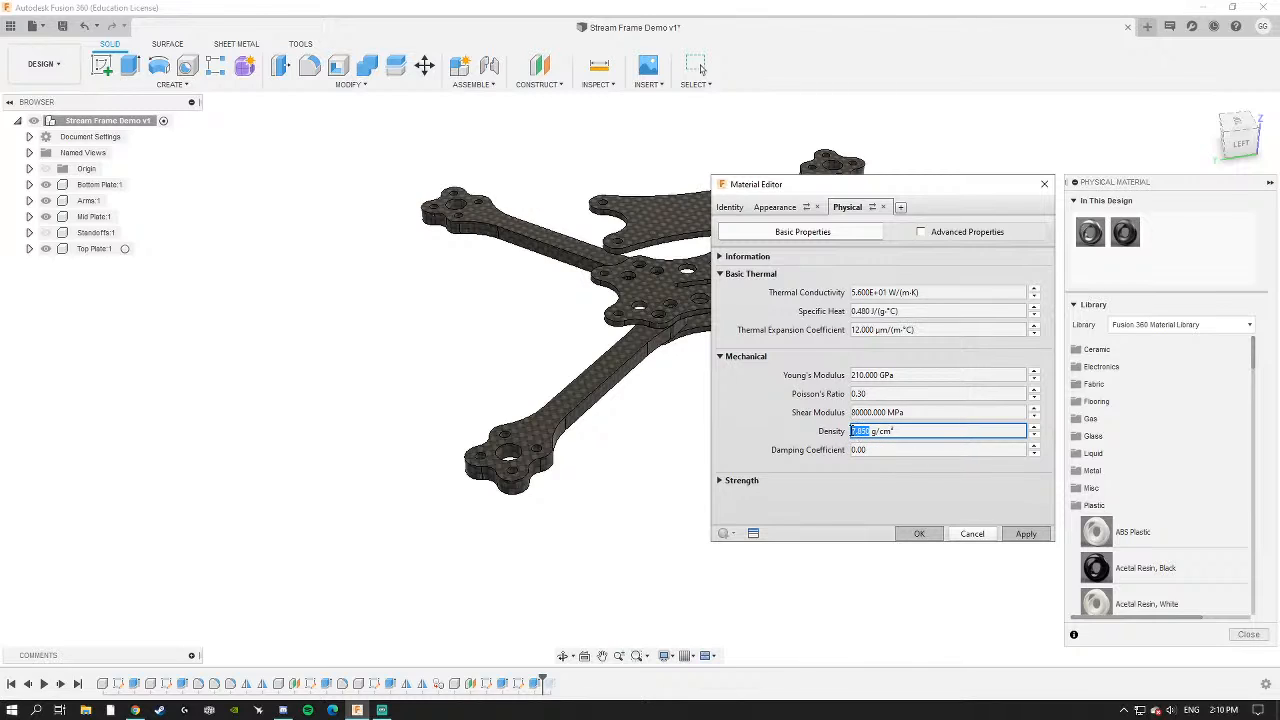
pyautogui.click(737, 208)
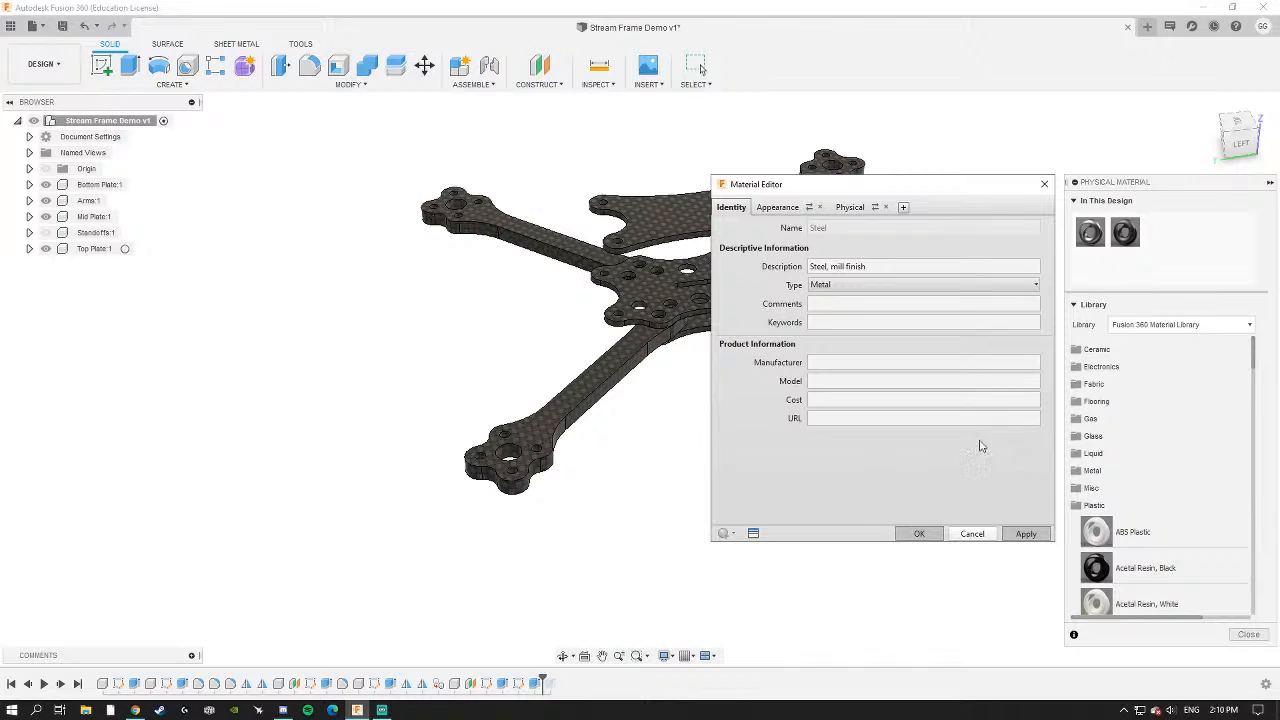
pyautogui.click(988, 533)
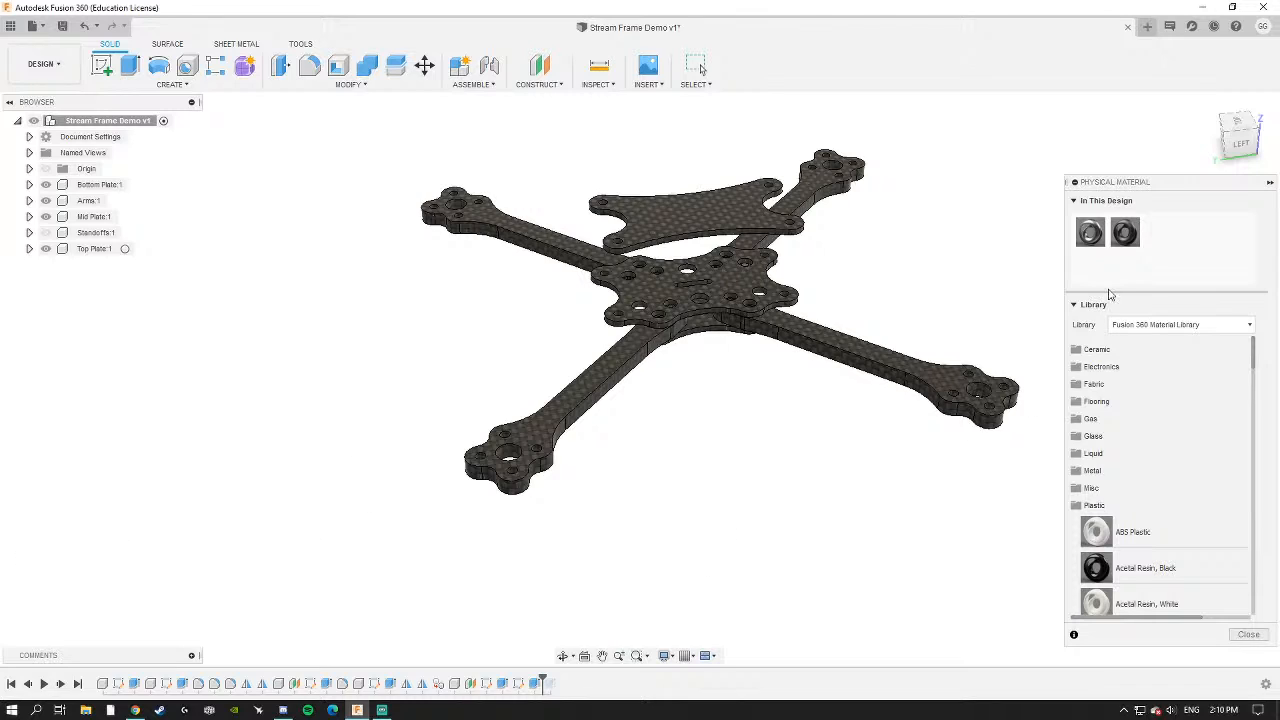
# Set the density of the design's CFRP material to 1.623 g/cm³, apply it and leave the material settings.
pyautogui.rightClick(1124, 235)
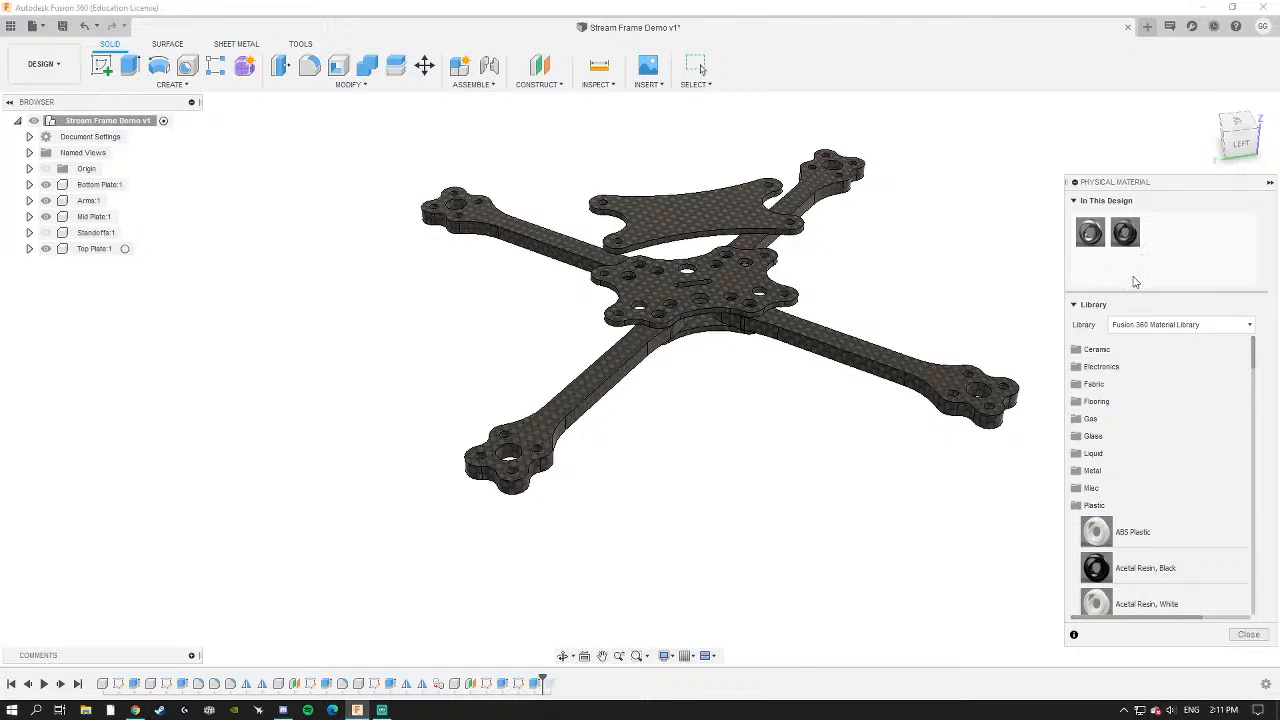
pyautogui.rightClick(1130, 234)
pyautogui.click(1145, 240)
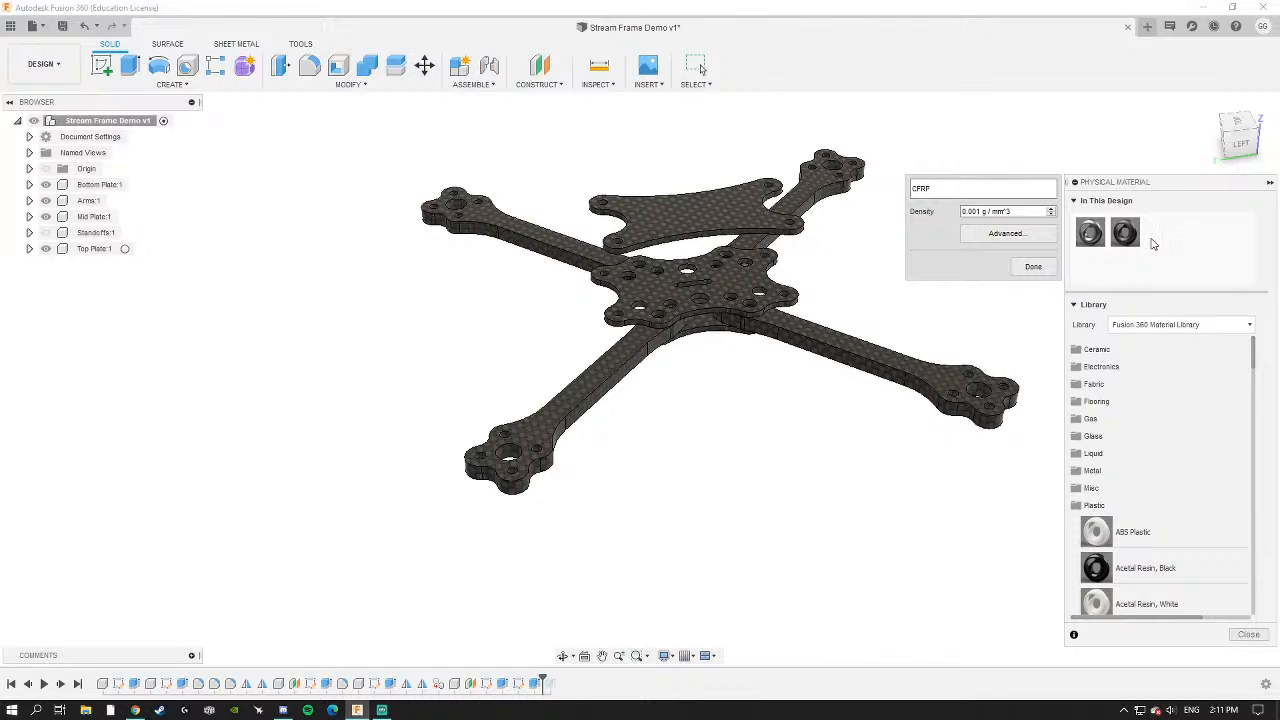
pyautogui.click(1000, 236)
pyautogui.click(849, 207)
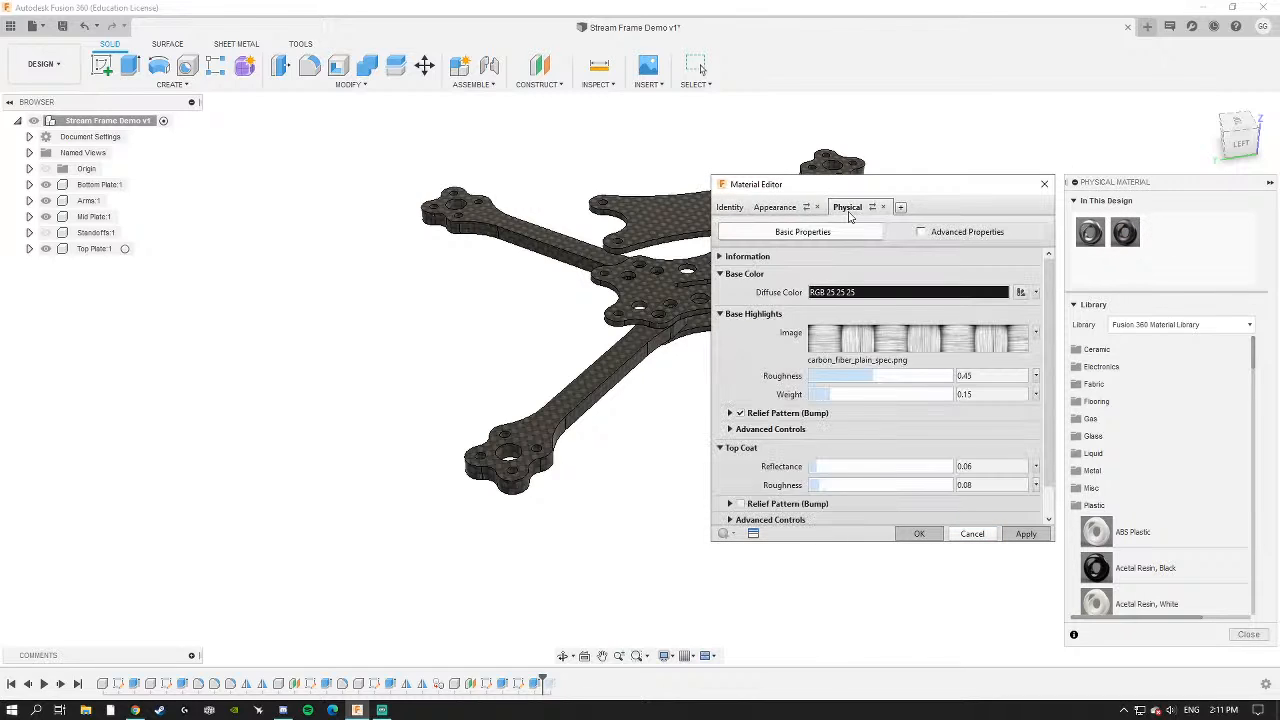
pyautogui.click(741, 357)
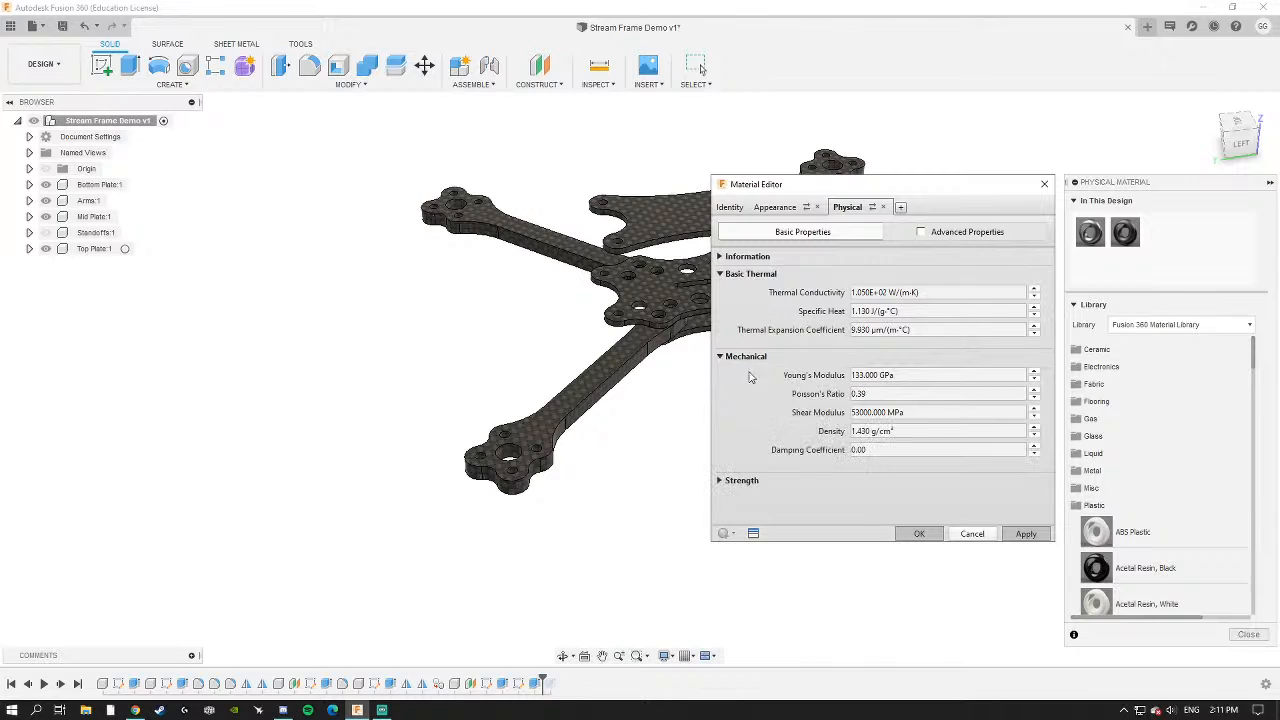
pyautogui.click(865, 431)
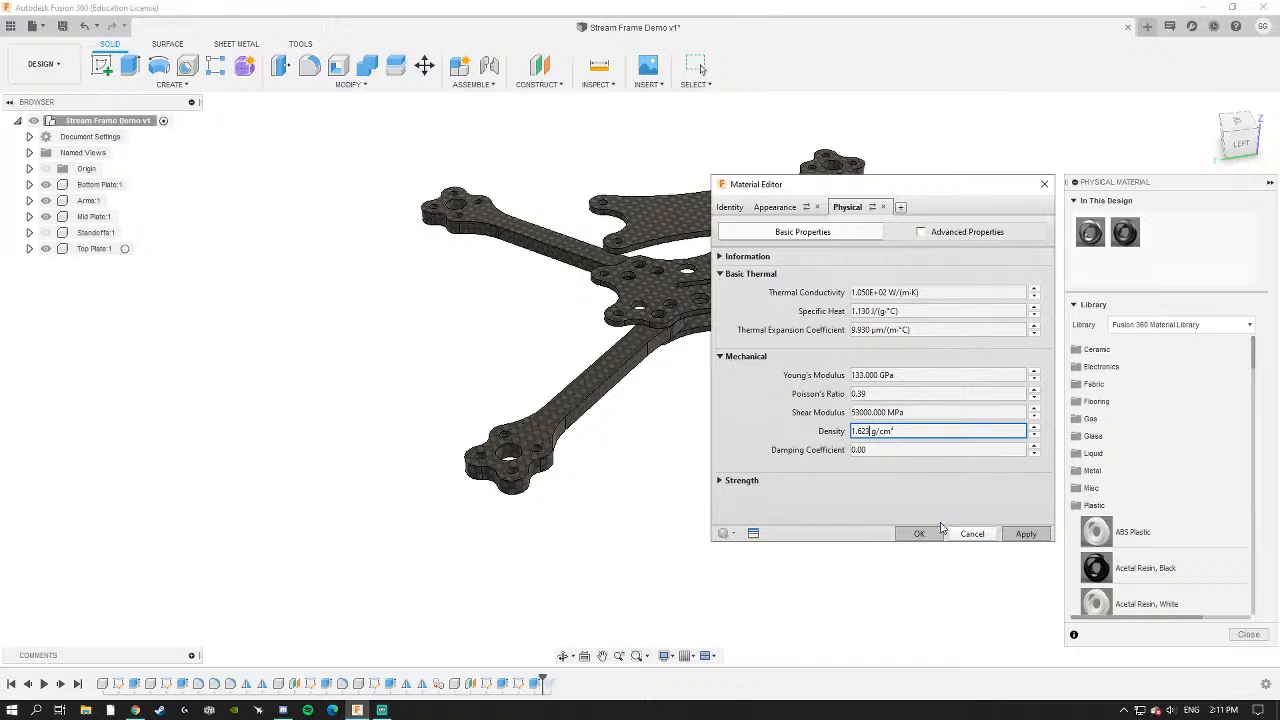
pyautogui.click(1026, 534)
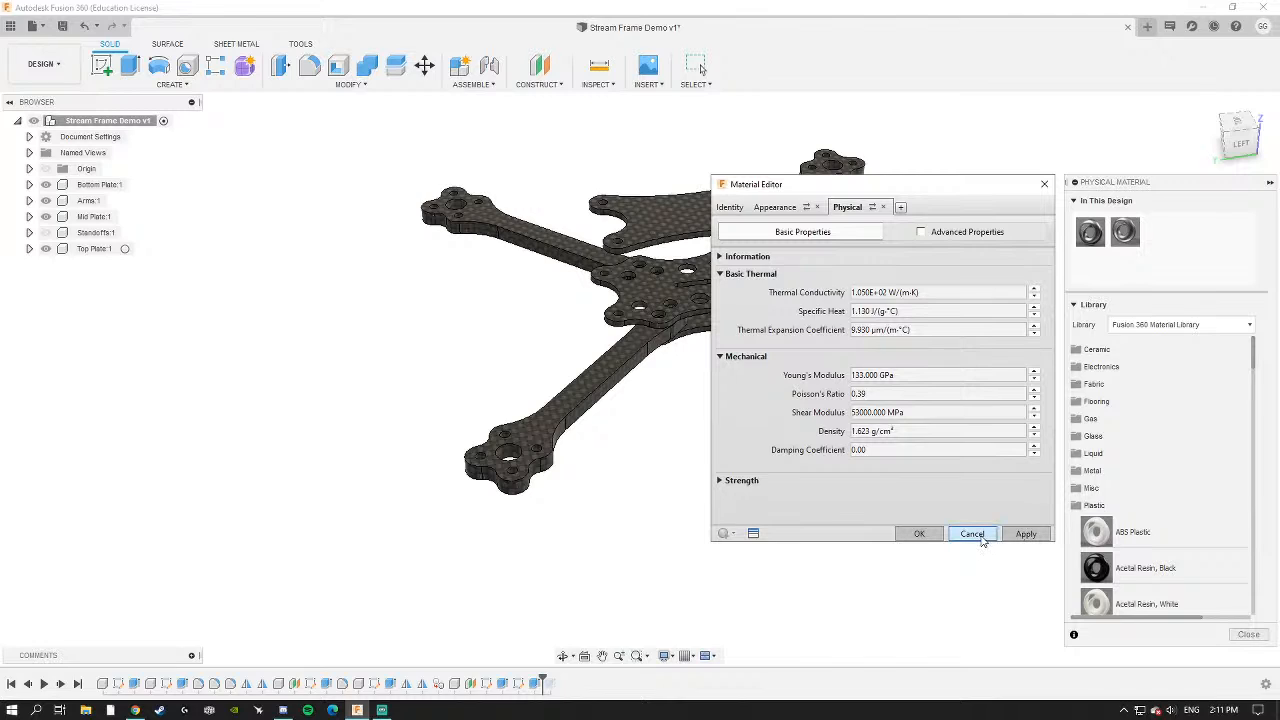
pyautogui.click(1044, 184)
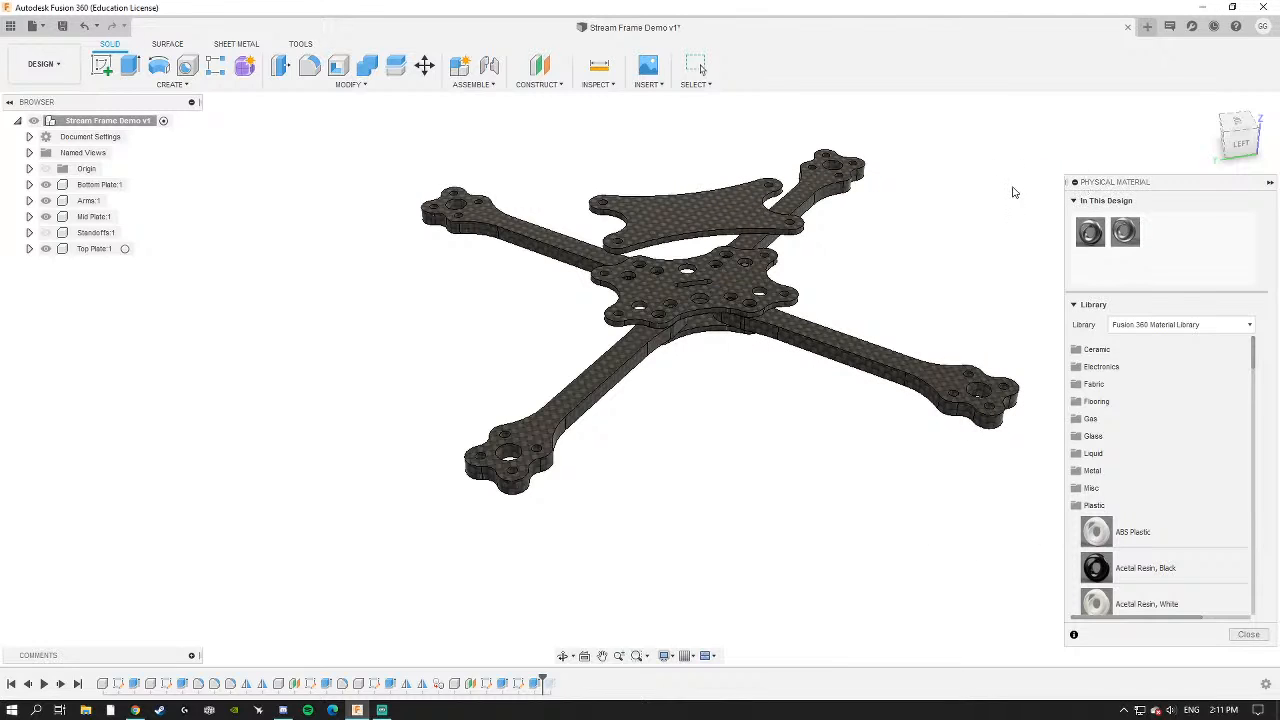
pyautogui.press('Escape')
# Check the mass of all the plates and arms with the edited CFRP density.
pyautogui.scroll(-3, 610, 284)
pyautogui.moveTo(611, 285); pyautogui.dragTo(643, 323, button='middle')
pyautogui.moveTo(440, 216); pyautogui.dragTo(971, 516)
pyautogui.scroll(2, 720, 400)
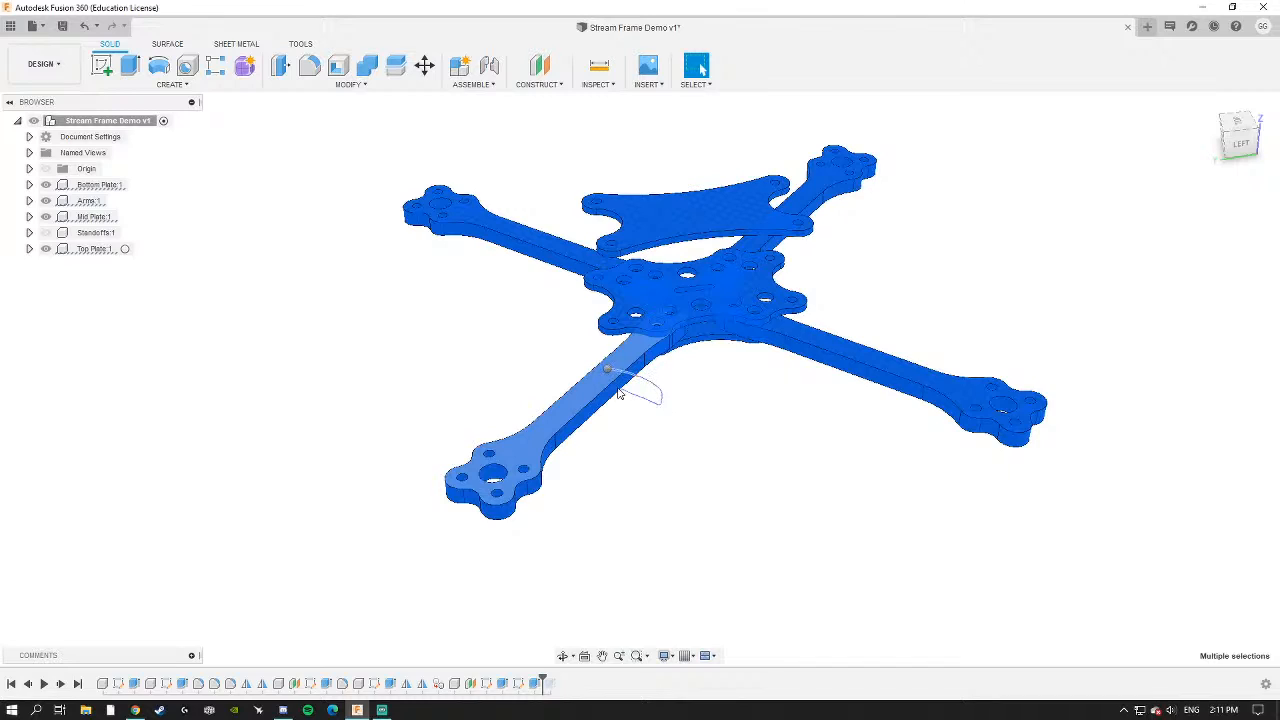
pyautogui.rightClick(609, 374)
pyautogui.click(576, 566)
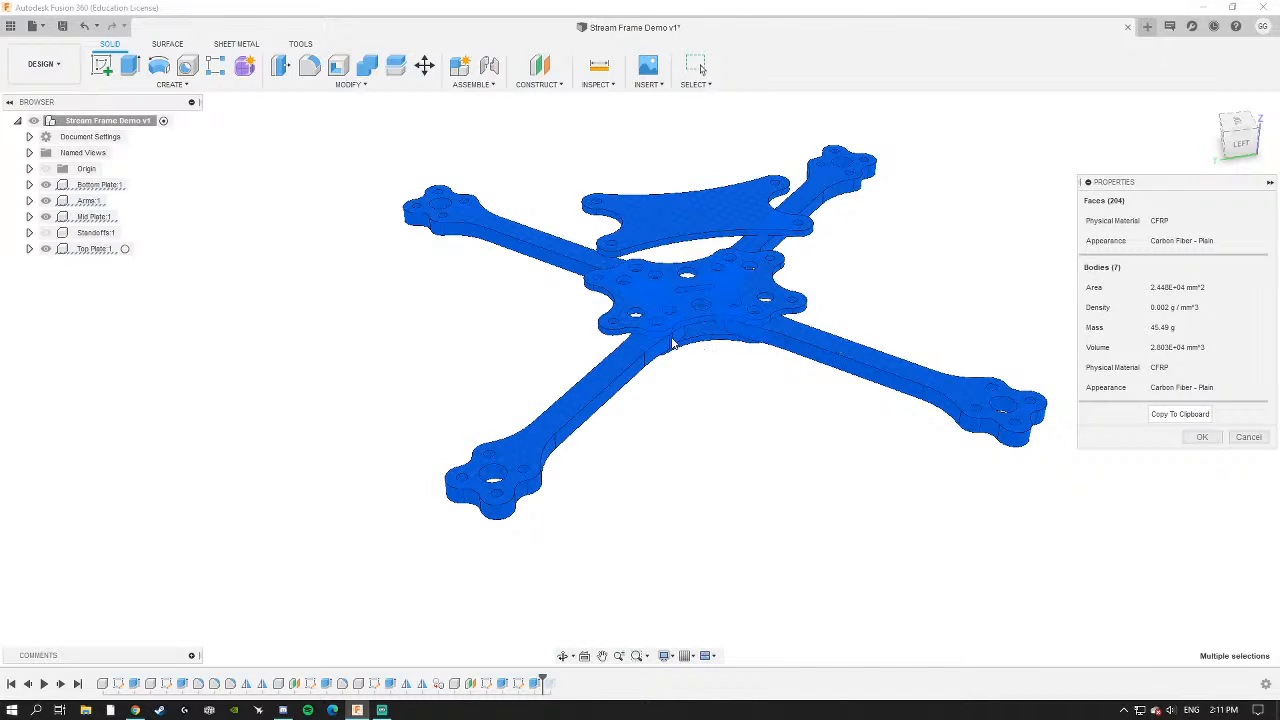
pyautogui.scroll(-3, 592, 345)
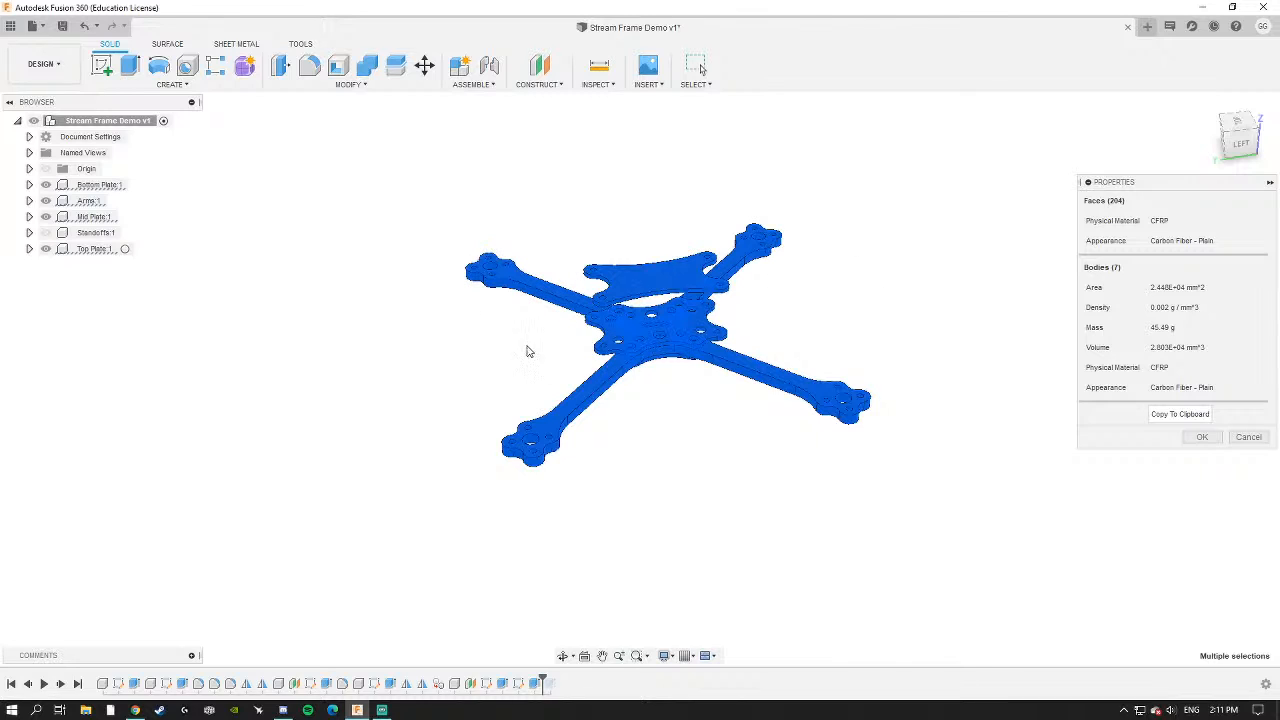
pyautogui.click(706, 463)
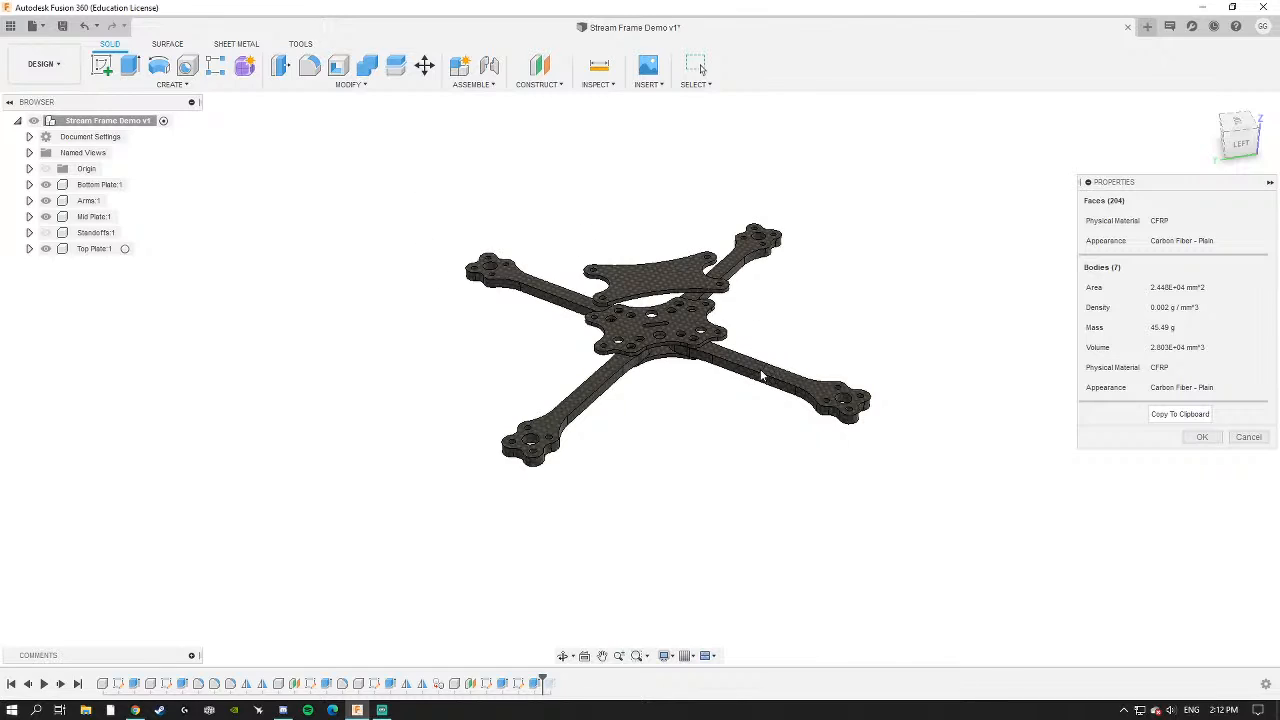
pyautogui.click(1200, 437)
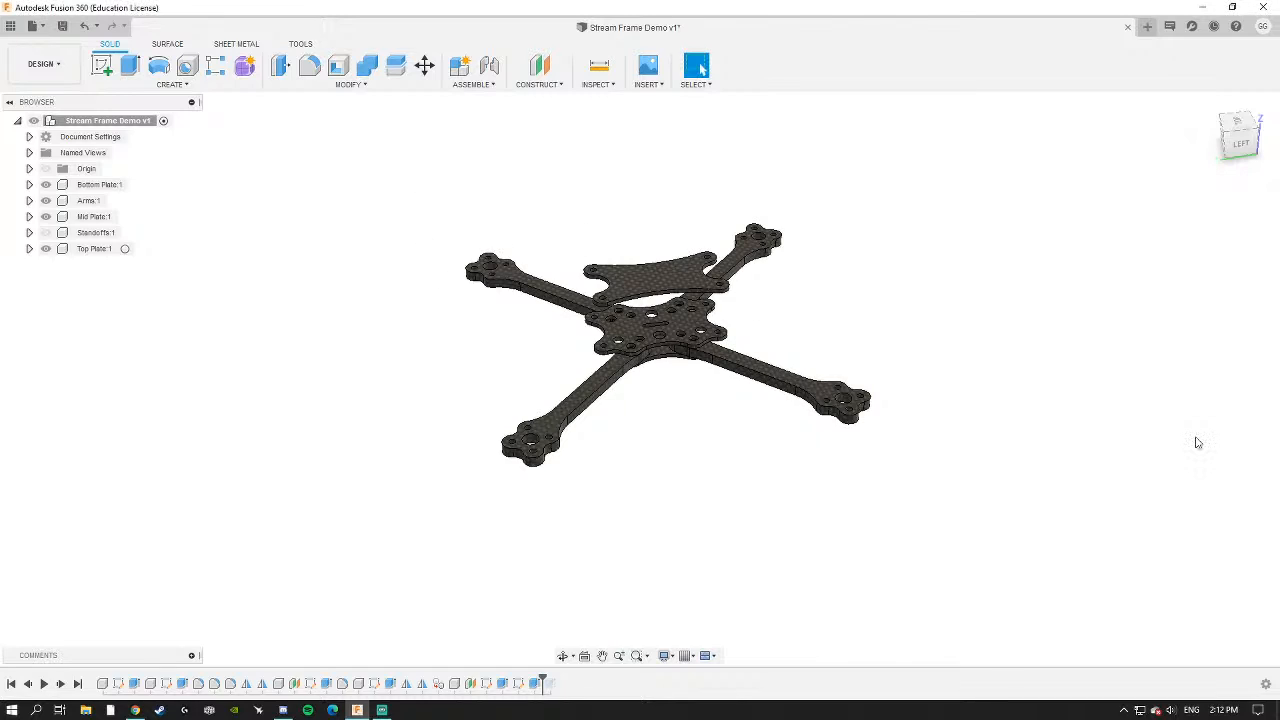
# Show the Standoffs component again and inspect the complete frame from several angles.
pyautogui.click(45, 232)
pyautogui.moveTo(532, 267)
pyautogui.keyDown('shift'); pyautogui.mouseDown(button='middle')
pyautogui.moveTo(480, 286)
pyautogui.moveTo(515, 261)
pyautogui.mouseUp(button='middle'); pyautogui.keyUp('shift')
pyautogui.scroll(3, 638, 302)
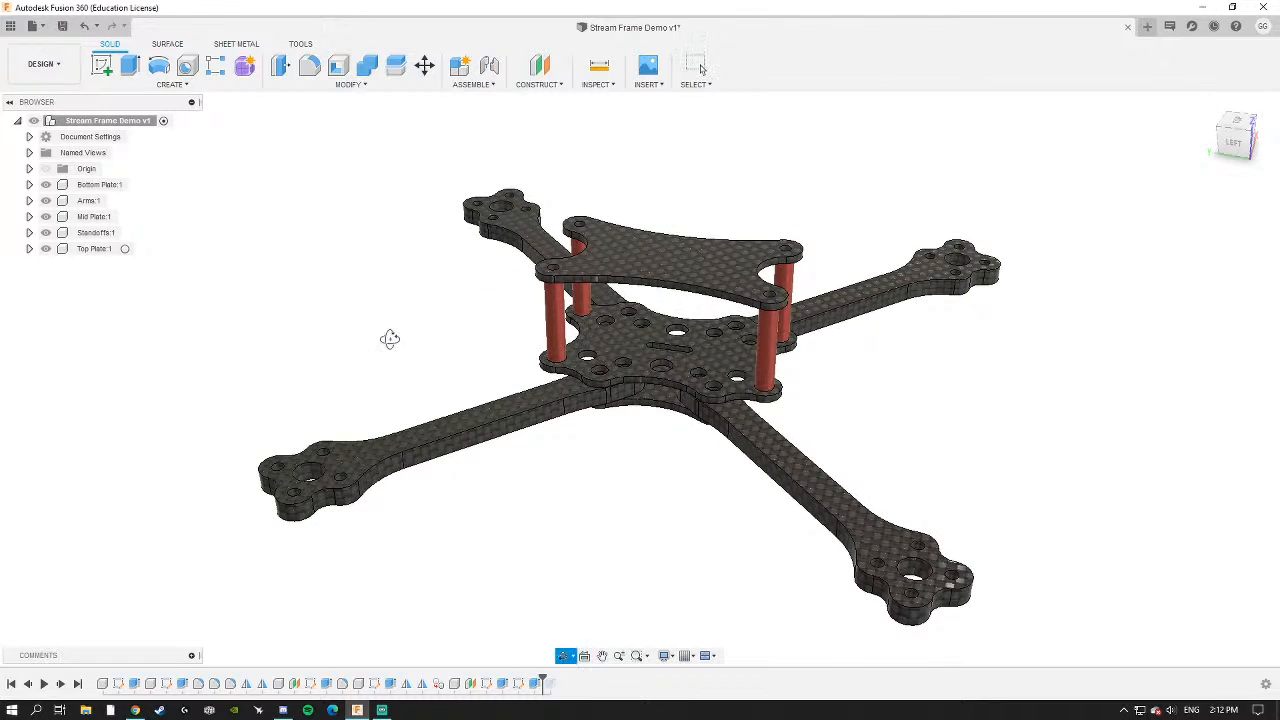
pyautogui.keyDown('shift'); pyautogui.moveTo(391, 340); pyautogui.dragTo(401, 347, button='middle'); pyautogui.keyUp('shift')
pyautogui.scroll(-3, 401, 347)
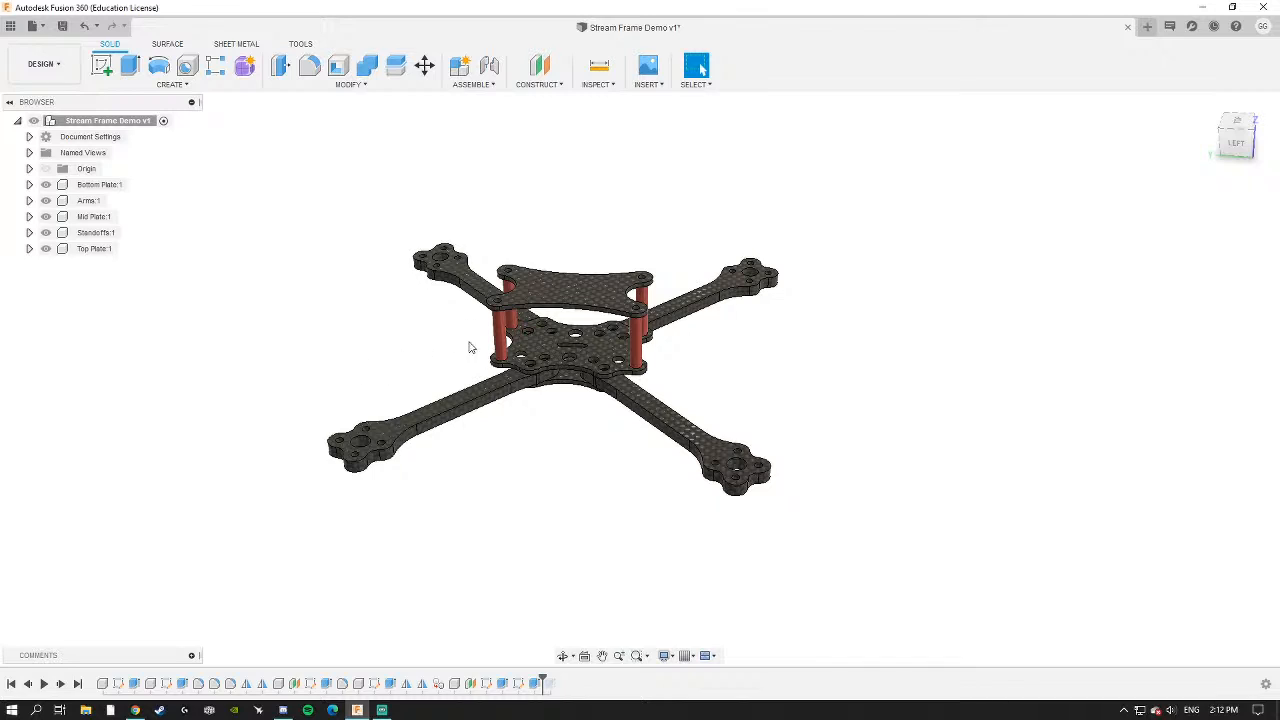
pyautogui.keyDown('shift'); pyautogui.moveTo(455, 347); pyautogui.dragTo(414, 369, button='middle'); pyautogui.keyUp('shift')
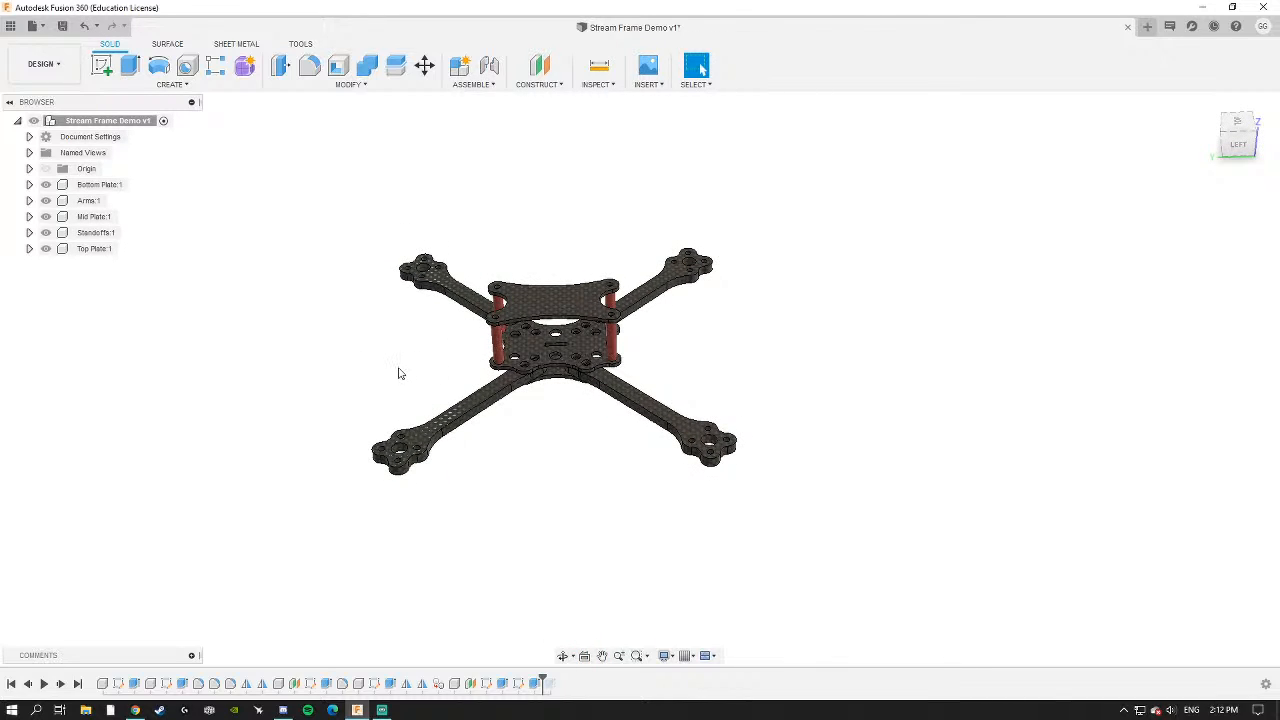
pyautogui.keyDown('shift'); pyautogui.moveTo(354, 384); pyautogui.dragTo(446, 368, button='middle'); pyautogui.keyUp('shift')
pyautogui.scroll(4, 566, 376)
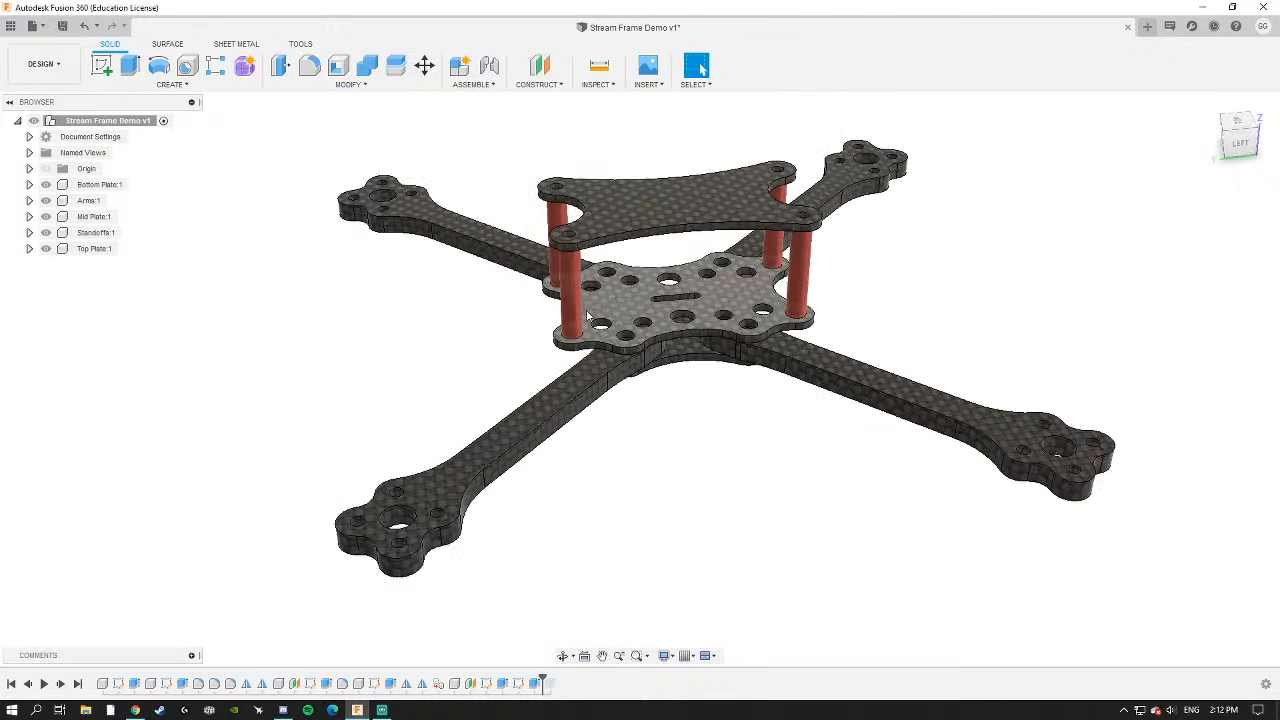
# Insert the Runcam Racer Nano camera from the Random project folder into the frame design.
pyautogui.click(11, 26)
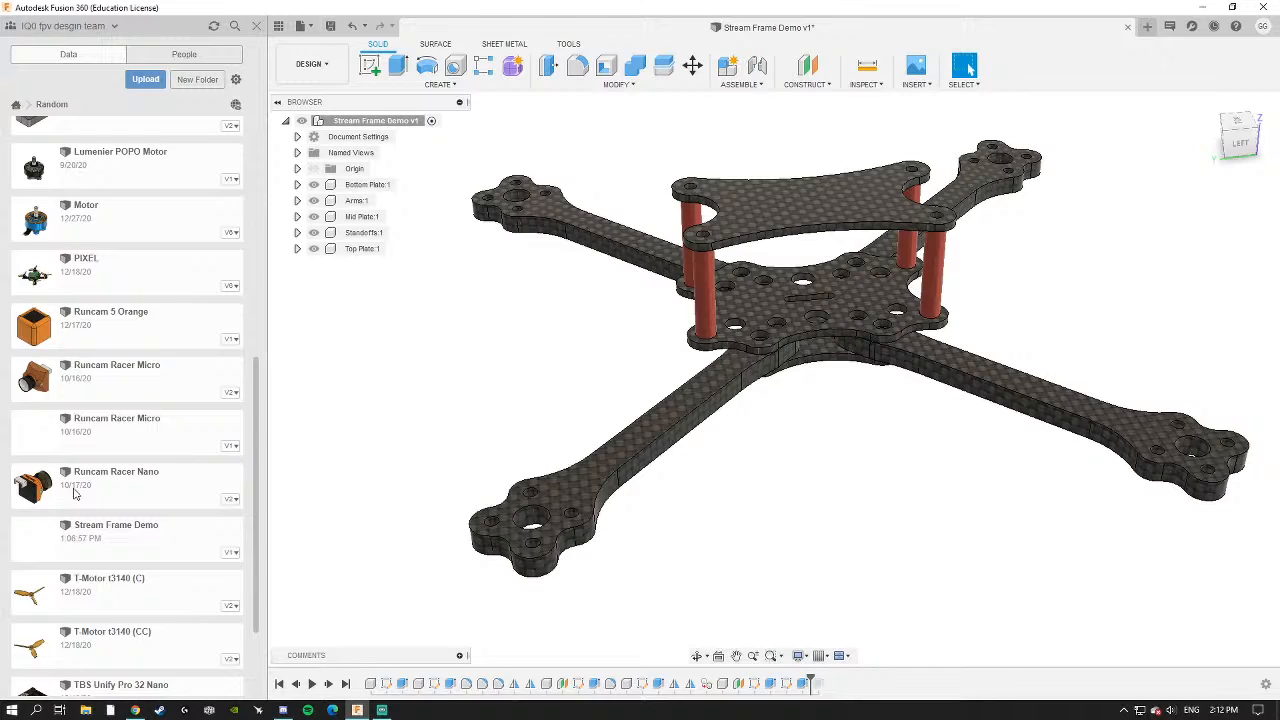
pyautogui.moveTo(75, 492); pyautogui.dragTo(400, 404)
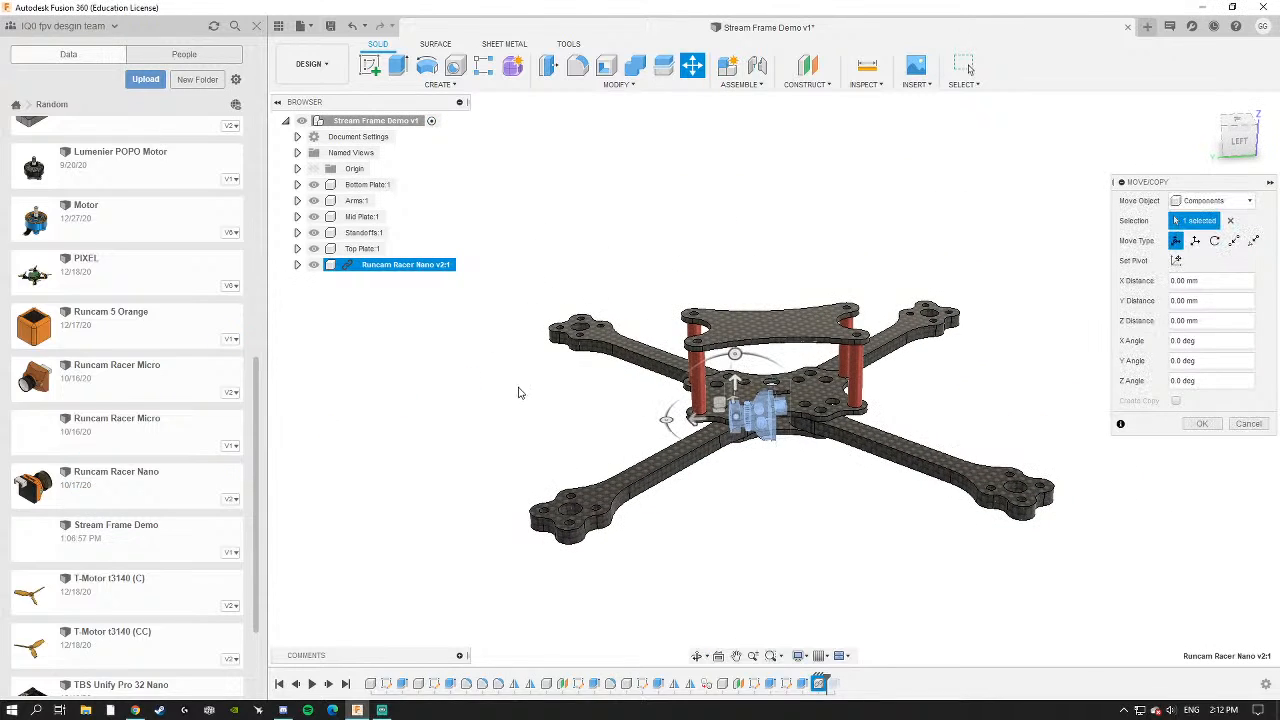
# Tilt the inserted Runcam camera 45° about X and move it about 30.5 mm in Y and 4.5 mm in Z, between the end standoffs.
pyautogui.click(1239, 141)
pyautogui.moveTo(735, 350); pyautogui.dragTo(797, 364)
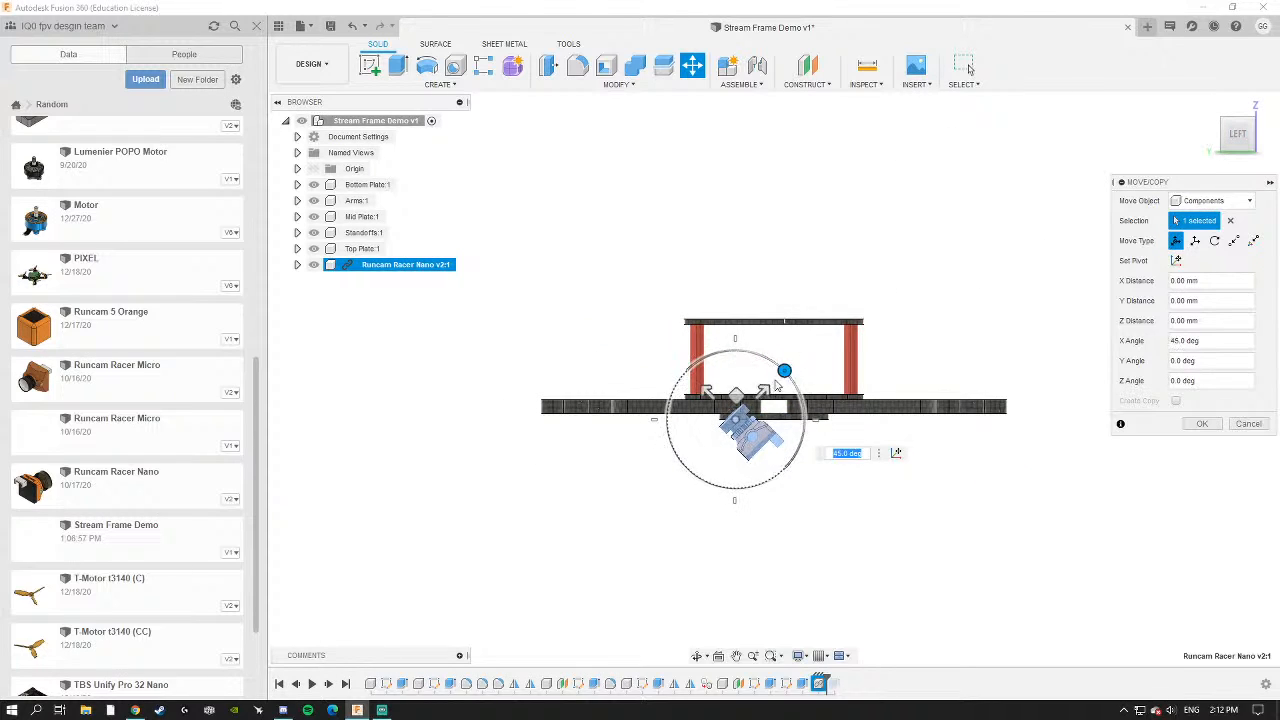
pyautogui.moveTo(735, 395); pyautogui.dragTo(684, 326)
pyautogui.scroll(5, 696, 371)
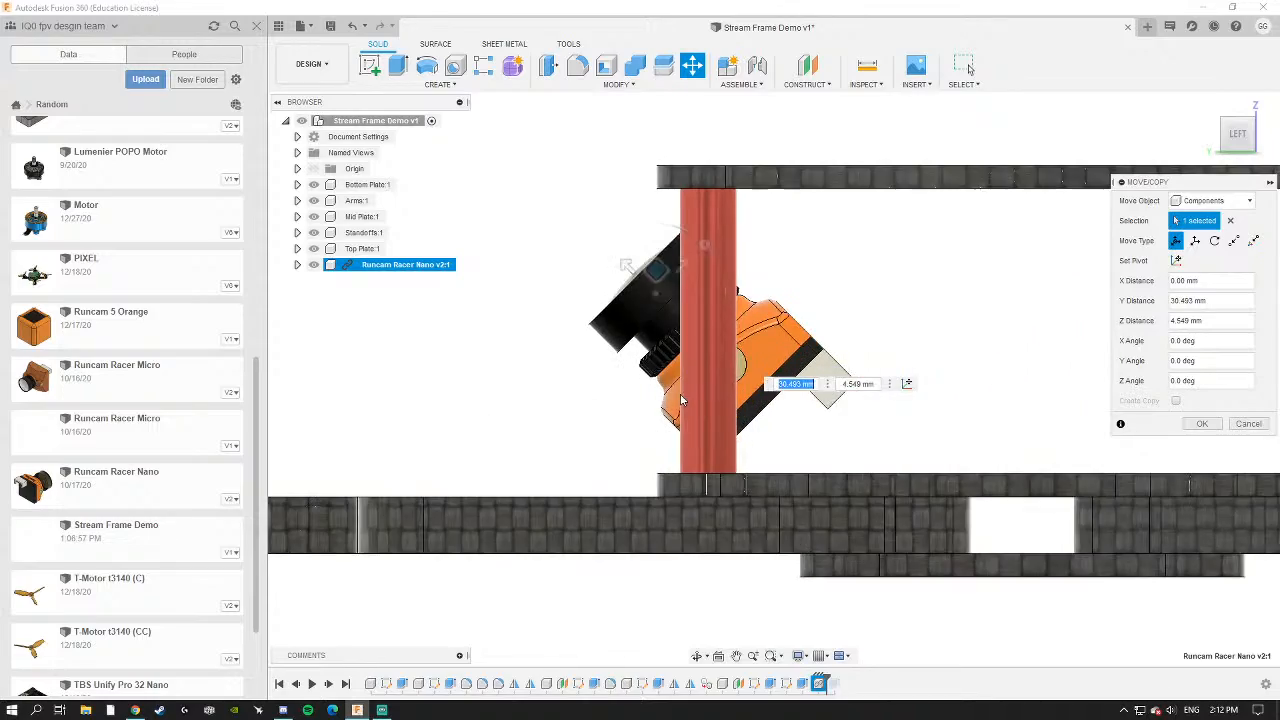
# Reposition the camera just beneath the top plate, at a total offset of about 33.2 mm in Y and 7.6 mm in Z.
pyautogui.keyDown('shift'); pyautogui.moveTo(682, 396); pyautogui.dragTo(706, 378, button='middle'); pyautogui.keyUp('shift')
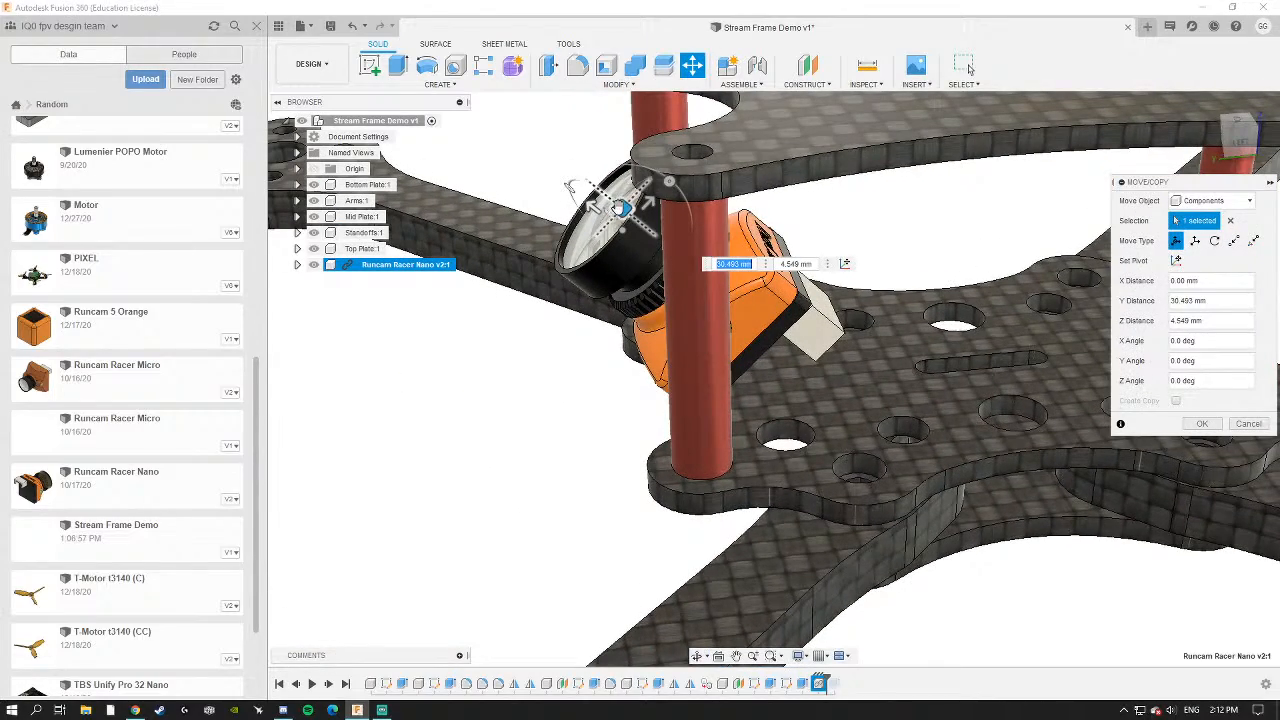
pyautogui.moveTo(619, 206); pyautogui.dragTo(621, 145)
pyautogui.scroll(-3, 621, 147)
pyautogui.moveTo(624, 149); pyautogui.dragTo(622, 298, button='middle')
pyautogui.click(1239, 142)
pyautogui.scroll(3, 622, 298)
pyautogui.scroll(1, 610, 298)
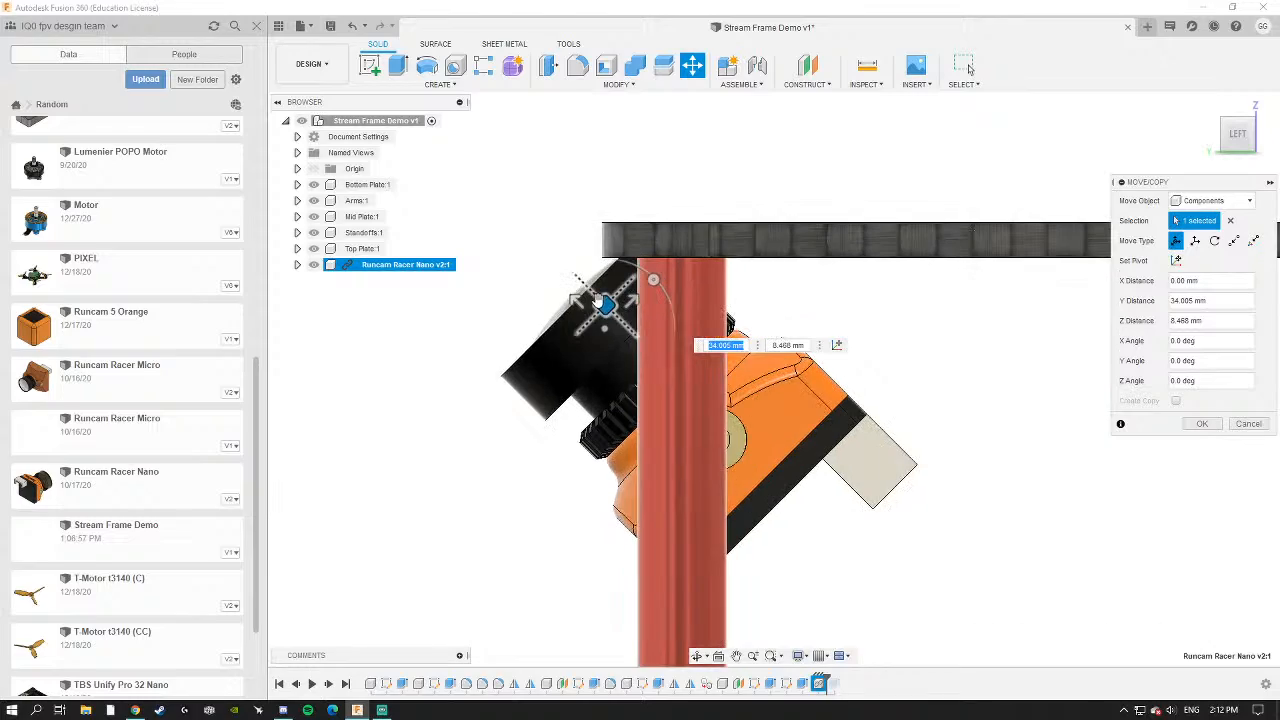
pyautogui.moveTo(592, 290); pyautogui.dragTo(606, 322)
# Shift the camera slightly farther out past the standoffs and apply the move.
pyautogui.scroll(-5, 658, 390)
pyautogui.moveTo(740, 435)
pyautogui.keyDown('shift'); pyautogui.mouseDown(button='middle')
pyautogui.moveTo(840, 460)
pyautogui.moveTo(880, 545)
pyautogui.moveTo(805, 565)
pyautogui.moveTo(775, 482)
pyautogui.moveTo(756, 452)
pyautogui.moveTo(743, 458)
pyautogui.mouseUp(button='middle'); pyautogui.keyUp('shift')
pyautogui.scroll(-3, 743, 458)
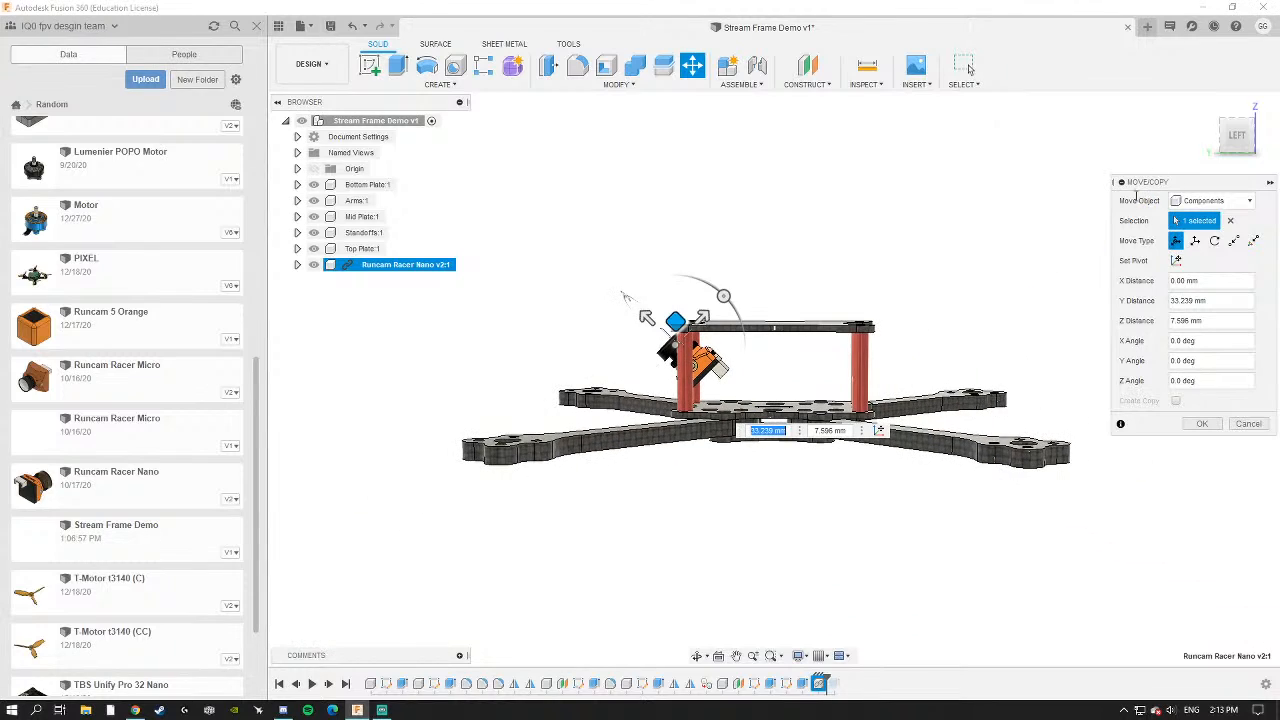
pyautogui.click(1237, 135)
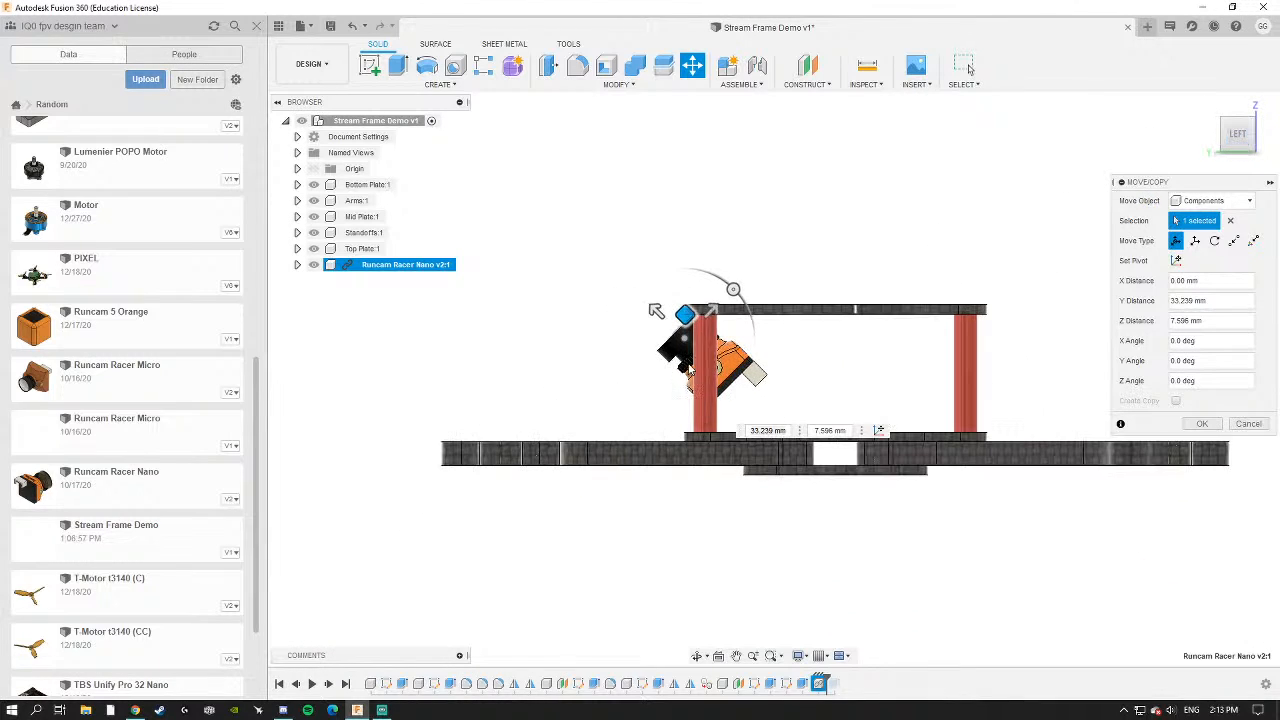
pyautogui.moveTo(685, 316); pyautogui.dragTo(660, 321)
pyautogui.click(1203, 423)
pyautogui.keyDown('shift'); pyautogui.moveTo(835, 390); pyautogui.dragTo(779, 422, button='middle'); pyautogui.keyUp('shift')
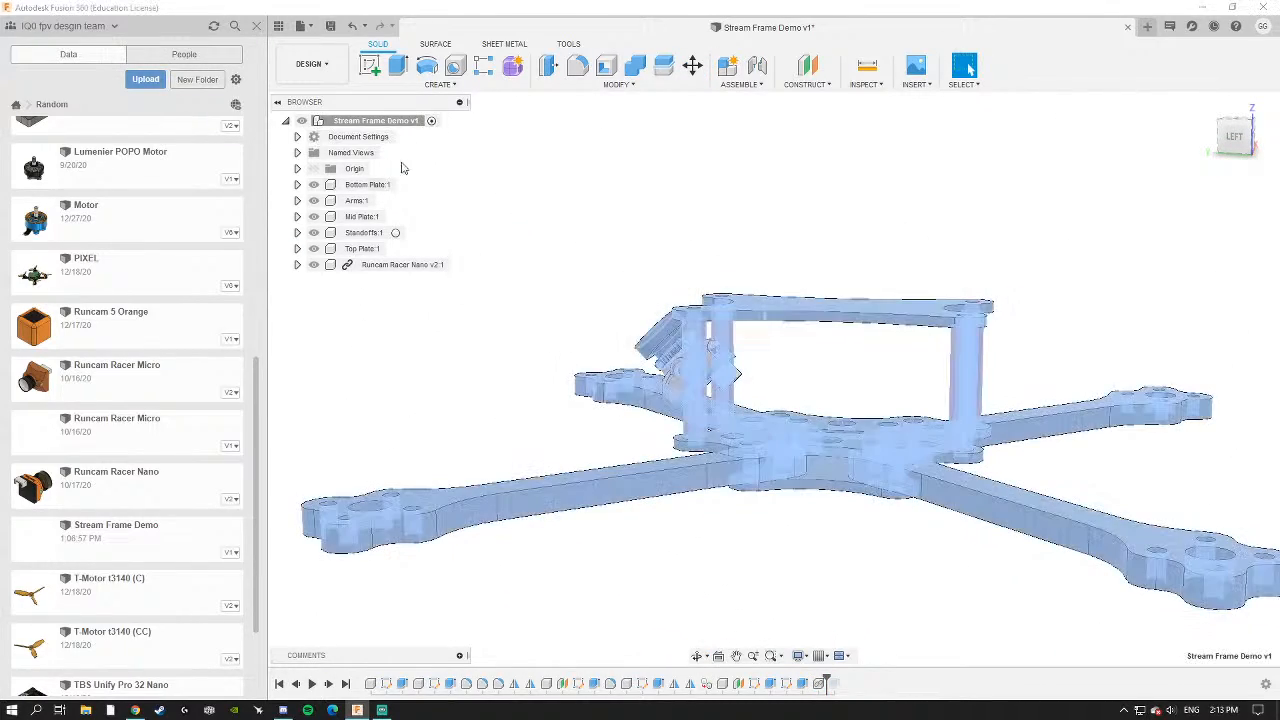
# Insert the Tmotor 20x20 Stack from the Random folder and raise it 9 mm in Z to rest on the mid plate.
pyautogui.scroll(-3, 118, 424)
pyautogui.moveTo(117, 614); pyautogui.dragTo(450, 390)
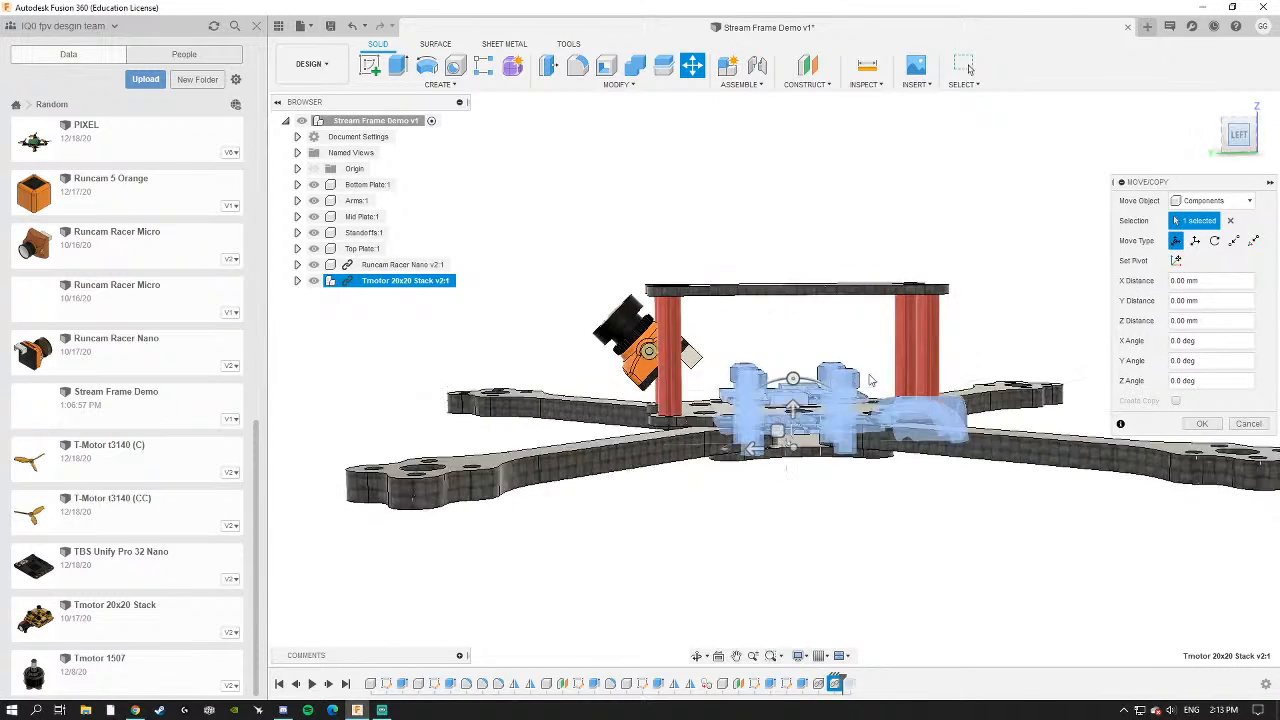
pyautogui.moveTo(792, 410); pyautogui.dragTo(816, 372)
pyautogui.scroll(3, 749, 397)
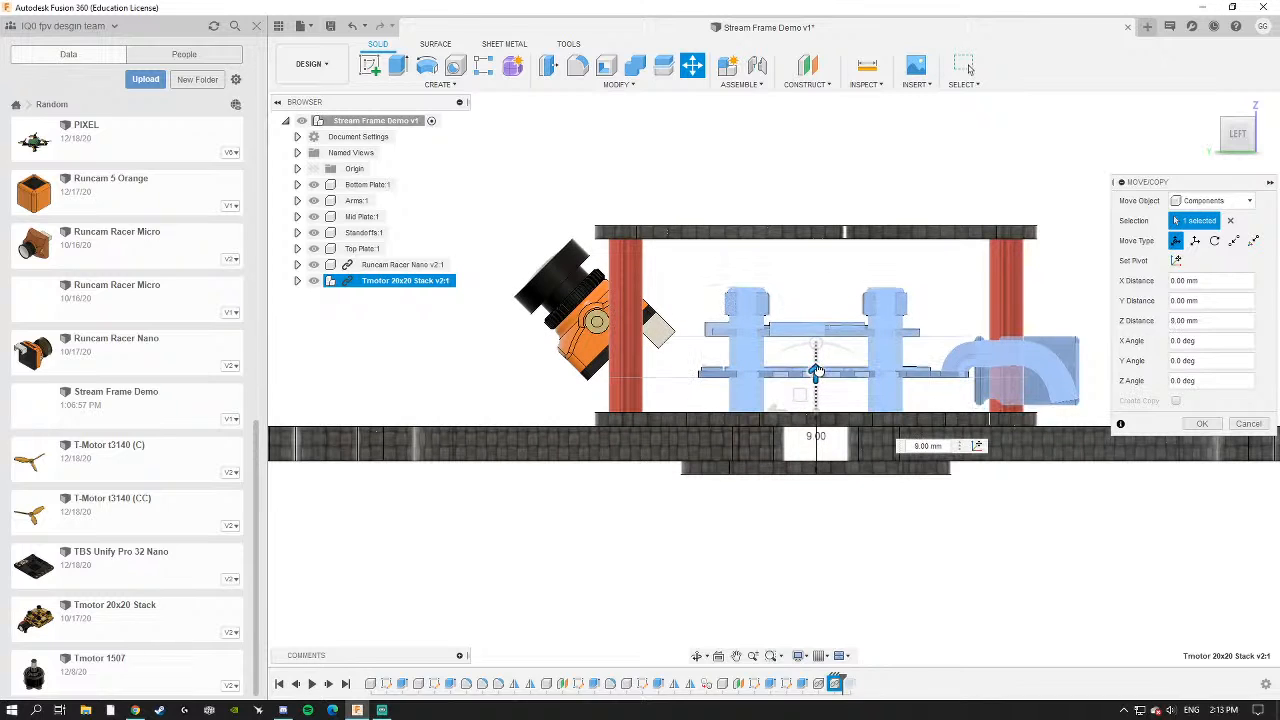
pyautogui.scroll(3, 816, 372)
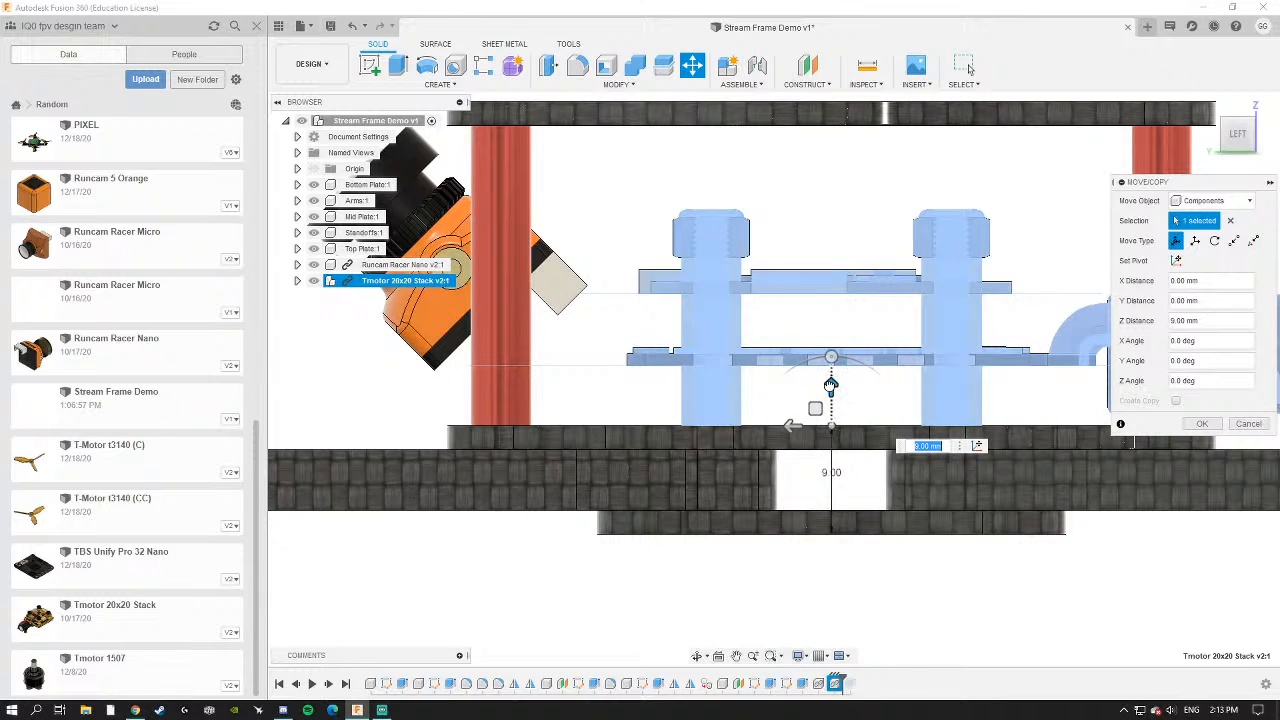
pyautogui.scroll(5, 690, 430)
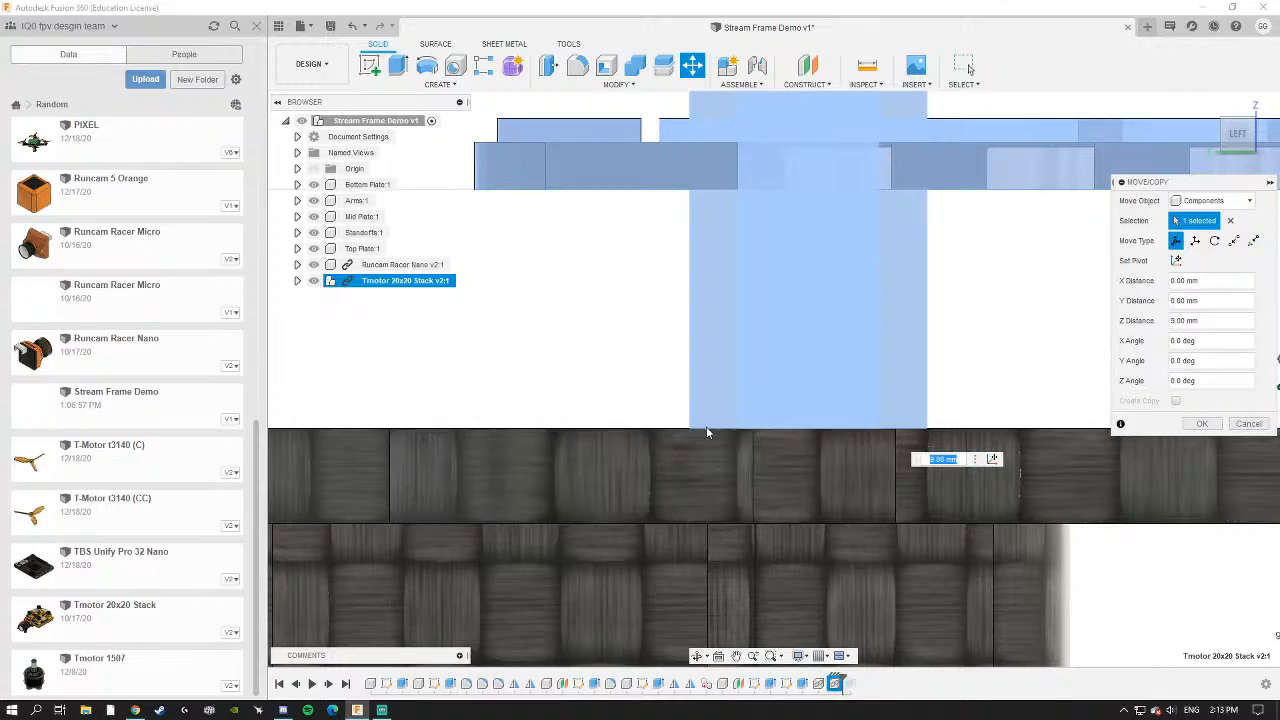
pyautogui.scroll(-4, 689, 437)
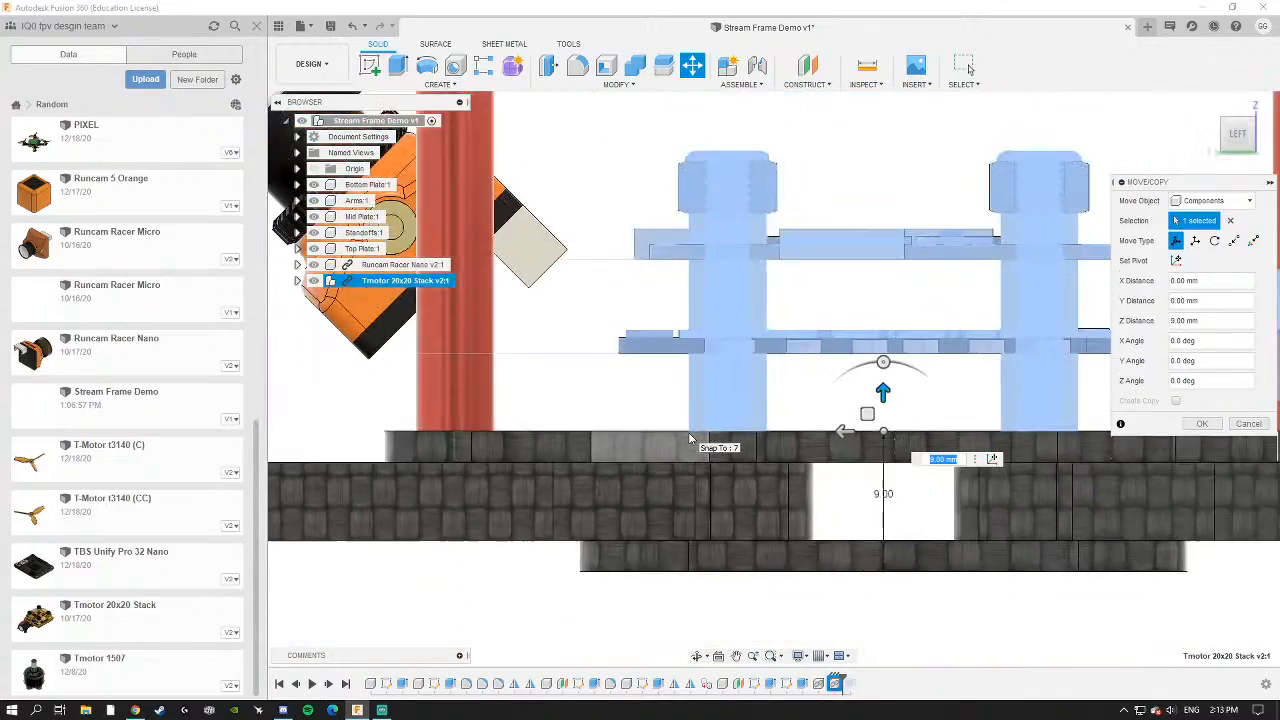
pyautogui.click(1202, 424)
# Inspect from several angles how the camera and the 20x20 stack fit between the plates.
pyautogui.keyDown('shift'); pyautogui.moveTo(945, 415); pyautogui.dragTo(764, 464, button='middle'); pyautogui.keyUp('shift')
pyautogui.scroll(-3, 840, 460)
pyautogui.scroll(5, 764, 464)
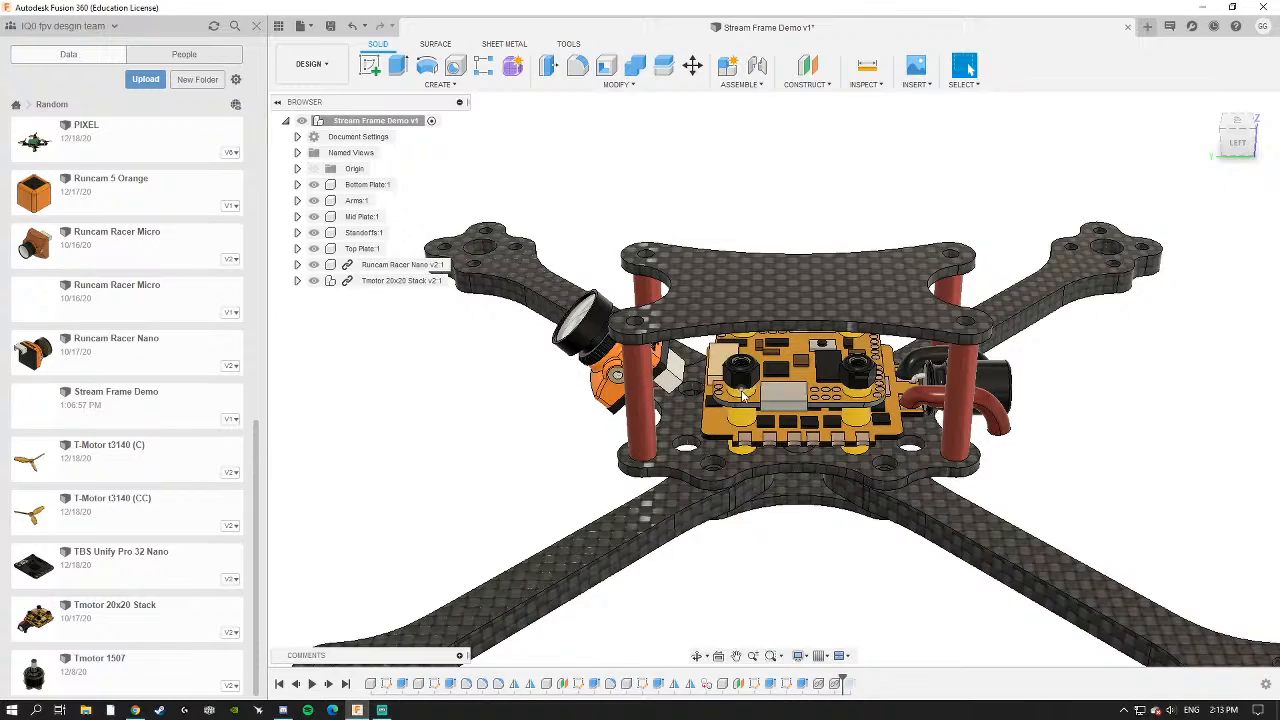
pyautogui.keyDown('shift'); pyautogui.moveTo(742, 396); pyautogui.dragTo(702, 348, button='middle'); pyautogui.keyUp('shift')
pyautogui.scroll(-3, 744, 402)
pyautogui.scroll(3, 738, 420)
pyautogui.scroll(2, 702, 348)
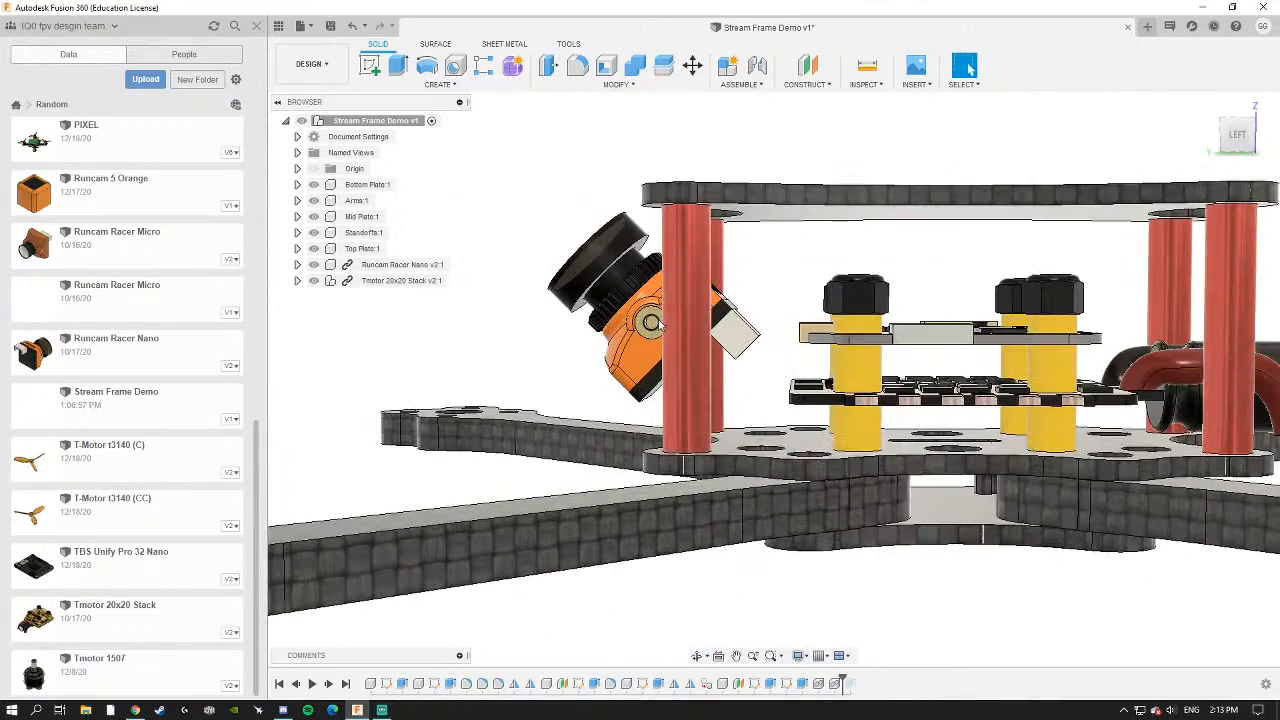
# Look over the linked camera component's options, and examine the assembled frame from above and from the side.
pyautogui.rightClick(345, 265)
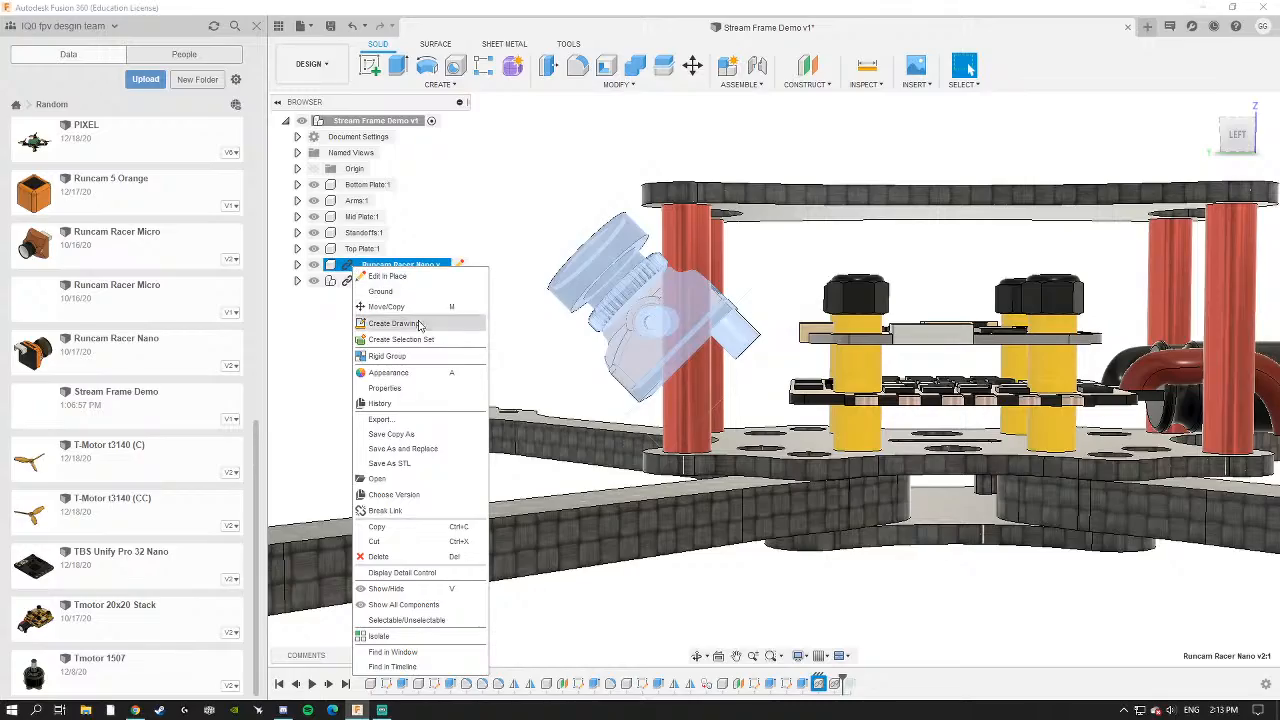
pyautogui.click(832, 256)
pyautogui.keyDown('shift'); pyautogui.moveTo(832, 256); pyautogui.dragTo(622, 452, button='middle'); pyautogui.keyUp('shift')
pyautogui.click(636, 453)
pyautogui.scroll(-1, 577, 346)
pyautogui.scroll(-2, 609, 362)
pyautogui.scroll(-3, 608, 370)
pyautogui.click(965, 66)
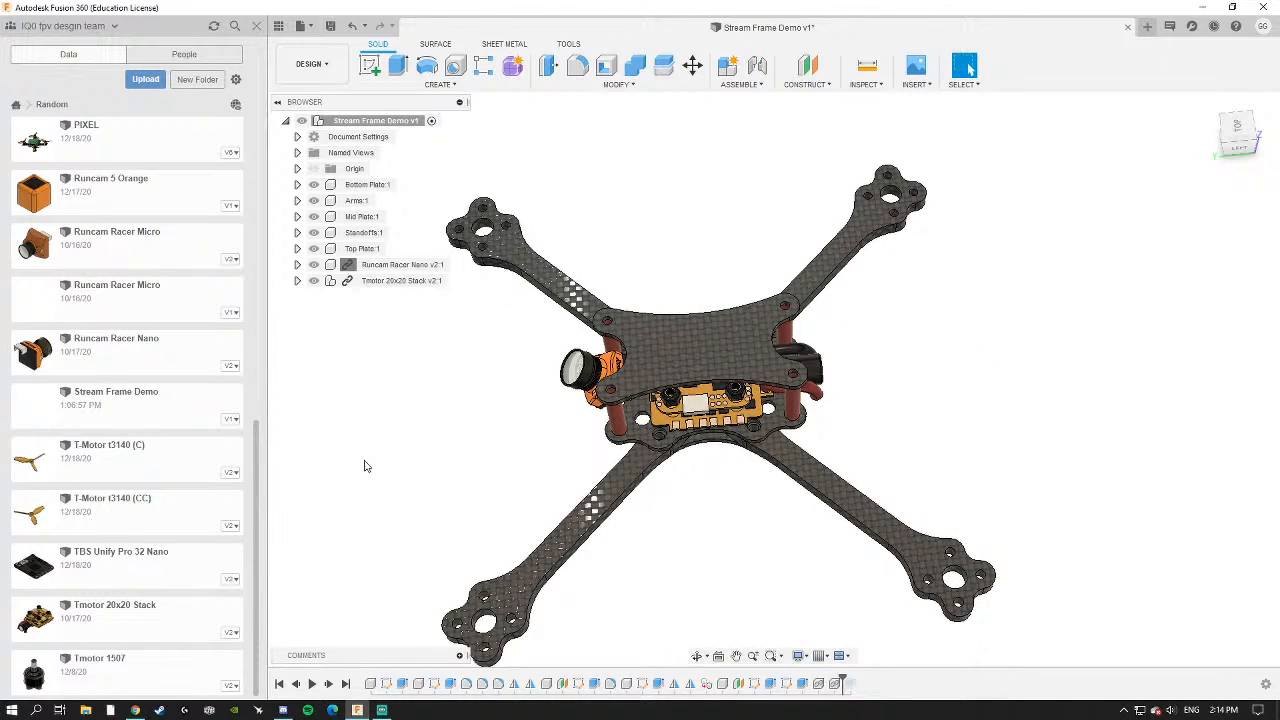
pyautogui.keyDown('shift'); pyautogui.moveTo(709, 472); pyautogui.dragTo(652, 430, button='middle'); pyautogui.keyUp('shift')
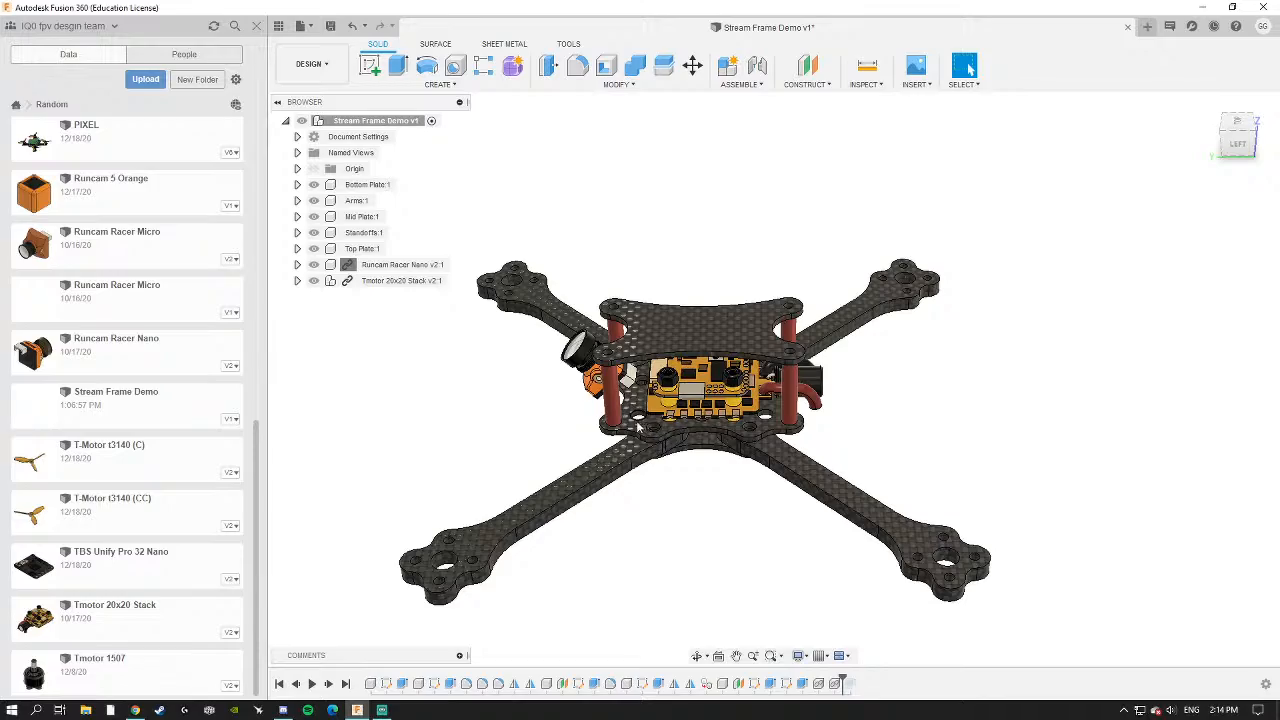
pyautogui.scroll(3, 656, 376)
pyautogui.keyDown('shift'); pyautogui.moveTo(632, 462); pyautogui.dragTo(636, 432, button='middle'); pyautogui.keyUp('shift')
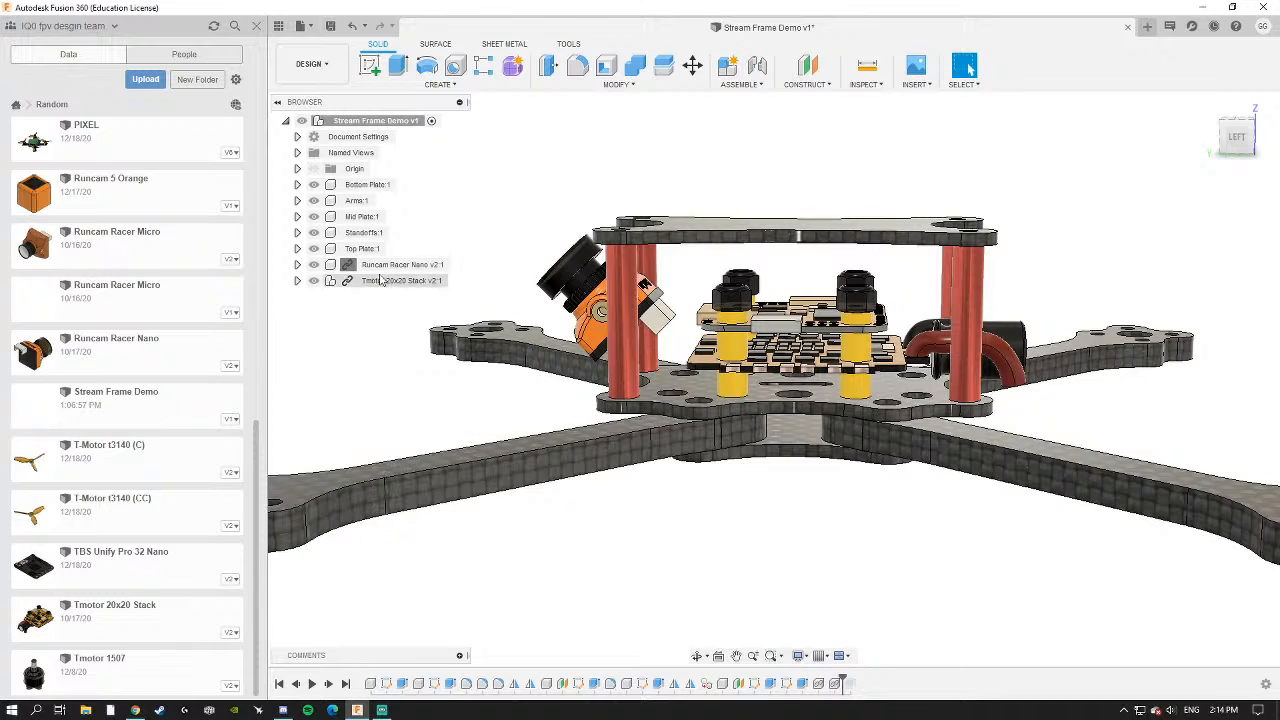
pyautogui.keyDown('shift'); pyautogui.moveTo(476, 315); pyautogui.dragTo(507, 343, button='middle'); pyautogui.keyUp('shift')
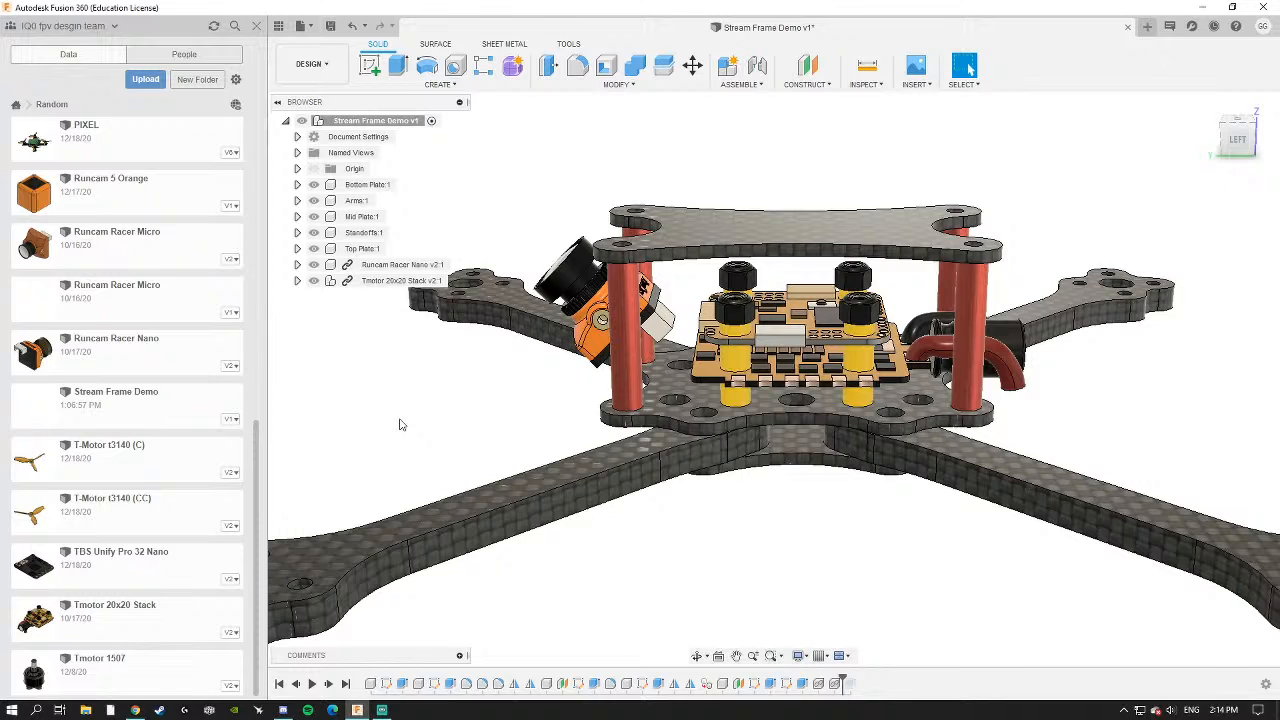
# Close the project data panel and frame the complete drone assembly in the view.
pyautogui.click(257, 26)
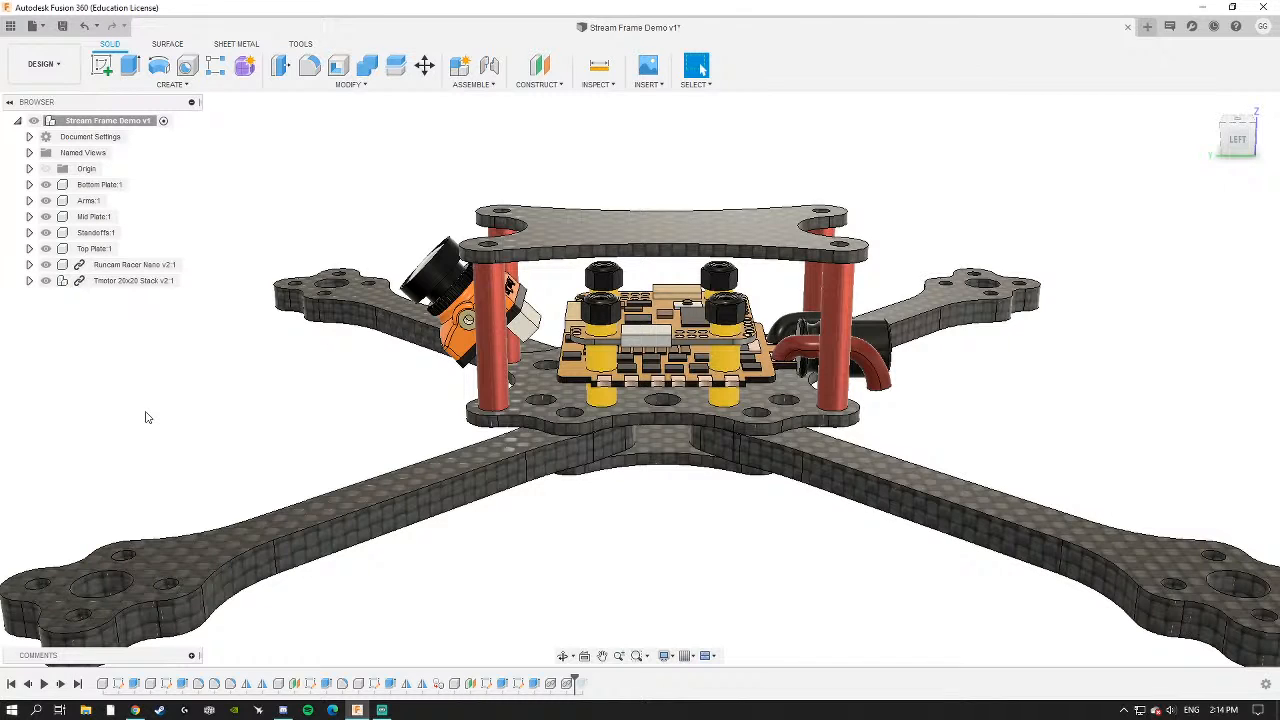
pyautogui.keyDown('shift'); pyautogui.moveTo(206, 412); pyautogui.dragTo(214, 423, button='middle'); pyautogui.keyUp('shift')
pyautogui.scroll(-3, 266, 423)
pyautogui.keyDown('shift'); pyautogui.moveTo(394, 443); pyautogui.dragTo(408, 448, button='middle'); pyautogui.keyUp('shift')
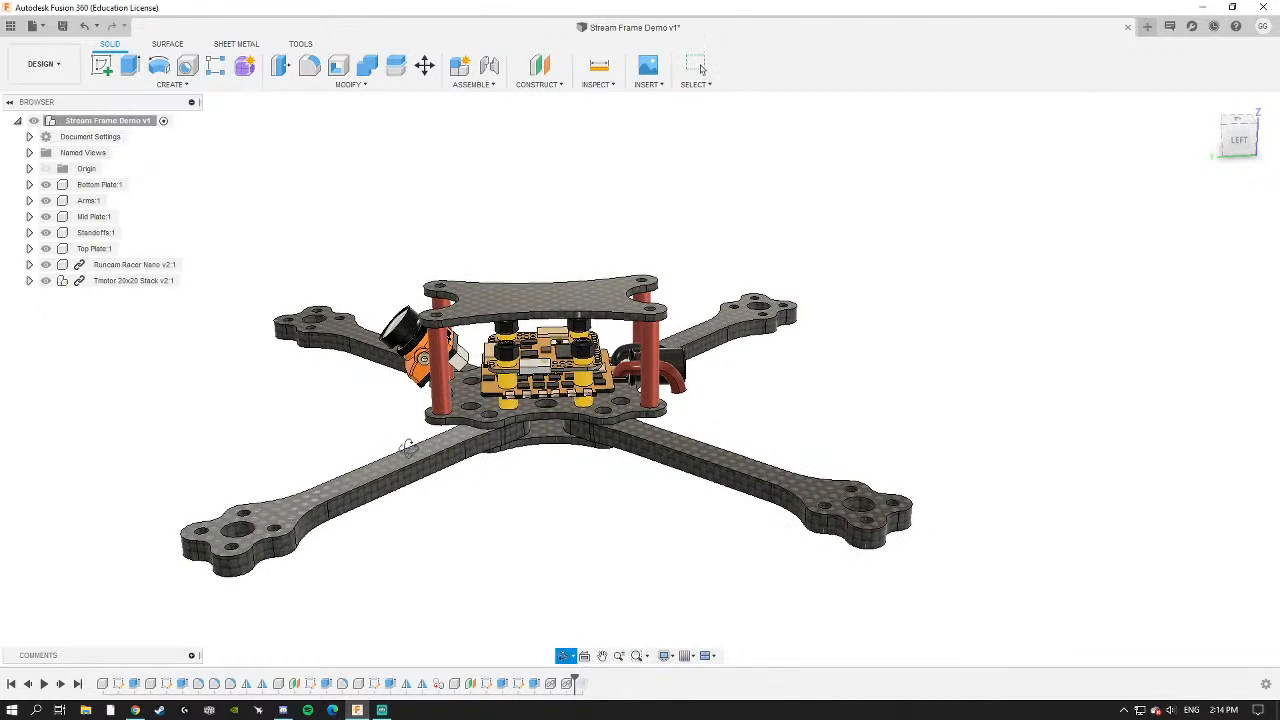
pyautogui.moveTo(549, 171); pyautogui.dragTo(586, 166, button='middle')
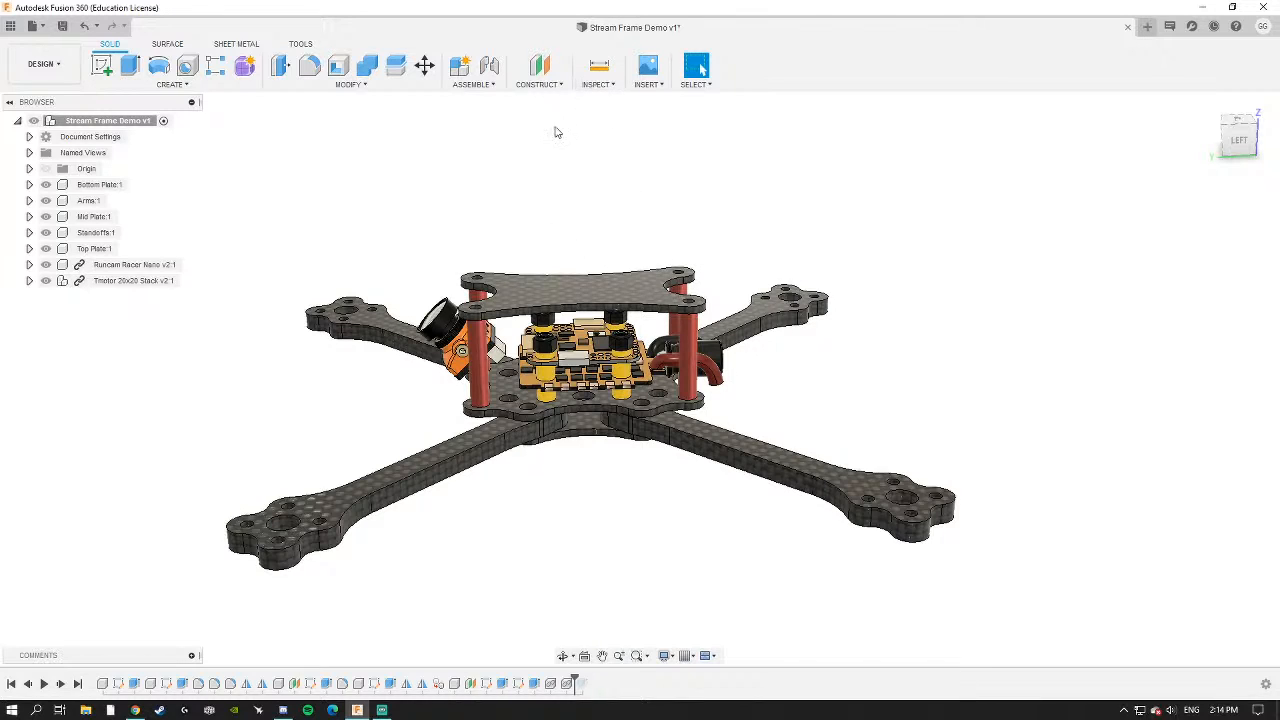
pyautogui.click(647, 84)
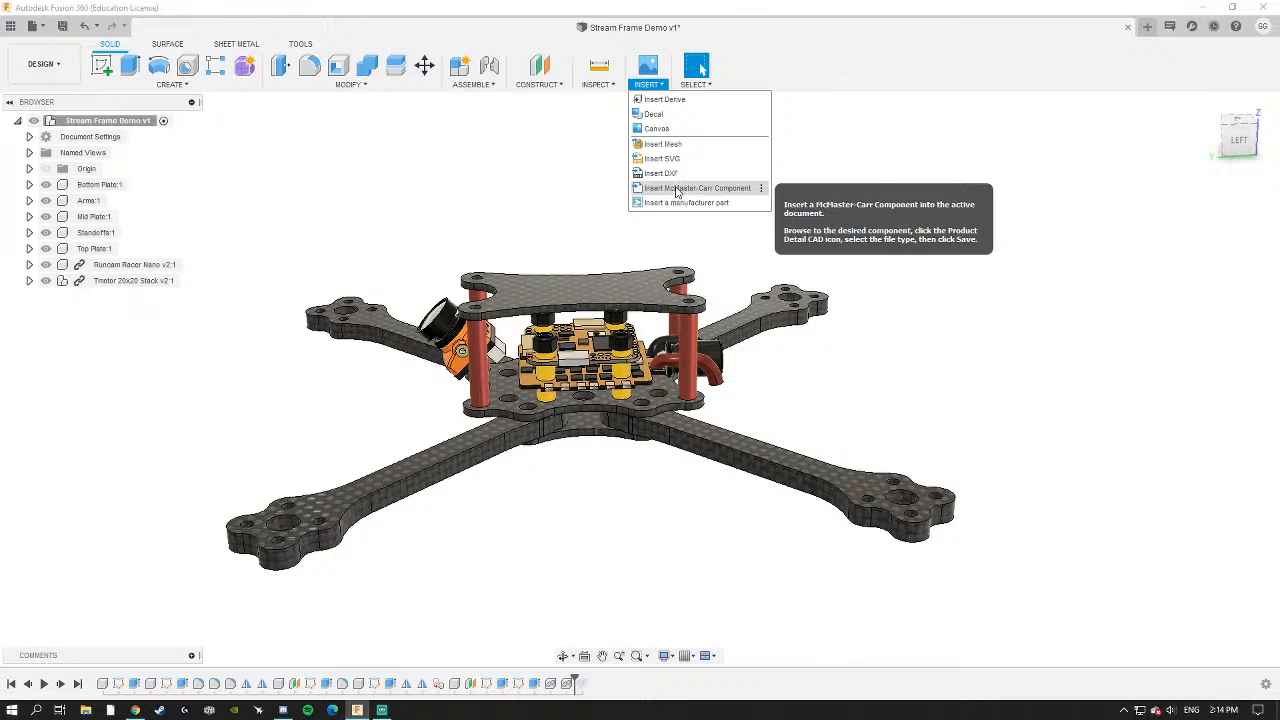
pyautogui.click(671, 193)
pyautogui.press('Escape')
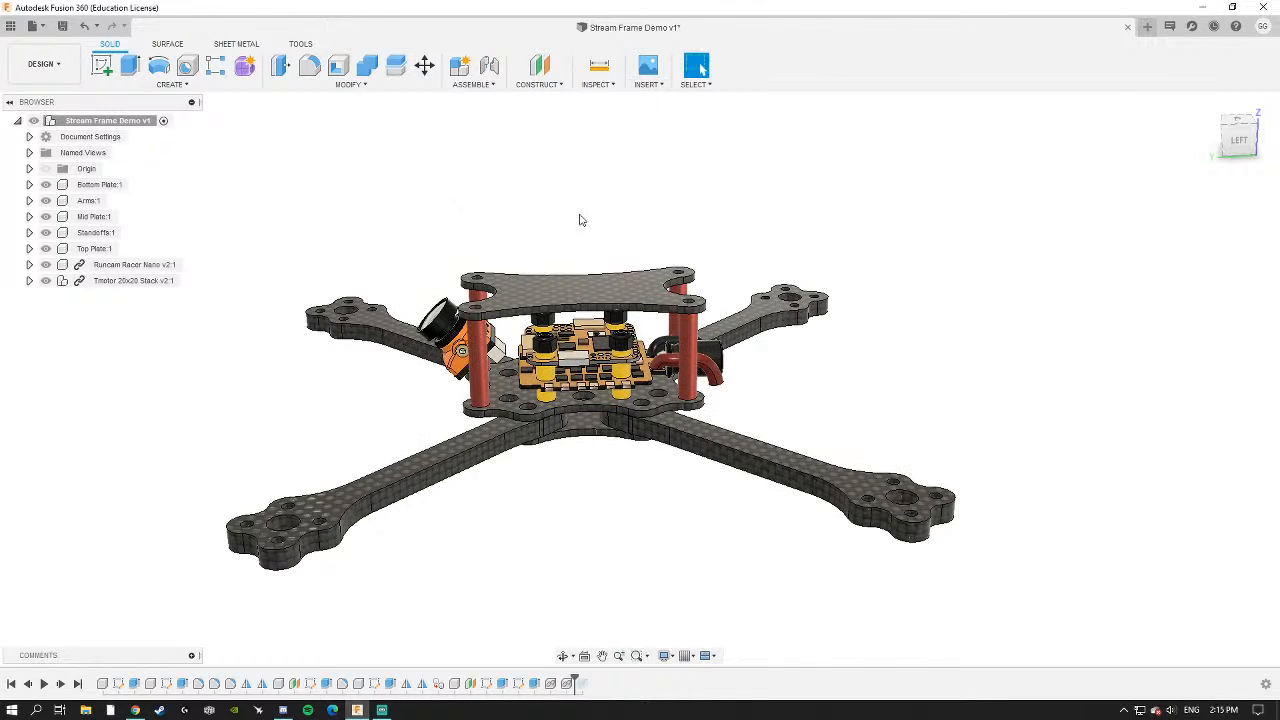
# Start inserting a McMaster-Carr component and browse Screws & Bolts to Hex Drive Rounded Head Screws.
pyautogui.click(647, 88)
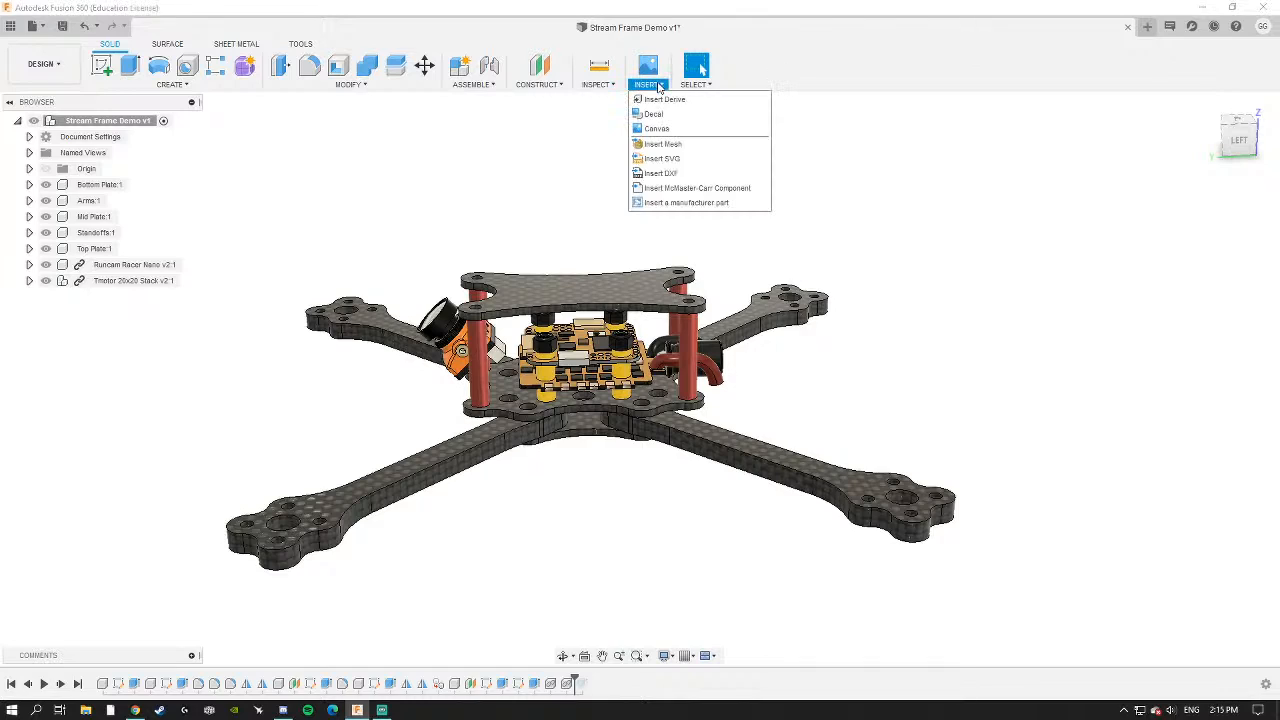
pyautogui.click(706, 191)
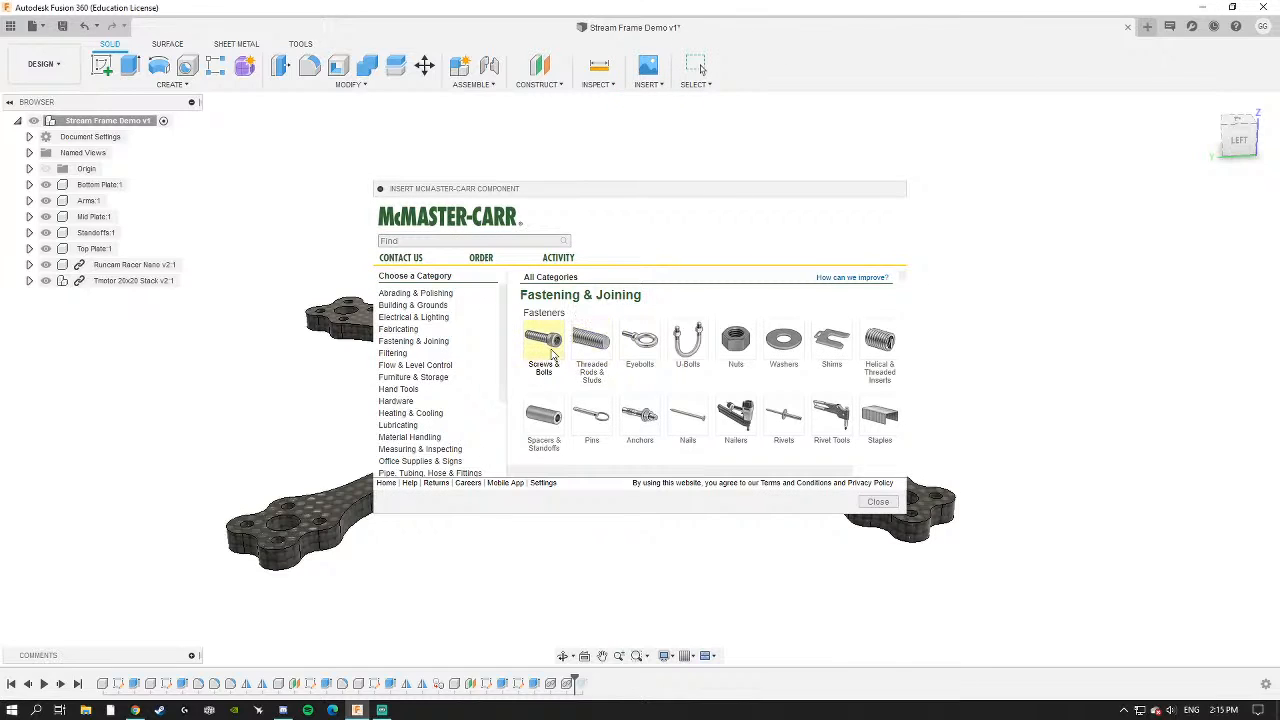
pyautogui.click(548, 346)
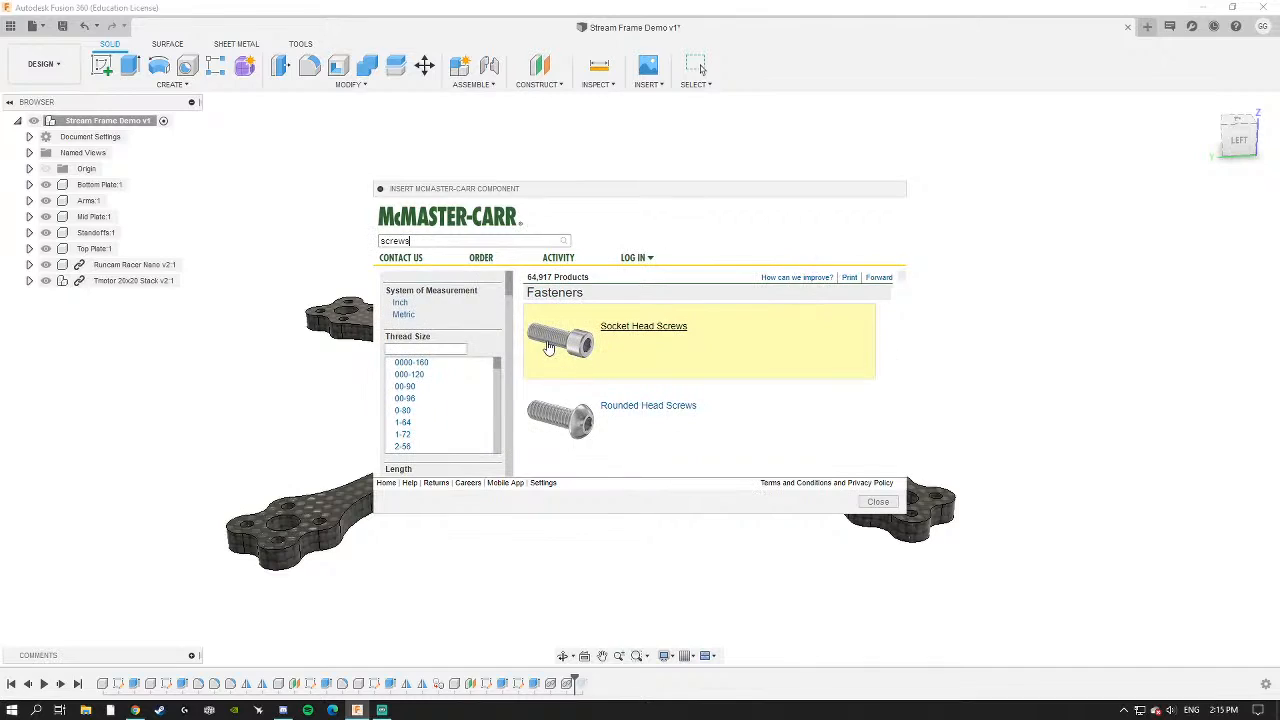
pyautogui.click(620, 405)
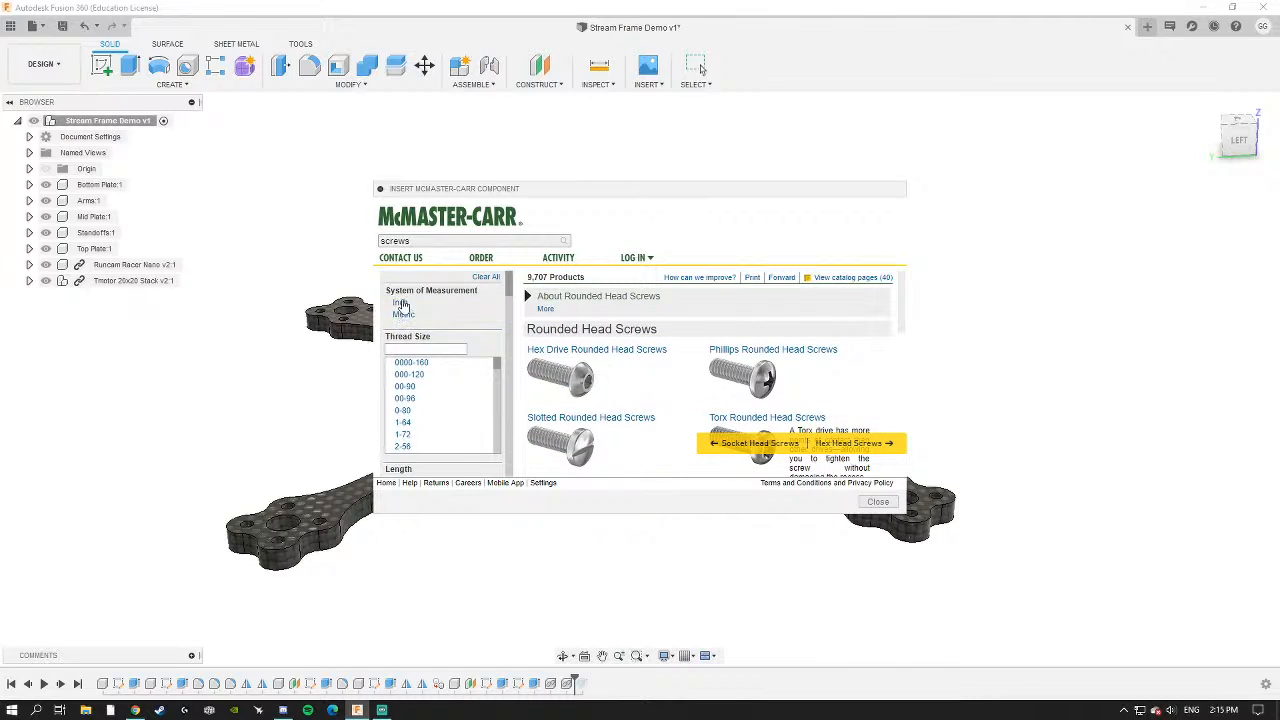
pyautogui.scroll(-1, 630, 402)
pyautogui.scroll(1, 630, 402)
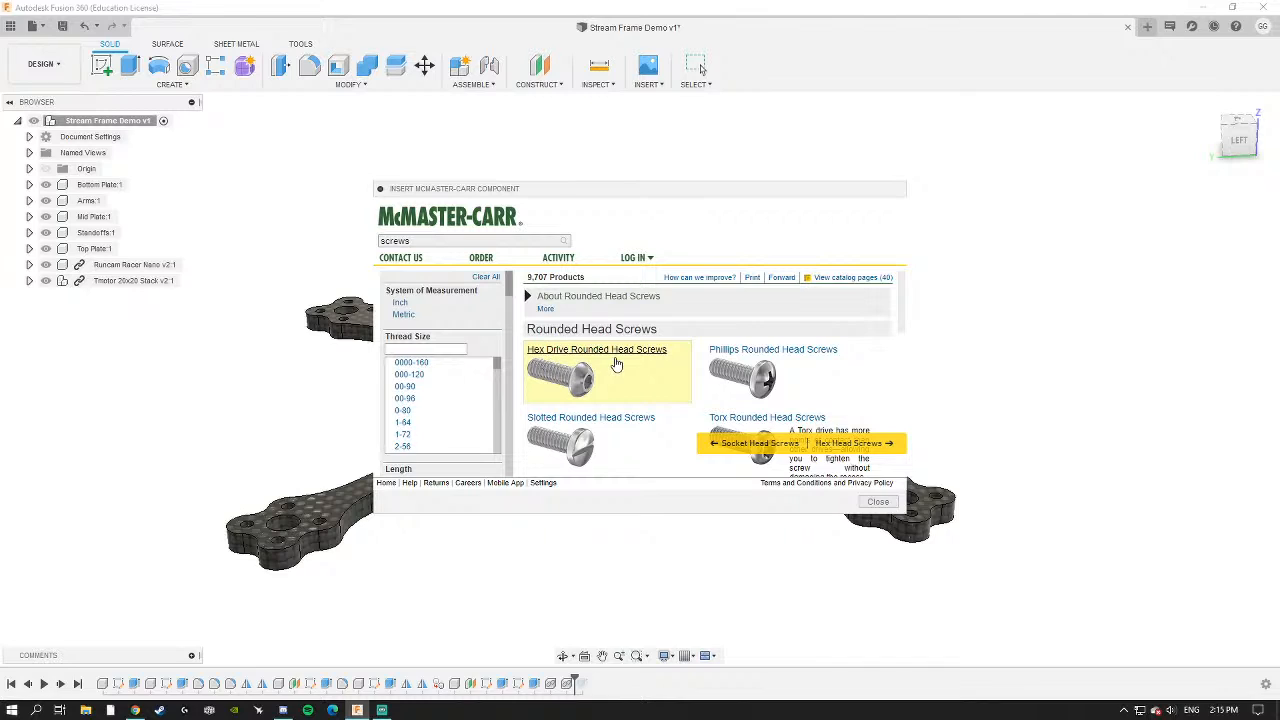
pyautogui.click(566, 360)
# Filter the hex drive screws to Metric with thread size M3, and move the catalogue window clear of the frame to reach the length options.
pyautogui.scroll(-5, 645, 390)
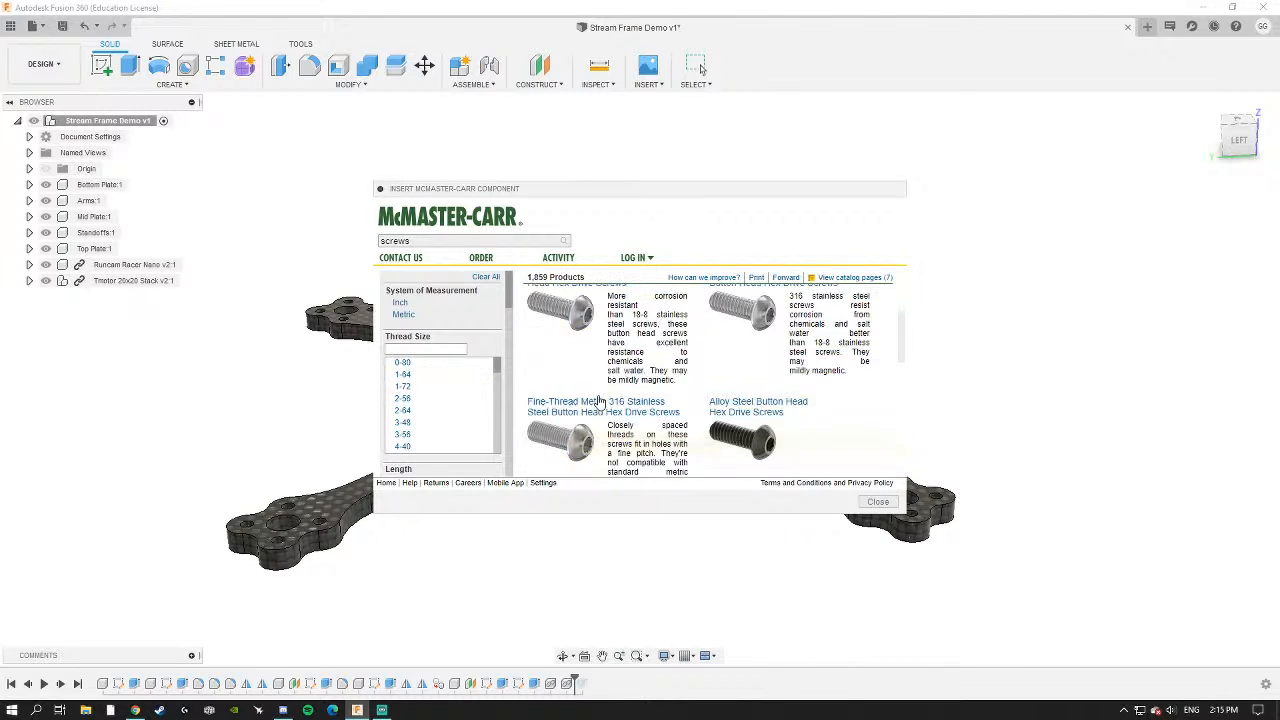
pyautogui.scroll(5, 650, 386)
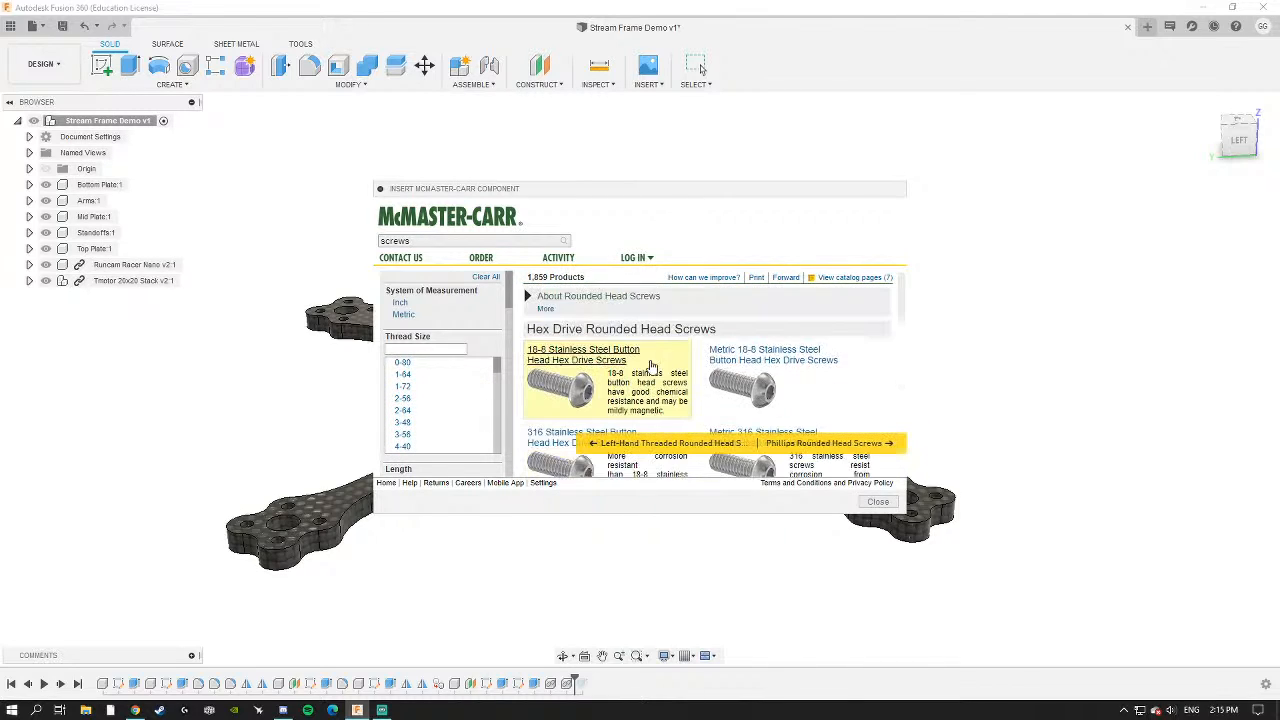
pyautogui.click(403, 314)
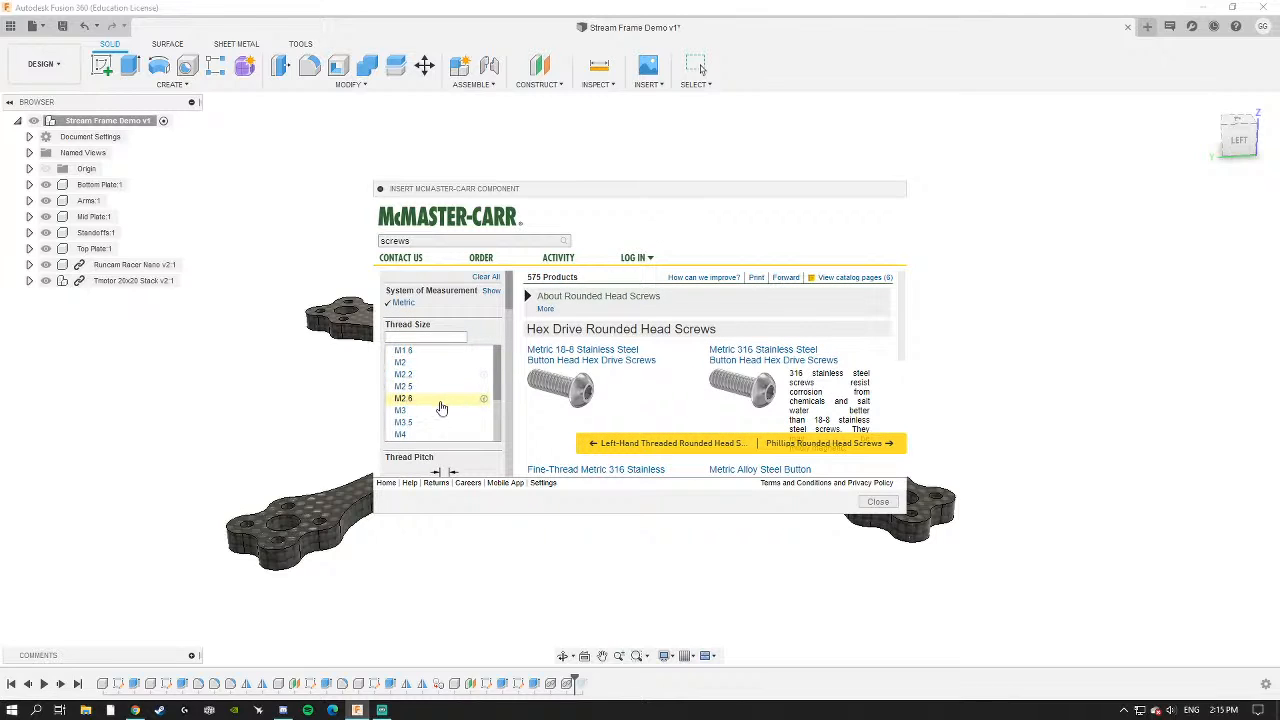
pyautogui.click(410, 412)
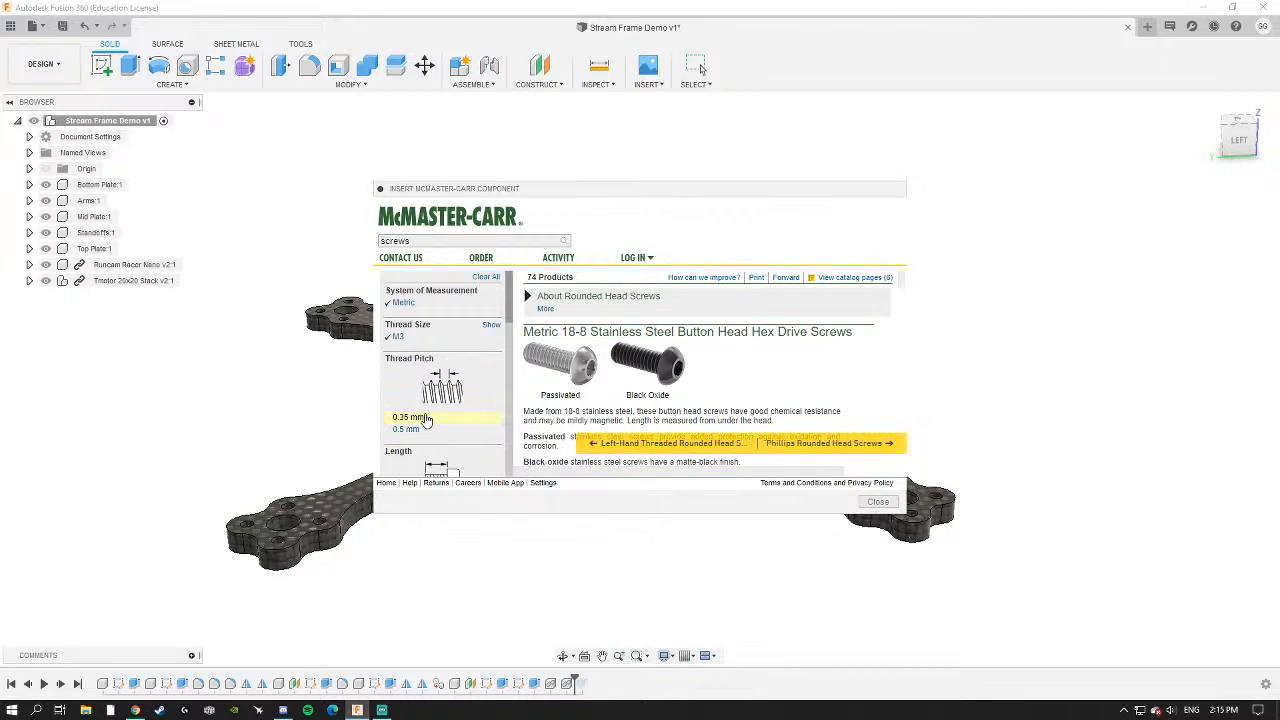
pyautogui.moveTo(562, 188); pyautogui.dragTo(933, 167)
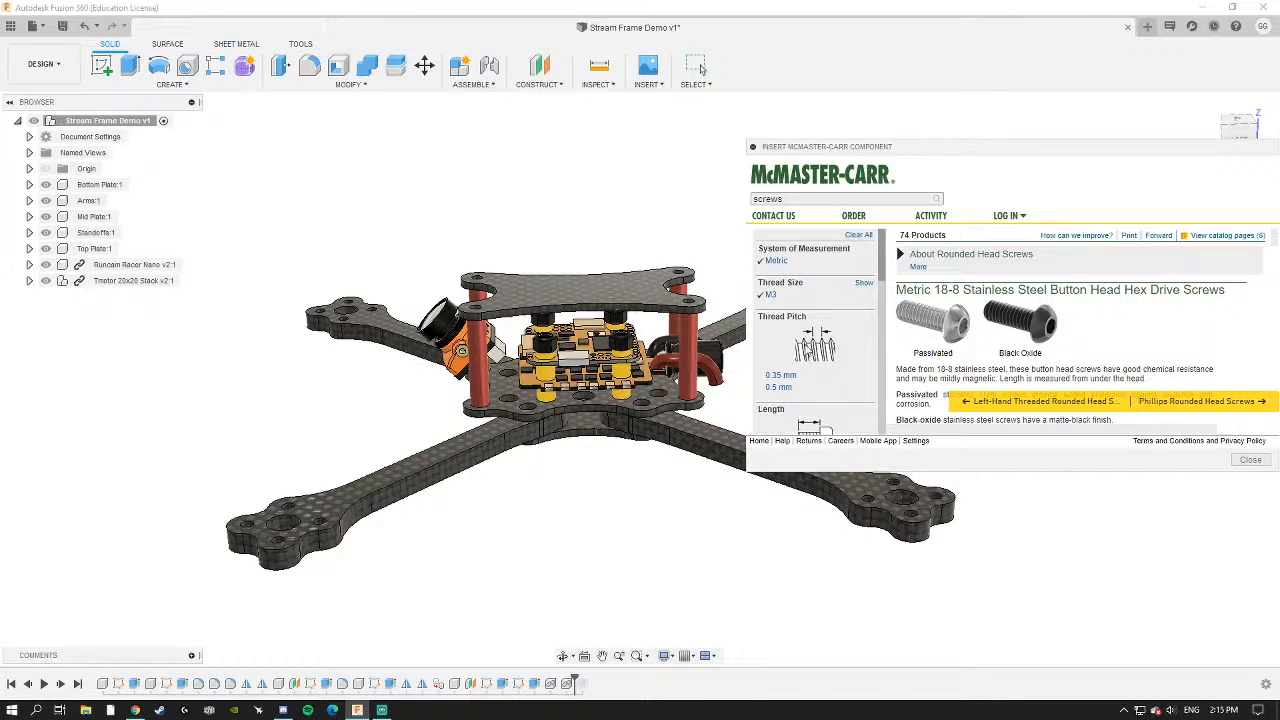
pyautogui.scroll(-3, 805, 352)
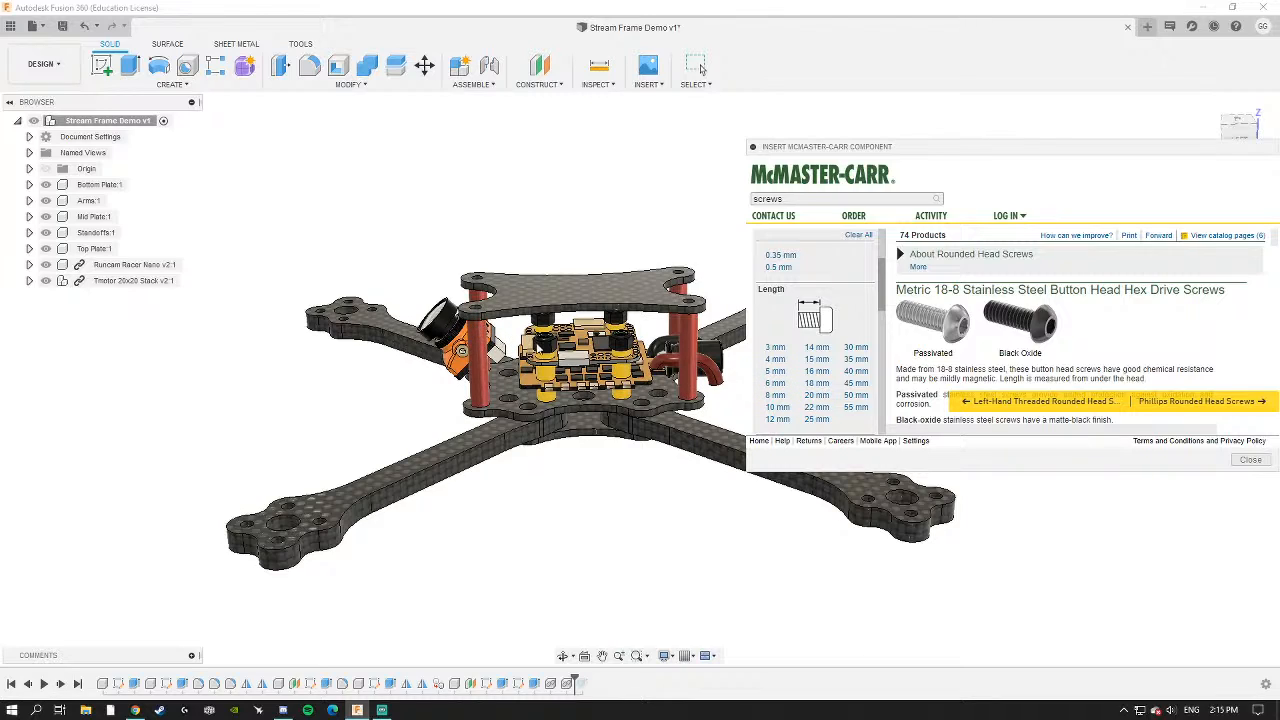
# Filter the M3 hex drive rounded head screws to a 6 mm length and reposition the catalogue window.
pyautogui.click(777, 385)
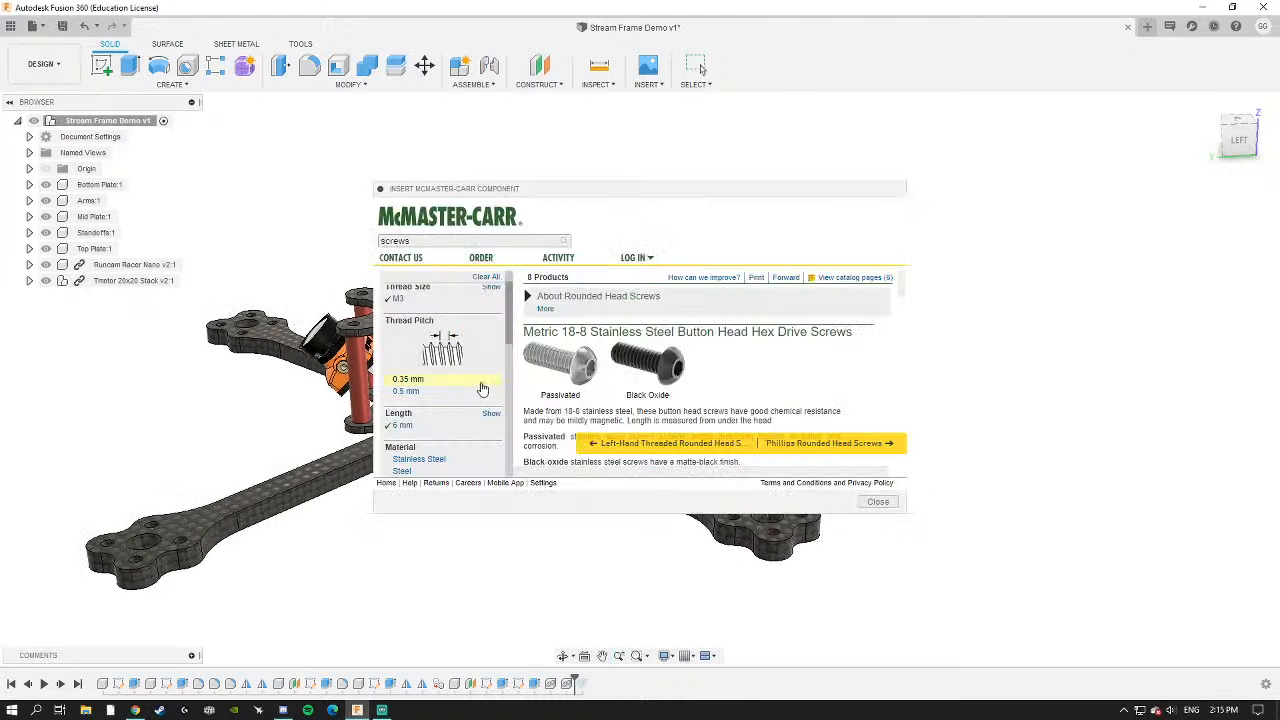
pyautogui.moveTo(626, 192); pyautogui.dragTo(618, 189)
pyautogui.scroll(-2, 589, 354)
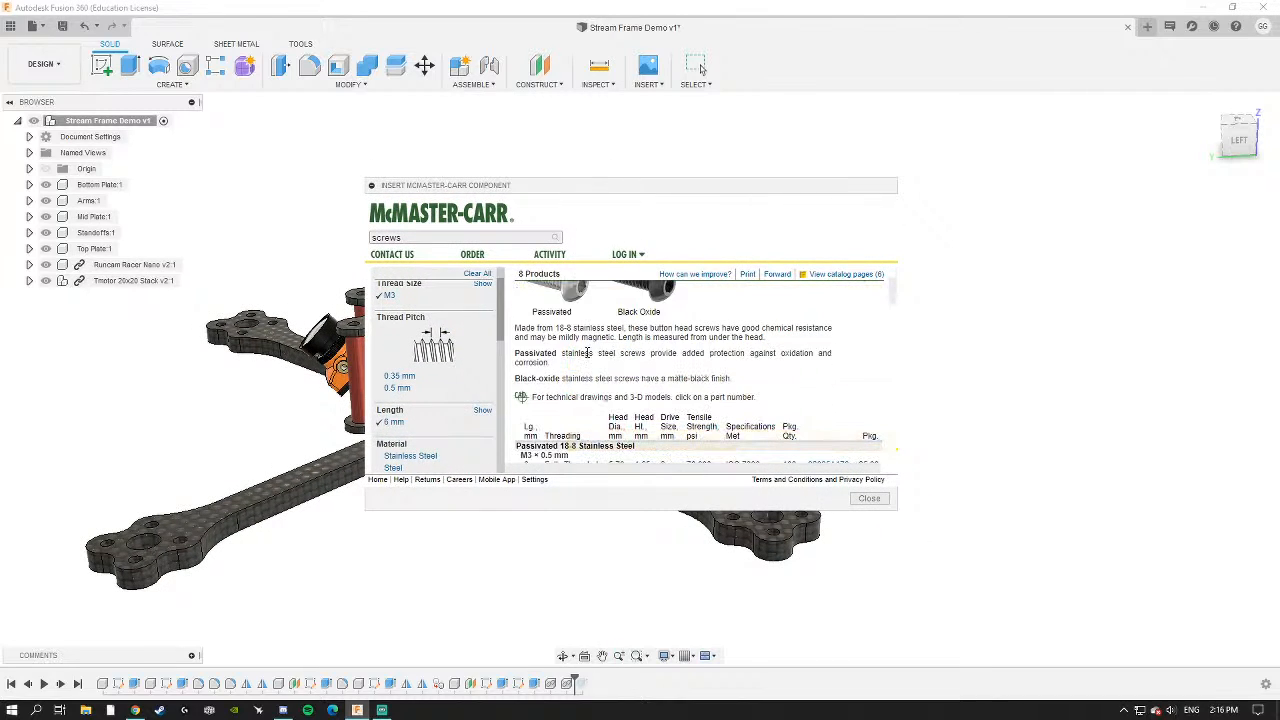
pyautogui.scroll(1, 410, 416)
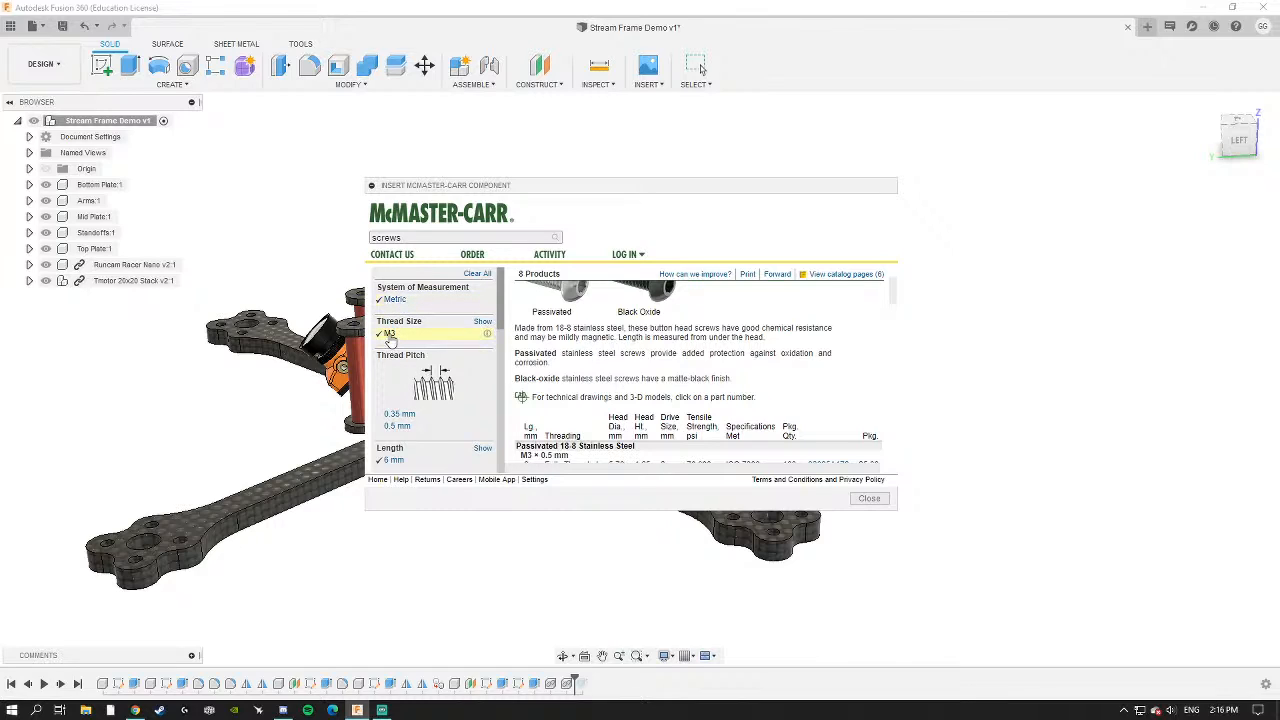
pyautogui.scroll(2, 605, 350)
# Compare the passivated and black-oxide 18-8 stainless button head screws and the 316 stainless alternative in the filtered product listings.
pyautogui.moveTo(565, 365)
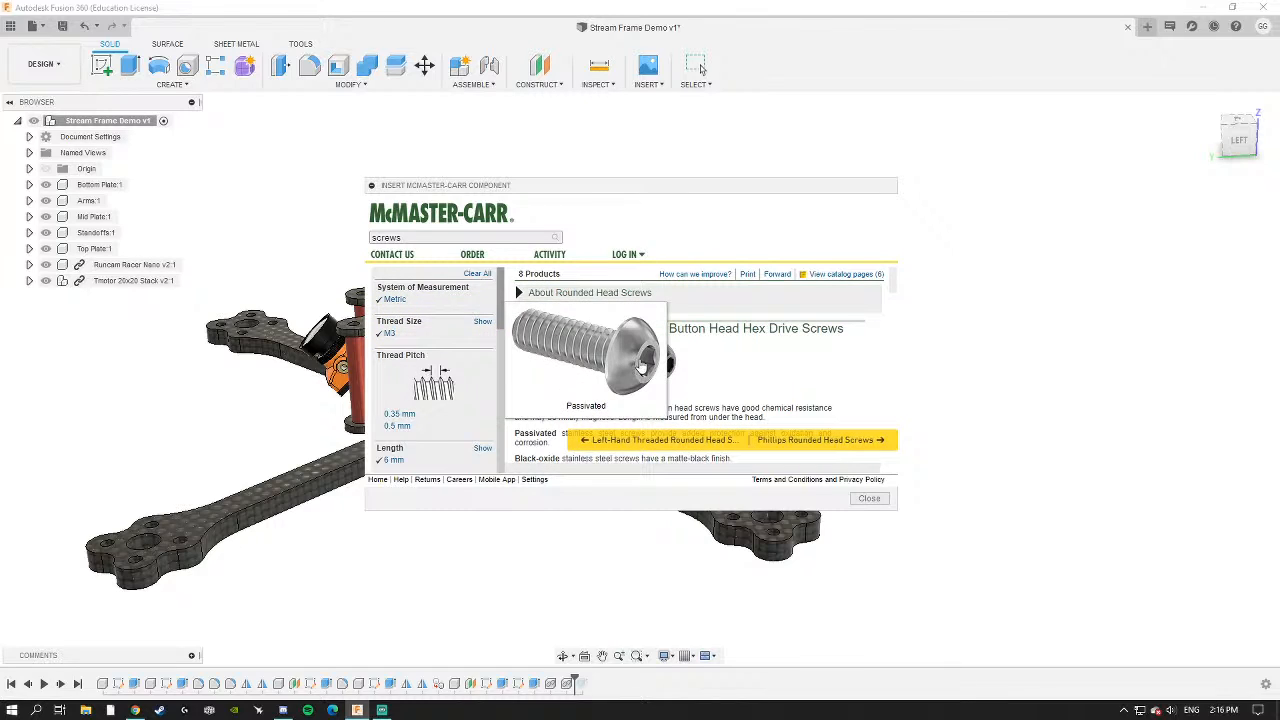
pyautogui.scroll(-1, 420, 410)
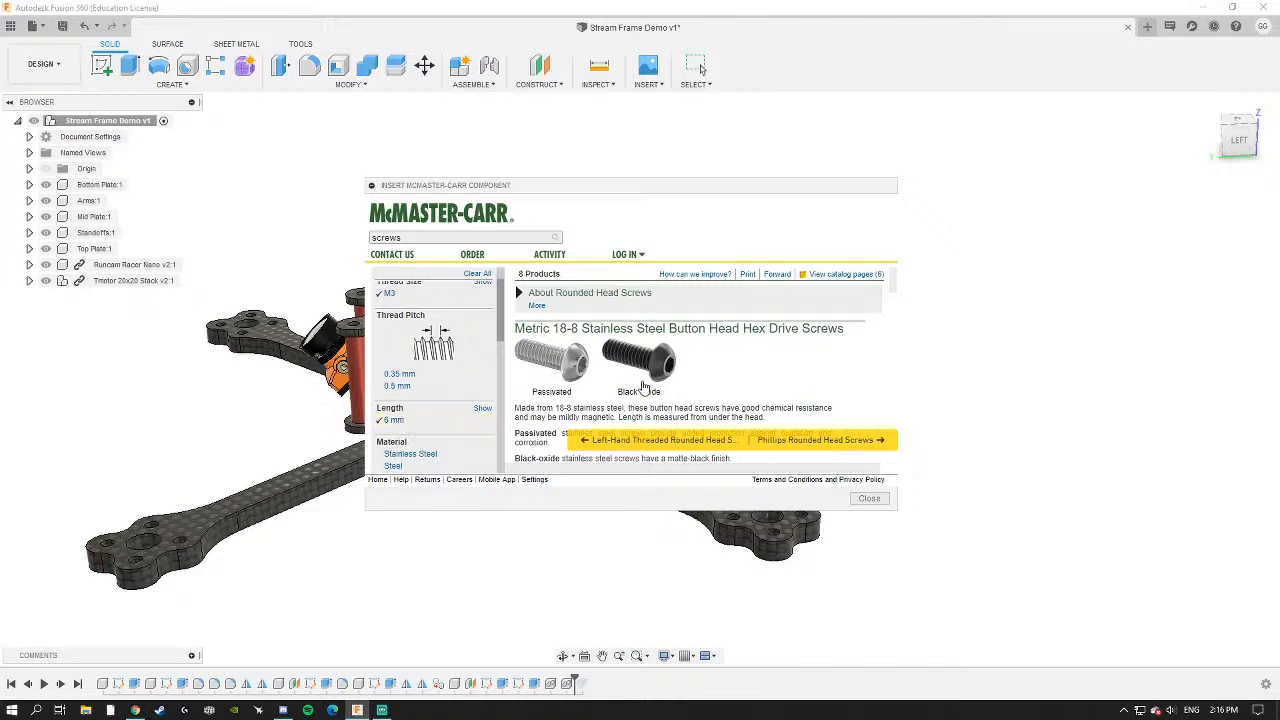
pyautogui.scroll(-2, 645, 378)
pyautogui.scroll(-1, 576, 390)
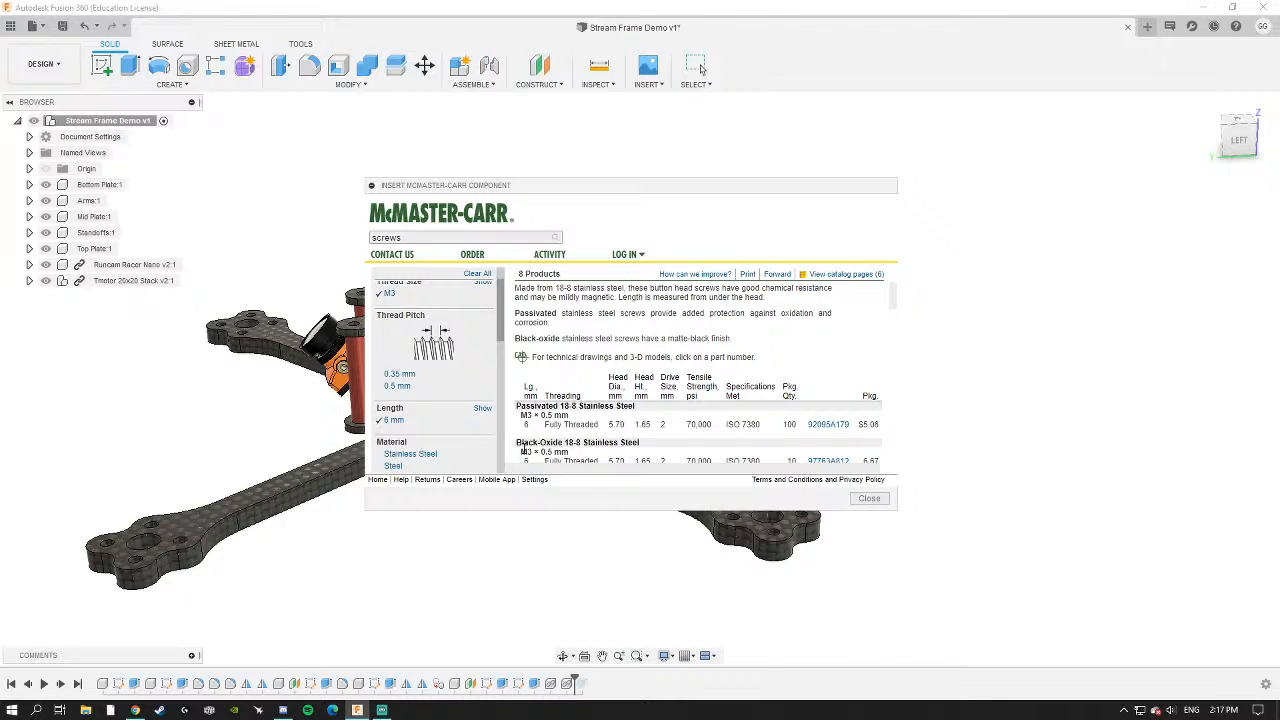
pyautogui.scroll(-3, 535, 336)
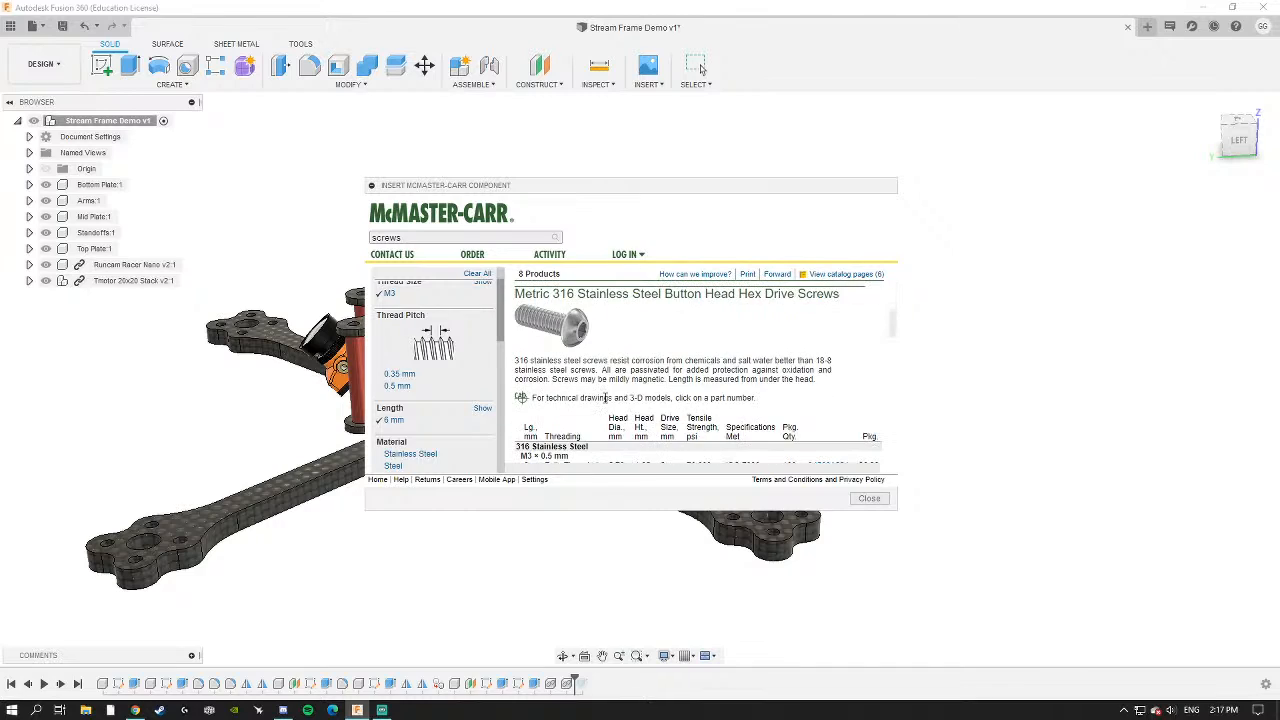
pyautogui.scroll(3, 604, 400)
pyautogui.scroll(3, 604, 400)
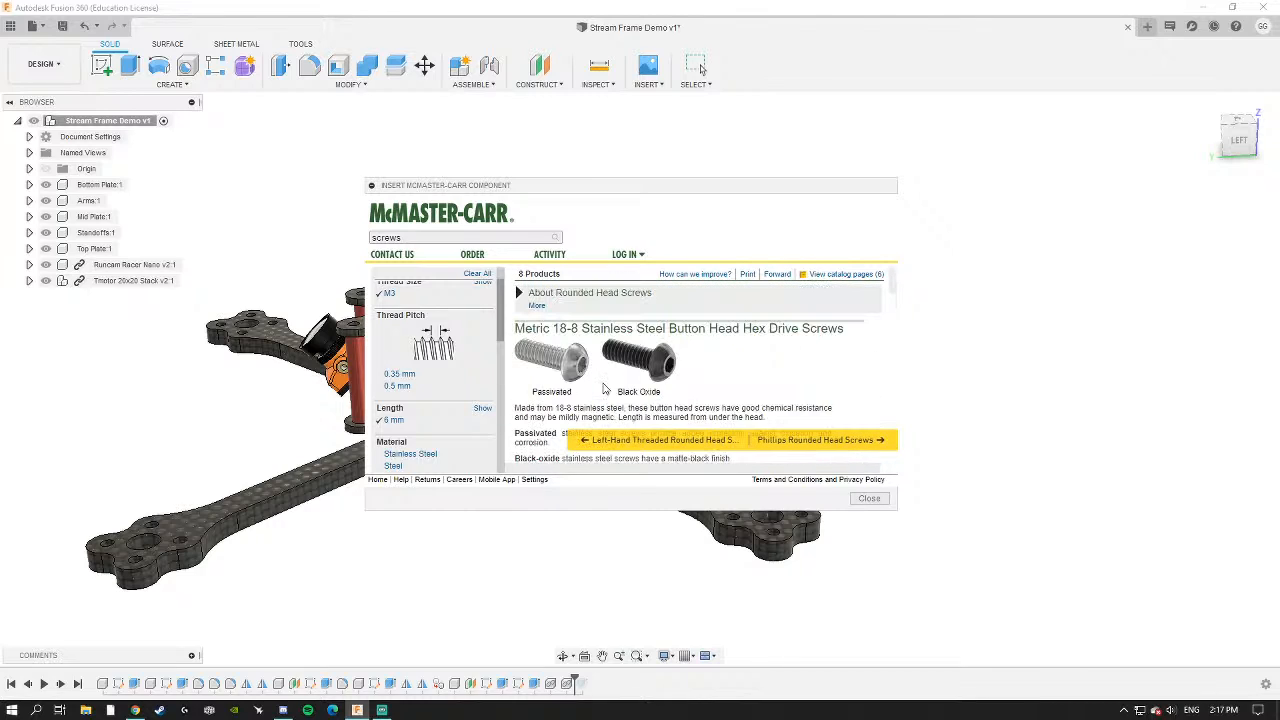
pyautogui.scroll(-3, 604, 390)
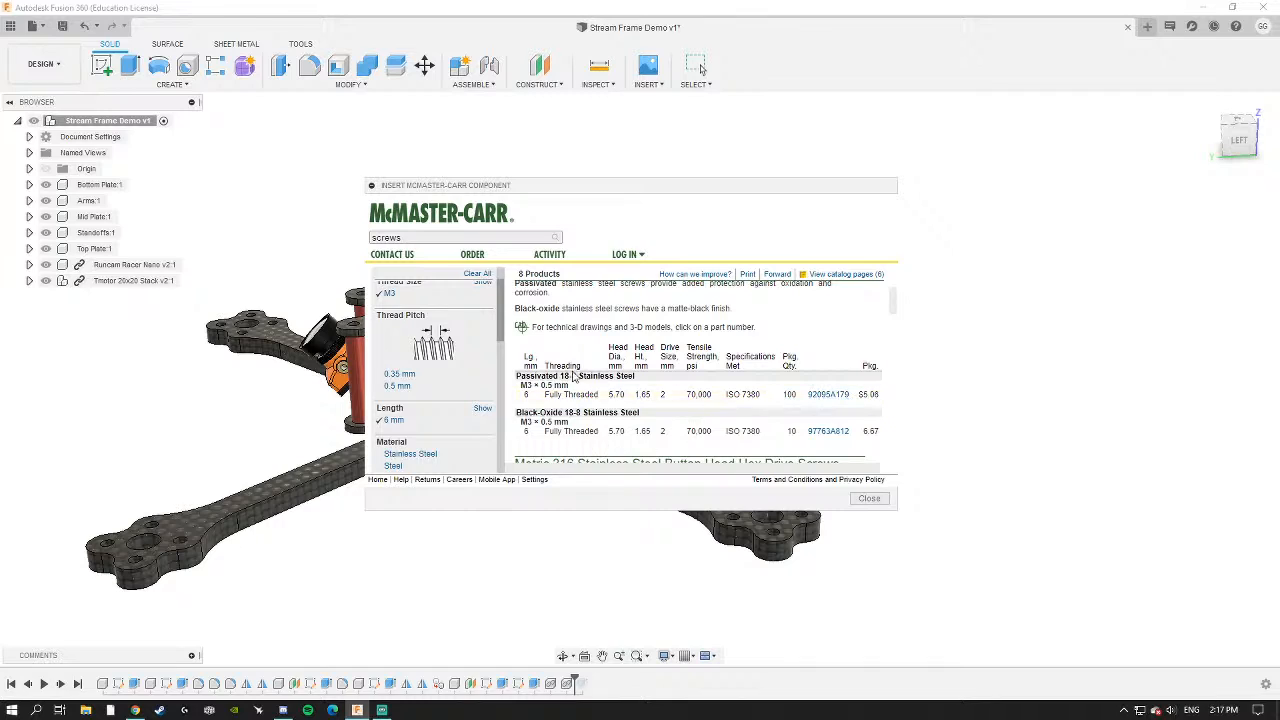
pyautogui.scroll(3, 555, 357)
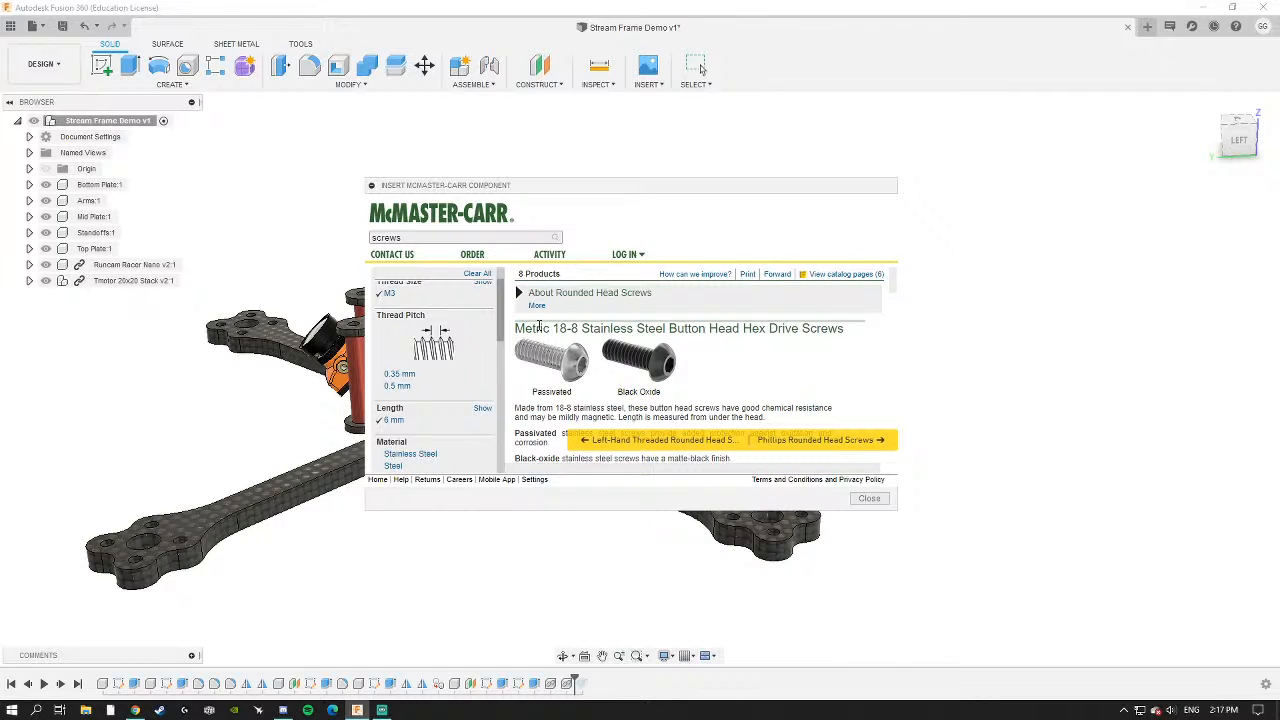
pyautogui.scroll(-1, 664, 358)
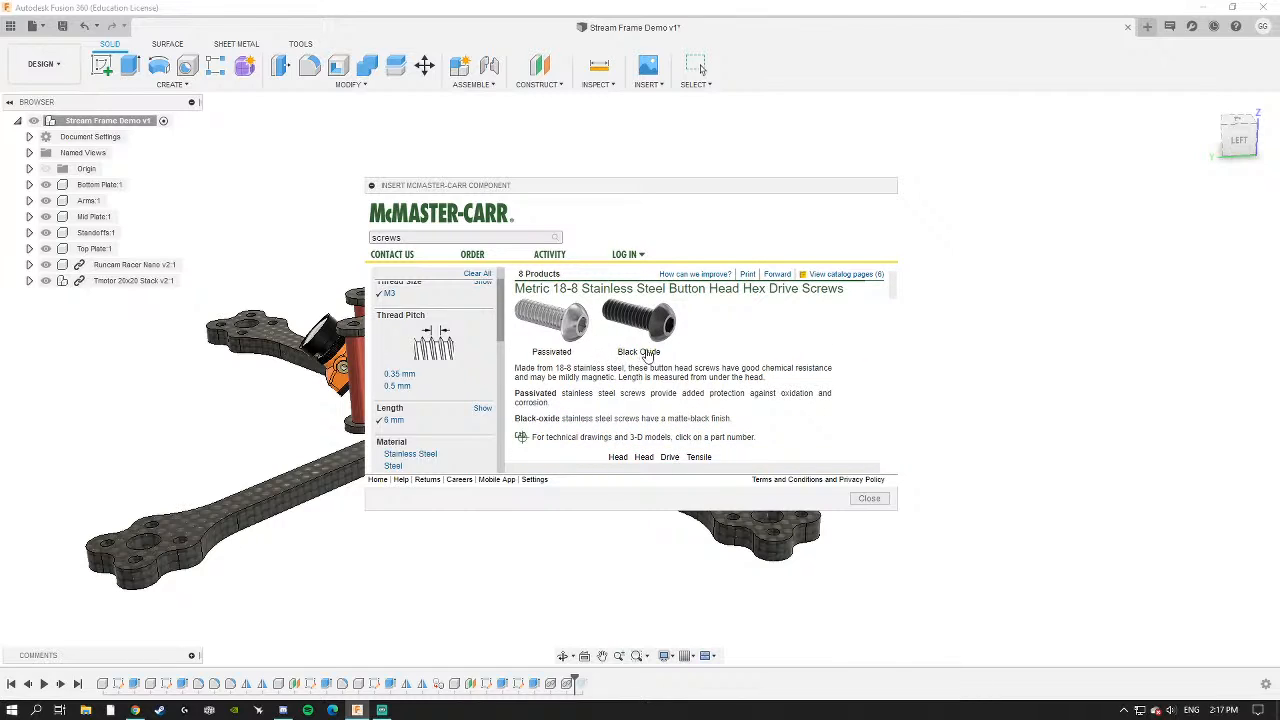
pyautogui.scroll(-4, 588, 357)
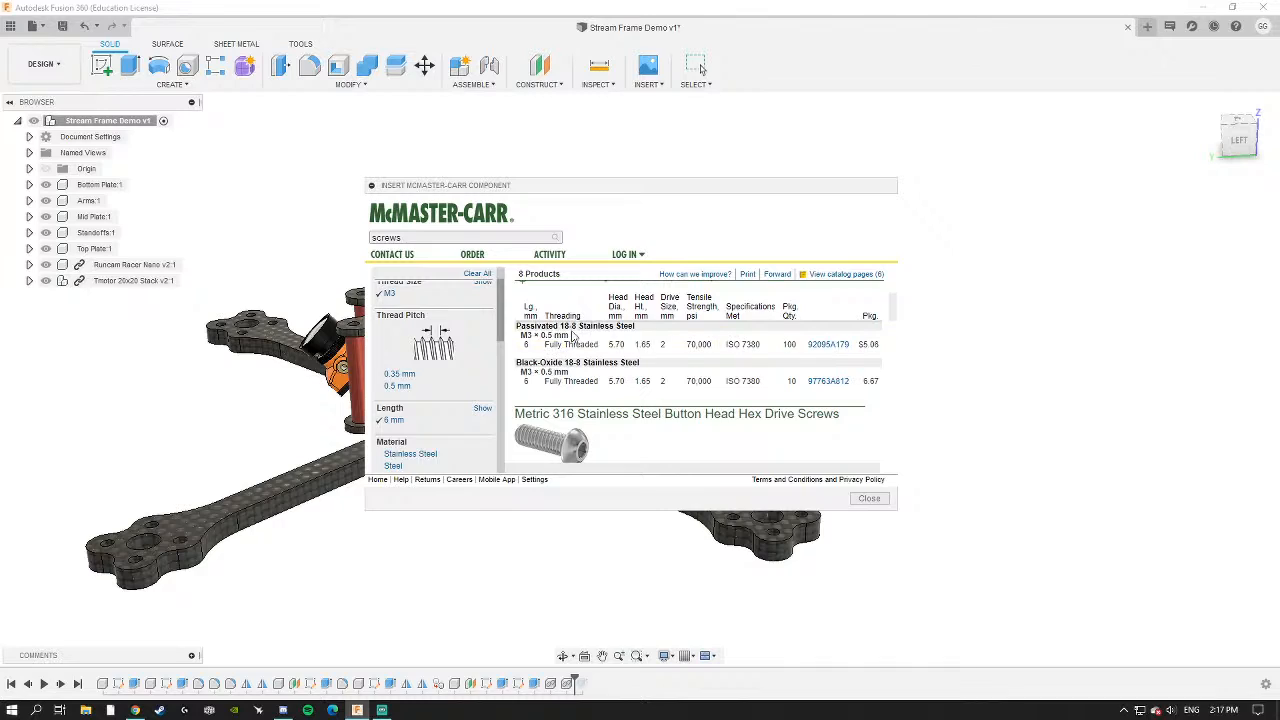
# Insert the passivated 18-8 stainless button head screw 92095A179, M3 x 0.50 mm and 6 mm long, as a 3-D STEP model.
pyautogui.click(818, 346)
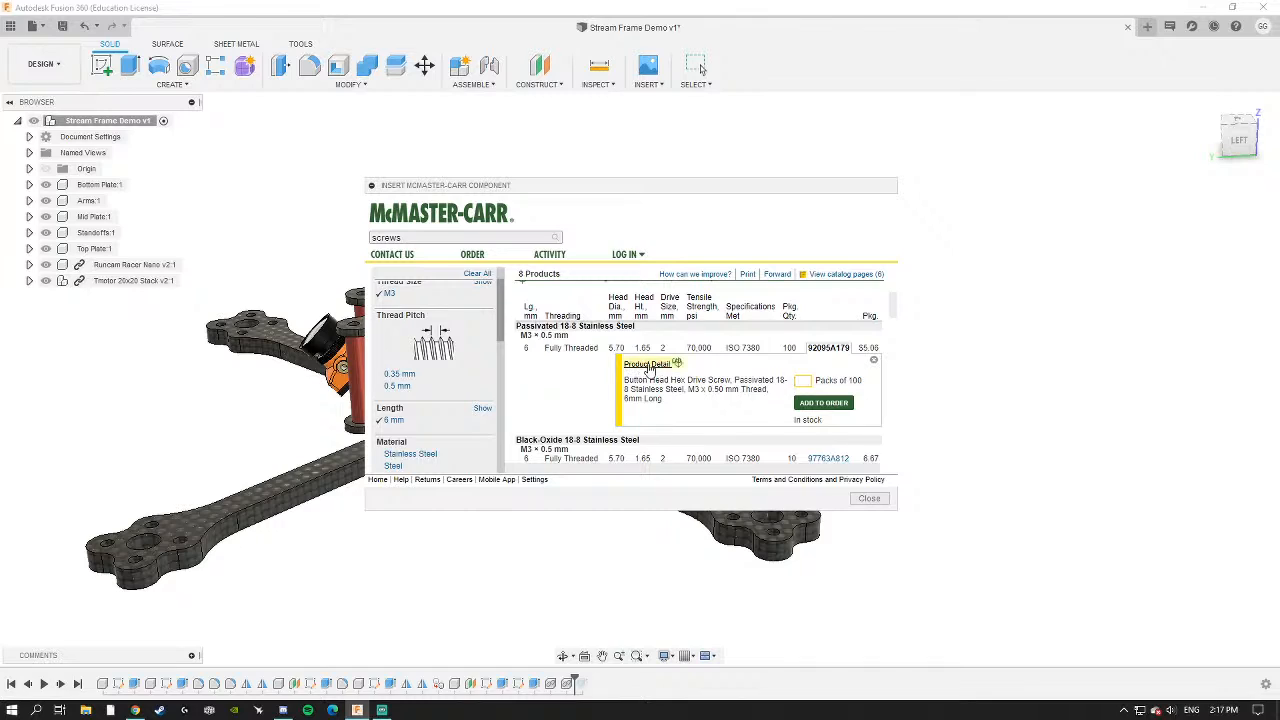
pyautogui.click(641, 367)
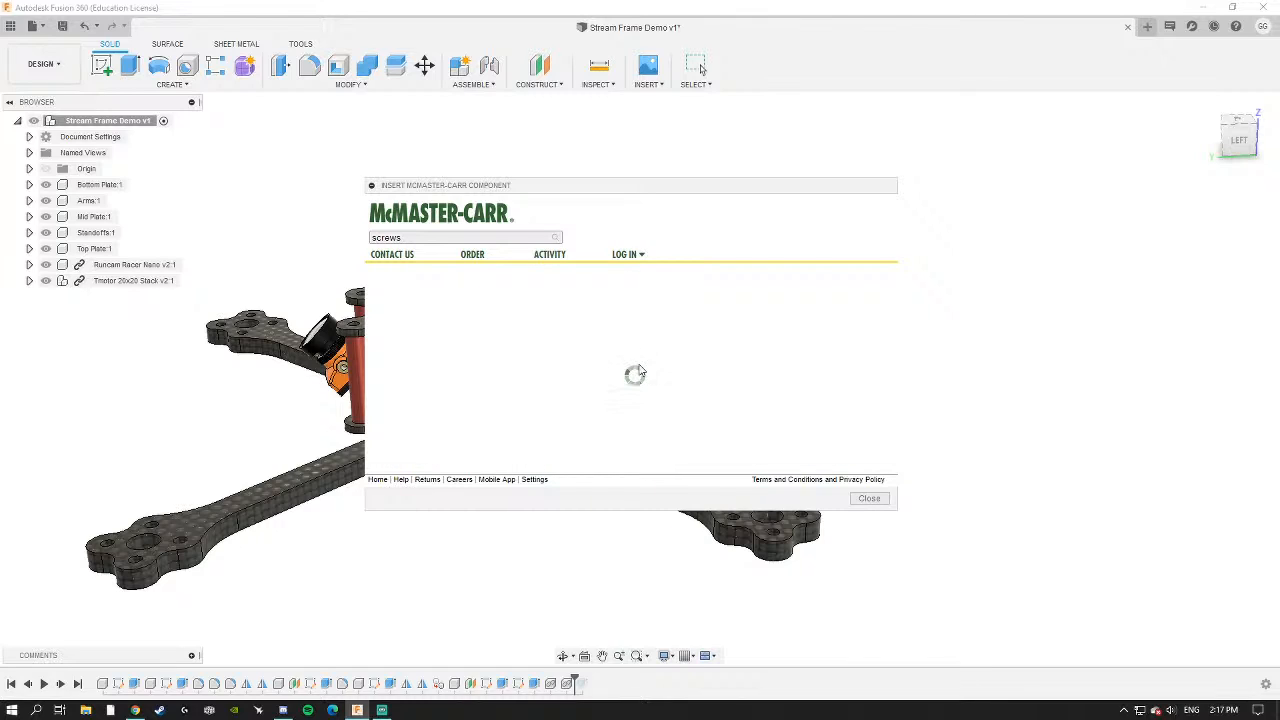
pyautogui.scroll(-3, 568, 360)
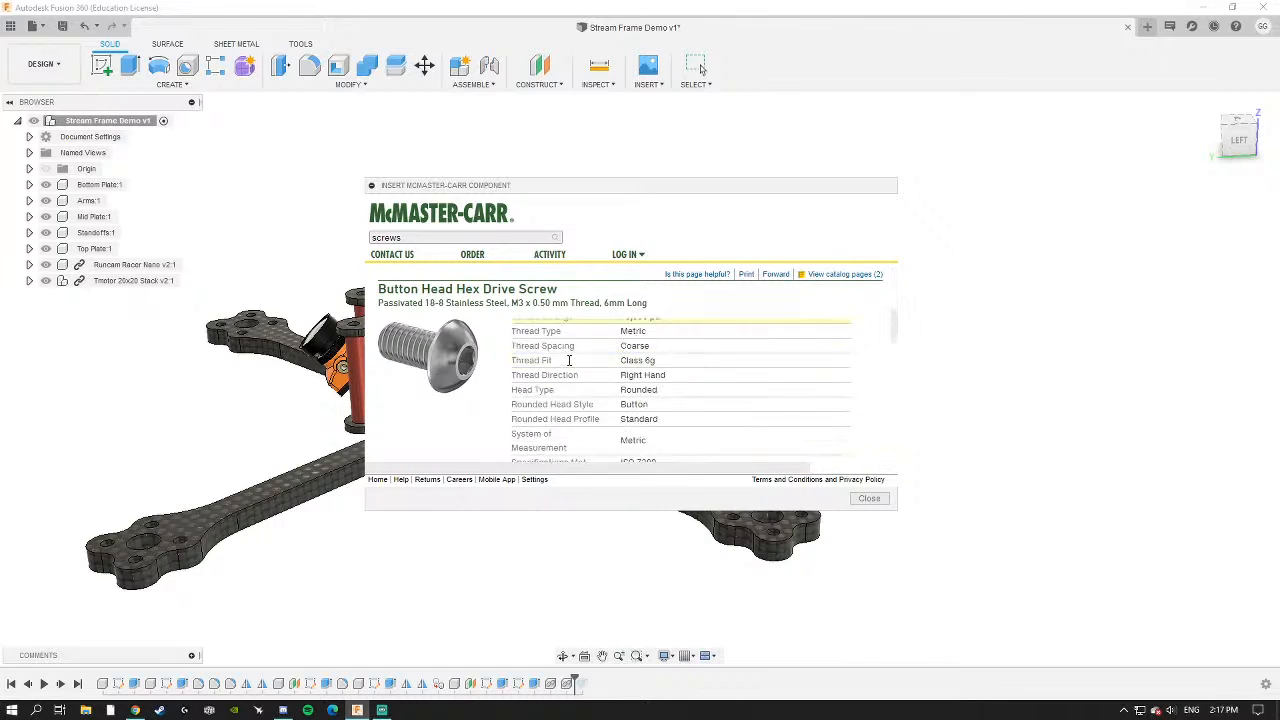
pyautogui.scroll(-10, 568, 360)
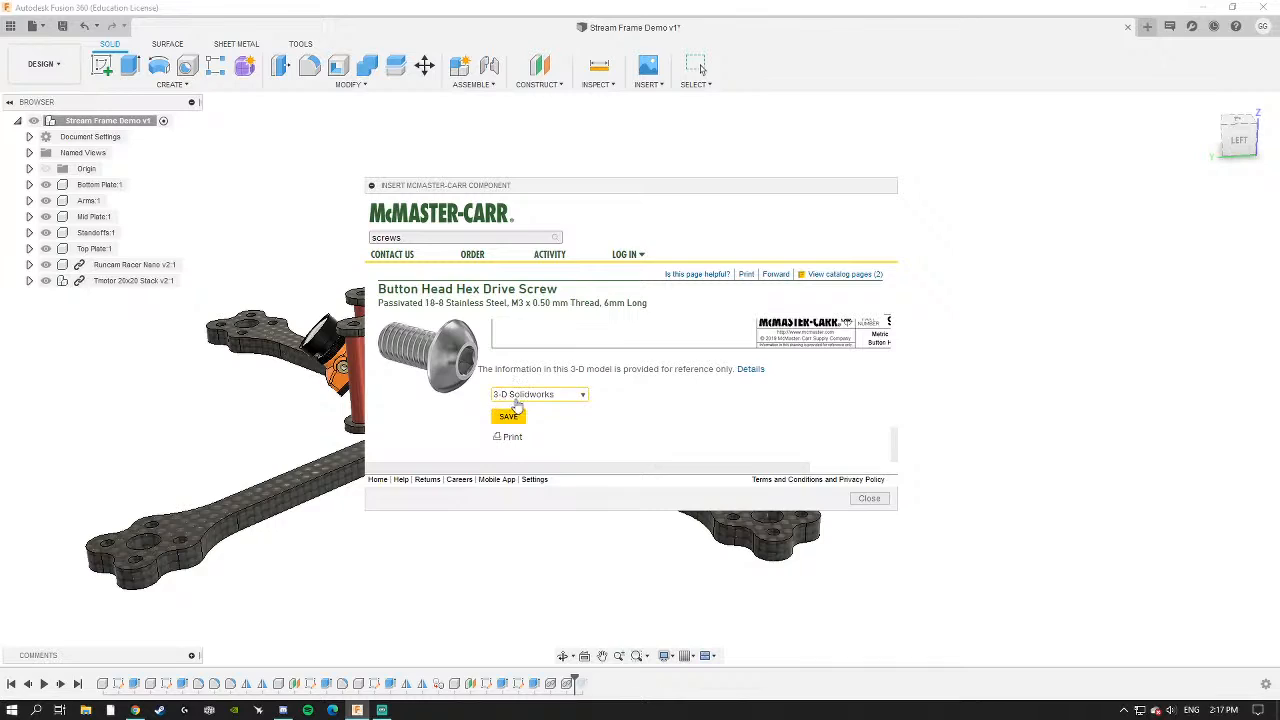
pyautogui.click(540, 396)
pyautogui.scroll(-2, 575, 420)
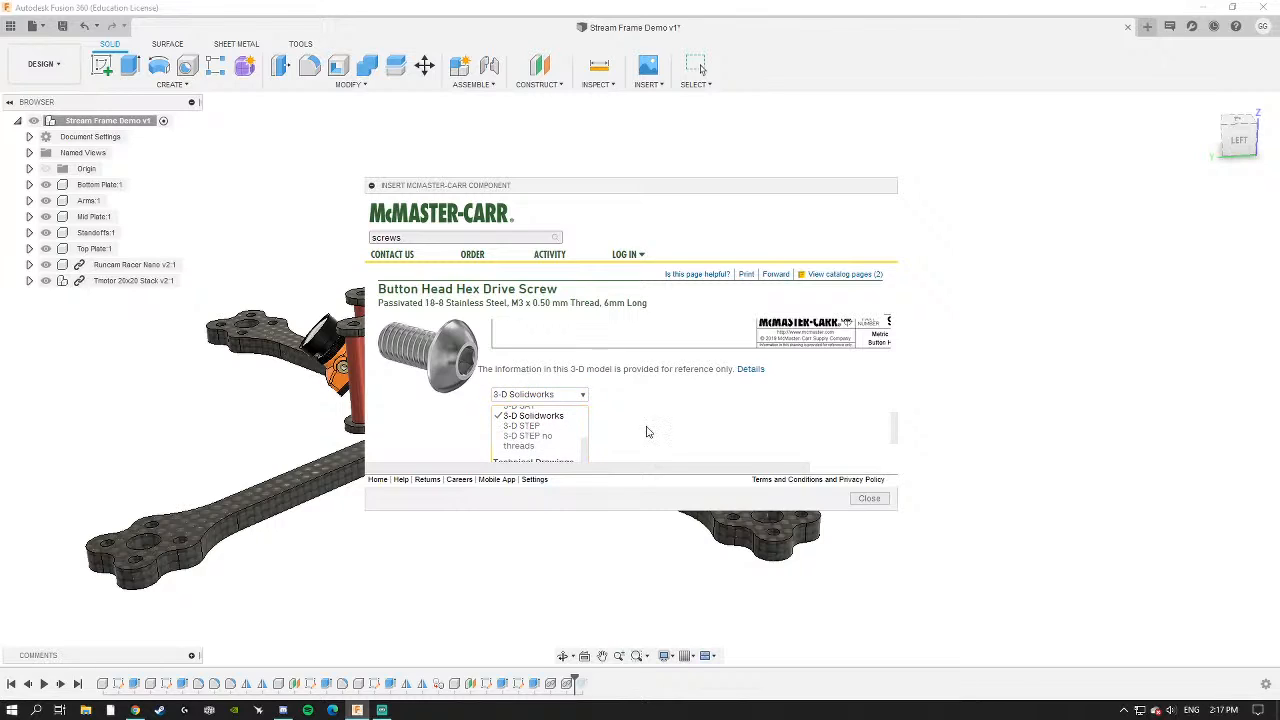
pyautogui.click(522, 426)
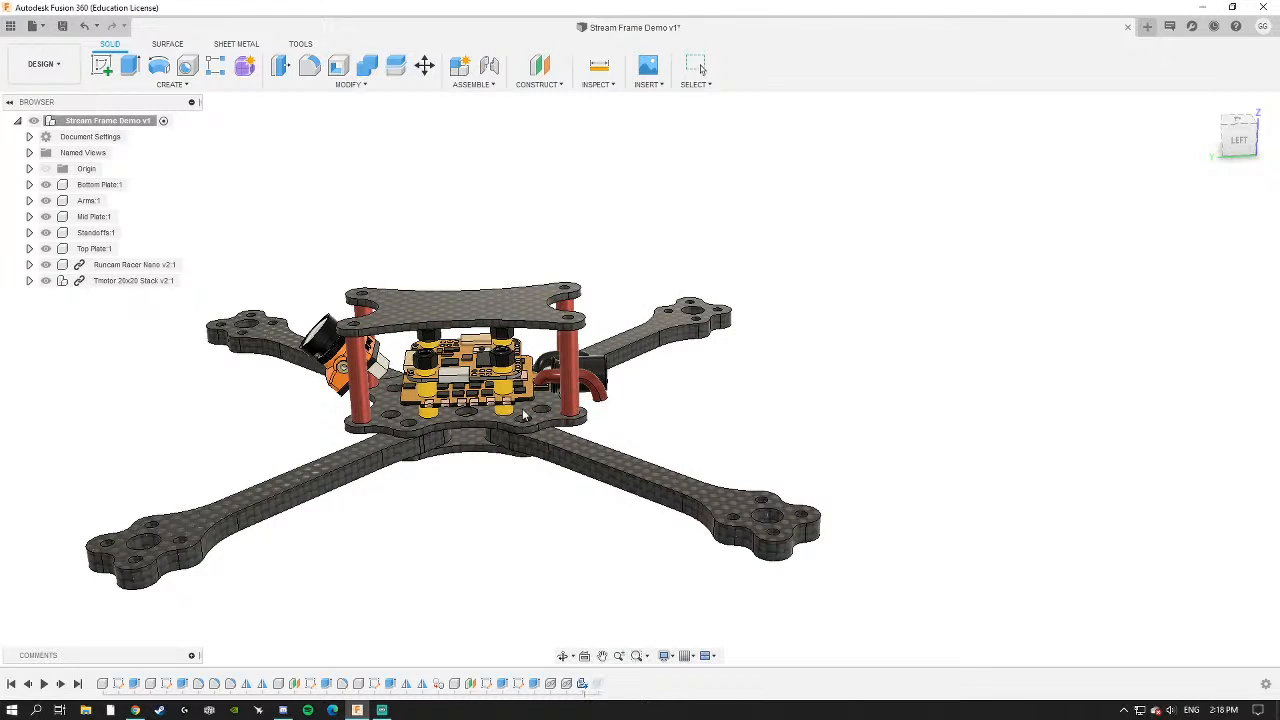
# Move the inserted screw 65 mm upward along Z so it sits above the top plate.
pyautogui.keyDown('shift'); pyautogui.moveTo(527, 430); pyautogui.dragTo(430, 315, button='middle'); pyautogui.keyUp('shift')
pyautogui.scroll(5, 639, 400)
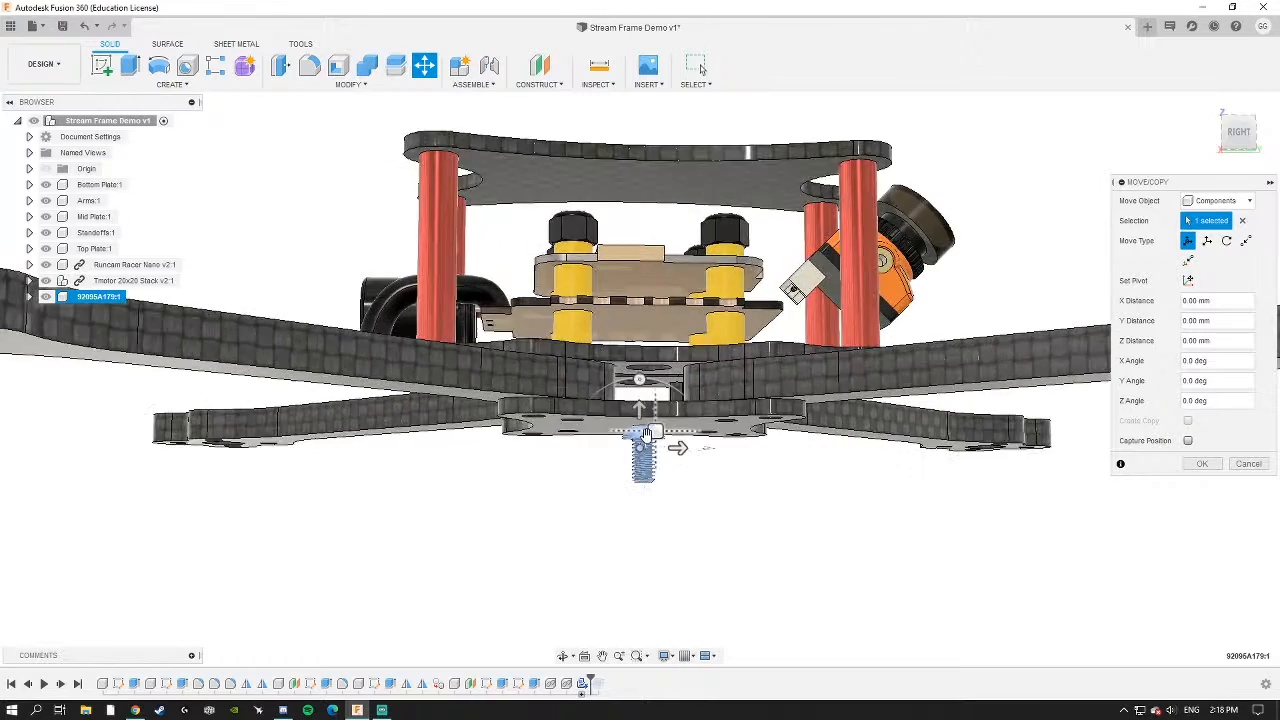
pyautogui.moveTo(639, 408); pyautogui.dragTo(640, 104)
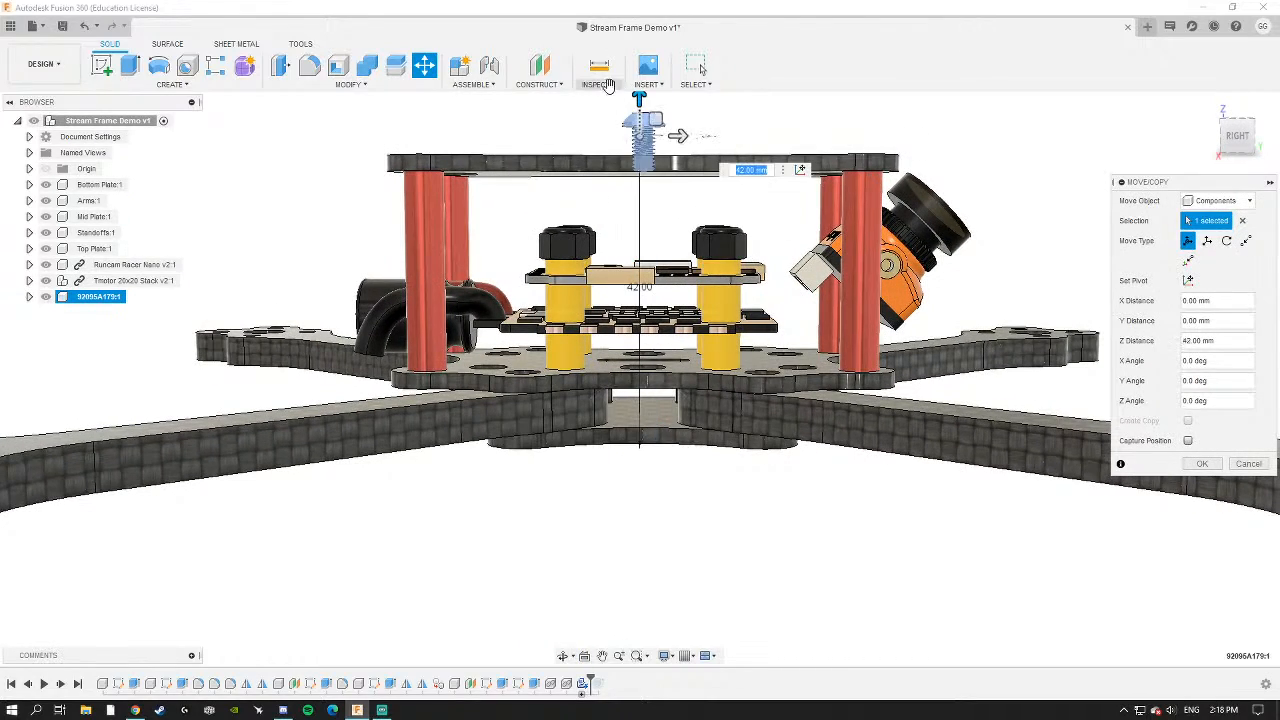
pyautogui.scroll(-5, 600, 445)
pyautogui.moveTo(615, 260); pyautogui.dragTo(616, 174)
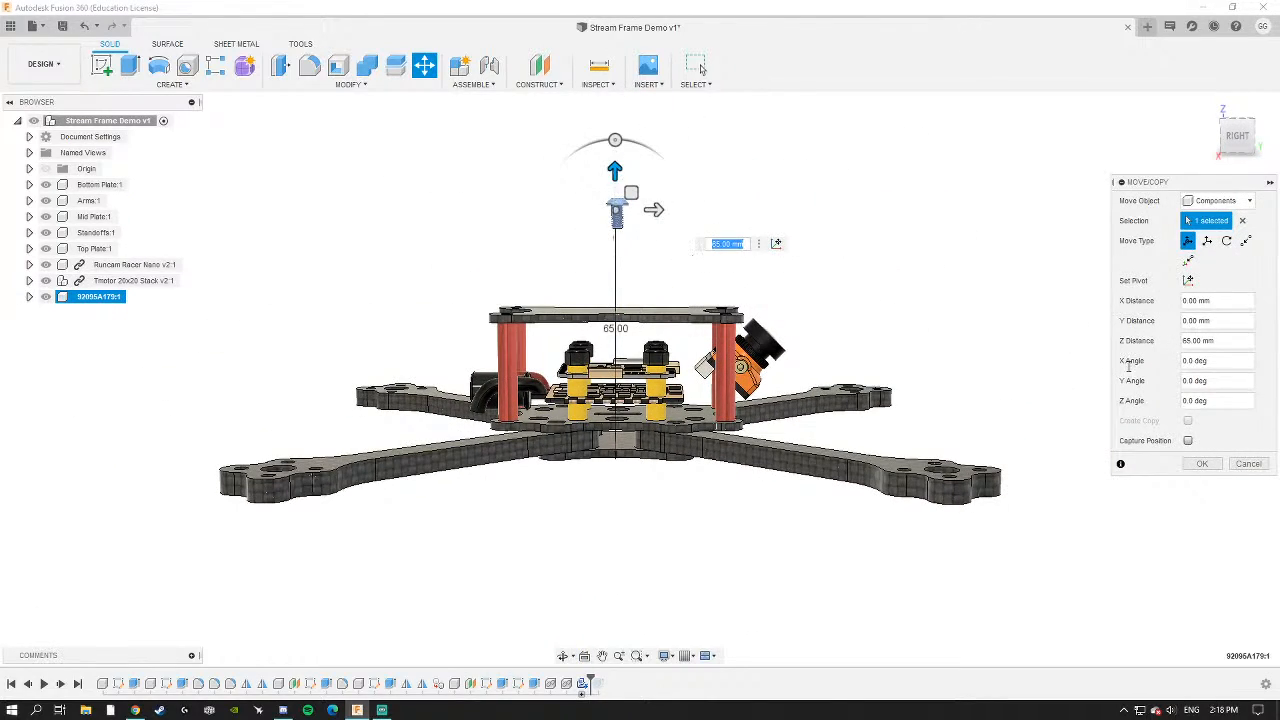
pyautogui.click(1204, 464)
# Examine the top plate's standoff holes and the arms' mounting holes where screws are needed, viewing the whole frame from several angles.
pyautogui.keyDown('shift'); pyautogui.moveTo(560, 215); pyautogui.dragTo(566, 383, button='middle'); pyautogui.keyUp('shift')
pyautogui.scroll(4, 570, 328)
pyautogui.scroll(3, 566, 383)
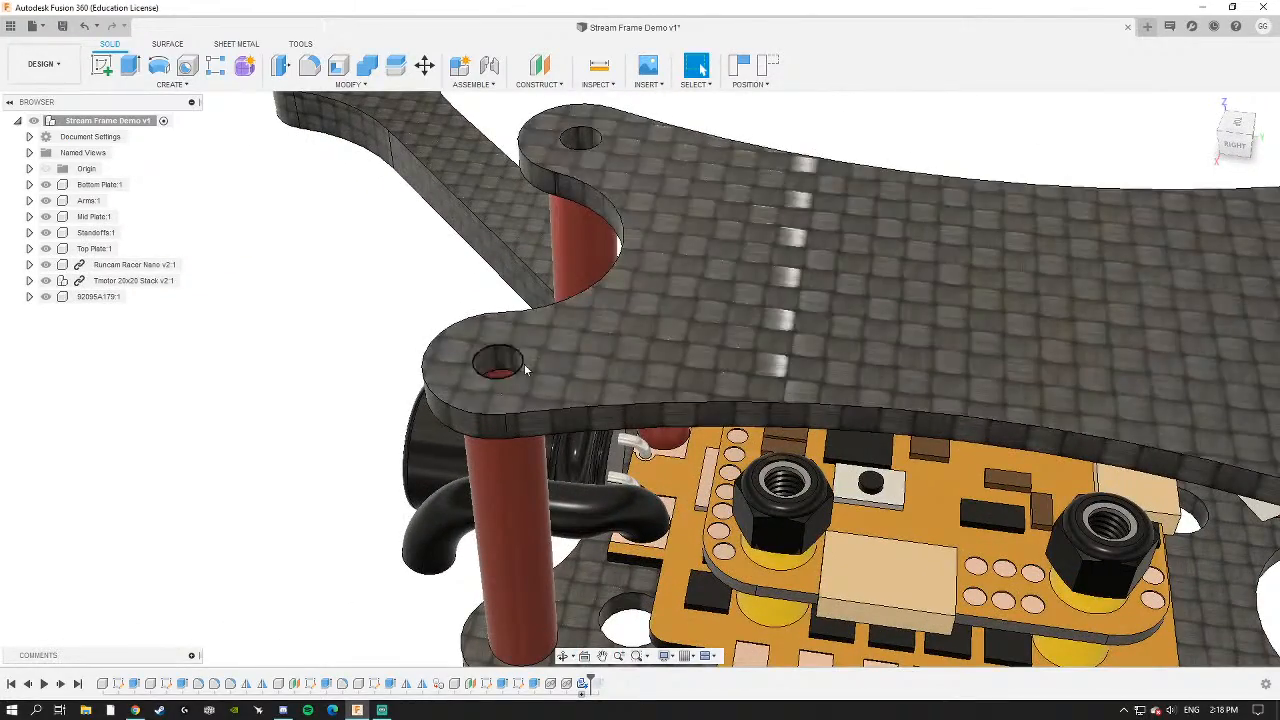
pyautogui.scroll(-3, 512, 375)
pyautogui.keyDown('shift'); pyautogui.moveTo(610, 300); pyautogui.dragTo(686, 273, button='middle'); pyautogui.keyUp('shift')
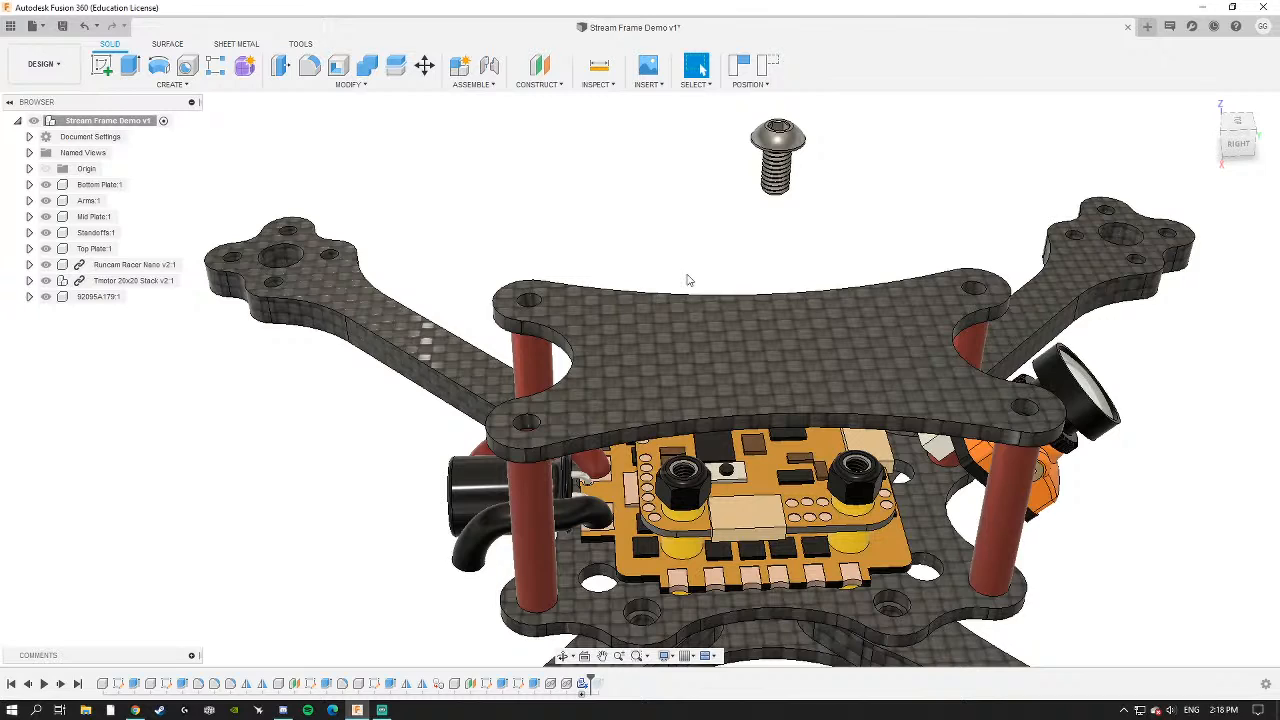
pyautogui.scroll(-6, 692, 286)
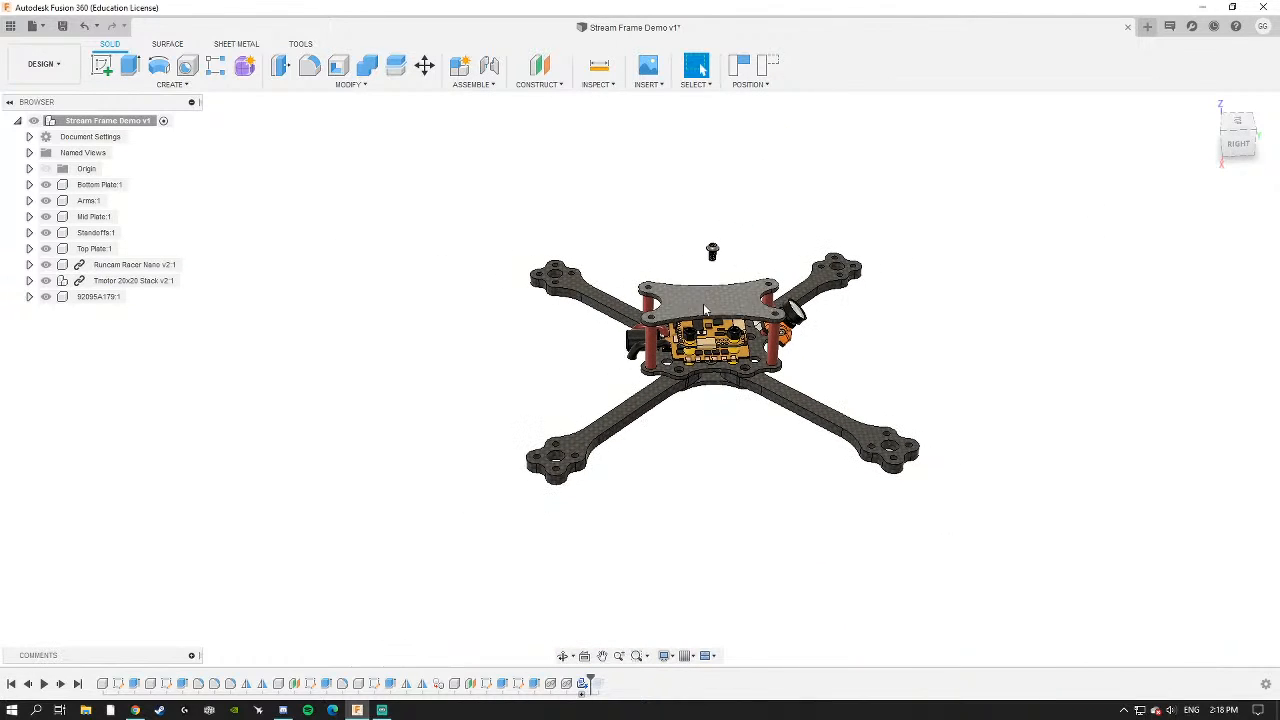
pyautogui.keyDown('shift'); pyautogui.moveTo(728, 323); pyautogui.dragTo(702, 348, button='middle'); pyautogui.keyUp('shift')
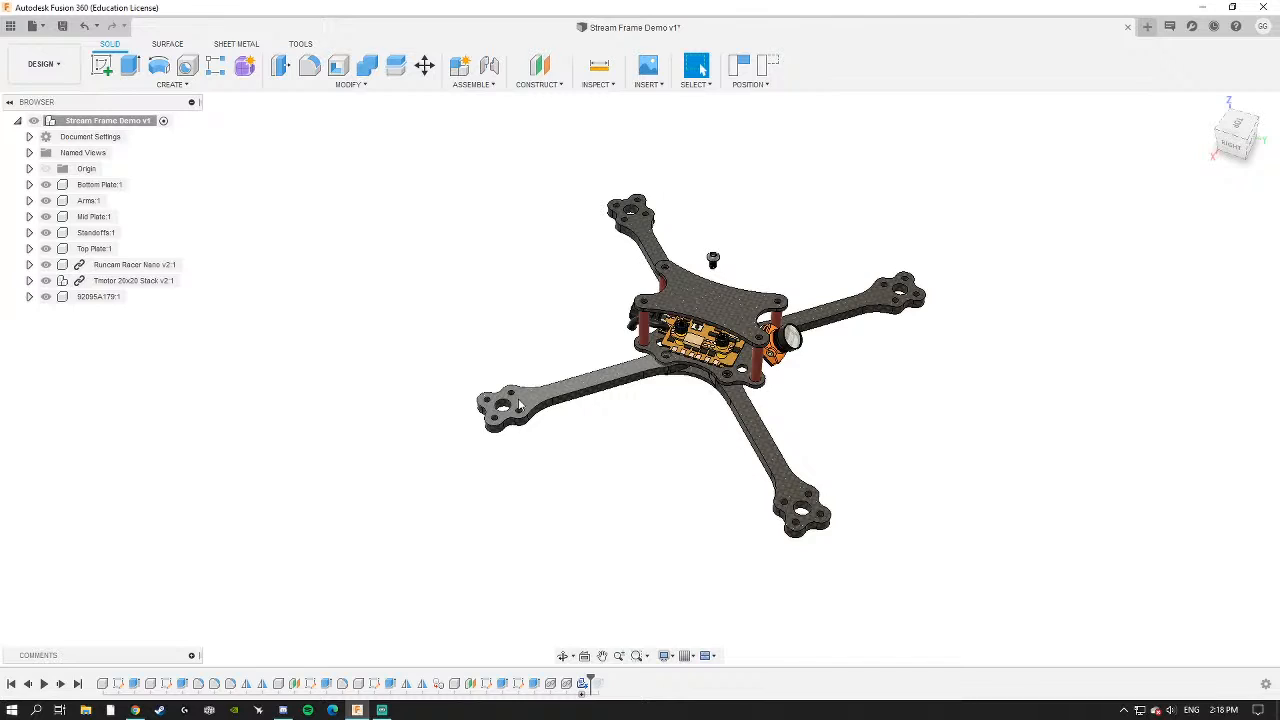
pyautogui.scroll(4, 718, 272)
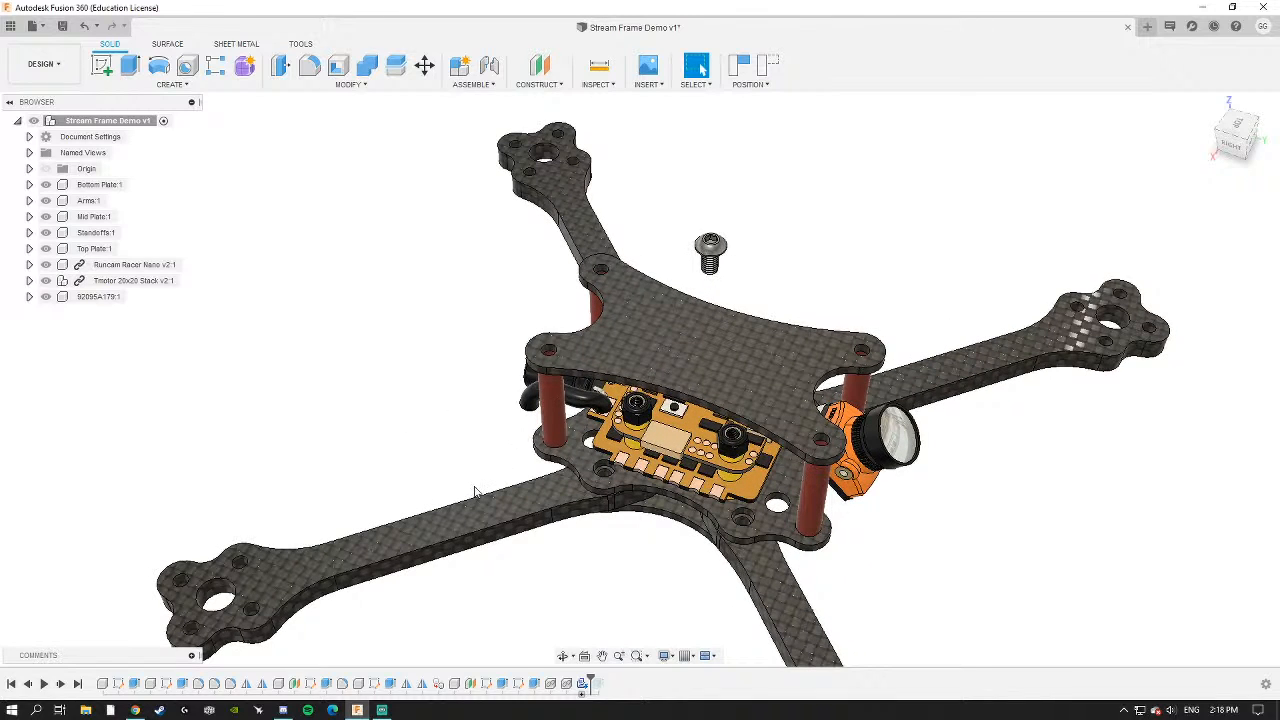
pyautogui.moveTo(399, 540); pyautogui.dragTo(490, 459, button='middle')
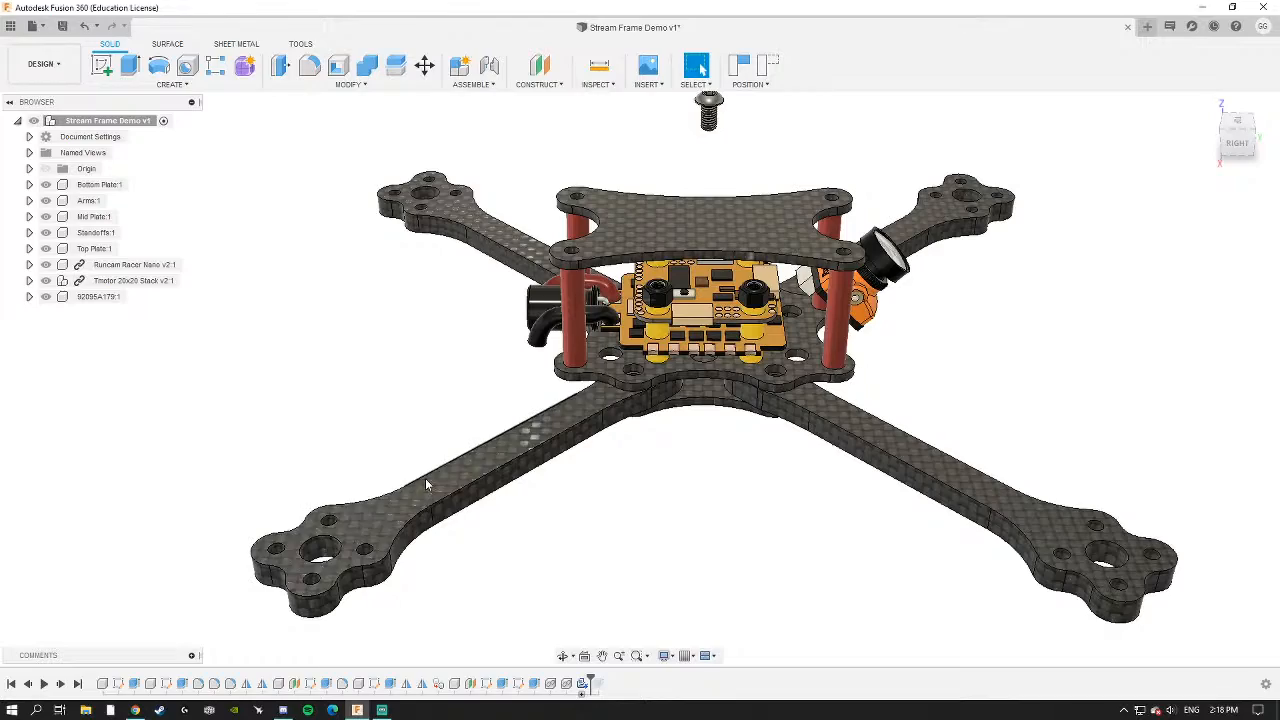
pyautogui.keyDown('shift'); pyautogui.moveTo(449, 526); pyautogui.dragTo(495, 527, button='middle'); pyautogui.keyUp('shift')
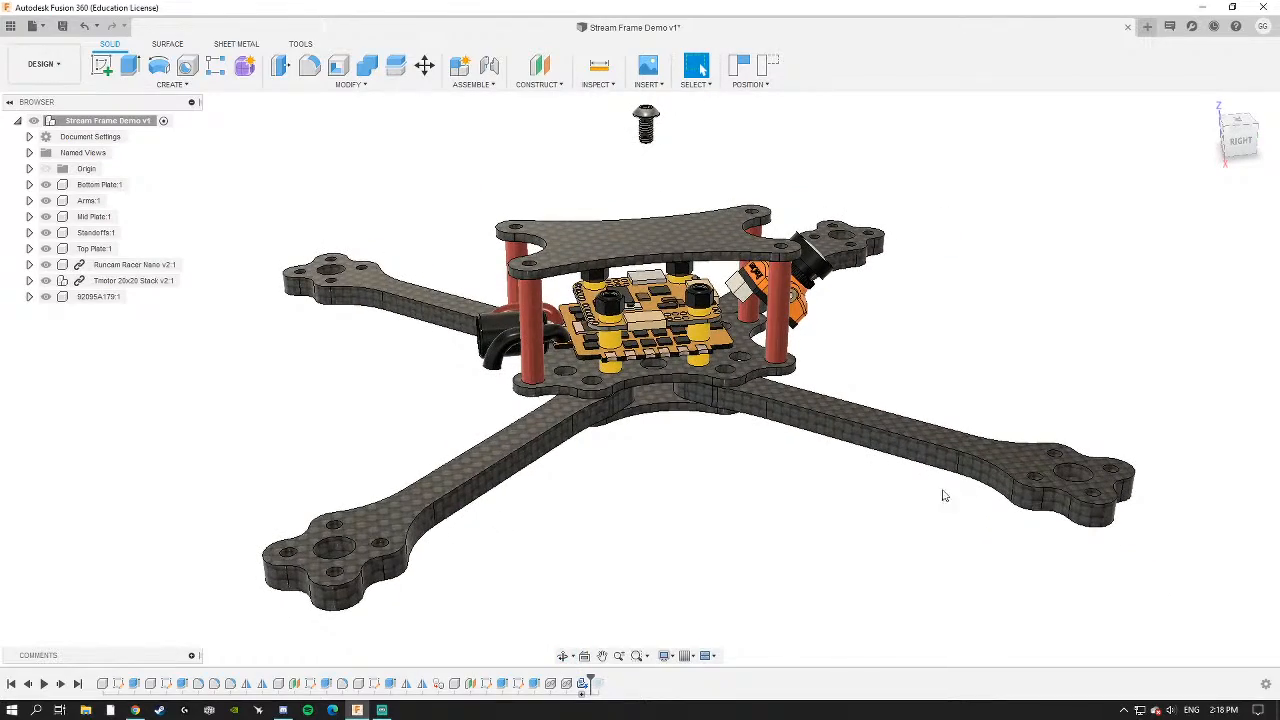
pyautogui.scroll(-3, 828, 502)
pyautogui.keyDown('shift'); pyautogui.moveTo(826, 500); pyautogui.dragTo(760, 542, button='middle'); pyautogui.keyUp('shift')
pyautogui.scroll(5, 690, 297)
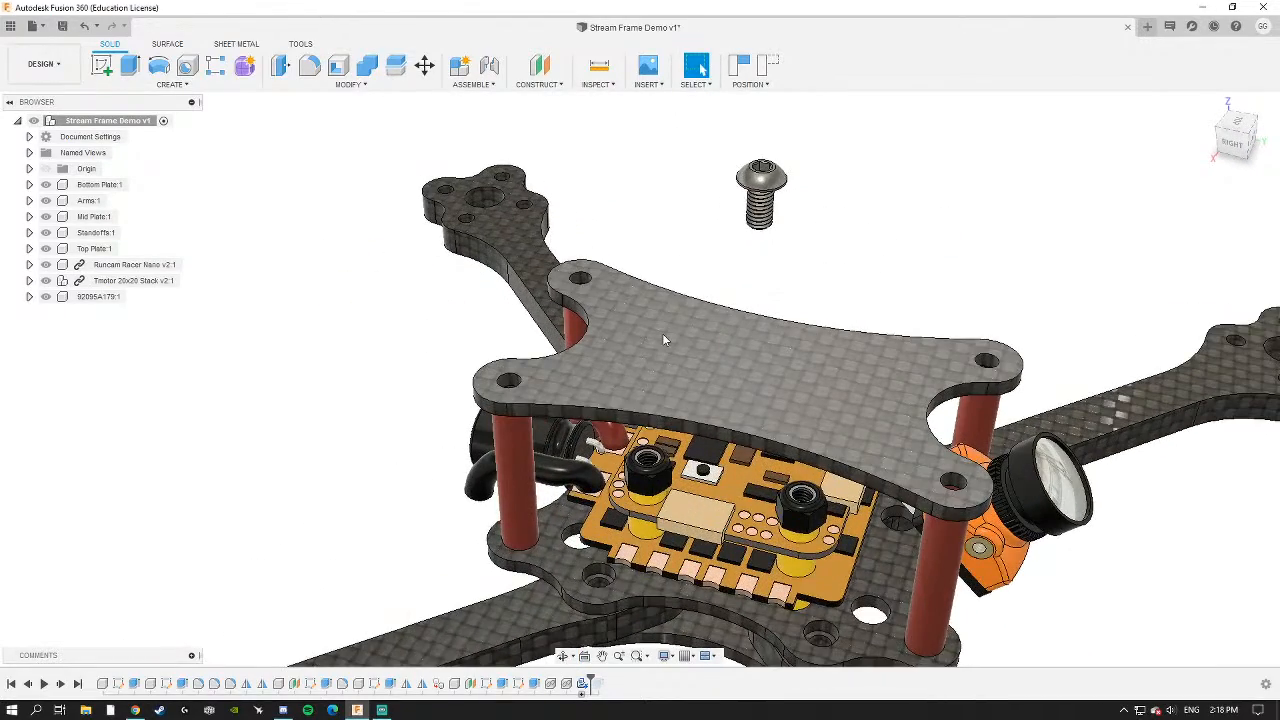
# Inspect the screw's head underside and threaded shank up close, comparing it with the top plate below.
pyautogui.moveTo(662, 338)
pyautogui.keyDown('shift'); pyautogui.mouseDown(button='middle')
pyautogui.moveTo(706, 303)
pyautogui.moveTo(649, 337)
pyautogui.mouseUp(button='middle'); pyautogui.keyUp('shift')
pyautogui.scroll(6, 676, 258)
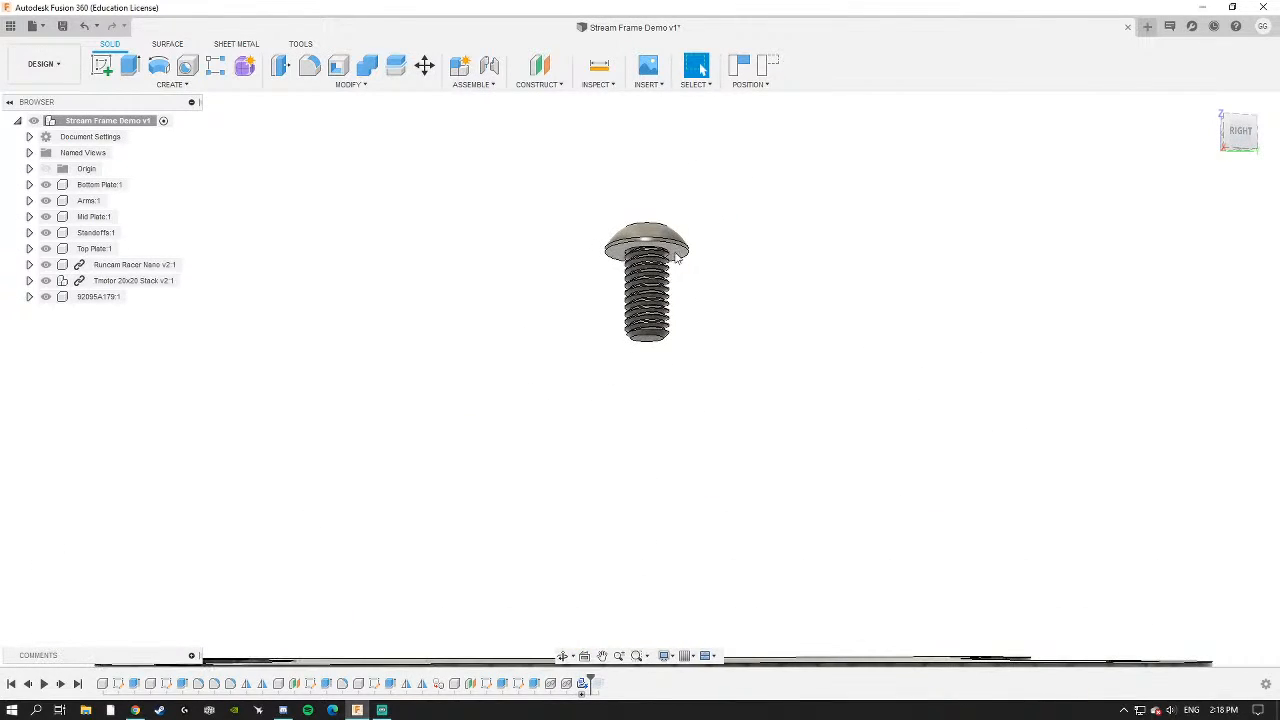
pyautogui.keyDown('shift'); pyautogui.moveTo(678, 258); pyautogui.dragTo(669, 322, button='middle'); pyautogui.keyUp('shift')
pyautogui.keyDown('shift'); pyautogui.moveTo(613, 361); pyautogui.dragTo(538, 358, button='middle'); pyautogui.keyUp('shift')
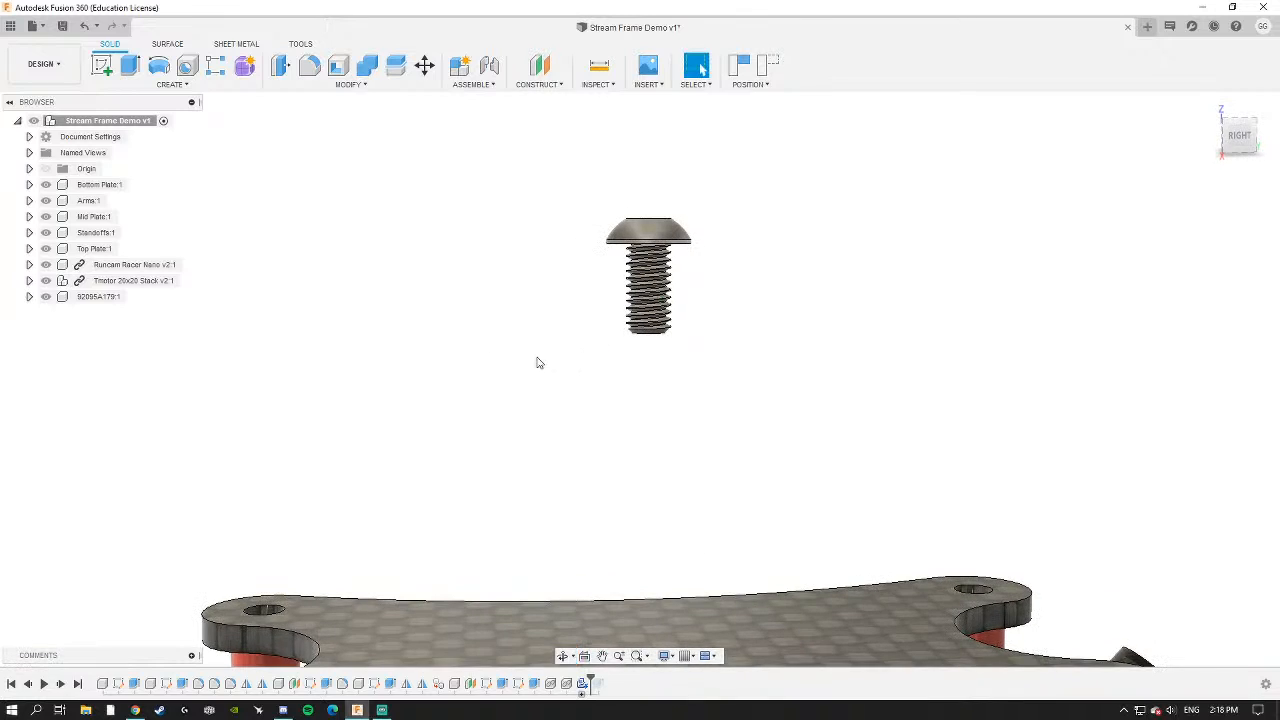
pyautogui.keyDown('shift'); pyautogui.moveTo(578, 311); pyautogui.dragTo(593, 412, button='middle'); pyautogui.keyUp('shift')
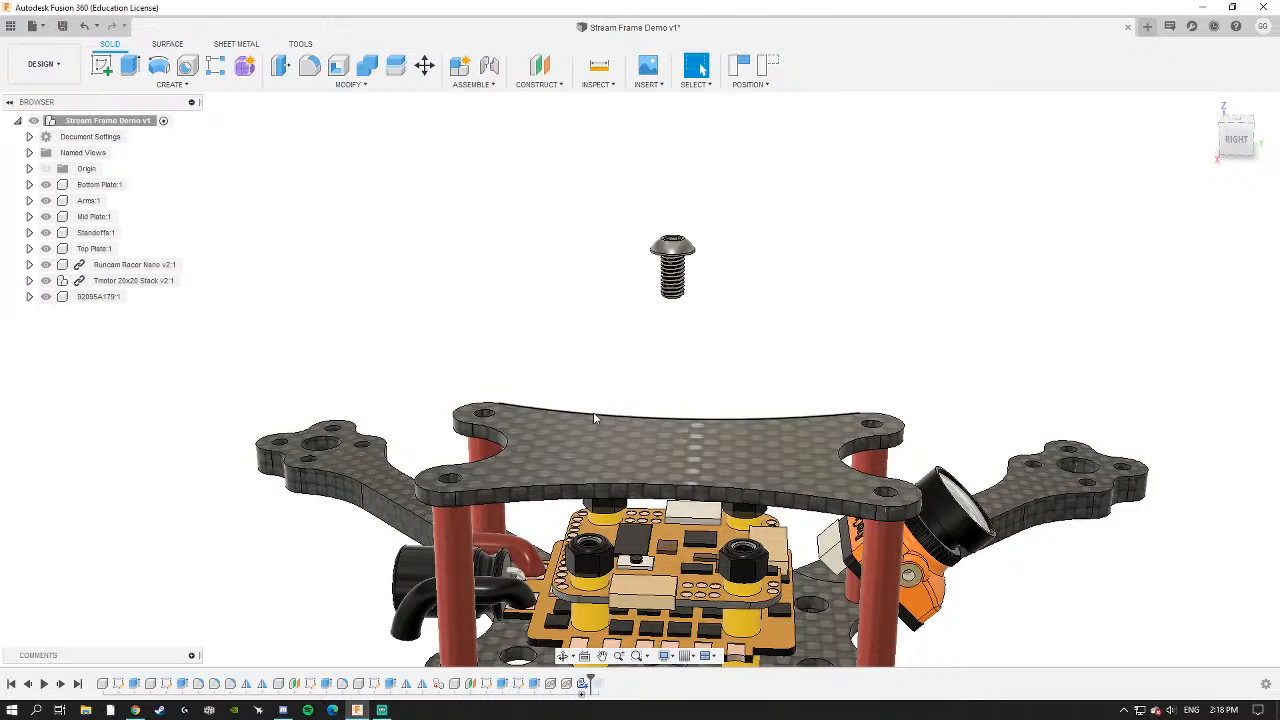
pyautogui.scroll(-3, 592, 412)
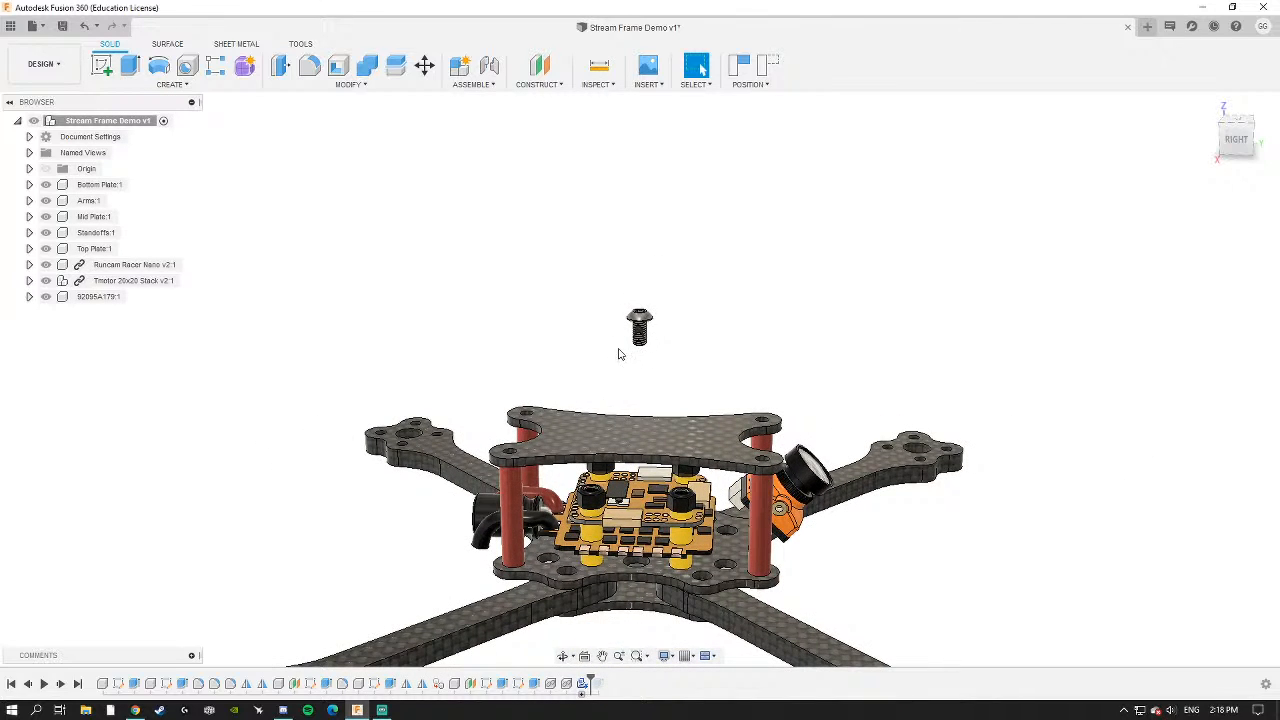
pyautogui.keyDown('shift'); pyautogui.moveTo(618, 354); pyautogui.dragTo(663, 306, button='middle'); pyautogui.keyUp('shift')
pyautogui.scroll(5, 645, 345)
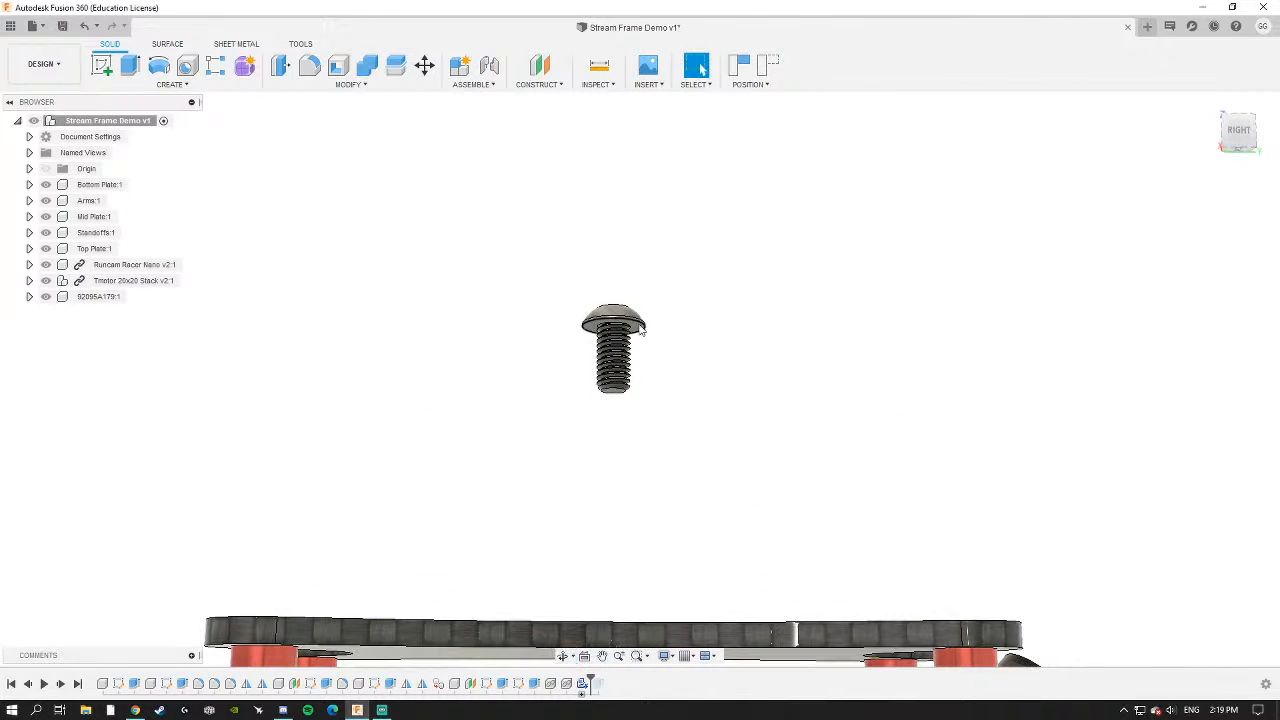
pyautogui.keyDown('shift'); pyautogui.moveTo(446, 466); pyautogui.dragTo(445, 482, button='middle'); pyautogui.keyUp('shift')
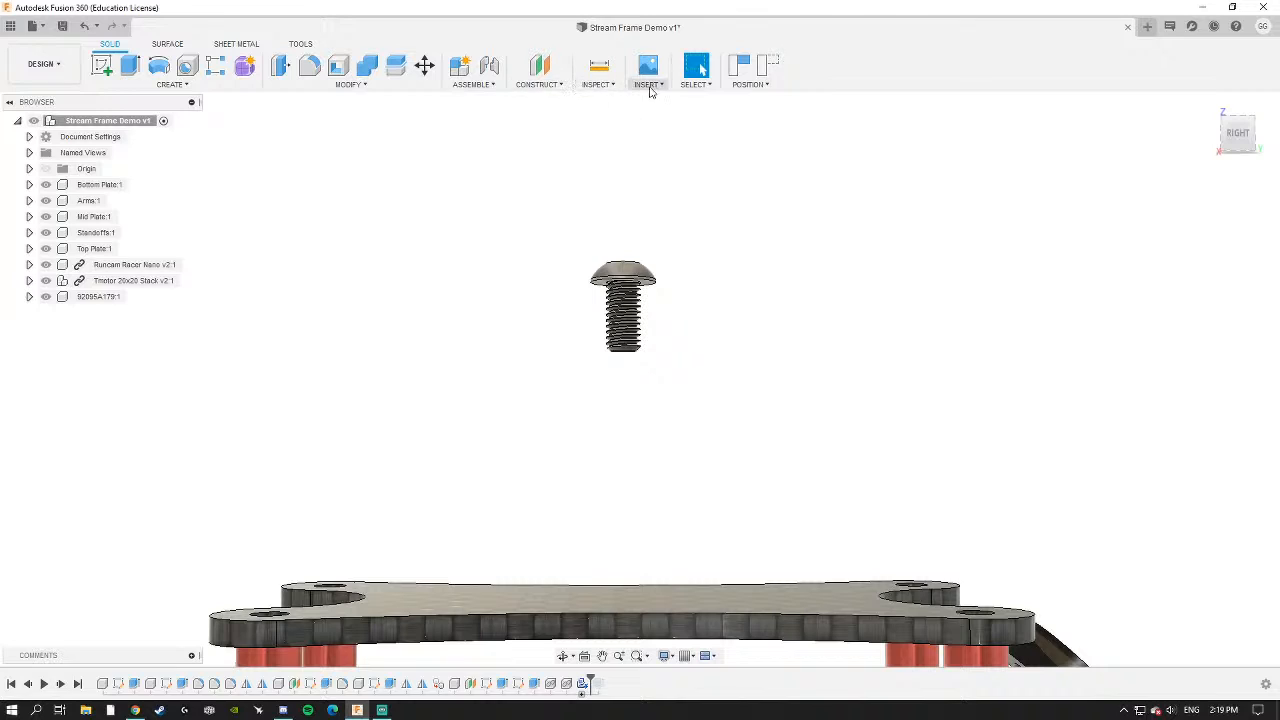
# Start a joint, capturing the moved screw's current position, and set its first origin at the centre of the screw head's underside.
pyautogui.click(491, 65)
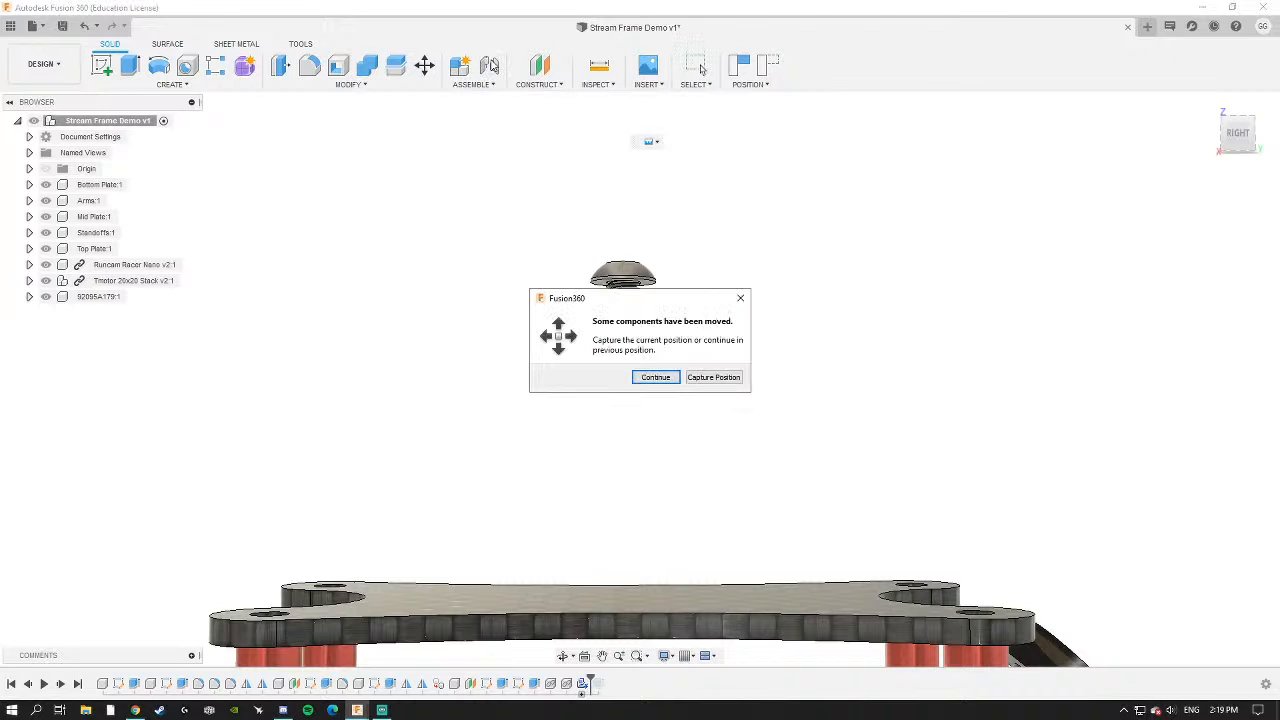
pyautogui.click(714, 377)
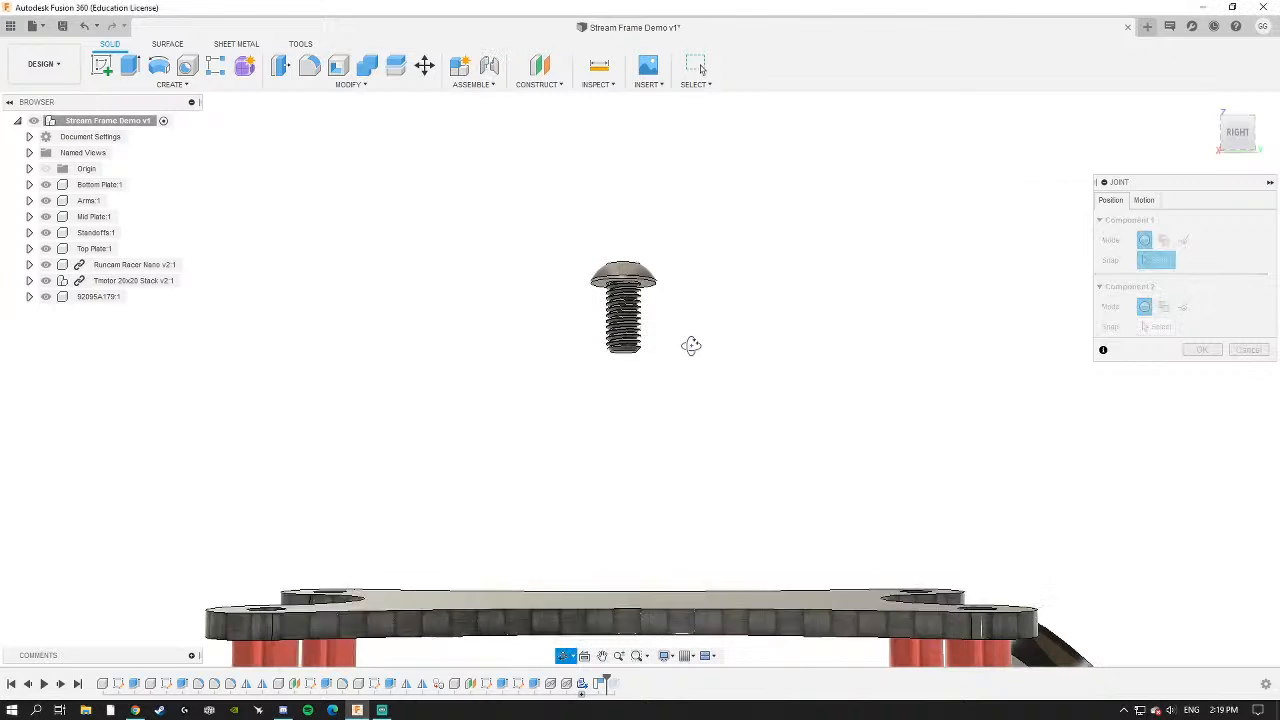
pyautogui.scroll(5, 665, 318)
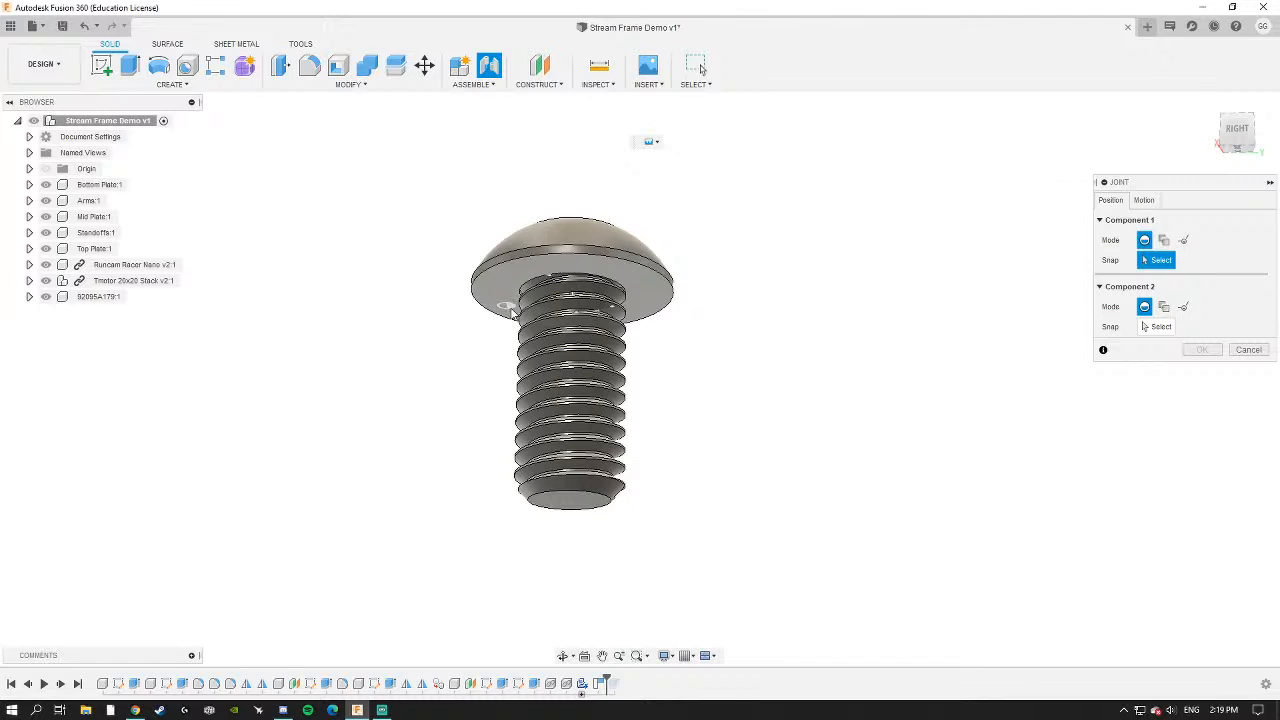
pyautogui.scroll(-3, 440, 474)
pyautogui.moveTo(452, 464); pyautogui.dragTo(703, 277, button='middle')
pyautogui.scroll(-2, 535, 402)
pyautogui.keyDown('shift'); pyautogui.moveTo(531, 408); pyautogui.dragTo(455, 500, button='middle'); pyautogui.keyUp('shift')
pyautogui.moveTo(455, 500); pyautogui.dragTo(674, 426, button='middle')
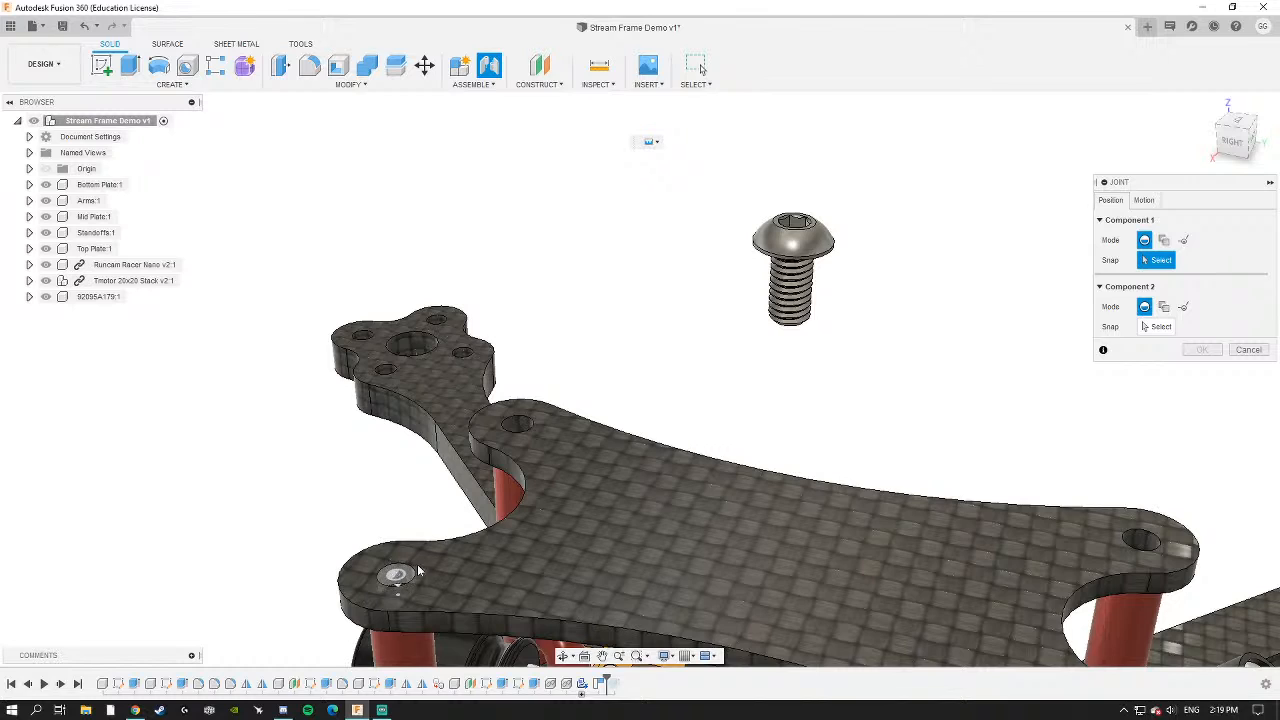
pyautogui.keyDown('shift'); pyautogui.moveTo(740, 361); pyautogui.dragTo(612, 345, button='middle'); pyautogui.keyUp('shift')
pyautogui.scroll(2, 601, 333)
pyautogui.scroll(4, 602, 333)
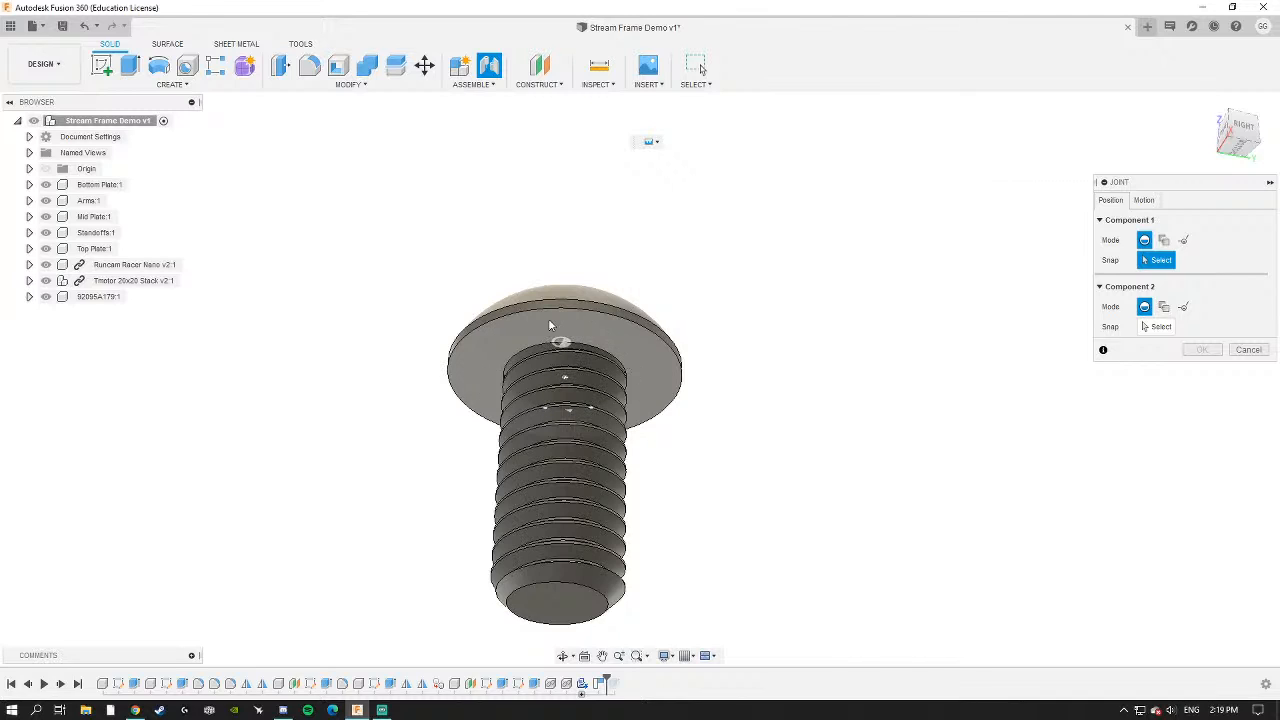
pyautogui.scroll(5, 575, 400)
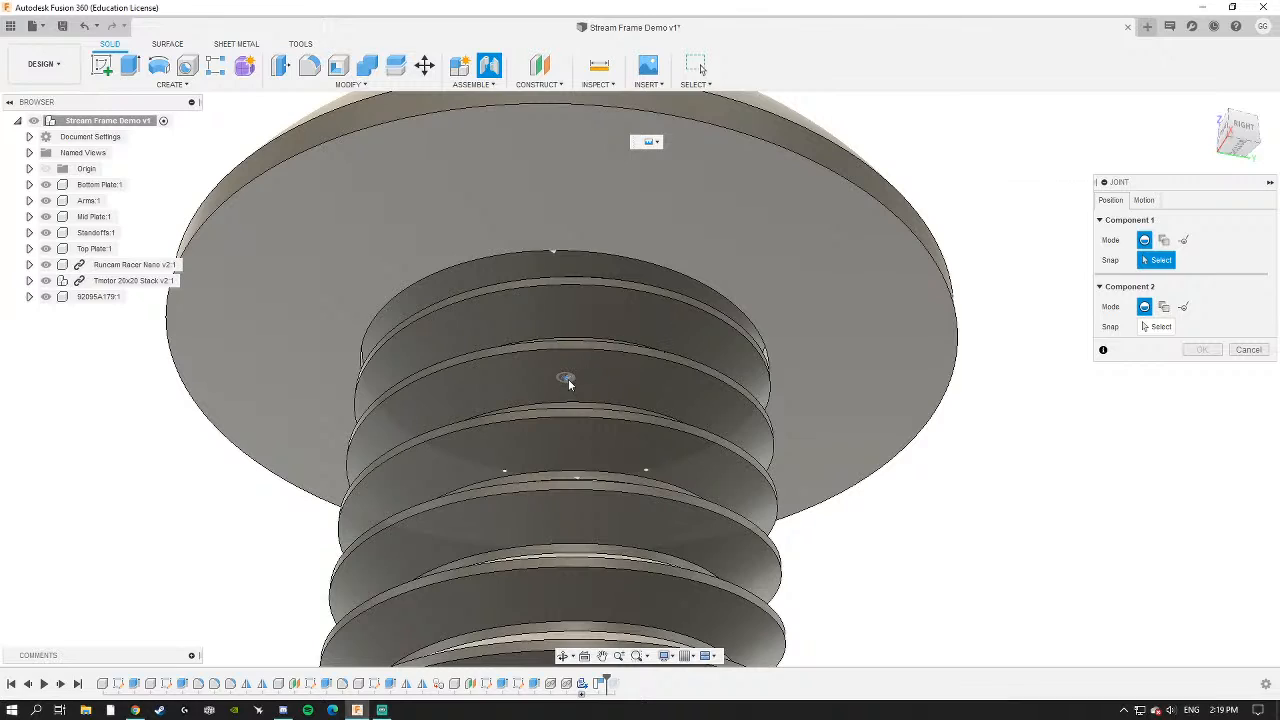
pyautogui.click(566, 380)
# Place the joint's second origin at the upper rim centre of the top plate's rear corner standoff hole.
pyautogui.scroll(-4, 564, 382)
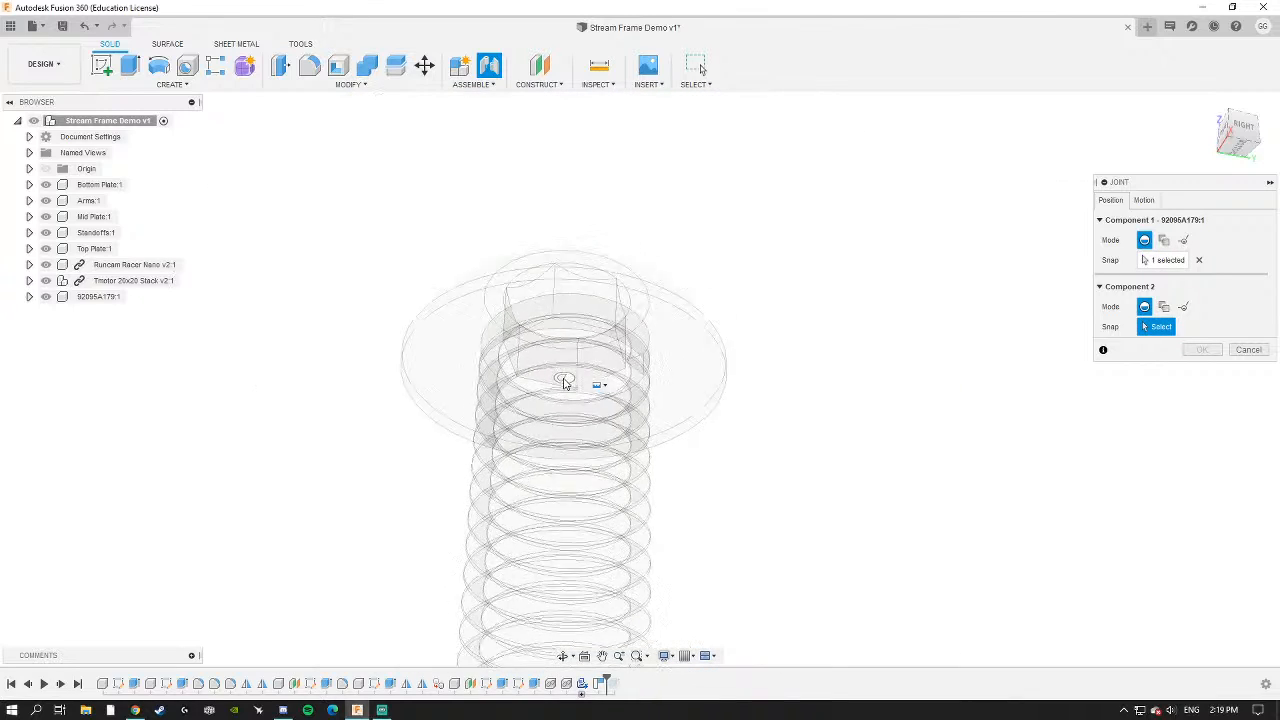
pyautogui.scroll(-5, 565, 383)
pyautogui.keyDown('shift'); pyautogui.moveTo(692, 352); pyautogui.dragTo(620, 460, button='middle'); pyautogui.keyUp('shift')
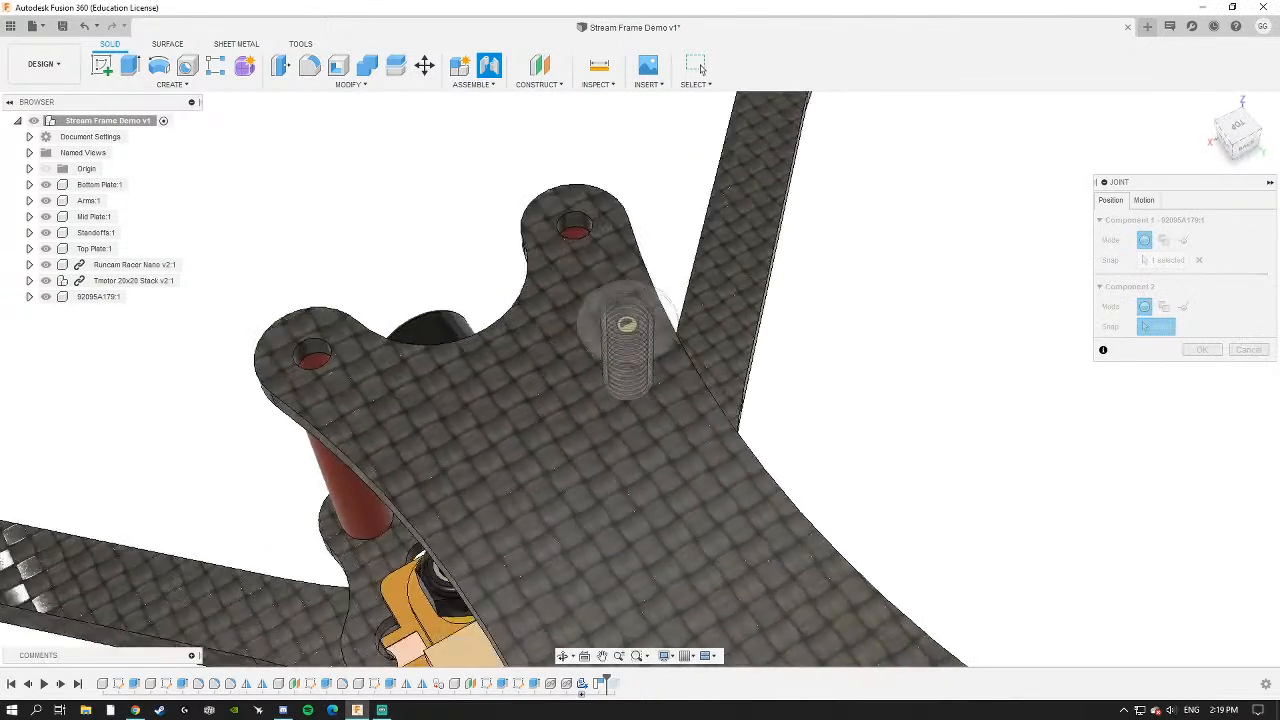
pyautogui.scroll(-3, 612, 400)
pyautogui.keyDown('shift'); pyautogui.moveTo(537, 477); pyautogui.dragTo(640, 425, button='middle'); pyautogui.keyUp('shift')
pyautogui.moveTo(378, 446); pyautogui.dragTo(583, 398, button='middle')
pyautogui.scroll(4, 583, 398)
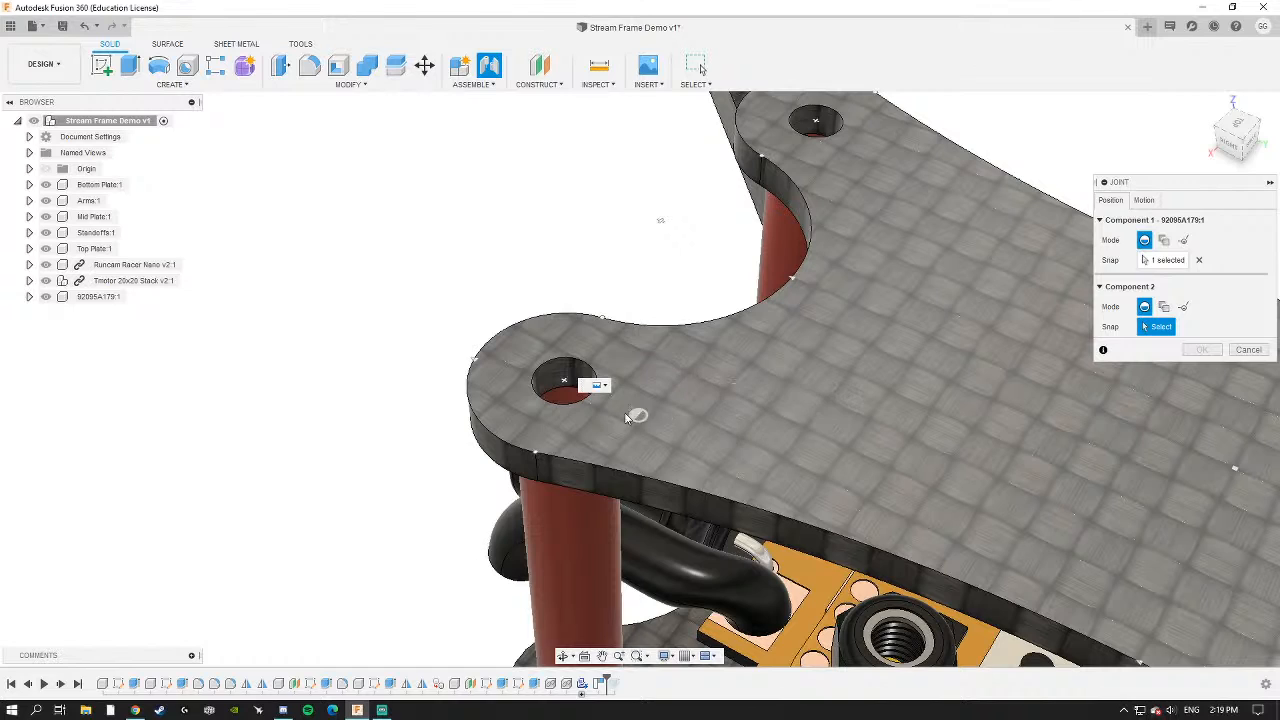
pyautogui.scroll(3, 568, 385)
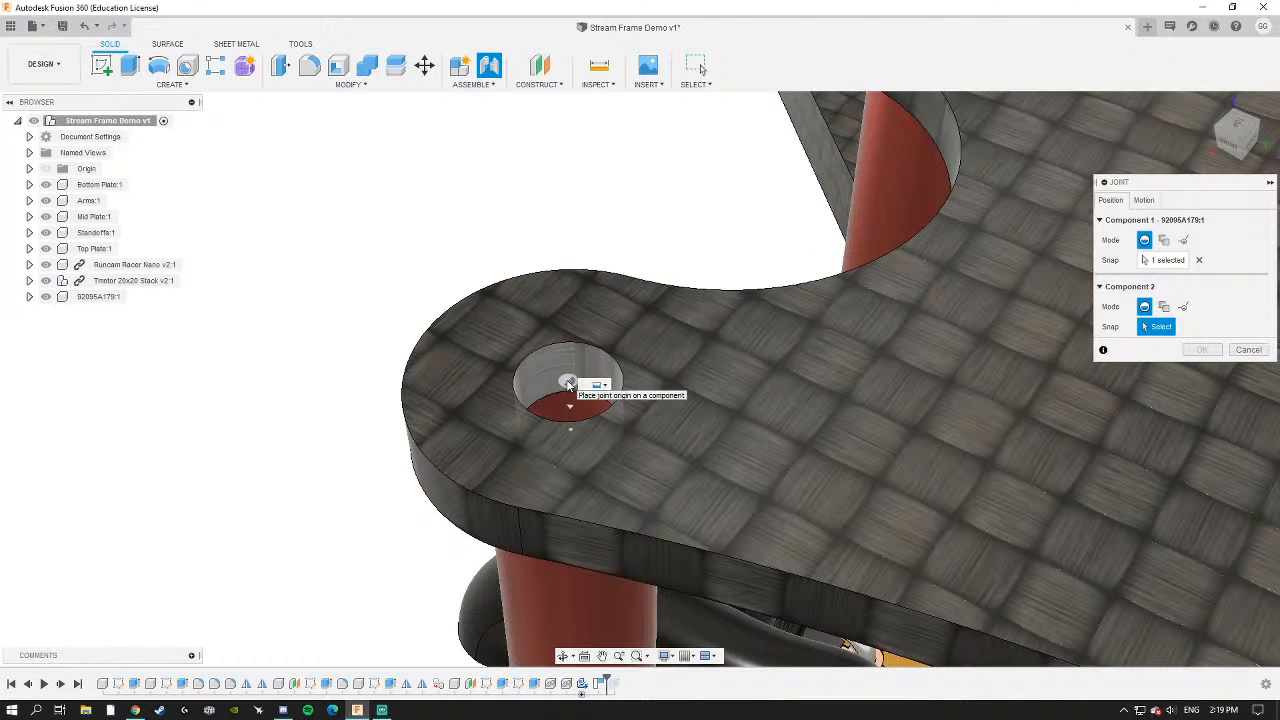
pyautogui.click(568, 385)
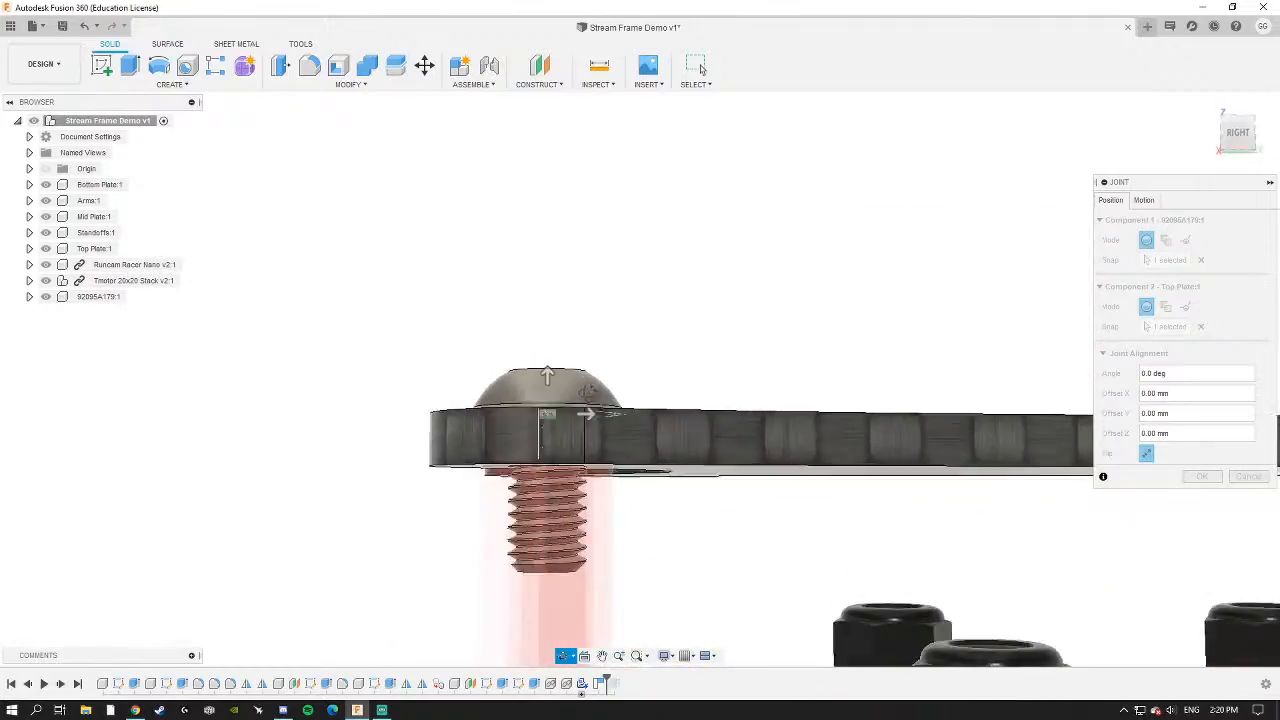
# Compare both flip directions of the joint and accept it with the screw head above the top plate and the shank in the hole.
pyautogui.keyDown('shift'); pyautogui.moveTo(547, 416); pyautogui.dragTo(675, 446, button='middle'); pyautogui.keyUp('shift')
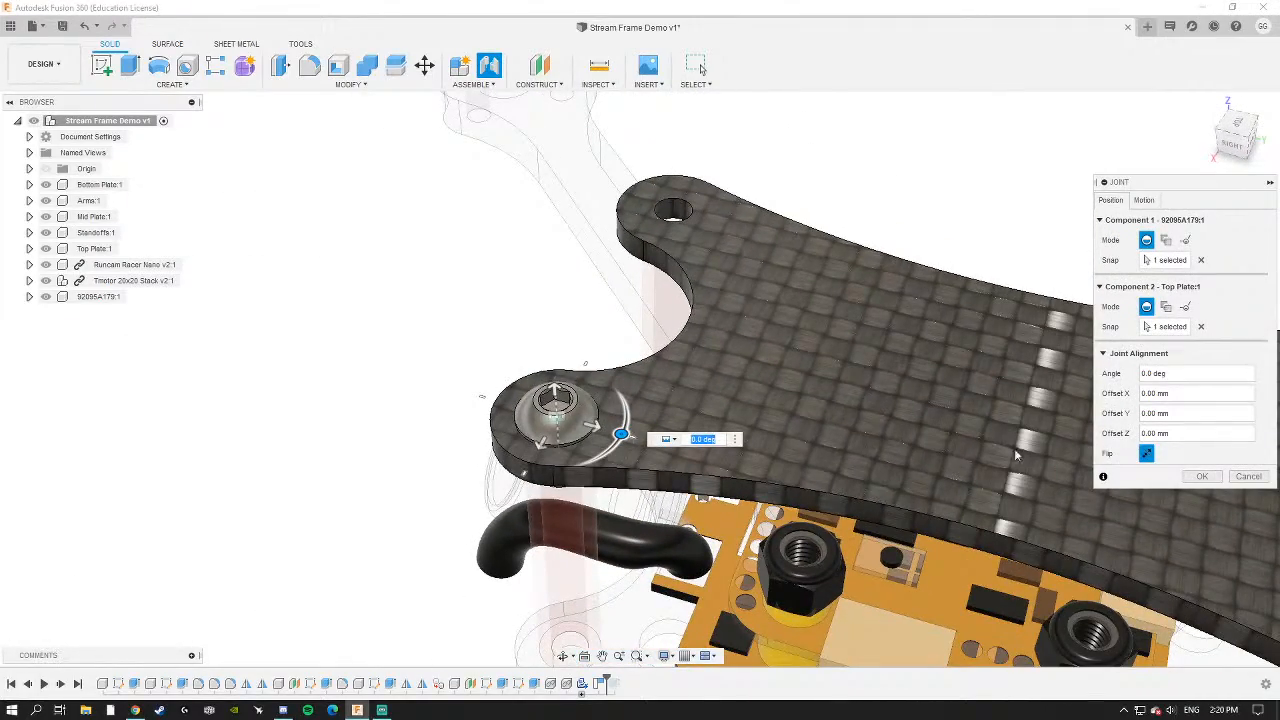
pyautogui.click(1146, 455)
pyautogui.keyDown('shift'); pyautogui.moveTo(733, 418); pyautogui.dragTo(777, 349, button='middle'); pyautogui.keyUp('shift')
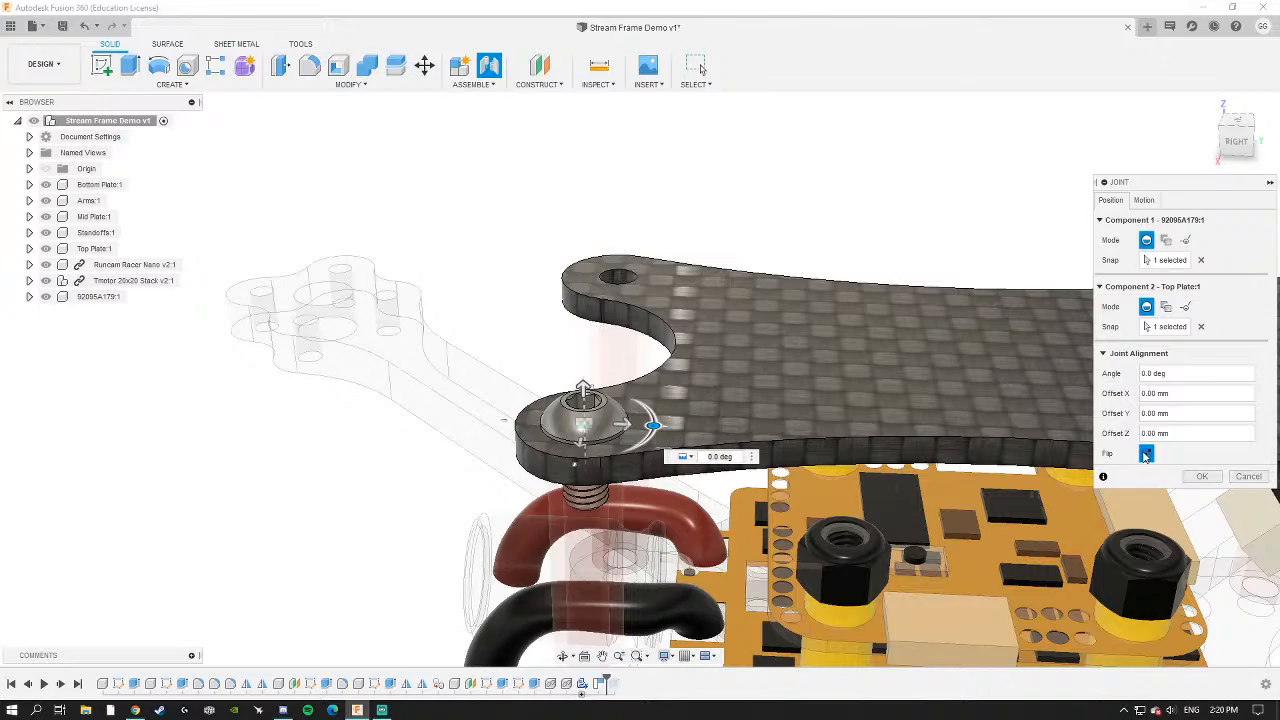
pyautogui.click(1146, 456)
pyautogui.click(1146, 456)
pyautogui.click(1146, 456)
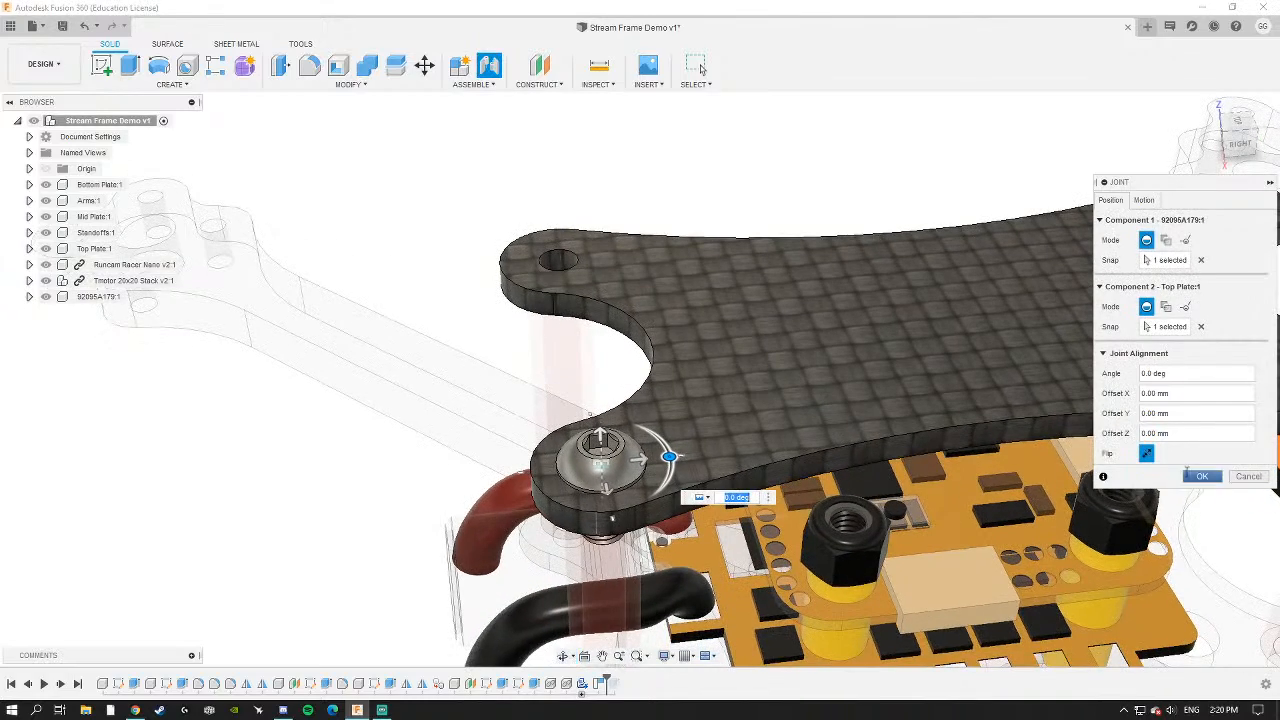
pyautogui.click(1202, 476)
pyautogui.scroll(-5, 871, 457)
pyautogui.moveTo(843, 448); pyautogui.dragTo(657, 352, button='middle')
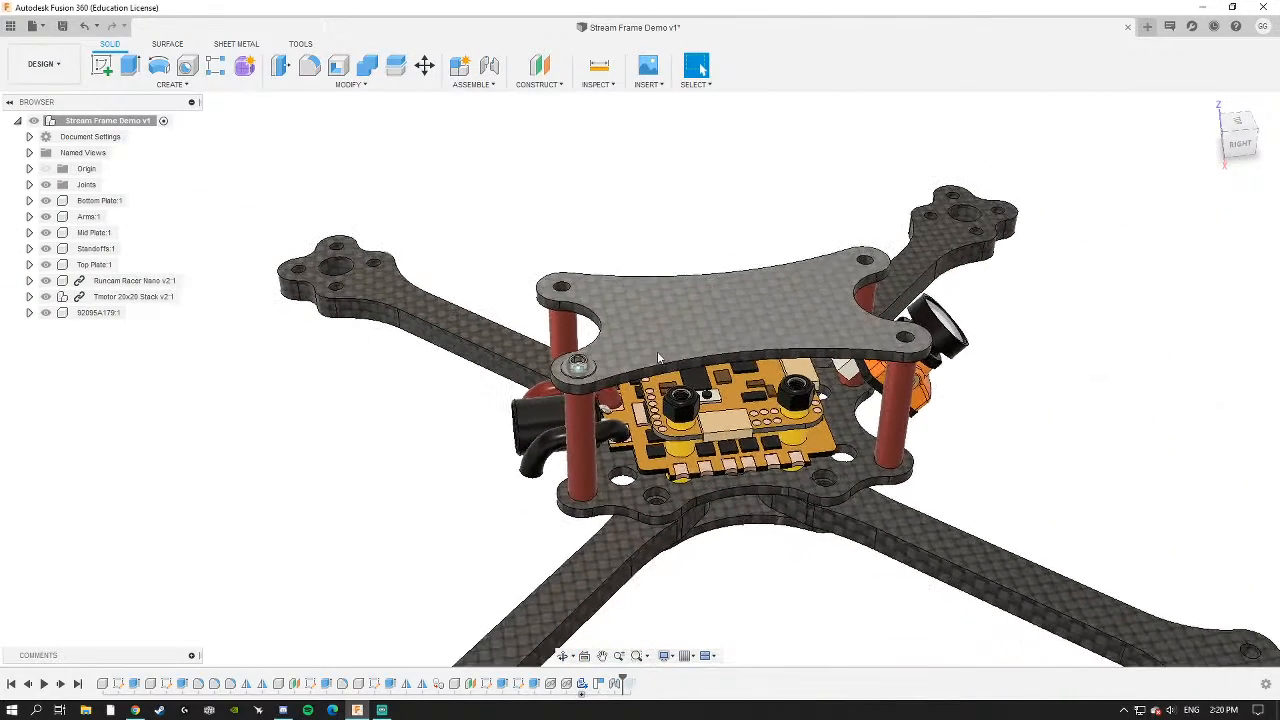
pyautogui.keyDown('shift'); pyautogui.moveTo(470, 350); pyautogui.dragTo(625, 382, button='middle'); pyautogui.keyUp('shift')
pyautogui.keyDown('shift'); pyautogui.moveTo(738, 254); pyautogui.dragTo(563, 342, button='middle'); pyautogui.keyUp('shift')
pyautogui.scroll(-4, 651, 229)
pyautogui.keyDown('shift'); pyautogui.moveTo(440, 318); pyautogui.dragTo(369, 284); pyautogui.keyUp('shift')
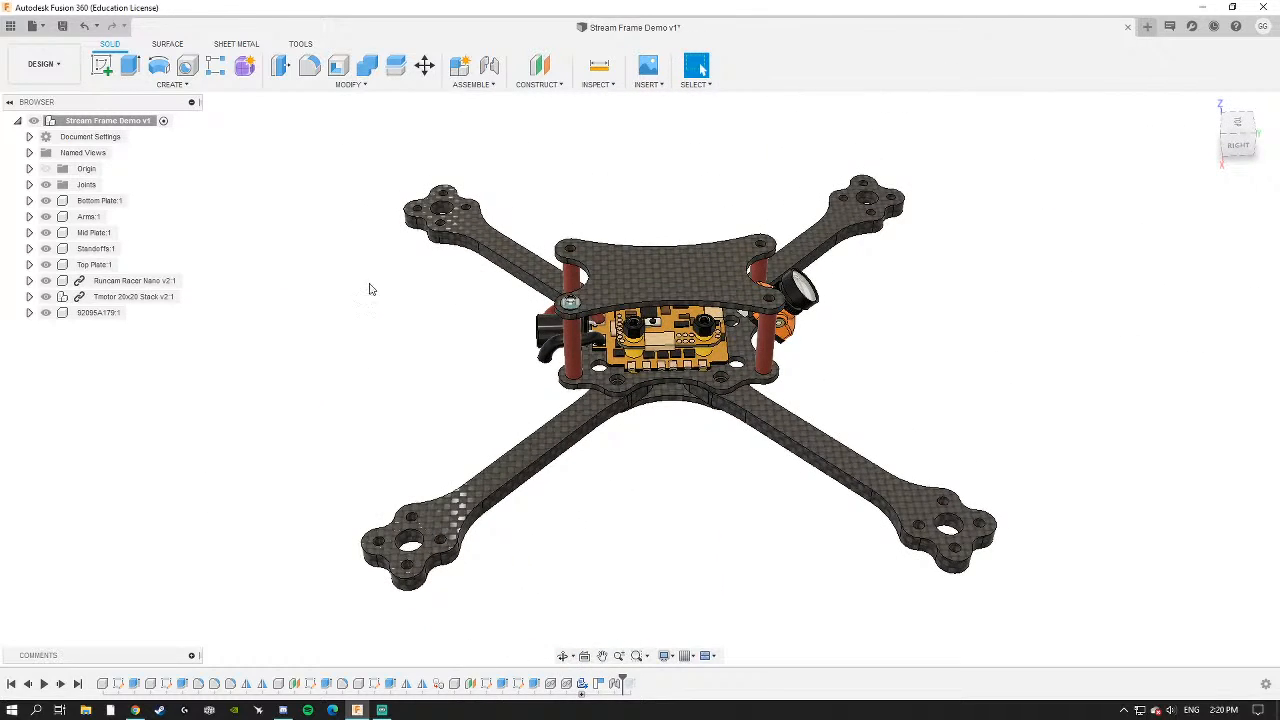
pyautogui.click(78, 314)
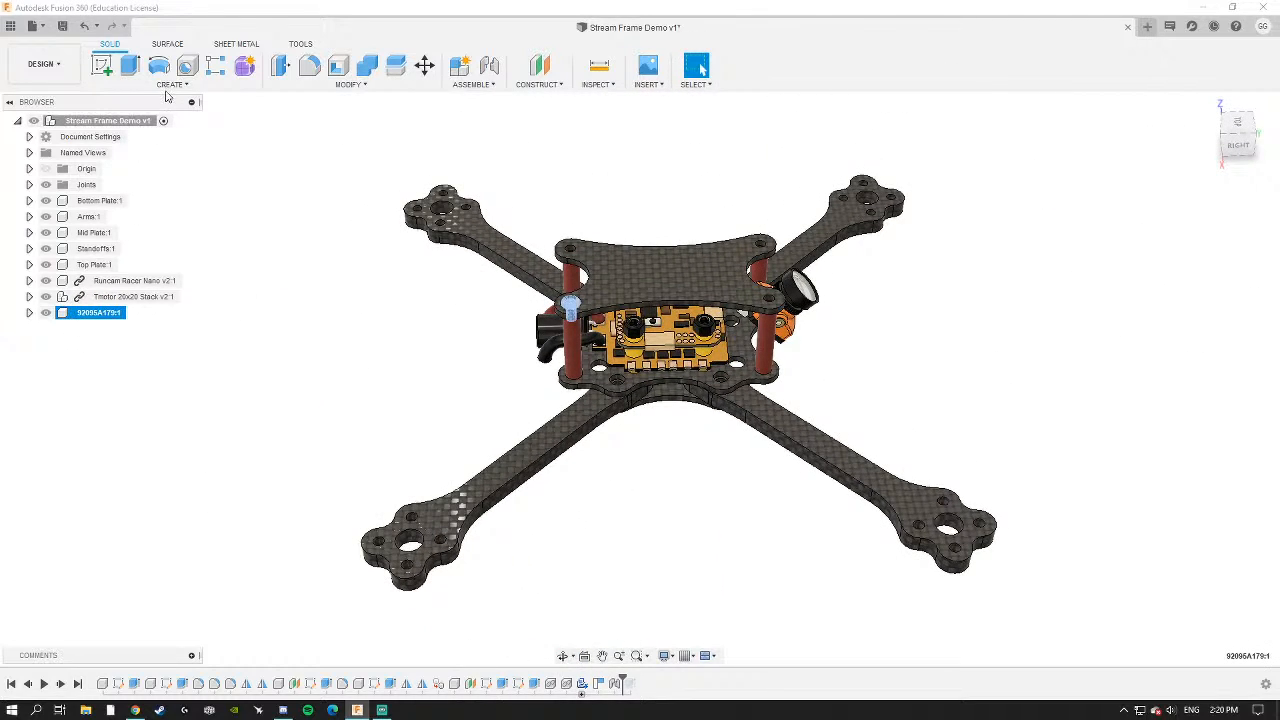
pyautogui.click(170, 86)
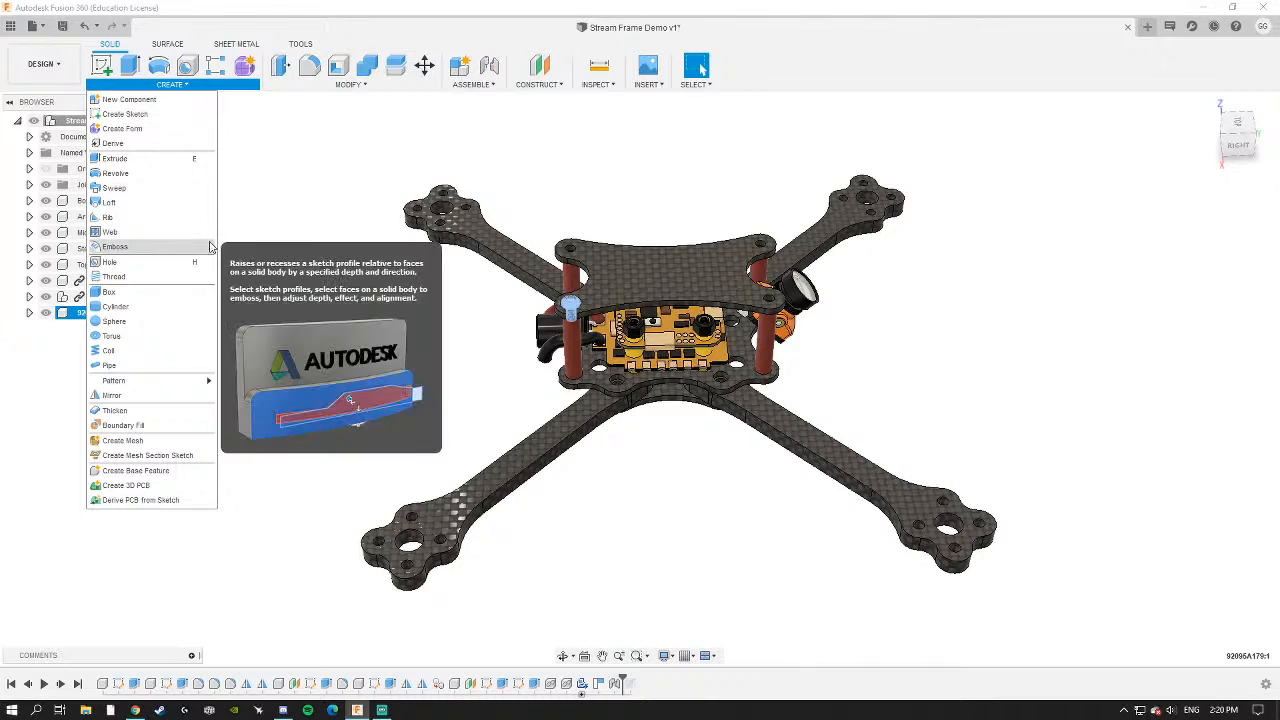
pyautogui.click(322, 207)
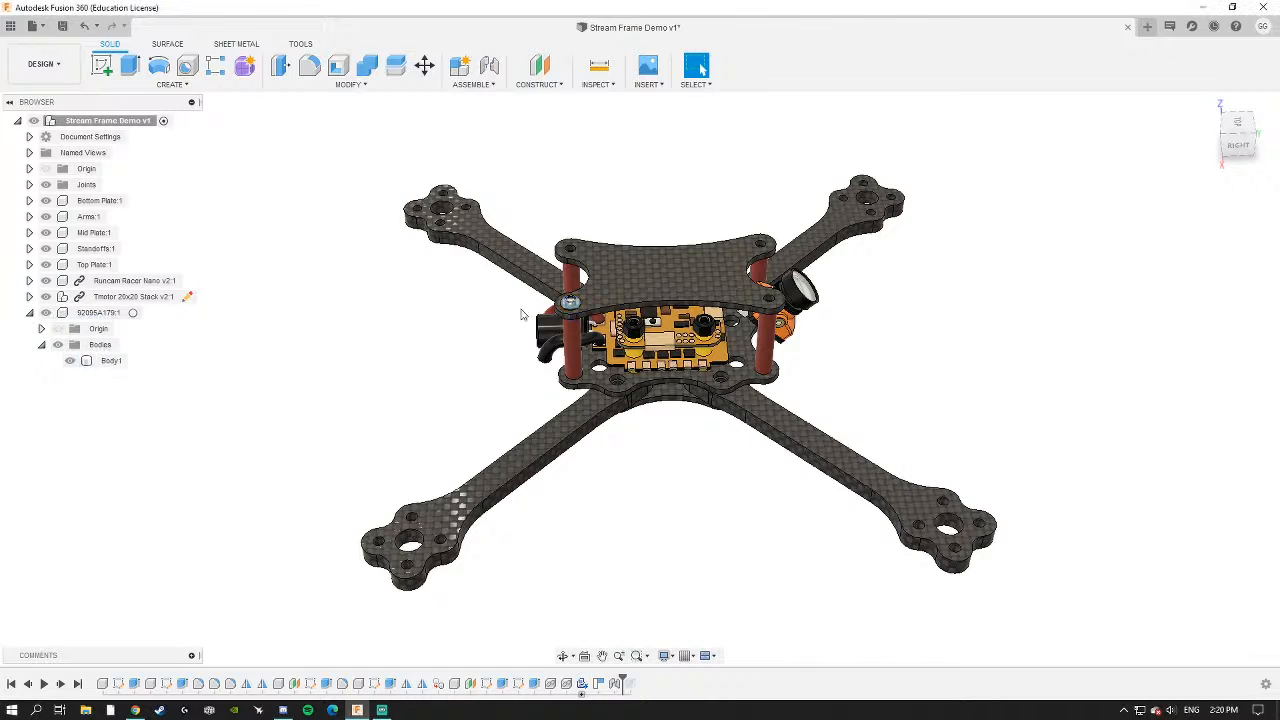
# Mirror the screw's body across the frame's lengthwise vertical origin plane onto the other rear standoff hole of the top plate.
pyautogui.scroll(2, 563, 298)
pyautogui.click(111, 313)
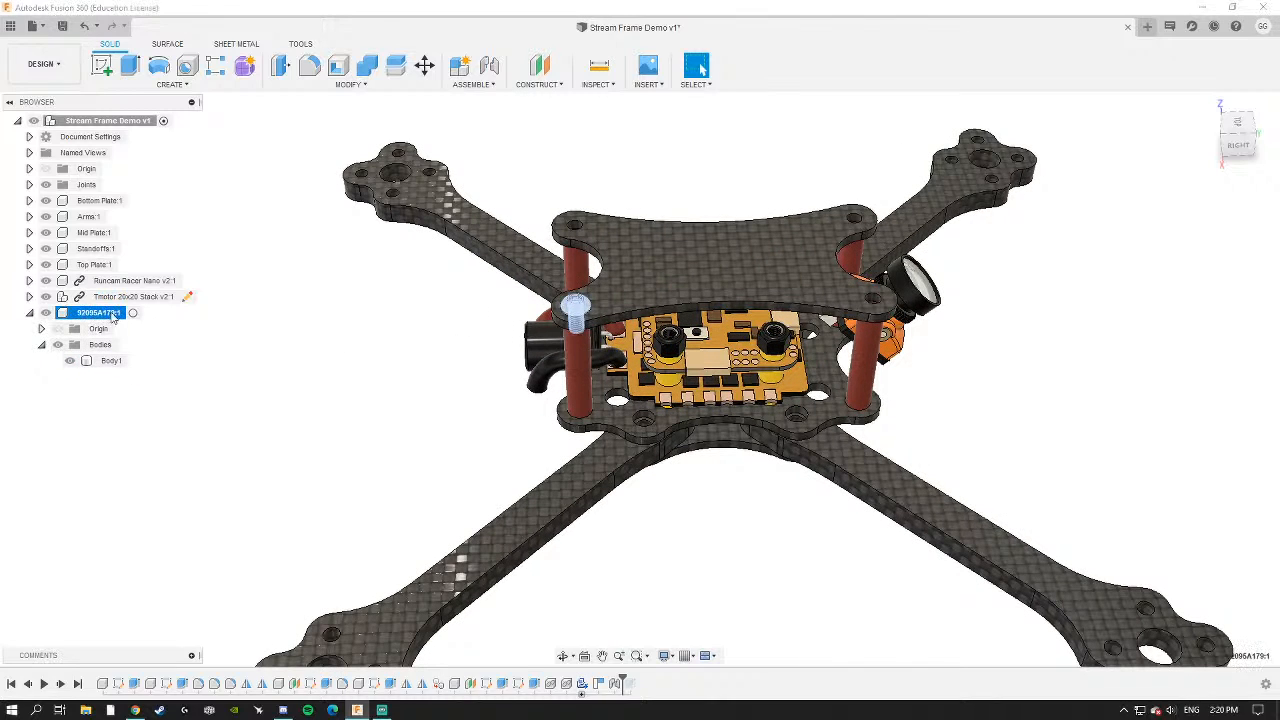
pyautogui.click(108, 361)
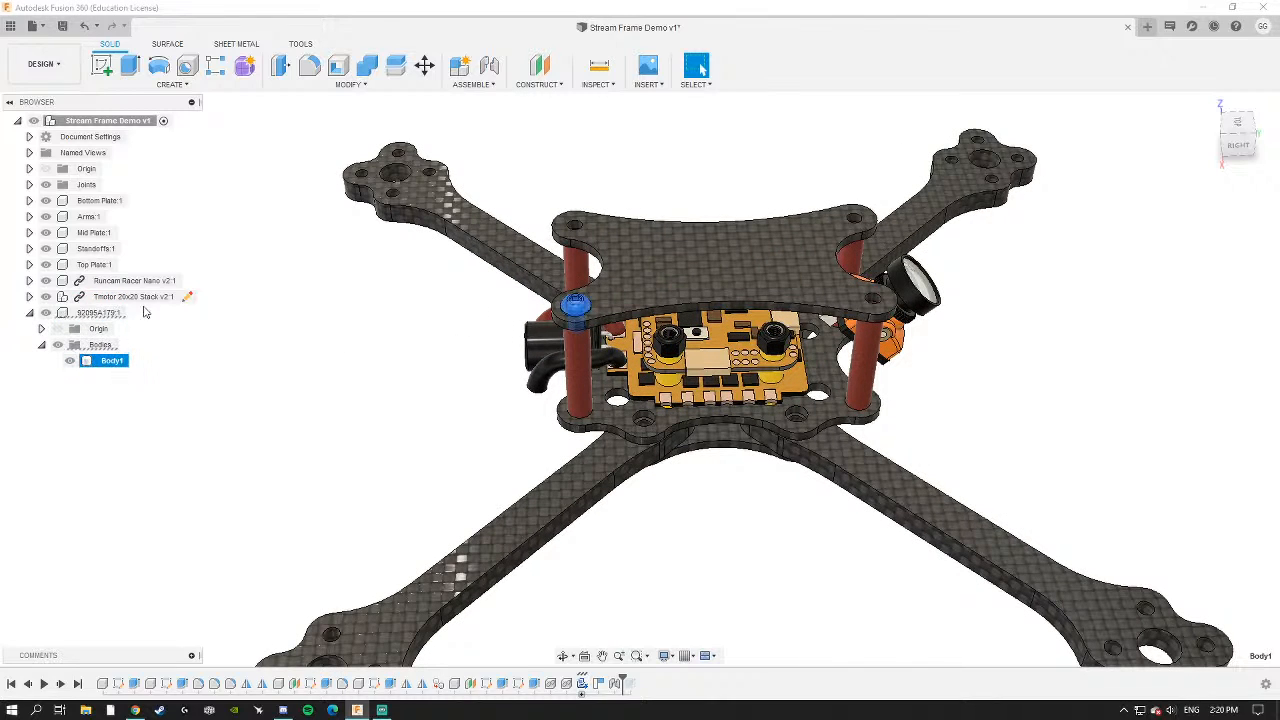
pyautogui.click(171, 84)
pyautogui.click(121, 398)
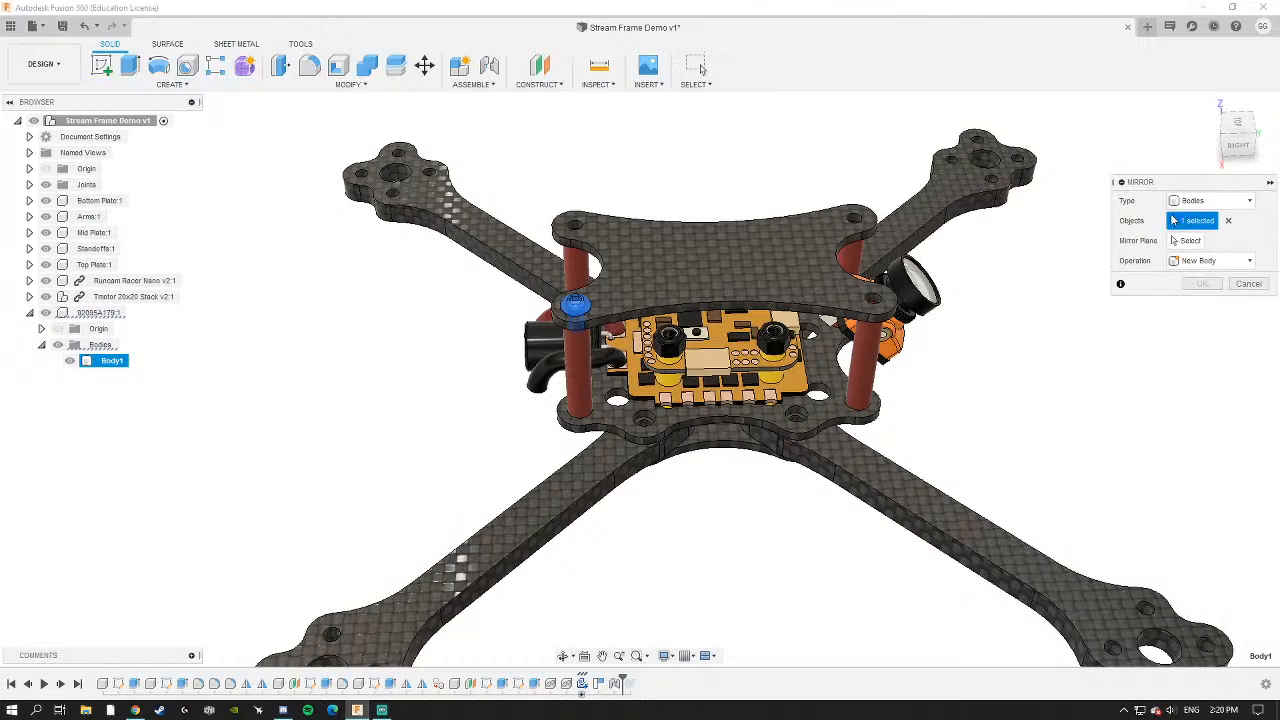
pyautogui.click(1187, 241)
pyautogui.keyDown('shift'); pyautogui.moveTo(726, 308); pyautogui.dragTo(652, 340, button='middle'); pyautogui.keyUp('shift')
pyautogui.click(735, 404)
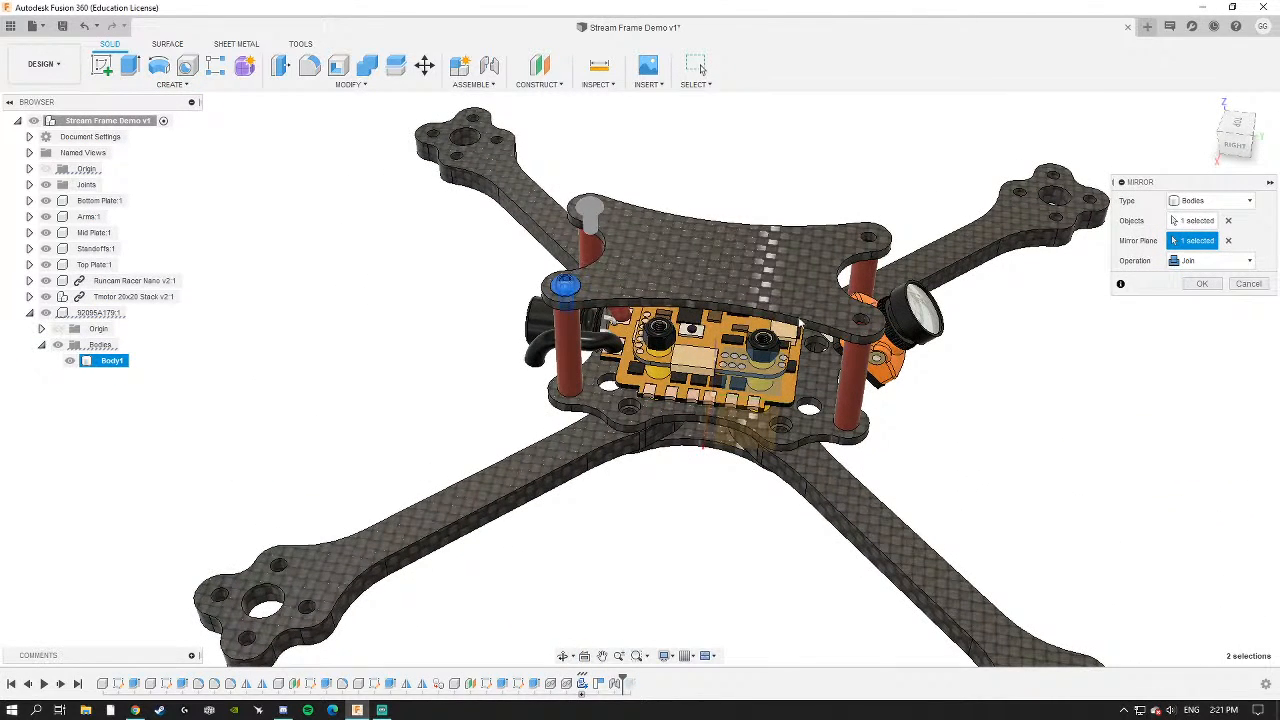
pyautogui.click(1200, 285)
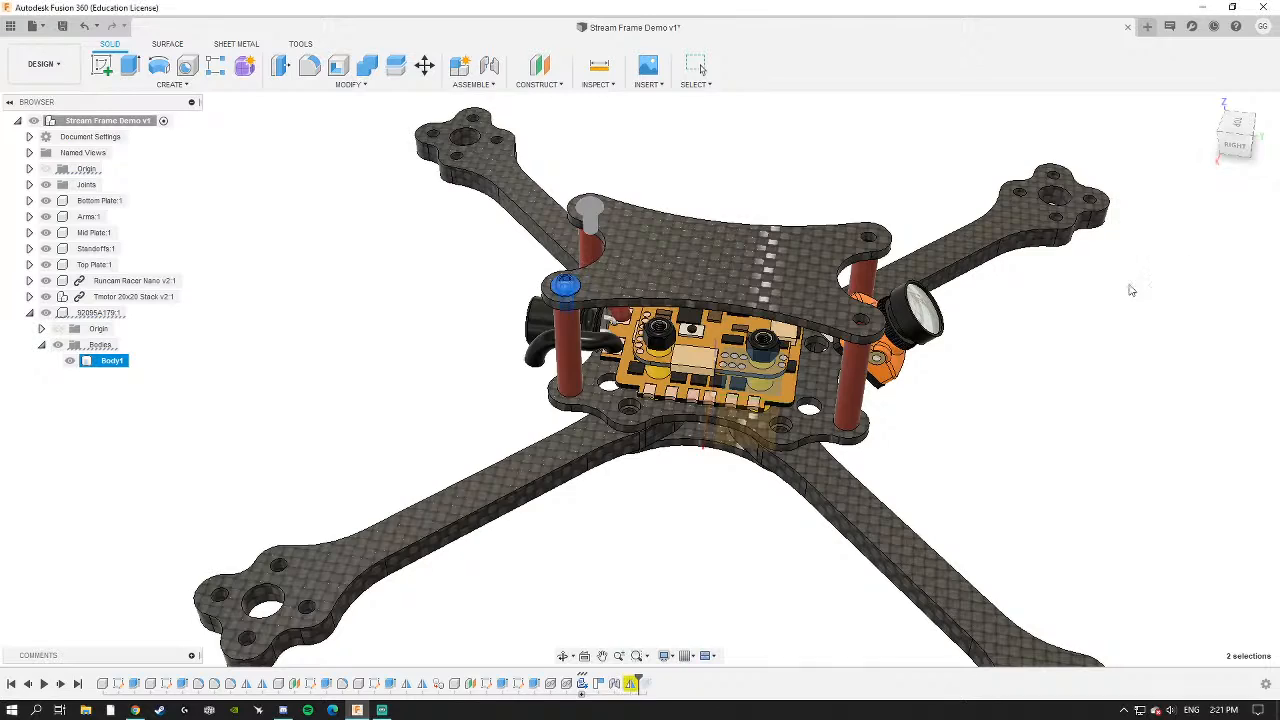
# Mirror both rear screw bodies across the crosswise vertical origin plane onto the top plate's two camera-end standoff holes.
pyautogui.keyDown('shift'); pyautogui.moveTo(1049, 286); pyautogui.dragTo(300, 290, button='middle'); pyautogui.keyUp('shift')
pyautogui.click(108, 378)
pyautogui.keyDown('ctrl'); pyautogui.click(110, 361); pyautogui.keyUp('ctrl')
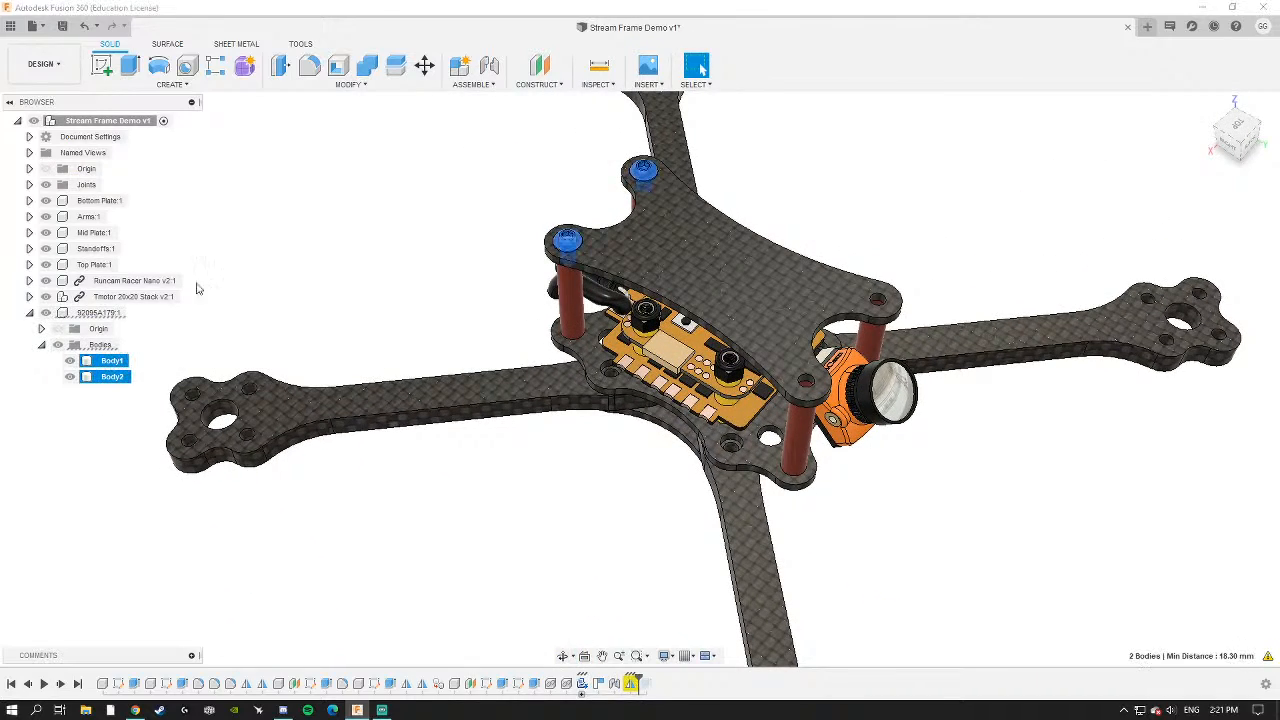
pyautogui.click(171, 84)
pyautogui.click(115, 402)
pyautogui.keyDown('shift'); pyautogui.moveTo(690, 500); pyautogui.dragTo(732, 478, button='middle'); pyautogui.keyUp('shift')
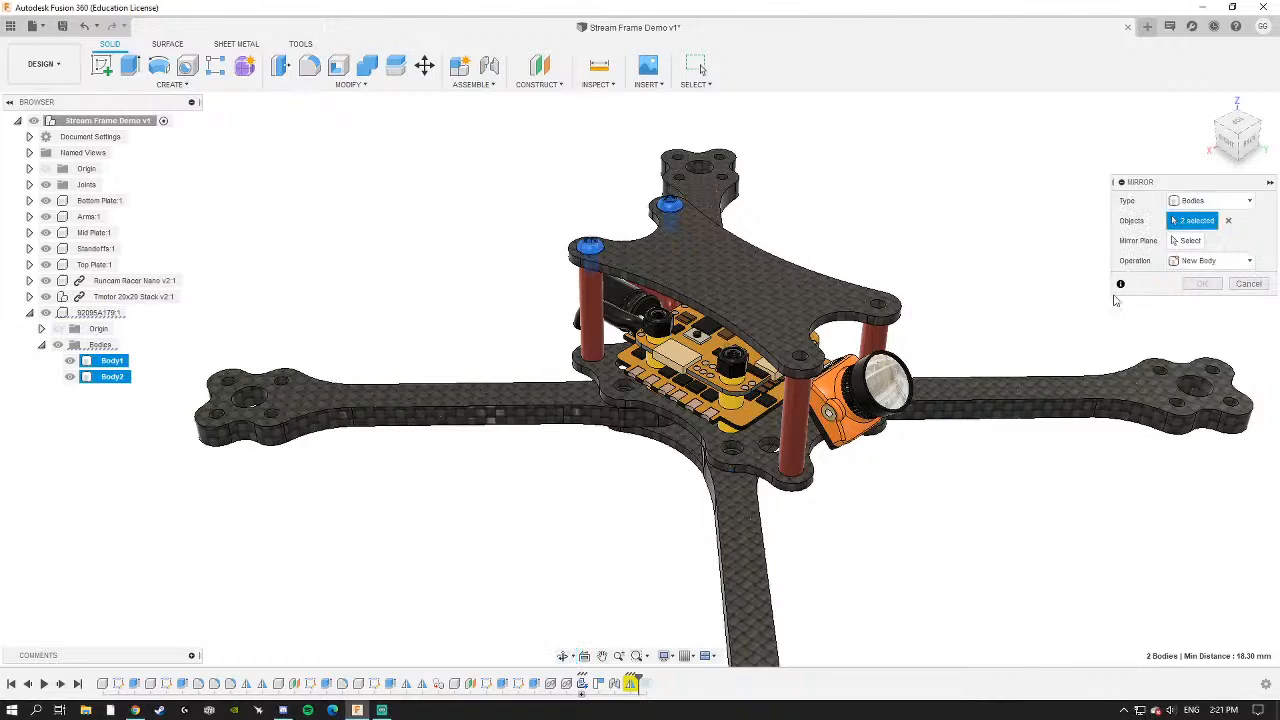
pyautogui.click(1186, 243)
pyautogui.keyDown('shift'); pyautogui.moveTo(925, 485); pyautogui.dragTo(710, 352, button='middle'); pyautogui.keyUp('shift')
pyautogui.click(665, 394)
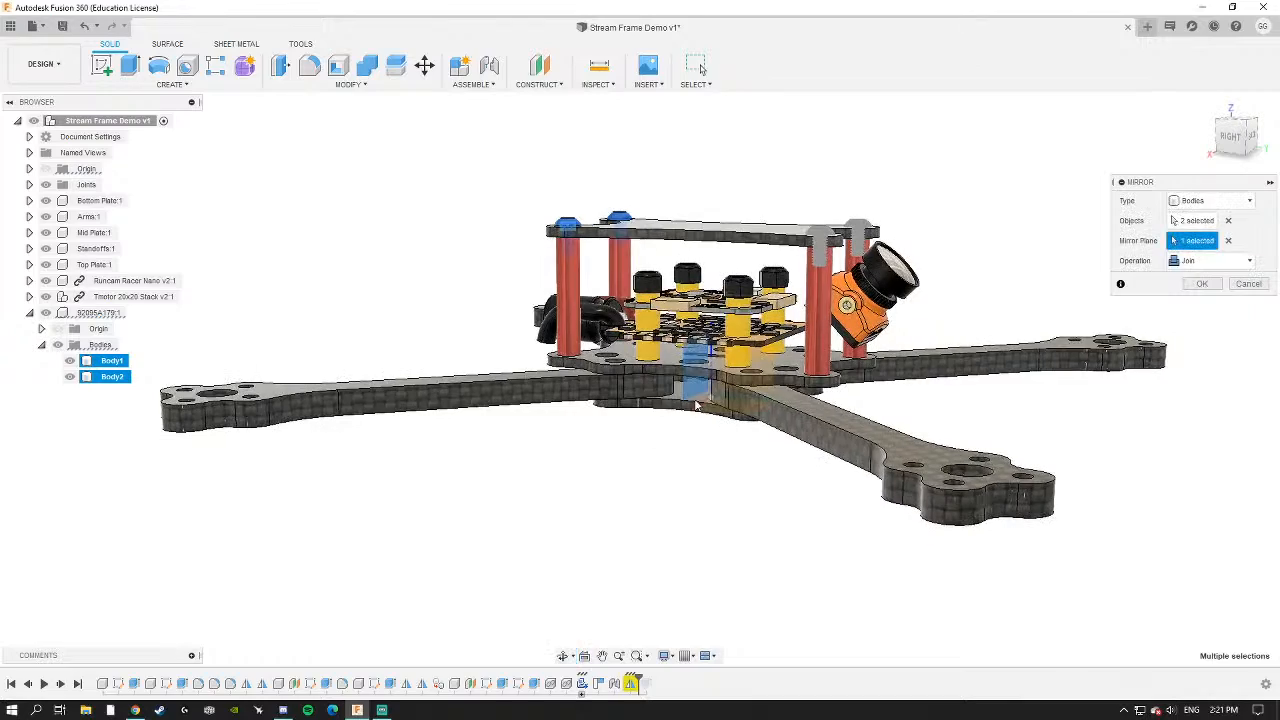
pyautogui.scroll(3, 683, 376)
pyautogui.scroll(-3, 686, 260)
pyautogui.keyDown('shift'); pyautogui.moveTo(965, 258); pyautogui.dragTo(912, 333, button='middle'); pyautogui.keyUp('shift')
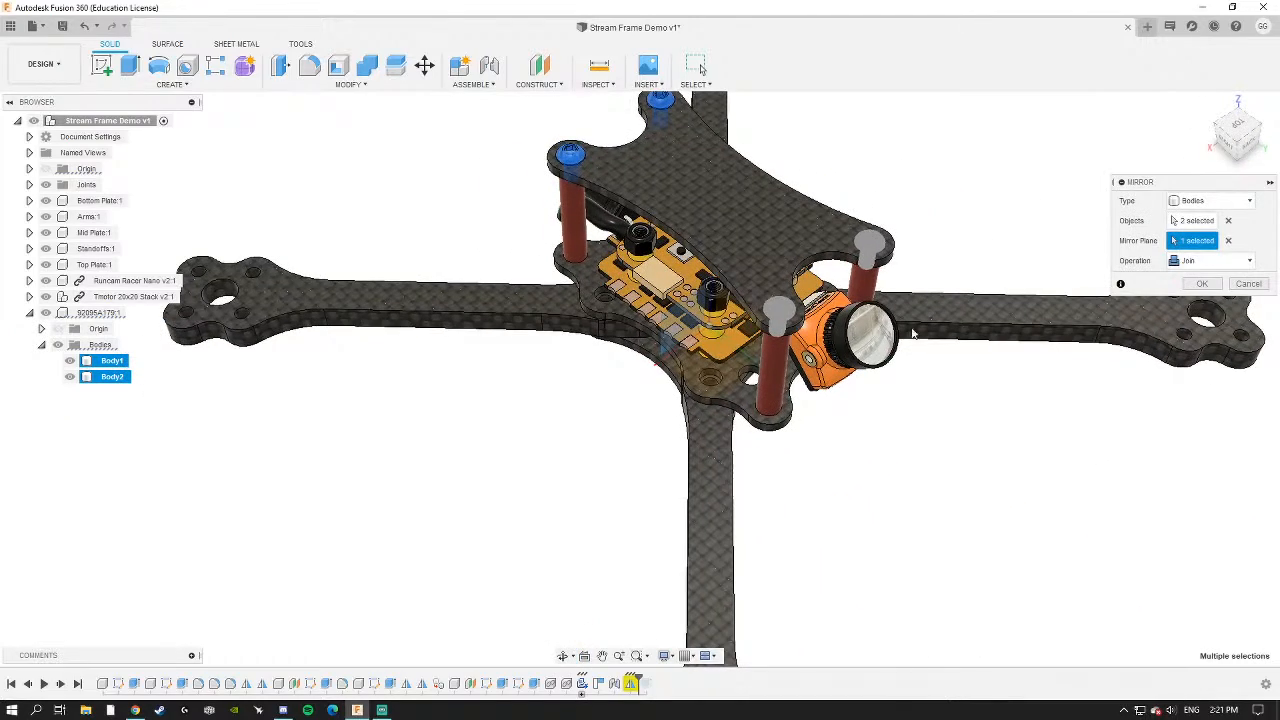
pyautogui.click(1203, 285)
# Mirror the four top plate screw bodies across the horizontal origin plane to the underside of the frame.
pyautogui.keyDown('shift'); pyautogui.moveTo(836, 240); pyautogui.dragTo(630, 318, button='middle'); pyautogui.keyUp('shift')
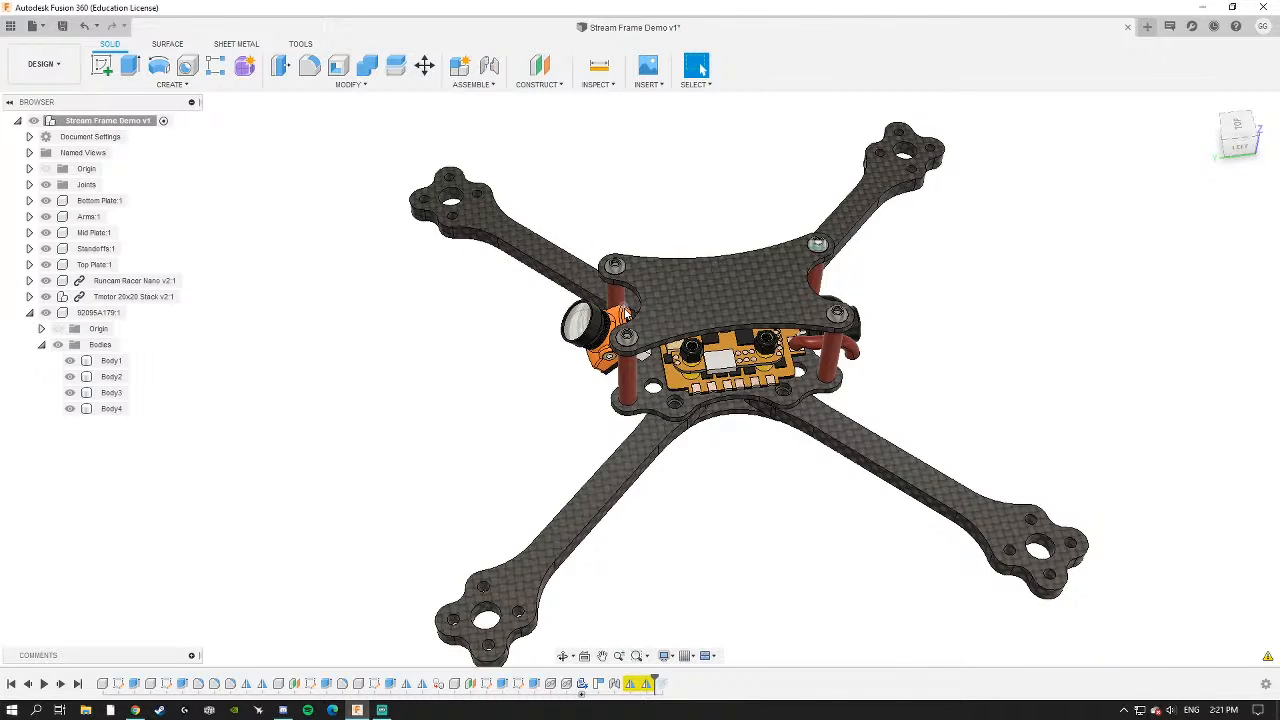
pyautogui.scroll(-3, 625, 313)
pyautogui.scroll(5, 784, 316)
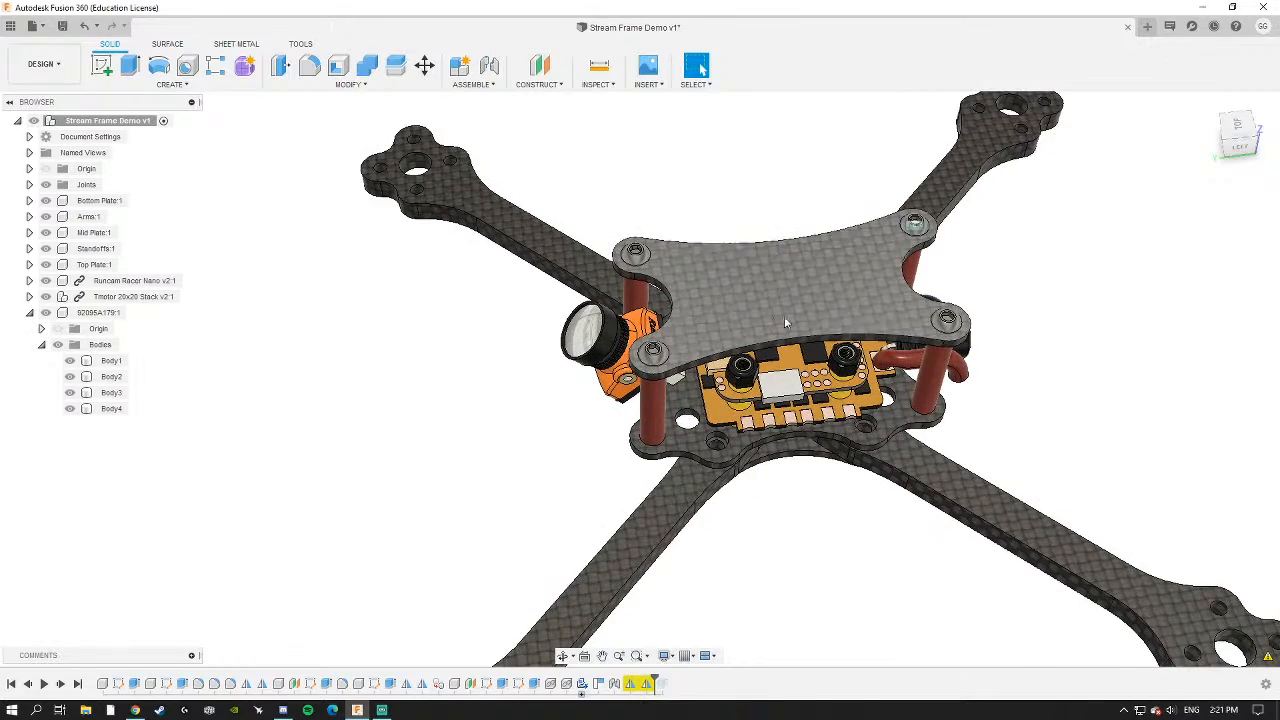
pyautogui.keyDown('shift'); pyautogui.moveTo(740, 318); pyautogui.dragTo(558, 362, button='middle'); pyautogui.keyUp('shift')
pyautogui.scroll(3, 570, 275)
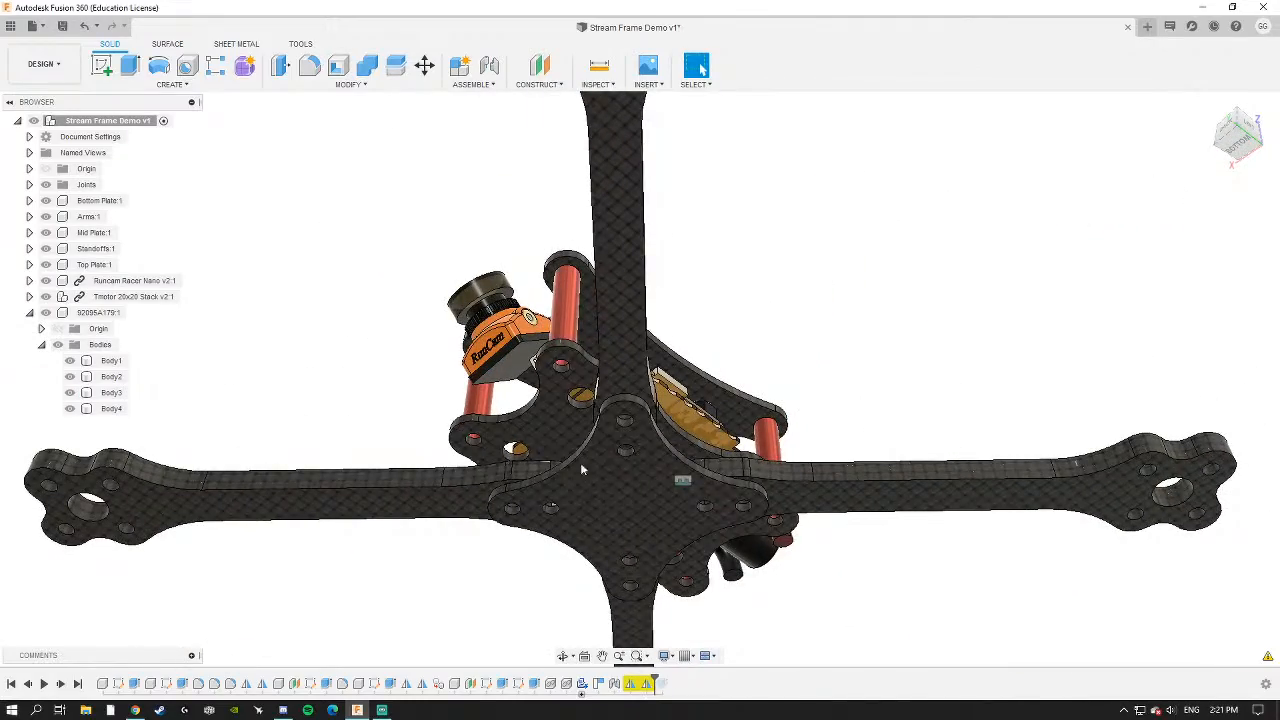
pyautogui.keyDown('shift'); pyautogui.moveTo(583, 470); pyautogui.dragTo(425, 307, button='middle'); pyautogui.keyUp('shift')
pyautogui.moveTo(118, 410); pyautogui.dragTo(110, 369)
pyautogui.keyDown('shift'); pyautogui.moveTo(448, 388); pyautogui.dragTo(128, 92, button='middle'); pyautogui.keyUp('shift')
pyautogui.click(171, 86)
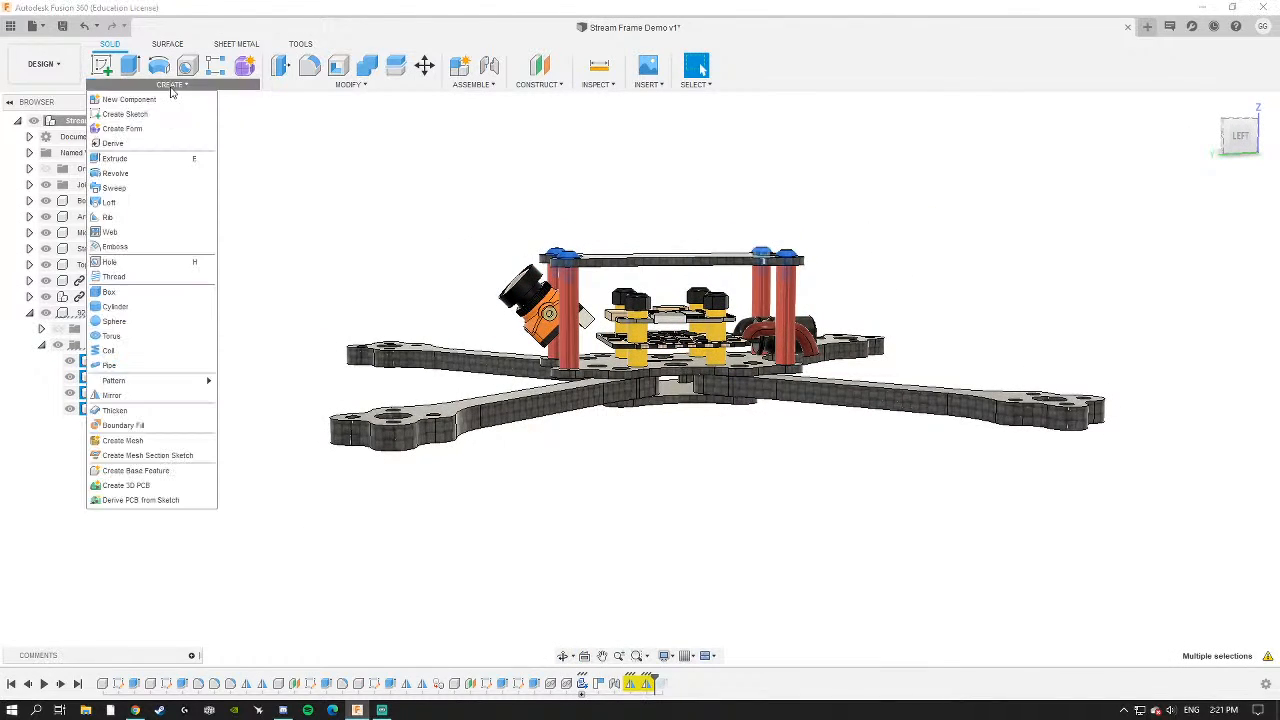
pyautogui.click(111, 395)
pyautogui.moveTo(930, 290); pyautogui.dragTo(880, 308, button='middle')
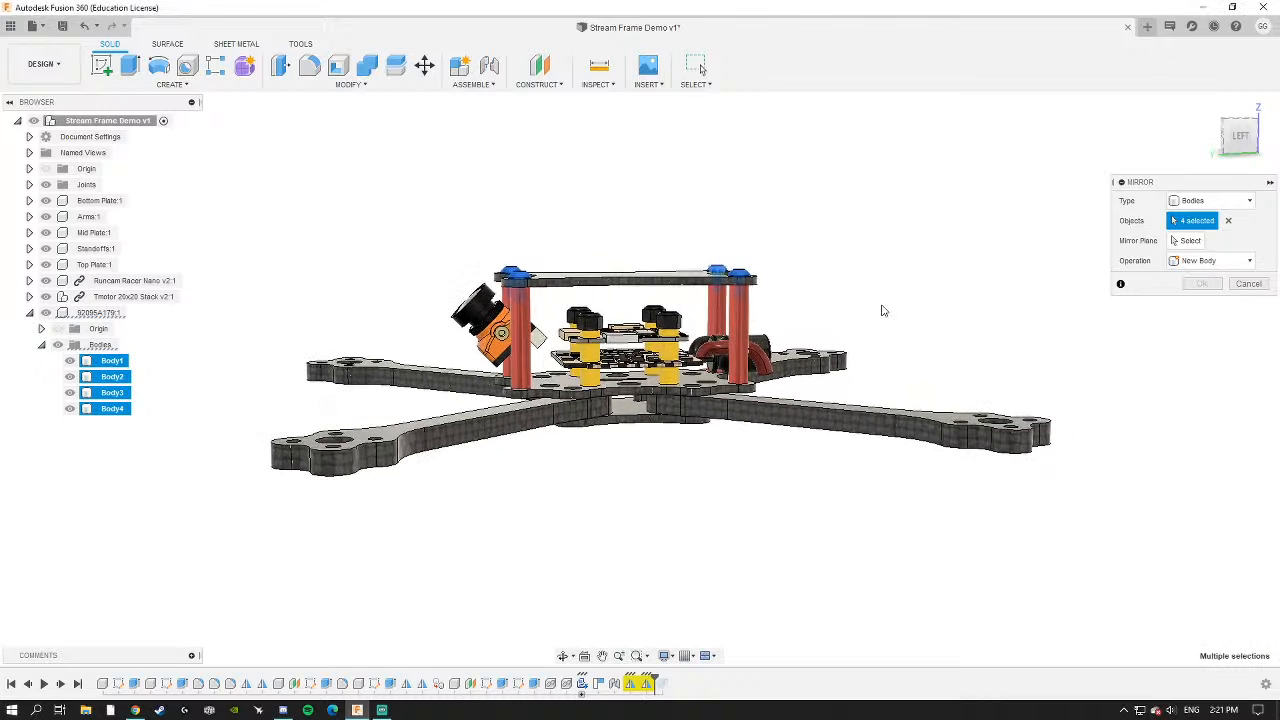
pyautogui.click(1192, 243)
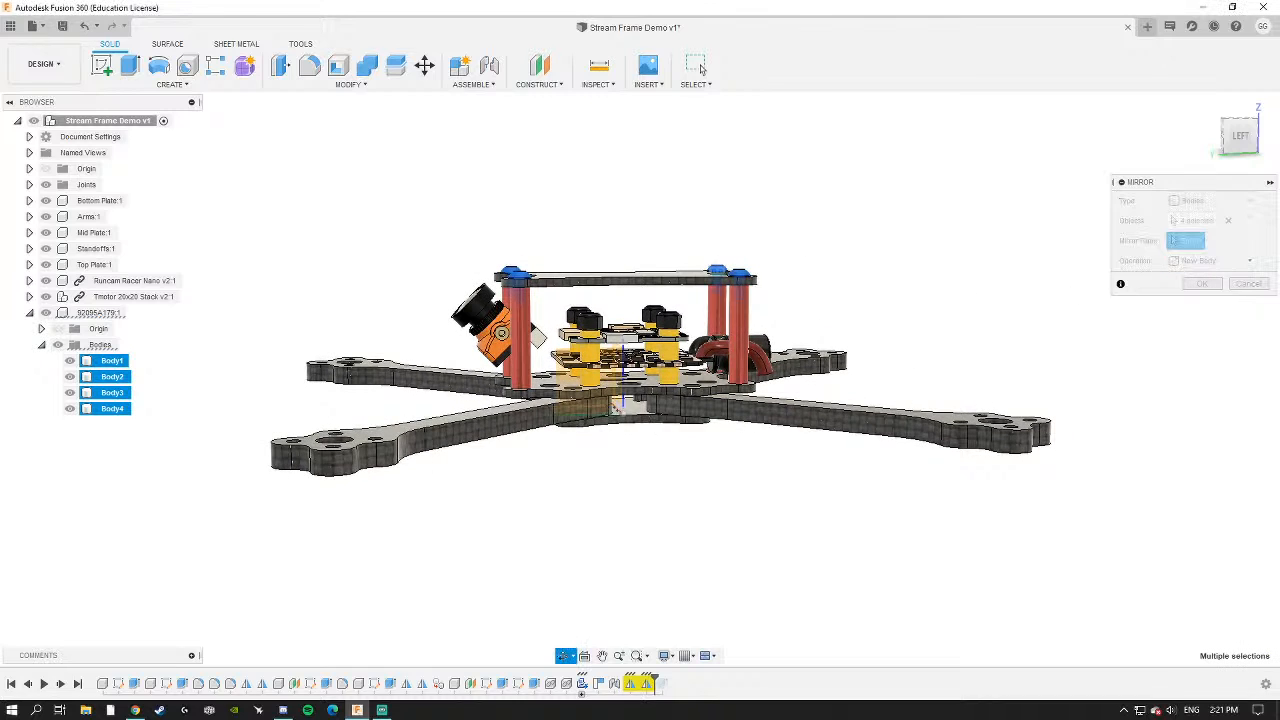
pyautogui.keyDown('shift'); pyautogui.moveTo(574, 384); pyautogui.dragTo(624, 378, button='middle'); pyautogui.keyUp('shift')
pyautogui.click(590, 424)
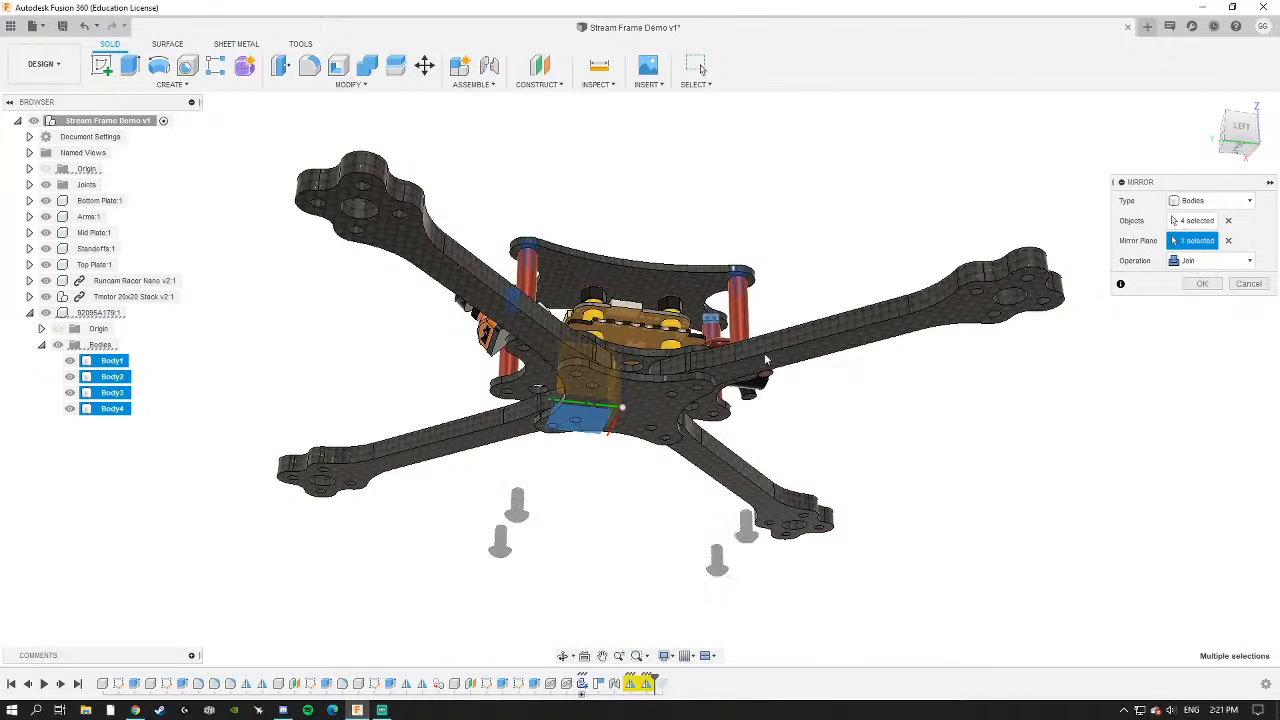
pyautogui.click(1194, 285)
pyautogui.keyDown('shift'); pyautogui.moveTo(574, 268); pyautogui.dragTo(541, 426, button='middle'); pyautogui.keyUp('shift')
pyautogui.scroll(6, 588, 569)
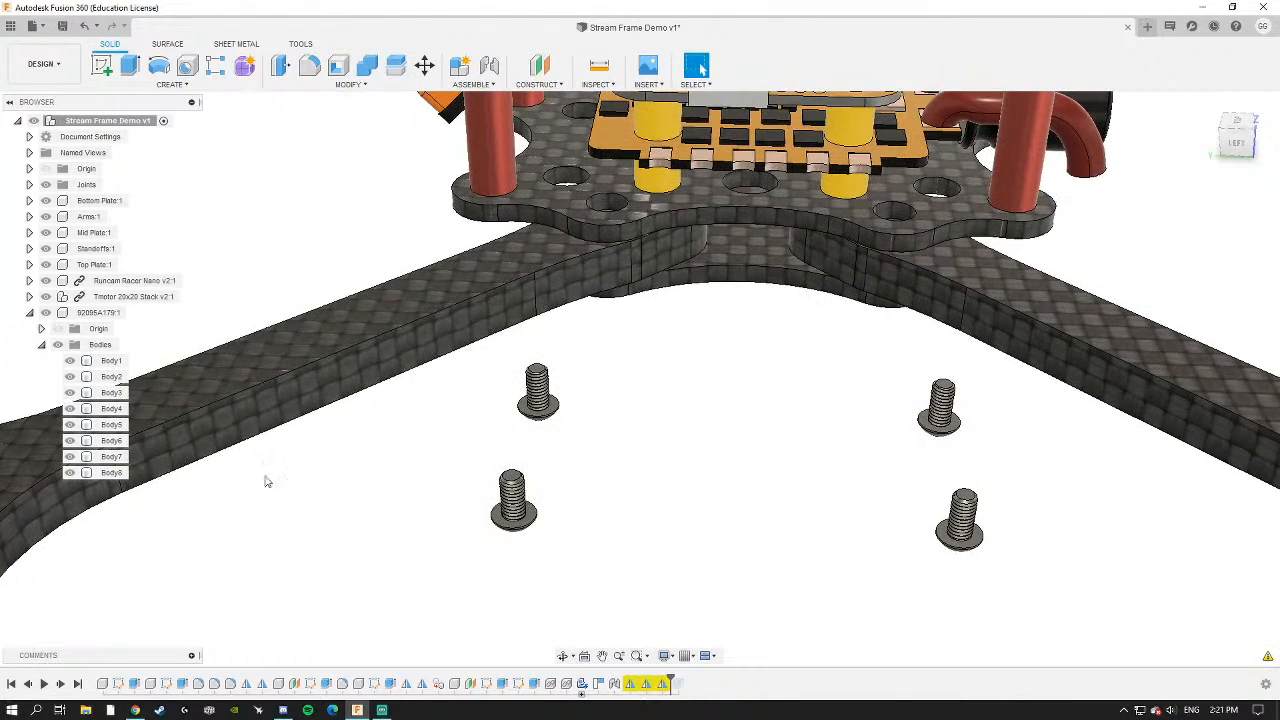
pyautogui.click(107, 473)
pyautogui.keyDown('ctrl'); pyautogui.click(107, 457); pyautogui.keyUp('ctrl')
pyautogui.keyDown('ctrl'); pyautogui.click(109, 441); pyautogui.keyUp('ctrl')
pyautogui.keyDown('ctrl'); pyautogui.click(110, 426); pyautogui.keyUp('ctrl')
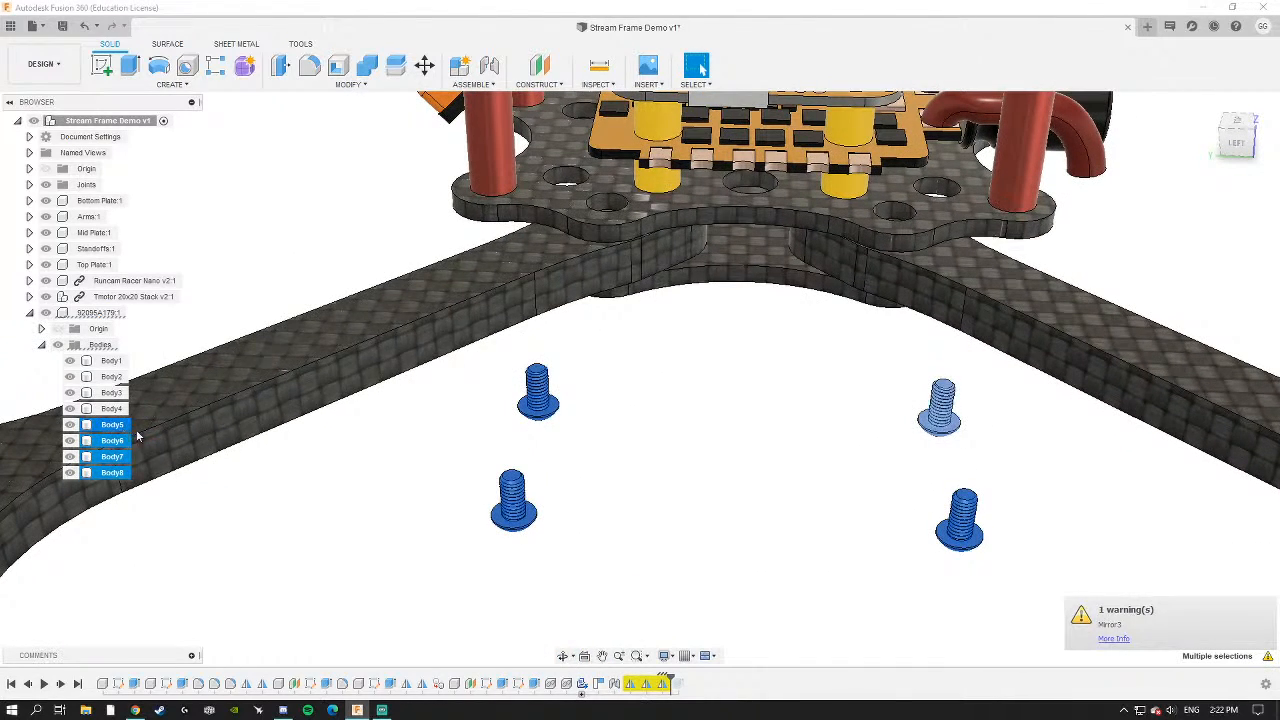
pyautogui.click(577, 503)
pyautogui.scroll(1, 535, 515)
pyautogui.click(532, 517)
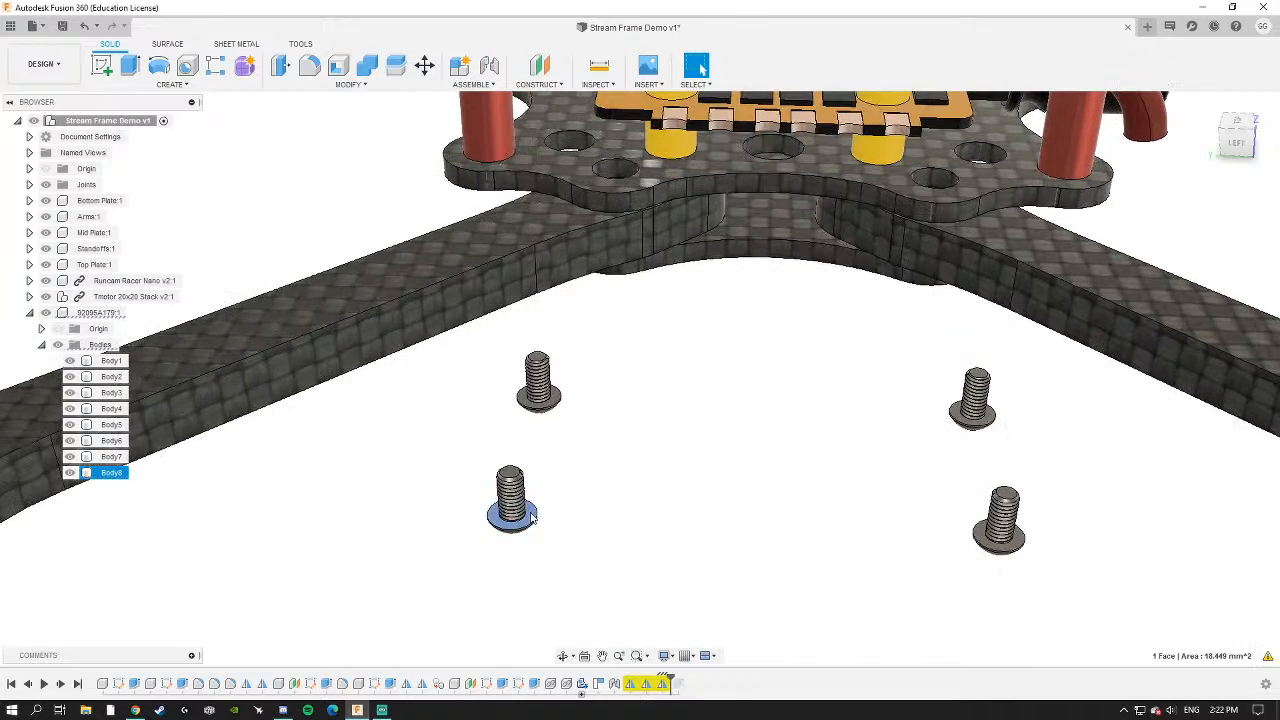
pyautogui.keyDown('shift'); pyautogui.moveTo(573, 499); pyautogui.dragTo(526, 434, button='middle'); pyautogui.keyUp('shift')
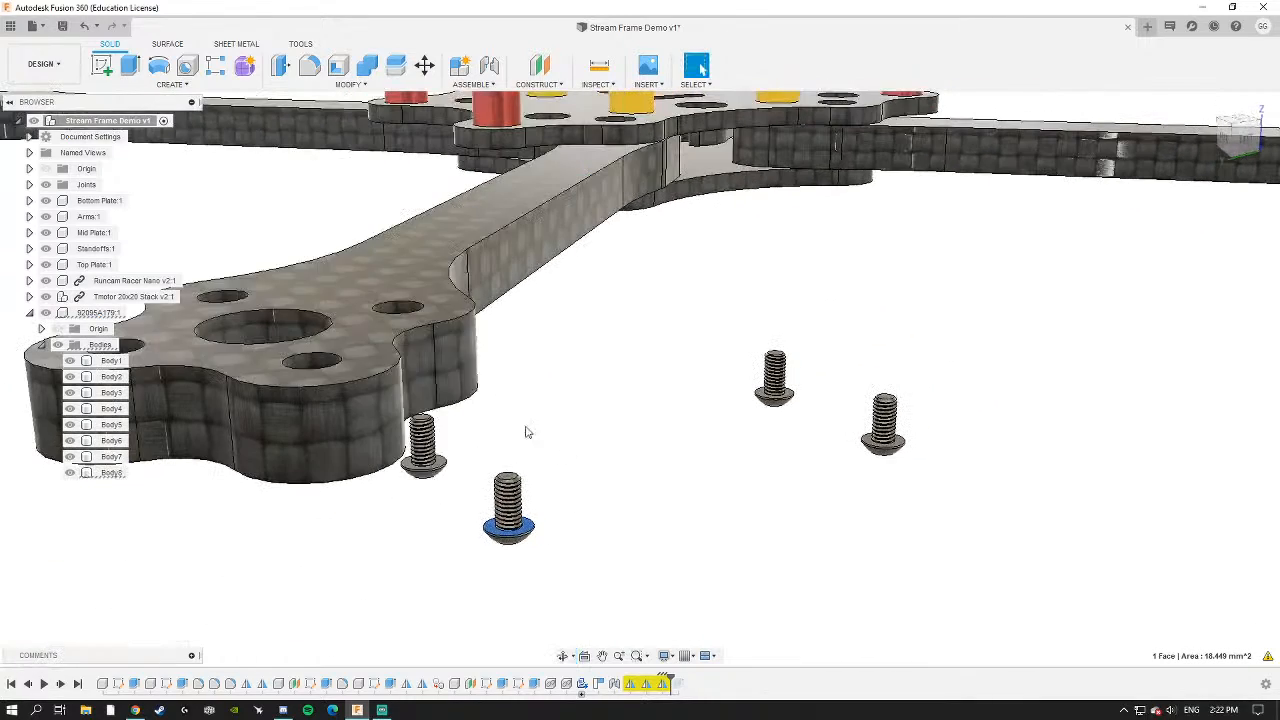
pyautogui.click(491, 67)
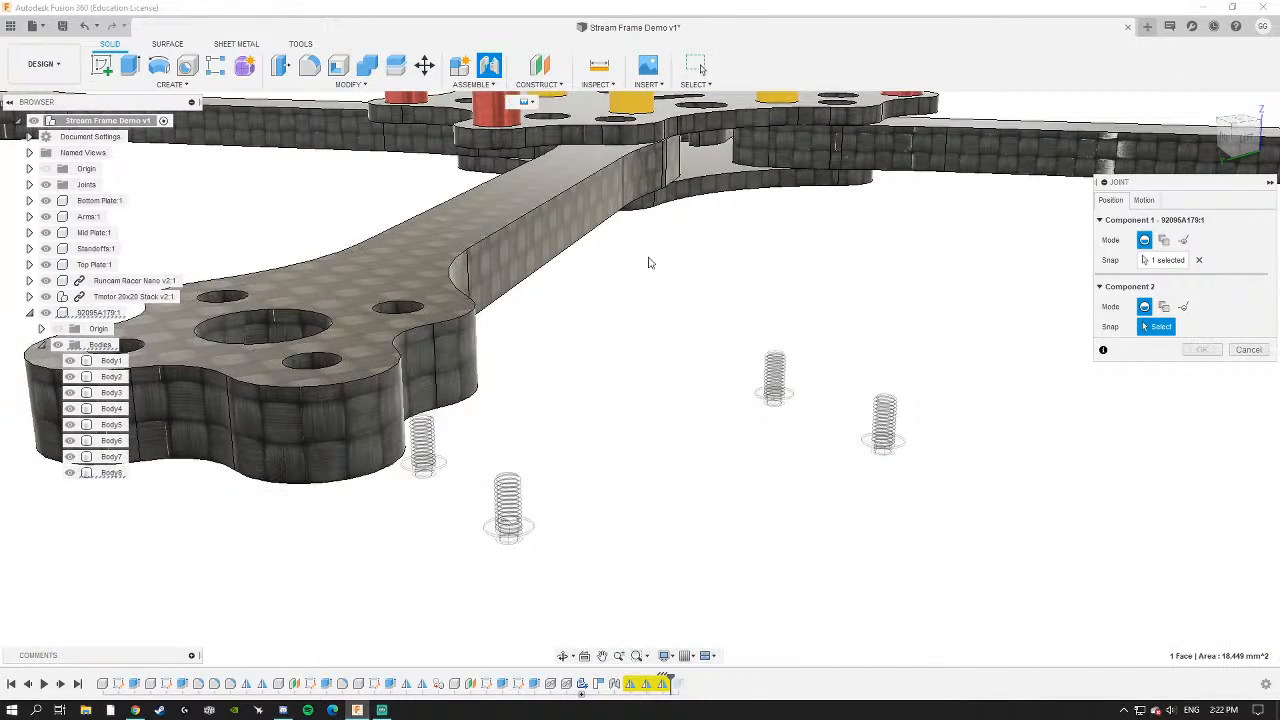
pyautogui.keyDown('shift'); pyautogui.moveTo(652, 263); pyautogui.dragTo(1045, 242, button='middle'); pyautogui.keyUp('shift')
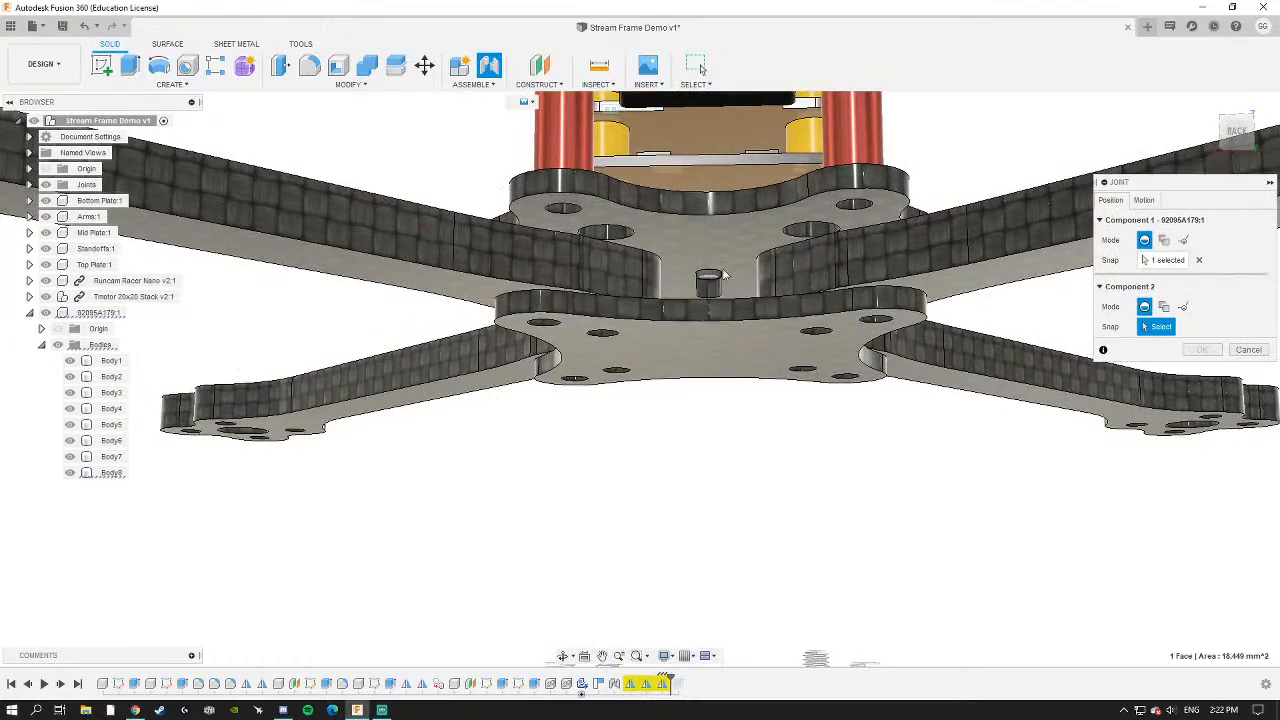
pyautogui.scroll(1, 723, 274)
pyautogui.scroll(1, 863, 201)
pyautogui.scroll(1, 878, 217)
pyautogui.keyDown('shift'); pyautogui.moveTo(878, 217); pyautogui.dragTo(862, 240, button='middle'); pyautogui.keyUp('shift')
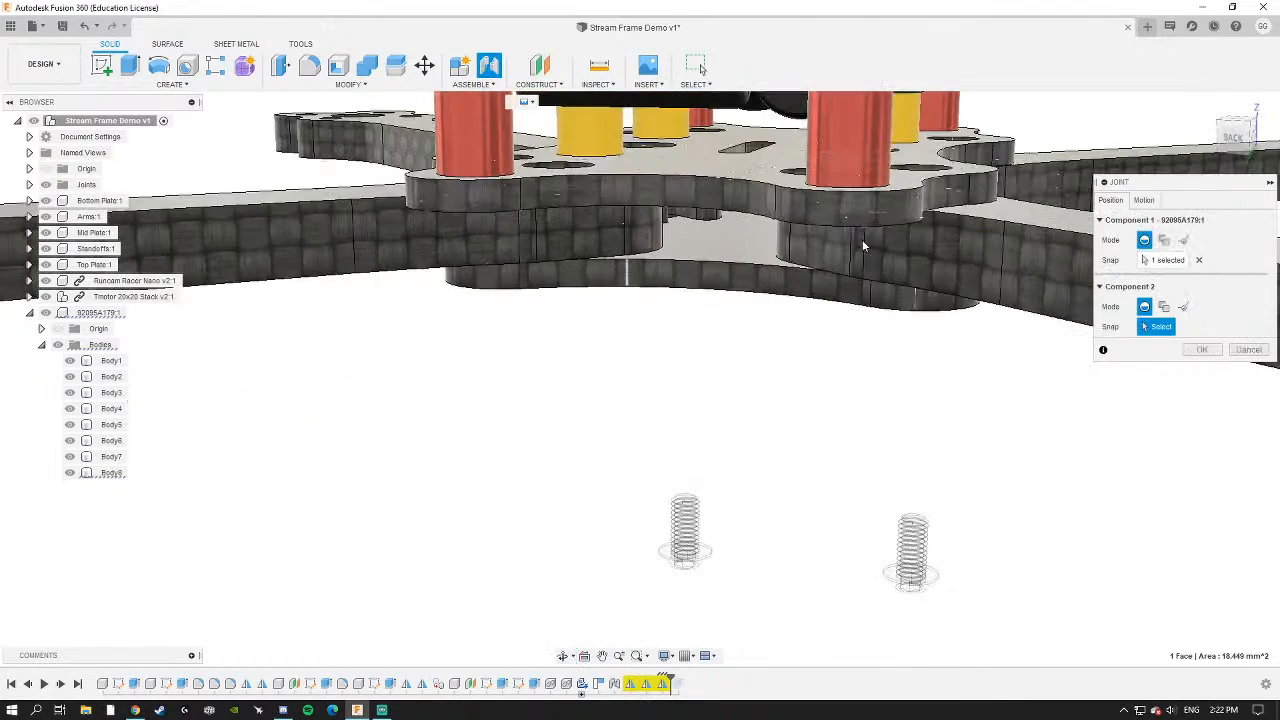
pyautogui.click(1252, 353)
# Undo the mirroring of the four screw bodies below the frame.
pyautogui.keyDown('shift'); pyautogui.moveTo(843, 381); pyautogui.dragTo(673, 432, button='middle'); pyautogui.keyUp('shift')
pyautogui.hotkey('ctrl', 'z')
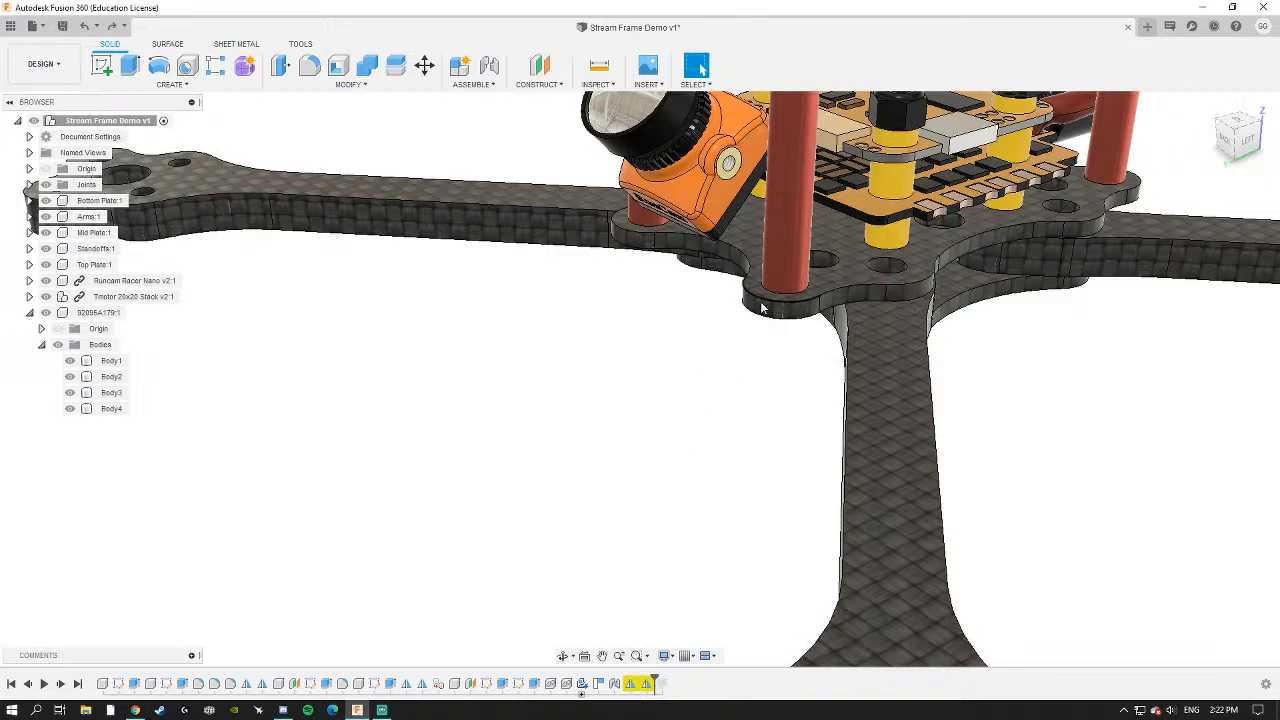
pyautogui.scroll(-3, 586, 423)
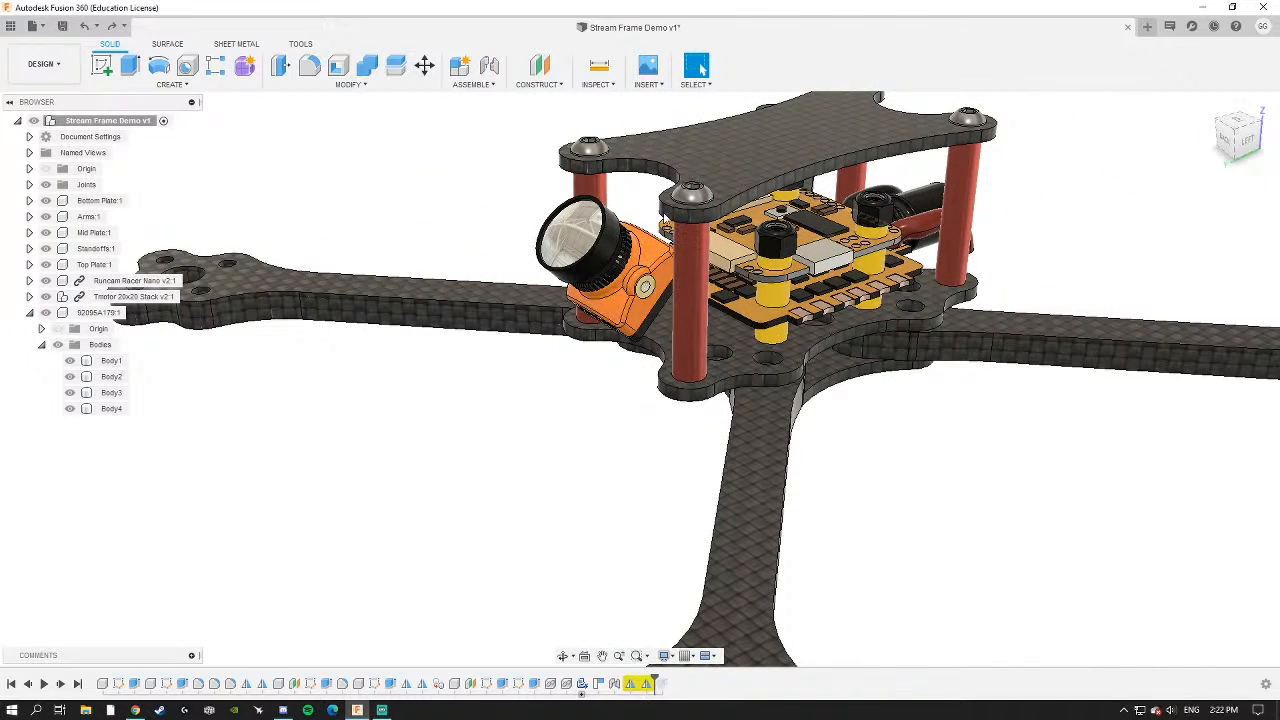
pyautogui.keyDown('shift'); pyautogui.moveTo(662, 222); pyautogui.dragTo(615, 443, button='middle'); pyautogui.keyUp('shift')
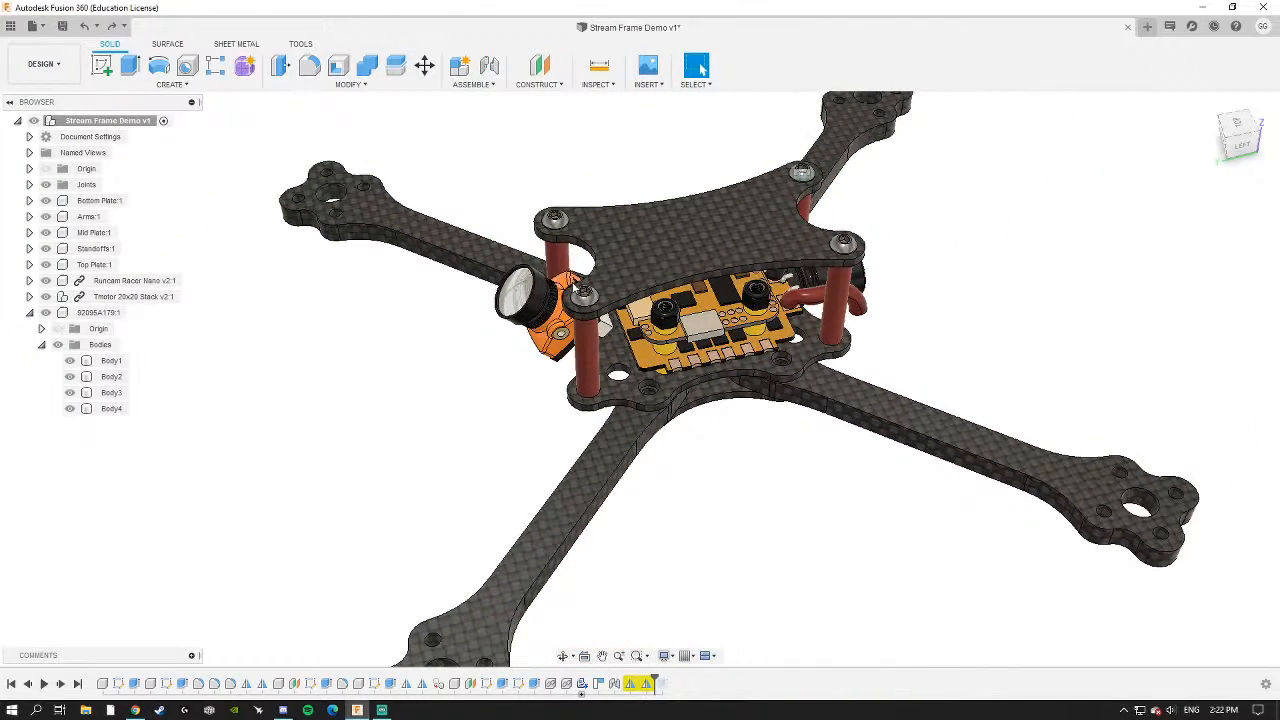
# Mirror only the screw body at one camera-end corner, Body4, across the horizontal origin plane to below the frame.
pyautogui.click(135, 410)
pyautogui.click(170, 84)
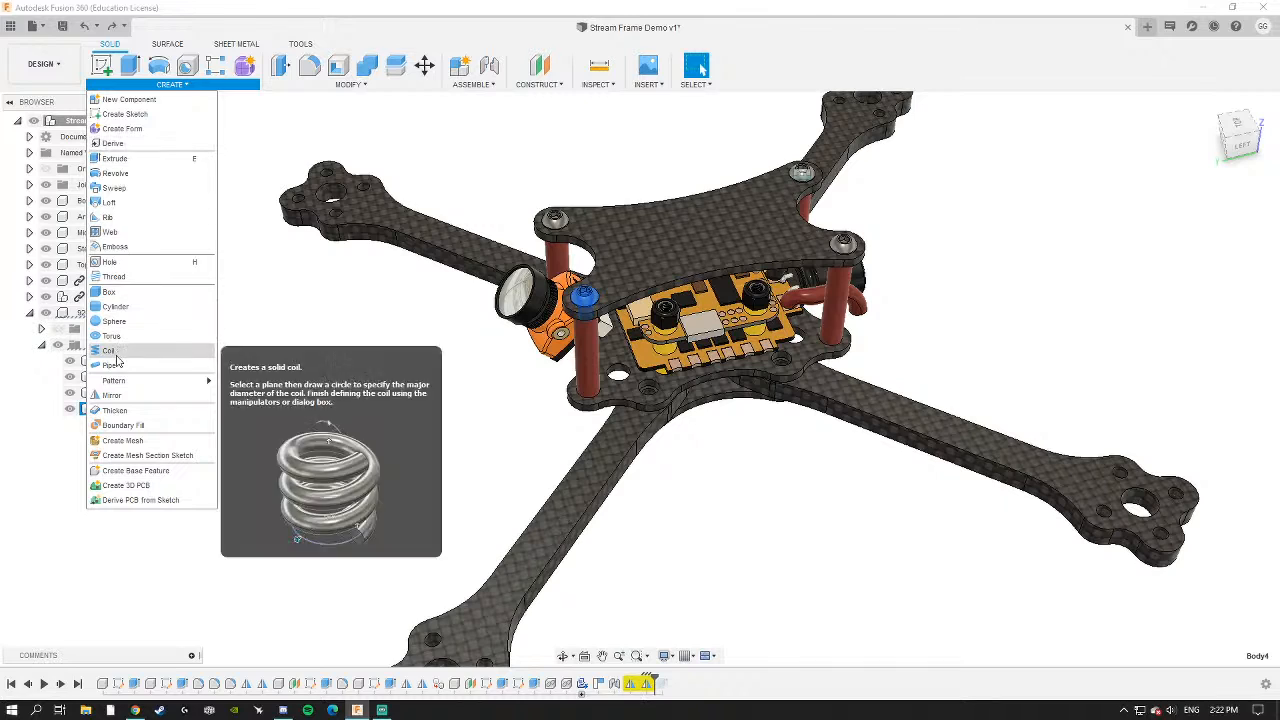
pyautogui.click(117, 396)
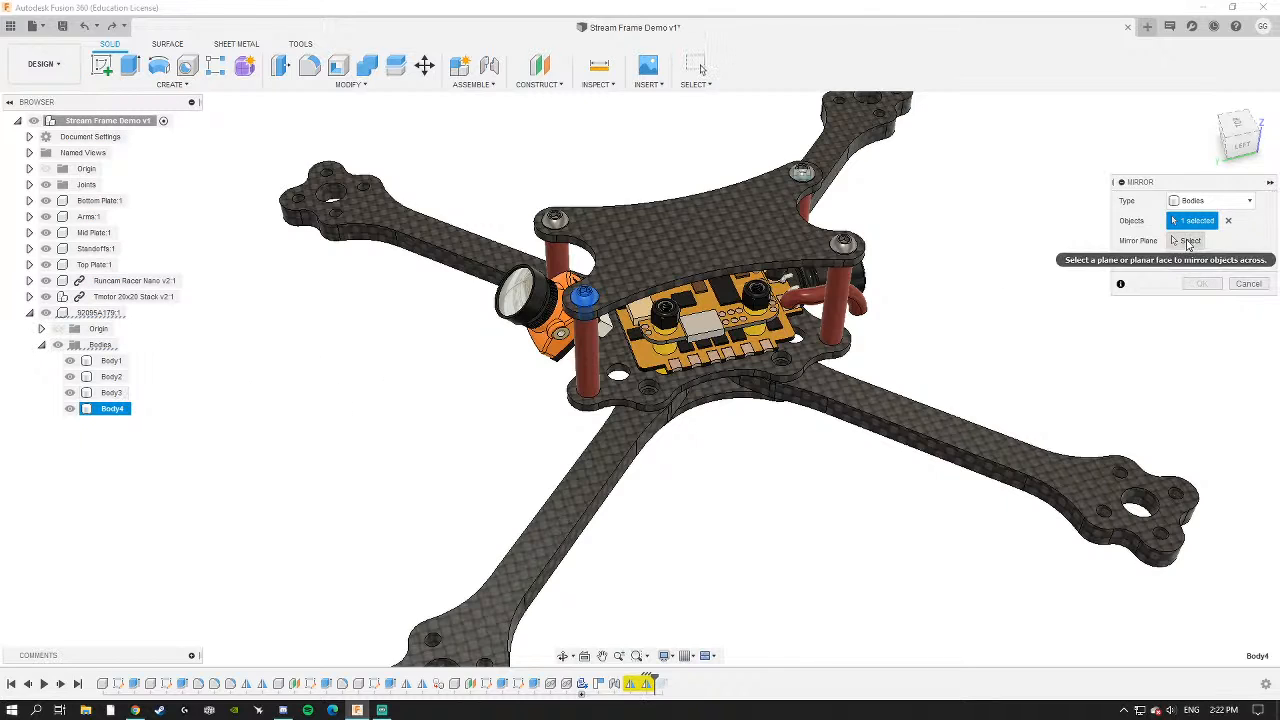
pyautogui.click(1188, 243)
pyautogui.keyDown('shift'); pyautogui.moveTo(850, 570); pyautogui.dragTo(755, 395, button='middle'); pyautogui.keyUp('shift')
pyautogui.click(647, 501)
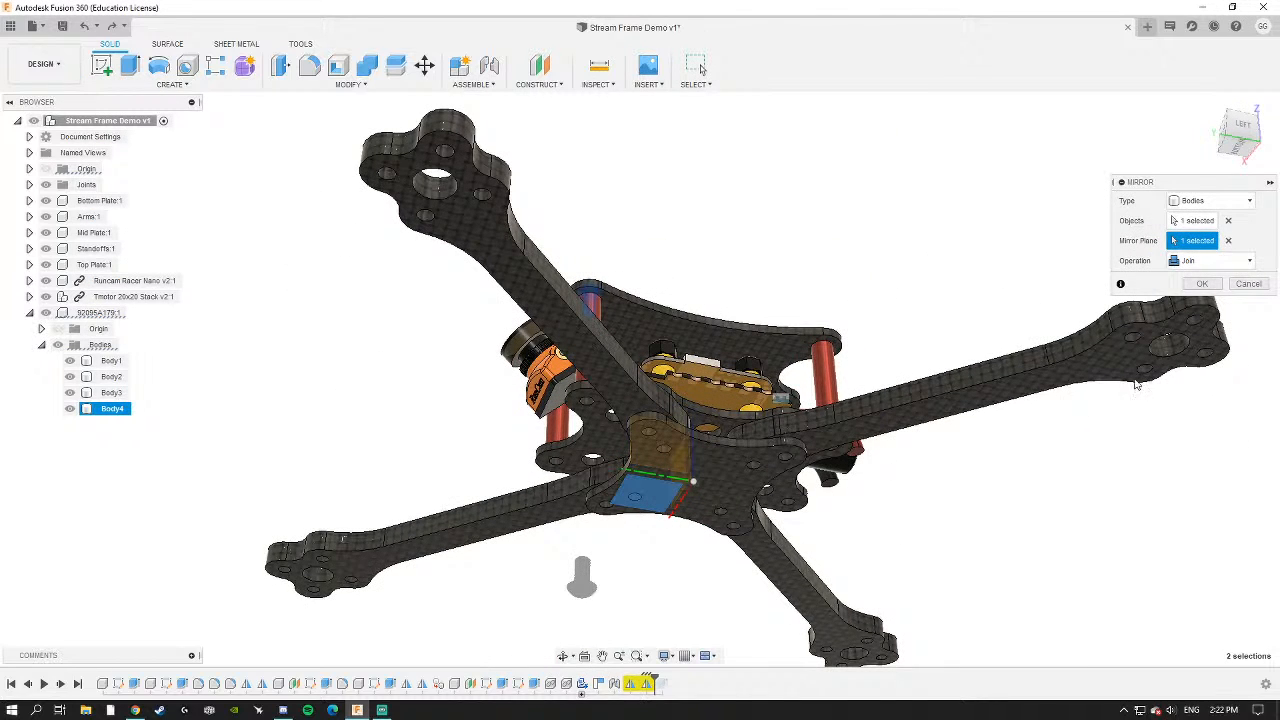
pyautogui.click(1202, 284)
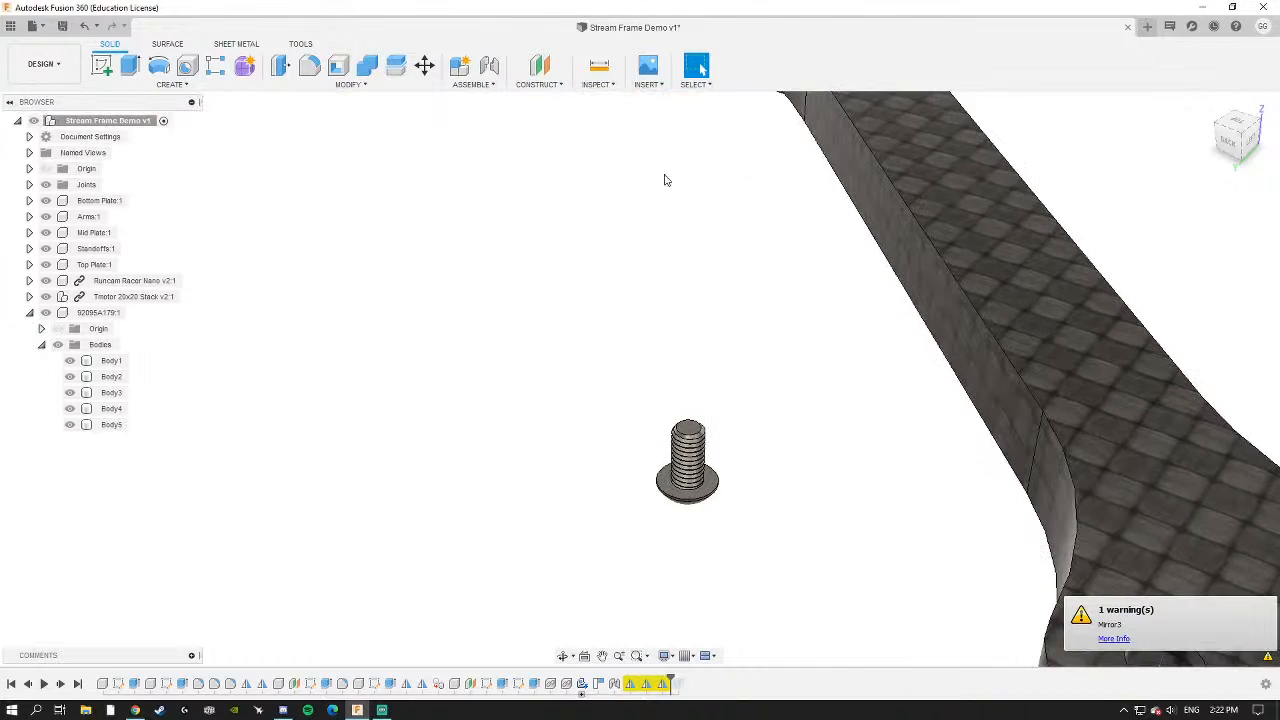
# Try to joint the mirrored screw's head to the underside of the mid plate's camera-end standoff hole.
pyautogui.click(489, 66)
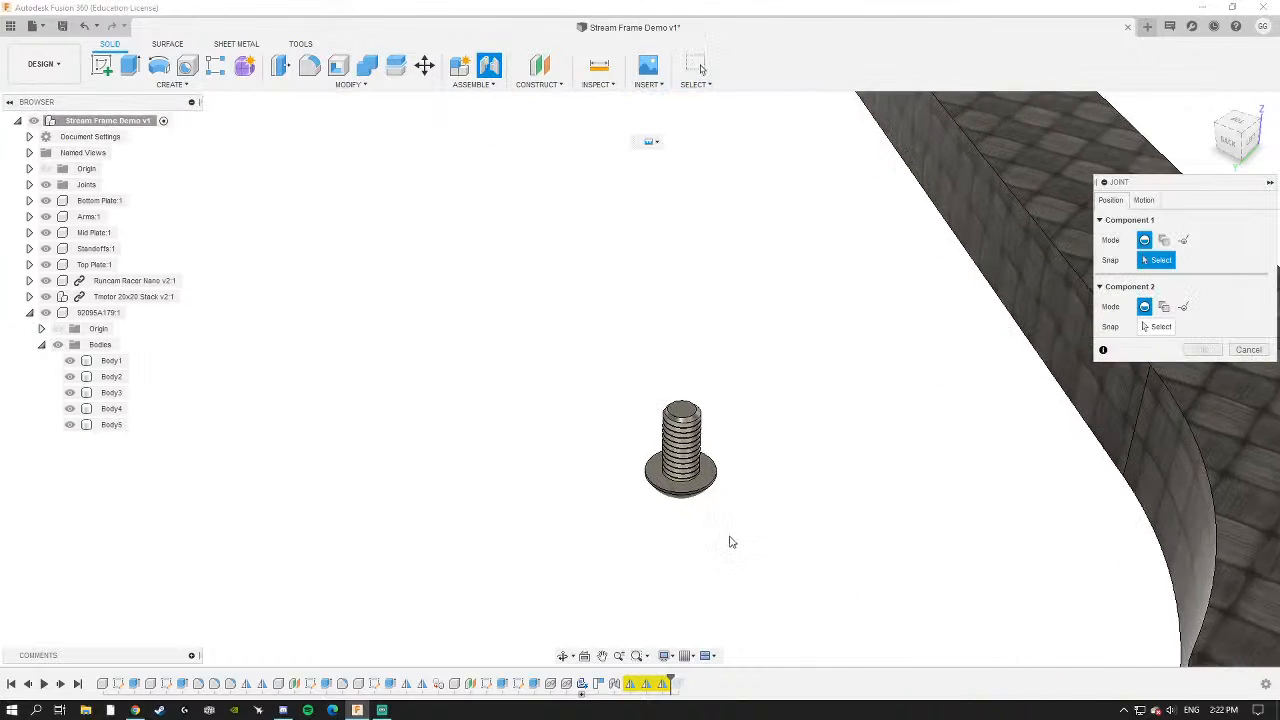
pyautogui.click(685, 473)
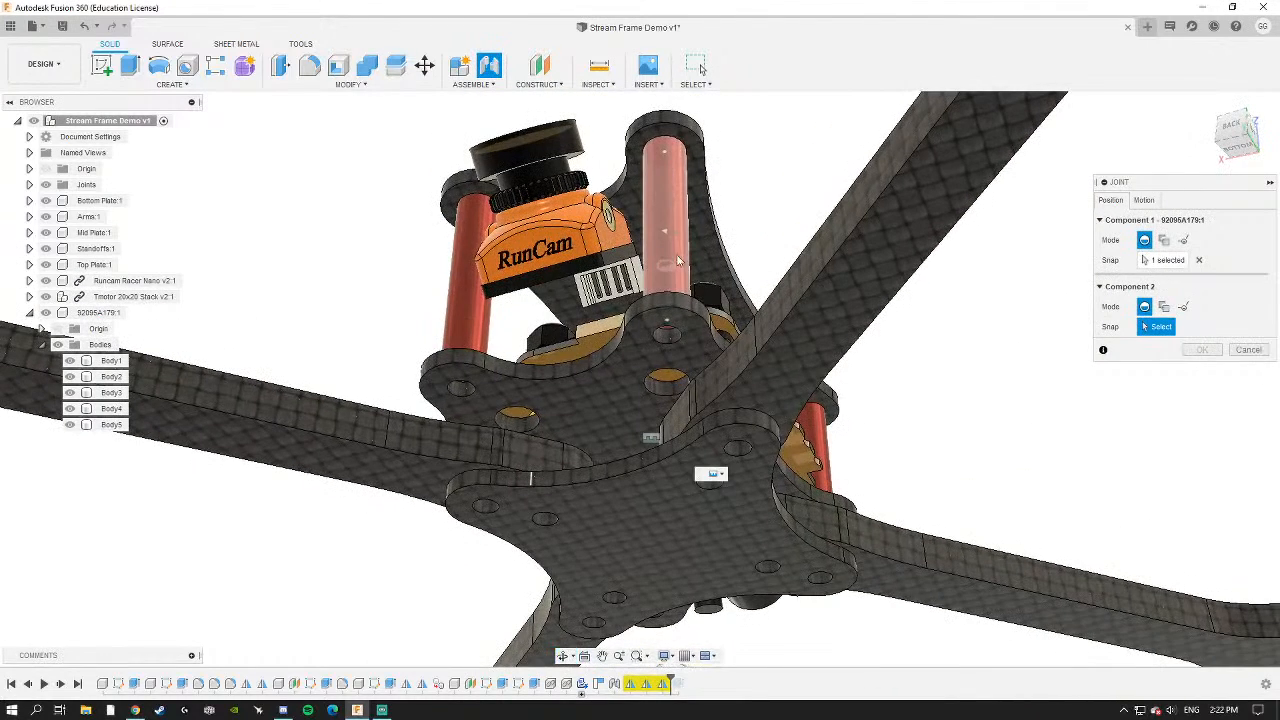
pyautogui.click(680, 340)
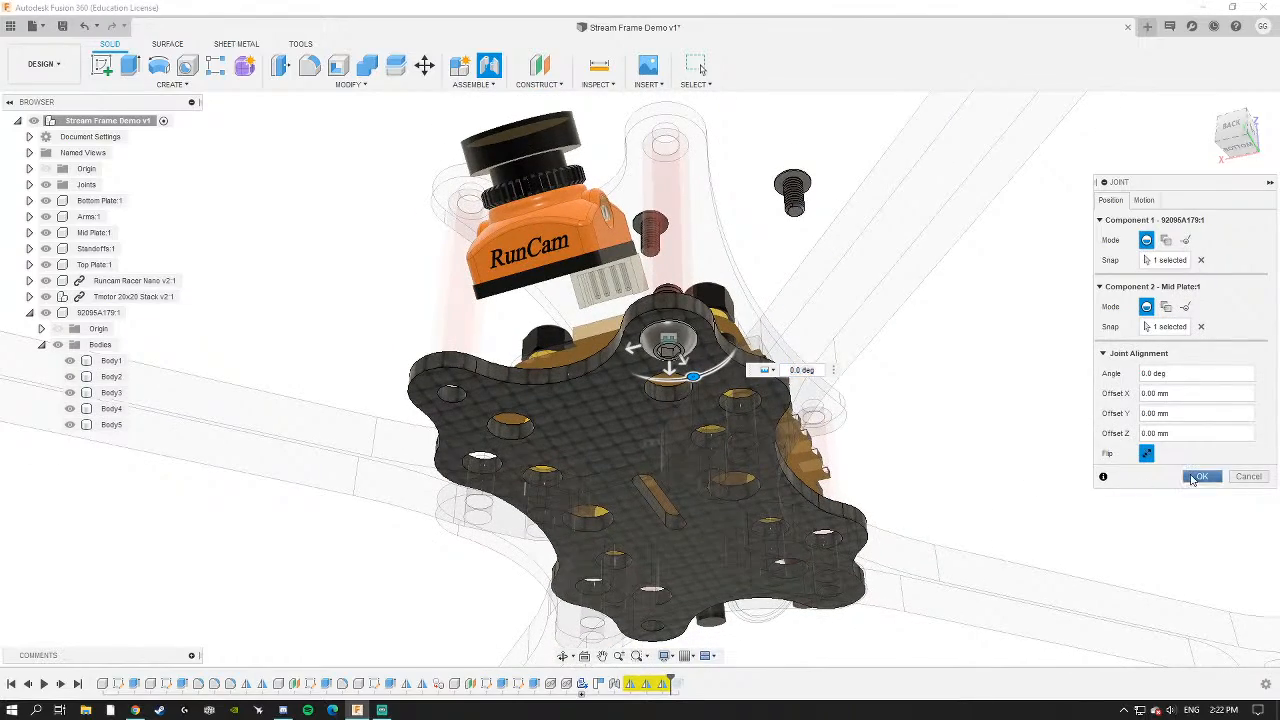
pyautogui.click(1199, 476)
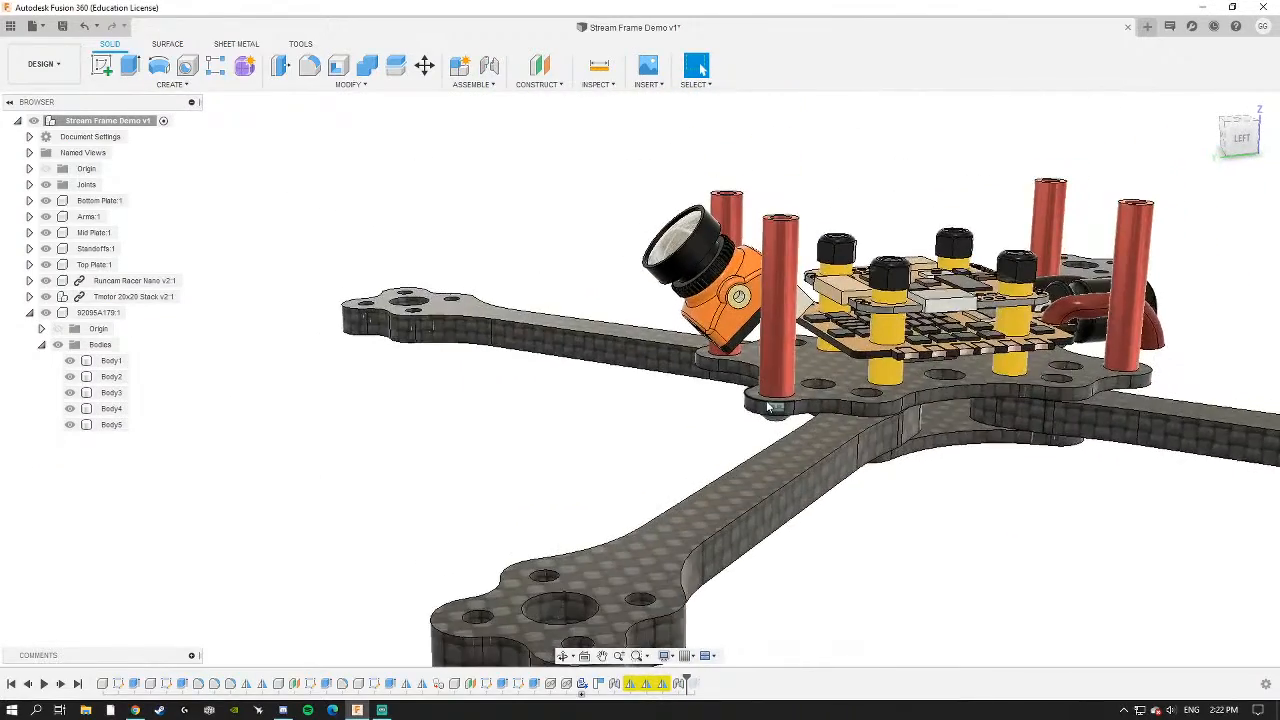
# Undo the lower screw's joint and the mirroring of the single screw body.
pyautogui.scroll(-10, 768, 405)
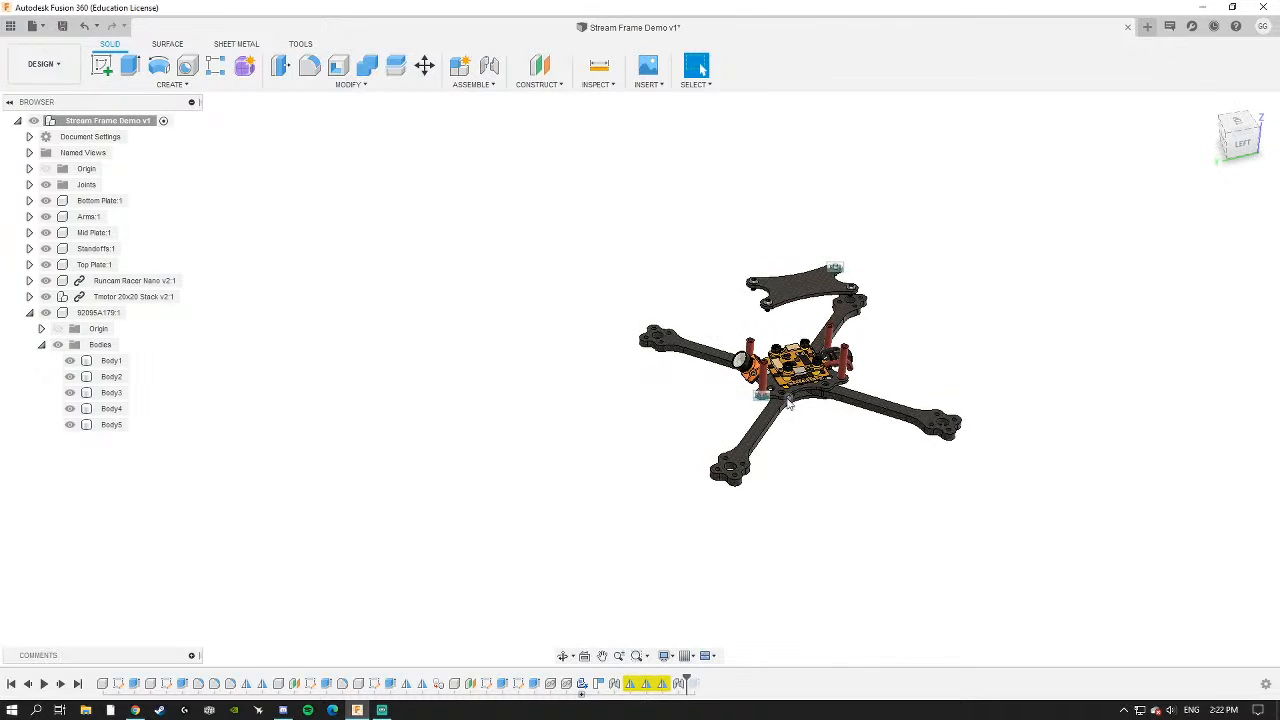
pyautogui.scroll(3, 788, 401)
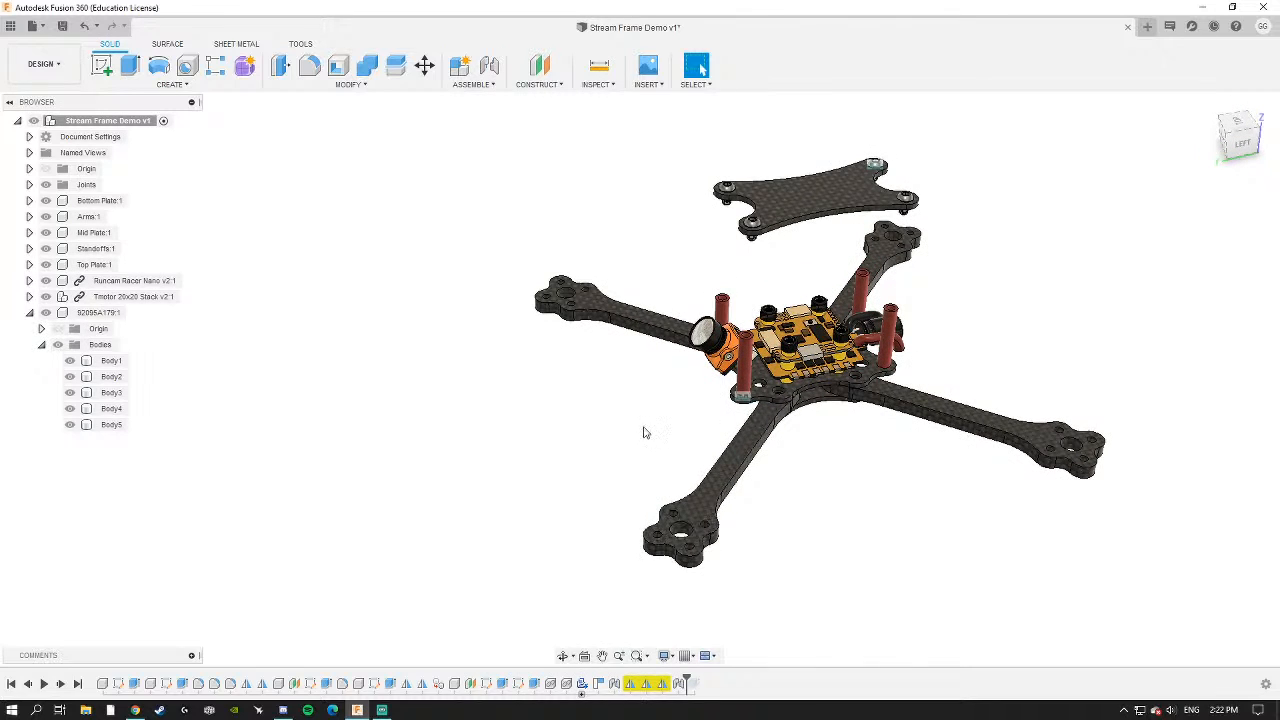
pyautogui.scroll(4, 647, 432)
pyautogui.moveTo(764, 365); pyautogui.dragTo(568, 445, button='middle')
pyautogui.hotkey('ctrl', 'z')
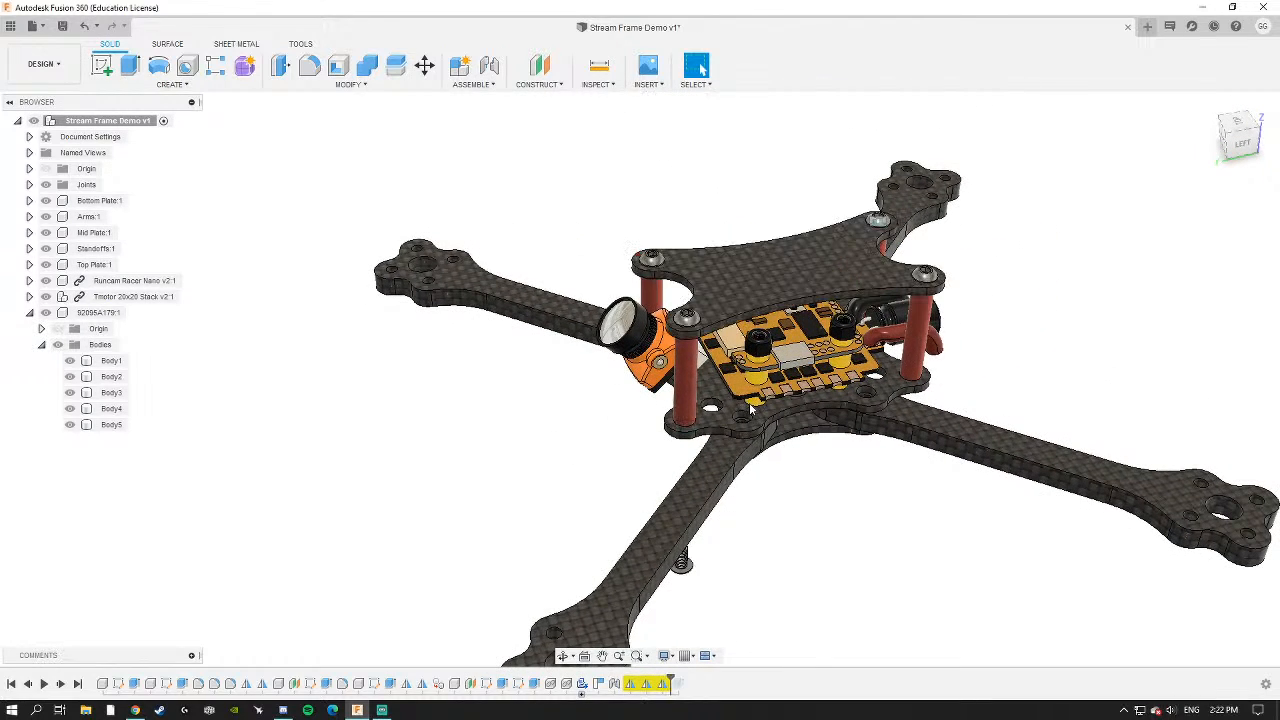
pyautogui.keyDown('shift'); pyautogui.moveTo(726, 500); pyautogui.dragTo(657, 474, button='middle'); pyautogui.keyUp('shift')
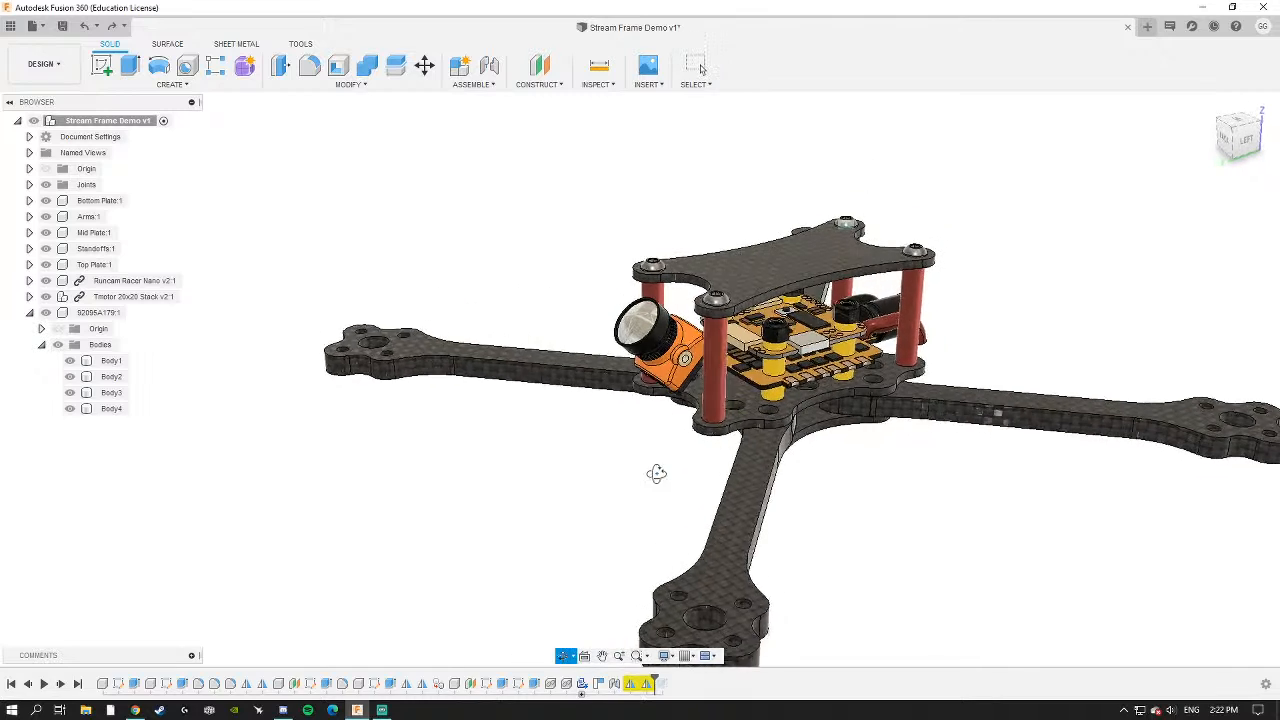
# Collapse the Bodies folder and the 92095A179 screw component in the component tree.
pyautogui.click(42, 344)
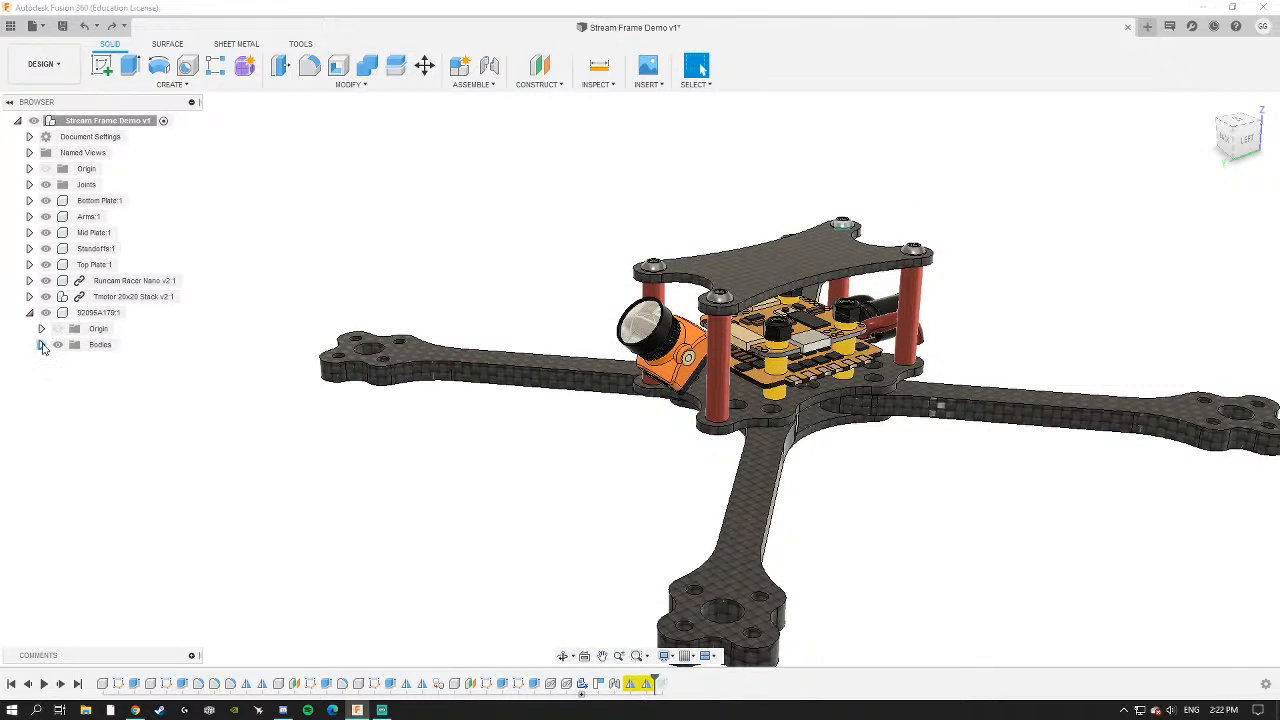
pyautogui.click(41, 345)
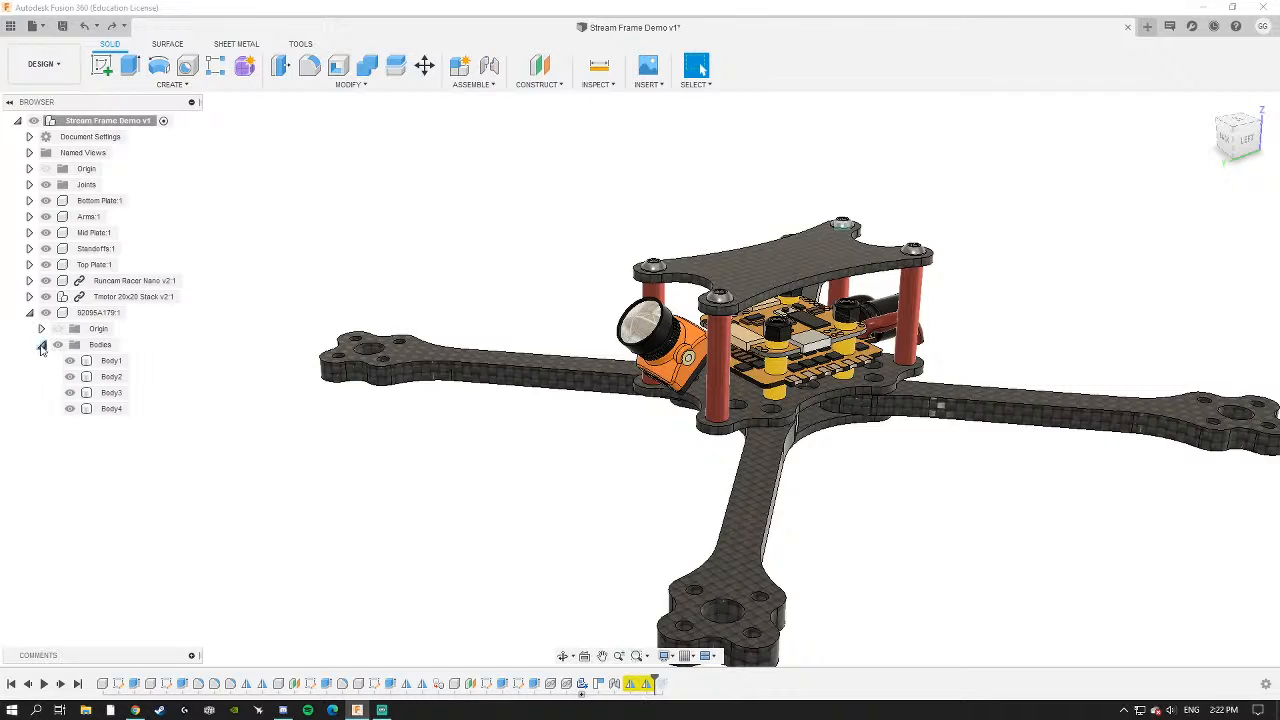
pyautogui.click(41, 345)
pyautogui.click(30, 313)
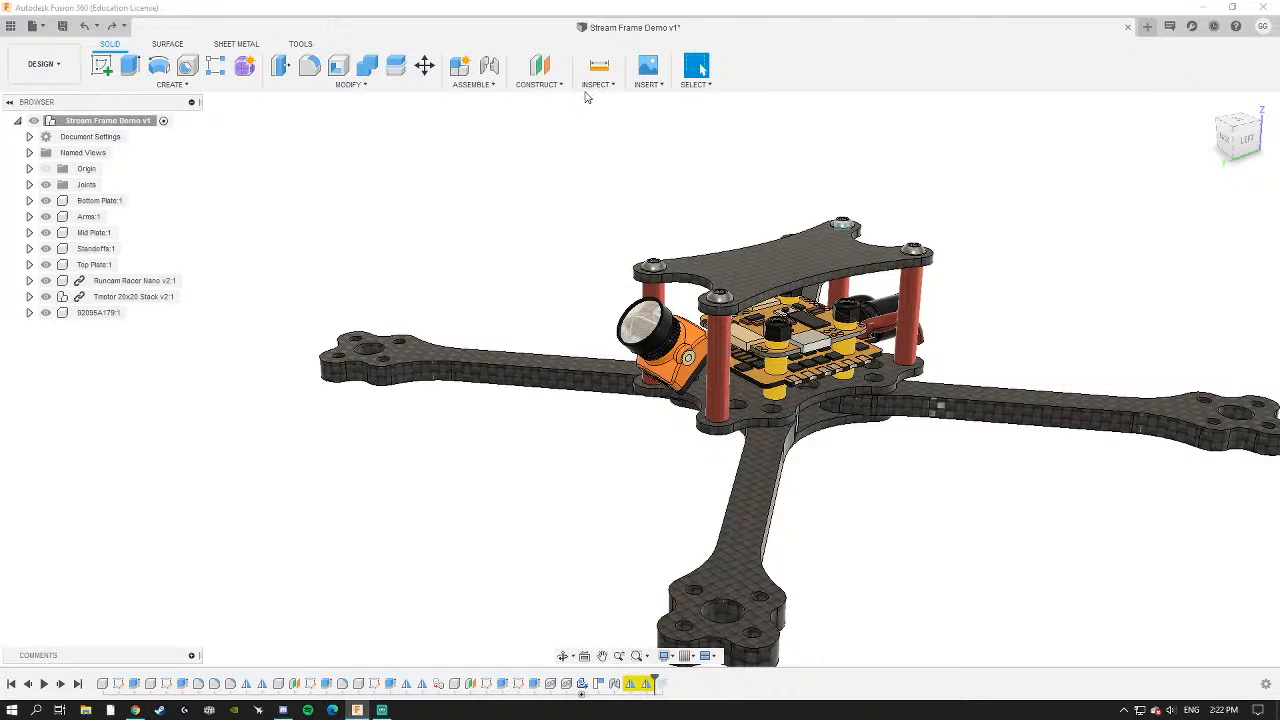
# Find metric hex drive rounded head screws with M3 thread and 6 mm length in the McMaster-Carr component catalog.
pyautogui.click(647, 87)
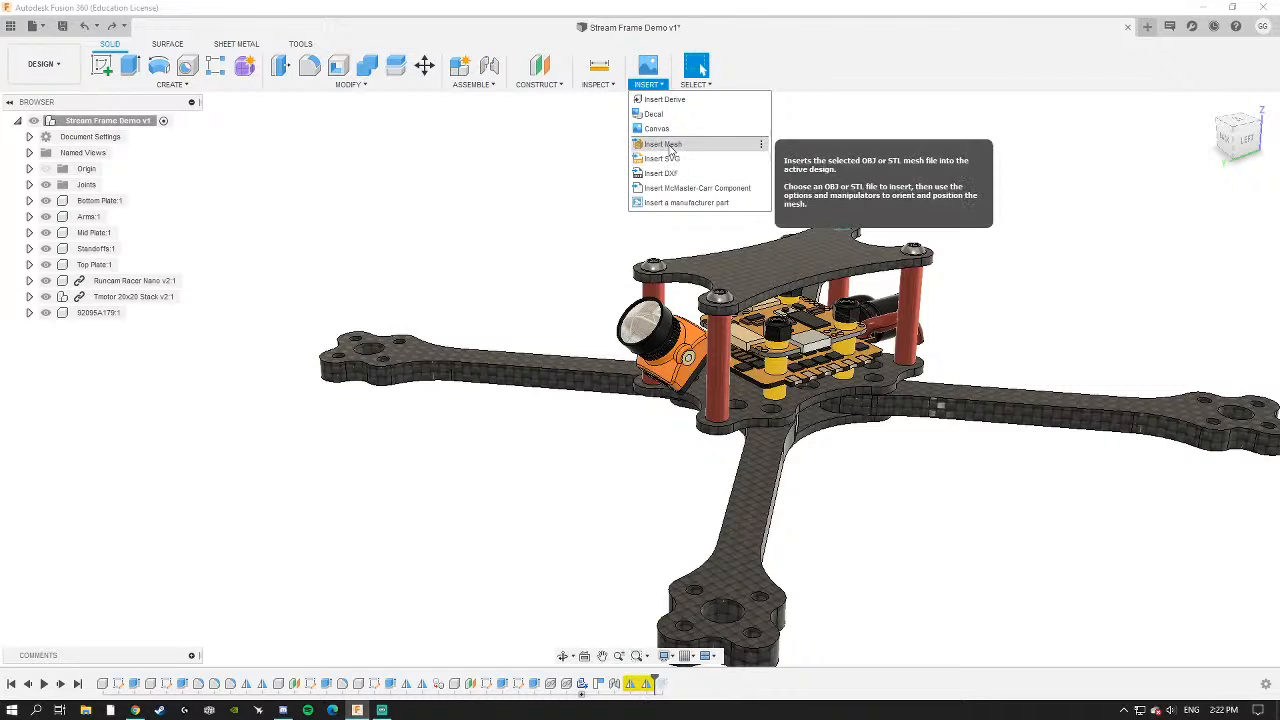
pyautogui.click(661, 195)
pyautogui.click(548, 352)
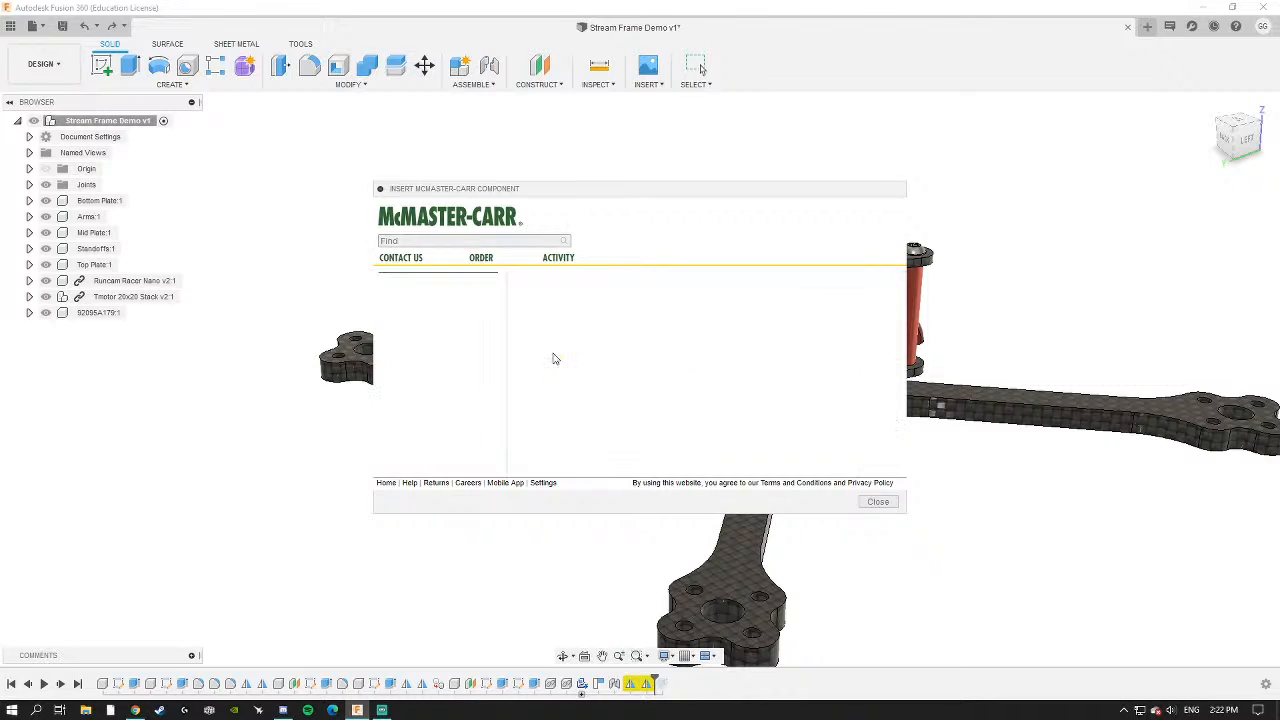
pyautogui.click(614, 410)
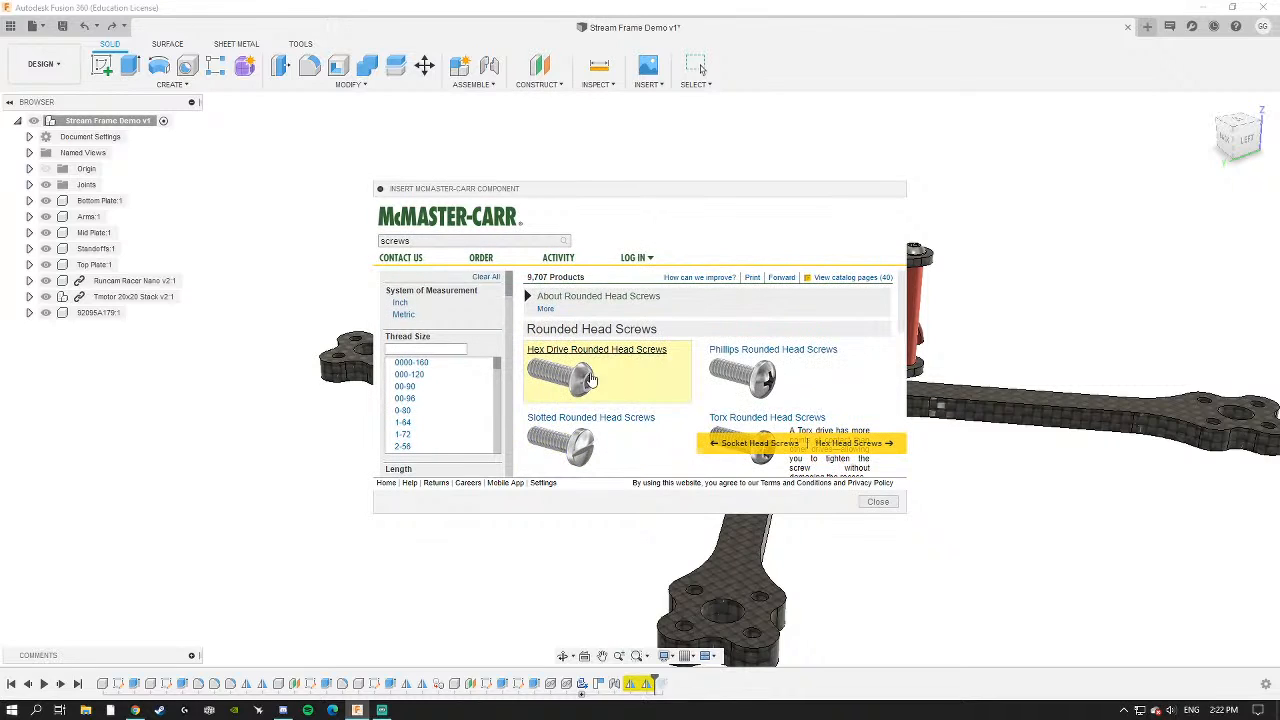
pyautogui.click(606, 357)
pyautogui.click(403, 314)
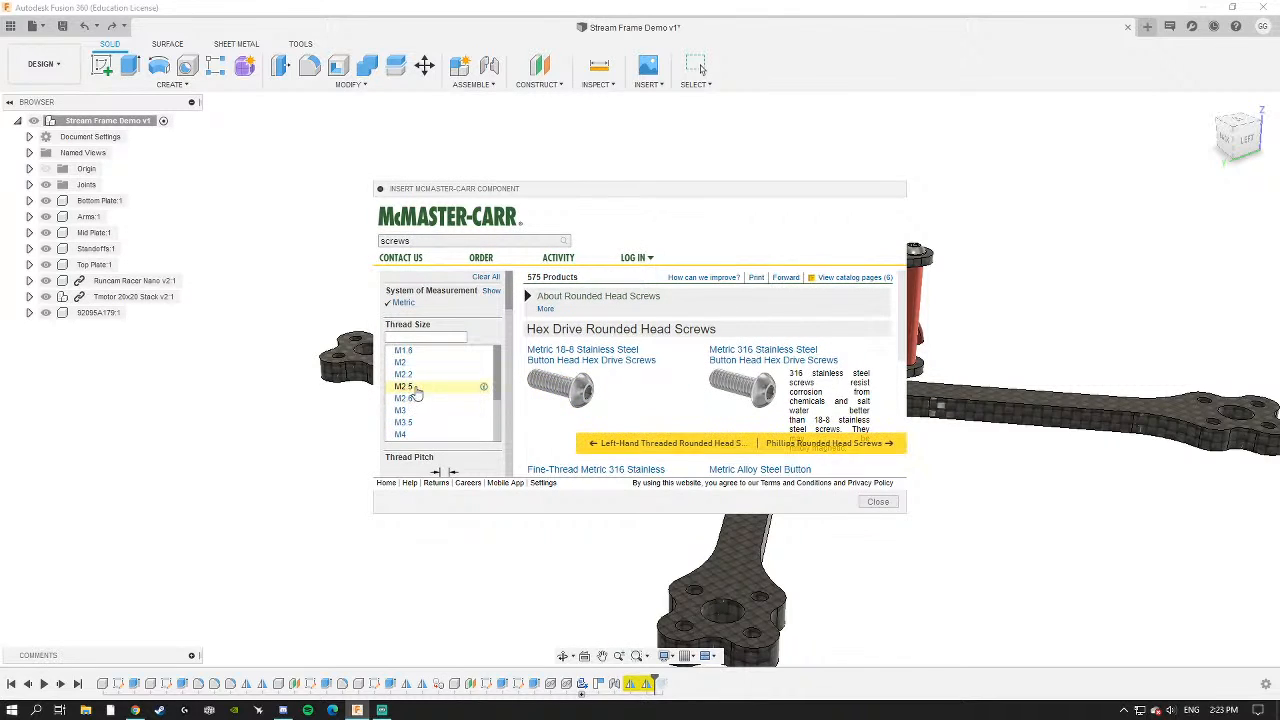
pyautogui.click(404, 411)
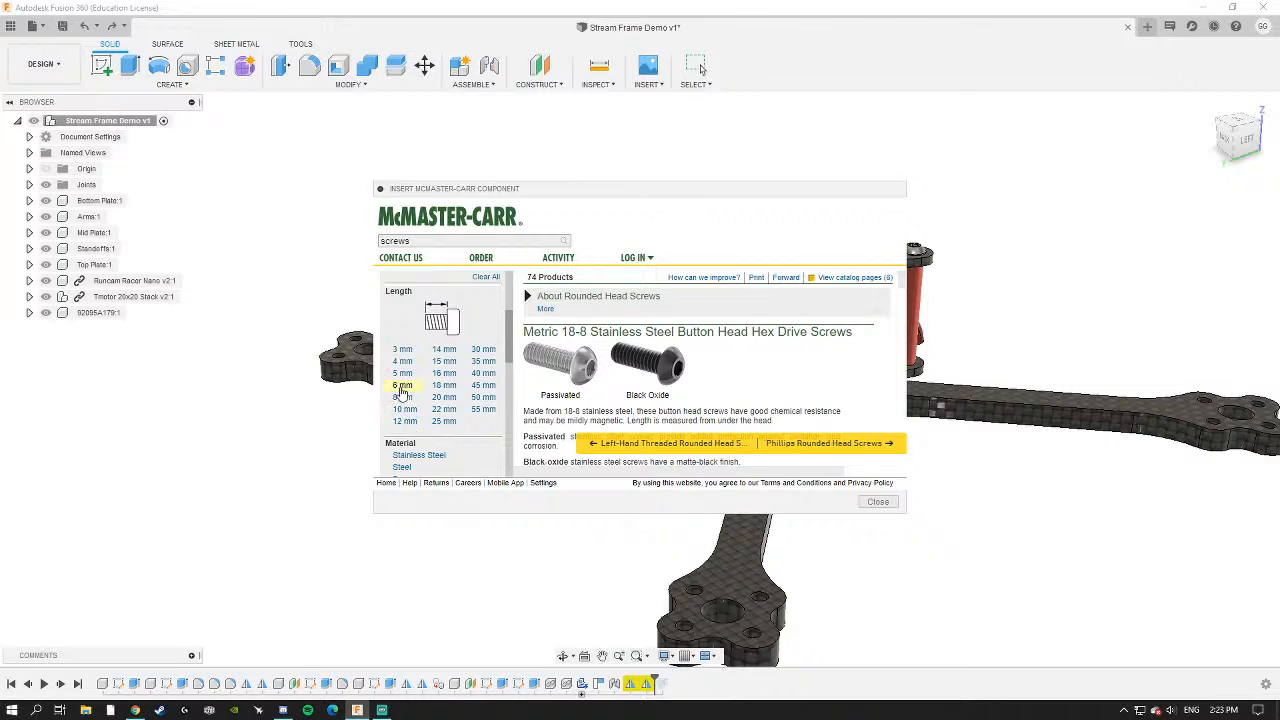
pyautogui.click(401, 385)
pyautogui.scroll(-1, 620, 392)
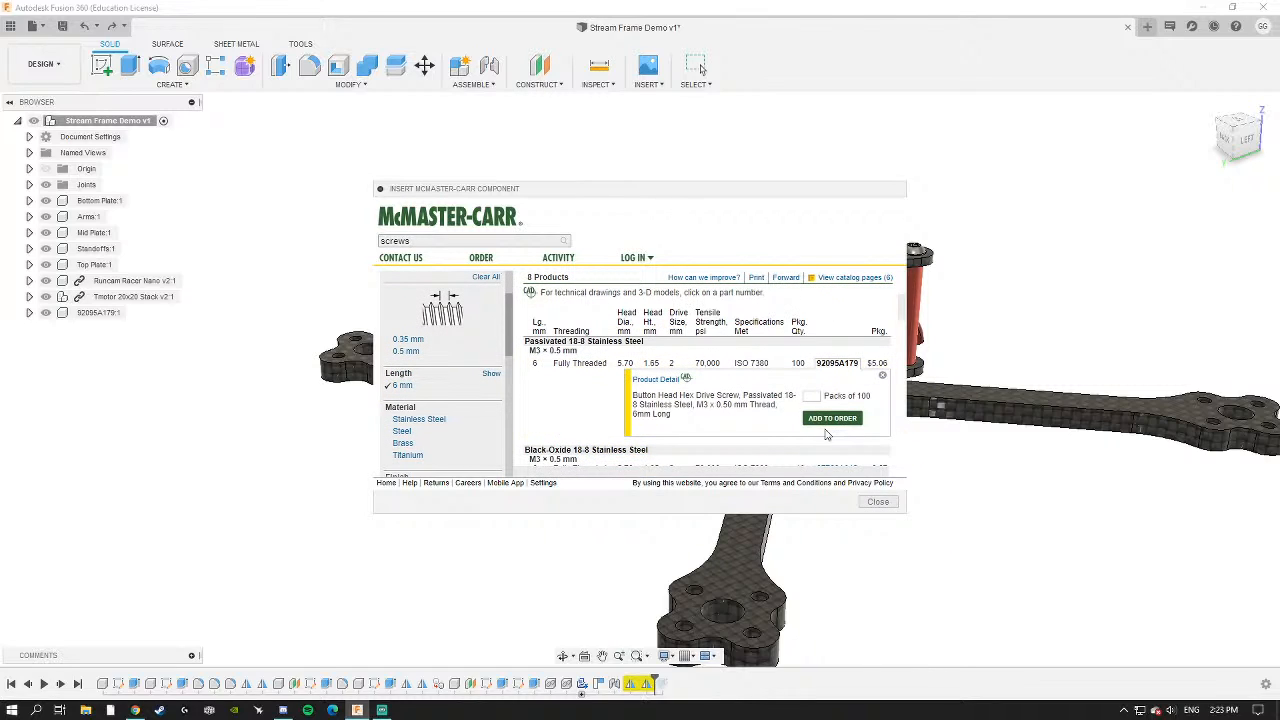
# Insert the 3-D model of passivated 18-8 stainless steel M3 x 0.5 mm button head screw 92095A179, 6 mm long.
pyautogui.click(652, 382)
pyautogui.scroll(-5, 600, 400)
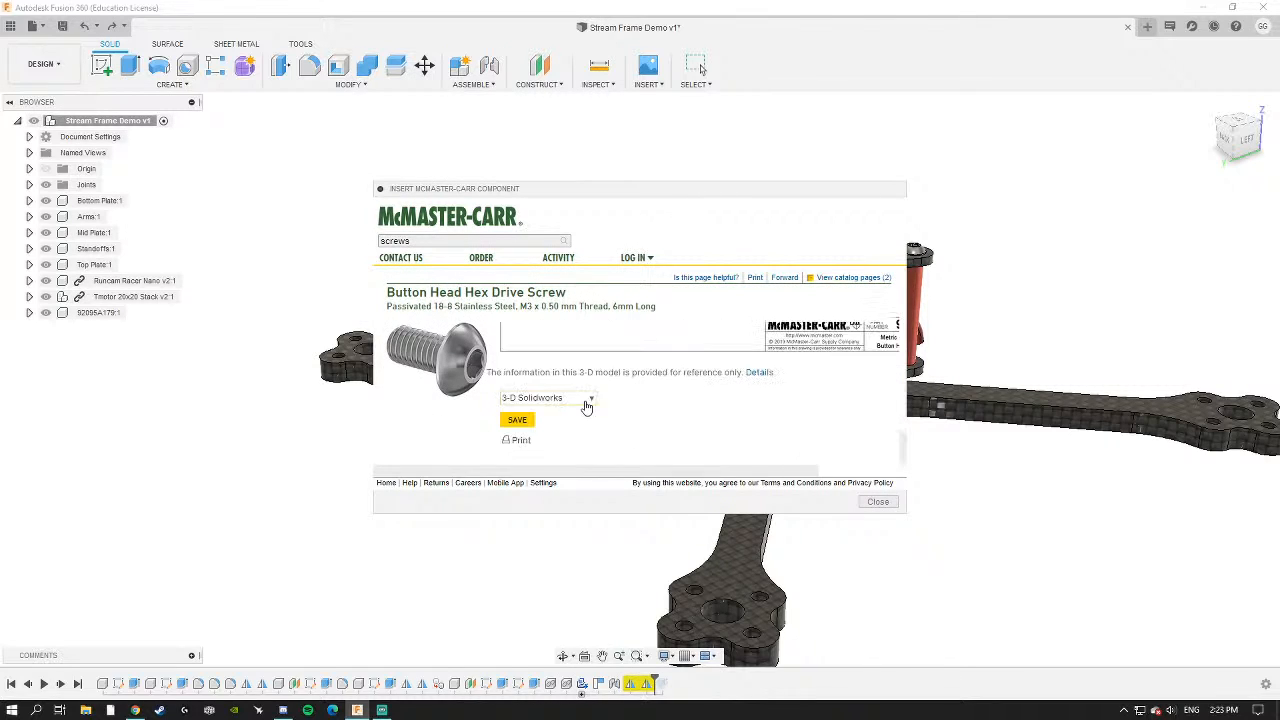
pyautogui.click(544, 403)
pyautogui.click(545, 437)
pyautogui.click(519, 422)
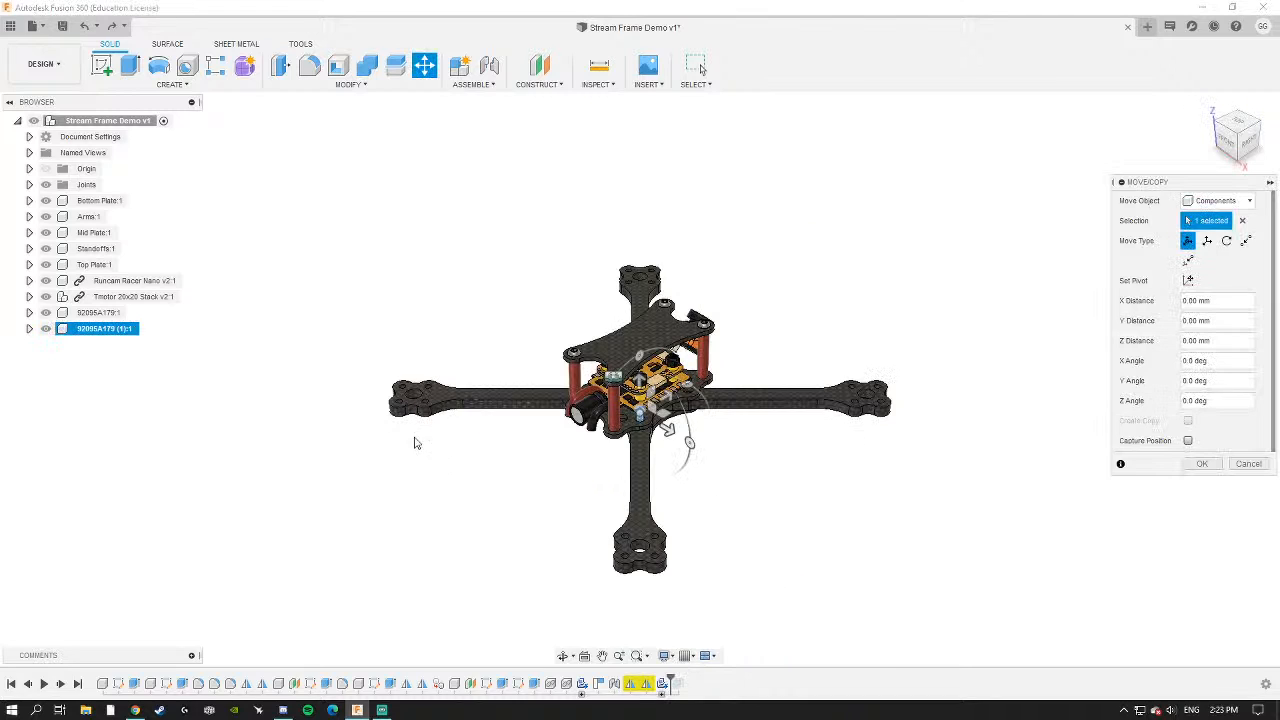
# Move the newly inserted screw out from the frame's centre to open space below the arms.
pyautogui.keyDown('shift'); pyautogui.moveTo(617, 441); pyautogui.dragTo(605, 461, button='middle'); pyautogui.keyUp('shift')
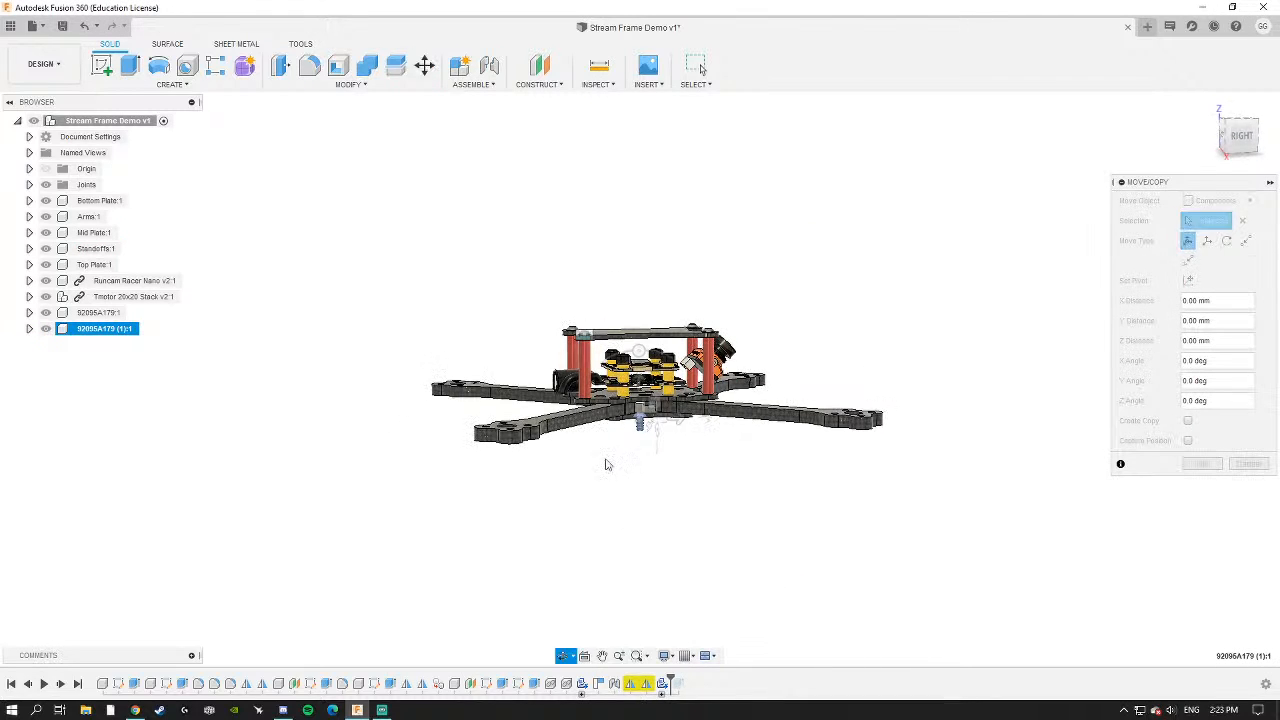
pyautogui.moveTo(654, 404); pyautogui.dragTo(586, 424)
pyautogui.click(1201, 464)
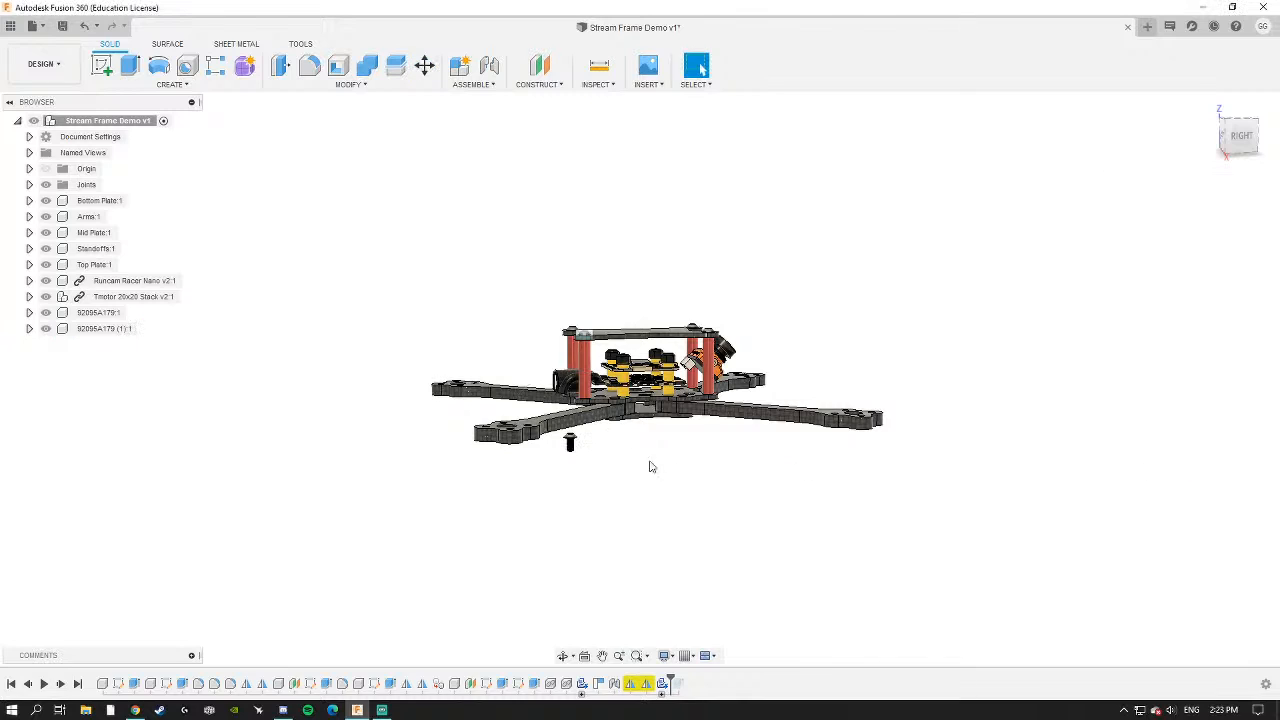
# Capture the new screw's position and joint its under-head centre to the underside of a mid plate standoff hole opposite the camera end.
pyautogui.scroll(10, 620, 480)
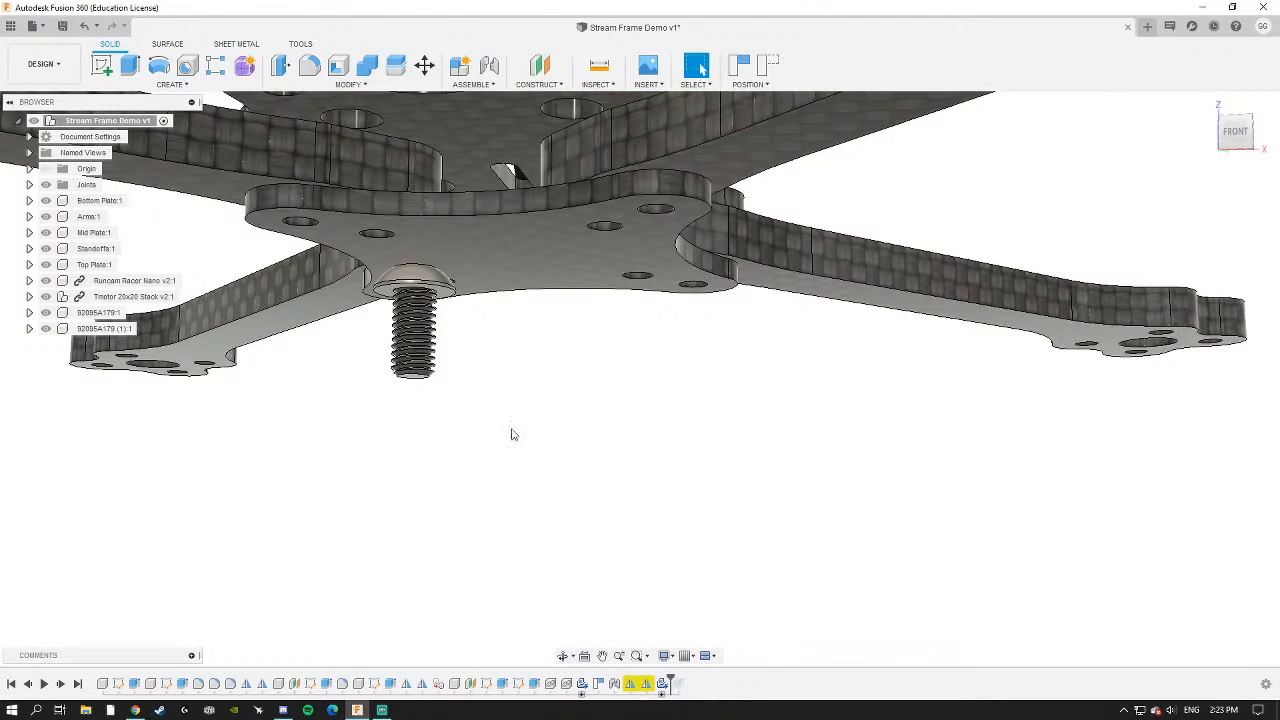
pyautogui.click(489, 65)
pyautogui.click(711, 378)
pyautogui.keyDown('shift'); pyautogui.moveTo(463, 369); pyautogui.dragTo(434, 314, button='middle'); pyautogui.keyUp('shift')
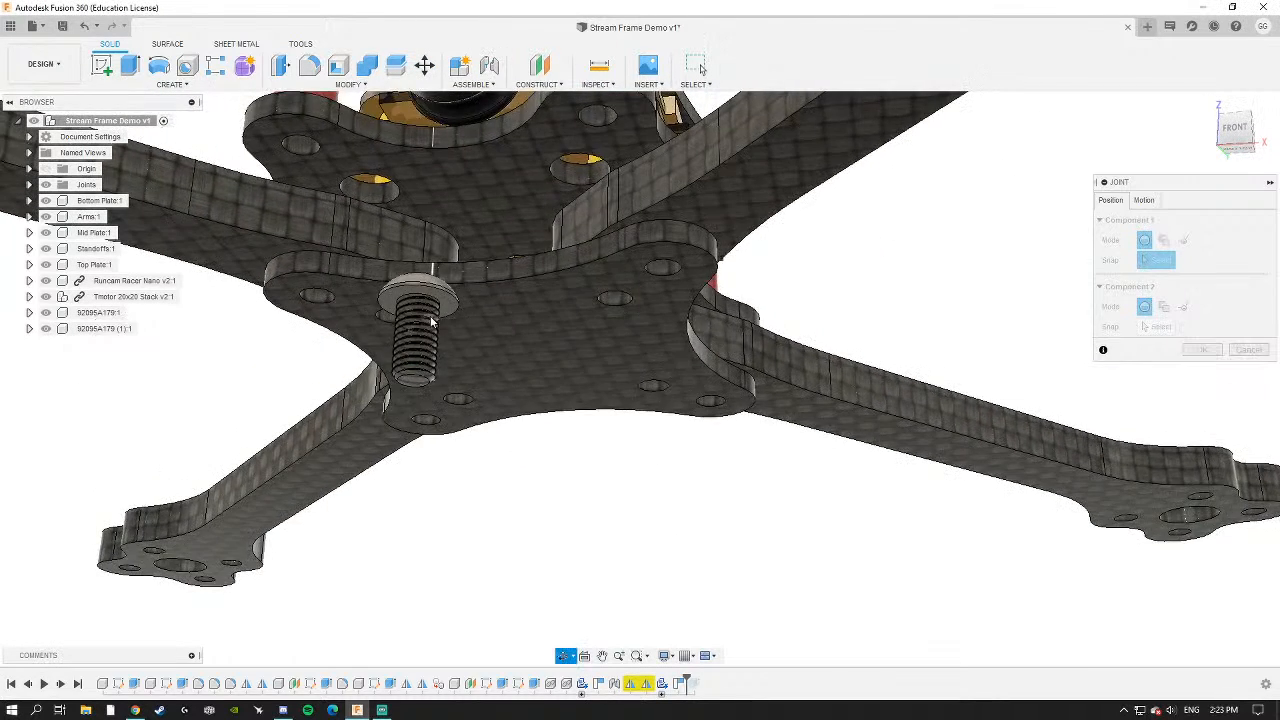
pyautogui.scroll(5, 436, 306)
pyautogui.click(396, 288)
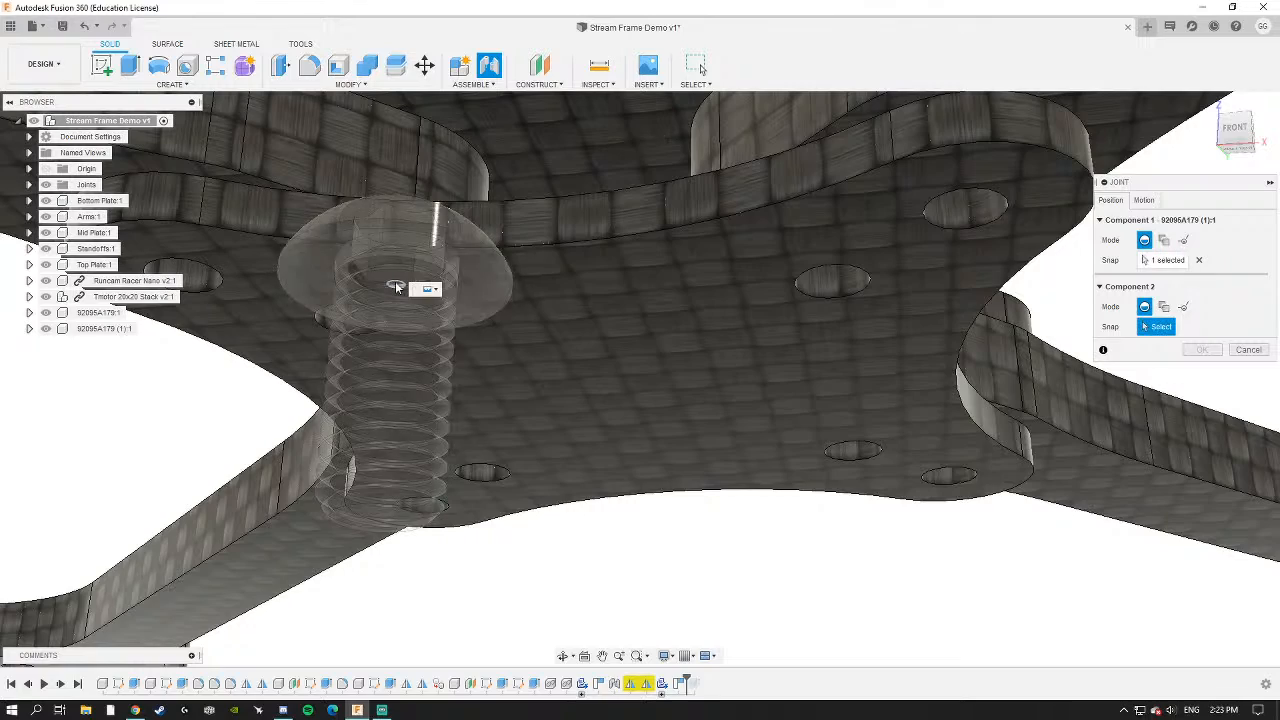
pyautogui.scroll(-8, 663, 220)
pyautogui.scroll(8, 663, 220)
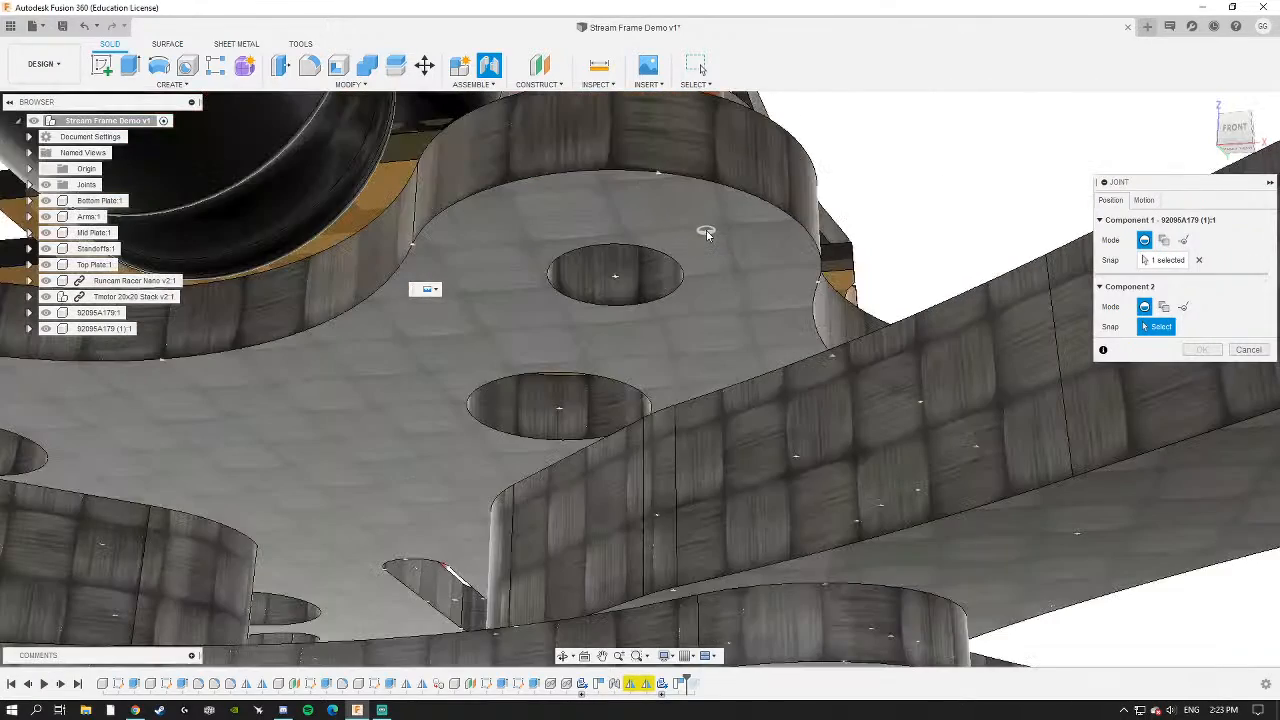
pyautogui.click(617, 280)
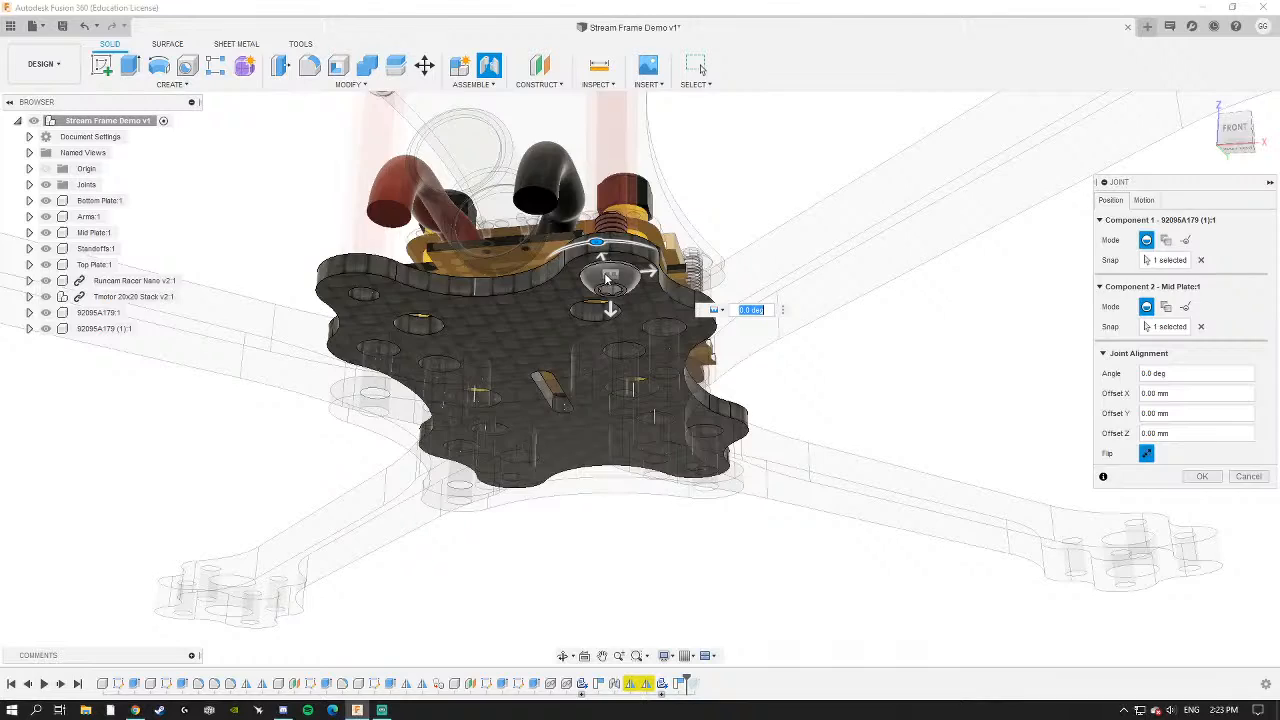
pyautogui.keyDown('shift'); pyautogui.moveTo(605, 280); pyautogui.dragTo(561, 317, button='middle'); pyautogui.keyUp('shift')
pyautogui.click(1201, 477)
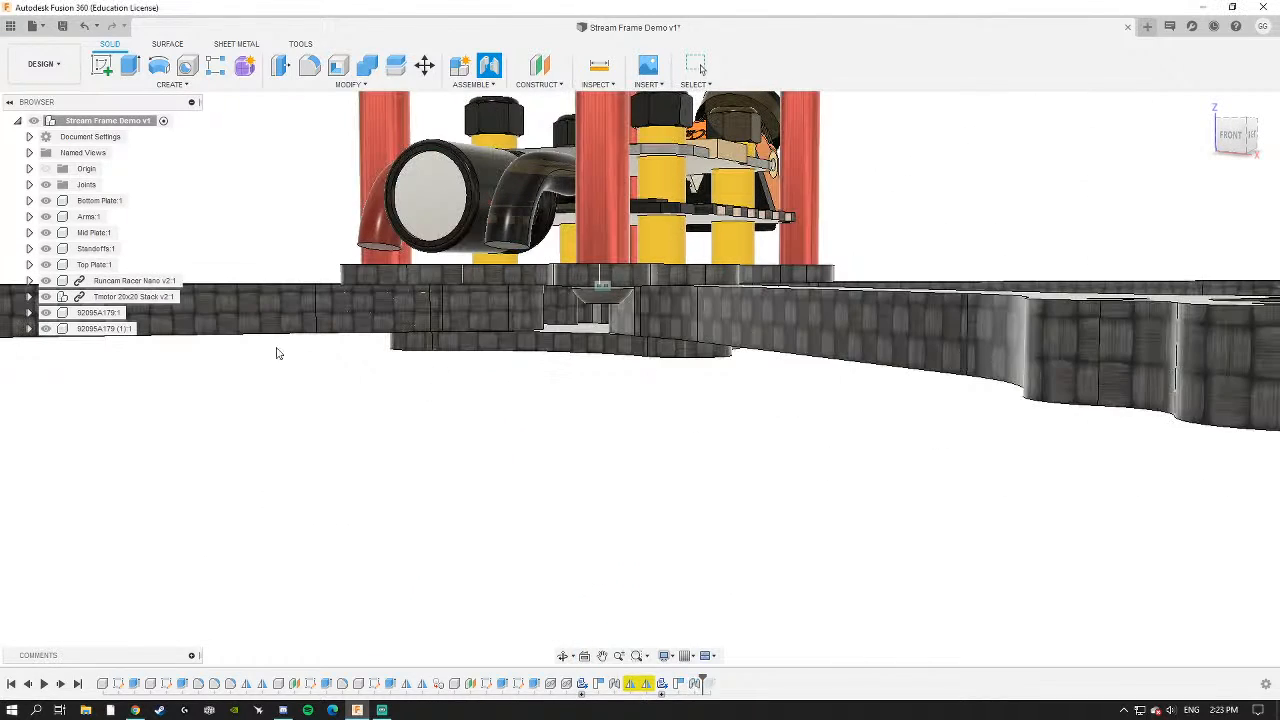
# Mirror the new screw's Body1 across the frame's lengthwise centre plane to the other standoff hole opposite the camera.
pyautogui.click(29, 329)
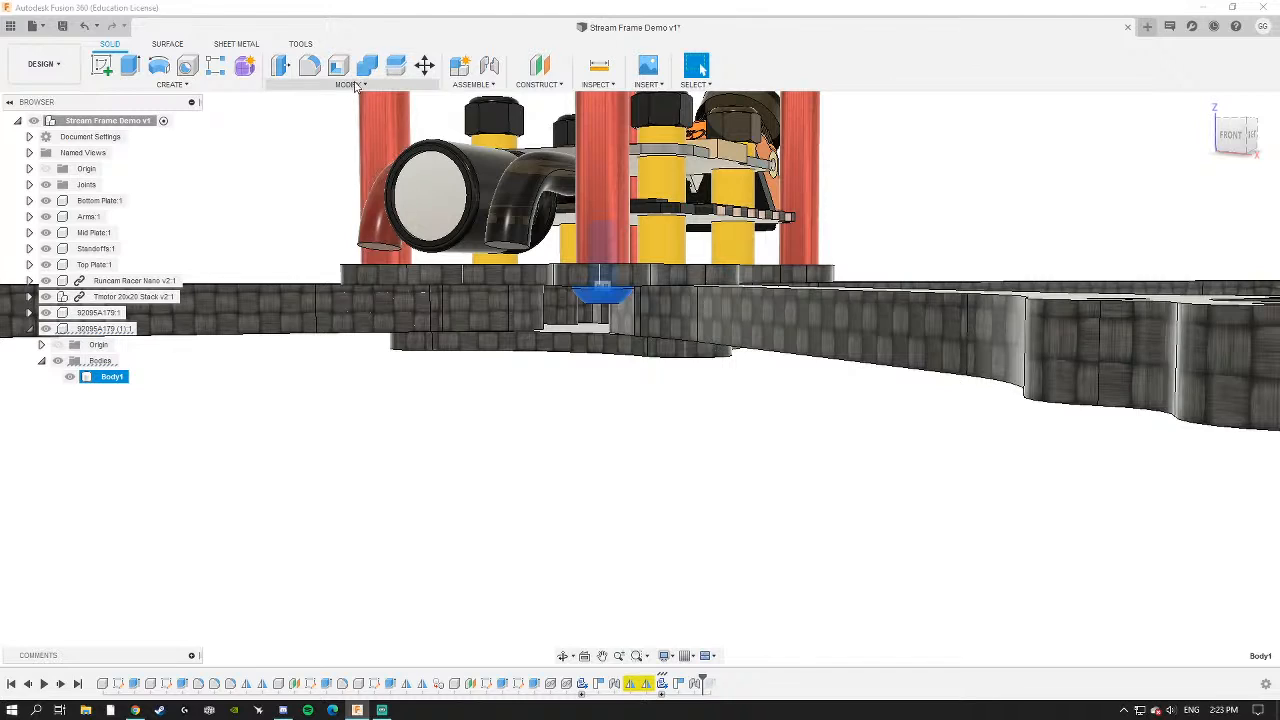
pyautogui.click(172, 84)
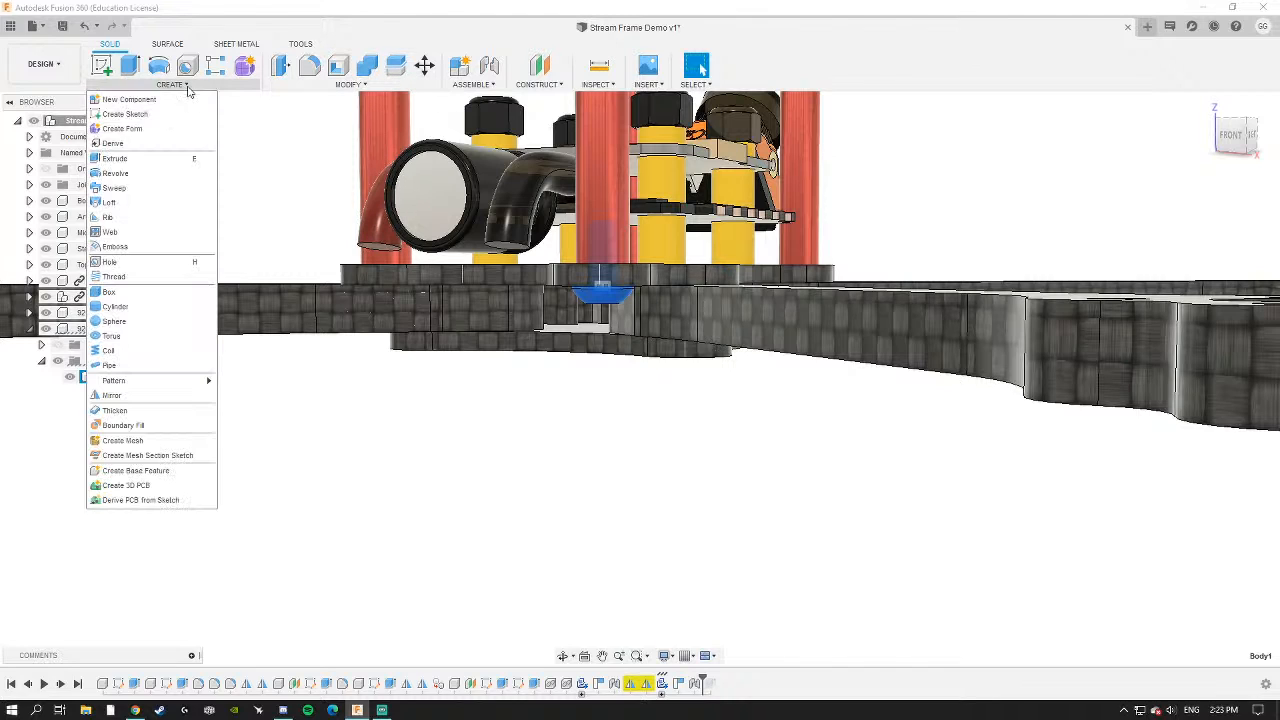
pyautogui.click(112, 395)
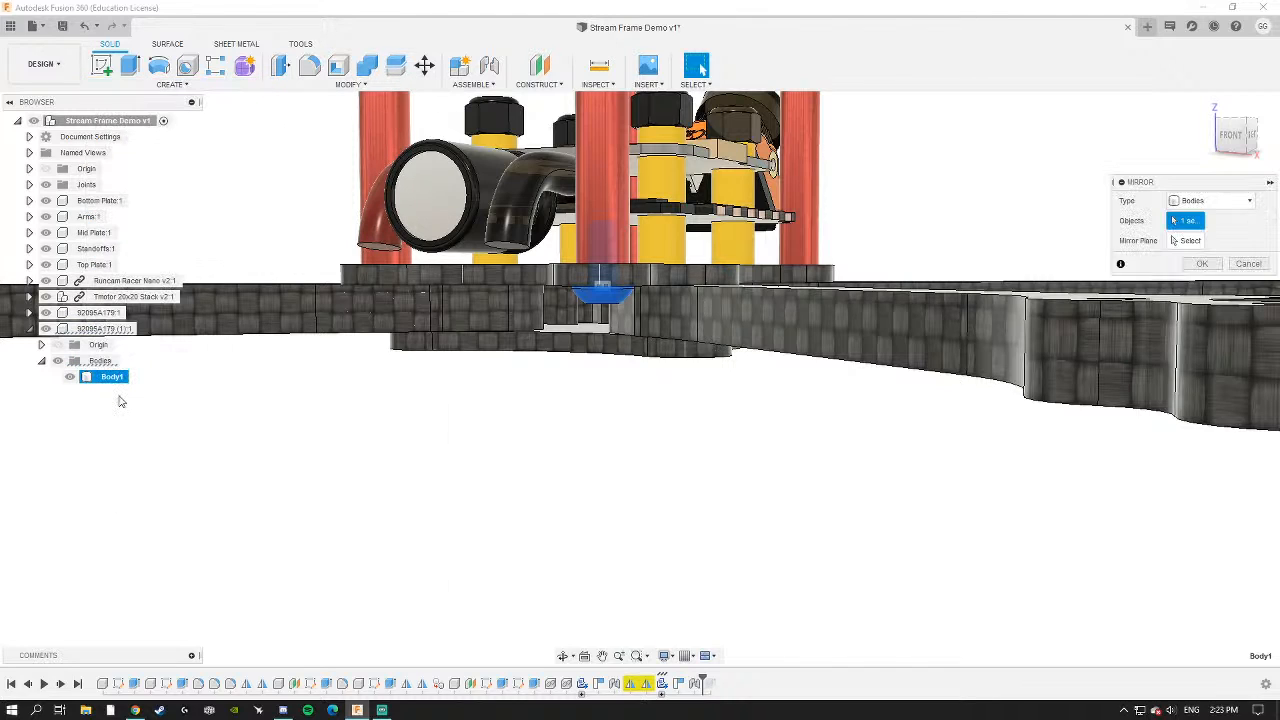
pyautogui.keyDown('shift'); pyautogui.moveTo(1040, 262); pyautogui.dragTo(732, 371, button='middle'); pyautogui.keyUp('shift')
pyautogui.scroll(-3, 543, 383)
pyautogui.click(834, 386)
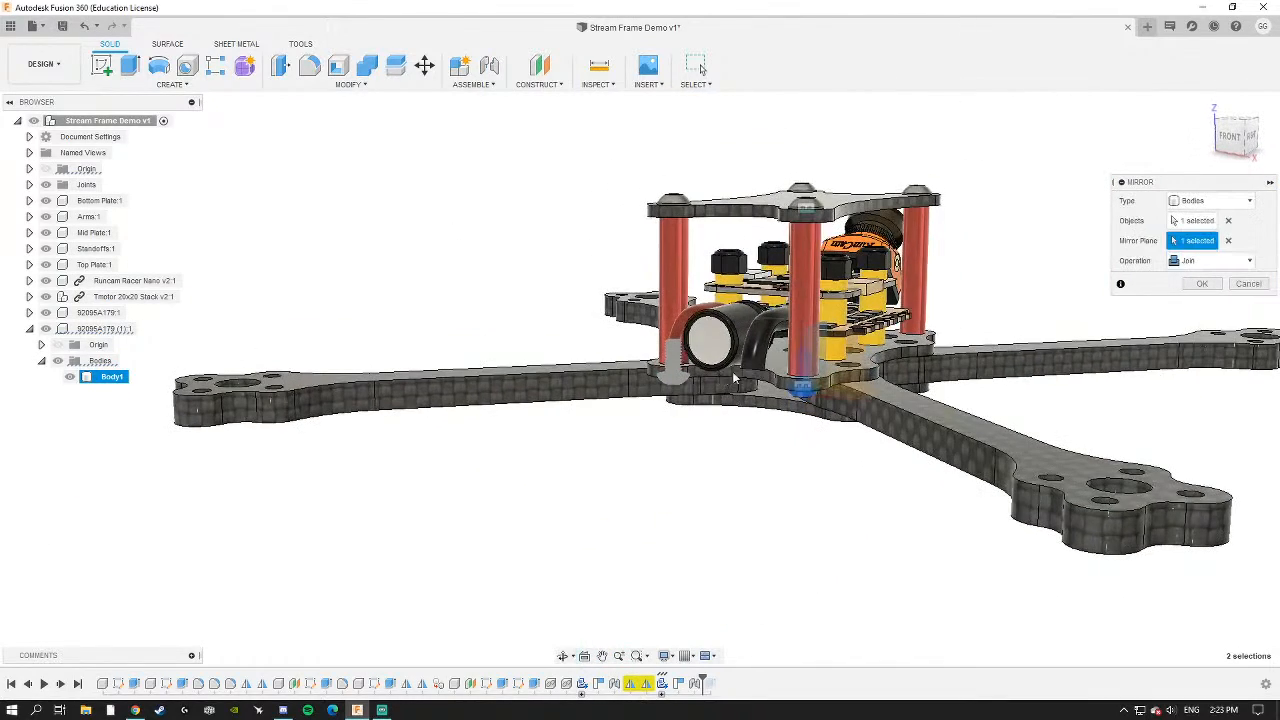
pyautogui.click(1202, 284)
# Mirror Body1 and Body2 of the new screw component across the frame's crosswise centre plane to the camera end as new bodies.
pyautogui.keyDown('shift'); pyautogui.moveTo(985, 412); pyautogui.dragTo(895, 328, button='middle'); pyautogui.keyUp('shift')
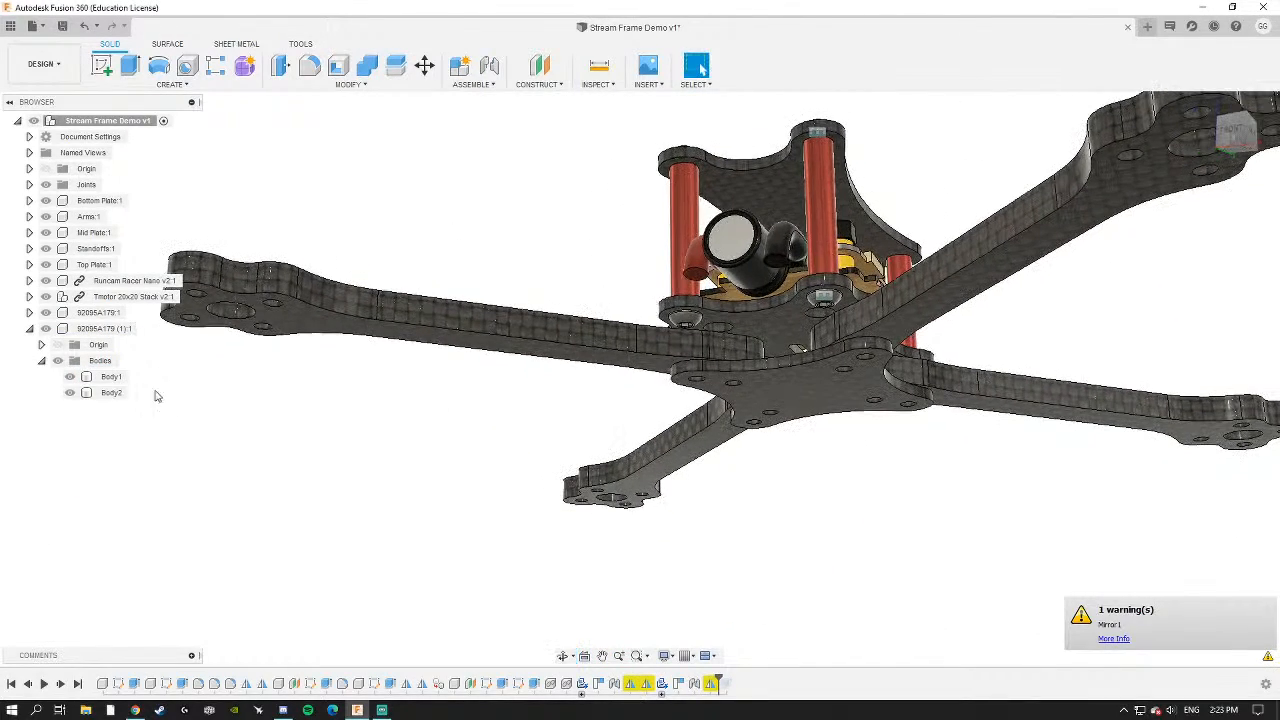
pyautogui.click(110, 376)
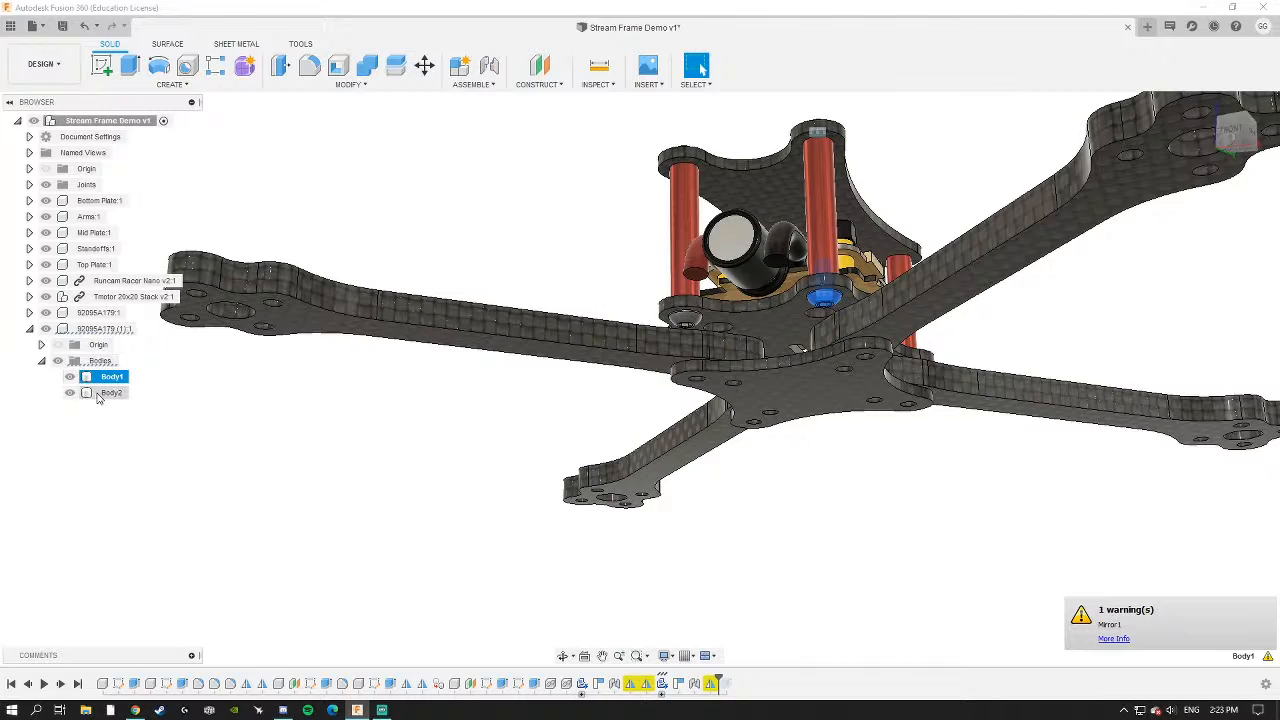
pyautogui.click(190, 87)
pyautogui.click(112, 398)
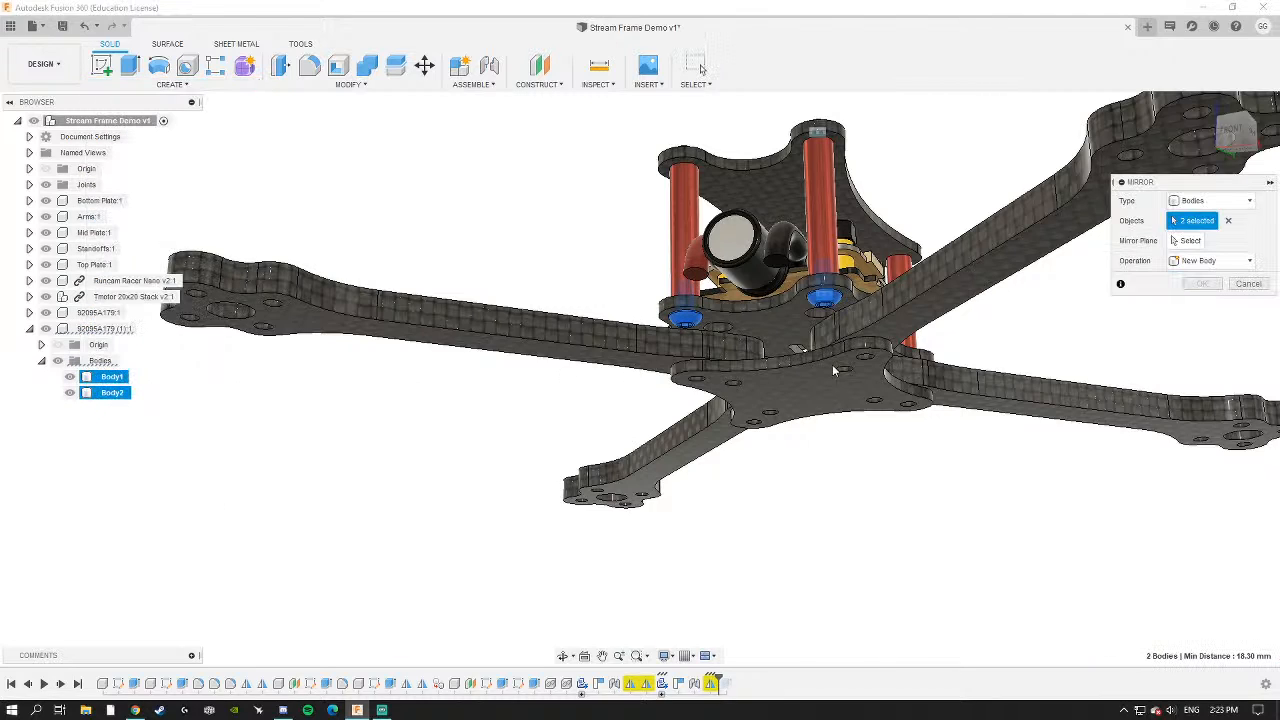
pyautogui.scroll(-4, 834, 369)
pyautogui.keyDown('shift'); pyautogui.moveTo(836, 370); pyautogui.dragTo(786, 369, button='middle'); pyautogui.keyUp('shift')
pyautogui.click(1188, 242)
pyautogui.scroll(5, 793, 407)
pyautogui.scroll(-4, 786, 369)
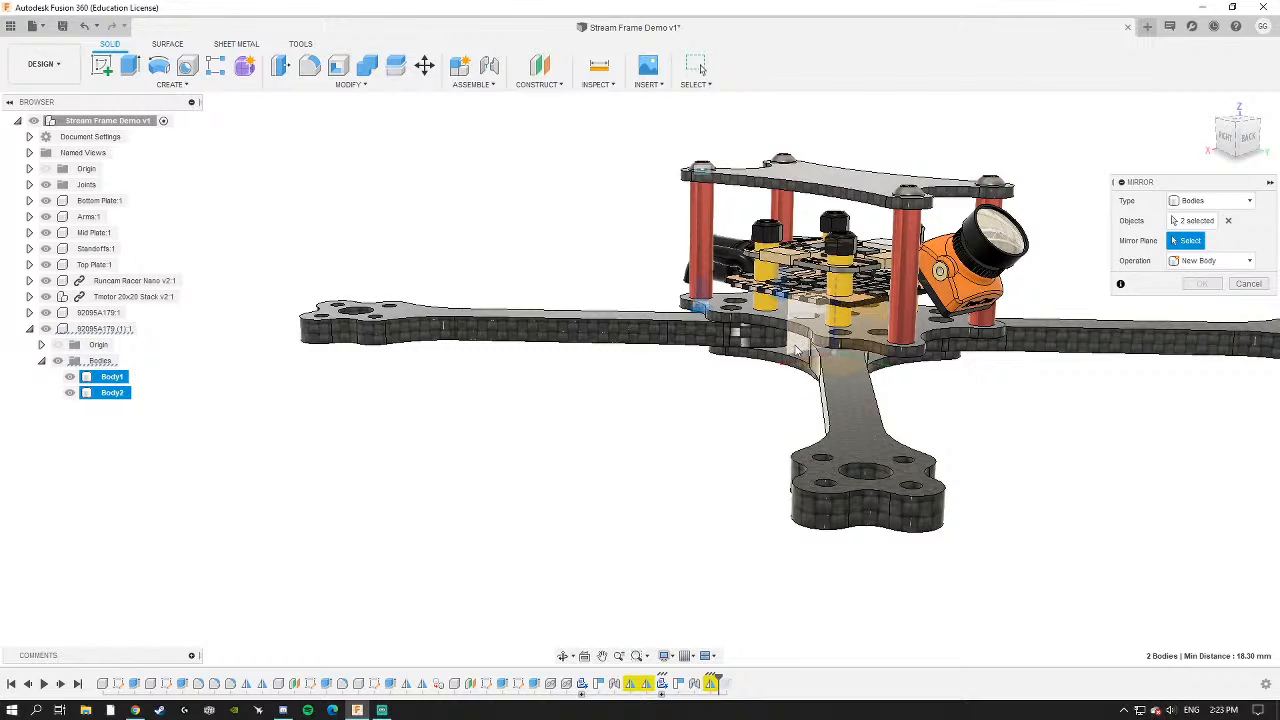
pyautogui.click(792, 354)
pyautogui.click(1201, 284)
# Examine the frame and its underside standoff screws from several angles, and collapse the 92095A179 (1) component.
pyautogui.keyDown('shift'); pyautogui.moveTo(1149, 294); pyautogui.dragTo(705, 235, button='middle'); pyautogui.keyUp('shift')
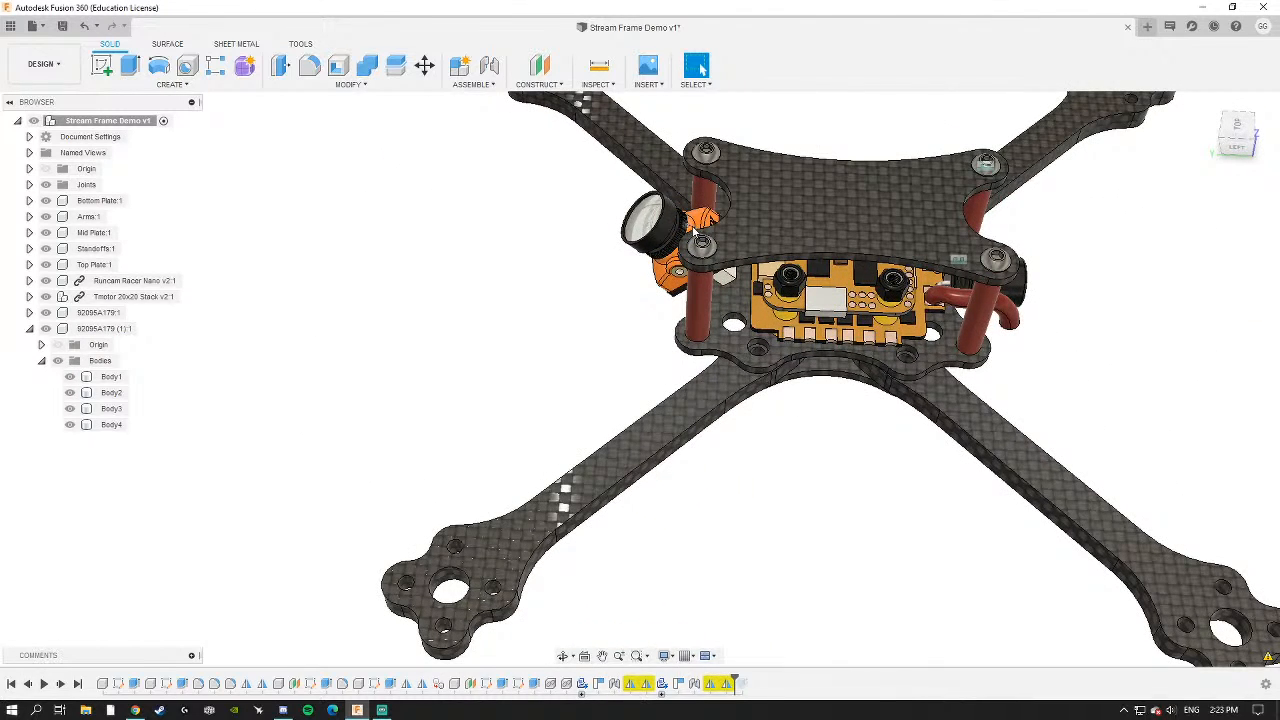
pyautogui.scroll(-3, 757, 266)
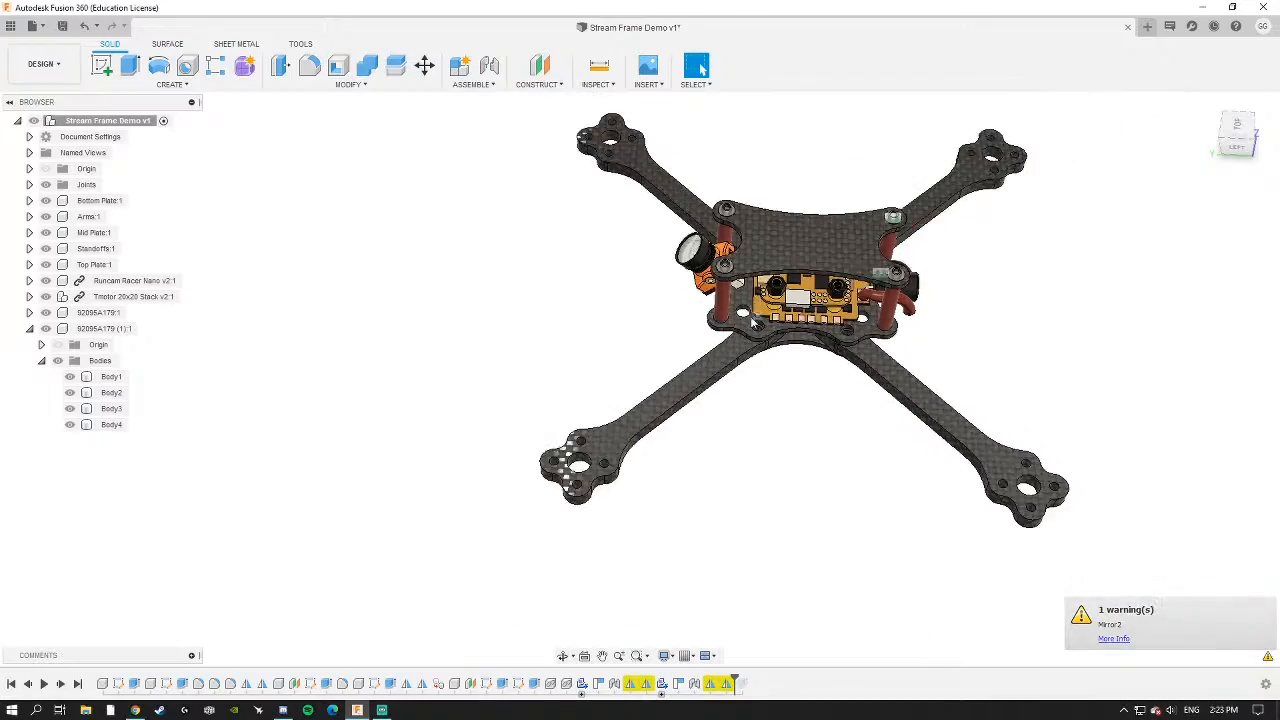
pyautogui.keyDown('shift'); pyautogui.moveTo(757, 266); pyautogui.dragTo(763, 225, button='middle'); pyautogui.keyUp('shift')
pyautogui.scroll(4, 763, 225)
pyautogui.moveTo(754, 297)
pyautogui.keyDown('shift'); pyautogui.mouseDown(button='middle')
pyautogui.moveTo(776, 270)
pyautogui.moveTo(769, 300)
pyautogui.mouseUp(button='middle'); pyautogui.keyUp('shift')
pyautogui.keyDown('shift'); pyautogui.moveTo(698, 365); pyautogui.dragTo(700, 66, button='middle'); pyautogui.keyUp('shift')
pyautogui.keyDown('shift'); pyautogui.moveTo(625, 395); pyautogui.dragTo(507, 400, button='middle'); pyautogui.keyUp('shift')
pyautogui.keyDown('shift'); pyautogui.moveTo(638, 452); pyautogui.dragTo(601, 415, button='middle'); pyautogui.keyUp('shift')
pyautogui.scroll(3, 580, 325)
pyautogui.scroll(-3, 605, 360)
pyautogui.click(41, 361)
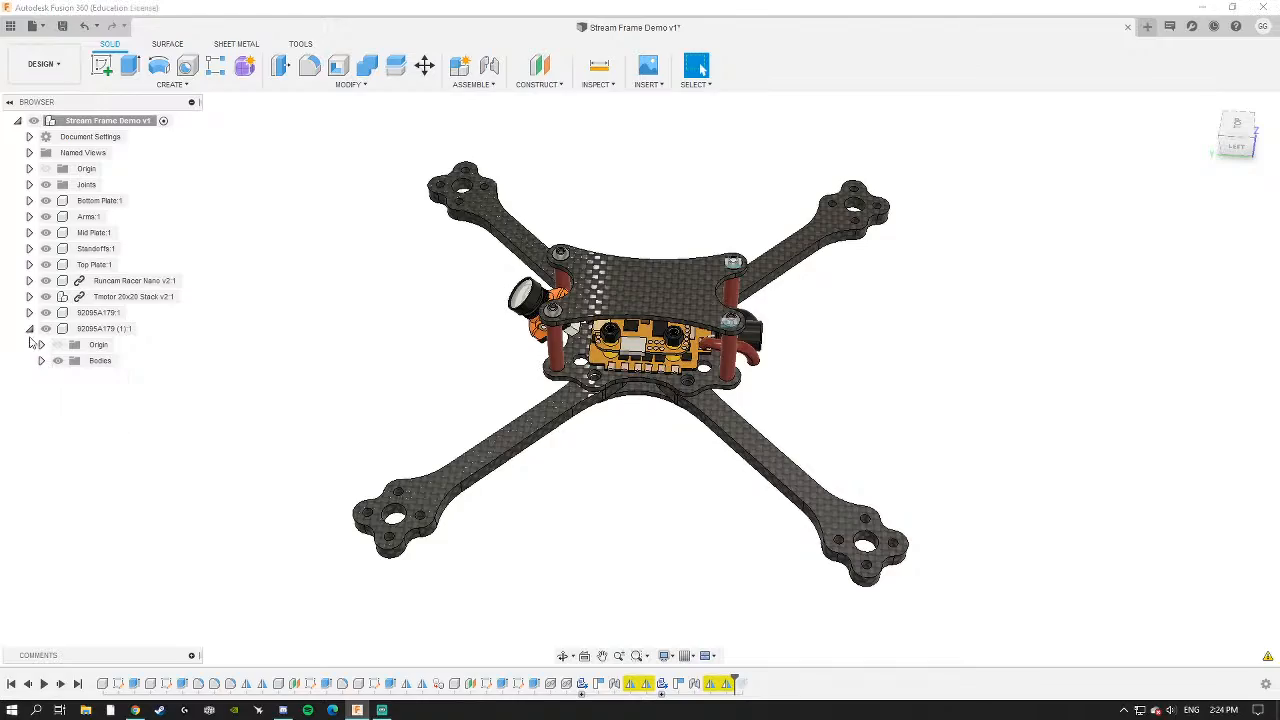
pyautogui.click(30, 329)
# Examine the stacked mid plate, arms and bottom plate edge-on along the frame's side.
pyautogui.scroll(3, 609, 374)
pyautogui.keyDown('shift'); pyautogui.moveTo(607, 390); pyautogui.dragTo(580, 392, button='middle'); pyautogui.keyUp('shift')
pyautogui.scroll(3, 587, 364)
pyautogui.scroll(2, 578, 378)
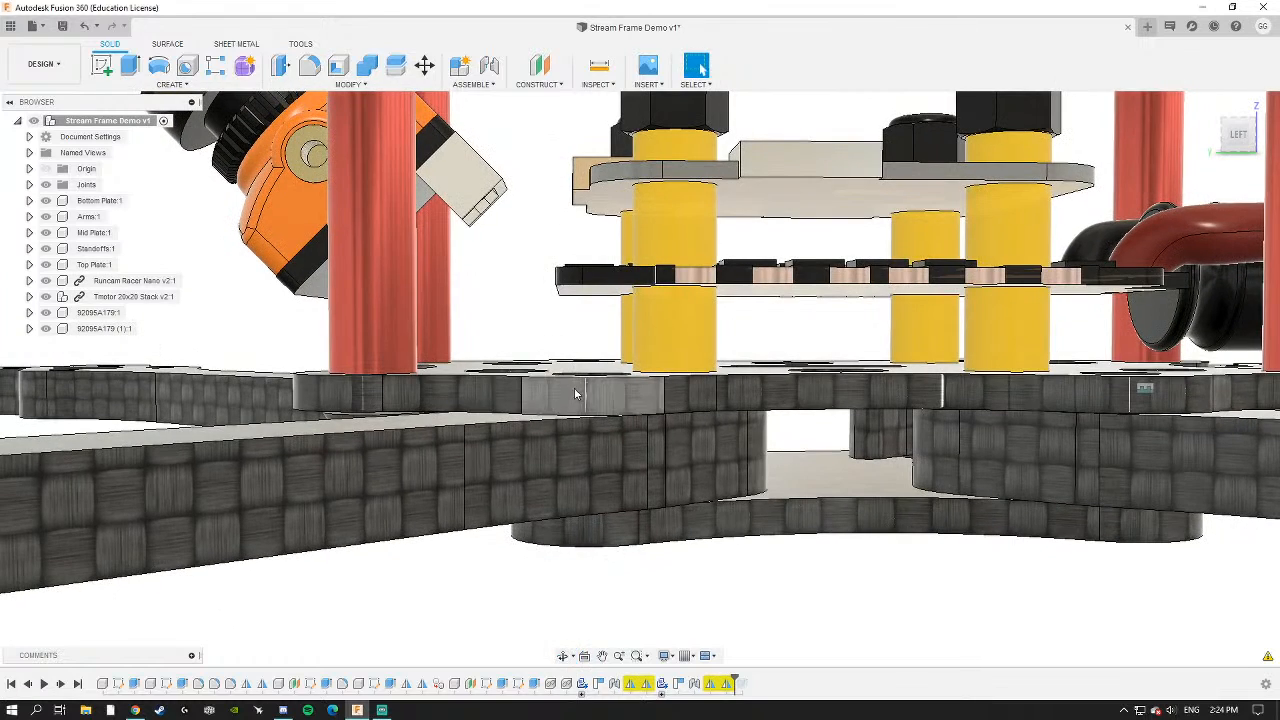
pyautogui.scroll(-3, 612, 417)
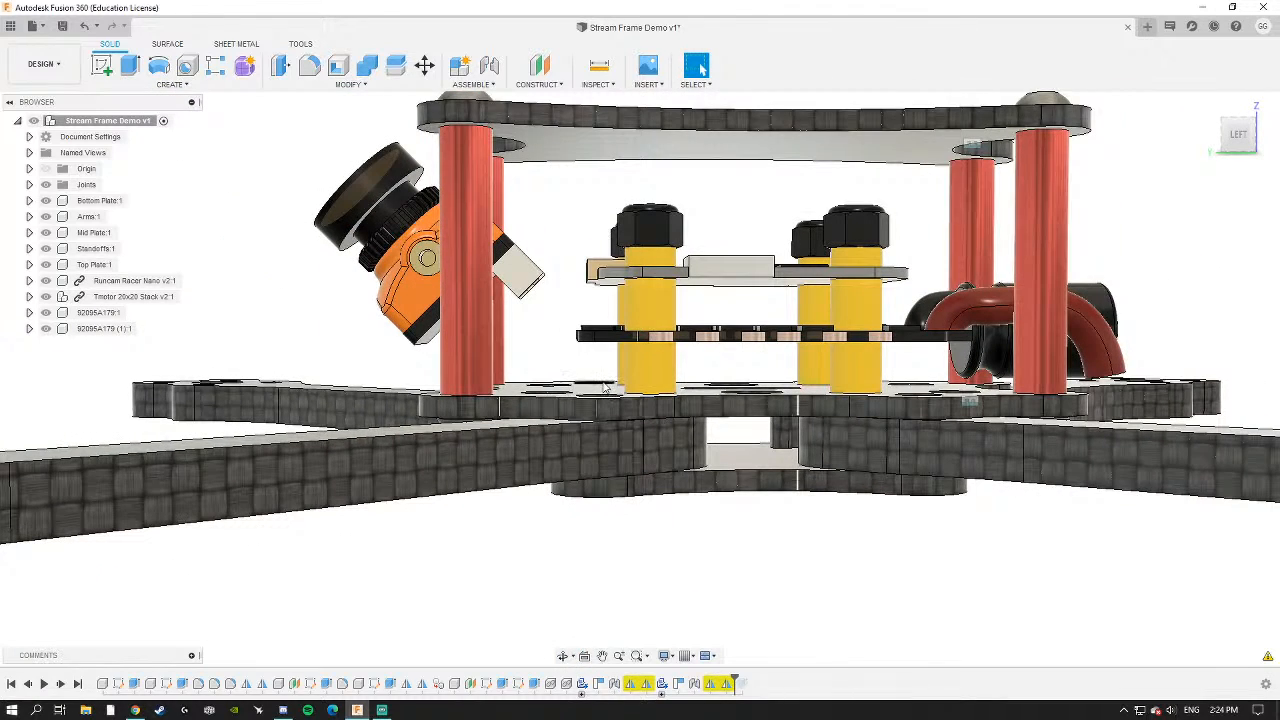
pyautogui.scroll(3, 604, 388)
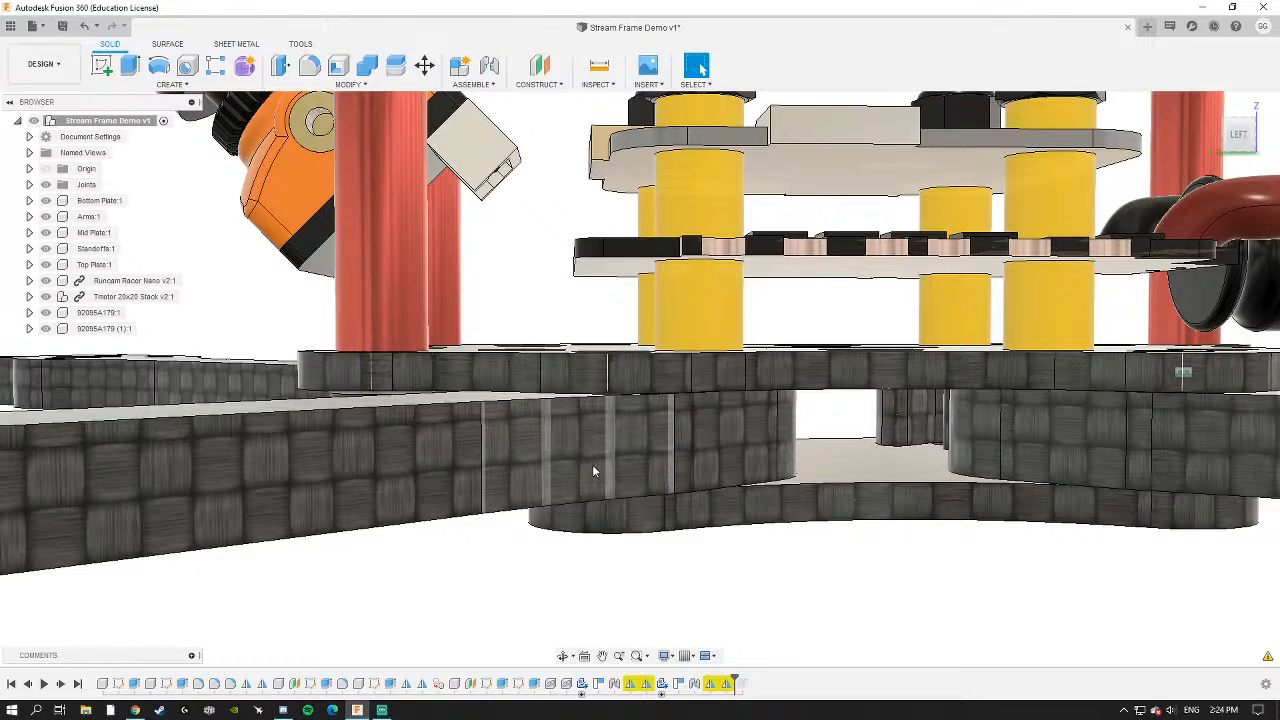
pyautogui.scroll(-5, 590, 362)
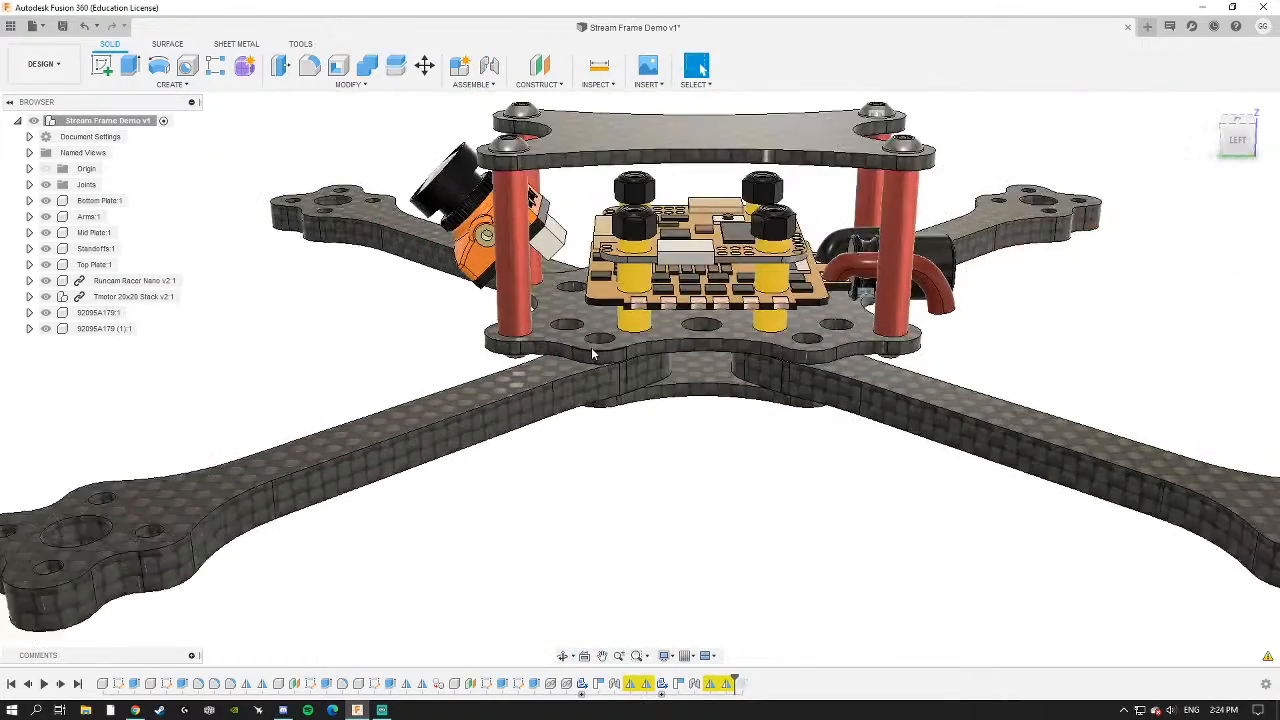
pyautogui.scroll(-1, 591, 354)
pyautogui.moveTo(582, 368)
pyautogui.keyDown('shift'); pyautogui.mouseDown(button='middle')
pyautogui.moveTo(603, 374)
pyautogui.moveTo(622, 358)
pyautogui.moveTo(589, 363)
pyautogui.mouseUp(button='middle'); pyautogui.keyUp('shift')
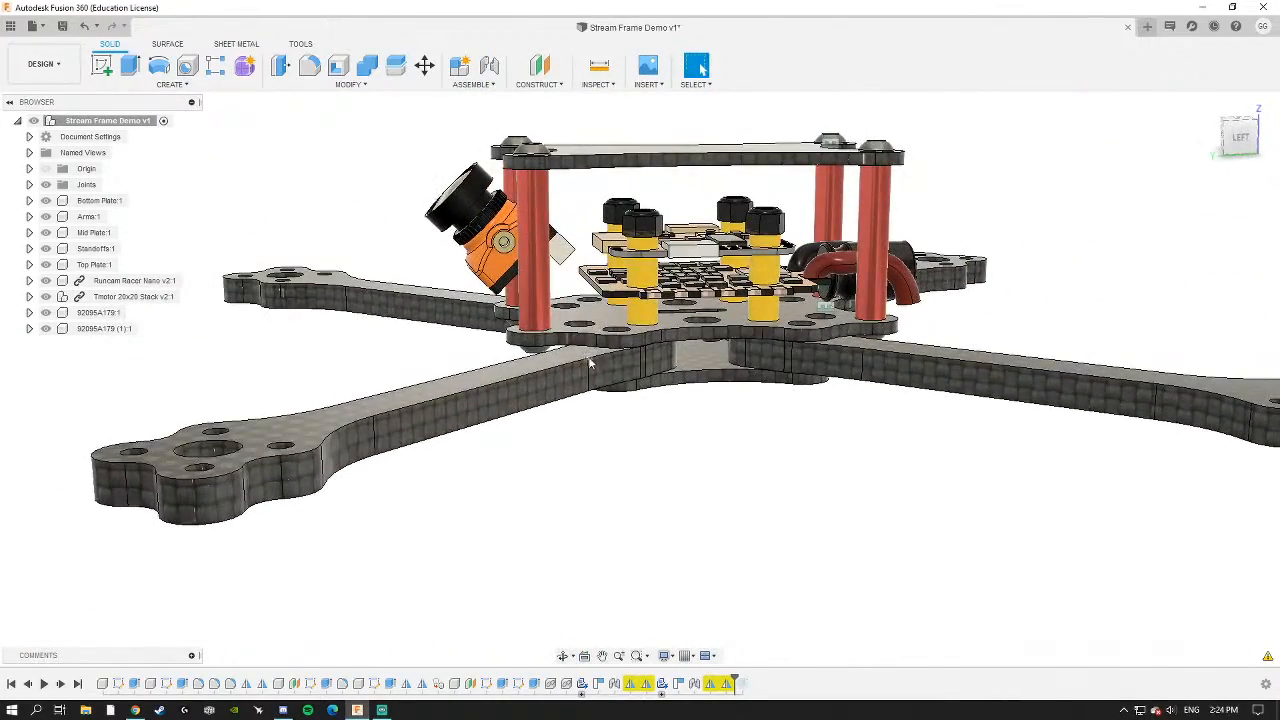
# Open the McMaster-Carr component catalogue and browse screws and bolts to the rounded head screws.
pyautogui.click(598, 85)
pyautogui.click(647, 85)
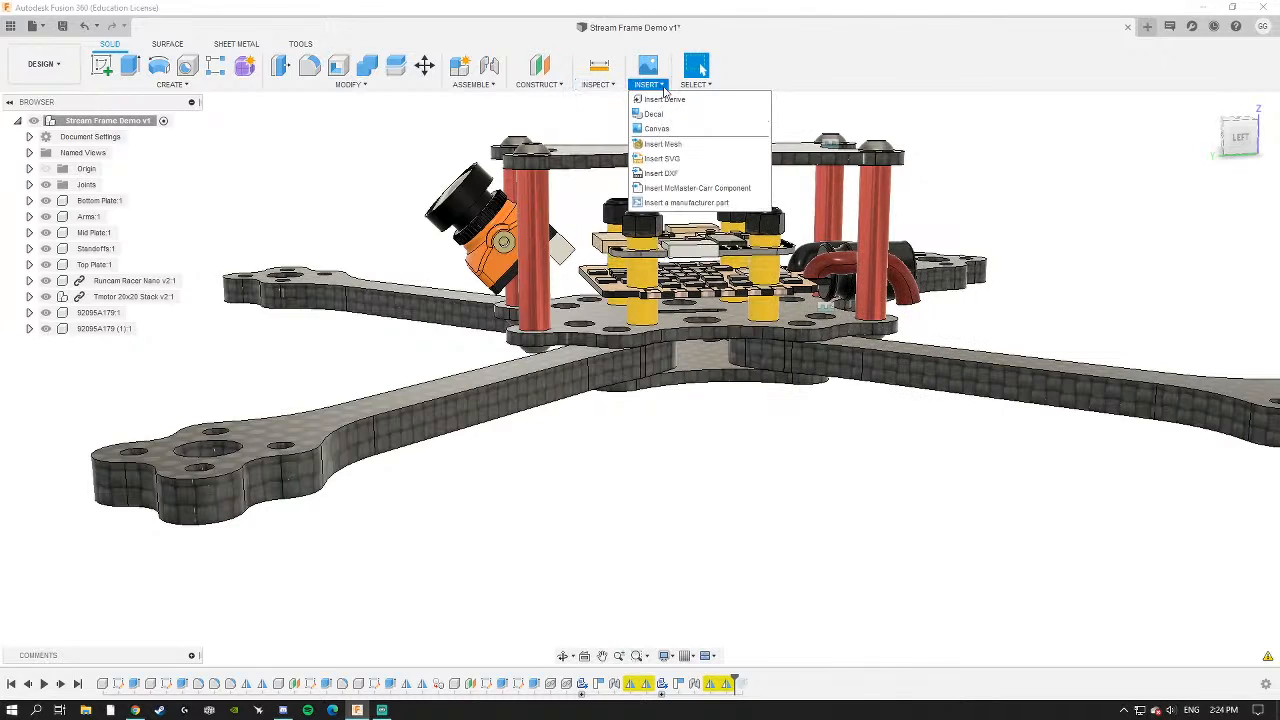
pyautogui.click(654, 189)
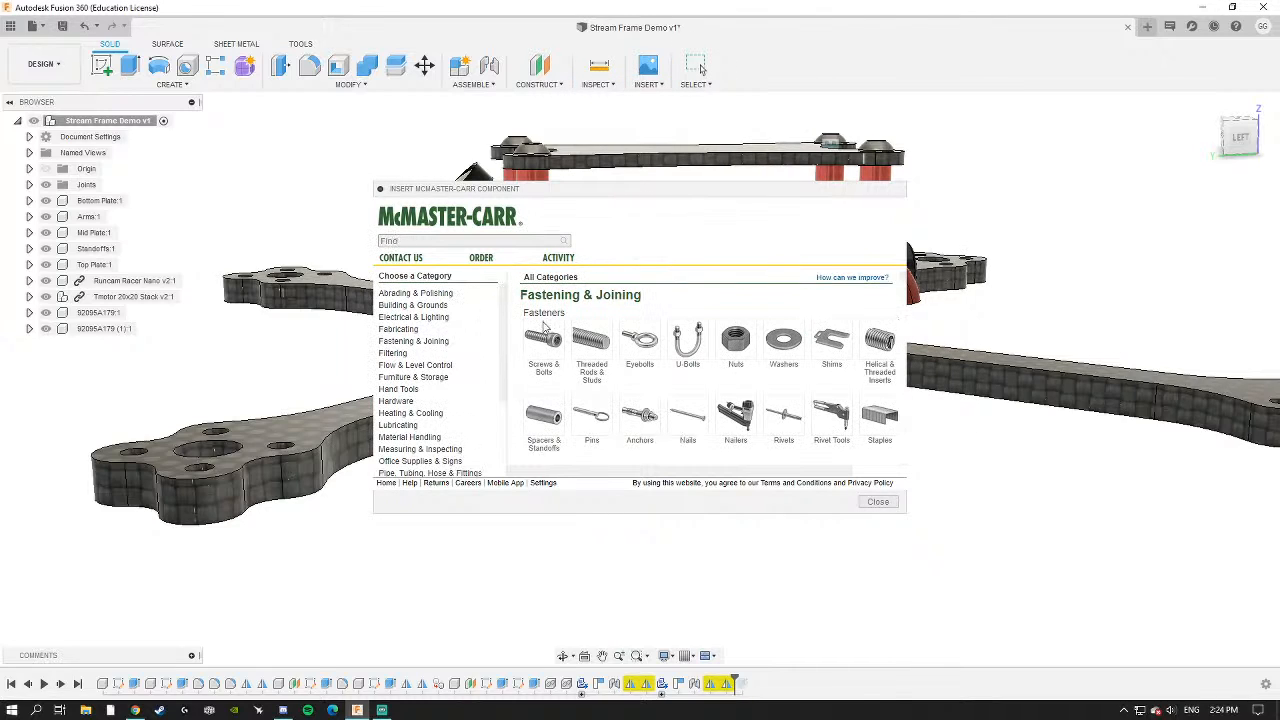
pyautogui.click(546, 370)
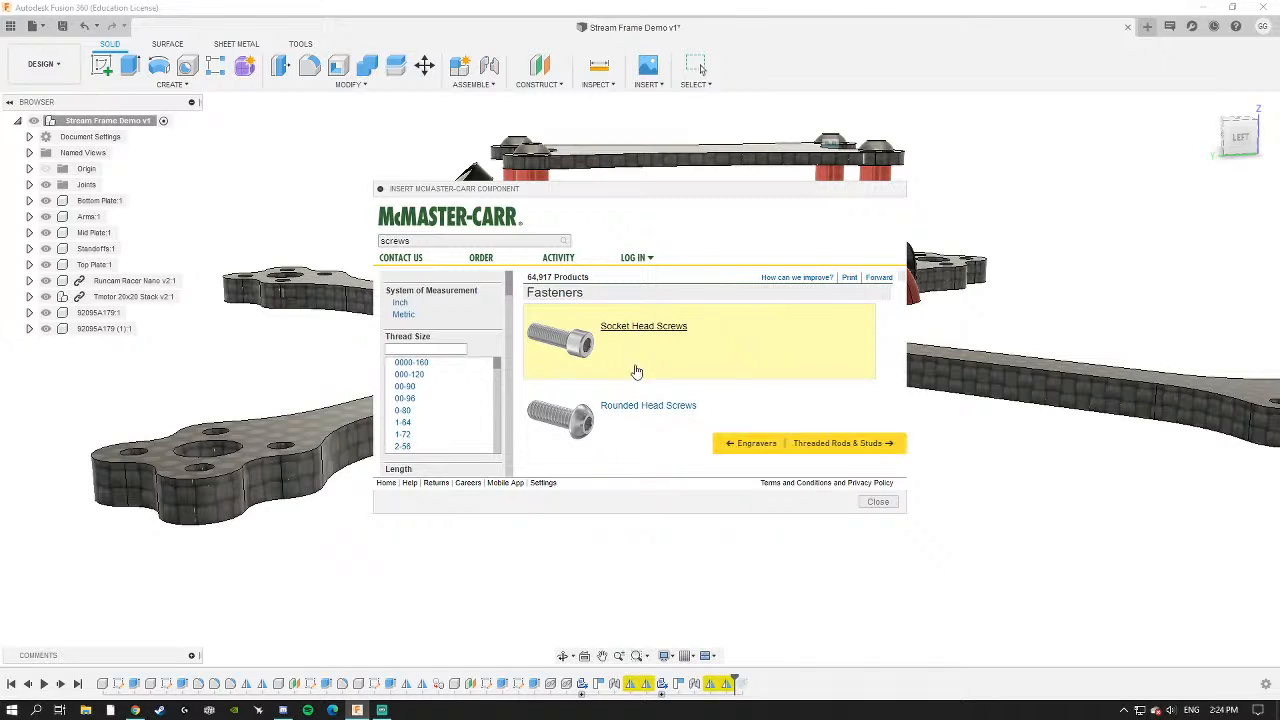
pyautogui.click(612, 405)
pyautogui.click(588, 352)
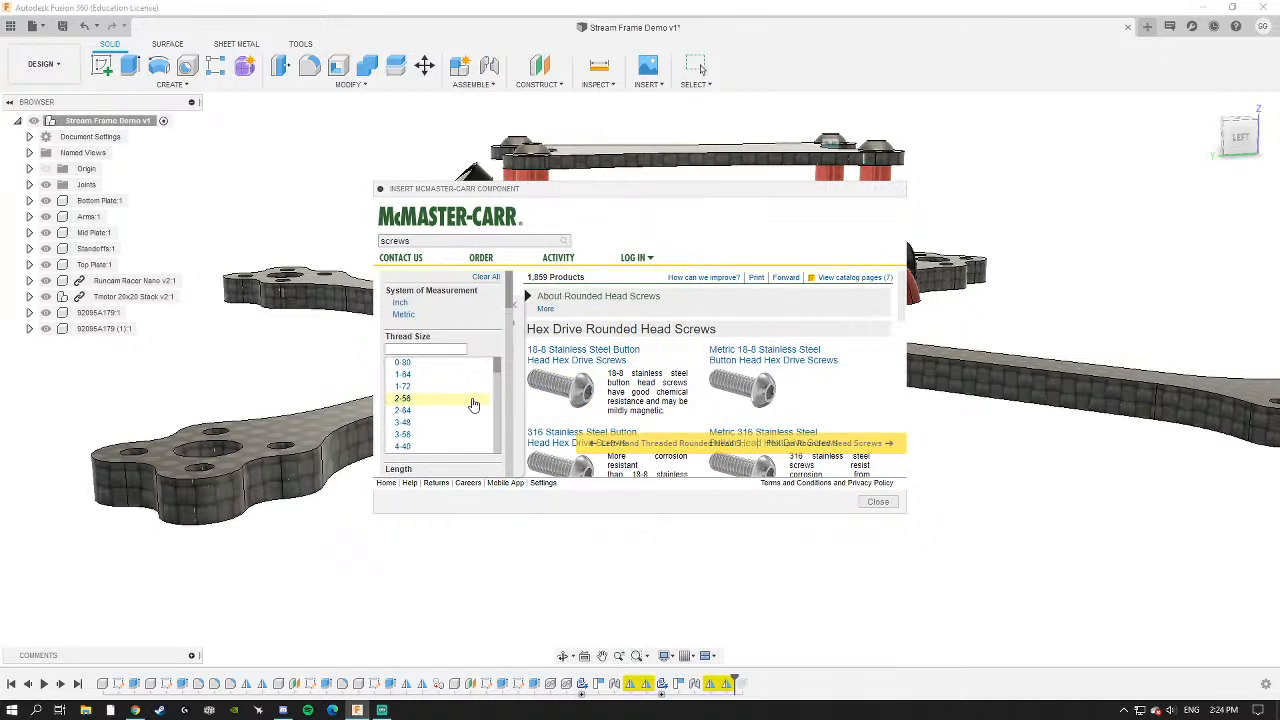
pyautogui.scroll(-5, 473, 405)
pyautogui.scroll(-1, 453, 335)
pyautogui.scroll(7, 418, 336)
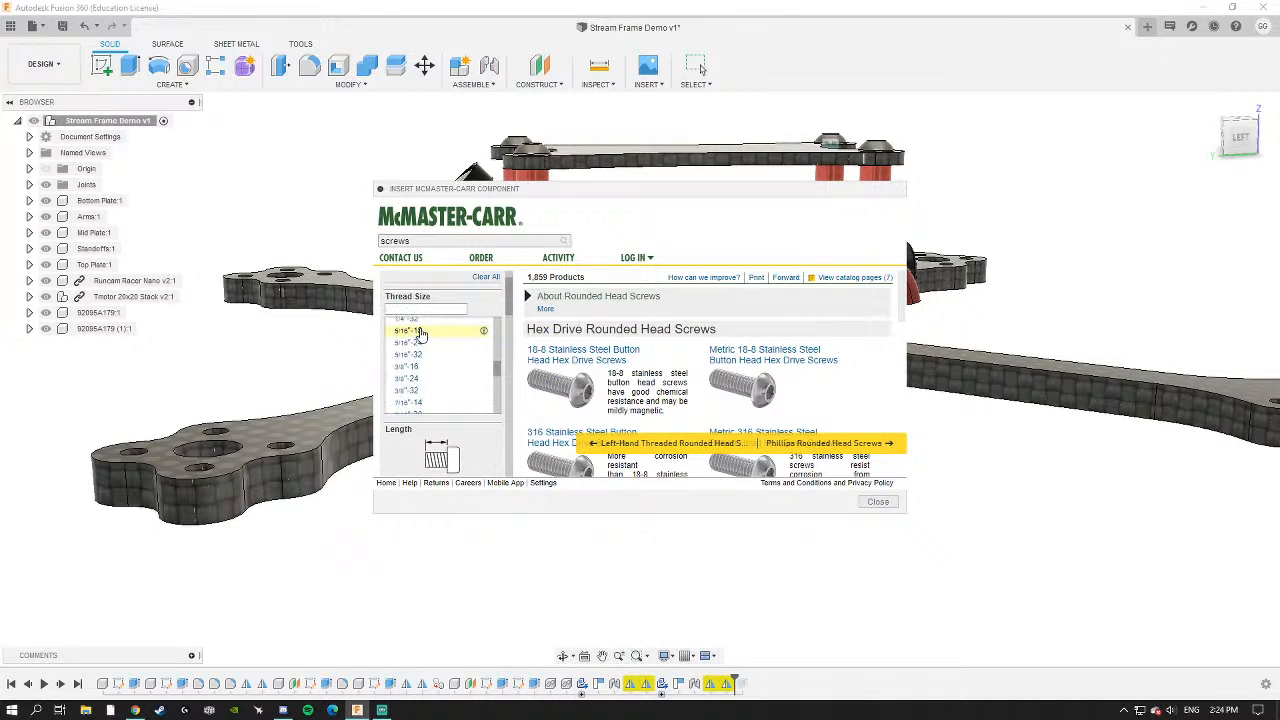
pyautogui.scroll(1, 459, 318)
pyautogui.click(400, 302)
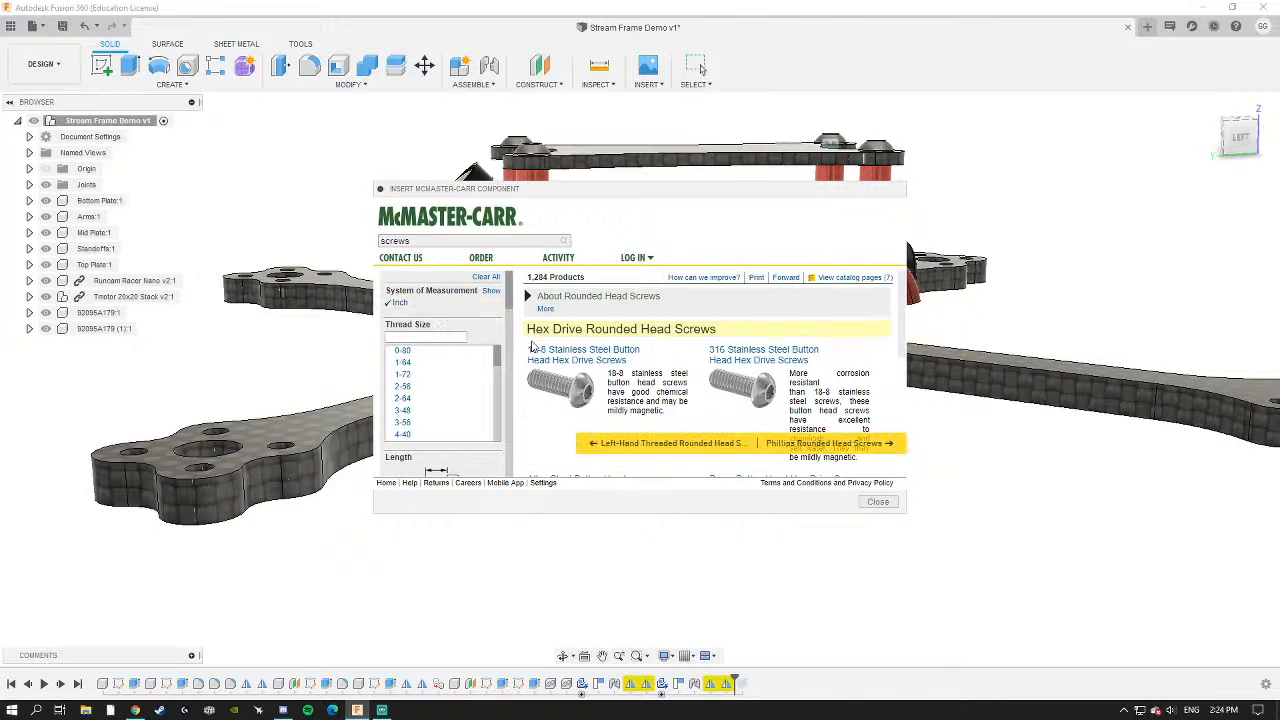
pyautogui.scroll(-2, 499, 334)
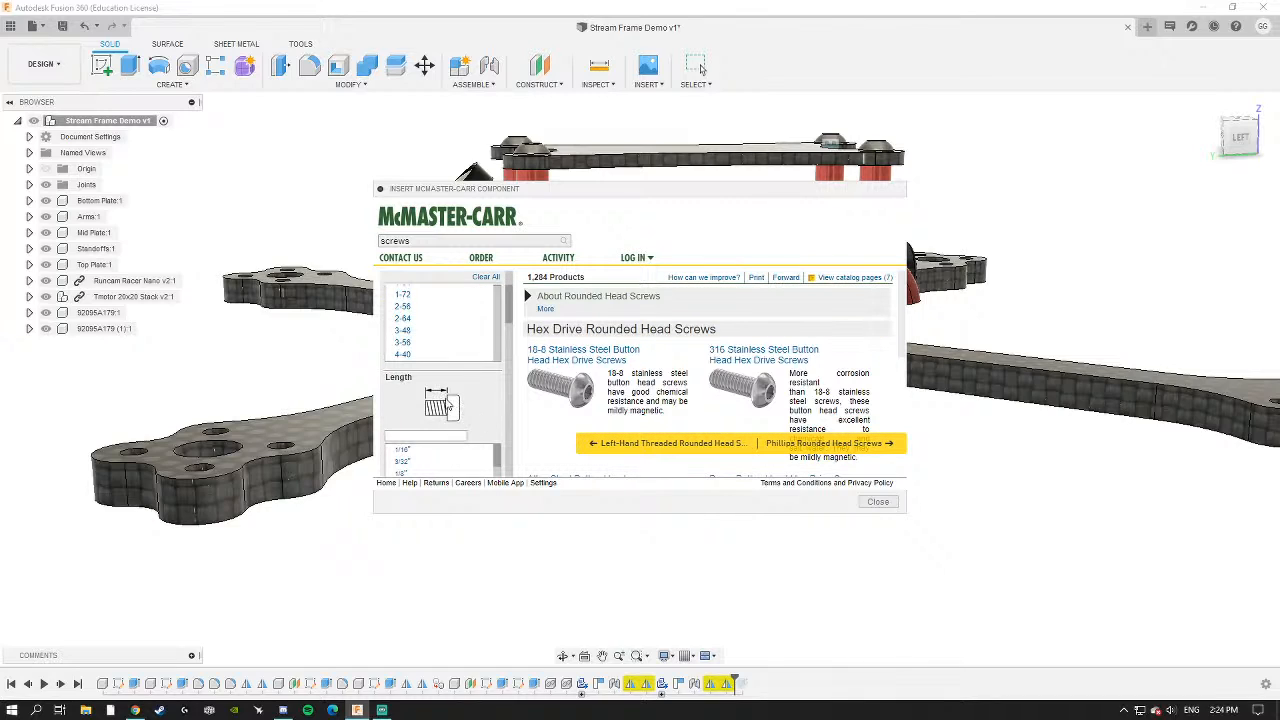
pyautogui.scroll(2, 451, 404)
pyautogui.click(400, 303)
# Filter the rounded head screws to metric, M3 thread size and 10 mm length.
pyautogui.click(409, 315)
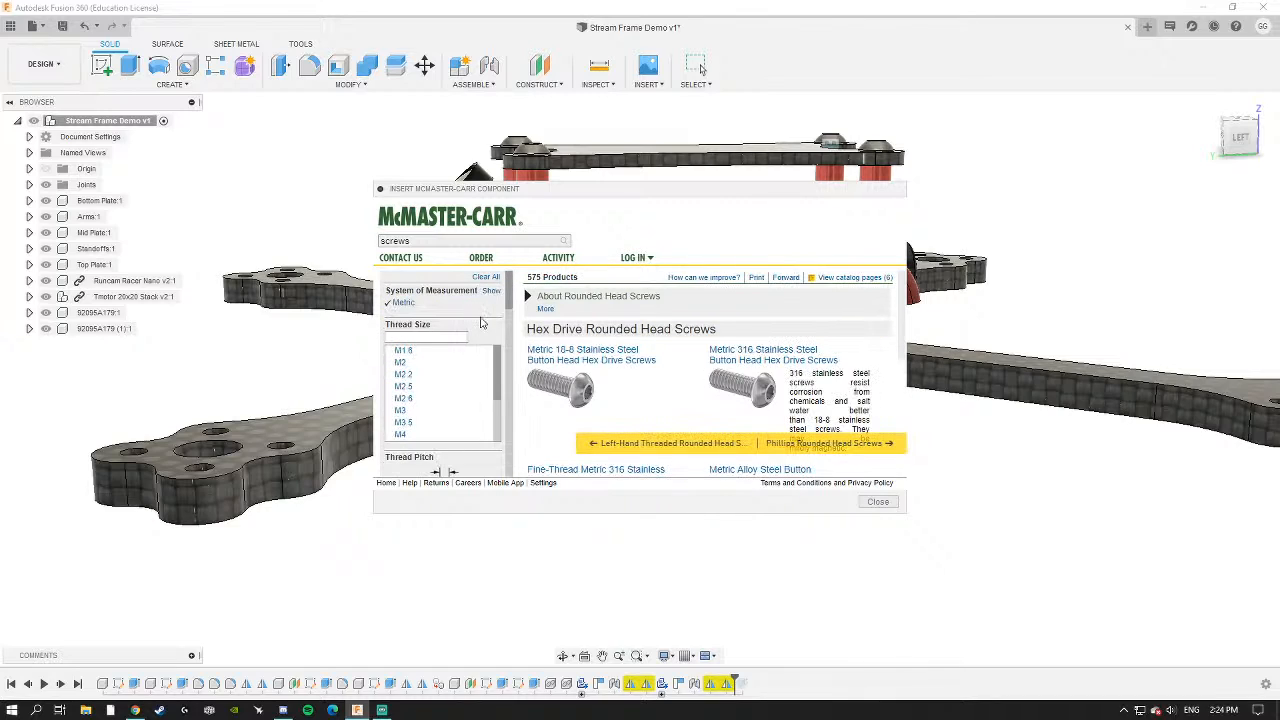
pyautogui.click(415, 413)
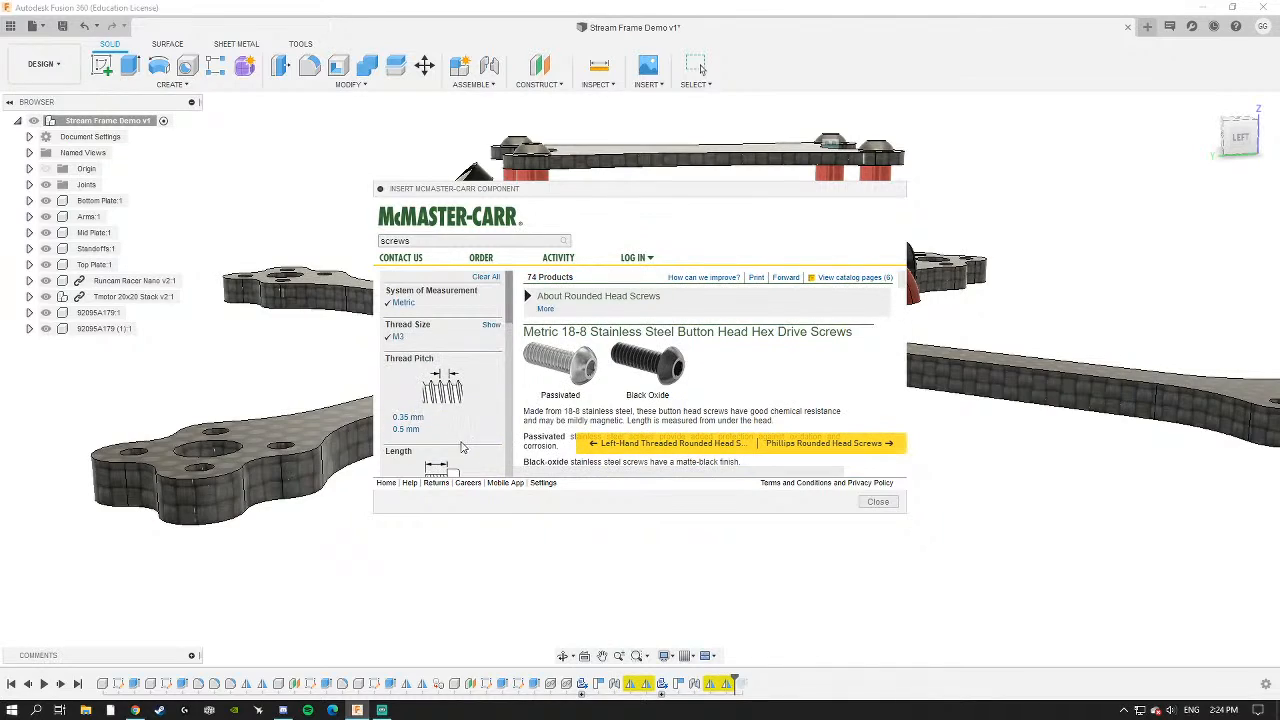
pyautogui.scroll(-2, 460, 447)
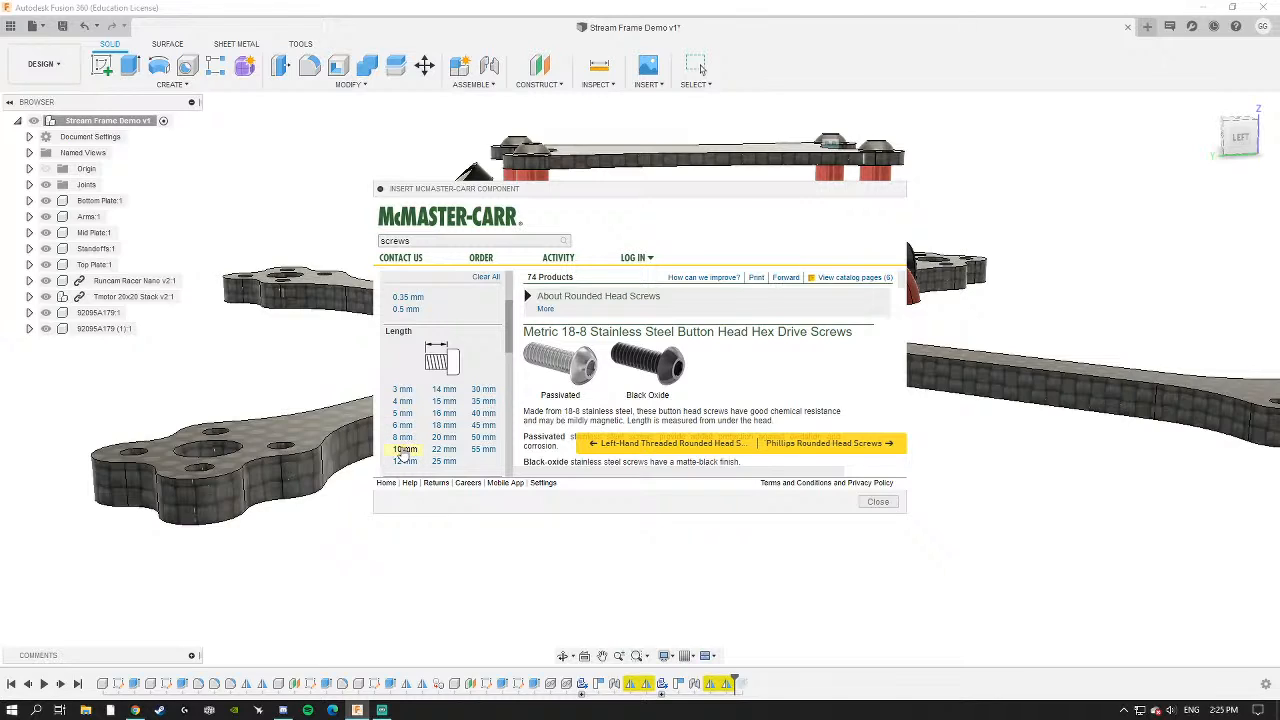
pyautogui.click(404, 450)
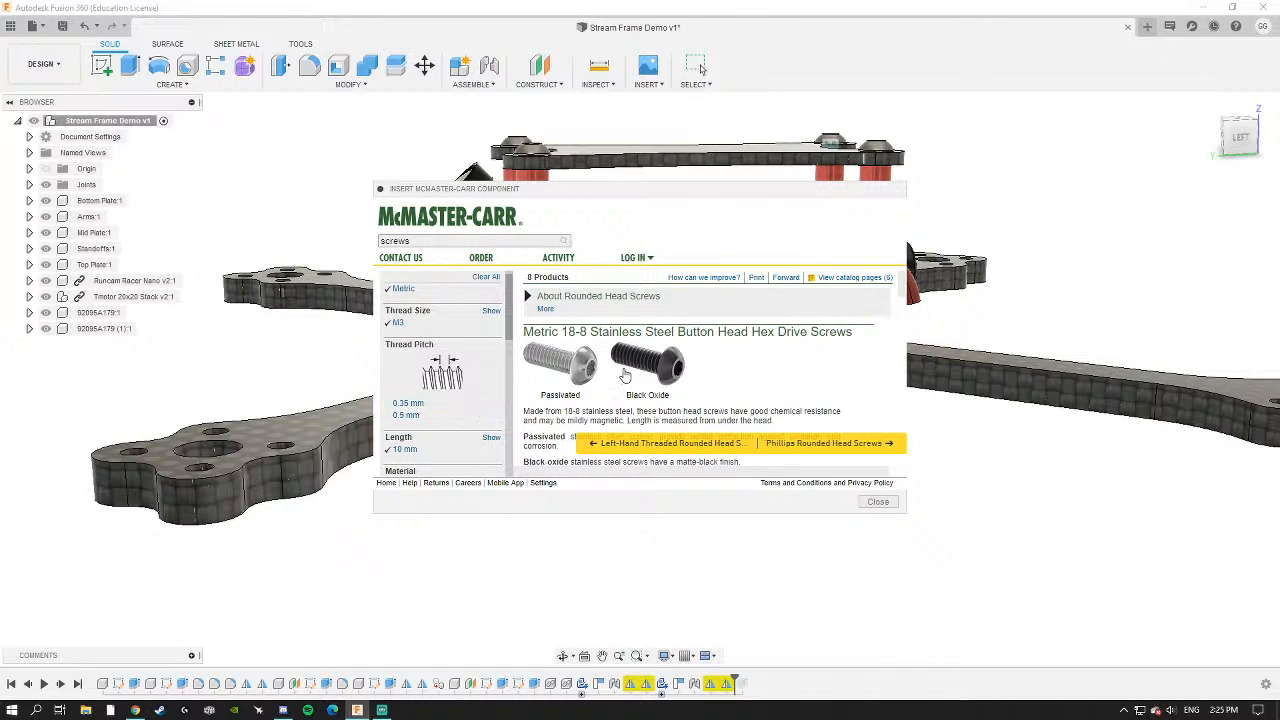
# Insert the passivated 18-8 stainless steel button head hex drive screw 92095A182 as a 3-D STEP model.
pyautogui.scroll(-3, 624, 375)
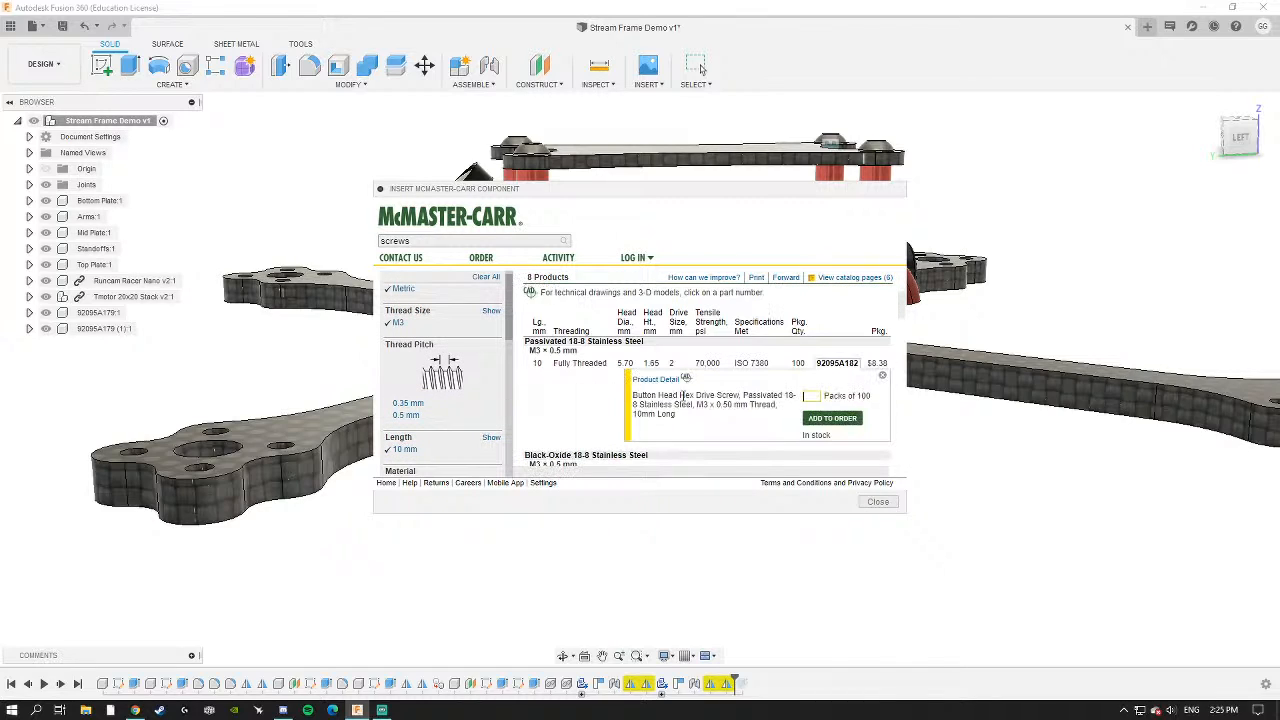
pyautogui.click(655, 381)
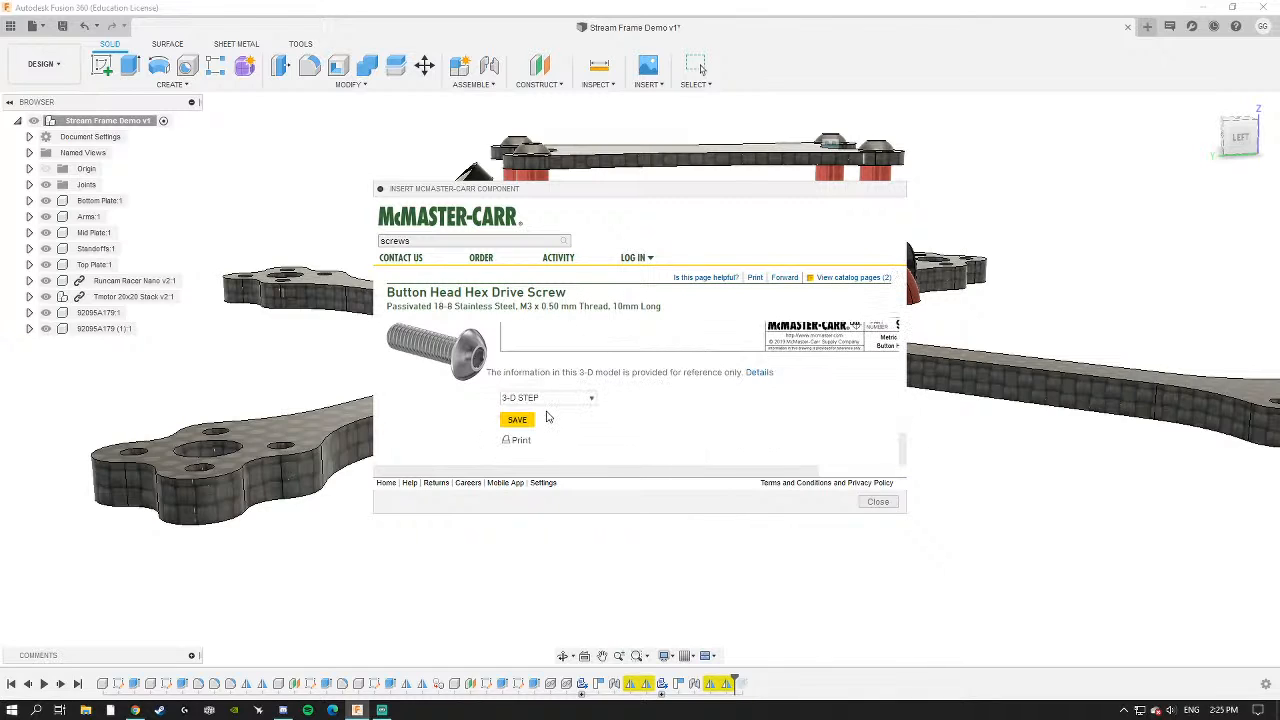
pyautogui.click(544, 399)
pyautogui.scroll(-2, 540, 452)
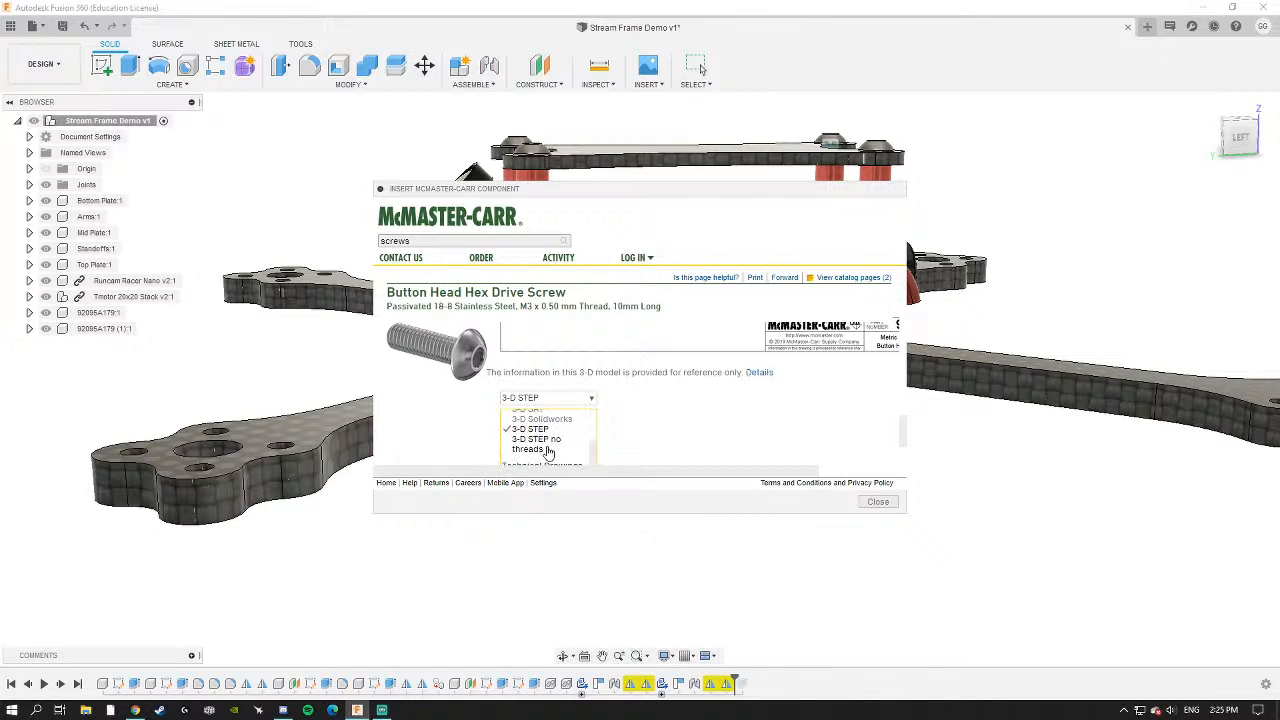
pyautogui.click(538, 430)
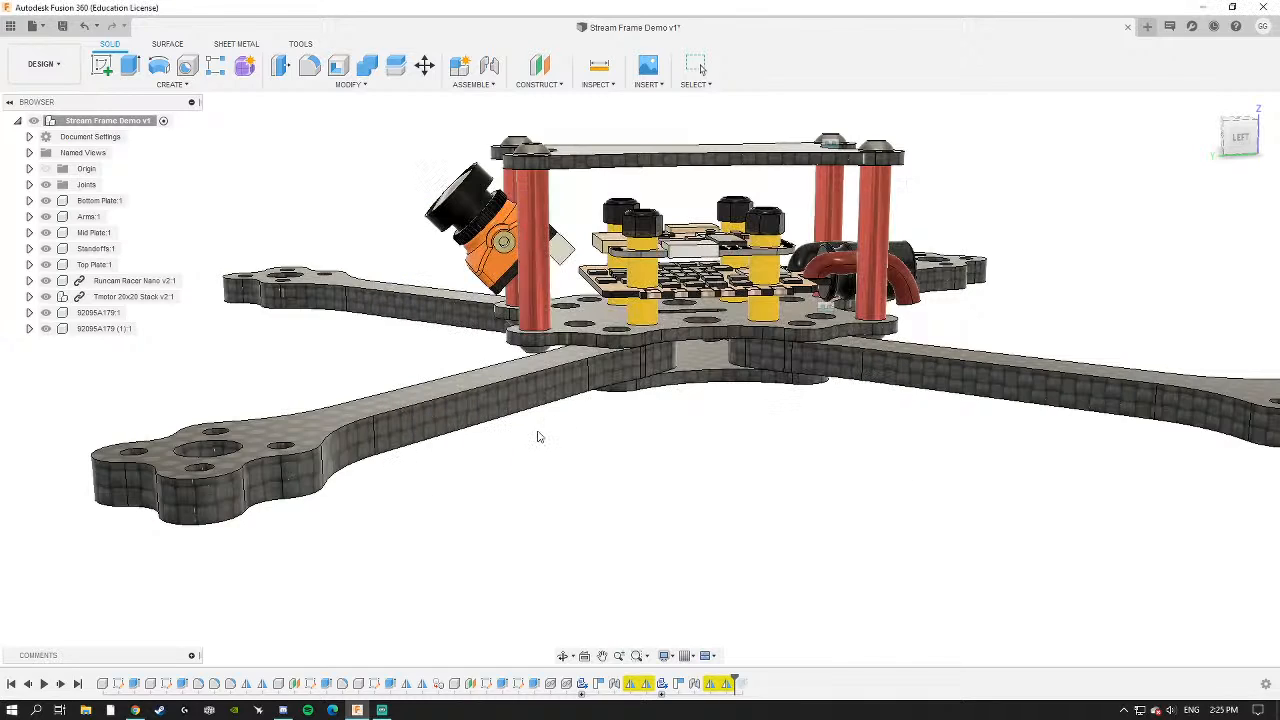
# Move the inserted 92095A182 screw 5 mm down in Z so it sits below the bottom plate.
pyautogui.keyDown('shift'); pyautogui.moveTo(668, 456); pyautogui.dragTo(624, 407, button='middle'); pyautogui.keyUp('shift')
pyautogui.scroll(3, 623, 406)
pyautogui.moveTo(650, 383); pyautogui.dragTo(876, 488)
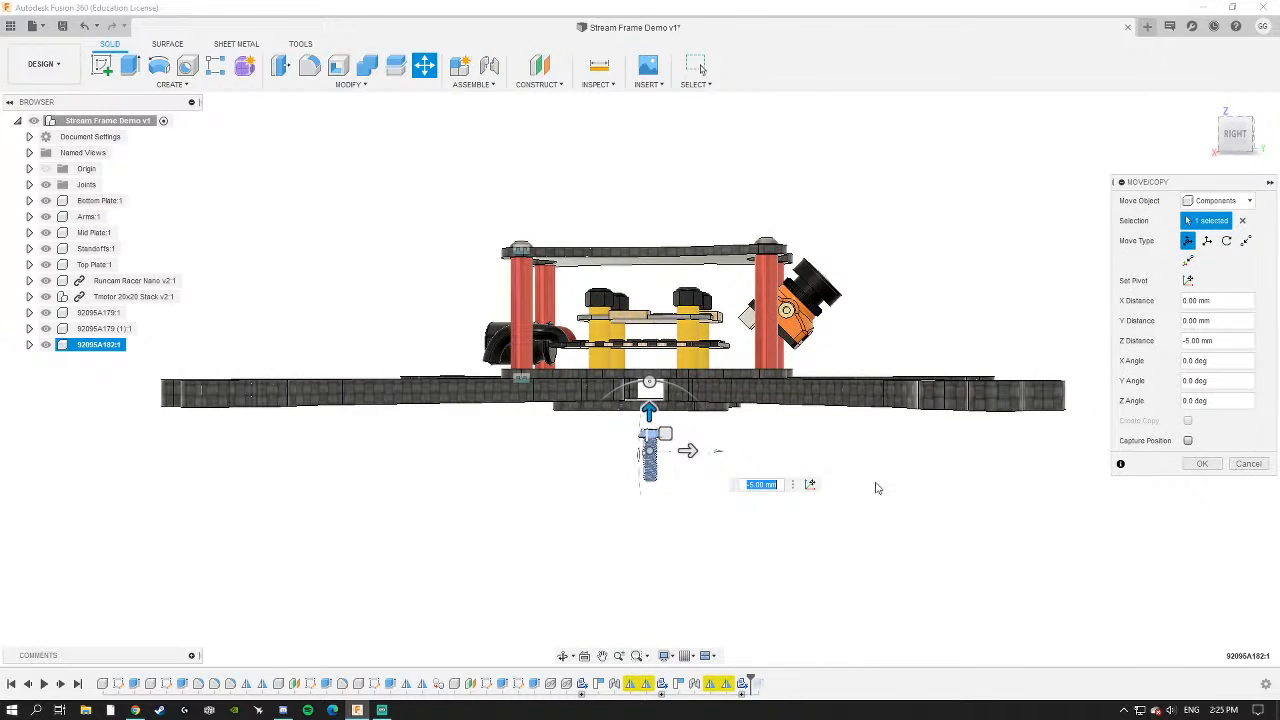
pyautogui.click(1208, 465)
# Joint the underside of the 92095A182 screw head to the bottom plate's outer corner hole at the antenna end.
pyautogui.scroll(6, 654, 435)
pyautogui.keyDown('shift'); pyautogui.moveTo(671, 452); pyautogui.dragTo(653, 408, button='middle'); pyautogui.keyUp('shift')
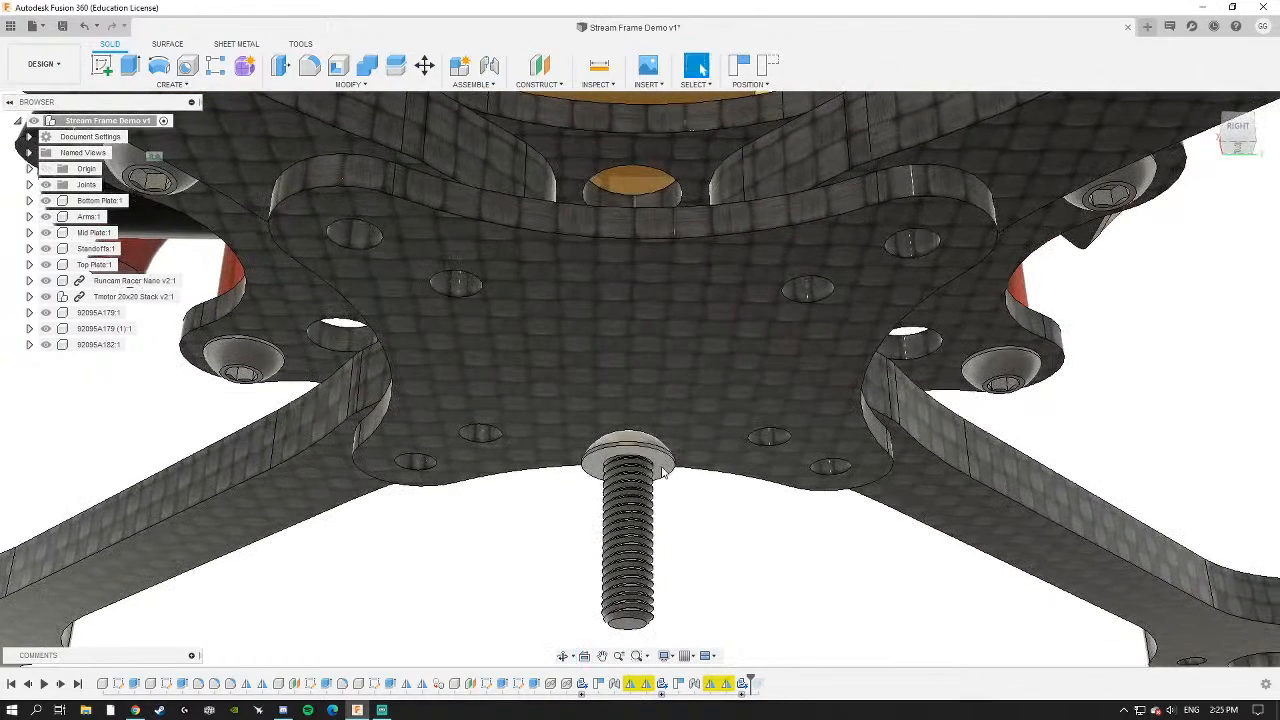
pyautogui.click(489, 66)
pyautogui.click(713, 377)
pyautogui.scroll(4, 669, 462)
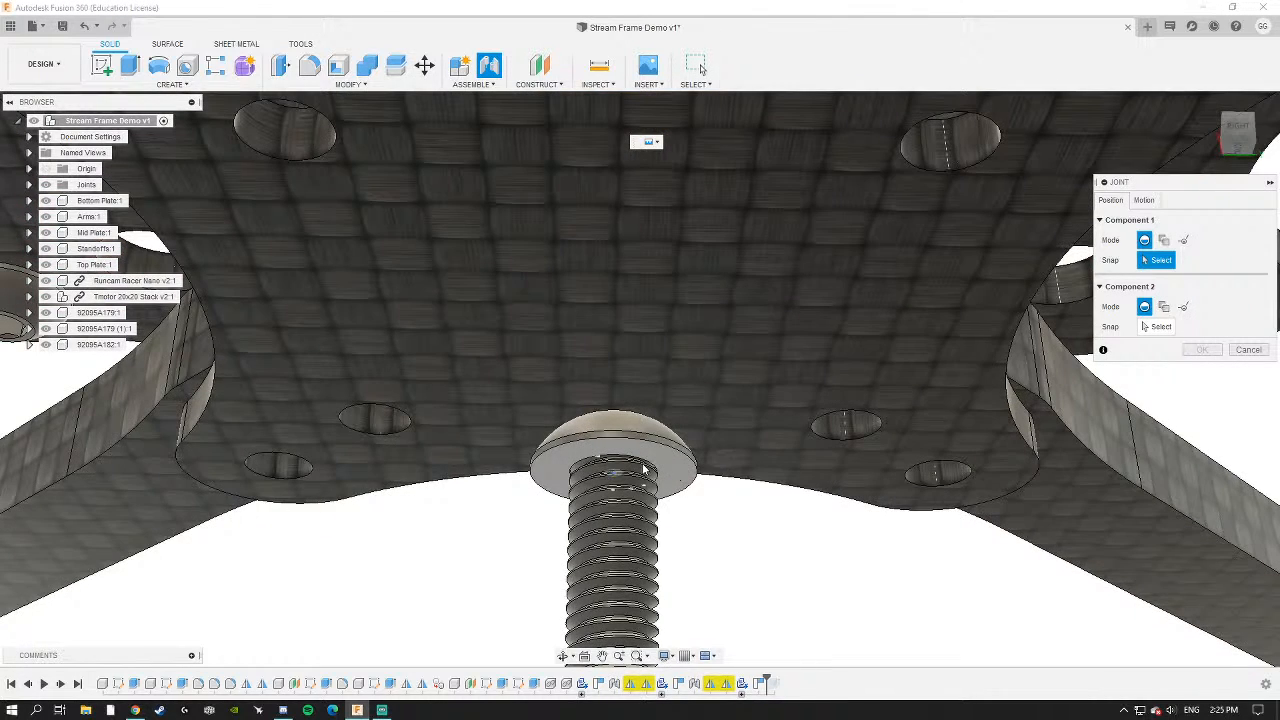
pyautogui.click(614, 478)
pyautogui.scroll(-5, 614, 478)
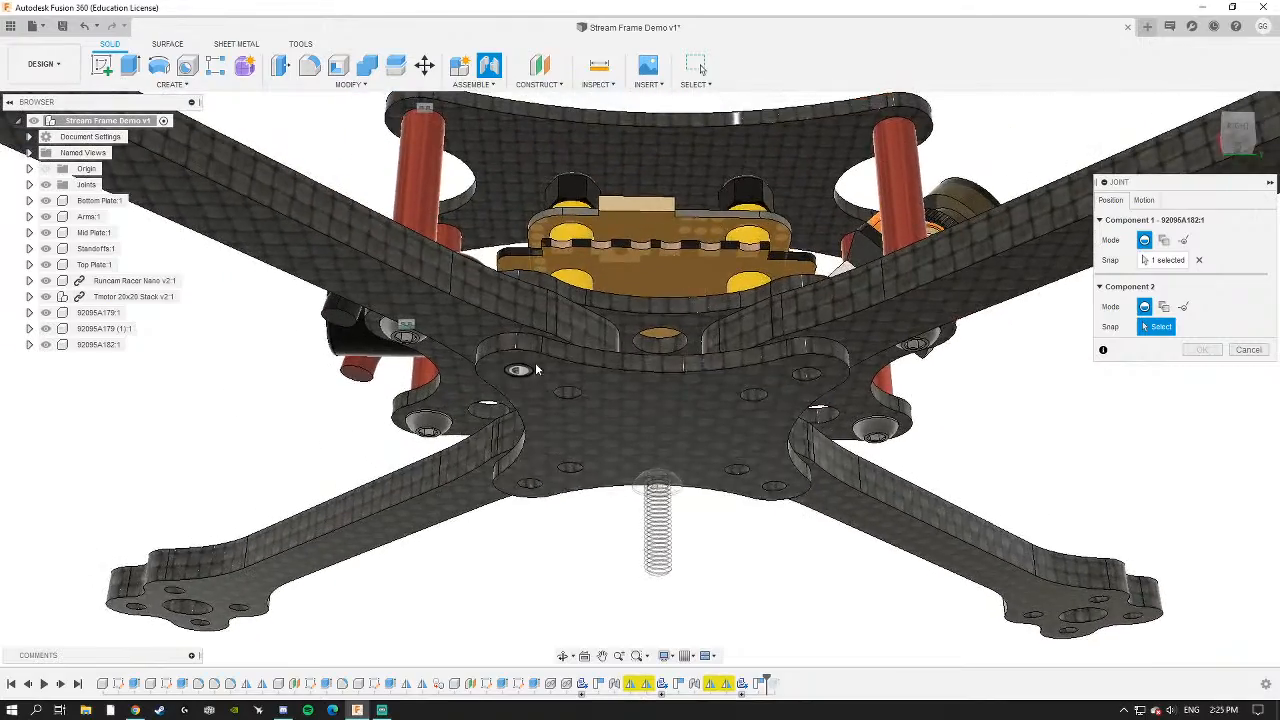
pyautogui.scroll(8, 548, 368)
pyautogui.click(446, 403)
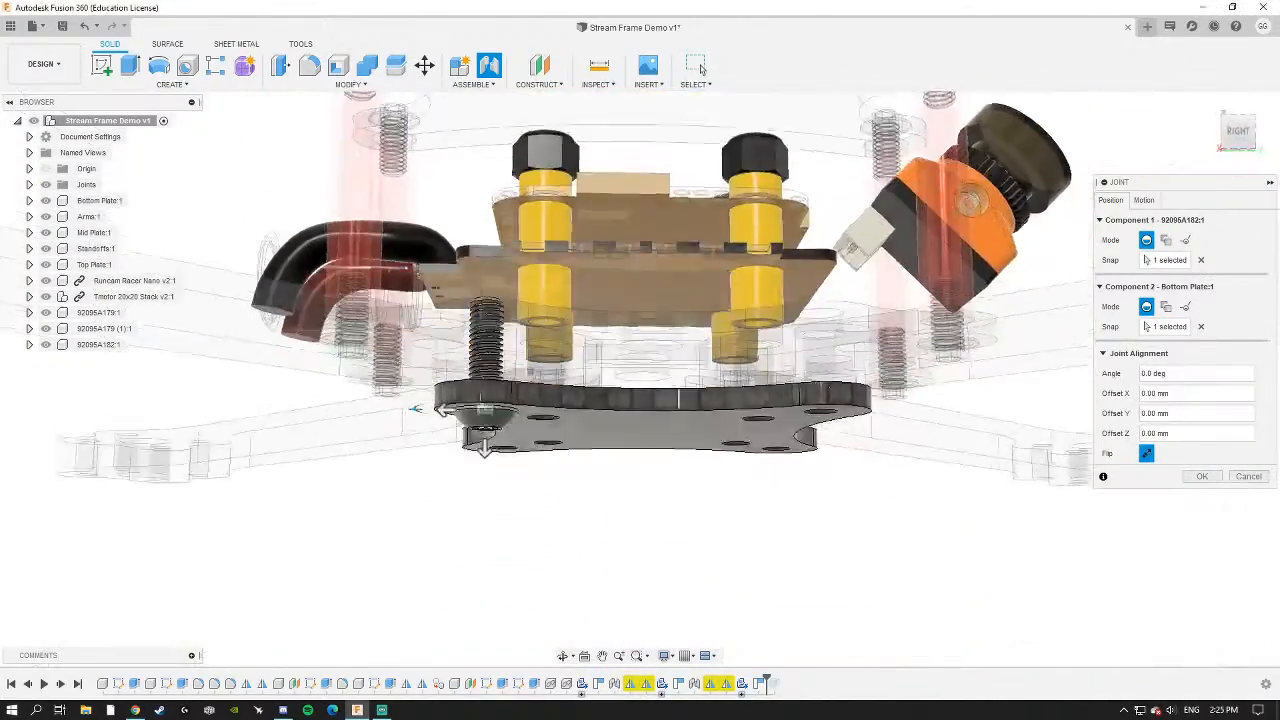
pyautogui.click(1200, 477)
pyautogui.scroll(10, 484, 318)
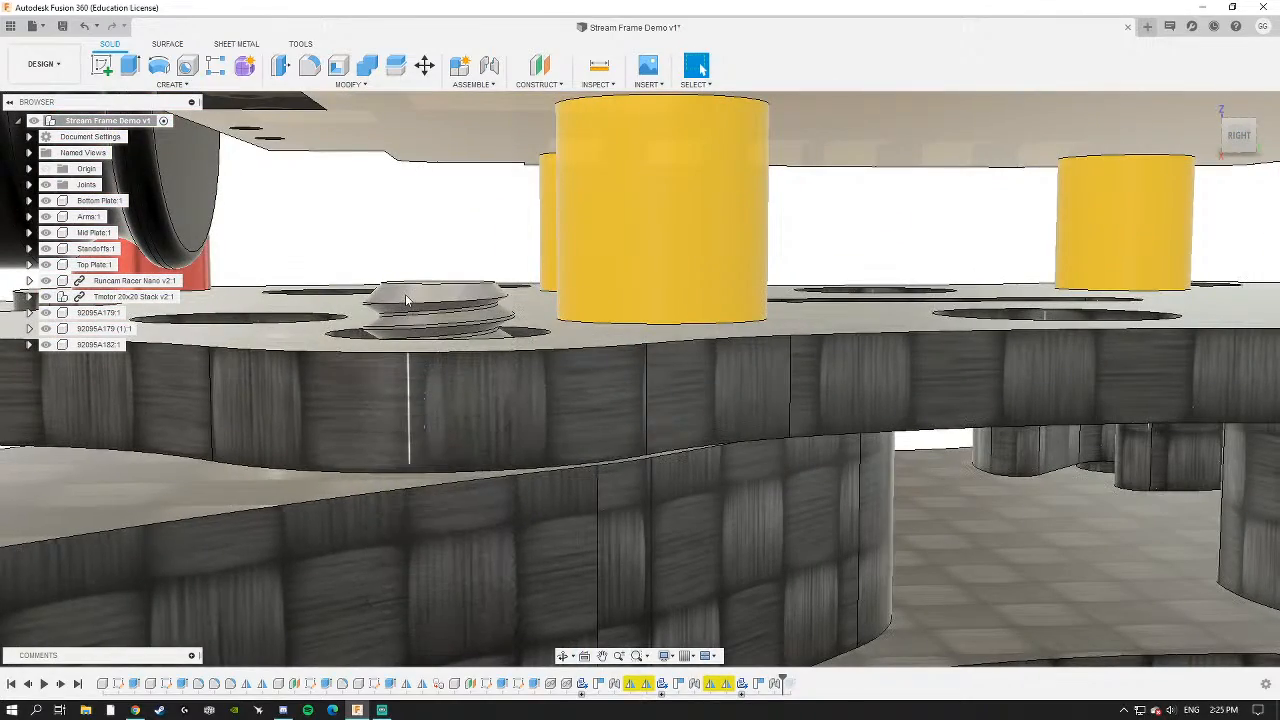
pyautogui.scroll(-8, 414, 300)
pyautogui.keyDown('shift'); pyautogui.moveTo(414, 302); pyautogui.dragTo(437, 337, button='middle'); pyautogui.keyUp('shift')
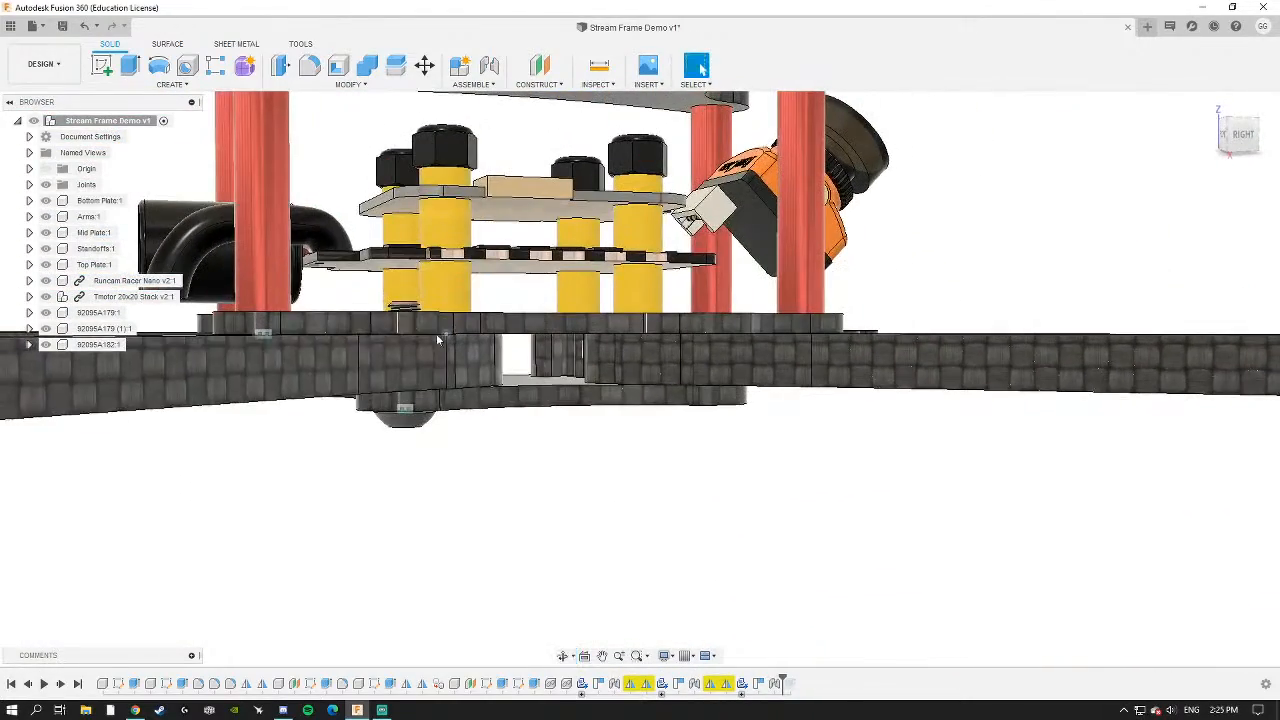
# Mirror Body1 of the 92095A182 screw across the frame's lengthwise centre plane as a new body.
pyautogui.click(29, 345)
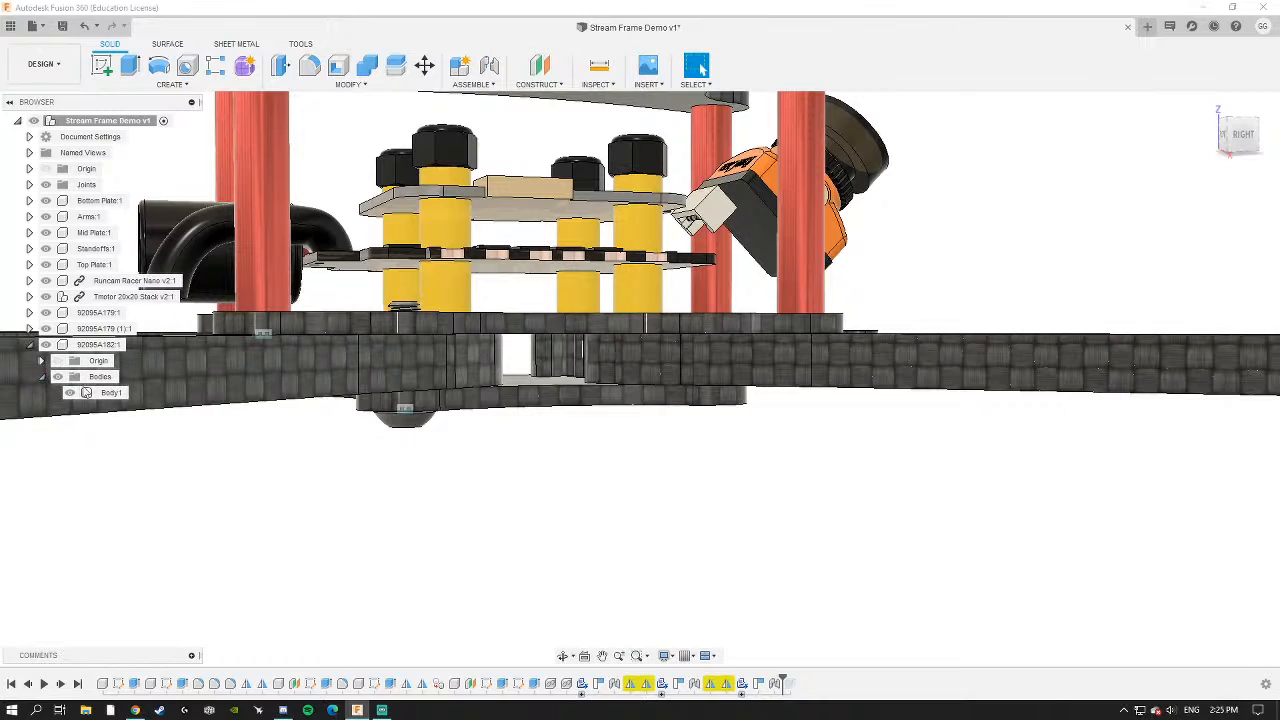
pyautogui.click(86, 393)
pyautogui.scroll(-4, 465, 400)
pyautogui.keyDown('shift'); pyautogui.moveTo(472, 418); pyautogui.dragTo(500, 340, button='middle'); pyautogui.keyUp('shift')
pyautogui.scroll(3, 508, 383)
pyautogui.click(172, 84)
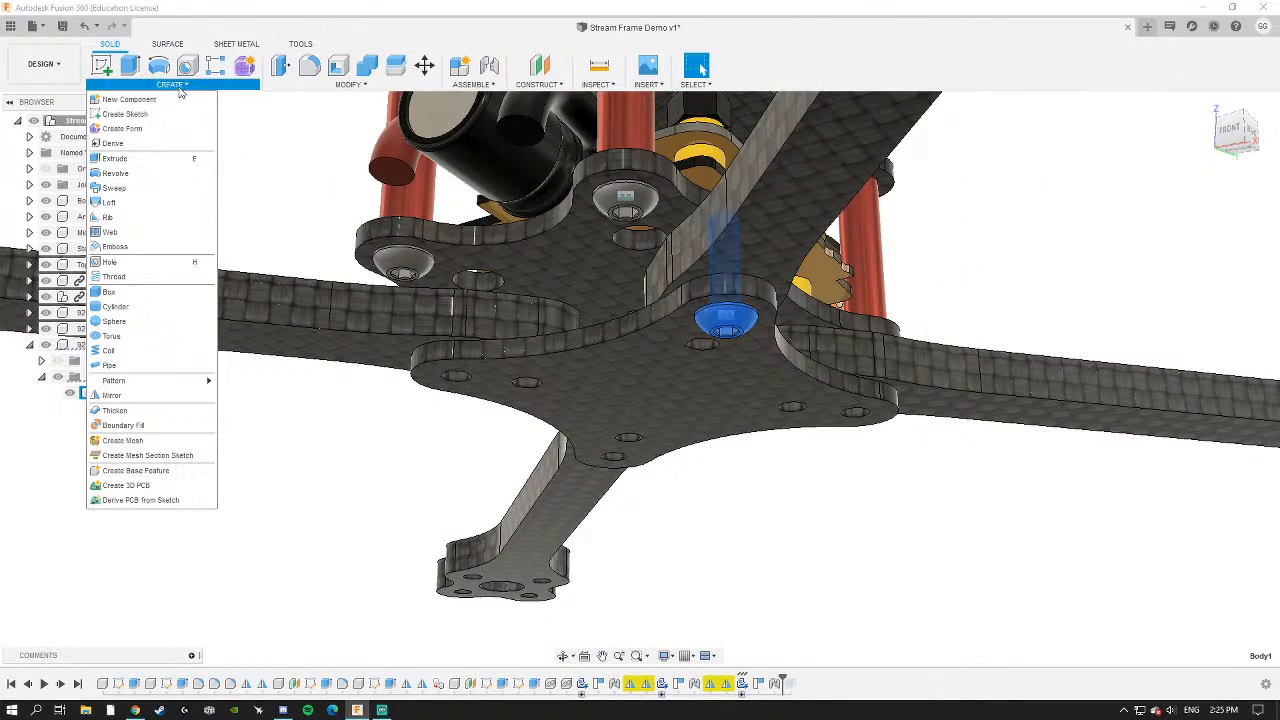
pyautogui.click(125, 395)
pyautogui.click(1188, 242)
pyautogui.keyDown('shift'); pyautogui.moveTo(898, 322); pyautogui.dragTo(778, 362, button='middle'); pyautogui.keyUp('shift')
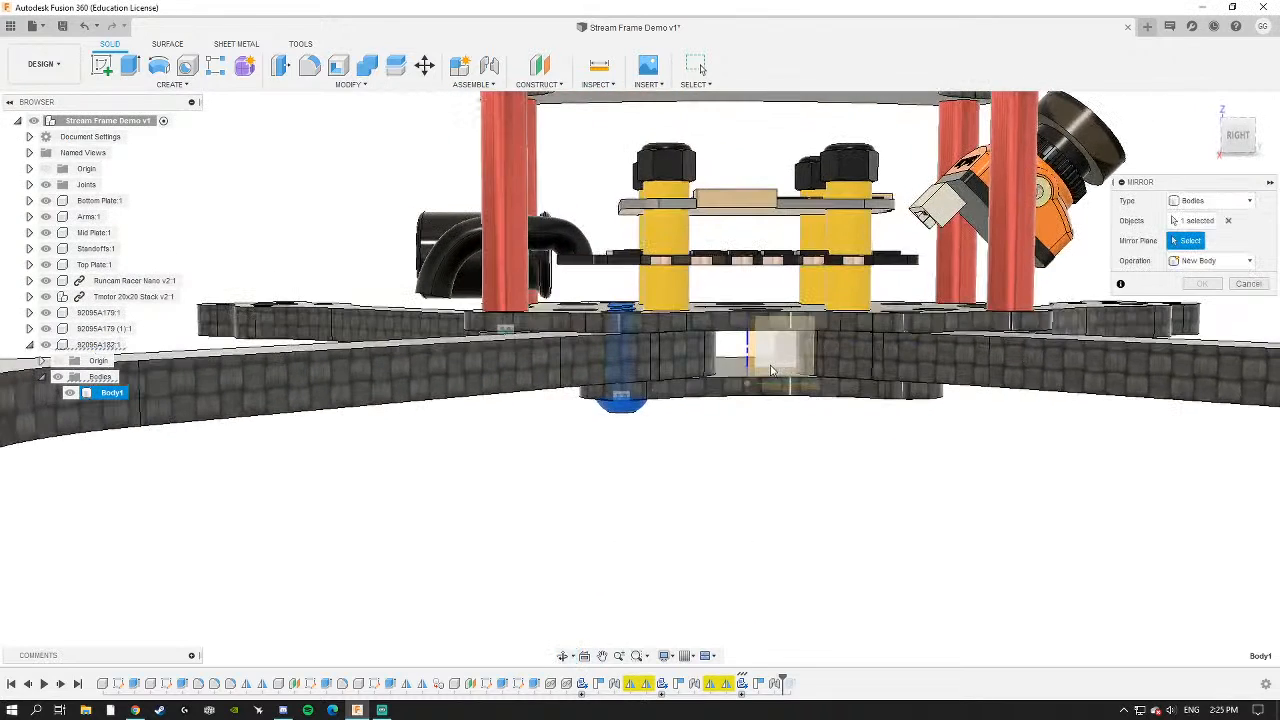
pyautogui.click(777, 361)
pyautogui.click(1204, 286)
pyautogui.keyDown('shift'); pyautogui.moveTo(708, 388); pyautogui.dragTo(815, 300, button='middle'); pyautogui.keyUp('shift')
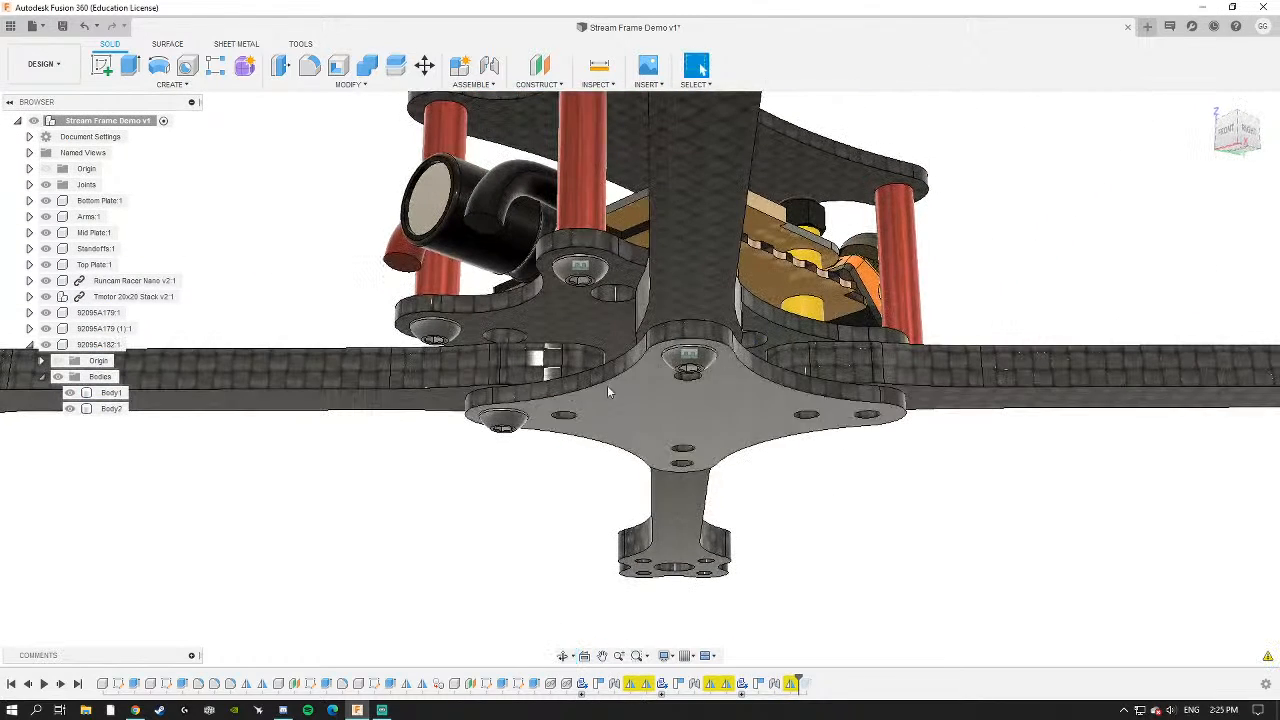
# Mirror Body1 and Body2 of the 92095A182 screw across the frame's crosswise centre plane to the camera end as new bodies.
pyautogui.click(89, 411)
pyautogui.click(171, 87)
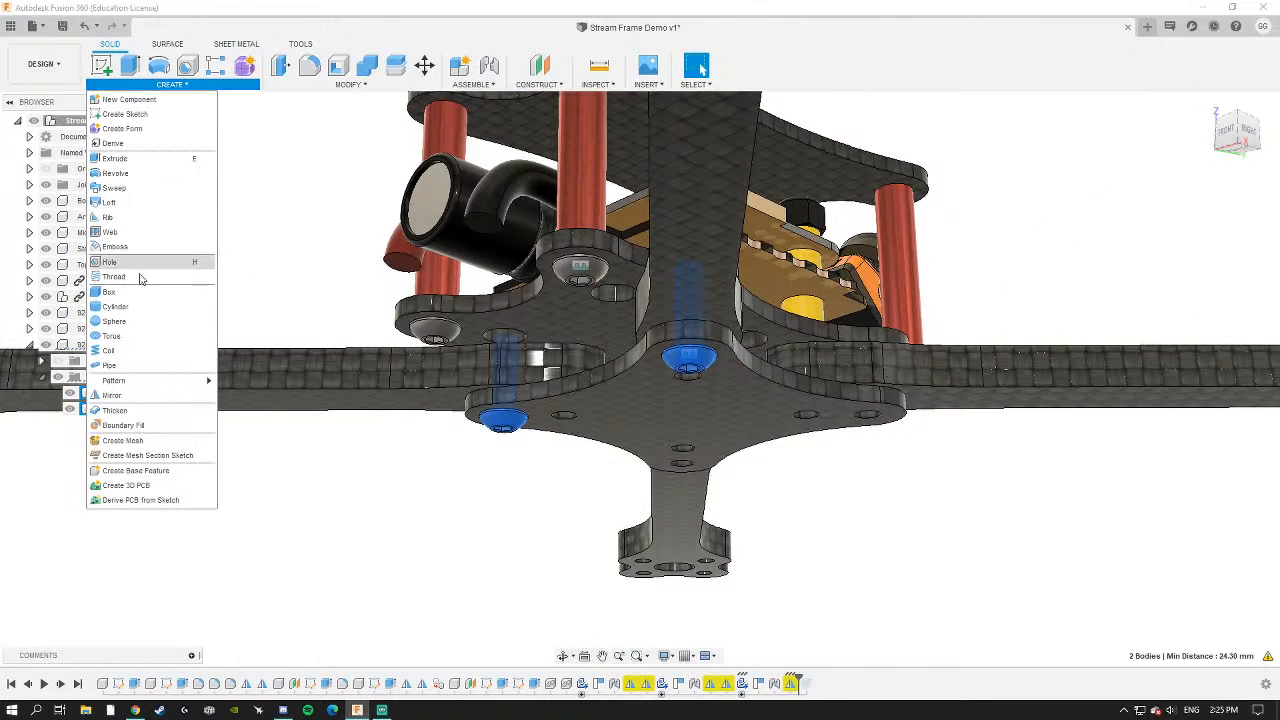
pyautogui.click(120, 381)
pyautogui.keyDown('shift'); pyautogui.moveTo(487, 398); pyautogui.dragTo(376, 406, button='middle'); pyautogui.keyUp('shift')
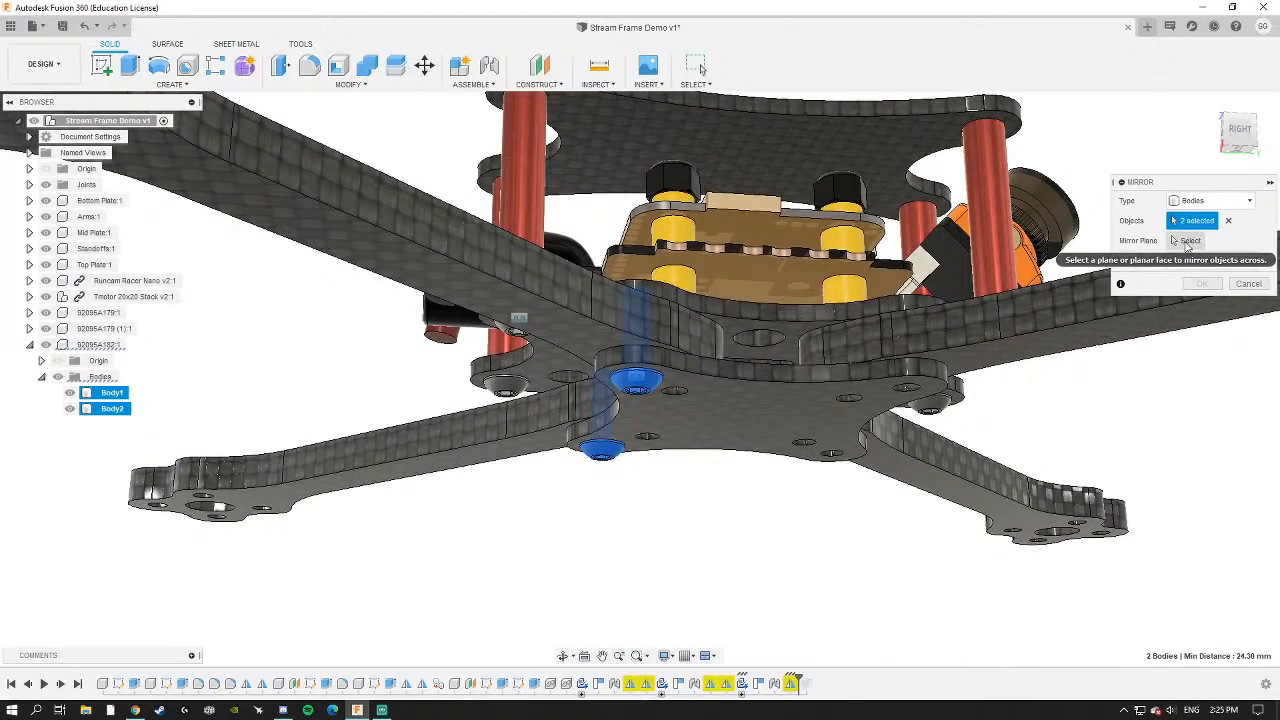
pyautogui.click(1187, 241)
pyautogui.keyDown('shift'); pyautogui.moveTo(760, 392); pyautogui.dragTo(665, 390, button='middle'); pyautogui.keyUp('shift')
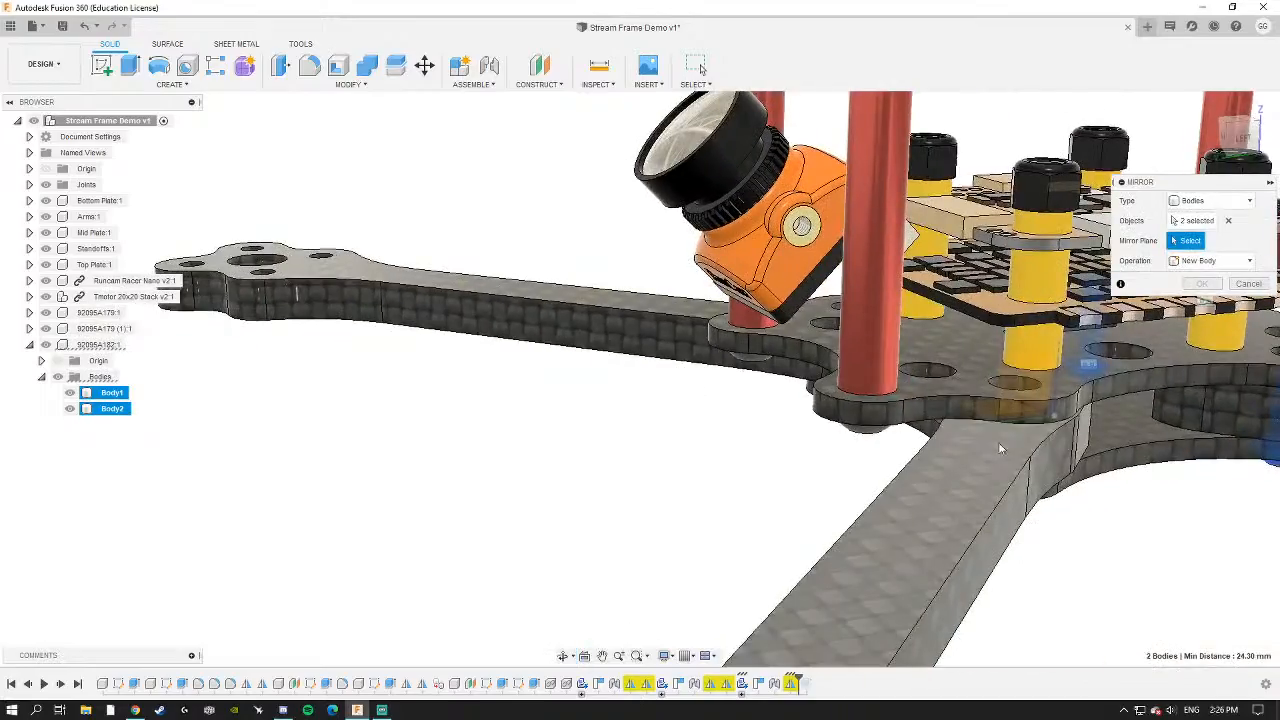
pyautogui.keyDown('shift'); pyautogui.moveTo(940, 406); pyautogui.dragTo(994, 402, button='middle'); pyautogui.keyUp('shift')
pyautogui.click(722, 453)
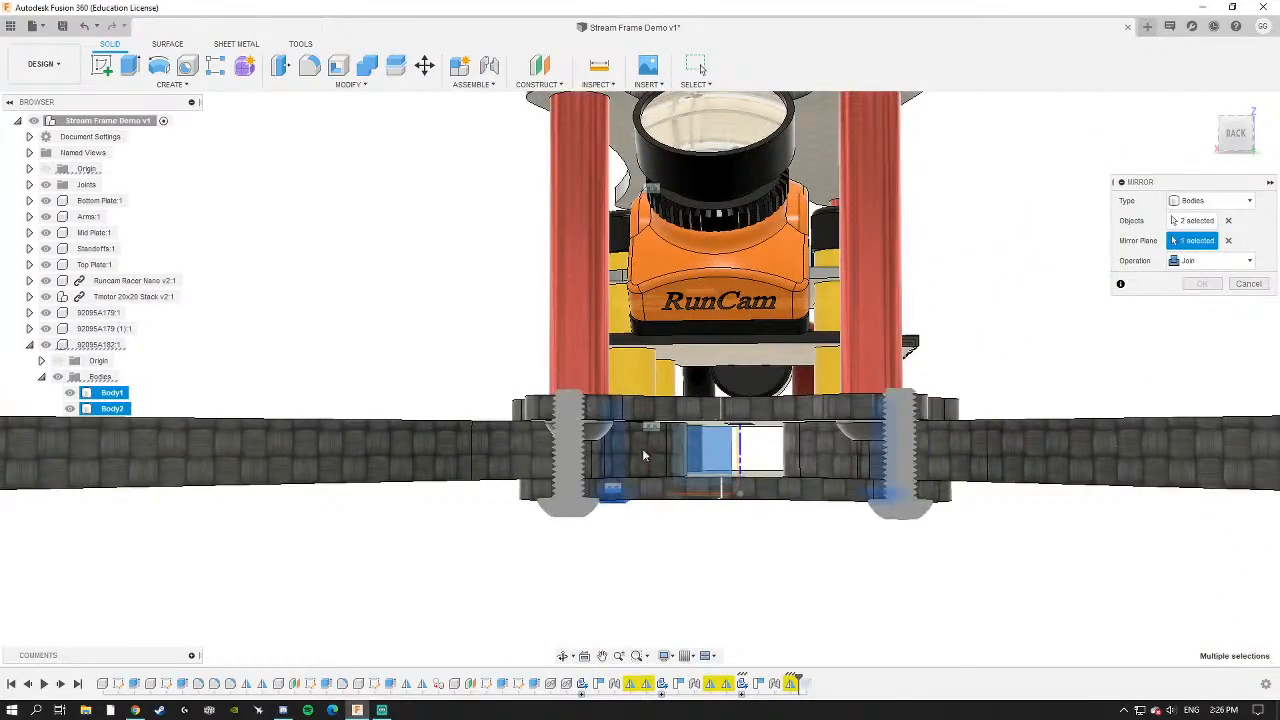
pyautogui.keyDown('shift'); pyautogui.moveTo(570, 442); pyautogui.dragTo(690, 474, button='middle'); pyautogui.keyUp('shift')
pyautogui.click(1204, 286)
pyautogui.scroll(-3, 560, 500)
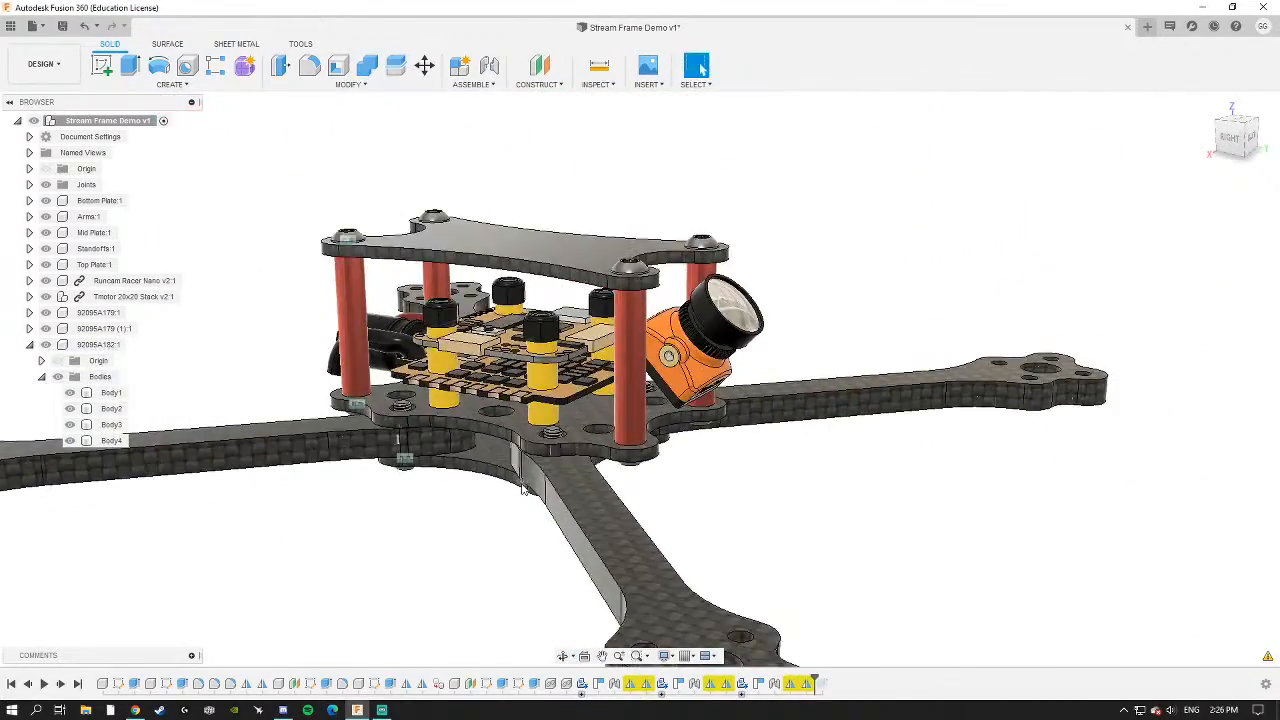
# Examine the four bottom plate screws from below and above the frame, and collapse the 92095A182 component.
pyautogui.keyDown('shift'); pyautogui.moveTo(560, 500); pyautogui.dragTo(583, 410, button='middle'); pyautogui.keyUp('shift')
pyautogui.scroll(-5, 430, 462)
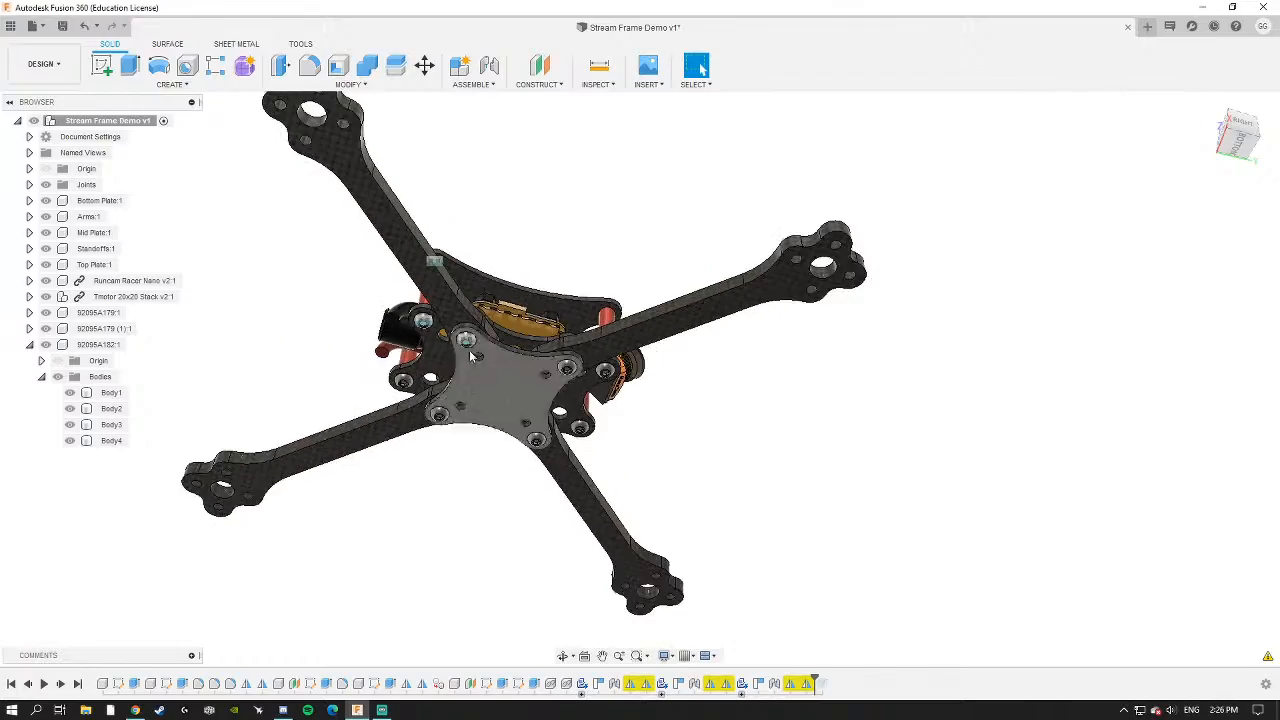
pyautogui.scroll(6, 469, 350)
pyautogui.keyDown('shift'); pyautogui.moveTo(458, 346); pyautogui.dragTo(512, 337, button='middle'); pyautogui.keyUp('shift')
pyautogui.scroll(-4, 505, 411)
pyautogui.keyDown('shift'); pyautogui.moveTo(527, 187); pyautogui.dragTo(526, 292, button='middle'); pyautogui.keyUp('shift')
pyautogui.click(41, 377)
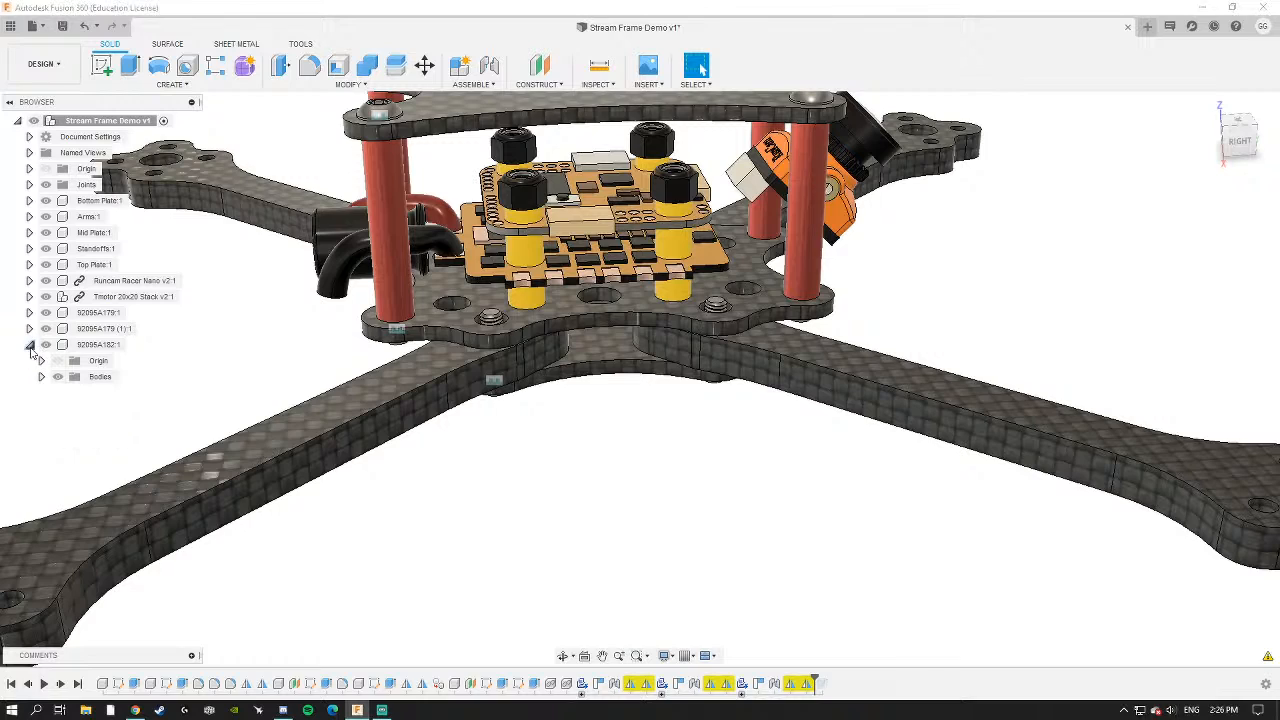
pyautogui.click(29, 344)
pyautogui.click(614, 87)
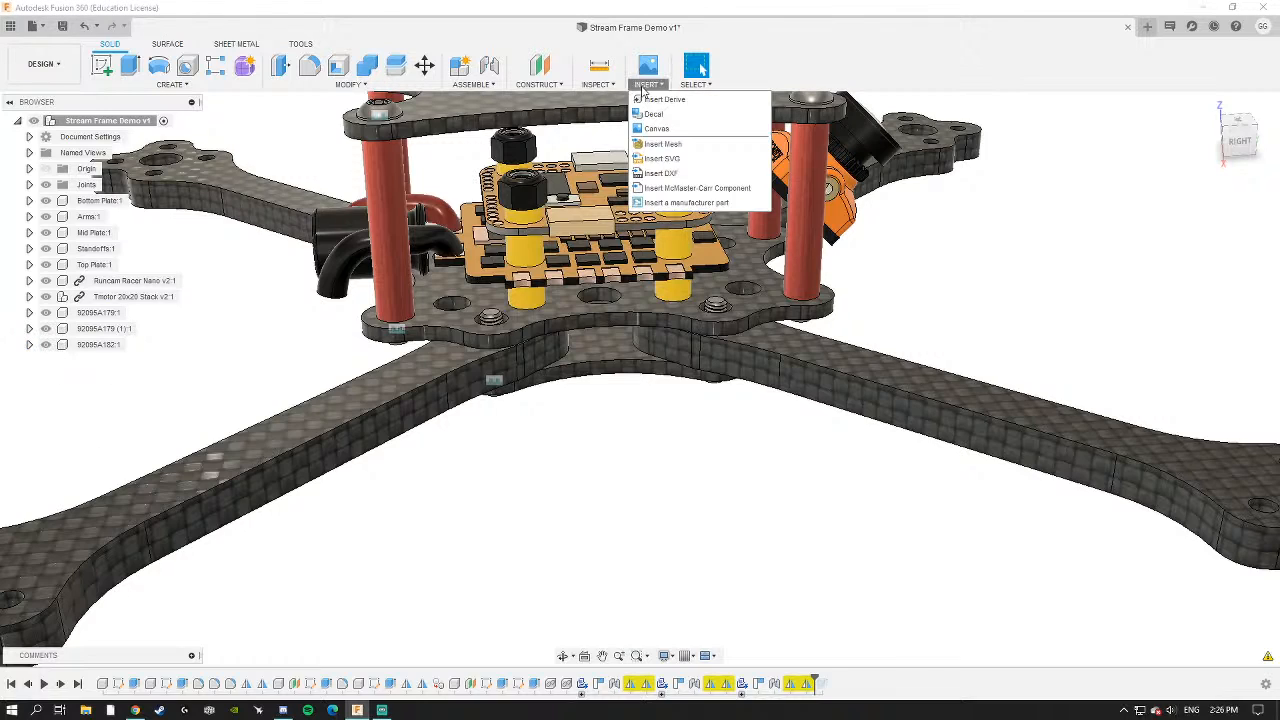
pyautogui.click(680, 195)
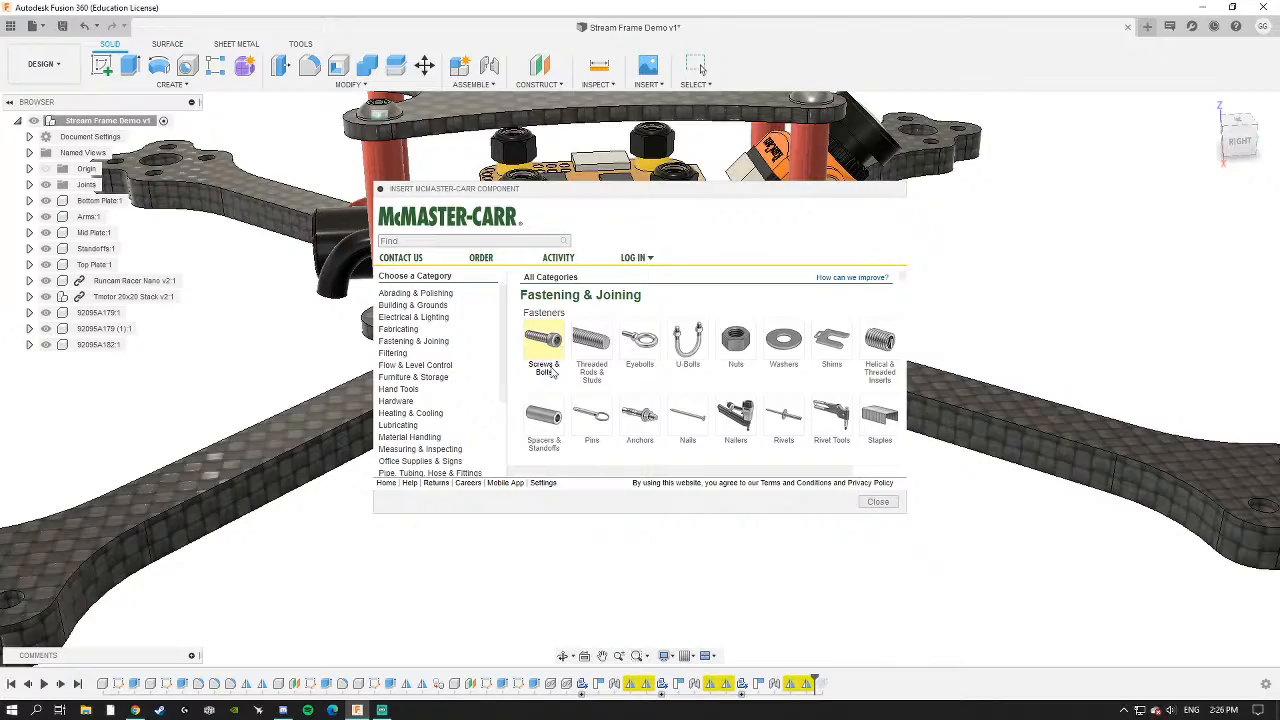
pyautogui.click(878, 502)
# Measure the distance from the bottom plate's underside to the top face of a stack lock nut.
pyautogui.scroll(6, 590, 290)
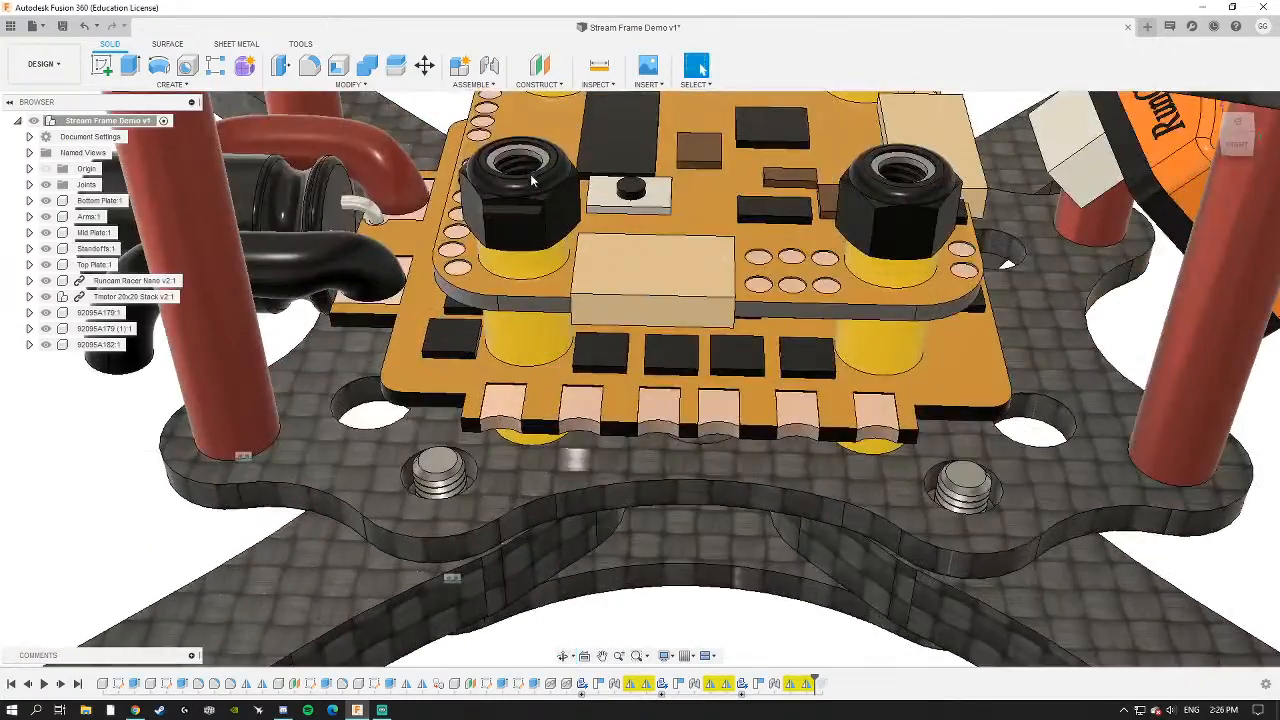
pyautogui.scroll(5, 581, 232)
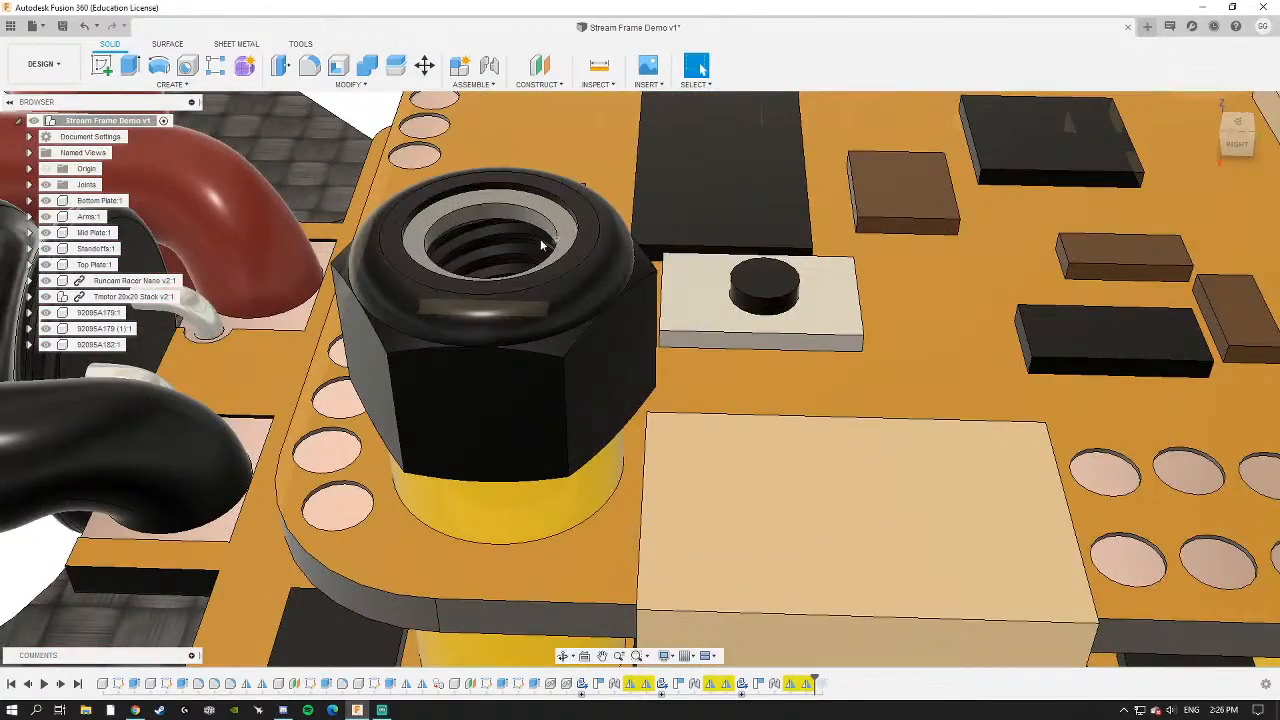
pyautogui.scroll(-6, 519, 300)
pyautogui.scroll(-6, 470, 283)
pyautogui.keyDown('shift'); pyautogui.moveTo(470, 283); pyautogui.dragTo(512, 487, button='middle'); pyautogui.keyUp('shift')
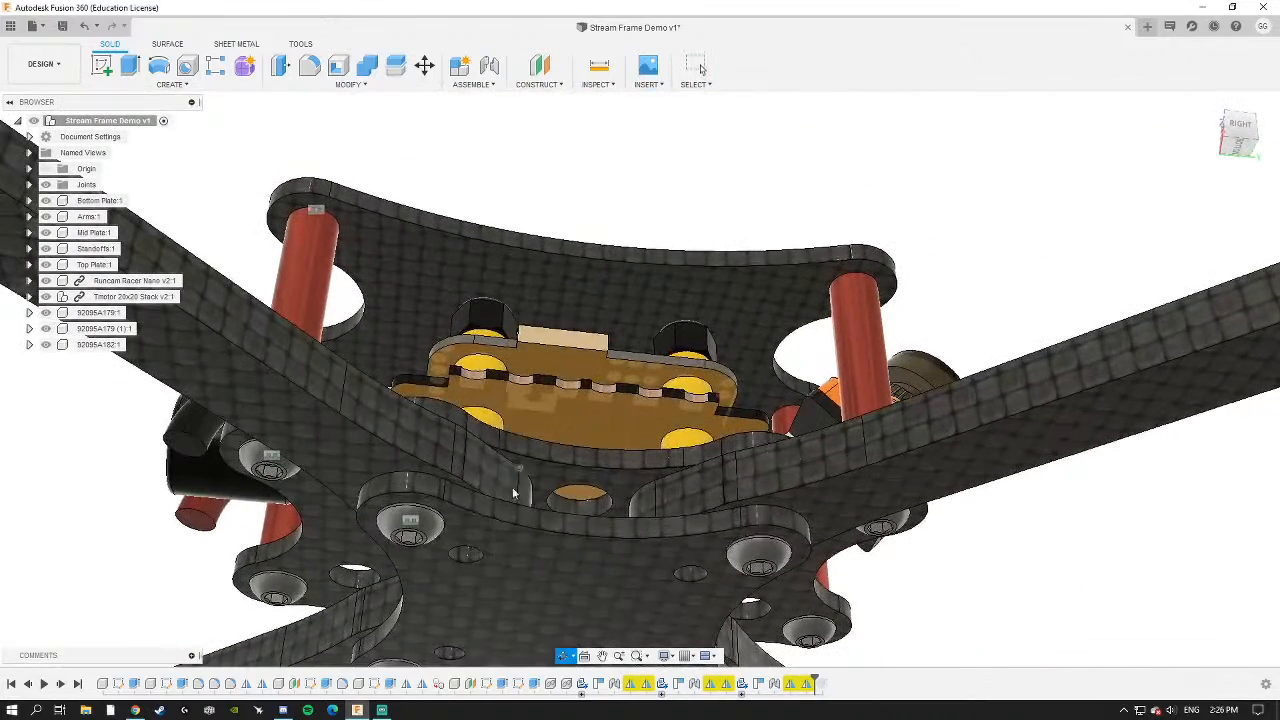
pyautogui.click(600, 66)
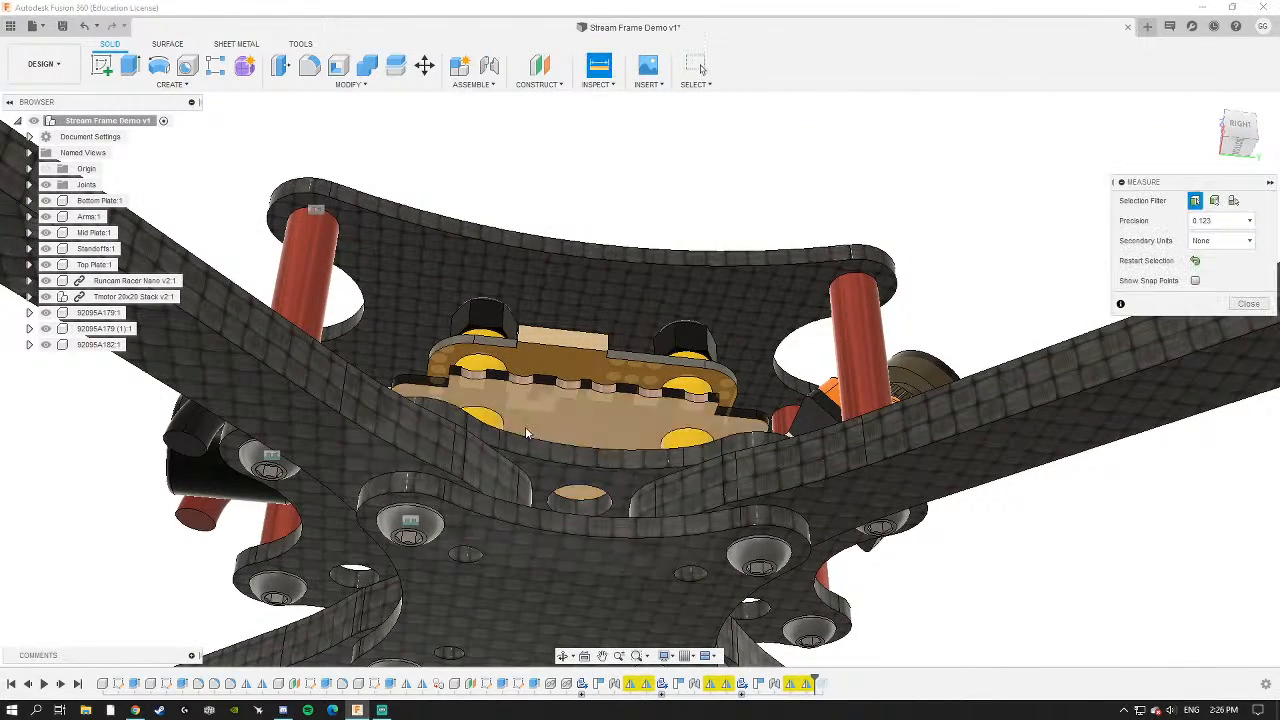
pyautogui.keyDown('shift'); pyautogui.moveTo(525, 426); pyautogui.dragTo(540, 351, button='middle'); pyautogui.keyUp('shift')
pyautogui.click(556, 402)
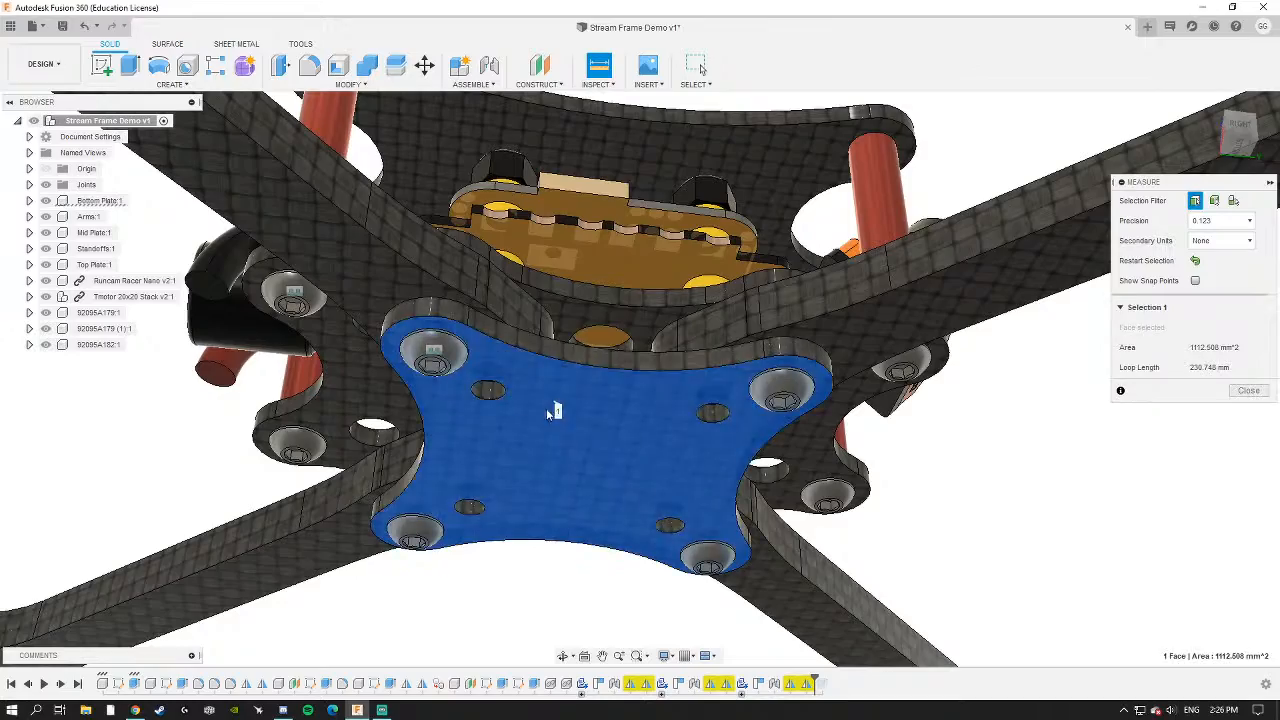
pyautogui.keyDown('shift'); pyautogui.moveTo(541, 267); pyautogui.dragTo(494, 405, button='middle'); pyautogui.keyUp('shift')
pyautogui.scroll(-4, 535, 395)
pyautogui.scroll(10, 503, 351)
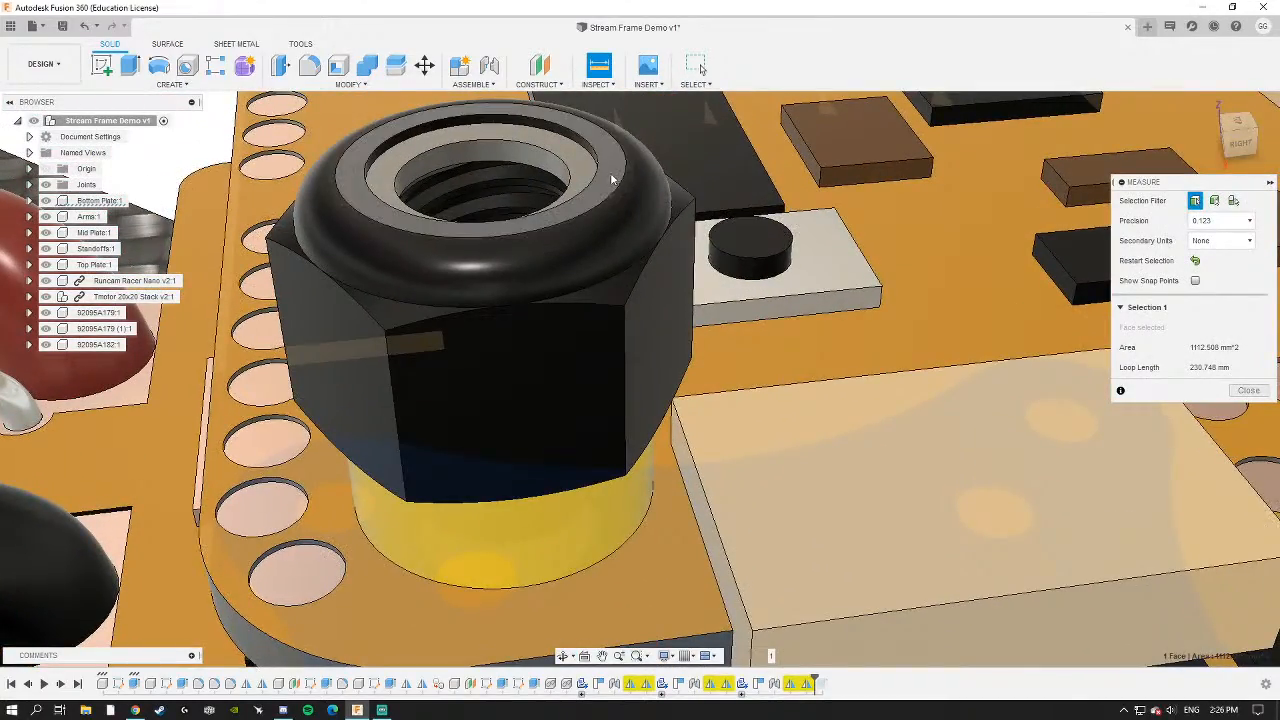
pyautogui.click(611, 179)
pyautogui.scroll(-8, 590, 232)
pyautogui.keyDown('shift'); pyautogui.moveTo(668, 628); pyautogui.dragTo(630, 545, button='middle'); pyautogui.keyUp('shift')
pyautogui.scroll(6, 548, 415)
pyautogui.scroll(-7, 551, 424)
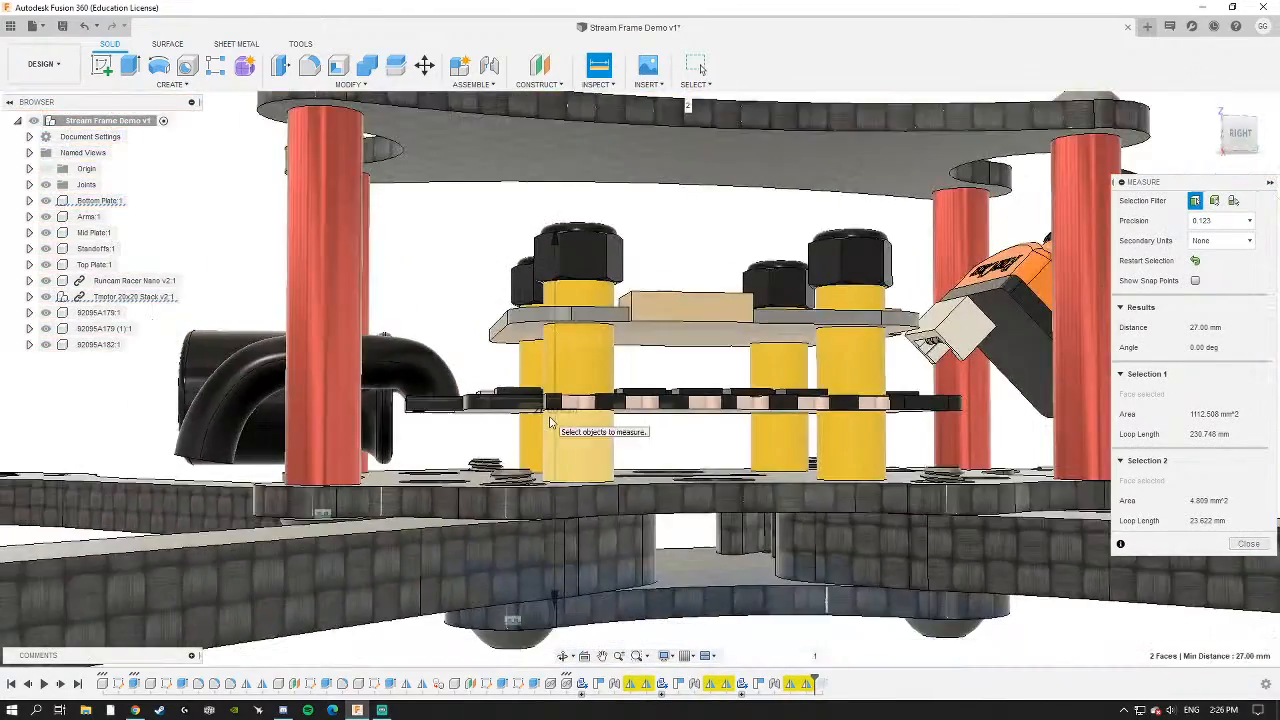
pyautogui.keyDown('shift'); pyautogui.moveTo(551, 416); pyautogui.dragTo(567, 430, button='middle'); pyautogui.keyUp('shift')
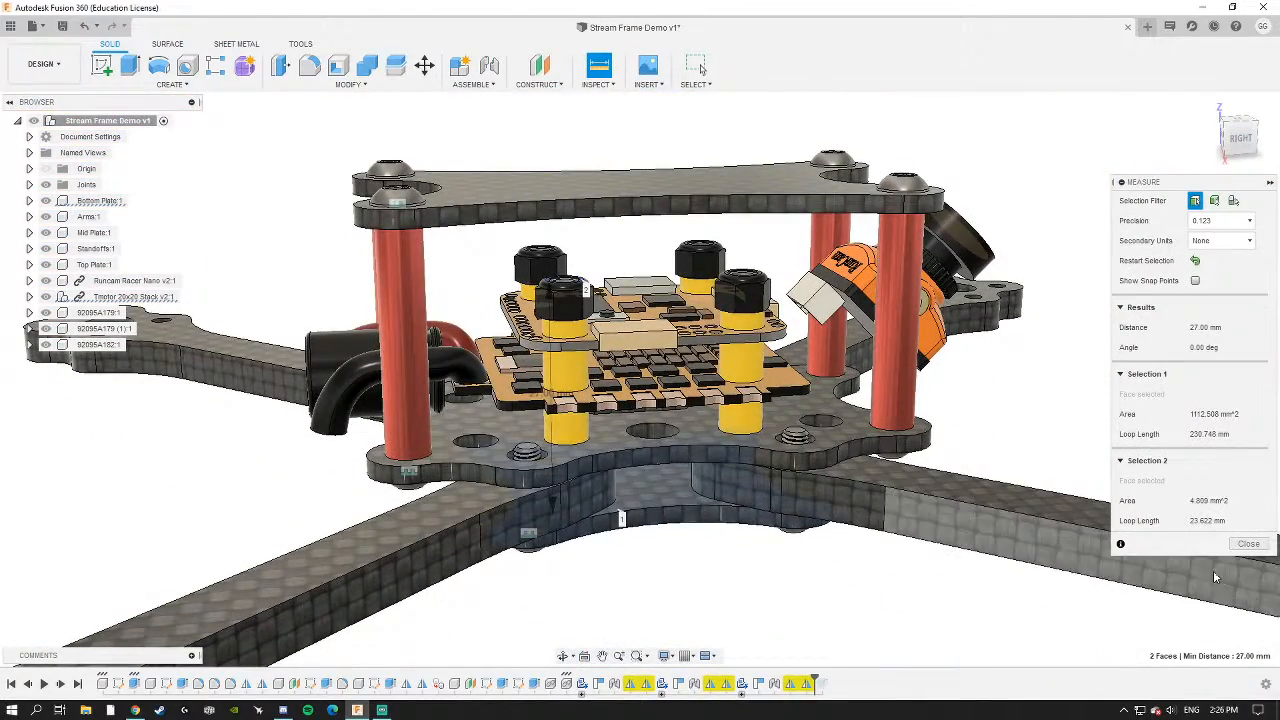
pyautogui.click(1248, 543)
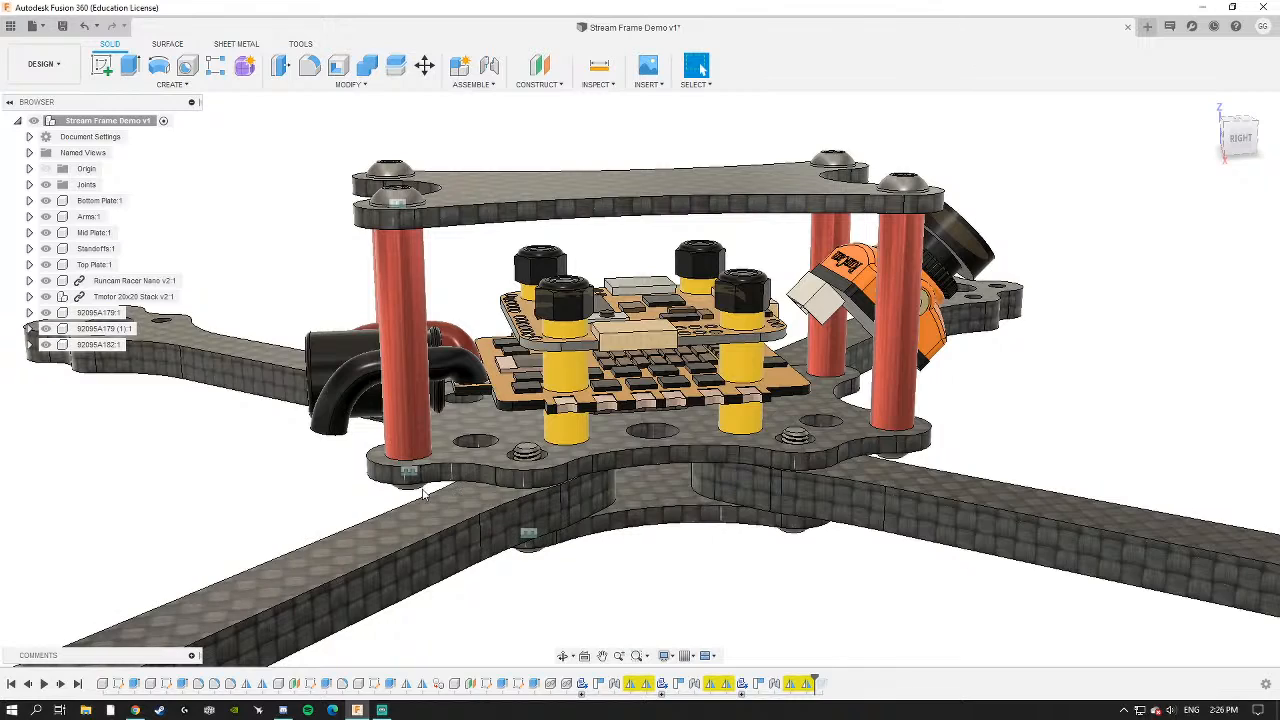
# Filter the McMaster-Carr catalogue's hex drive rounded head screws to metric, M3 thread and 30 mm length.
pyautogui.click(647, 84)
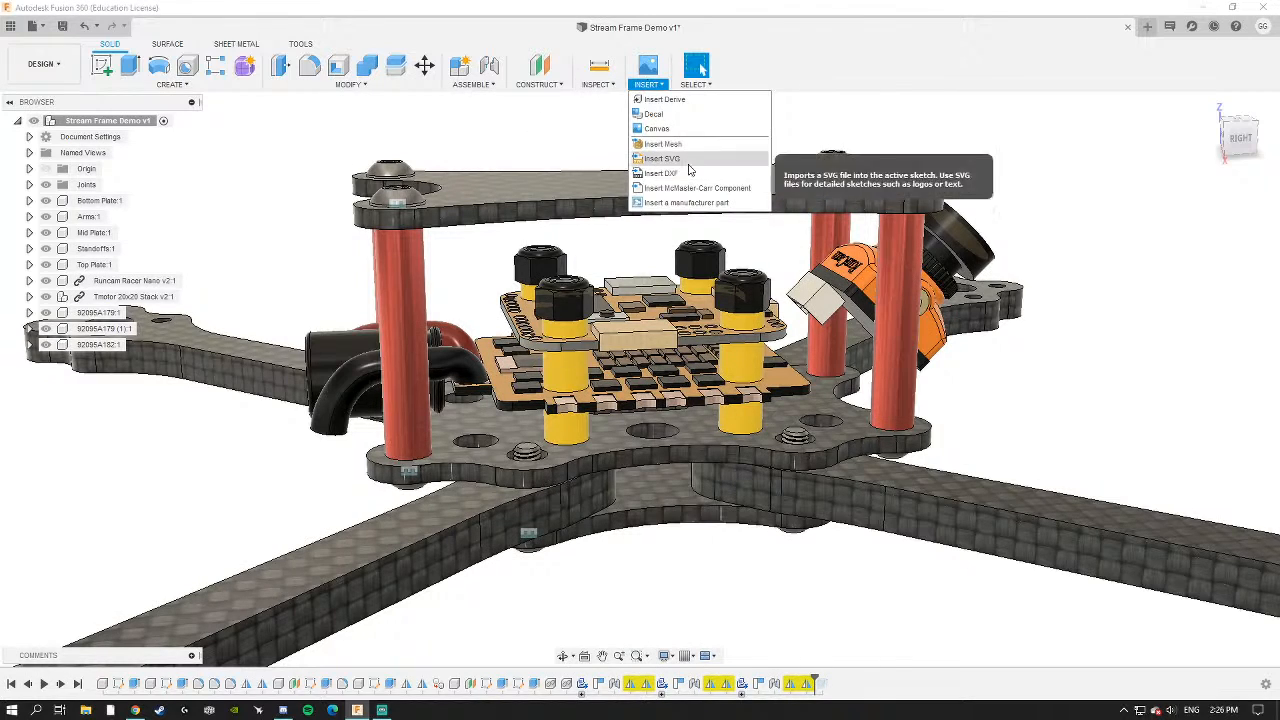
pyautogui.click(674, 189)
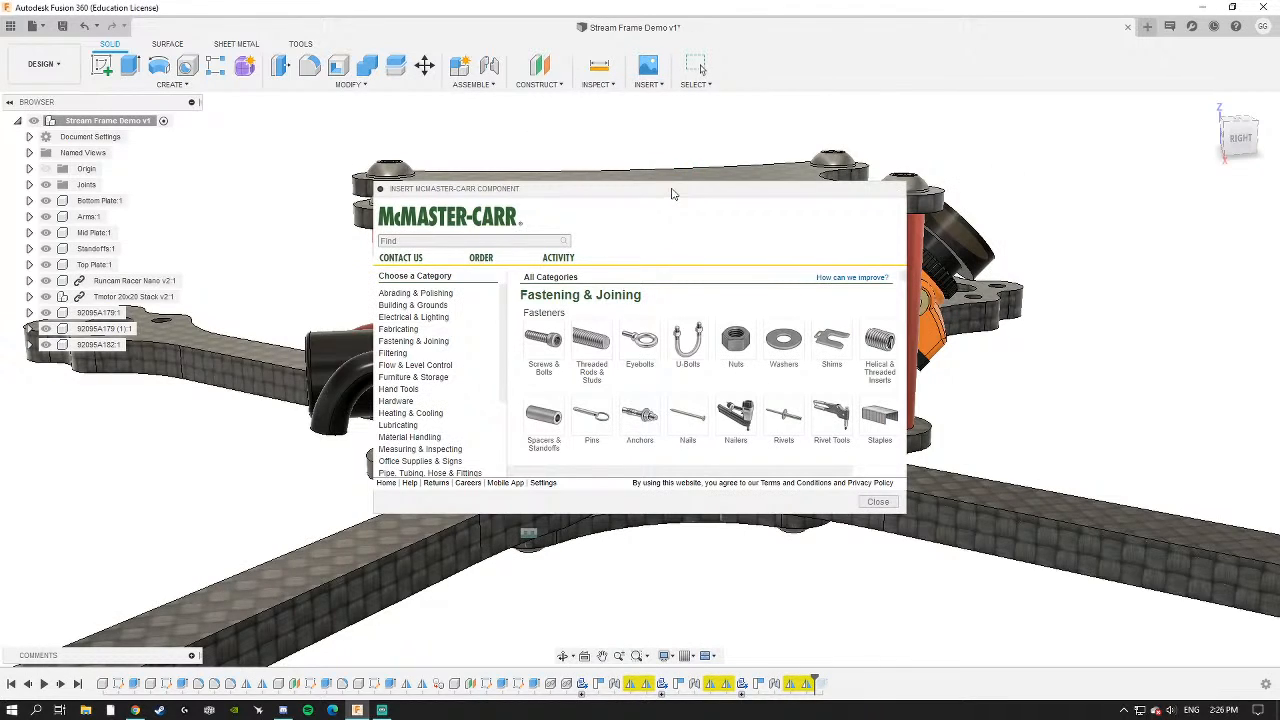
pyautogui.click(545, 340)
pyautogui.click(612, 414)
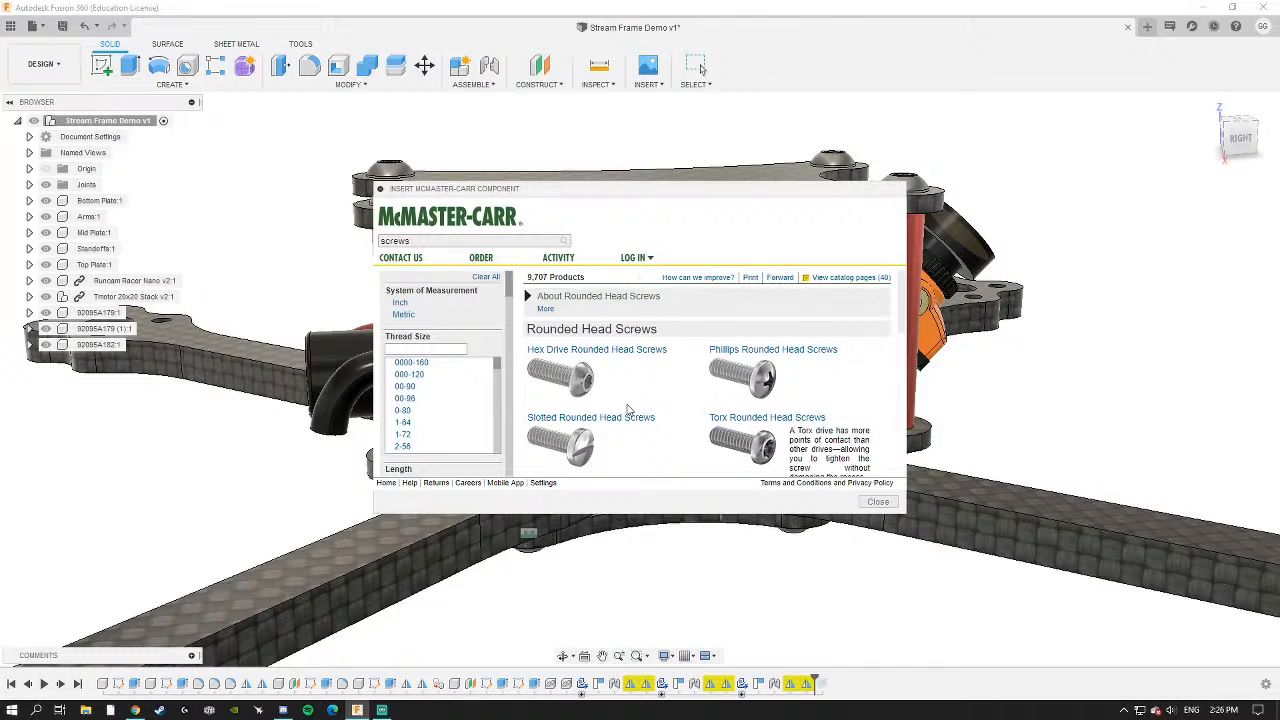
pyautogui.click(566, 352)
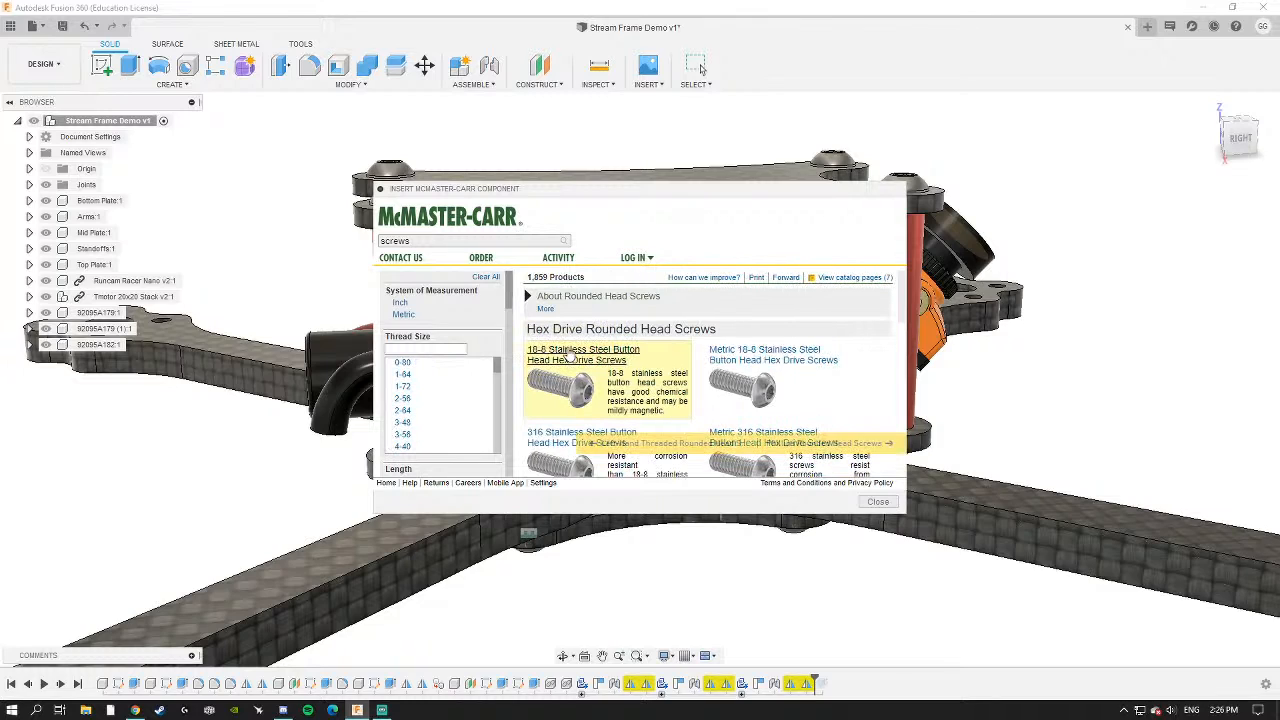
pyautogui.click(401, 314)
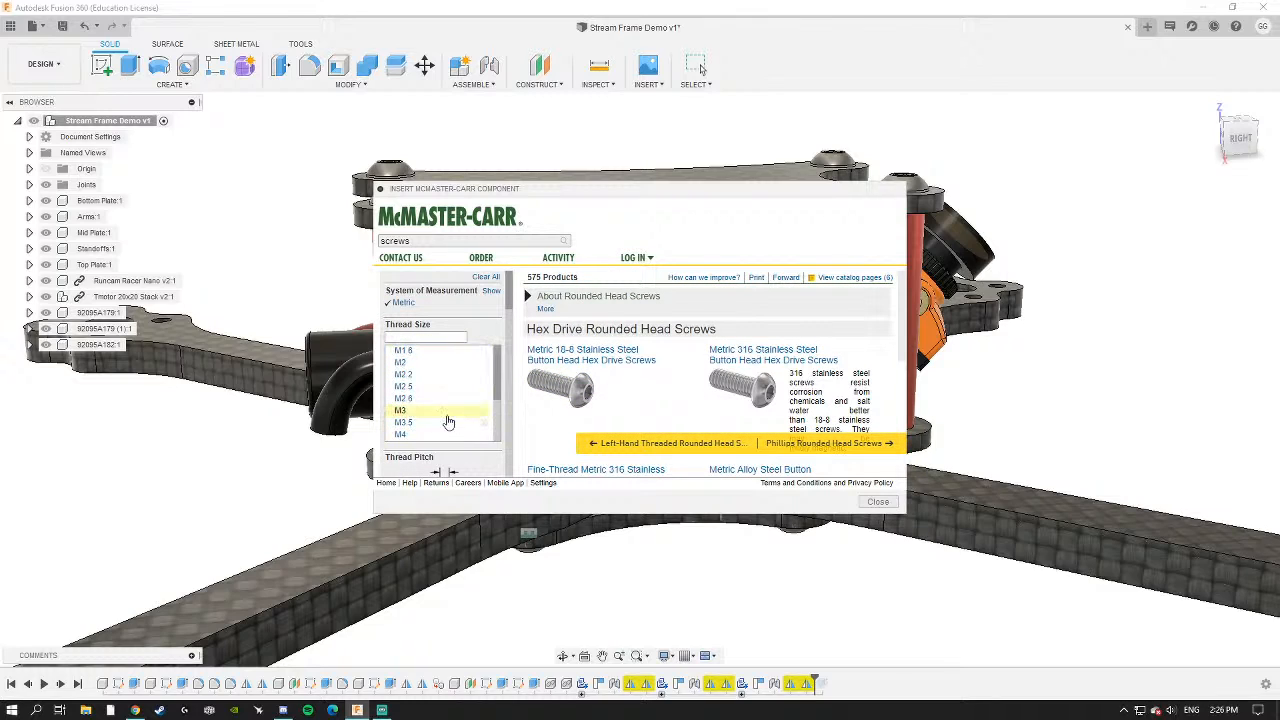
pyautogui.click(414, 410)
pyautogui.scroll(-3, 470, 430)
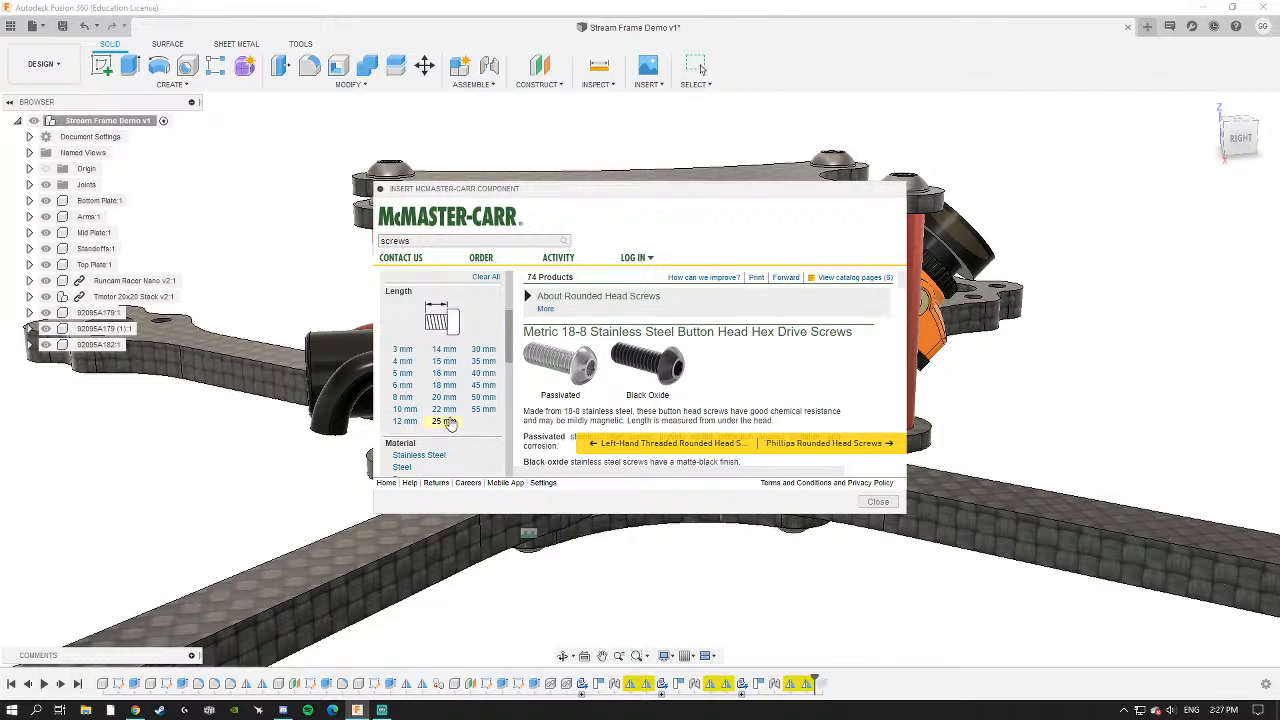
pyautogui.click(484, 349)
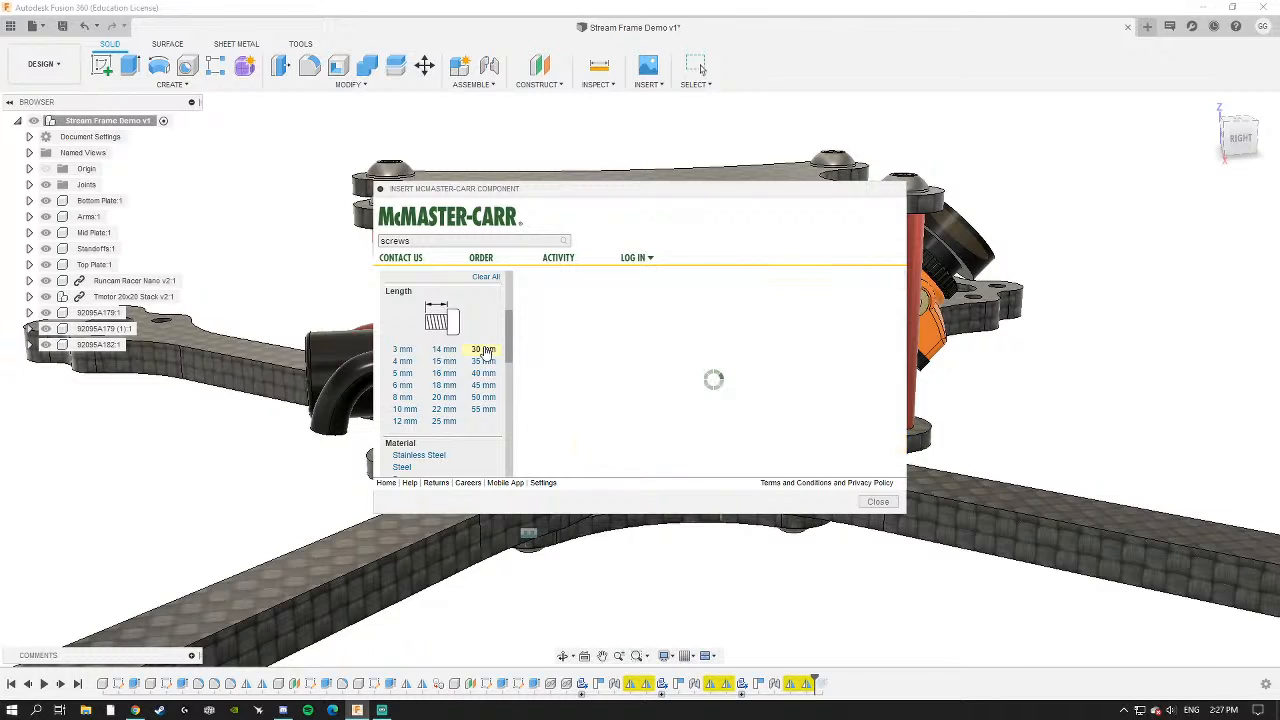
# Insert the passivated 18-8 stainless steel M3 x 30 mm button head screw 92095A187 as a 3-D STEP model.
pyautogui.scroll(-3, 720, 410)
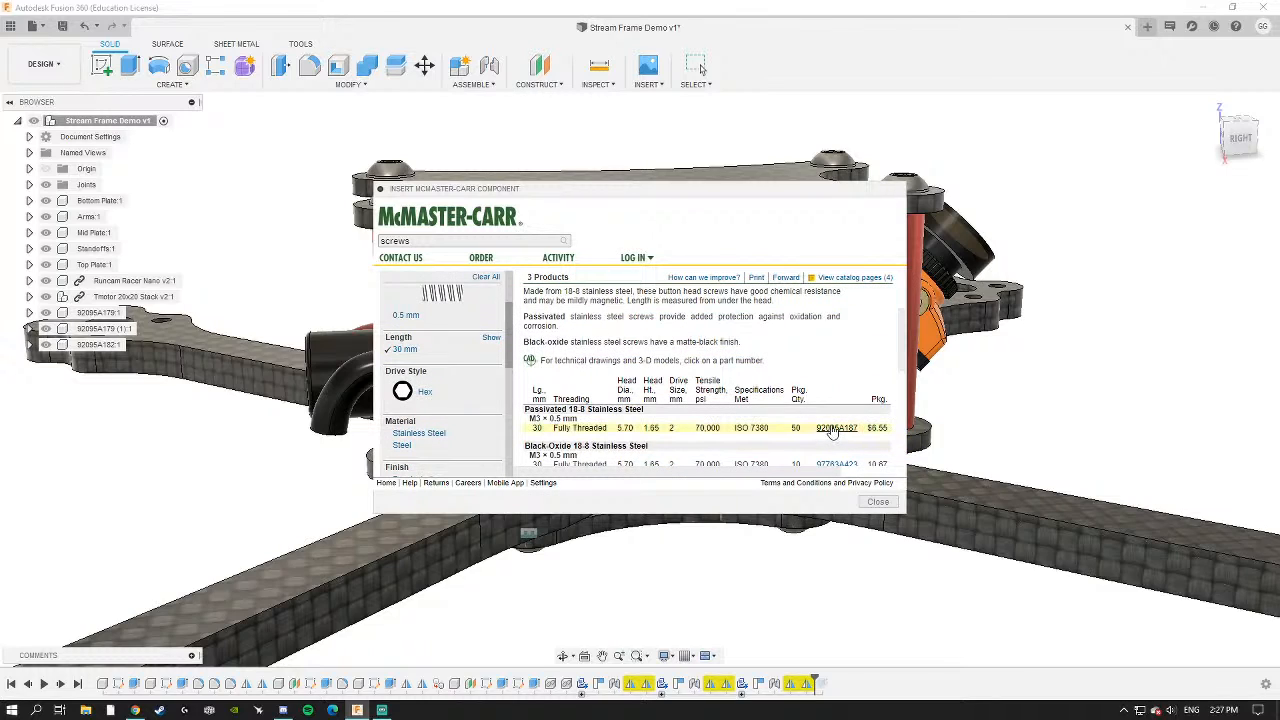
pyautogui.click(832, 428)
pyautogui.click(601, 398)
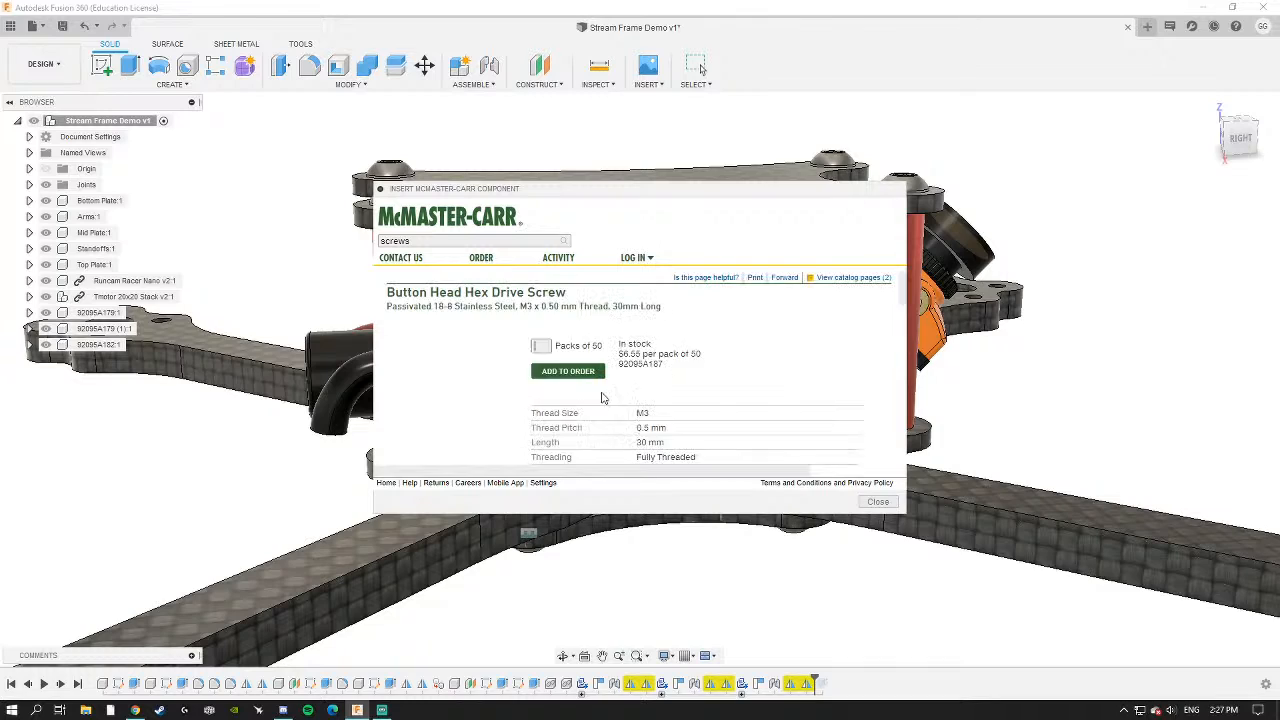
pyautogui.click(568, 399)
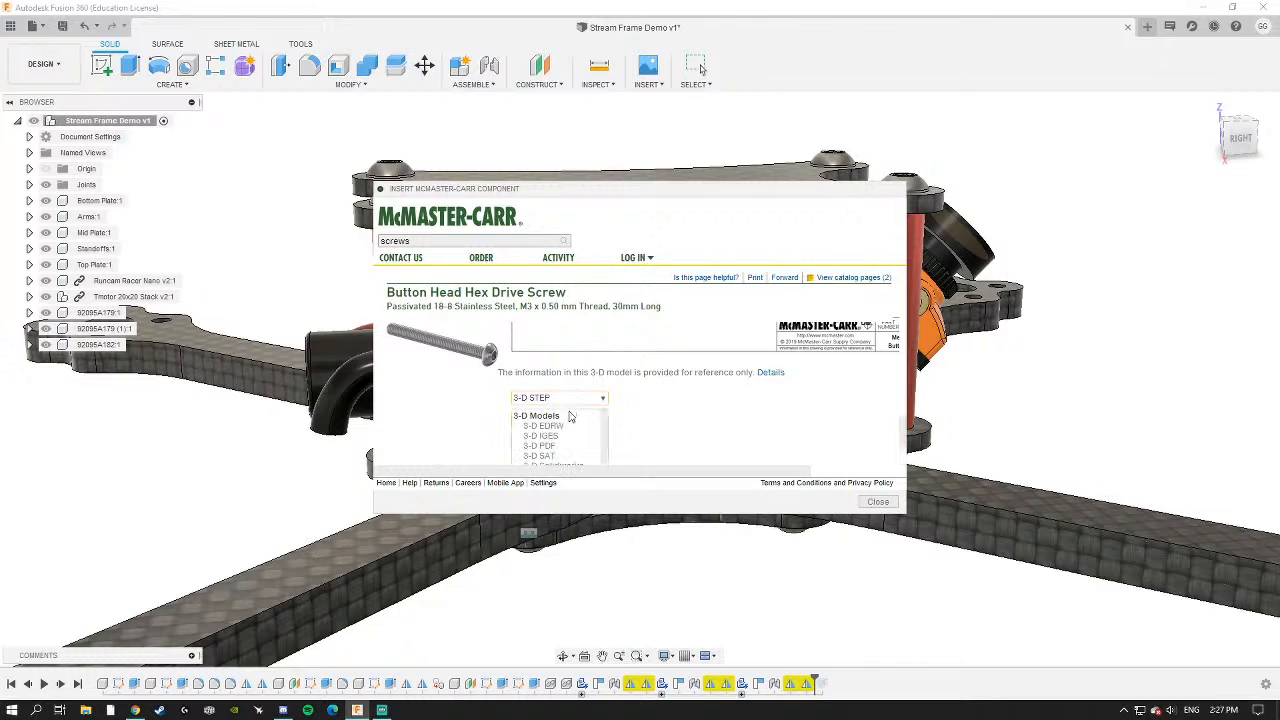
pyautogui.scroll(-2, 568, 430)
pyautogui.click(546, 430)
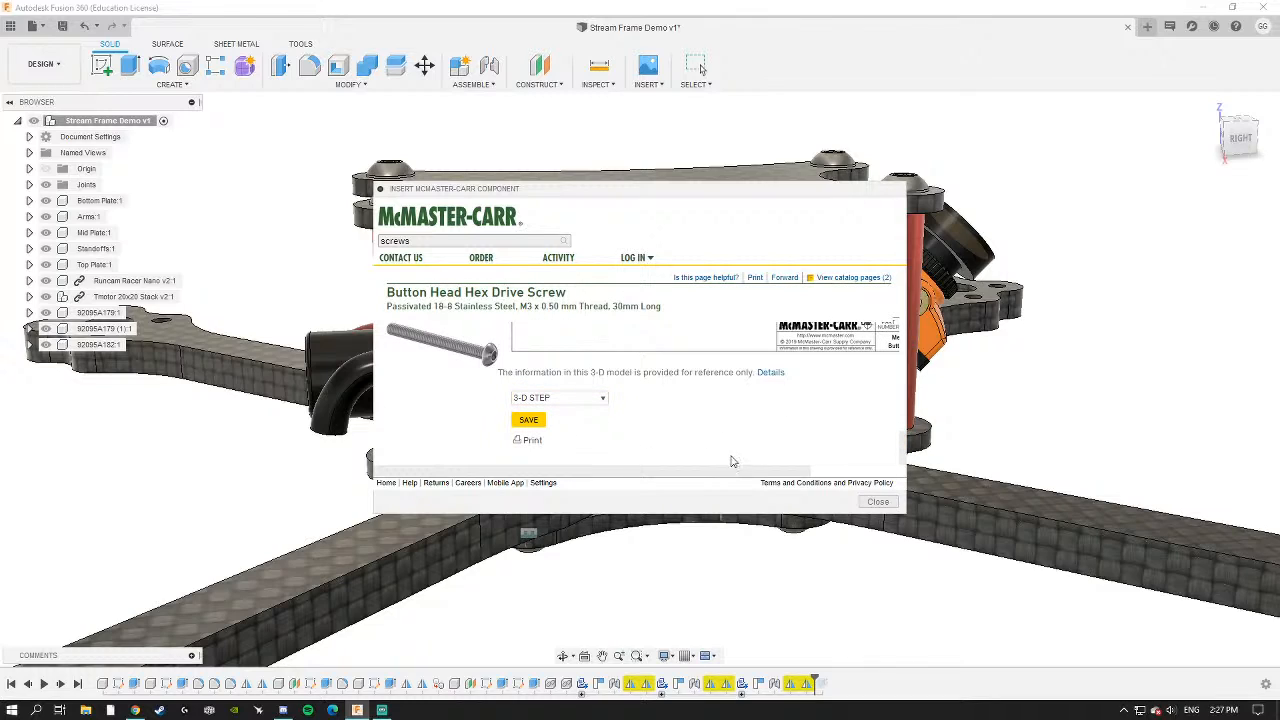
pyautogui.click(529, 421)
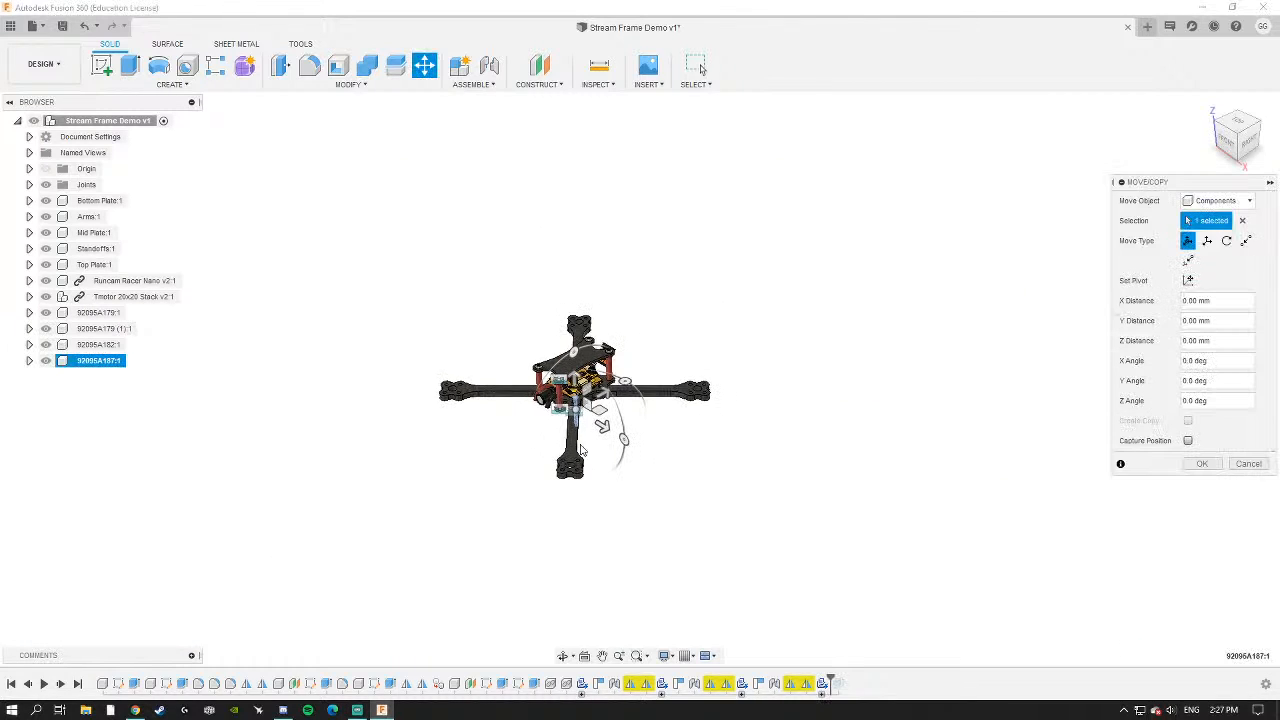
# Move the 92095A187 screw -5 mm in Z so it sits below the frame, and capture its position.
pyautogui.moveTo(541, 386); pyautogui.dragTo(541, 404)
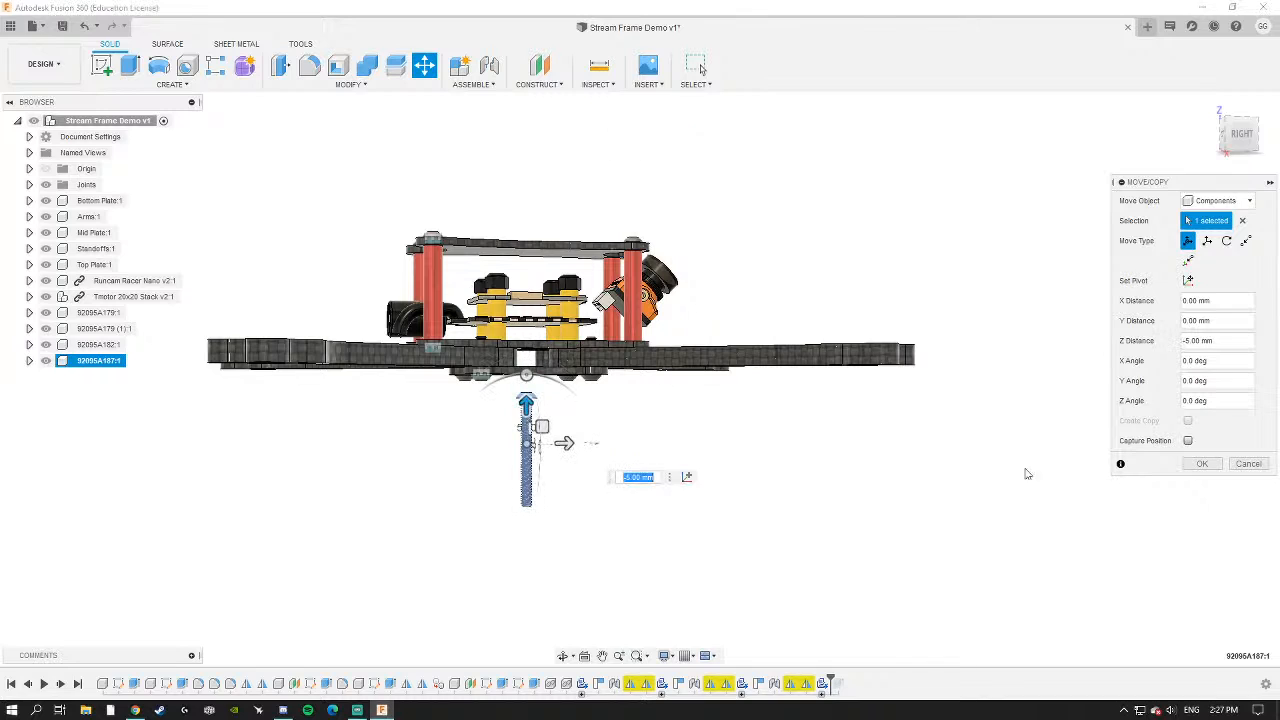
pyautogui.click(1218, 468)
pyautogui.keyDown('shift'); pyautogui.moveTo(614, 400); pyautogui.dragTo(546, 417, button='middle'); pyautogui.keyUp('shift')
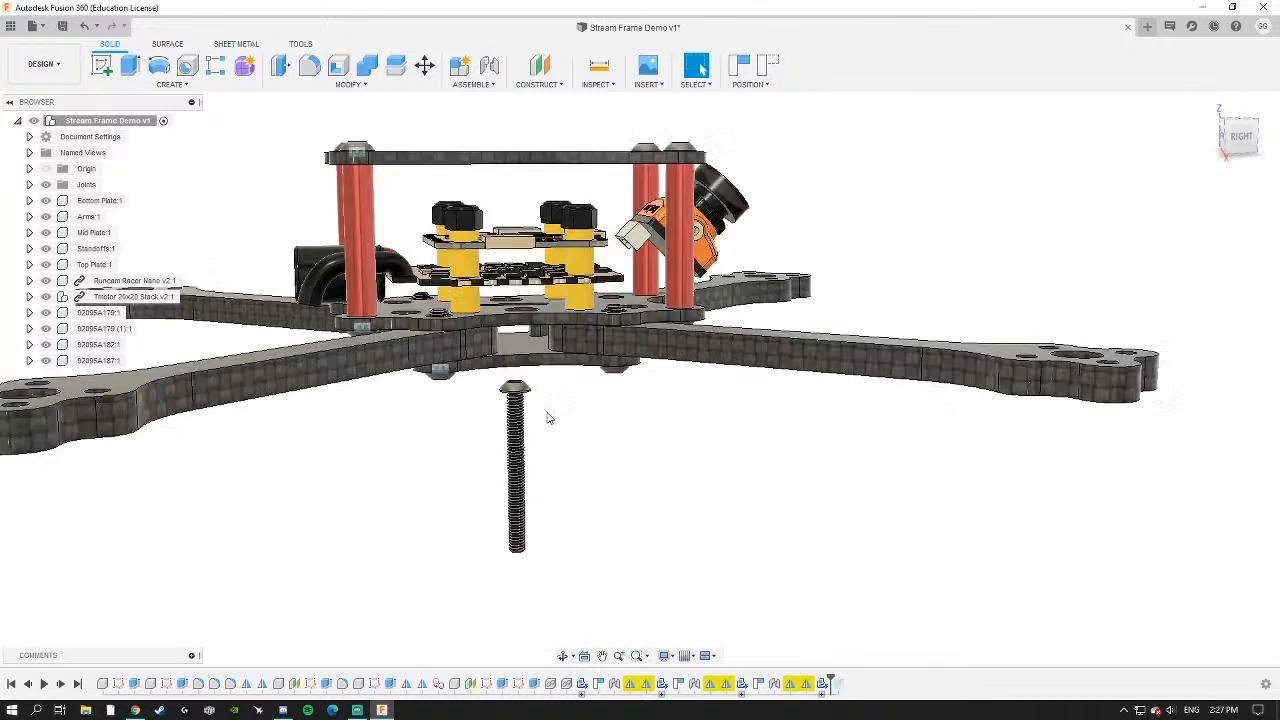
pyautogui.scroll(5, 543, 400)
pyautogui.click(489, 67)
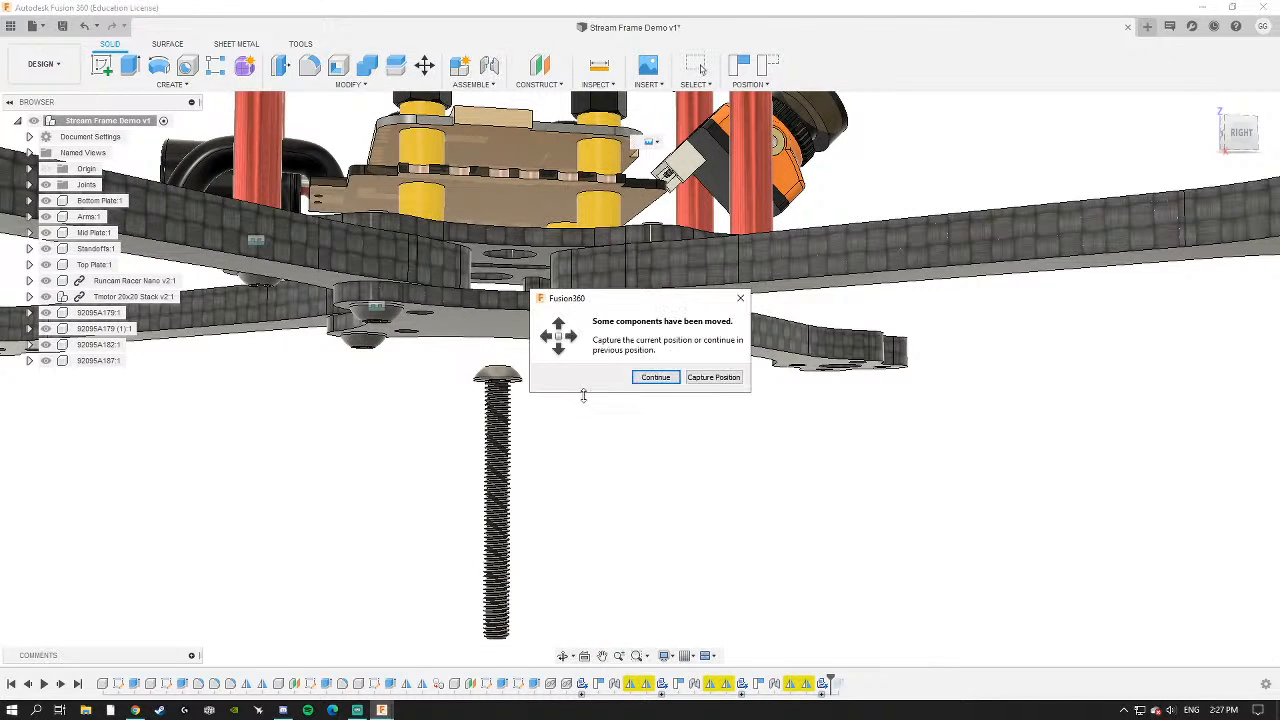
pyautogui.click(714, 378)
# Joint the underside of the 92095A187 screw head to the bottom plate's near-side stack mounting hole at the antenna end.
pyautogui.keyDown('shift'); pyautogui.moveTo(546, 448); pyautogui.dragTo(513, 373, button='middle'); pyautogui.keyUp('shift')
pyautogui.scroll(8, 515, 385)
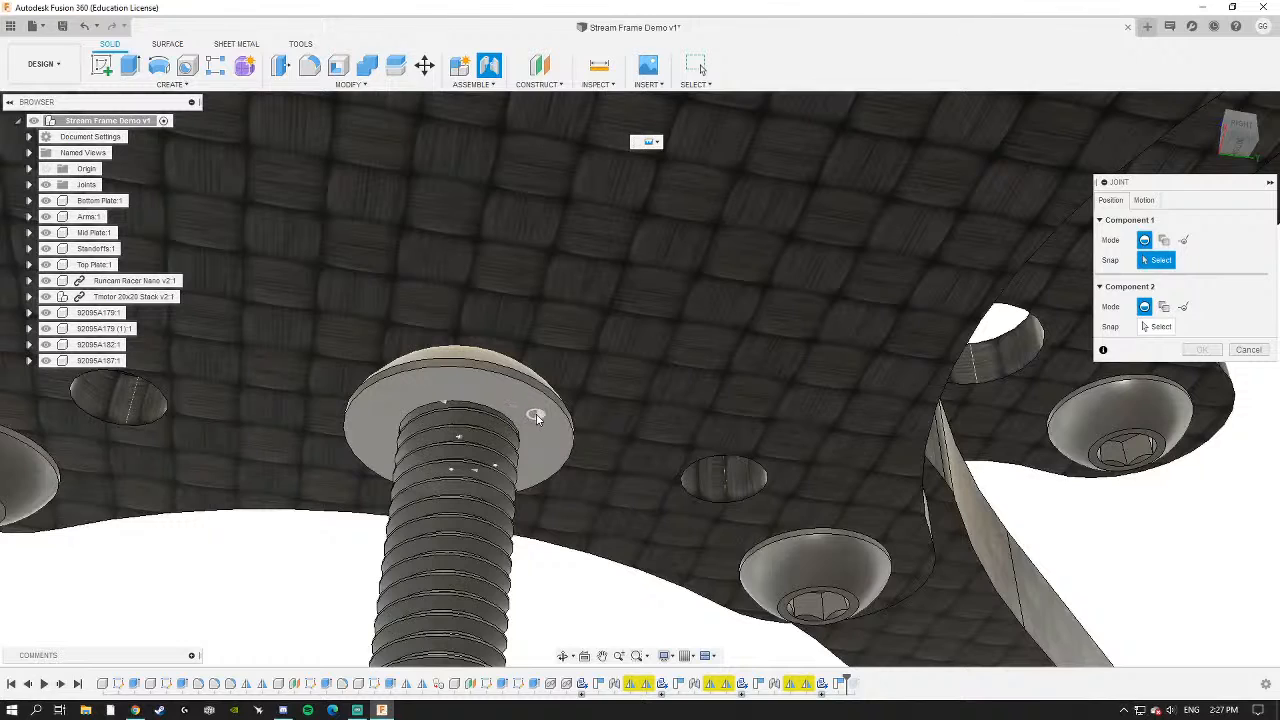
pyautogui.scroll(-2, 458, 435)
pyautogui.click(461, 434)
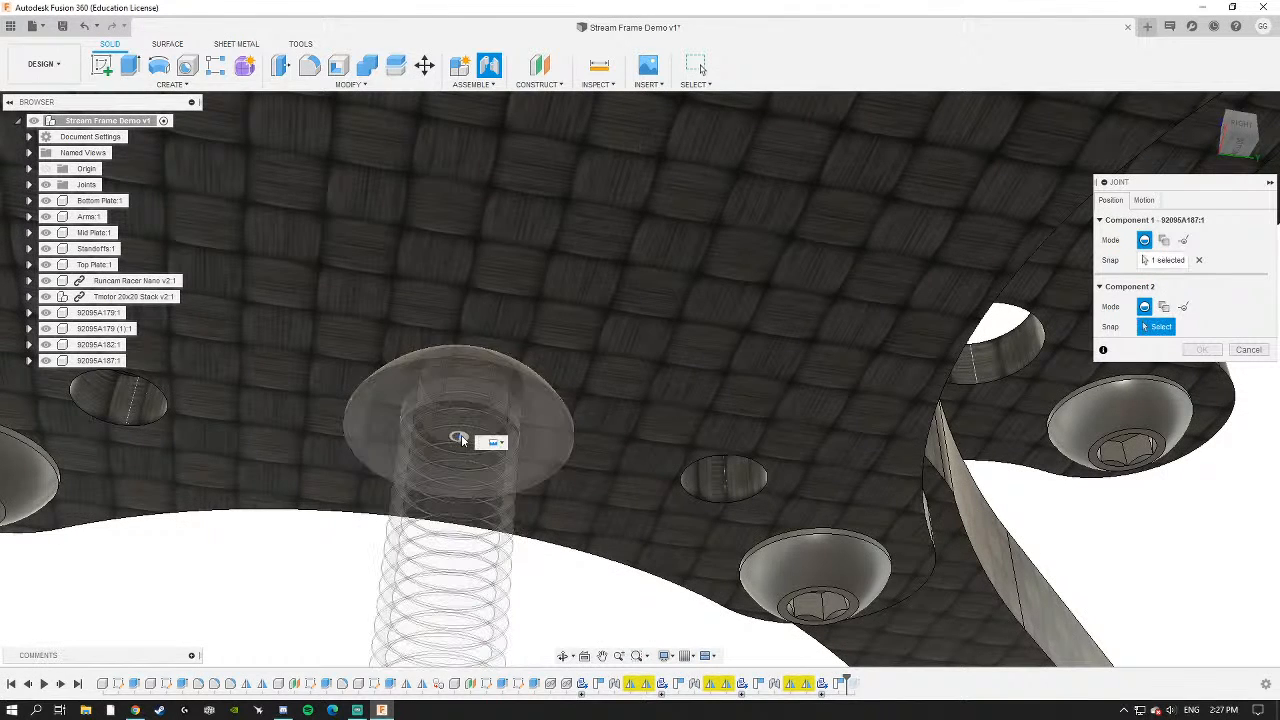
pyautogui.keyDown('shift'); pyautogui.moveTo(461, 434); pyautogui.dragTo(417, 346, button='middle'); pyautogui.keyUp('shift')
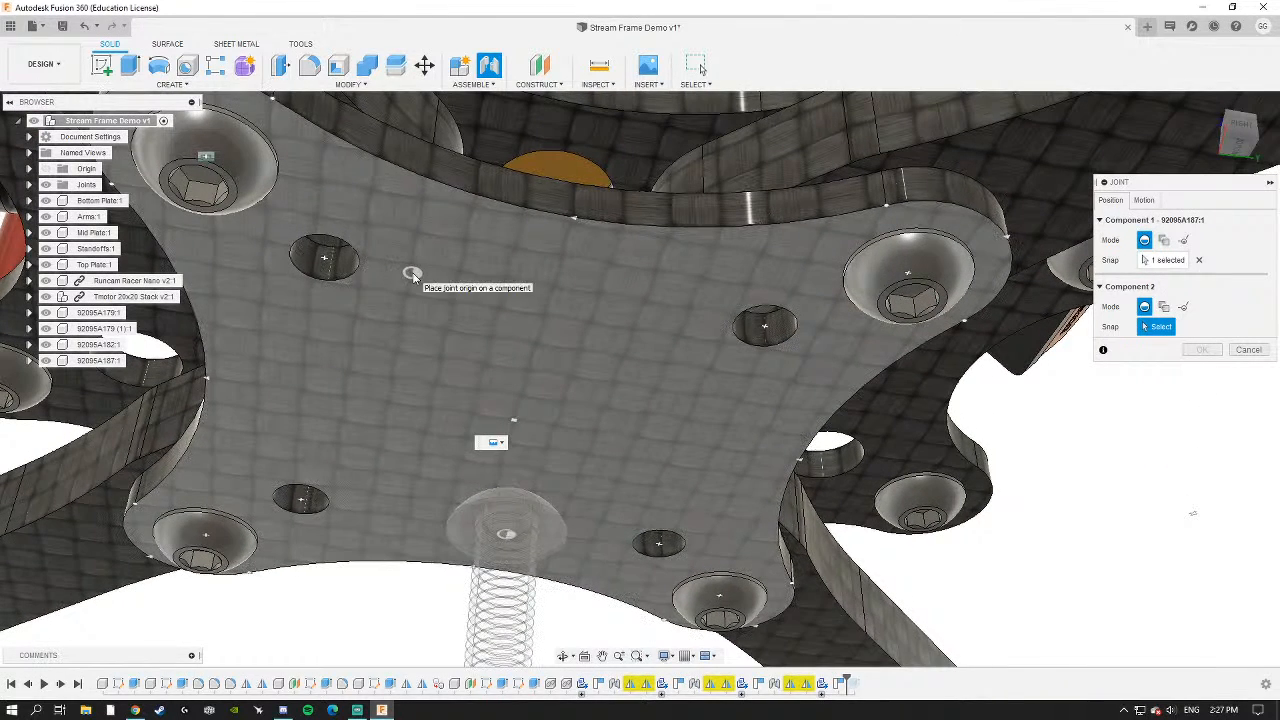
pyautogui.click(322, 261)
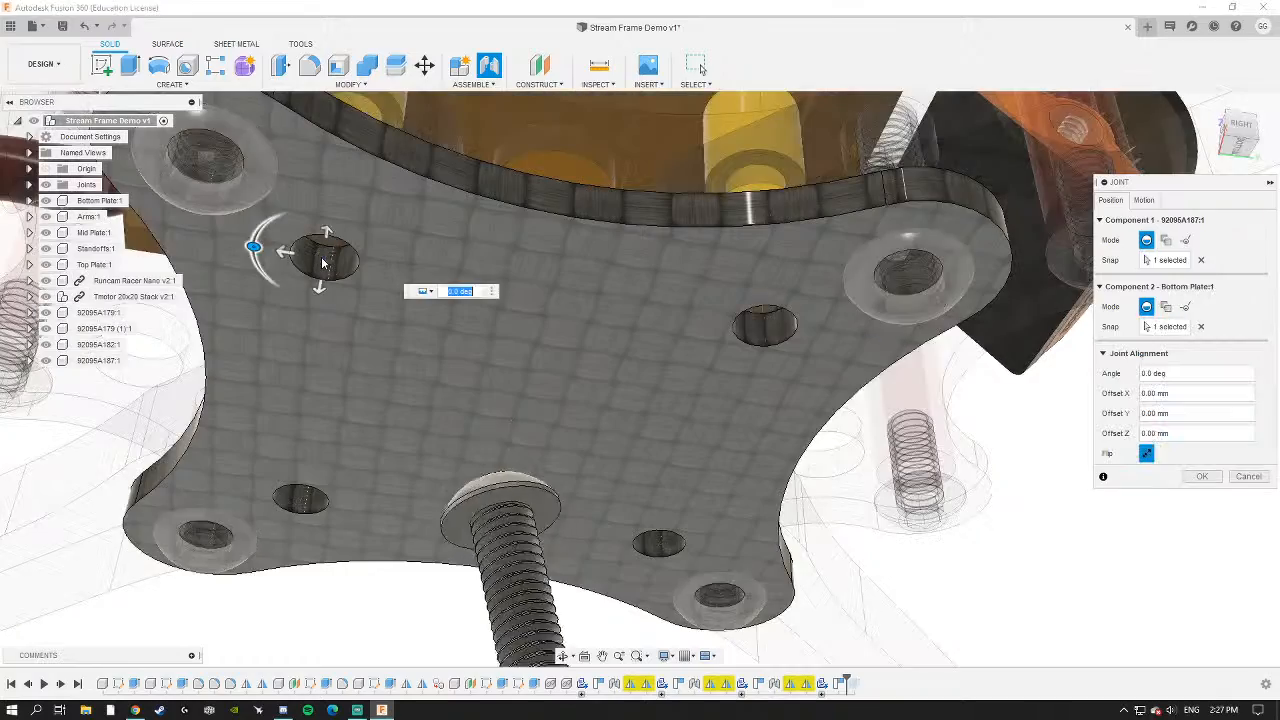
pyautogui.scroll(-5, 355, 318)
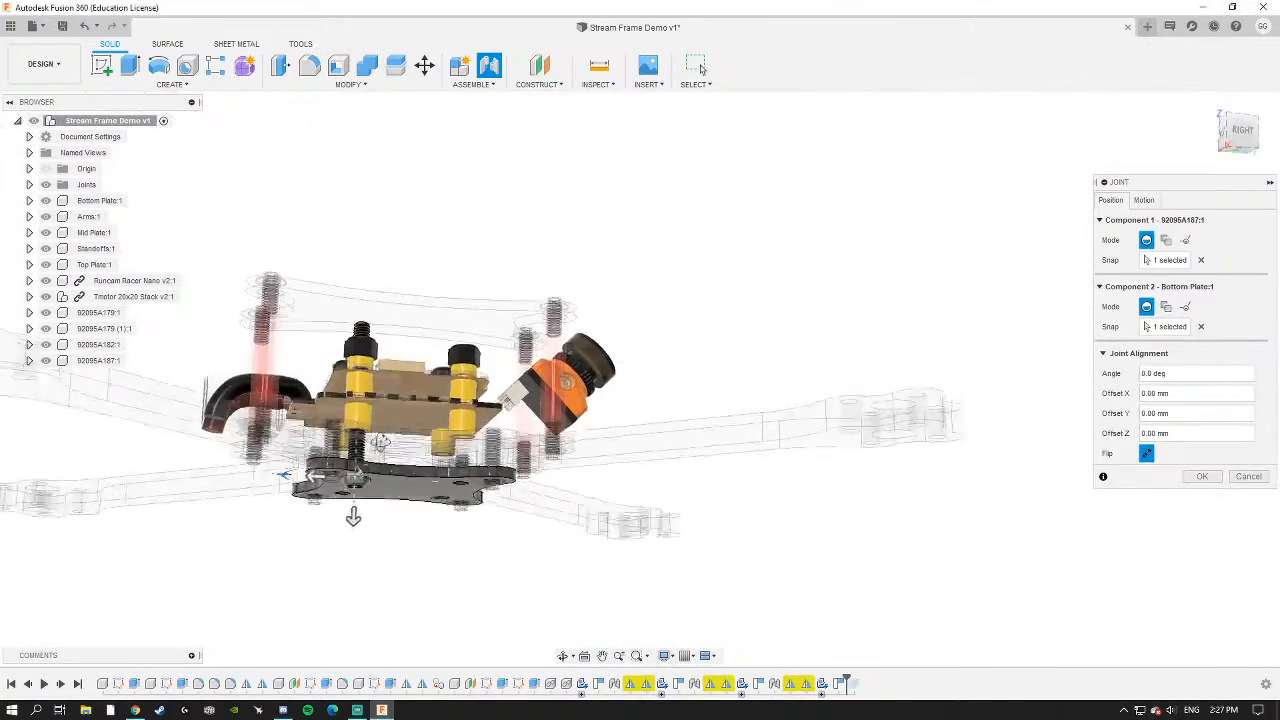
pyautogui.click(1200, 477)
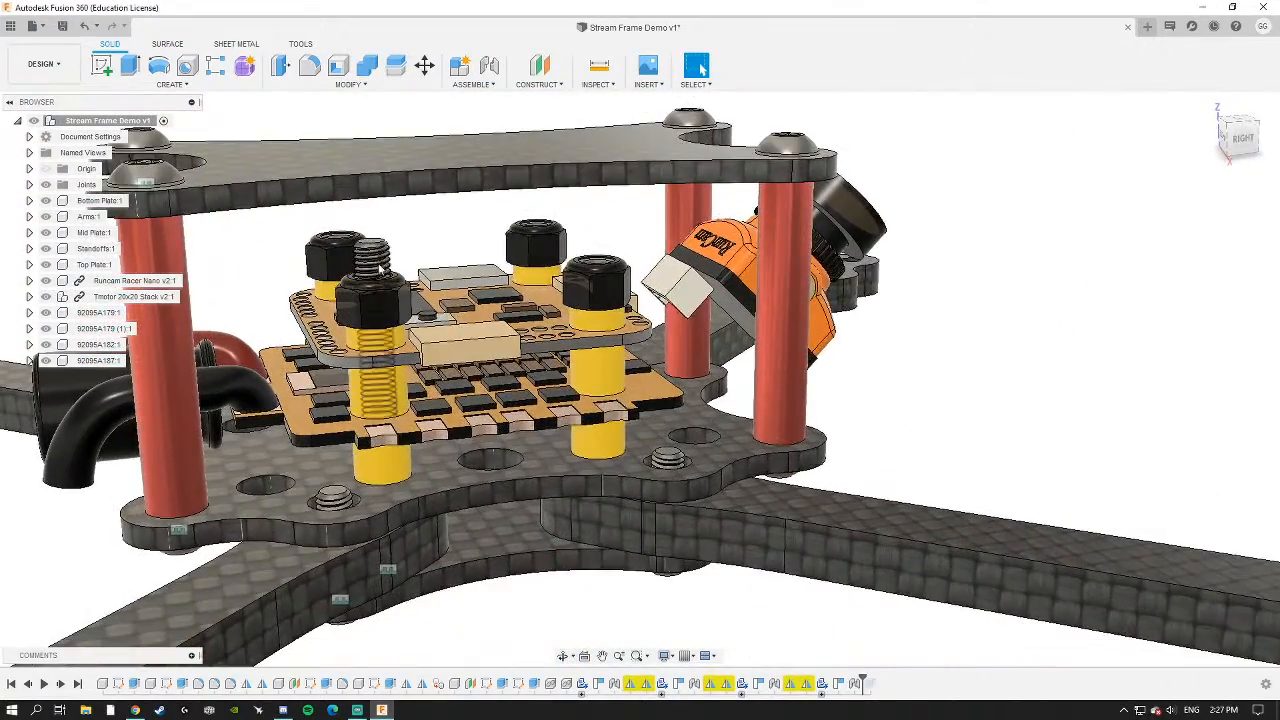
# Mirror the 92095A187 screw body across the YZ origin plane to the mounting hole on the opposite side.
pyautogui.moveTo(426, 244)
pyautogui.mouseDown(button='middle')
pyautogui.moveTo(492, 206)
pyautogui.moveTo(436, 257)
pyautogui.mouseUp(button='middle')
pyautogui.scroll(-3, 436, 257)
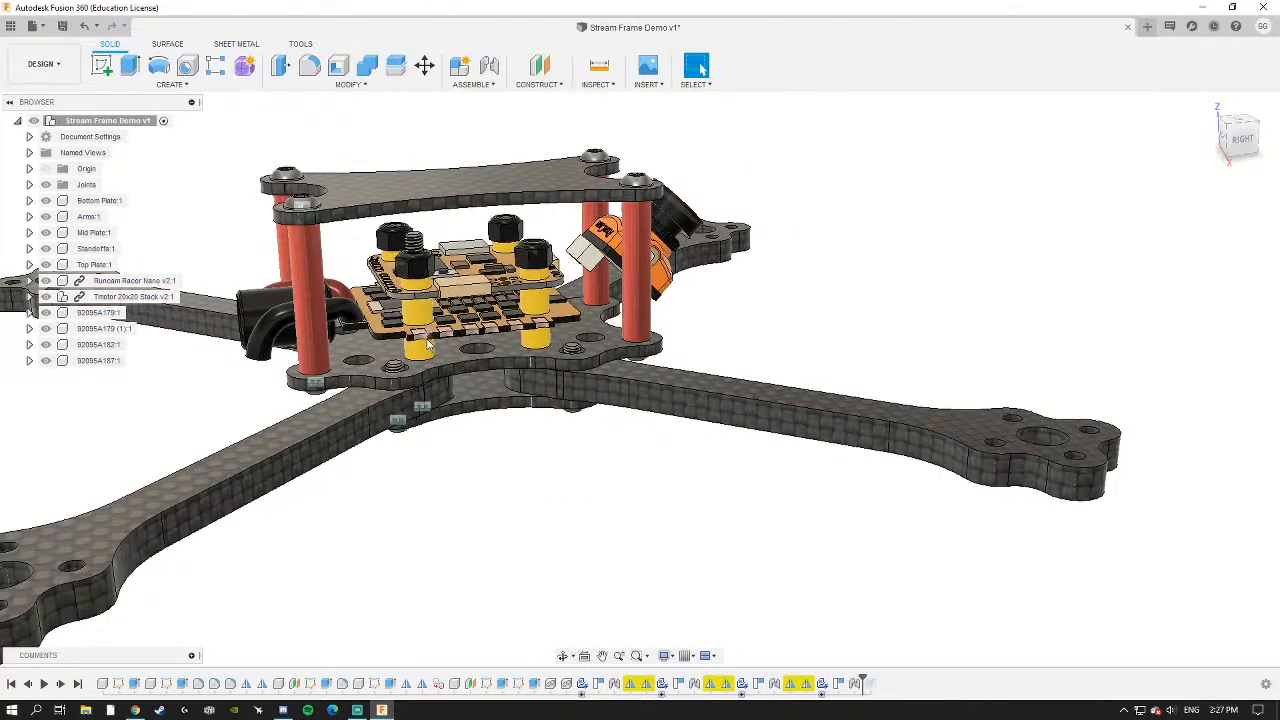
pyautogui.click(29, 361)
pyautogui.click(109, 409)
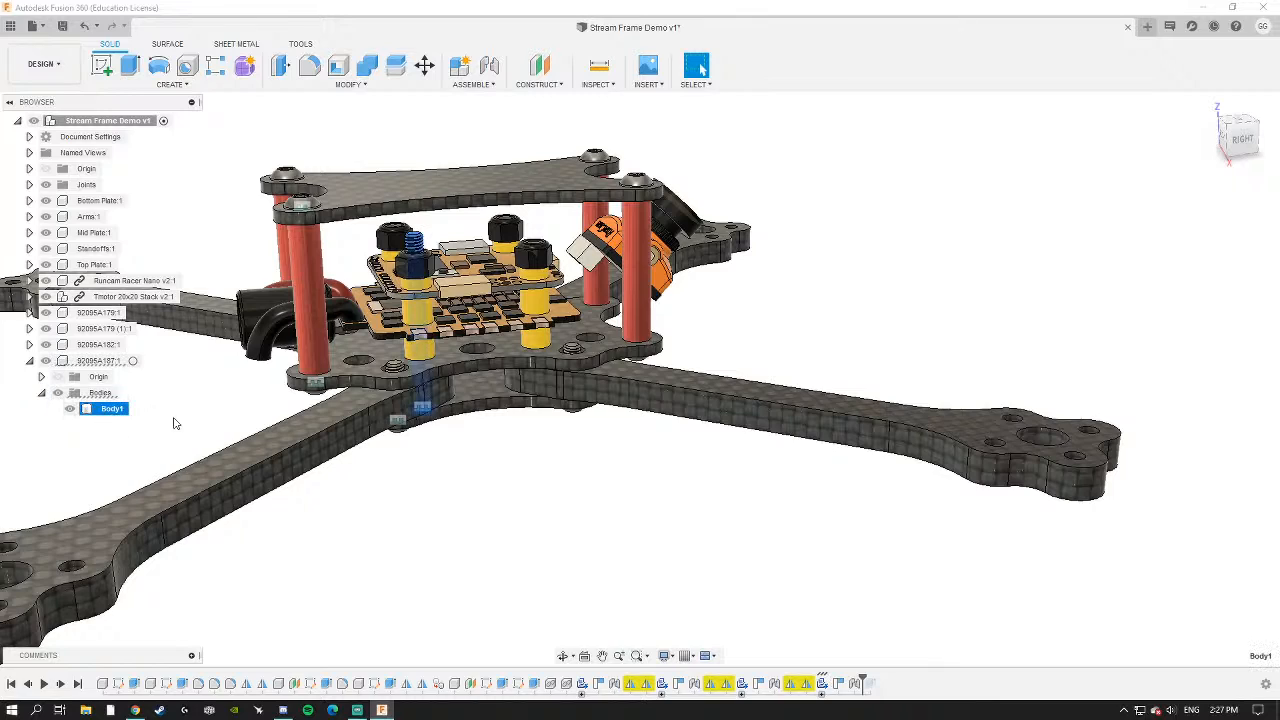
pyautogui.keyDown('shift'); pyautogui.moveTo(174, 423); pyautogui.dragTo(152, 385, button='middle'); pyautogui.keyUp('shift')
pyautogui.click(182, 86)
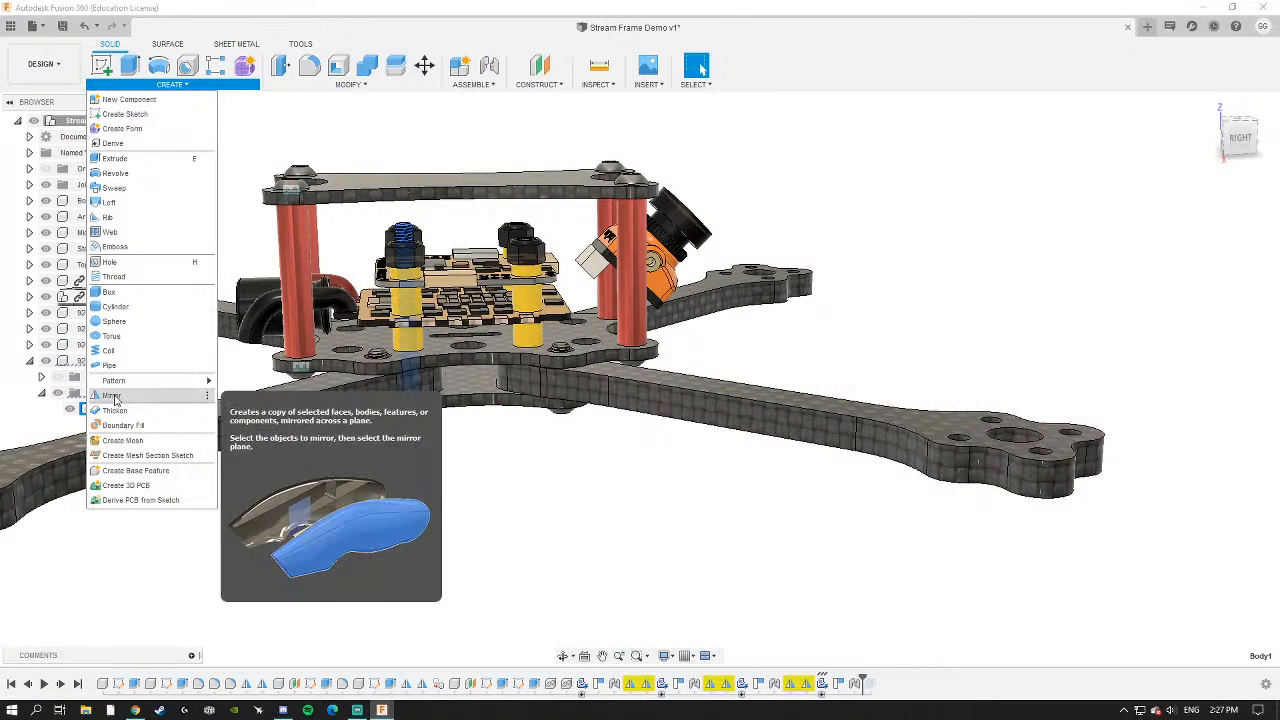
pyautogui.click(111, 395)
pyautogui.moveTo(504, 362)
pyautogui.keyDown('shift'); pyautogui.mouseDown(button='middle')
pyautogui.moveTo(602, 407)
pyautogui.moveTo(600, 430)
pyautogui.moveTo(486, 372)
pyautogui.mouseUp(button='middle'); pyautogui.keyUp('shift')
pyautogui.click(523, 357)
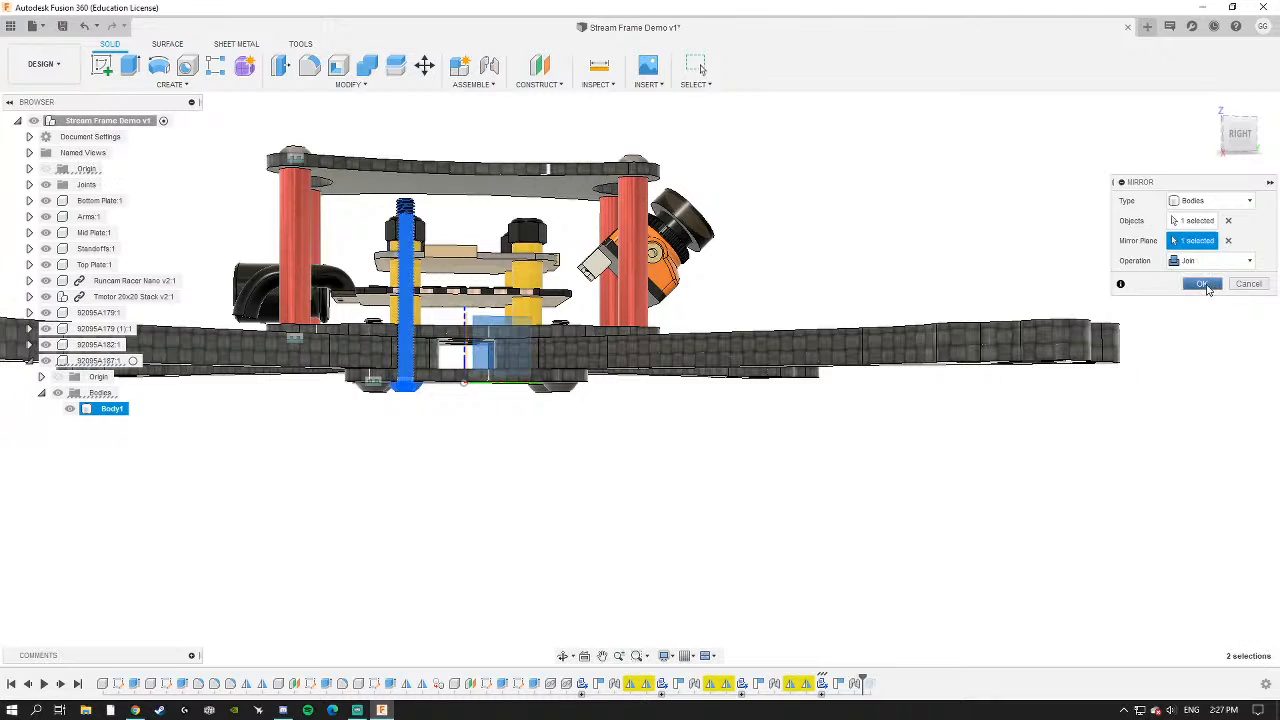
pyautogui.click(1205, 285)
# Start mirroring both 92095A187 screw bodies and hide the plates, arms, standoffs, camera and stack.
pyautogui.keyDown('shift'); pyautogui.moveTo(430, 335); pyautogui.dragTo(490, 386, button='middle'); pyautogui.keyUp('shift')
pyautogui.click(110, 408)
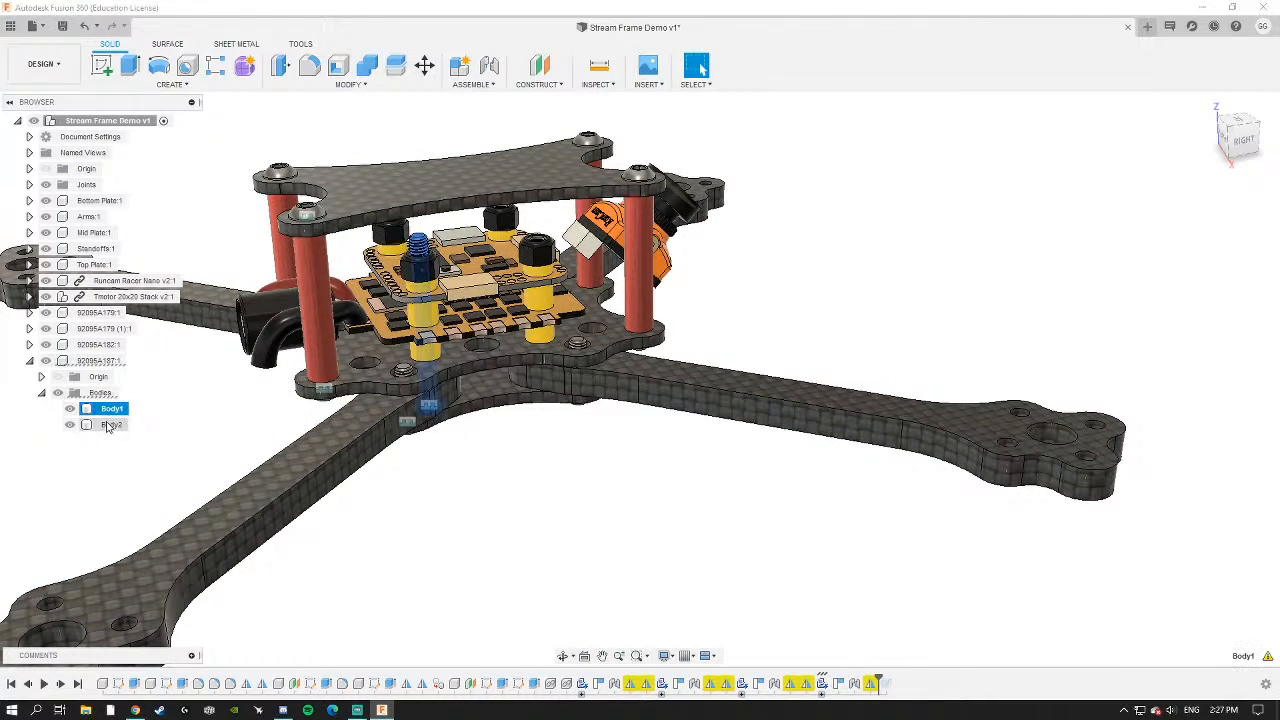
pyautogui.keyDown('ctrl'); pyautogui.click(111, 424); pyautogui.keyUp('ctrl')
pyautogui.click(172, 84)
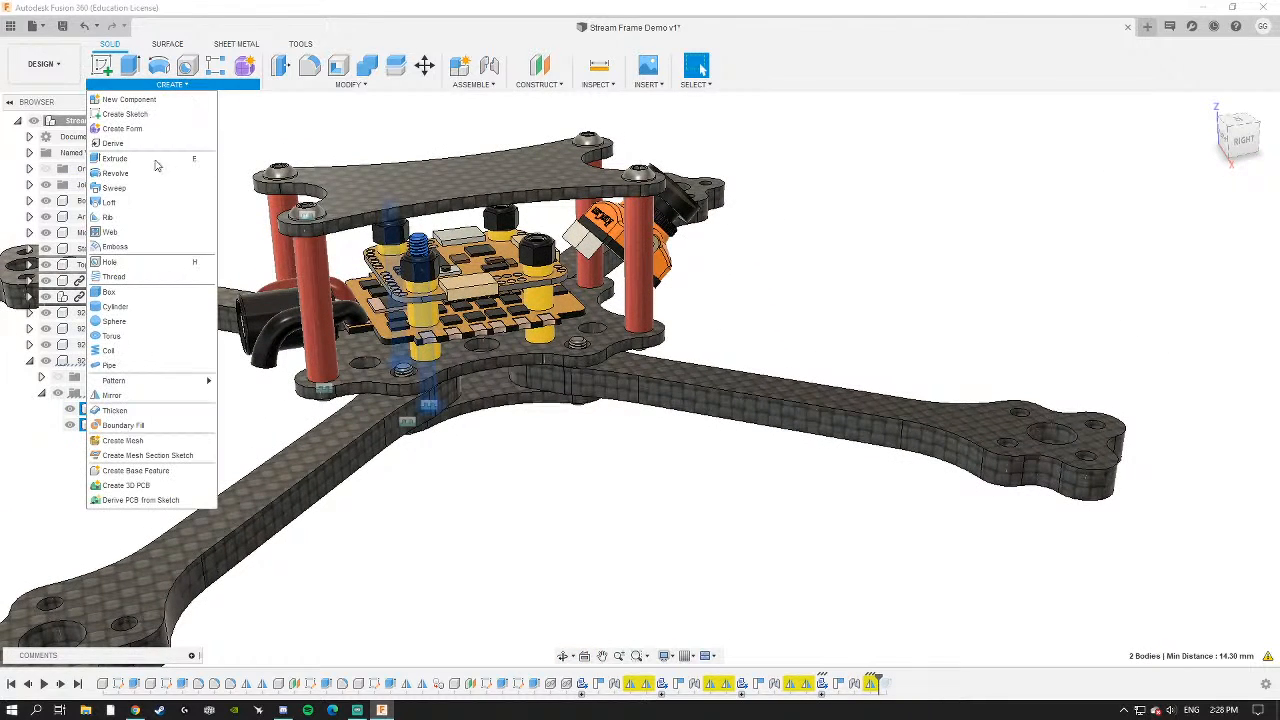
pyautogui.click(130, 374)
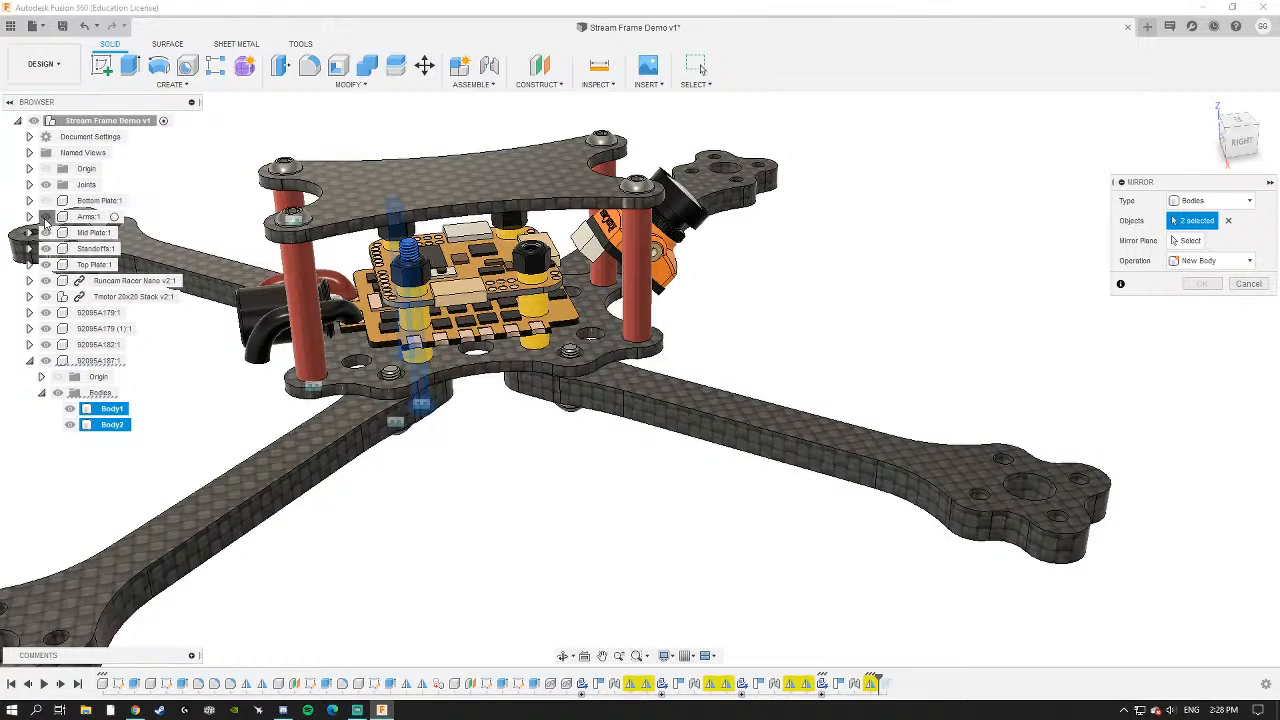
pyautogui.click(45, 216)
pyautogui.click(45, 248)
pyautogui.click(46, 266)
pyautogui.click(46, 281)
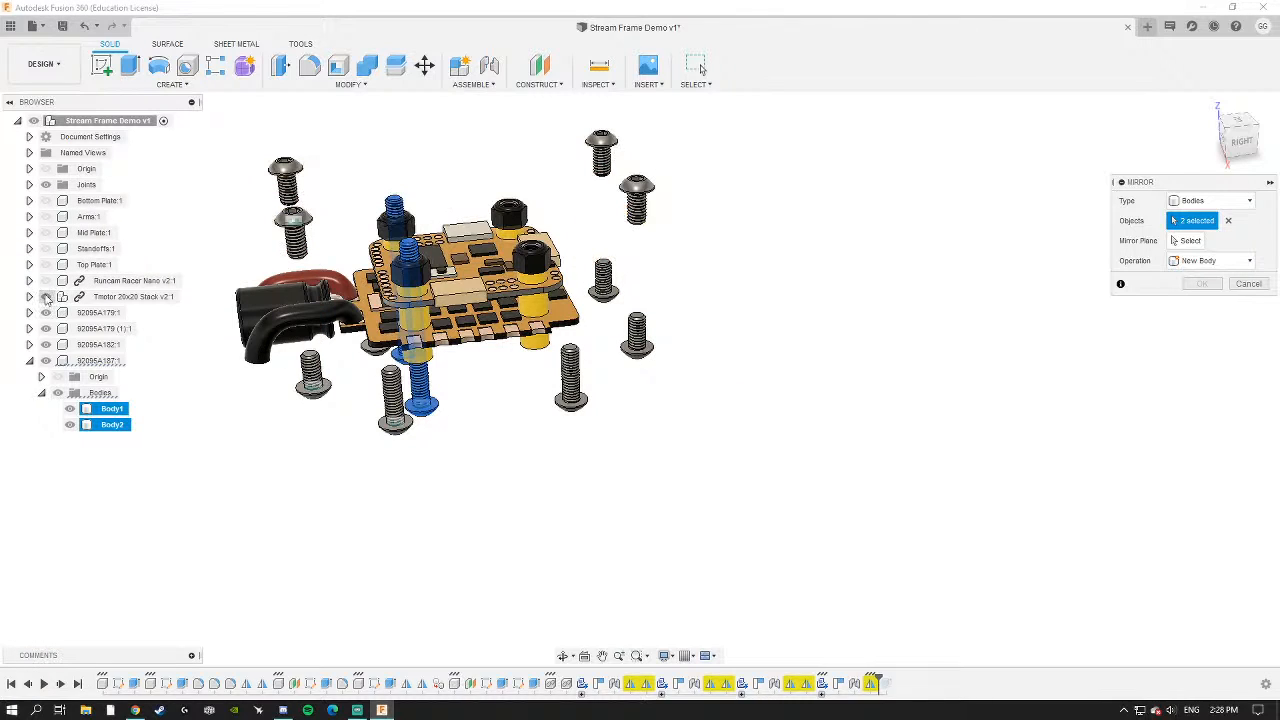
pyautogui.click(46, 297)
# Mirror both 92095A187 screw bodies across the XZ origin plane to the camera-side stack mounting holes.
pyautogui.keyDown('shift'); pyautogui.moveTo(225, 306); pyautogui.dragTo(355, 300, button='middle'); pyautogui.keyUp('shift')
pyautogui.click(1175, 243)
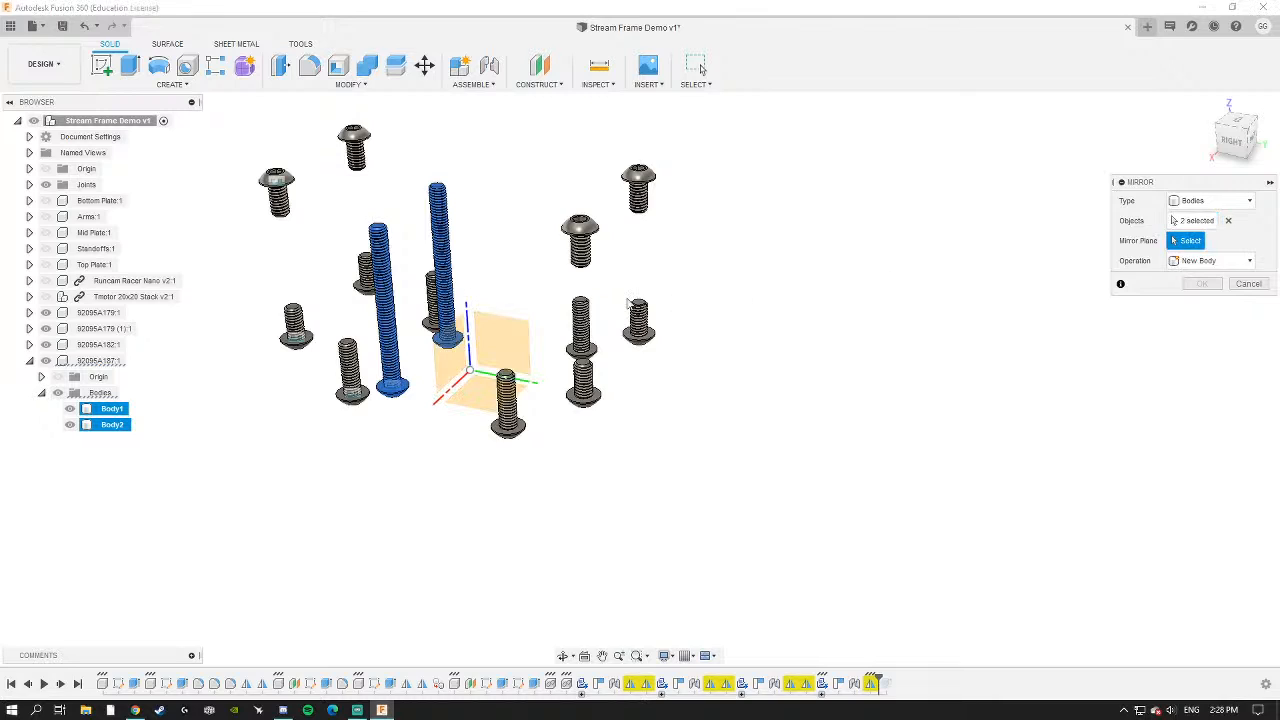
pyautogui.keyDown('shift'); pyautogui.moveTo(631, 304); pyautogui.dragTo(598, 322, button='middle'); pyautogui.keyUp('shift')
pyautogui.click(447, 361)
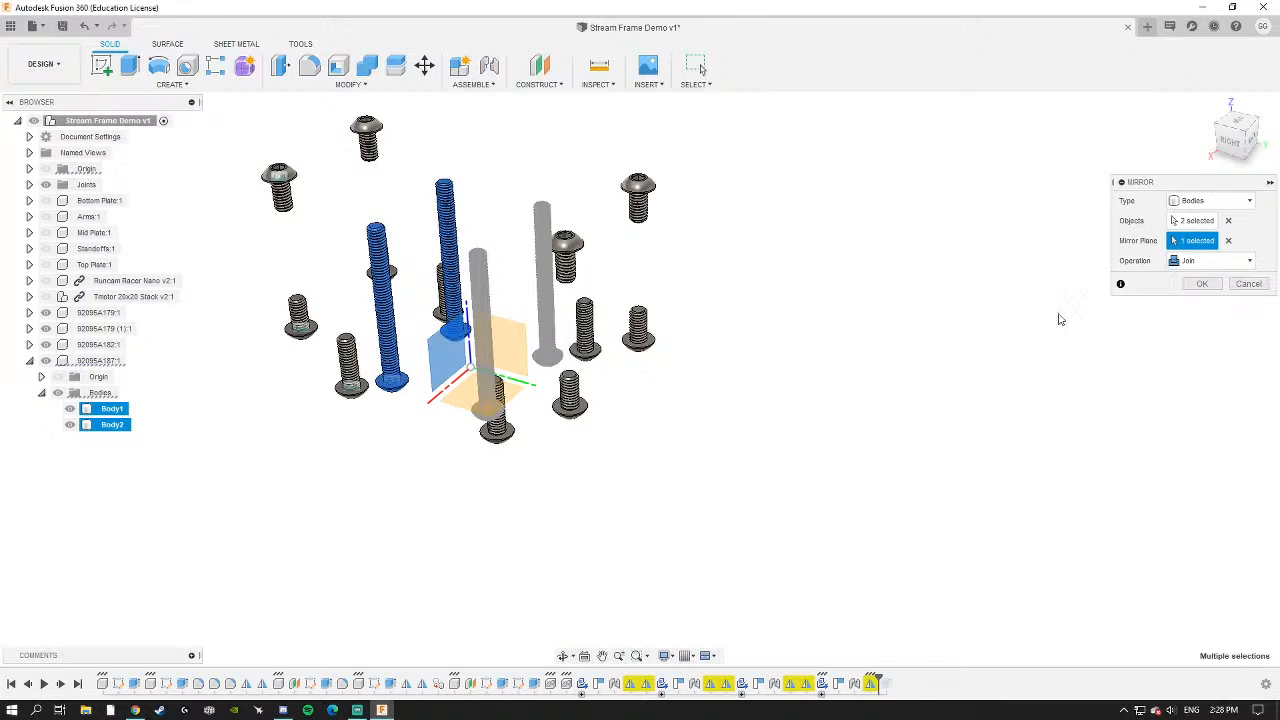
pyautogui.click(1202, 285)
pyautogui.keyDown('shift'); pyautogui.moveTo(490, 300); pyautogui.dragTo(365, 366, button='middle'); pyautogui.keyUp('shift')
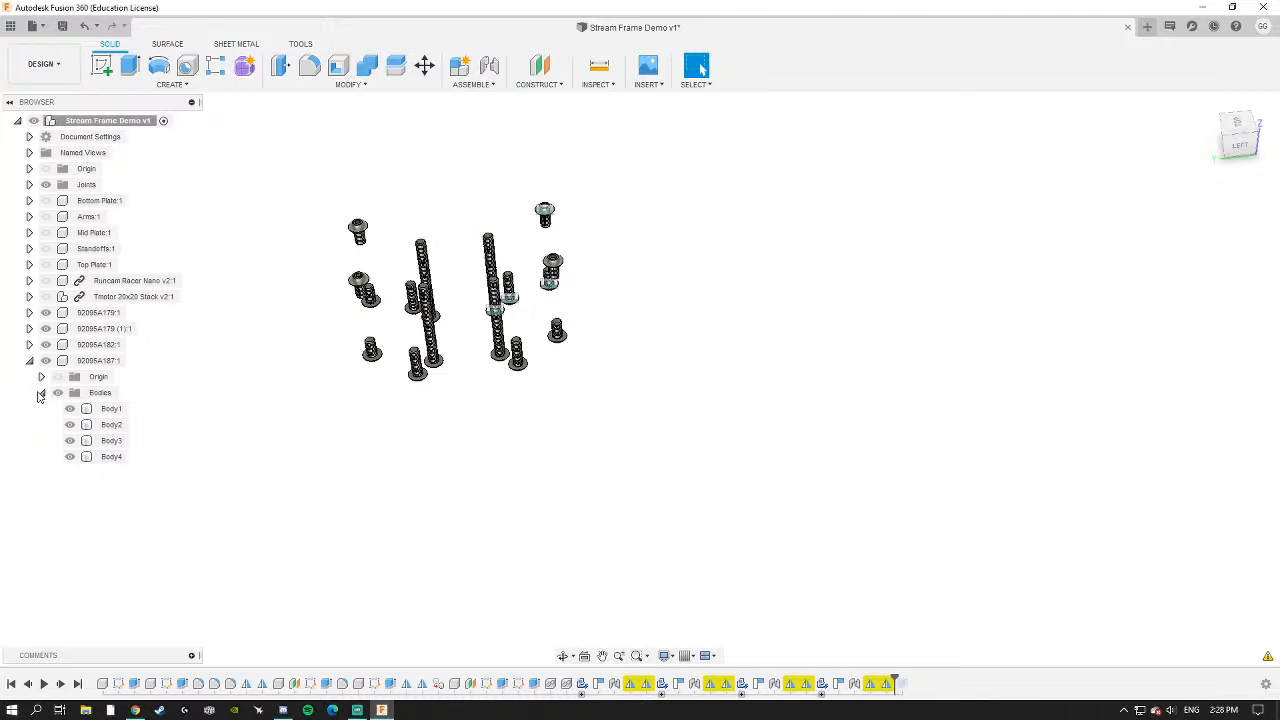
# Collapse the 92095A187 component's tree and show the stack, camera, plates, standoffs and arms again.
pyautogui.click(41, 393)
pyautogui.click(29, 360)
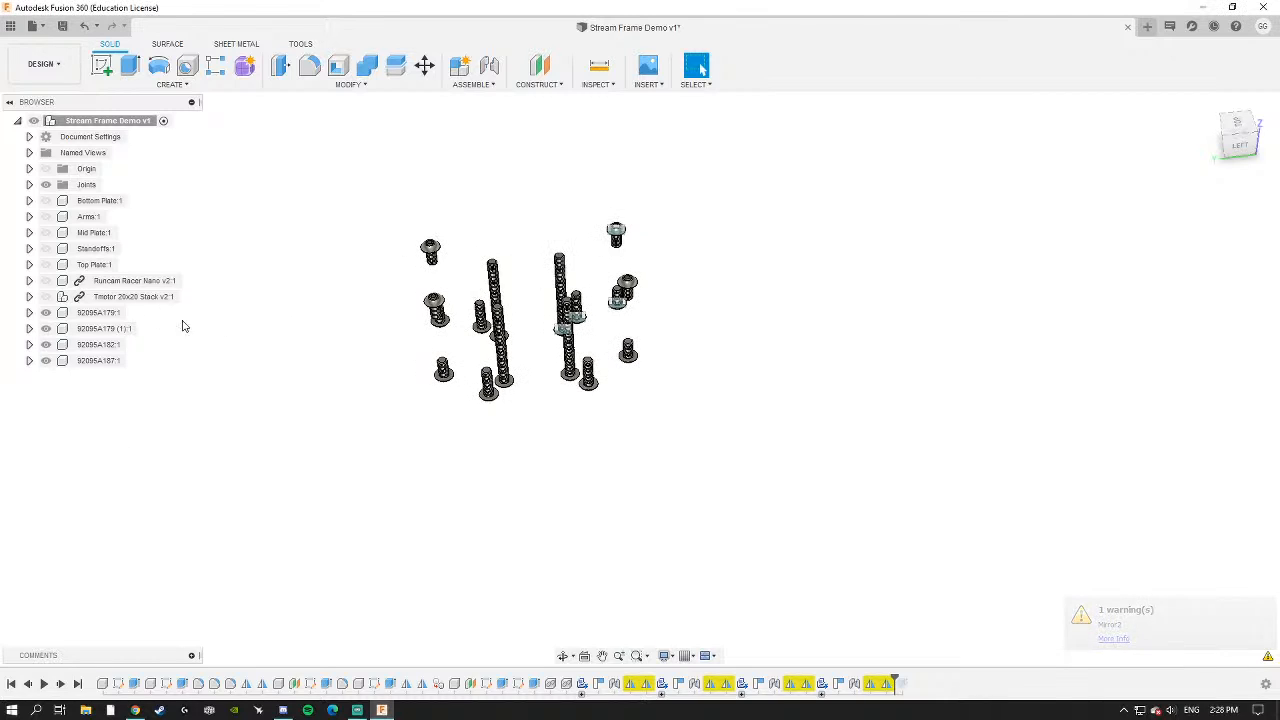
pyautogui.click(45, 296)
pyautogui.click(45, 280)
pyautogui.click(45, 264)
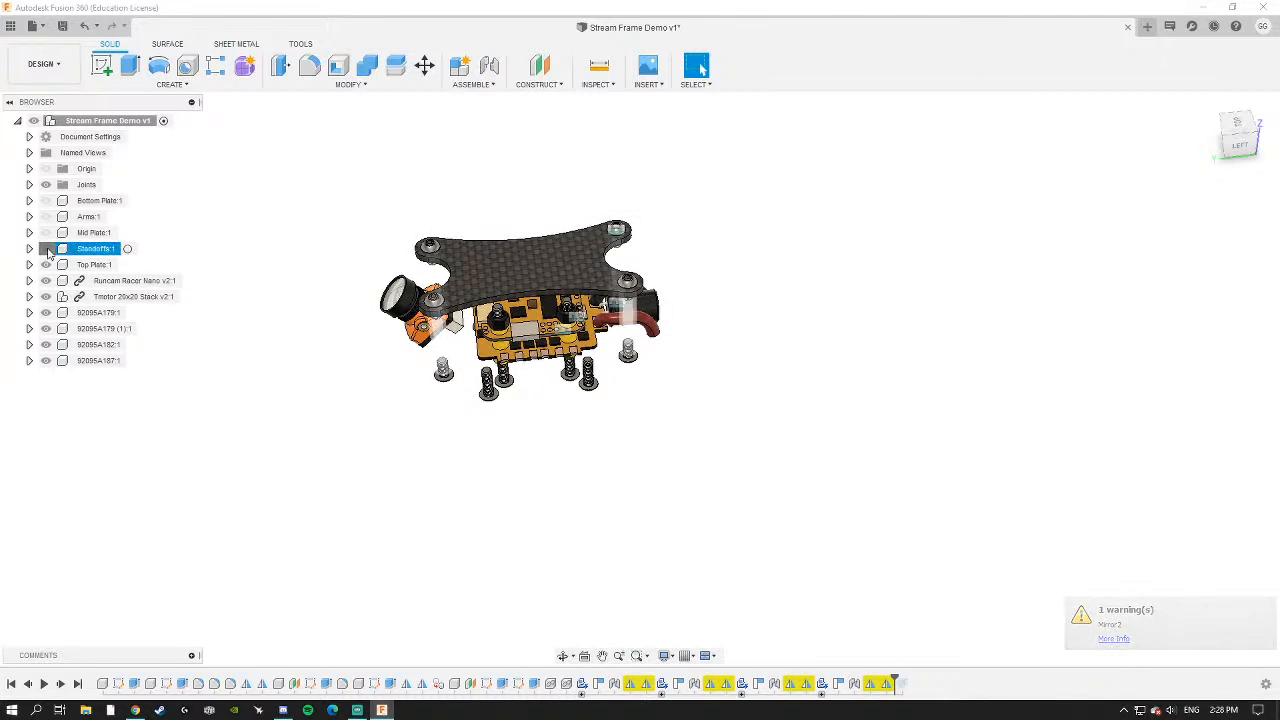
pyautogui.click(45, 249)
pyautogui.click(46, 233)
pyautogui.click(47, 217)
pyautogui.click(46, 201)
pyautogui.scroll(-3, 500, 300)
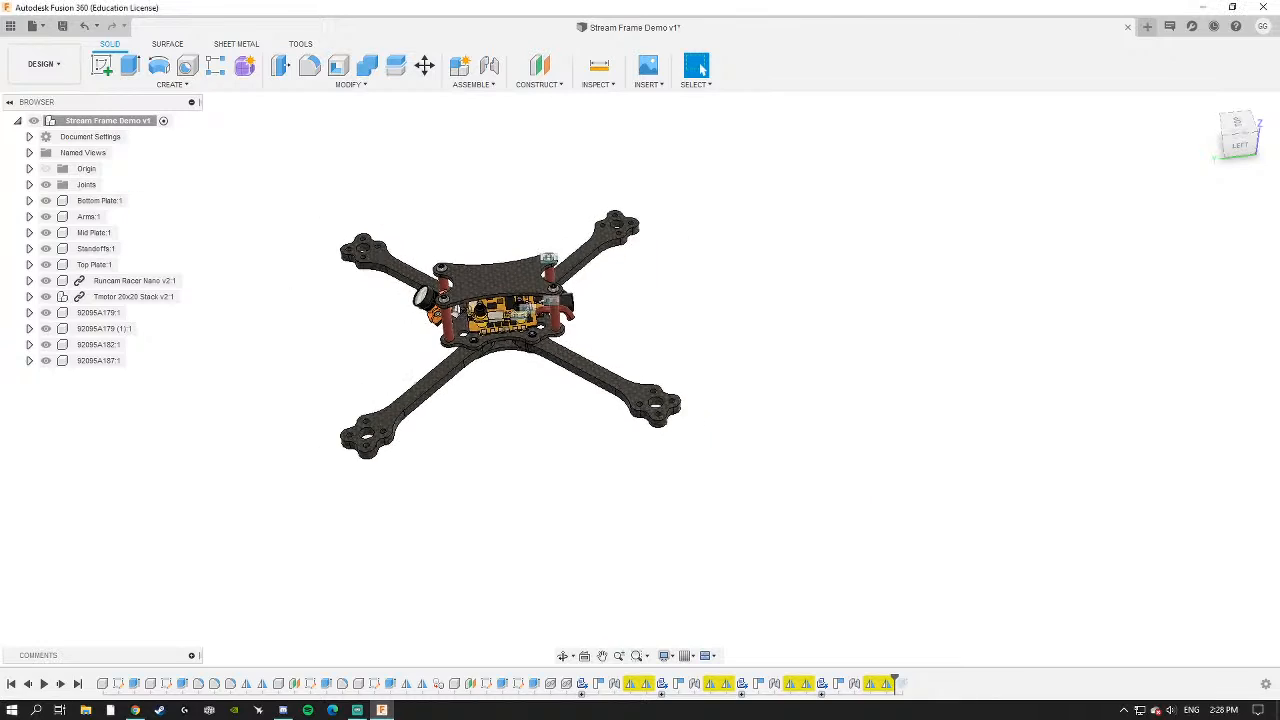
pyautogui.keyDown('shift'); pyautogui.moveTo(495, 320); pyautogui.dragTo(555, 345, button='middle'); pyautogui.keyUp('shift')
pyautogui.scroll(4, 538, 352)
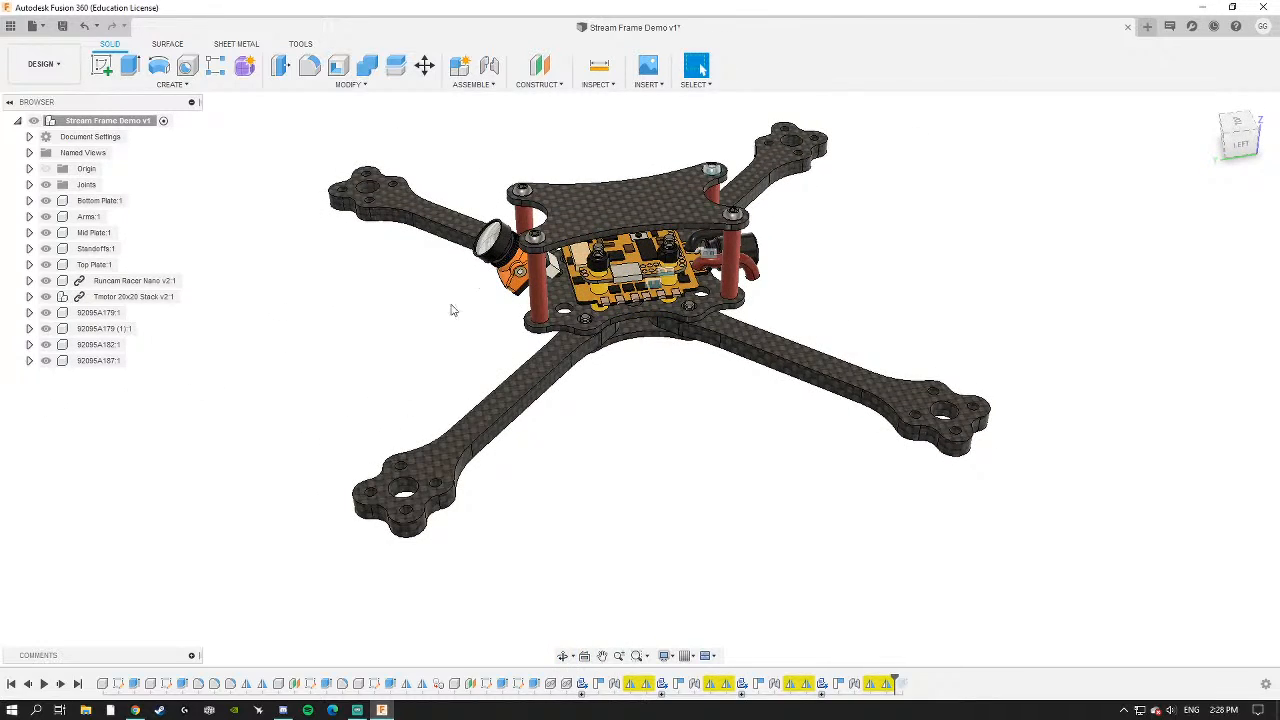
# Insert the Motor design from the Random folder and move it about 97 mm in Y and 17 mm in Z.
pyautogui.click(10, 25)
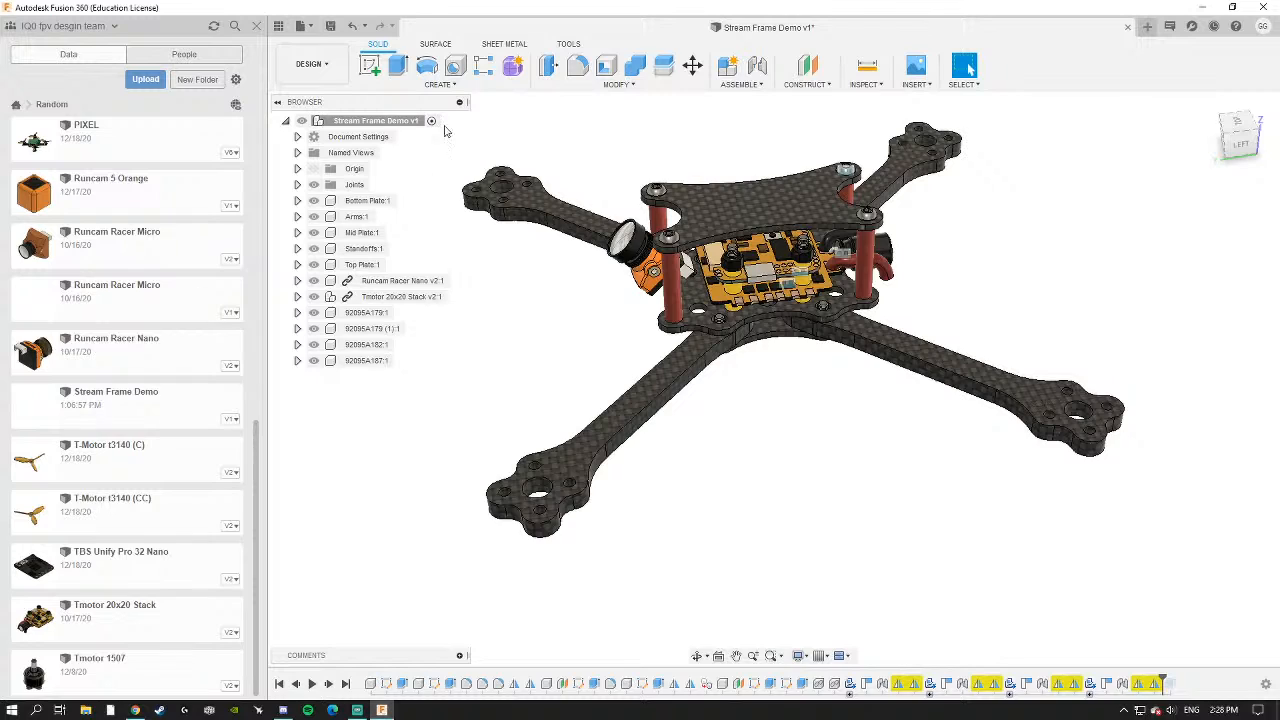
pyautogui.click(420, 121)
pyautogui.scroll(3, 113, 484)
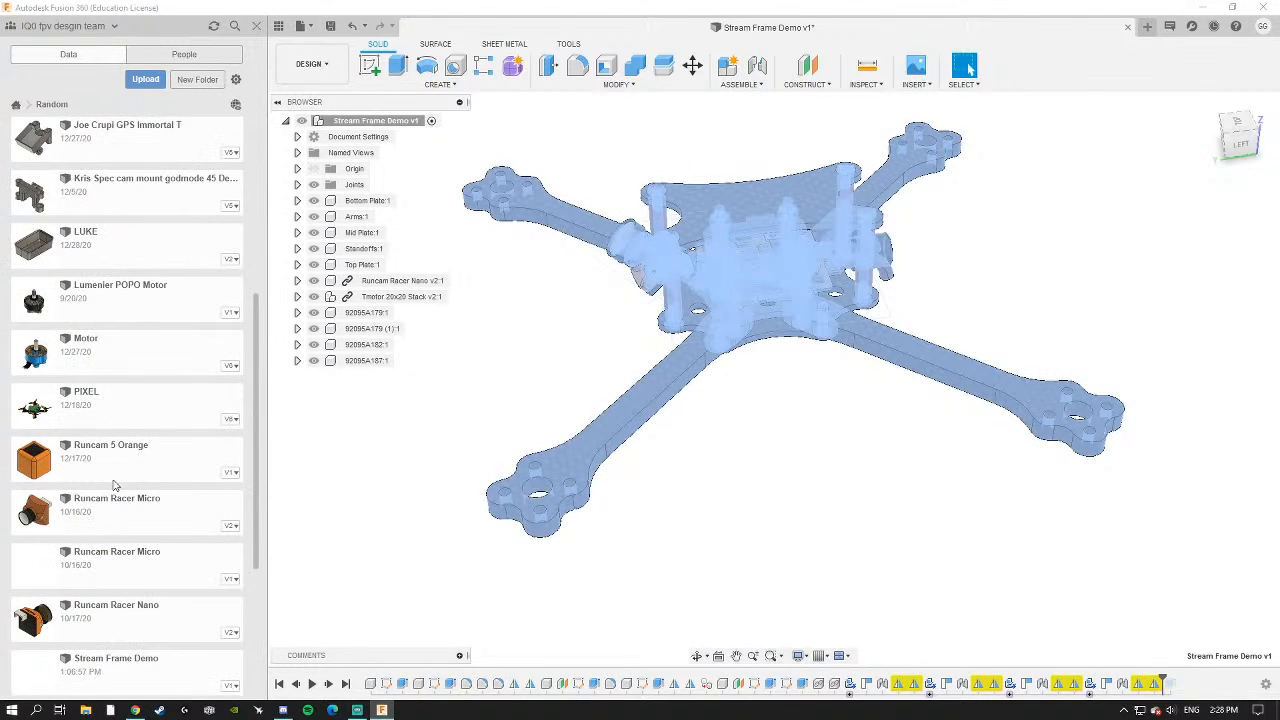
pyautogui.moveTo(73, 348); pyautogui.dragTo(355, 465)
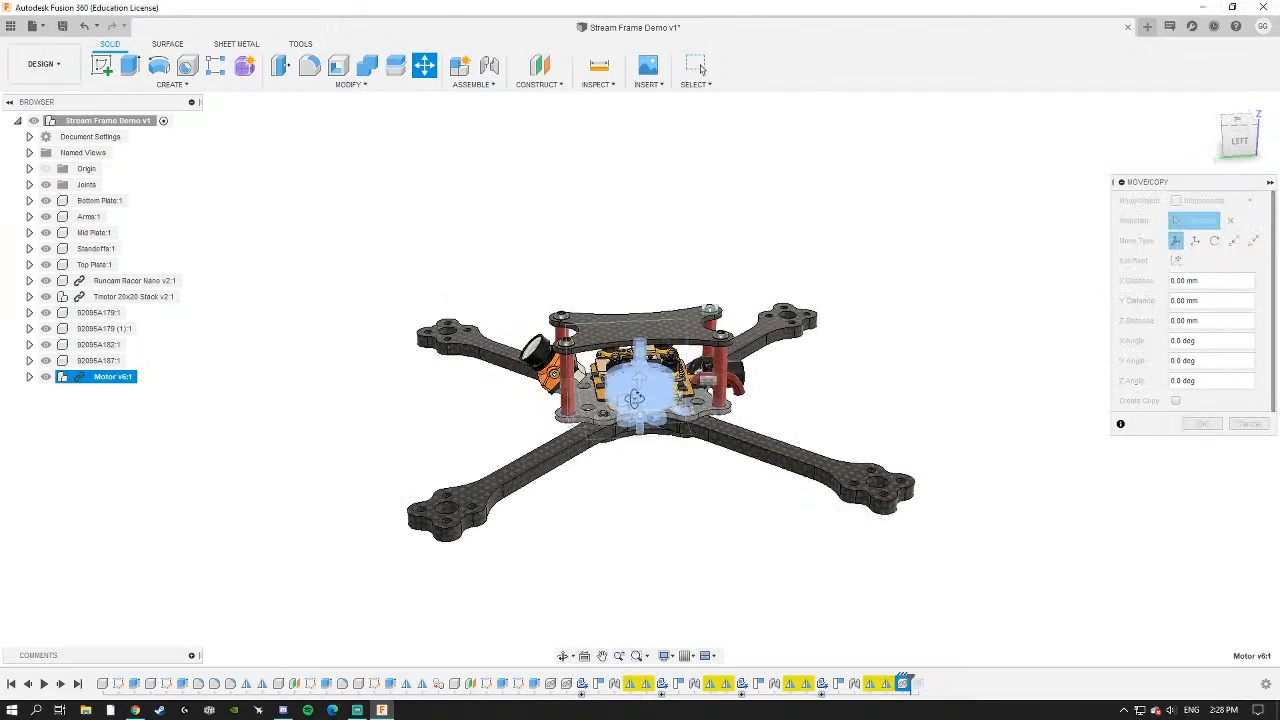
pyautogui.moveTo(627, 402); pyautogui.dragTo(365, 408)
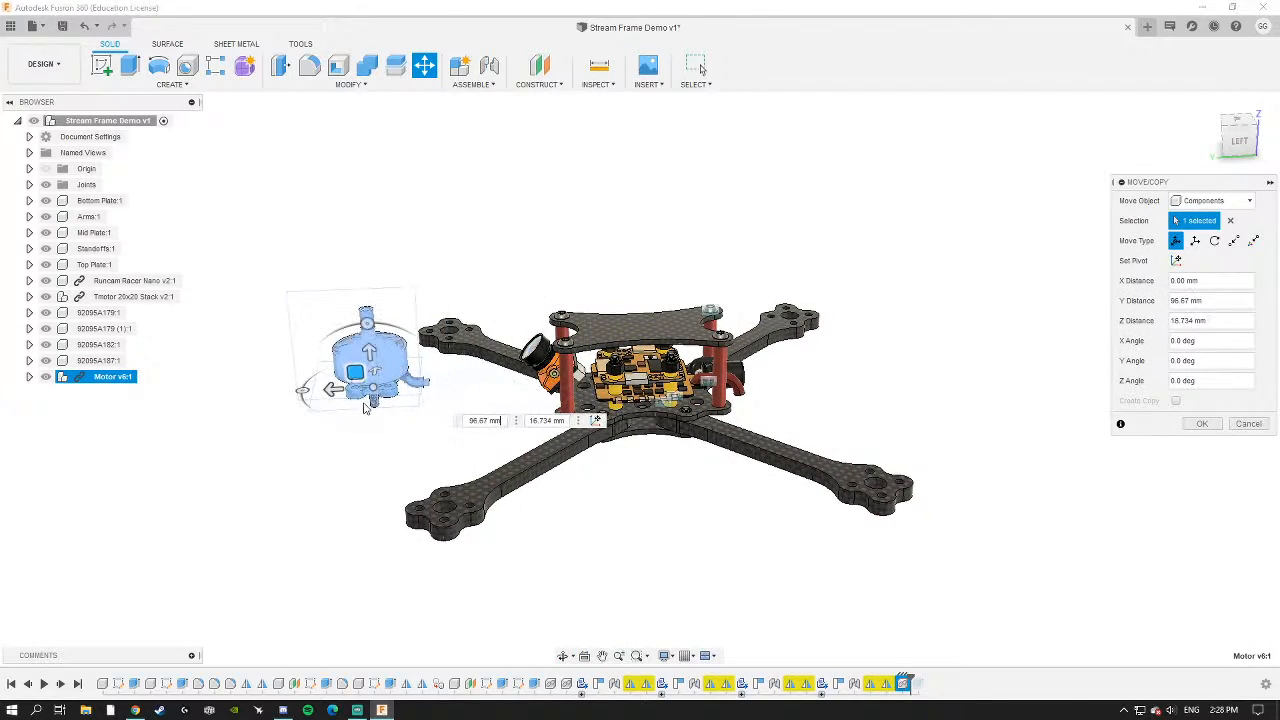
pyautogui.click(1202, 423)
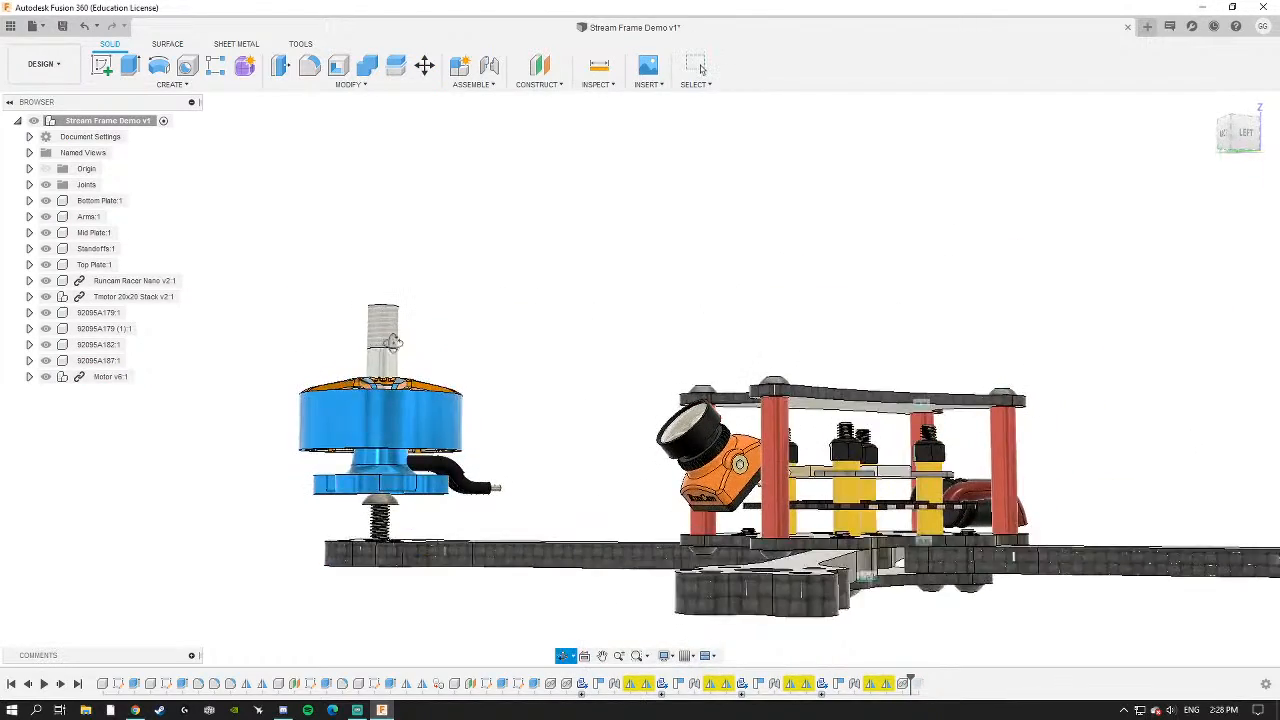
# Examine the 92095A179 screw beneath the motor and the commands offered for that subcomponent.
pyautogui.keyDown('shift'); pyautogui.moveTo(477, 419); pyautogui.dragTo(600, 445, button='middle'); pyautogui.keyUp('shift')
pyautogui.scroll(-4, 657, 490)
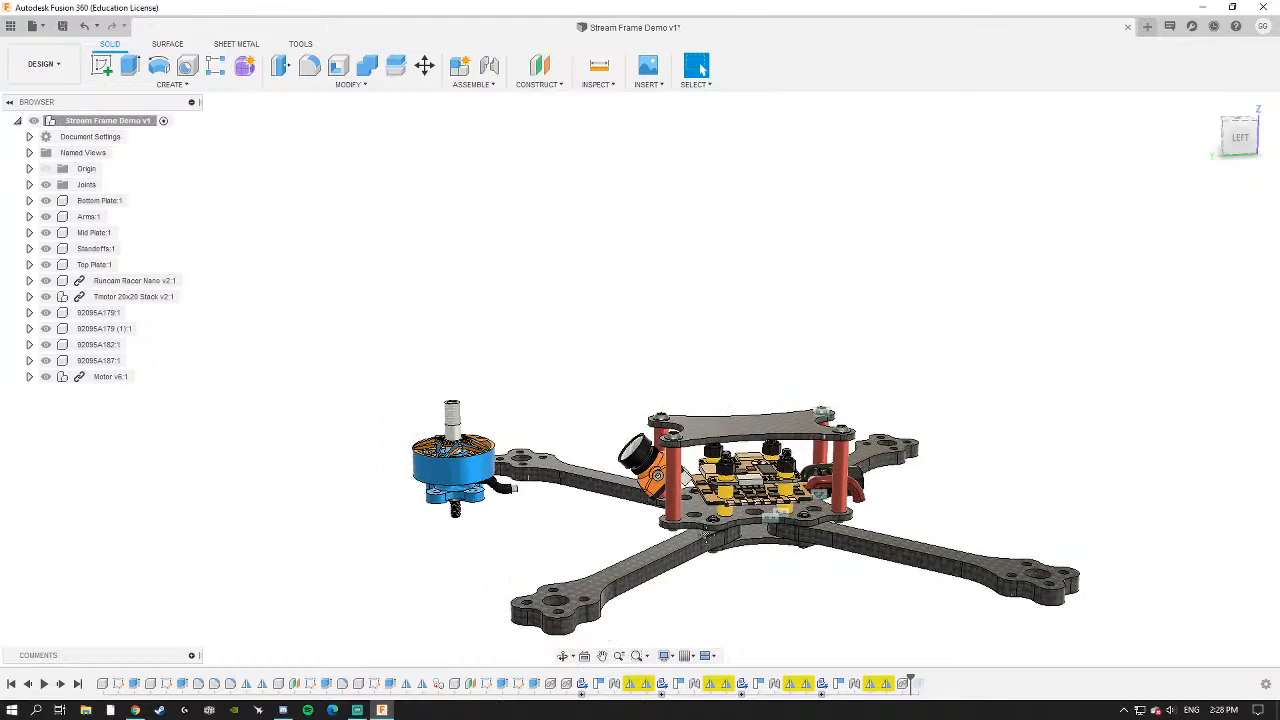
pyautogui.keyDown('shift'); pyautogui.moveTo(700, 535); pyautogui.dragTo(640, 420, button='middle'); pyautogui.keyUp('shift')
pyautogui.scroll(5, 510, 305)
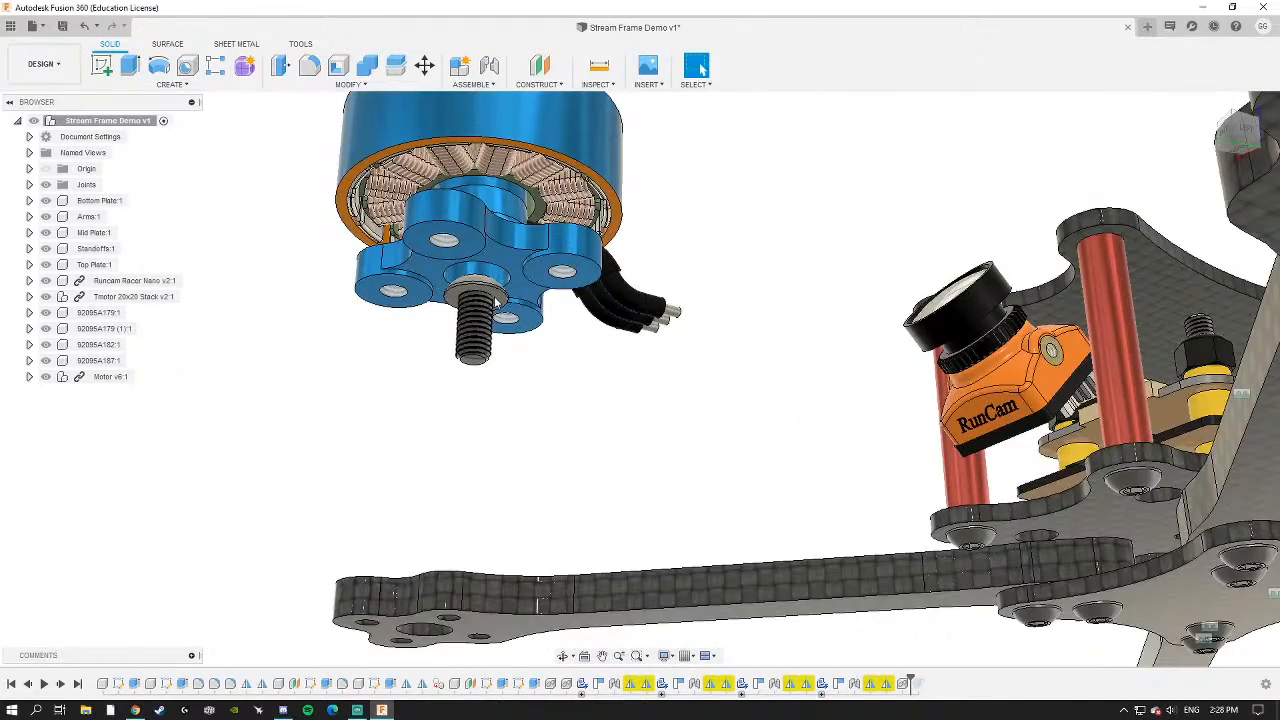
pyautogui.click(29, 377)
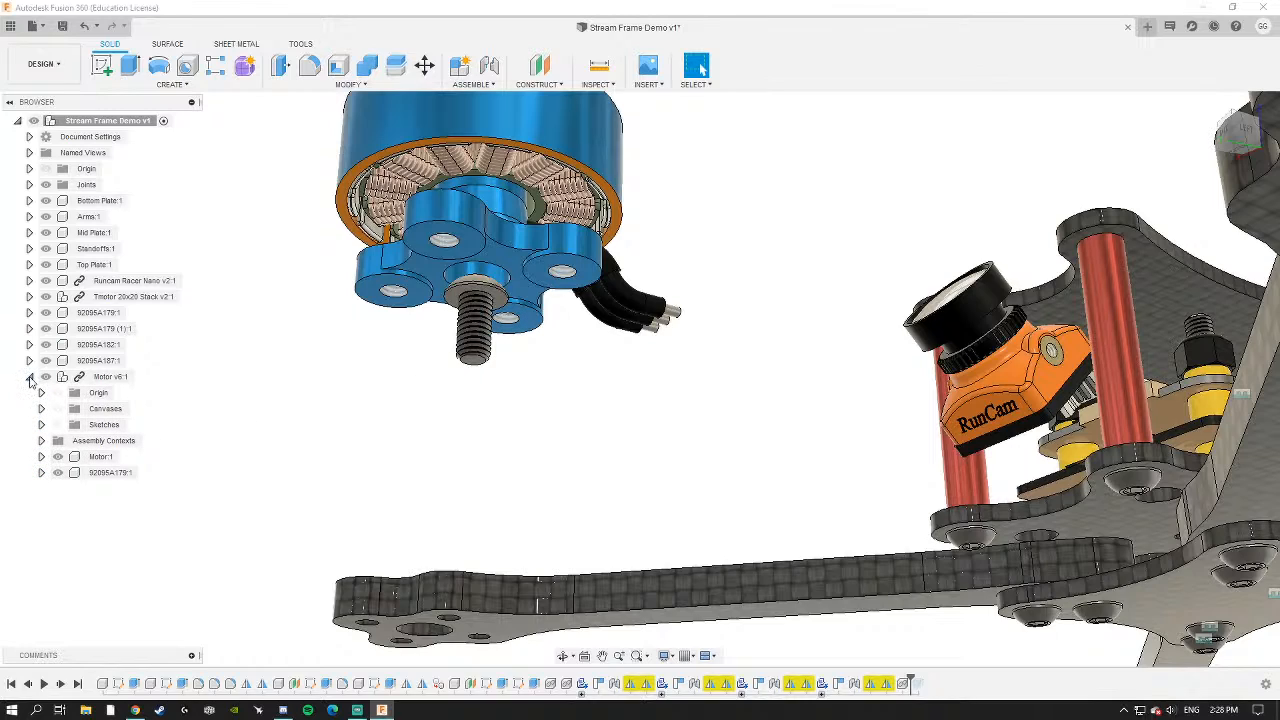
pyautogui.click(29, 377)
pyautogui.click(29, 377)
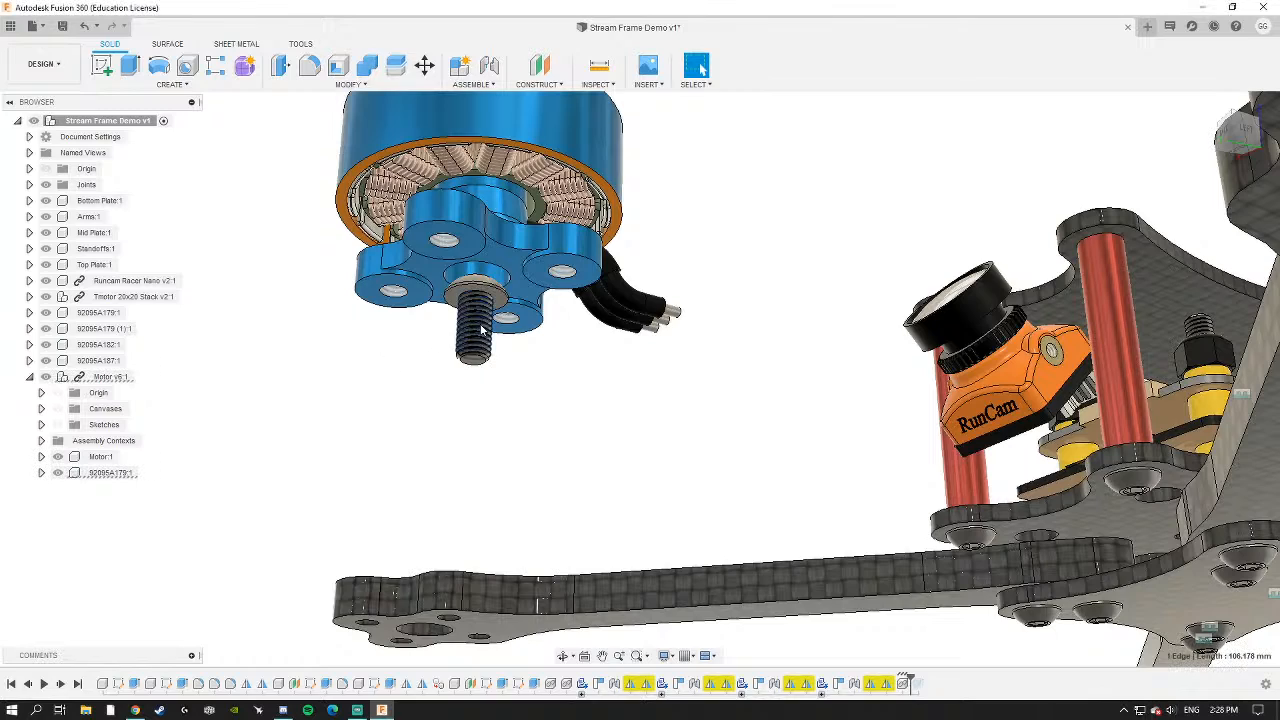
pyautogui.click(41, 473)
pyautogui.click(41, 473)
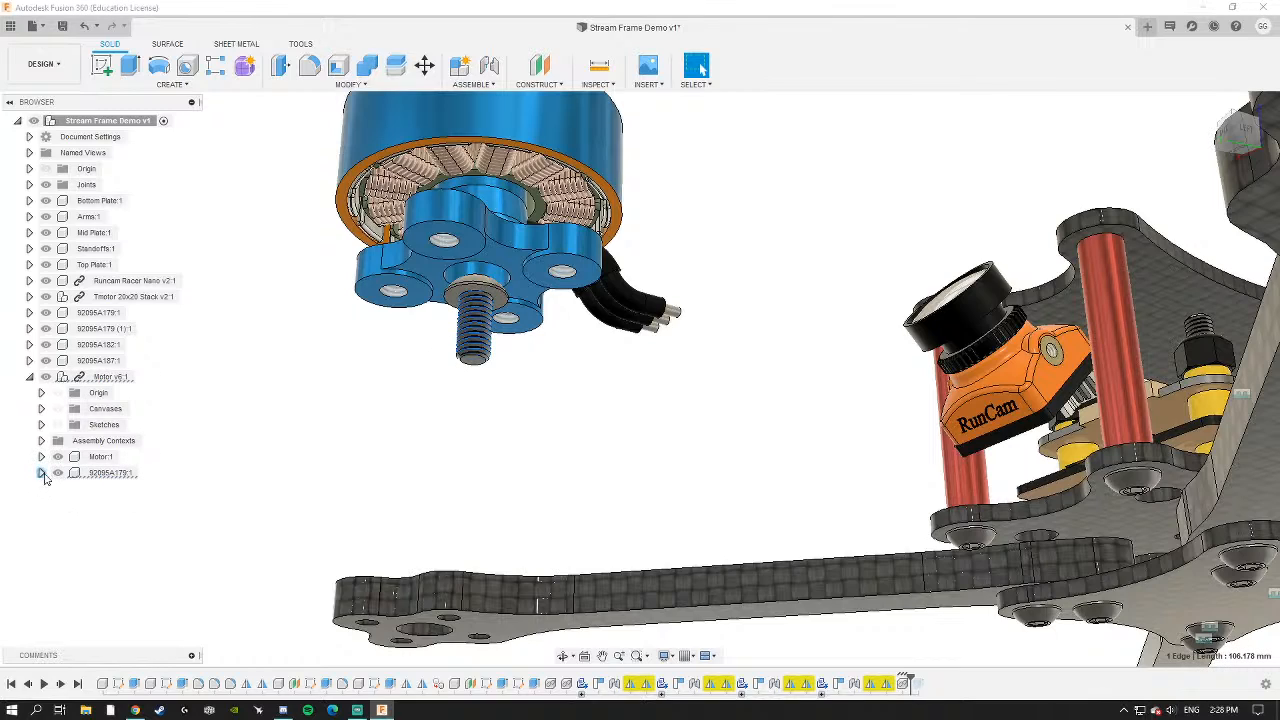
pyautogui.click(94, 473)
pyautogui.rightClick(94, 476)
pyautogui.click(256, 383)
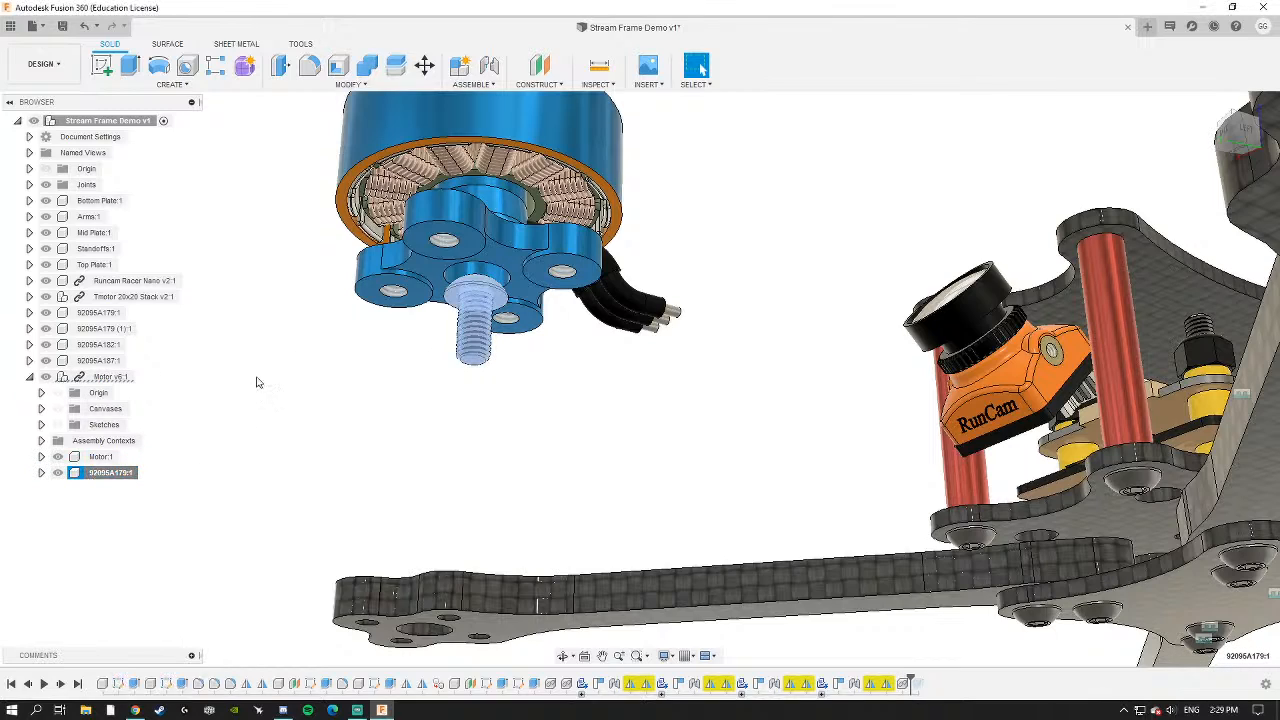
pyautogui.rightClick(86, 477)
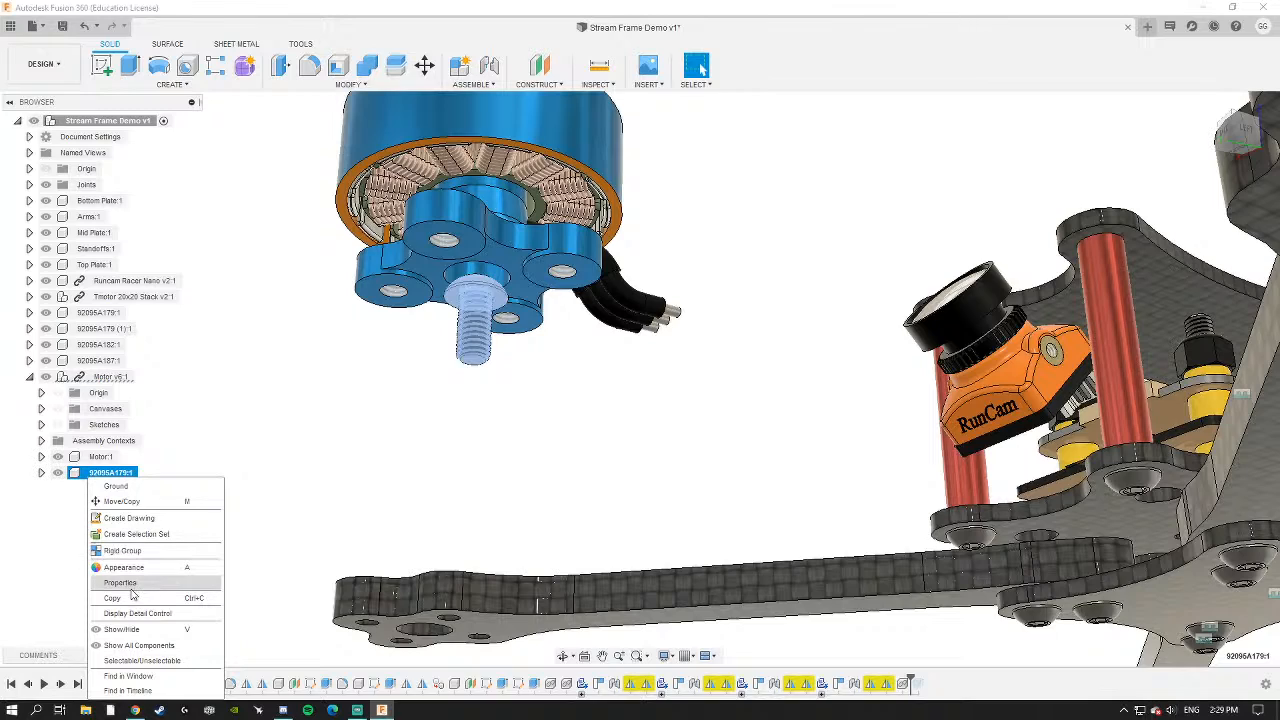
pyautogui.click(310, 492)
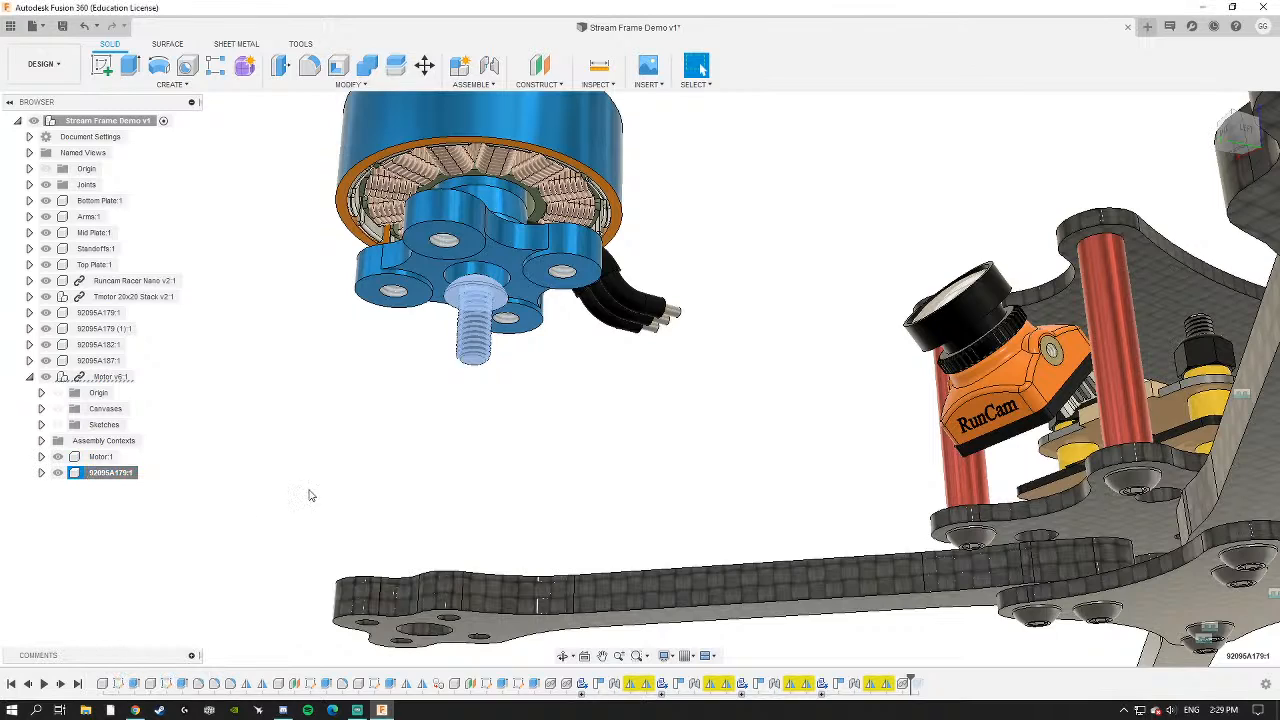
pyautogui.click(29, 377)
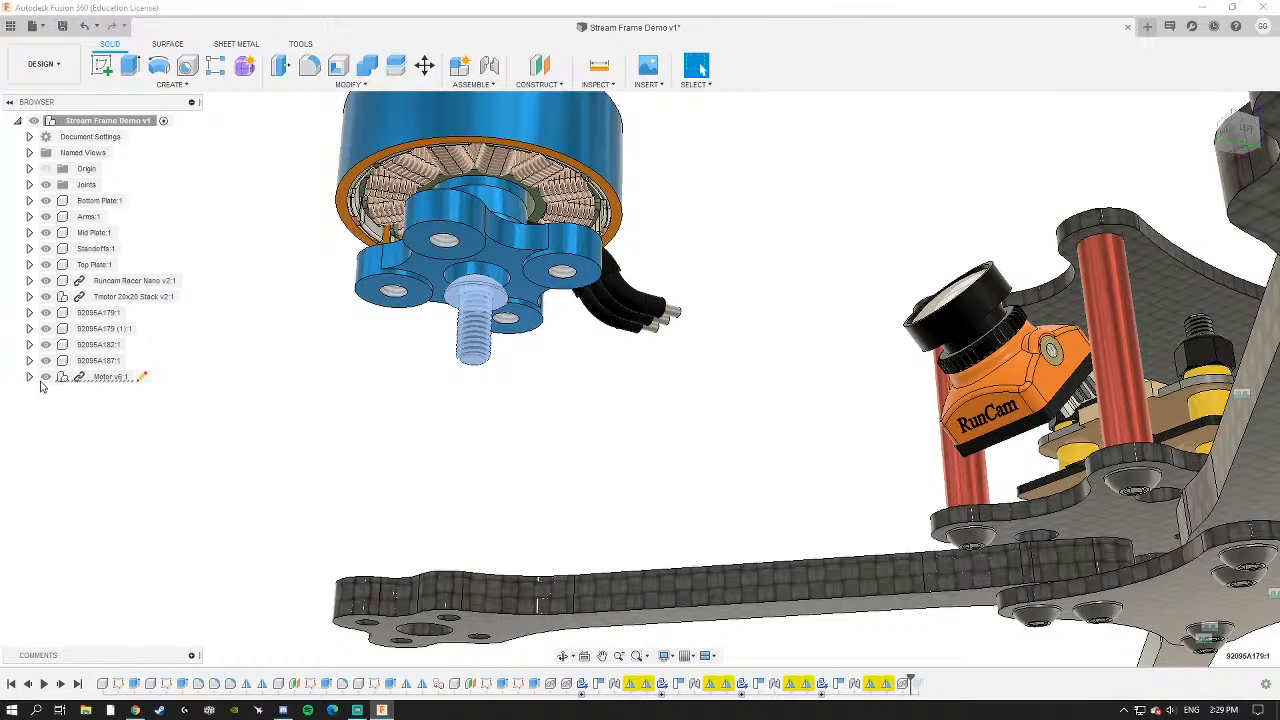
# Break the inserted Motor component's link to its source design.
pyautogui.click(84, 296)
pyautogui.click(83, 281)
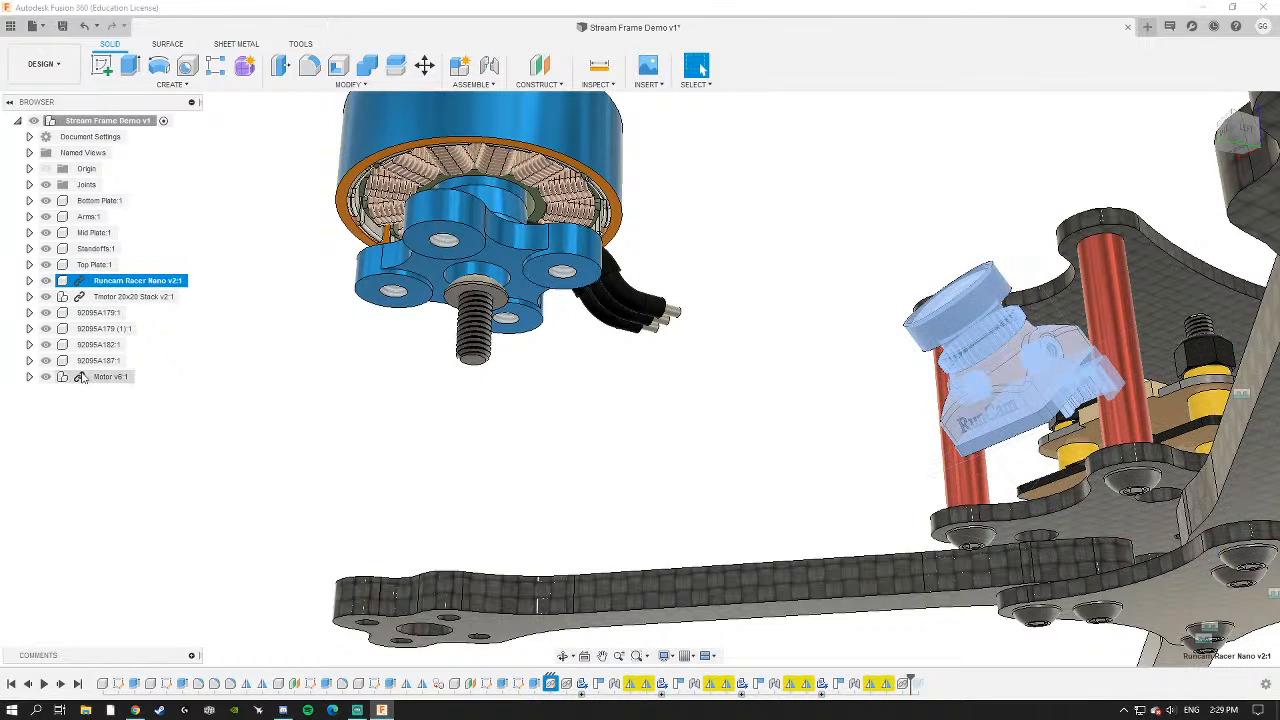
pyautogui.click(81, 377)
pyautogui.scroll(-4, 414, 457)
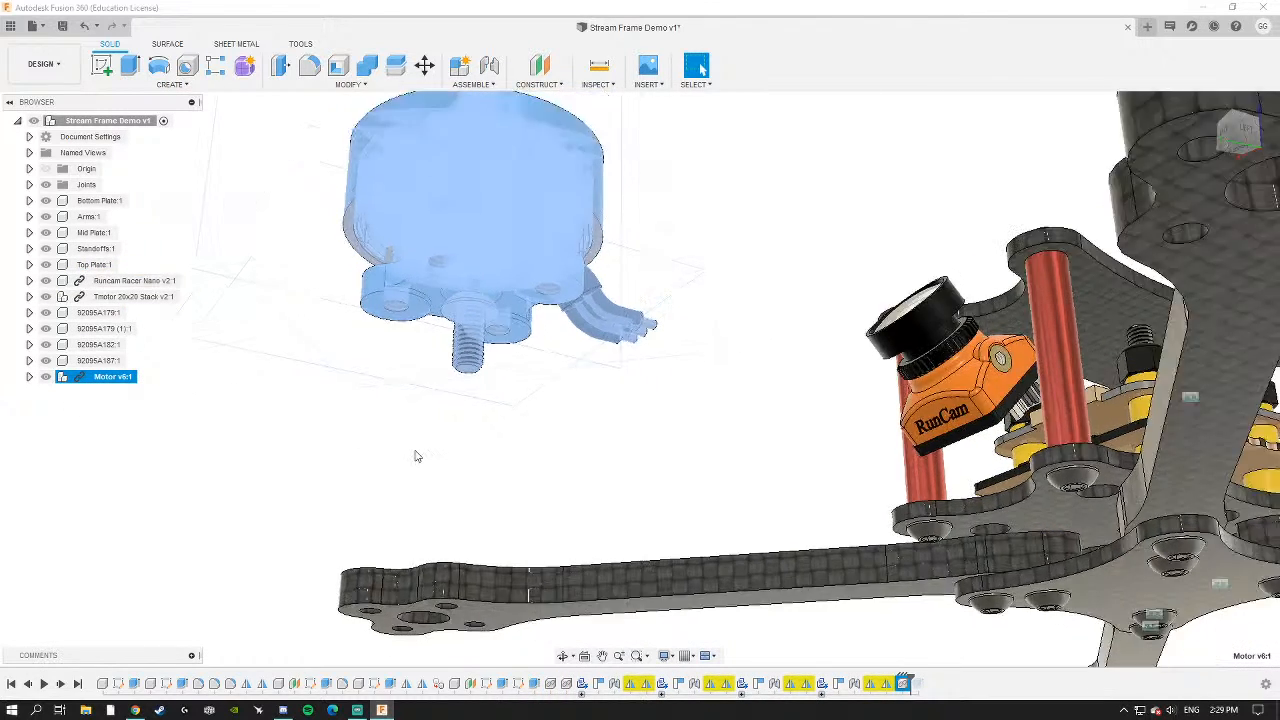
pyautogui.moveTo(414, 457)
pyautogui.keyDown('shift'); pyautogui.mouseDown(button='middle')
pyautogui.moveTo(409, 469)
pyautogui.moveTo(425, 470)
pyautogui.mouseUp(button='middle'); pyautogui.keyUp('shift')
pyautogui.click(425, 470)
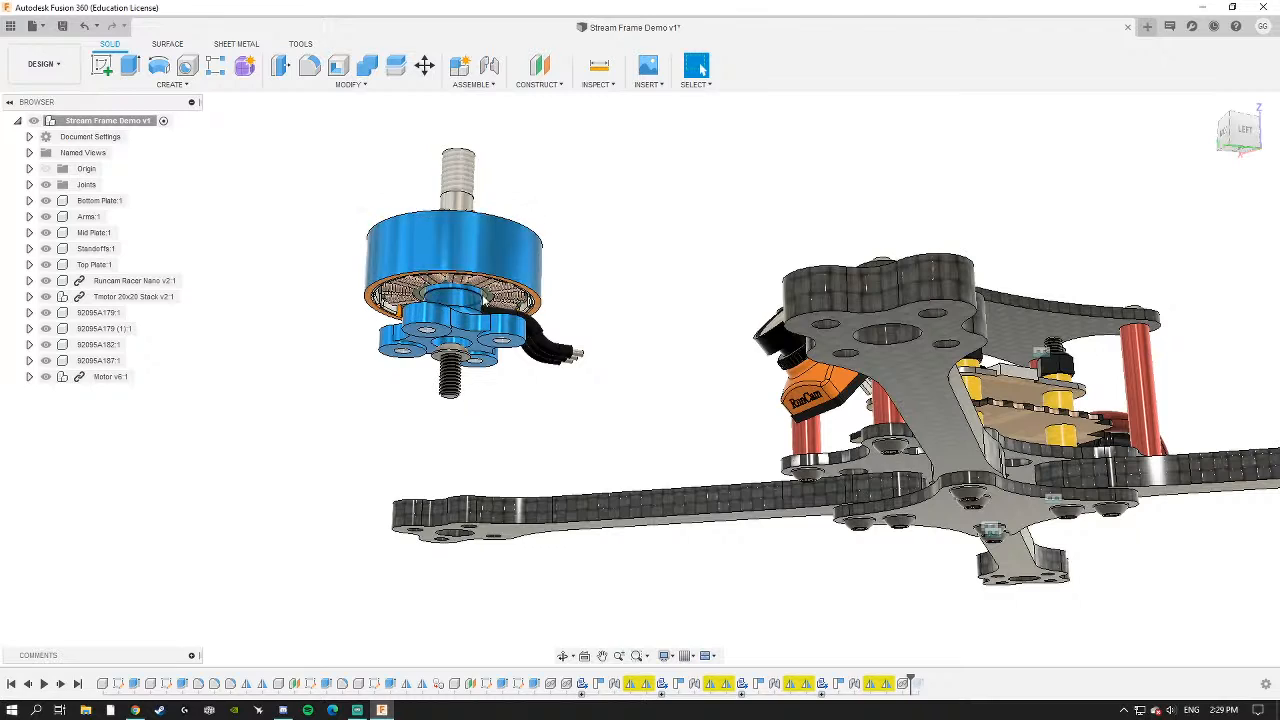
pyautogui.keyDown('shift'); pyautogui.moveTo(458, 254); pyautogui.dragTo(463, 267, button='middle'); pyautogui.keyUp('shift')
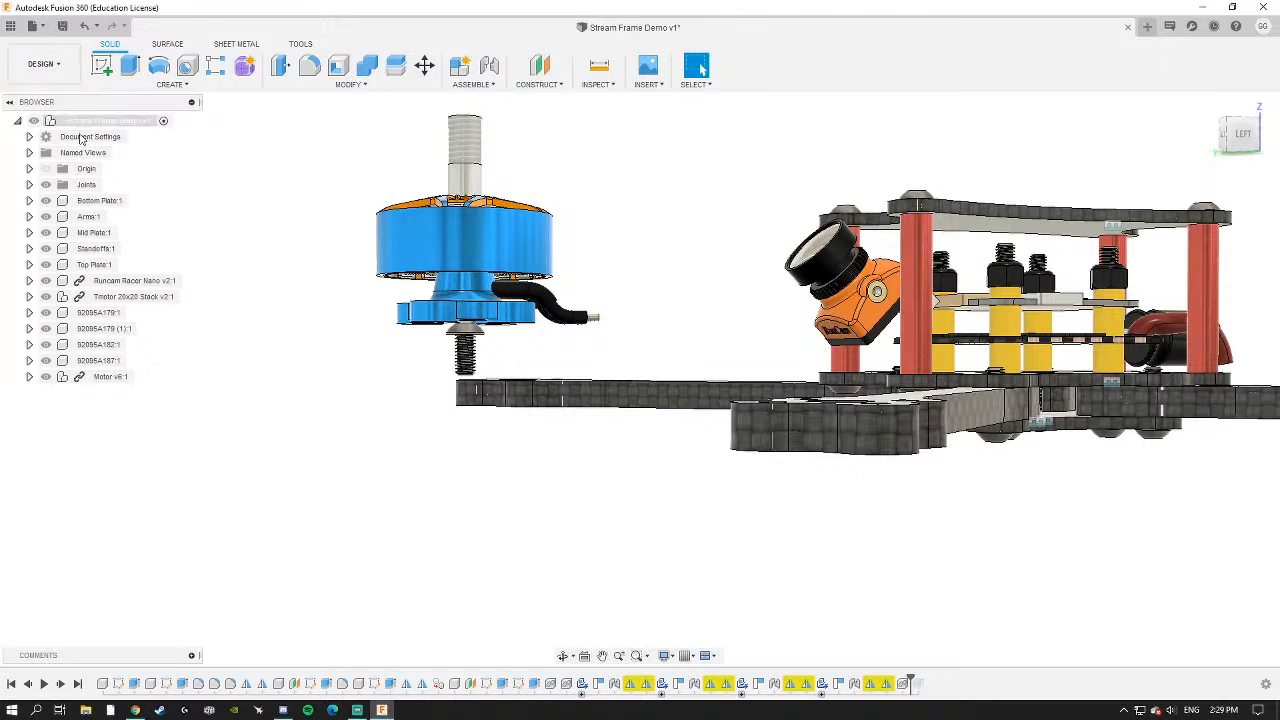
pyautogui.scroll(3, 371, 354)
pyautogui.click(70, 383)
pyautogui.rightClick(70, 383)
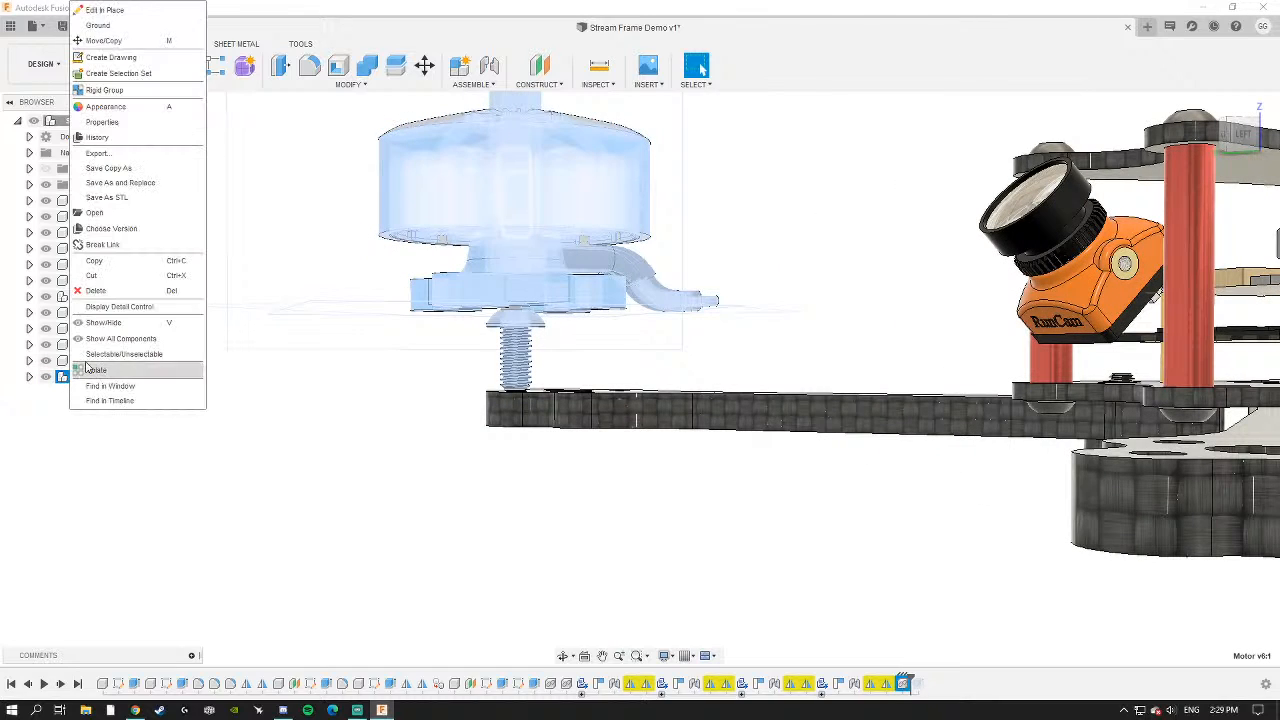
pyautogui.click(100, 245)
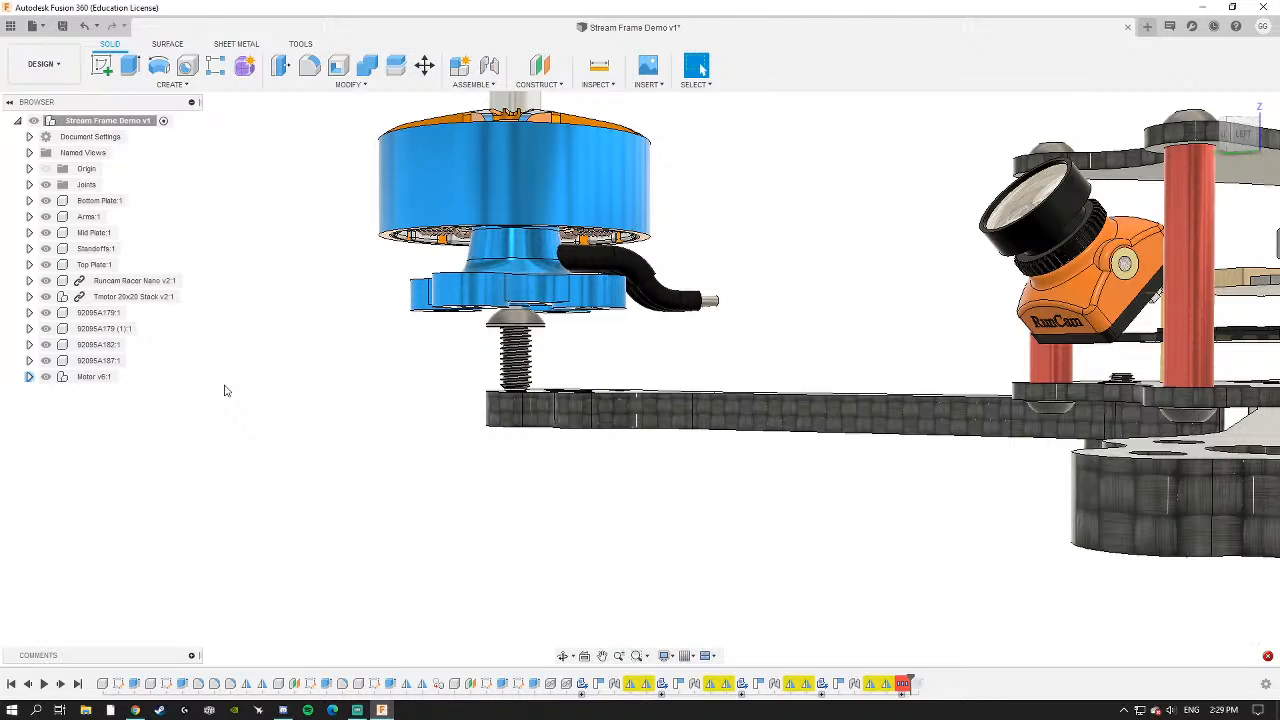
# Remove the 92095A179 screw subcomponent from the Motor v6 component and collapse that component's tree.
pyautogui.click(514, 350)
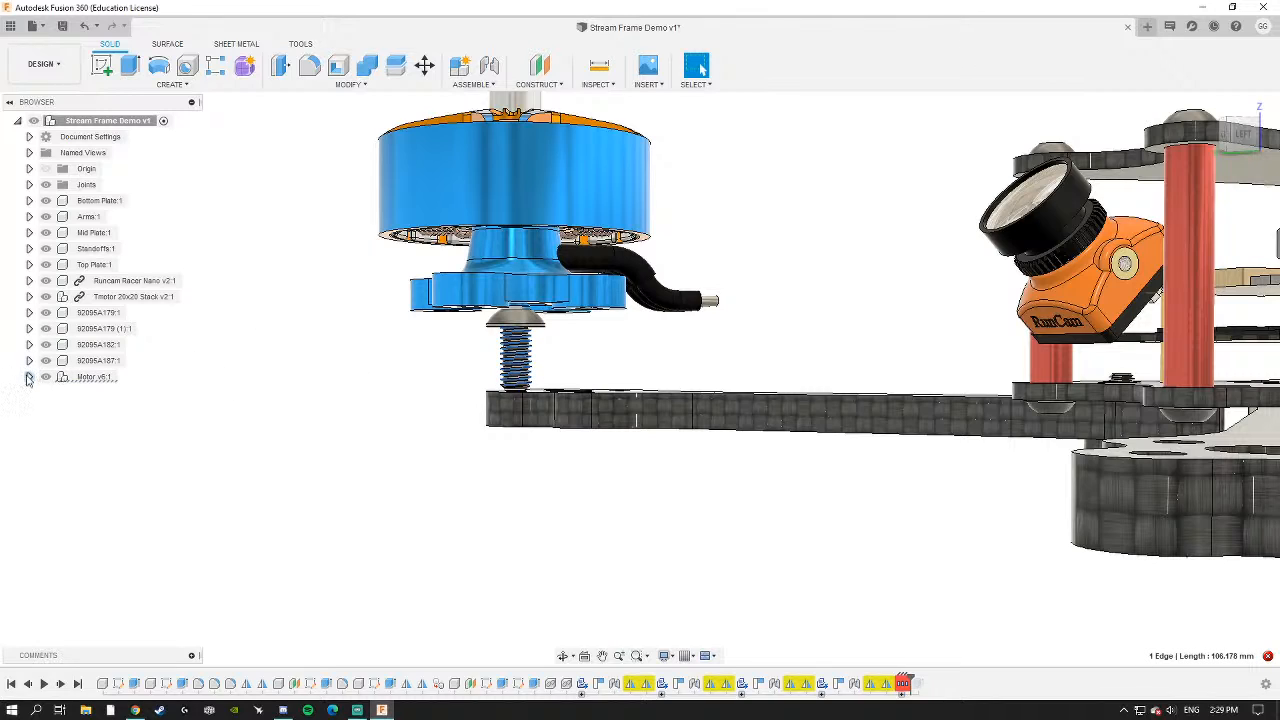
pyautogui.click(29, 377)
pyautogui.click(110, 457)
pyautogui.rightClick(110, 457)
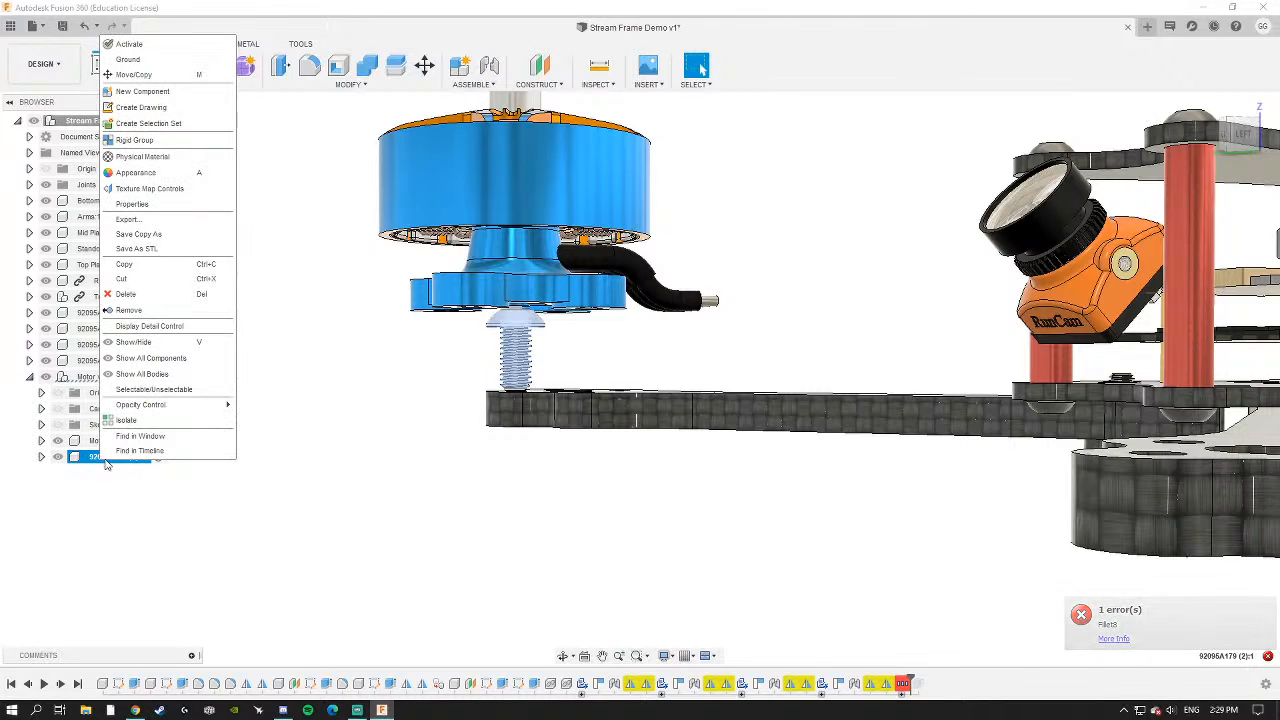
pyautogui.click(147, 315)
pyautogui.scroll(-5, 495, 410)
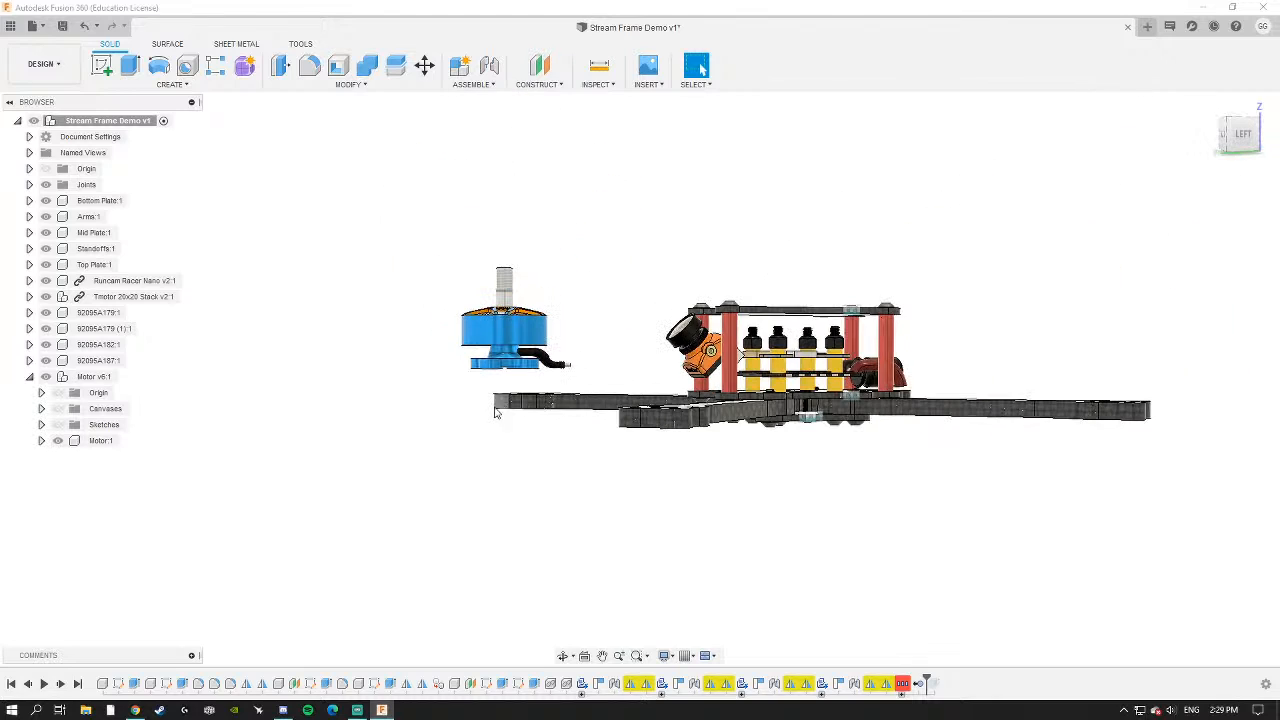
pyautogui.click(29, 377)
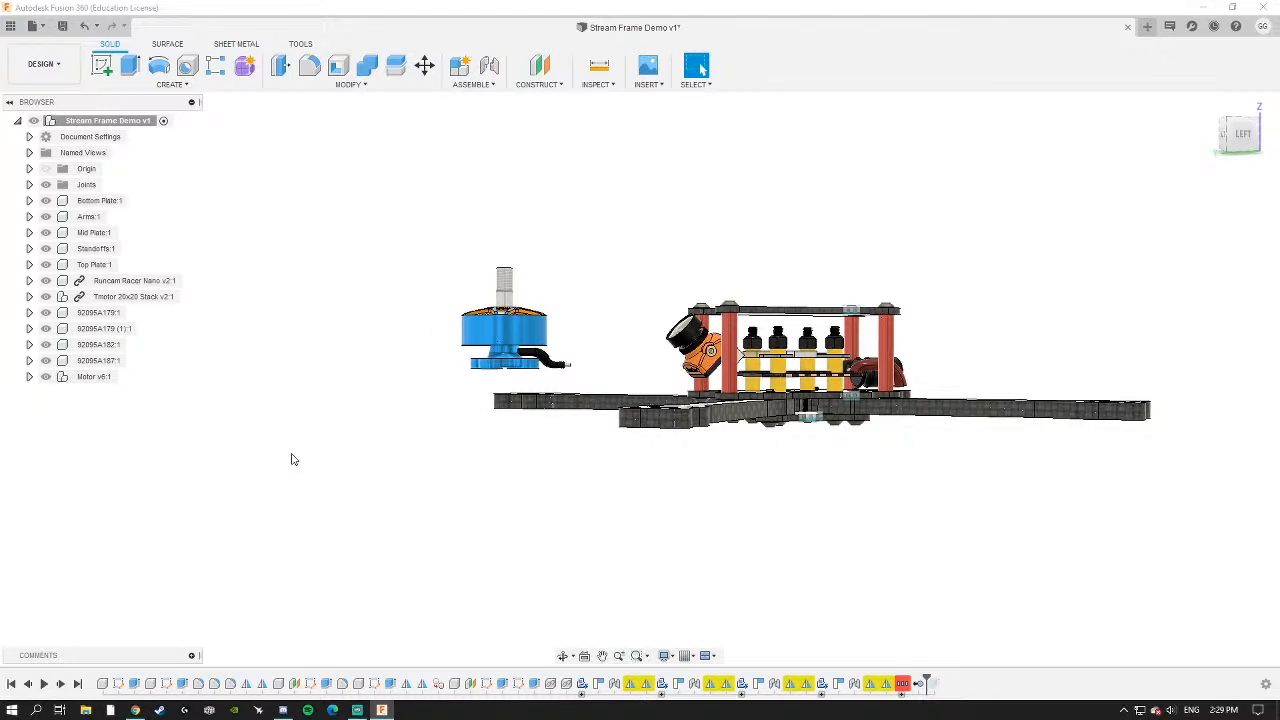
# Examine the motor's underside and the mounting holes at the ends of the arms.
pyautogui.keyDown('shift'); pyautogui.moveTo(437, 419); pyautogui.dragTo(437, 437, button='middle'); pyautogui.keyUp('shift')
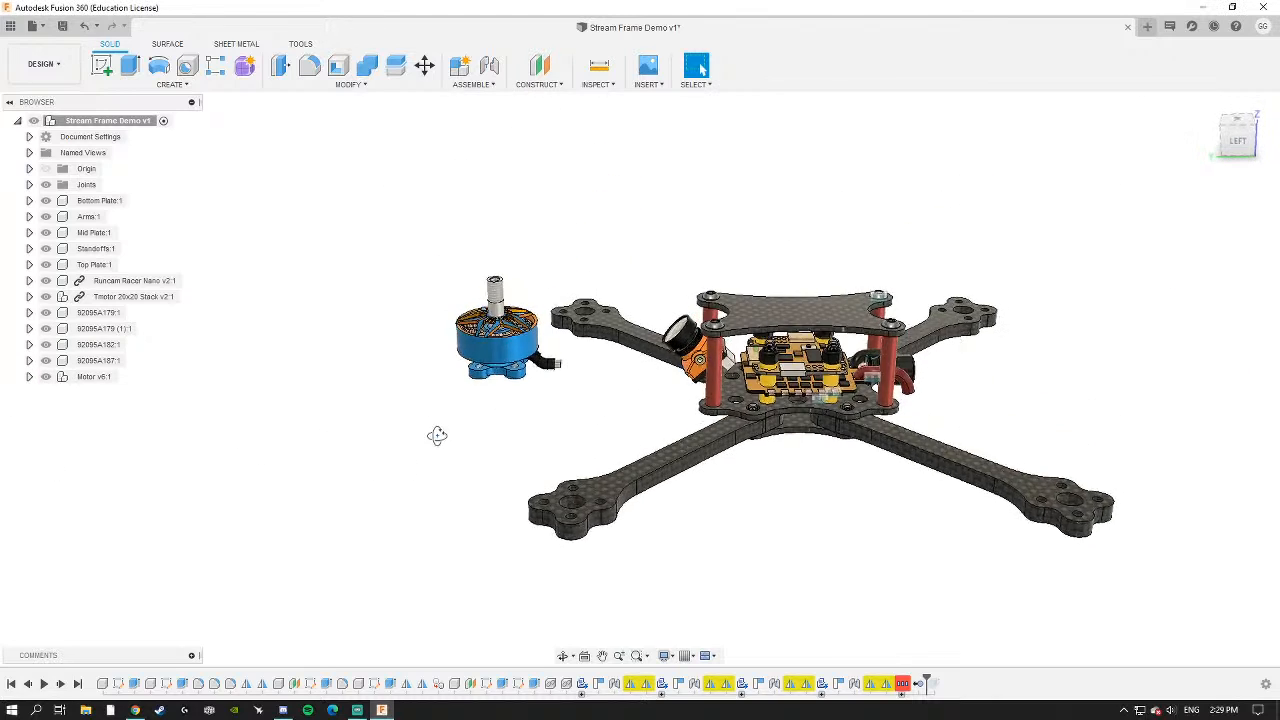
pyautogui.scroll(-3, 465, 447)
pyautogui.scroll(3, 531, 395)
pyautogui.moveTo(531, 395)
pyautogui.keyDown('shift'); pyautogui.mouseDown(button='middle')
pyautogui.moveTo(547, 355)
pyautogui.moveTo(529, 405)
pyautogui.mouseUp(button='middle'); pyautogui.keyUp('shift')
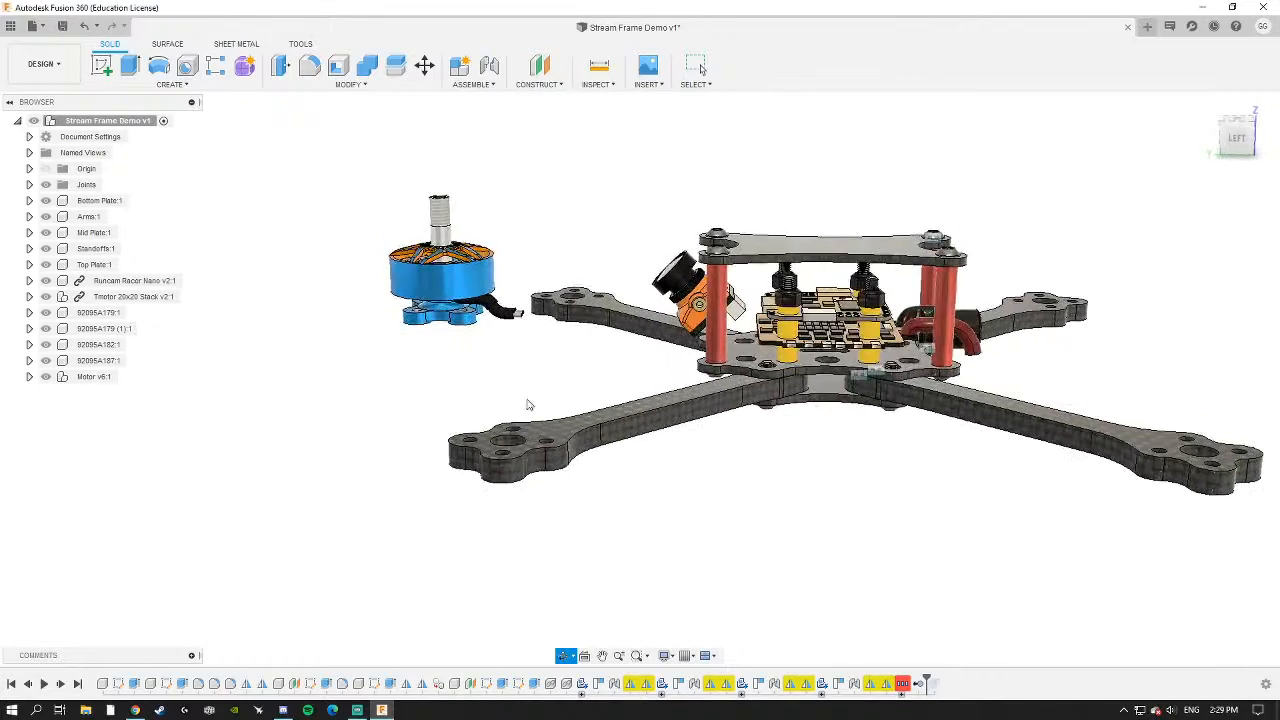
pyautogui.keyDown('shift'); pyautogui.moveTo(418, 391); pyautogui.dragTo(452, 338, button='middle'); pyautogui.keyUp('shift')
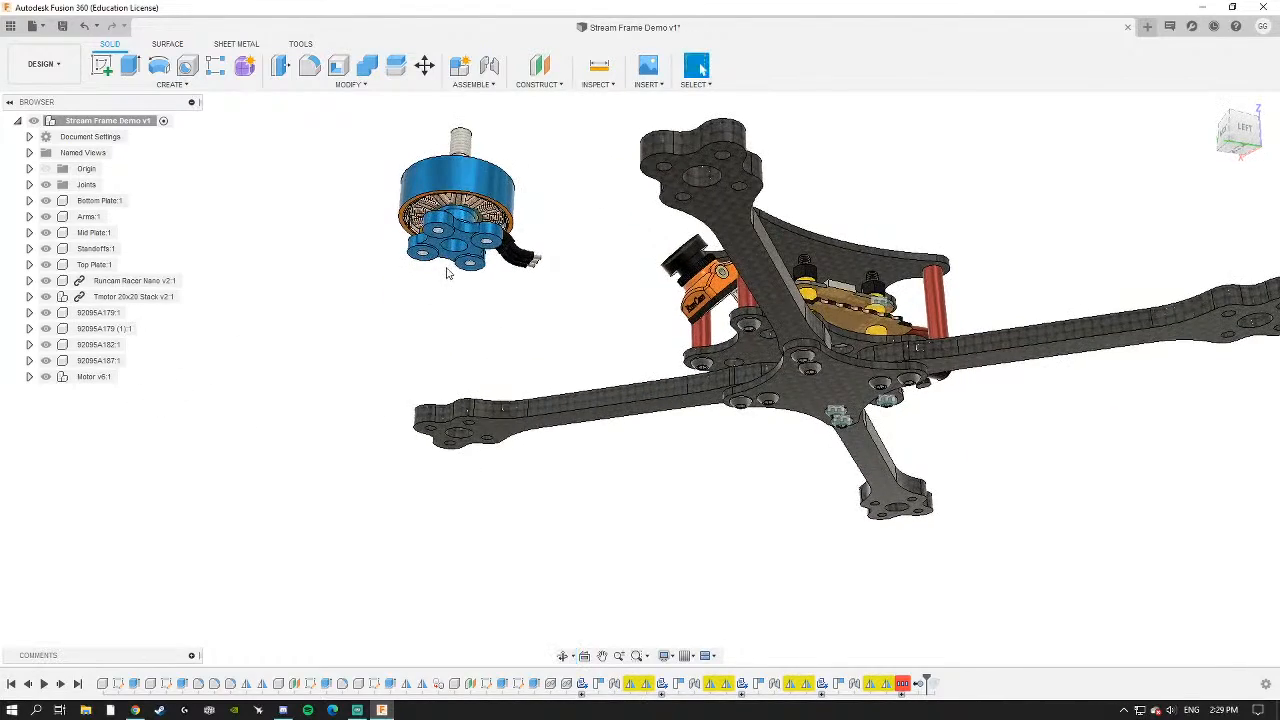
pyautogui.scroll(3, 449, 271)
pyautogui.scroll(-3, 784, 332)
pyautogui.keyDown('shift'); pyautogui.moveTo(788, 336); pyautogui.dragTo(808, 398, button='middle'); pyautogui.keyUp('shift')
pyautogui.keyDown('shift'); pyautogui.moveTo(824, 454); pyautogui.dragTo(798, 472, button='middle'); pyautogui.keyUp('shift')
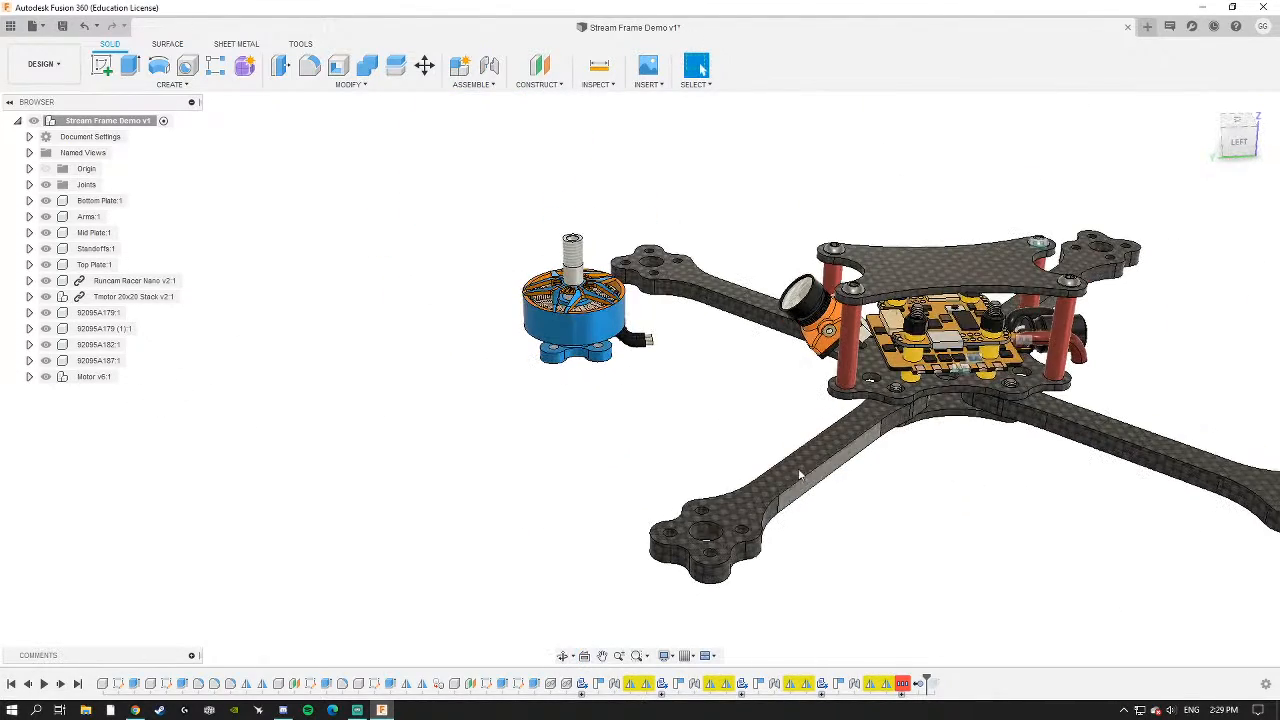
pyautogui.keyDown('shift'); pyautogui.moveTo(504, 424); pyautogui.dragTo(496, 412, button='middle'); pyautogui.keyUp('shift')
# Start a joint and set its first snap at the centre of the bore in the motor's base.
pyautogui.click(490, 68)
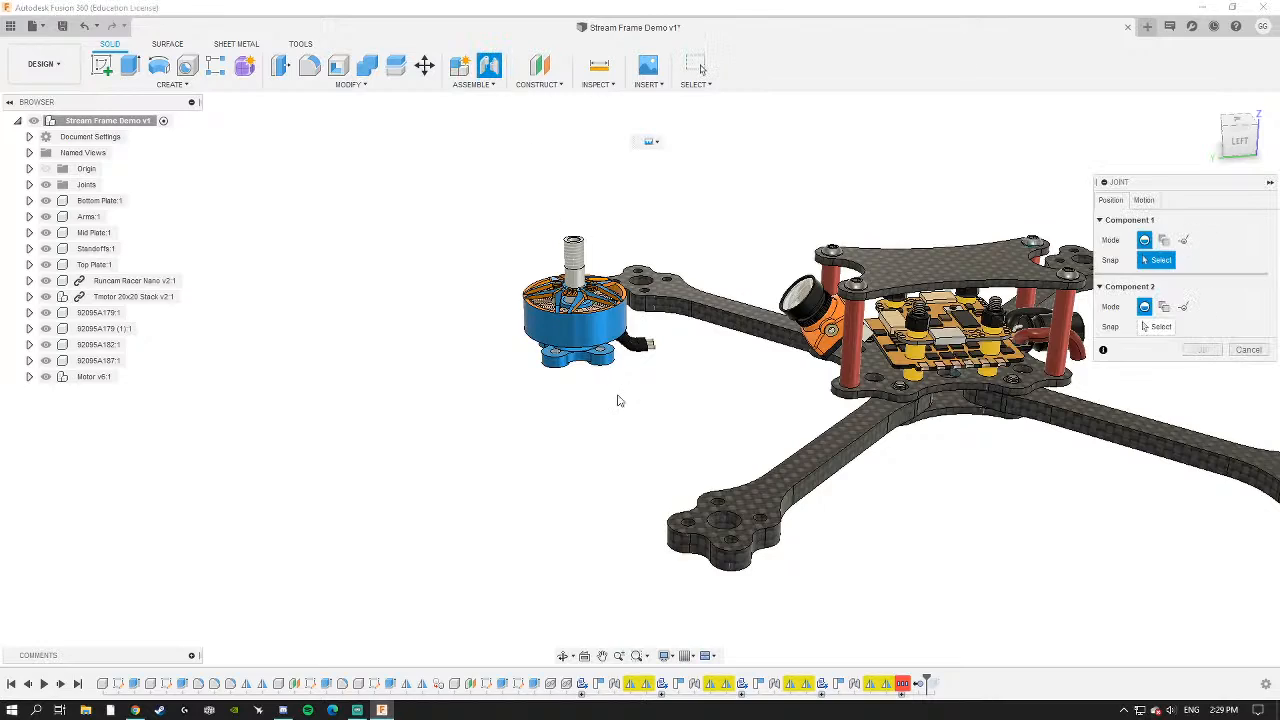
pyautogui.keyDown('shift'); pyautogui.moveTo(617, 397); pyautogui.dragTo(623, 334, button='middle'); pyautogui.keyUp('shift')
pyautogui.scroll(4, 610, 300)
pyautogui.scroll(5, 600, 254)
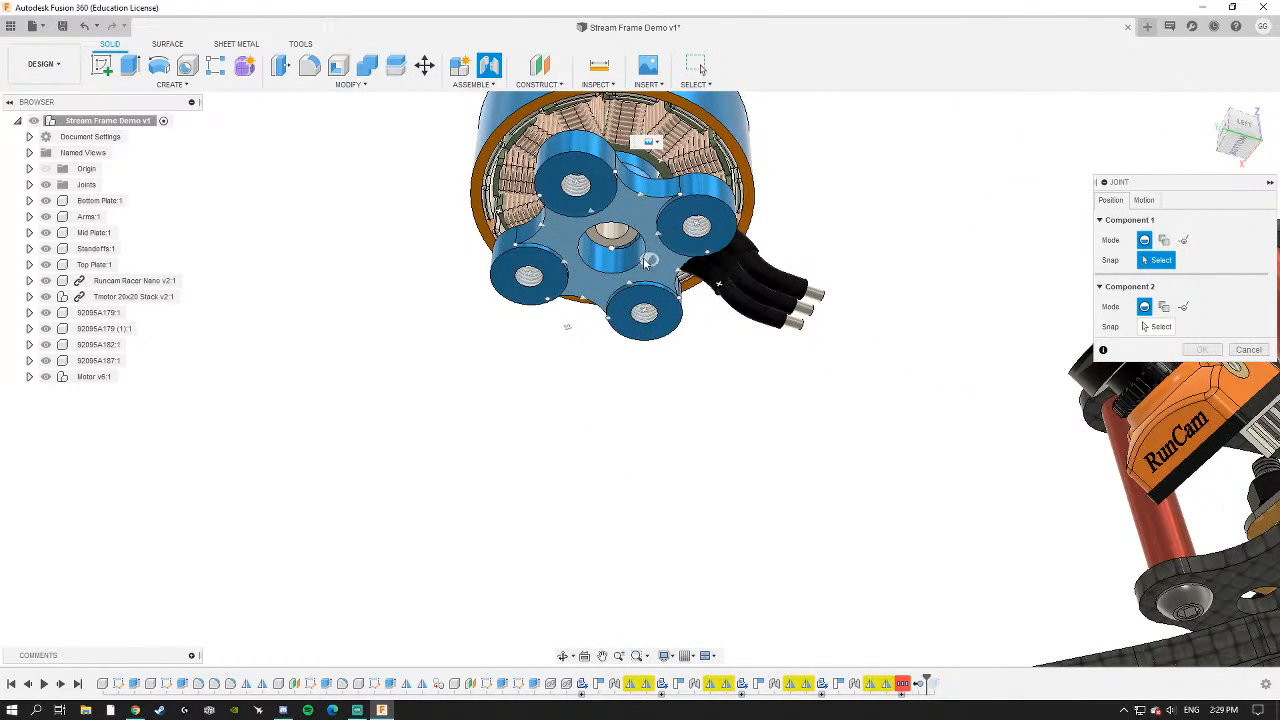
pyautogui.scroll(3, 634, 256)
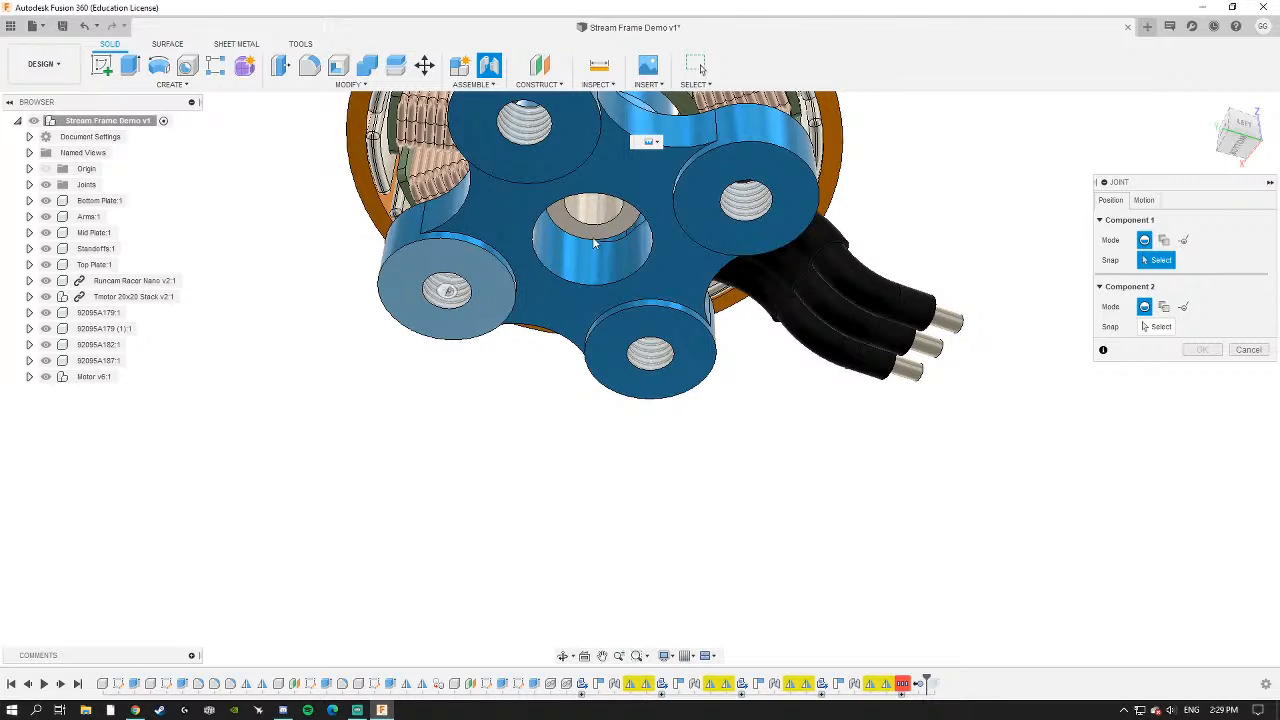
pyautogui.keyDown('shift'); pyautogui.moveTo(527, 315); pyautogui.dragTo(545, 327, button='middle'); pyautogui.keyUp('shift')
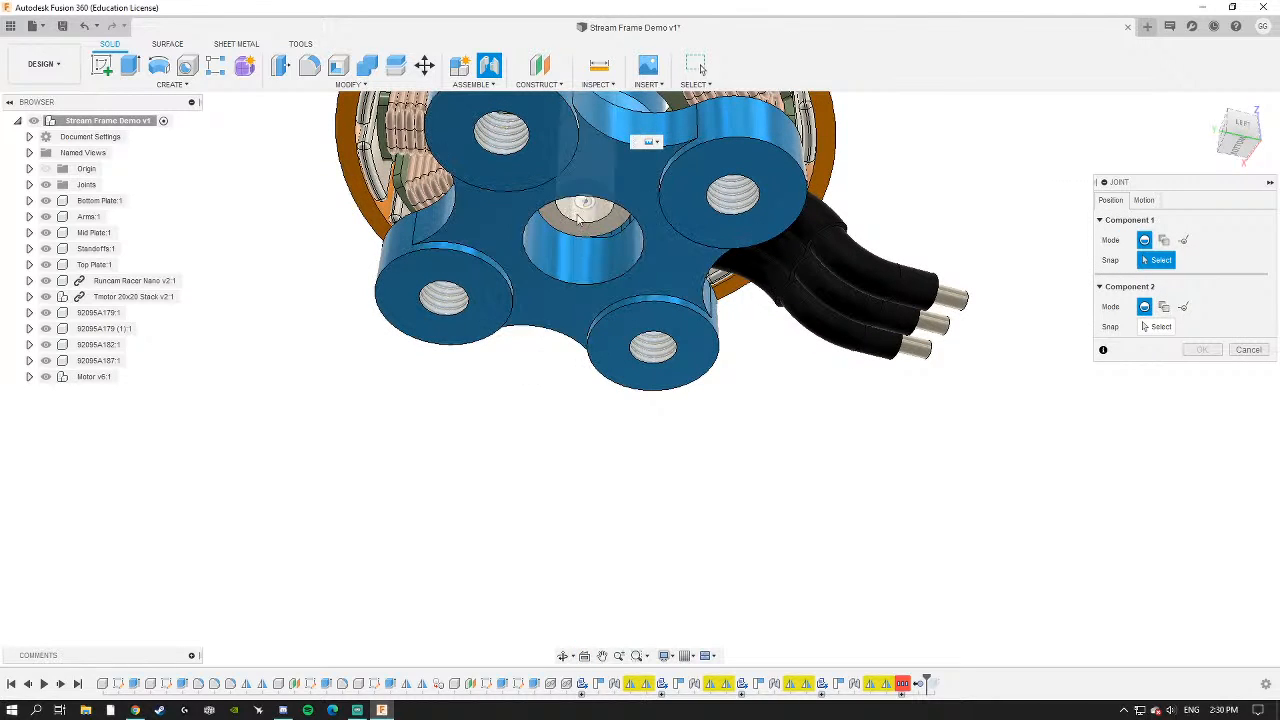
pyautogui.keyDown('shift'); pyautogui.moveTo(593, 327); pyautogui.dragTo(625, 303, button='middle'); pyautogui.keyUp('shift')
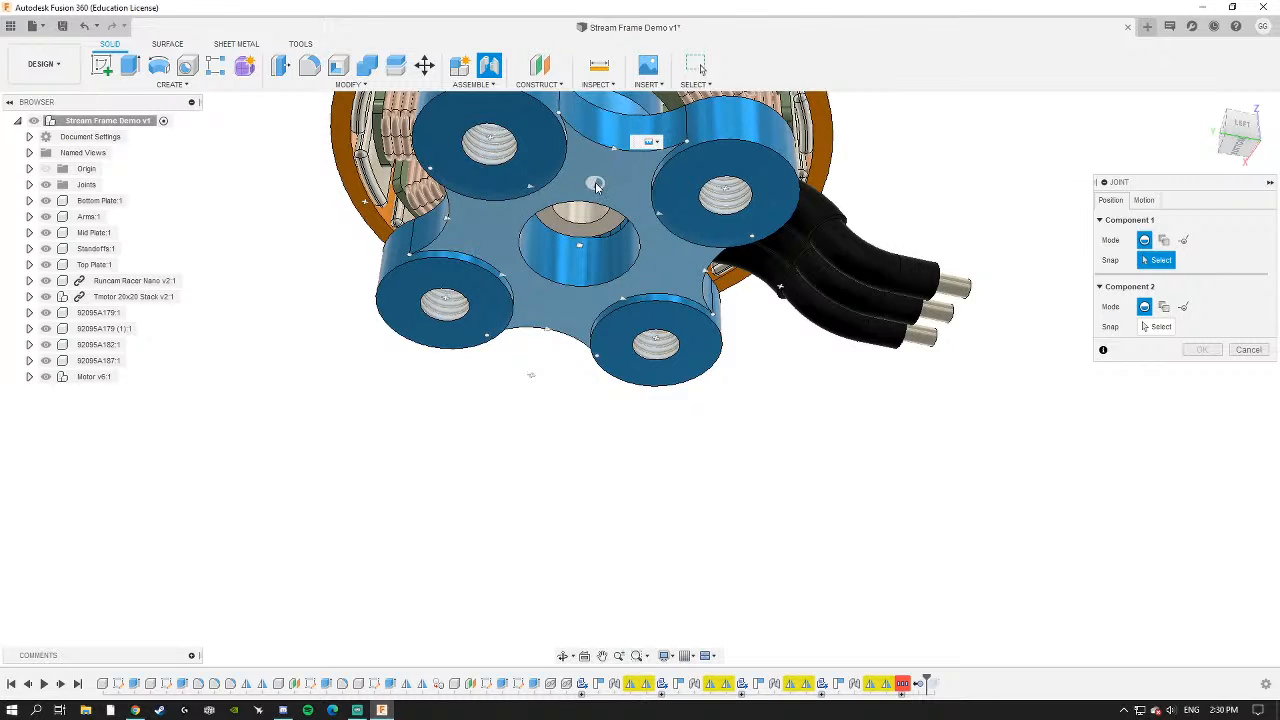
pyautogui.click(581, 246)
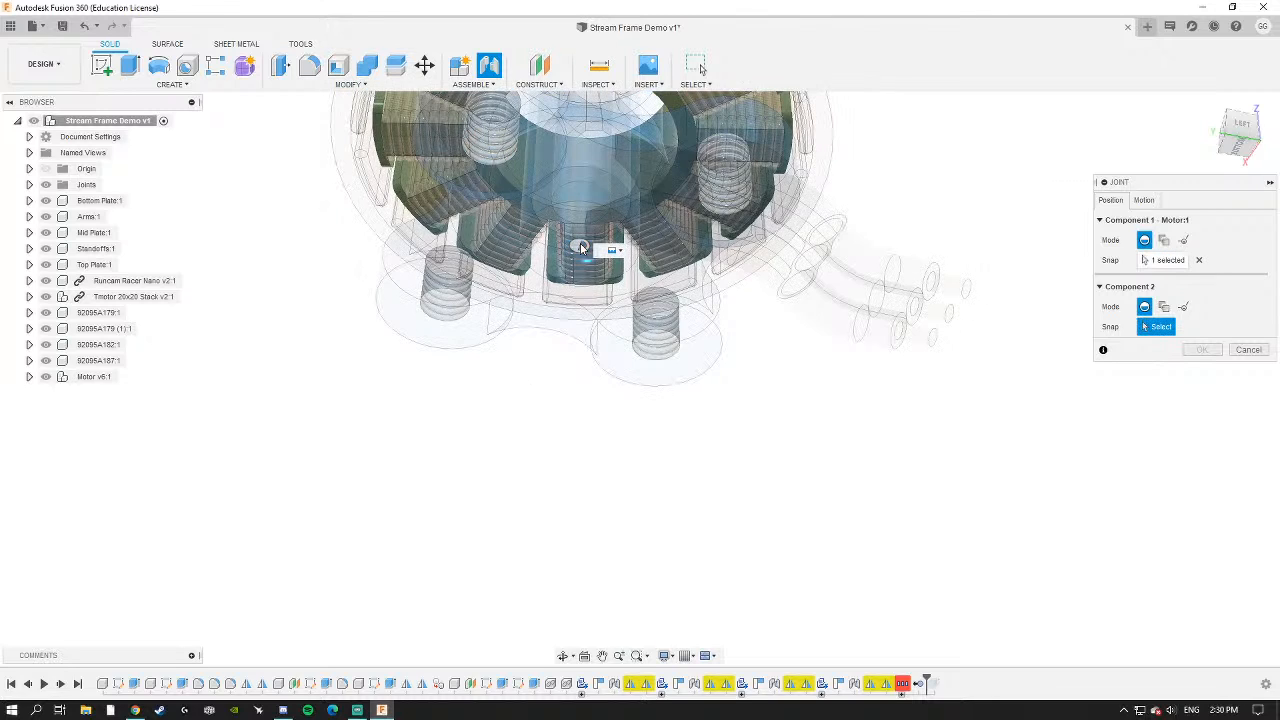
# Set the joint's second snap at the centre of the large motor hole on the arm's upper face.
pyautogui.scroll(10, 690, 494)
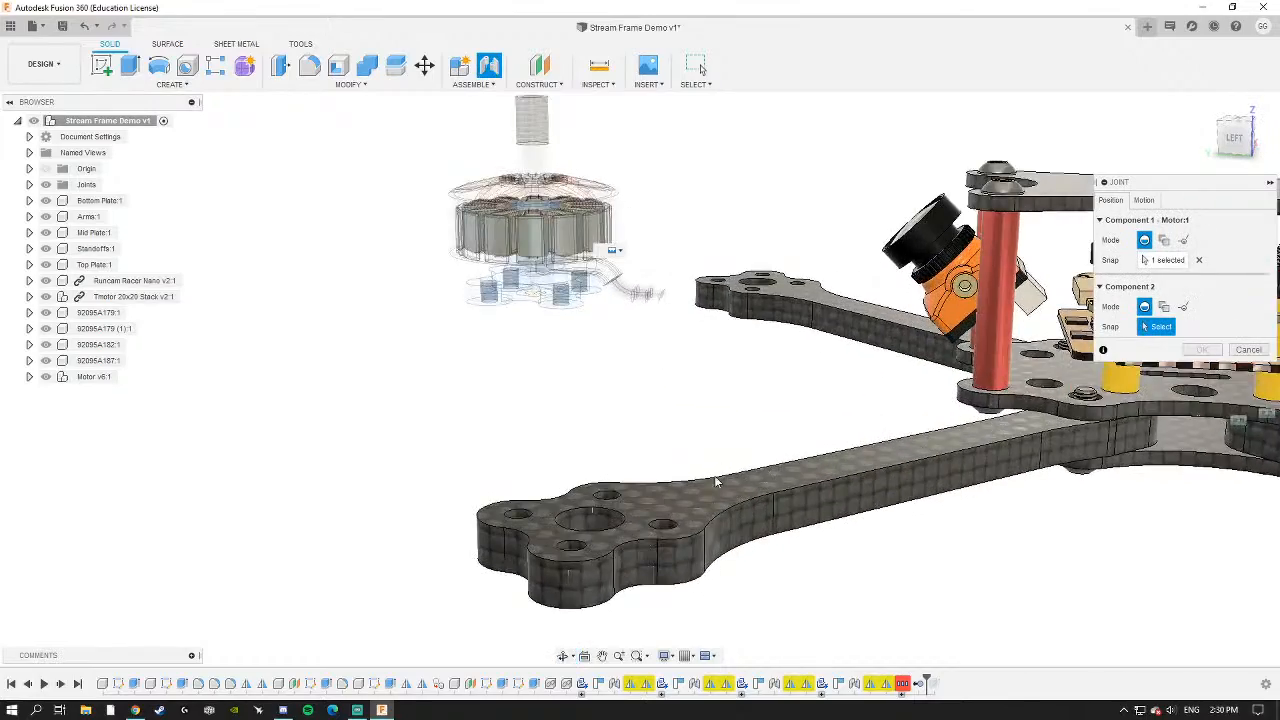
pyautogui.scroll(-5, 690, 494)
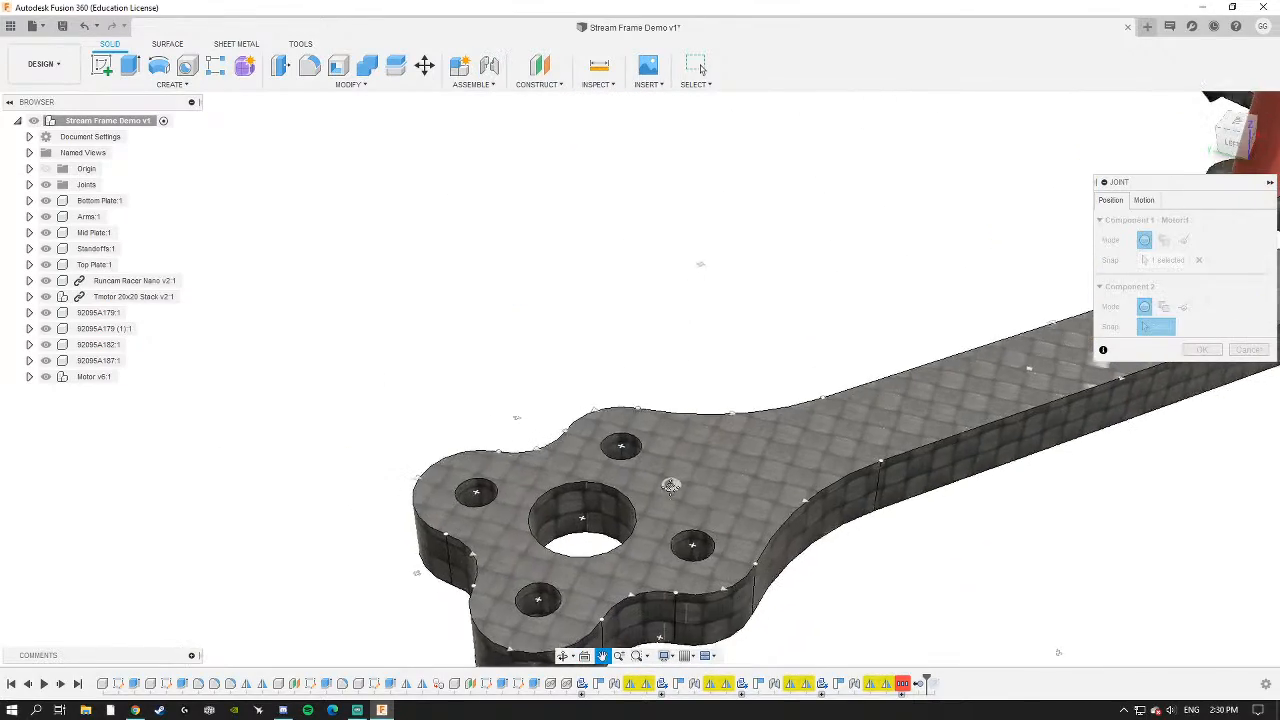
pyautogui.scroll(3, 600, 508)
pyautogui.click(589, 514)
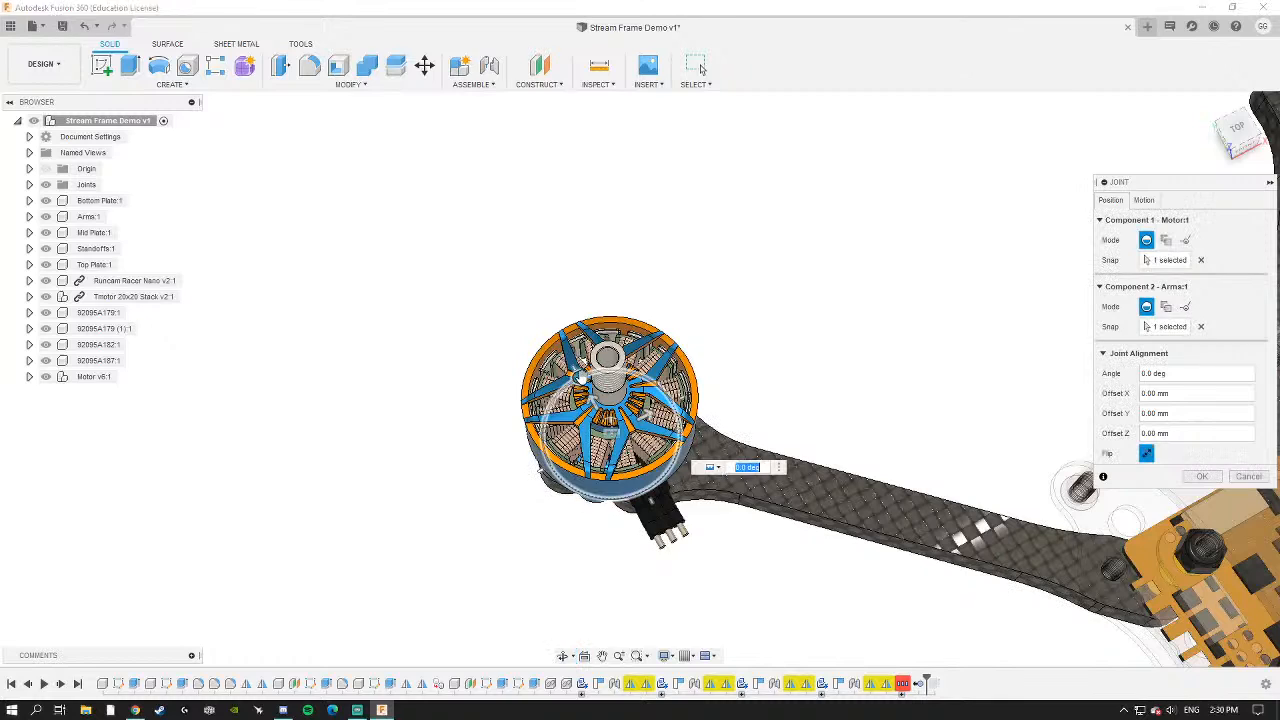
# Rotate the jointed motor to an angle of 45 degrees so its wires run along the arm, and complete the joint.
pyautogui.moveTo(579, 377); pyautogui.dragTo(510, 416)
pyautogui.keyDown('shift'); pyautogui.moveTo(517, 420); pyautogui.dragTo(636, 433, button='middle'); pyautogui.keyUp('shift')
pyautogui.click(740, 355)
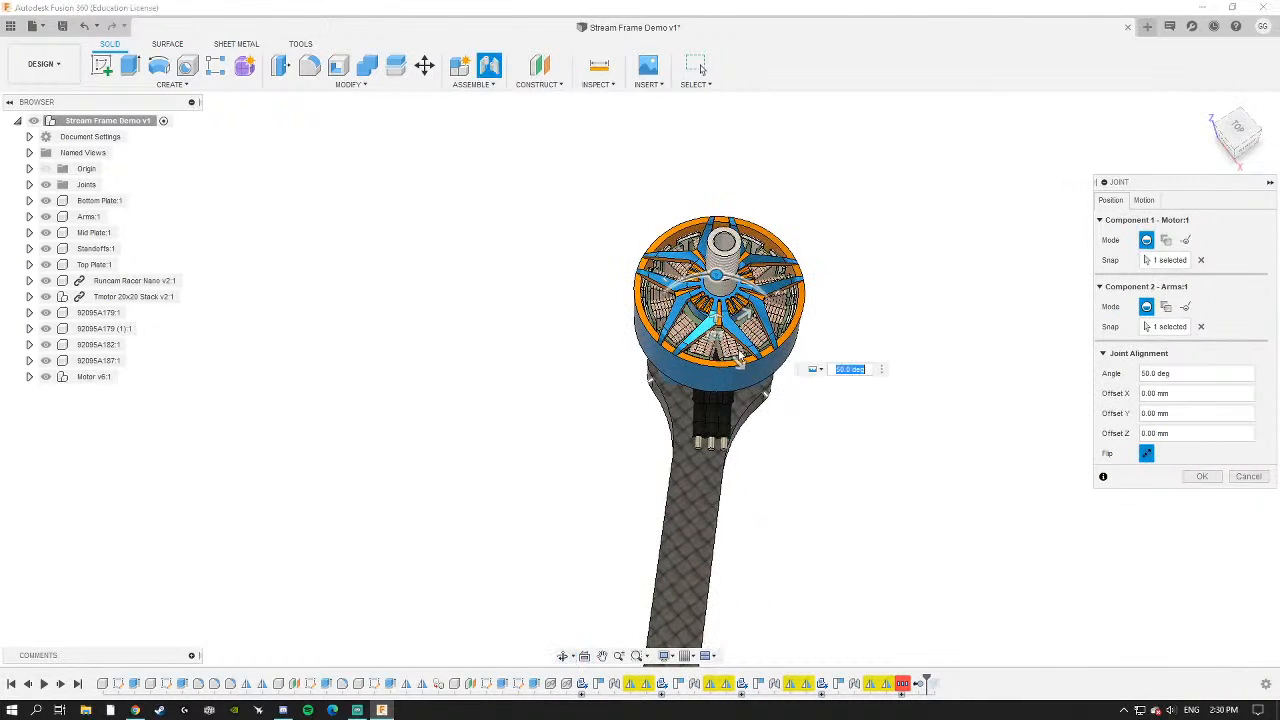
pyautogui.write('45')
pyautogui.press('Return')
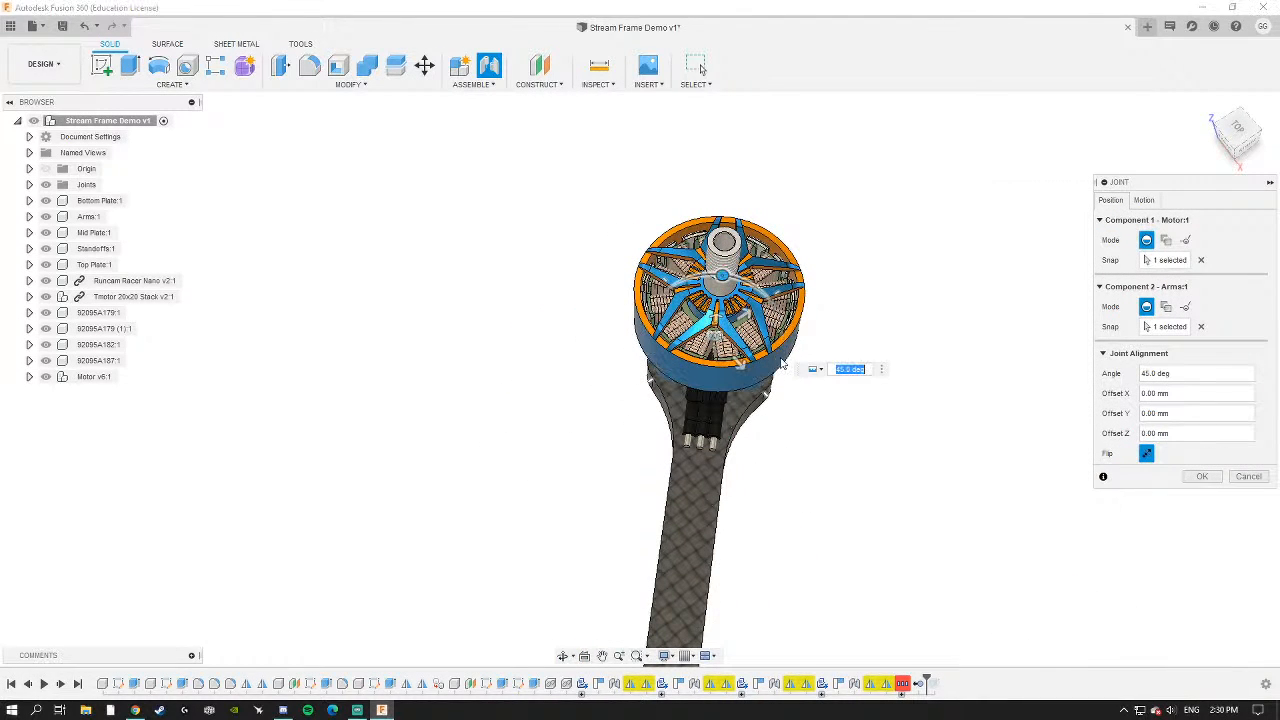
pyautogui.keyDown('shift'); pyautogui.moveTo(845, 472); pyautogui.dragTo(675, 443, button='middle'); pyautogui.keyUp('shift')
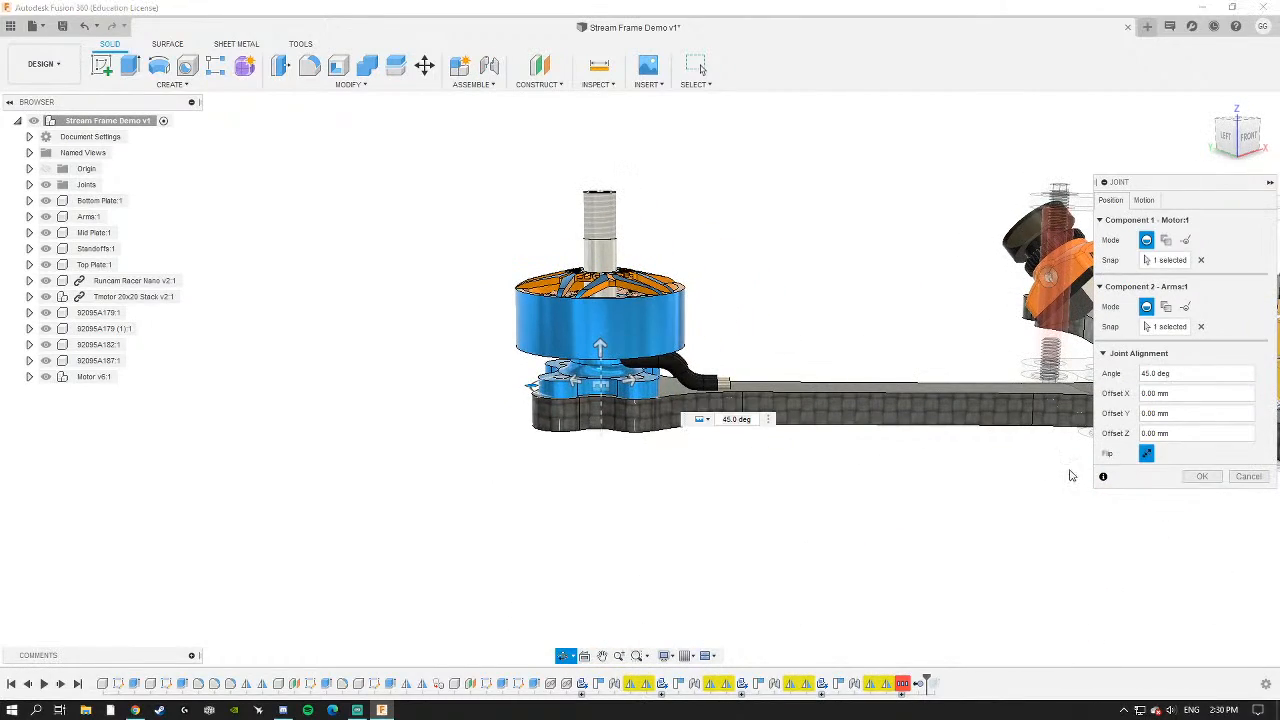
pyautogui.click(1200, 476)
# Try to move the jointed Motor v6 component 2 mm in Z.
pyautogui.scroll(5, 510, 408)
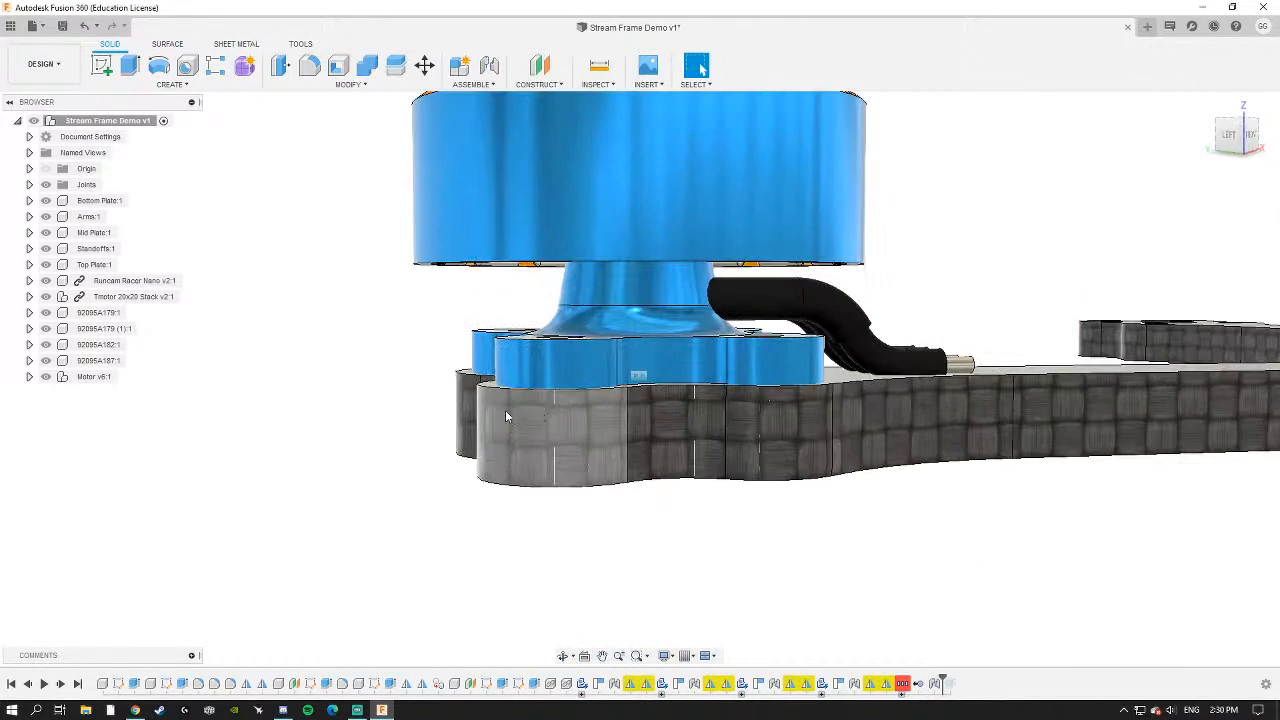
pyautogui.click(73, 377)
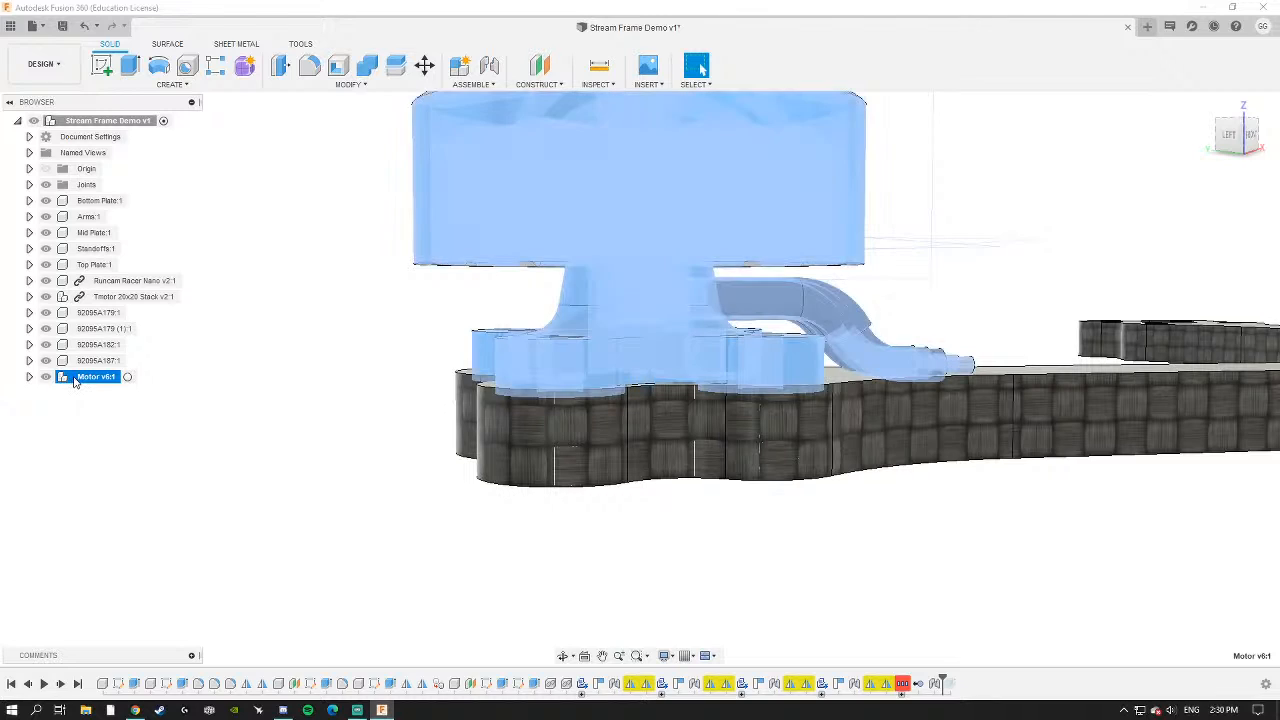
pyautogui.rightClick(75, 377)
pyautogui.click(109, 40)
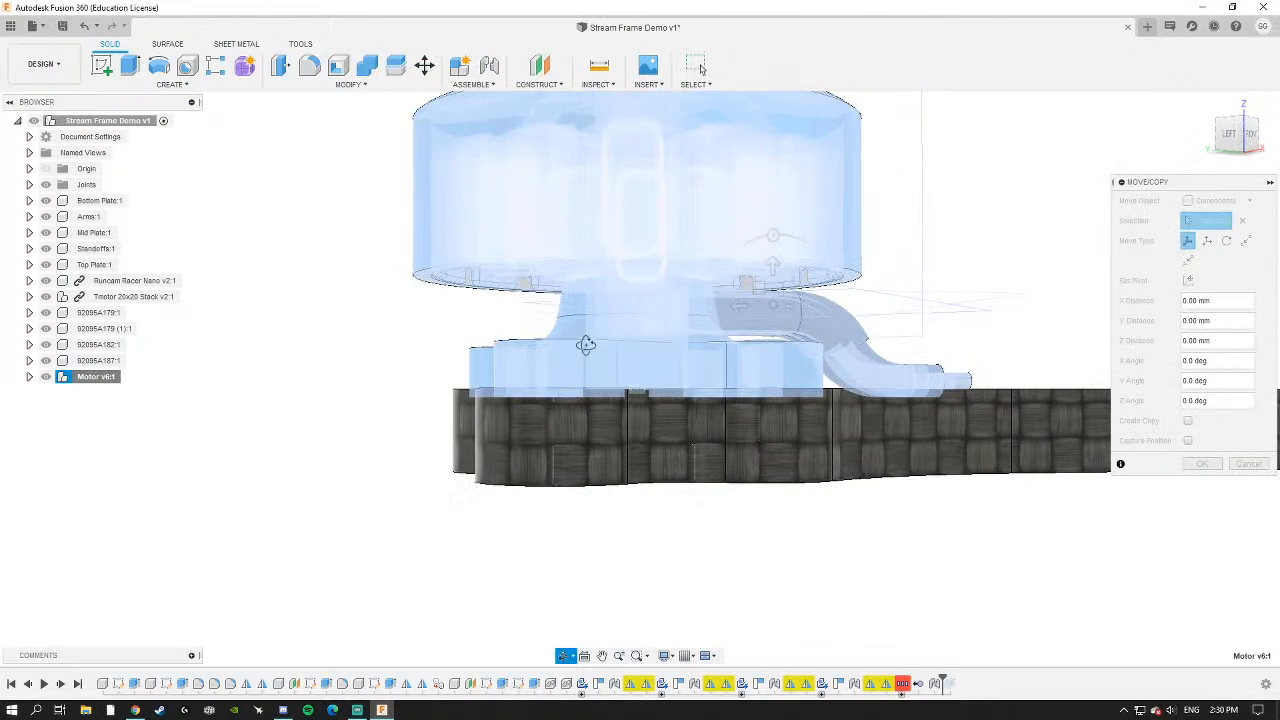
pyautogui.click(773, 237)
pyautogui.moveTo(773, 265); pyautogui.dragTo(772, 244)
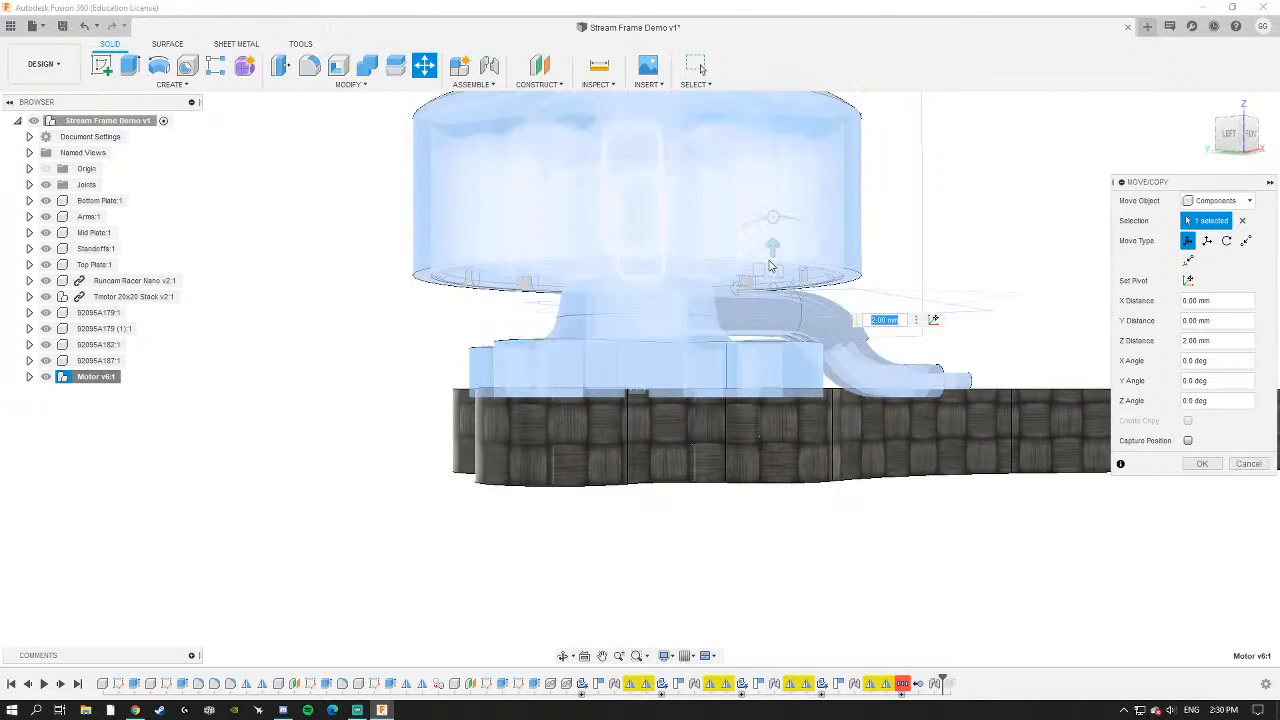
pyautogui.press('Escape')
# Delete the rigid joint between the motor and the arm, and undo that deletion.
pyautogui.scroll(-5, 935, 416)
pyautogui.moveTo(717, 449); pyautogui.dragTo(511, 472, button='middle')
pyautogui.keyDown('shift'); pyautogui.moveTo(755, 380); pyautogui.dragTo(778, 421, button='middle'); pyautogui.keyUp('shift')
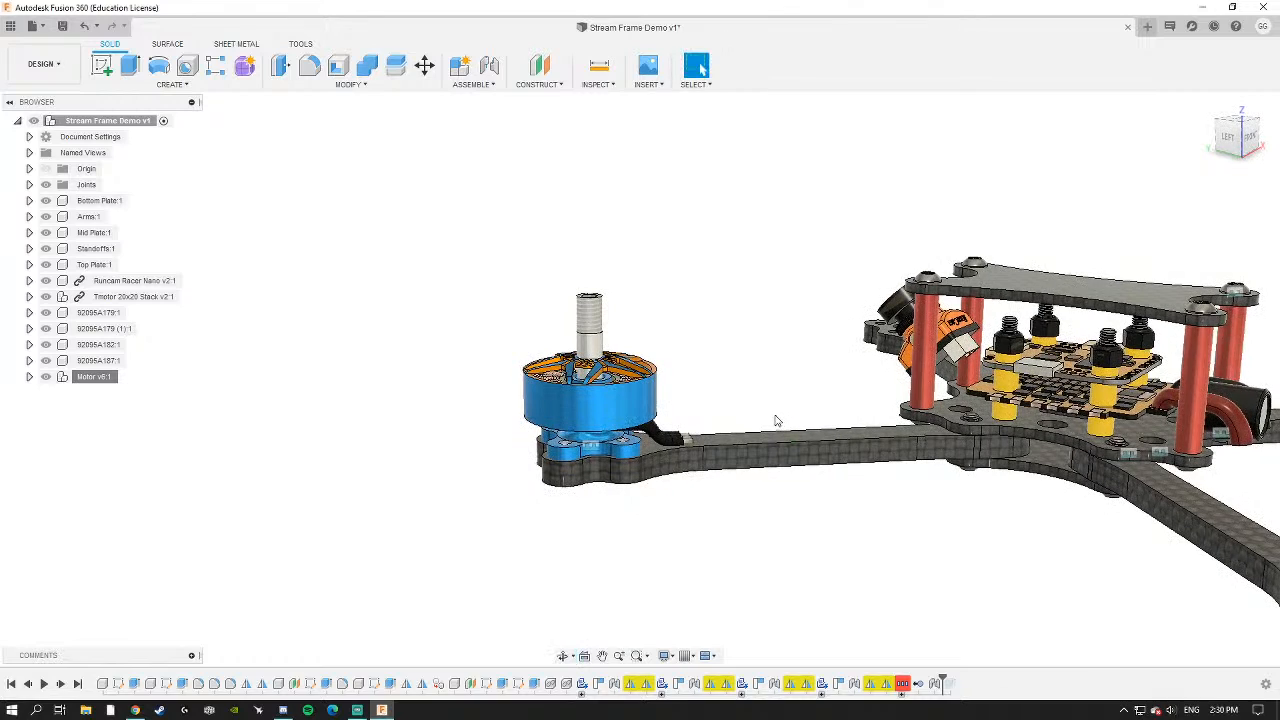
pyautogui.click(30, 185)
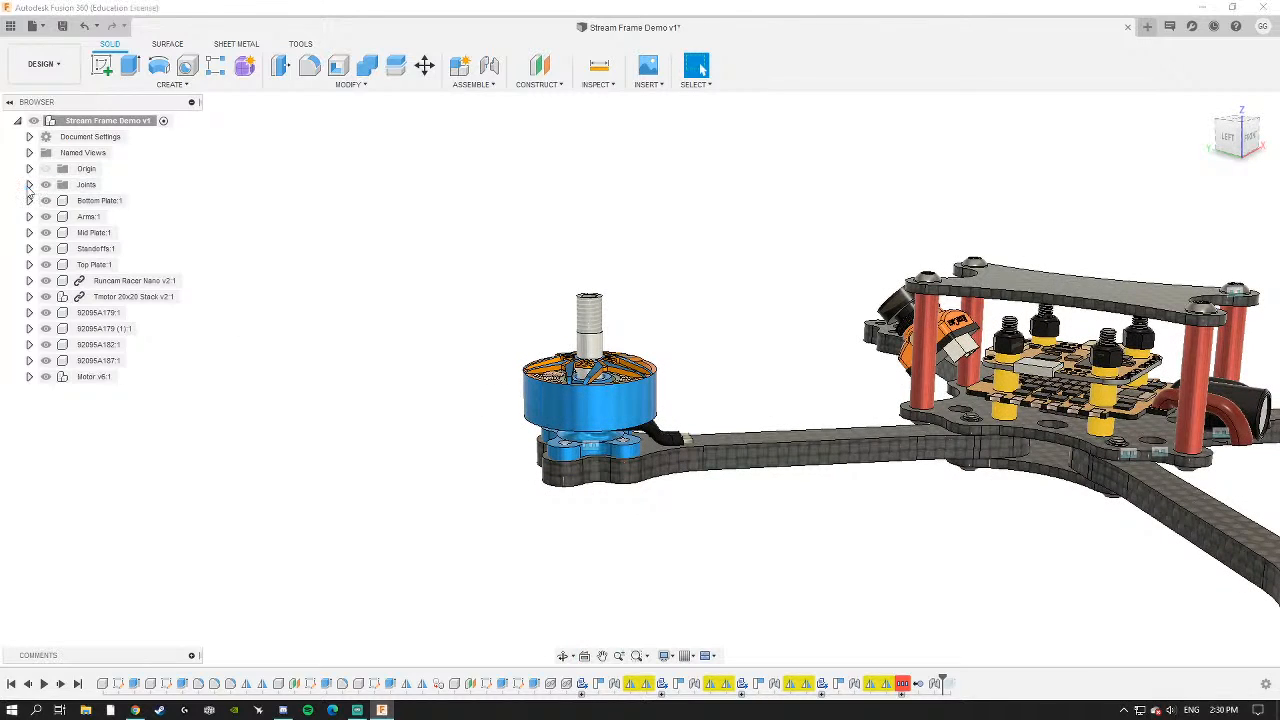
pyautogui.rightClick(111, 270)
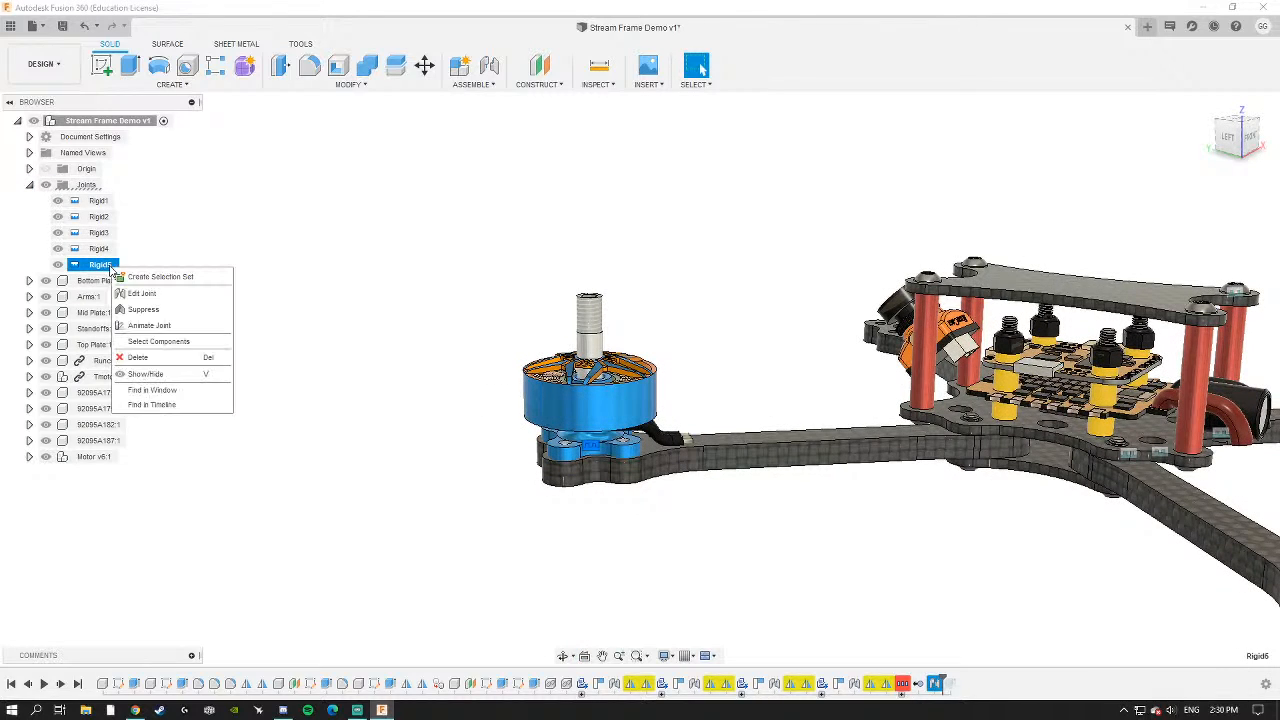
pyautogui.click(155, 358)
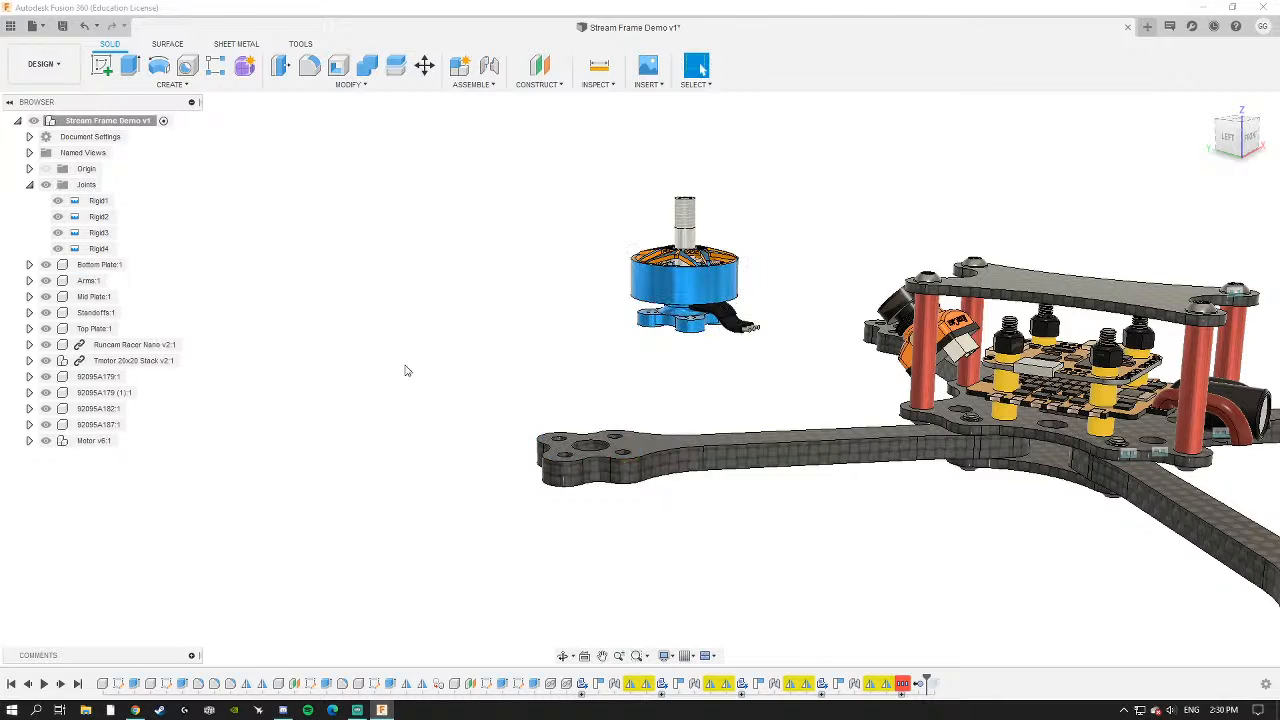
pyautogui.hotkey('ctrl', 'z')
# Mirror the Motor v6 component across the frame's vertical origin plane onto the other arm on the same side.
pyautogui.keyDown('shift'); pyautogui.moveTo(377, 331); pyautogui.dragTo(574, 508, button='middle'); pyautogui.keyUp('shift')
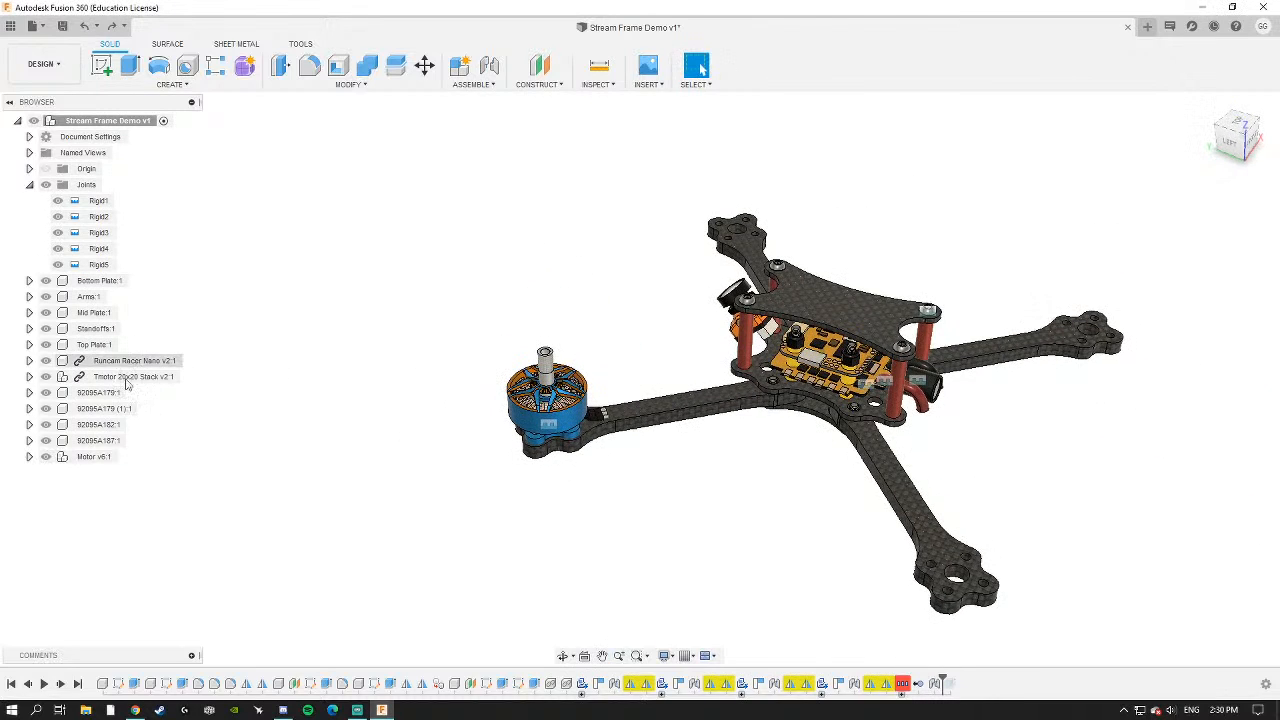
pyautogui.click(29, 457)
pyautogui.click(41, 521)
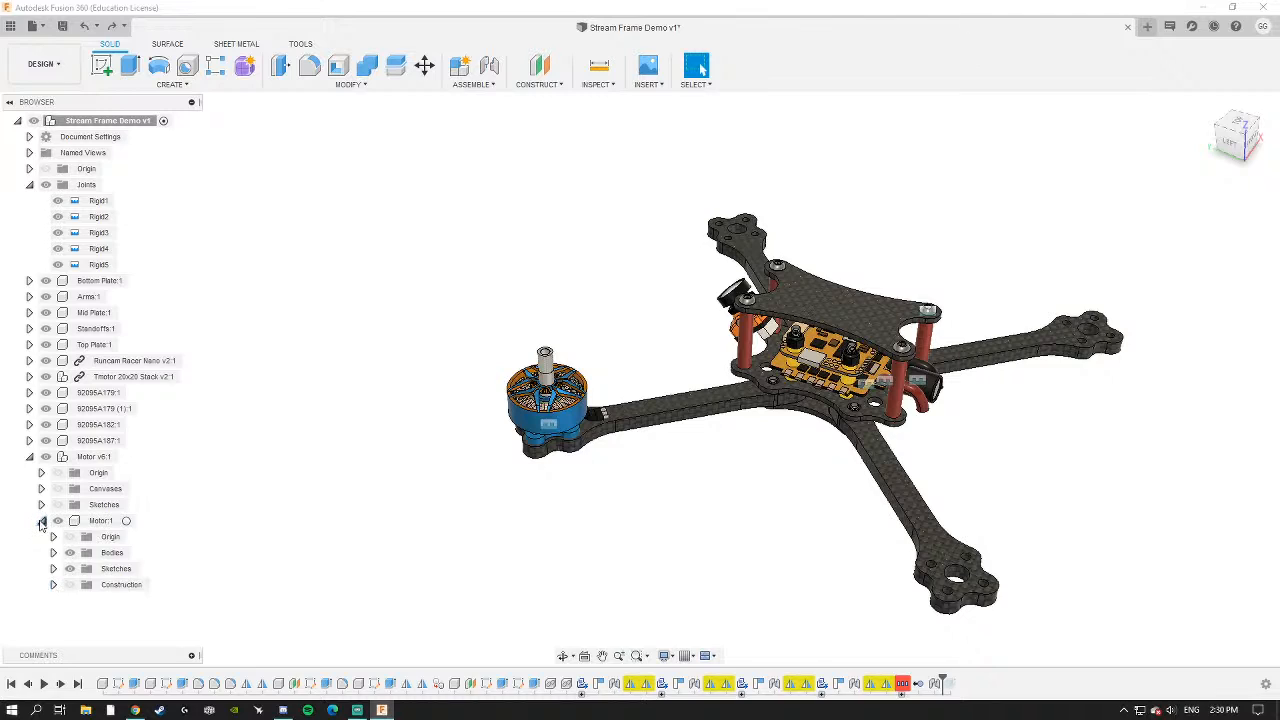
pyautogui.click(41, 521)
pyautogui.click(29, 457)
pyautogui.click(94, 456)
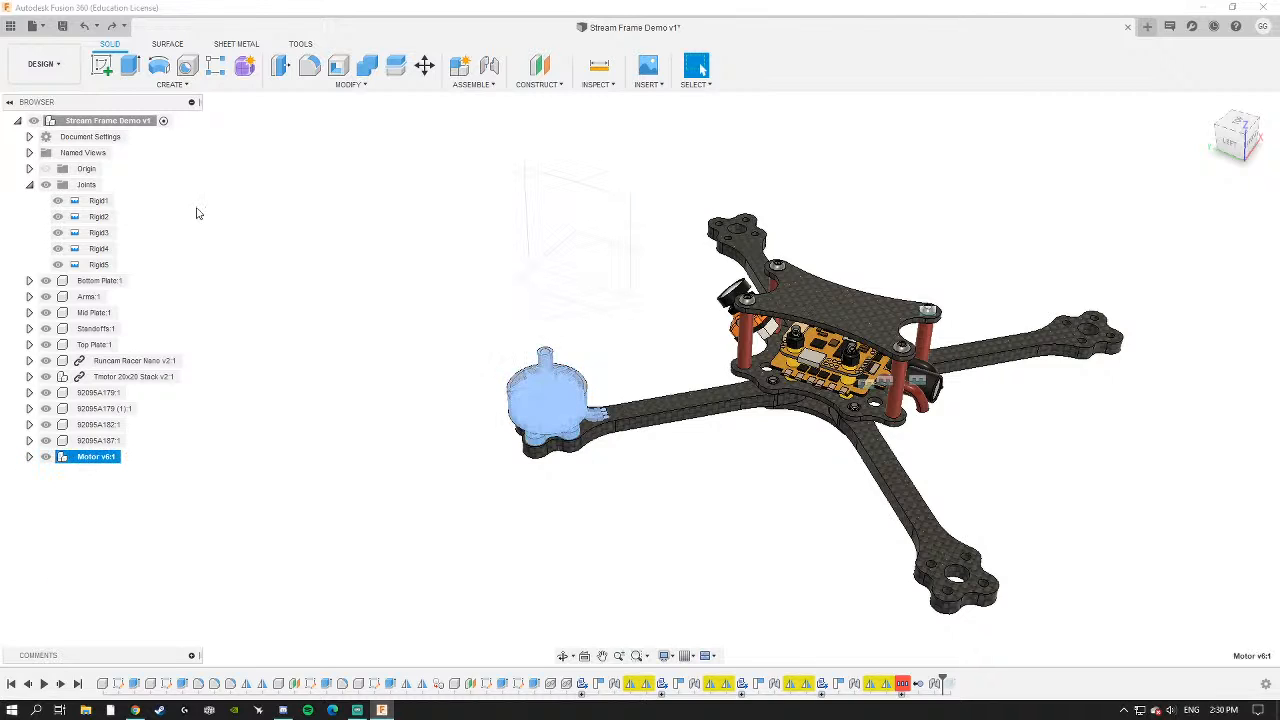
pyautogui.click(172, 84)
pyautogui.click(113, 395)
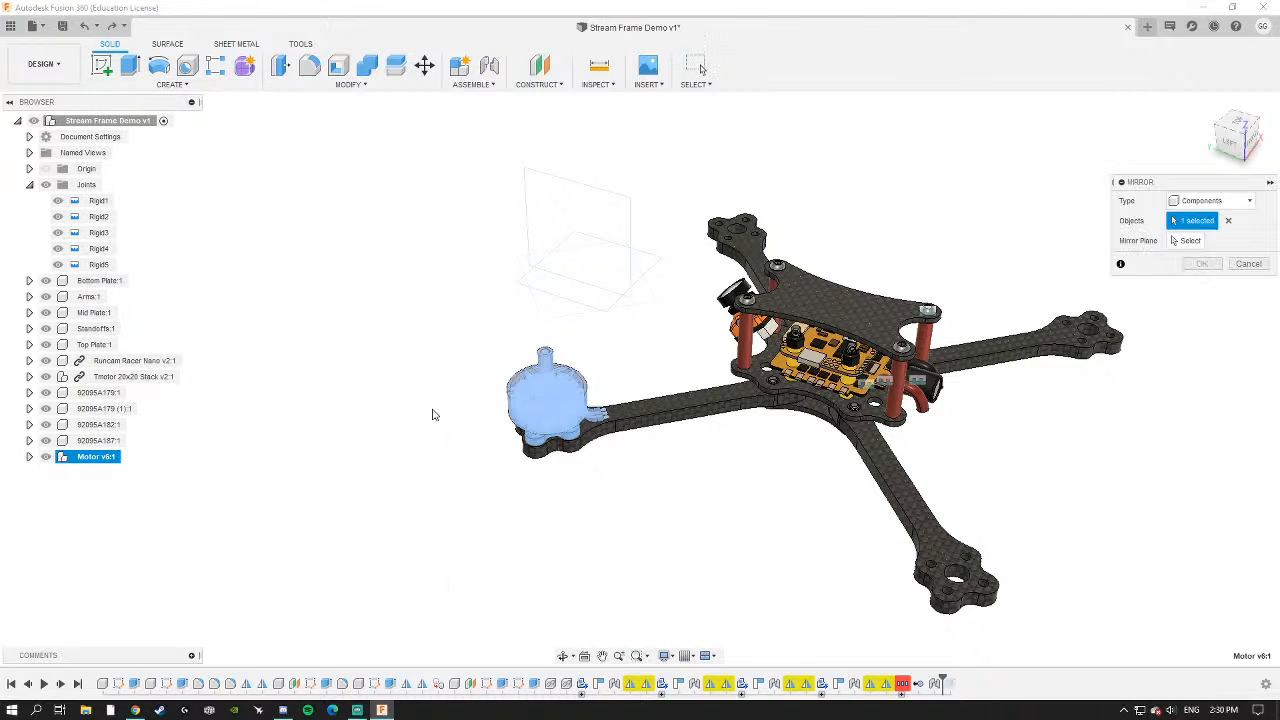
pyautogui.click(1185, 241)
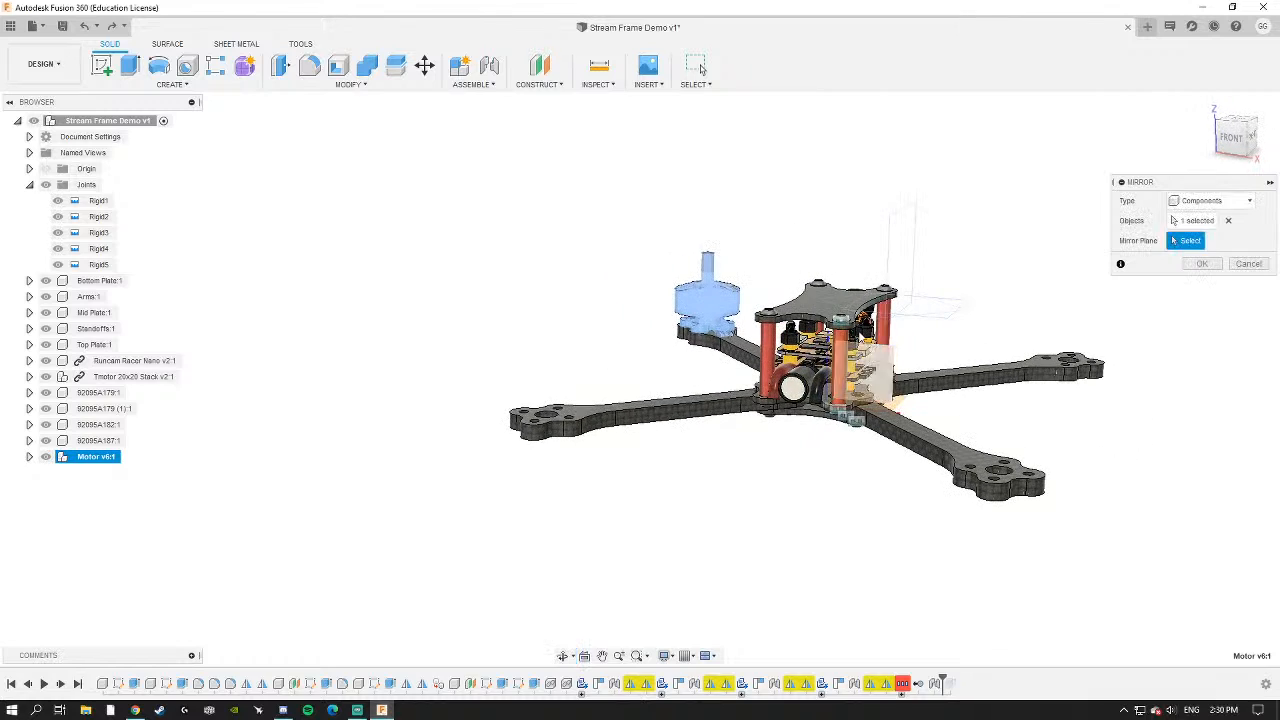
pyautogui.click(889, 357)
pyautogui.press('Return')
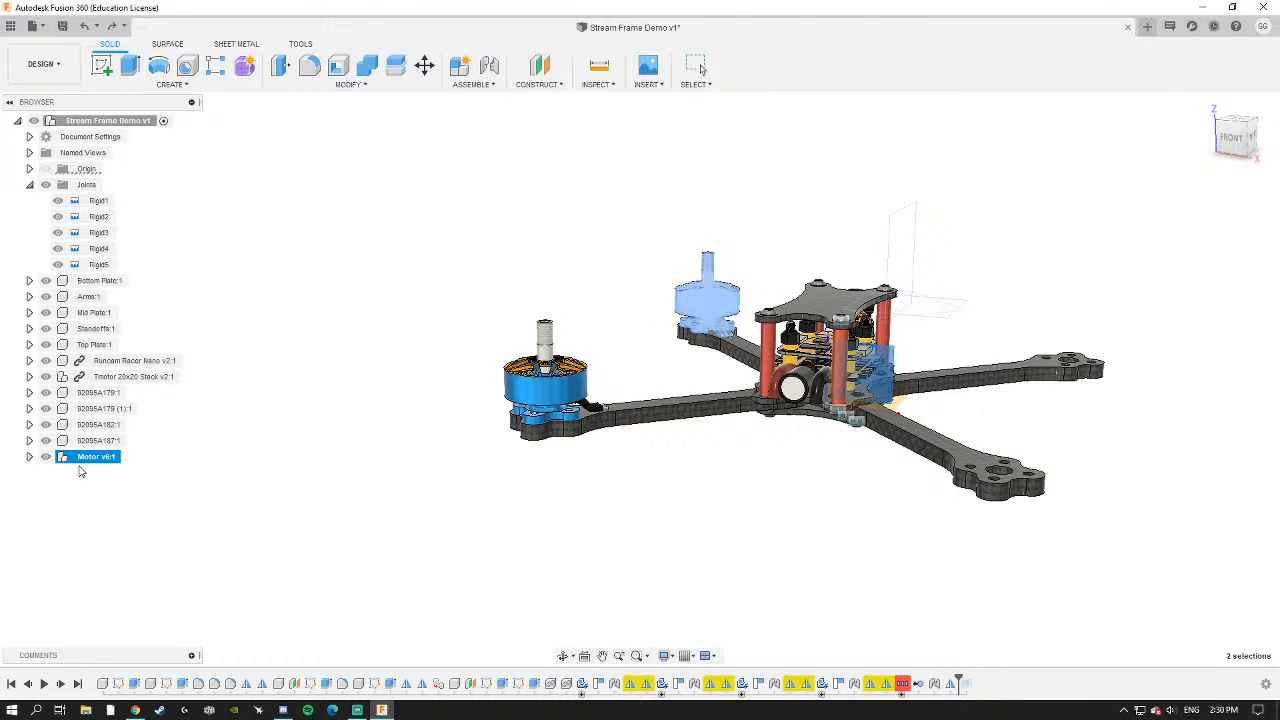
# Mirror the Motor v6 and Motor v6(Mirror) components across the frame's lengthwise vertical origin plane onto the two empty arms.
pyautogui.click(185, 88)
pyautogui.click(126, 402)
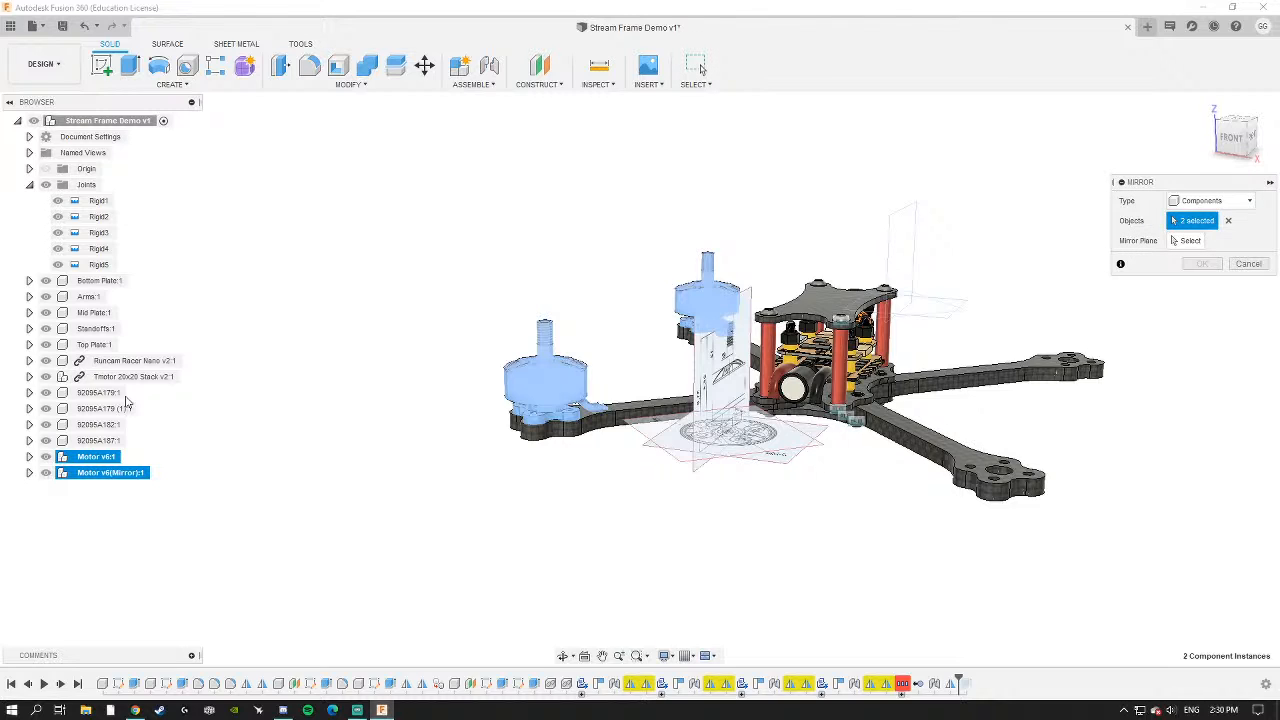
pyautogui.keyDown('shift'); pyautogui.moveTo(298, 398); pyautogui.dragTo(143, 378, button='middle'); pyautogui.keyUp('shift')
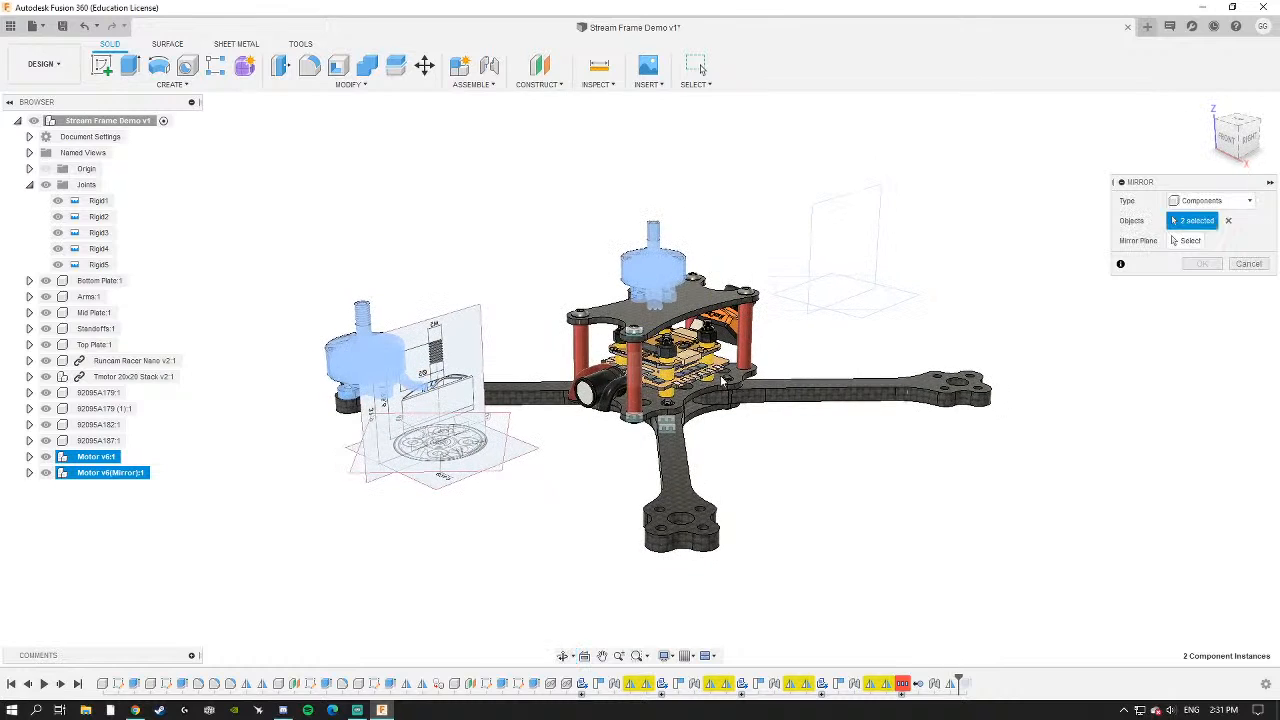
pyautogui.click(1180, 243)
pyautogui.keyDown('shift'); pyautogui.moveTo(800, 364); pyautogui.dragTo(740, 380, button='middle'); pyautogui.keyUp('shift')
pyautogui.click(738, 381)
pyautogui.click(1202, 263)
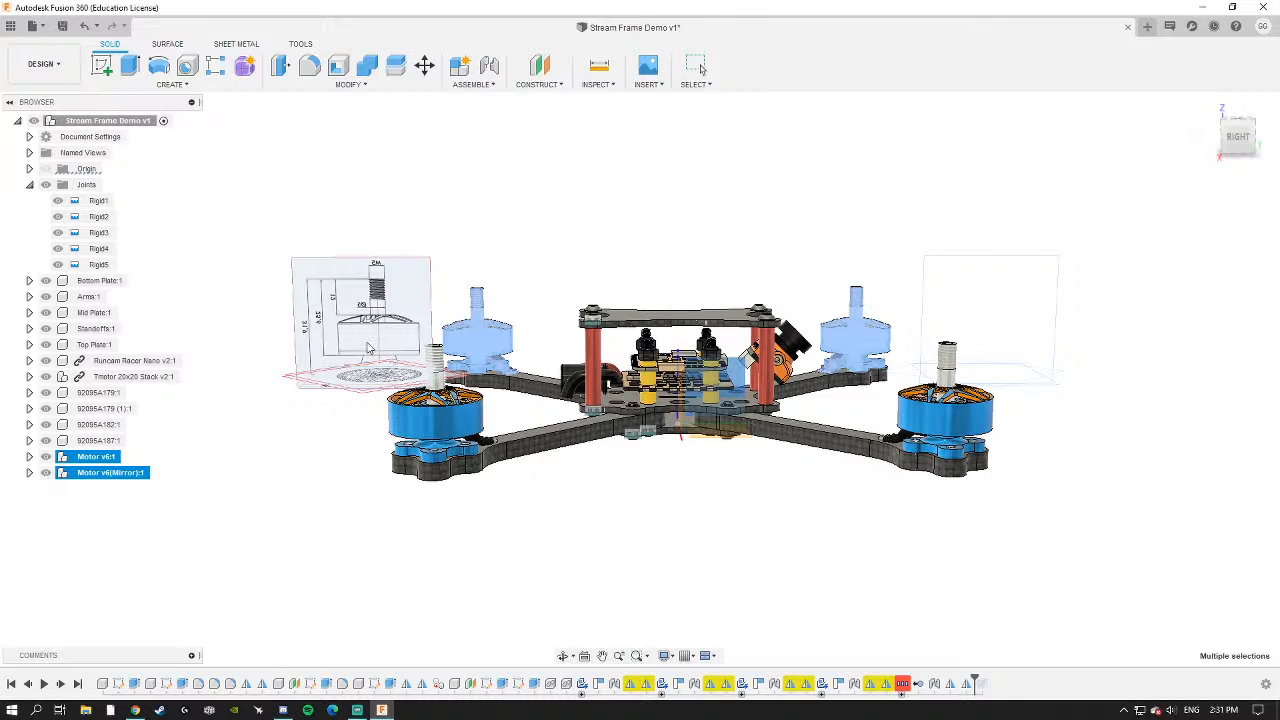
pyautogui.keyDown('shift'); pyautogui.moveTo(404, 344); pyautogui.dragTo(438, 379, button='middle'); pyautogui.keyUp('shift')
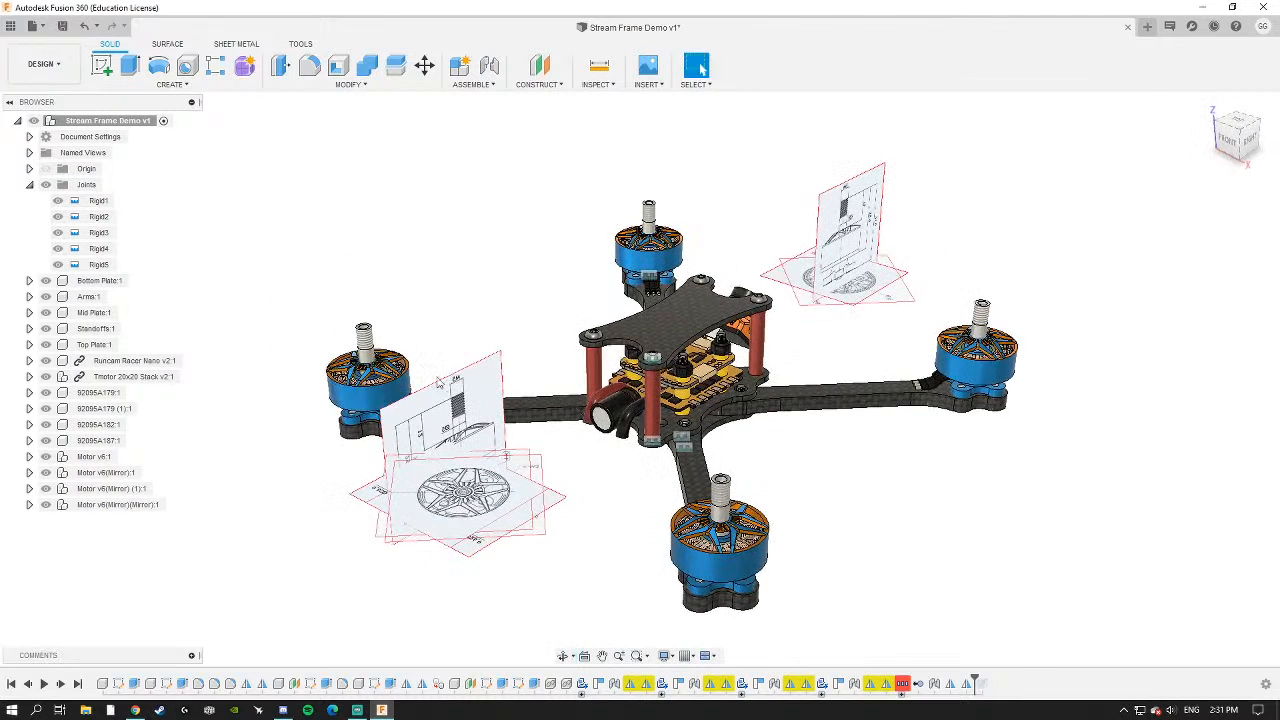
# Hide the canvases of the three mirrored motor components.
pyautogui.click(30, 505)
pyautogui.click(57, 537)
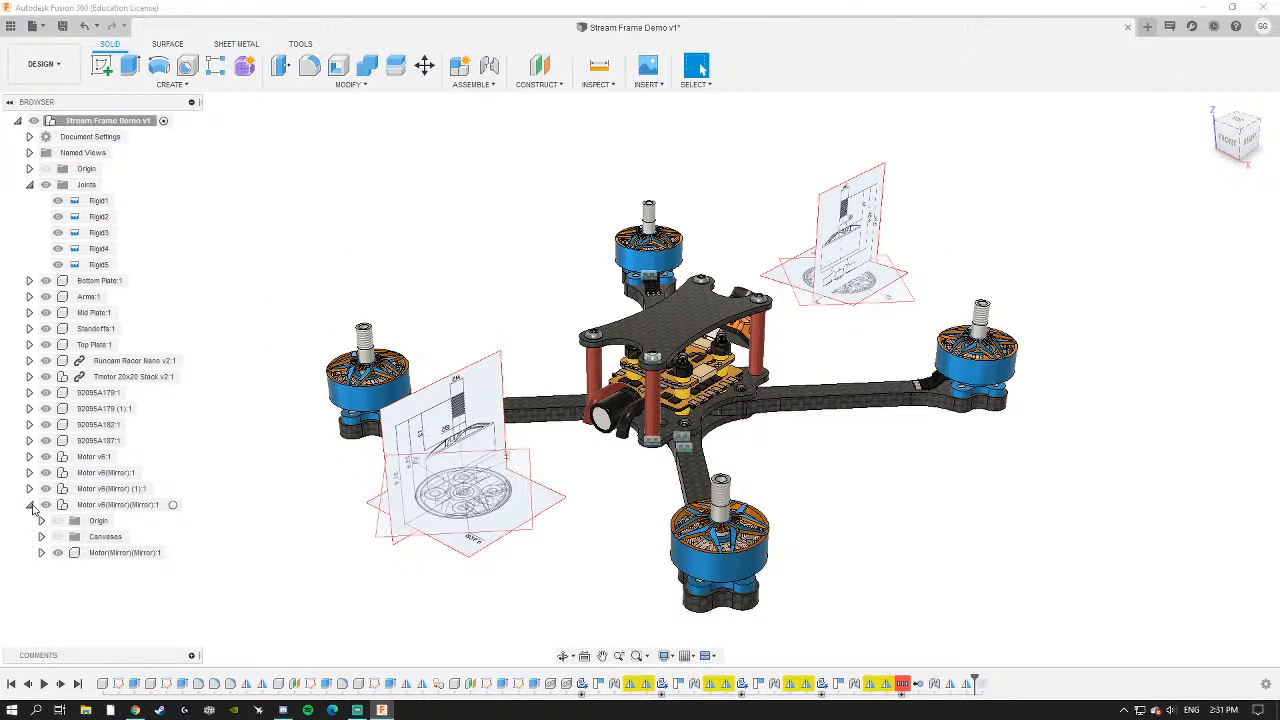
pyautogui.click(30, 505)
pyautogui.click(29, 489)
pyautogui.click(57, 520)
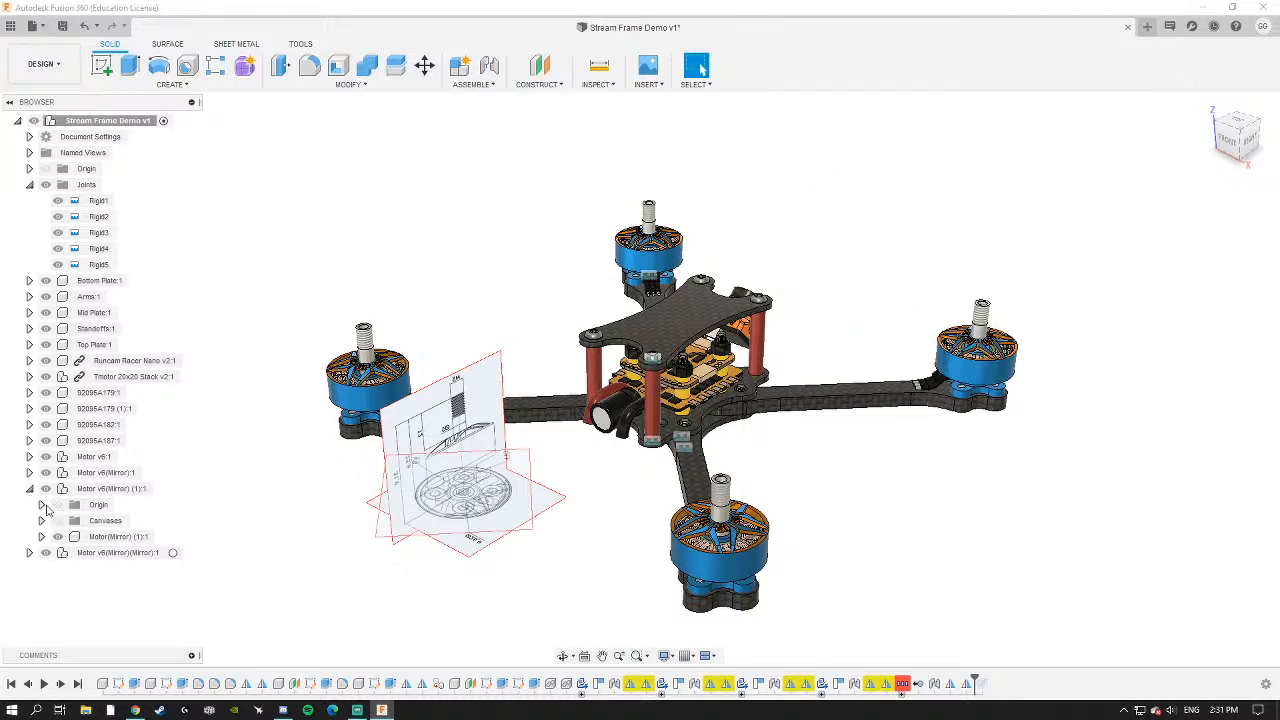
pyautogui.click(30, 489)
pyautogui.click(29, 473)
pyautogui.click(57, 505)
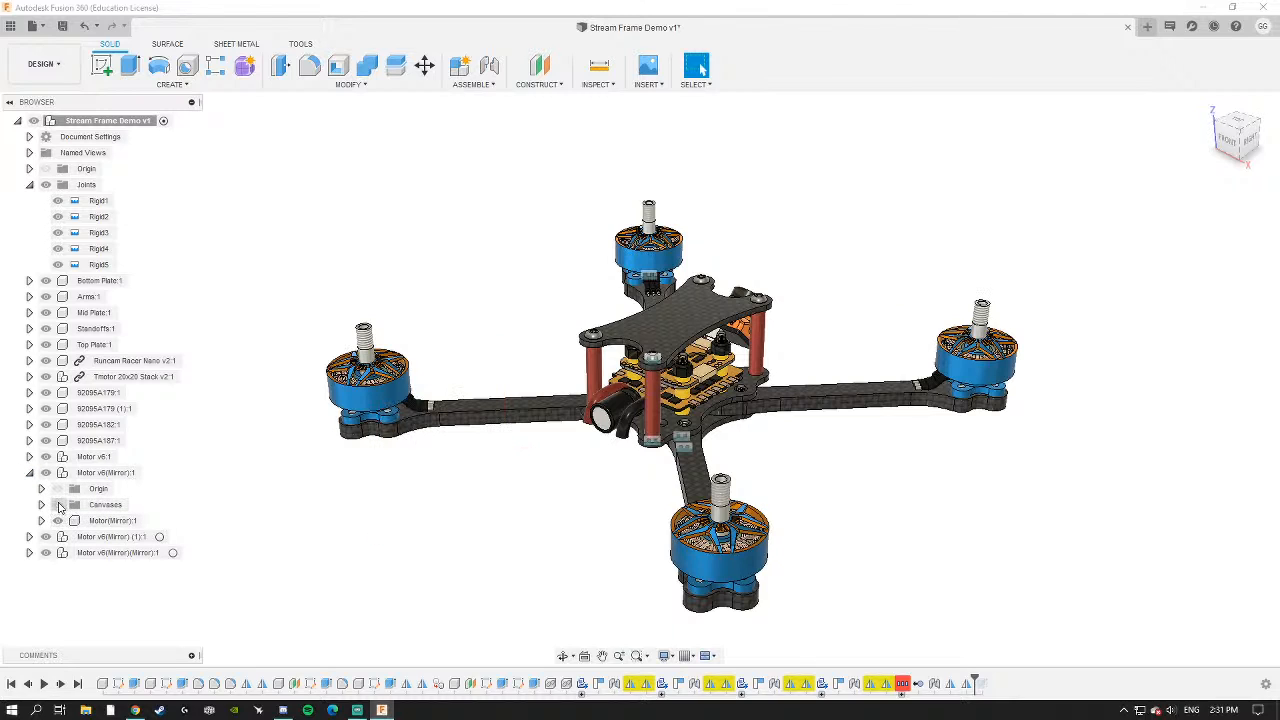
pyautogui.click(30, 473)
# Examine the frame assembly with its four motors from the side and from above, checking motor placement and wire direction.
pyautogui.keyDown('shift'); pyautogui.moveTo(297, 443); pyautogui.dragTo(547, 431, button='middle'); pyautogui.keyUp('shift')
pyautogui.keyDown('shift'); pyautogui.moveTo(547, 431); pyautogui.dragTo(543, 392, button='middle'); pyautogui.keyUp('shift')
pyautogui.scroll(4, 543, 392)
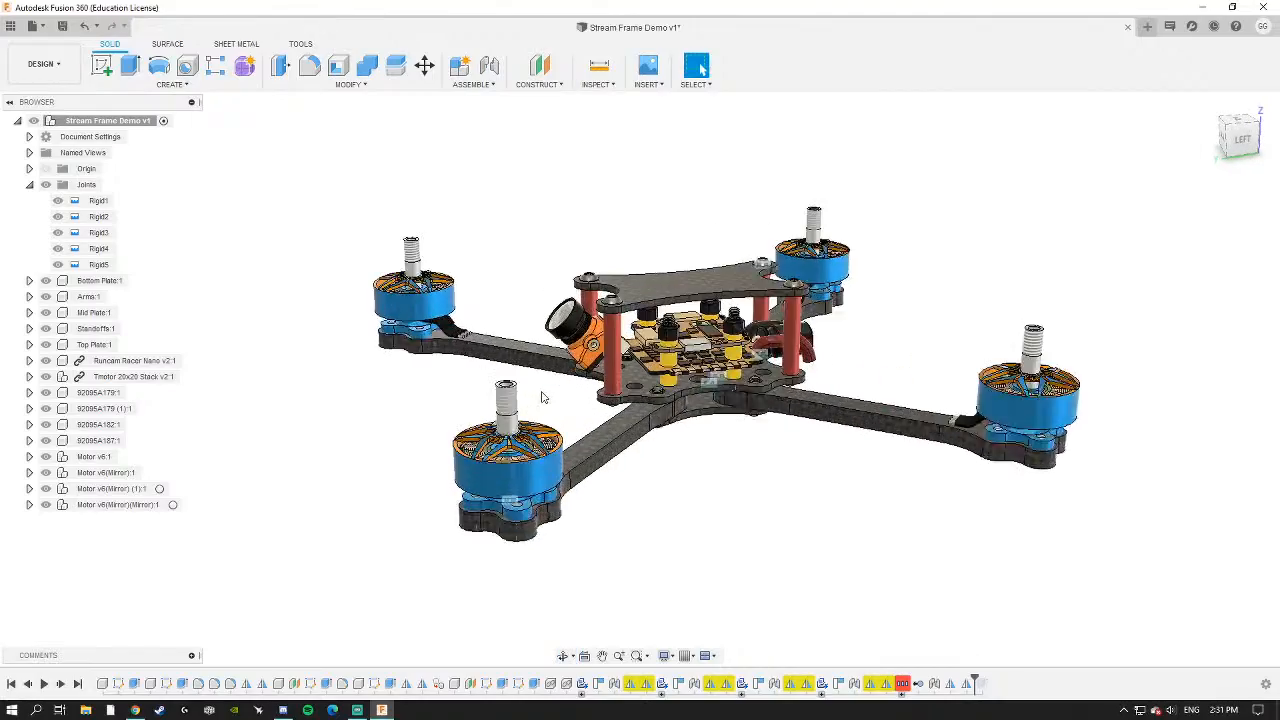
pyautogui.scroll(-3, 625, 430)
pyautogui.keyDown('shift'); pyautogui.moveTo(625, 430); pyautogui.dragTo(623, 487, button='middle'); pyautogui.keyUp('shift')
pyautogui.scroll(3, 641, 418)
pyautogui.scroll(-4, 643, 450)
pyautogui.scroll(4, 686, 411)
pyautogui.scroll(-4, 612, 541)
pyautogui.scroll(4, 709, 491)
pyautogui.scroll(-4, 650, 464)
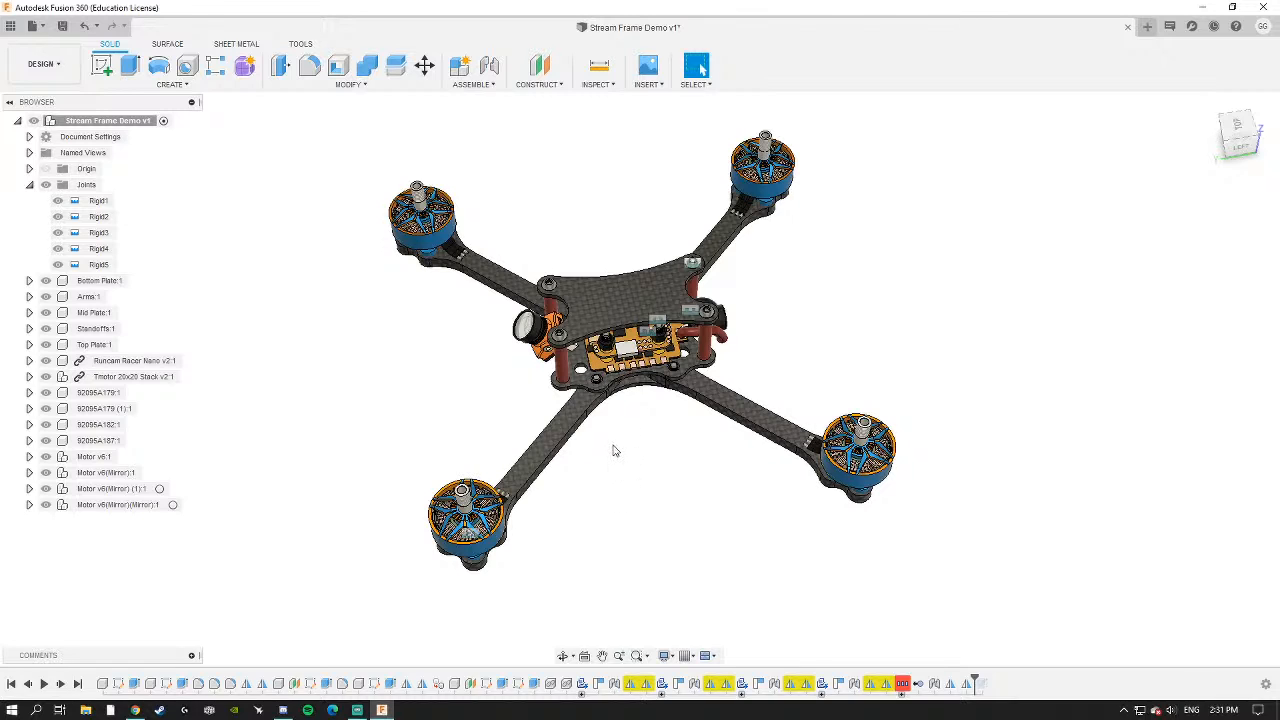
pyautogui.keyDown('shift'); pyautogui.moveTo(614, 451); pyautogui.dragTo(407, 431, button='middle'); pyautogui.keyUp('shift')
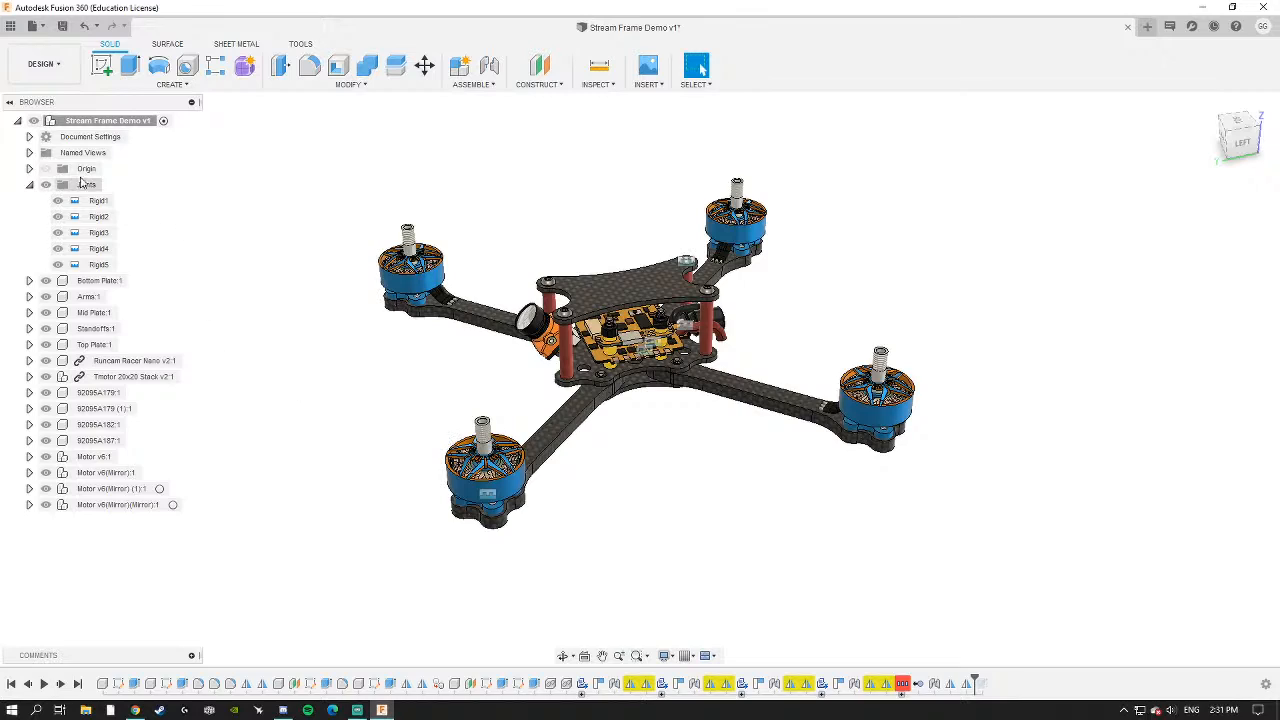
# Collapse the Joints folder, and inspect one motor's bell and windings up close as well as the whole drone.
pyautogui.click(30, 186)
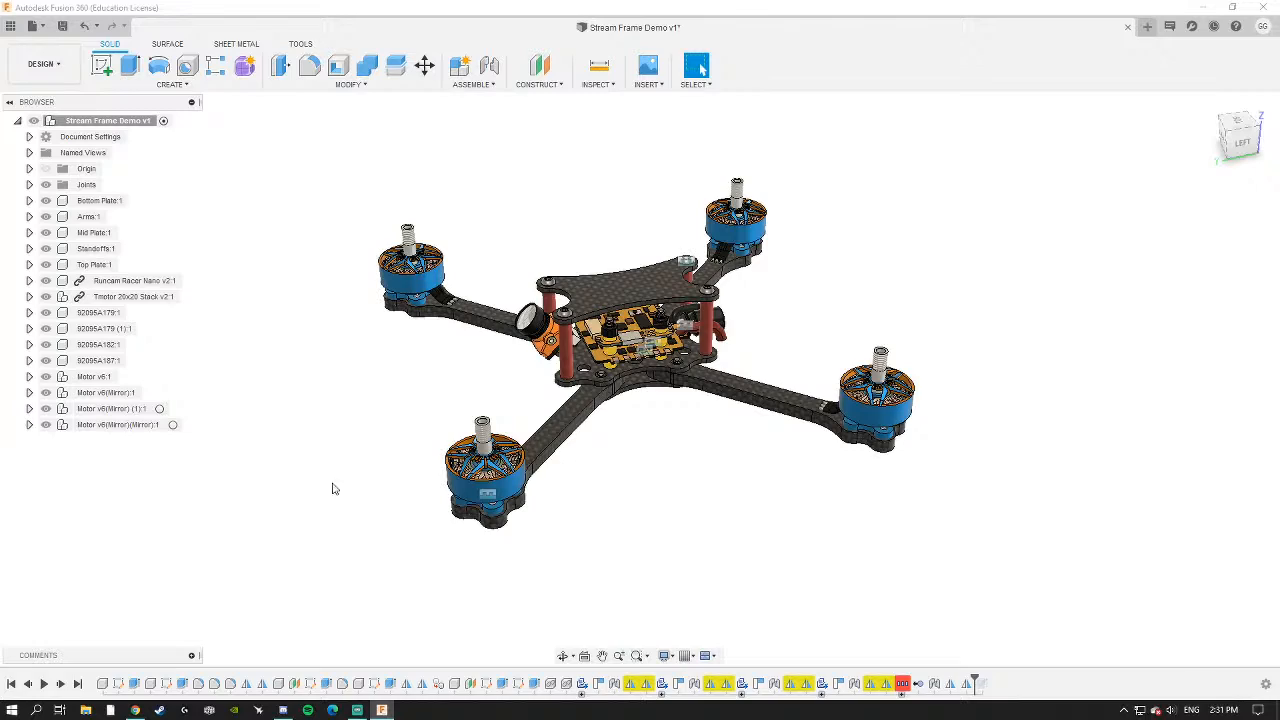
pyautogui.keyDown('shift'); pyautogui.moveTo(660, 430); pyautogui.dragTo(654, 417, button='middle'); pyautogui.keyUp('shift')
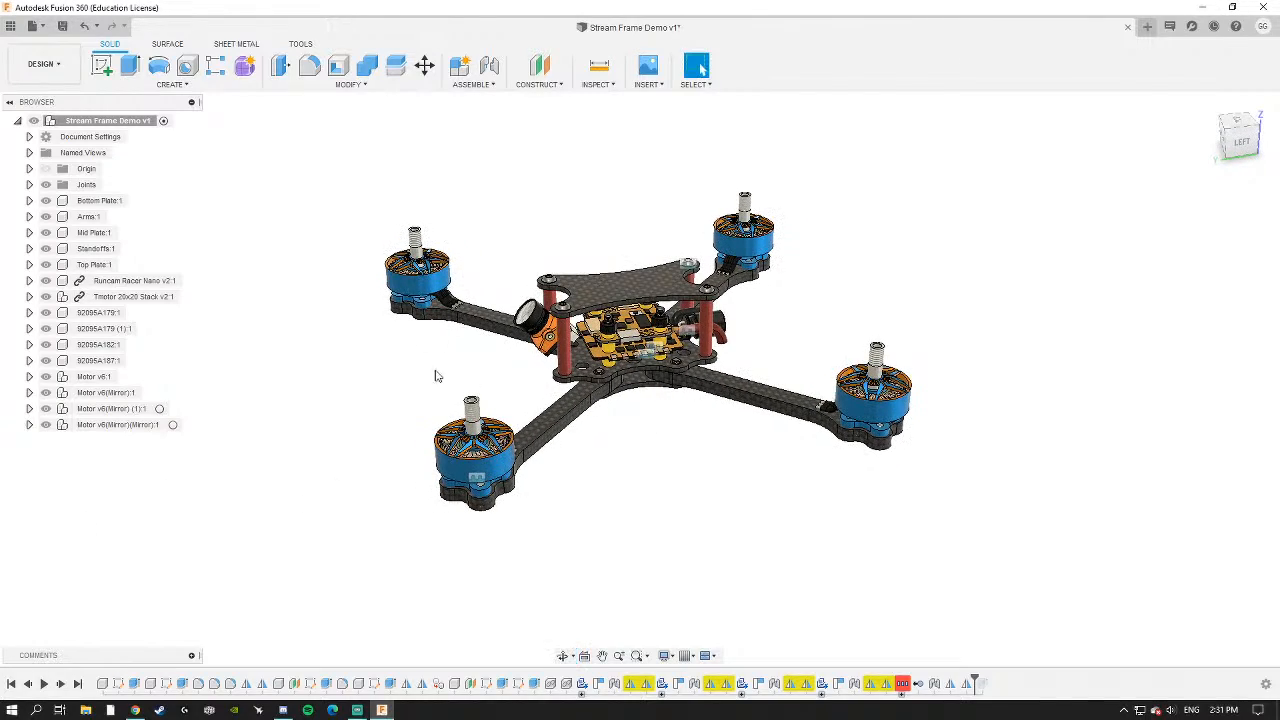
pyautogui.scroll(5, 504, 450)
pyautogui.scroll(5, 376, 450)
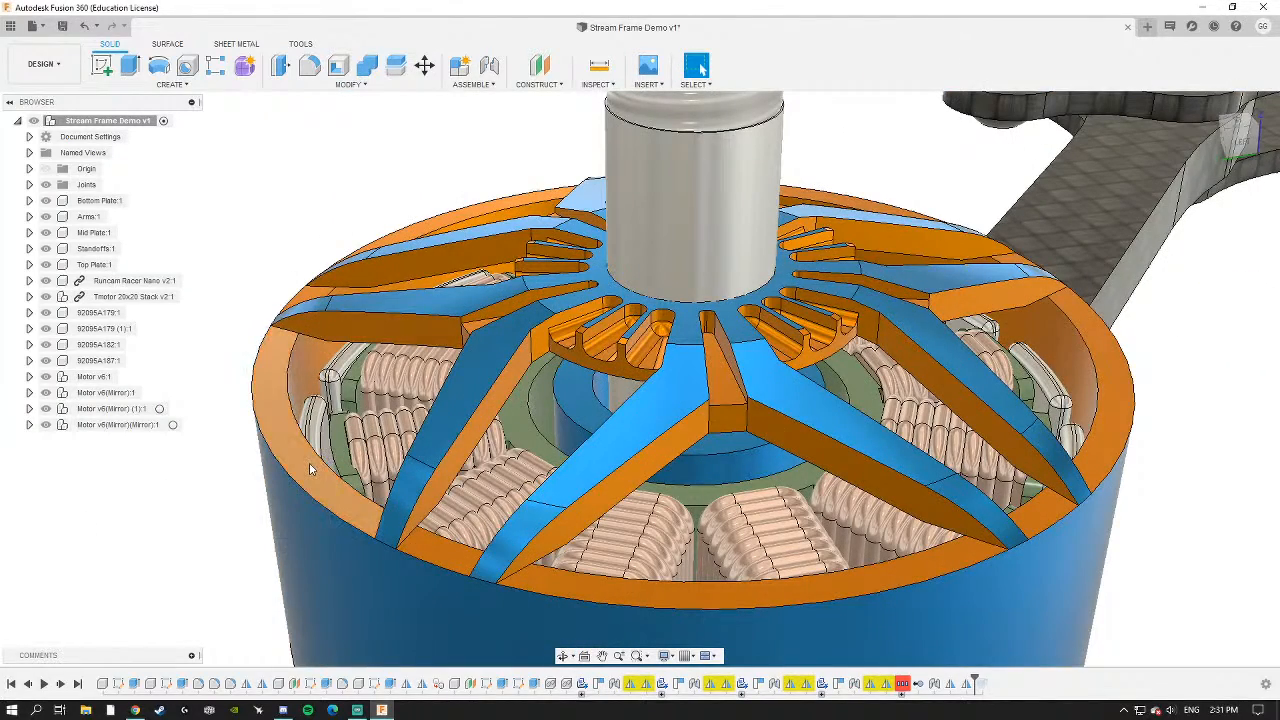
pyautogui.scroll(-8, 311, 466)
pyautogui.keyDown('shift'); pyautogui.moveTo(640, 446); pyautogui.dragTo(616, 408, button='middle'); pyautogui.keyUp('shift')
pyautogui.keyDown('shift'); pyautogui.moveTo(358, 332); pyautogui.dragTo(394, 356, button='middle'); pyautogui.keyUp('shift')
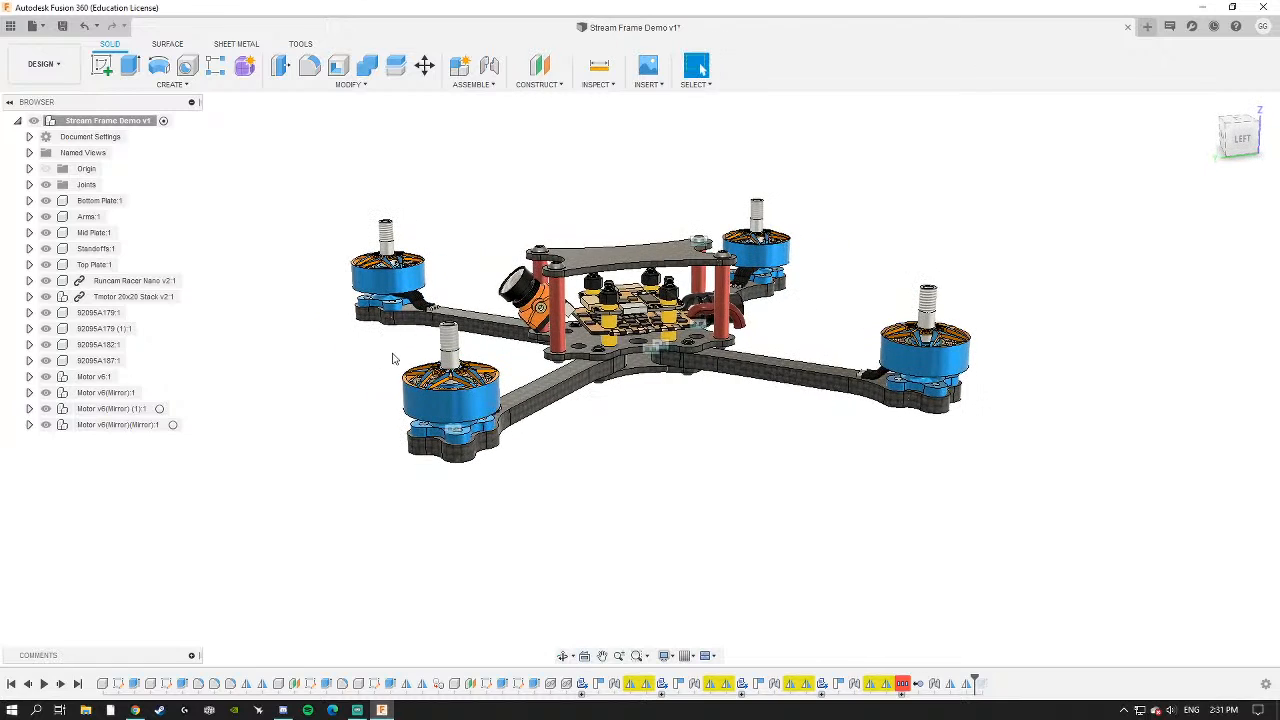
pyautogui.keyDown('shift'); pyautogui.moveTo(602, 440); pyautogui.dragTo(622, 474, button='middle'); pyautogui.keyUp('shift')
pyautogui.scroll(-3, 626, 463)
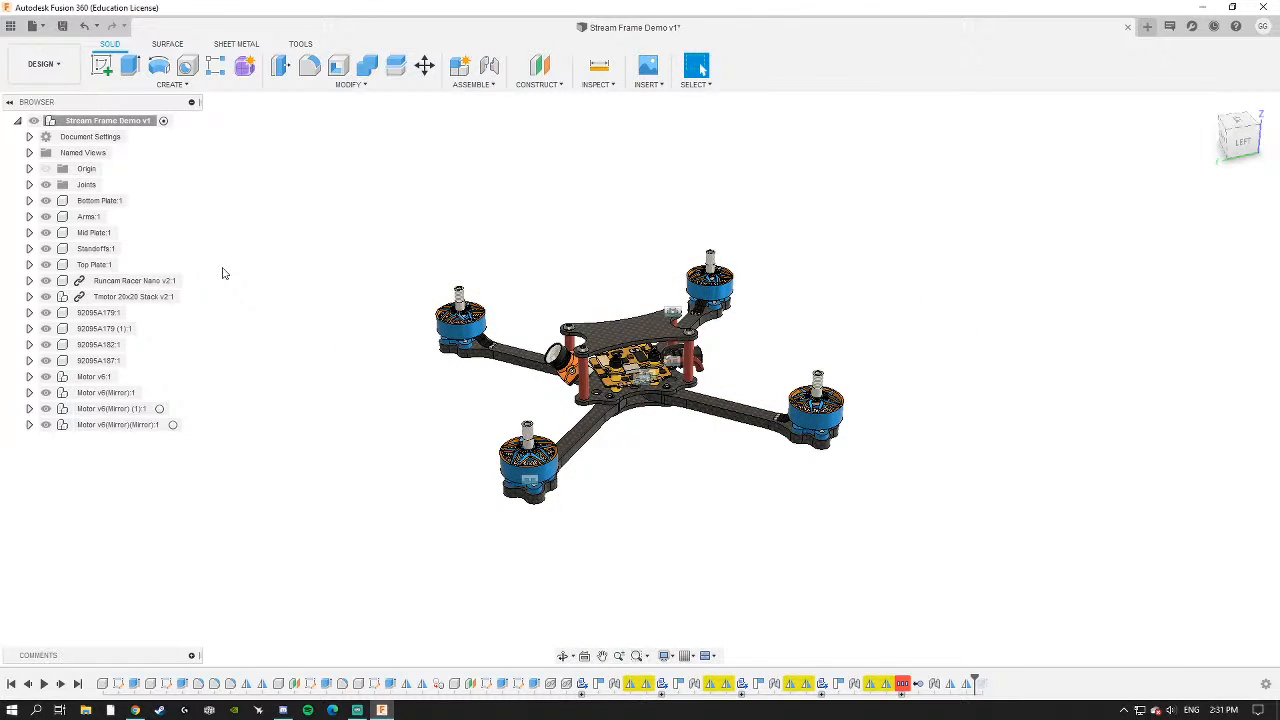
pyautogui.keyDown('shift'); pyautogui.moveTo(352, 253); pyautogui.dragTo(358, 272, button='middle'); pyautogui.keyUp('shift')
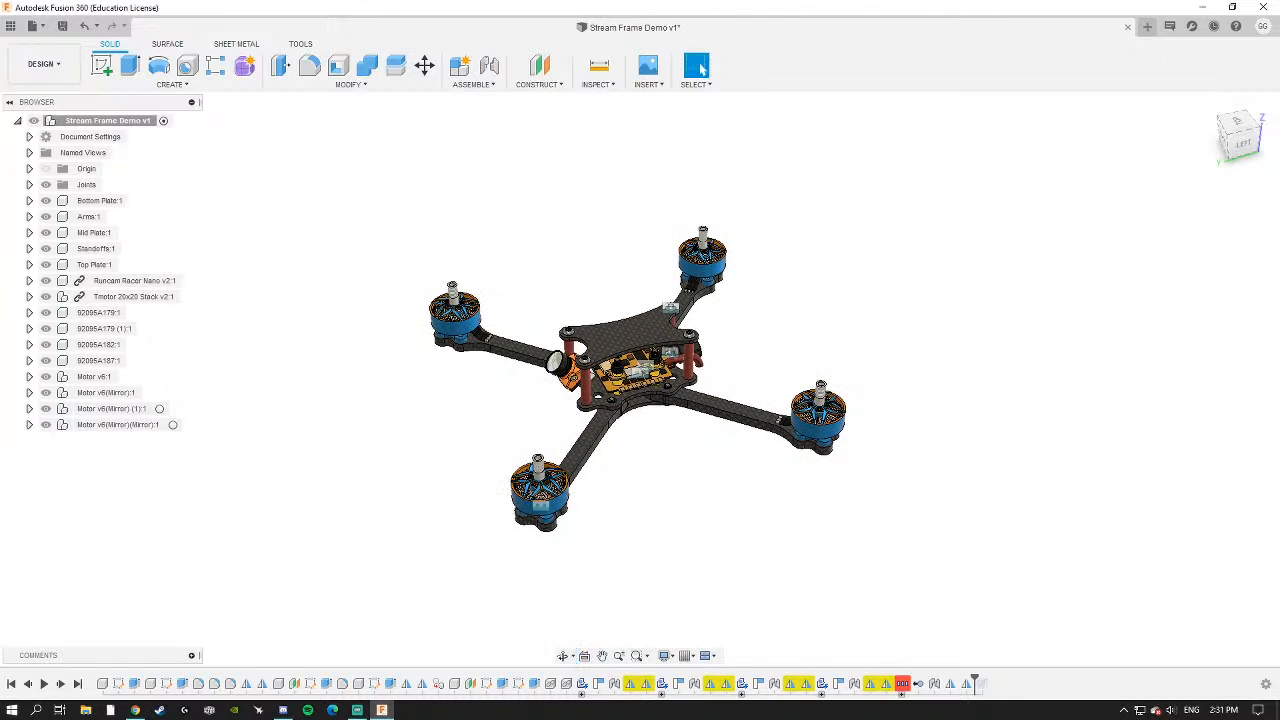